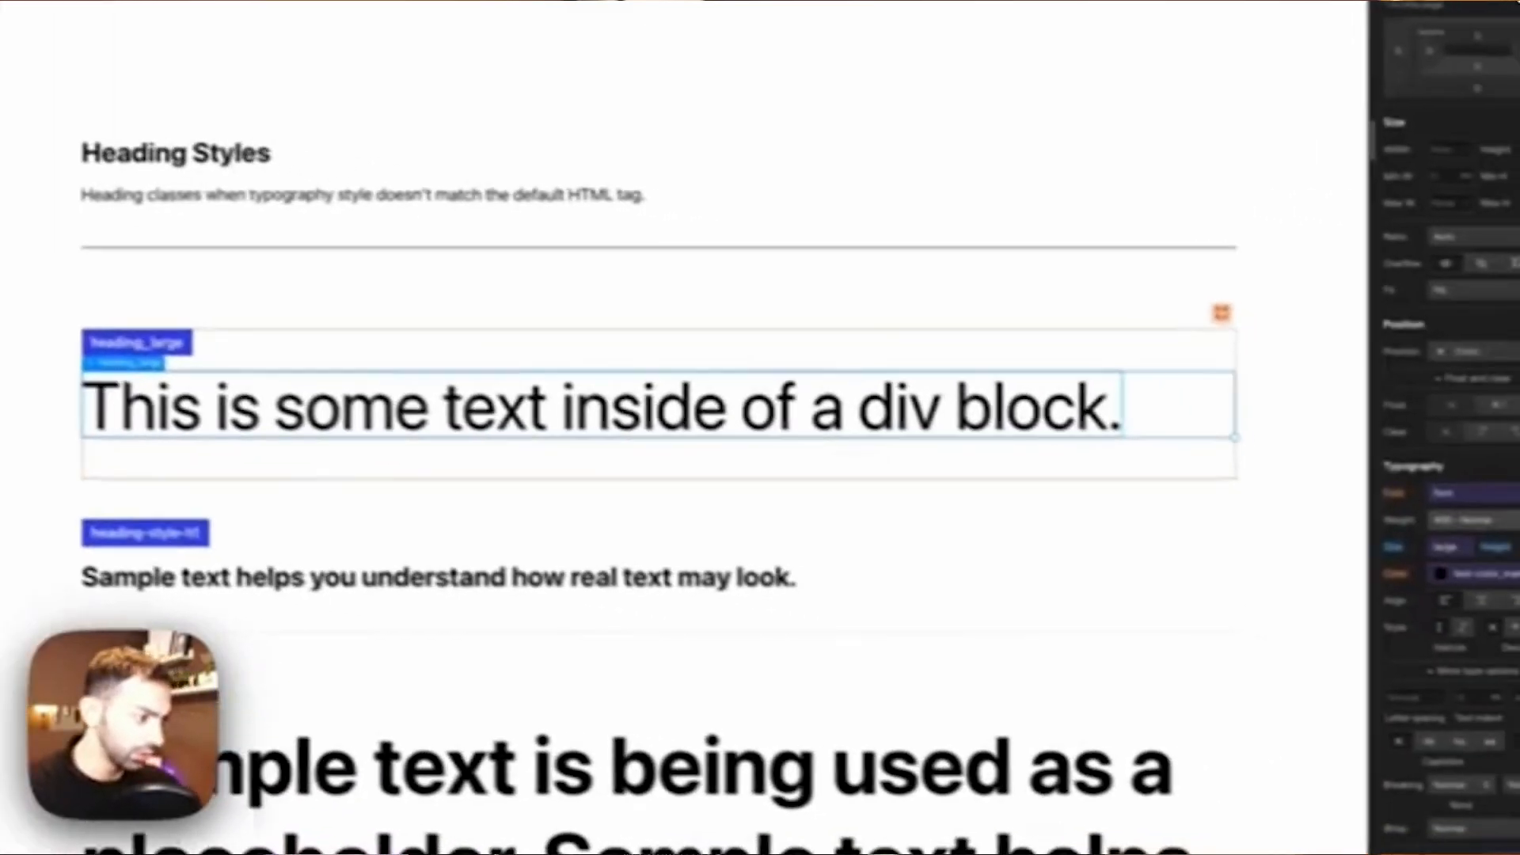
pyautogui.click(1457, 512)
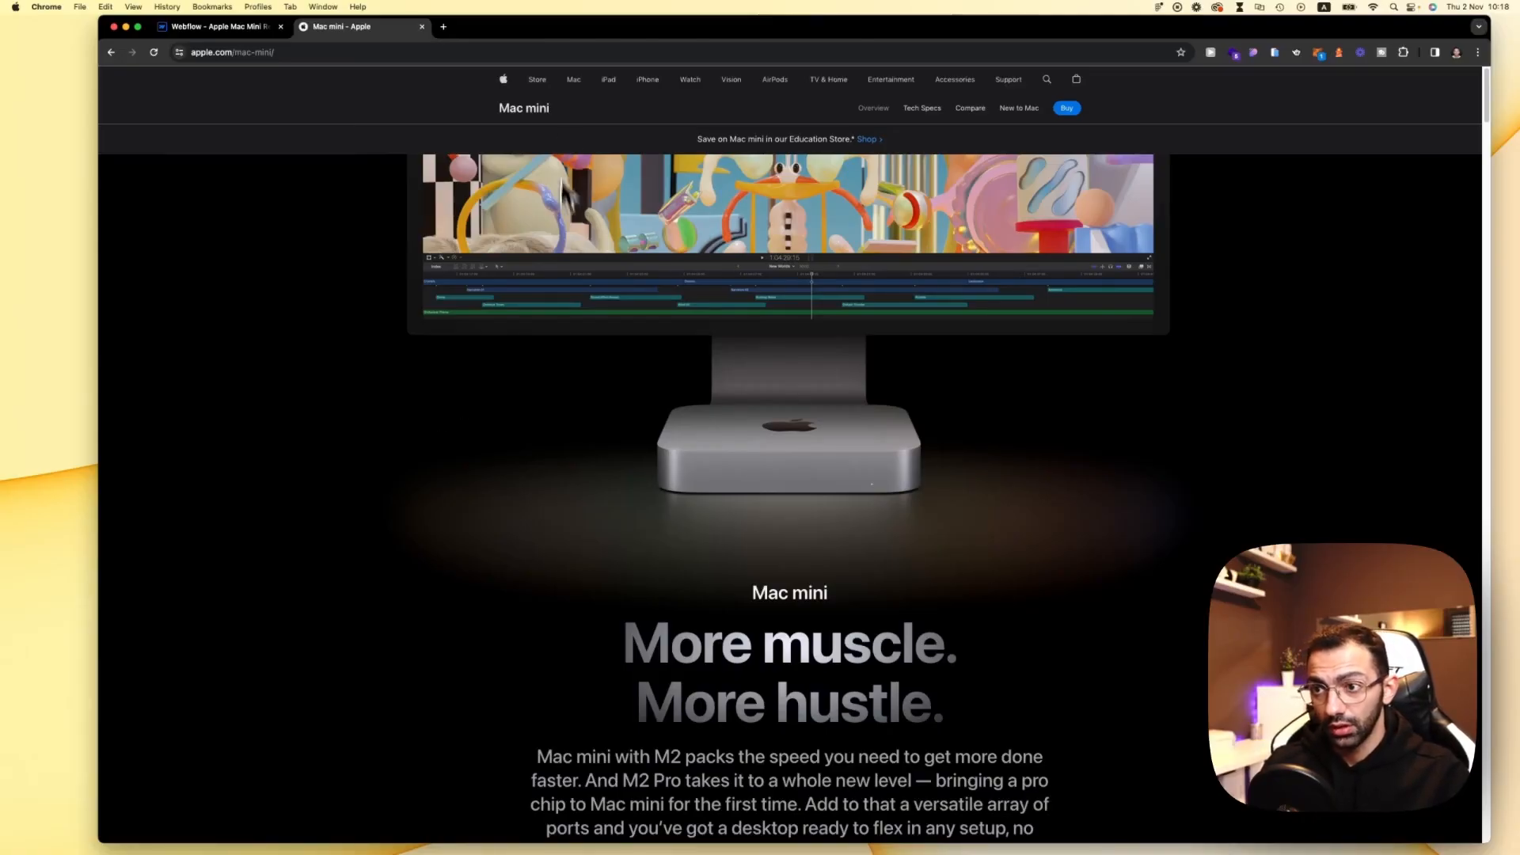
# Step: Examine the Apple Mac mini page's navigation bar, hero and M2 chip section as the design reference
pyautogui.scroll(-10, 958, 713)
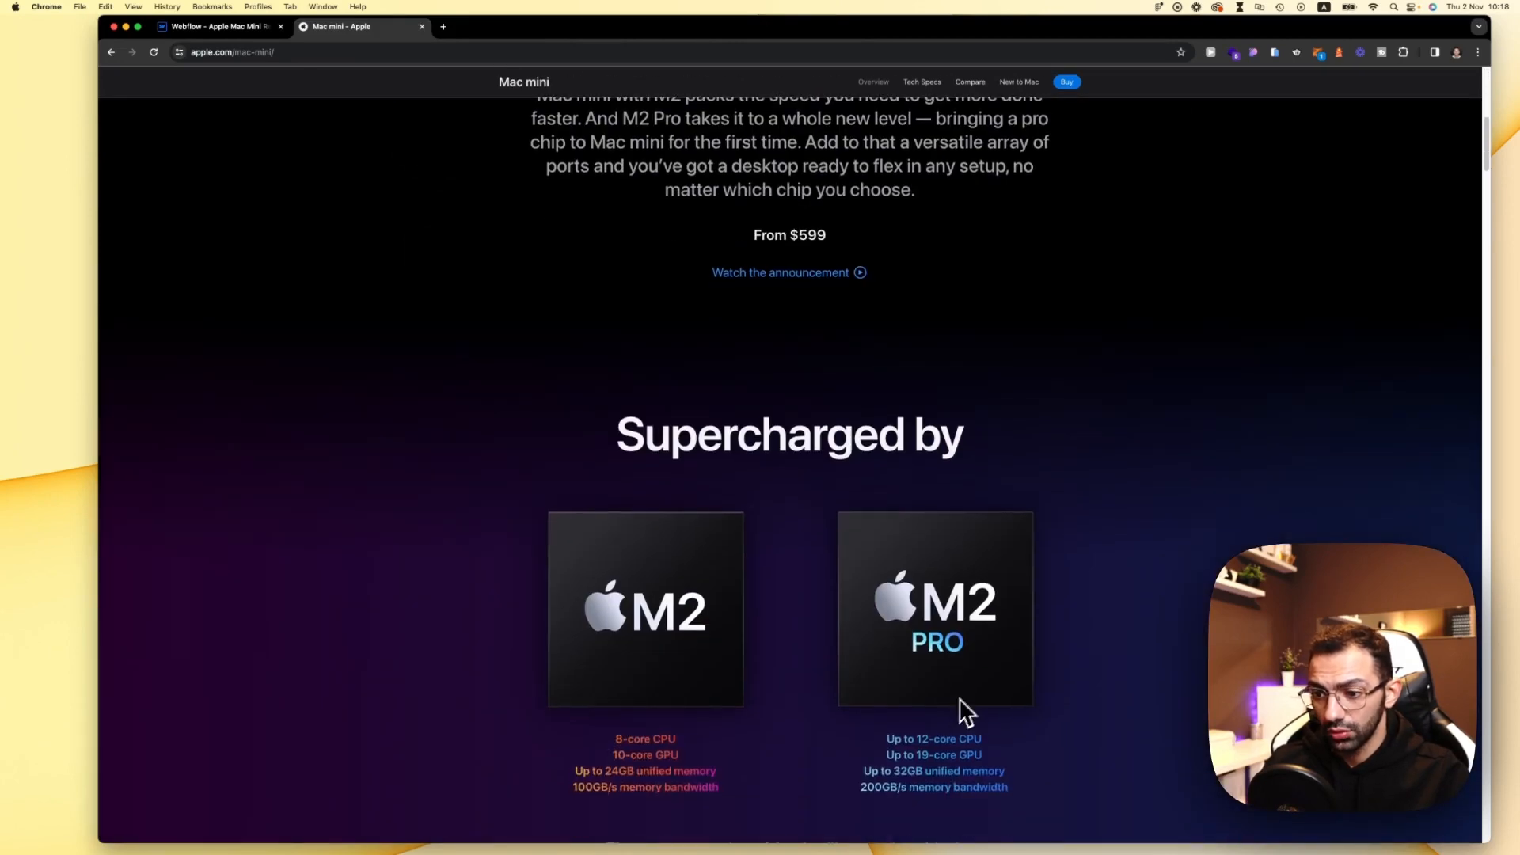
pyautogui.scroll(8, 961, 712)
pyautogui.scroll(2, 976, 699)
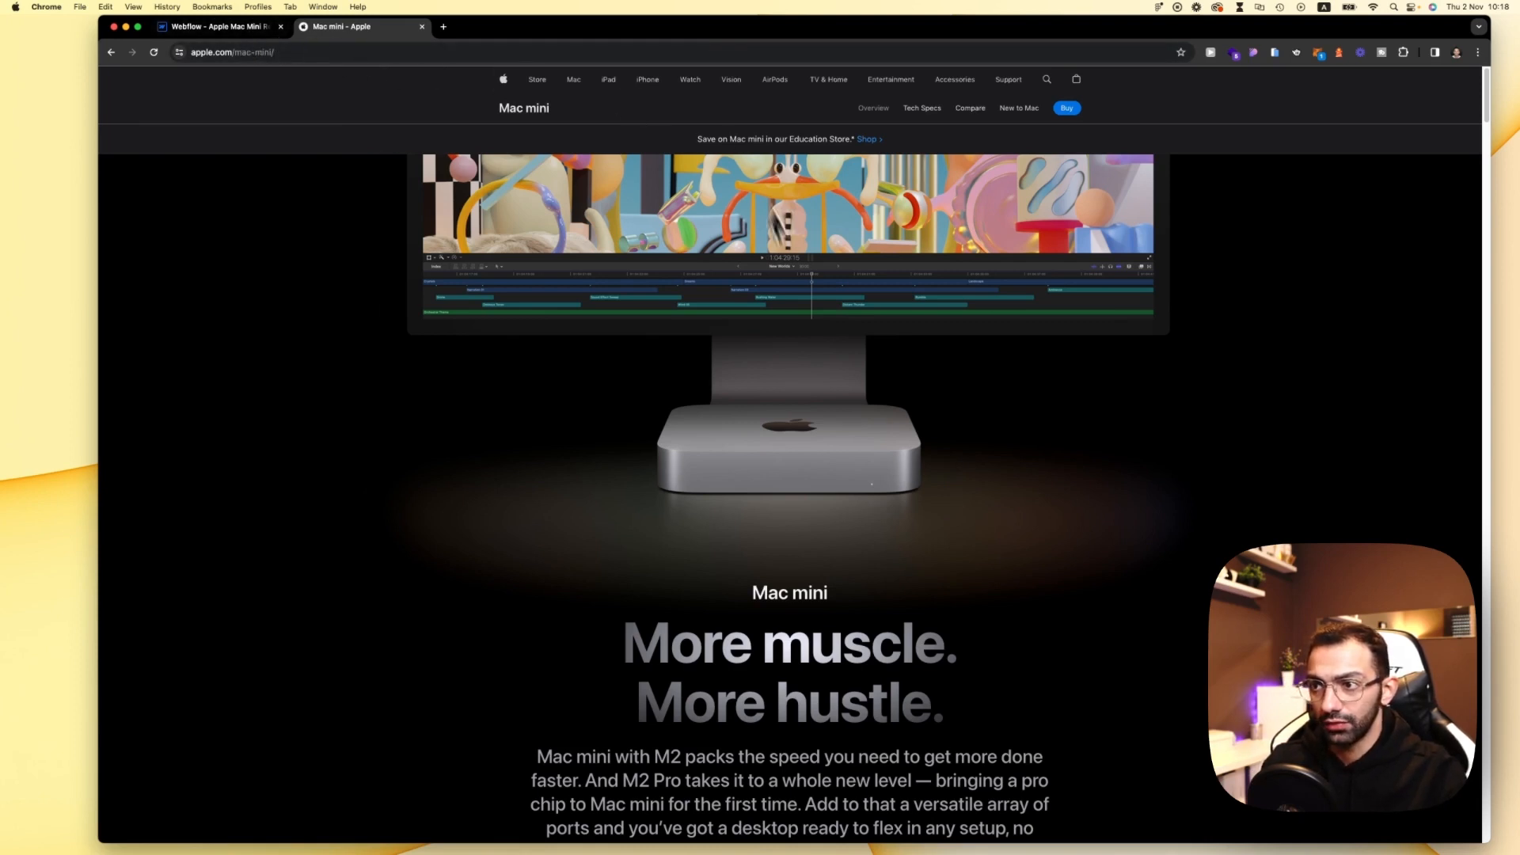
pyautogui.scroll(-3, 808, 336)
pyautogui.scroll(3, 807, 336)
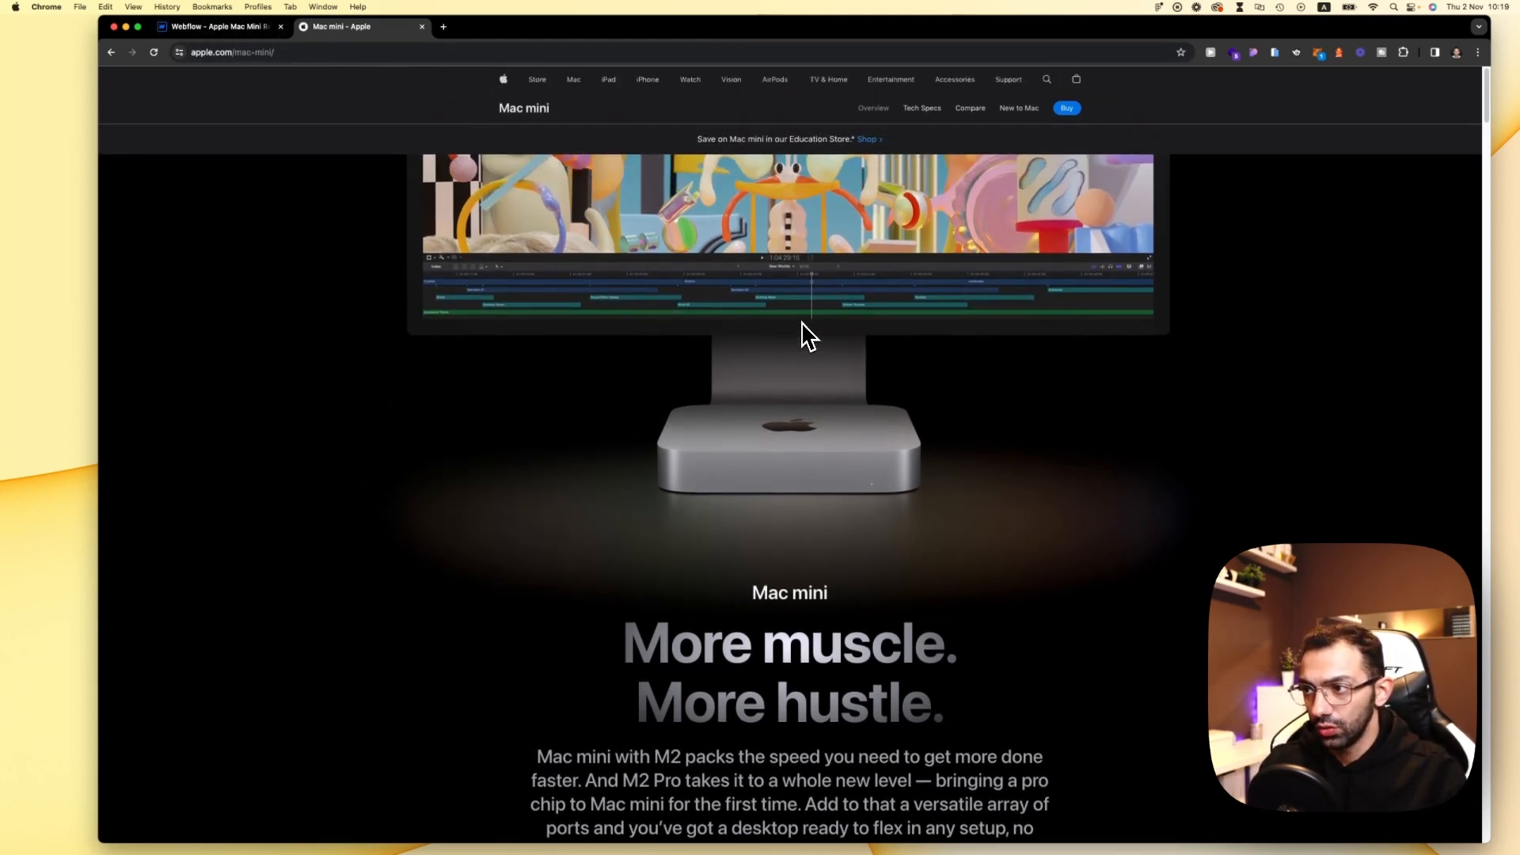
pyautogui.scroll(-3, 802, 323)
pyautogui.scroll(3, 792, 333)
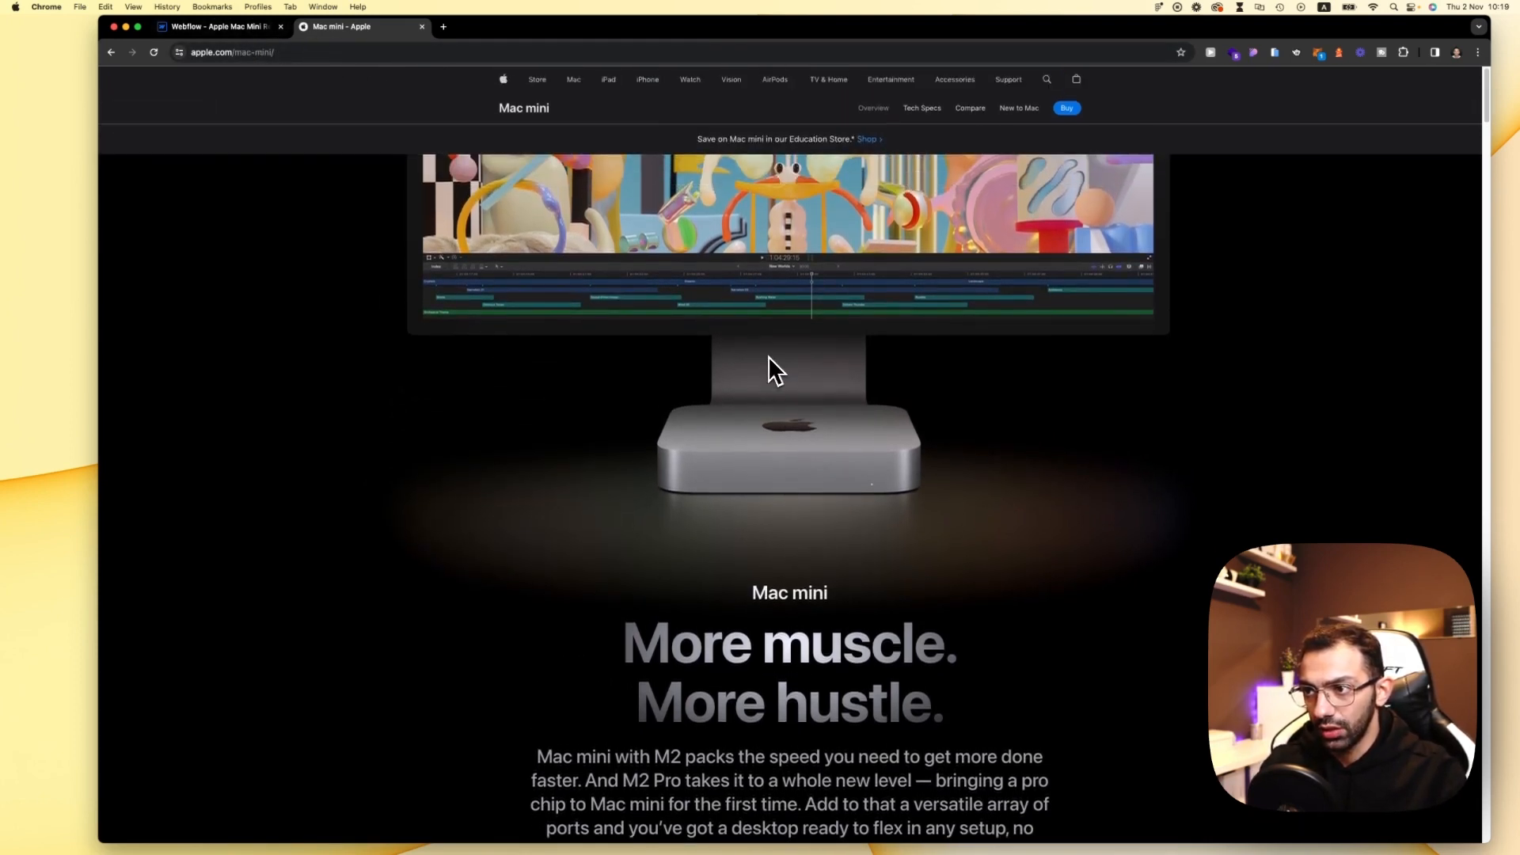
pyautogui.scroll(-3, 683, 324)
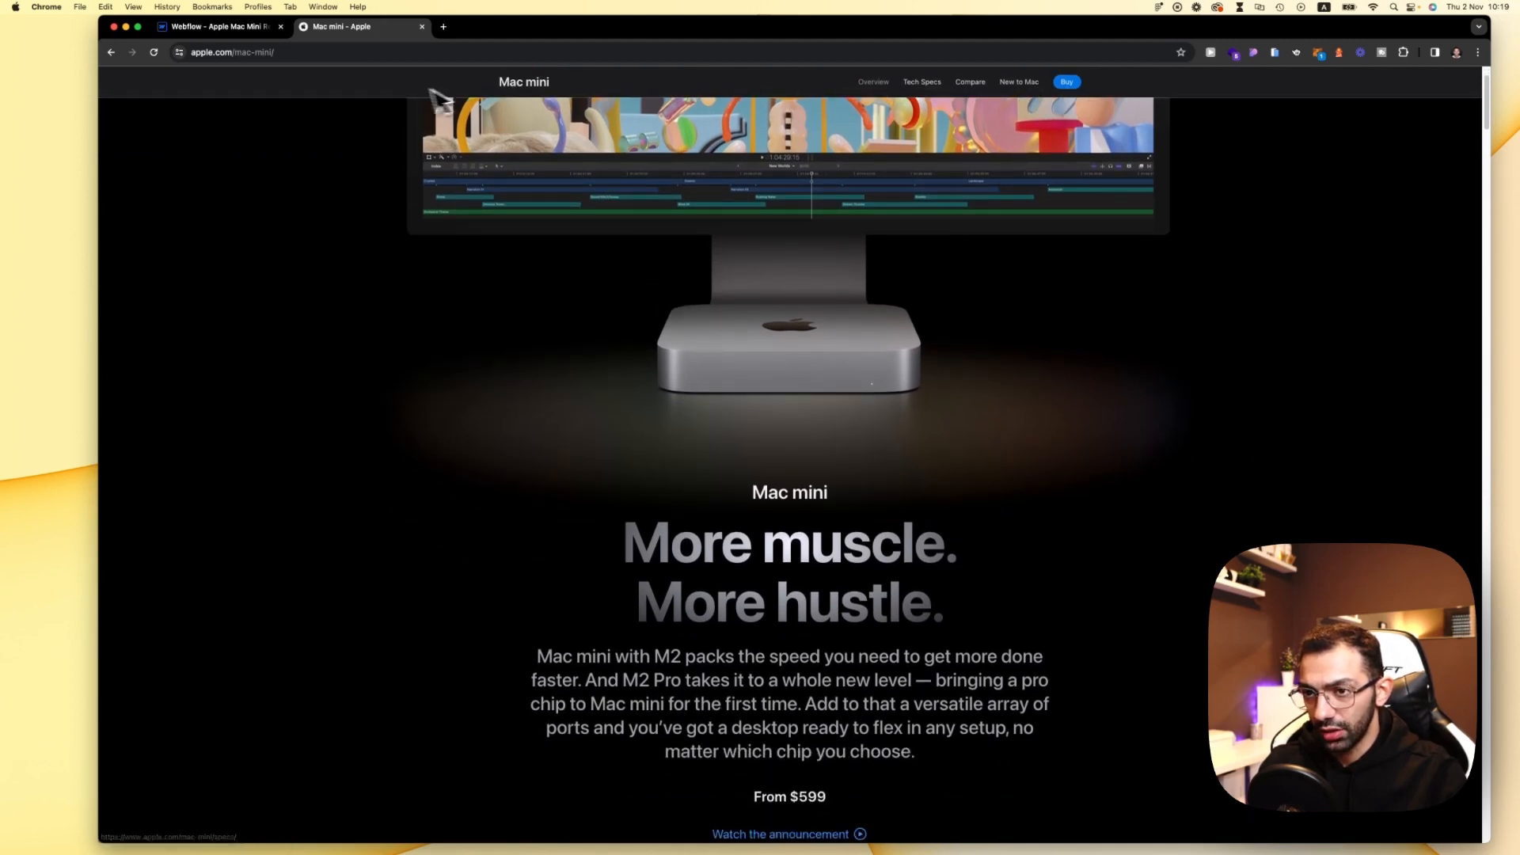
# Step: Switch to the Webflow project and give section_nav a dark grey background like the Mac mini page's navigation bar
pyautogui.click(224, 29)
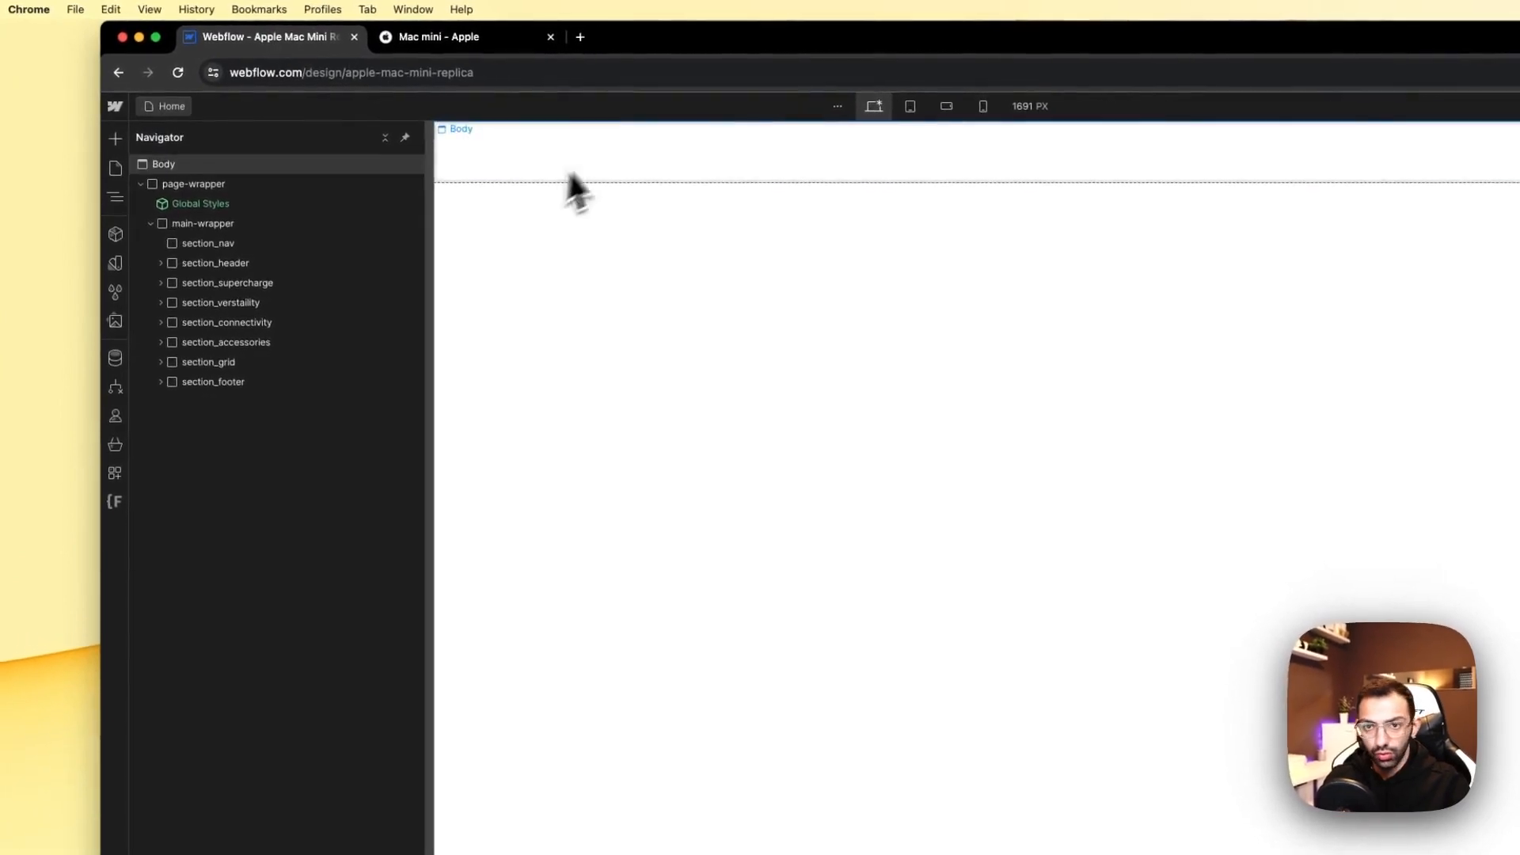
pyautogui.click(230, 251)
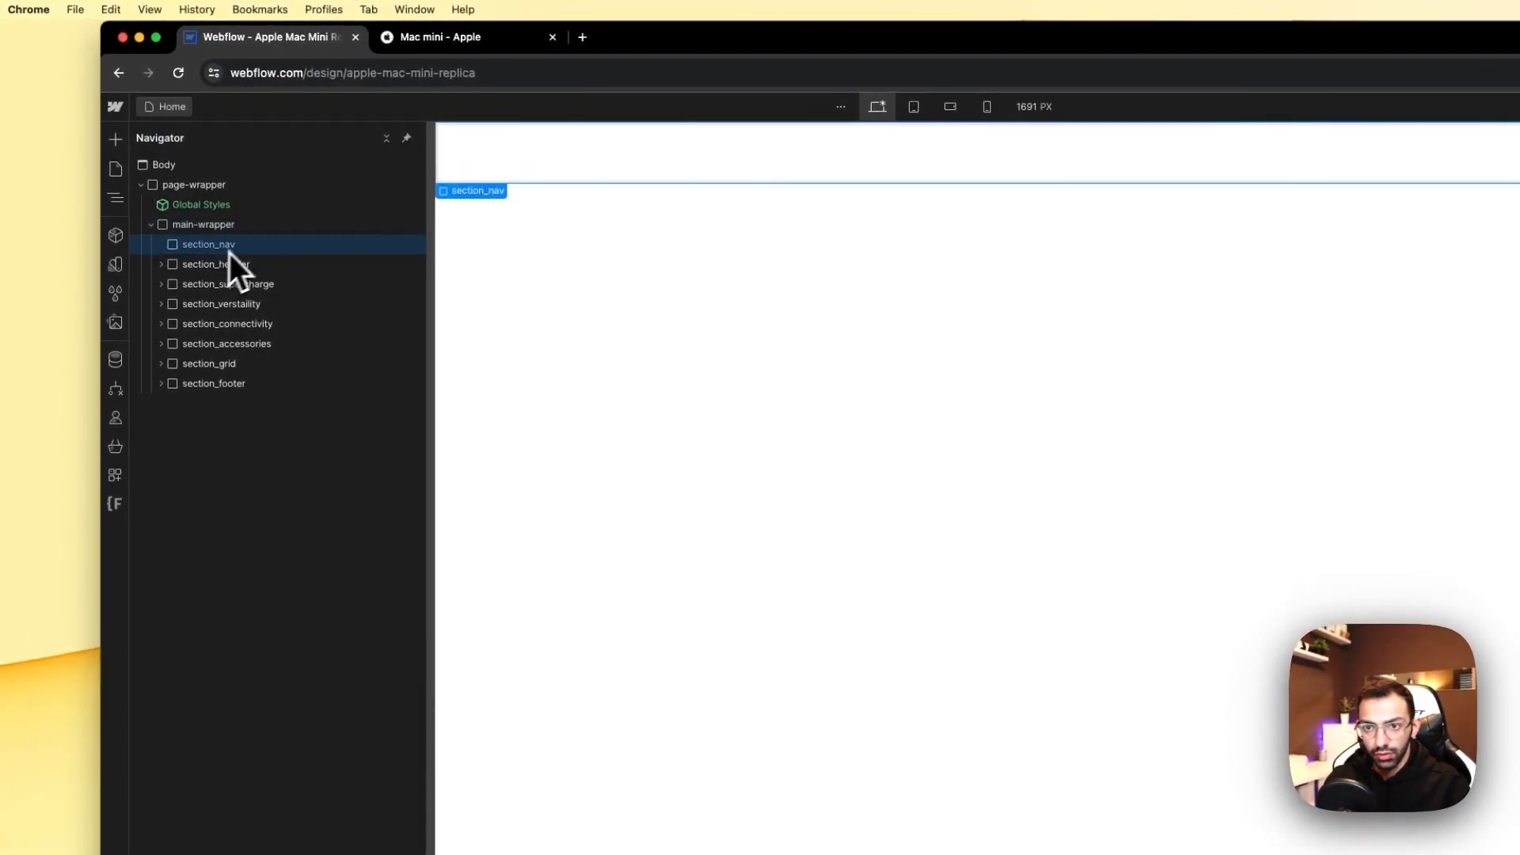
pyautogui.click(531, 49)
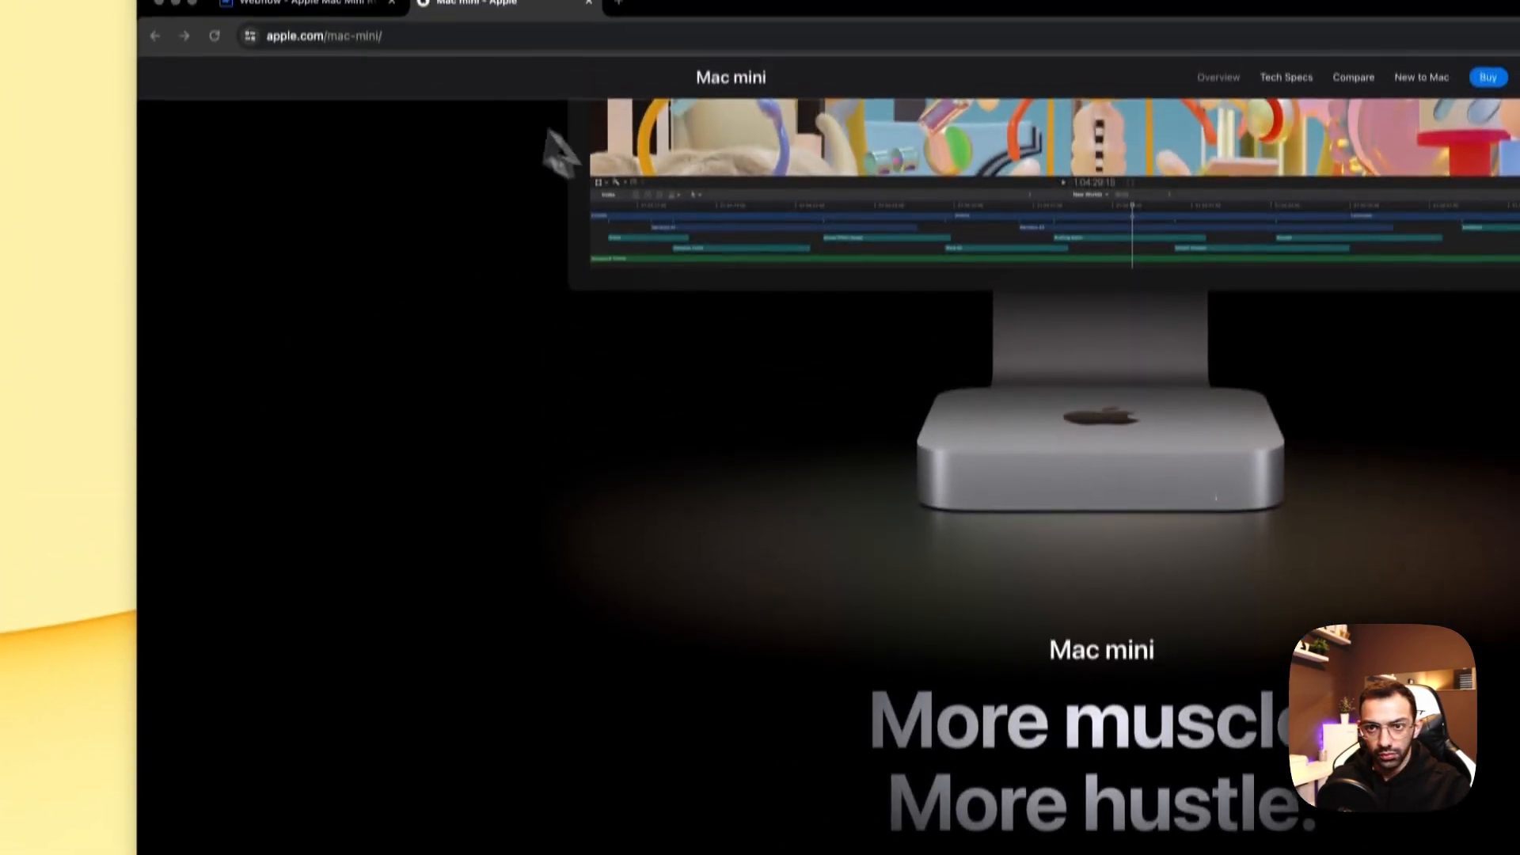
pyautogui.click(320, 43)
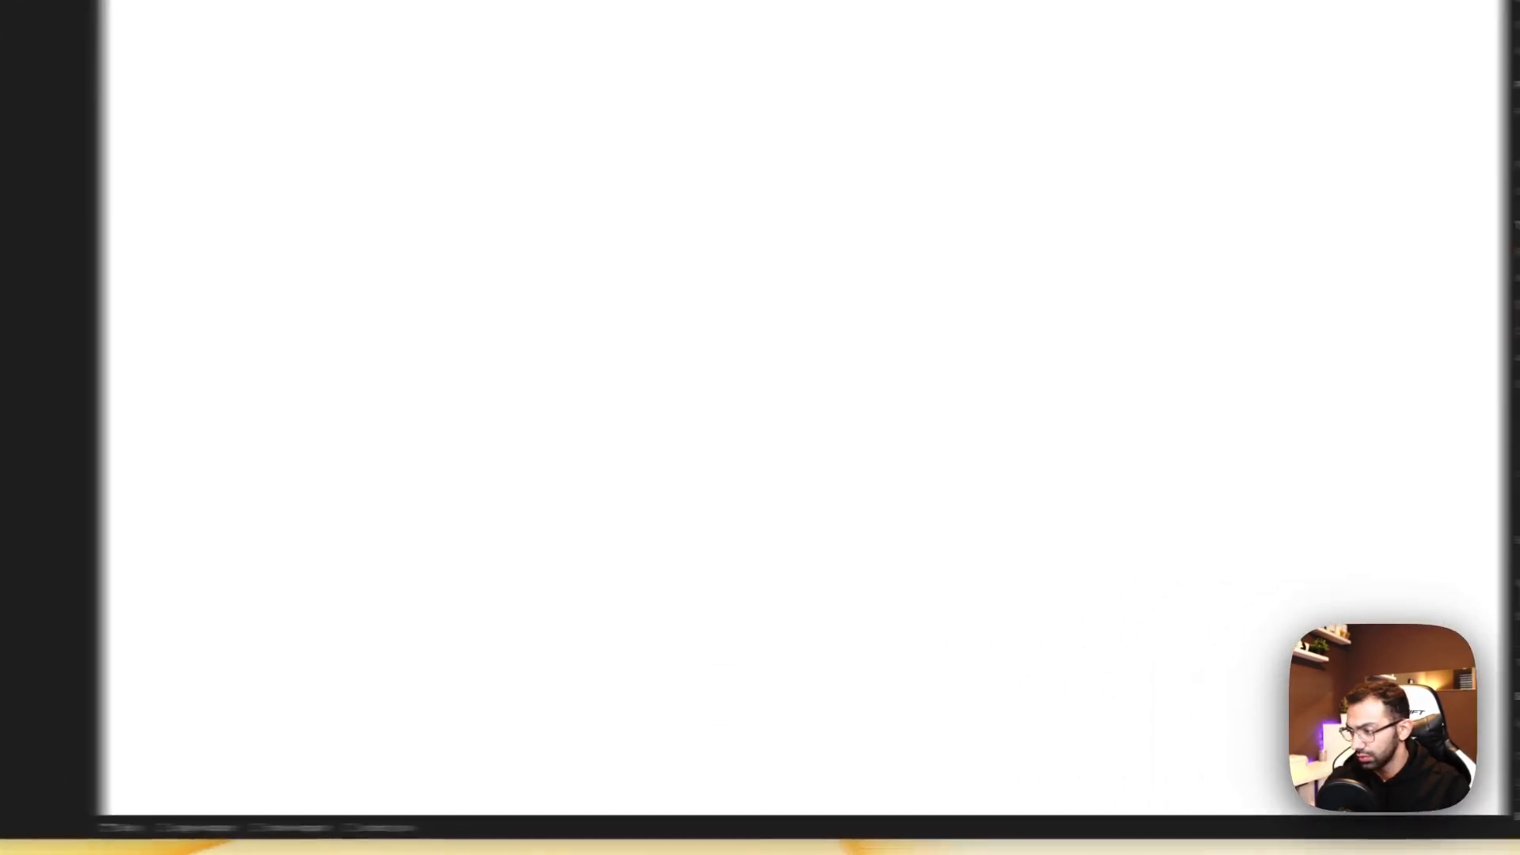
pyautogui.scroll(-5, 1436, 401)
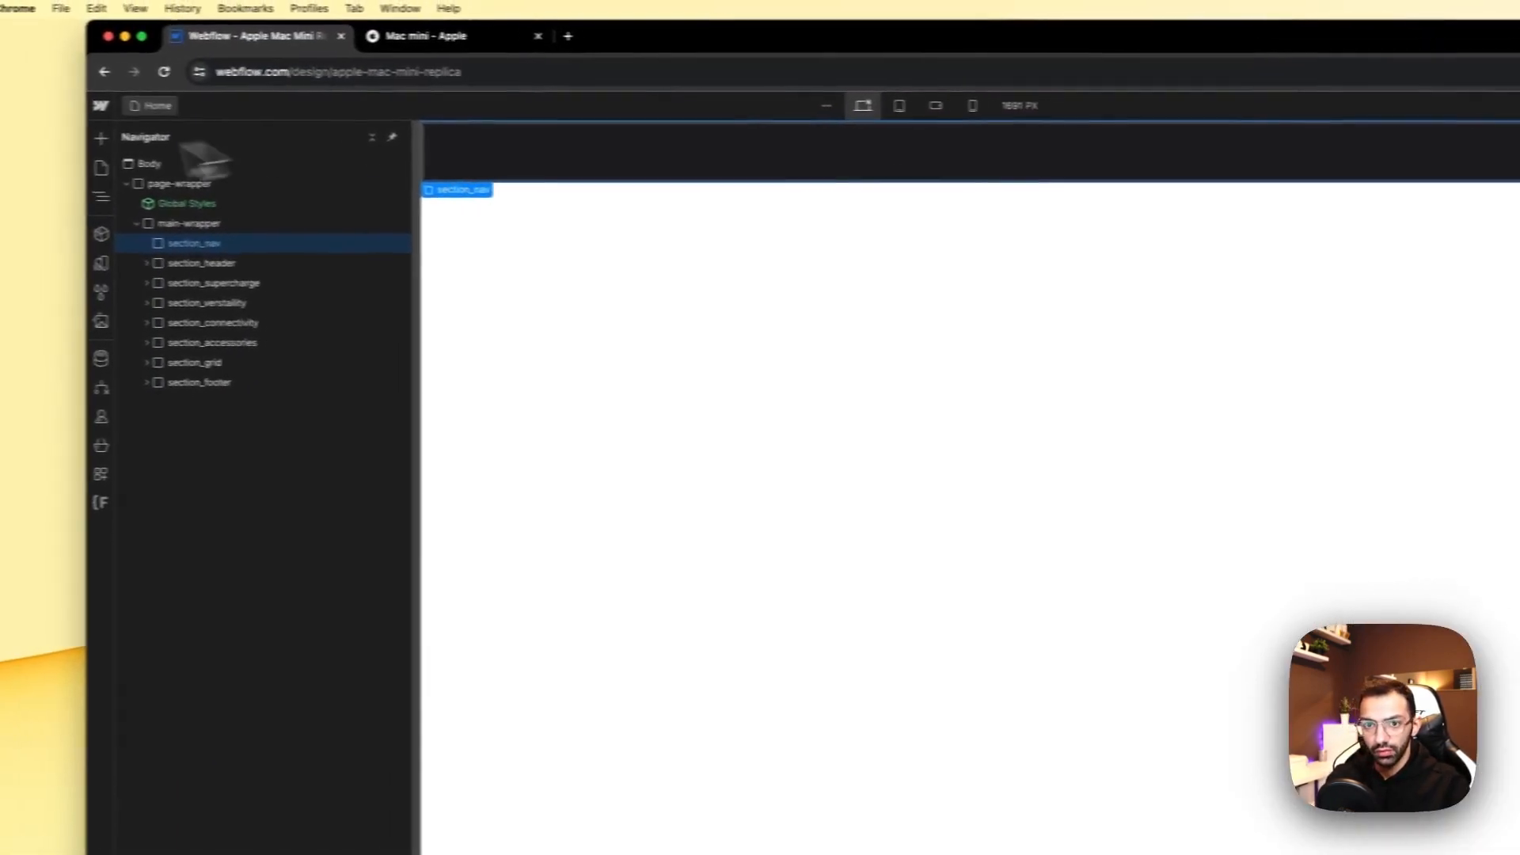
pyautogui.press('a')
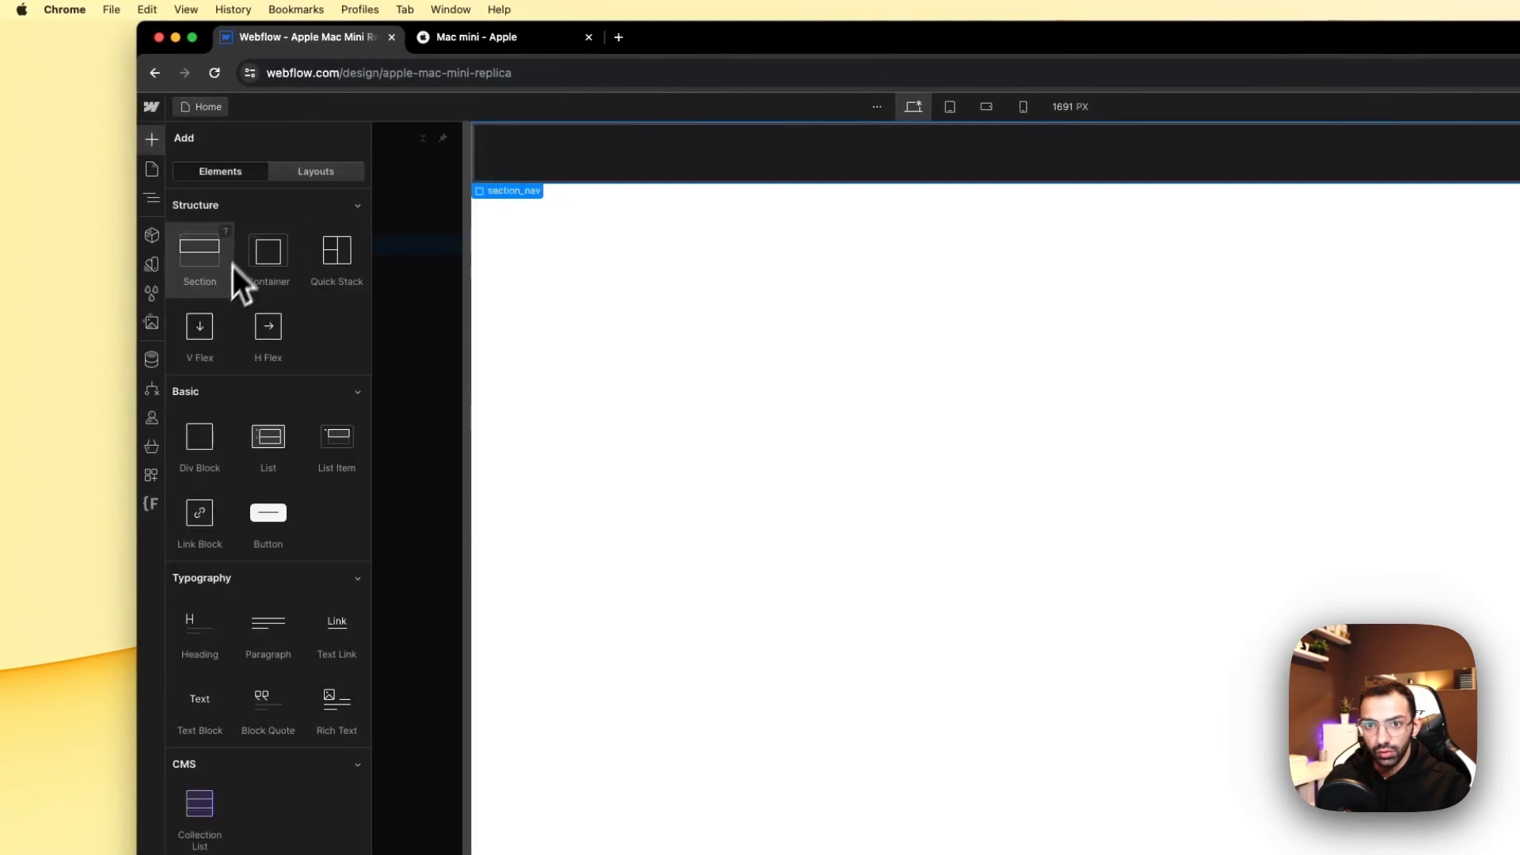
pyautogui.click(204, 487)
pyautogui.press('Delete')
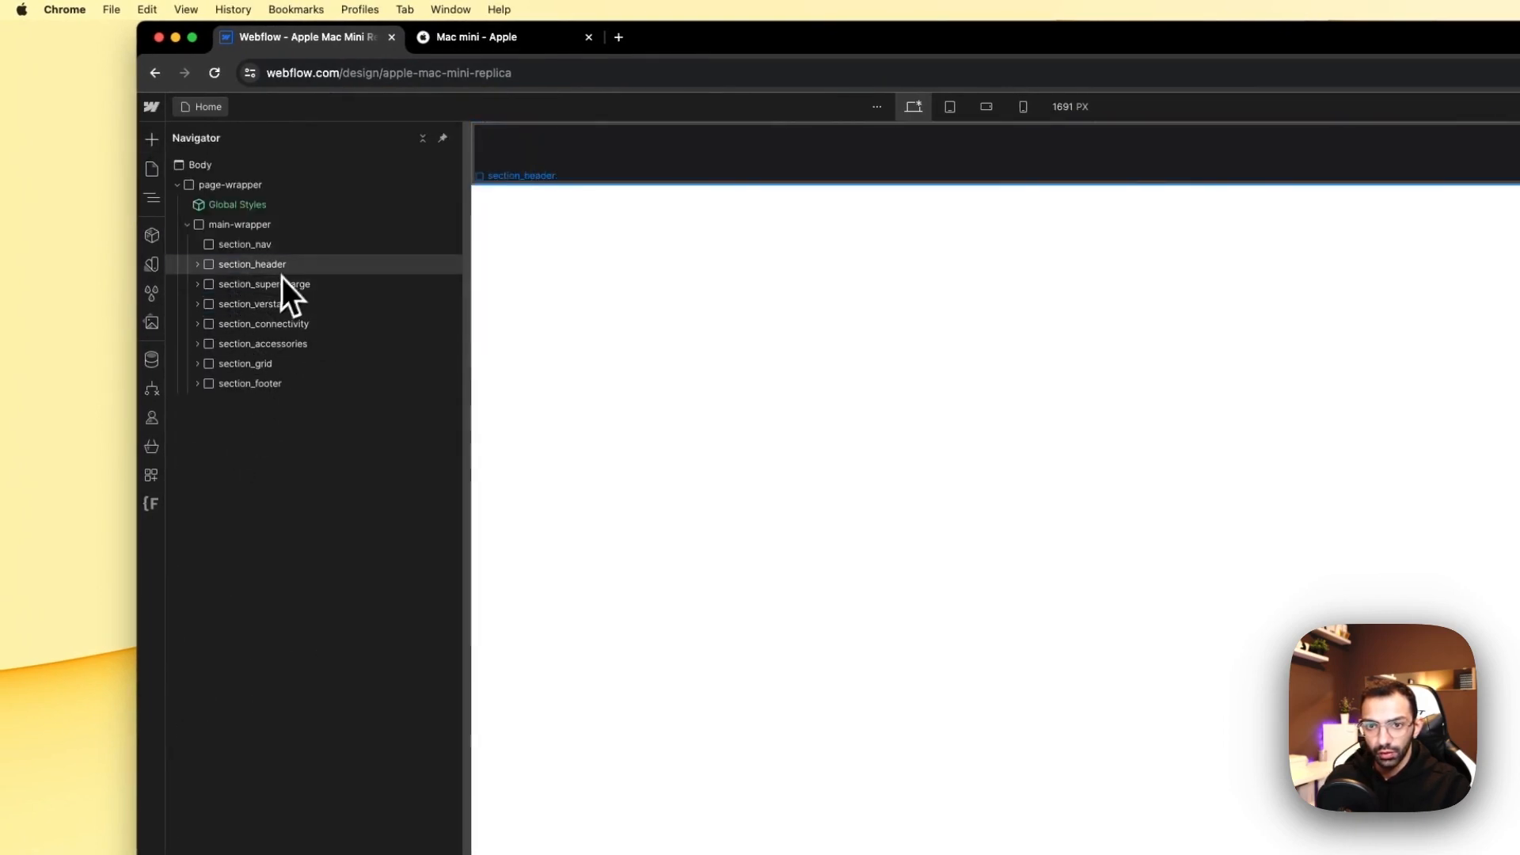
# Step: Add a div block inside section_nav and assign it the existing class padding-global
pyautogui.click(273, 252)
pyautogui.press('a')
pyautogui.click(204, 442)
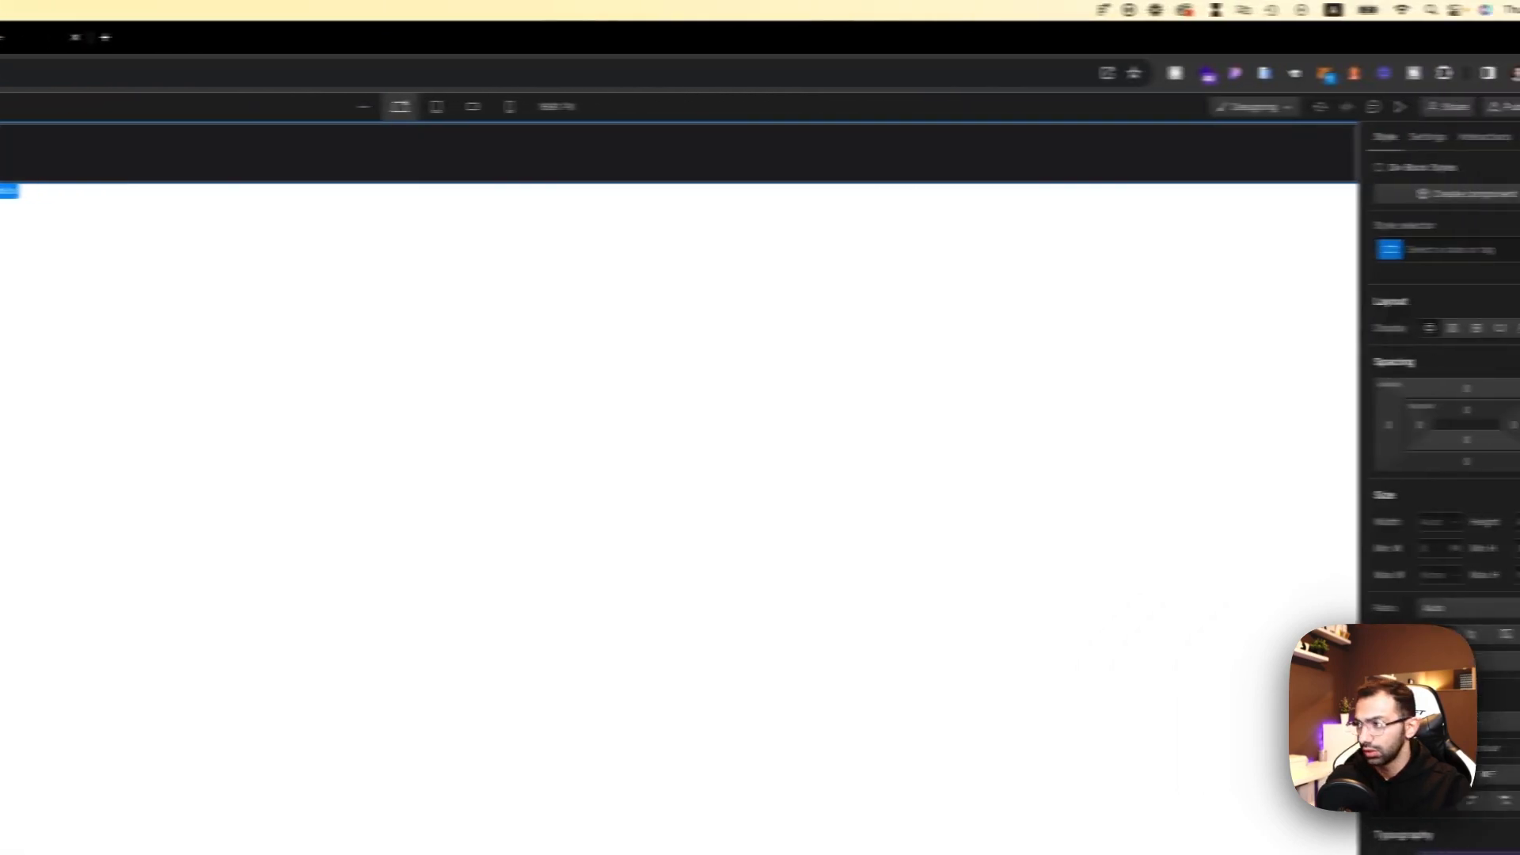
pyautogui.click(1420, 249)
pyautogui.write('pad')
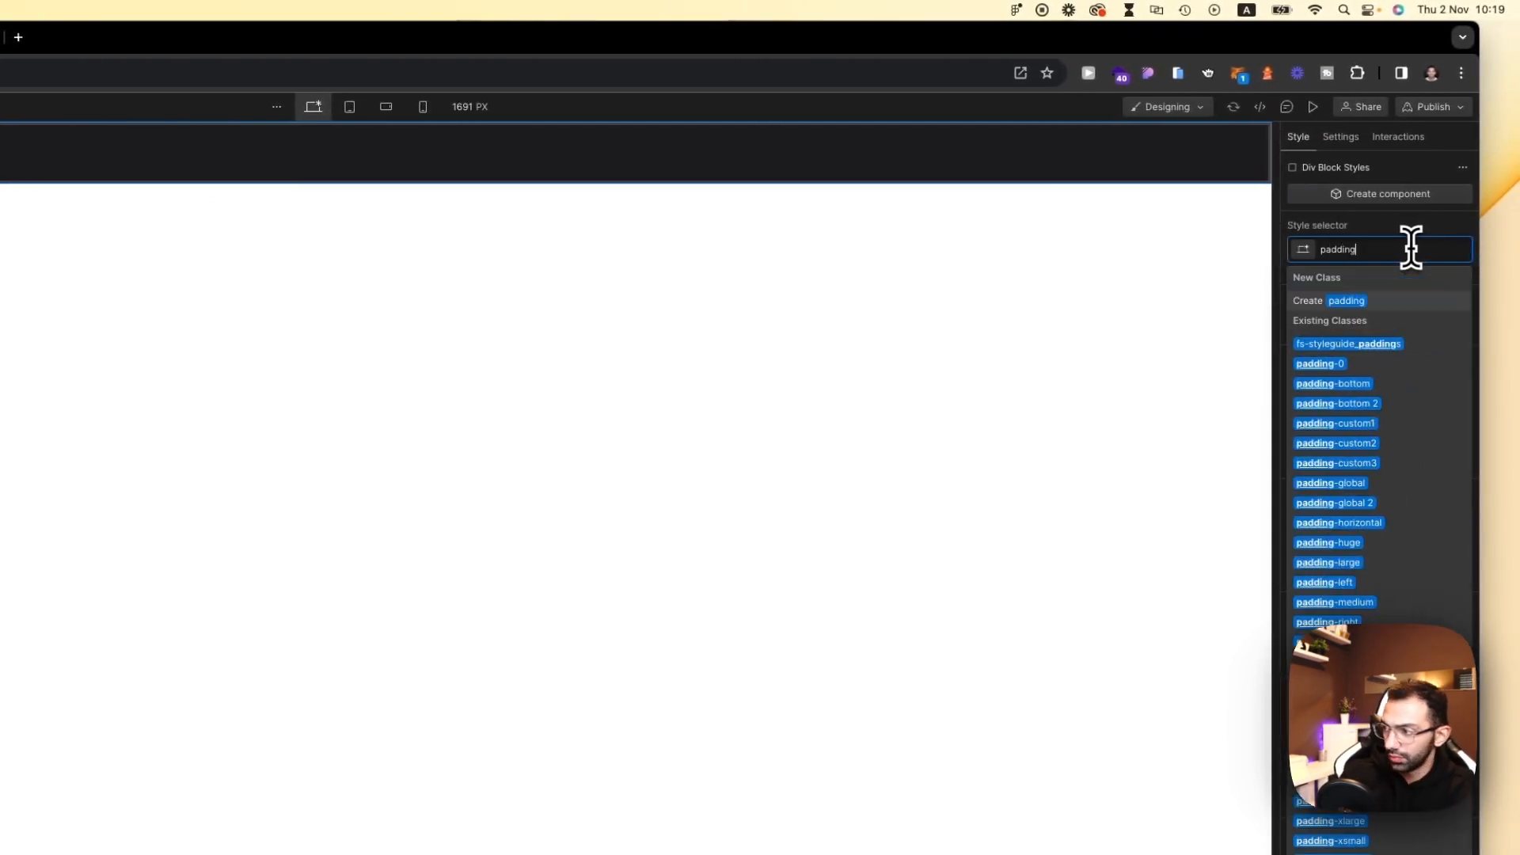
pyautogui.write('ding-g')
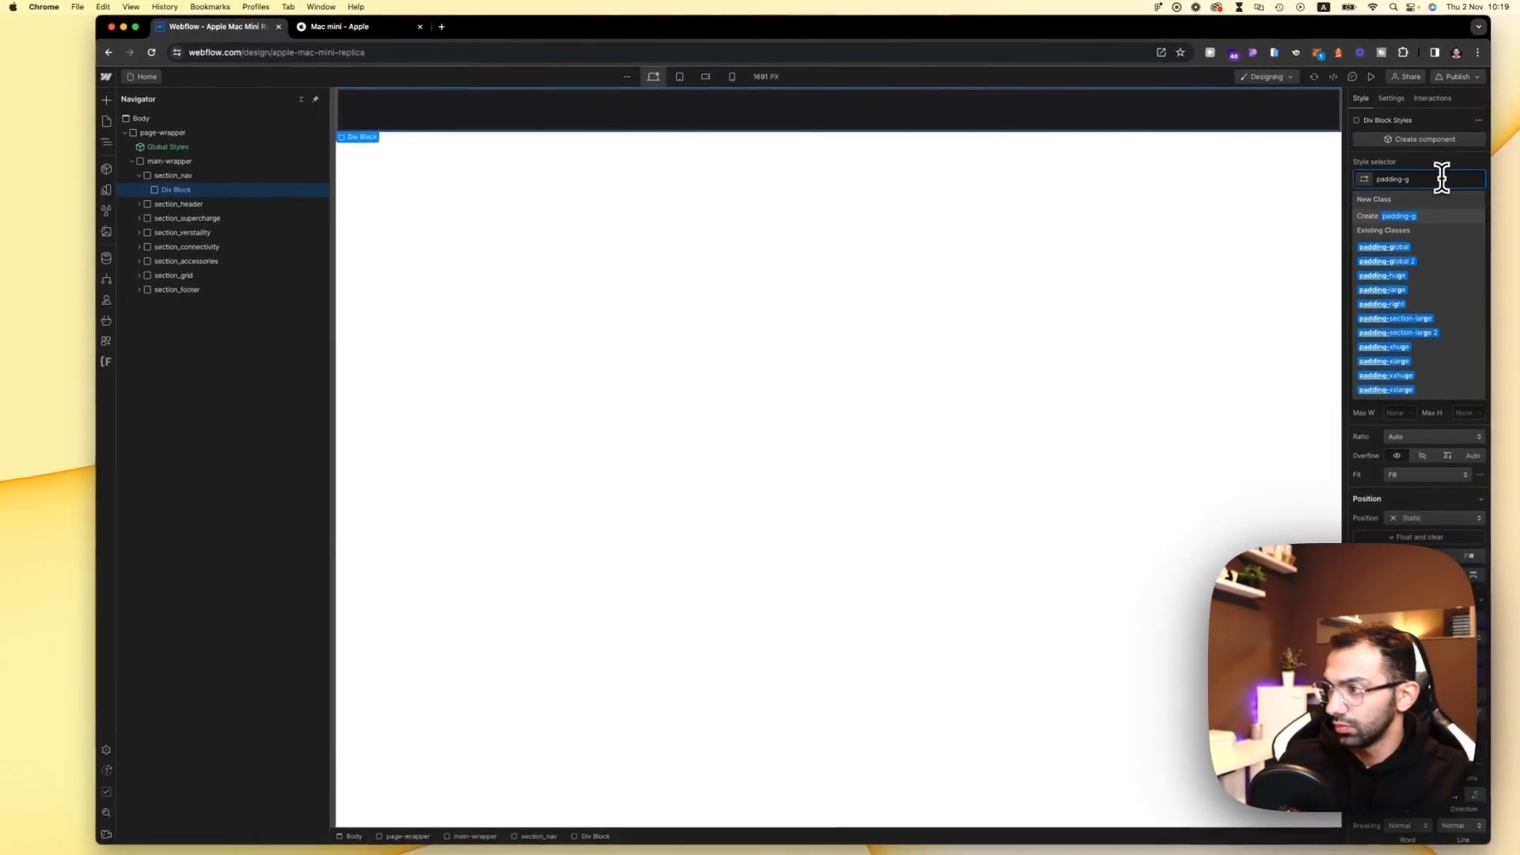
pyautogui.press('Return')
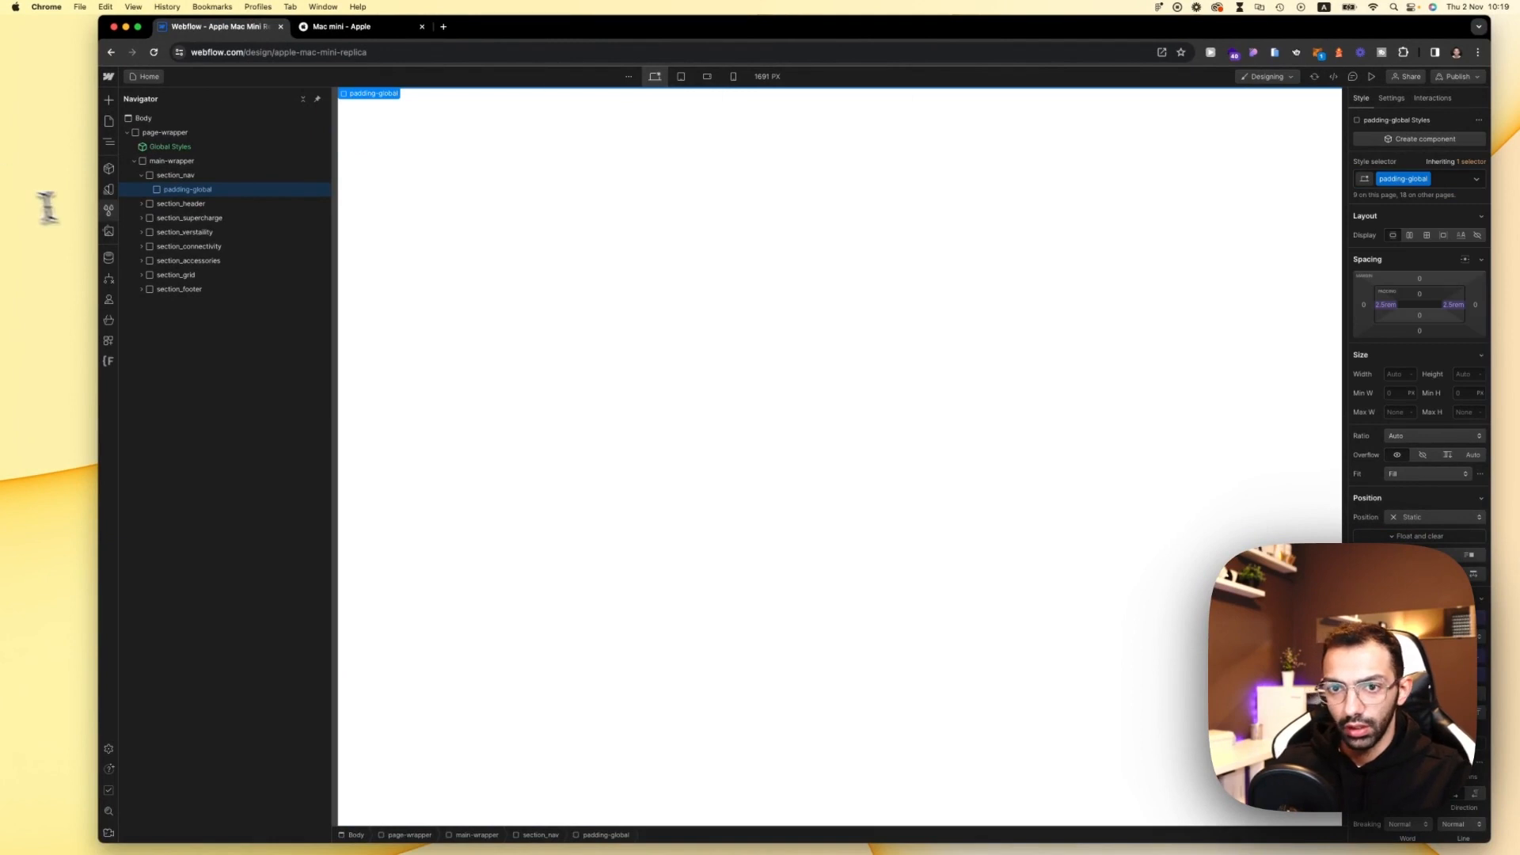
# Step: Add a div block inside padding-global in section_nav and assign it the existing class container-medium
pyautogui.press('a')
pyautogui.click(148, 332)
pyautogui.click(1383, 181)
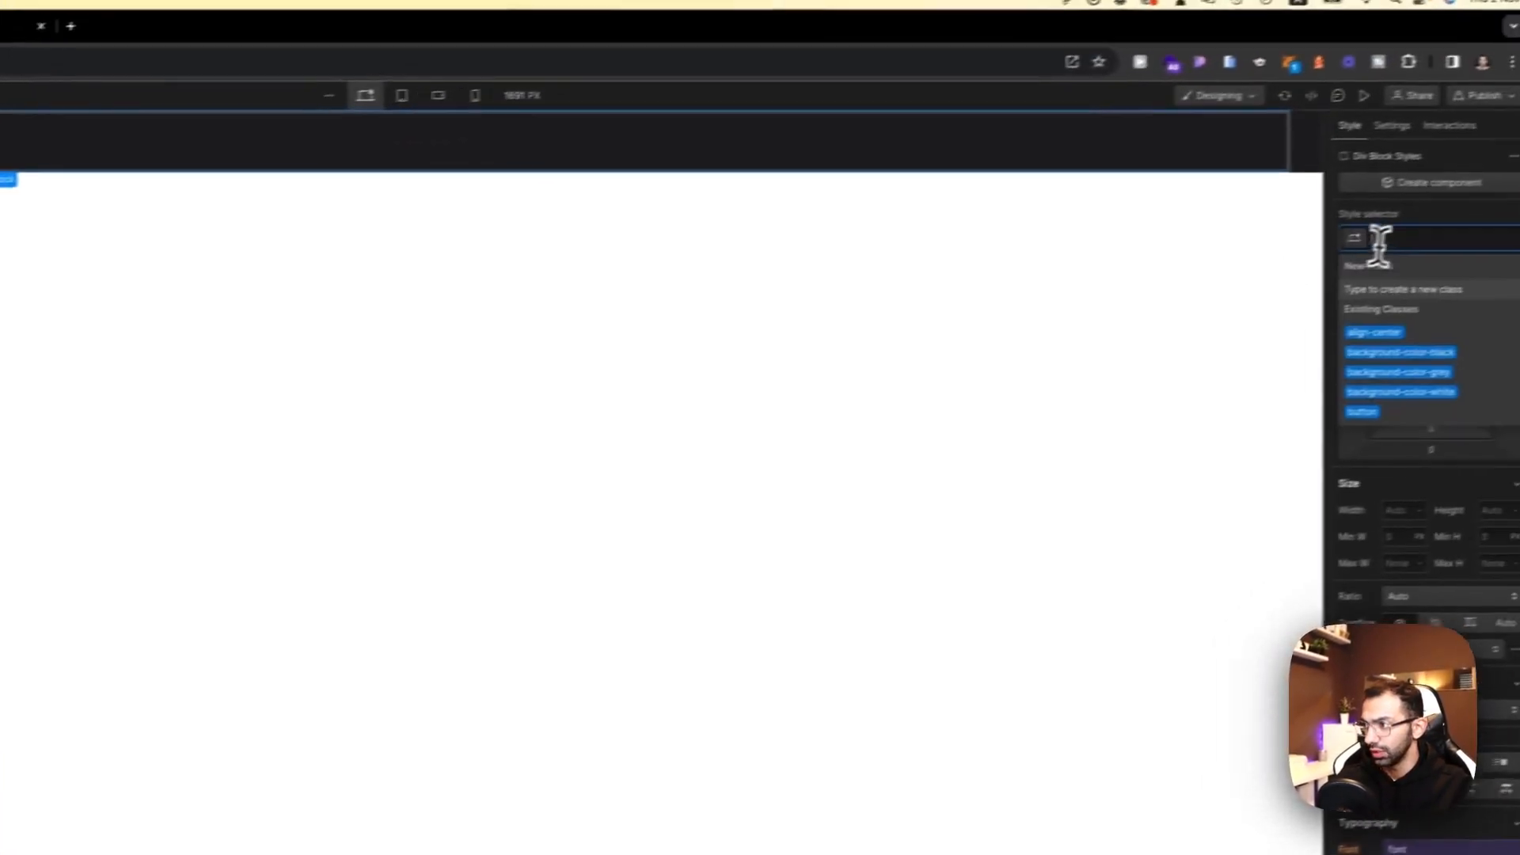
pyautogui.write('cop')
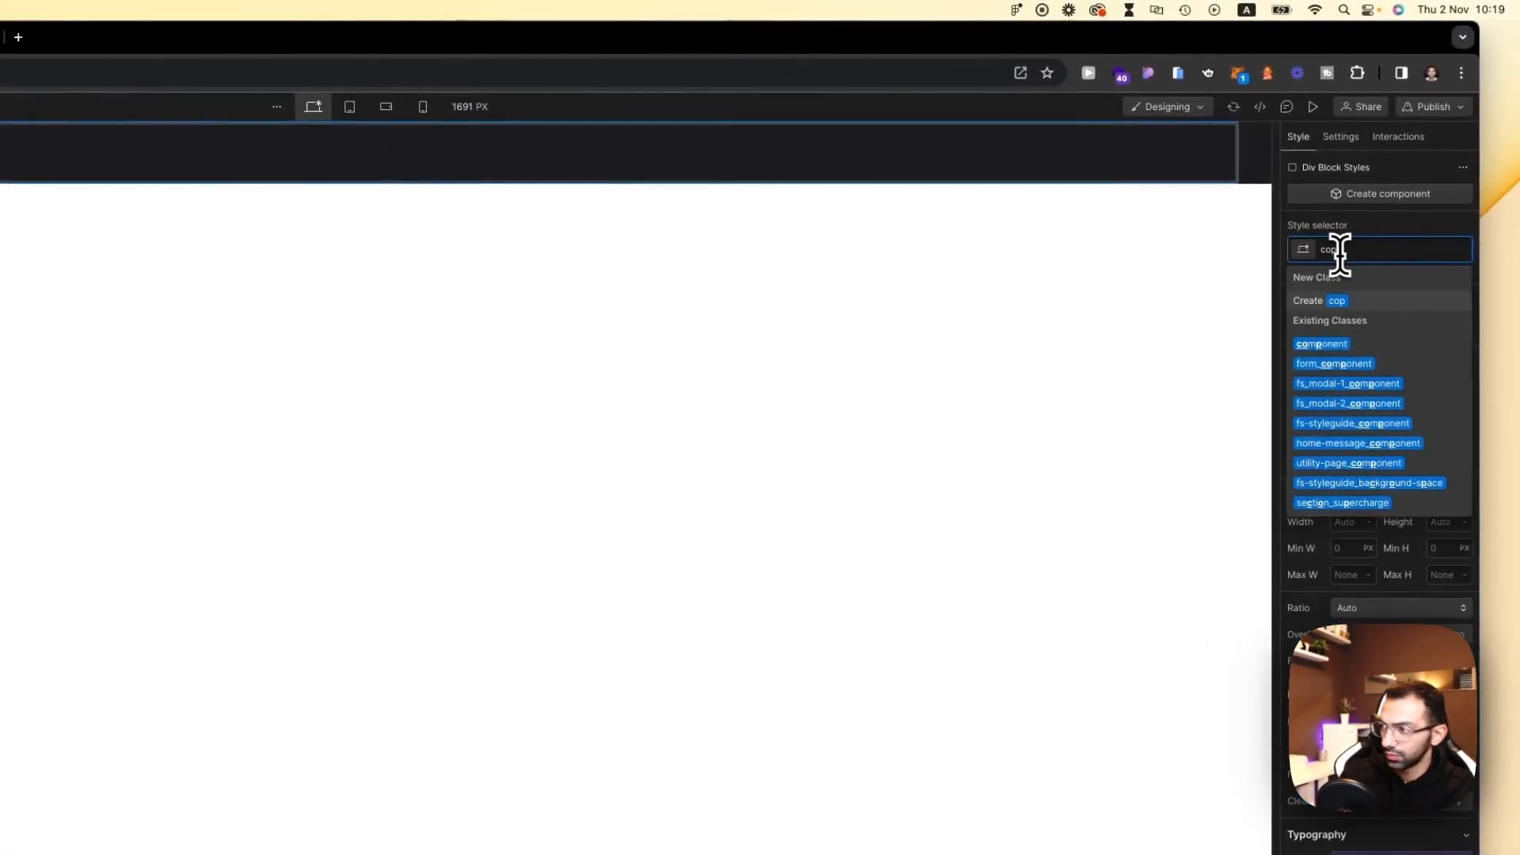
pyautogui.press('BackSpace')
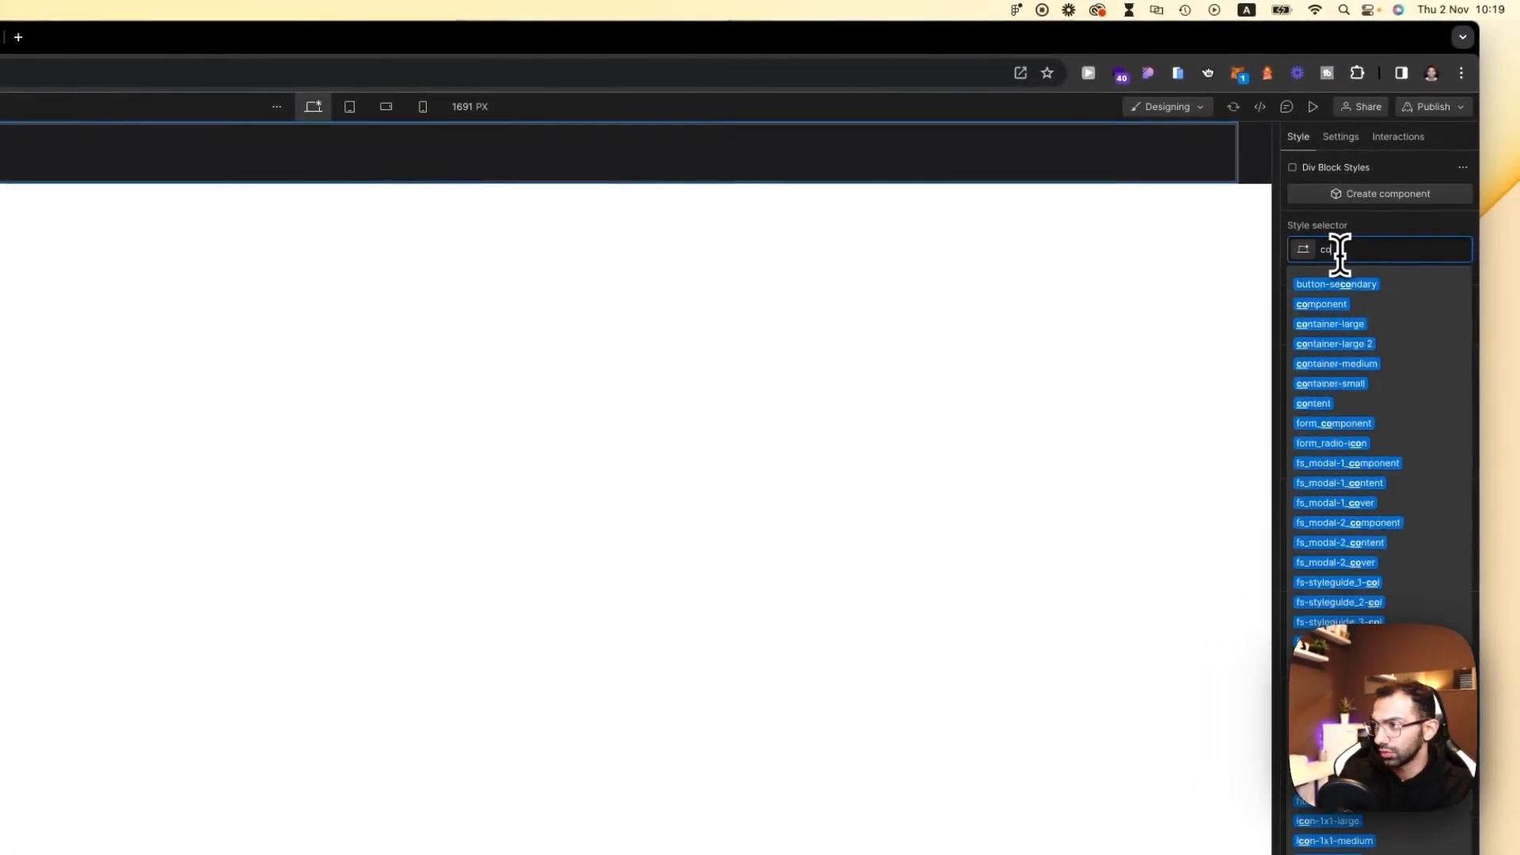
pyautogui.write('mp')
pyautogui.press('BackSpace')
pyautogui.press('BackSpace')
pyautogui.press('BackSpace')
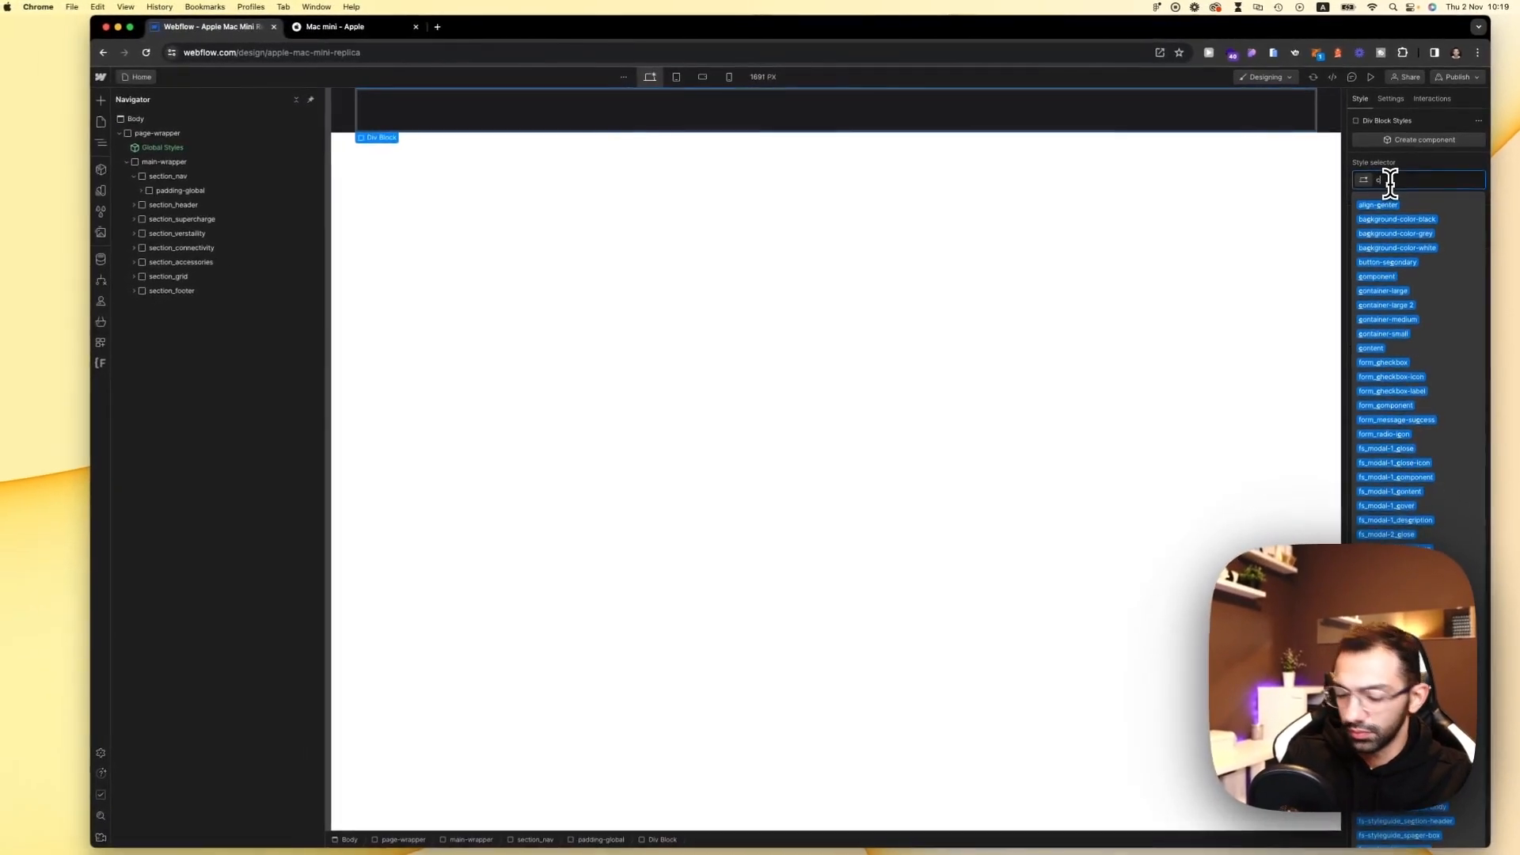
pyautogui.write('ontaine')
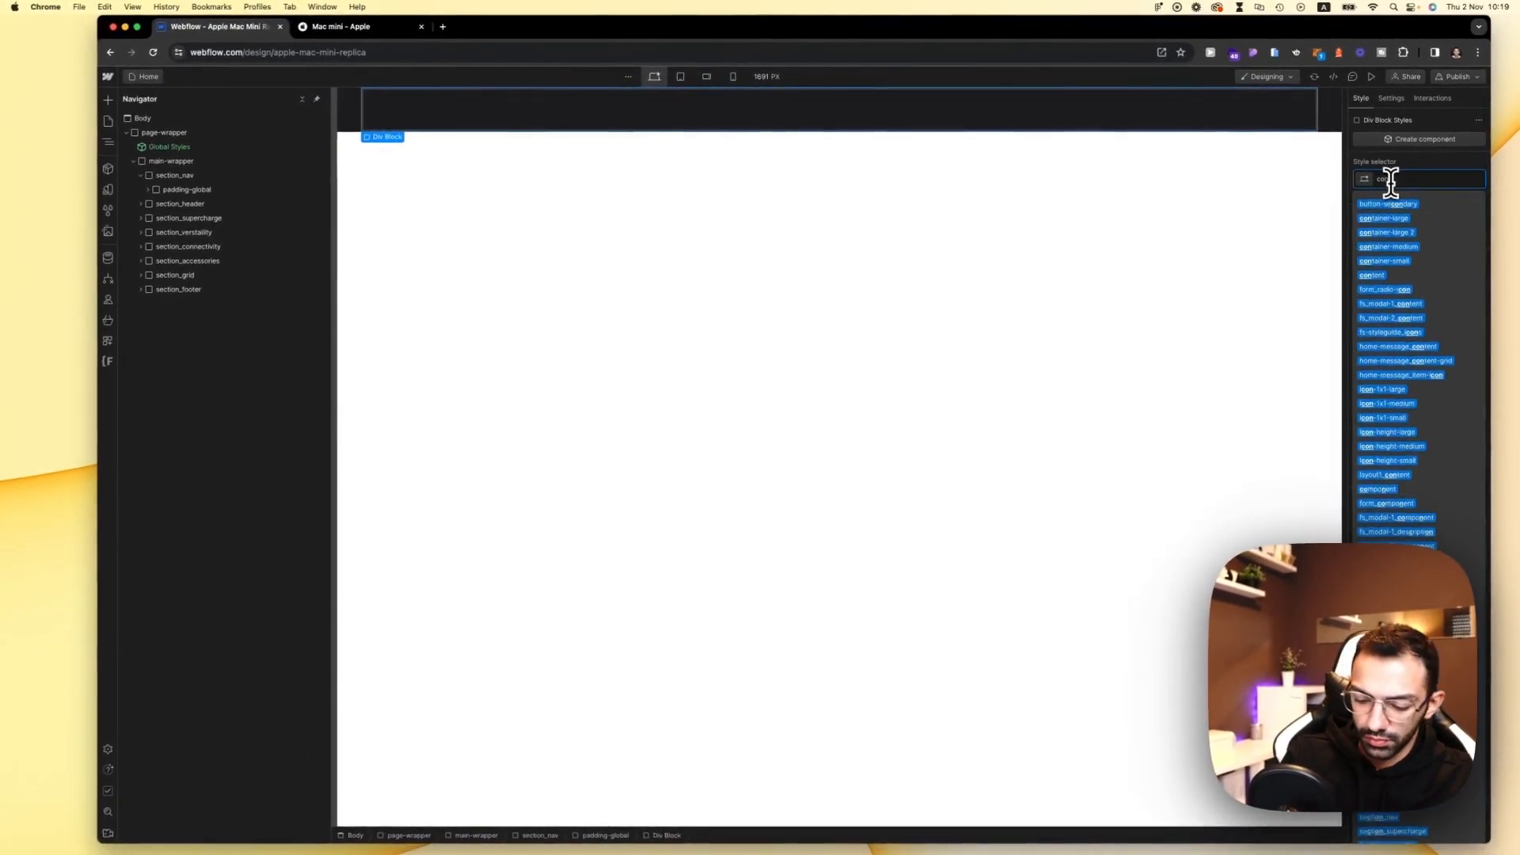
pyautogui.write('r')
pyautogui.press('Return')
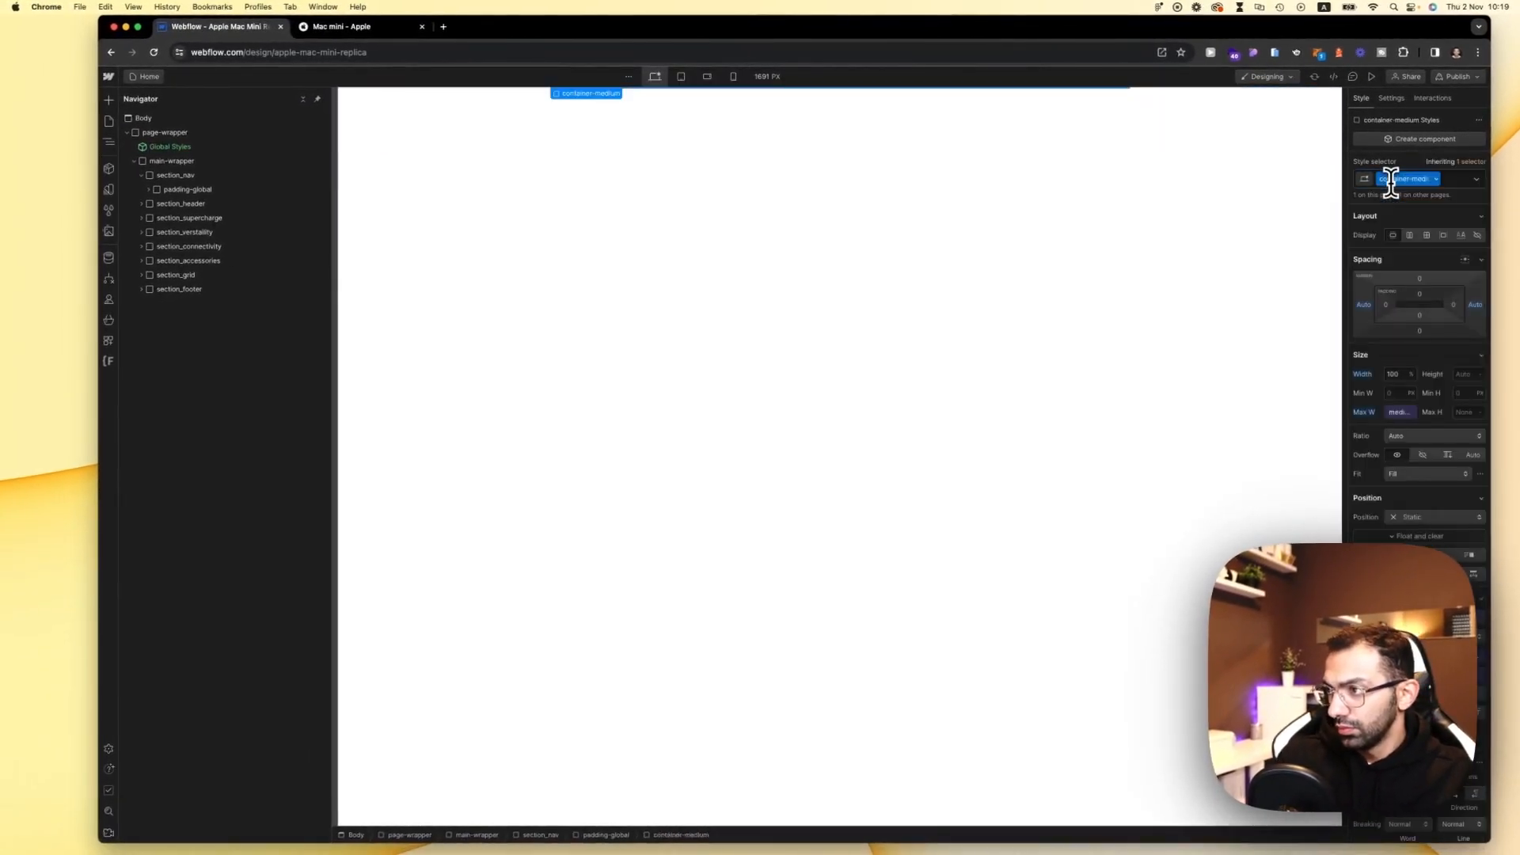
# Step: Set the top and bottom padding of section_nav to 0.75rem
pyautogui.click(178, 175)
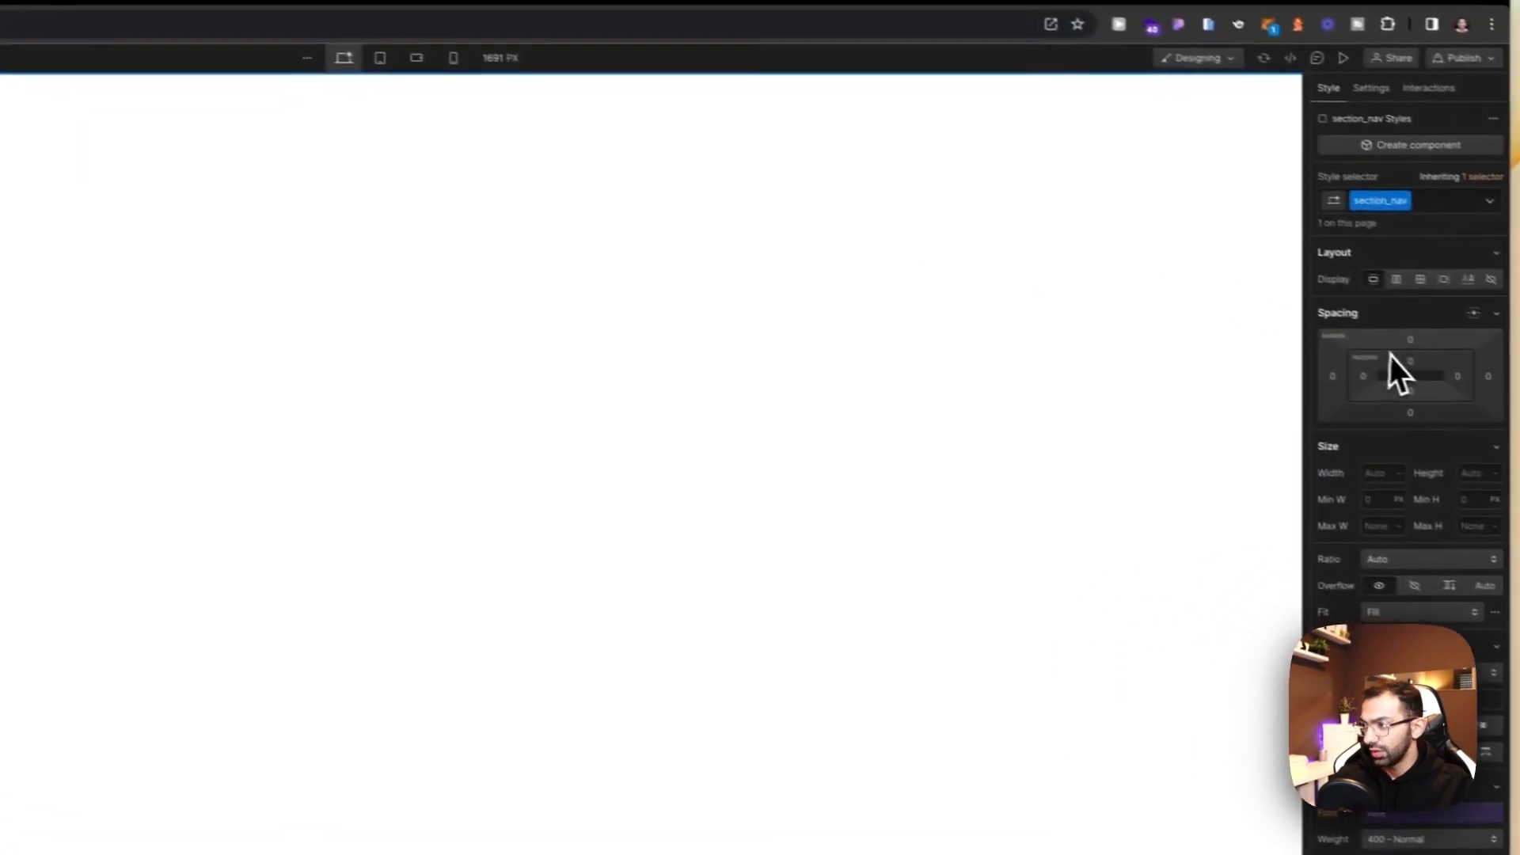
pyautogui.click(1413, 364)
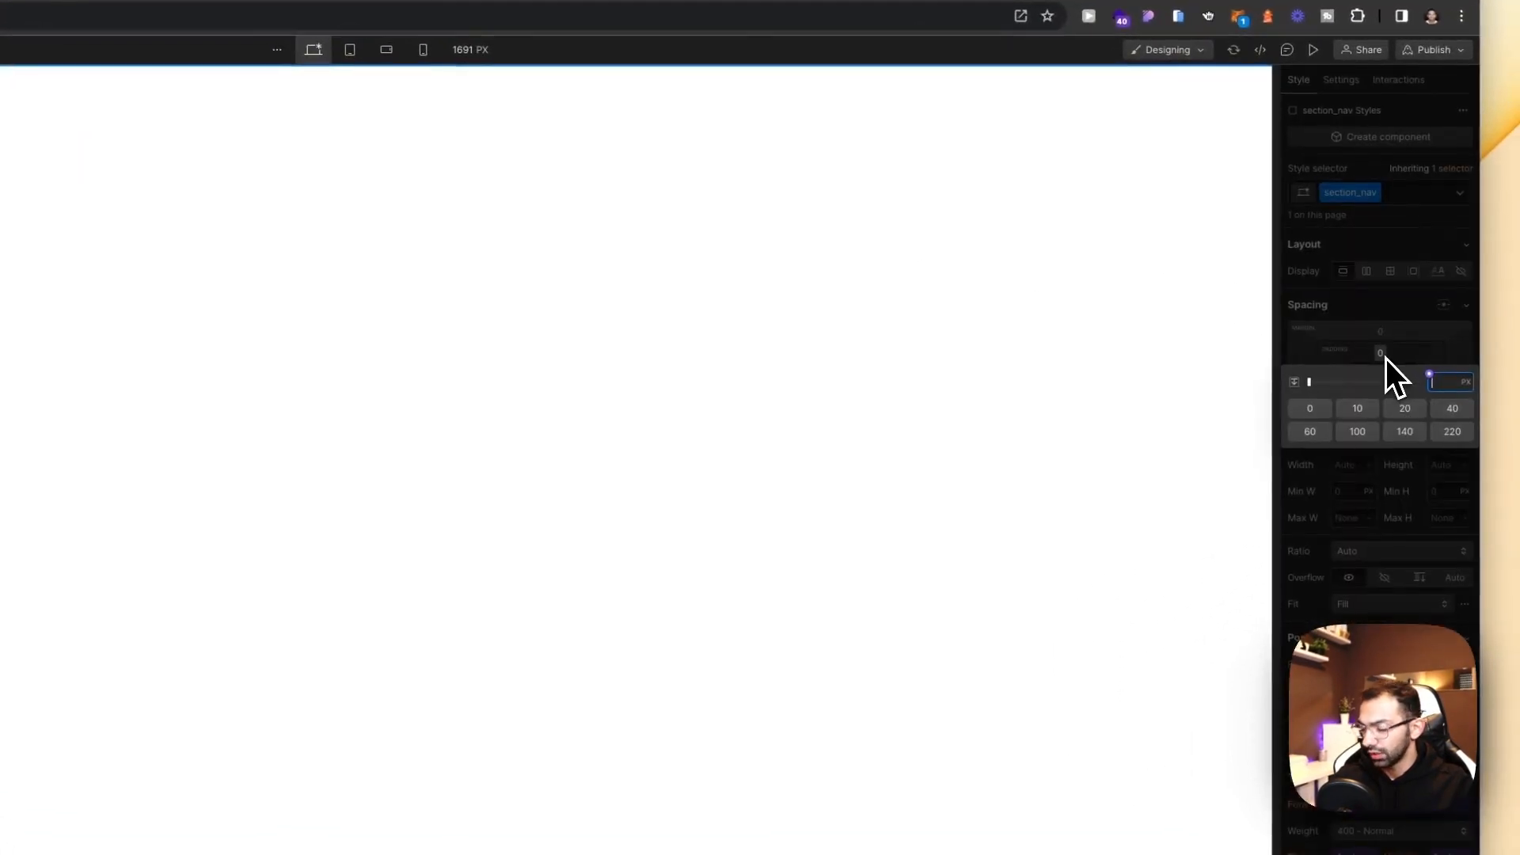
pyautogui.write('0.75re')
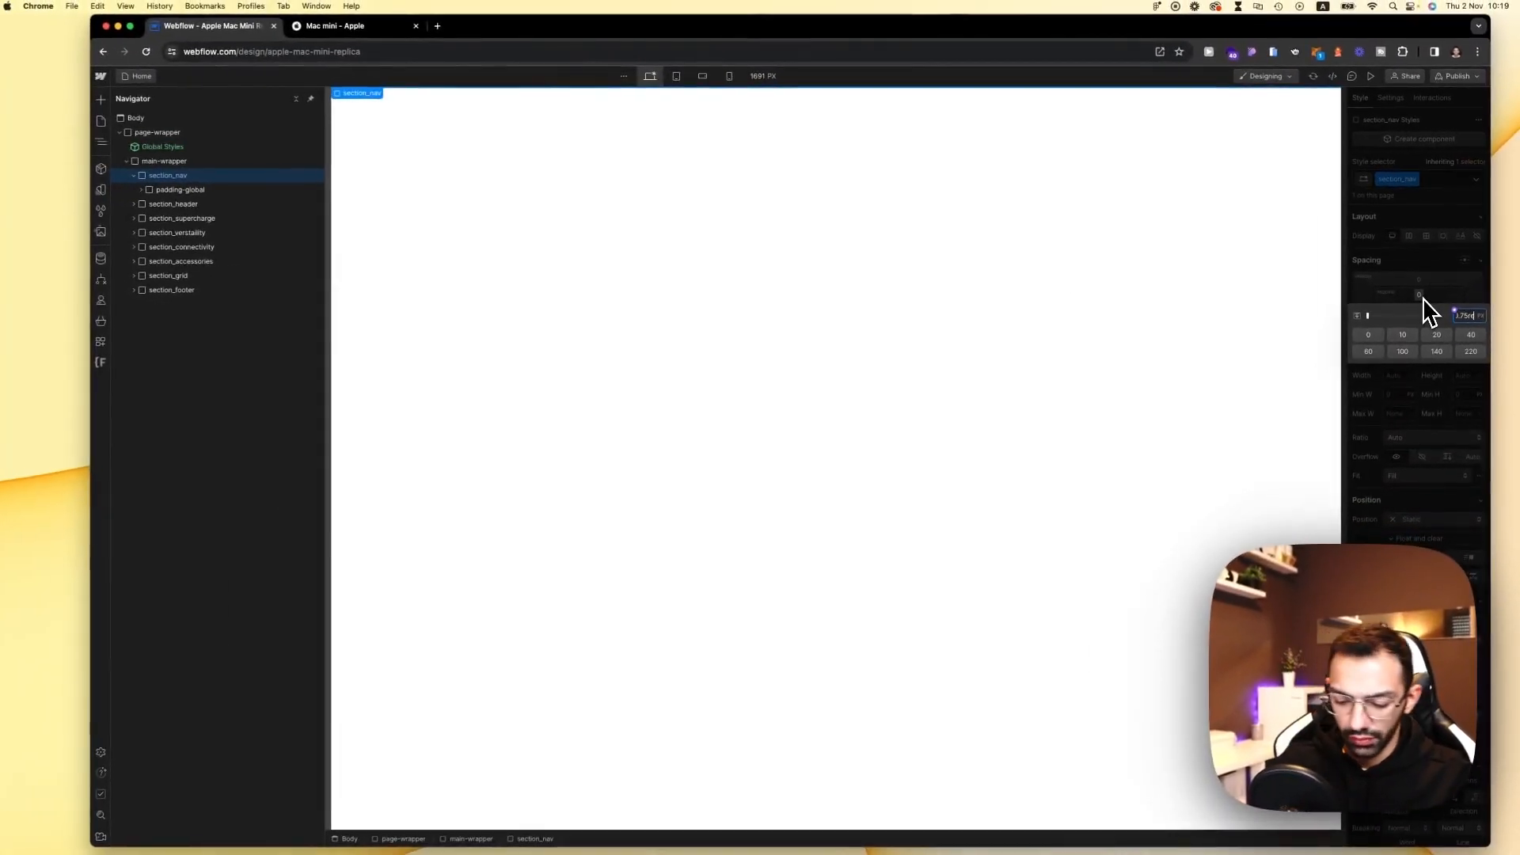
pyautogui.write('m')
pyautogui.press('Return')
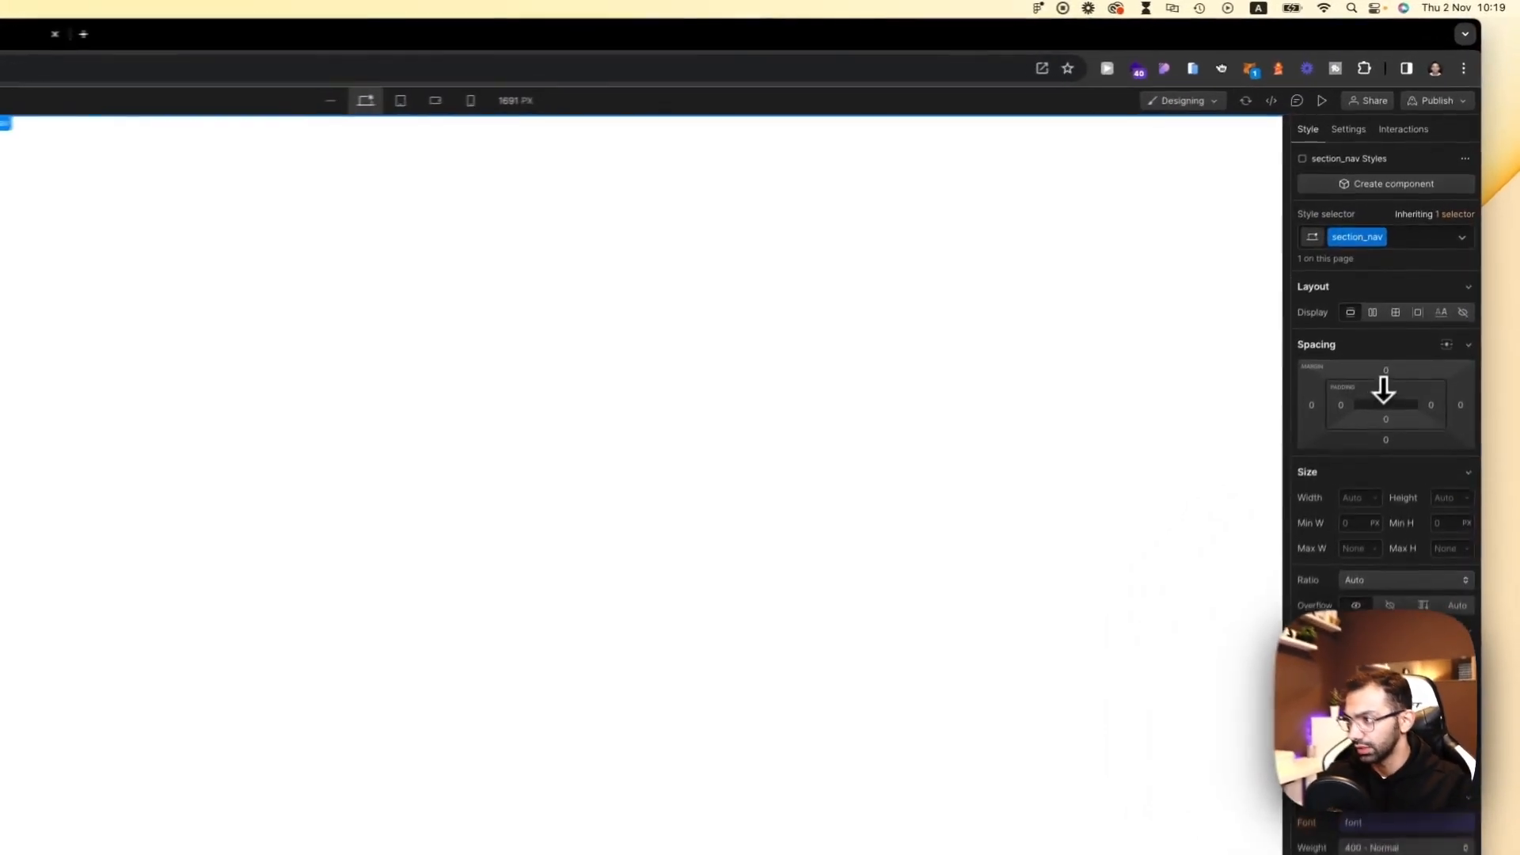
pyautogui.click(1419, 294)
pyautogui.write('0')
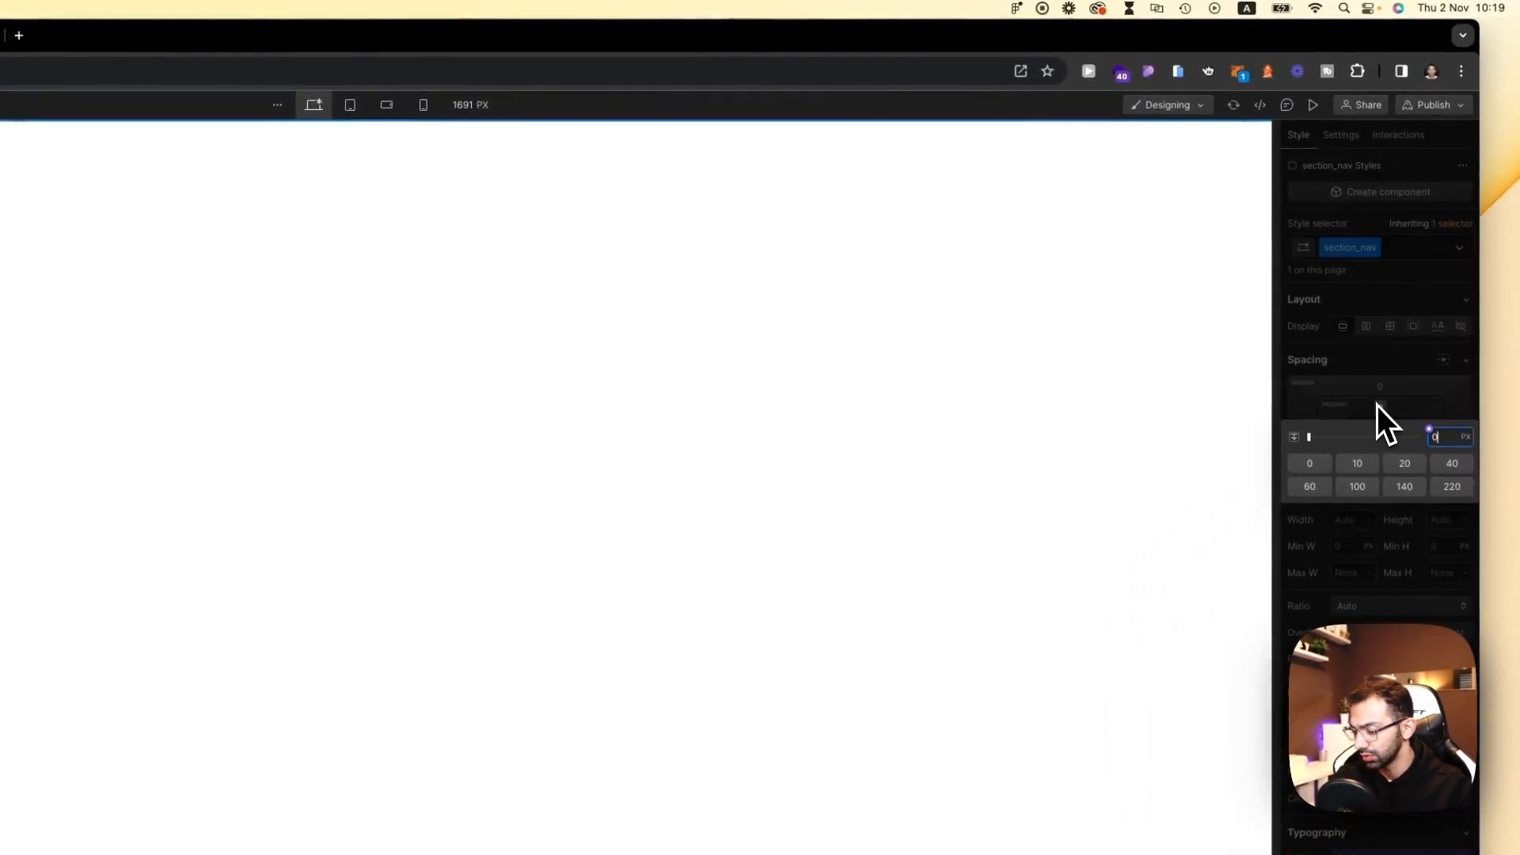
pyautogui.write('.75rem')
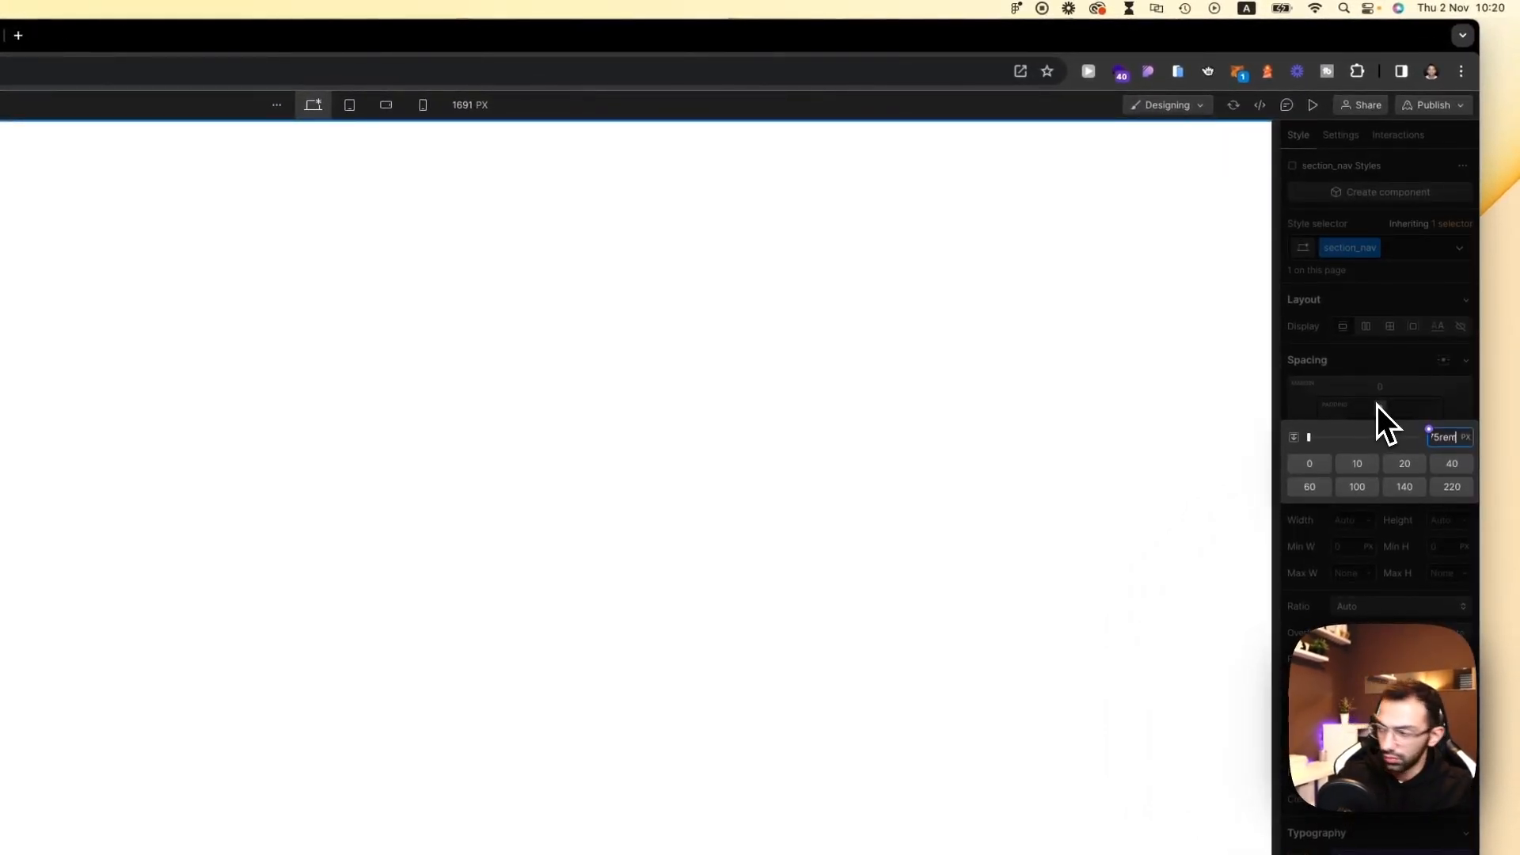
pyautogui.press('Return')
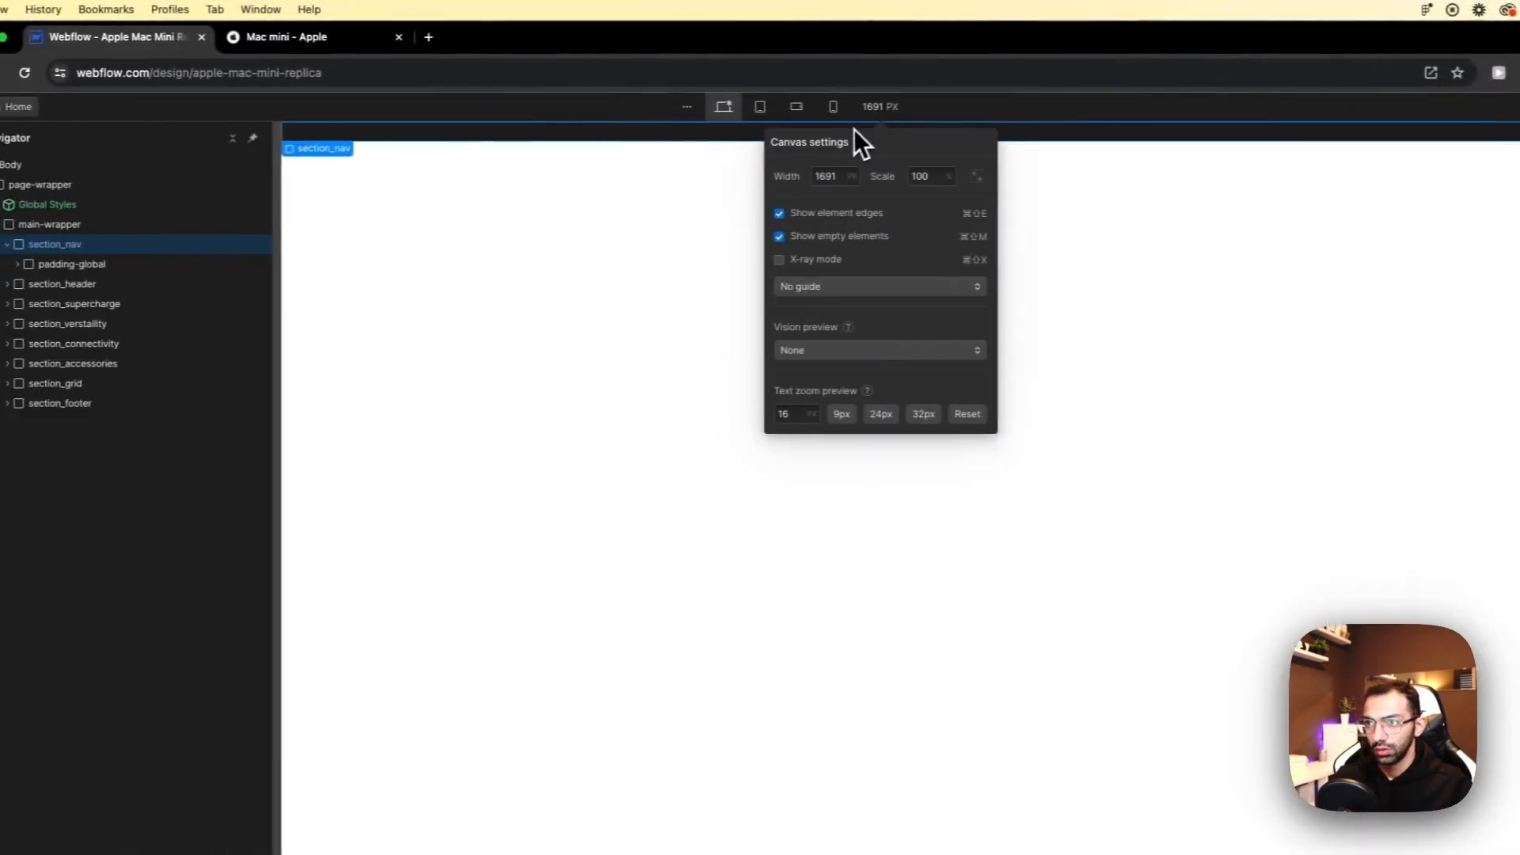
# Step: Add a div block inside the container-medium of section_nav and compare it with the Mac mini page's navigation bar
pyautogui.click(76, 264)
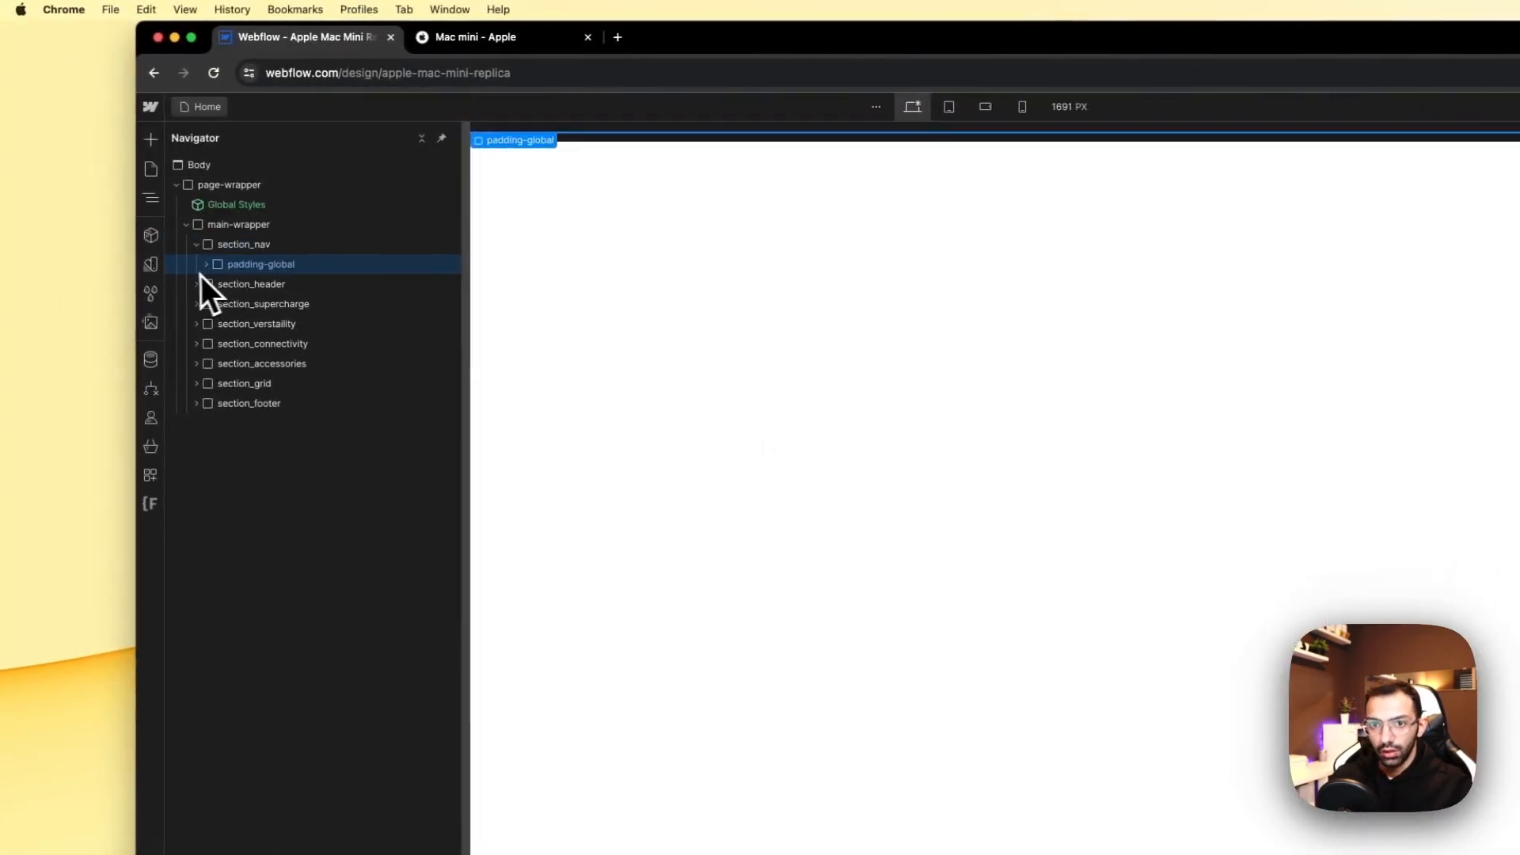
pyautogui.click(208, 264)
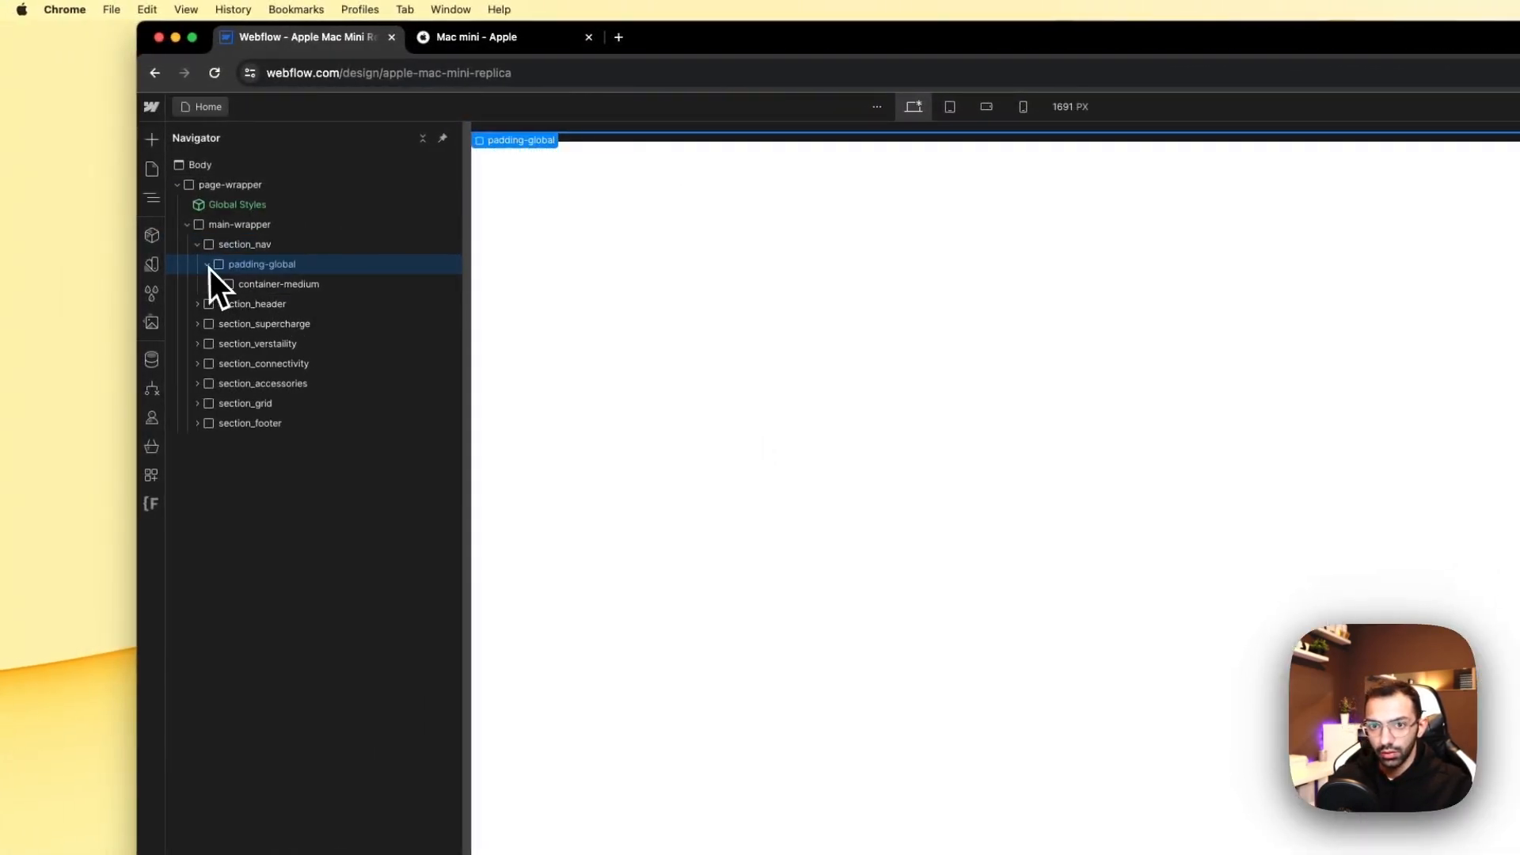
pyautogui.click(251, 302)
pyautogui.press('a')
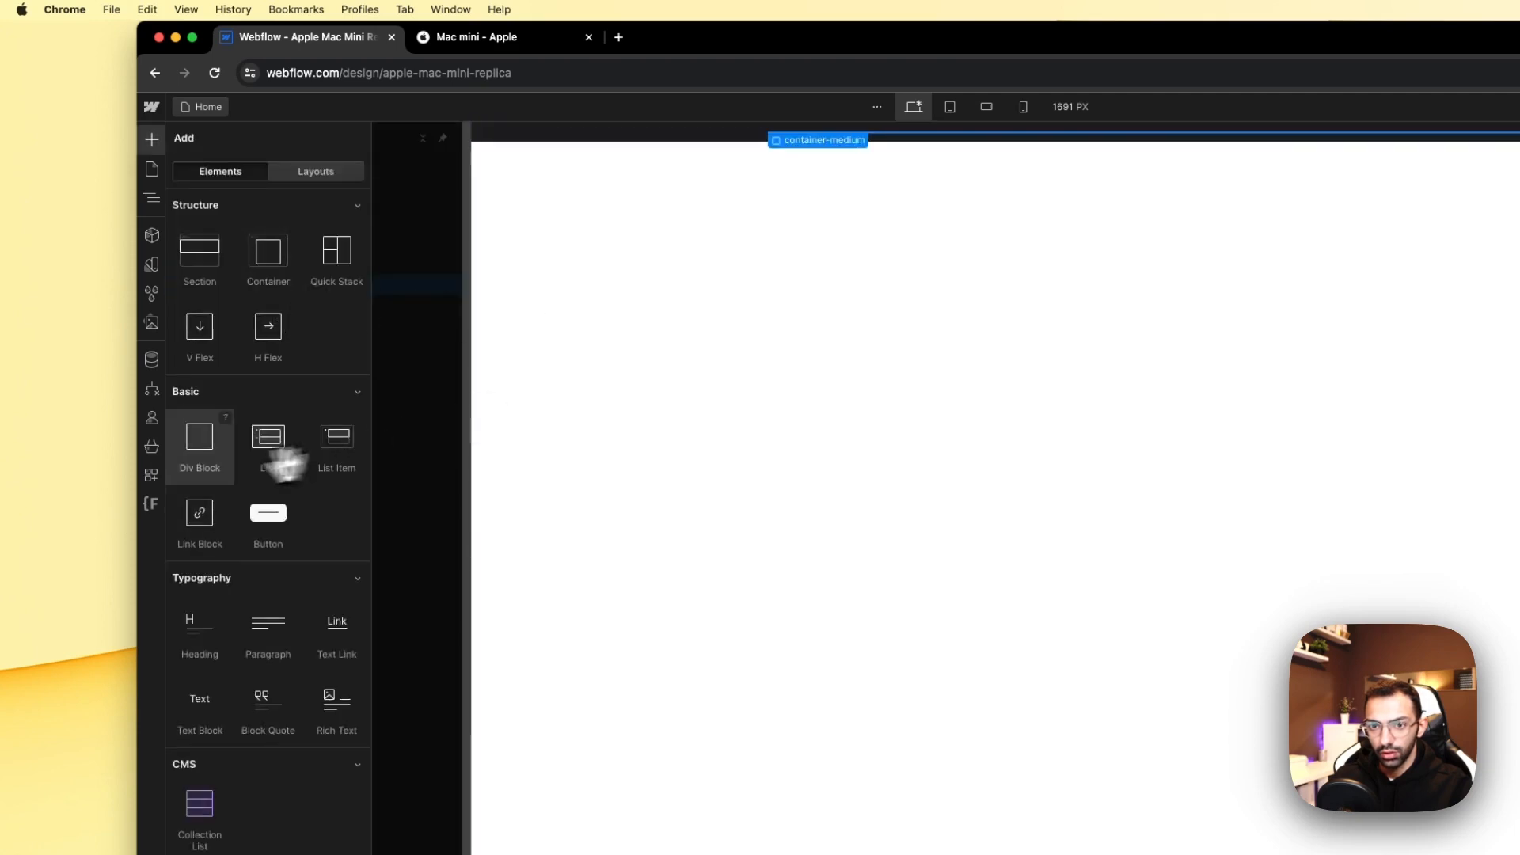
pyautogui.click(203, 440)
pyautogui.click(478, 35)
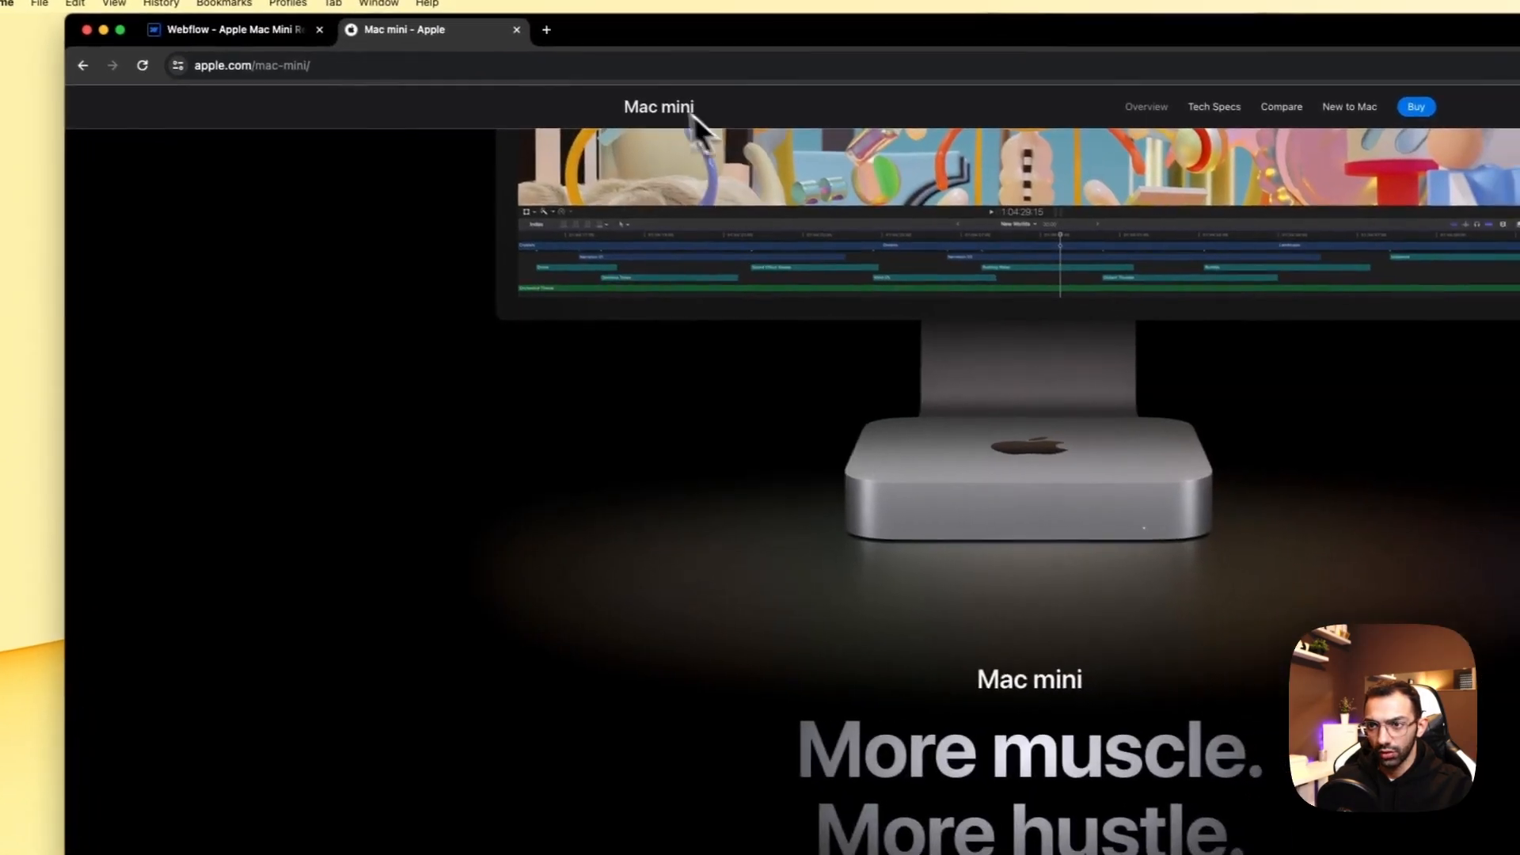
pyautogui.click(247, 33)
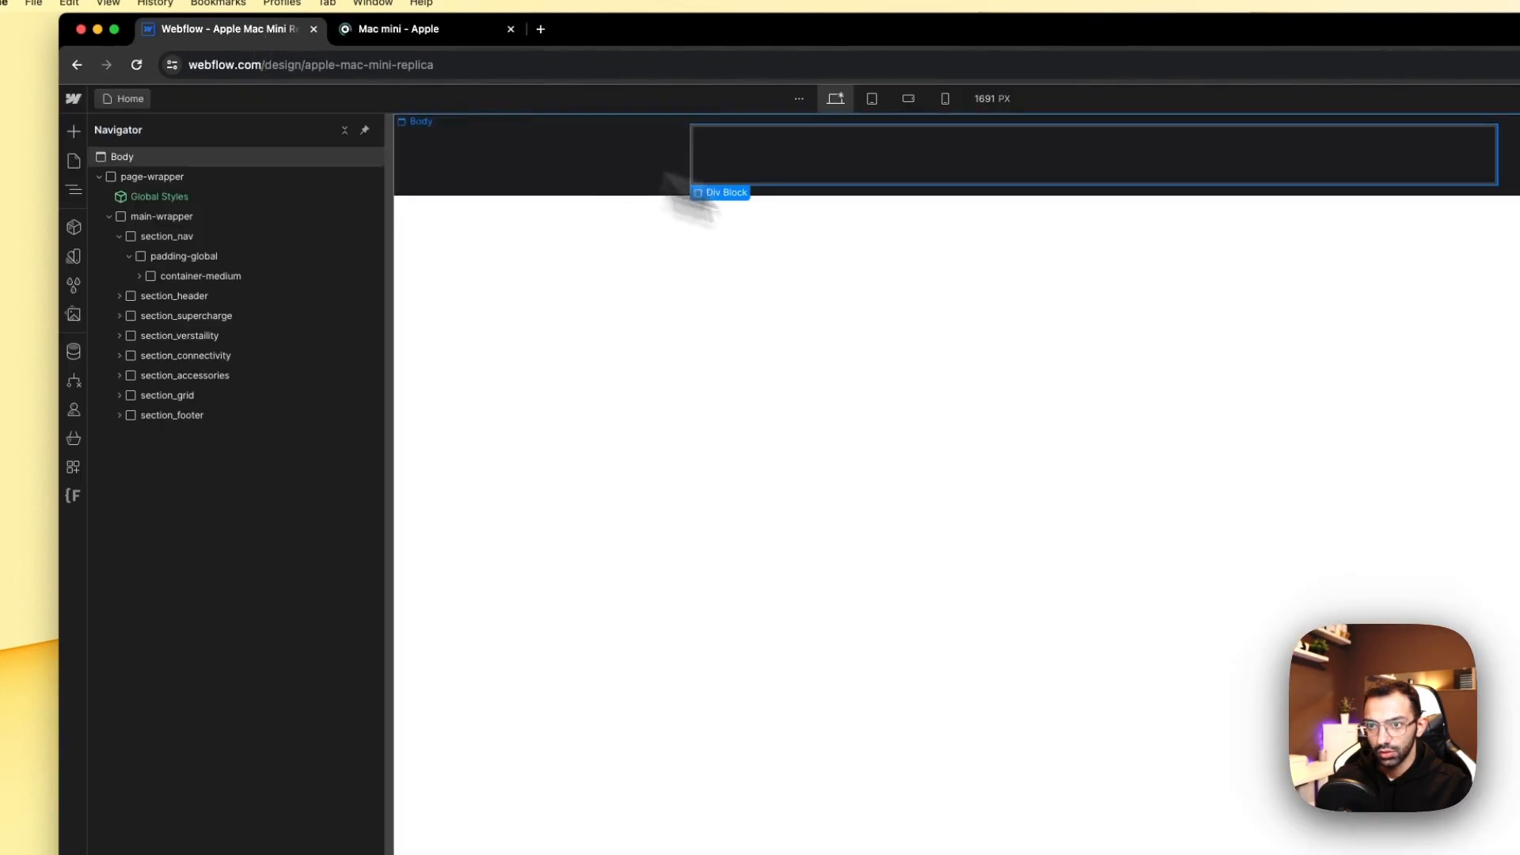
# Step: Add a link block to section_nav's container-medium above the empty div block and compare the layout with the Mac mini page's navigation bar
pyautogui.press('a')
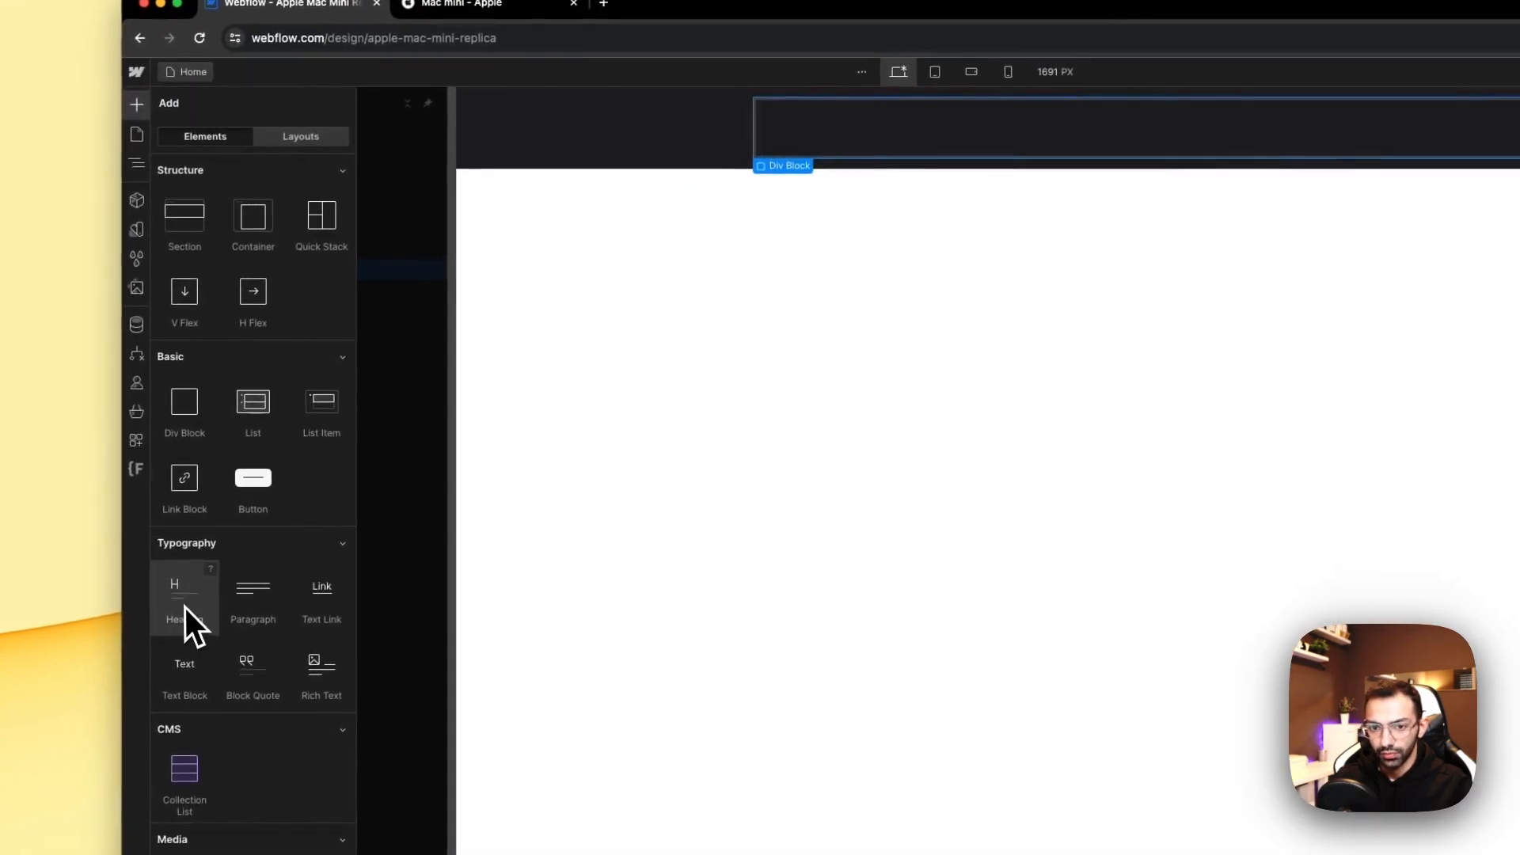
pyautogui.click(182, 507)
pyautogui.moveTo(285, 270)
pyautogui.mouseDown()
pyautogui.moveTo(212, 280)
pyautogui.moveTo(273, 300)
pyautogui.moveTo(285, 267)
pyautogui.mouseUp()
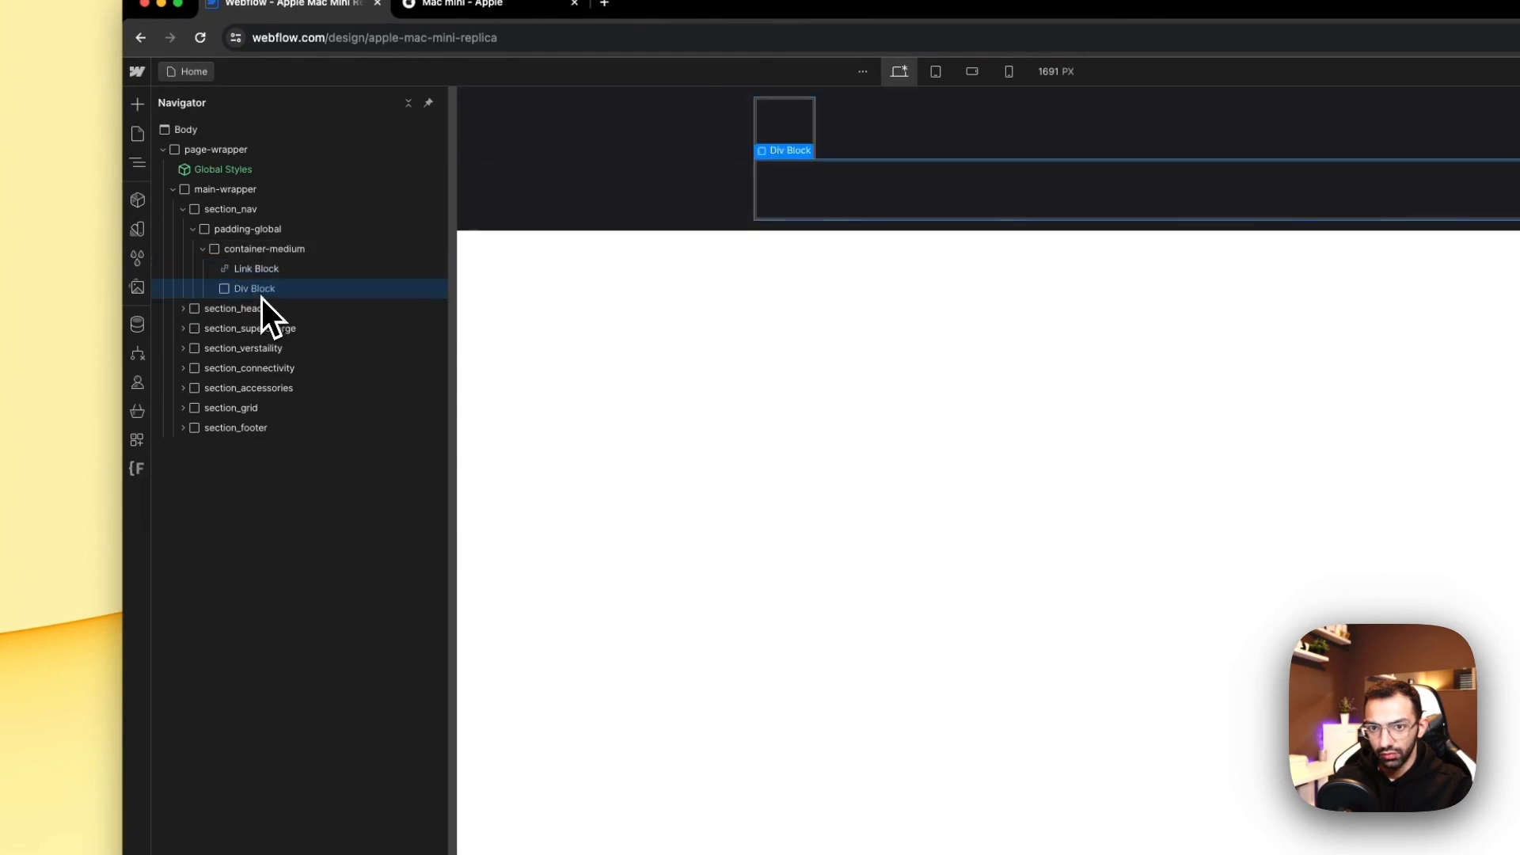
pyautogui.click(456, 4)
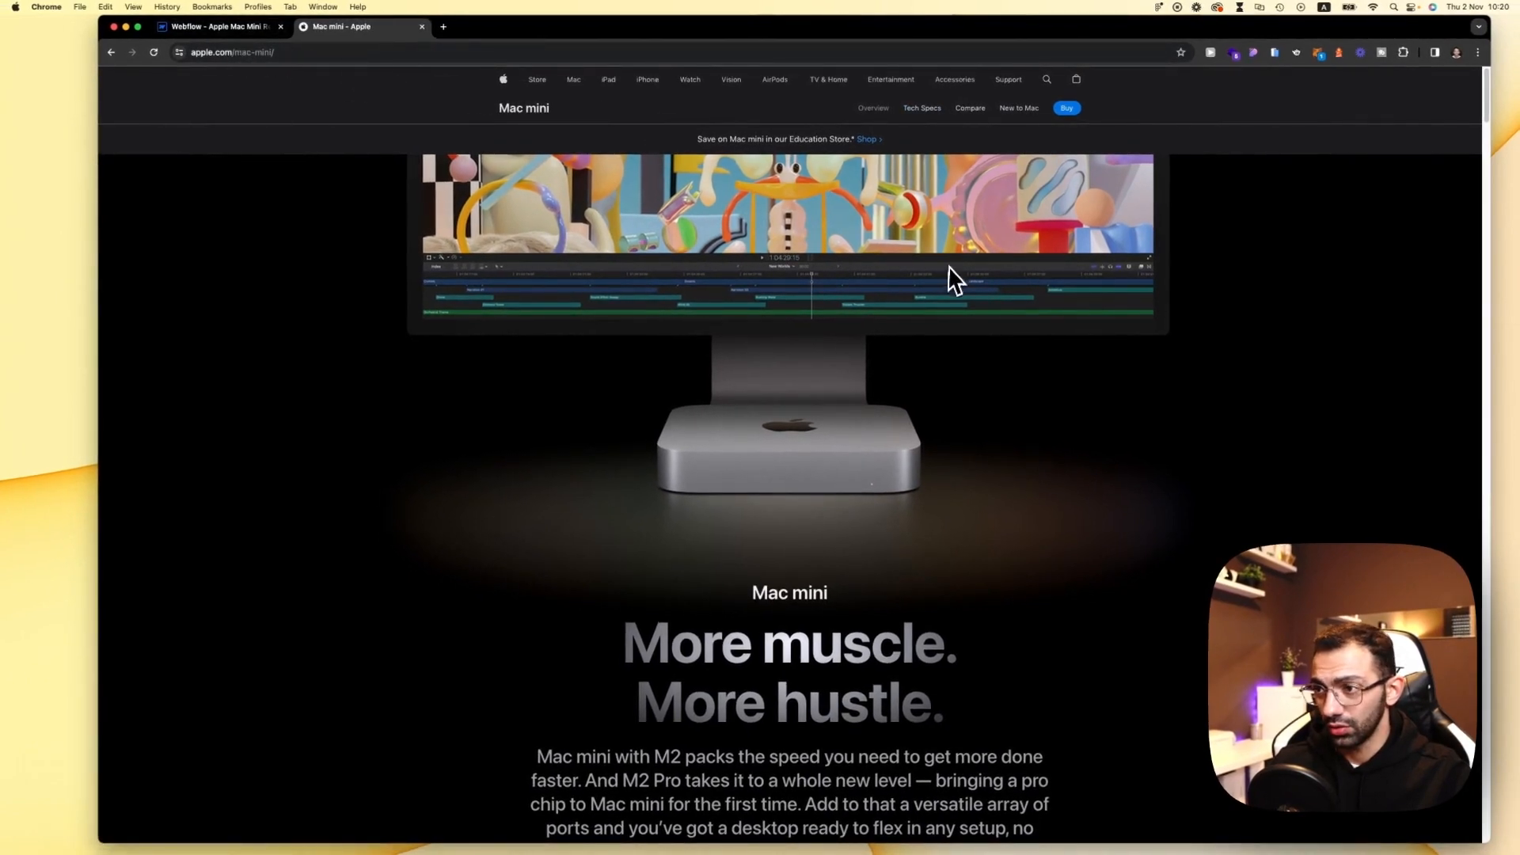
pyautogui.click(233, 26)
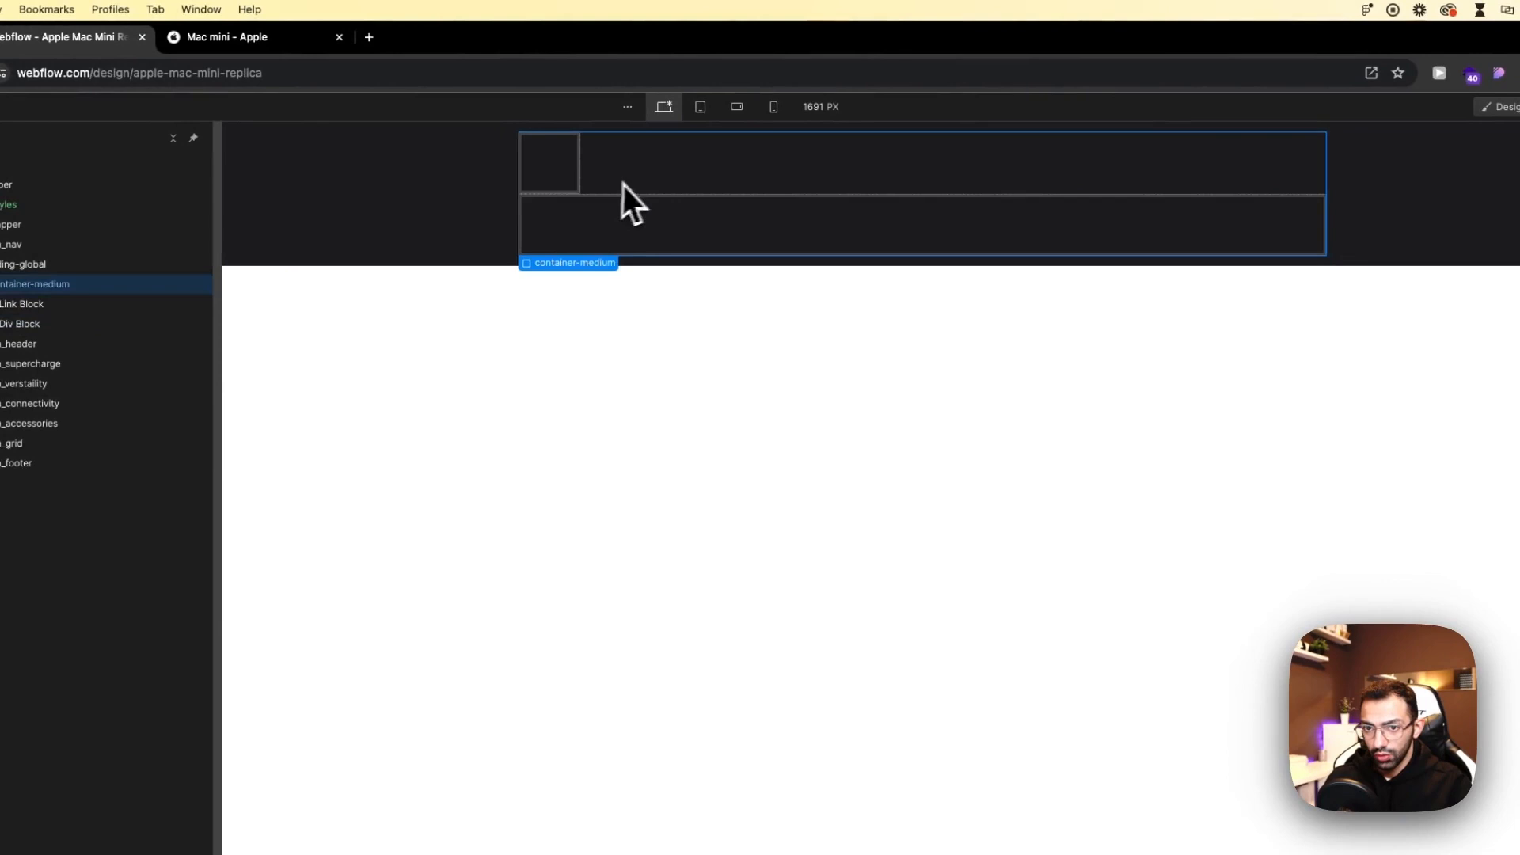
# Step: Add another div block to container-medium and give it the new class navbar-compponent
pyautogui.press('a')
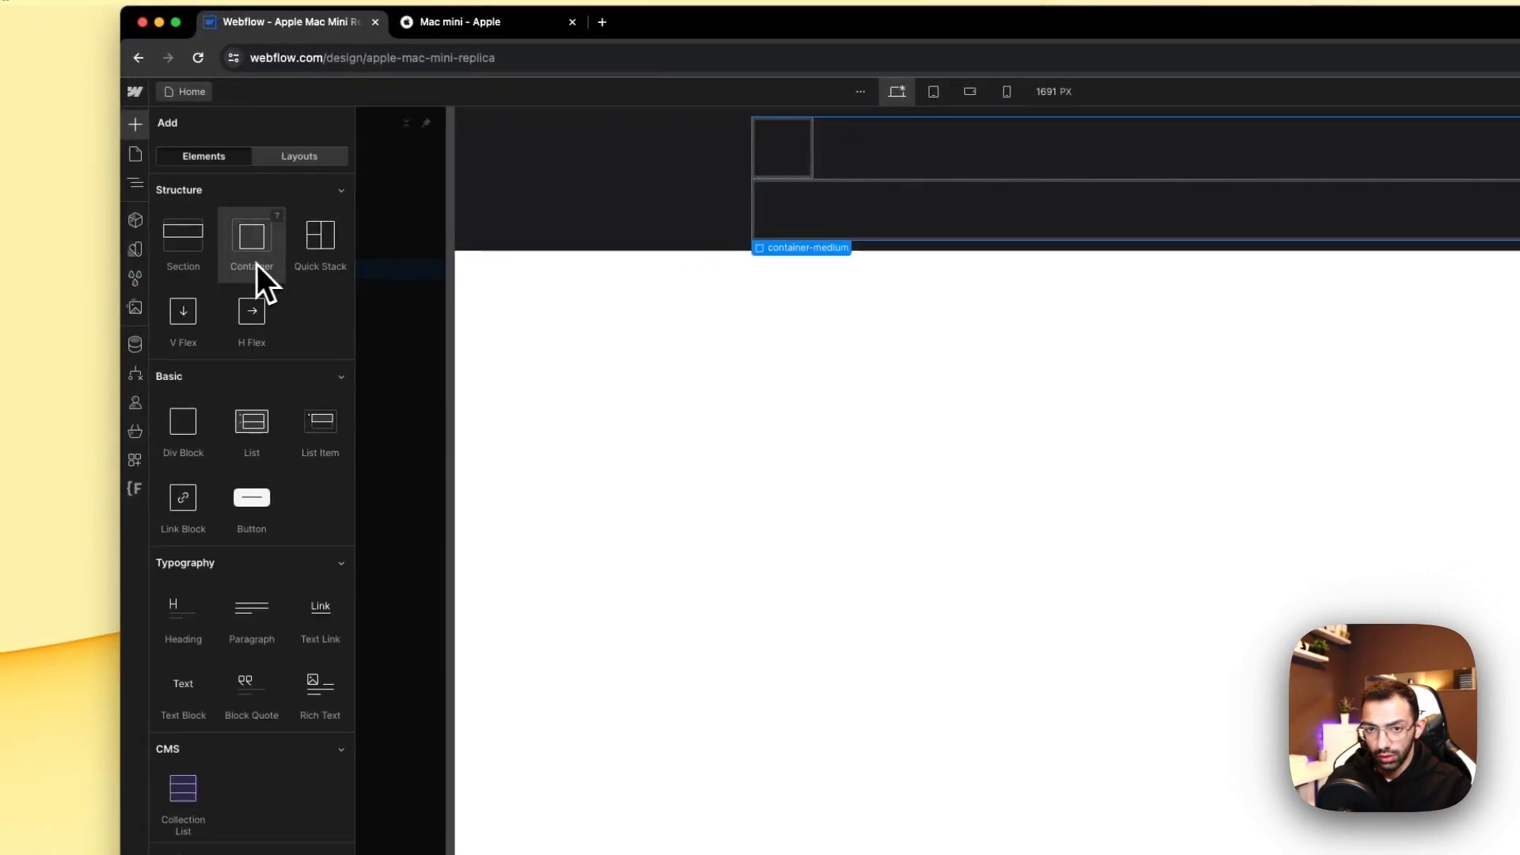
pyautogui.click(188, 410)
pyautogui.click(1429, 255)
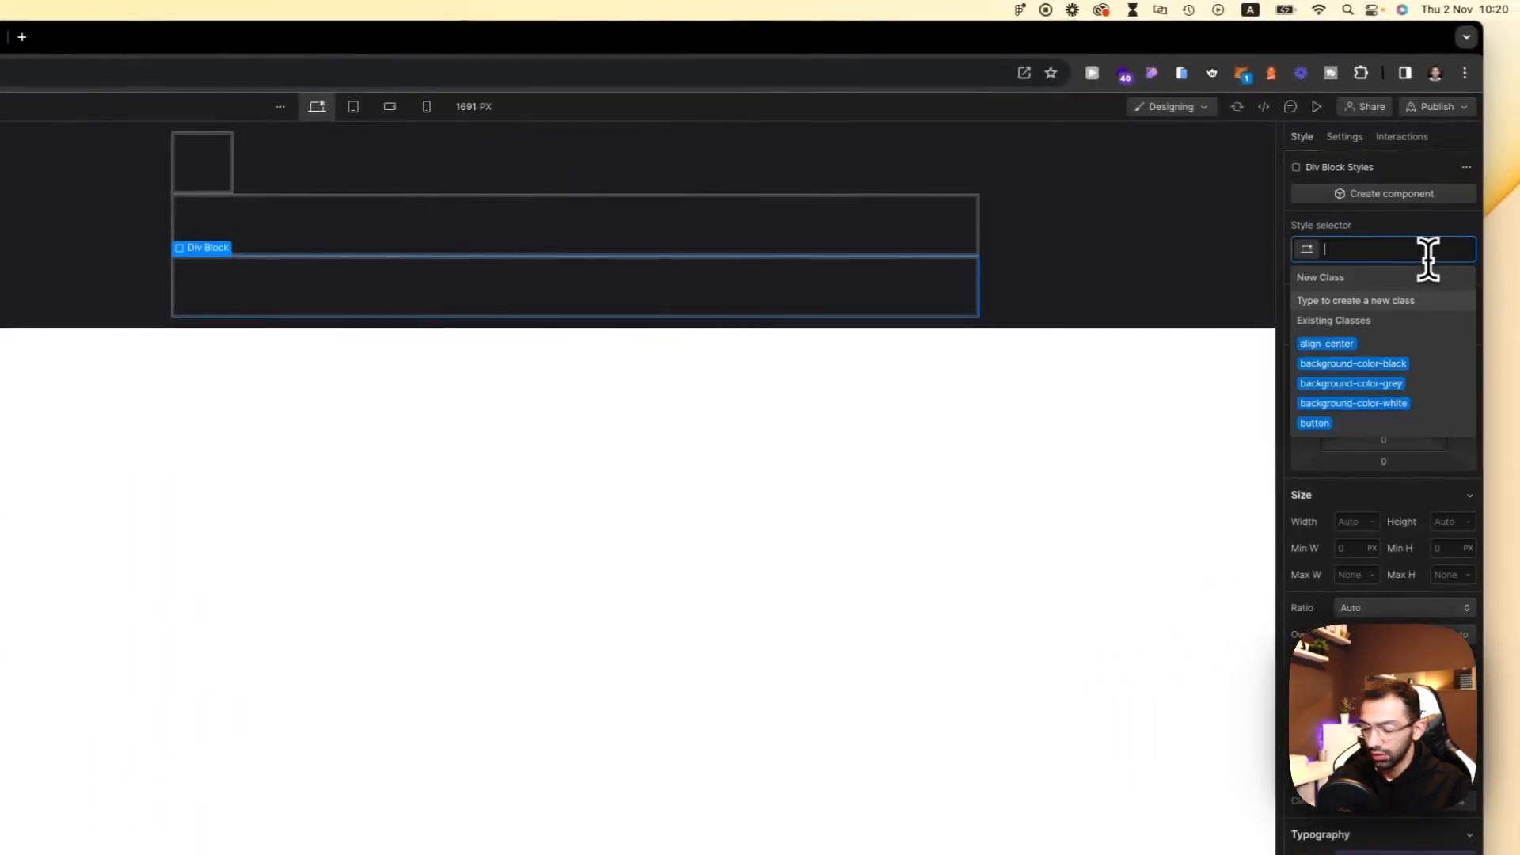
pyautogui.write('navba')
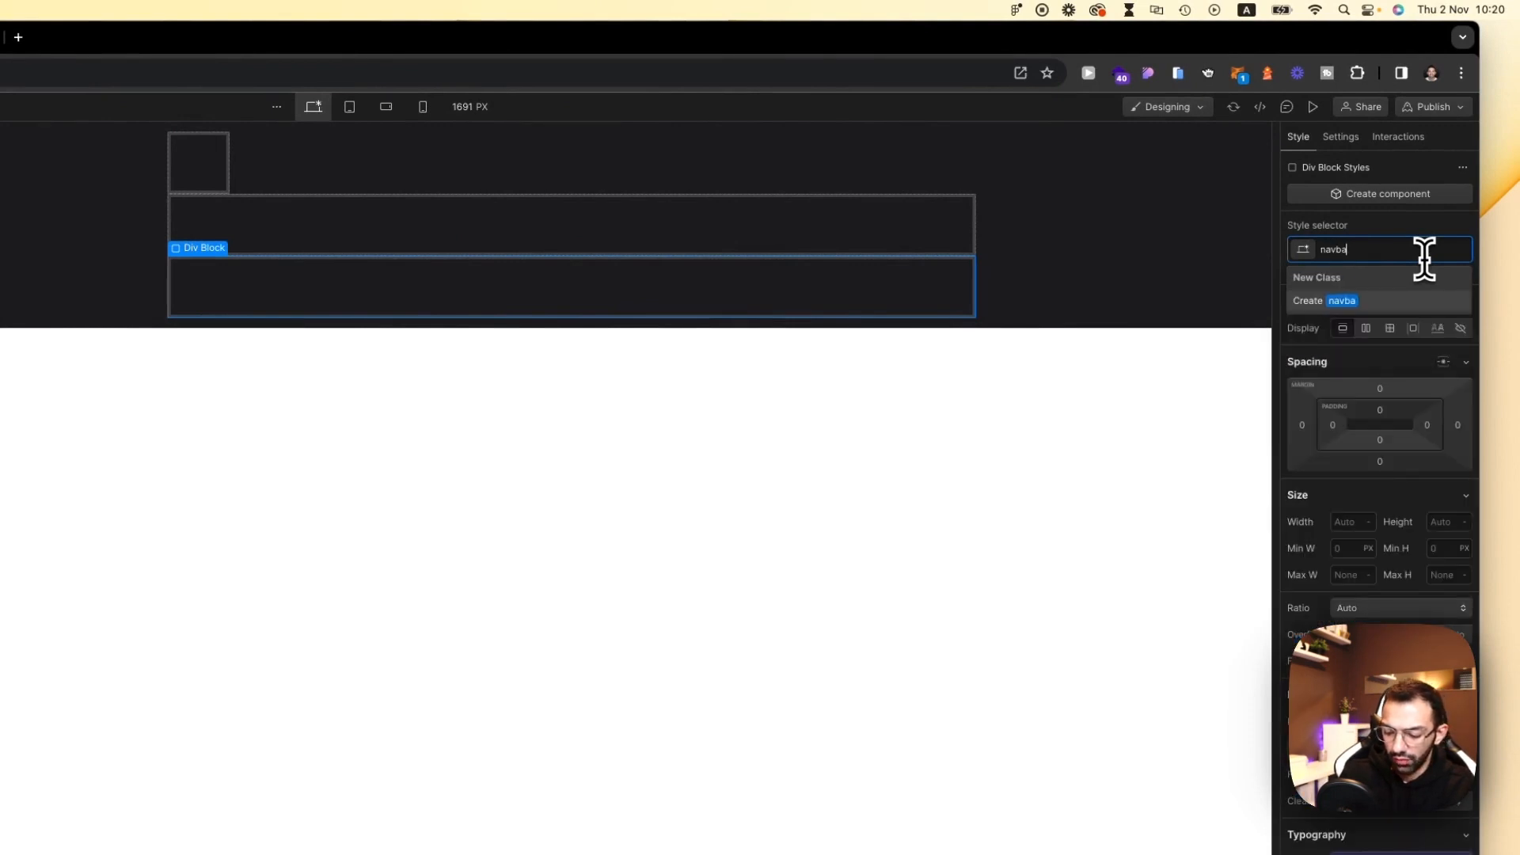
pyautogui.write('r-compponent')
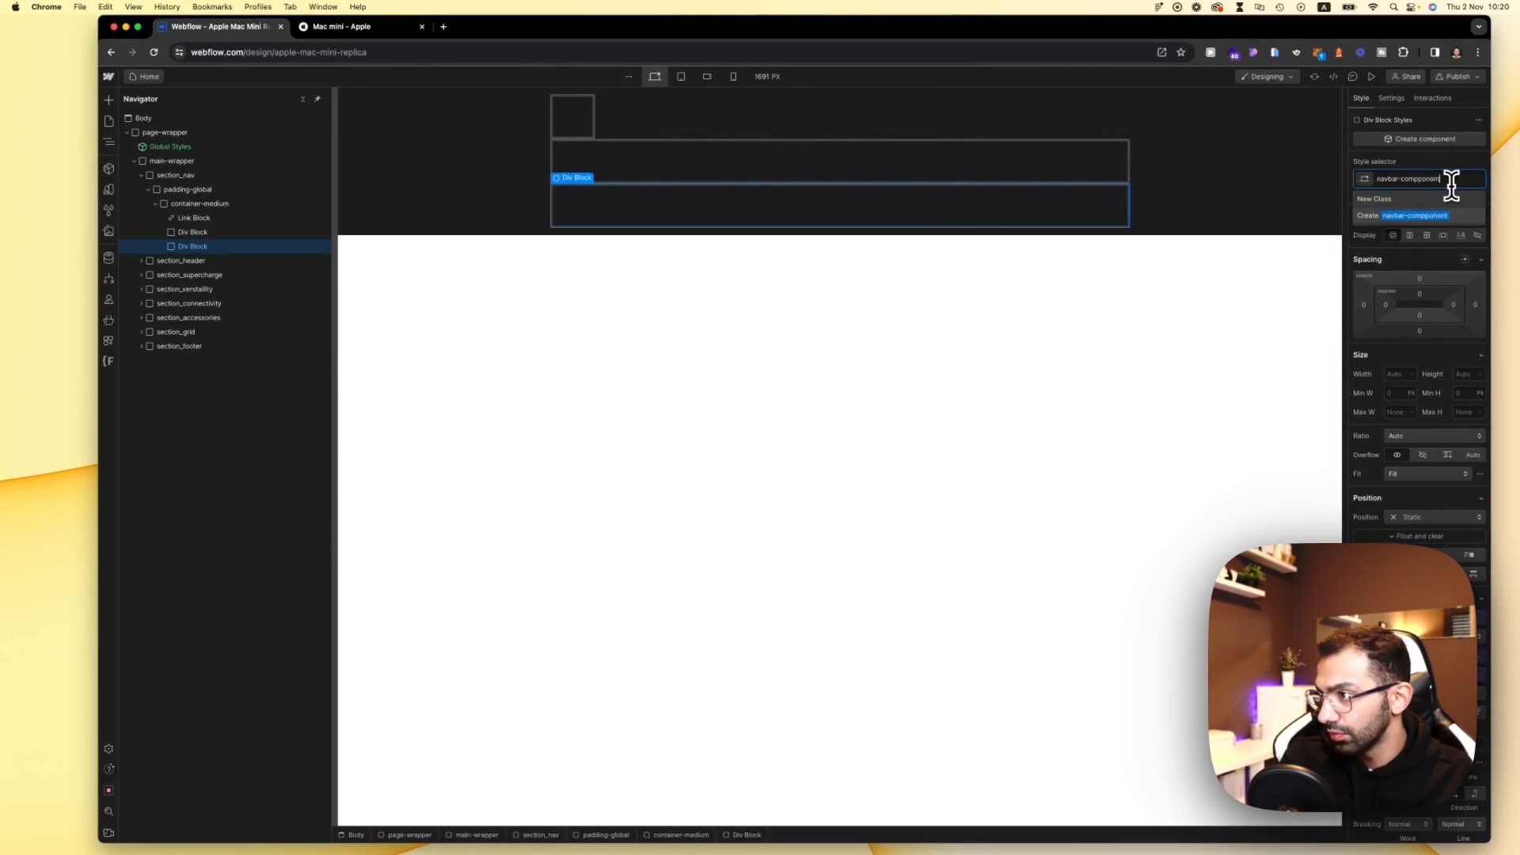
pyautogui.press('Return')
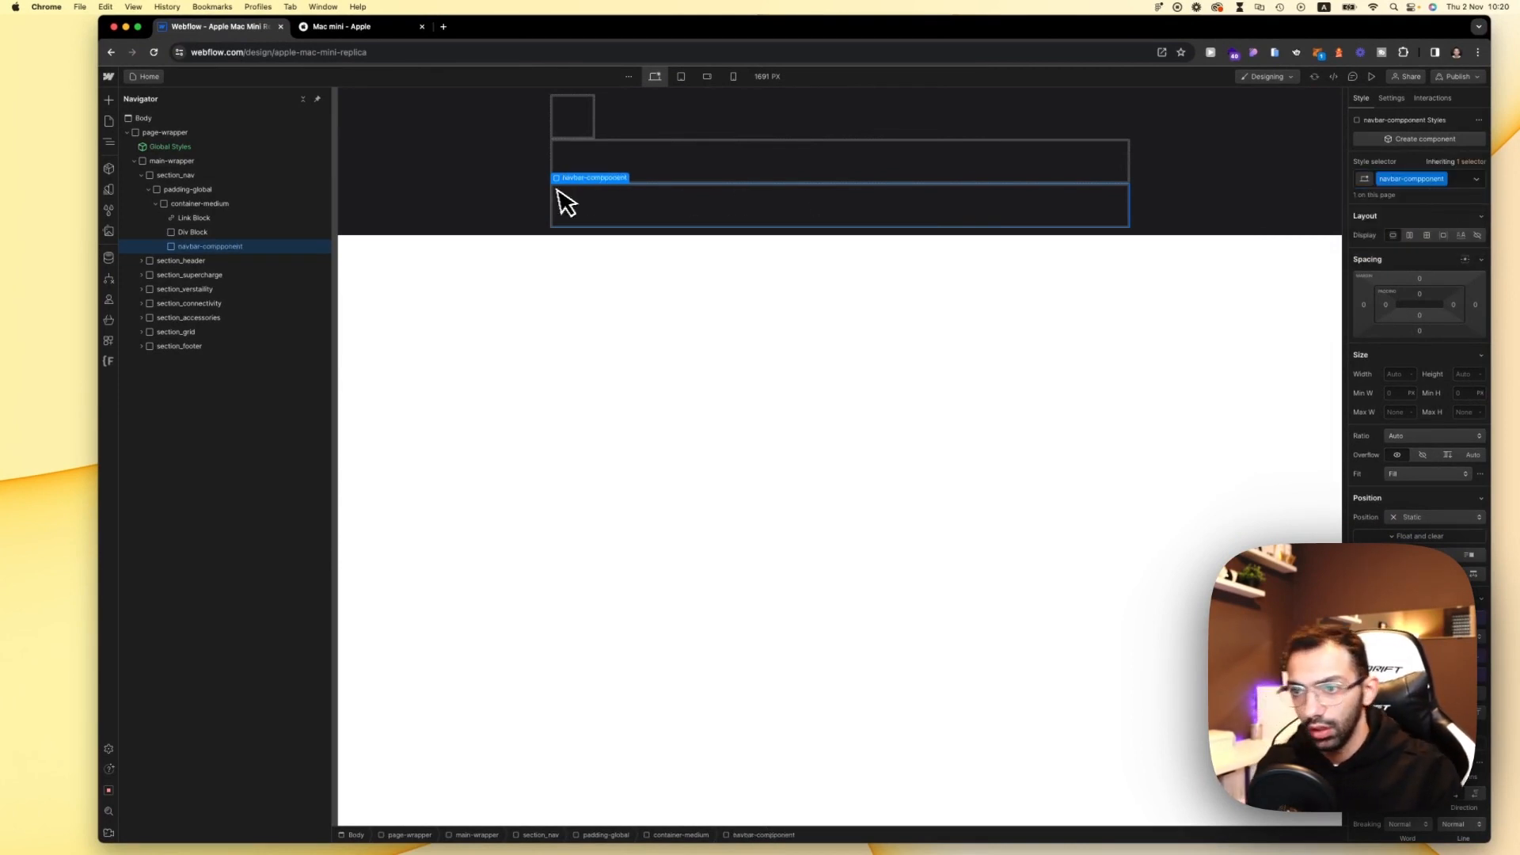
# Step: Move the unnamed div block and the link block into navbar-compponent, with the link block placed directly above the div block
pyautogui.moveTo(595, 168); pyautogui.dragTo(612, 205)
pyautogui.moveTo(574, 112); pyautogui.dragTo(631, 173)
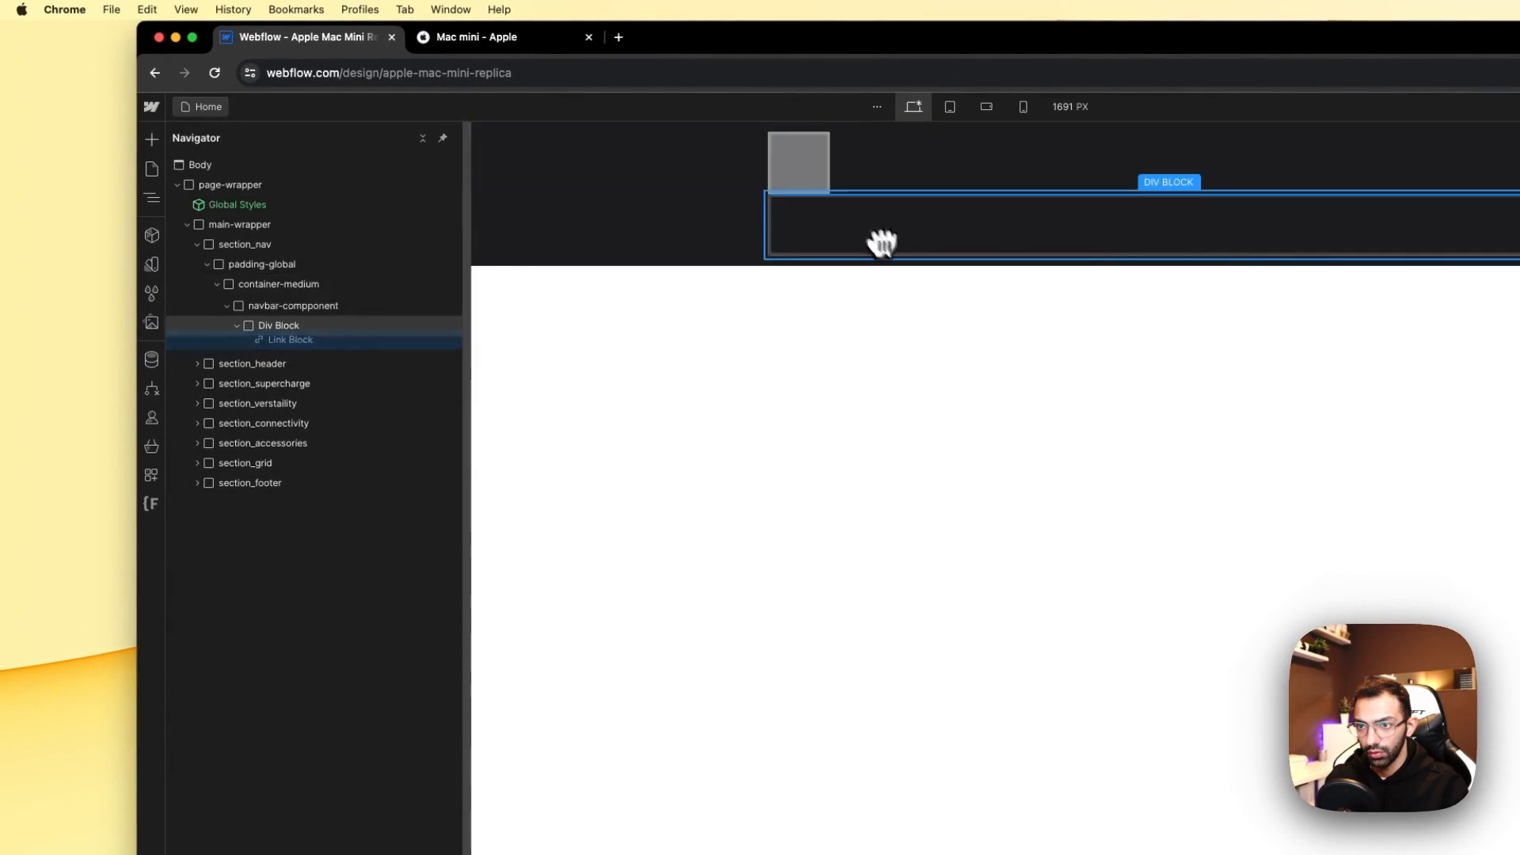
pyautogui.moveTo(882, 243); pyautogui.dragTo(816, 247)
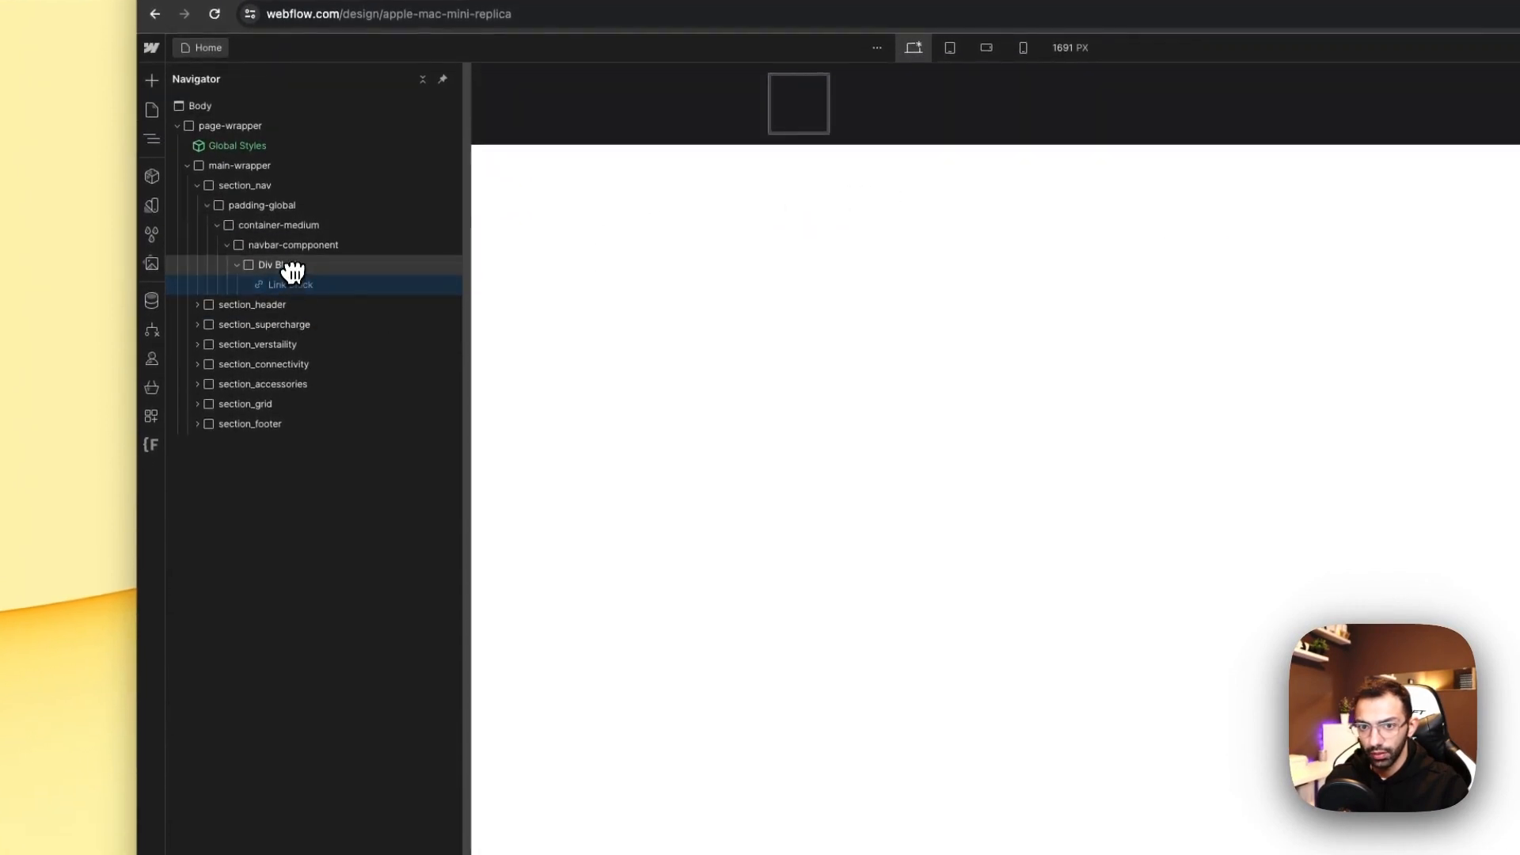
pyautogui.moveTo(295, 265); pyautogui.dragTo(293, 261)
# Step: Give the unnamed div block inside navbar-compponent the new class nav-menu
pyautogui.click(297, 284)
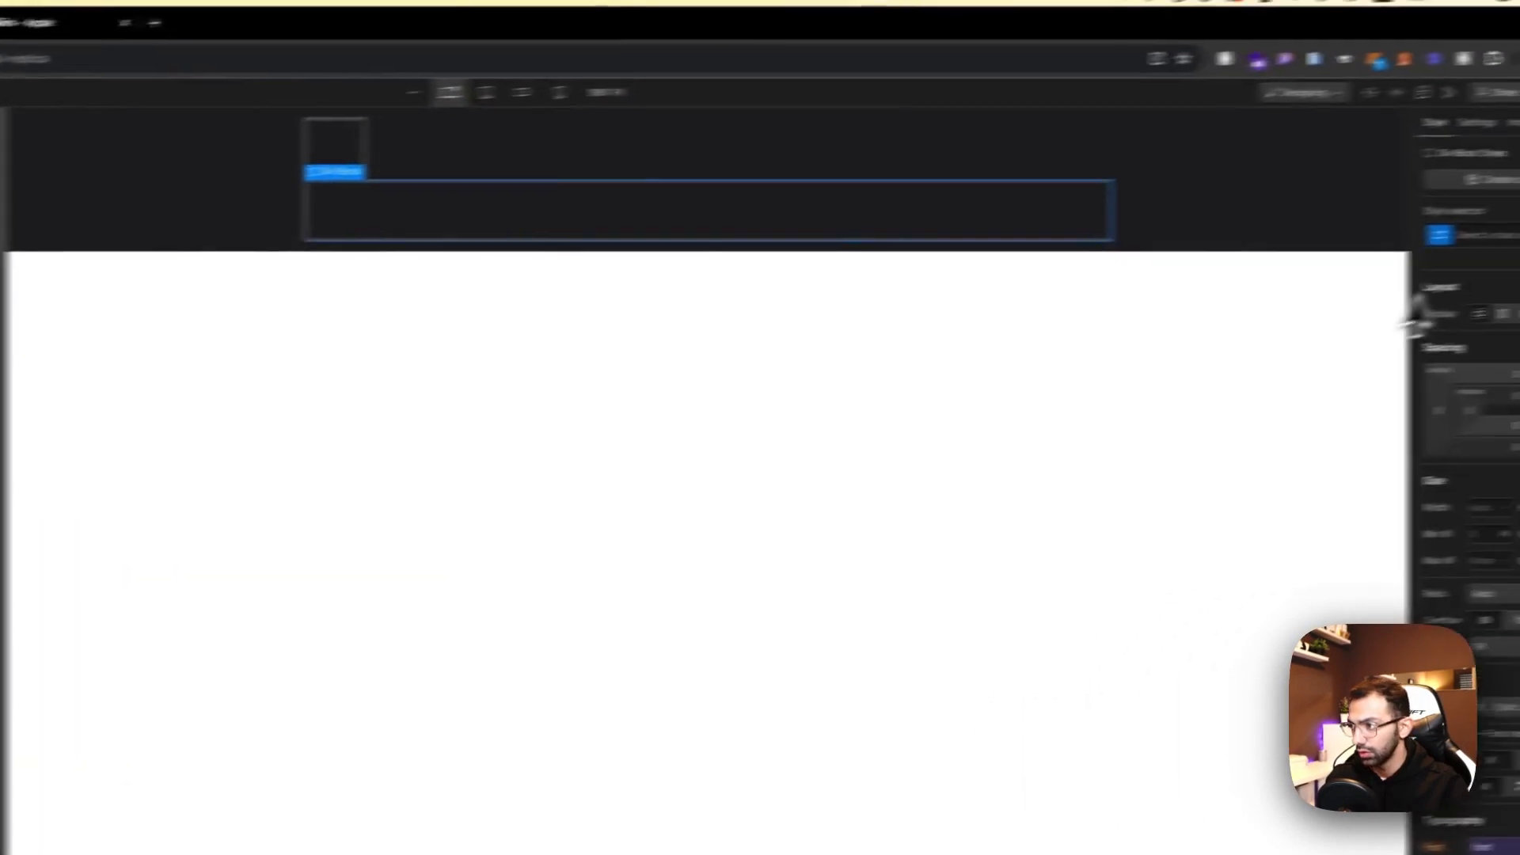
pyautogui.click(1390, 246)
pyautogui.write('nav')
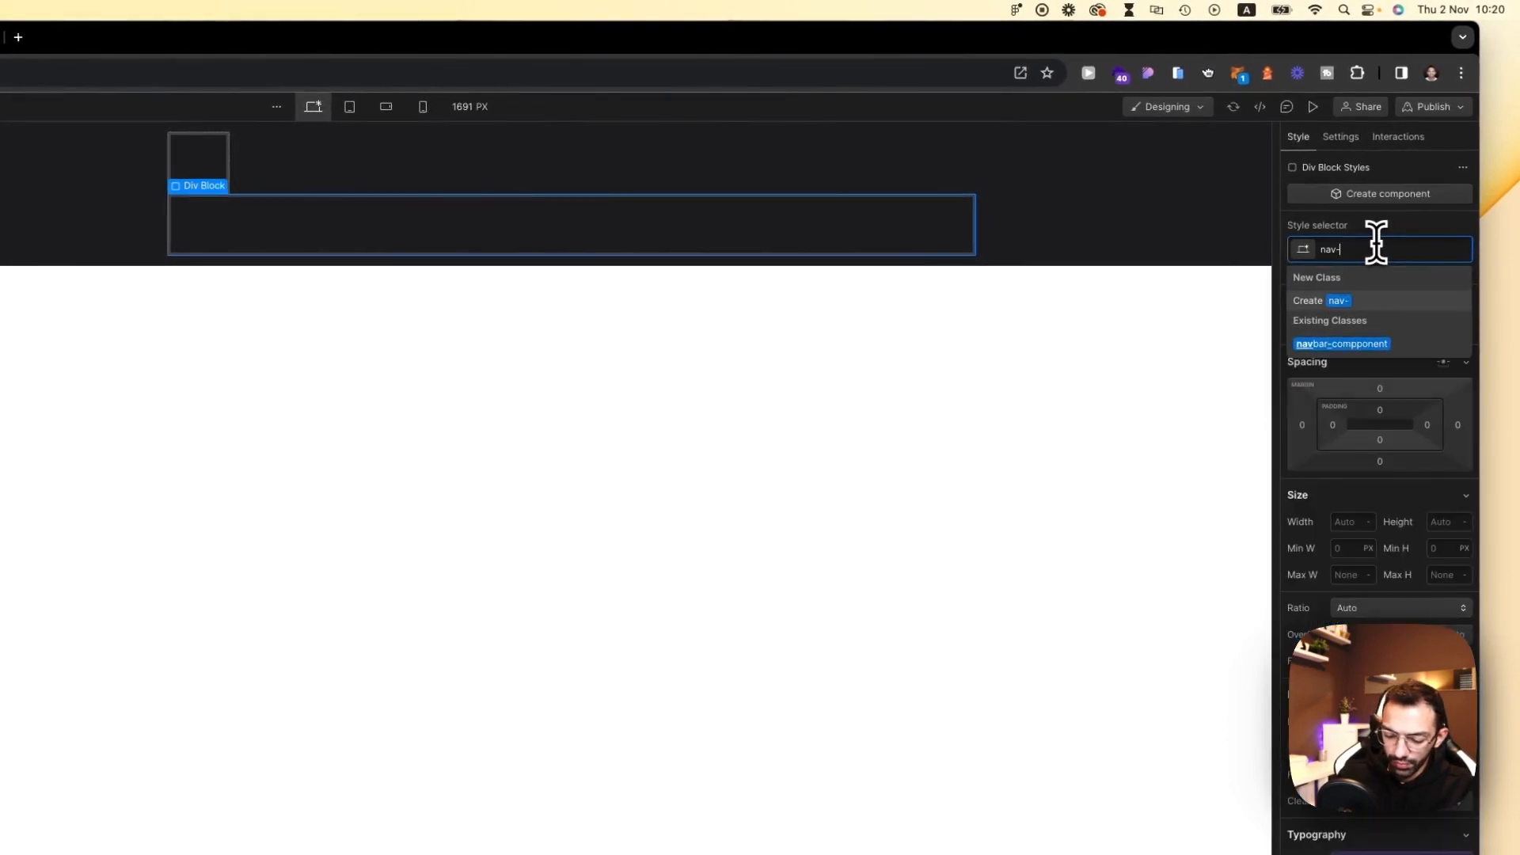
pyautogui.write('-menu')
pyautogui.press('Return')
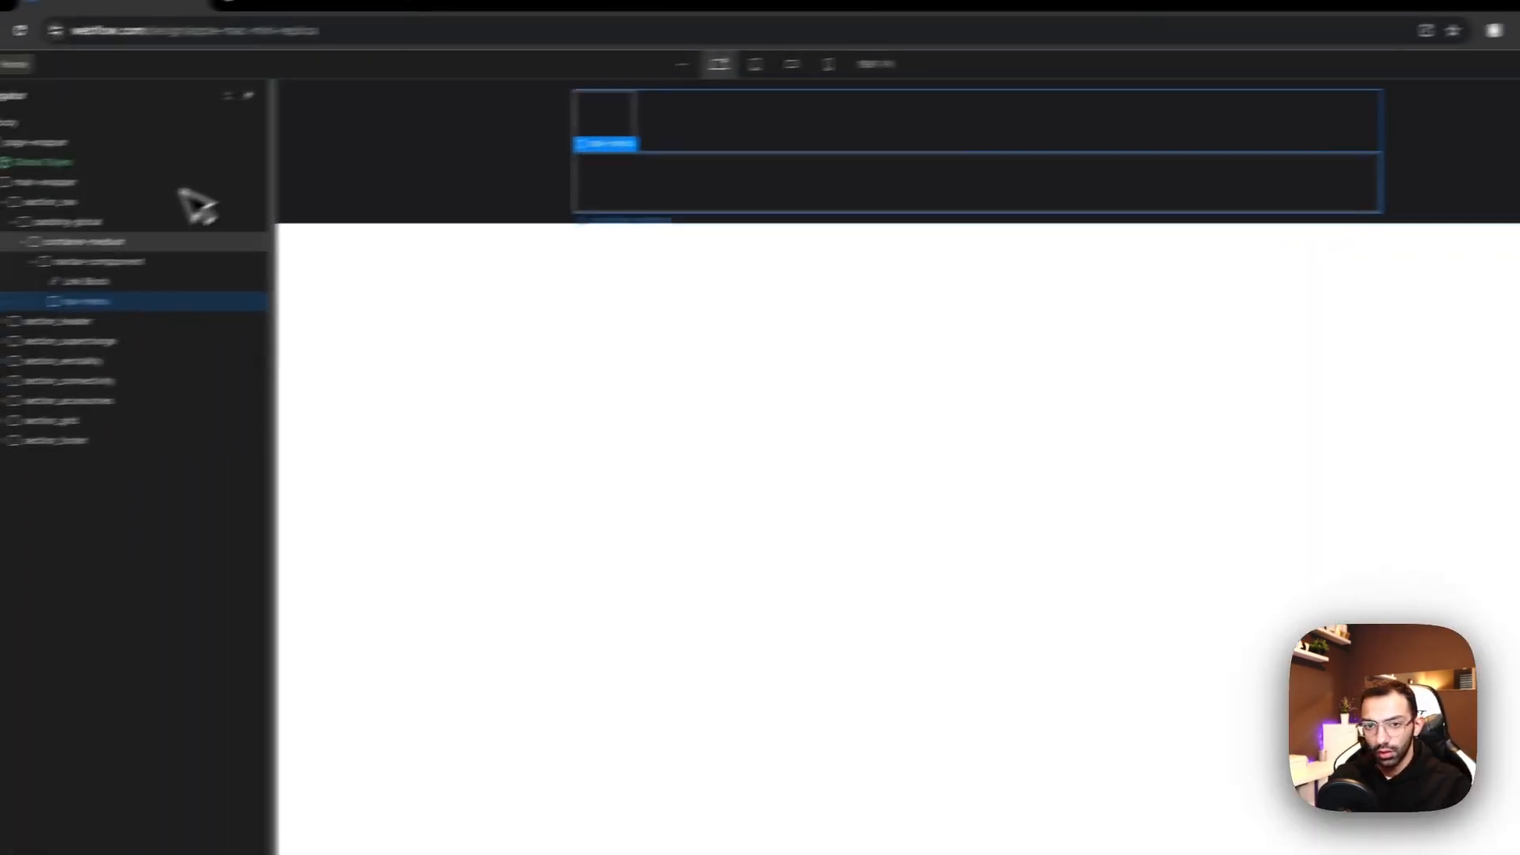
# Step: Make navbar-compponent a horizontal flex layout with its children justified with space between
pyautogui.click(246, 251)
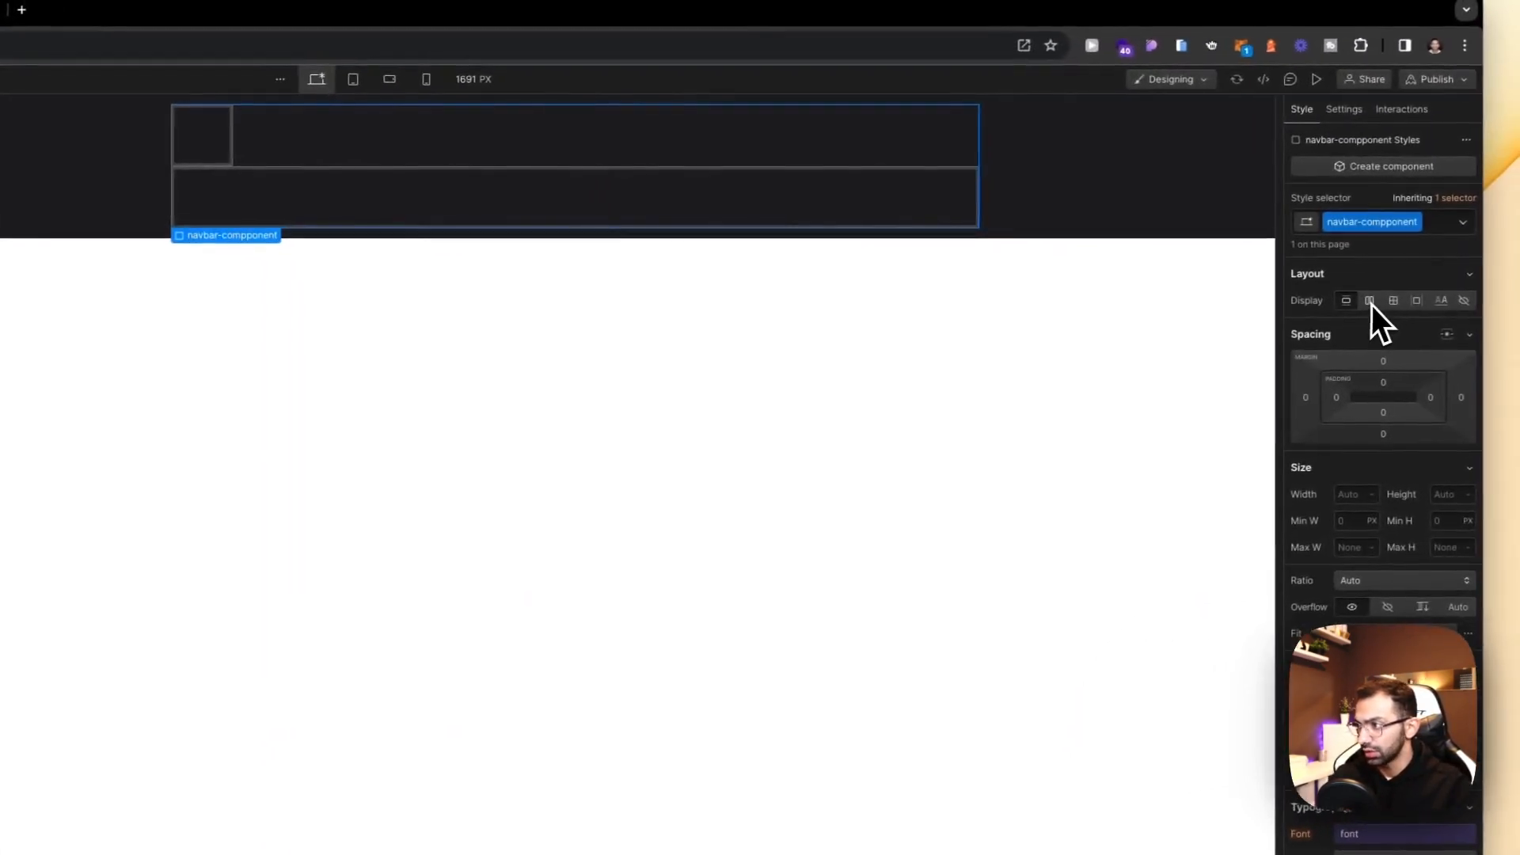
pyautogui.click(1403, 298)
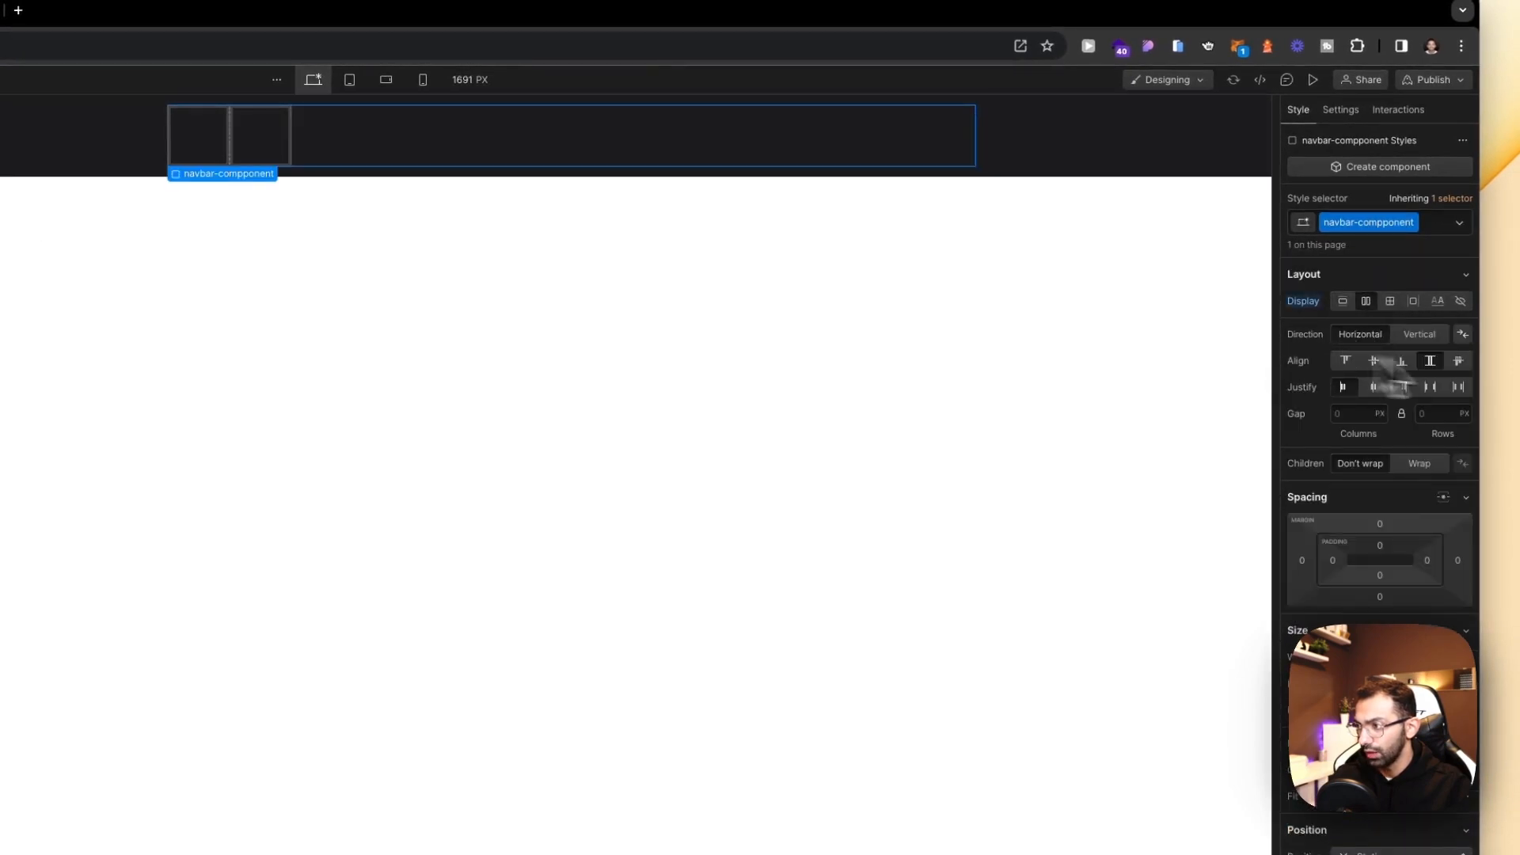
pyautogui.click(1431, 387)
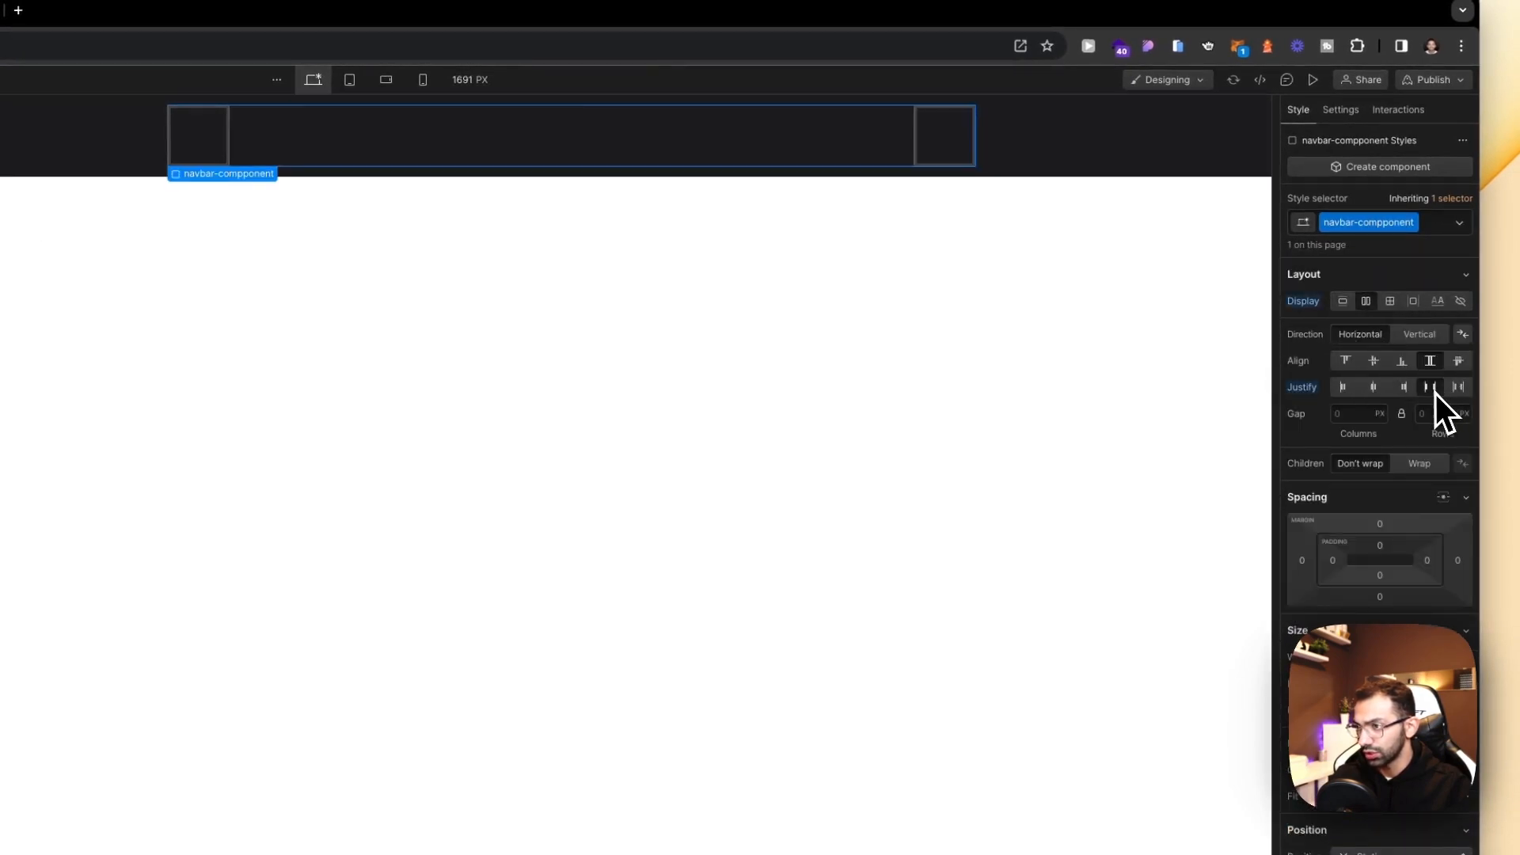
# Step: Add a text block inside the navbar's link block and fill it with the "Mac mini" title from the Apple page
pyautogui.click(520, 182)
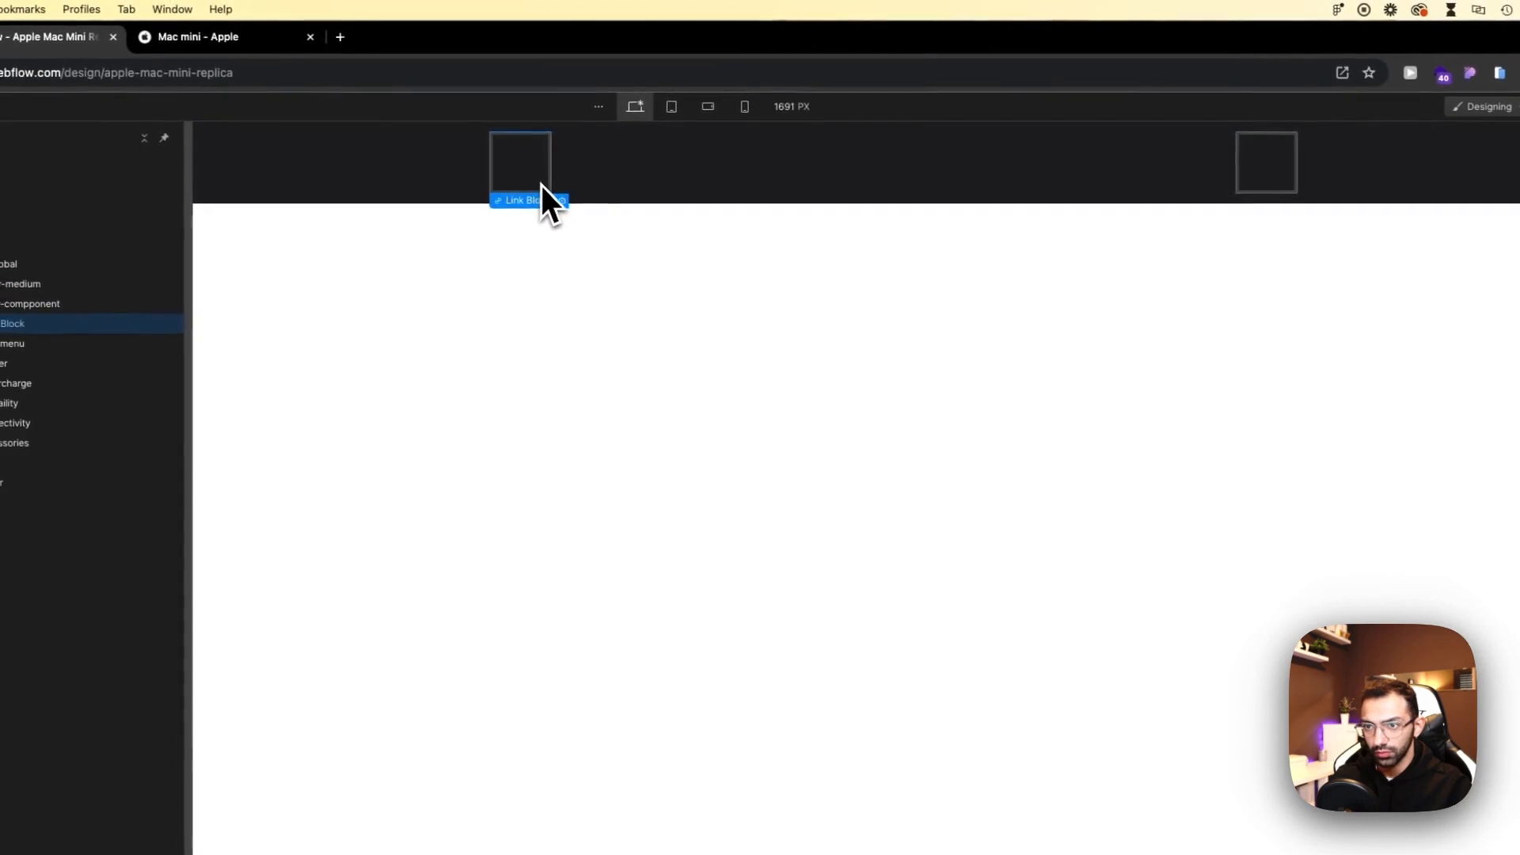
pyautogui.click(226, 36)
pyautogui.moveTo(443, 151); pyautogui.dragTo(512, 156)
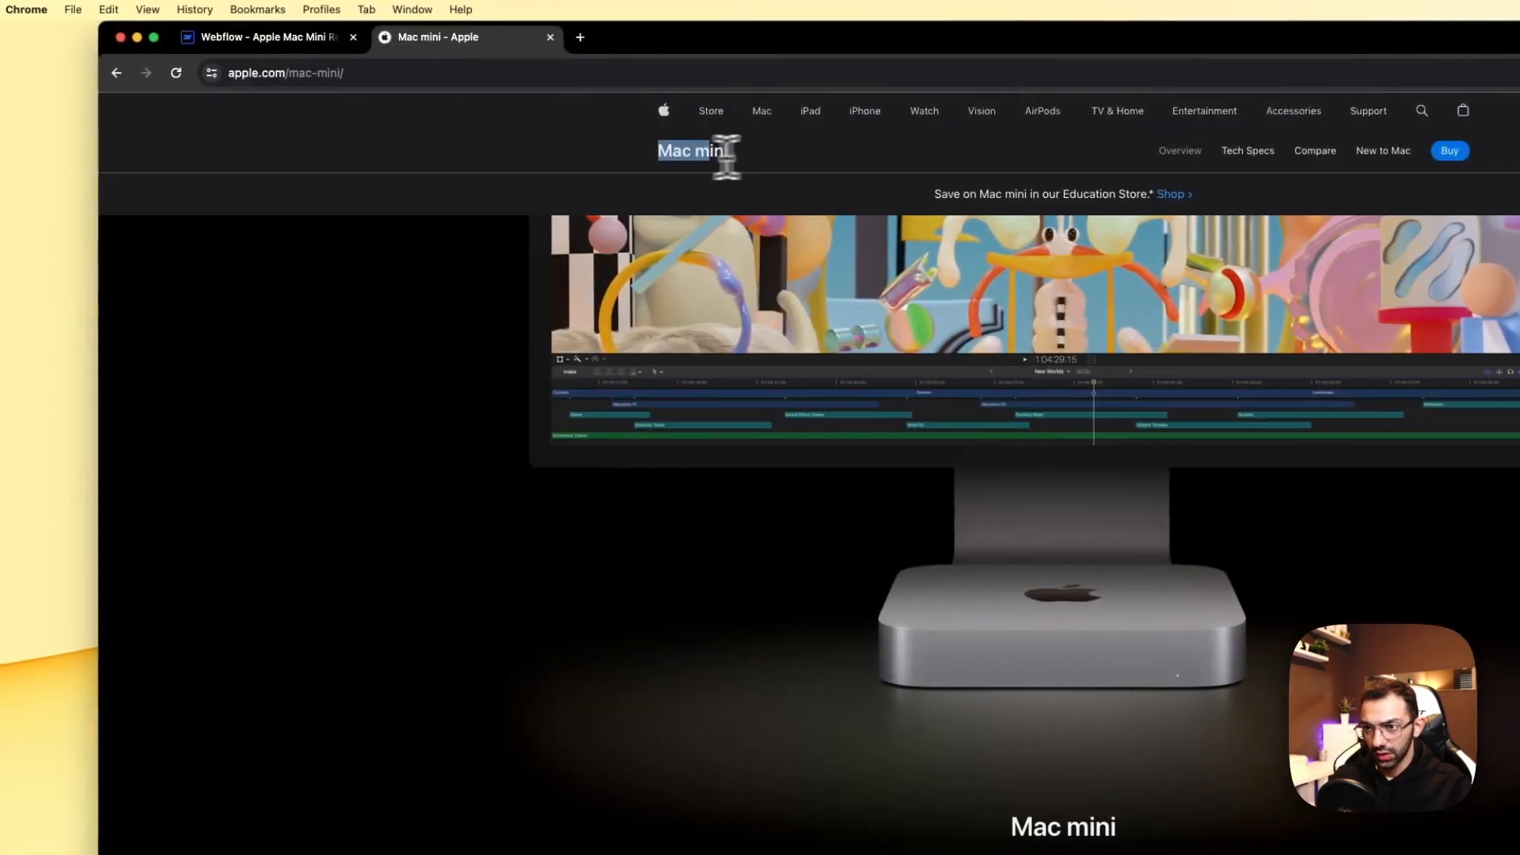
pyautogui.click(221, 38)
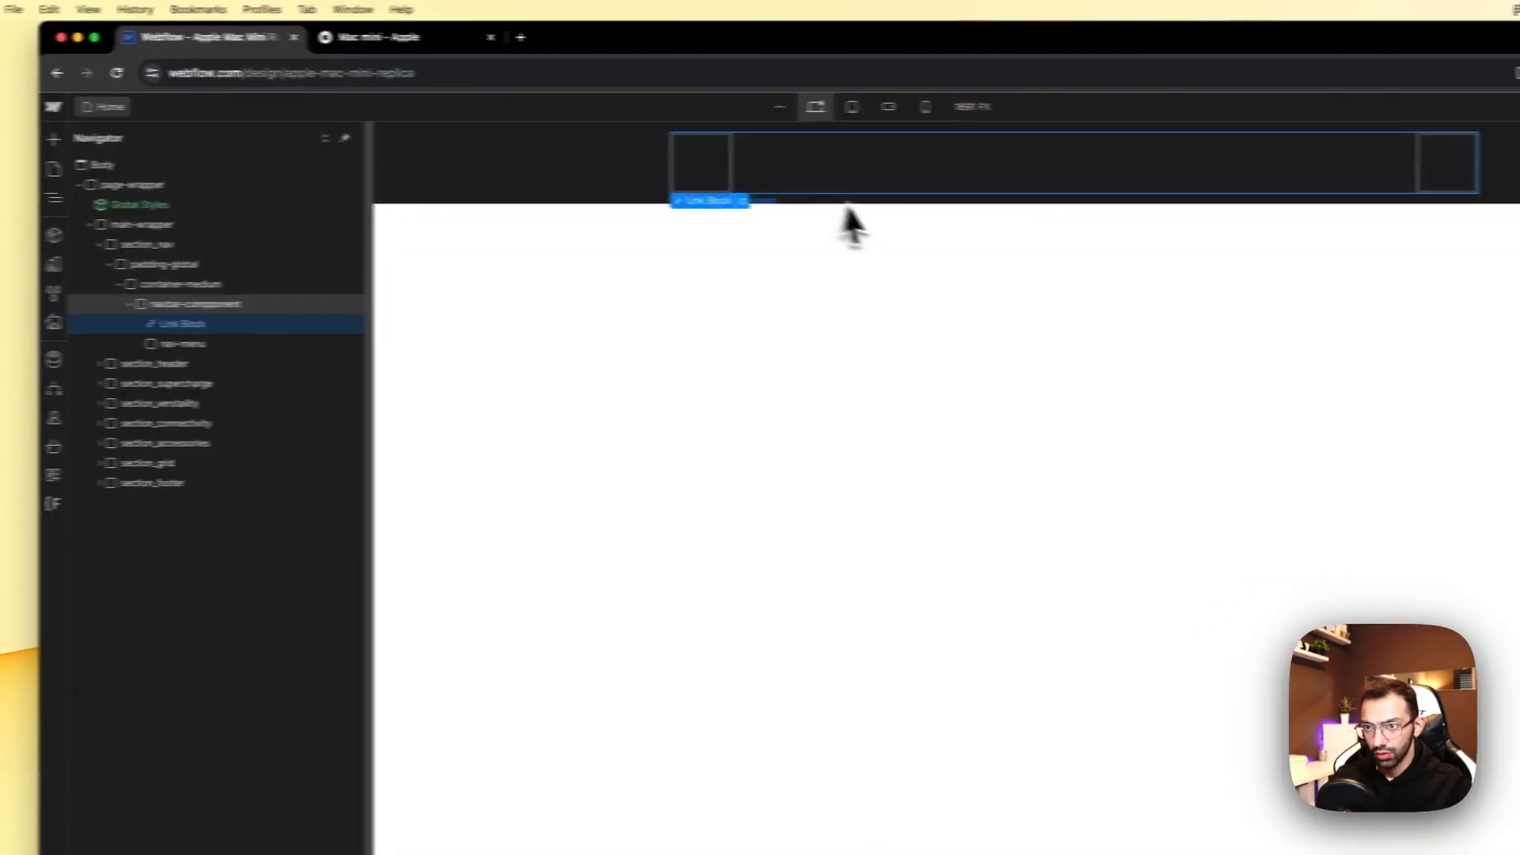
pyautogui.press('a')
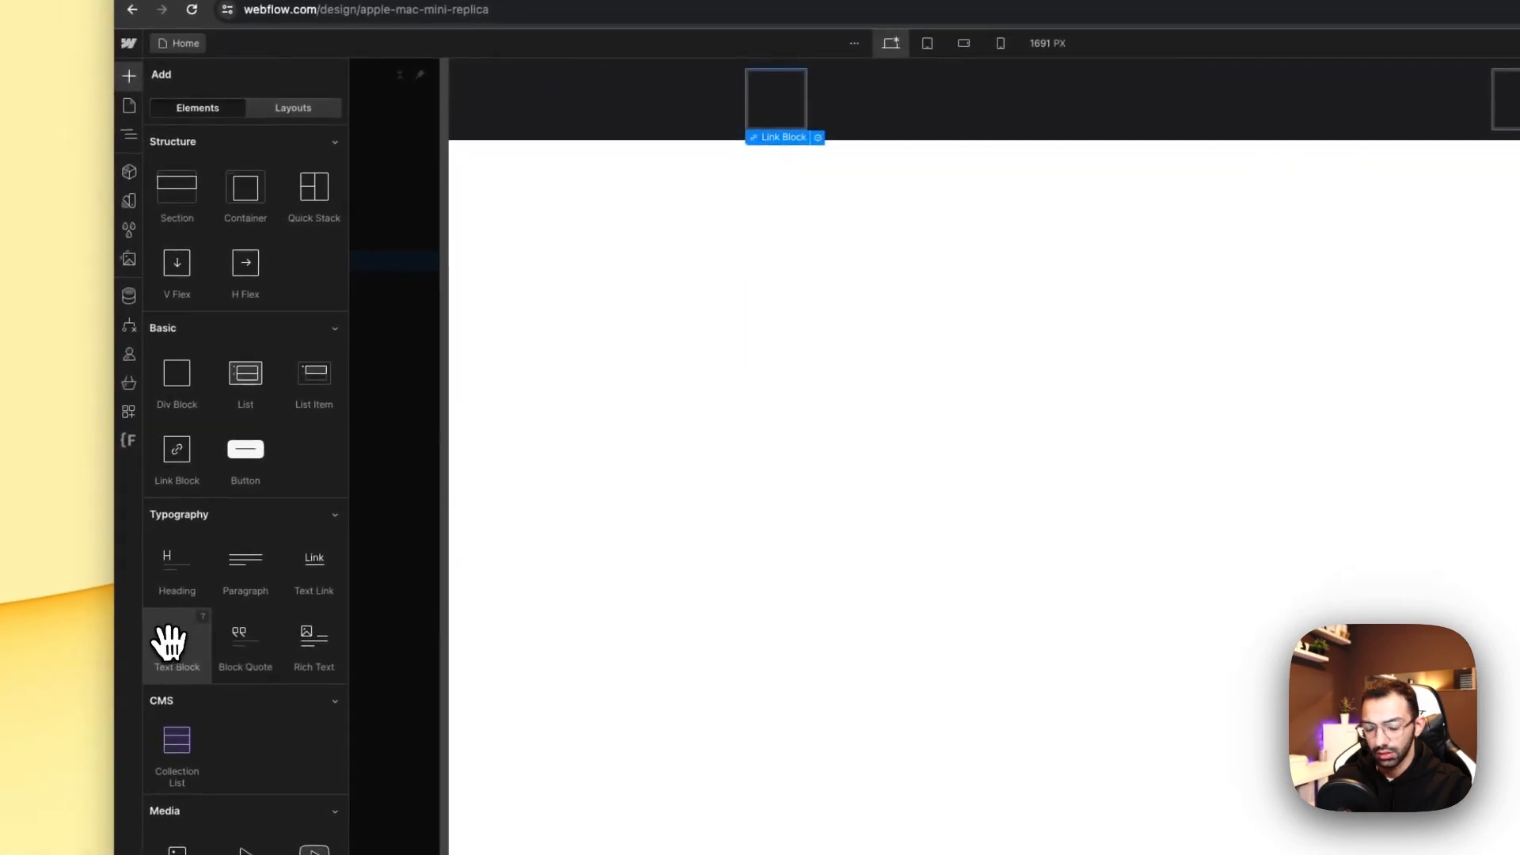
pyautogui.moveTo(57, 686); pyautogui.dragTo(725, 153)
pyautogui.doubleClick(801, 78)
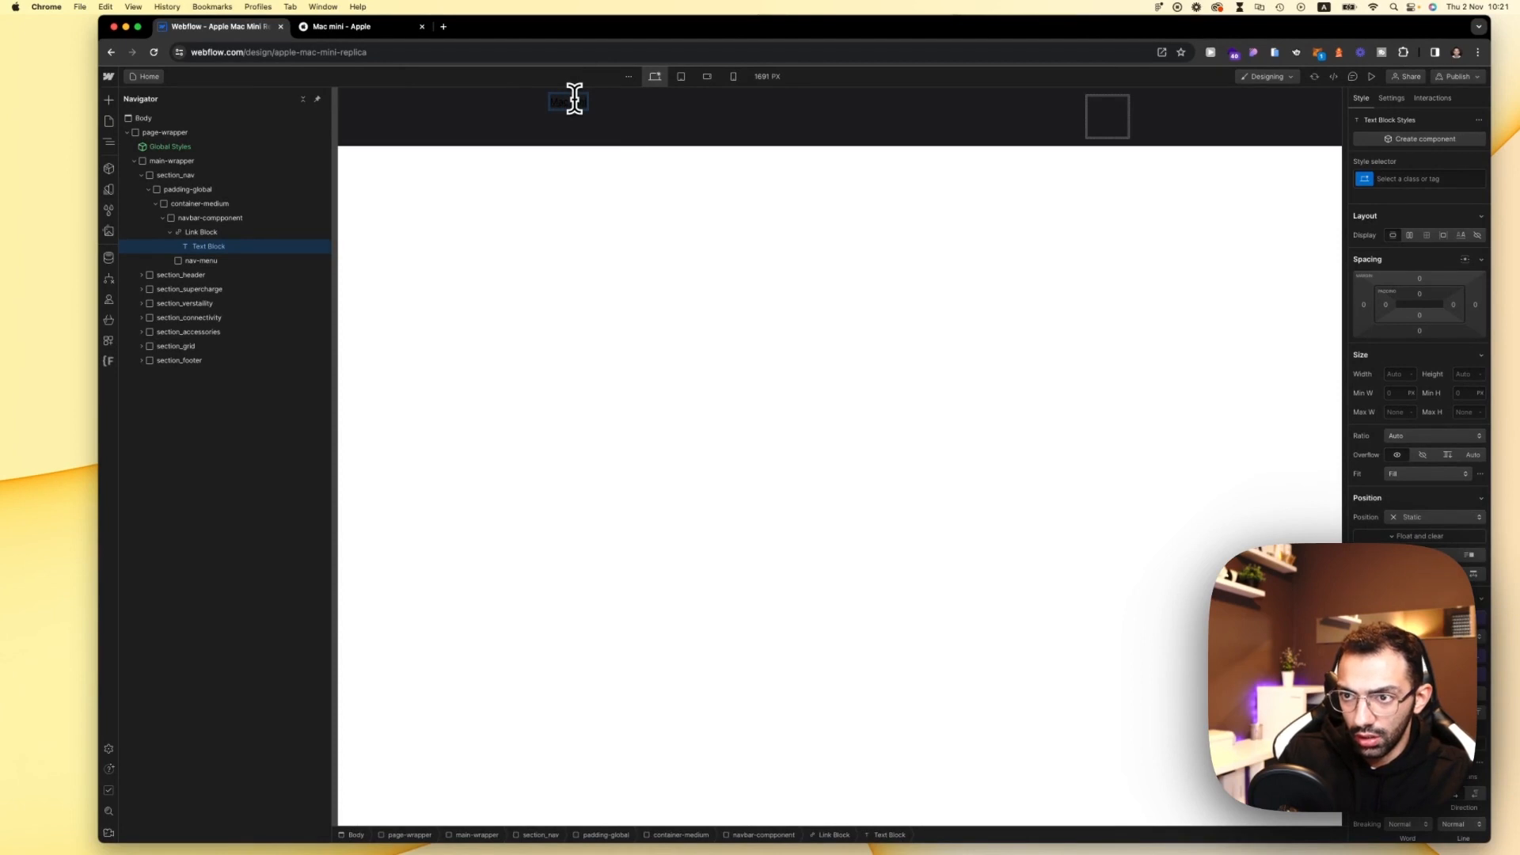
pyautogui.click(566, 273)
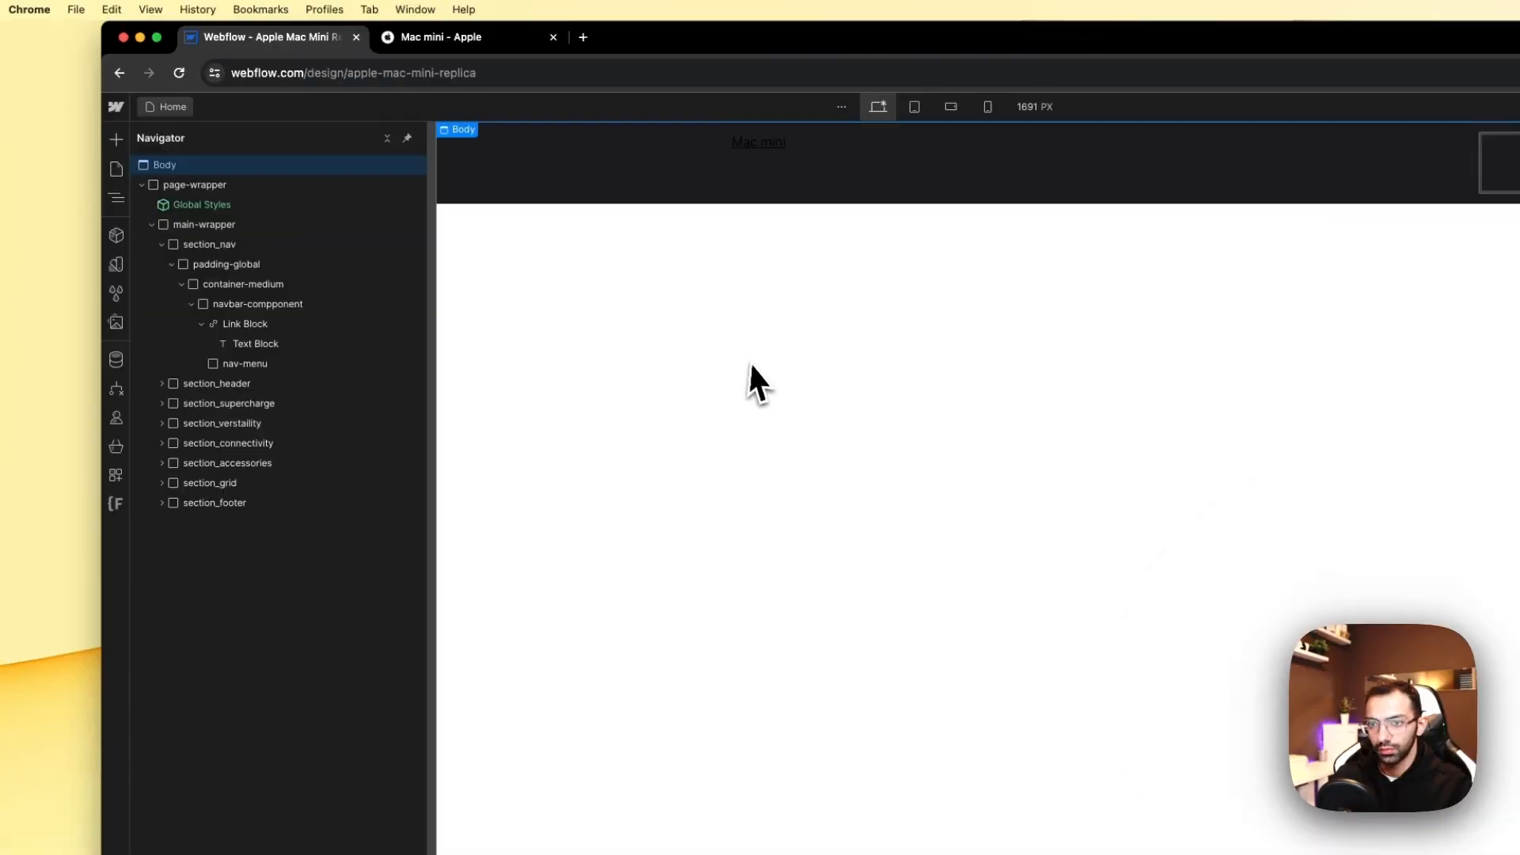
# Step: Style the typography of the link block so its "Mac mini" text is larger and bold
pyautogui.click(1508, 174)
pyautogui.click(1299, 178)
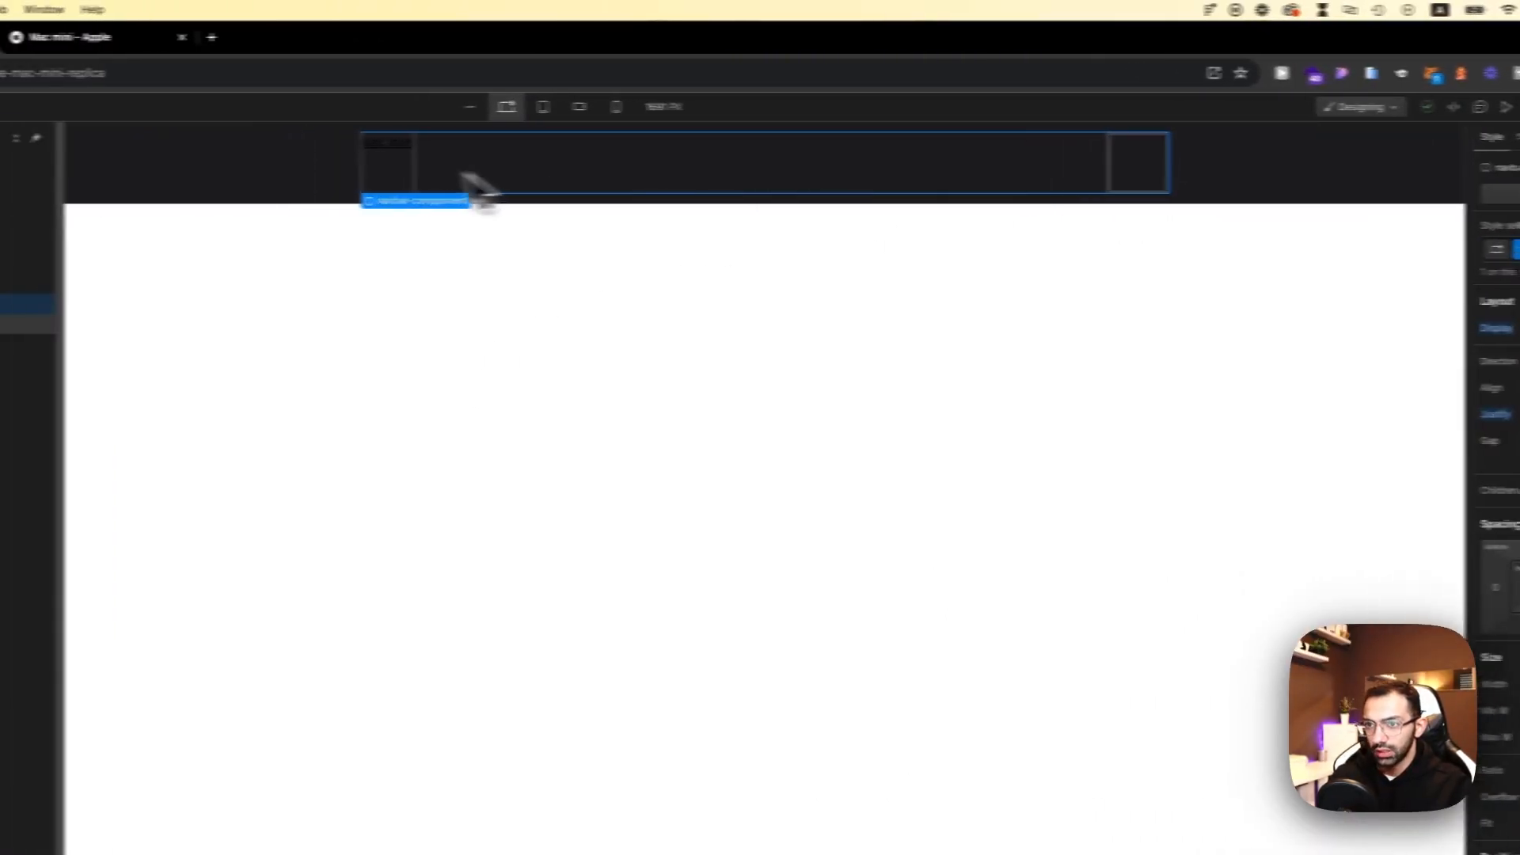
pyautogui.click(379, 164)
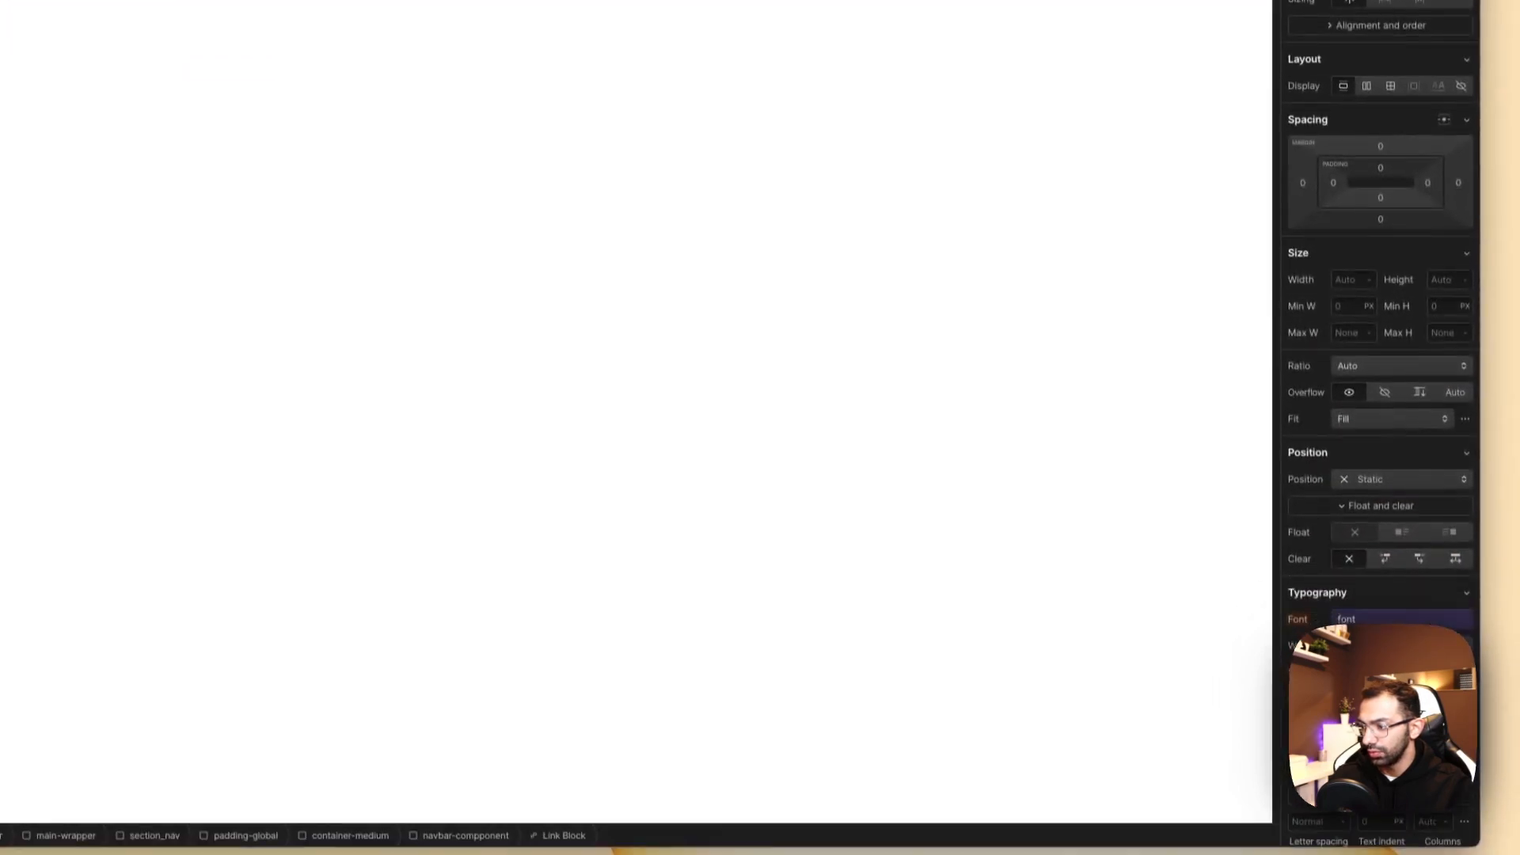
pyautogui.click(1378, 659)
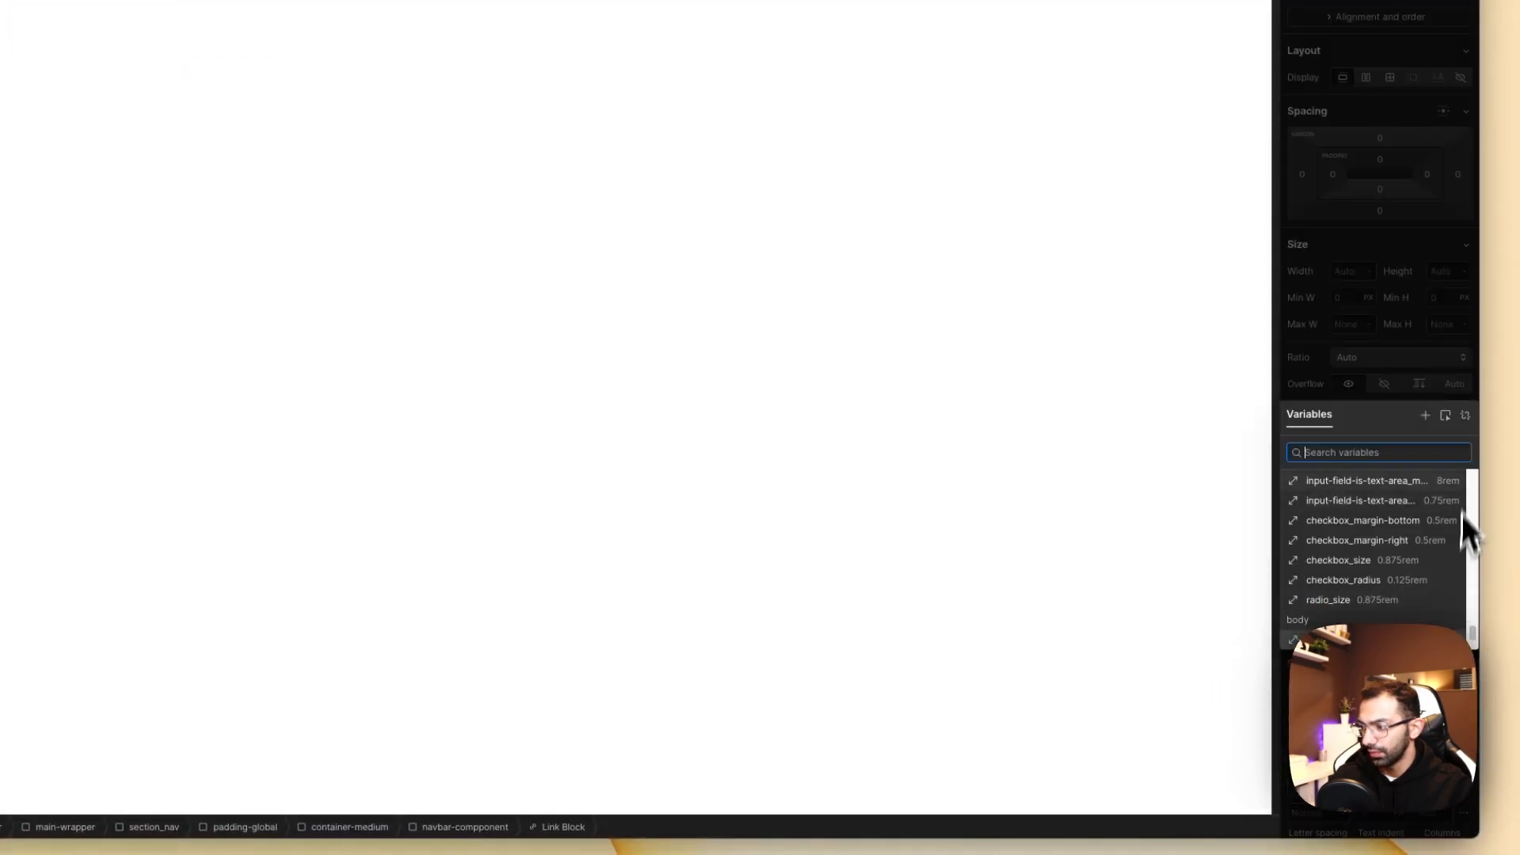
pyautogui.click(1466, 420)
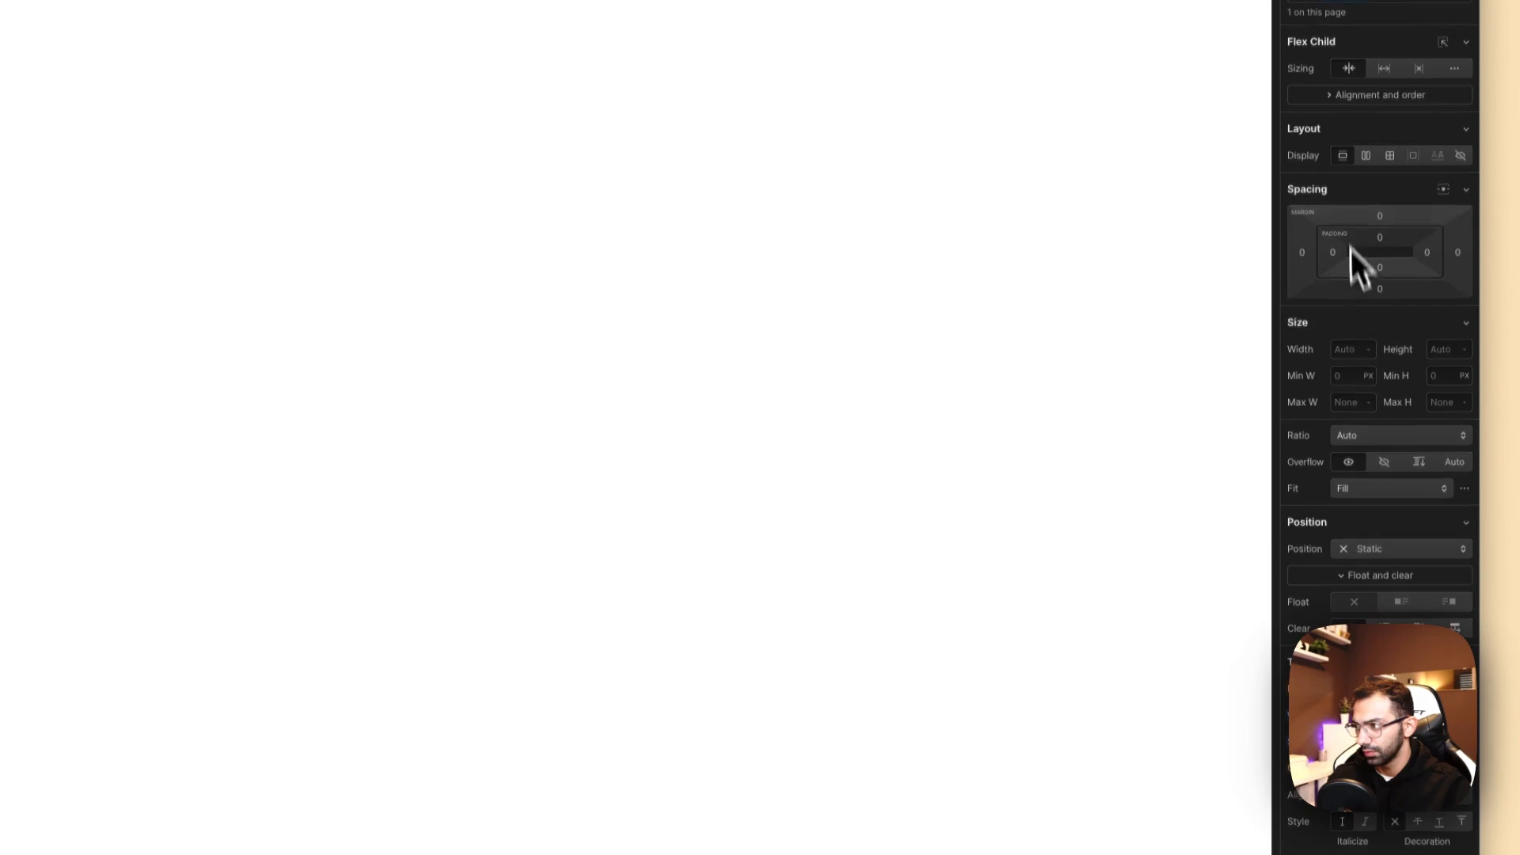
# Step: Give the link block a flex layout with centred align and justify, and centre-align the children of navbar-compponent
pyautogui.click(1366, 155)
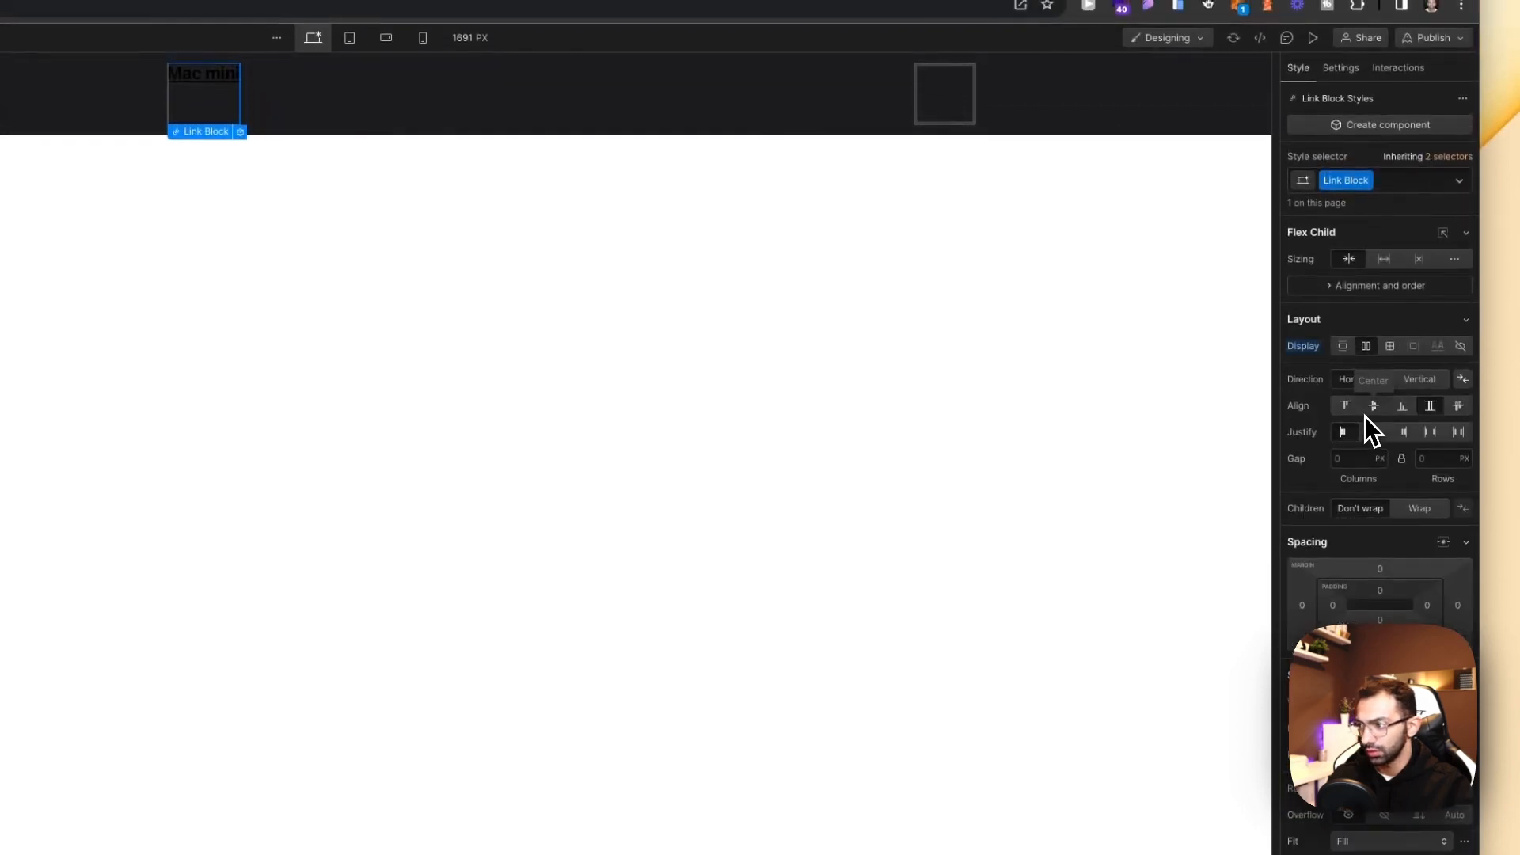
pyautogui.click(1368, 410)
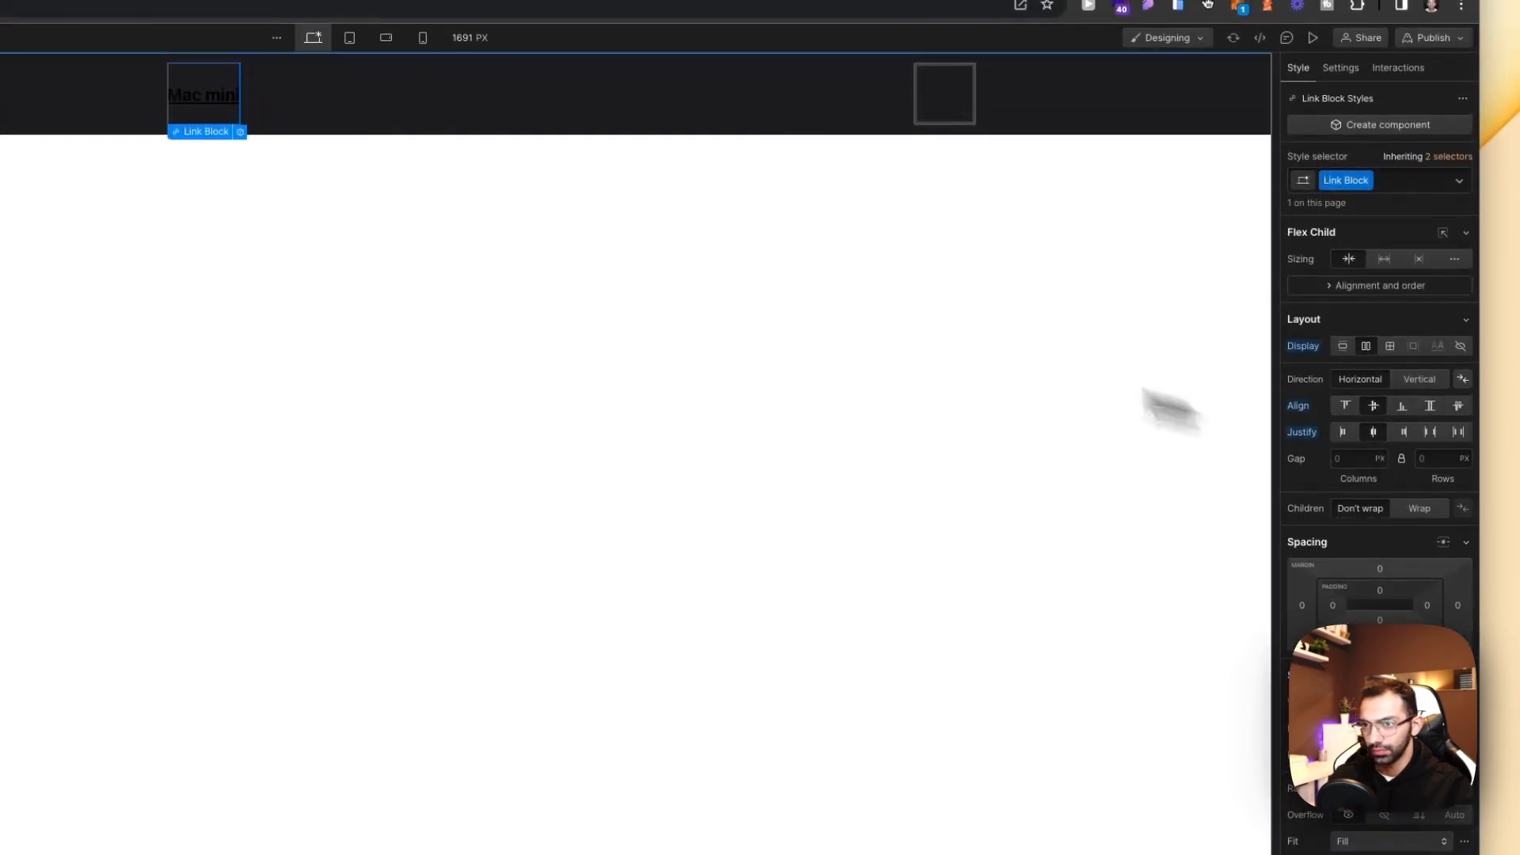
pyautogui.click(457, 148)
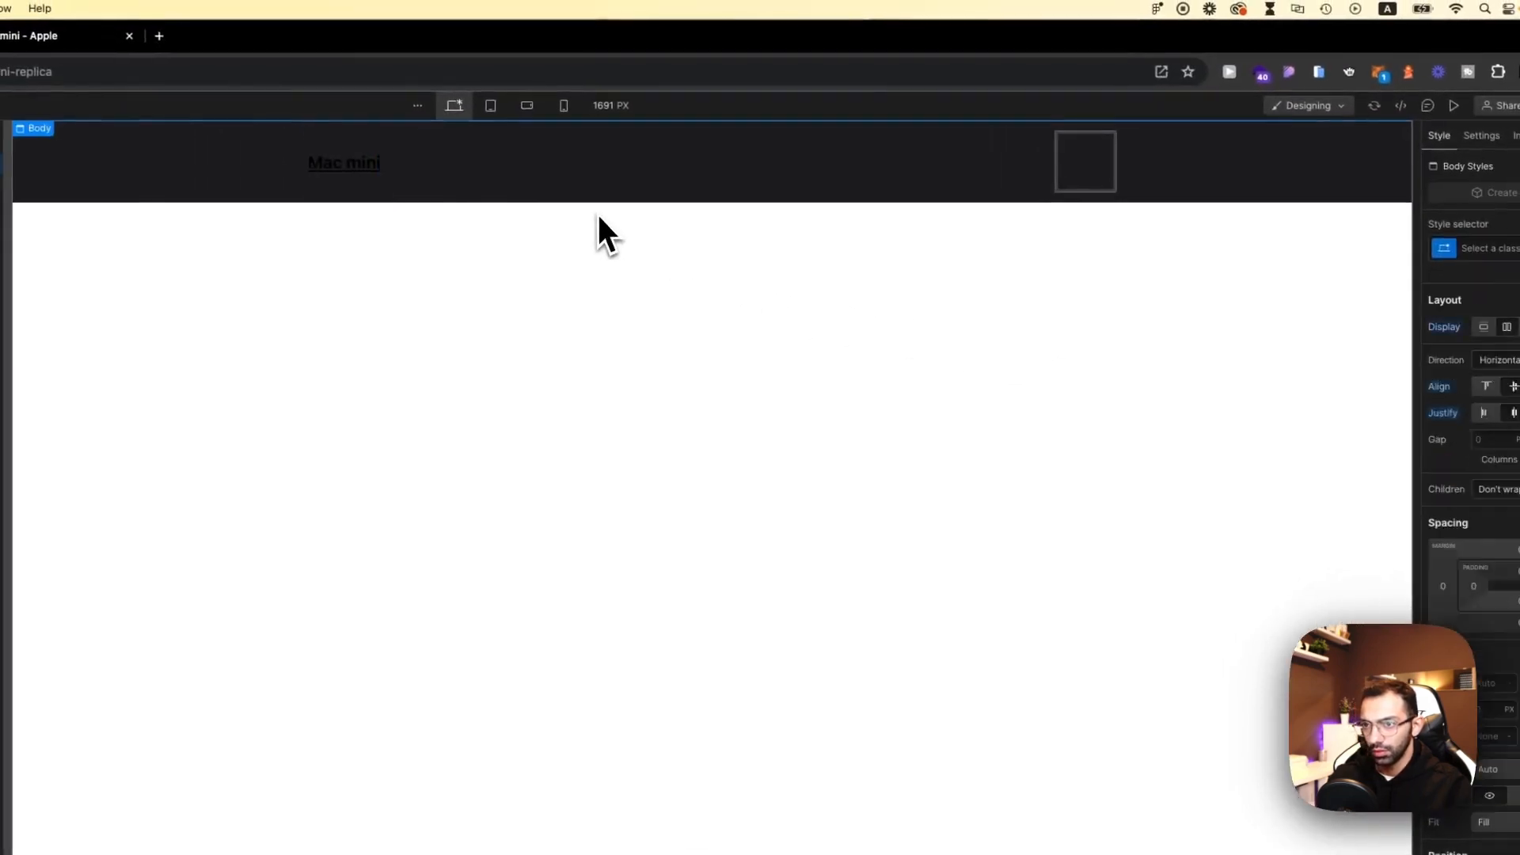
pyautogui.click(597, 189)
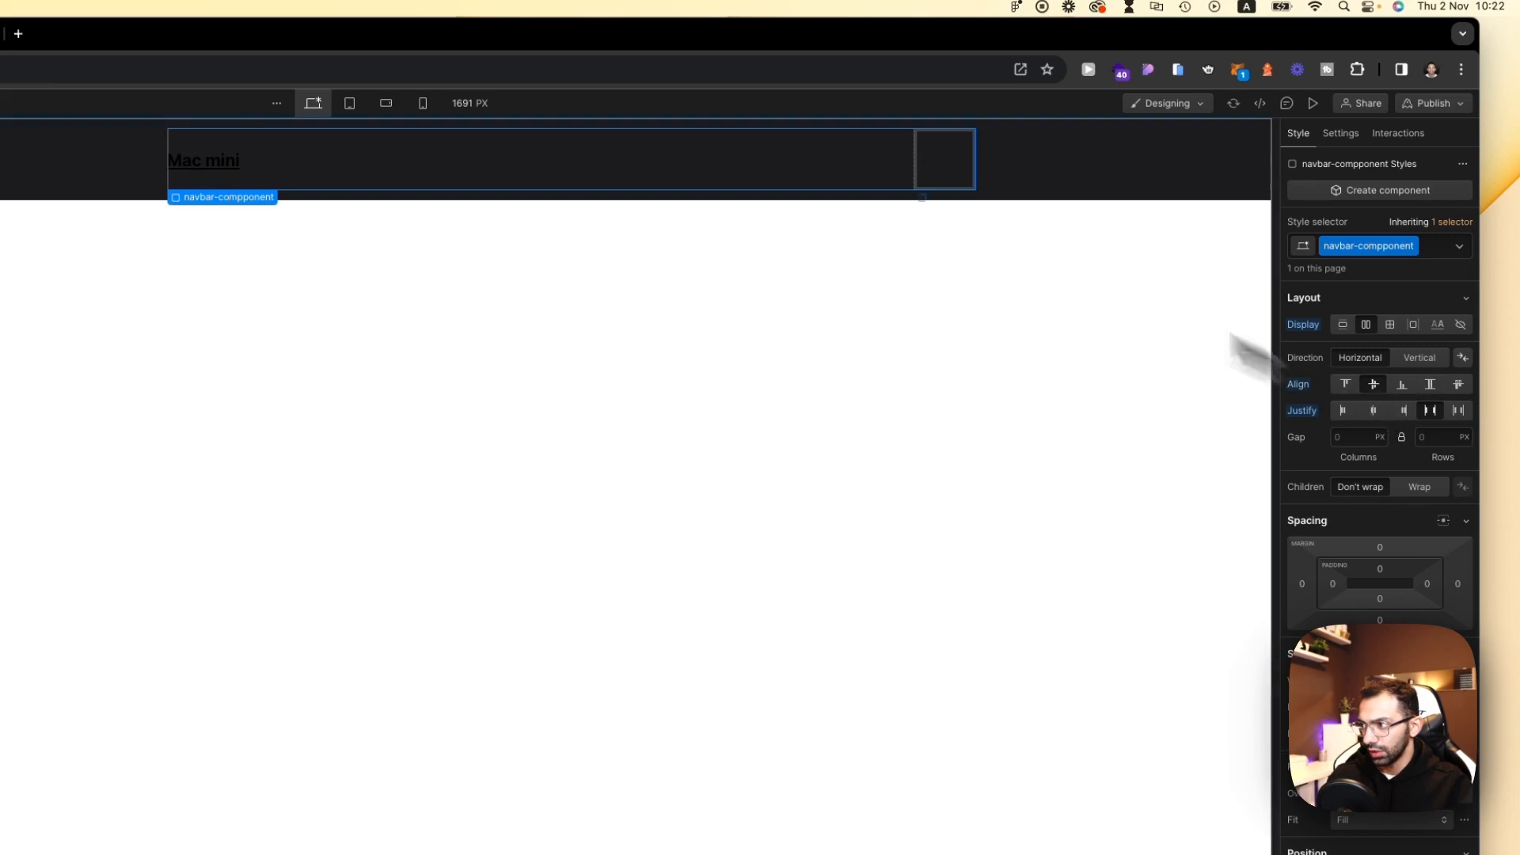
# Step: Add a link block with the class nav-link_item to nav-menu and put a text block inside it, checking the Mac mini page's menu
pyautogui.click(928, 173)
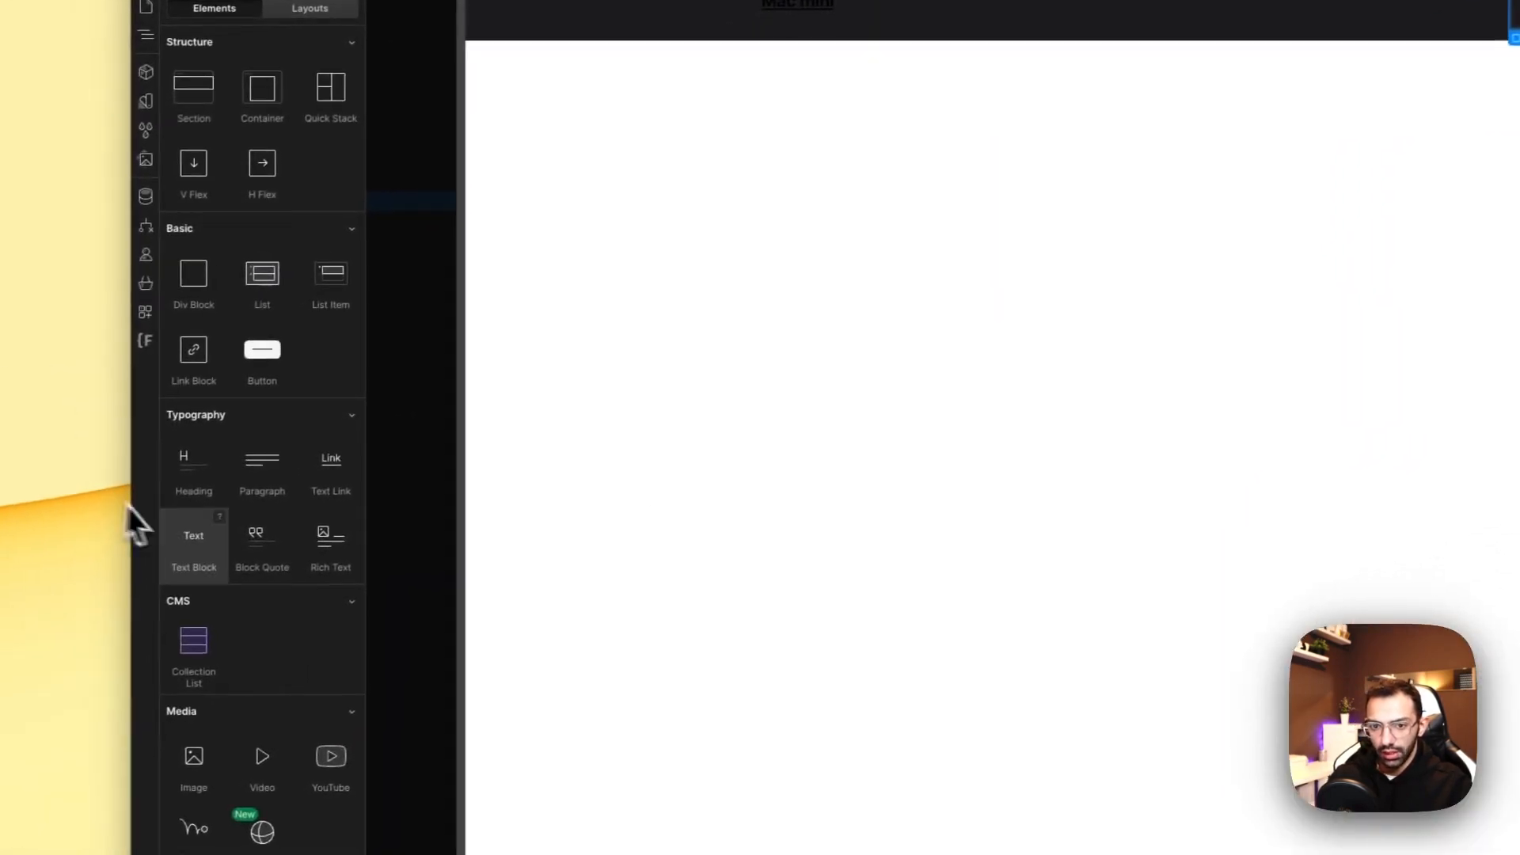
pyautogui.click(172, 355)
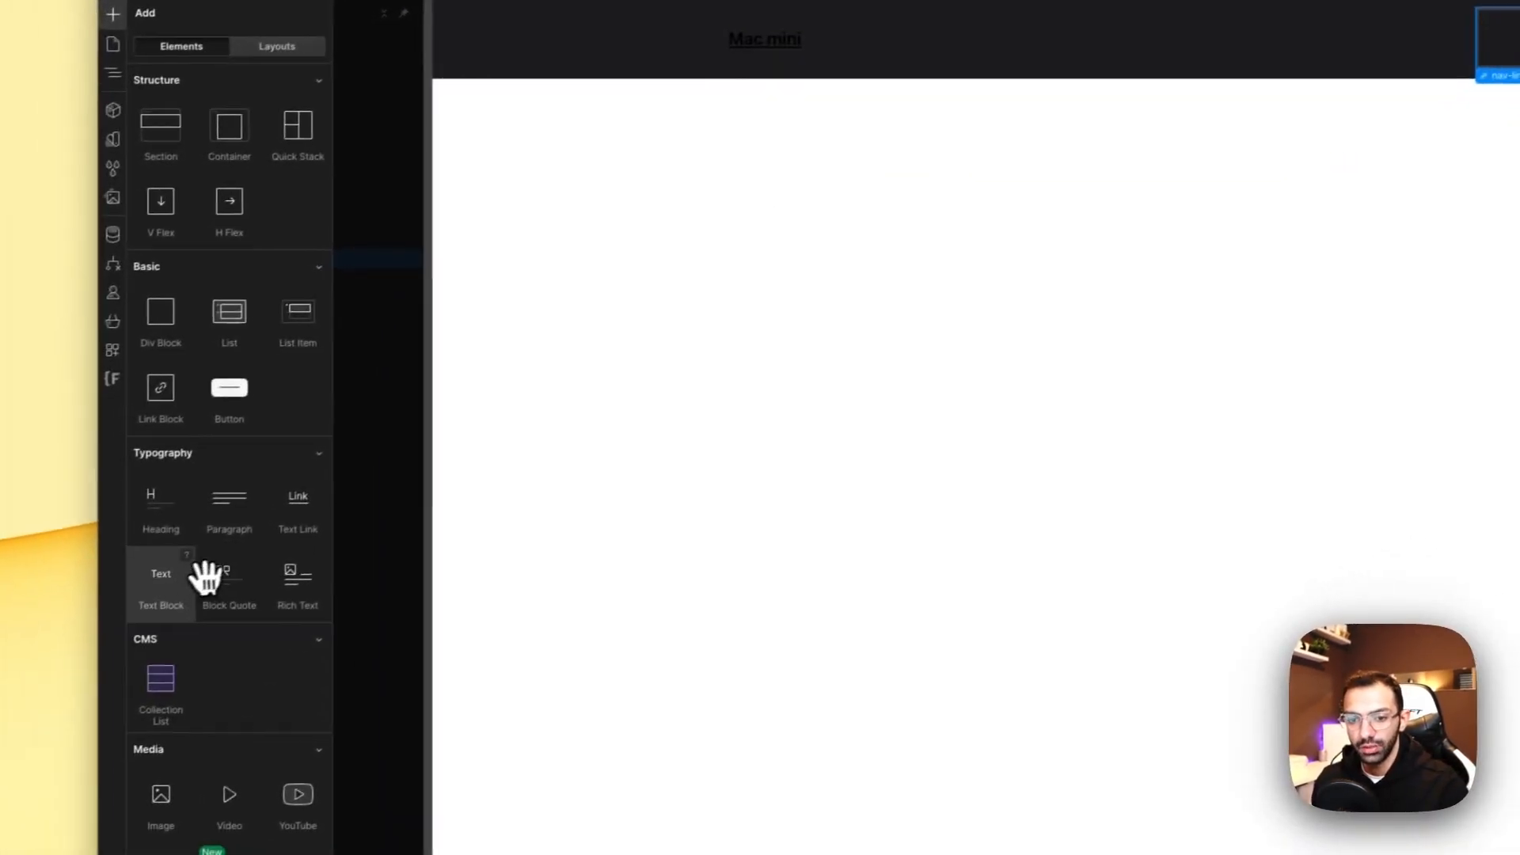
pyautogui.click(181, 580)
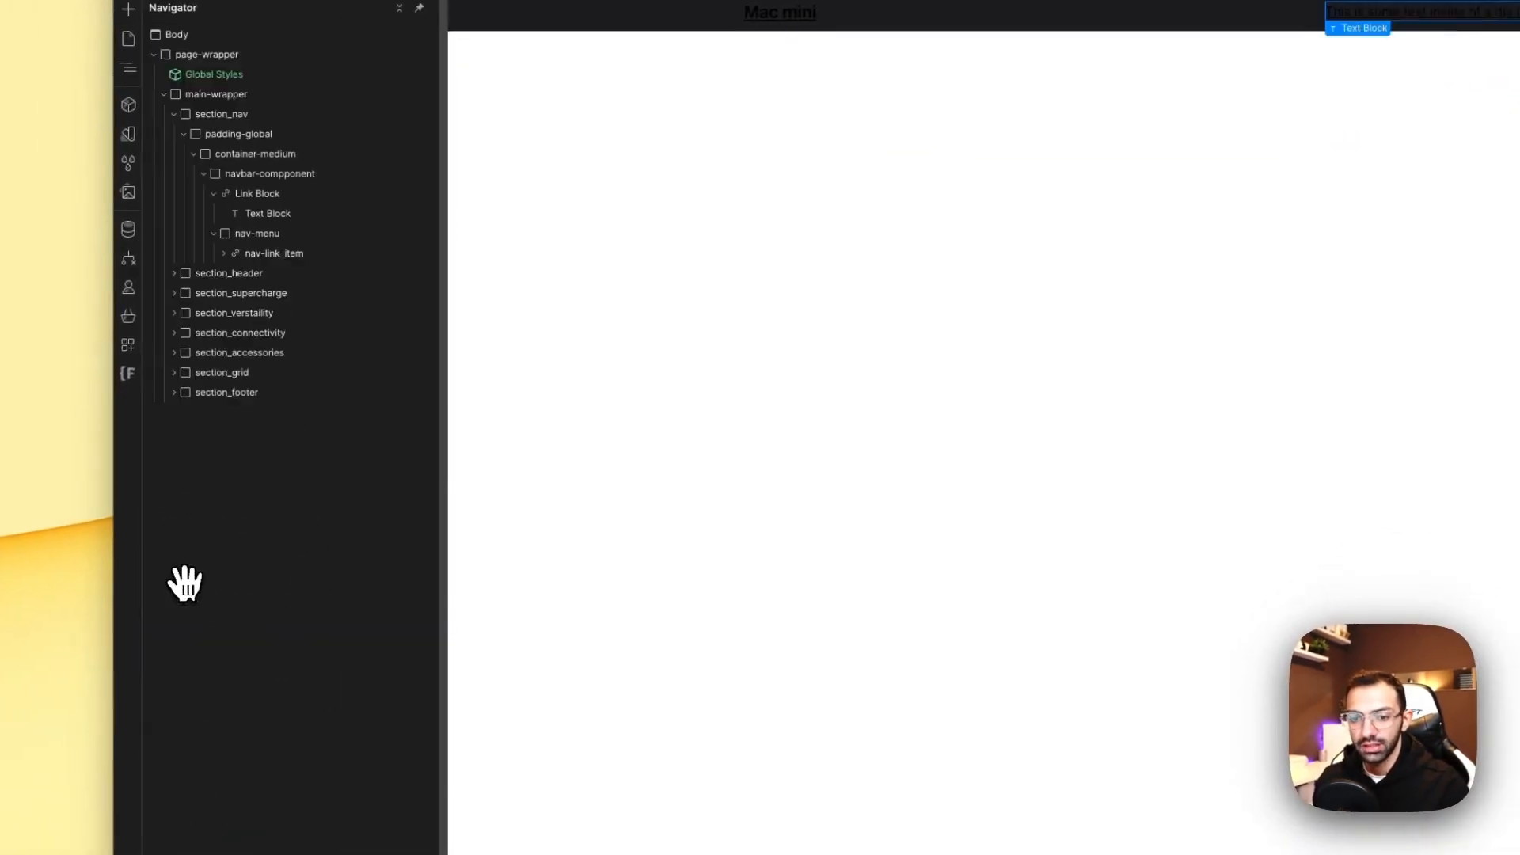
pyautogui.click(412, 37)
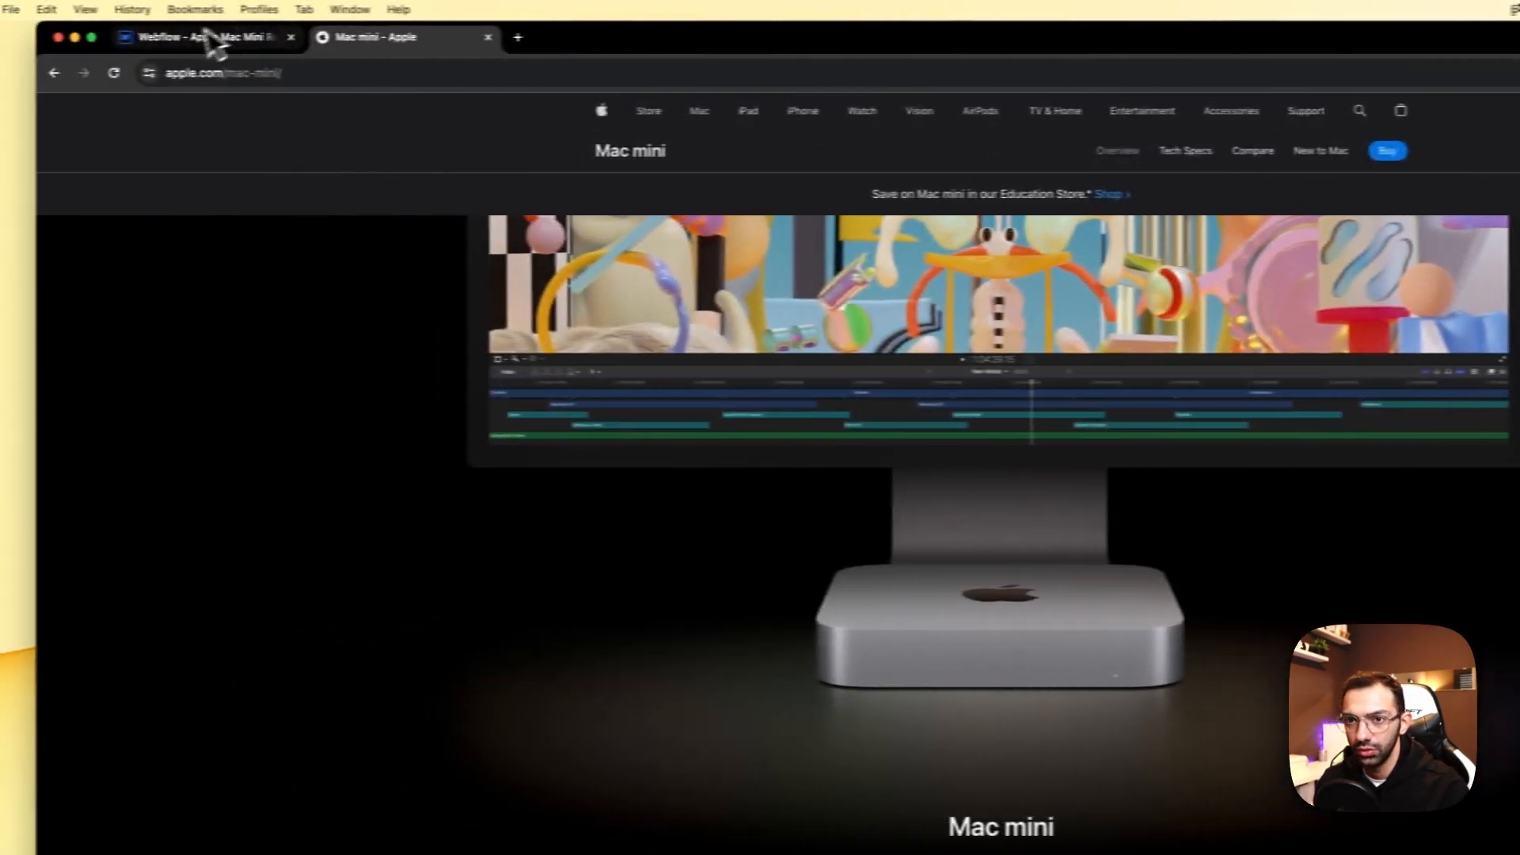
# Step: Set the nav-menu link's text to "Overview" and duplicate its nav-link_item until there are four links
pyautogui.click(32, 37)
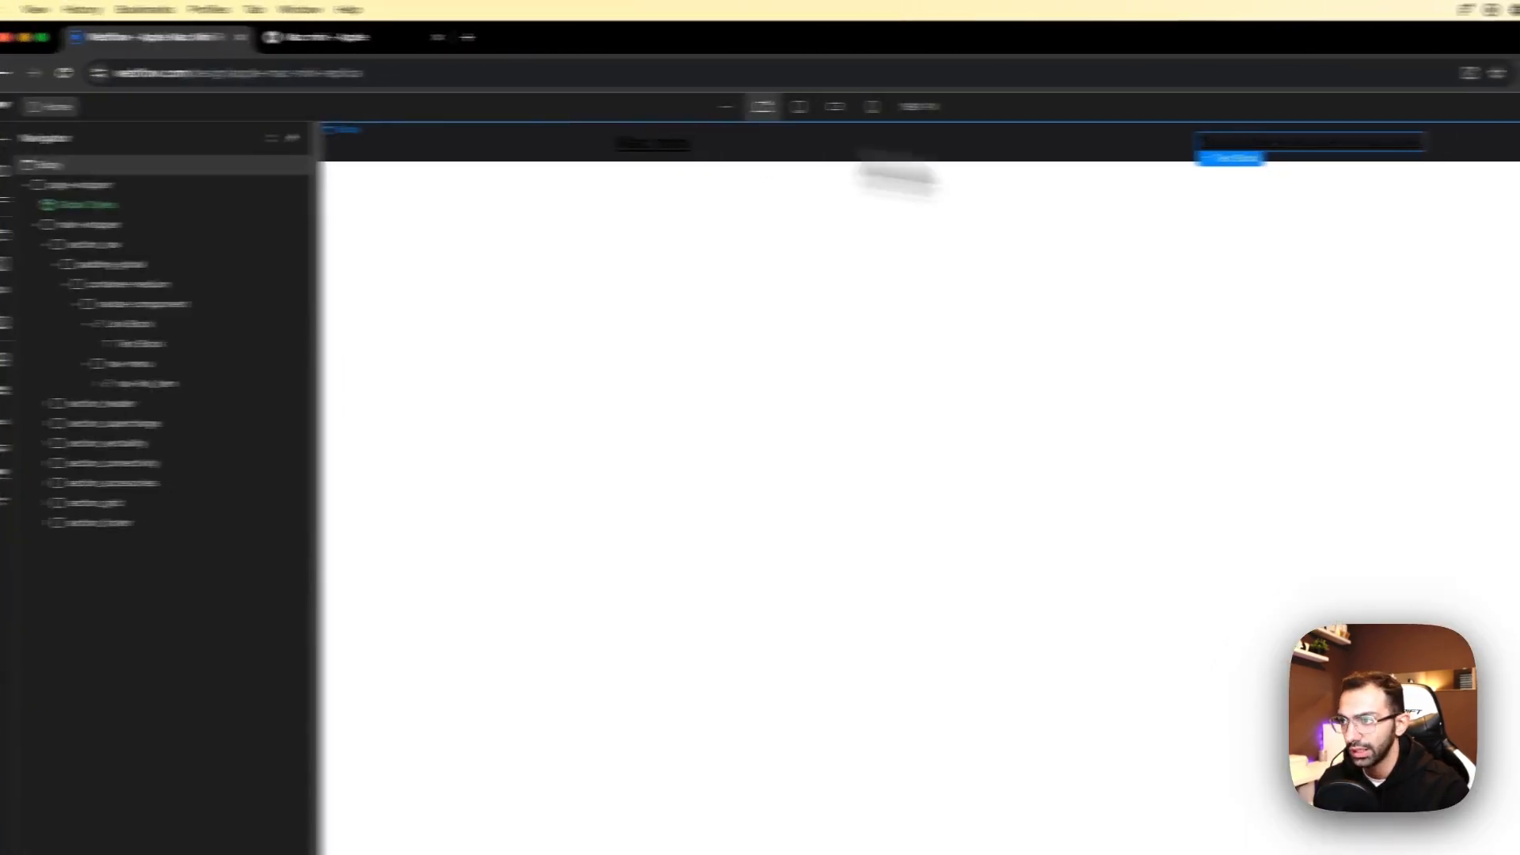
pyautogui.doubleClick(1129, 141)
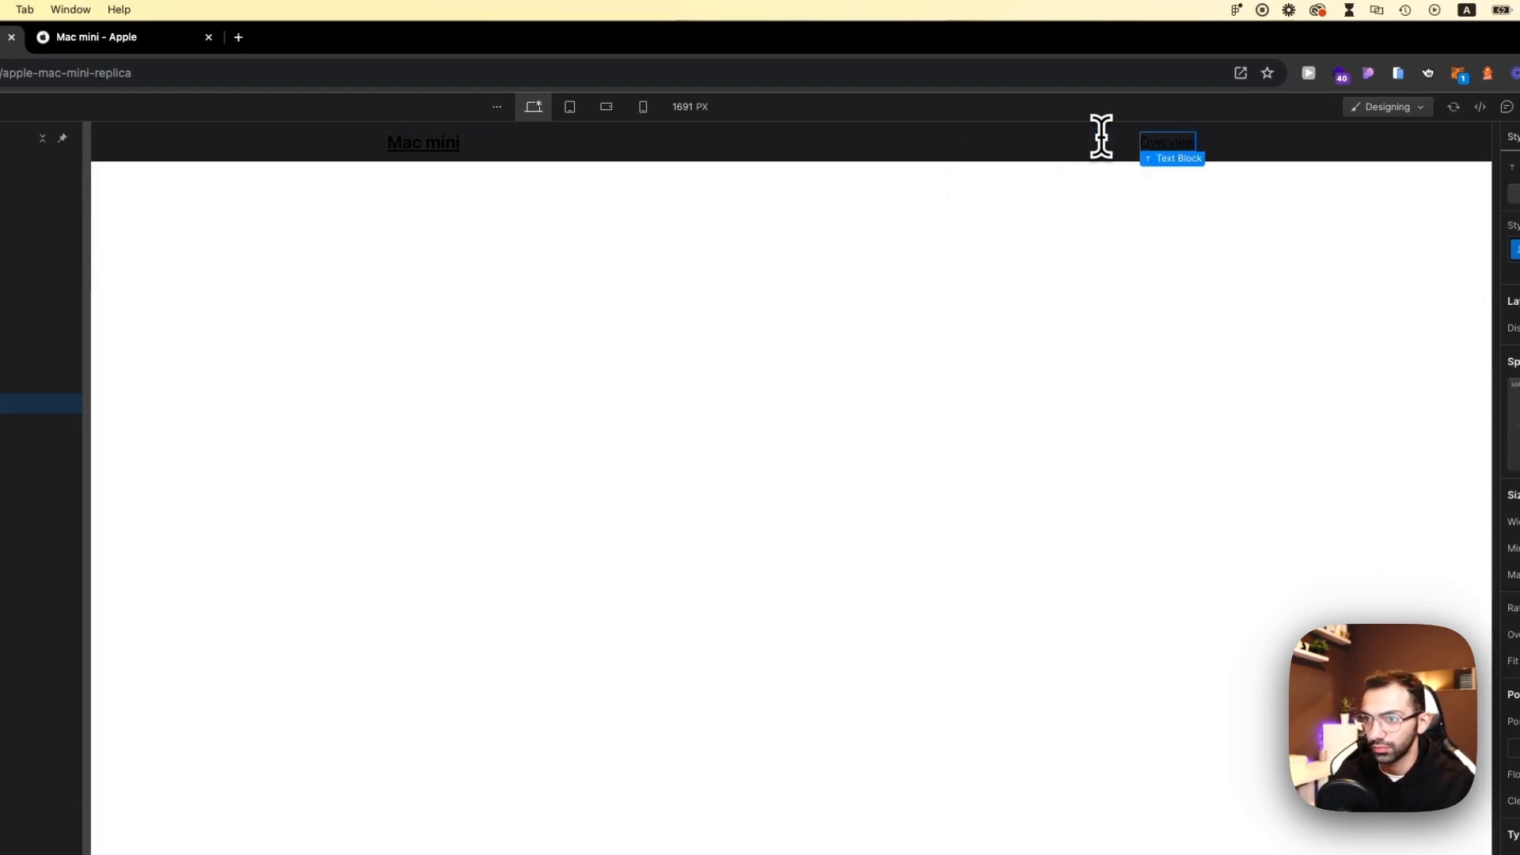
pyautogui.click(380, 352)
pyautogui.press('super+c')
pyautogui.press('super+v')
pyautogui.press('super+v')
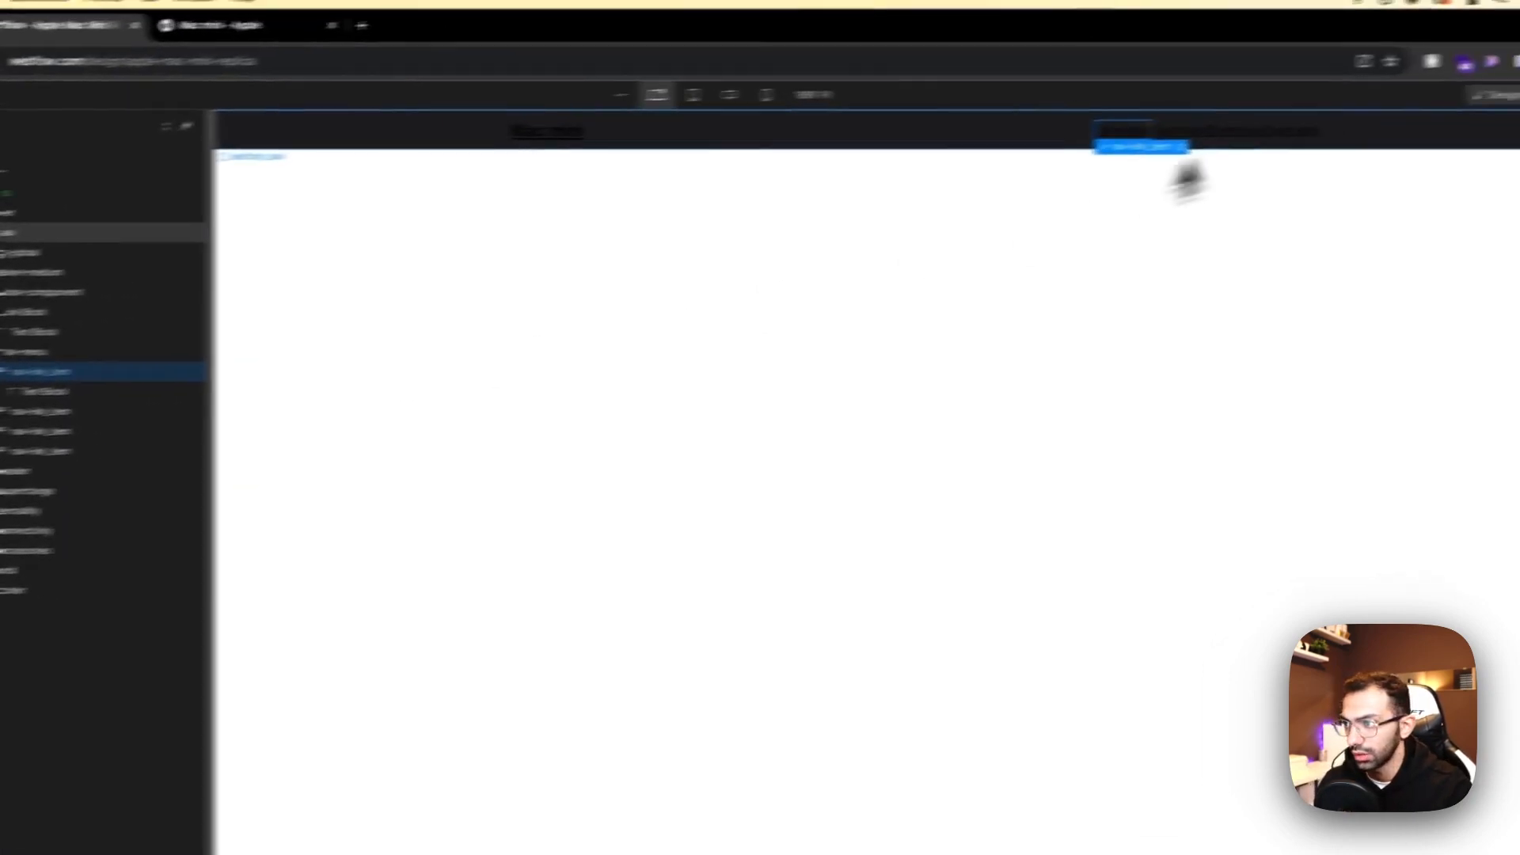
pyautogui.click(360, 38)
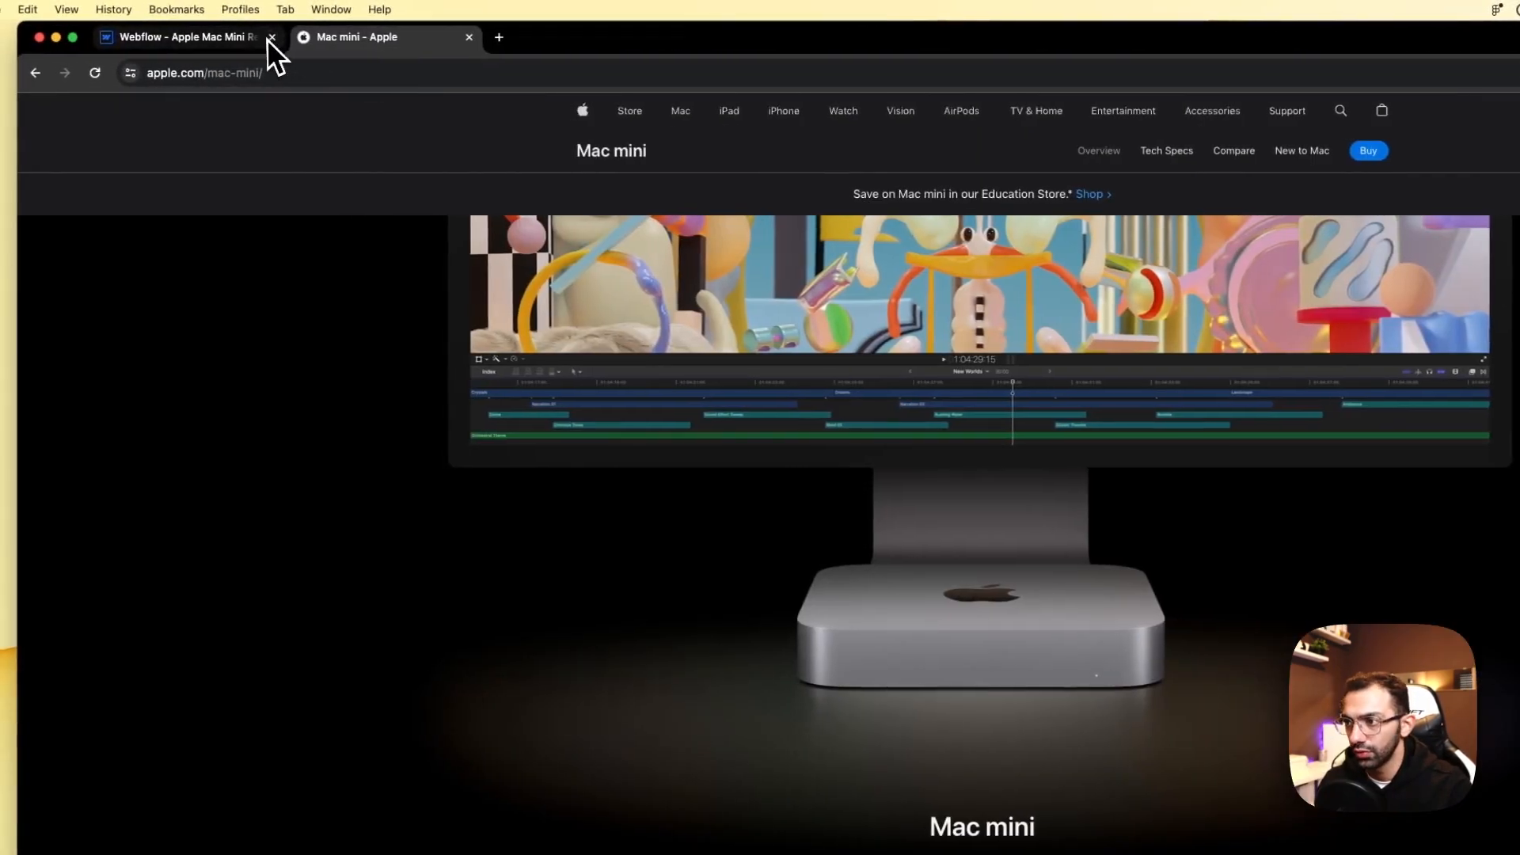
pyautogui.click(258, 37)
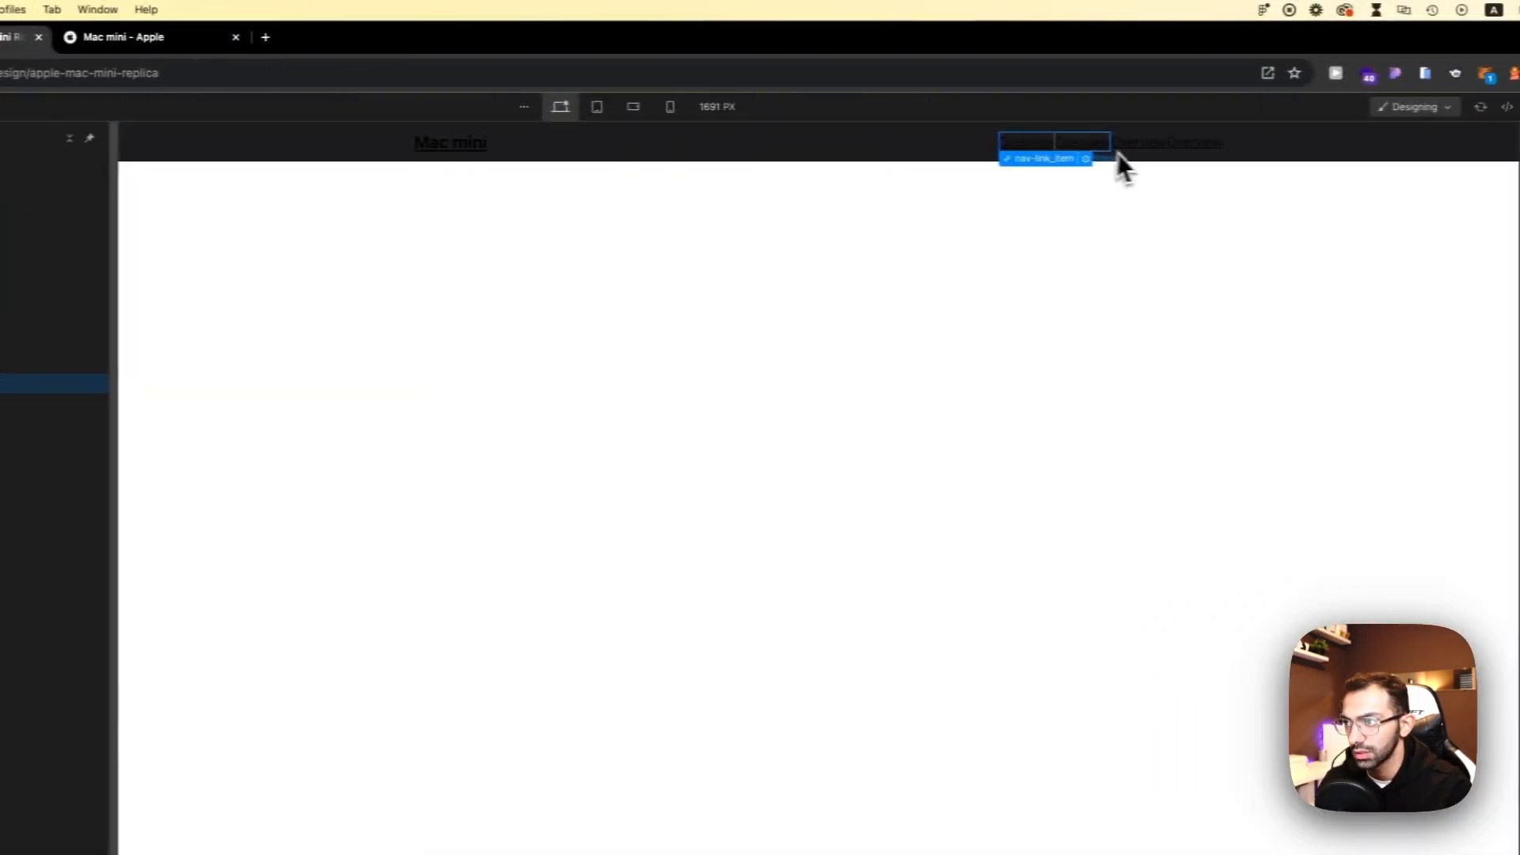
pyautogui.doubleClick(1325, 146)
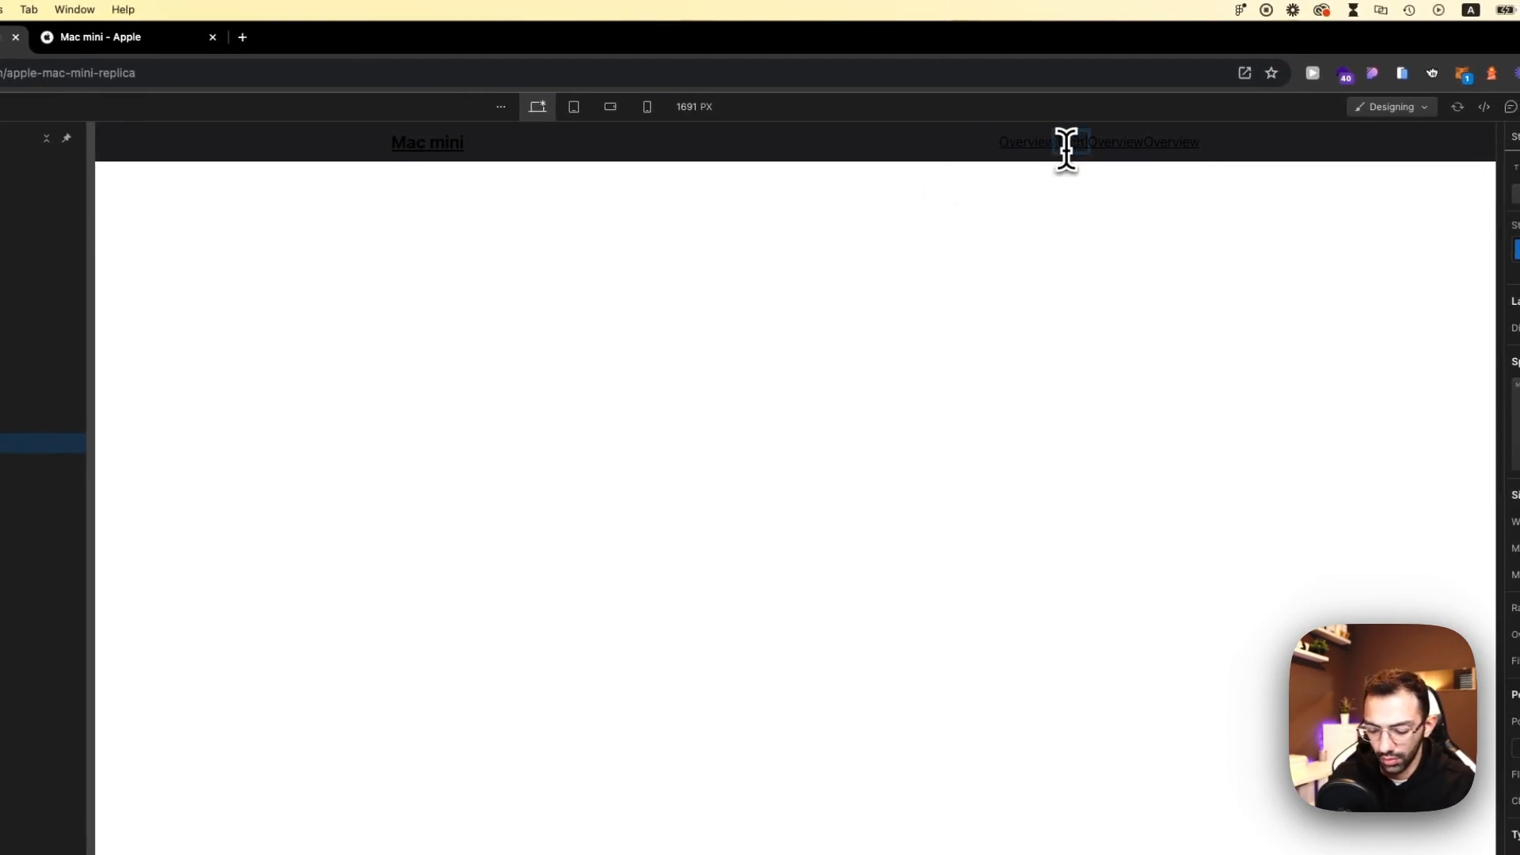
pyautogui.click(166, 39)
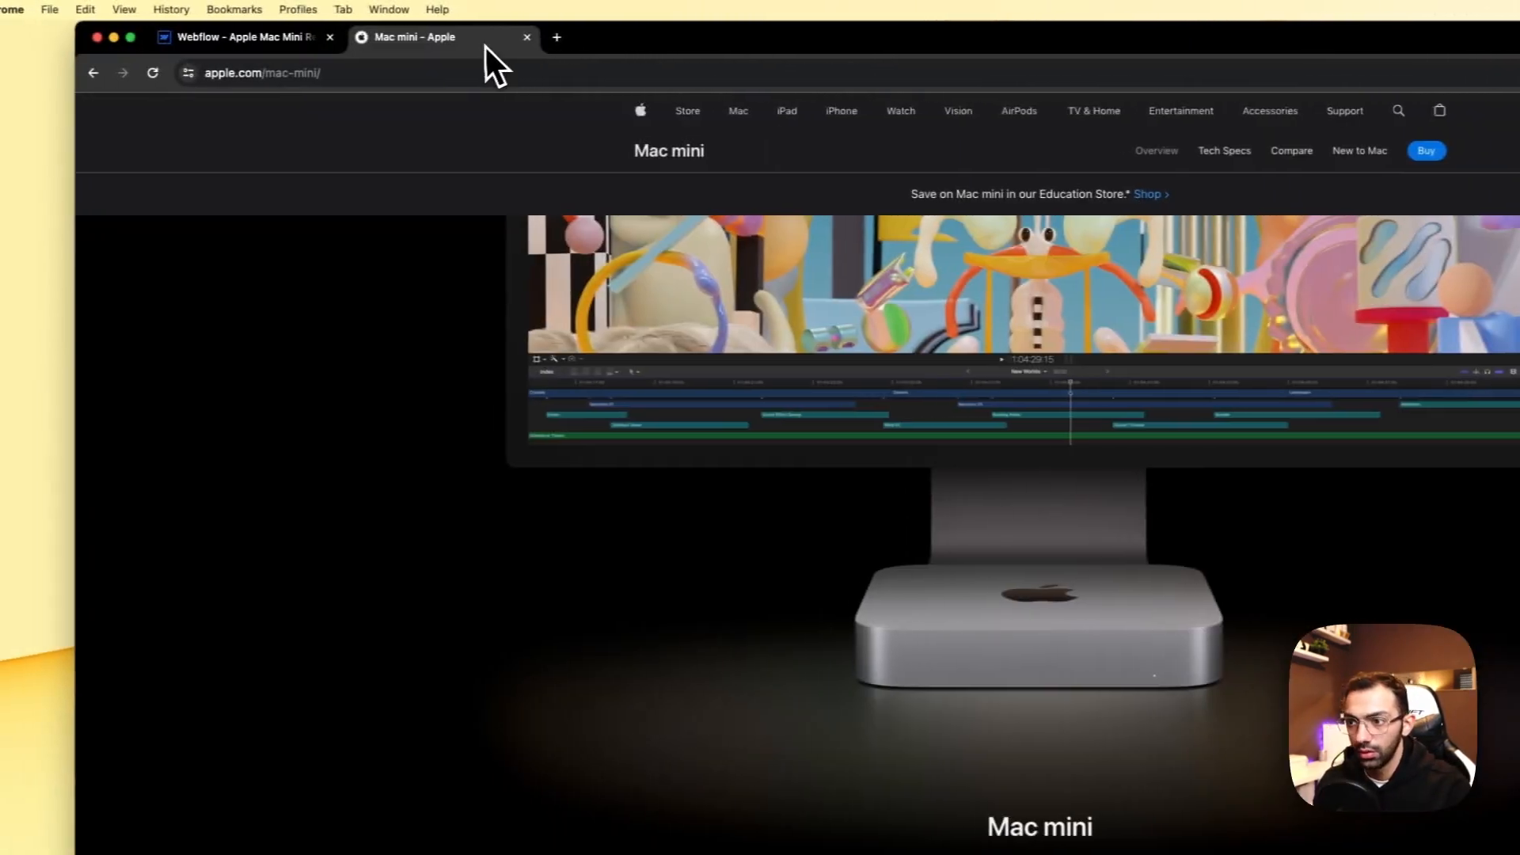
pyautogui.click(325, 44)
pyautogui.doubleClick(1009, 142)
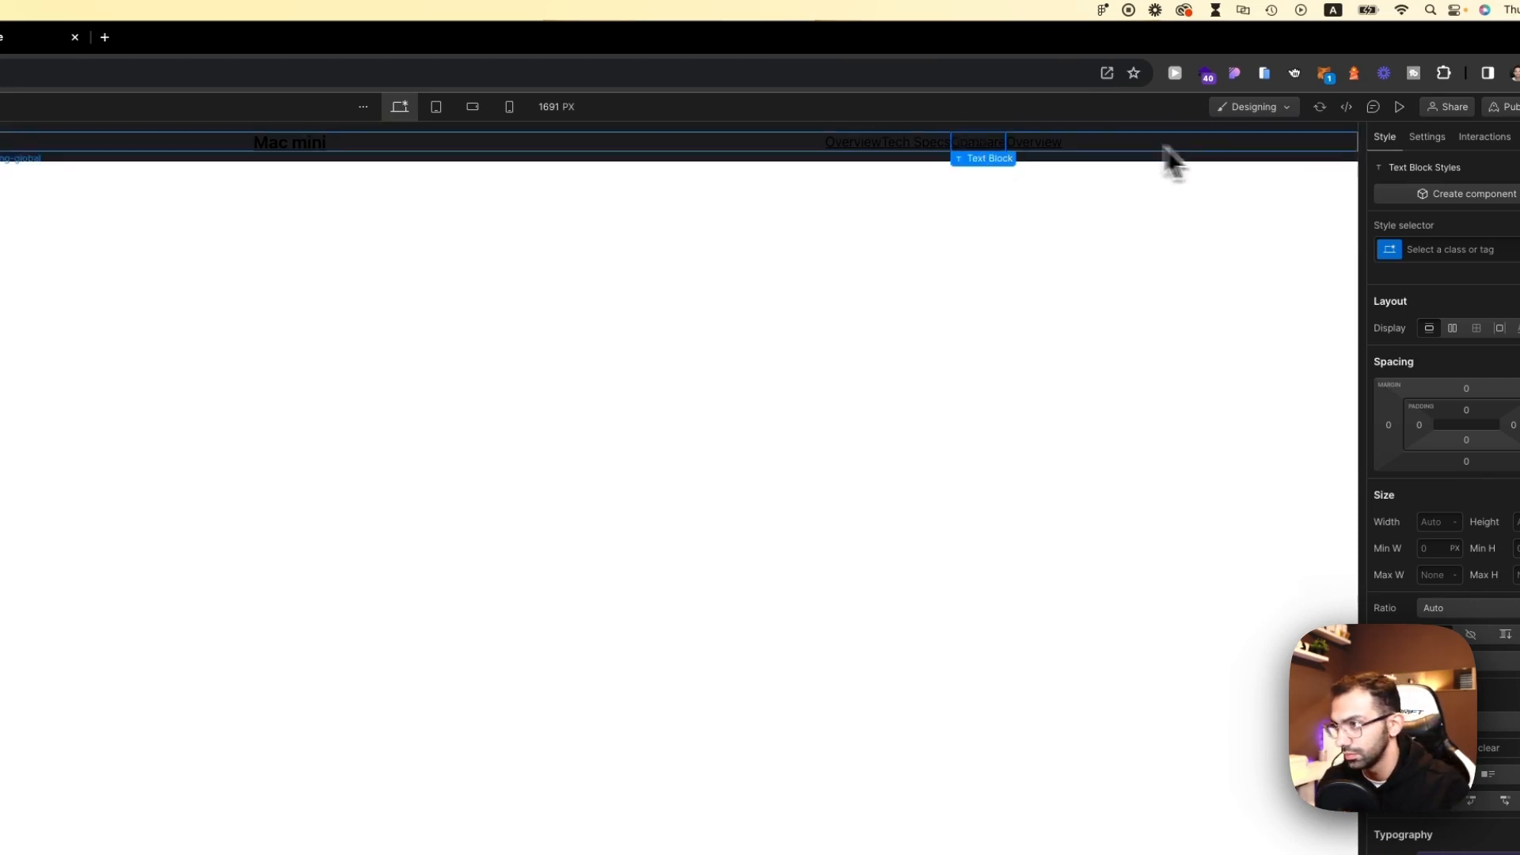
pyautogui.doubleClick(1038, 140)
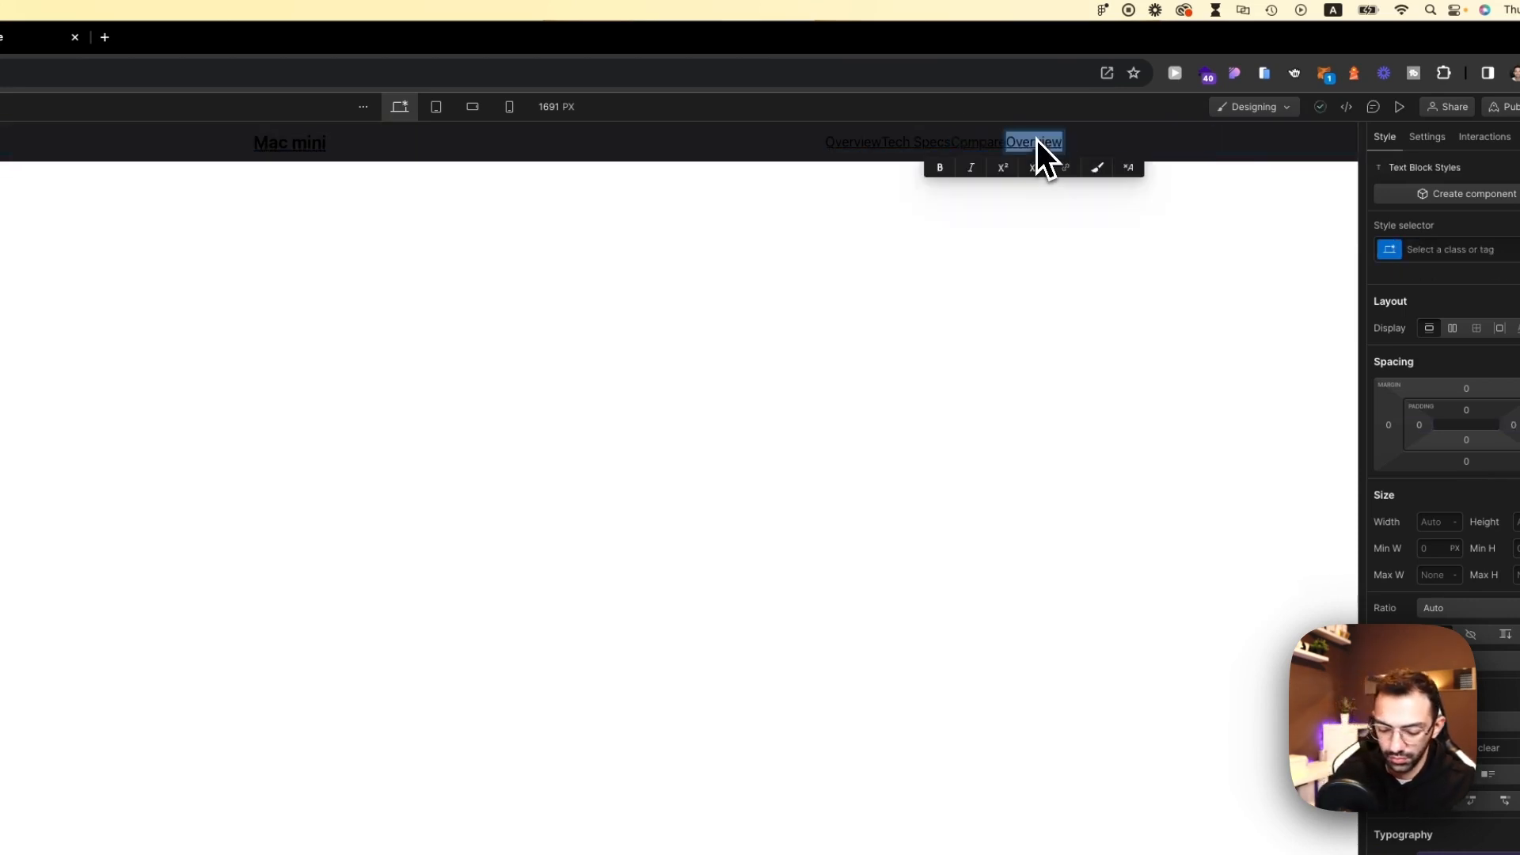
pyautogui.write('New to Mac')
pyautogui.press('Escape')
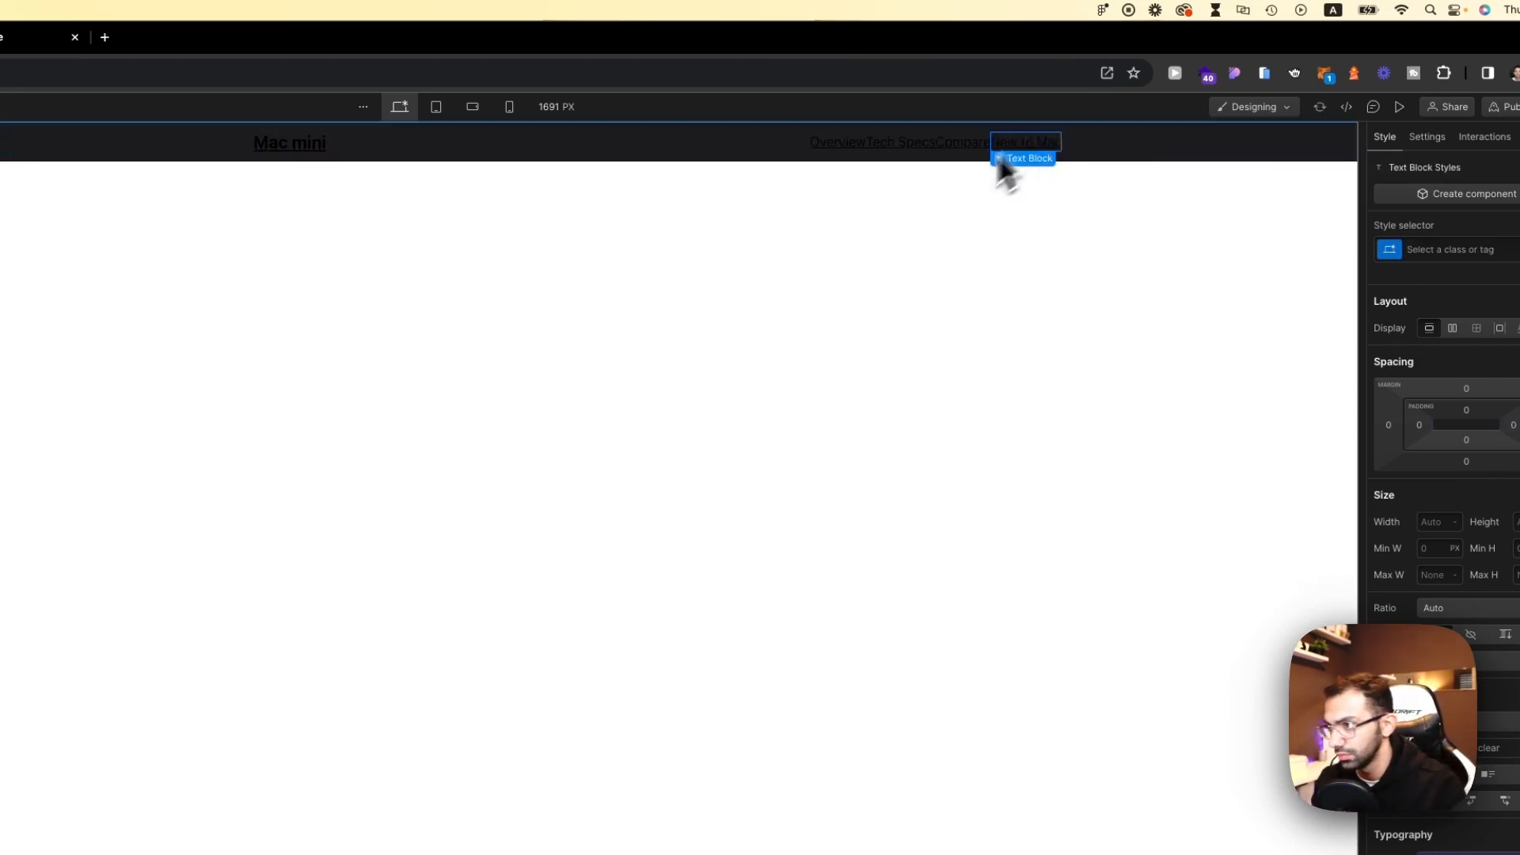
# Step: Open the Style Guide page and set the background colour of the Body (All Pages) tag to black
pyautogui.click(1056, 149)
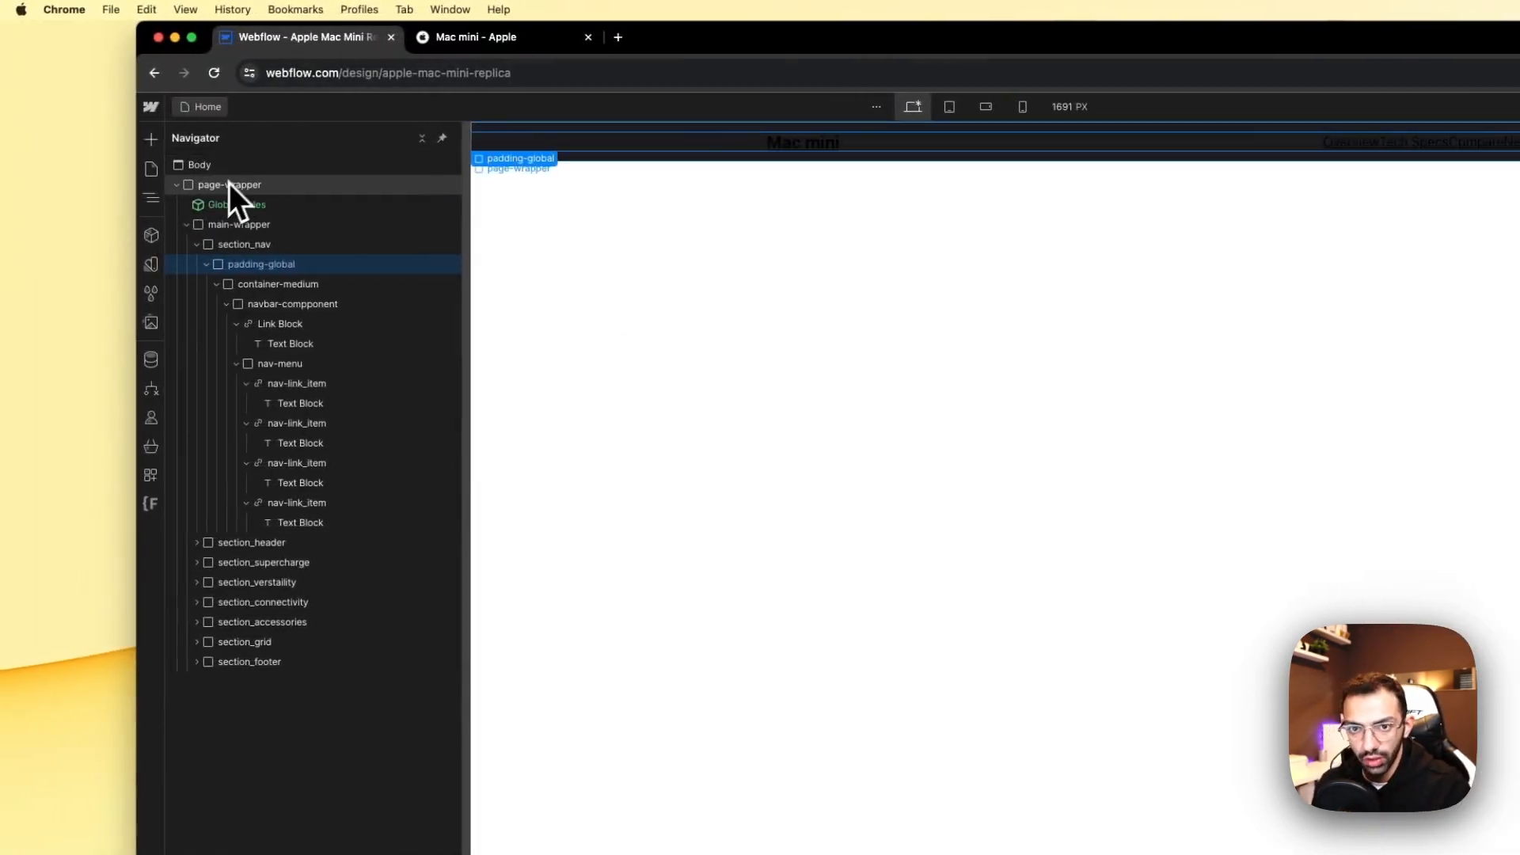
pyautogui.click(145, 169)
pyautogui.click(200, 266)
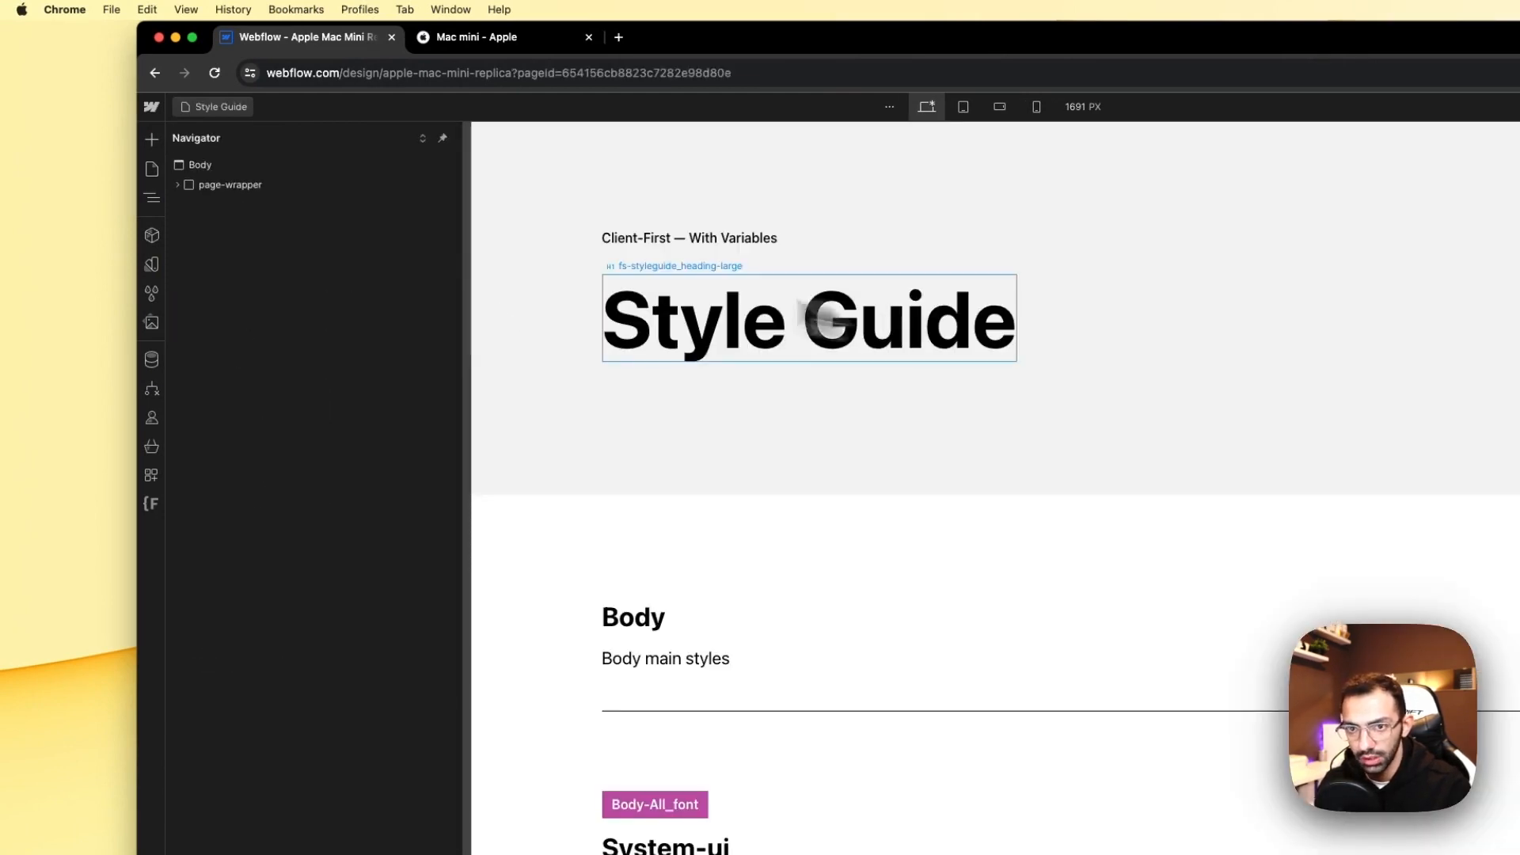
pyautogui.click(801, 304)
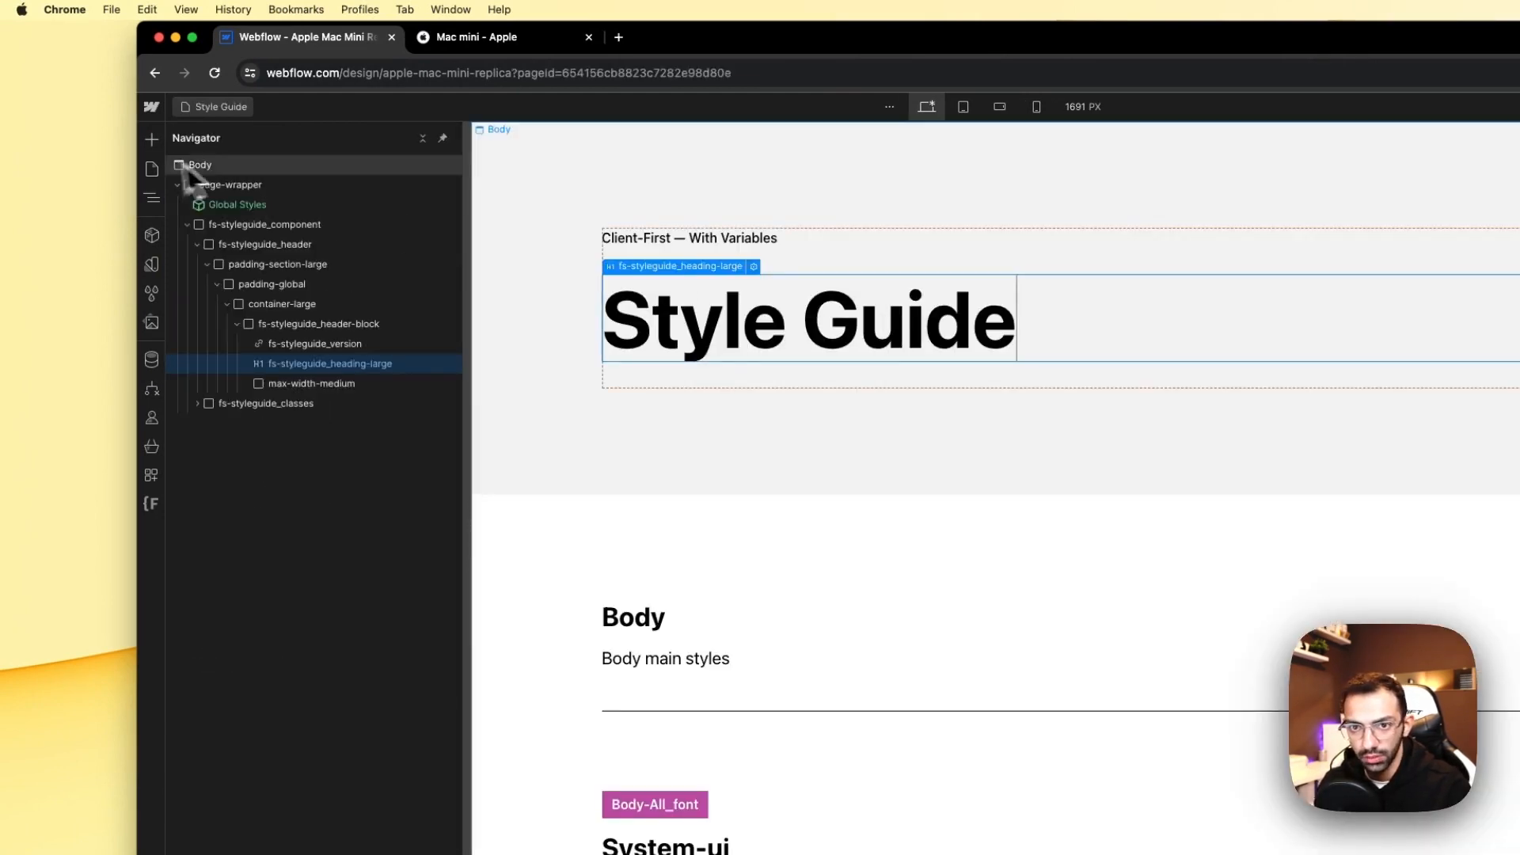
pyautogui.click(263, 168)
pyautogui.click(1445, 255)
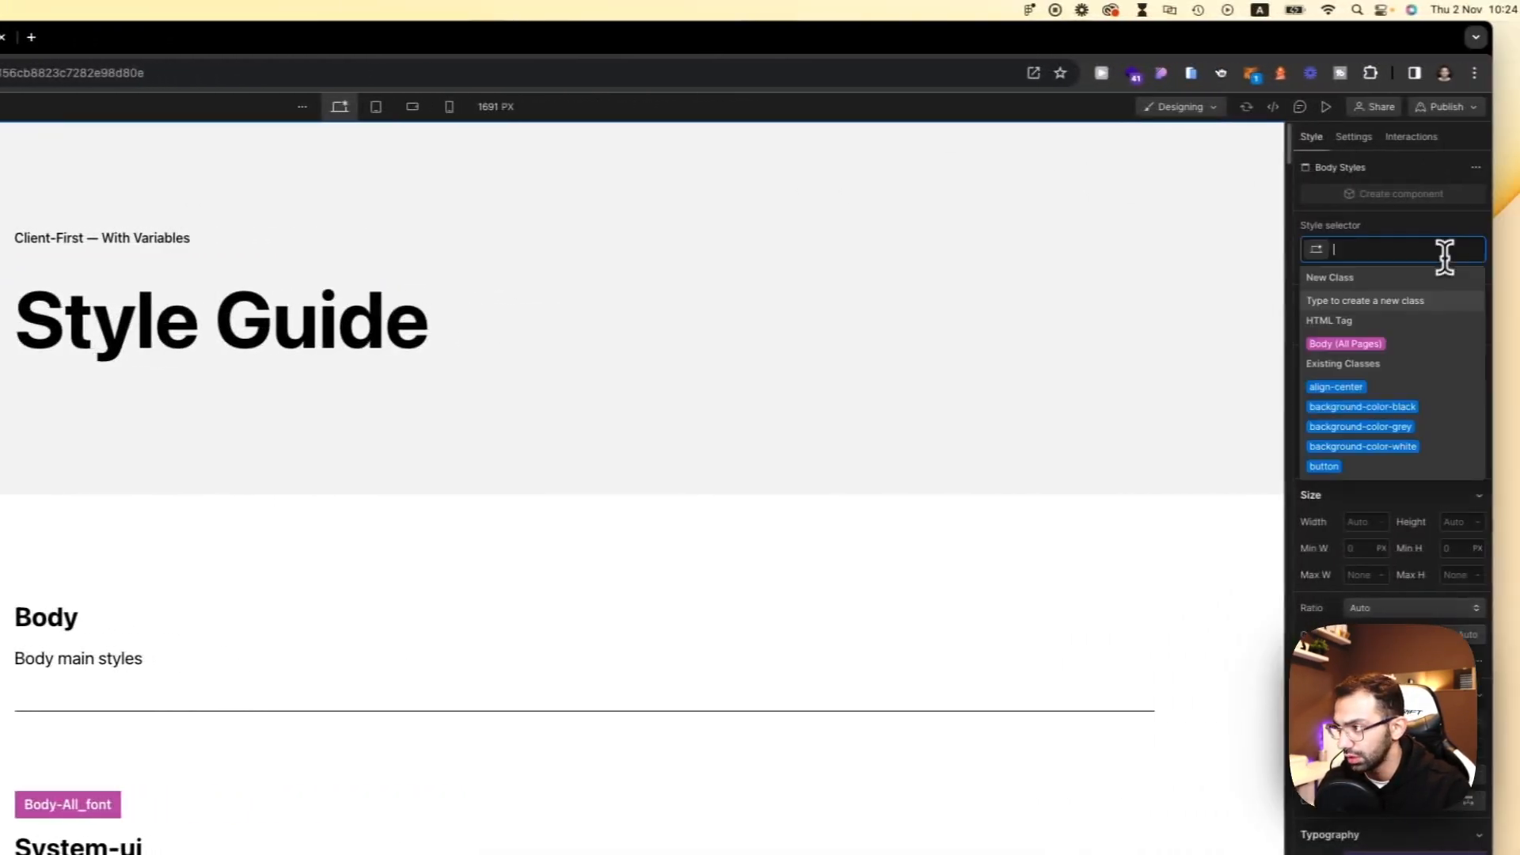
pyautogui.click(1392, 341)
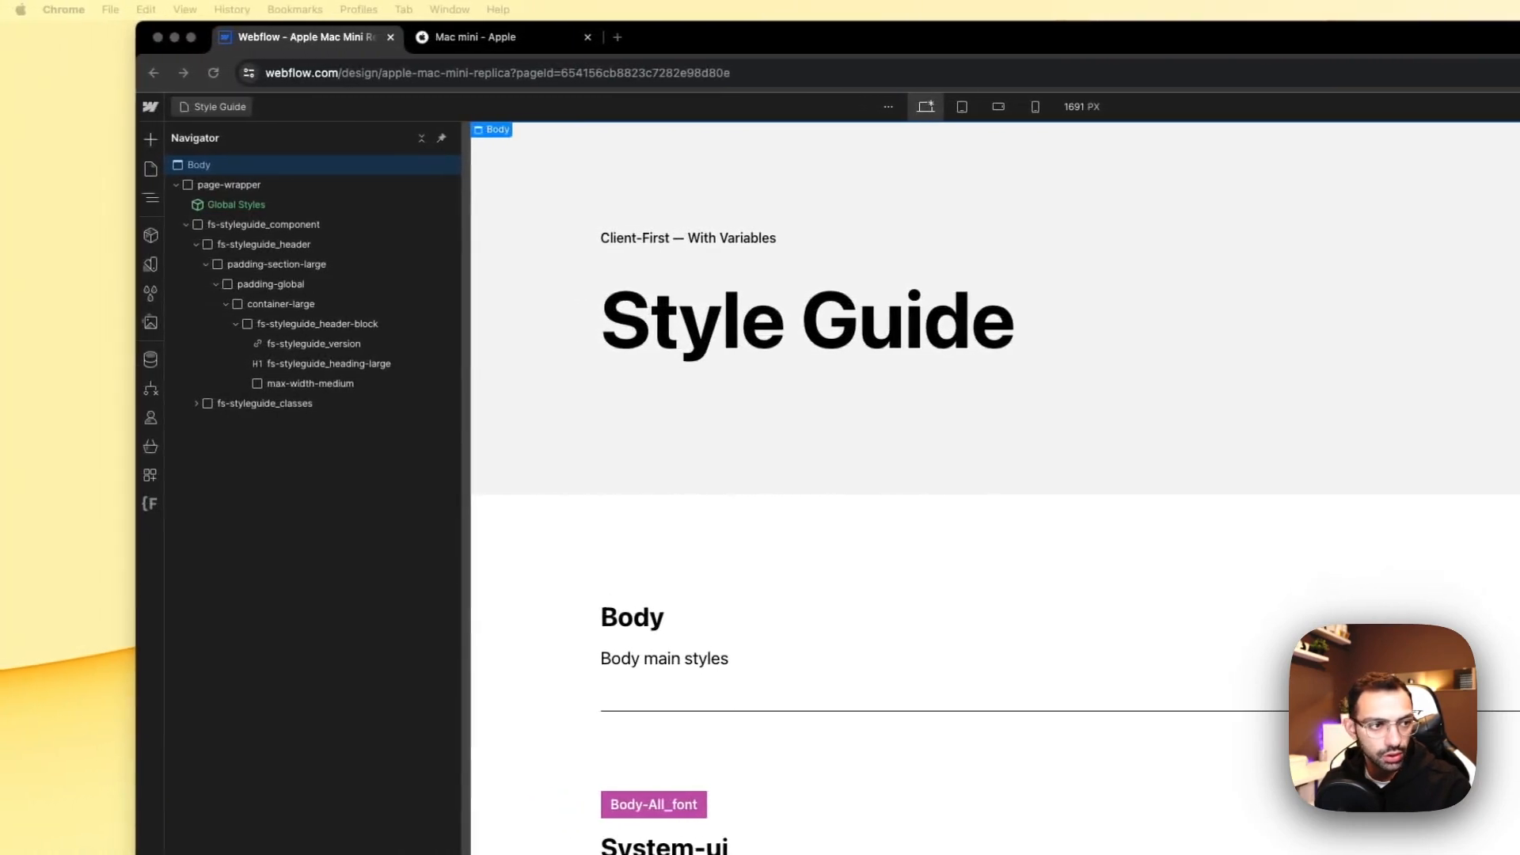
pyautogui.scroll(-7, 1365, 529)
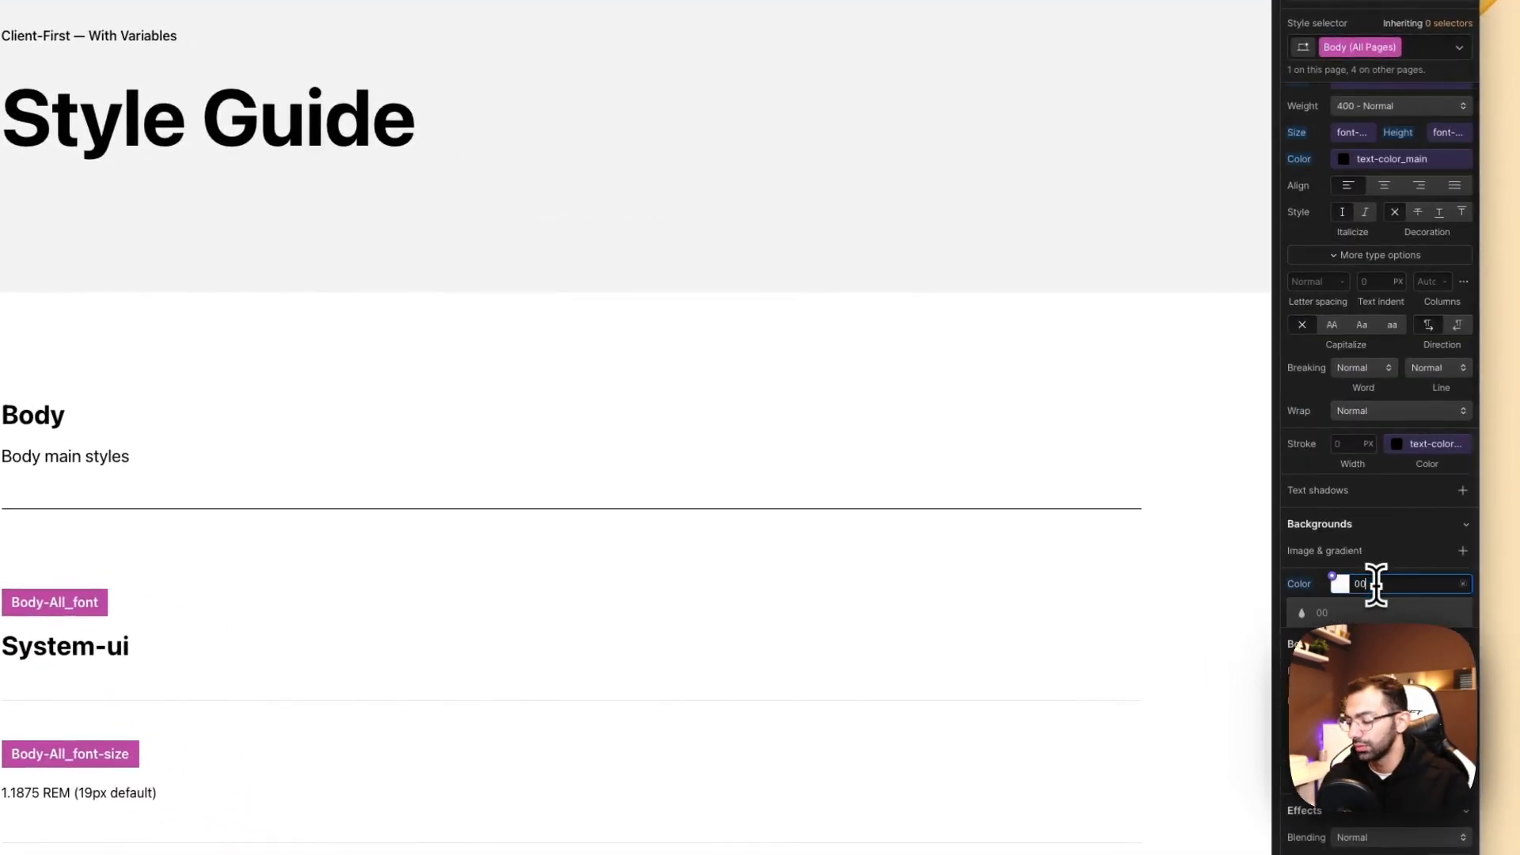
pyautogui.press('Return')
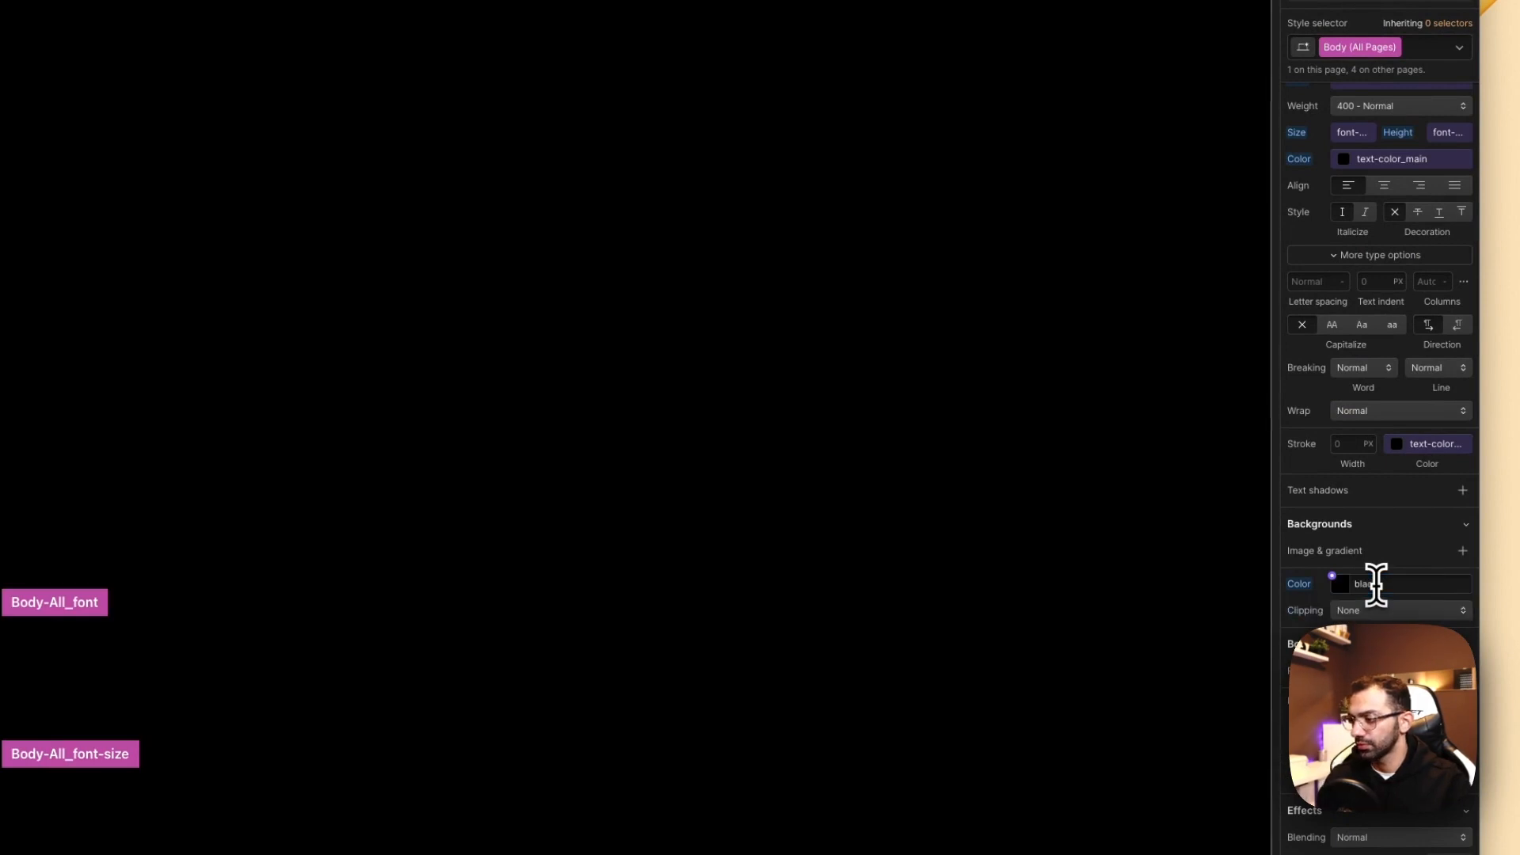
# Step: Set the text colour of Body (All Pages) to the white variable from colors-global
pyautogui.click(1371, 169)
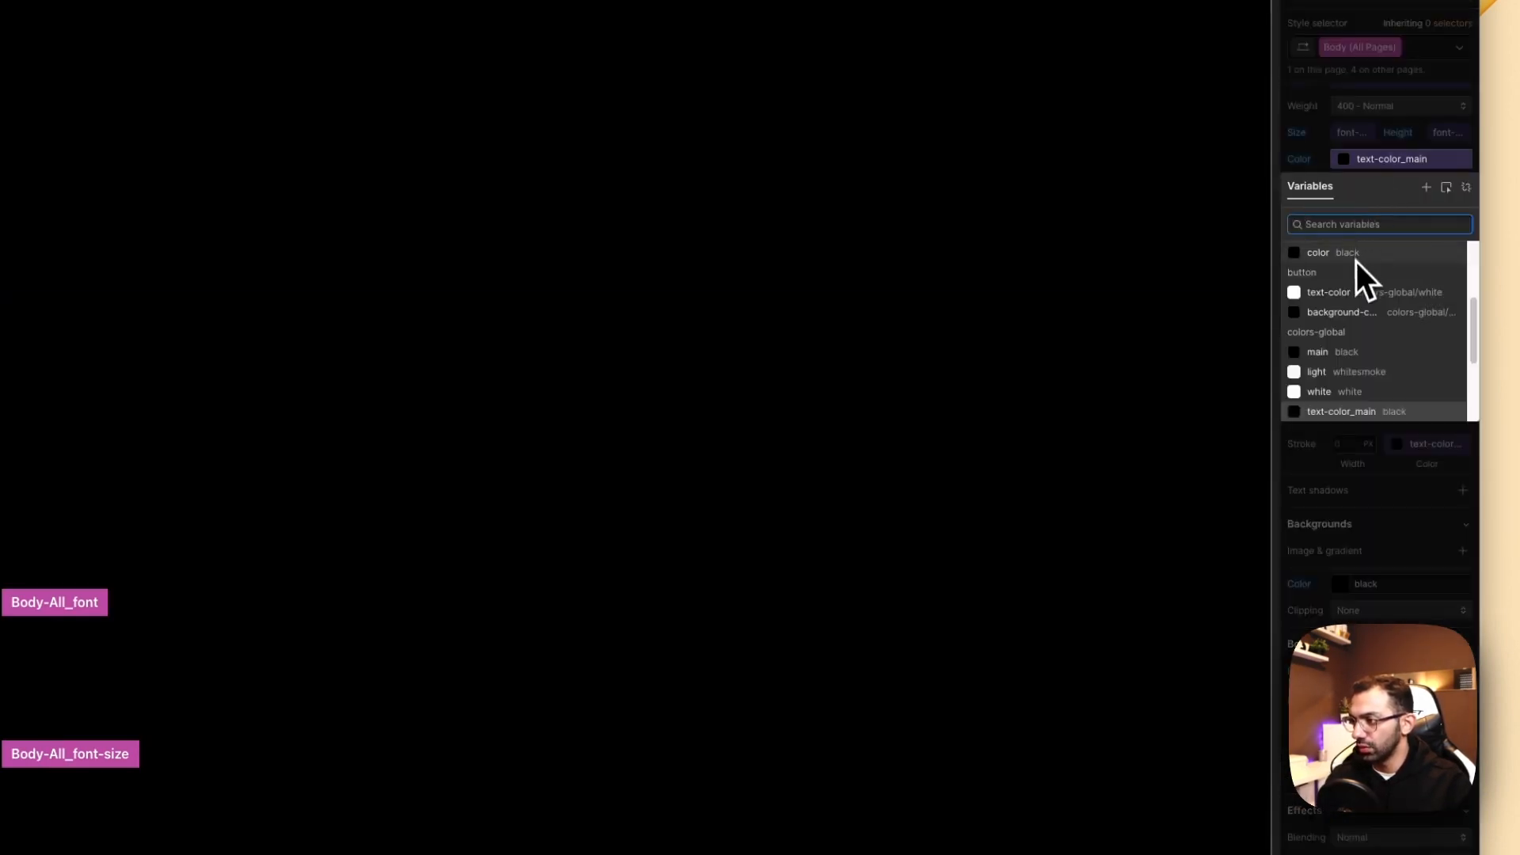
pyautogui.click(1342, 292)
pyautogui.click(1378, 163)
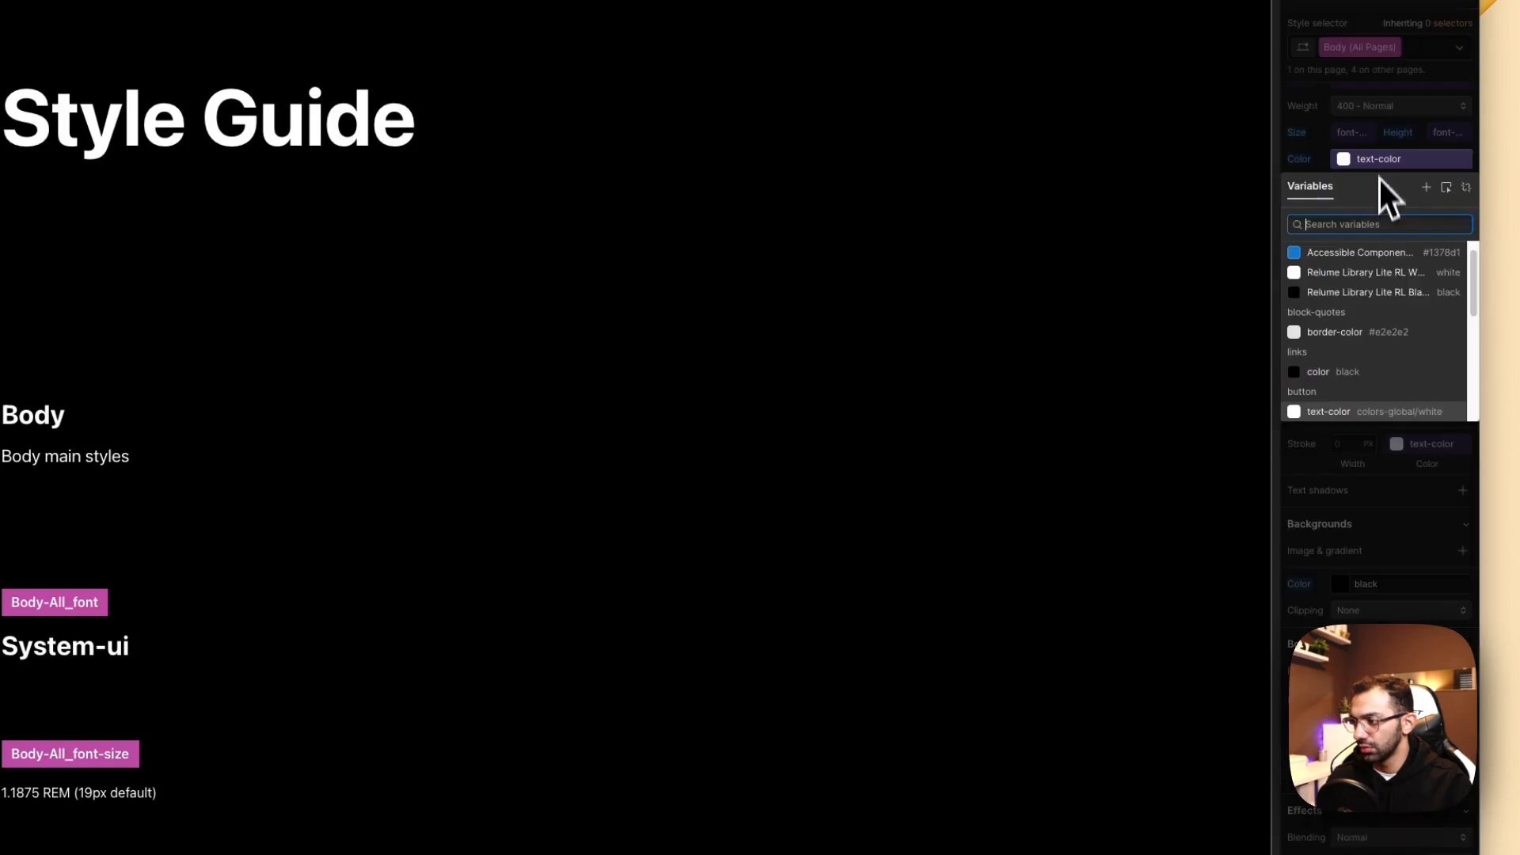
pyautogui.scroll(-2, 1385, 325)
pyautogui.scroll(-2, 1394, 377)
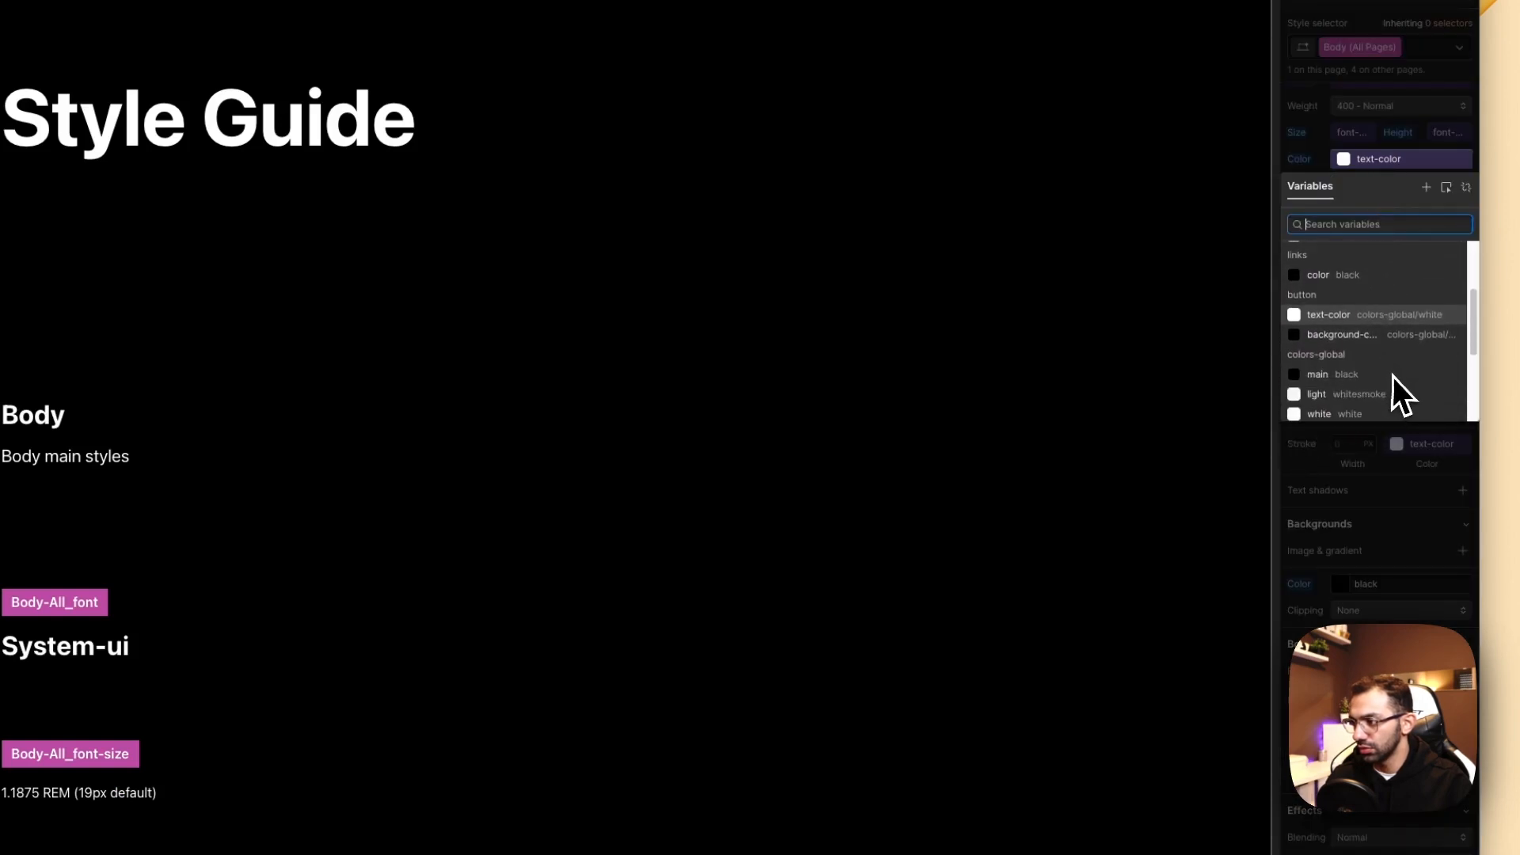
pyautogui.click(1346, 411)
pyautogui.click(715, 408)
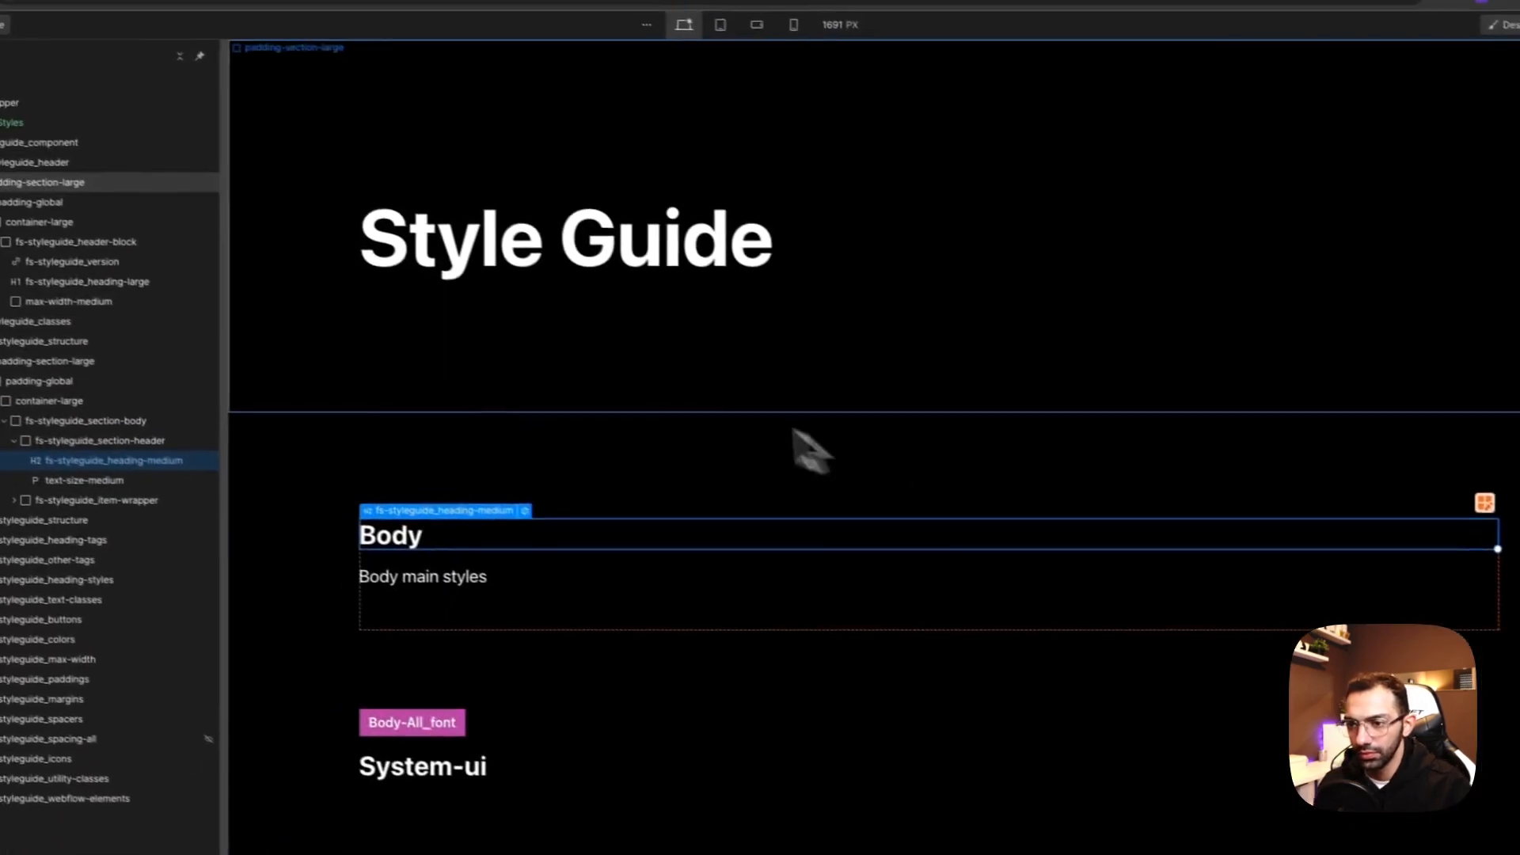
pyautogui.click(507, 307)
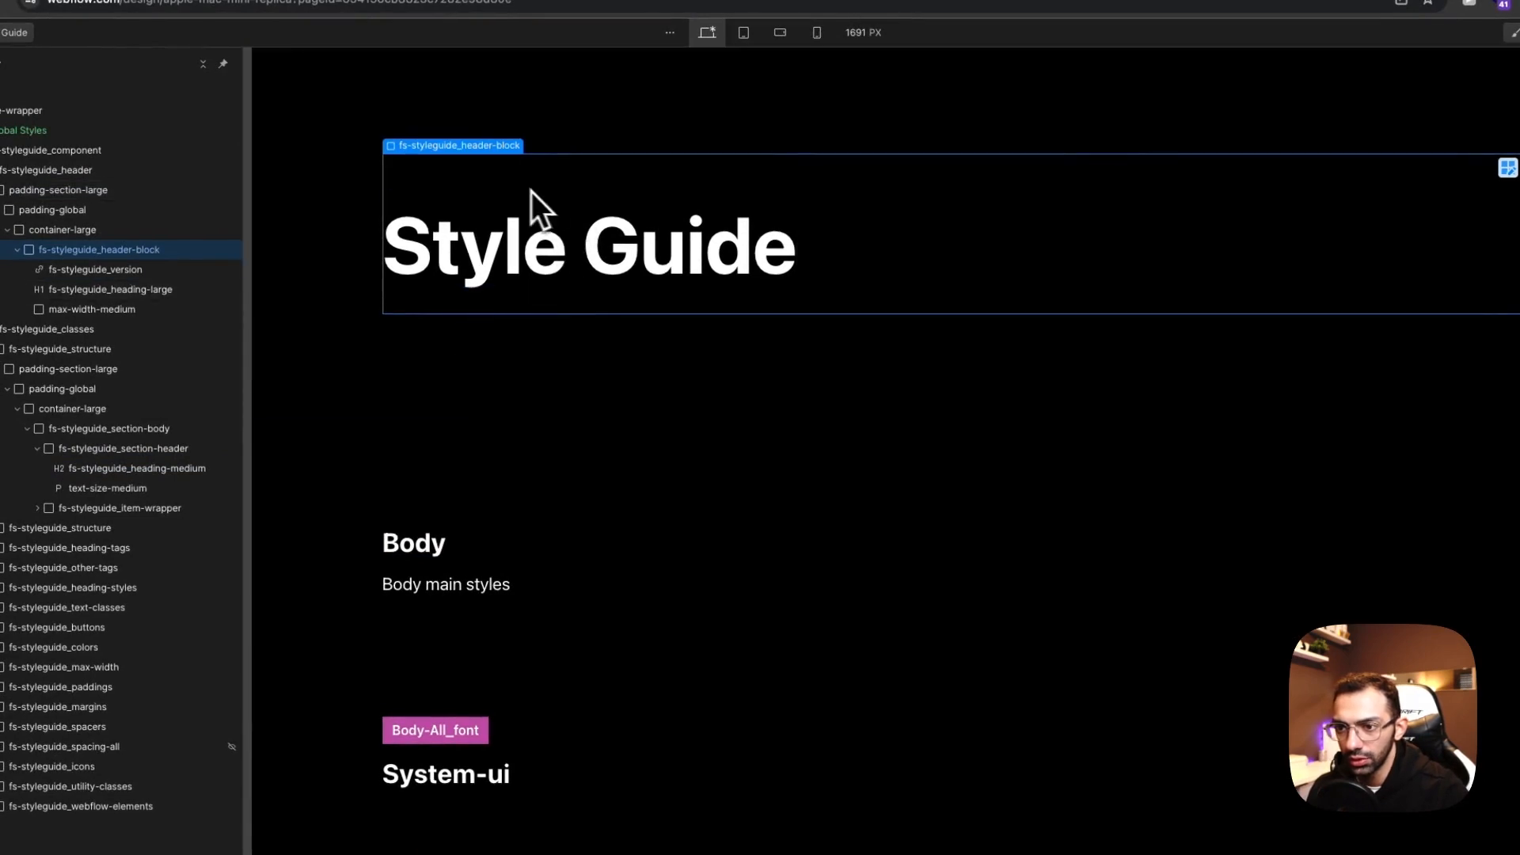
pyautogui.click(153, 159)
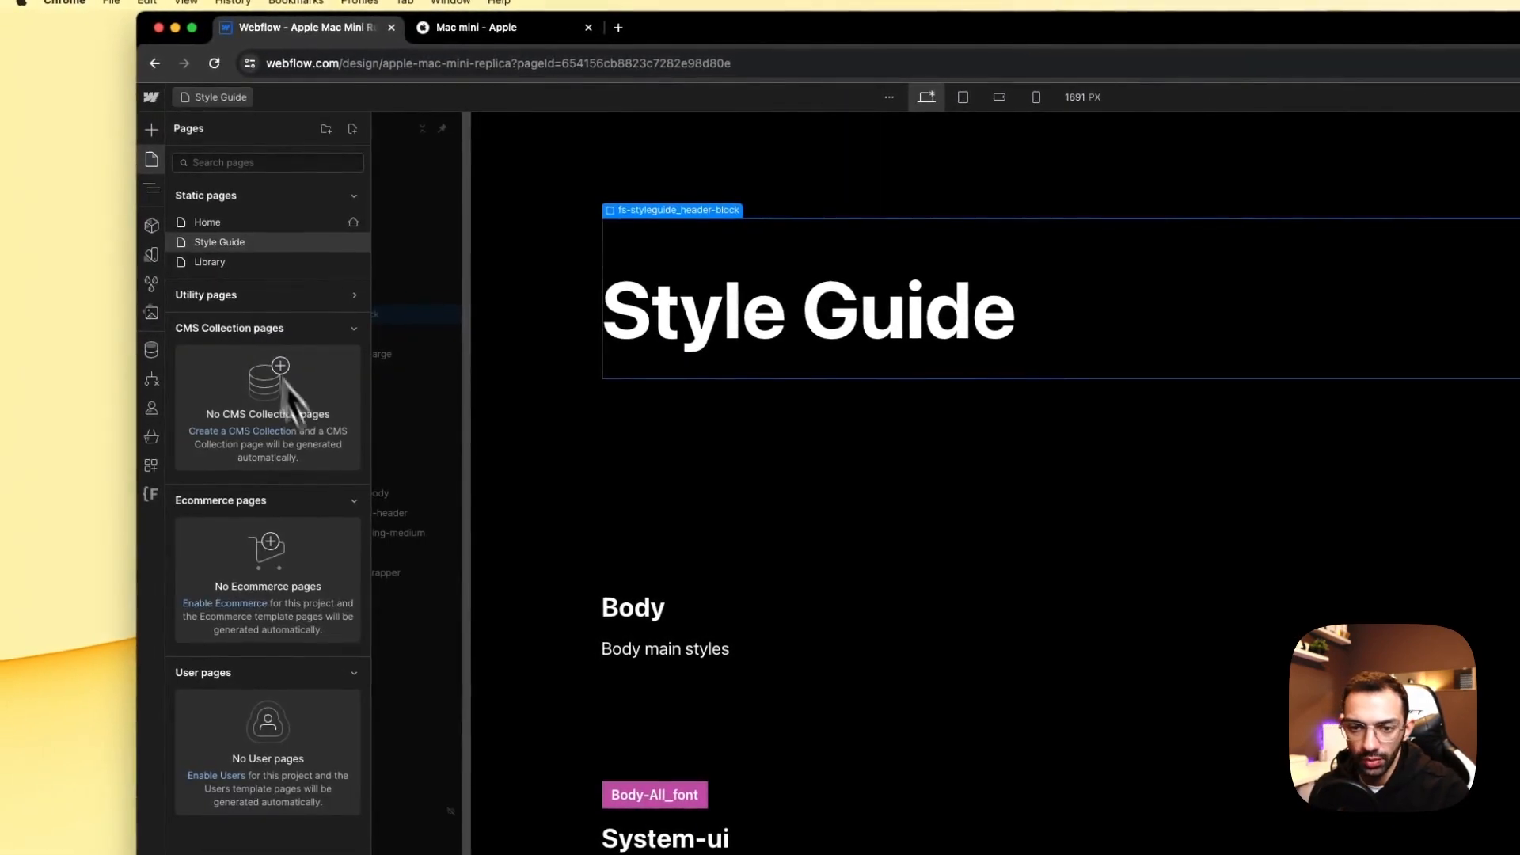
pyautogui.click(325, 225)
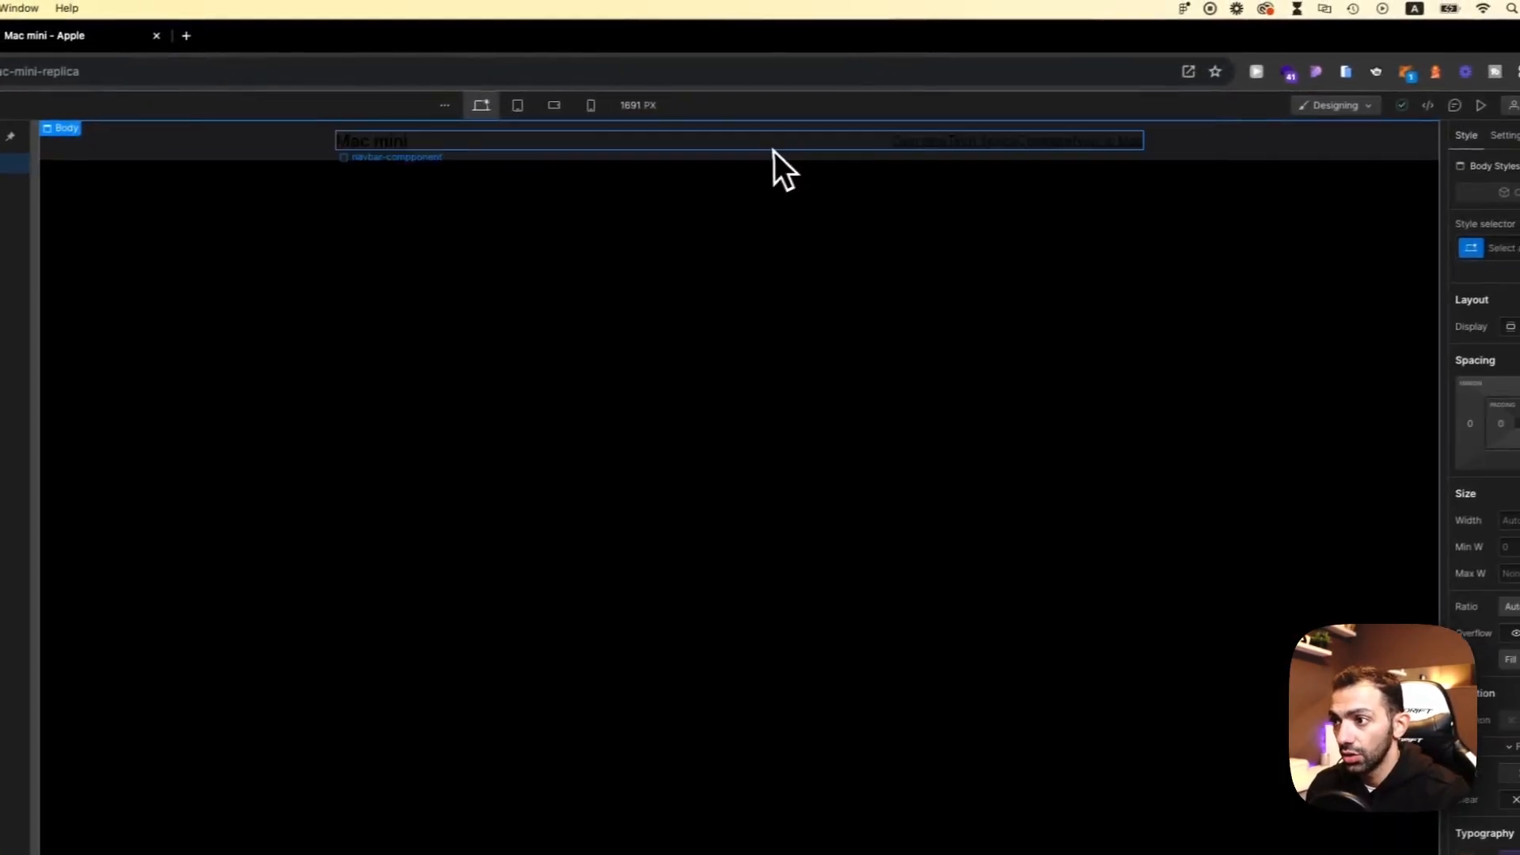
pyautogui.click(775, 149)
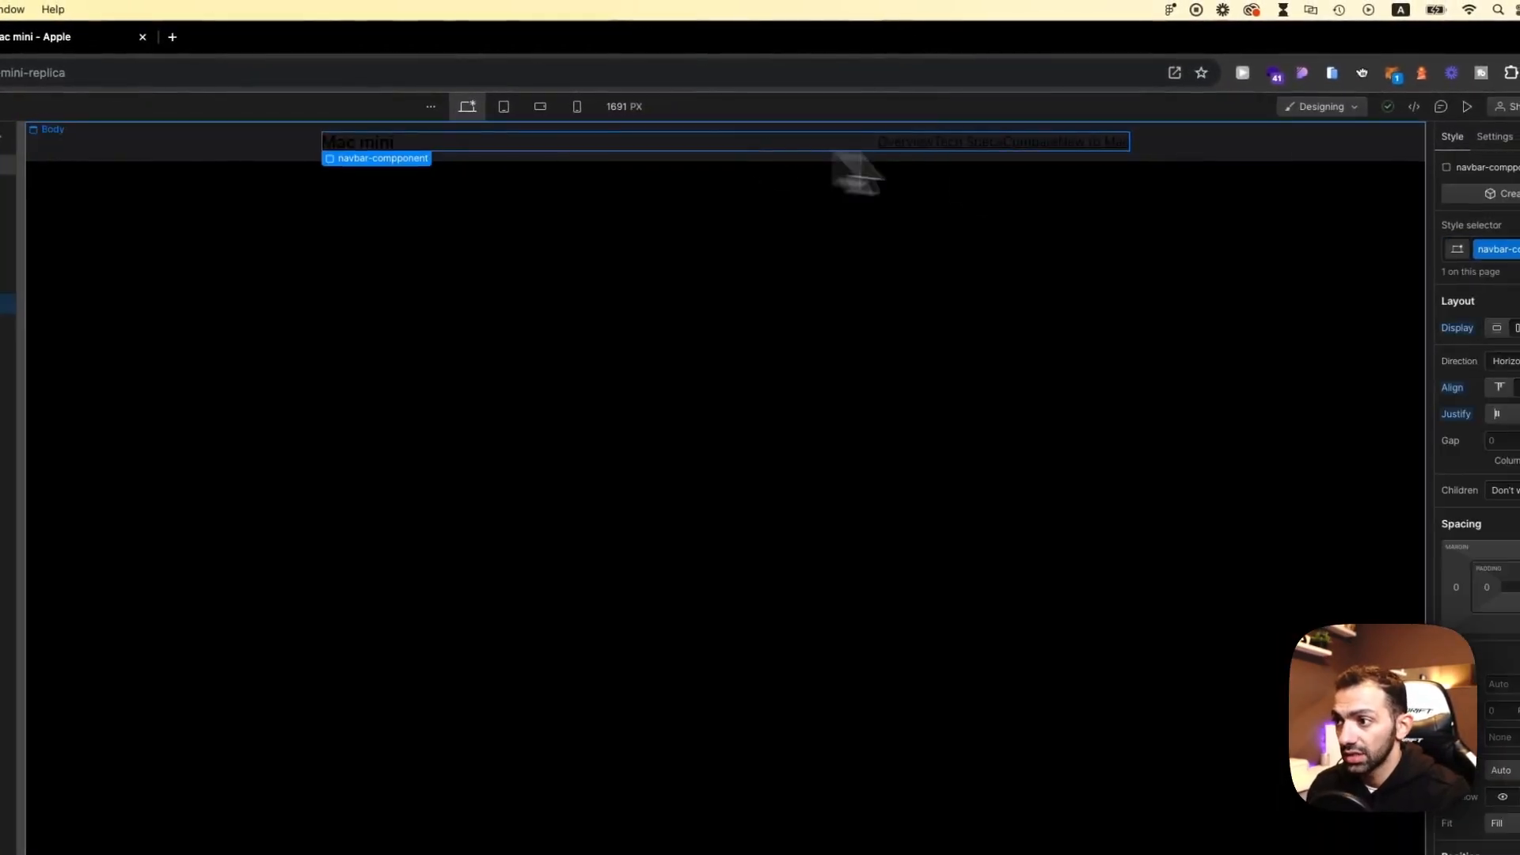
pyautogui.click(922, 145)
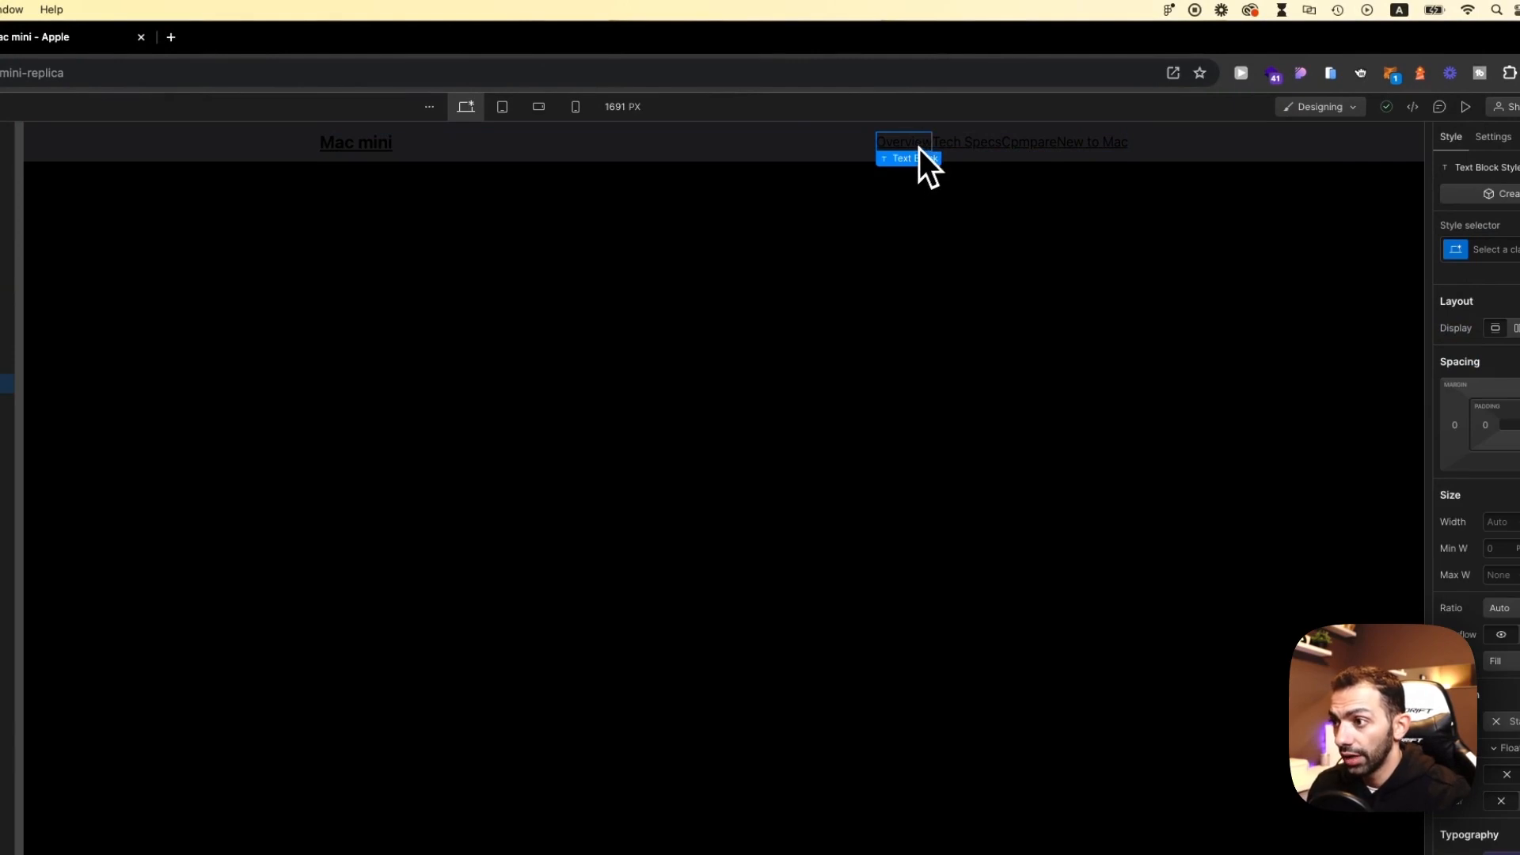
pyautogui.click(93, 39)
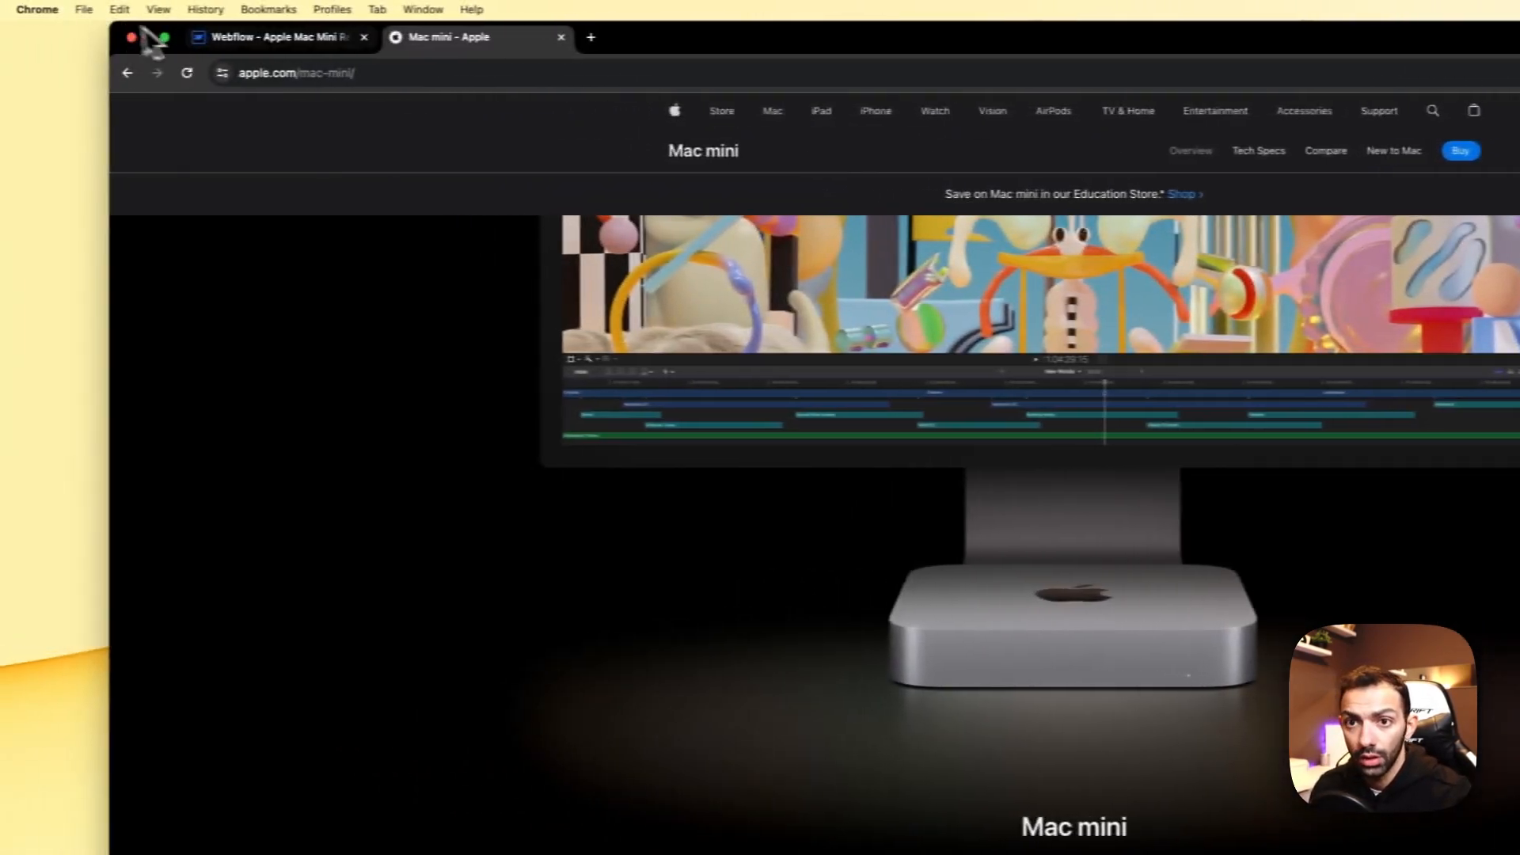
pyautogui.click(237, 37)
# Step: Give the Overview text block the new class navbar-link-item and set its text colour to white
pyautogui.click(1335, 143)
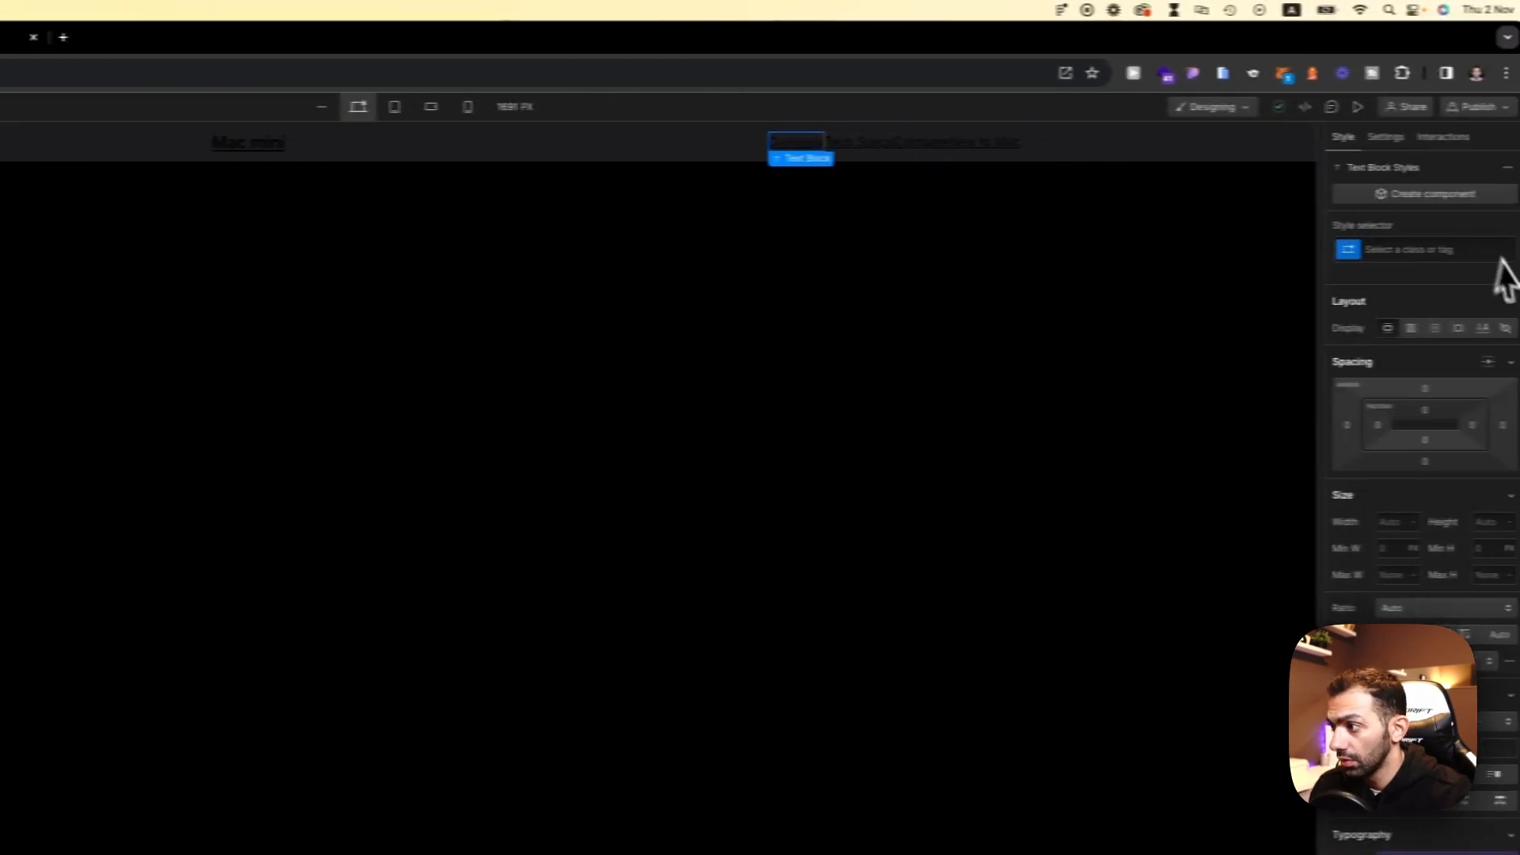
pyautogui.click(1439, 254)
pyautogui.write('navbar-lin')
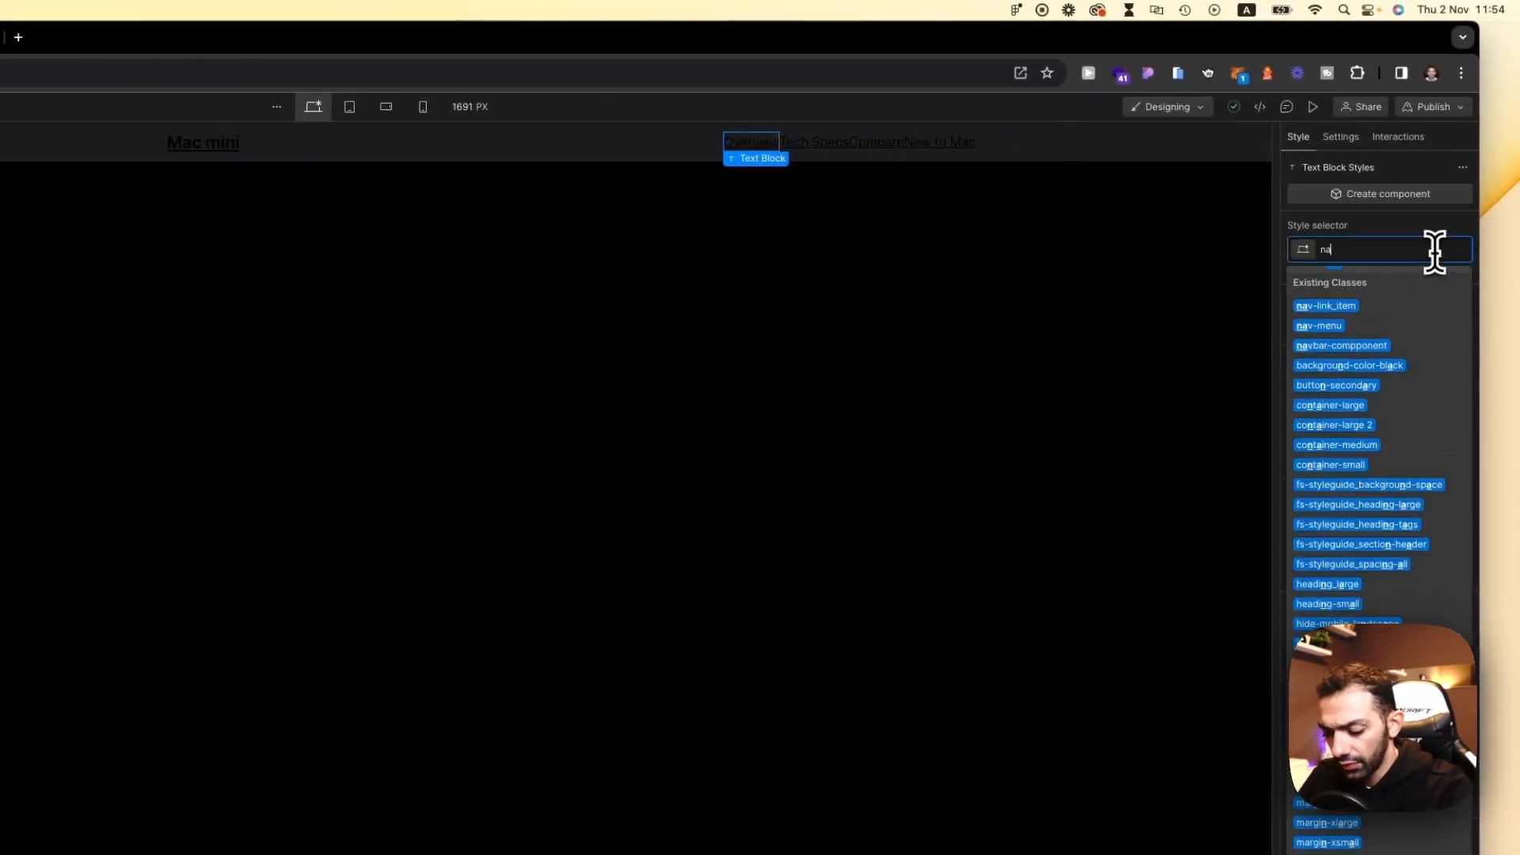
pyautogui.write('k')
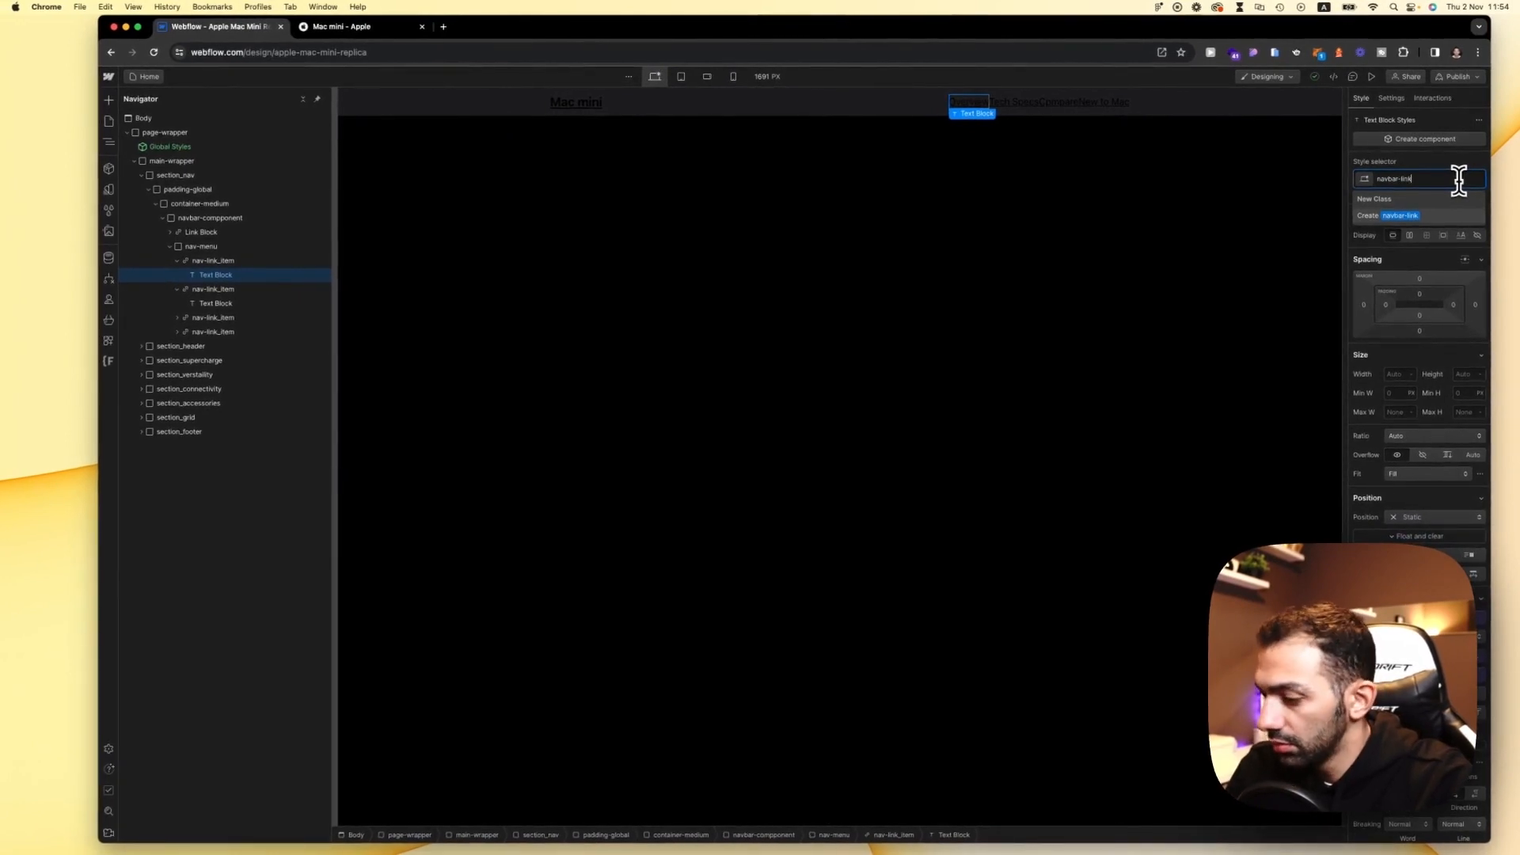
pyautogui.write('-ite')
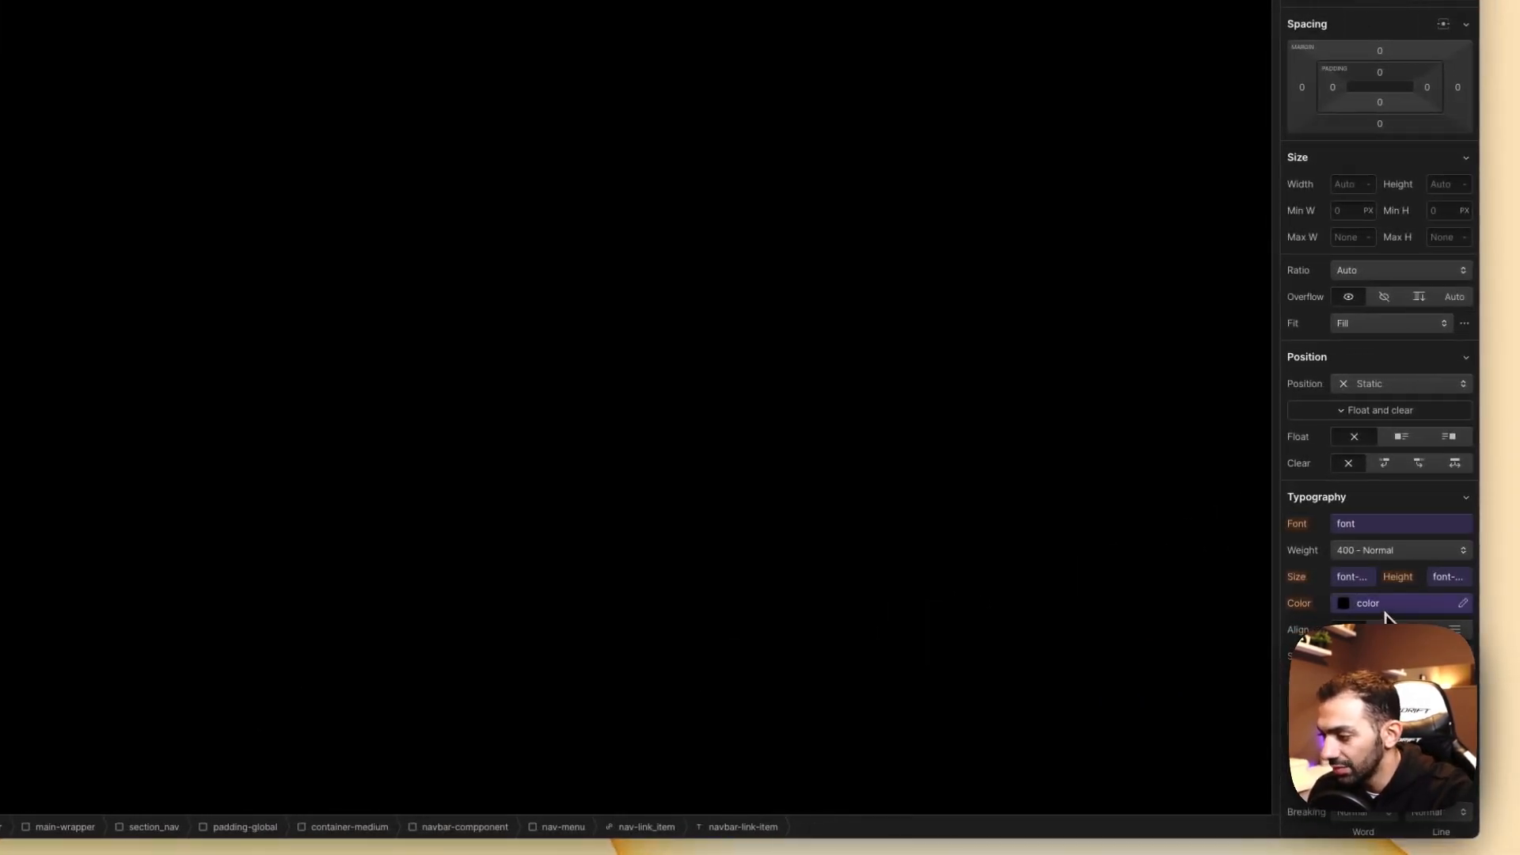
pyautogui.click(1385, 605)
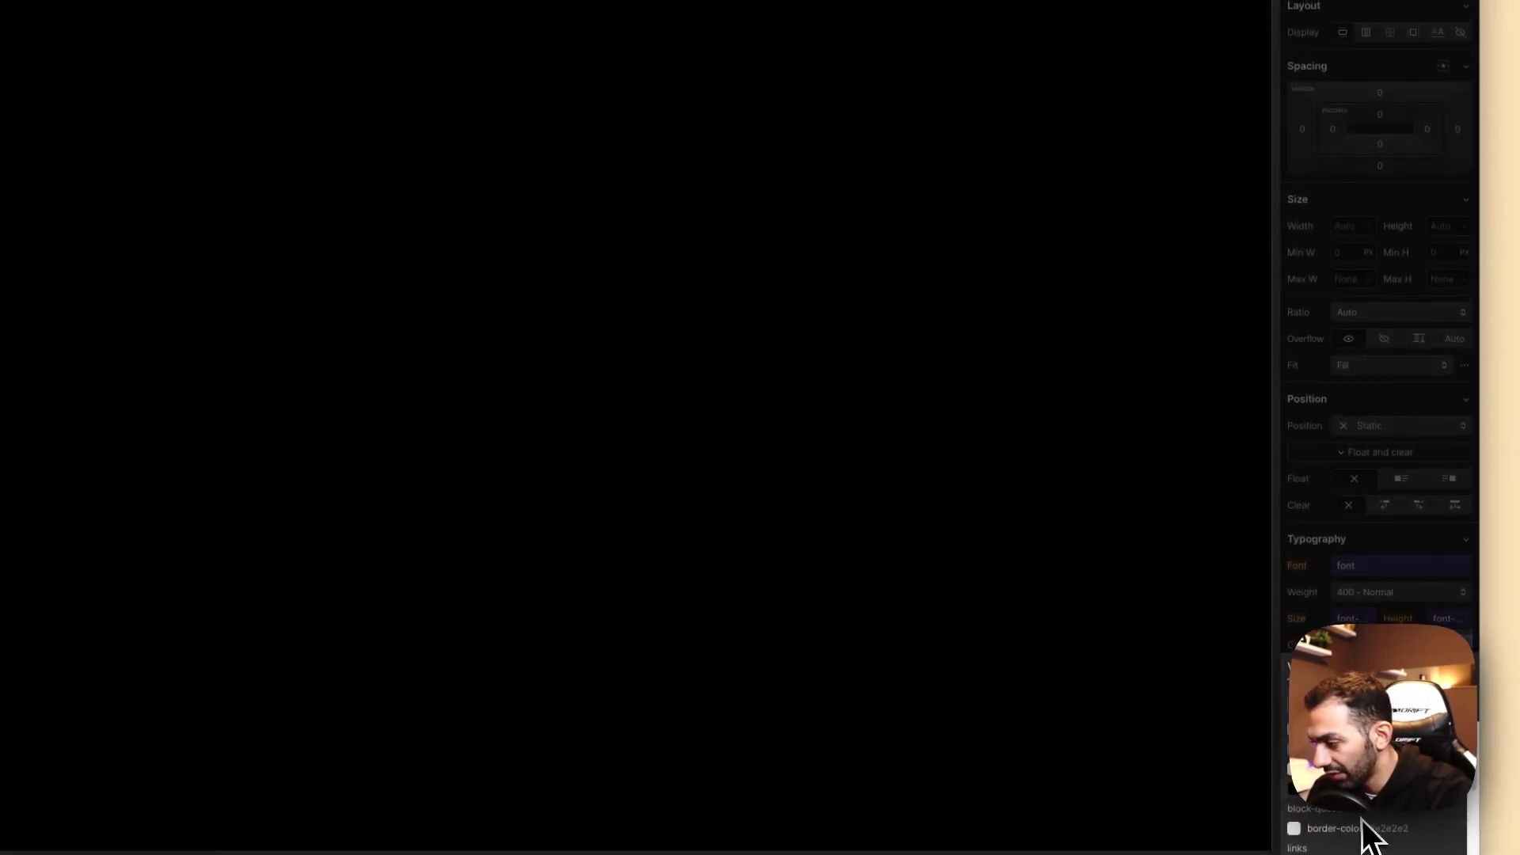
pyautogui.click(1390, 815)
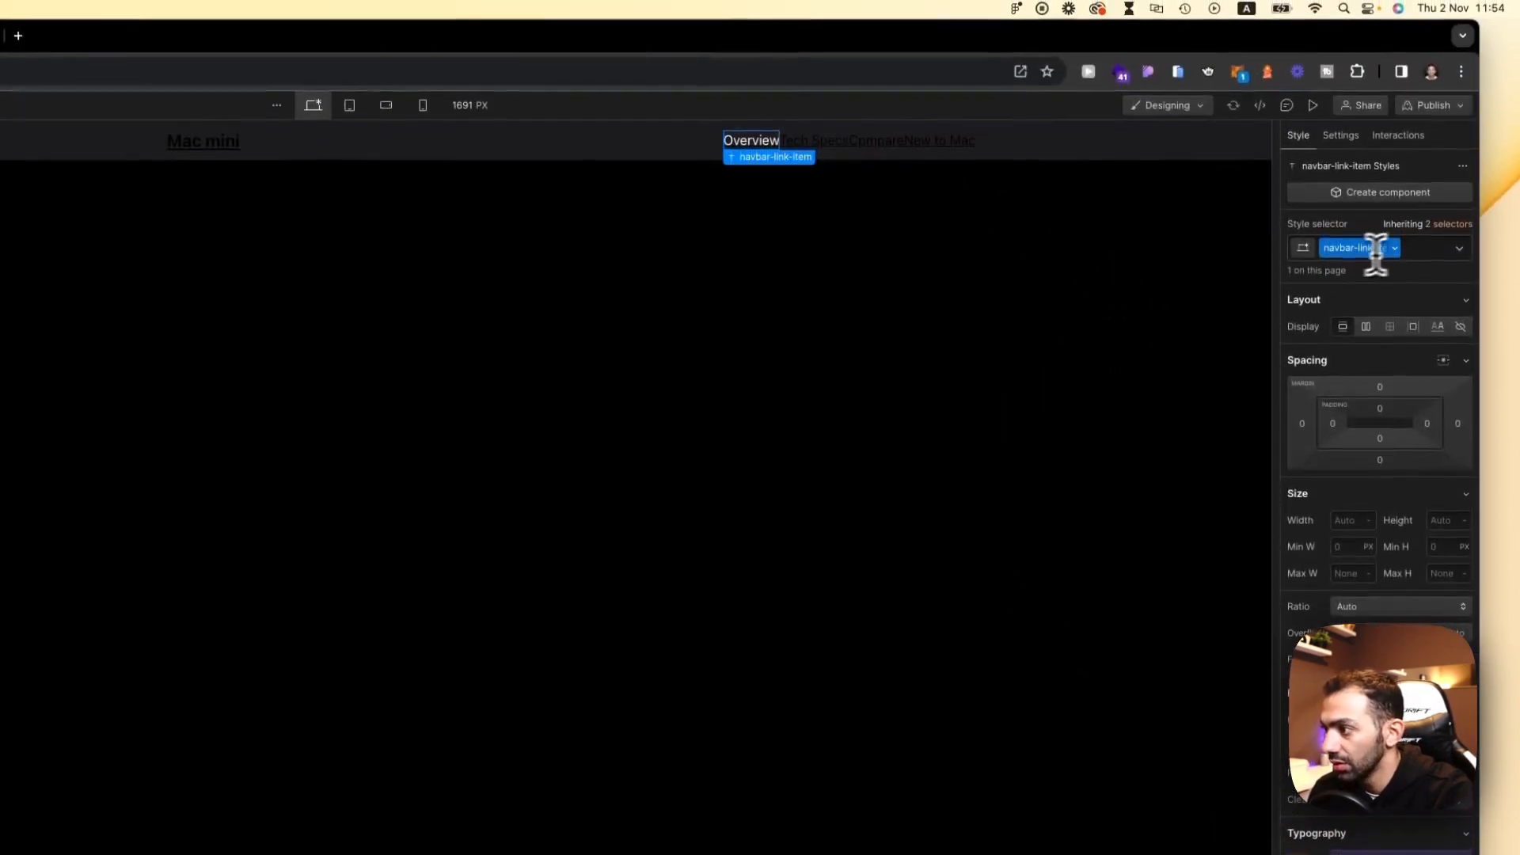
# Step: Apply the navbar-link-item class to the Tech Specs text block in the navbar
pyautogui.click(792, 145)
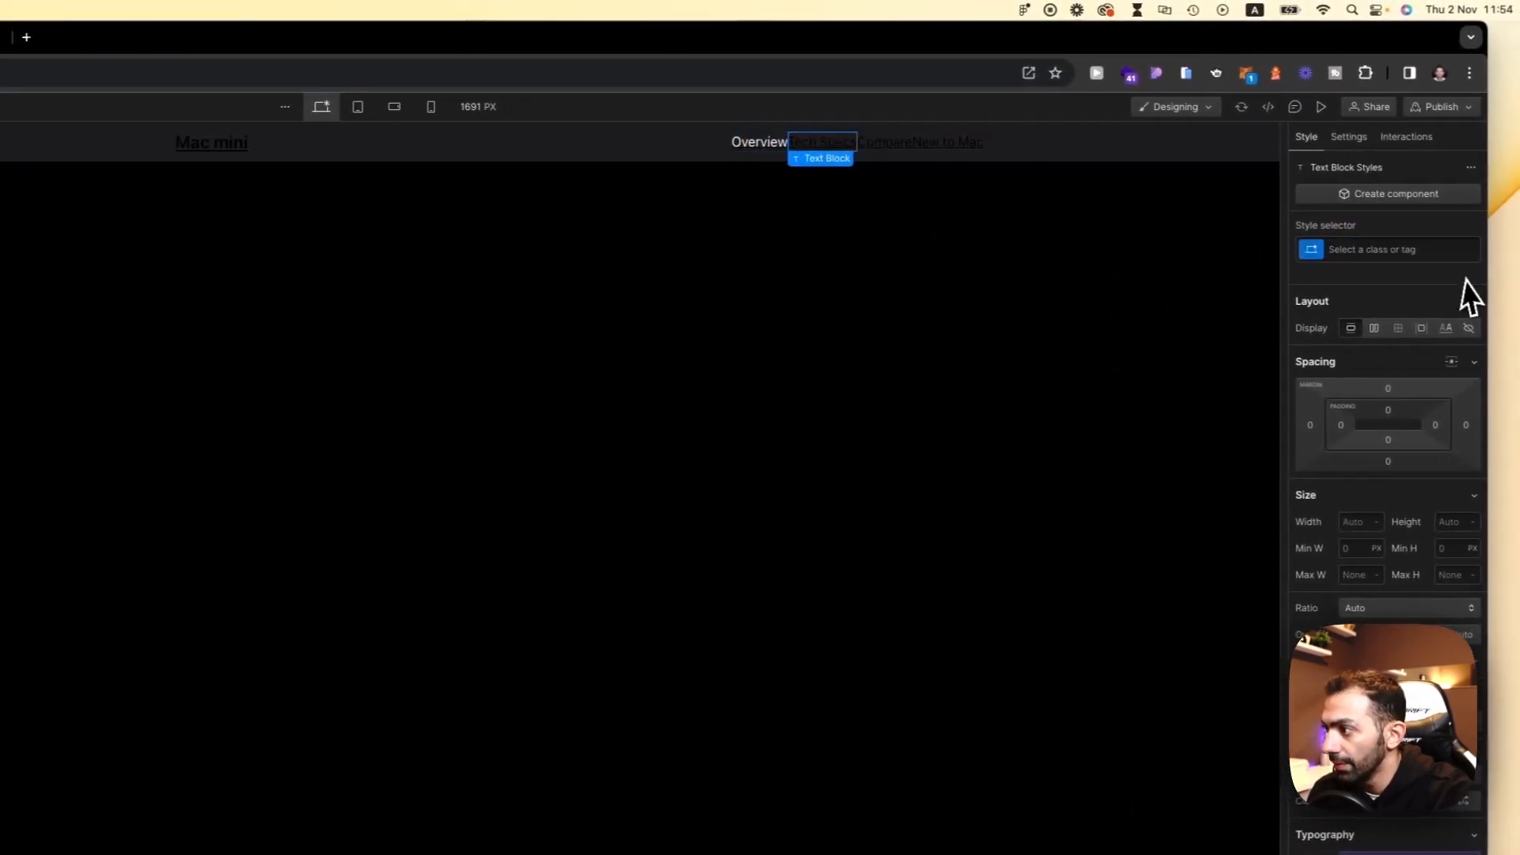
pyautogui.click(1420, 250)
pyautogui.write('navbar-link-item')
pyautogui.press('Return')
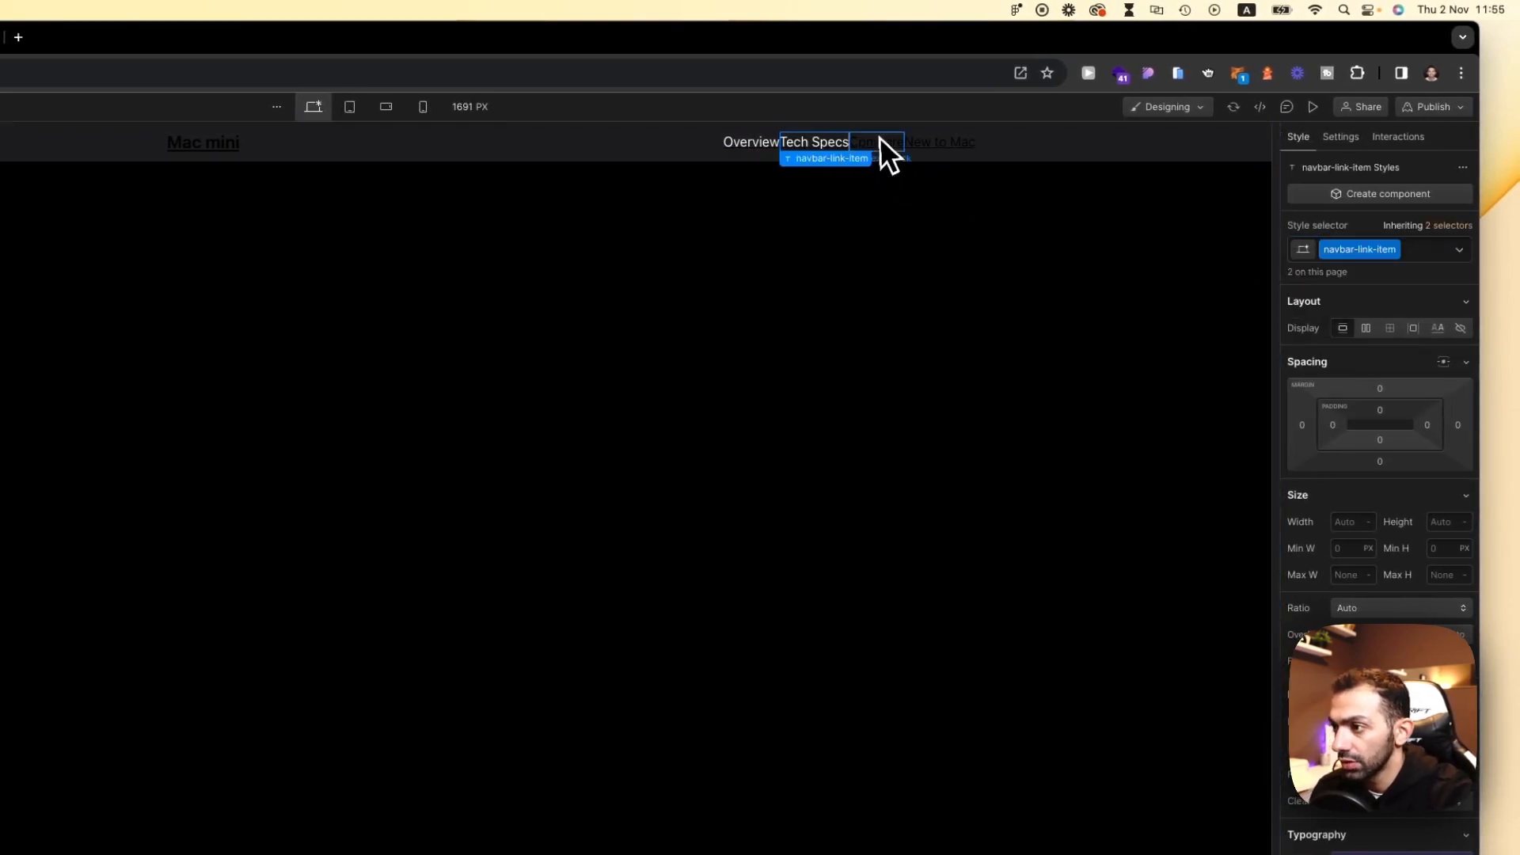
# Step: Apply the navbar-link-item class to the Cpmpare and New to Mac text blocks in the navbar
pyautogui.click(1409, 250)
pyautogui.write('navbar-link-item')
pyautogui.press('Return')
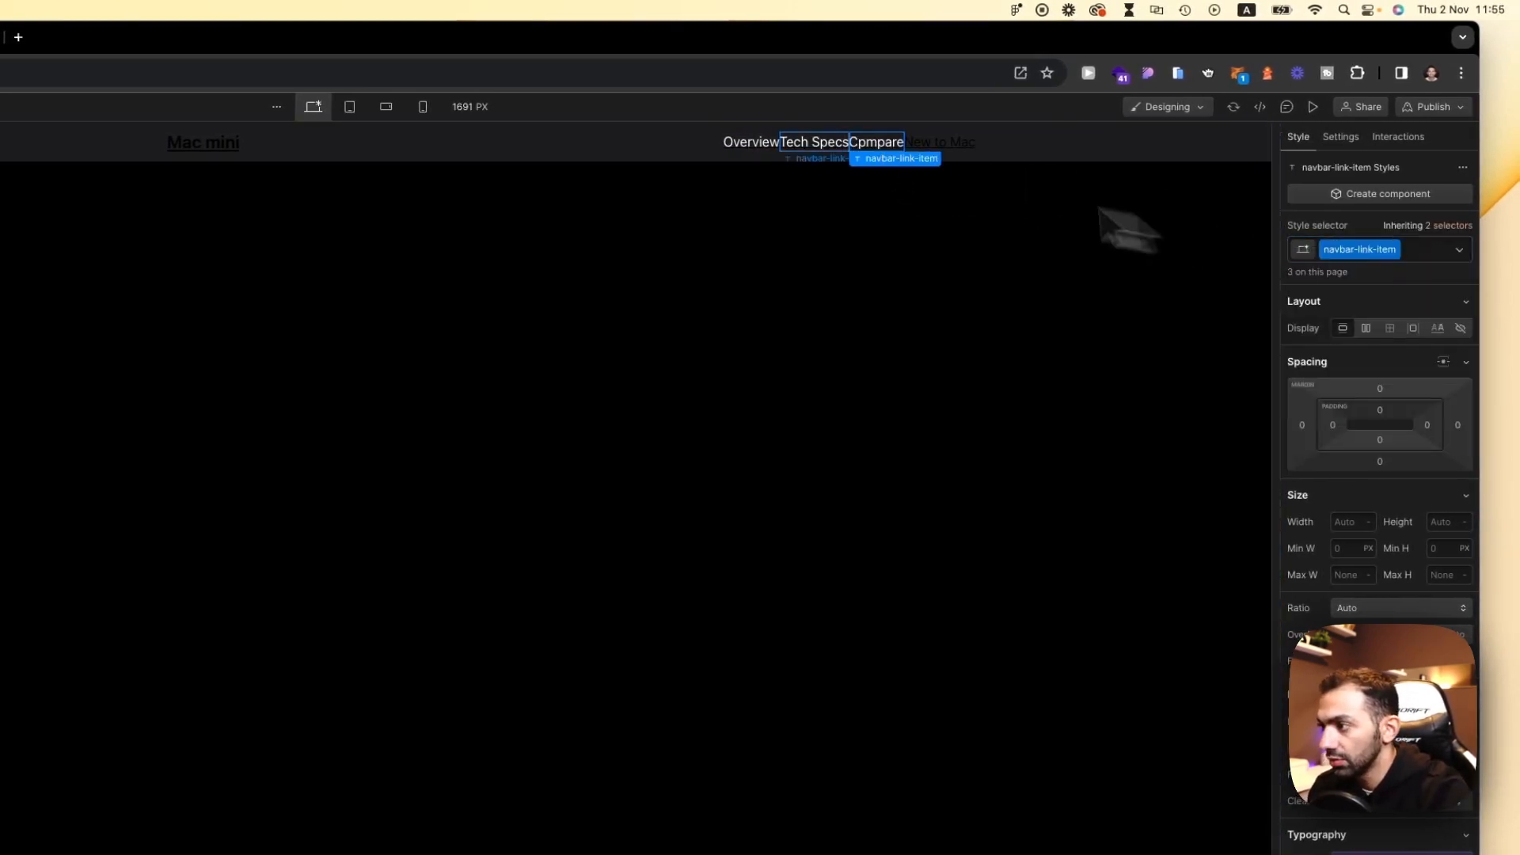
pyautogui.click(974, 147)
pyautogui.click(1347, 250)
pyautogui.write('navbar-link-item')
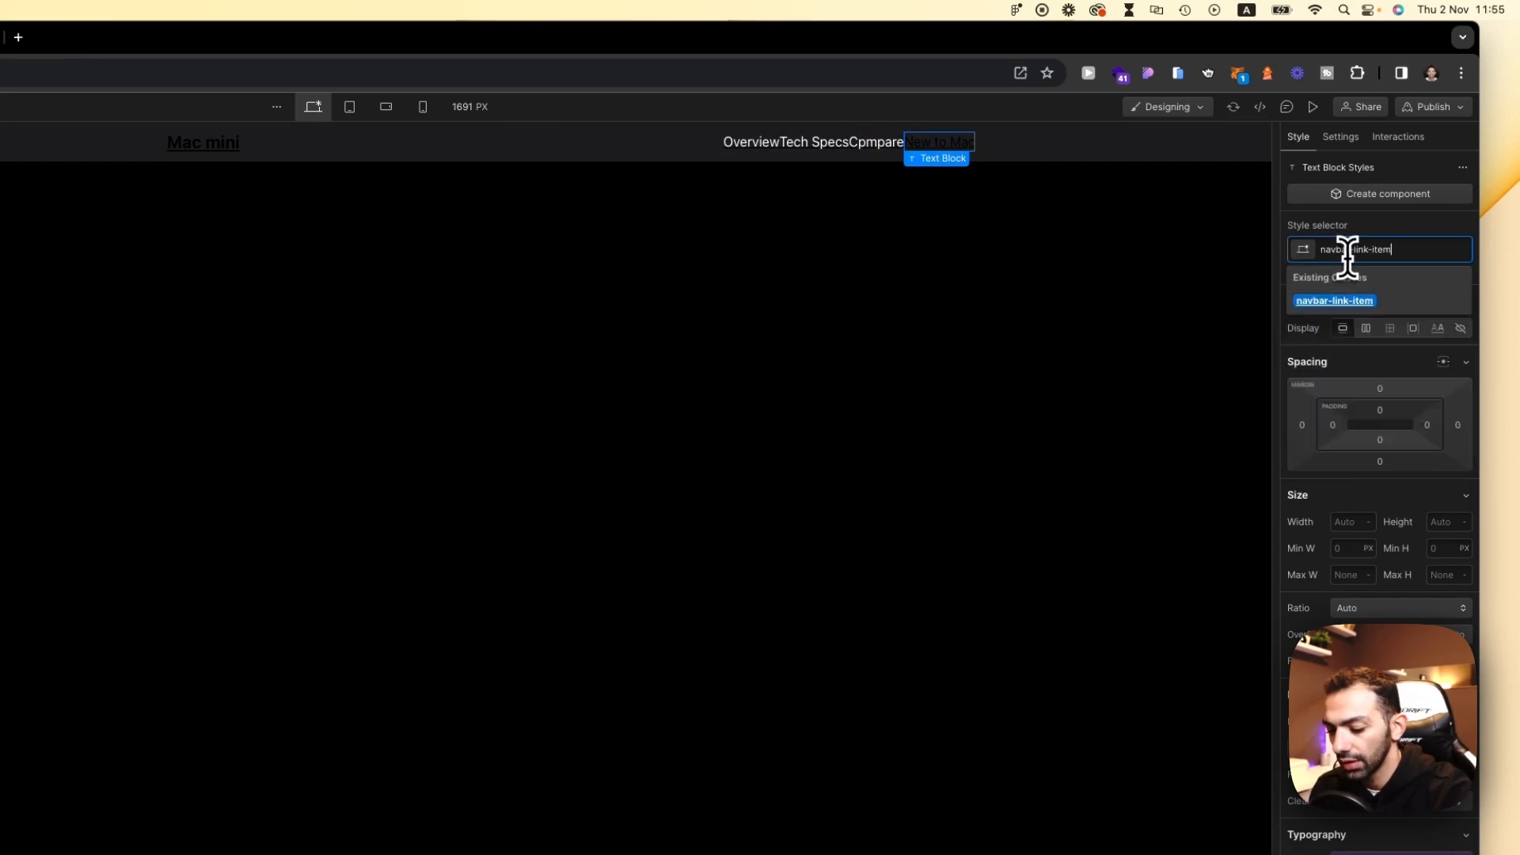
pyautogui.press('Return')
# Step: Apply the navbar-link-item class to the Mac mini text block in the navbar
pyautogui.click(203, 143)
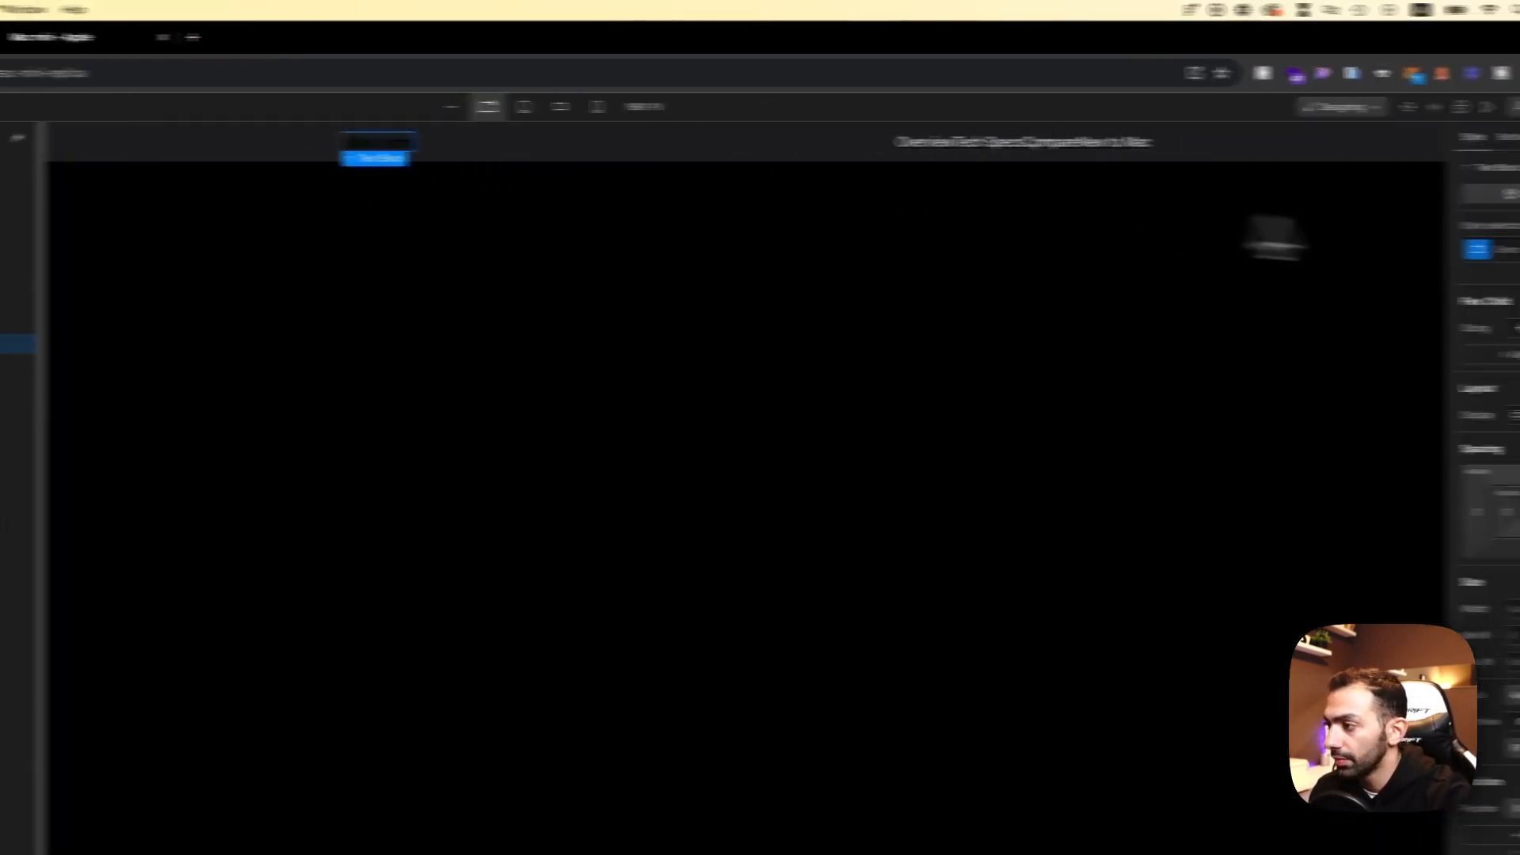
pyautogui.click(1343, 248)
pyautogui.write('navbar-link-item')
pyautogui.press('Return')
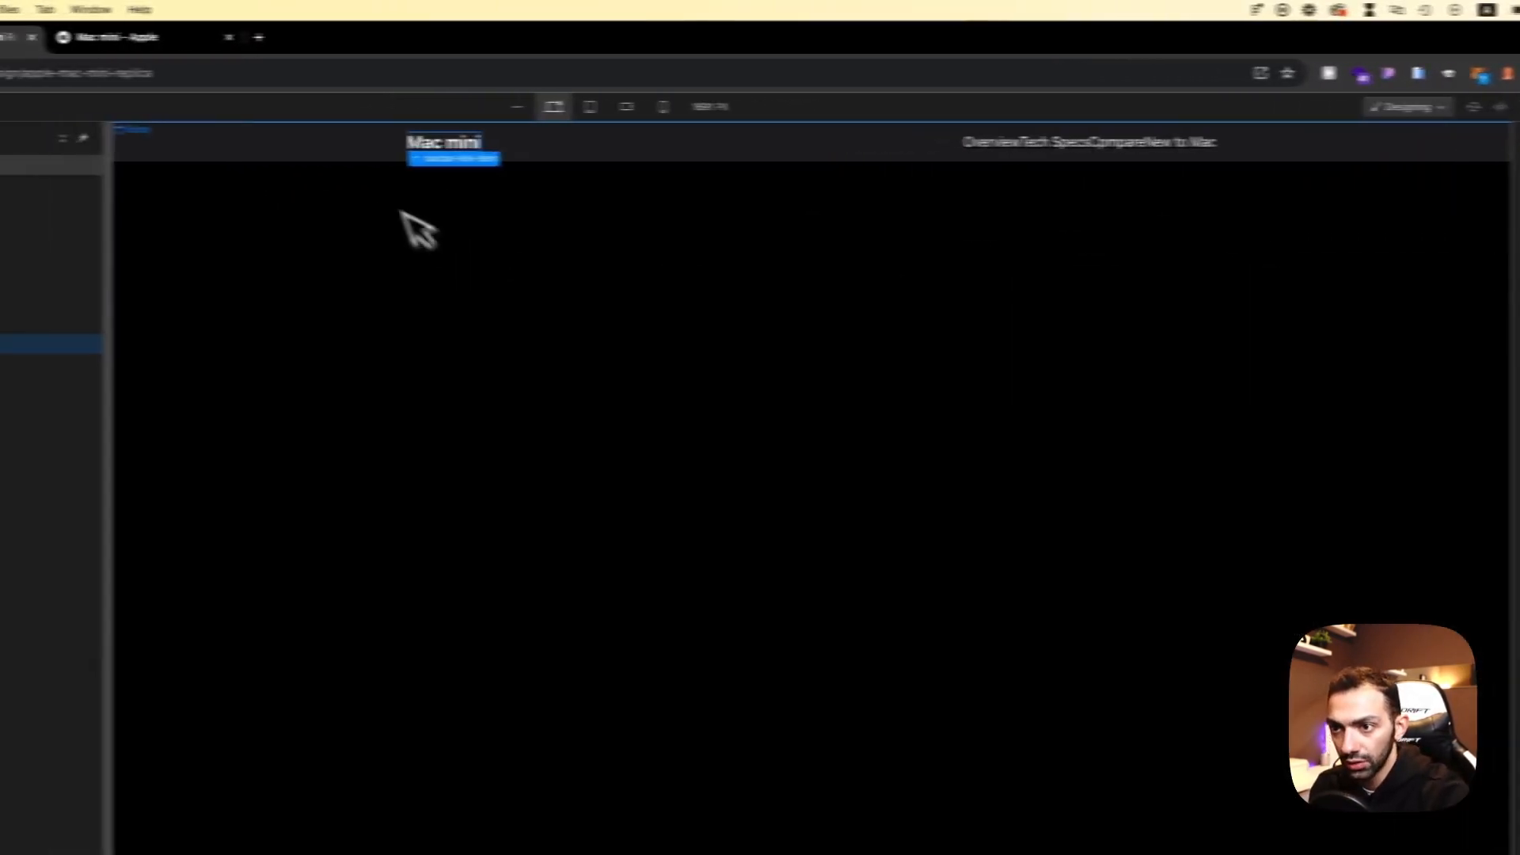
pyautogui.click(630, 167)
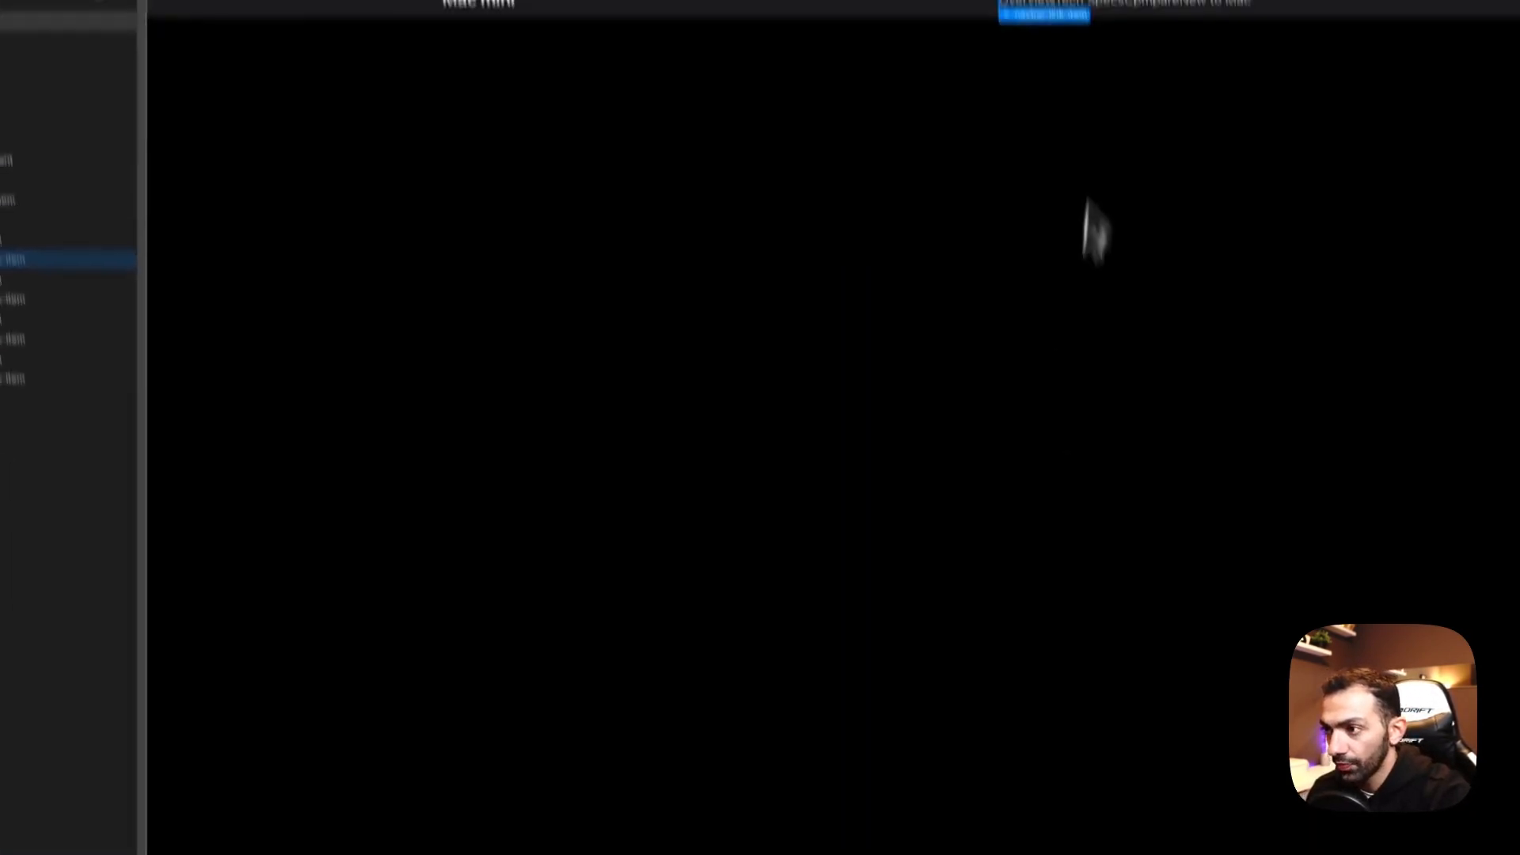
# Step: Make the nav-menu a horizontal flex layout with a 1.5 rem gap between its links
pyautogui.click(535, 132)
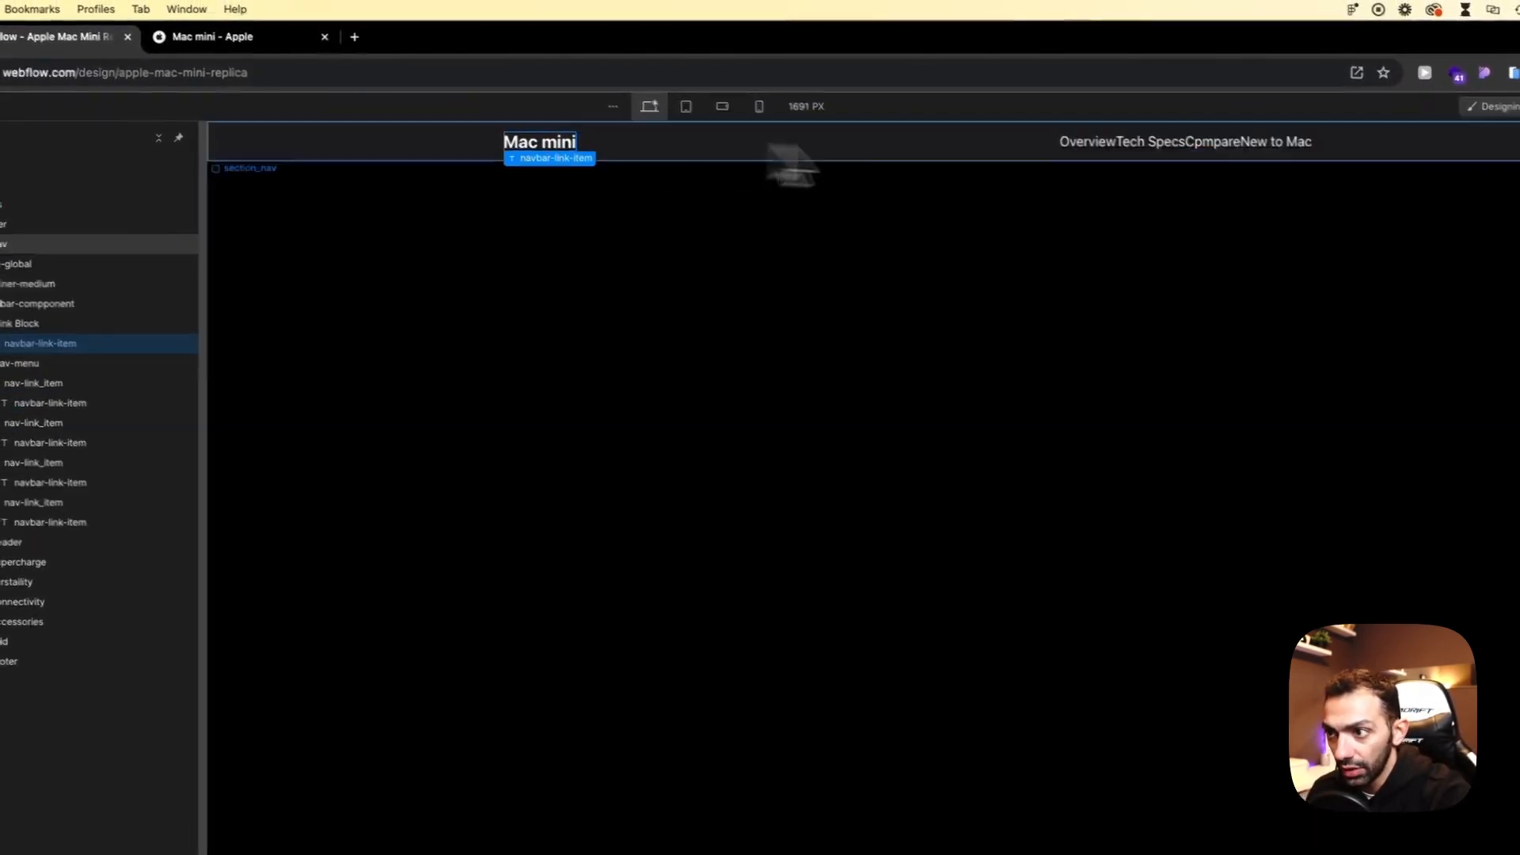
pyautogui.click(887, 79)
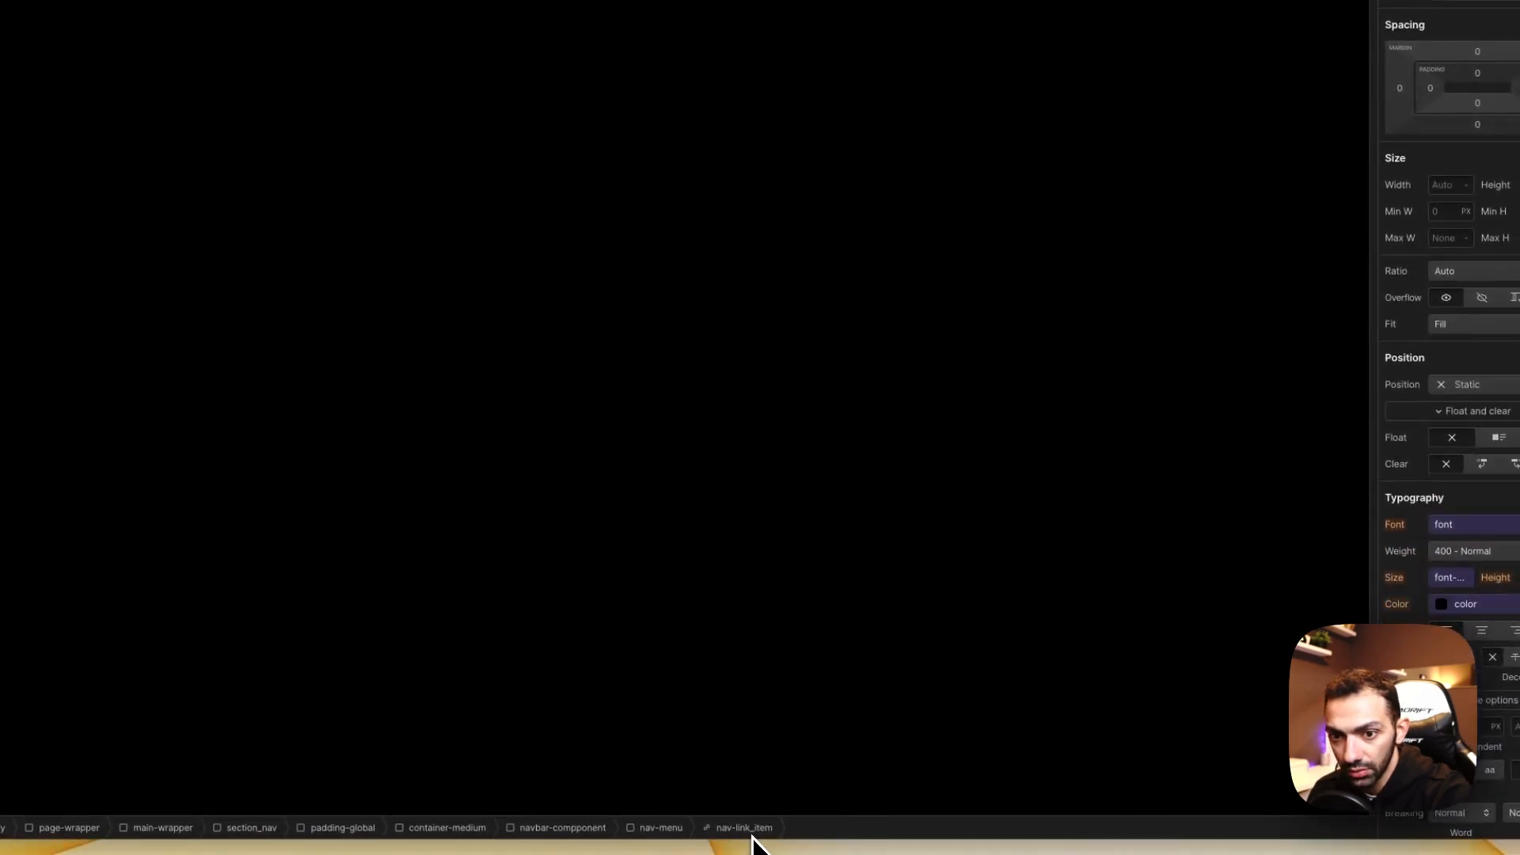
pyautogui.click(675, 829)
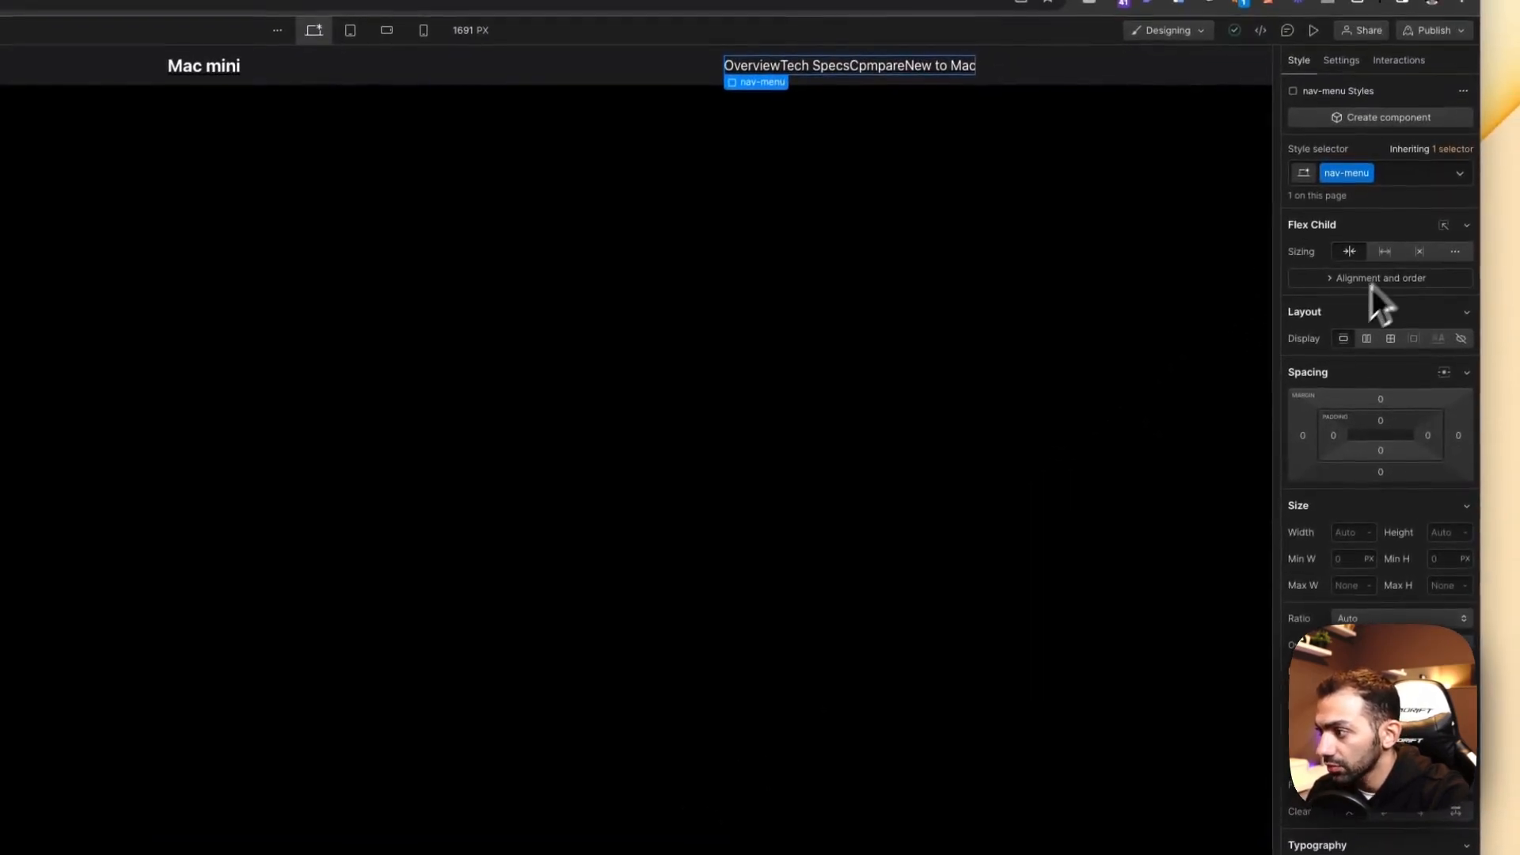
pyautogui.click(1367, 341)
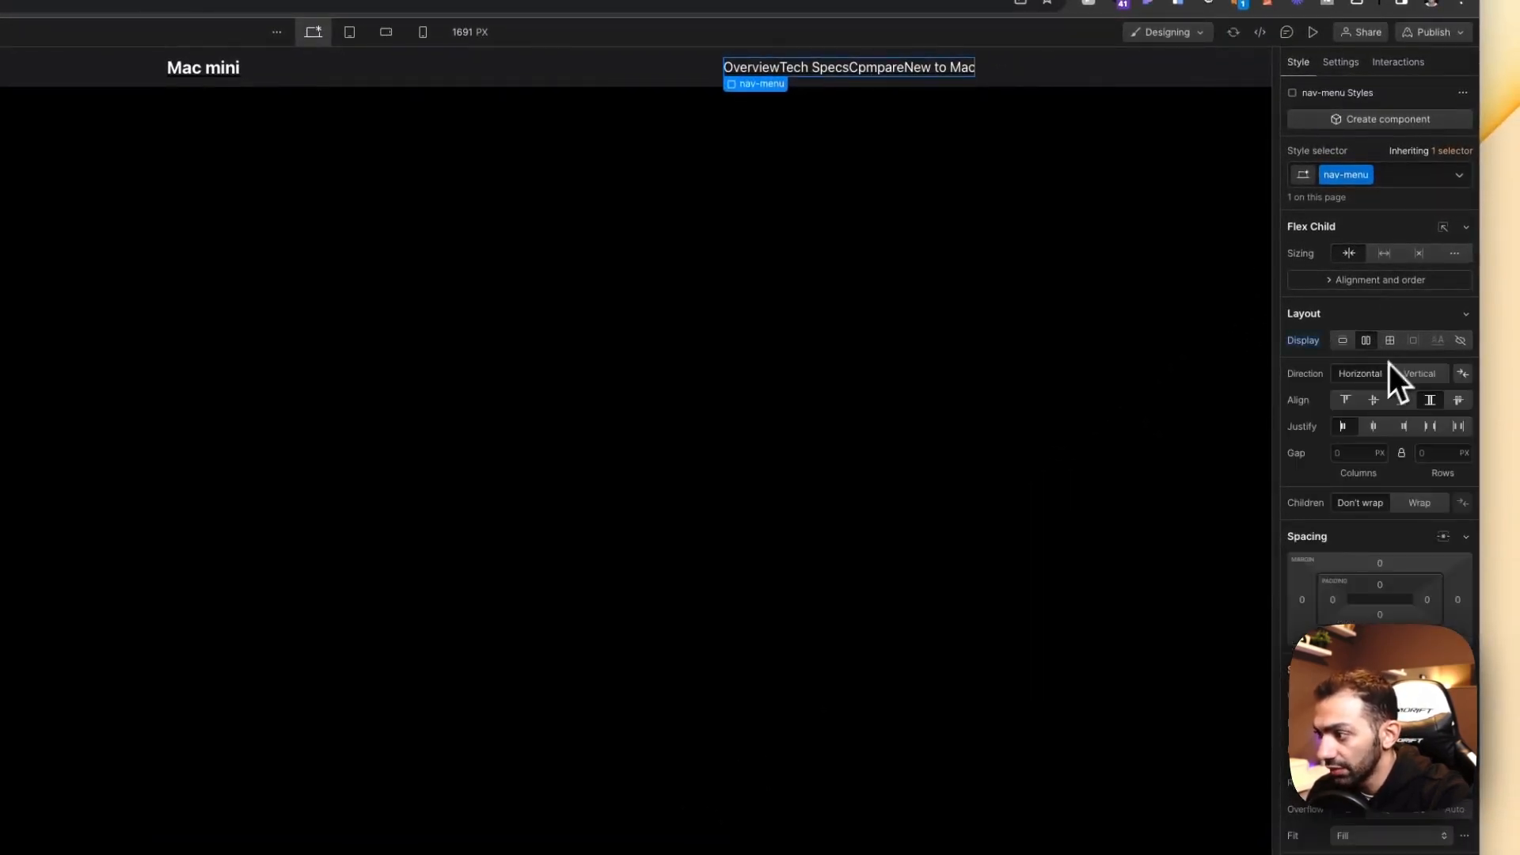
pyautogui.click(1363, 453)
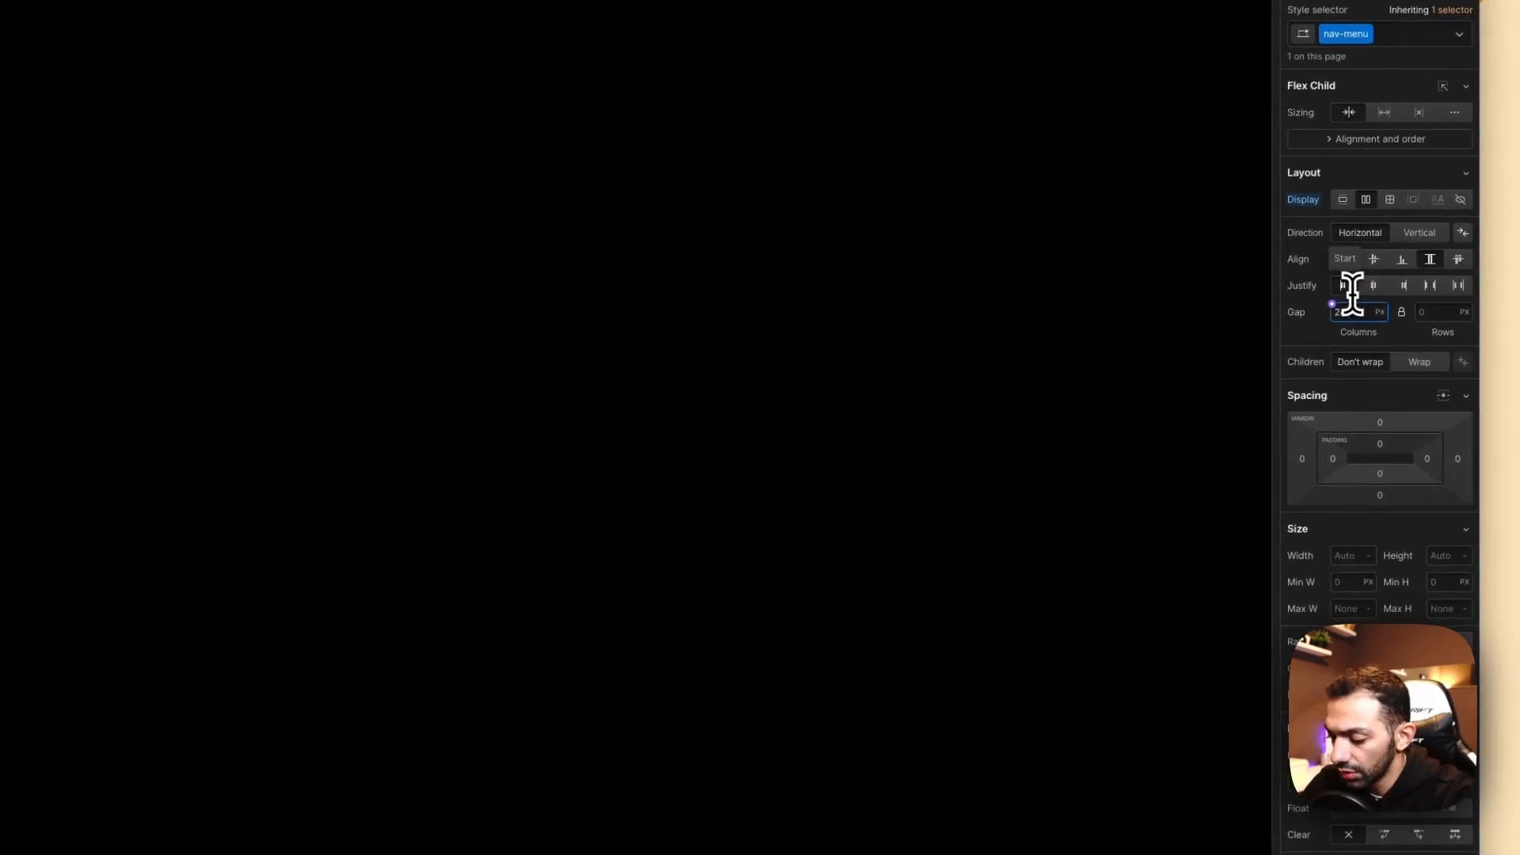
pyautogui.write('rem')
pyautogui.press('Return')
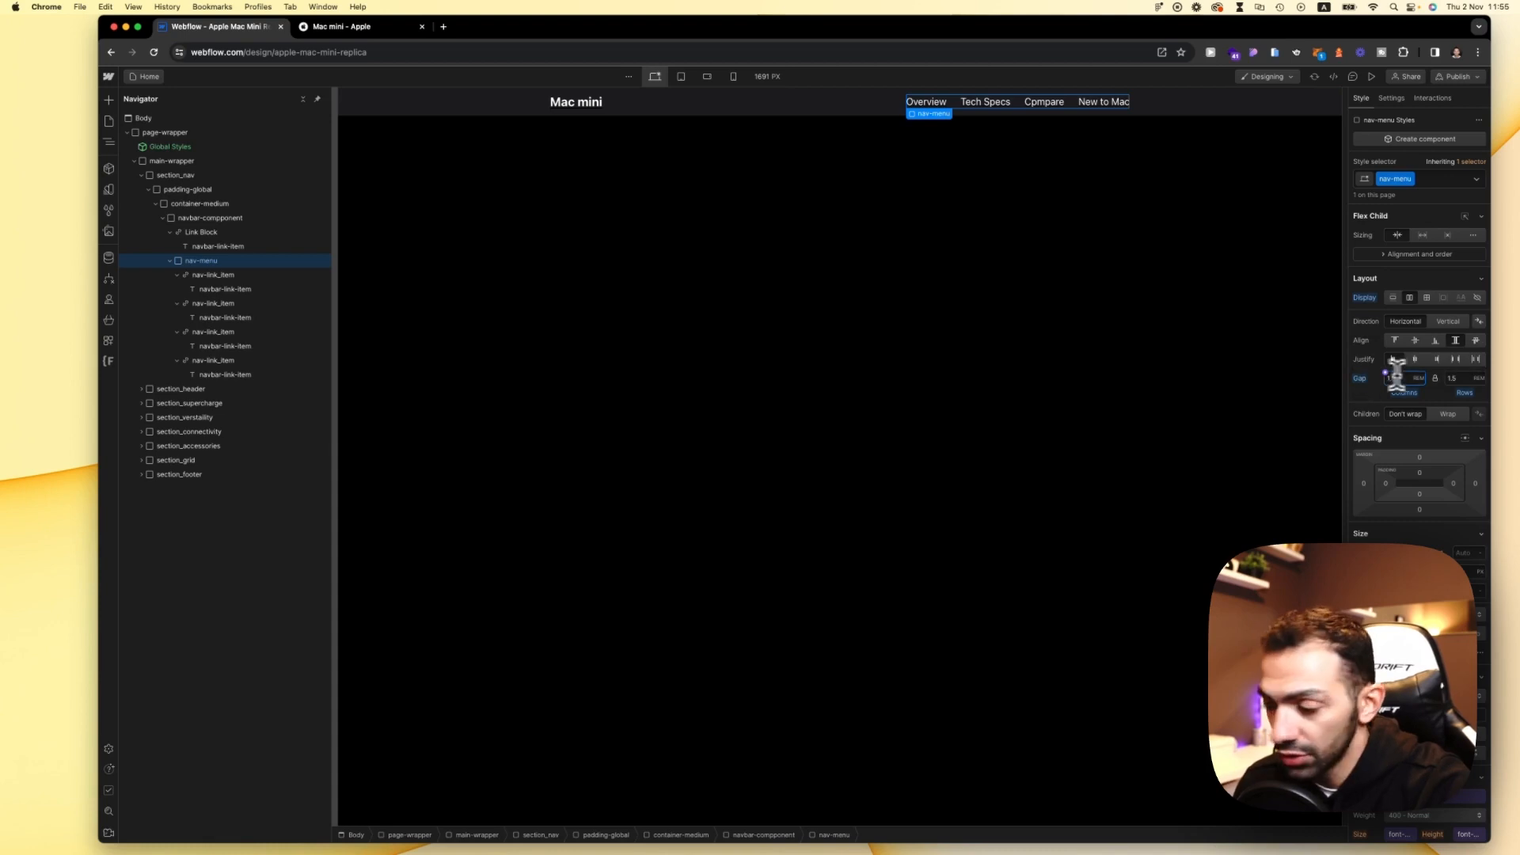
# Step: Try replacing the Link Block class on the Mac mini link with navbar-link-item
pyautogui.click(575, 102)
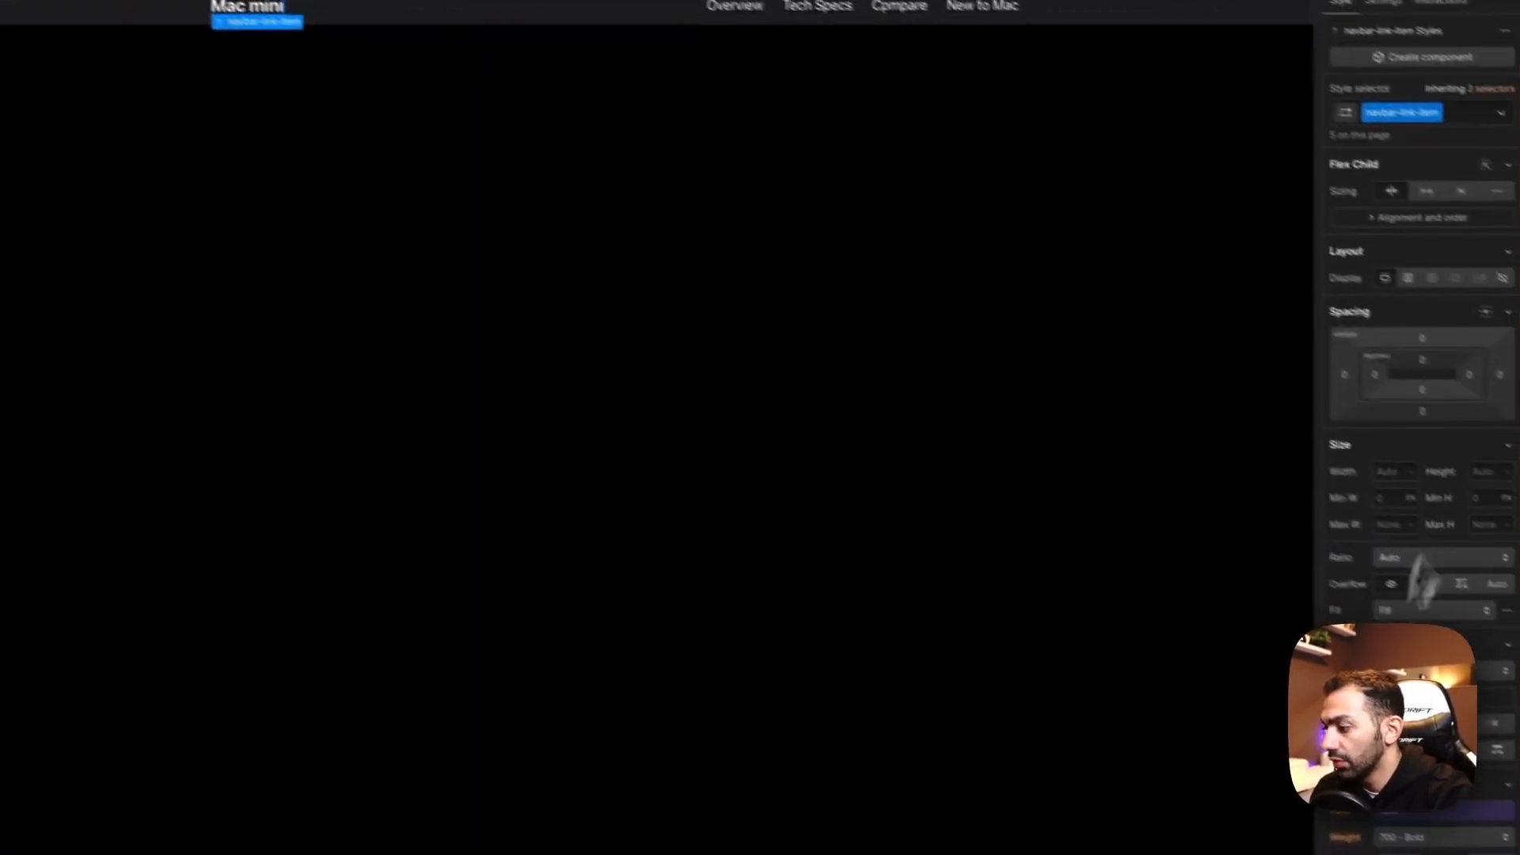
pyautogui.scroll(-3, 1423, 576)
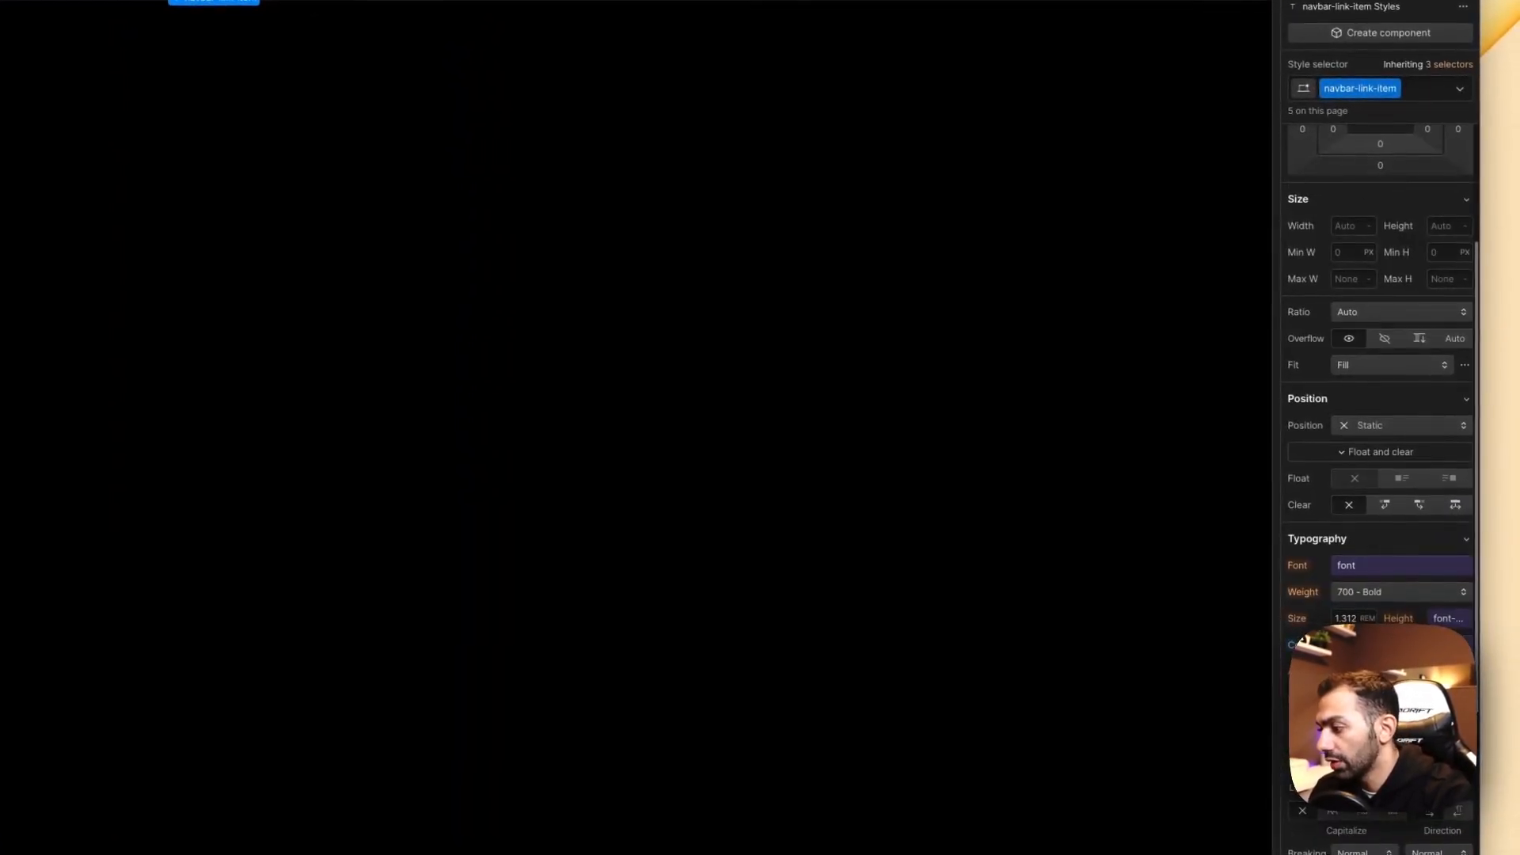
pyautogui.click(913, 126)
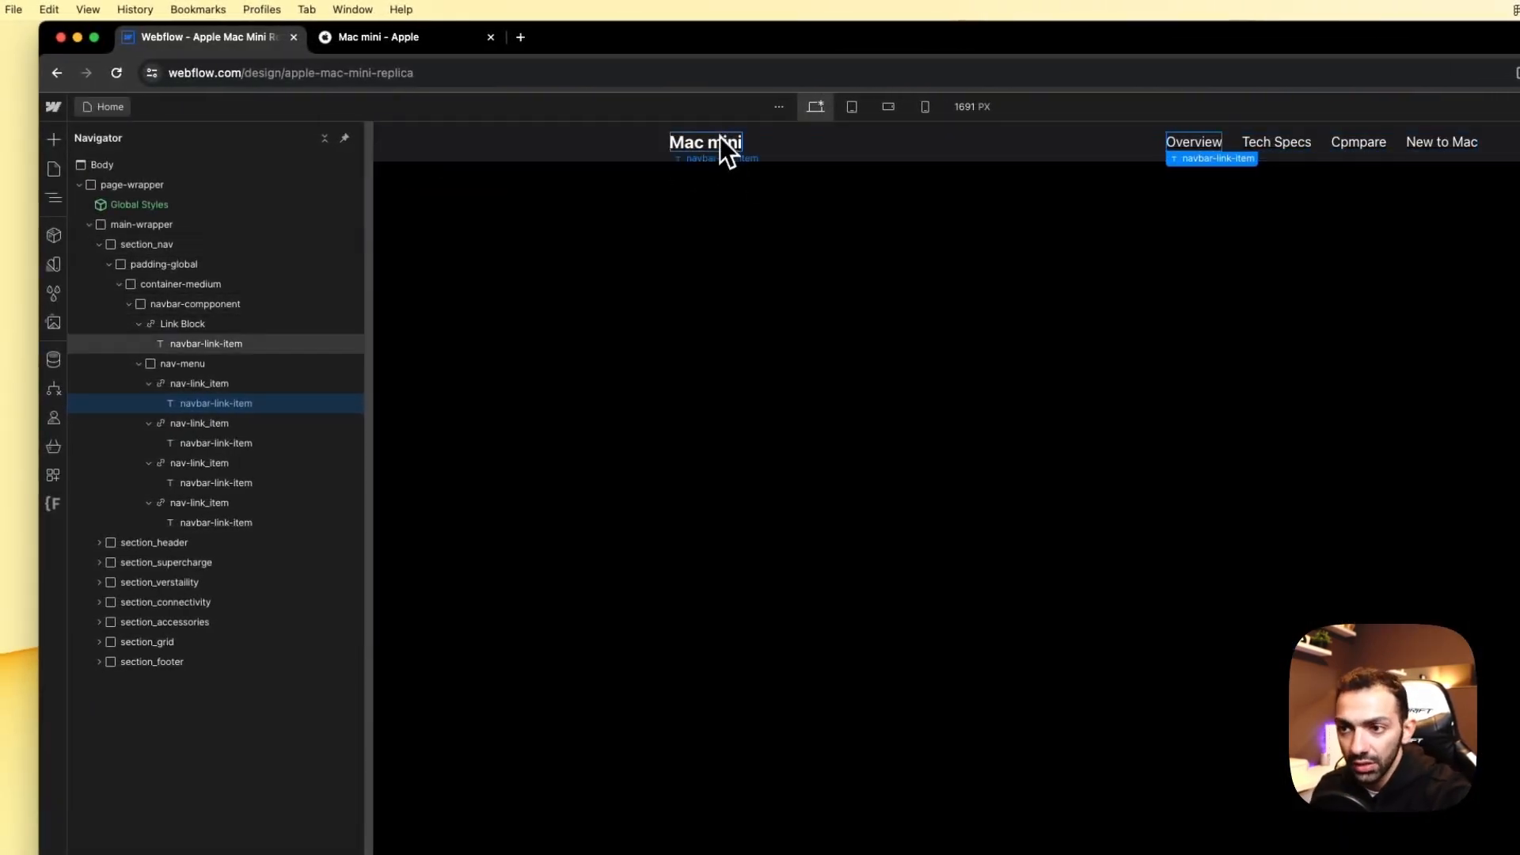
pyautogui.click(720, 139)
pyautogui.click(192, 324)
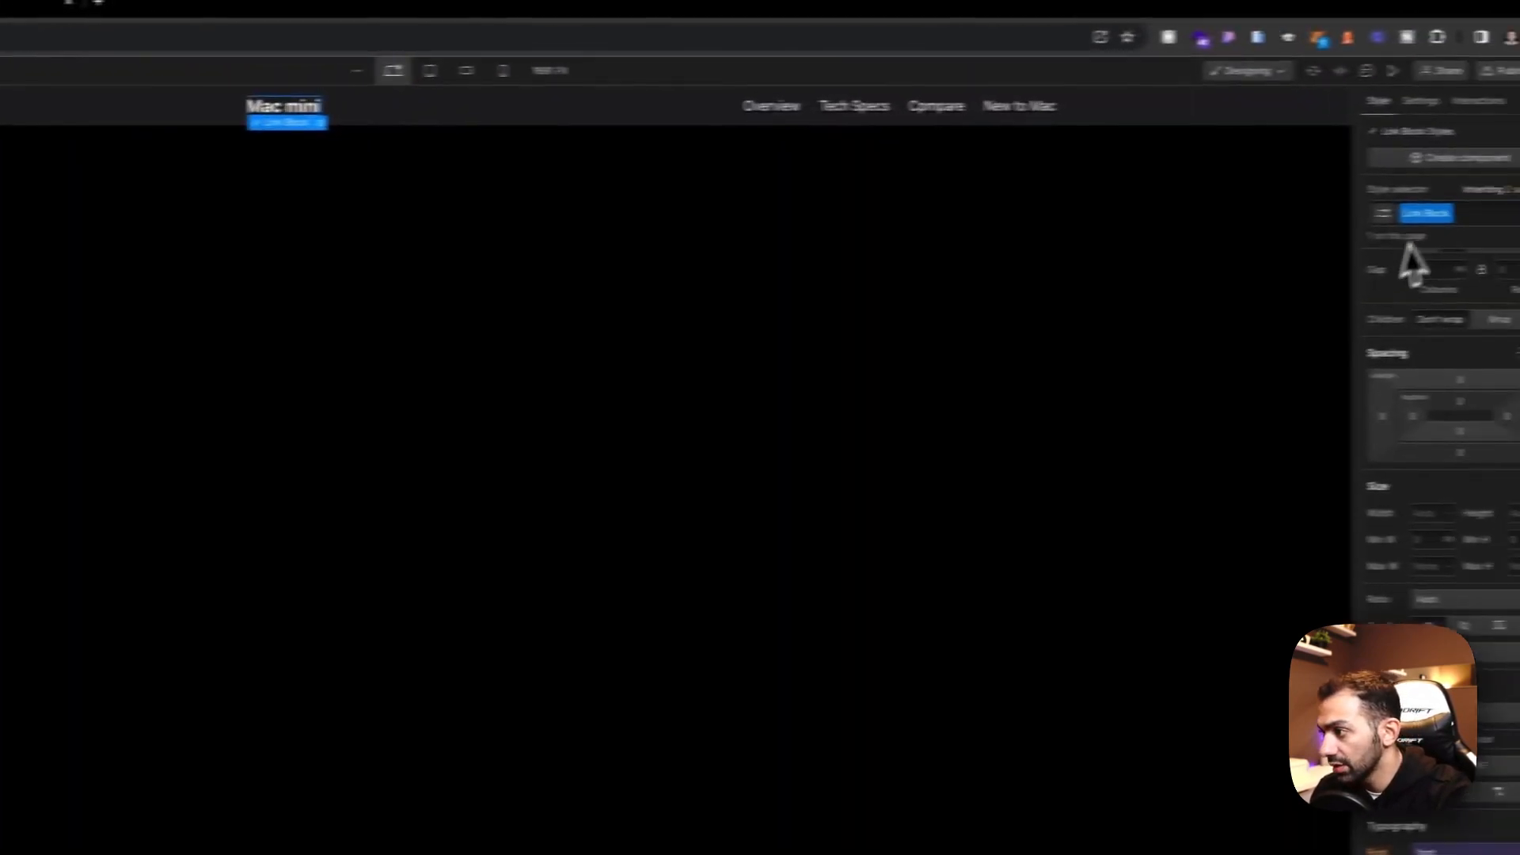
pyautogui.click(1403, 215)
pyautogui.press('BackSpace')
pyautogui.write('navbar-link-item')
pyautogui.press('Return')
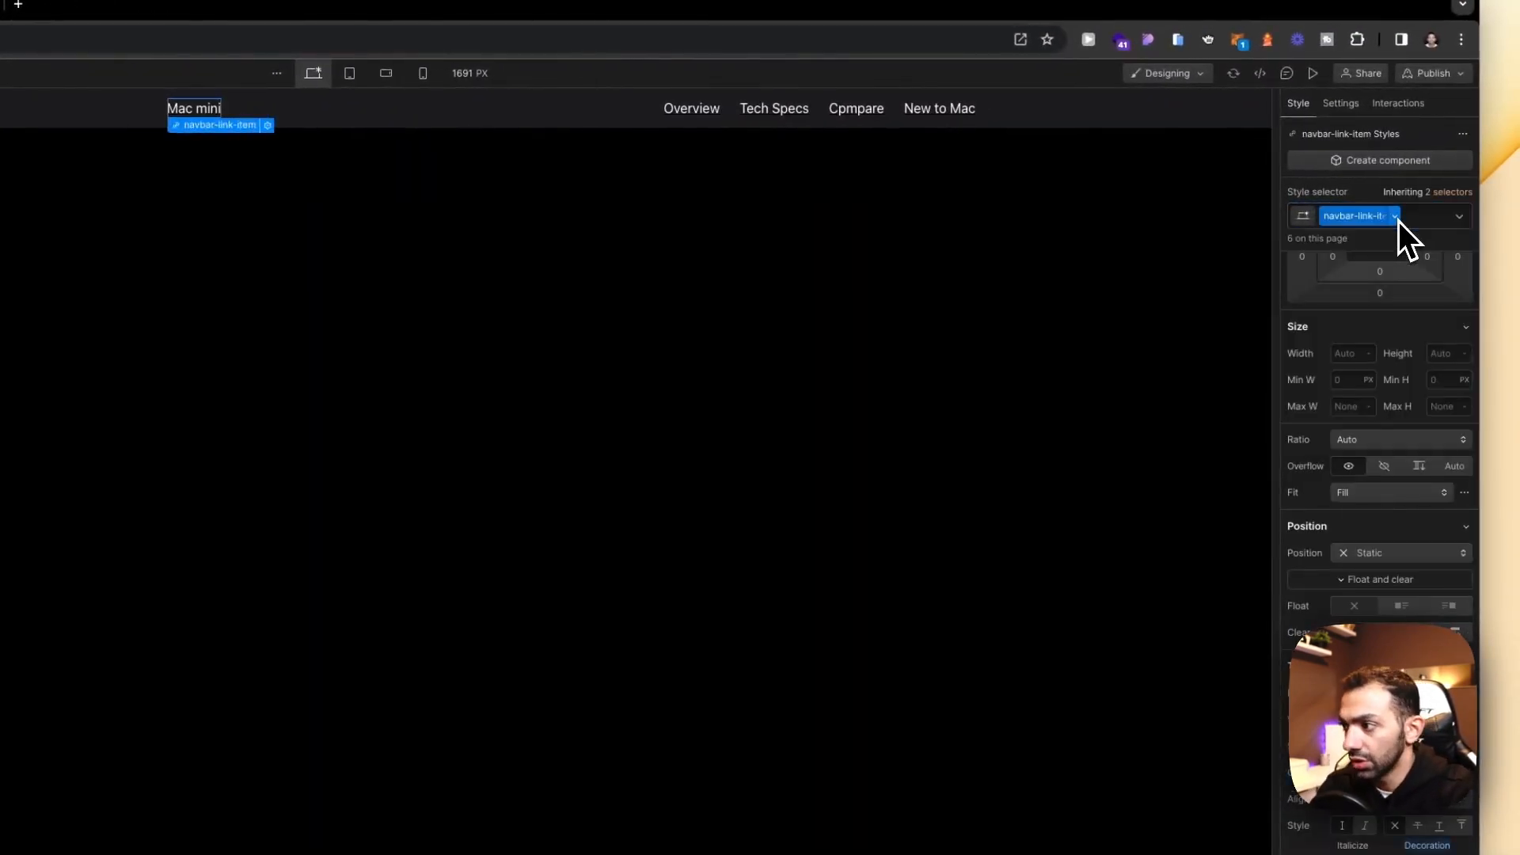
pyautogui.click(770, 444)
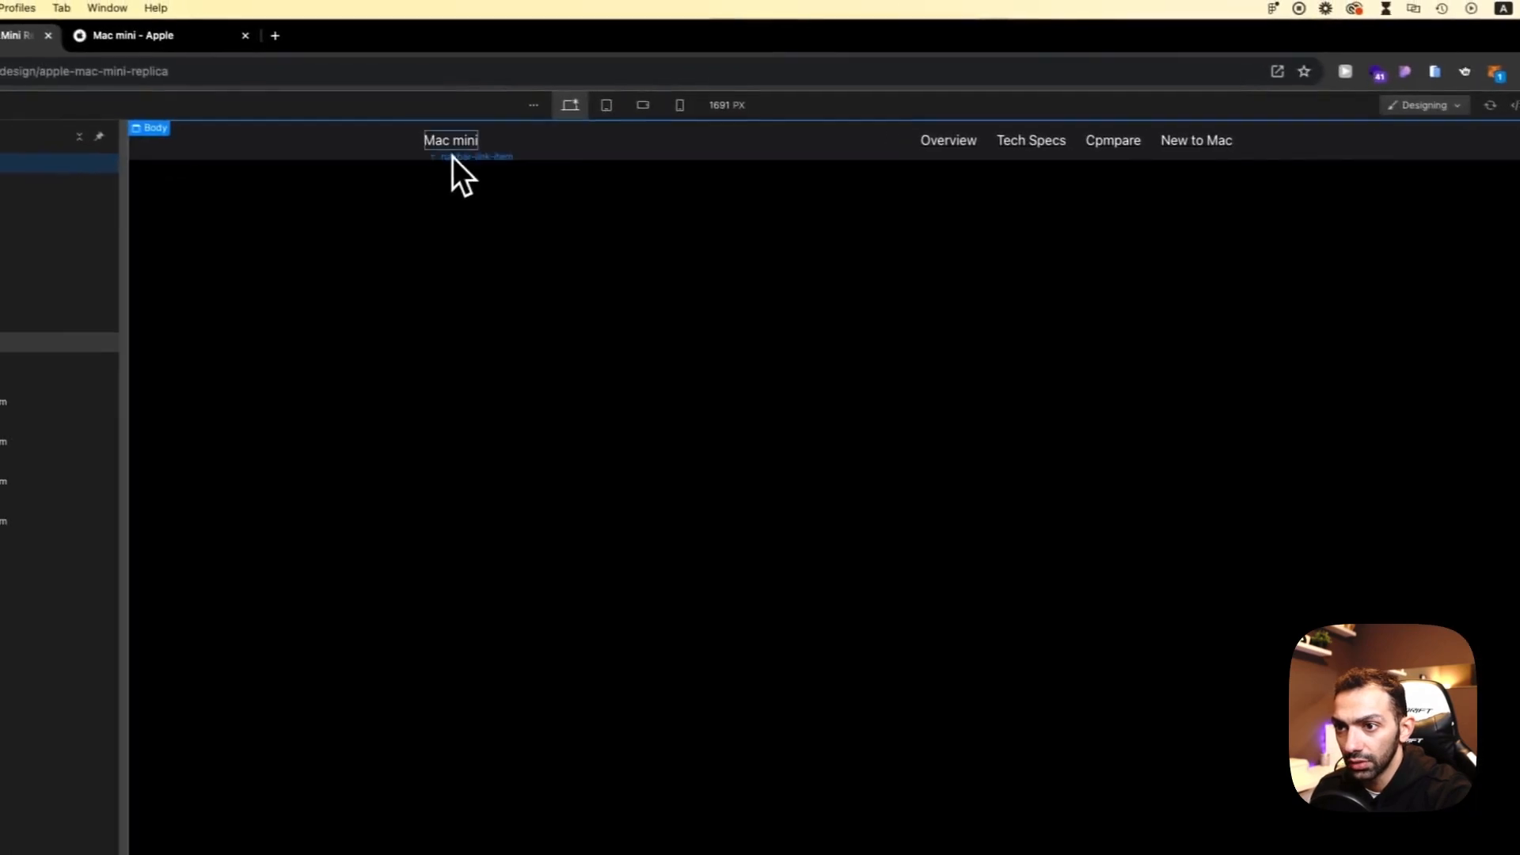
pyautogui.click(343, 139)
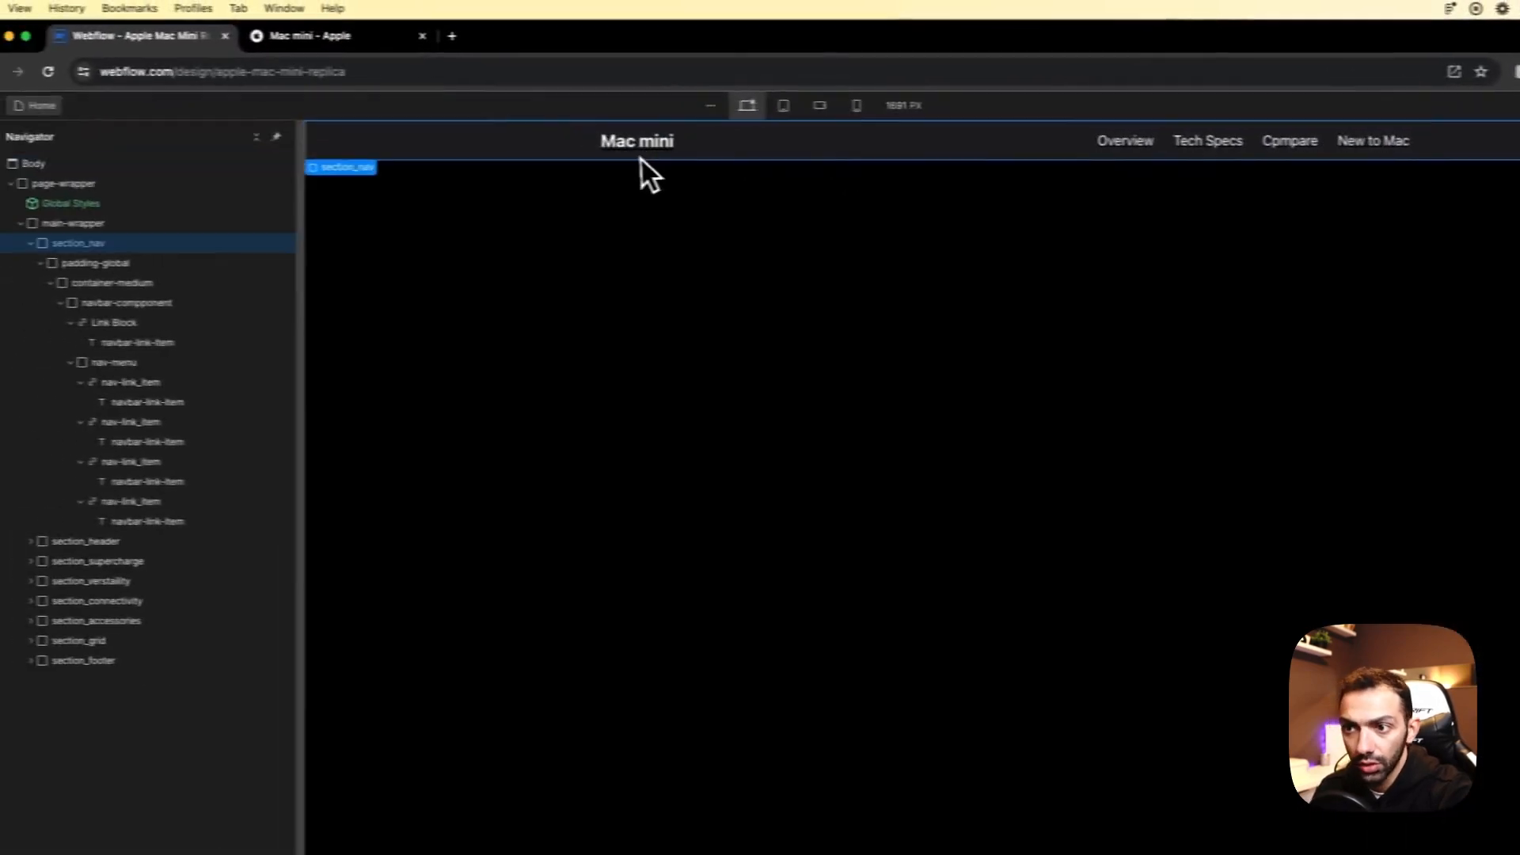
# Step: Rename the Link Block class of the Mac mini link to nav-logo-wrapper
pyautogui.click(114, 322)
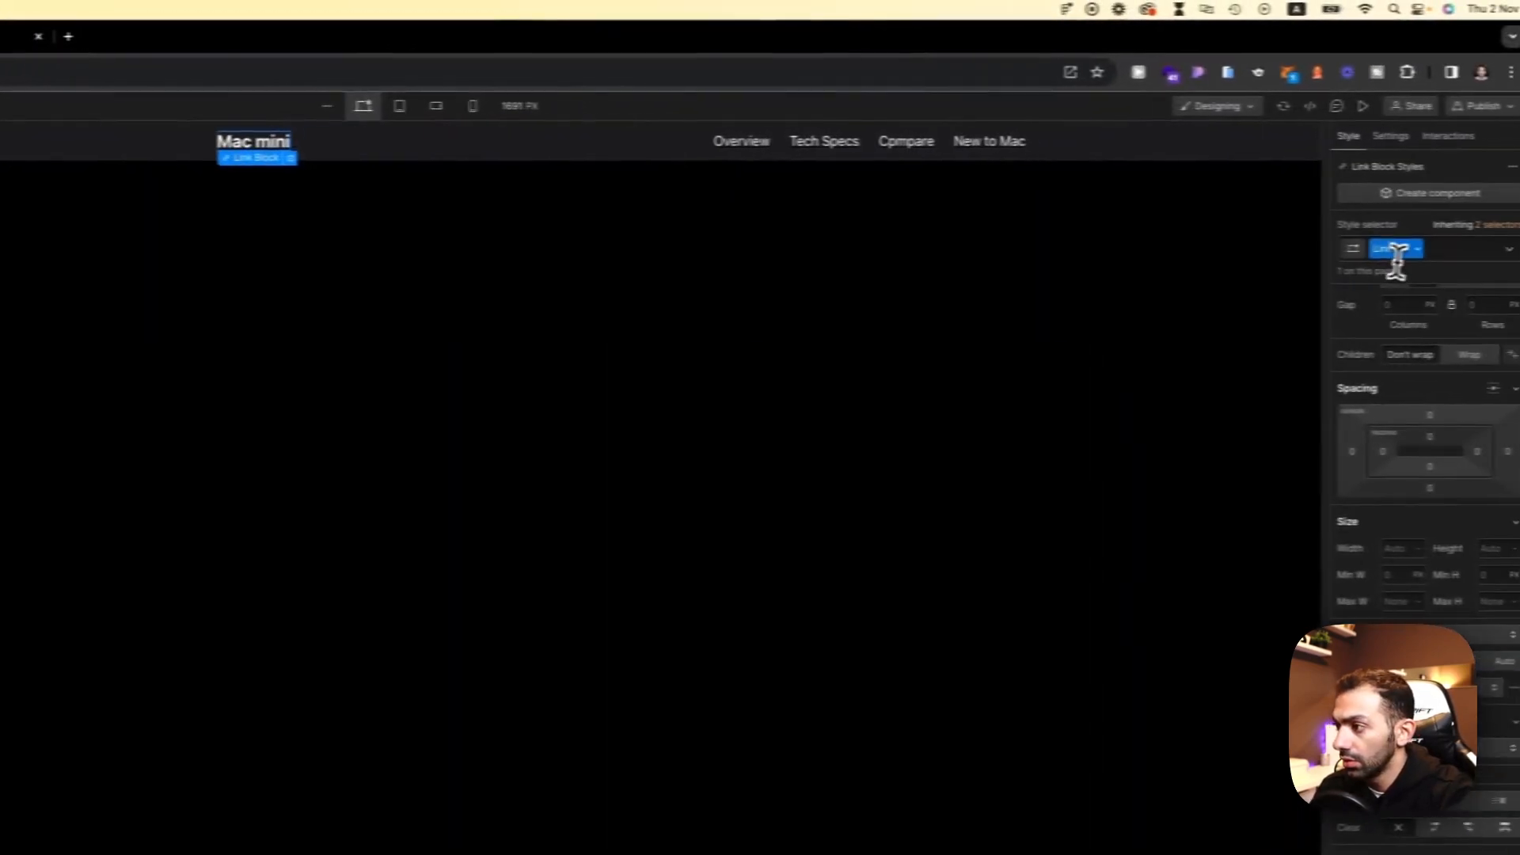
pyautogui.press('BackSpace')
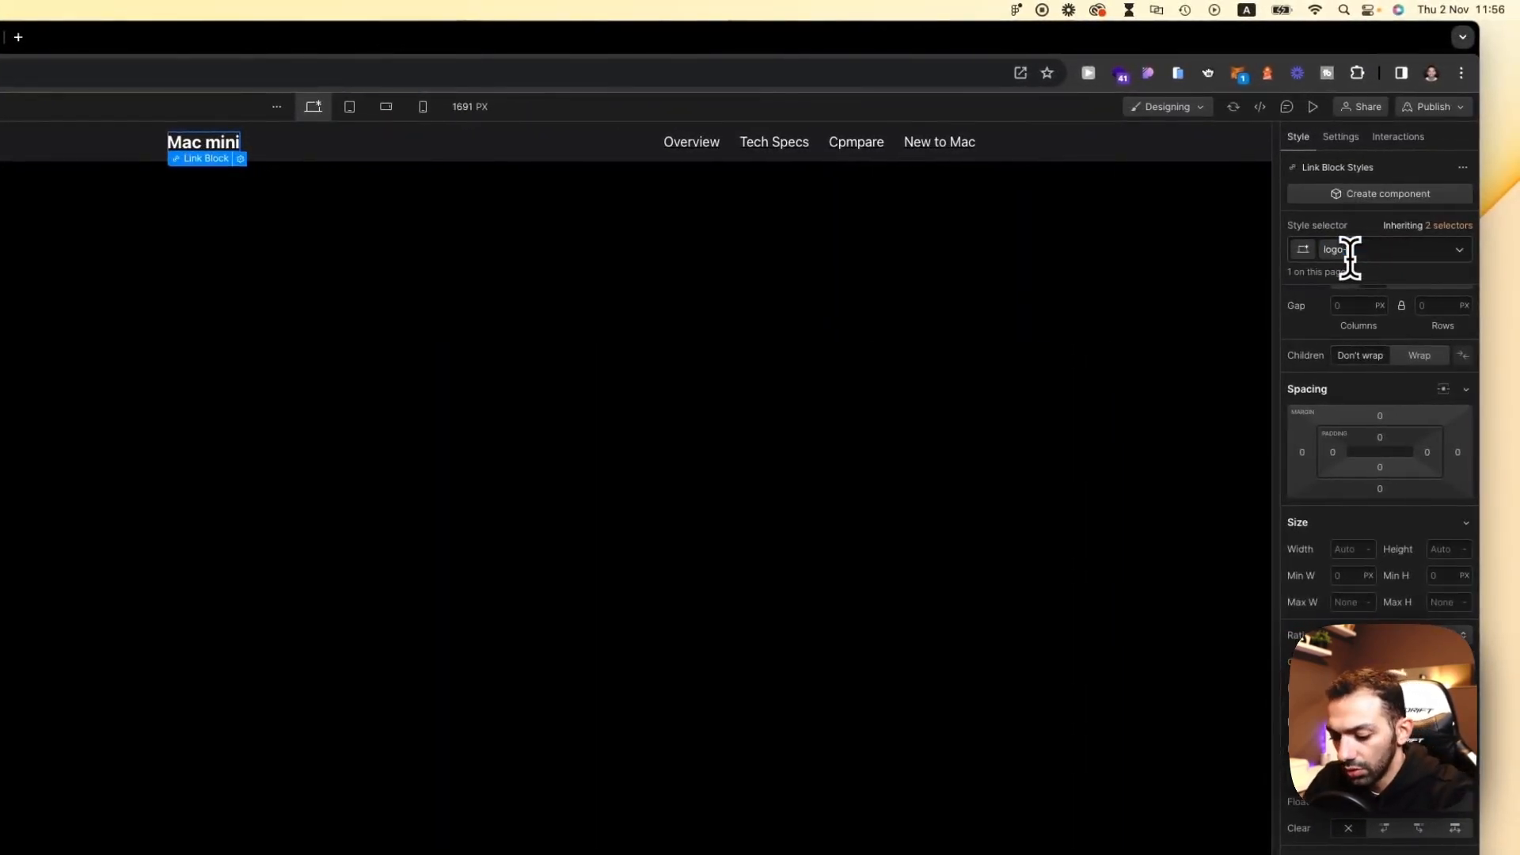
pyautogui.write('logo-nav')
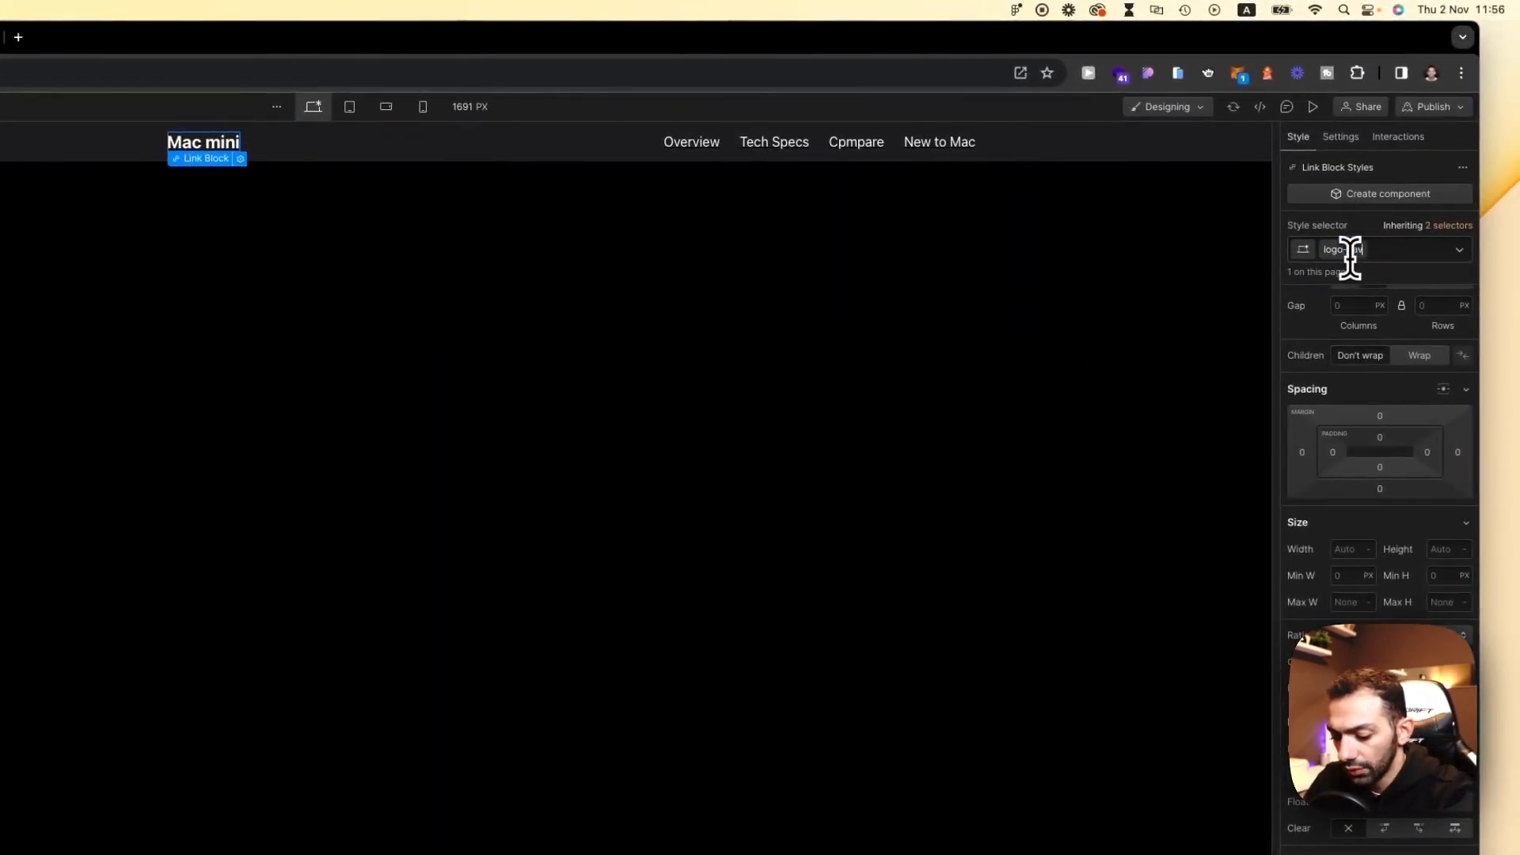
pyautogui.press('BackSpace')
pyautogui.press('BackSpace')
pyautogui.press('BackSpace')
pyautogui.press('BackSpace')
pyautogui.press('BackSpace')
pyautogui.press('BackSpace')
pyautogui.press('BackSpace')
pyautogui.press('BackSpace')
pyautogui.write('nav-')
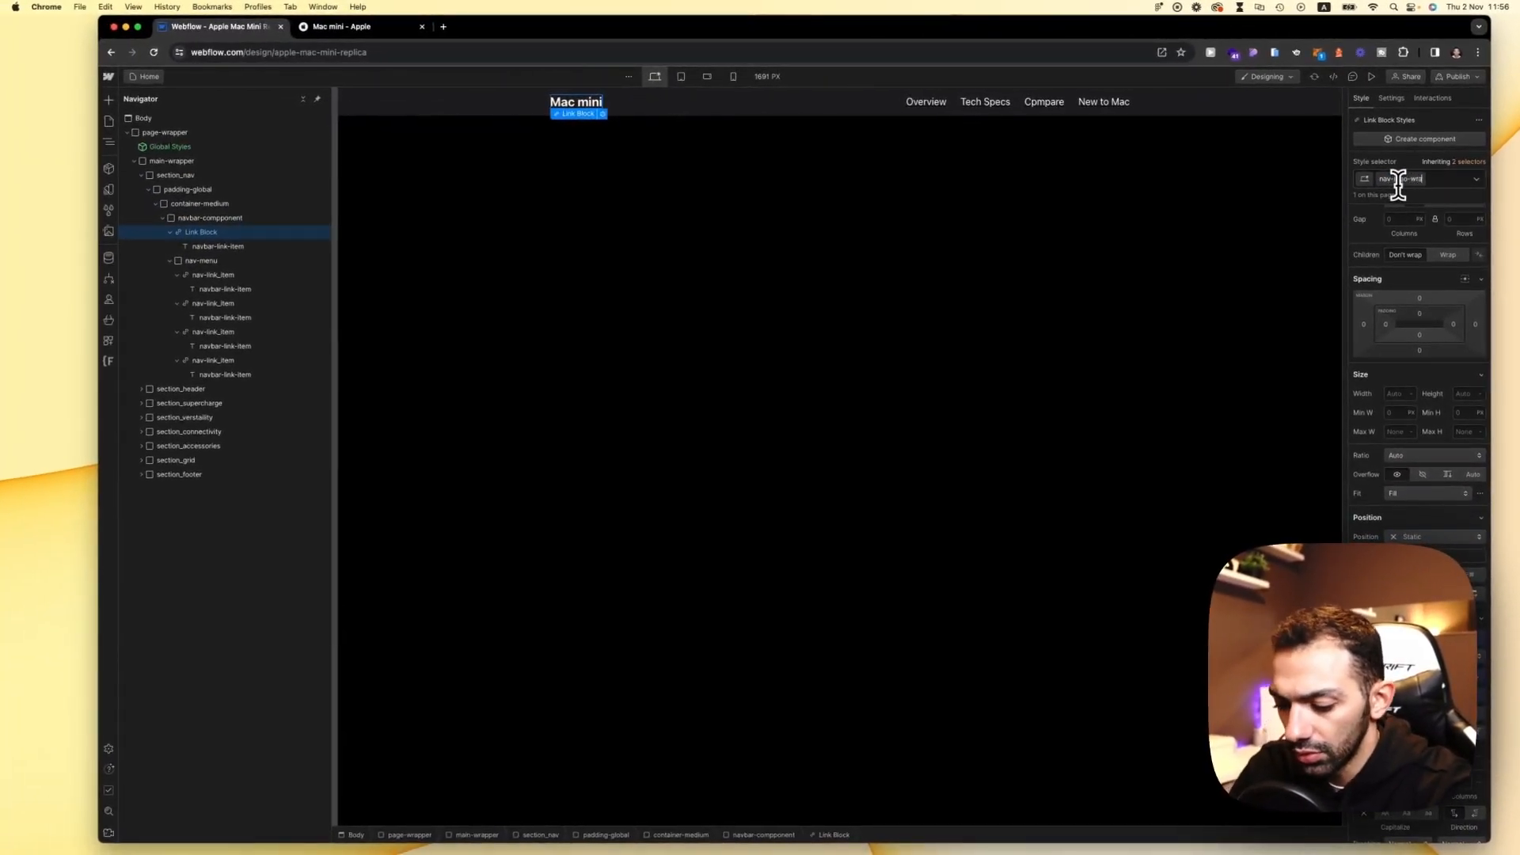
pyautogui.press('Return')
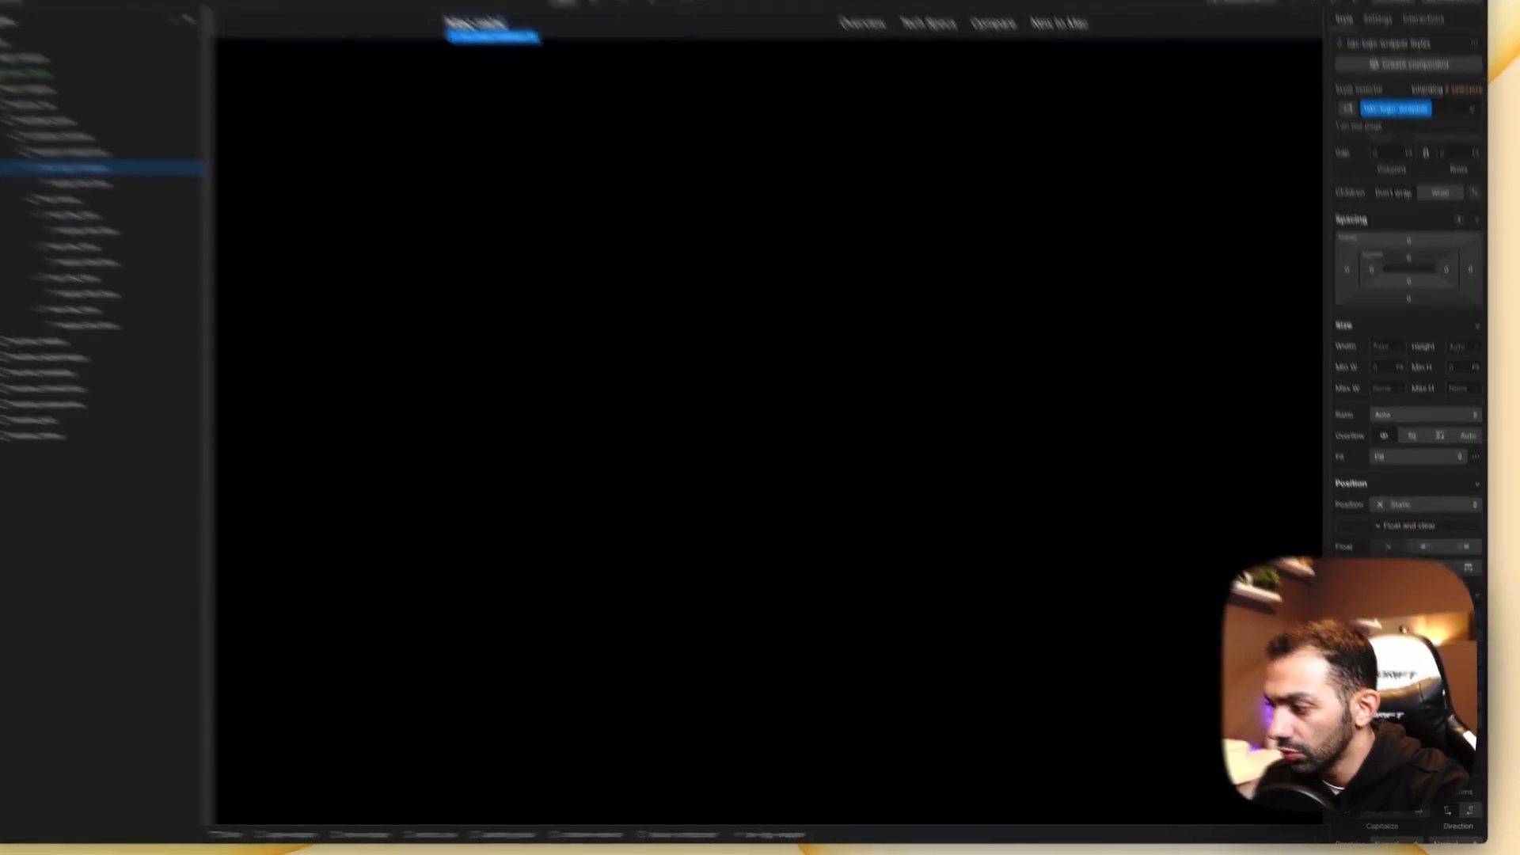
pyautogui.click(868, 527)
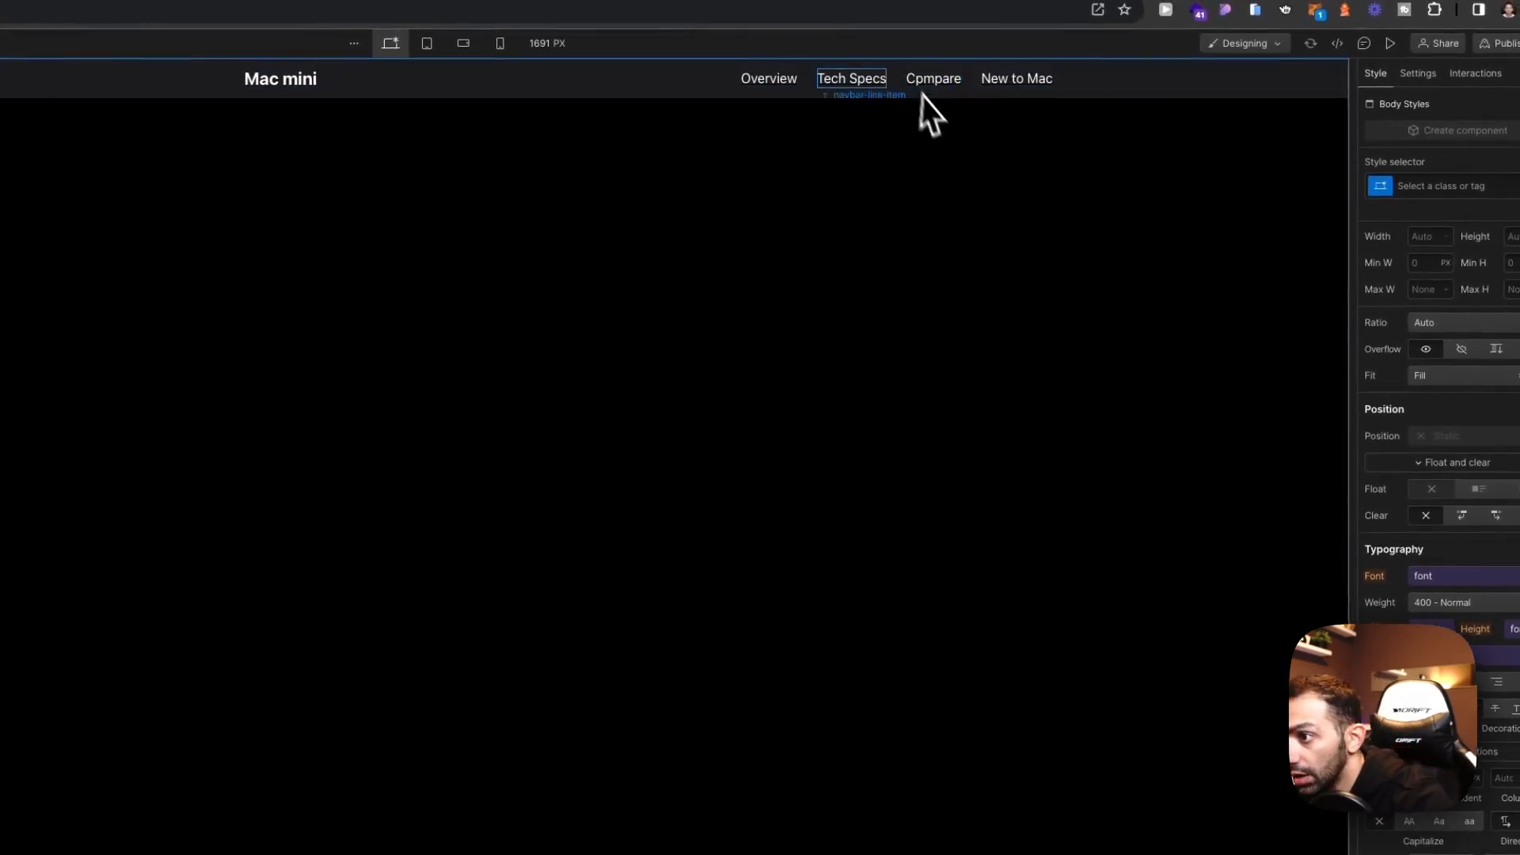
# Step: Unlink the font size variable from the navbar-link-item class and set the size to 0.75 rem
pyautogui.click(764, 79)
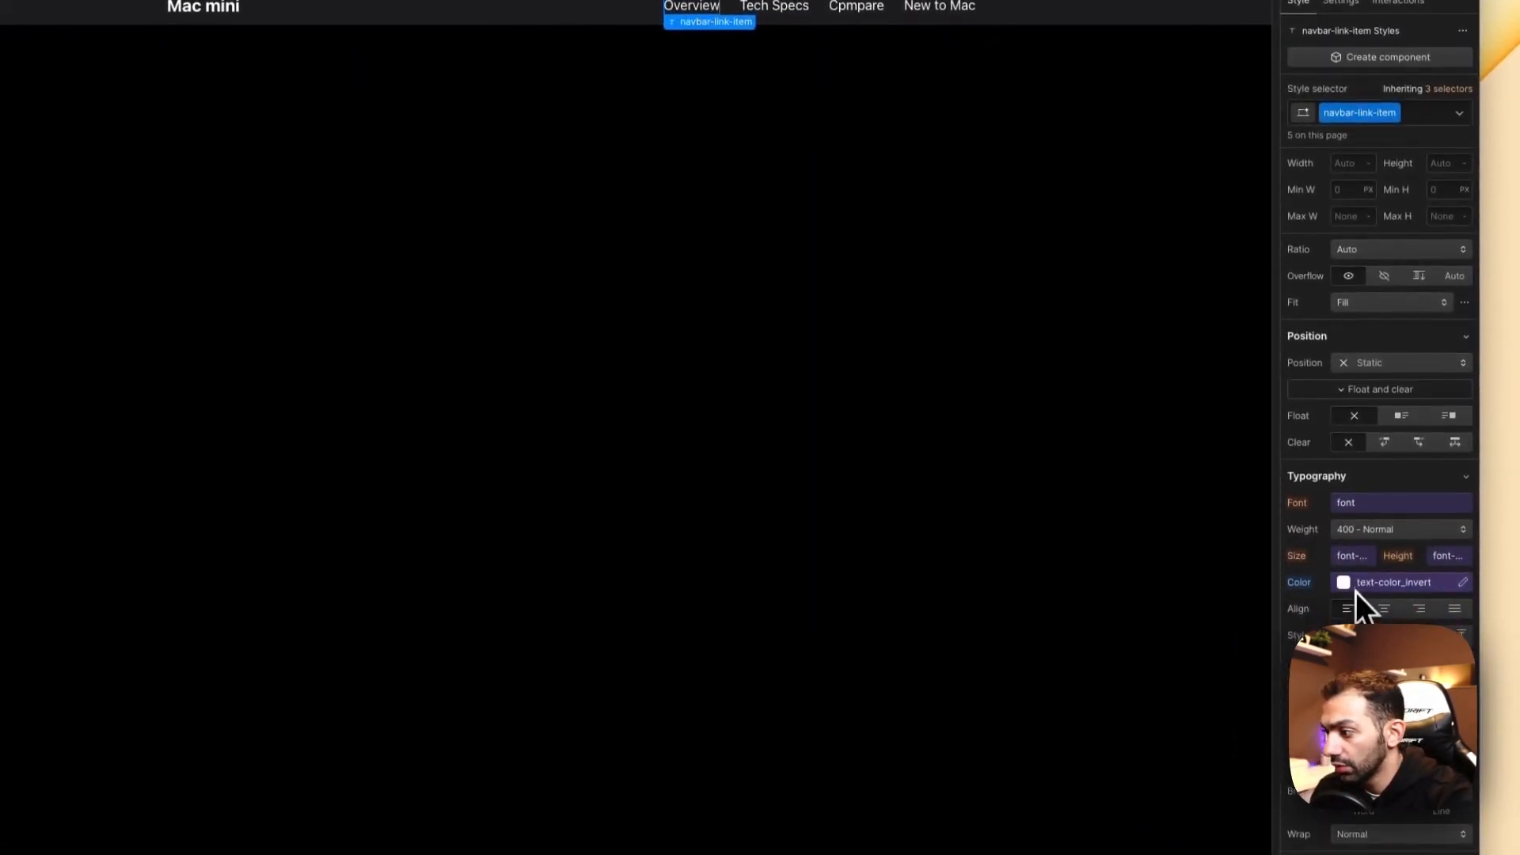
pyautogui.click(1368, 553)
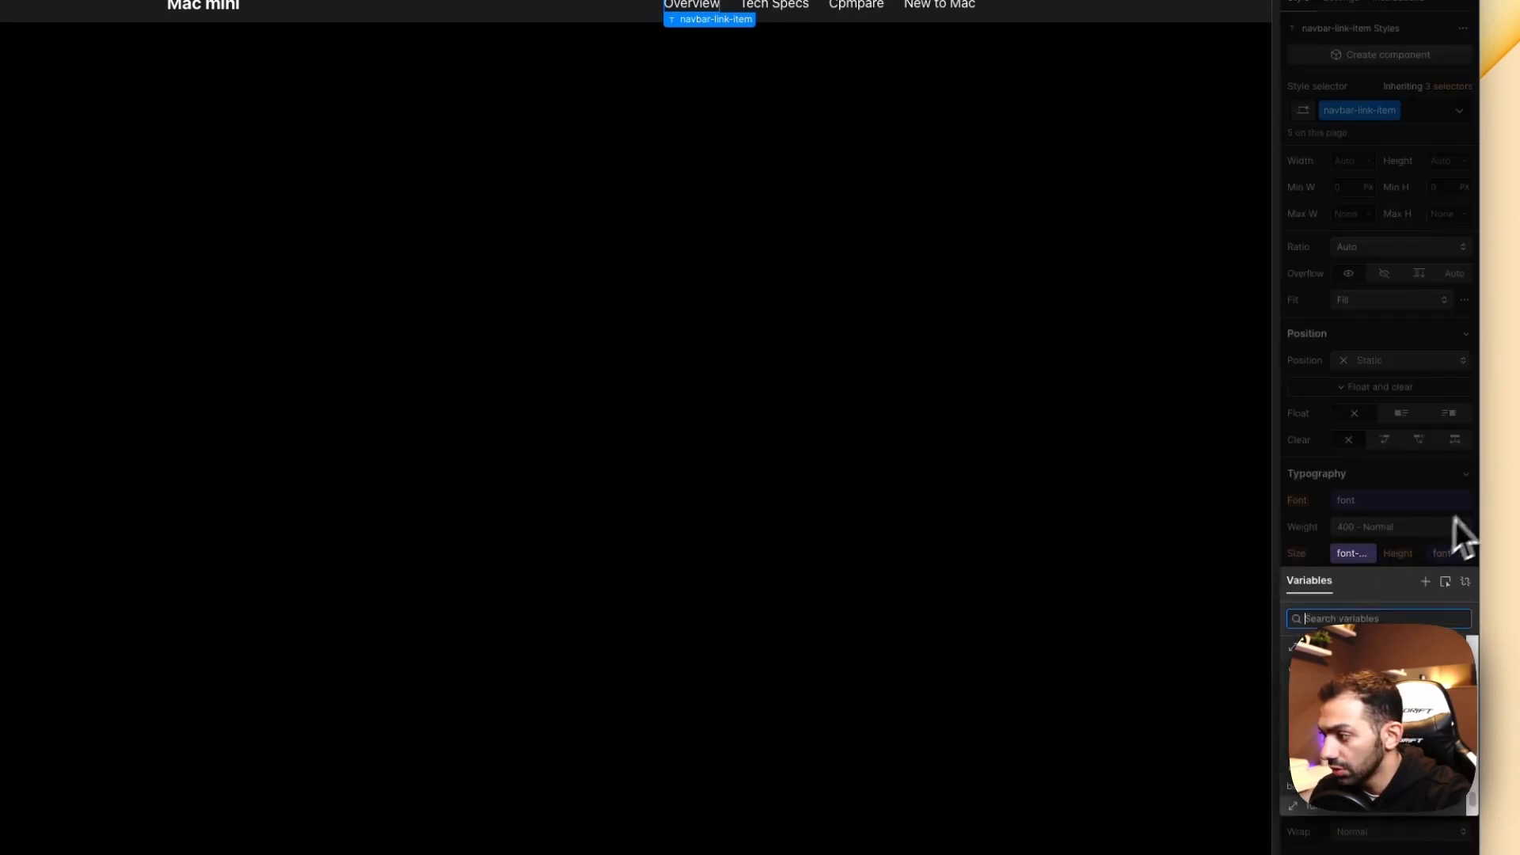
pyautogui.click(1465, 581)
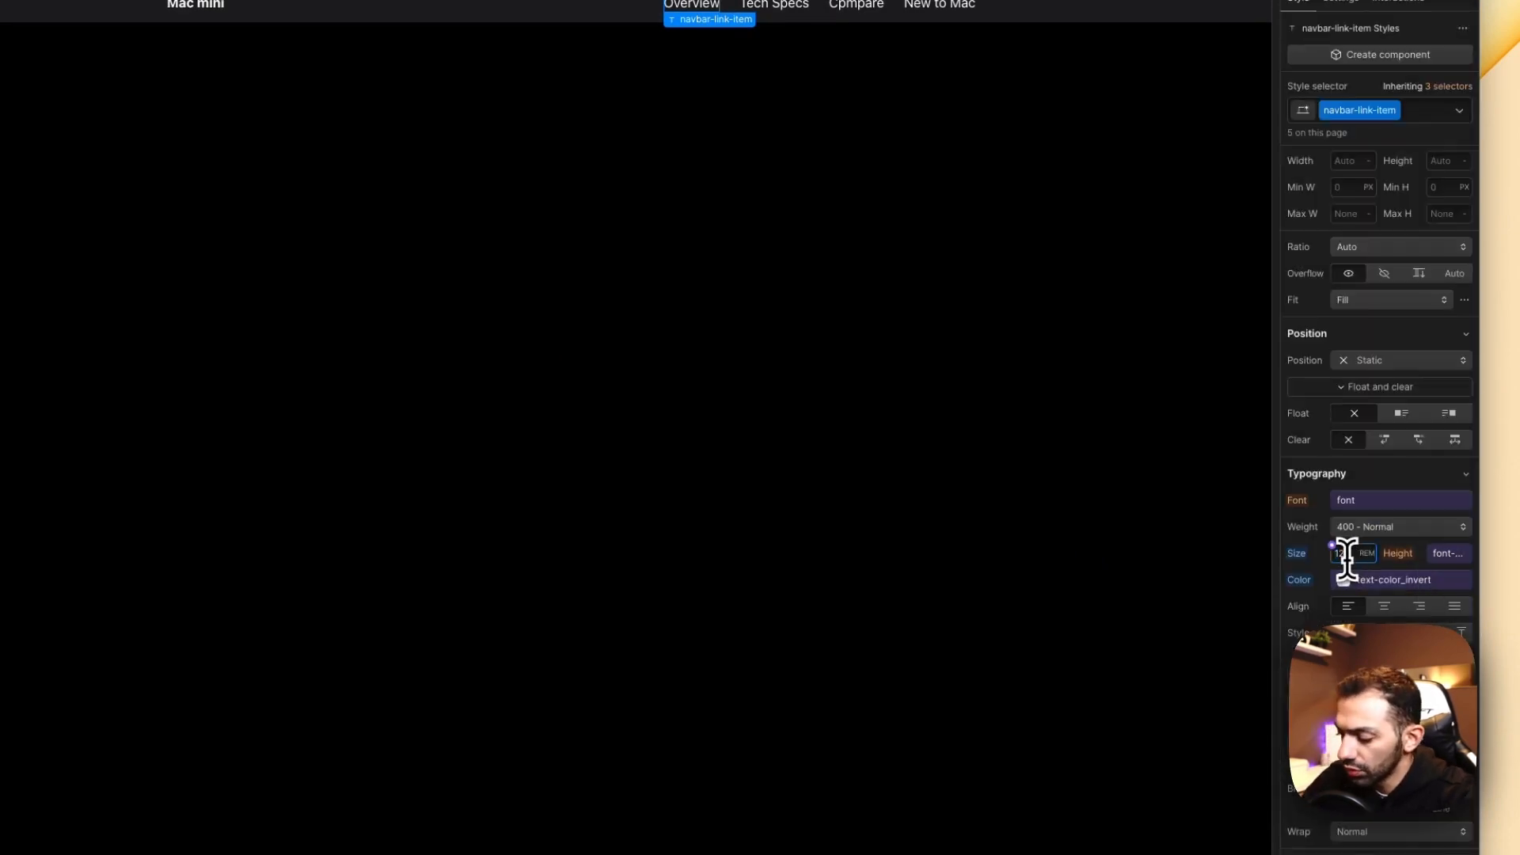
pyautogui.press('Return')
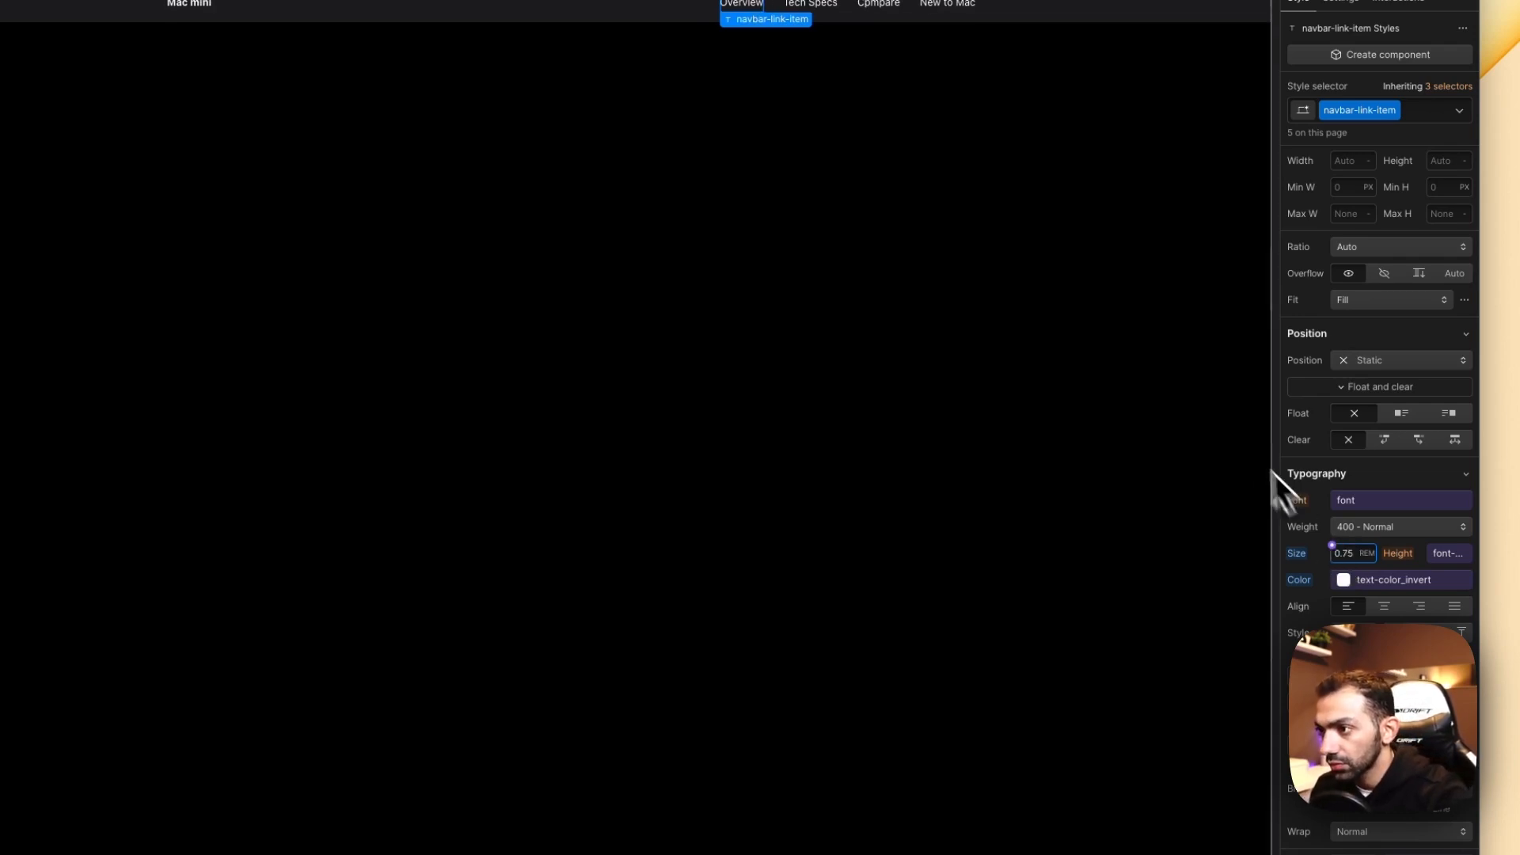
pyautogui.click(816, 4)
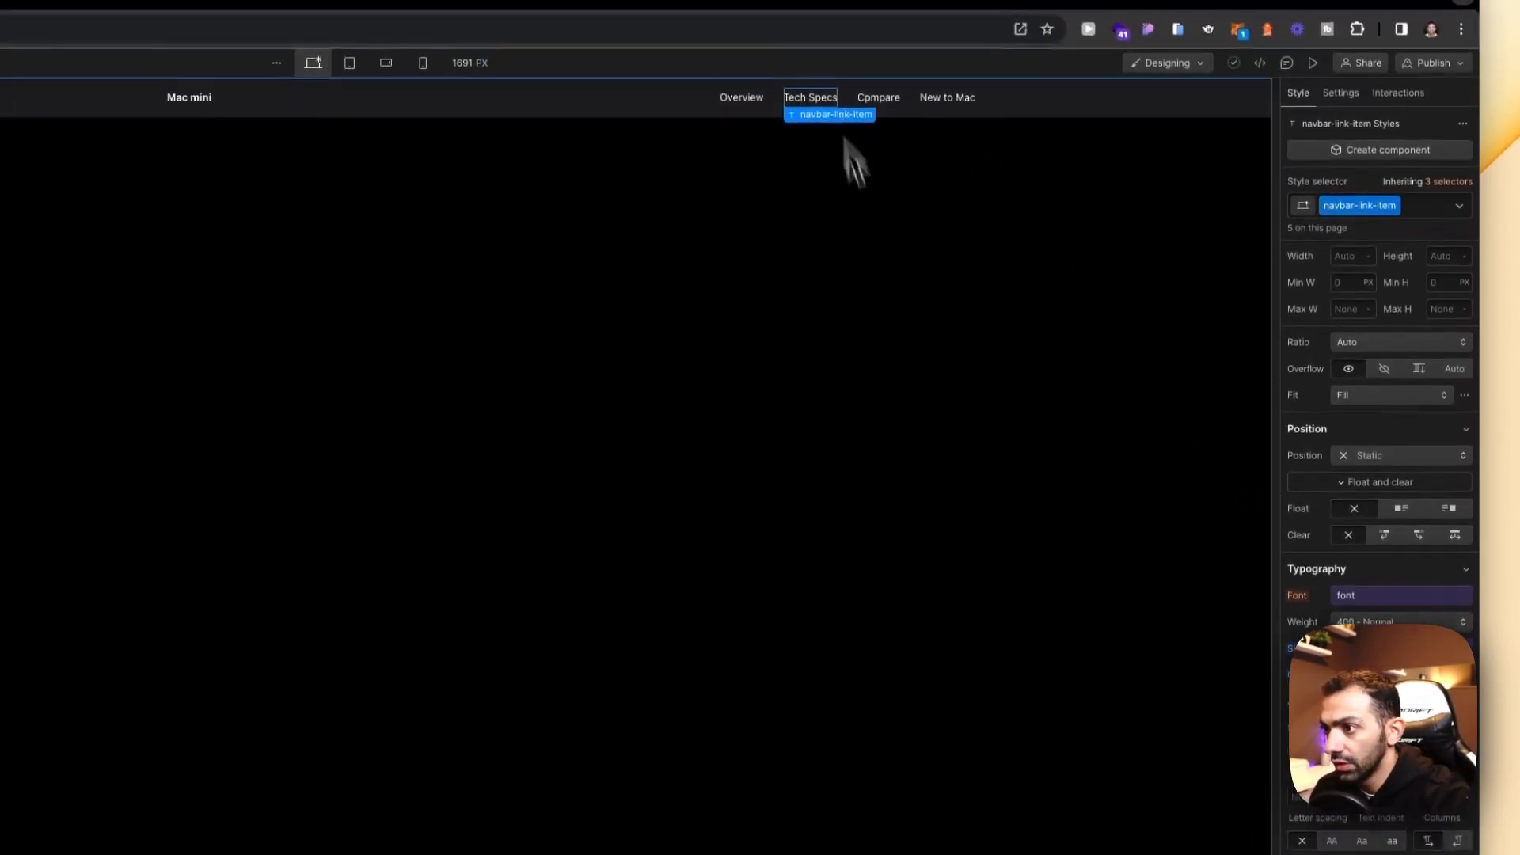
pyautogui.click(841, 71)
pyautogui.click(735, 101)
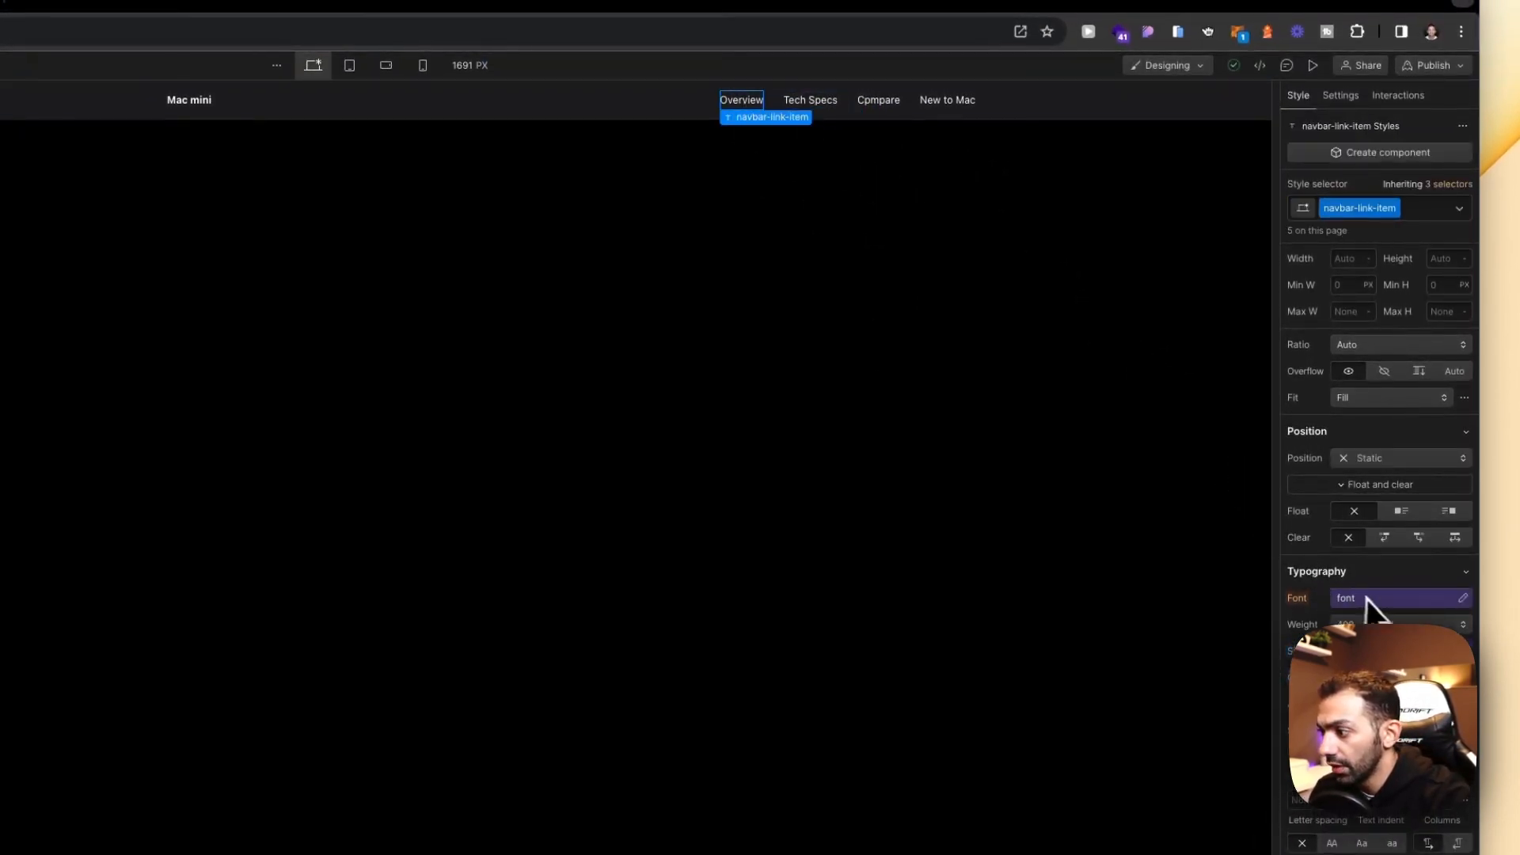
# Step: Remove the navbar-link-item class from the Mac mini text block
pyautogui.click(247, 334)
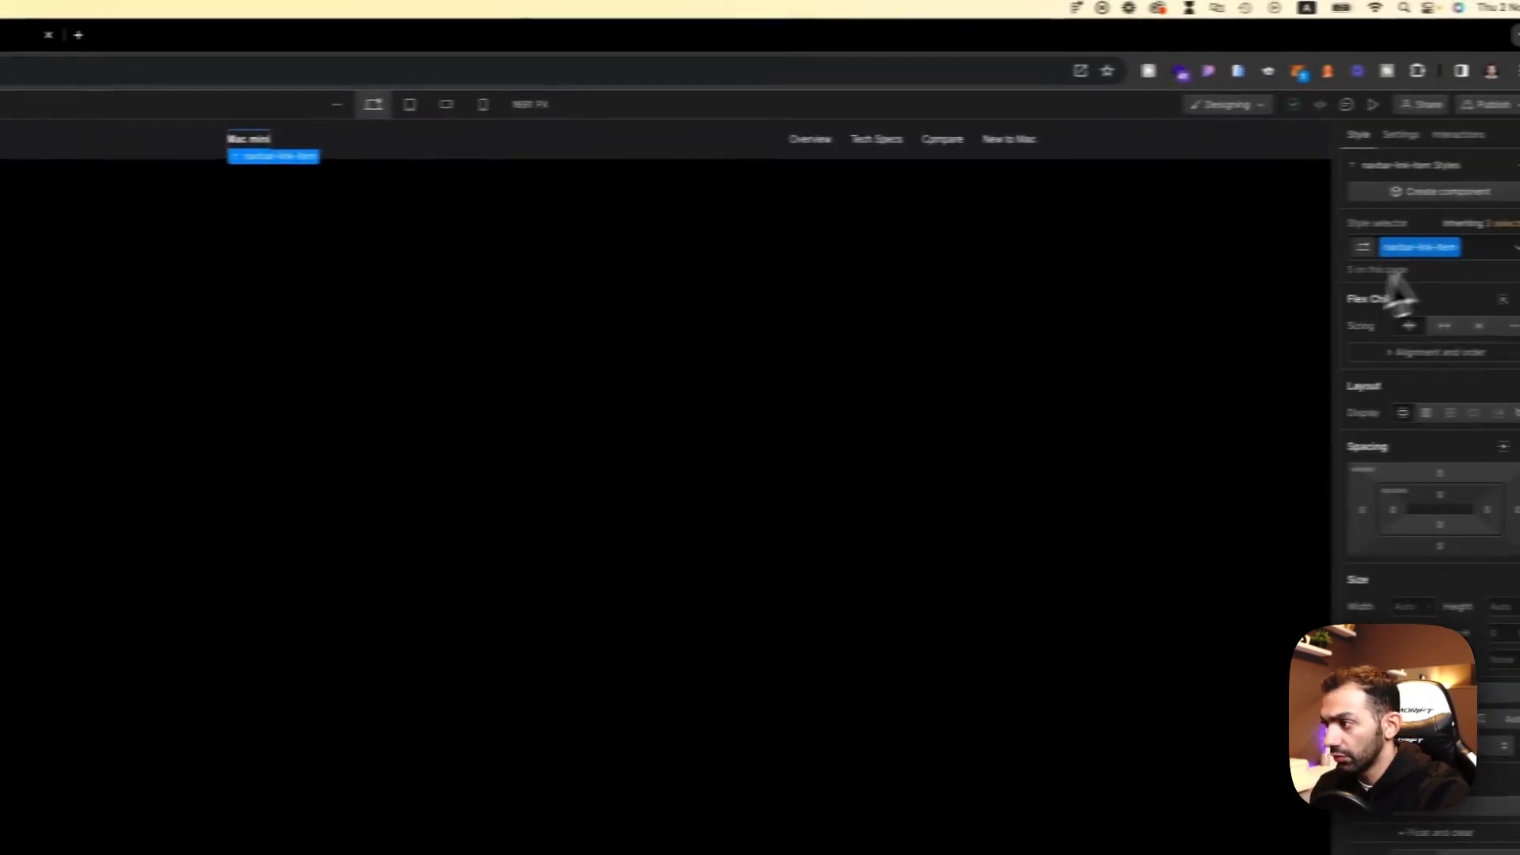
pyautogui.click(1420, 212)
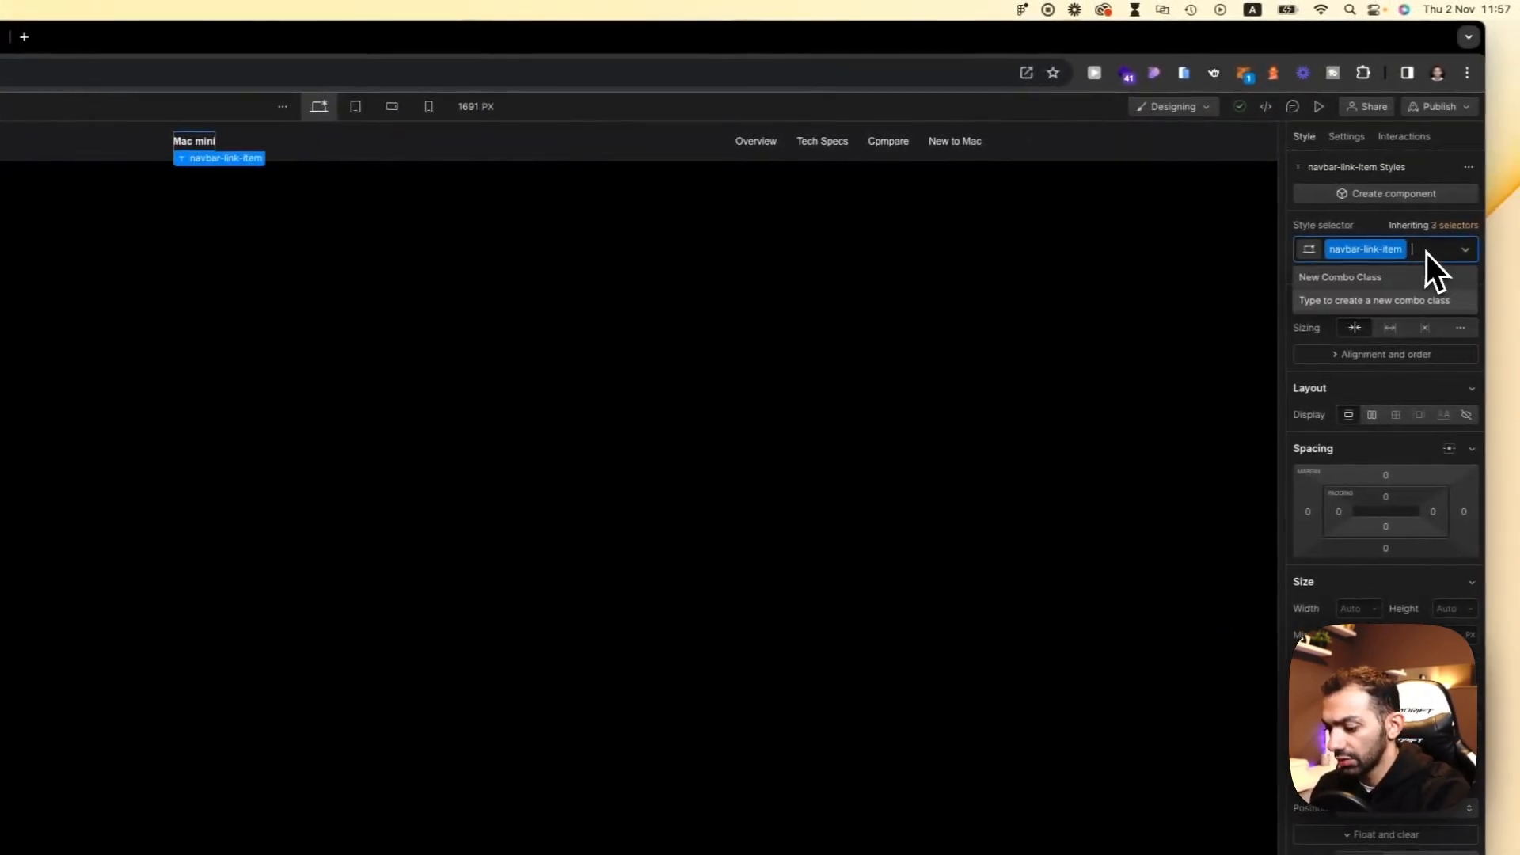
pyautogui.press('BackSpace')
pyautogui.click(855, 308)
# Step: Set the text colour of nav-logo-wrapper to the border-color variable
pyautogui.click(256, 331)
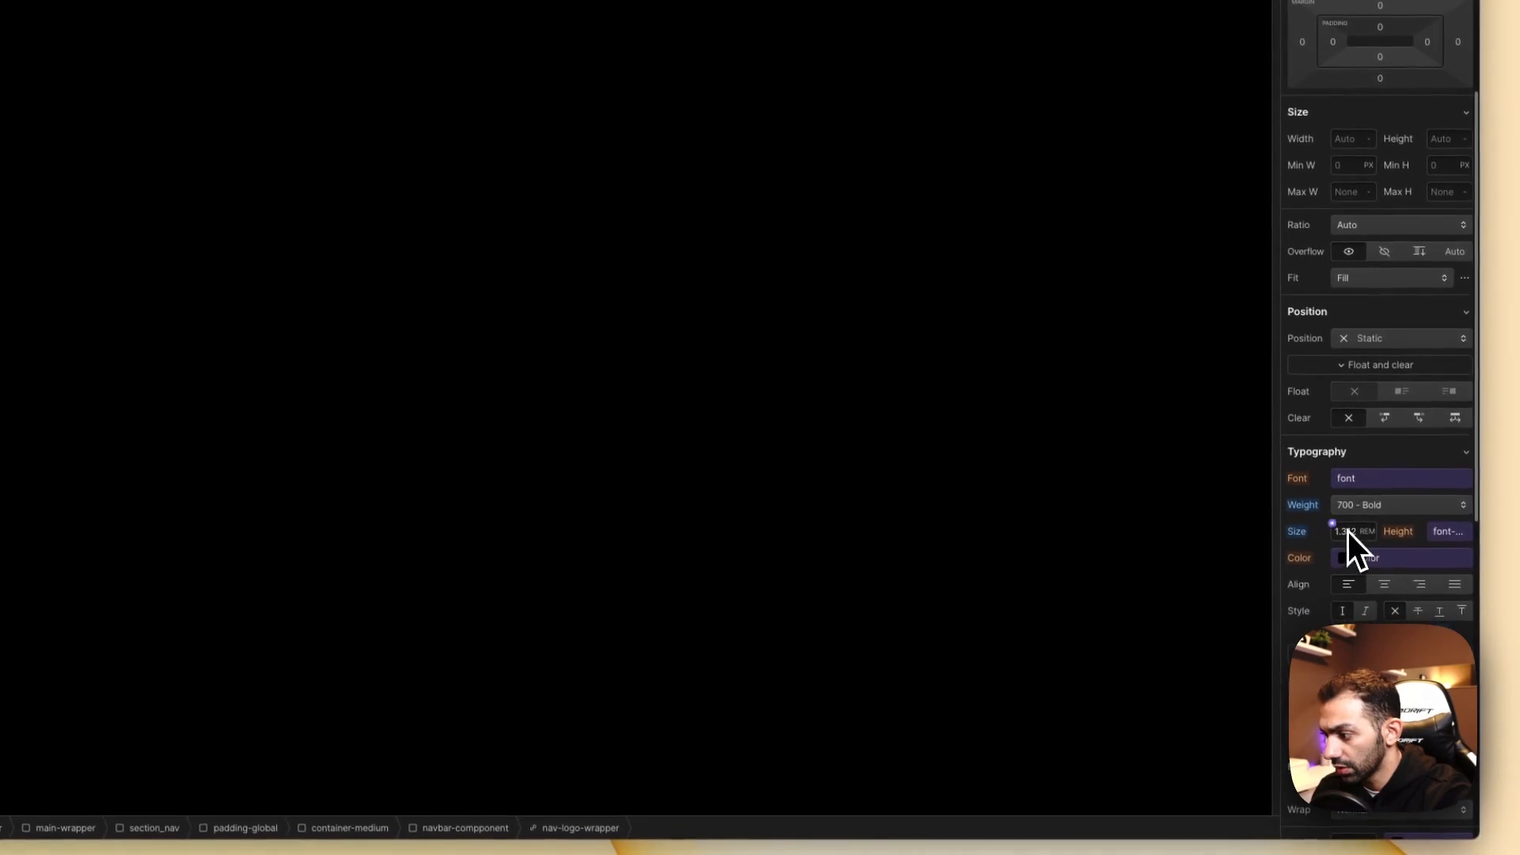
pyautogui.click(1362, 559)
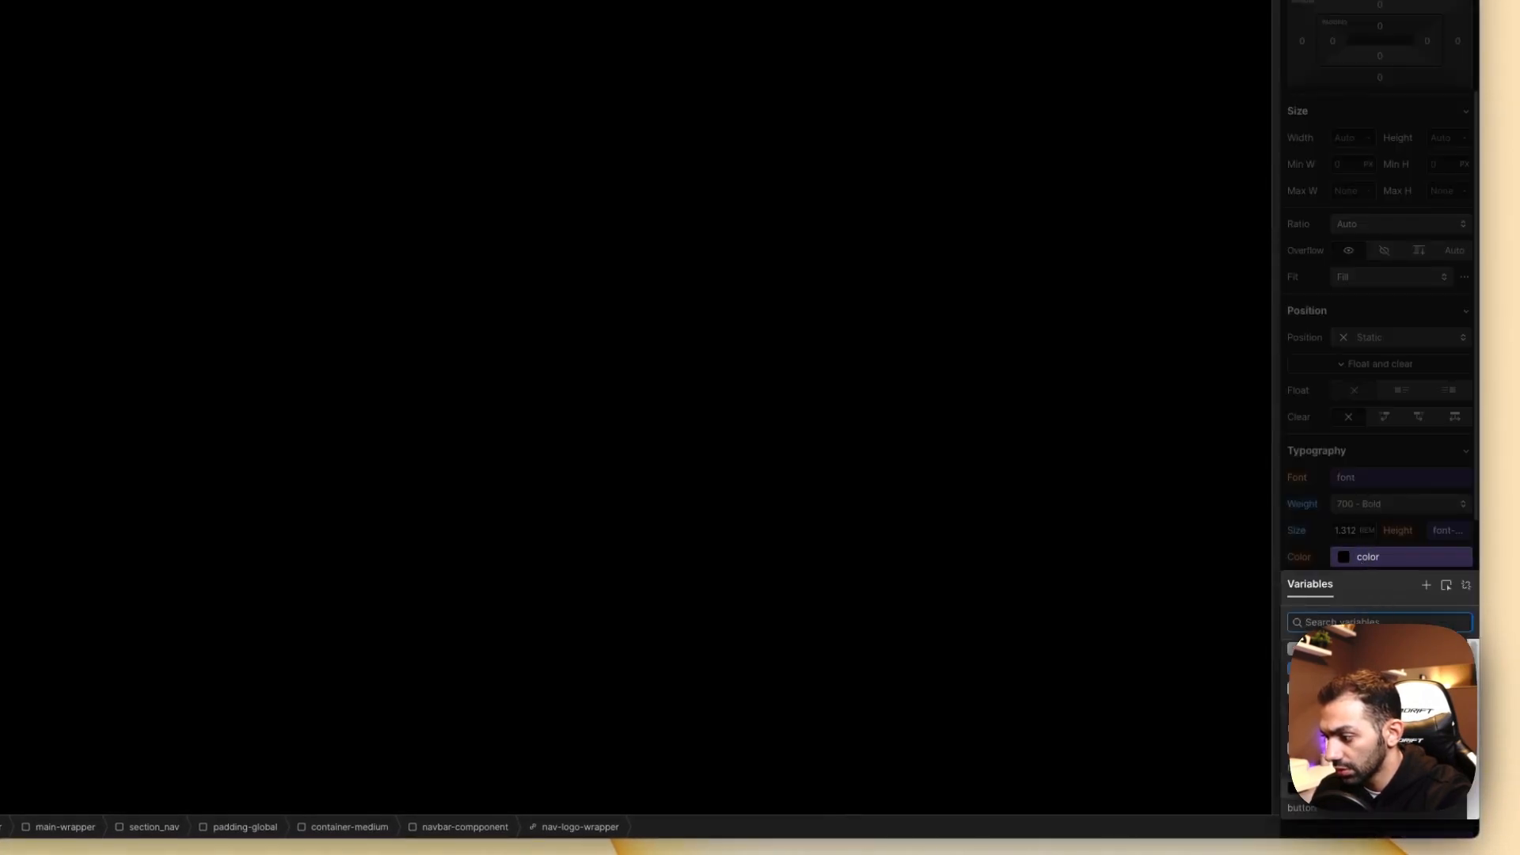
pyautogui.click(1363, 770)
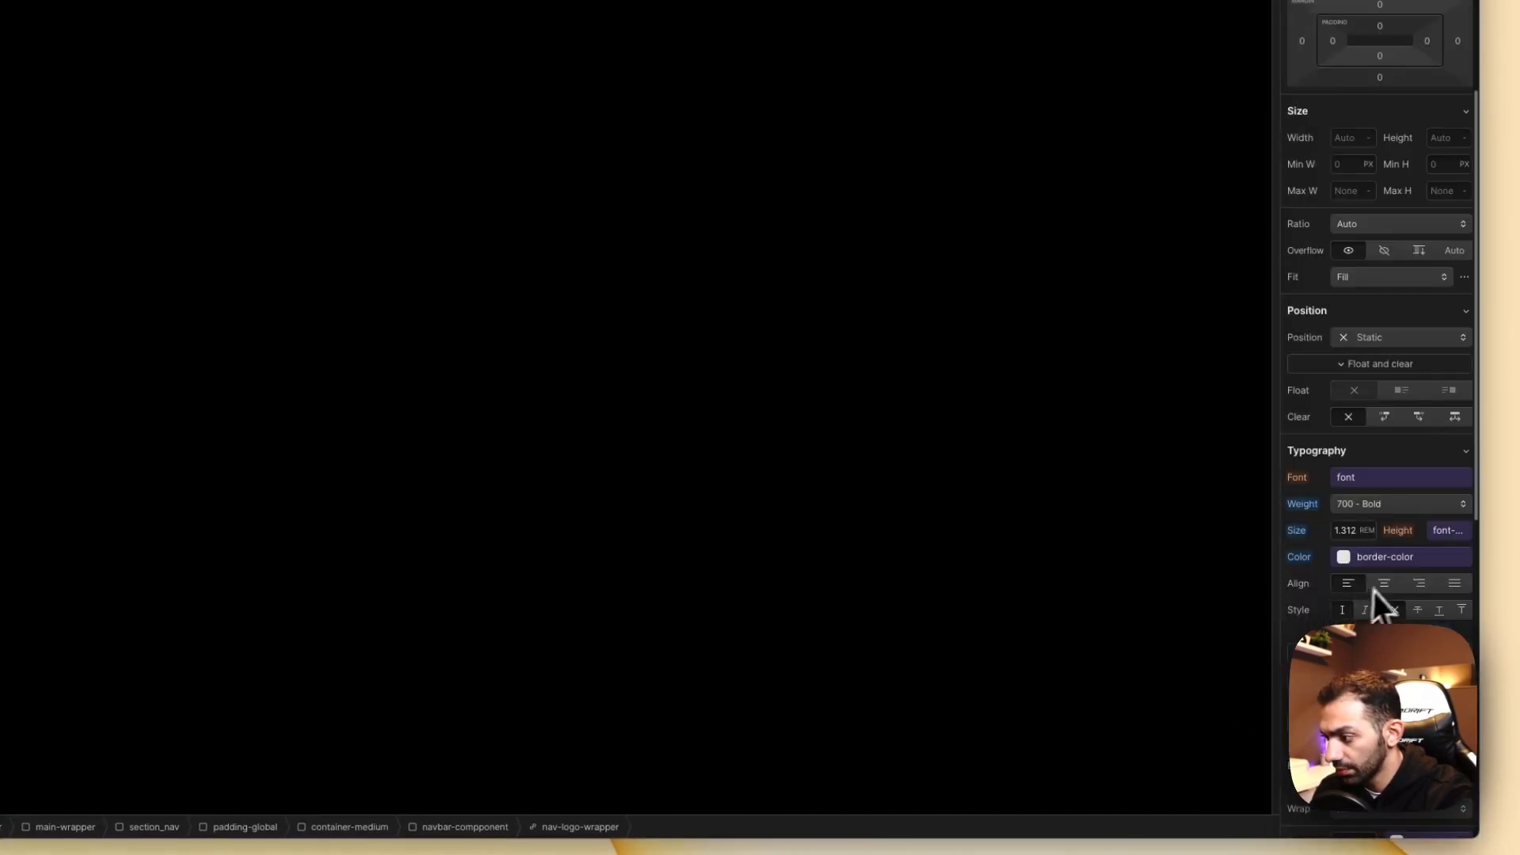
pyautogui.click(1400, 560)
pyautogui.click(1370, 710)
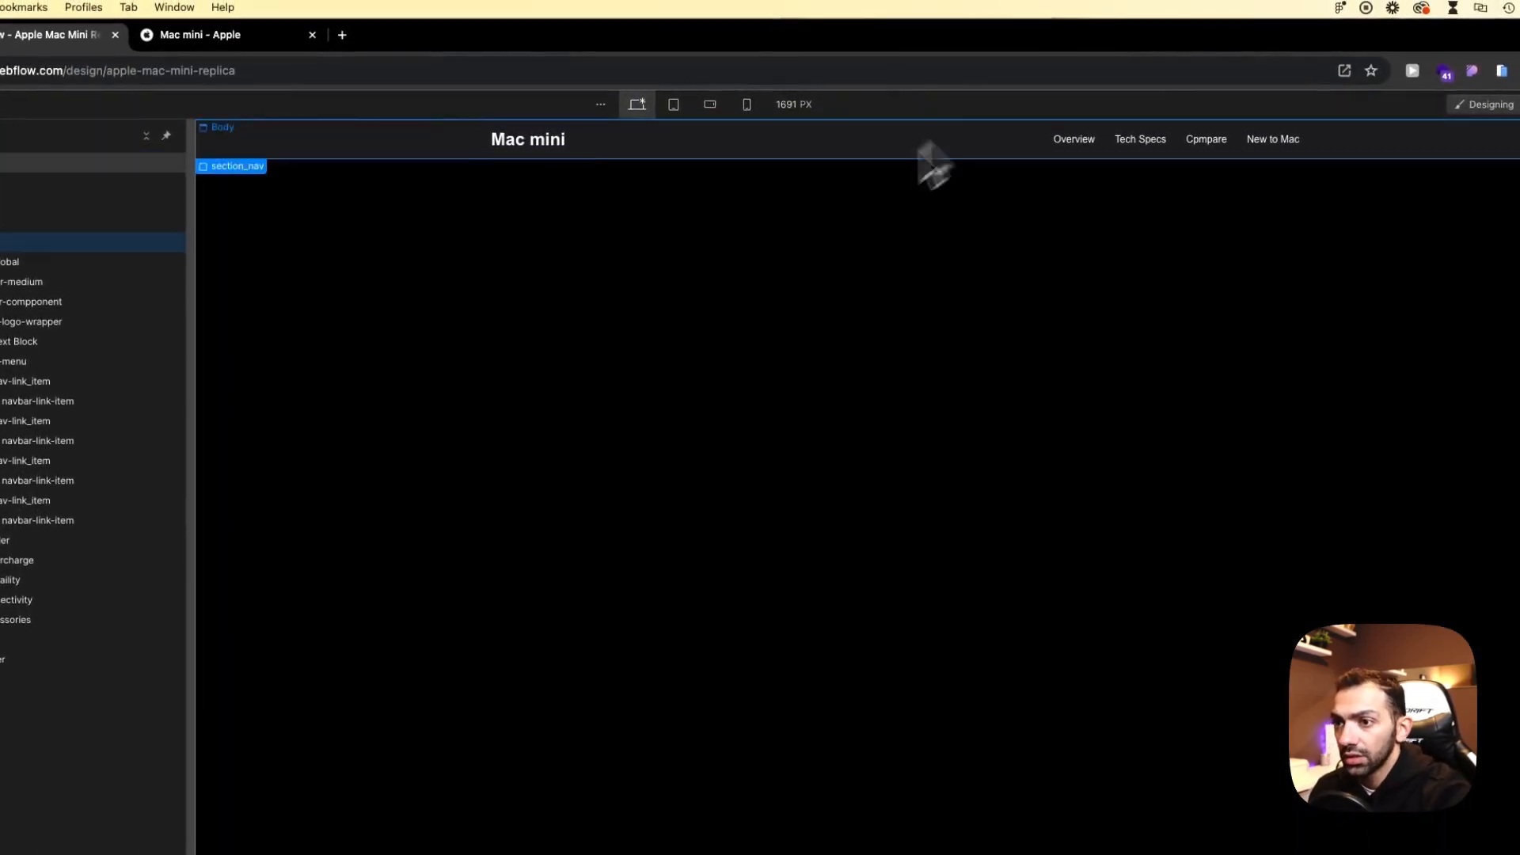
pyautogui.click(200, 34)
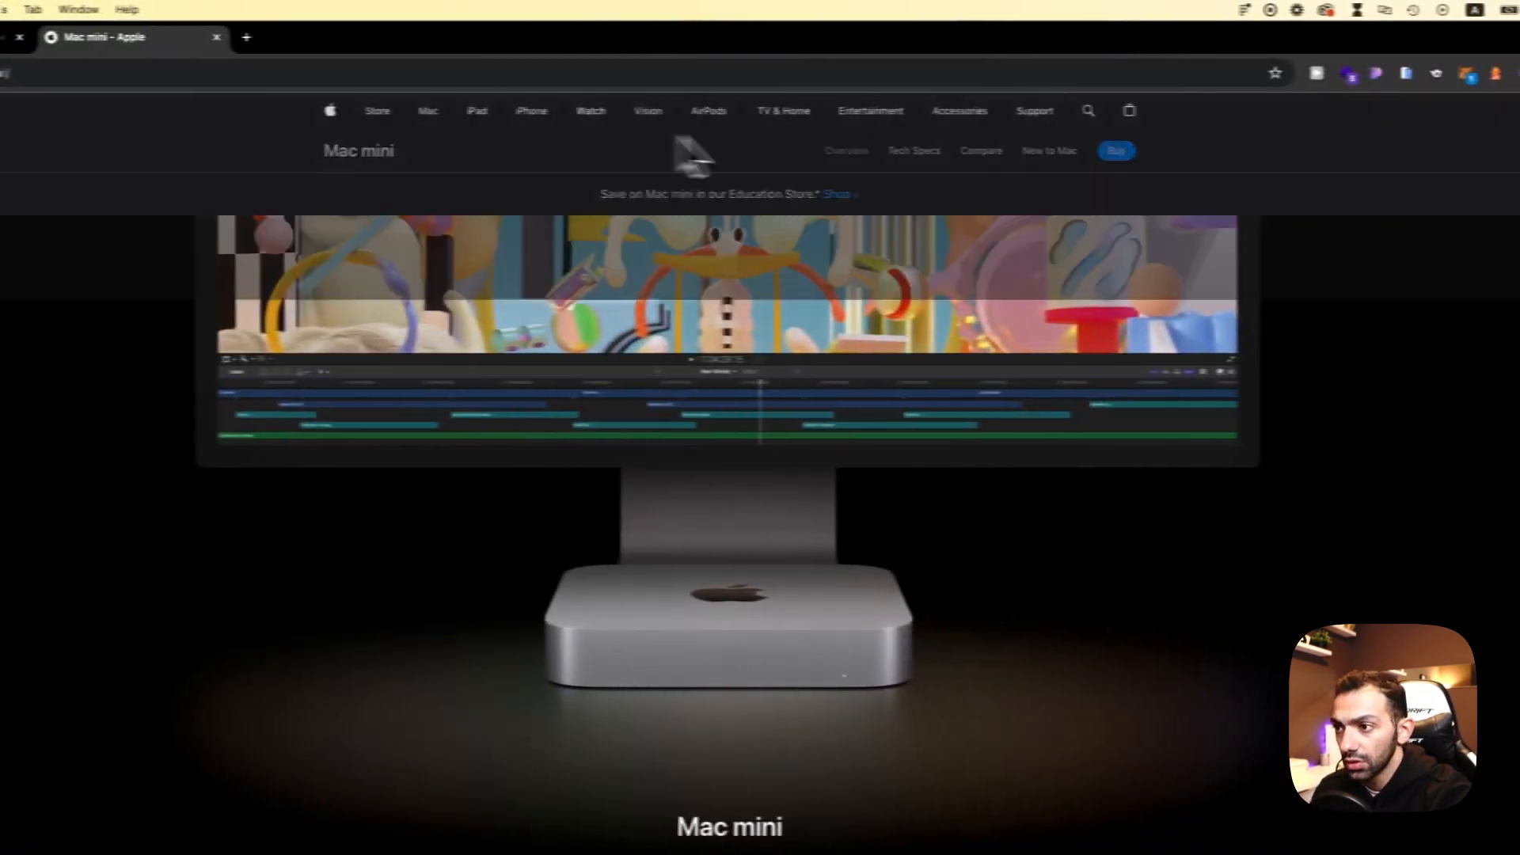
pyautogui.scroll(-5, 910, 652)
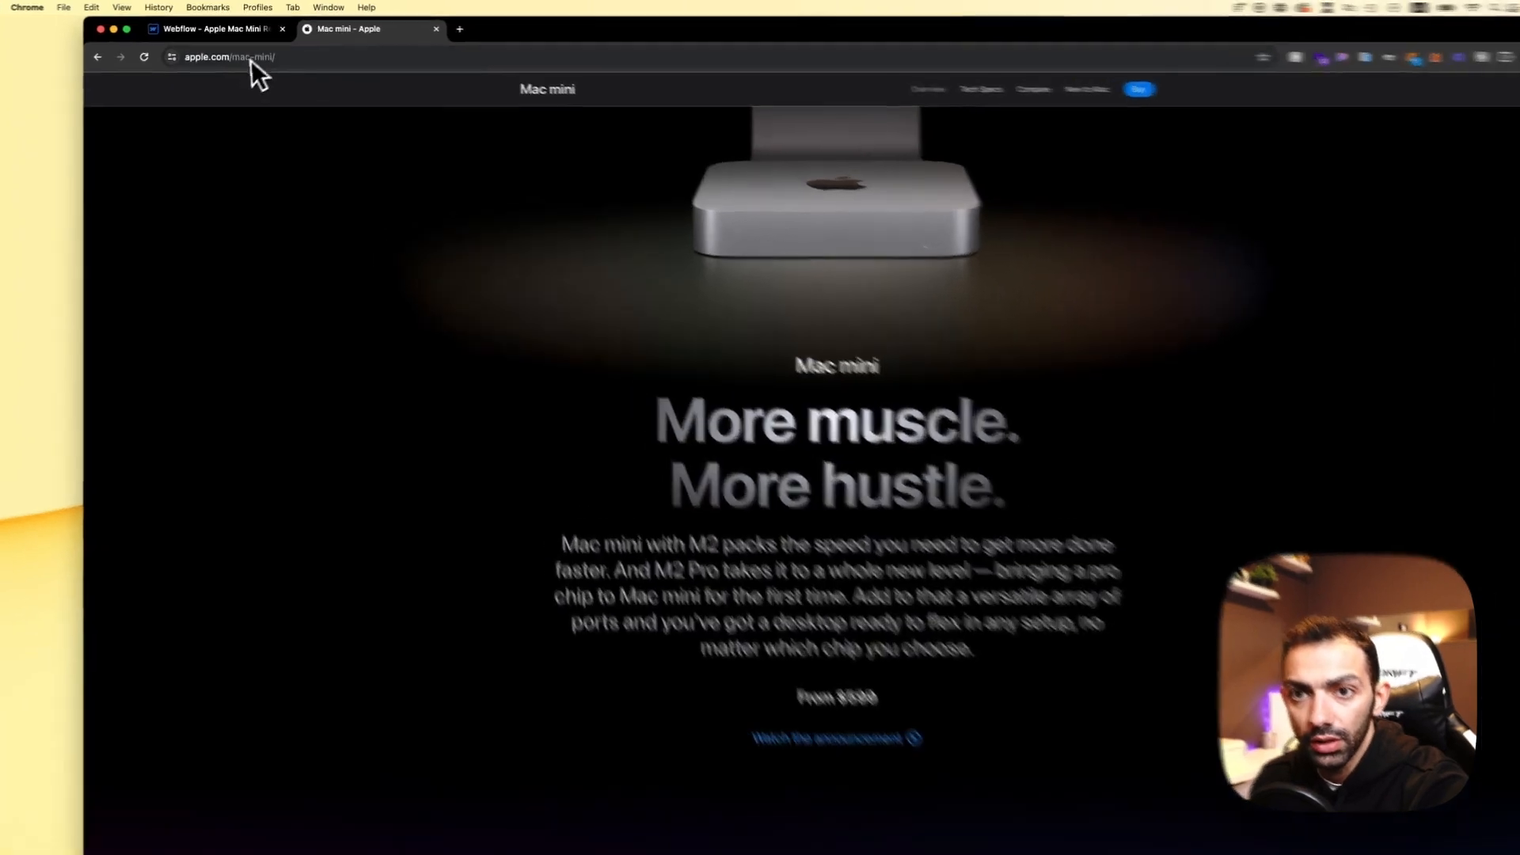
pyautogui.click(214, 26)
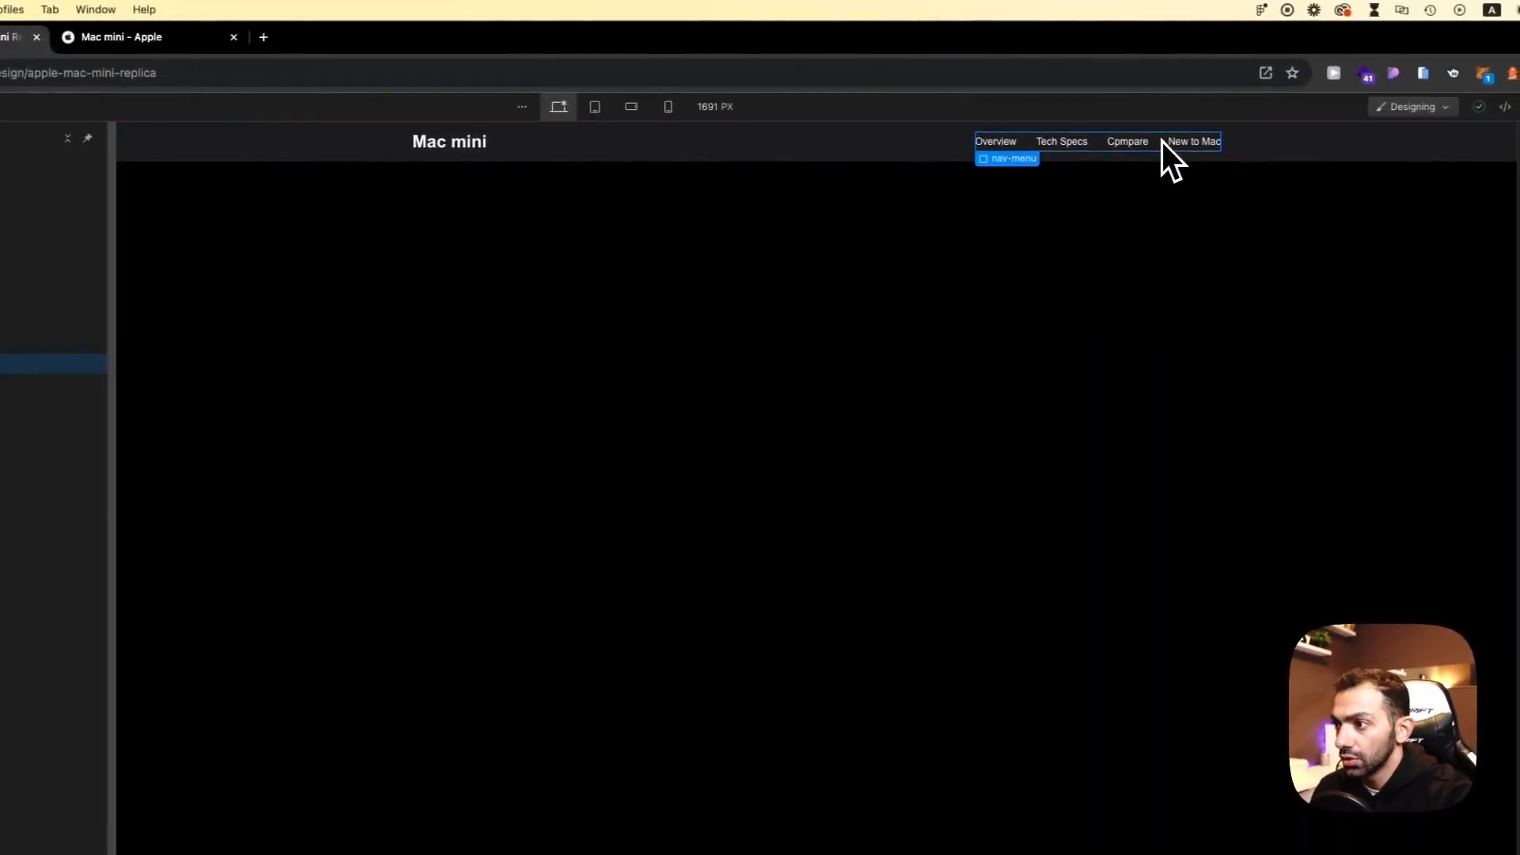
# Step: Correct the misspelled third navbar link so that it reads Compare
pyautogui.doubleClick(1119, 146)
pyautogui.write('Compare')
pyautogui.press('Escape')
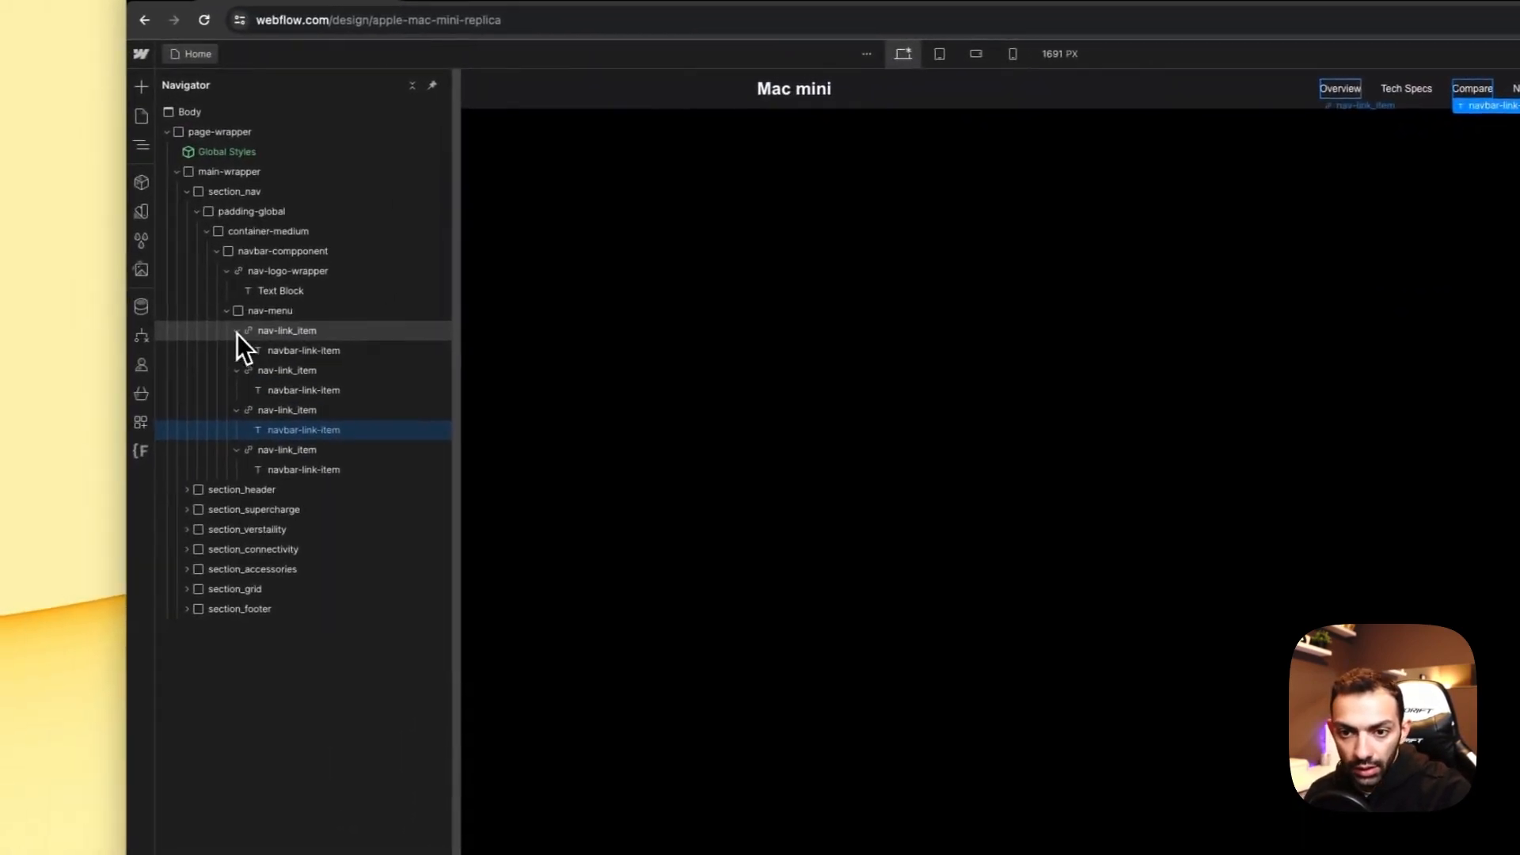
# Step: Collapse the nav-link_item entries in the Navigator and add a Button element at the end of nav-menu
pyautogui.click(243, 350)
pyautogui.click(242, 370)
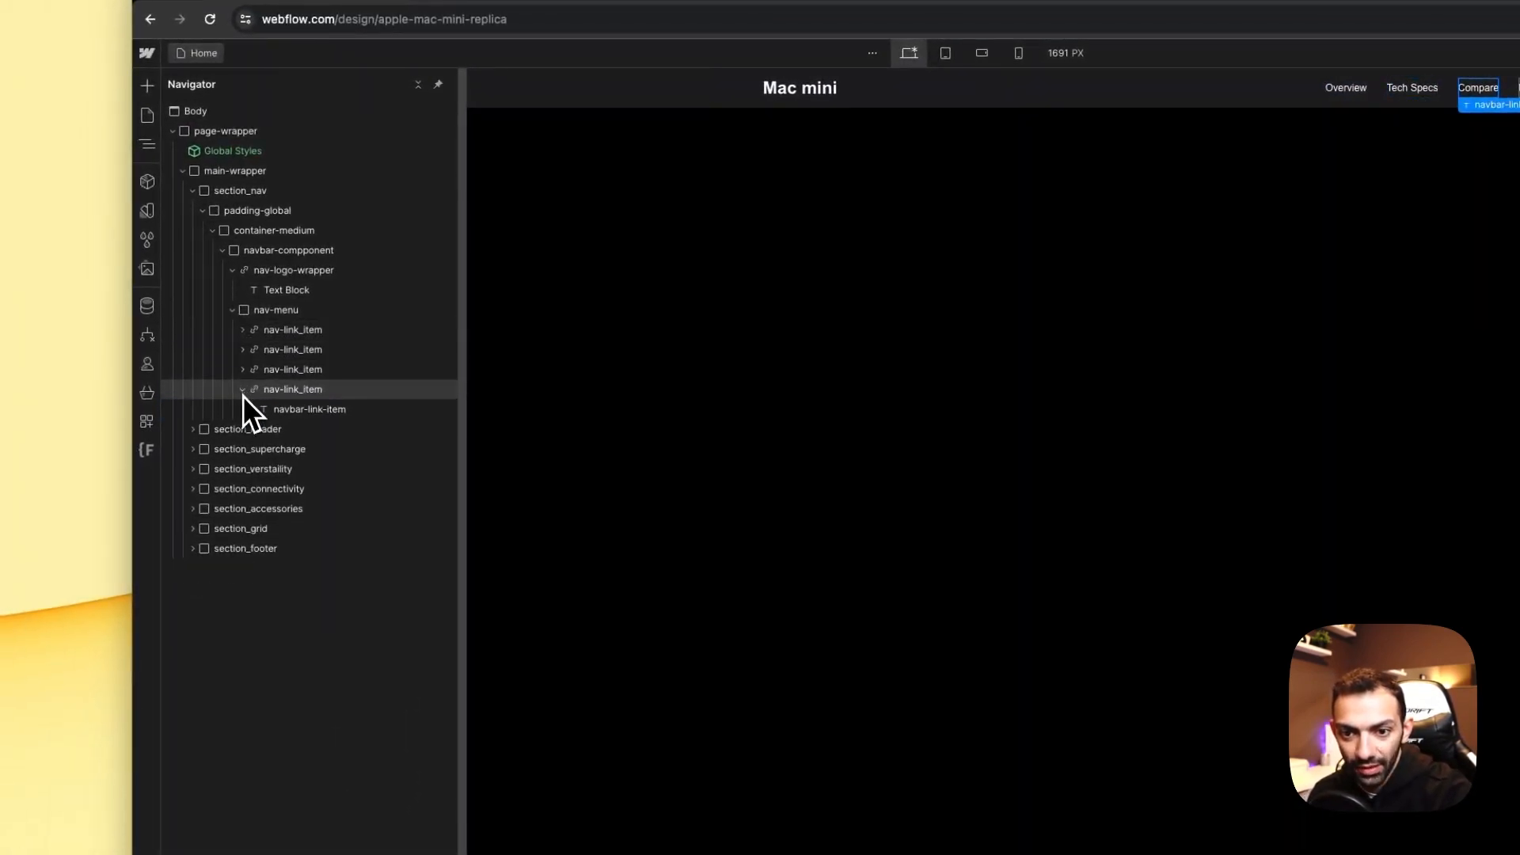
pyautogui.click(242, 390)
pyautogui.click(247, 317)
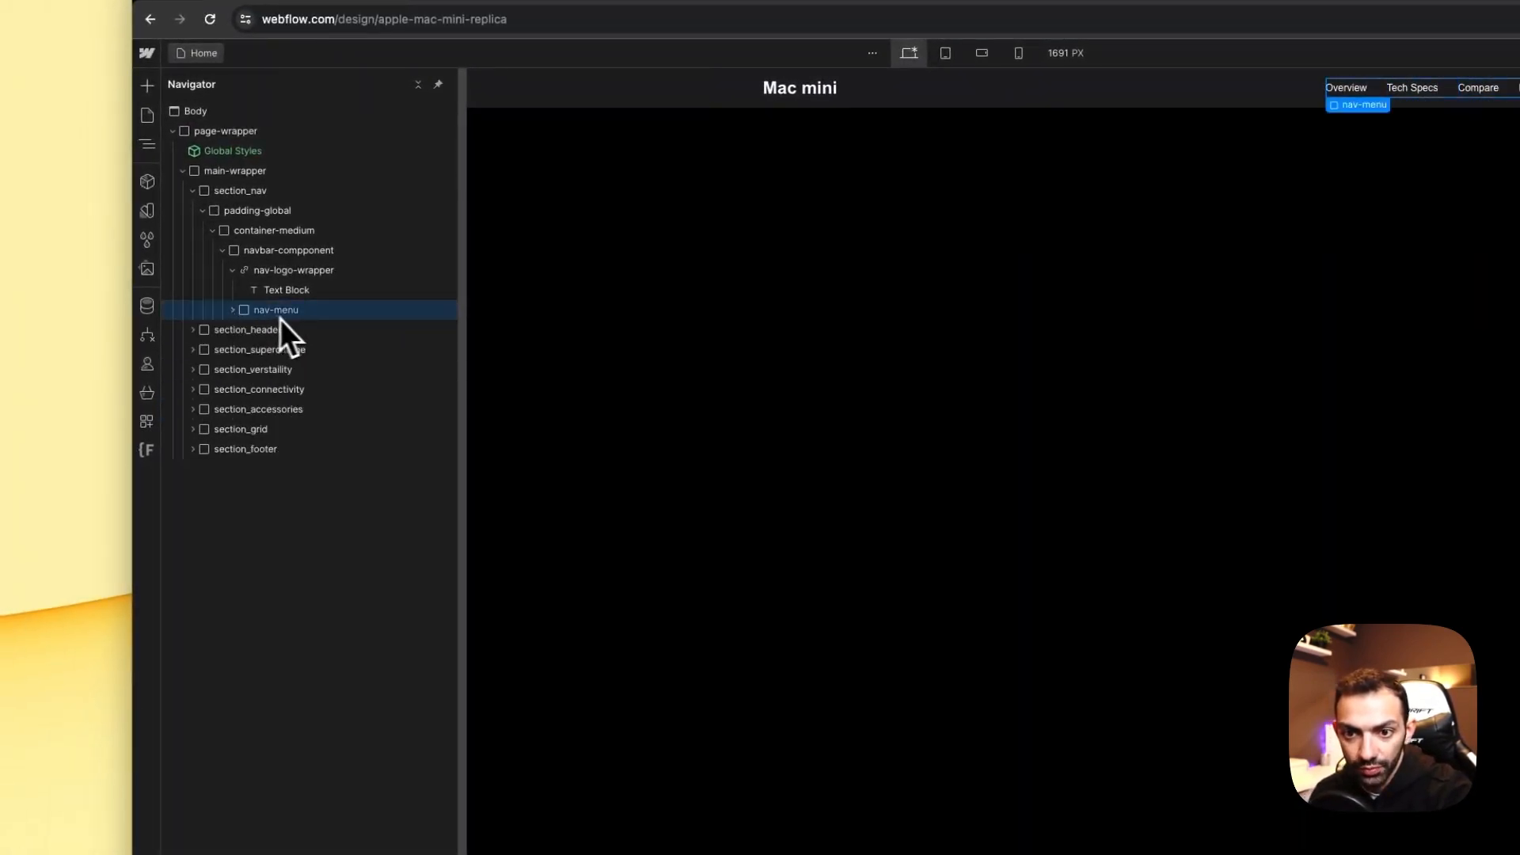
pyautogui.rightClick(285, 317)
pyautogui.click(264, 306)
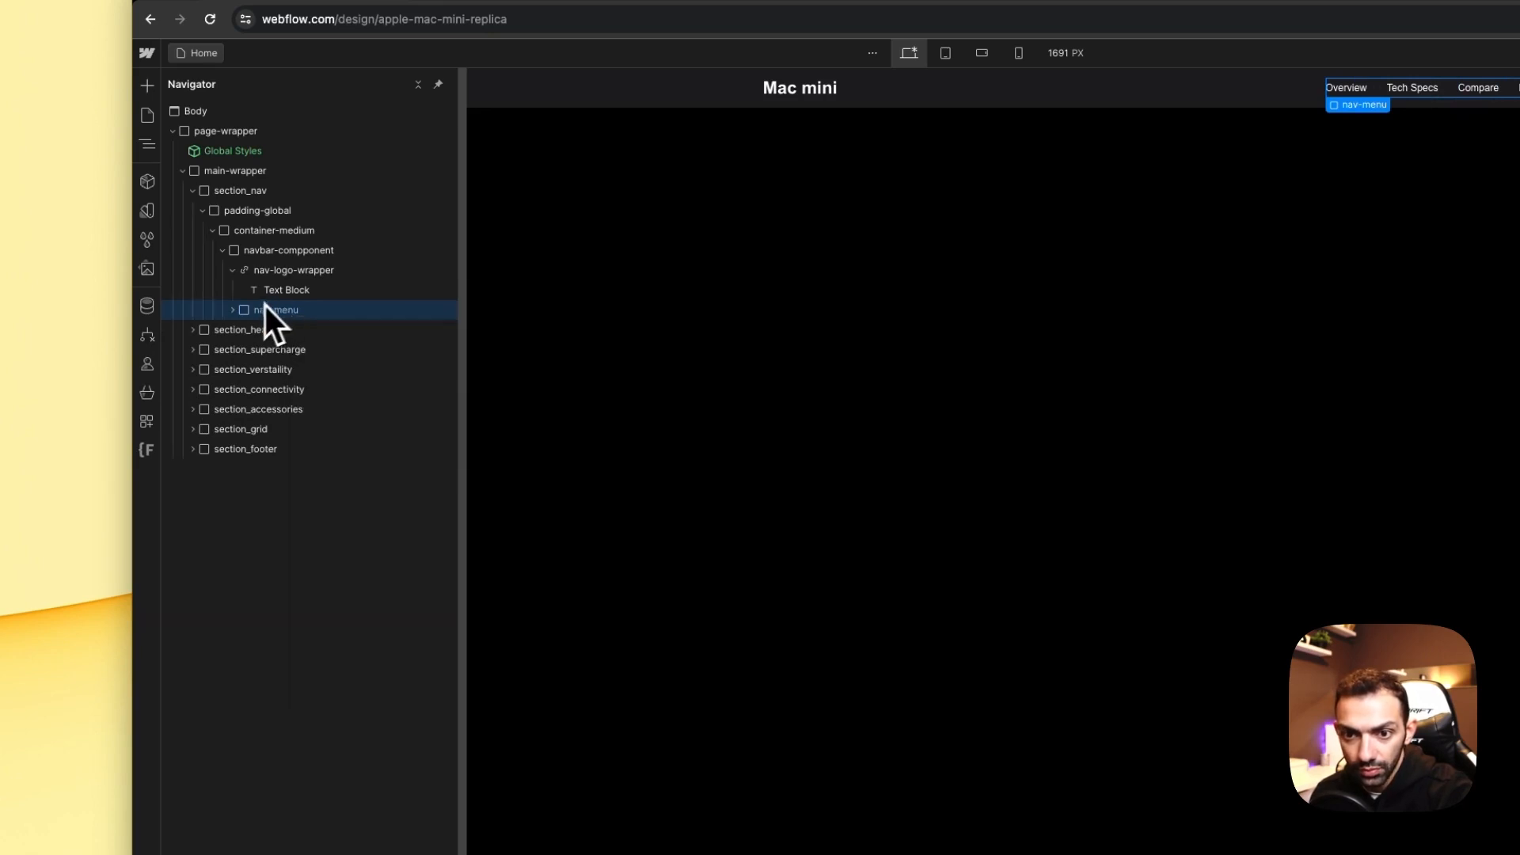
pyautogui.click(234, 310)
pyautogui.press('a')
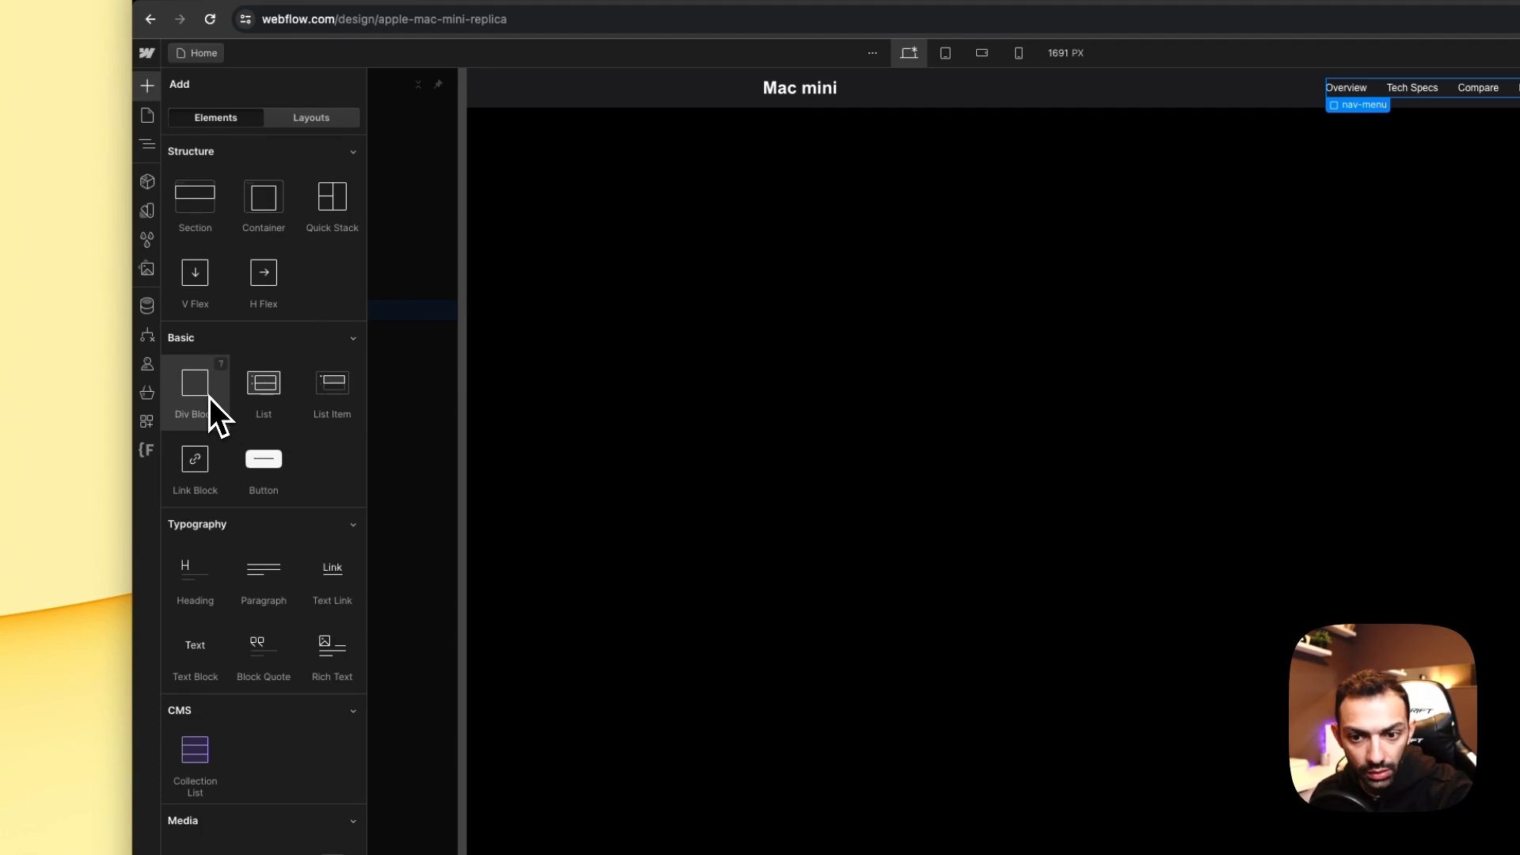
pyautogui.click(264, 476)
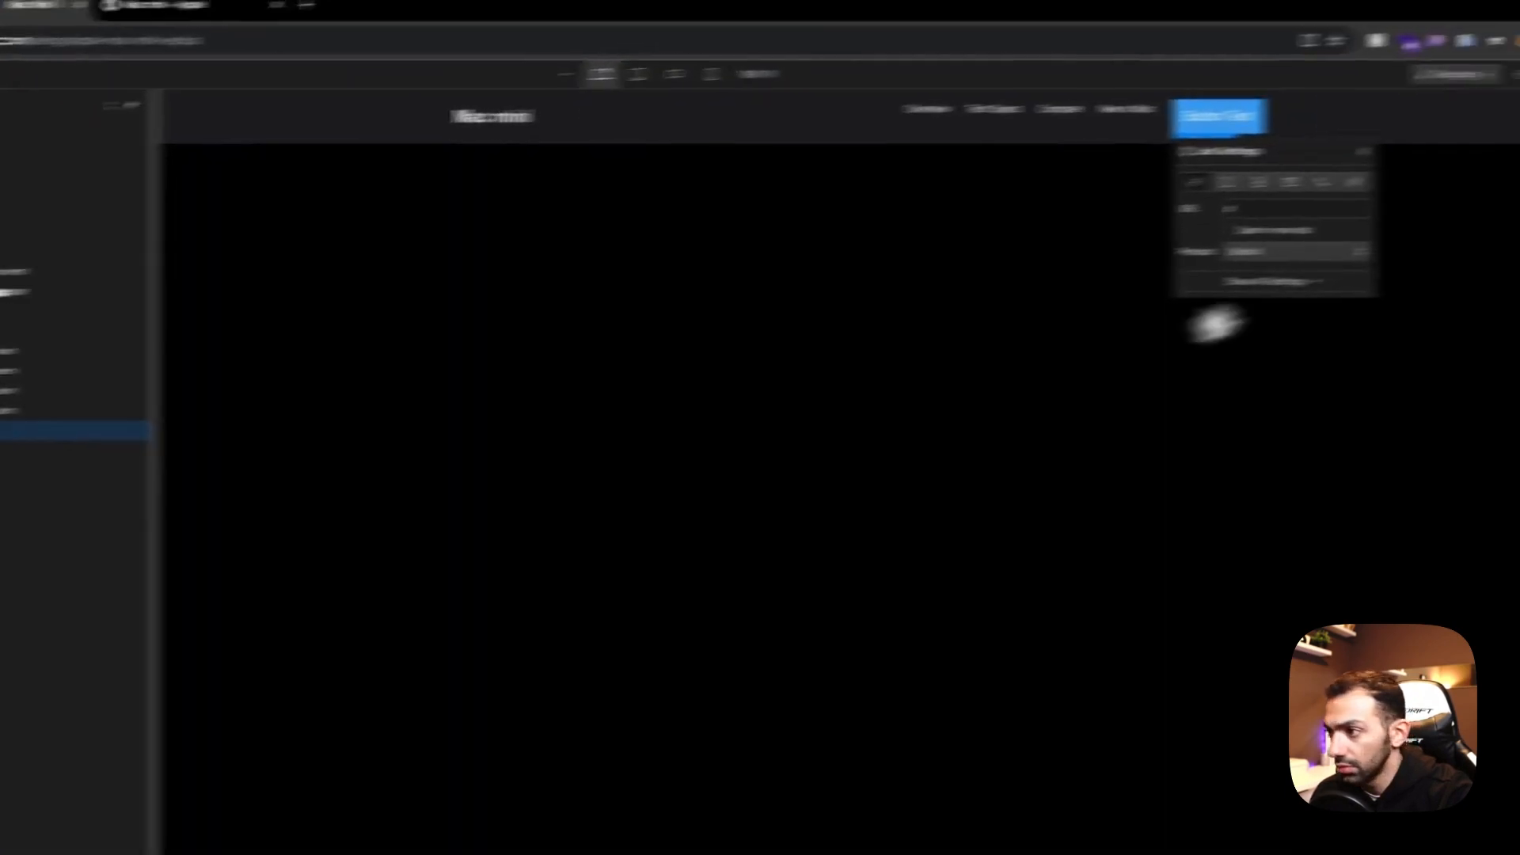
# Step: Apply the existing button class to the new navbar button
pyautogui.click(1375, 251)
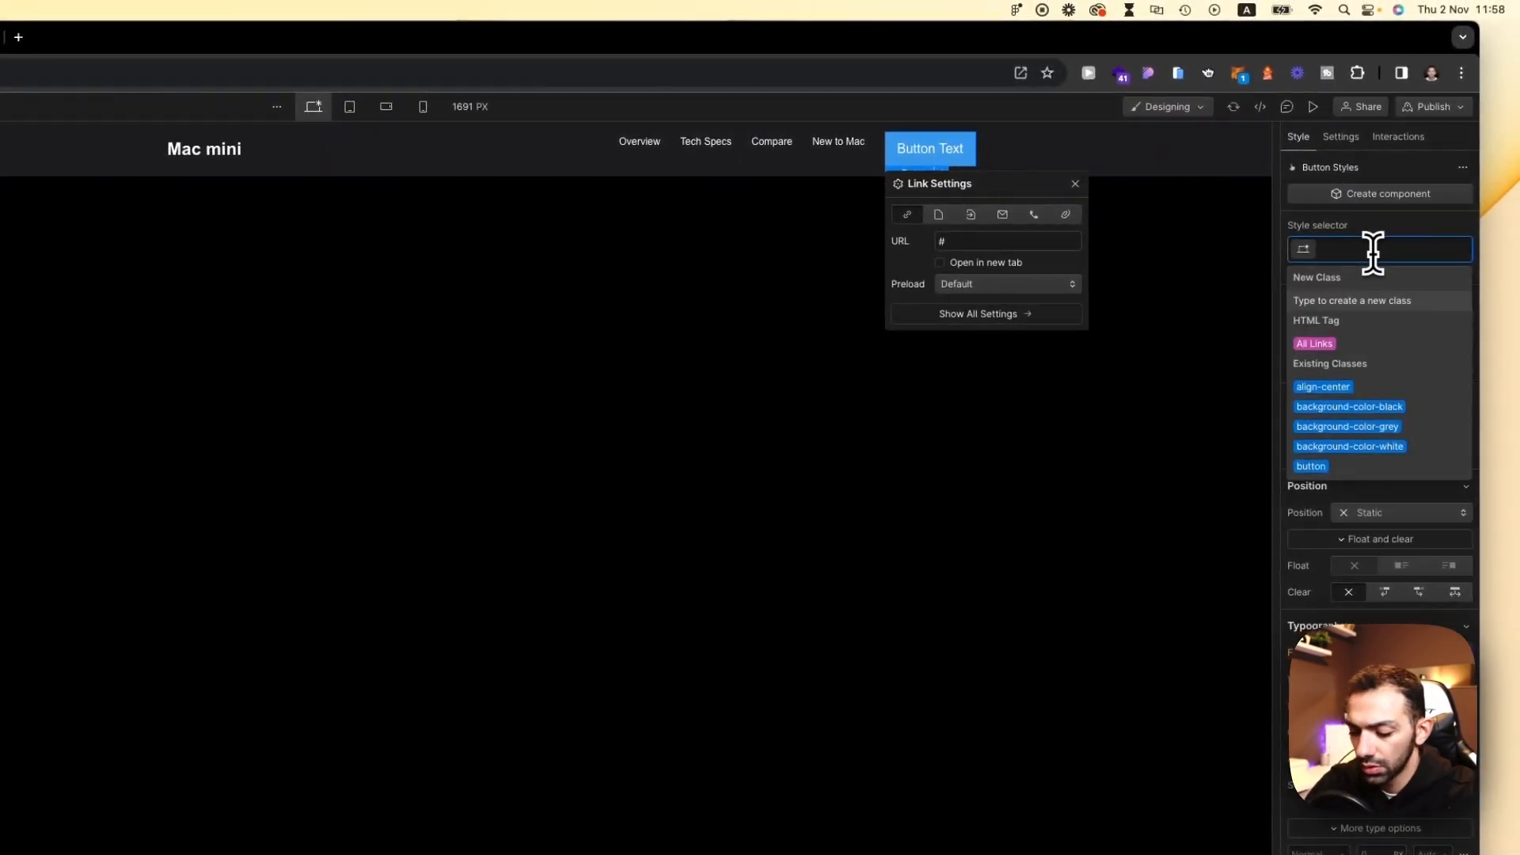
pyautogui.write('btn-prima')
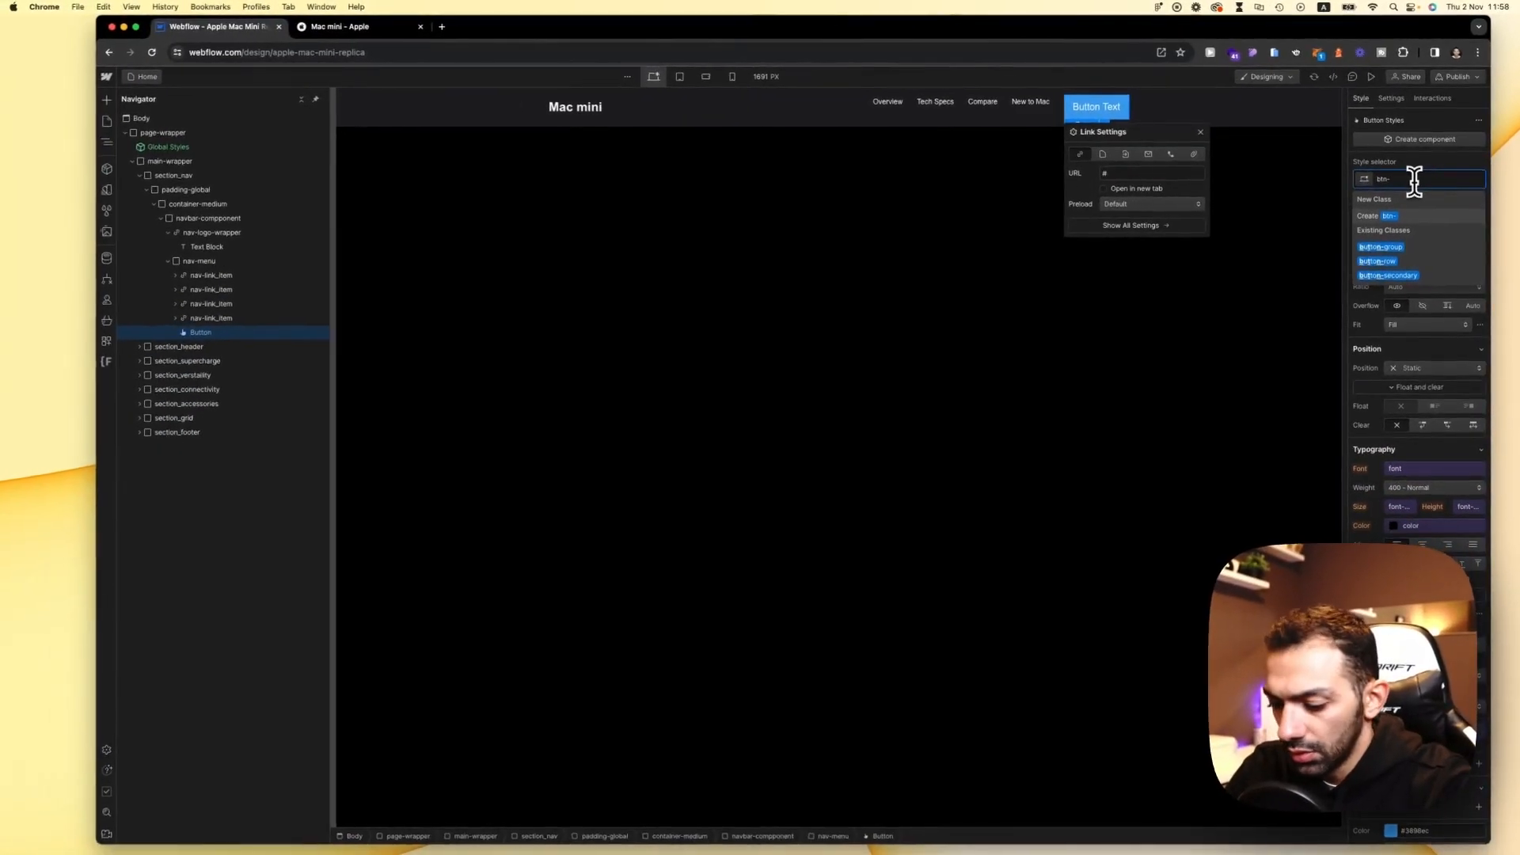
pyautogui.press('BackSpace')
pyautogui.press('BackSpace')
pyautogui.press('BackSpace')
pyautogui.press('BackSpace')
pyautogui.write('button')
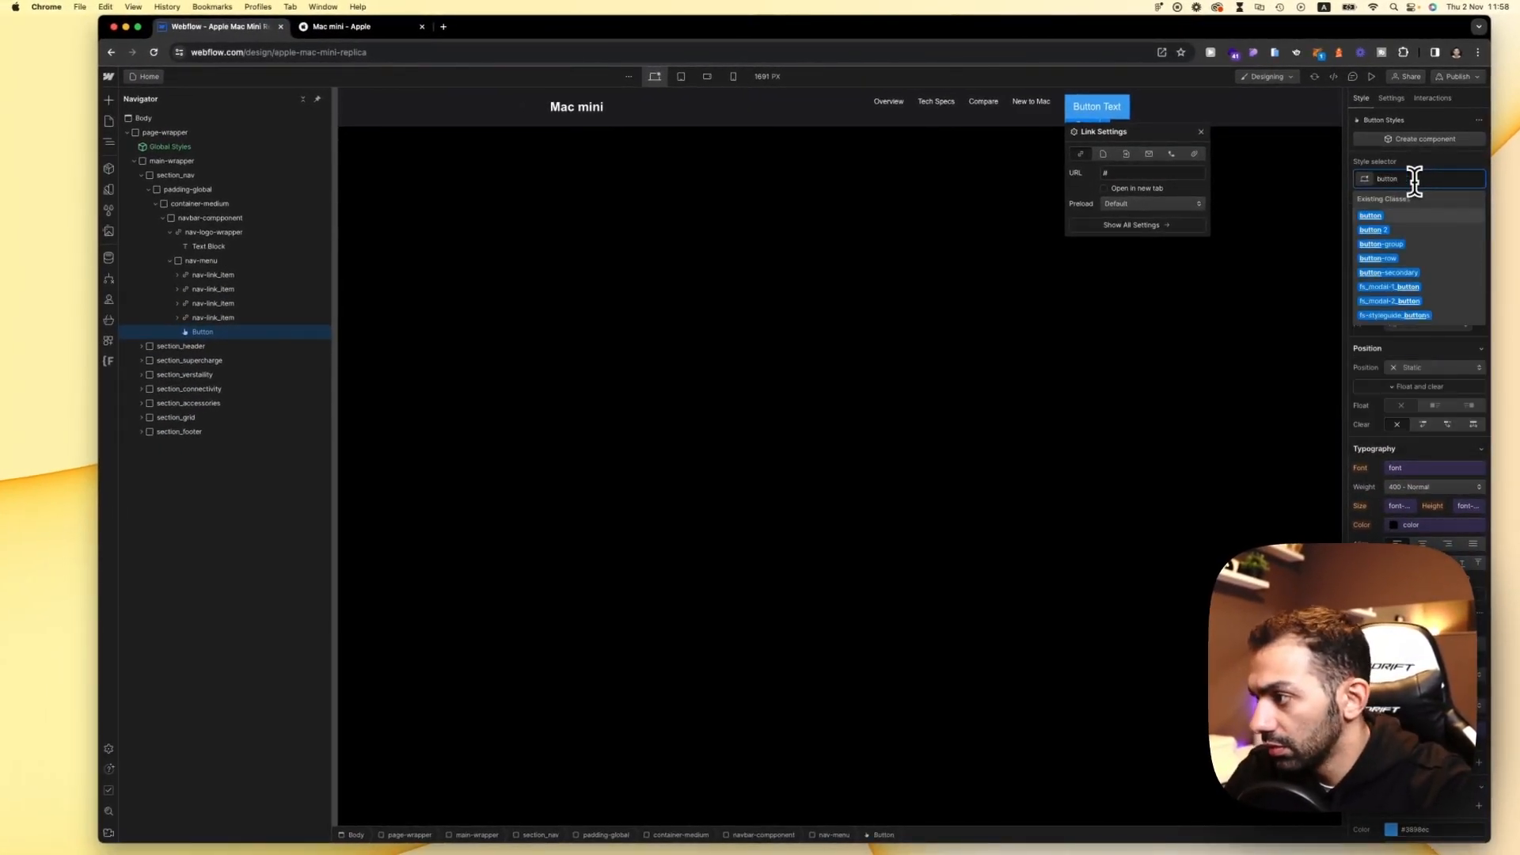
pyautogui.press('Return')
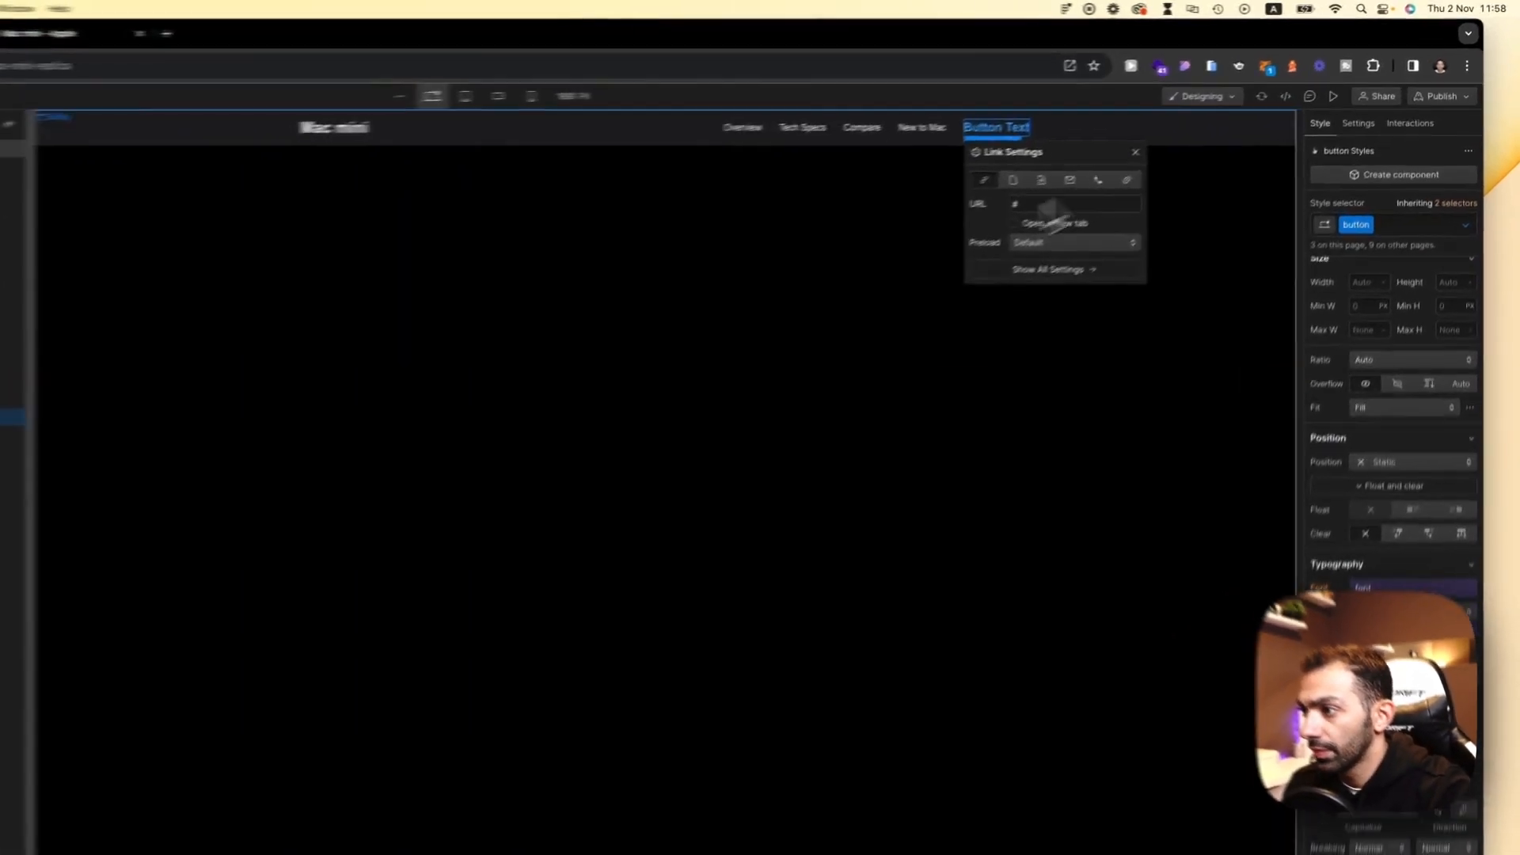
# Step: Add the combo class is-primary to the navbar button
pyautogui.click(1011, 227)
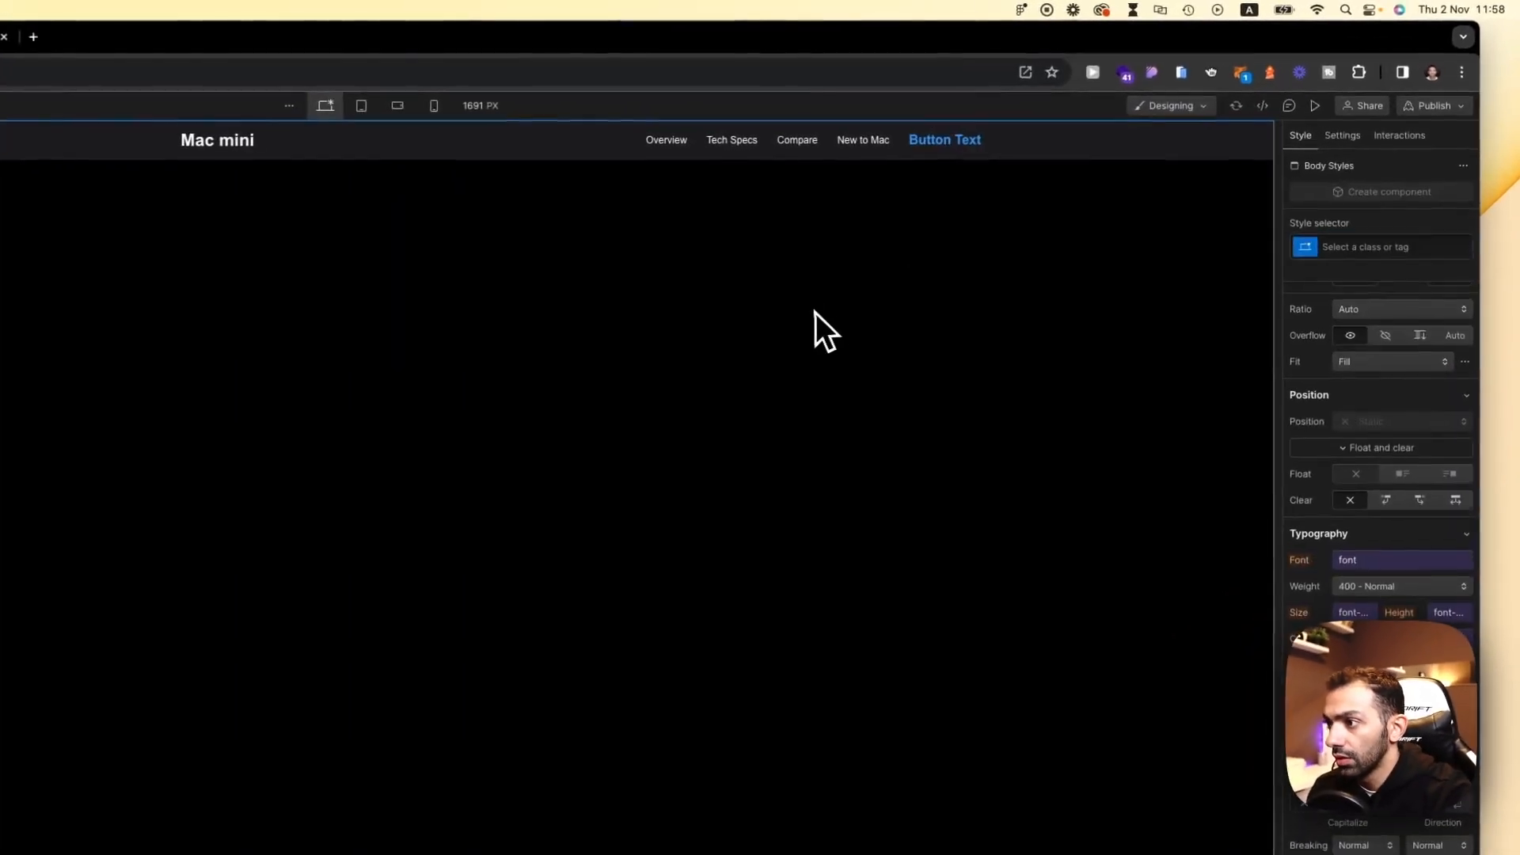
pyautogui.click(948, 140)
pyautogui.click(1432, 257)
pyautogui.write('is')
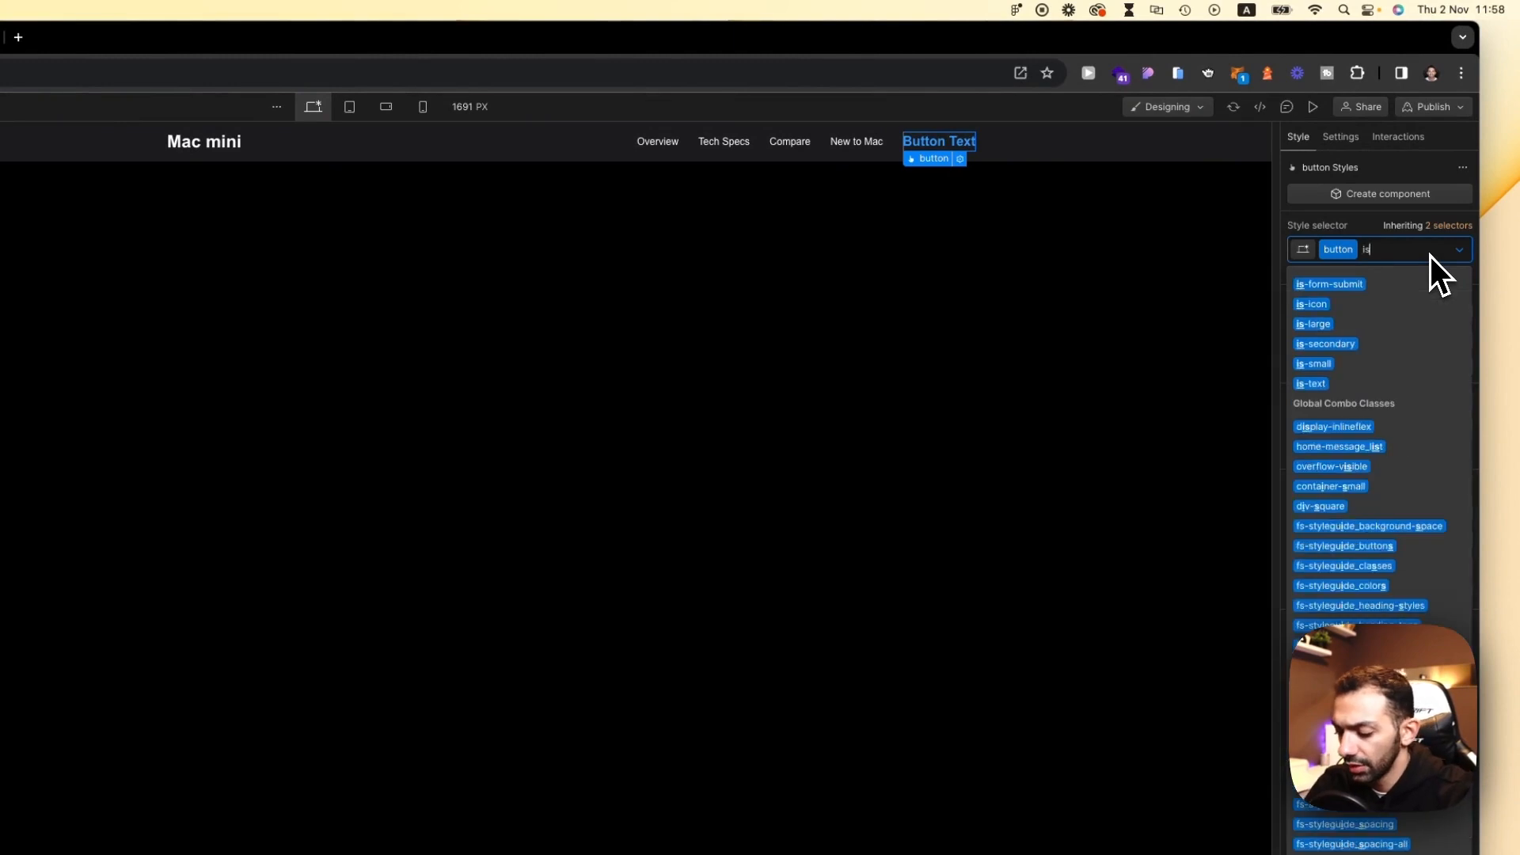
pyautogui.write('-primary')
pyautogui.press('Return')
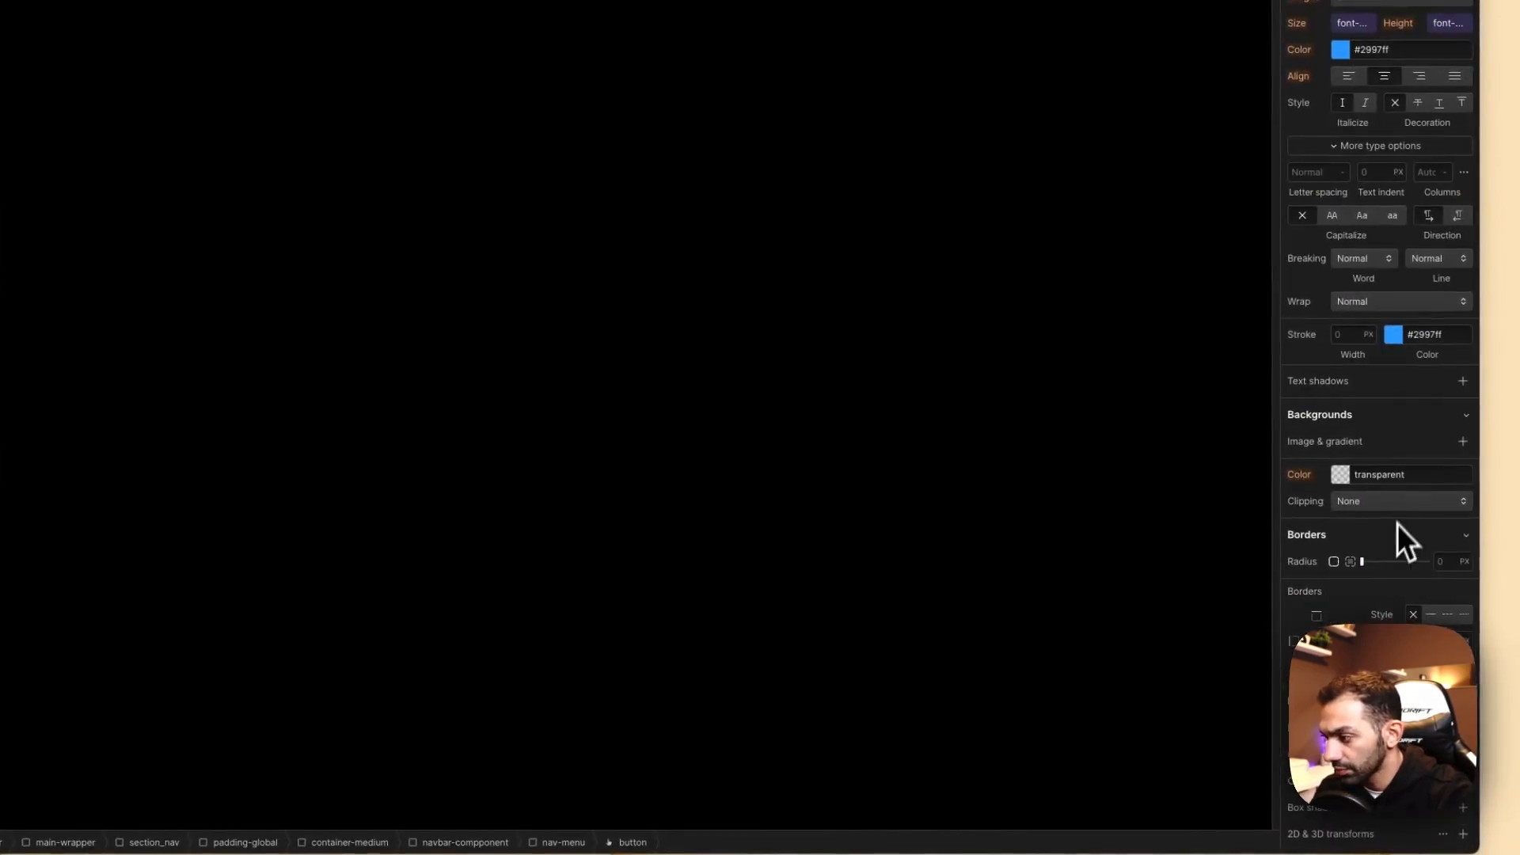
# Step: Set the is-primary button's background colour to #0071E3 and save that colour as a new variable
pyautogui.click(1412, 480)
pyautogui.write('0071E3')
pyautogui.press('Return')
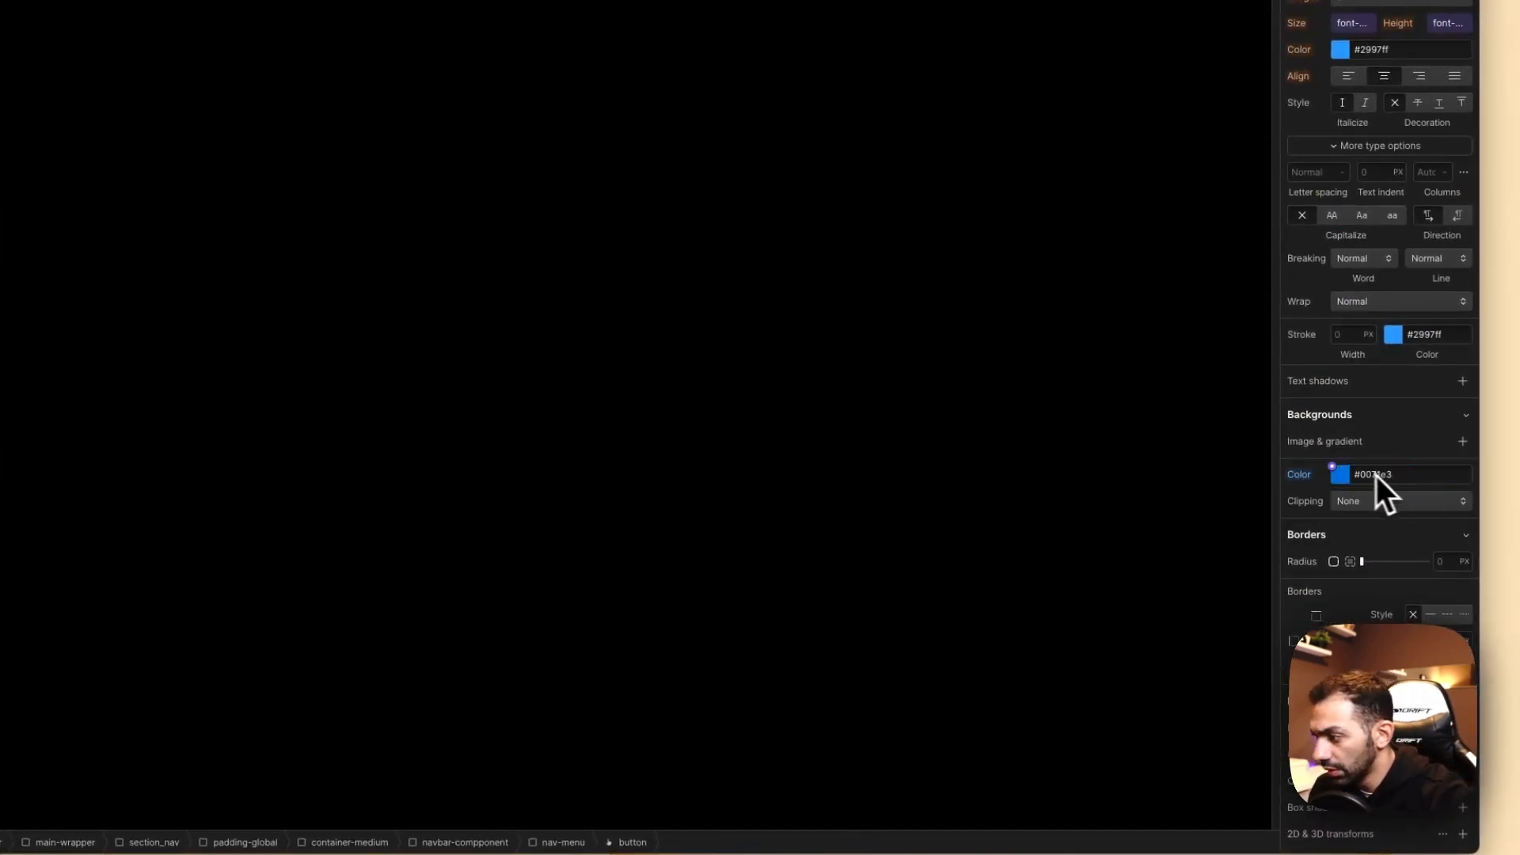
pyautogui.click(1335, 469)
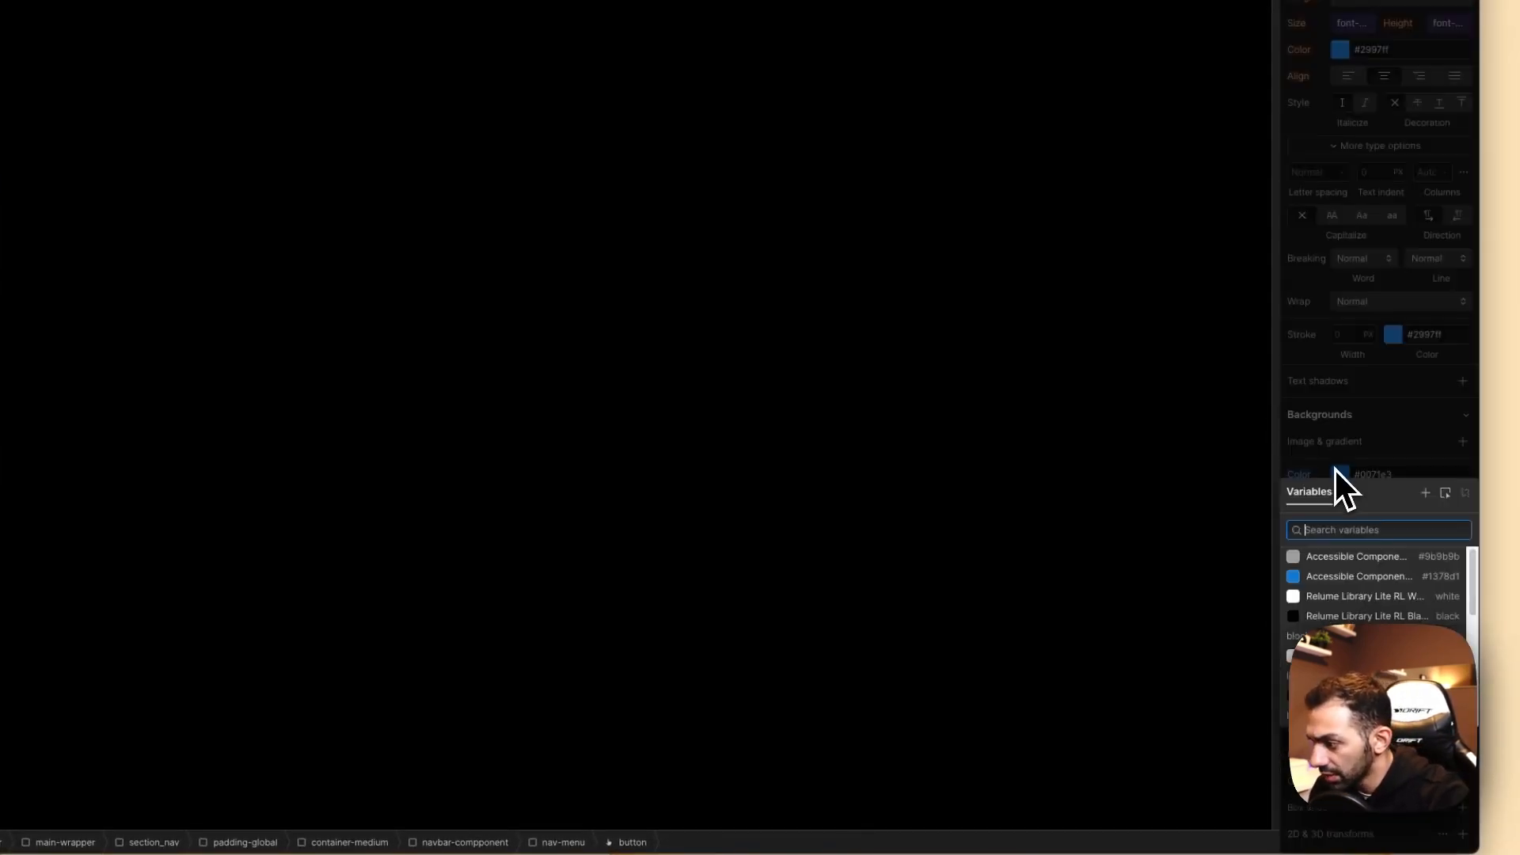
pyautogui.click(1433, 499)
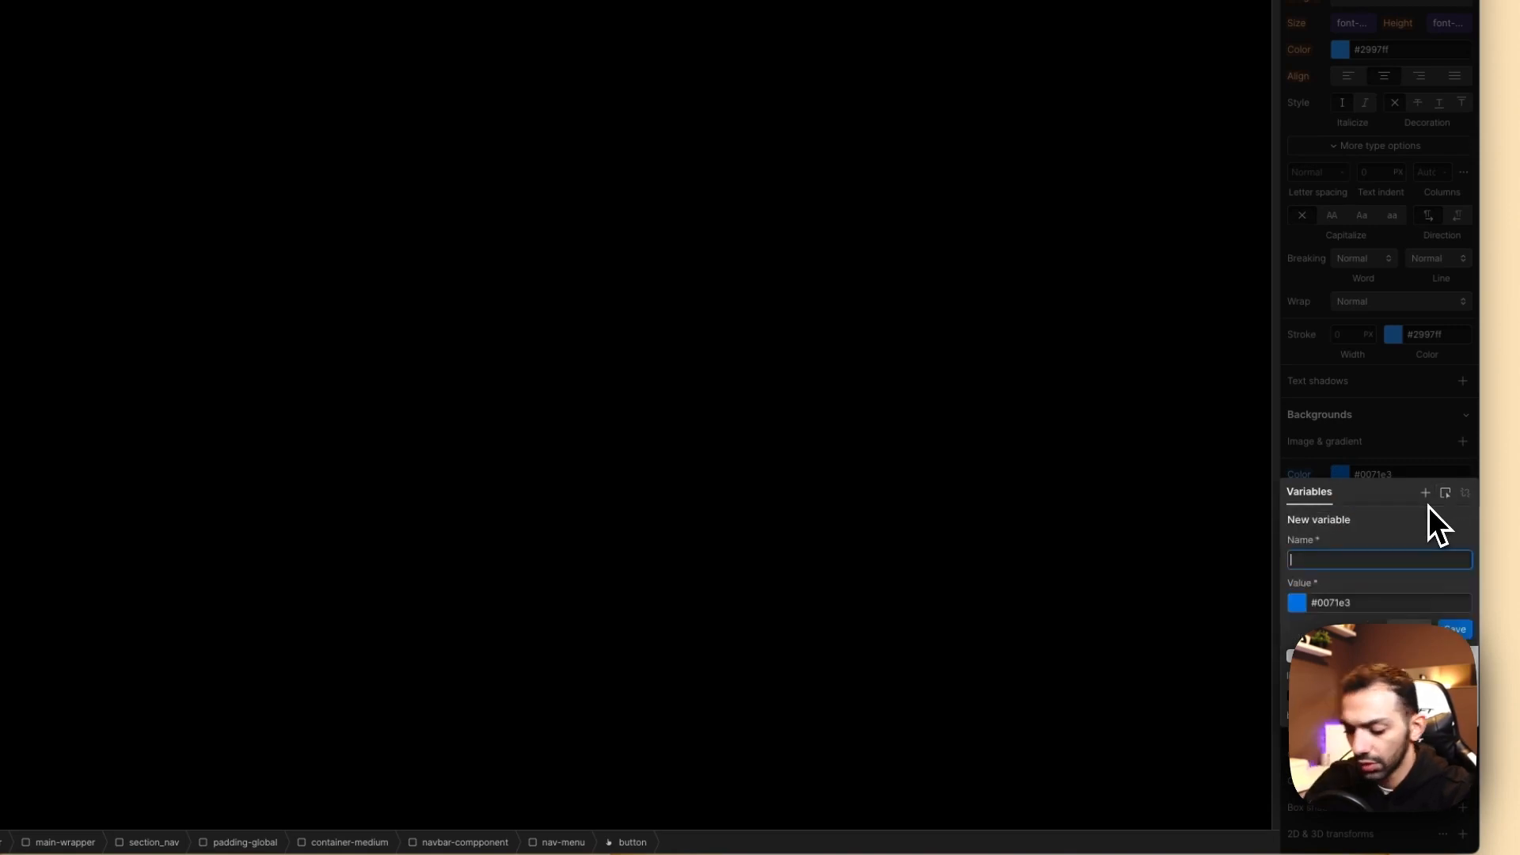
pyautogui.write('colo')
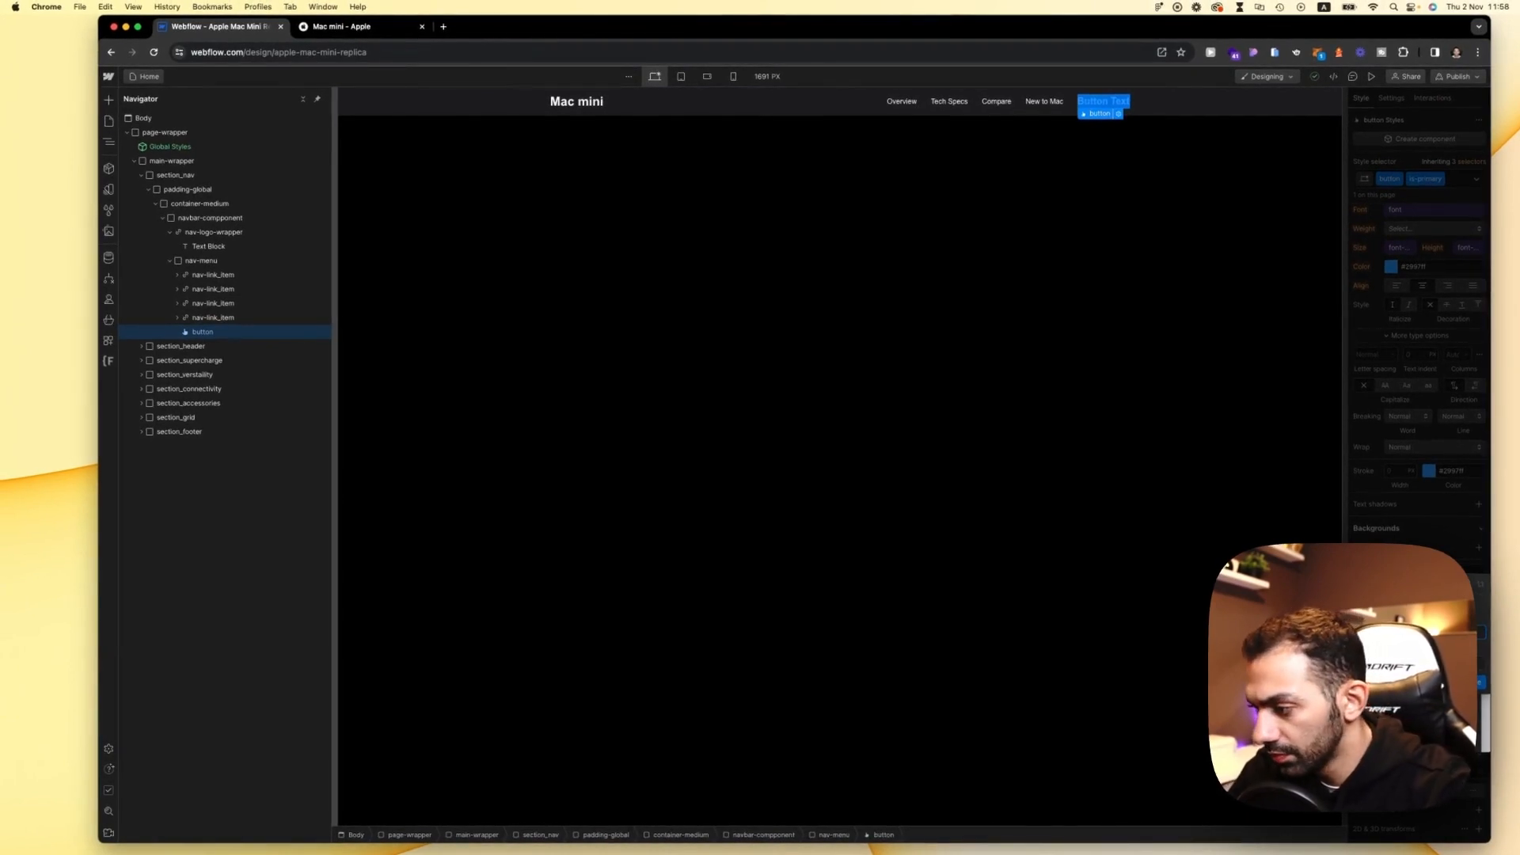
pyautogui.press('Return')
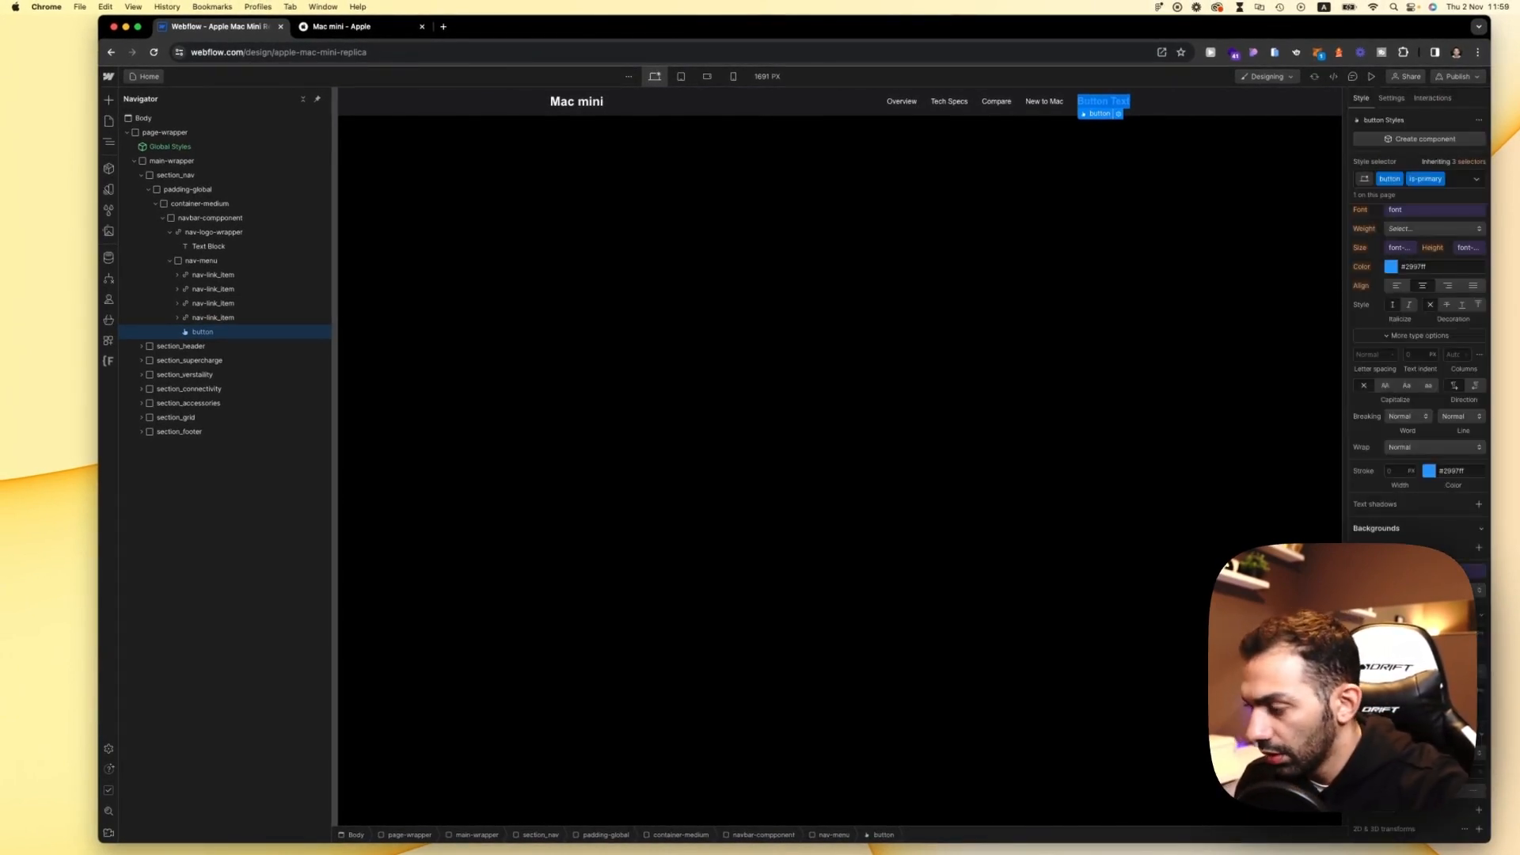
# Step: Set the is-primary button's text colour to white
pyautogui.scroll(2, 1448, 462)
pyautogui.click(1429, 390)
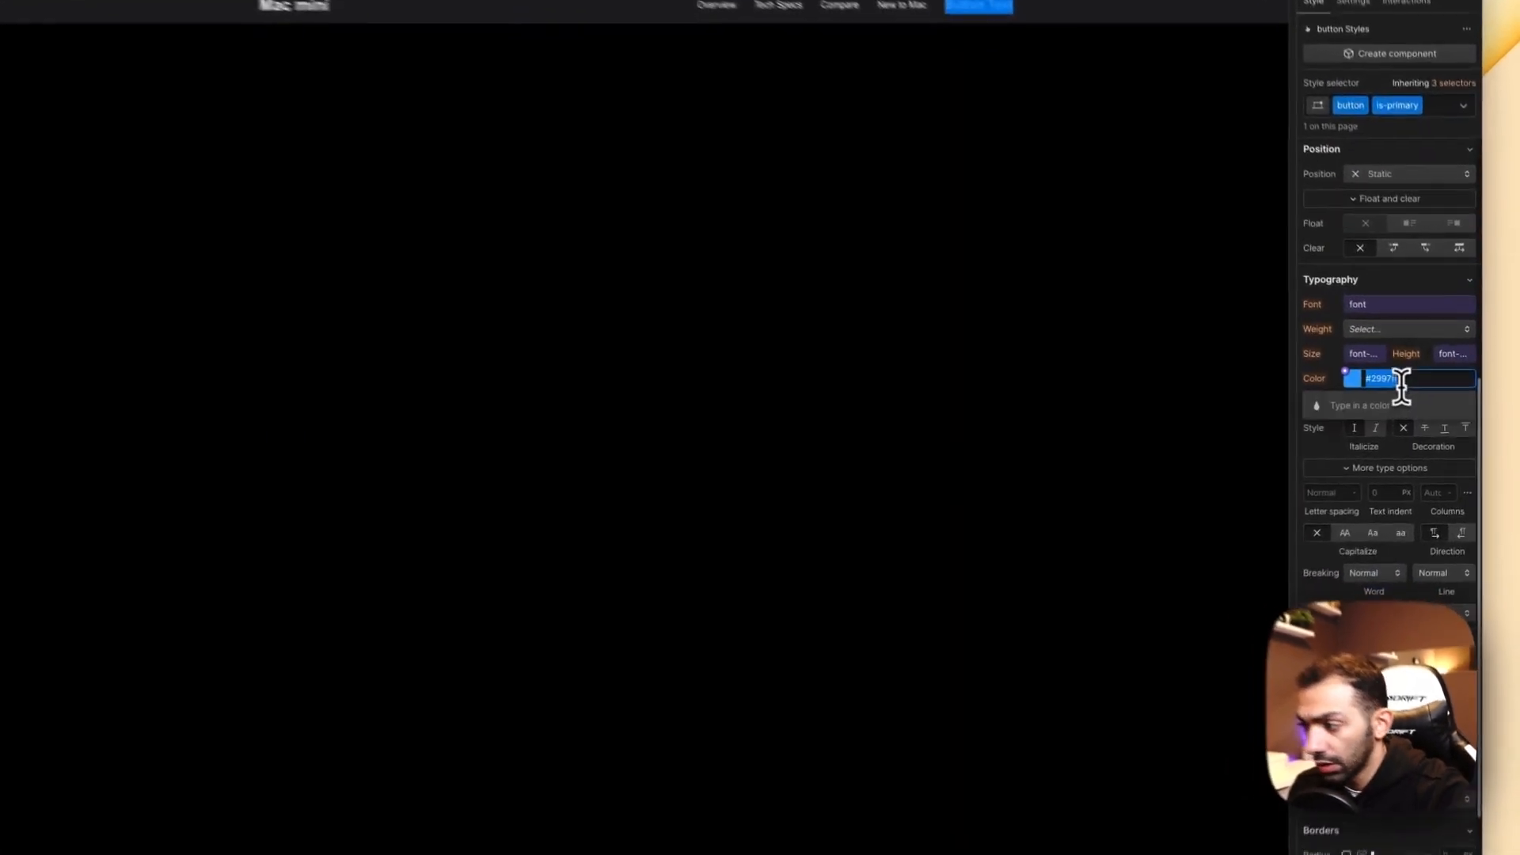
pyautogui.write('white')
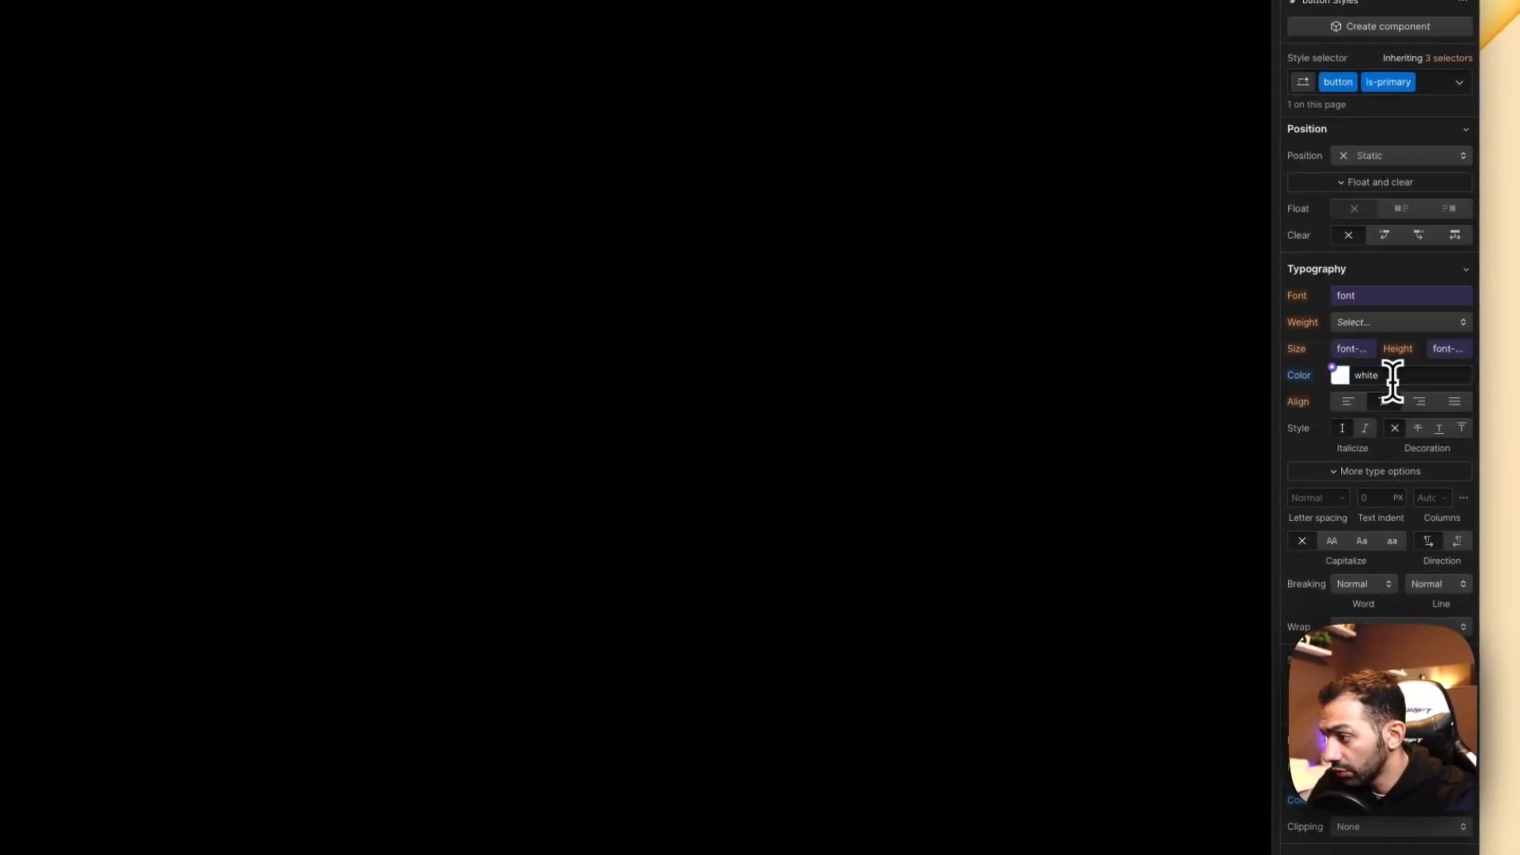
# Step: Unlink the font size variable from the is-primary button and set its size to 0.75 rem
pyautogui.scroll(6, 1392, 380)
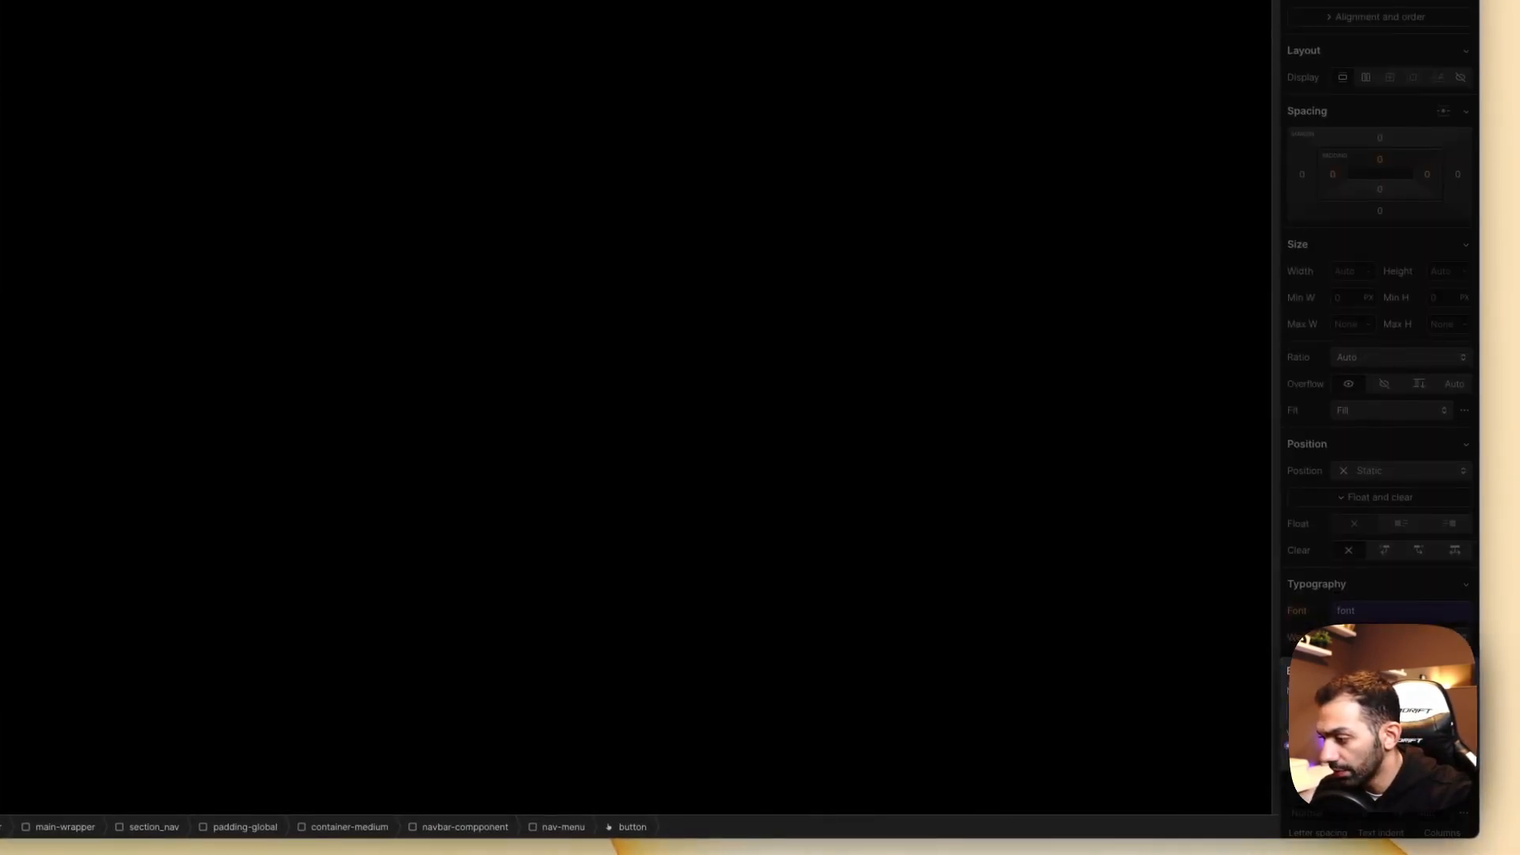
pyautogui.click(1356, 664)
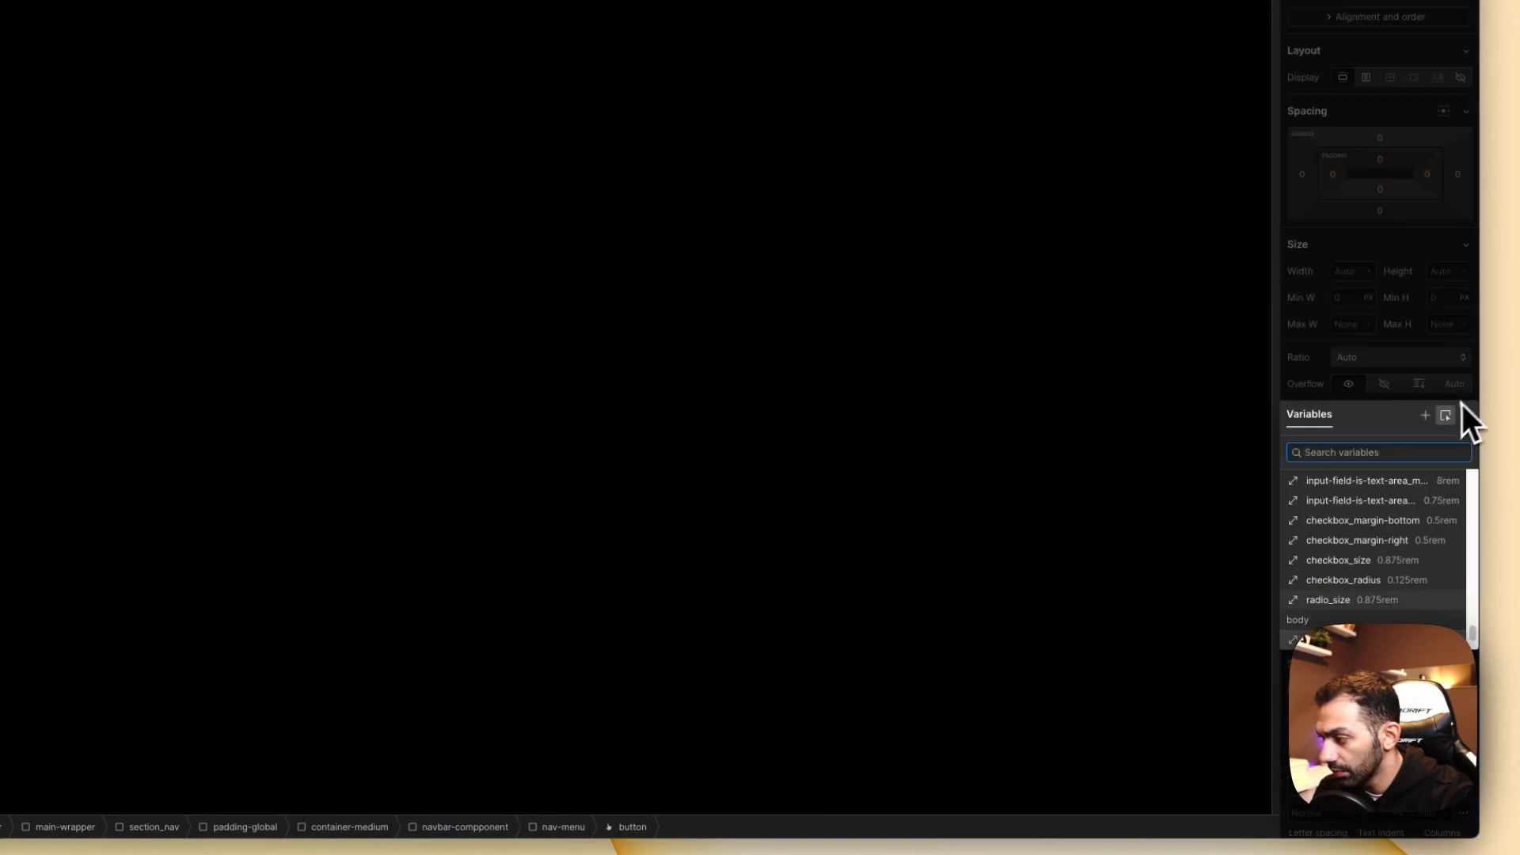
pyautogui.click(1474, 421)
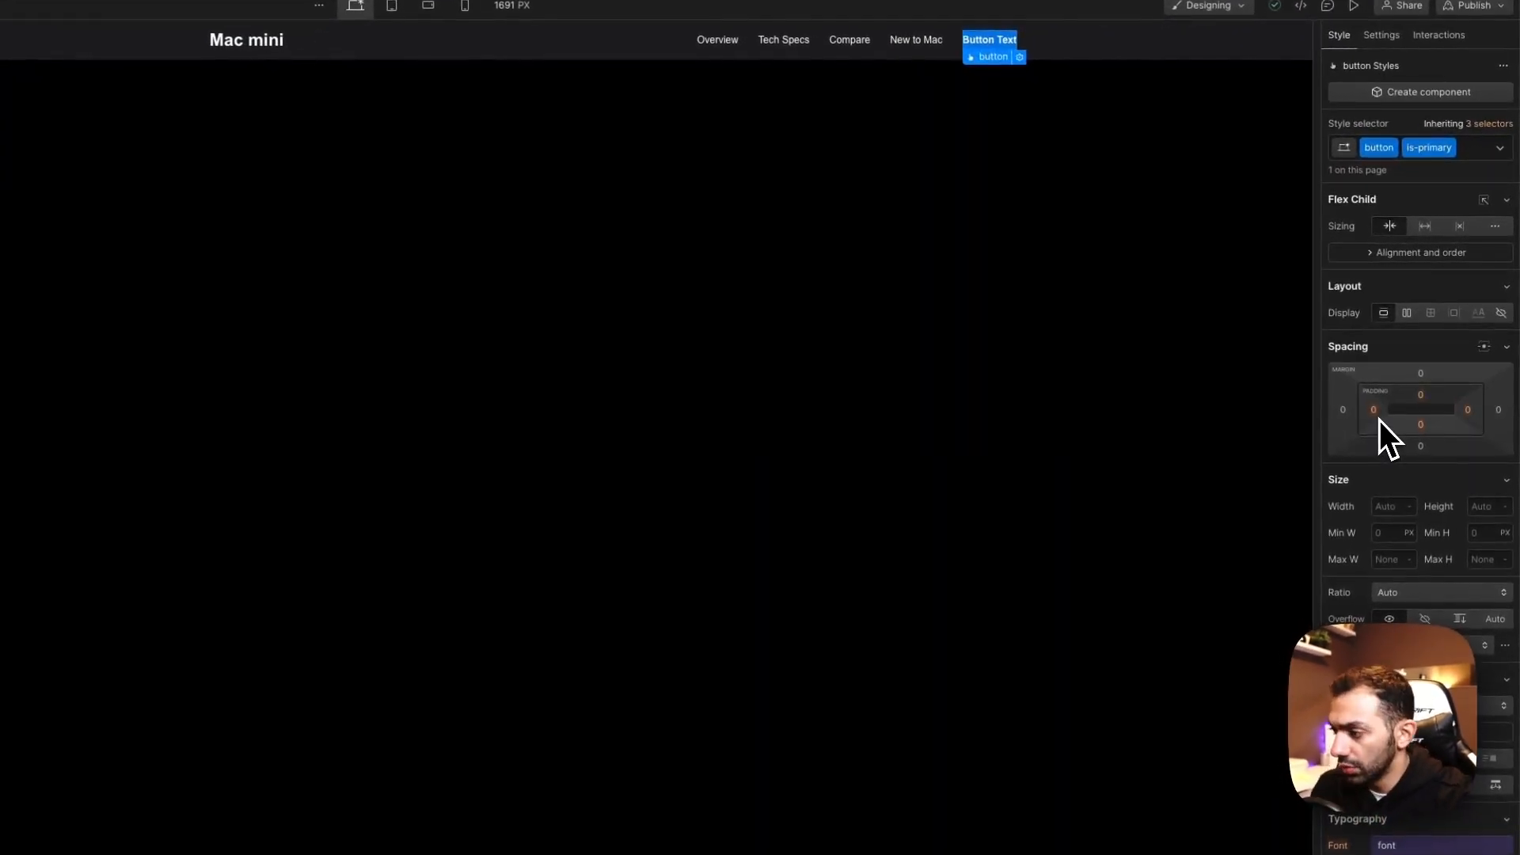
# Step: Set the is-primary button's padding to 0.75 rem on the left and right and 0.25 rem on the top and bottom
pyautogui.click(1375, 417)
pyautogui.write('0.7')
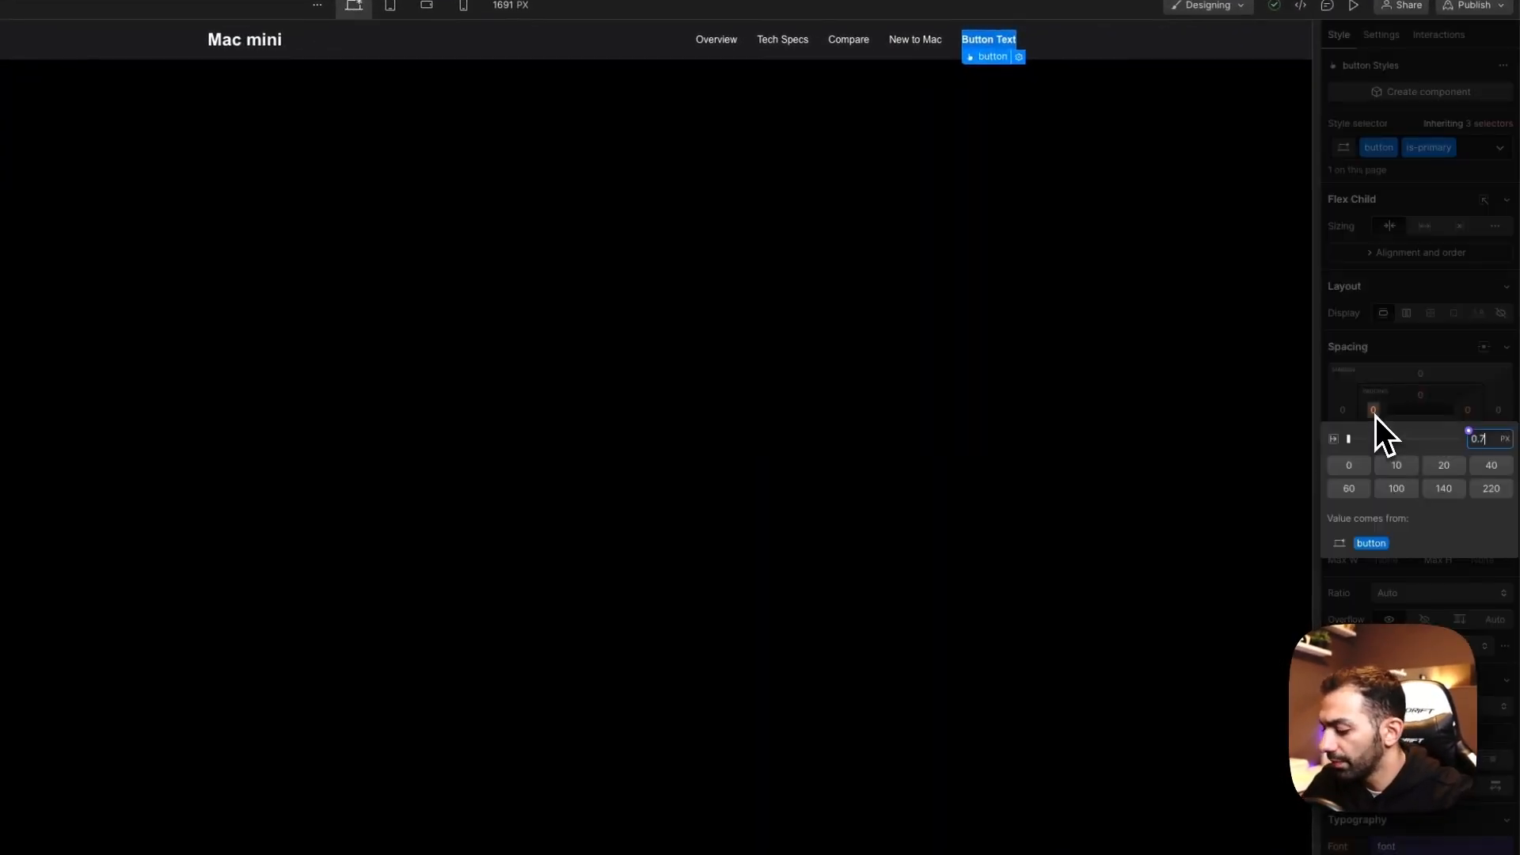
pyautogui.write('5rem')
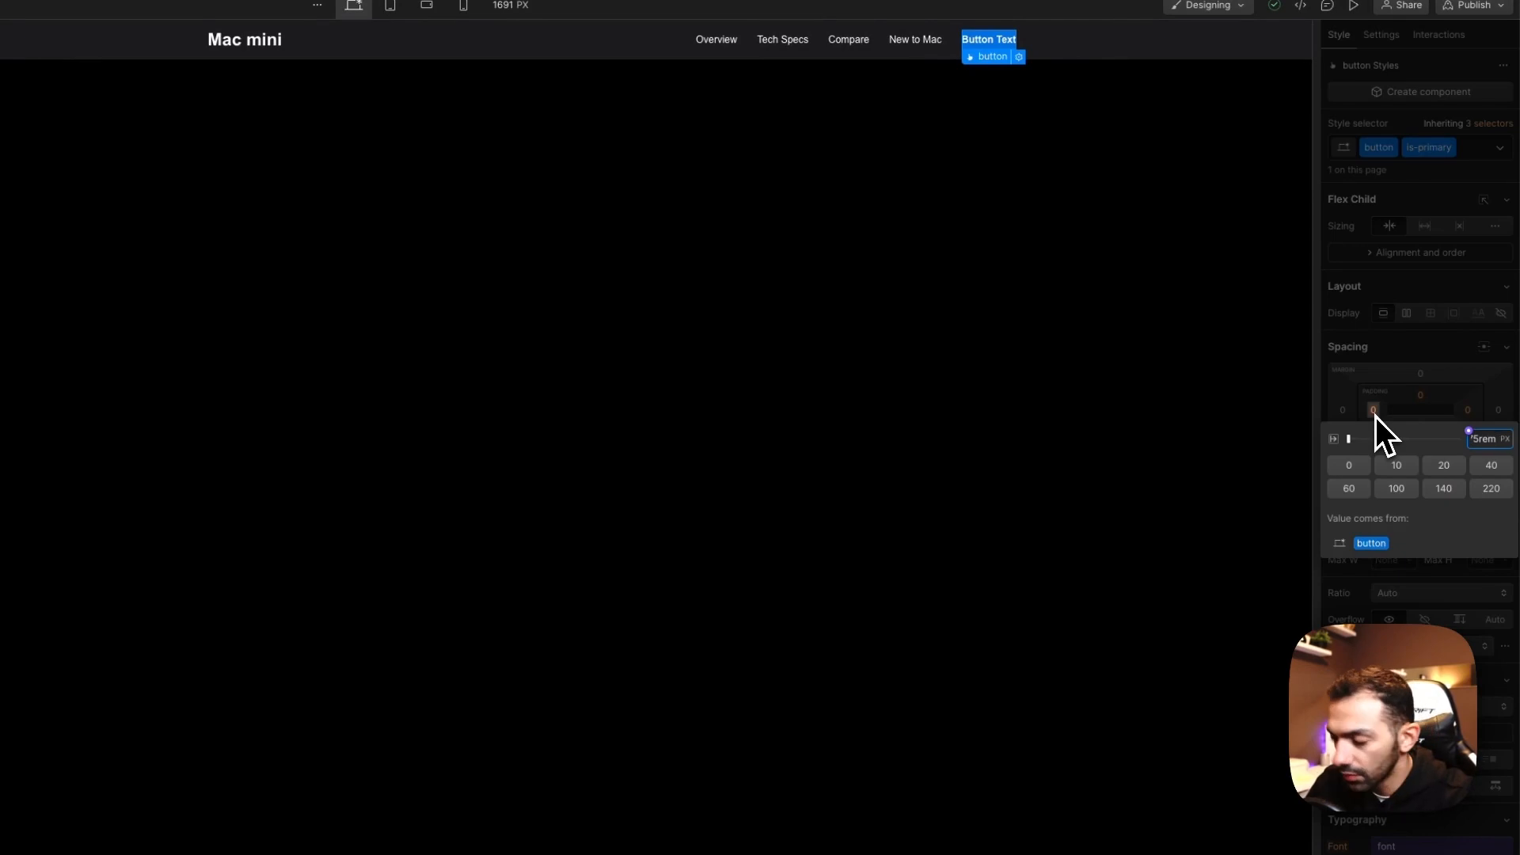
pyautogui.hotkey('shift', 'Return')
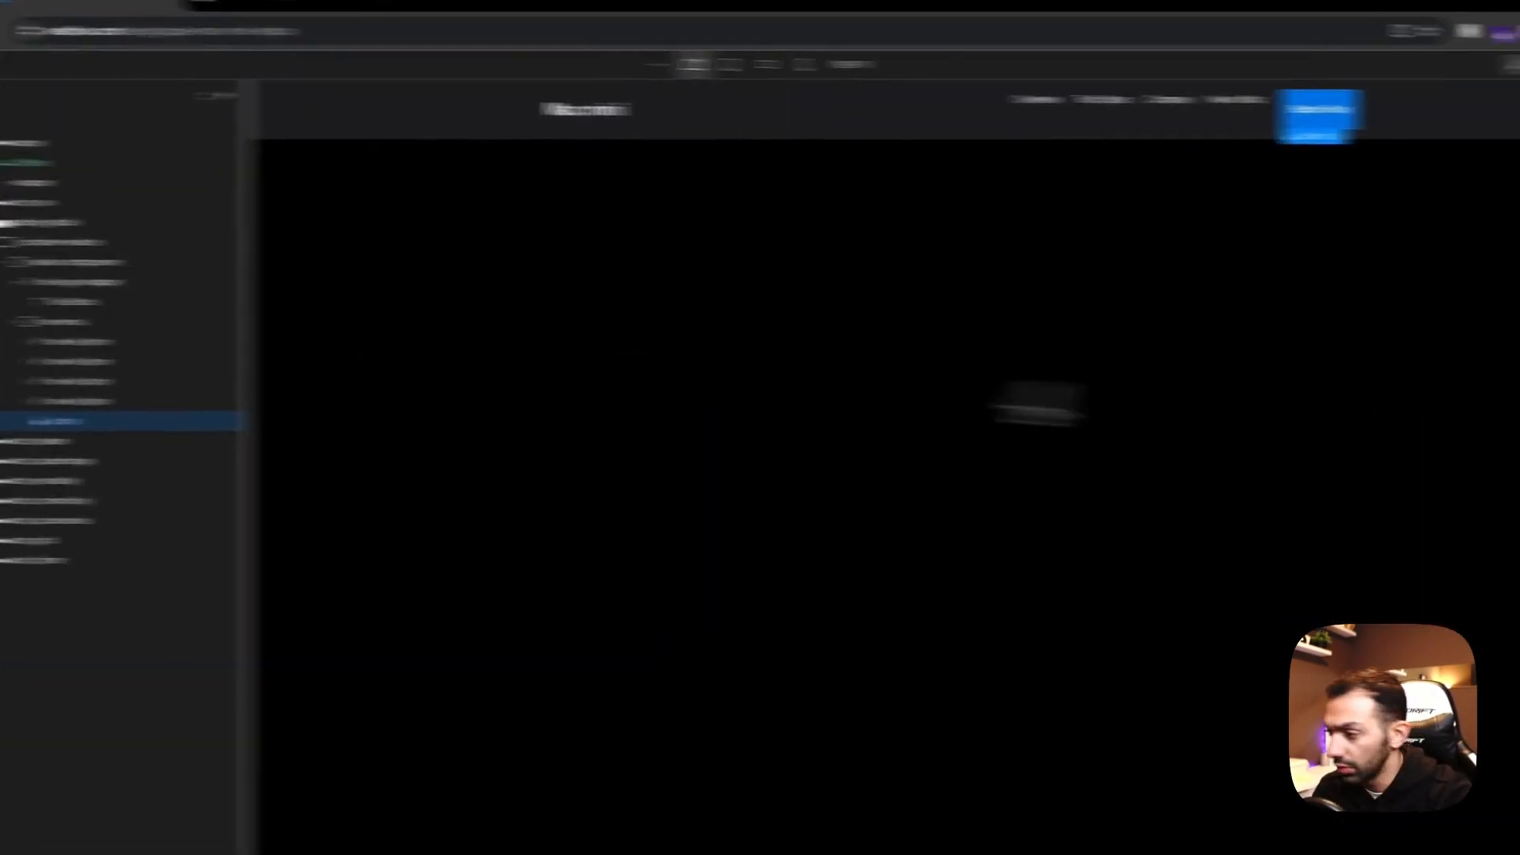
pyautogui.click(1464, 448)
pyautogui.write('0.25')
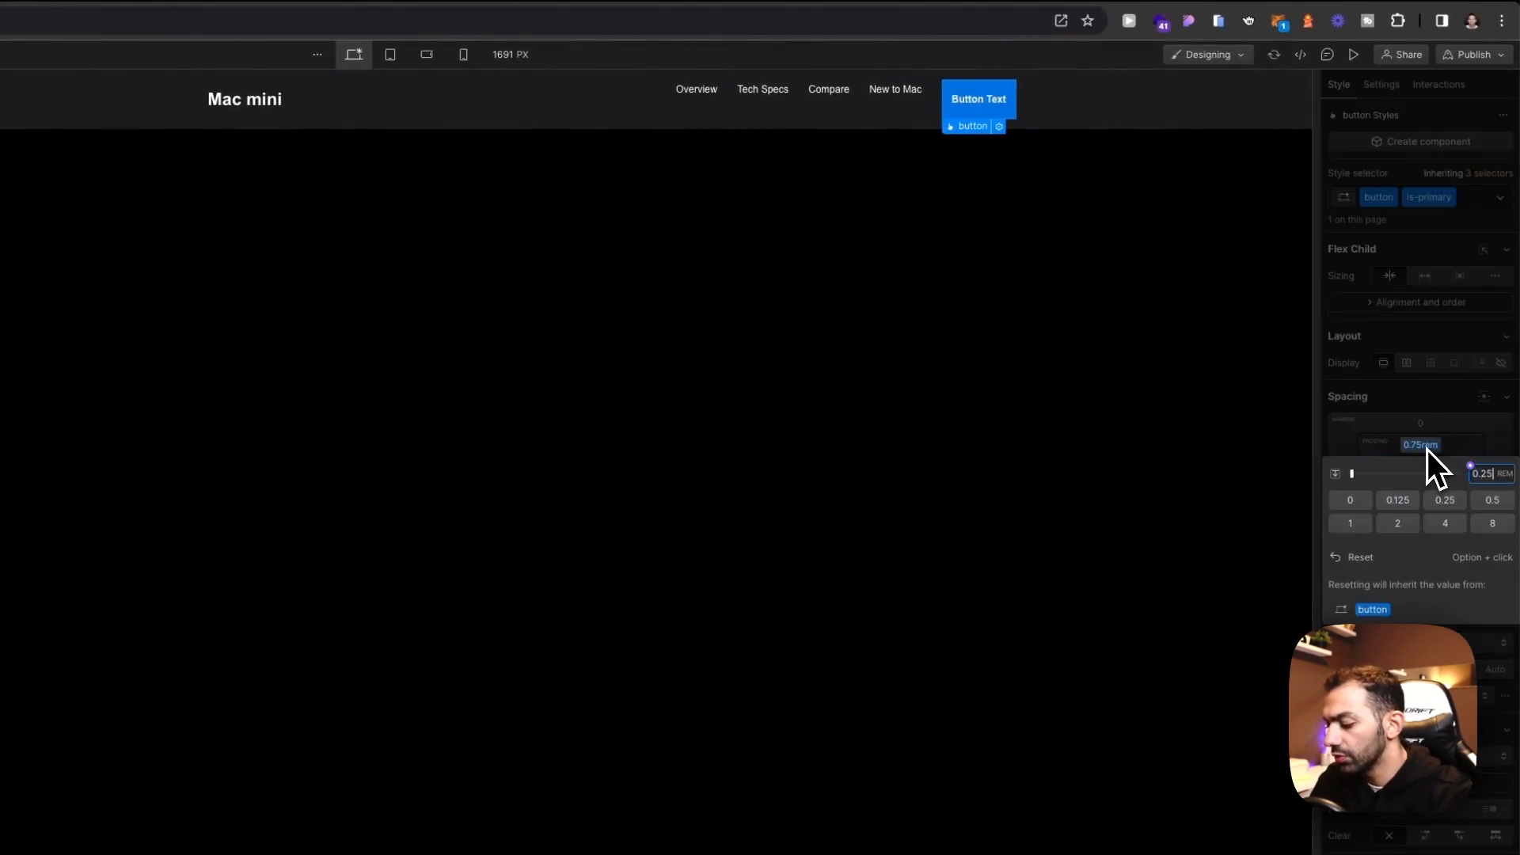
pyautogui.press('Return')
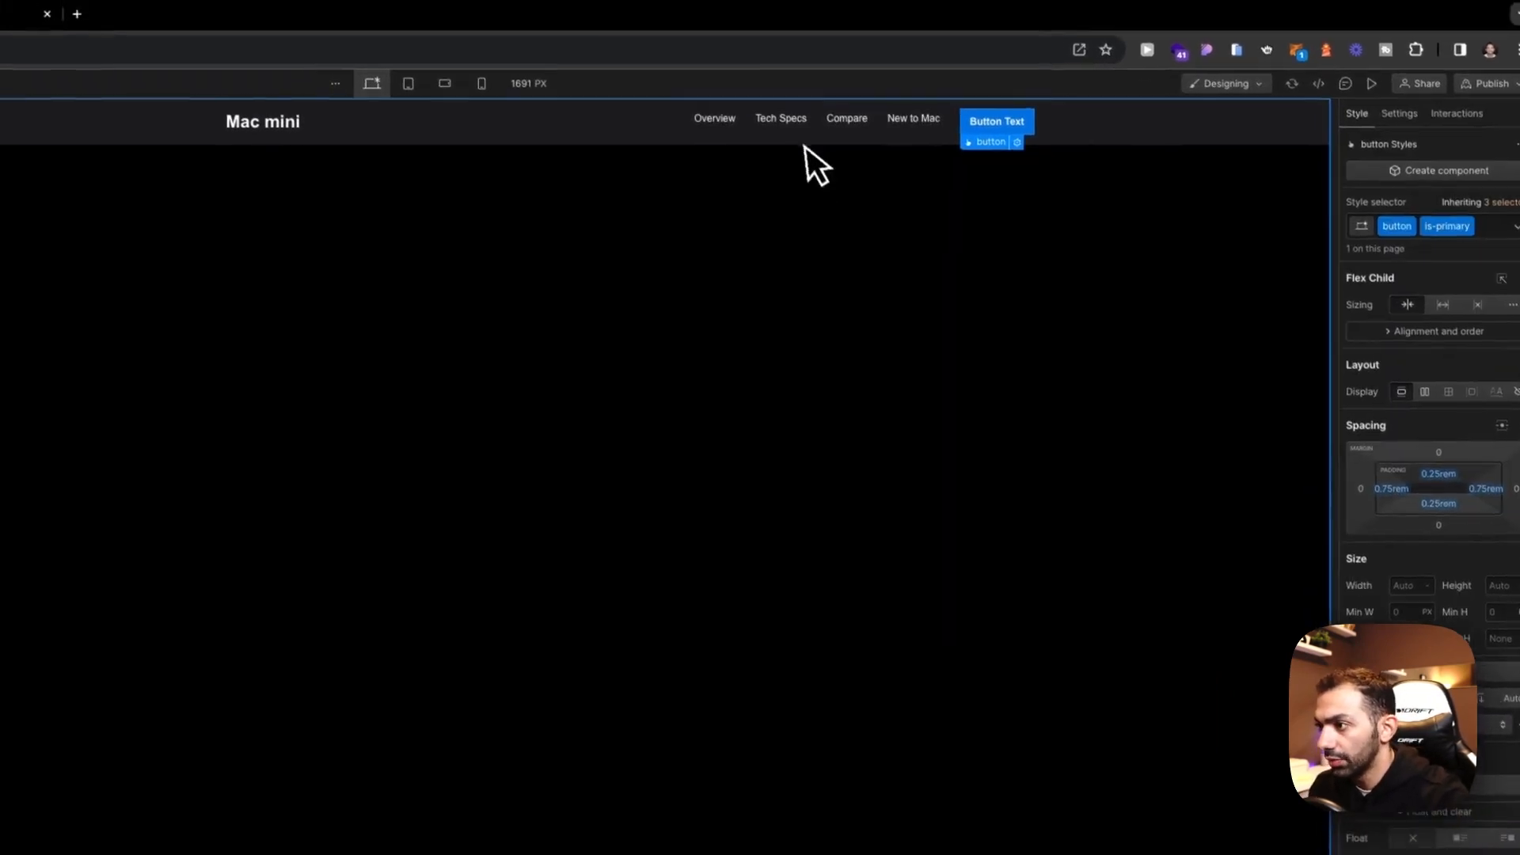
# Step: Change the navbar button's text to Buy
pyautogui.scroll(-4, 1409, 602)
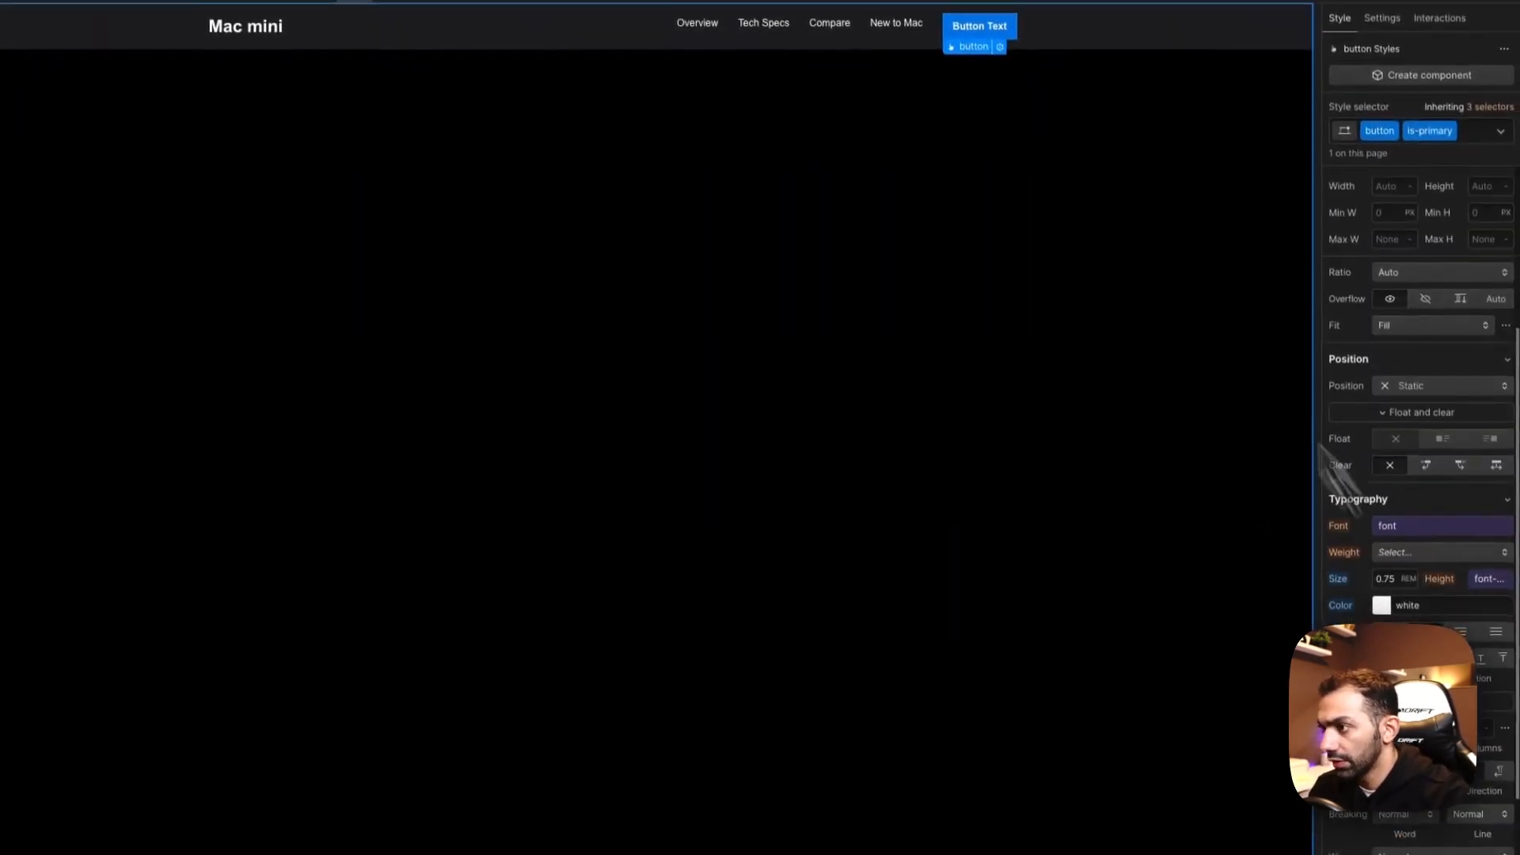
pyautogui.doubleClick(978, 86)
pyautogui.write('Buy')
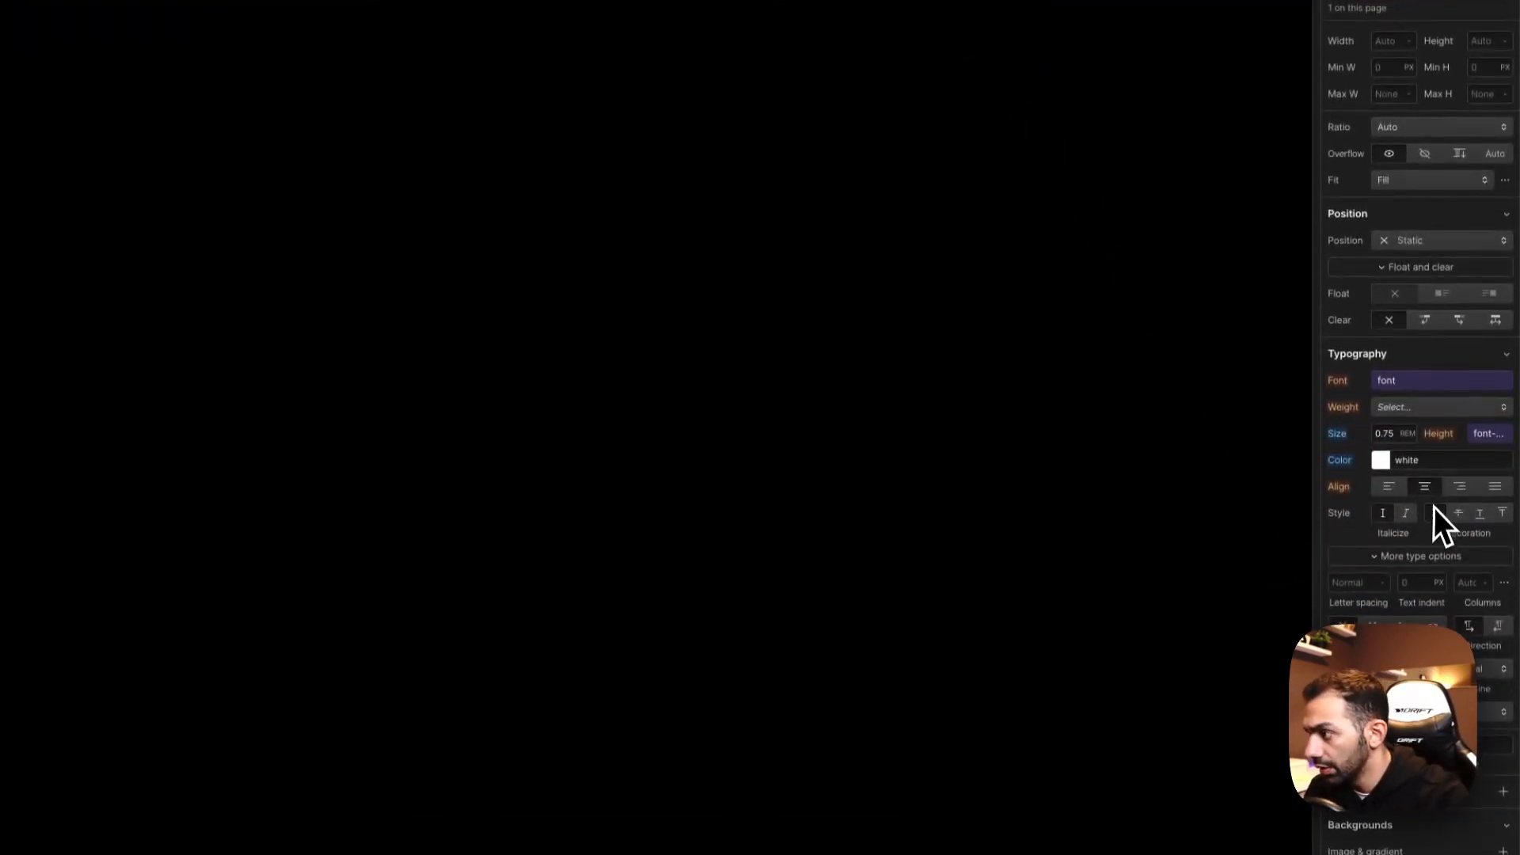
pyautogui.scroll(-6, 1439, 543)
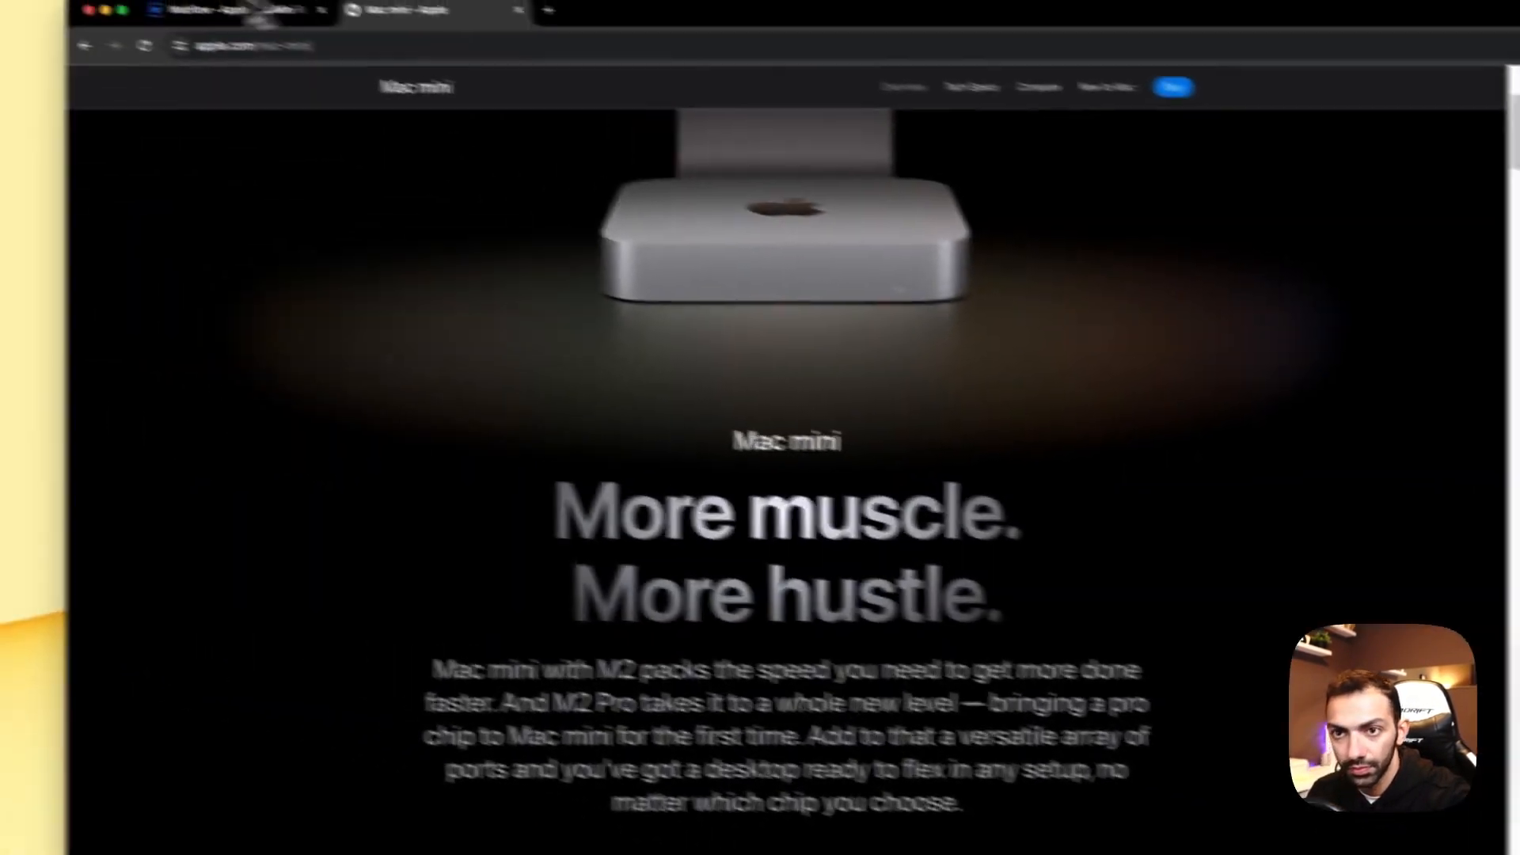
# Step: Round the Buy button's corners and vertically centre the items in navbar-compponent and nav-menu
pyautogui.click(258, 14)
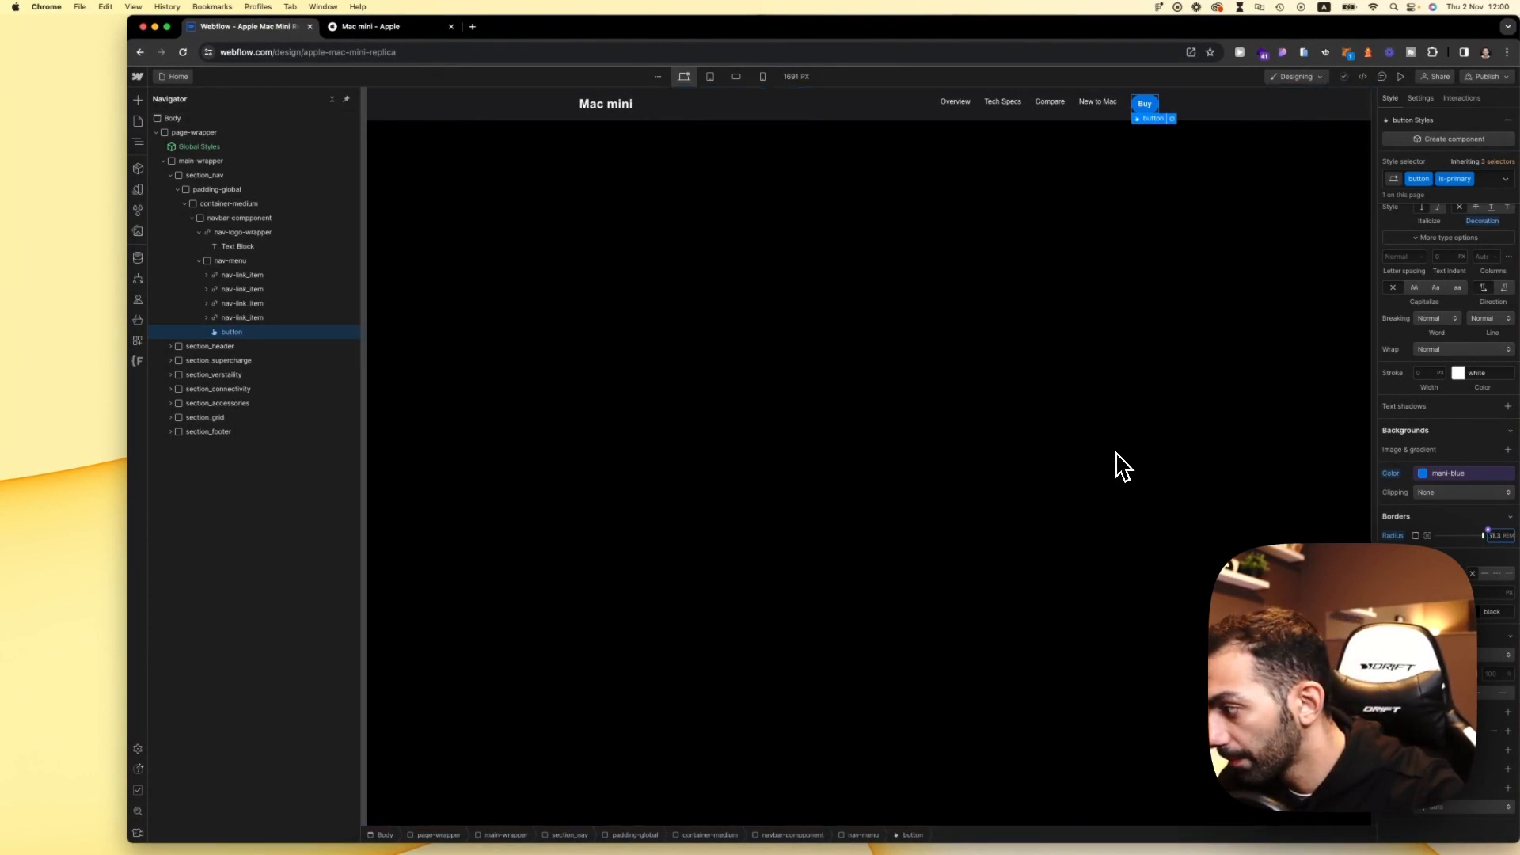
pyautogui.click(916, 107)
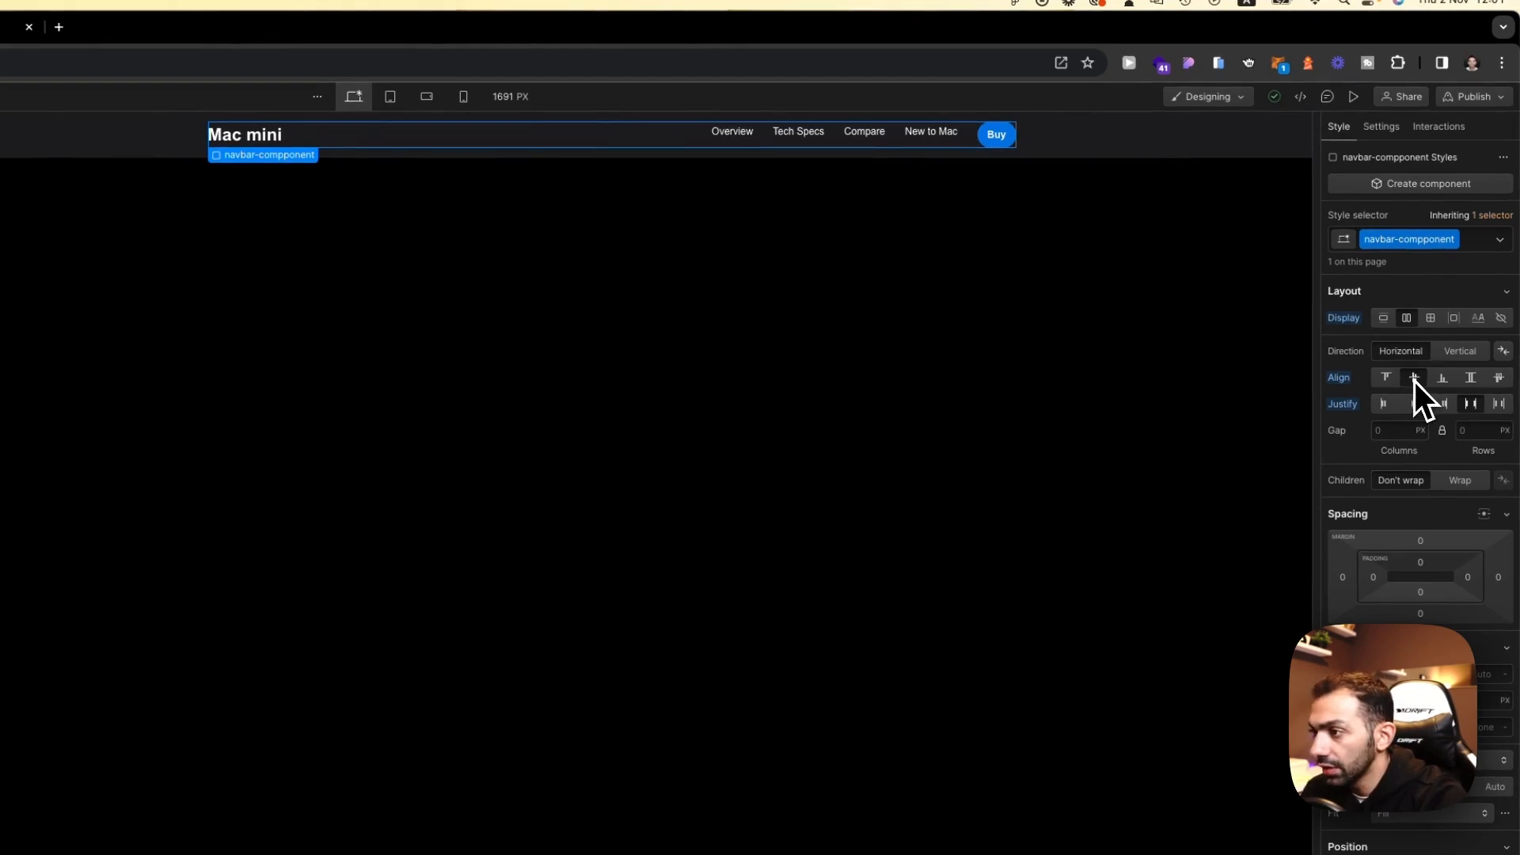
pyautogui.click(825, 149)
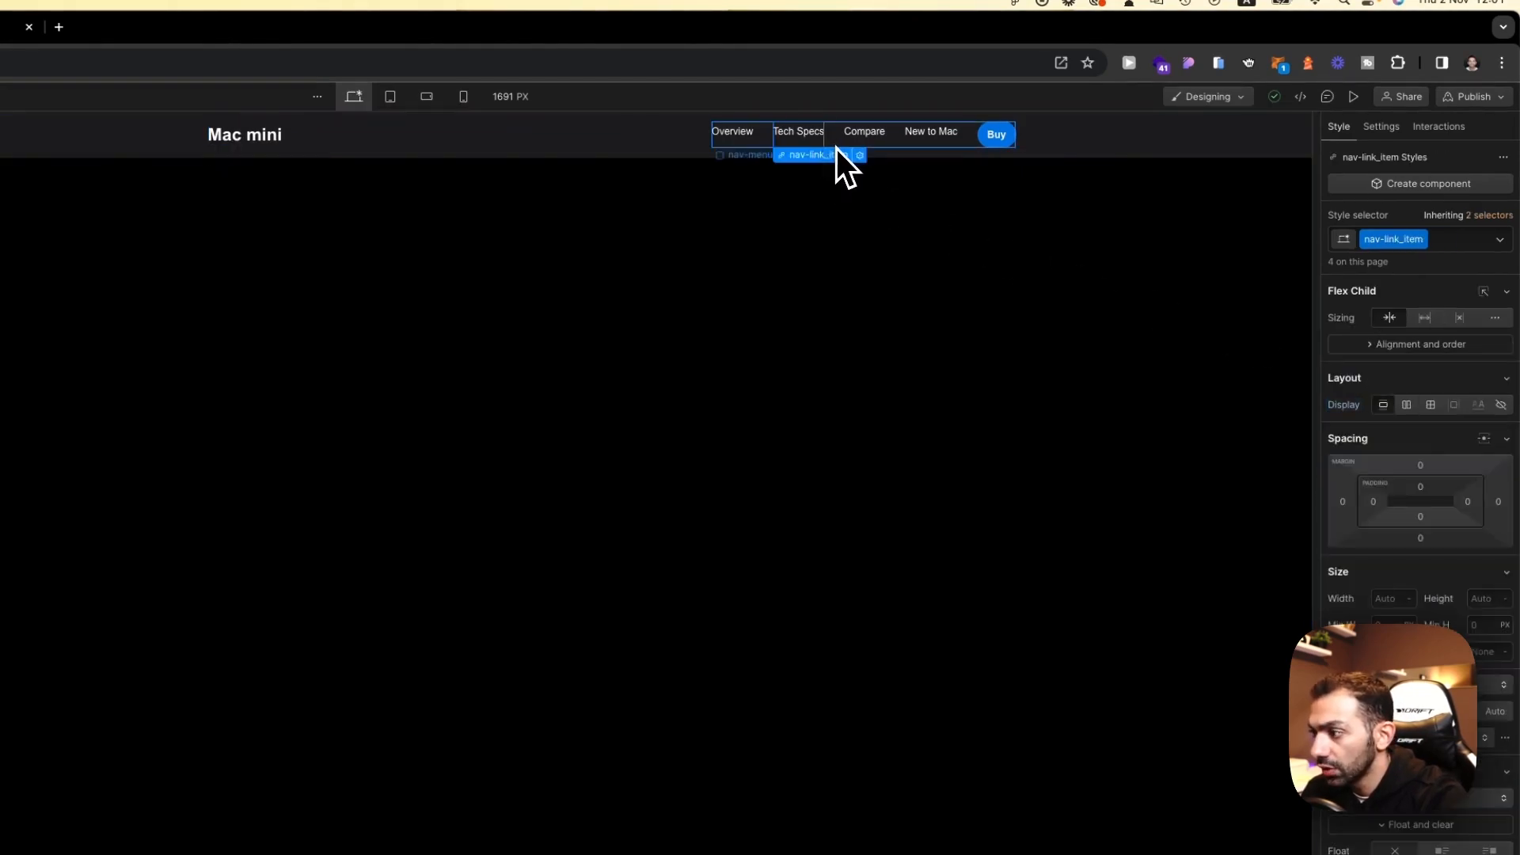
pyautogui.click(837, 148)
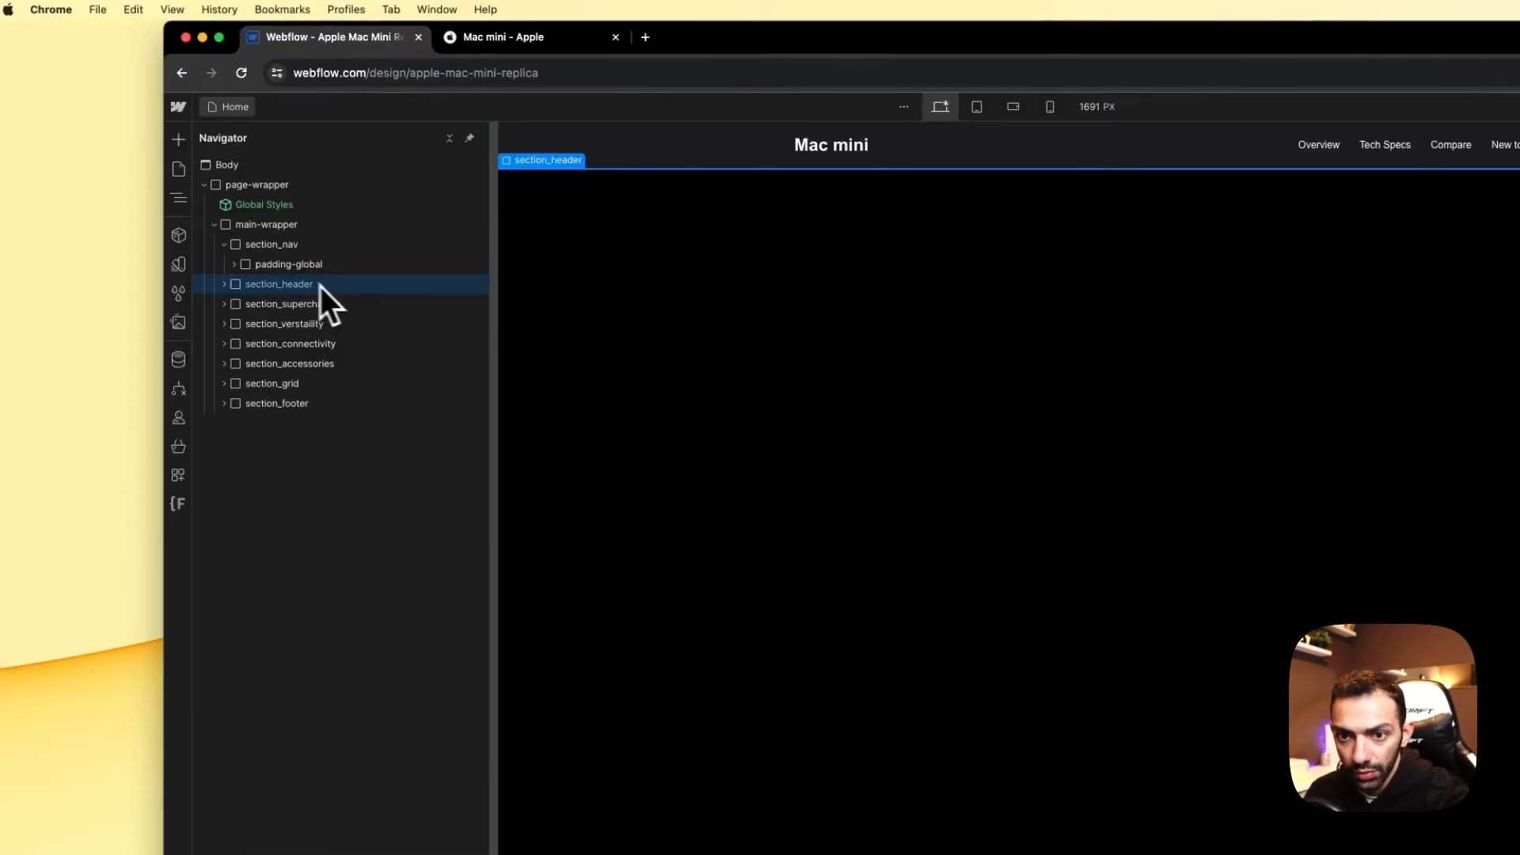
pyautogui.click(225, 284)
pyautogui.click(255, 306)
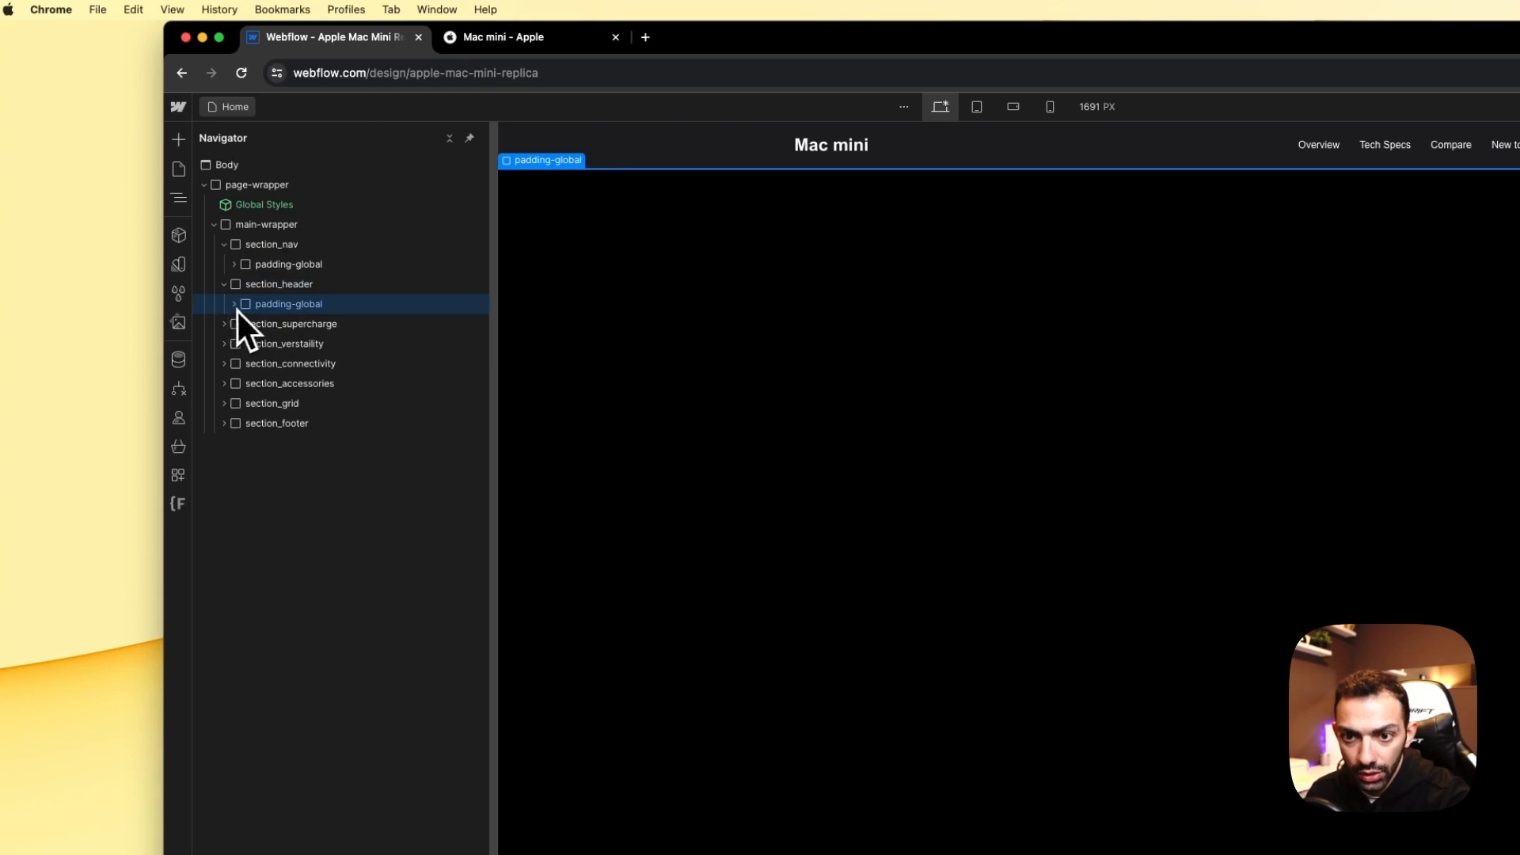
pyautogui.click(228, 307)
pyautogui.click(270, 324)
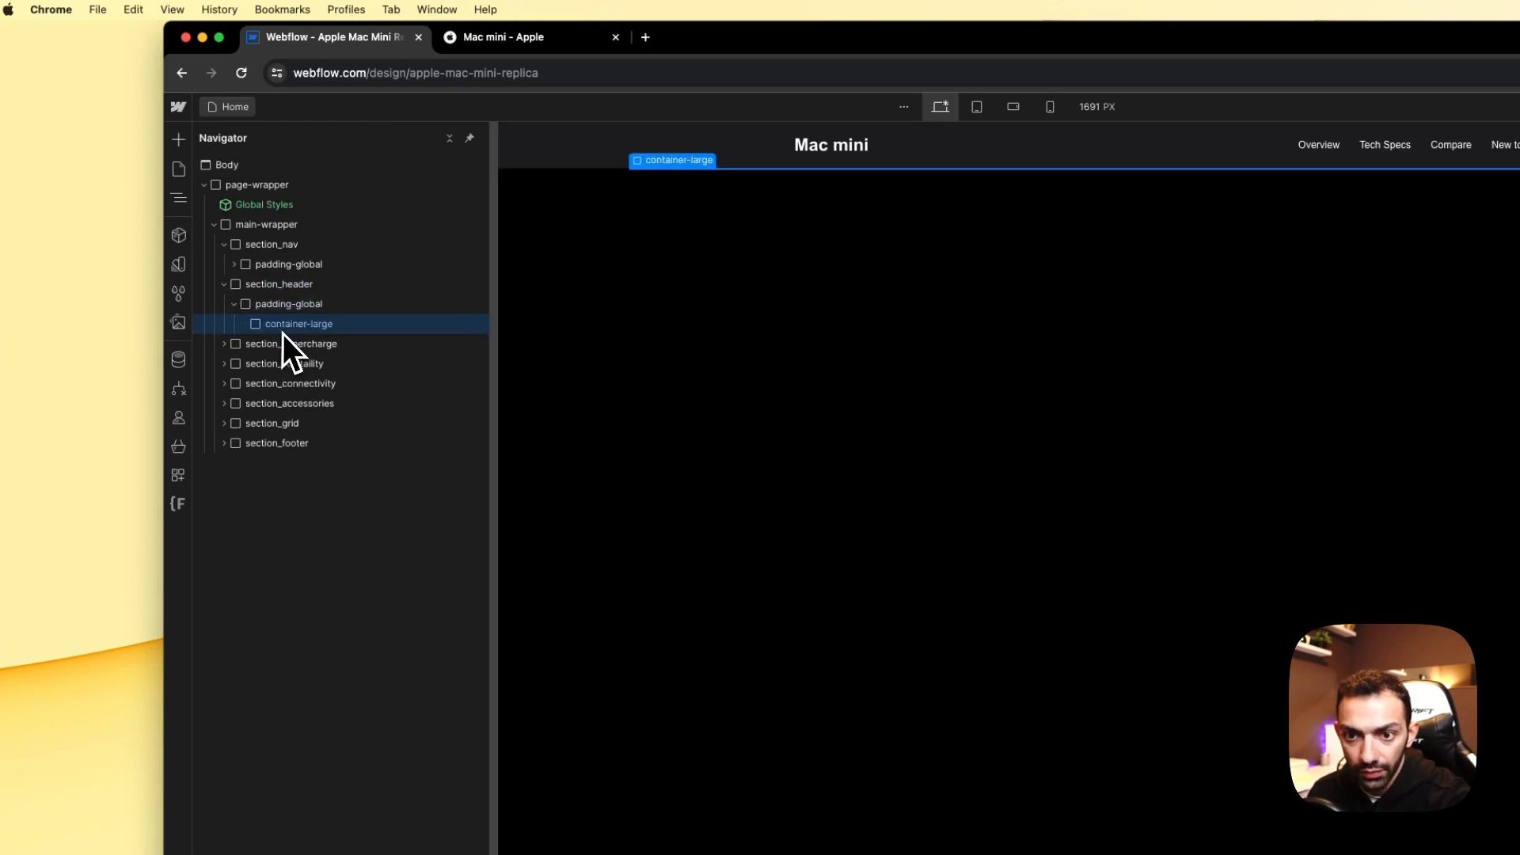
pyautogui.click(285, 285)
pyautogui.click(554, 38)
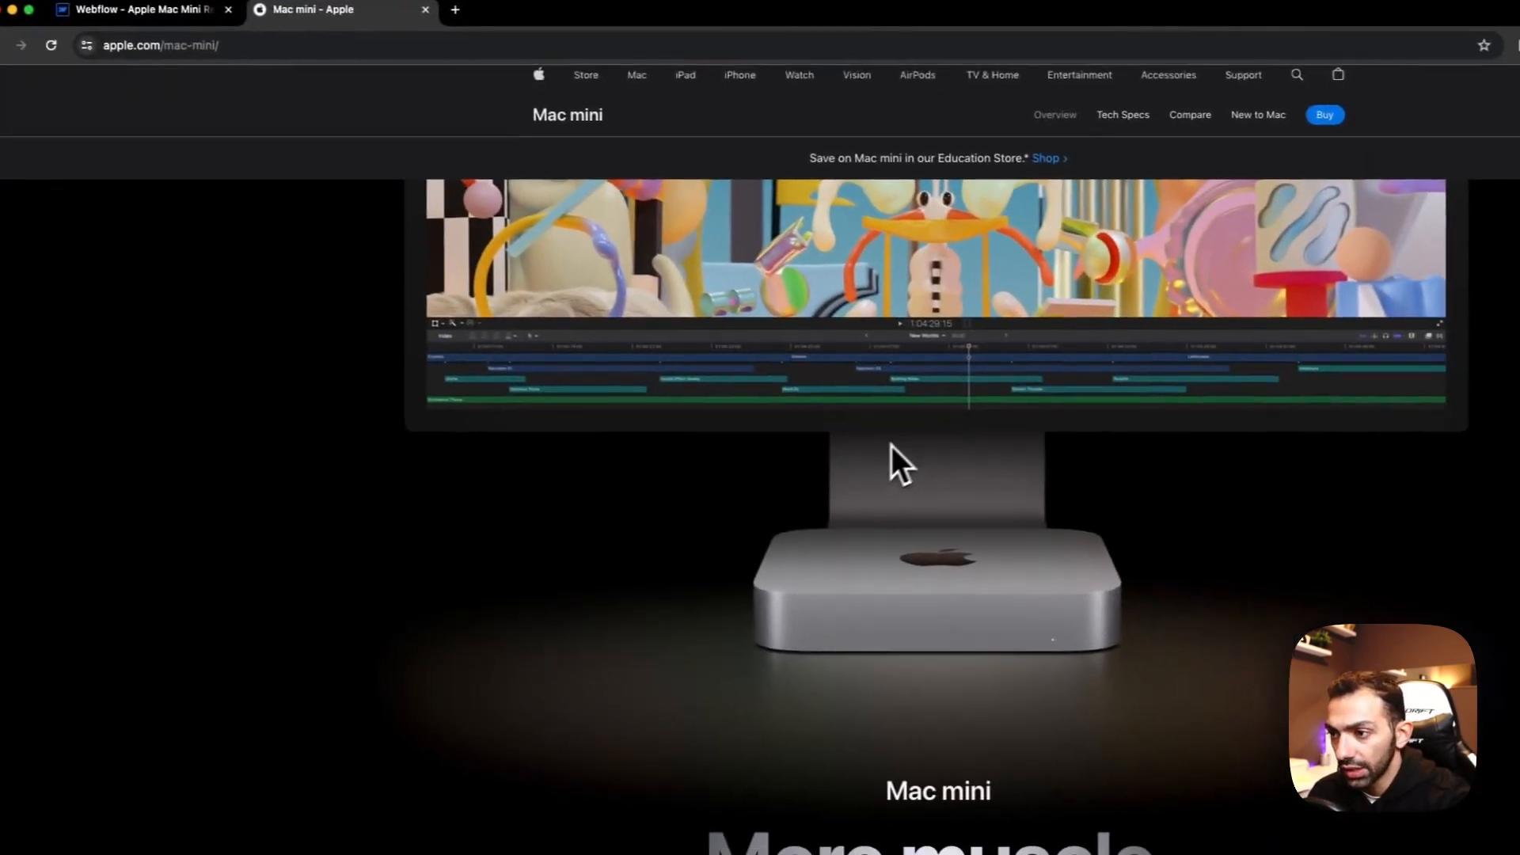
pyautogui.scroll(-2, 892, 445)
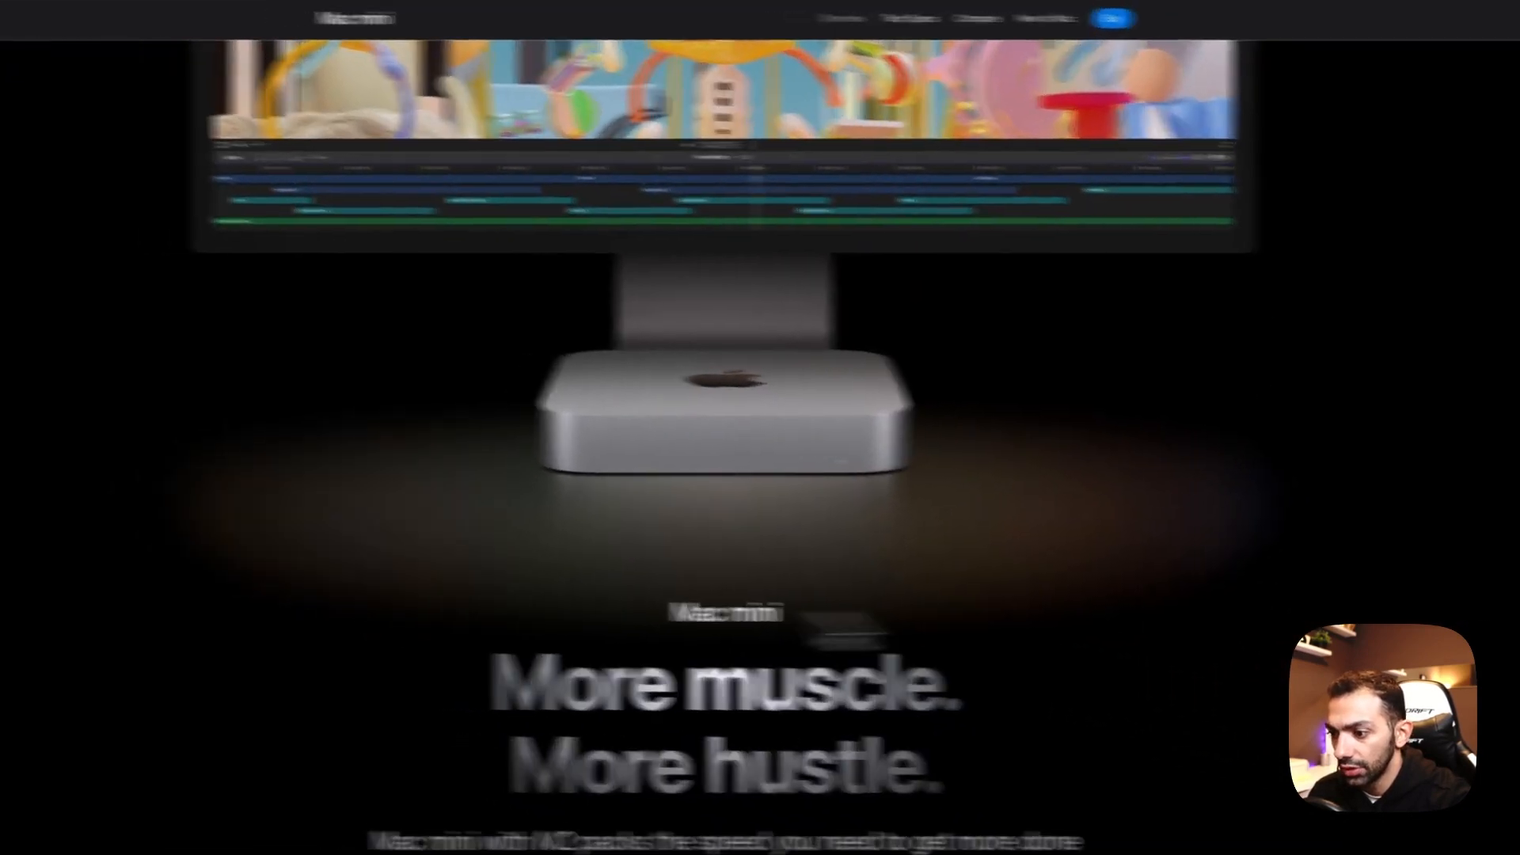
pyautogui.click(329, 20)
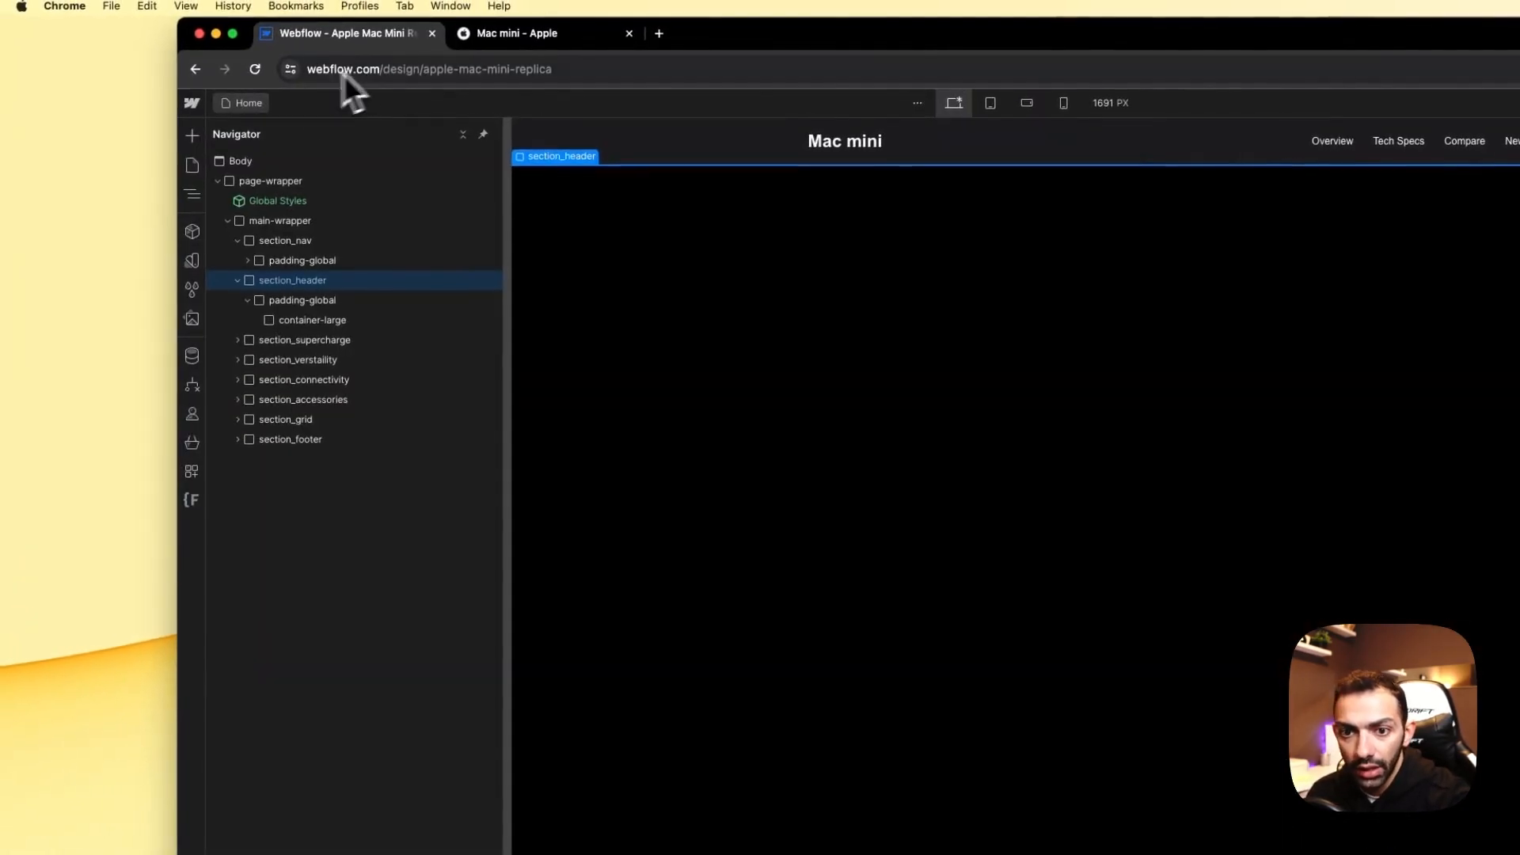
# Step: Upload all images from the desktop's Apple Mac Mini folder to the Webflow site's assets
pyautogui.click(194, 316)
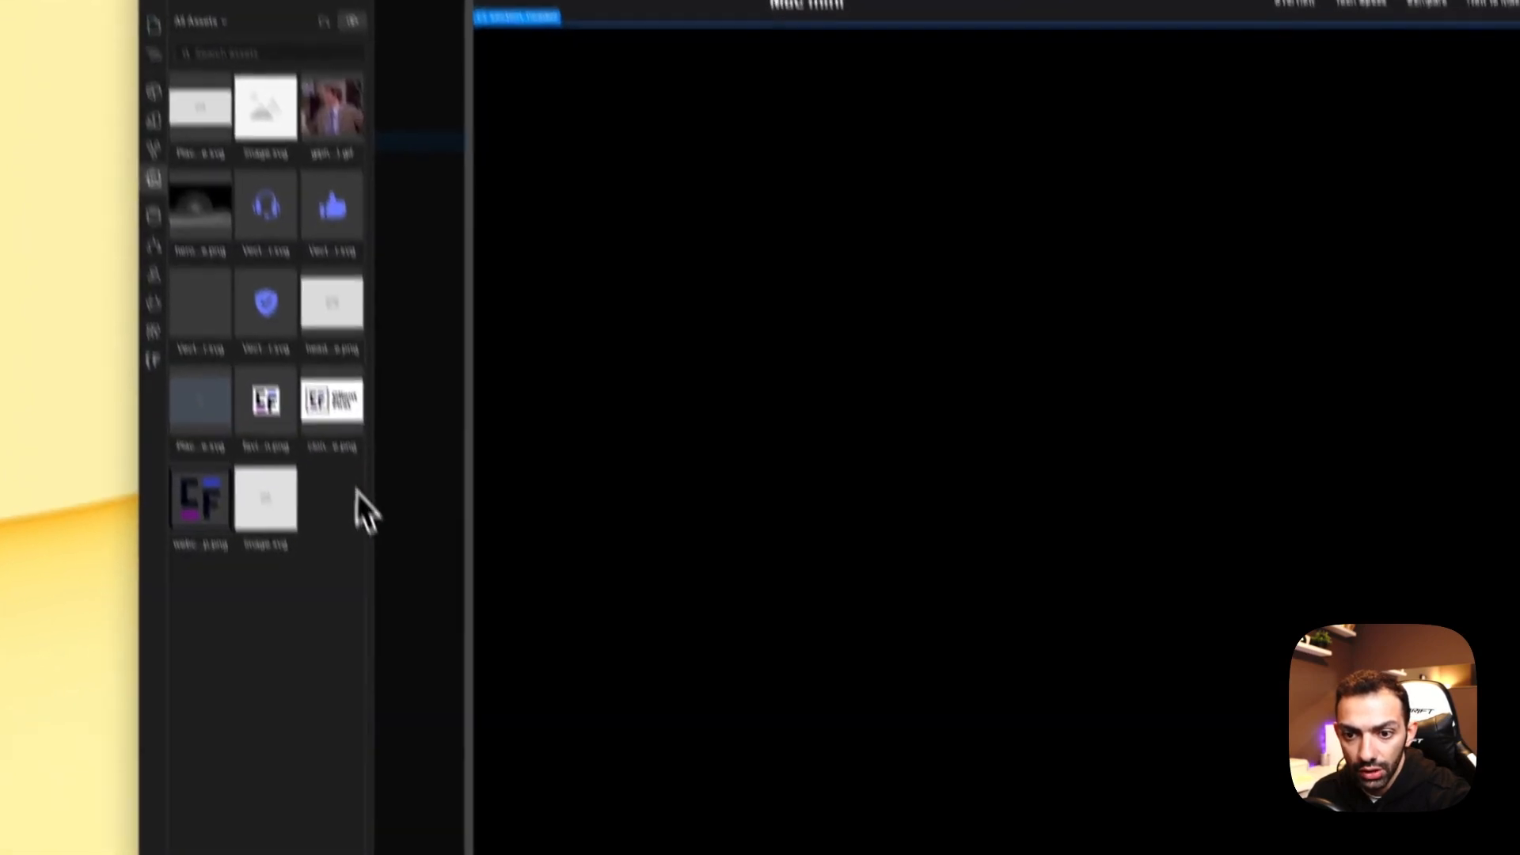
pyautogui.click(1164, 810)
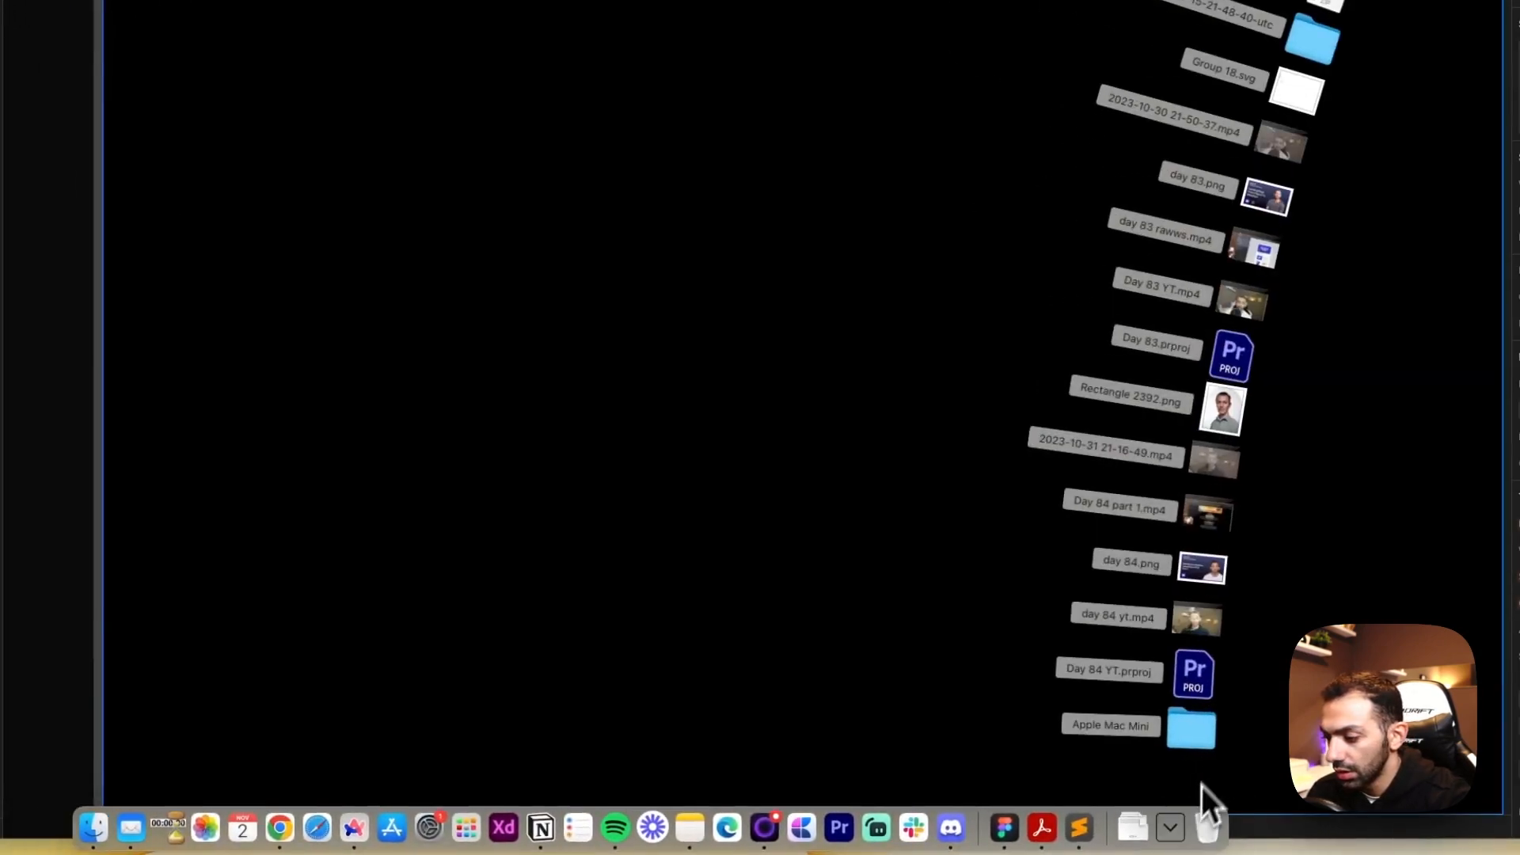
pyautogui.click(1210, 758)
pyautogui.click(1174, 828)
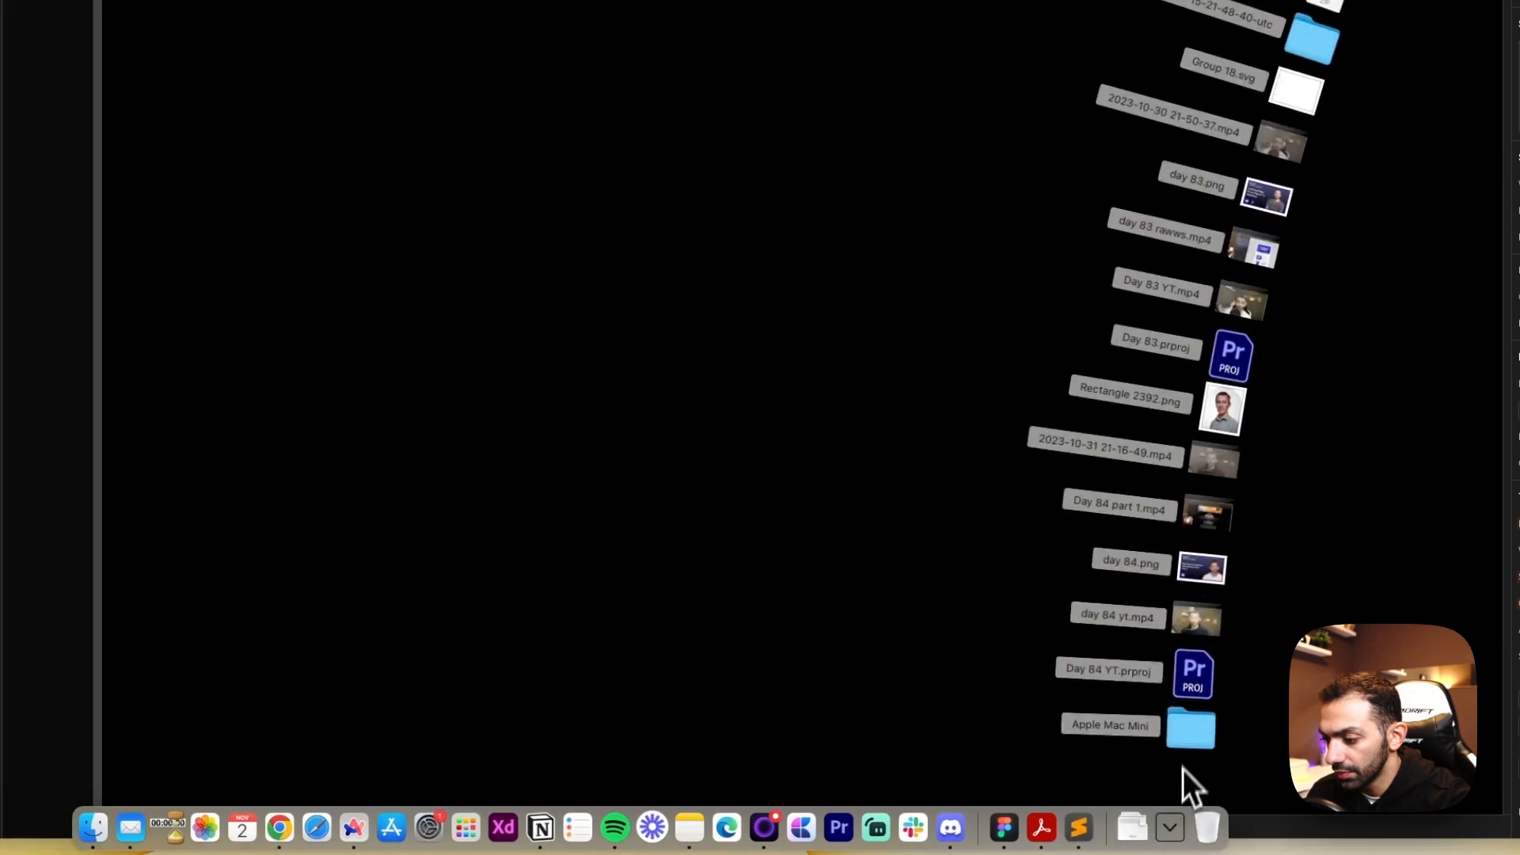
pyautogui.click(1191, 733)
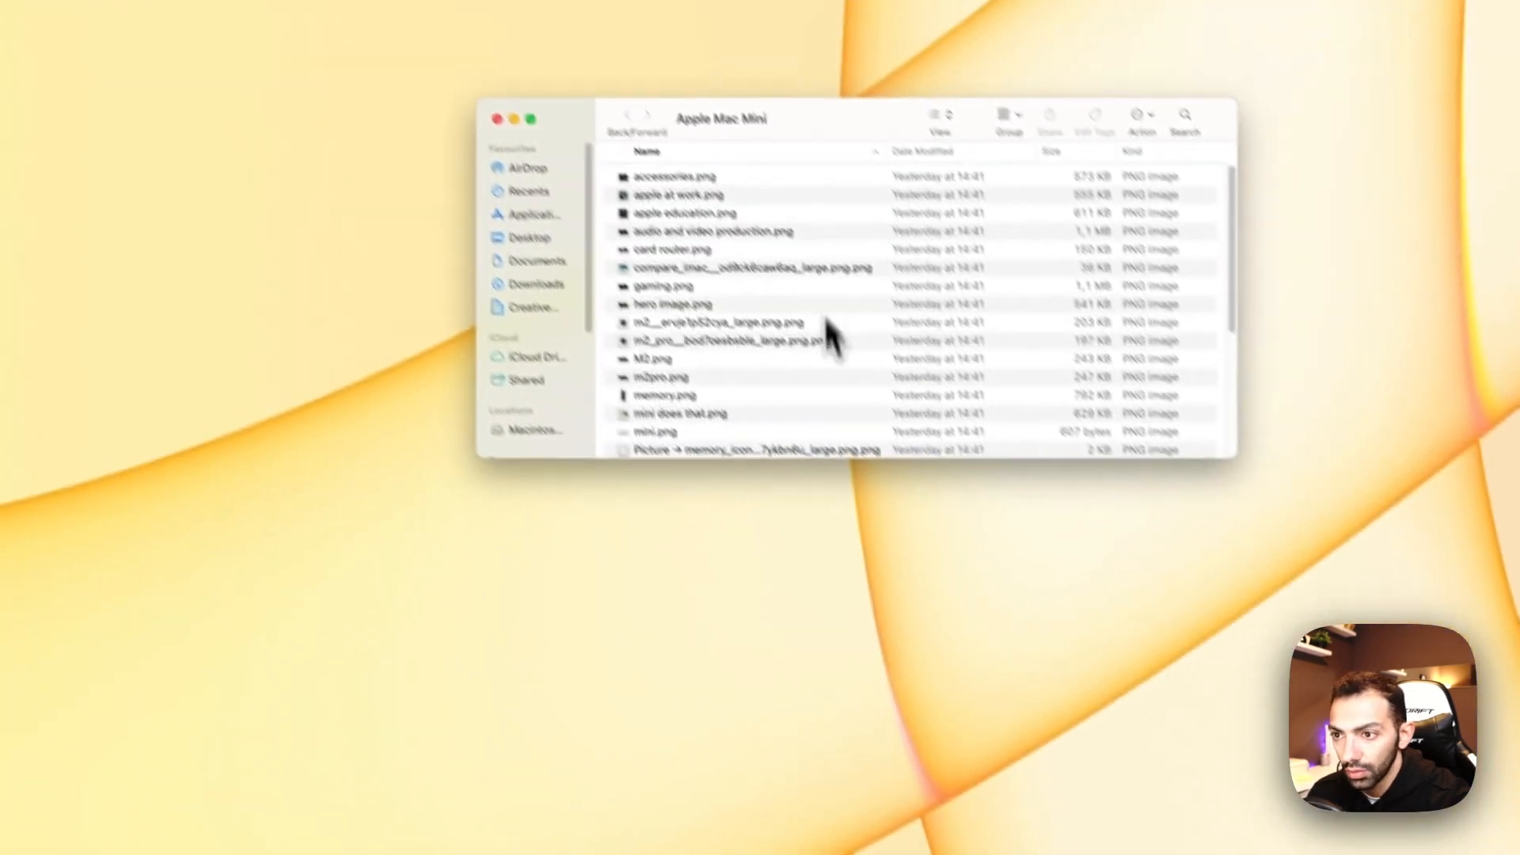
pyautogui.click(717, 215)
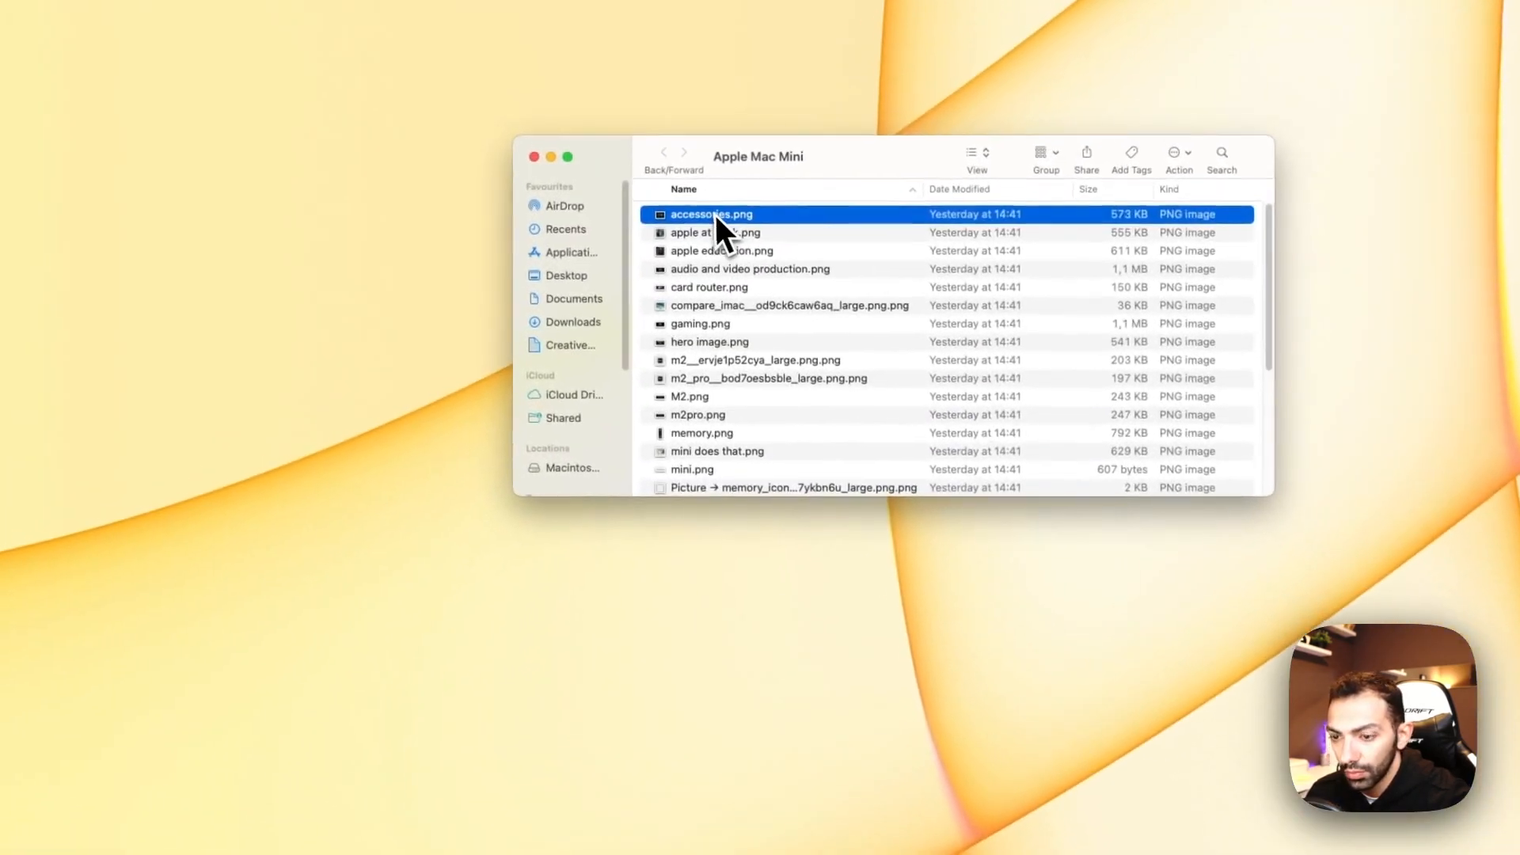
pyautogui.press('super+a')
pyautogui.moveTo(723, 238); pyautogui.dragTo(0, 537)
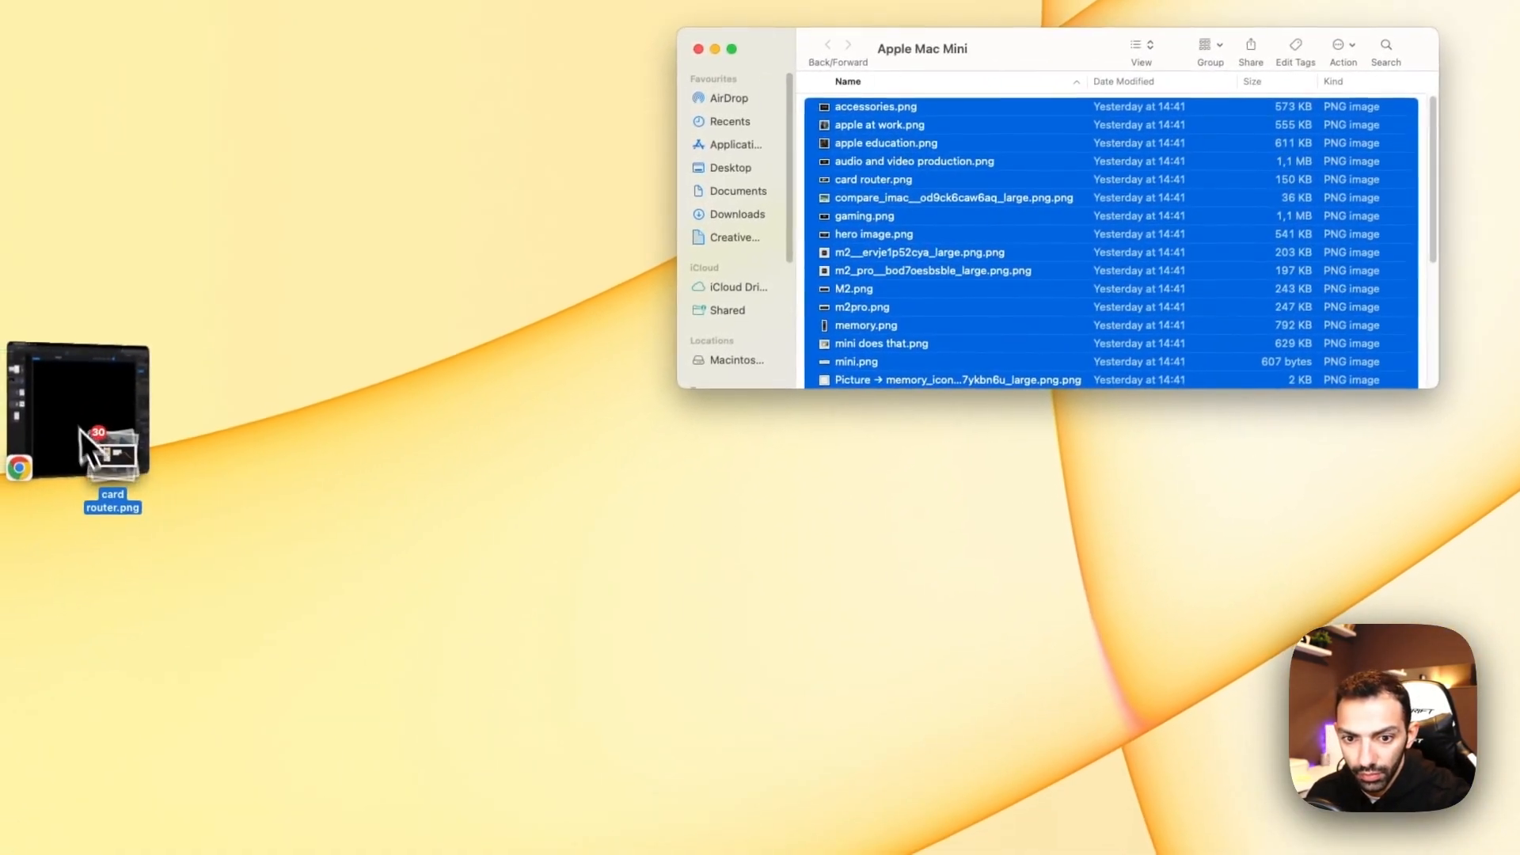
pyautogui.moveTo(81, 430); pyautogui.dragTo(325, 400)
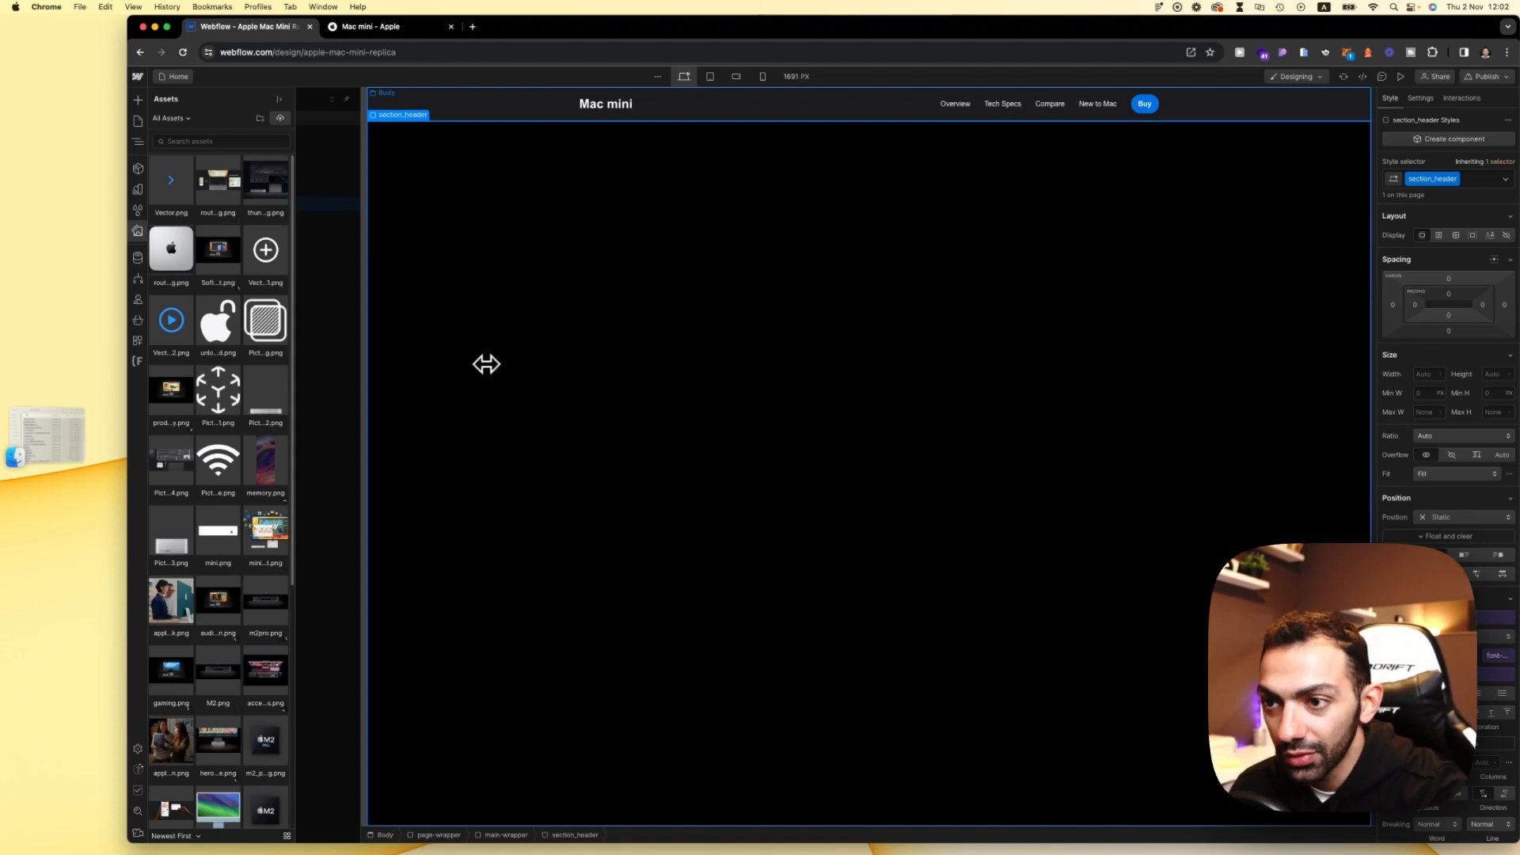
# Step: Place hero image.png from the assets inside section_header's container-large
pyautogui.scroll(-5, 234, 468)
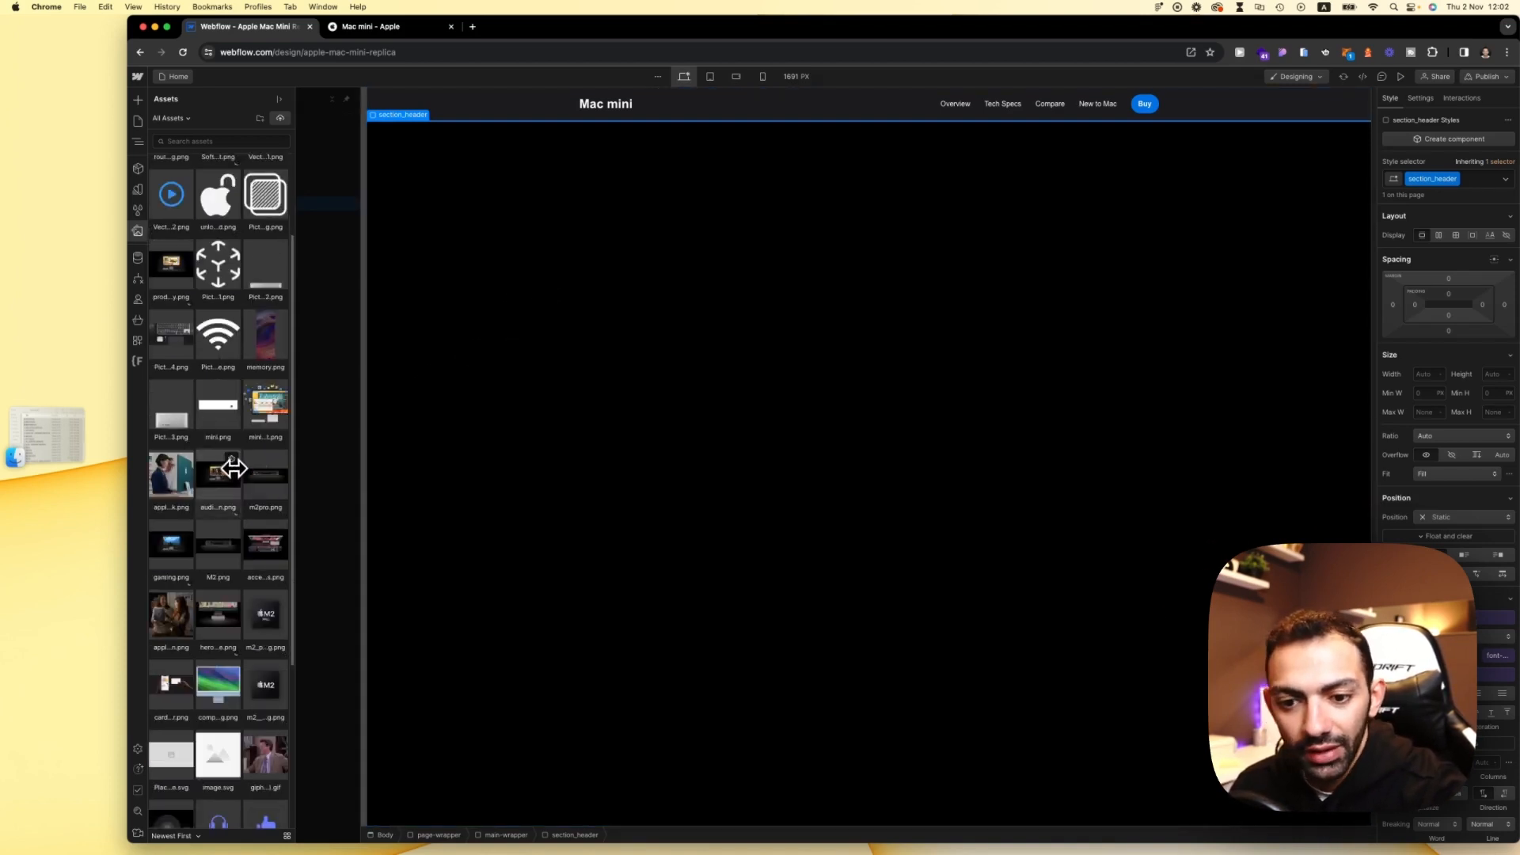
pyautogui.scroll(5, 235, 468)
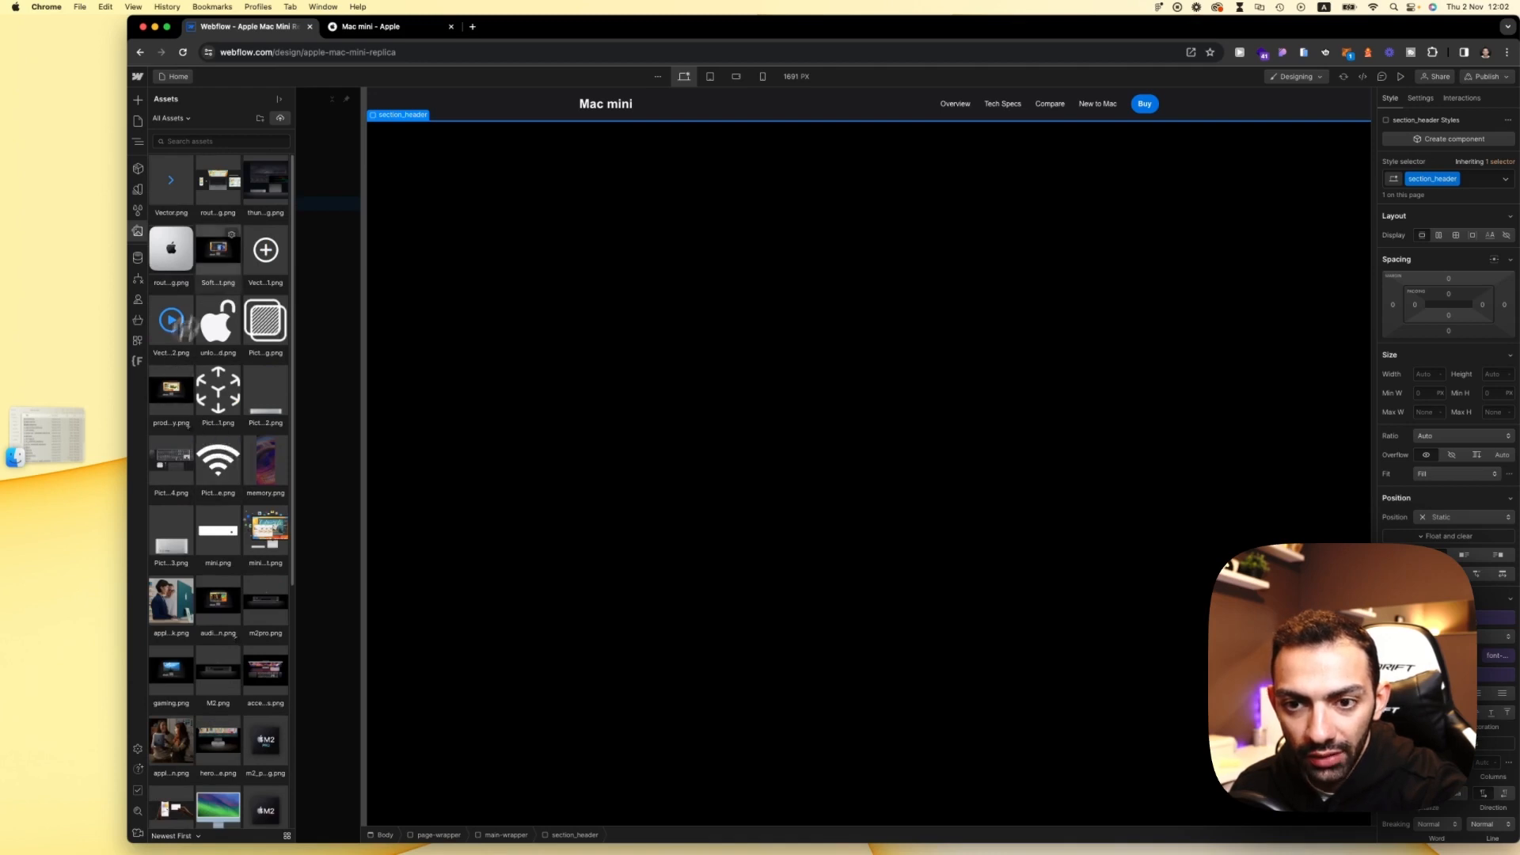
pyautogui.scroll(-1, 232, 561)
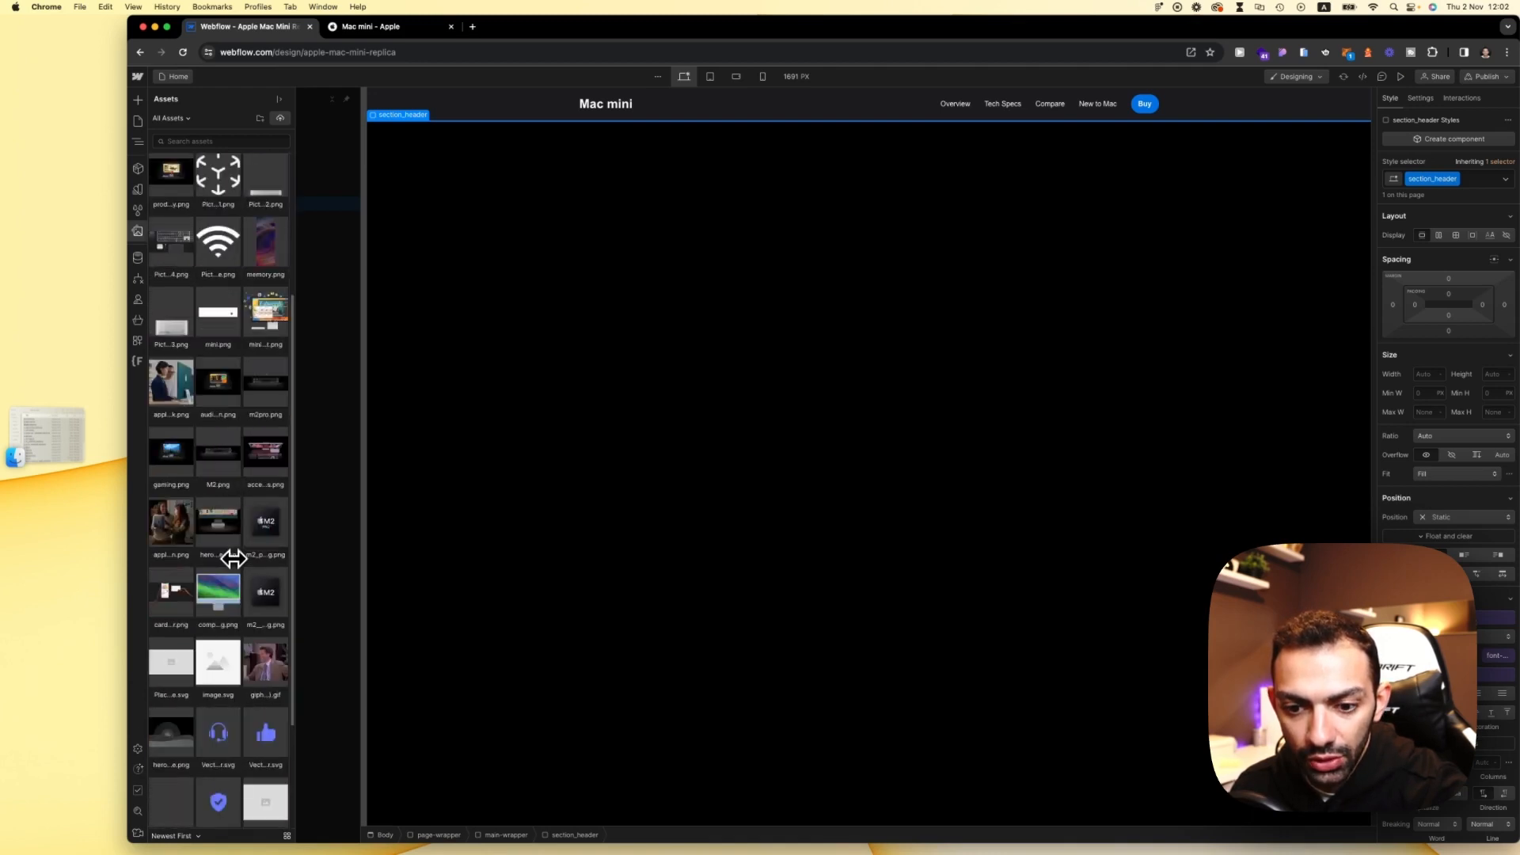
pyautogui.moveTo(225, 542); pyautogui.dragTo(772, 273)
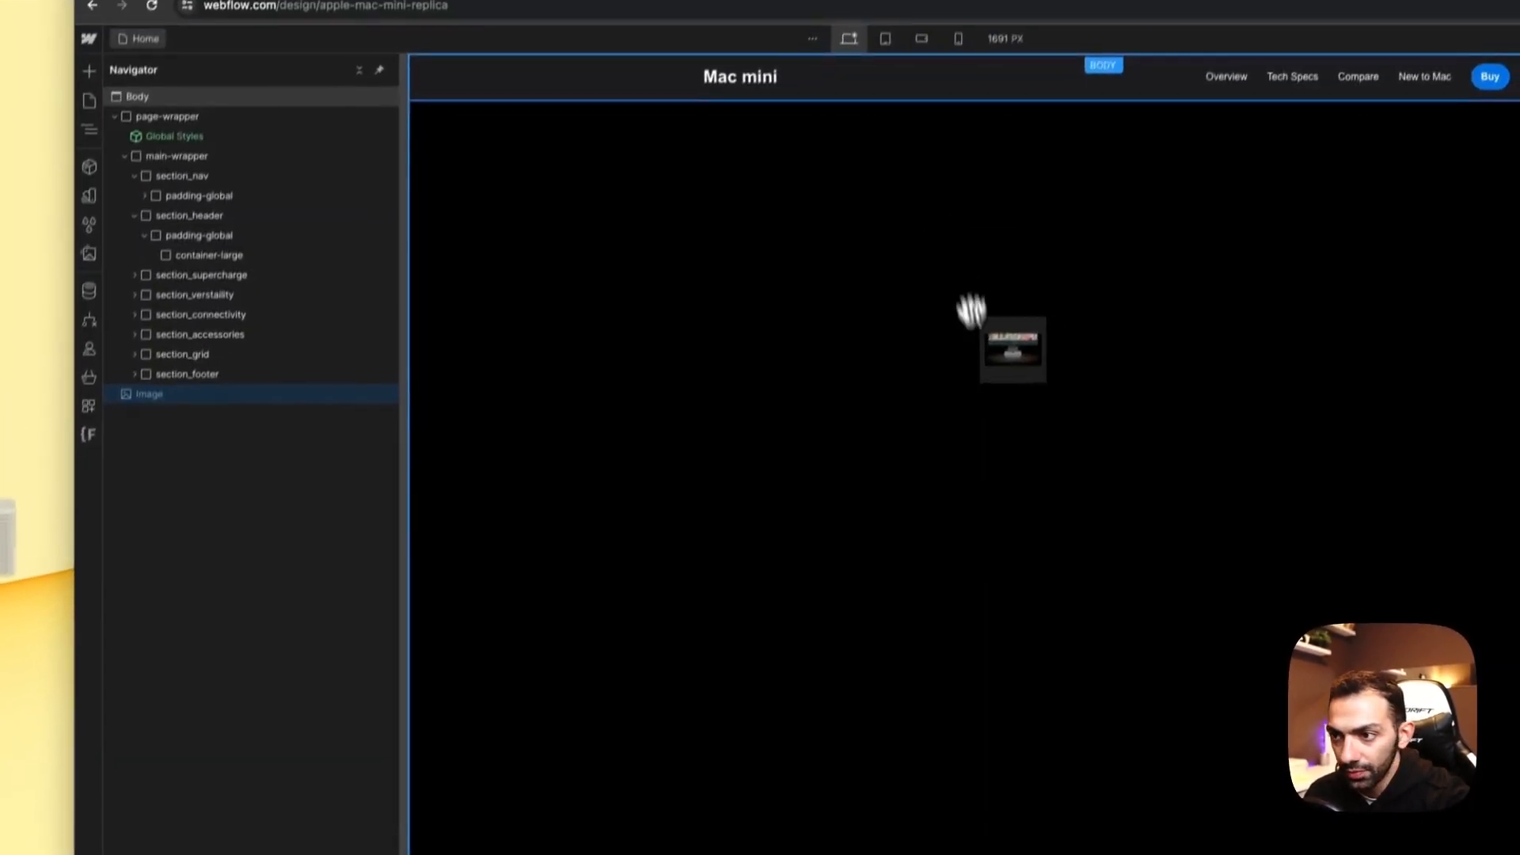
pyautogui.moveTo(972, 311); pyautogui.dragTo(204, 253)
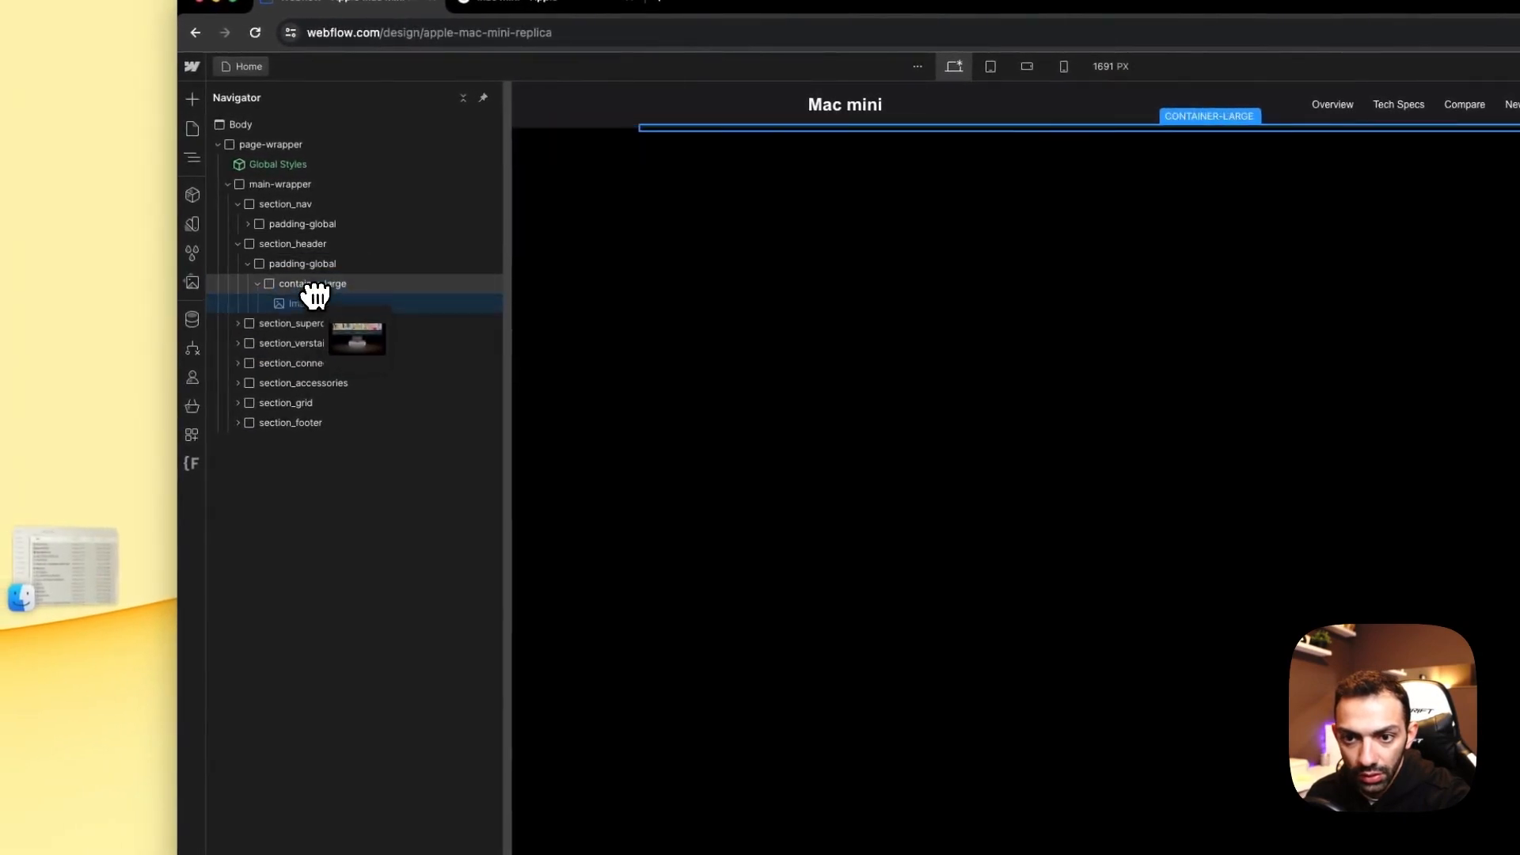
pyautogui.moveTo(314, 295); pyautogui.dragTo(313, 296)
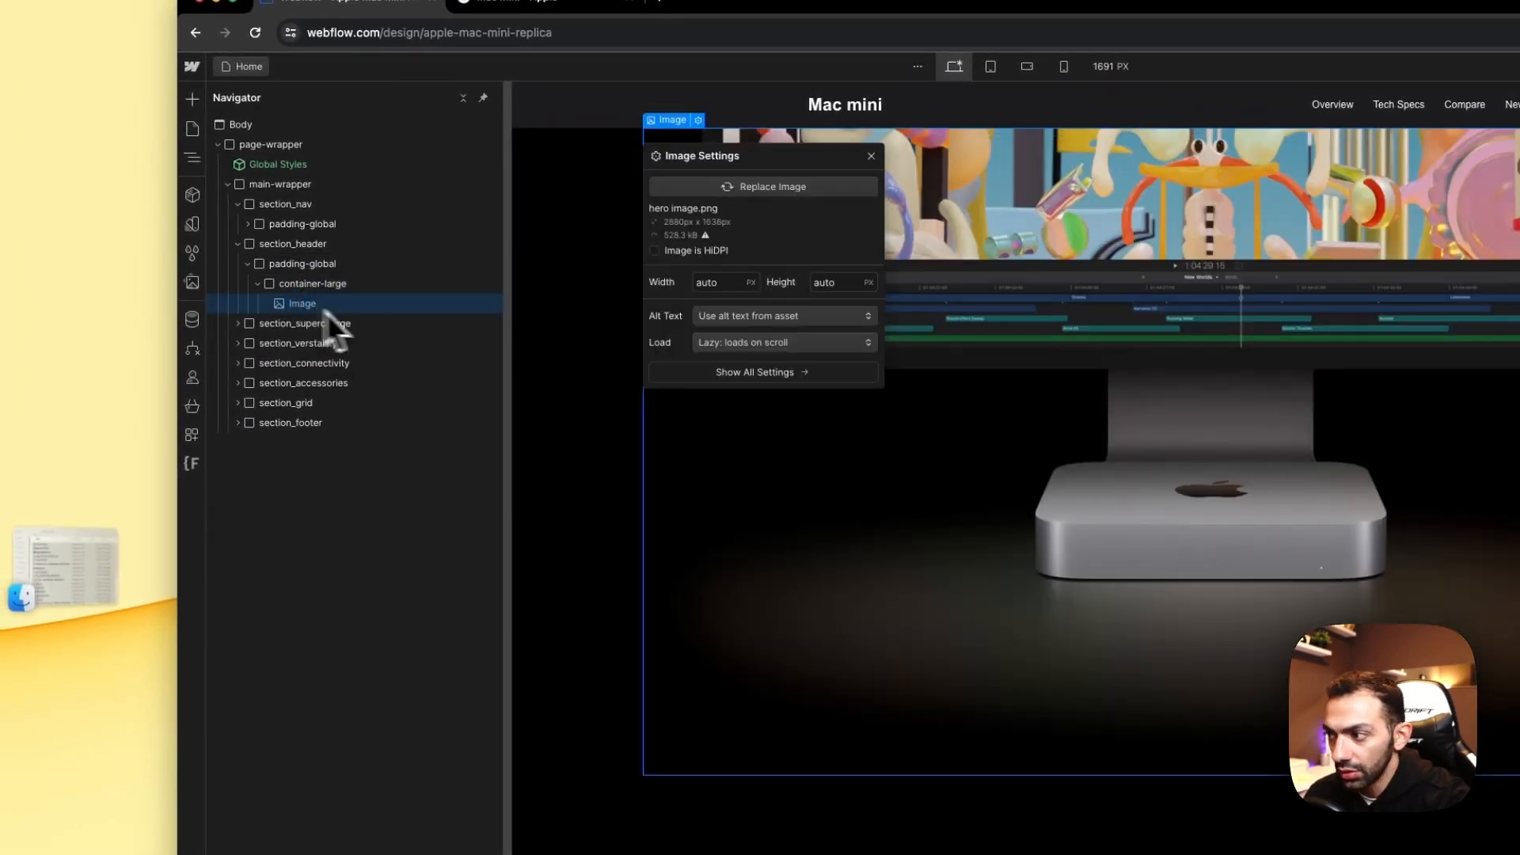
pyautogui.click(1256, 500)
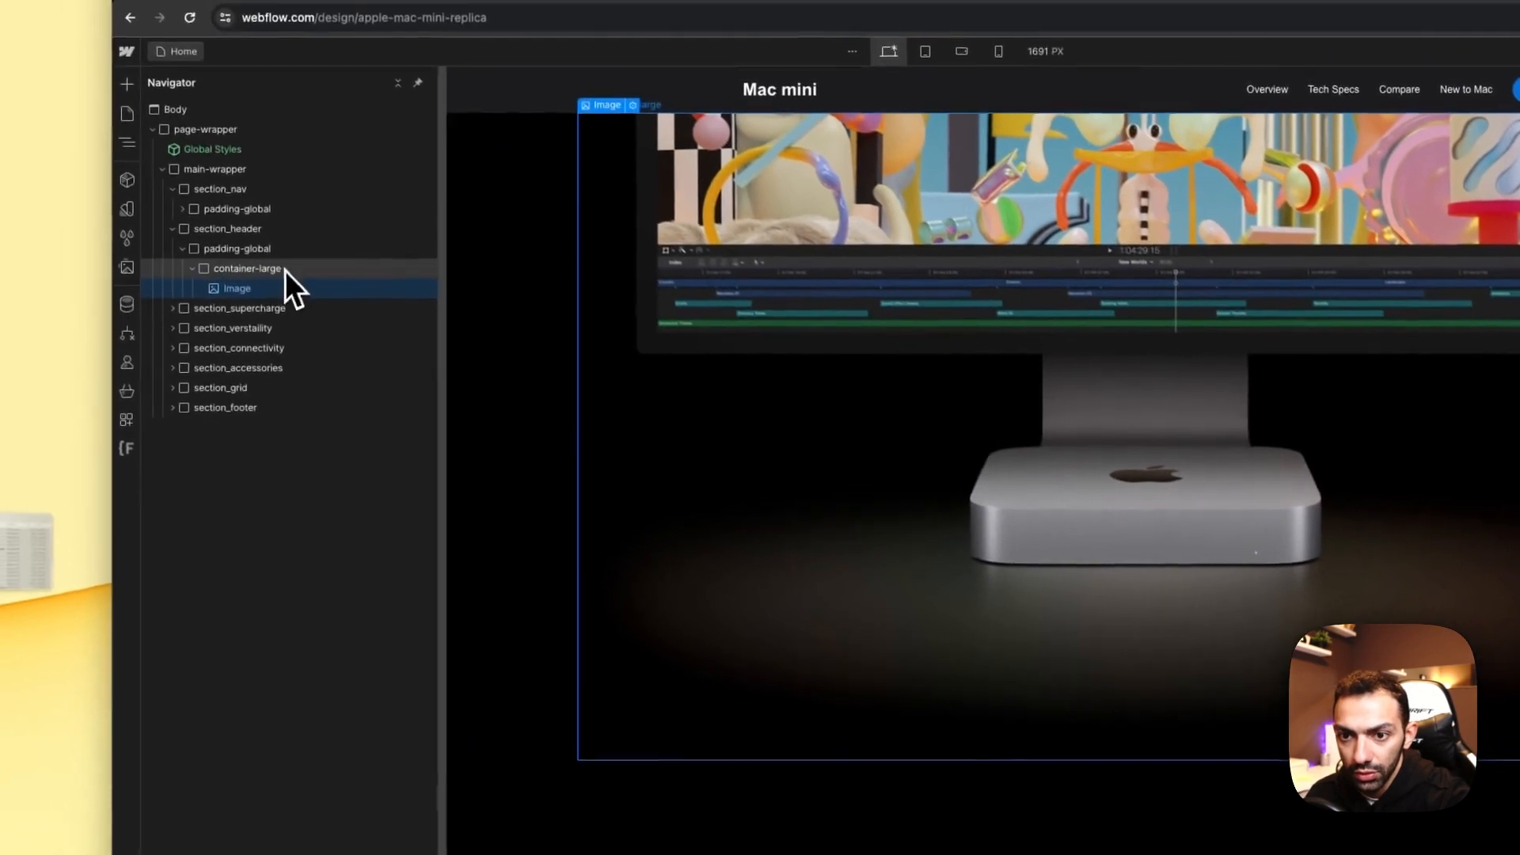
pyautogui.click(273, 254)
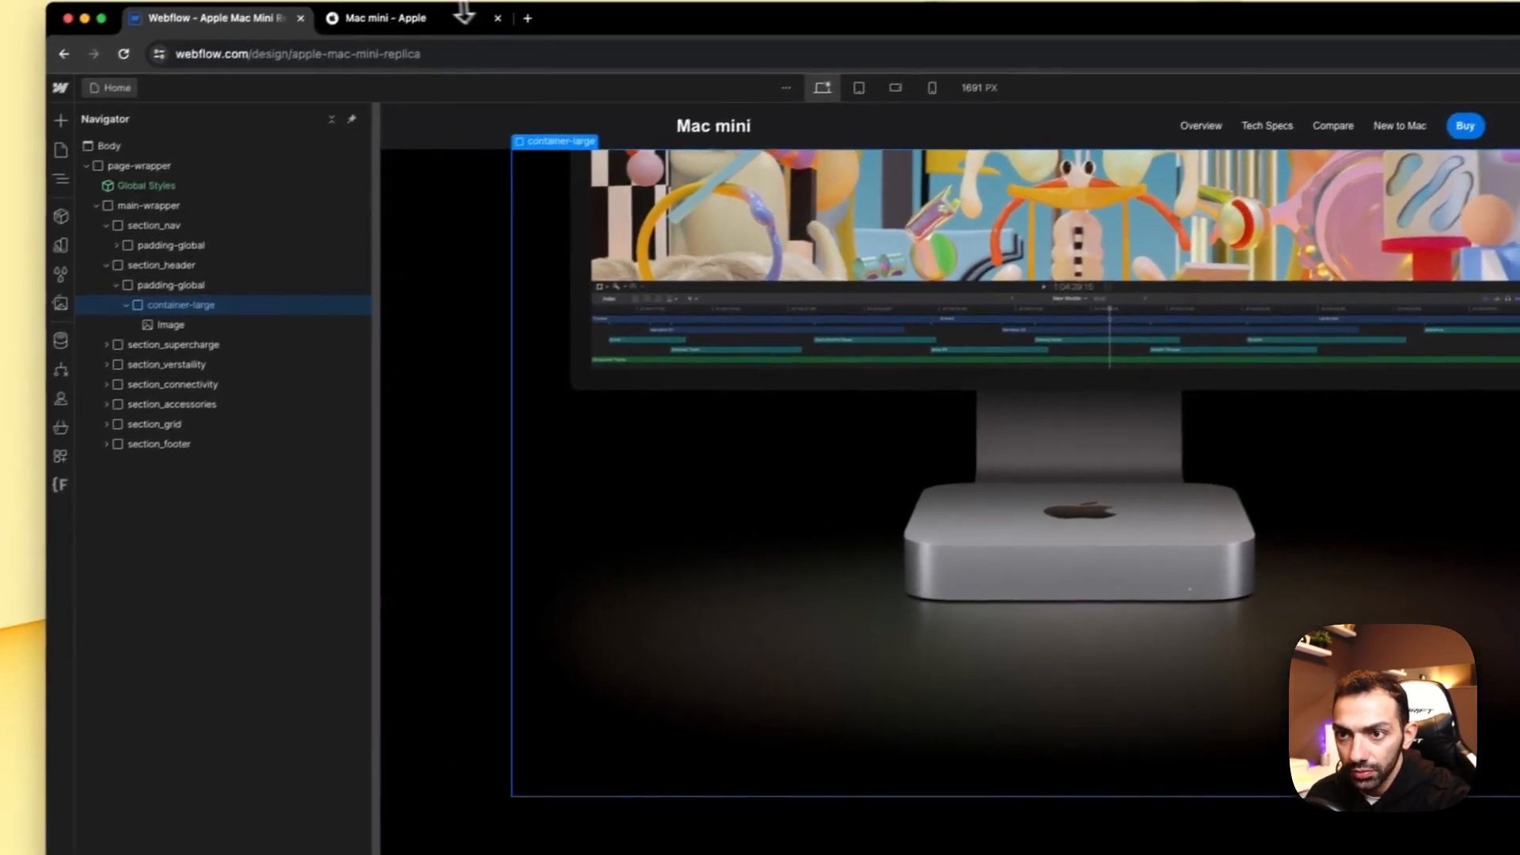
pyautogui.click(463, 15)
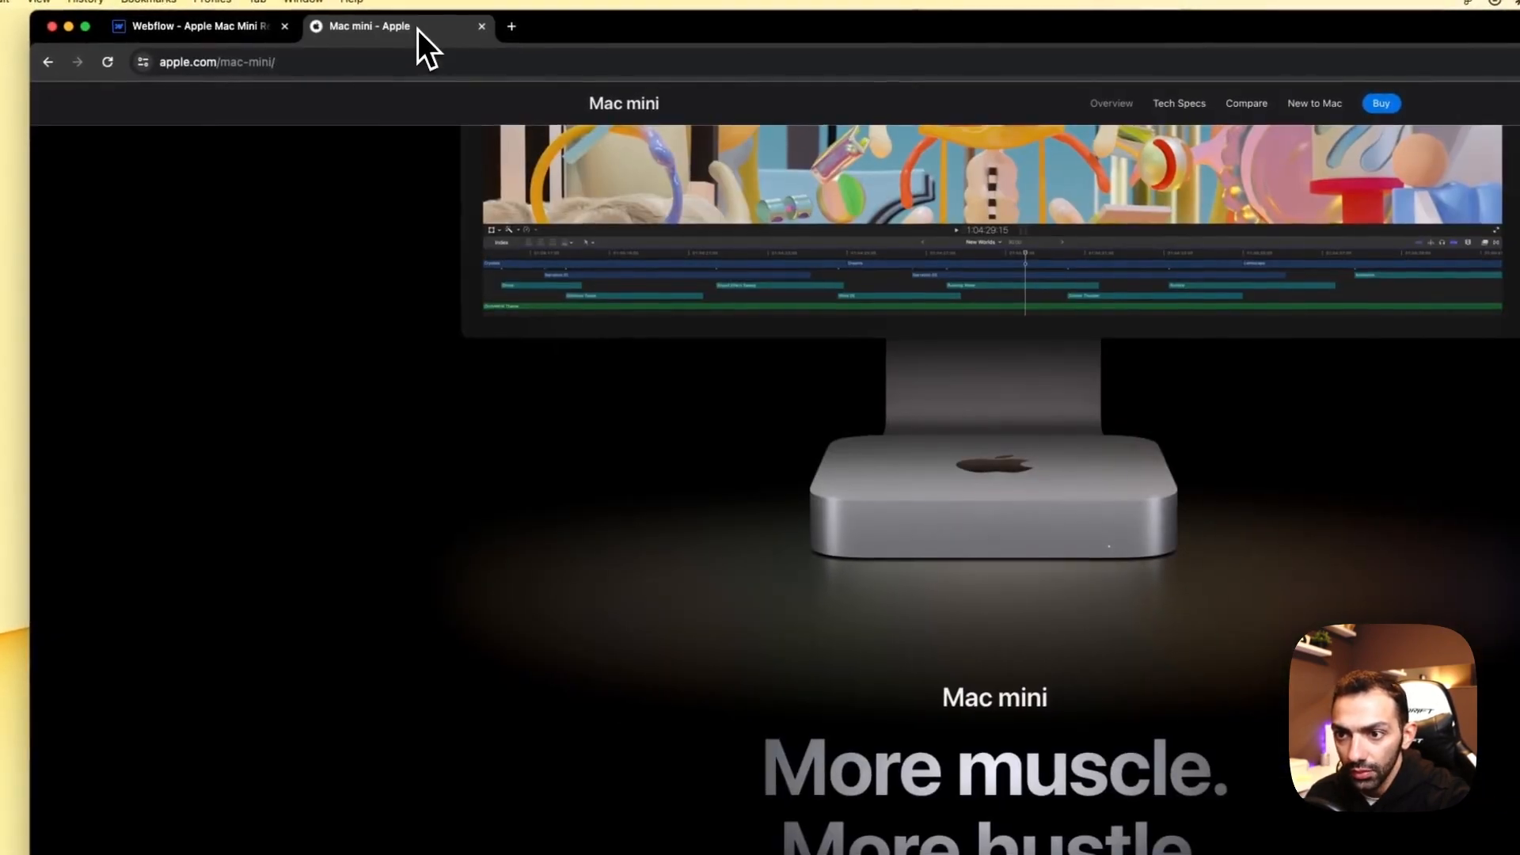
pyautogui.scroll(3, 943, 622)
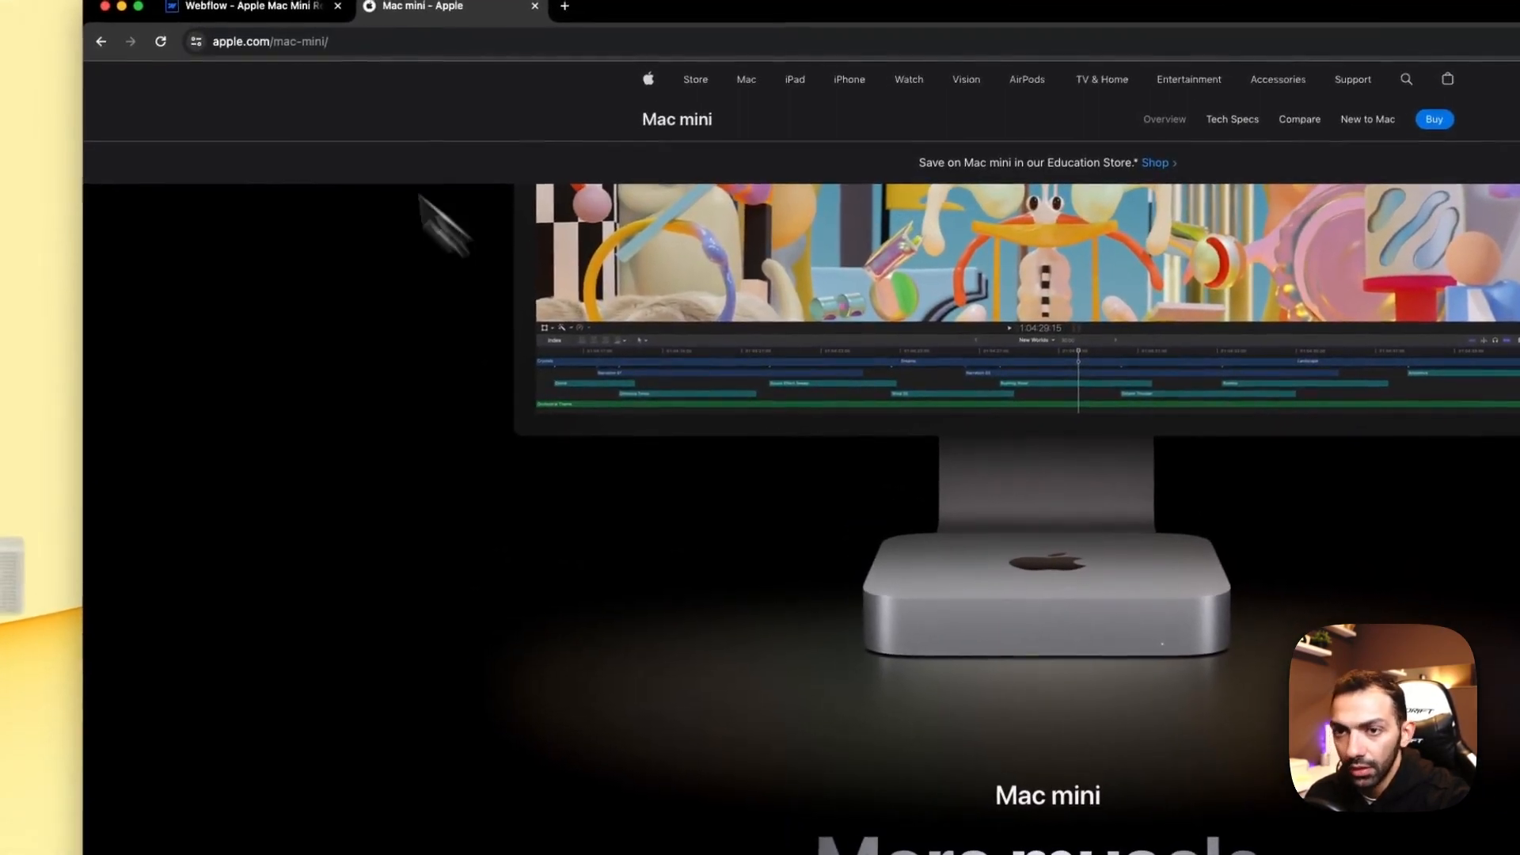
pyautogui.click(247, 14)
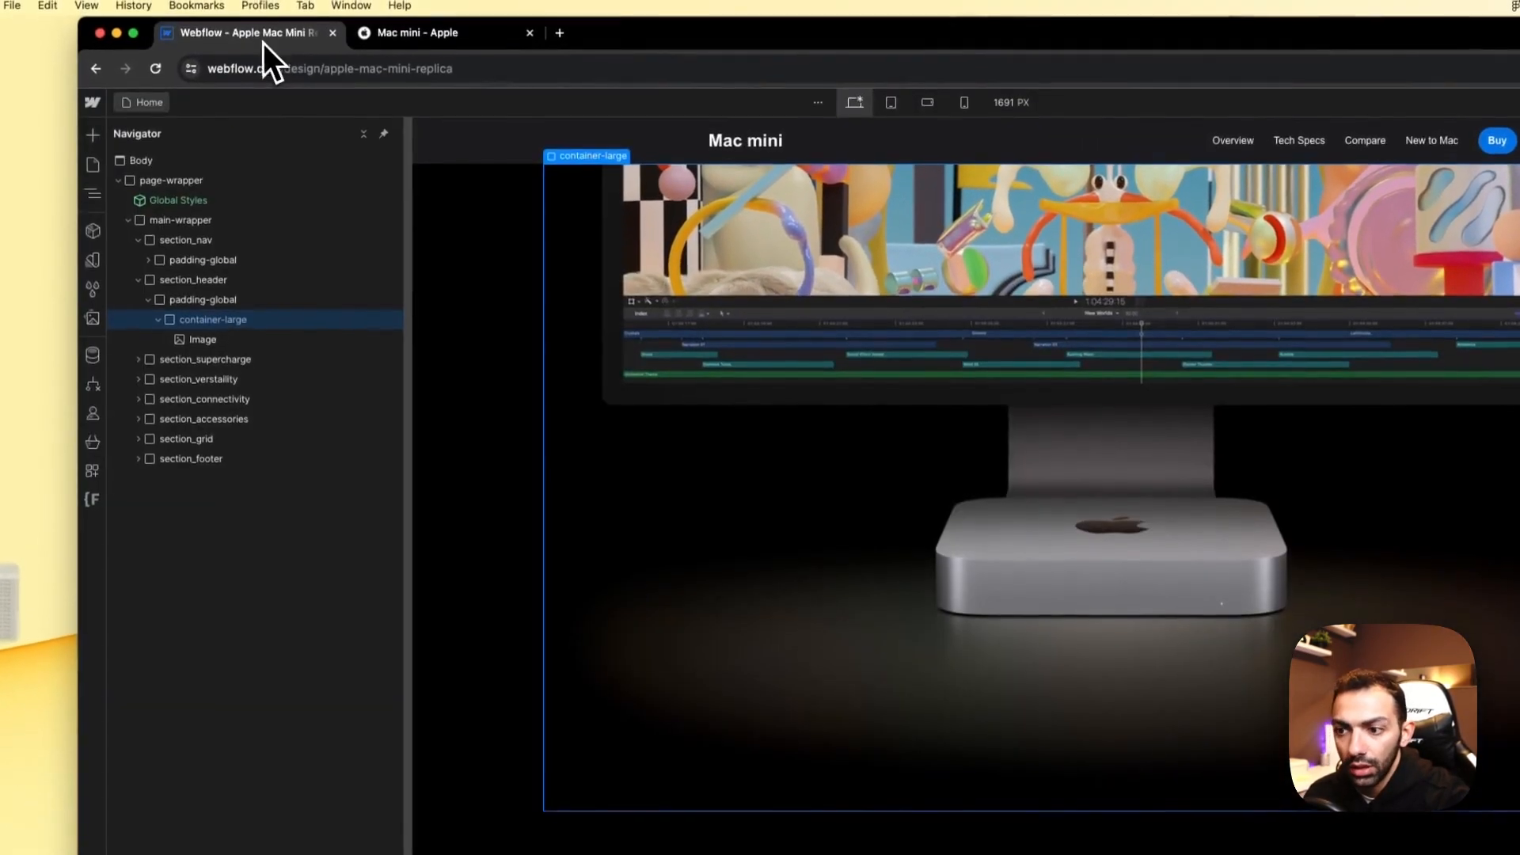
# Step: Give the hero image the new class header-bg-image
pyautogui.click(1020, 574)
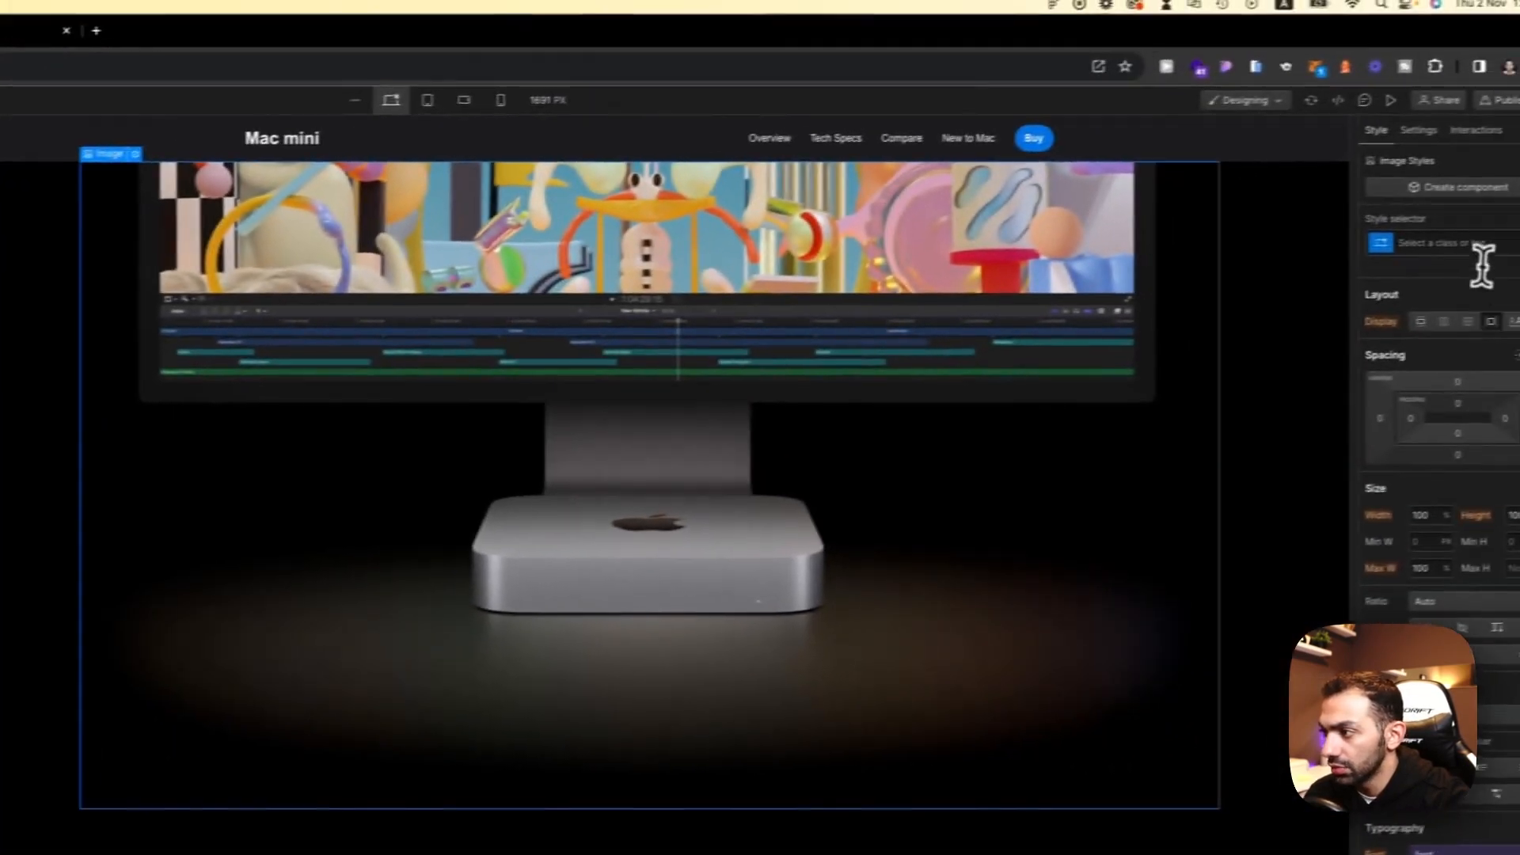
pyautogui.click(1480, 241)
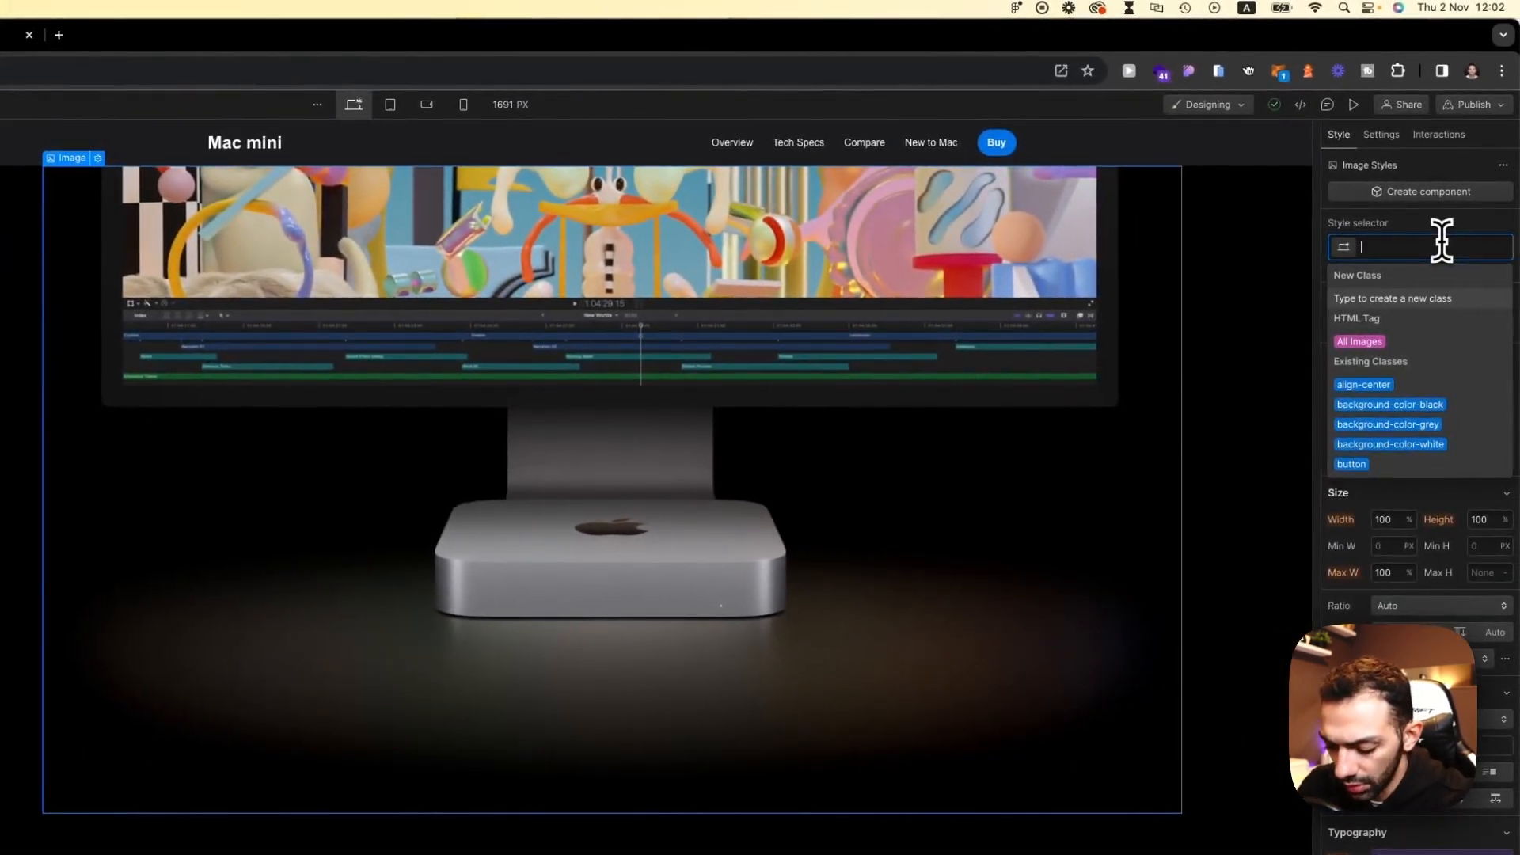
pyautogui.write('ba')
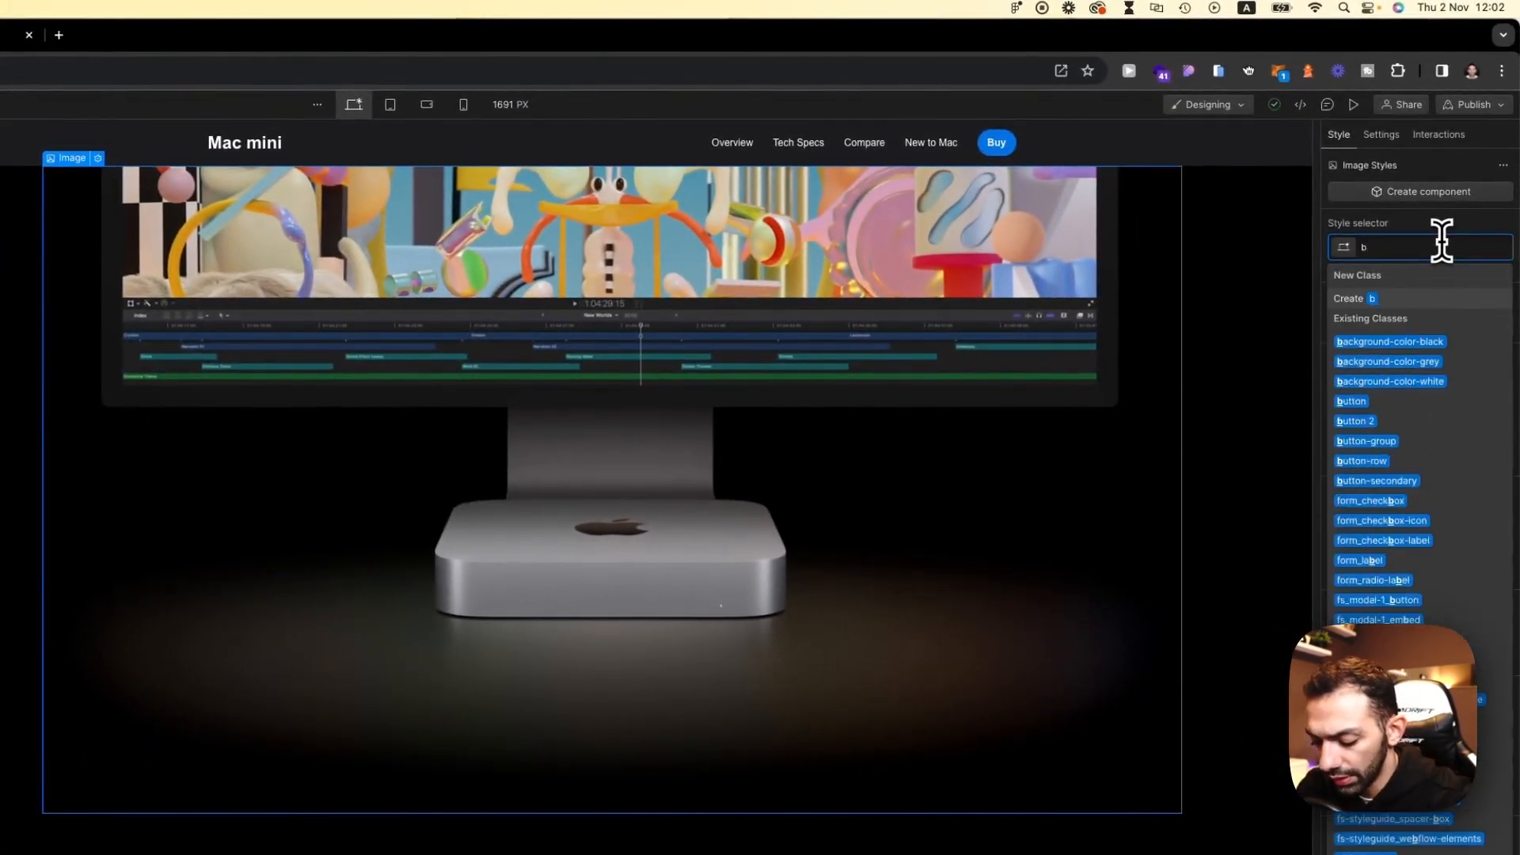
pyautogui.press('BackSpace')
pyautogui.write('header')
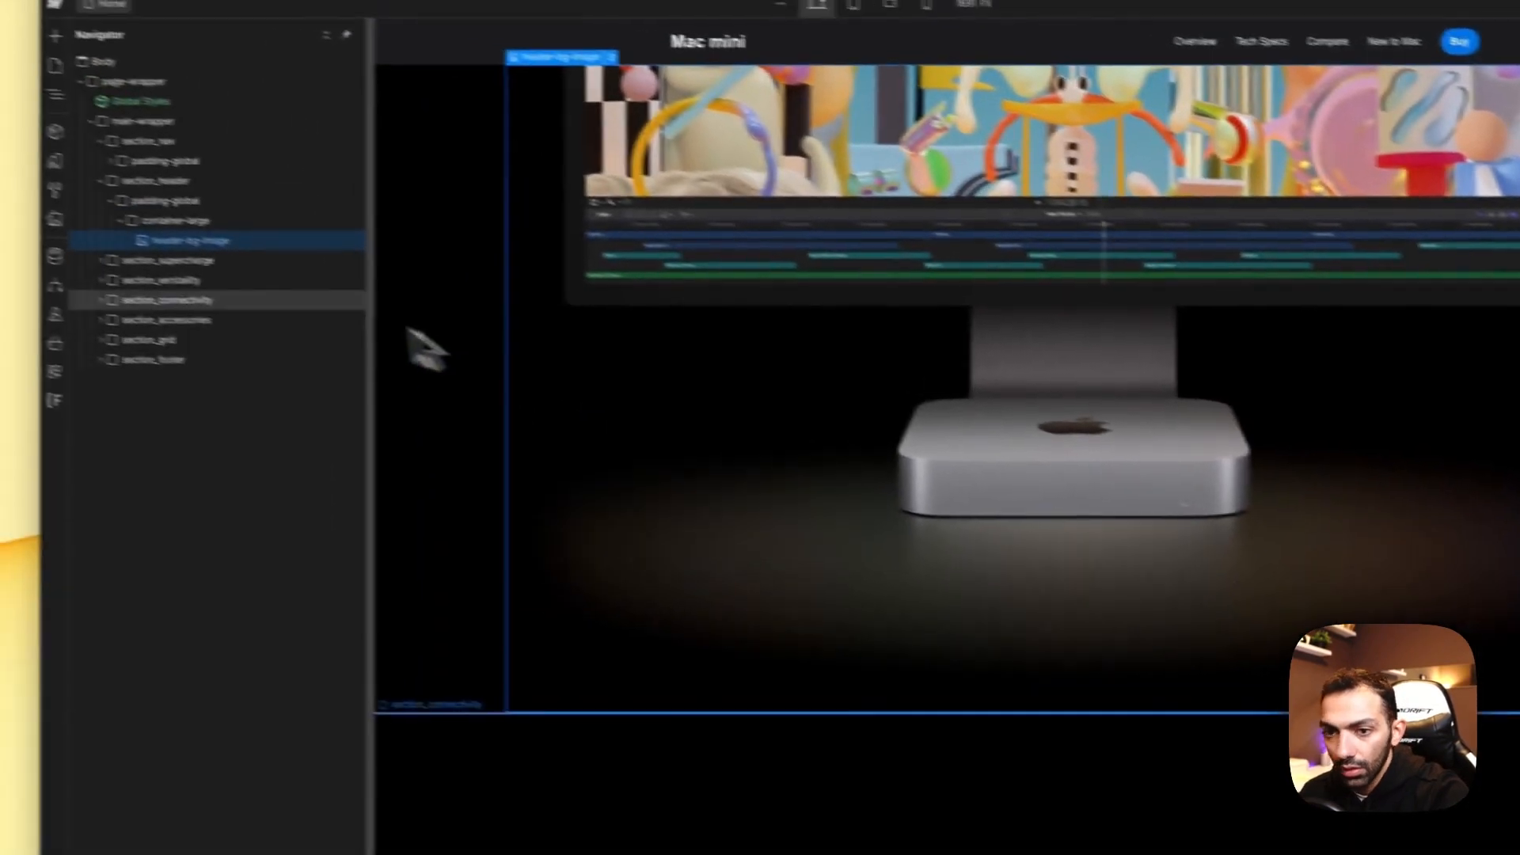
# Step: Wrap the header-bg-image inside container-large in a div block
pyautogui.click(180, 223)
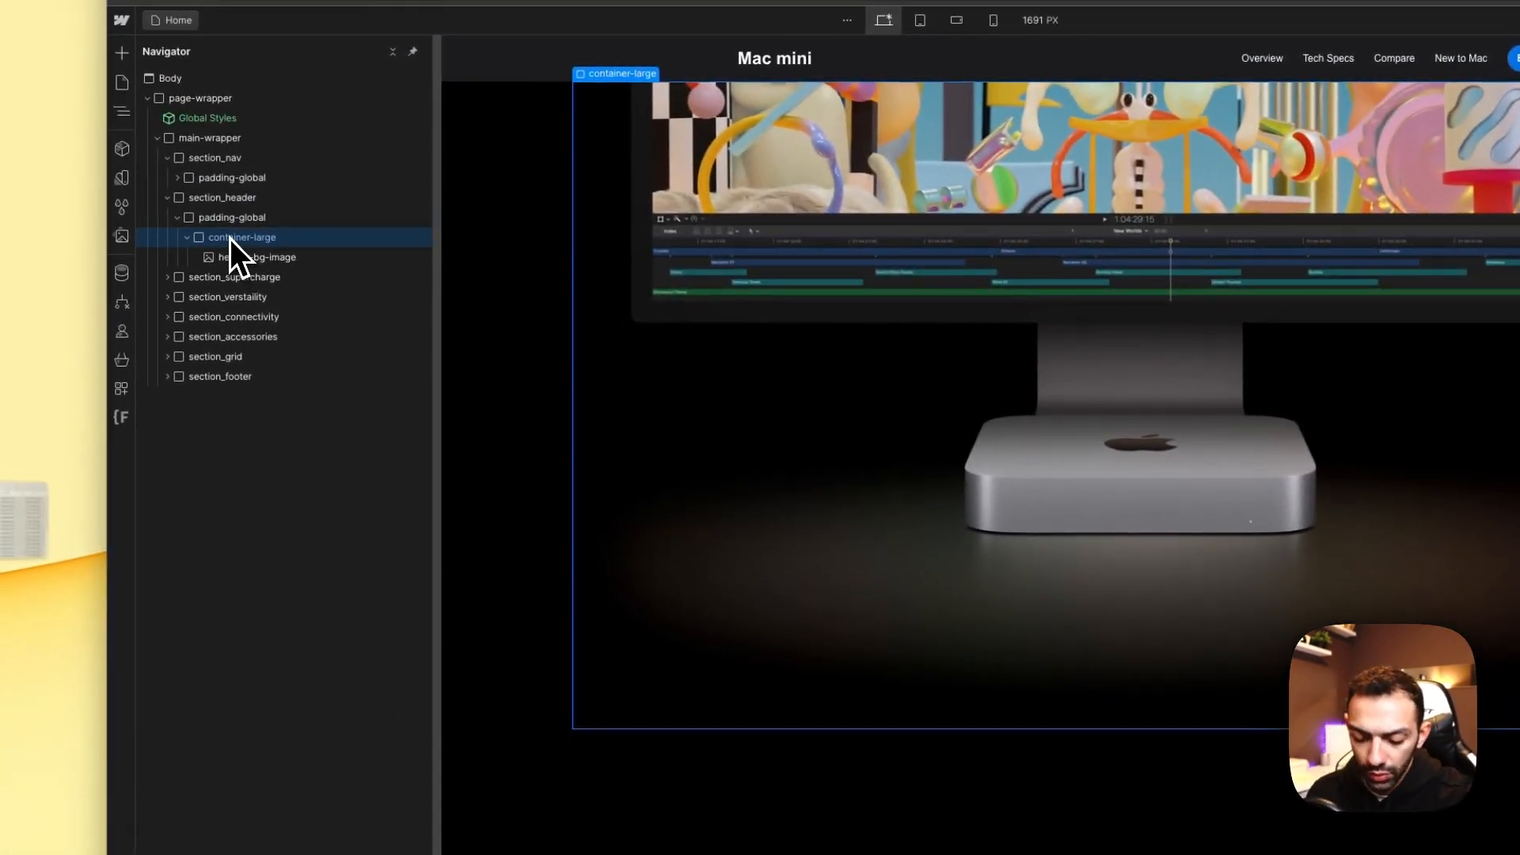
pyautogui.press('a')
pyautogui.rightClick(1075, 346)
pyautogui.moveTo(1113, 377)
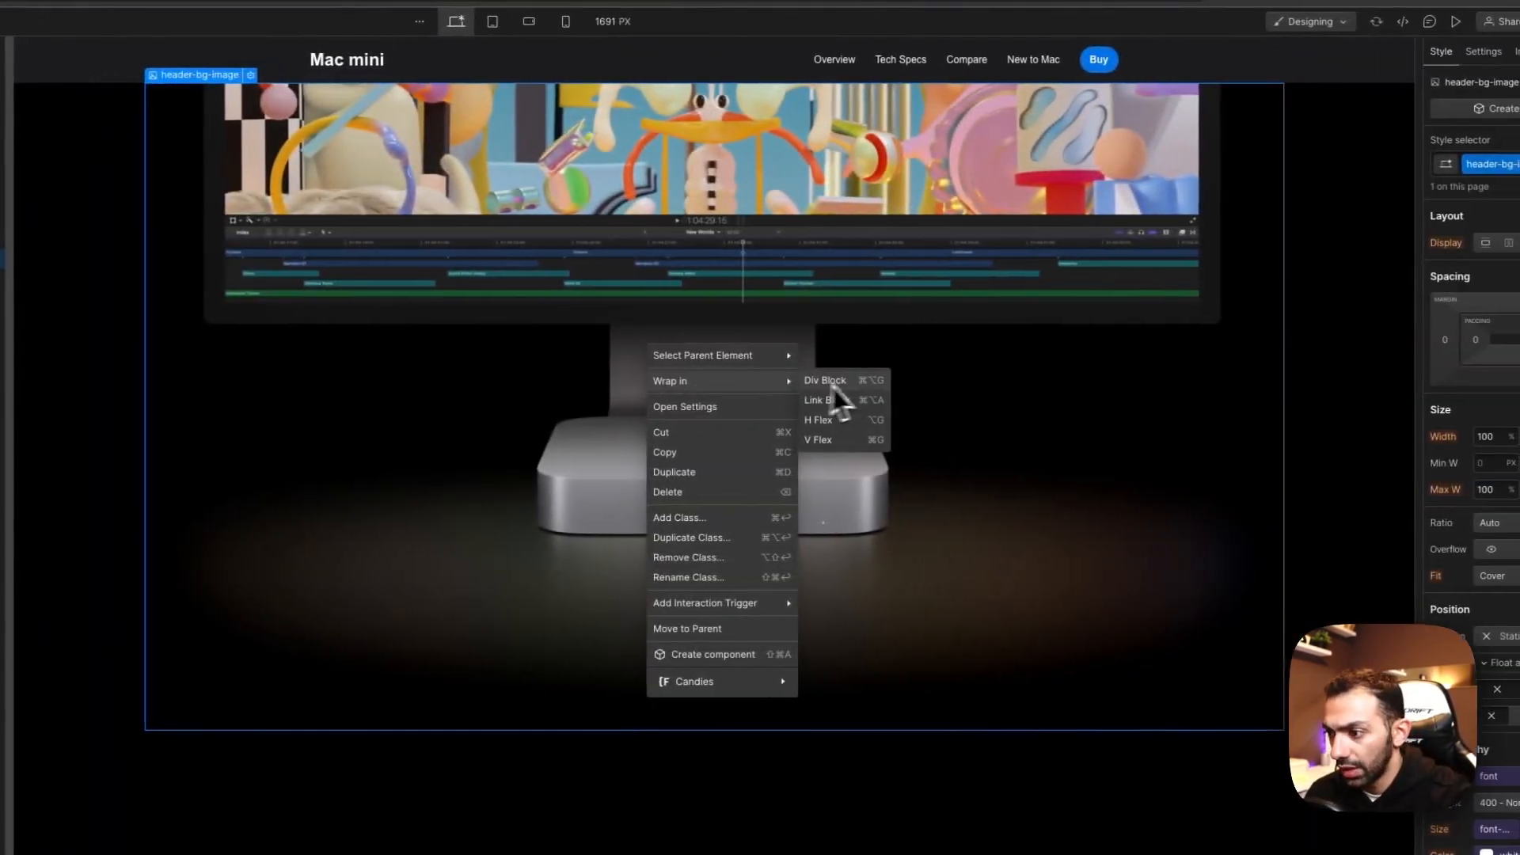
pyautogui.click(837, 380)
# Step: Give the div block wrapped around header-bg-image the new class header-bg-image_wrapper
pyautogui.click(1504, 164)
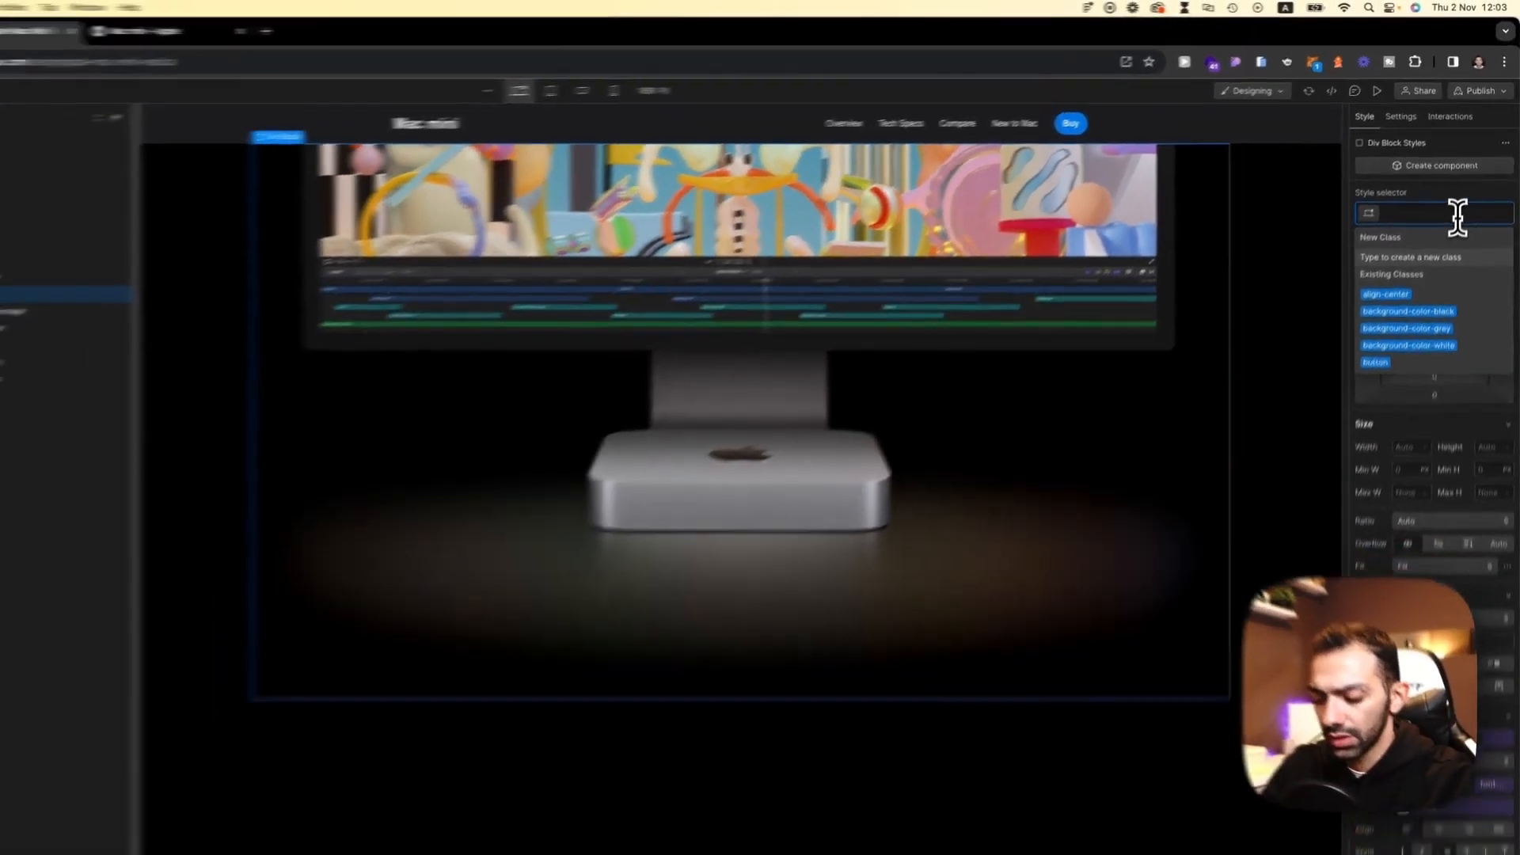
pyautogui.write('bg-')
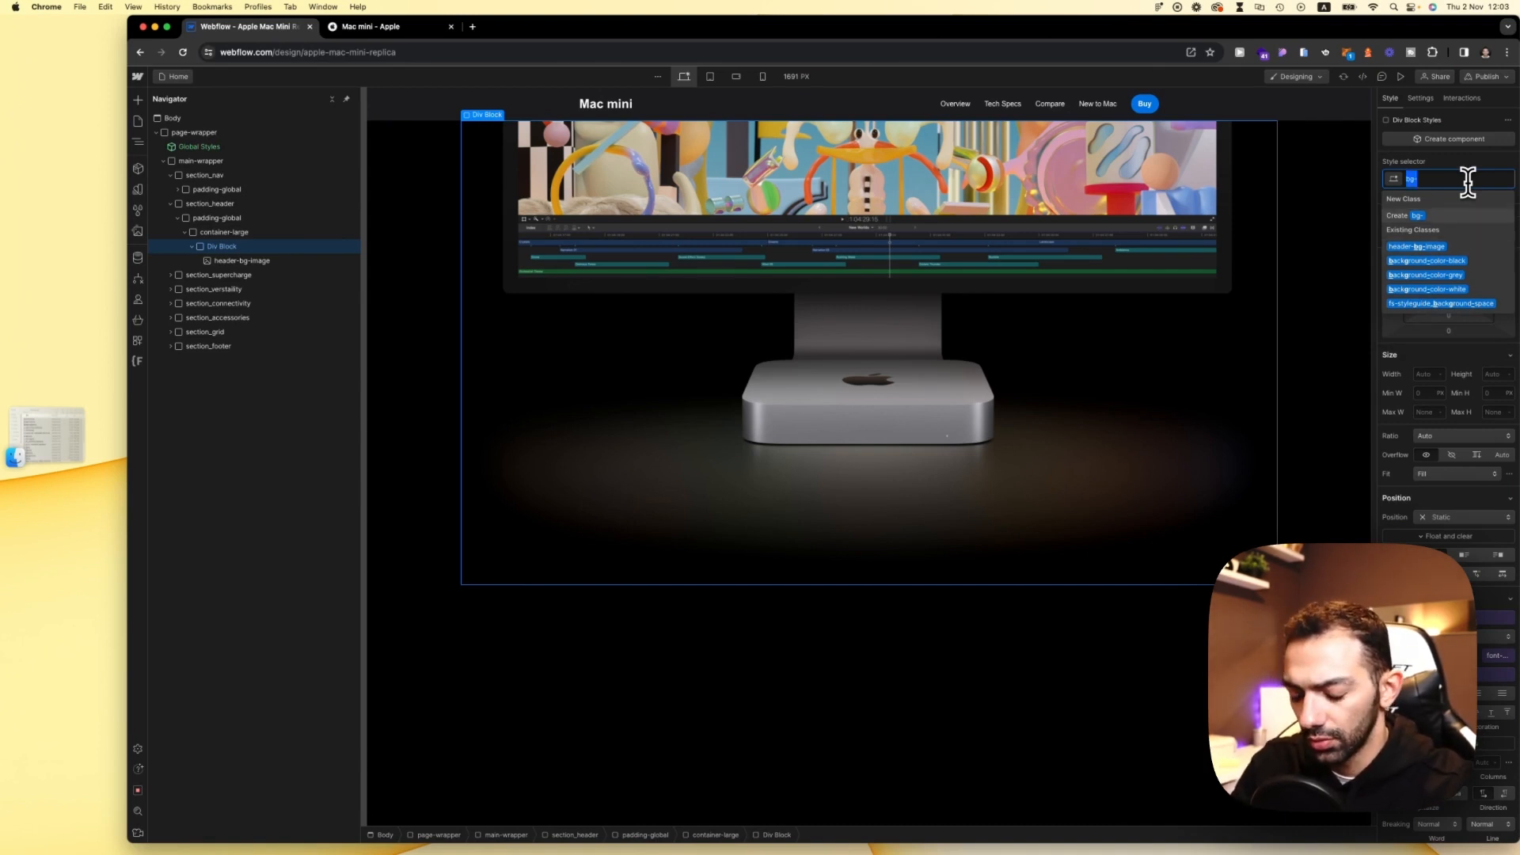
pyautogui.press('BackSpace')
pyautogui.write('header-')
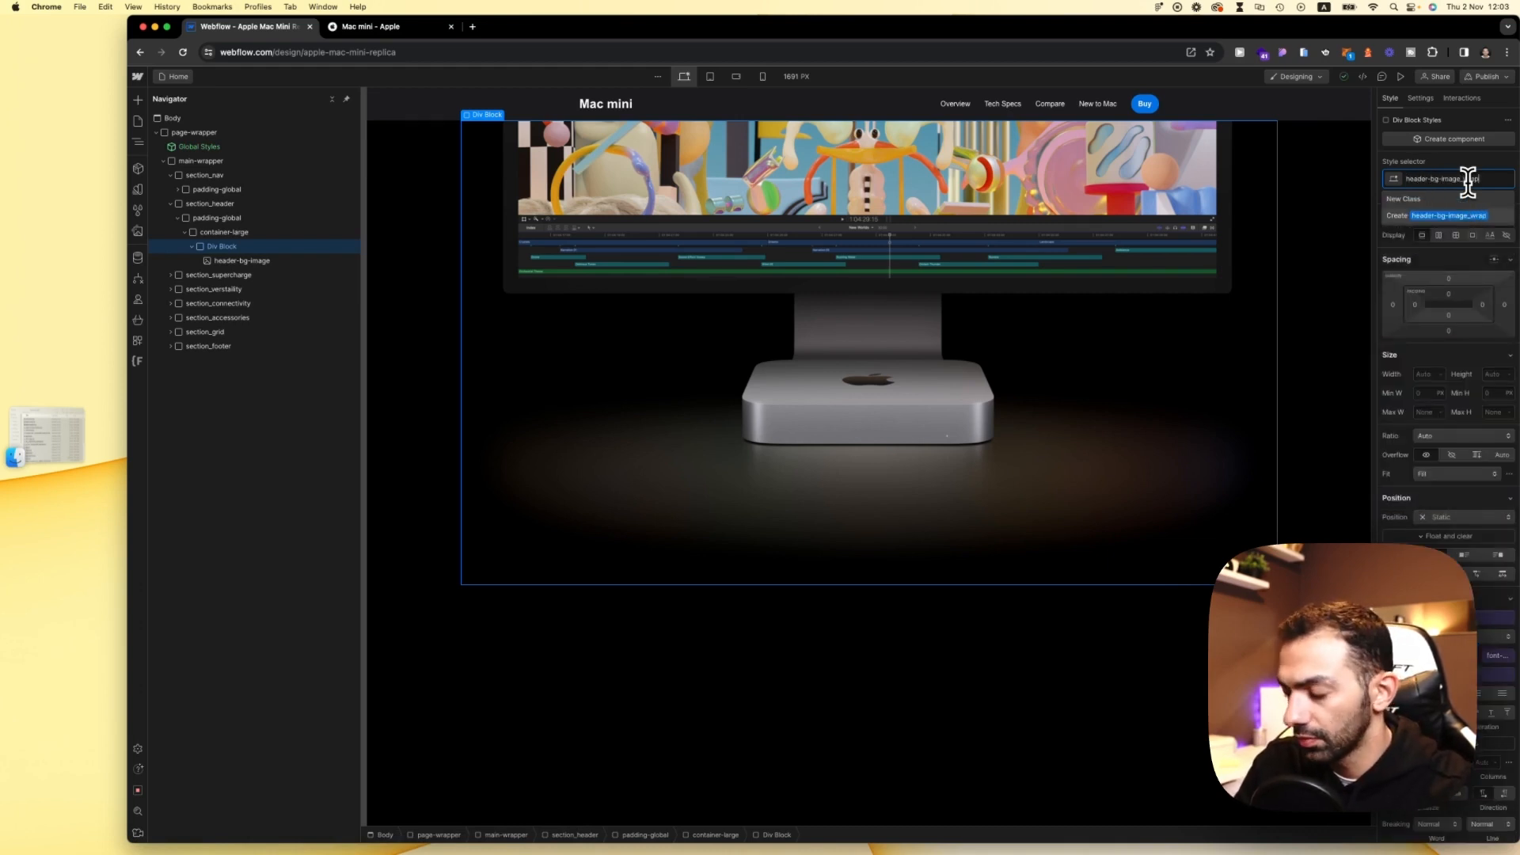
# Step: Add a new div block inside container-large, directly below header-bg-image_wrapper
pyautogui.click(951, 406)
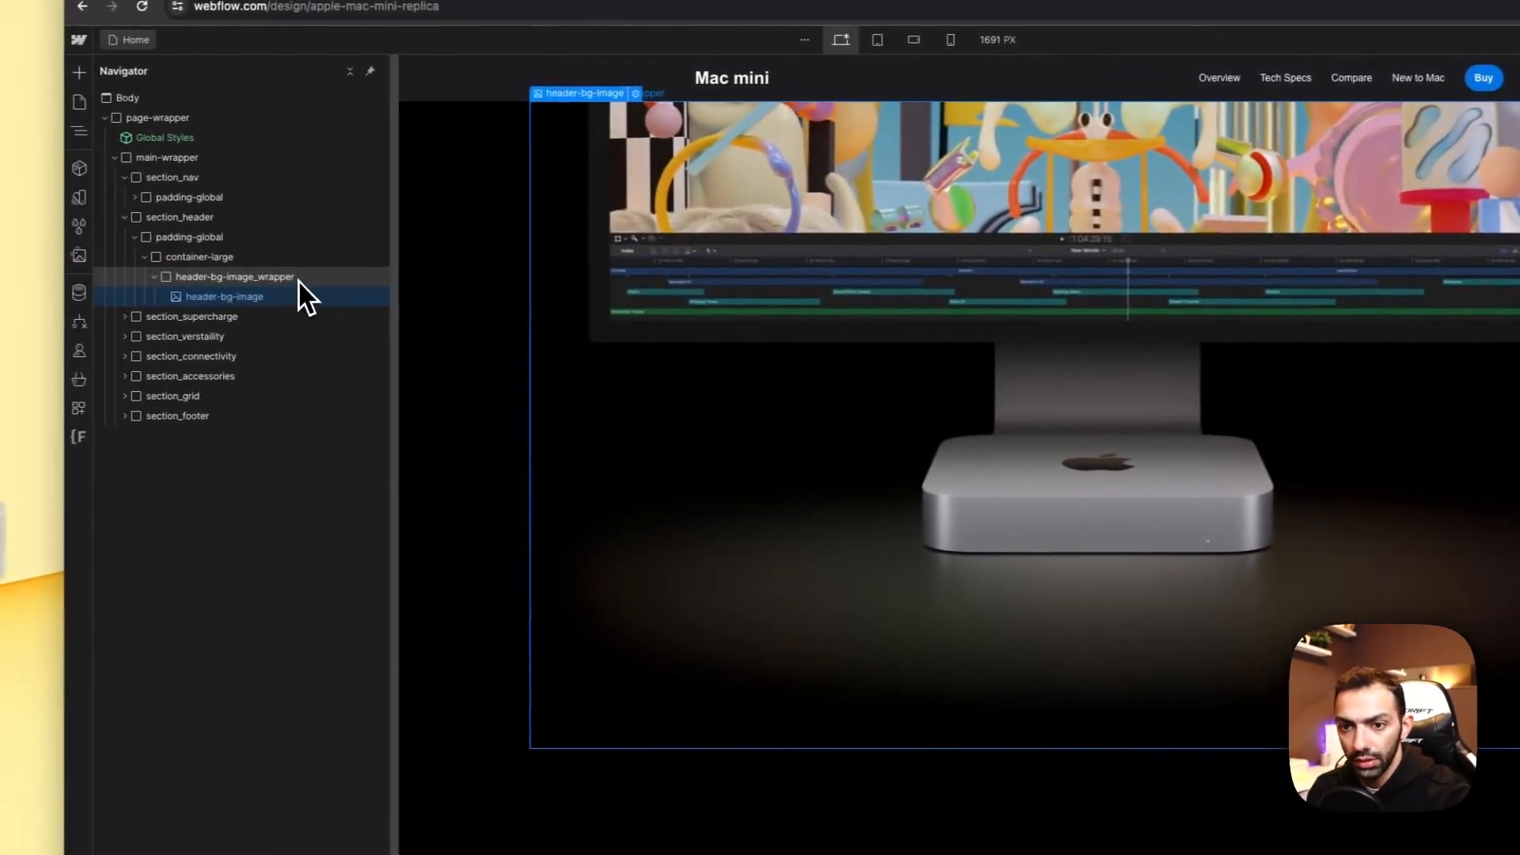
pyautogui.click(297, 279)
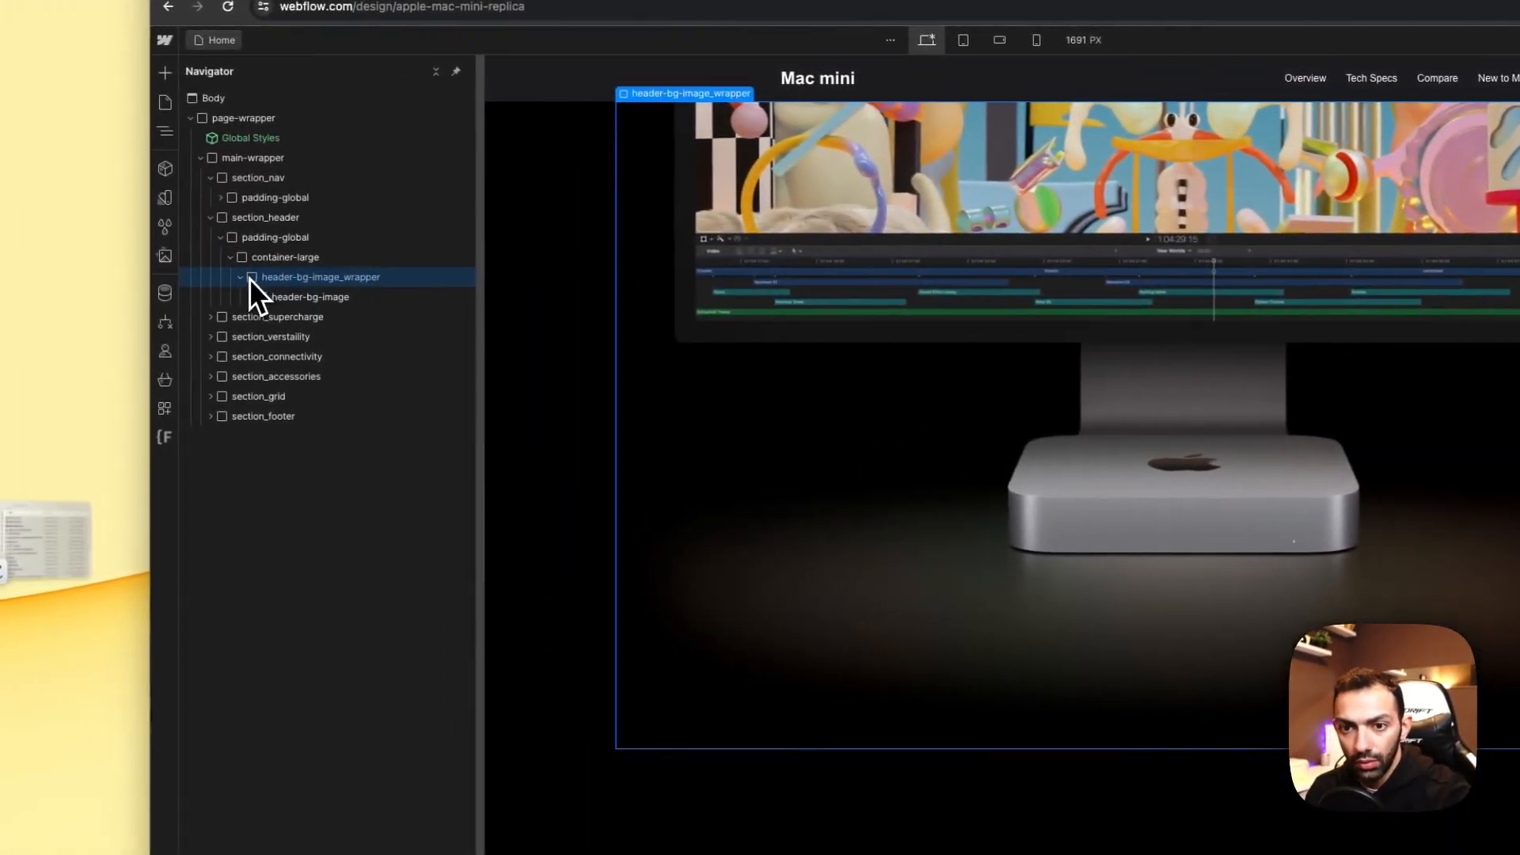
pyautogui.click(261, 258)
pyautogui.press('a')
pyautogui.click(226, 366)
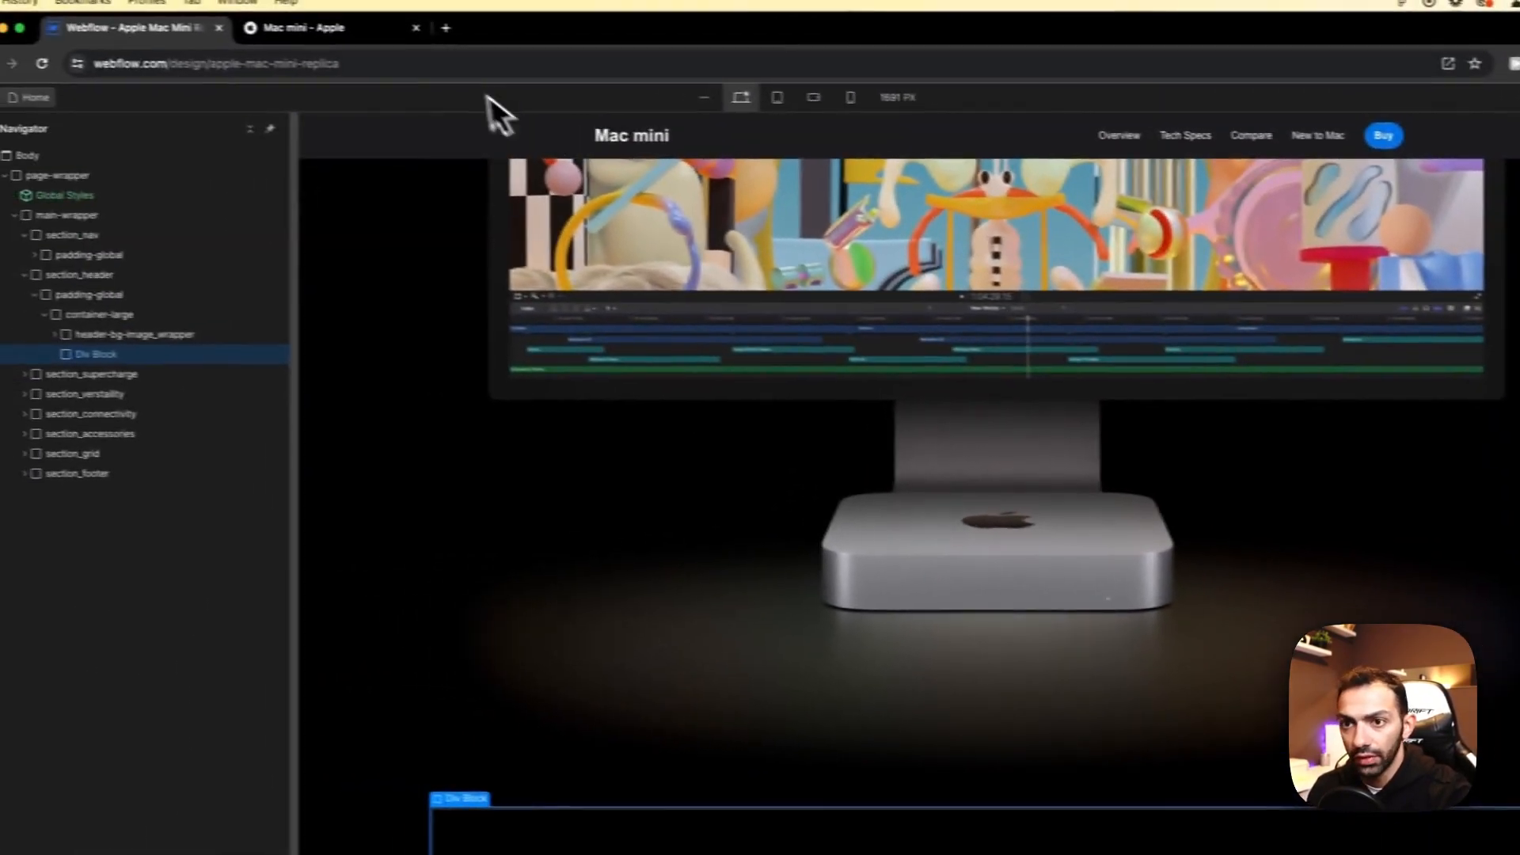
# Step: Give the new div block in container-large the class header-content and nest another div block inside it
pyautogui.click(391, 29)
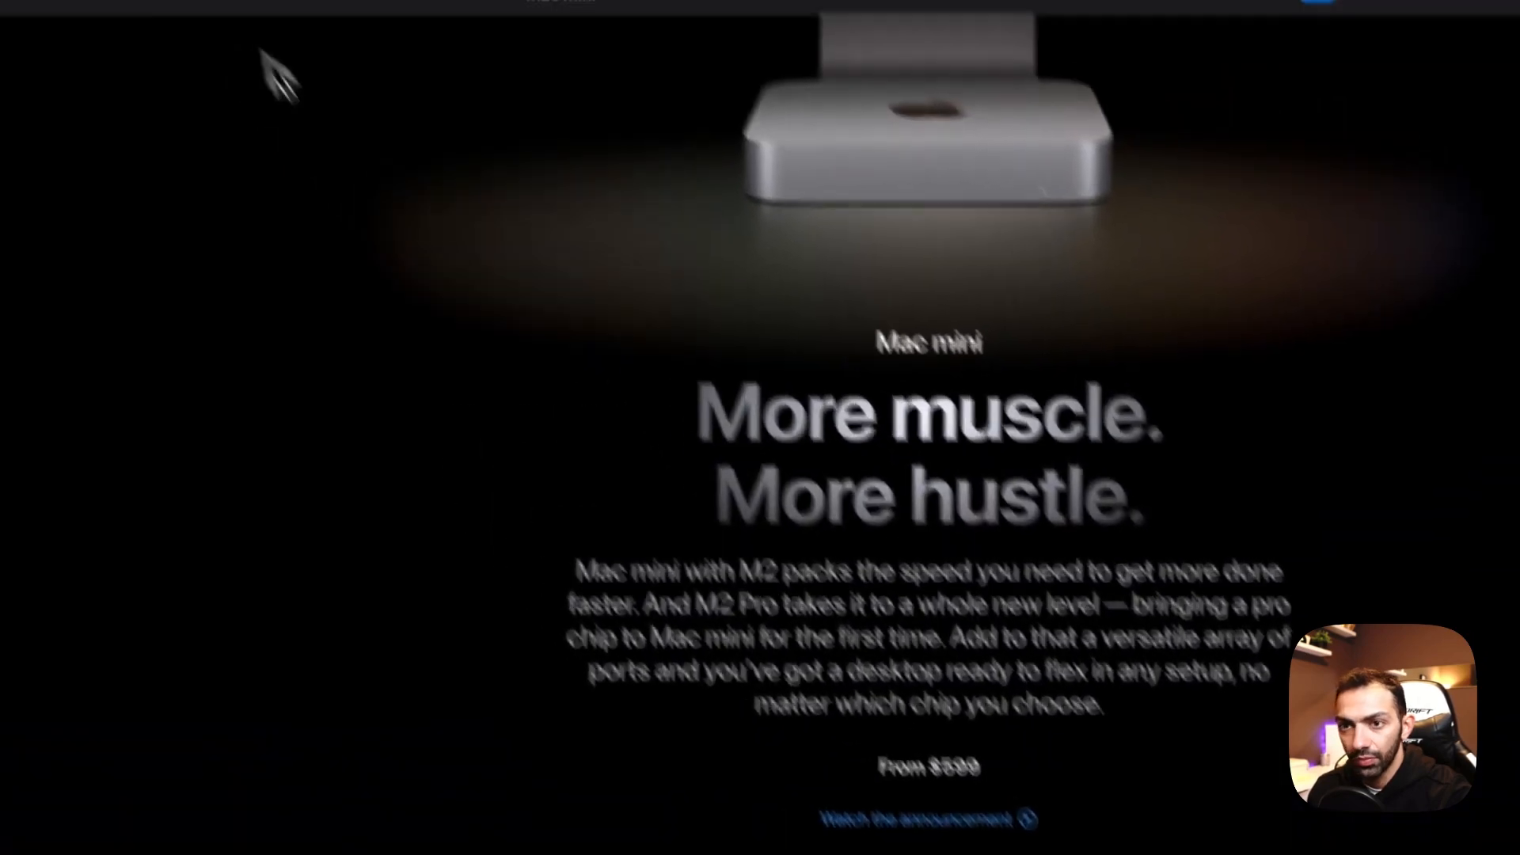
pyautogui.click(267, 14)
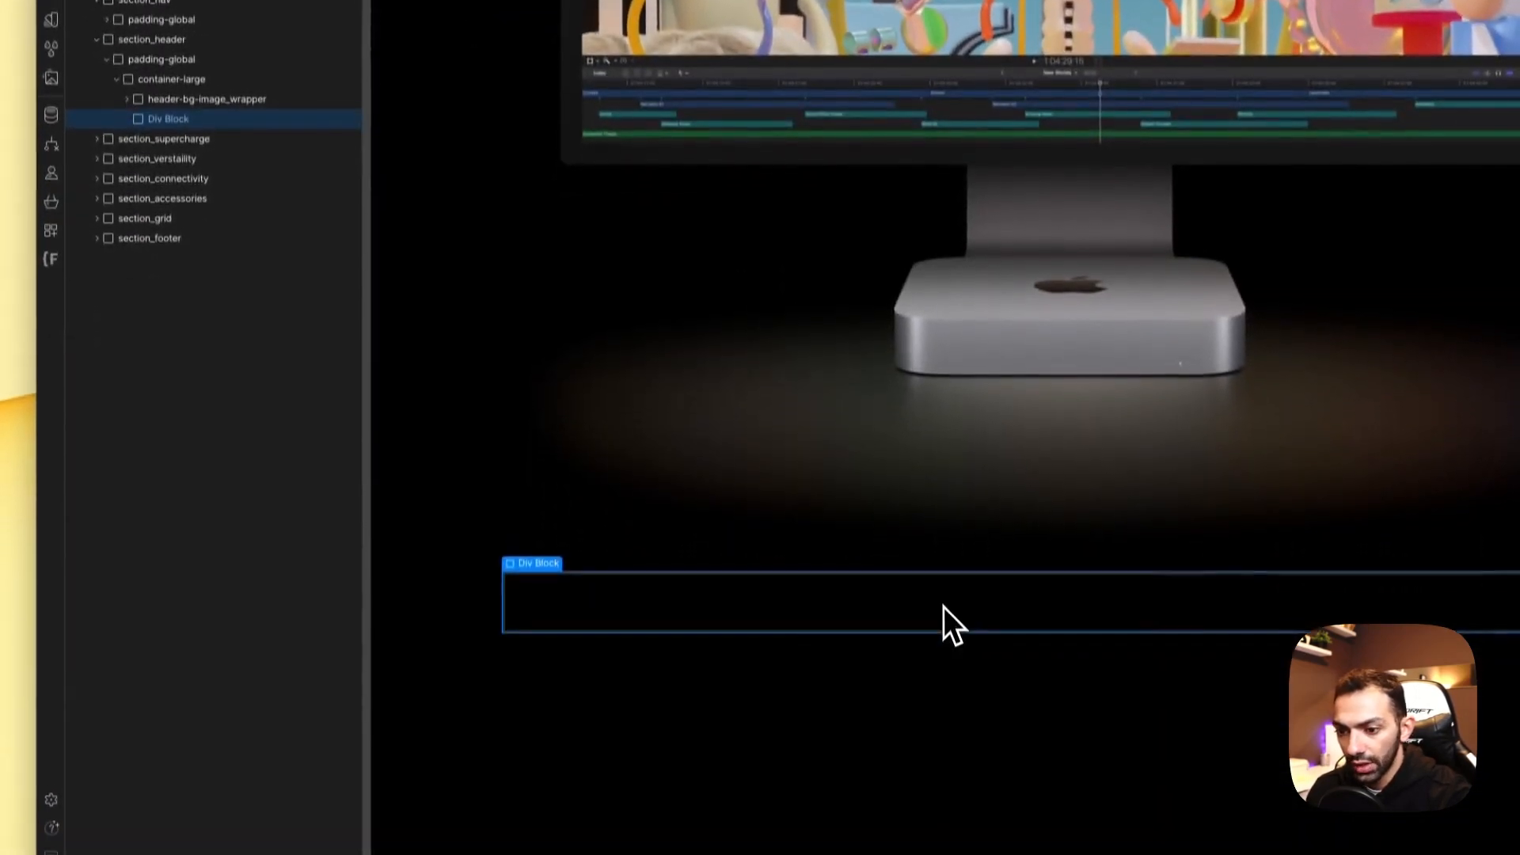
pyautogui.press('a')
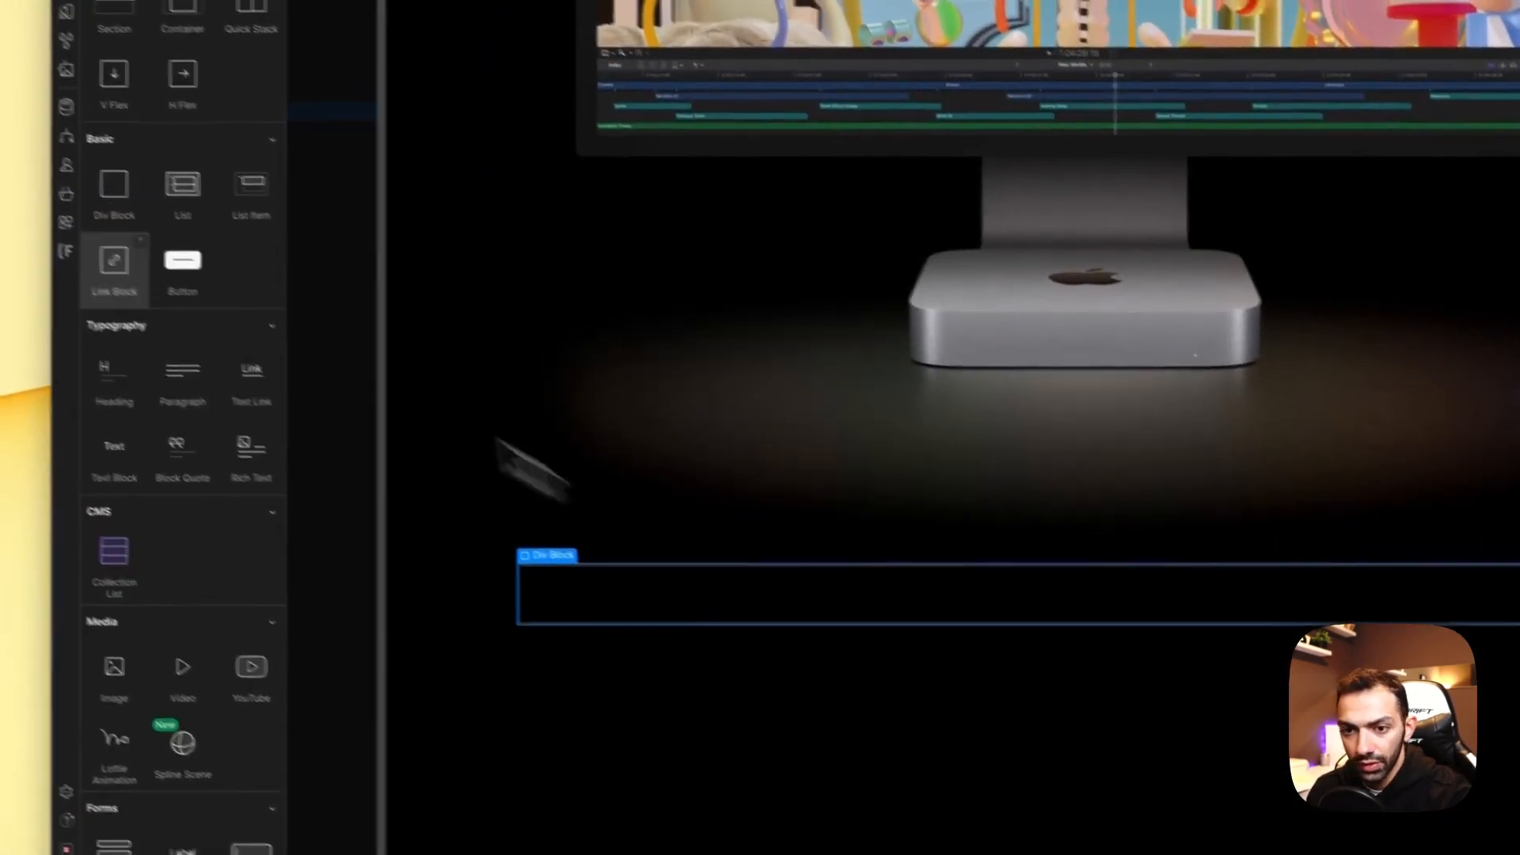
pyautogui.click(813, 621)
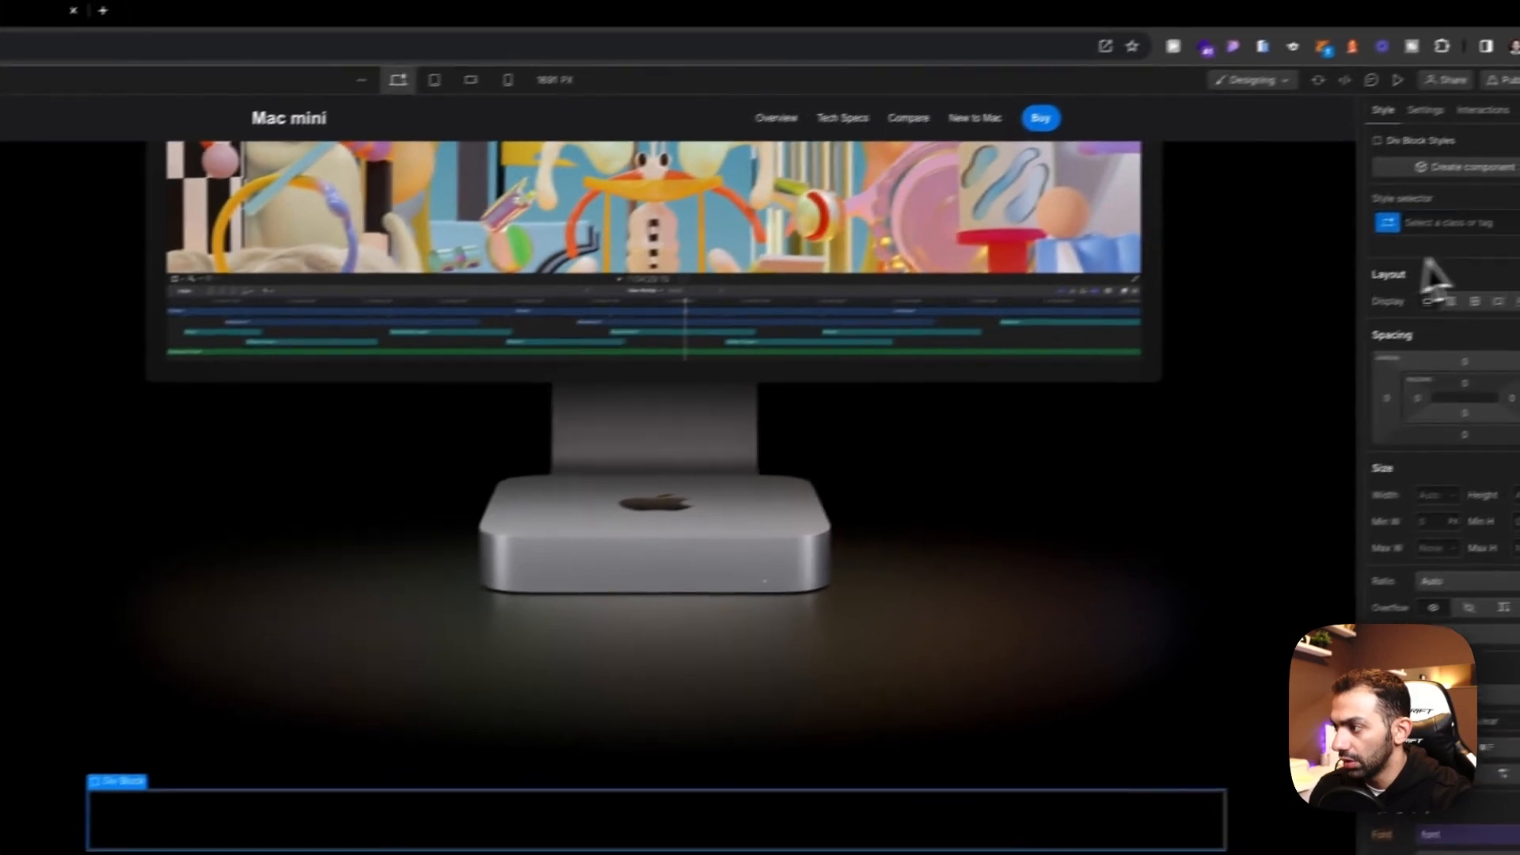
pyautogui.click(1430, 237)
pyautogui.write('he')
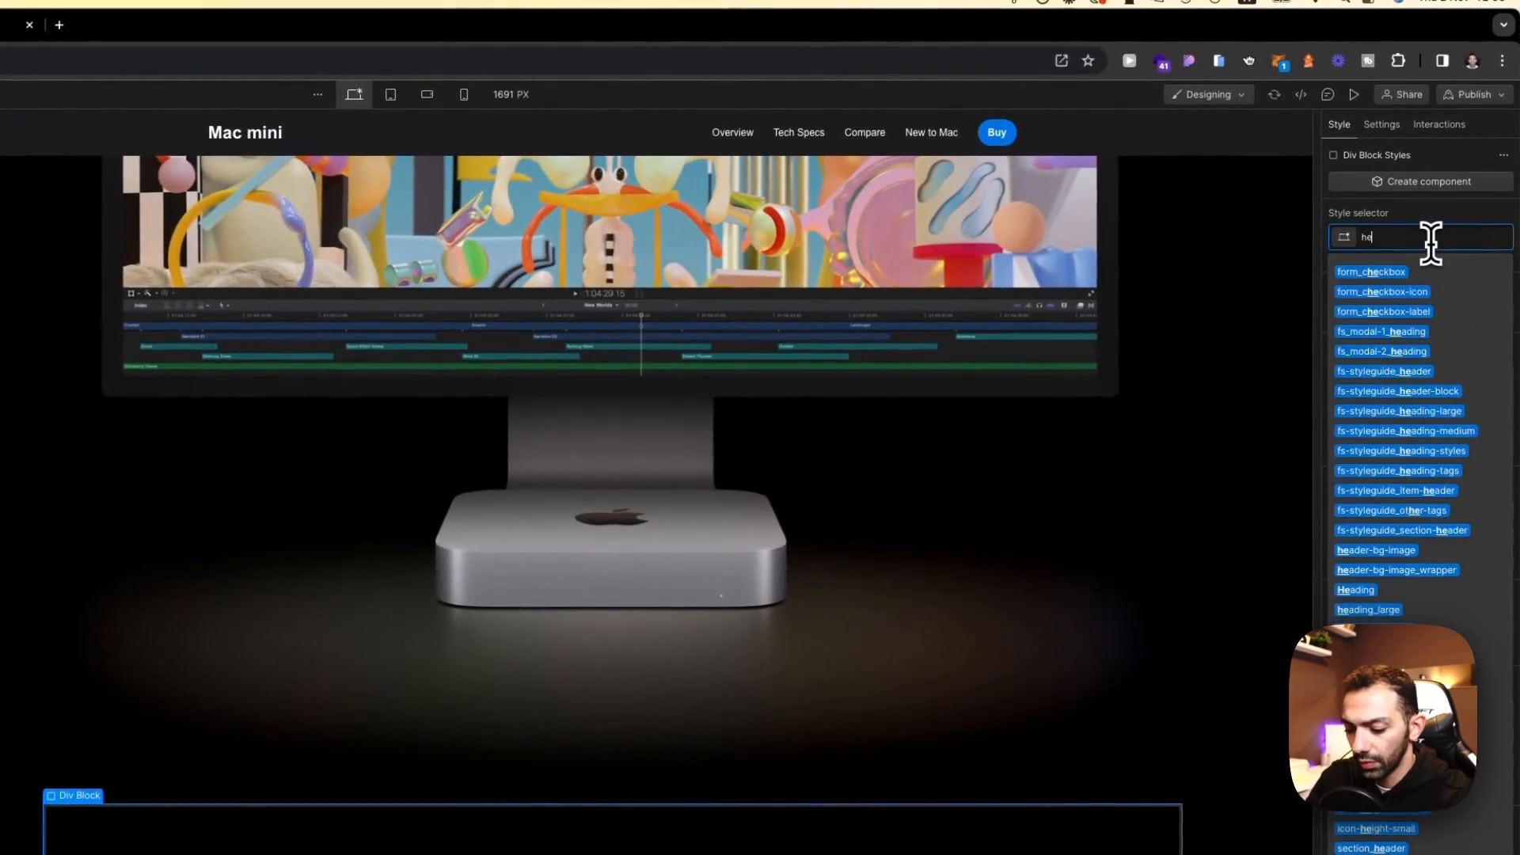
pyautogui.write('ader')
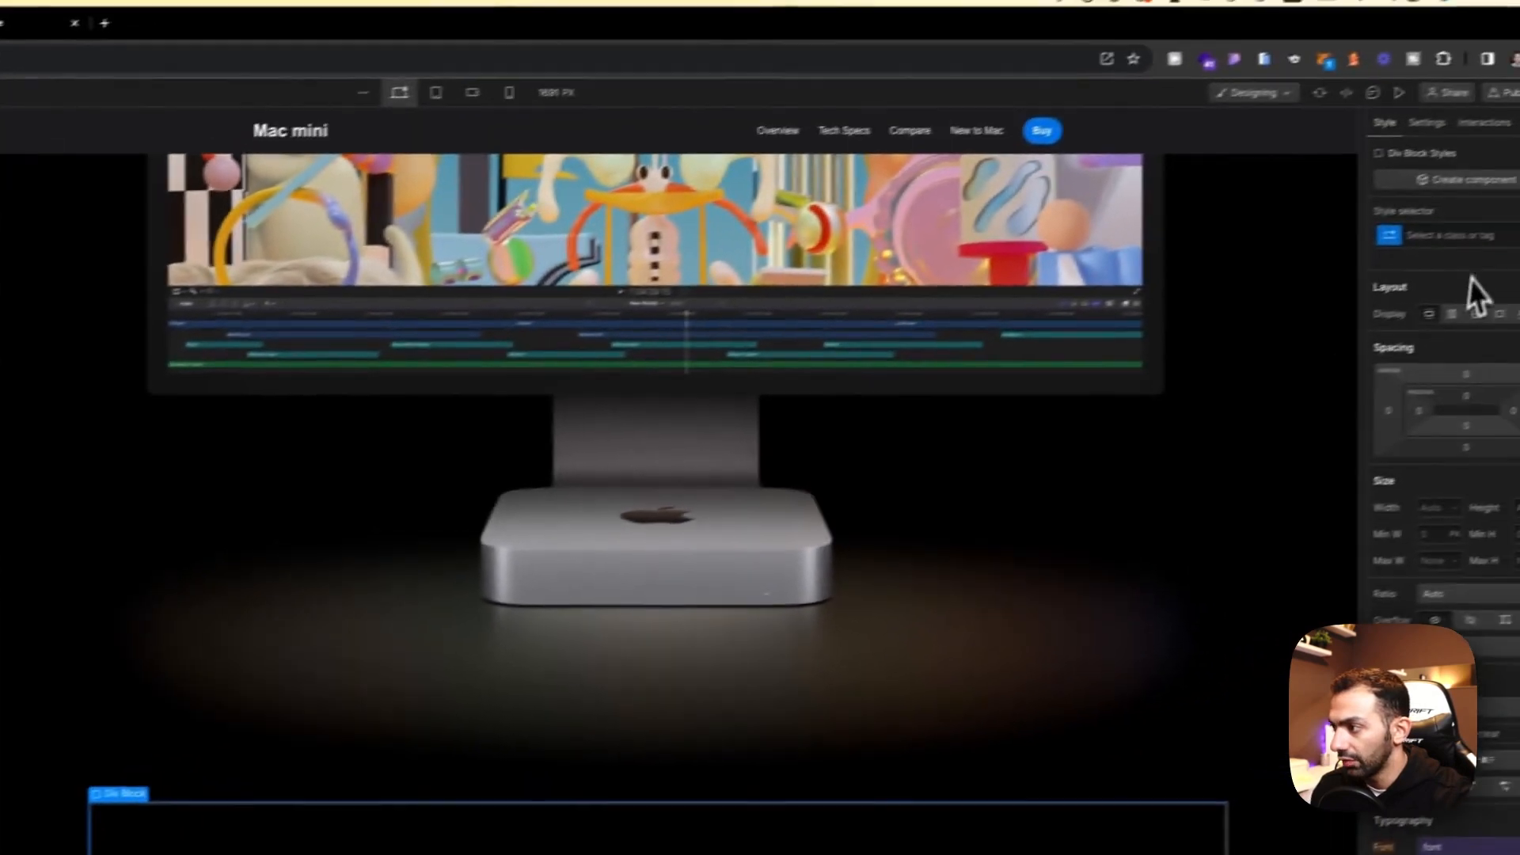
# Step: Try the existing max-width-medium class on the div block nested in header-content
pyautogui.click(1474, 235)
pyautogui.write('max')
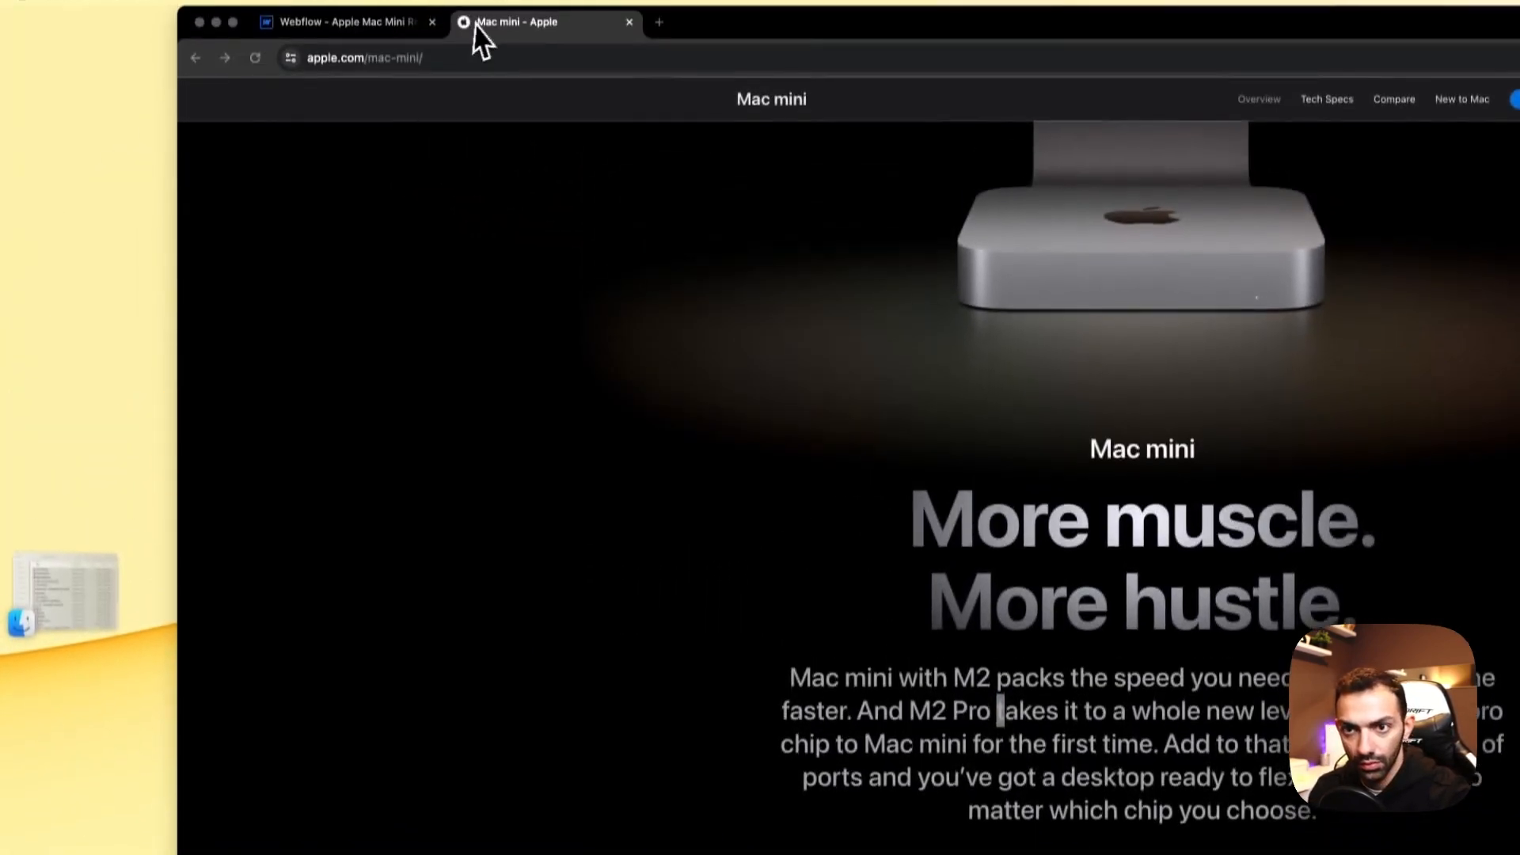
pyautogui.click(365, 34)
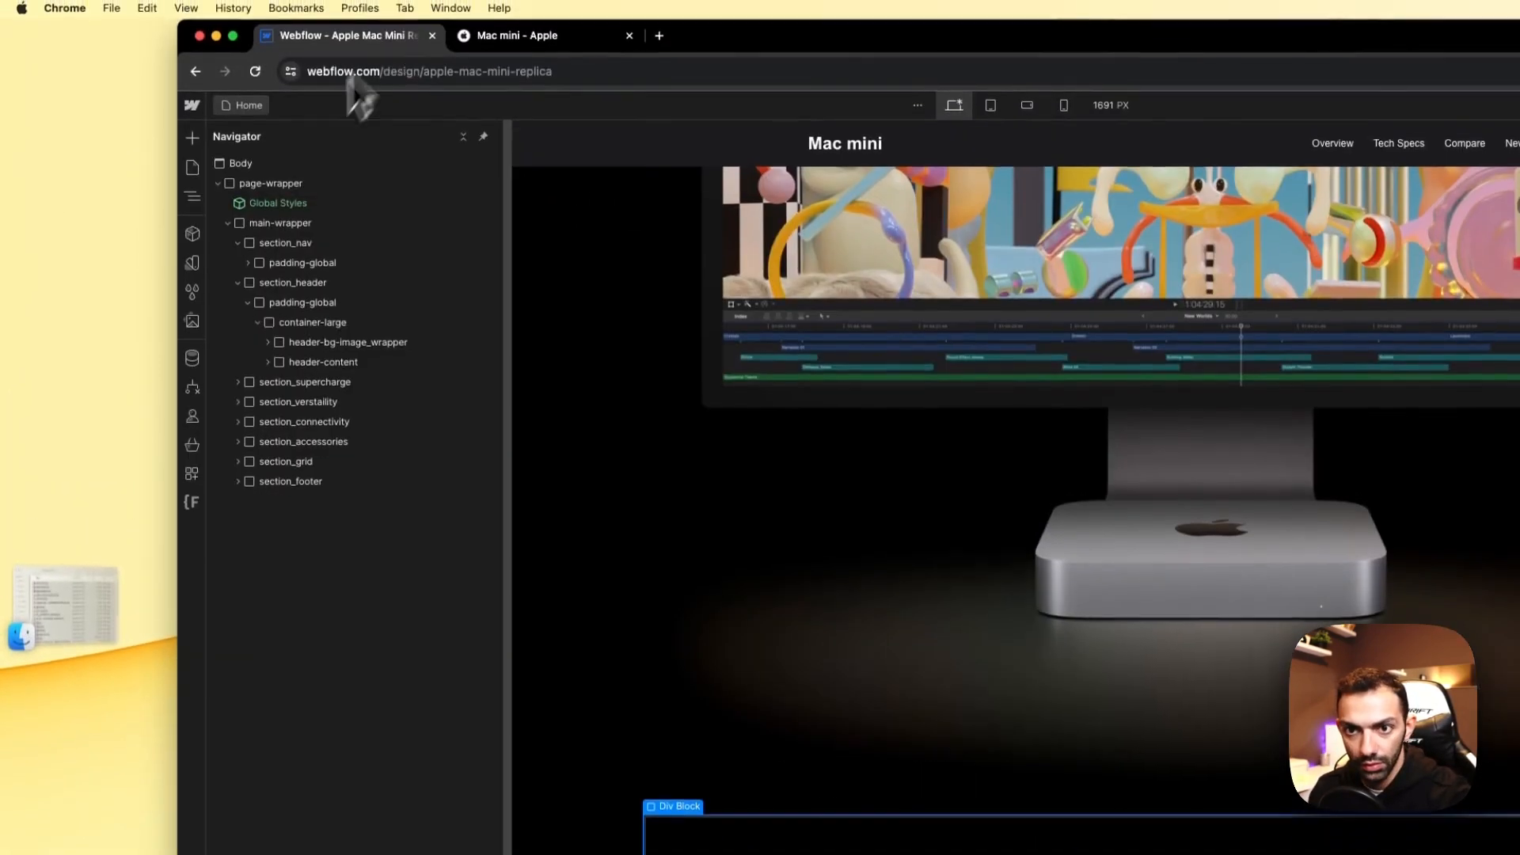
pyautogui.click(192, 169)
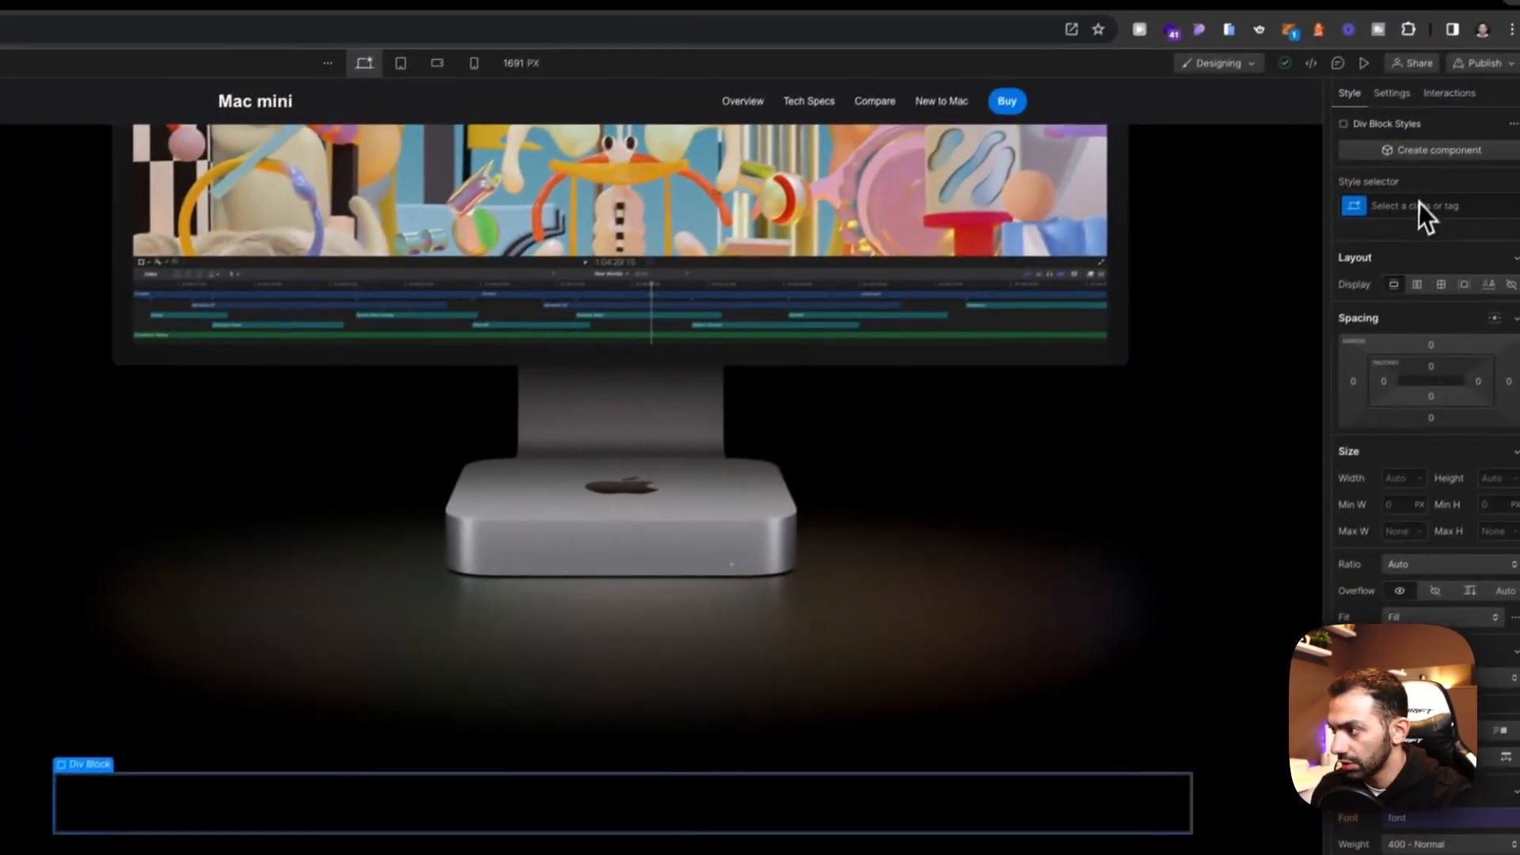
pyautogui.click(1420, 206)
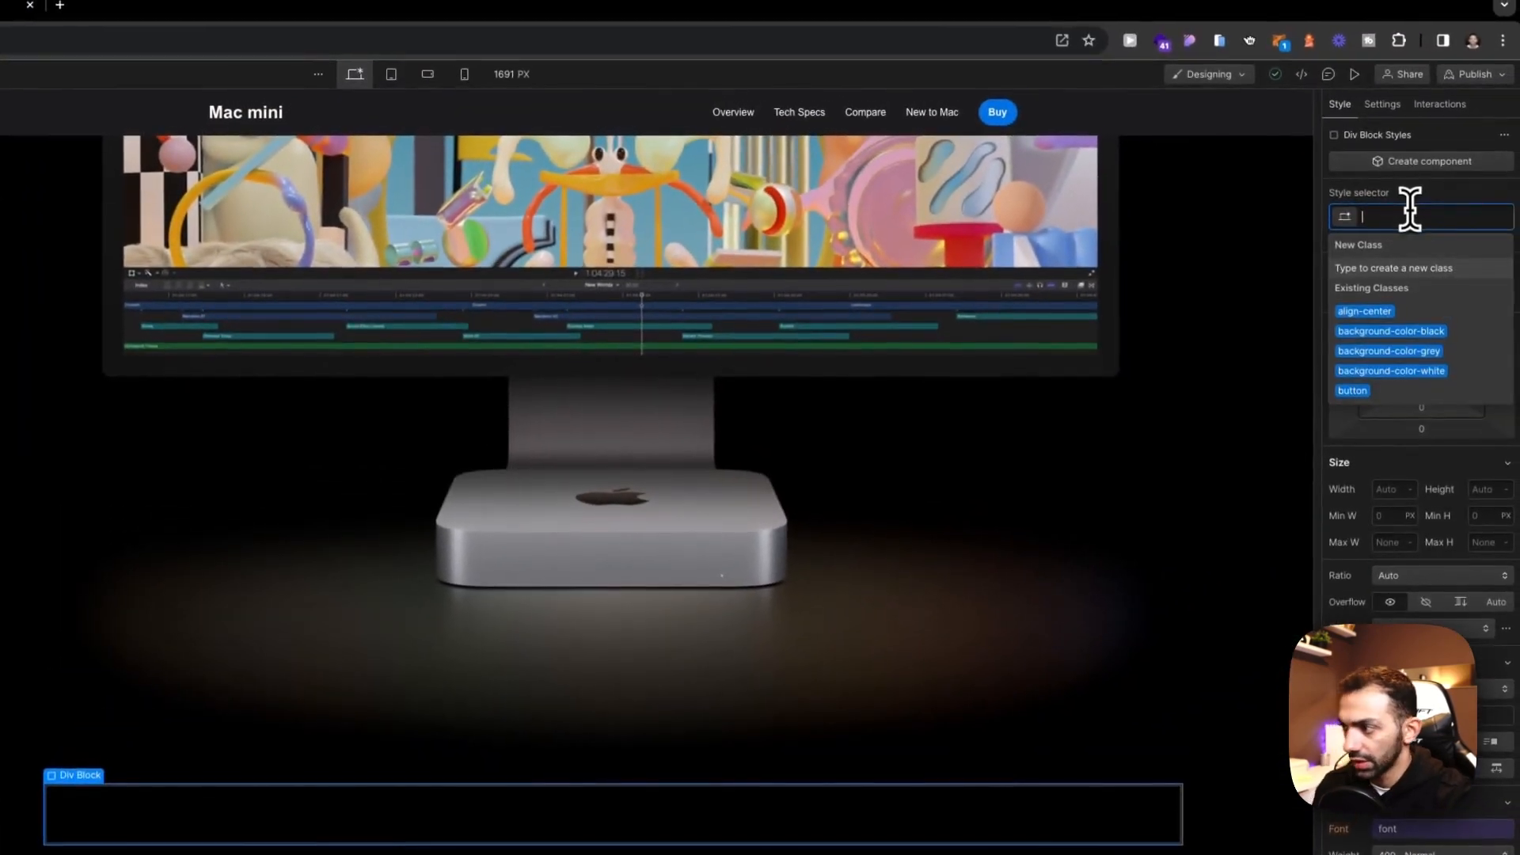
pyautogui.write('max-iwdth')
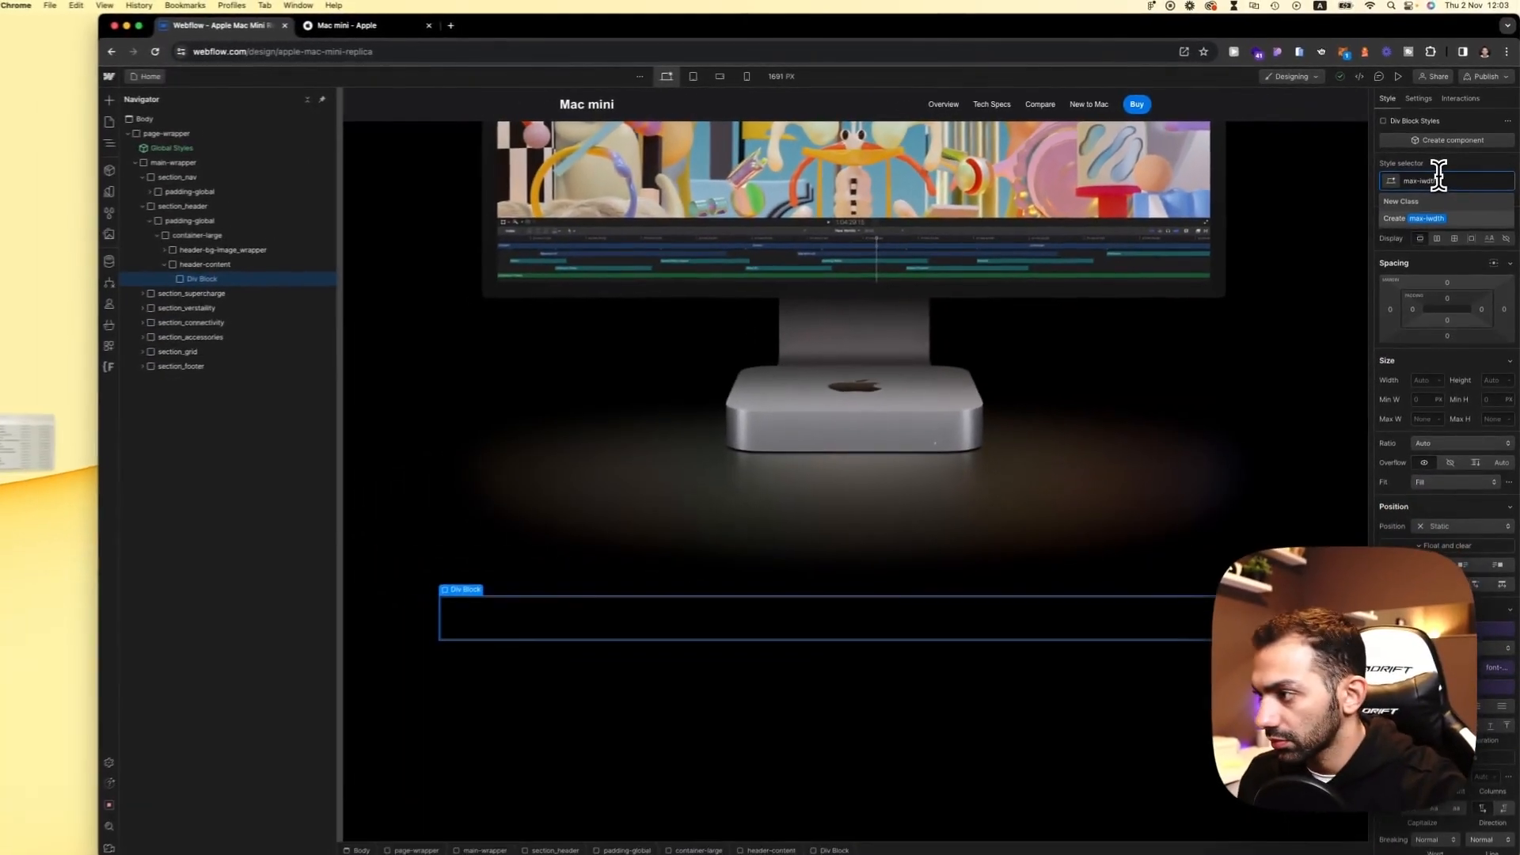
pyautogui.press('super+a')
pyautogui.write('max')
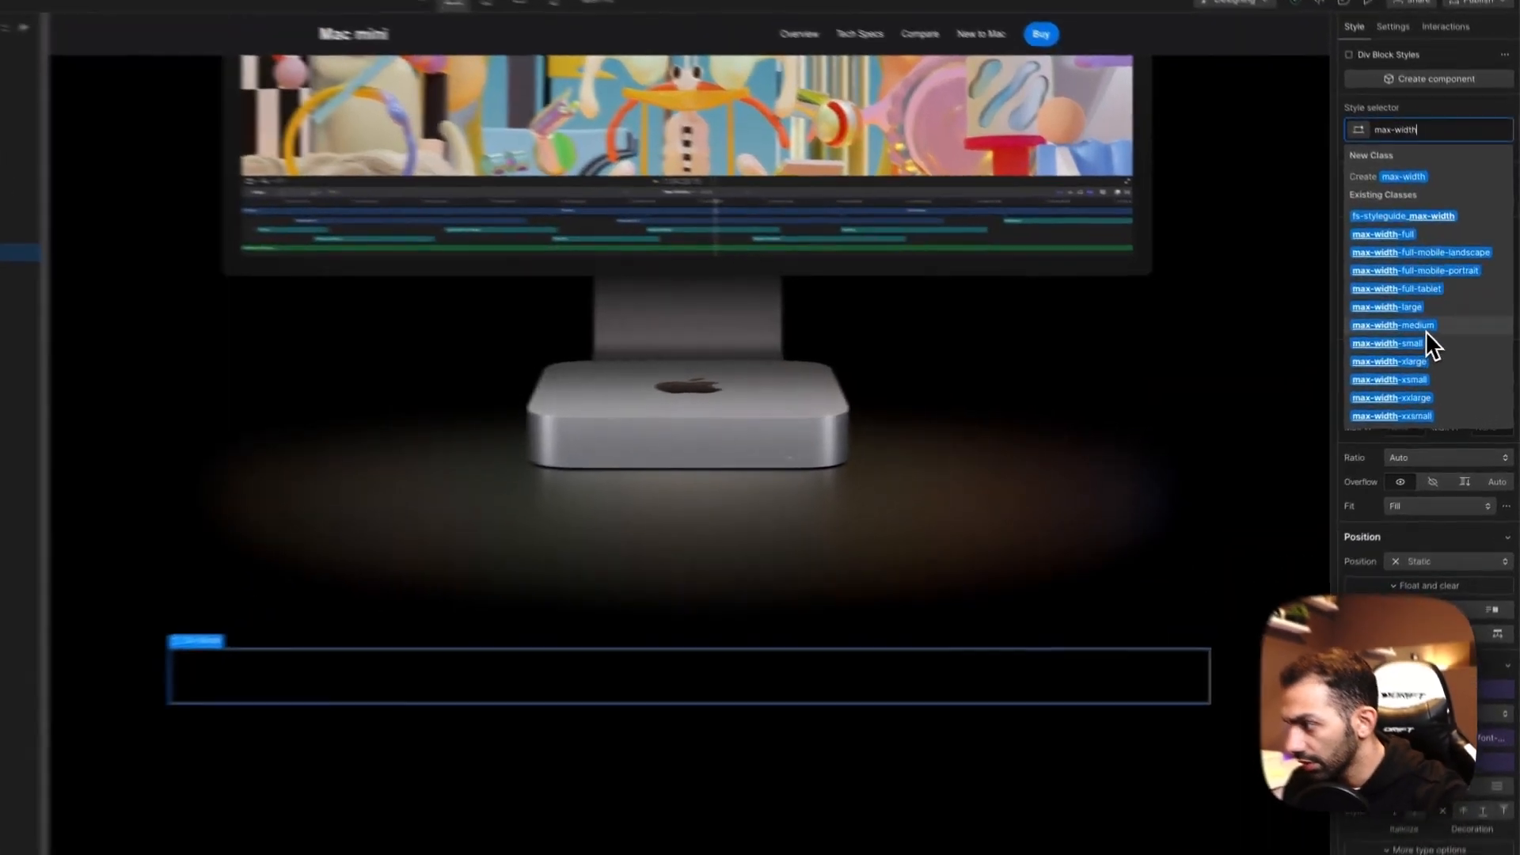
pyautogui.click(1423, 332)
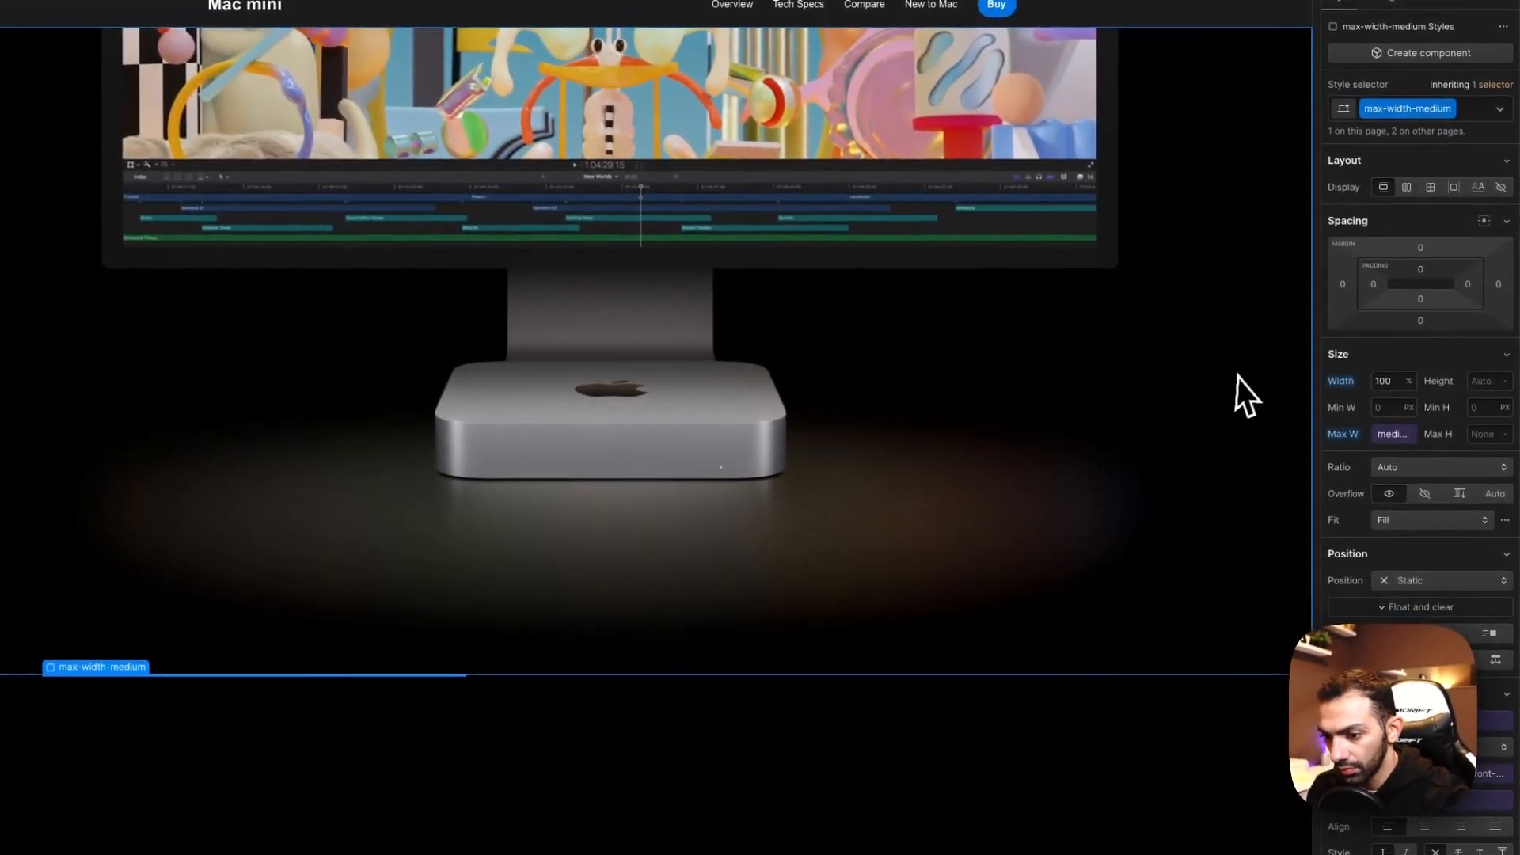
# Step: Use the existing max-width-large class on the div block inside header-content instead of max-width-medium
pyautogui.click(1460, 111)
pyautogui.write('max-w')
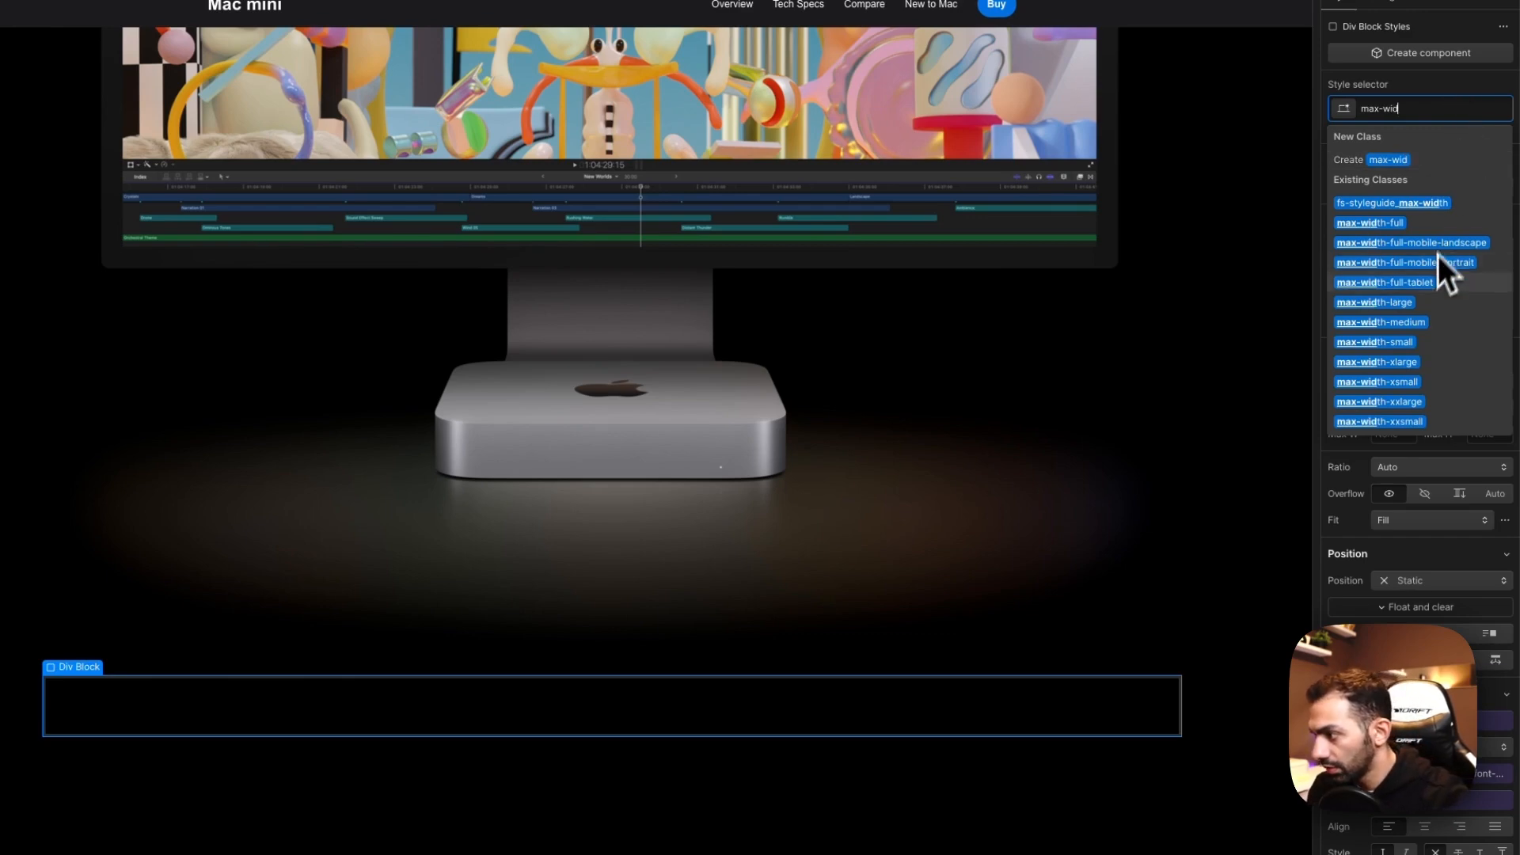
pyautogui.write('id')
pyautogui.click(1413, 303)
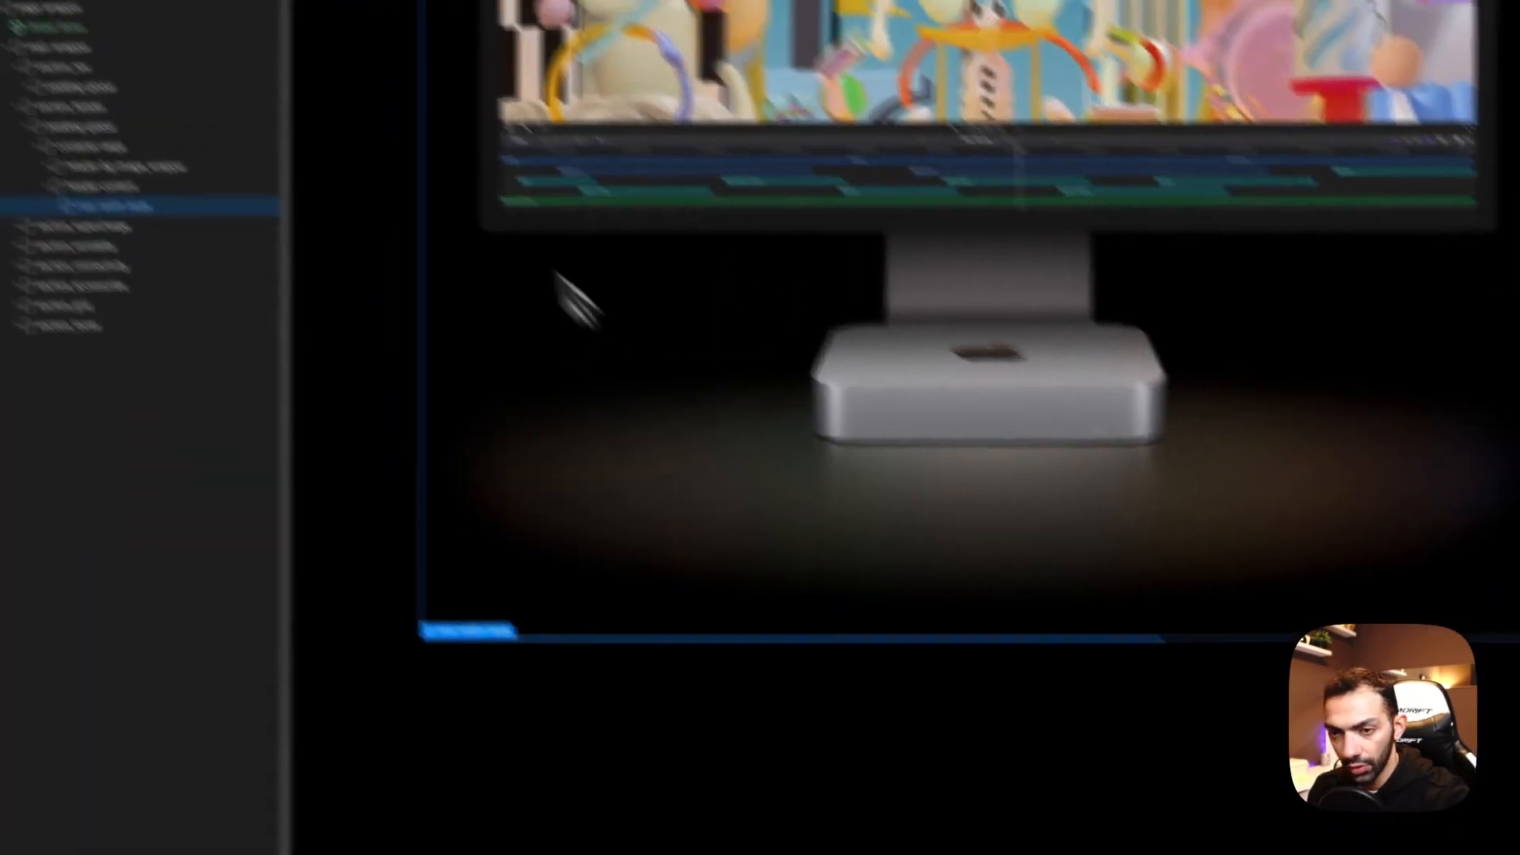
# Step: Add the global combo class align-center to the max-width-large div block
pyautogui.click(1469, 134)
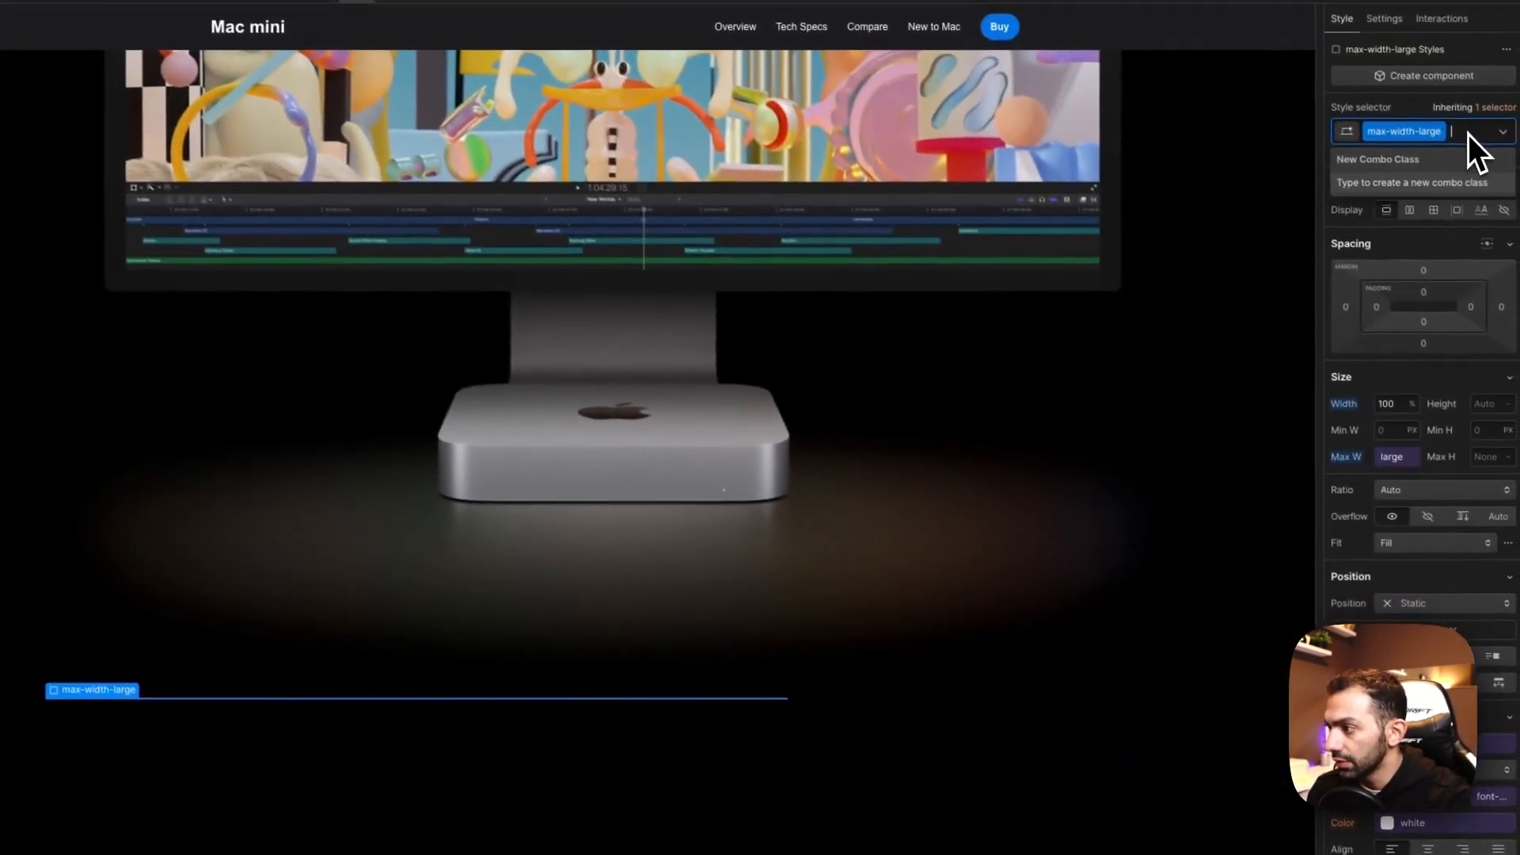
pyautogui.write('center')
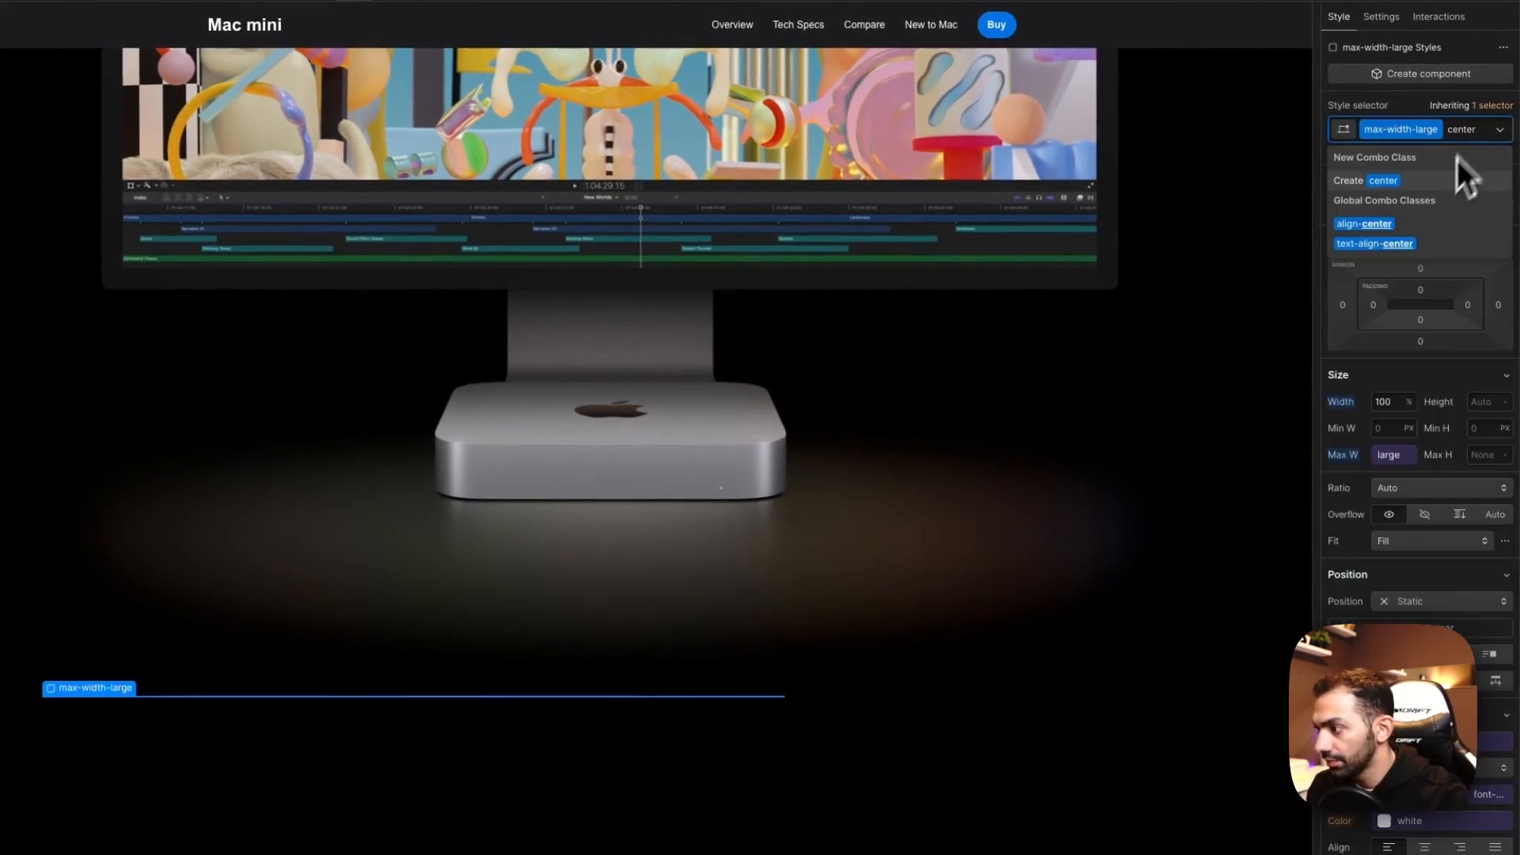
pyautogui.click(1418, 225)
pyautogui.click(744, 668)
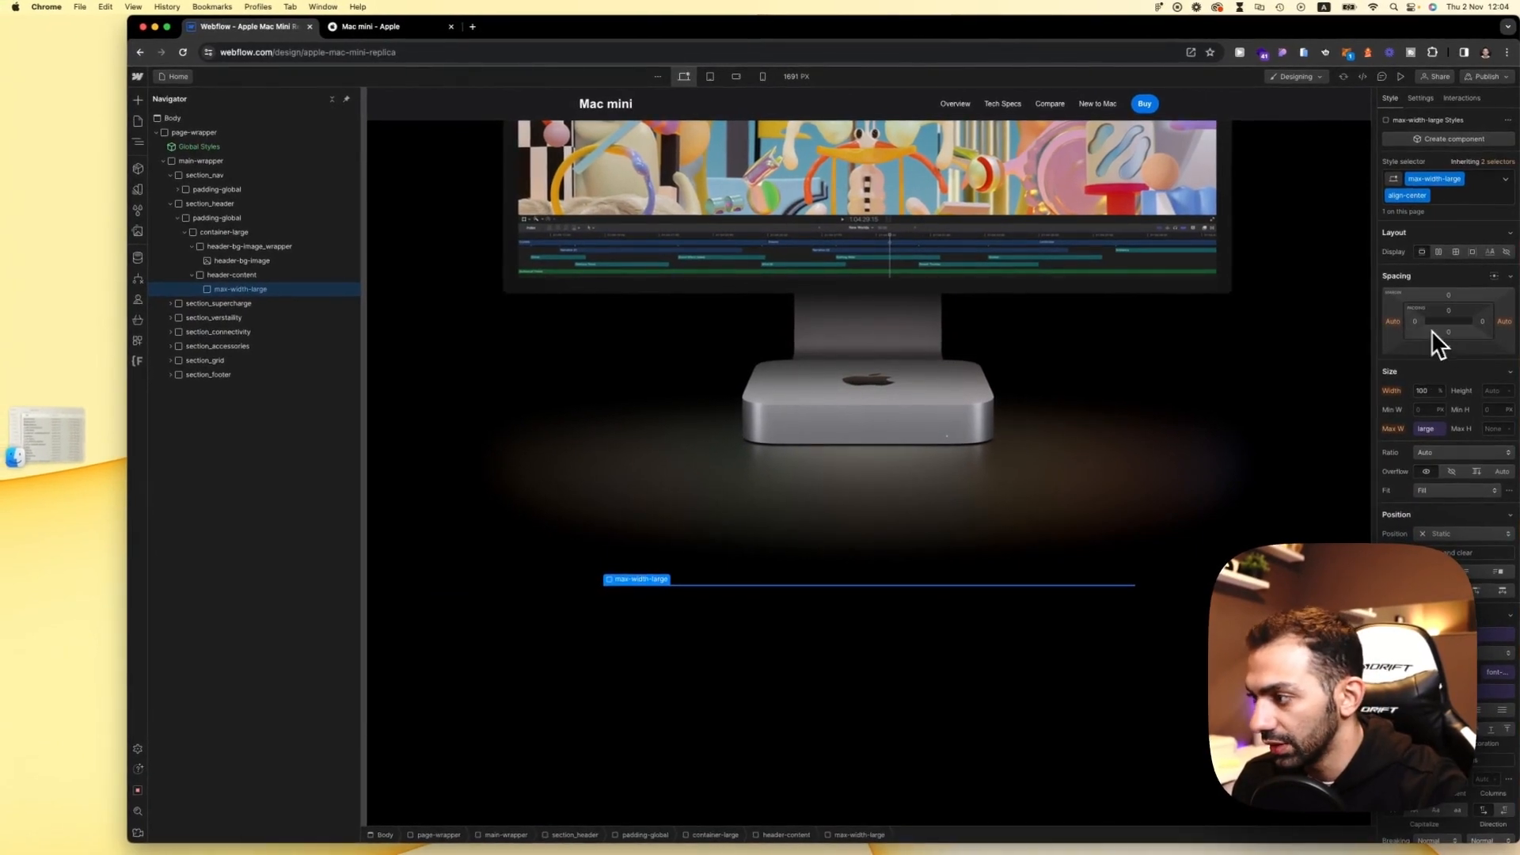
# Step: Check how the top padding is defined on the navbar's Buy button
pyautogui.scroll(-3, 1473, 318)
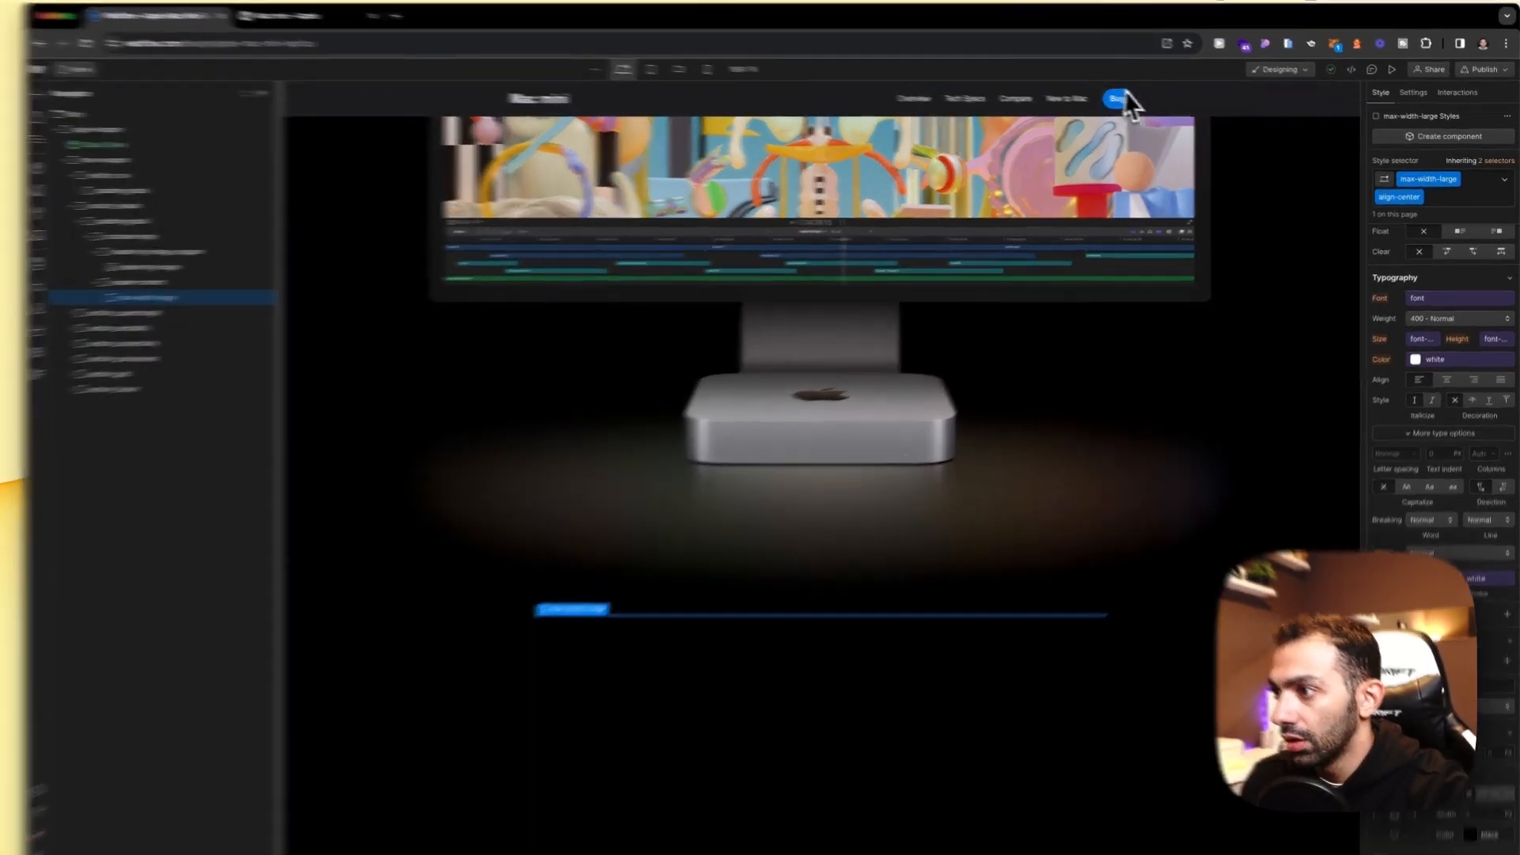
pyautogui.click(1121, 98)
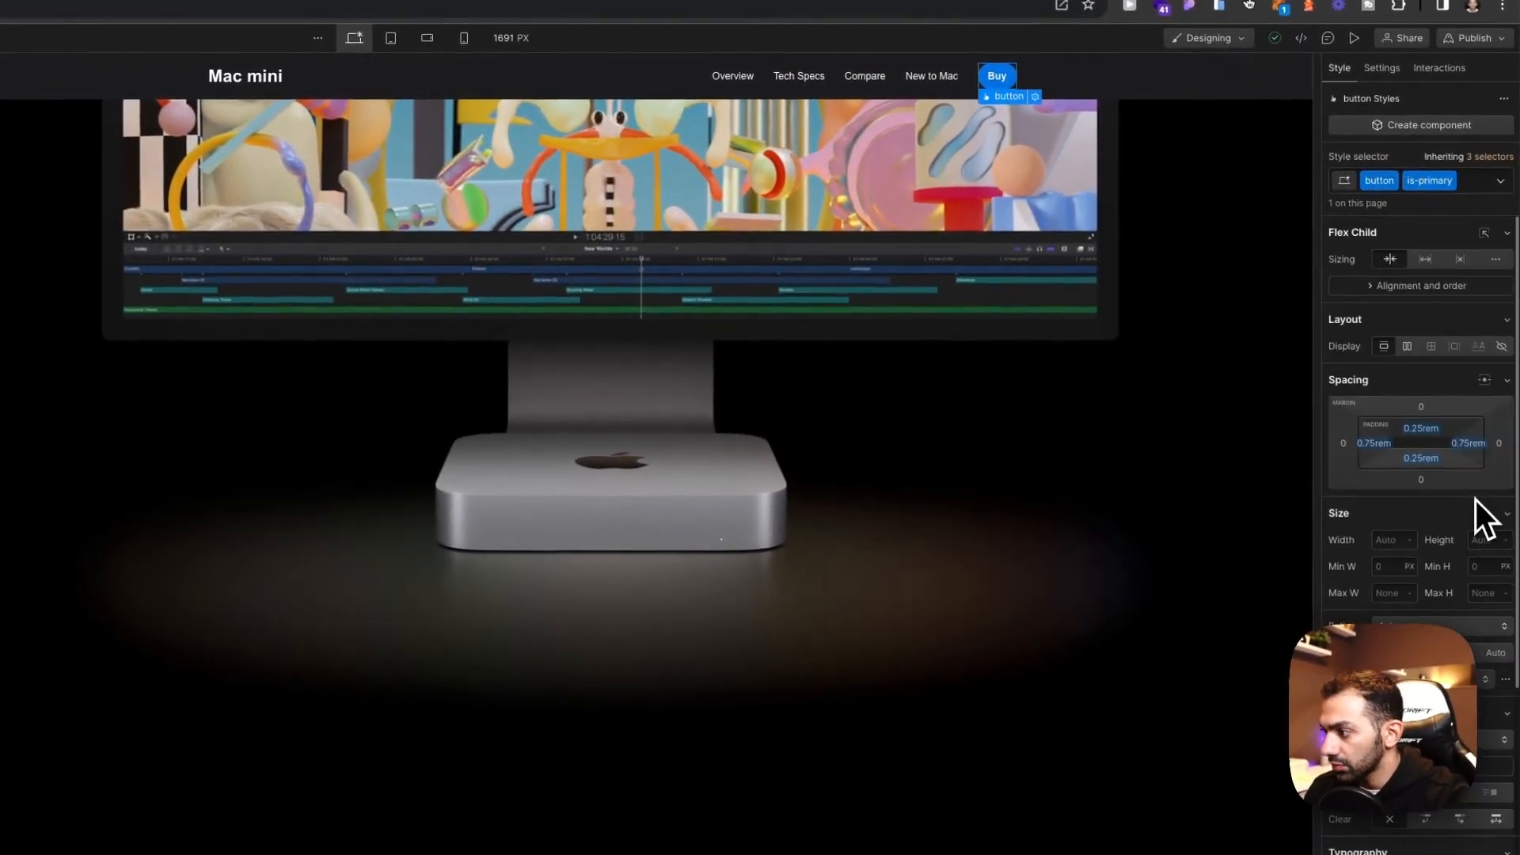
pyautogui.click(1437, 435)
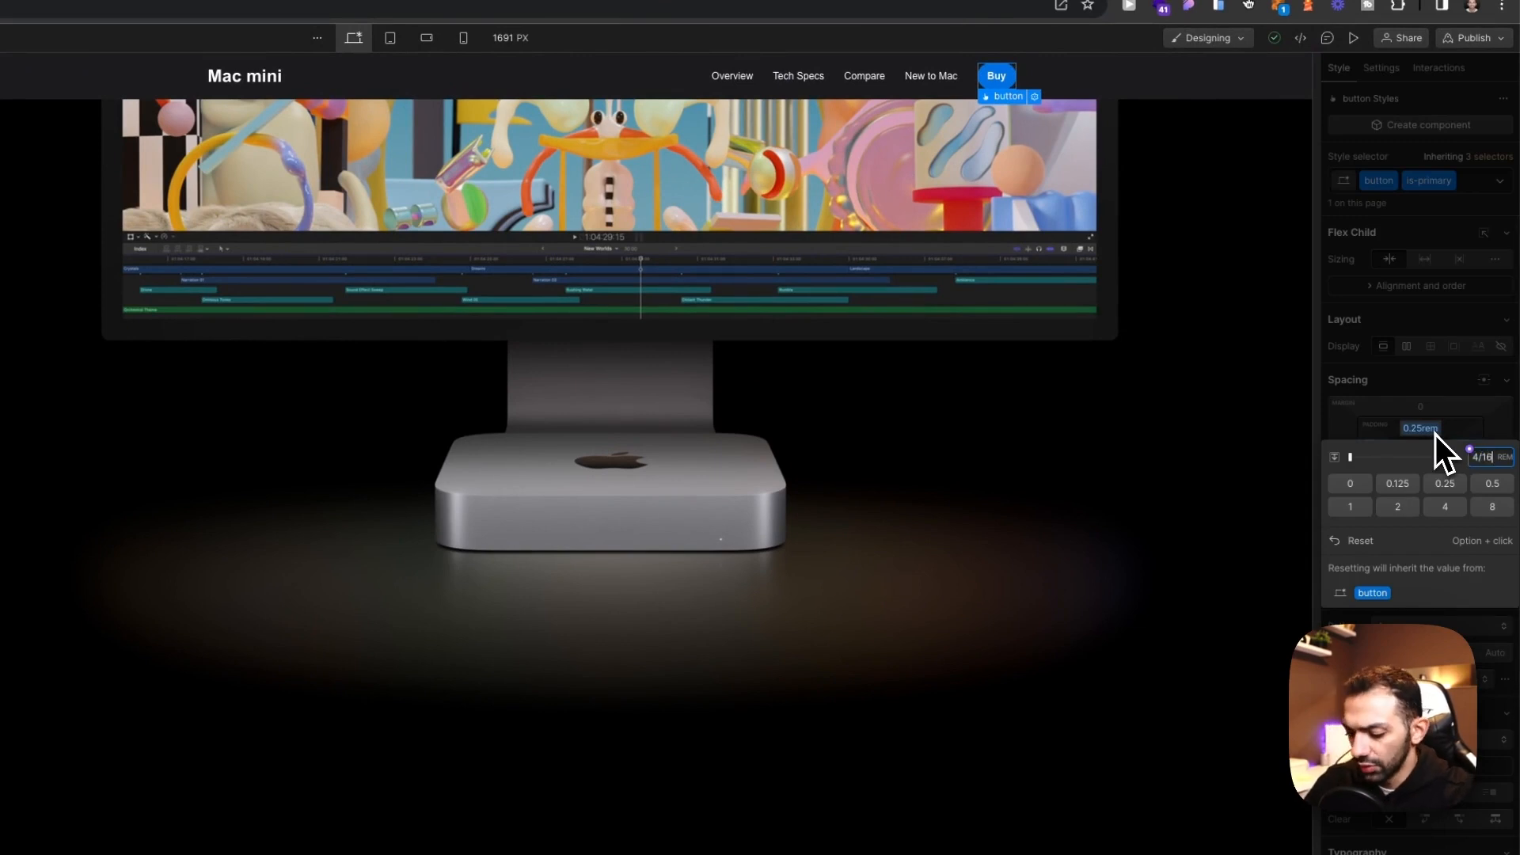
pyautogui.press('Escape')
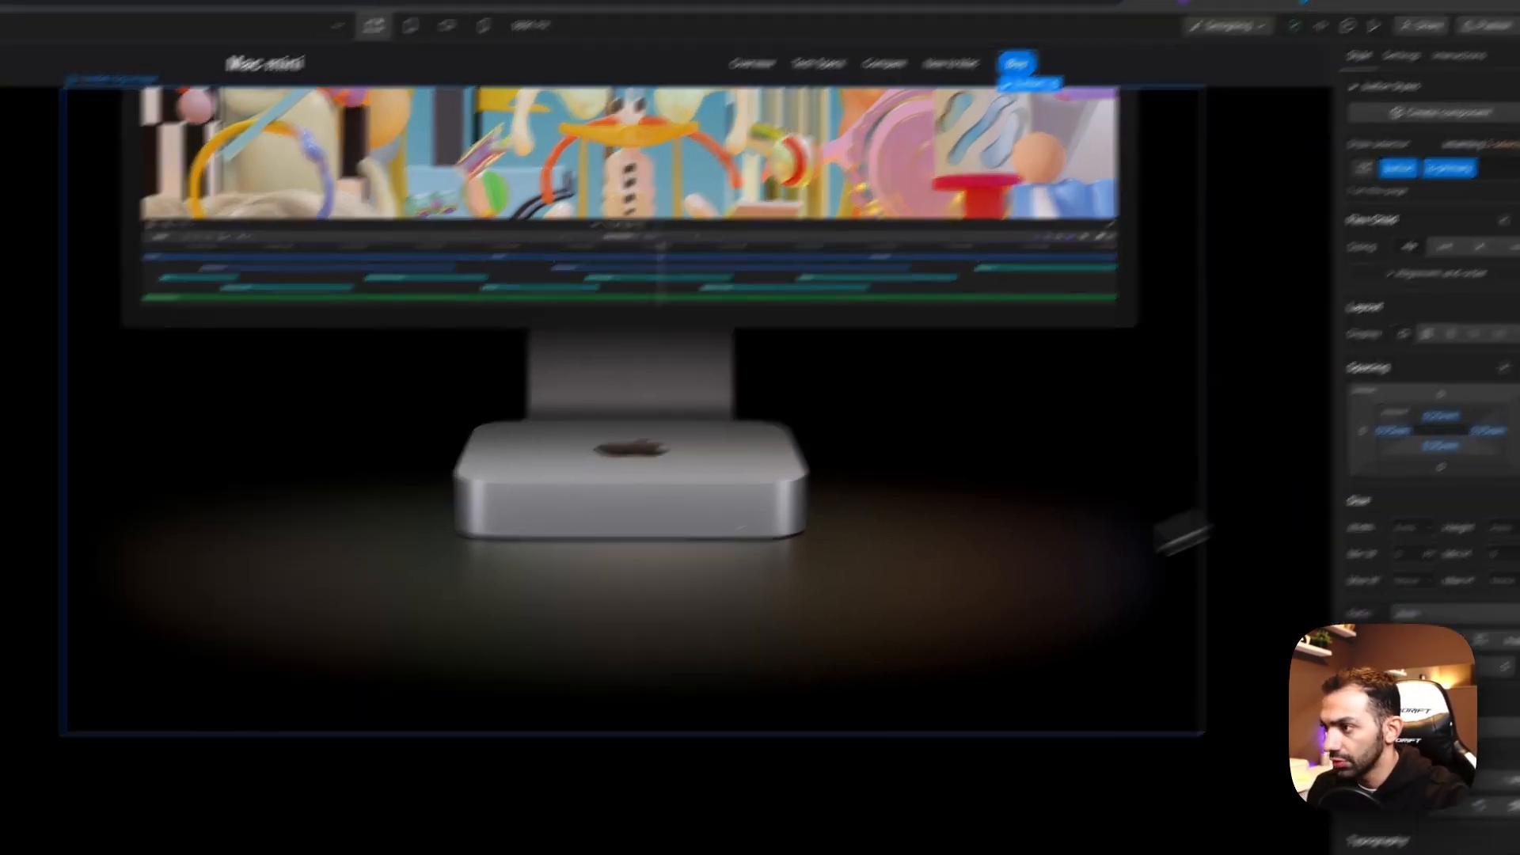
# Step: Insert an H1 heading reading "Mac Mini" inside the max-width-large div block
pyautogui.click(854, 683)
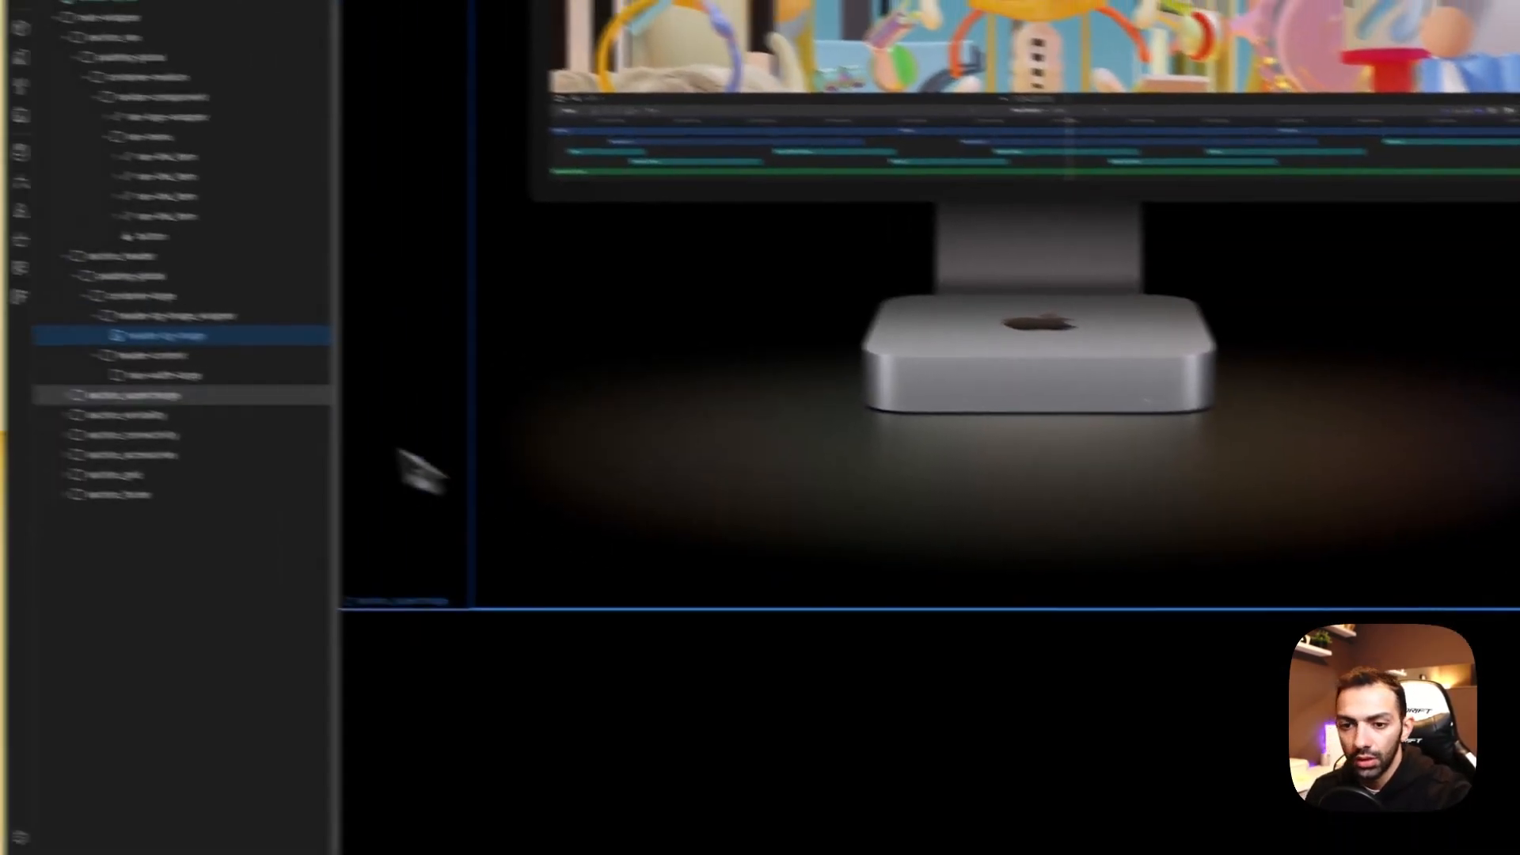
pyautogui.press('a')
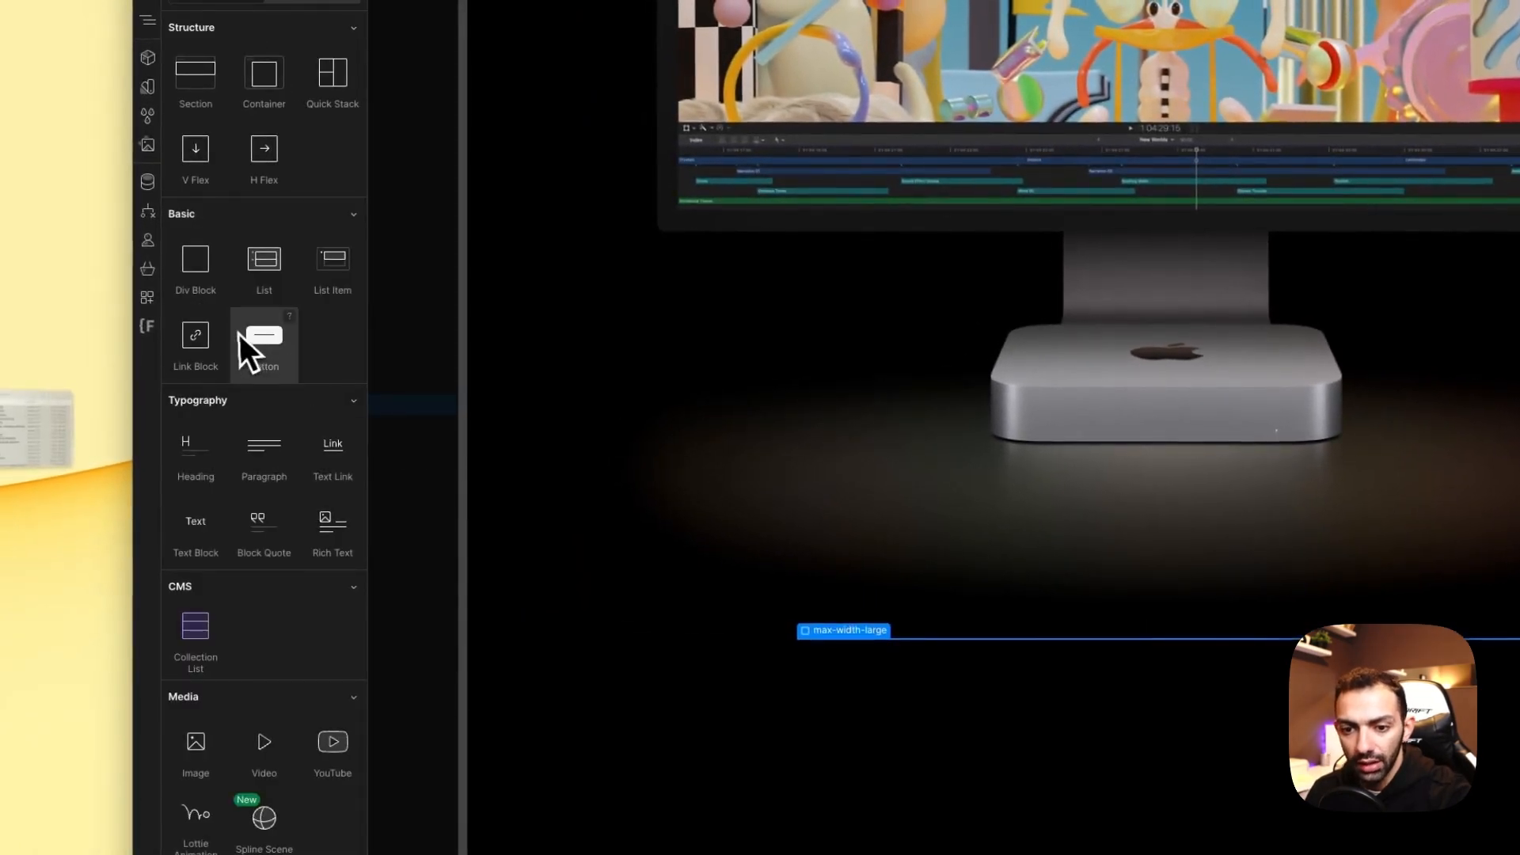
pyautogui.click(214, 453)
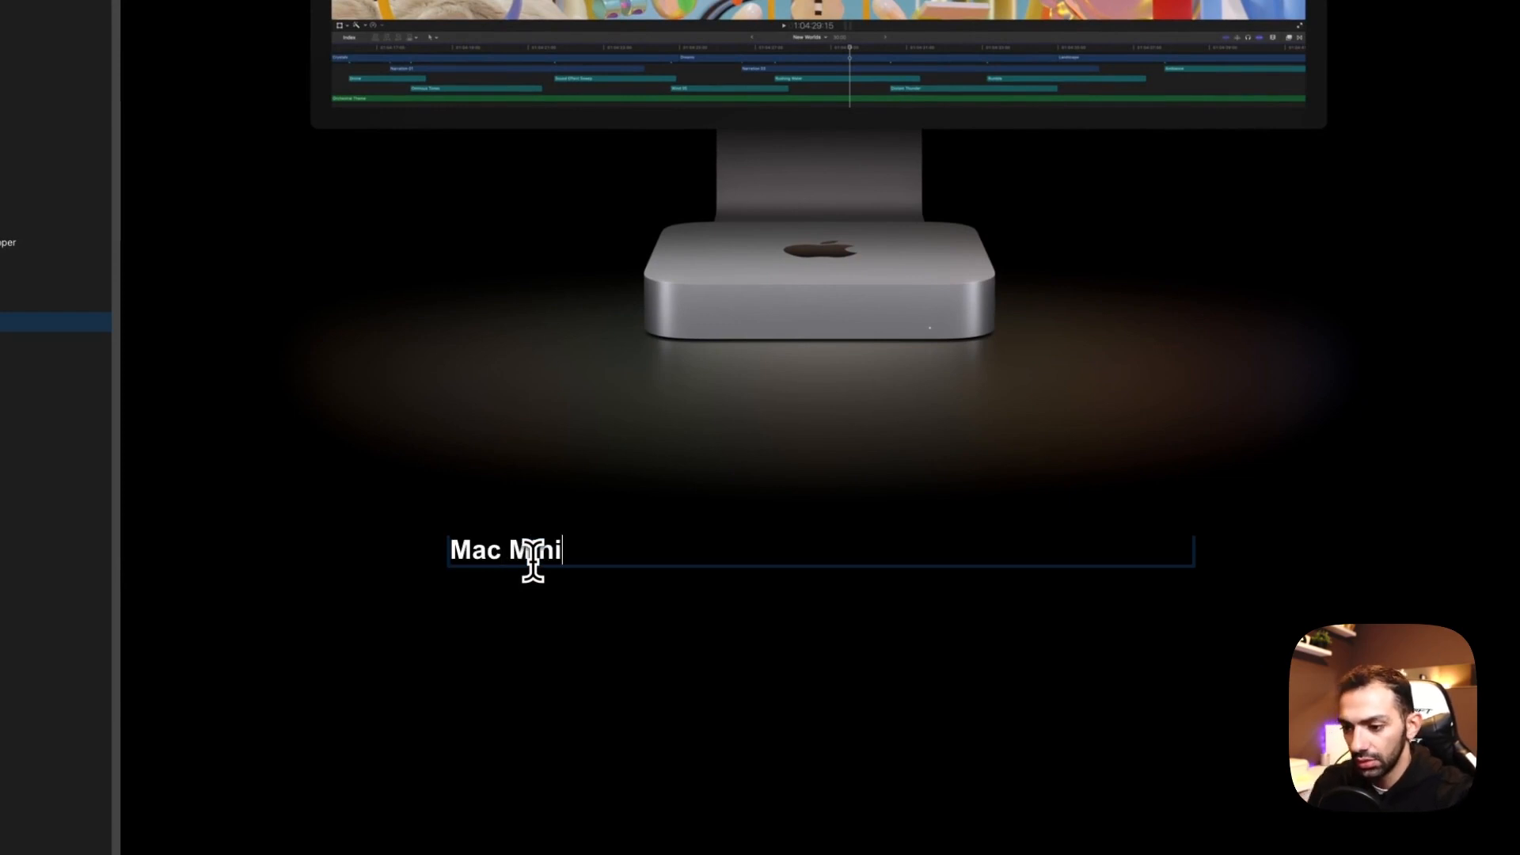
pyautogui.press('Escape')
pyautogui.click(544, 40)
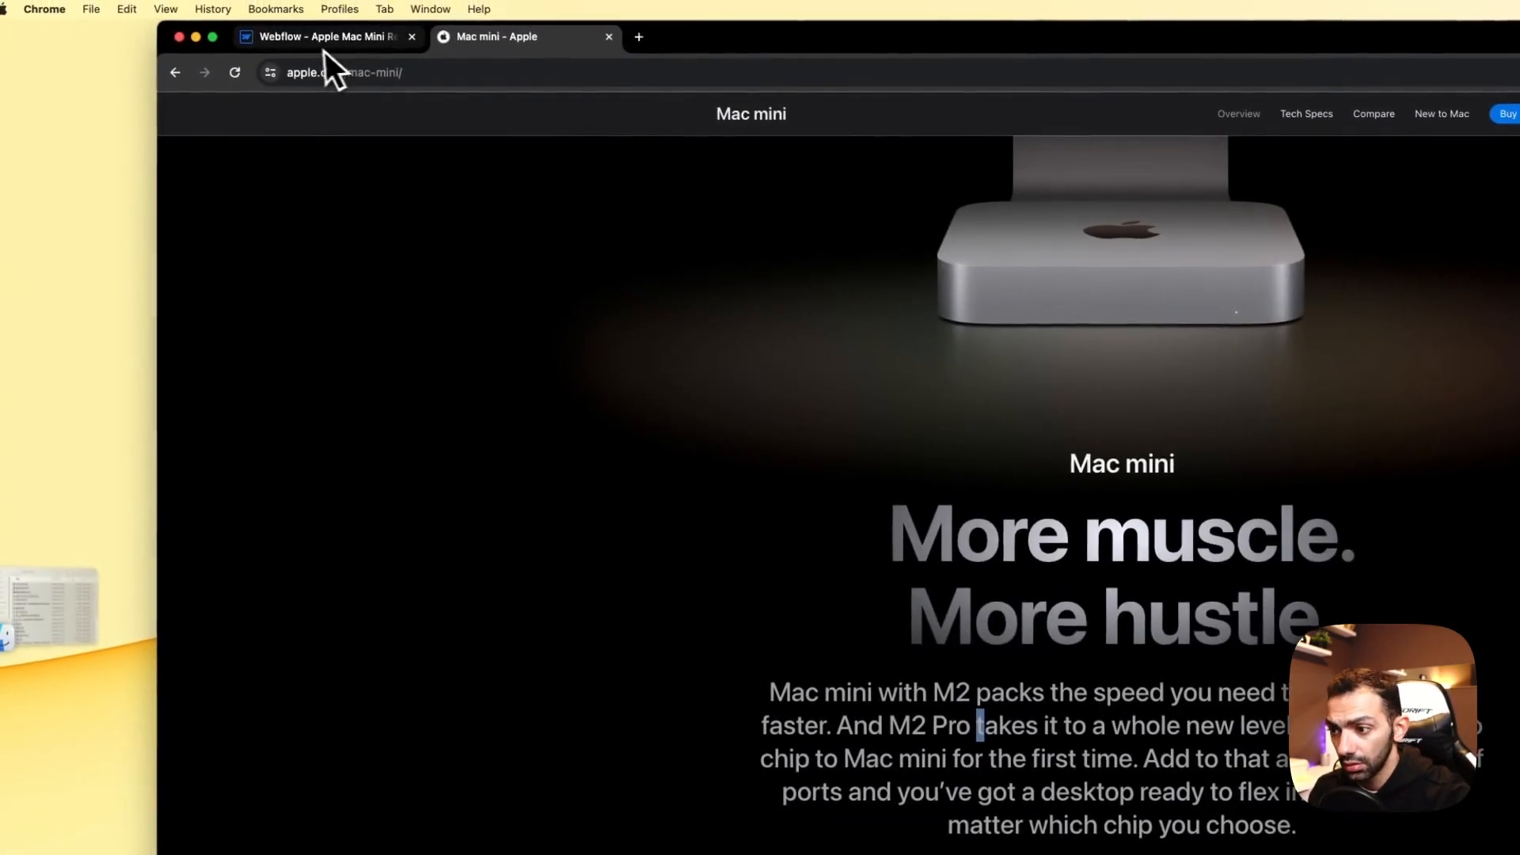
pyautogui.click(323, 47)
pyautogui.click(893, 828)
pyautogui.doubleClick(893, 827)
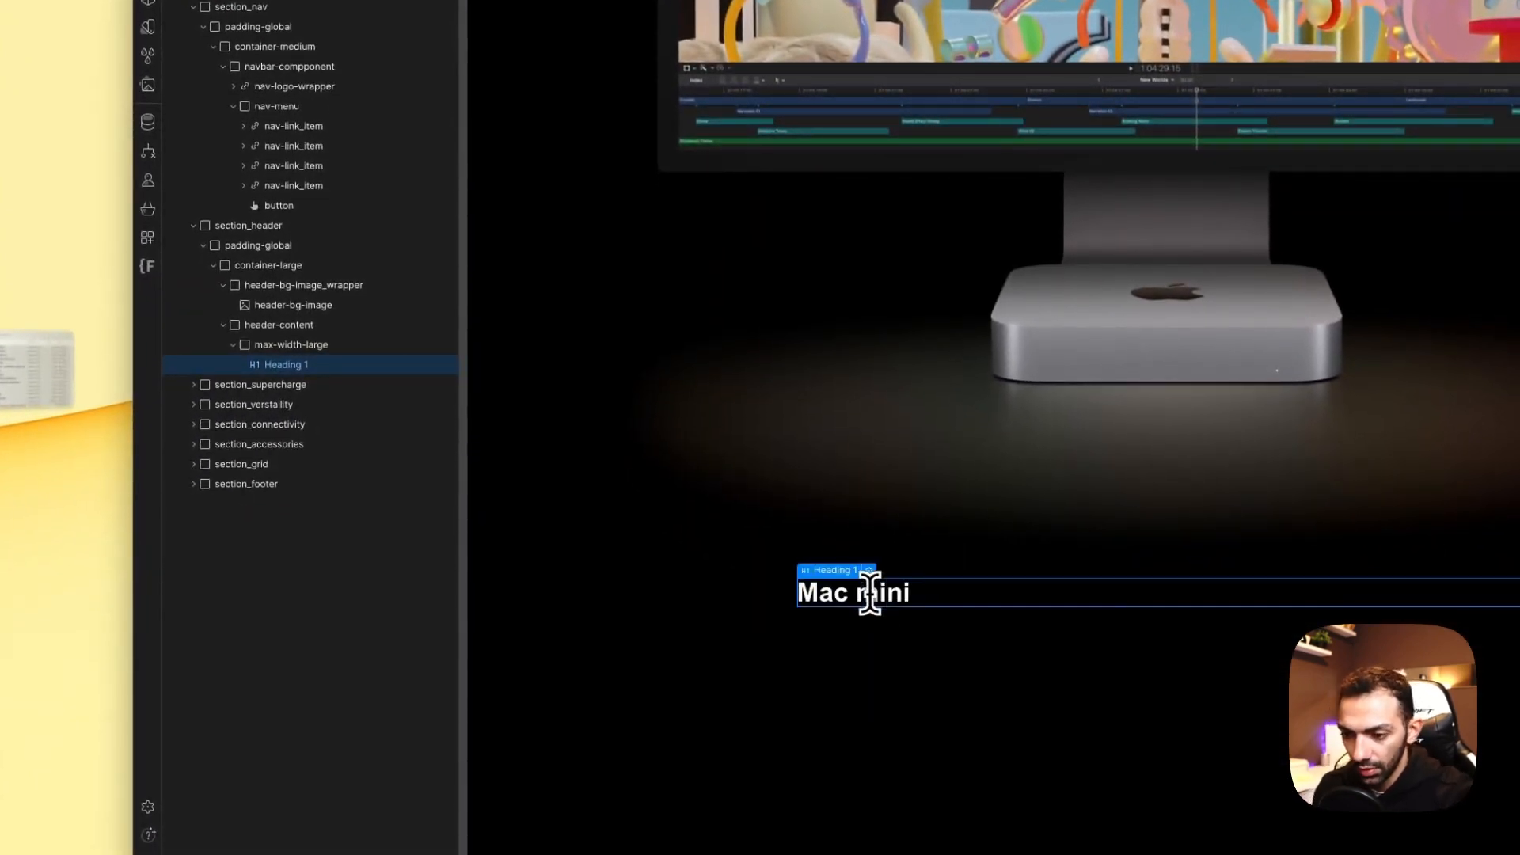
# Step: Add the global combo class text-align-center to the max-width-large div block around the Mac mini heading
pyautogui.click(280, 344)
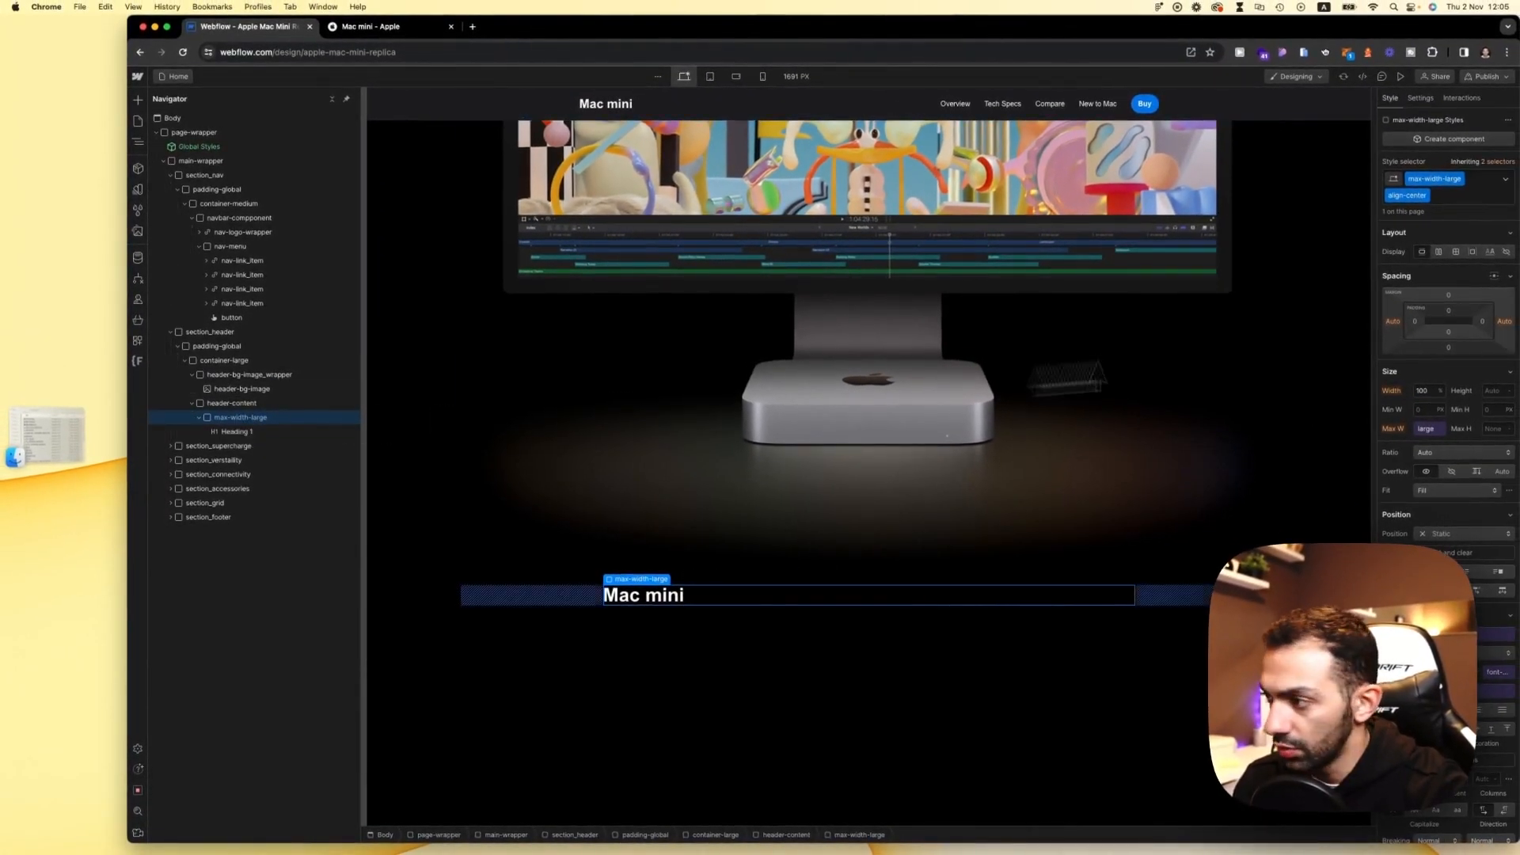
pyautogui.click(1444, 199)
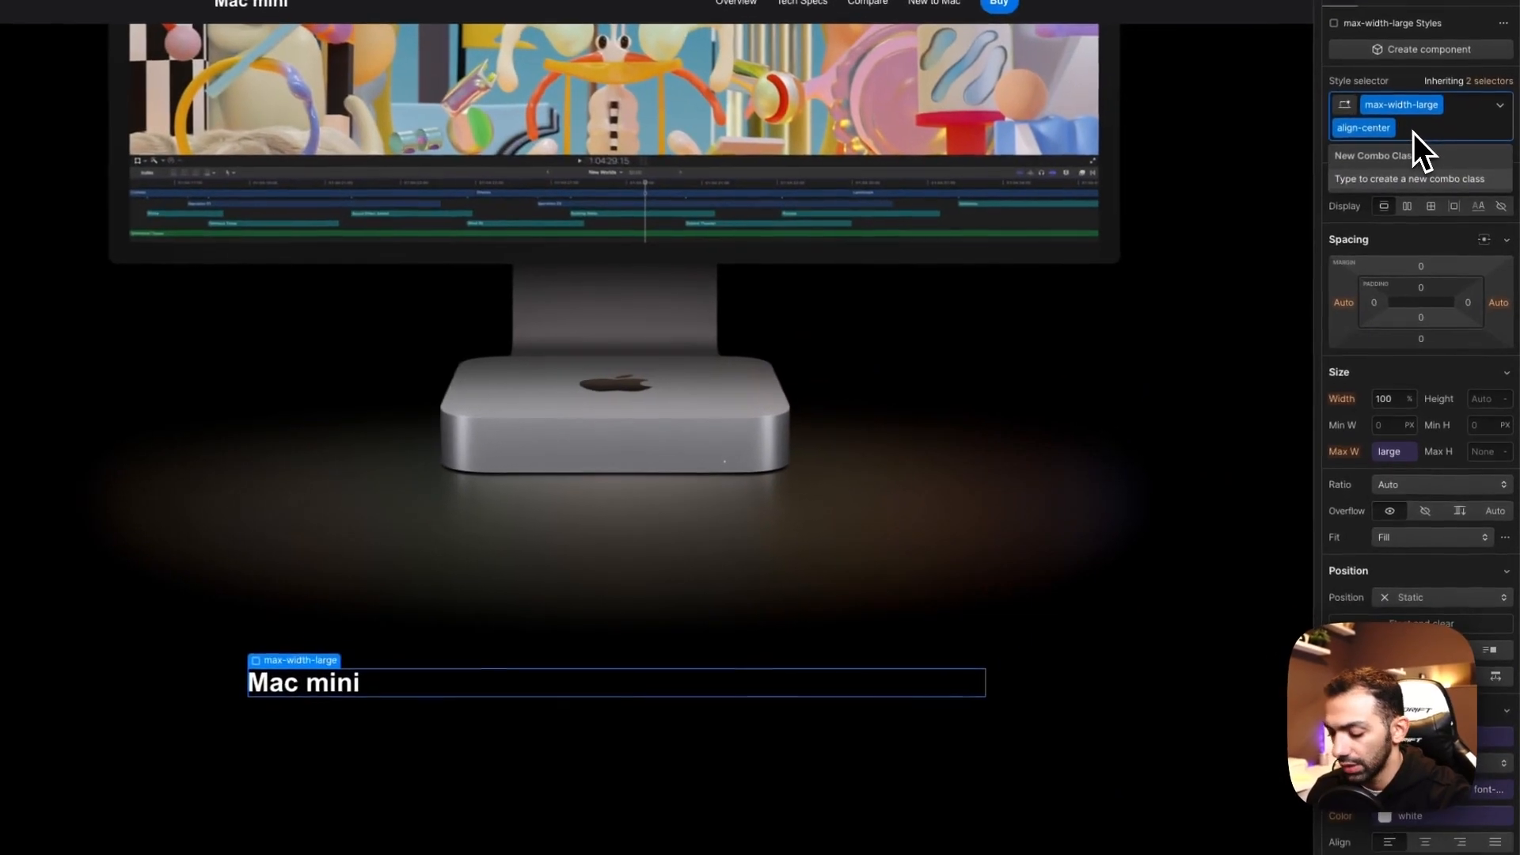
pyautogui.write('text')
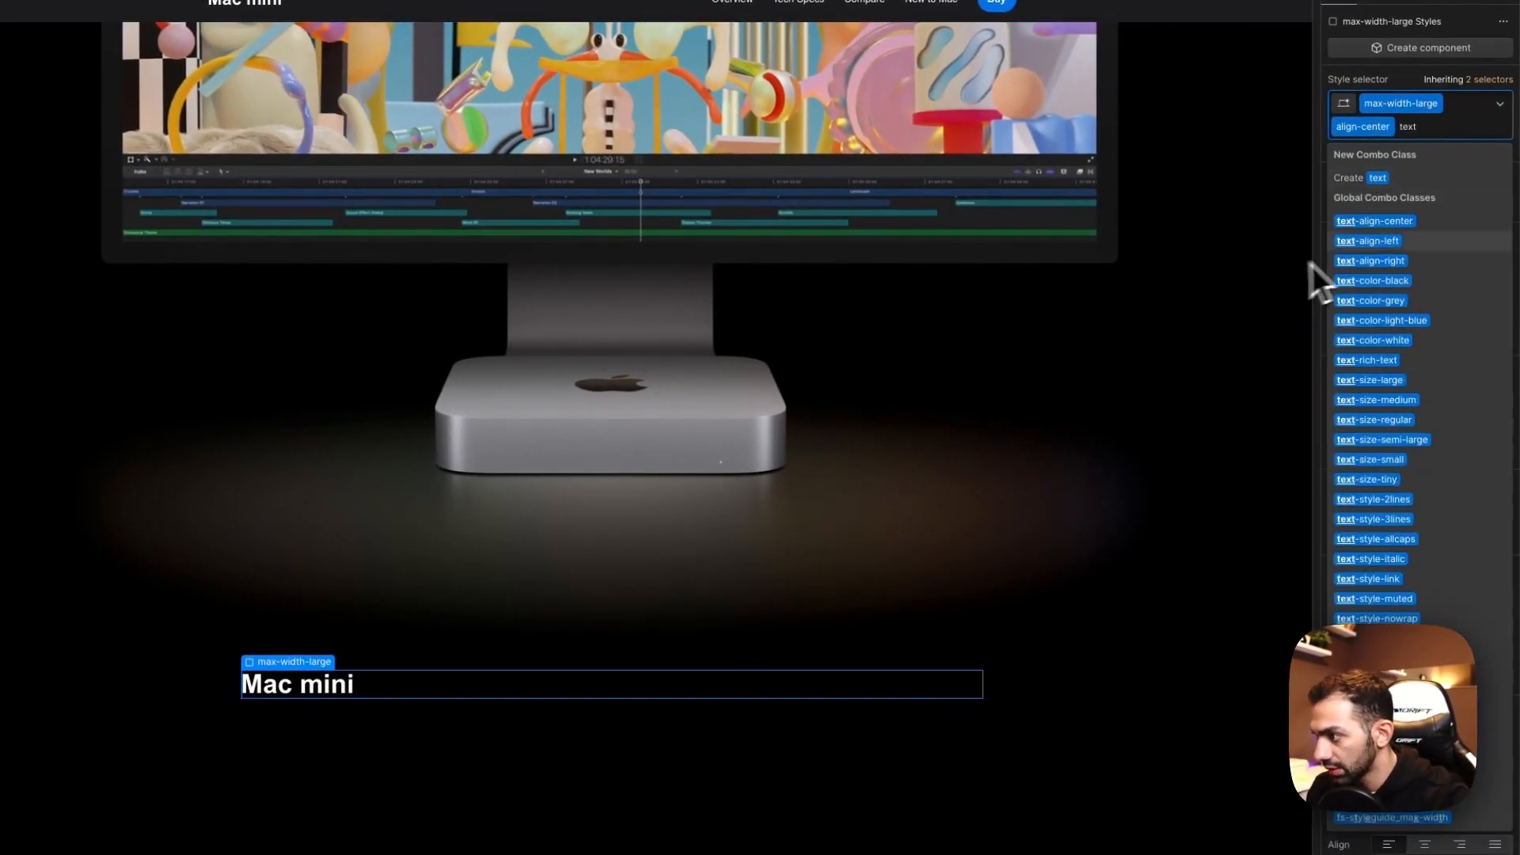
pyautogui.click(1370, 229)
pyautogui.click(971, 613)
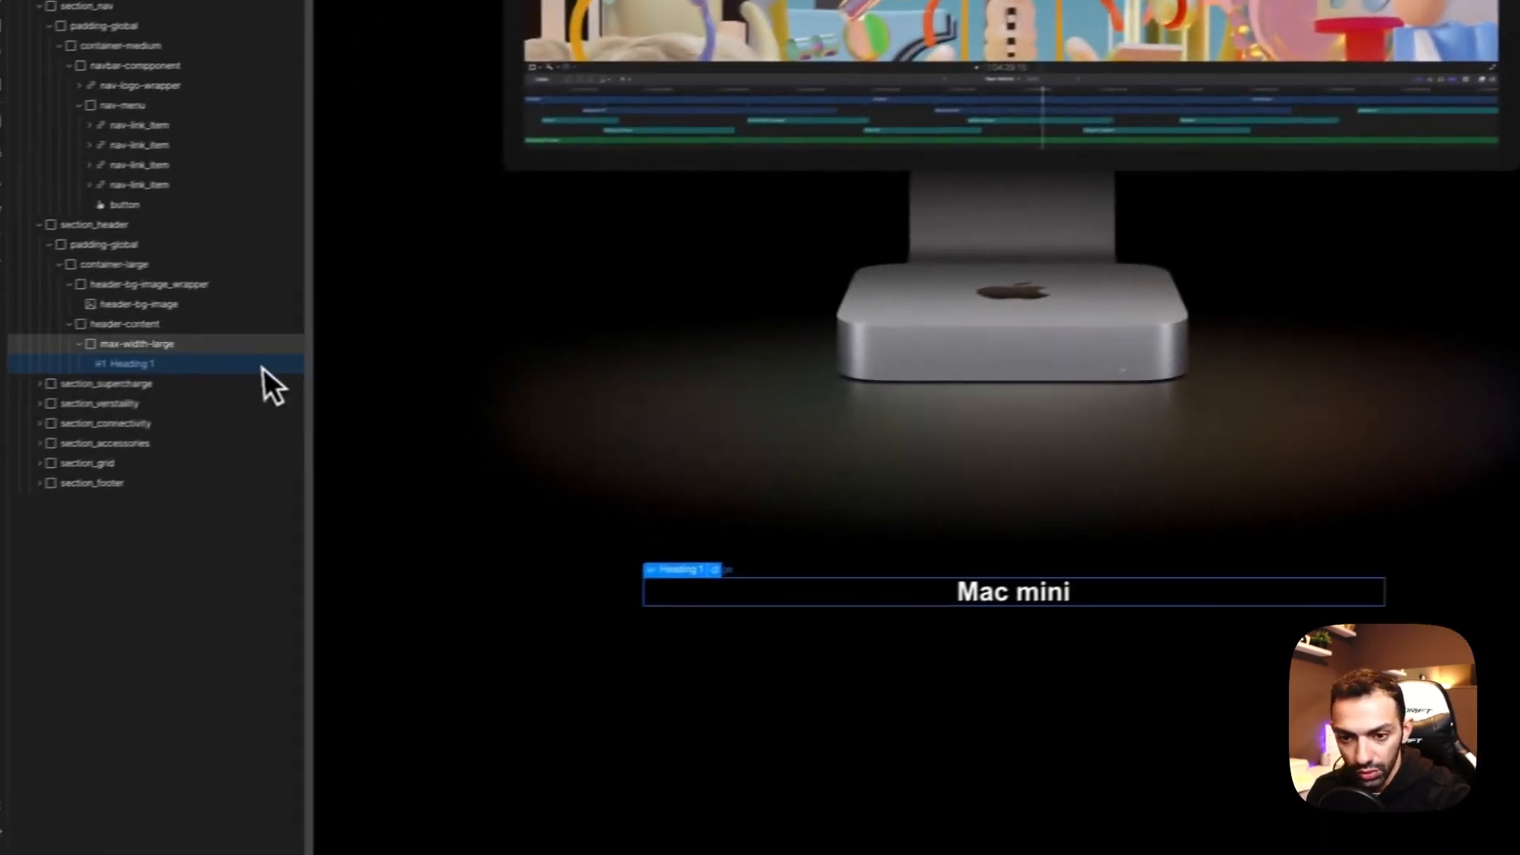
pyautogui.click(290, 338)
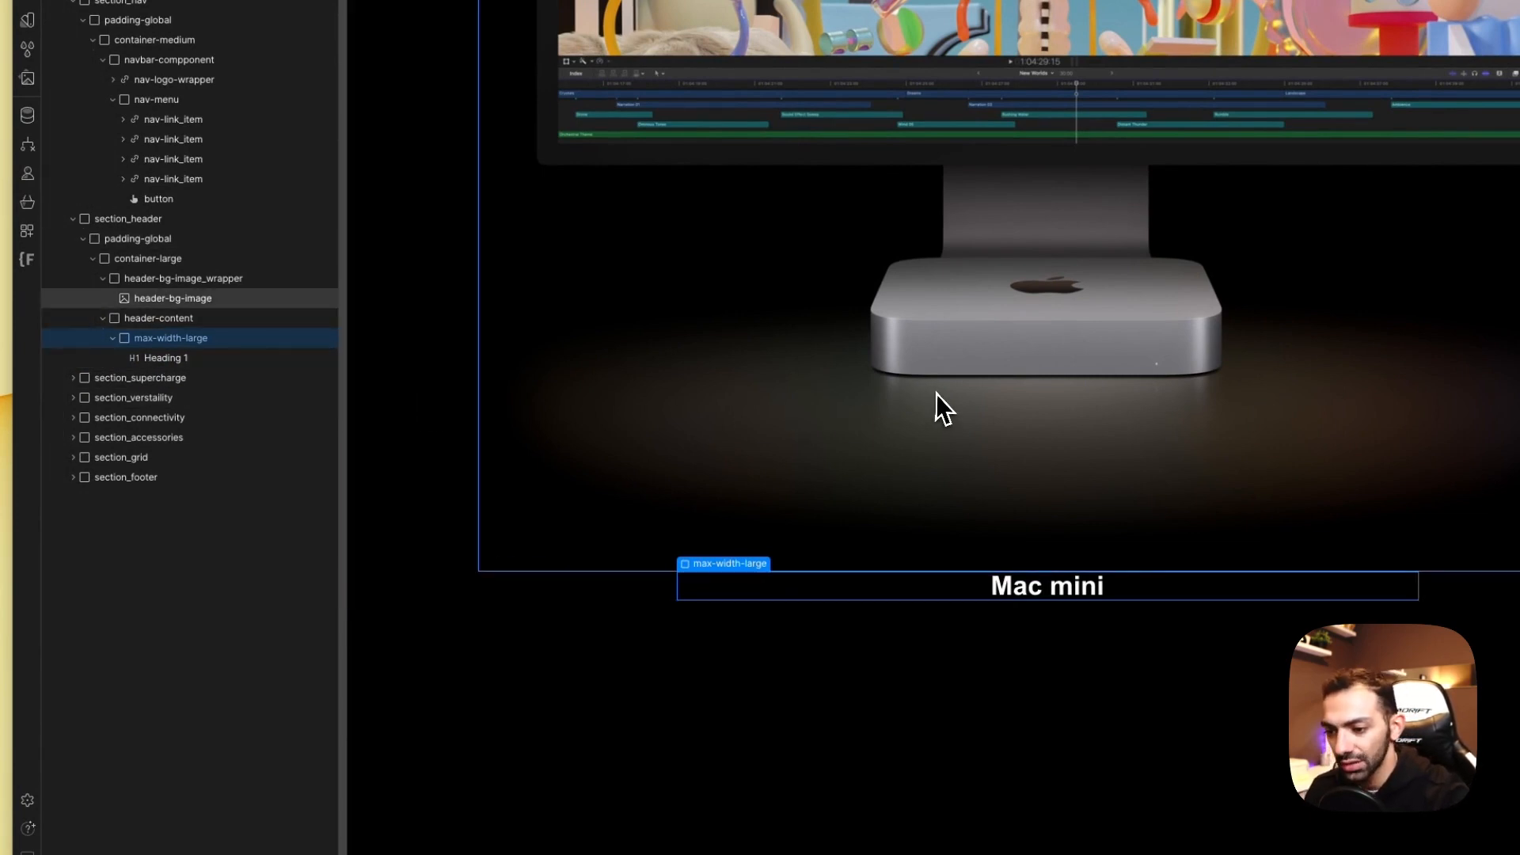
pyautogui.click(923, 582)
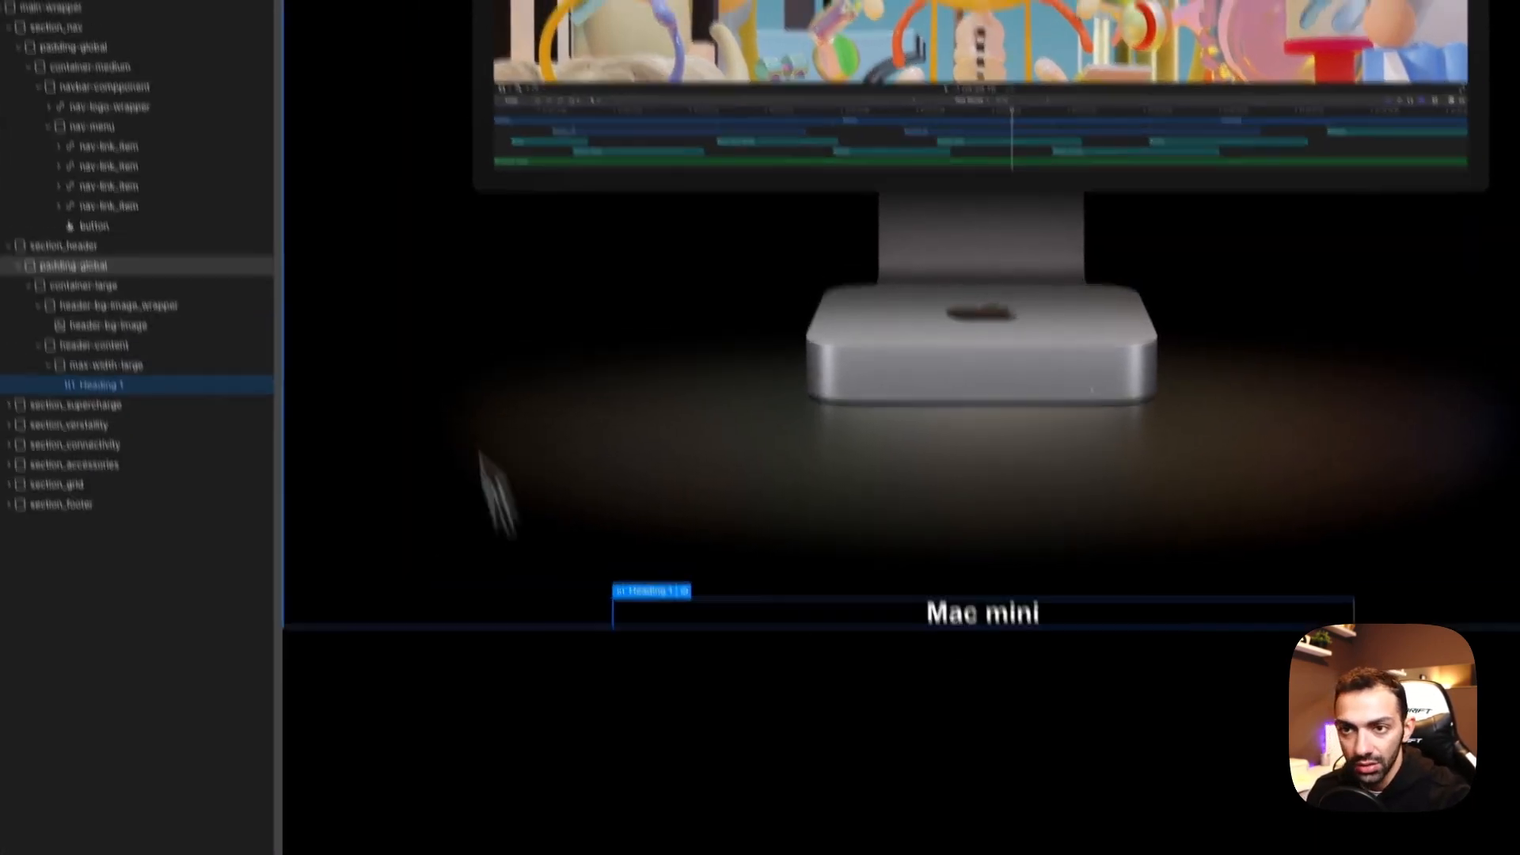
pyautogui.click(356, 17)
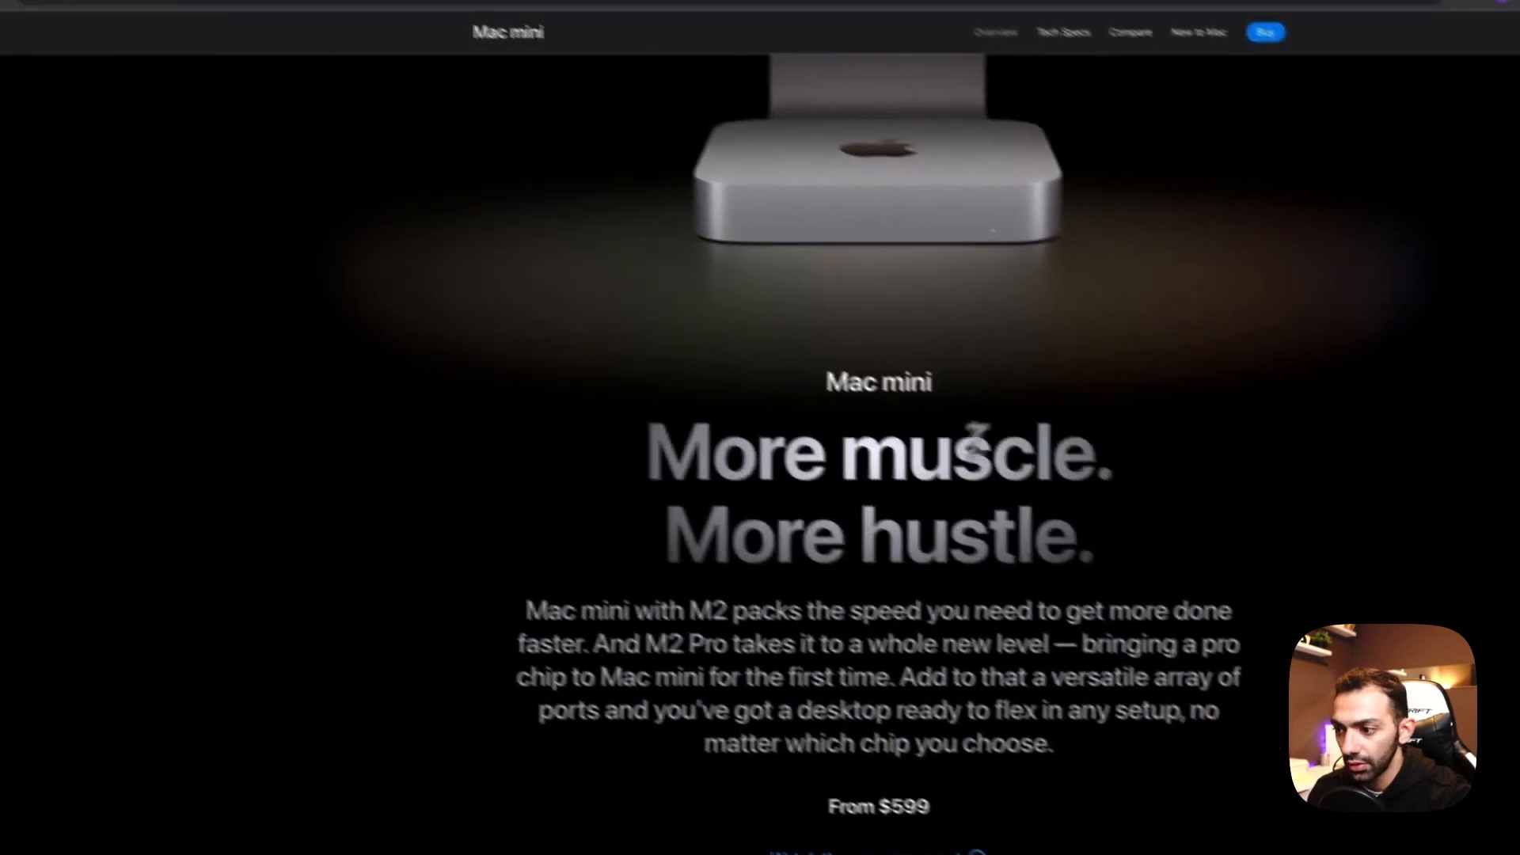
pyautogui.tripleClick(895, 472)
pyautogui.moveTo(1123, 554); pyautogui.dragTo(621, 464)
pyautogui.press('super+c')
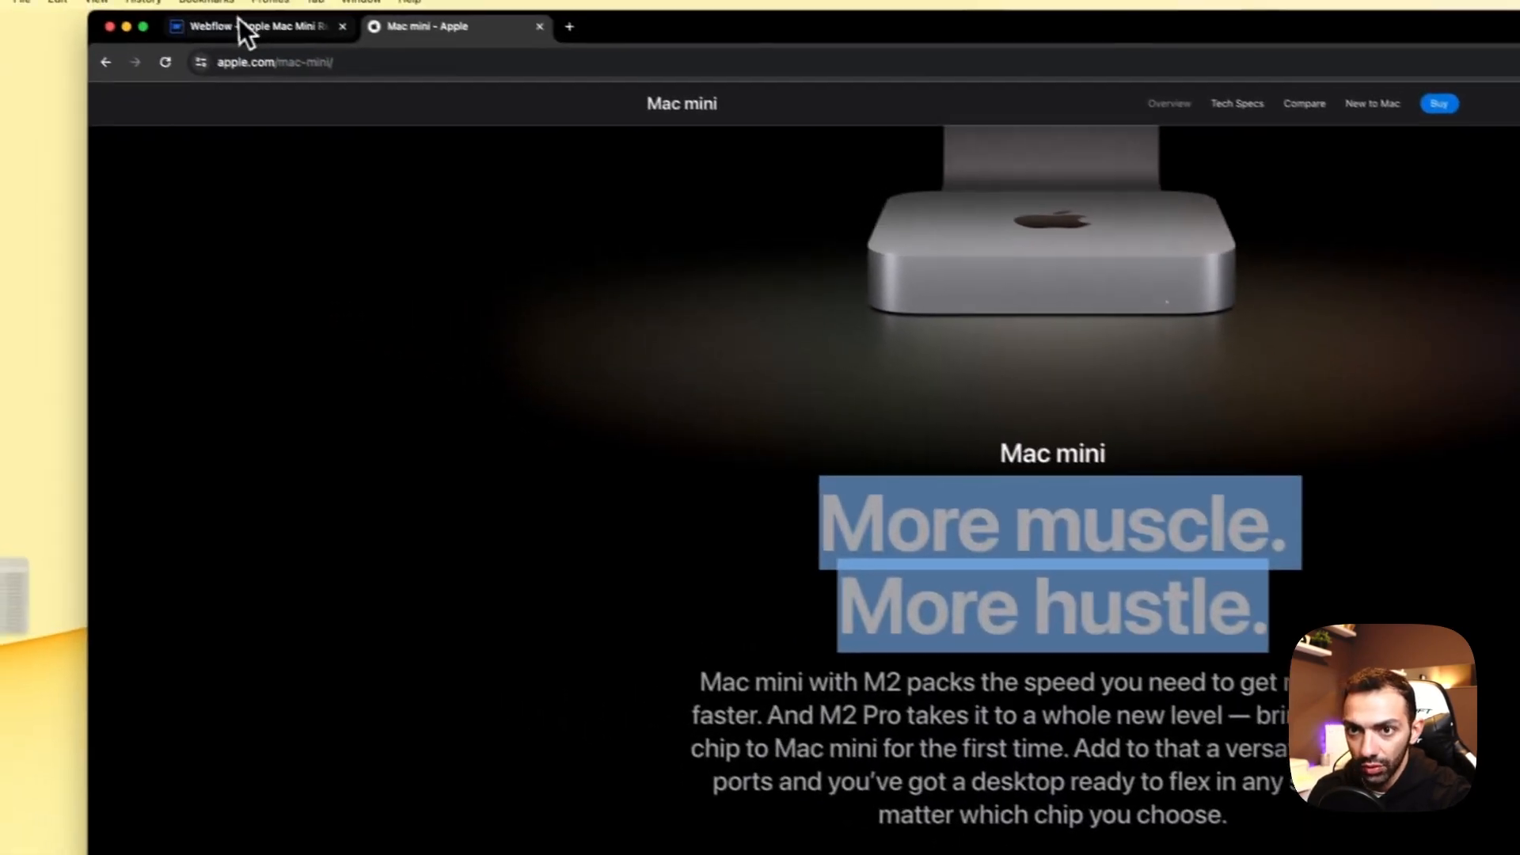
# Step: Insert an H2 heading below the Mac mini heading in Webflow and replace its text with the copied headline
pyautogui.click(244, 34)
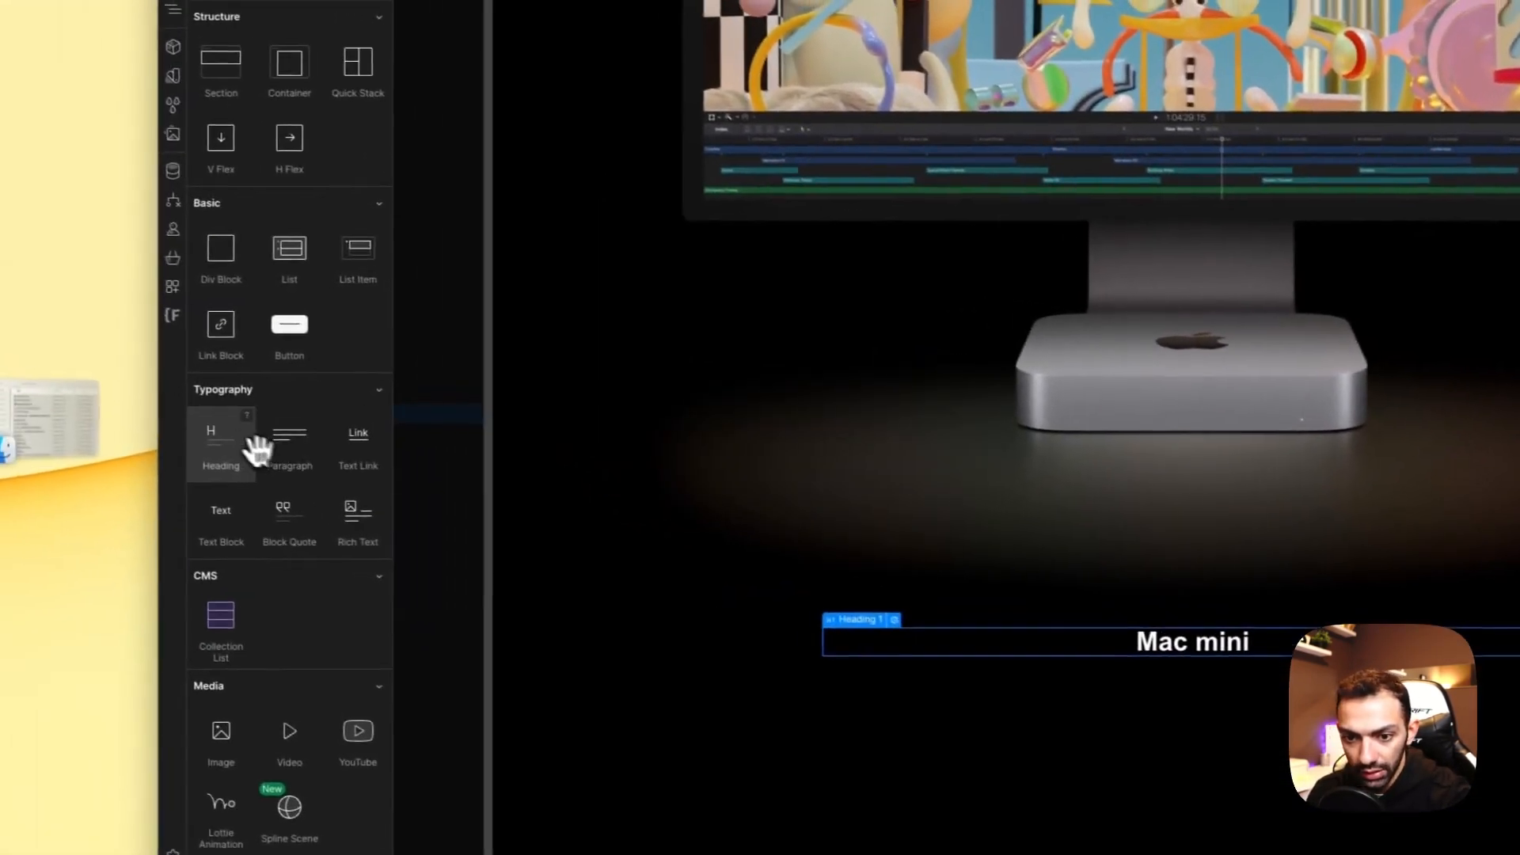
pyautogui.click(148, 428)
pyautogui.click(779, 723)
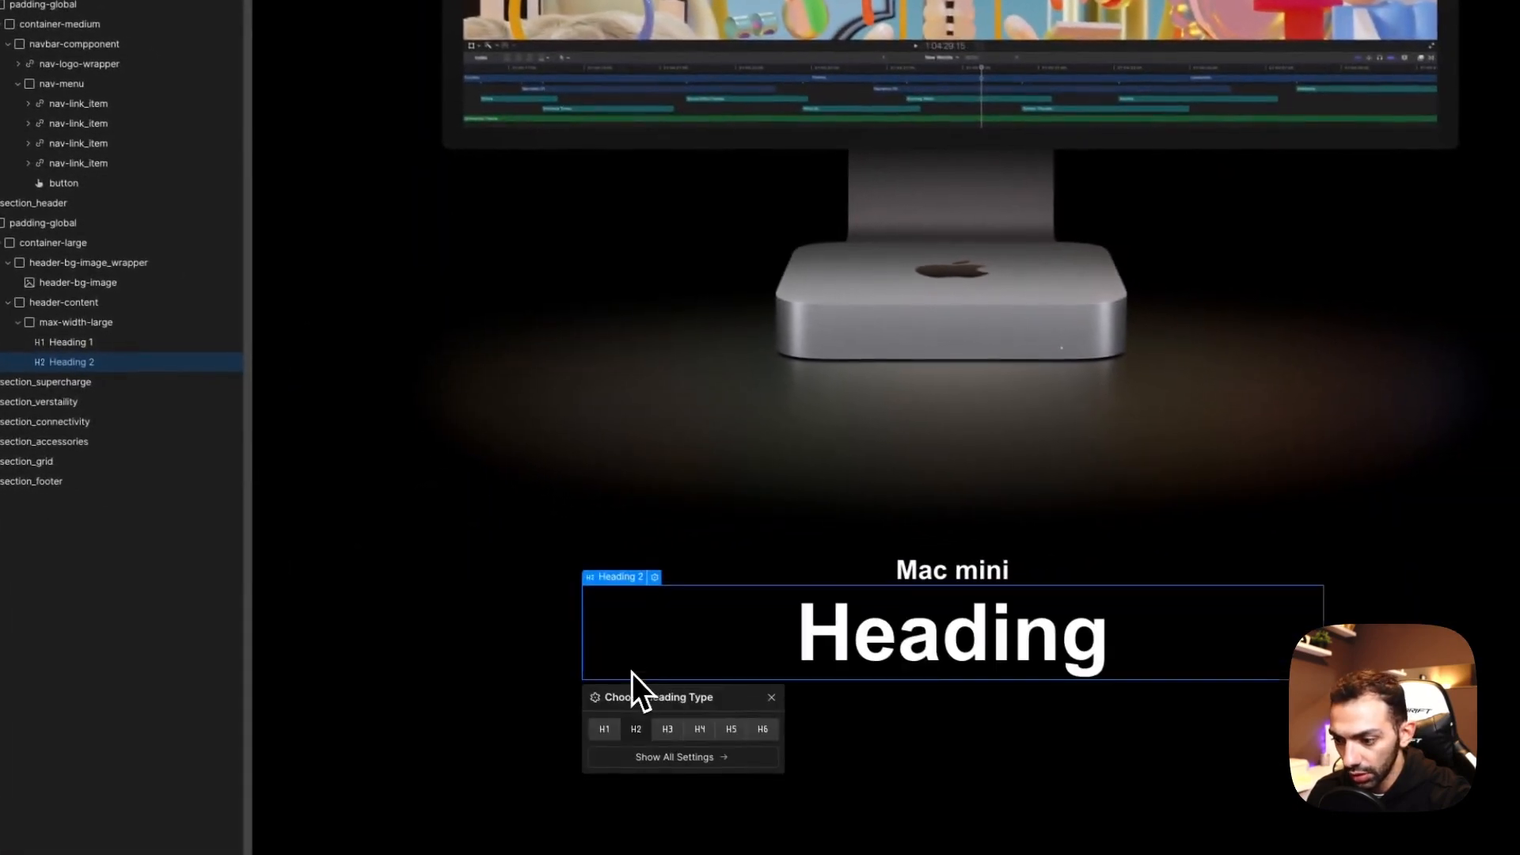
pyautogui.doubleClick(967, 641)
pyautogui.press('super+v')
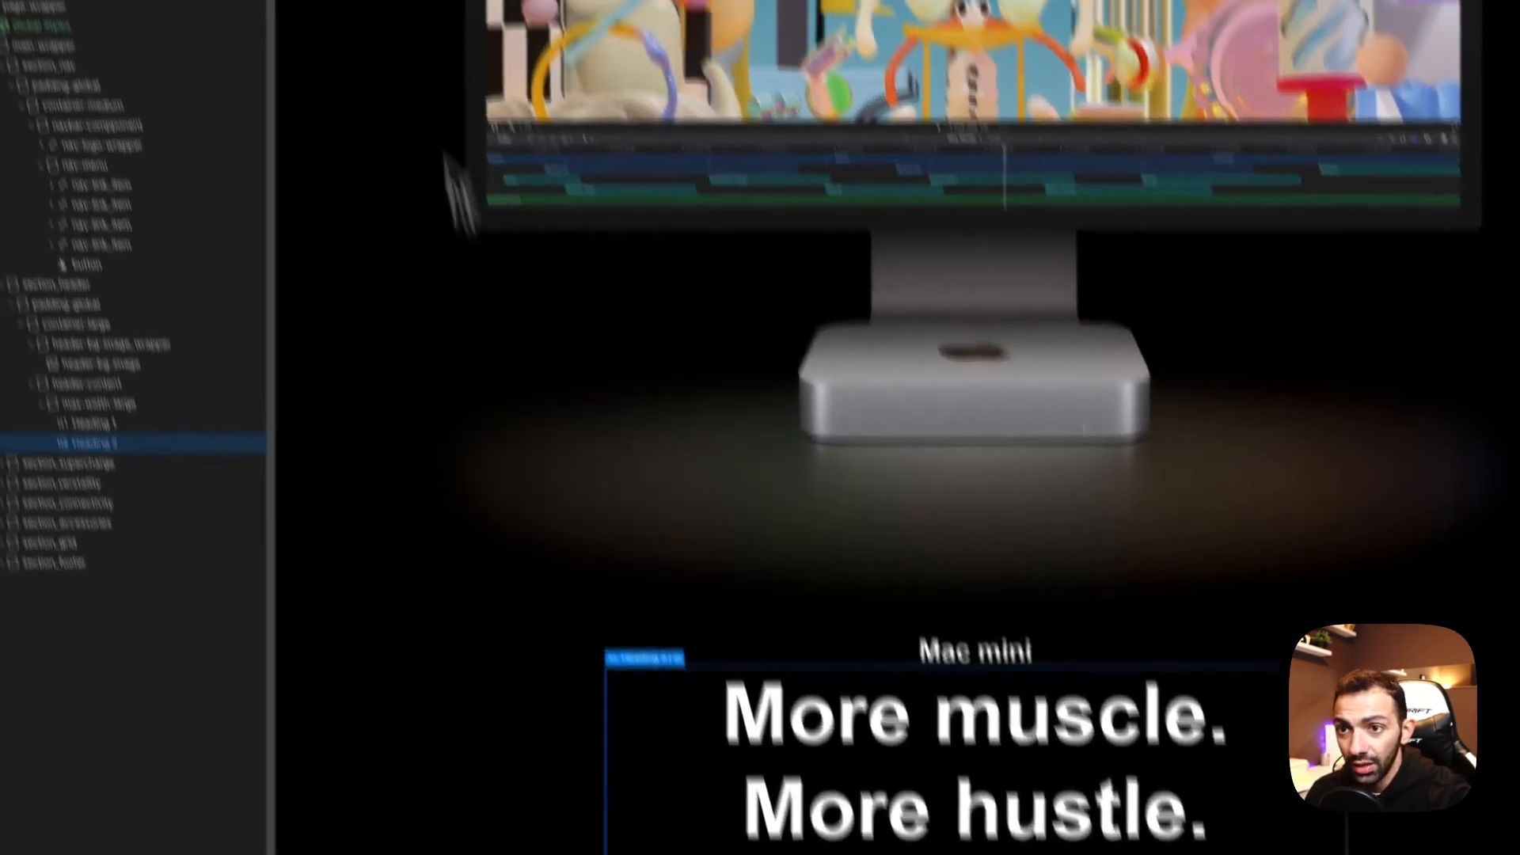
pyautogui.click(368, 13)
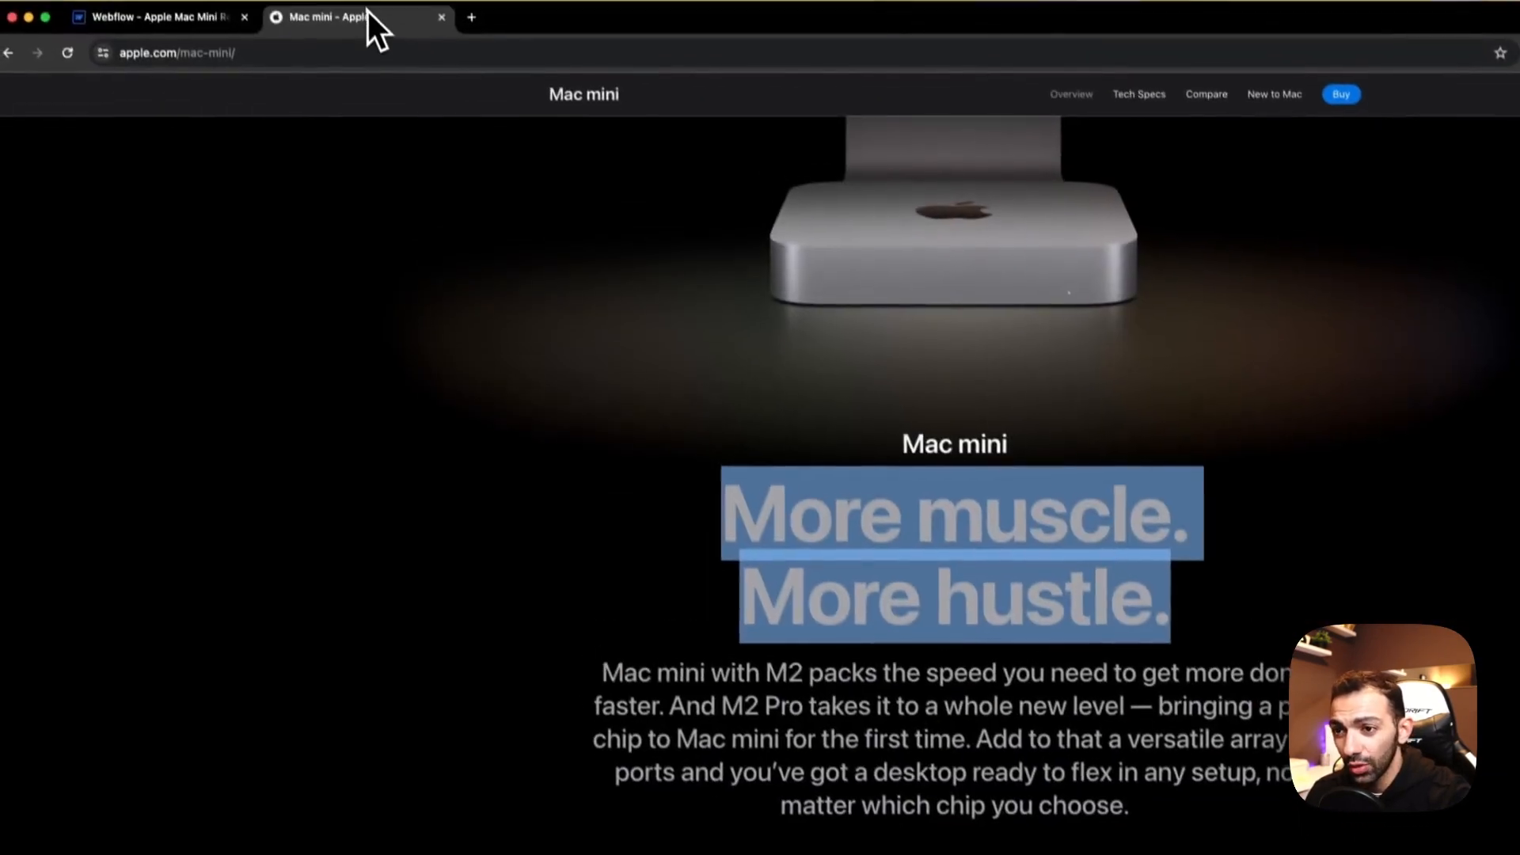
pyautogui.click(1299, 536)
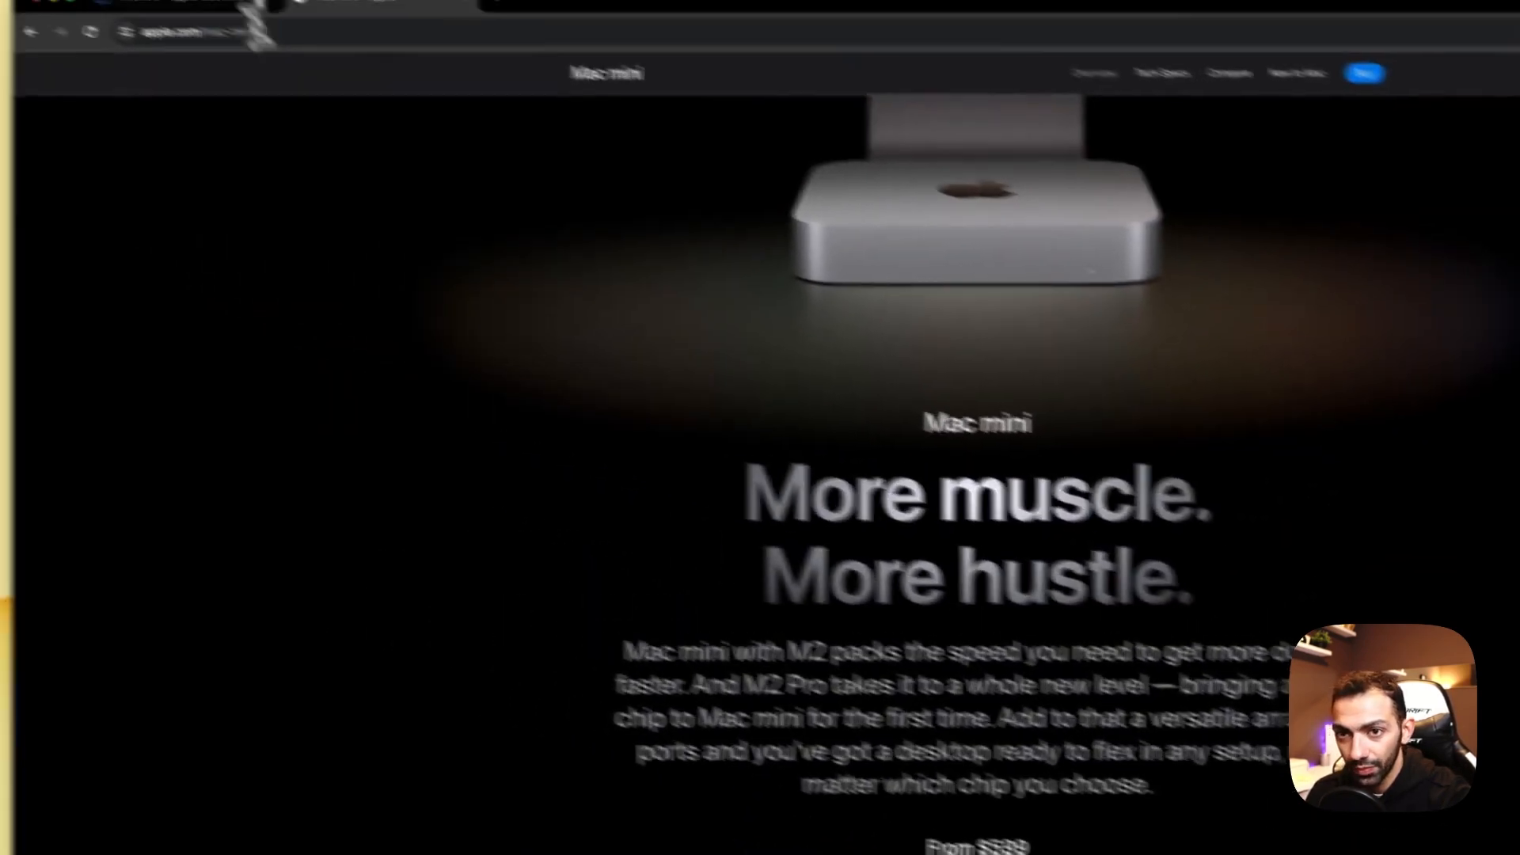
pyautogui.click(243, 4)
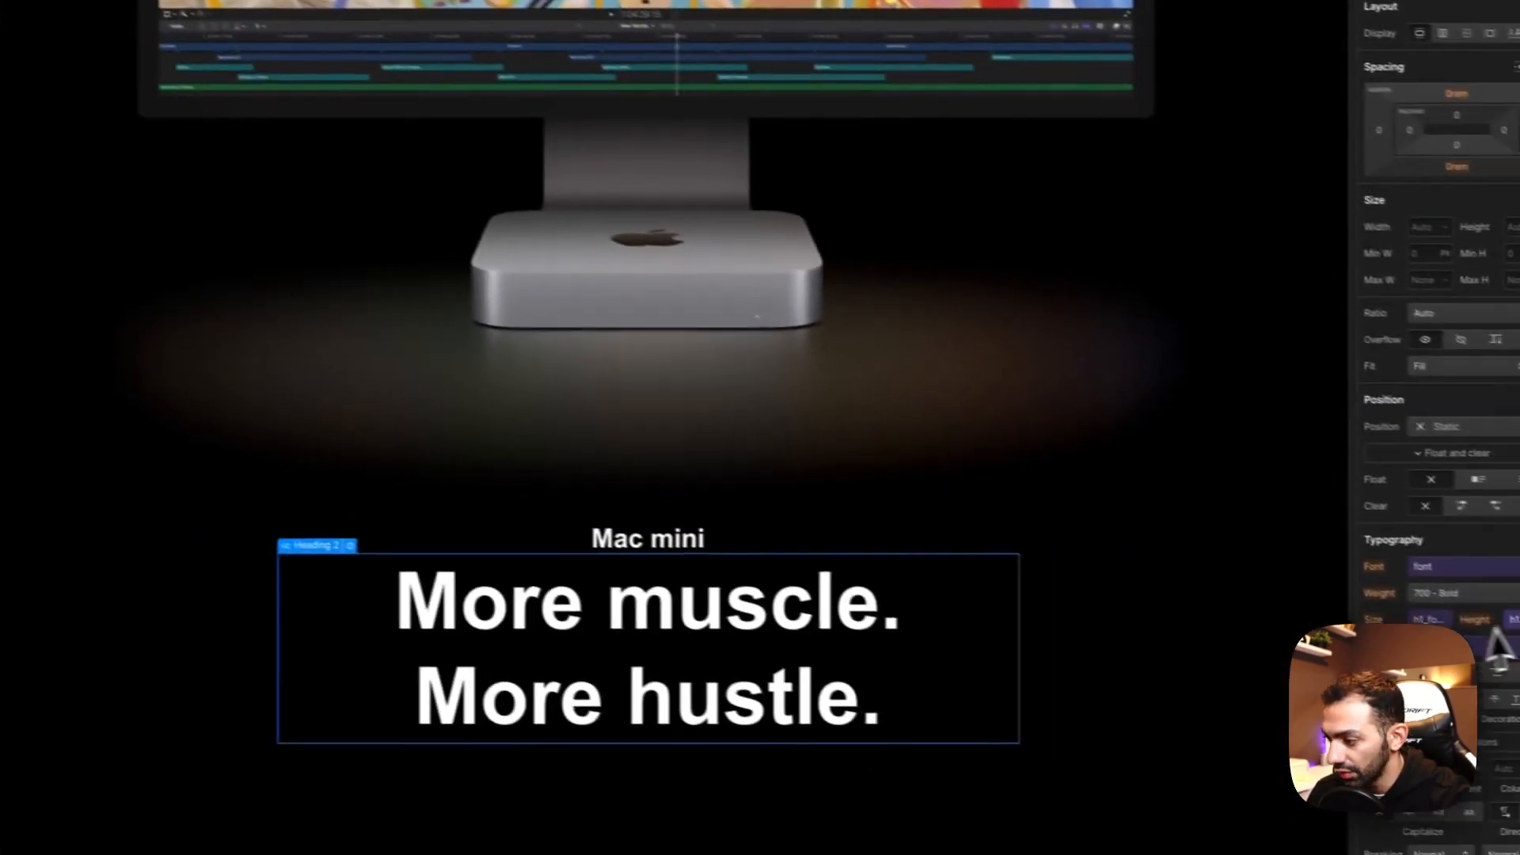
# Step: Add a background gradient to the "More muscle. More hustle." heading and set its type to radial
pyautogui.scroll(-5, 1495, 622)
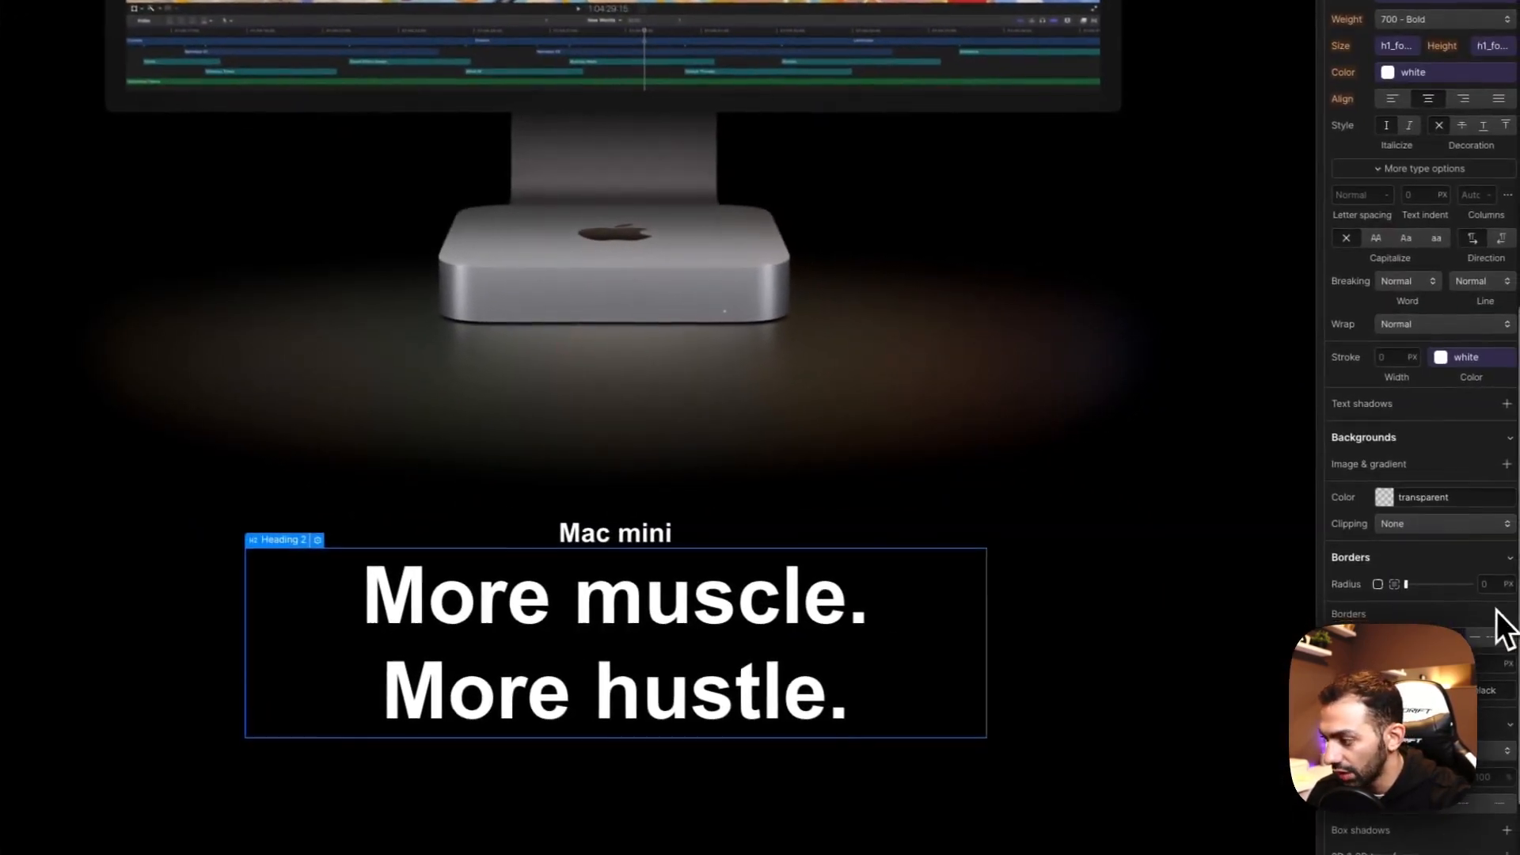
pyautogui.scroll(-1, 1504, 629)
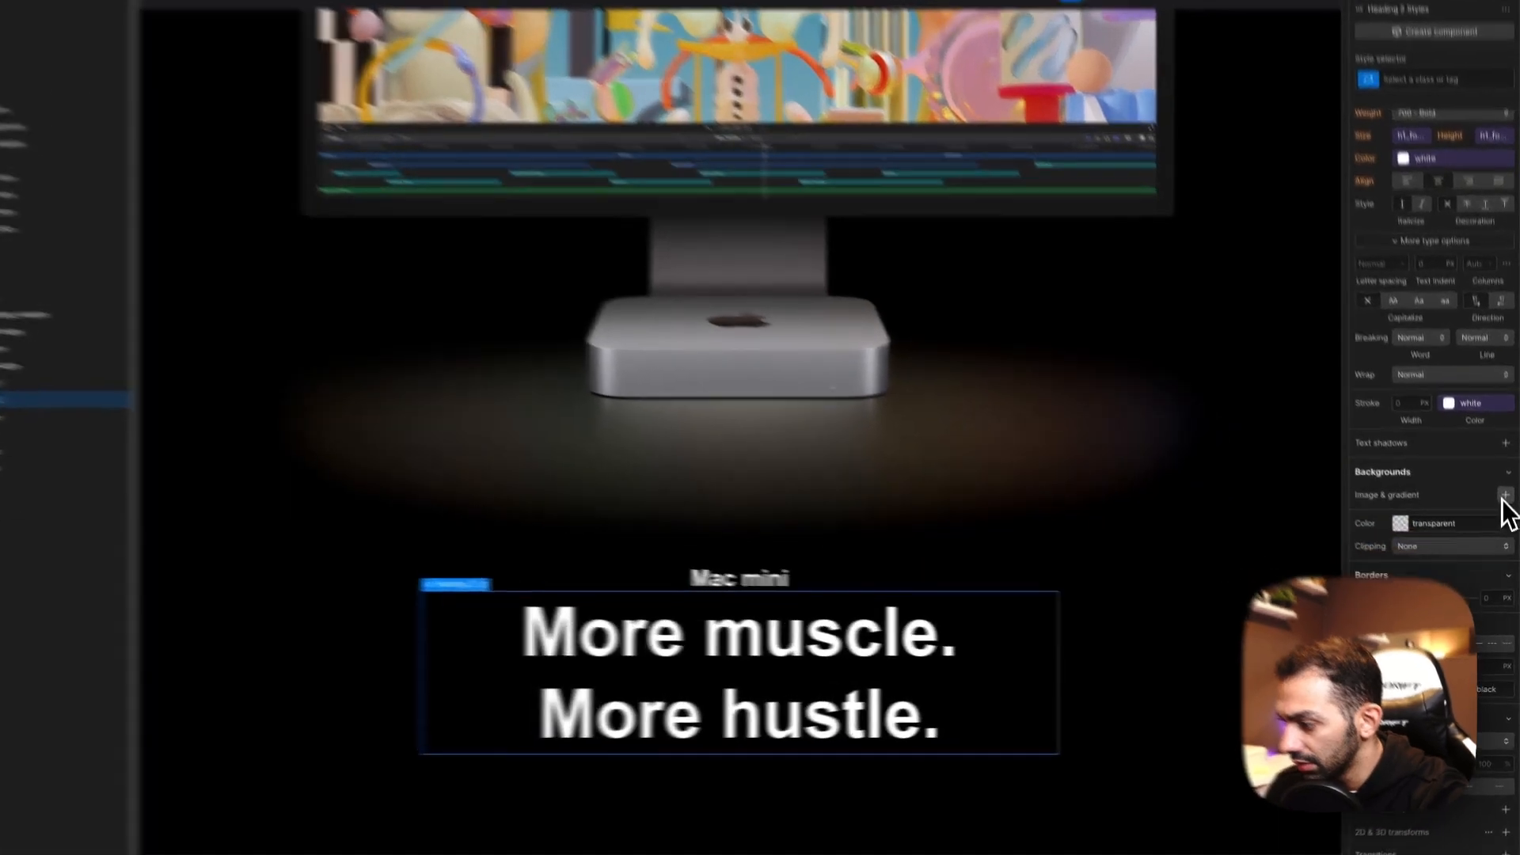
pyautogui.click(1508, 526)
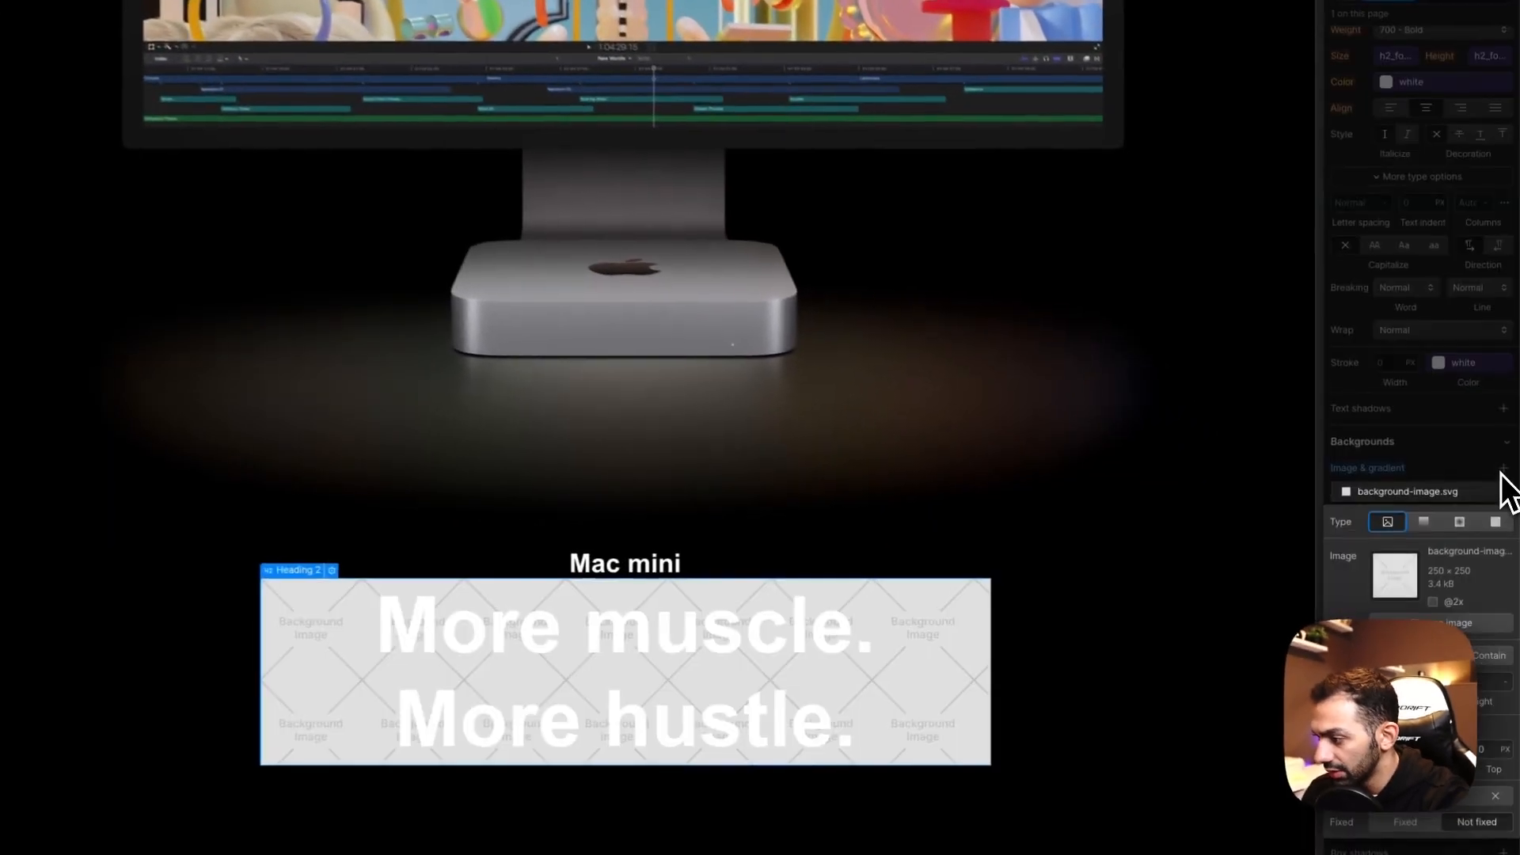
pyautogui.click(1457, 526)
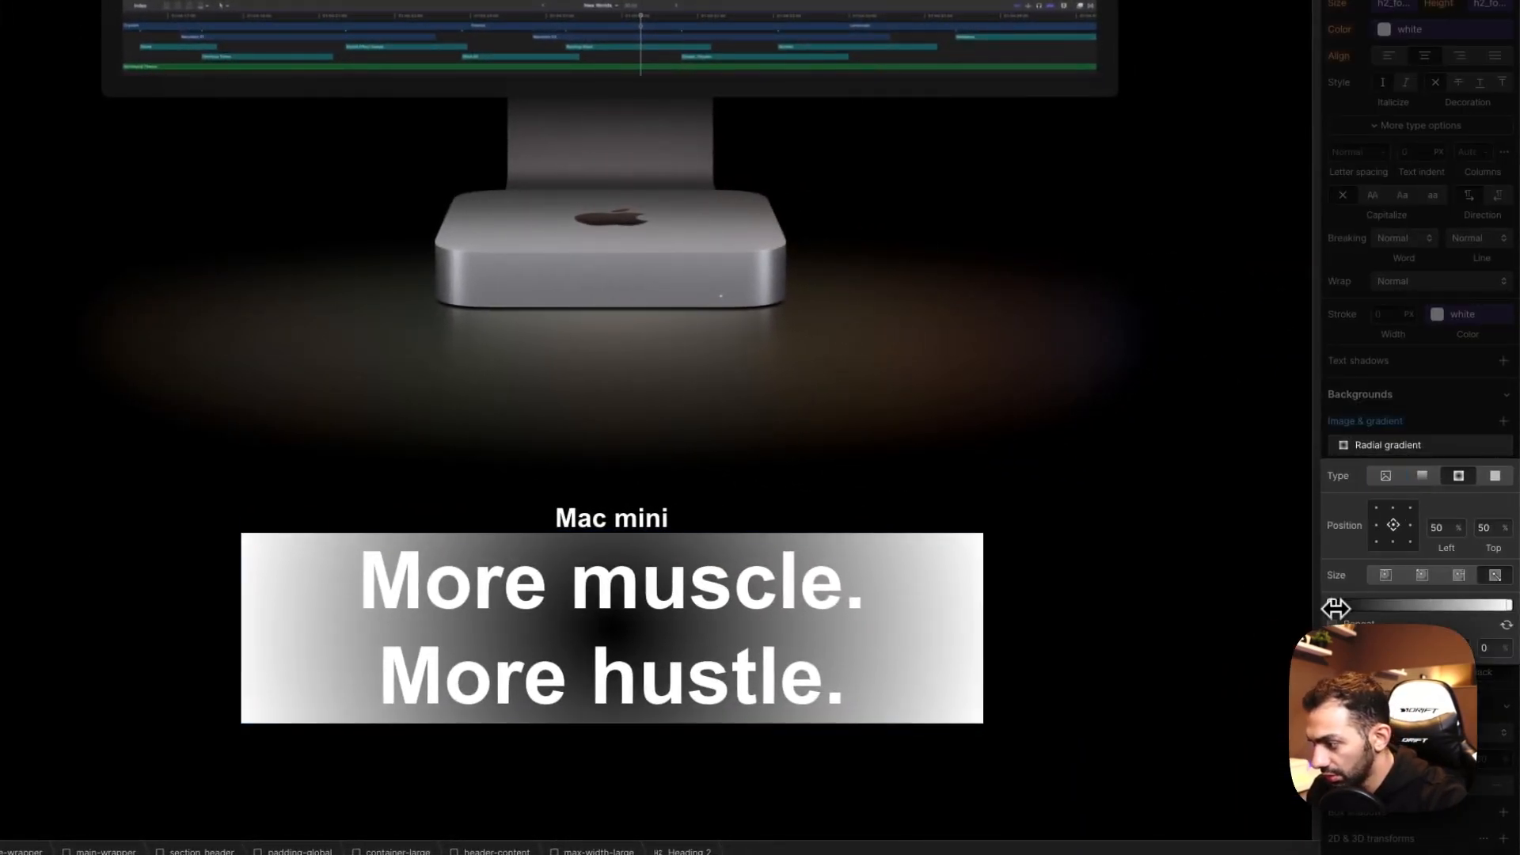
# Step: Color the radial gradient from a light center to a black outer stop and try smaller gradient sizes
pyautogui.press('super+v')
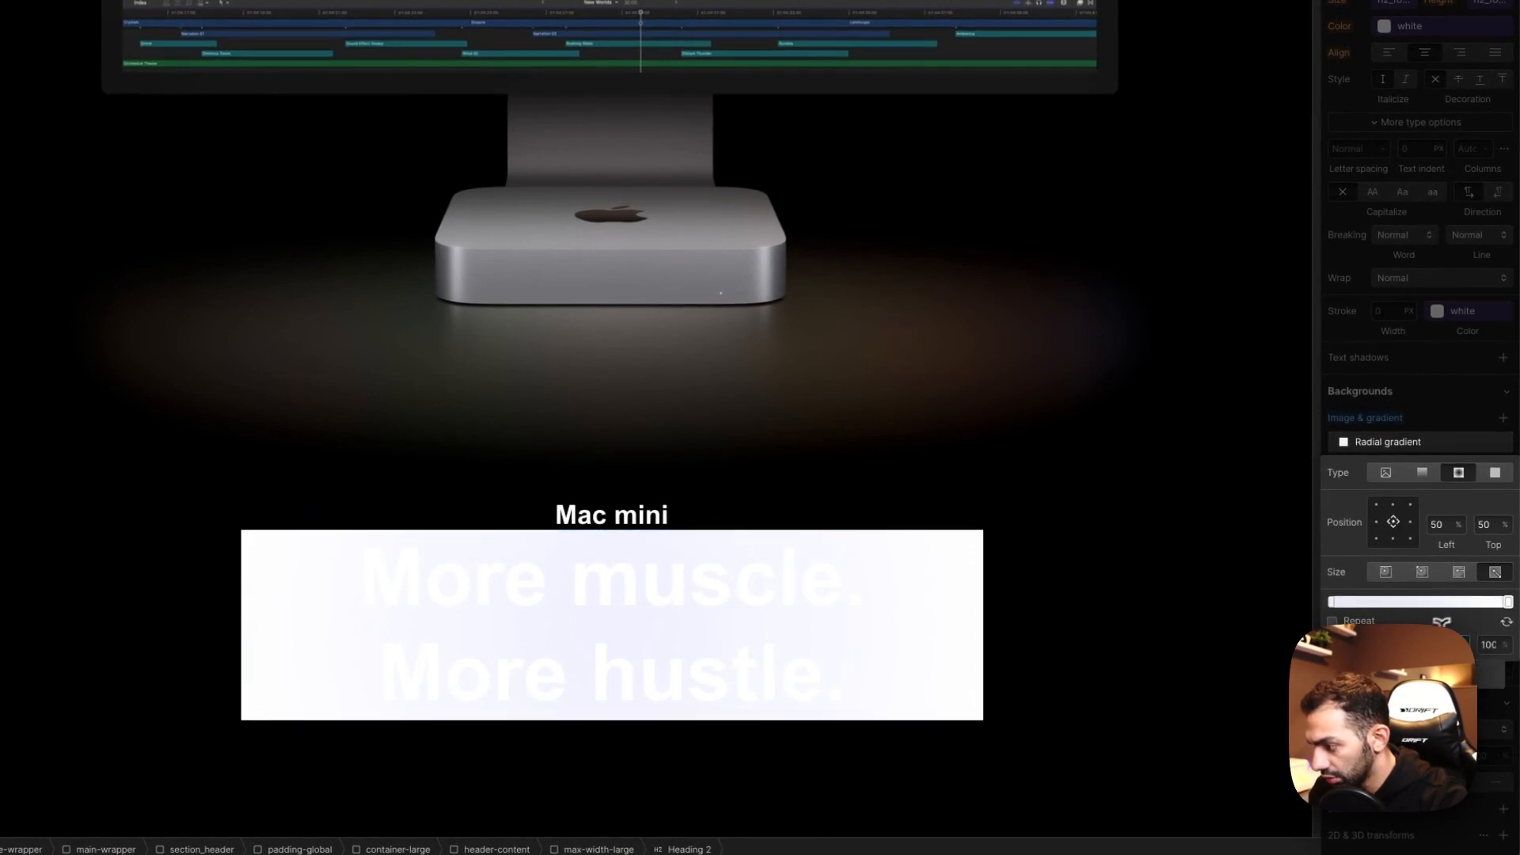
pyautogui.write('k')
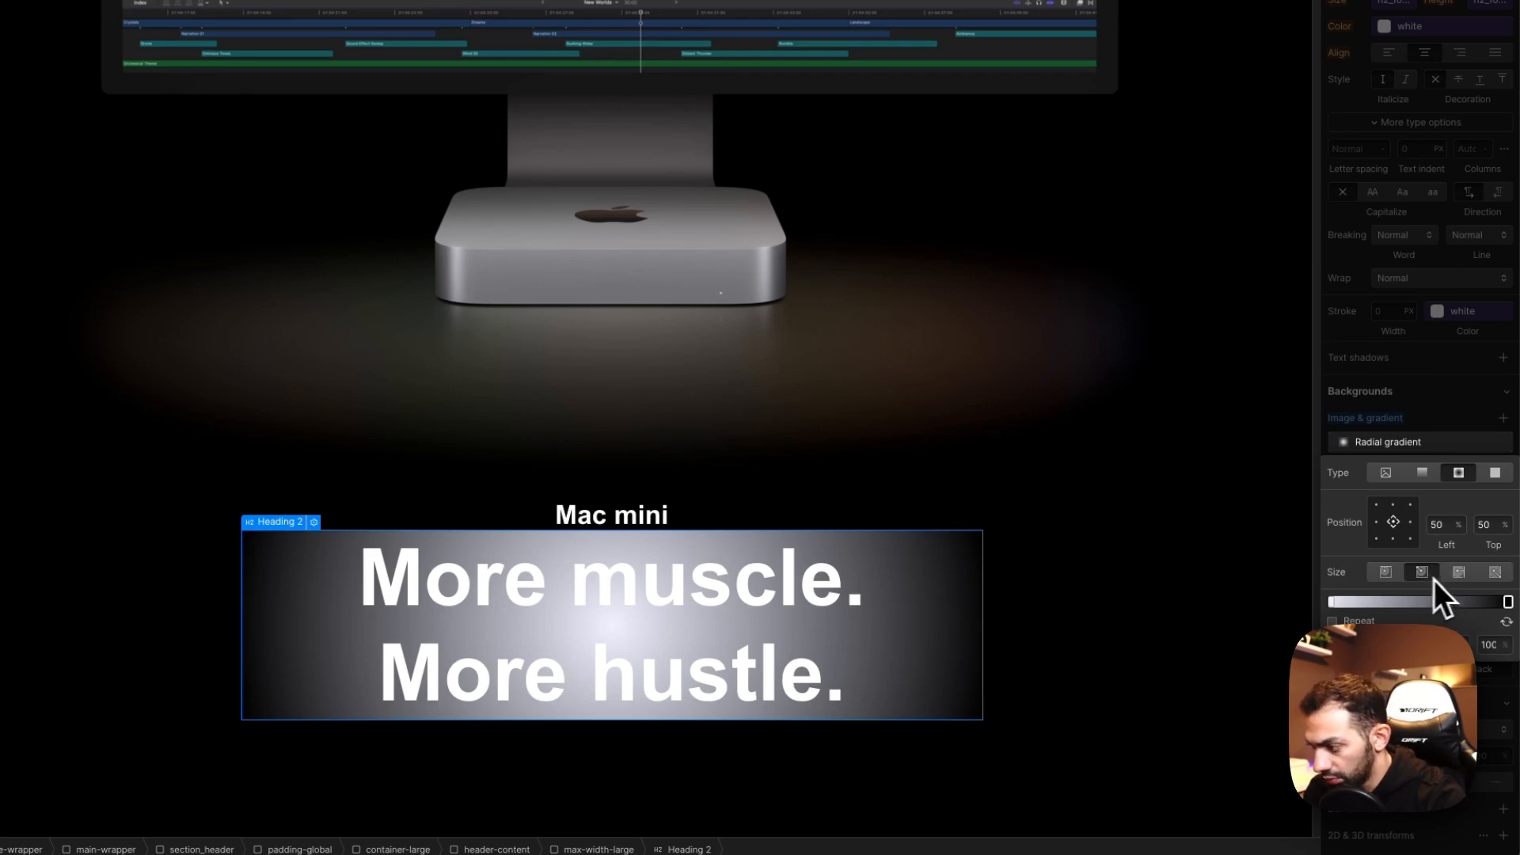
pyautogui.click(1401, 576)
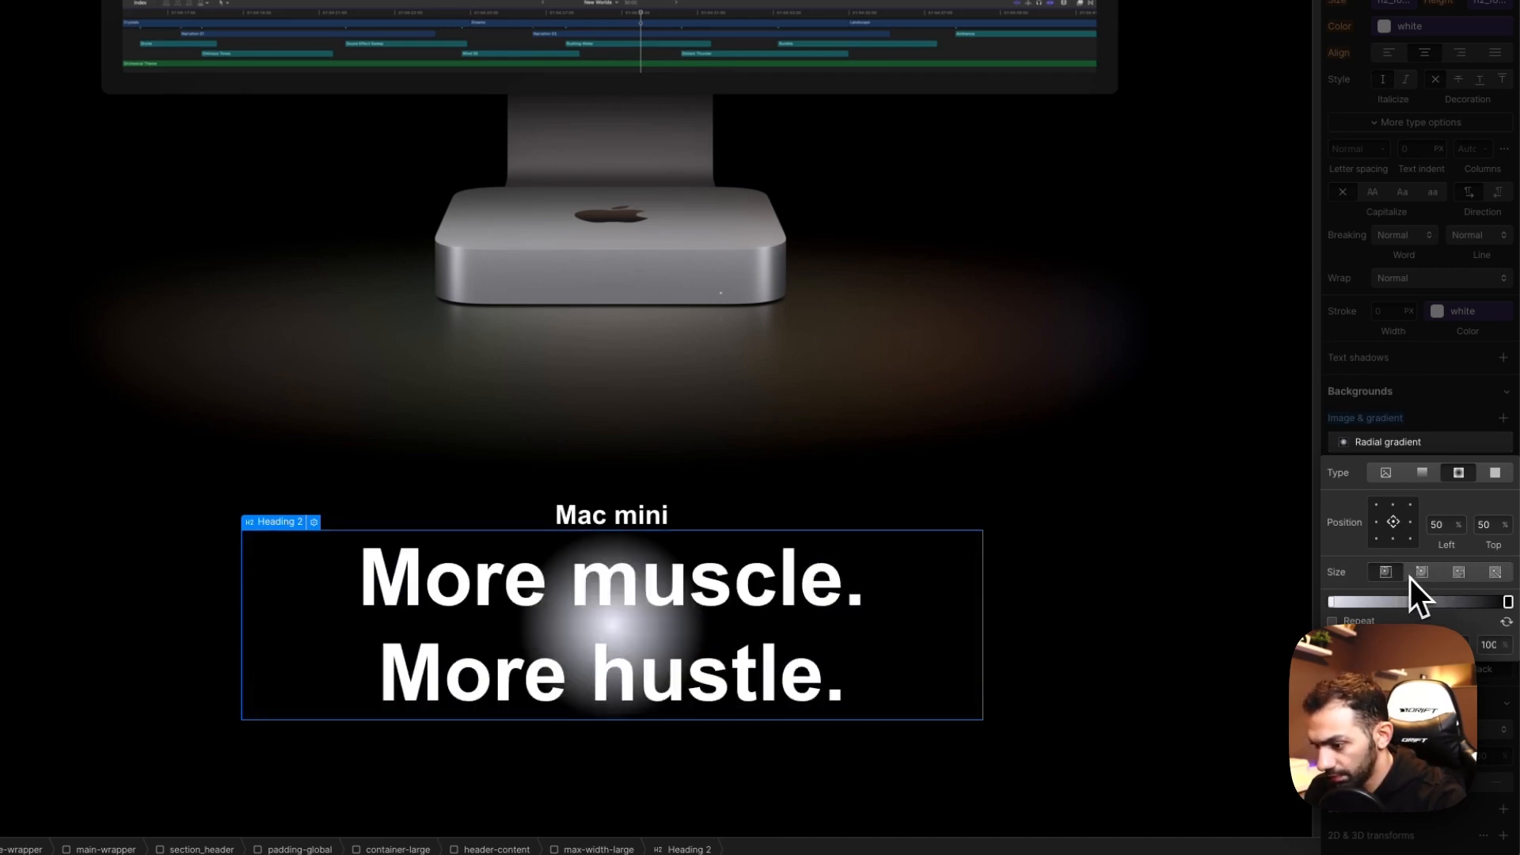
pyautogui.click(1422, 575)
pyautogui.press('Escape')
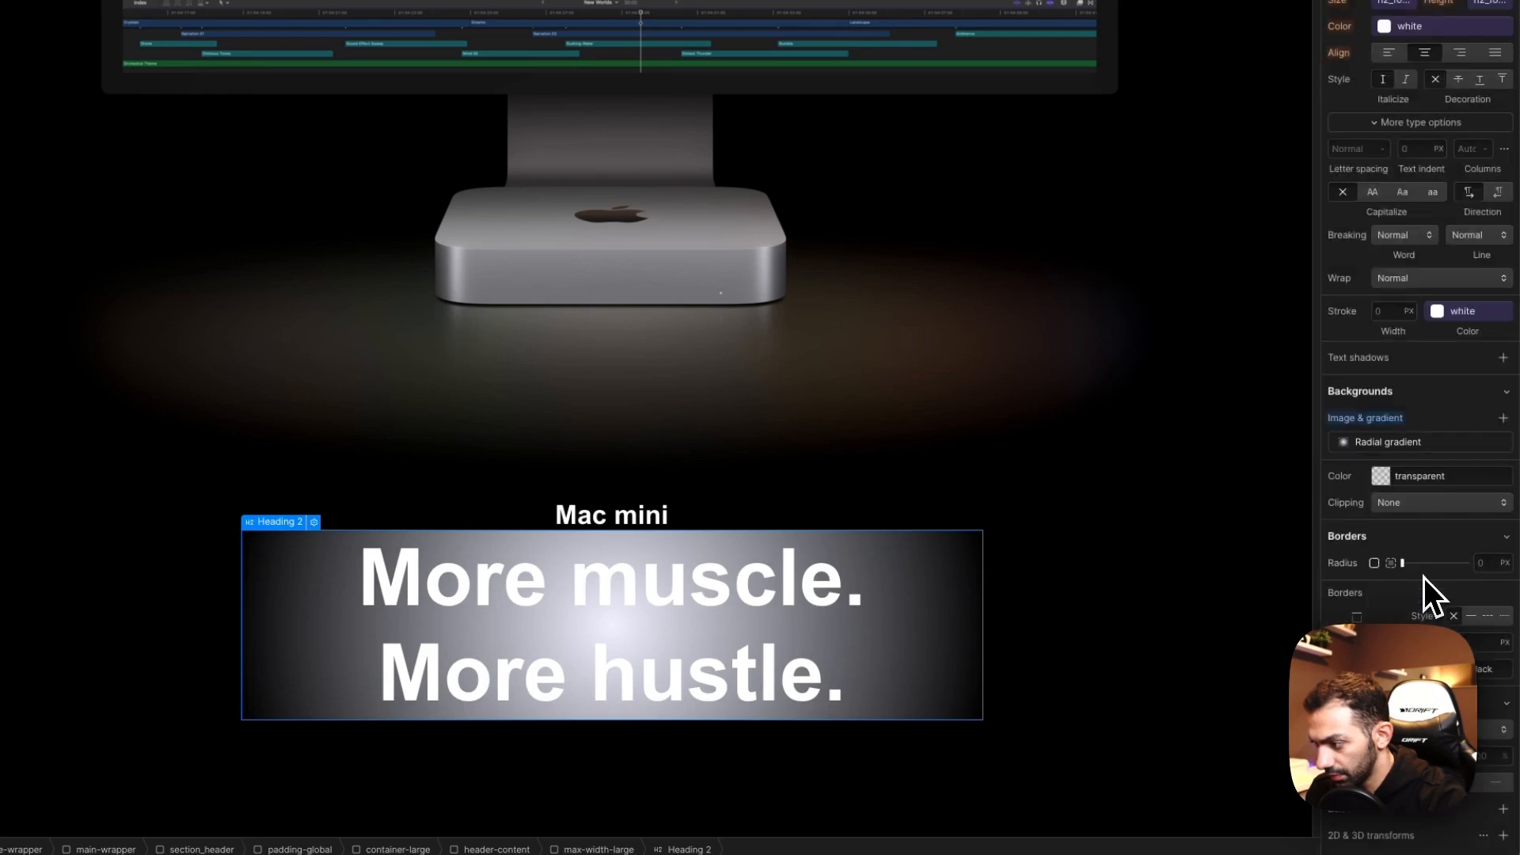
# Step: Clip the H2 heading's gradient background to its text
pyautogui.click(1489, 394)
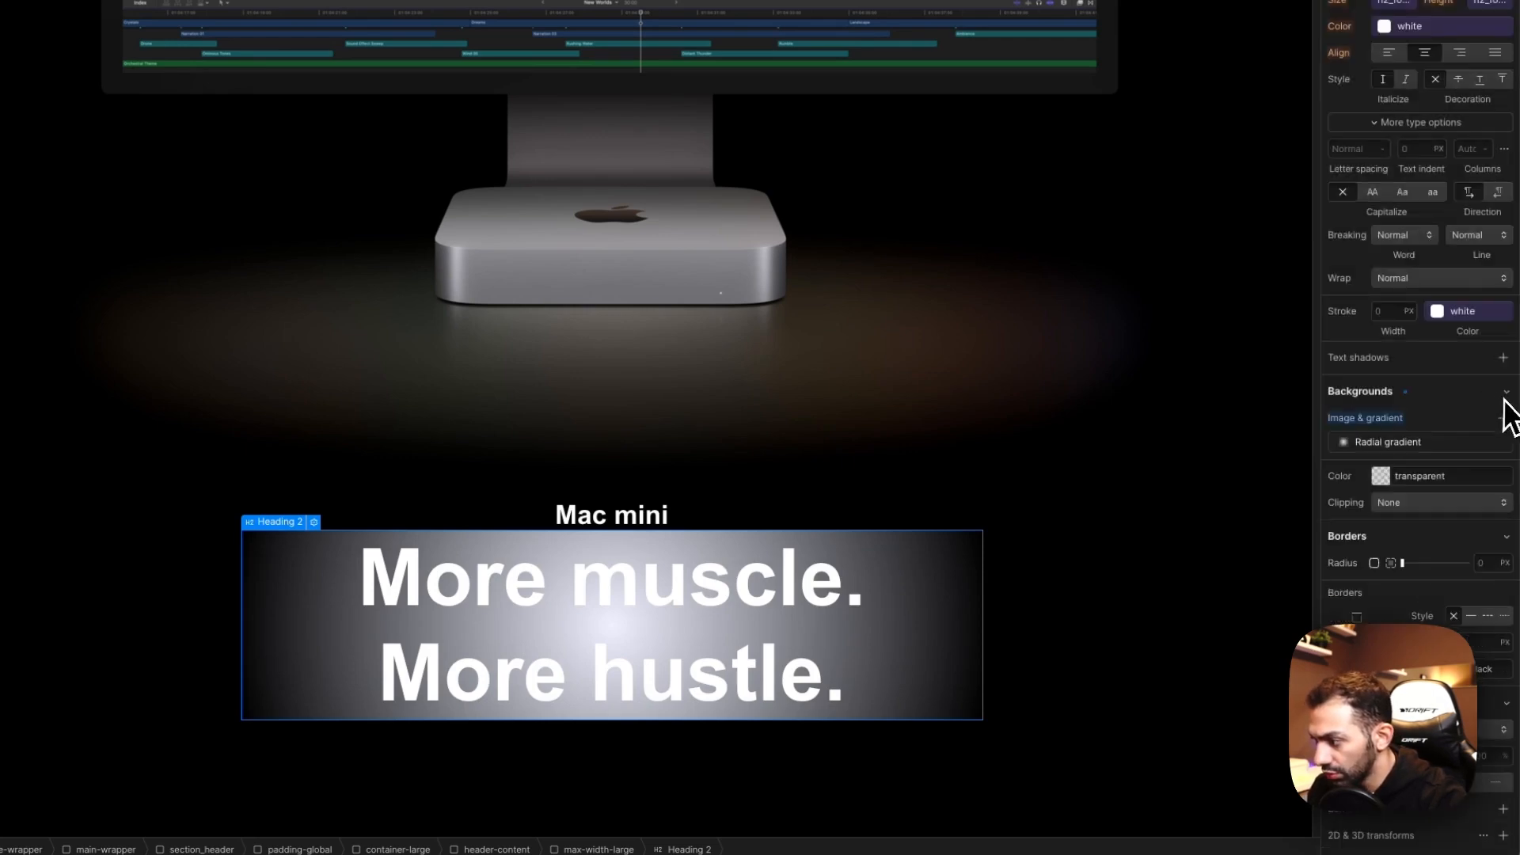
pyautogui.click(1389, 512)
pyautogui.click(1405, 567)
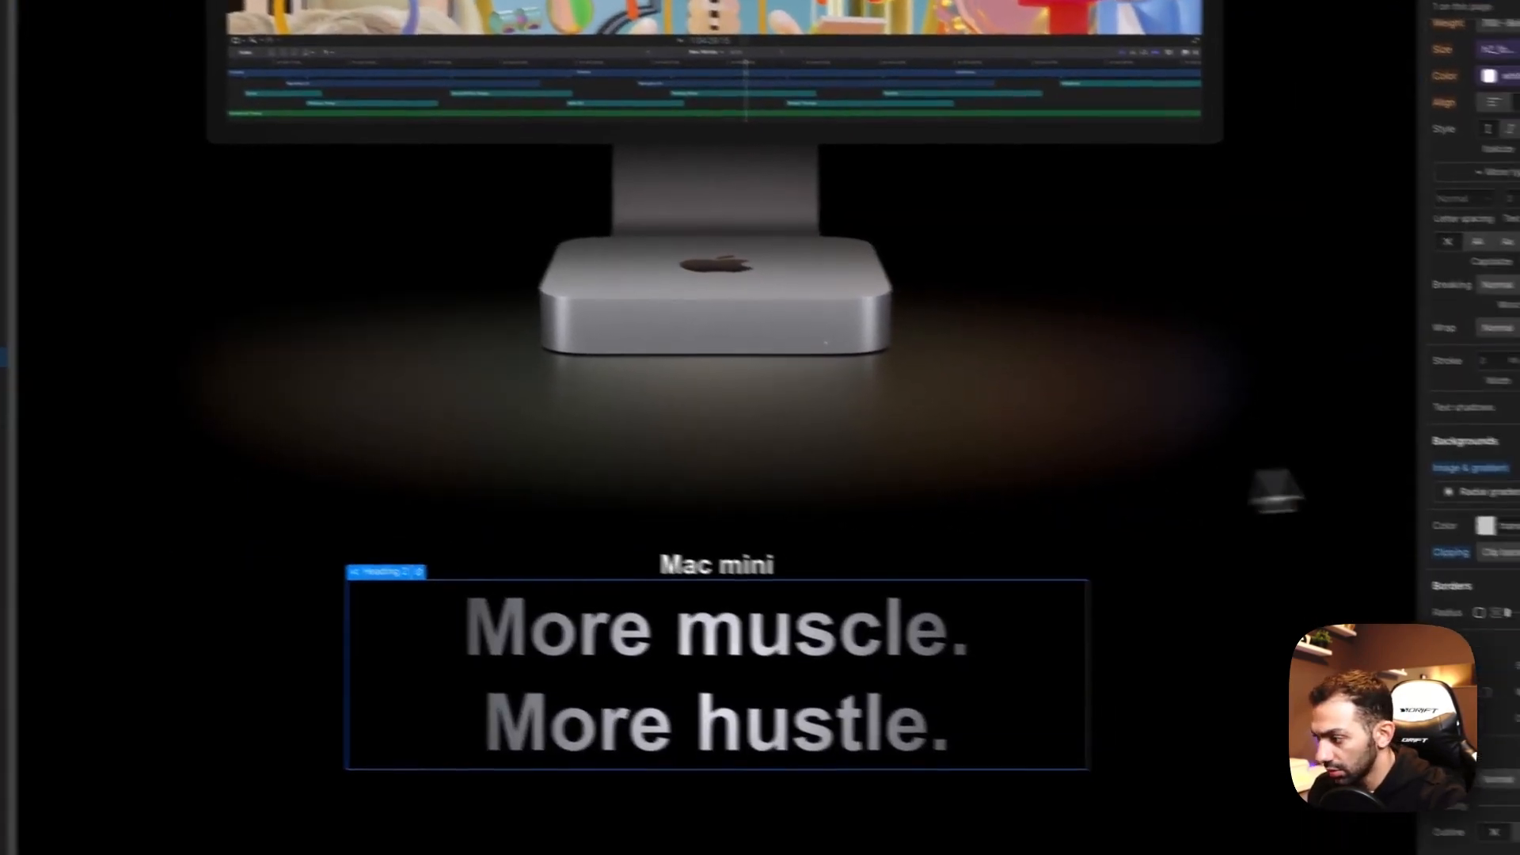
# Step: Adjust the radial gradient's size to the farthest corner and move its black outer stop to 78%
pyautogui.click(1517, 498)
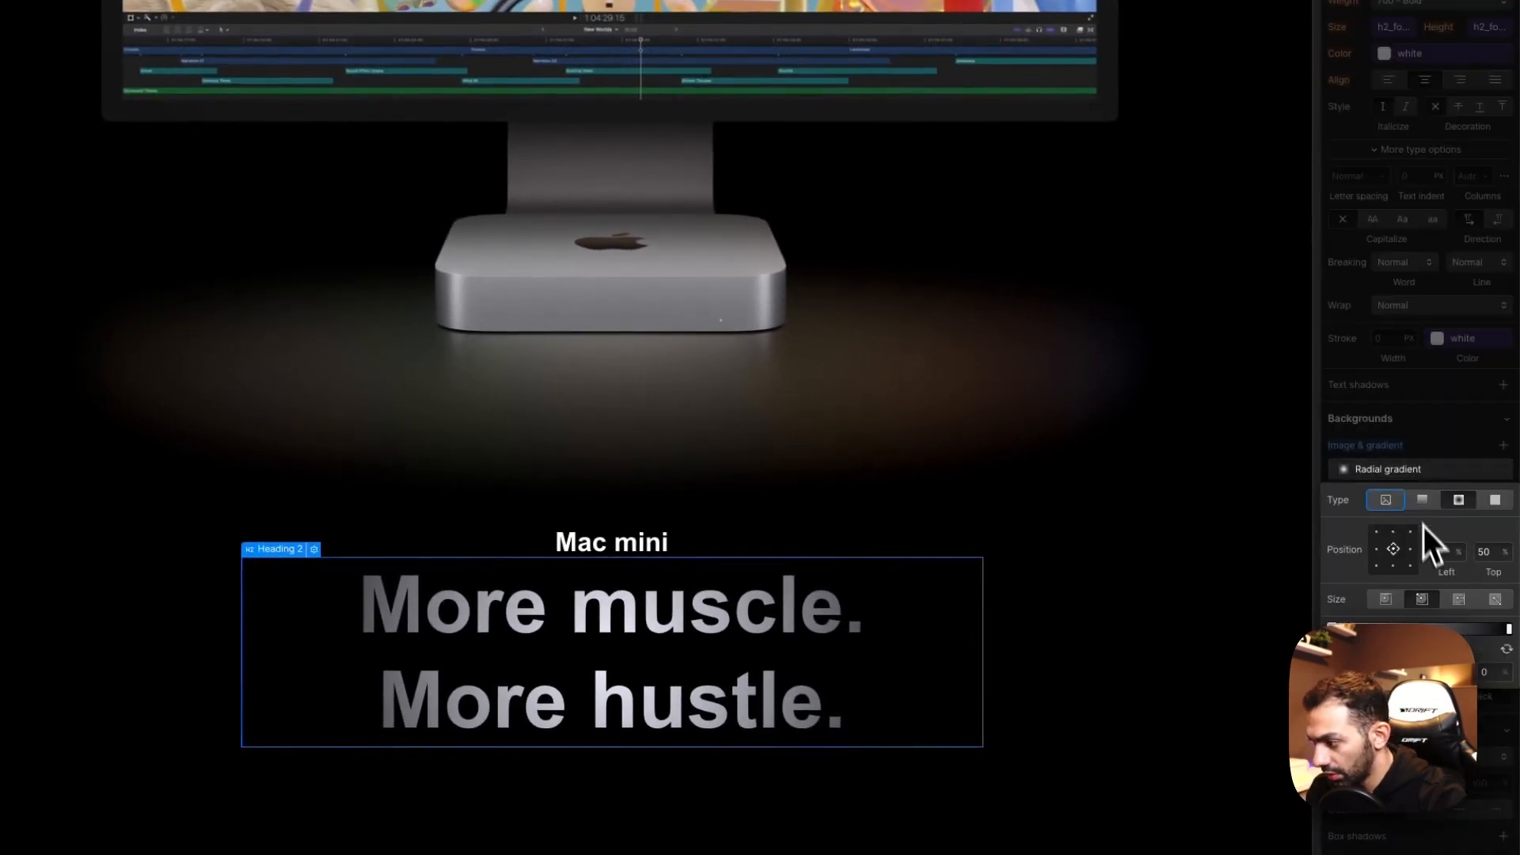
pyautogui.click(1382, 602)
pyautogui.click(1429, 601)
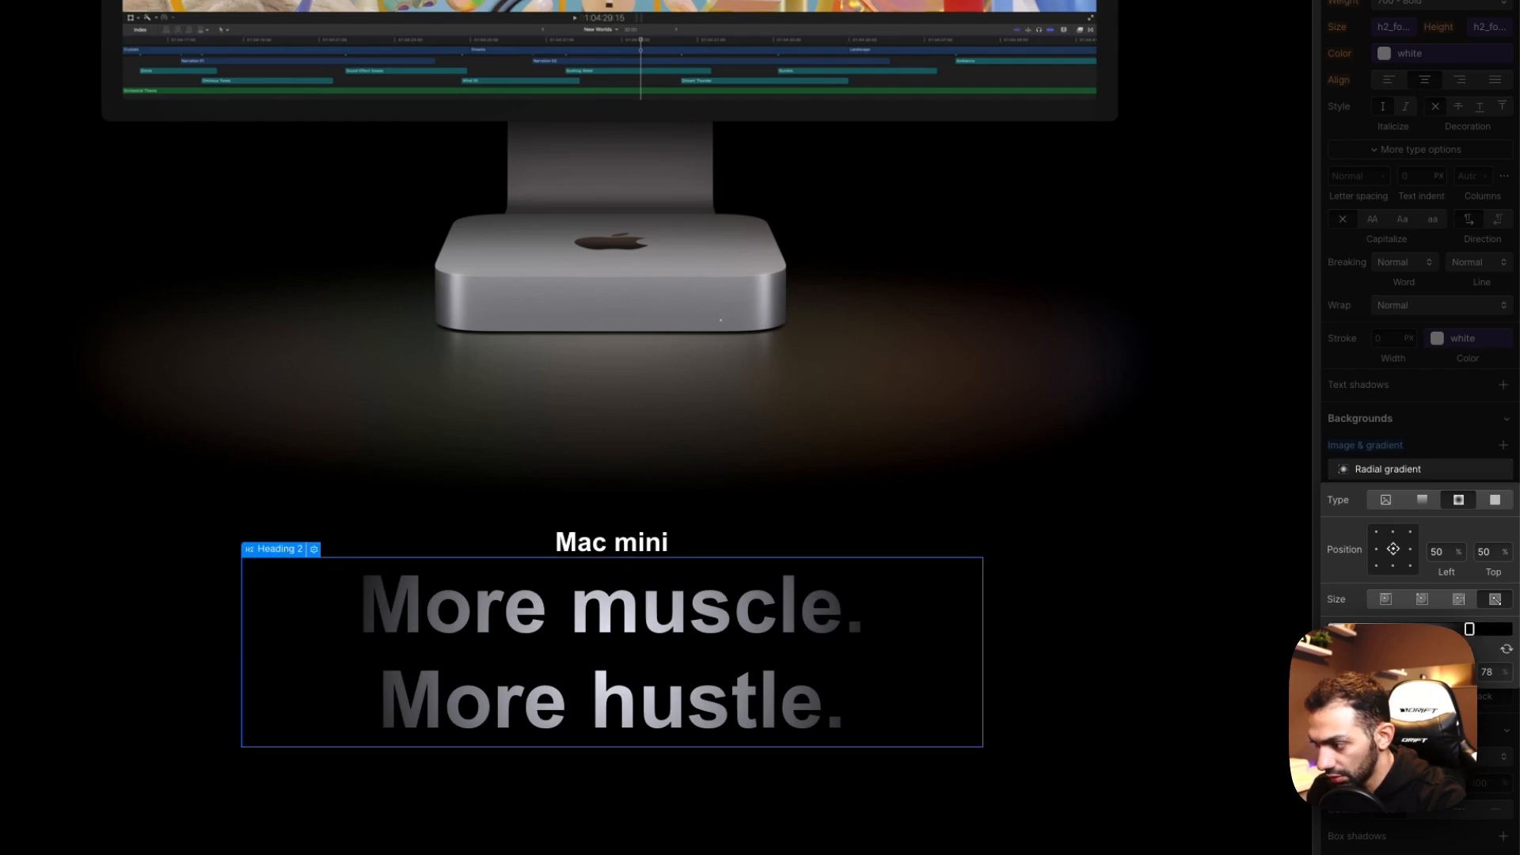
pyautogui.moveTo(1375, 628); pyautogui.dragTo(1270, 629)
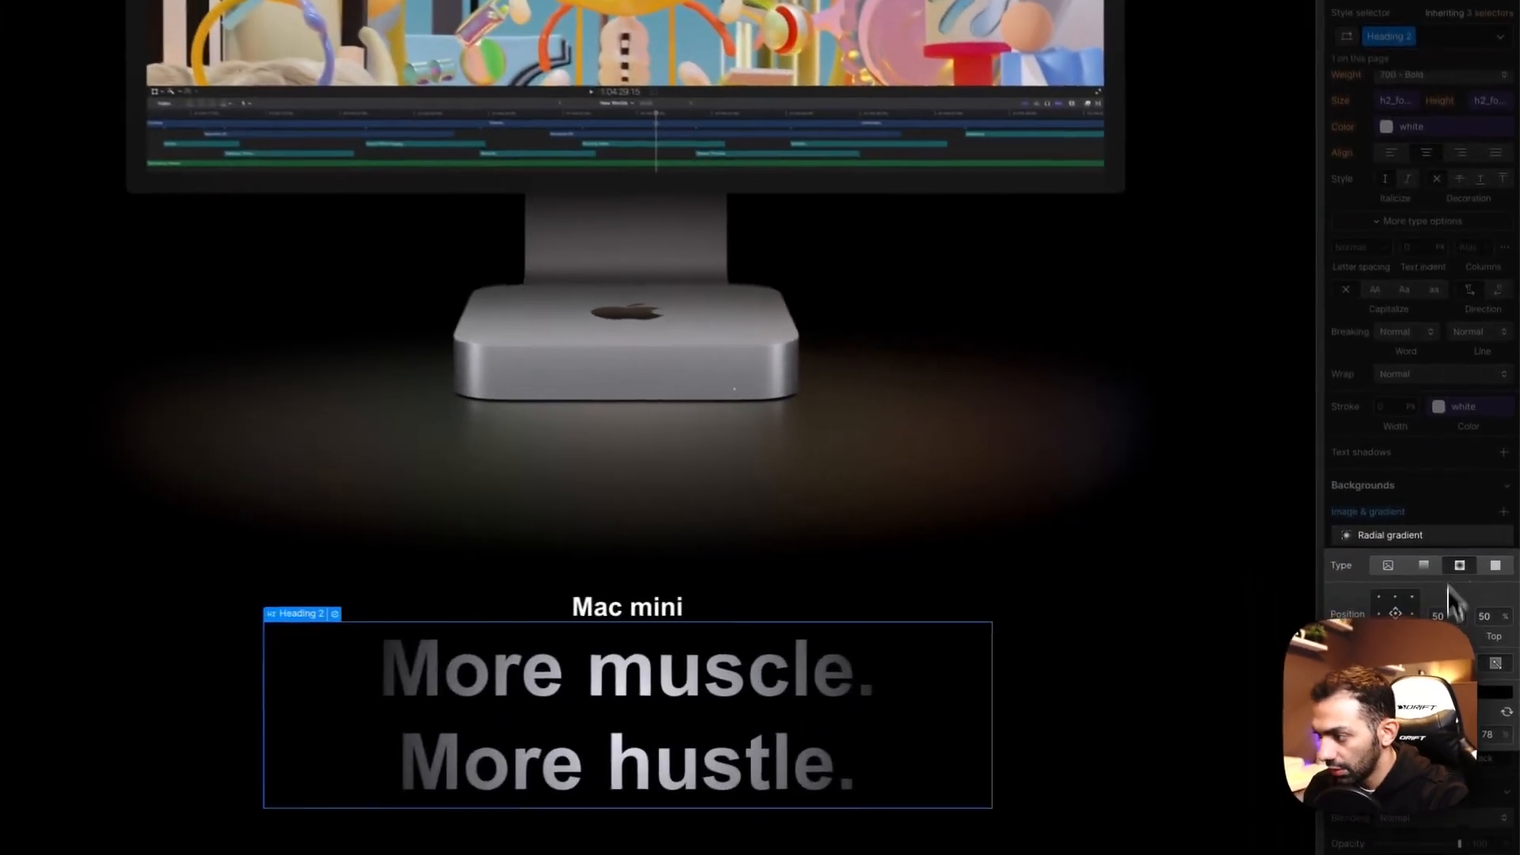
pyautogui.click(1438, 469)
# Step: Rename the H2's class from Heading 2 to header-gradient-text
pyautogui.scroll(2, 1423, 431)
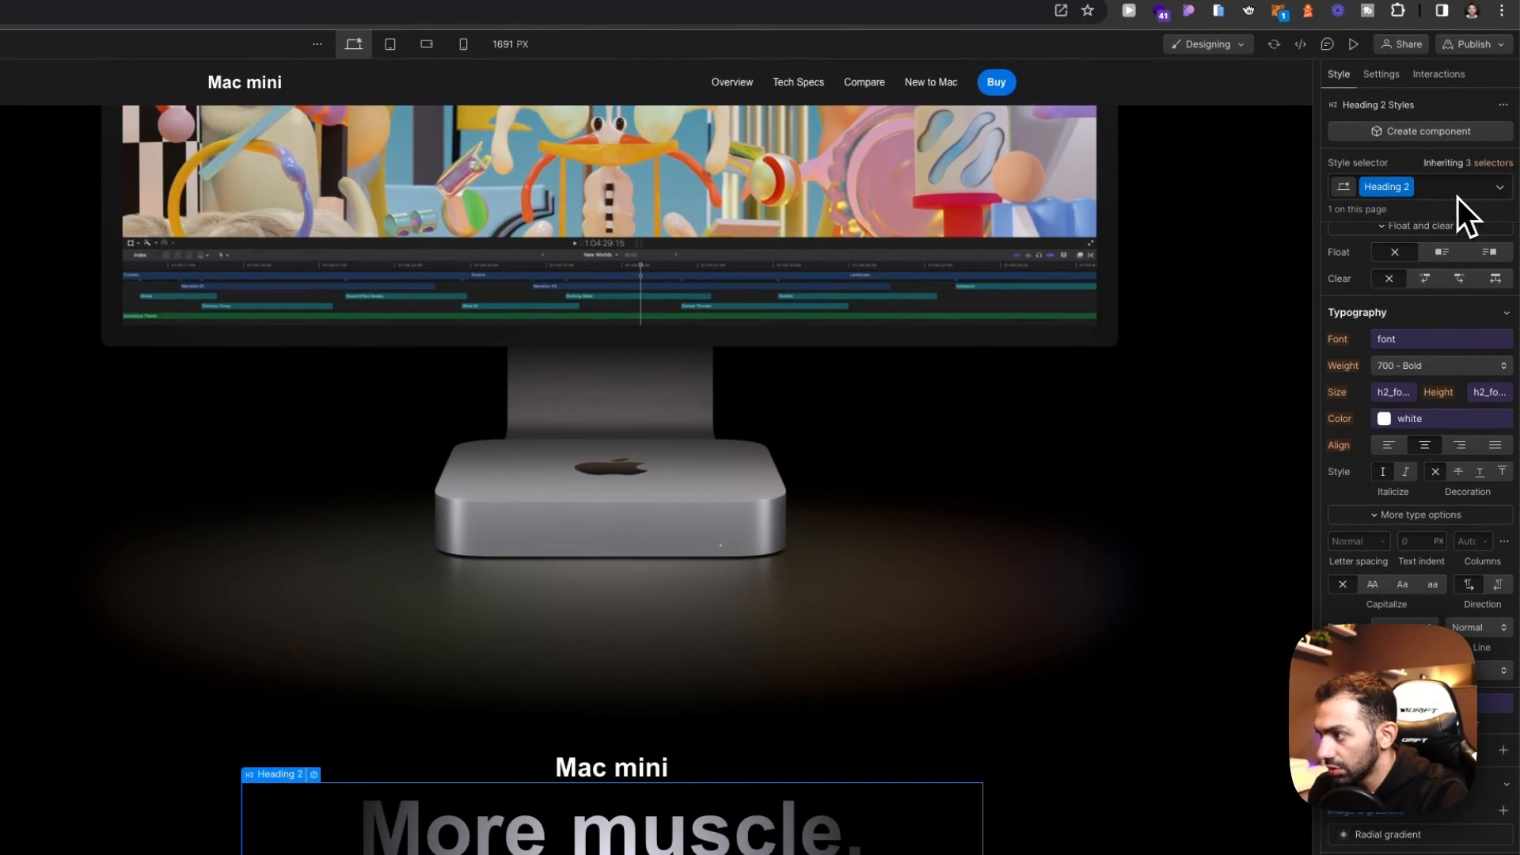
pyautogui.doubleClick(1378, 187)
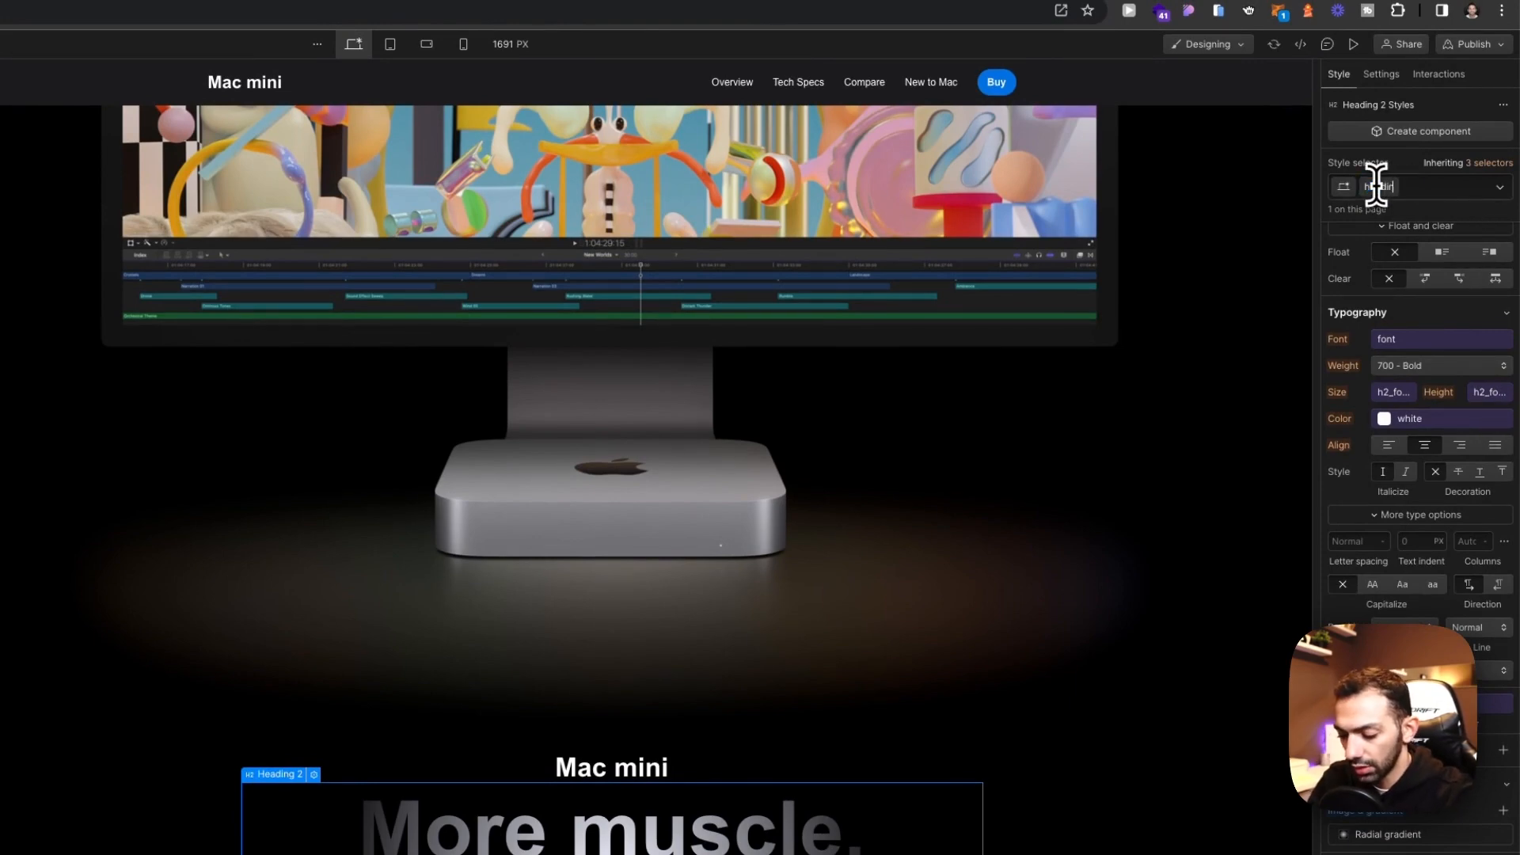
pyautogui.write('heading-gradient')
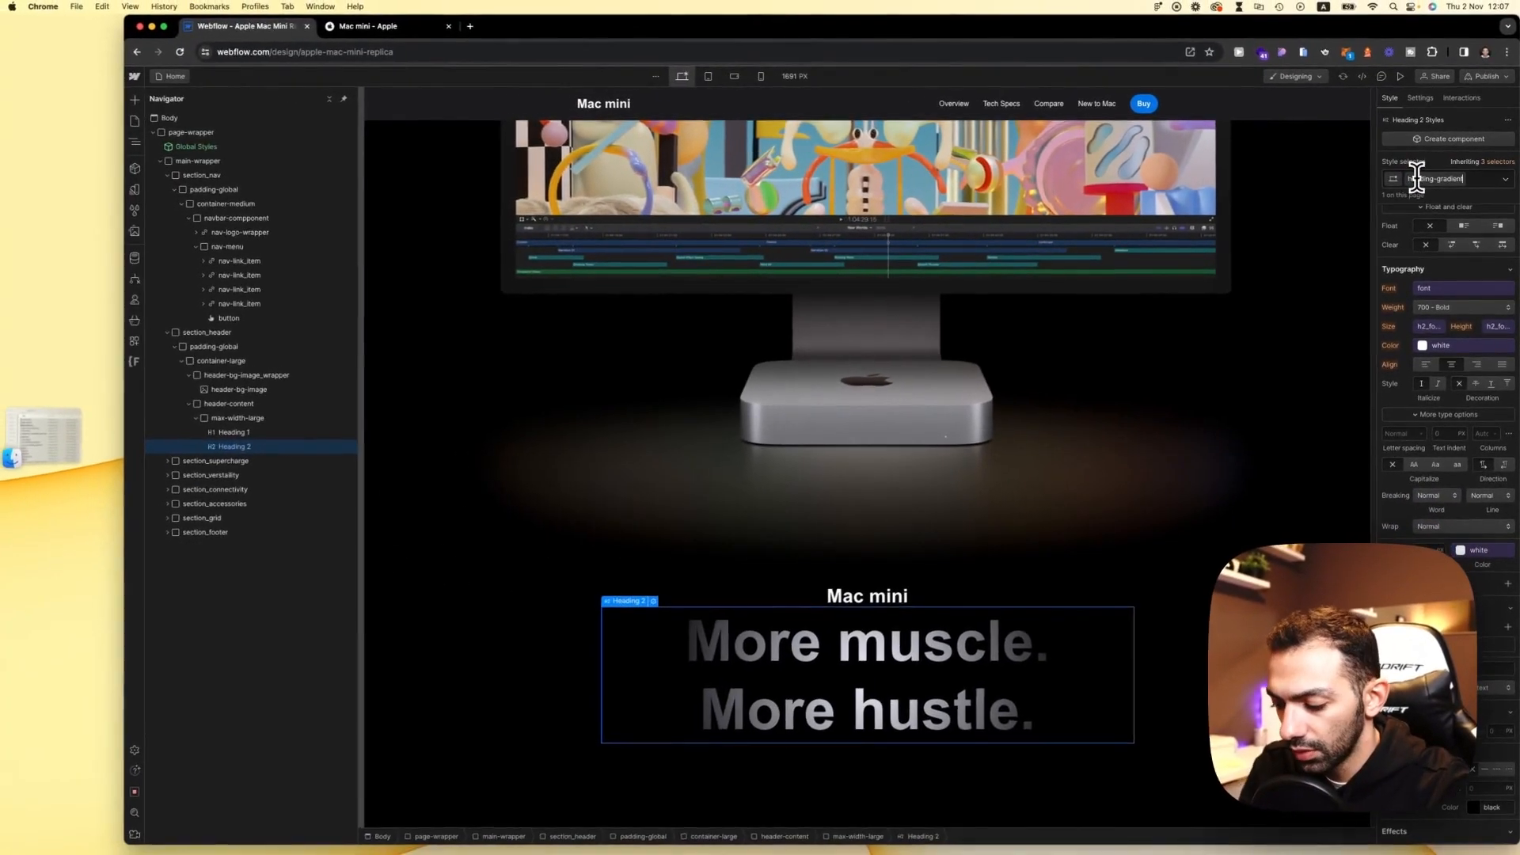
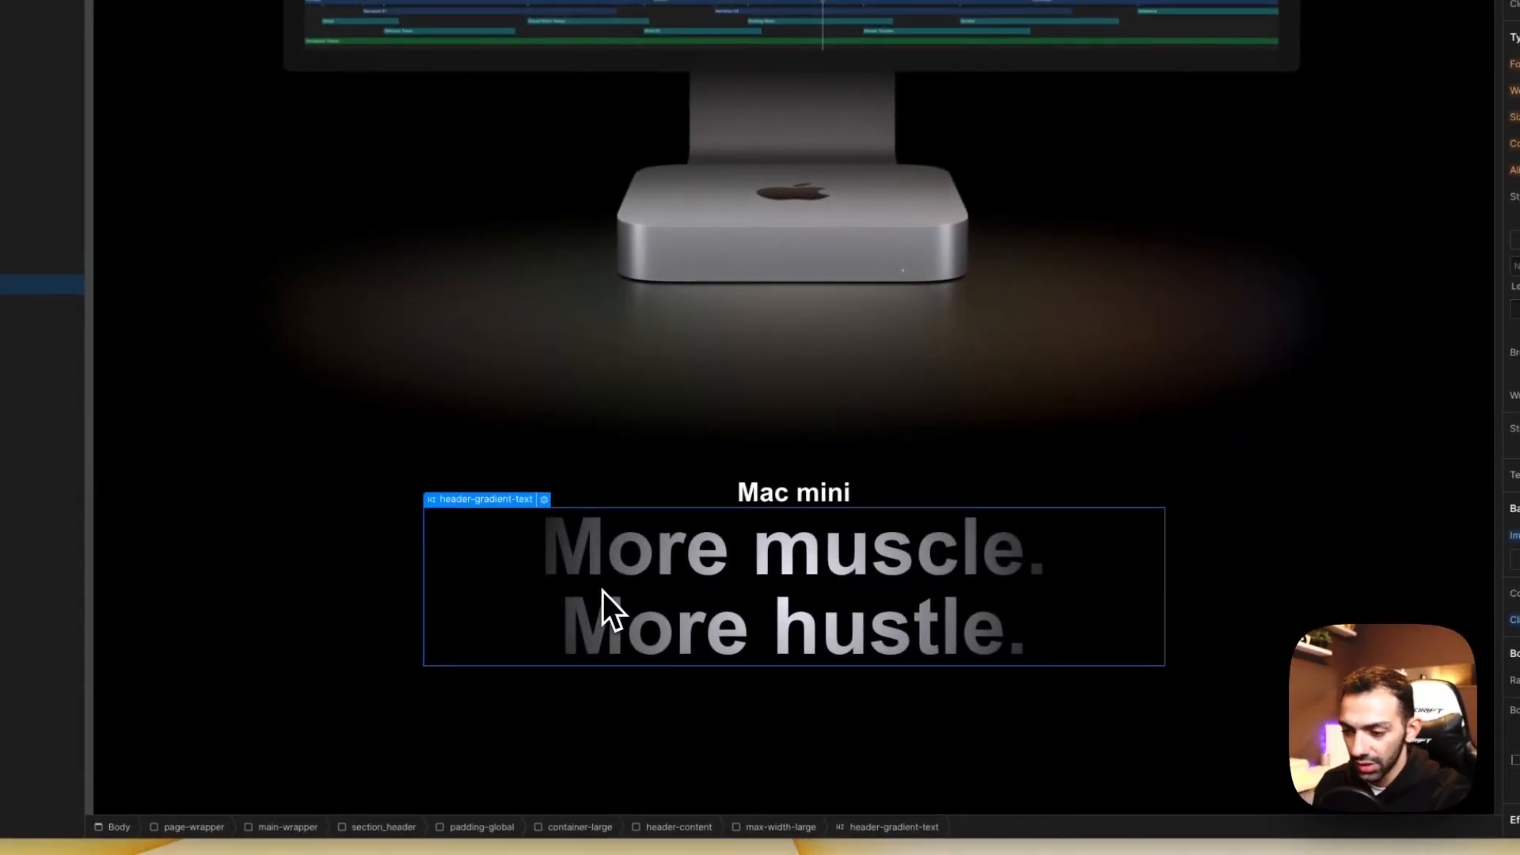
pyautogui.click(792, 438)
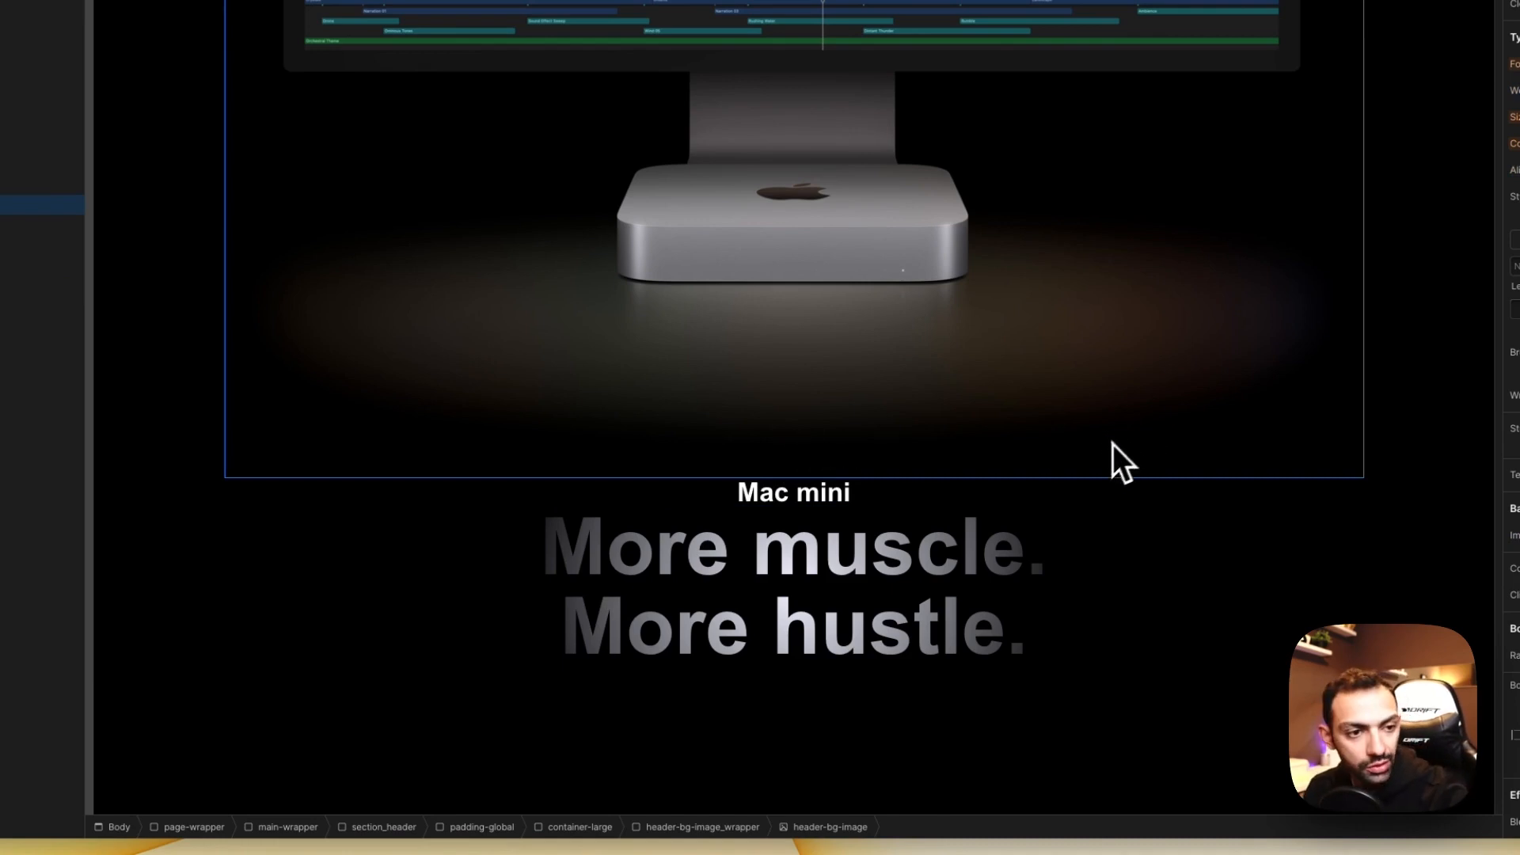
pyautogui.click(920, 560)
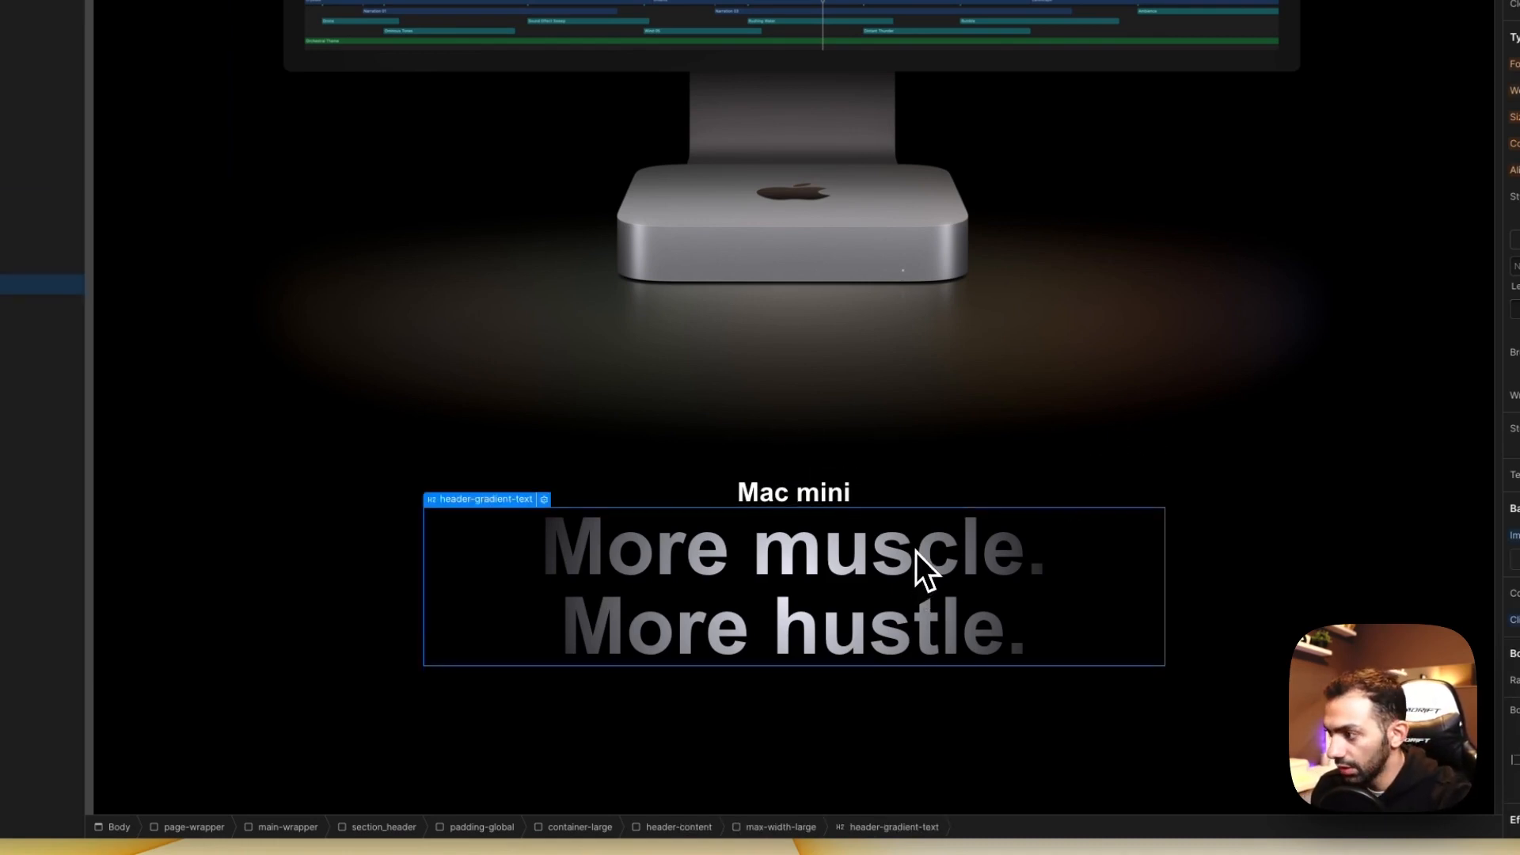
pyautogui.click(939, 447)
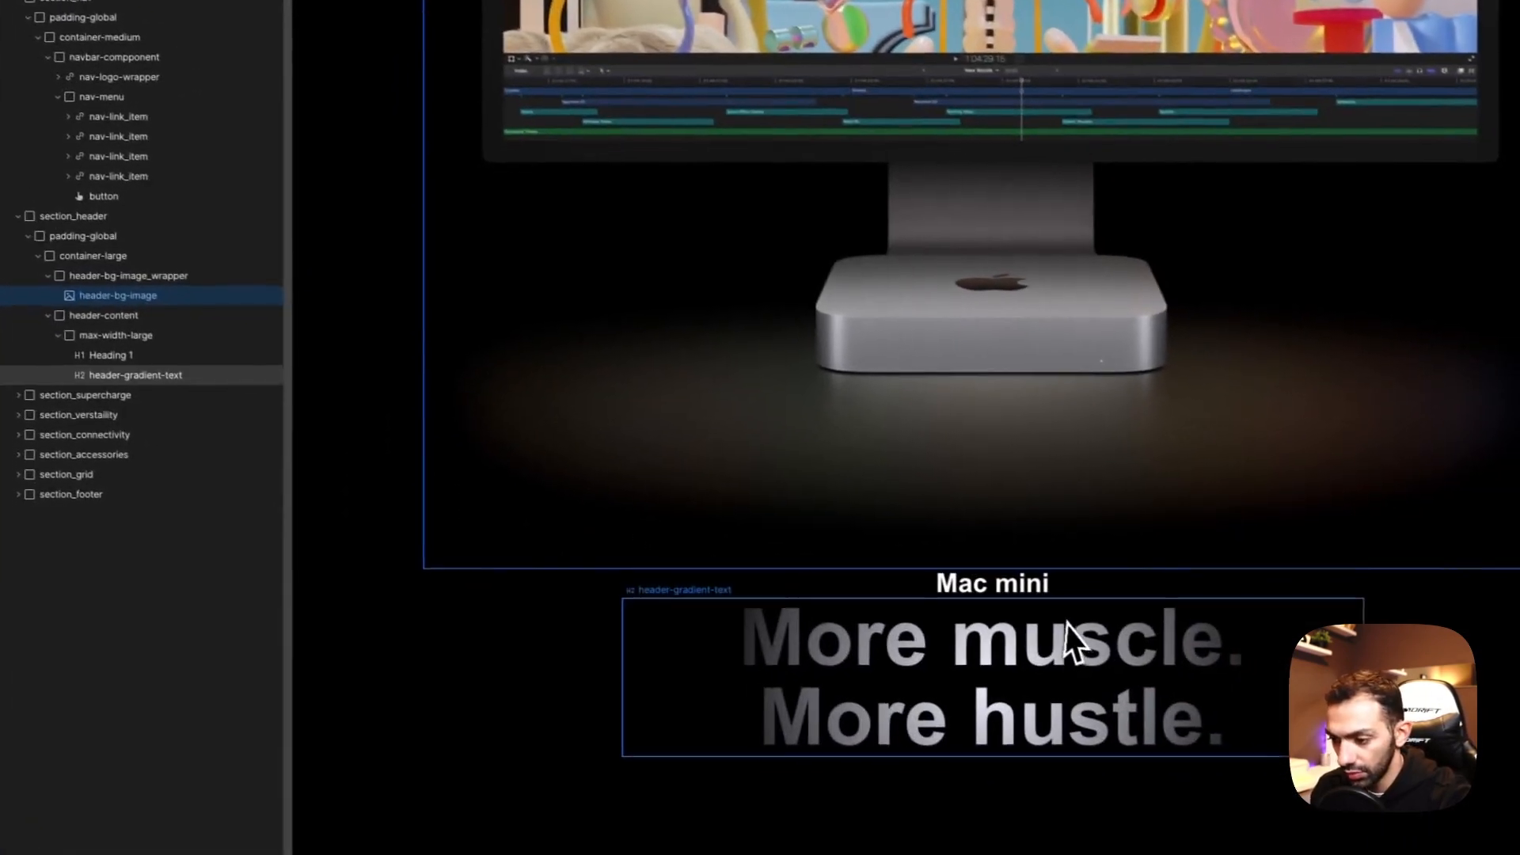
# Step: Insert a div block between the Mac mini heading and the gradient headline and give it the spacer-small class
pyautogui.click(1240, 686)
pyautogui.press('a')
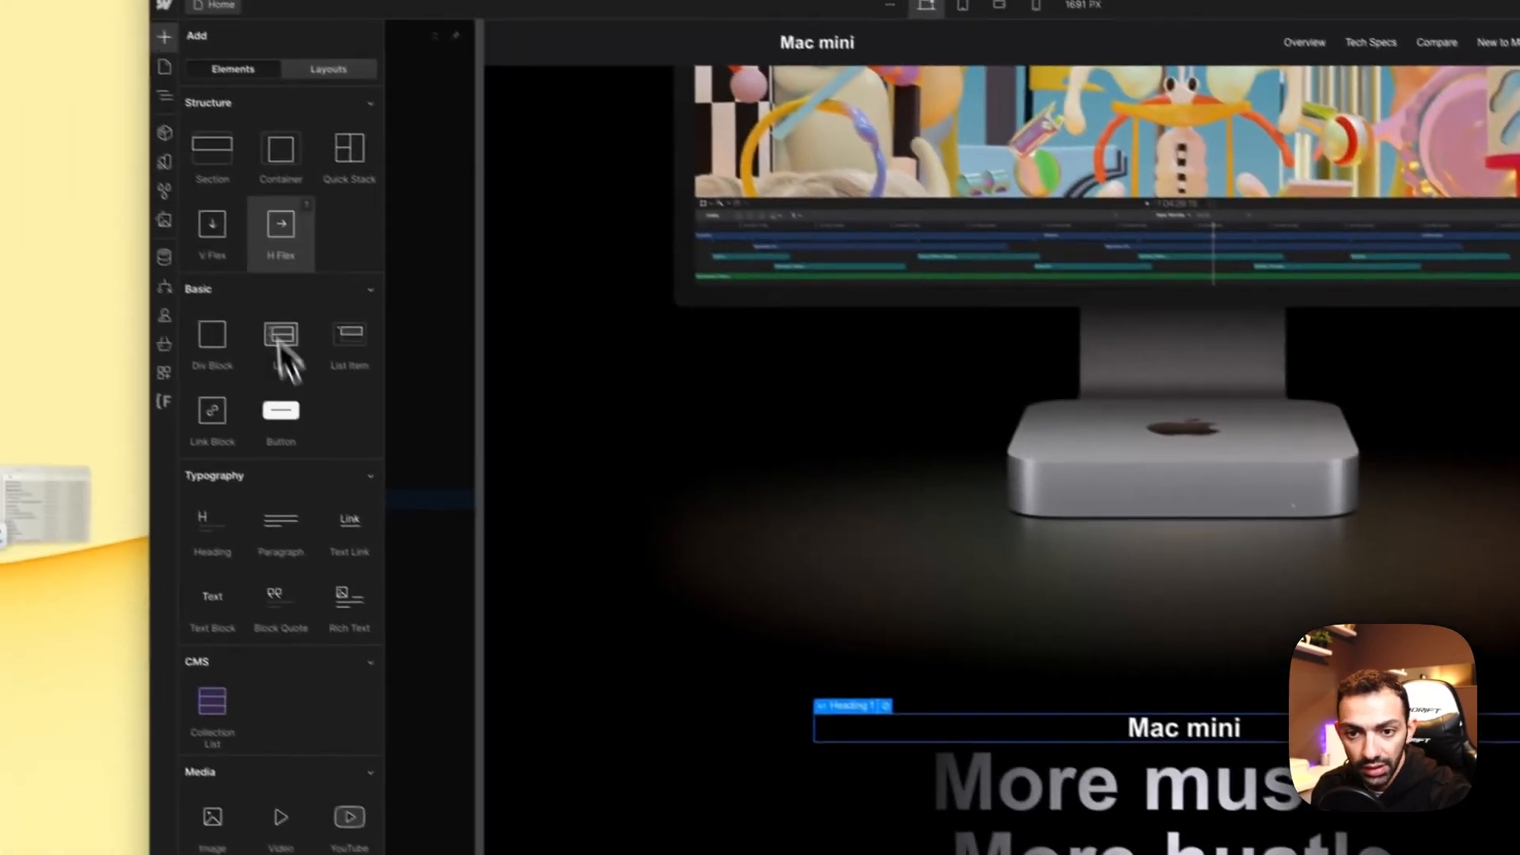
pyautogui.click(239, 361)
pyautogui.click(1401, 128)
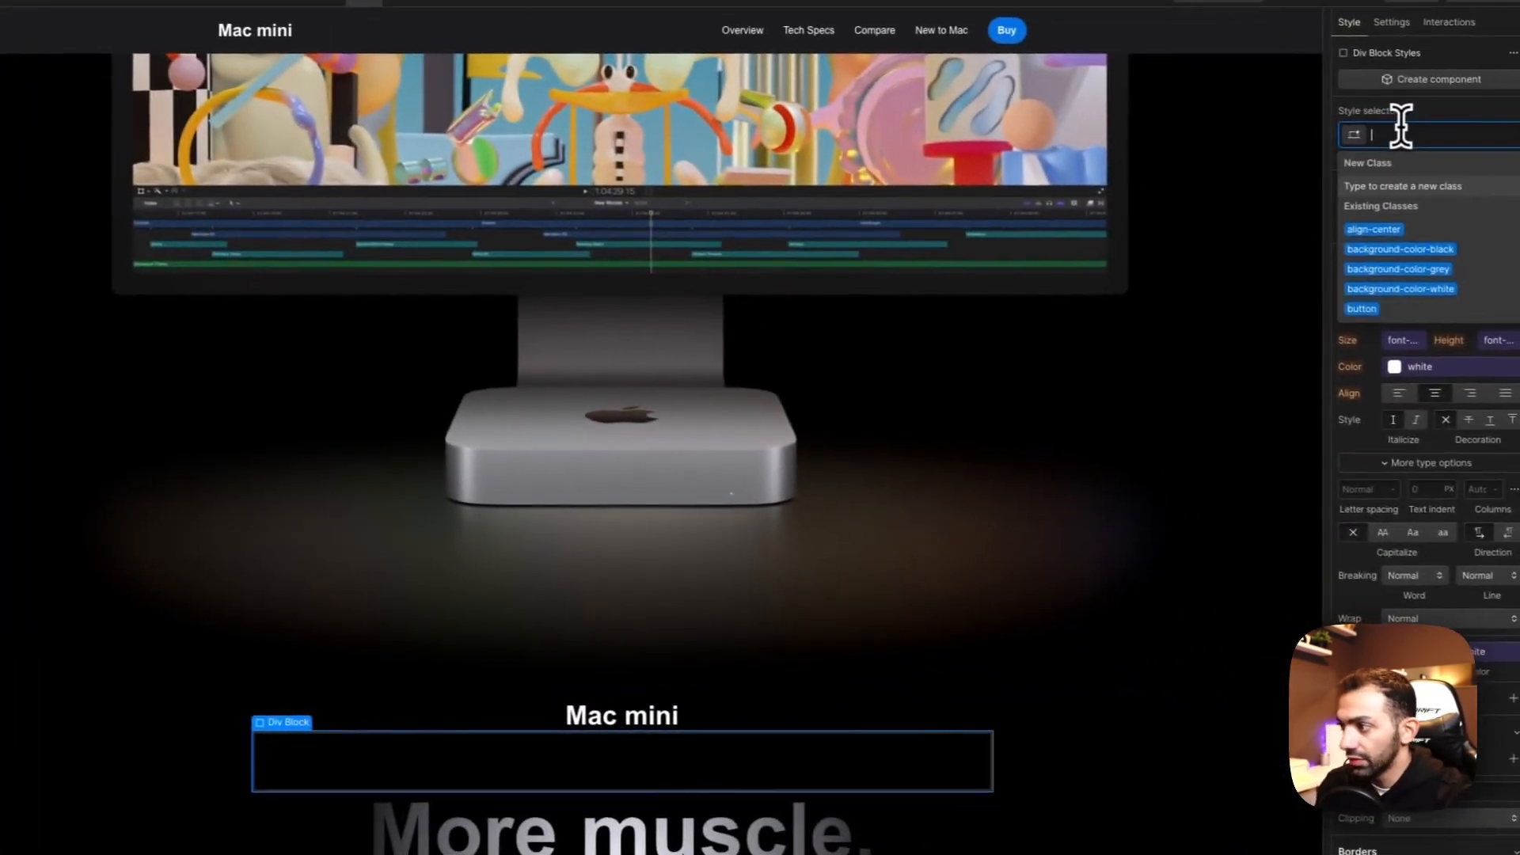
pyautogui.write('spacer')
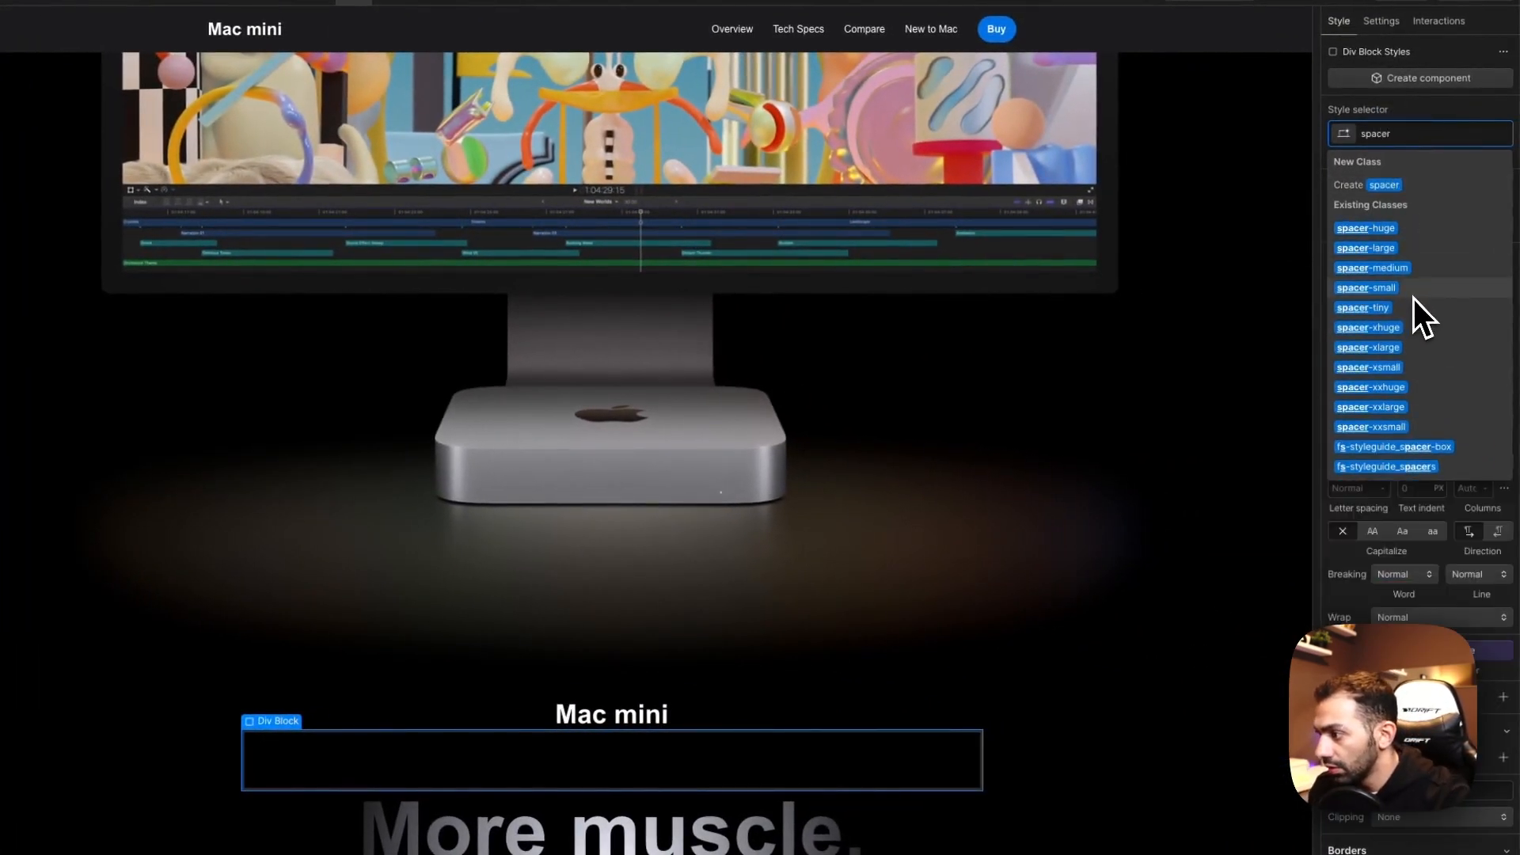
pyautogui.click(1408, 291)
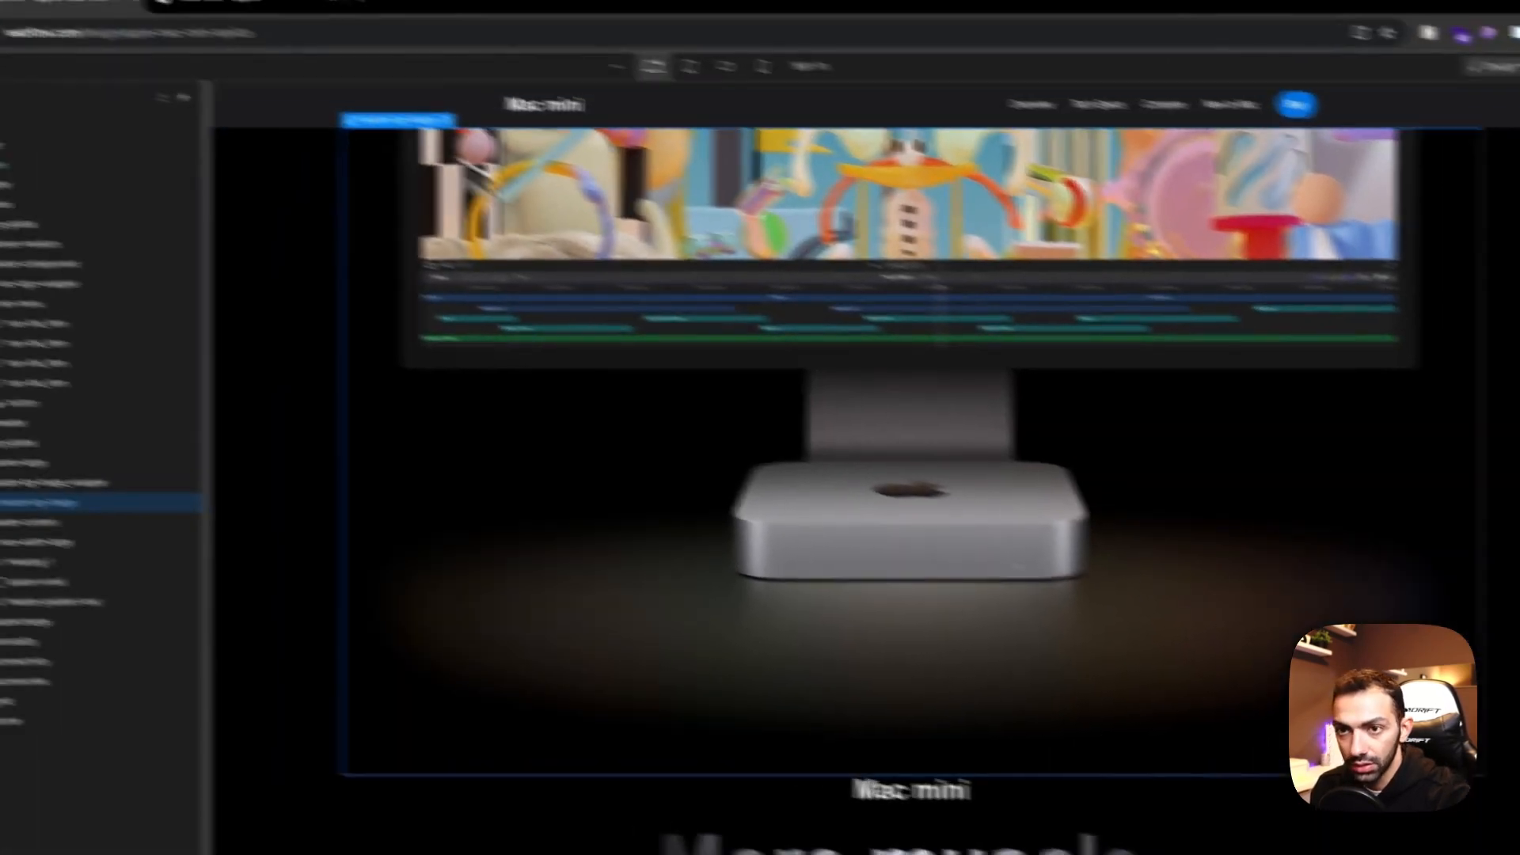
pyautogui.click(384, 36)
pyautogui.tripleClick(882, 520)
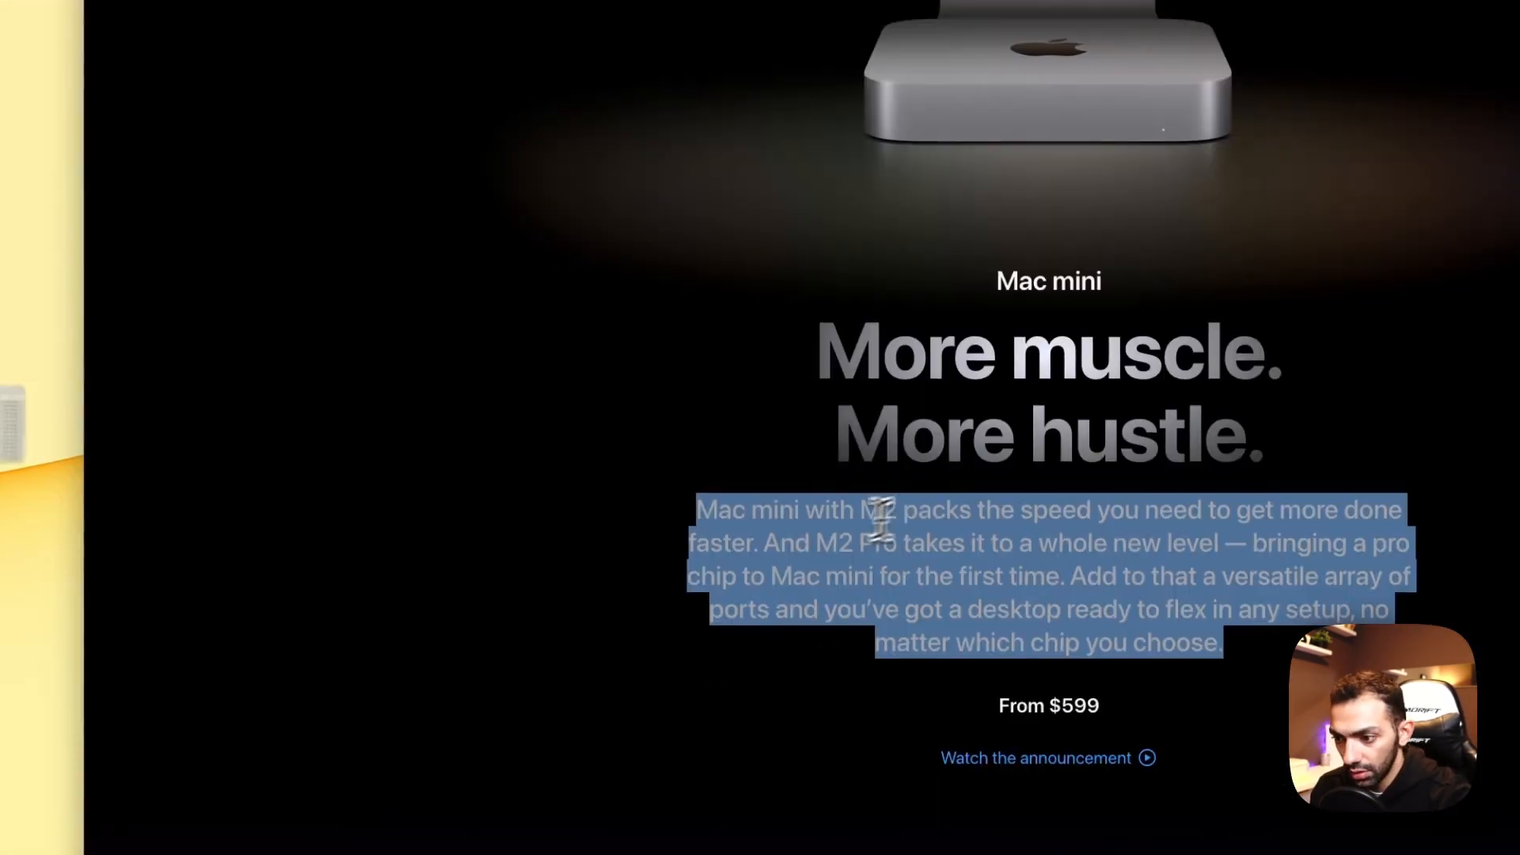
pyautogui.click(916, 479)
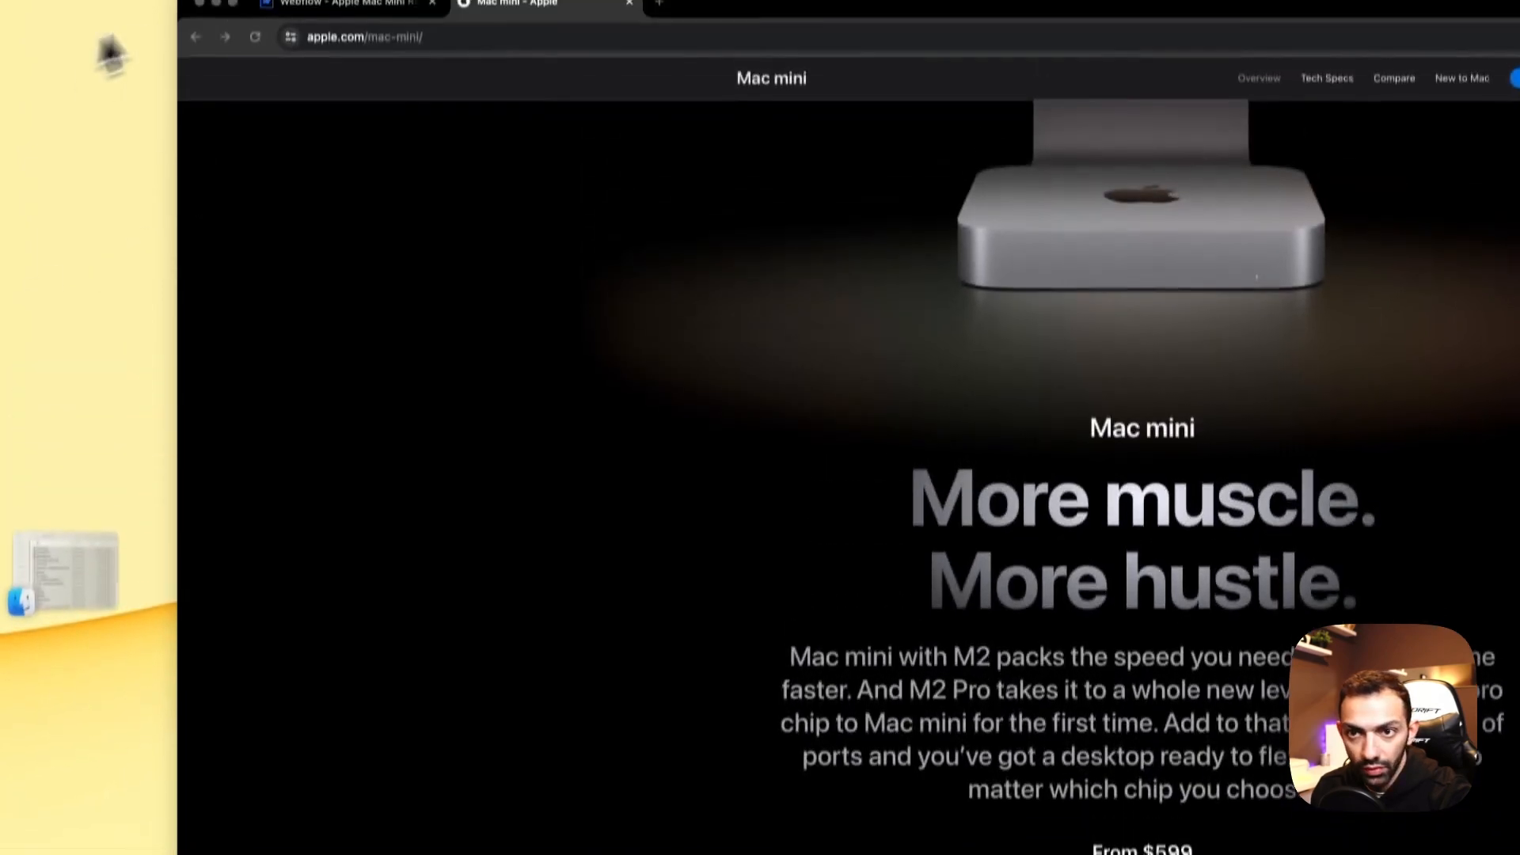
pyautogui.click(373, 51)
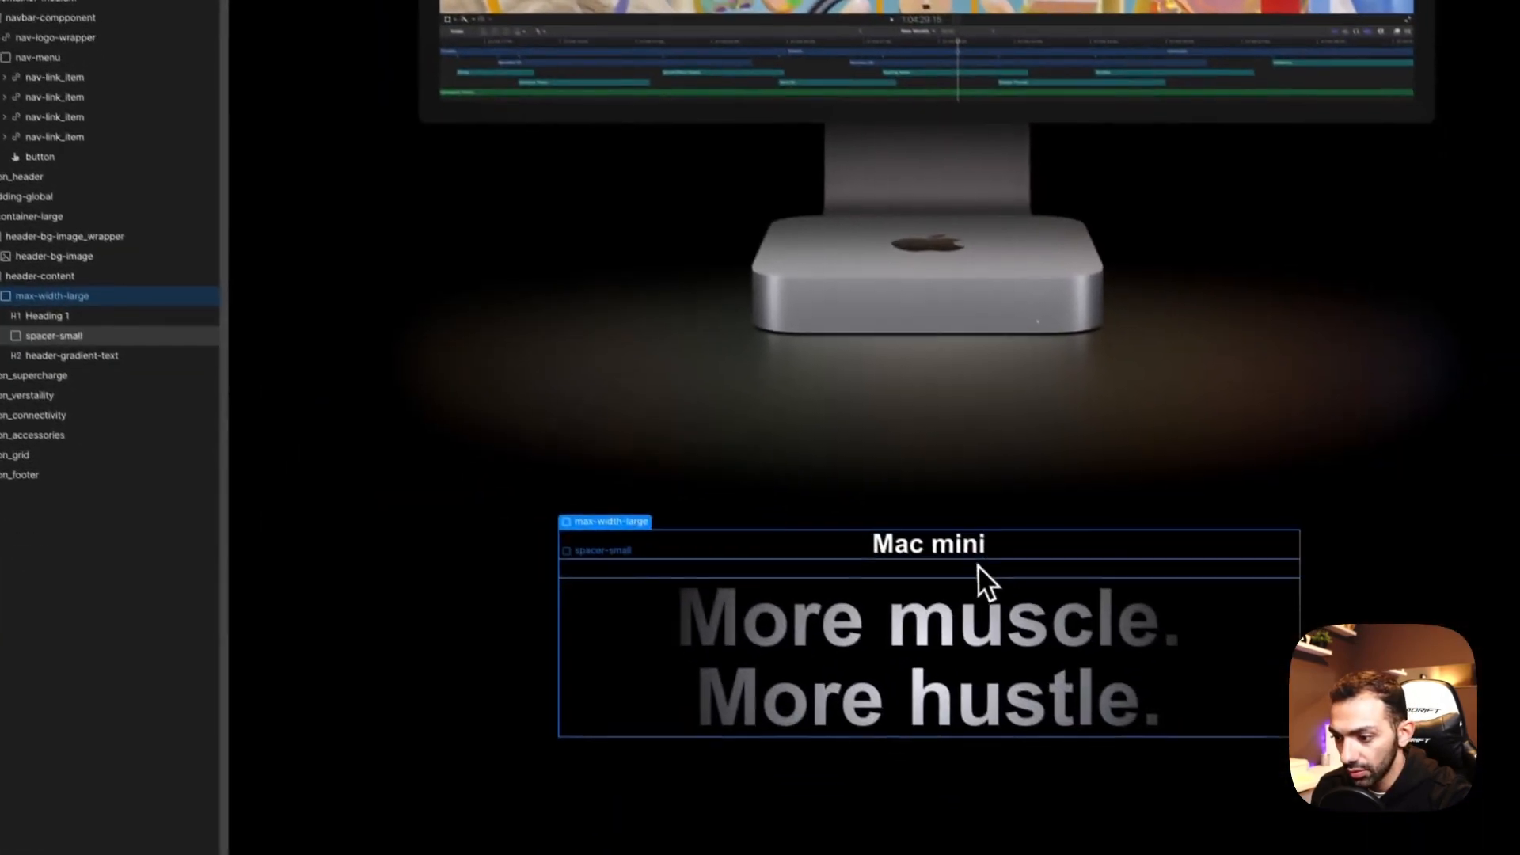
pyautogui.click(1057, 717)
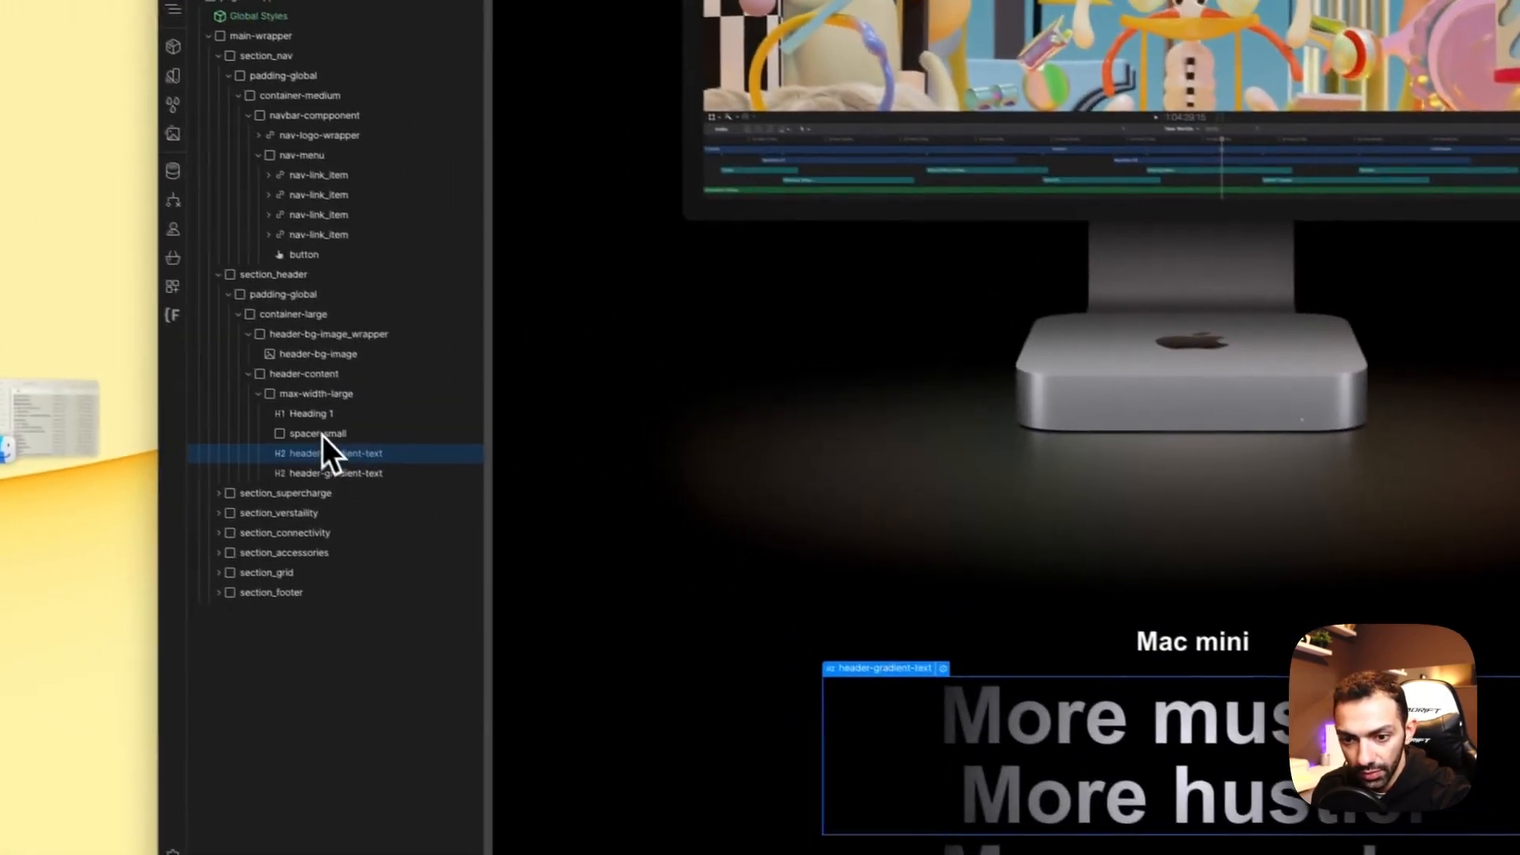
pyautogui.press('super+z')
pyautogui.click(326, 434)
pyautogui.press('super+d')
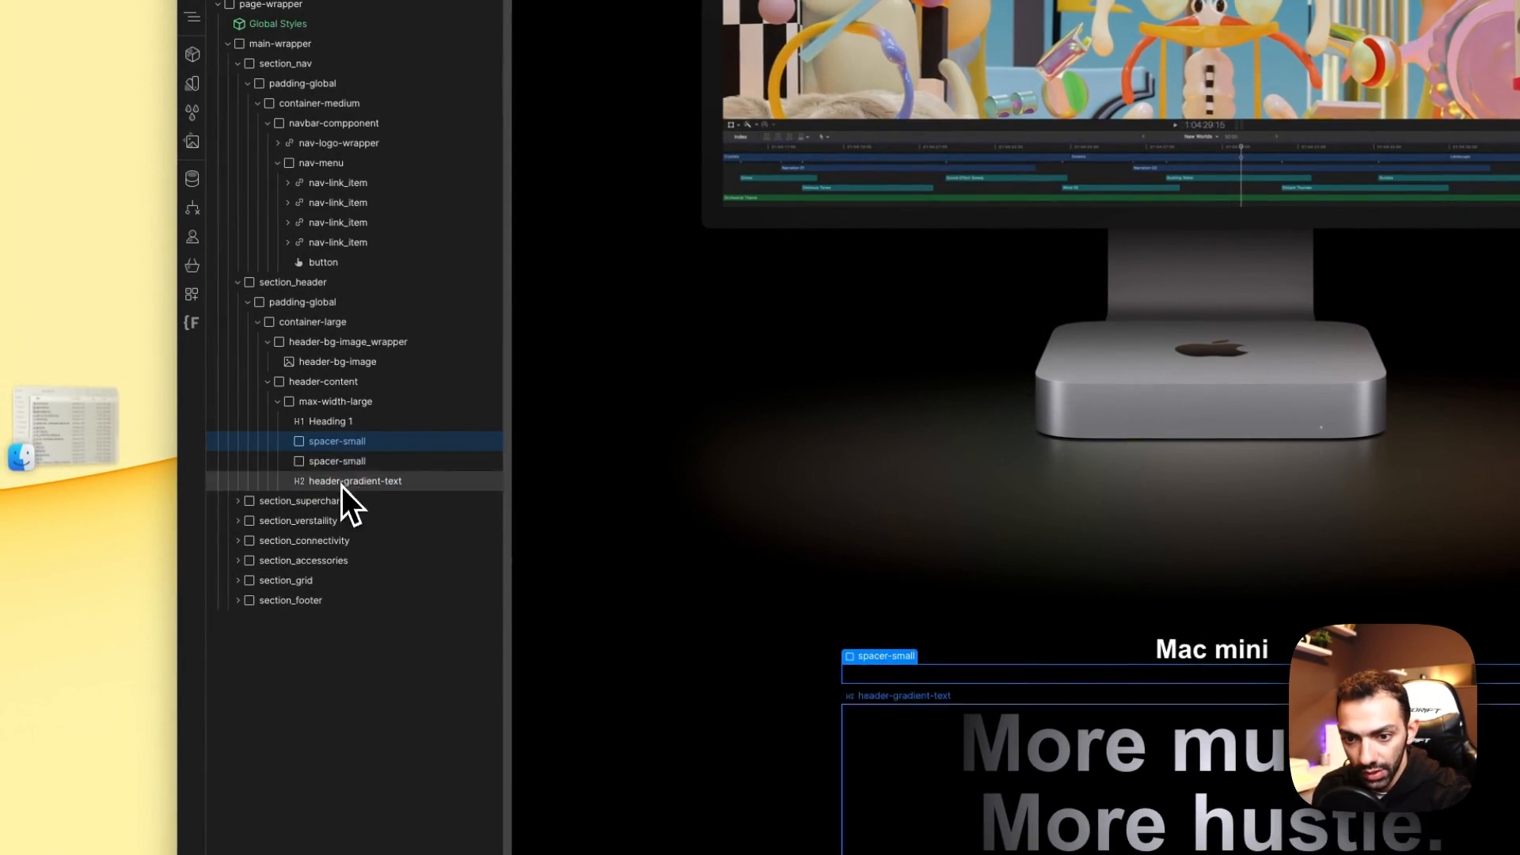
pyautogui.moveTo(324, 455); pyautogui.dragTo(345, 499)
# Step: Add a paragraph at the end of the header's max-width-large block
pyautogui.click(354, 400)
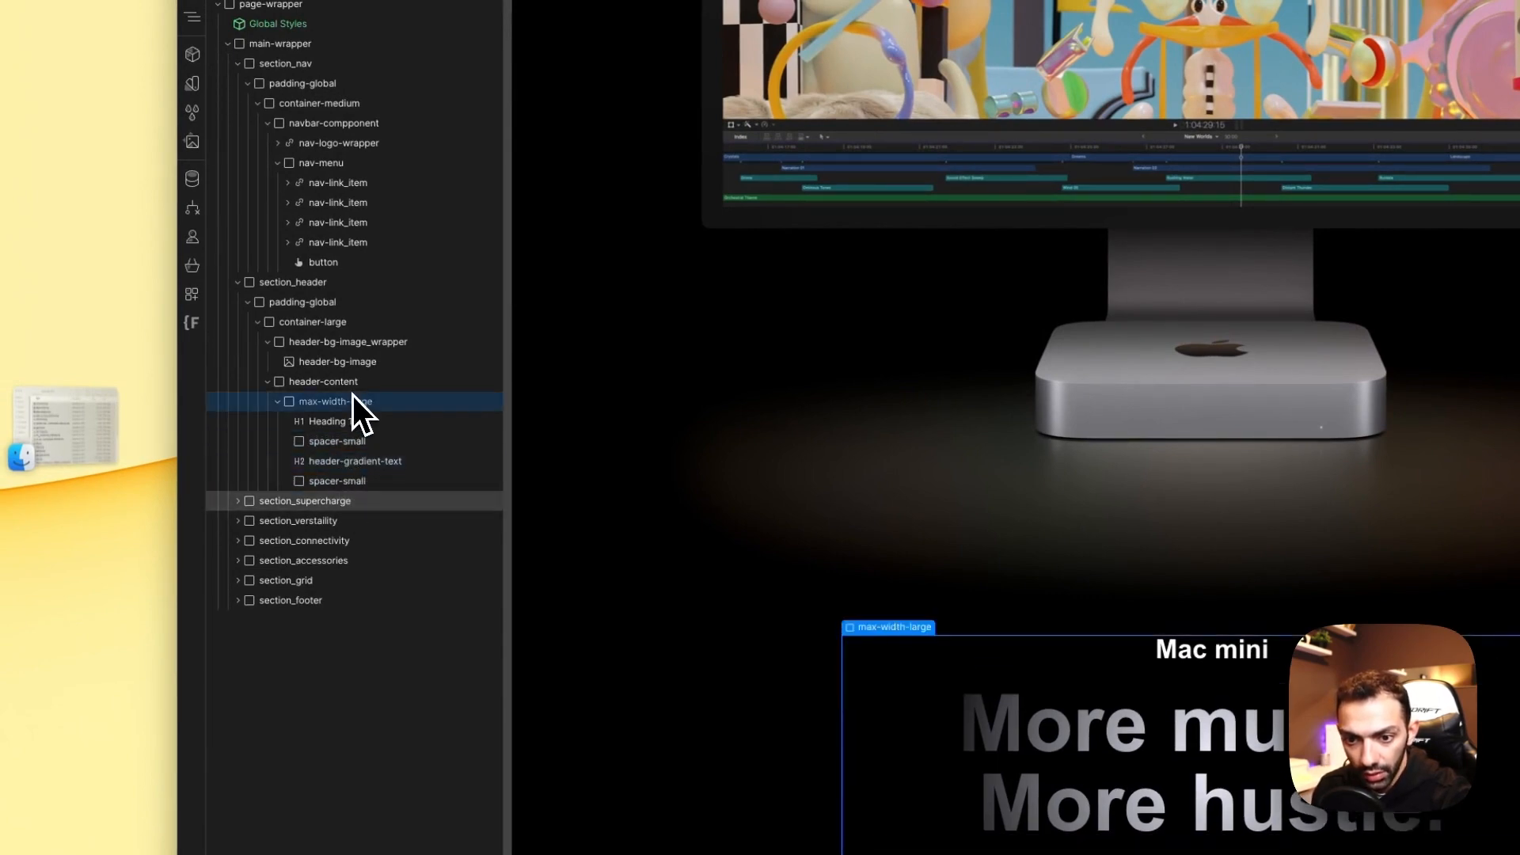
pyautogui.press('a')
pyautogui.click(285, 454)
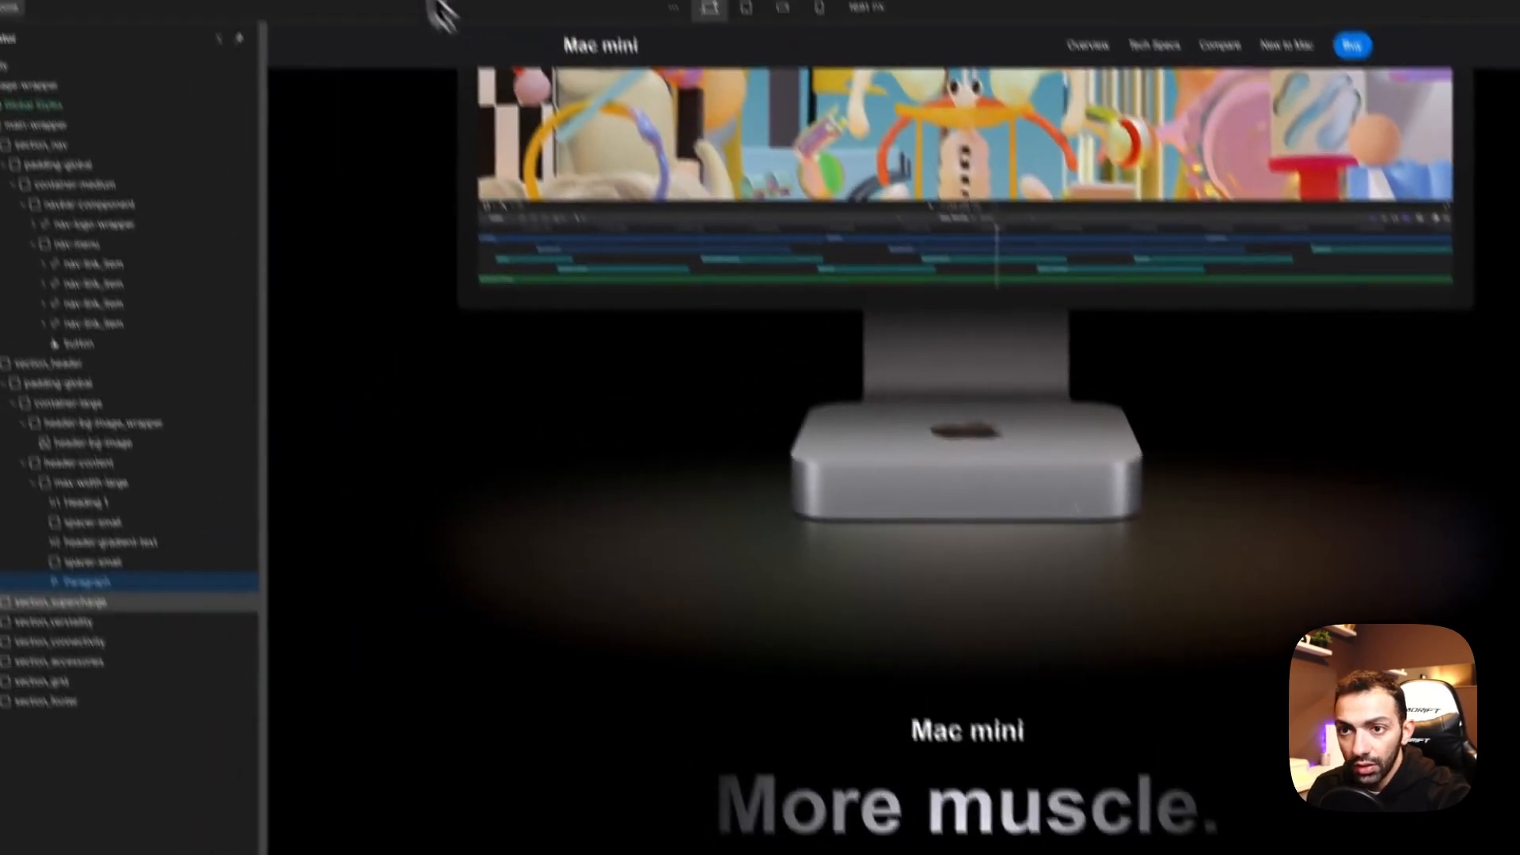
# Step: Replace the paragraph's placeholder text with the intro text copied from Apple's page, beginning "Mac mini with M2 packs the speed"
pyautogui.click(379, 11)
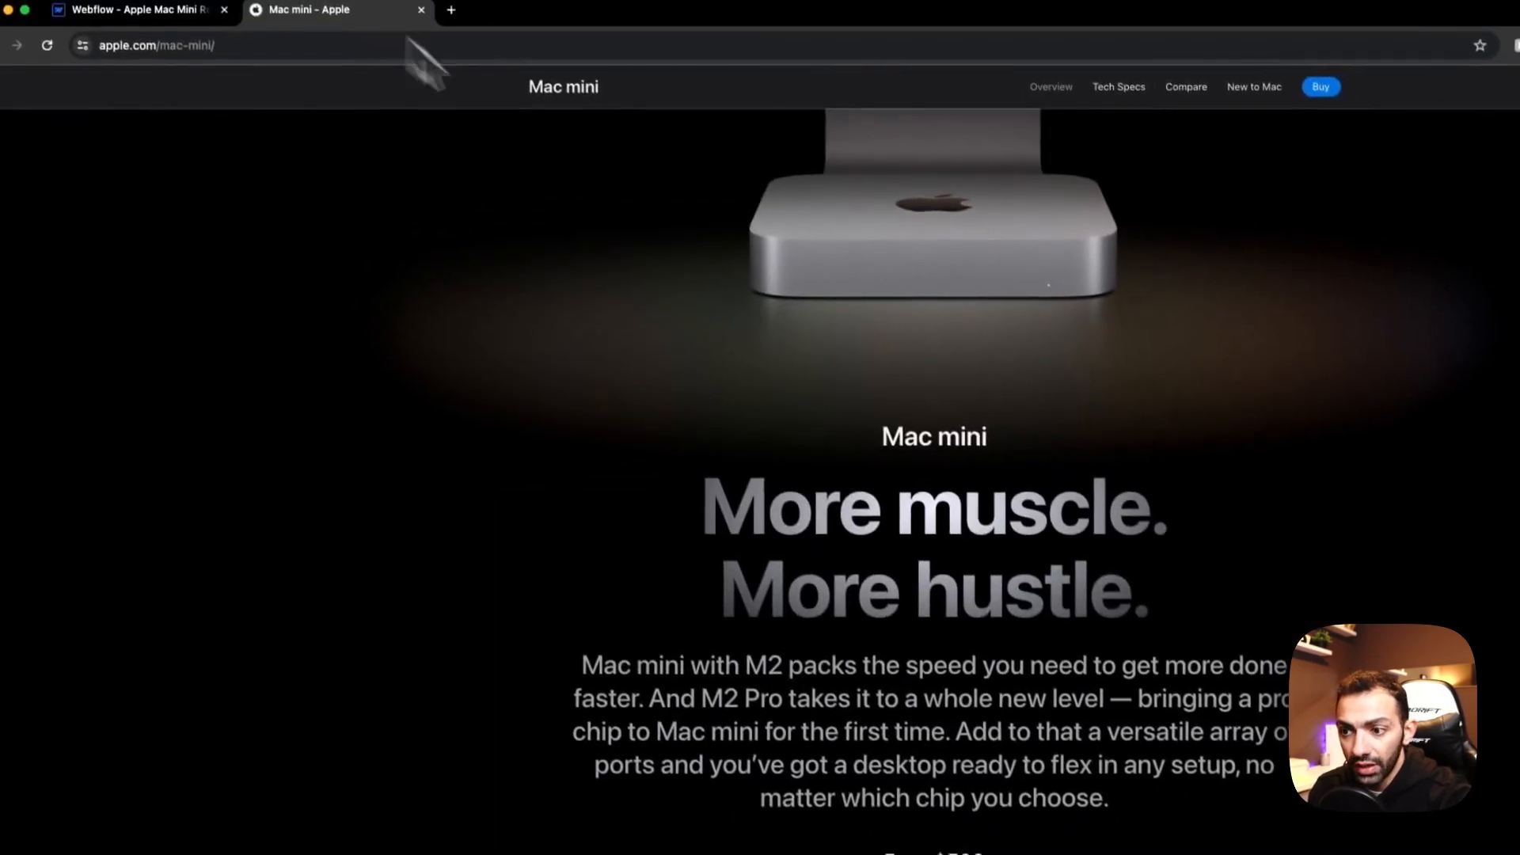
pyautogui.tripleClick(977, 688)
pyautogui.press('super+c')
pyautogui.click(293, 31)
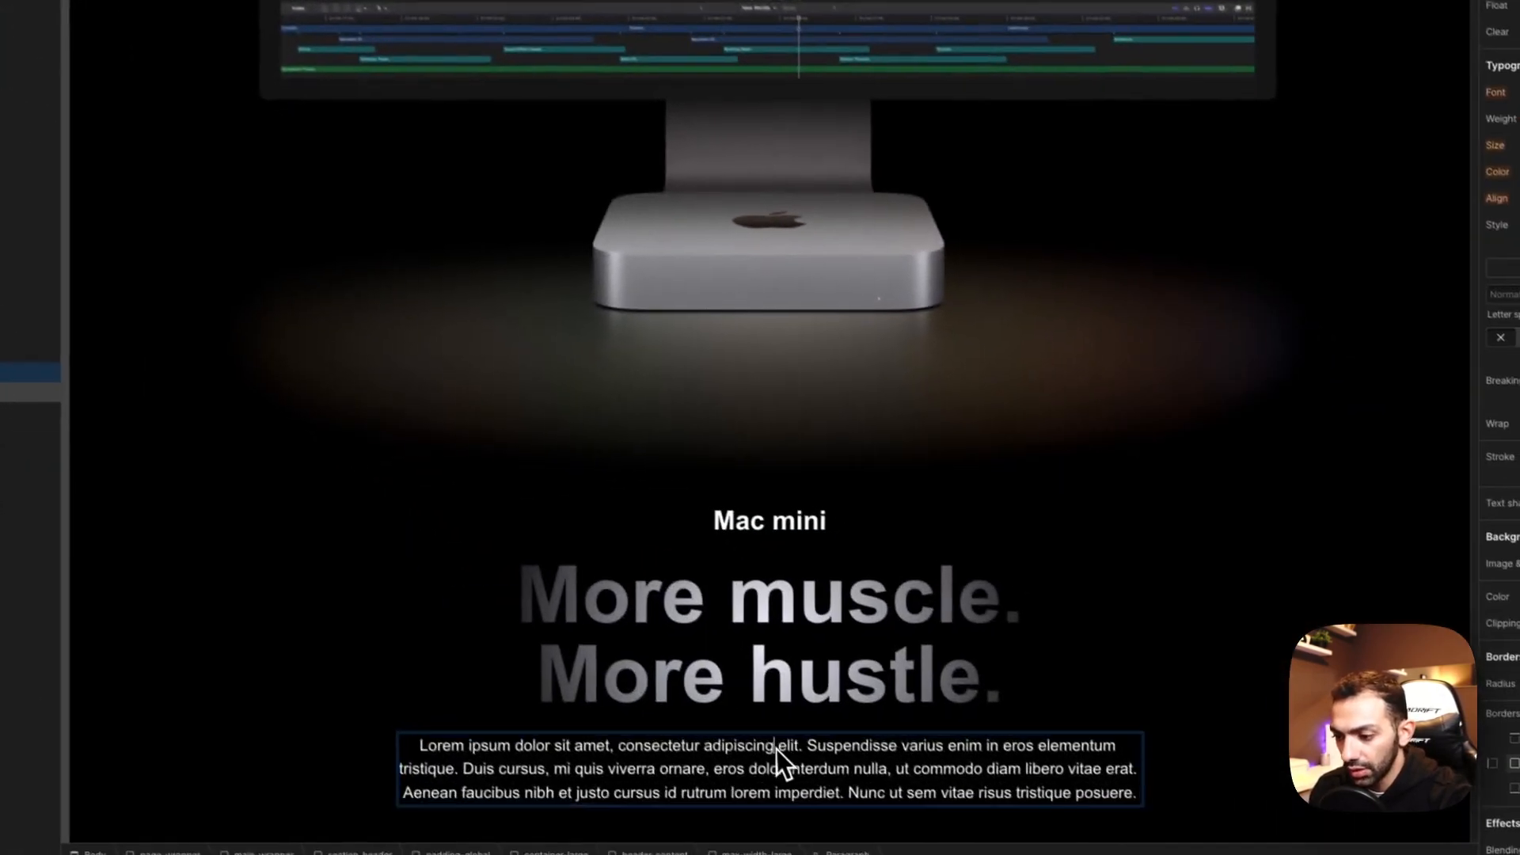
pyautogui.press('super+v')
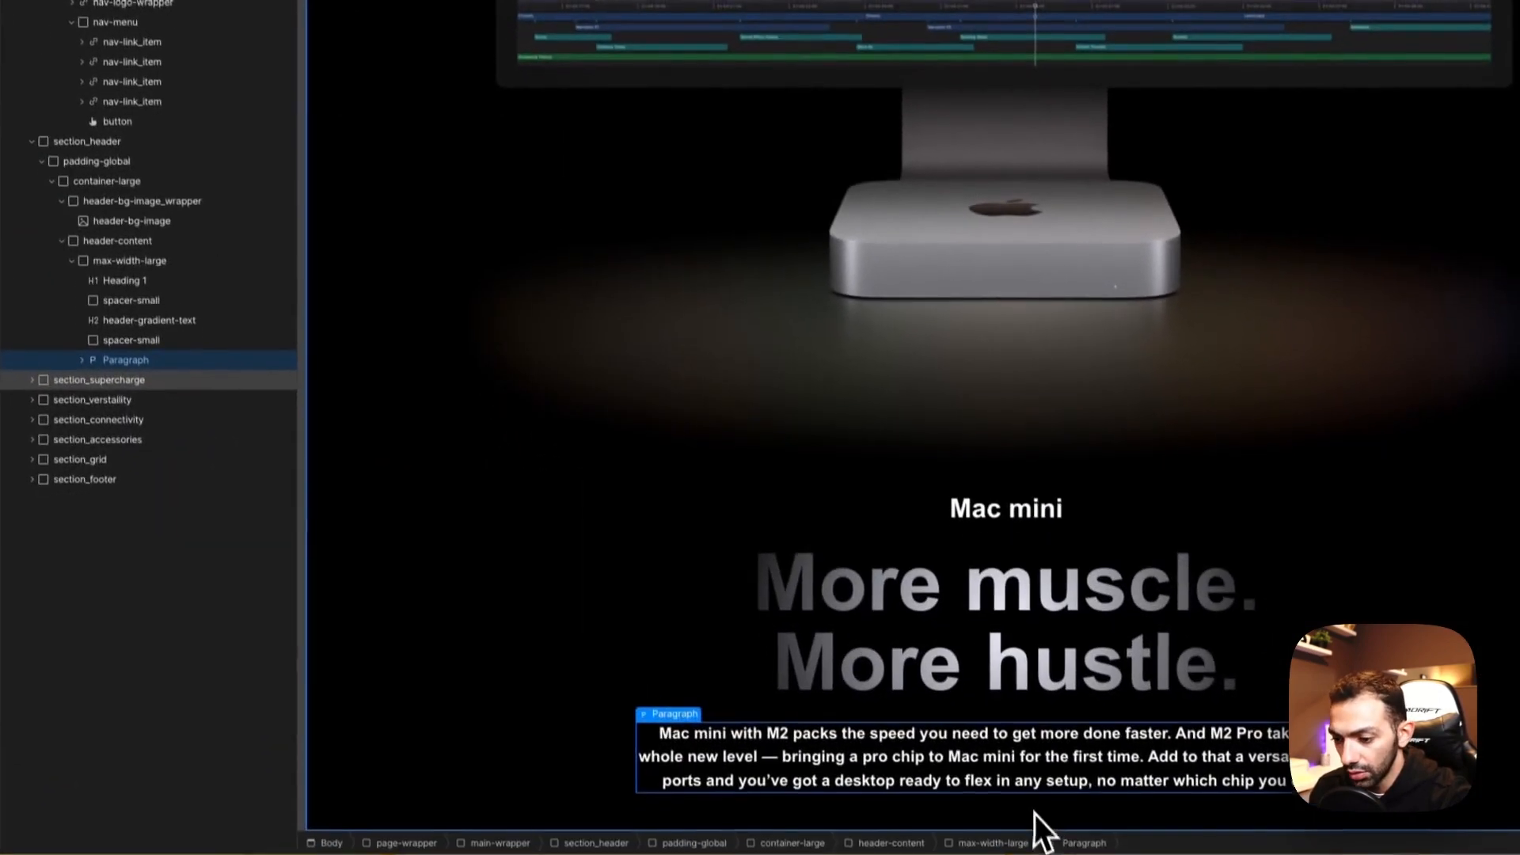
pyautogui.press('super+z')
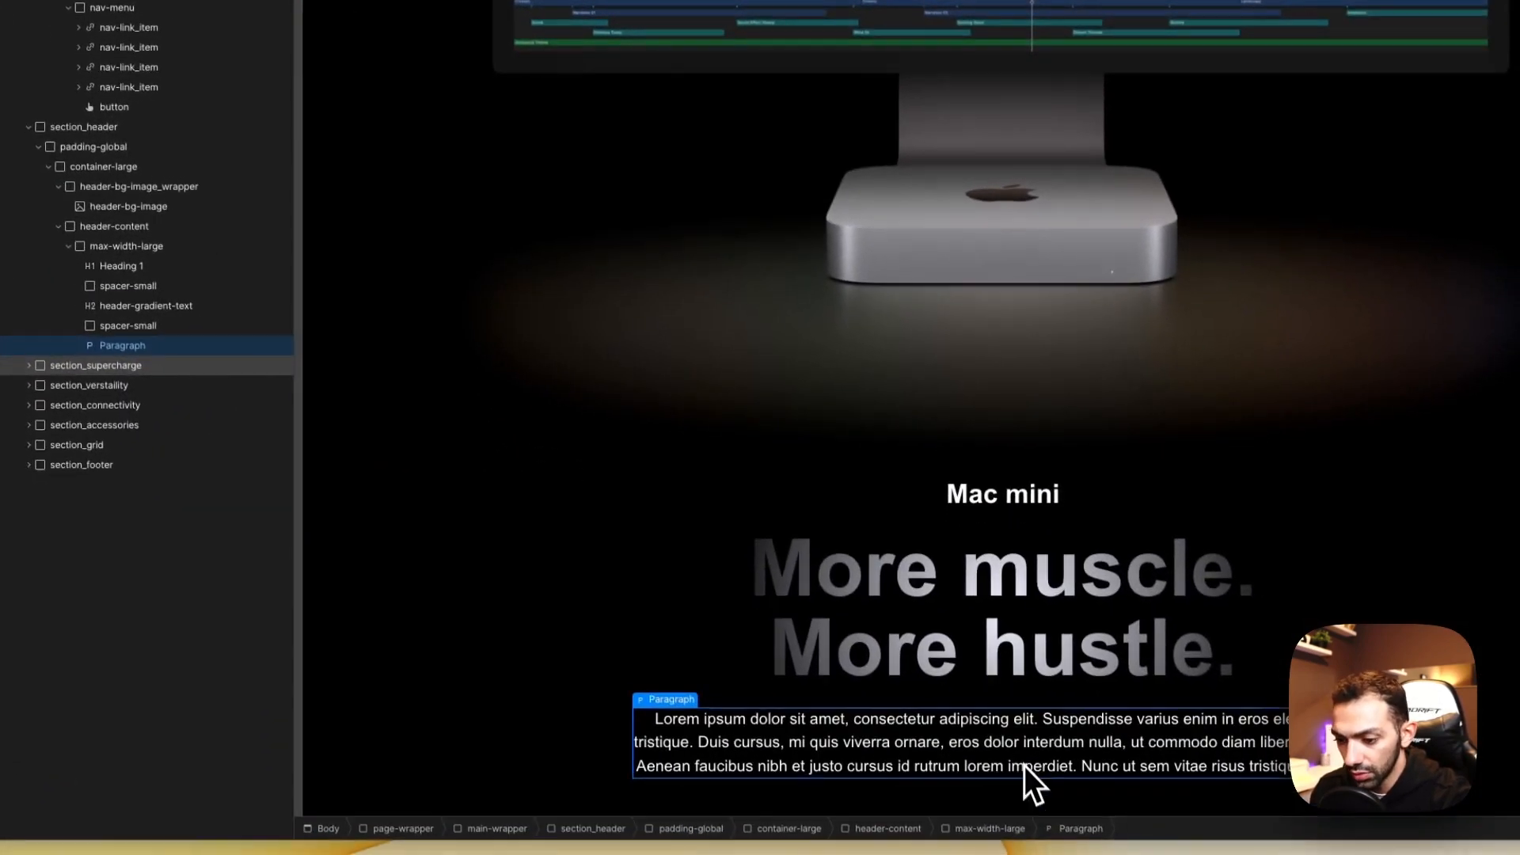
pyautogui.tripleClick(1020, 753)
pyautogui.write('Mac mini with M2 packs the speed you need to get more done faster. And M2 Pro takes it to a whole new level — bringing a pro chip to Mac mini for the first time. Add to that a versatile array of ports and you’ve got a desktop ready to flex to any setup, no matter which chip you choose.')
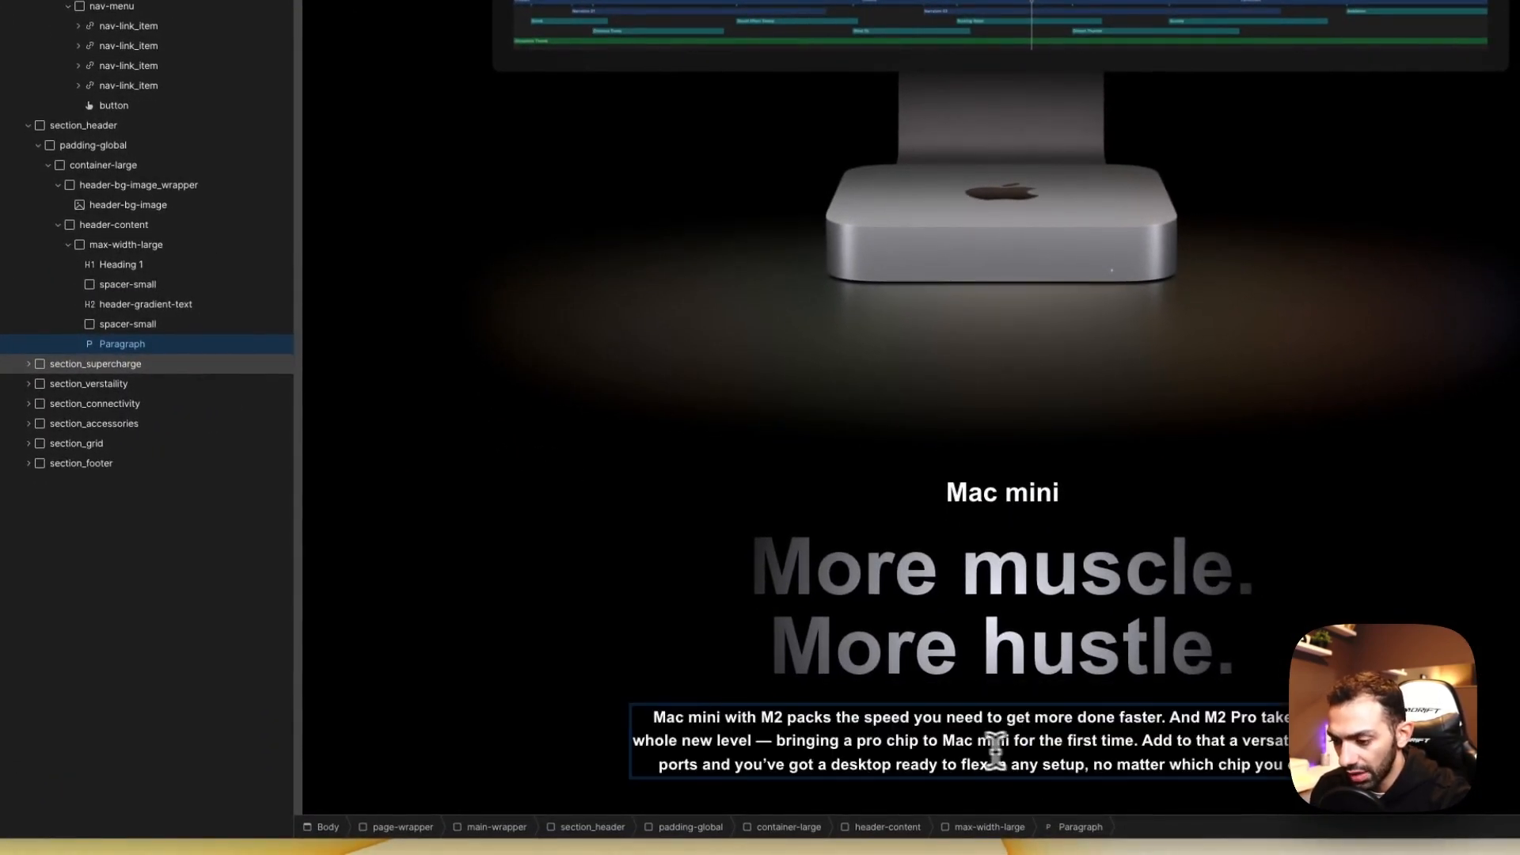
pyautogui.press('Escape')
# Step: Try to clear the bold formatting from the pasted intro paragraph
pyautogui.click(79, 344)
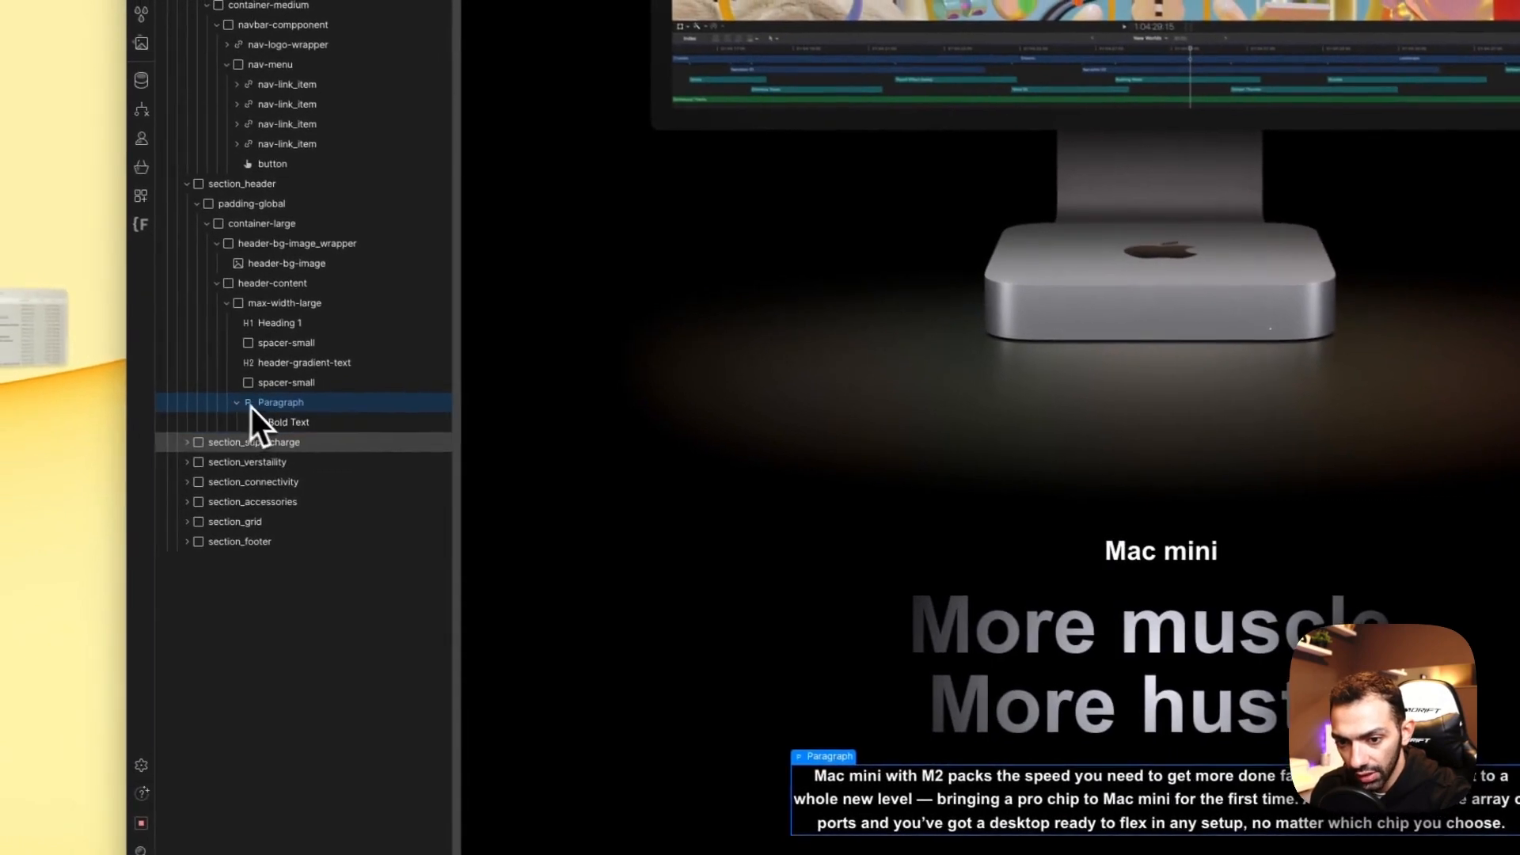
pyautogui.click(124, 363)
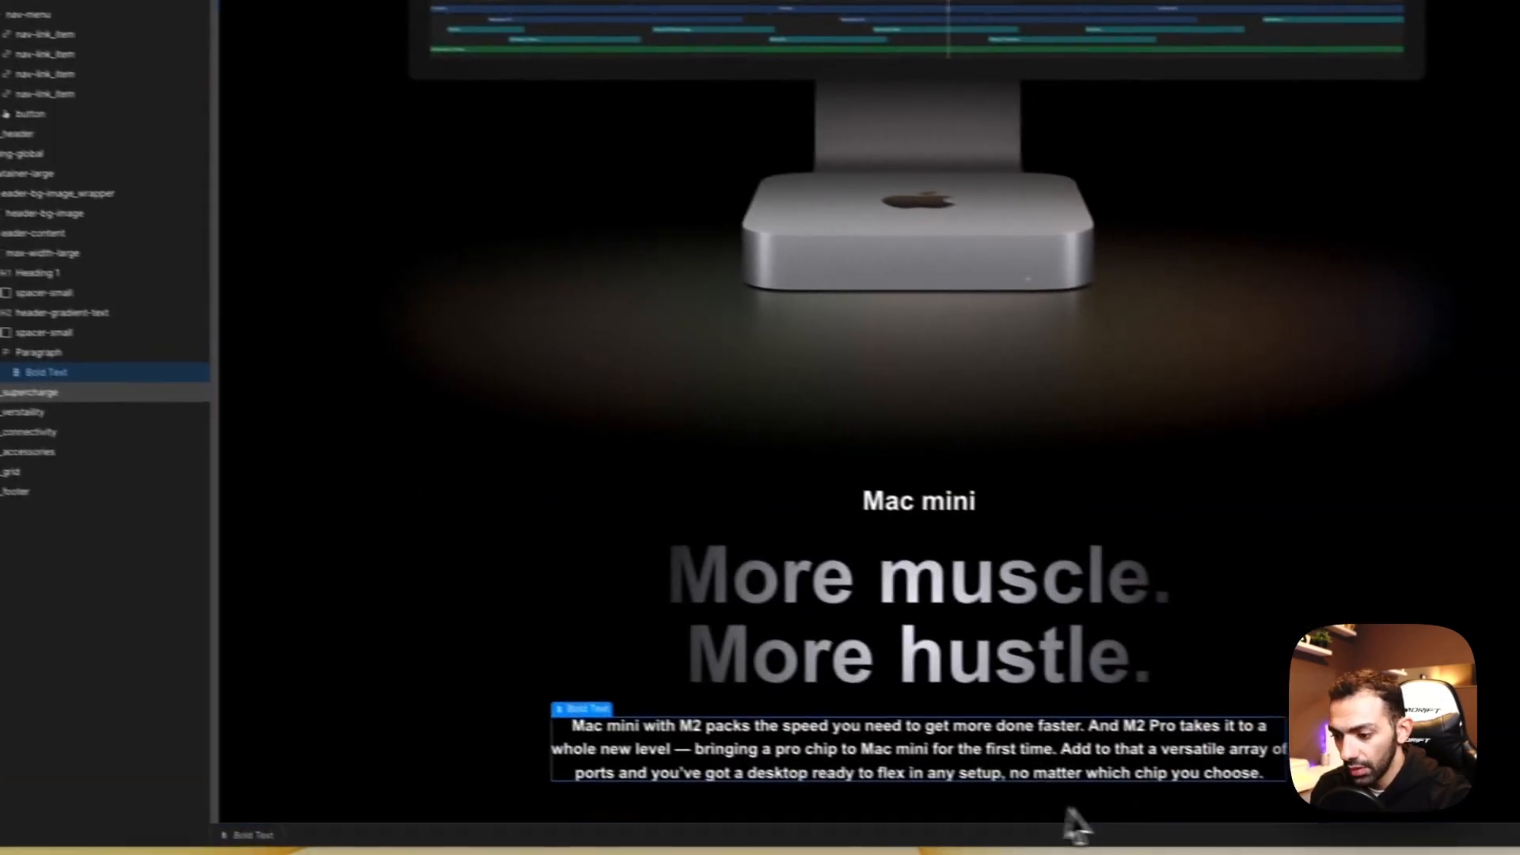
pyautogui.tripleClick(1242, 793)
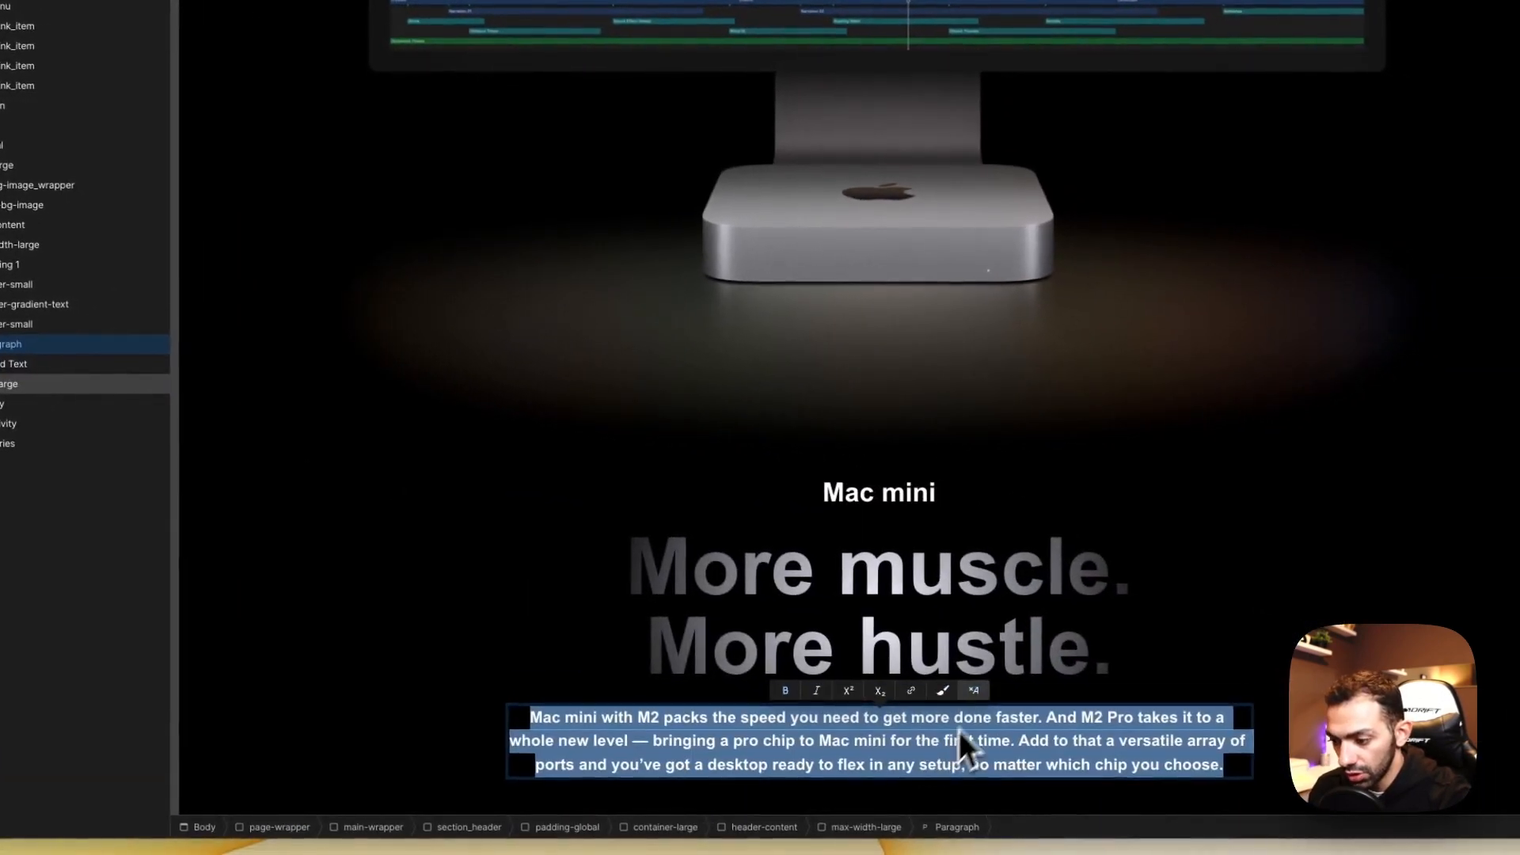
pyautogui.click(975, 690)
pyautogui.press('Escape')
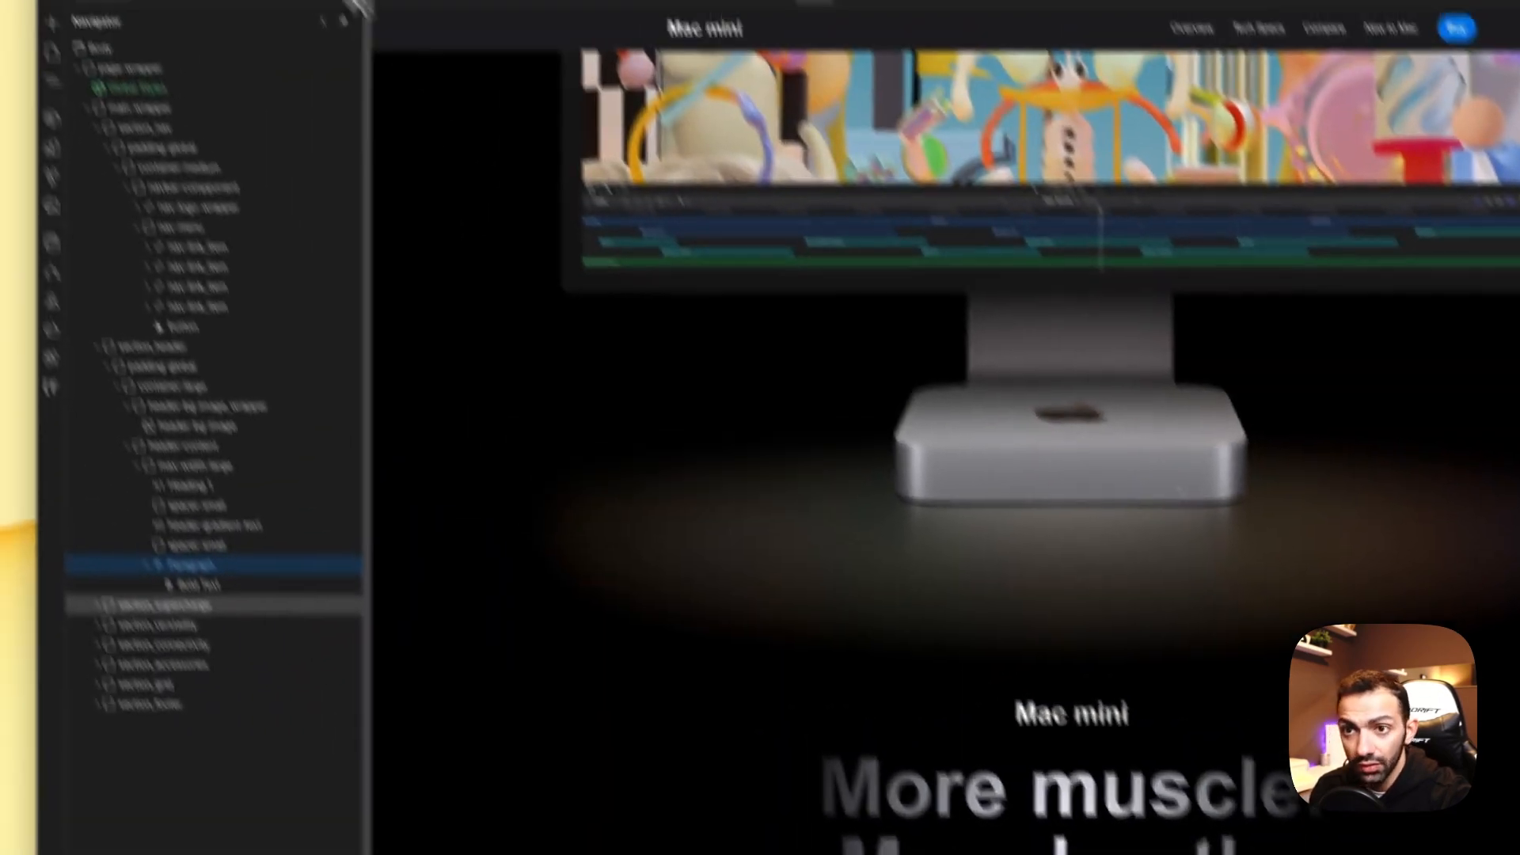
# Step: Compare the intro text with Apple's page and apply the text-size-large class to the paragraph
pyautogui.click(468, 34)
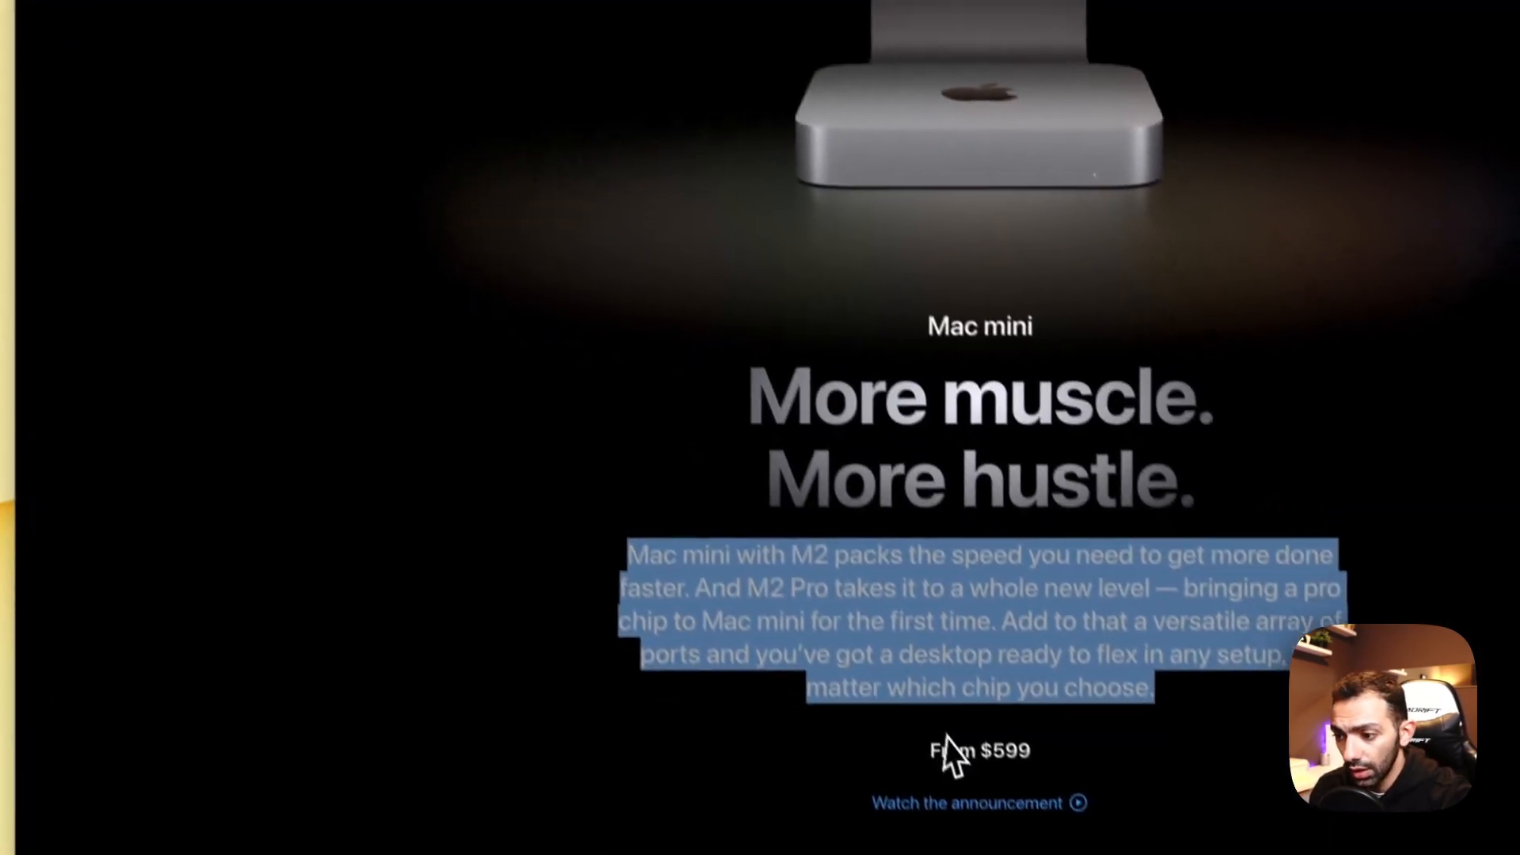
pyautogui.click(809, 554)
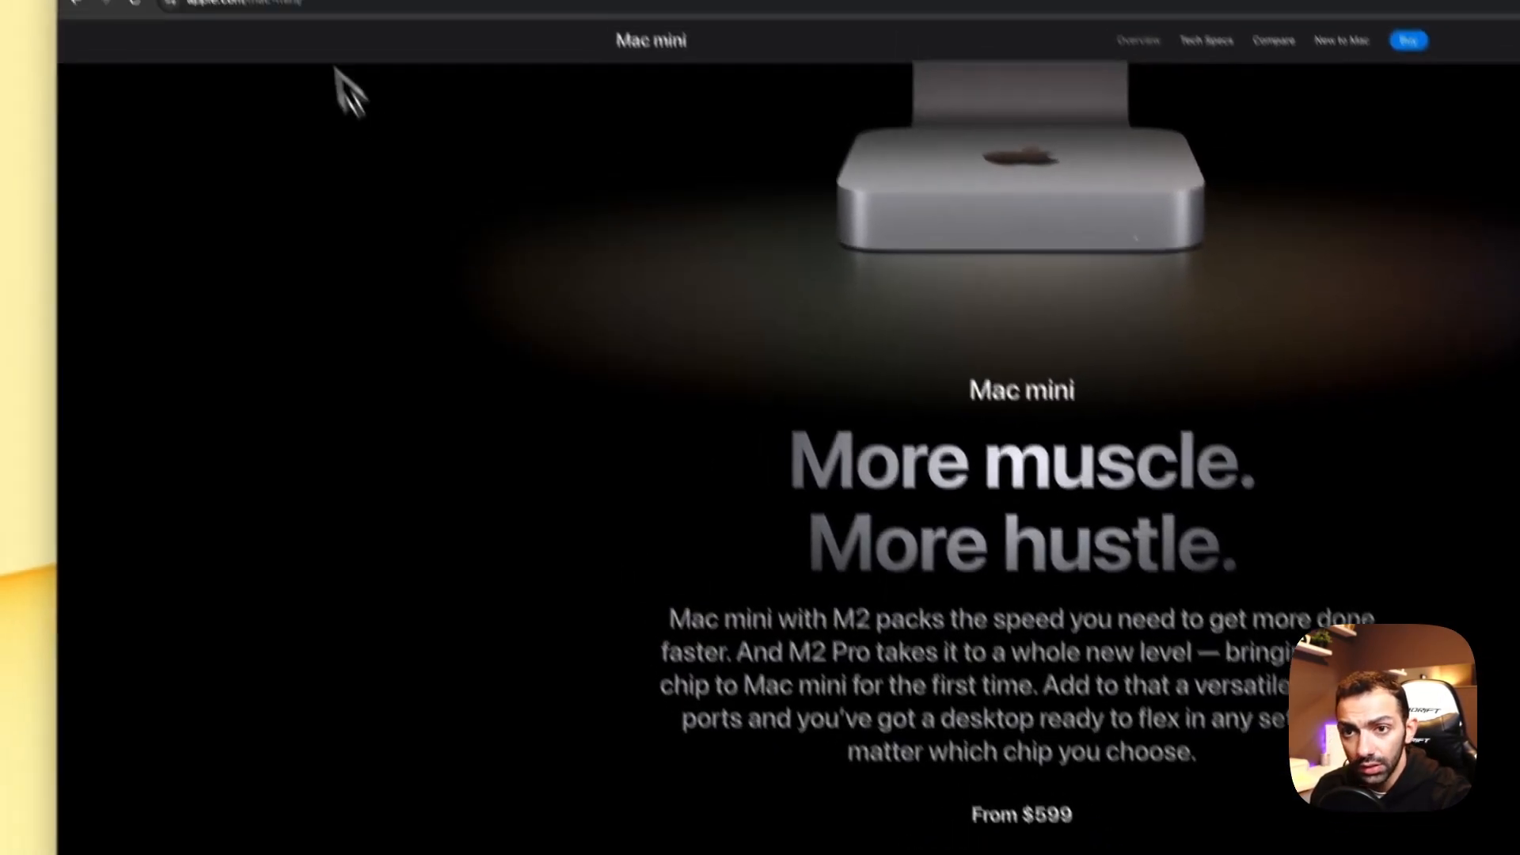
pyautogui.click(303, 19)
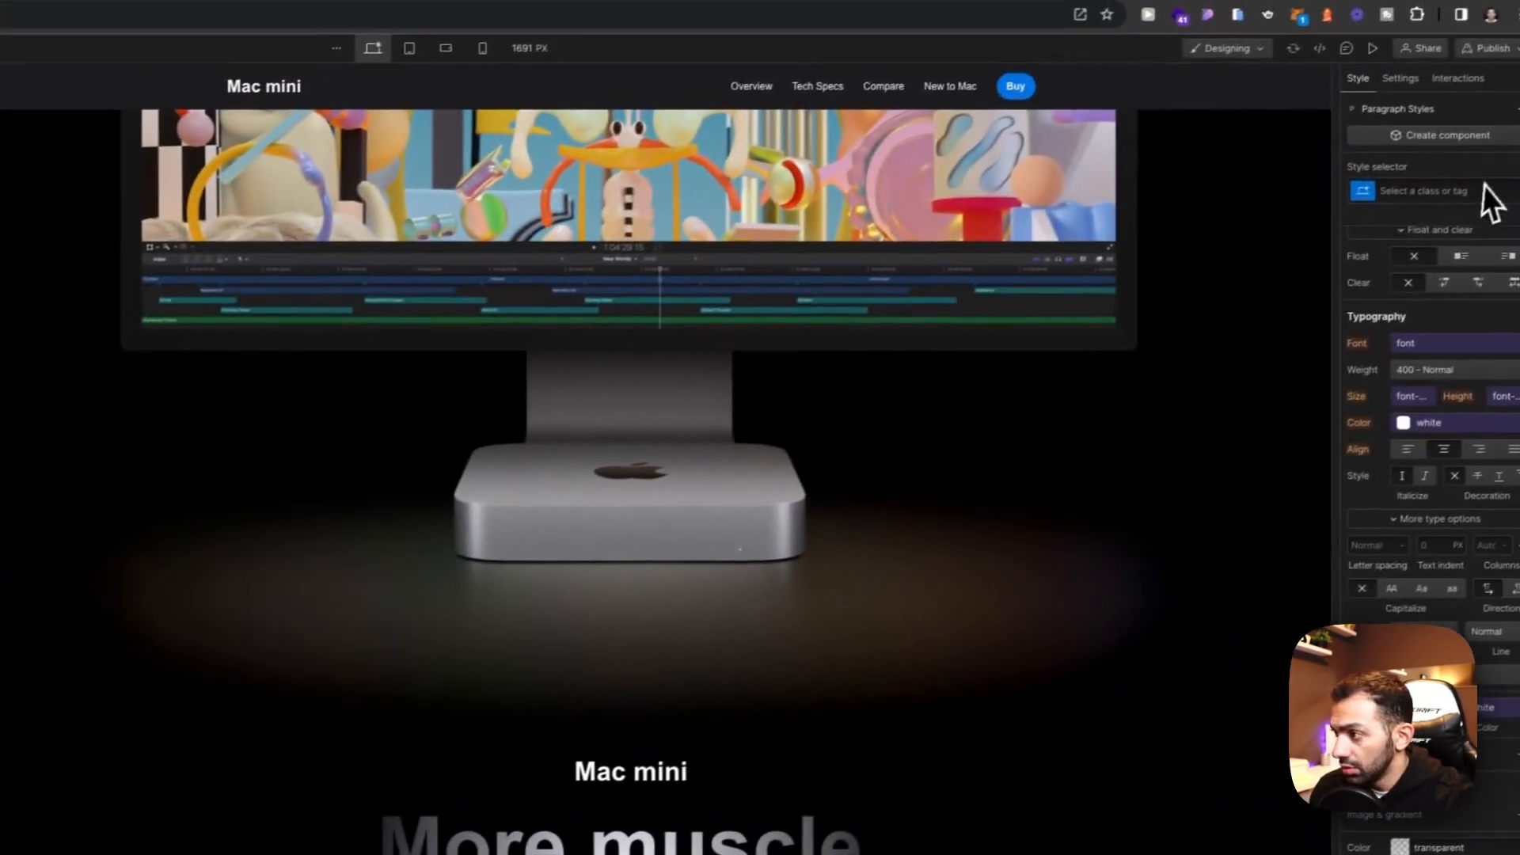
pyautogui.click(1457, 196)
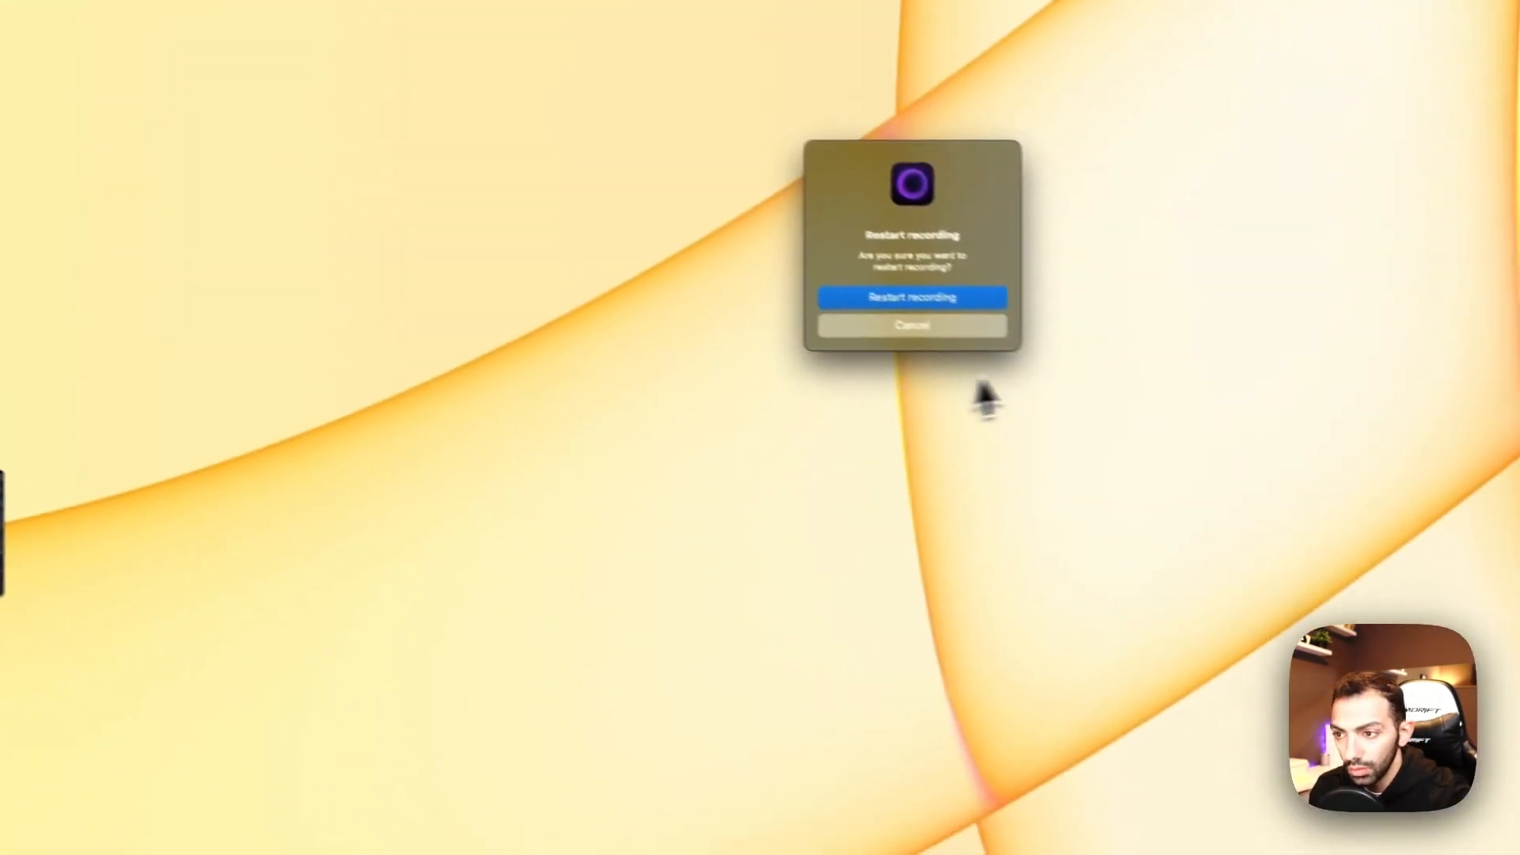
pyautogui.click(876, 322)
pyautogui.click(23, 489)
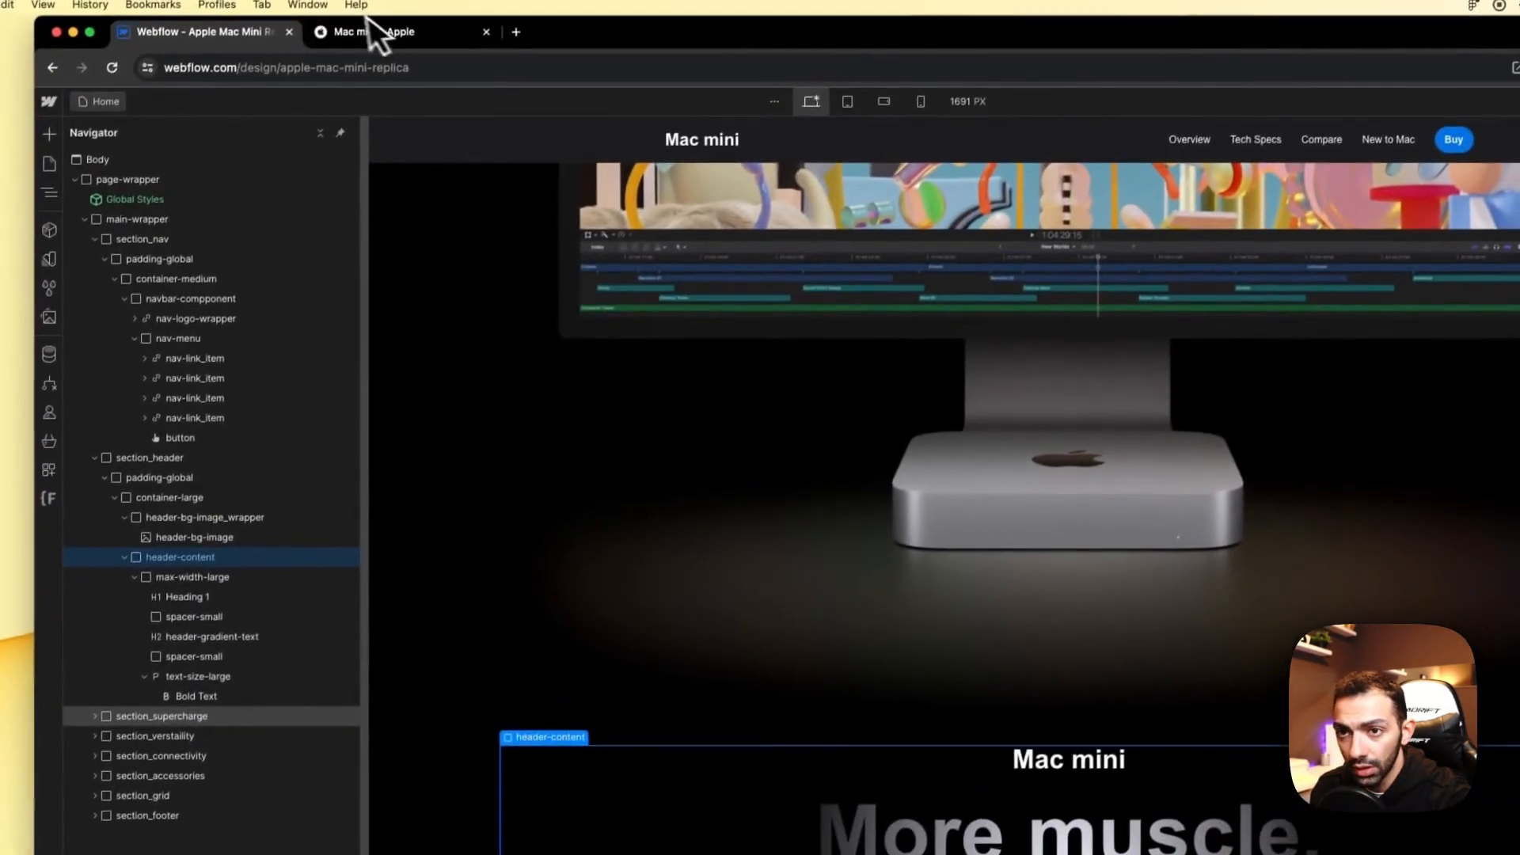
# Step: Check the intro text on Apple's page again and add the text-color-grey class to the text-size-large paragraph
pyautogui.click(372, 34)
pyautogui.tripleClick(1002, 725)
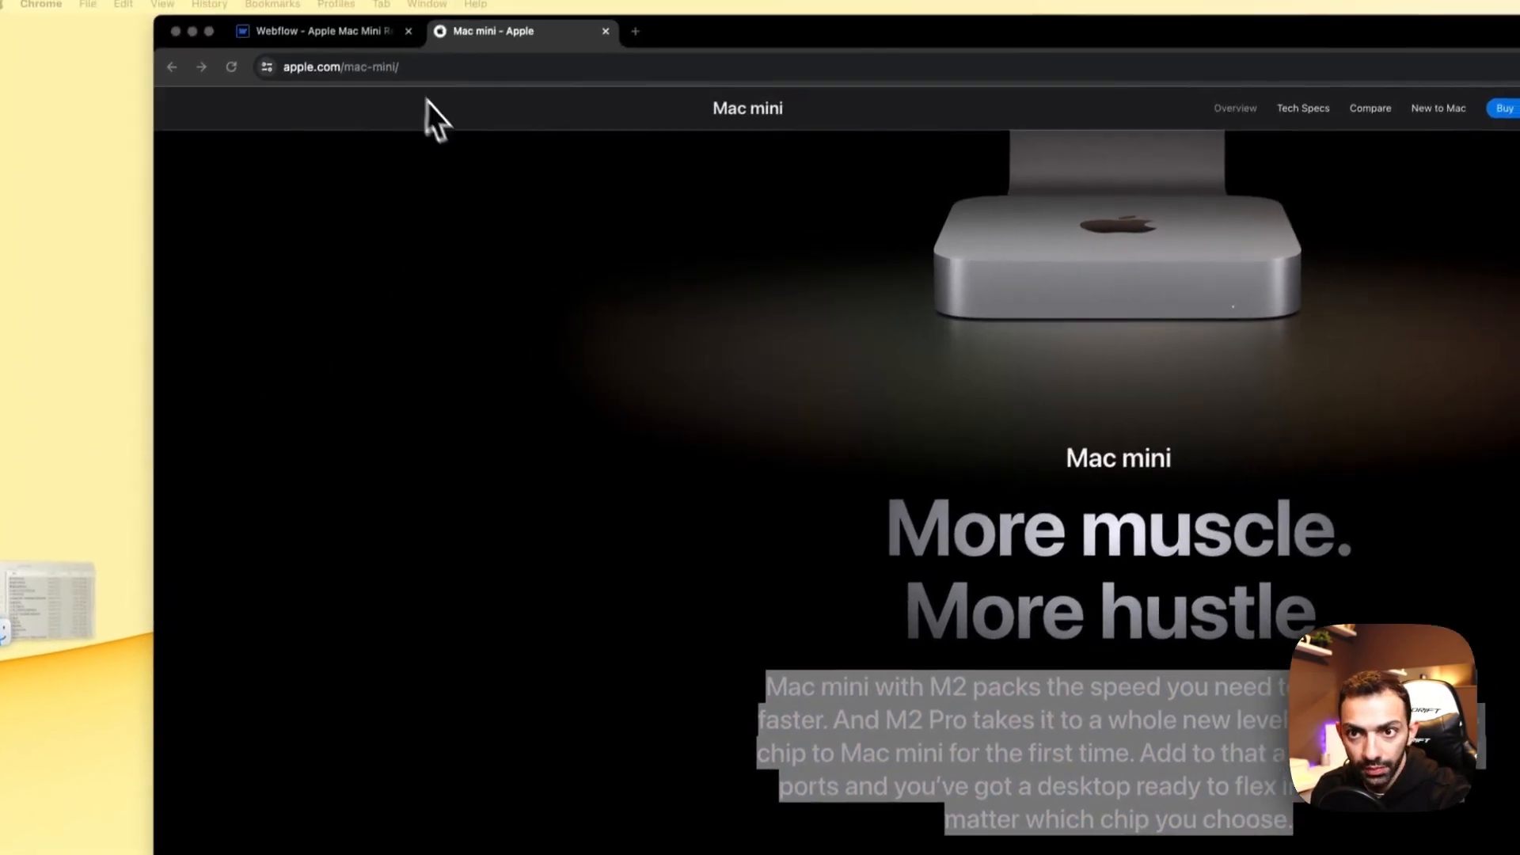
pyautogui.click(387, 2)
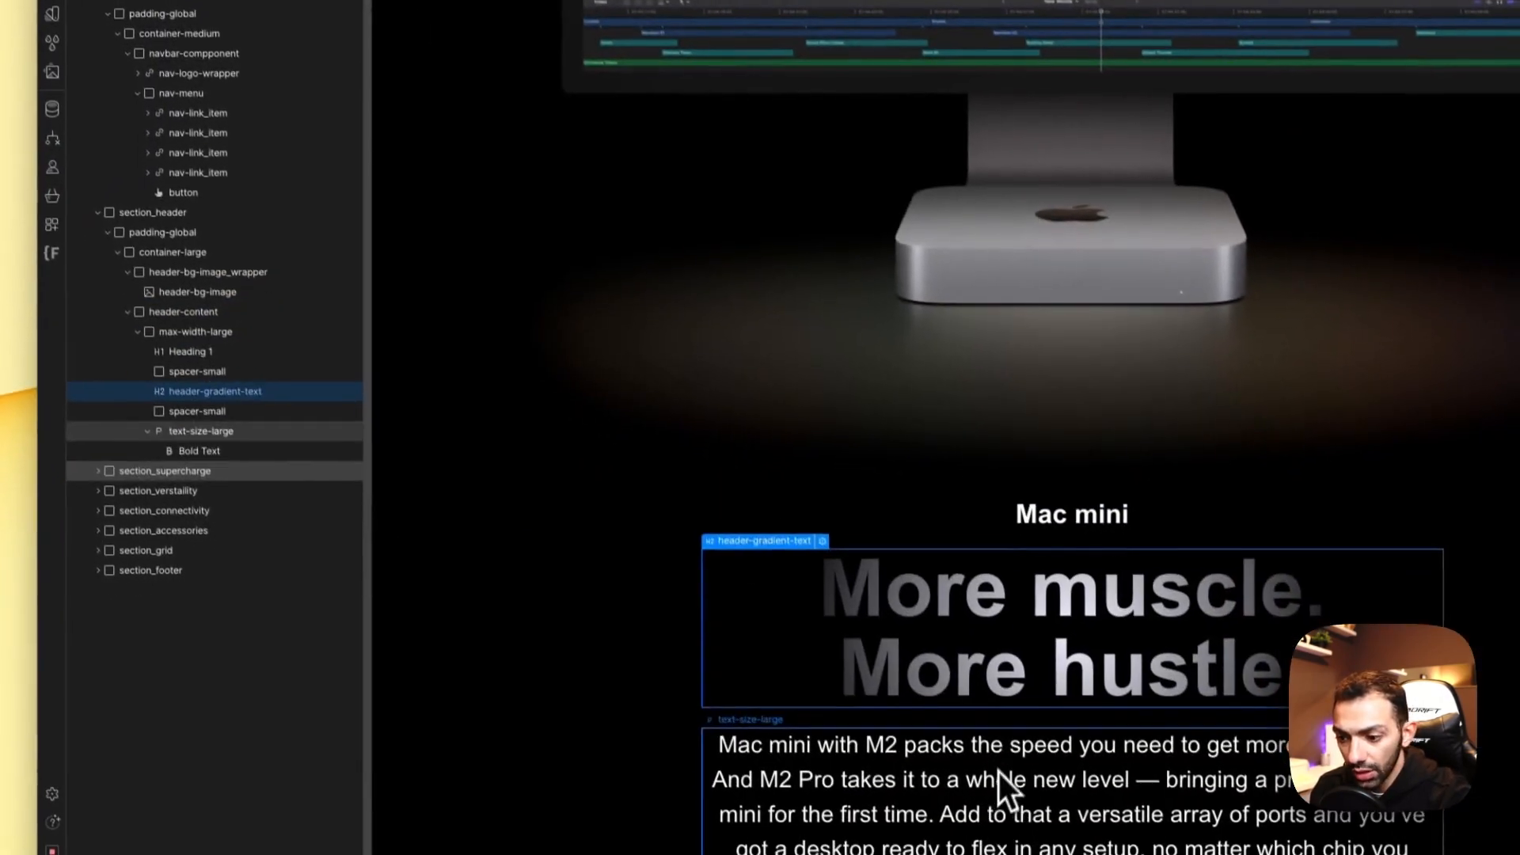
pyautogui.click(999, 772)
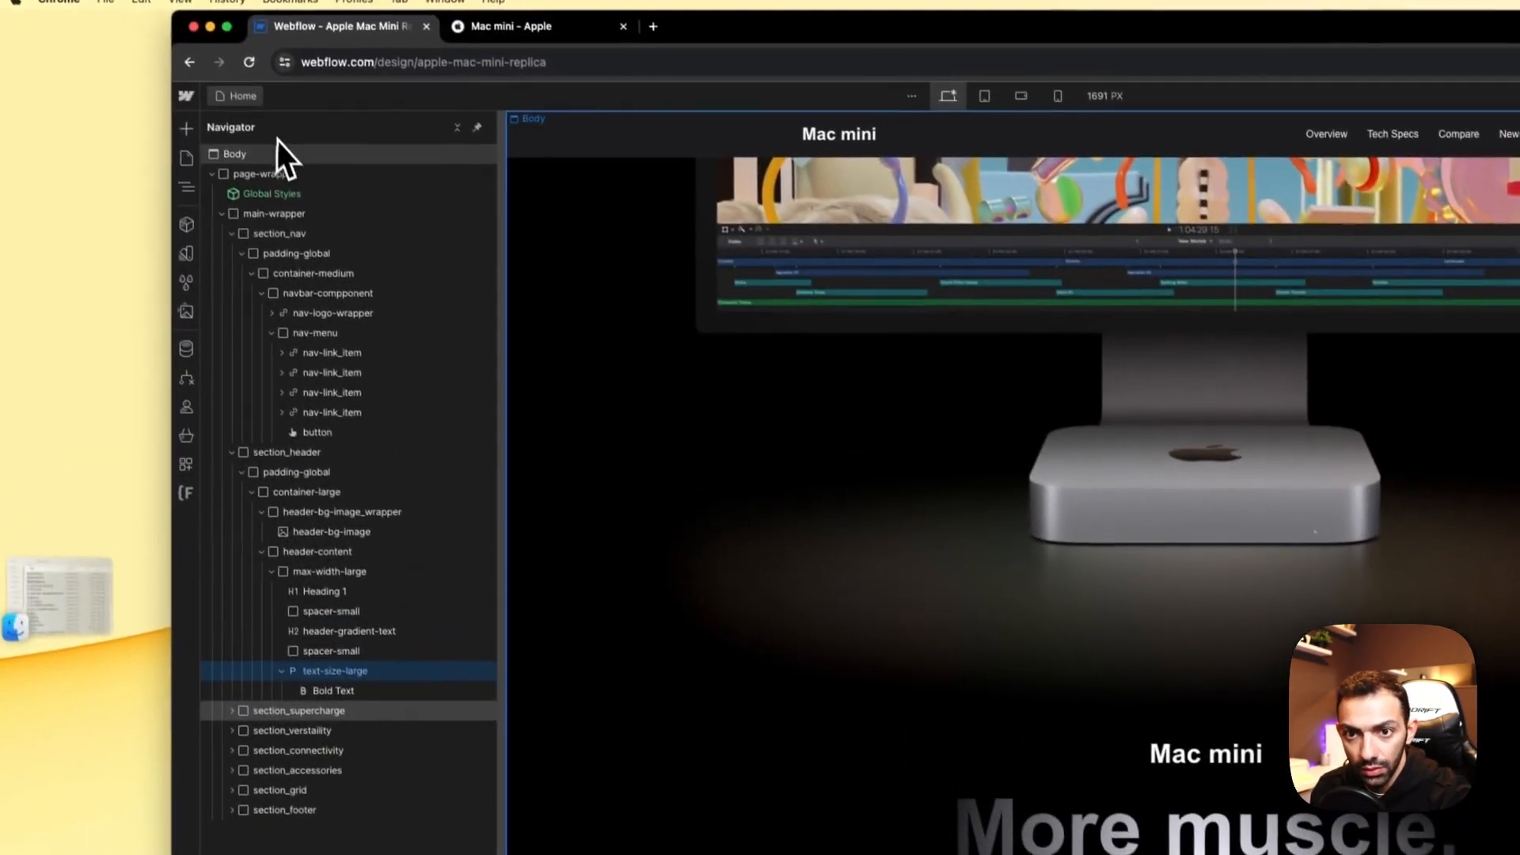
pyautogui.click(287, 164)
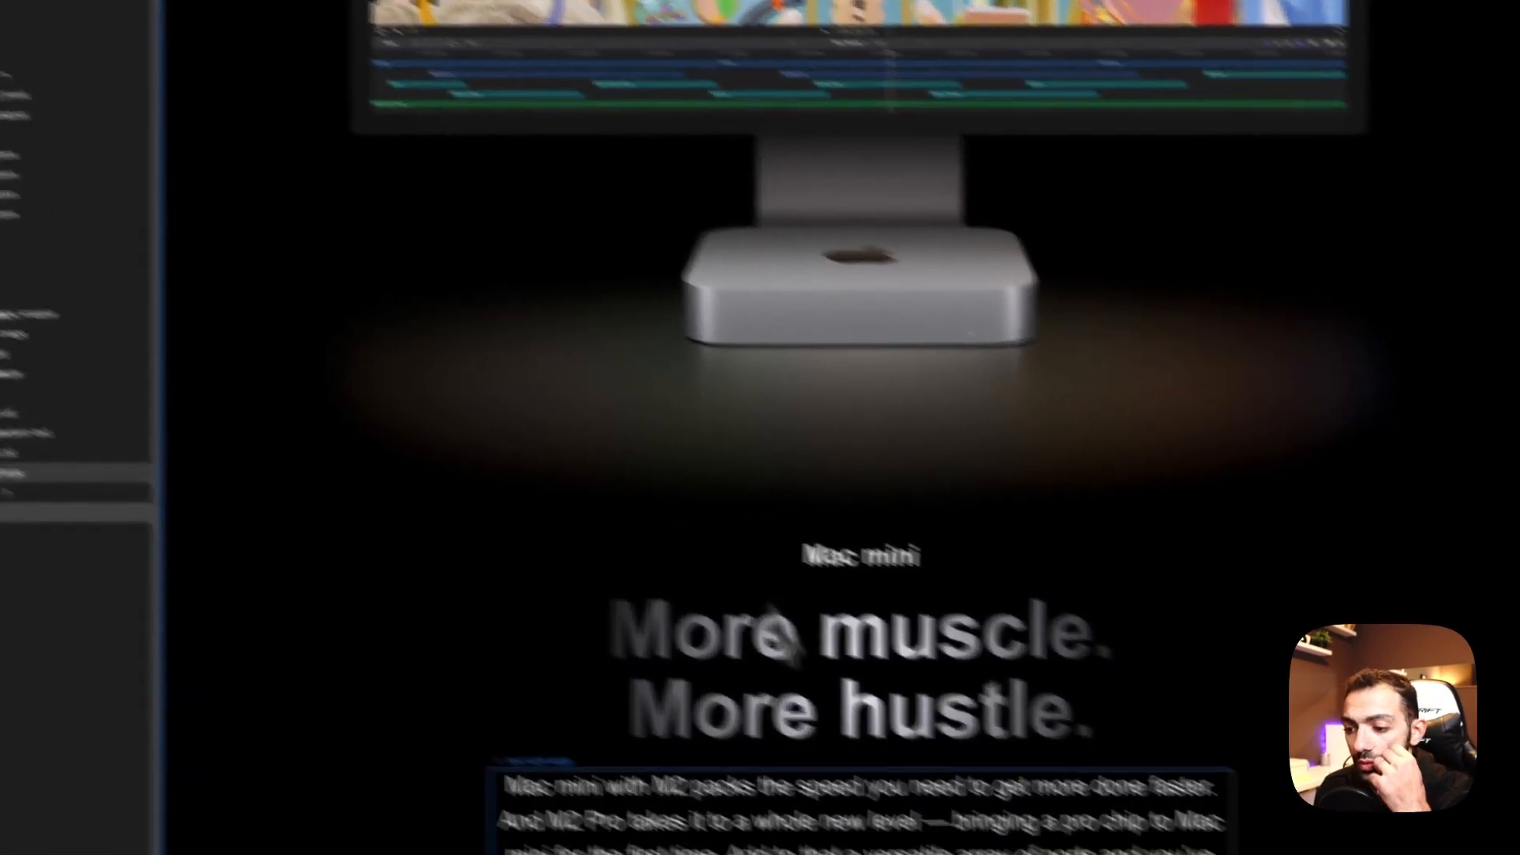
pyautogui.click(656, 726)
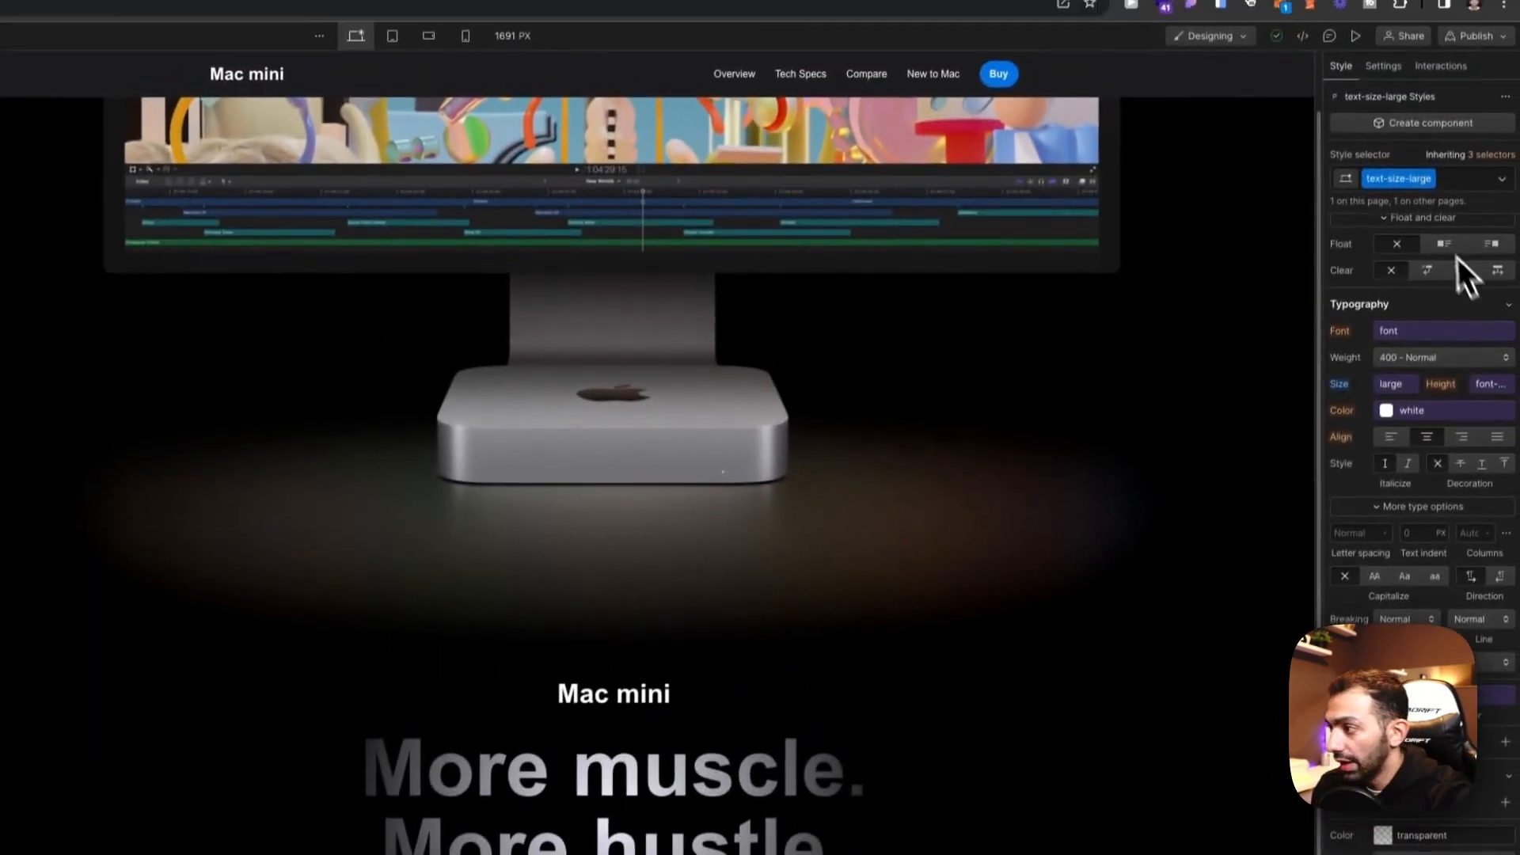
pyautogui.click(1462, 196)
pyautogui.write('text-colo')
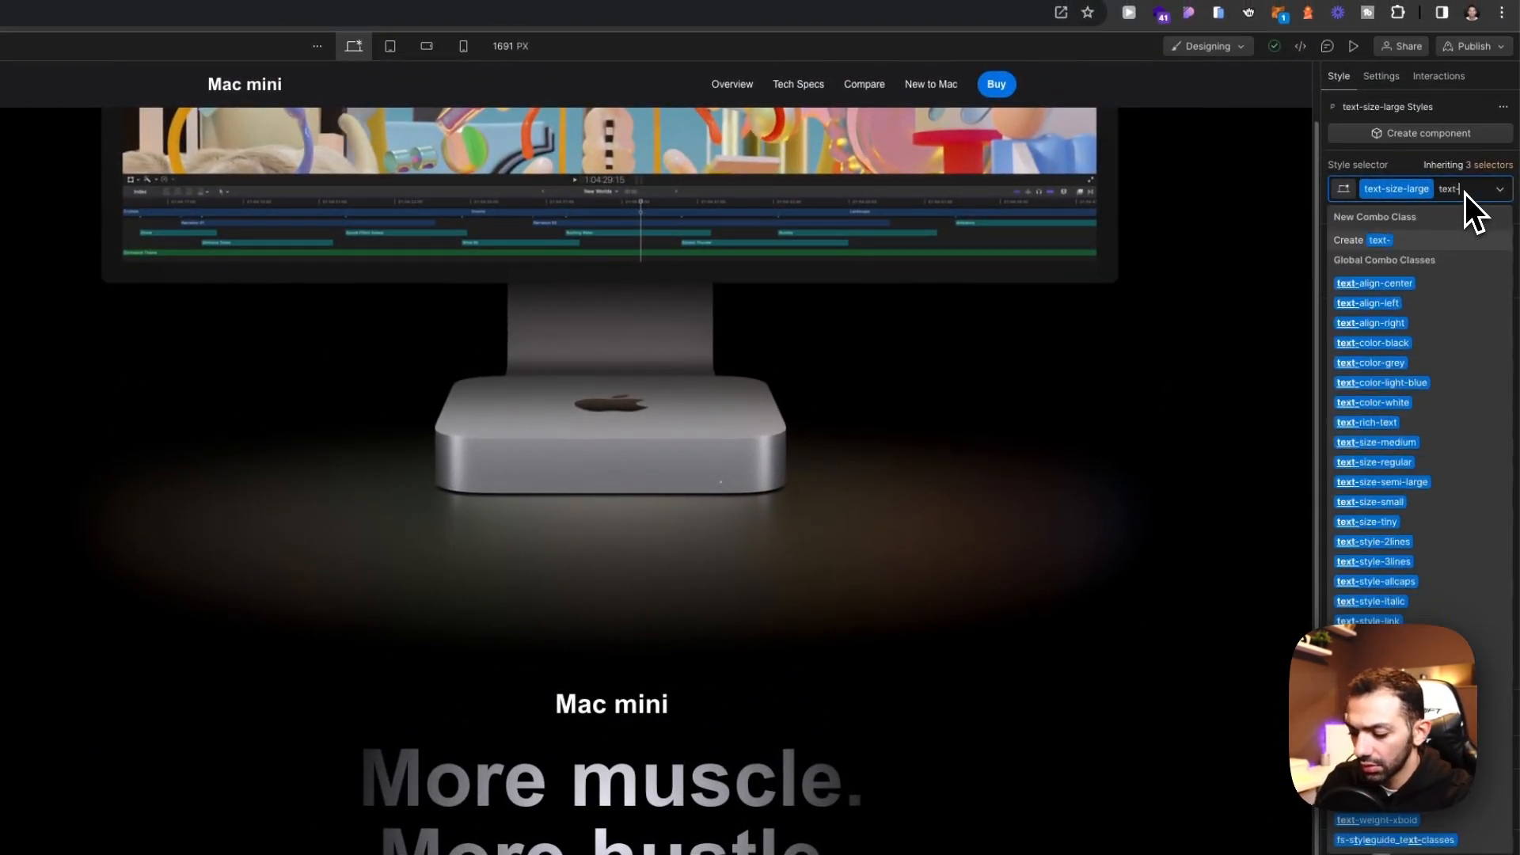
pyautogui.press('Down')
pyautogui.press('Down')
pyautogui.press('Return')
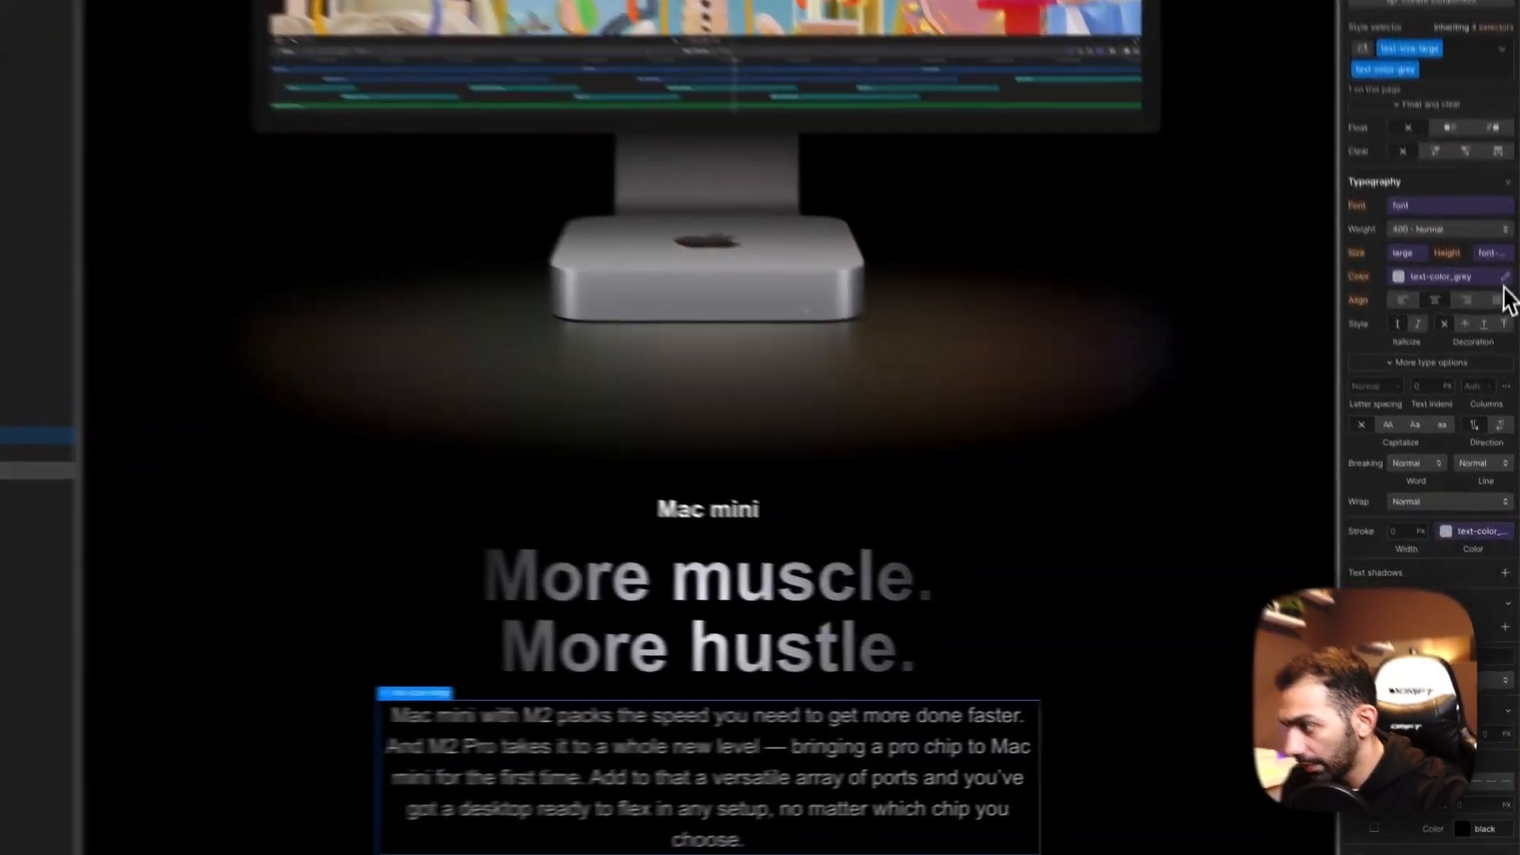
# Step: Clear the bold formatting from the entire intro paragraph so its Bold Text wrapper is removed
pyautogui.click(1508, 361)
pyautogui.click(1129, 586)
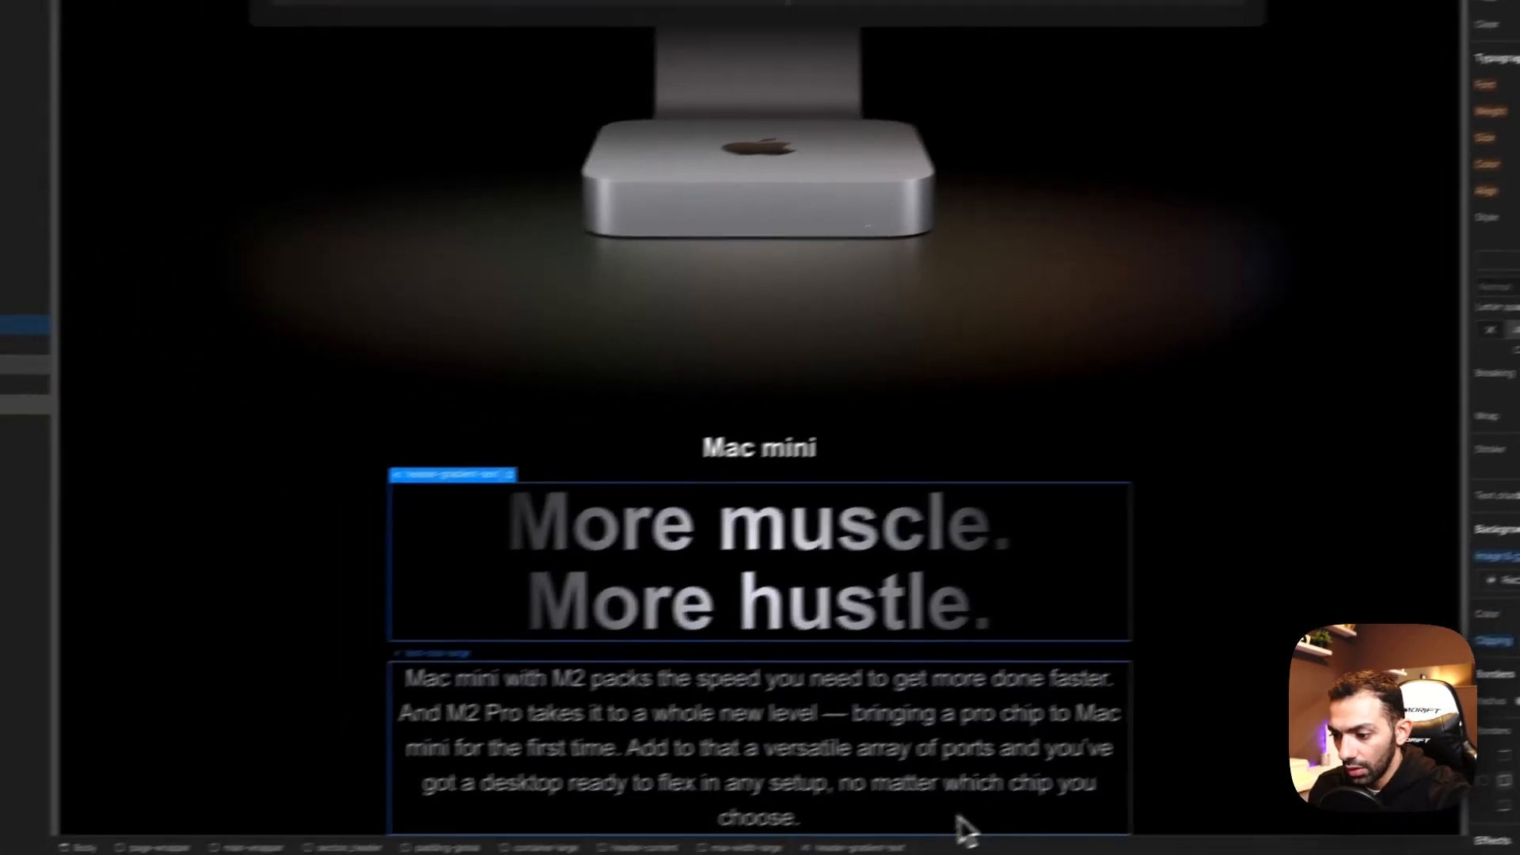
pyautogui.click(811, 849)
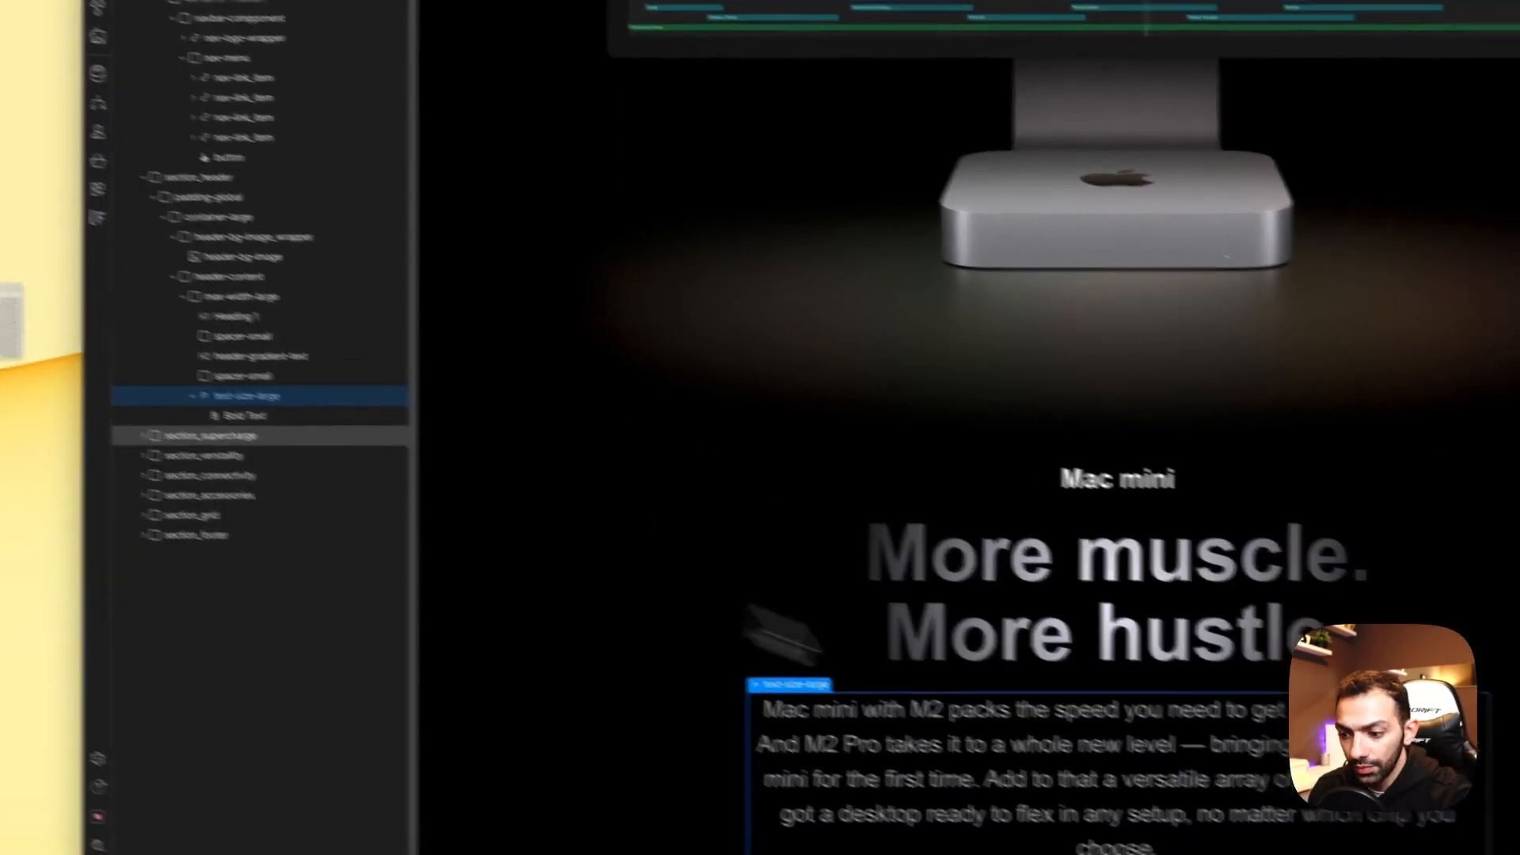
pyautogui.doubleClick(1228, 803)
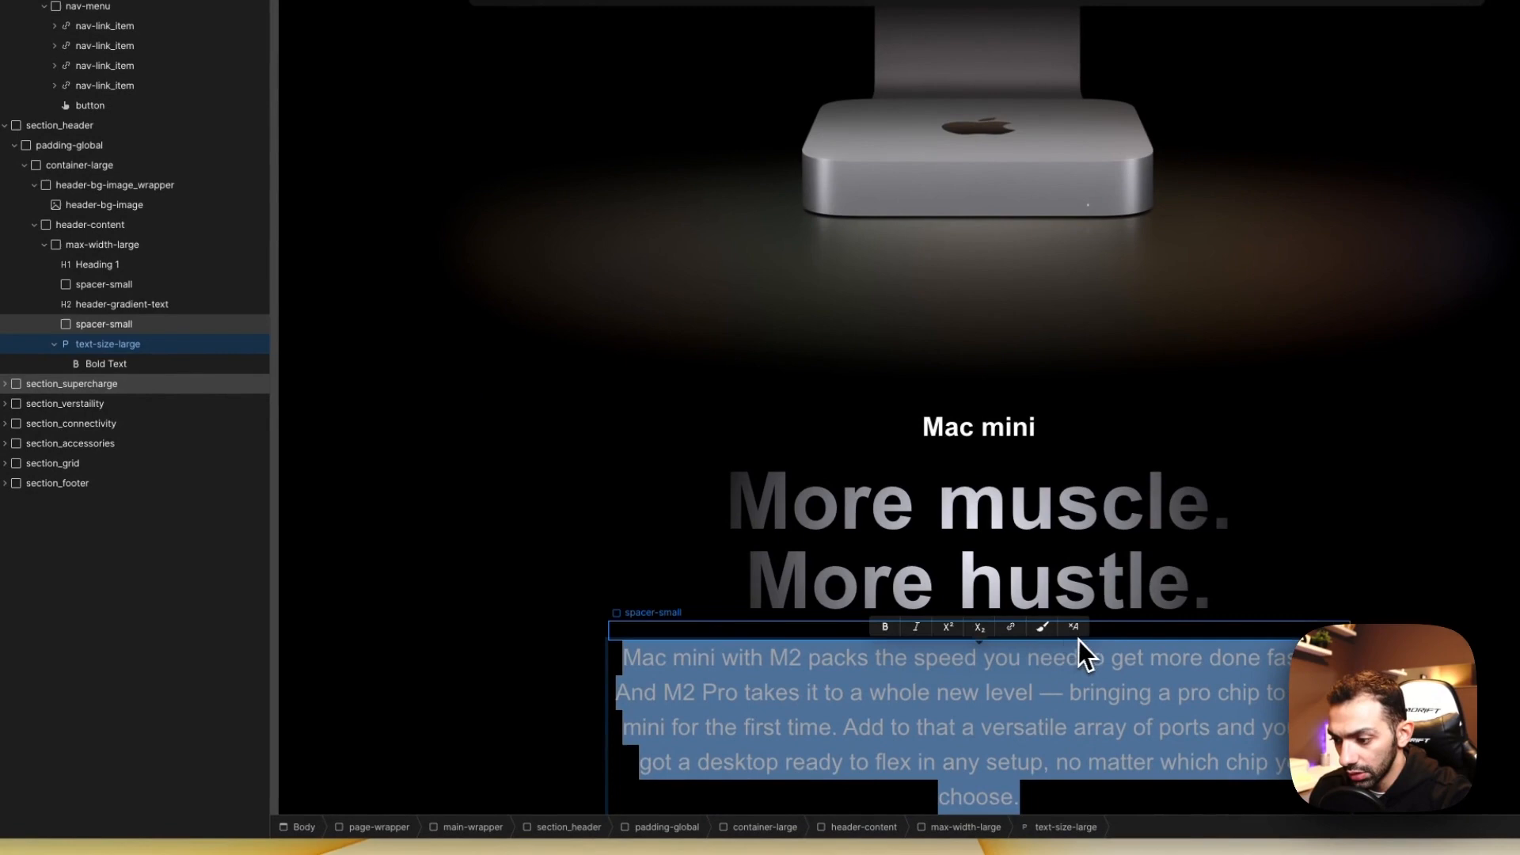
pyautogui.click(1079, 639)
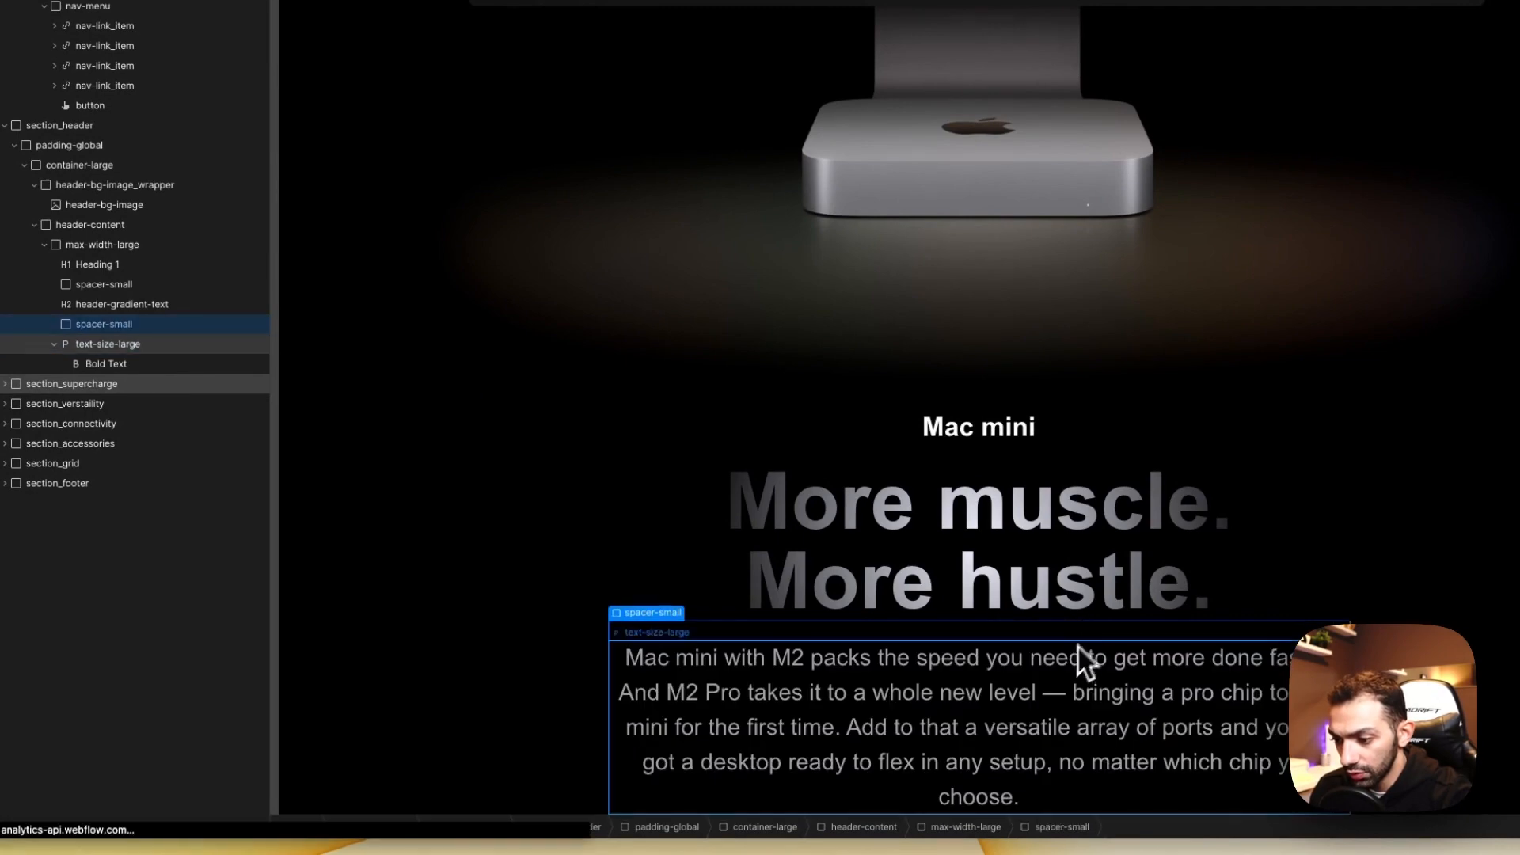
pyautogui.doubleClick(1058, 677)
pyautogui.click(1074, 632)
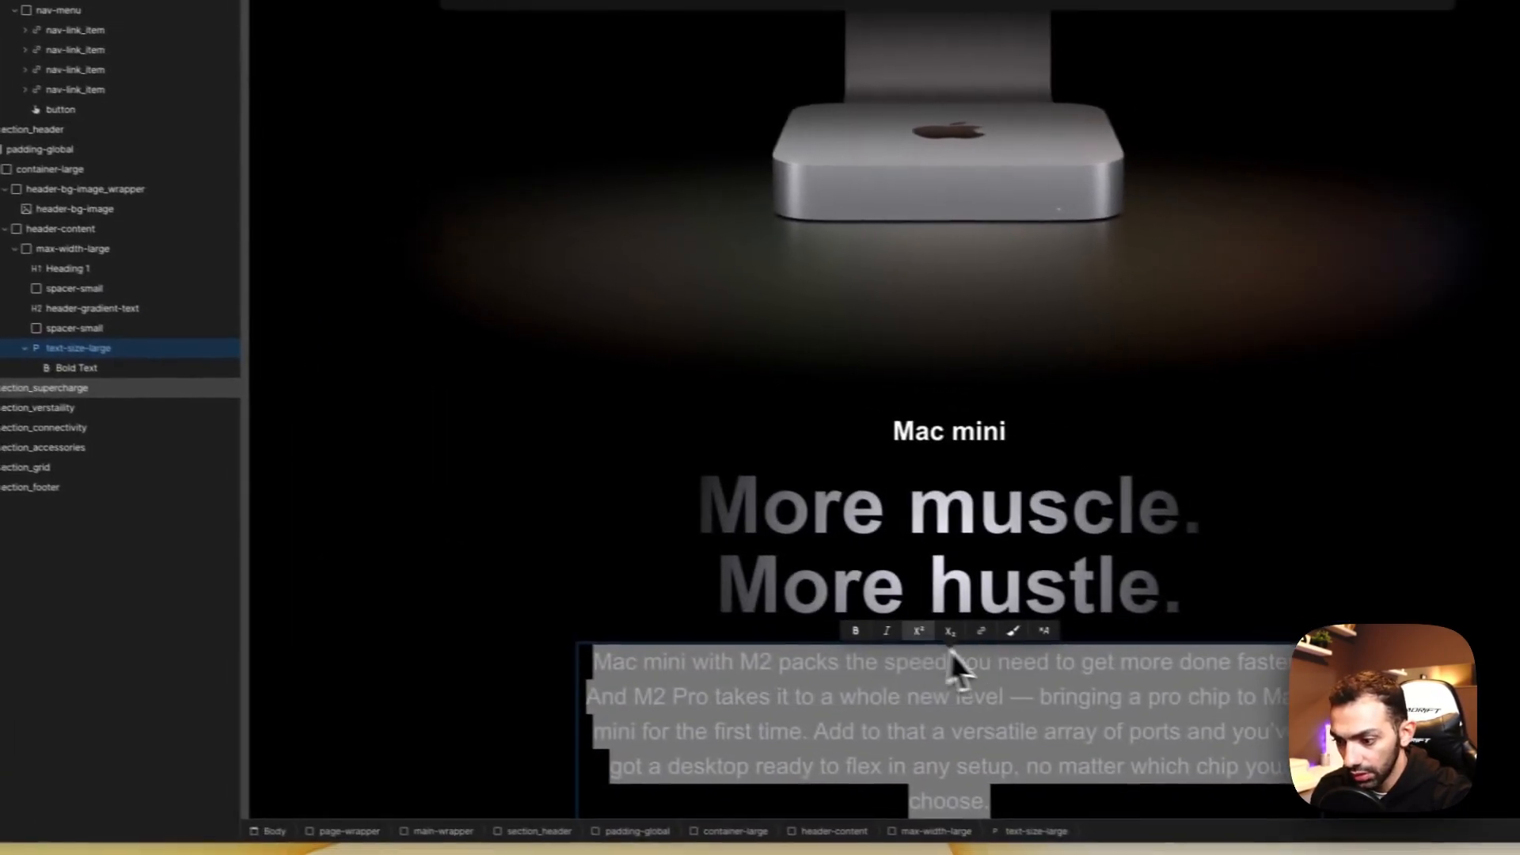
pyautogui.click(885, 627)
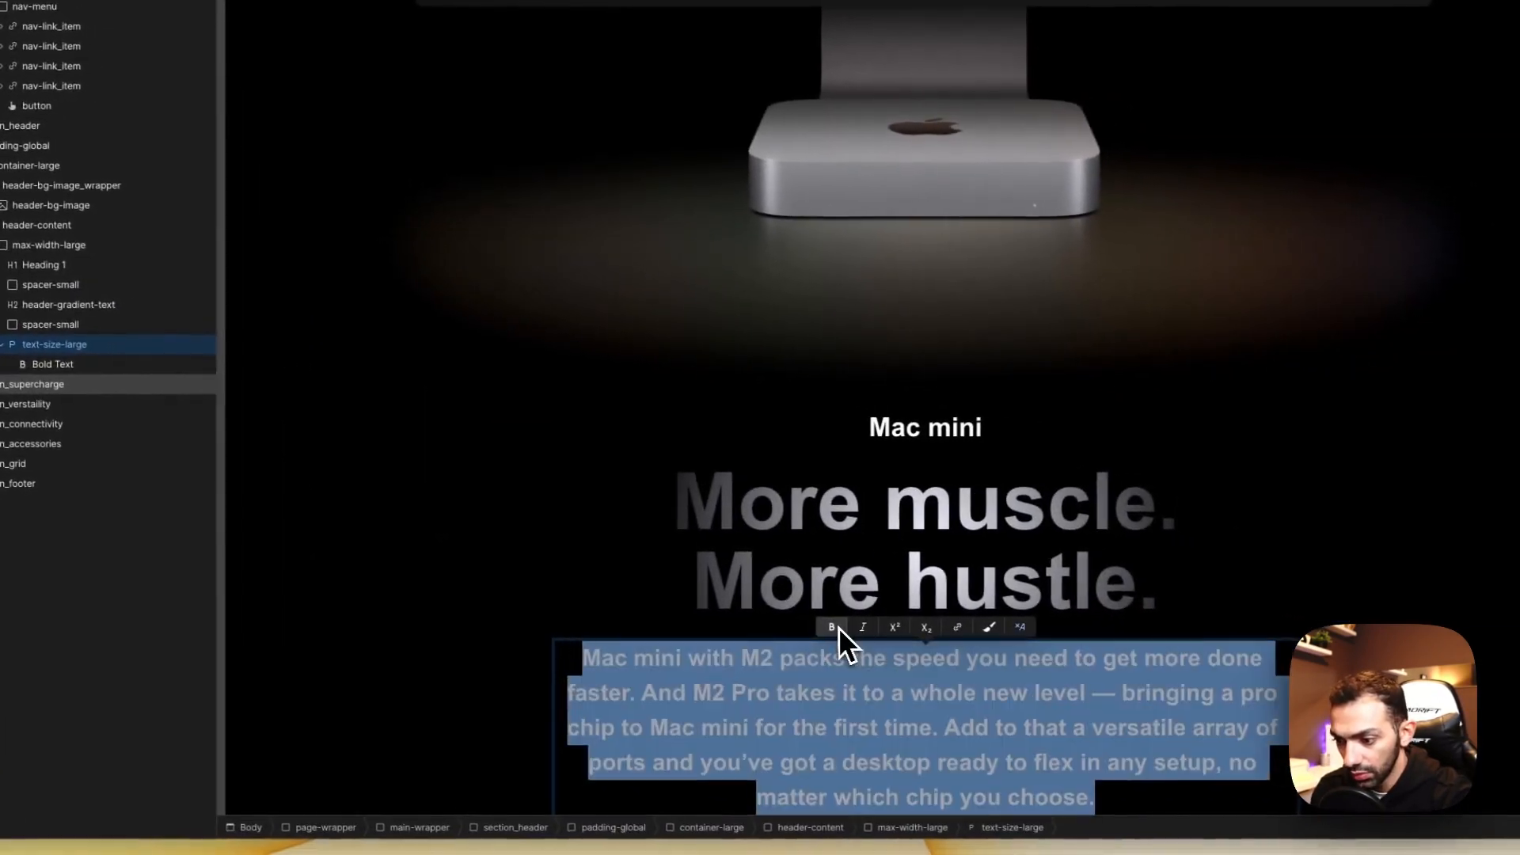
pyautogui.click(1026, 632)
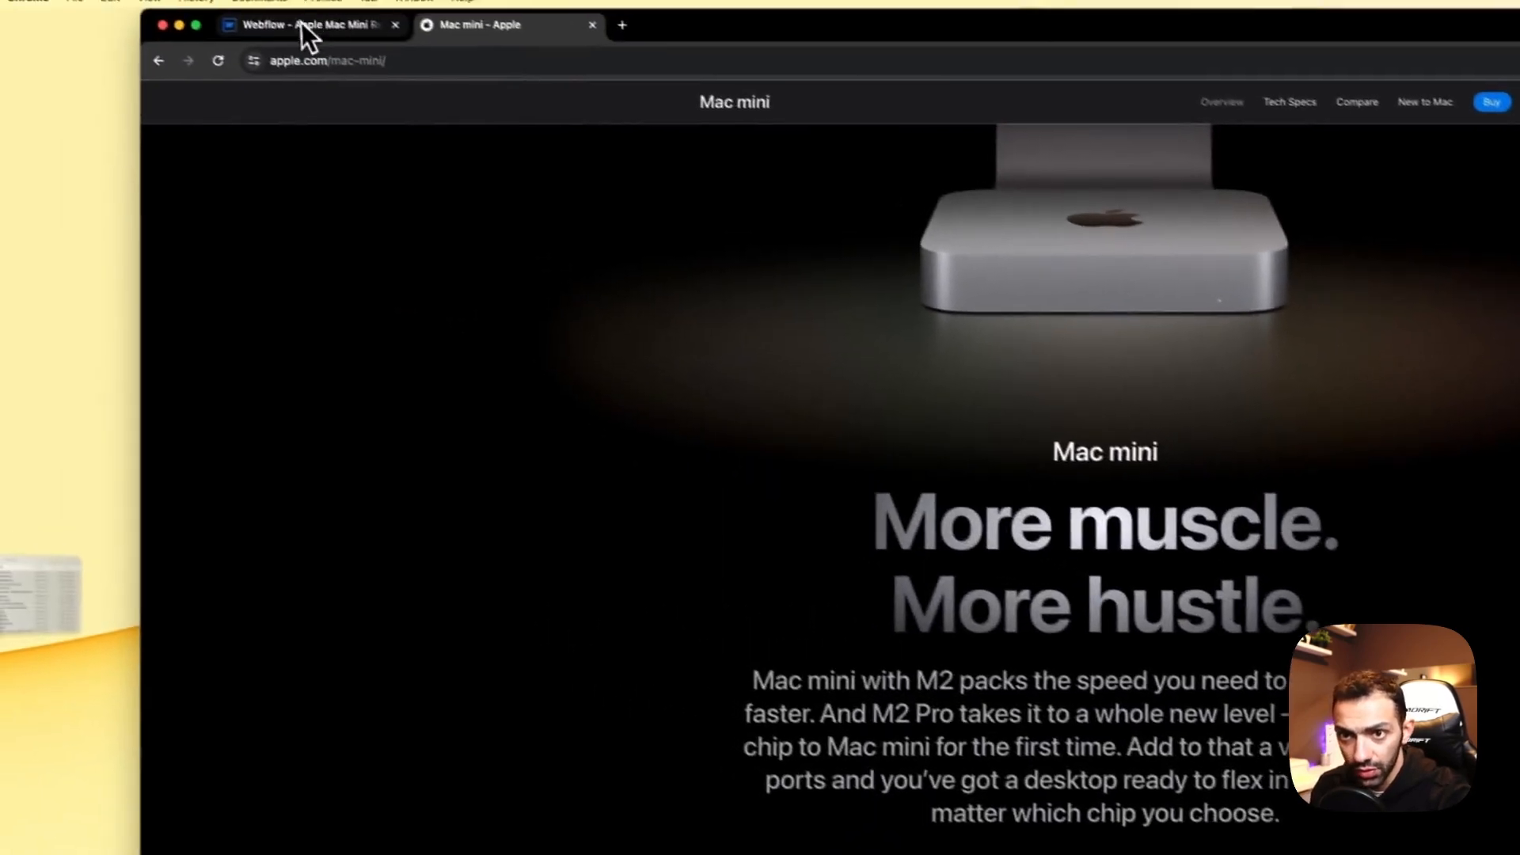
# Step: Duplicate the spacer-small below the gradient headline and reorder the elements so one spacer follows the text-size-large paragraph
pyautogui.click(302, 24)
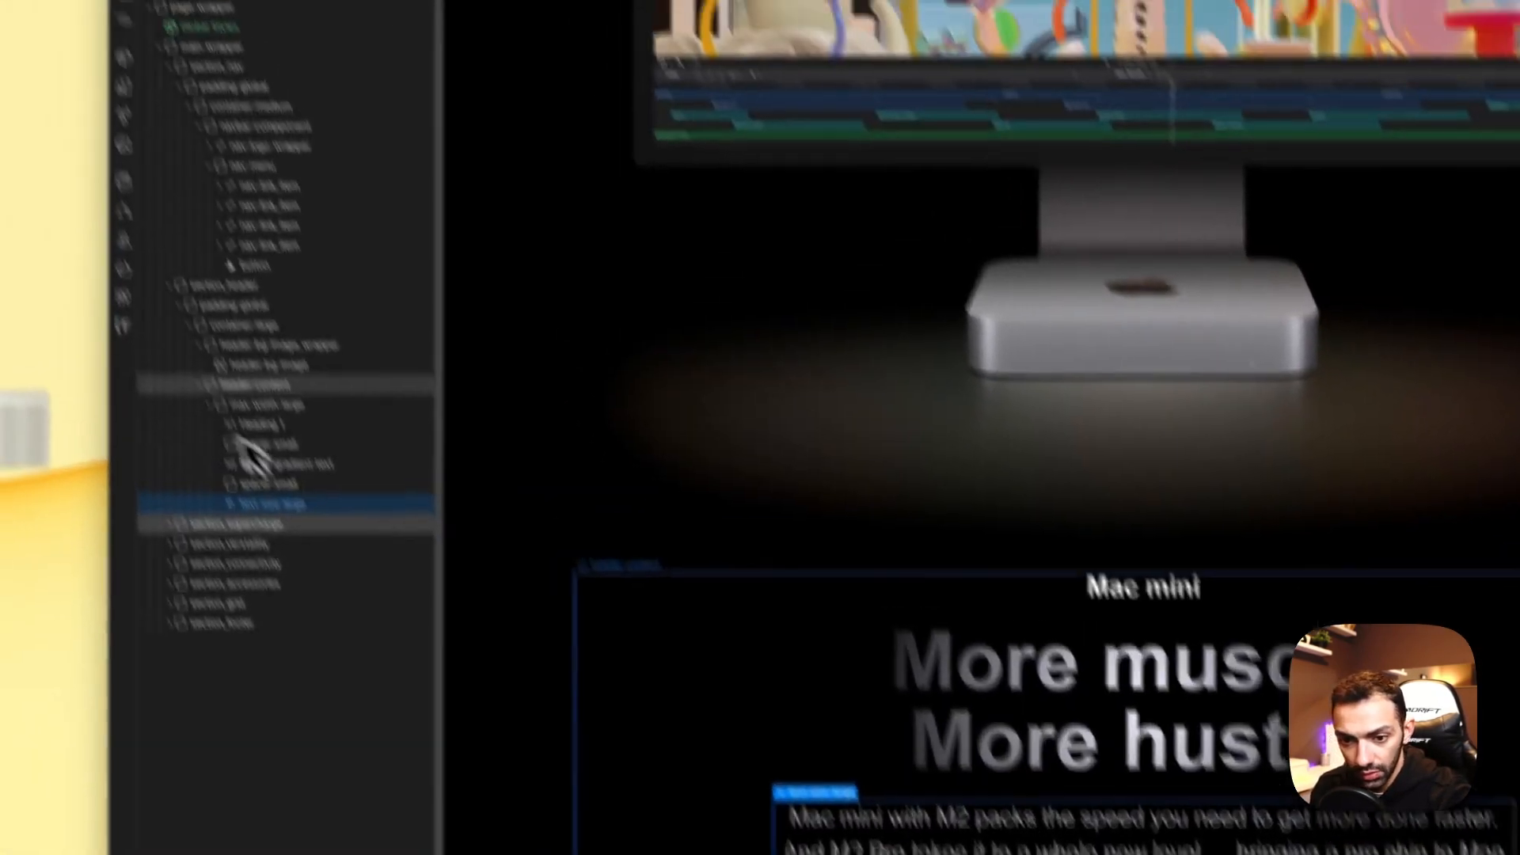
pyautogui.click(265, 483)
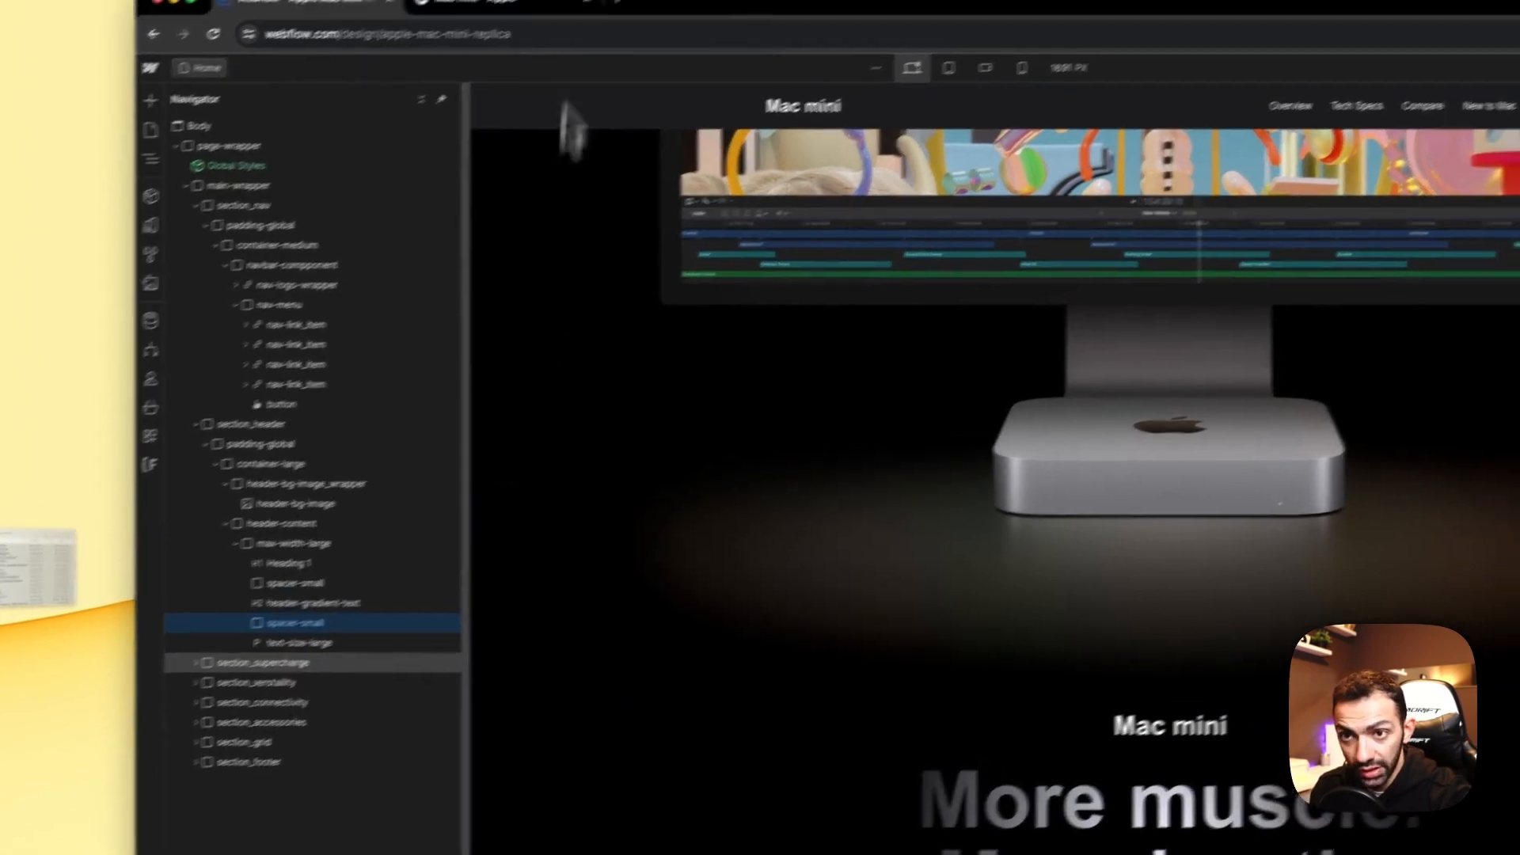
pyautogui.click(546, 5)
pyautogui.tripleClick(996, 587)
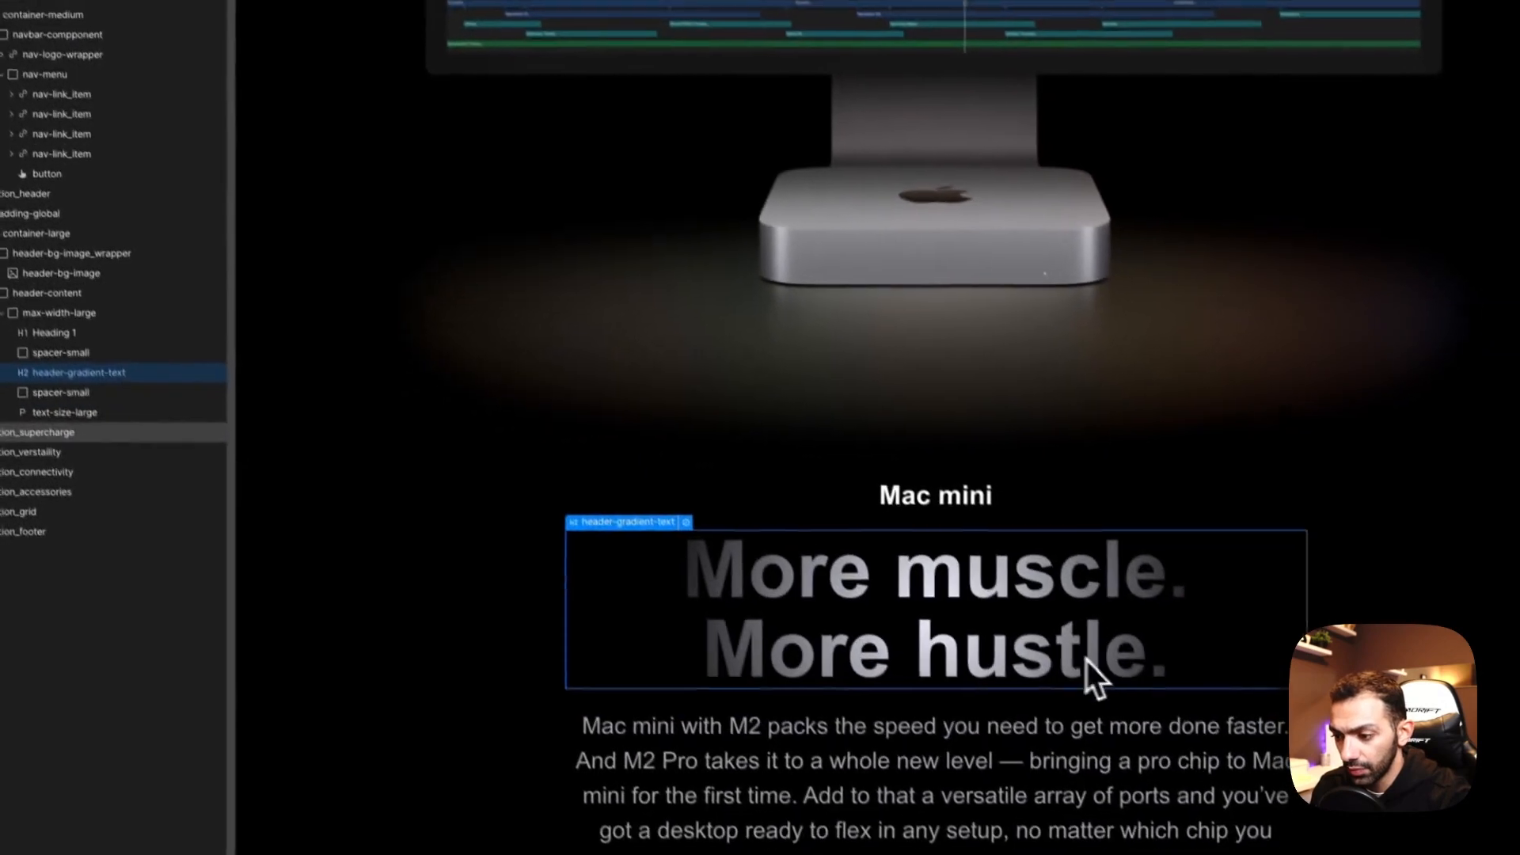
pyautogui.click(911, 697)
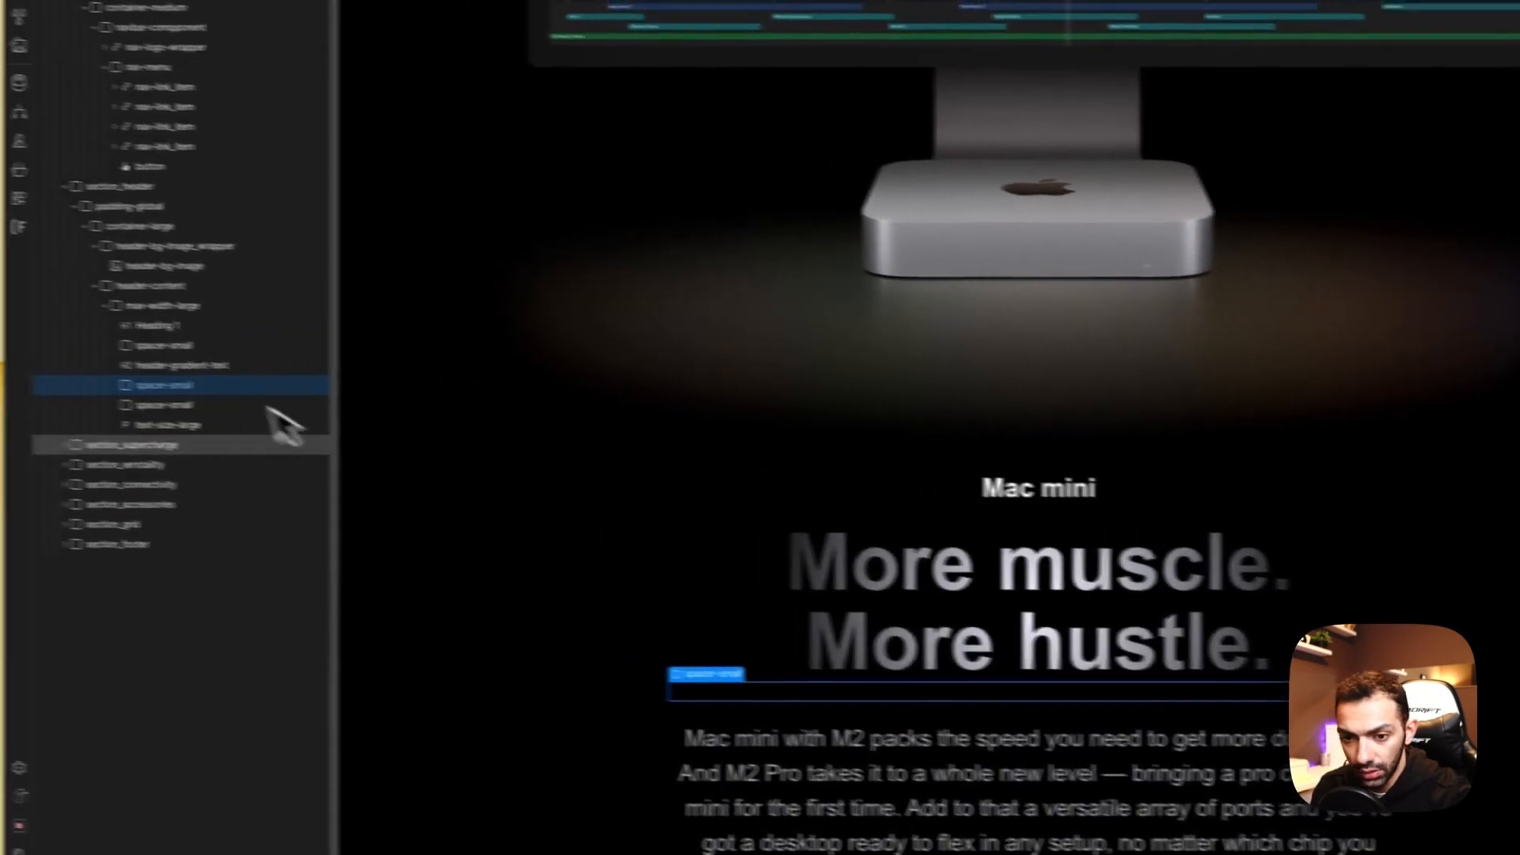
pyautogui.moveTo(166, 424); pyautogui.dragTo(163, 387)
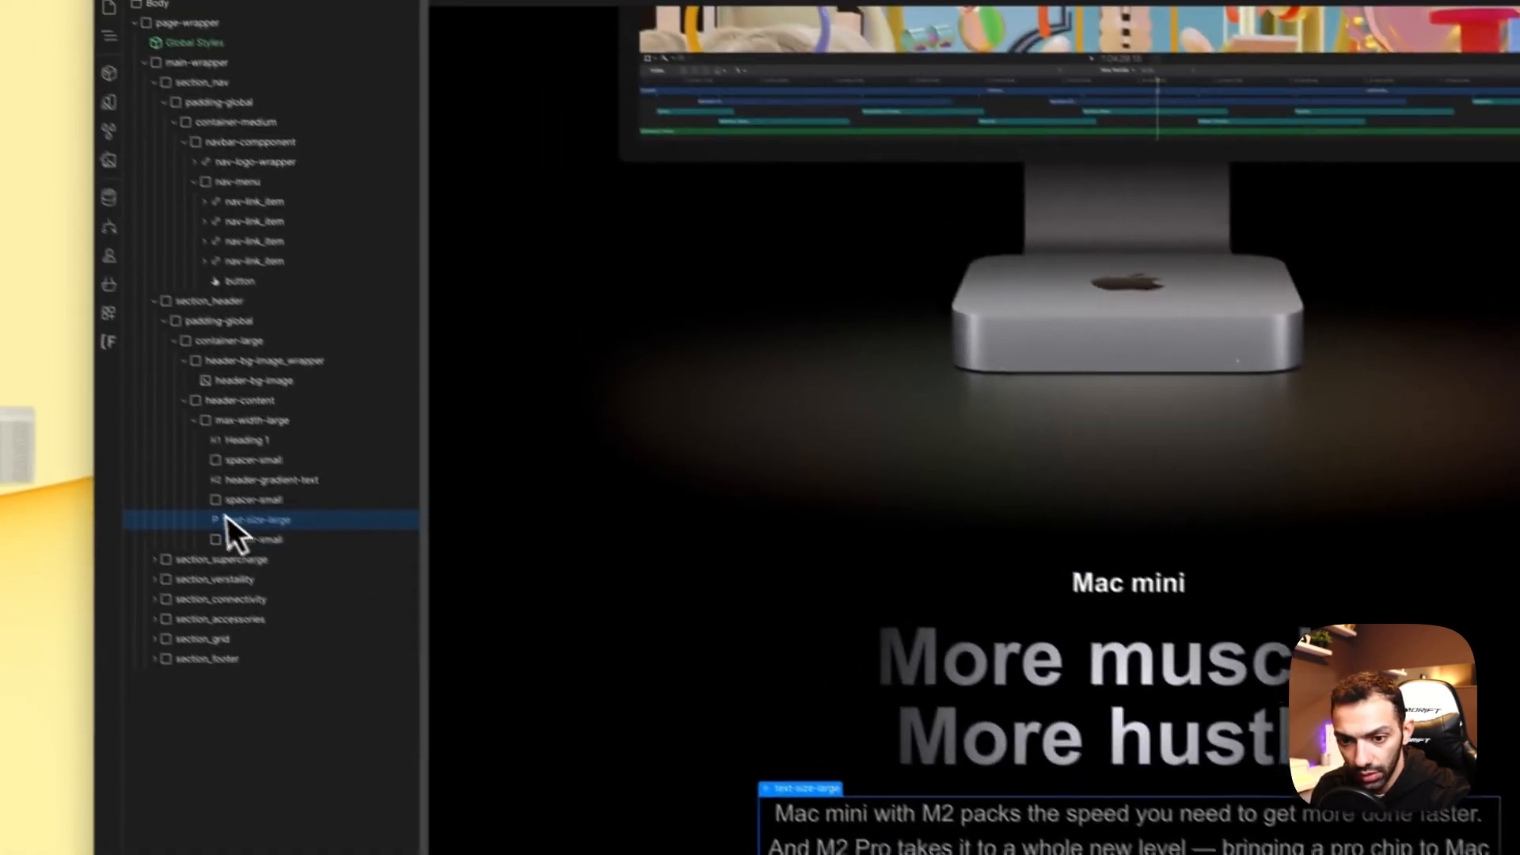
# Step: Add a div block after the last spacer-small inside the header's max-width-large wrapper
pyautogui.press('a')
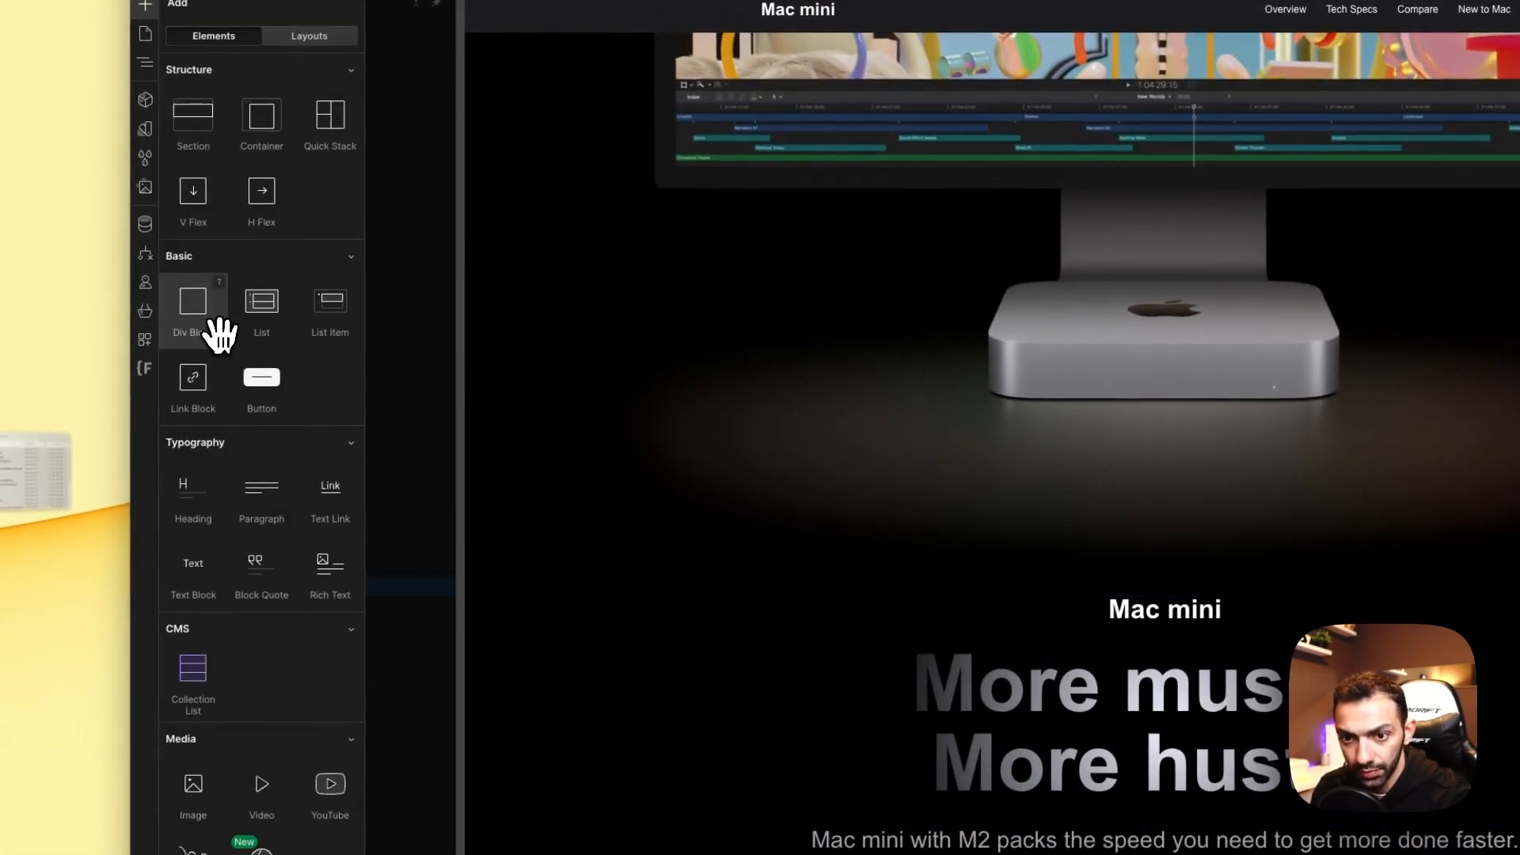
pyautogui.click(215, 330)
# Step: Try the existing align-center class on the new div block
pyautogui.click(1436, 241)
pyautogui.write('flex')
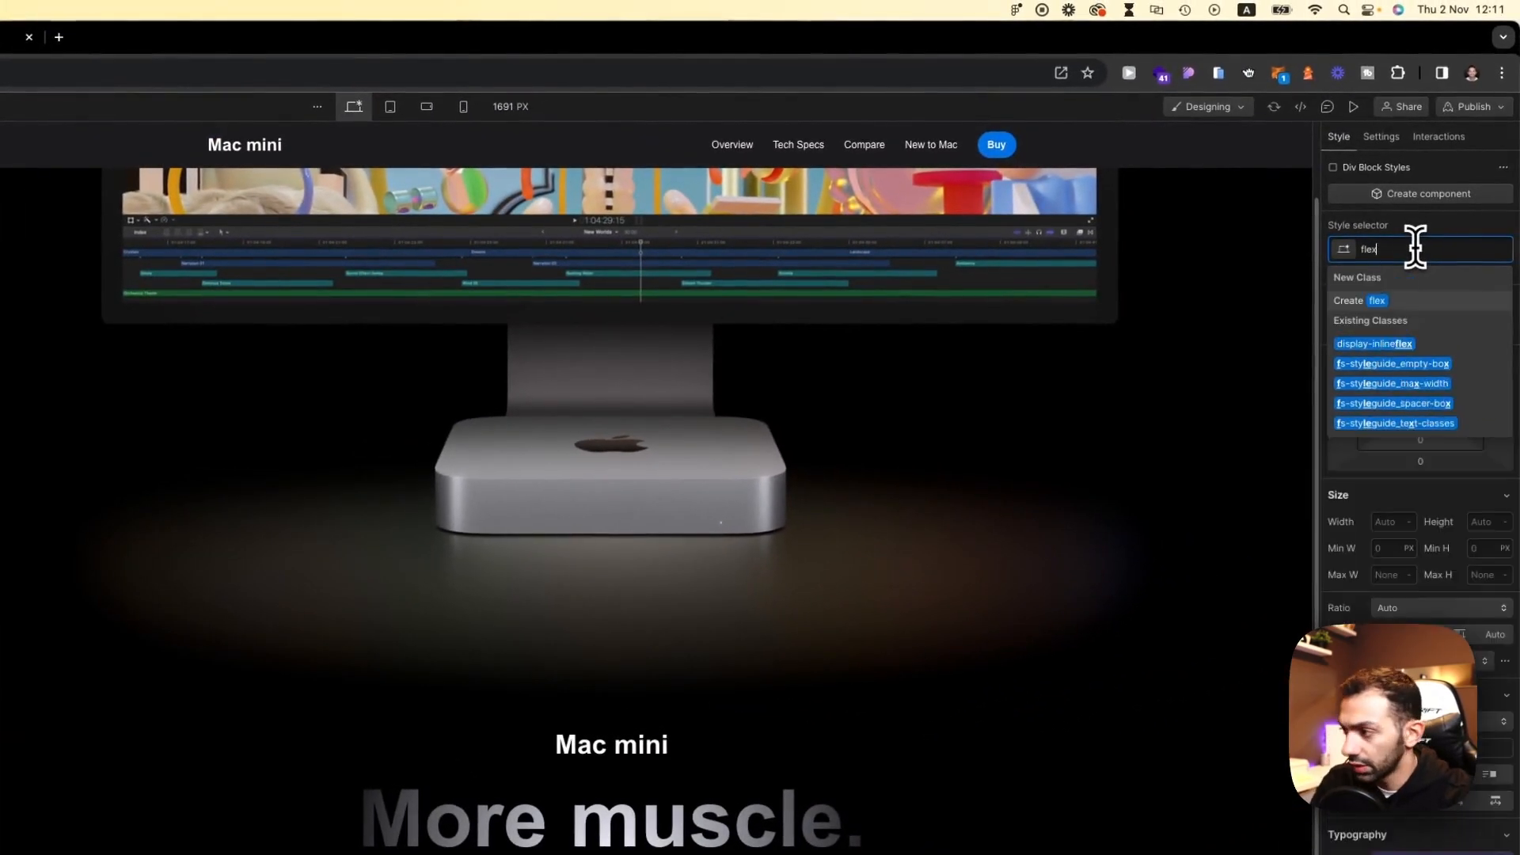
pyautogui.write('-')
pyautogui.press('BackSpace')
pyautogui.press('BackSpace')
pyautogui.press('BackSpace')
pyautogui.press('BackSpace')
pyautogui.press('BackSpace')
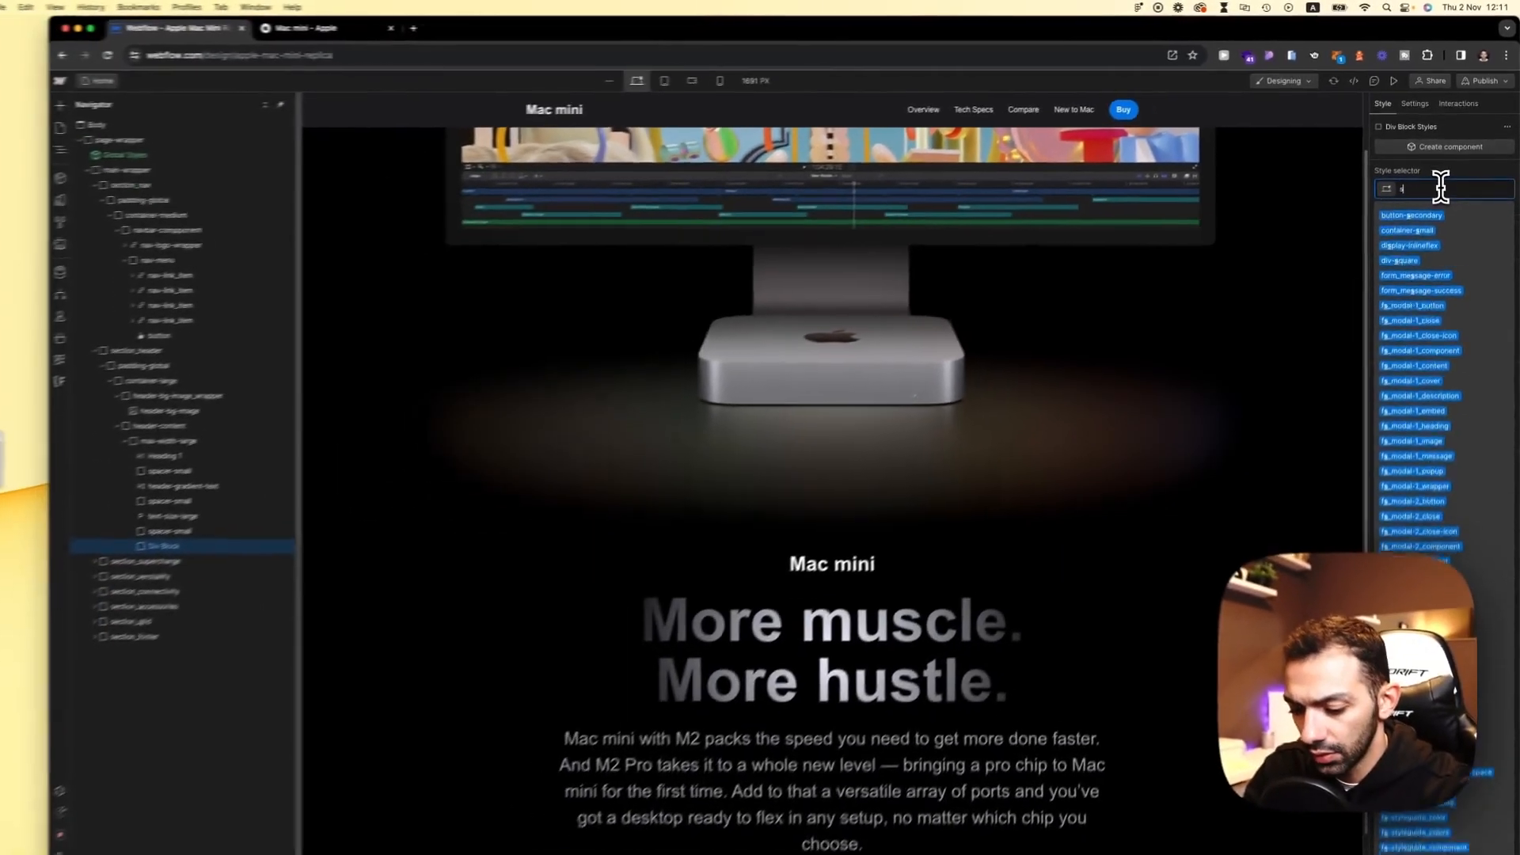
pyautogui.write('center')
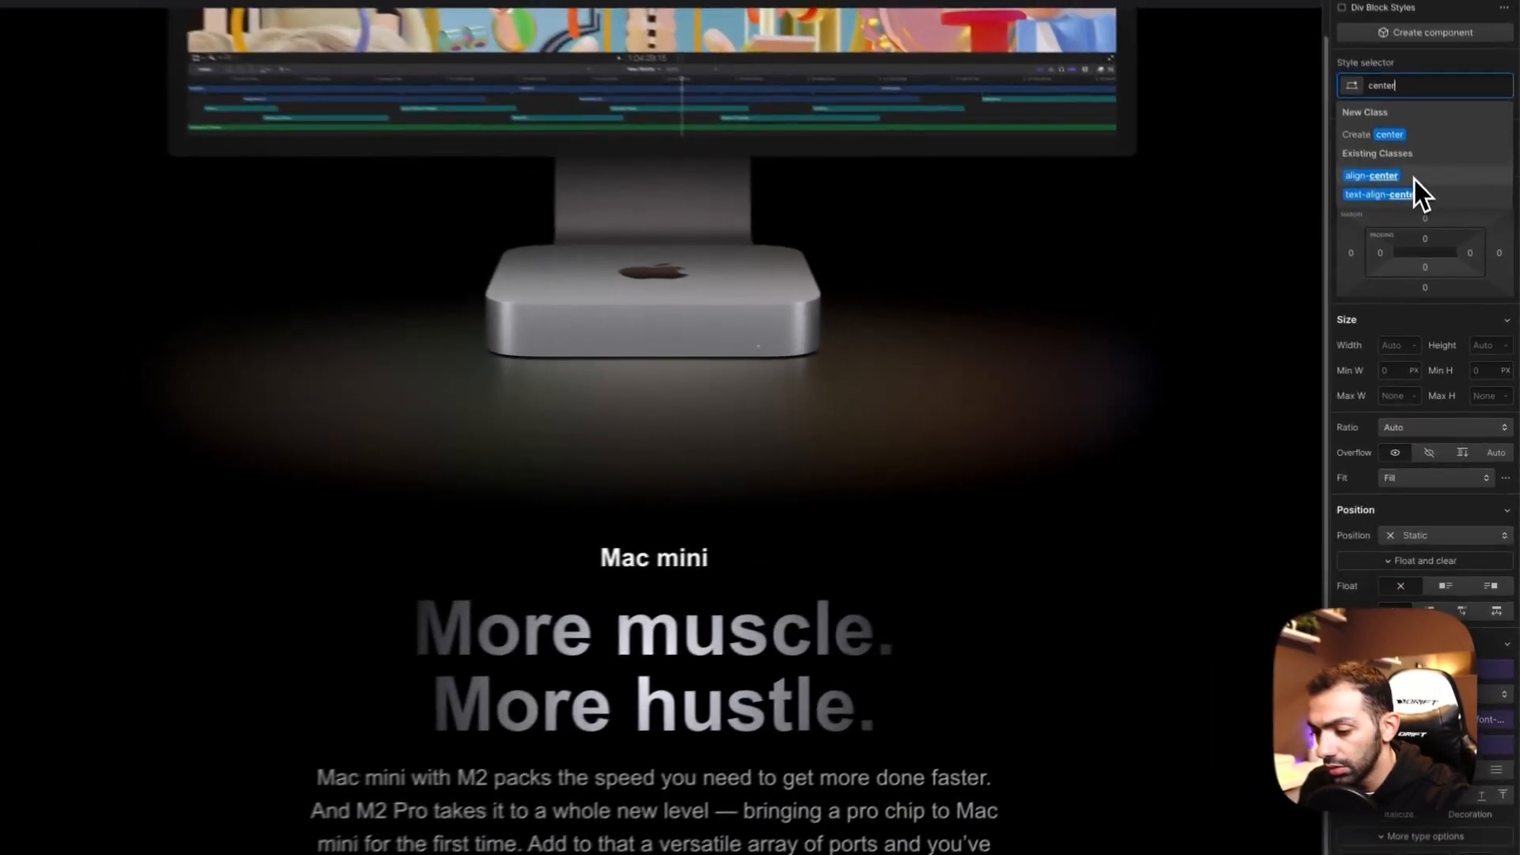
pyautogui.click(1437, 247)
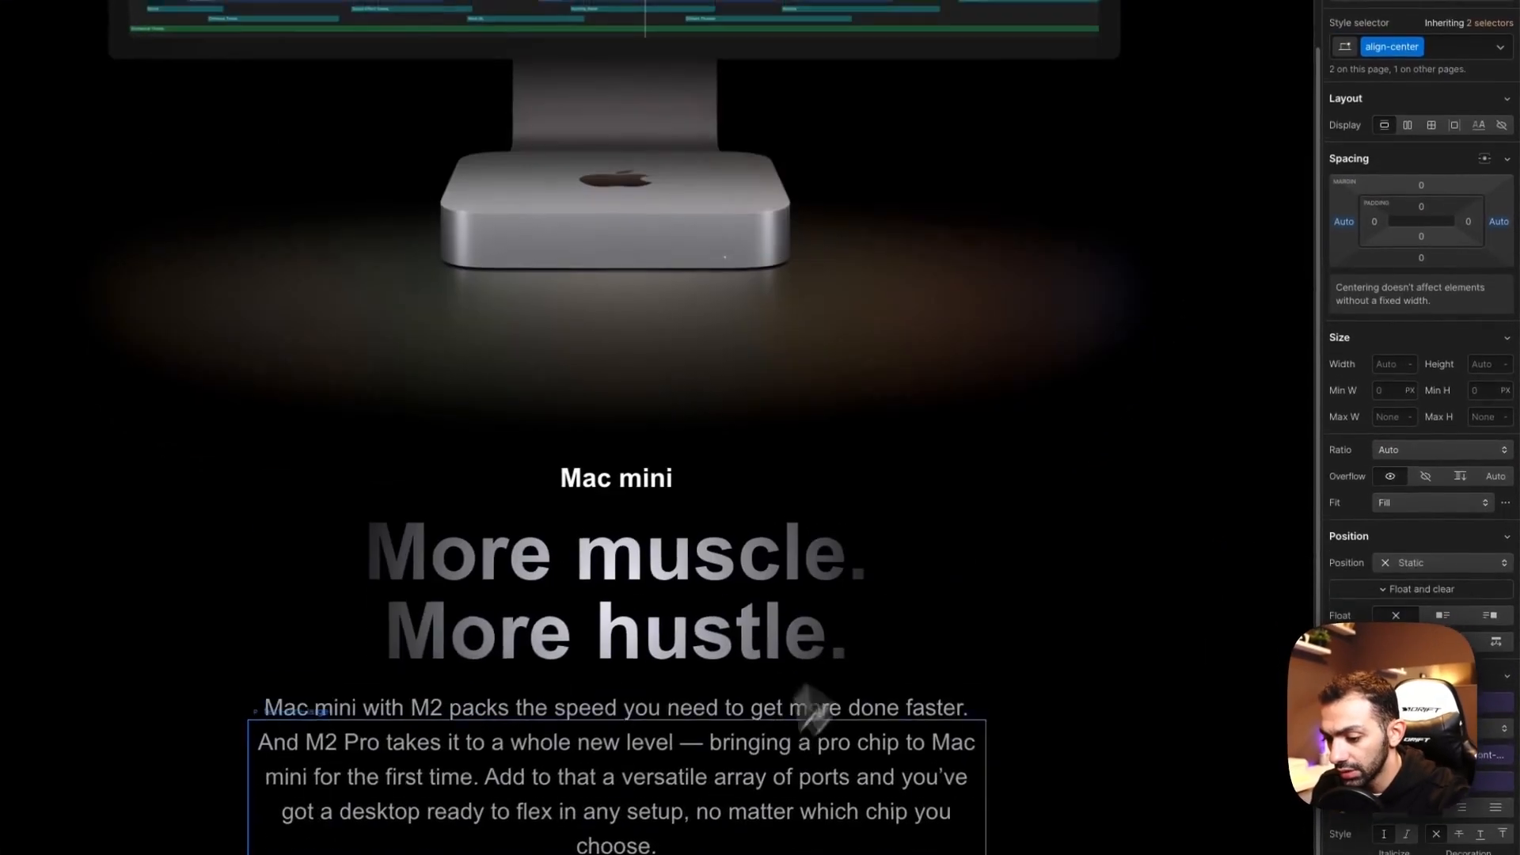
pyautogui.press('super+z')
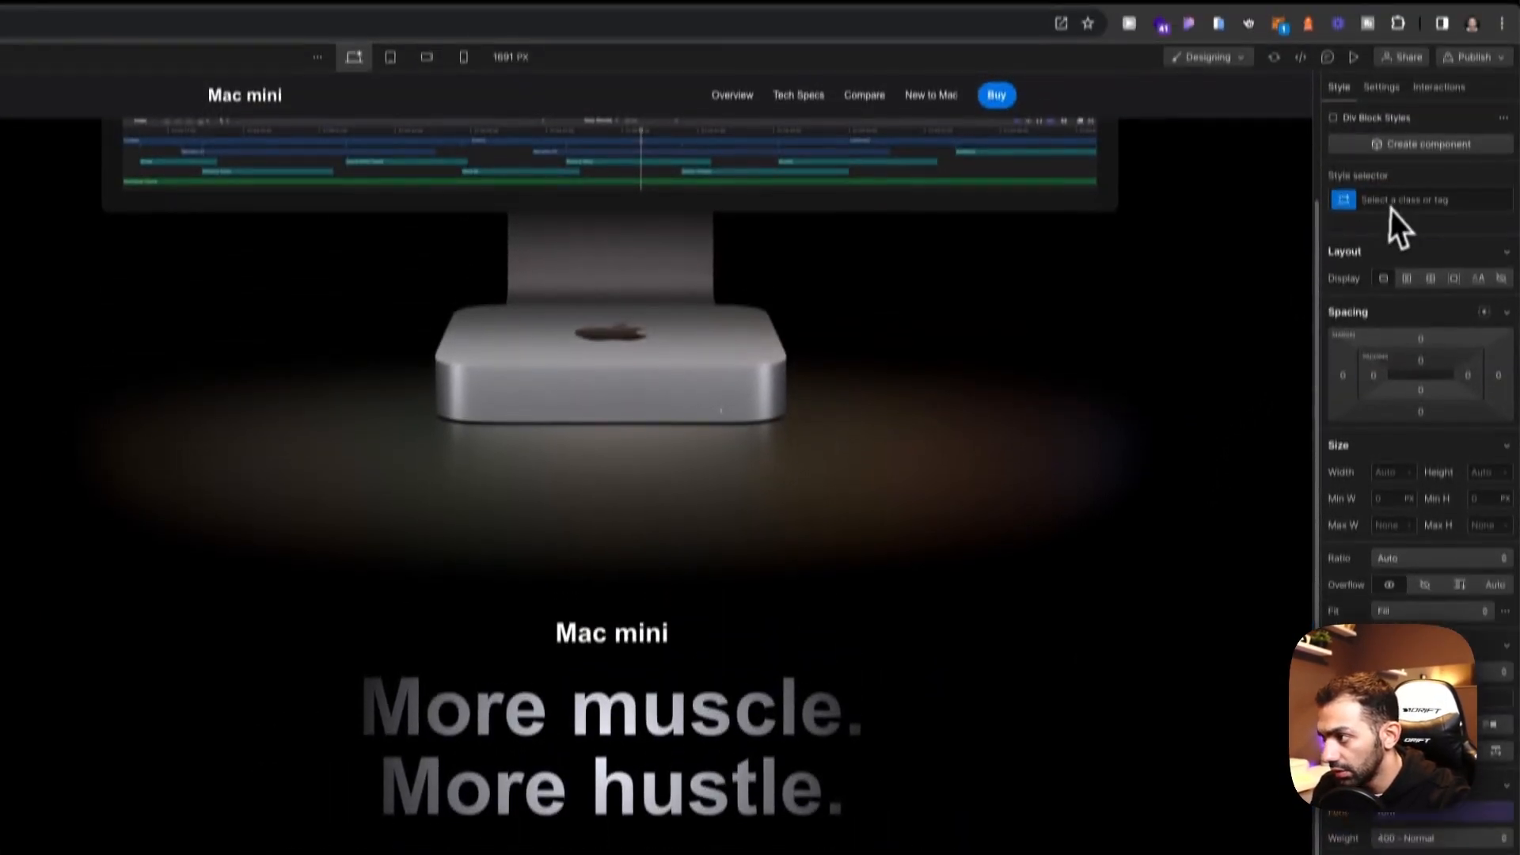
# Step: Create the class flex-center on the div block and give it a horizontal flex layout with centered alignment and justification
pyautogui.click(1416, 19)
pyautogui.write('flex-')
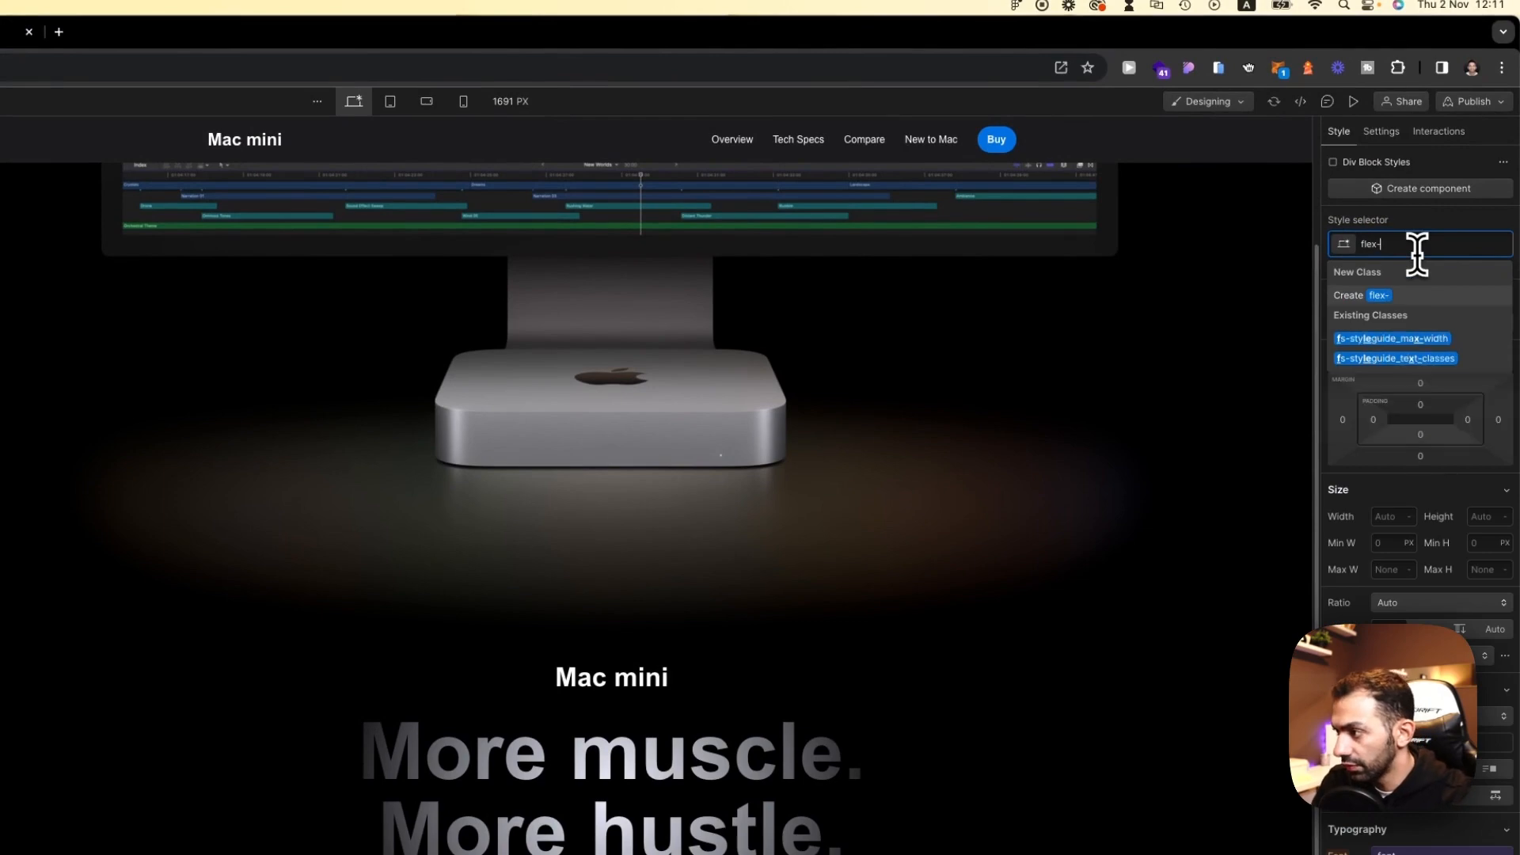
pyautogui.write('center')
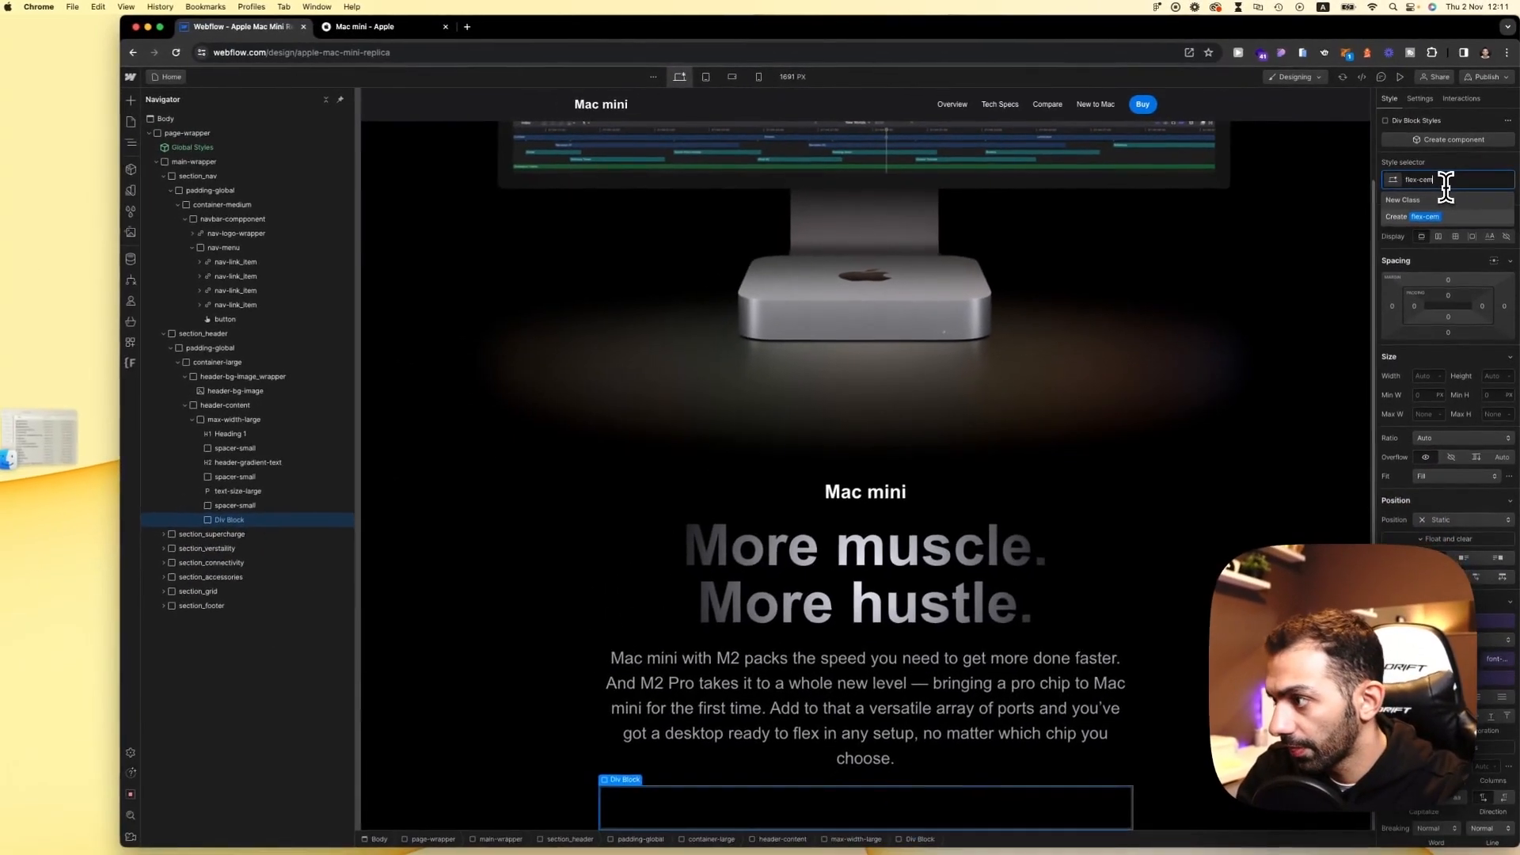
pyautogui.press('Return')
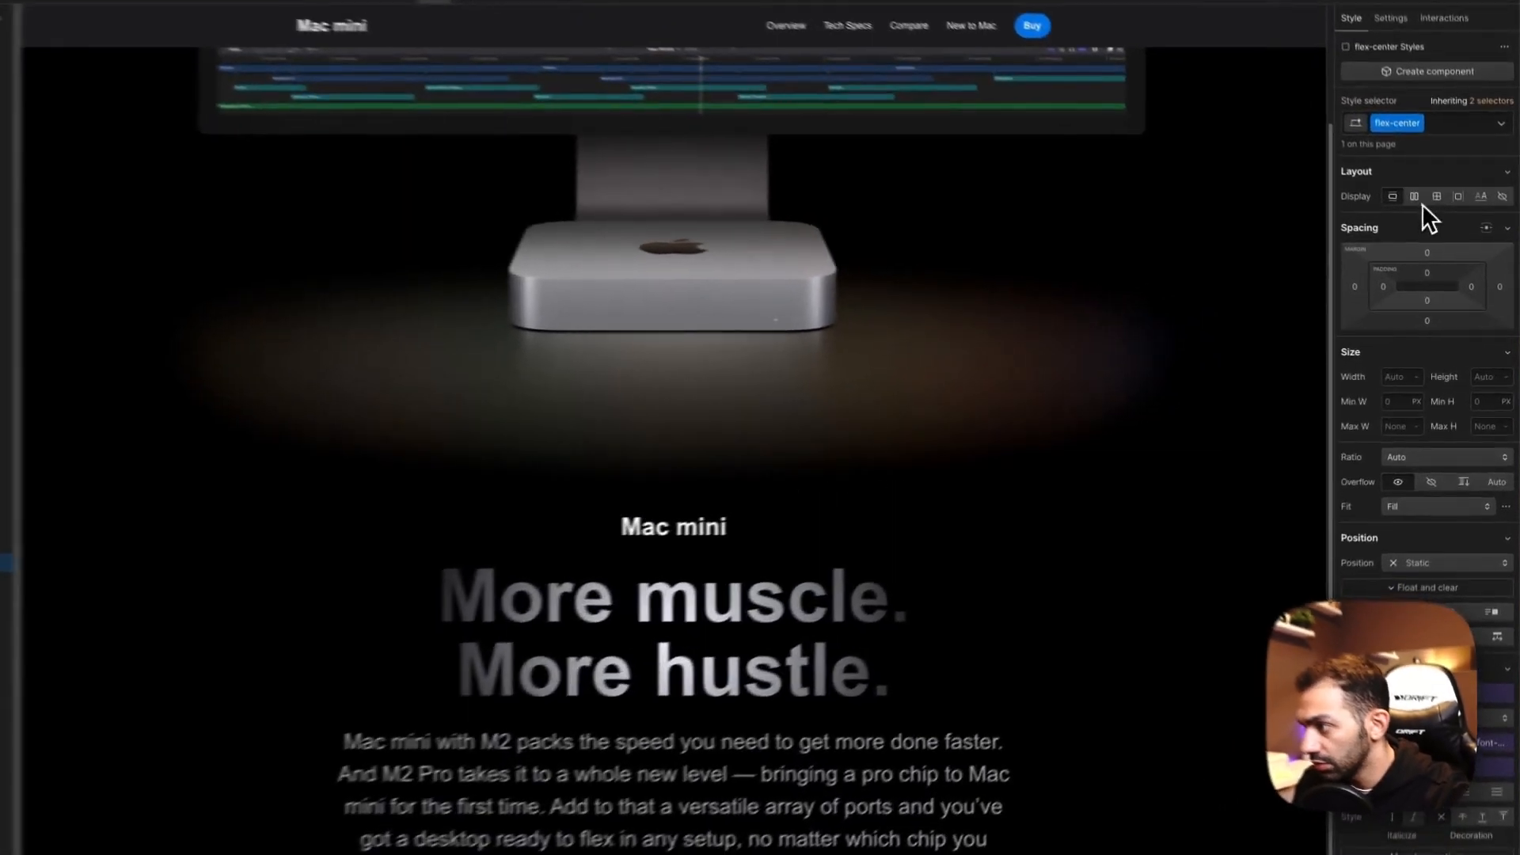
pyautogui.click(1438, 235)
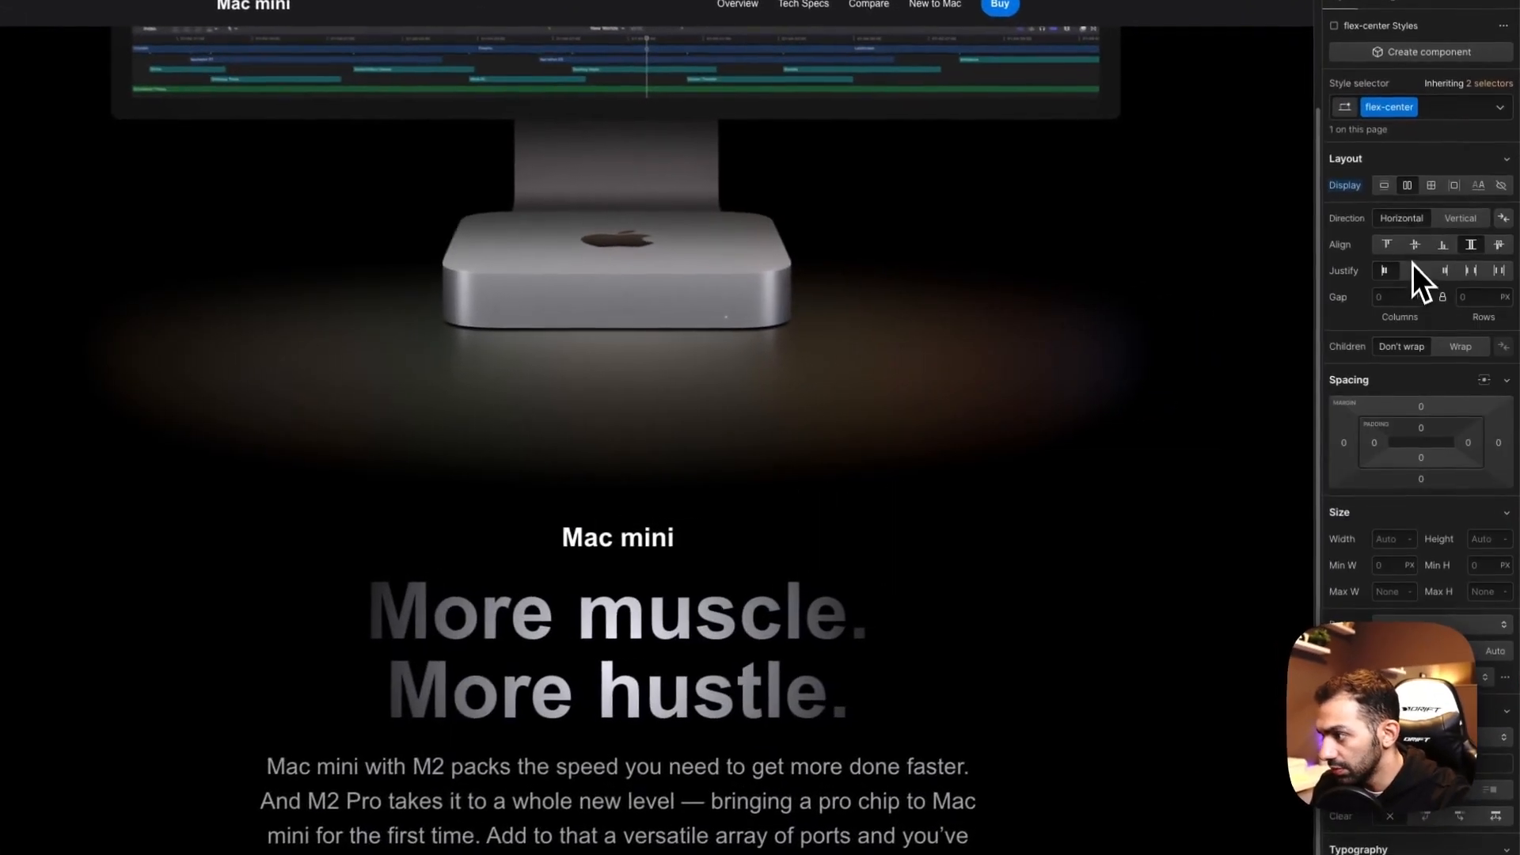
pyautogui.click(1444, 278)
pyautogui.click(1444, 298)
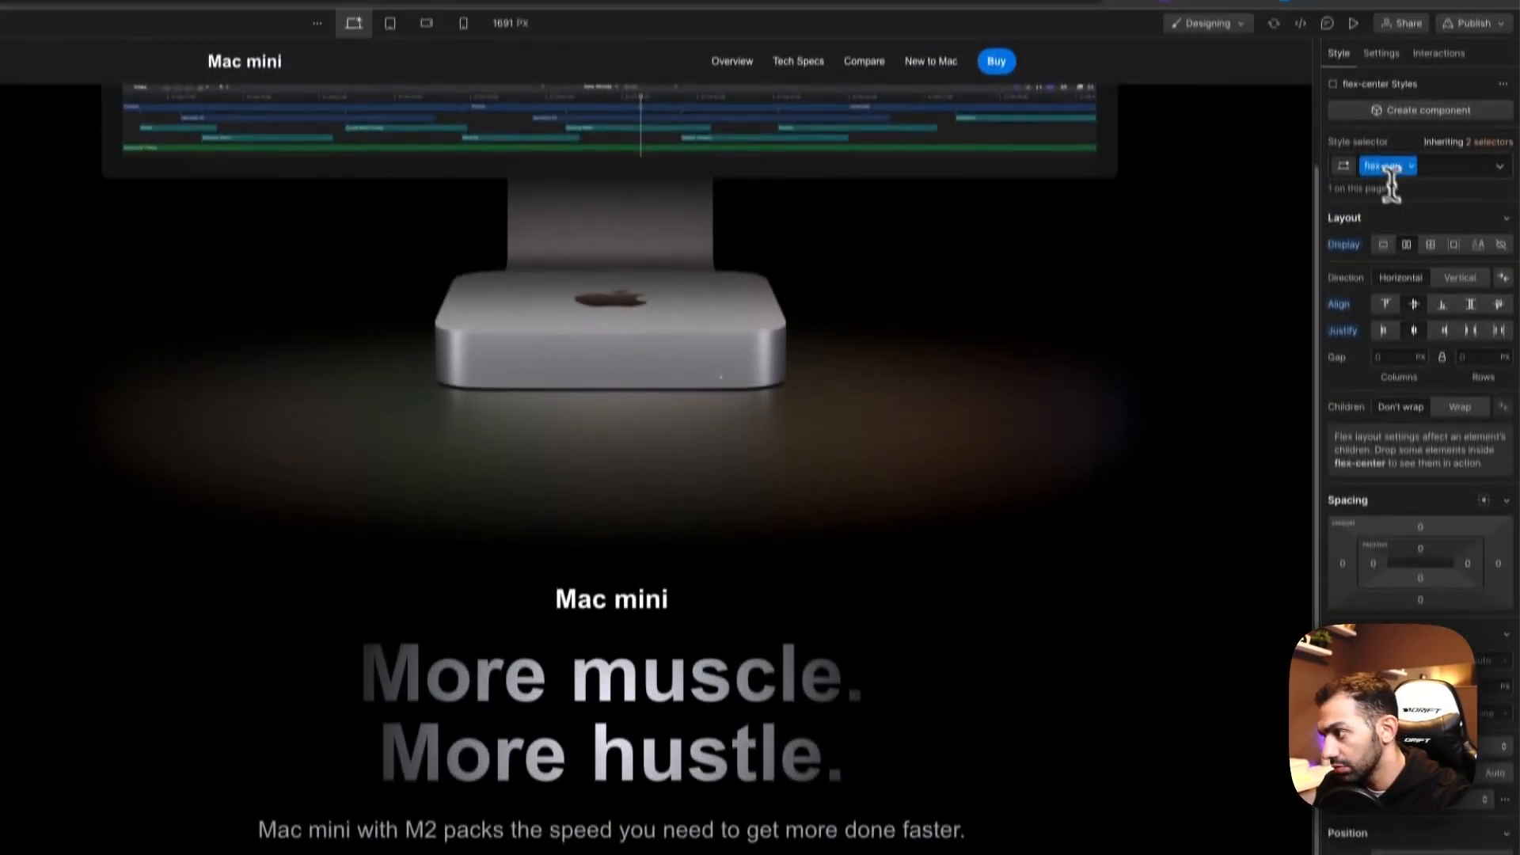
# Step: Rename the flex-center class to flex-center_H
pyautogui.doubleClick(1390, 169)
pyautogui.press('Right')
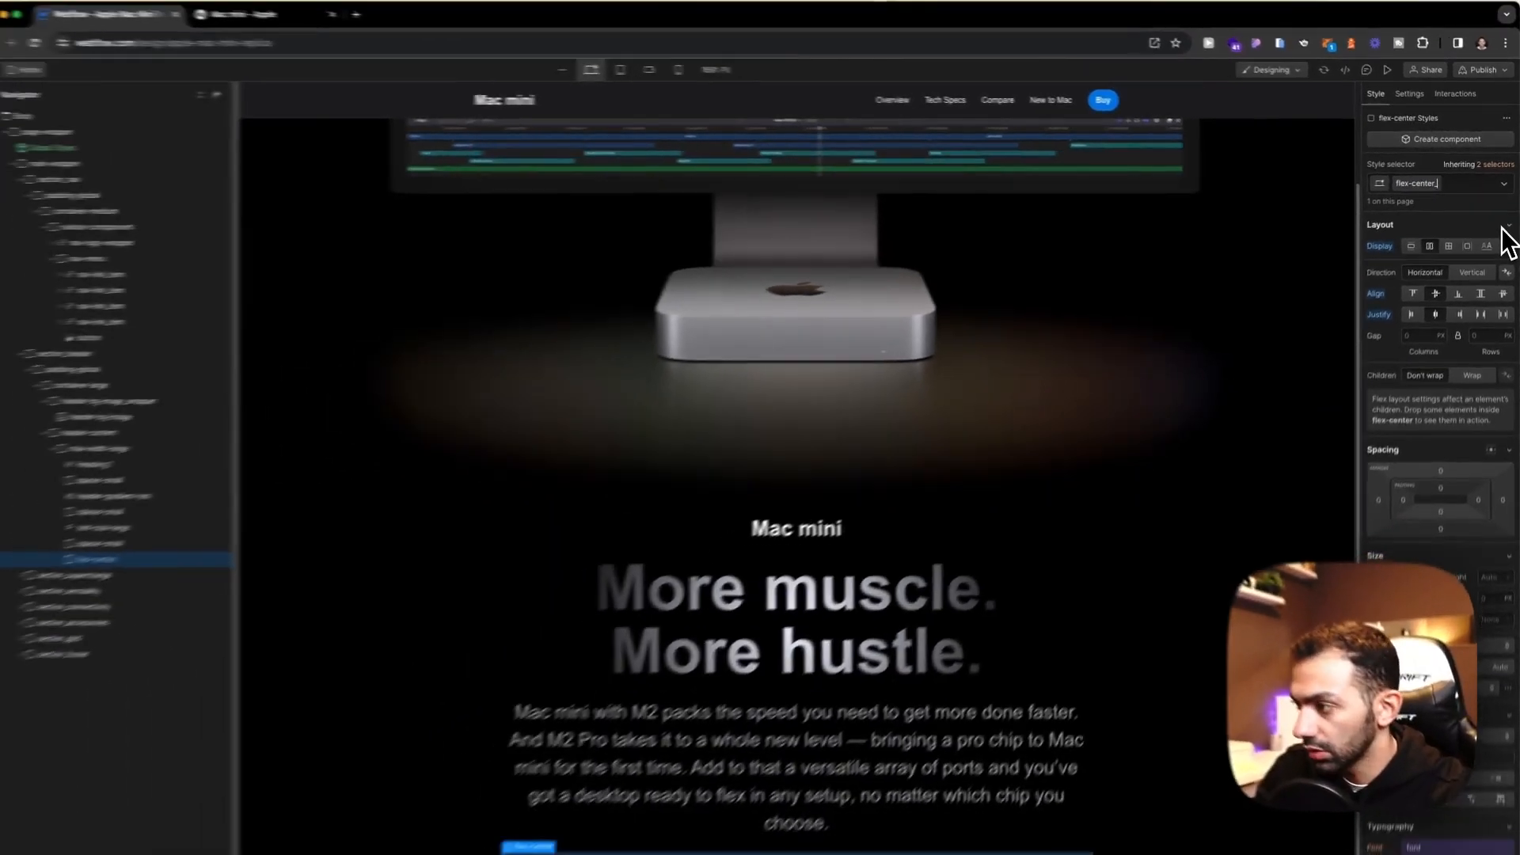
pyautogui.write('_H')
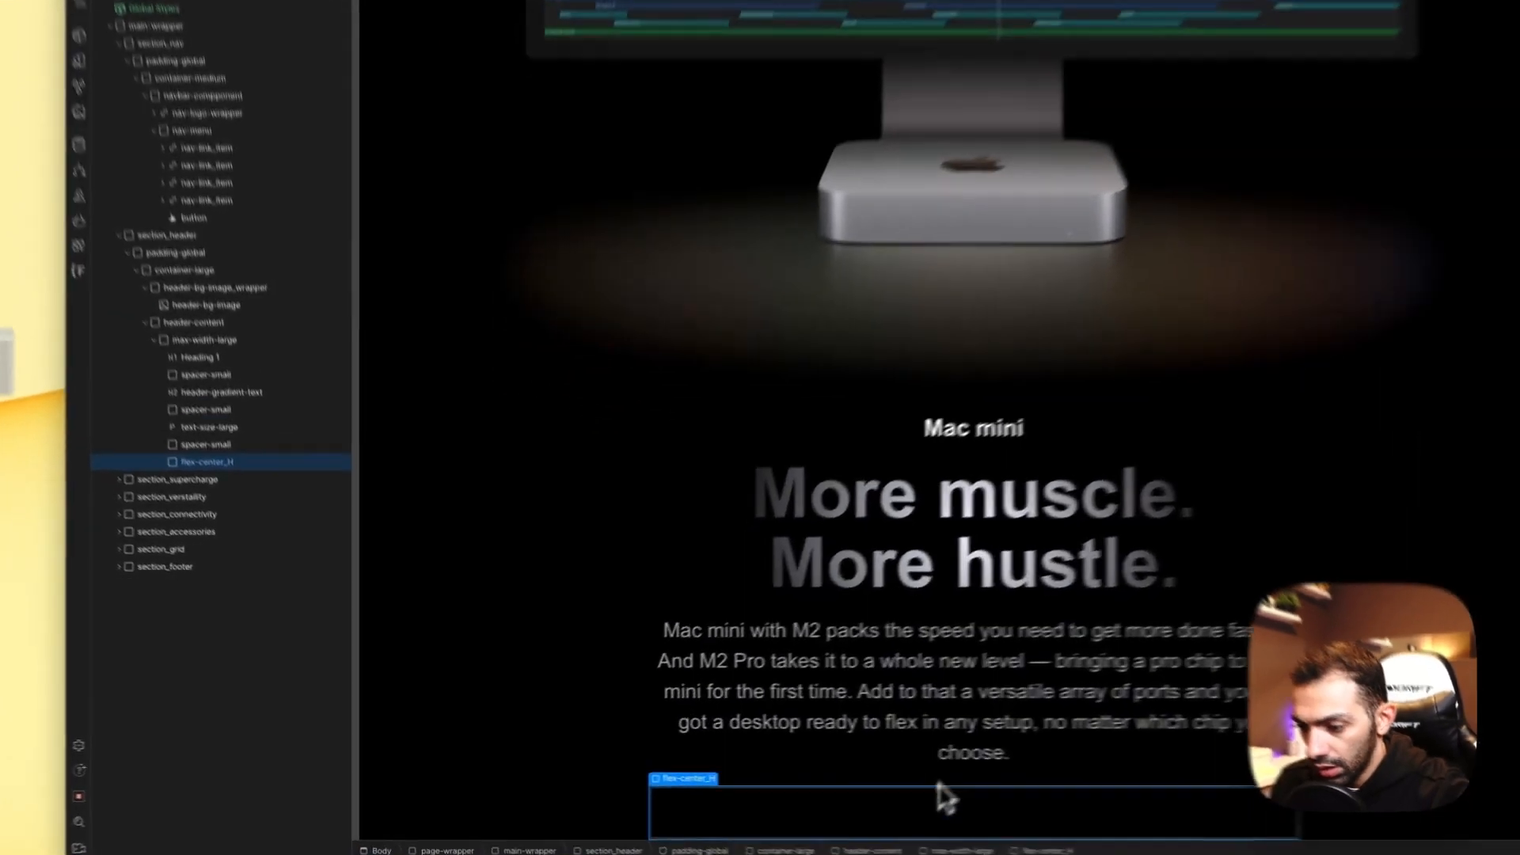
# Step: Add a text block inside the flex-center_H div below the intro paragraph
pyautogui.write('a')
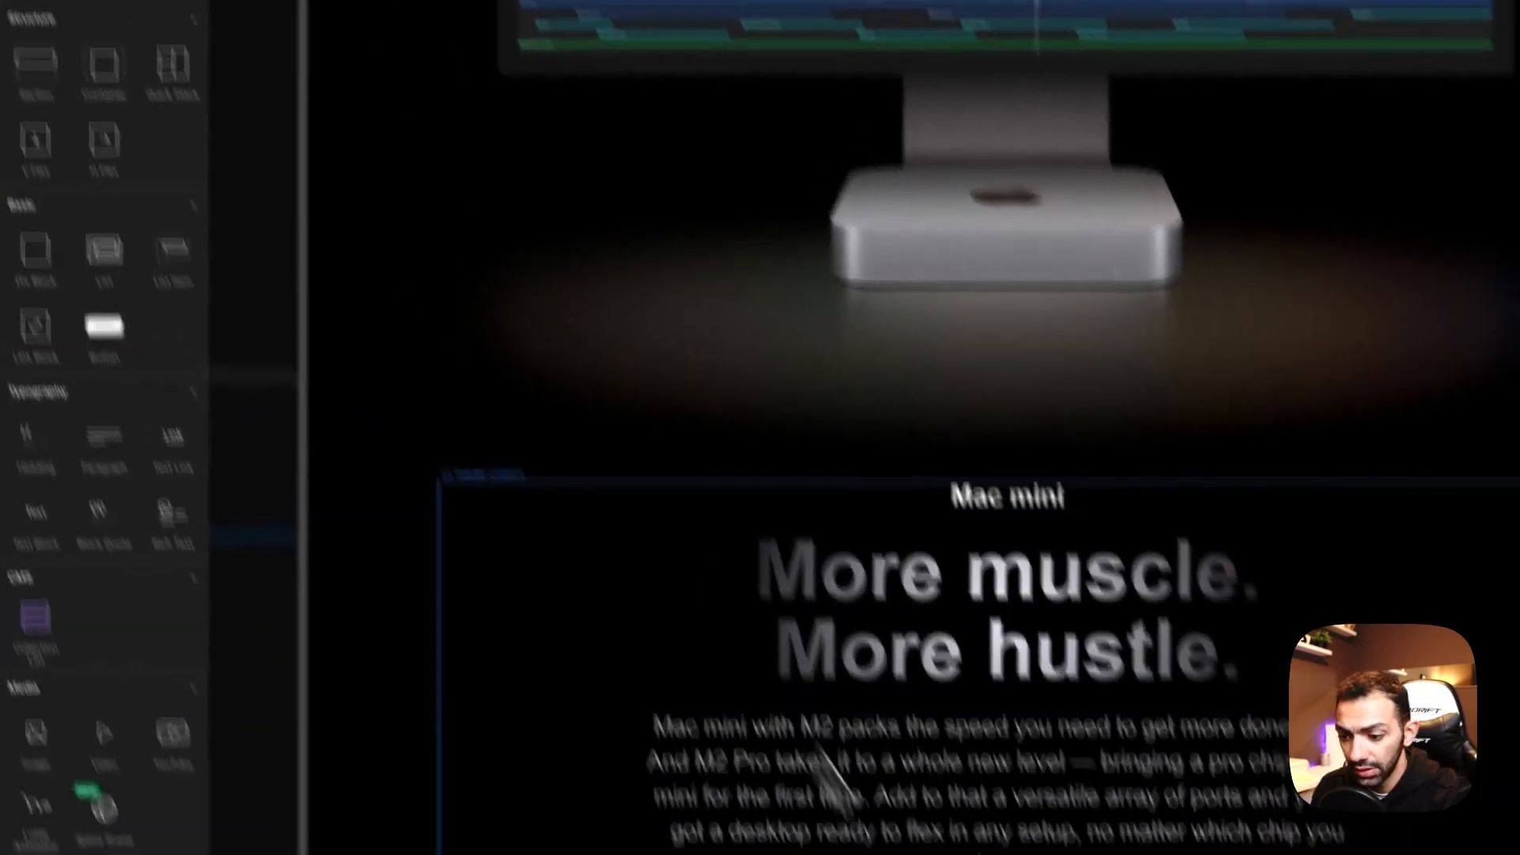
pyautogui.click(832, 802)
pyautogui.press('a')
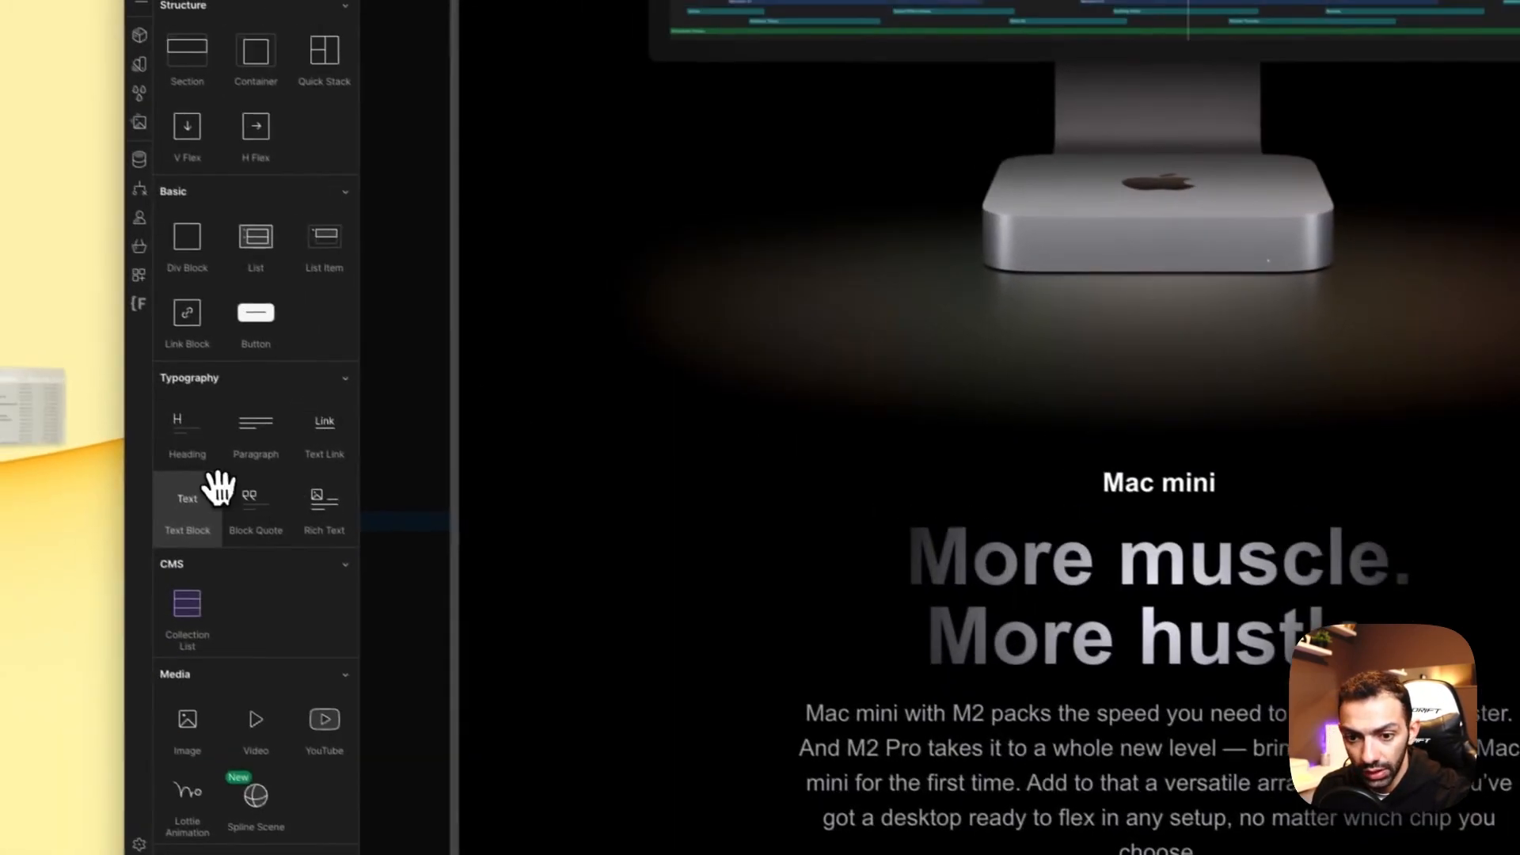
pyautogui.moveTo(212, 487); pyautogui.dragTo(824, 816)
pyautogui.click(804, 819)
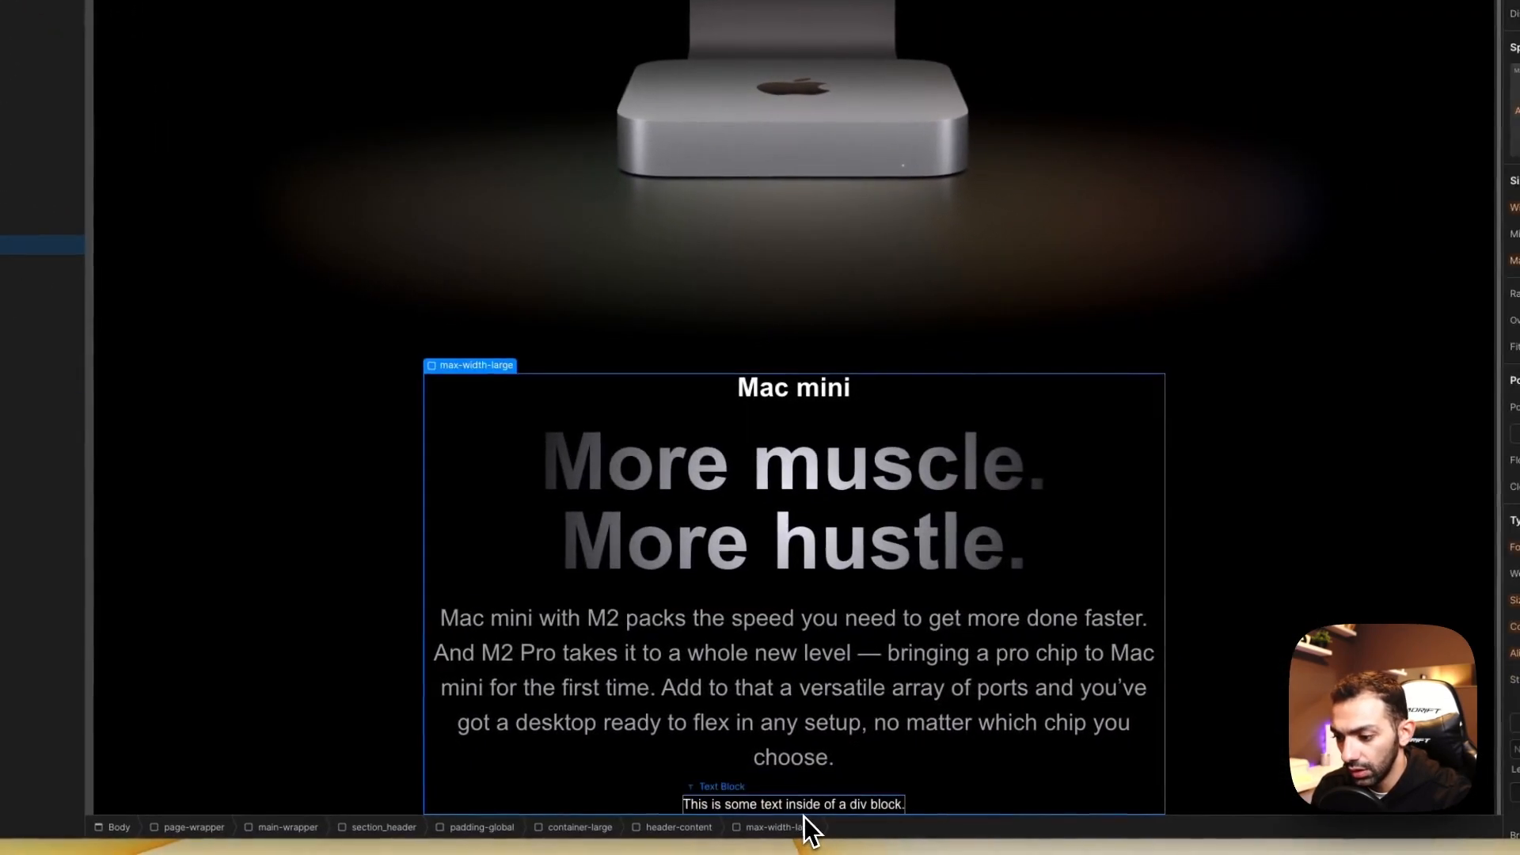
pyautogui.doubleClick(804, 810)
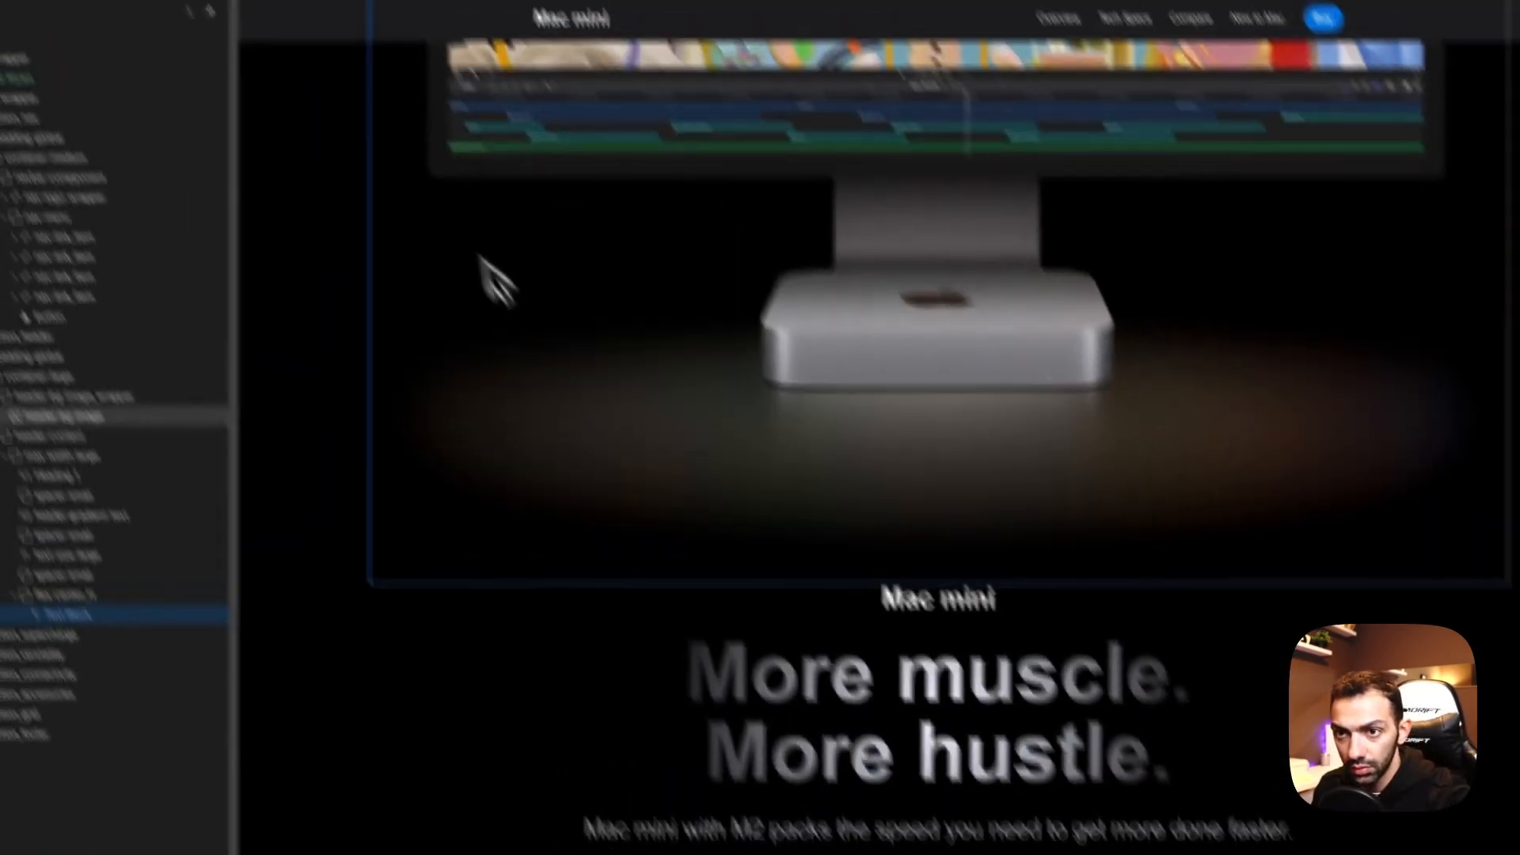
pyautogui.click(347, 31)
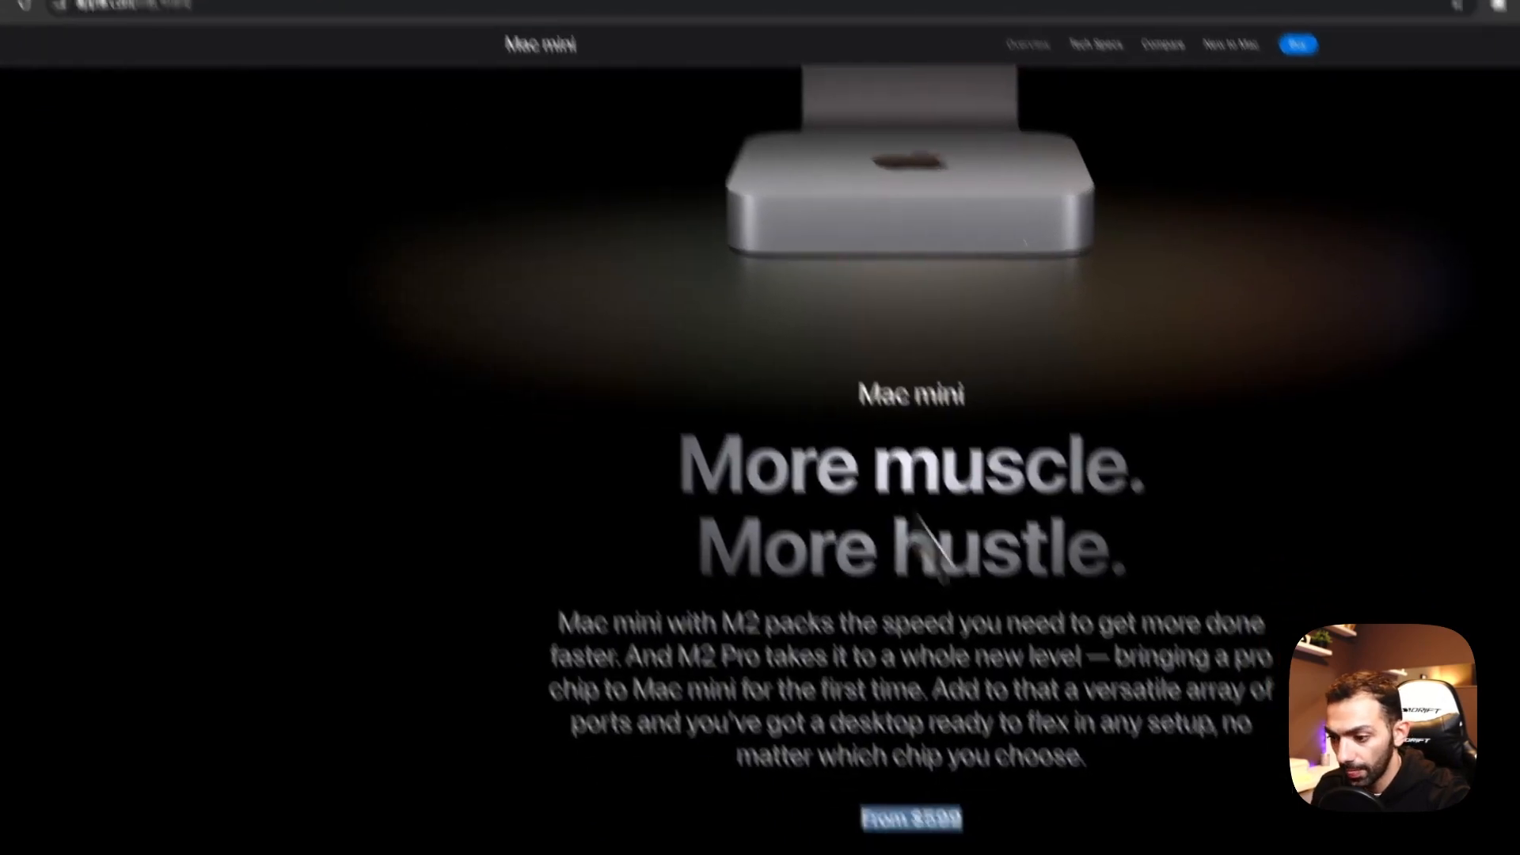
pyautogui.click(871, 709)
pyautogui.tripleClick(871, 709)
pyautogui.press('super+c')
pyautogui.click(314, 34)
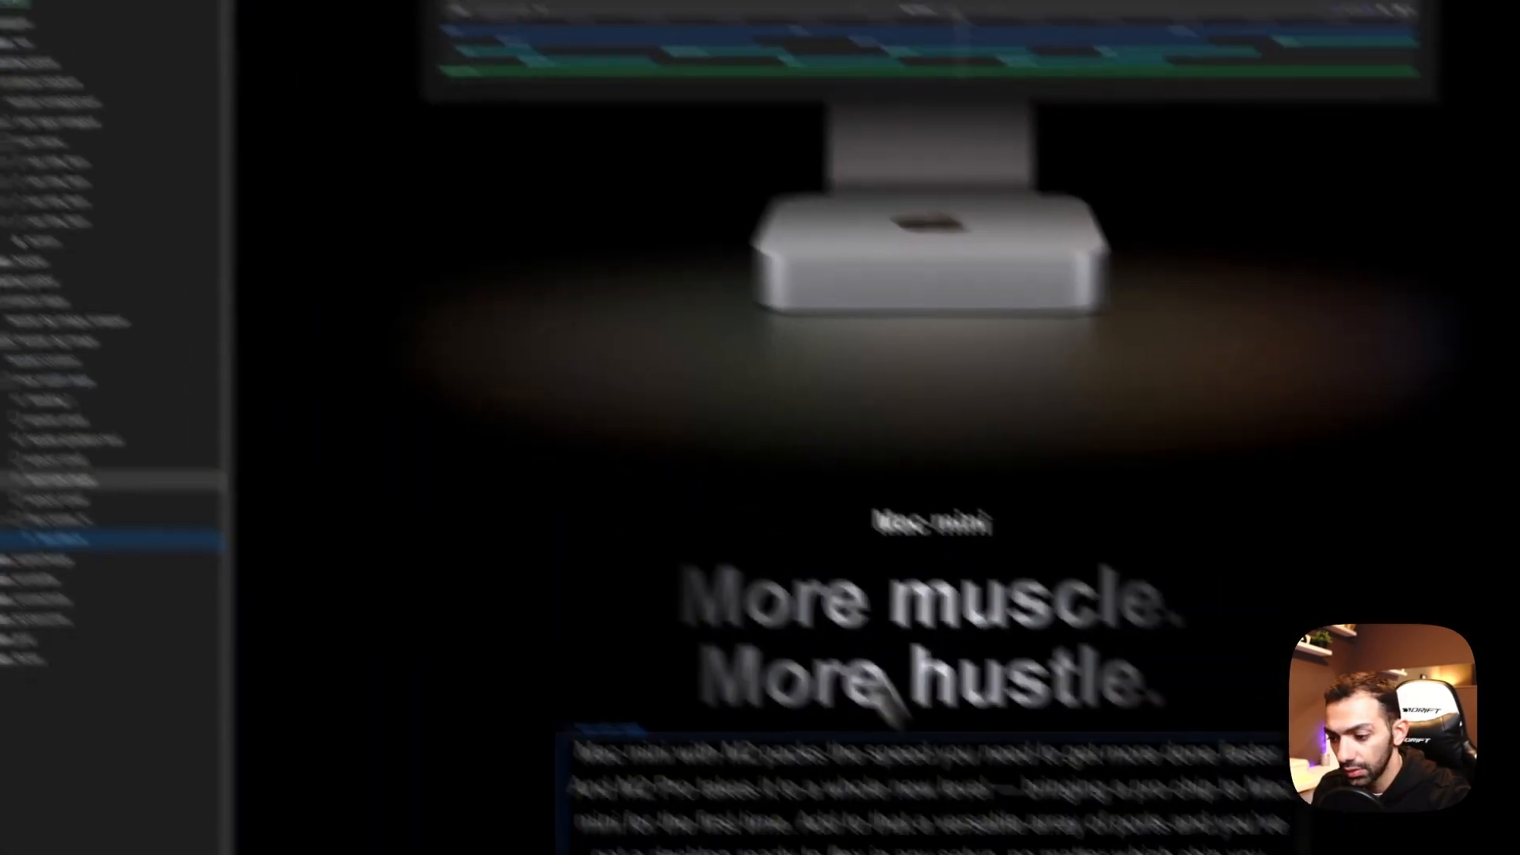
# Step: Try replacing the new text block's placeholder text with the copied "From $599"
pyautogui.doubleClick(865, 813)
pyautogui.press('super+v')
pyautogui.press('Escape')
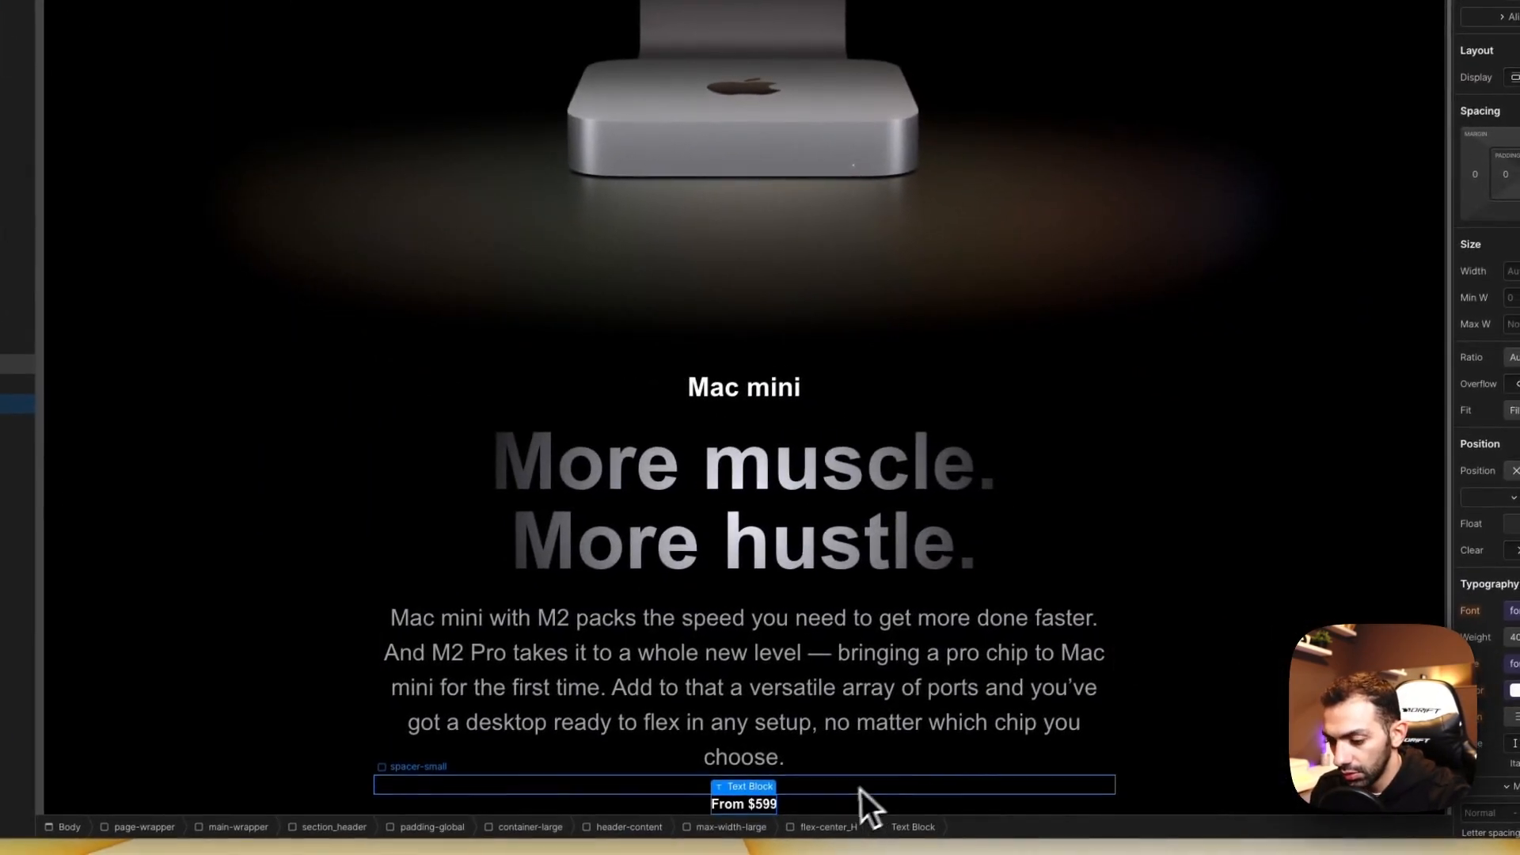
pyautogui.doubleClick(754, 804)
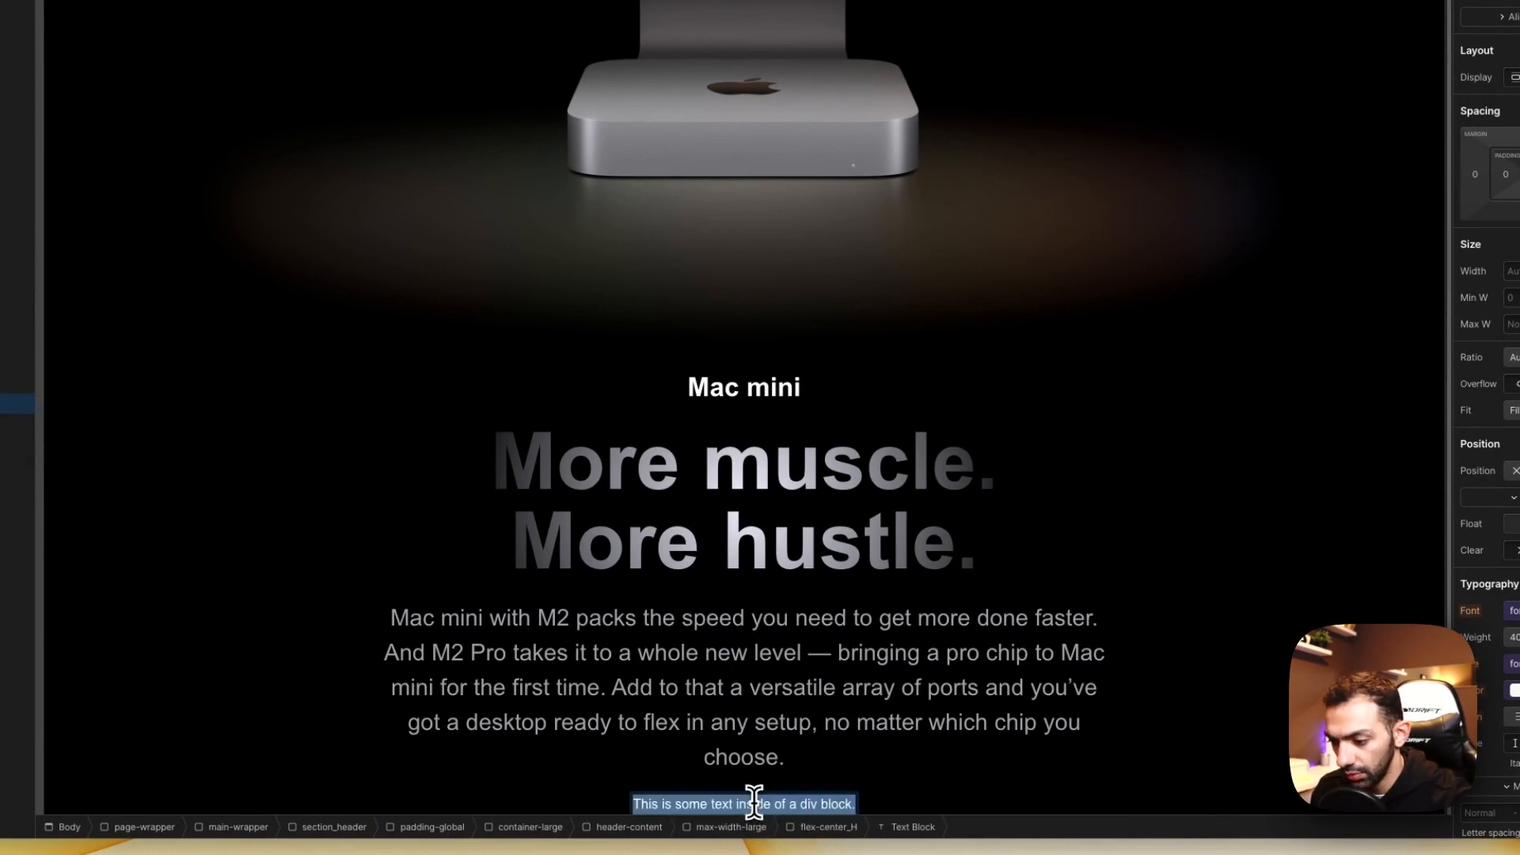
# Step: Set the placeholder text block below the header paragraph to "From $599" and apply the text-size-semi-large class
pyautogui.click(906, 803)
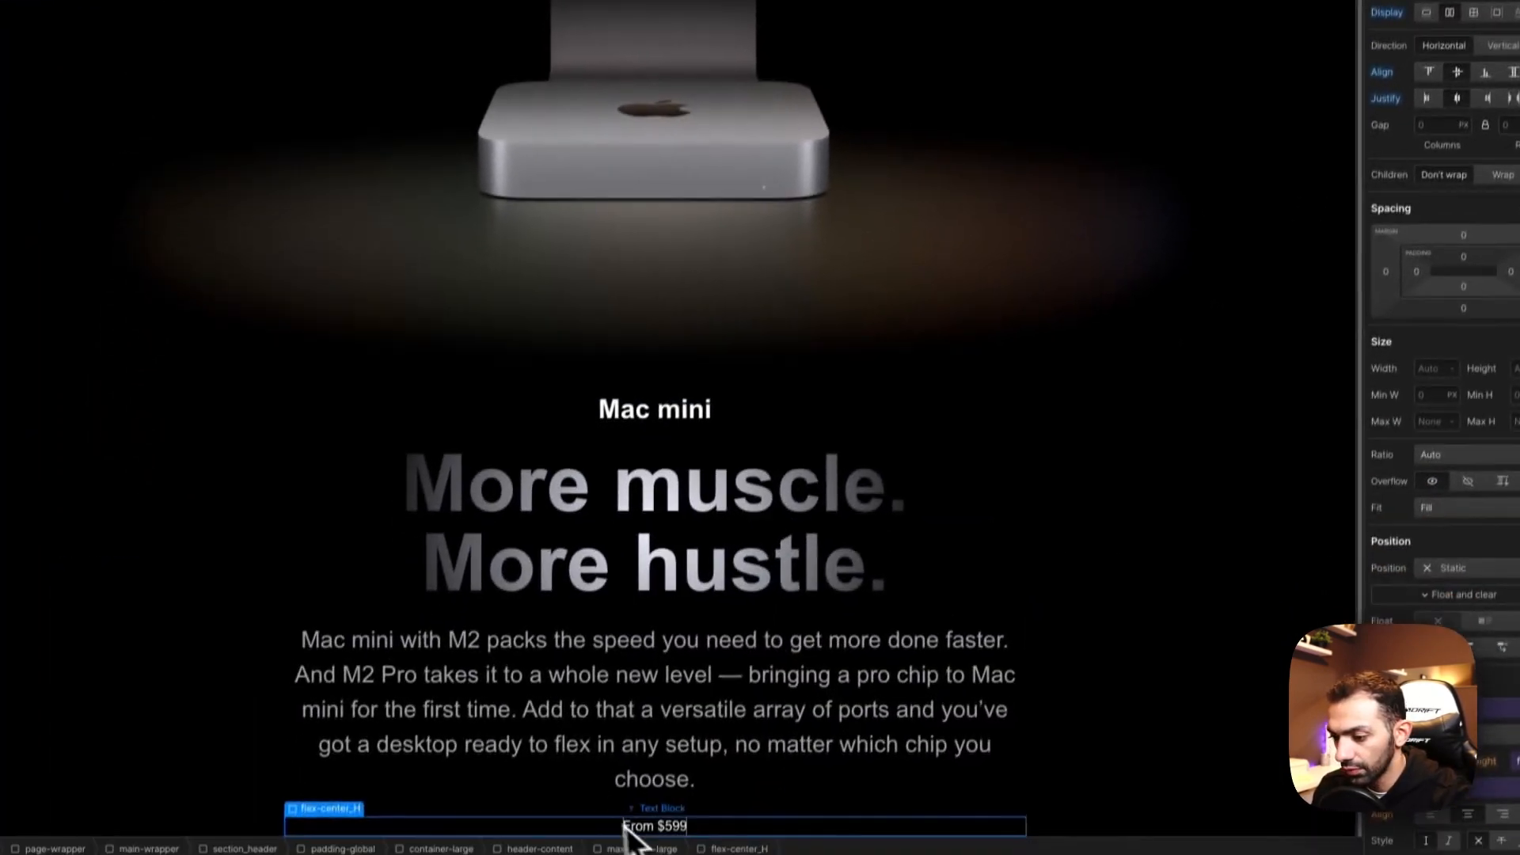
pyautogui.click(634, 827)
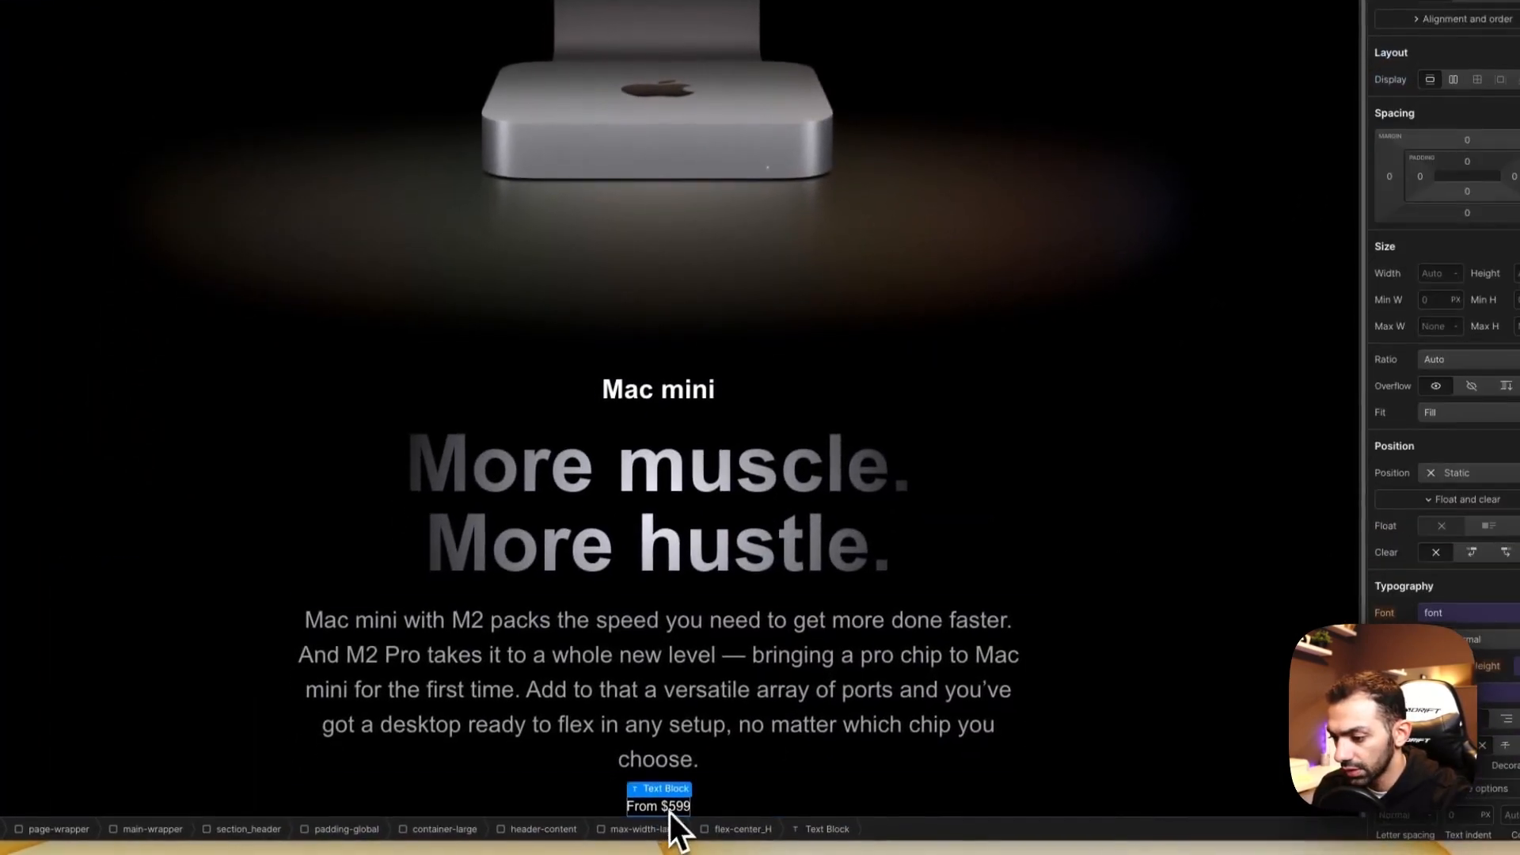
pyautogui.click(1404, 130)
pyautogui.write('tex')
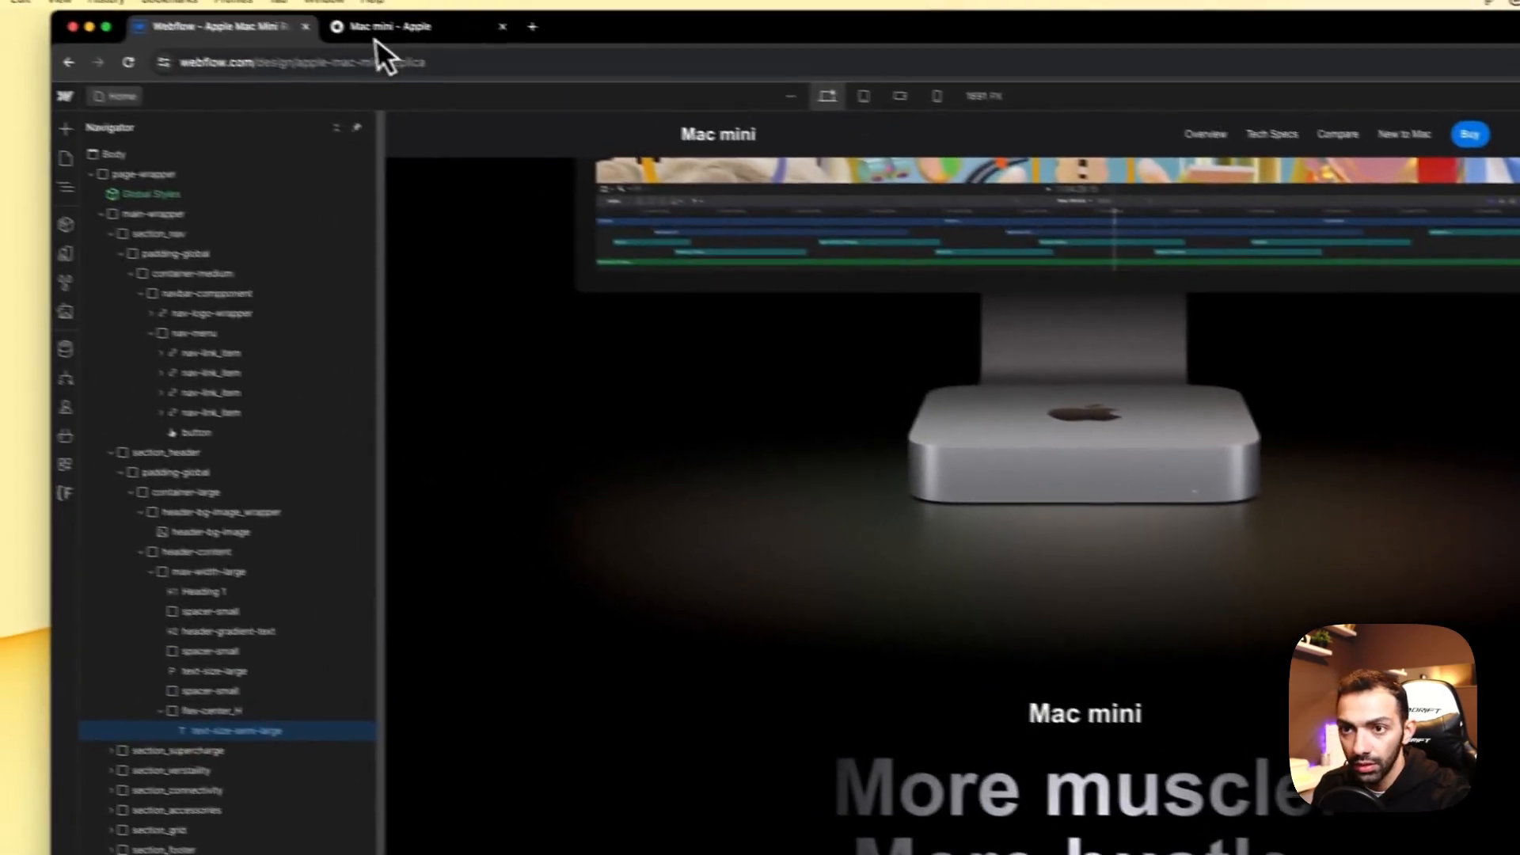
# Step: Check the price styling on the Apple Mac mini page and add the text-weight-bold combo class to "From $599"
pyautogui.click(377, 36)
pyautogui.click(245, 36)
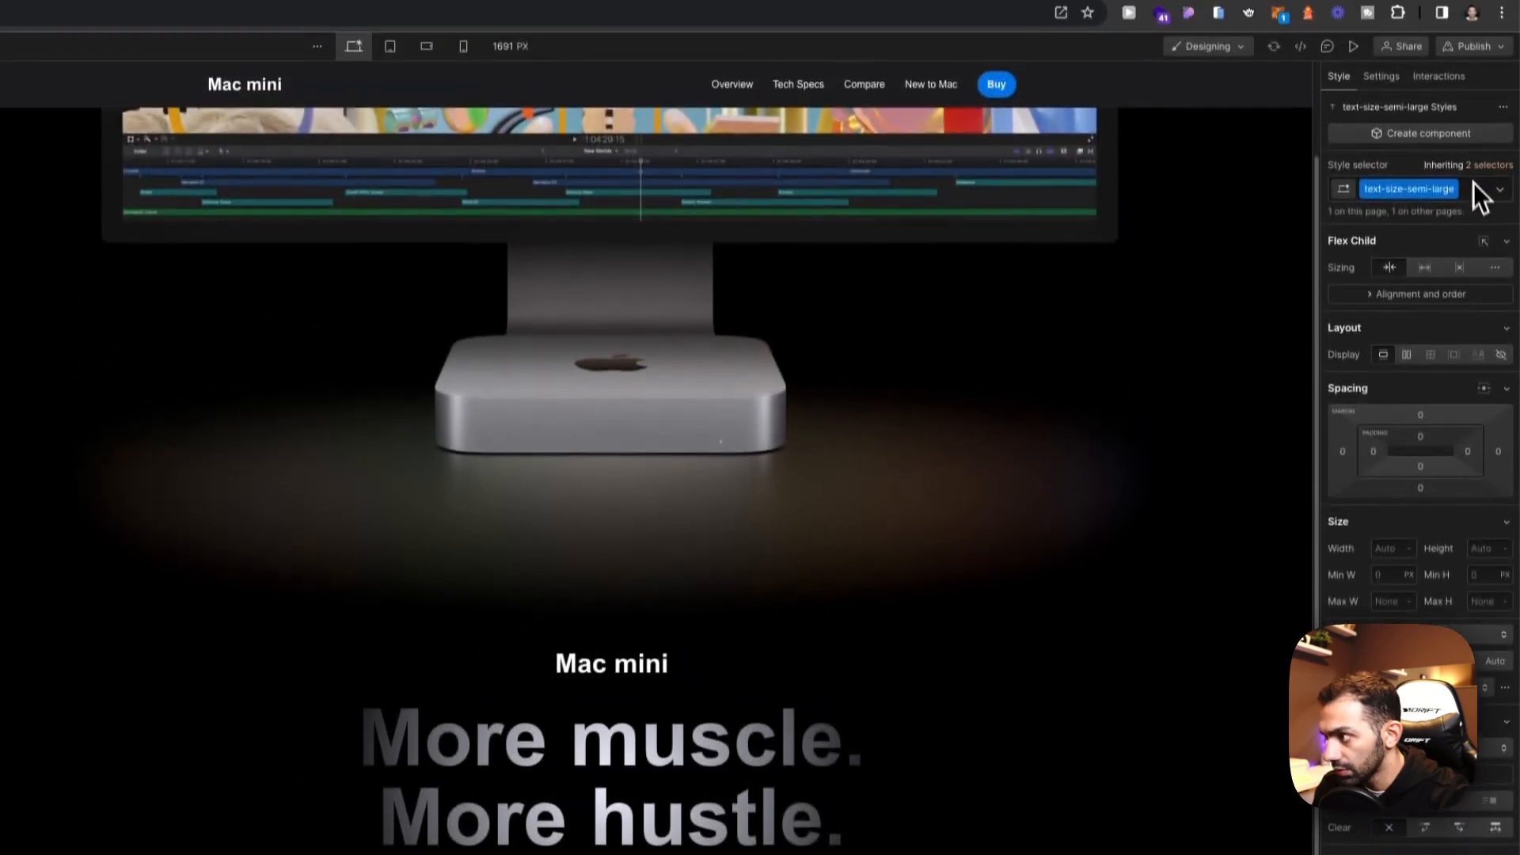
pyautogui.click(1477, 213)
pyautogui.write('bold')
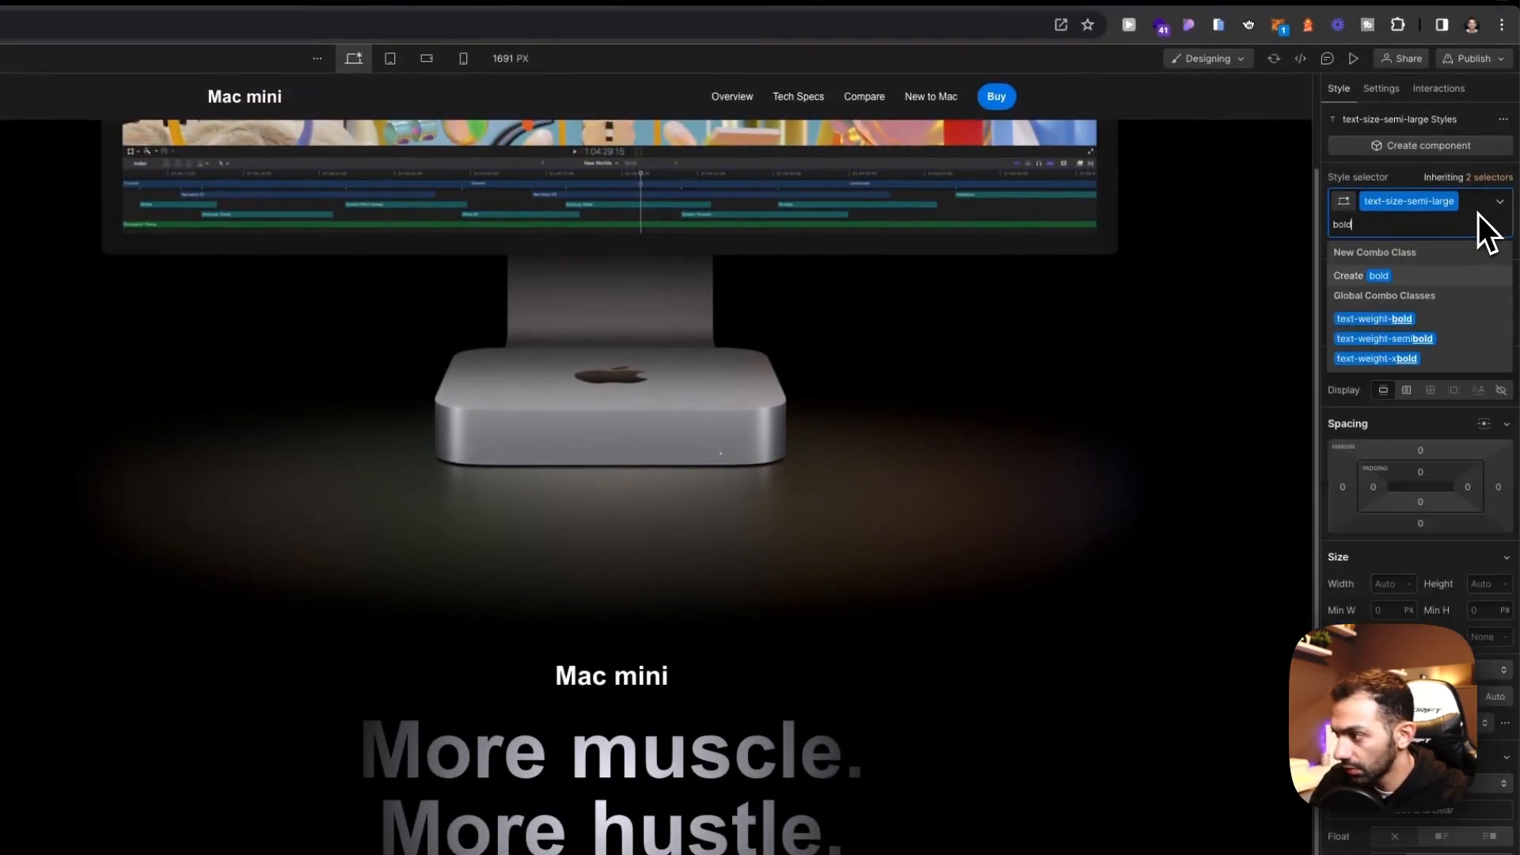
pyautogui.click(1408, 321)
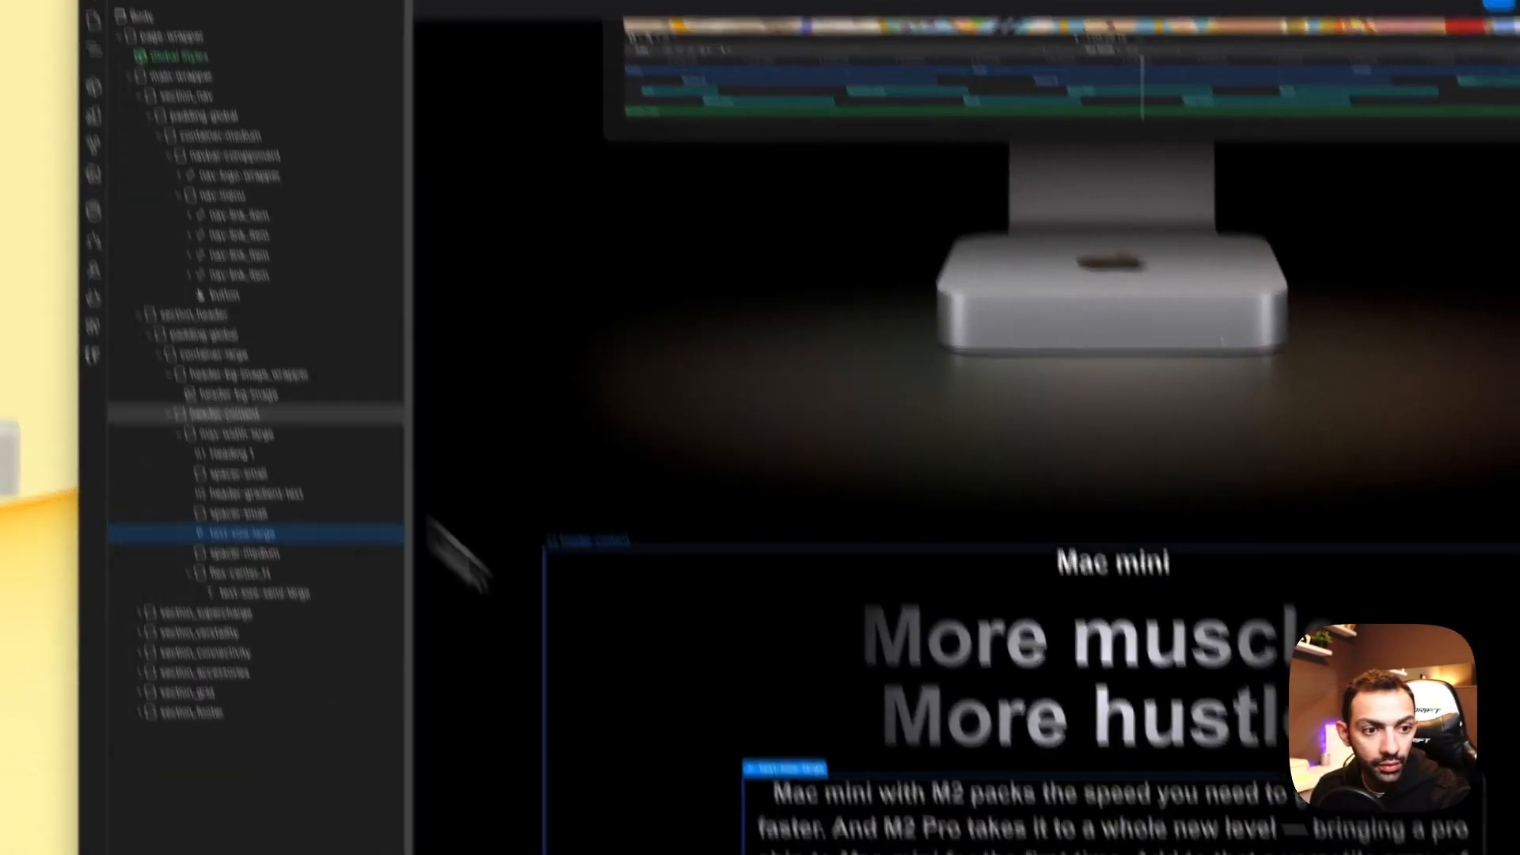
# Step: Compare the header with the Apple Mac mini page and insert a div block at the end of max-width-large
pyautogui.click(367, 141)
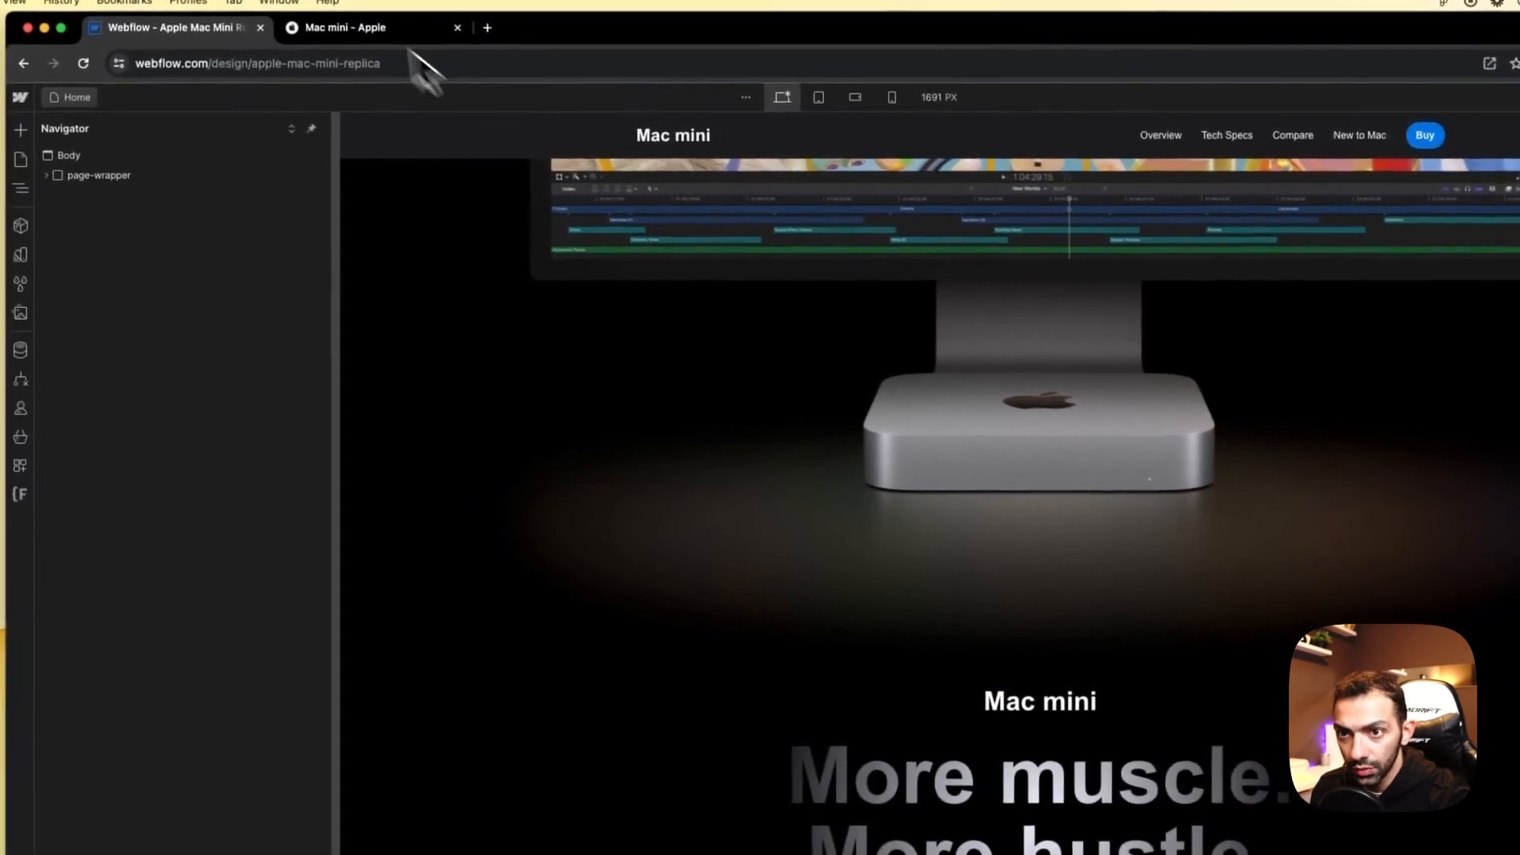
pyautogui.click(427, 37)
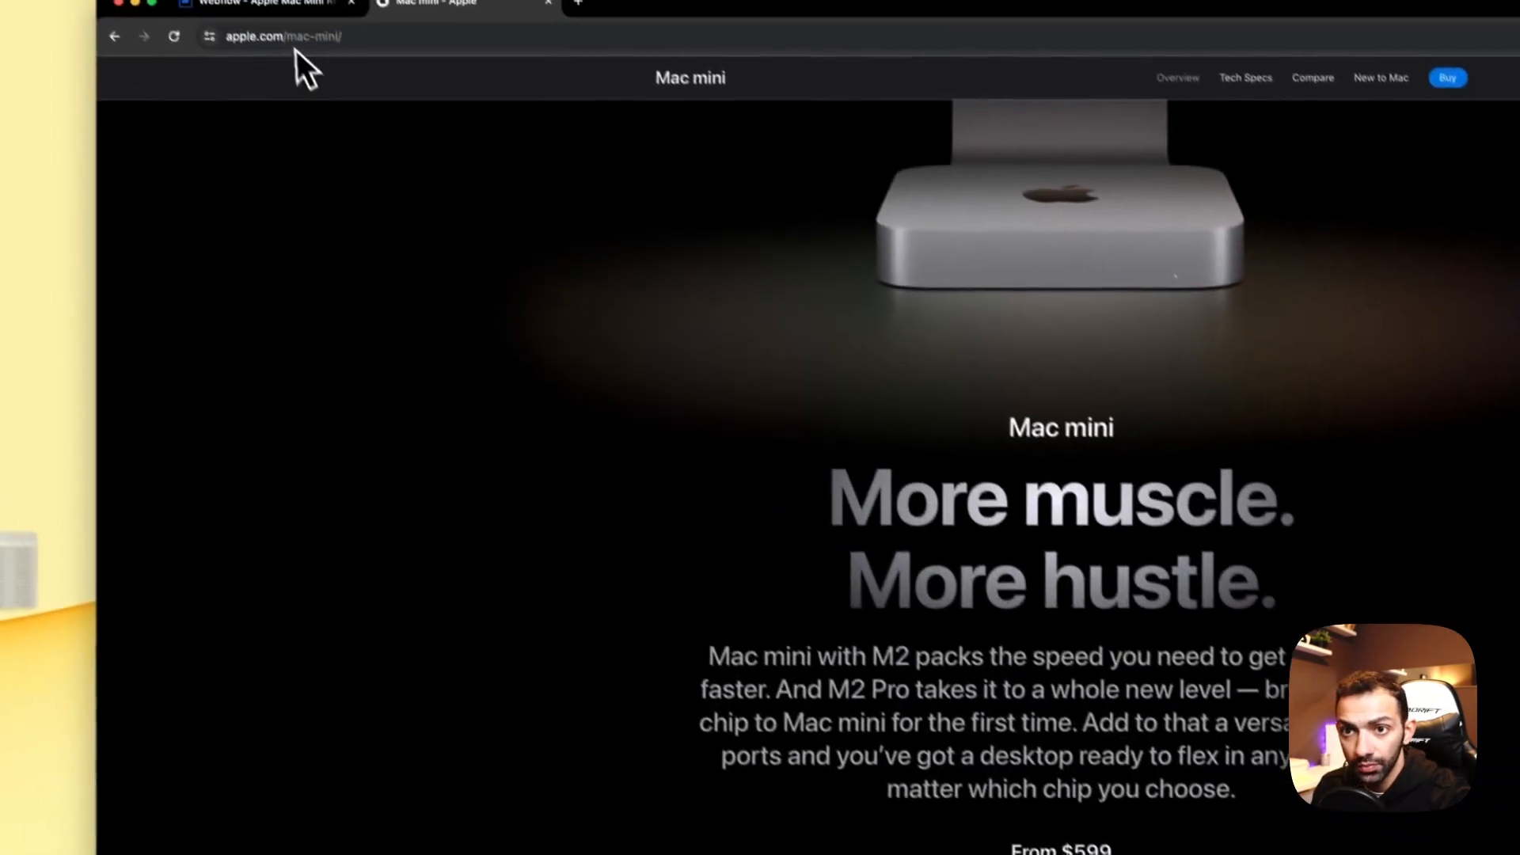
pyautogui.click(253, 14)
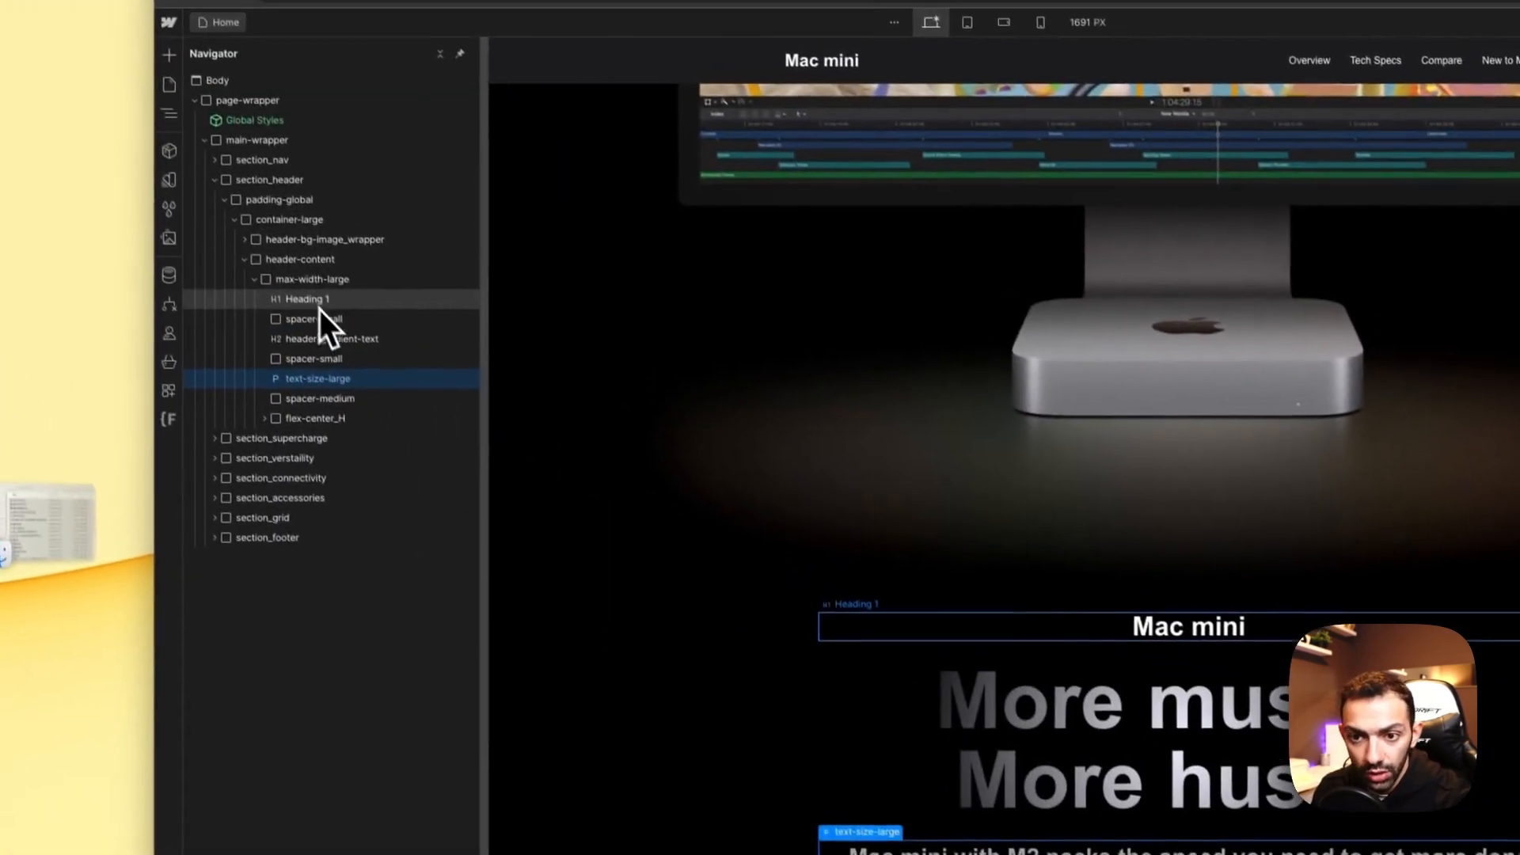
pyautogui.click(171, 77)
pyautogui.press('a')
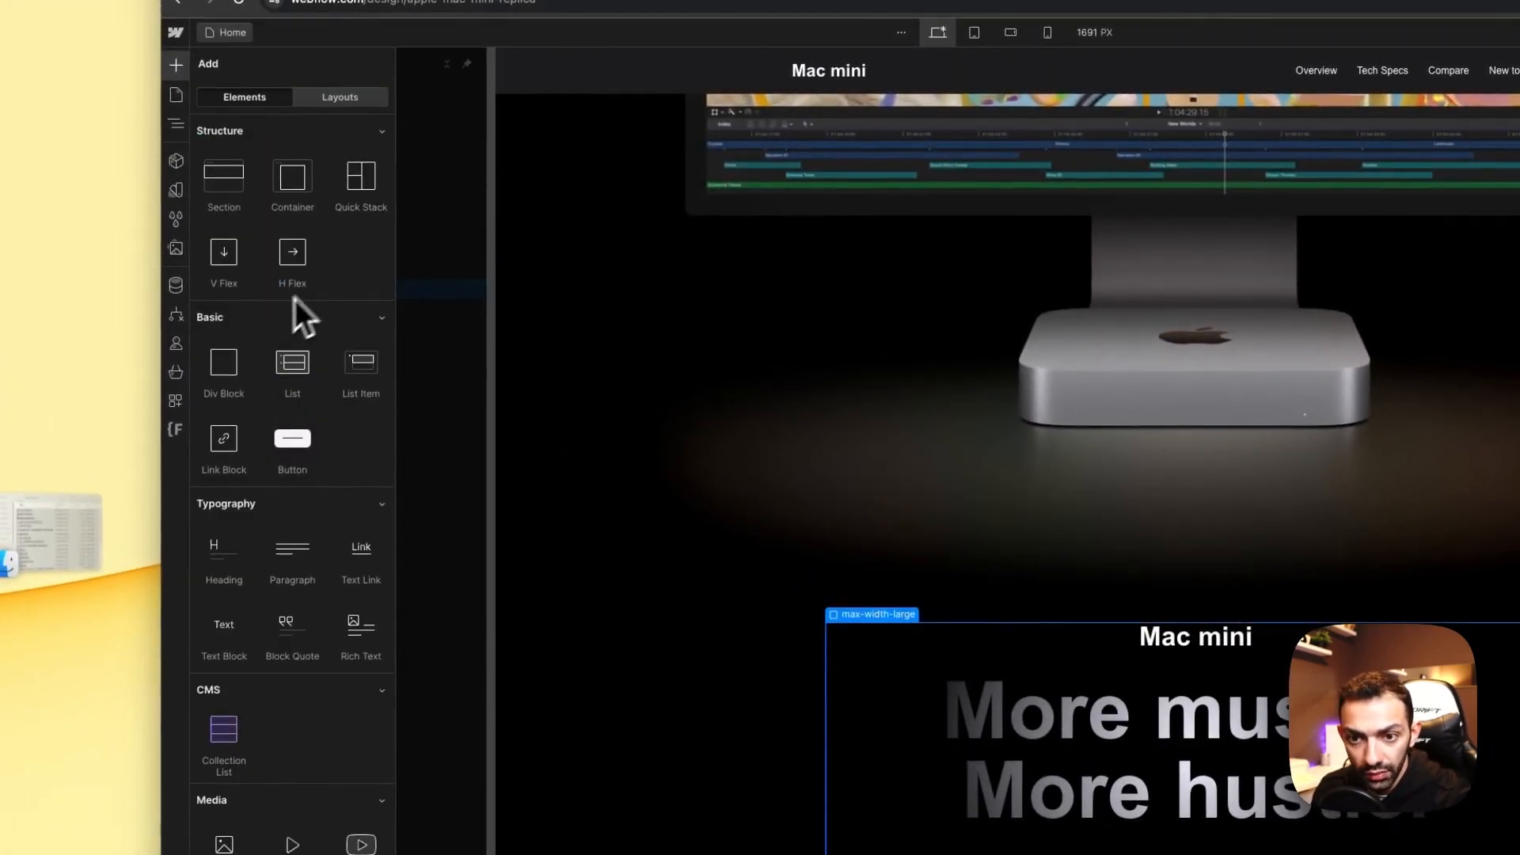
pyautogui.click(230, 366)
# Step: Apply the flex-center_H class to the new empty div block below the price
pyautogui.click(1424, 221)
pyautogui.scroll(-1, 844, 744)
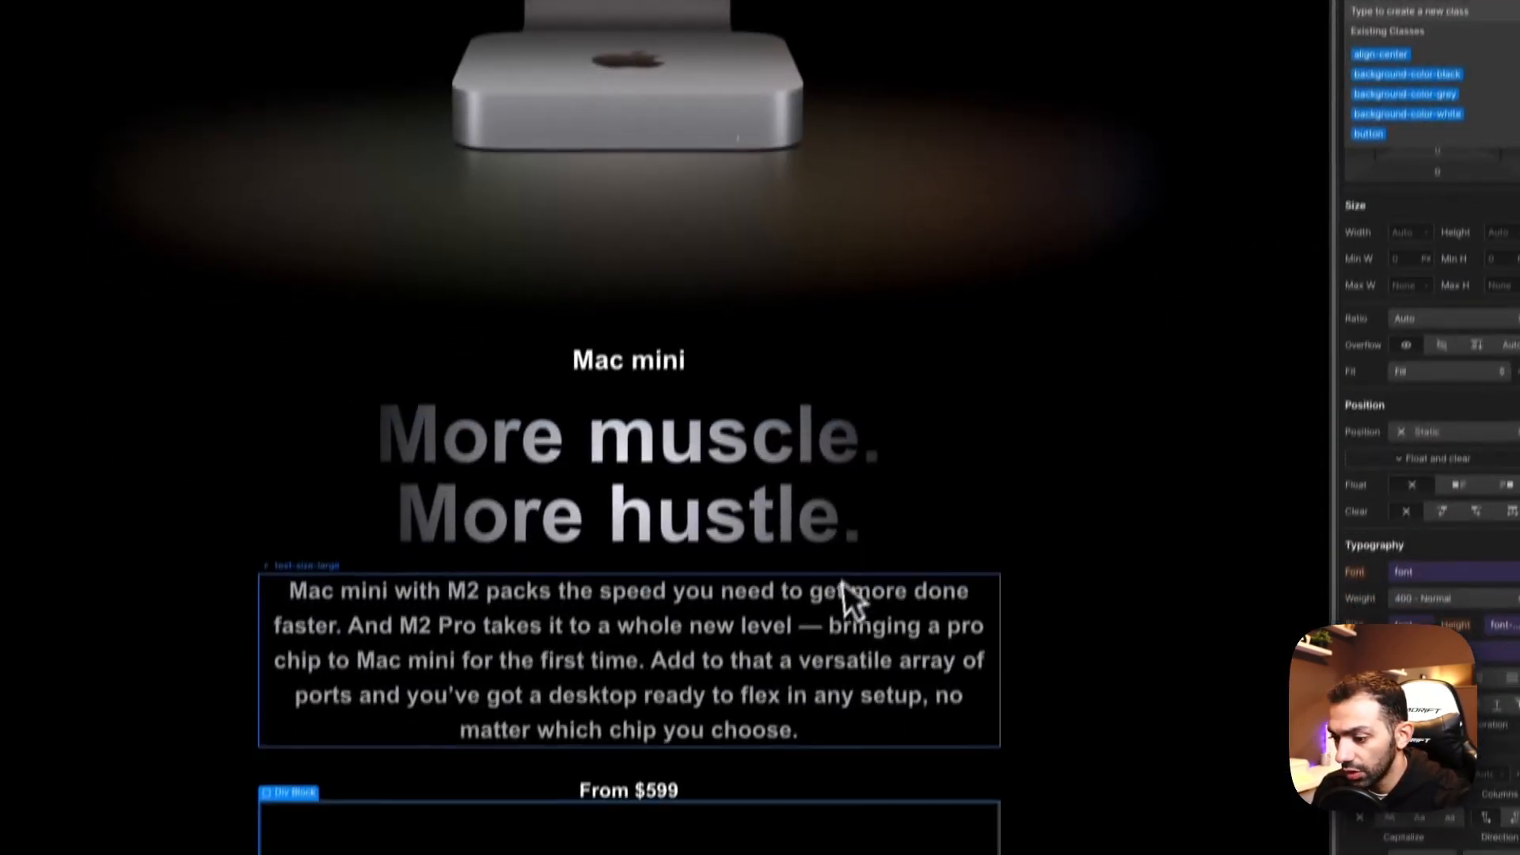
pyautogui.click(765, 760)
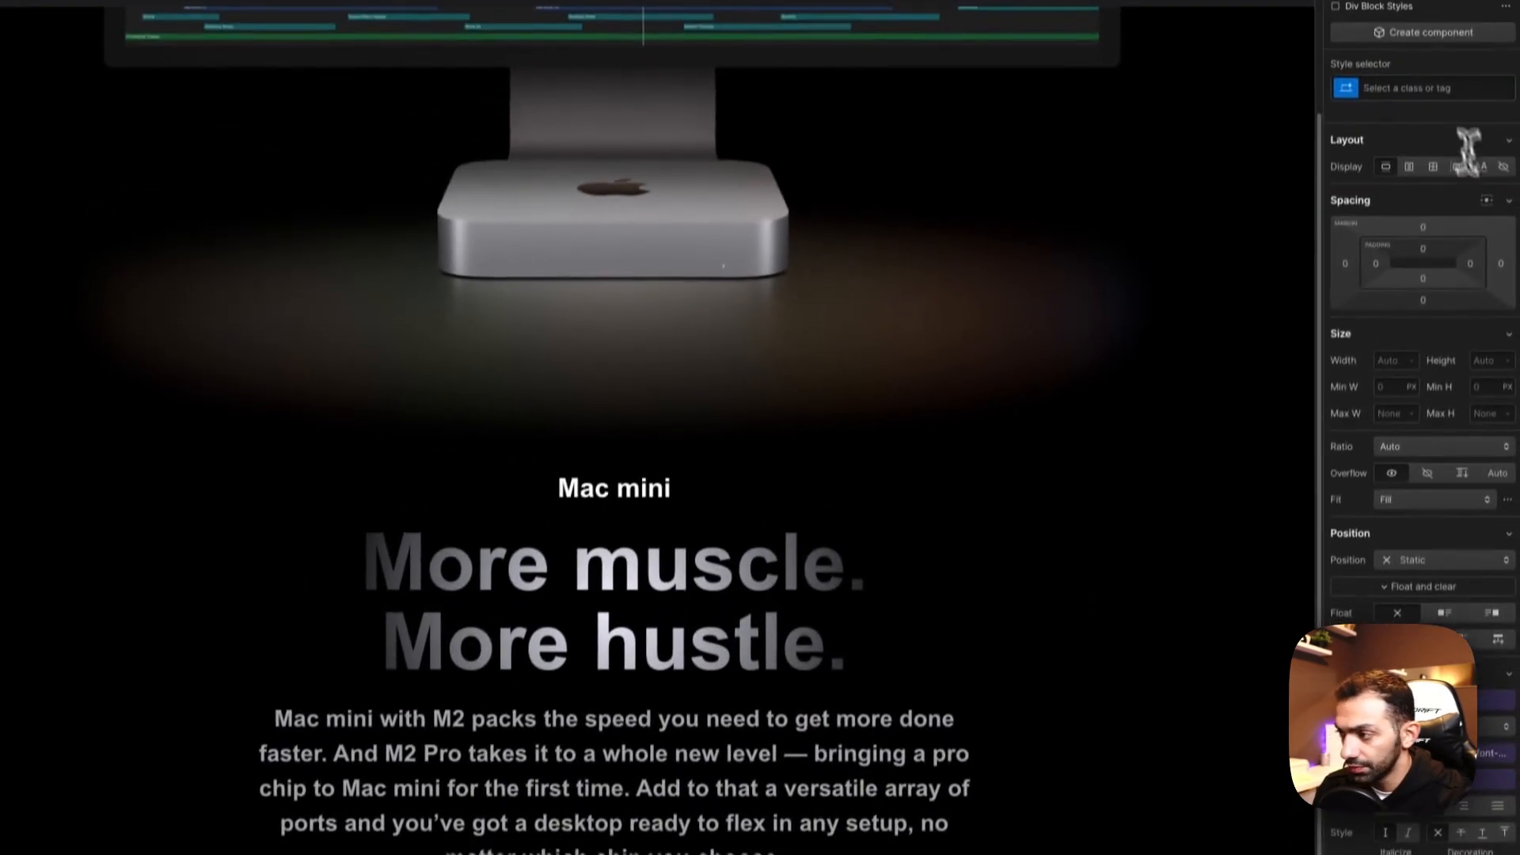
pyautogui.click(1432, 109)
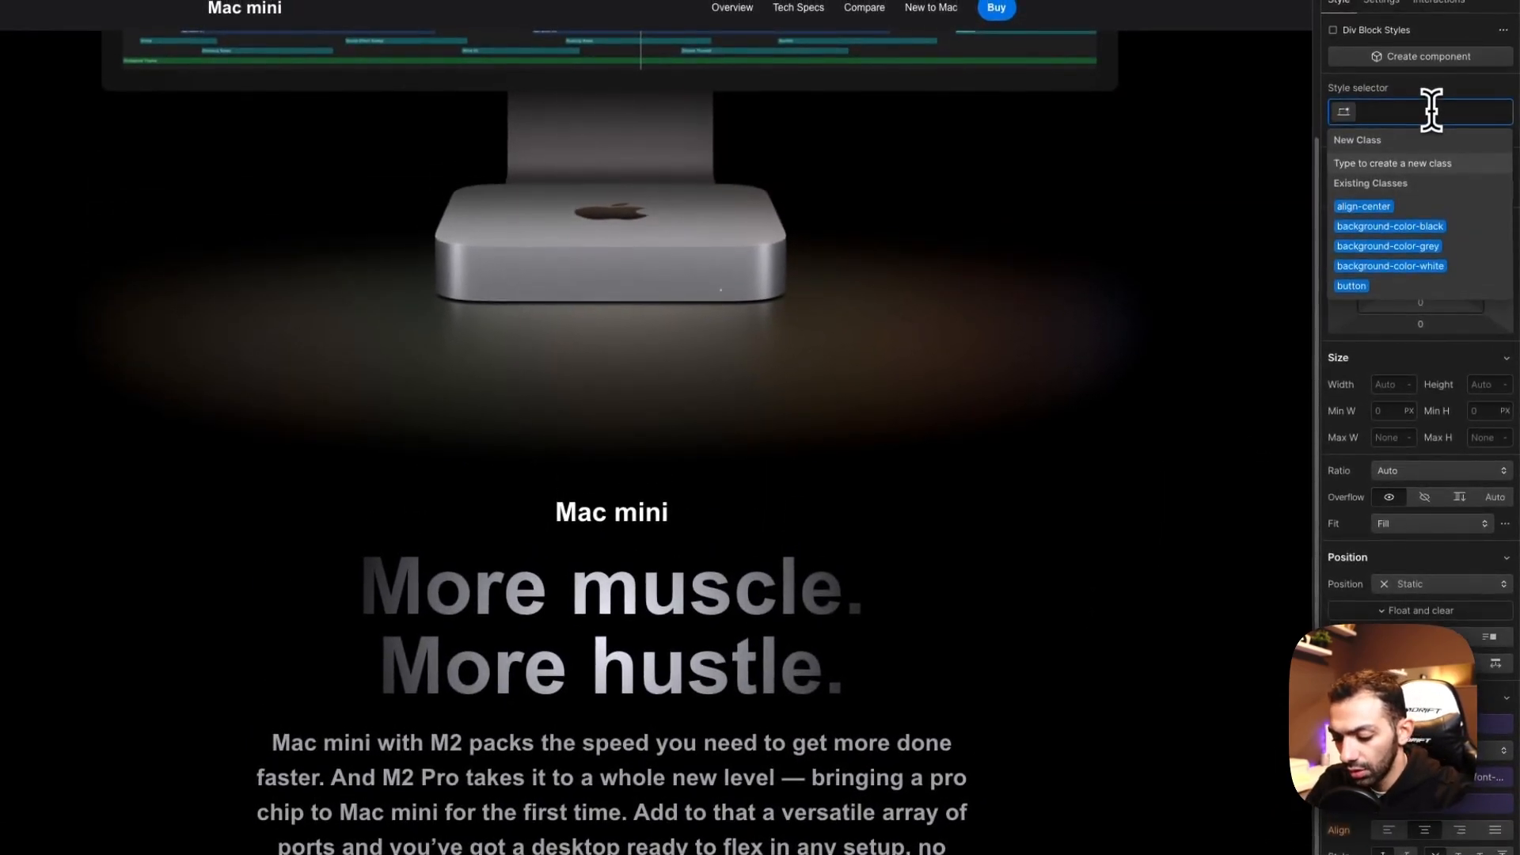
pyautogui.write('flex')
pyautogui.click(1334, 227)
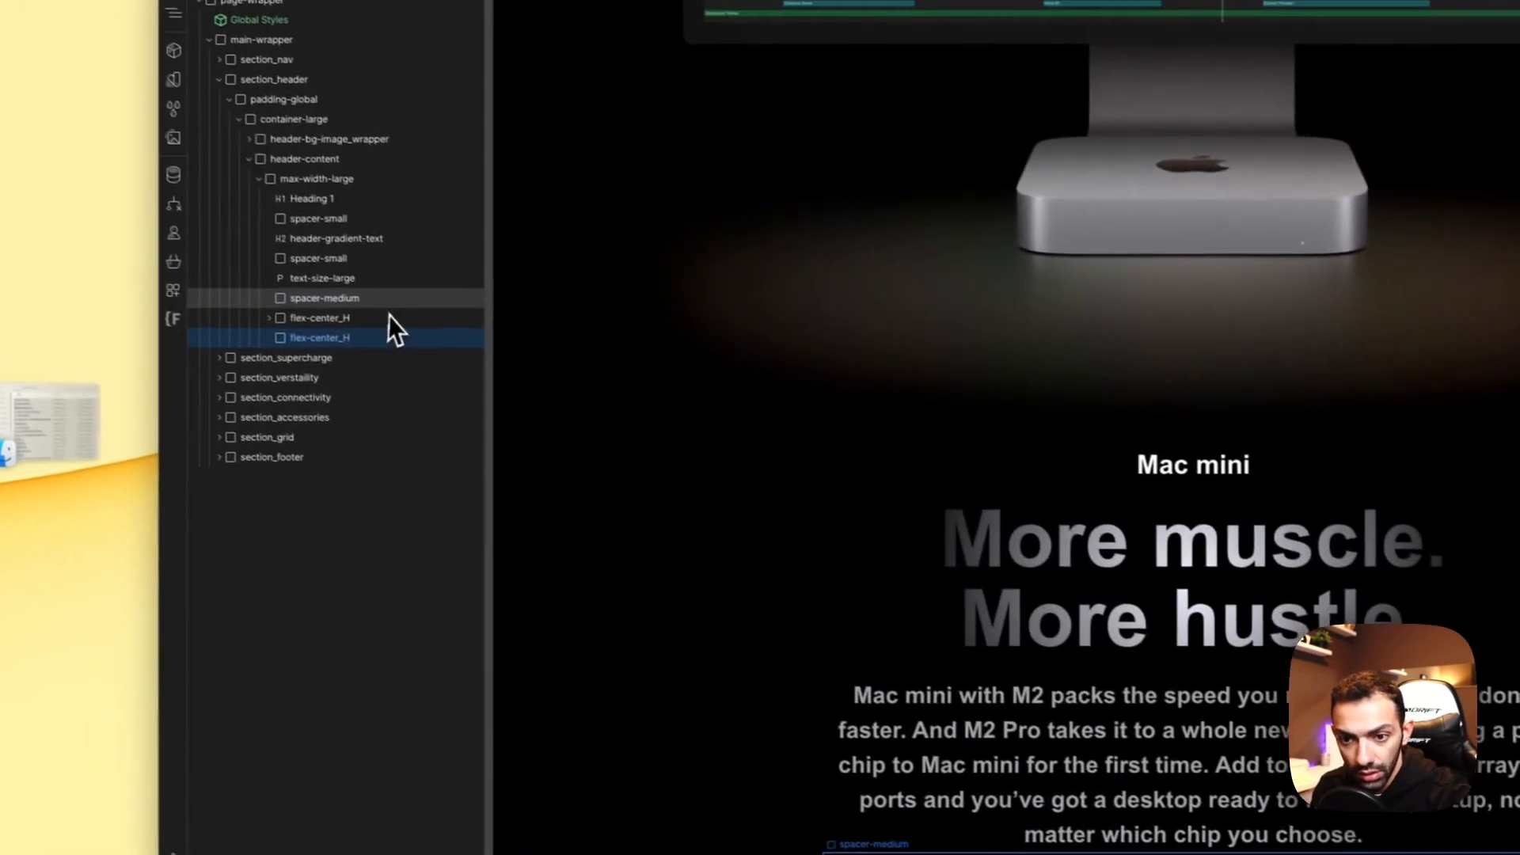
# Step: Duplicate the spacer-medium block and place the copy between the two flex-center_H blocks
pyautogui.click(392, 305)
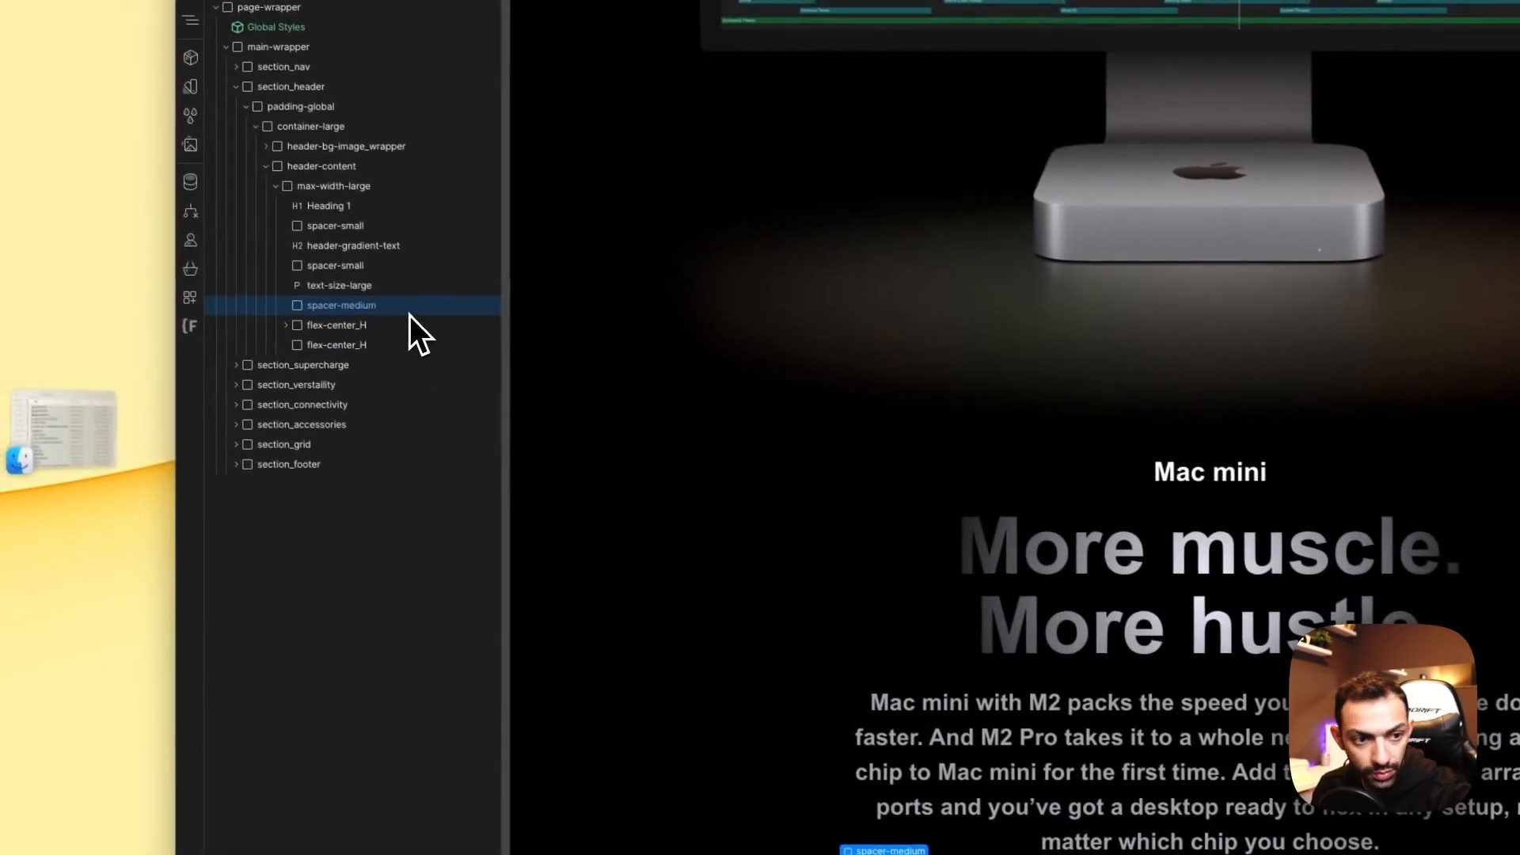
pyautogui.press('super+d')
pyautogui.click(344, 347)
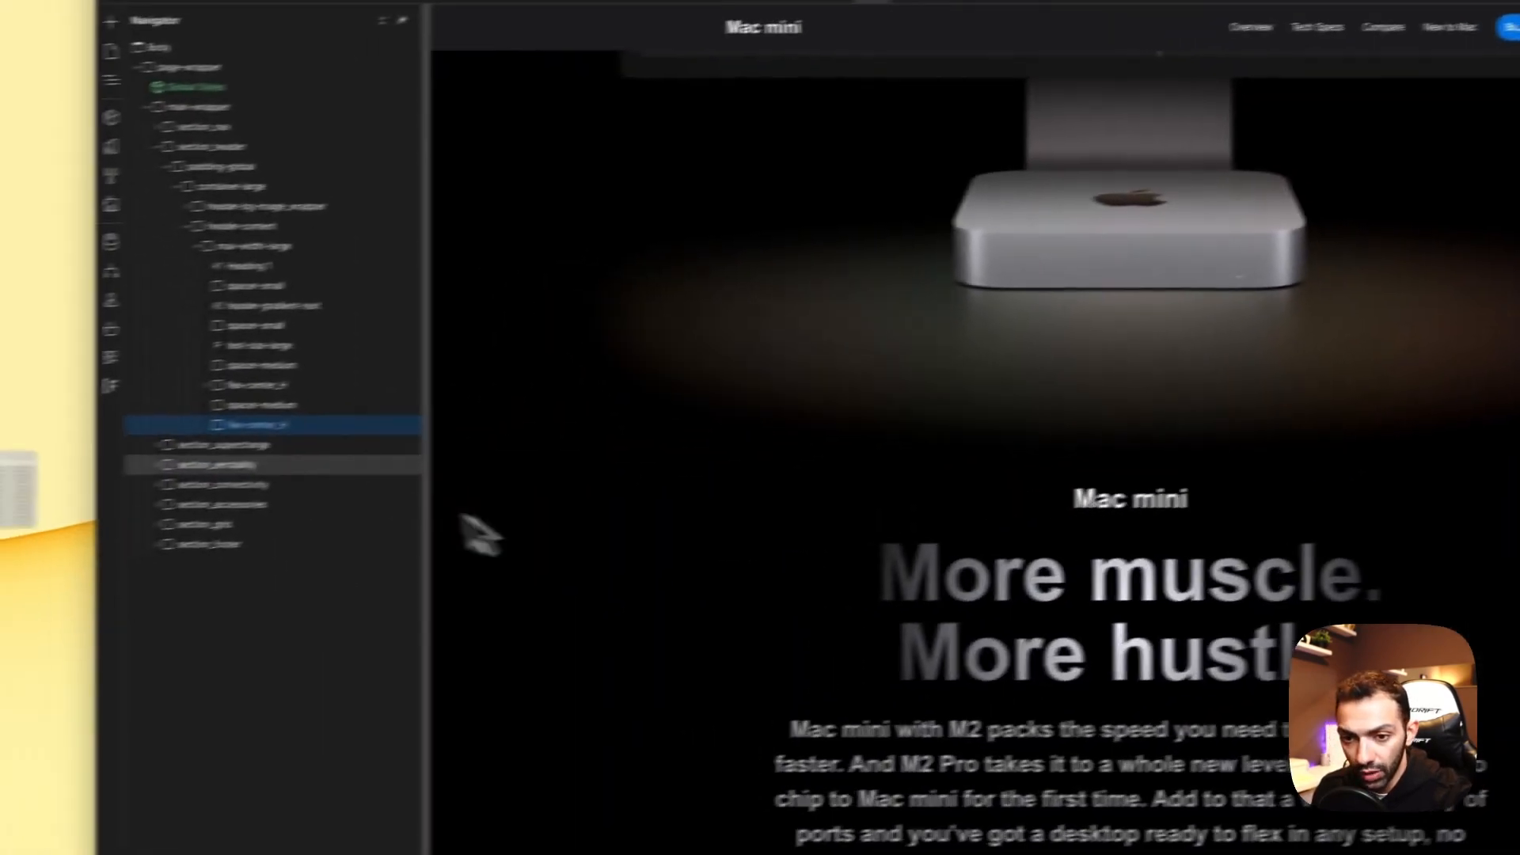
# Step: Insert a div block with the button class inside the empty flex-center_H block and place a text block in it
pyautogui.press('a')
pyautogui.click(235, 314)
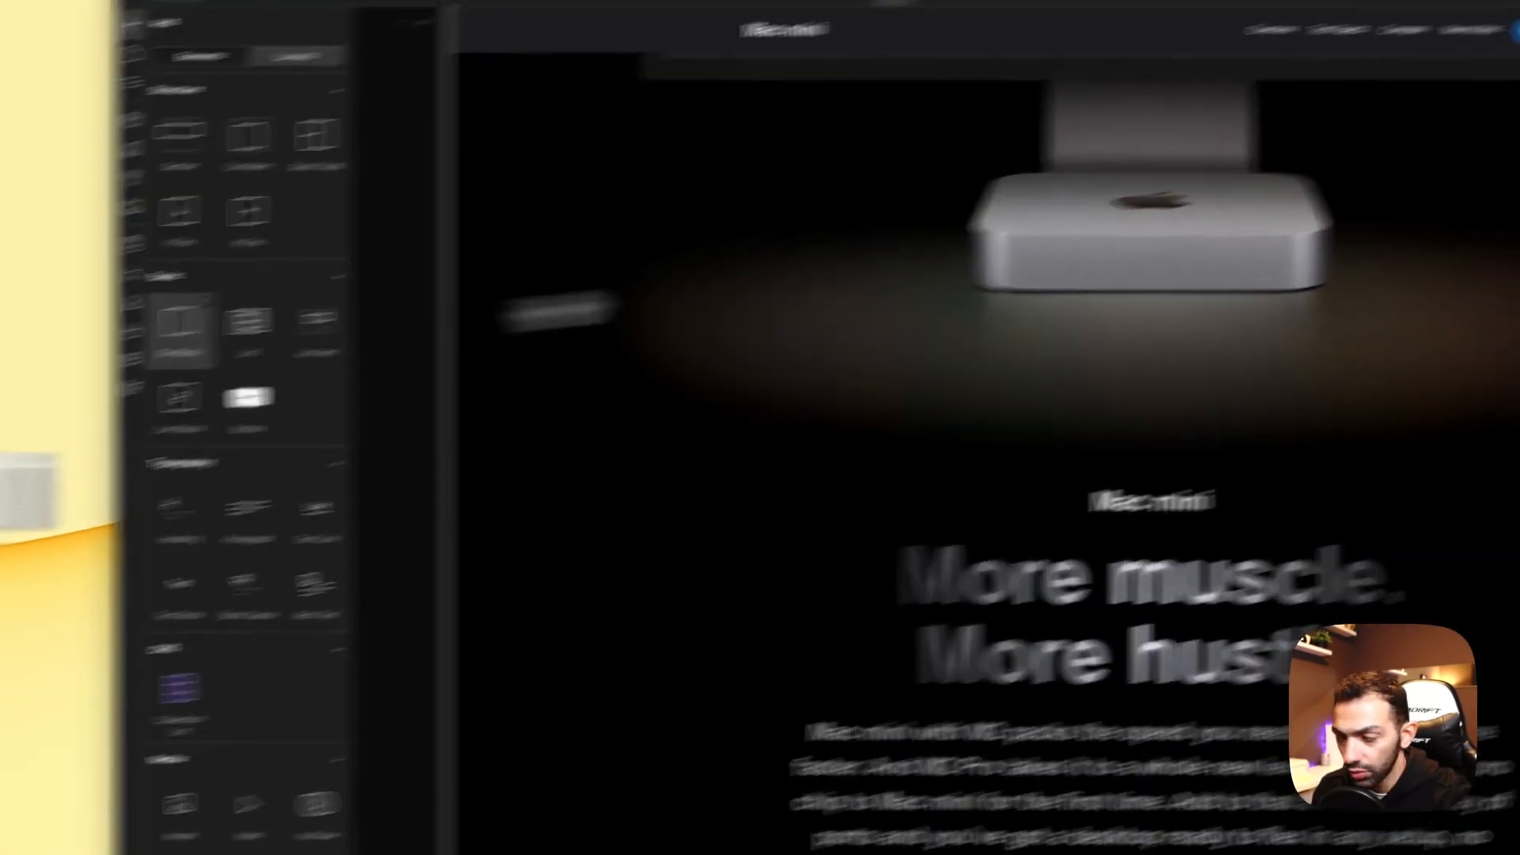
pyautogui.click(1388, 194)
pyautogui.write('bt')
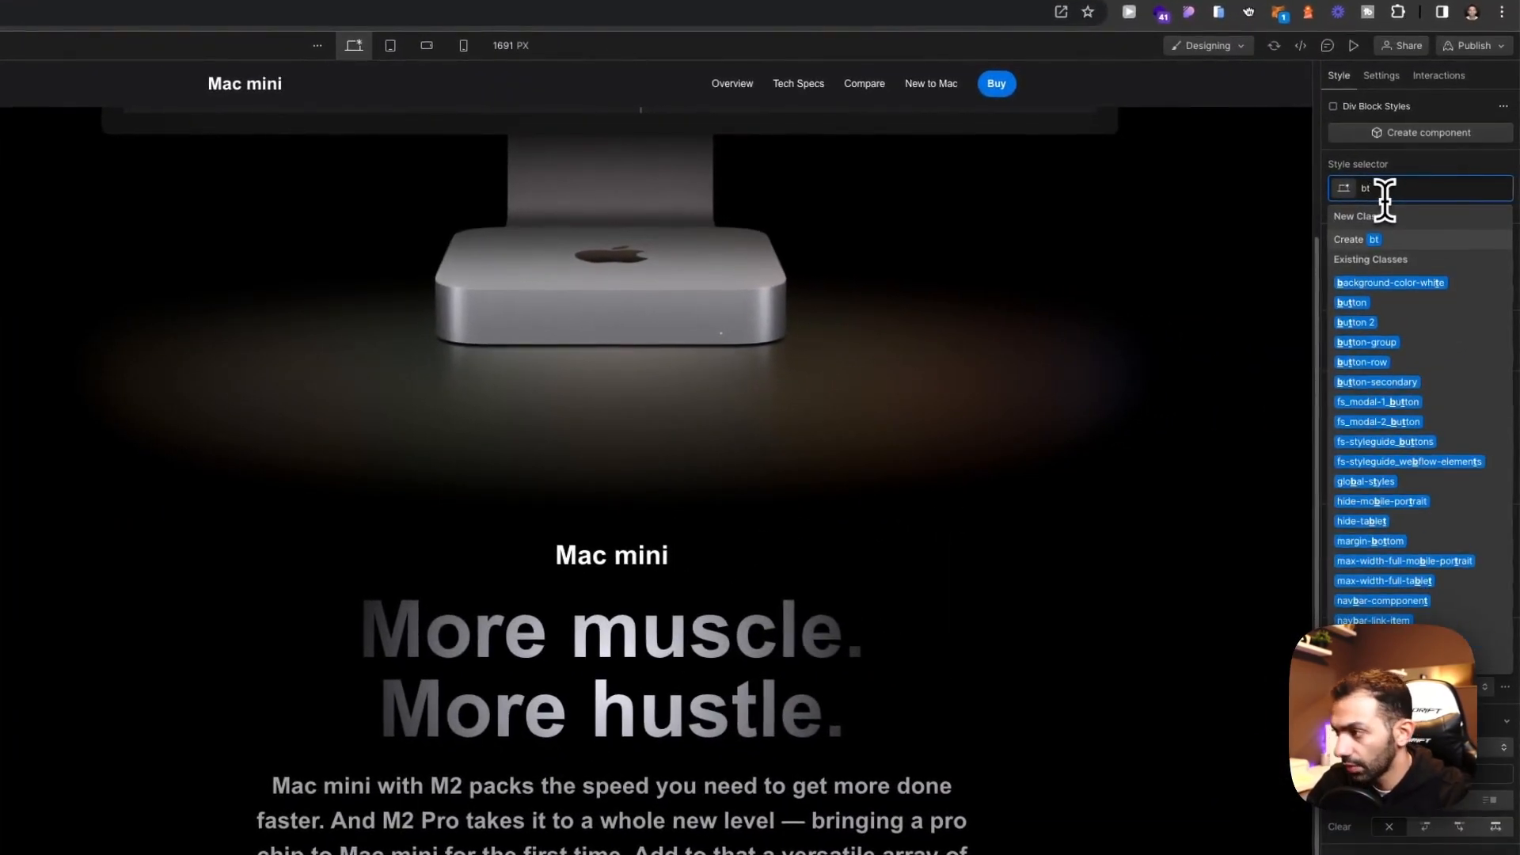
pyautogui.press('Return')
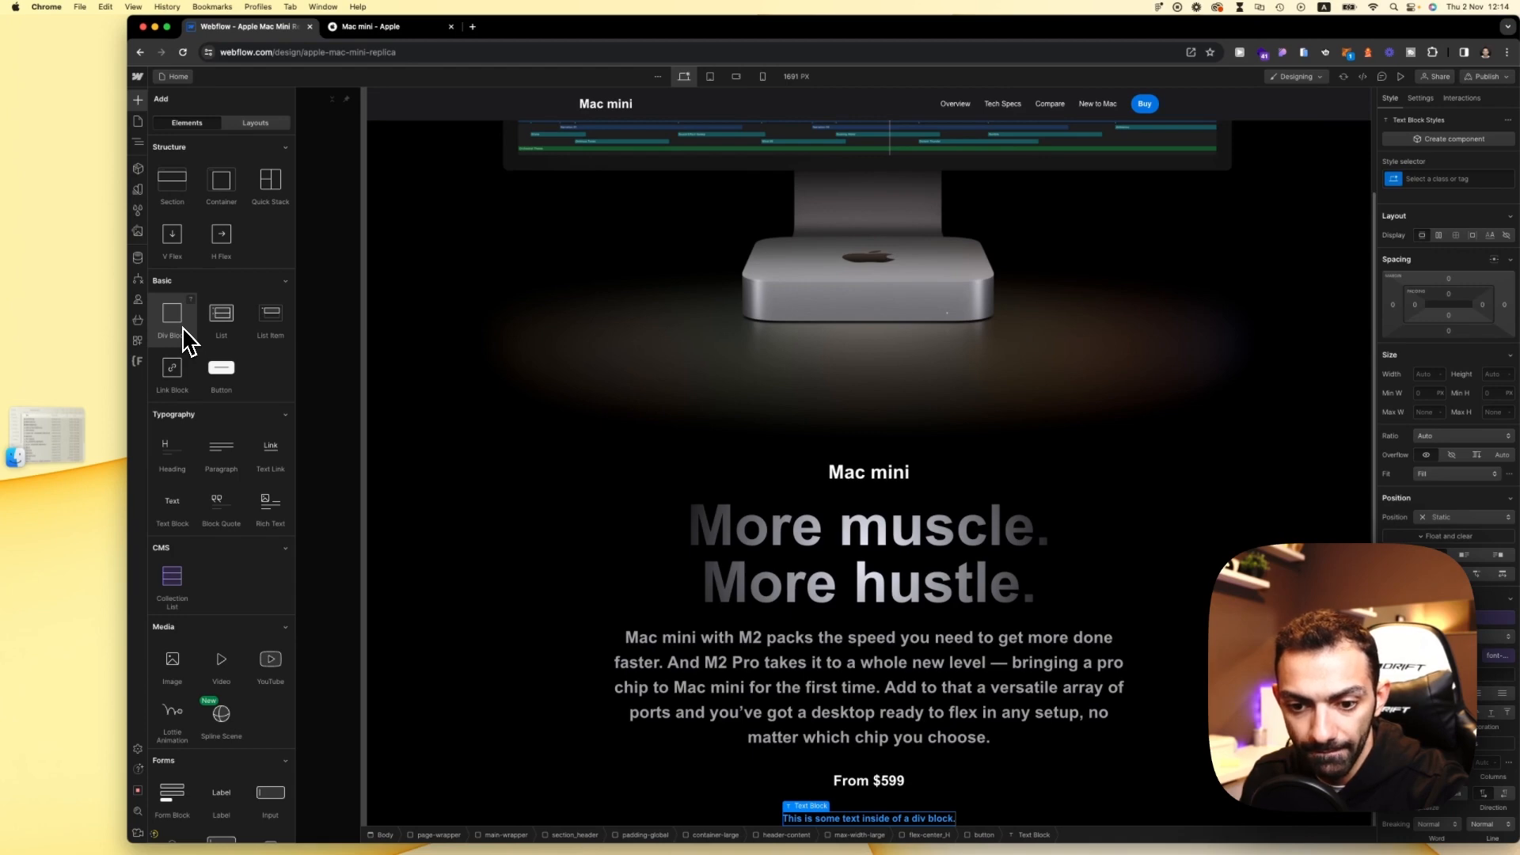
# Step: Add an image to the button block and choose the blue play icon from the assets
pyautogui.click(172, 544)
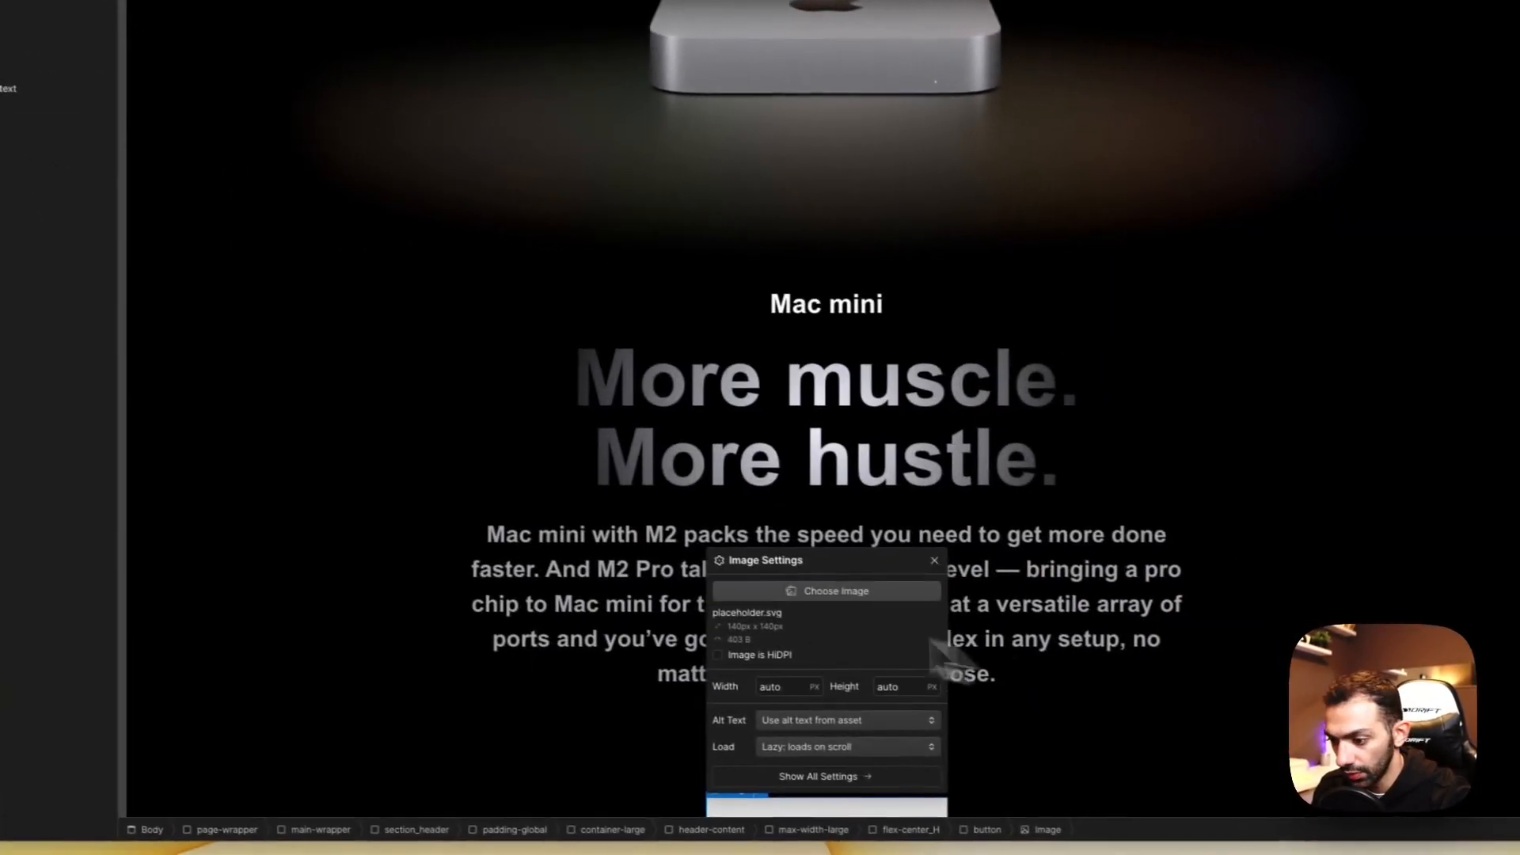
pyautogui.click(792, 592)
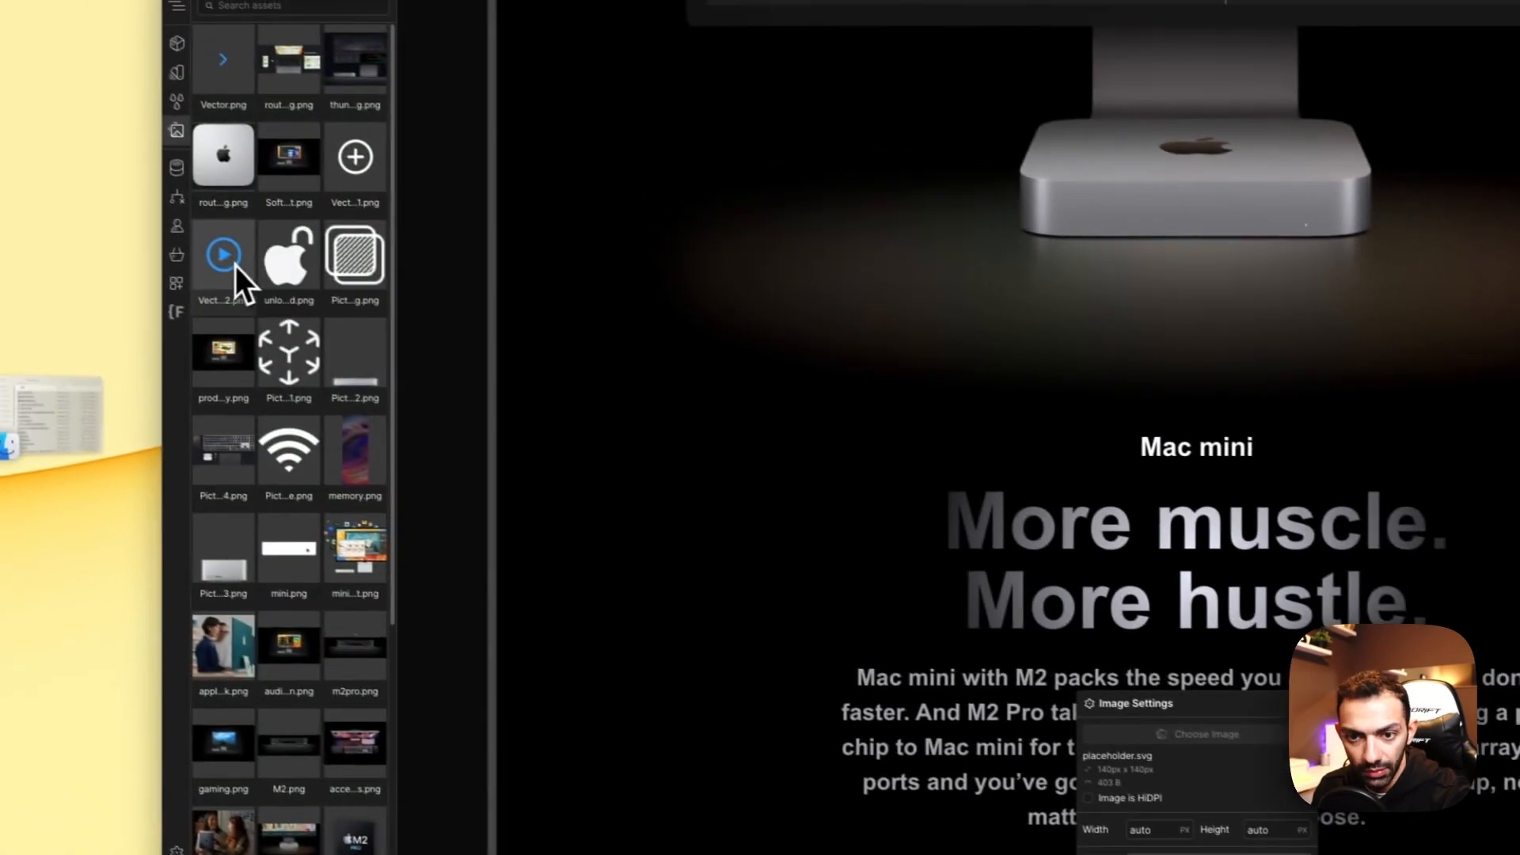
pyautogui.click(237, 265)
pyautogui.scroll(-3, 1211, 568)
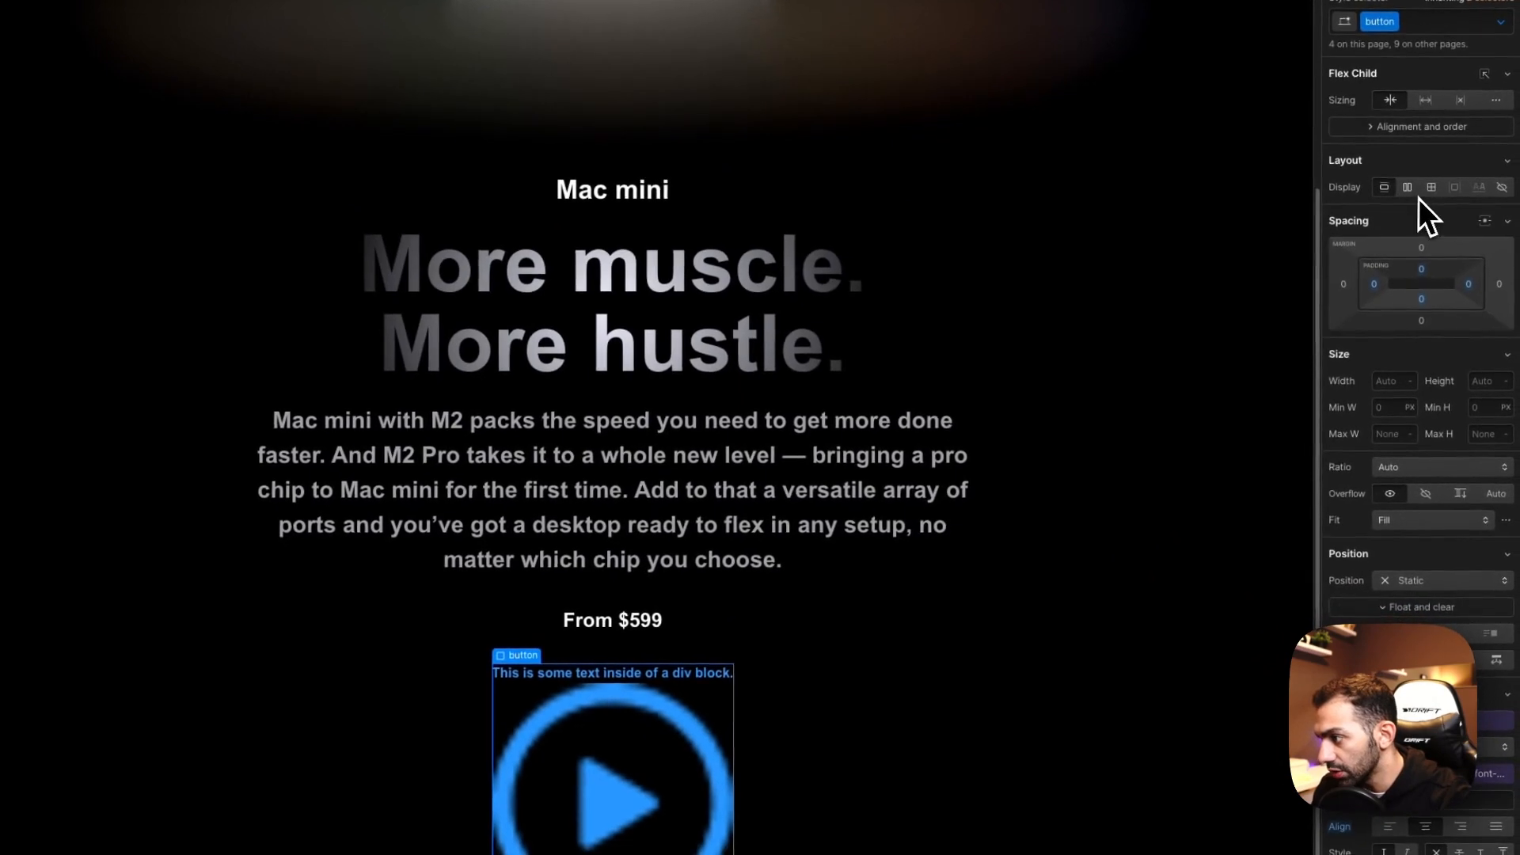
# Step: Lay out the button block as a horizontal flex with centered alignment and give its play icon the icon-1x1-small class
pyautogui.click(1491, 268)
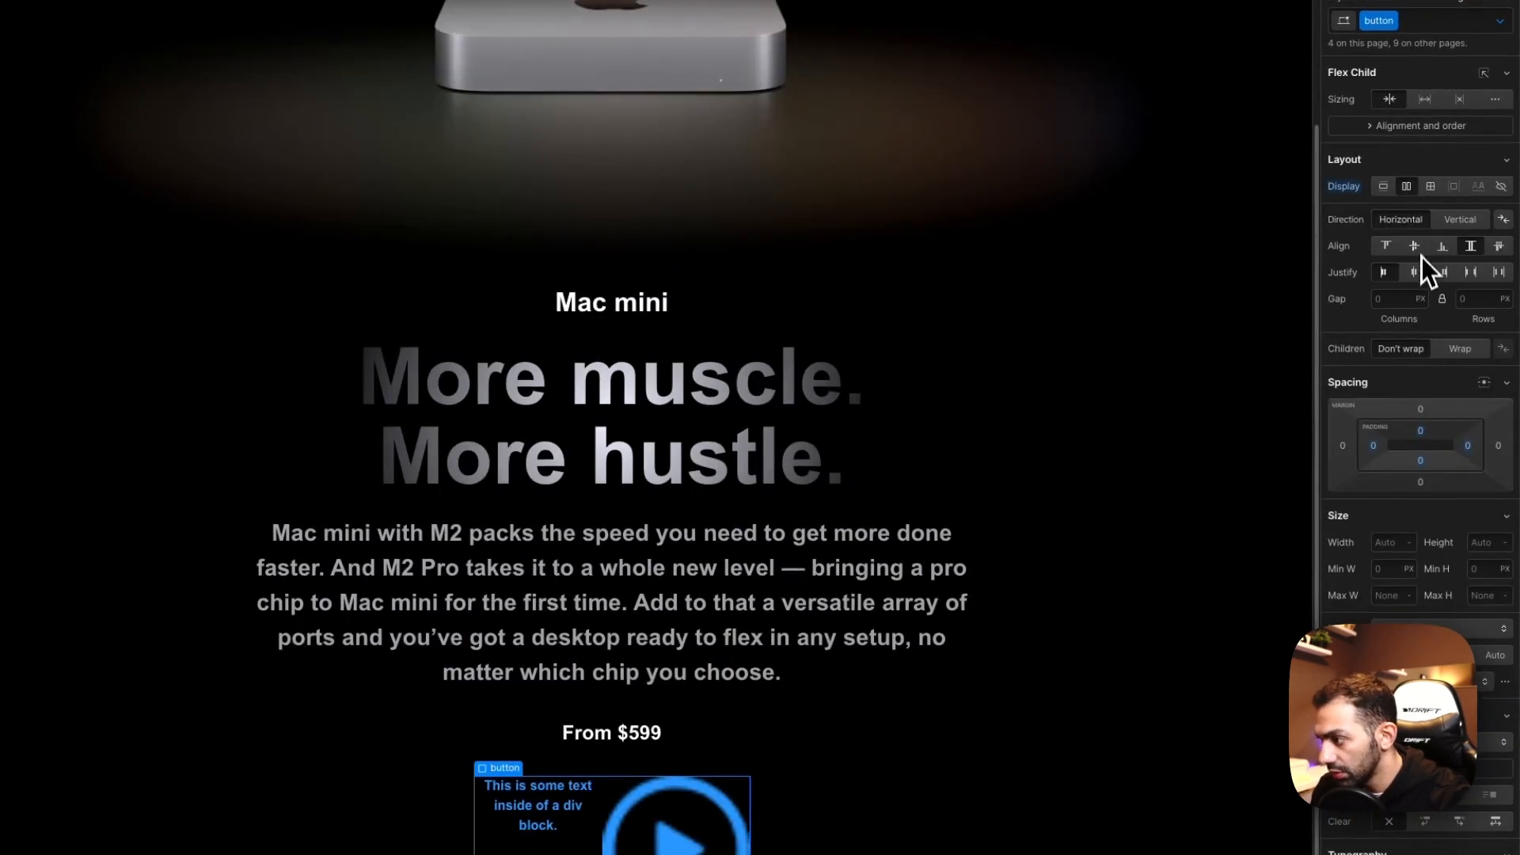
pyautogui.click(654, 844)
pyautogui.click(1429, 19)
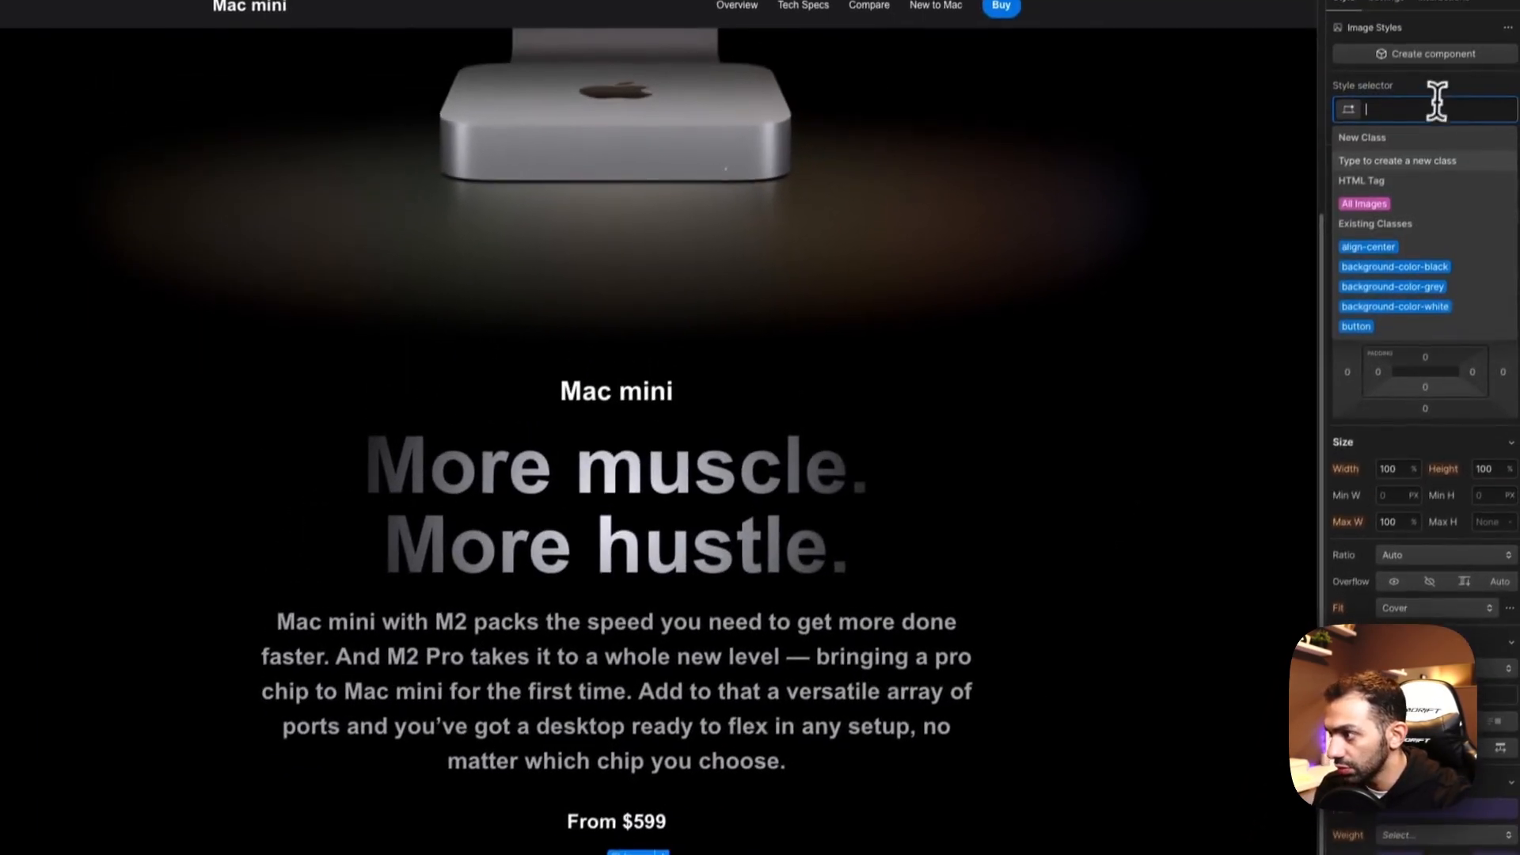
pyautogui.write('icon')
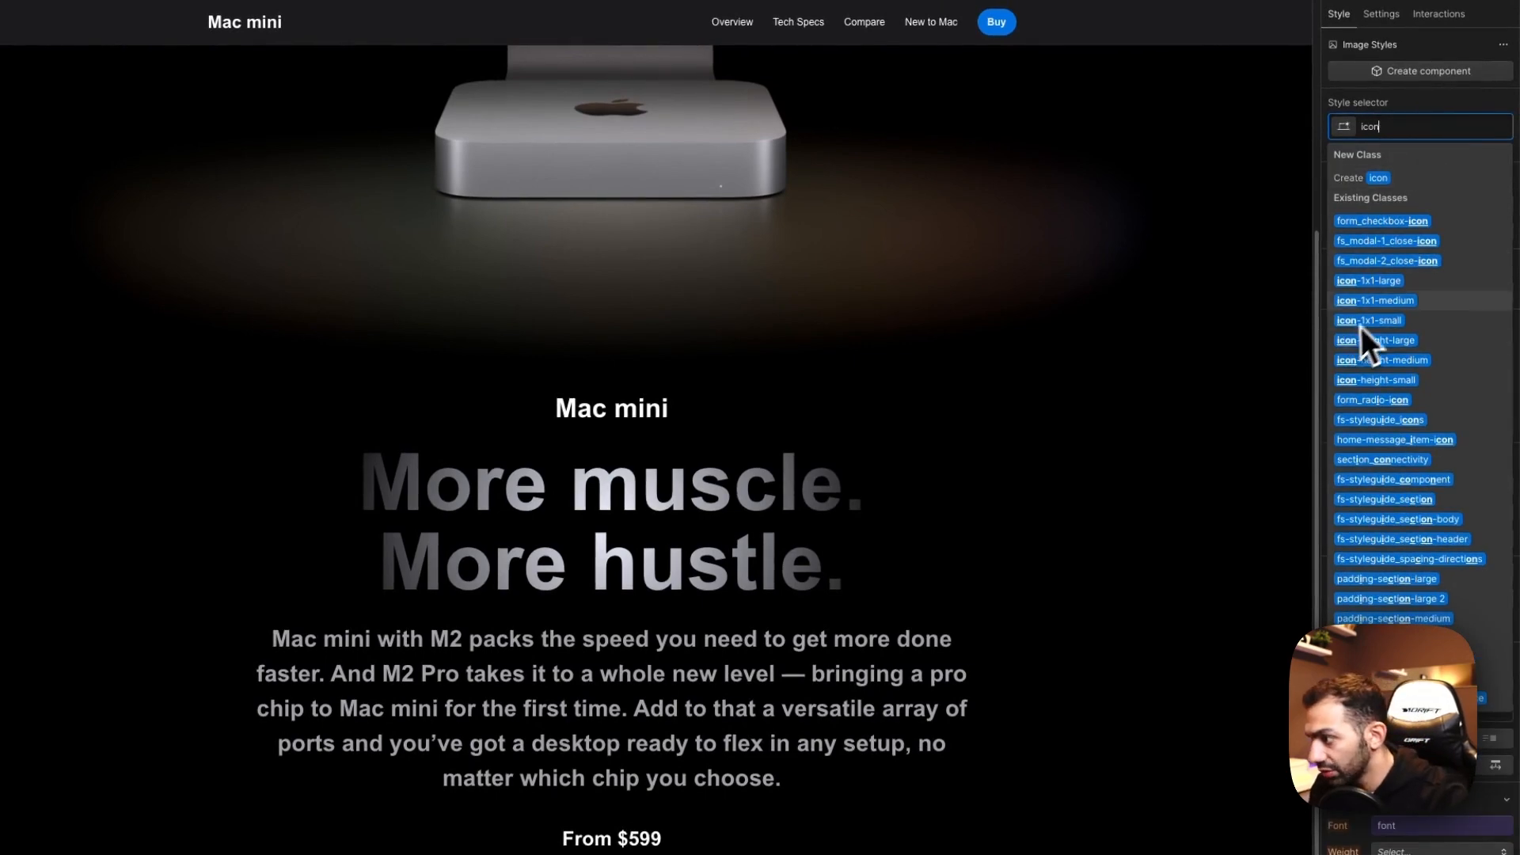
pyautogui.click(1431, 315)
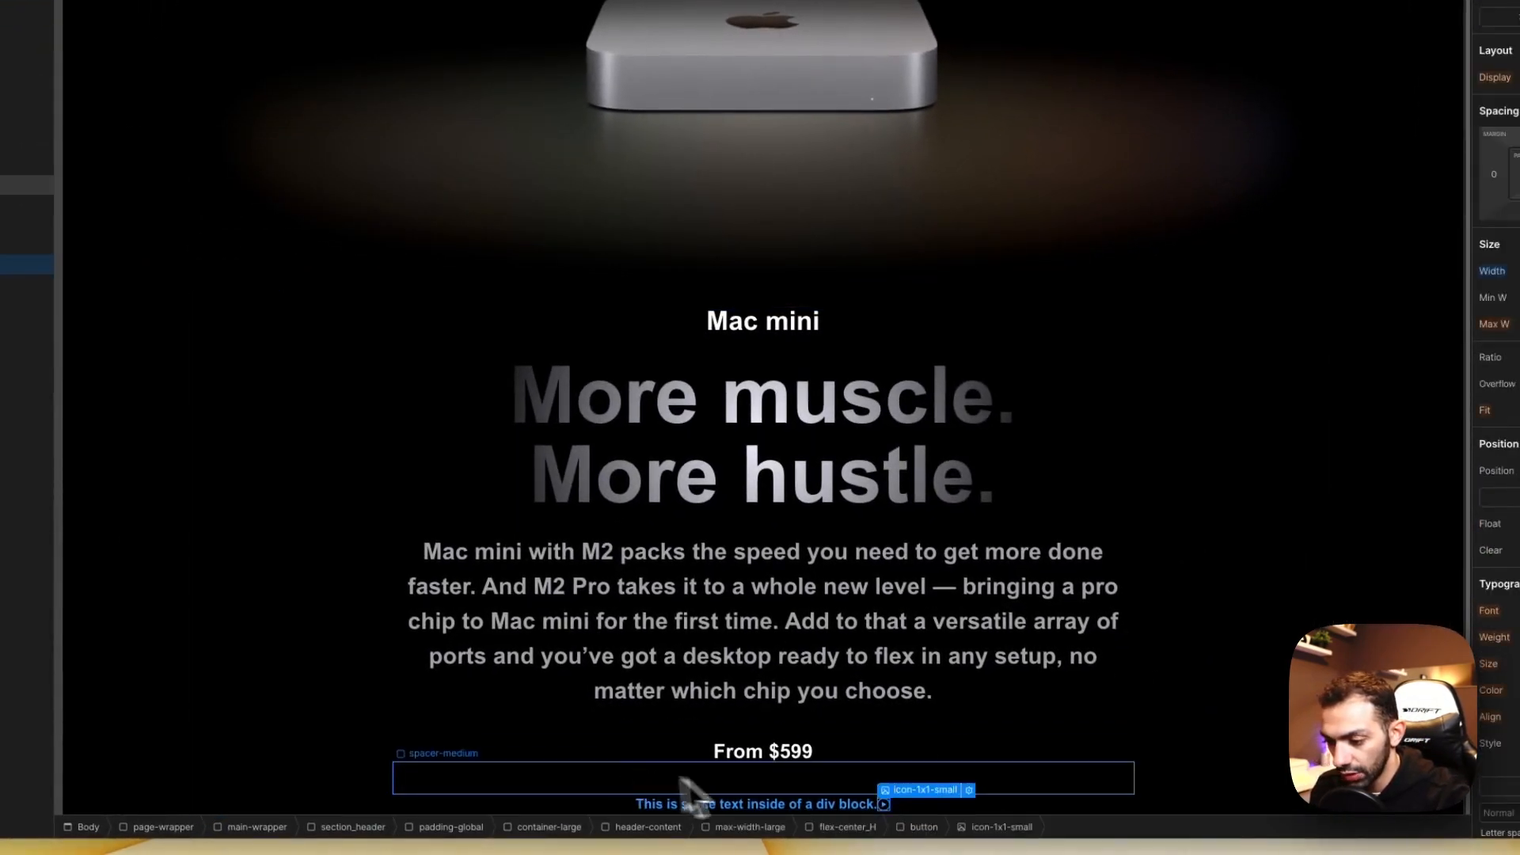
# Step: Set the button block's column gap to 1rem
pyautogui.click(764, 805)
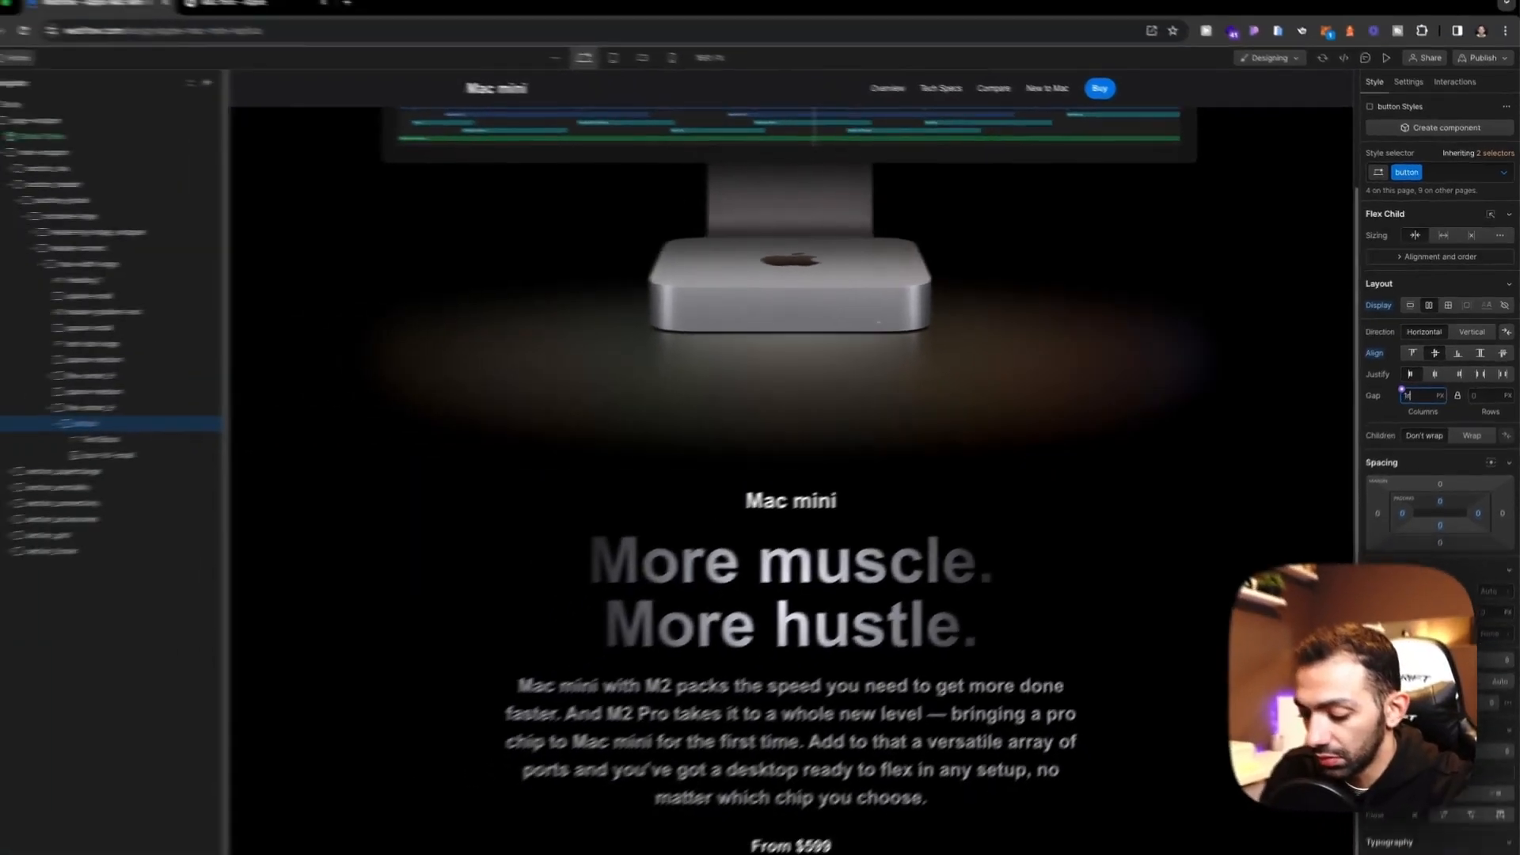
pyautogui.write('1rem')
pyautogui.press('Return')
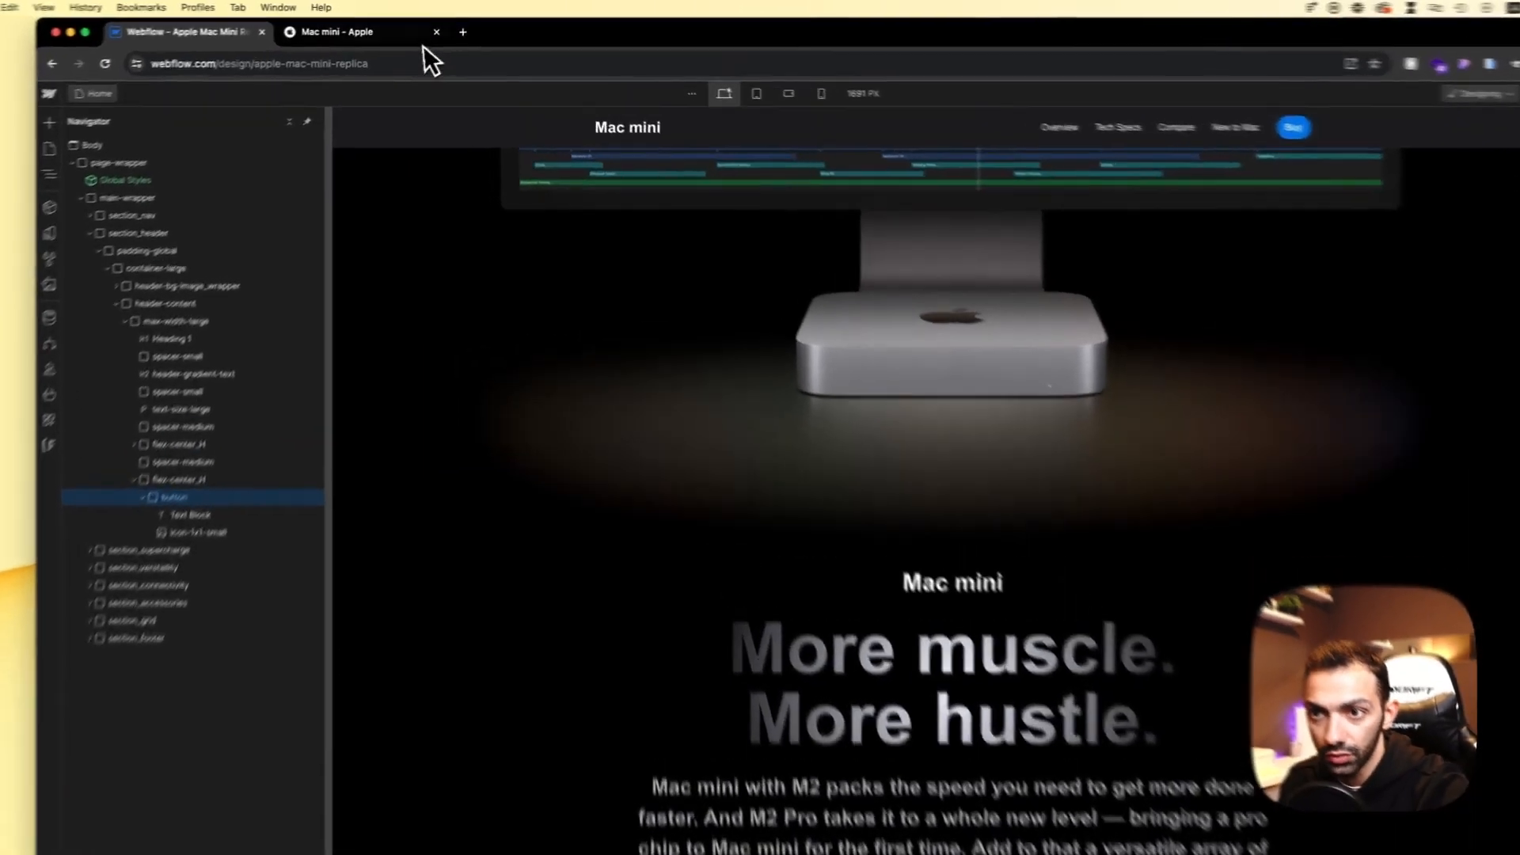
# Step: Check the button label on the Apple Mac mini page and set the button's text to "Watch the announcement"
pyautogui.click(396, 26)
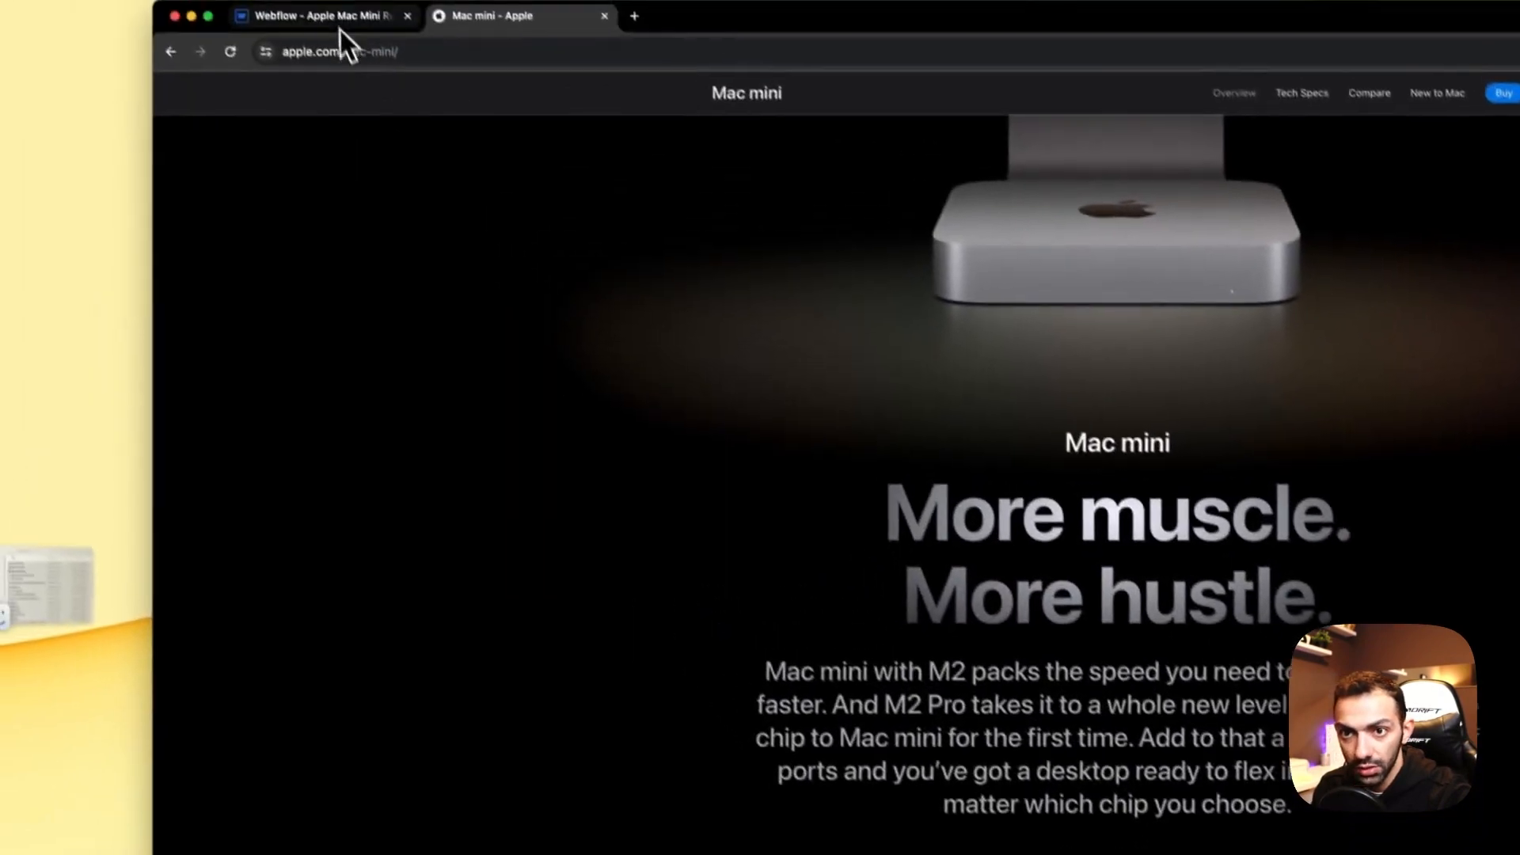
pyautogui.click(341, 29)
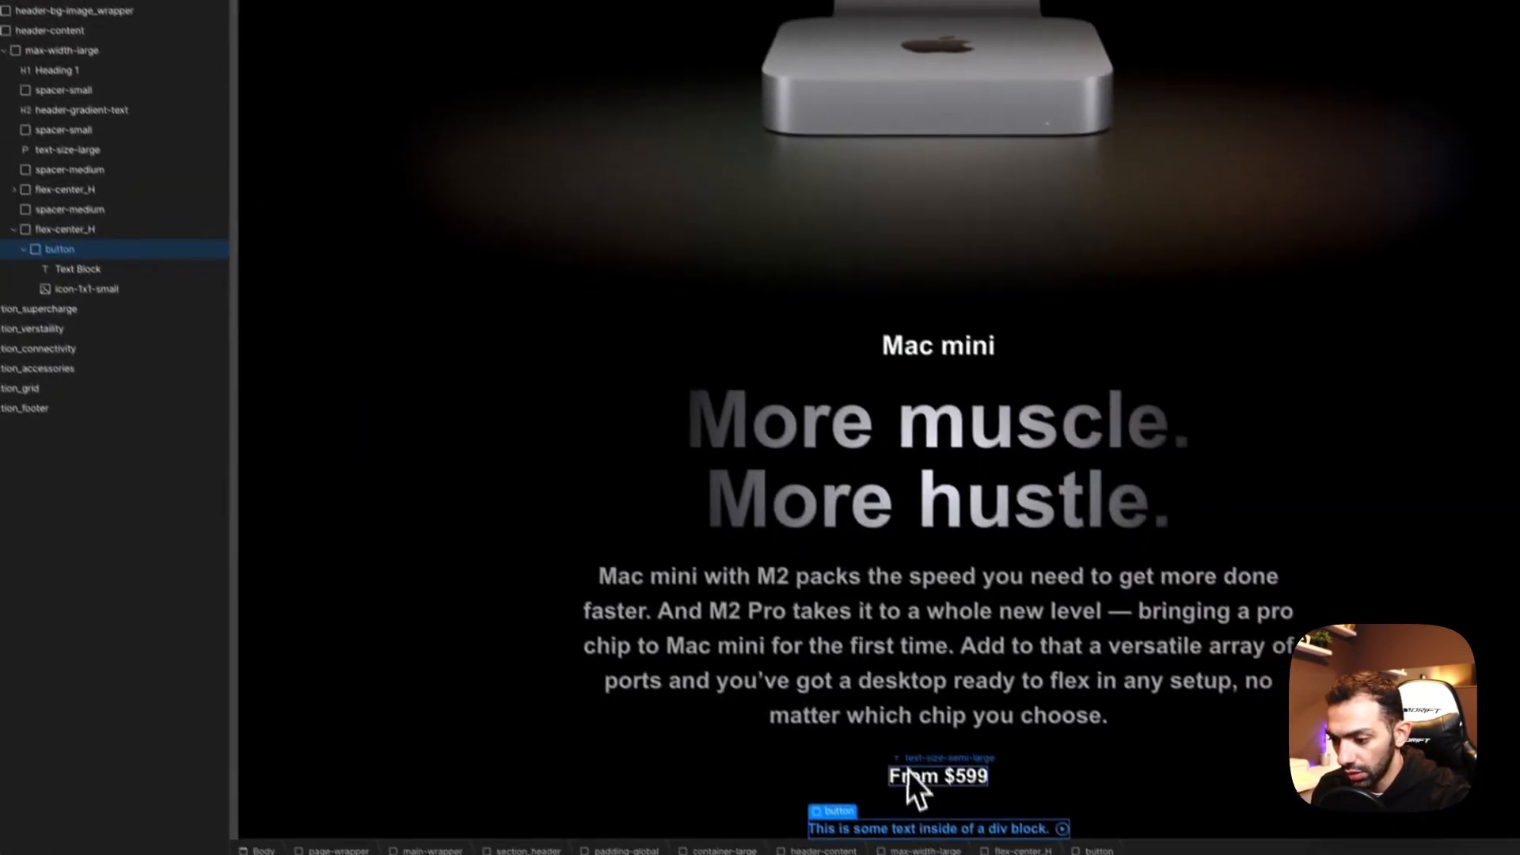
pyautogui.doubleClick(907, 829)
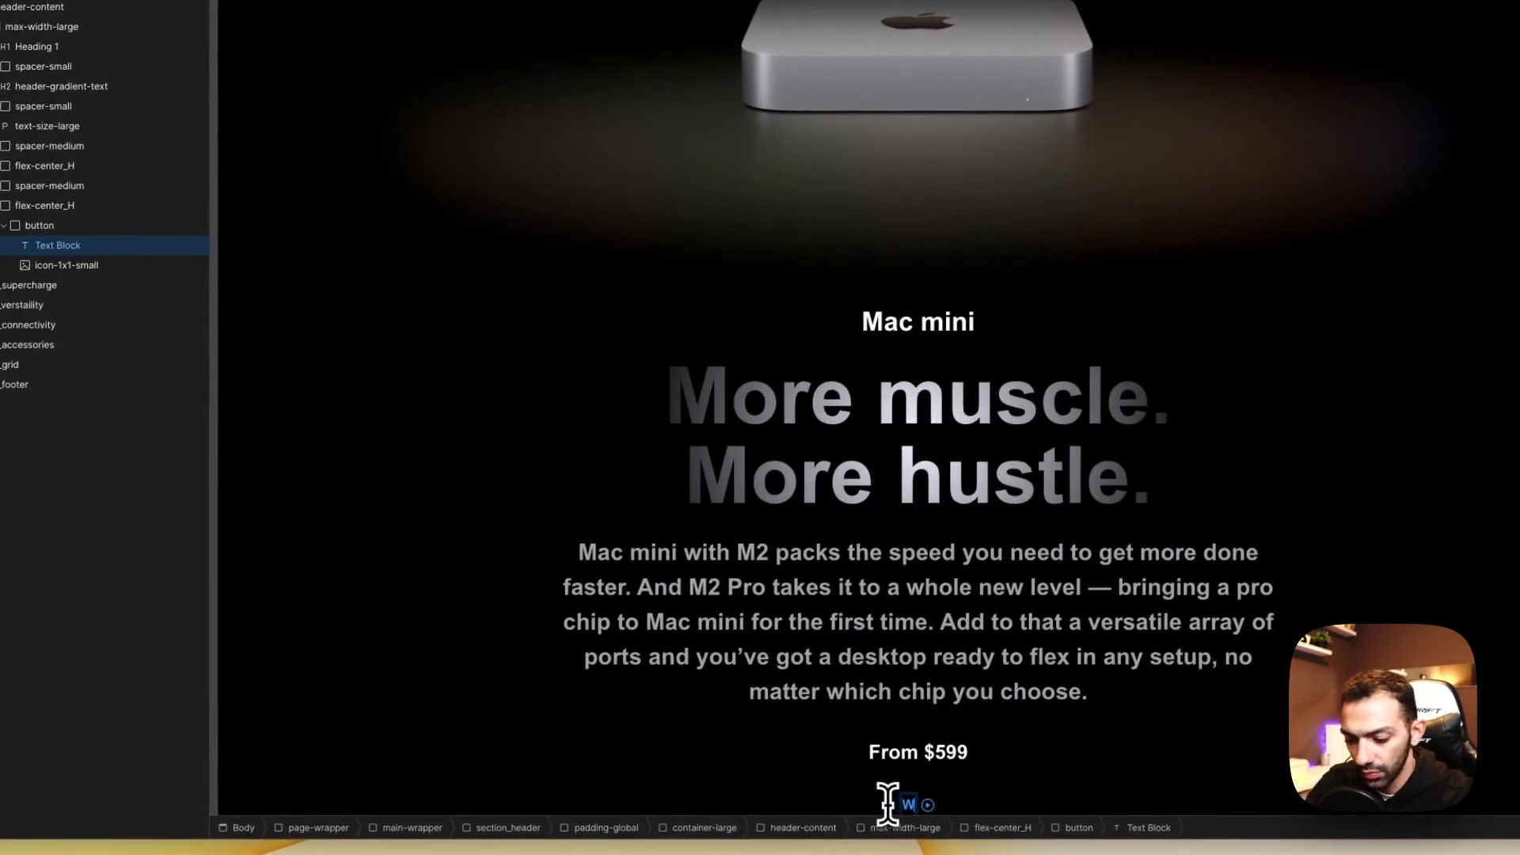
pyautogui.write('Waqt')
pyautogui.press('BackSpace')
pyautogui.press('BackSpace')
pyautogui.write('tch the announcement')
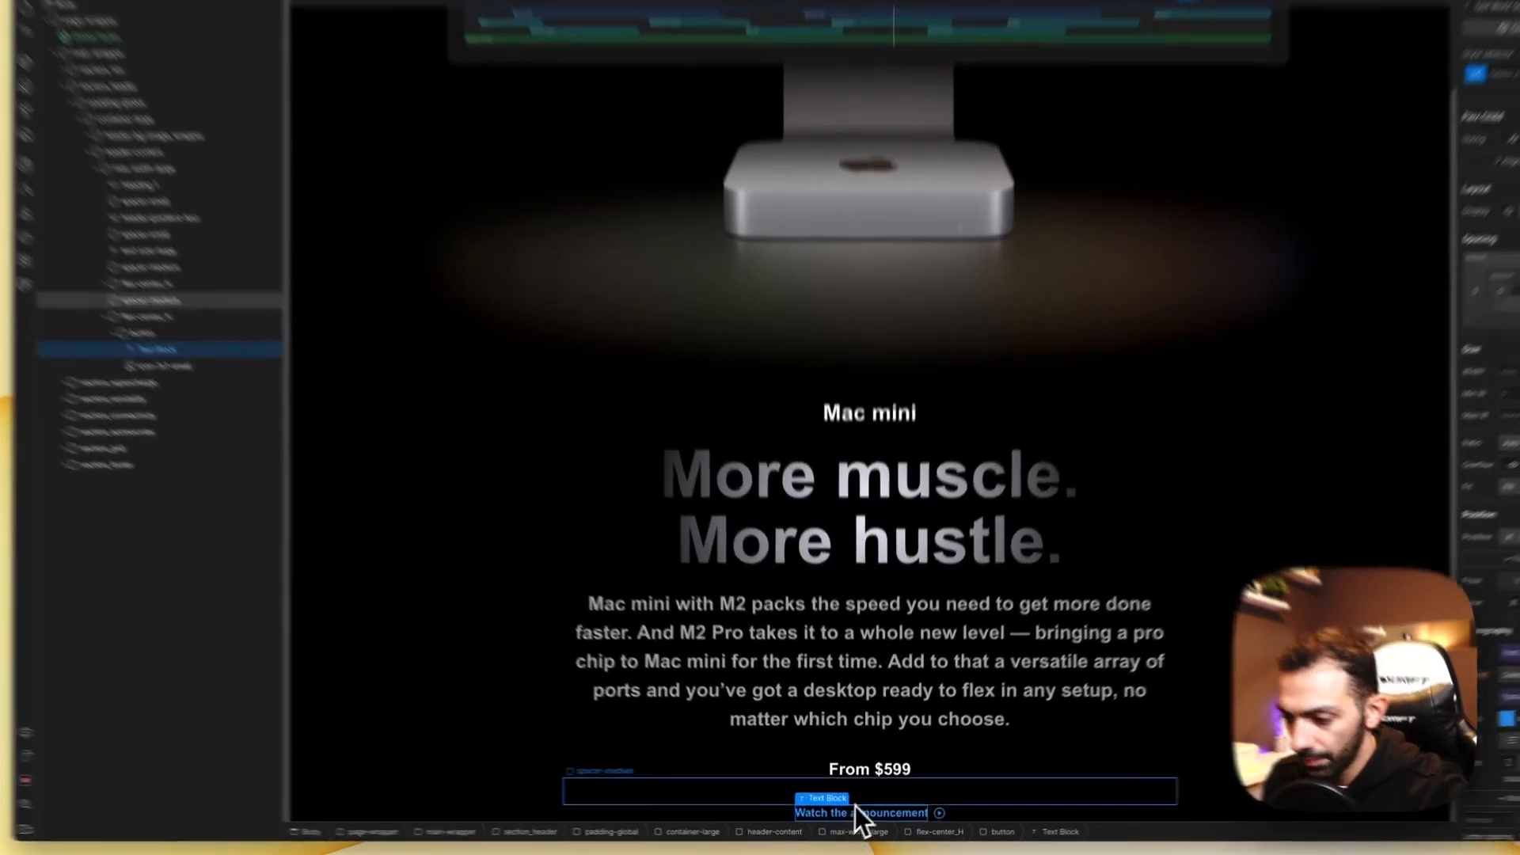
# Step: Convert the "Watch the announcement" button block to a link block
pyautogui.click(869, 781)
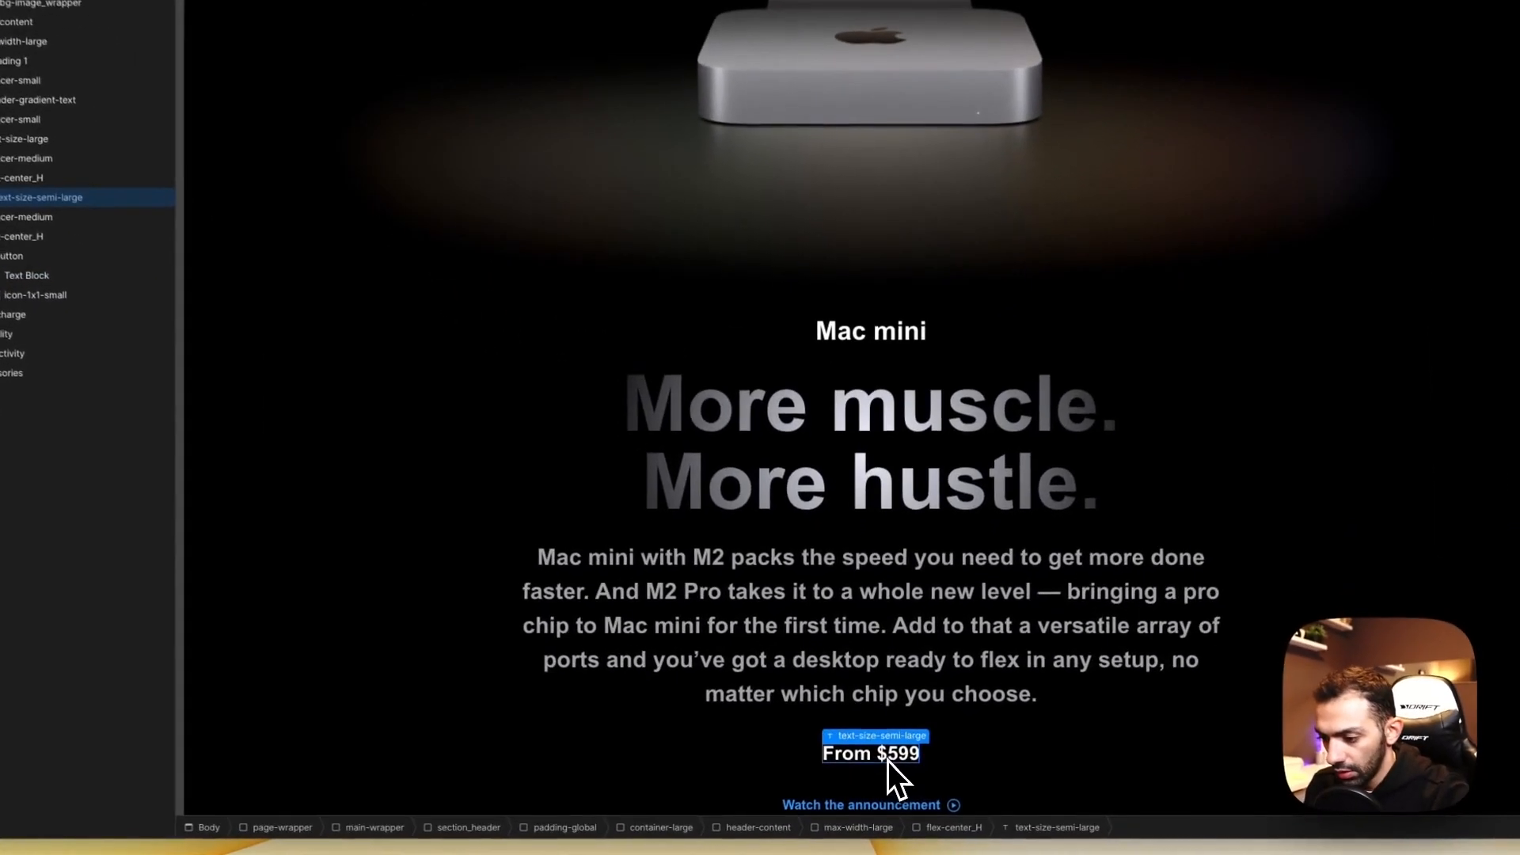
pyautogui.click(876, 810)
pyautogui.click(22, 245)
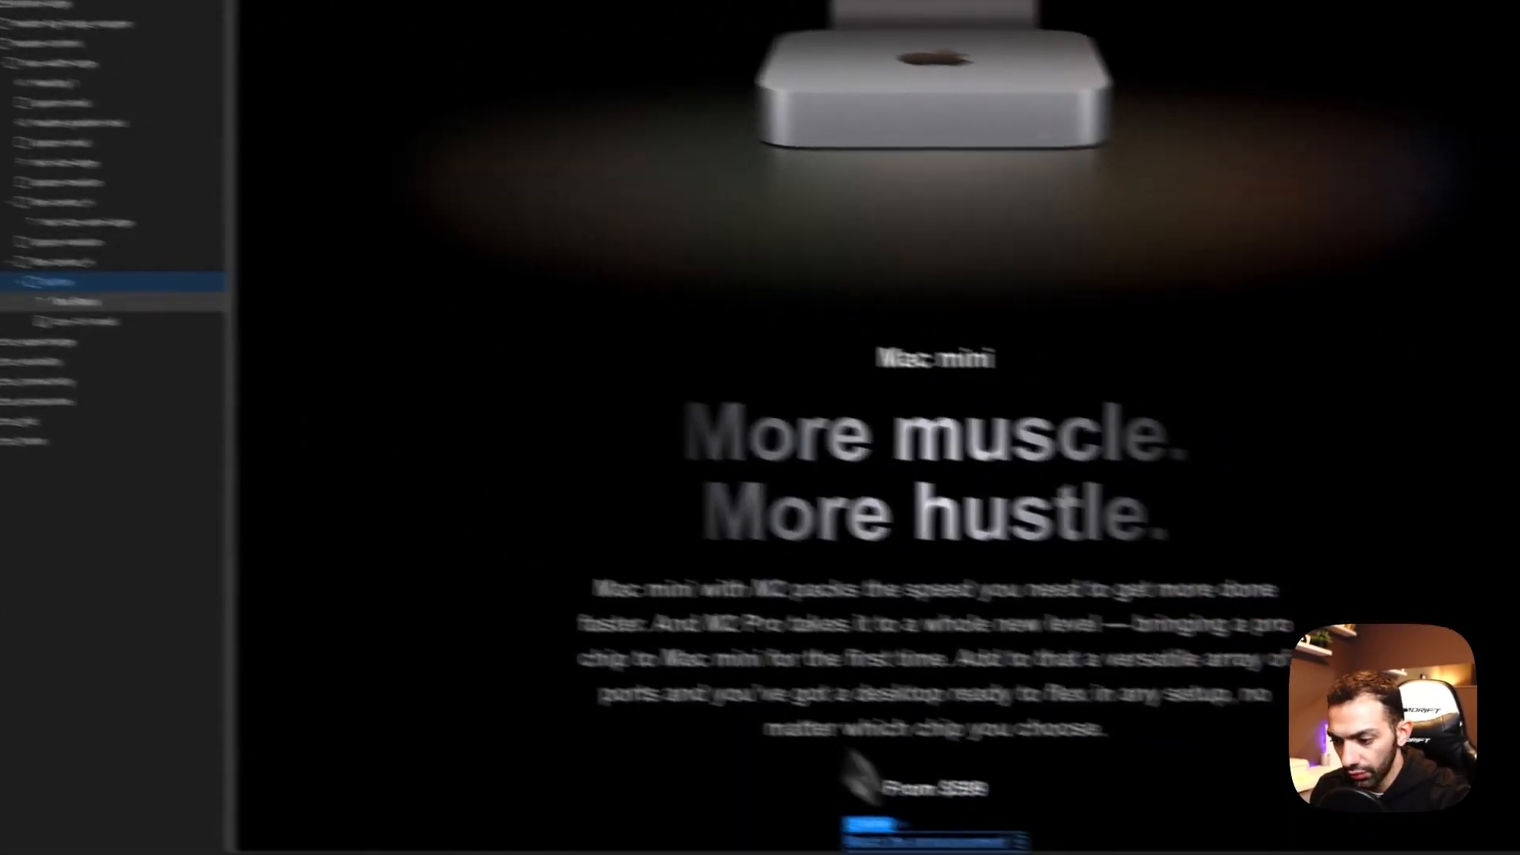
pyautogui.rightClick(729, 809)
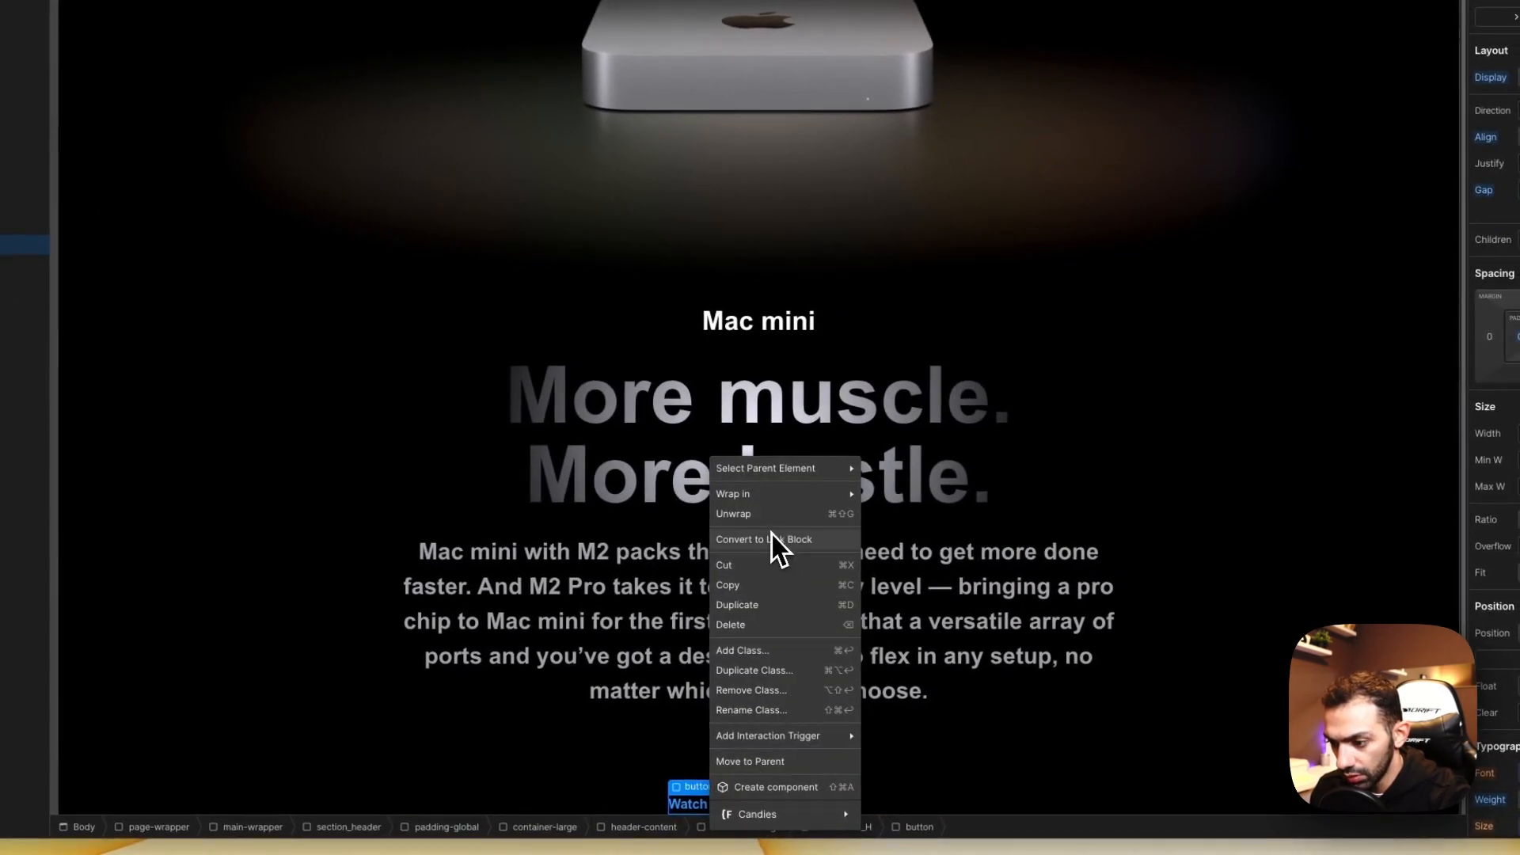
pyautogui.click(772, 538)
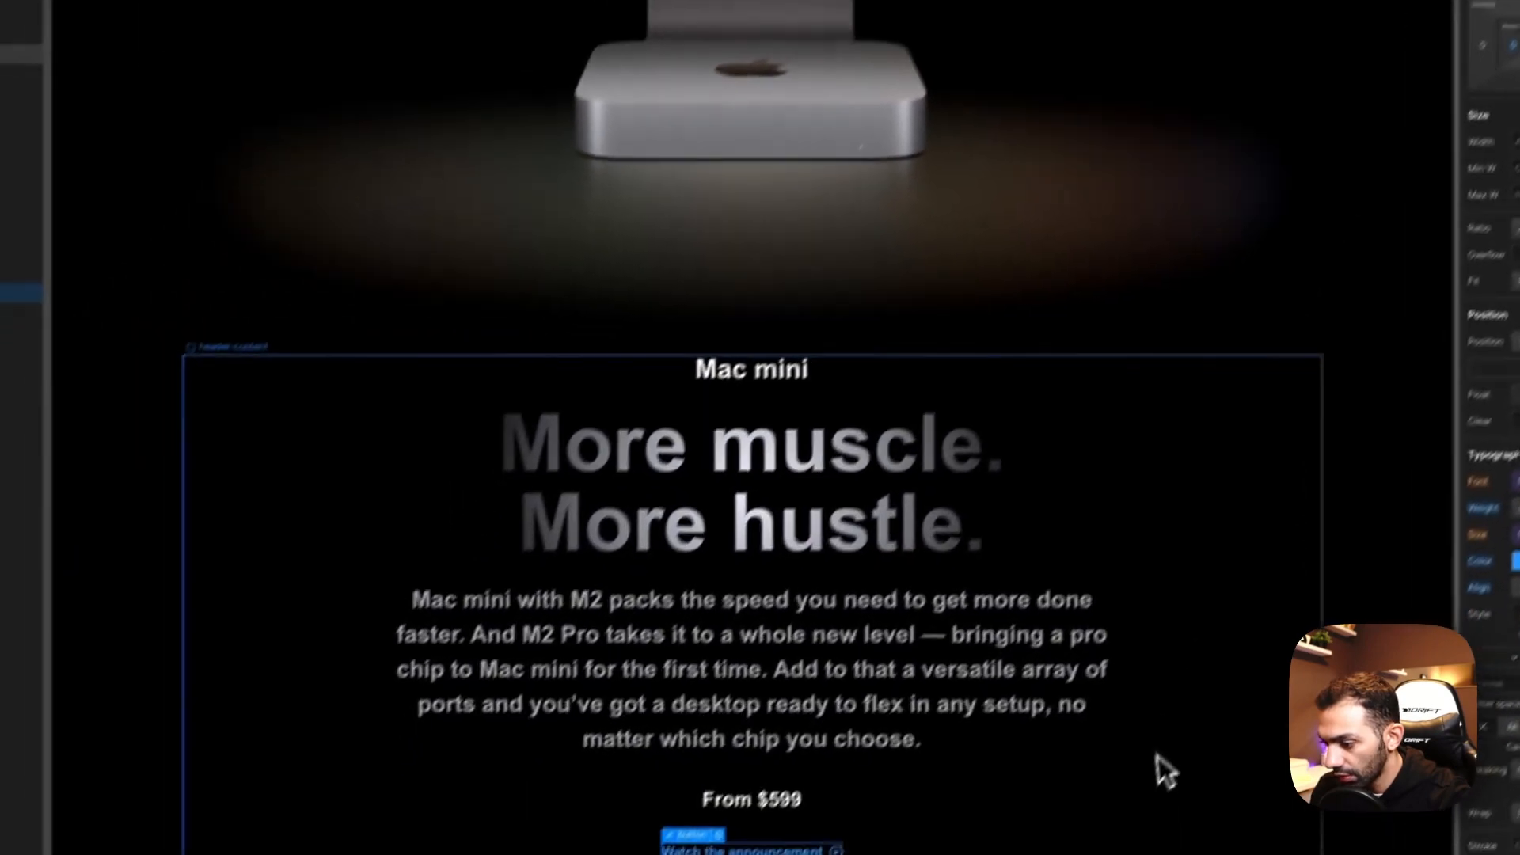
# Step: Compare the header text's spacing with the Apple Mac mini page and set the header-content block's position to Relative
pyautogui.click(1017, 797)
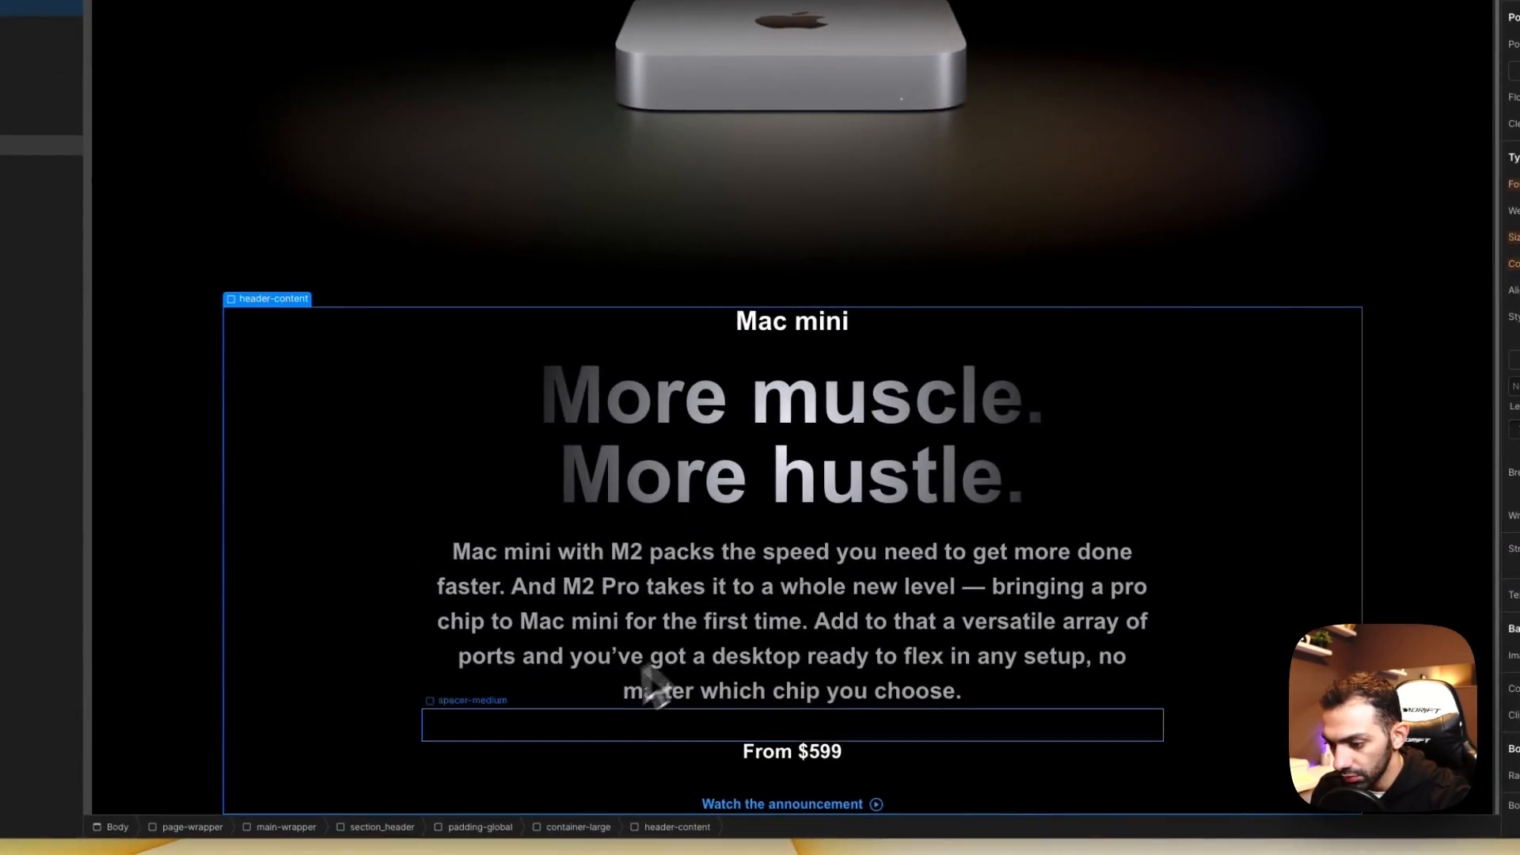
pyautogui.click(645, 724)
pyautogui.click(337, 483)
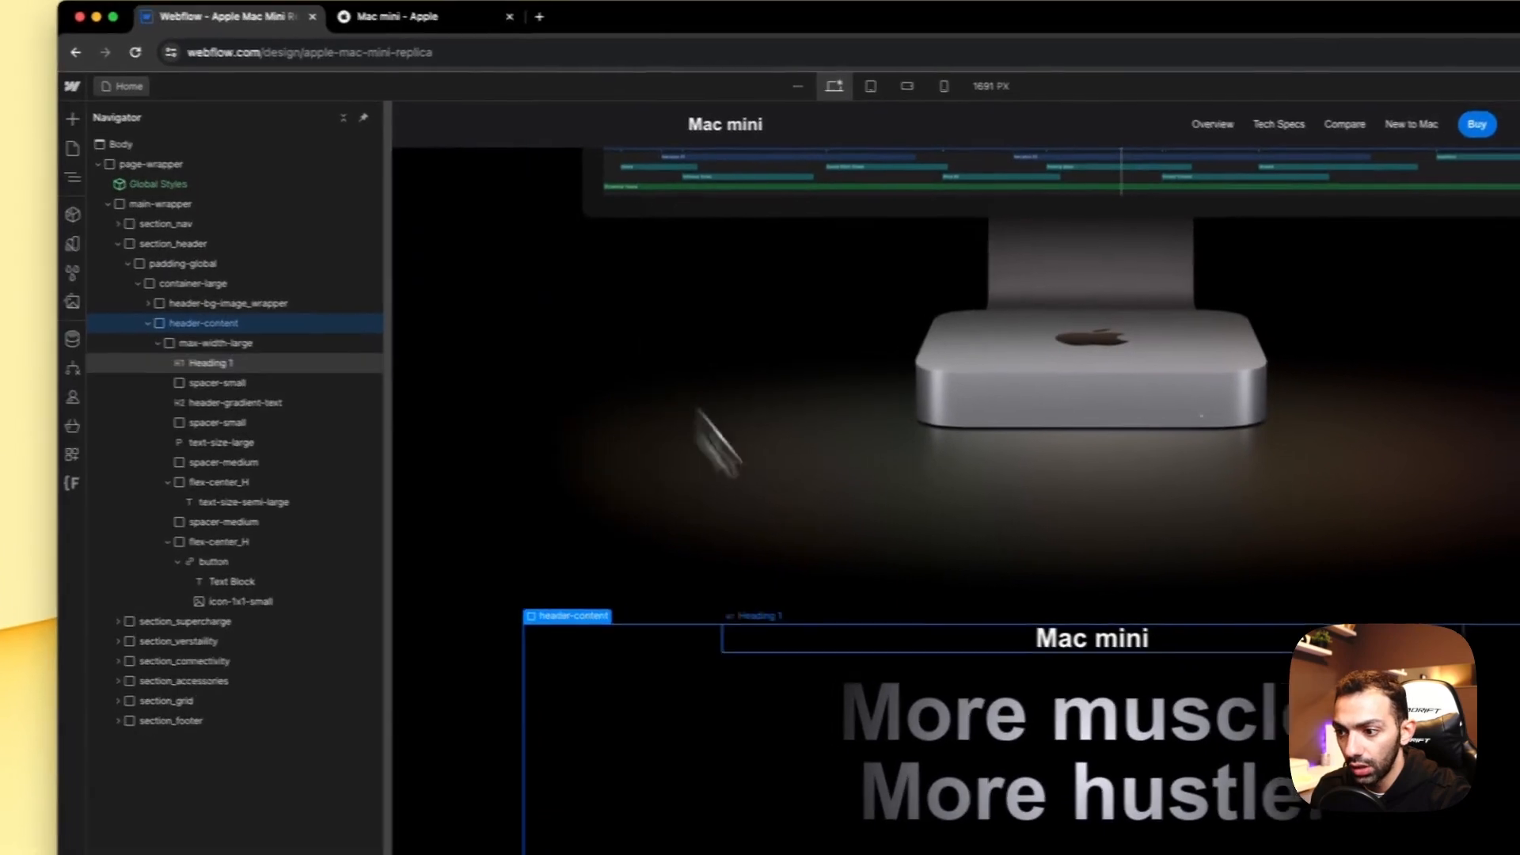
pyautogui.click(443, 17)
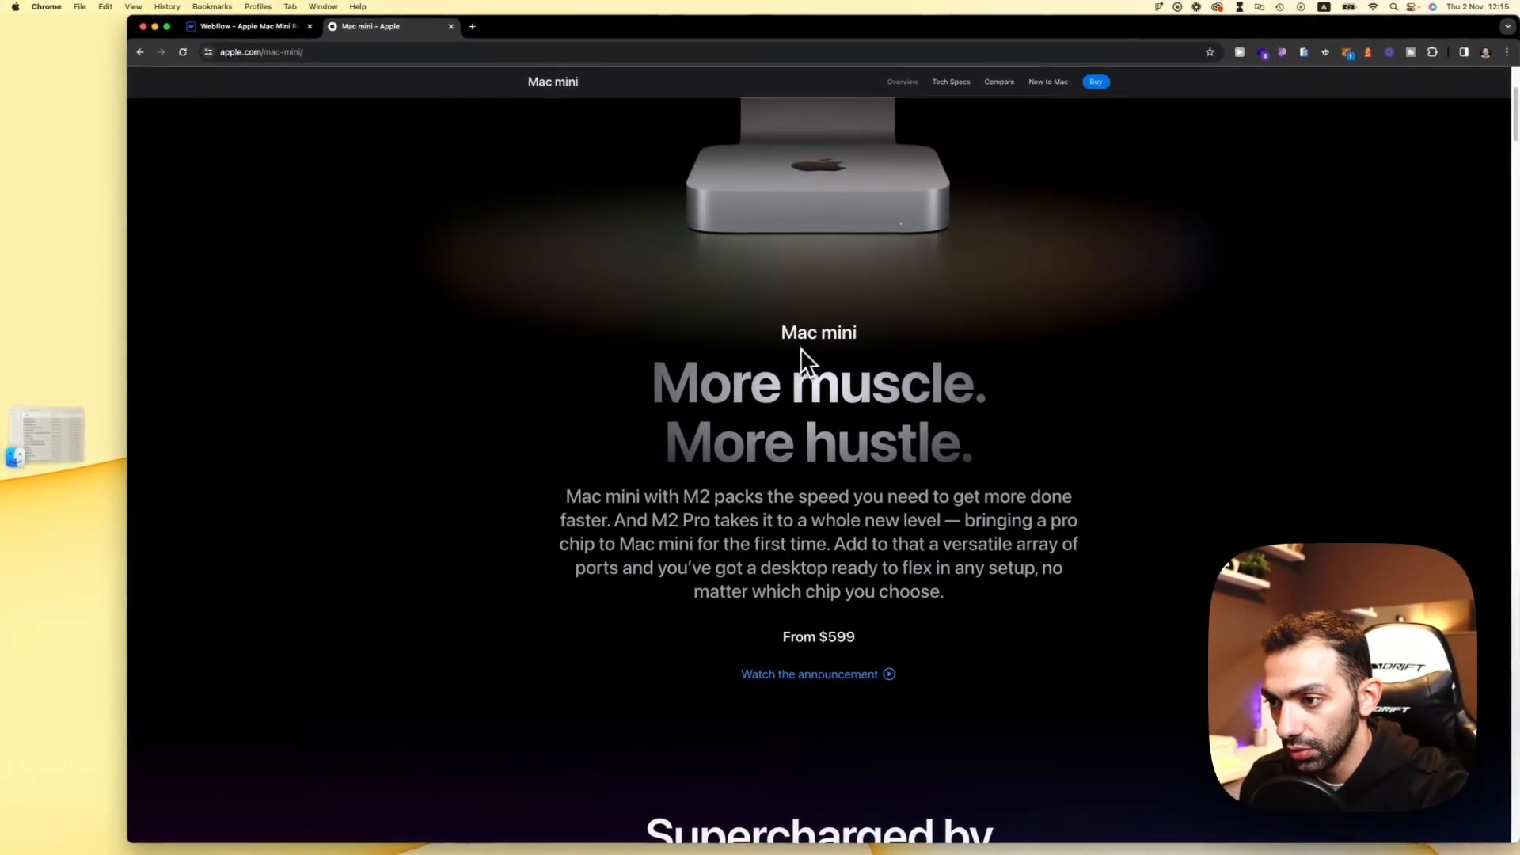
pyautogui.scroll(5, 909, 450)
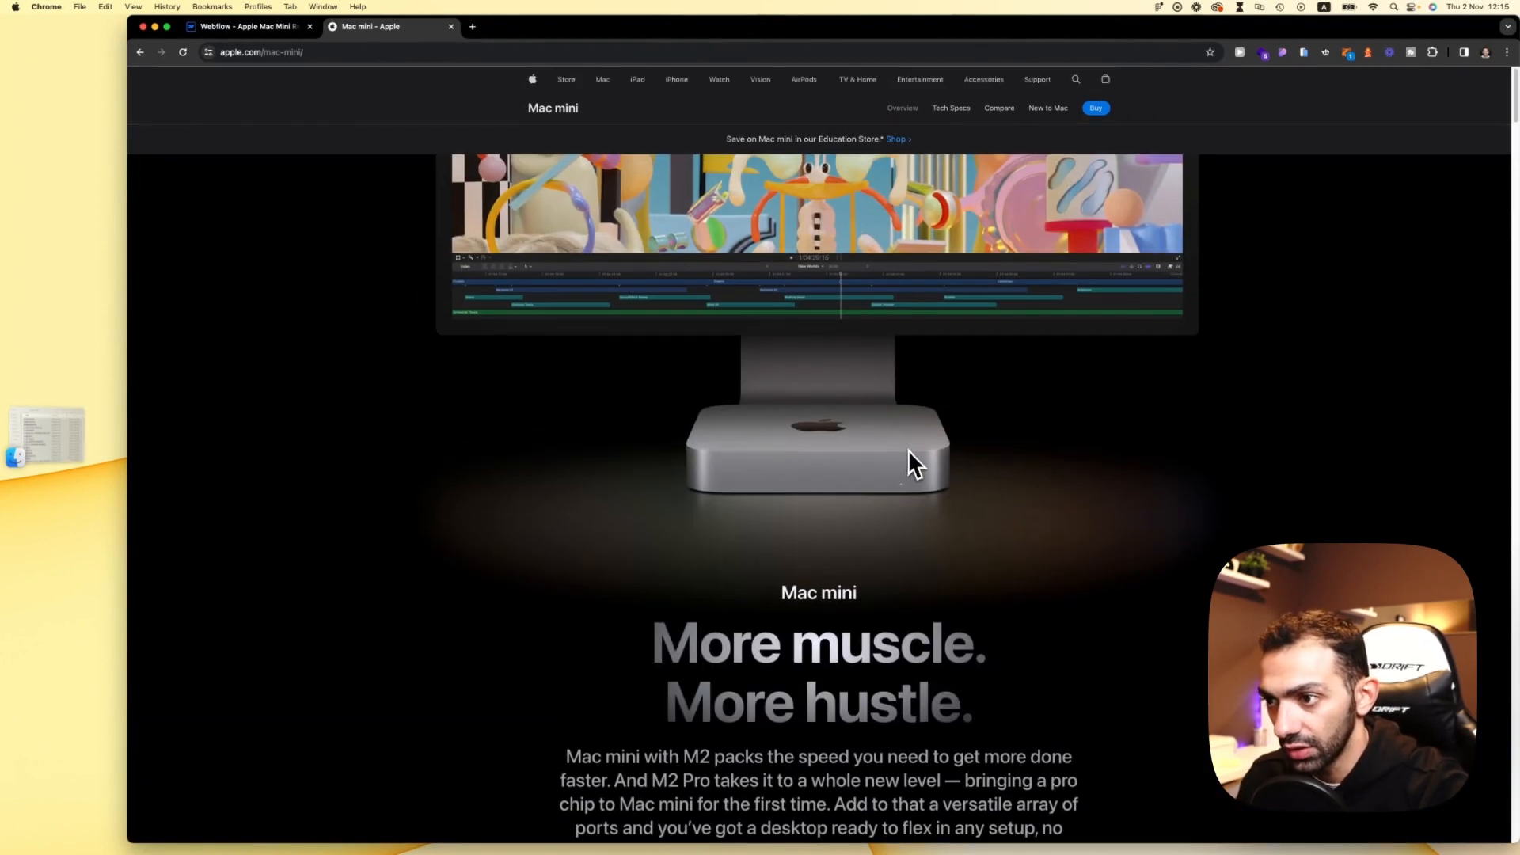
pyautogui.click(238, 27)
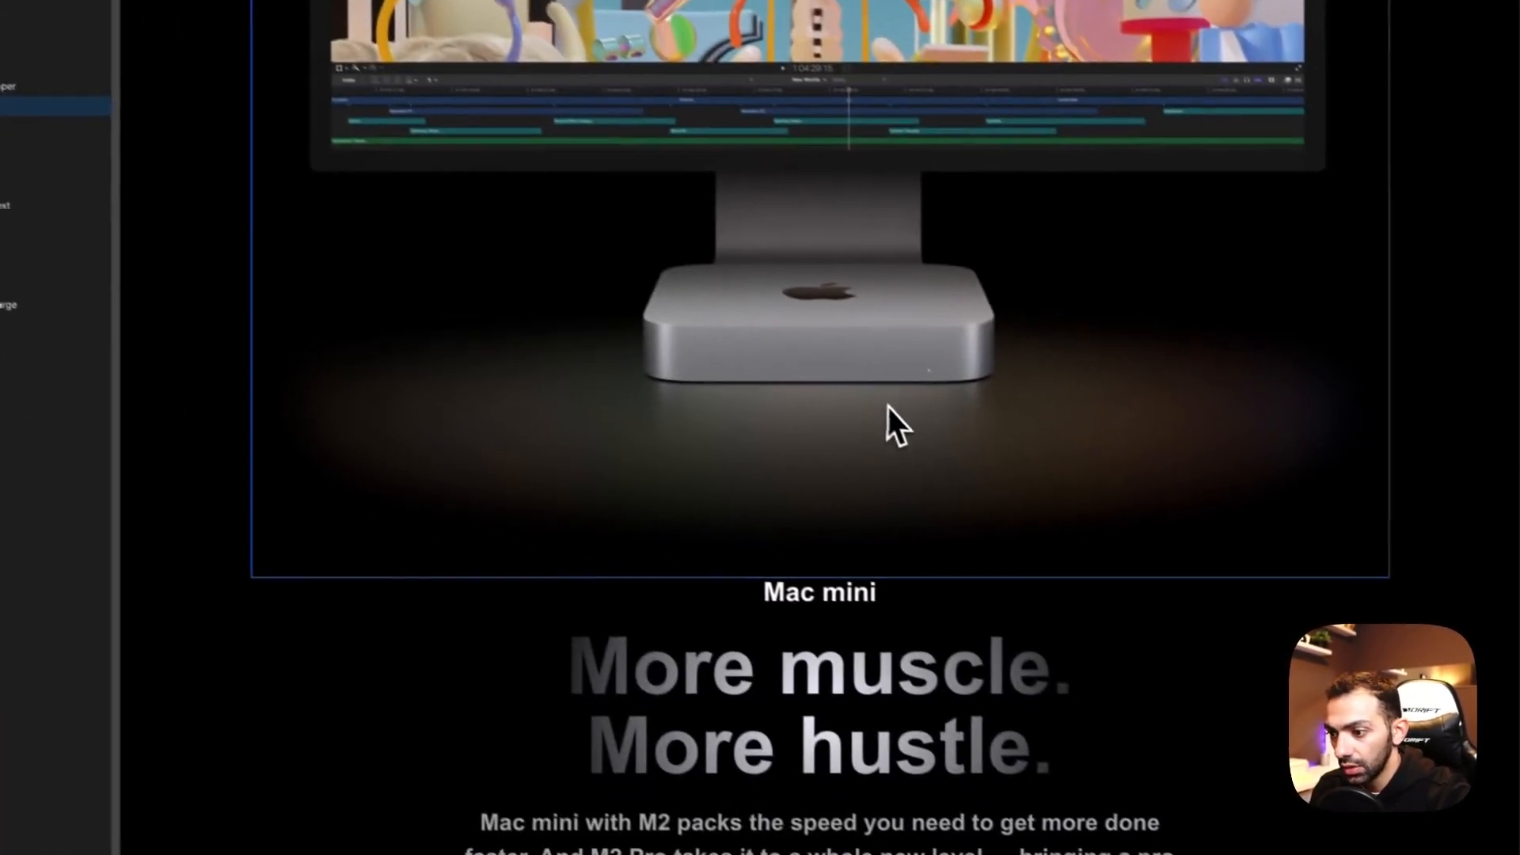
pyautogui.click(1221, 711)
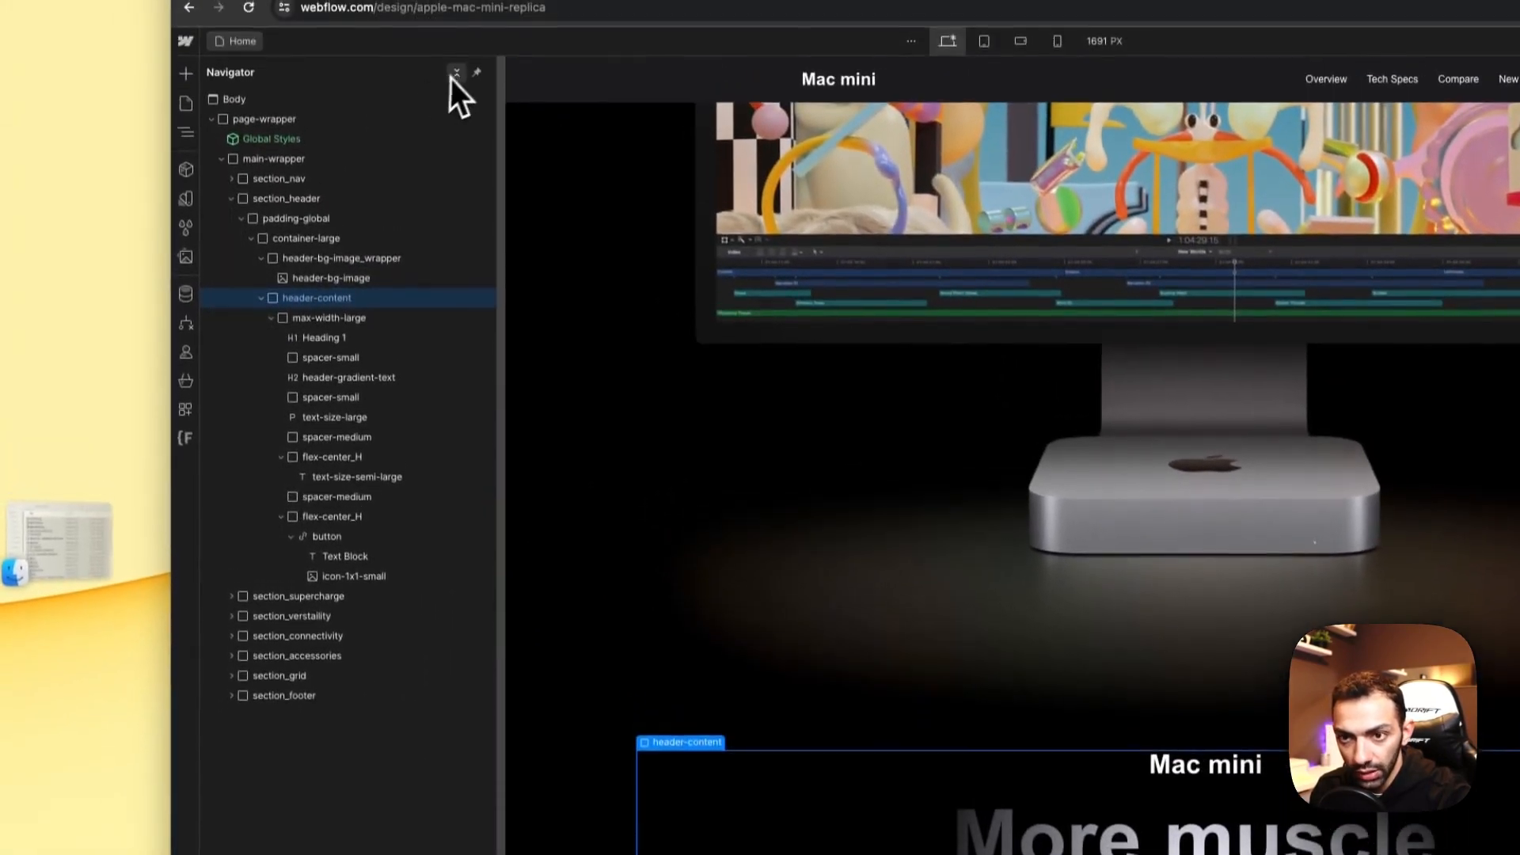
pyautogui.click(456, 25)
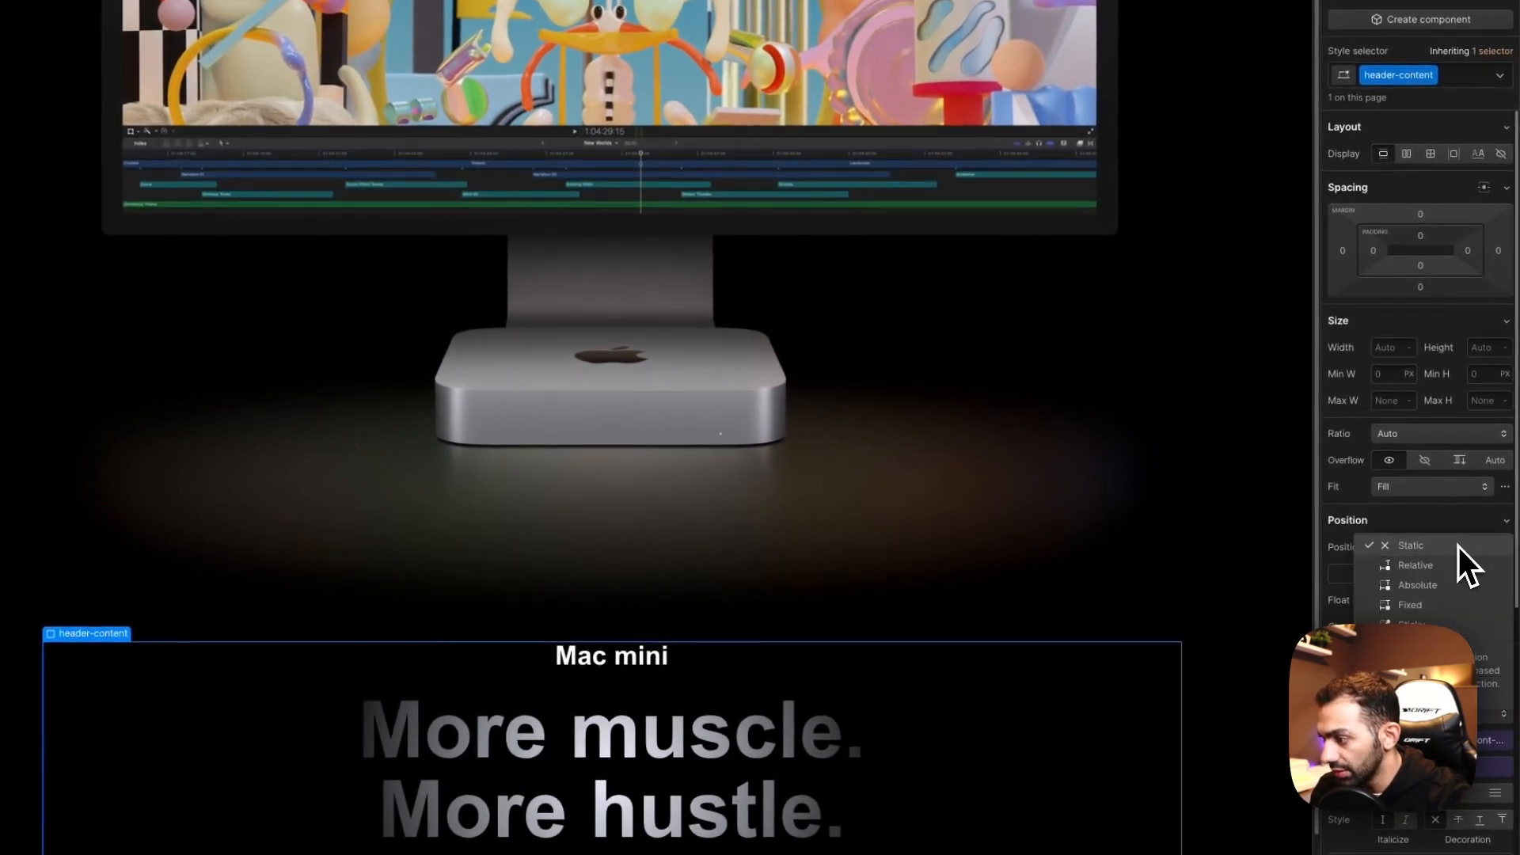
pyautogui.click(1443, 565)
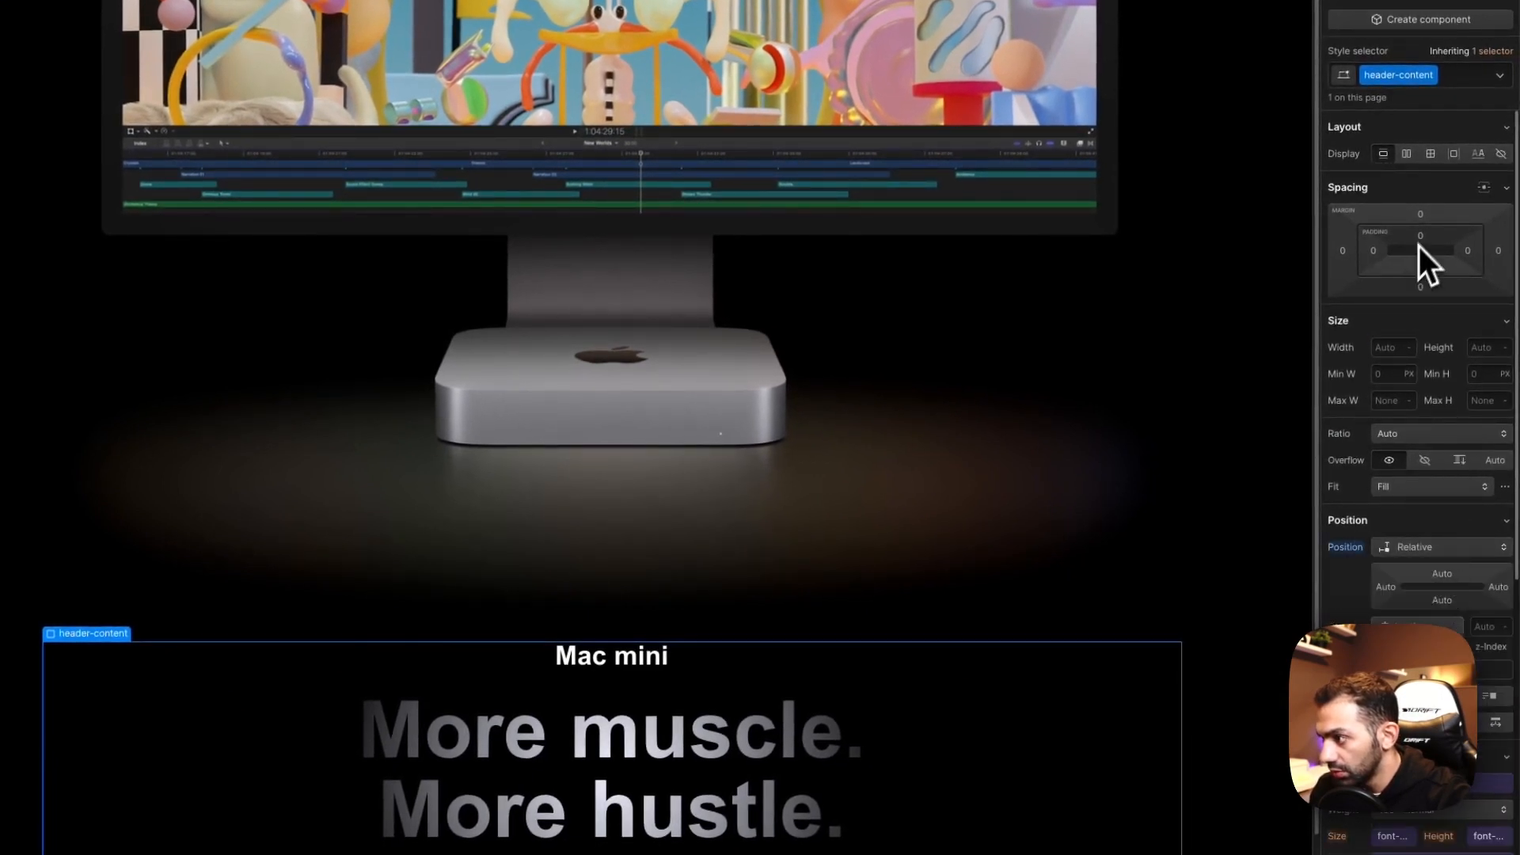
# Step: Set the header-content block's top margin to -10rem so the text overlaps the header image
pyautogui.moveTo(1425, 203); pyautogui.dragTo(1426, 321)
pyautogui.click(1422, 216)
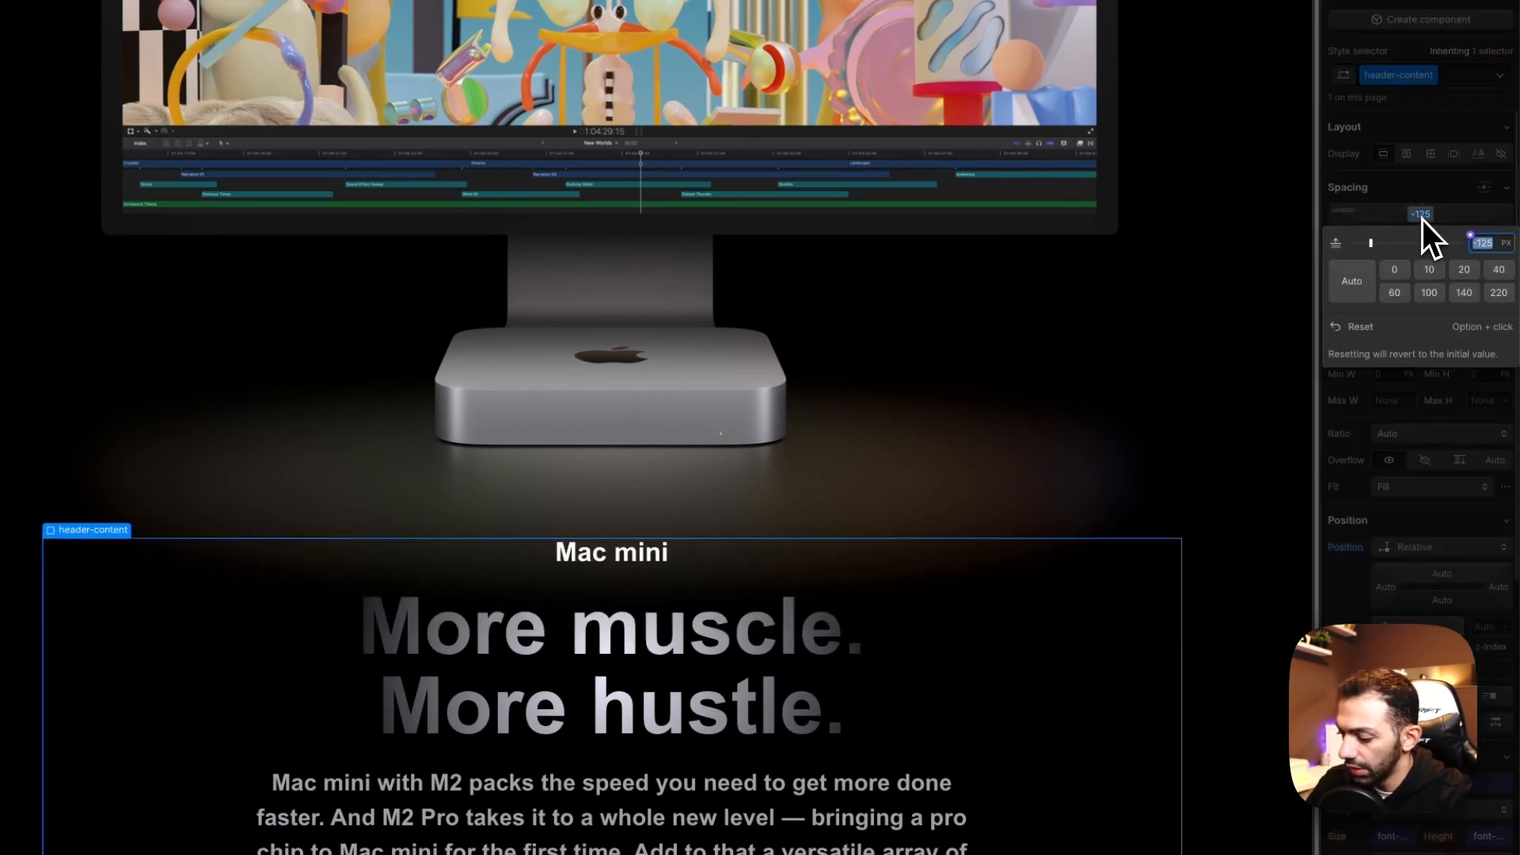
pyautogui.write('-100')
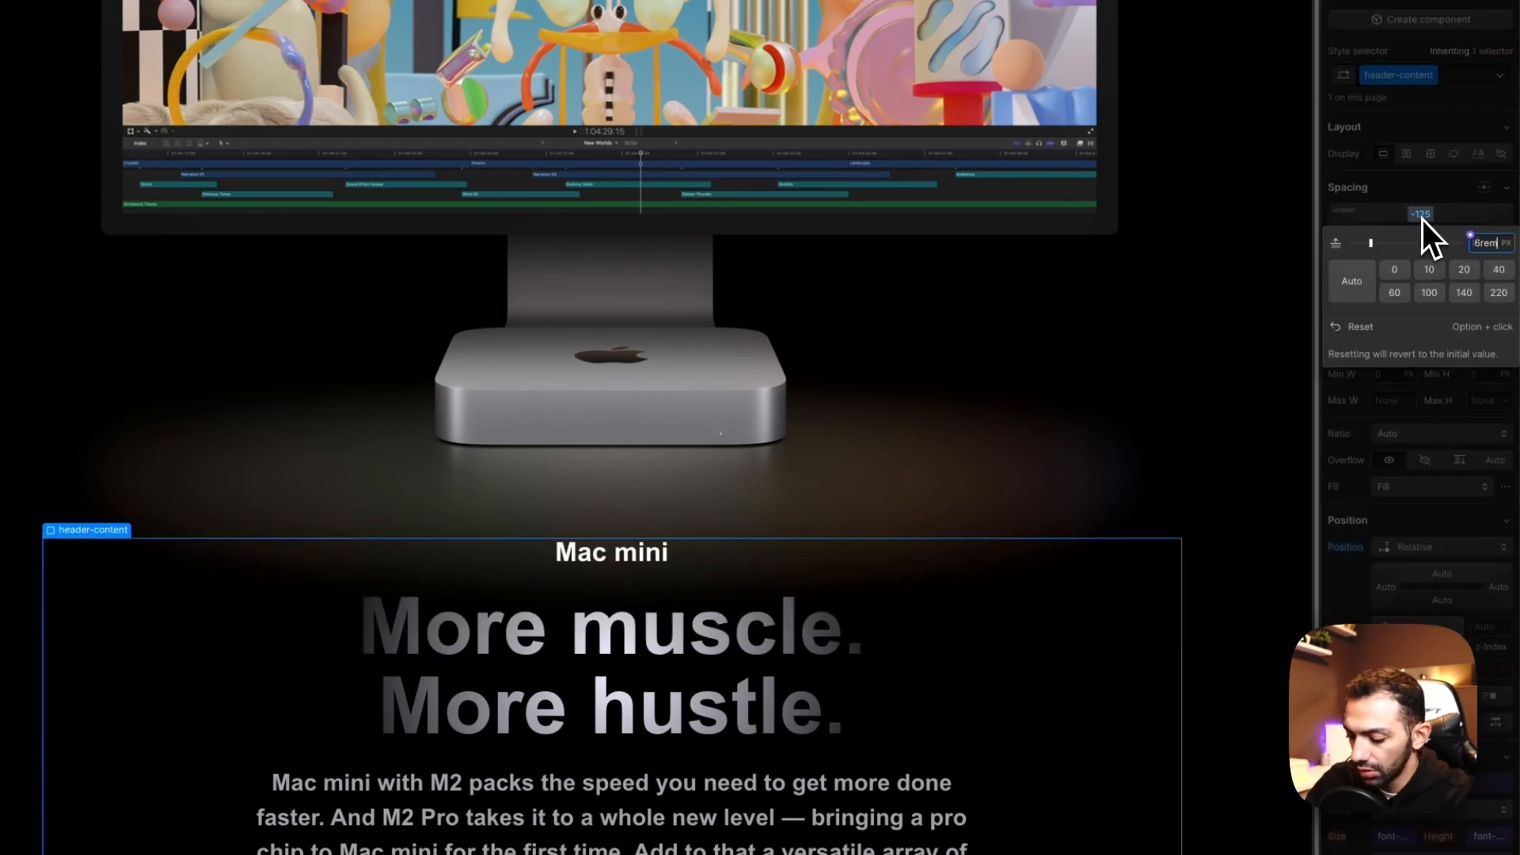
pyautogui.press('Return')
pyautogui.click(1428, 217)
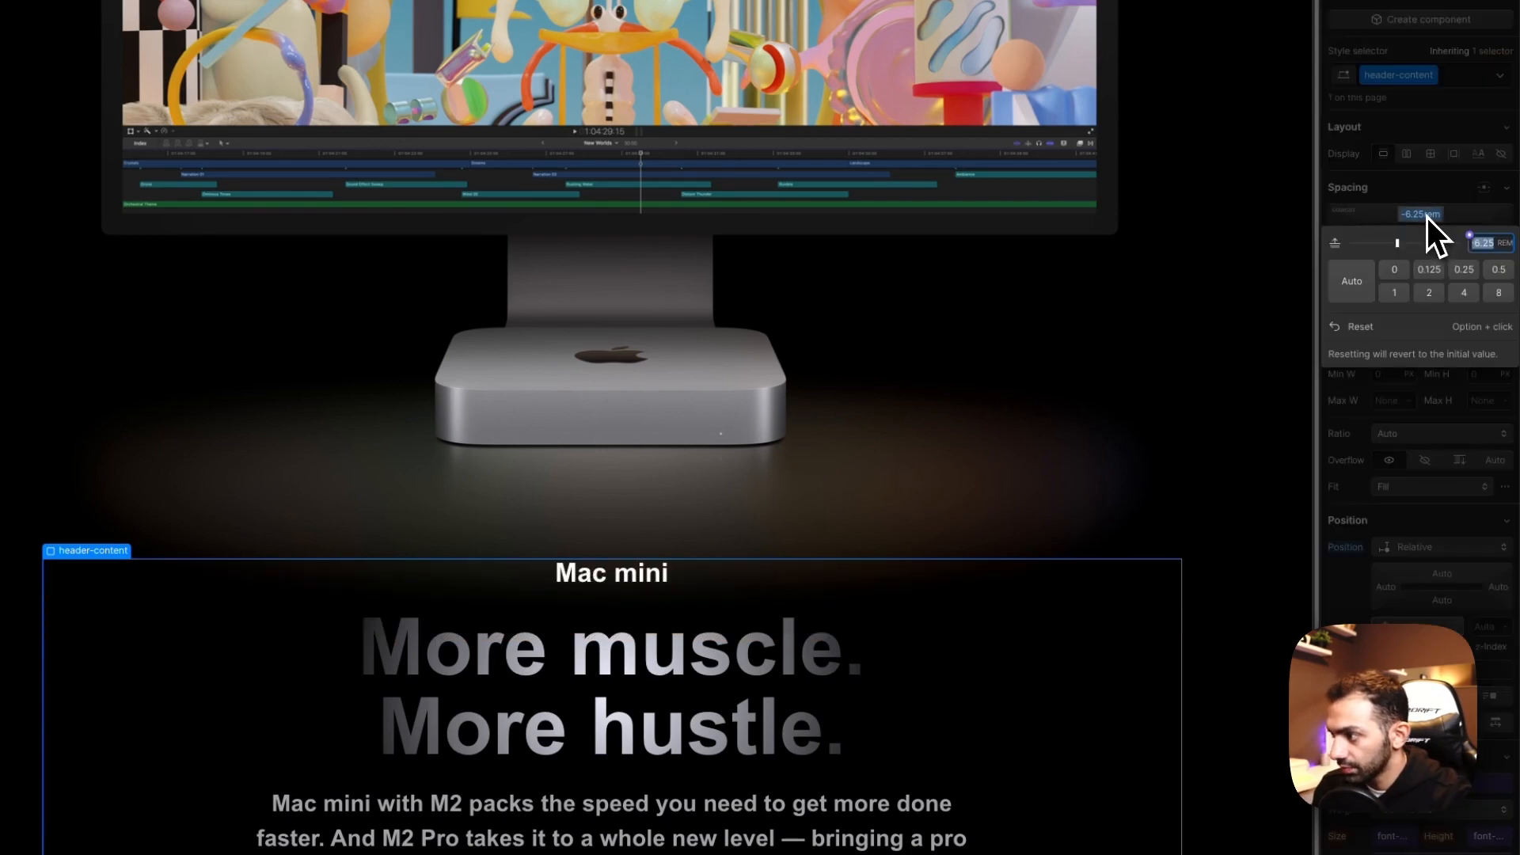
pyautogui.write('-10')
pyautogui.press('Return')
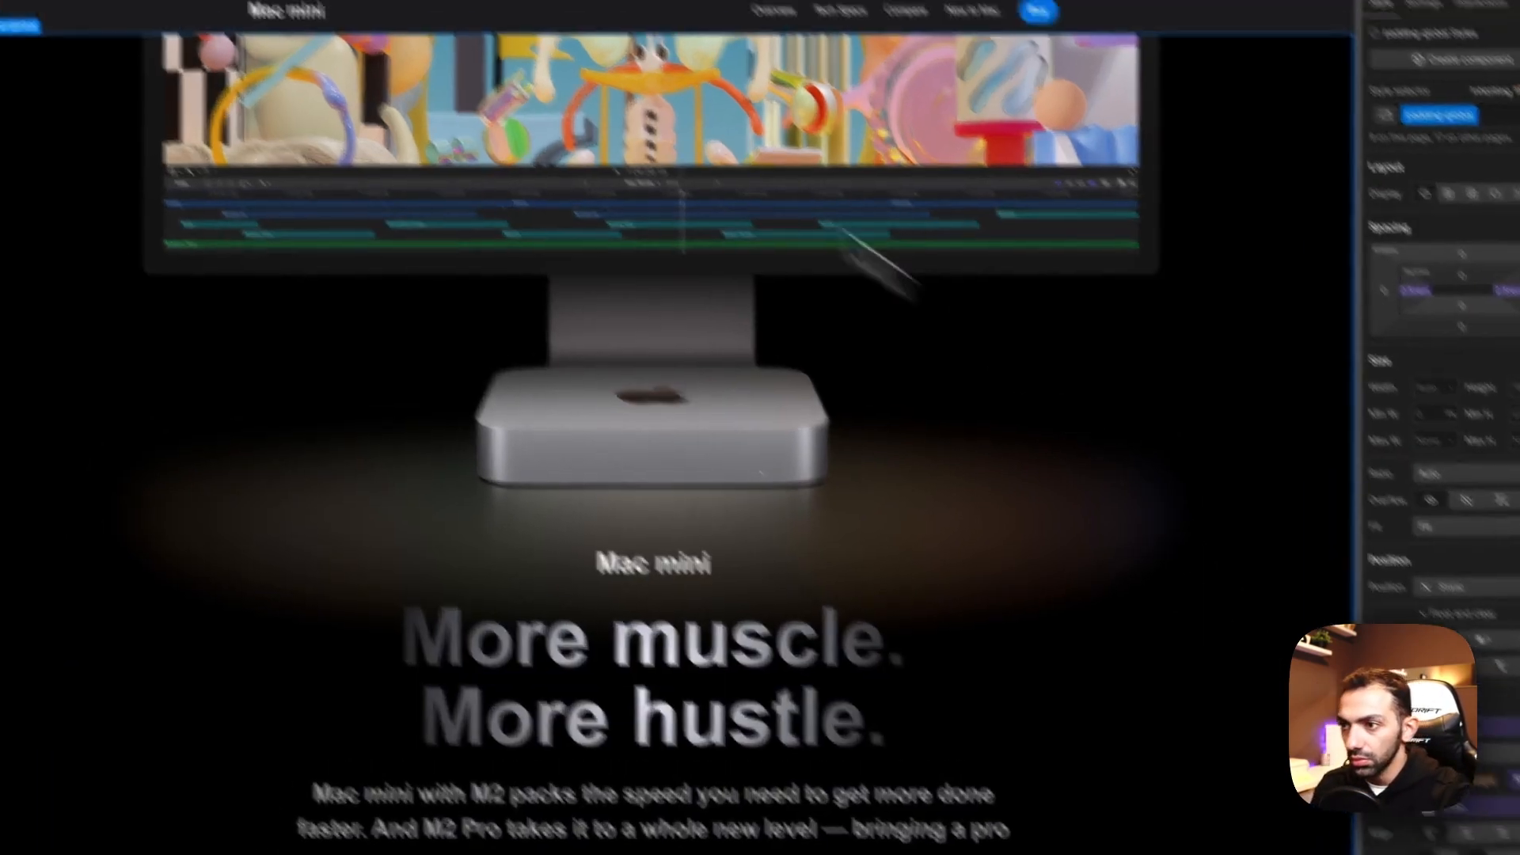
# Step: Examine the Apple Mac mini page from the header text down to the "Supercharged by" section
pyautogui.click(729, 529)
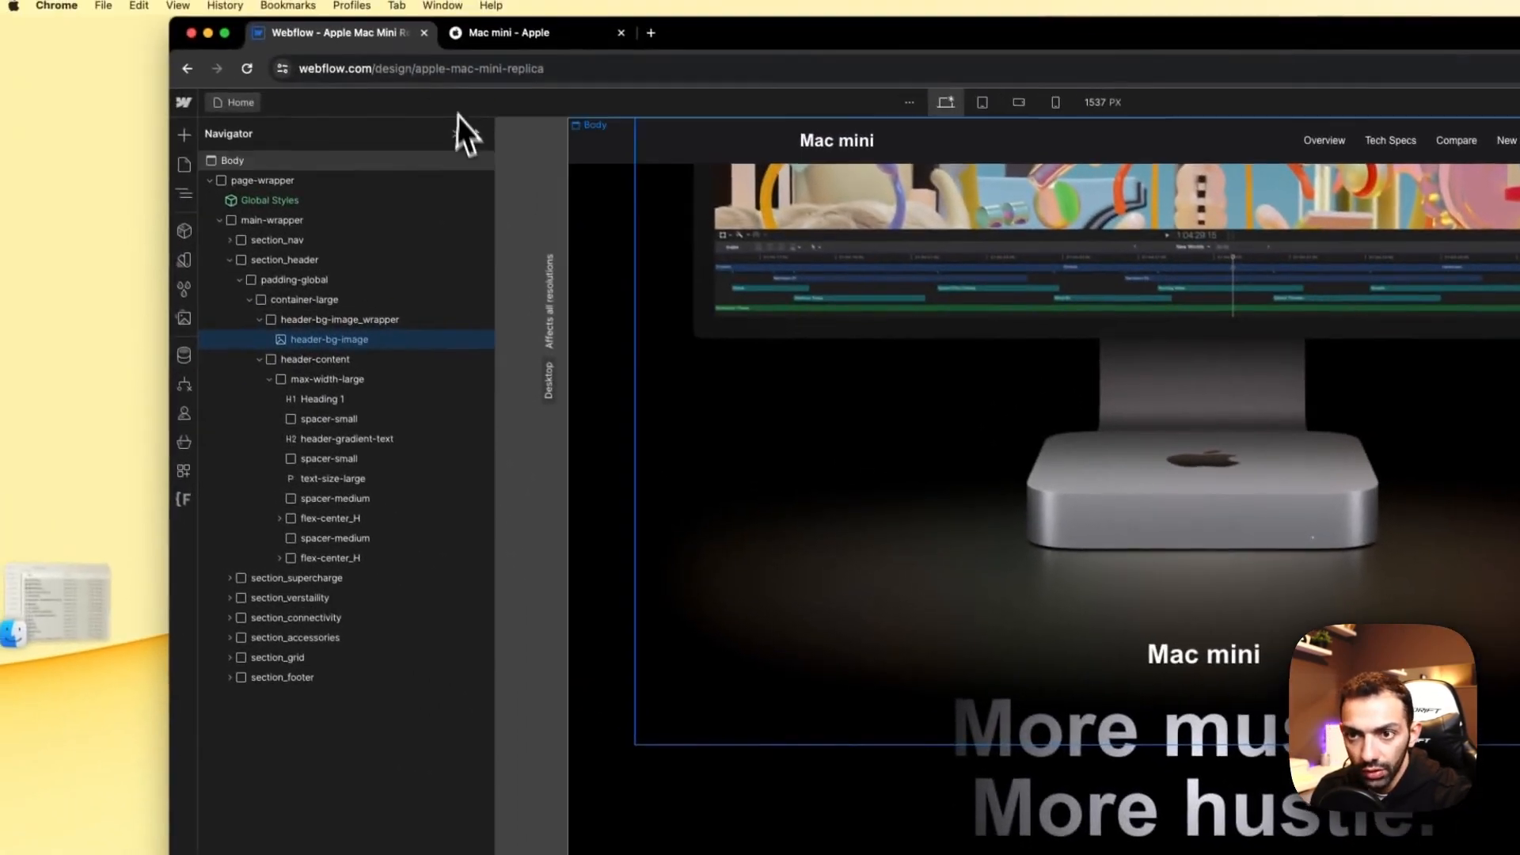
pyautogui.click(459, 138)
pyautogui.click(519, 41)
pyautogui.scroll(-8, 1076, 633)
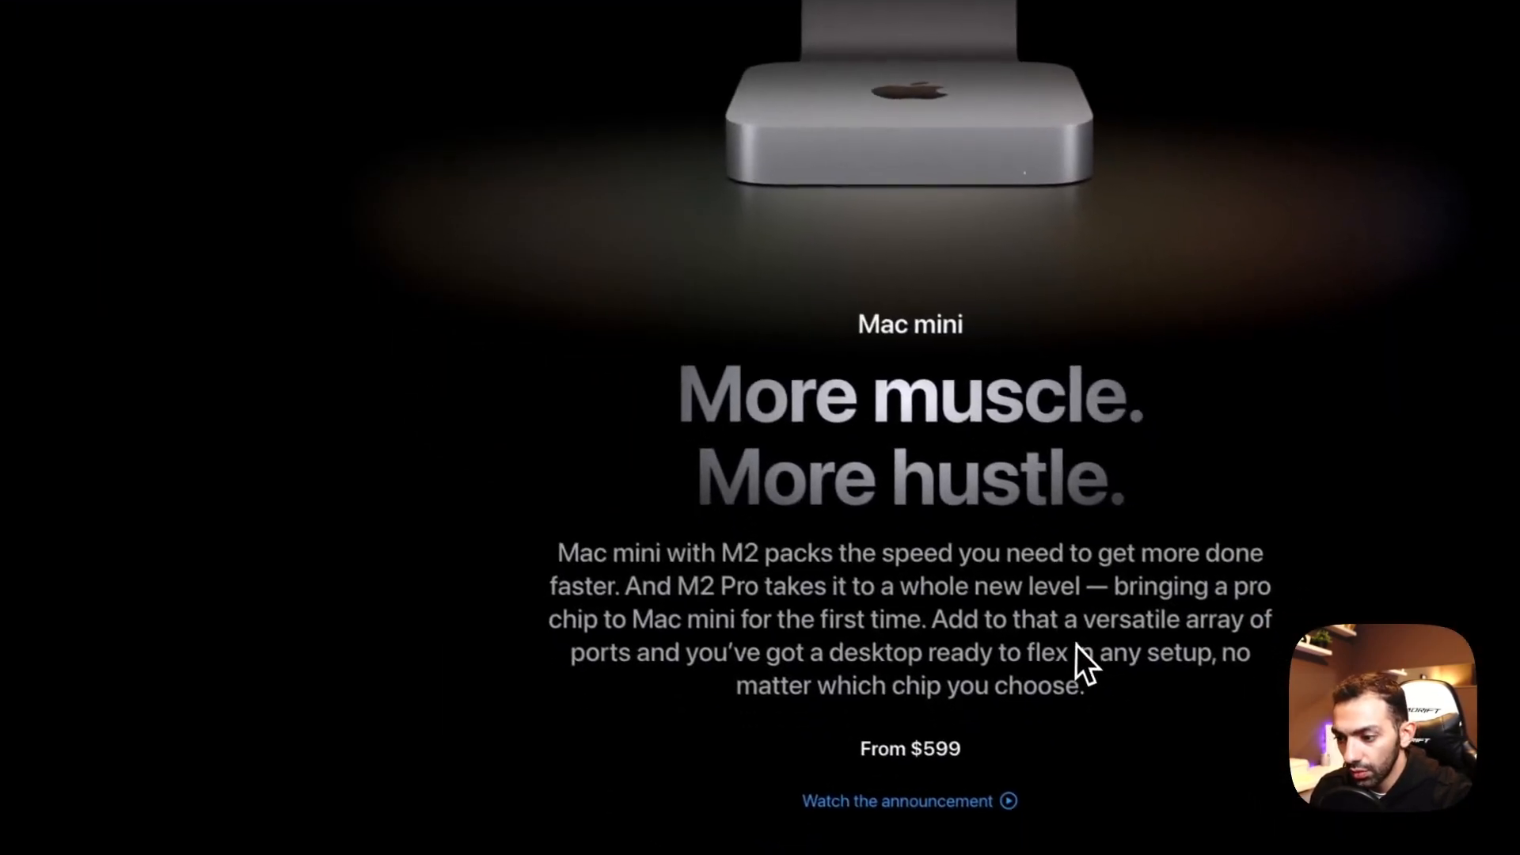
pyautogui.scroll(-4, 1067, 638)
pyautogui.scroll(2, 896, 203)
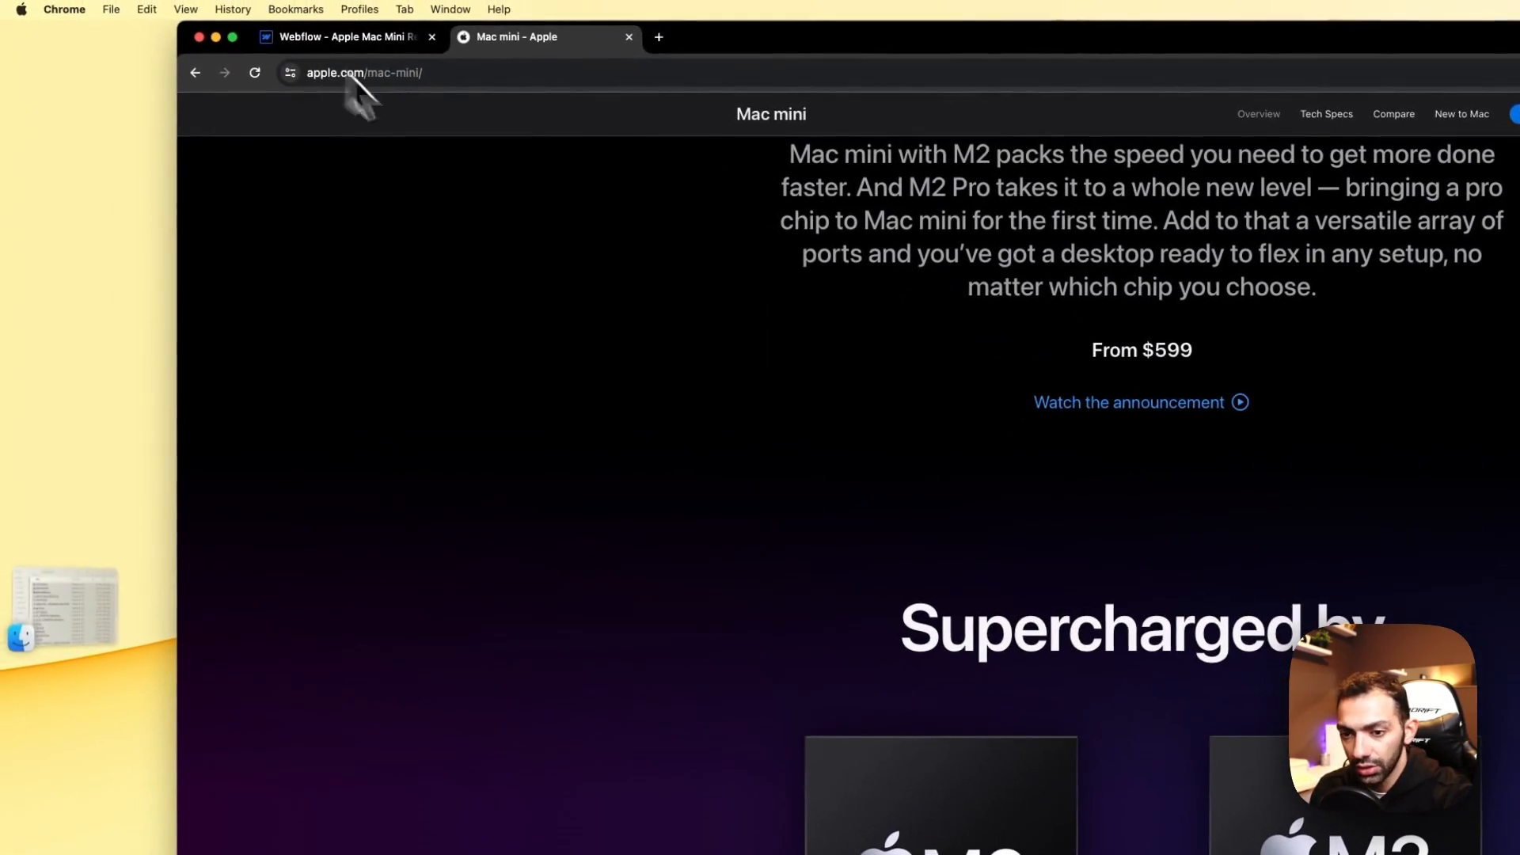
pyautogui.click(402, 40)
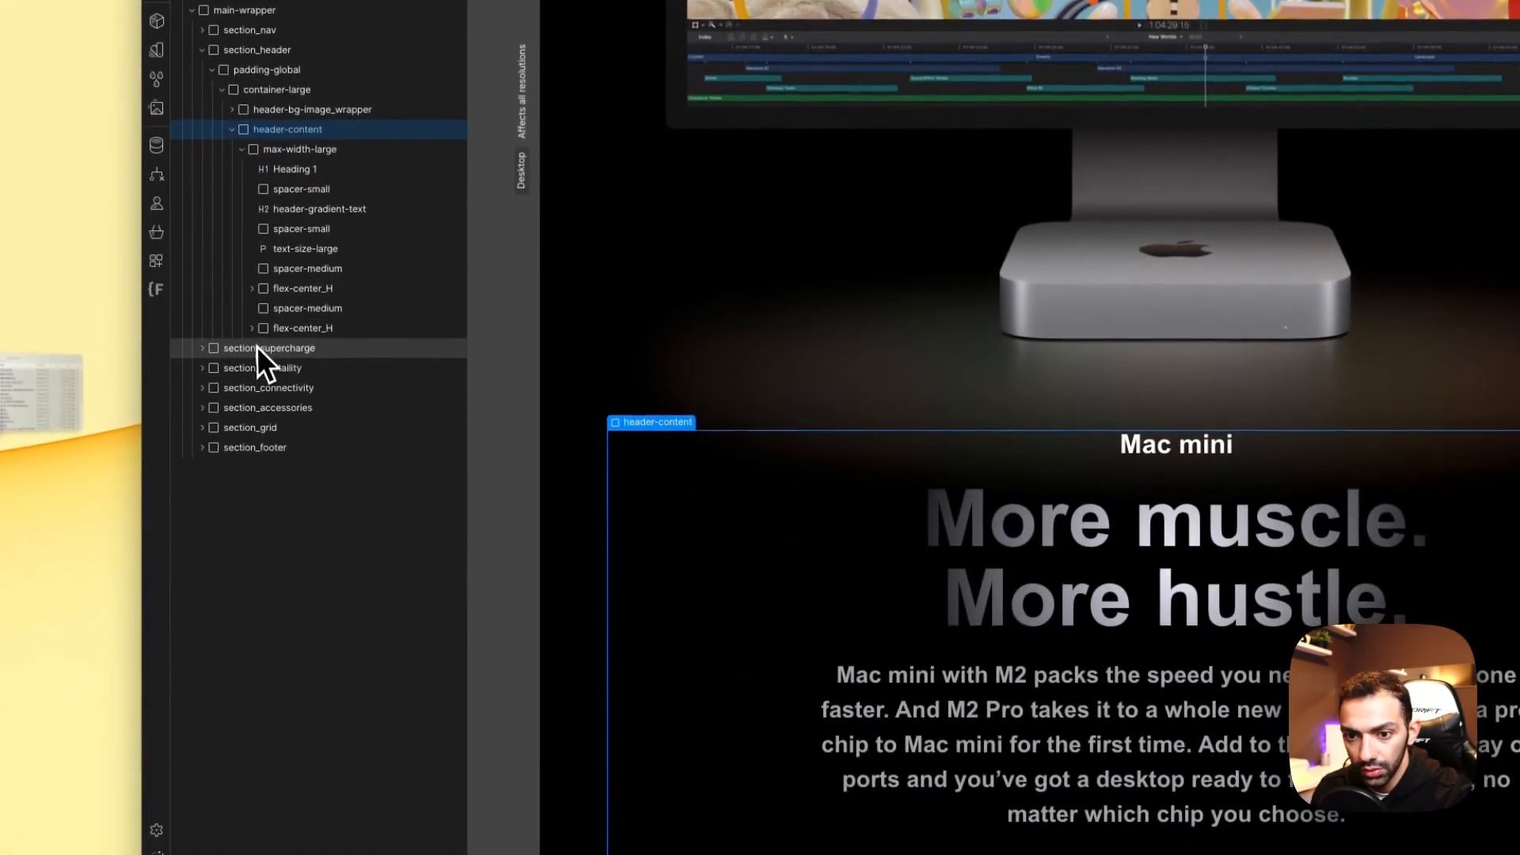
# Step: Add an H2 heading with the Apple page's text "Supercharged by" to the container-large block inside section_supercharge
pyautogui.click(258, 418)
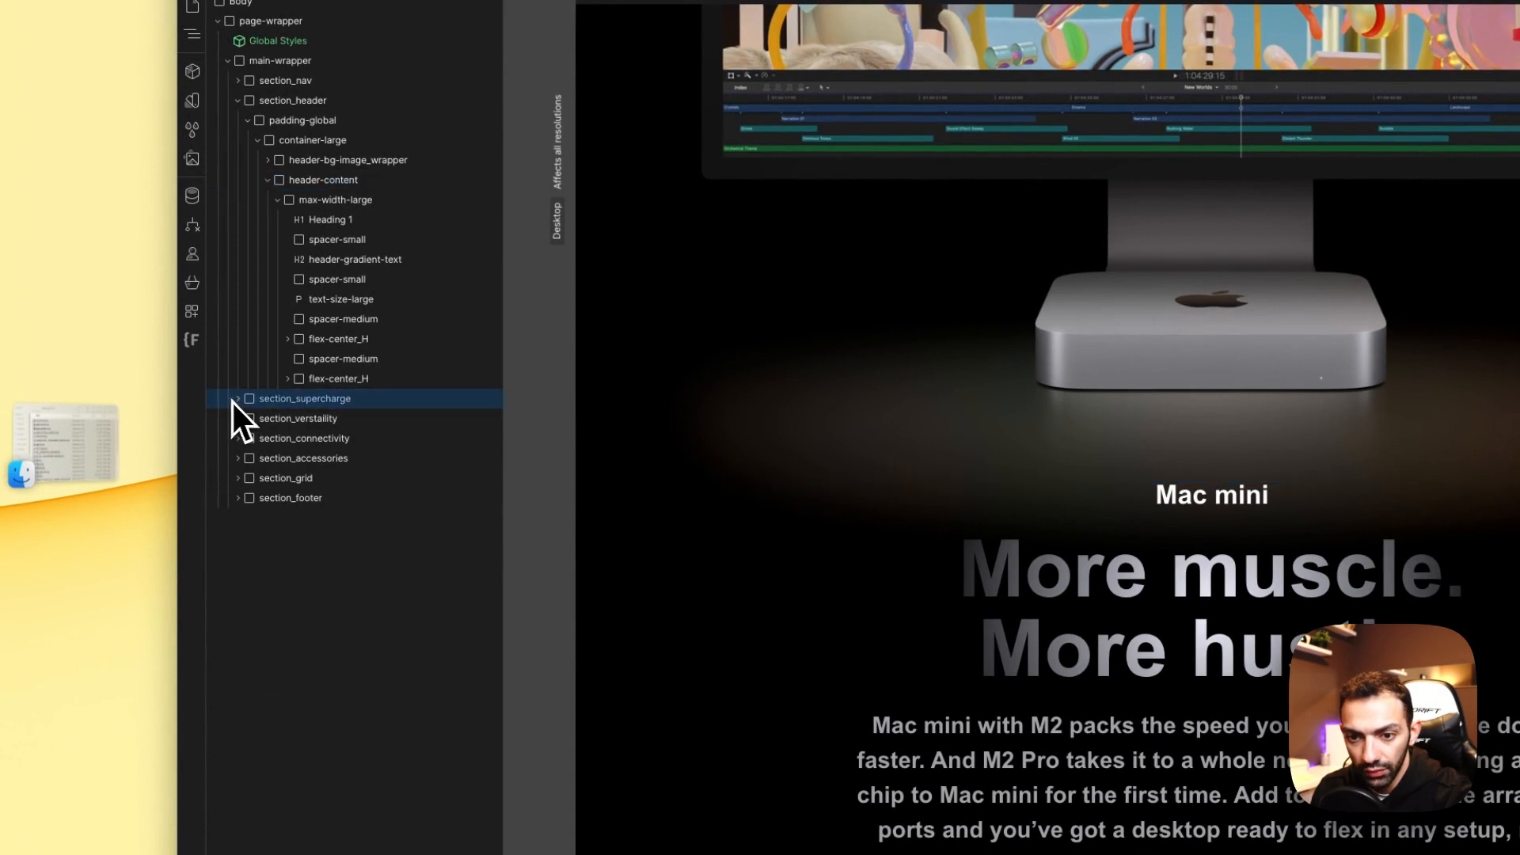
pyautogui.click(237, 399)
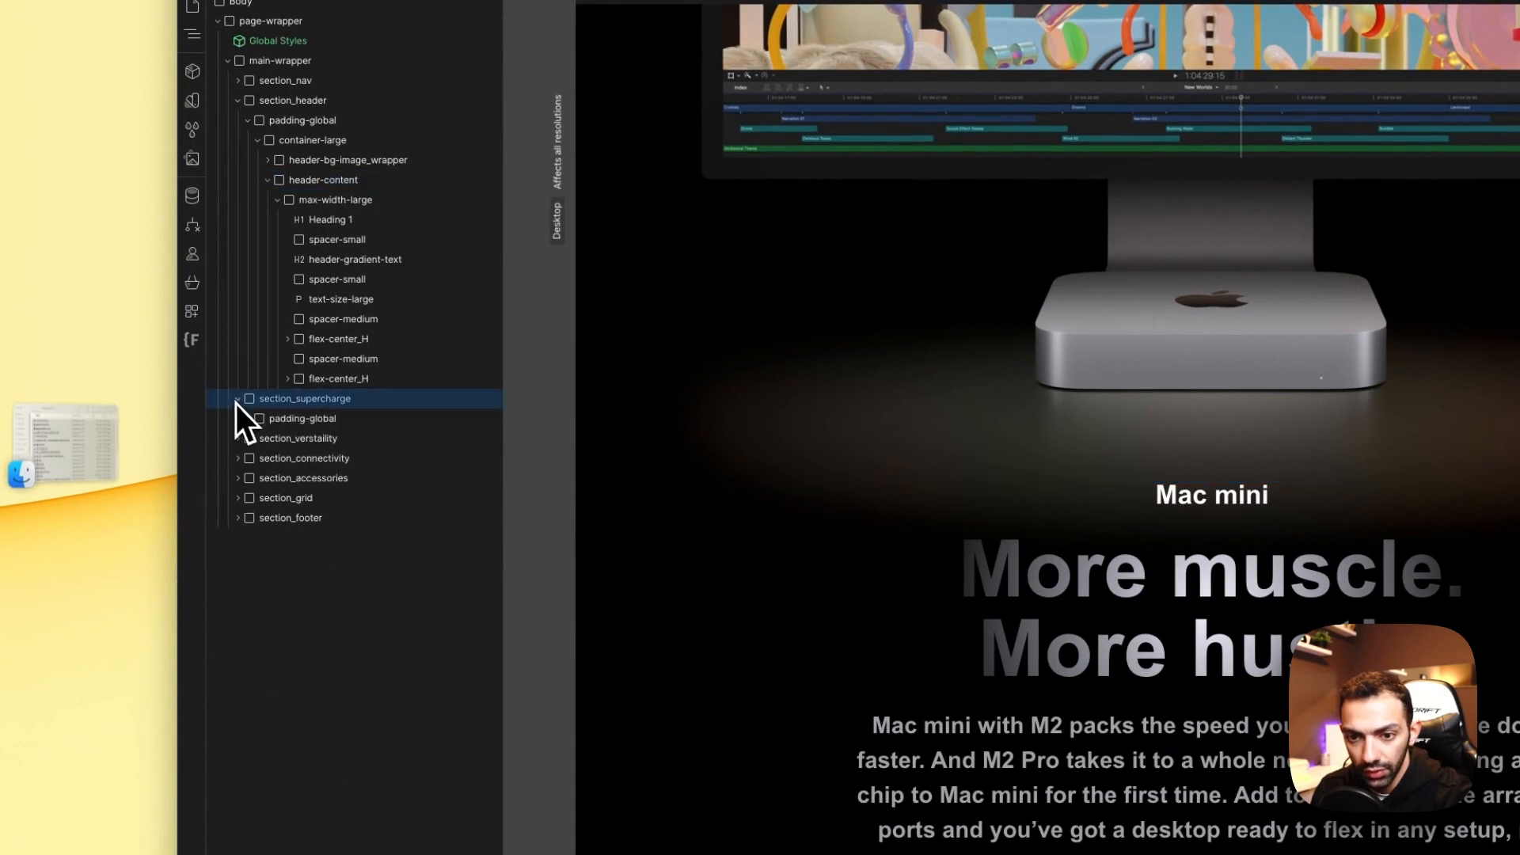
pyautogui.click(262, 421)
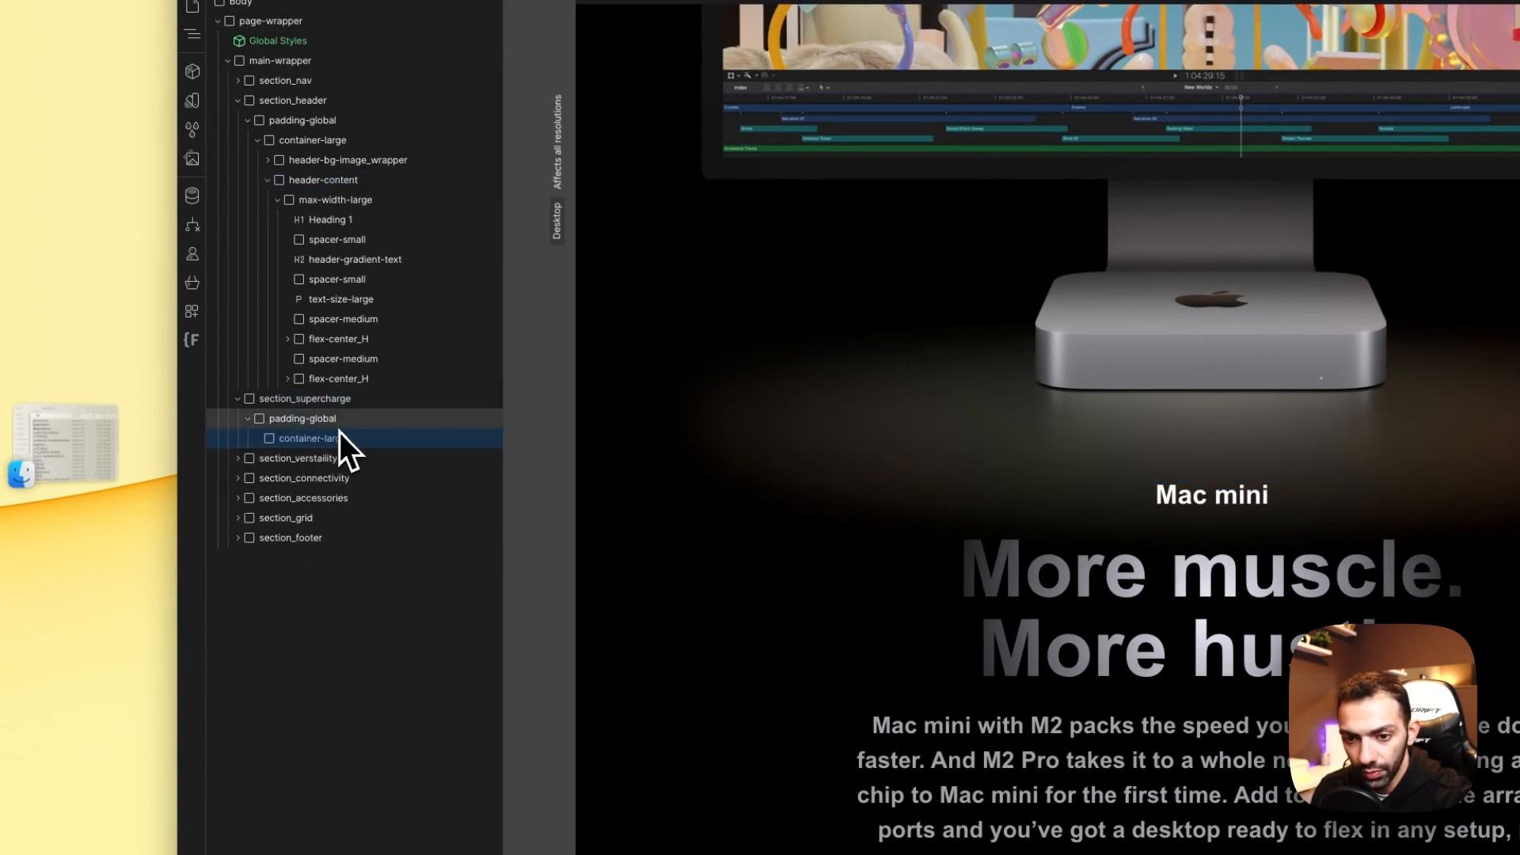
pyautogui.press('a')
pyautogui.press('Escape')
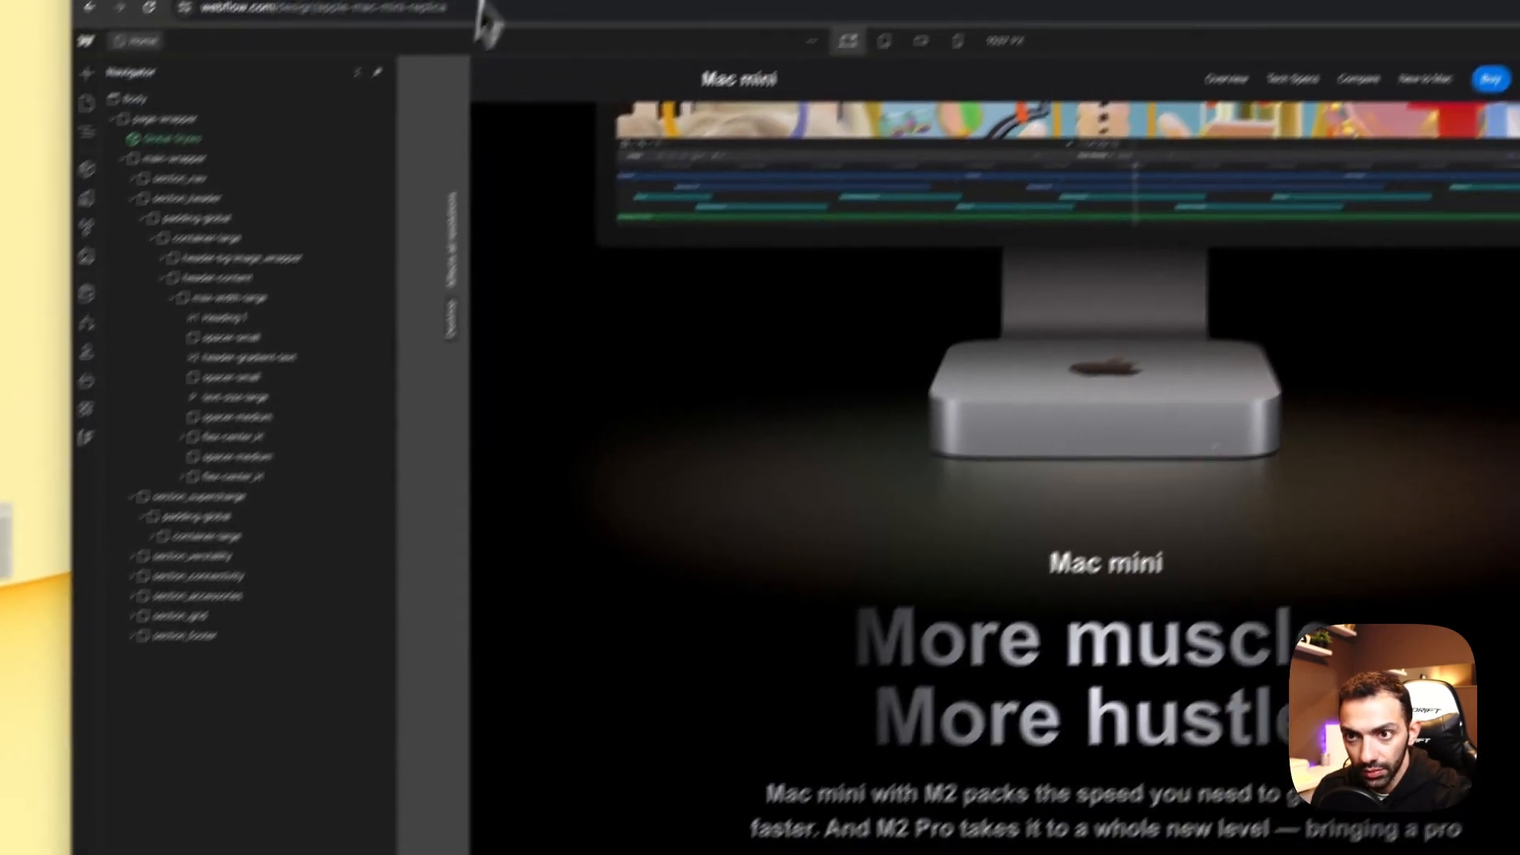
pyautogui.click(389, 37)
pyautogui.tripleClick(831, 541)
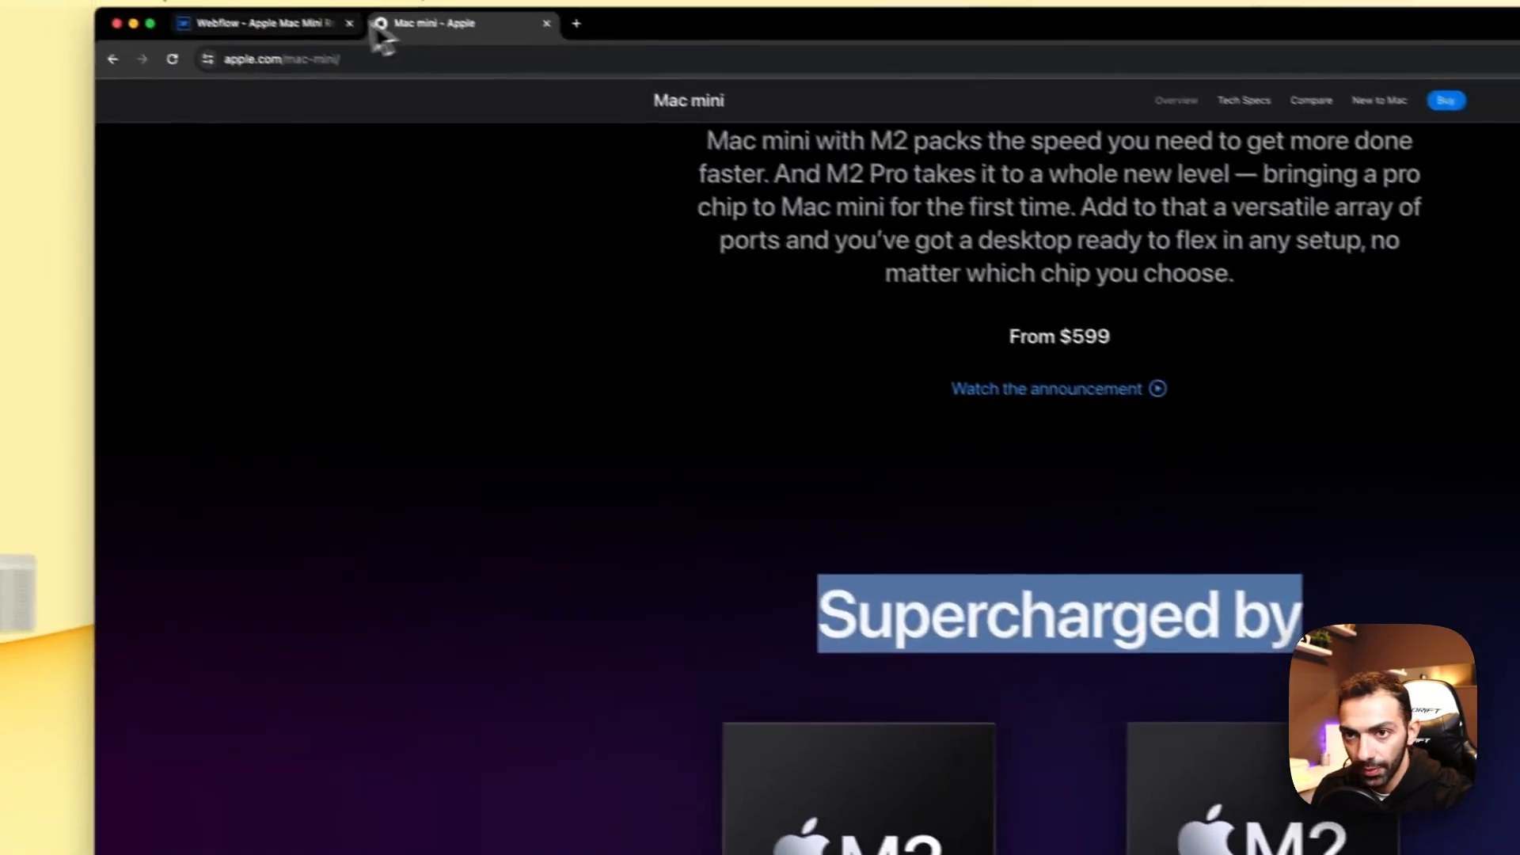
pyautogui.click(317, 27)
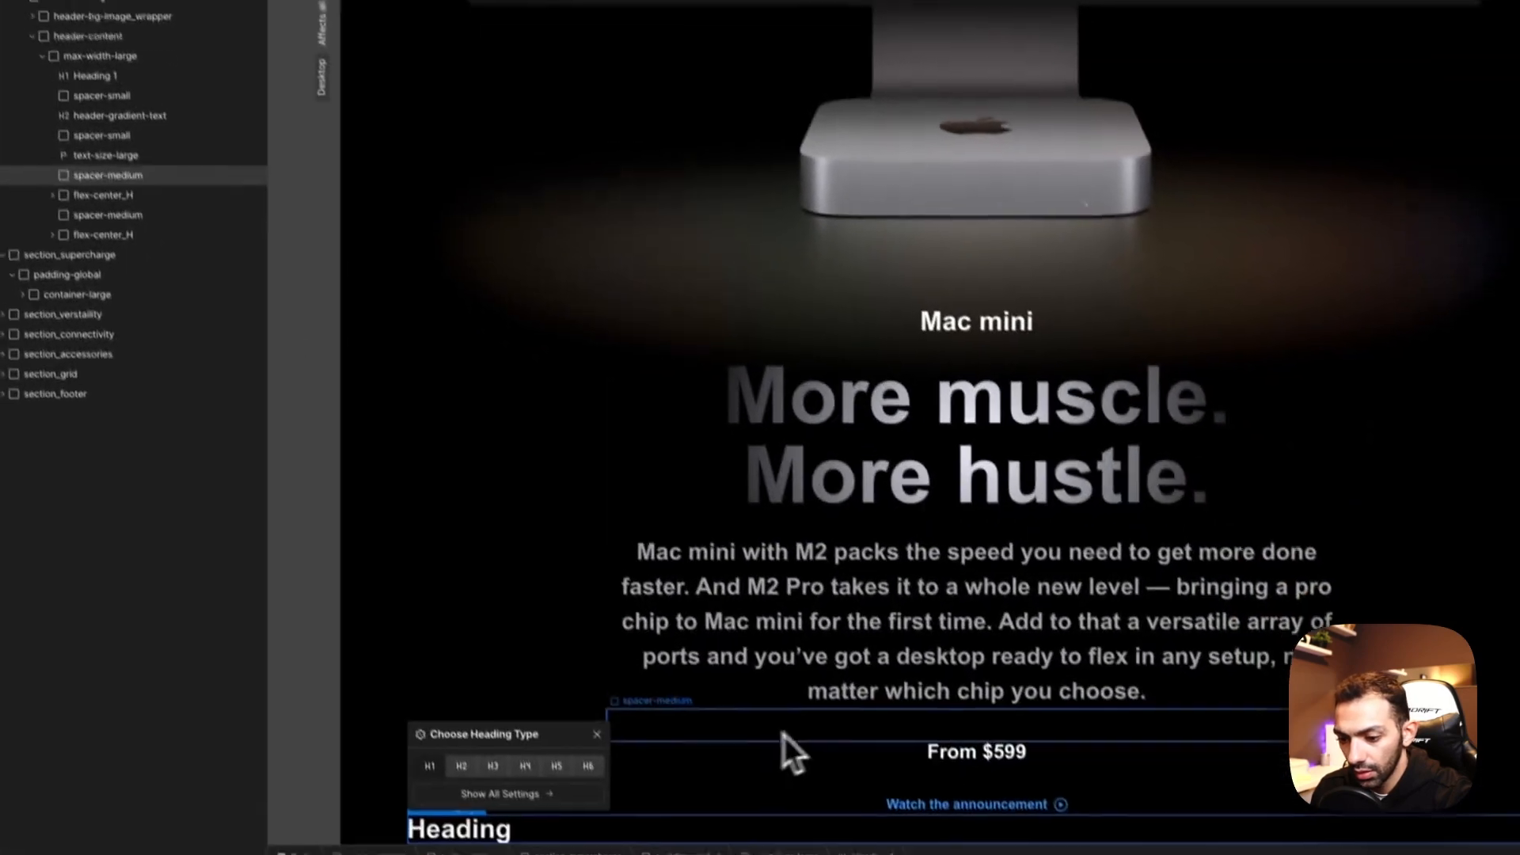
pyautogui.doubleClick(444, 798)
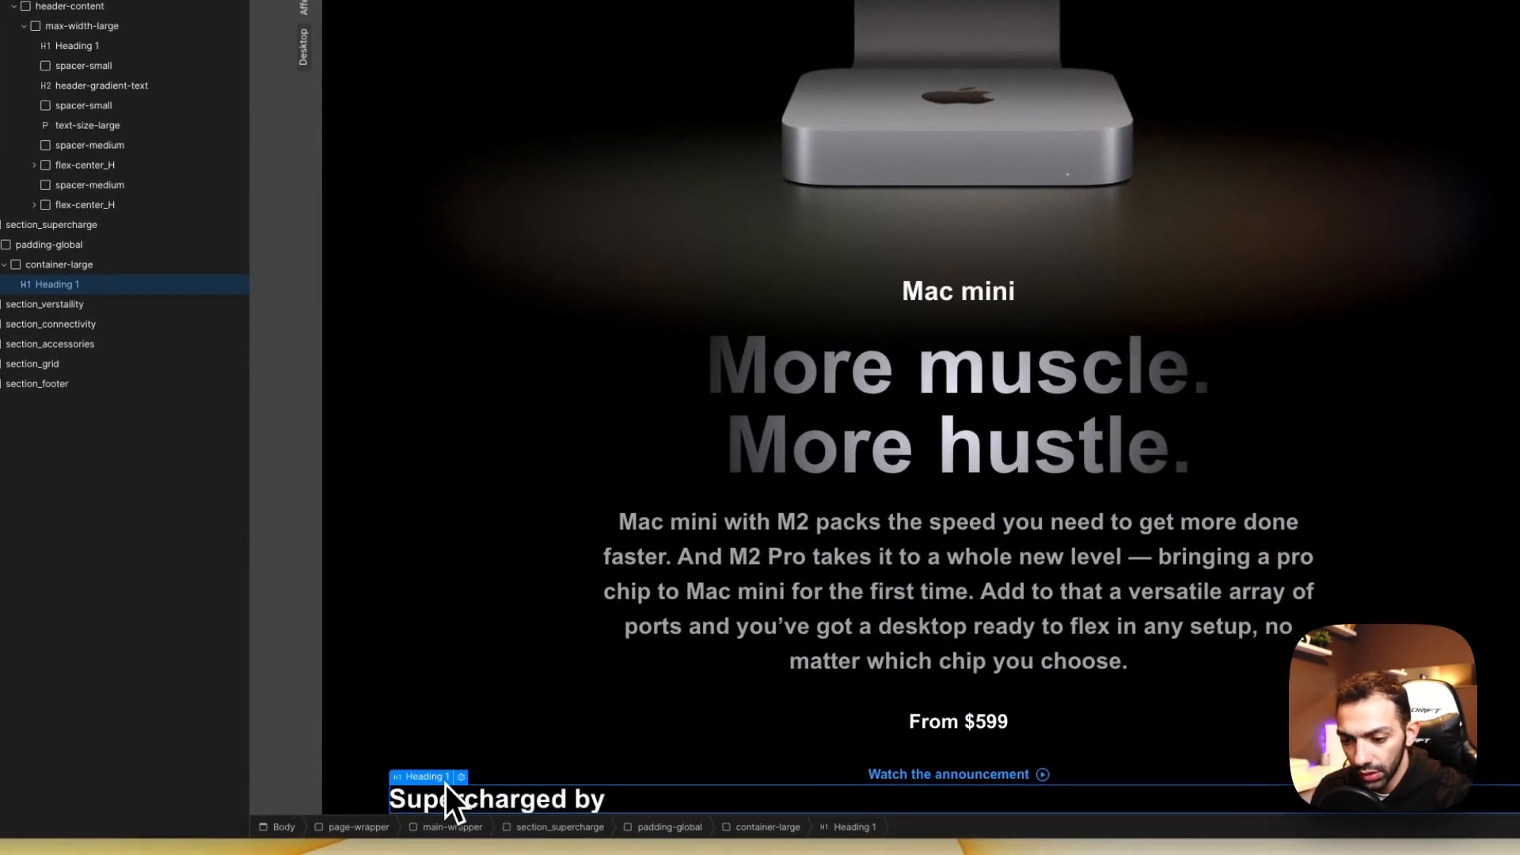
pyautogui.click(460, 779)
pyautogui.click(455, 738)
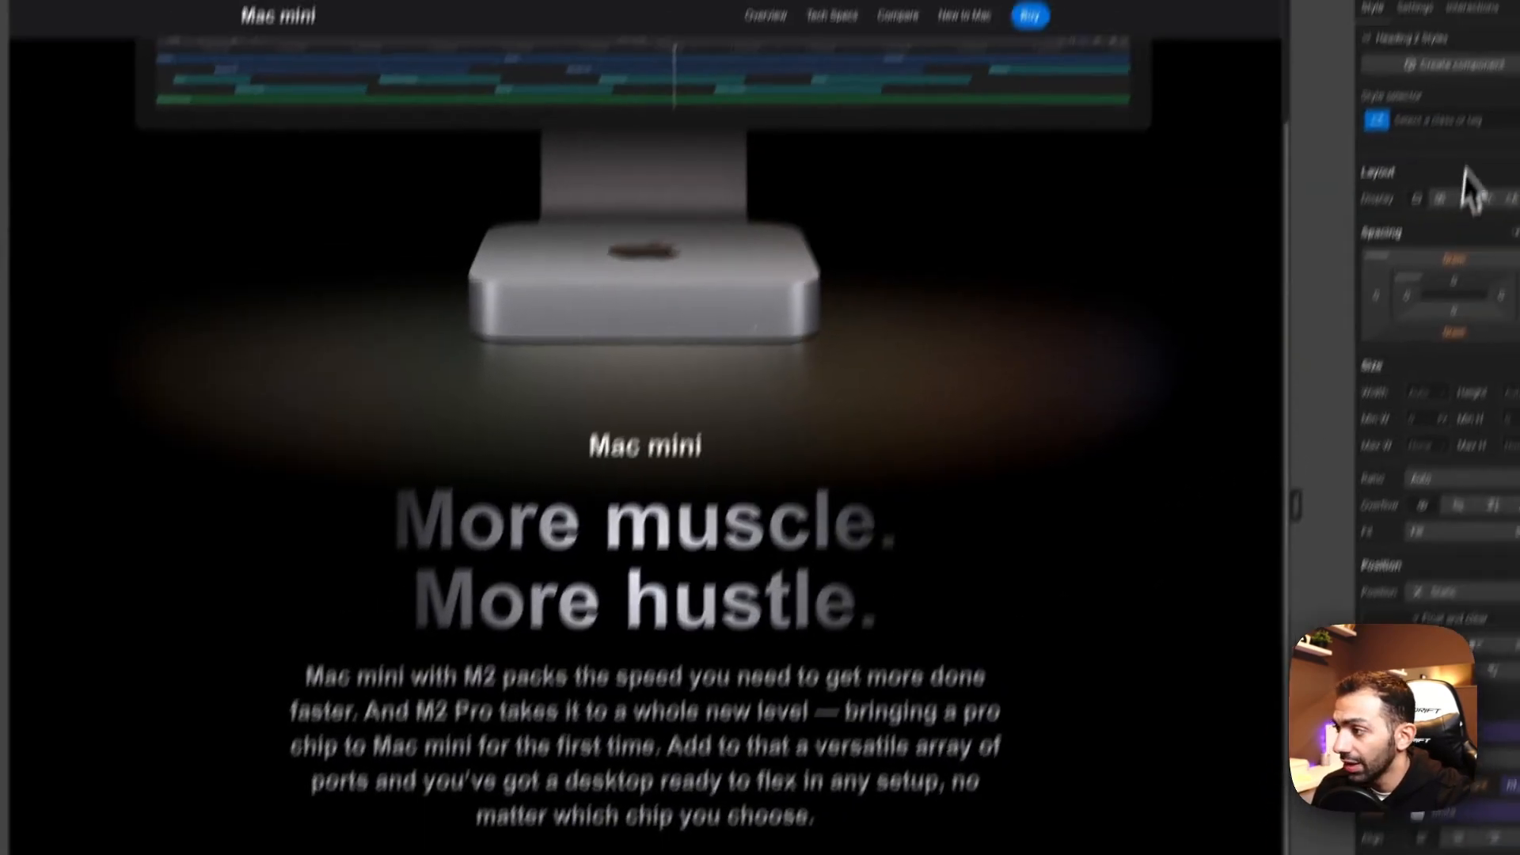
# Step: Apply the existing heading_large class to the "Supercharged by" heading
pyautogui.click(1425, 240)
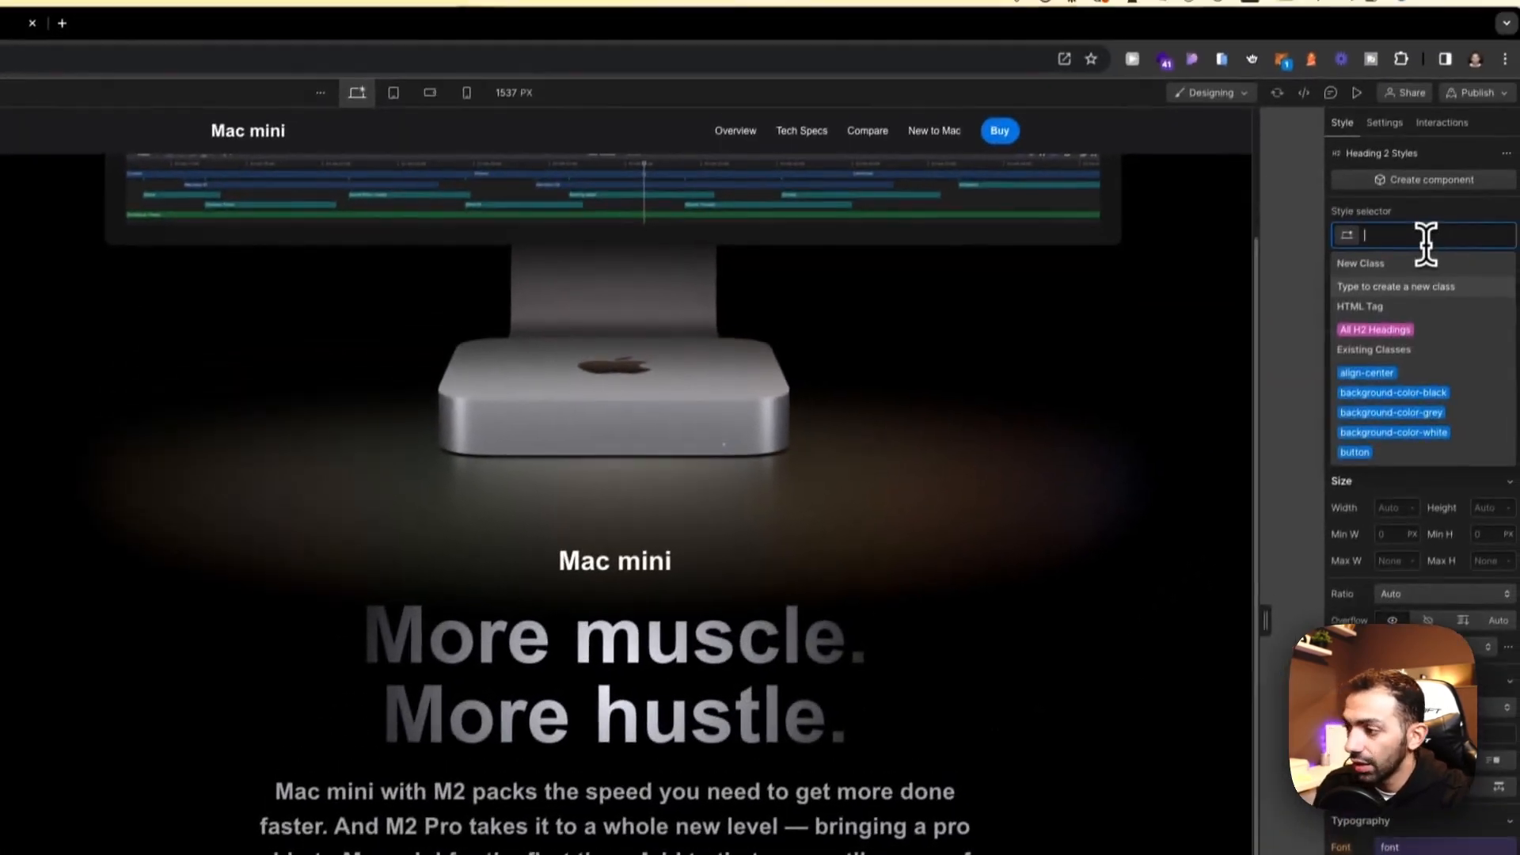
pyautogui.write('heading-')
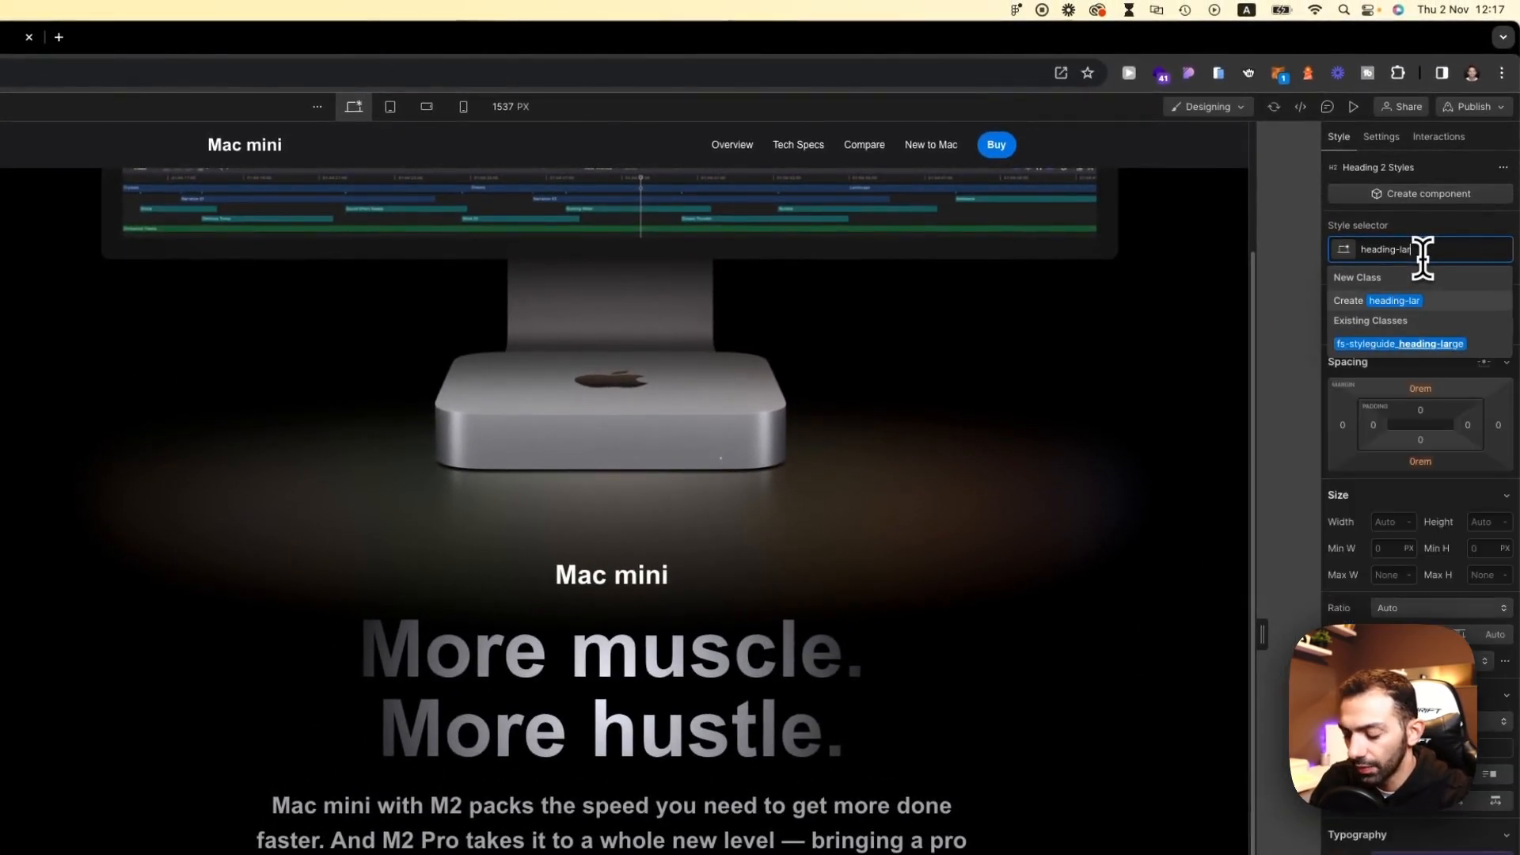
pyautogui.write('lar')
pyautogui.press('BackSpace')
pyautogui.press('BackSpace')
pyautogui.press('BackSpace')
pyautogui.press('BackSpace')
pyautogui.press('BackSpace')
pyautogui.press('BackSpace')
pyautogui.press('BackSpace')
pyautogui.press('BackSpace')
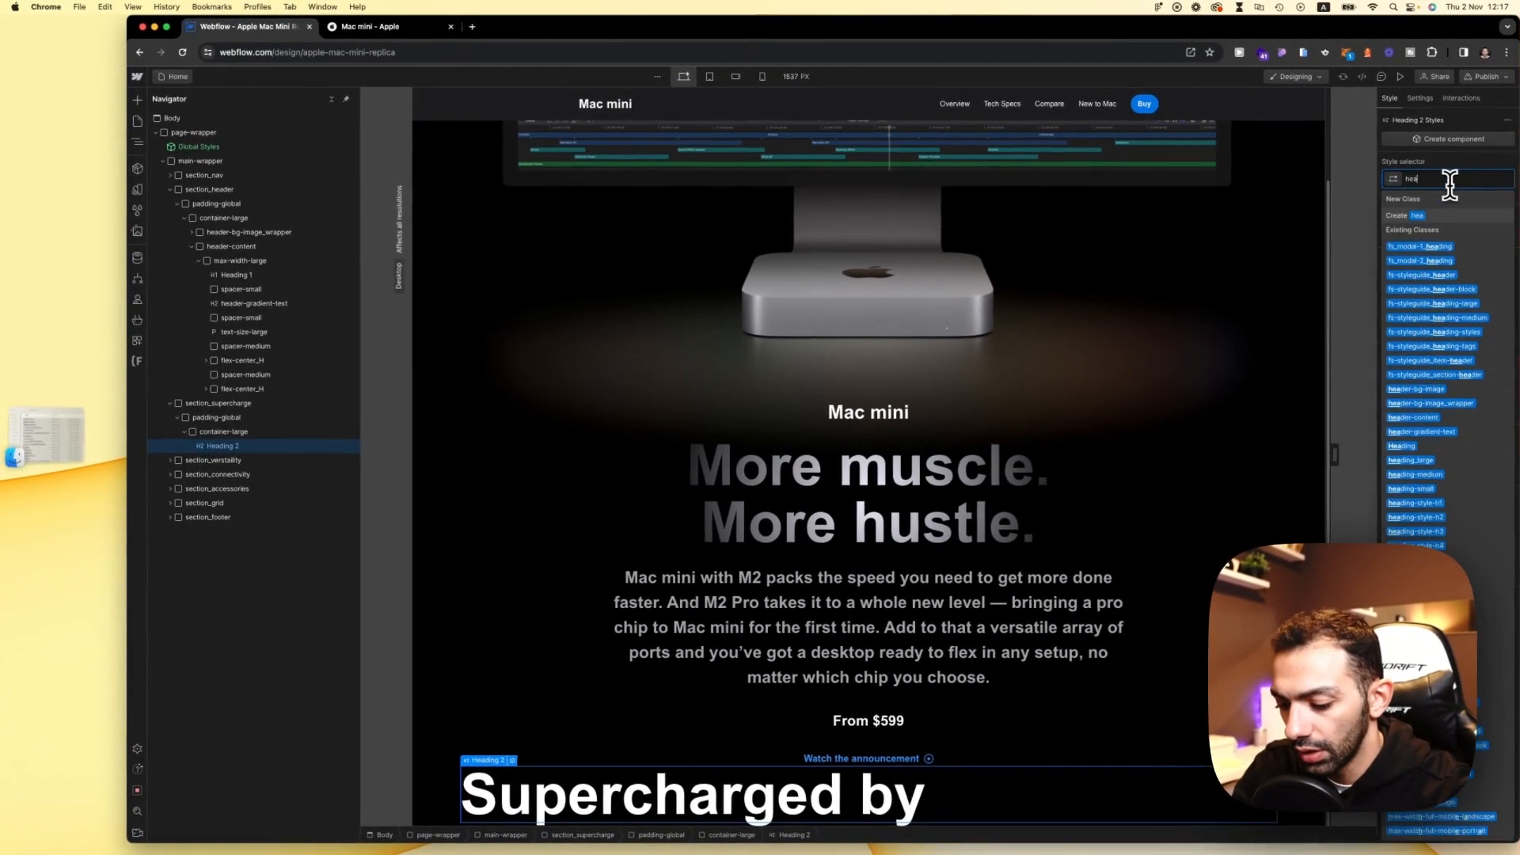
pyautogui.write('d')
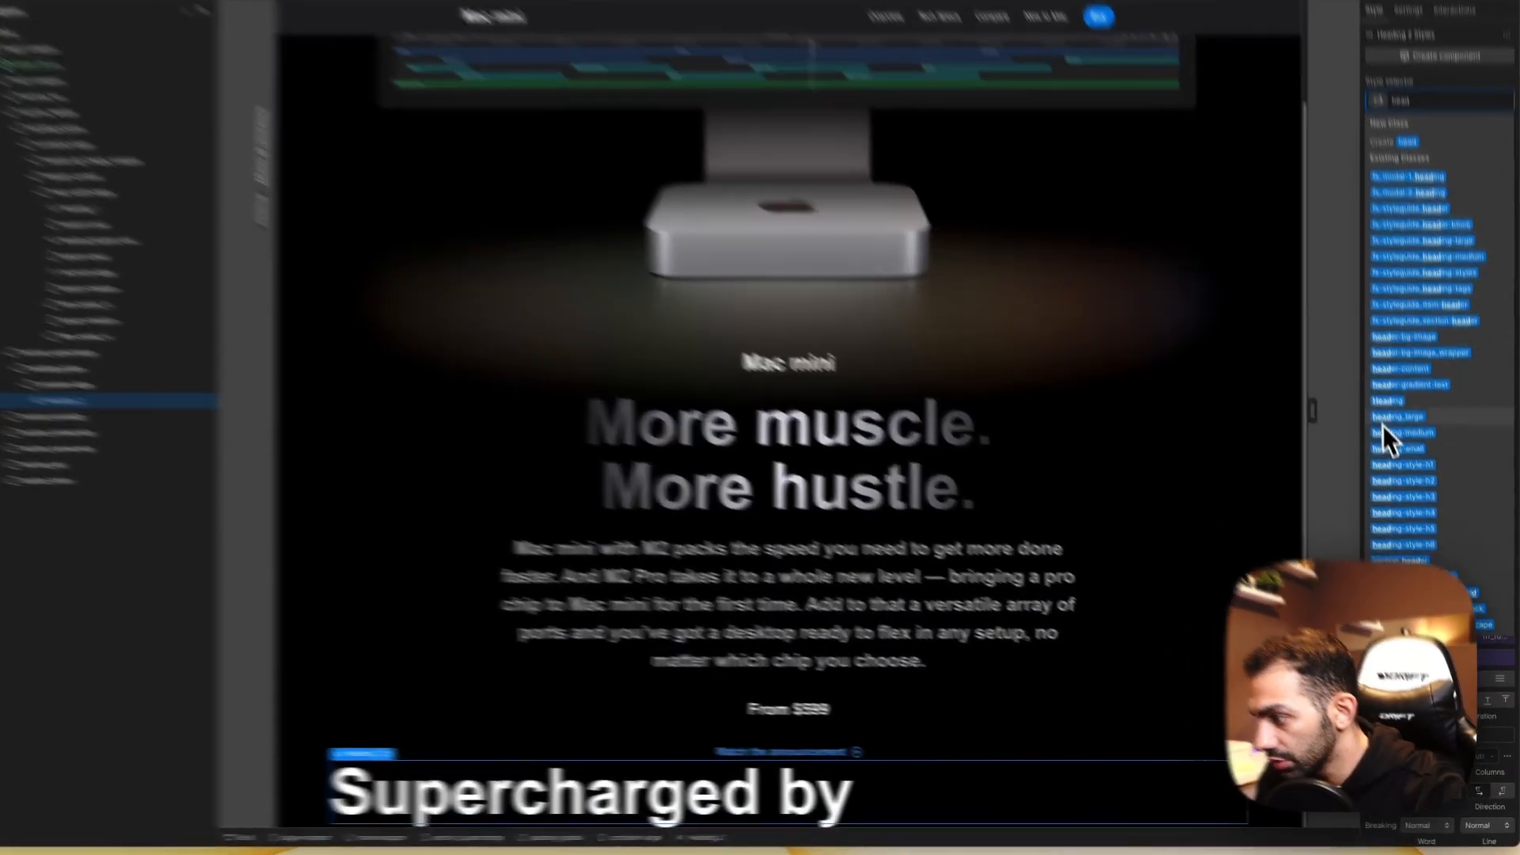
pyautogui.click(1410, 460)
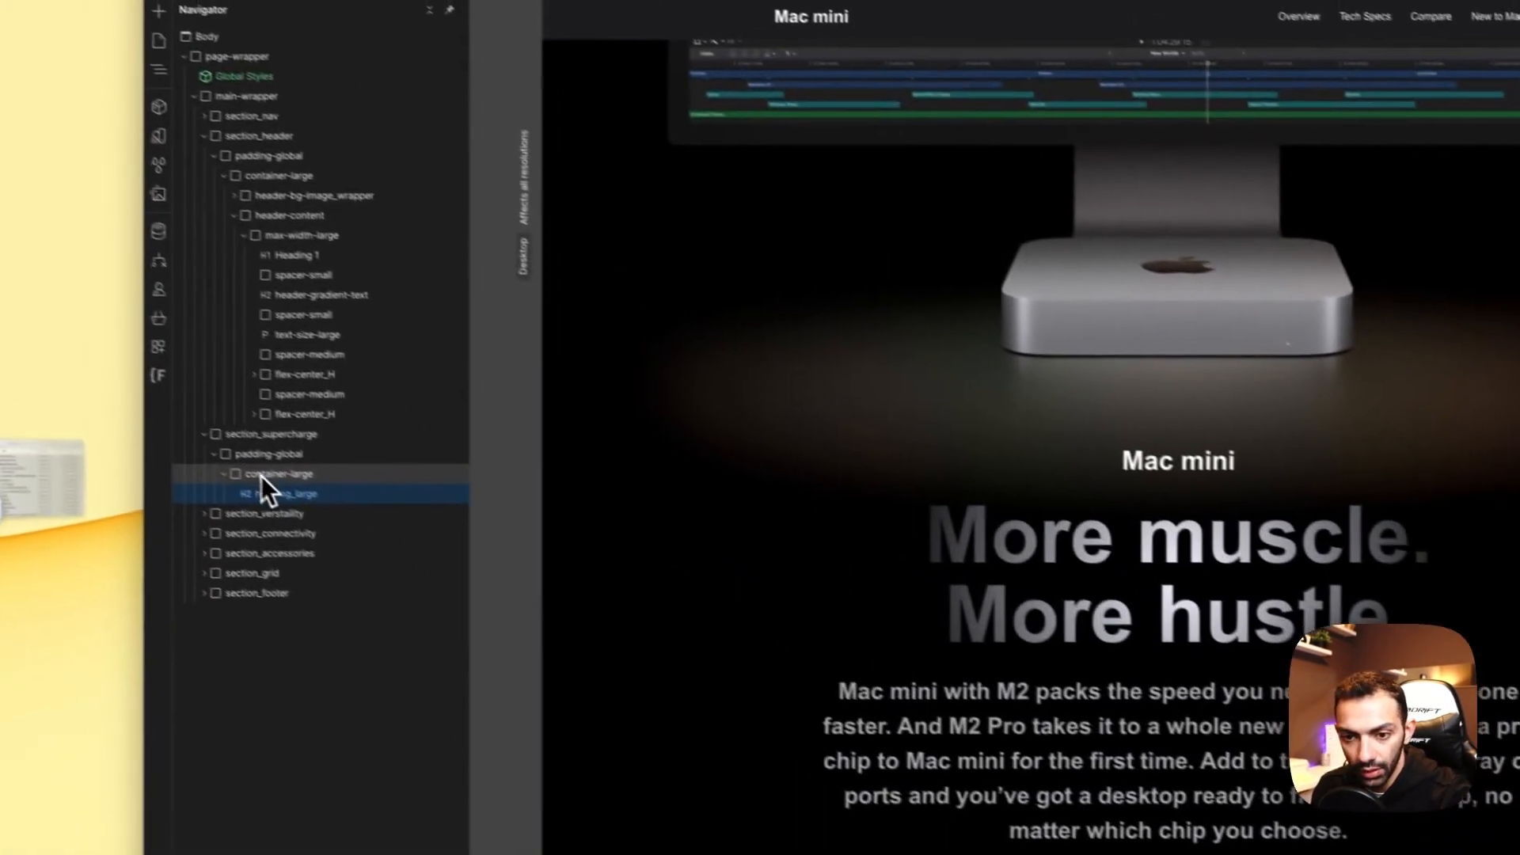
# Step: Add a div block to section_supercharge's container-large block below the heading and open its class entry
pyautogui.click(262, 477)
pyautogui.press('a')
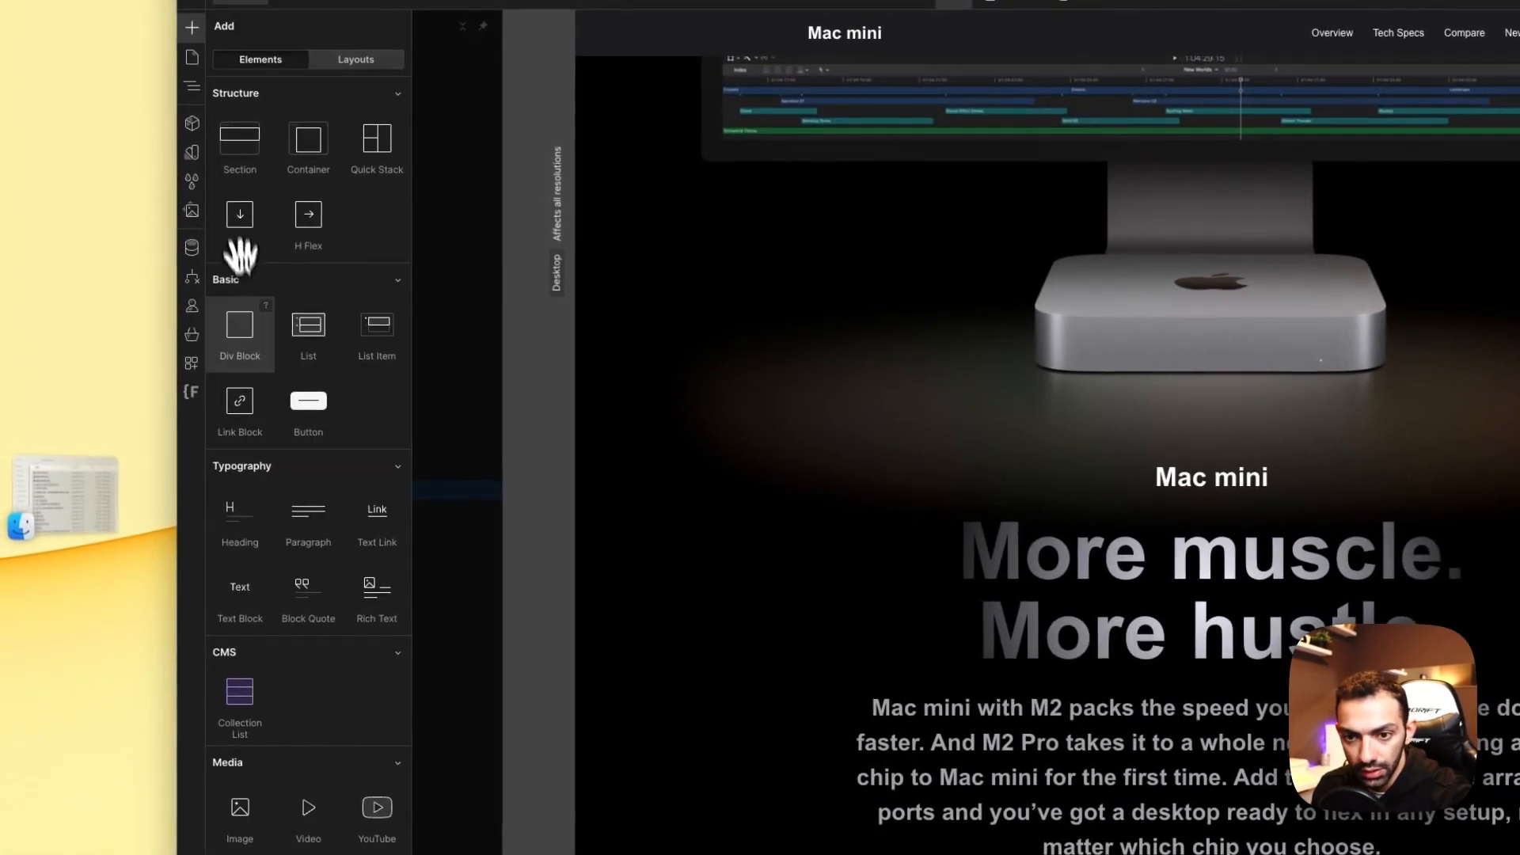
pyautogui.click(237, 325)
pyautogui.click(1430, 253)
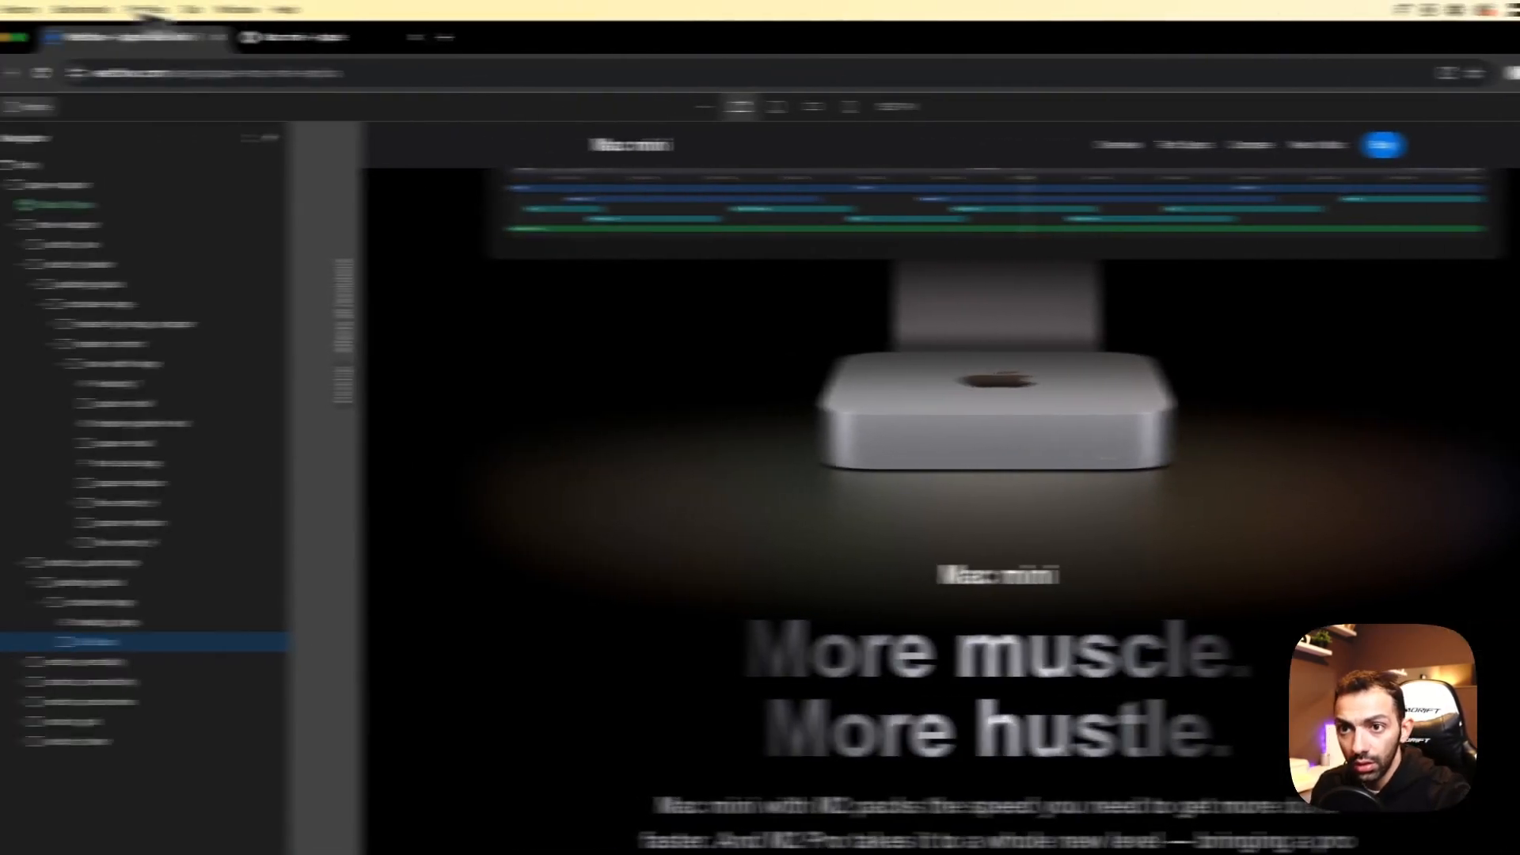
# Step: Give the new div block in section_supercharge the class super-charge-header-content
pyautogui.click(566, 40)
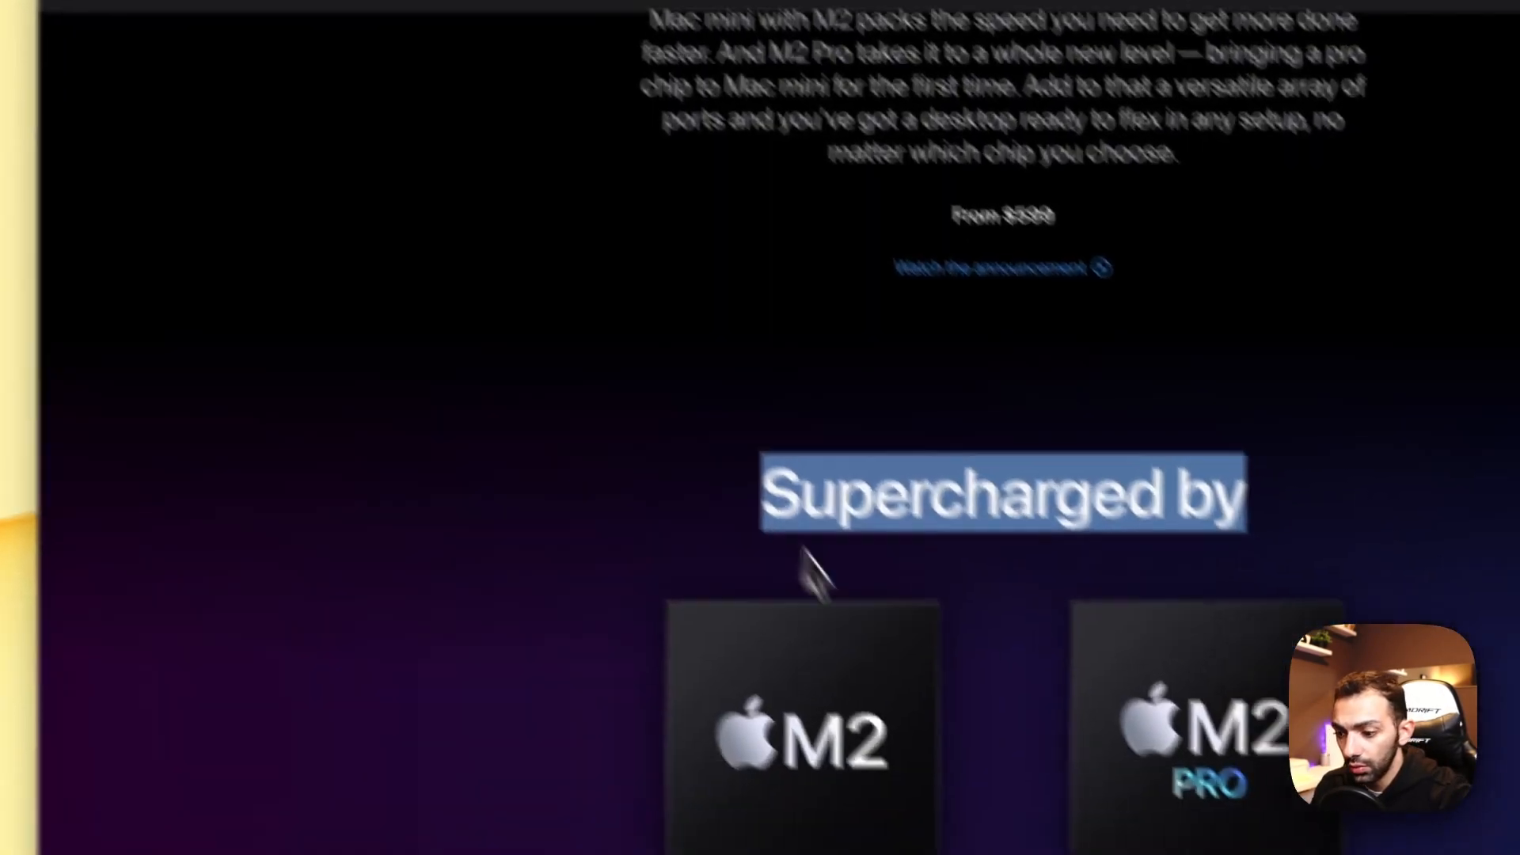
pyautogui.scroll(-10, 800, 550)
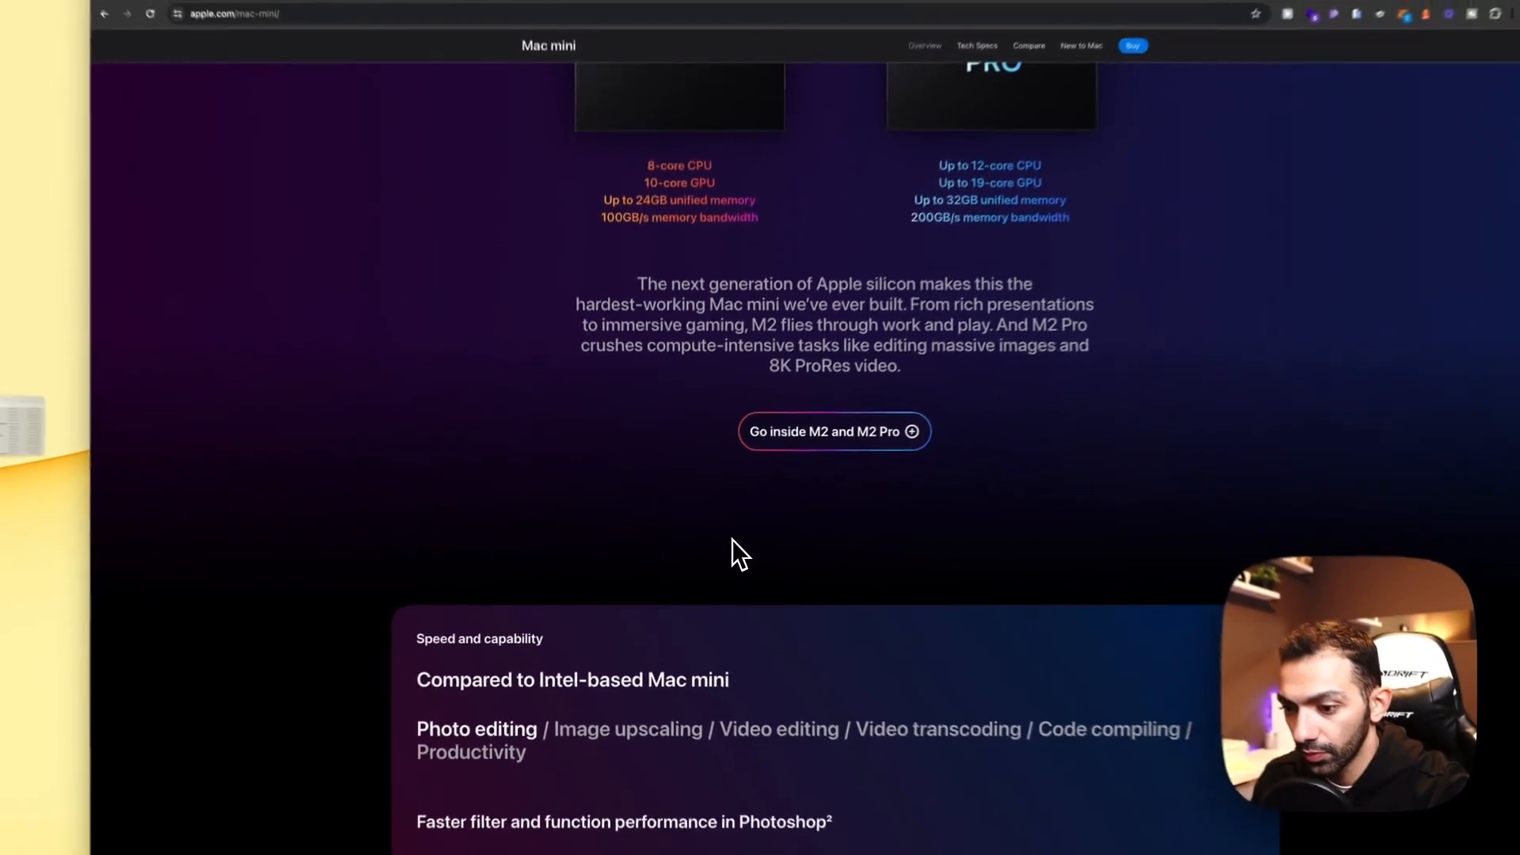
pyautogui.scroll(-1, 732, 539)
pyautogui.scroll(4, 732, 540)
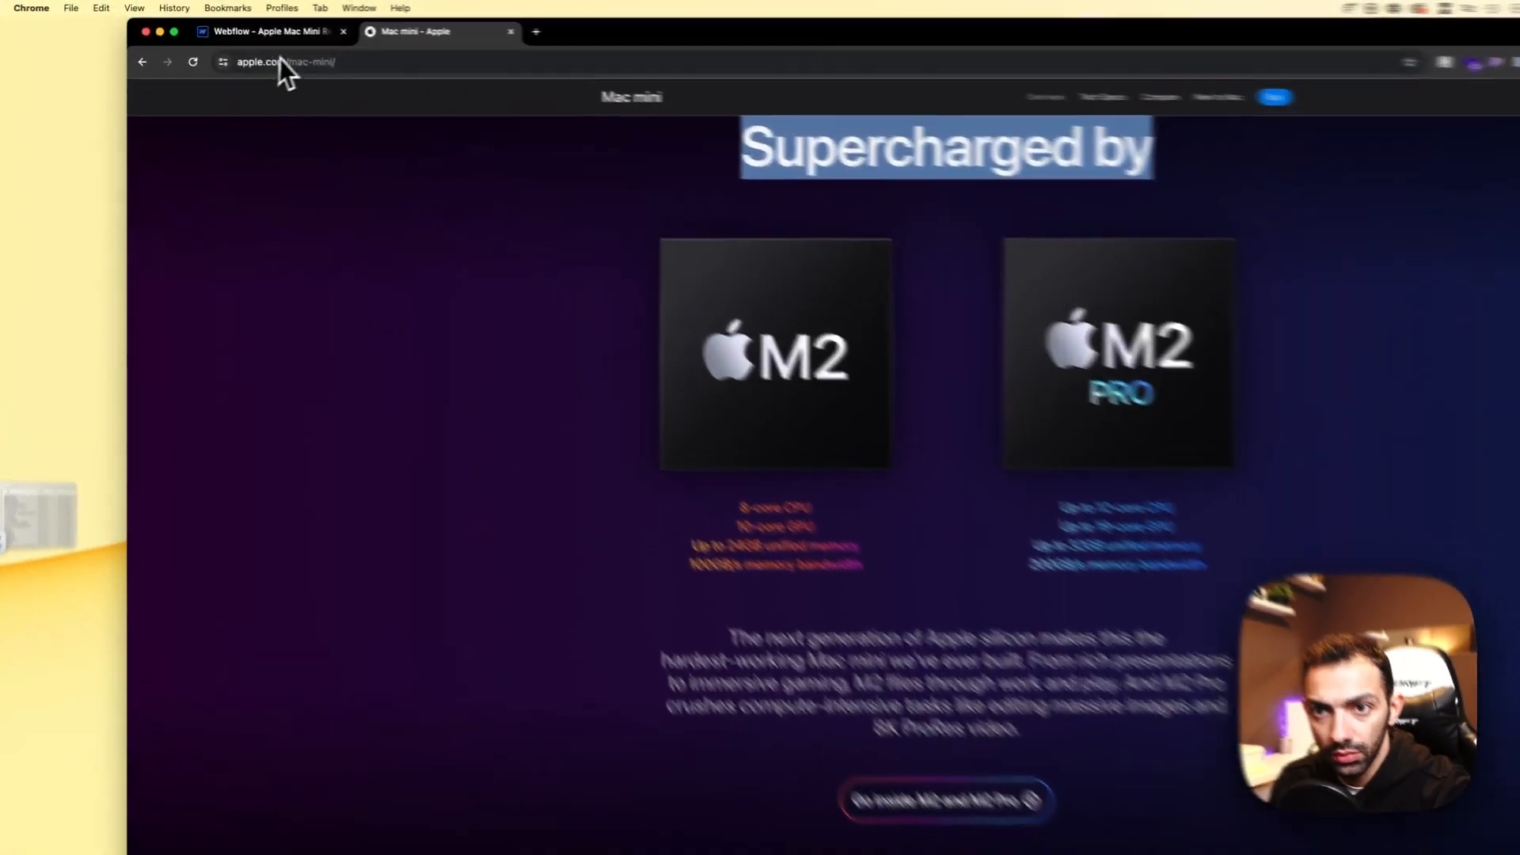
pyautogui.click(261, 27)
pyautogui.click(1410, 176)
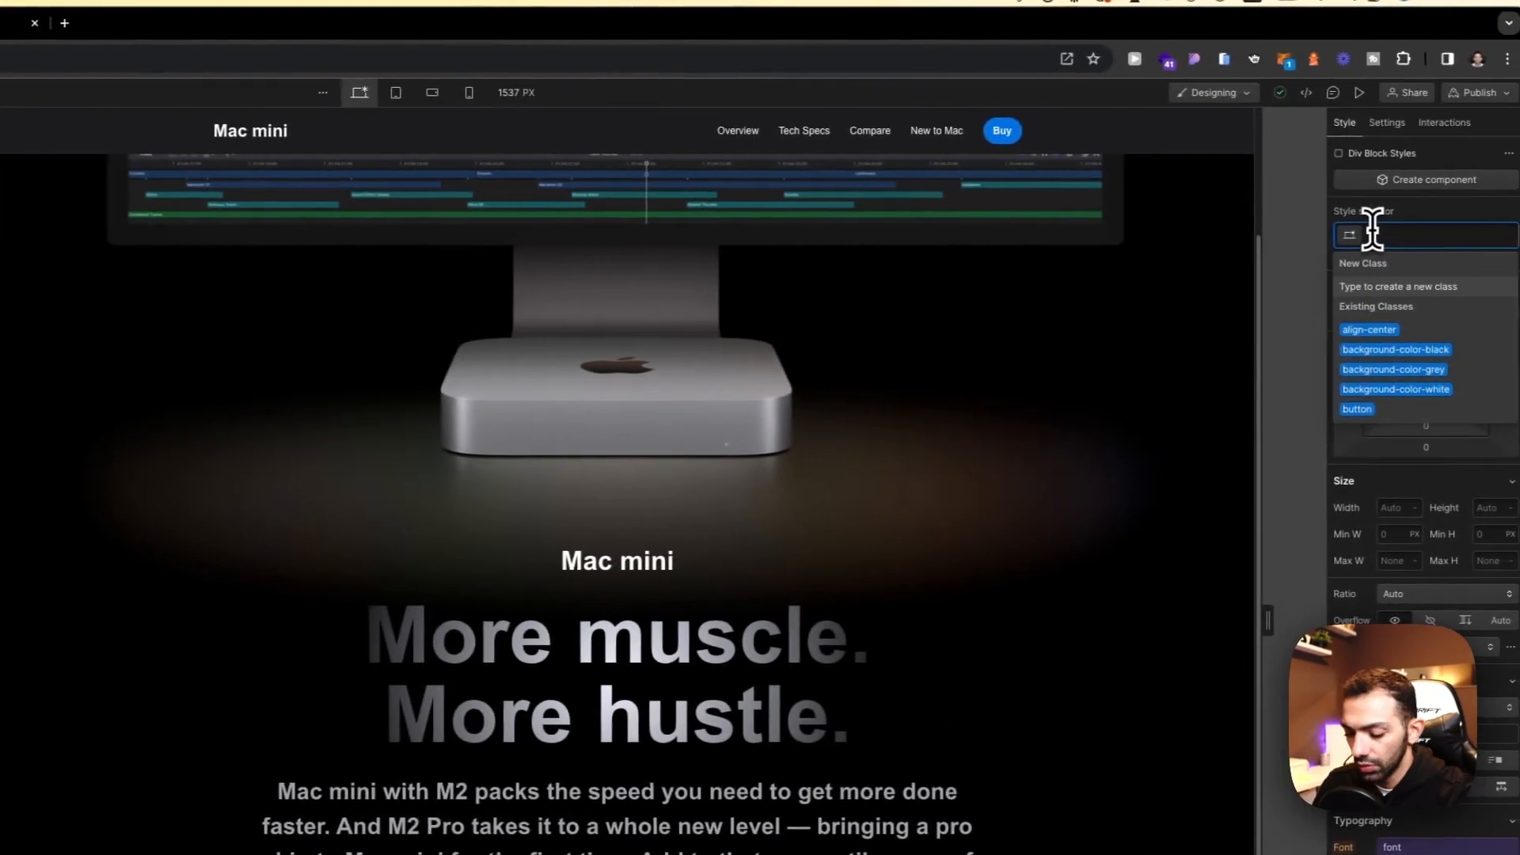
pyautogui.write('super')
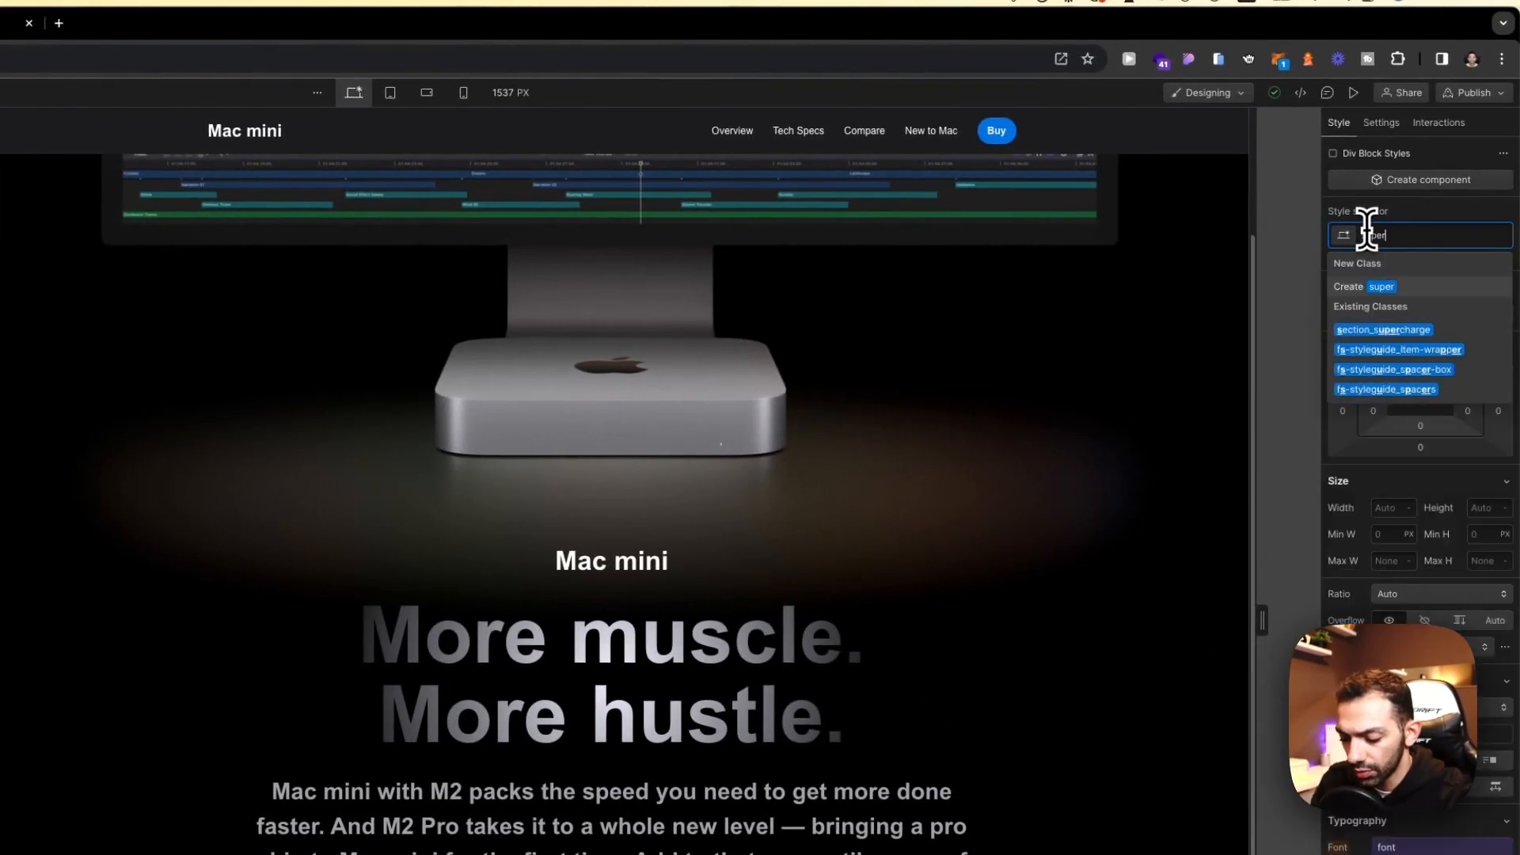
pyautogui.write('-charge-header-content')
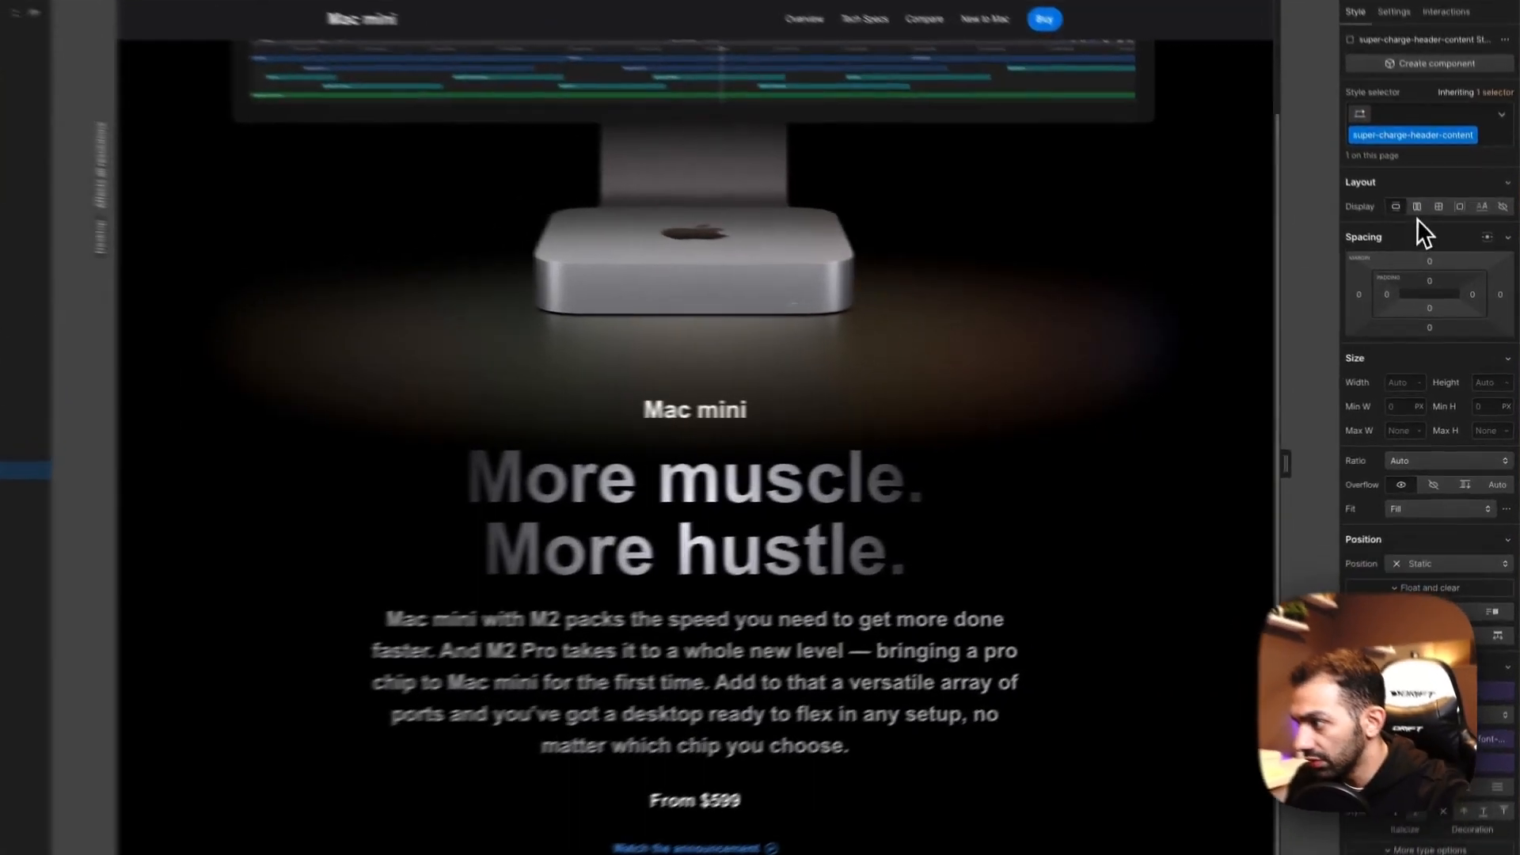
# Step: Make super-charge-header-content a flex layout with centred content and nest the "Supercharged by" heading inside it
pyautogui.click(1439, 252)
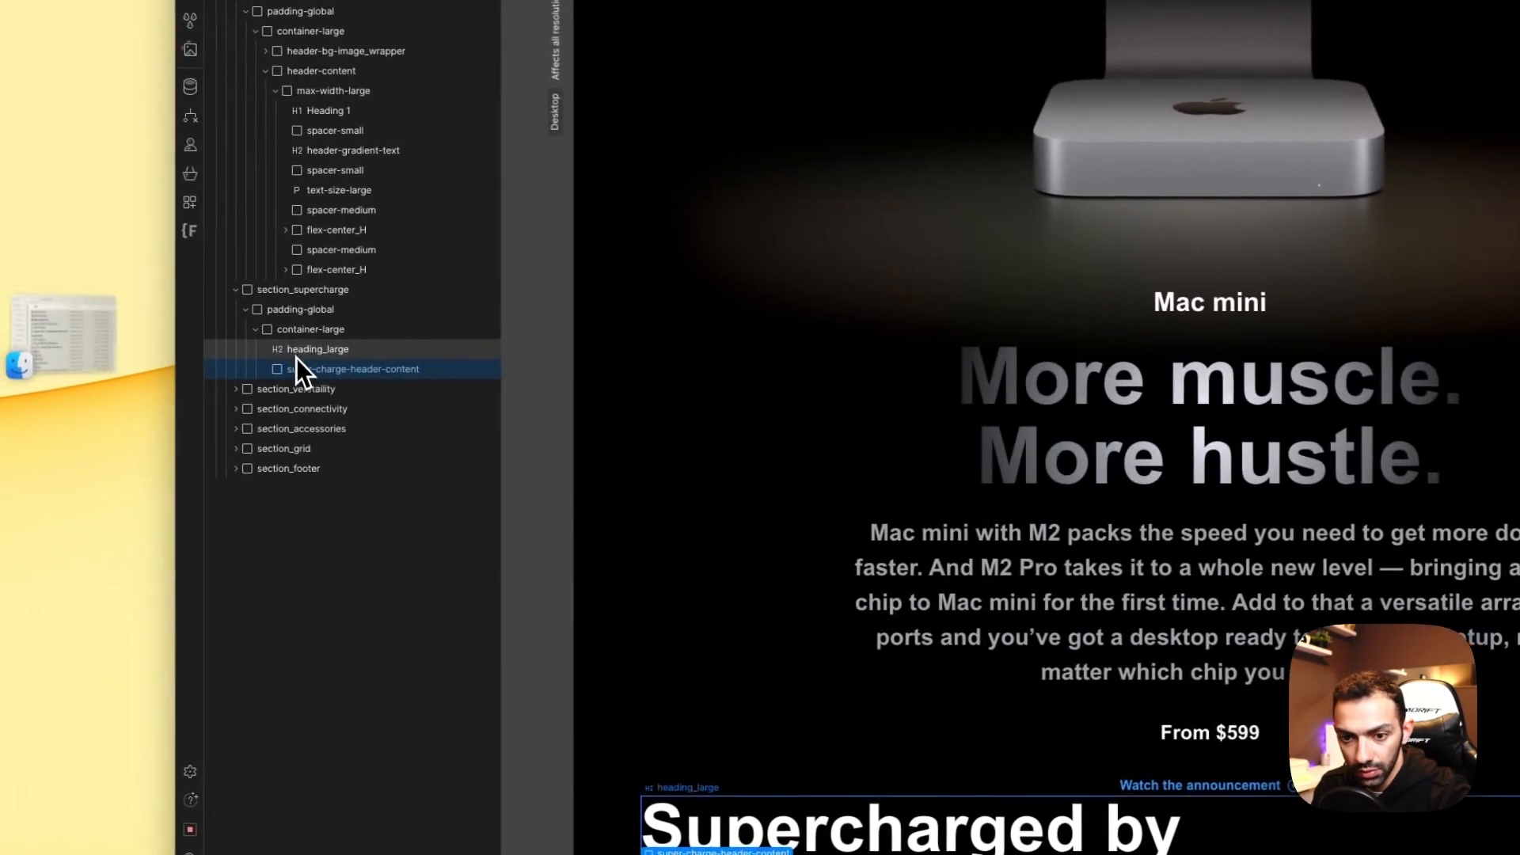
pyautogui.moveTo(297, 356); pyautogui.dragTo(299, 361)
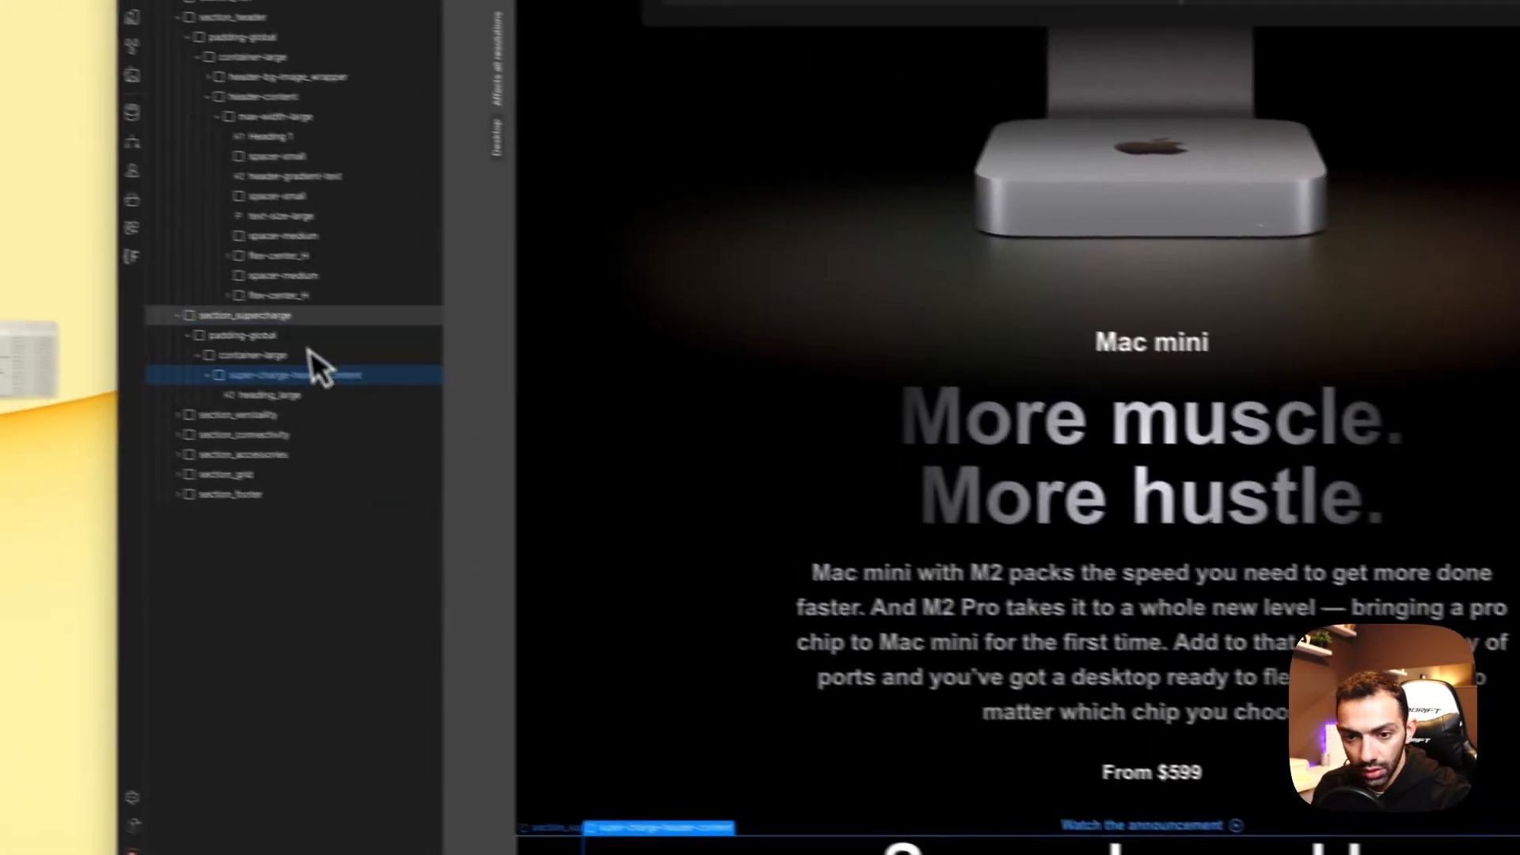
pyautogui.click(353, 326)
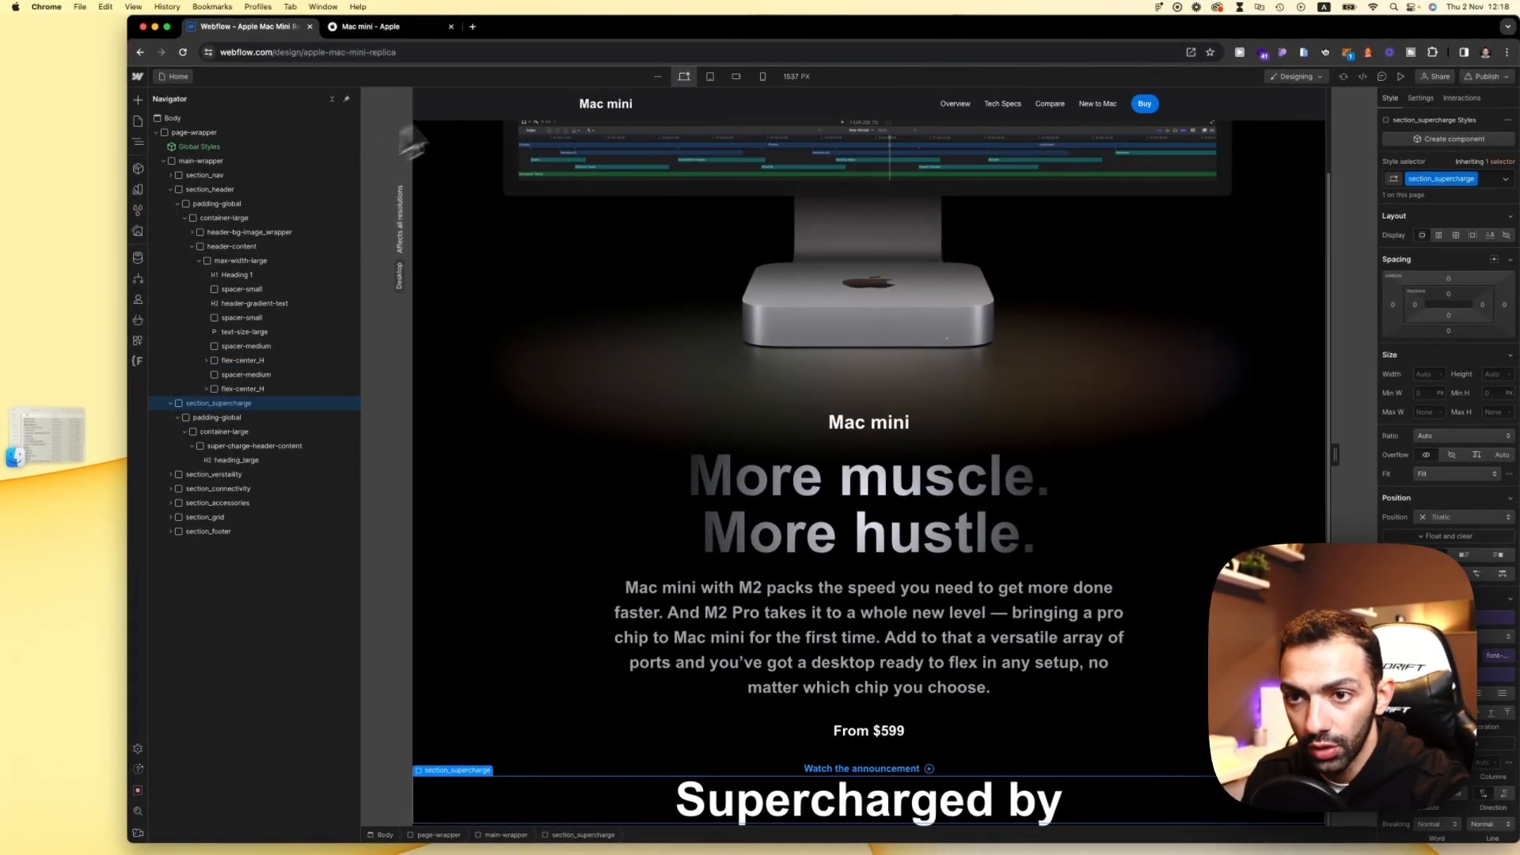
# Step: Add the existing padding-bottom combo class to section_header and set its bottom padding to 6rem
pyautogui.click(217, 189)
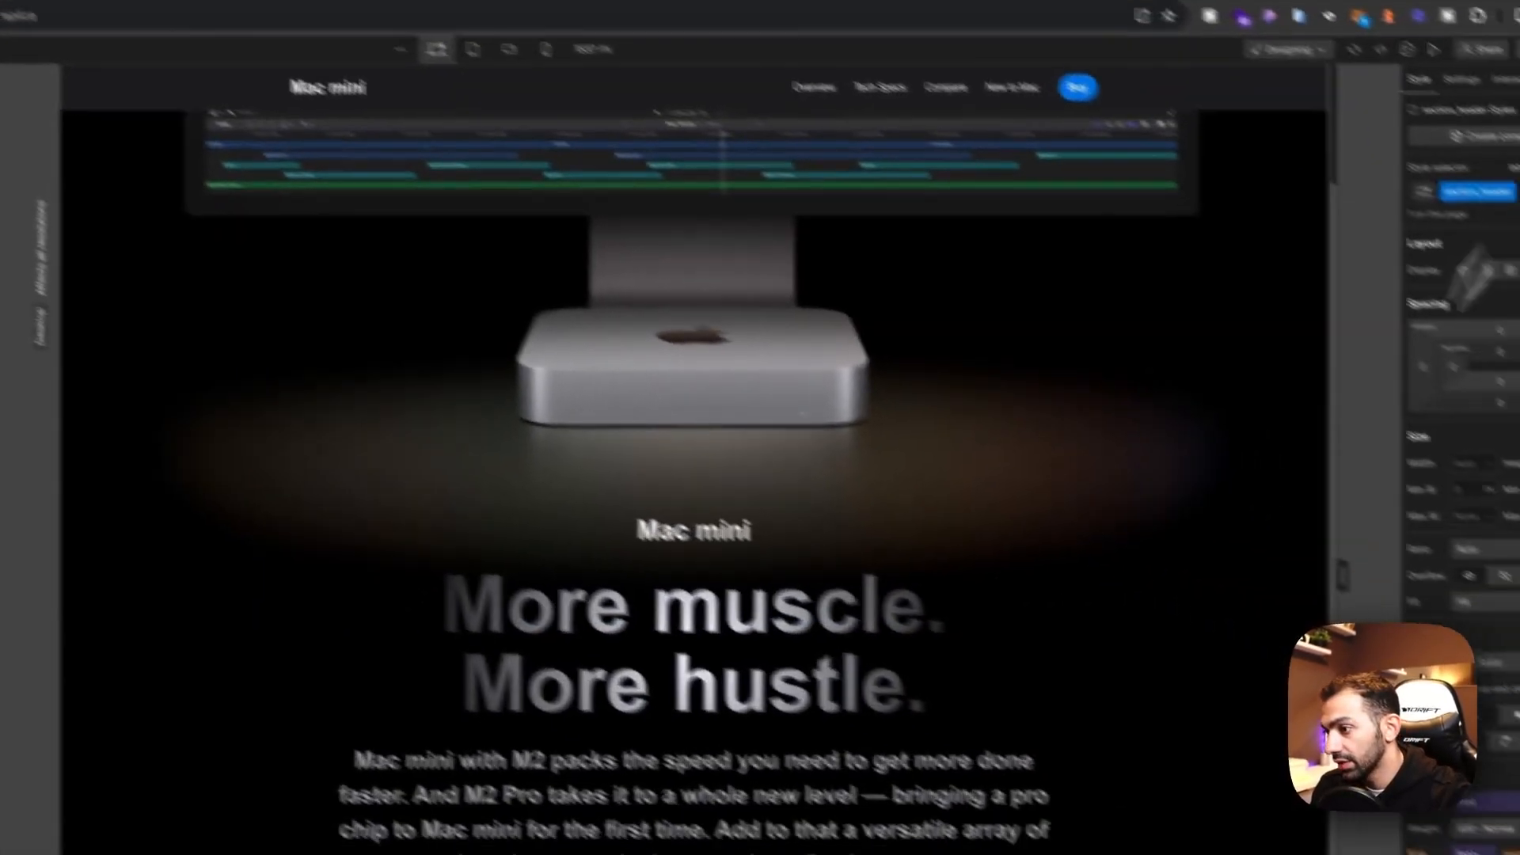
pyautogui.scroll(-2, 893, 694)
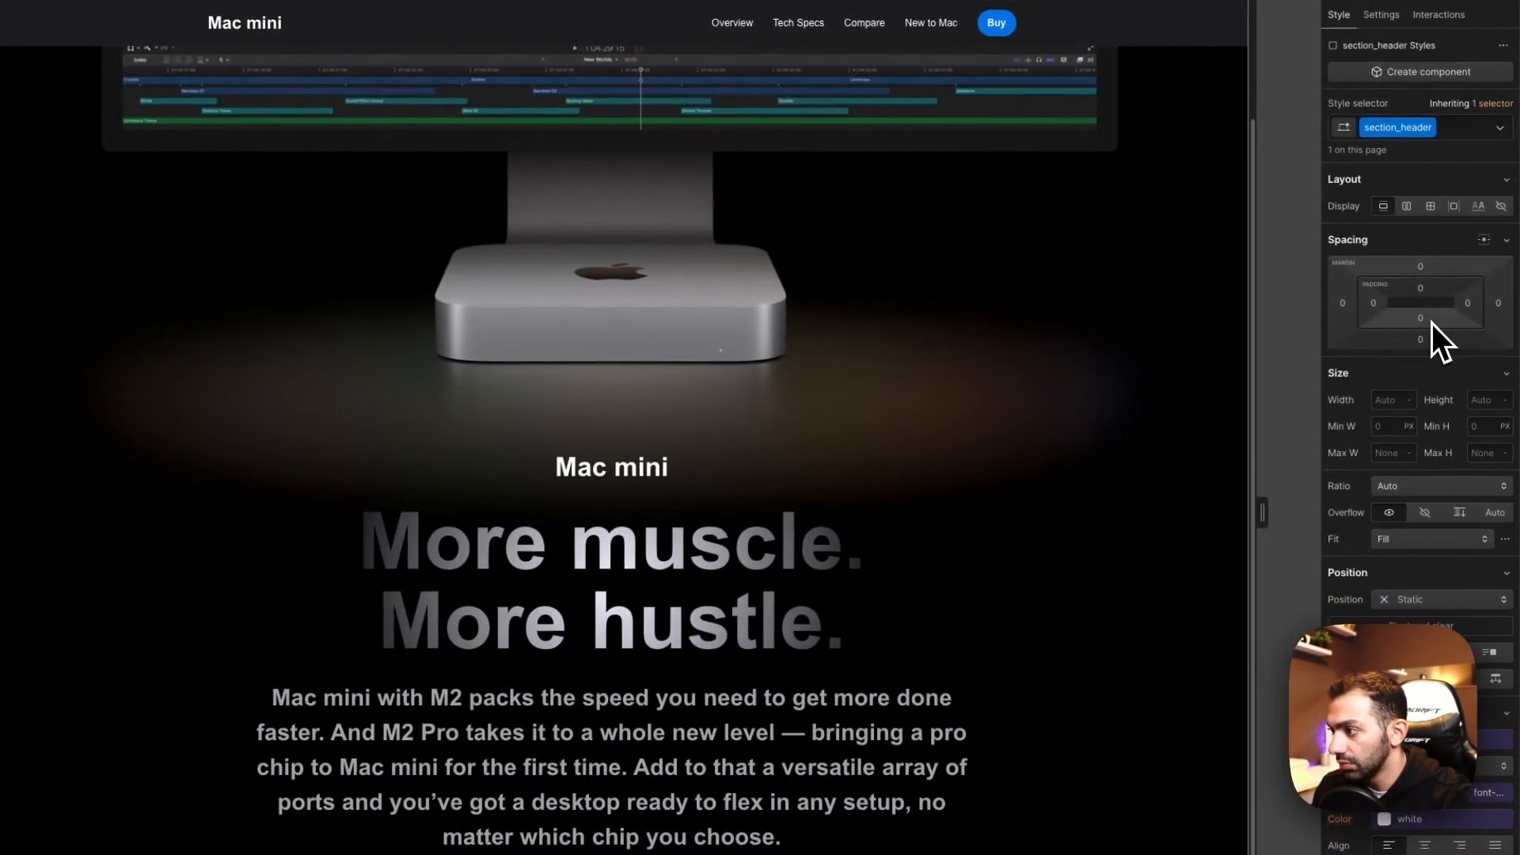
pyautogui.click(1474, 138)
pyautogui.write('padding')
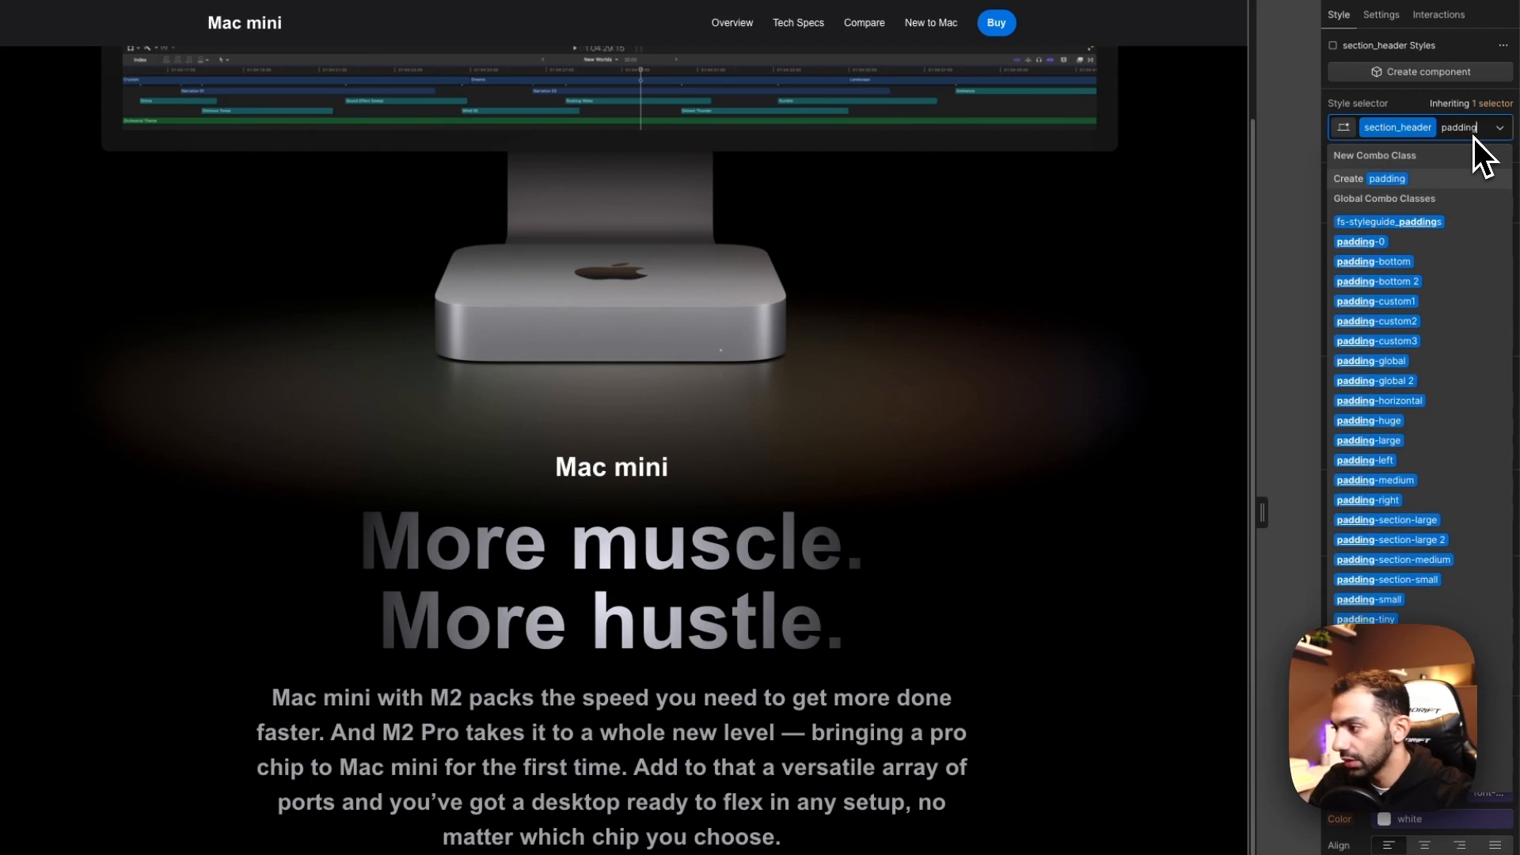
pyautogui.click(1425, 262)
pyautogui.click(1427, 349)
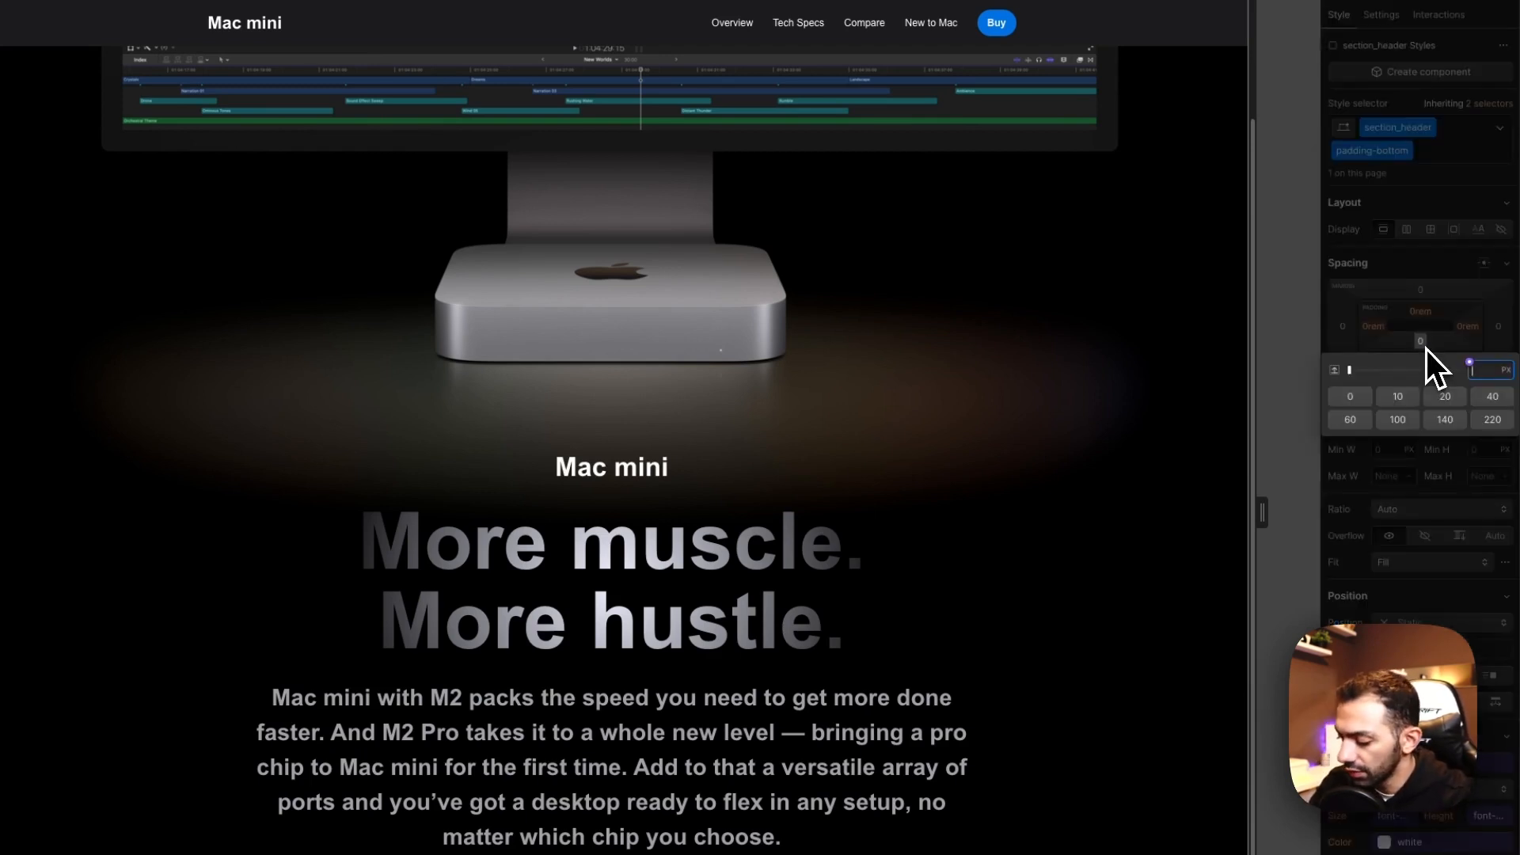
pyautogui.write('6rem')
pyautogui.press('Return')
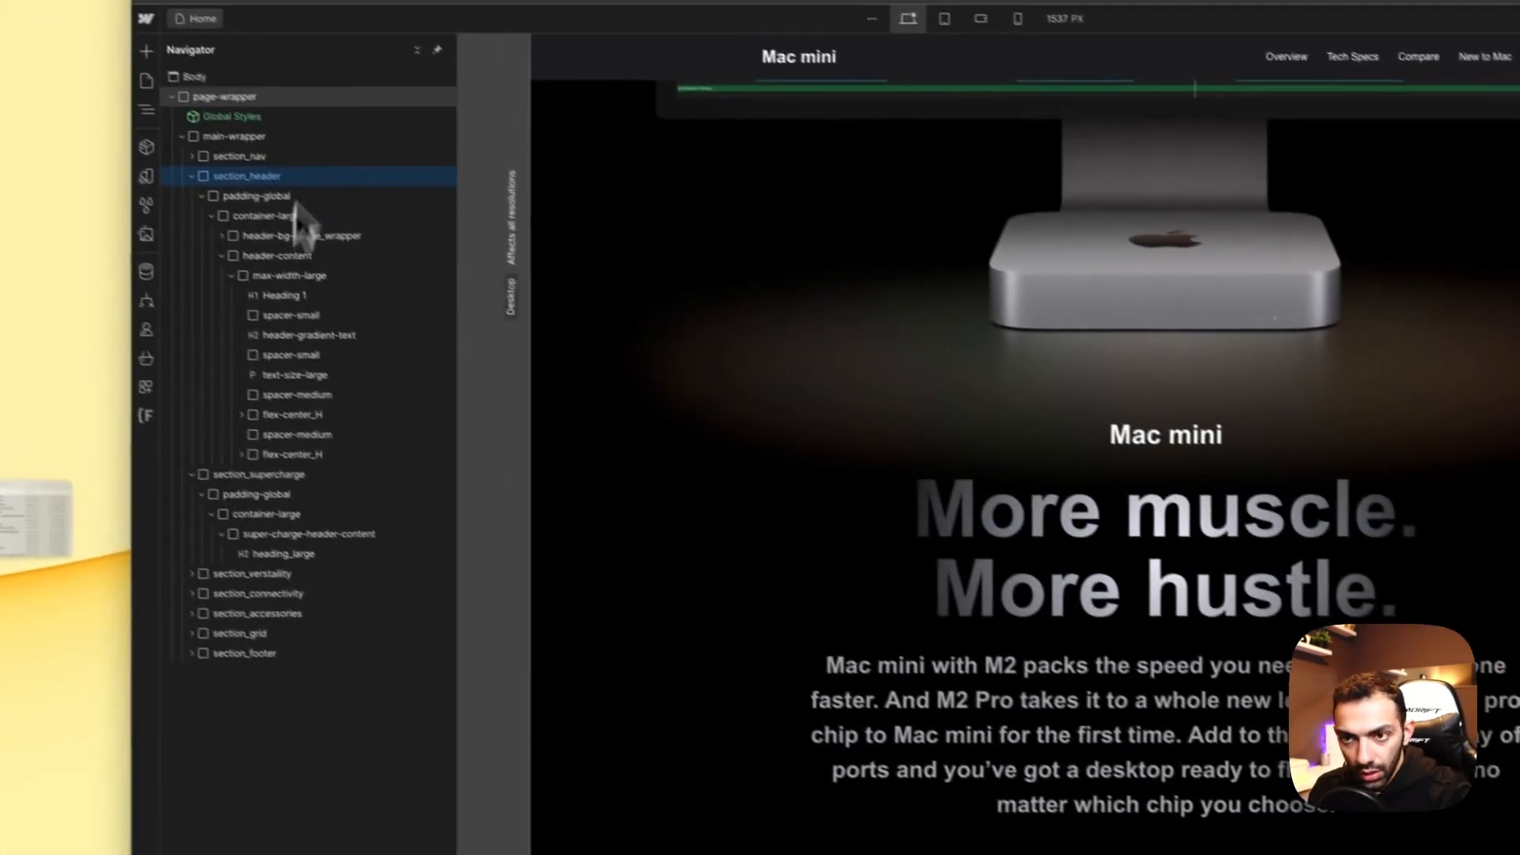
# Step: Wrap the container-large block of section_supercharge in a new div block
pyautogui.click(439, 66)
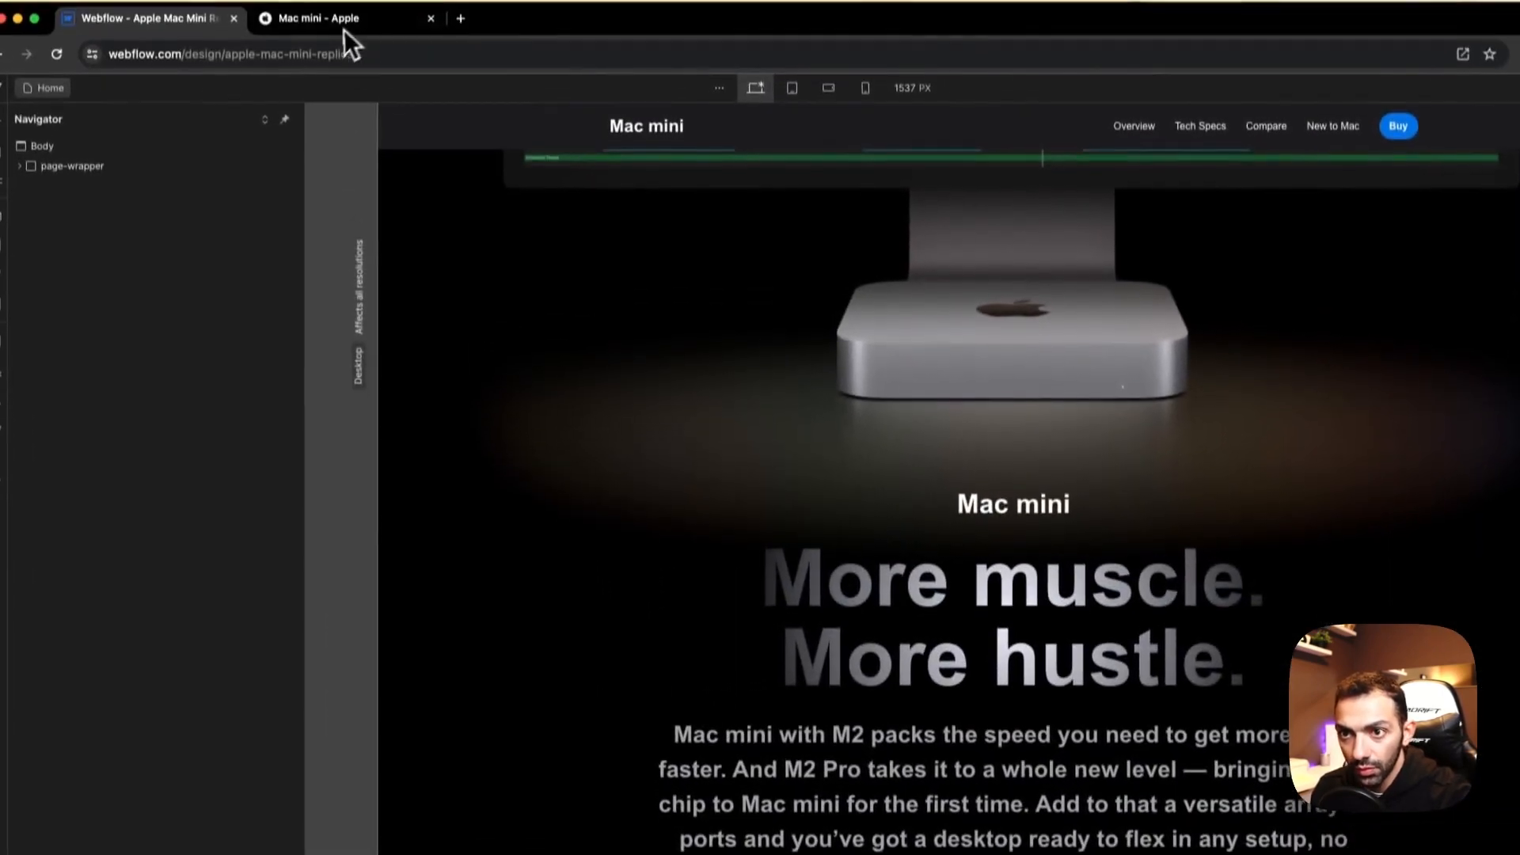
pyautogui.click(344, 30)
pyautogui.scroll(3, 626, 709)
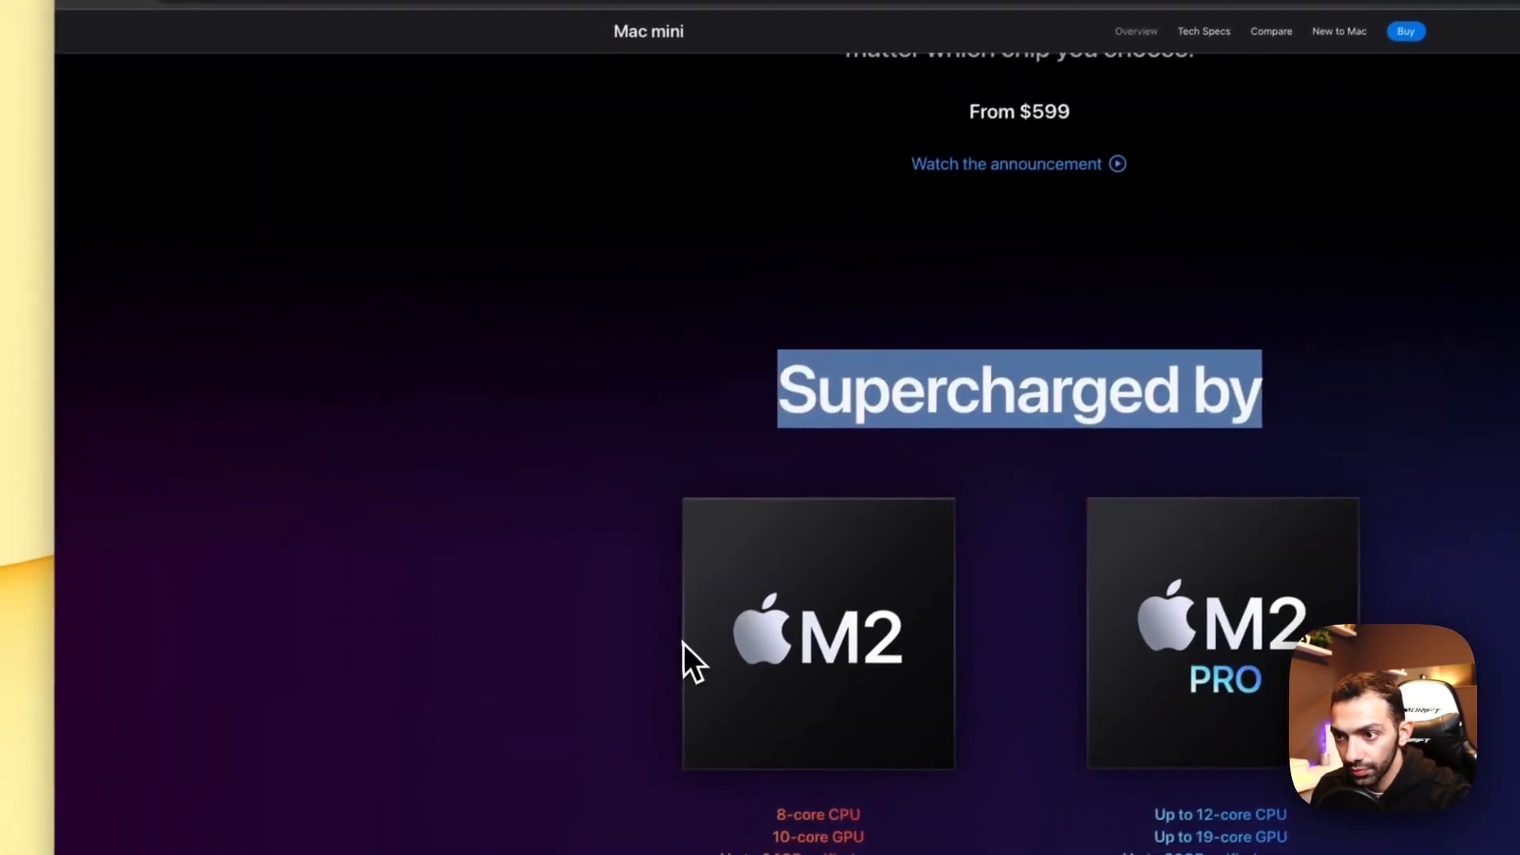
pyautogui.click(326, 30)
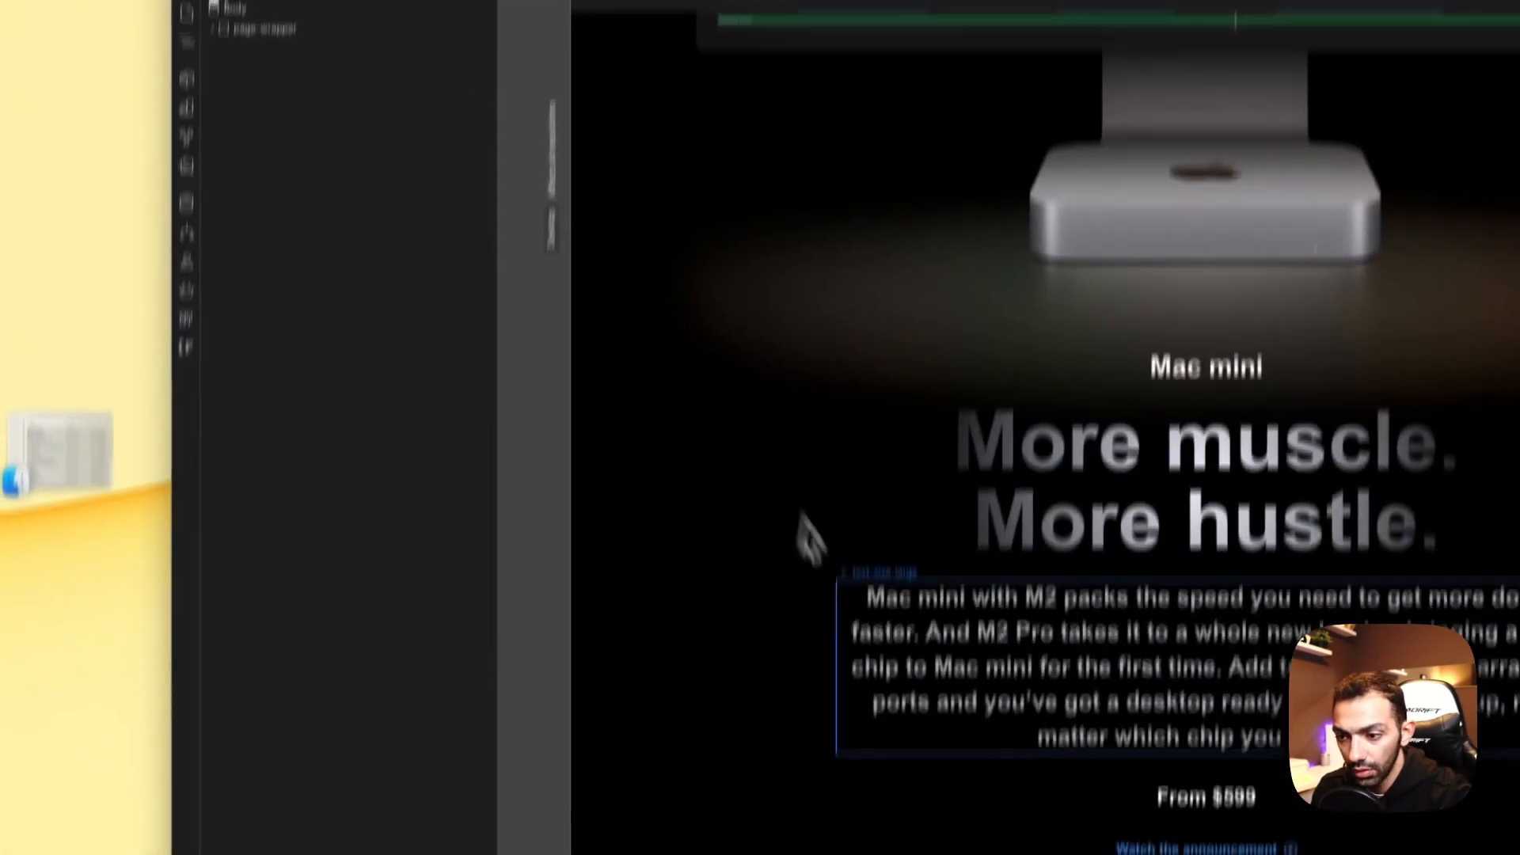
pyautogui.click(849, 586)
pyautogui.click(740, 807)
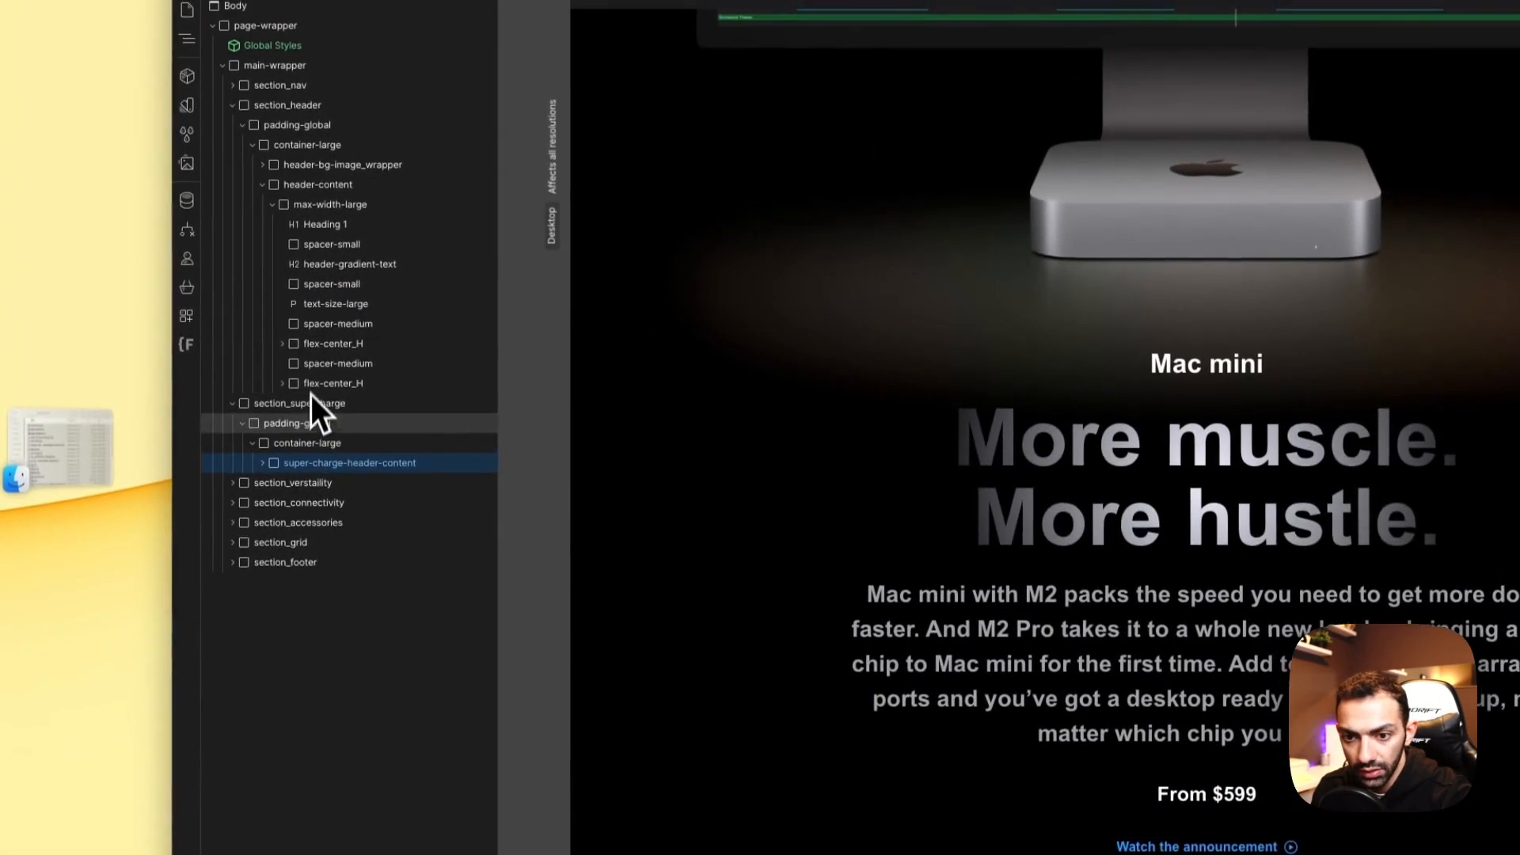
pyautogui.click(318, 315)
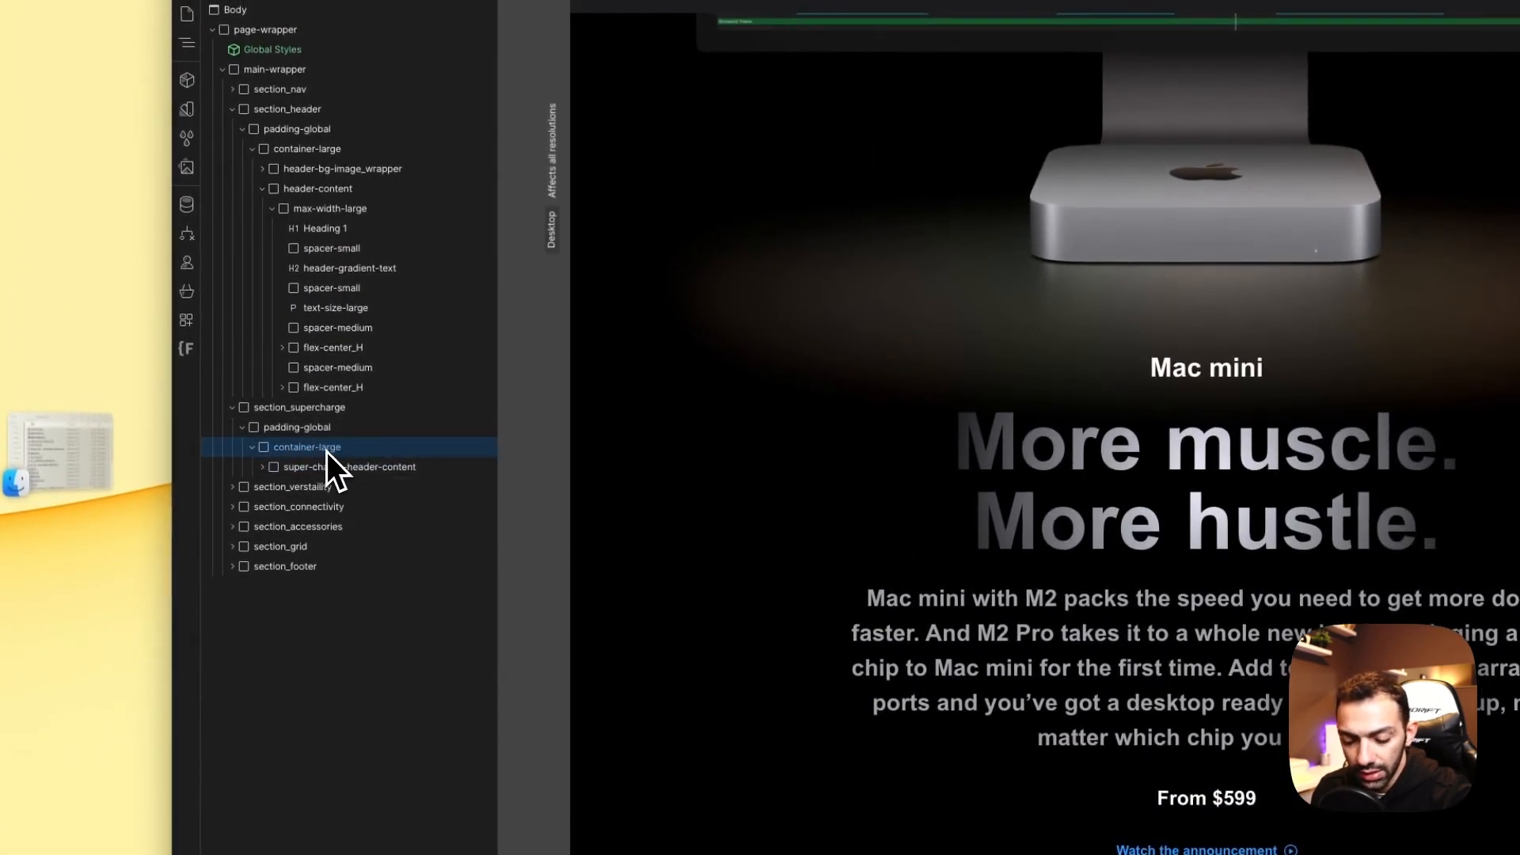
pyautogui.rightClick(327, 453)
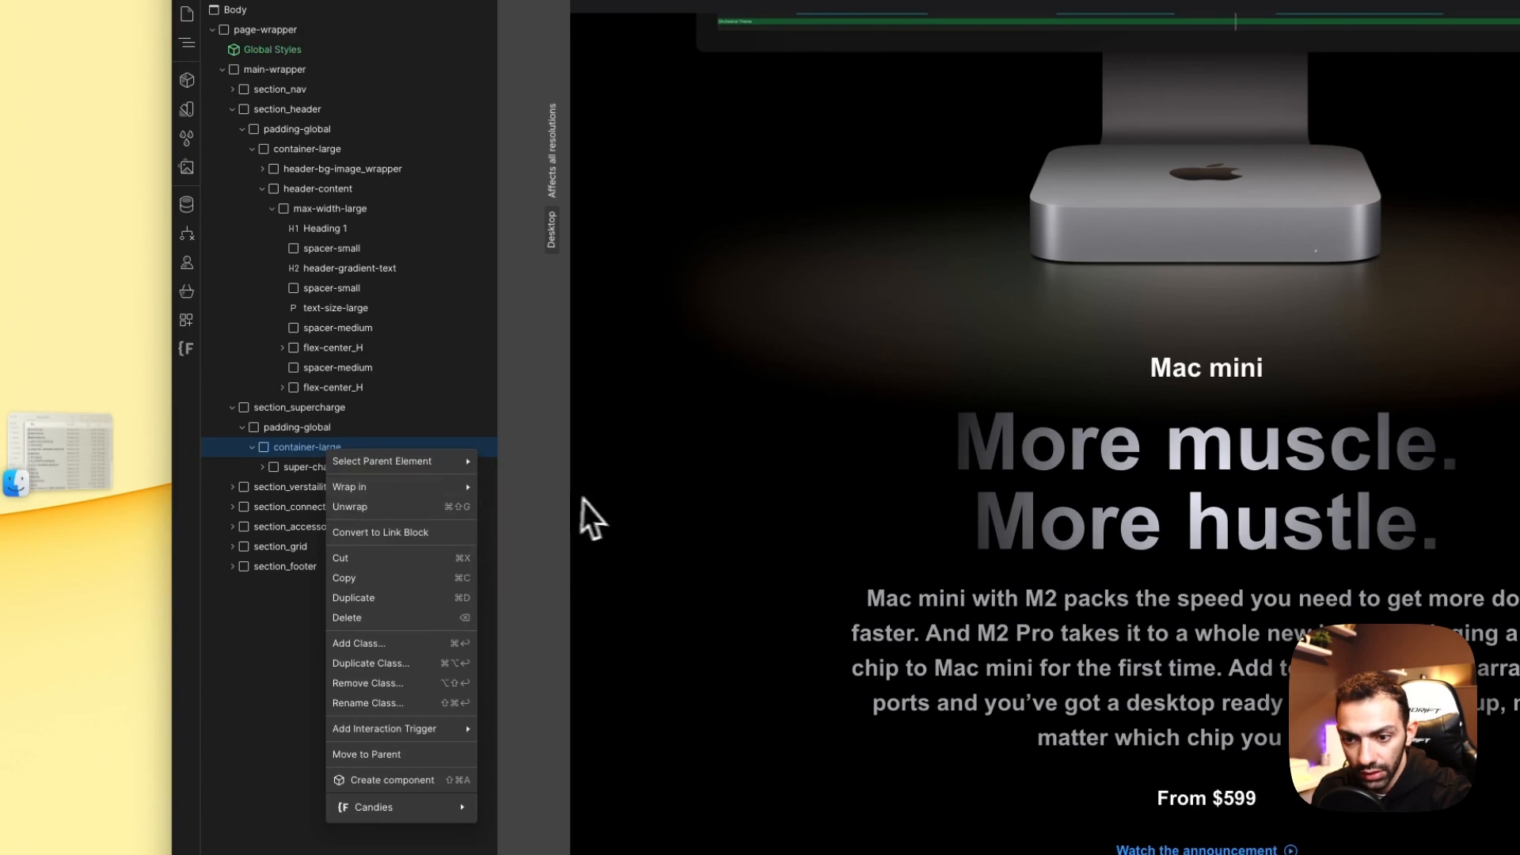
pyautogui.click(503, 486)
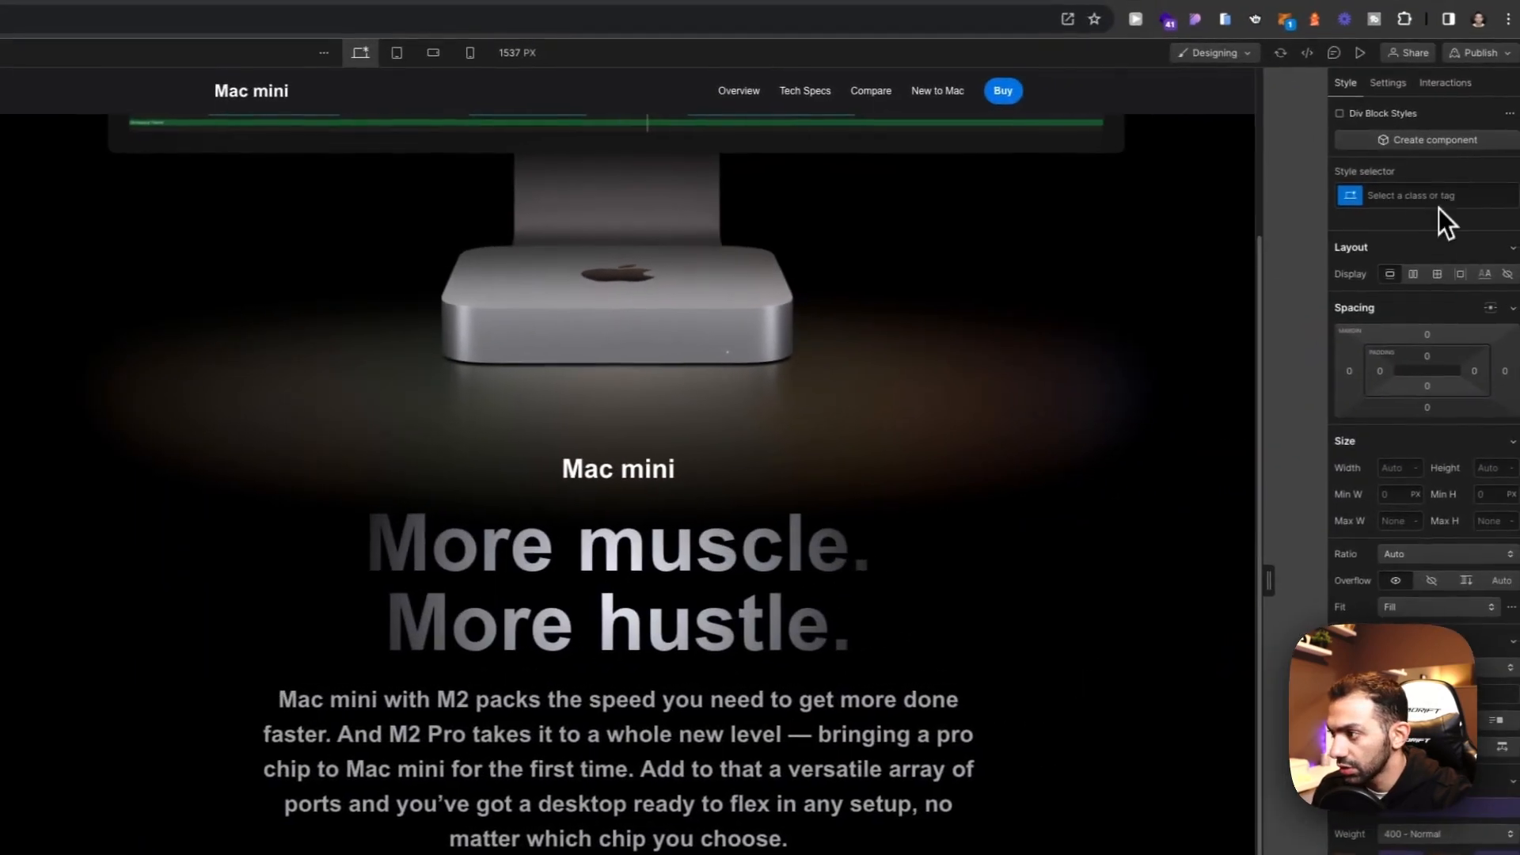
# Step: Apply the existing padding-section-medium class to the new div block around container-large
pyautogui.click(1438, 198)
pyautogui.write('padding-sec')
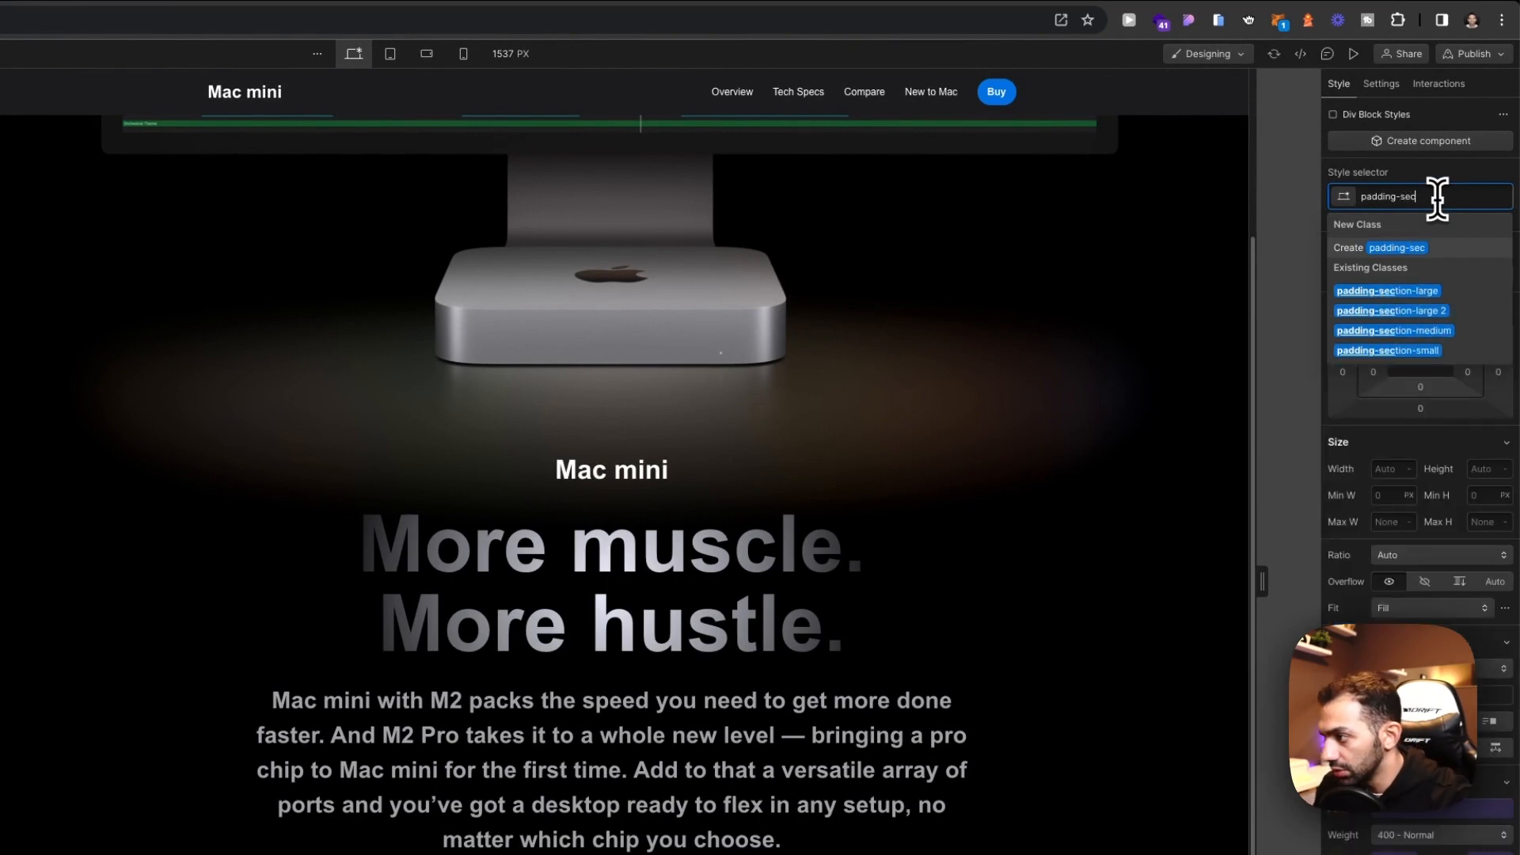
pyautogui.click(1414, 334)
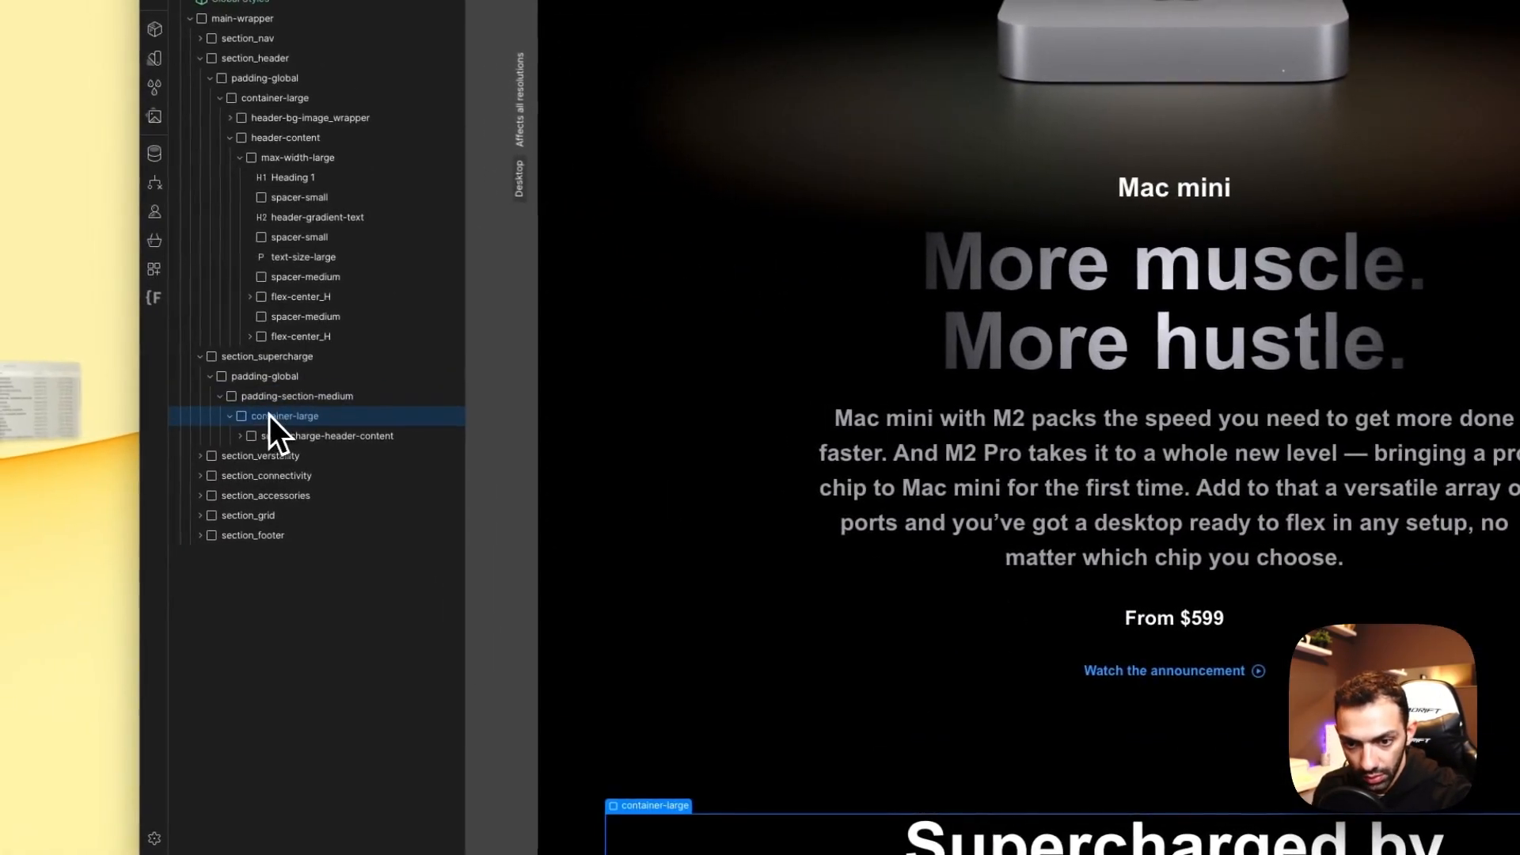
# Step: Check the header and "Supercharged by" blocks and compare their spacing with the Apple Mac mini page
pyautogui.click(32, 389)
pyautogui.click(873, 745)
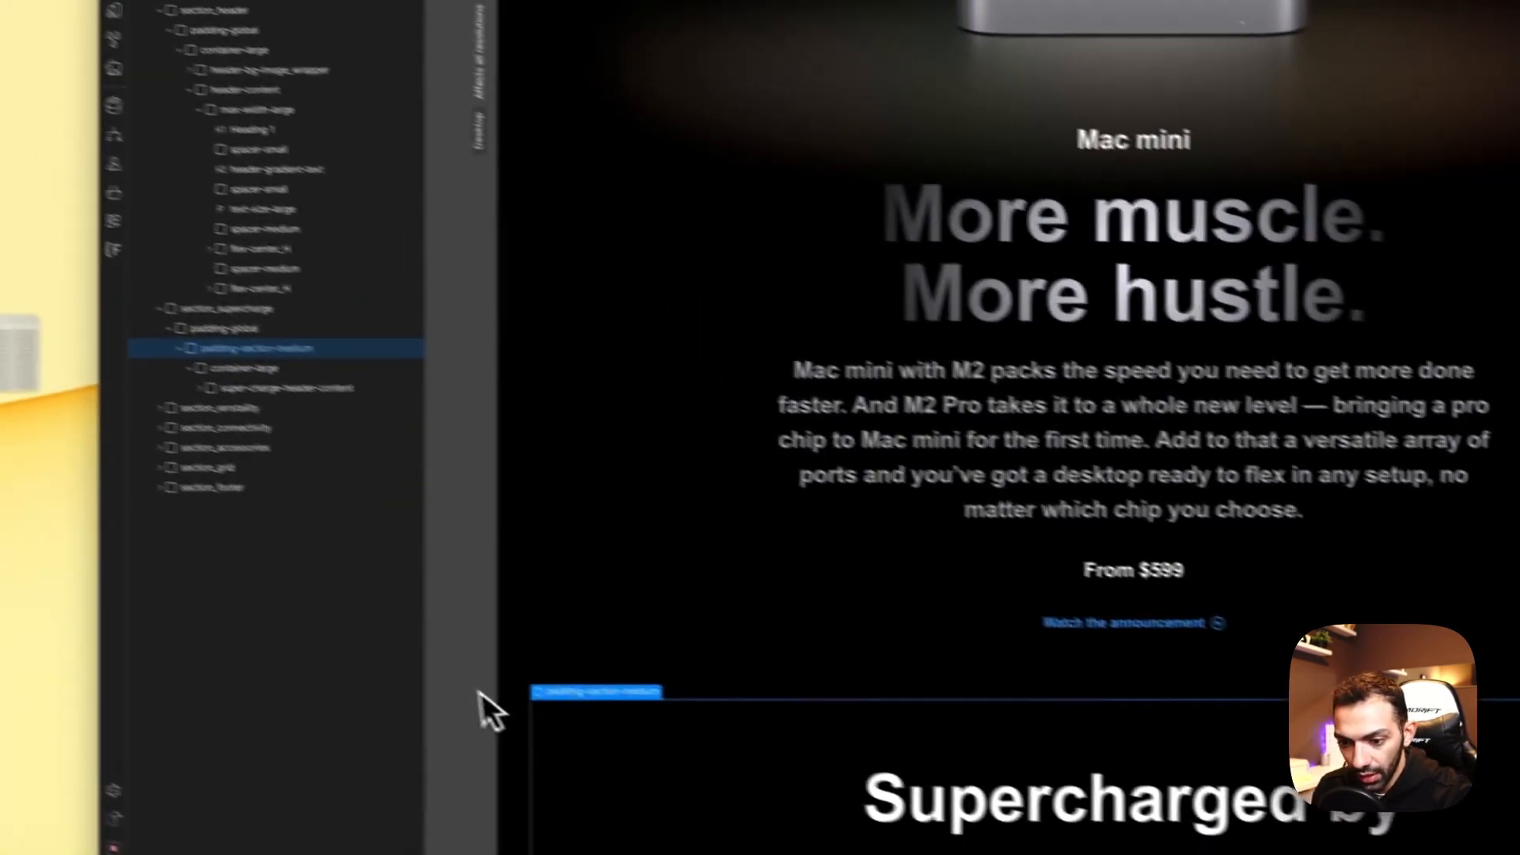
pyautogui.click(884, 529)
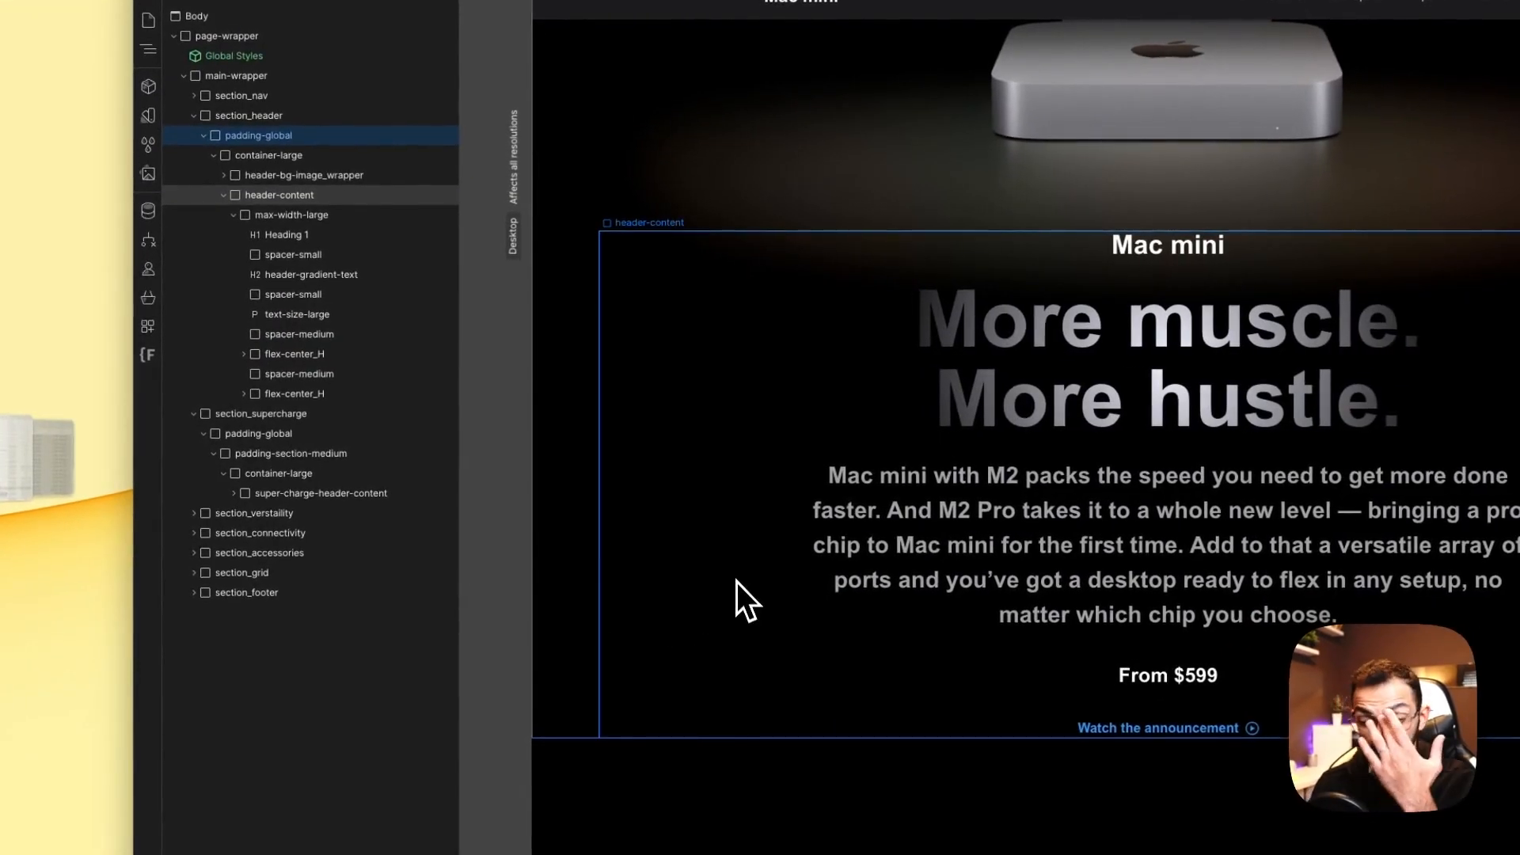
pyautogui.click(881, 428)
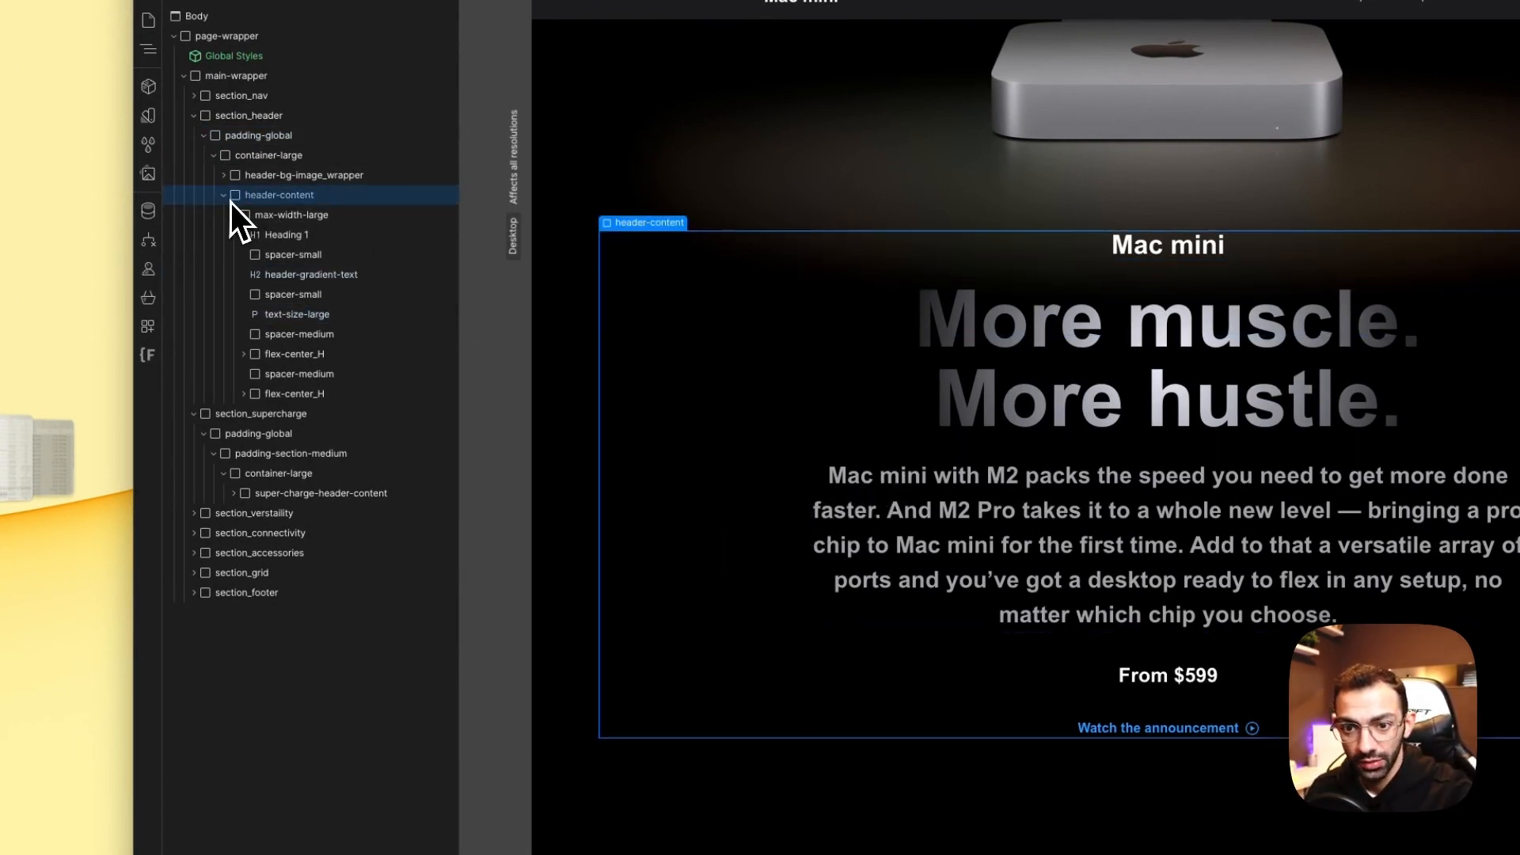
pyautogui.click(911, 432)
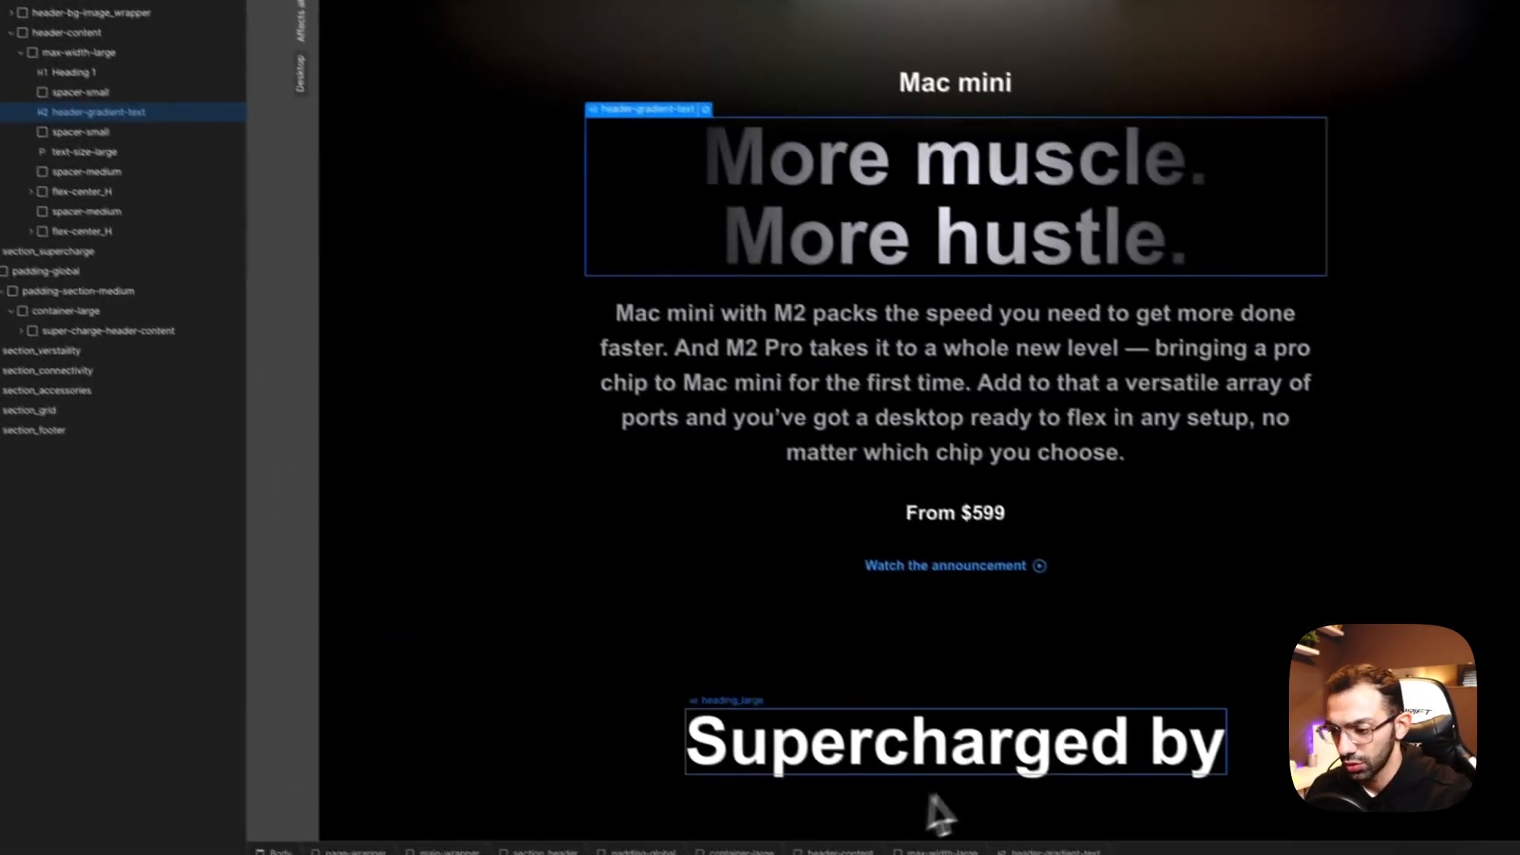
pyautogui.click(934, 754)
pyautogui.click(455, 13)
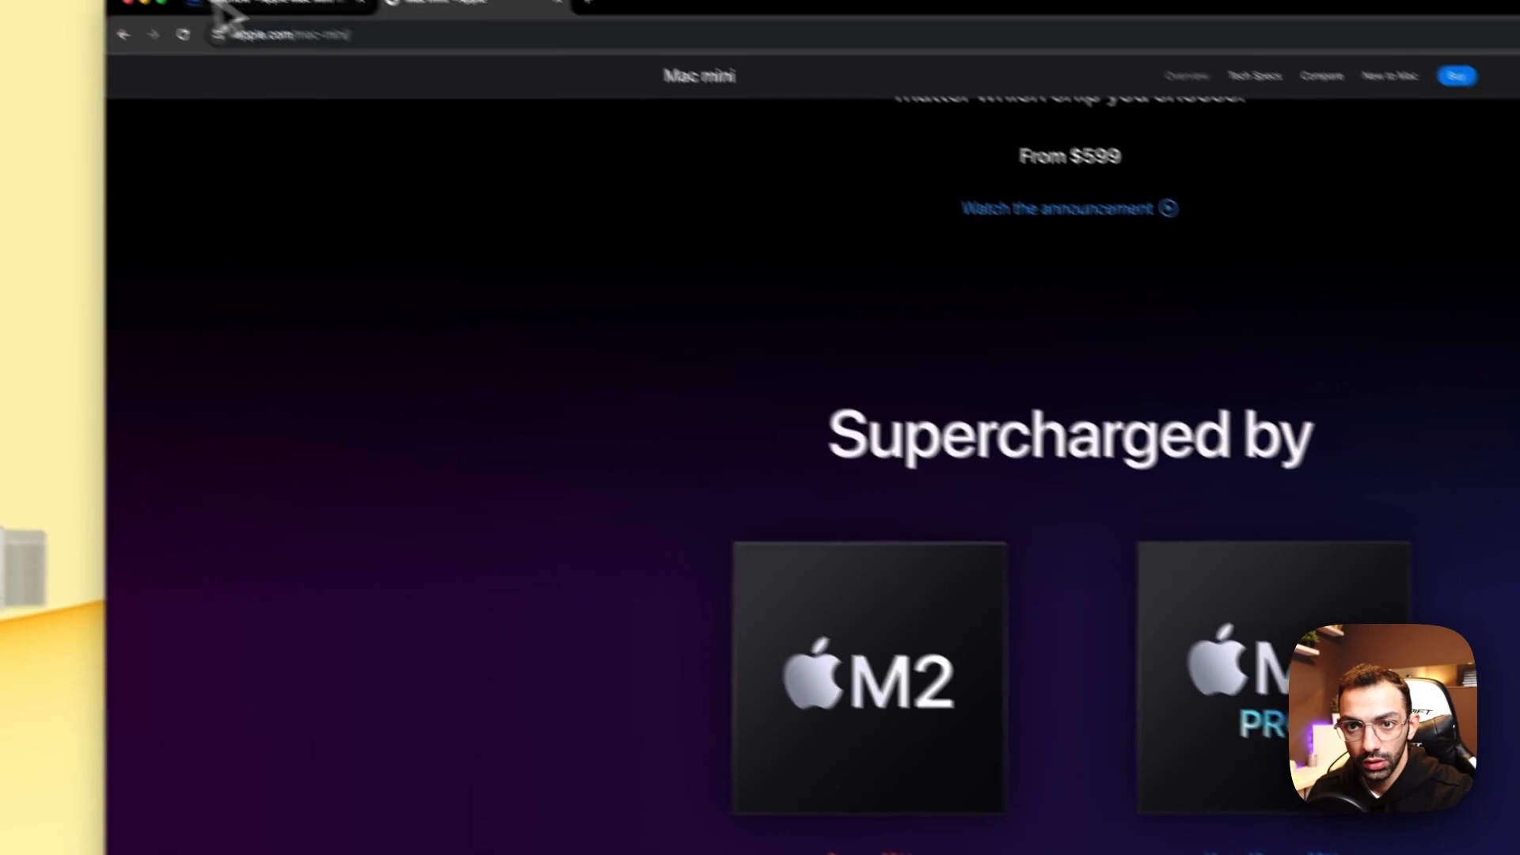
pyautogui.click(388, 36)
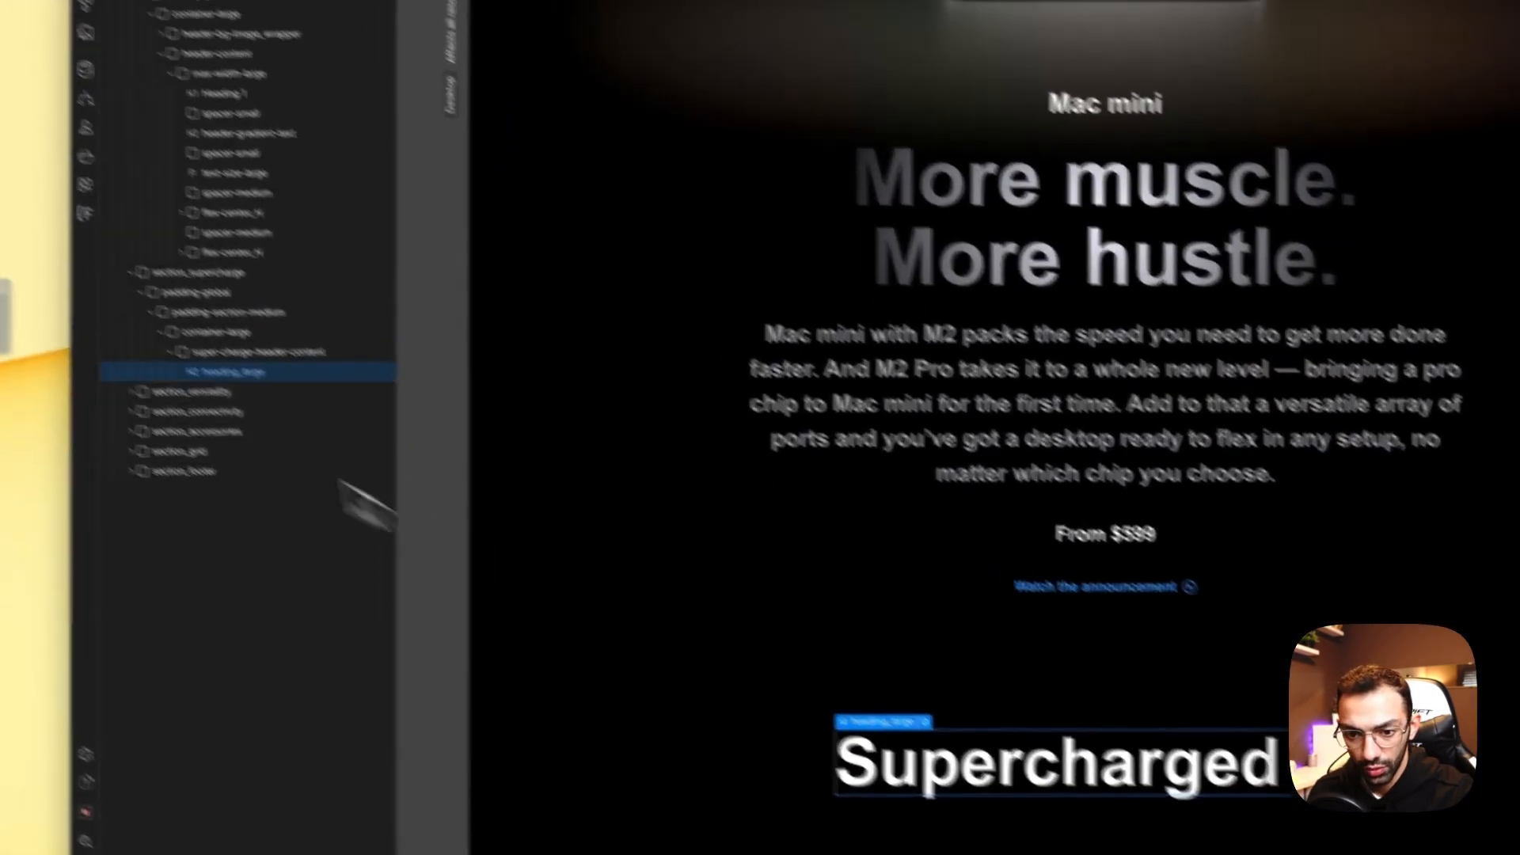
# Step: Add a div block with the class chips-wrapper to super-charge-header-content below the heading
pyautogui.click(350, 638)
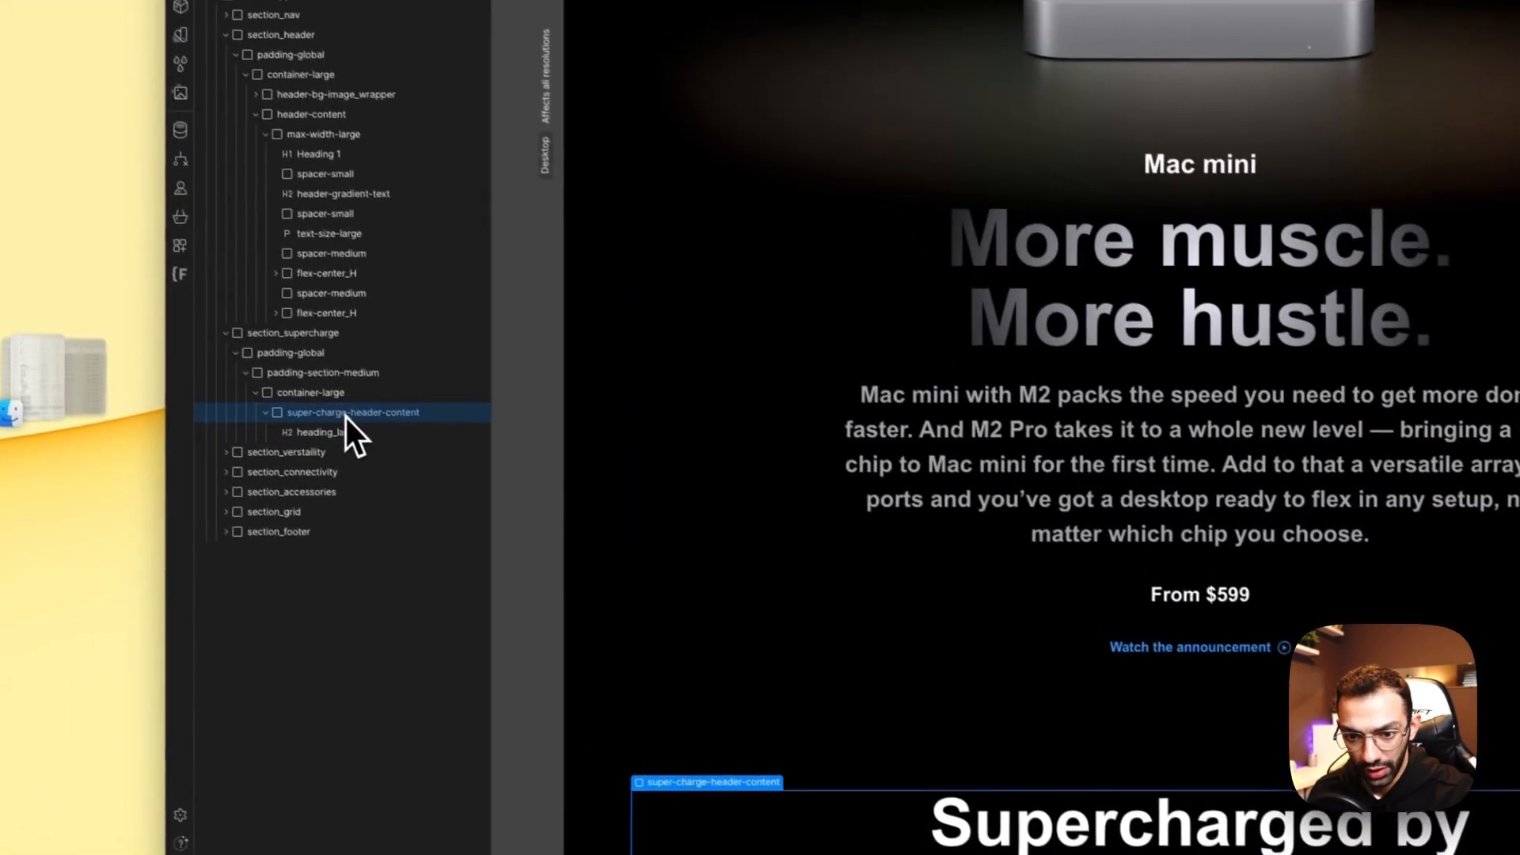
pyautogui.press('a')
pyautogui.click(230, 222)
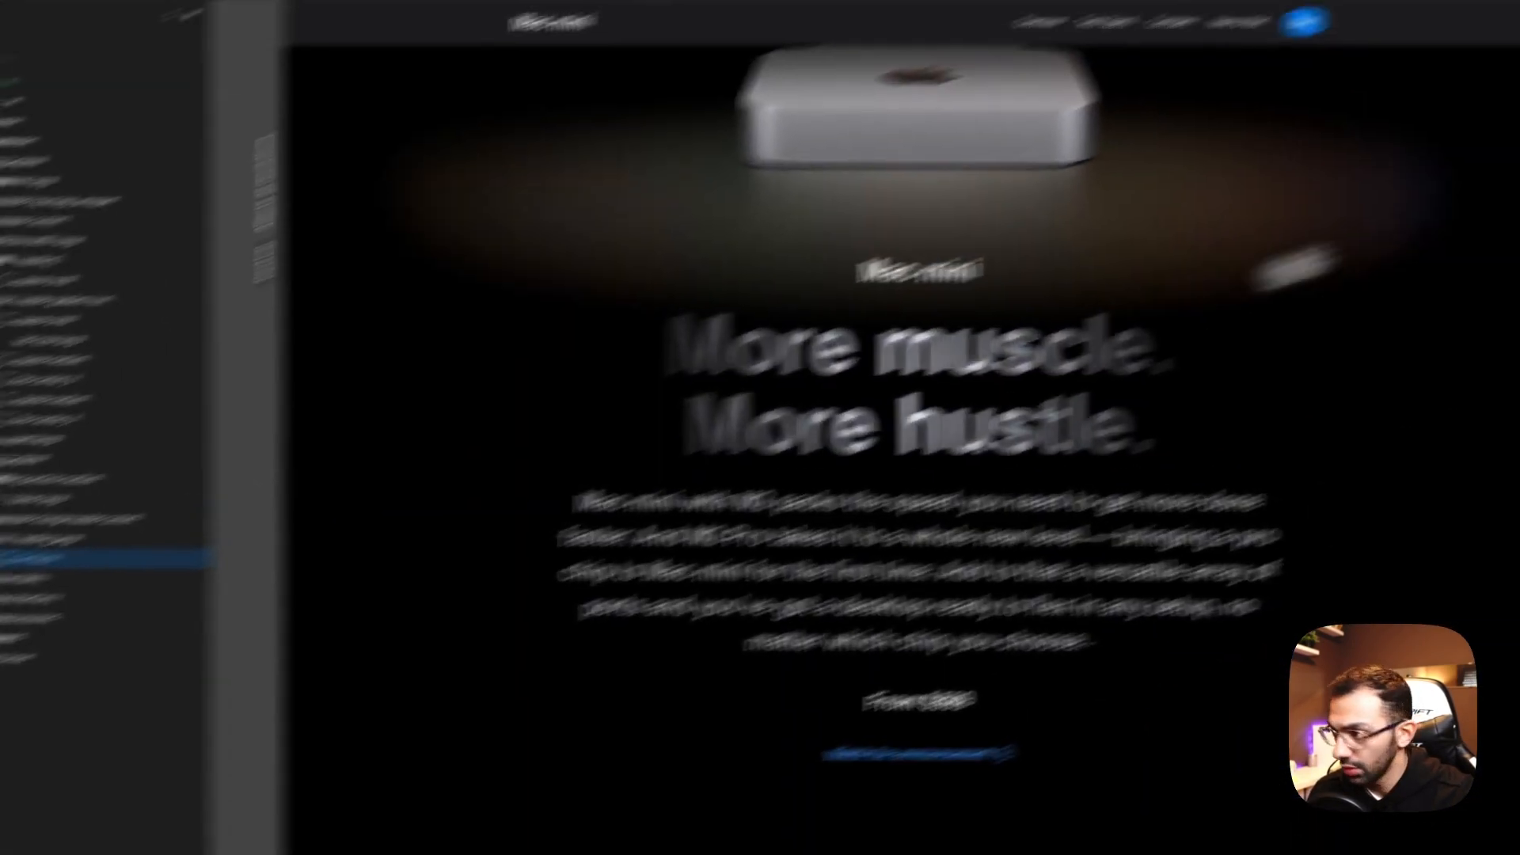
pyautogui.click(1439, 232)
pyautogui.write('ch')
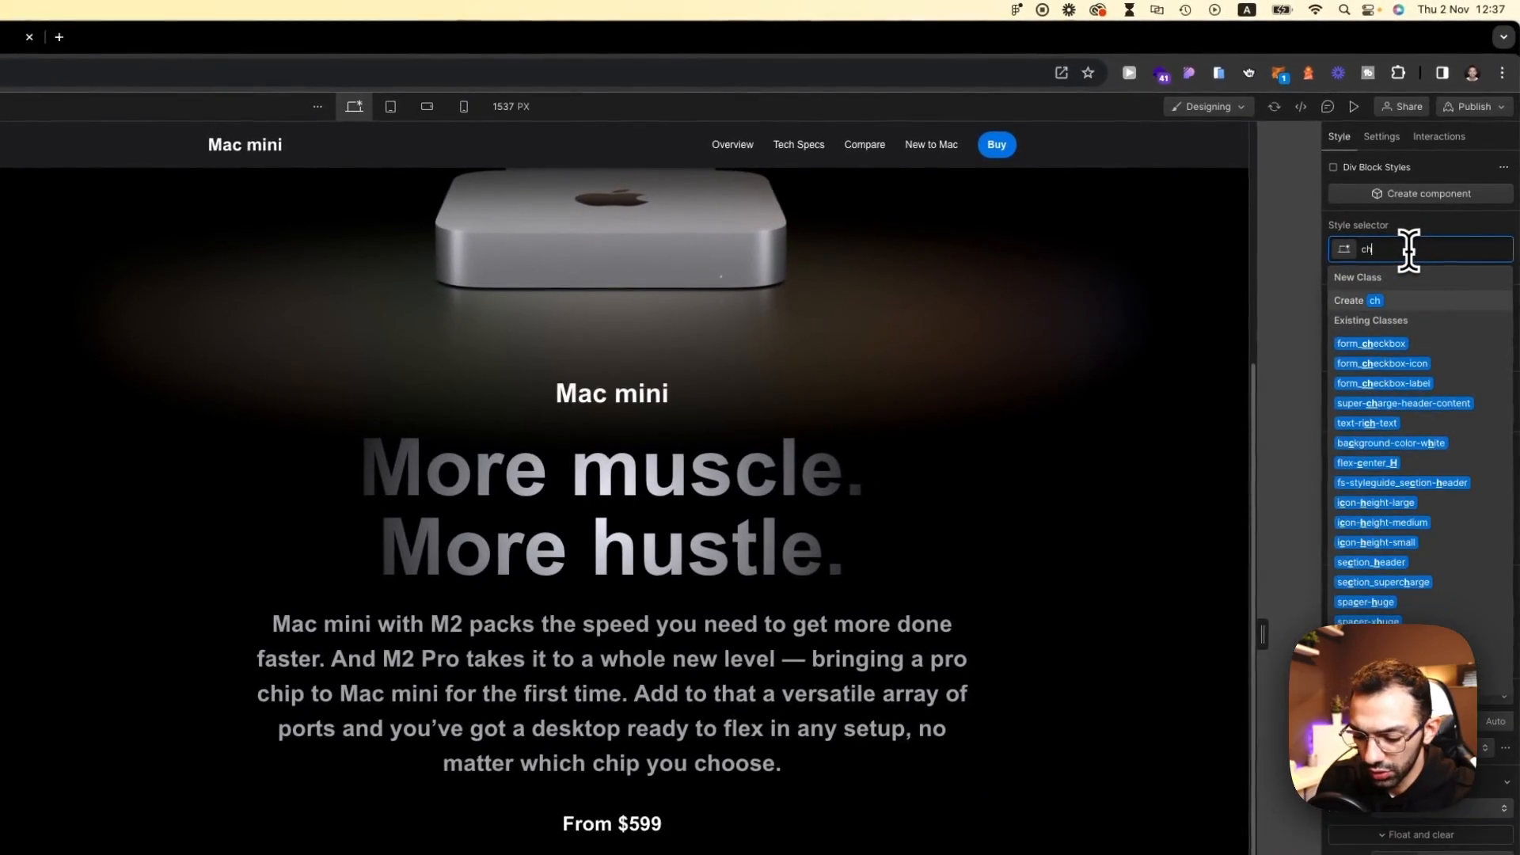
pyautogui.write('ips-wrapper')
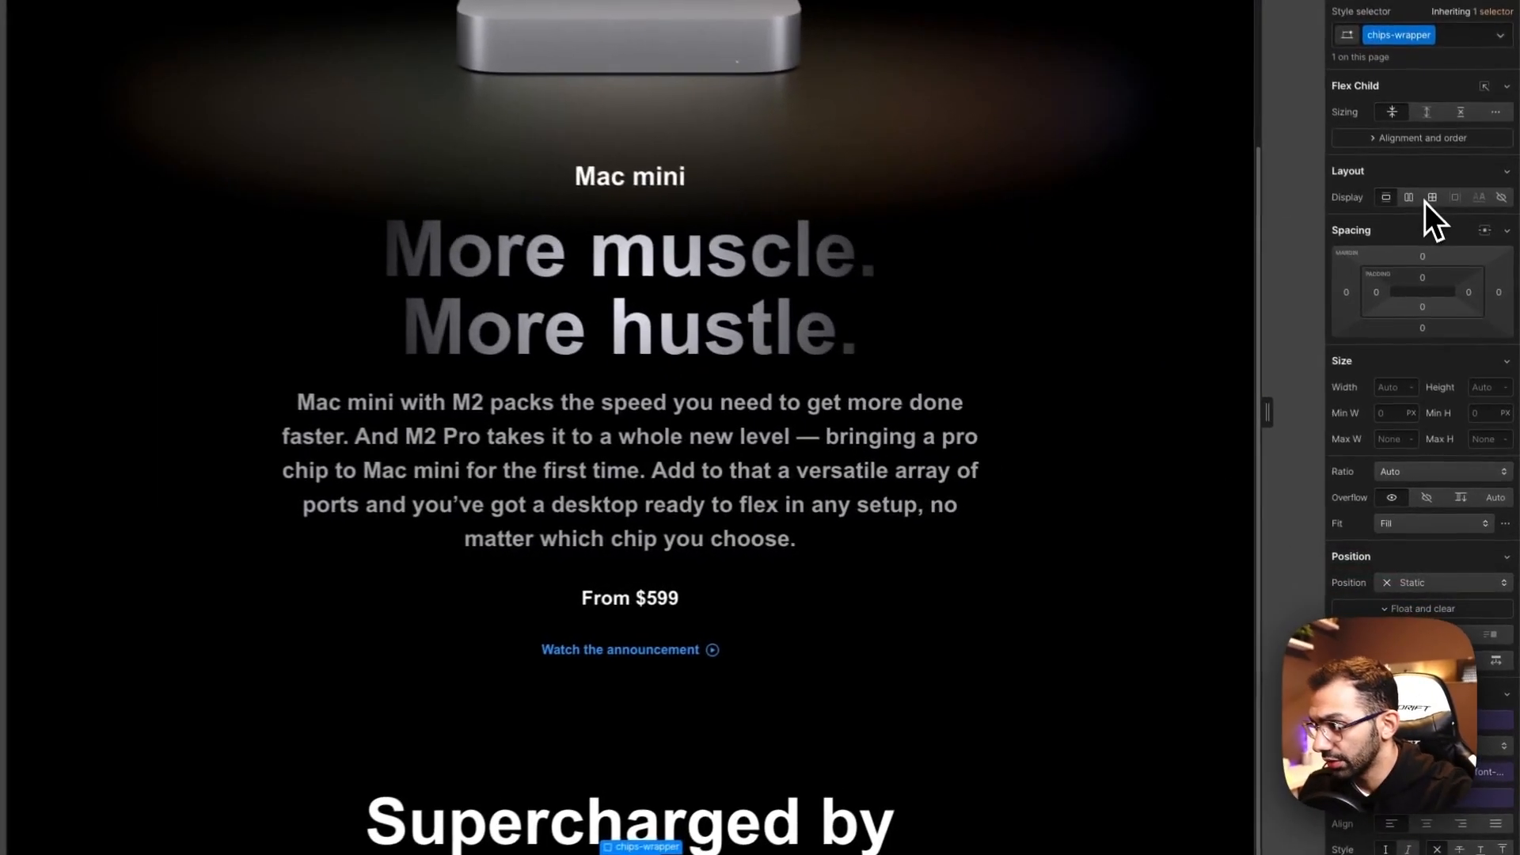
# Step: Set the display of the chips-wrapper block to grid
pyautogui.click(1455, 298)
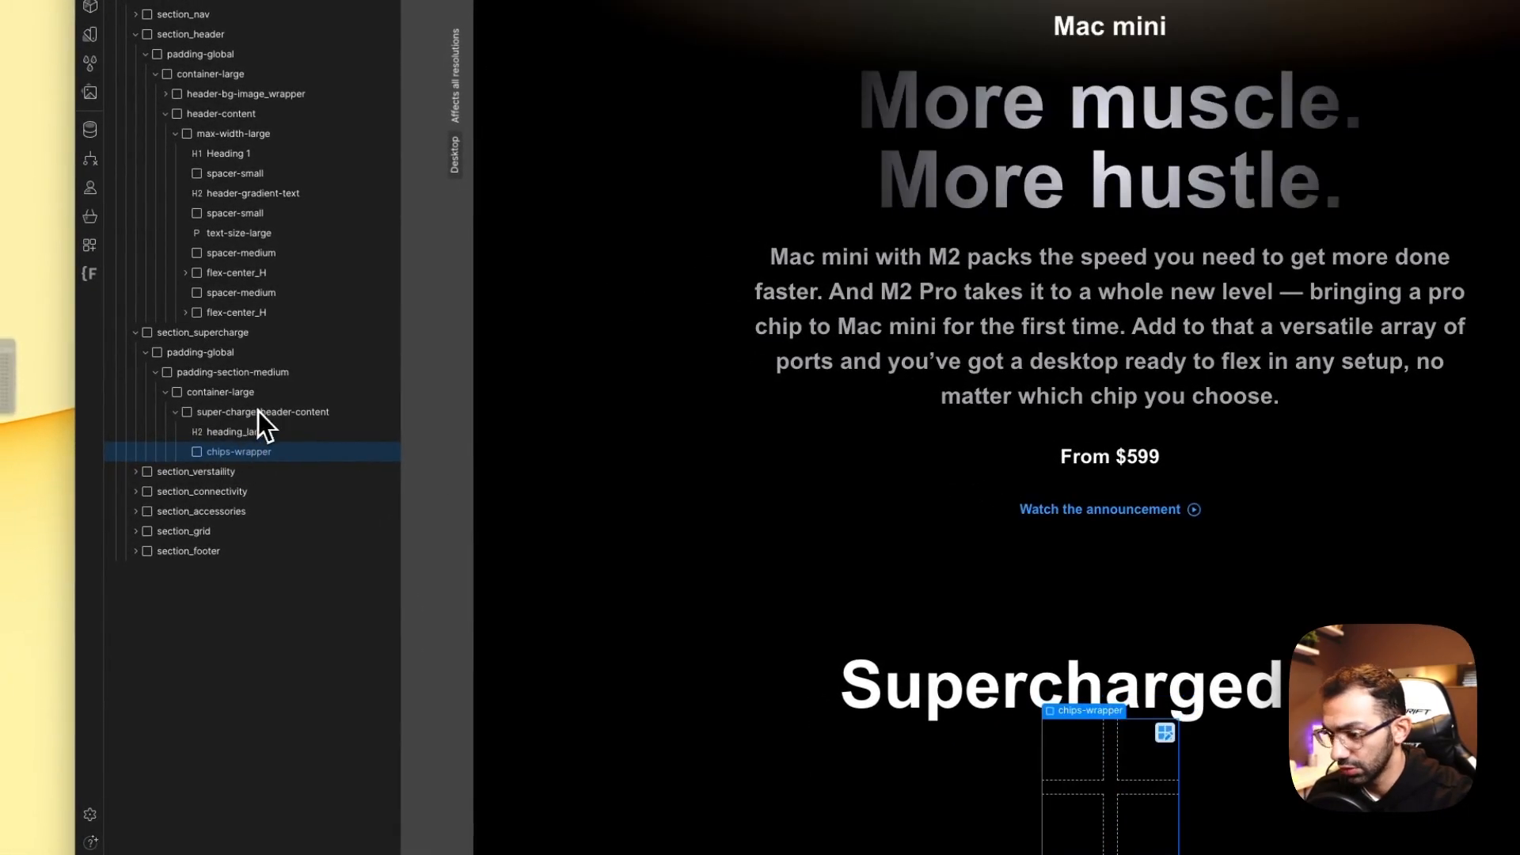
pyautogui.click(262, 411)
pyautogui.click(251, 452)
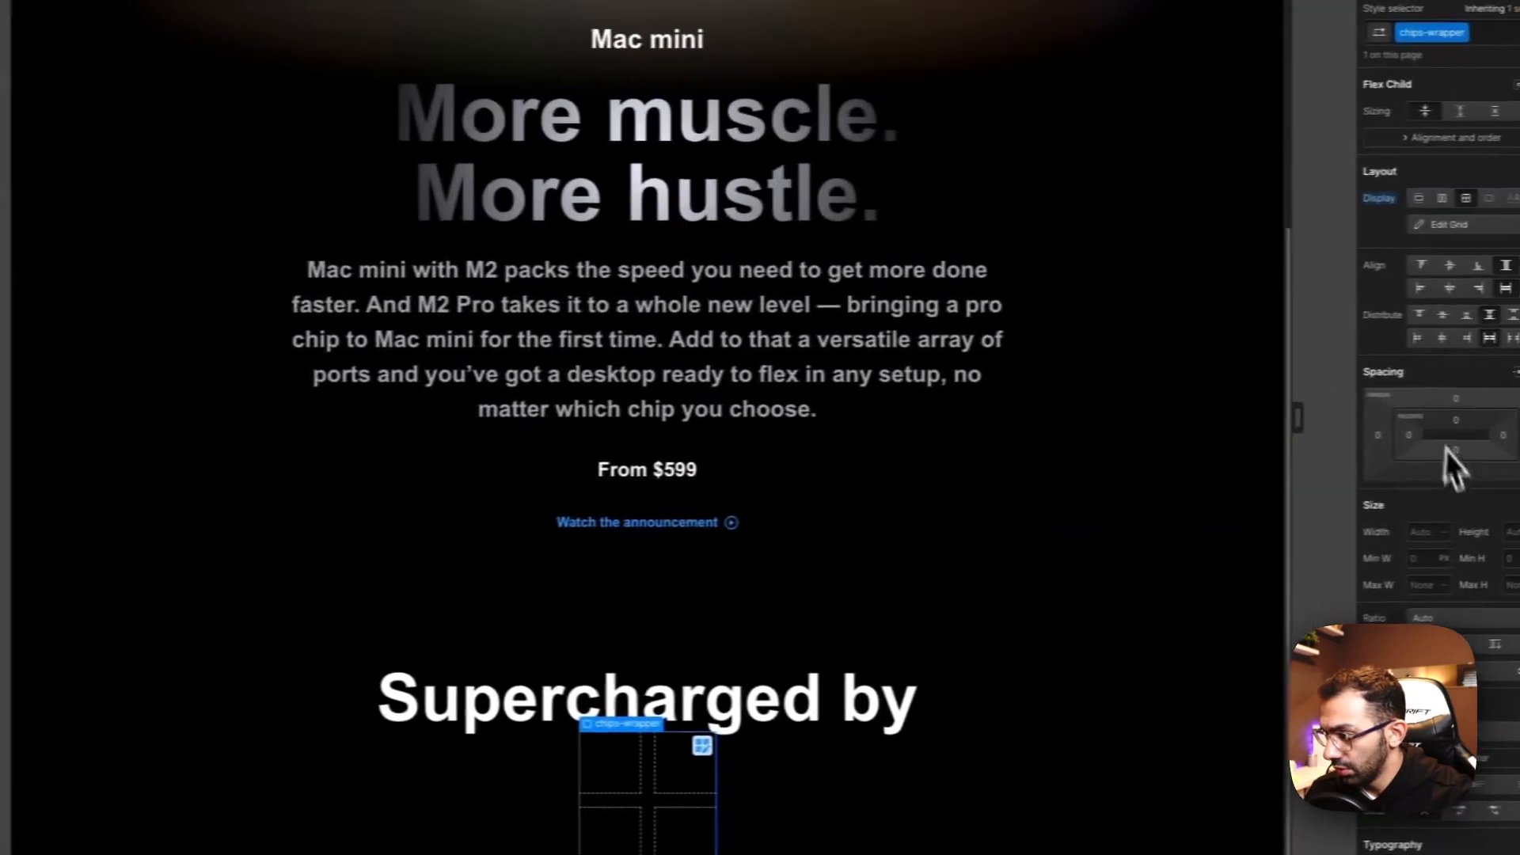
# Step: Set the chips-wrapper width to 100% and reduce its grid to two columns and a single row
pyautogui.click(1425, 532)
pyautogui.write('100')
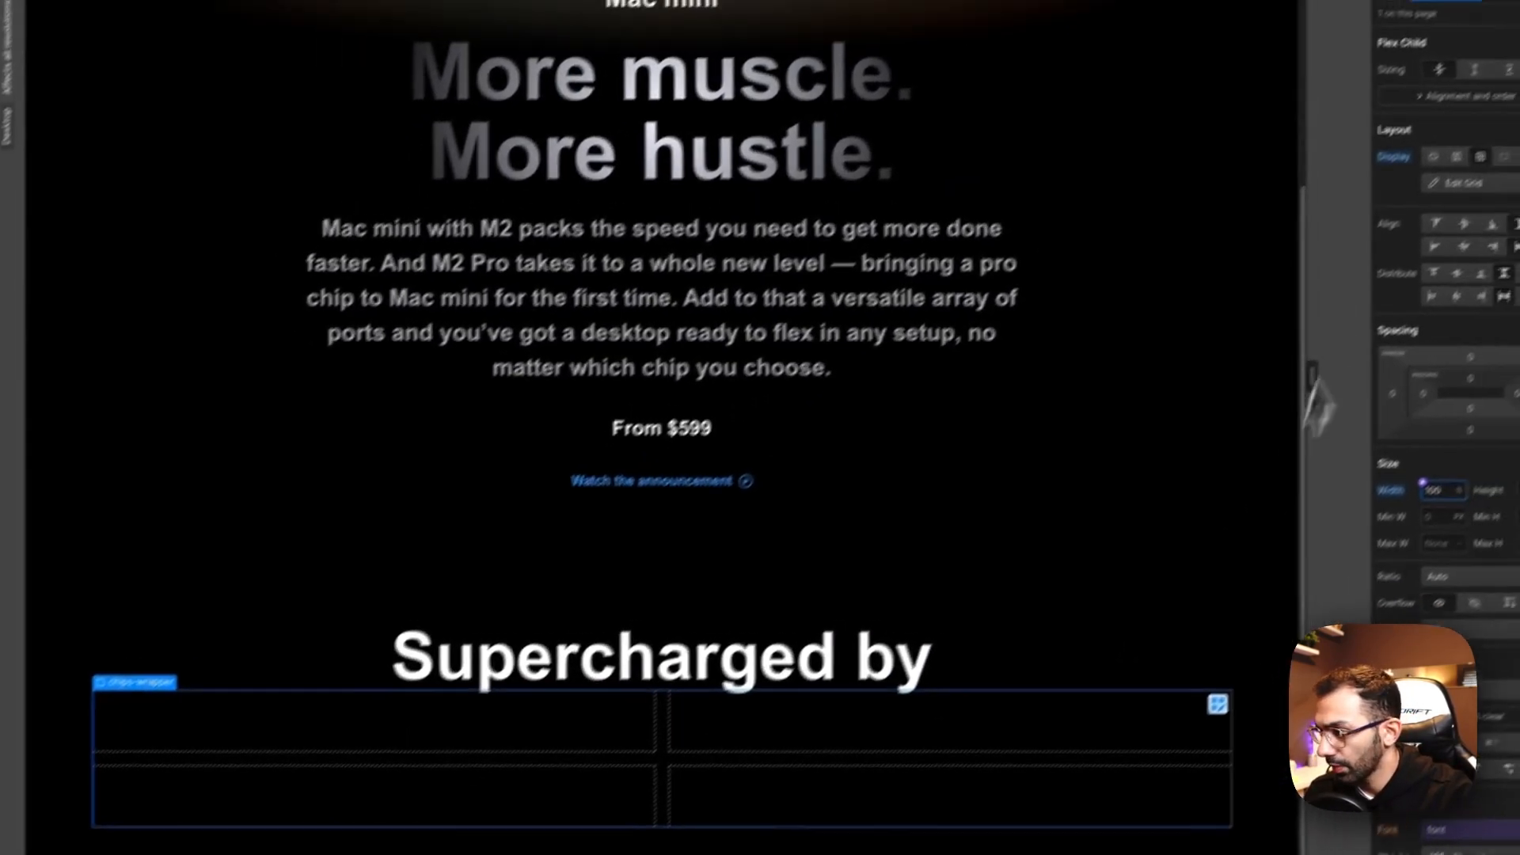
pyautogui.click(1456, 226)
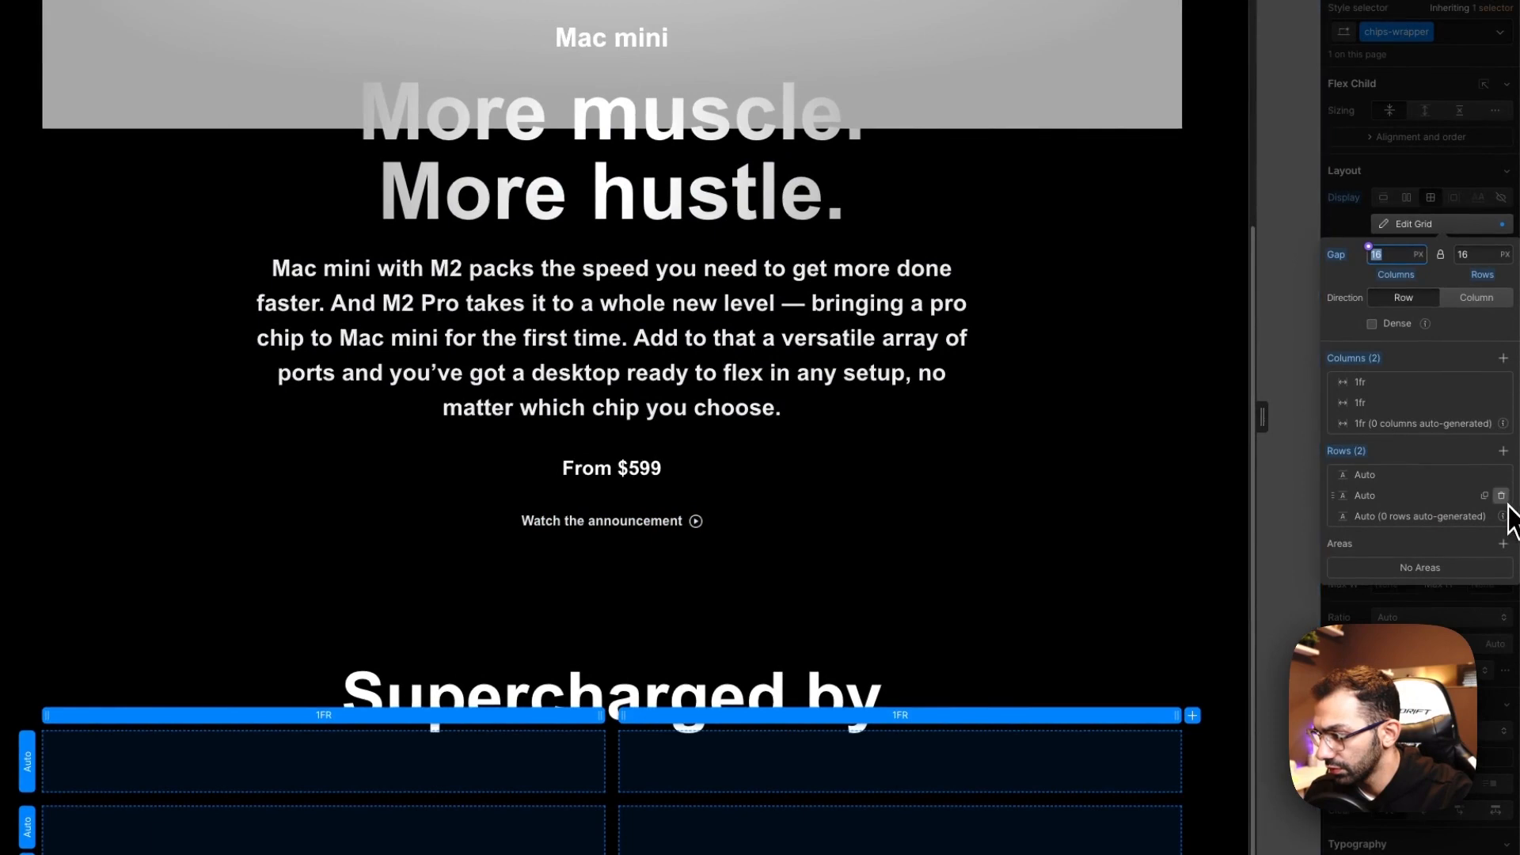
pyautogui.click(1503, 497)
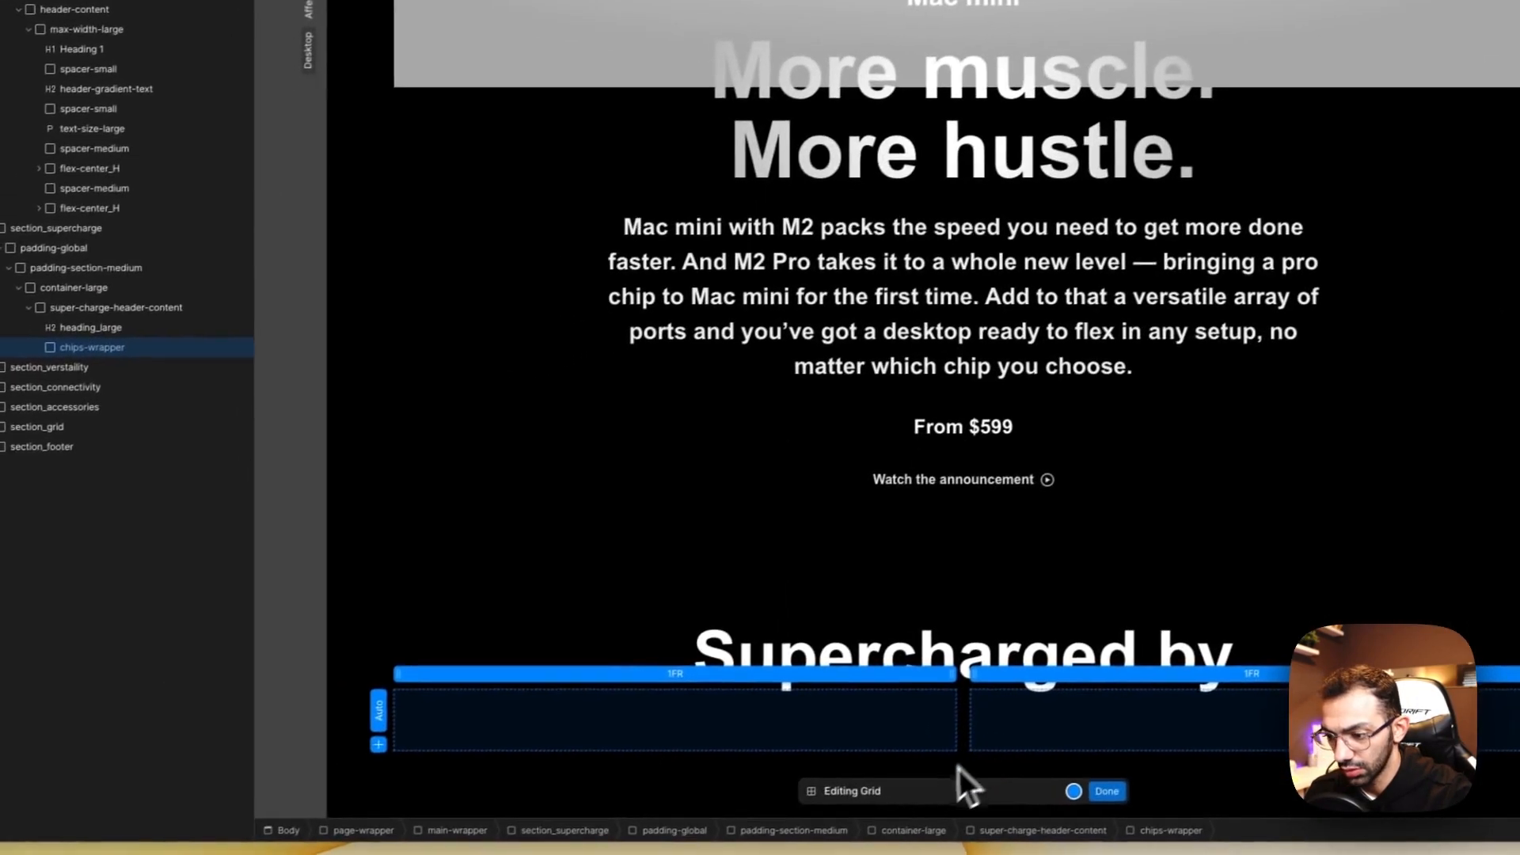
pyautogui.click(1106, 791)
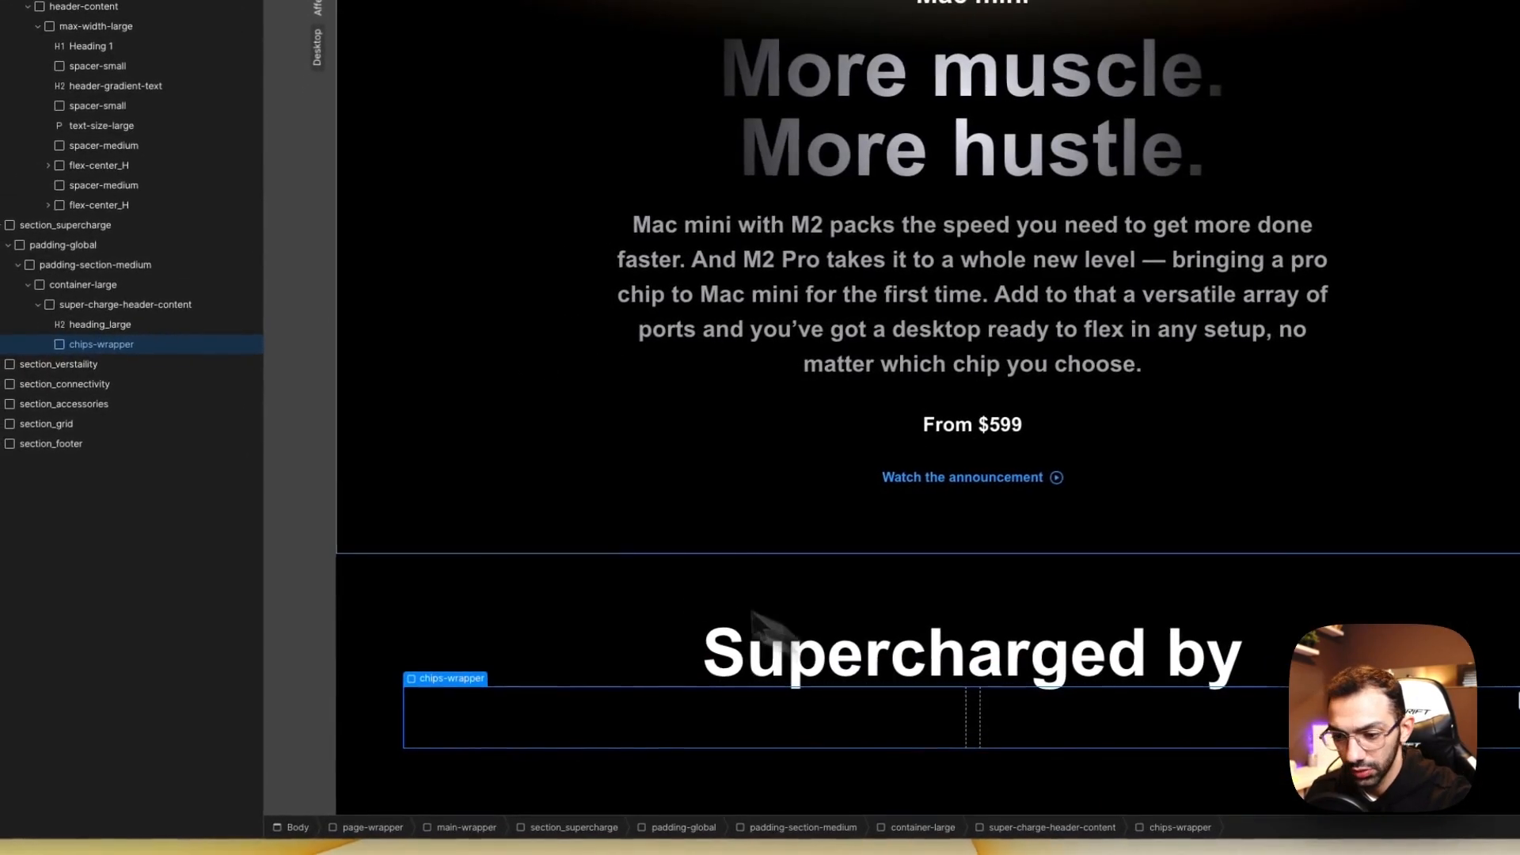
# Step: Locate the chip pictures among the assets and add a div block with the class chip-cards inside chips-wrapper
pyautogui.click(475, 551)
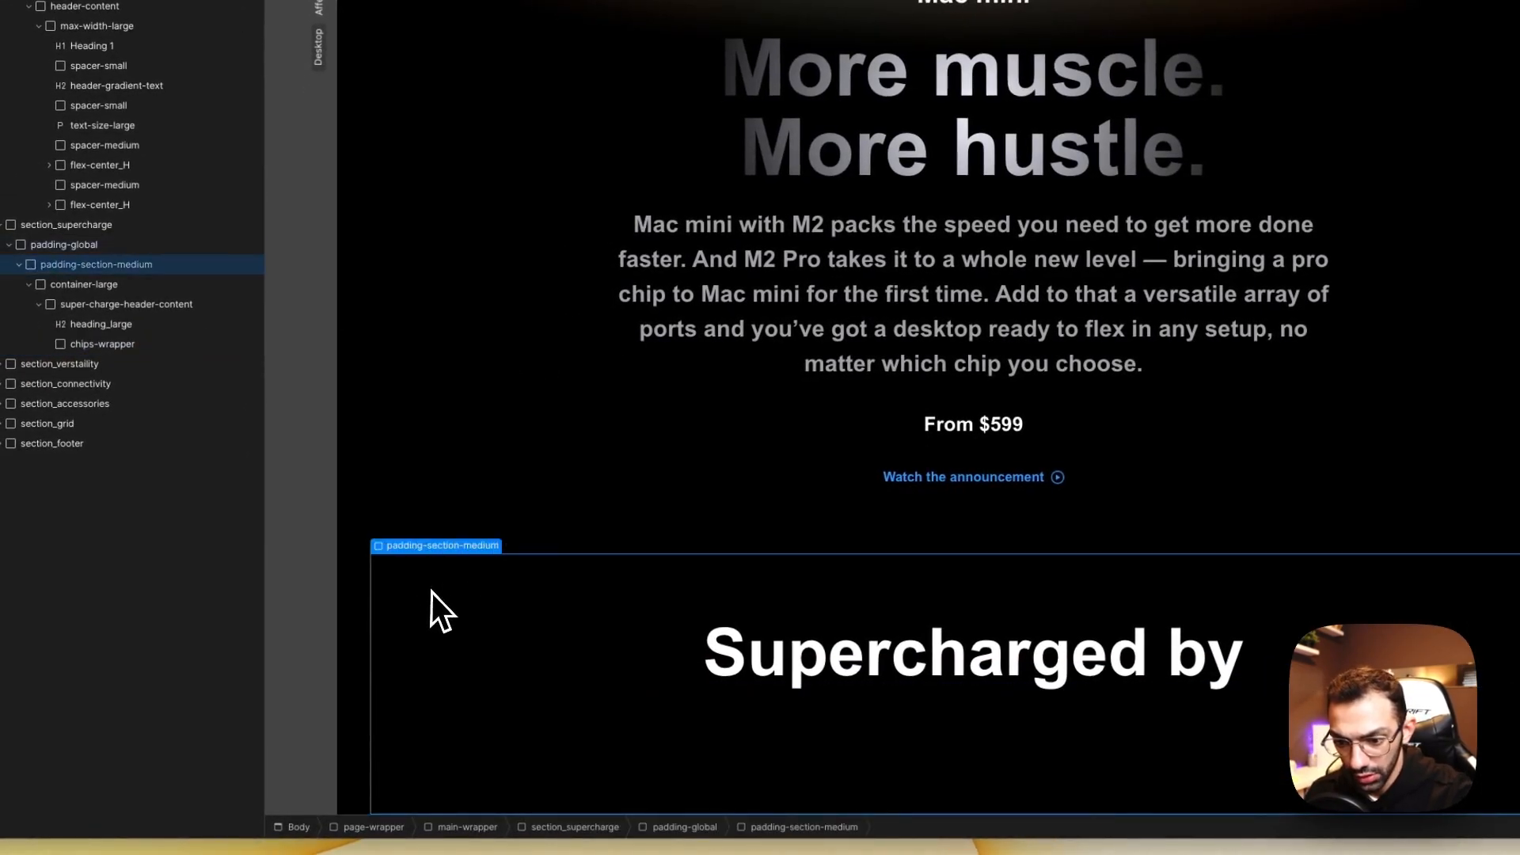
pyautogui.click(905, 719)
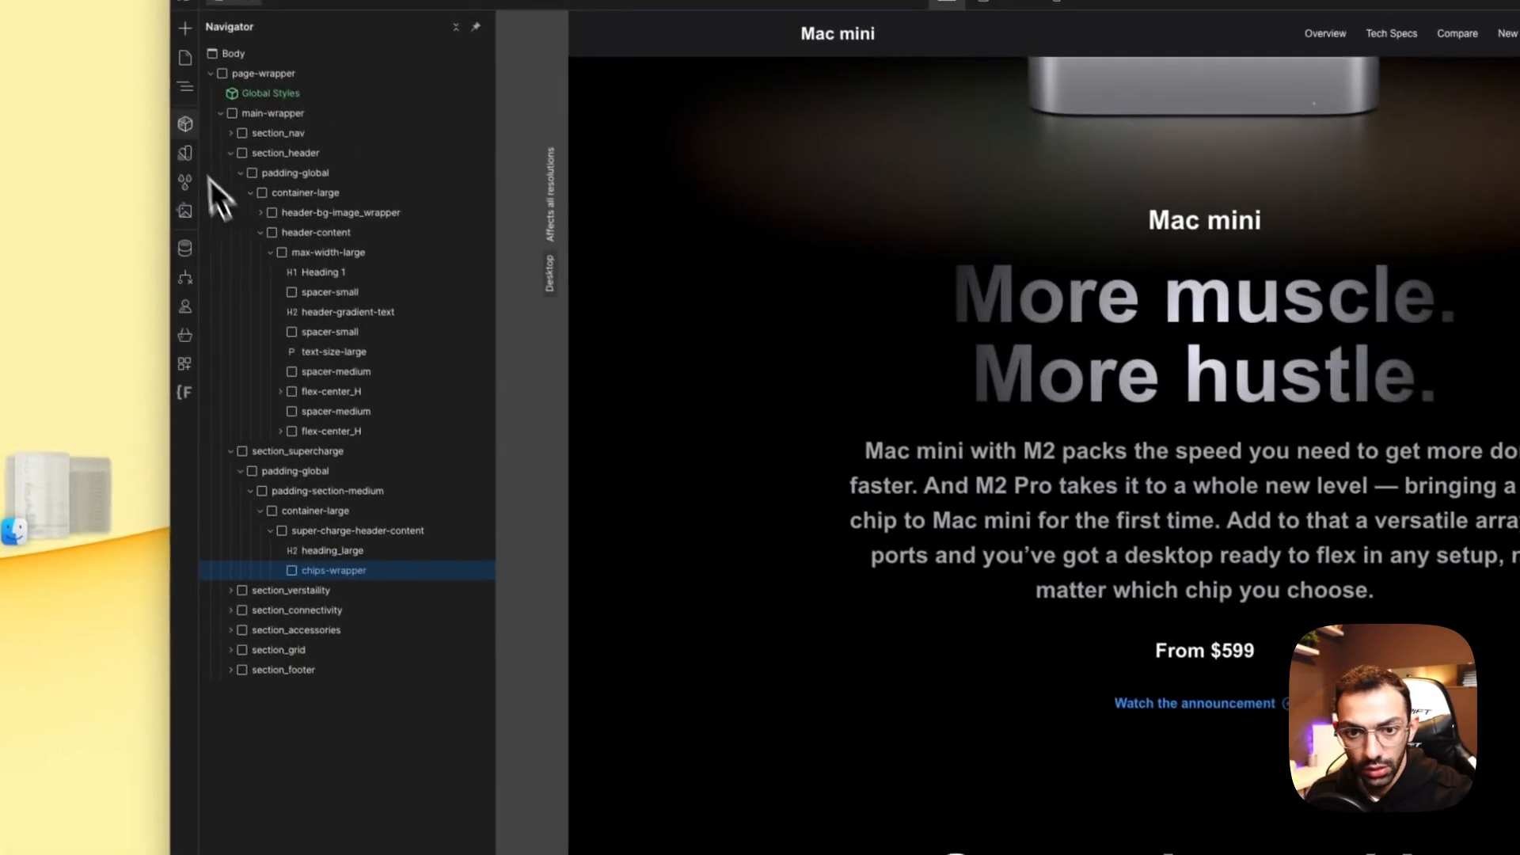
pyautogui.click(193, 218)
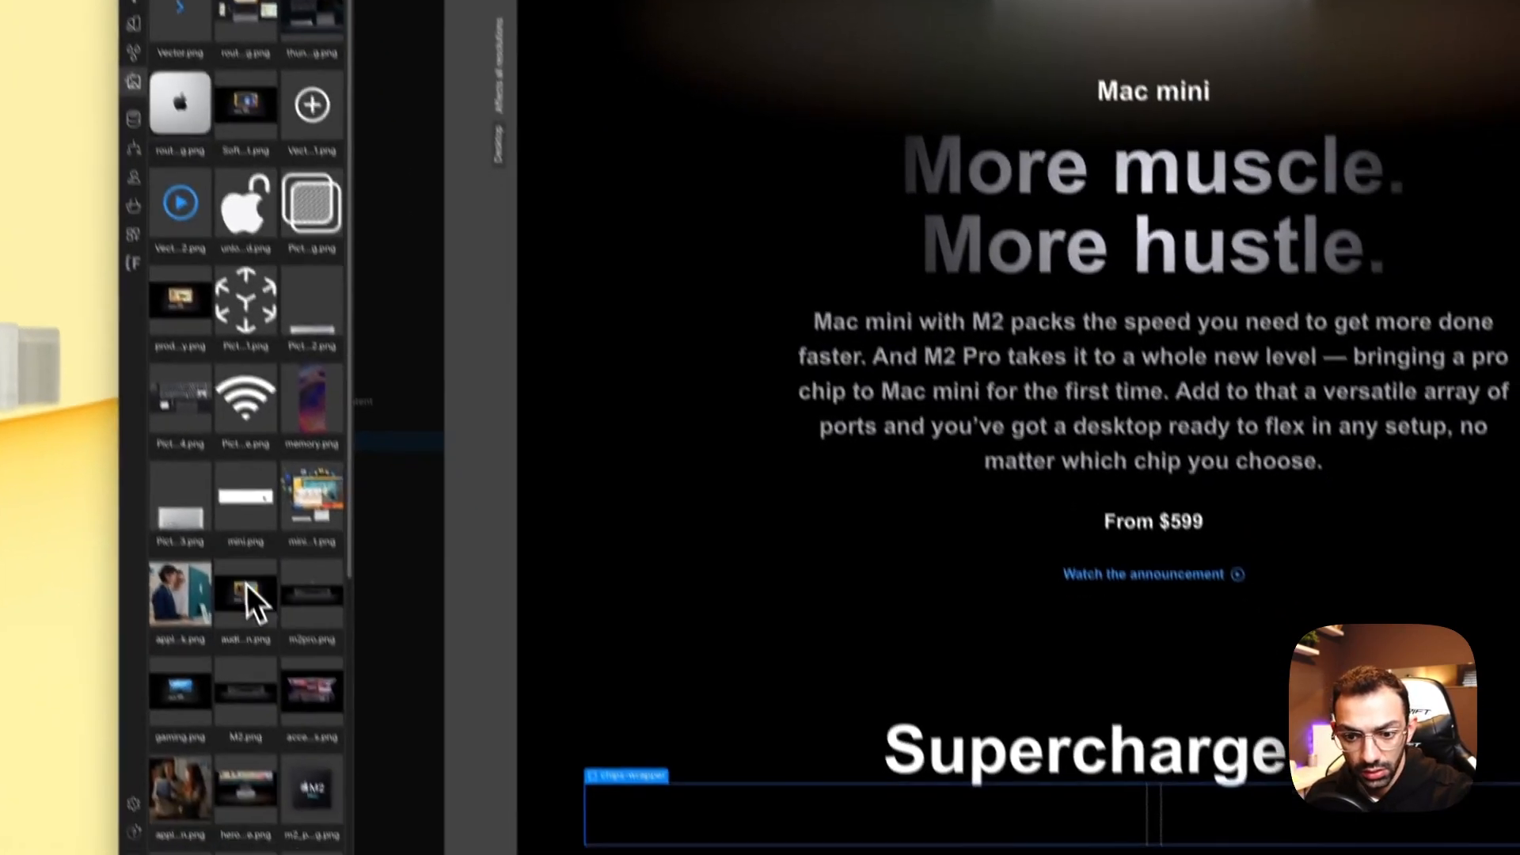
pyautogui.scroll(-5, 321, 697)
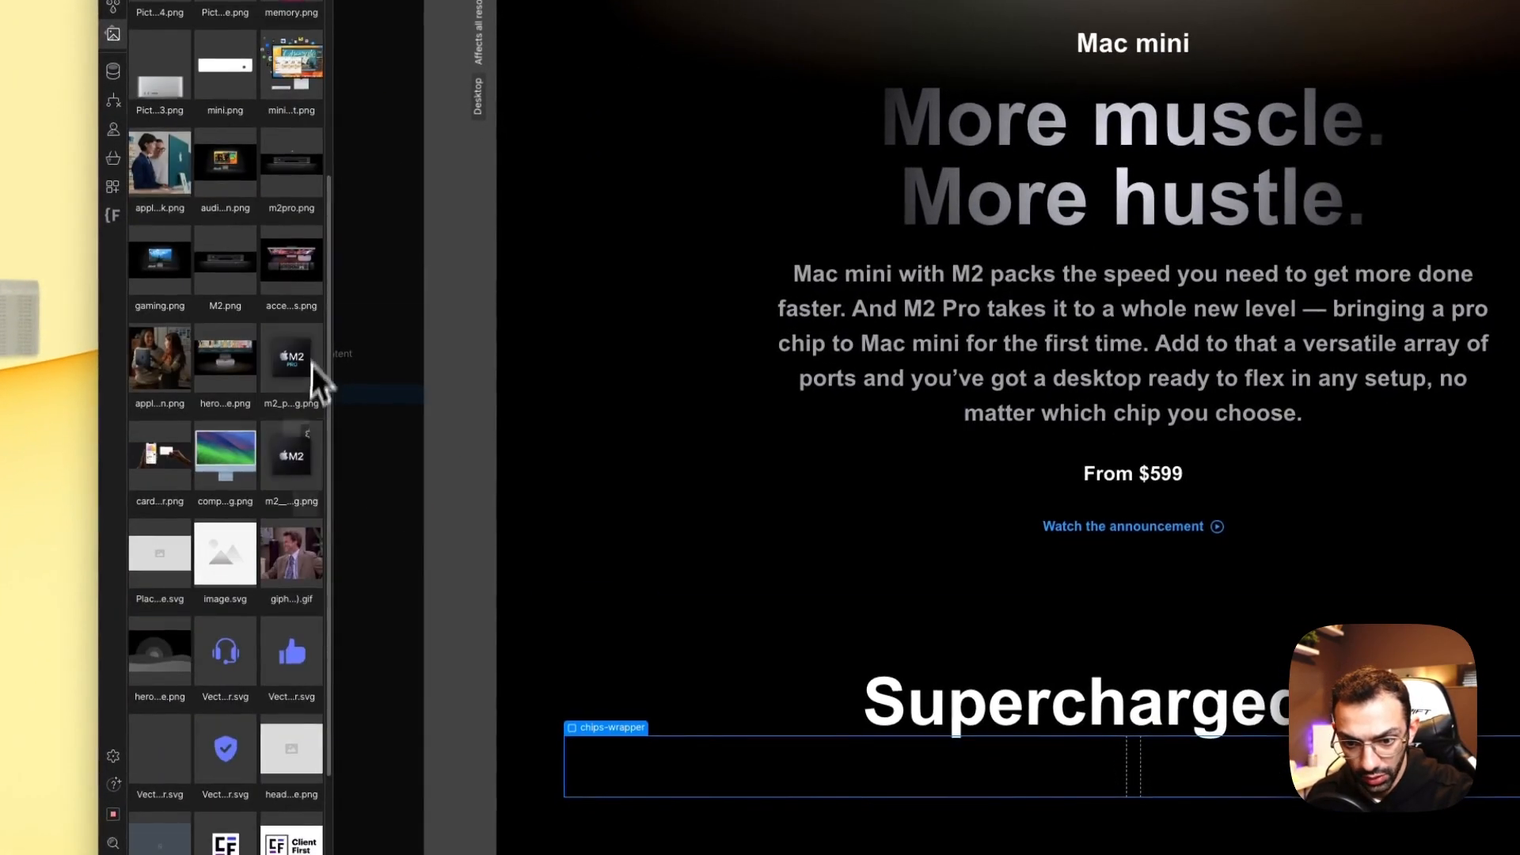
pyautogui.press('z')
pyautogui.press('a')
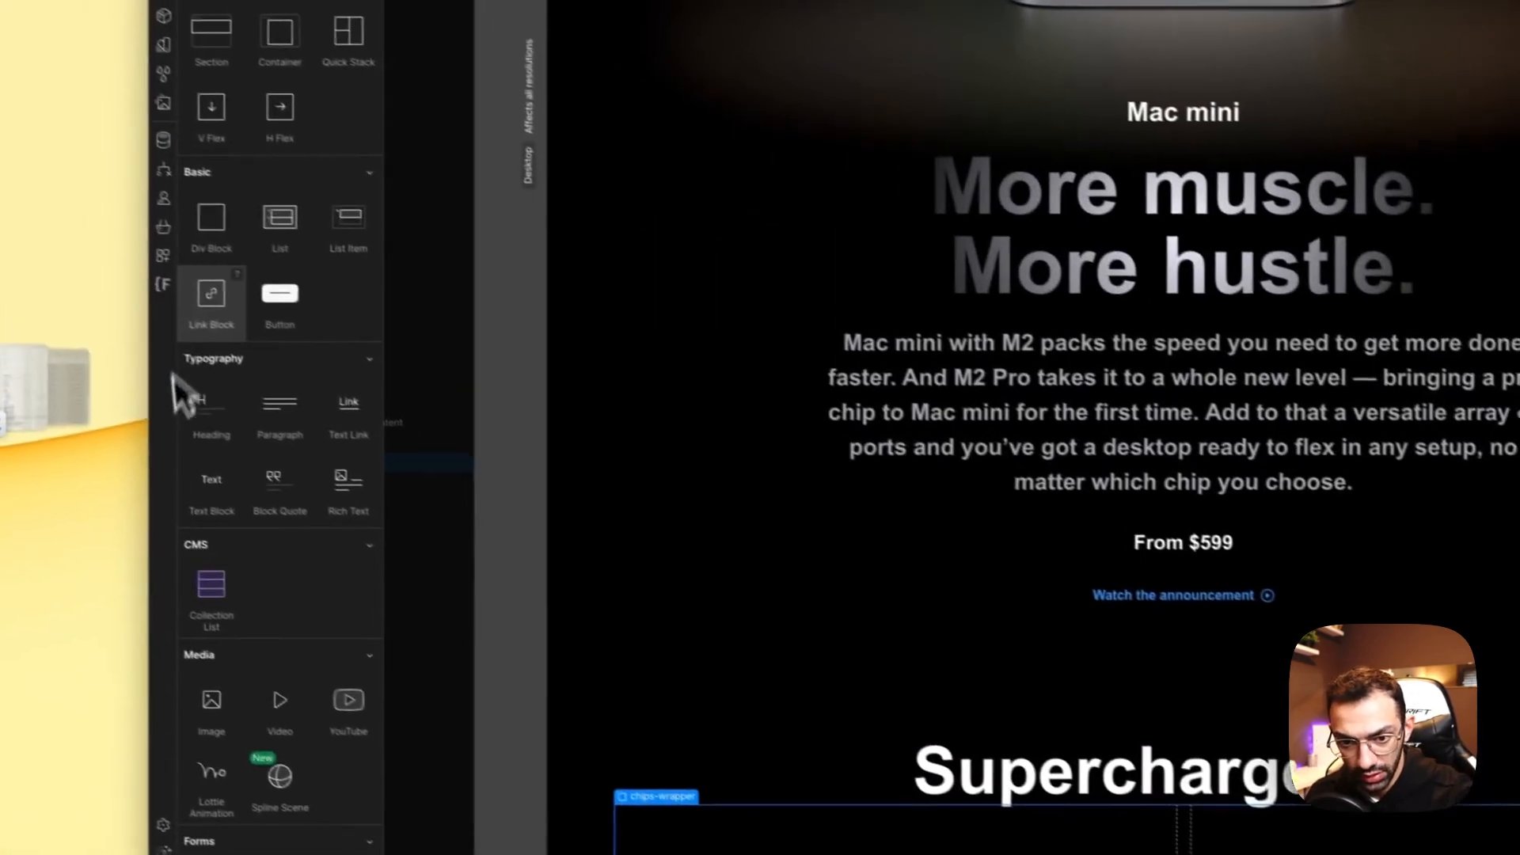
pyautogui.click(212, 225)
pyautogui.click(1394, 191)
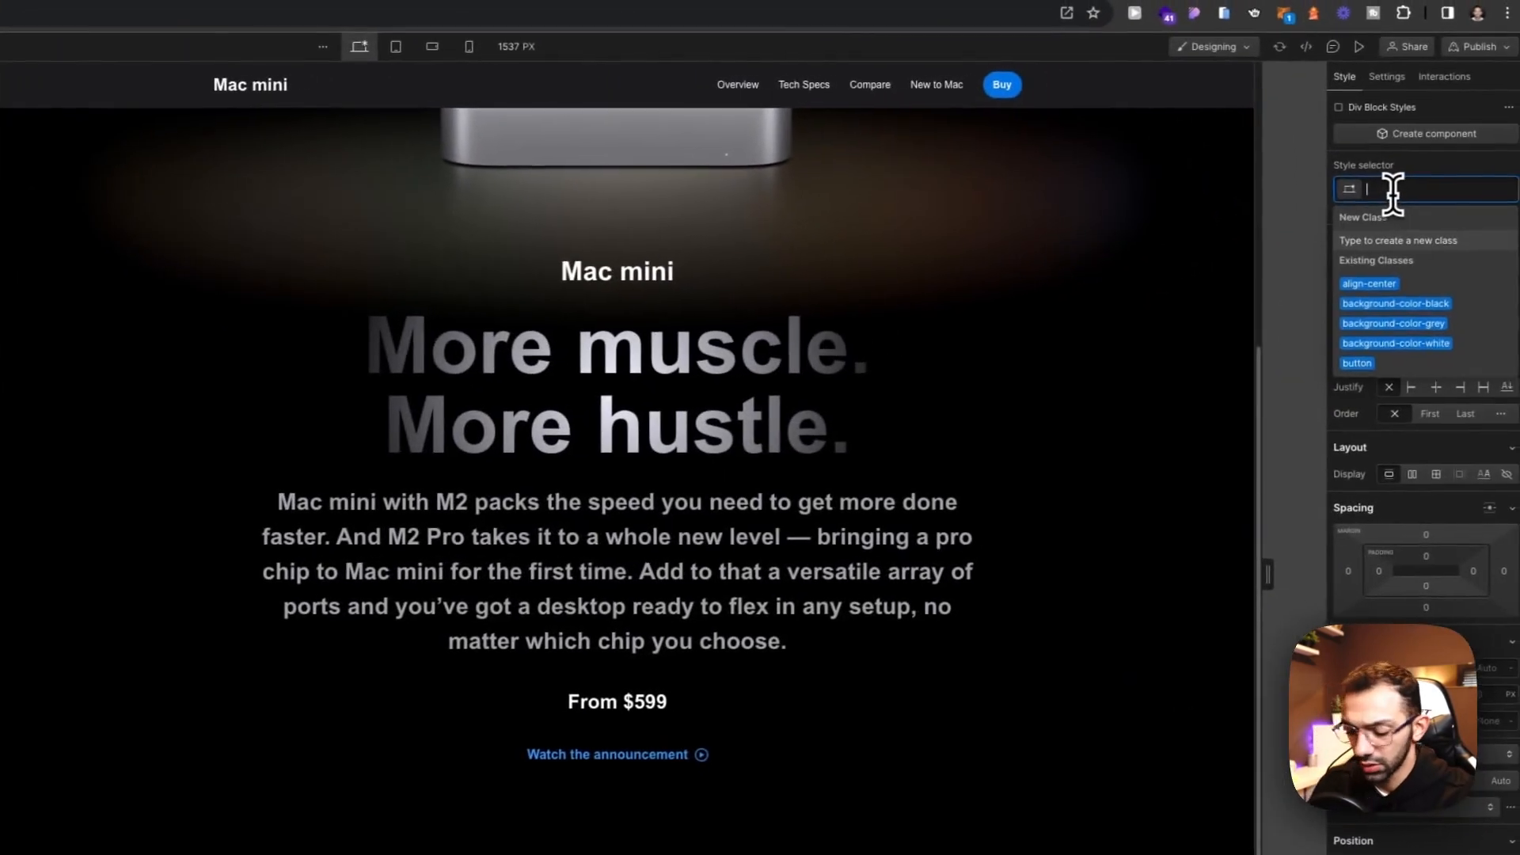
pyautogui.write('chip-cards')
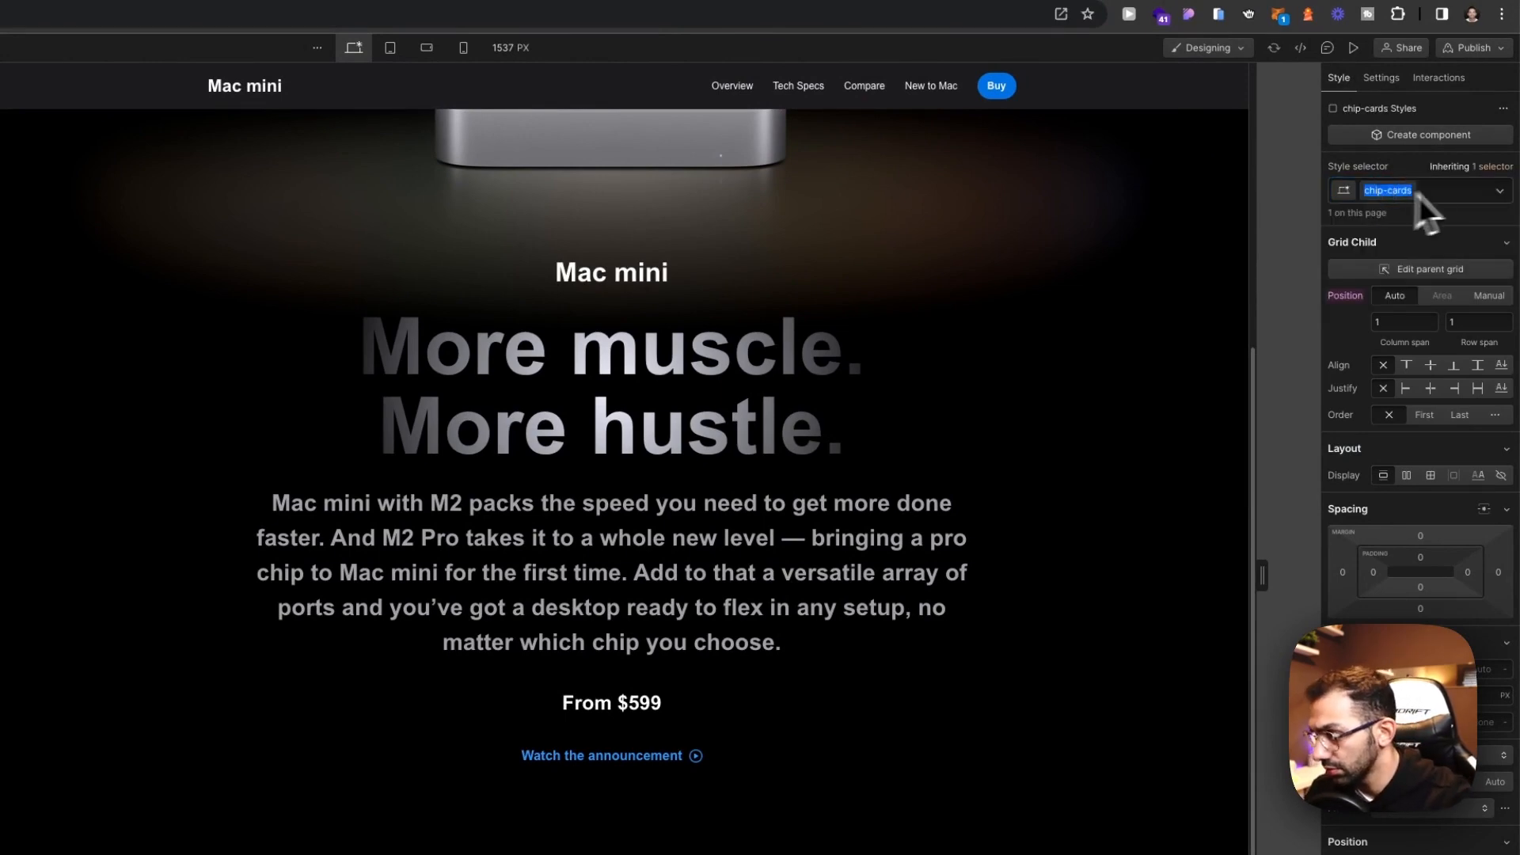
# Step: Rename the chip-cards class to chip-card
pyautogui.press('End')
pyautogui.press('BackSpace')
pyautogui.press('Return')
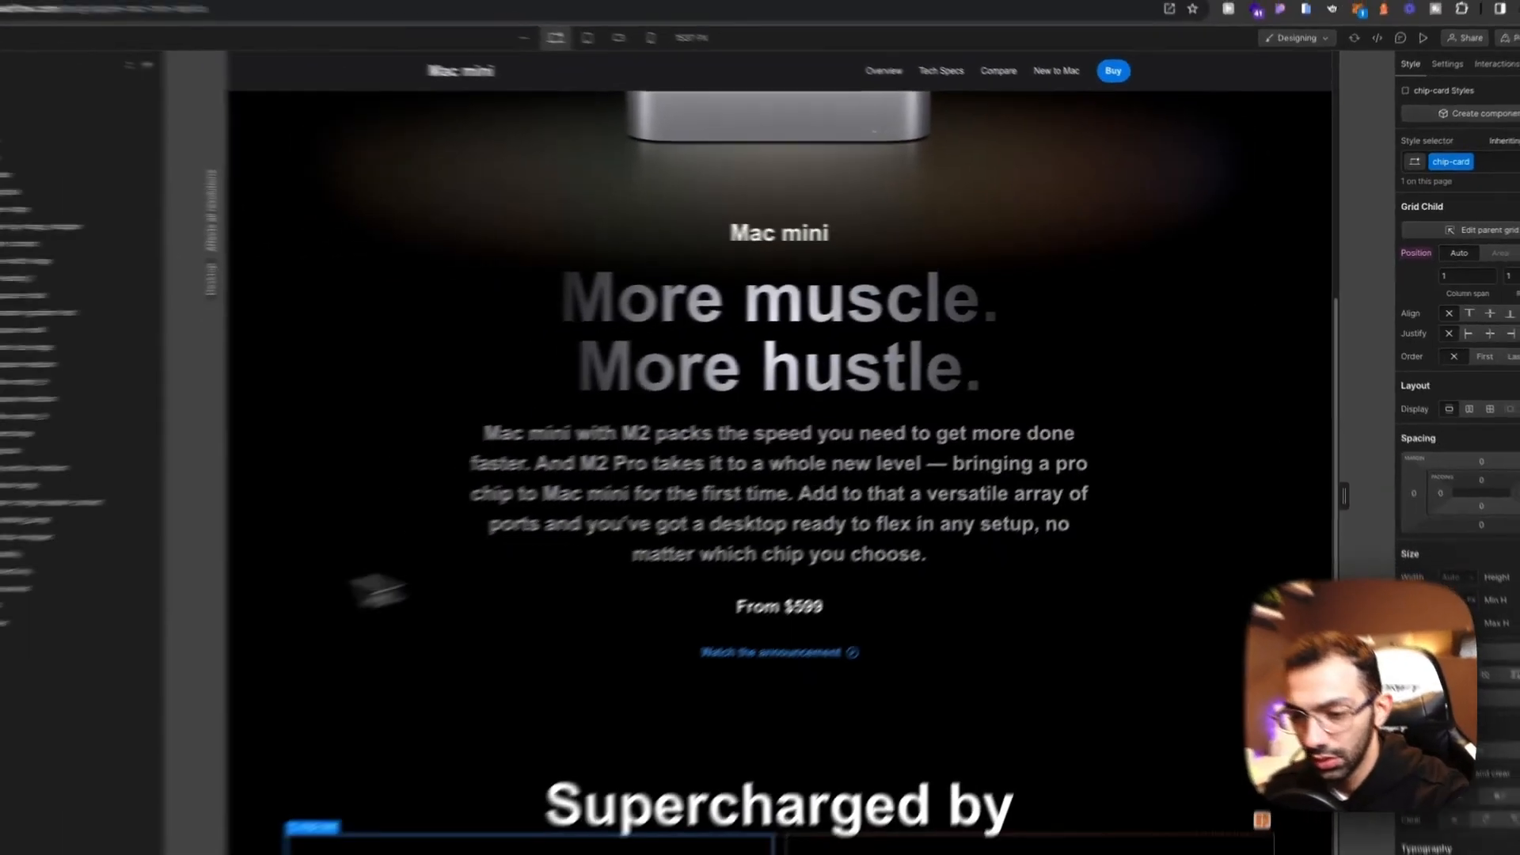
# Step: Add a div block with the class chip_image-wrapper inside the chip-card block
pyautogui.press('a')
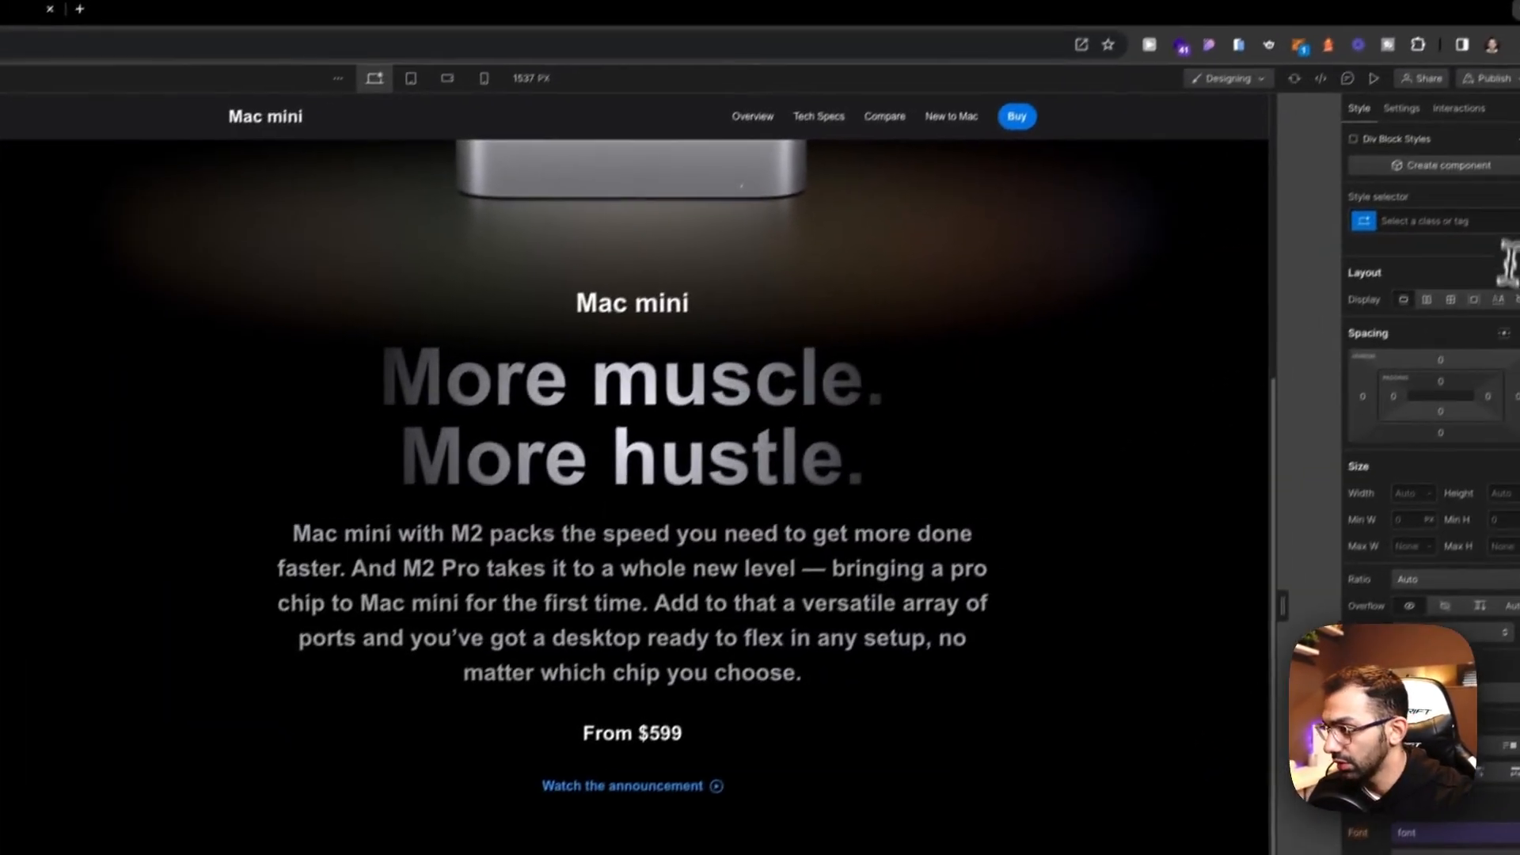
pyautogui.click(1457, 248)
pyautogui.write('image-')
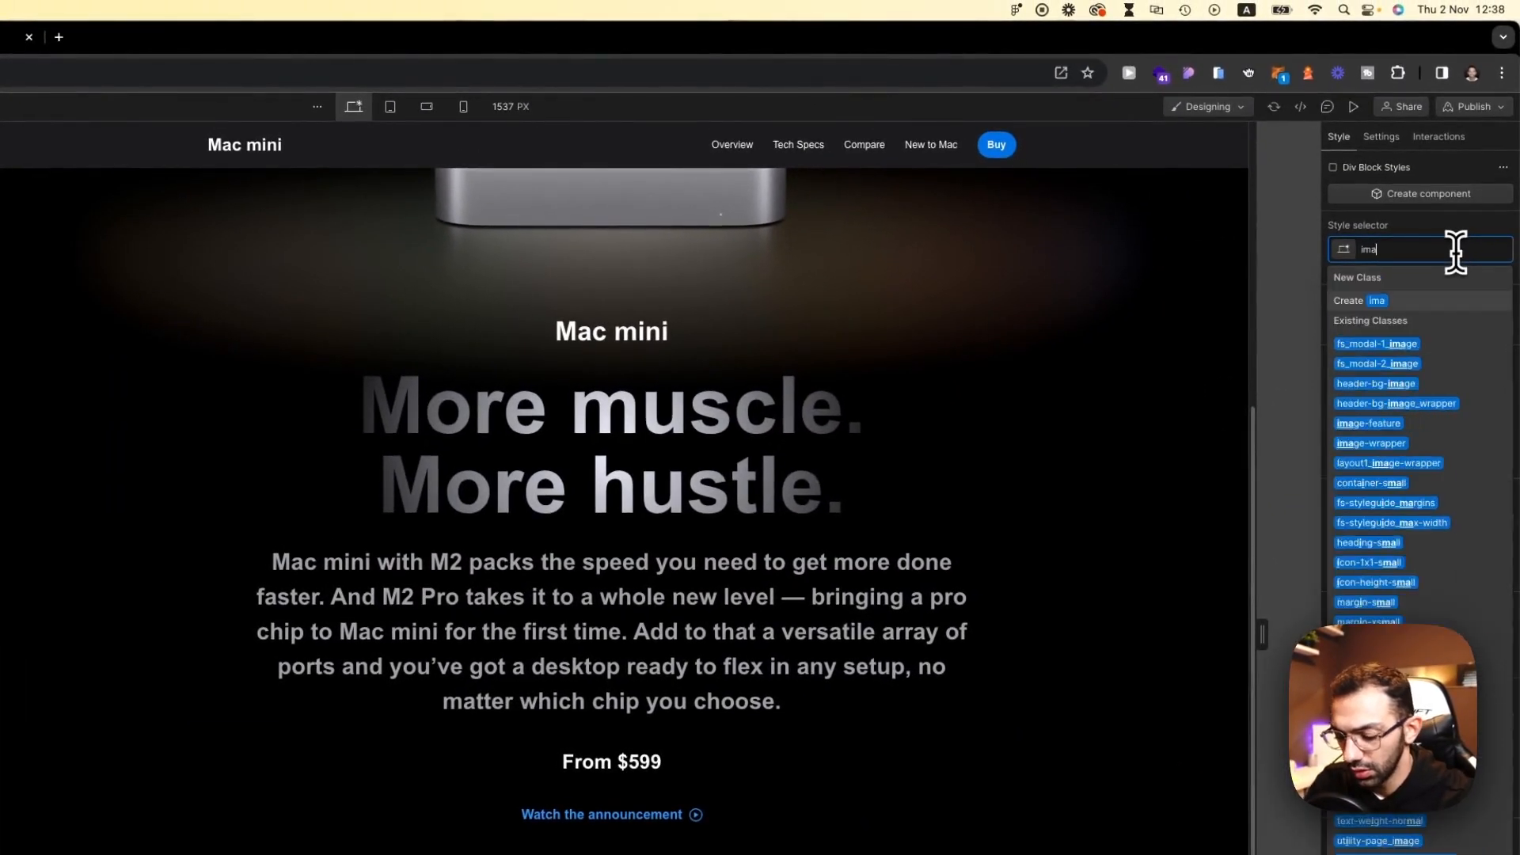
pyautogui.write('wrapper_')
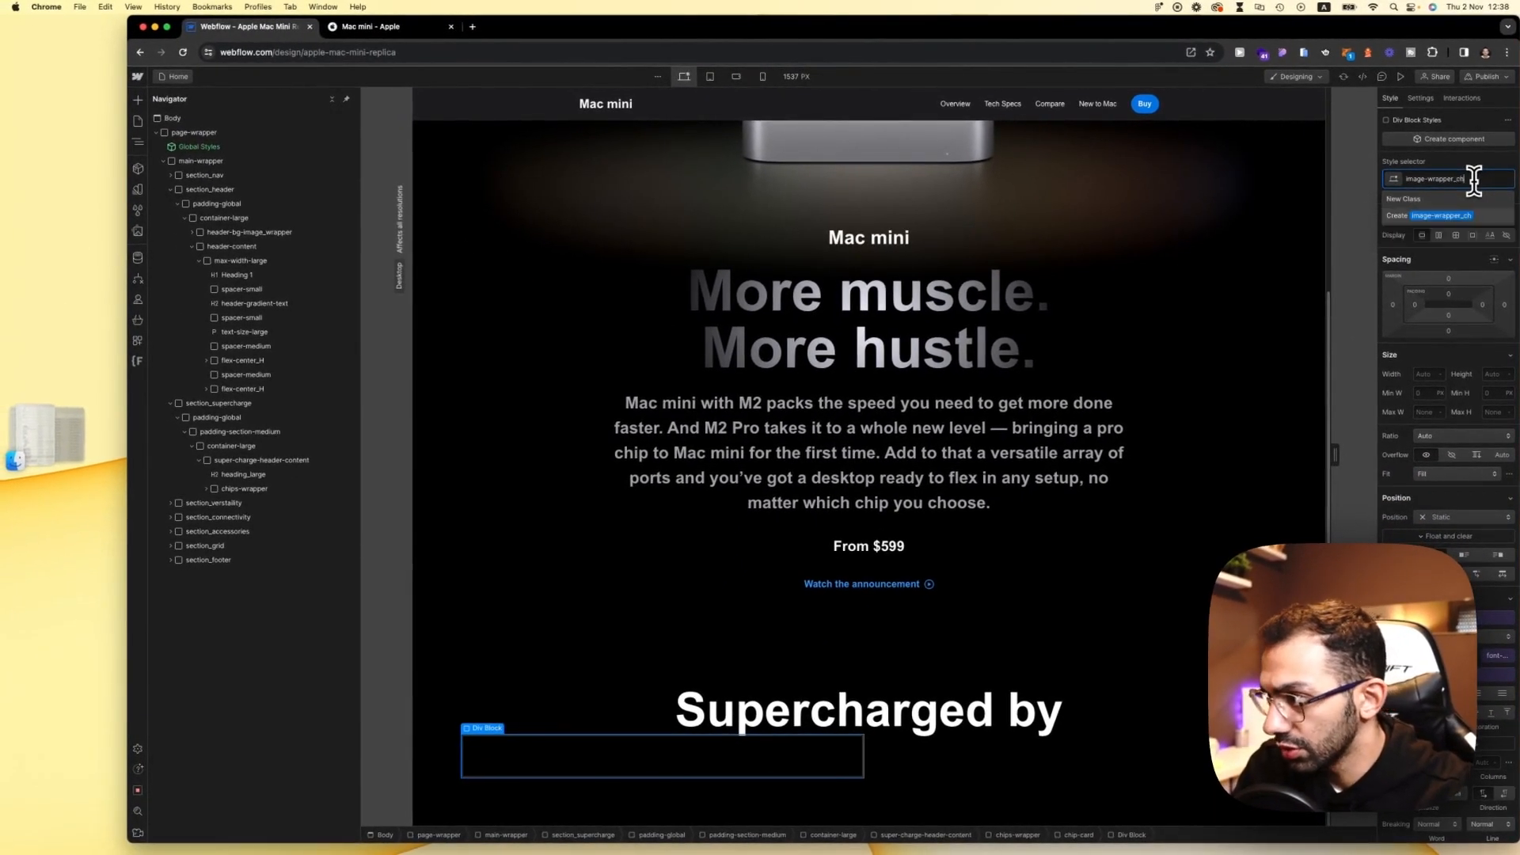
pyautogui.write('chip_')
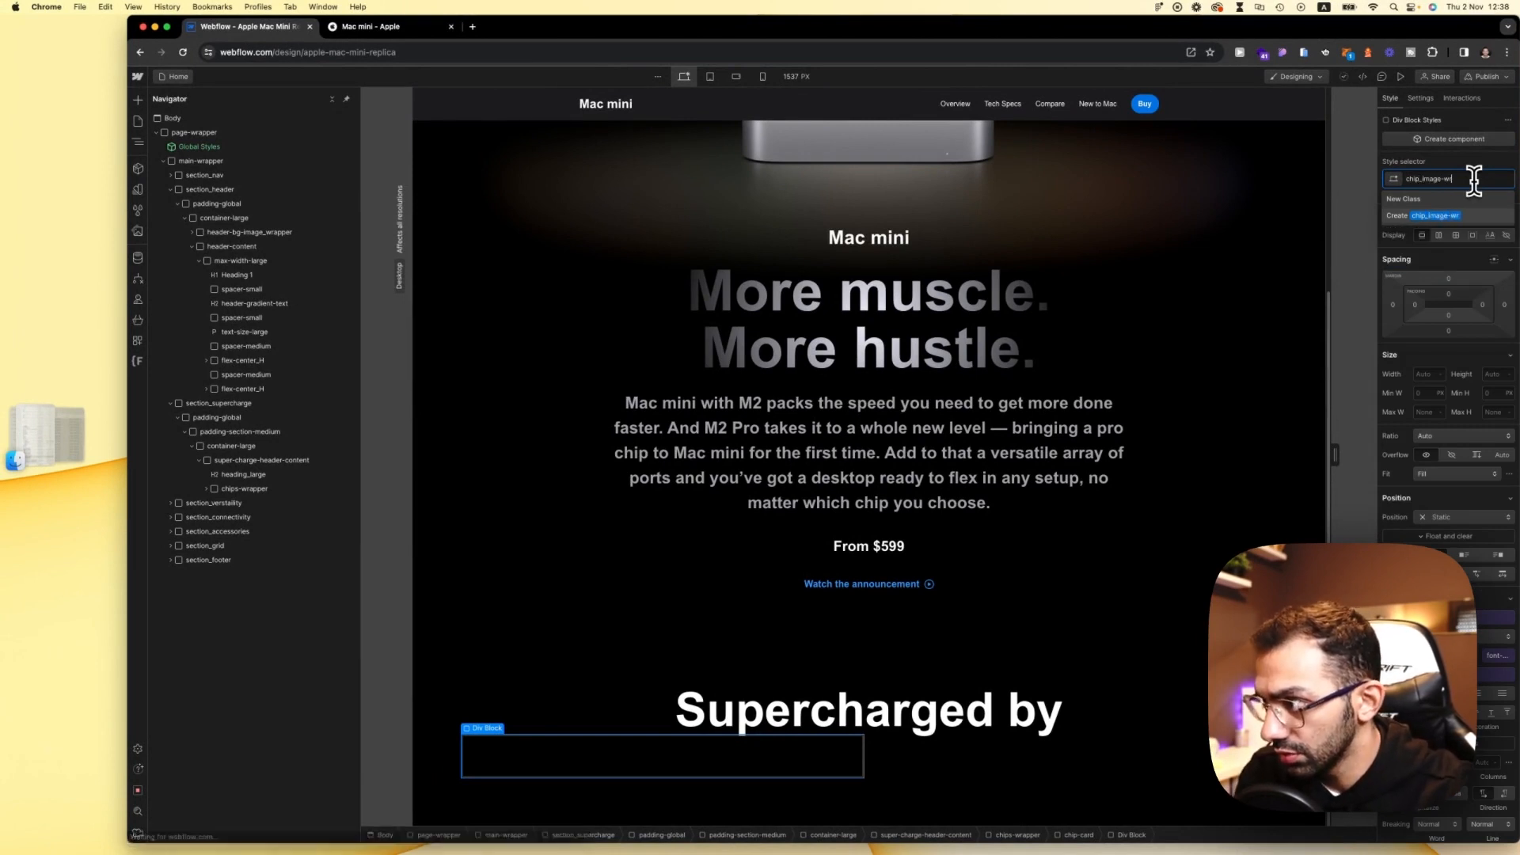
pyautogui.write('a')
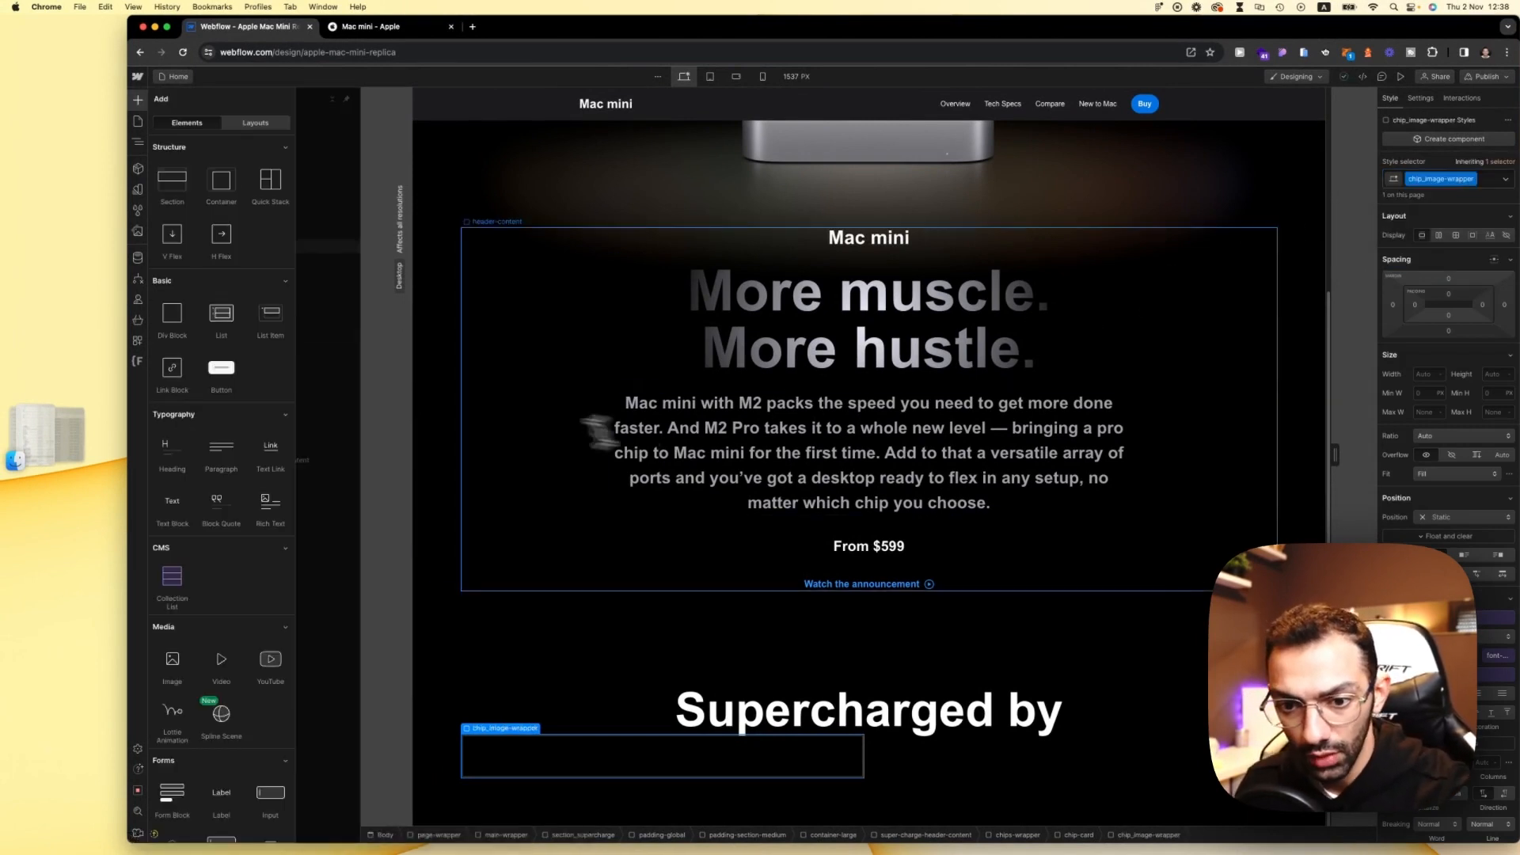
# Step: Add an image element inside chip_image-wrapper and assign it the M2 chip picture from the assets
pyautogui.hotkey('ctrl', 'Tab')
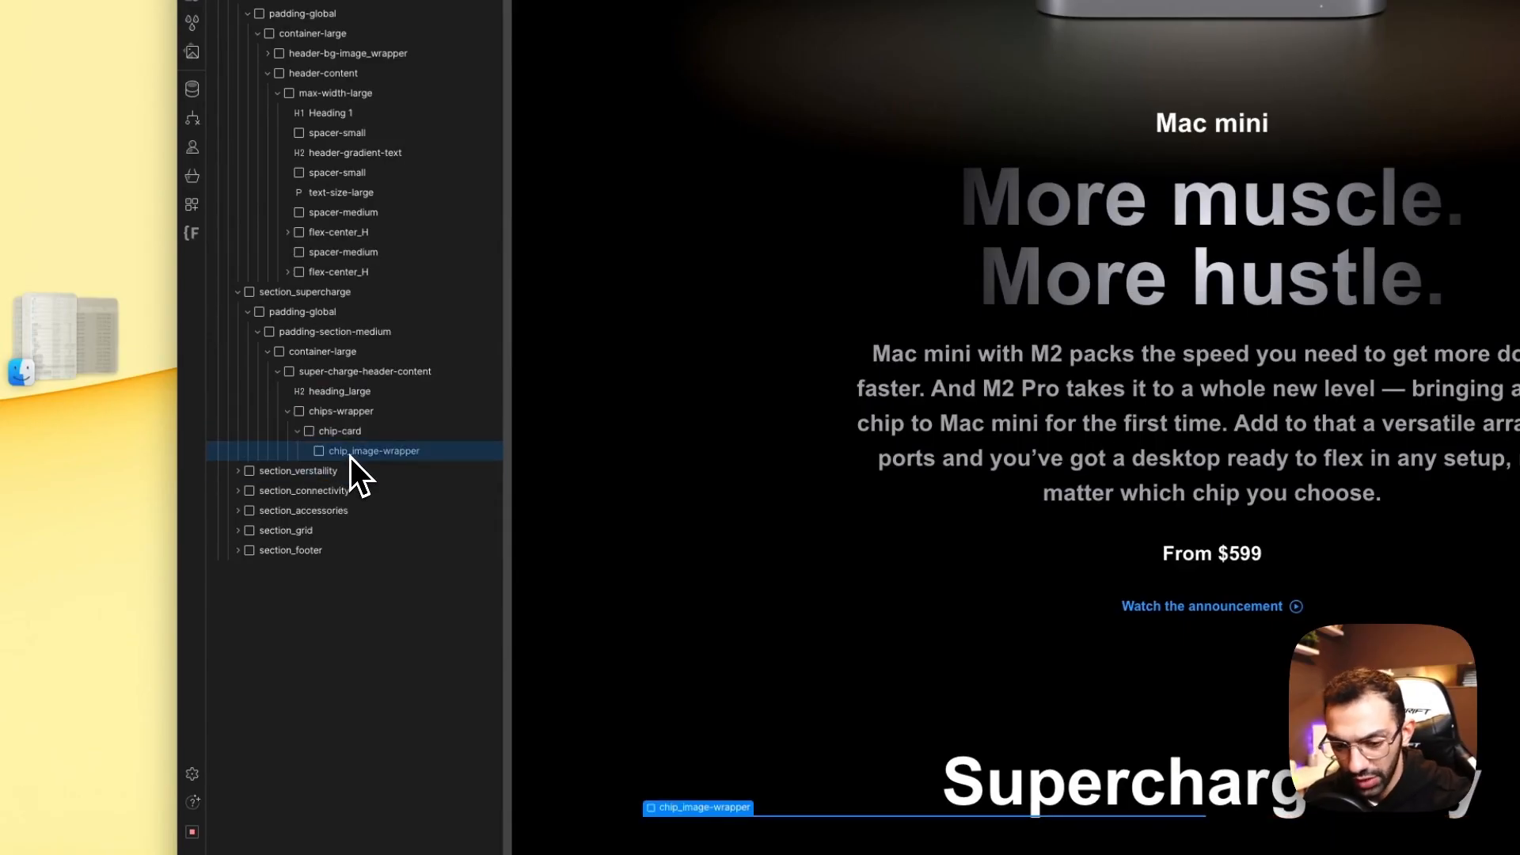
pyautogui.press('a')
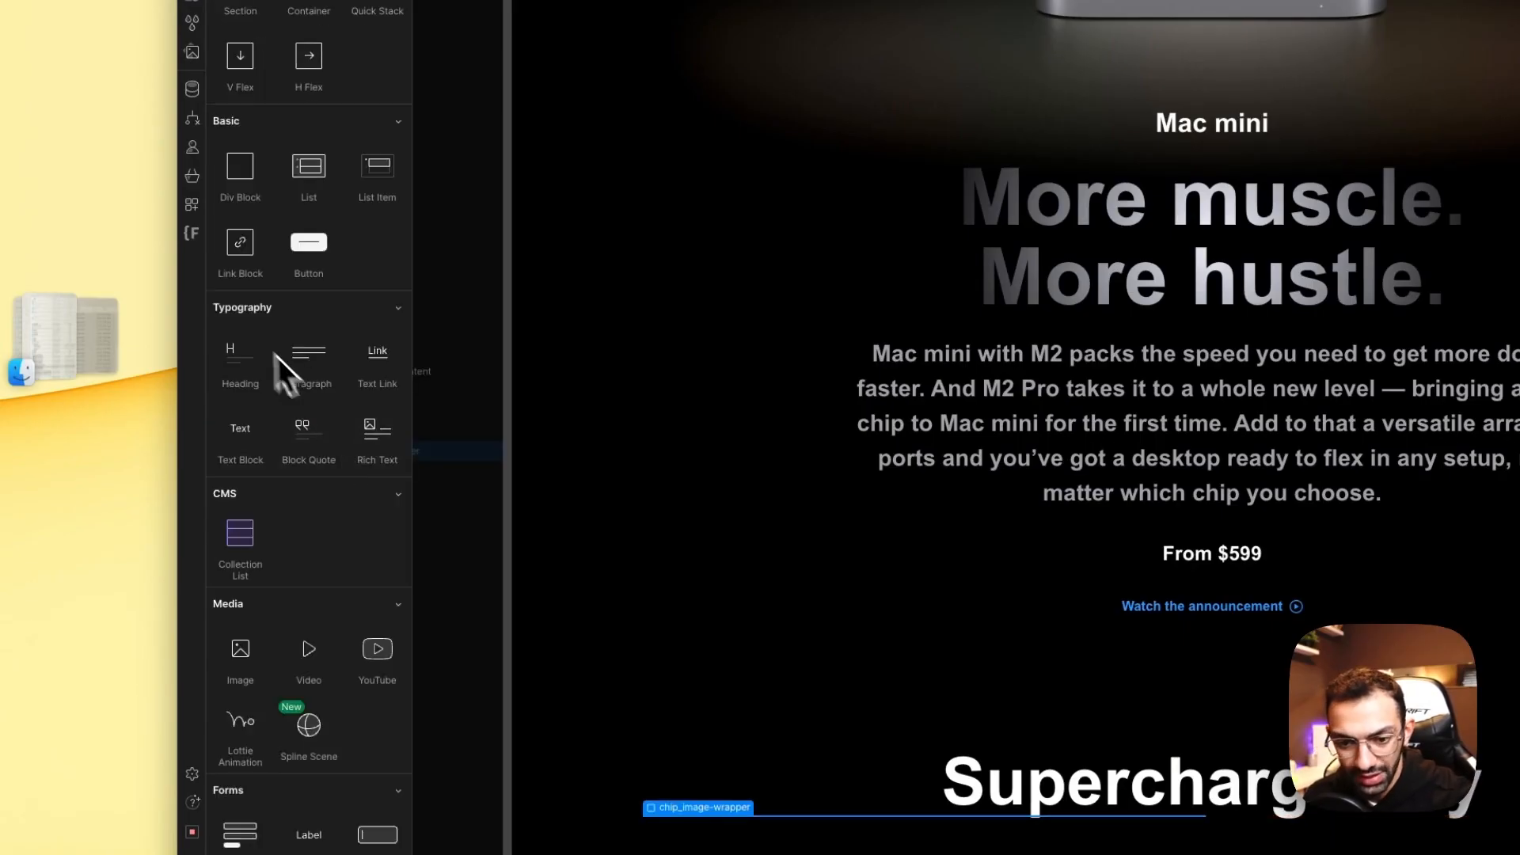
pyautogui.click(266, 626)
pyautogui.click(835, 613)
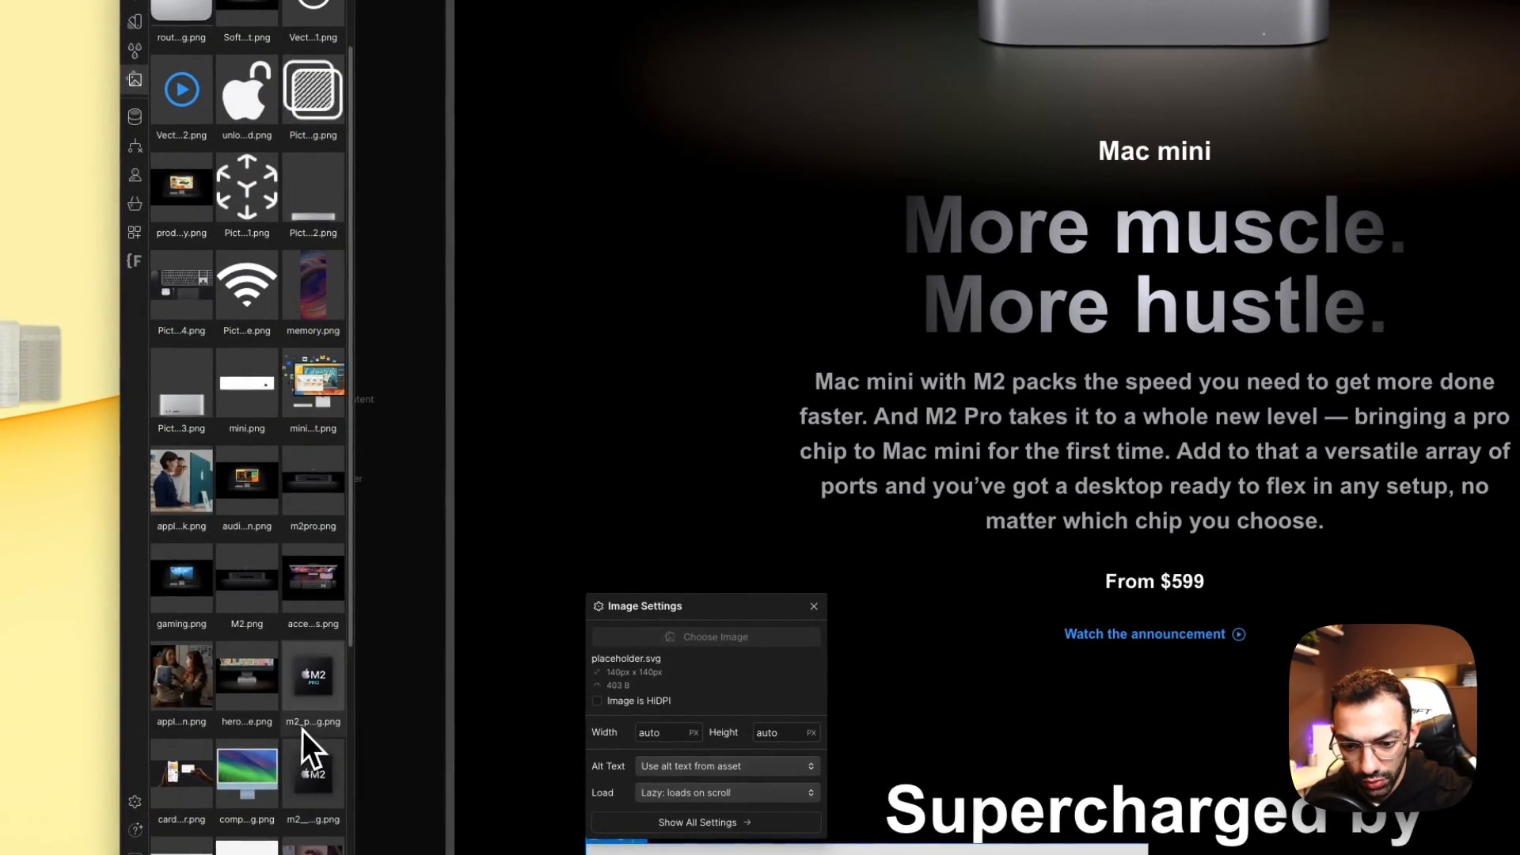
pyautogui.click(302, 736)
pyautogui.scroll(-7, 990, 673)
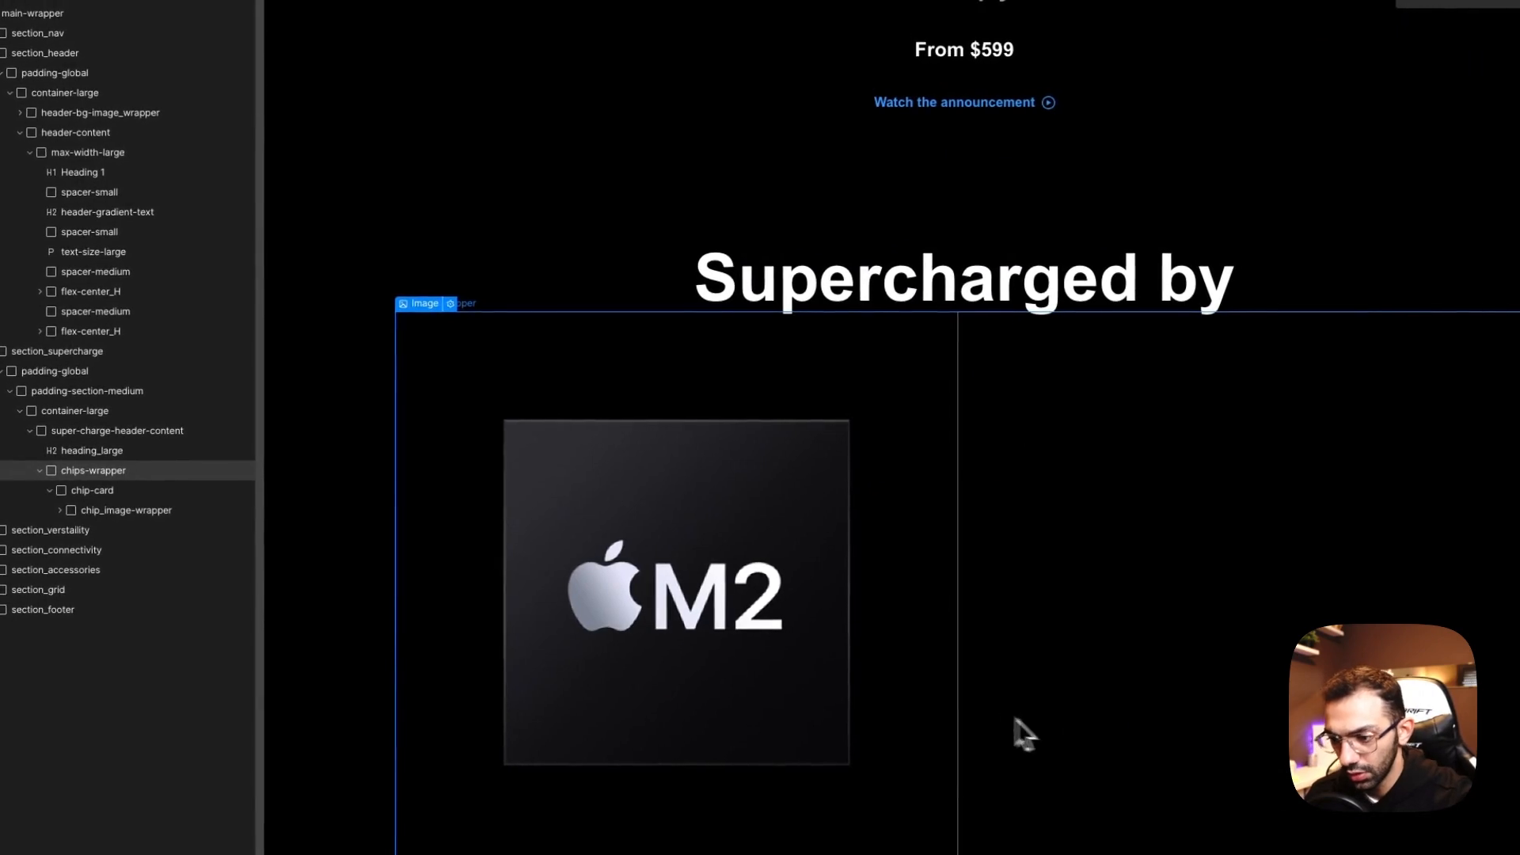
pyautogui.click(976, 713)
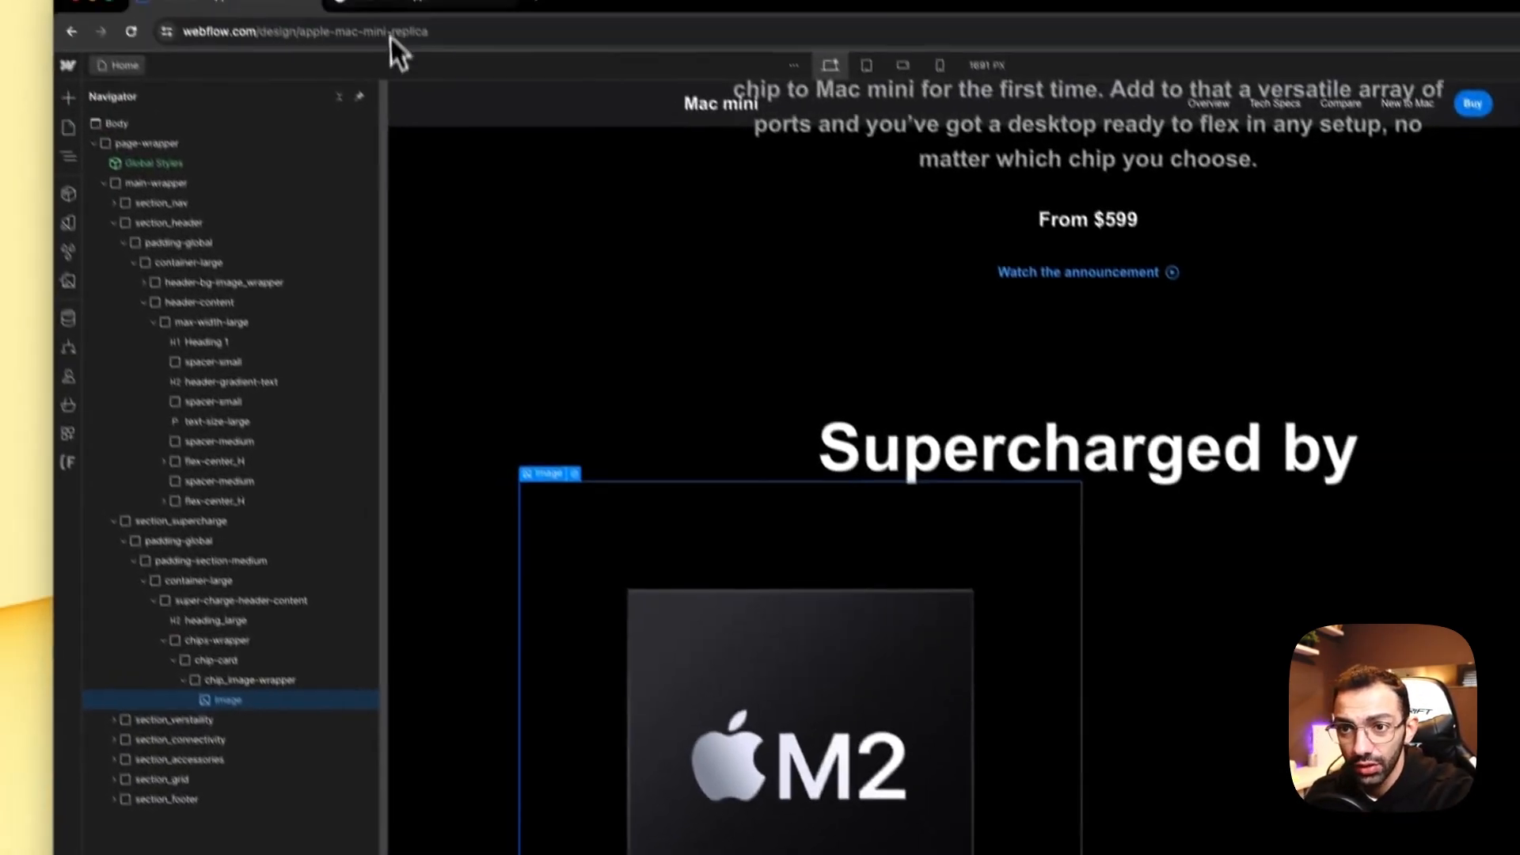
# Step: Switch to the Apple Mac mini page and inspect the M2 chip image's dimensions
pyautogui.click(405, 3)
pyautogui.rightClick(797, 649)
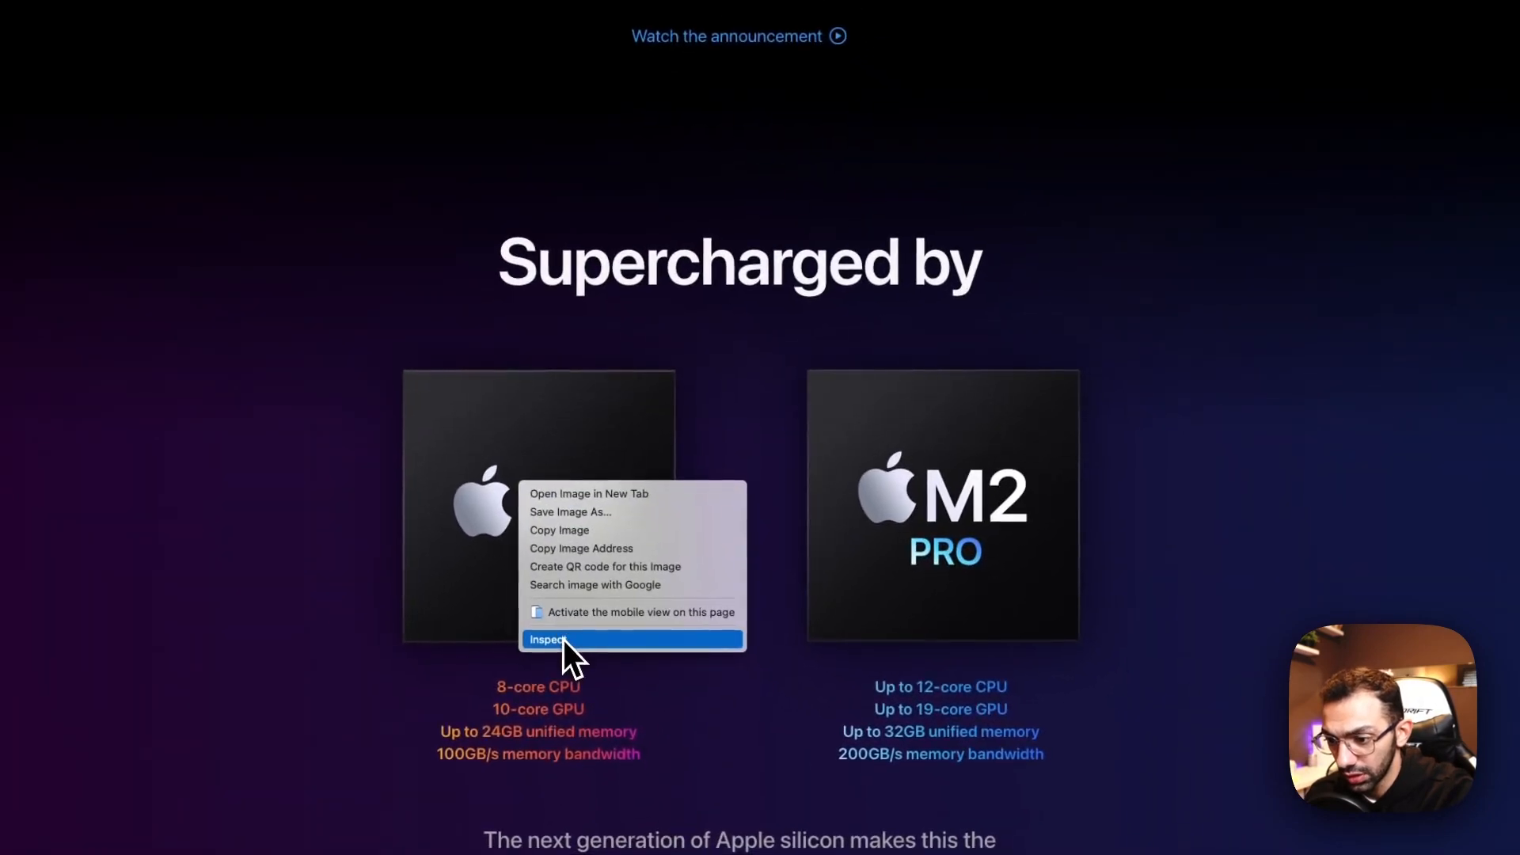
pyautogui.click(563, 640)
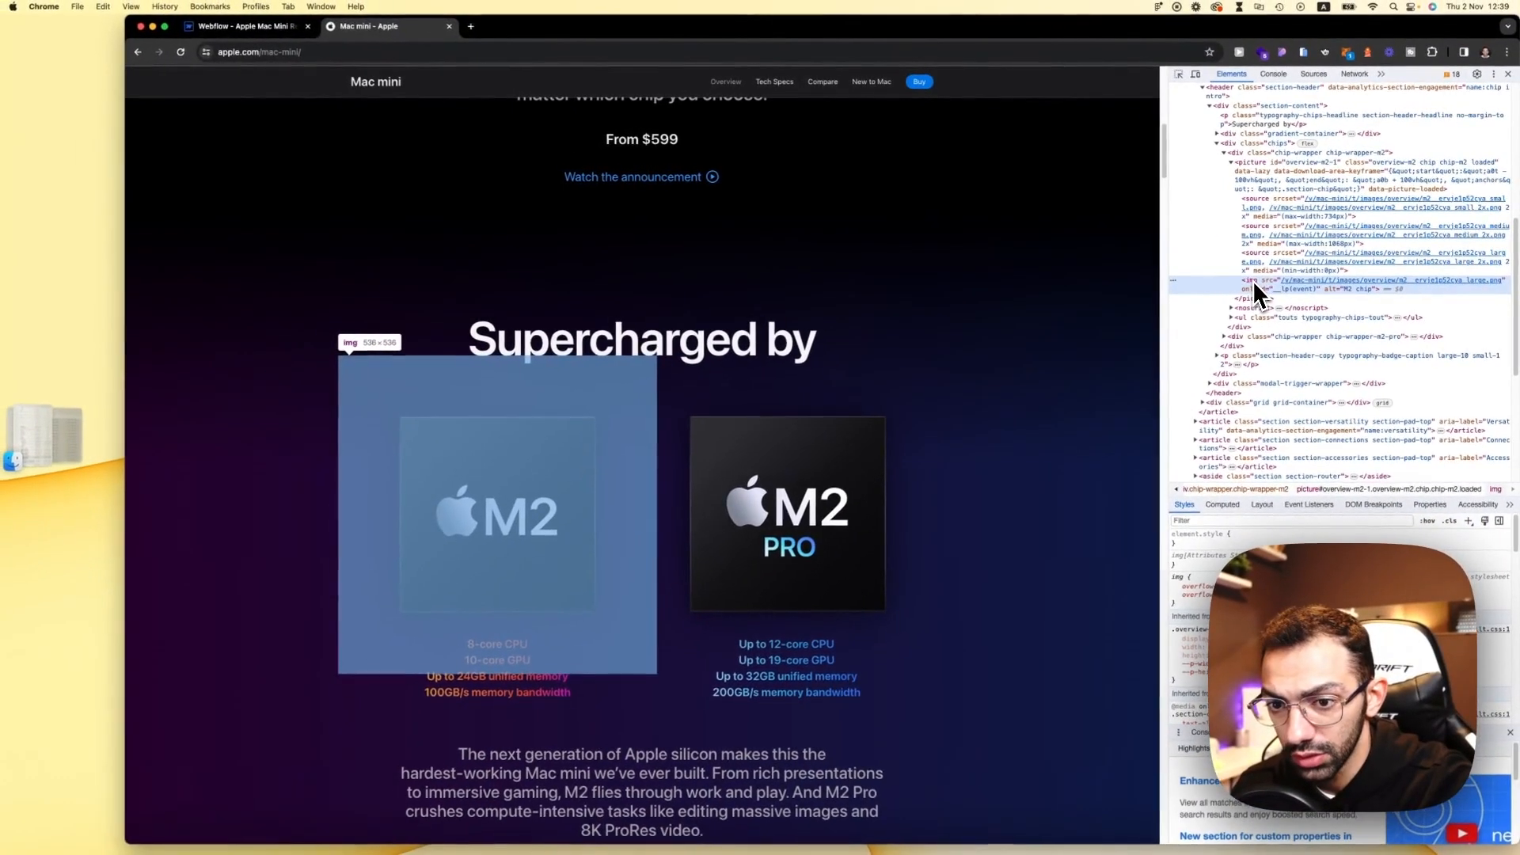
# Step: Switch back to Webflow, resume design control and give the M2 image the class chip_image
pyautogui.click(257, 30)
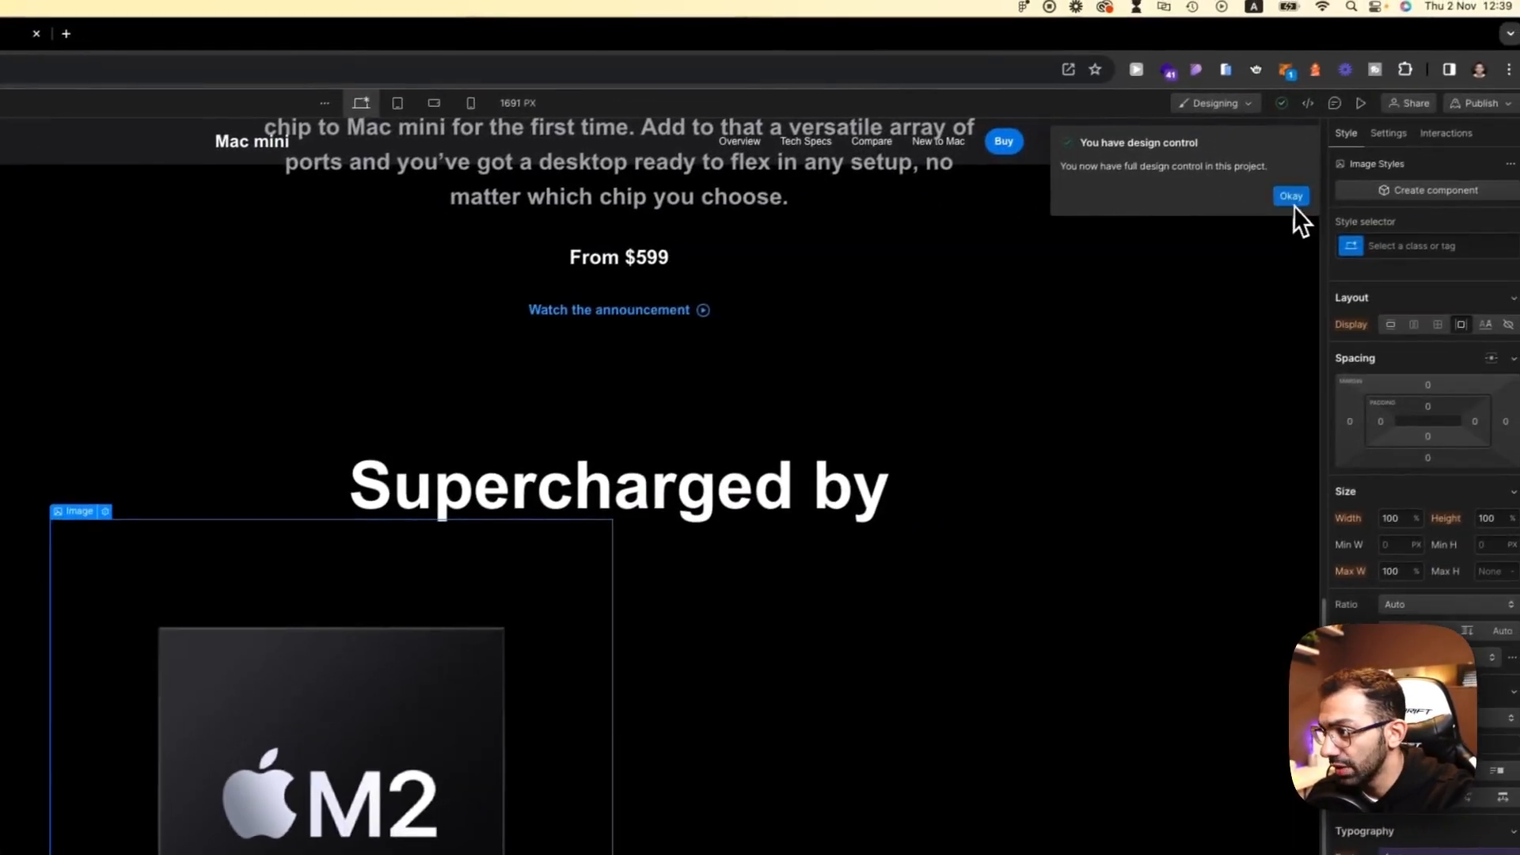
pyautogui.click(1291, 198)
pyautogui.click(1420, 245)
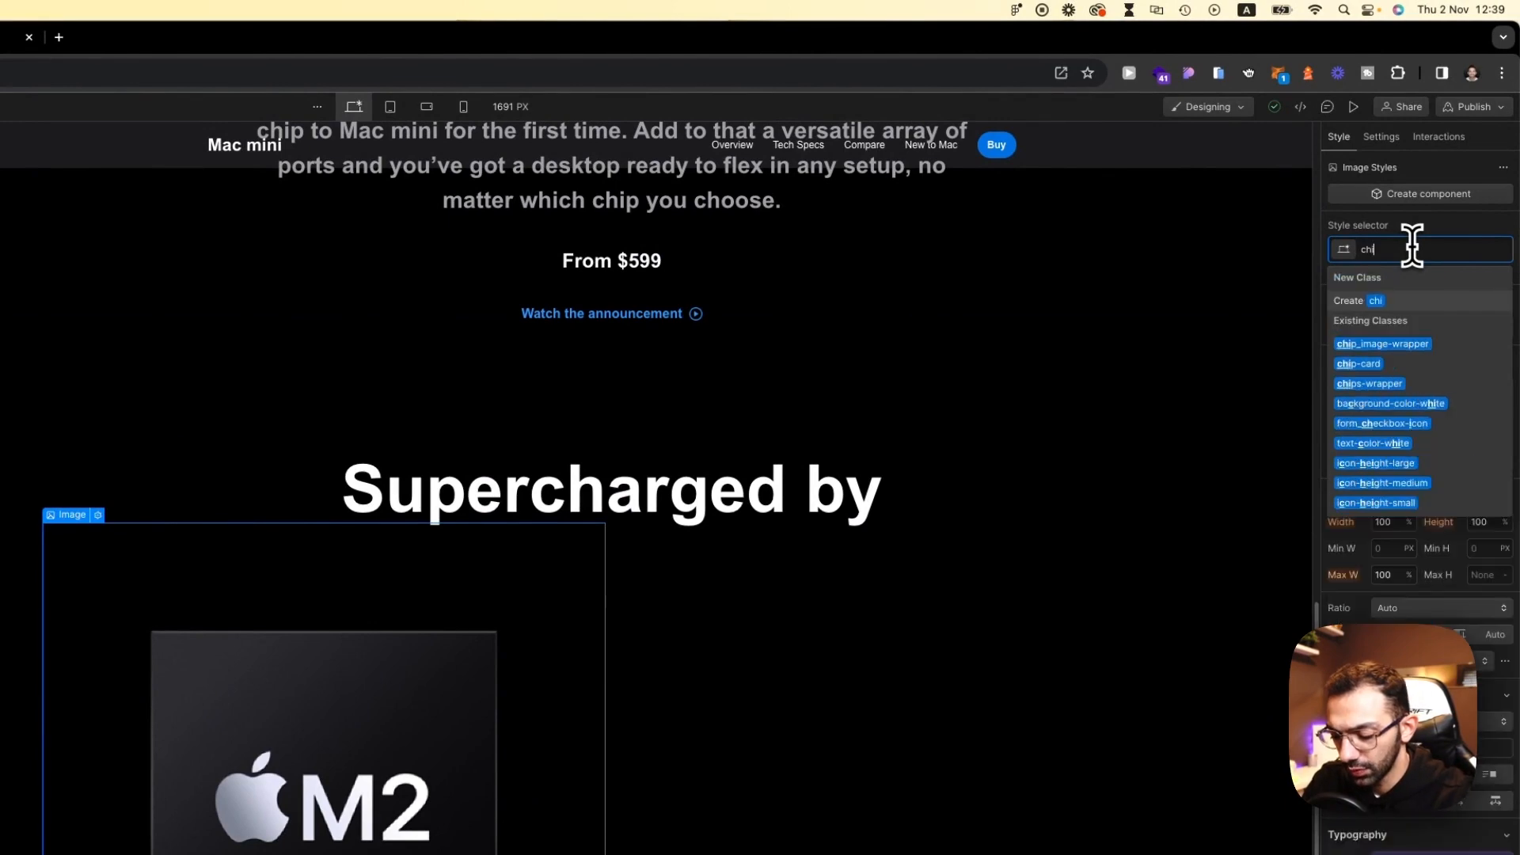
pyautogui.write('chip_image')
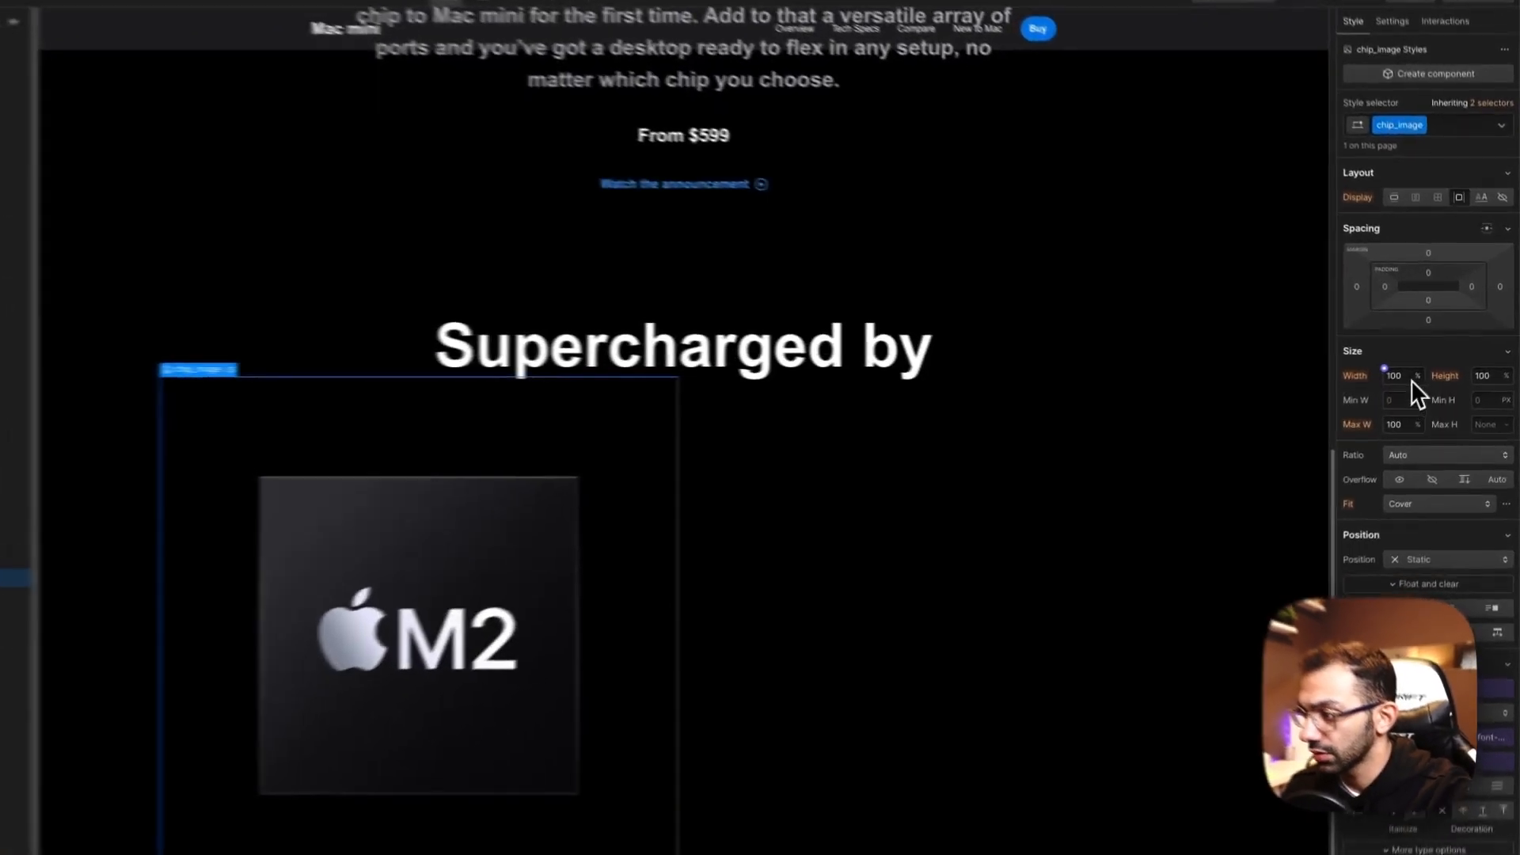
pyautogui.click(1428, 374)
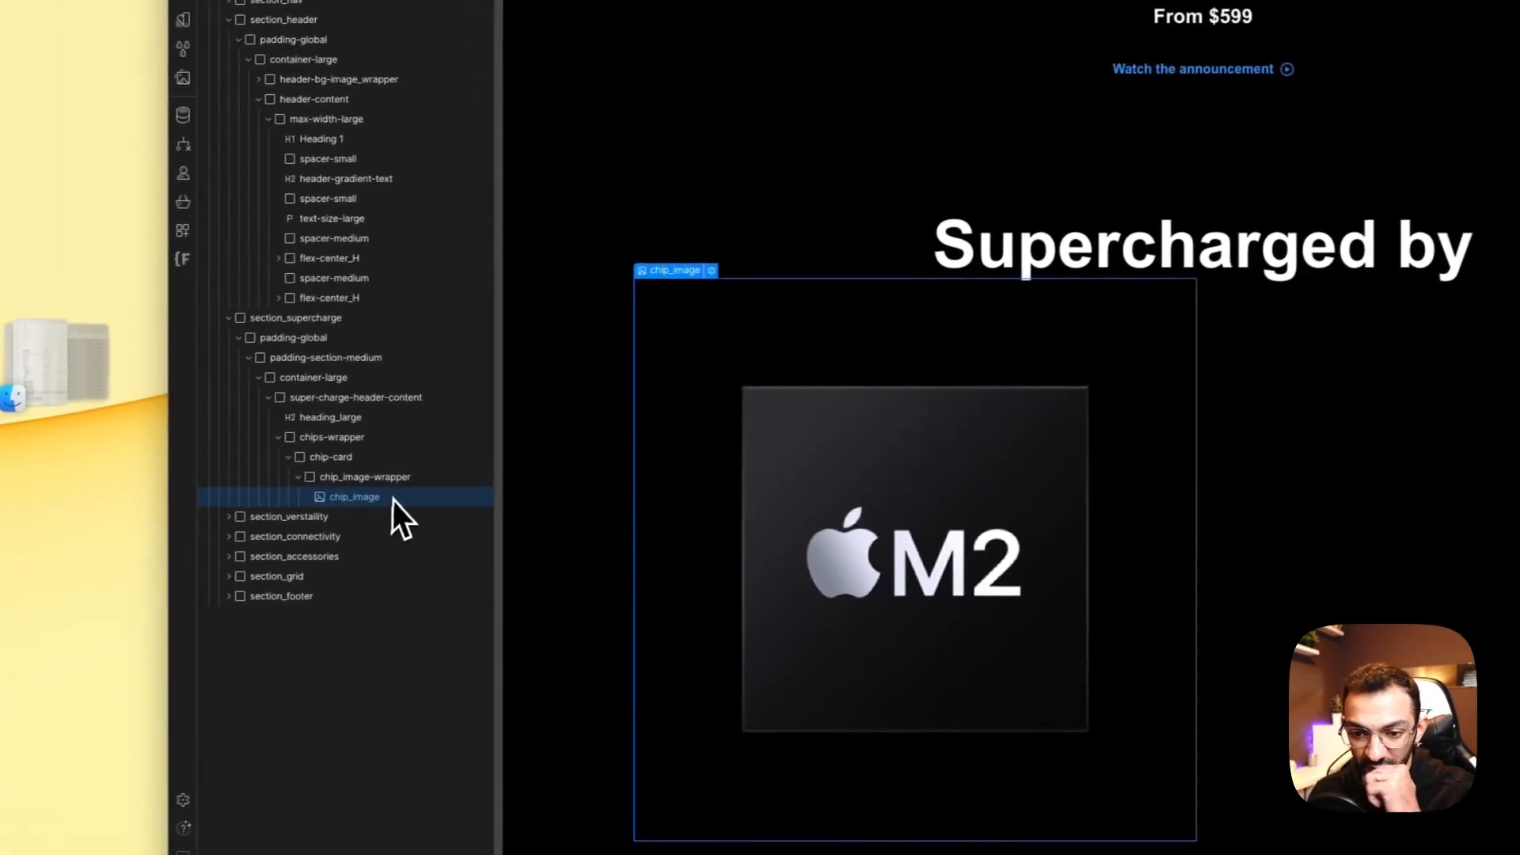
# Step: Set the width and height of the chip_image-wrapper block to 500 px
pyautogui.click(408, 481)
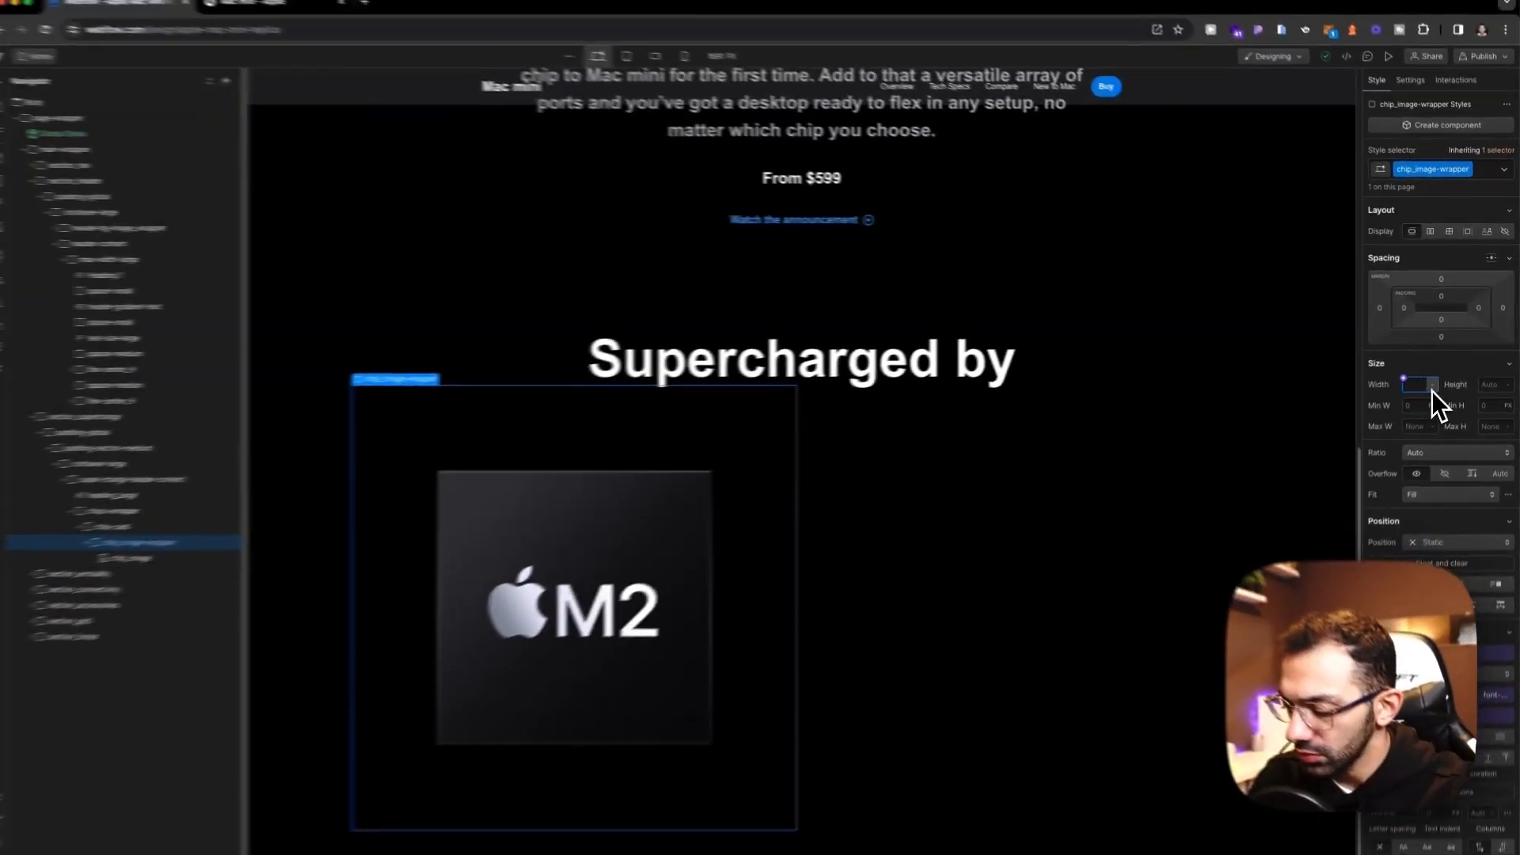
pyautogui.write('50')
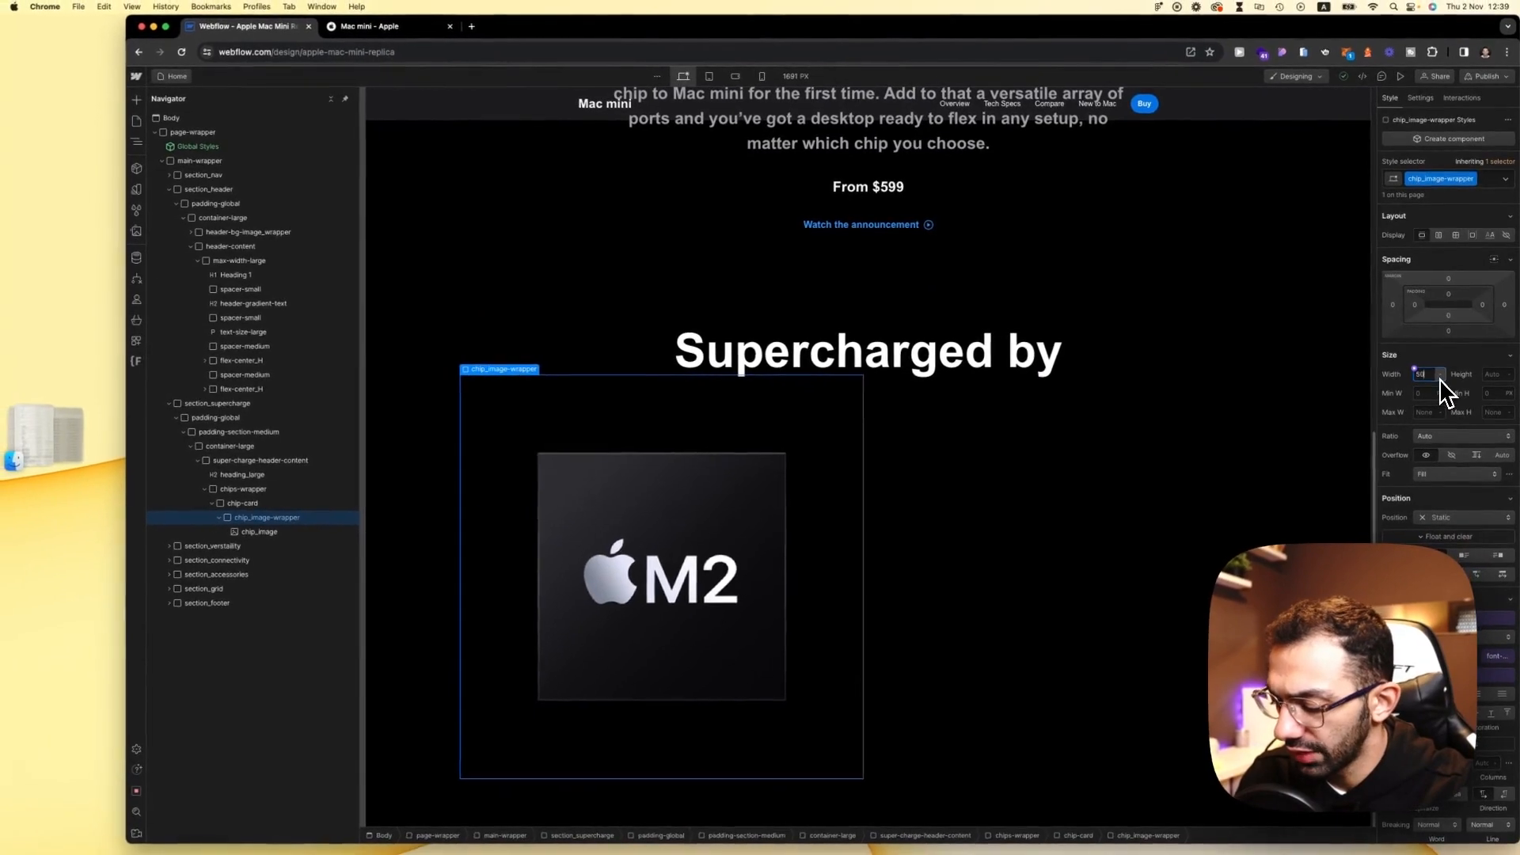
pyautogui.write('0')
pyautogui.press('Return')
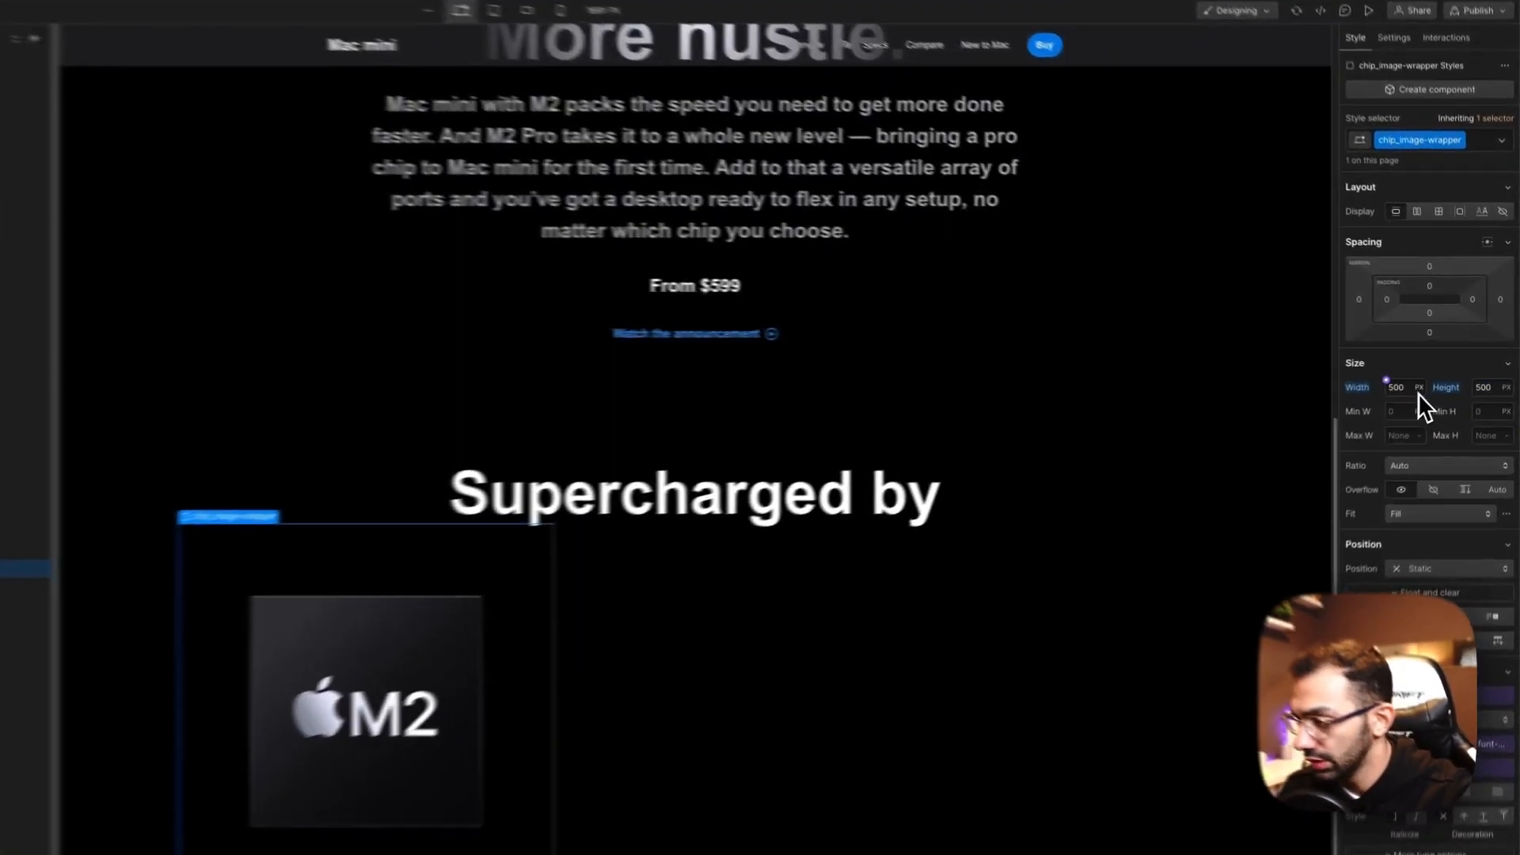
# Step: Change the chip_image-wrapper size units to rem and set both width and height to 31 rem
pyautogui.click(1440, 376)
pyautogui.click(1437, 377)
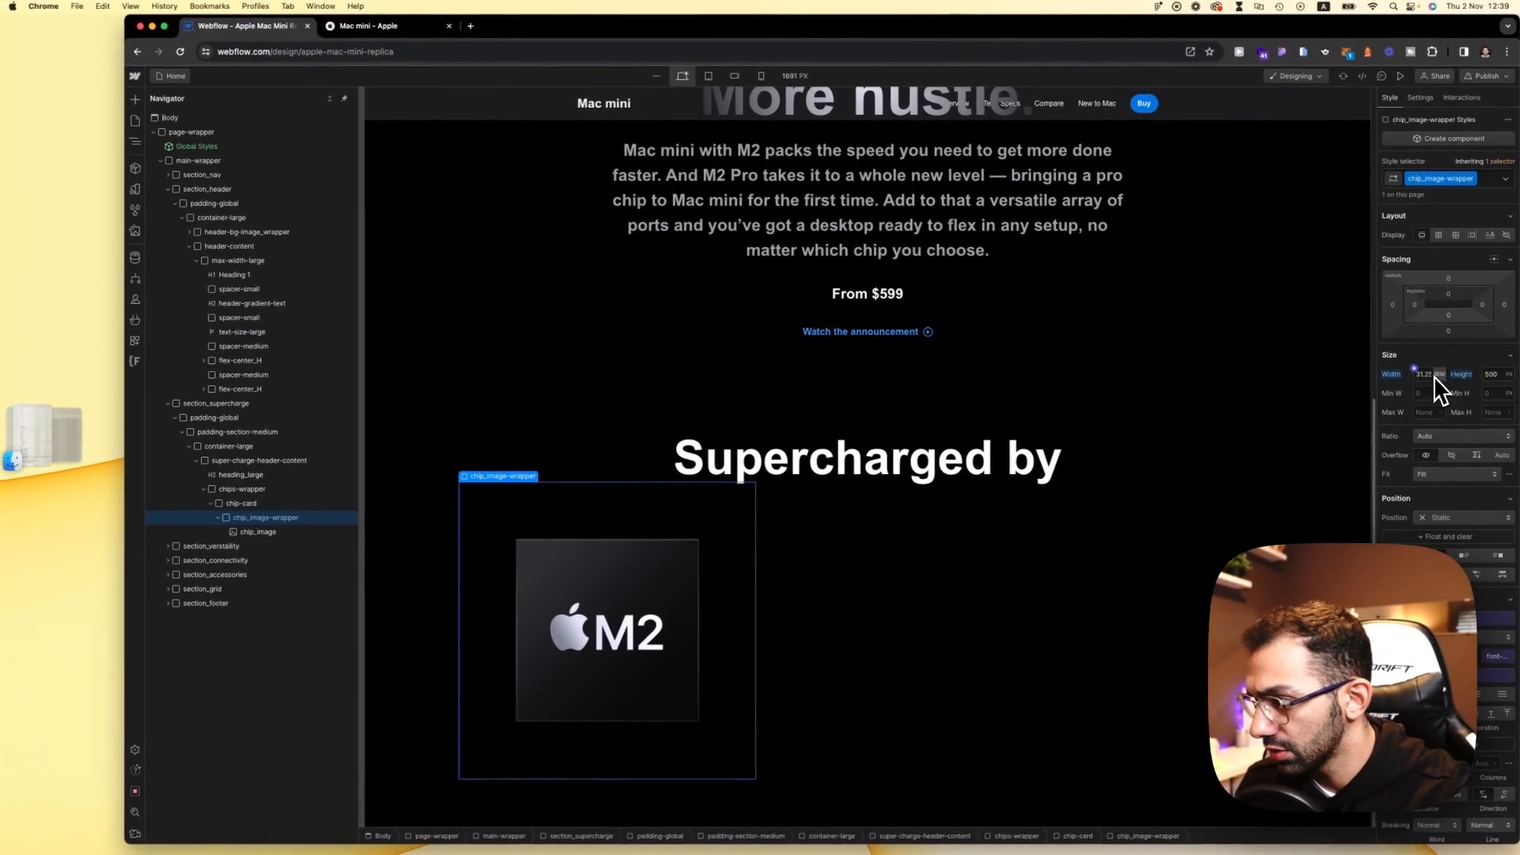
pyautogui.click(1484, 393)
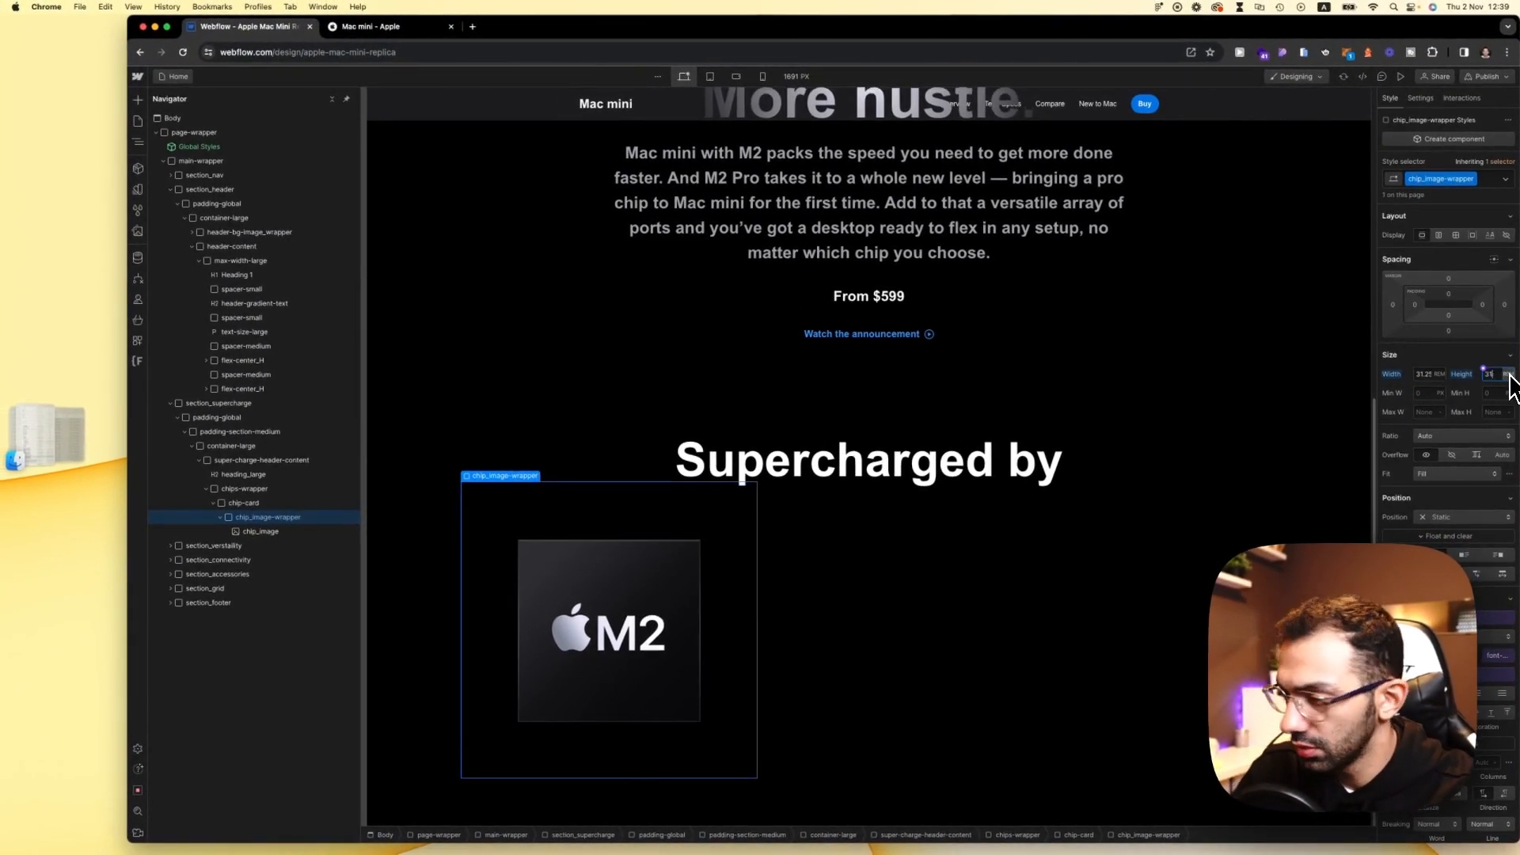
pyautogui.click(1428, 375)
pyautogui.write('31')
pyautogui.press('Return')
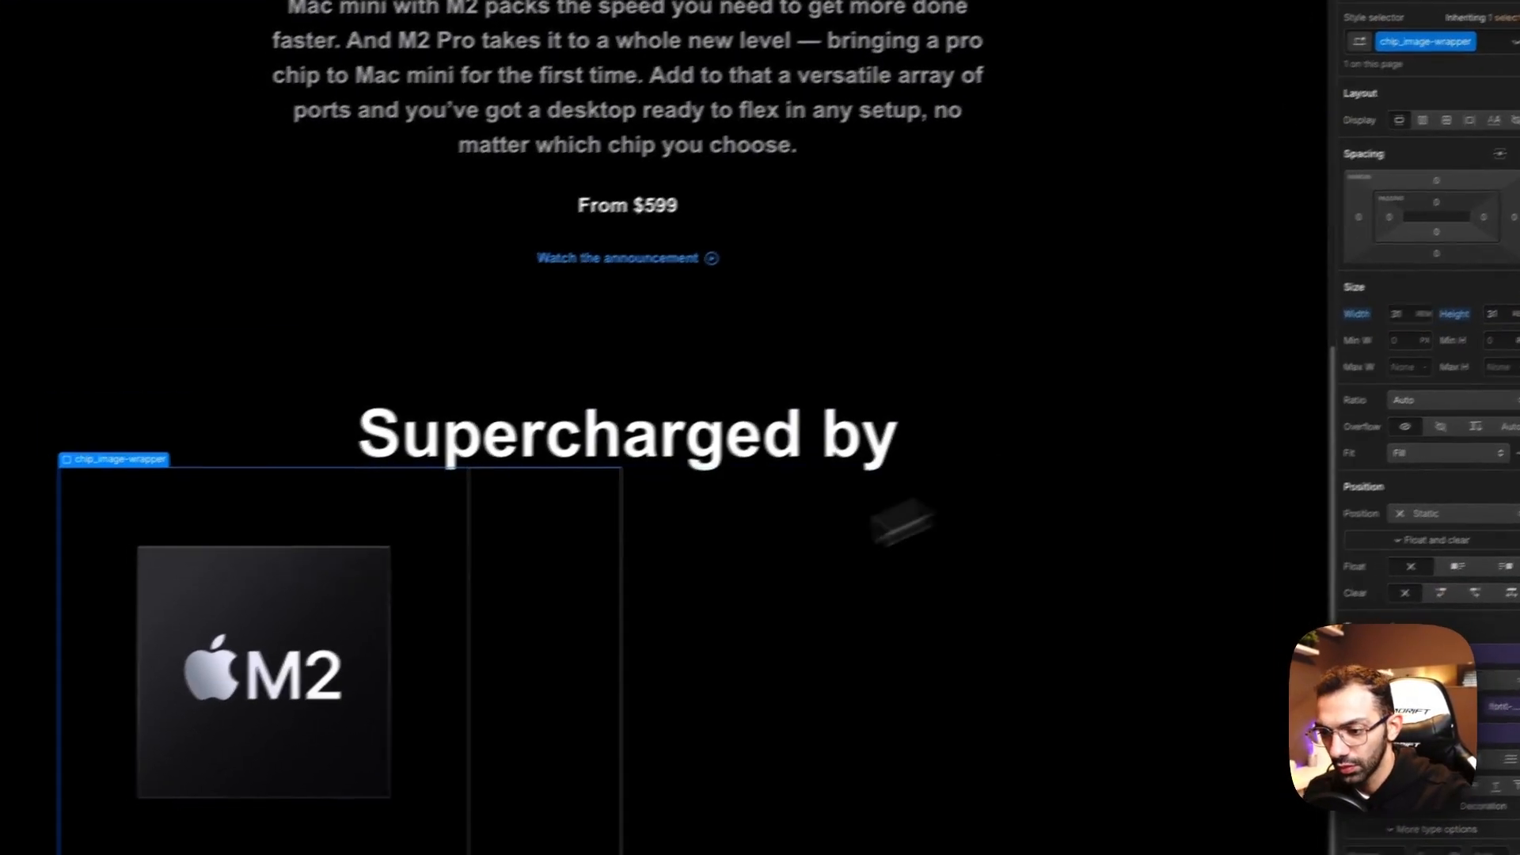
# Step: Change the chips-wrapper display from grid to horizontal flex and justify its content to the center
pyautogui.click(552, 657)
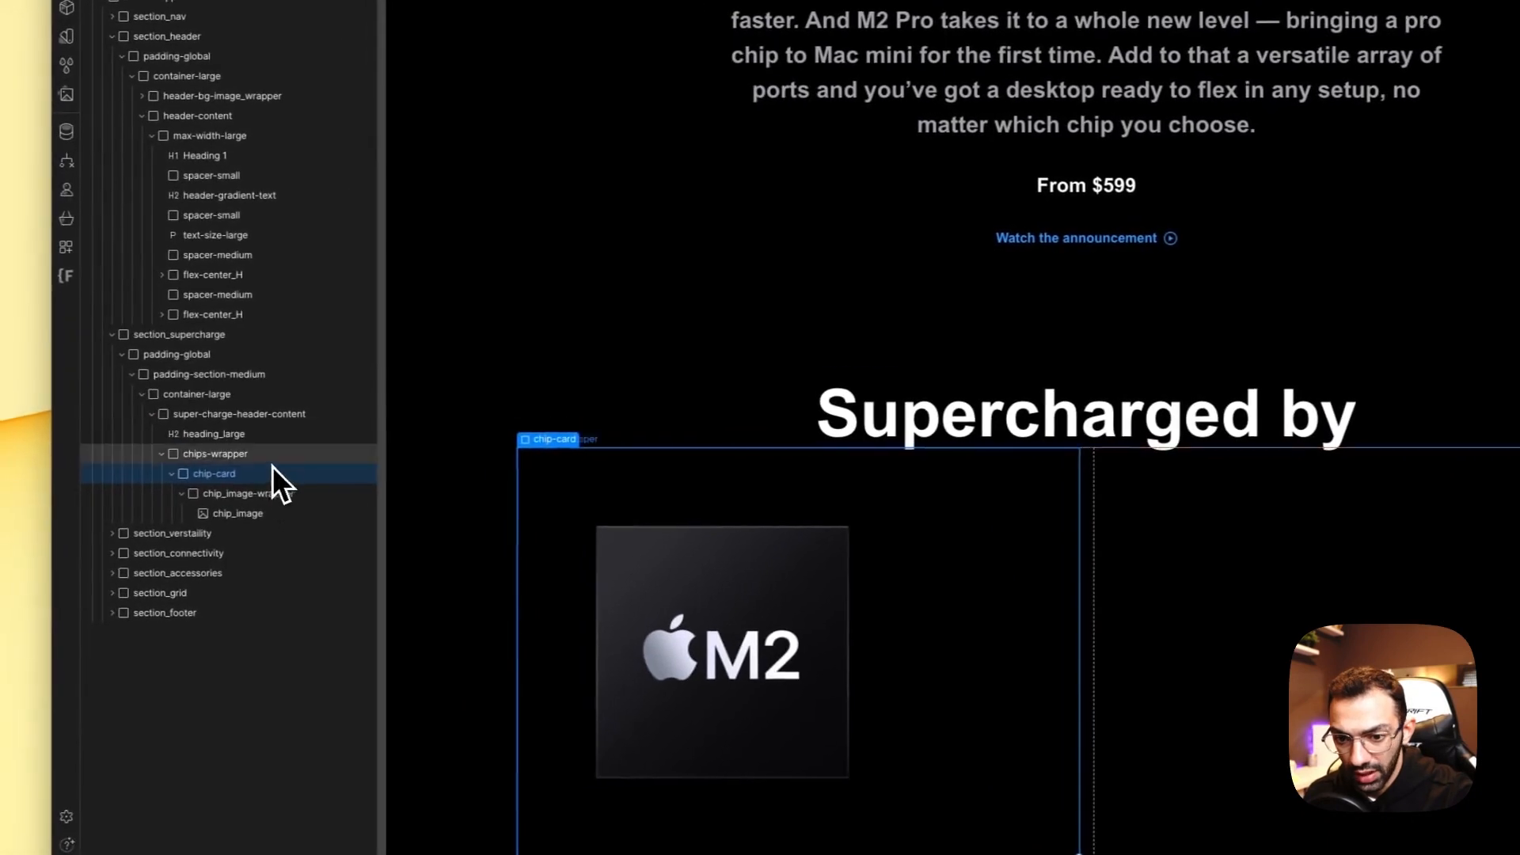
pyautogui.click(282, 453)
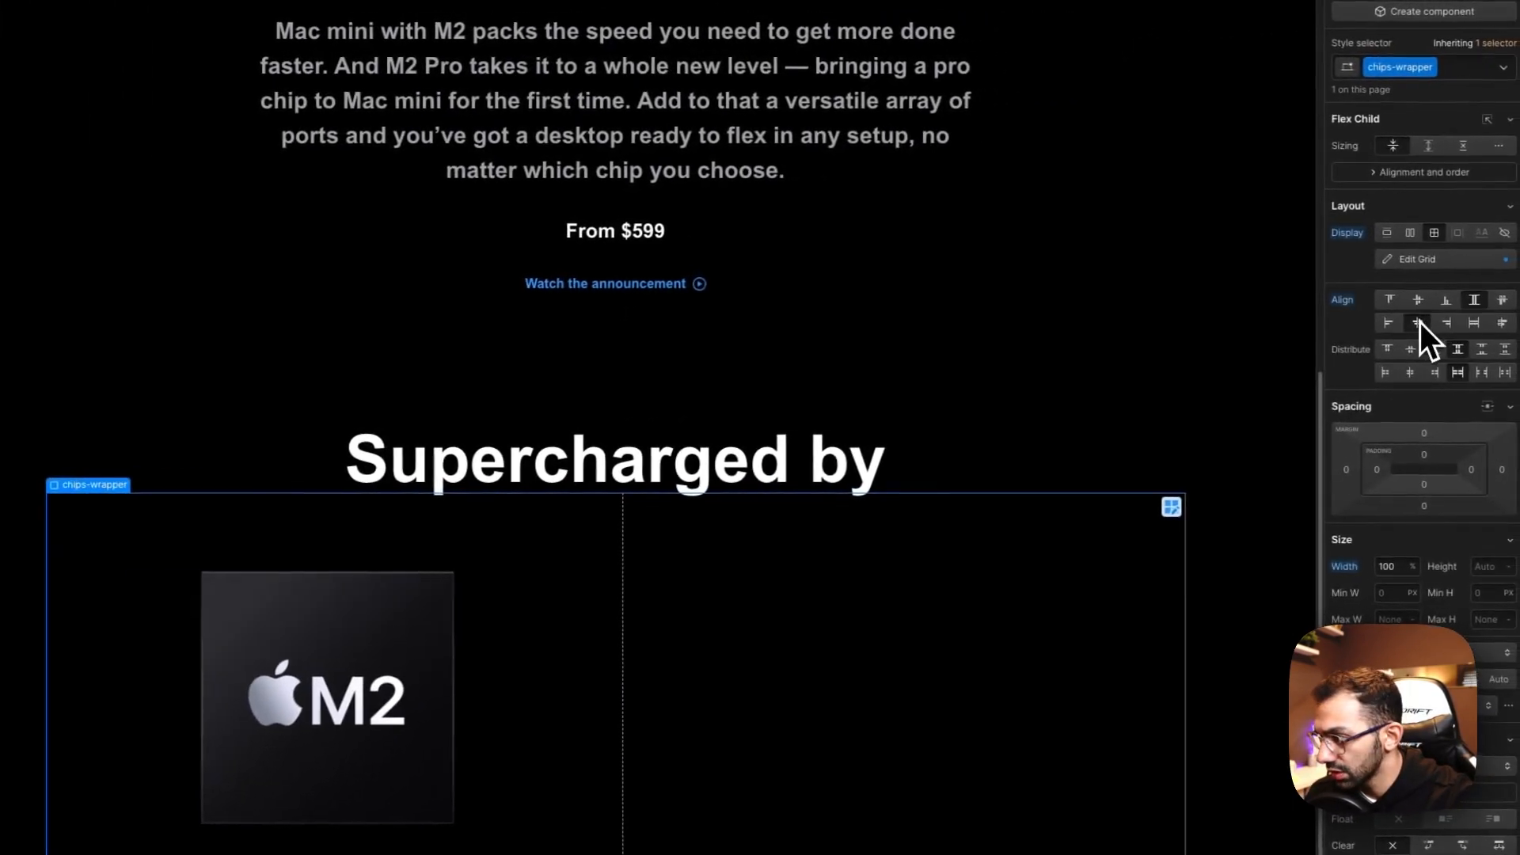
pyautogui.click(1418, 235)
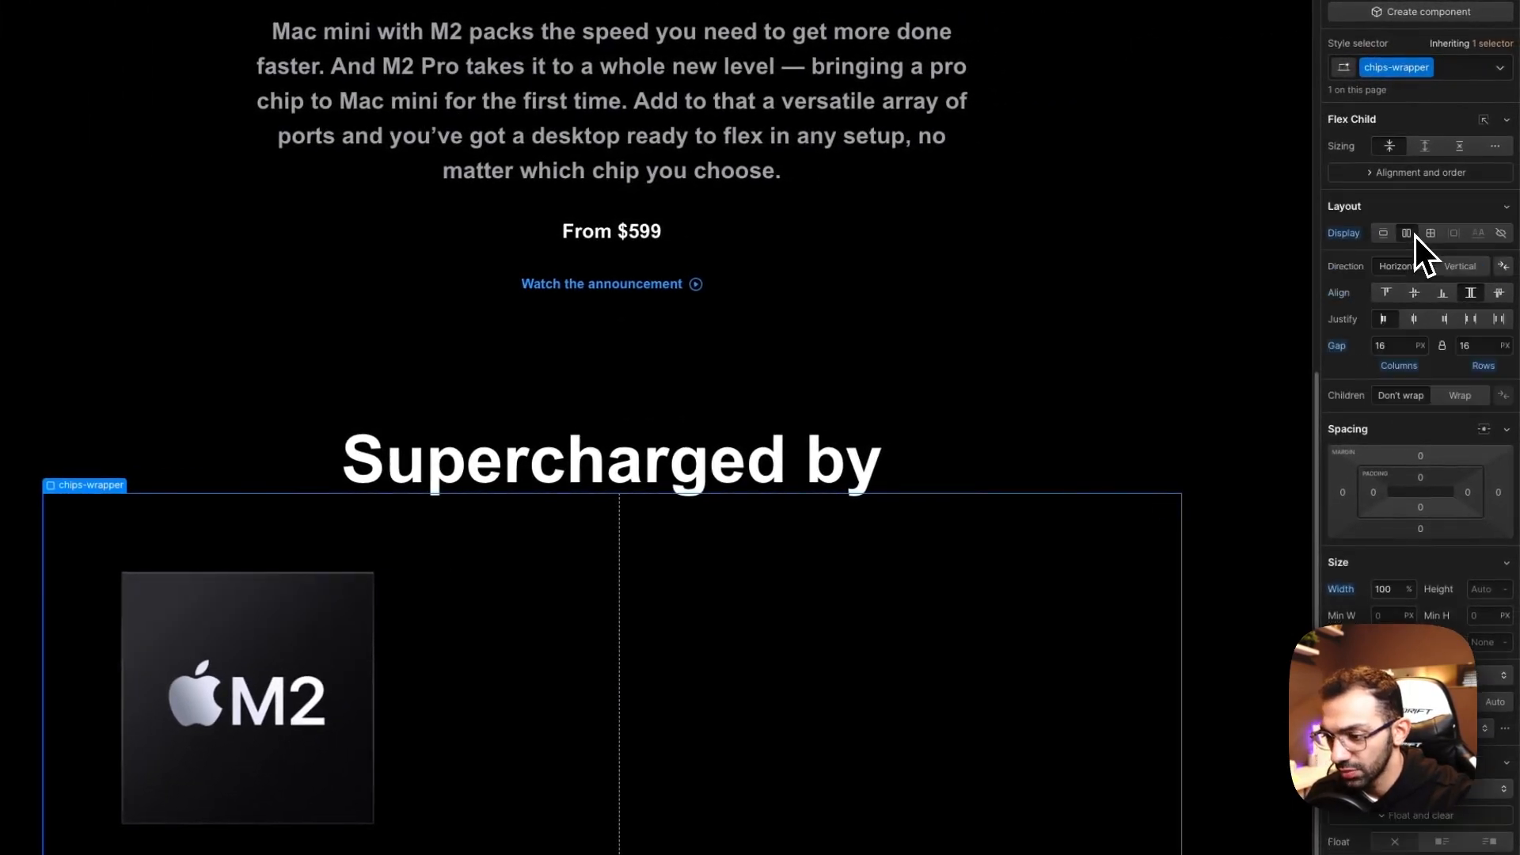
pyautogui.click(1422, 316)
# Step: Add a div block inside the chip-card, below the image wrapper, and give it the class chip_content
pyautogui.click(273, 513)
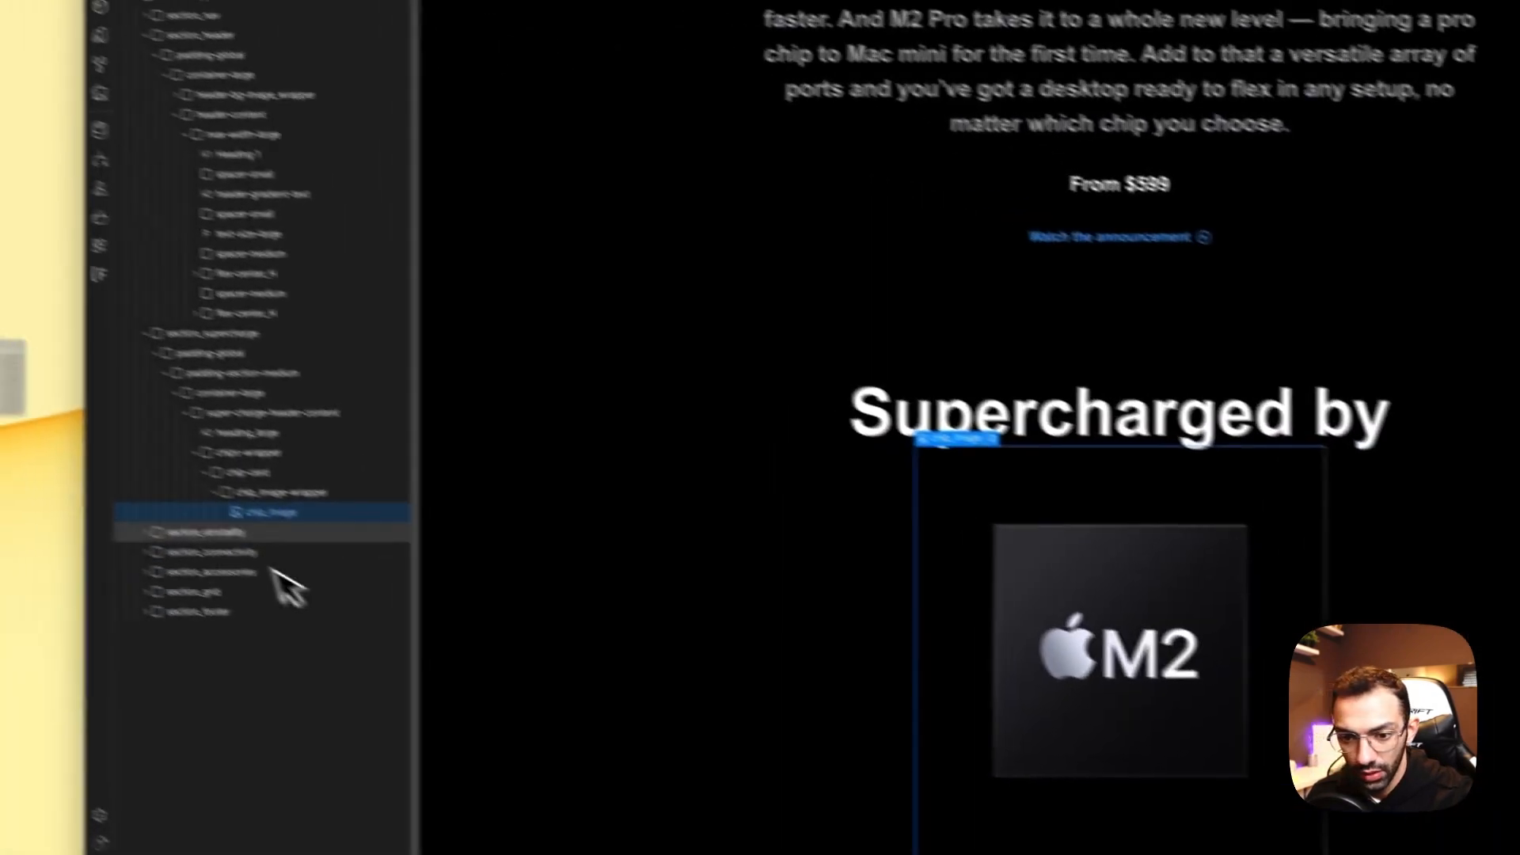
pyautogui.click(329, 505)
pyautogui.press('a')
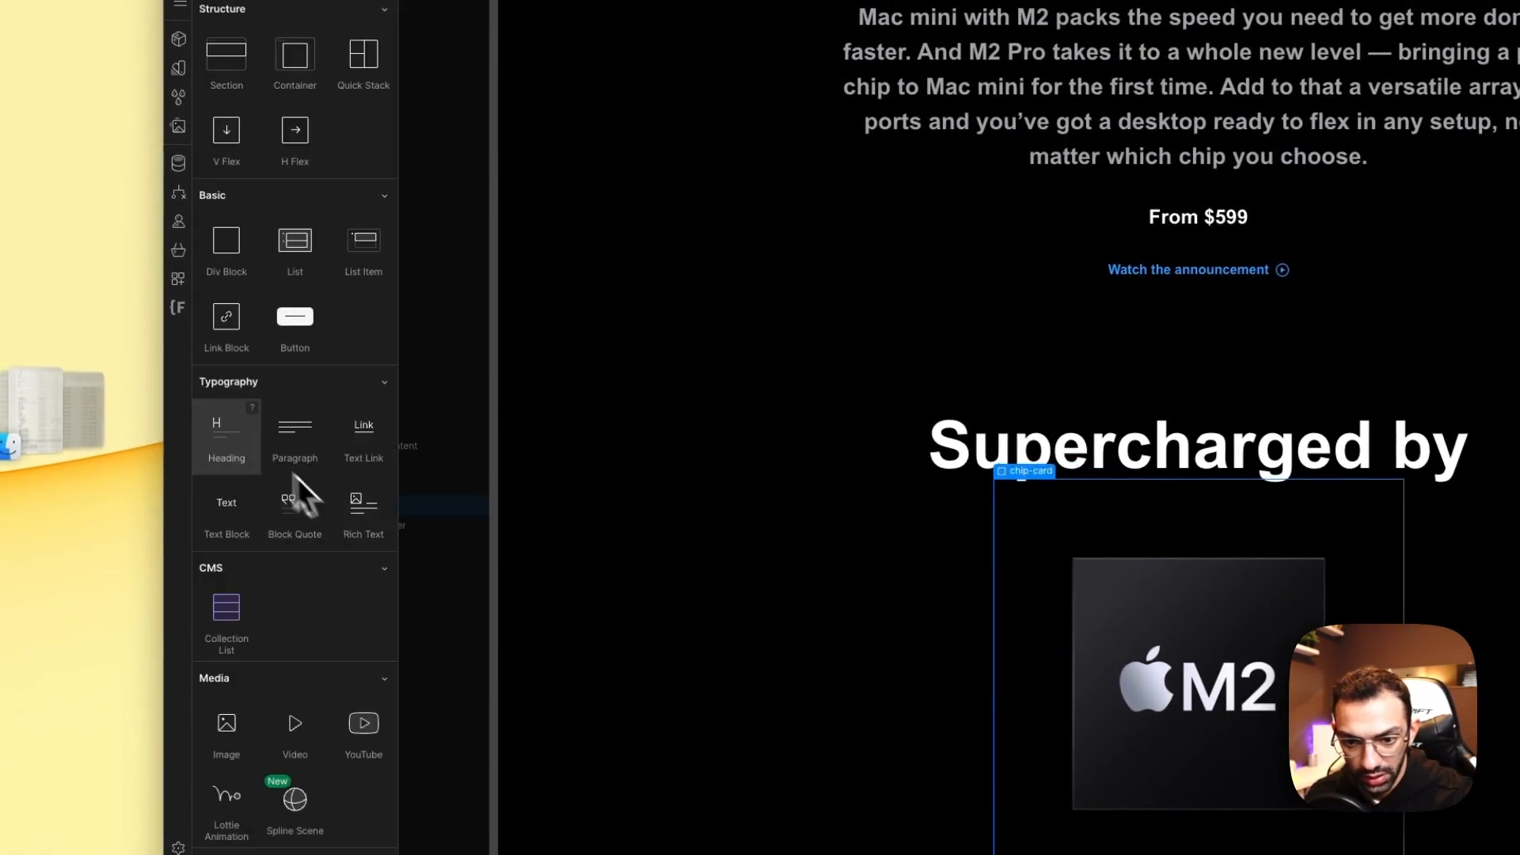
pyautogui.click(232, 252)
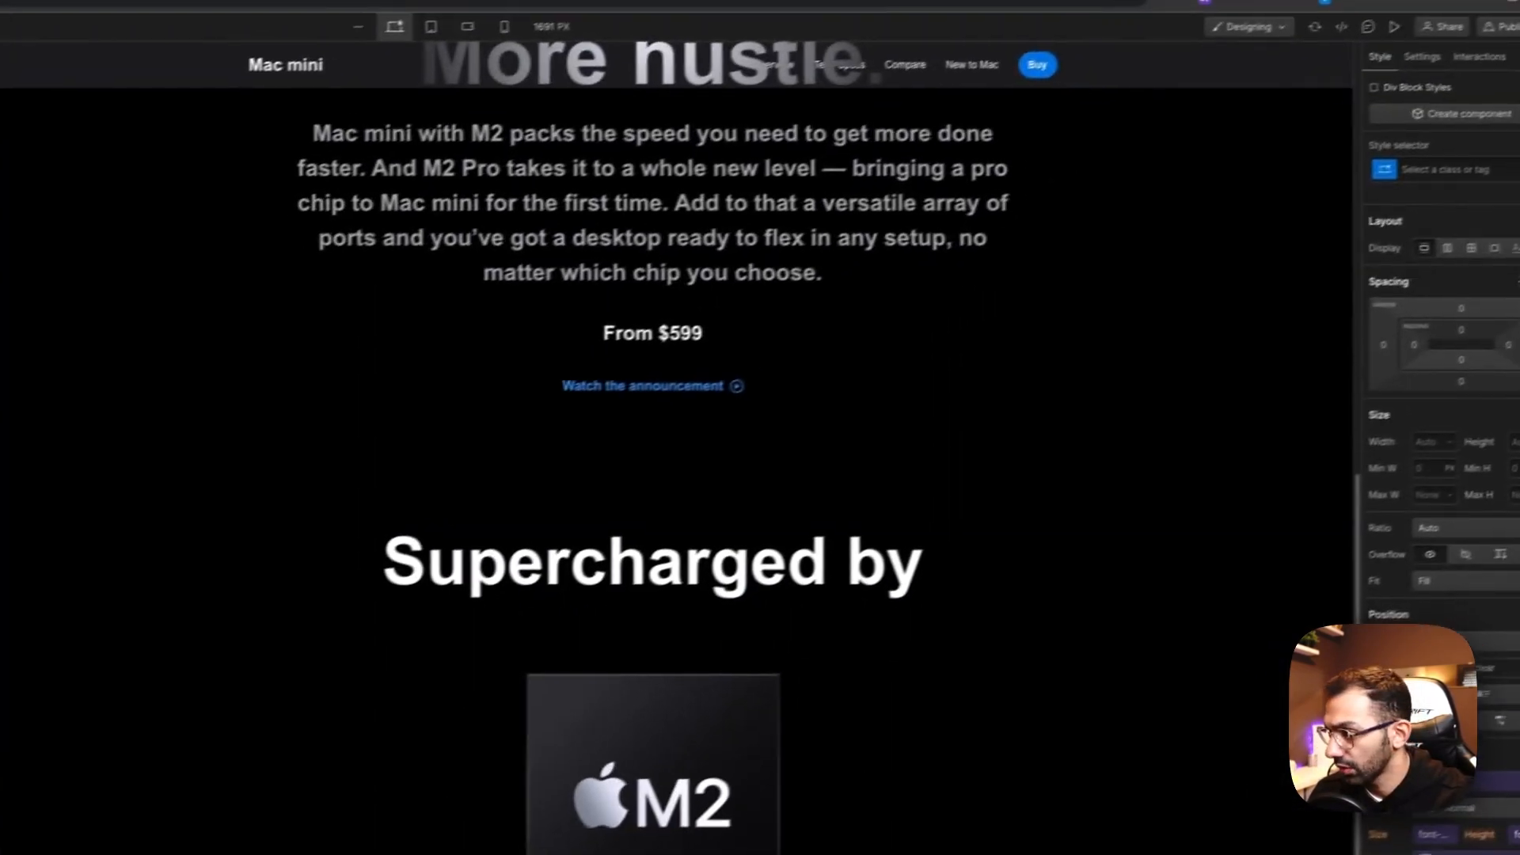
pyautogui.click(1388, 183)
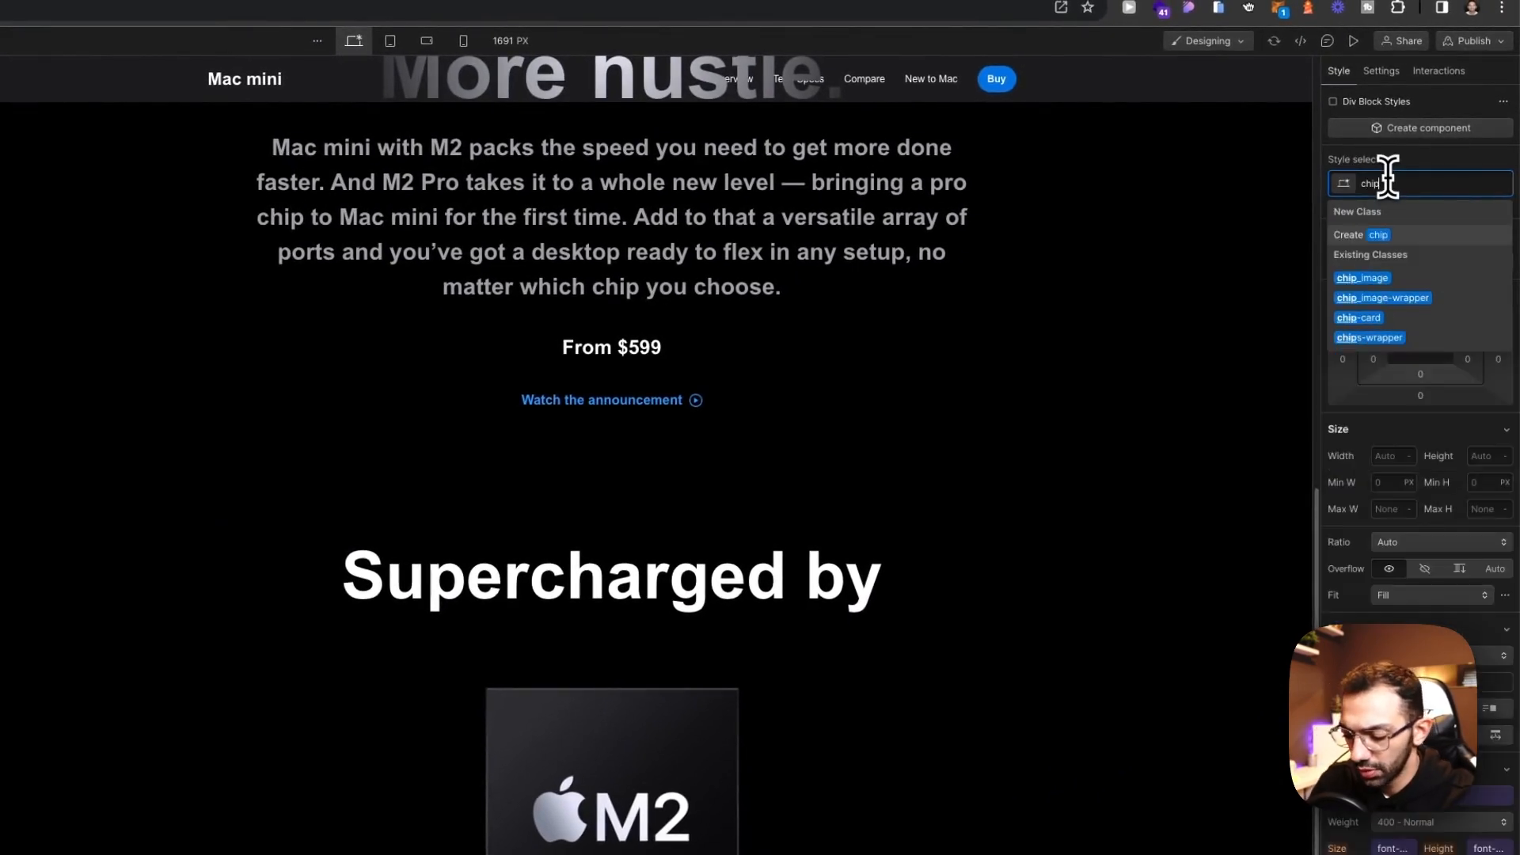
pyautogui.write('chip_content')
pyautogui.press('Return')
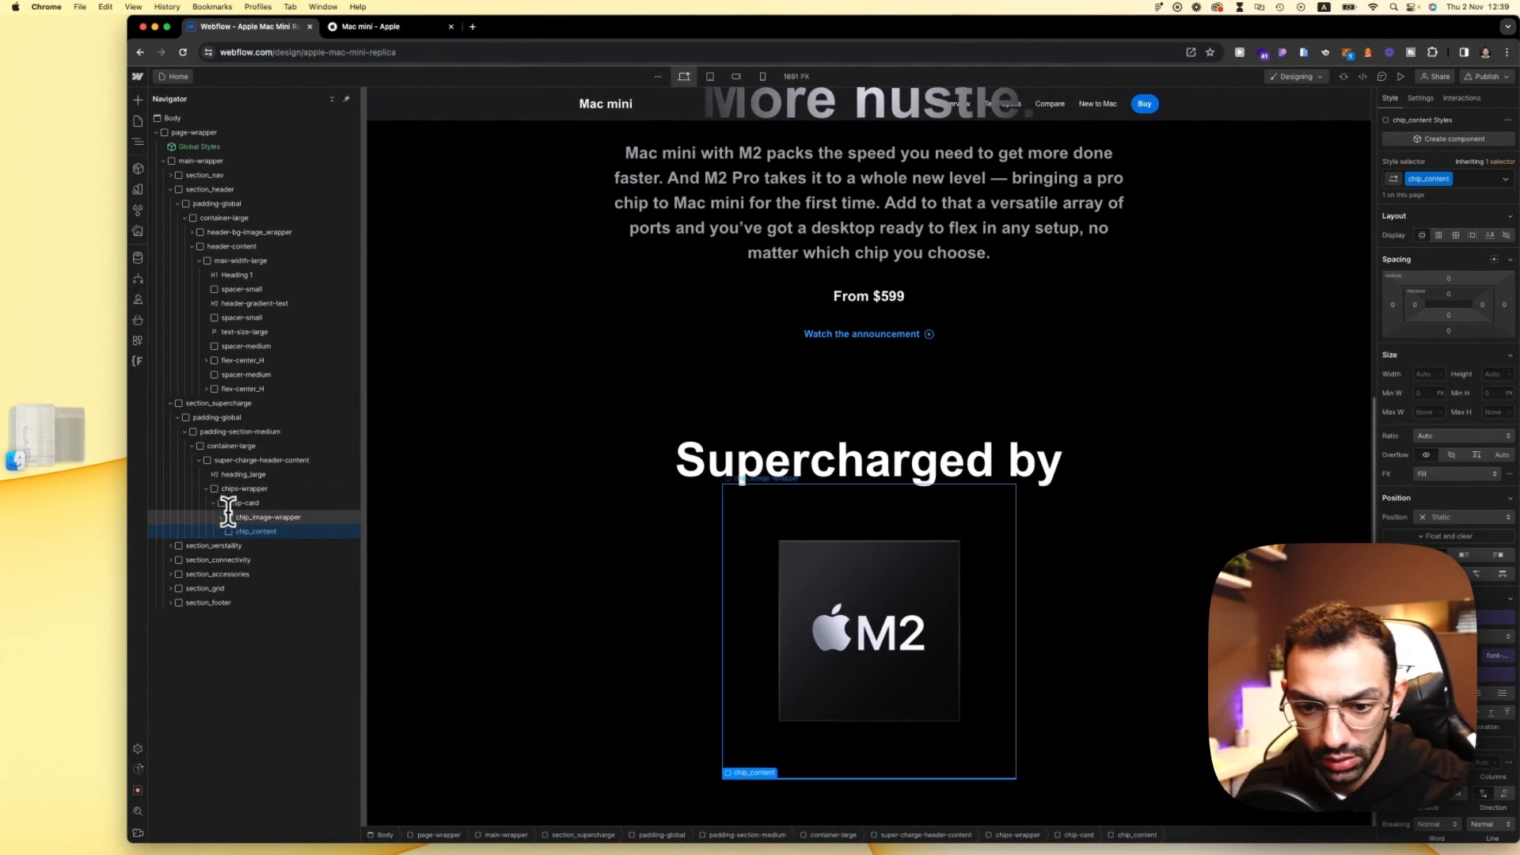
# Step: Insert an unordered list inside chip_content and set its style to No Bullets
pyautogui.press('a')
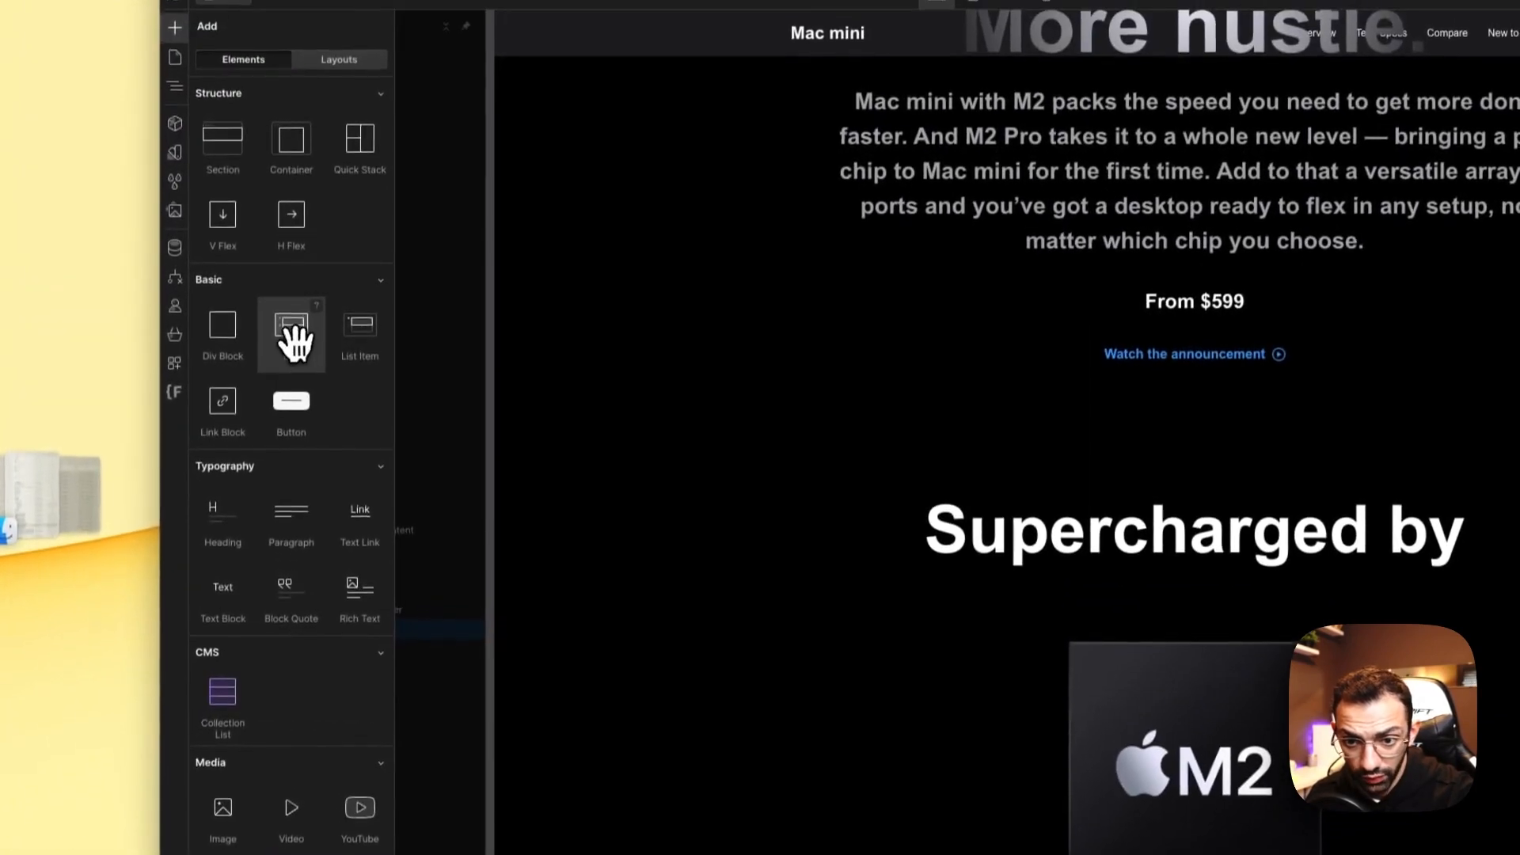
pyautogui.click(309, 155)
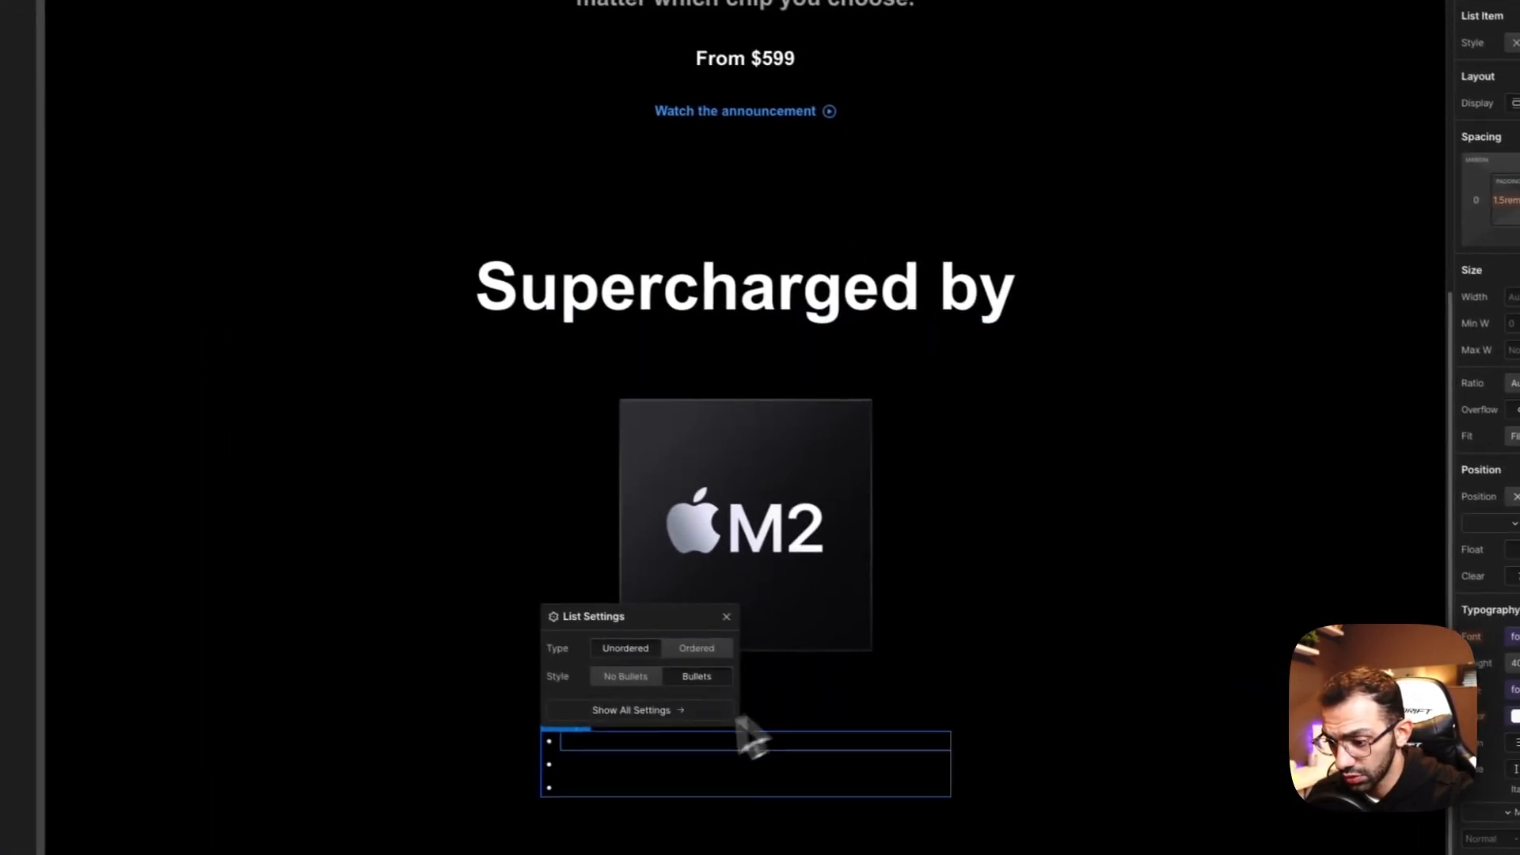
pyautogui.click(619, 747)
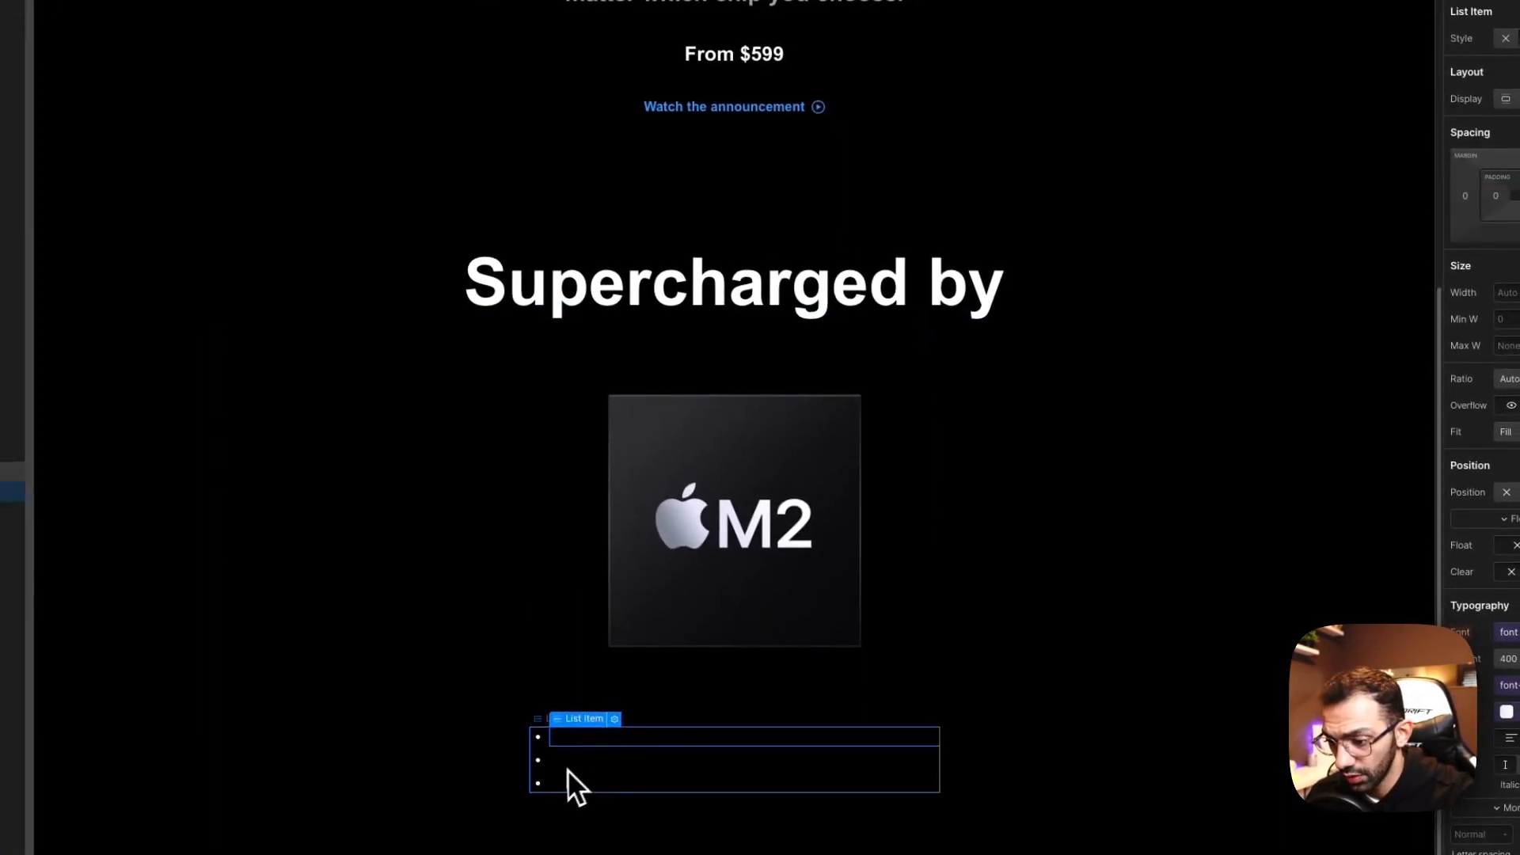
pyautogui.click(1394, 94)
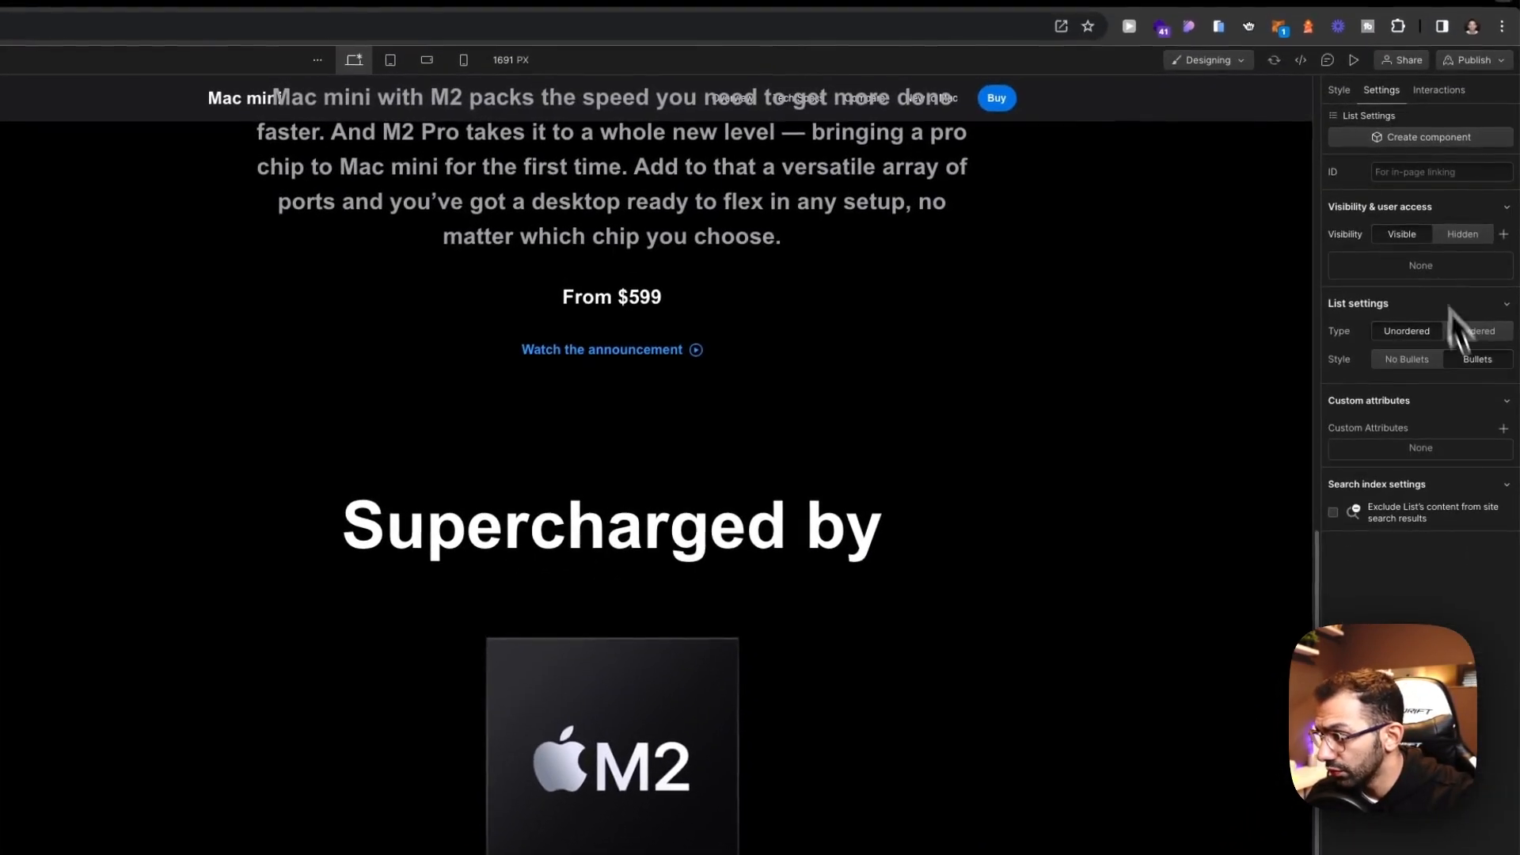
pyautogui.click(1406, 365)
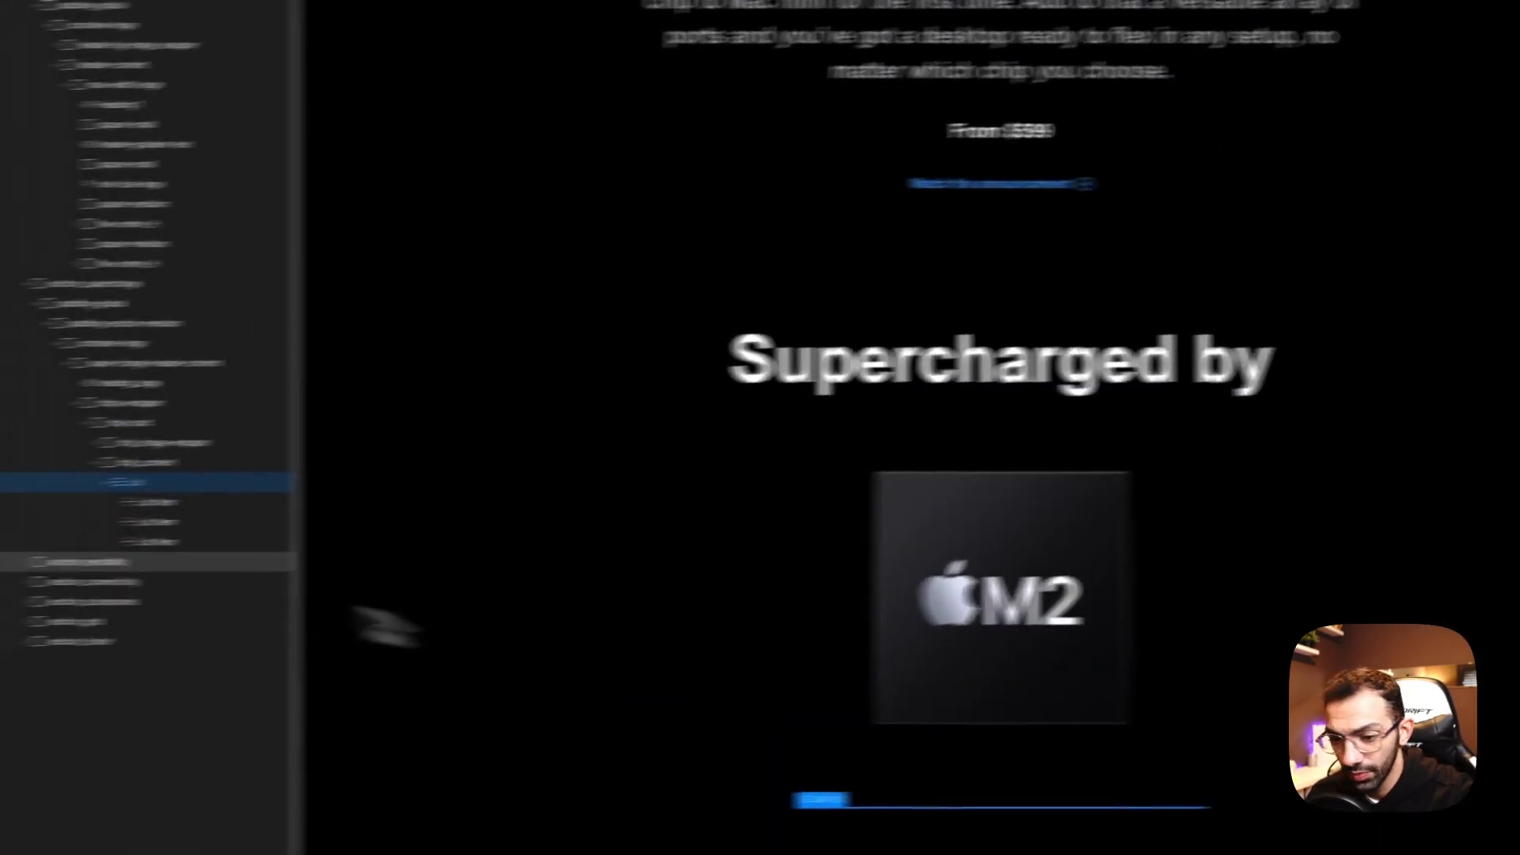
# Step: Add a text block inside the first list item of the chip_content list
pyautogui.press('a')
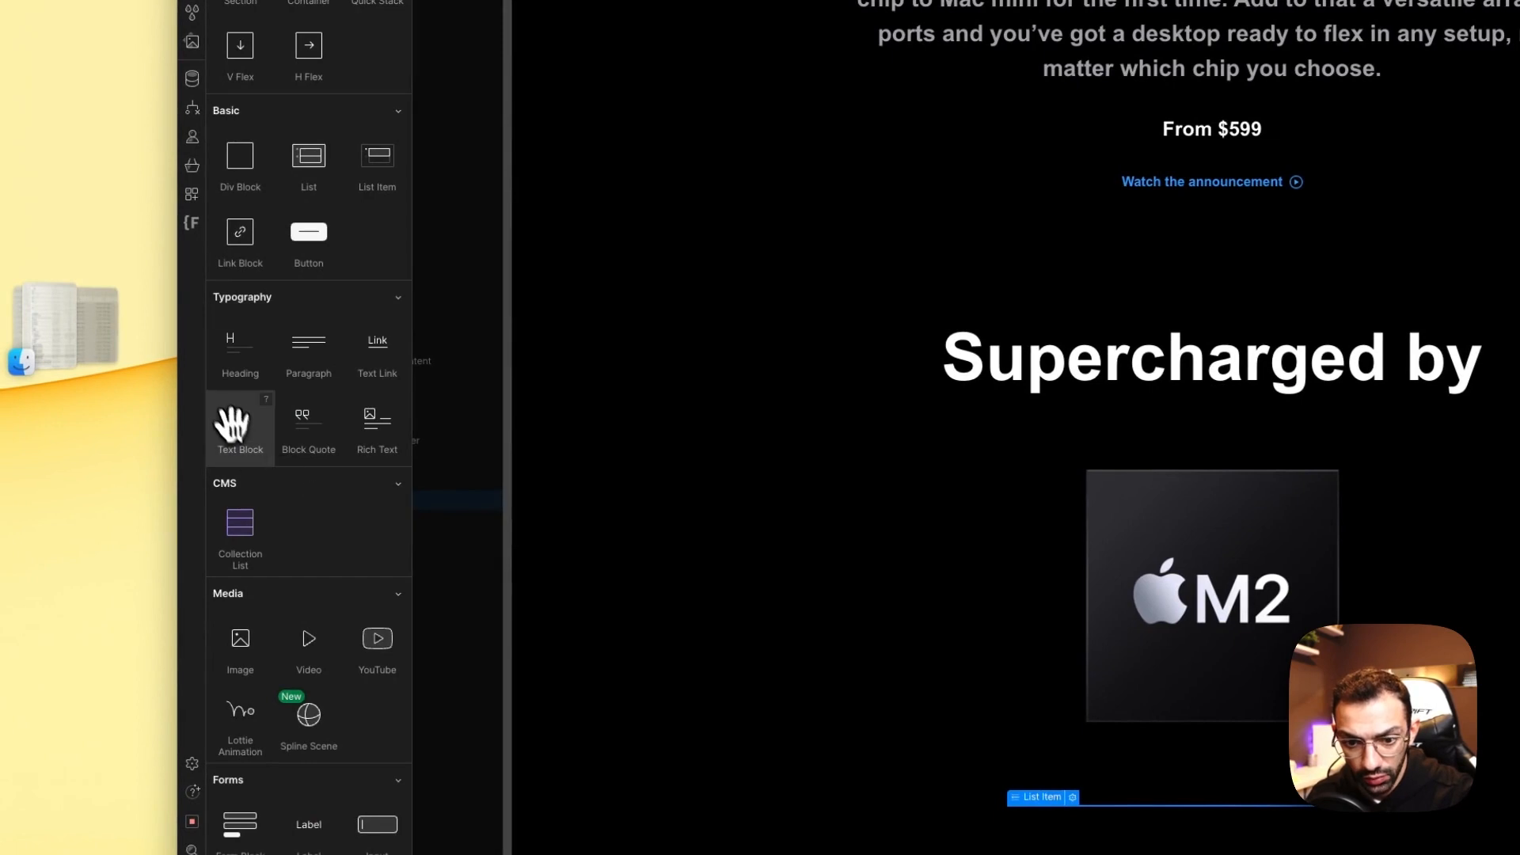
pyautogui.moveTo(226, 425); pyautogui.dragTo(293, 455)
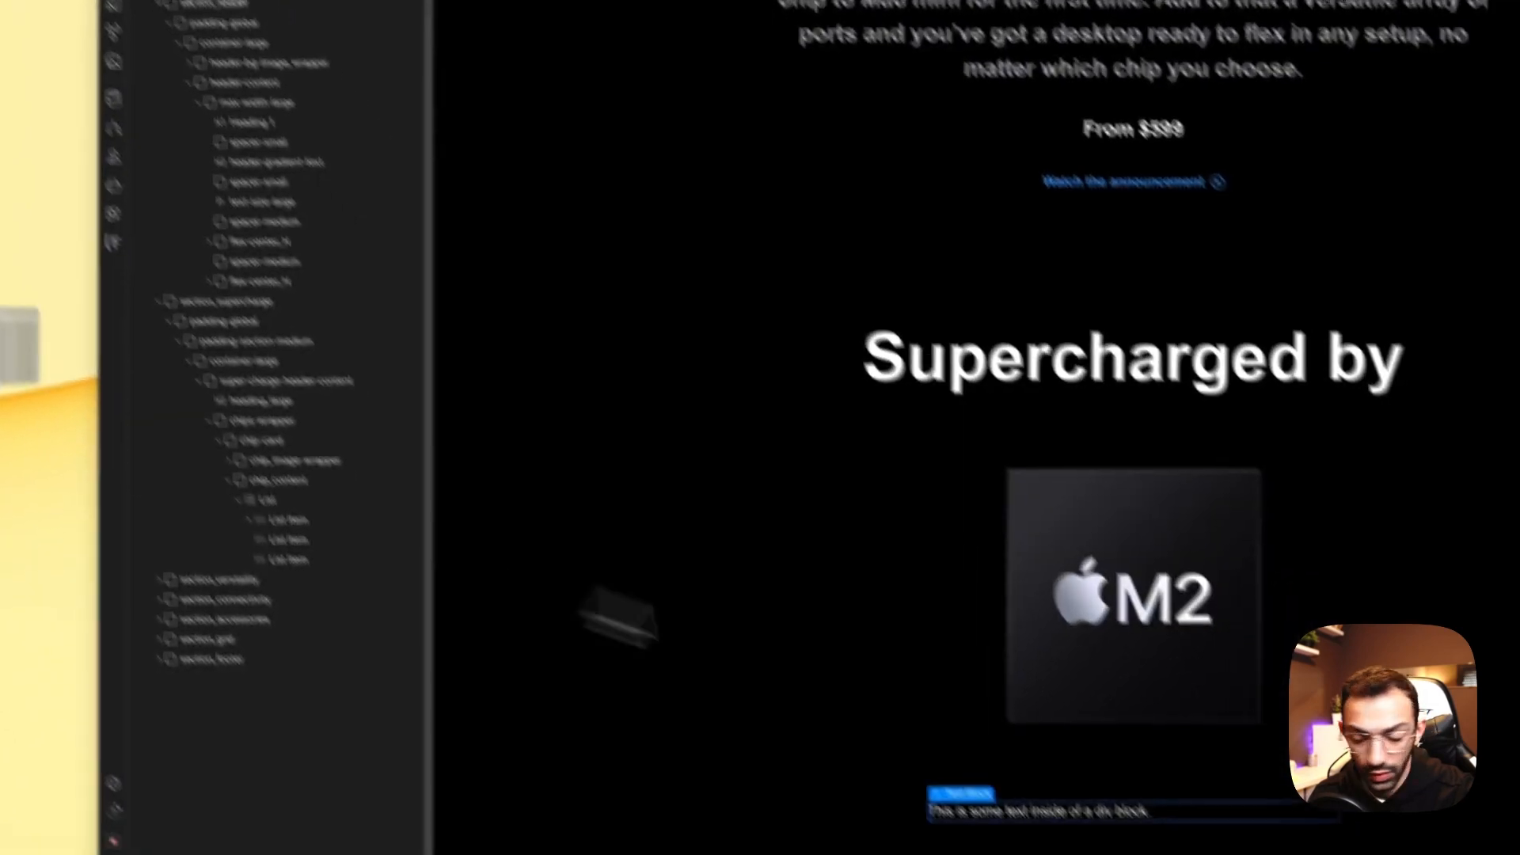
pyautogui.click(999, 735)
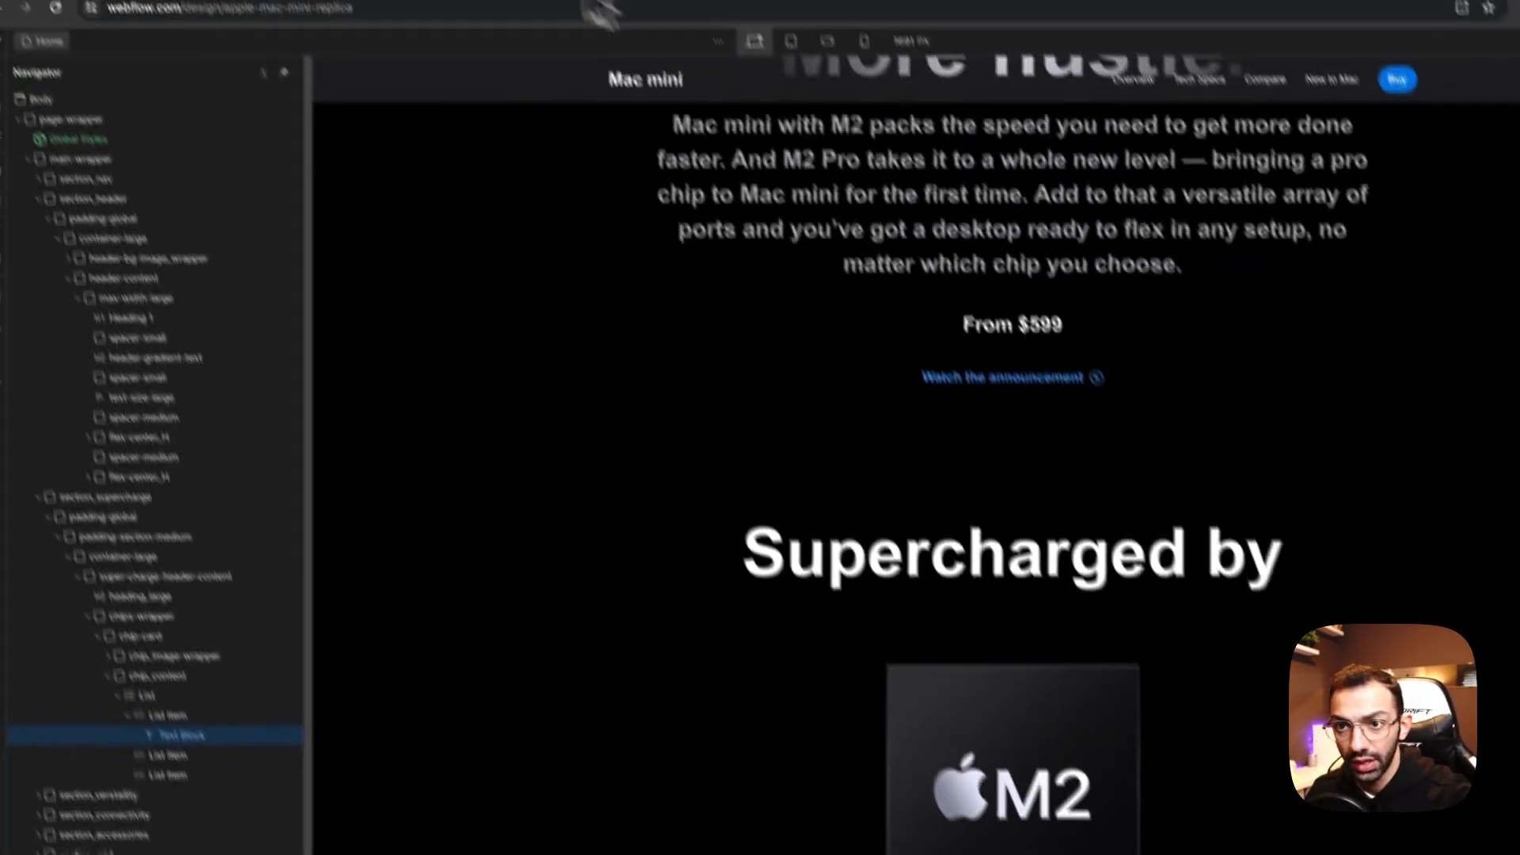
# Step: Check the Apple Mac mini page with its developer tools closed, return to Webflow and set the text block's text to "8-core CPU"
pyautogui.click(374, 36)
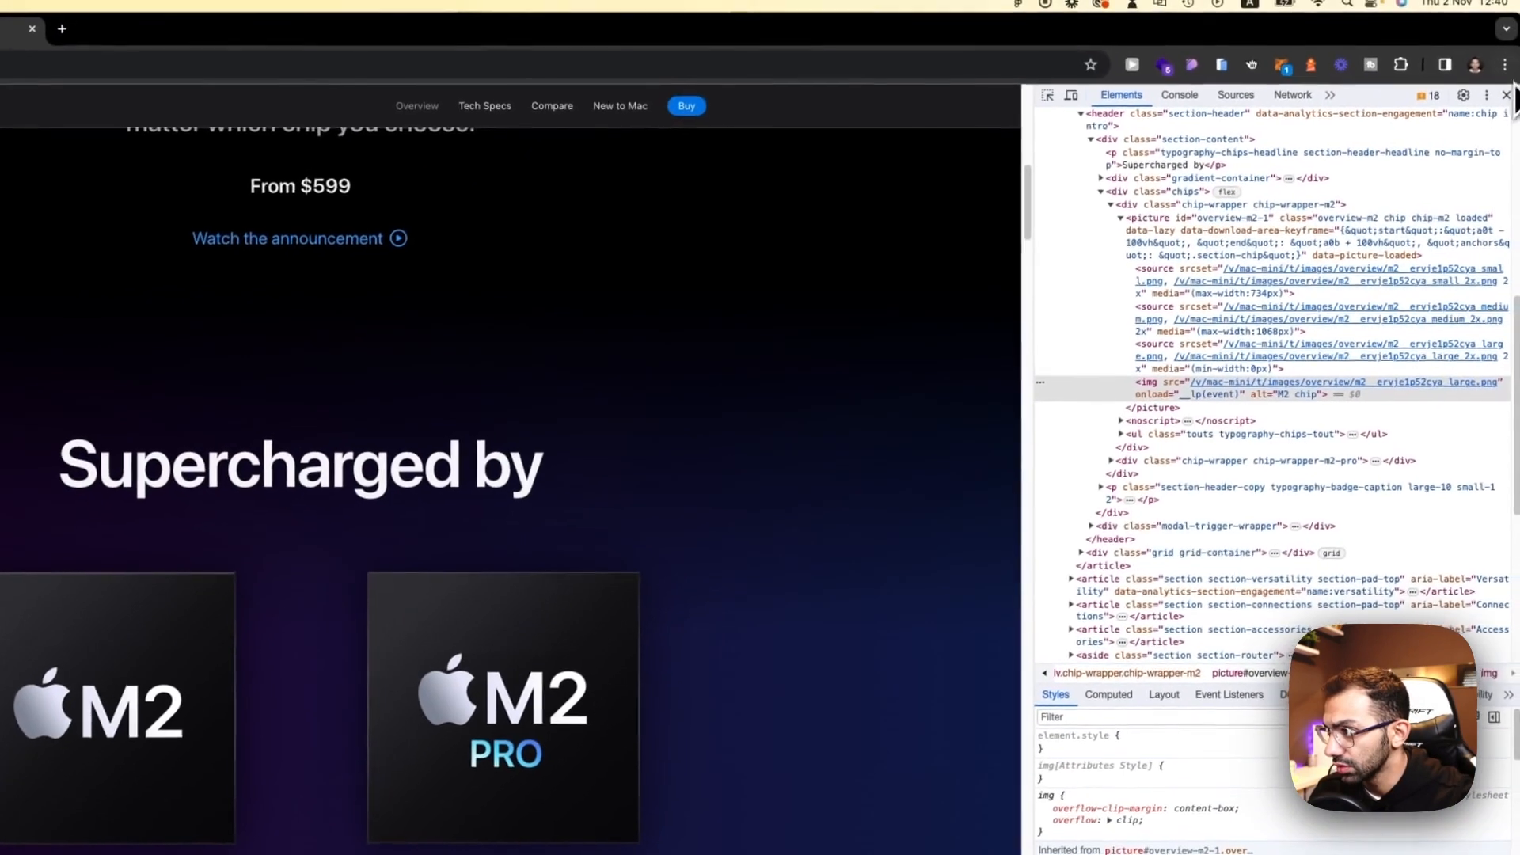
pyautogui.click(1507, 94)
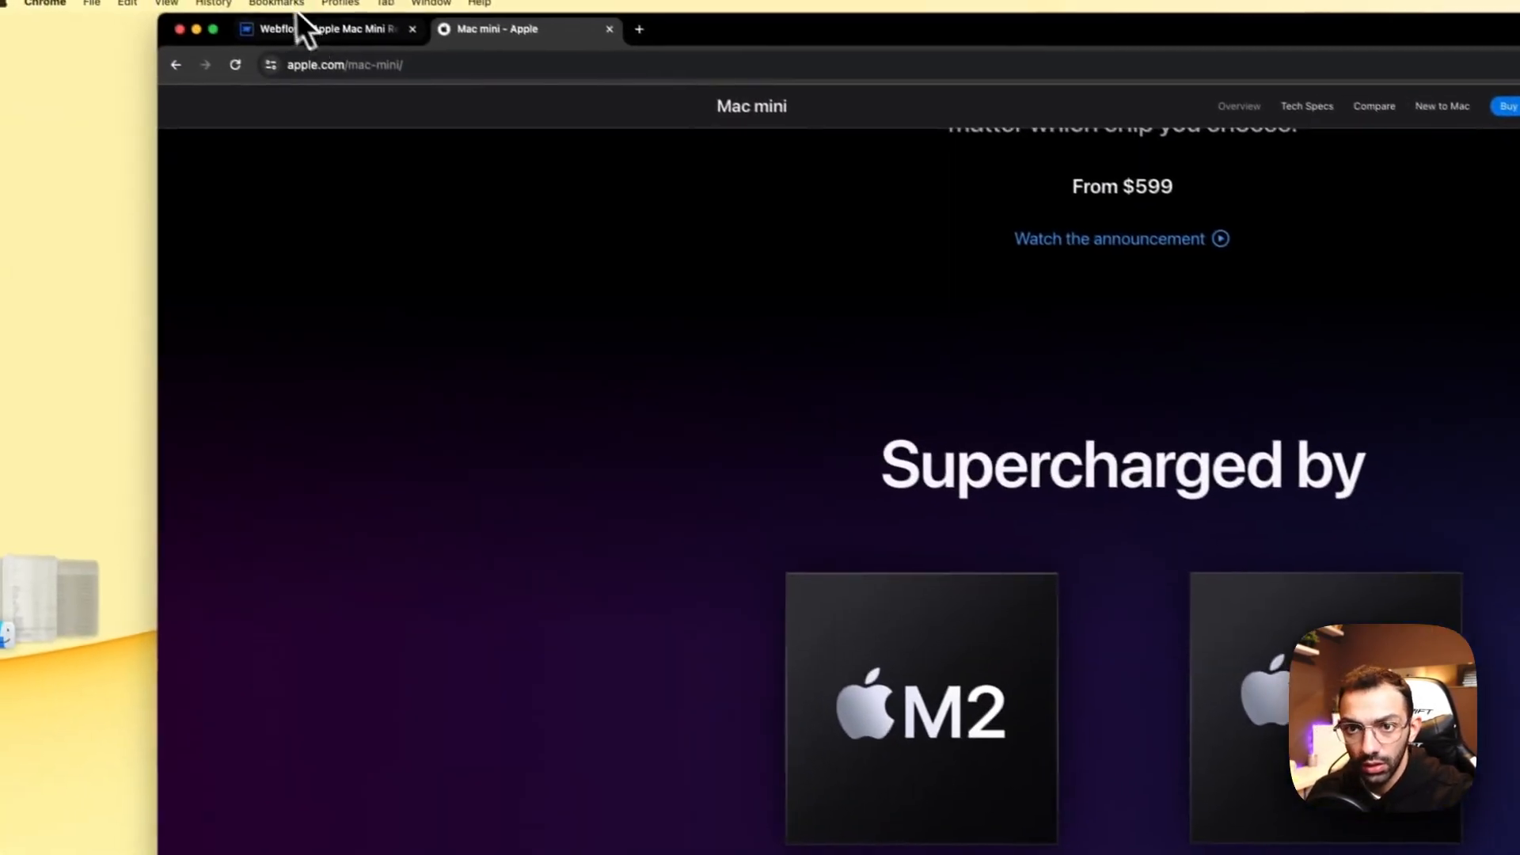
pyautogui.click(296, 24)
pyautogui.doubleClick(956, 750)
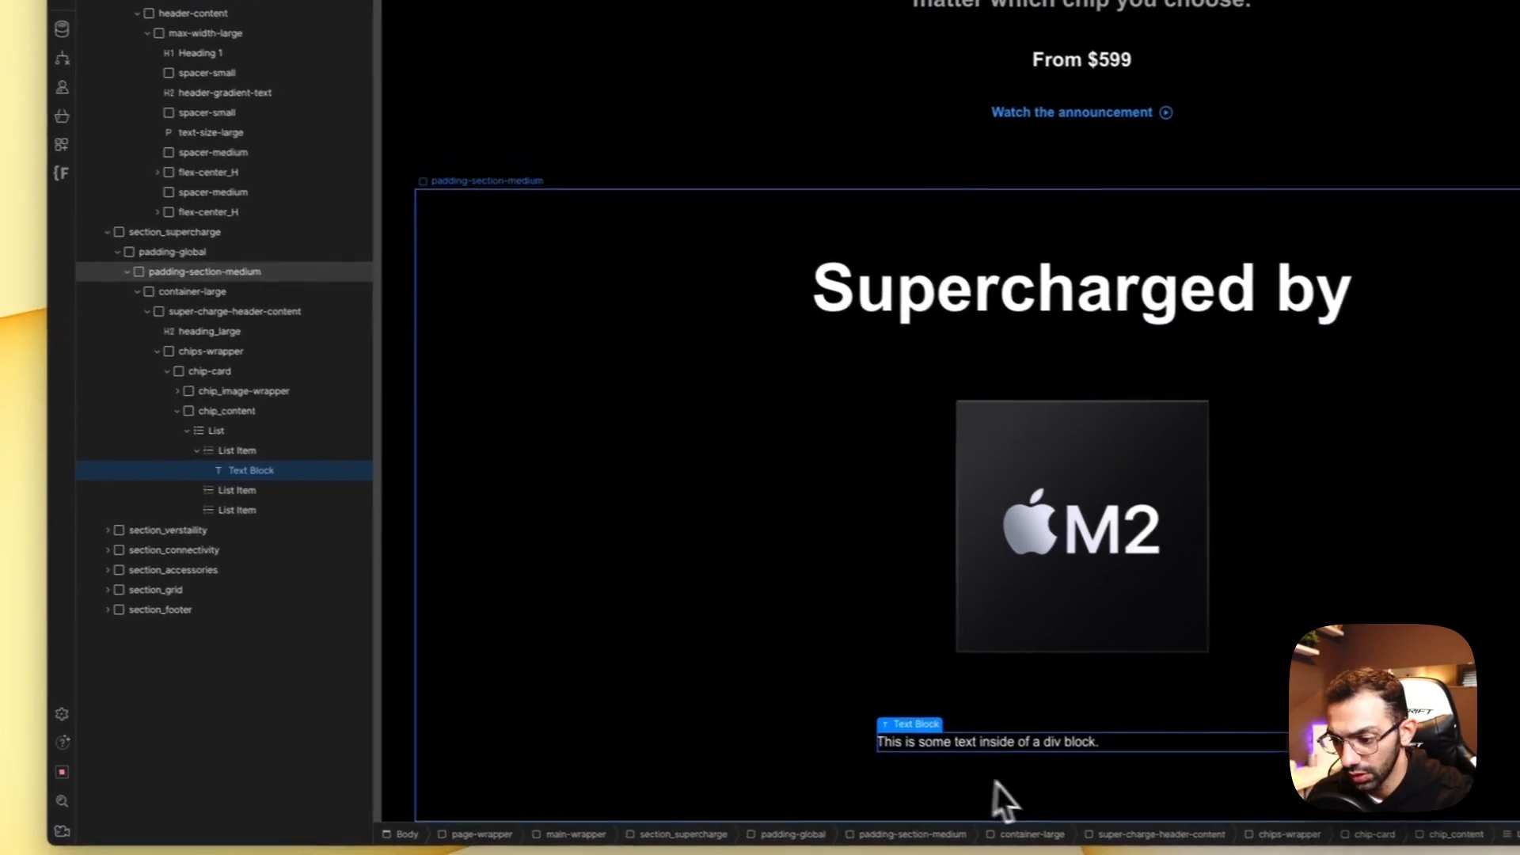
pyautogui.doubleClick(975, 738)
pyautogui.write('8-core CPU')
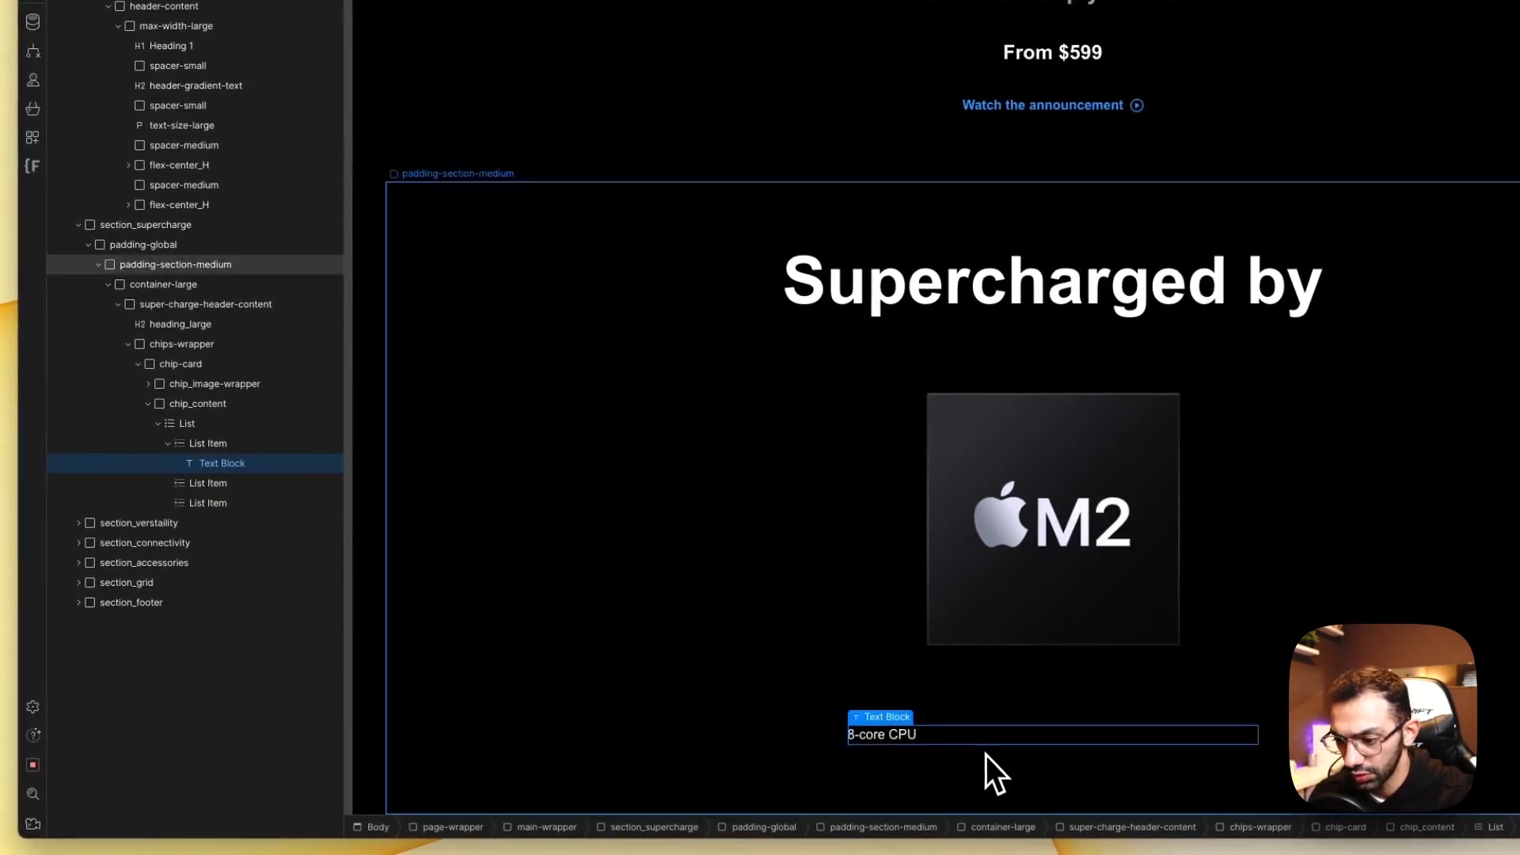
pyautogui.click(207, 444)
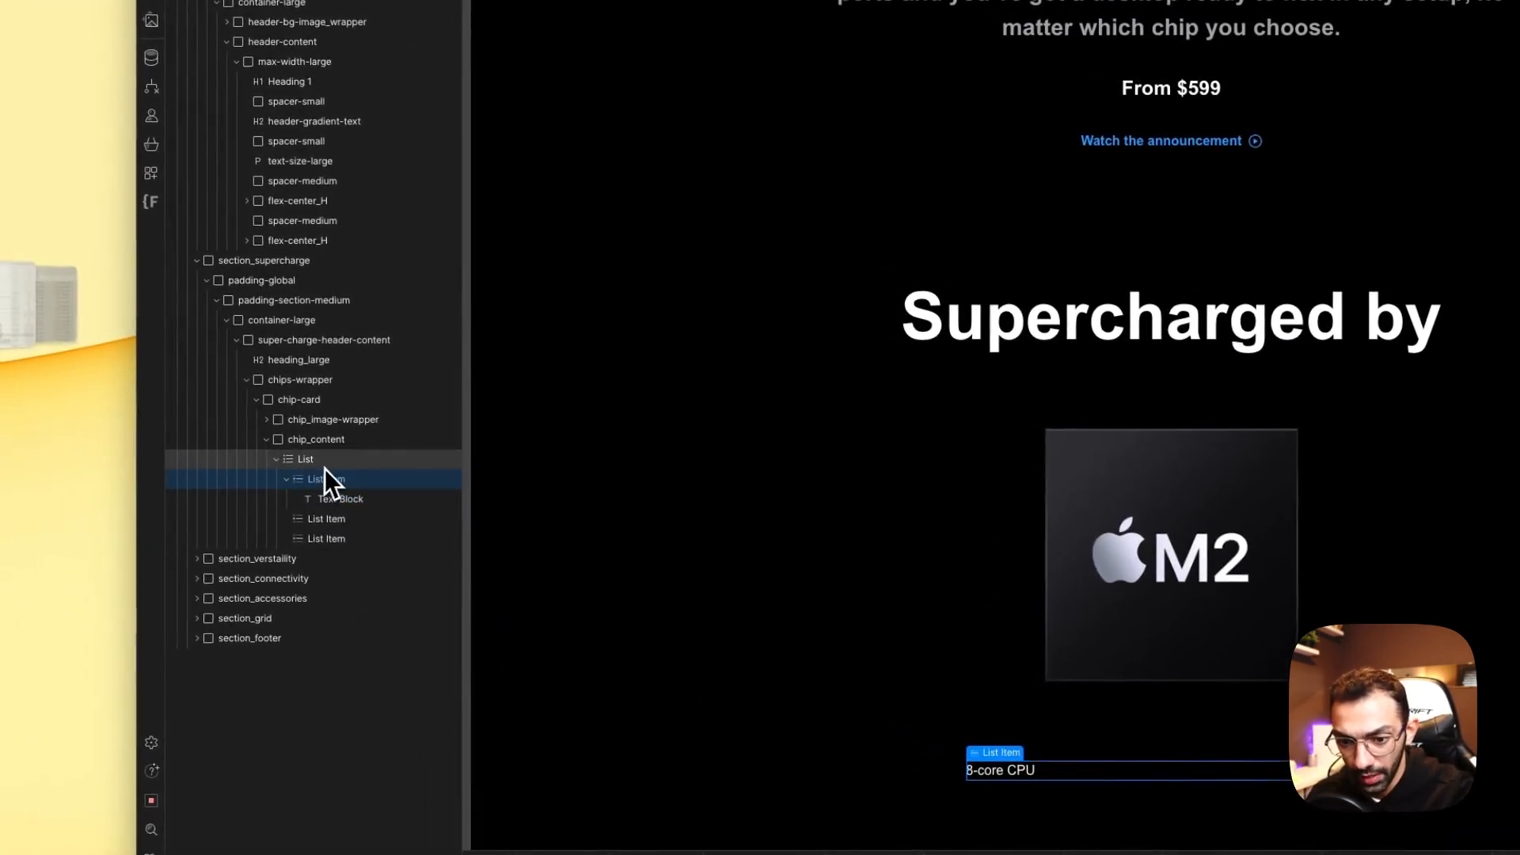
pyautogui.click(353, 499)
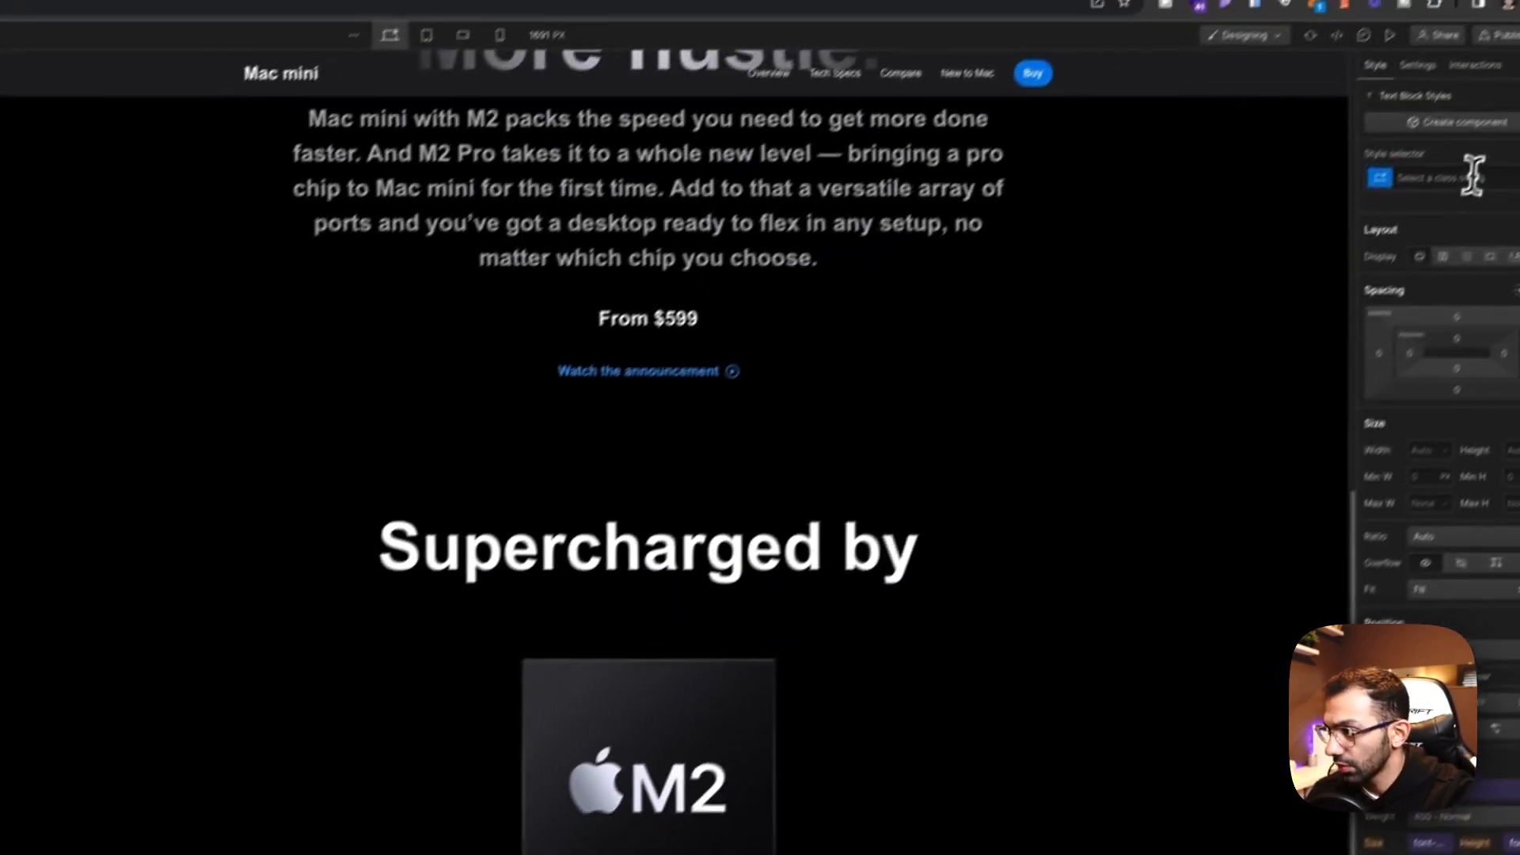
pyautogui.click(1472, 176)
pyautogui.write('text-')
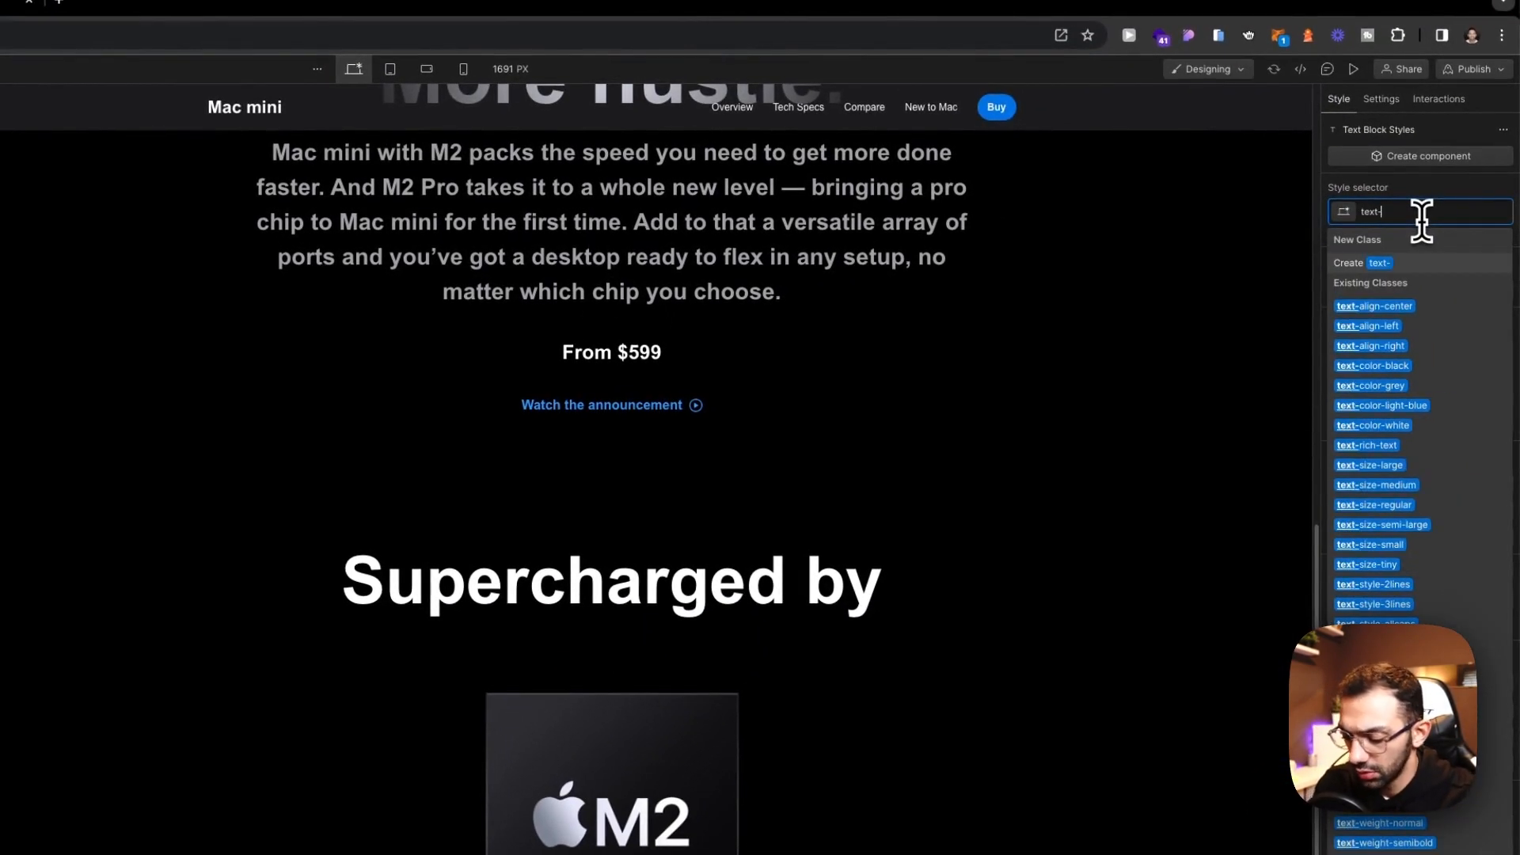
pyautogui.write('weight')
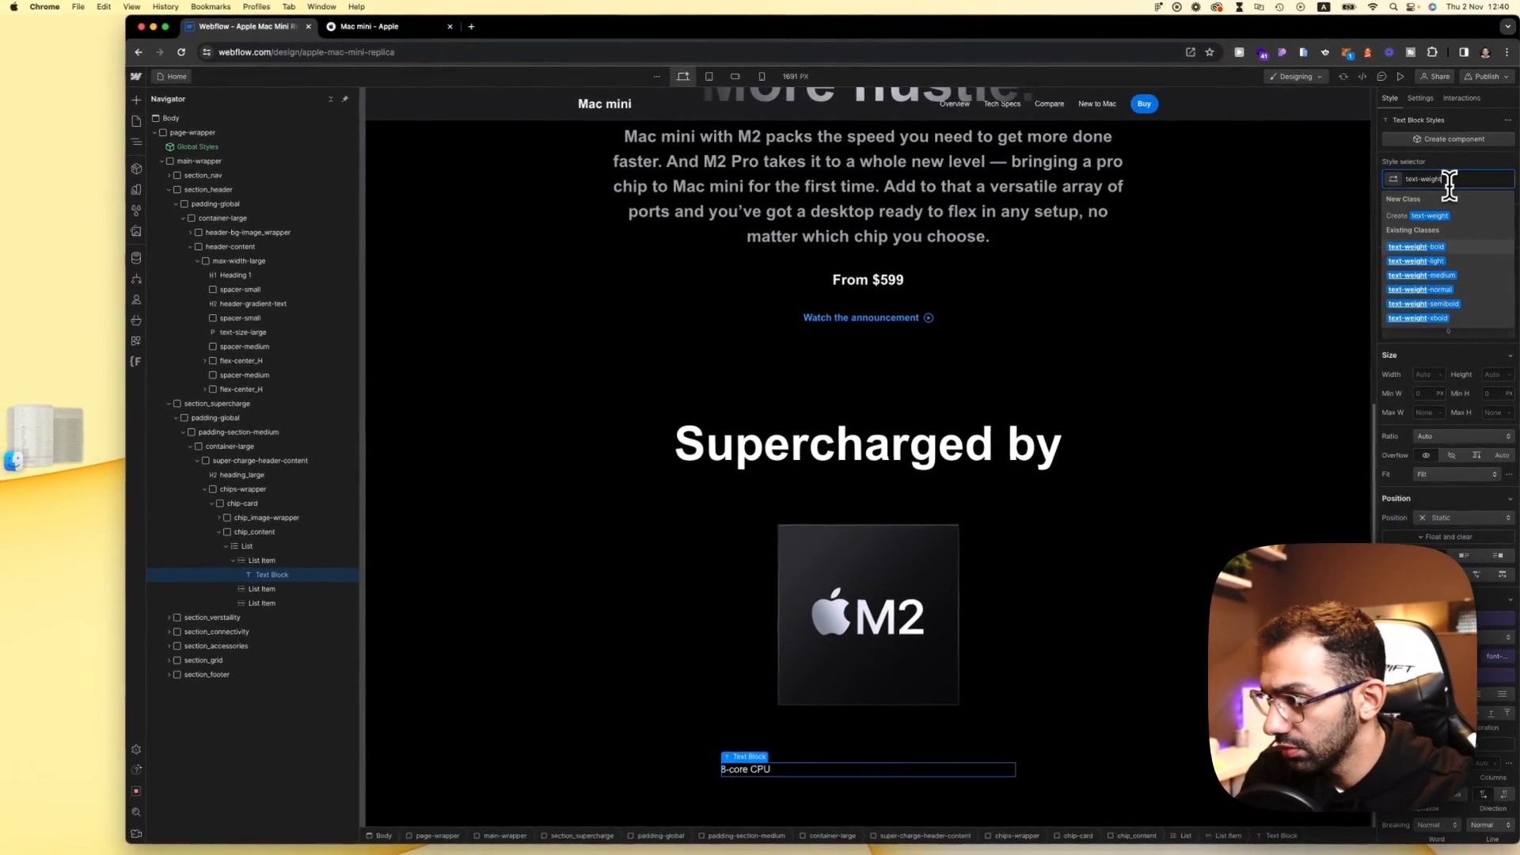
pyautogui.press('Escape')
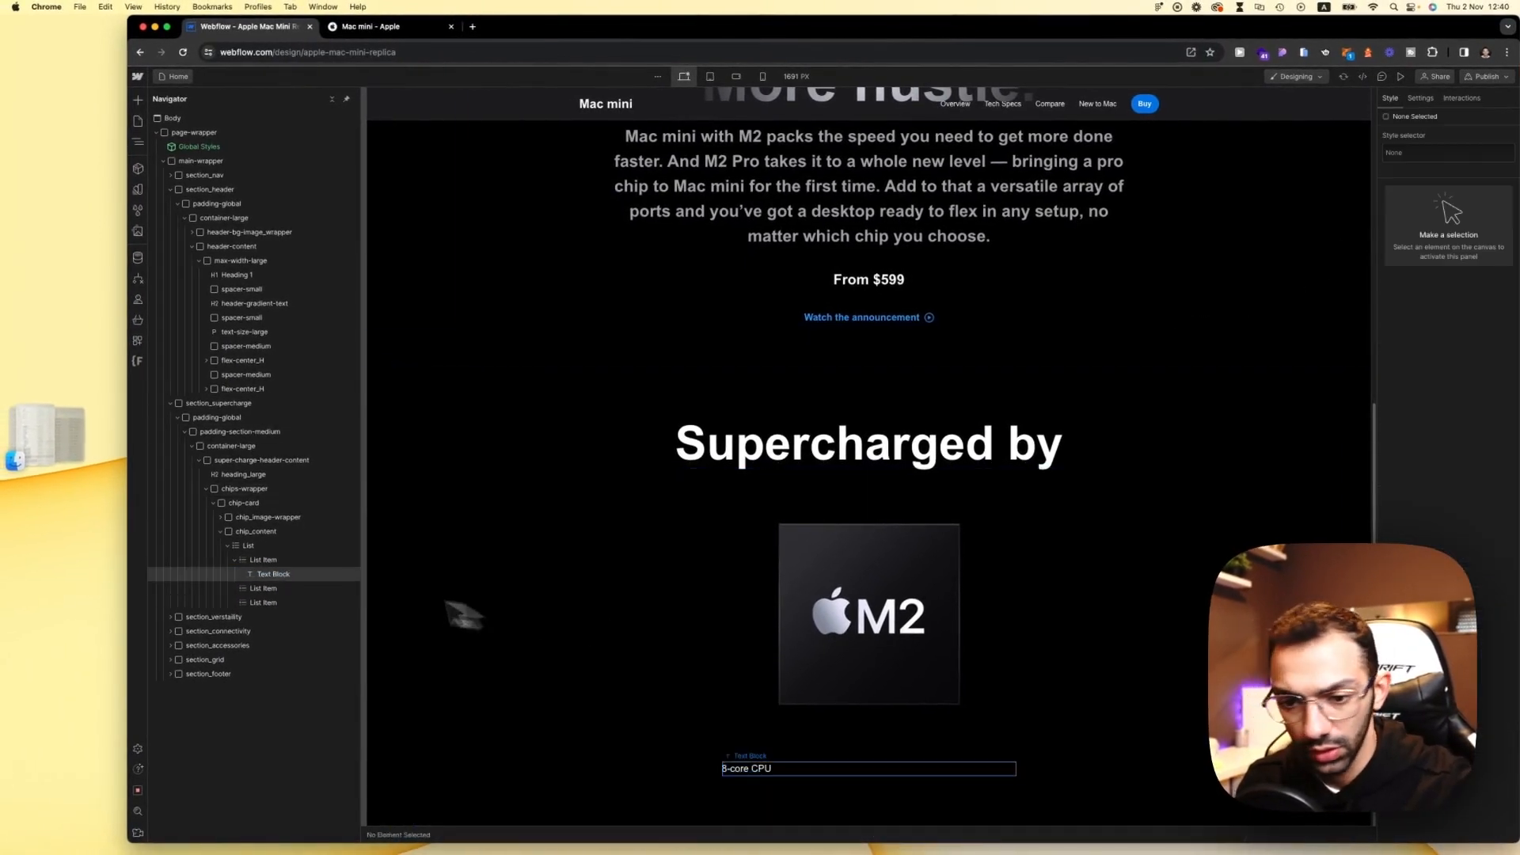
# Step: Give the 8-core CPU text block a new class and correct its name to texti-chip-1
pyautogui.click(273, 575)
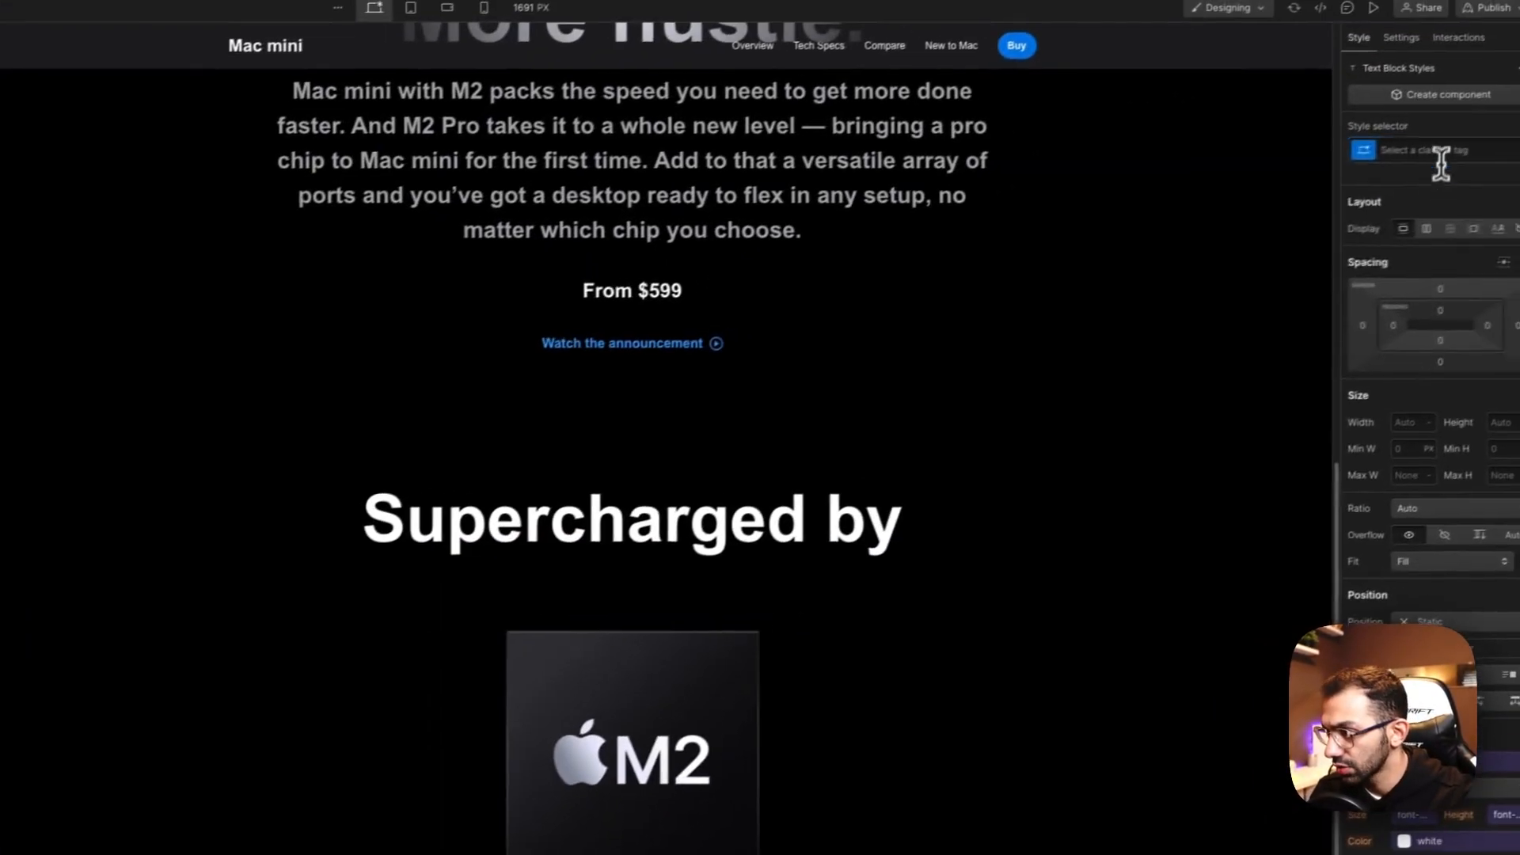
pyautogui.click(1441, 162)
pyautogui.write('tex')
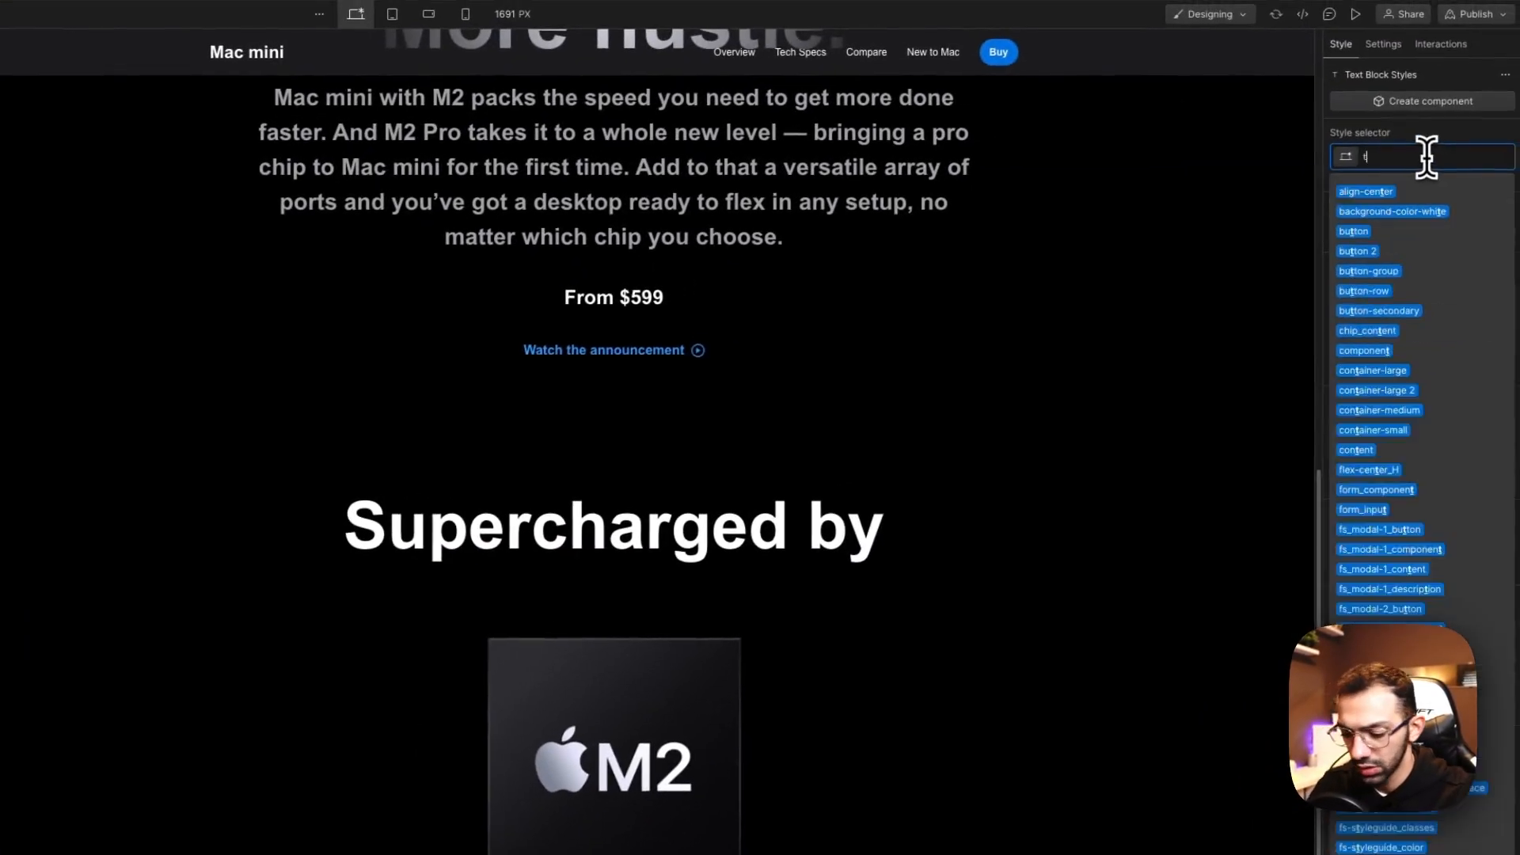
pyautogui.write('ti-chip-z')
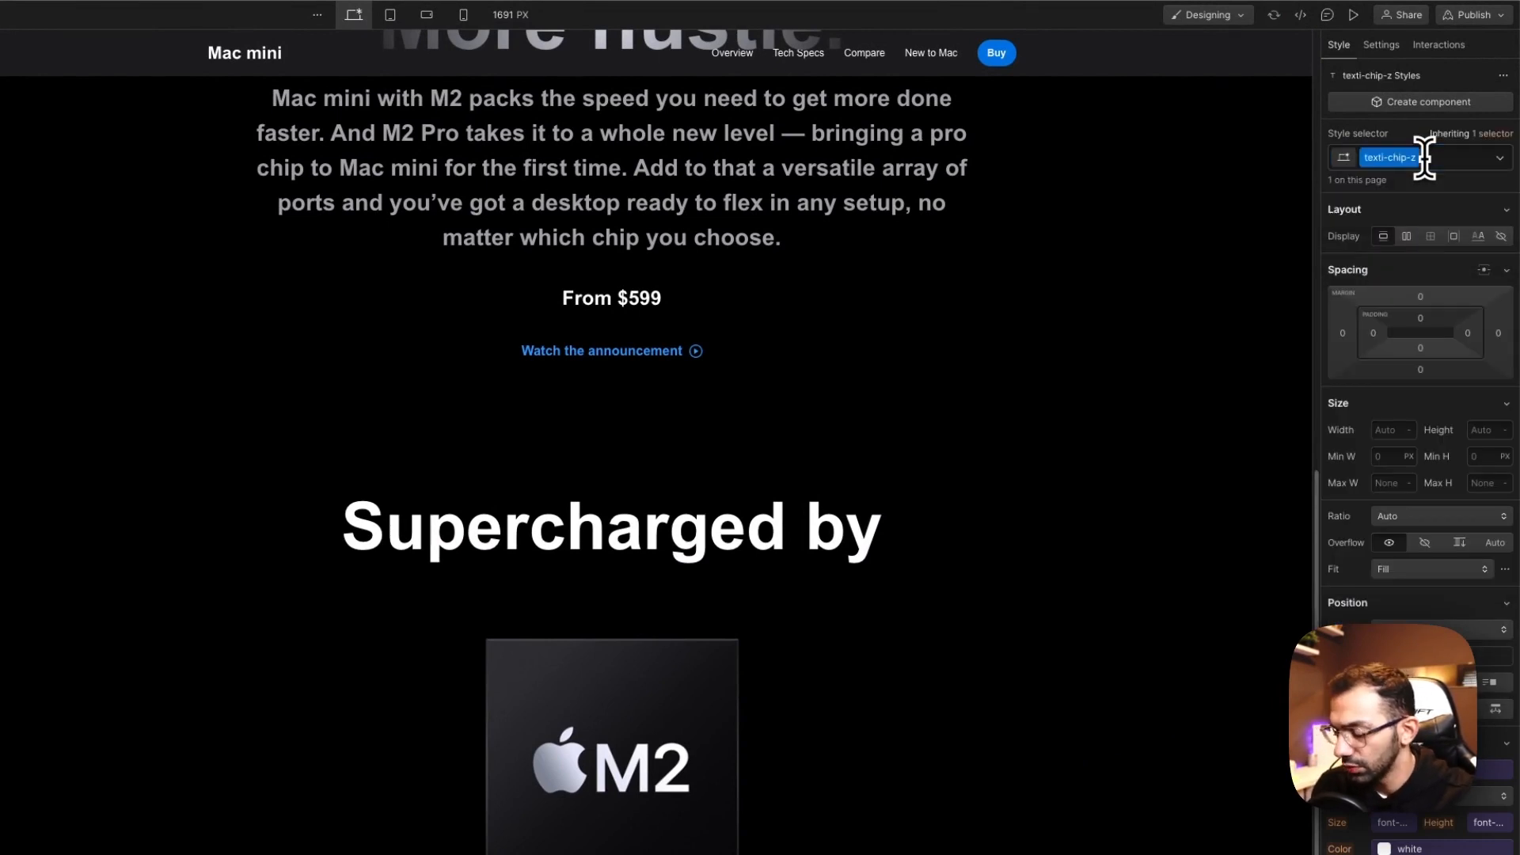
pyautogui.doubleClick(1396, 157)
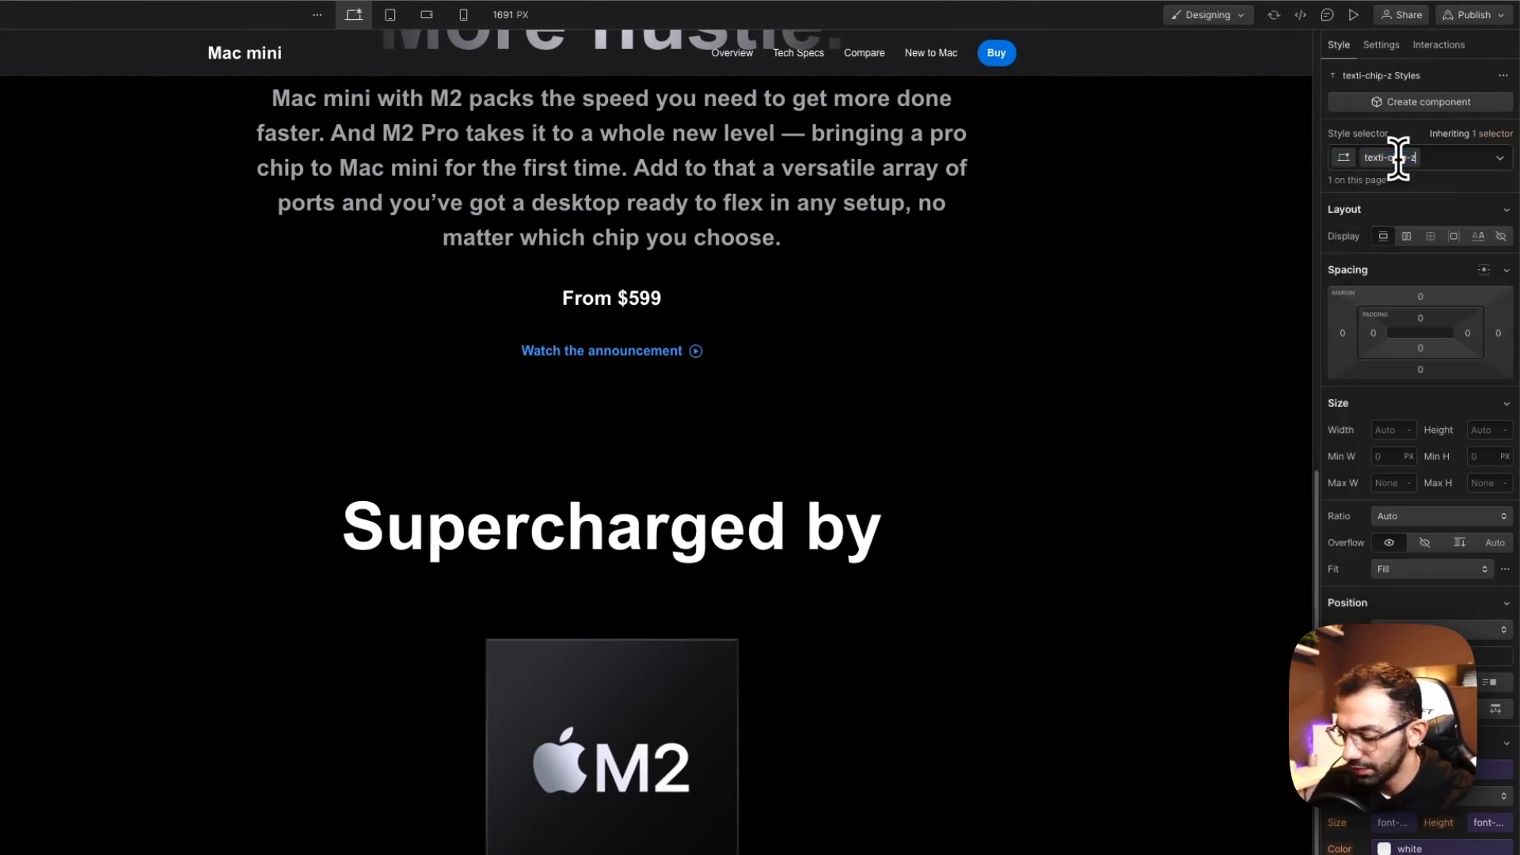
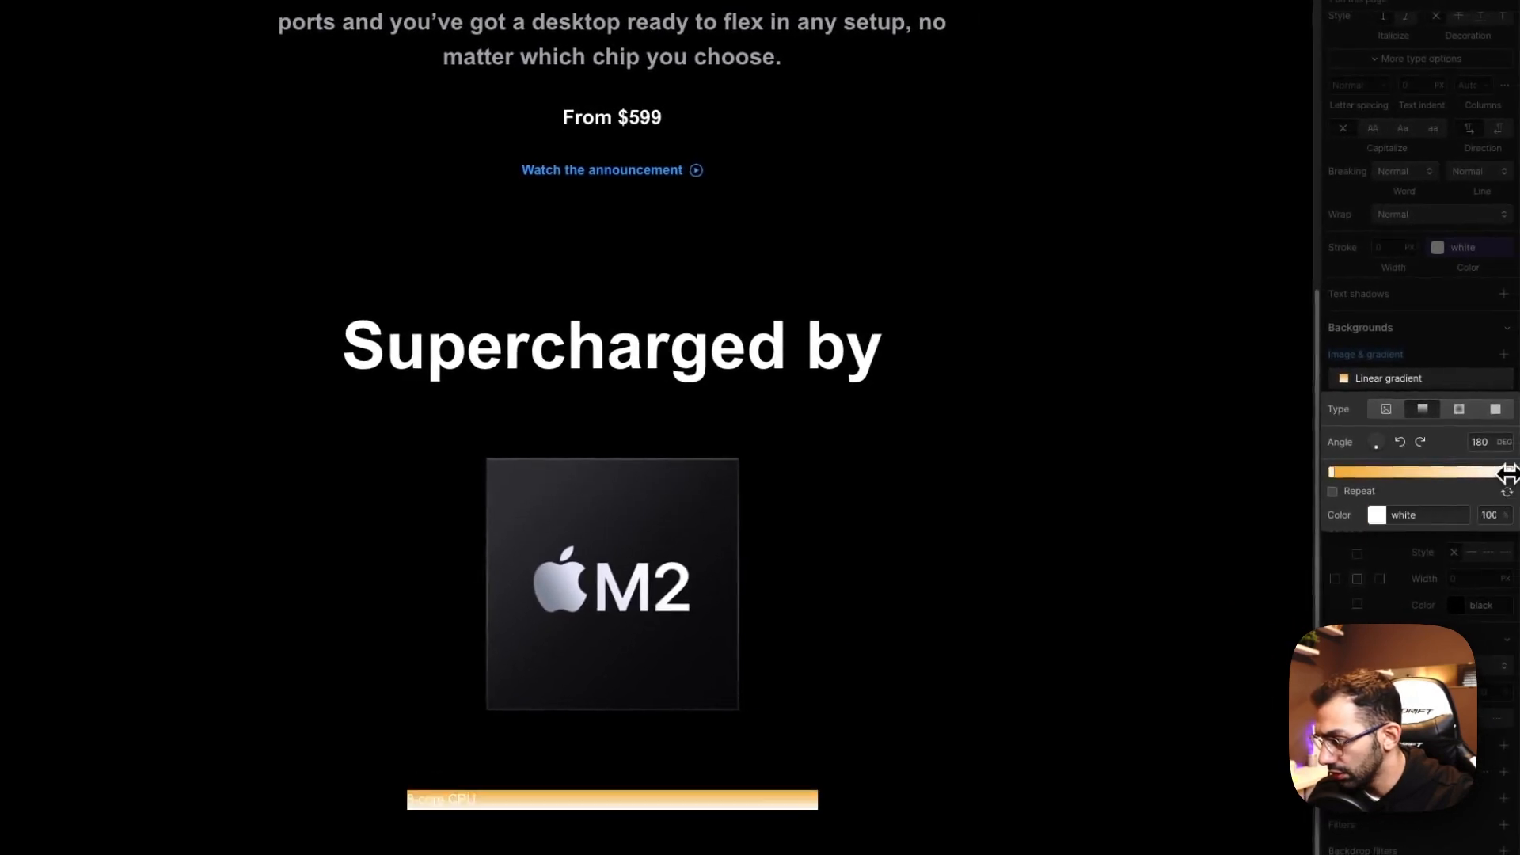
# Step: Keep the texti-chip-1 orange-to-magenta linear gradient, change its angle and clip the background to the text
pyautogui.press('Escape')
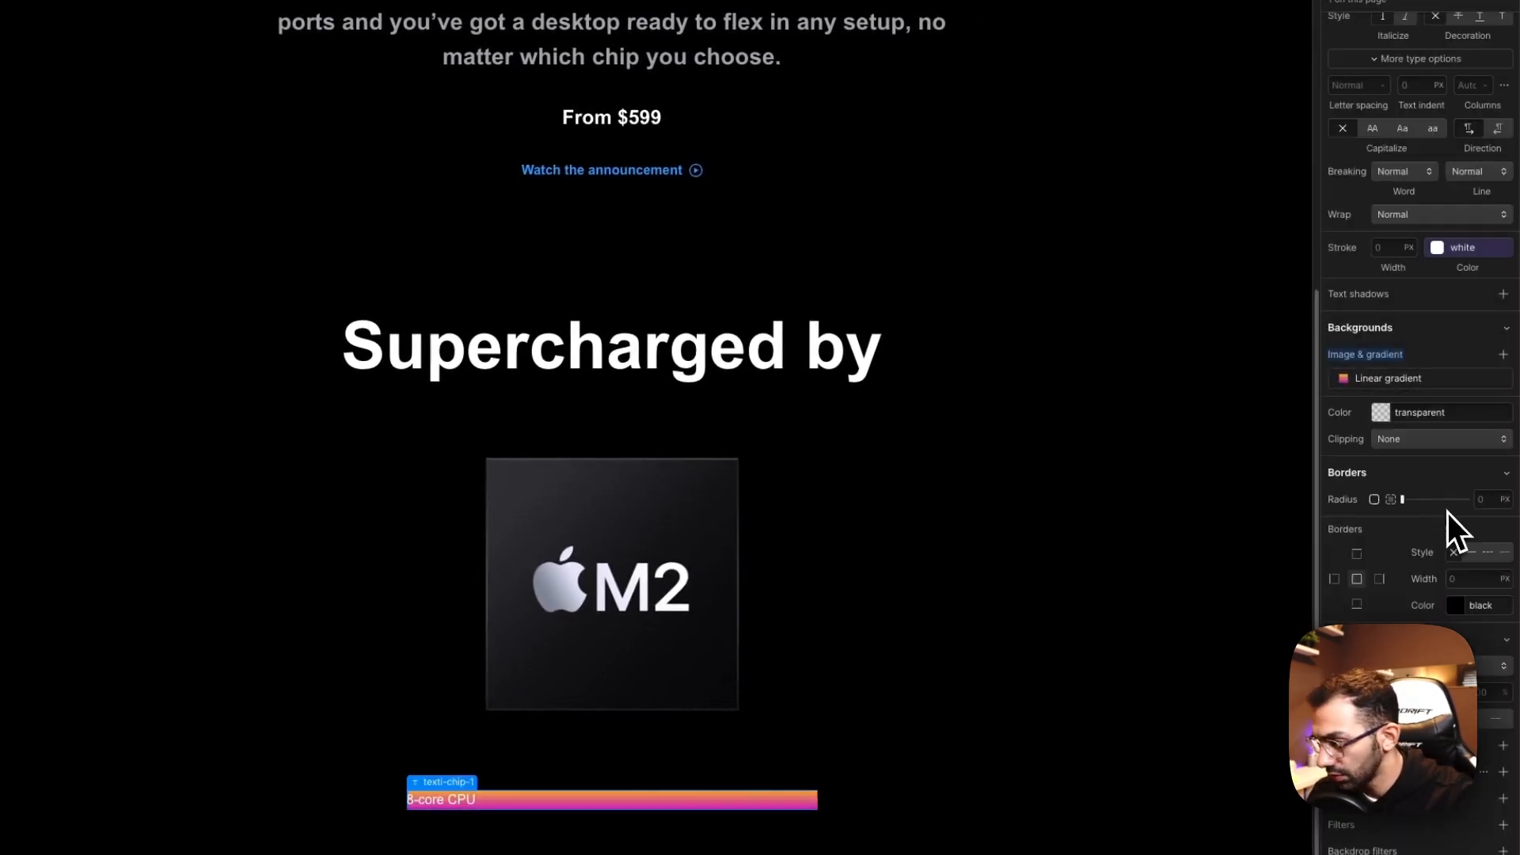
pyautogui.click(1389, 387)
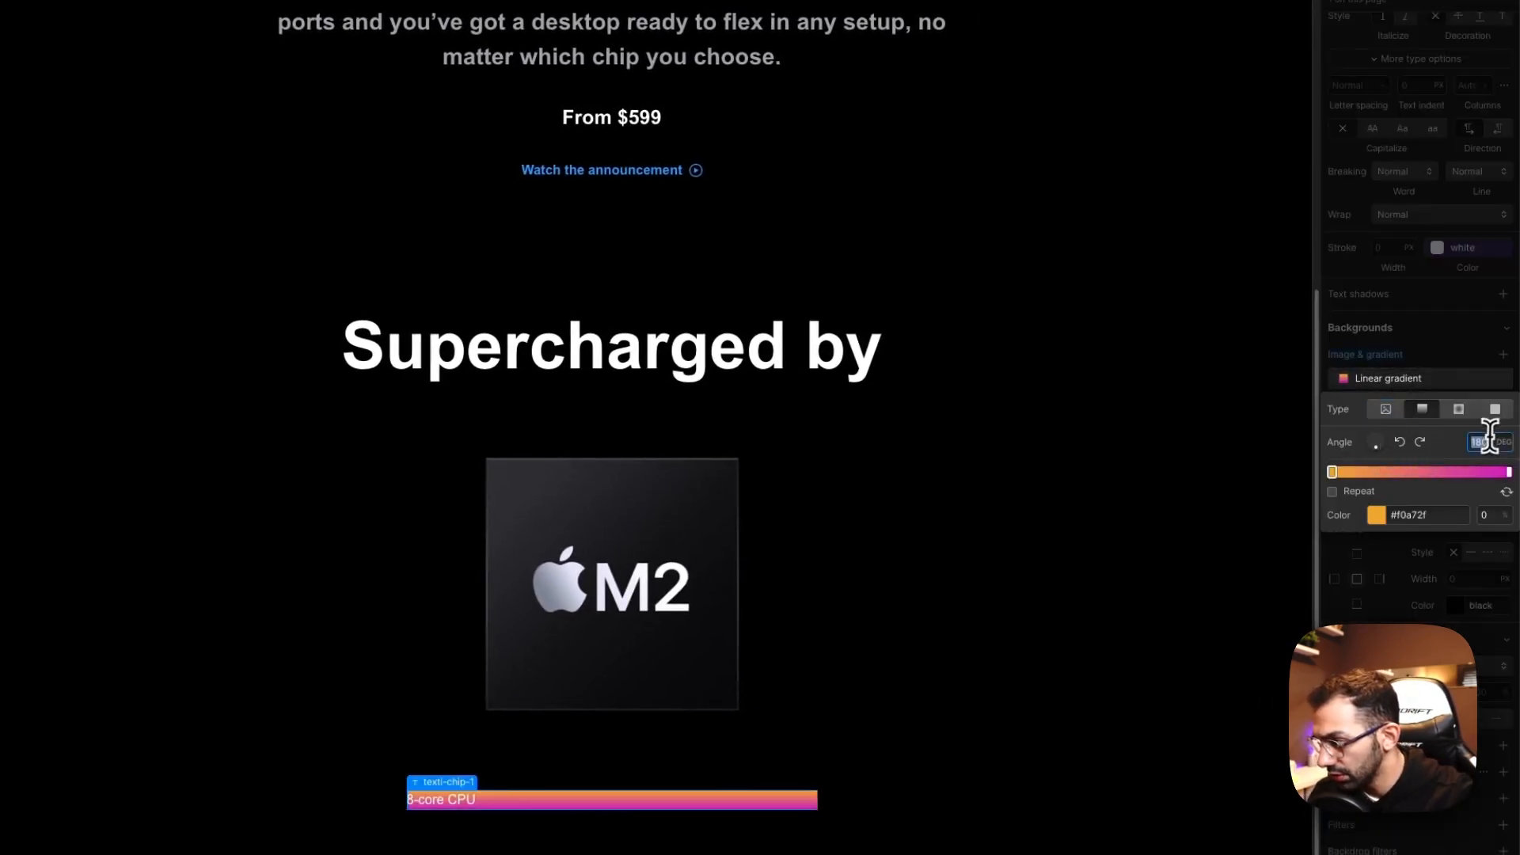
pyautogui.press('Escape')
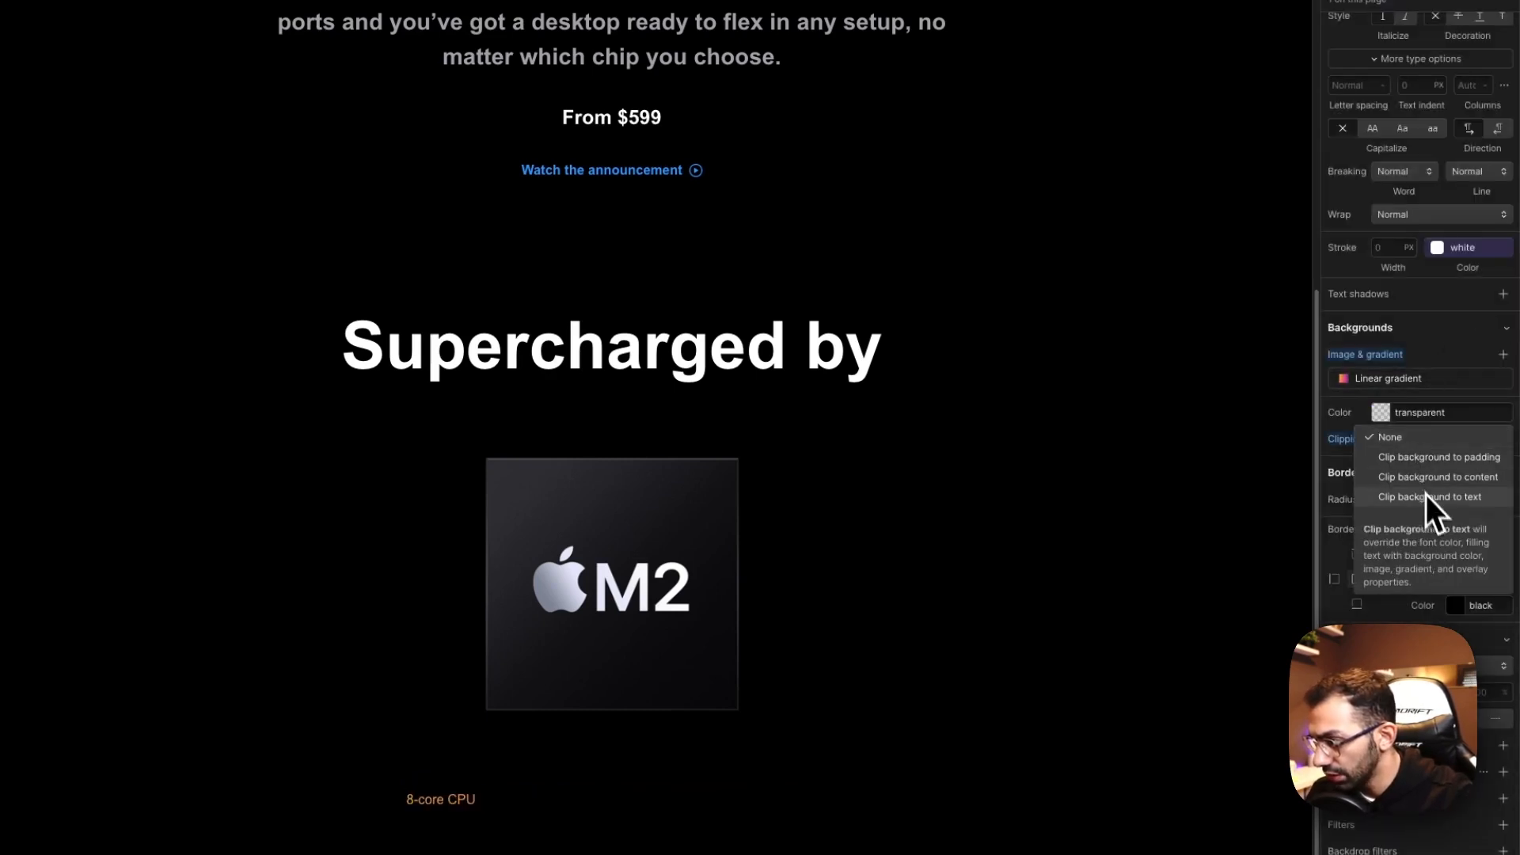
pyautogui.click(1435, 498)
pyautogui.press('Escape')
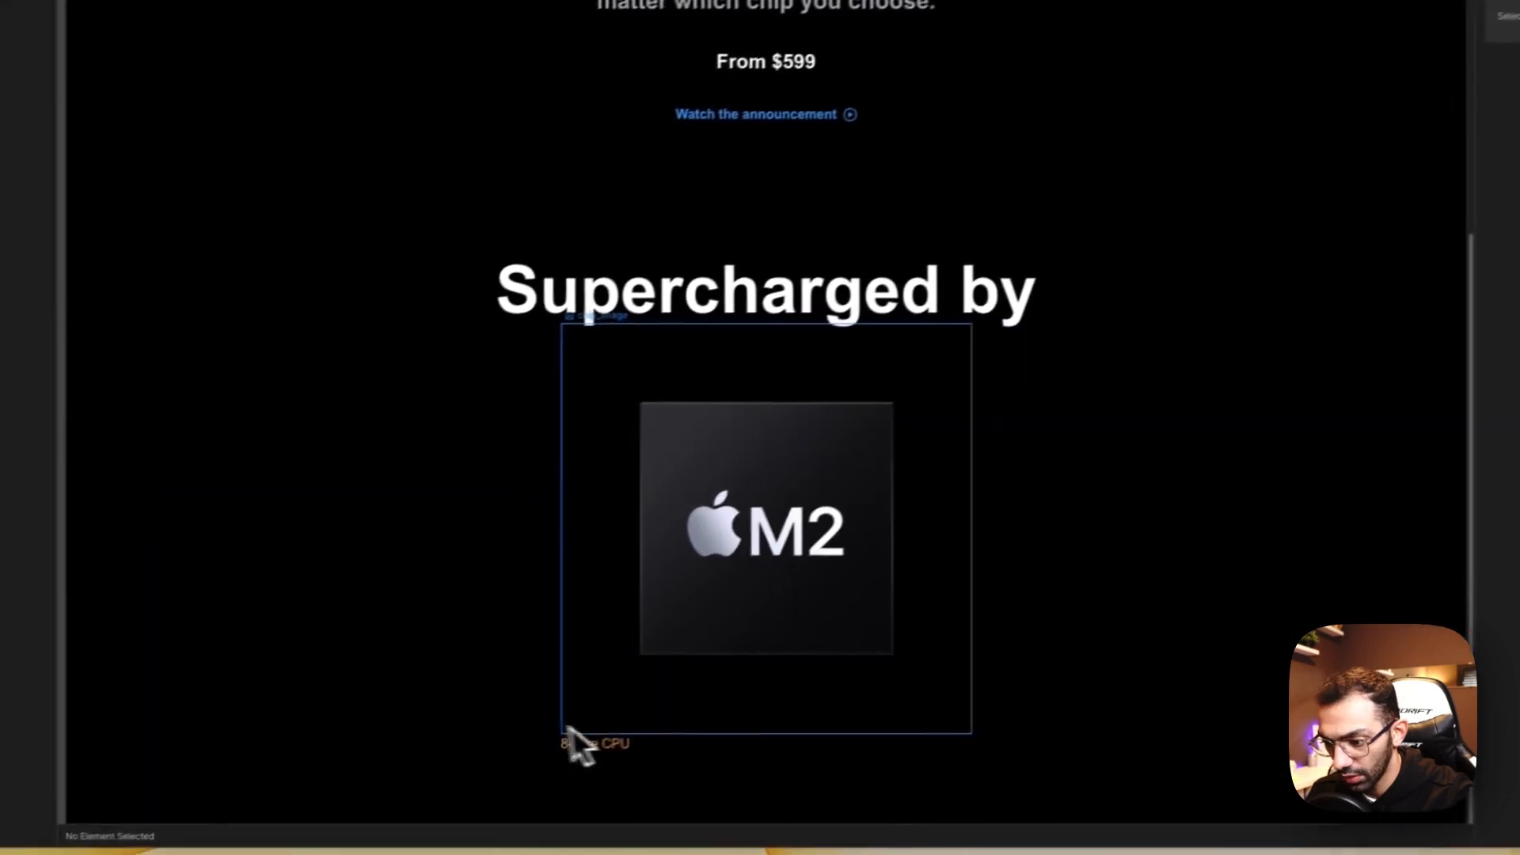
pyautogui.click(447, 798)
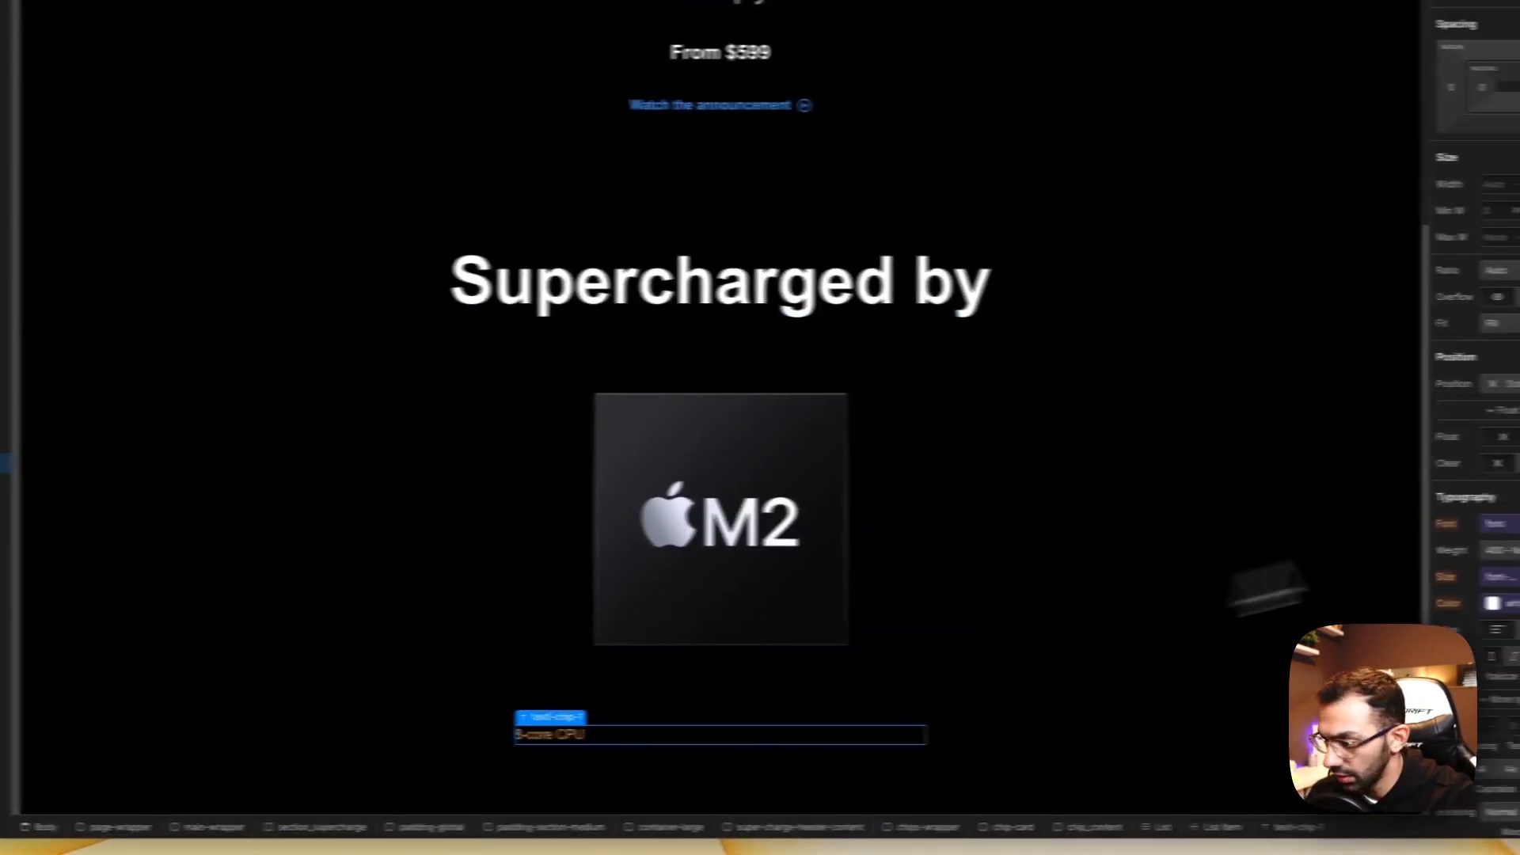
# Step: Set the 8-core CPU text's weight to 700 - Bold and change the list's display layout to centre it below the chip image
pyautogui.click(1438, 555)
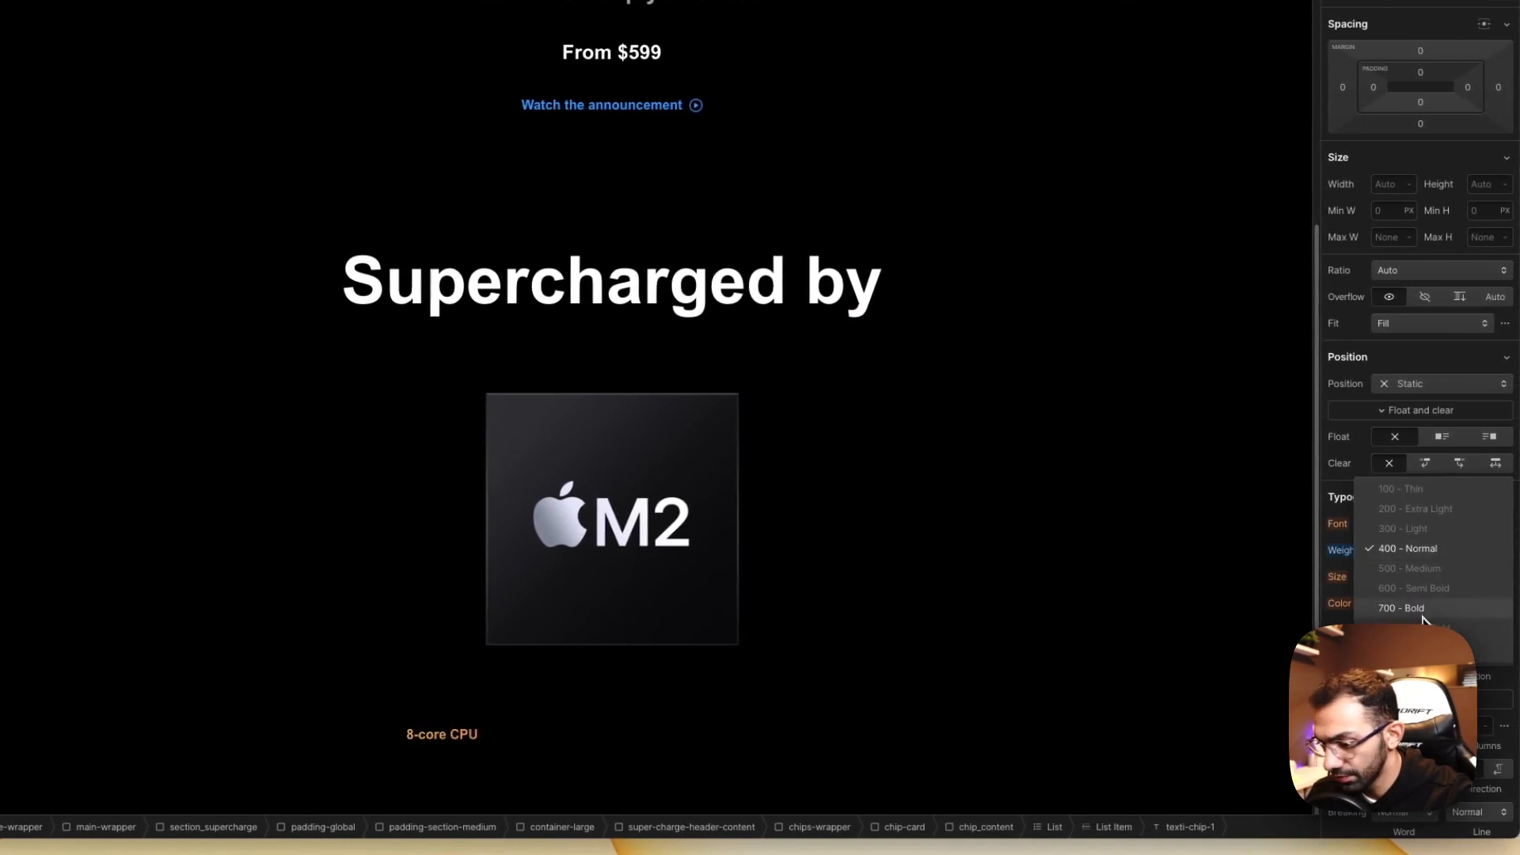
pyautogui.press('Escape')
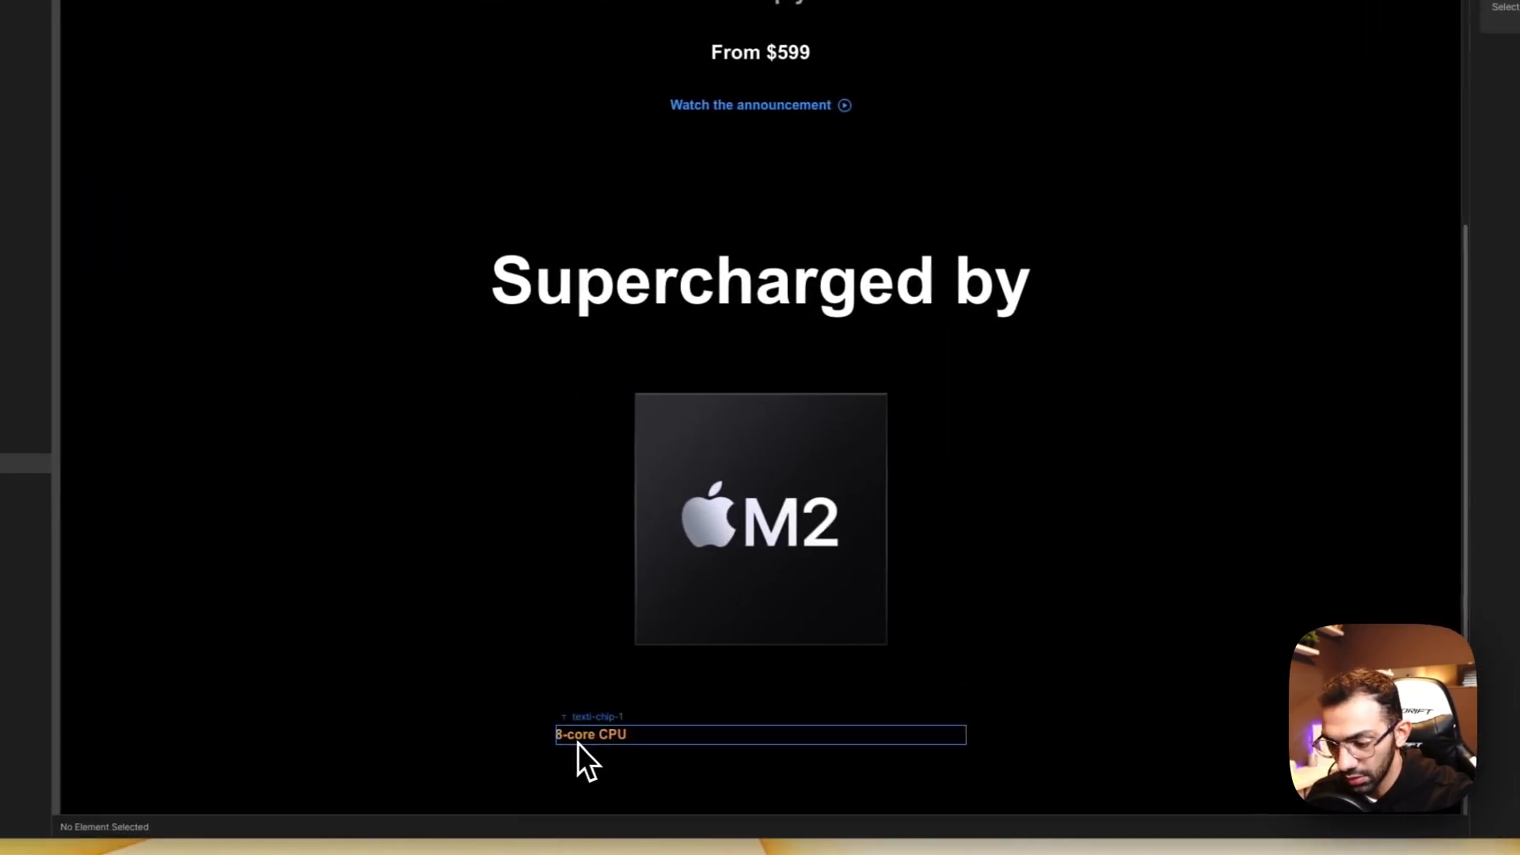
pyautogui.click(431, 742)
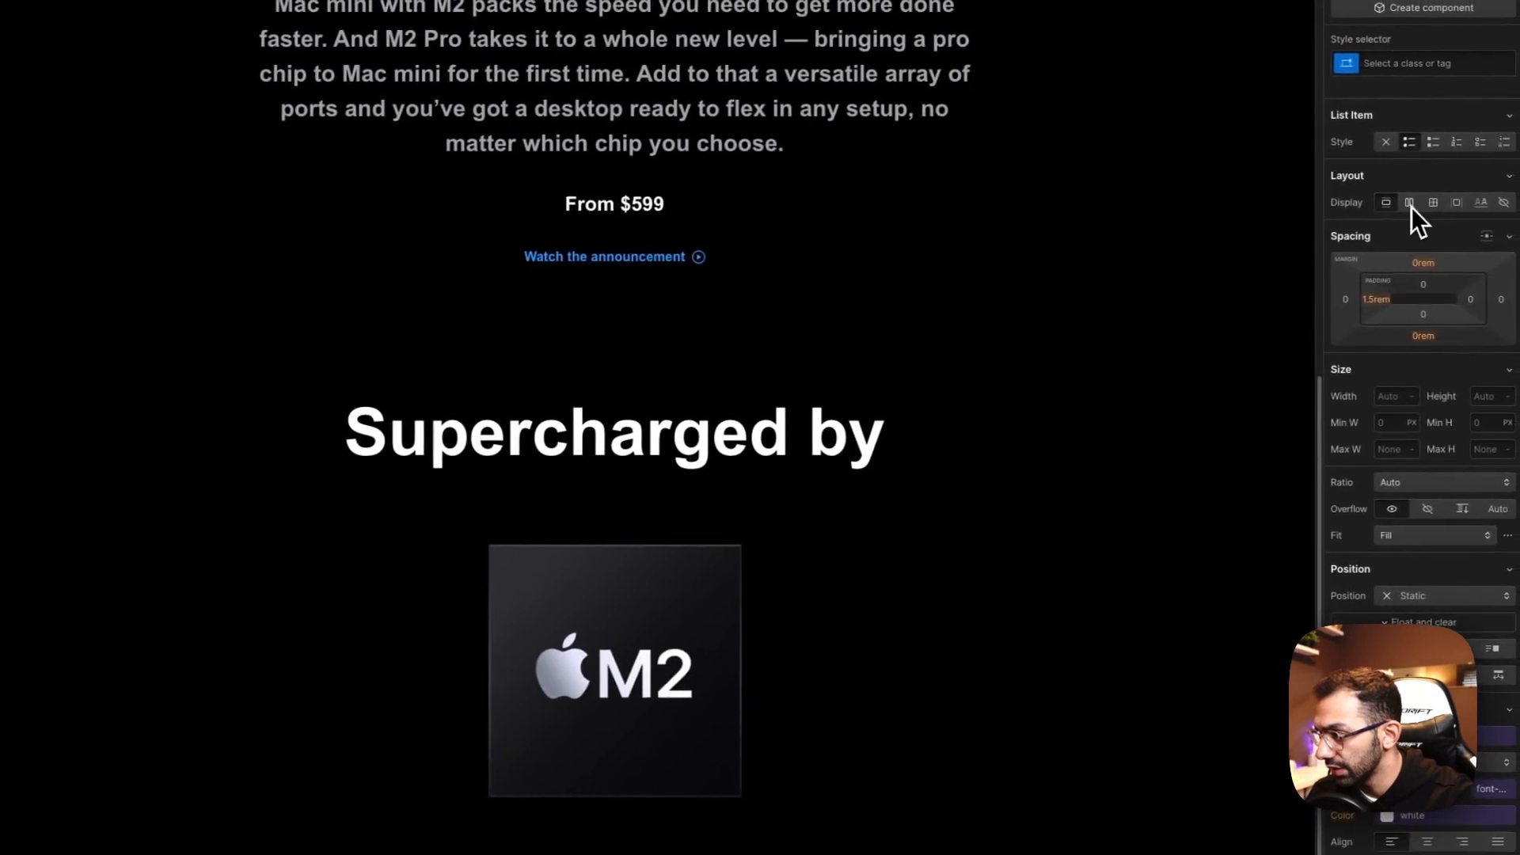
pyautogui.click(1435, 201)
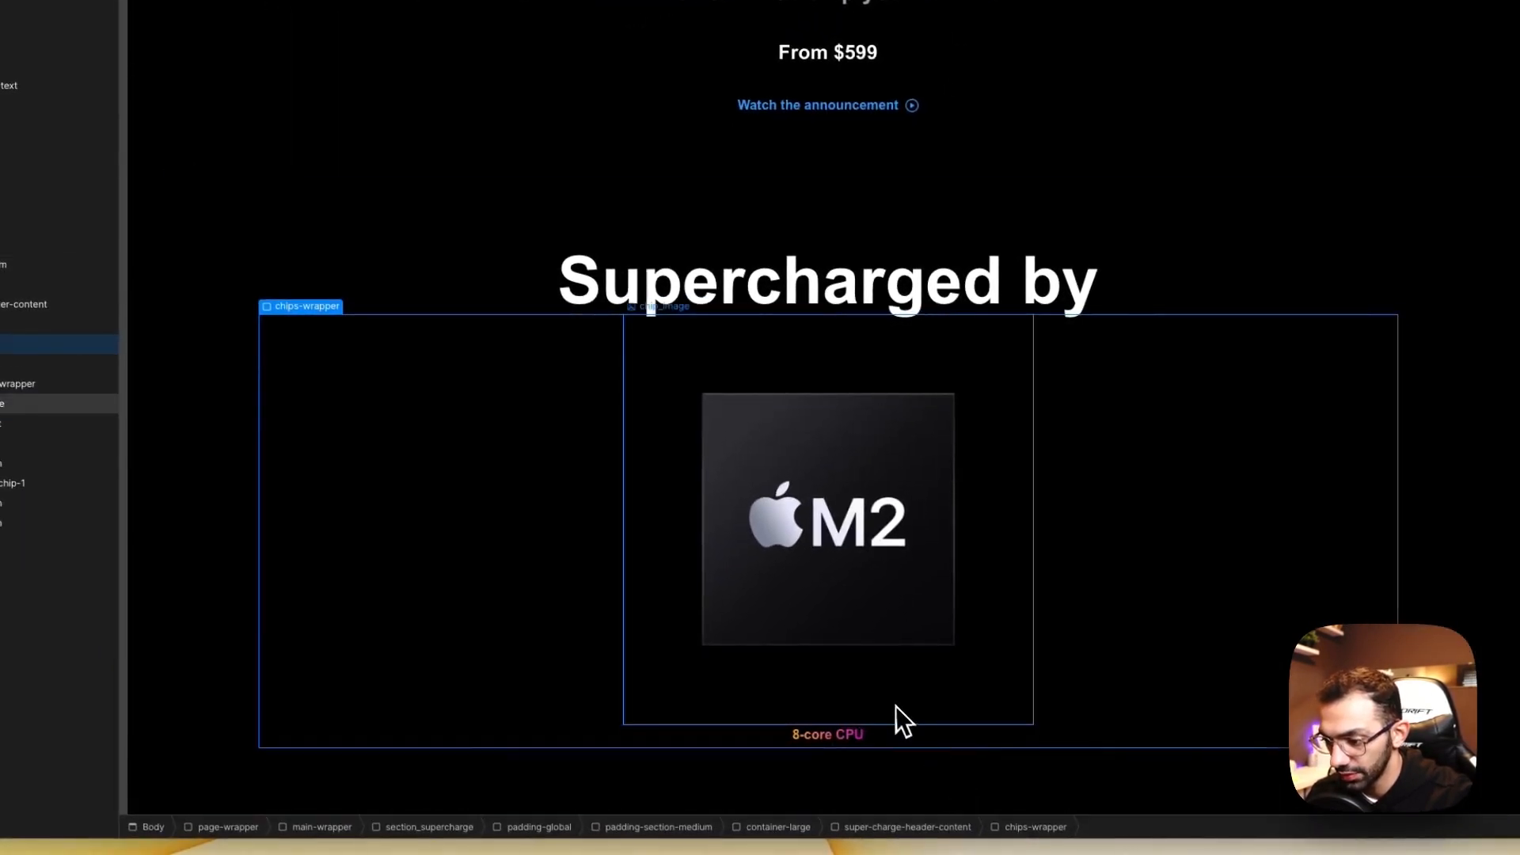
# Step: Duplicate the list item holding the 8-core CPU text into four items and stack them vertically in the list
pyautogui.click(832, 743)
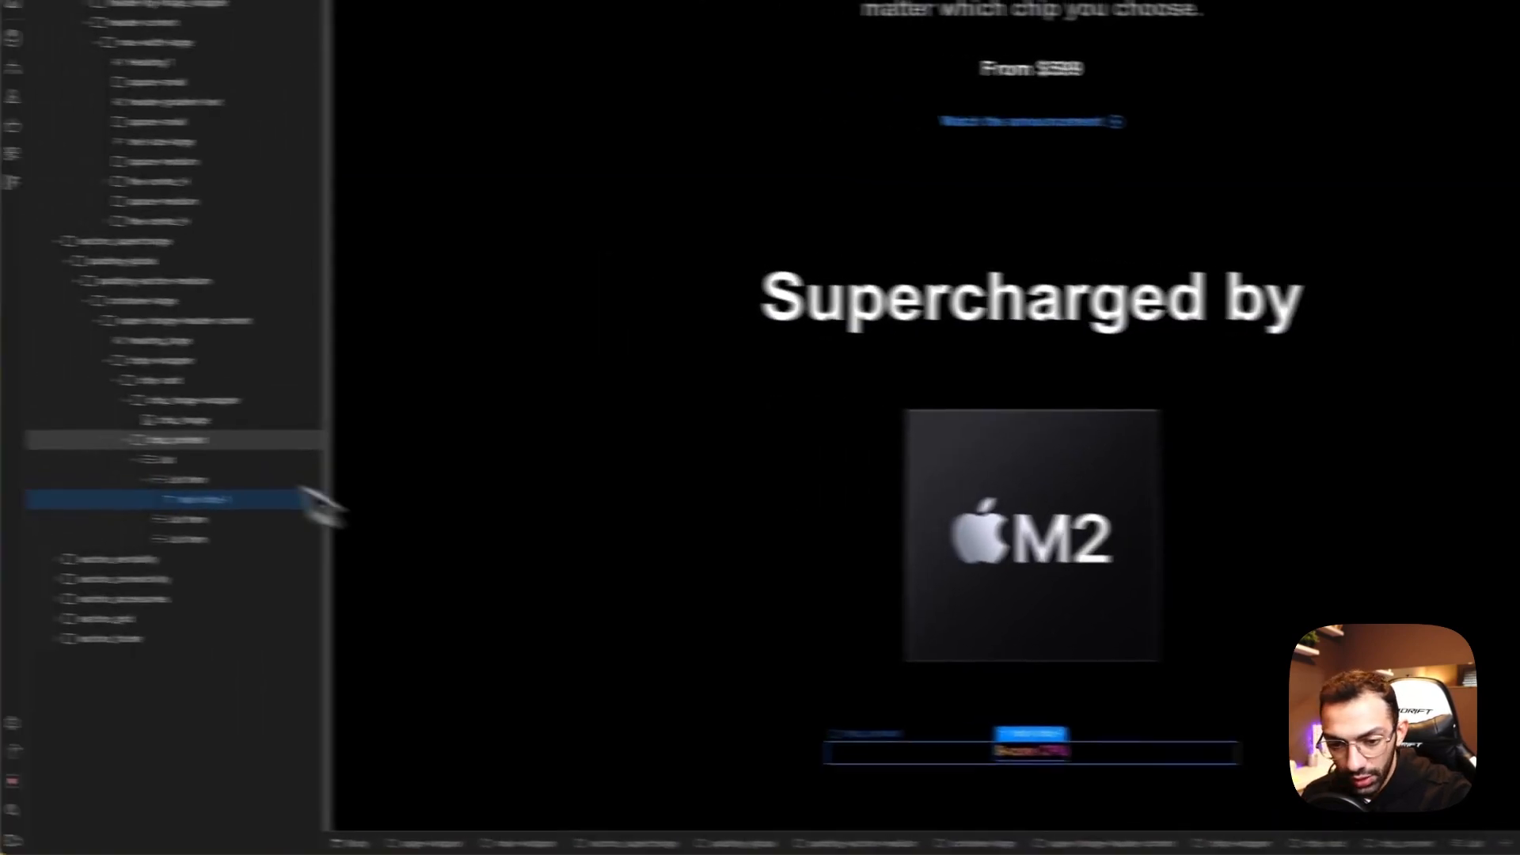
pyautogui.click(168, 485)
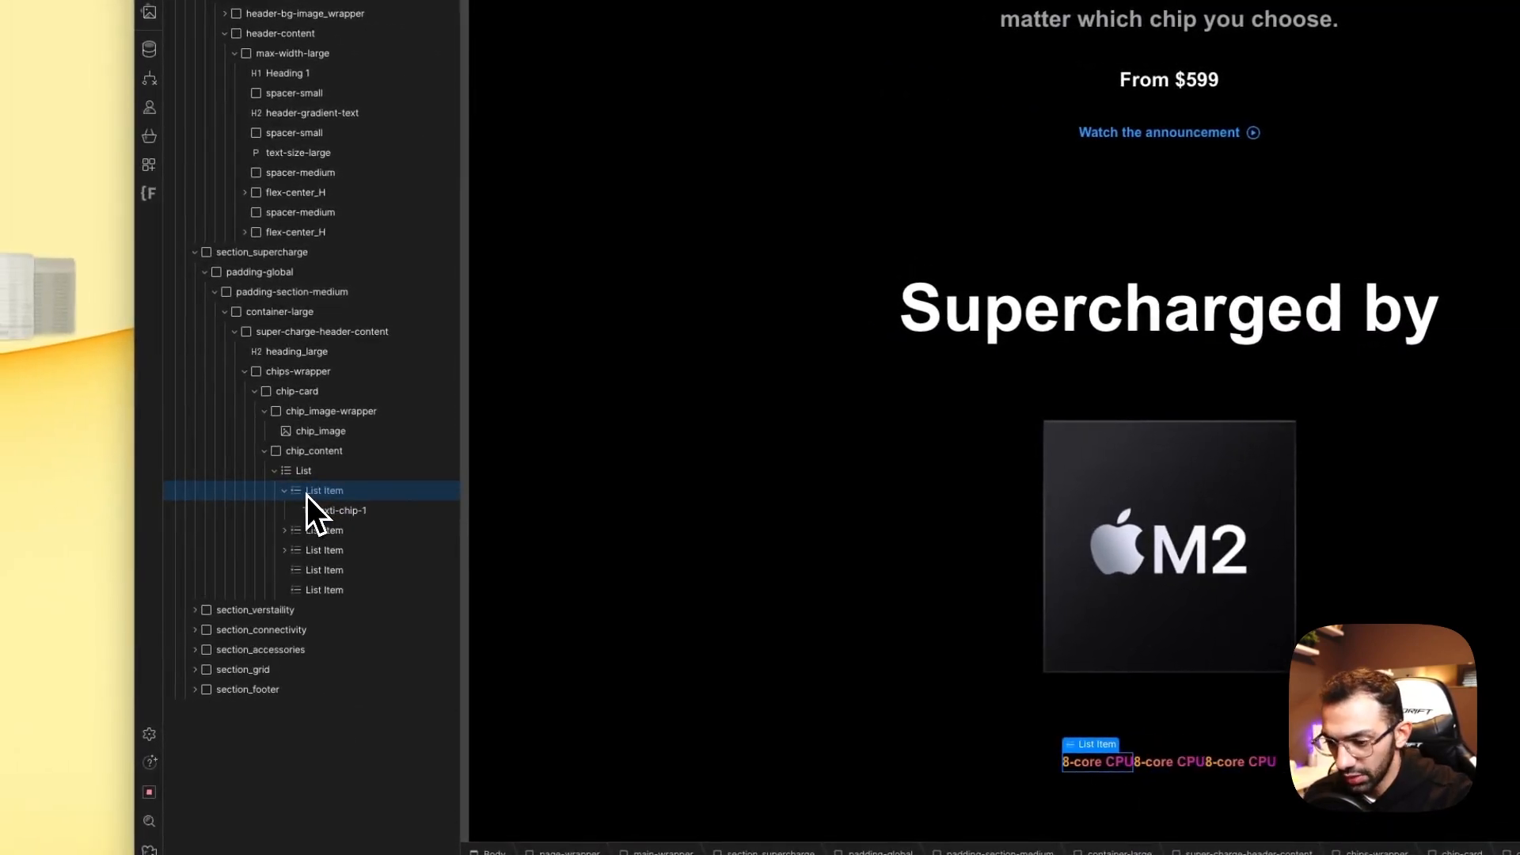
pyautogui.click(312, 473)
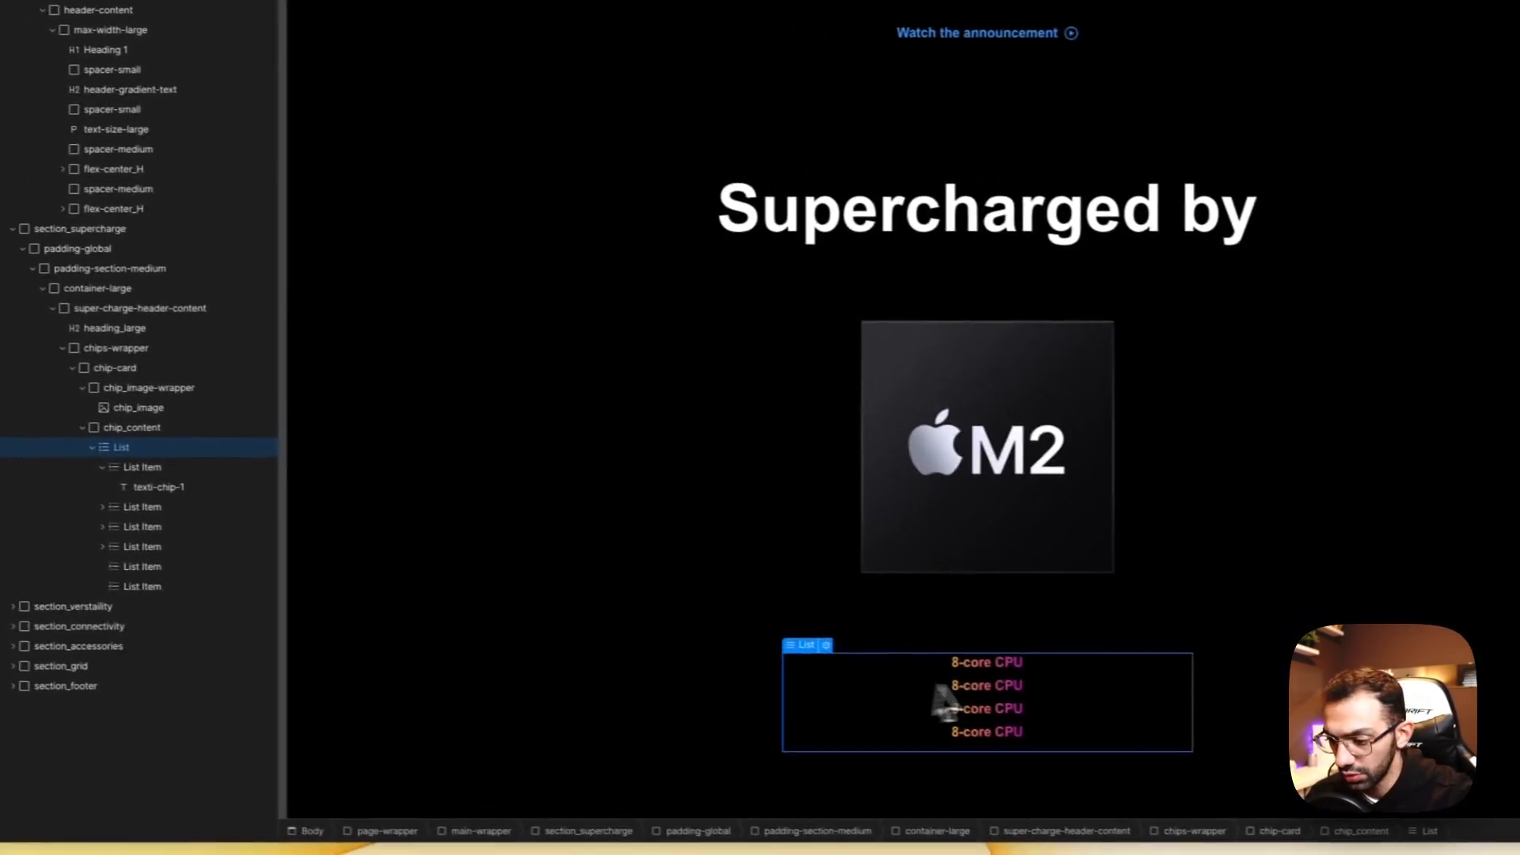
# Step: Set the remaining M2 spec texts to "10-core GPU", "Up to 24GB unified memory" and "100GB/s memory bandwidth"
pyautogui.doubleClick(1228, 752)
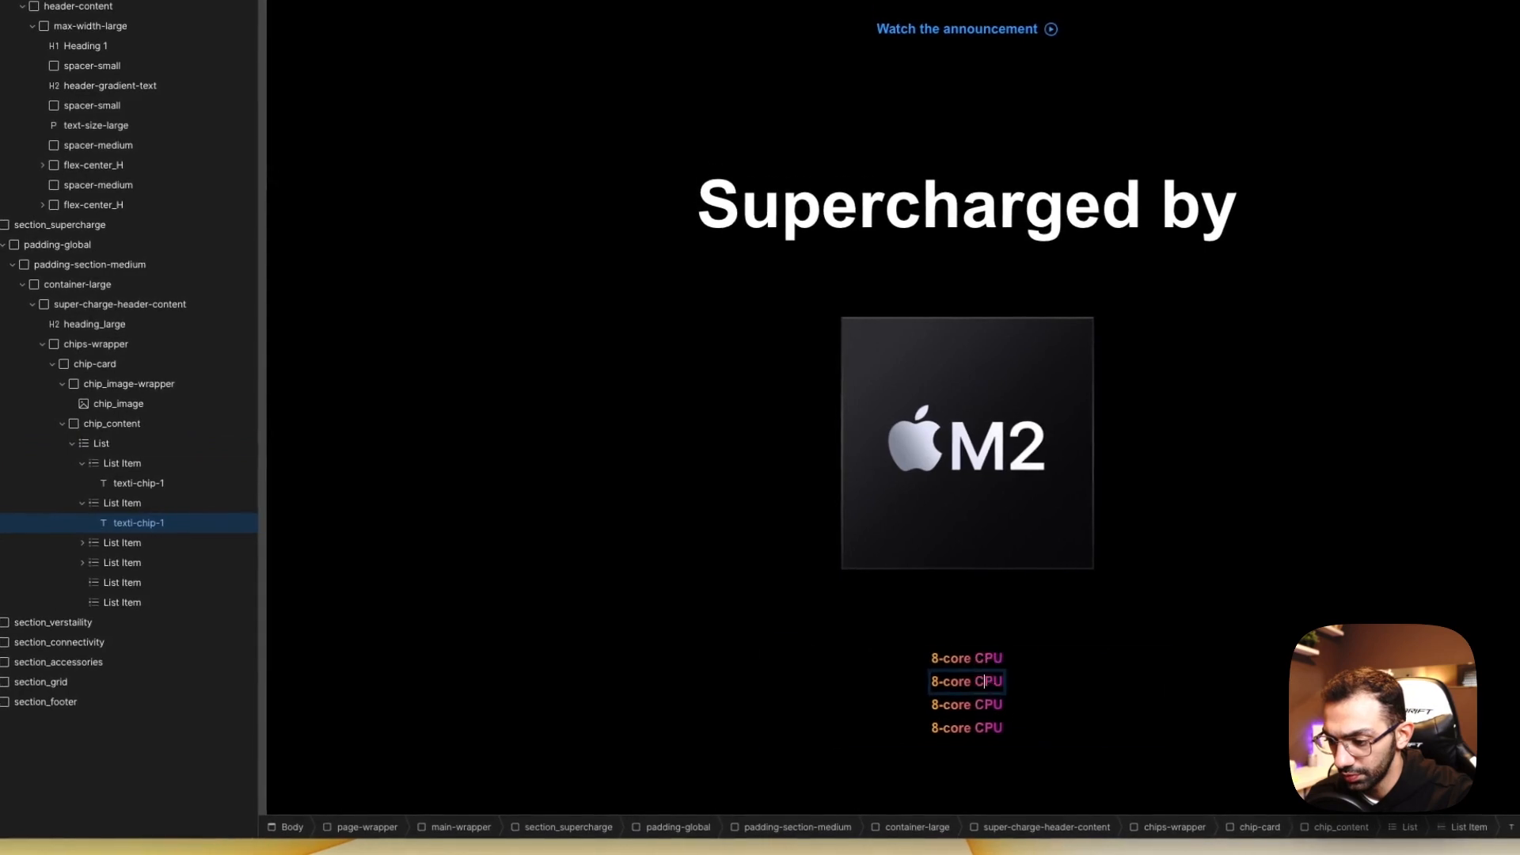
pyautogui.write('10-core GPU')
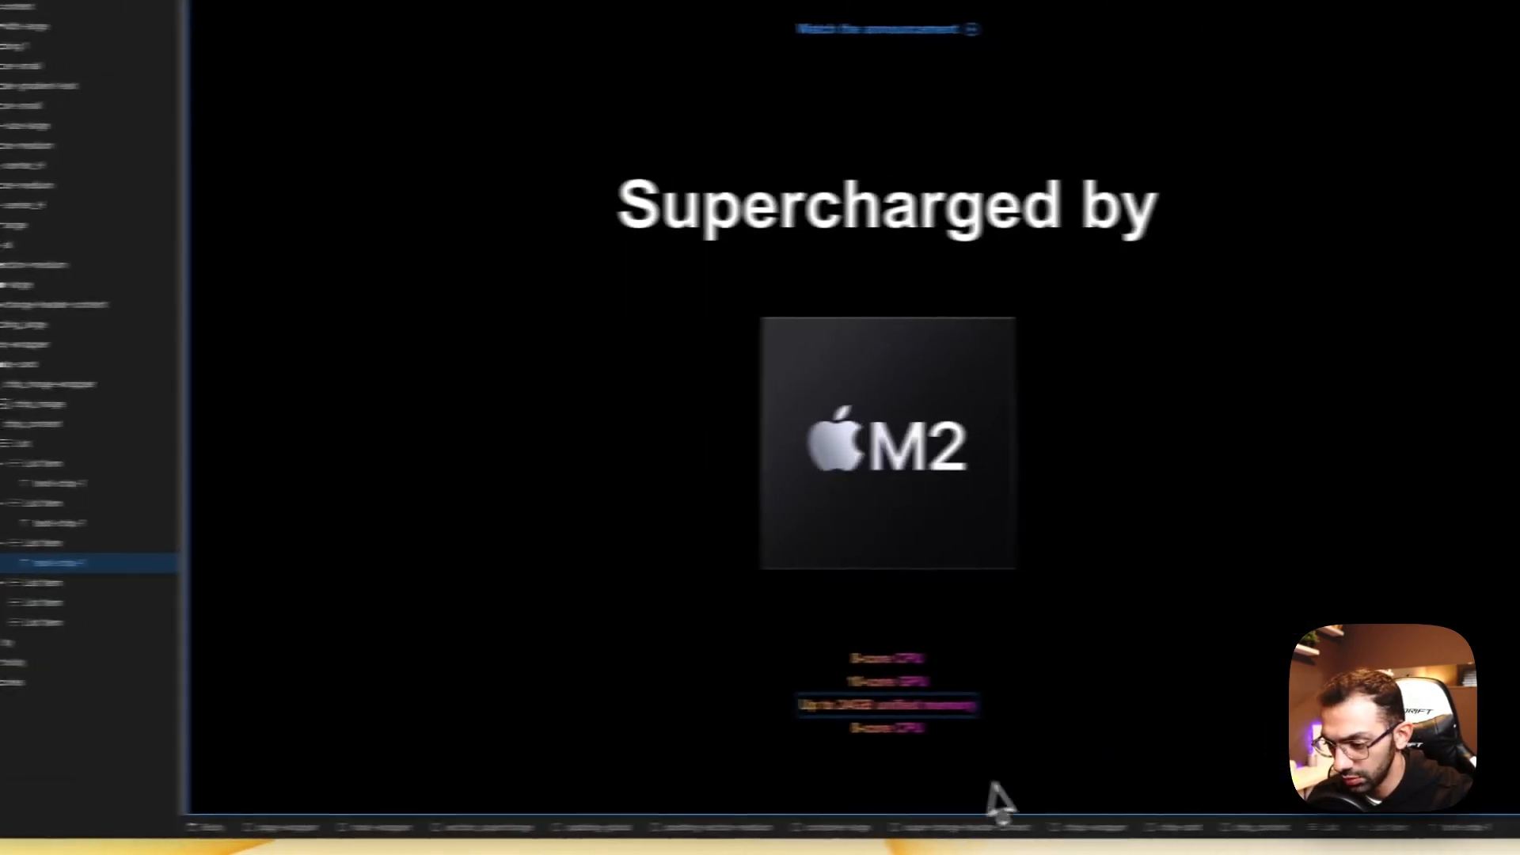
pyautogui.click(1212, 760)
pyautogui.doubleClick(801, 729)
pyautogui.press('super+a')
pyautogui.write('100GB/s memory bandwidth')
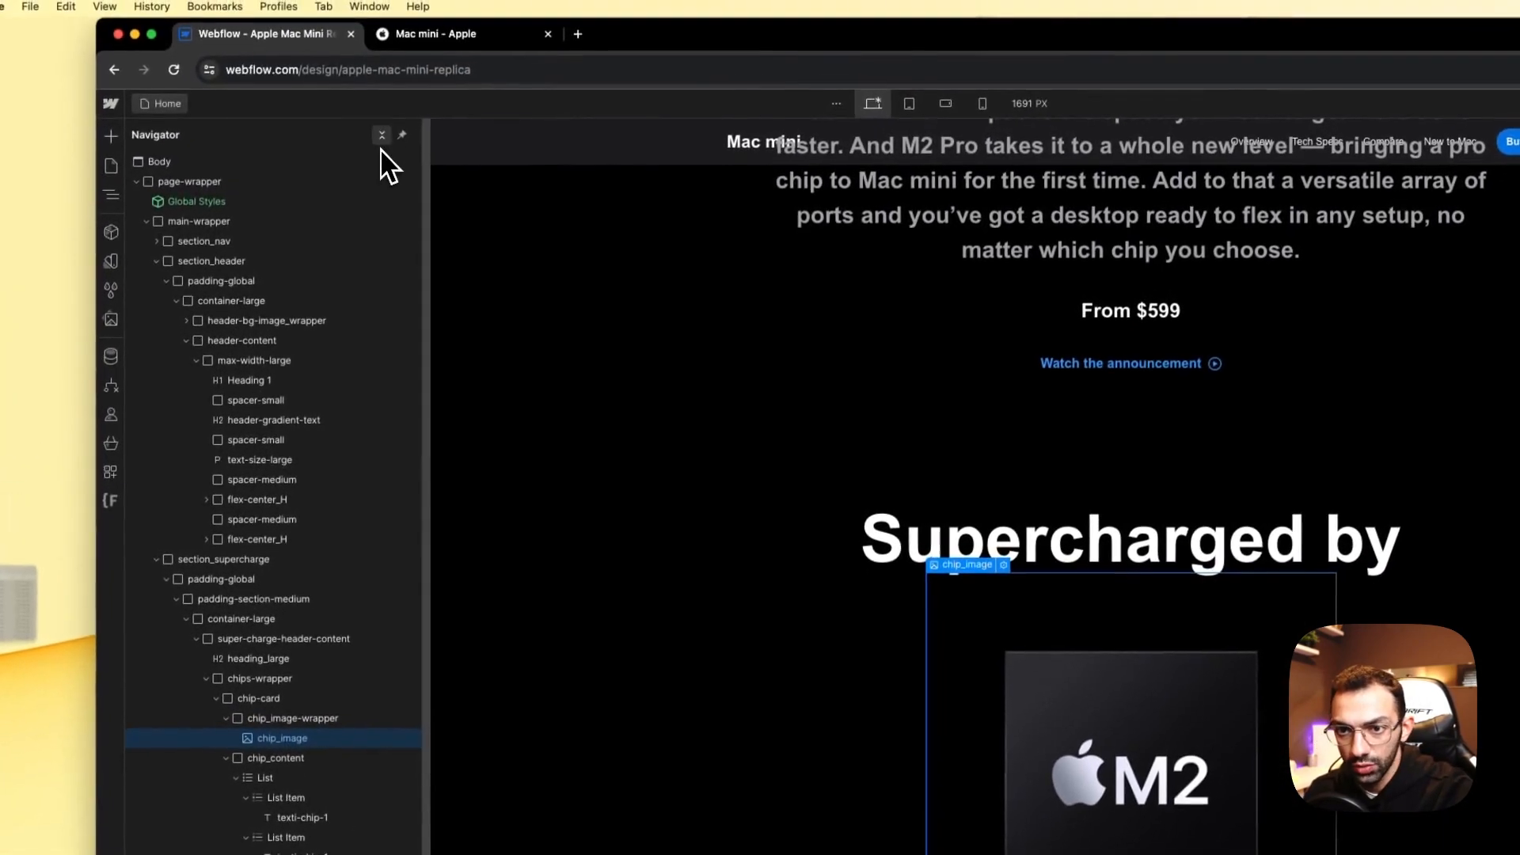
# Step: Collapse the element tree and duplicate the whole chip-card inside chips-wrapper
pyautogui.click(382, 136)
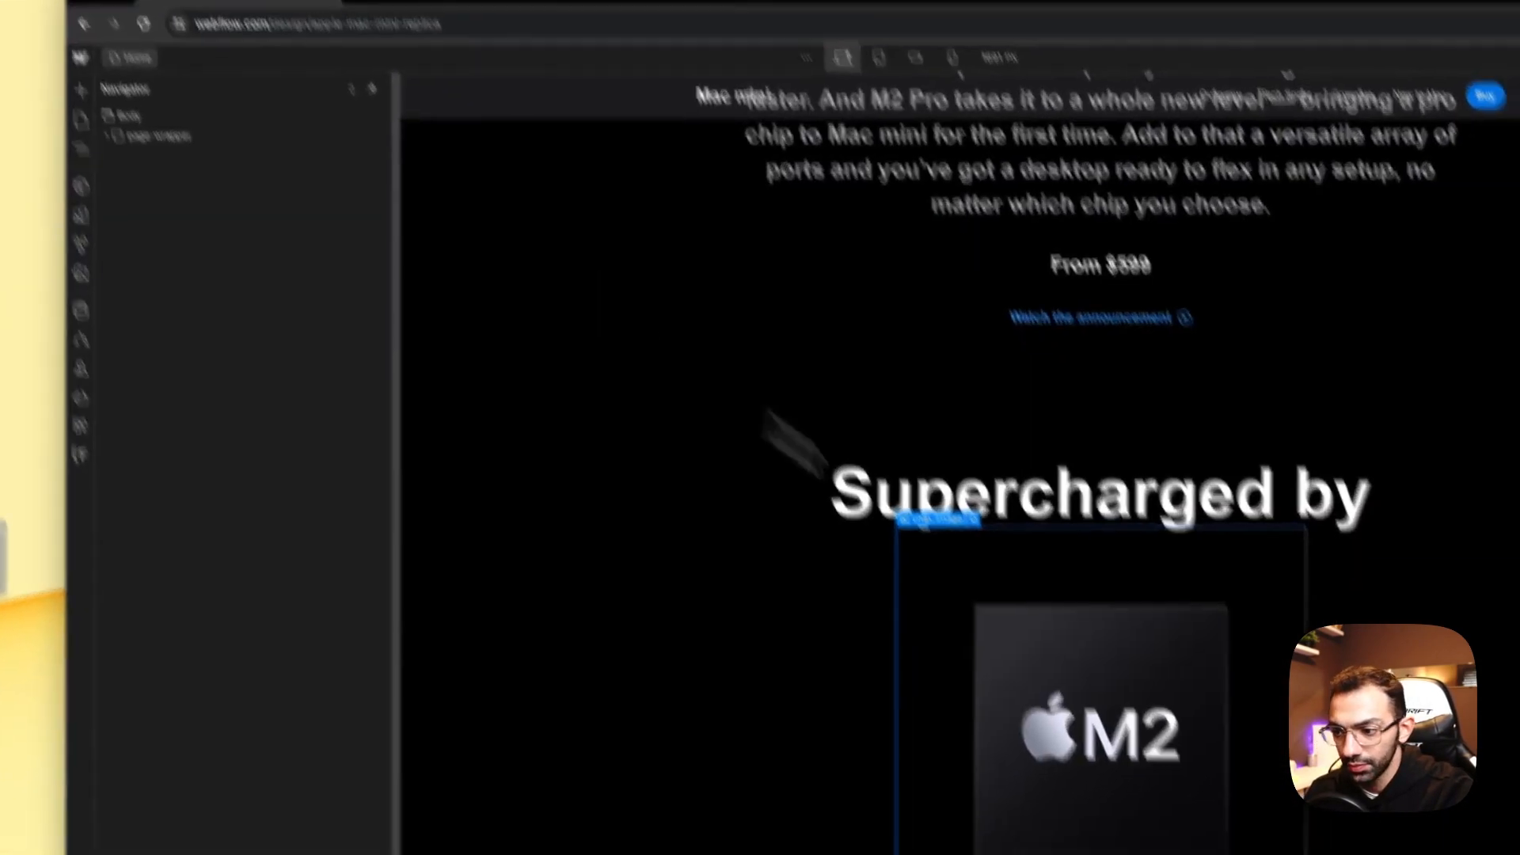
pyautogui.click(1013, 673)
pyautogui.click(236, 443)
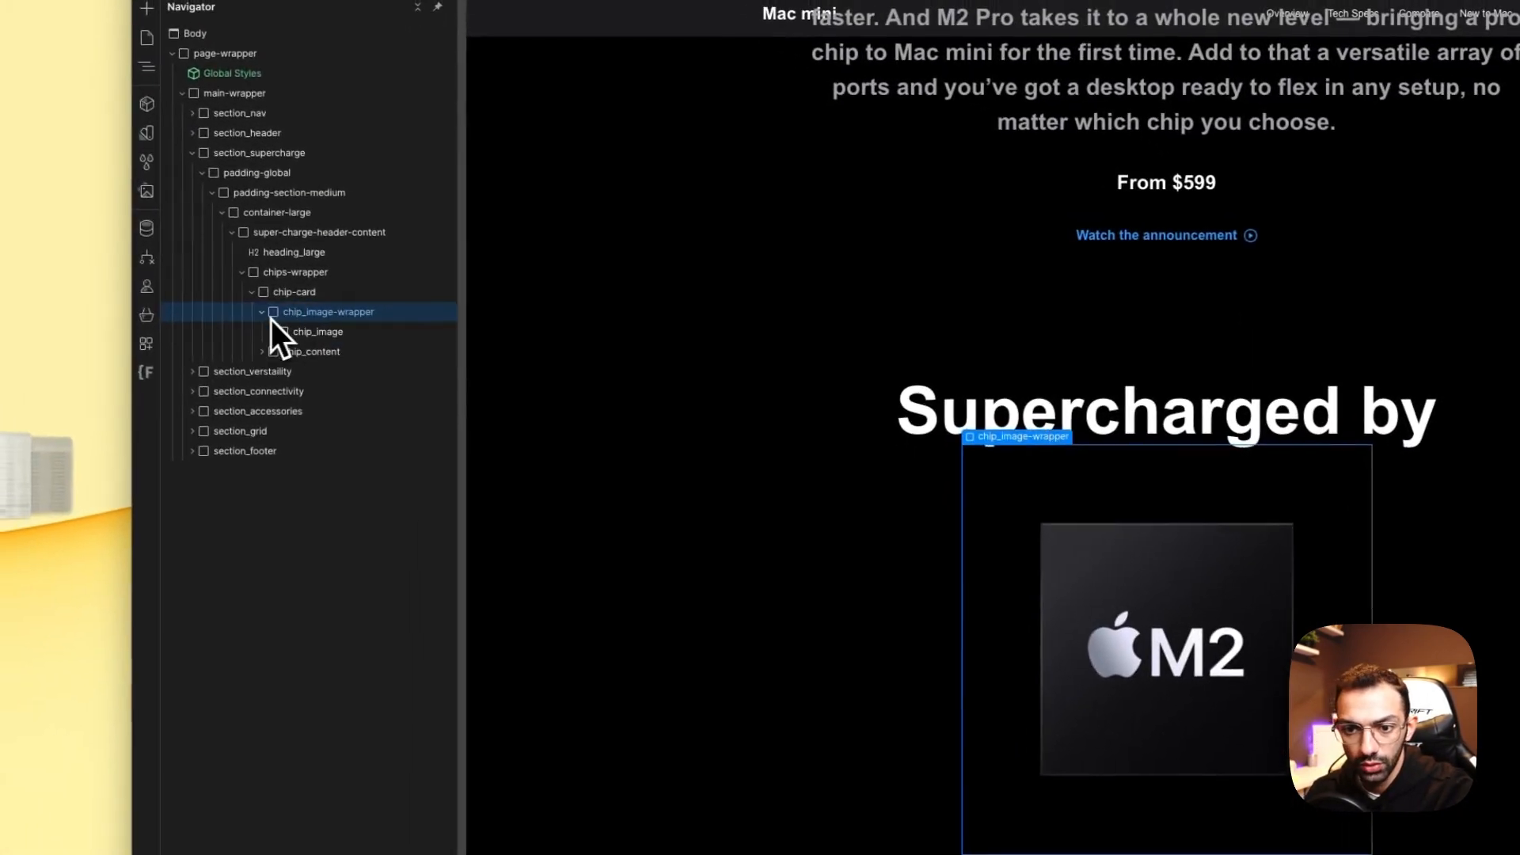
pyautogui.click(276, 296)
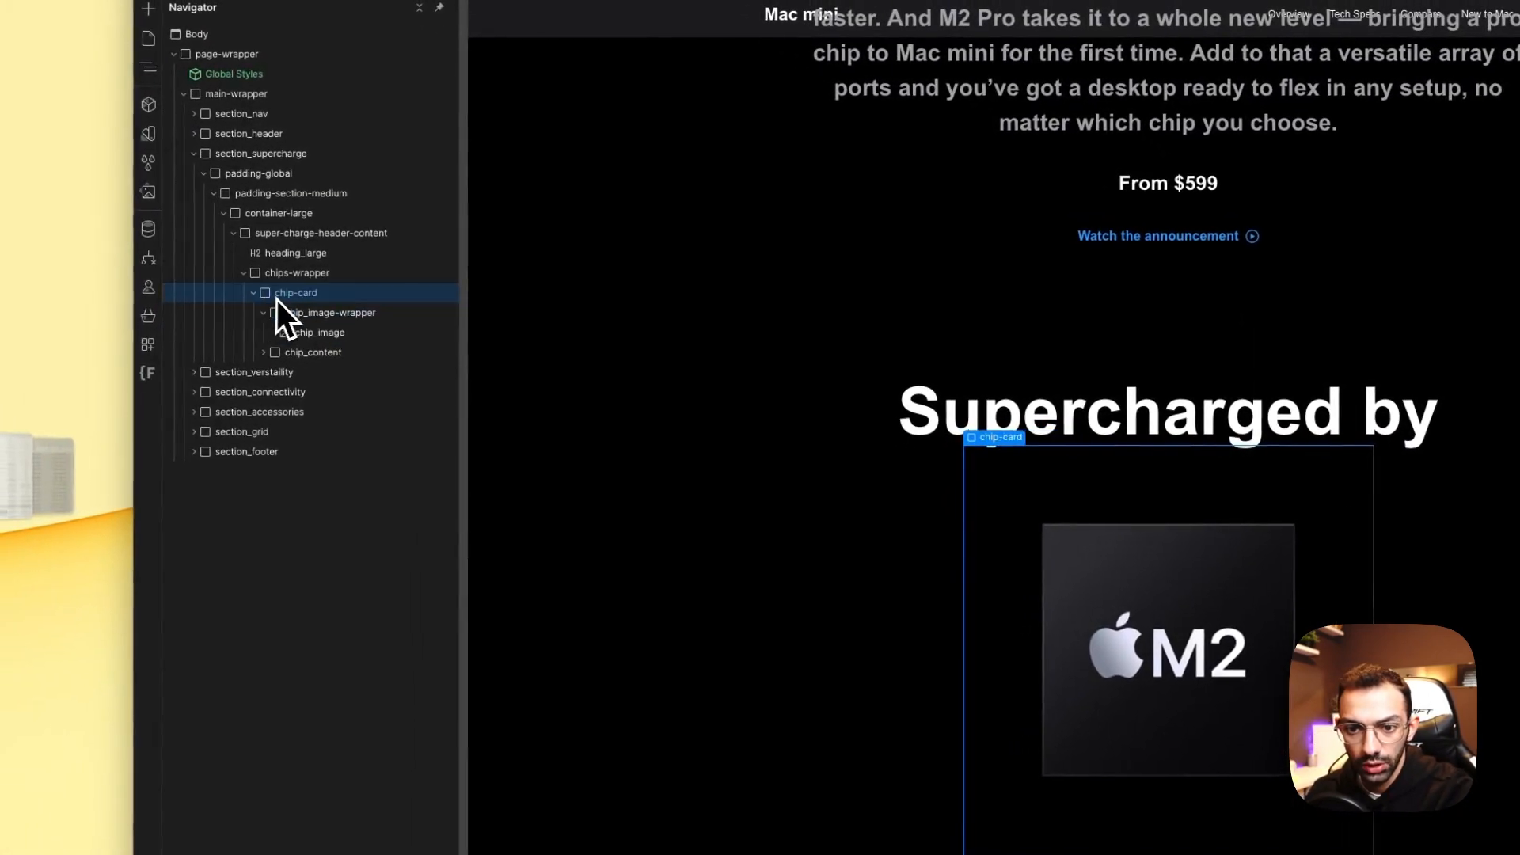
pyautogui.click(254, 293)
pyautogui.press('super+d')
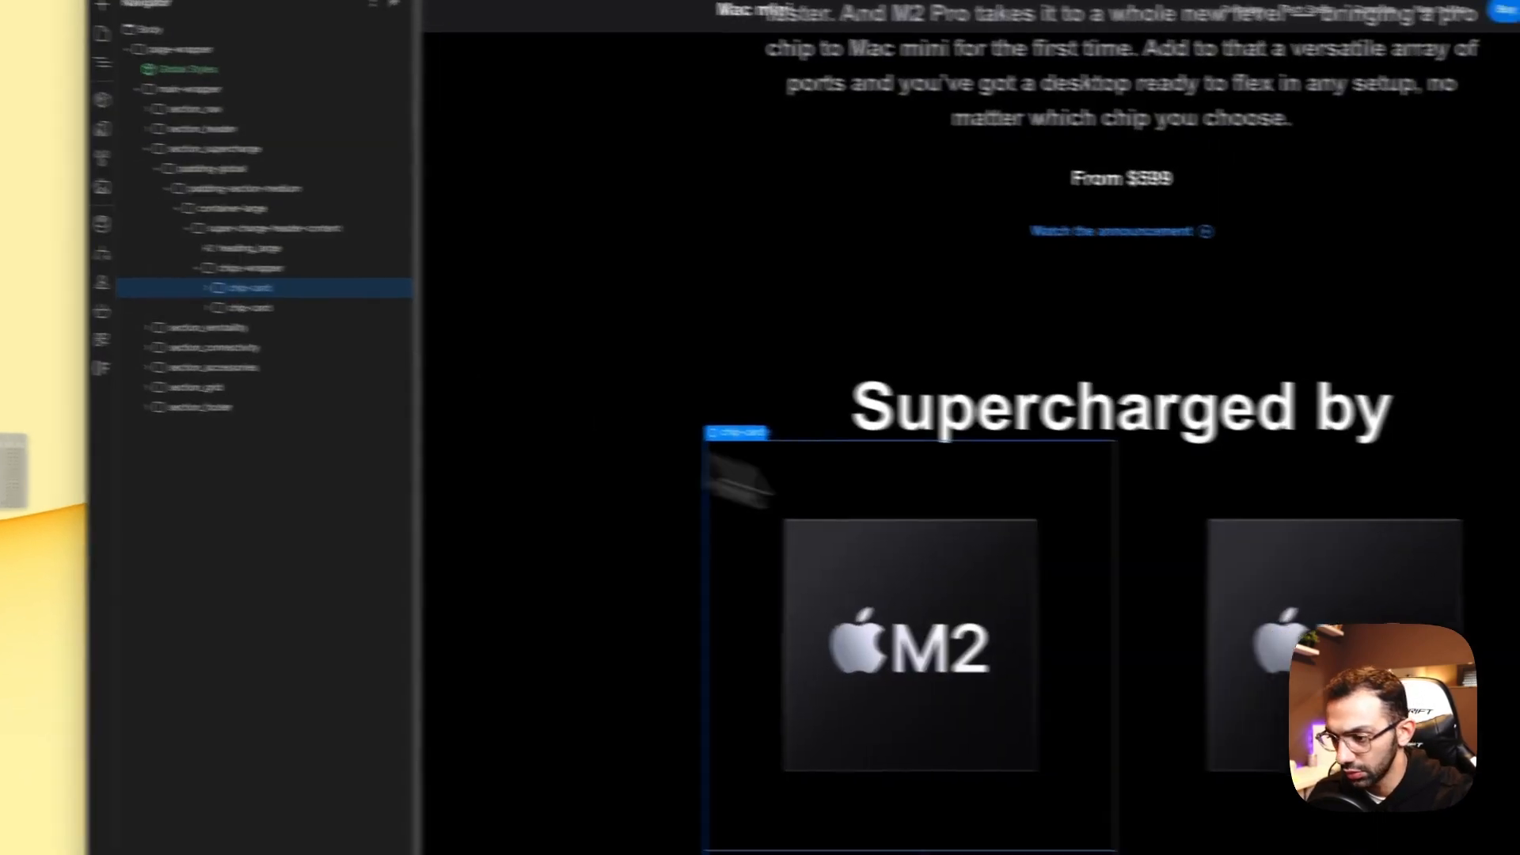
# Step: Replace the chip_image in the second chip-card with the M2 Pro image from the assets
pyautogui.click(1289, 662)
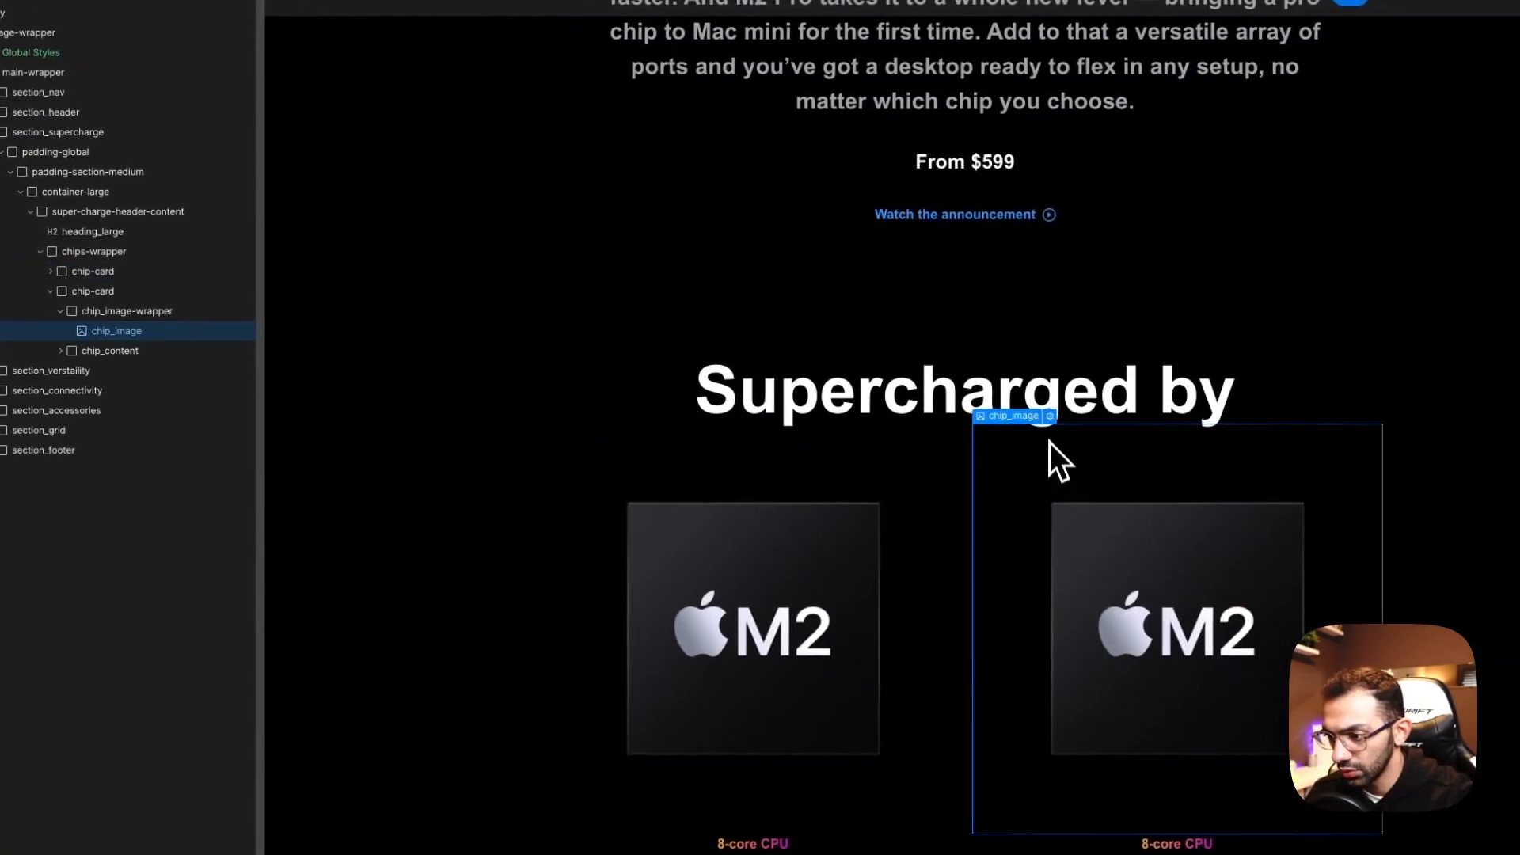
pyautogui.click(1050, 416)
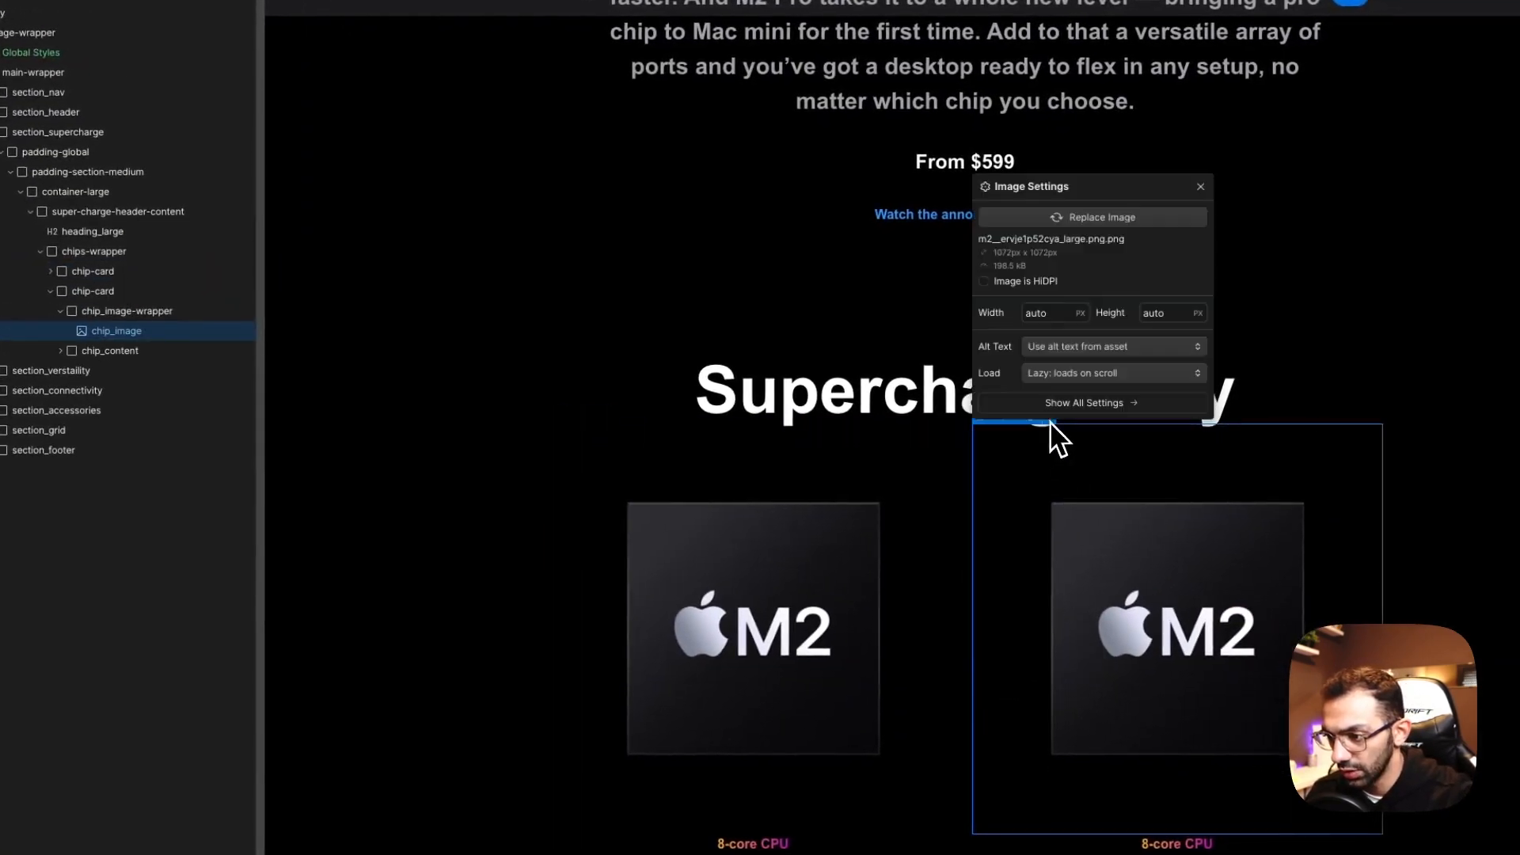
pyautogui.click(1079, 216)
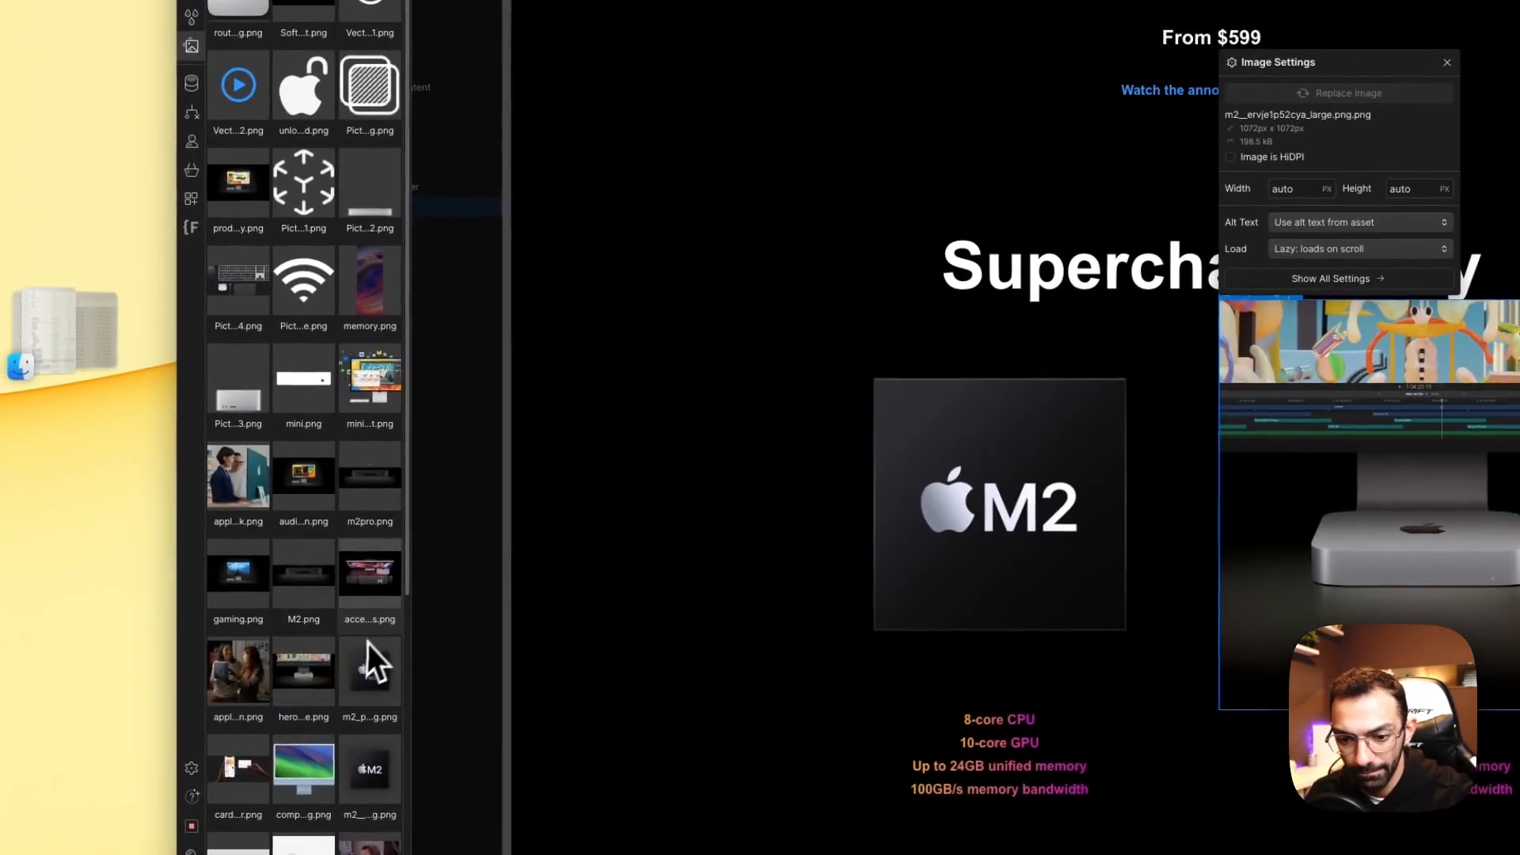
pyautogui.click(365, 669)
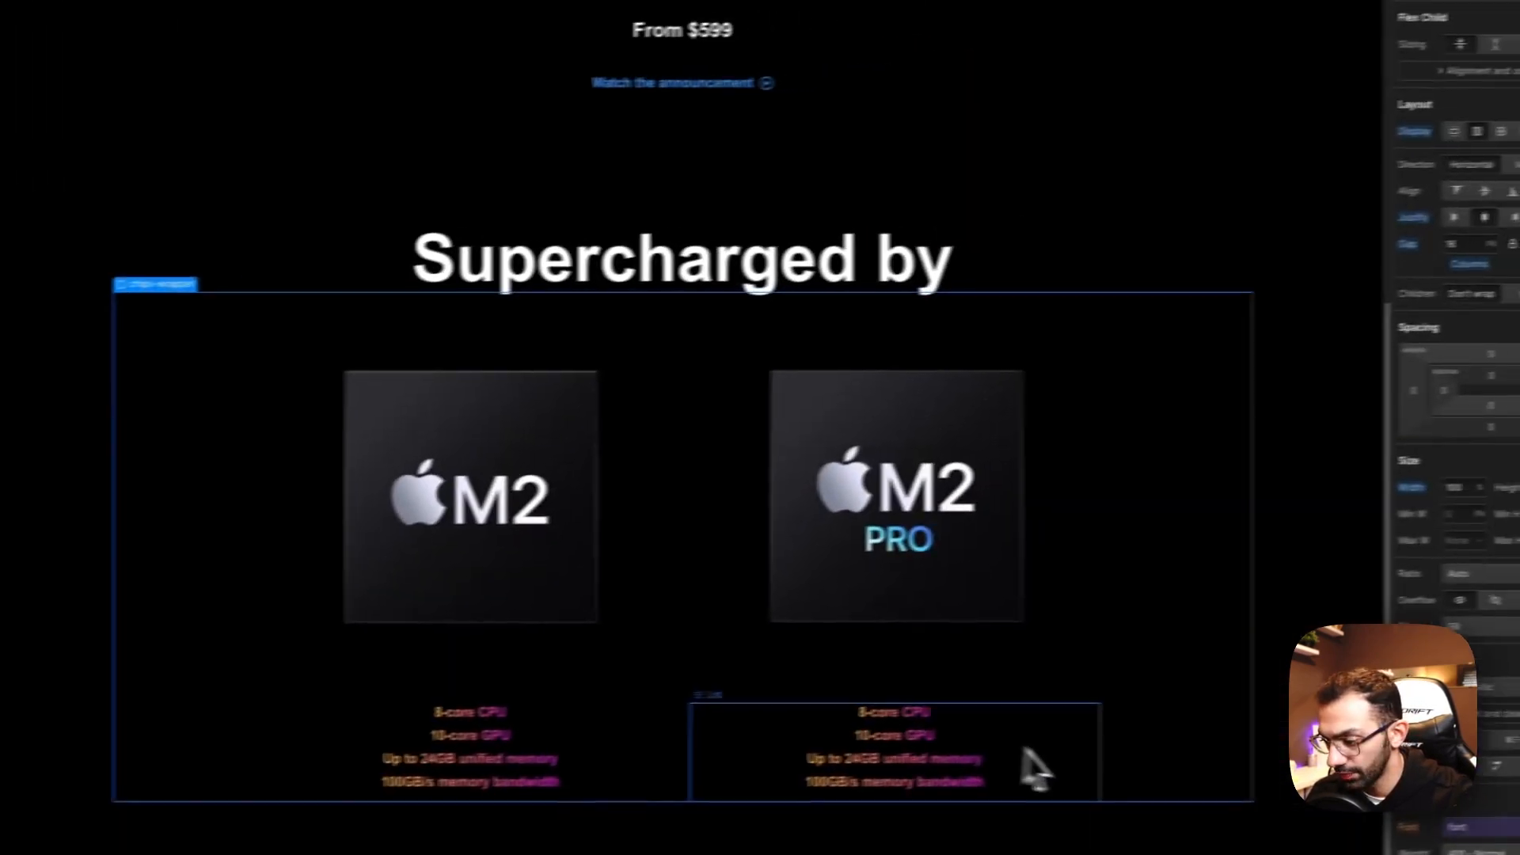
# Step: Replace the class on the second card's 8-core CPU text block with a new class named text-chip-2
pyautogui.click(1428, 729)
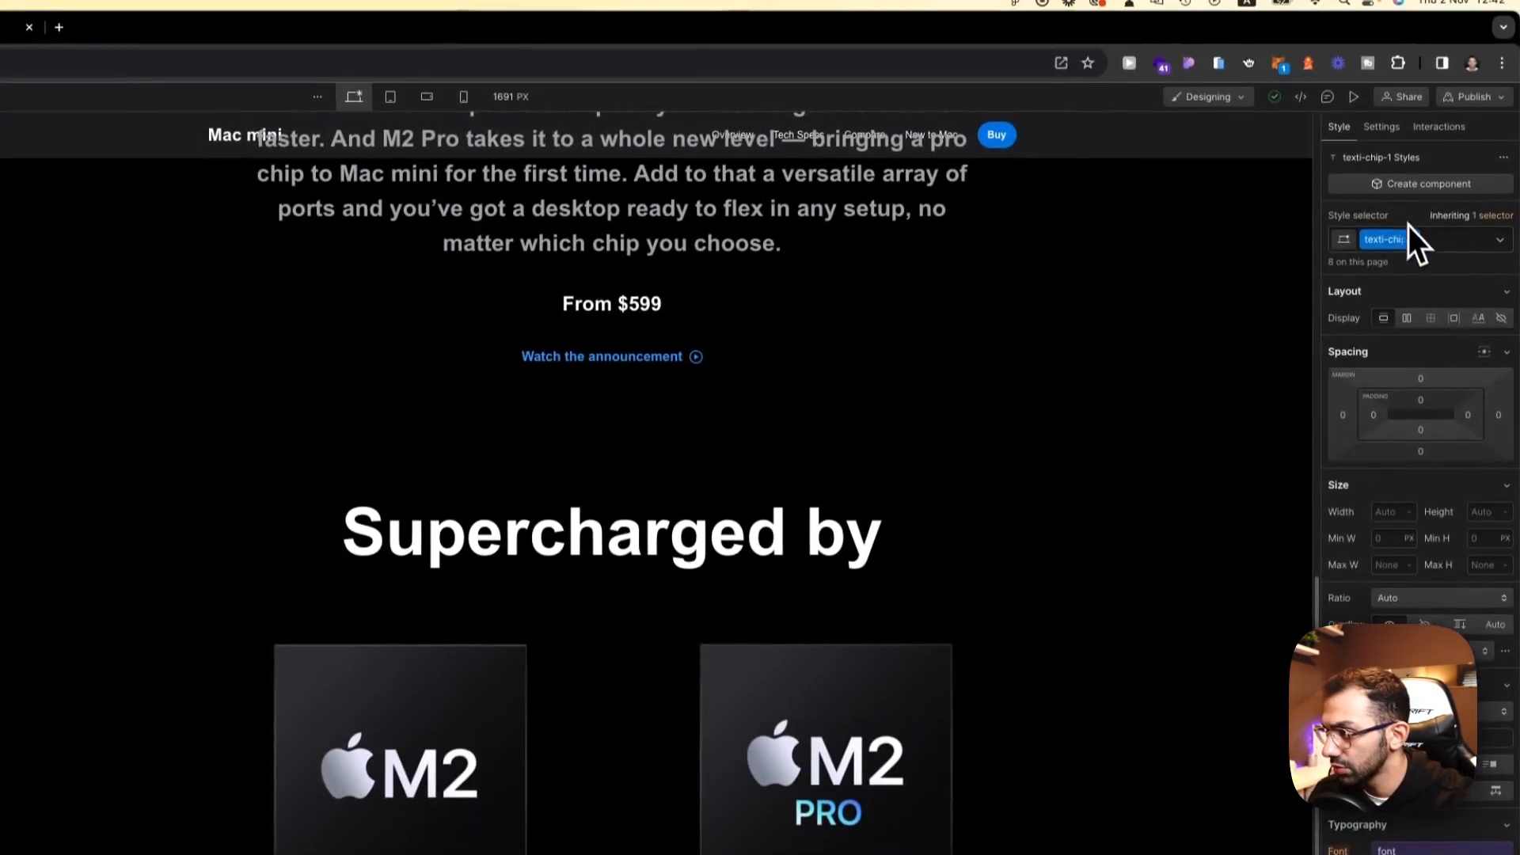
pyautogui.click(1432, 242)
pyautogui.press('BackSpace')
pyautogui.write('text-chip-2')
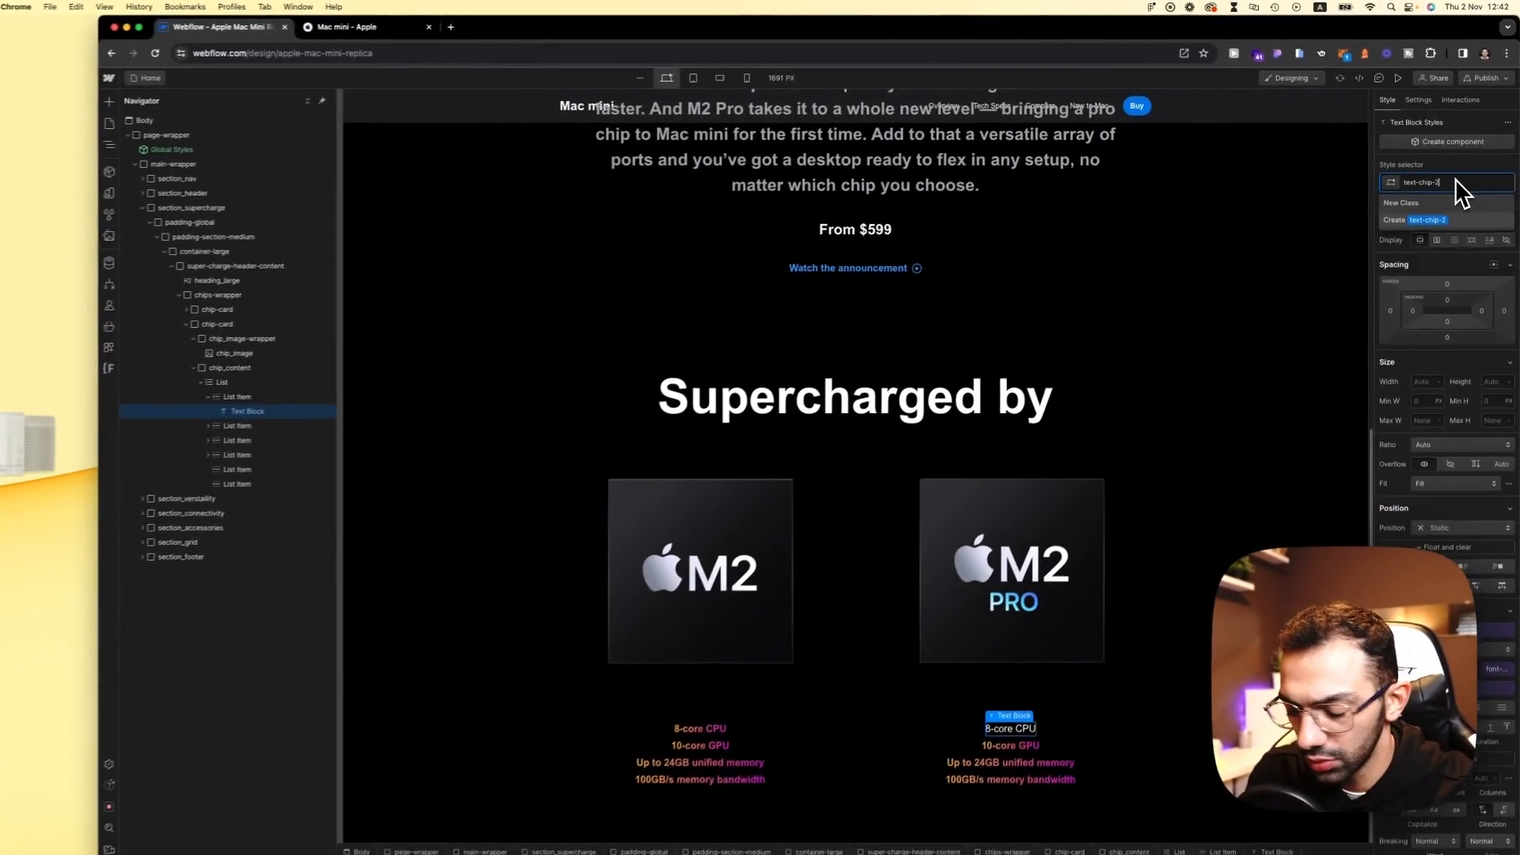
pyautogui.press('Return')
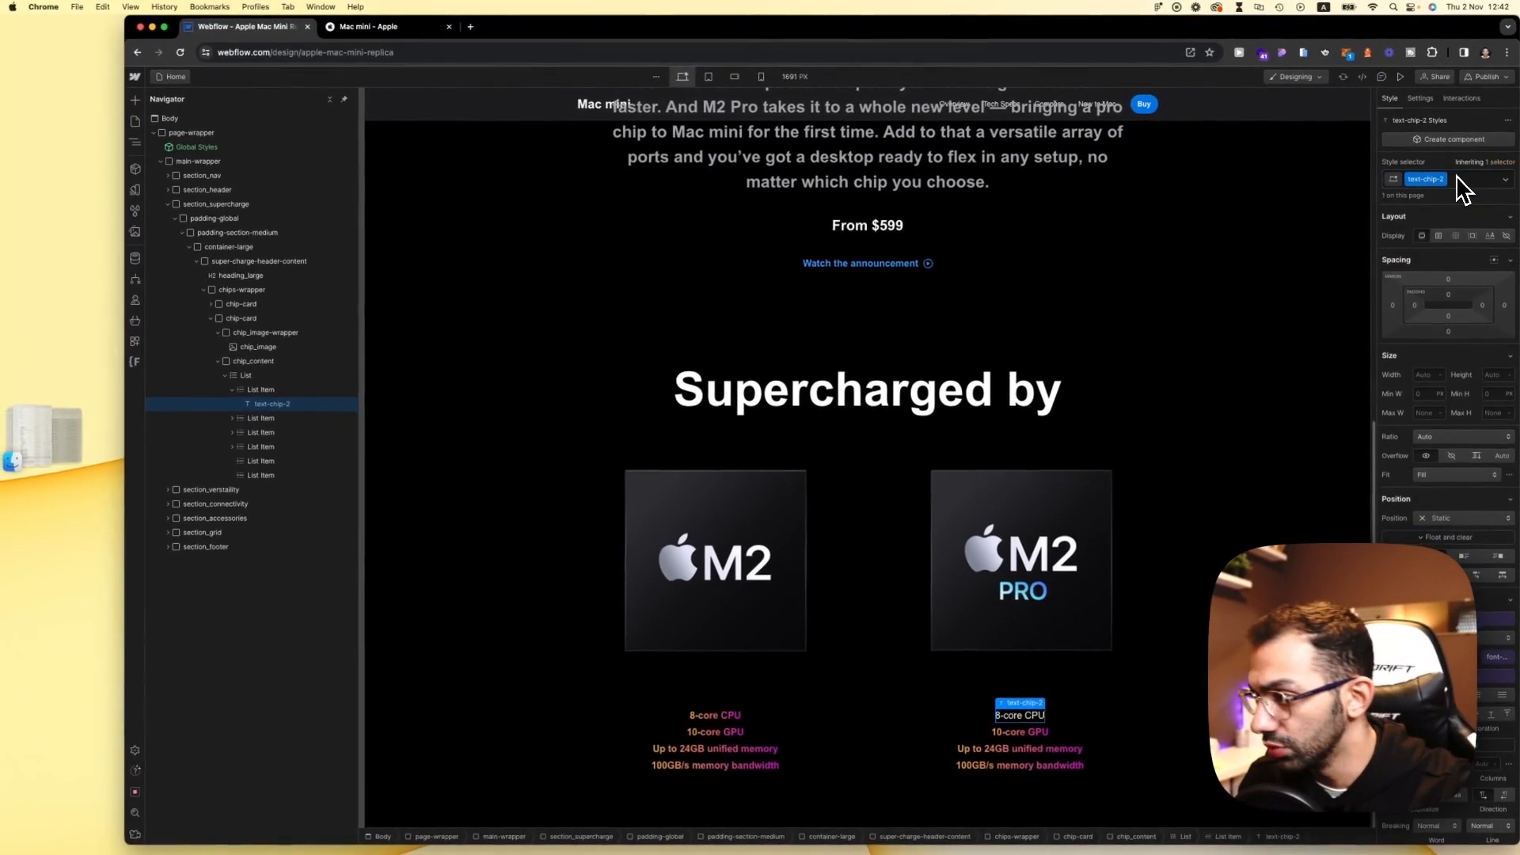
# Step: Give text-chip-2 a horizontal linear gradient background from light blue to #252fff and clip it to the text
pyautogui.scroll(-10, 1449, 396)
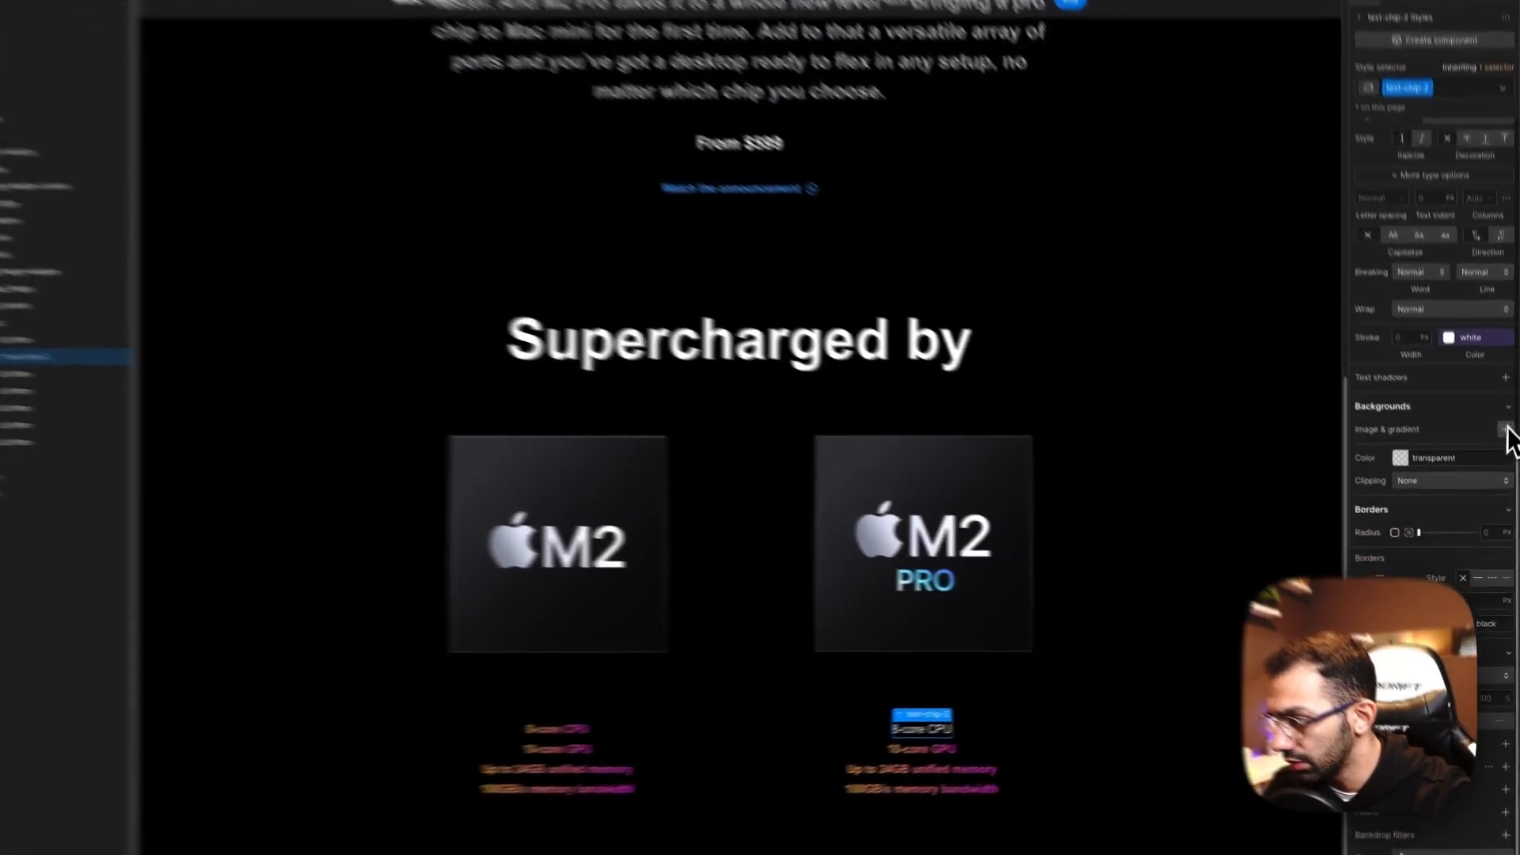
pyautogui.click(1508, 464)
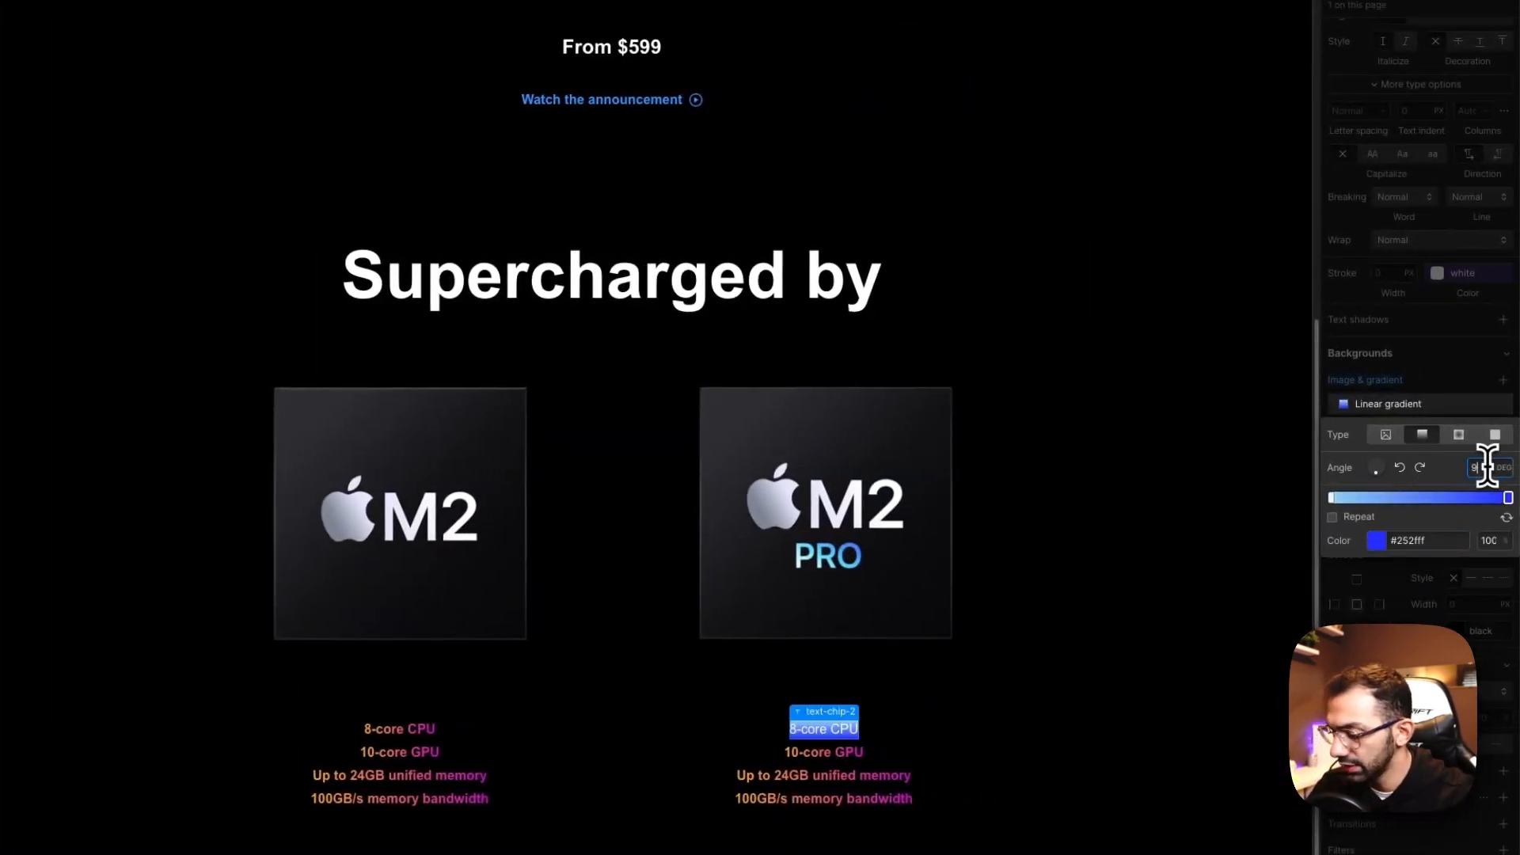
pyautogui.click(1391, 295)
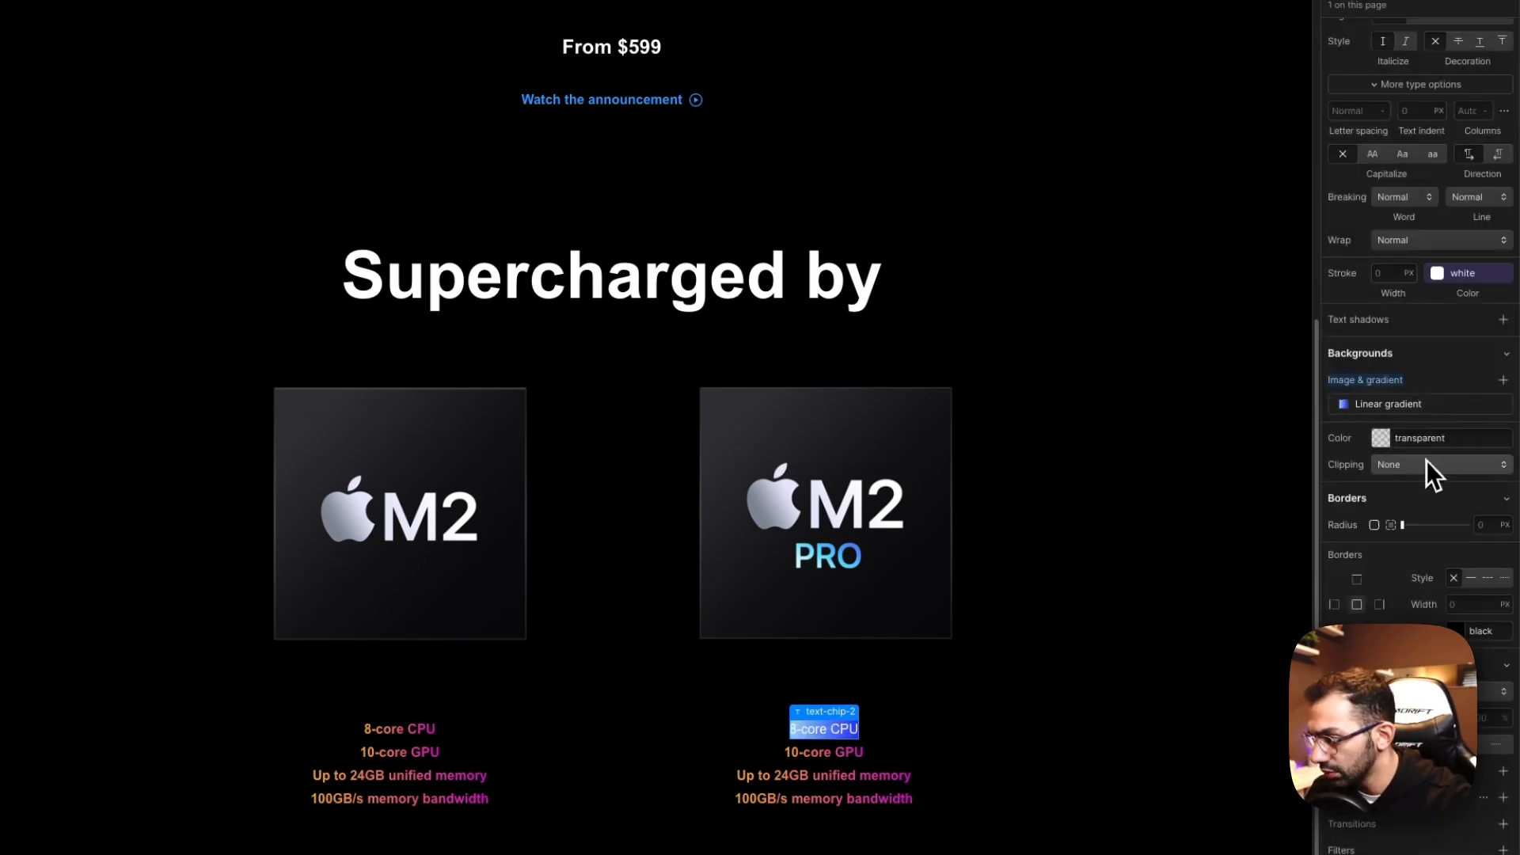
pyautogui.click(1427, 529)
pyautogui.press('Escape')
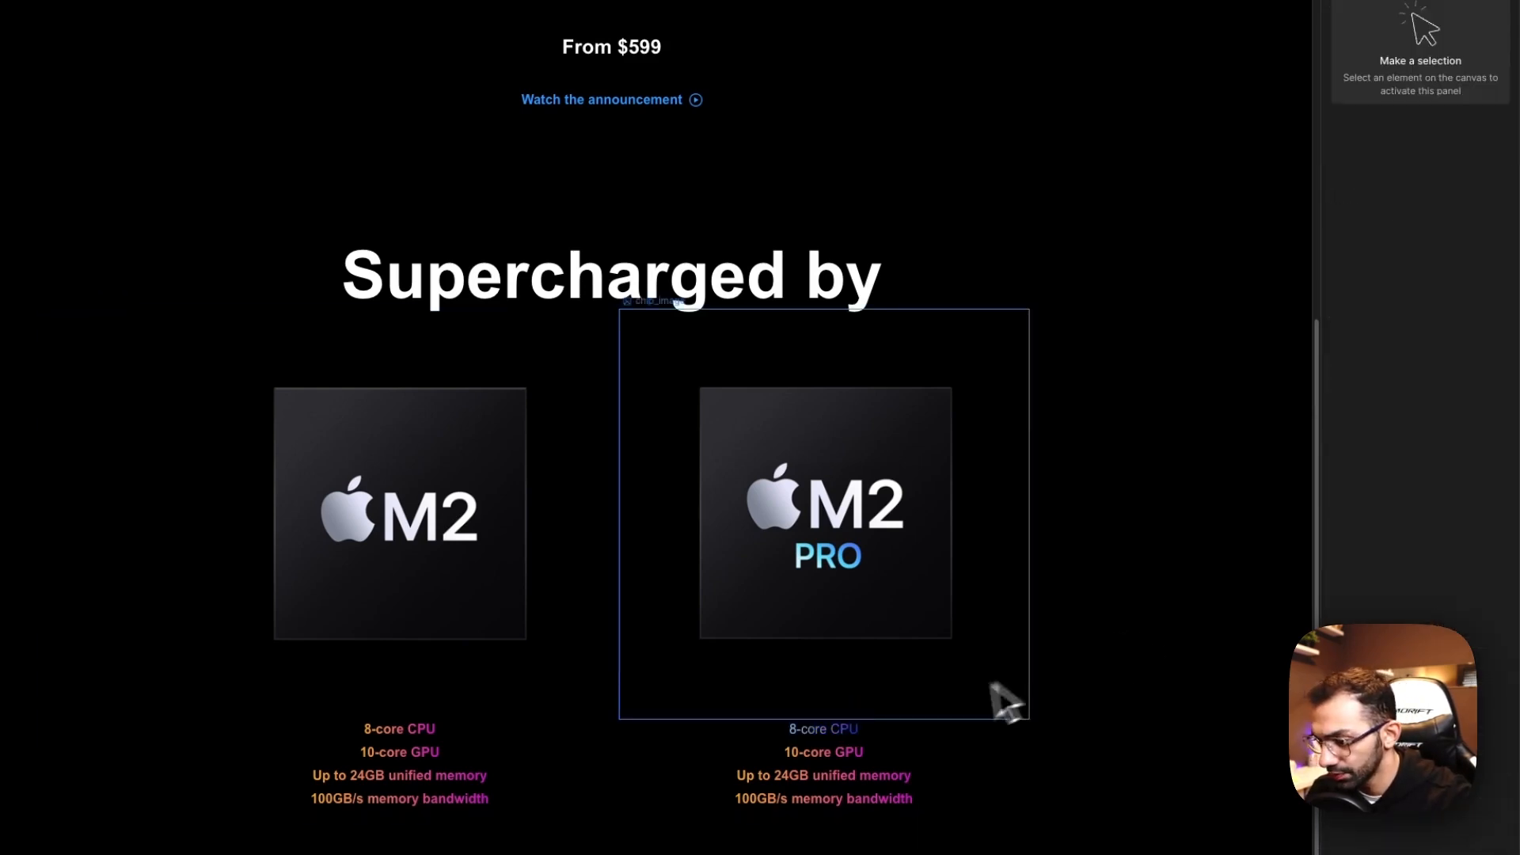
# Step: Change the text-chip-2 text to "Up to 12-core CPU" and set its weight to 700 - Bold
pyautogui.click(838, 736)
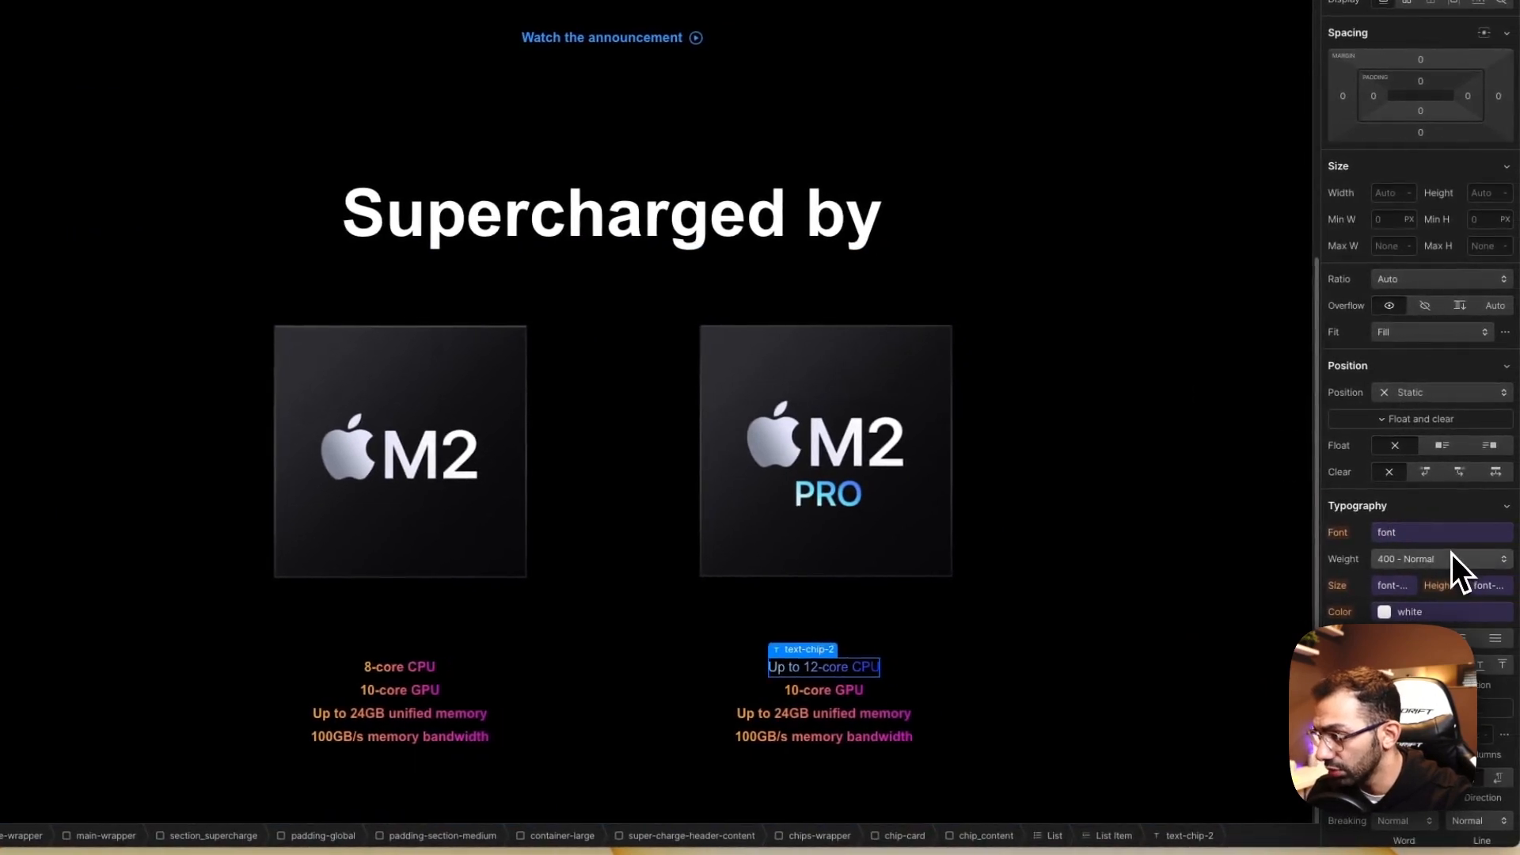
pyautogui.click(1452, 558)
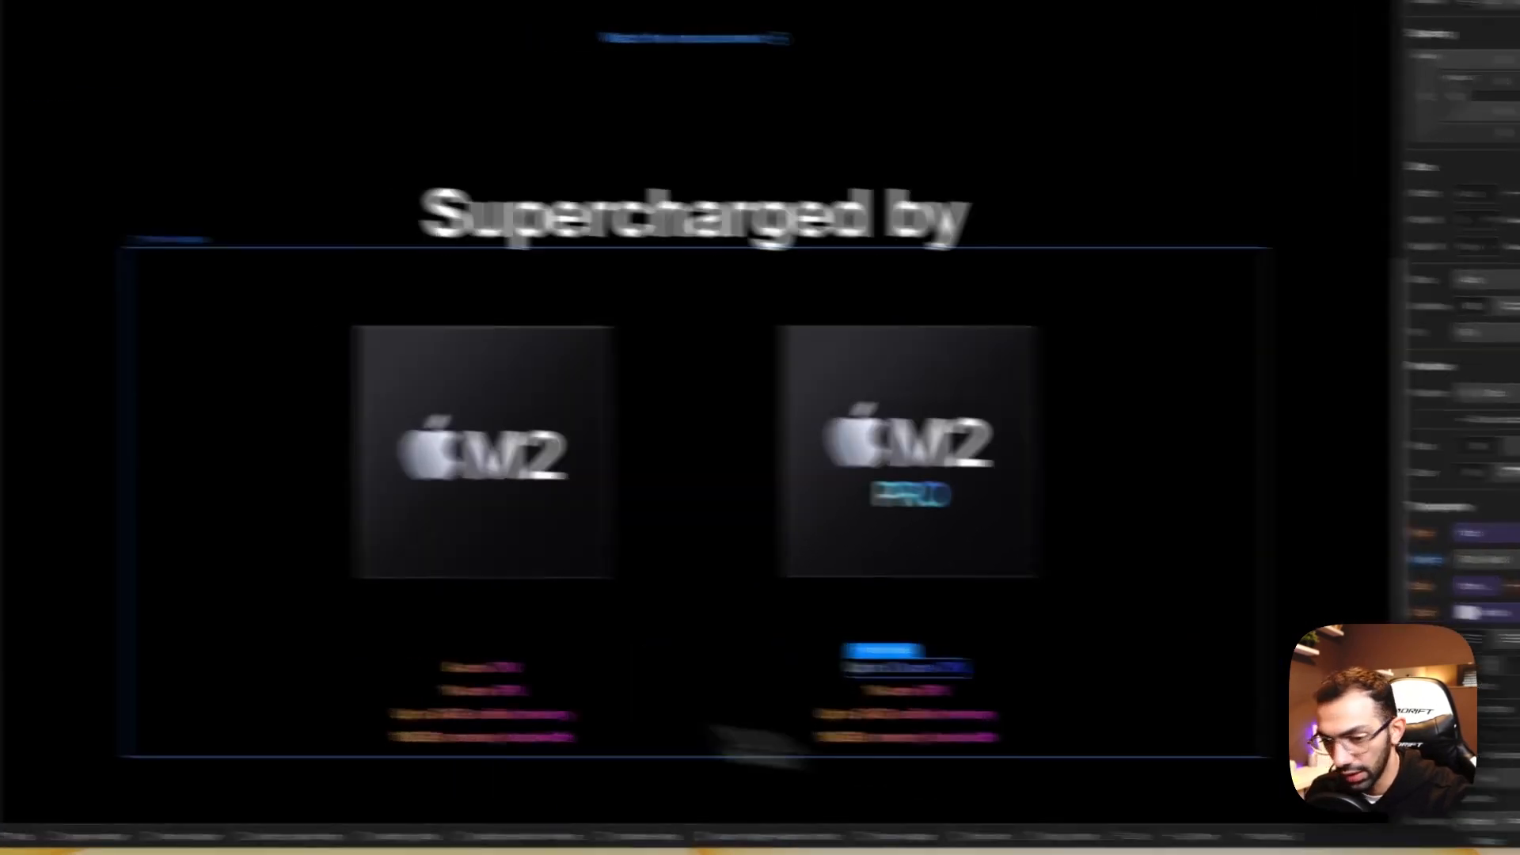
# Step: Delete the second card's other list items and duplicate the item holding "Up to 12-core CPU" three times
pyautogui.press('BackSpace')
pyautogui.press('BackSpace')
pyautogui.press('BackSpace')
pyautogui.press('BackSpace')
pyautogui.press('BackSpace')
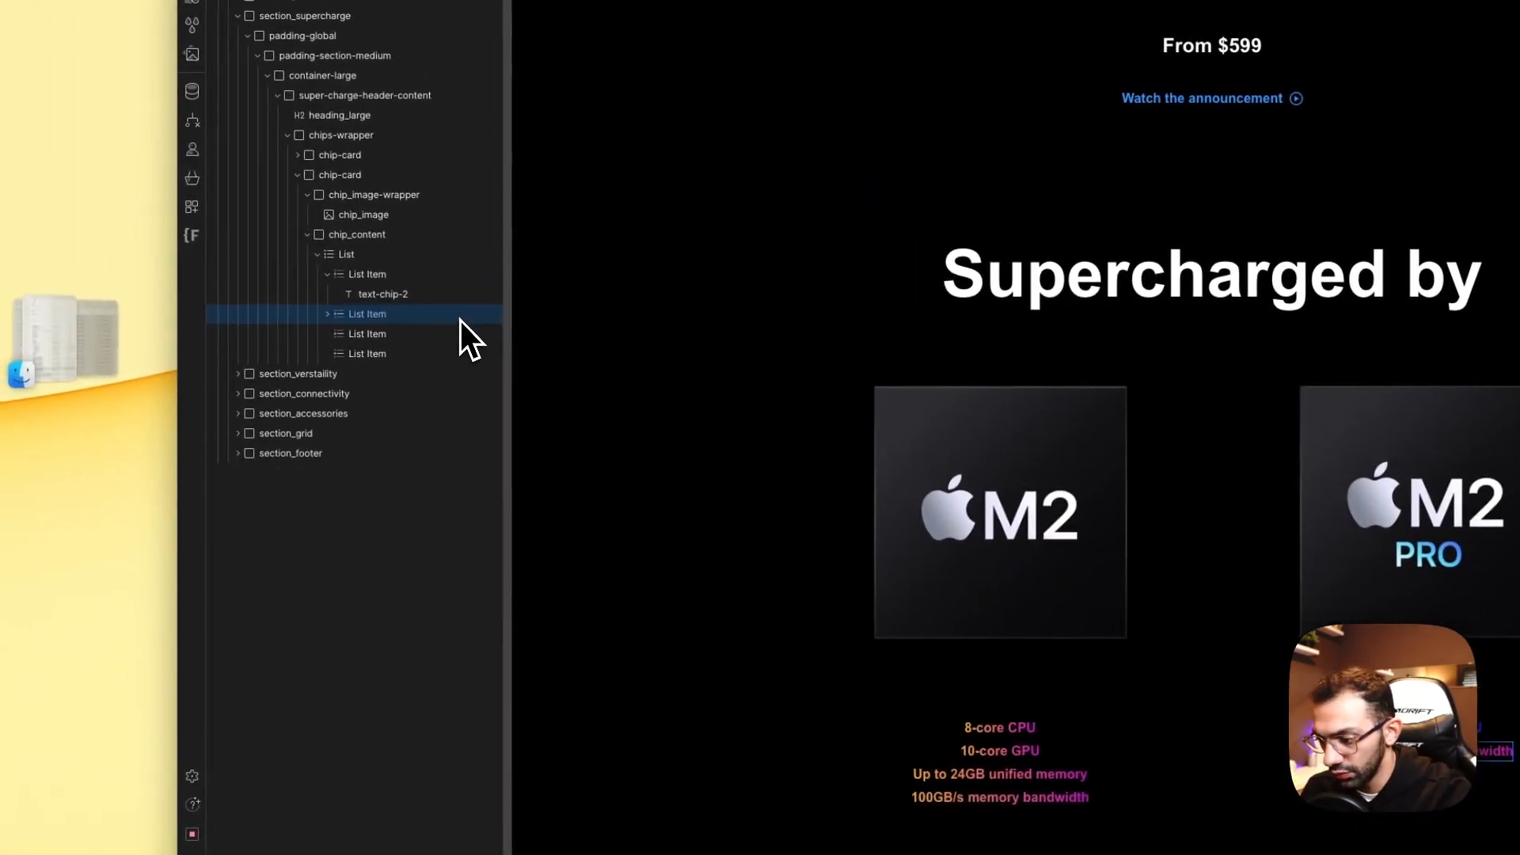
pyautogui.press('super+d')
pyautogui.press('super+d')
pyautogui.press('super+d')
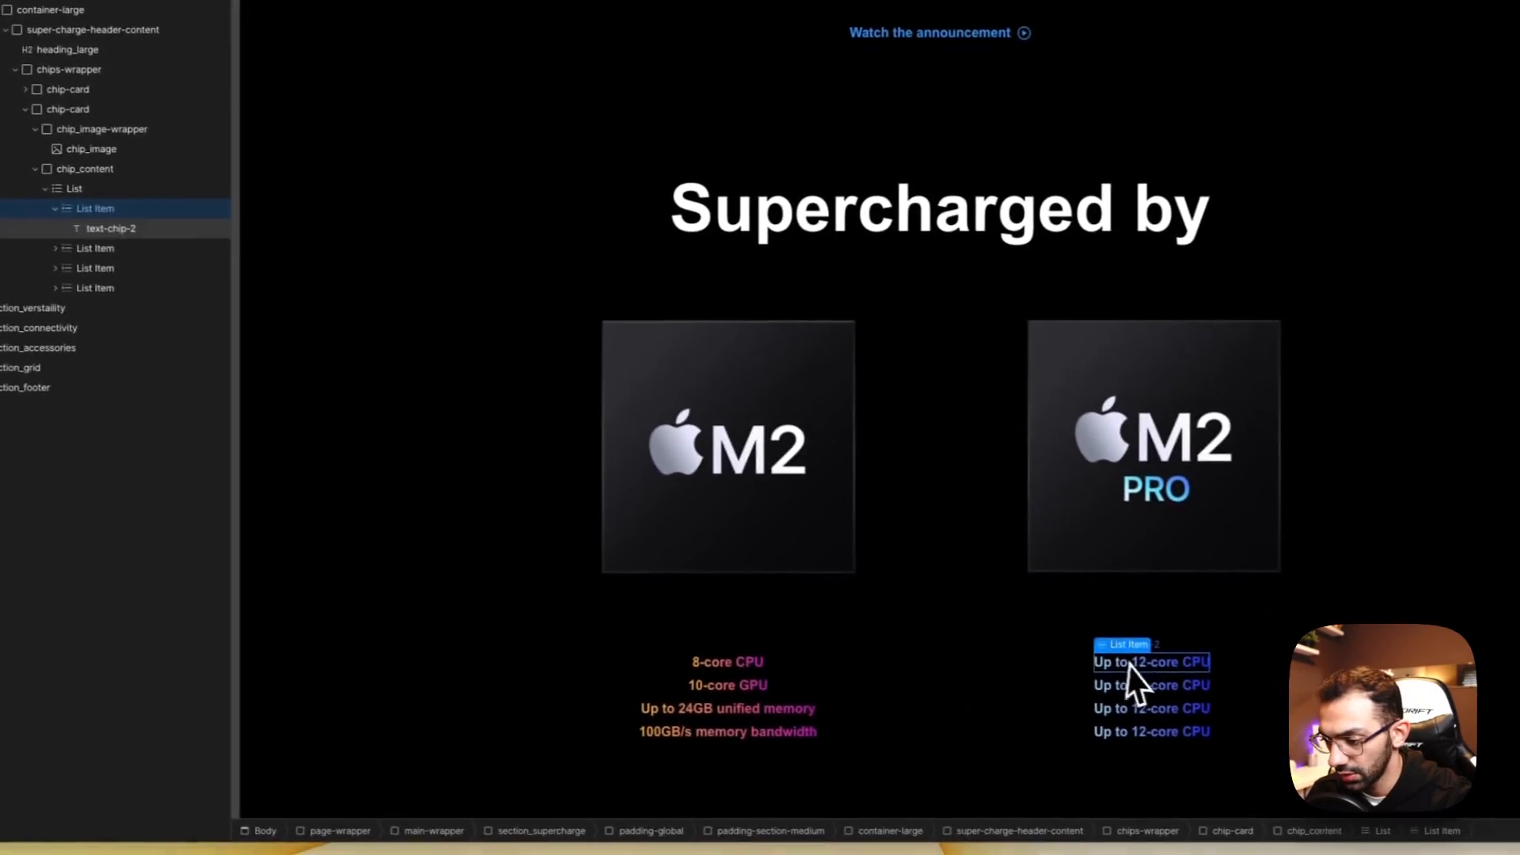
# Step: Set the duplicated M2 Pro spec texts to "Up to 19-core GPU", "Up to 32GB unified memory" and "200GB/s memory bandwidth"
pyautogui.click(1240, 717)
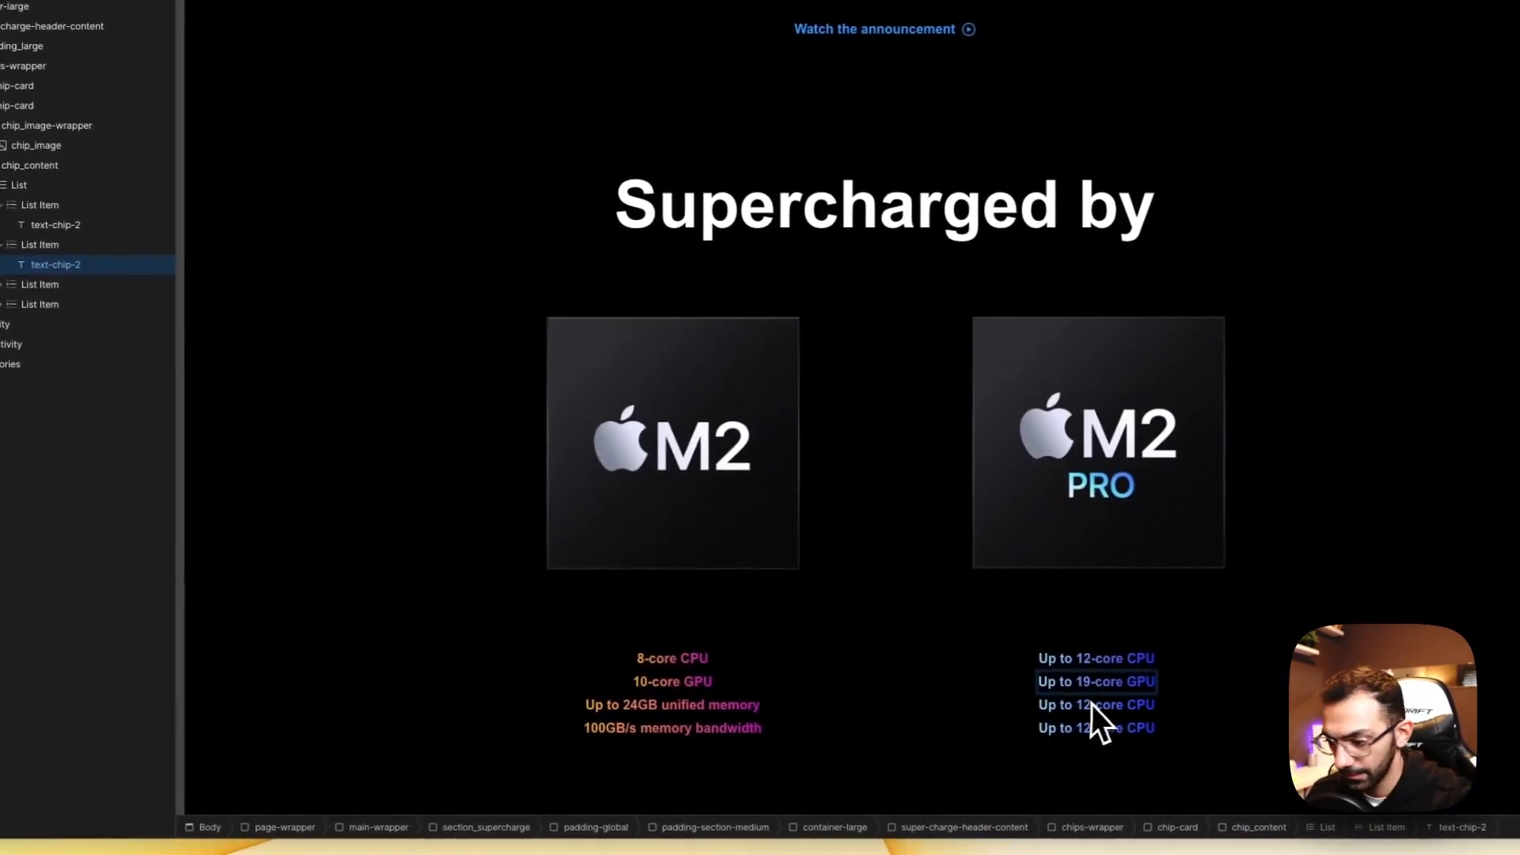
pyautogui.doubleClick(1096, 706)
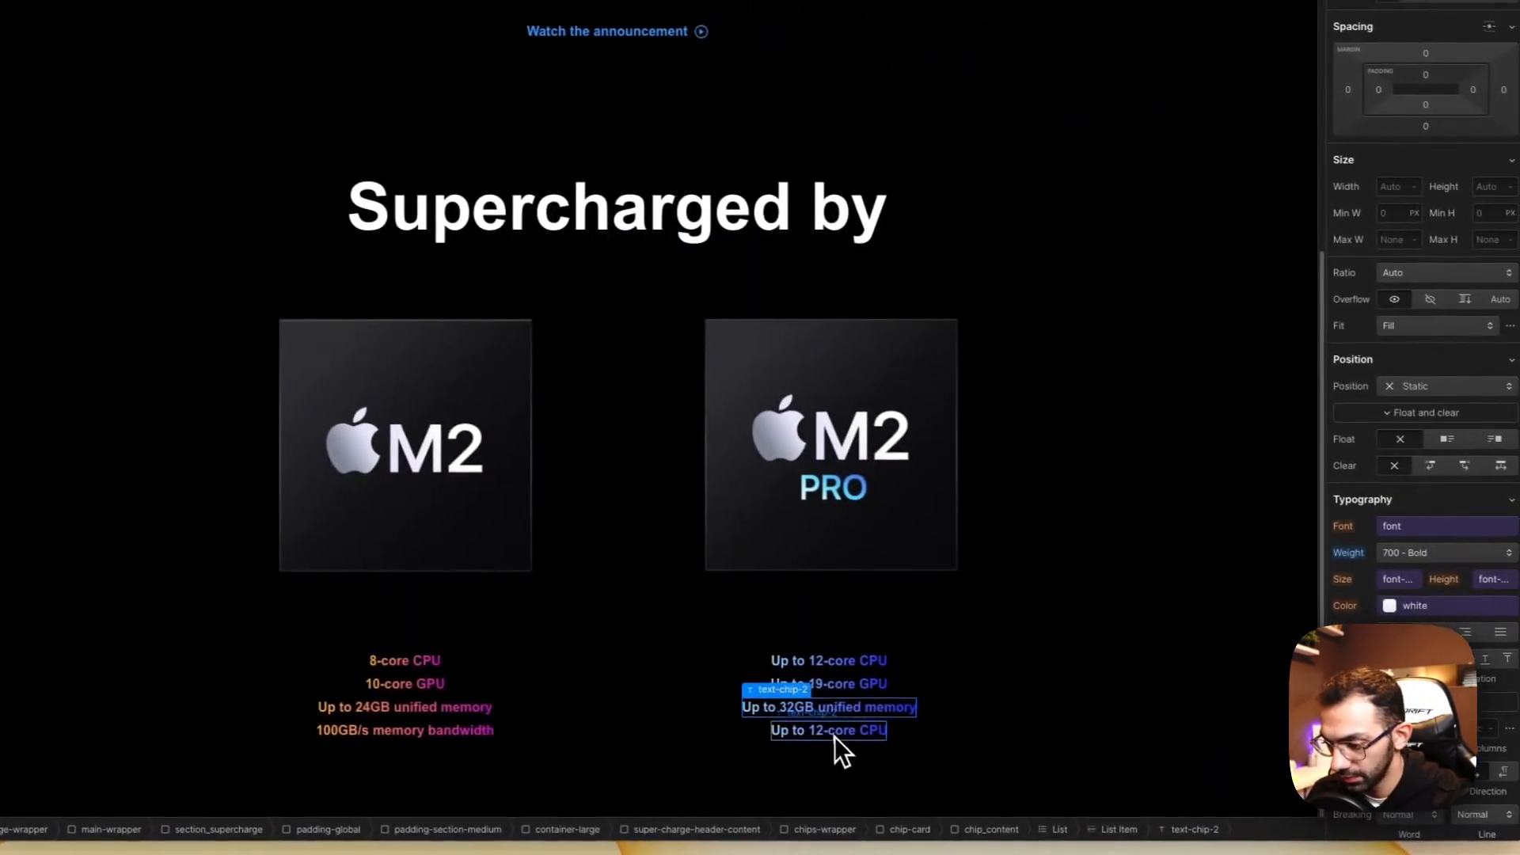
pyautogui.doubleClick(1425, 805)
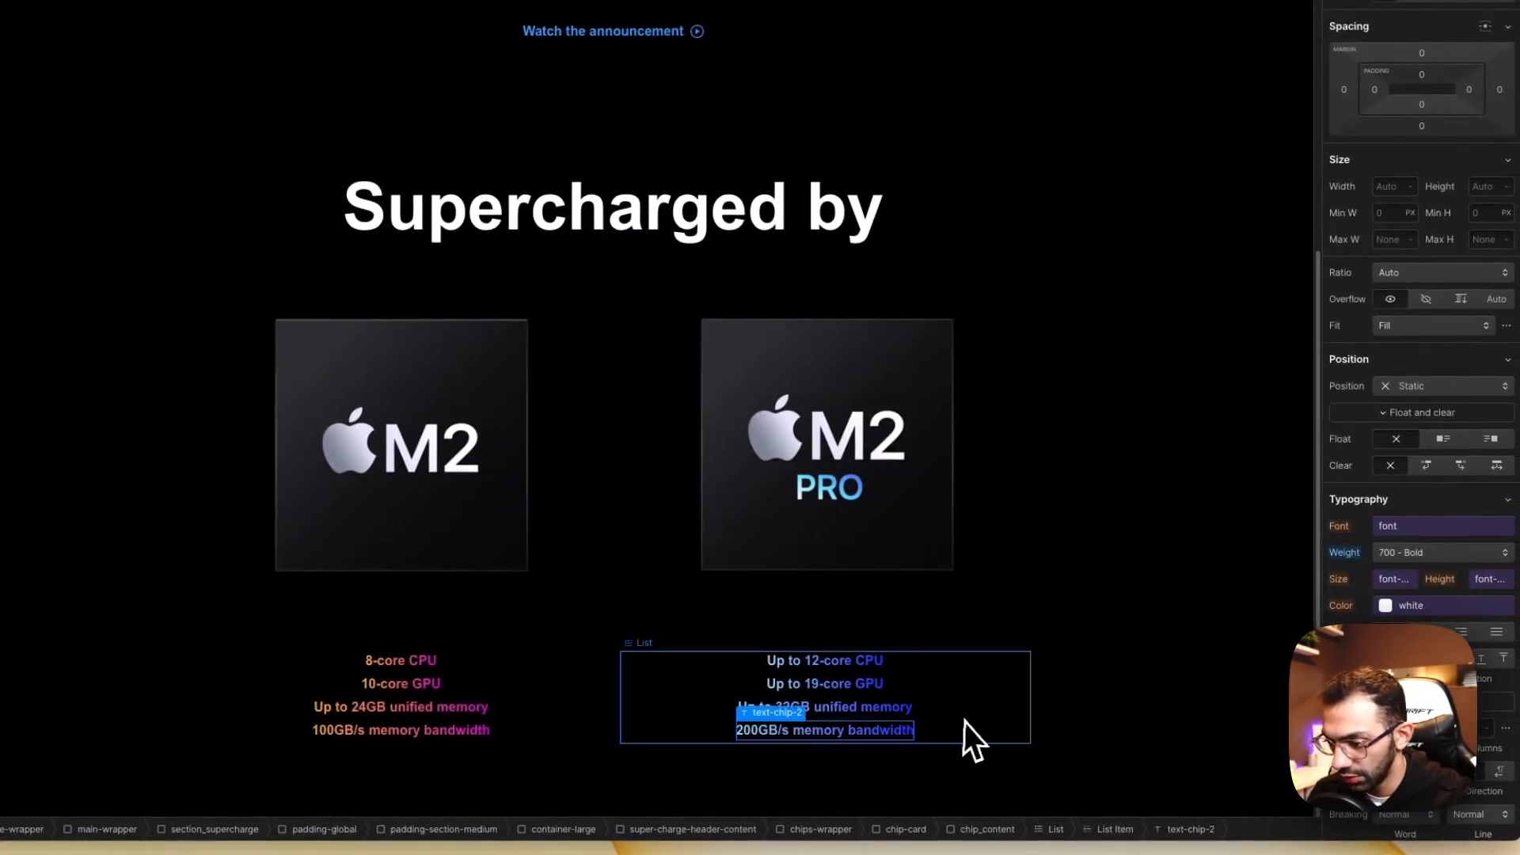
pyautogui.click(1149, 188)
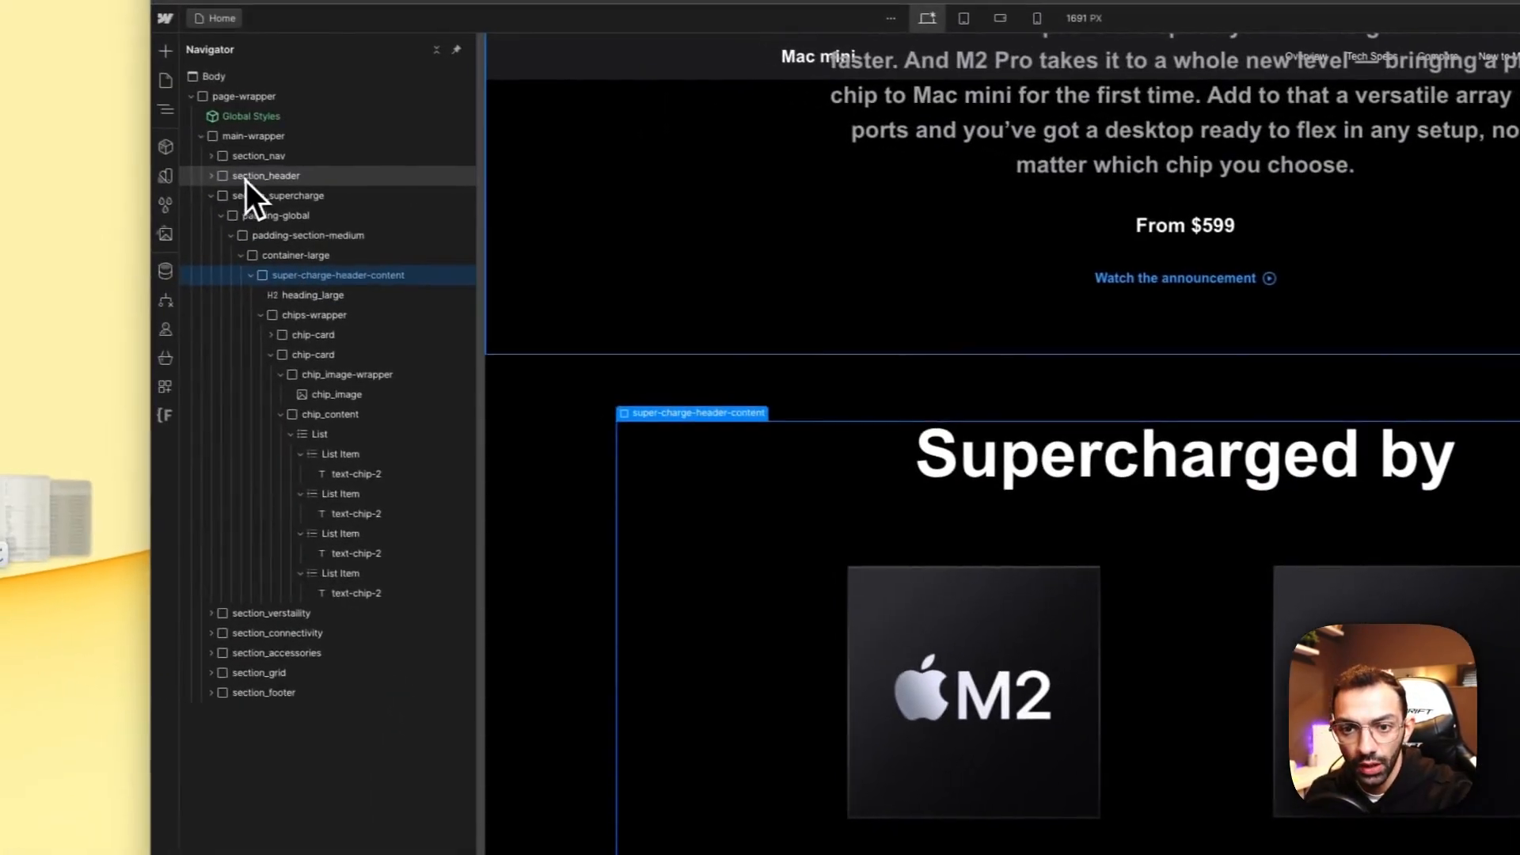
pyautogui.click(269, 198)
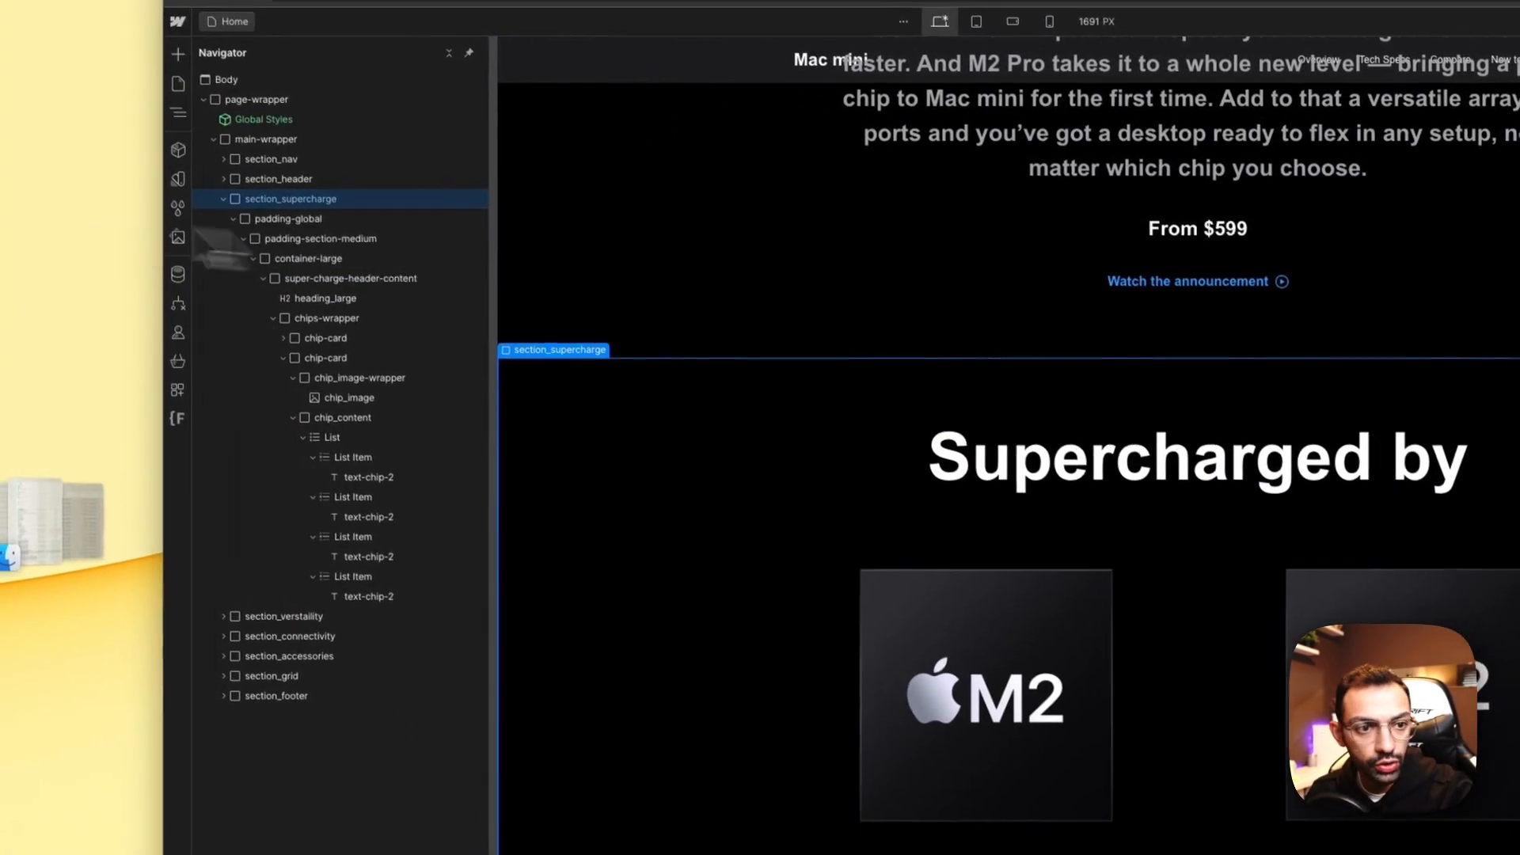
pyautogui.click(509, 29)
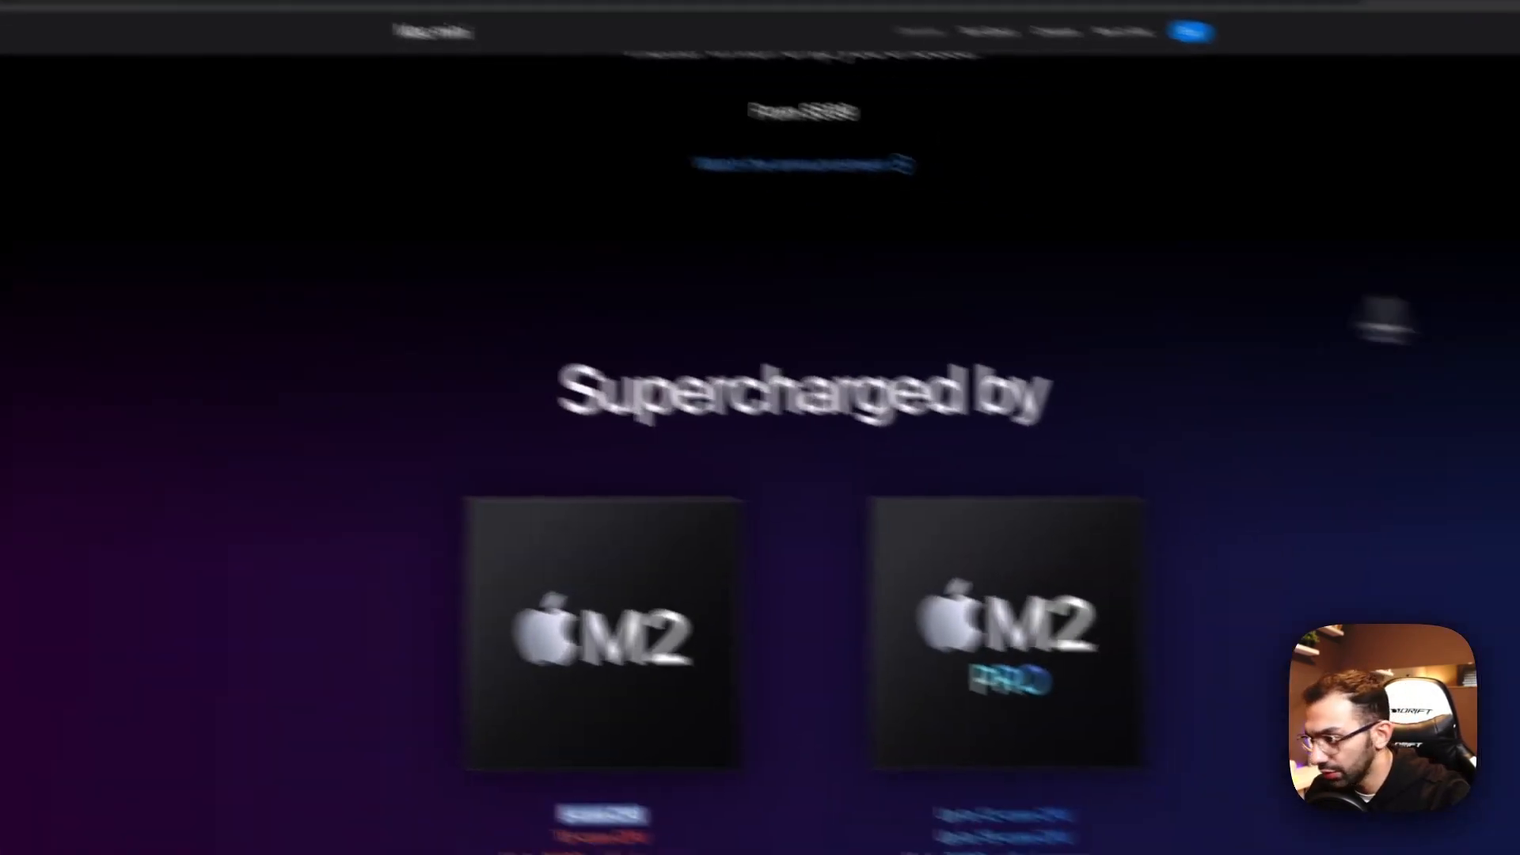
pyautogui.scroll(-6, 1370, 312)
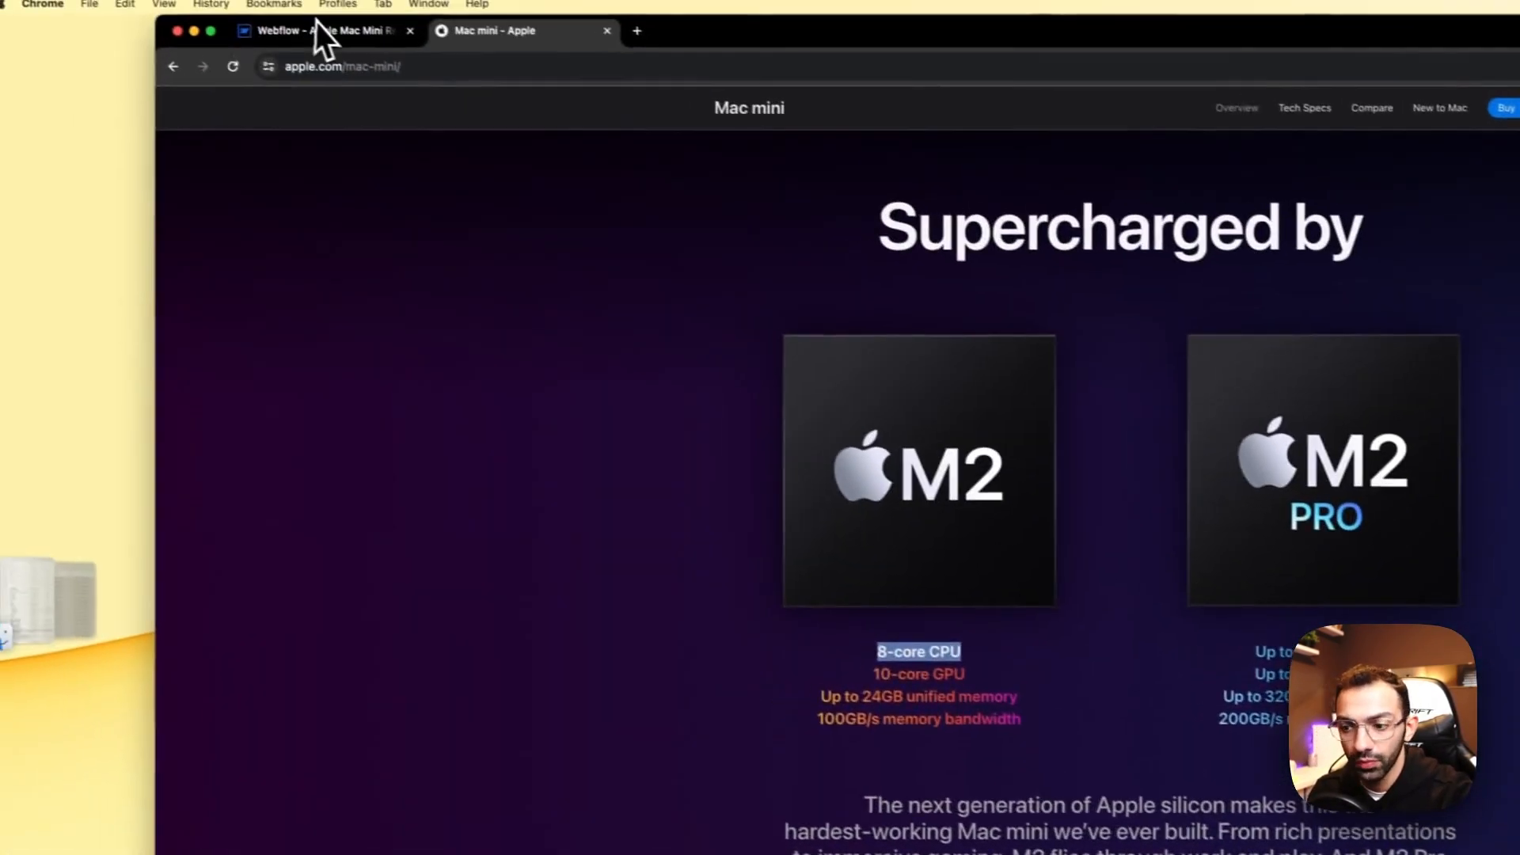
pyautogui.click(322, 39)
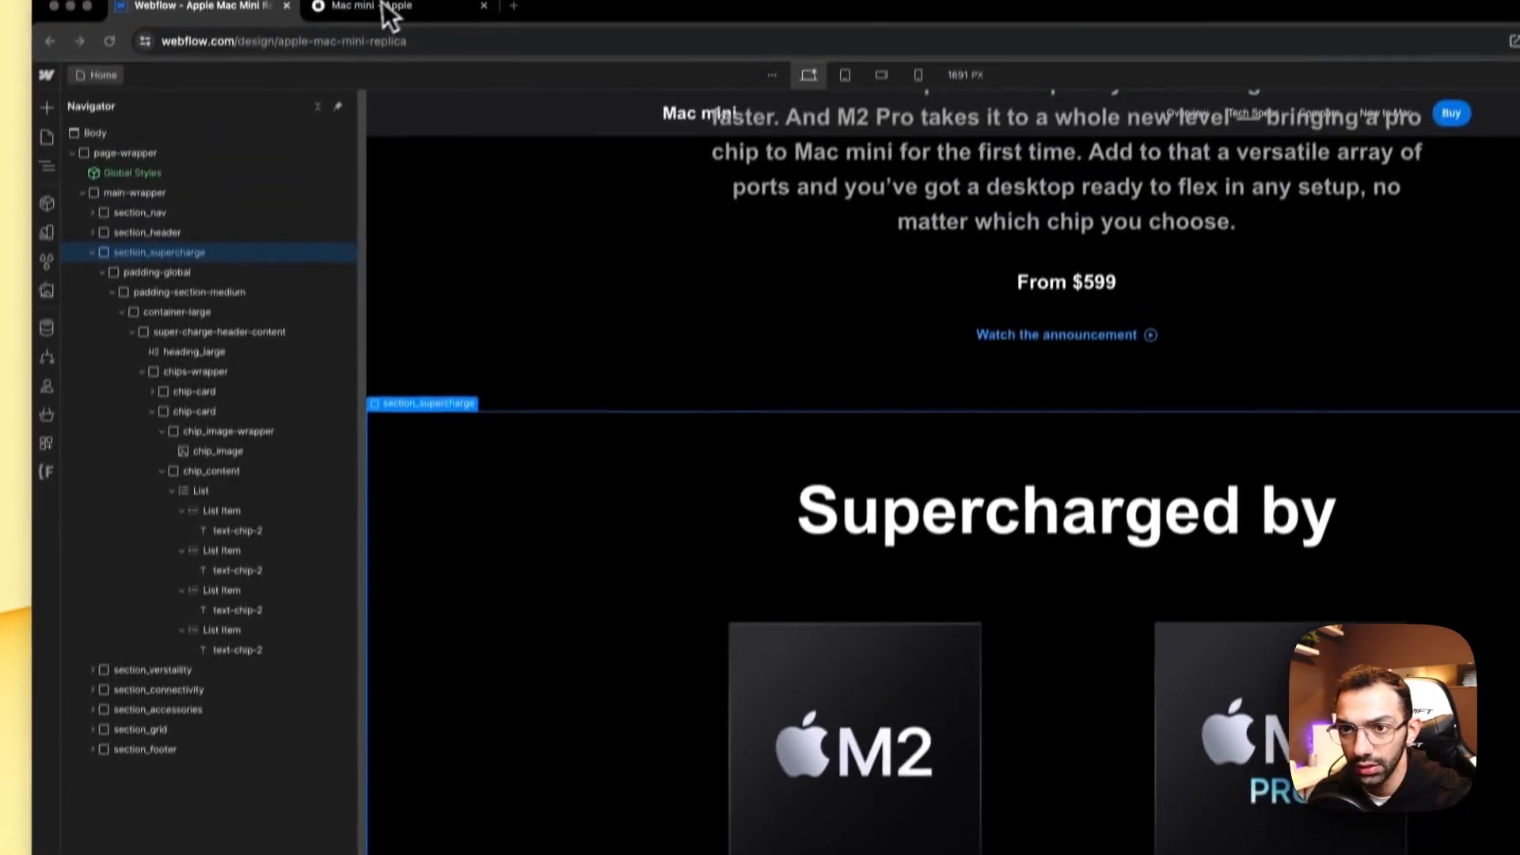
pyautogui.click(386, 7)
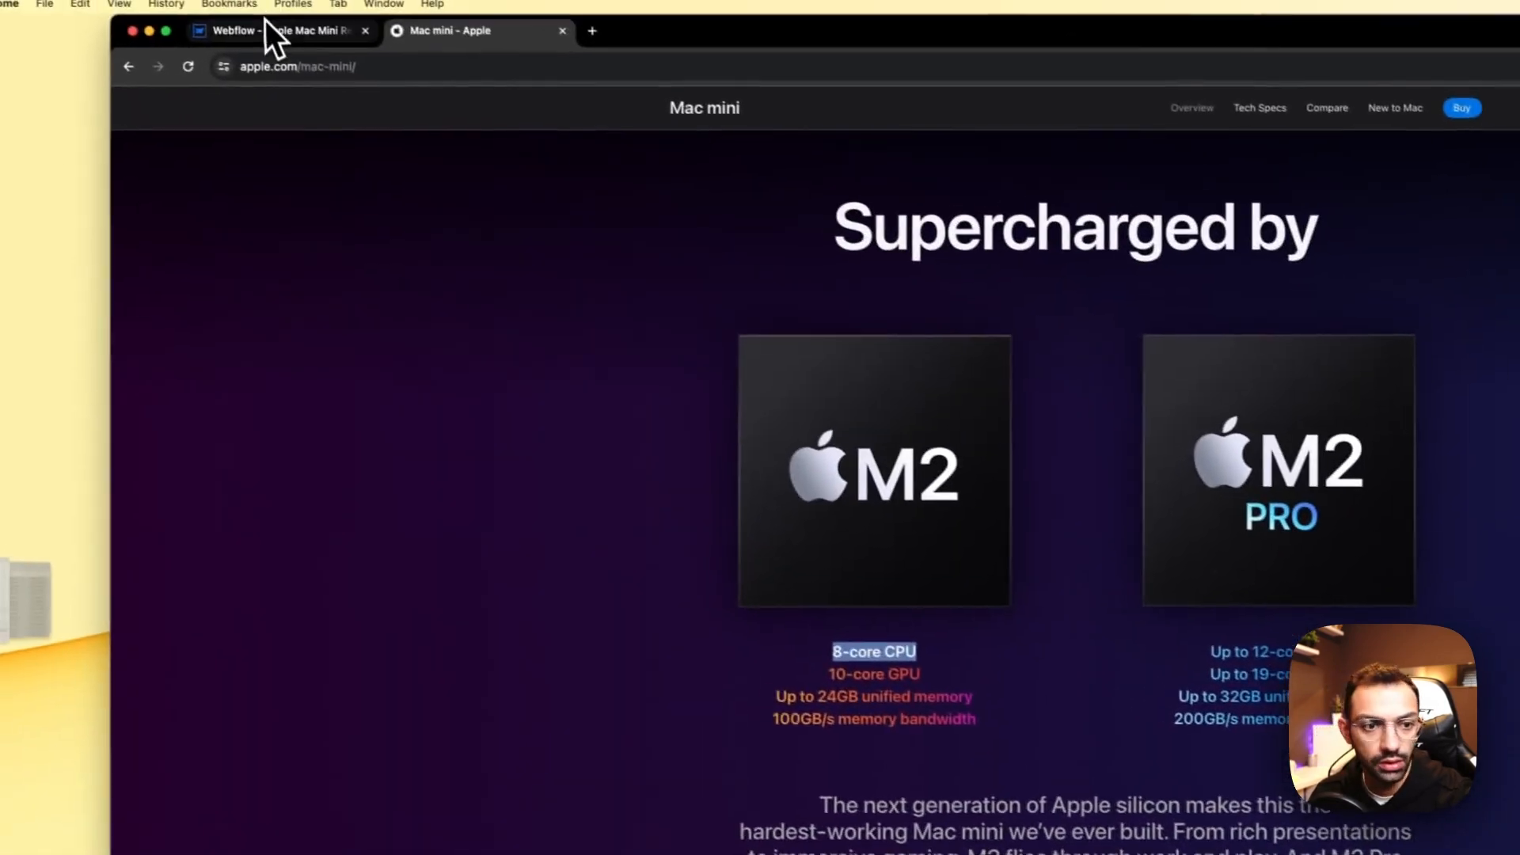
pyautogui.click(273, 32)
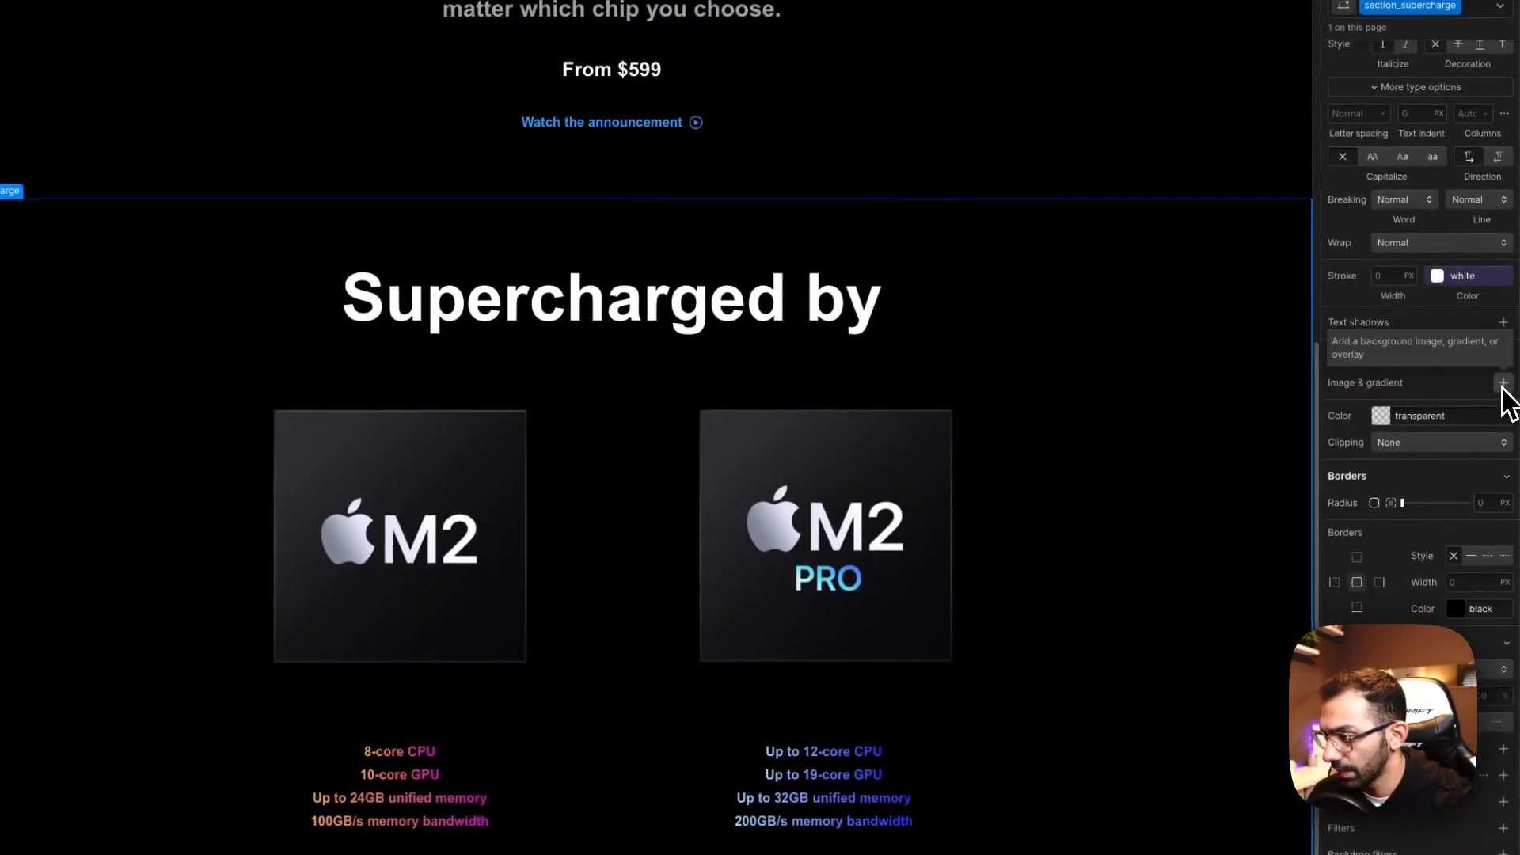
# Step: Add a linear gradient background to section_supercharge with a 90-degree angle
pyautogui.click(1503, 383)
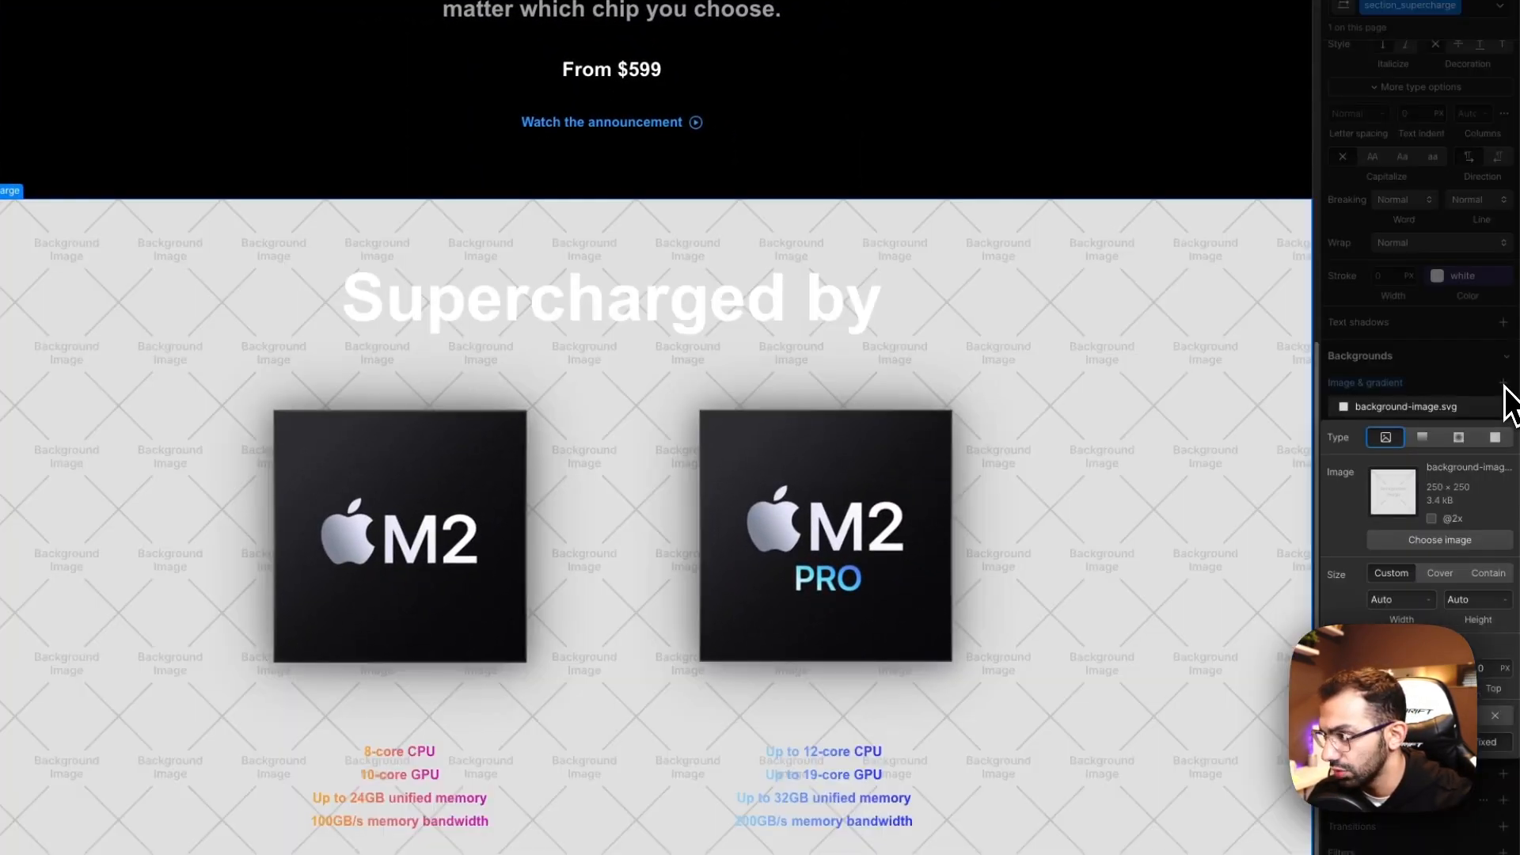
pyautogui.click(1421, 440)
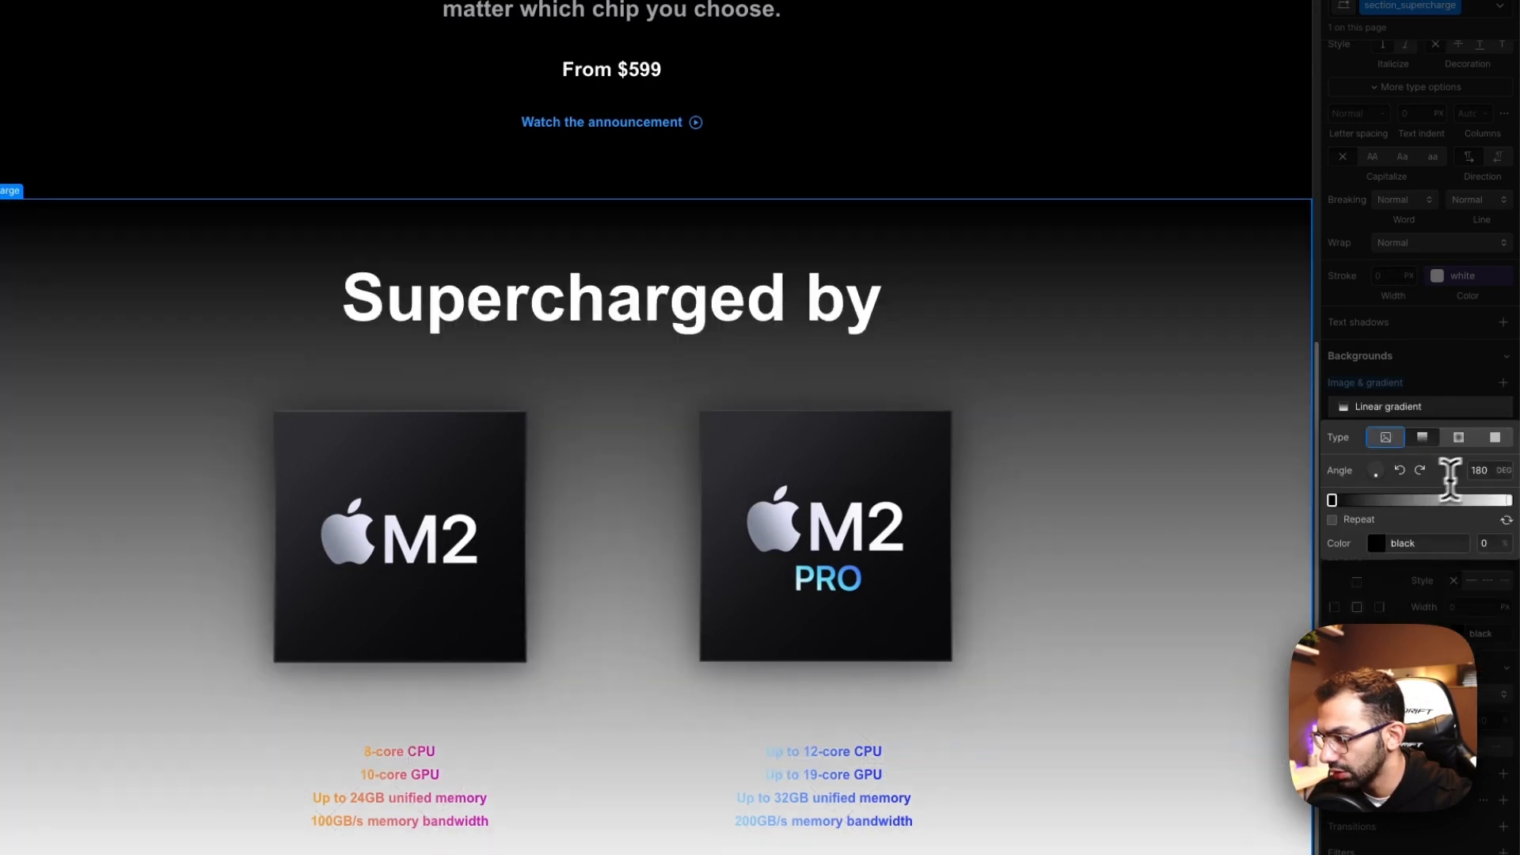
pyautogui.click(1486, 472)
pyautogui.write('90')
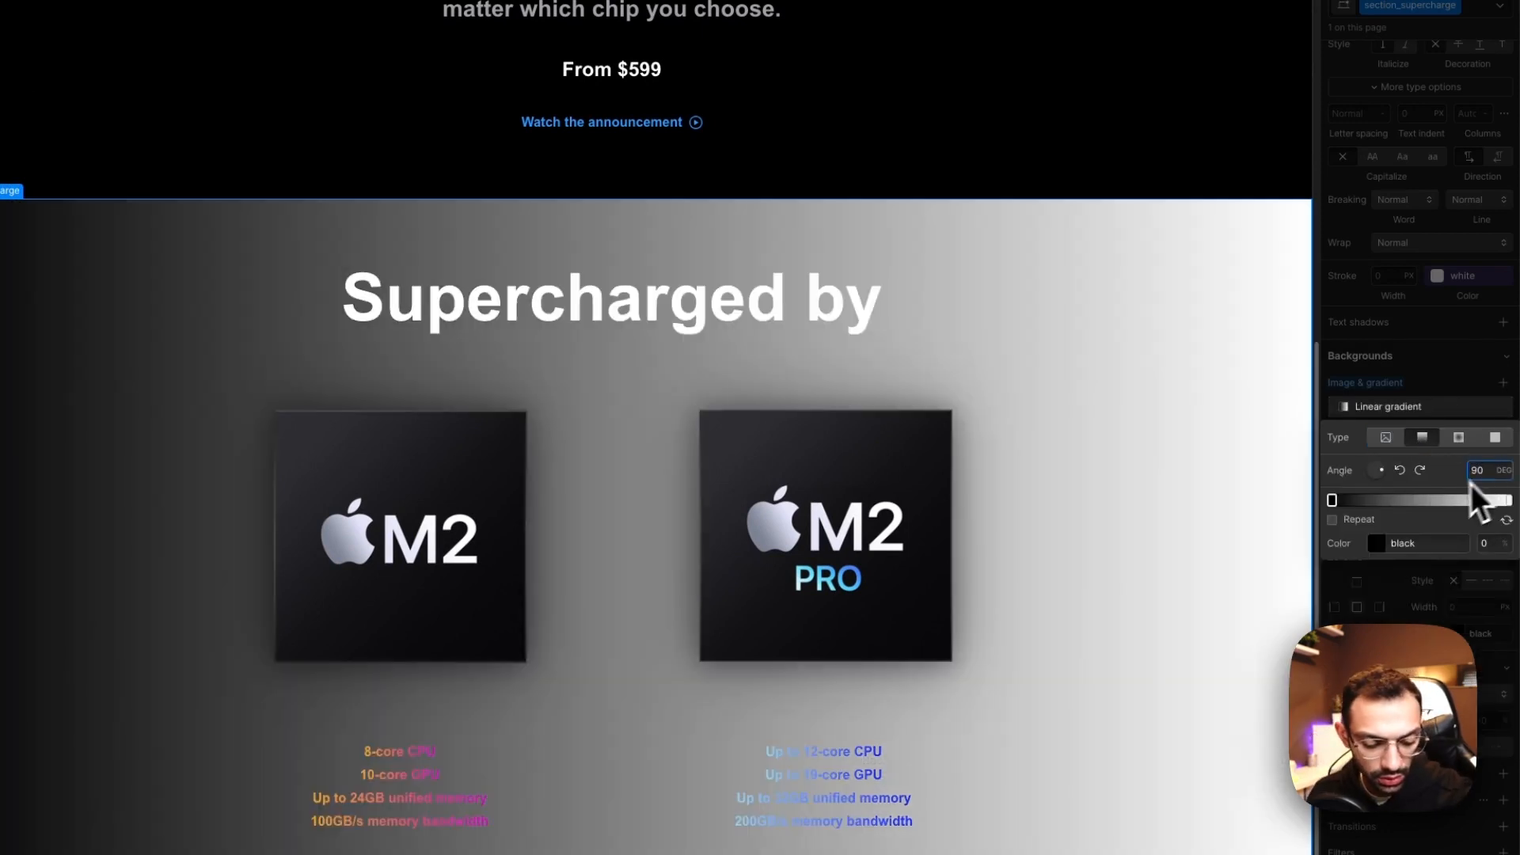
# Step: Set the gradient's start color to #2a0332 and its end color to the copied dark blue
pyautogui.write('2A0332')
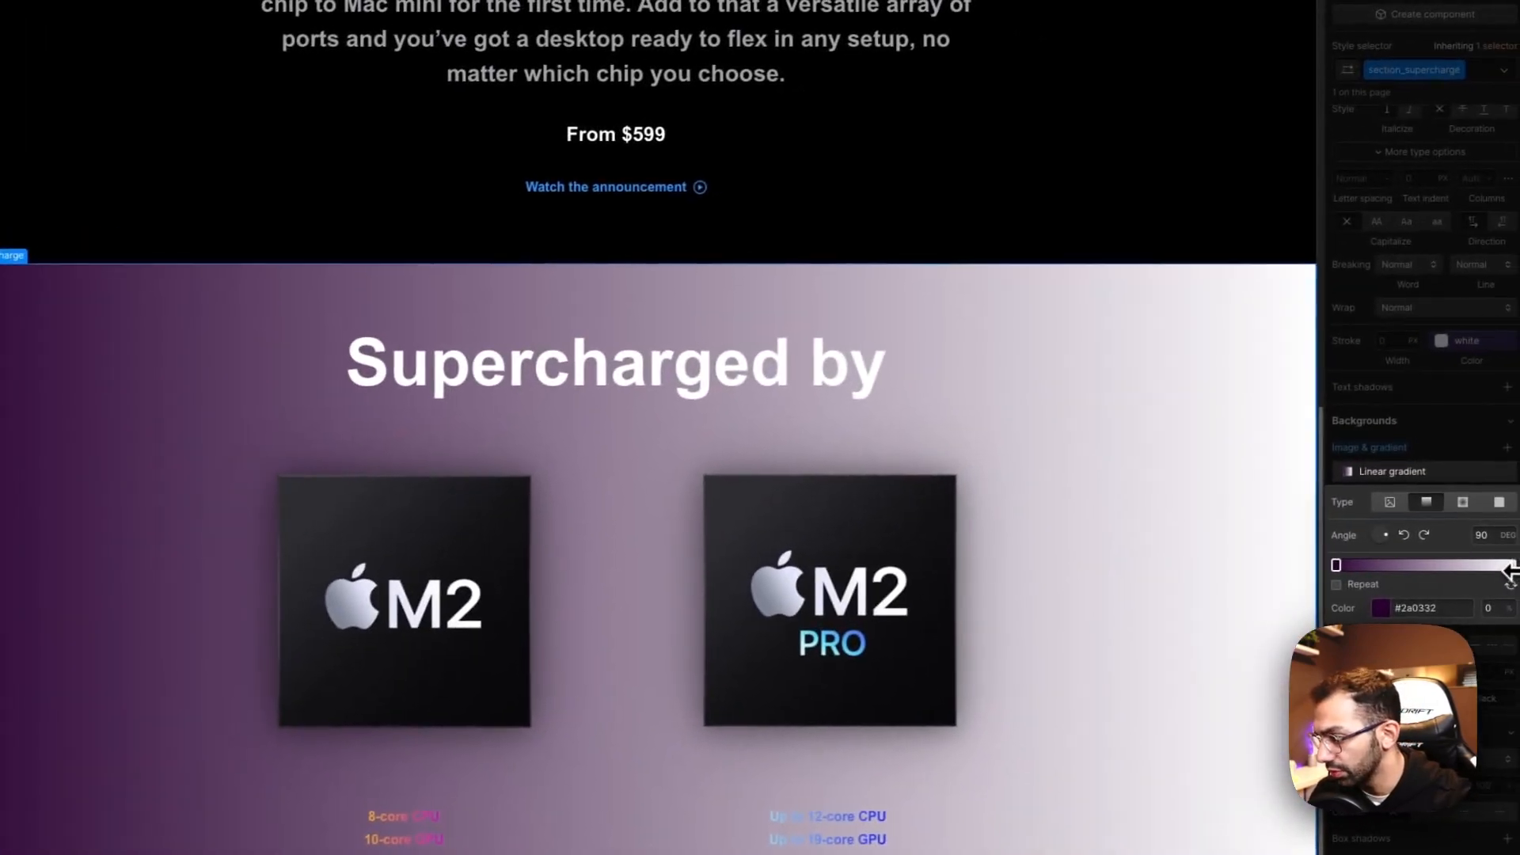
pyautogui.click(1508, 566)
pyautogui.click(1441, 607)
pyautogui.press('super+v')
pyautogui.press('Escape')
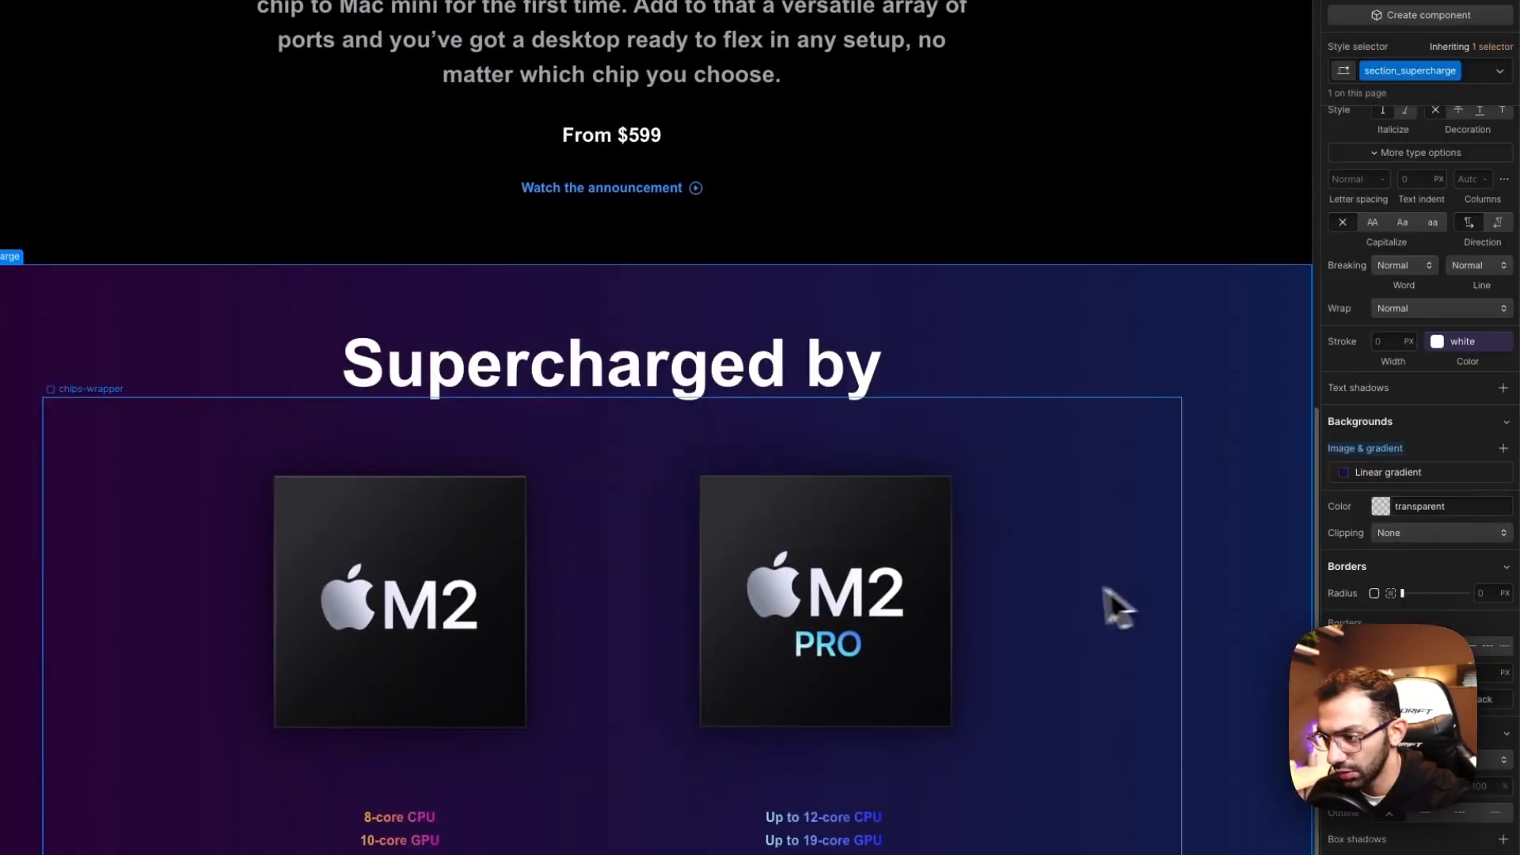
pyautogui.click(952, 179)
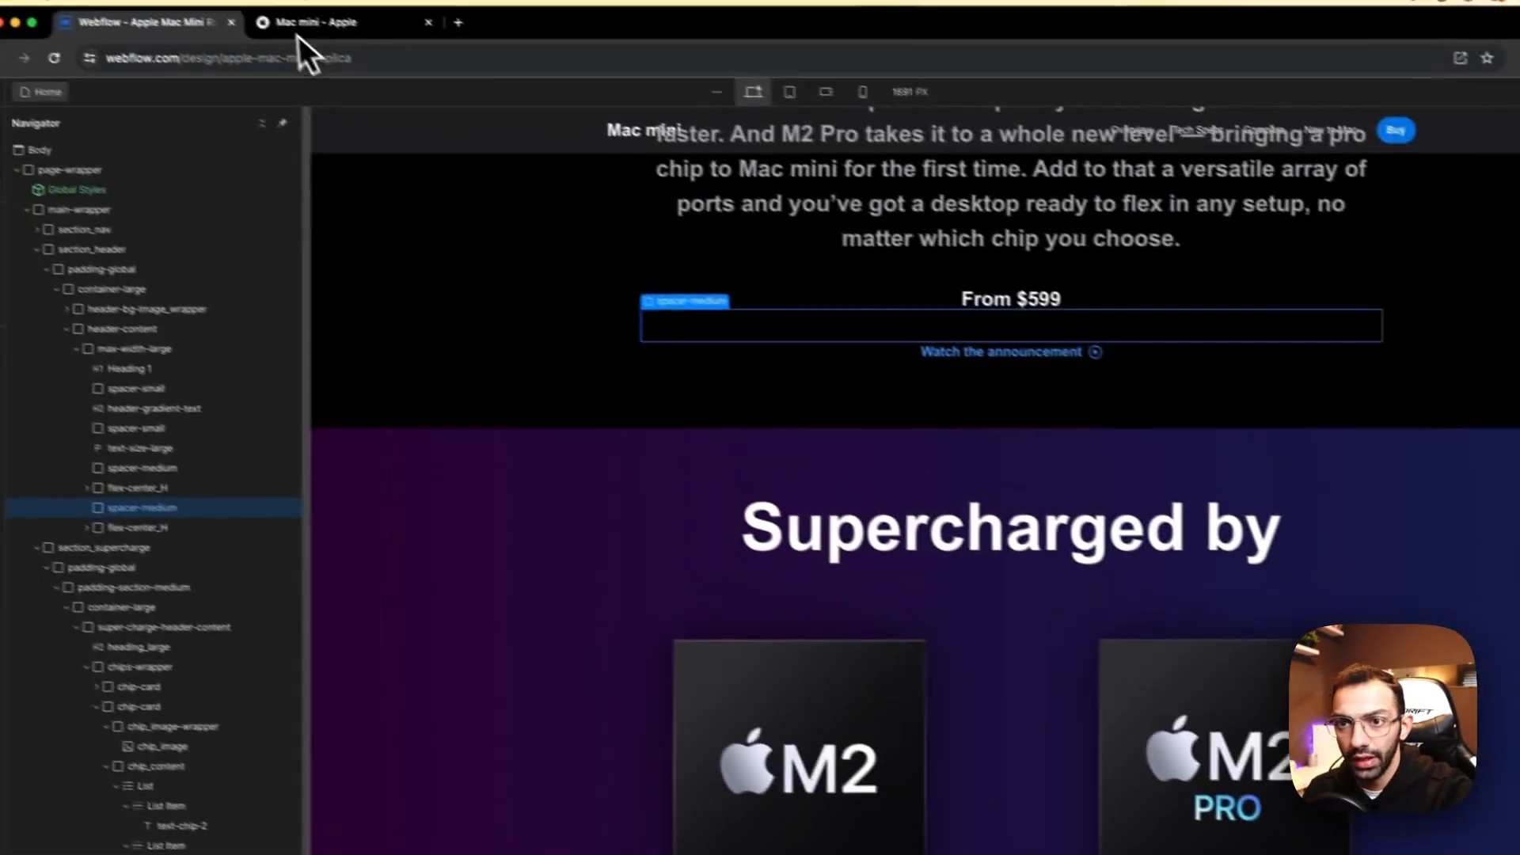
pyautogui.click(299, 31)
pyautogui.scroll(3, 460, 349)
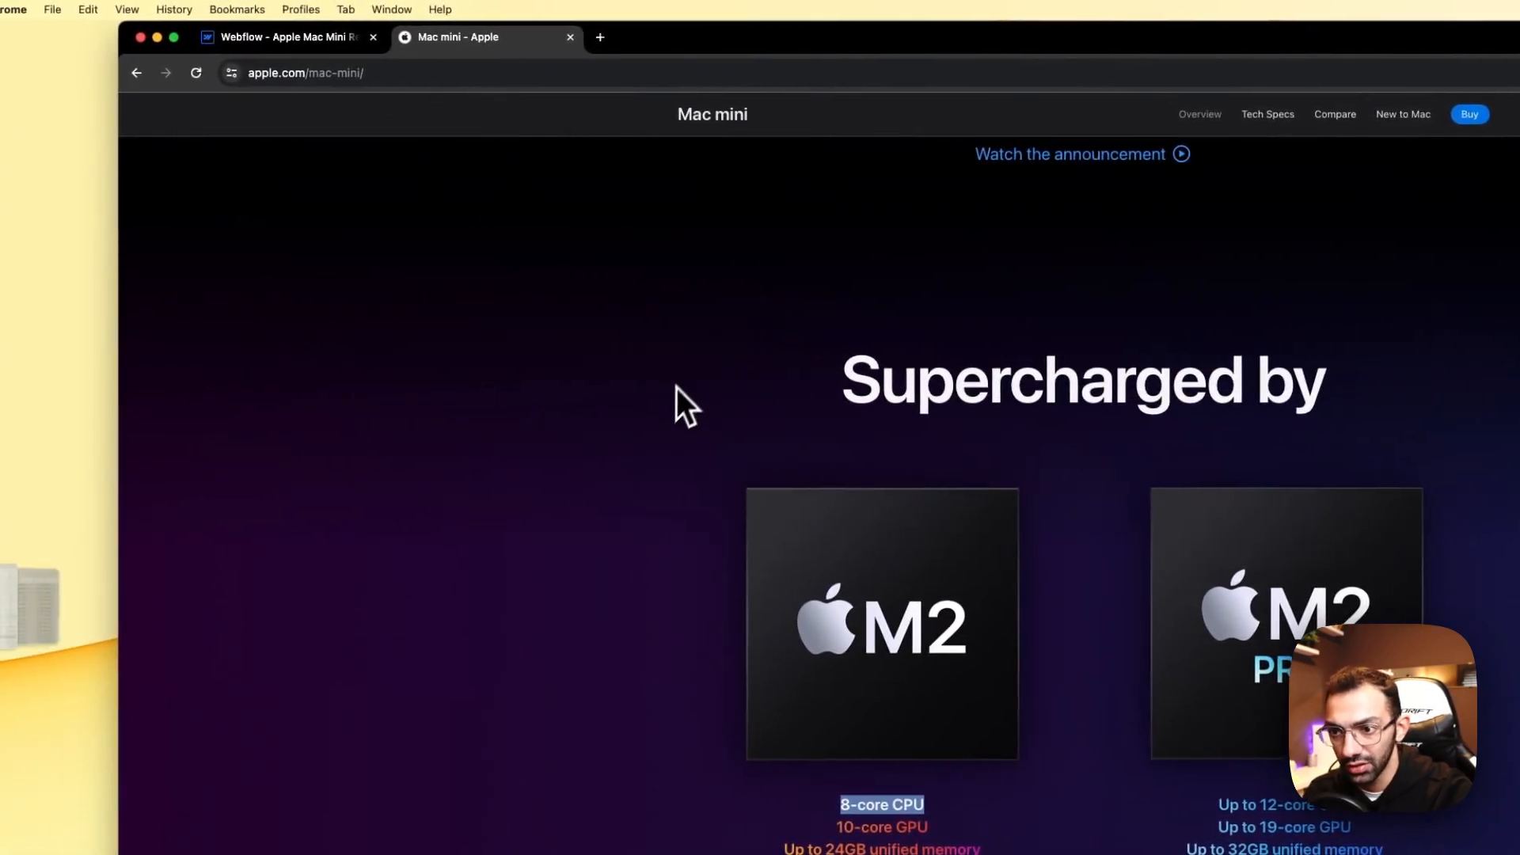
pyautogui.click(326, 40)
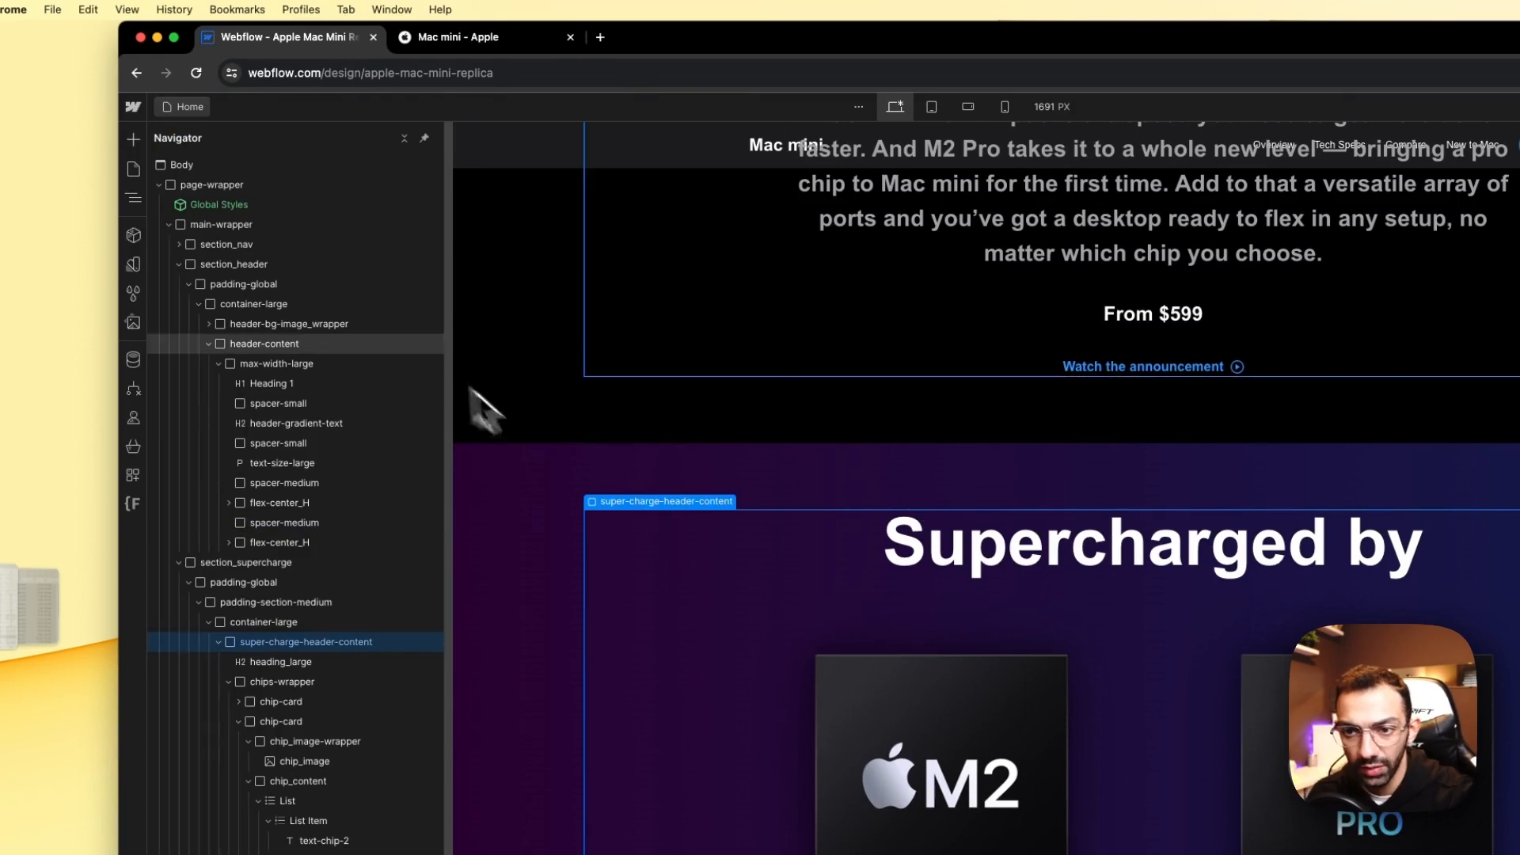
# Step: Select section_supercharge and set its position to Relative
pyautogui.click(565, 488)
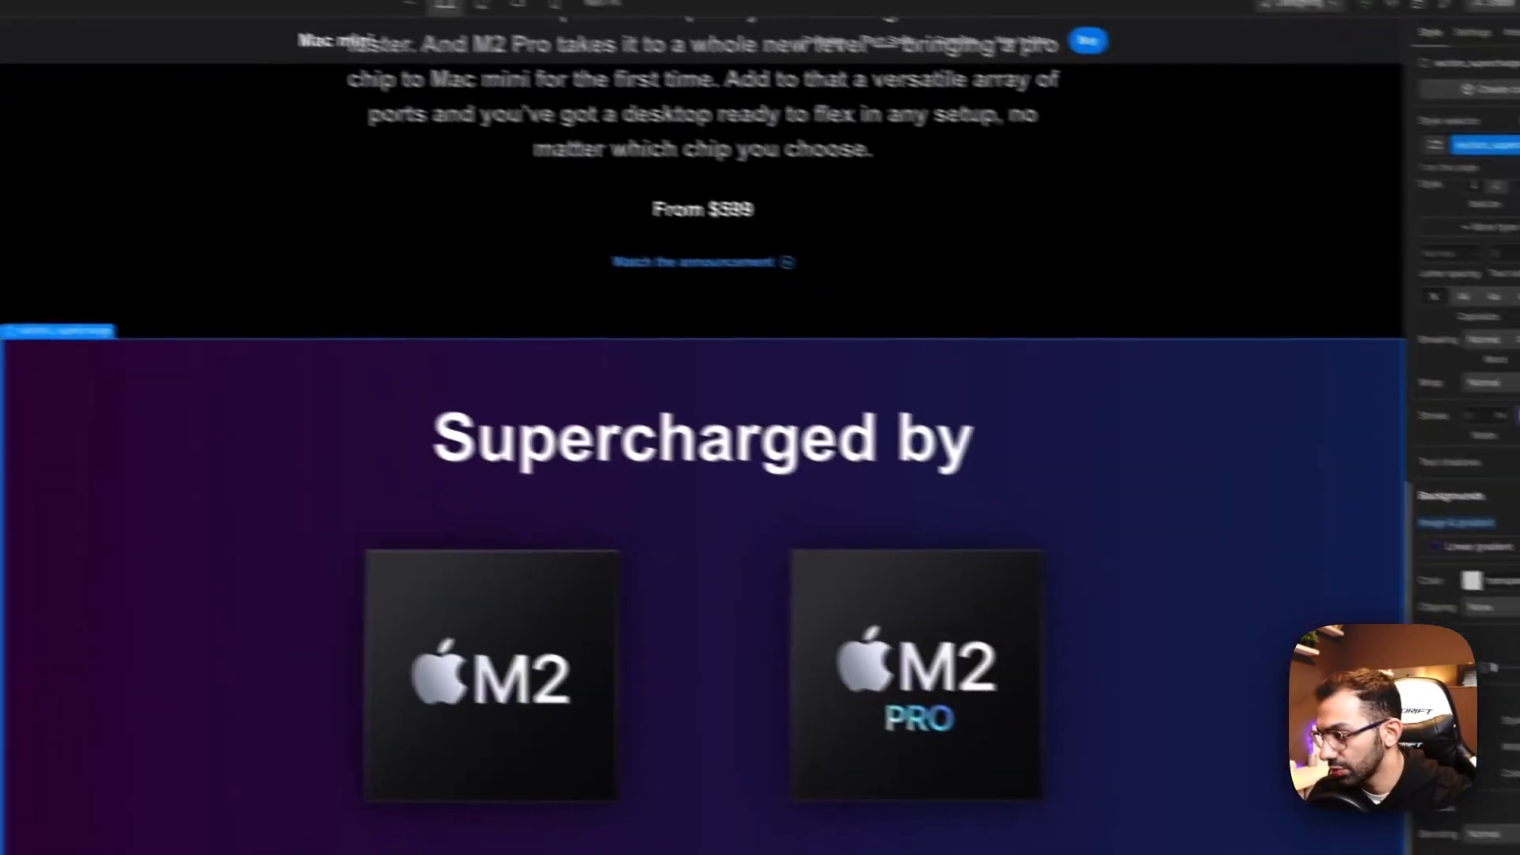
pyautogui.scroll(7, 1455, 427)
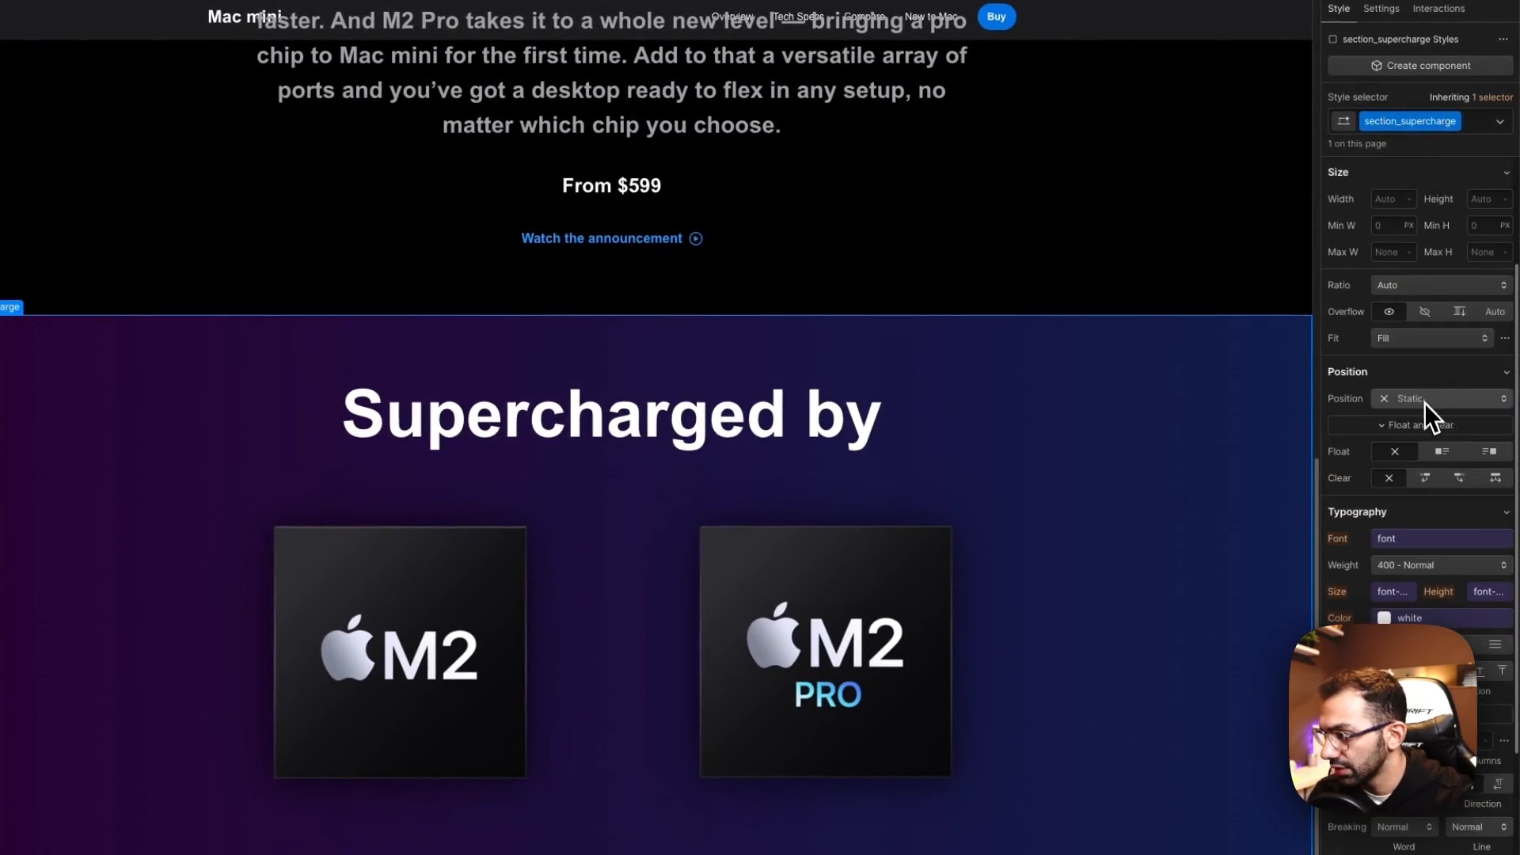
pyautogui.click(1423, 421)
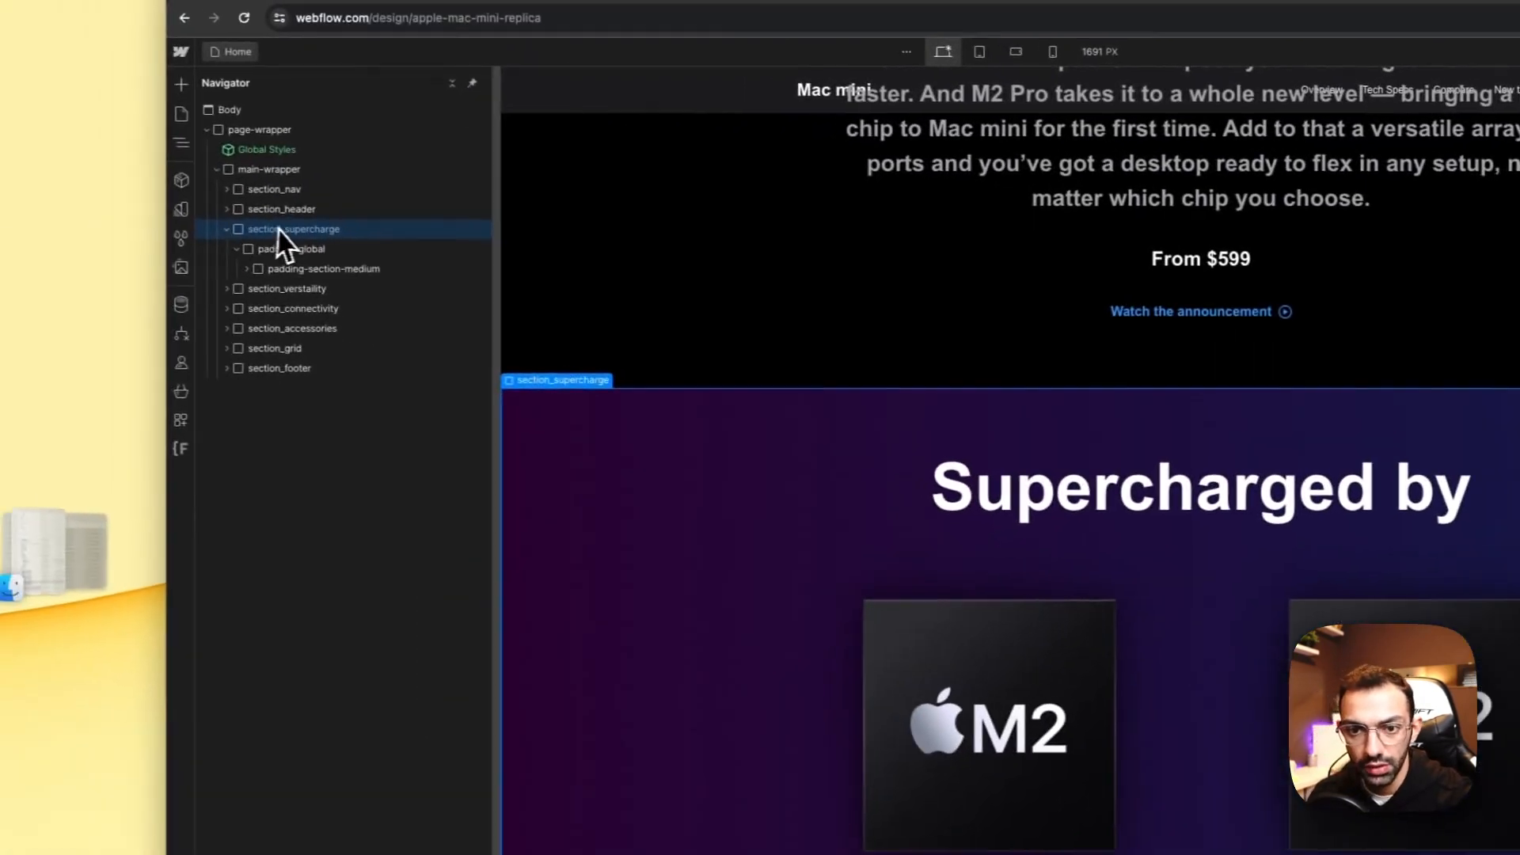
# Step: Add a Div Block to section_supercharge and place it above padding-global
pyautogui.press('a')
pyautogui.press('u')
pyautogui.press('Escape')
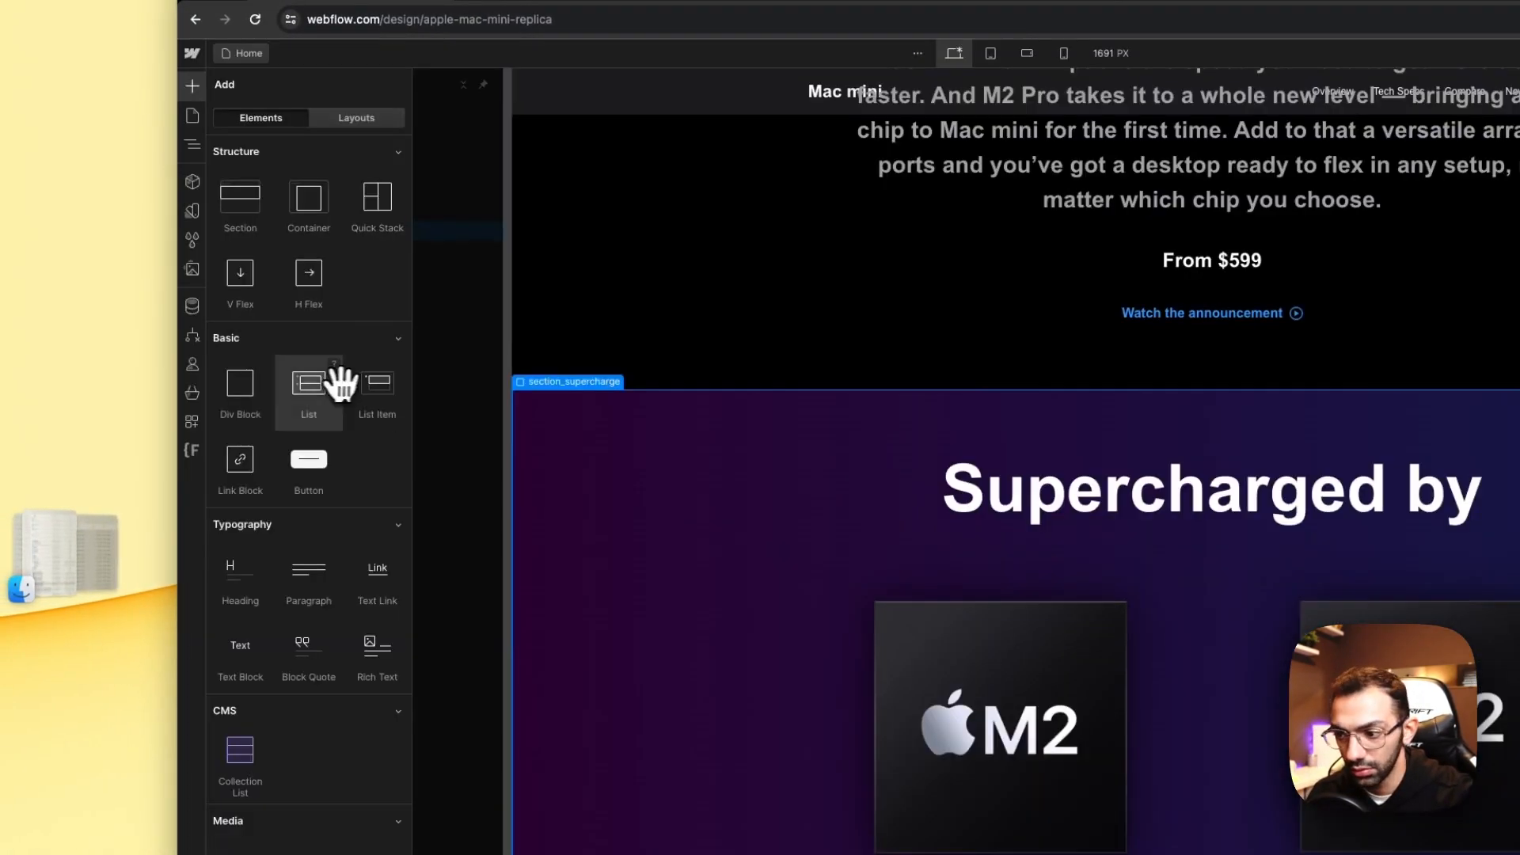
pyautogui.click(248, 394)
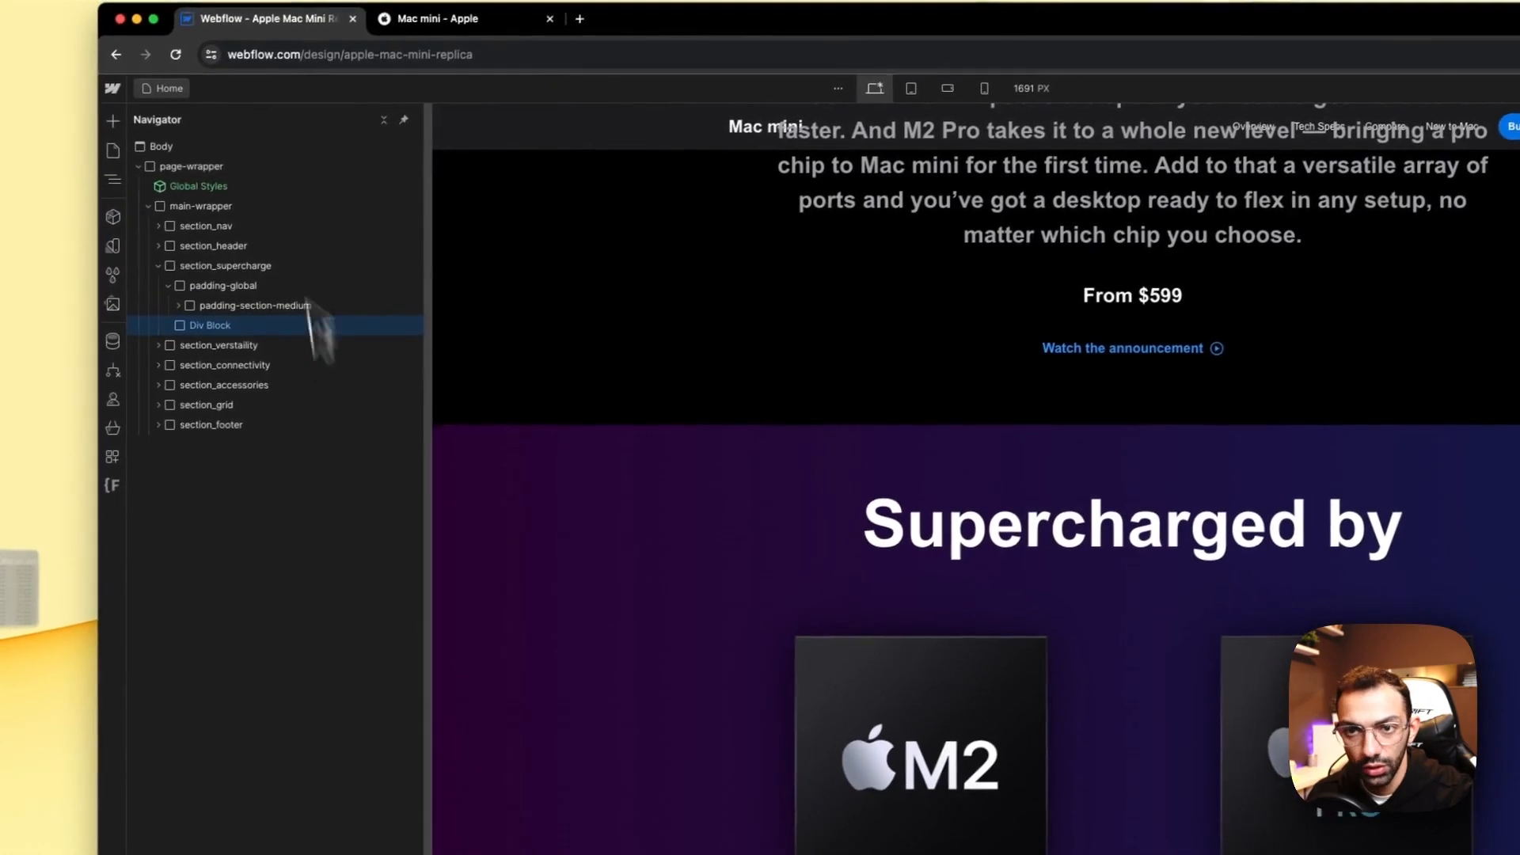
pyautogui.click(507, 36)
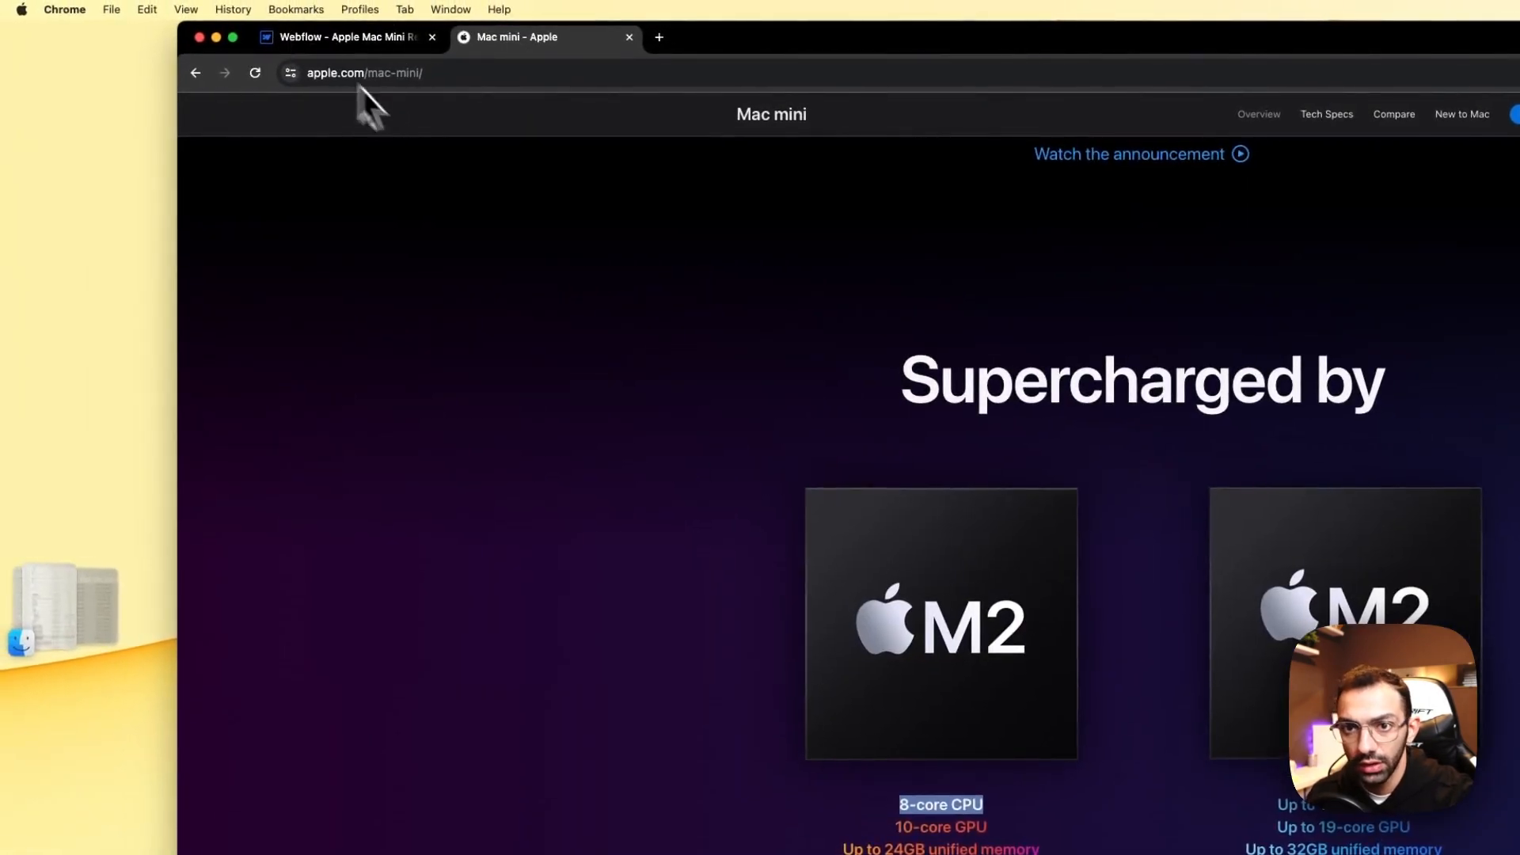
pyautogui.click(293, 37)
pyautogui.moveTo(298, 346); pyautogui.dragTo(311, 302)
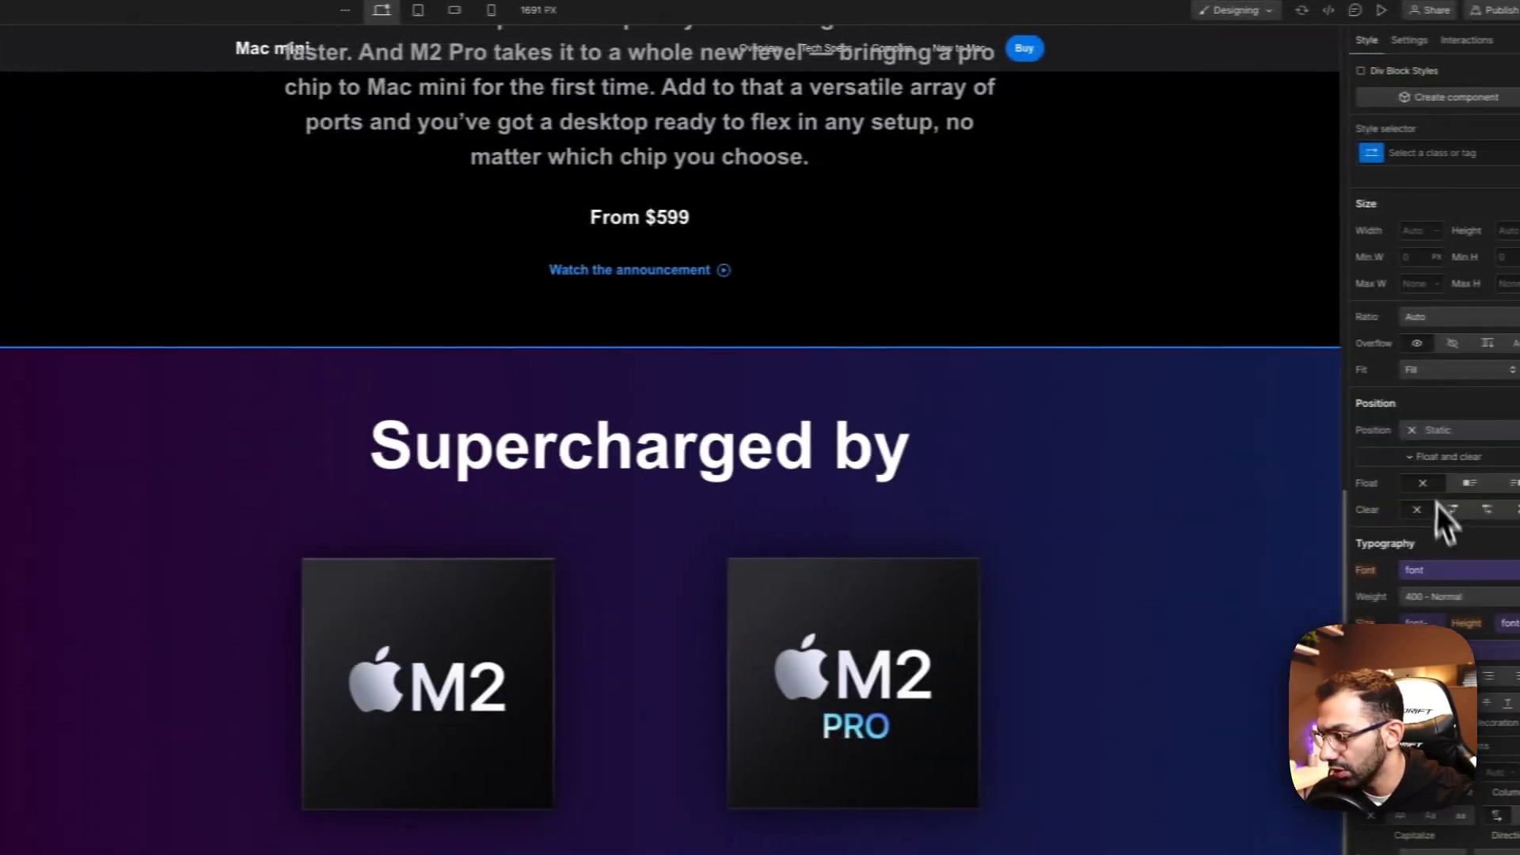
# Step: Give the new div the class gradient-top_supercharge and position it absolutely as a band along the section's top edge
pyautogui.click(1449, 435)
pyautogui.click(1446, 467)
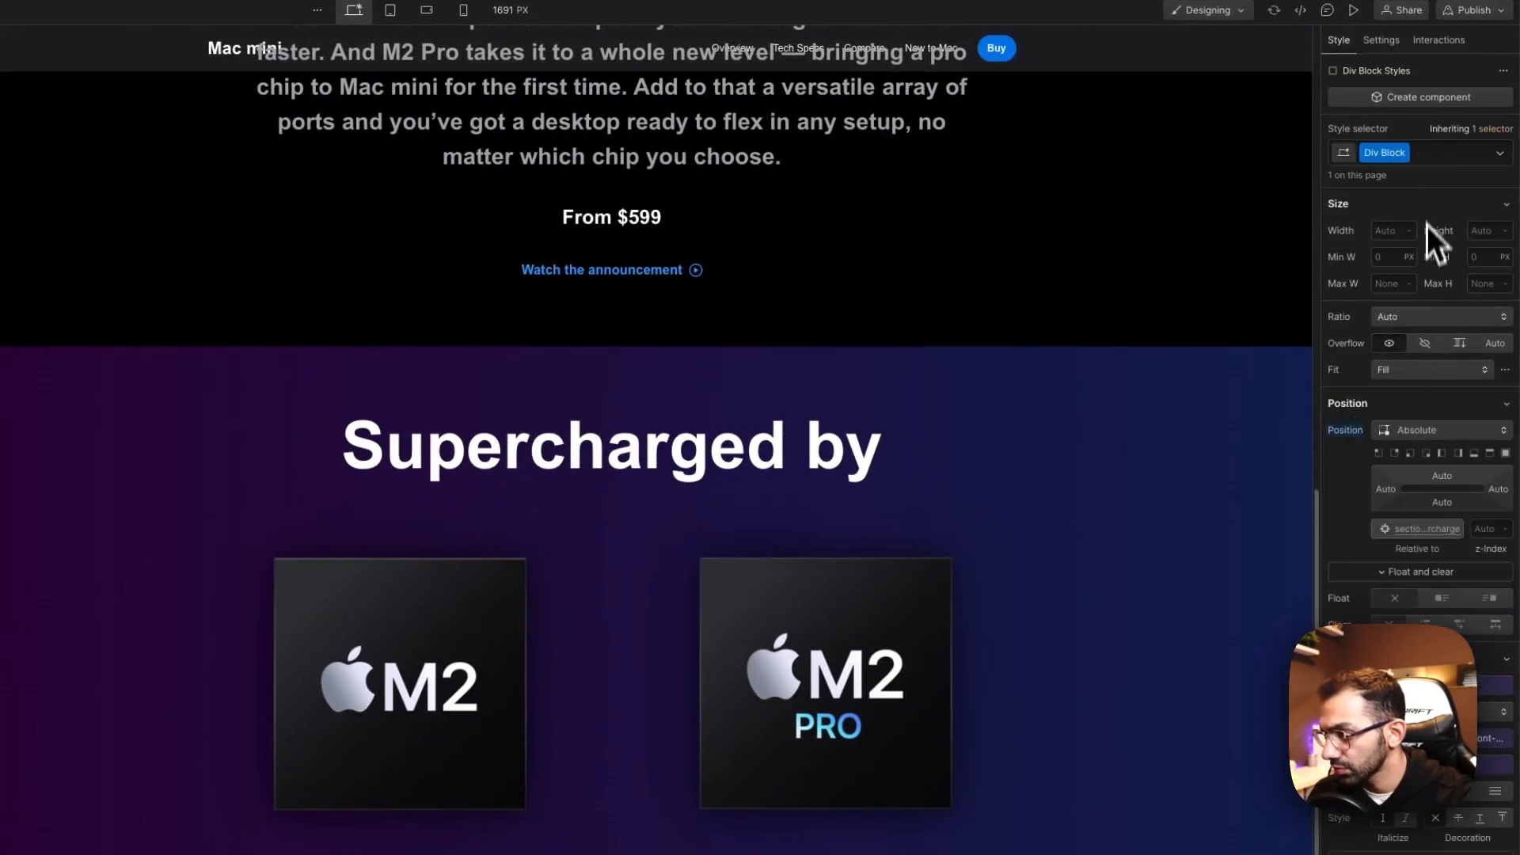
pyautogui.click(1378, 156)
pyautogui.write('gradient-top_supercharge')
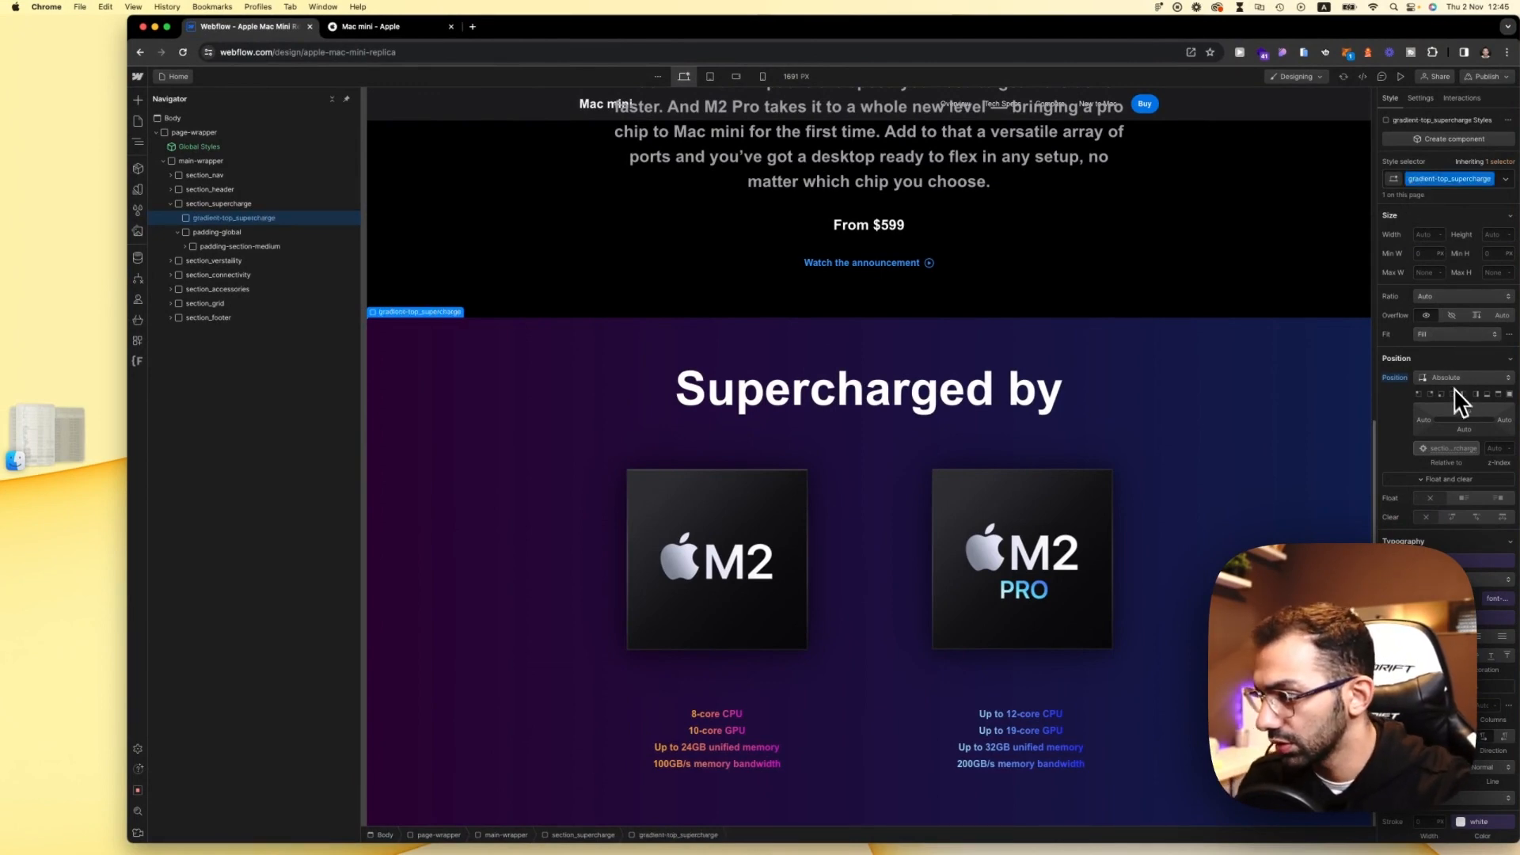
pyautogui.click(1499, 393)
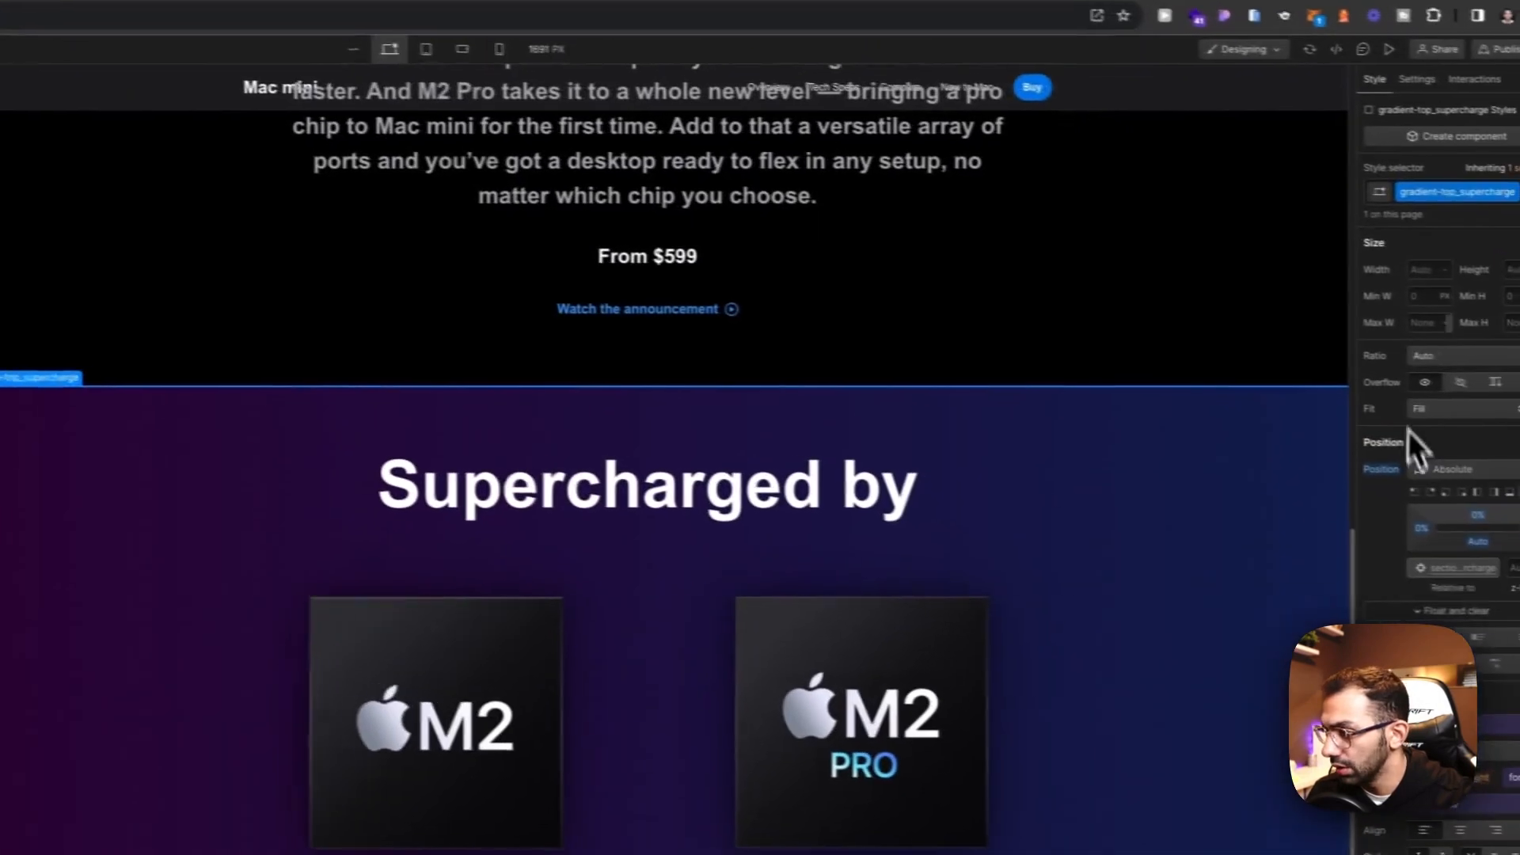
pyautogui.click(1375, 176)
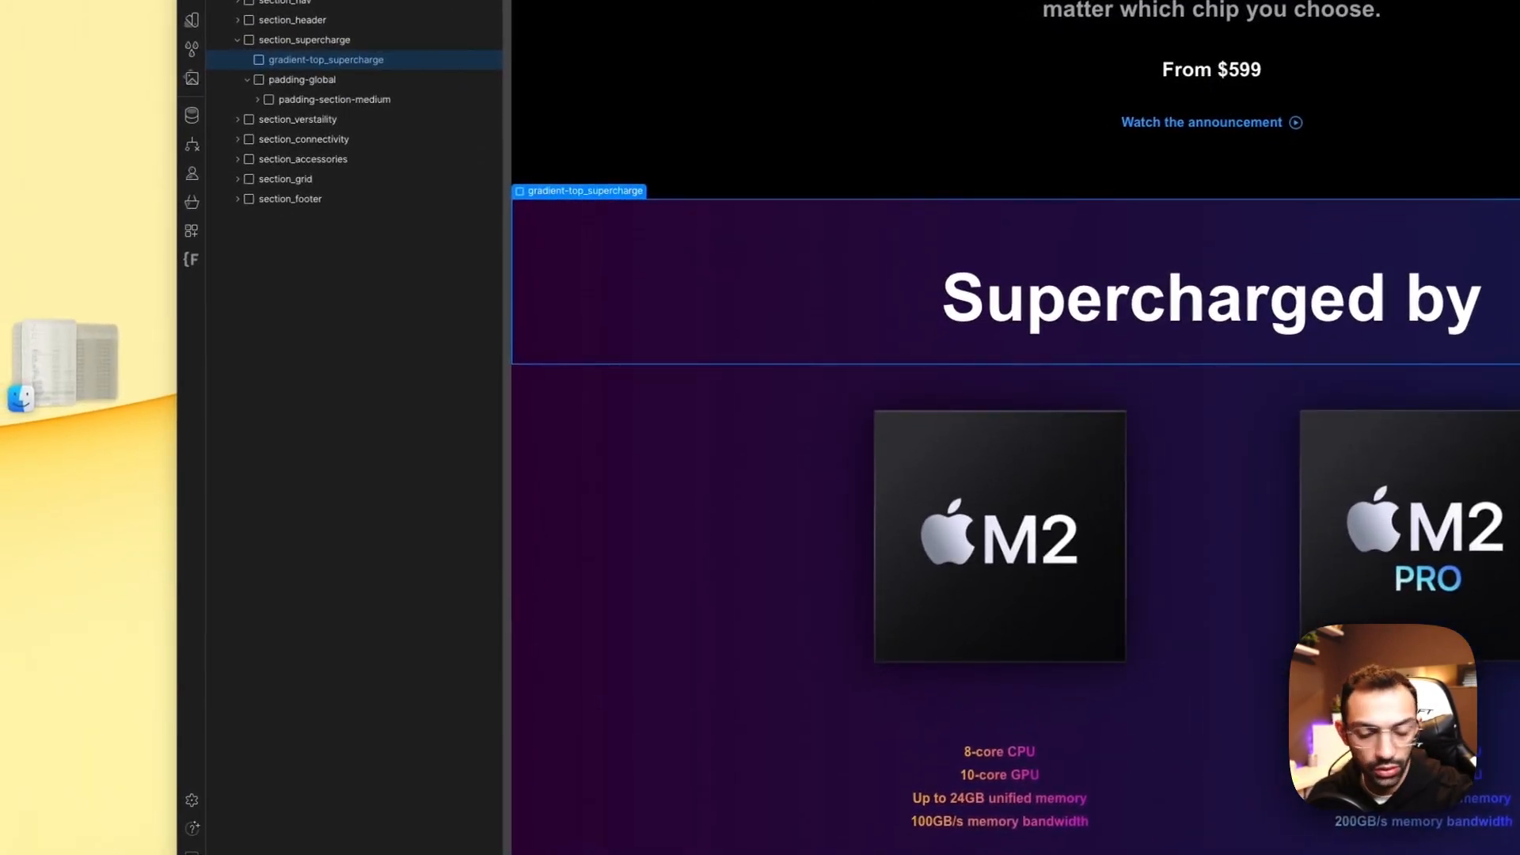
# Step: Give gradient-top_supercharge a 180-degree linear gradient background fading from black to transparent
pyautogui.scroll(-8, 1346, 317)
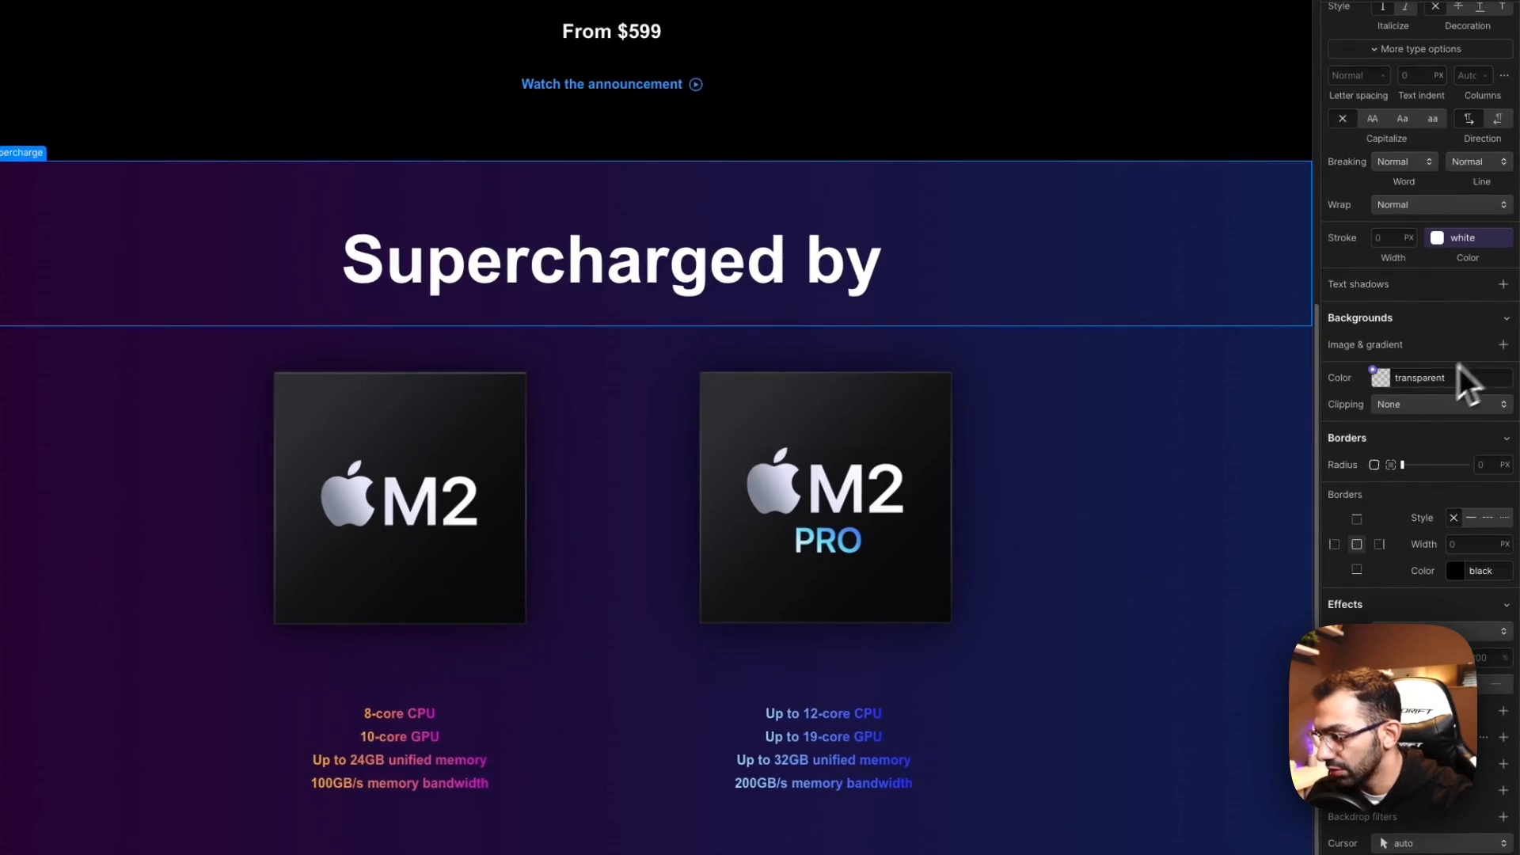
pyautogui.click(1504, 345)
pyautogui.click(1422, 399)
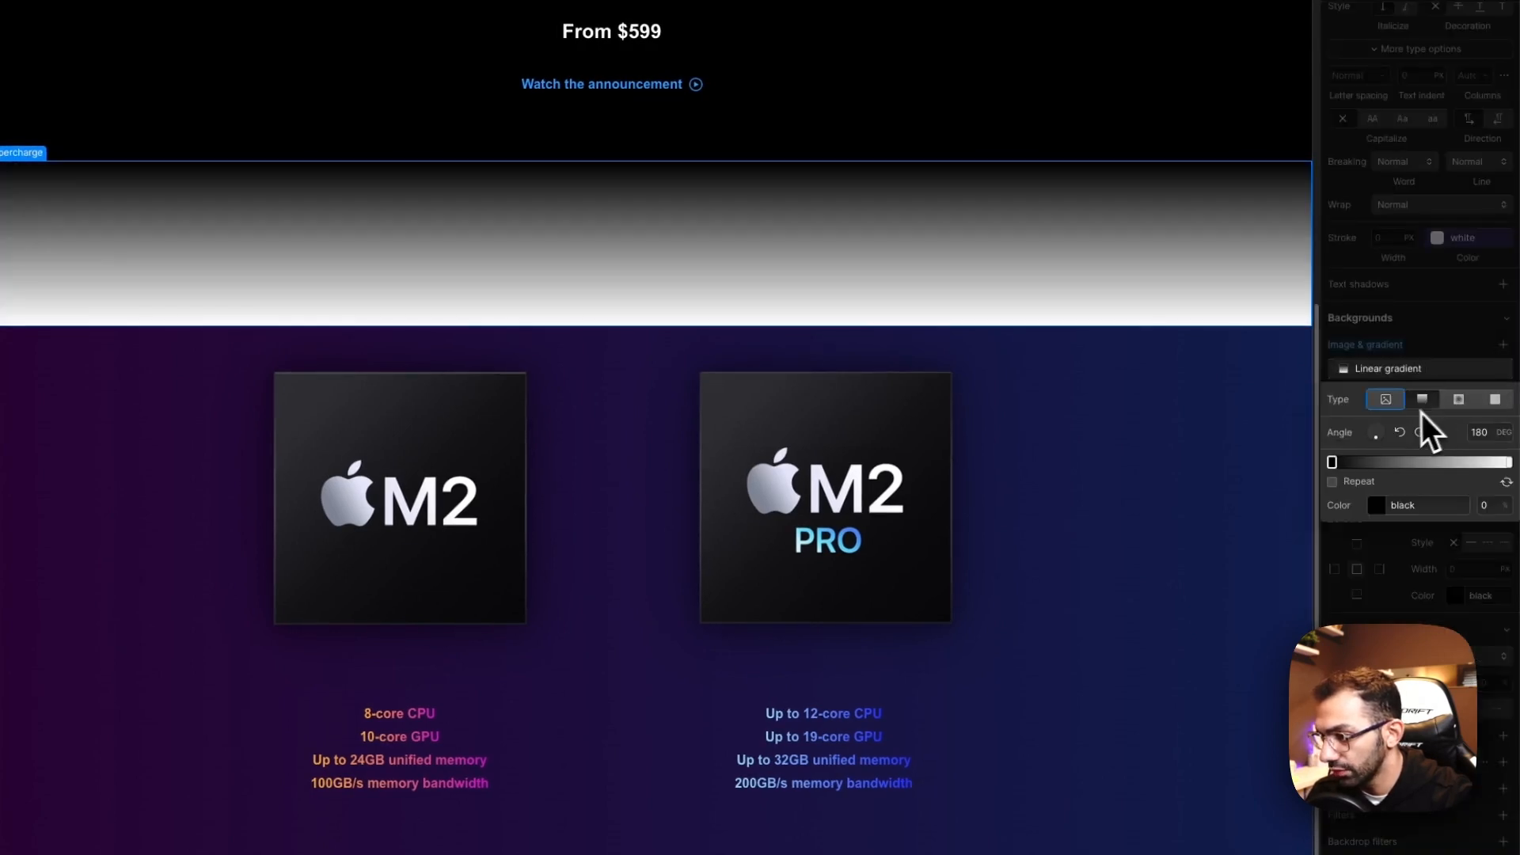
pyautogui.click(1509, 462)
pyautogui.click(1376, 511)
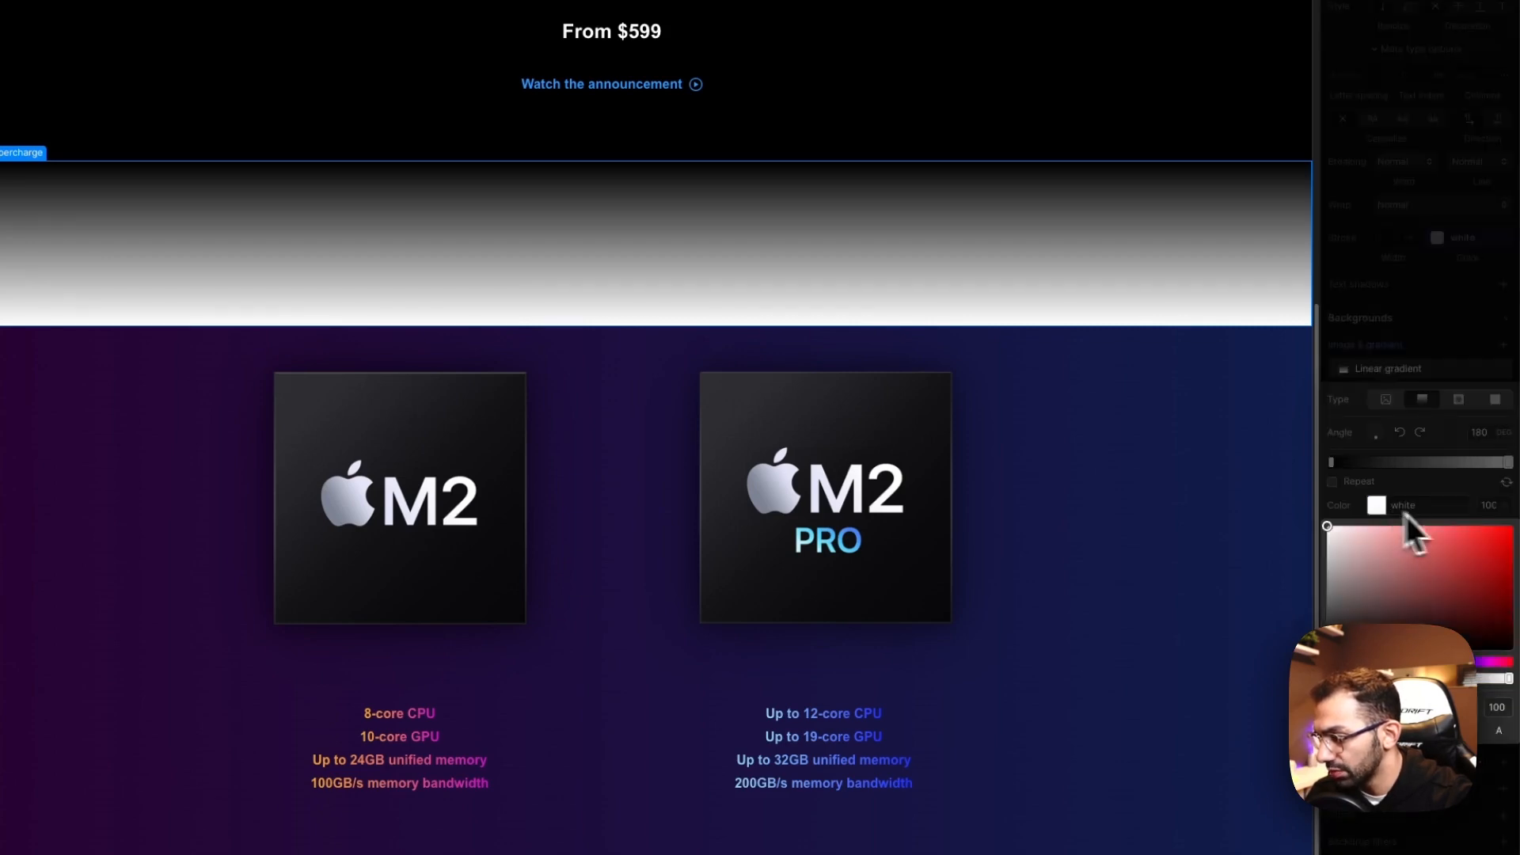
pyautogui.press('Return')
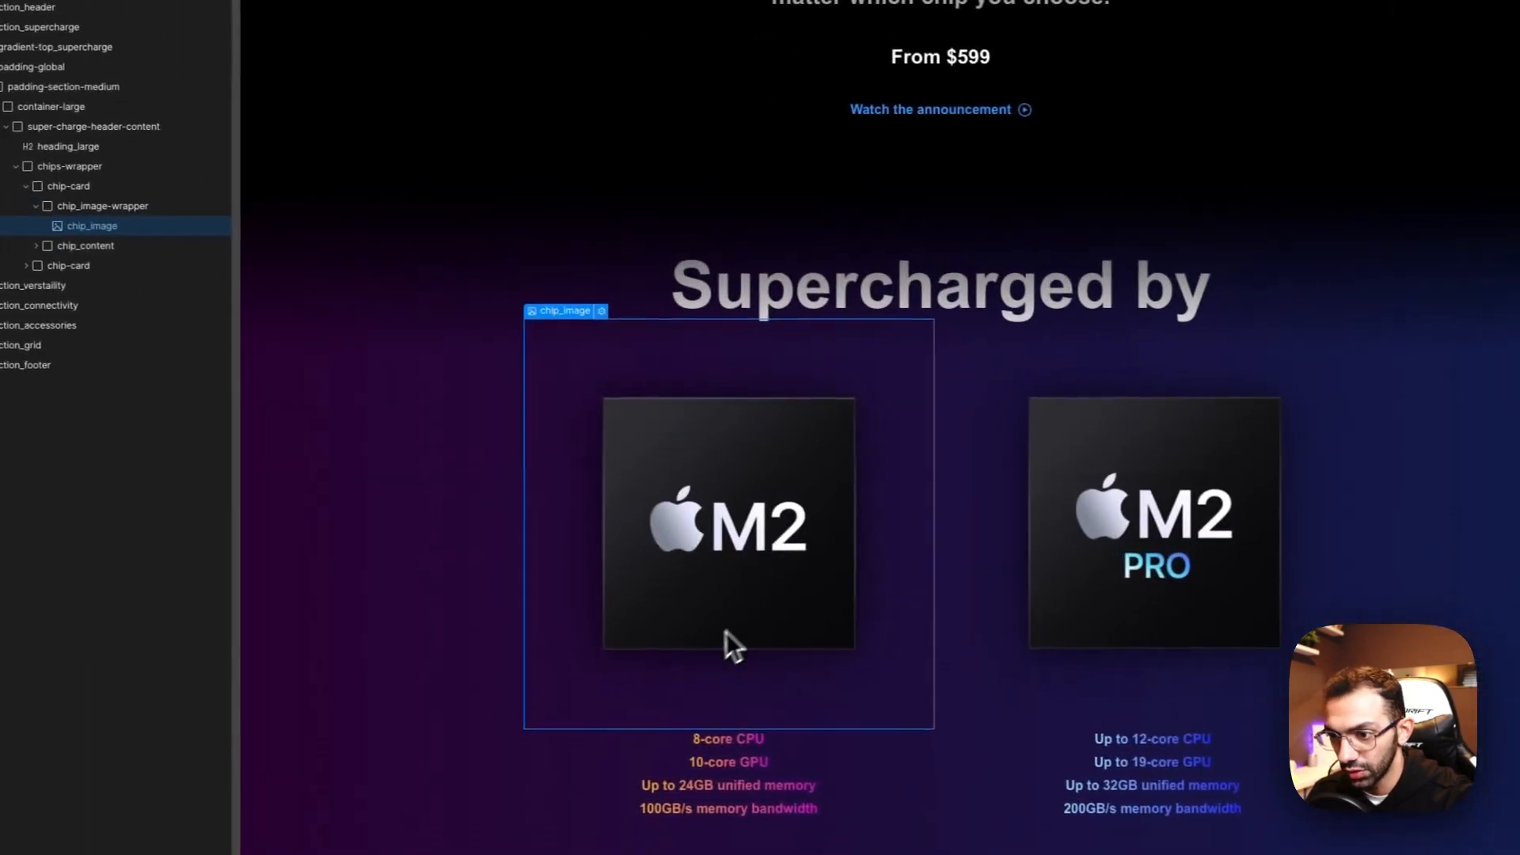
# Step: Duplicate the gradient-top_supercharge div and place padding-global between the two divs in section_supercharge
pyautogui.click(467, 727)
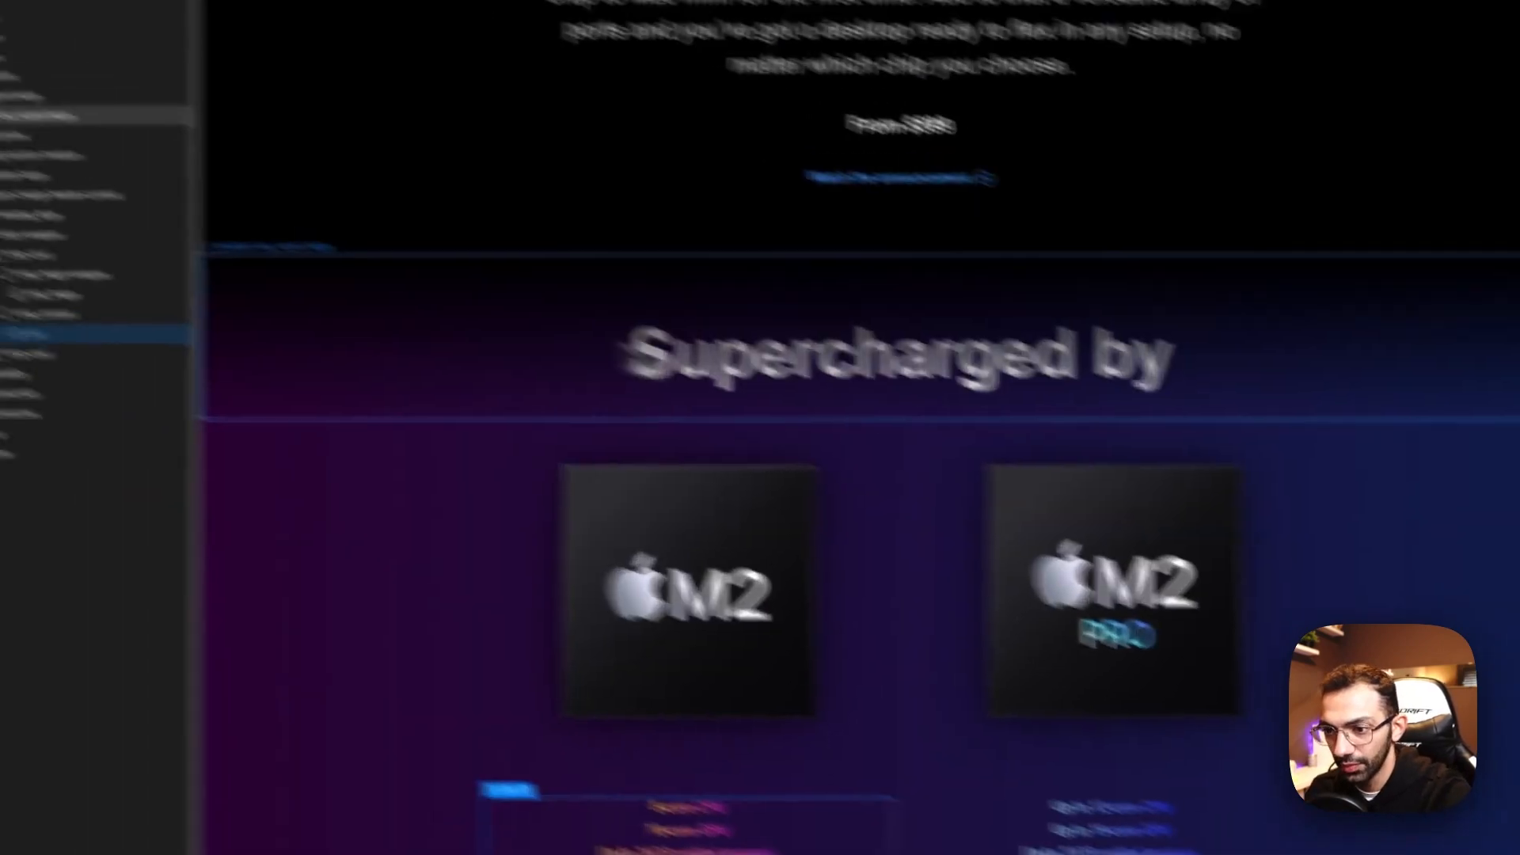
pyautogui.click(354, 285)
pyautogui.press('super+d')
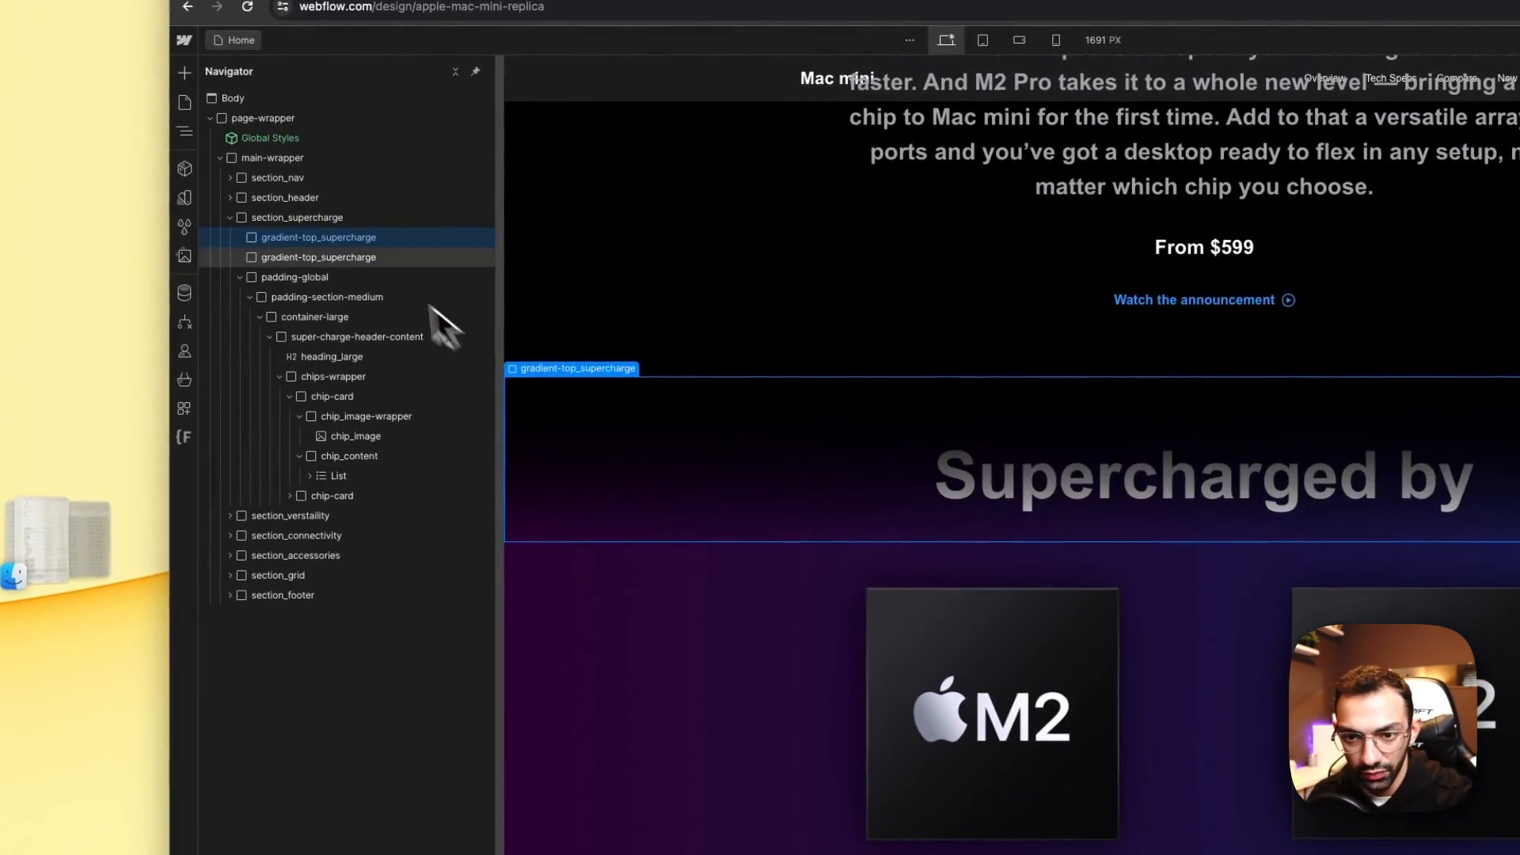
pyautogui.moveTo(244, 277); pyautogui.dragTo(279, 248)
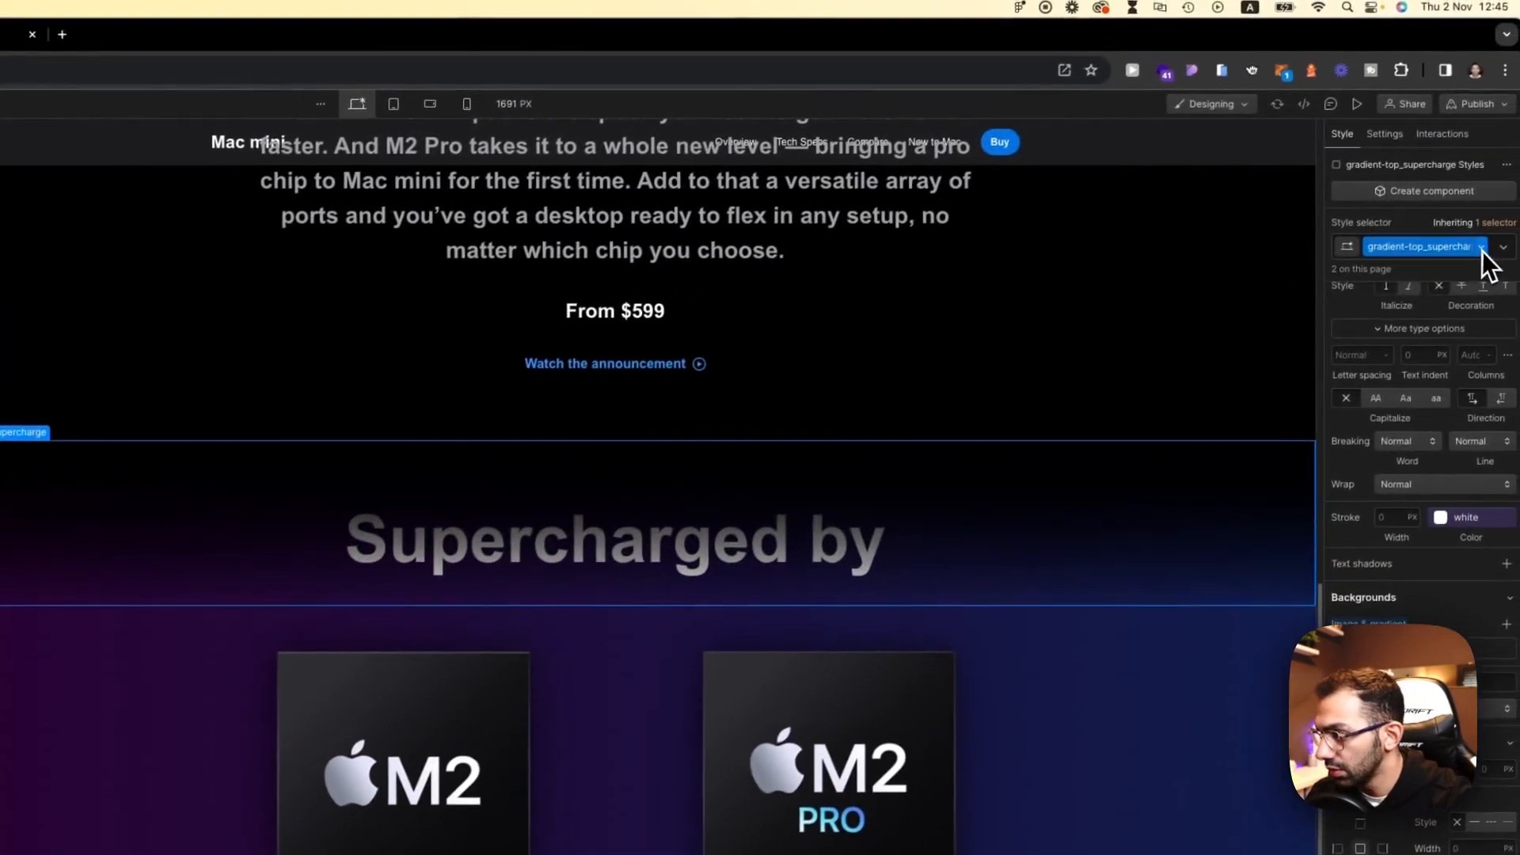
# Step: Duplicate the class on the second gradient div and rename the copy gradient-bottom_supercharge
pyautogui.click(1478, 249)
pyautogui.click(1465, 286)
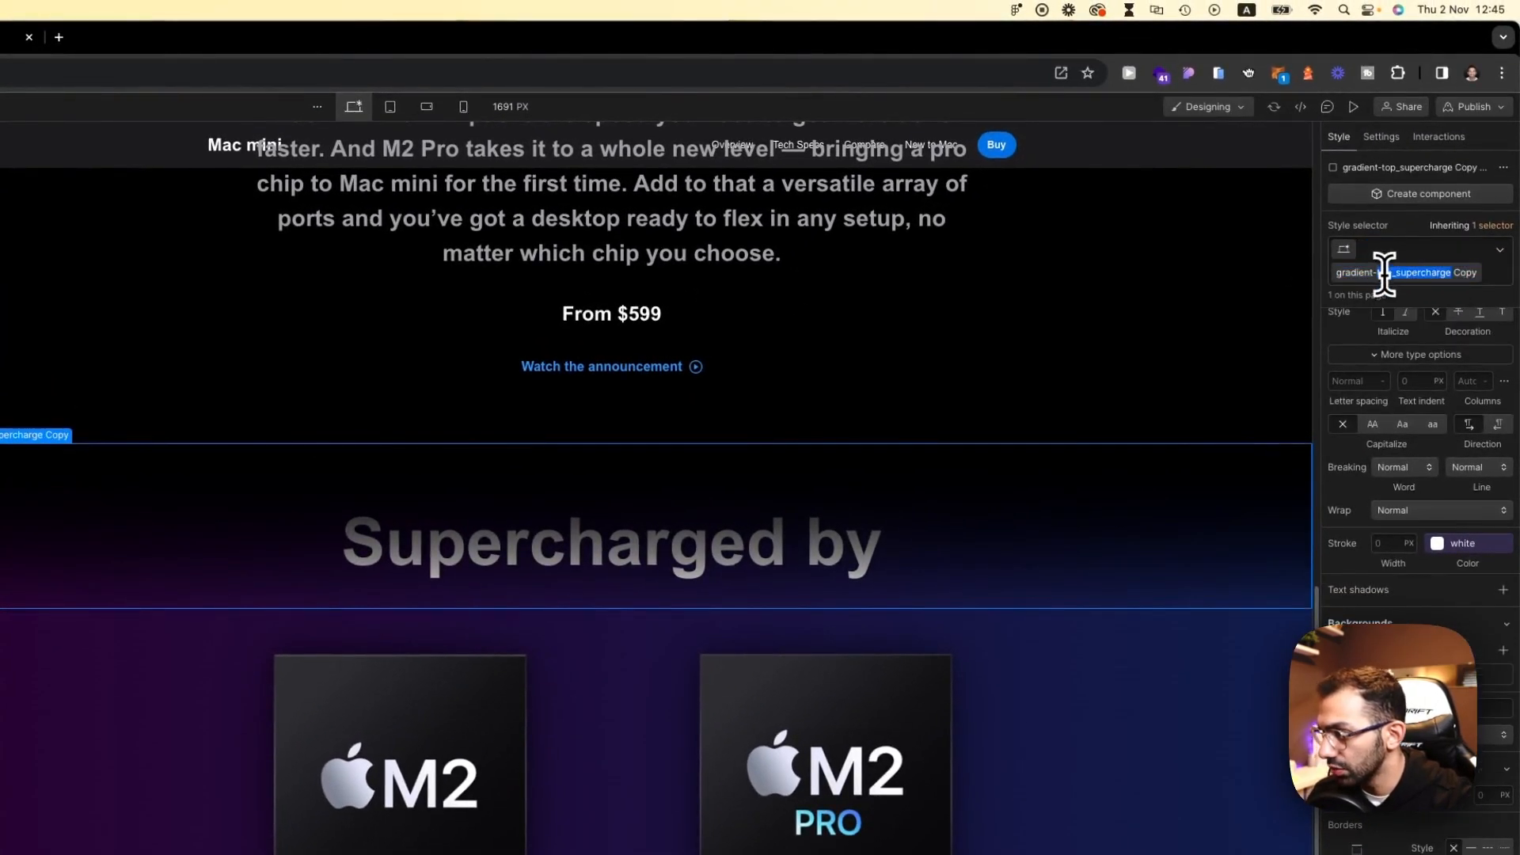
pyautogui.write('botto')
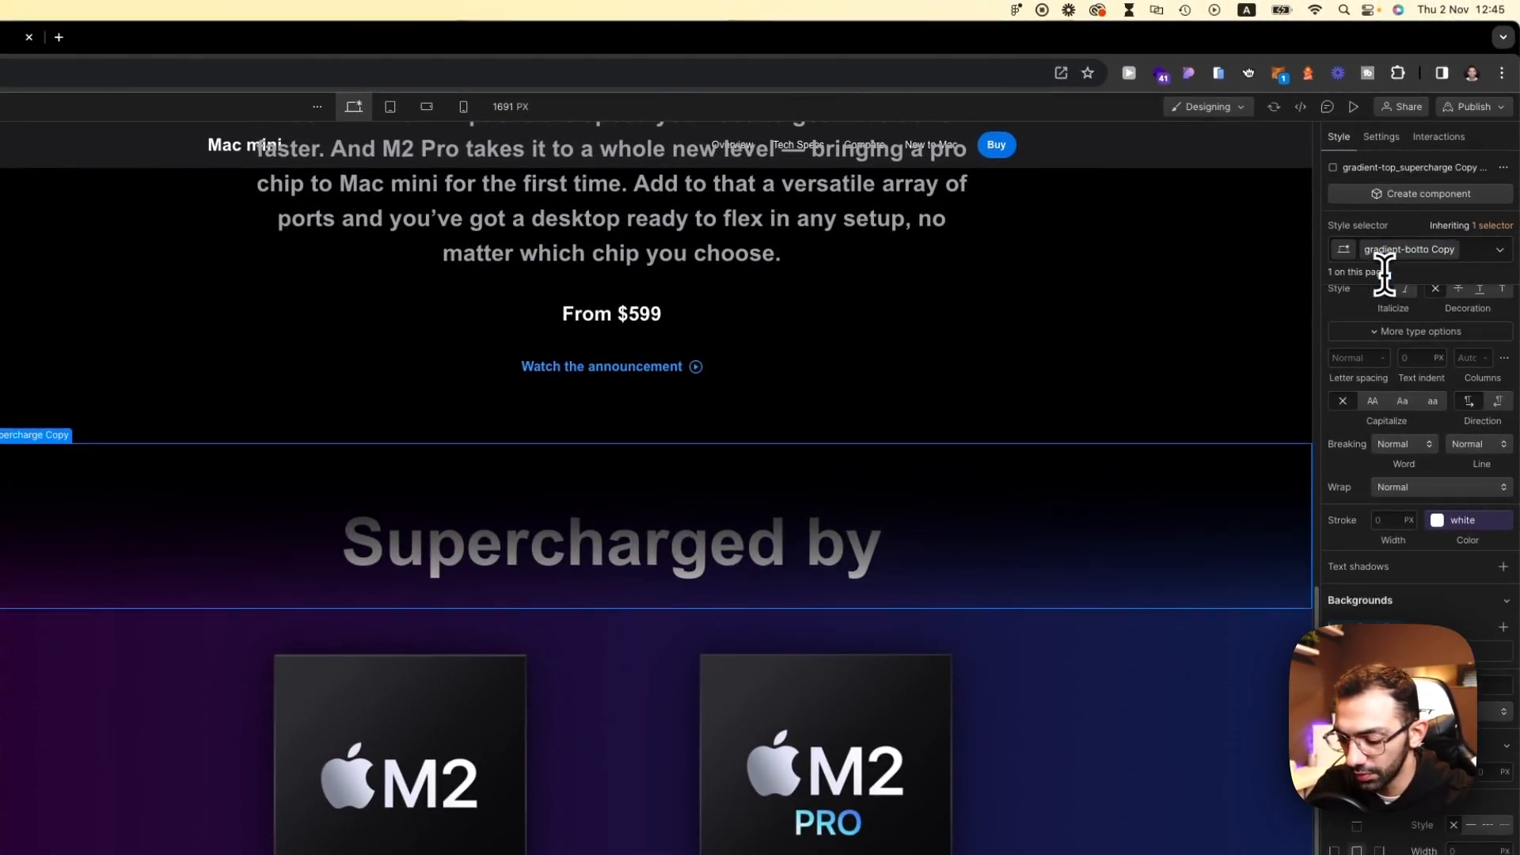
pyautogui.write('m')
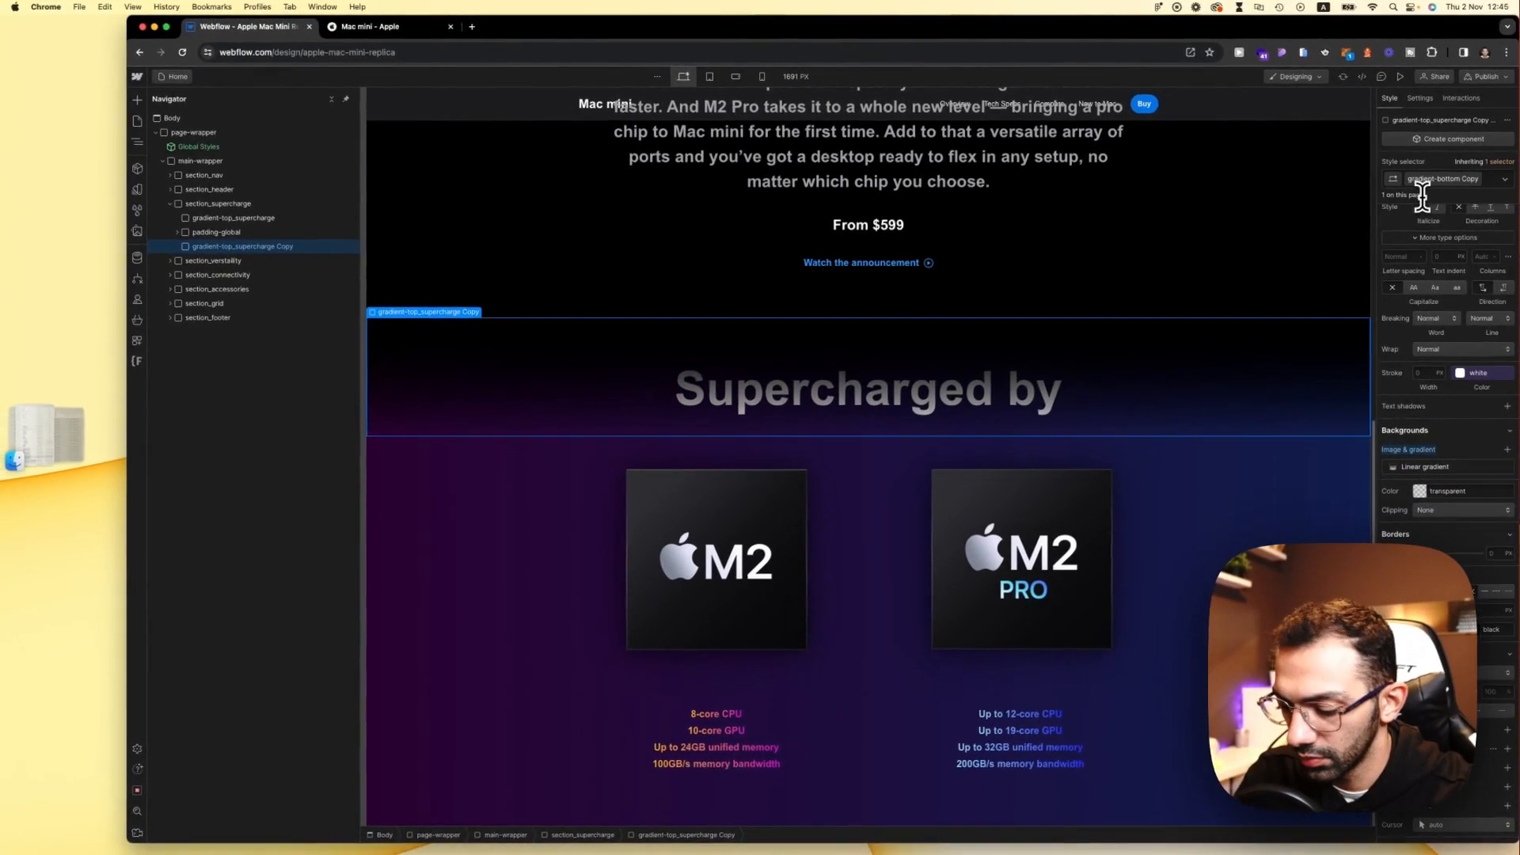
pyautogui.write('_supercharge')
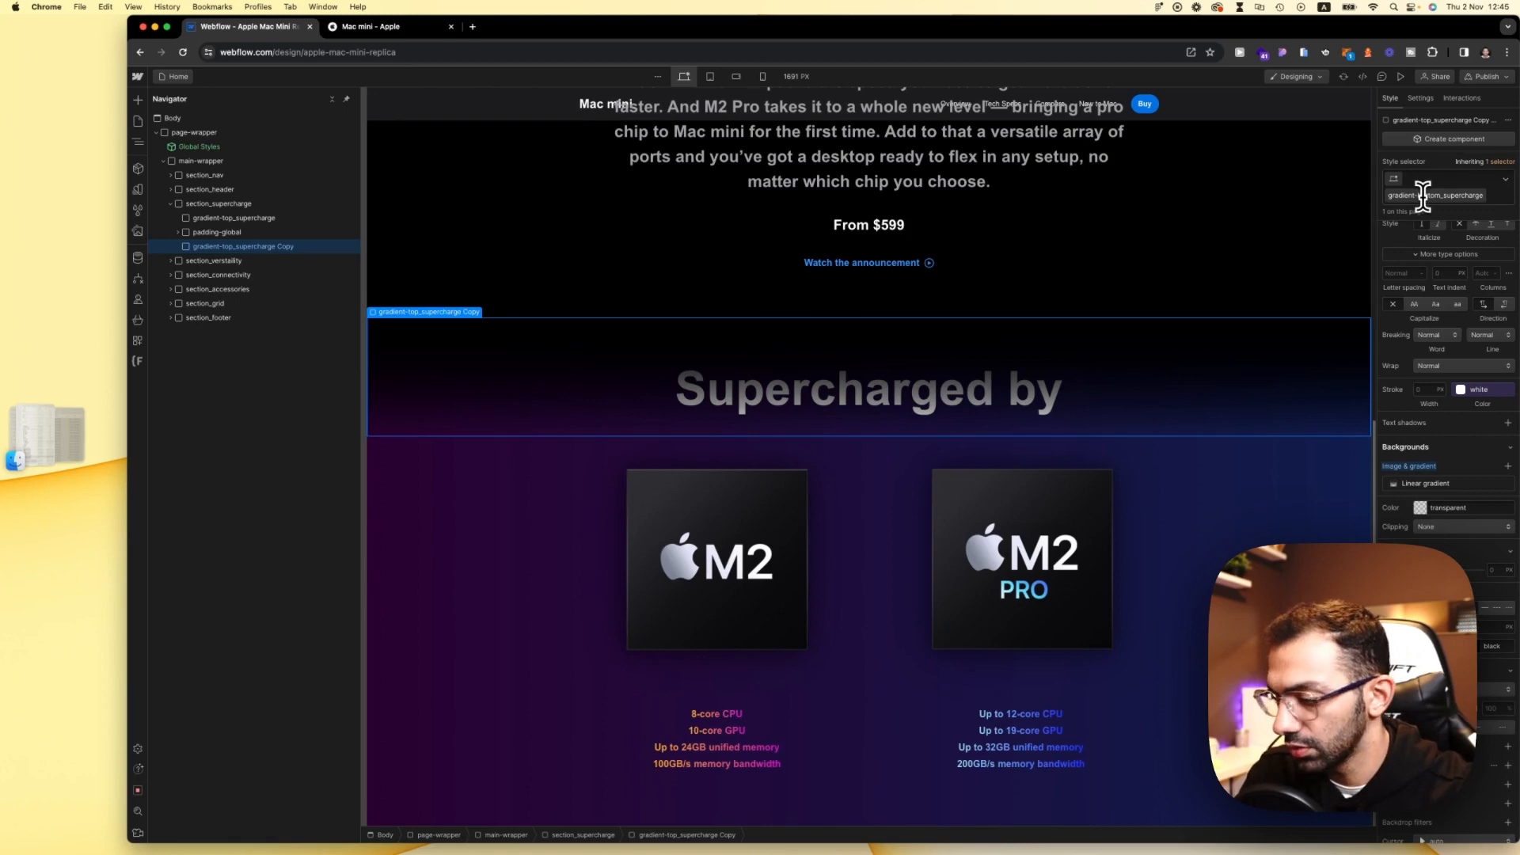
# Step: Set the linear gradient angle of gradient-bottom_supercharge to 0 degrees so the black fades upward
pyautogui.click(1422, 483)
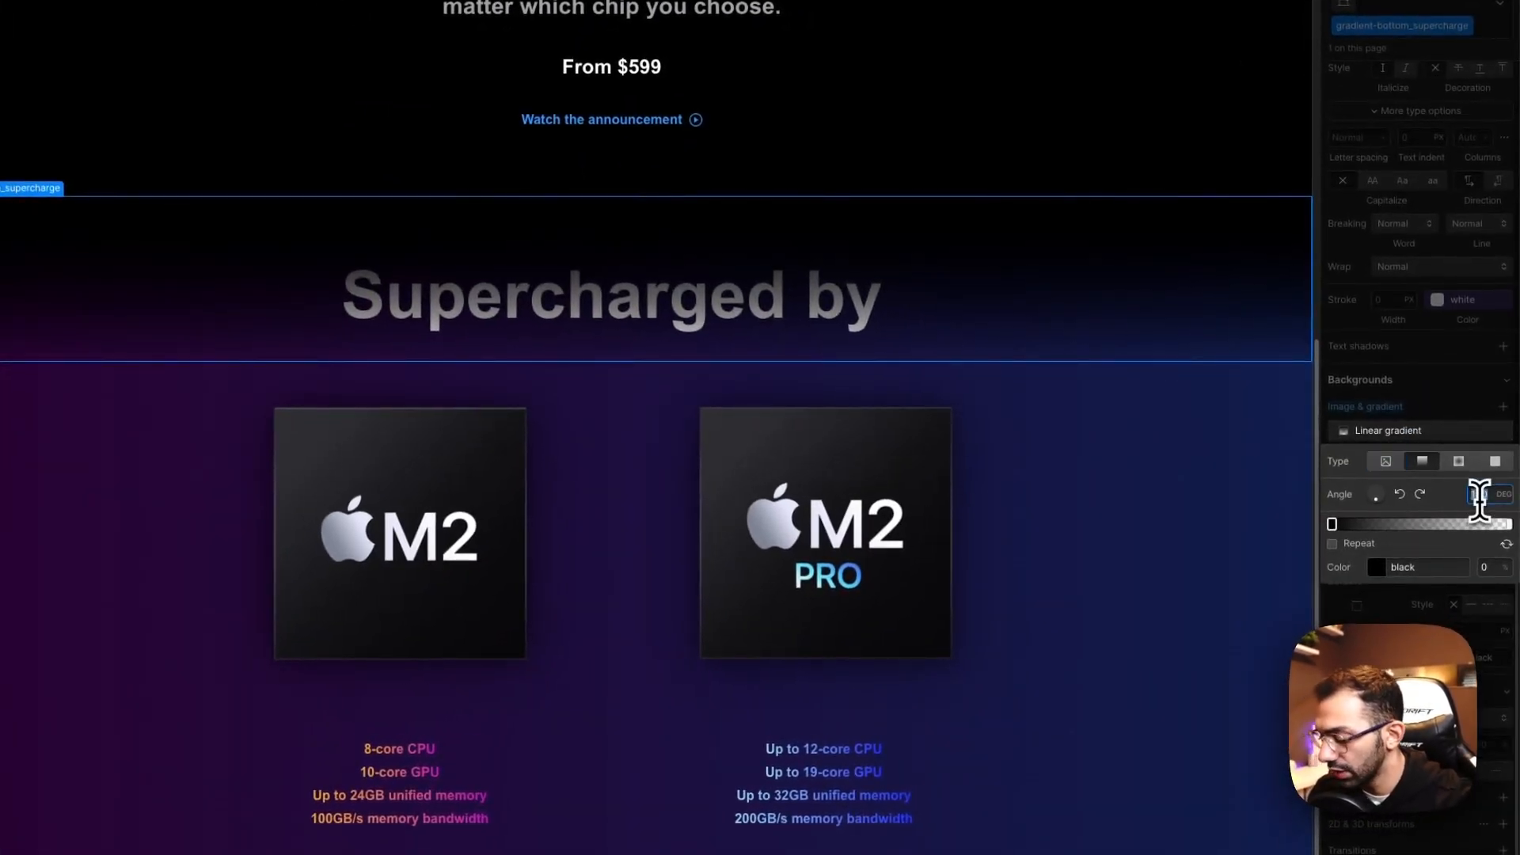
pyautogui.write('270')
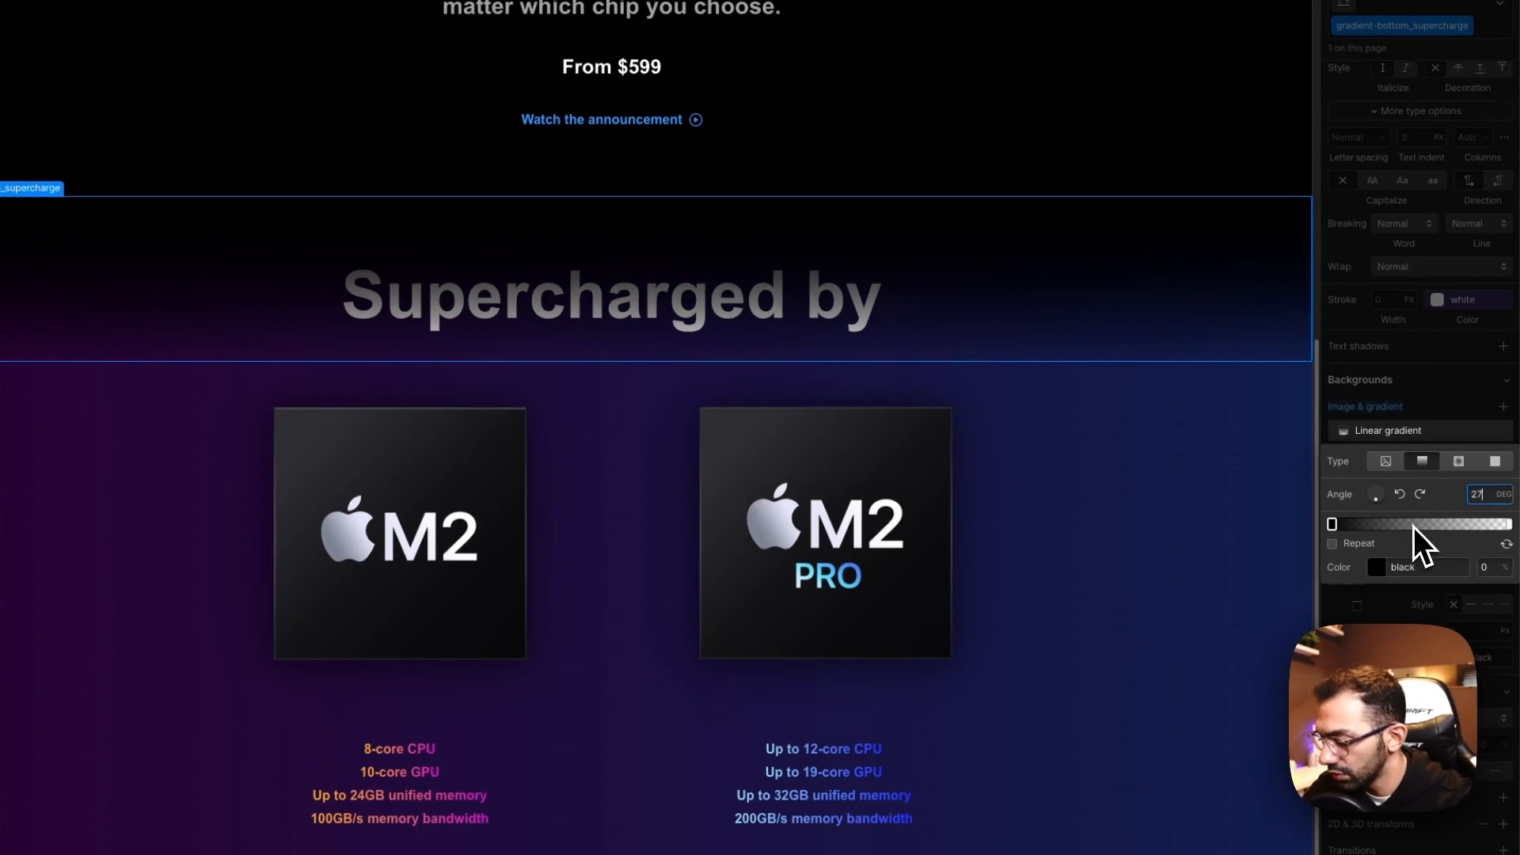
pyautogui.press('BackSpace')
pyautogui.press('BackSpace')
pyautogui.press('BackSpace')
pyautogui.write('3')
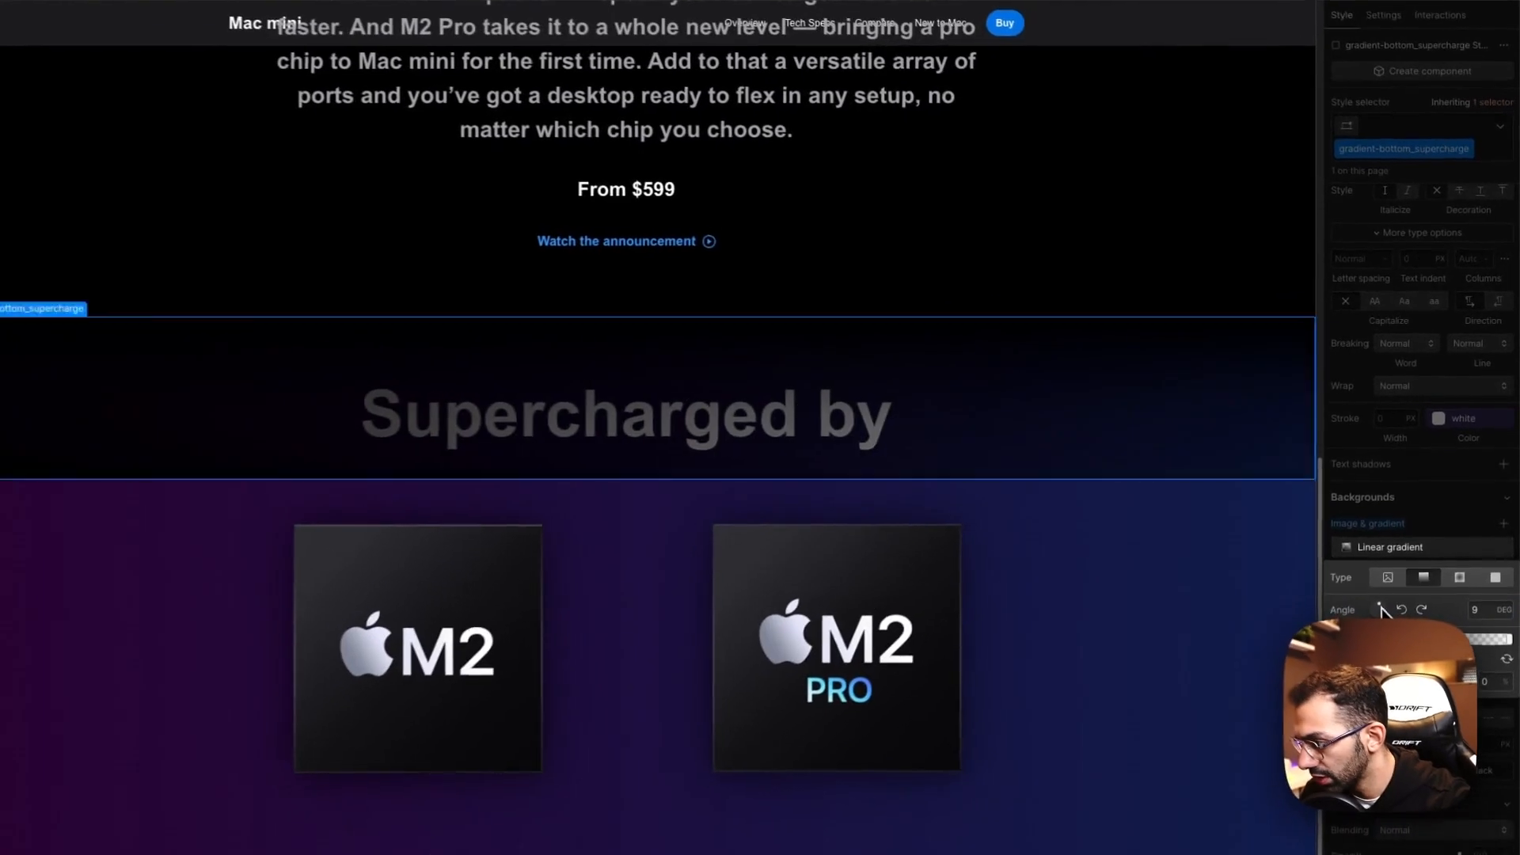
pyautogui.click(1417, 528)
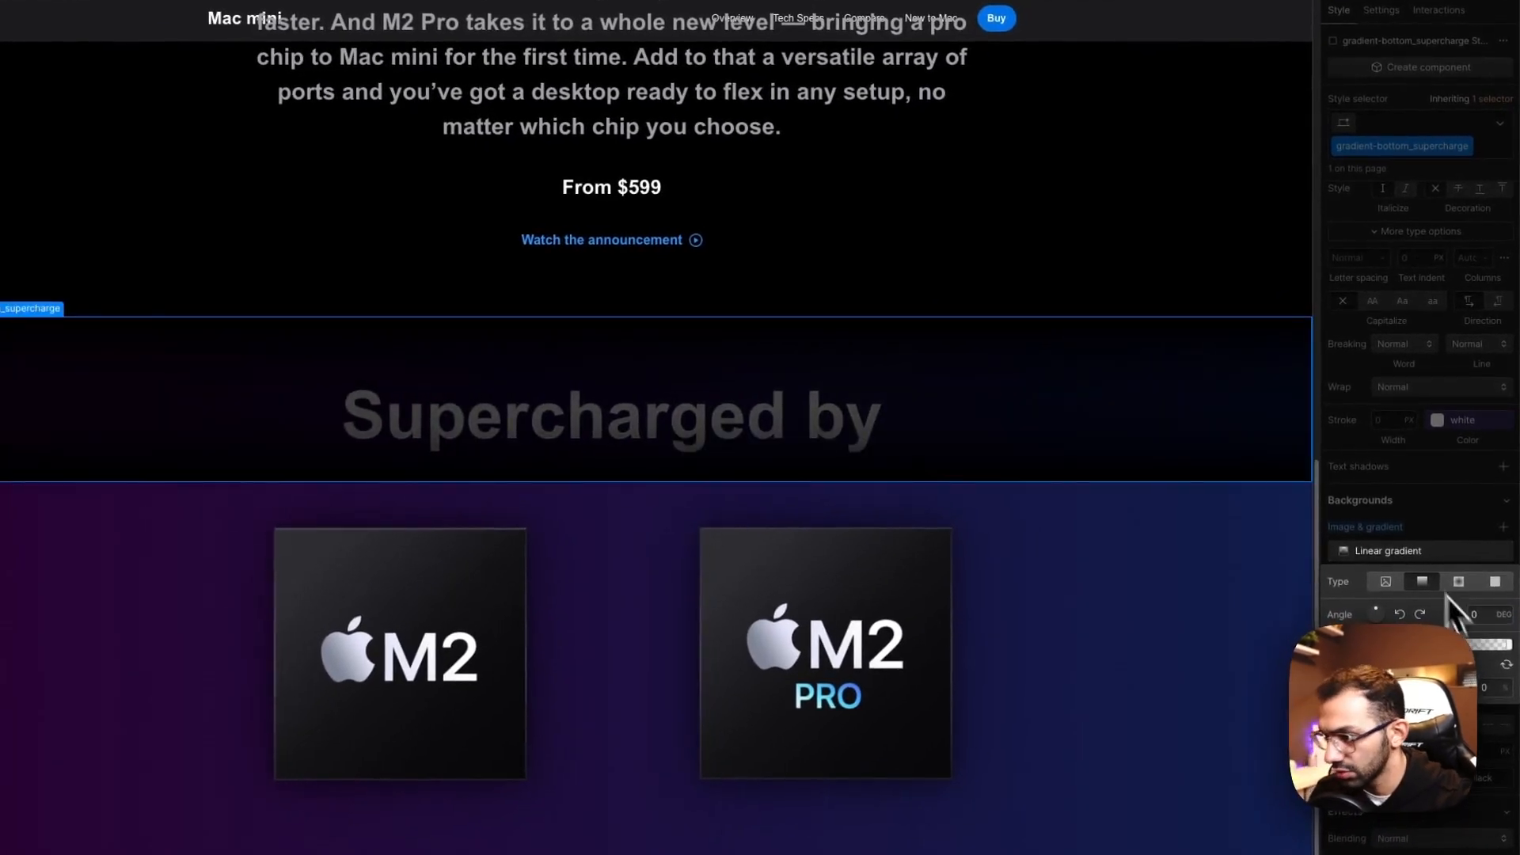
pyautogui.click(1412, 455)
# Step: Change the absolute position preset of gradient-bottom_supercharge to the bottom edge of section_supercharge
pyautogui.scroll(10, 1434, 511)
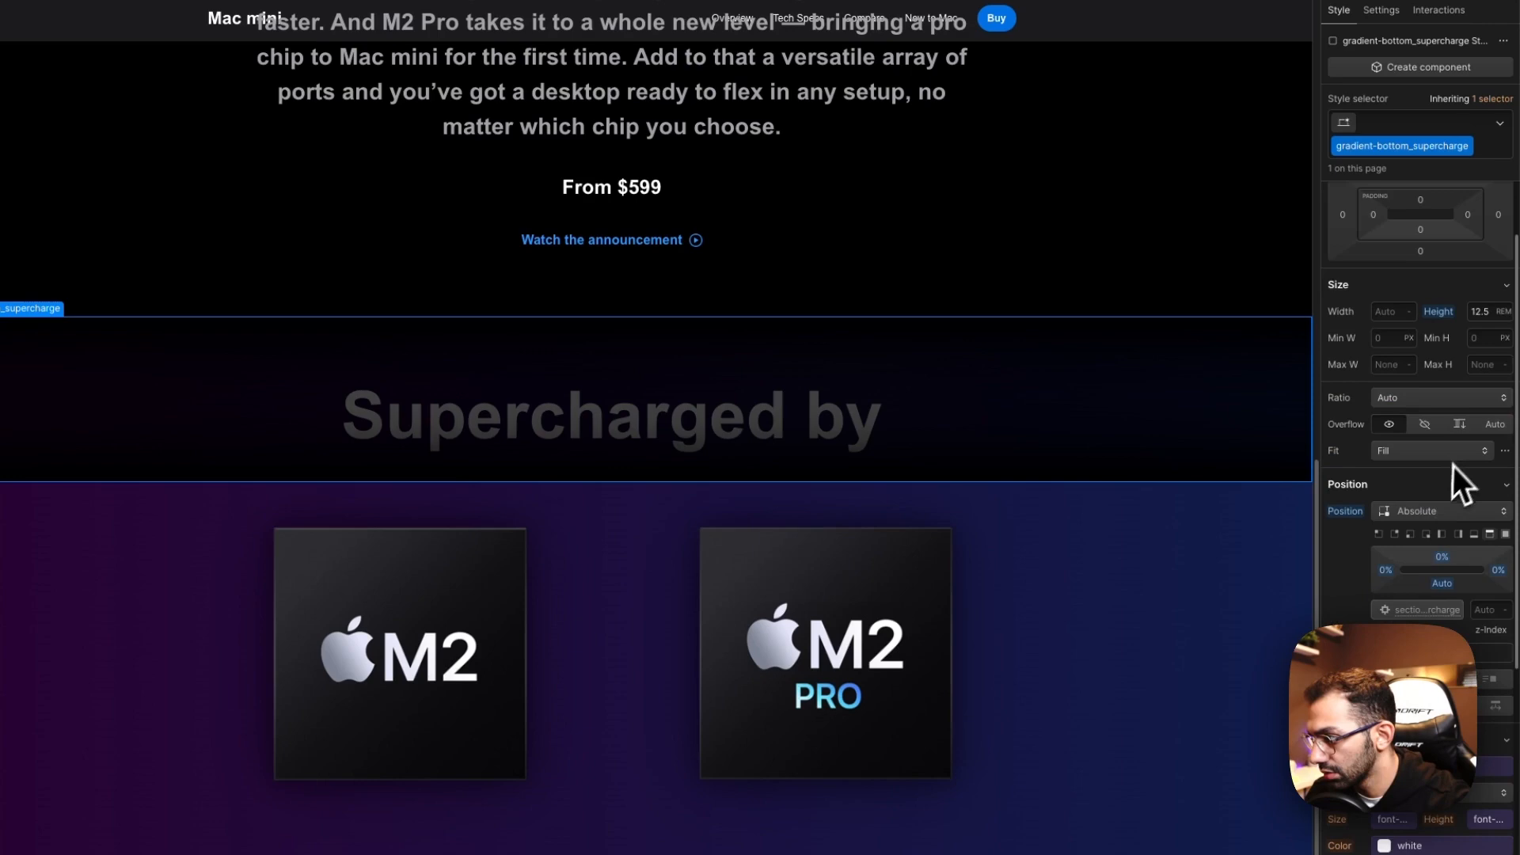
pyautogui.click(1474, 534)
pyautogui.click(1053, 507)
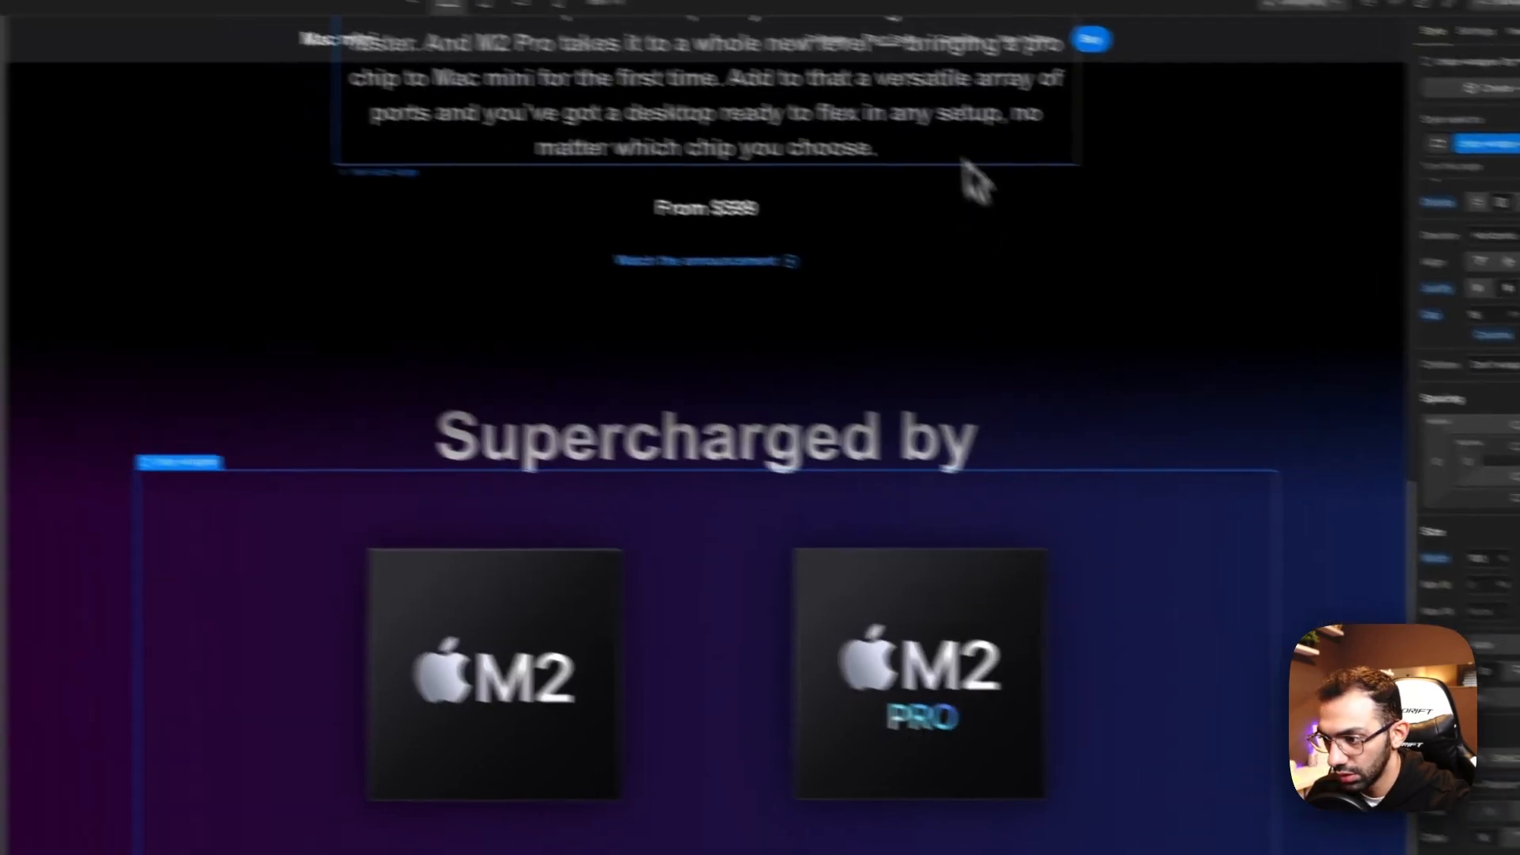
pyautogui.click(869, 135)
pyautogui.click(435, 634)
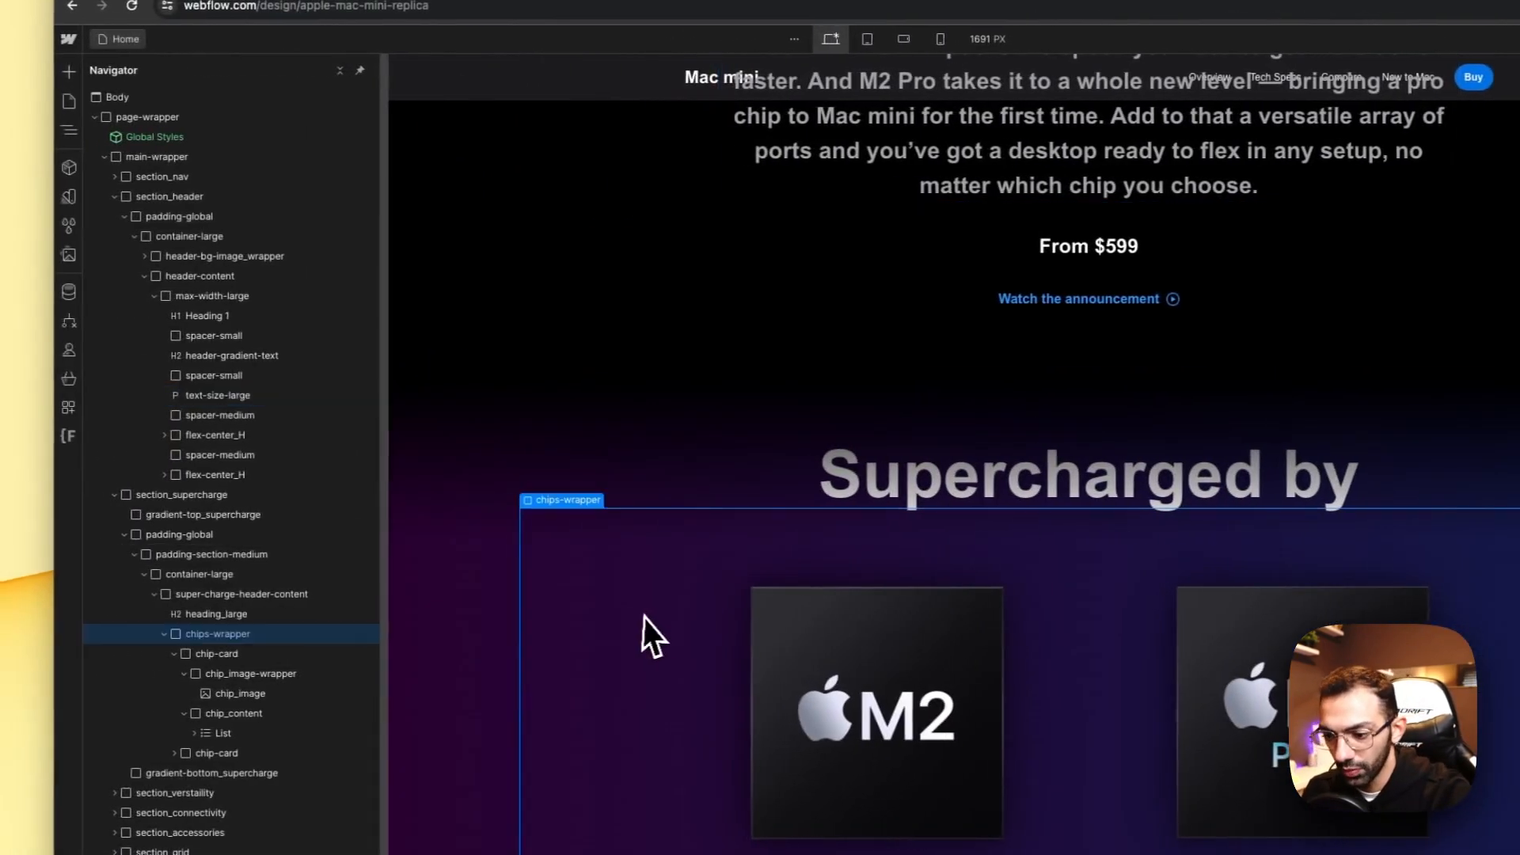
pyautogui.click(373, 41)
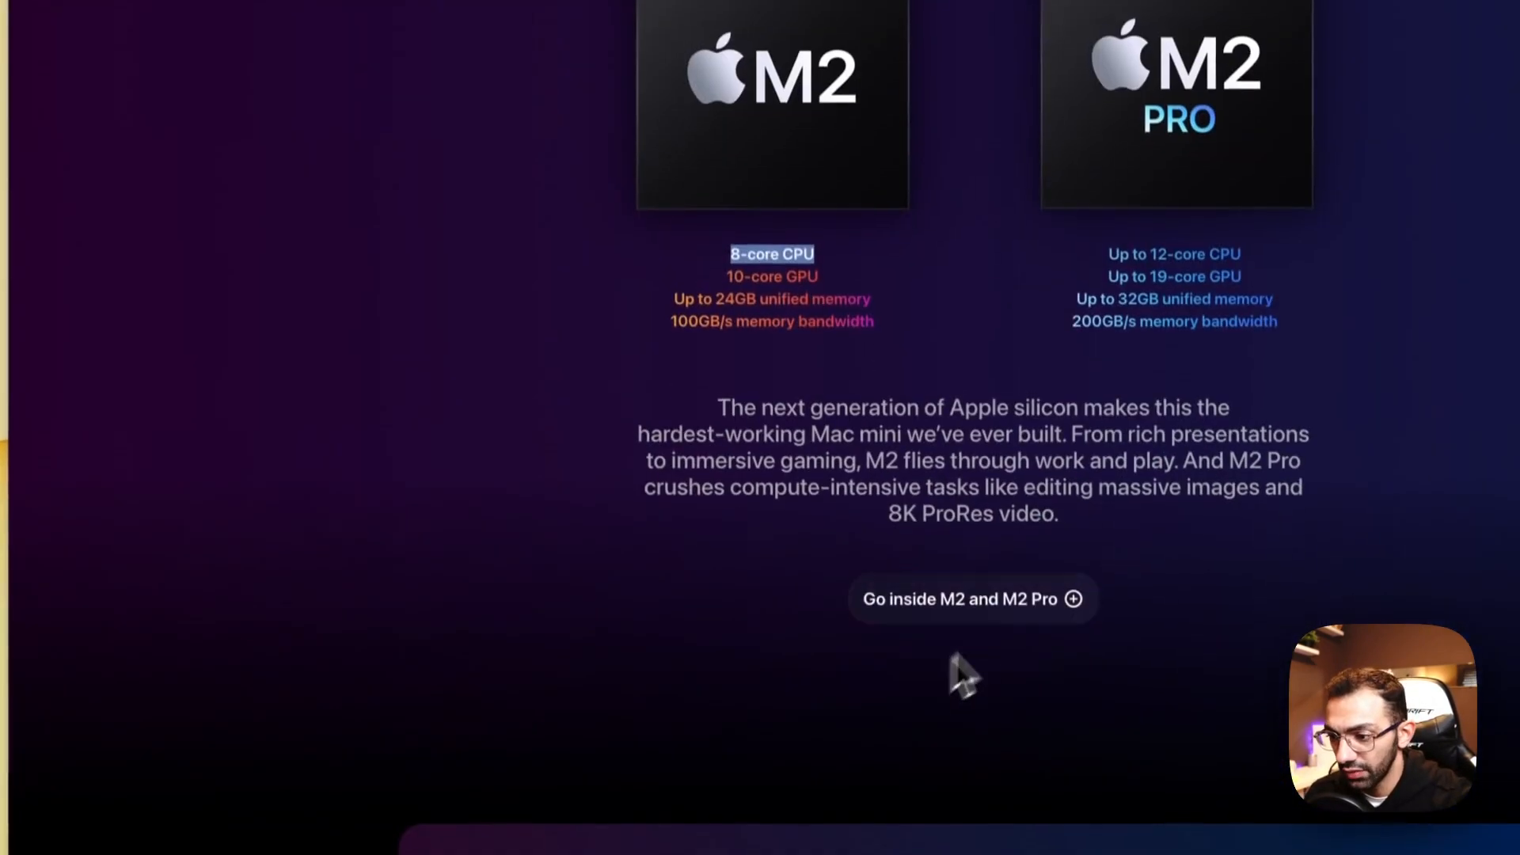
pyautogui.tripleClick(1004, 407)
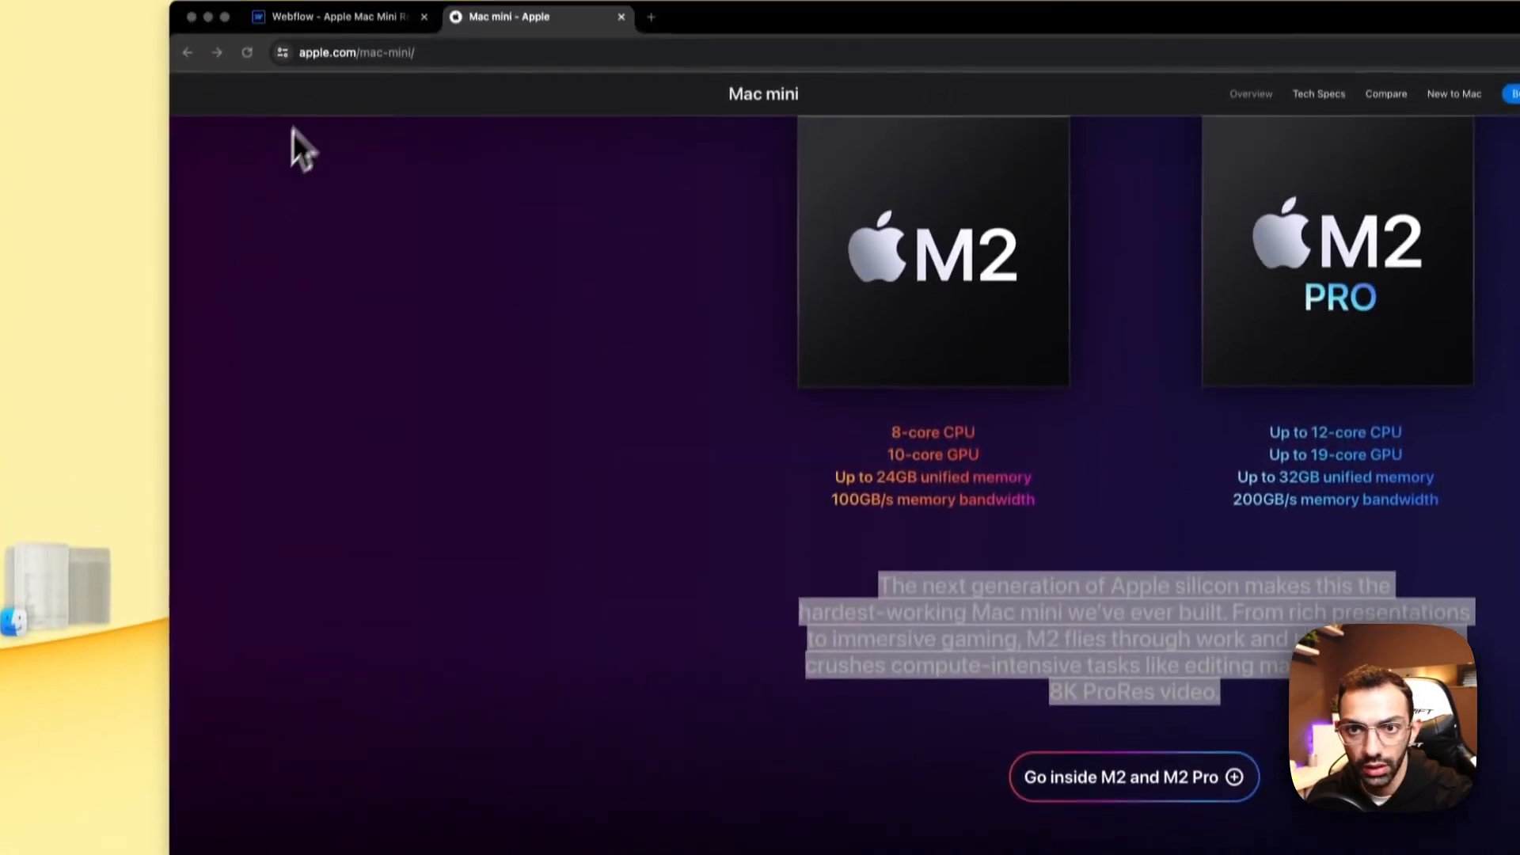
pyautogui.click(324, 18)
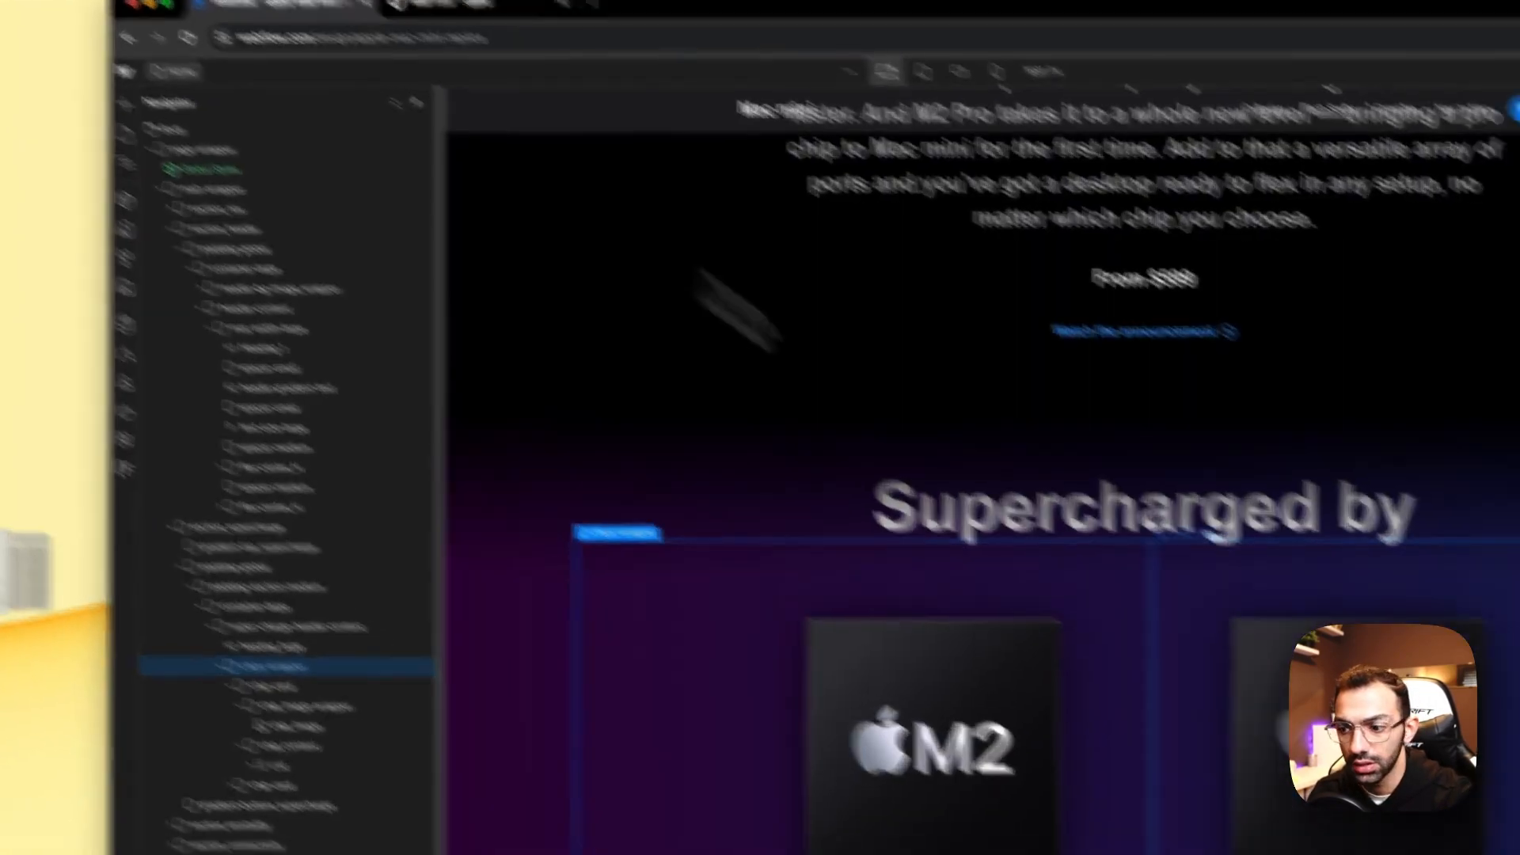
# Step: Add a Paragraph element inside super-charge-header-content, below chips-wrapper
pyautogui.click(1277, 770)
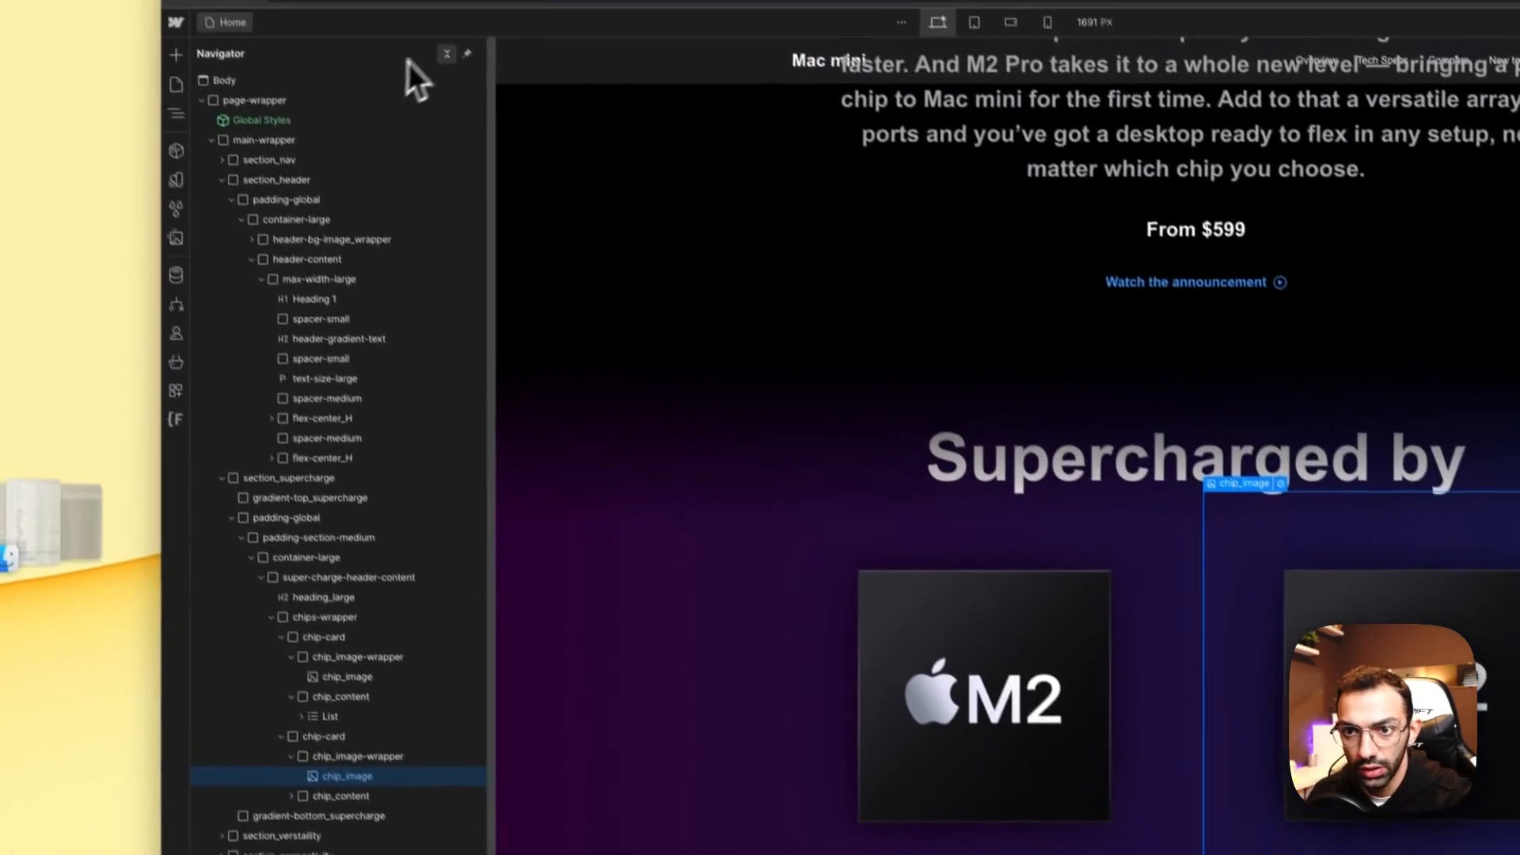
pyautogui.click(395, 103)
pyautogui.click(892, 655)
pyautogui.click(322, 278)
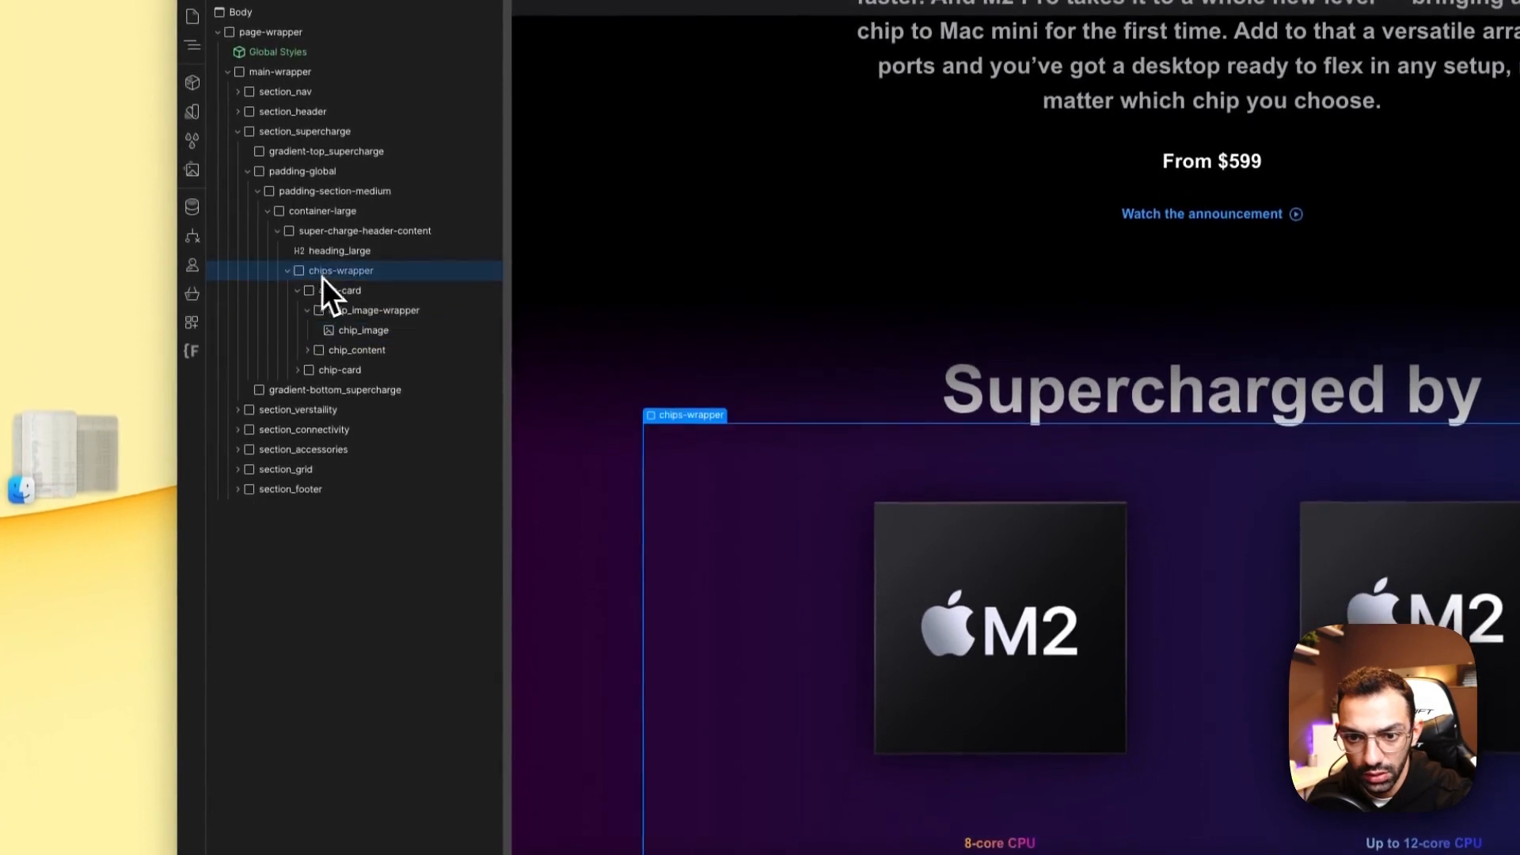
pyautogui.click(288, 269)
pyautogui.press('a')
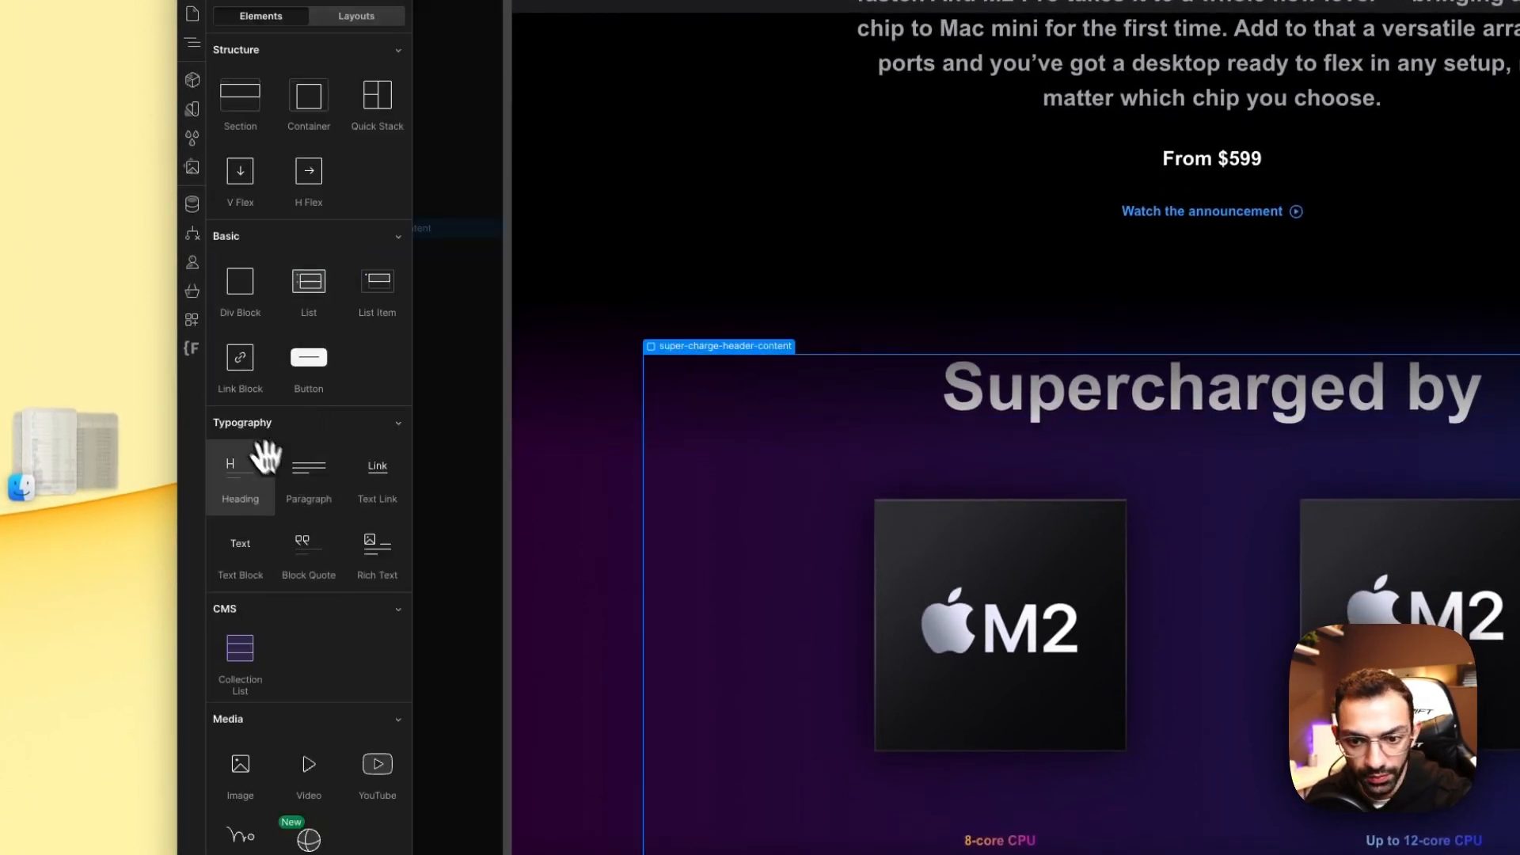
pyautogui.click(302, 473)
pyautogui.click(776, 666)
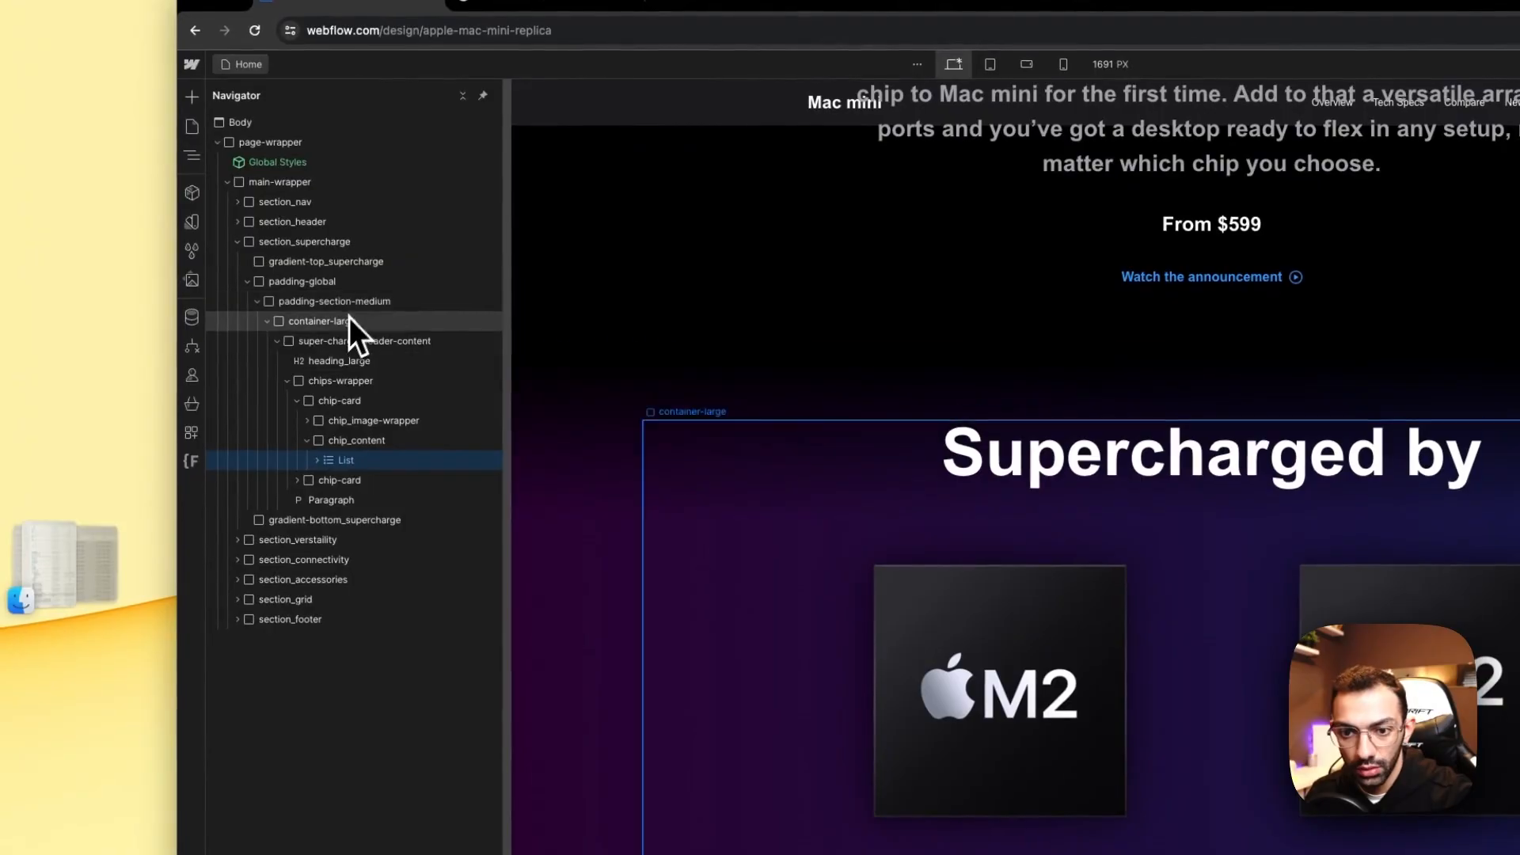
# Step: Inspect the is-relative combo class on padding-global in section_supercharge, including its position and z-index
pyautogui.click(306, 282)
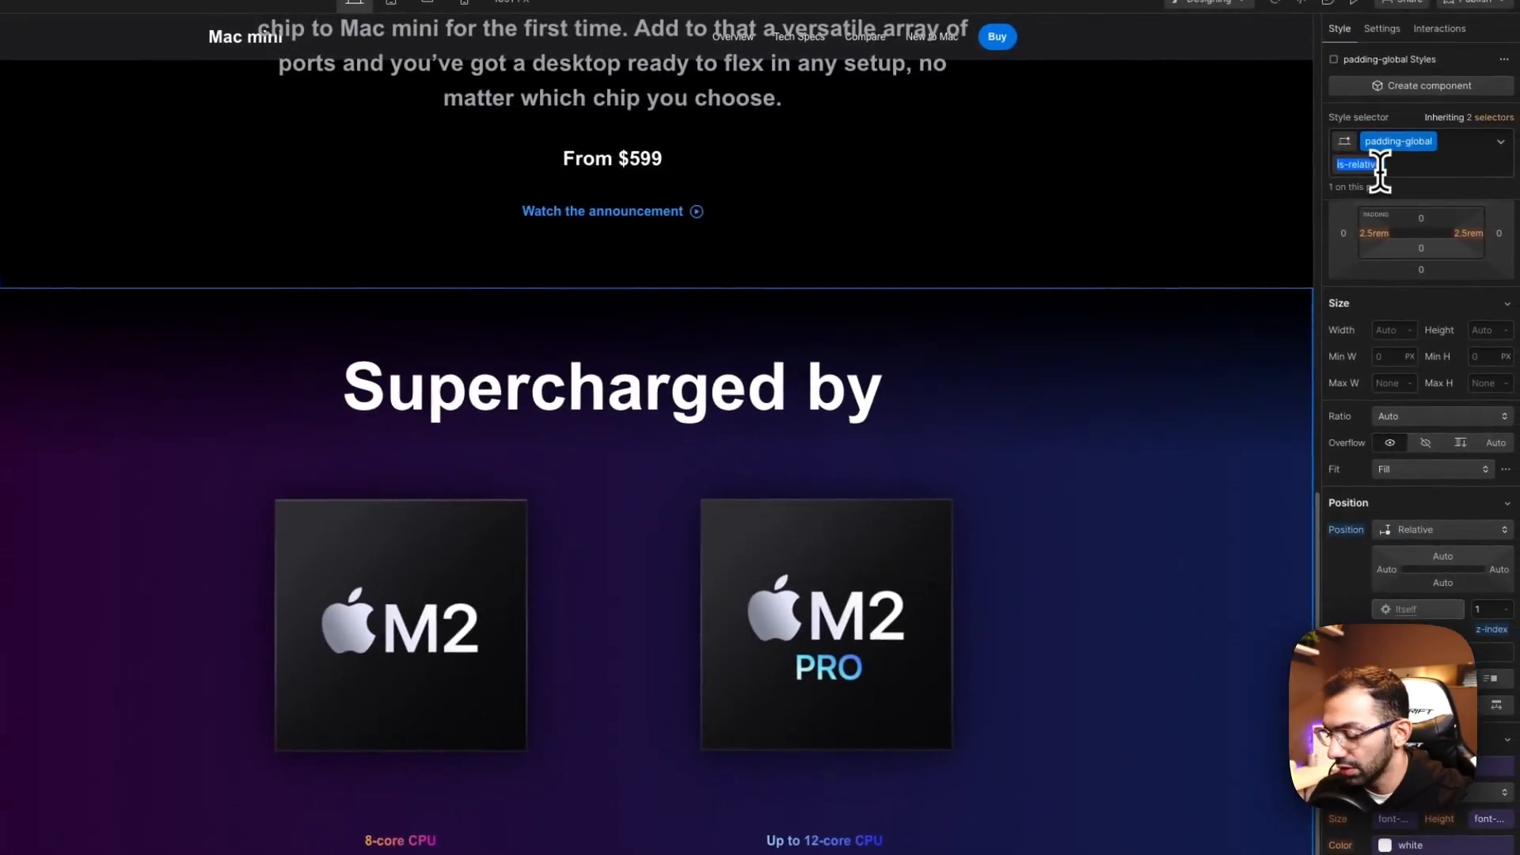
pyautogui.click(1380, 171)
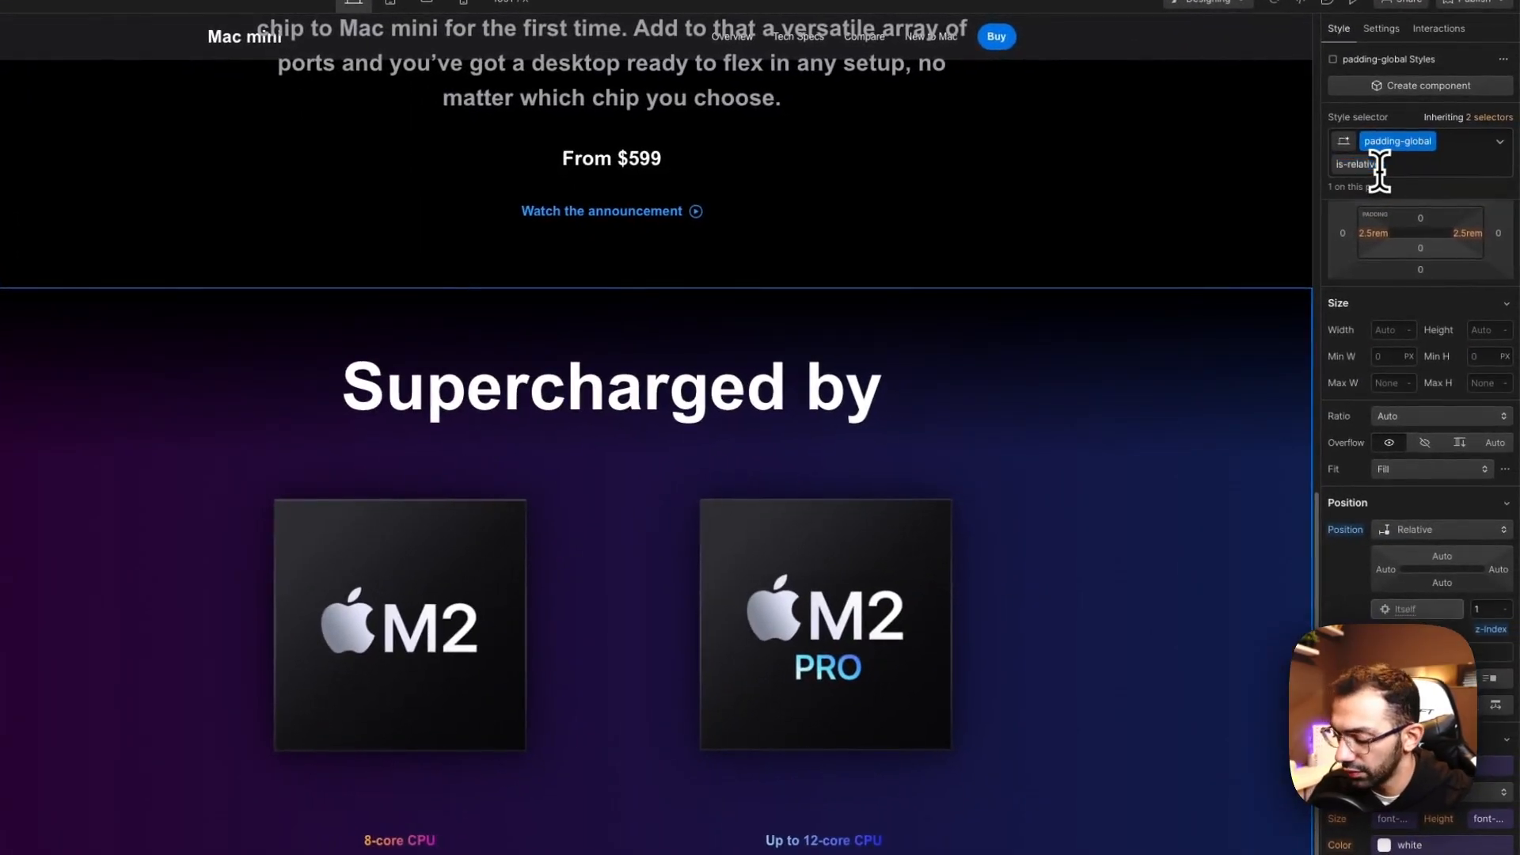
pyautogui.click(738, 530)
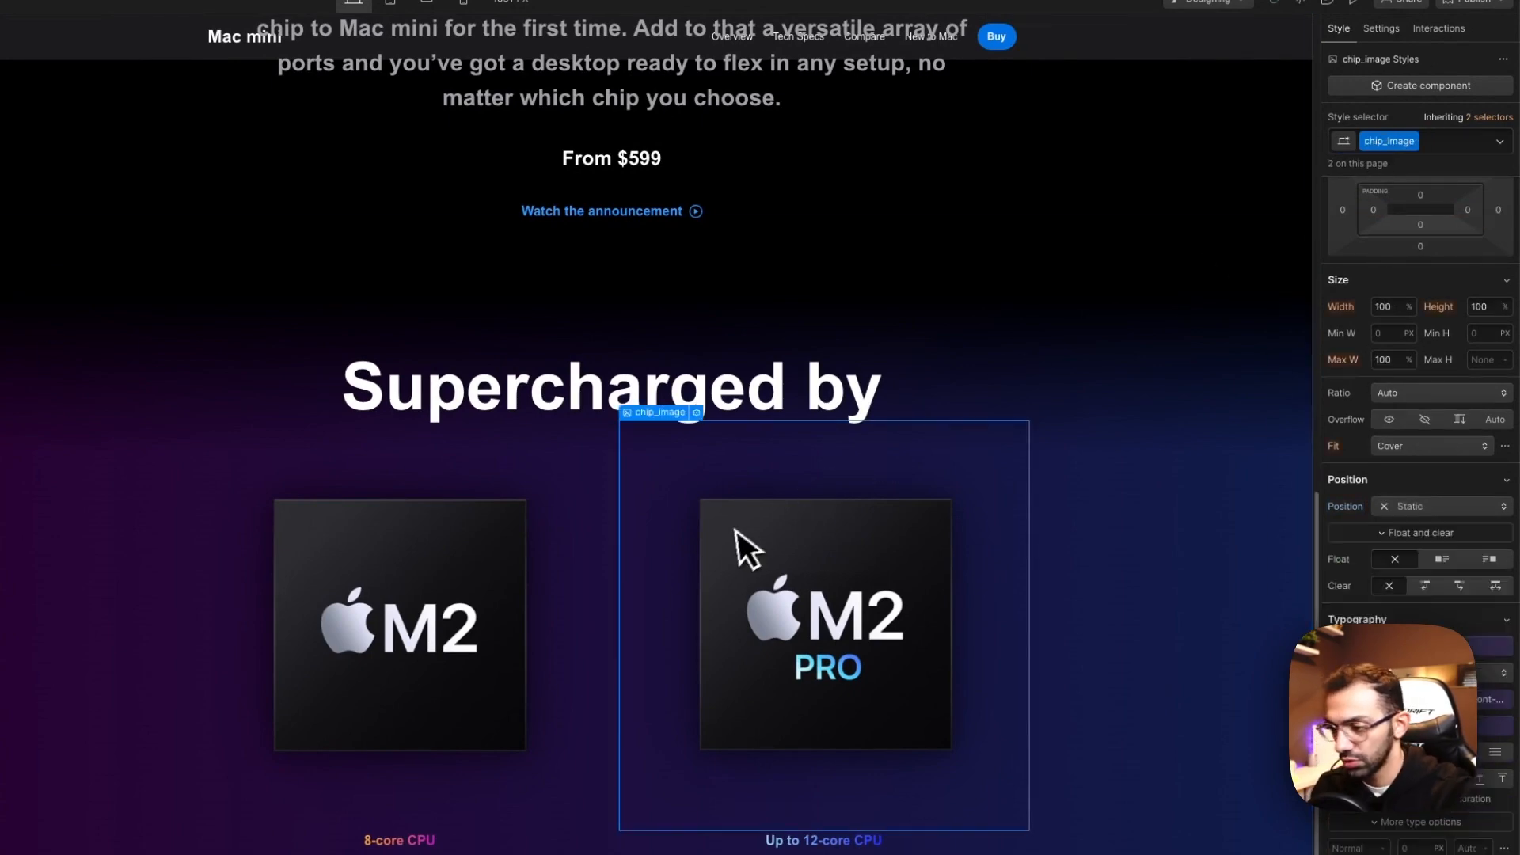
# Step: Apply the existing class text-size-medium to the new paragraph under the chips
pyautogui.click(682, 749)
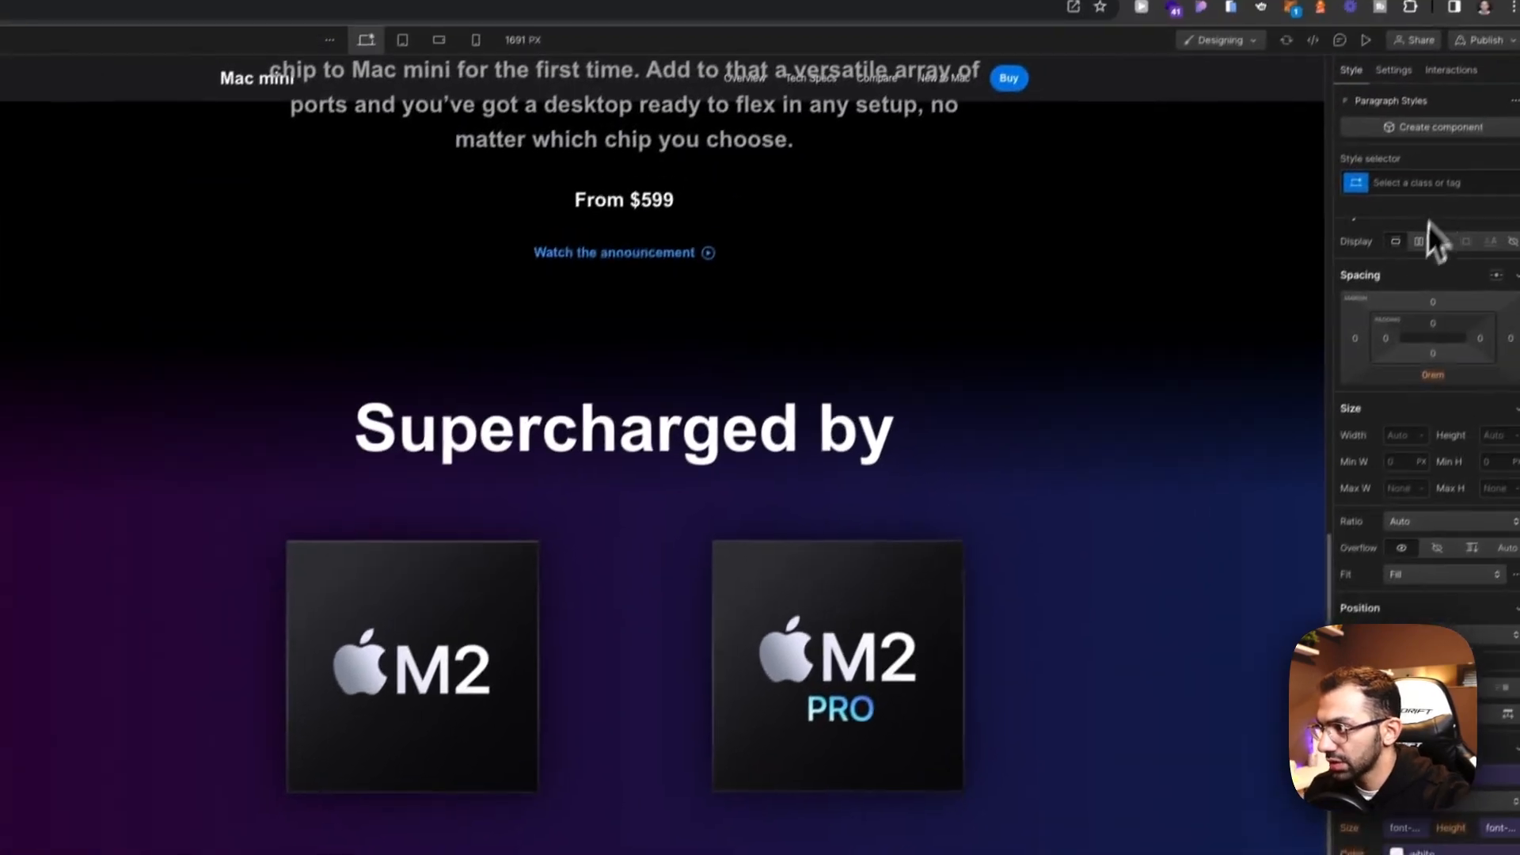
pyautogui.click(1437, 203)
pyautogui.write('text-')
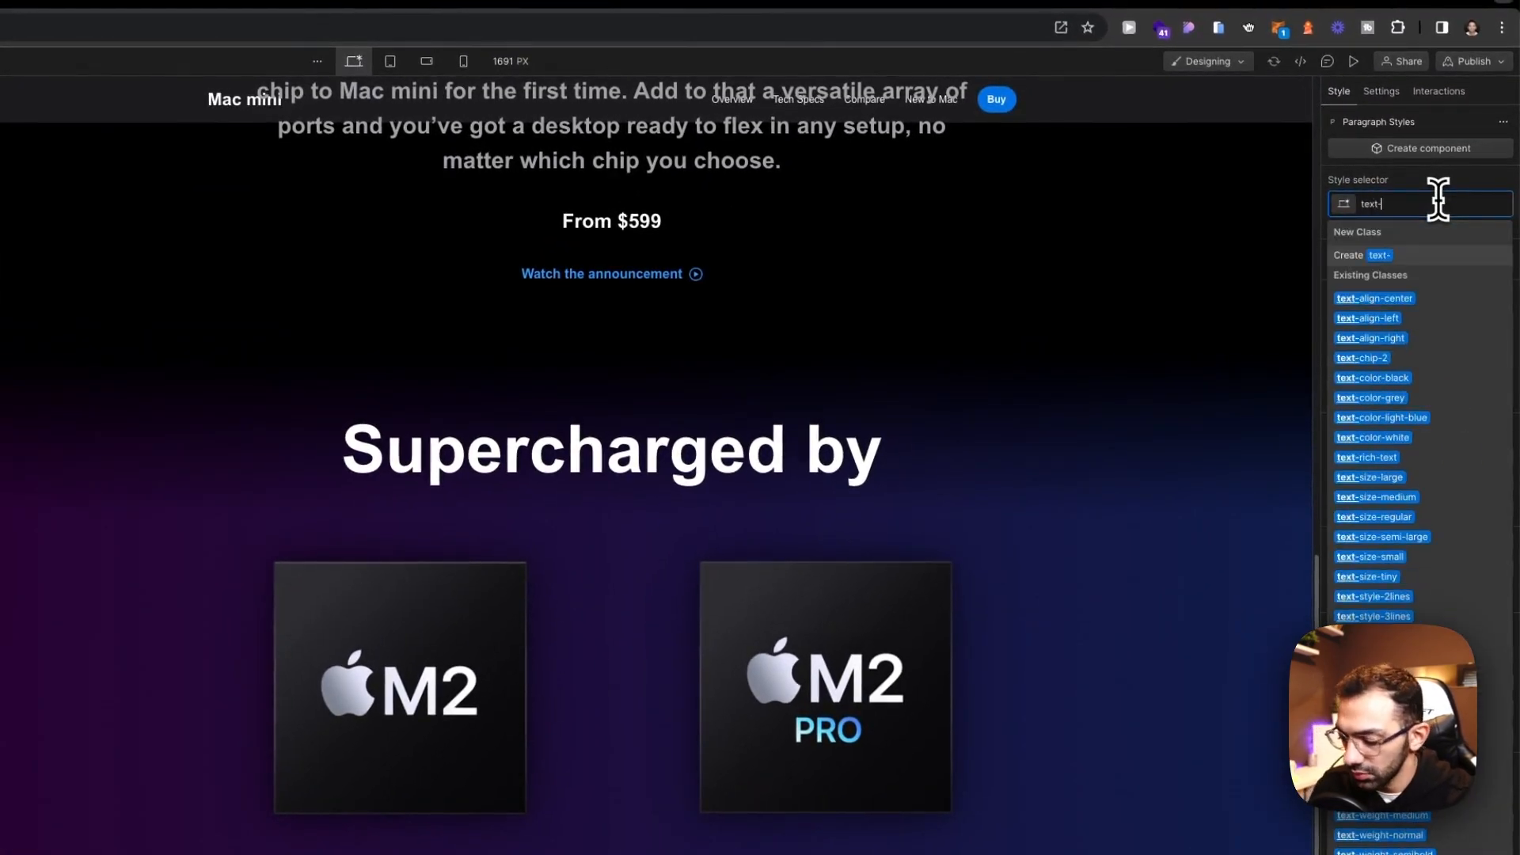
pyautogui.press('Down')
pyautogui.press('Down')
pyautogui.press('Return')
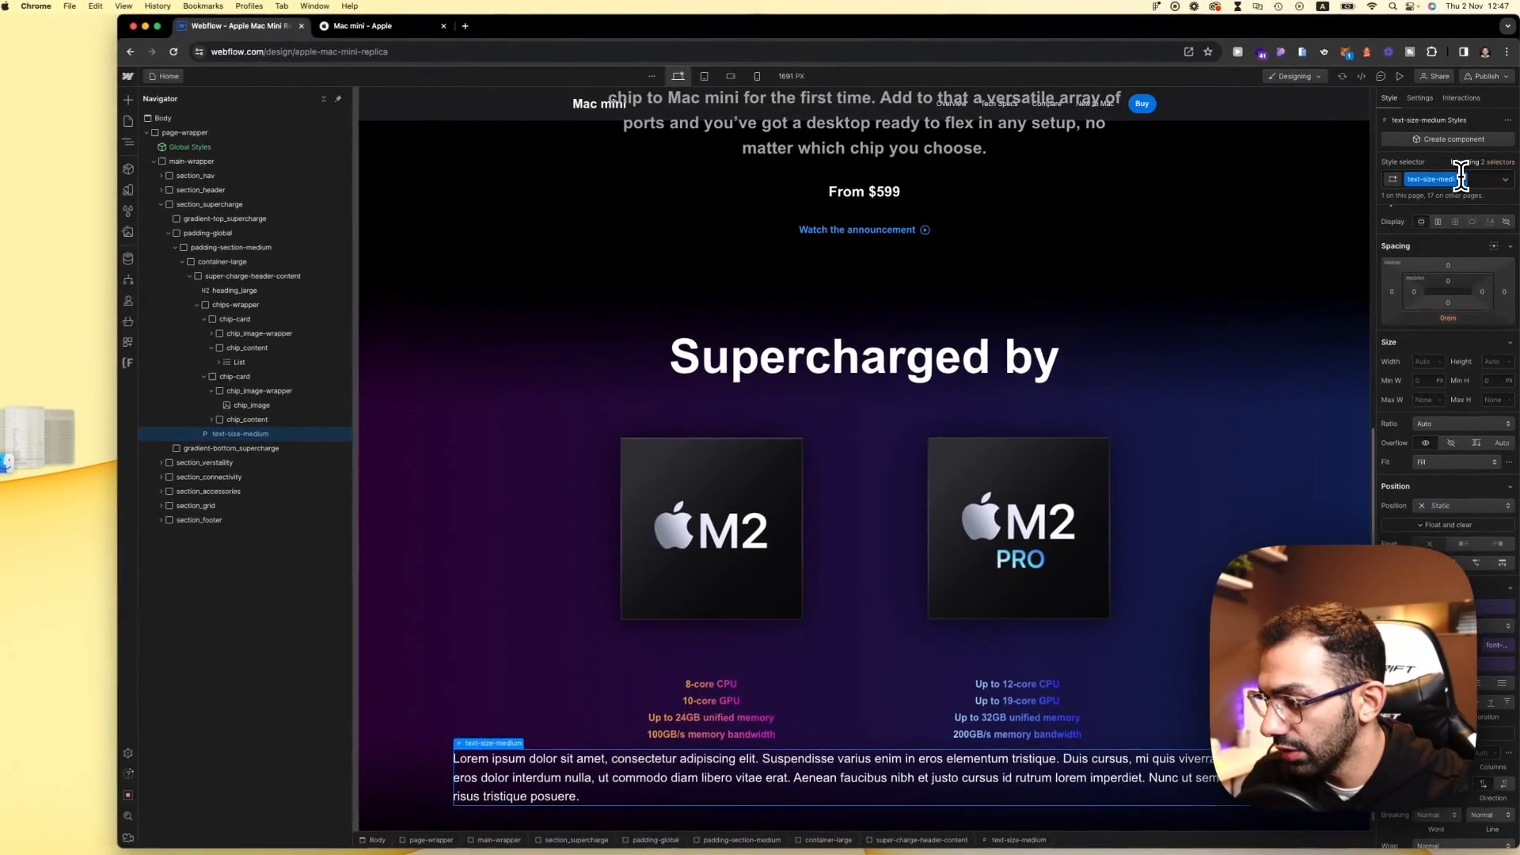
pyautogui.press('super+space')
pyautogui.write('24')
pyautogui.press('Escape')
pyautogui.press('Escape')
pyautogui.press('Escape')
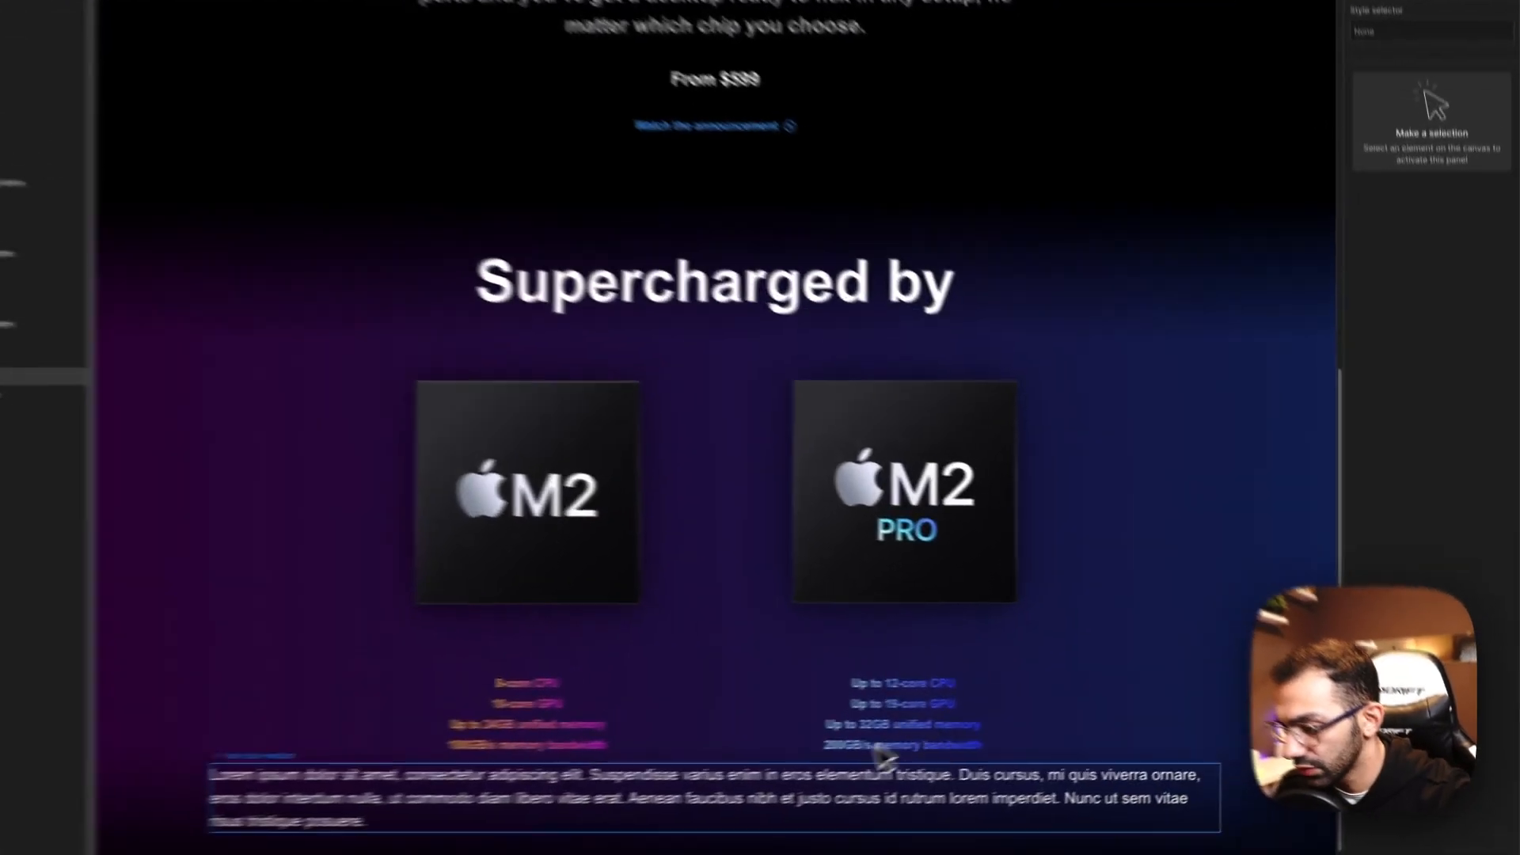
# Step: Replace the text-size-medium class on the paragraph under the chips with text-size-semi-large
pyautogui.click(1003, 754)
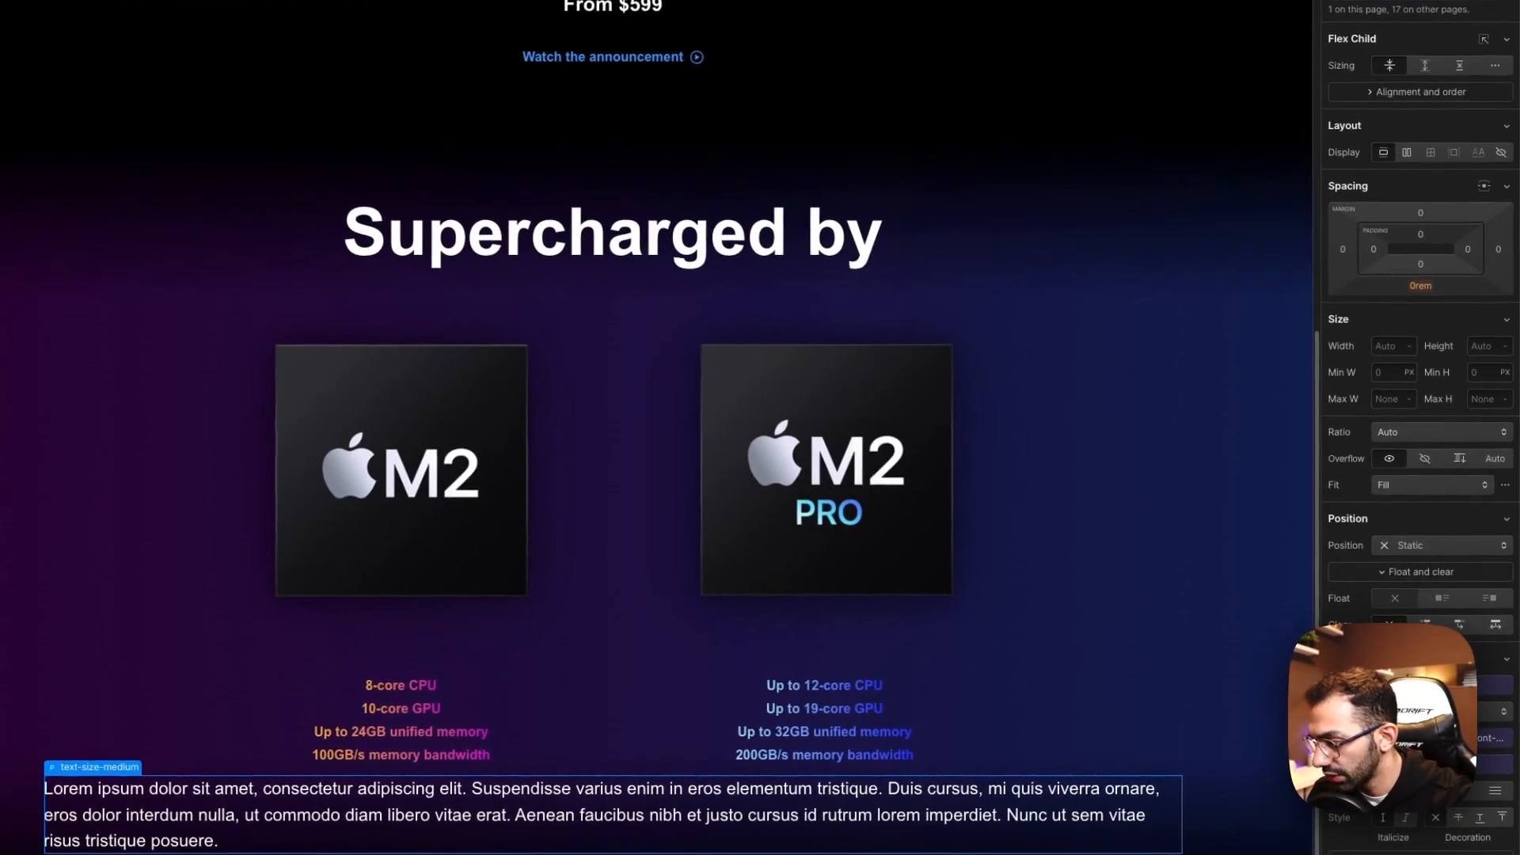
pyautogui.click(1396, 737)
pyautogui.press('Escape')
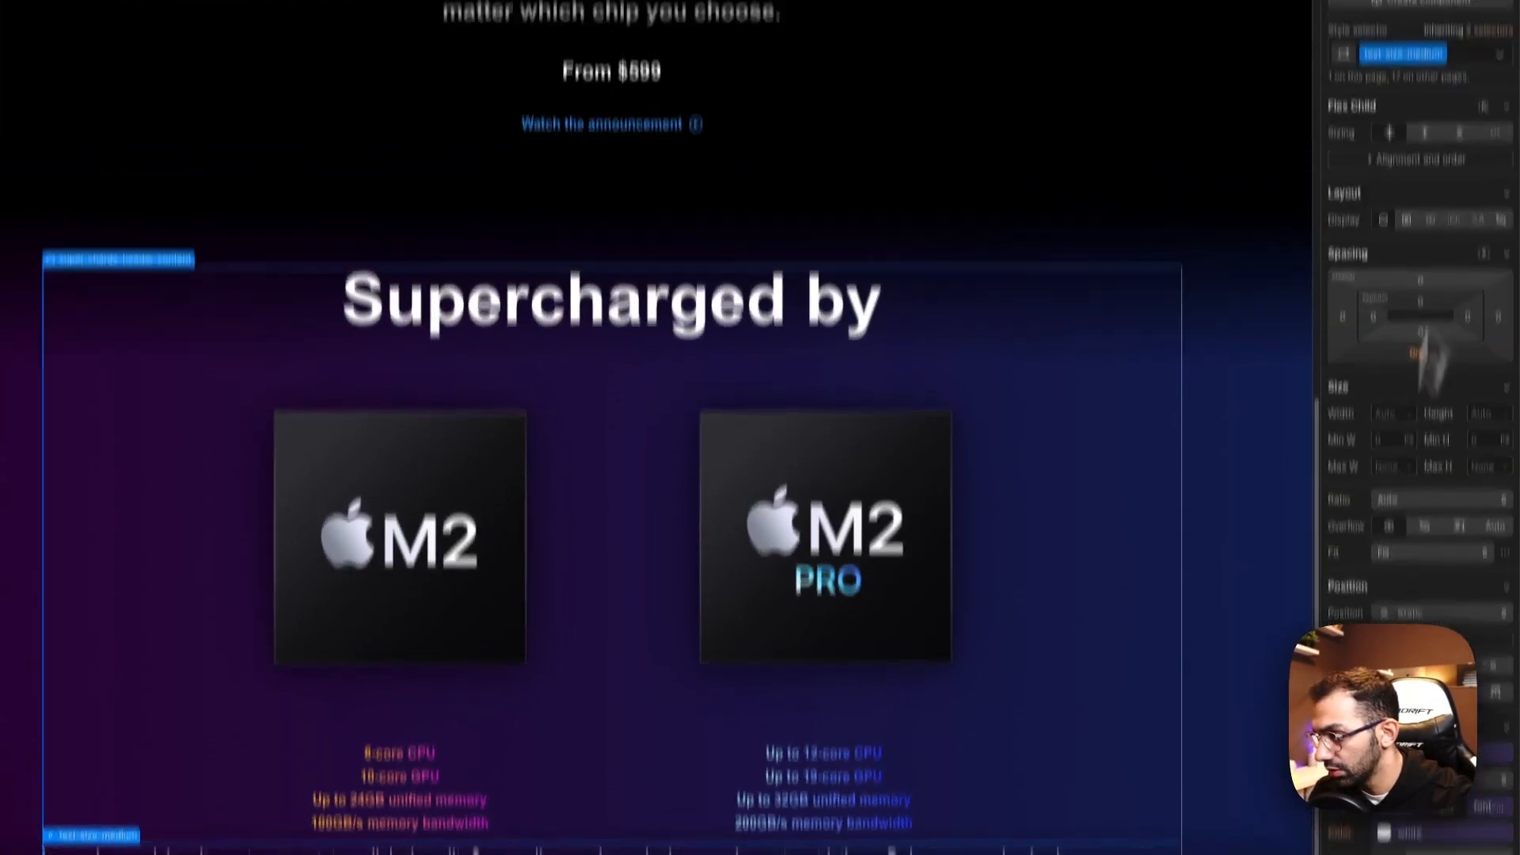
pyautogui.click(1484, 222)
pyautogui.press('BackSpace')
pyautogui.write('text-seize')
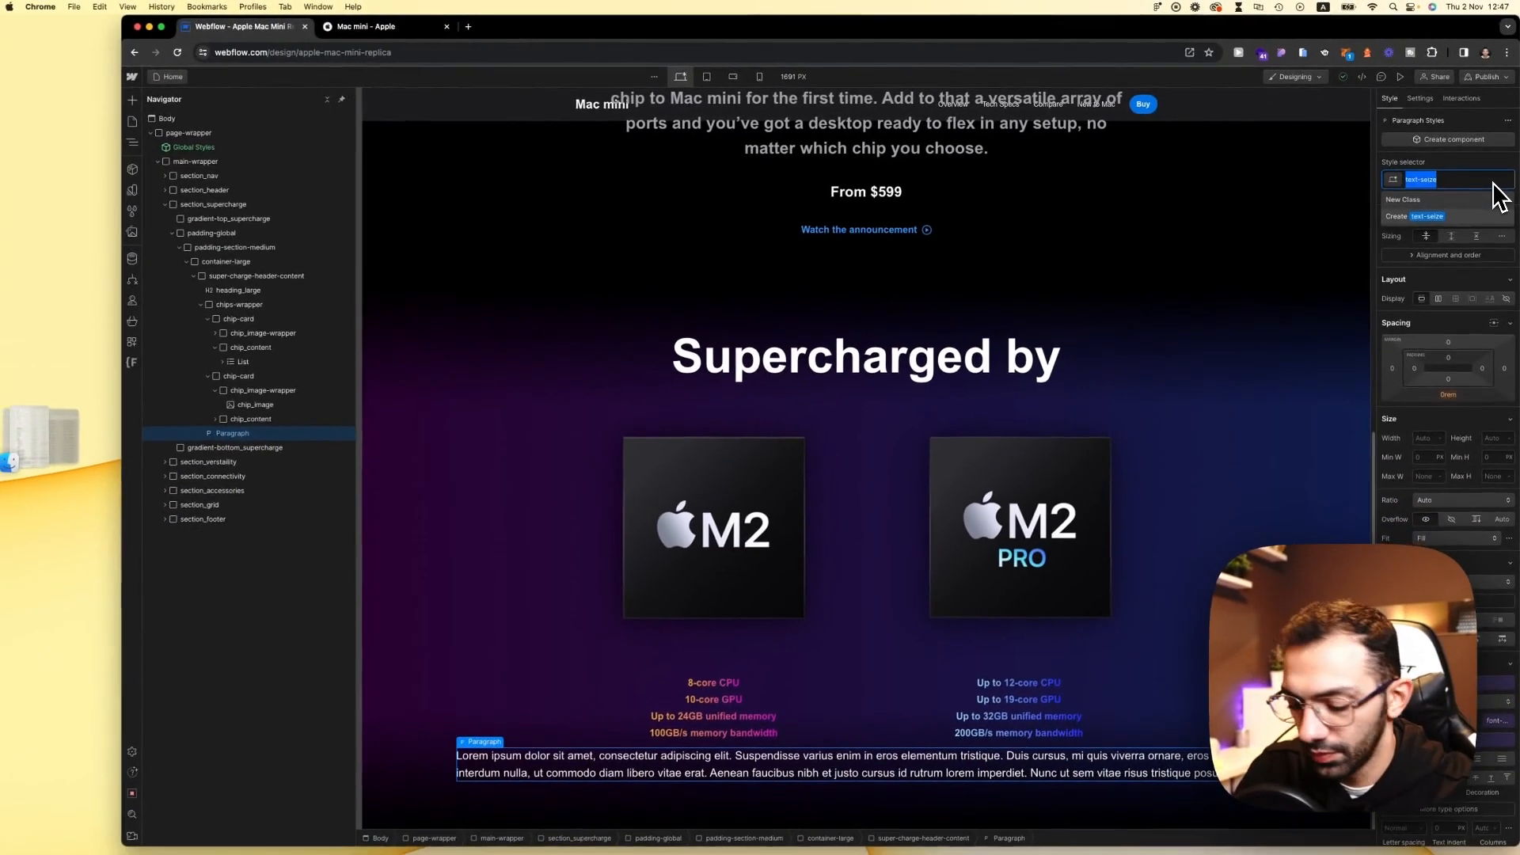
pyautogui.press('BackSpace')
pyautogui.press('BackSpace')
pyautogui.press('BackSpace')
pyautogui.press('BackSpace')
pyautogui.press('BackSpace')
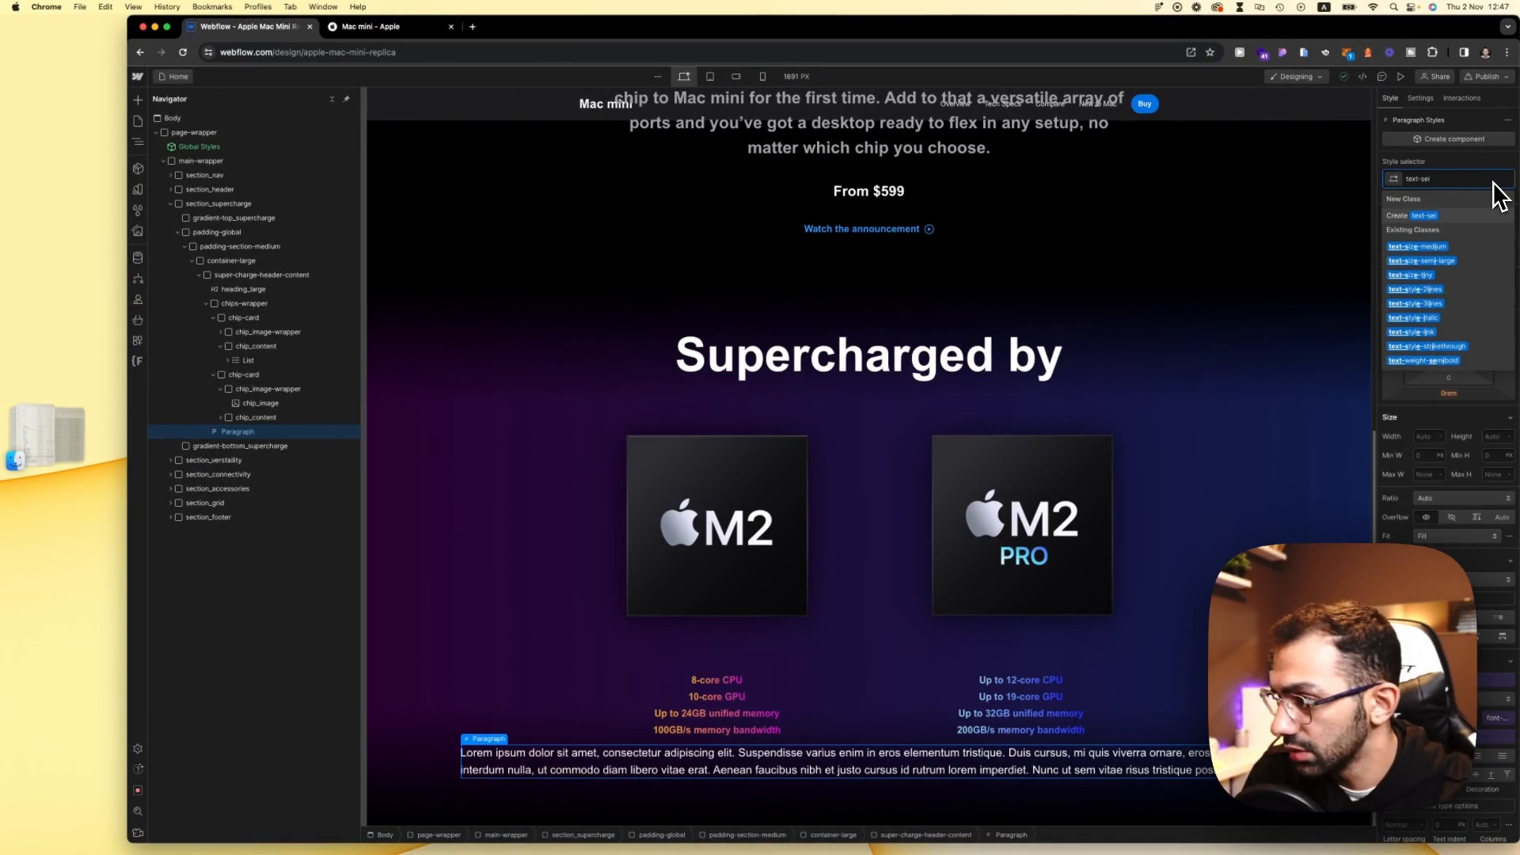
pyautogui.press('Return')
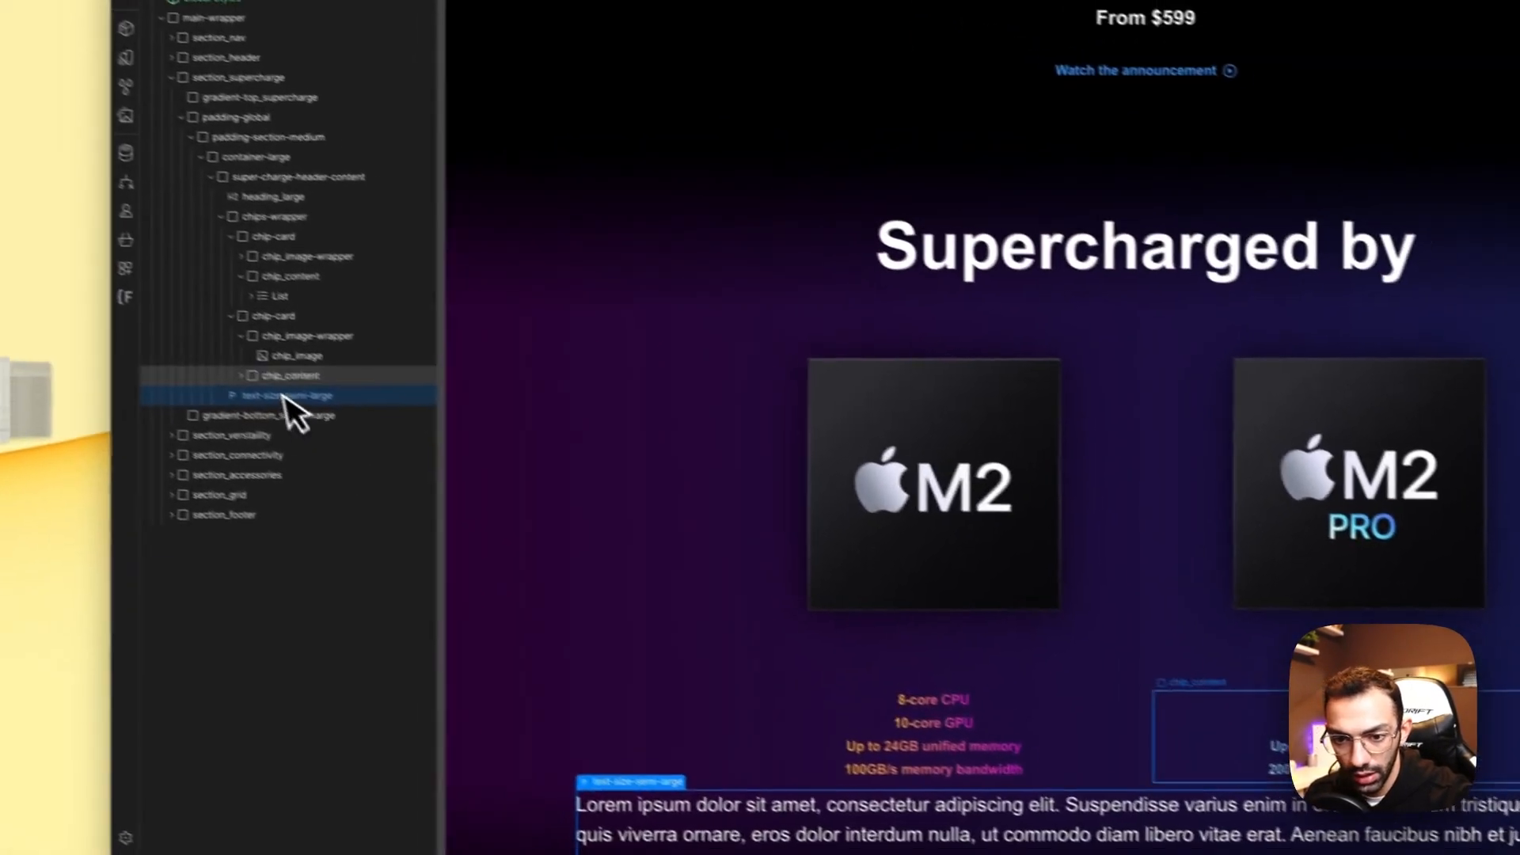
# Step: Wrap the text-size-semi-large paragraph in a Div Block
pyautogui.rightClick(125, 333)
pyautogui.moveTo(204, 376)
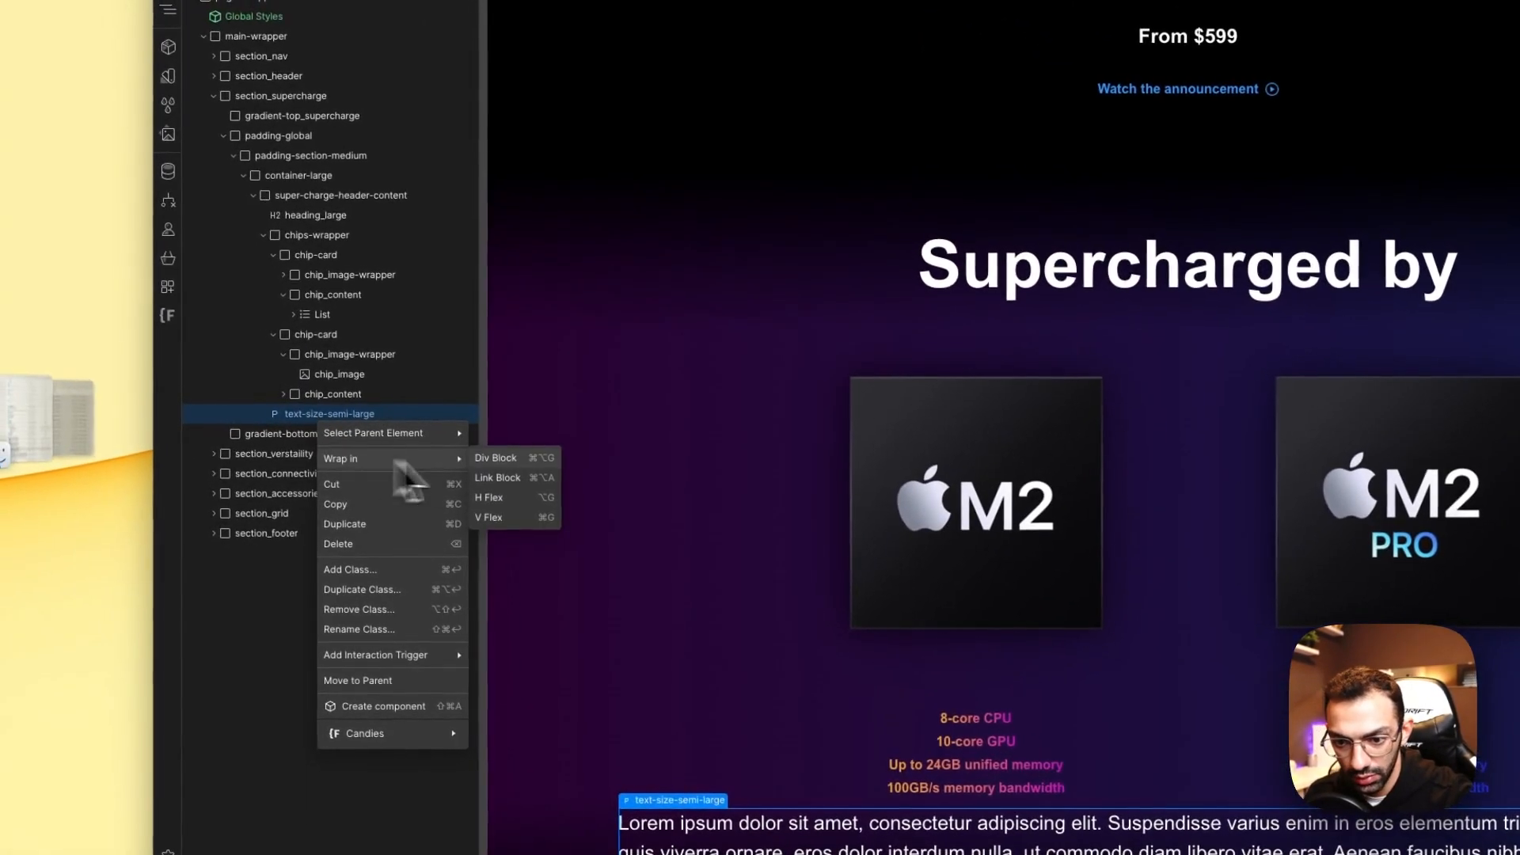
pyautogui.click(307, 376)
# Step: Try the existing class align-center on the Div Block around the paragraph
pyautogui.click(1400, 145)
pyautogui.write('cent')
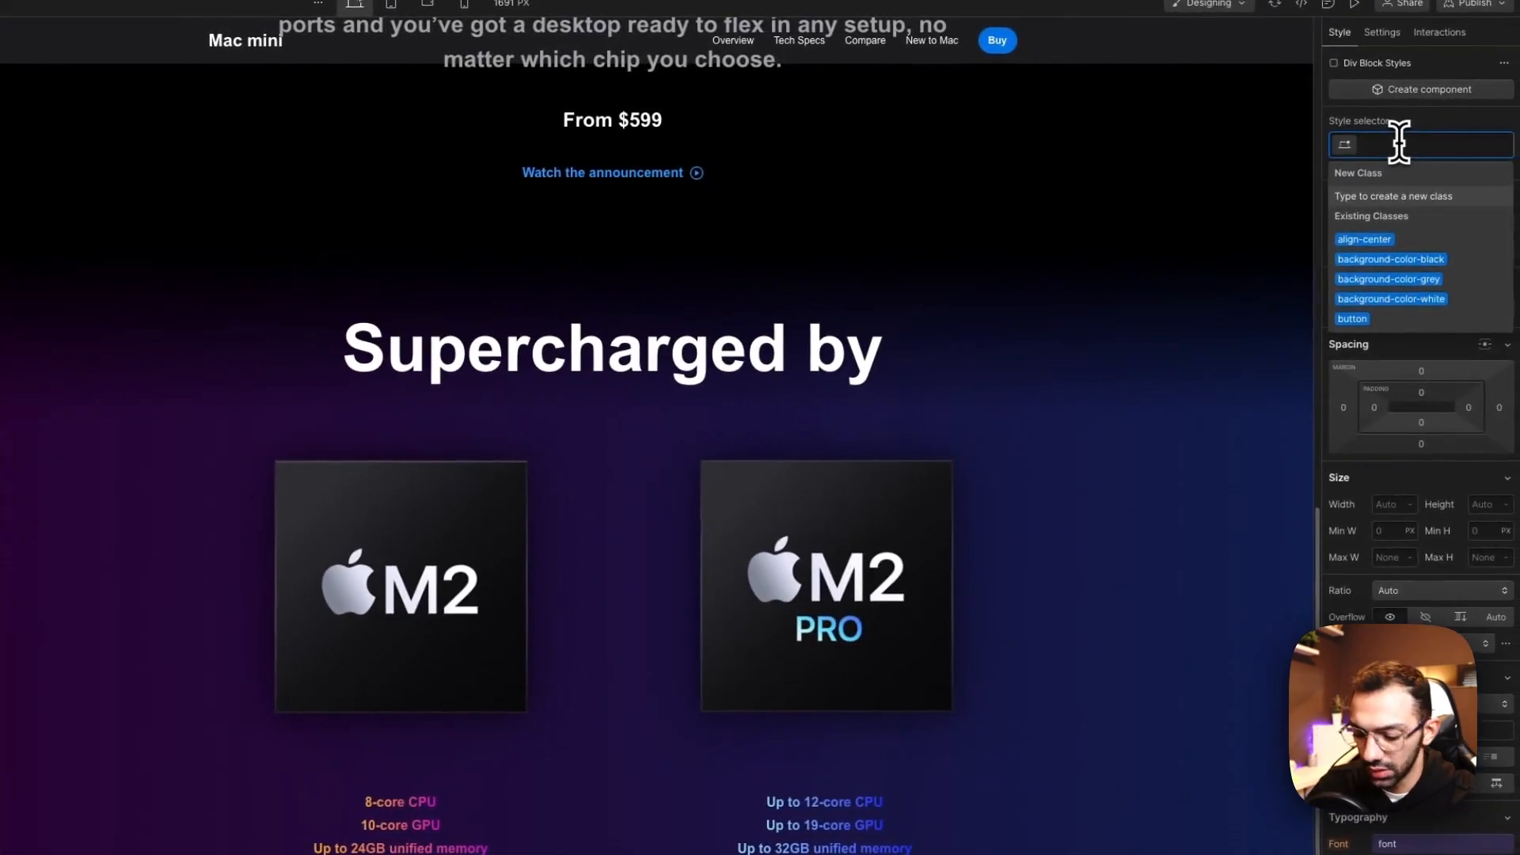
pyautogui.write('er')
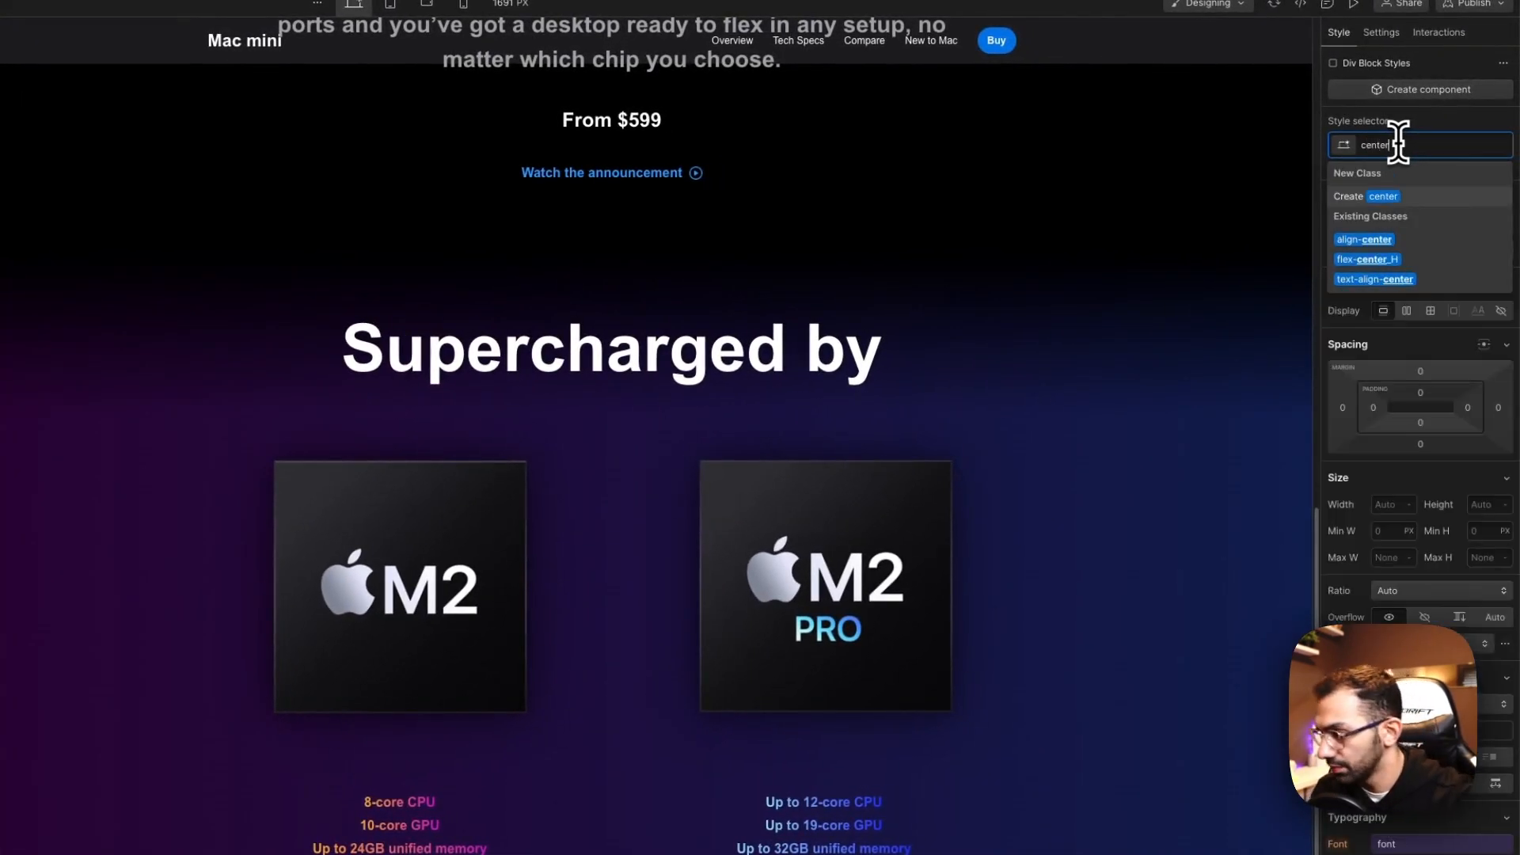
pyautogui.click(1382, 241)
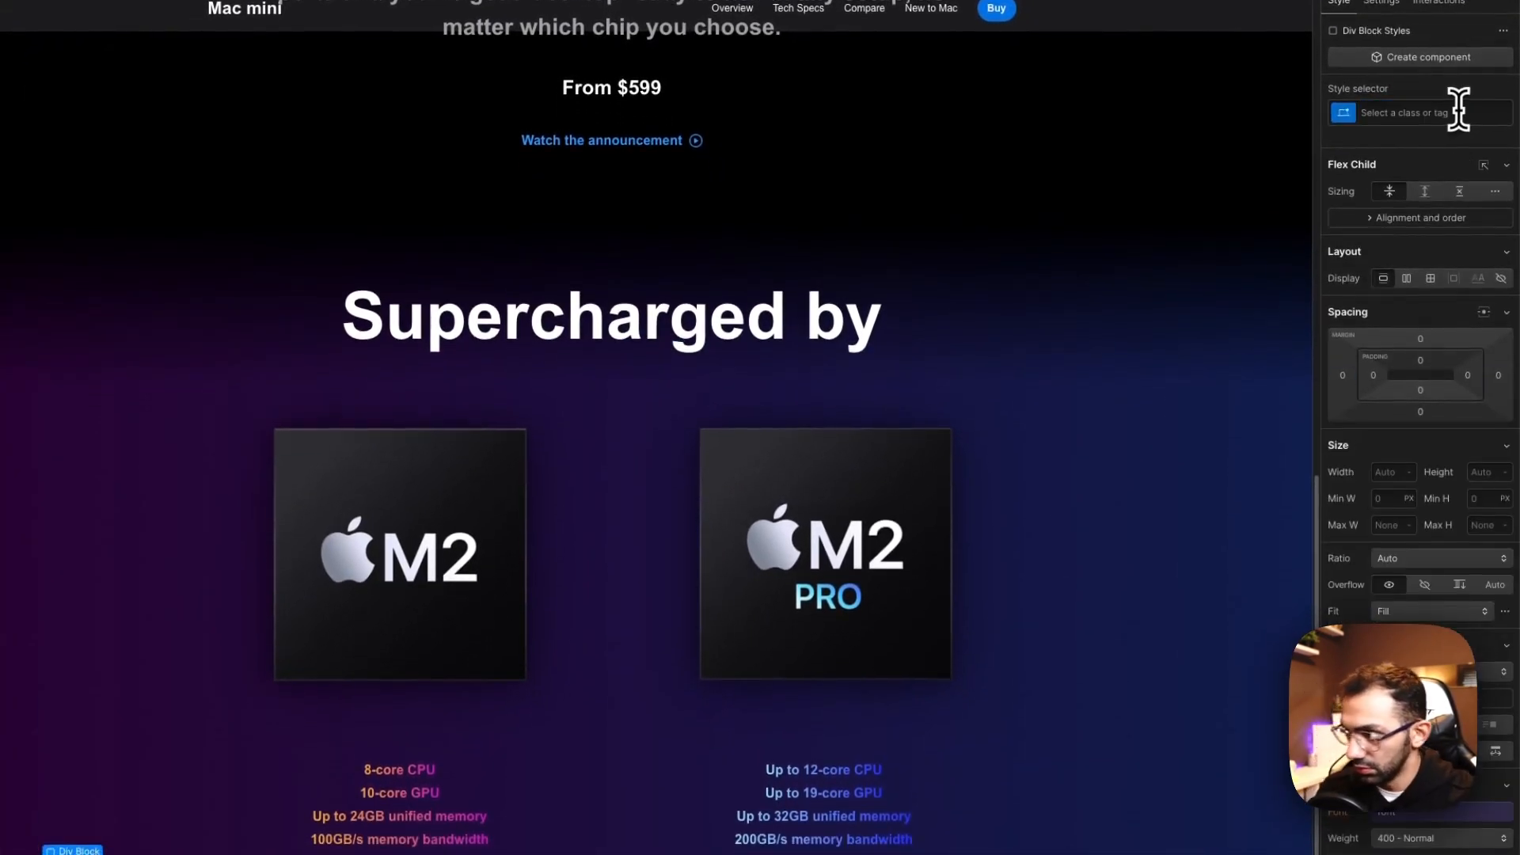
# Step: Apply the existing class text-align-center to the Div Block around the paragraph under the chips
pyautogui.click(1459, 111)
pyautogui.press('BackSpace')
pyautogui.write('center')
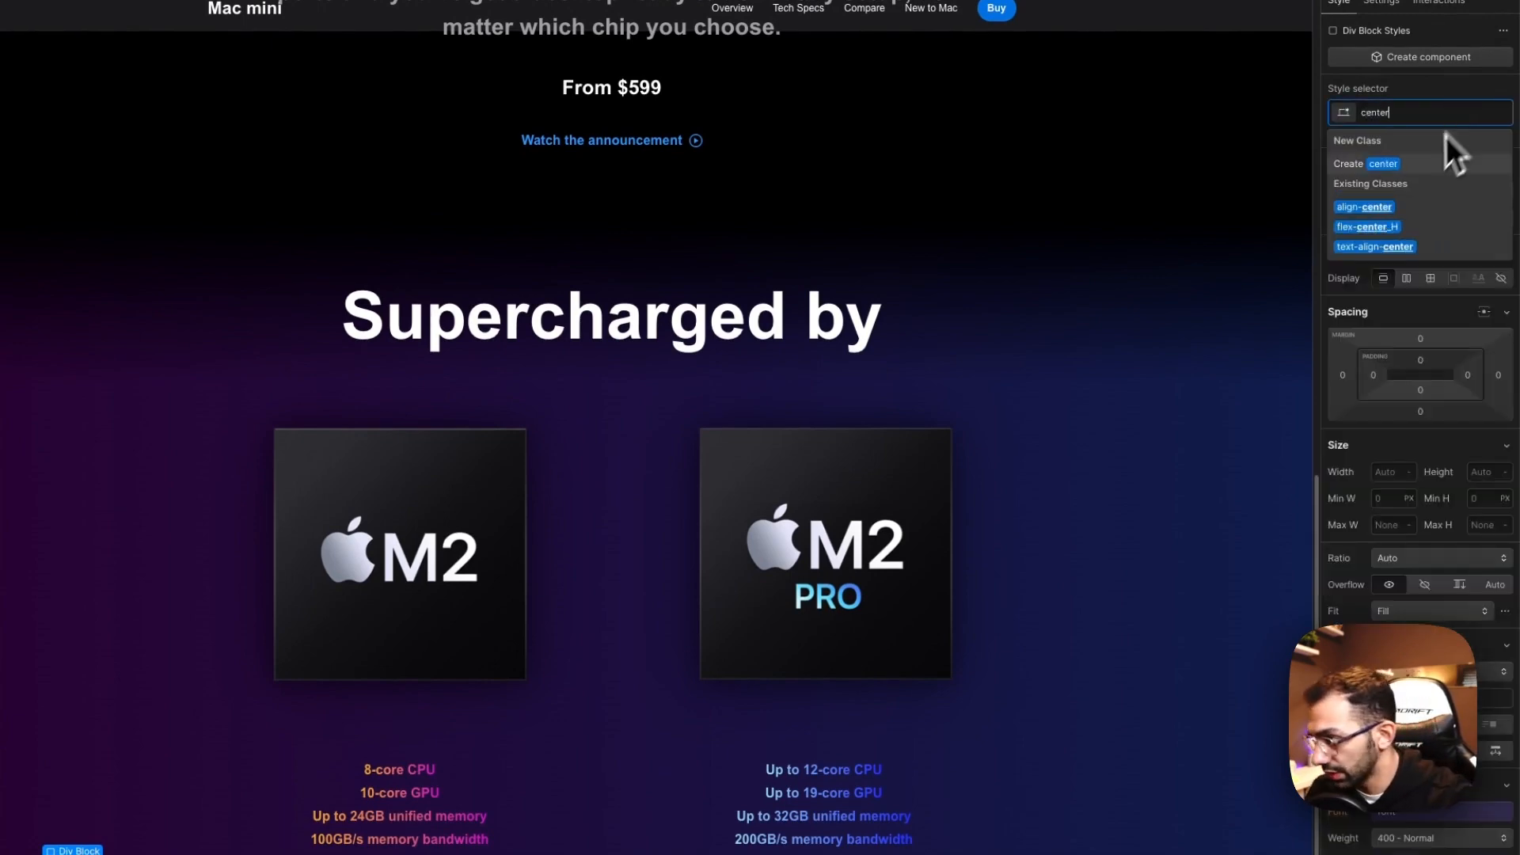
pyautogui.click(1400, 242)
pyautogui.click(911, 550)
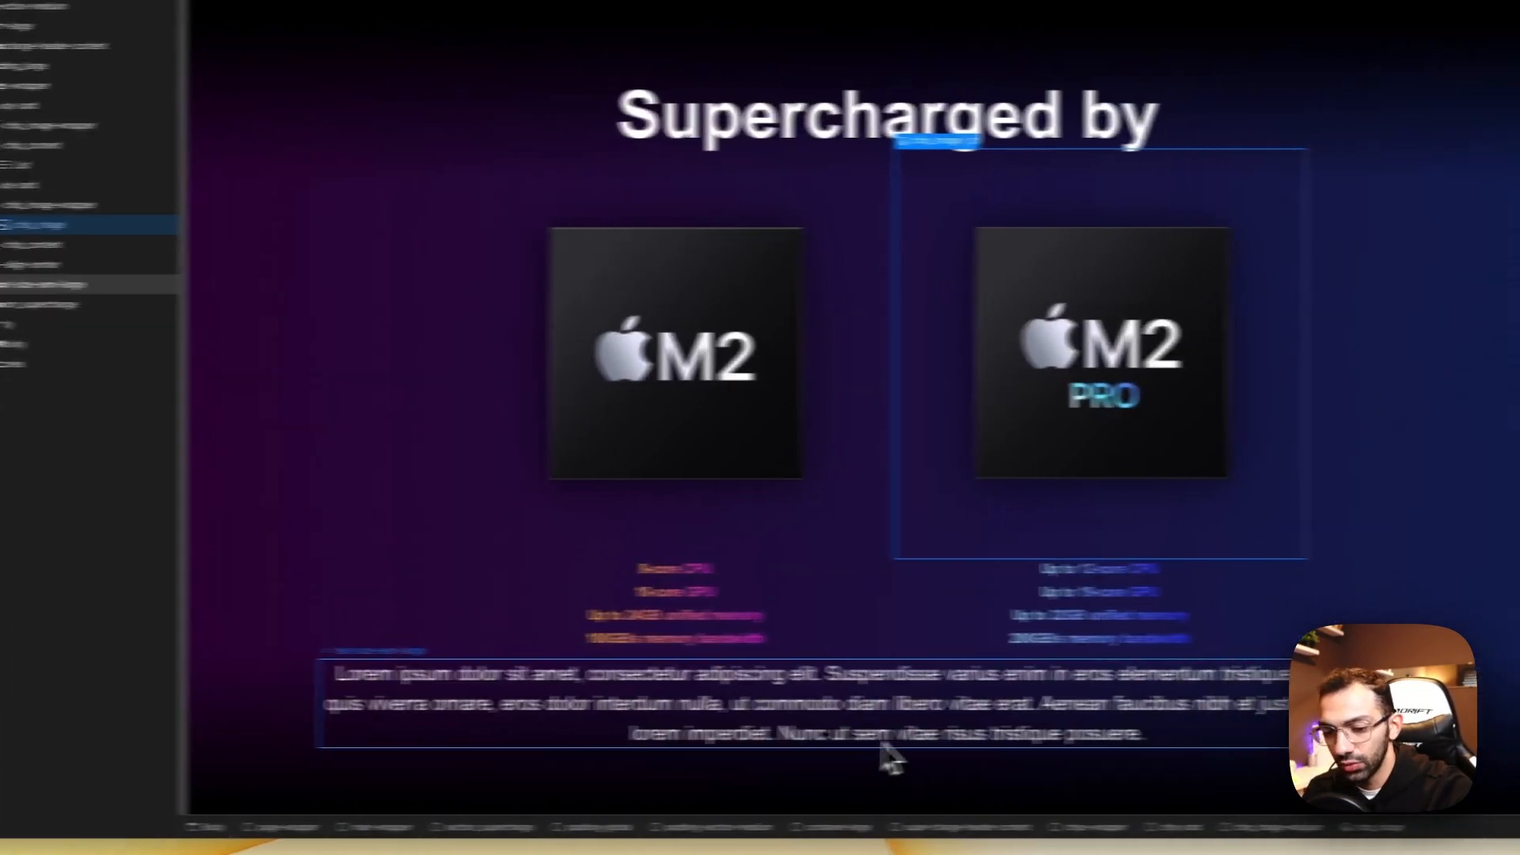
# Step: Compare the chips paragraph with the header's text-size-large paragraph, and switch the header paragraph's line-height variable to the REM unit
pyautogui.click(1053, 729)
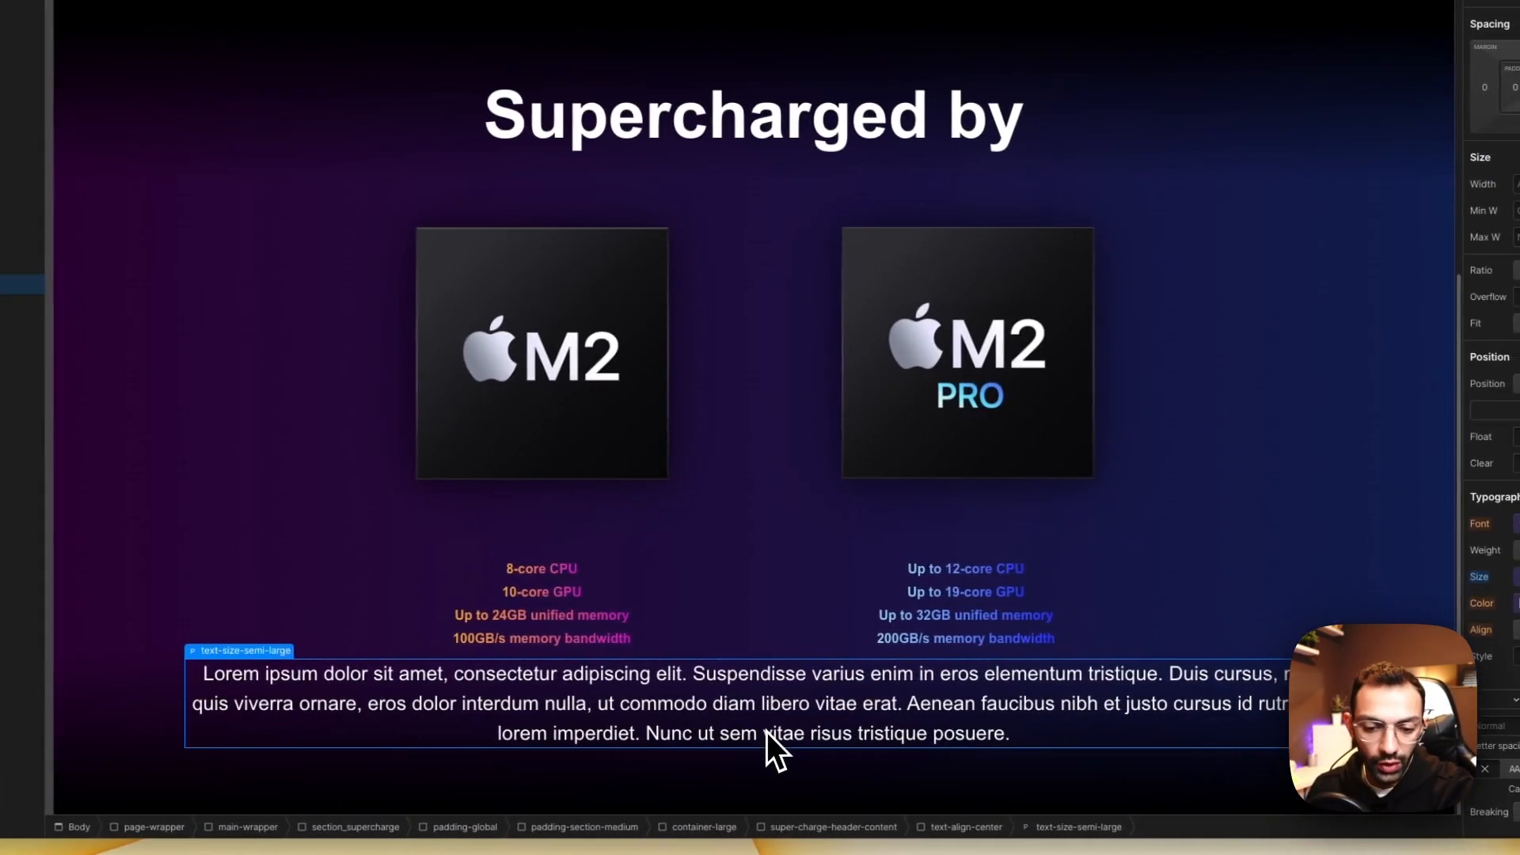
pyautogui.scroll(10, 768, 721)
pyautogui.click(635, 657)
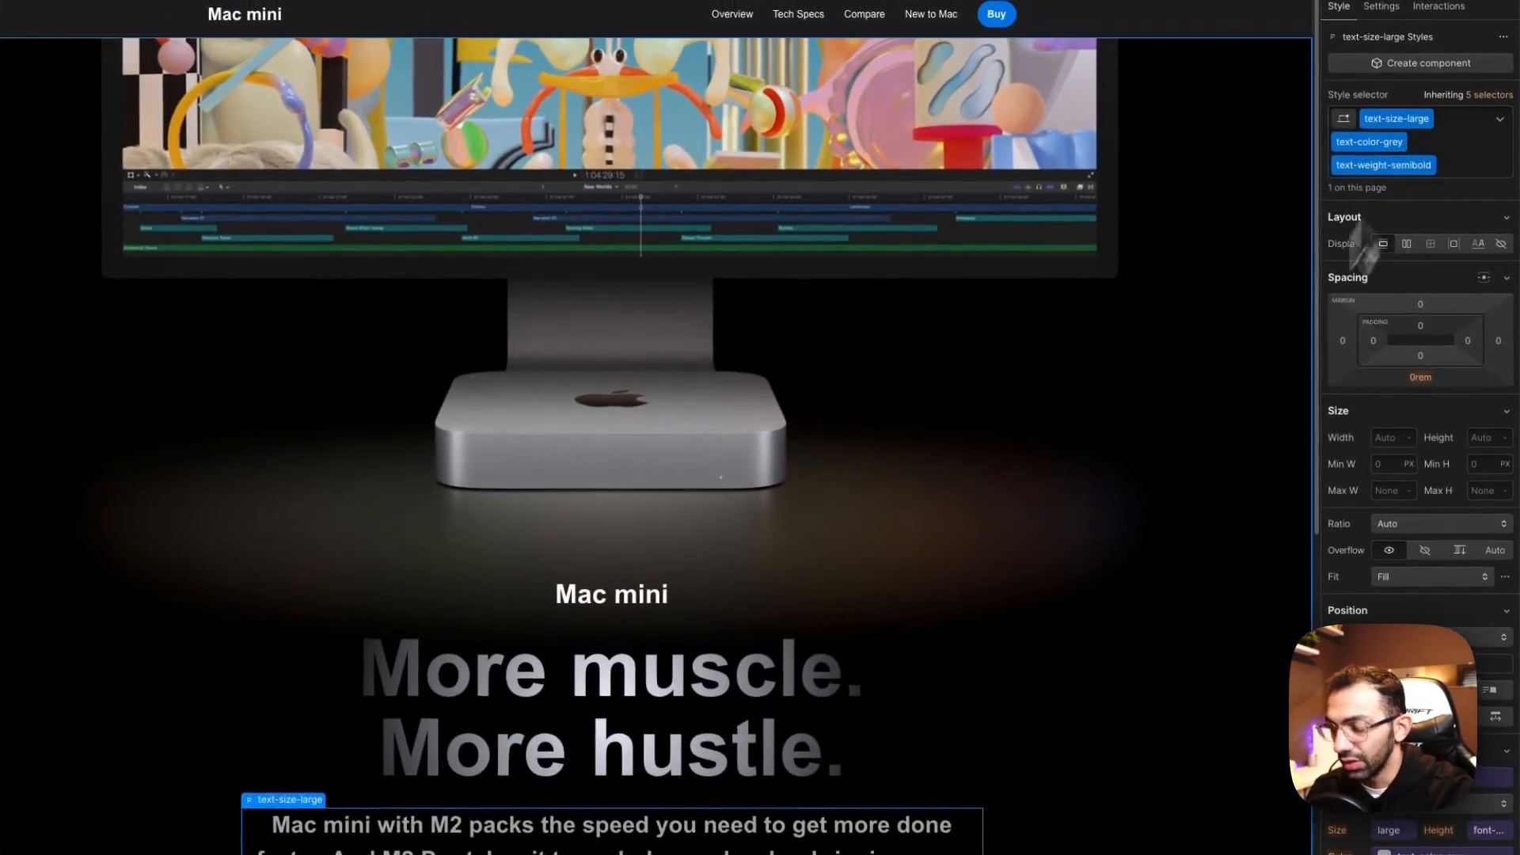
pyautogui.scroll(-10, 798, 775)
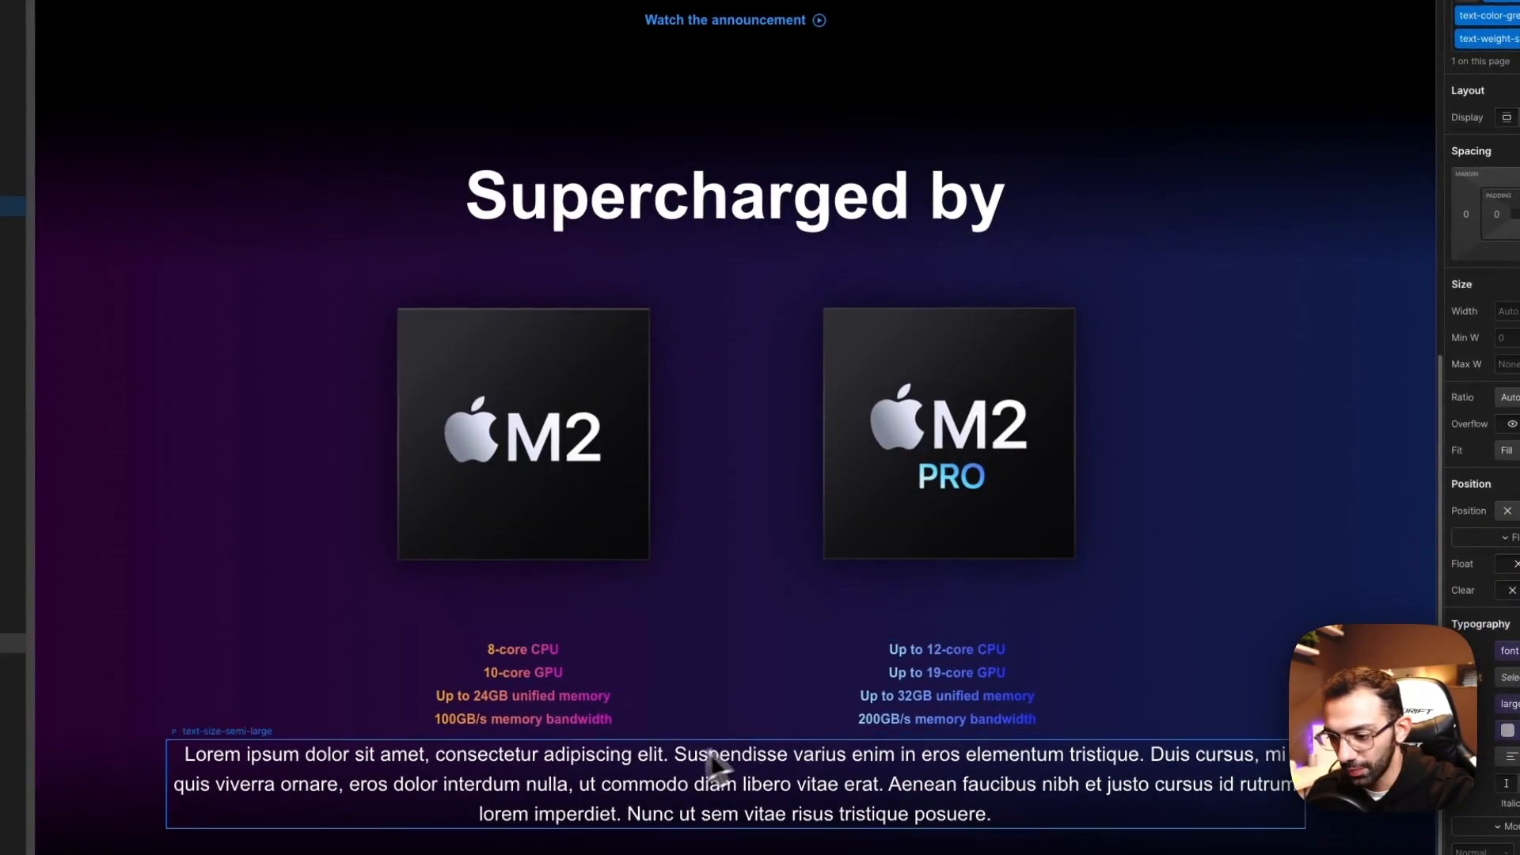
pyautogui.click(725, 772)
pyautogui.scroll(5, 725, 772)
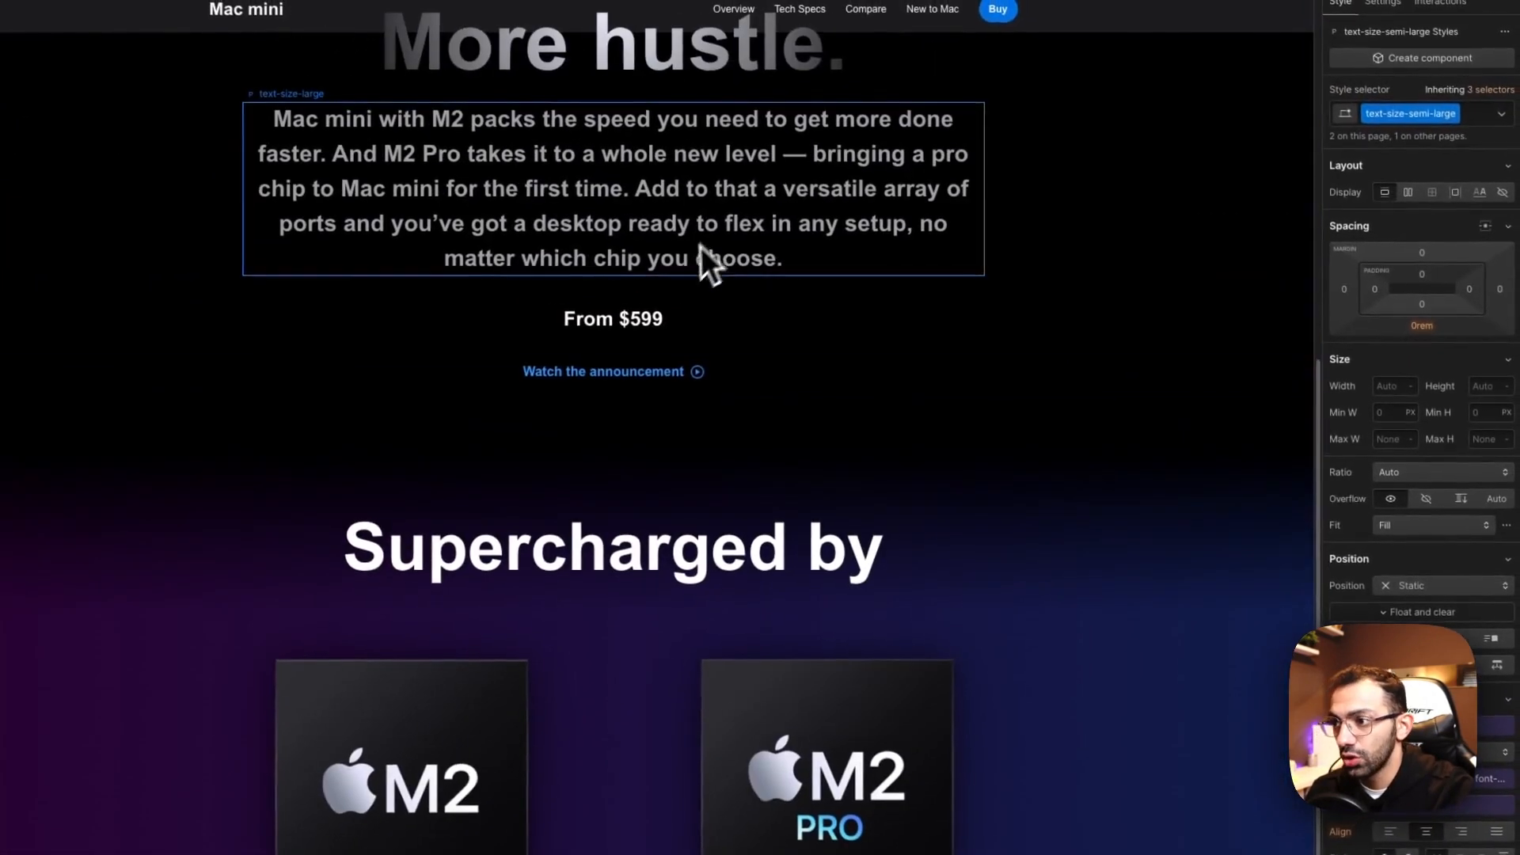
pyautogui.click(701, 247)
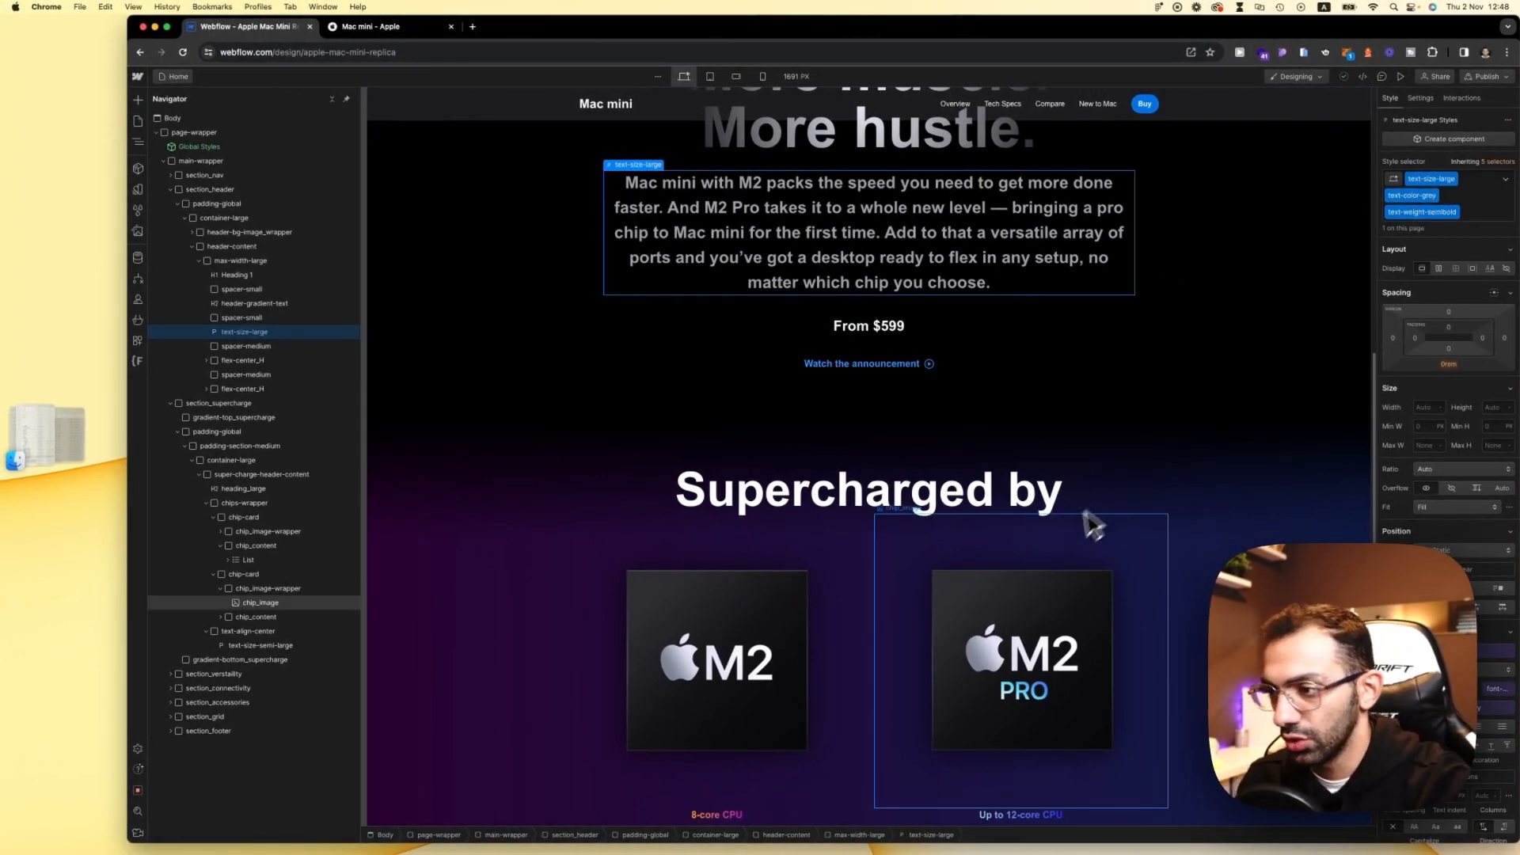
pyautogui.scroll(-2, 1061, 491)
pyautogui.scroll(2, 1038, 471)
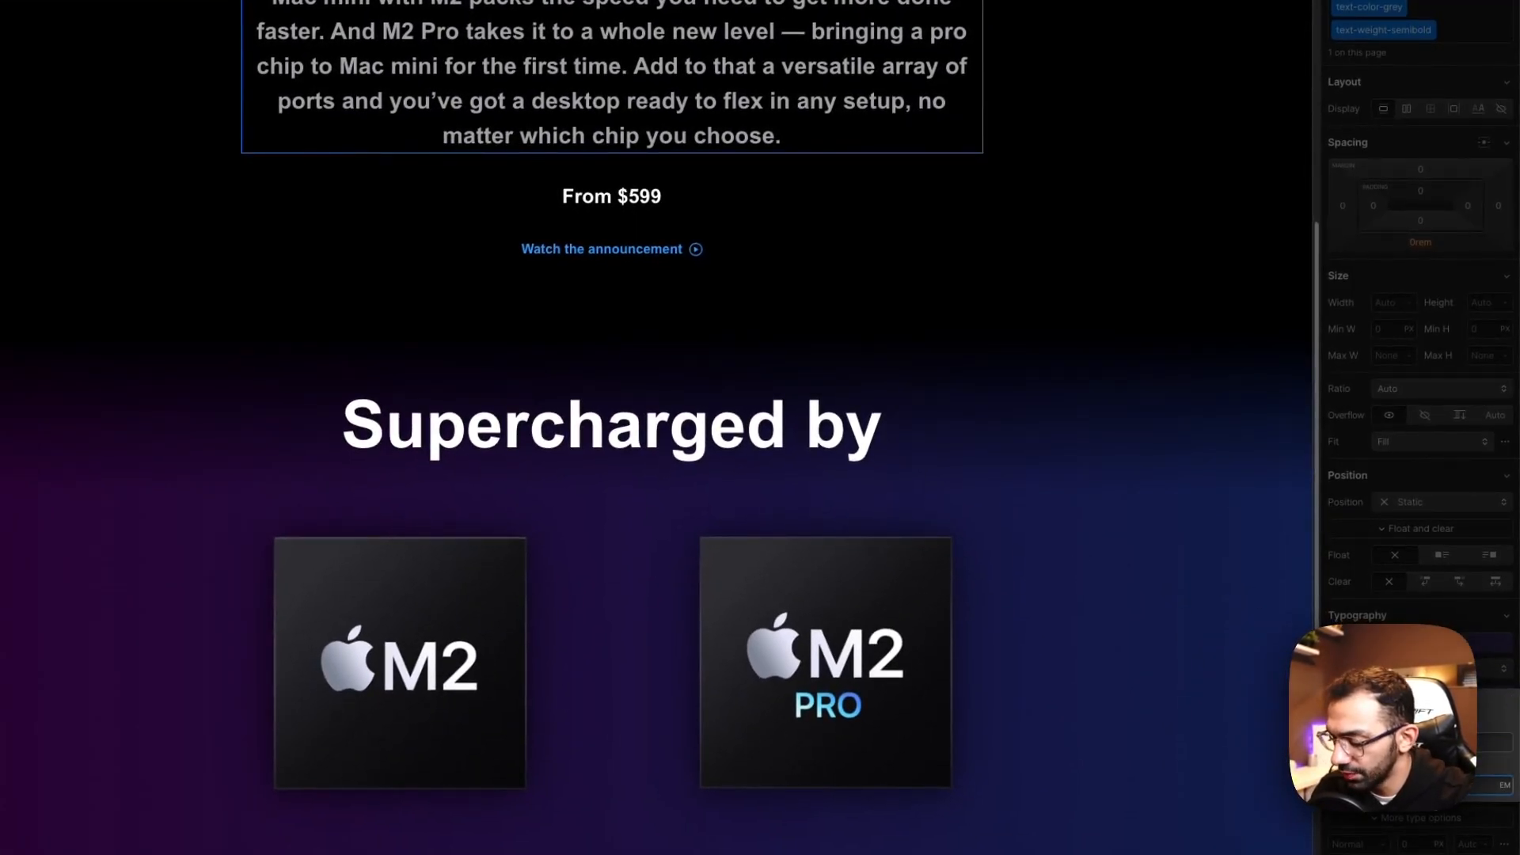
pyautogui.click(1504, 786)
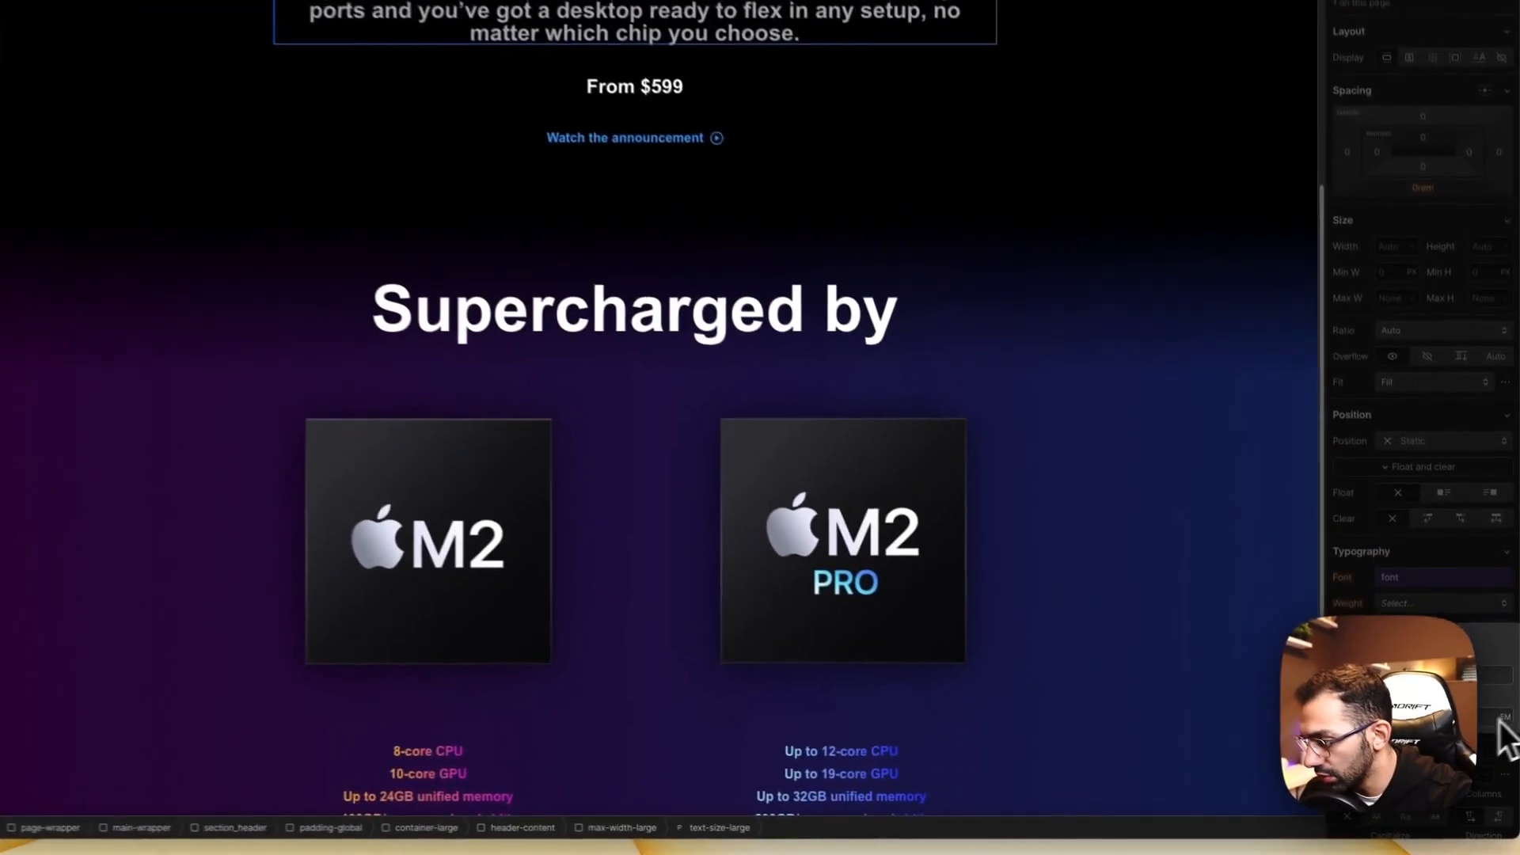
pyautogui.click(1501, 717)
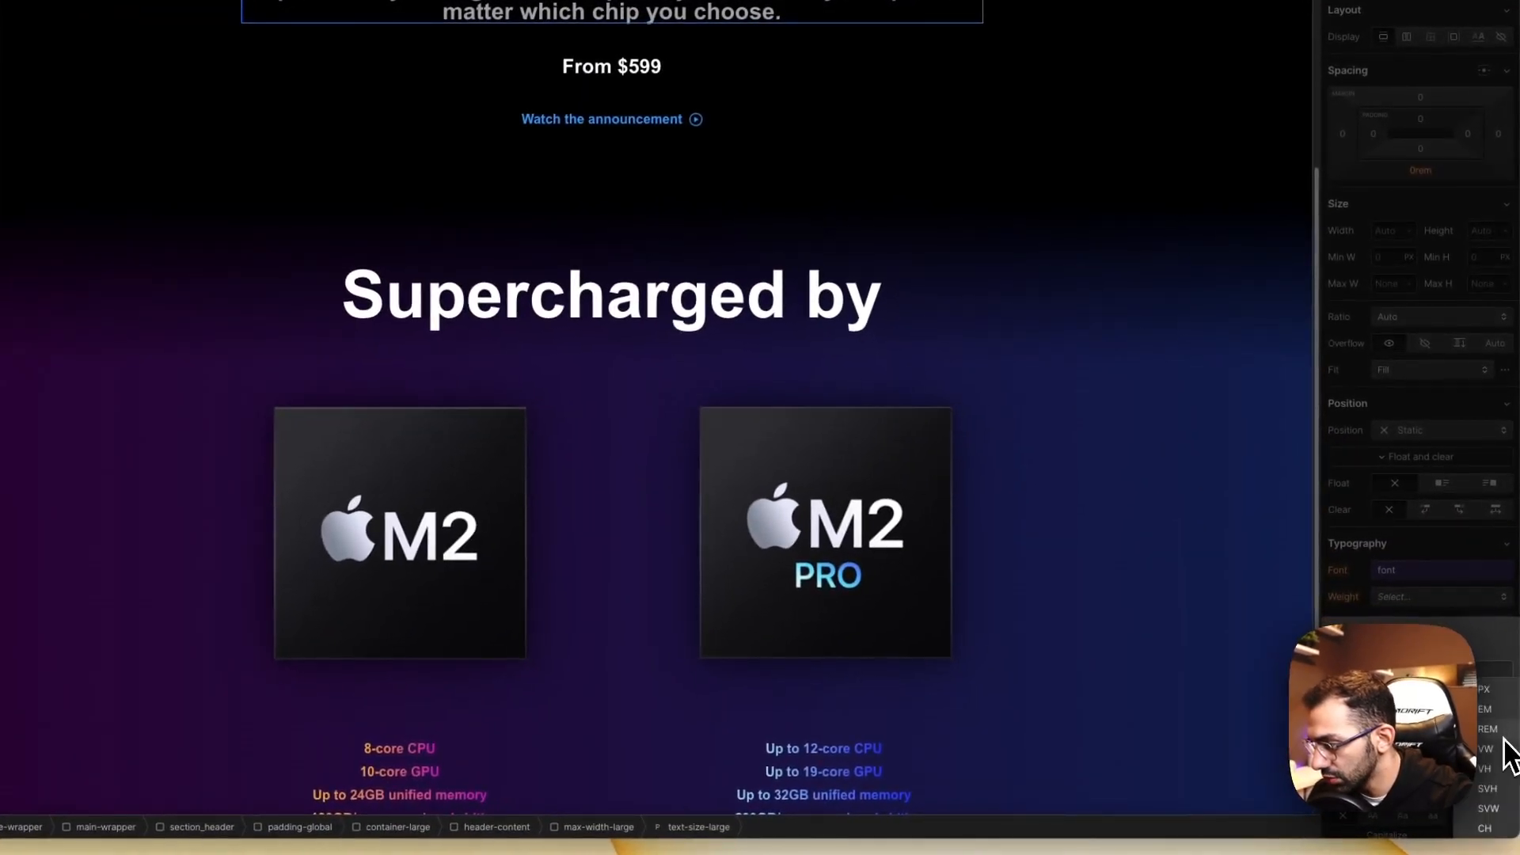
pyautogui.click(1488, 728)
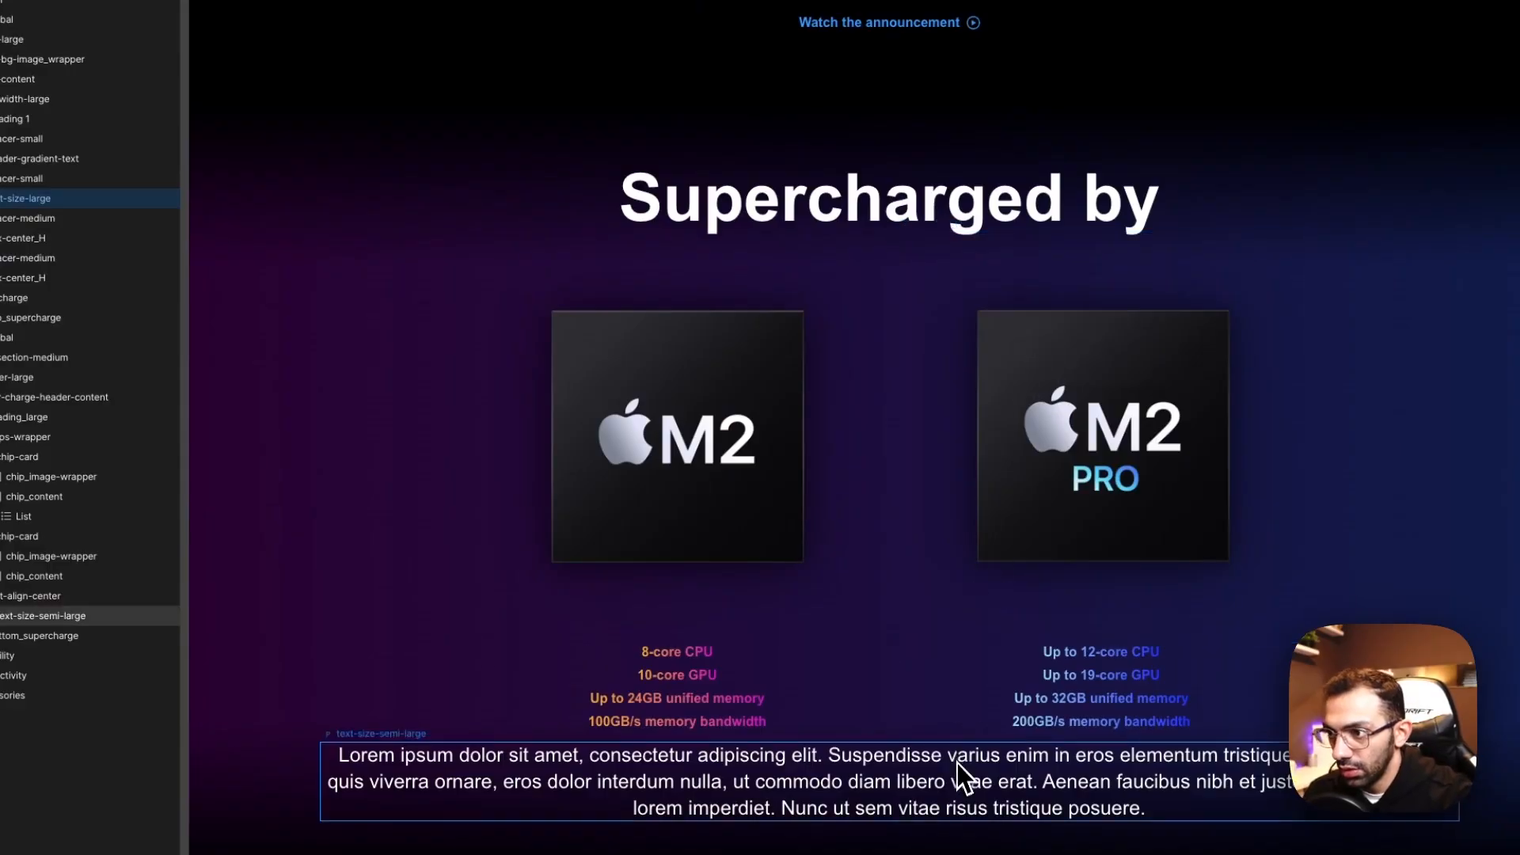
# Step: Replace the placeholder text under the chips with the description beginning "The next generation of Apple silicon makes this"
pyautogui.click(958, 763)
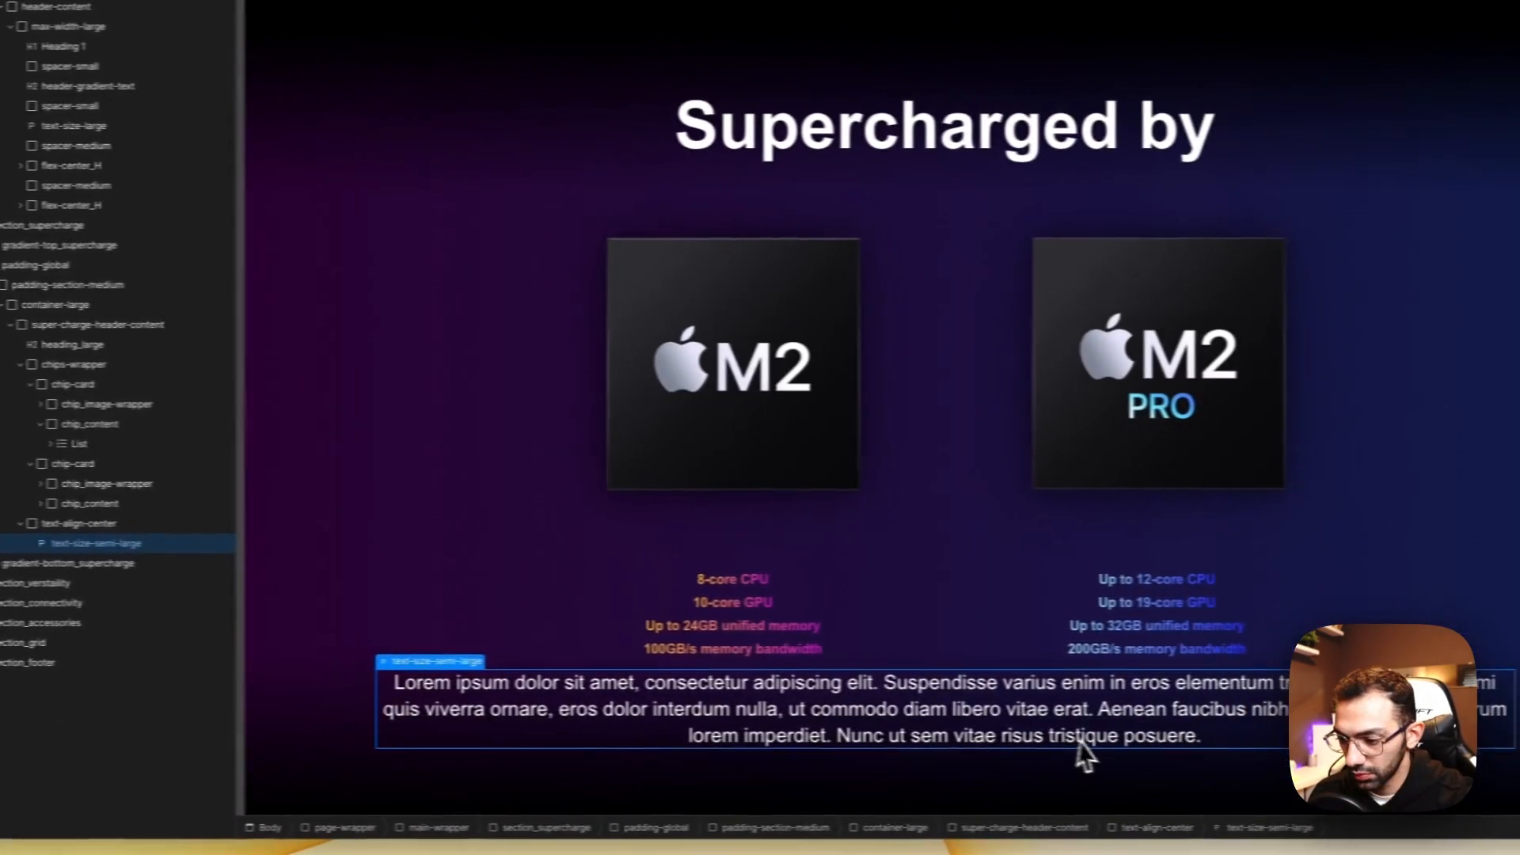
pyautogui.tripleClick(1296, 737)
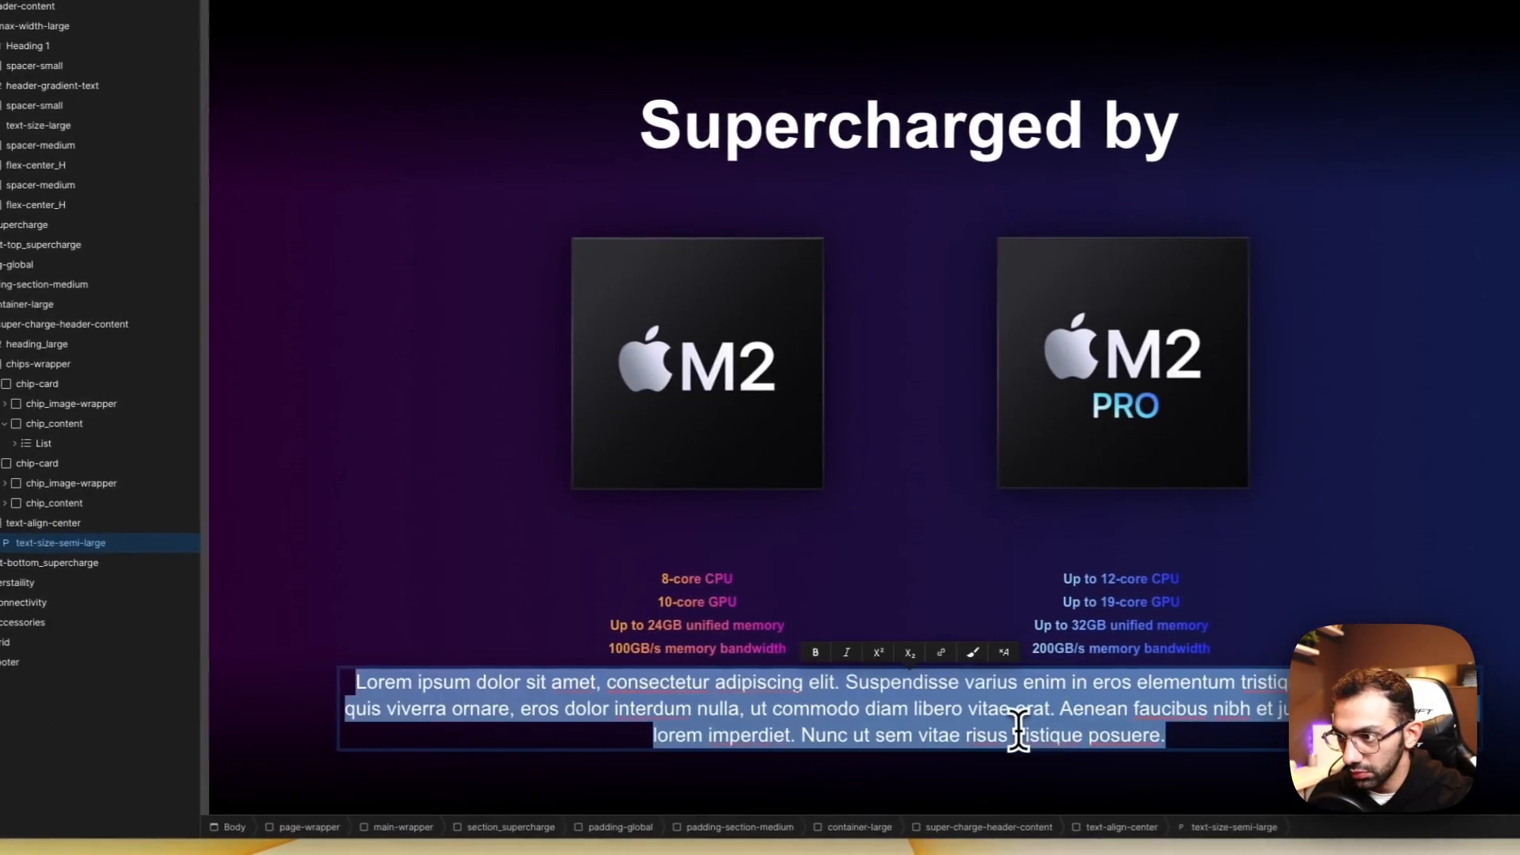
pyautogui.write("The next generation of Apple silicon makes this thehardest-working Mac mini we've ever built. From rich image editing to immersive gaming, M2 flies through work and play. And M2 Procrushes compute-intensive tasks like editing multistream 4K and8K ProRes video.")
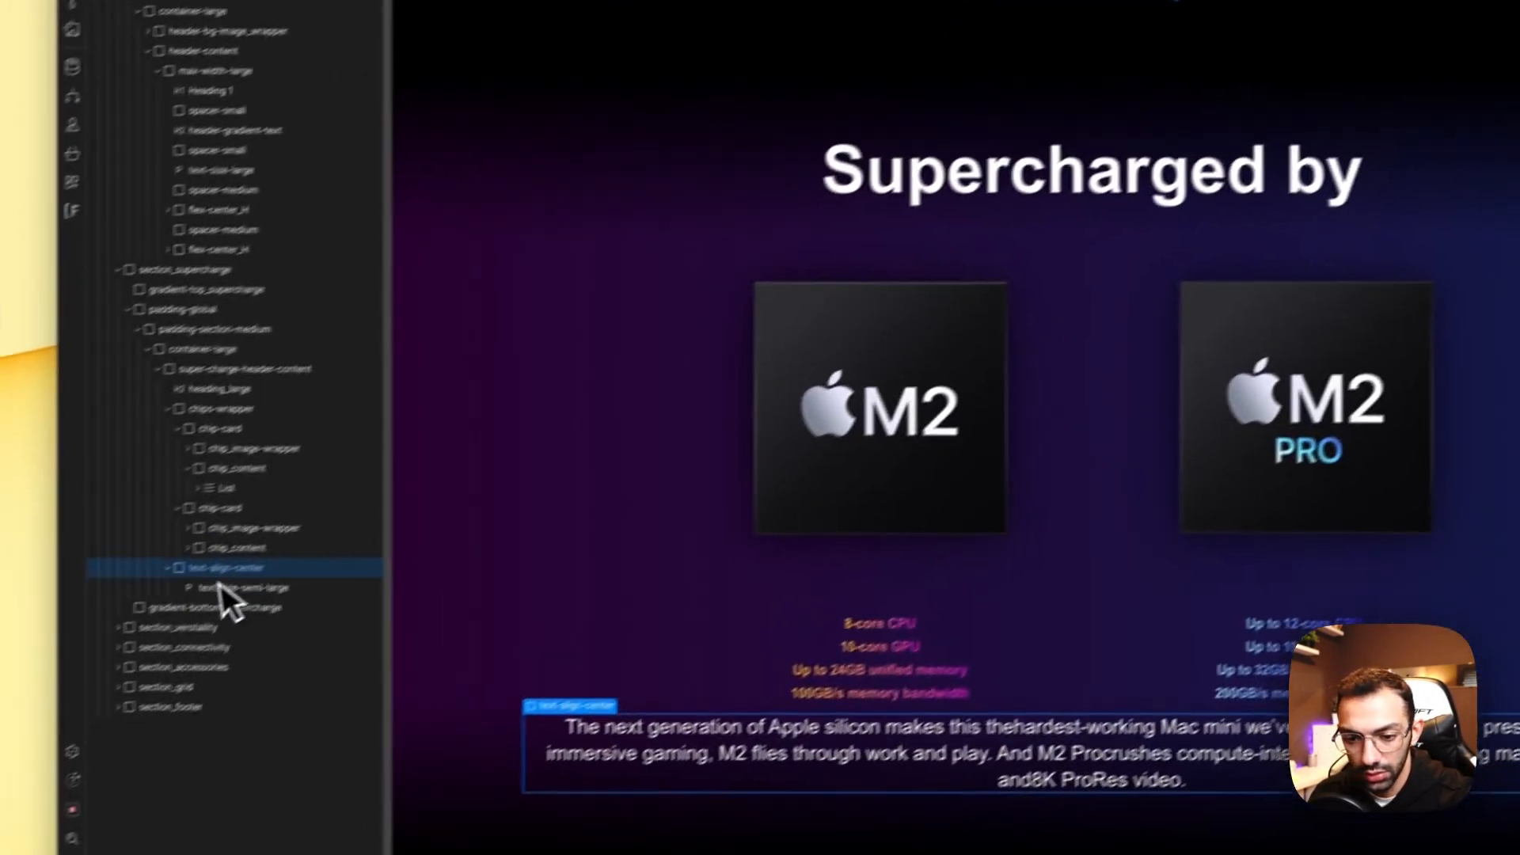
# Step: Wrap the text-align-center block in a Div Block and give the new wrapper the existing class max-width-large
pyautogui.rightClick(260, 541)
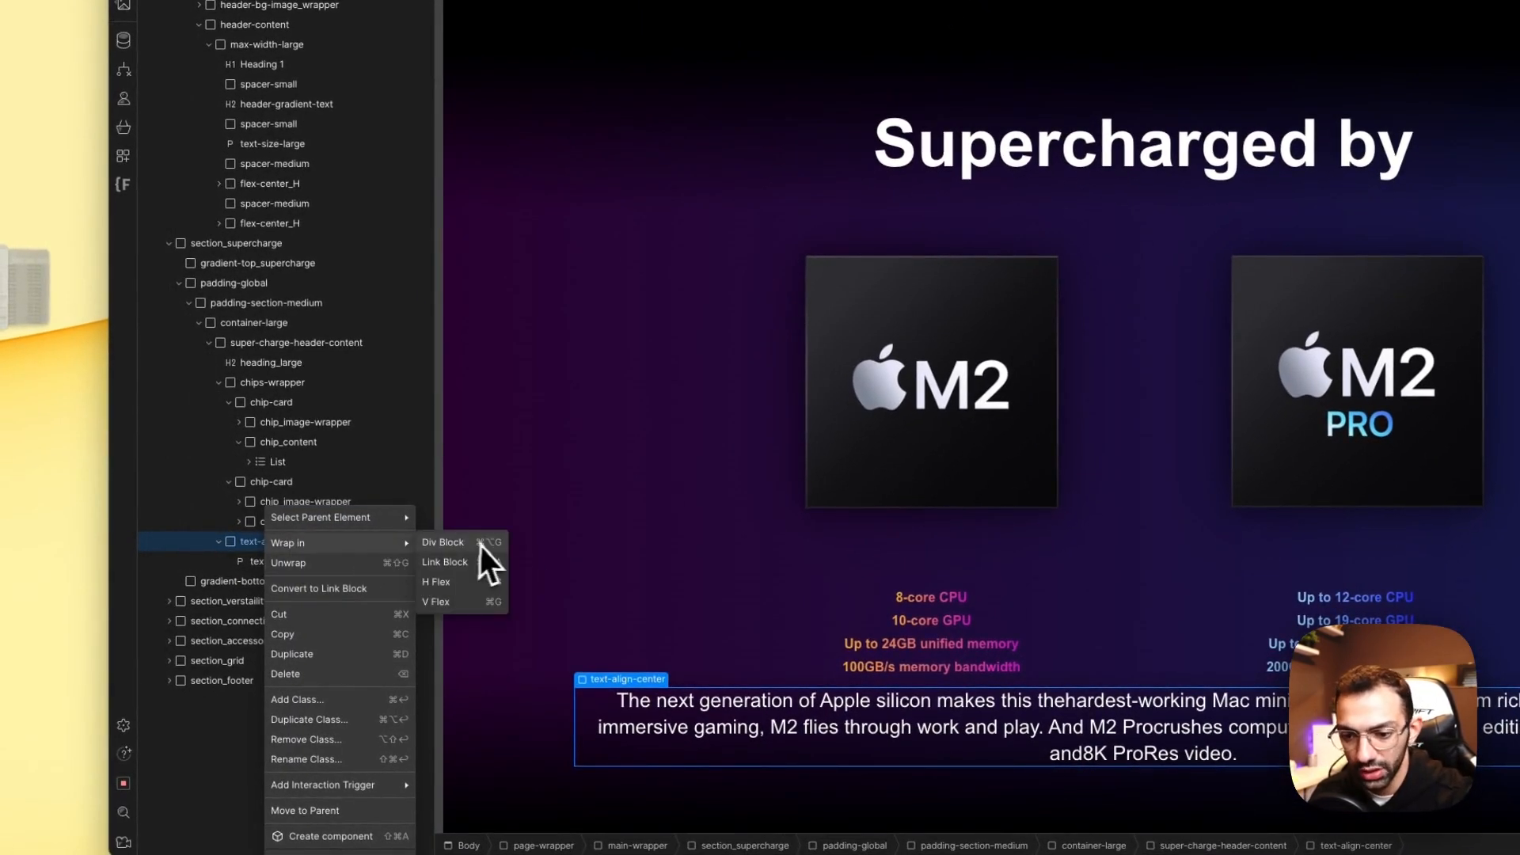
pyautogui.click(479, 545)
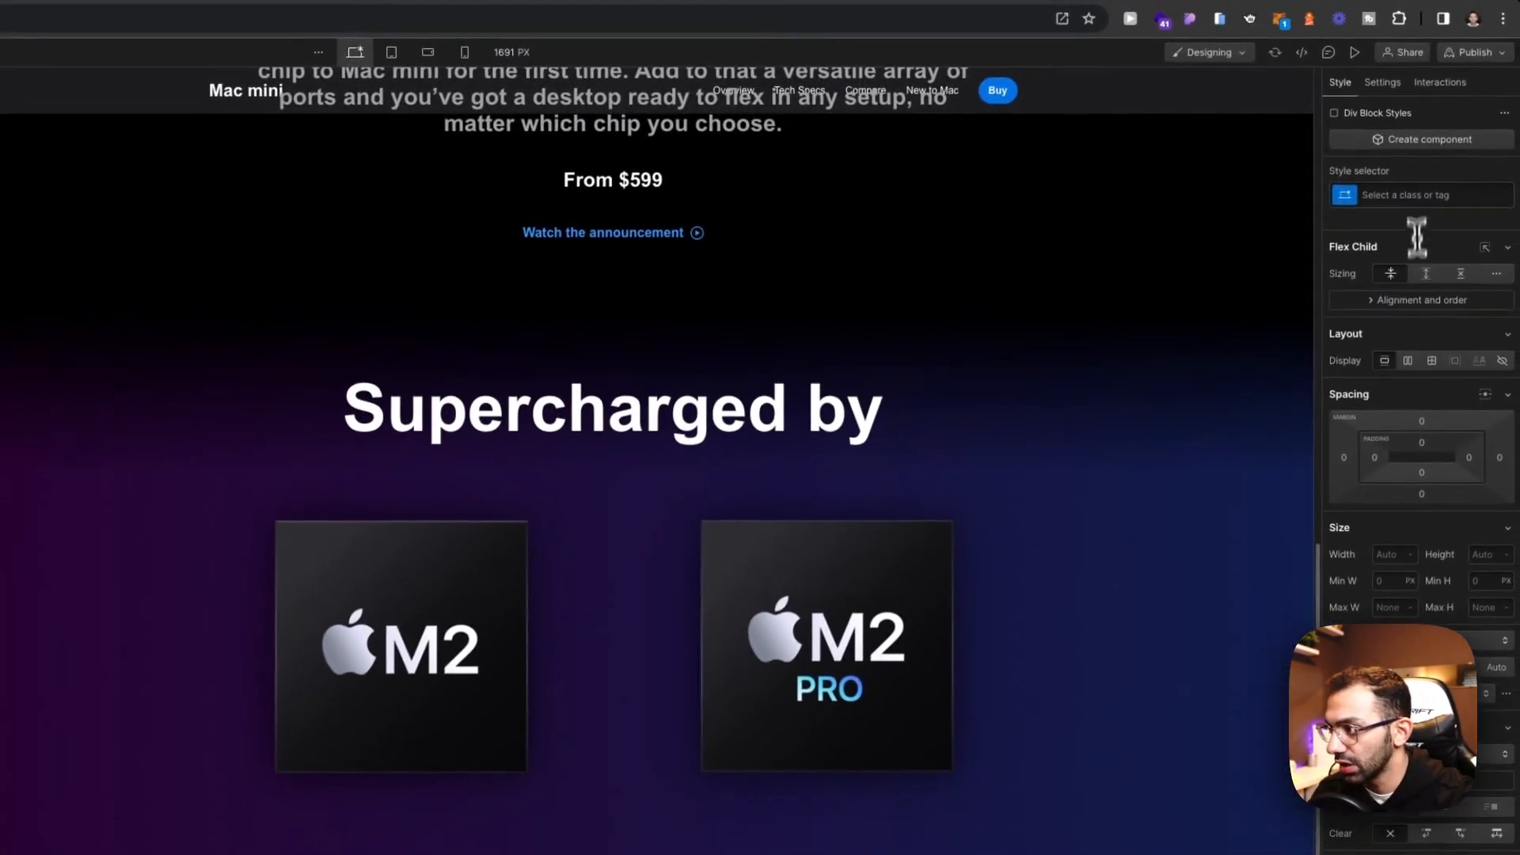
pyautogui.click(1418, 196)
pyautogui.write('max')
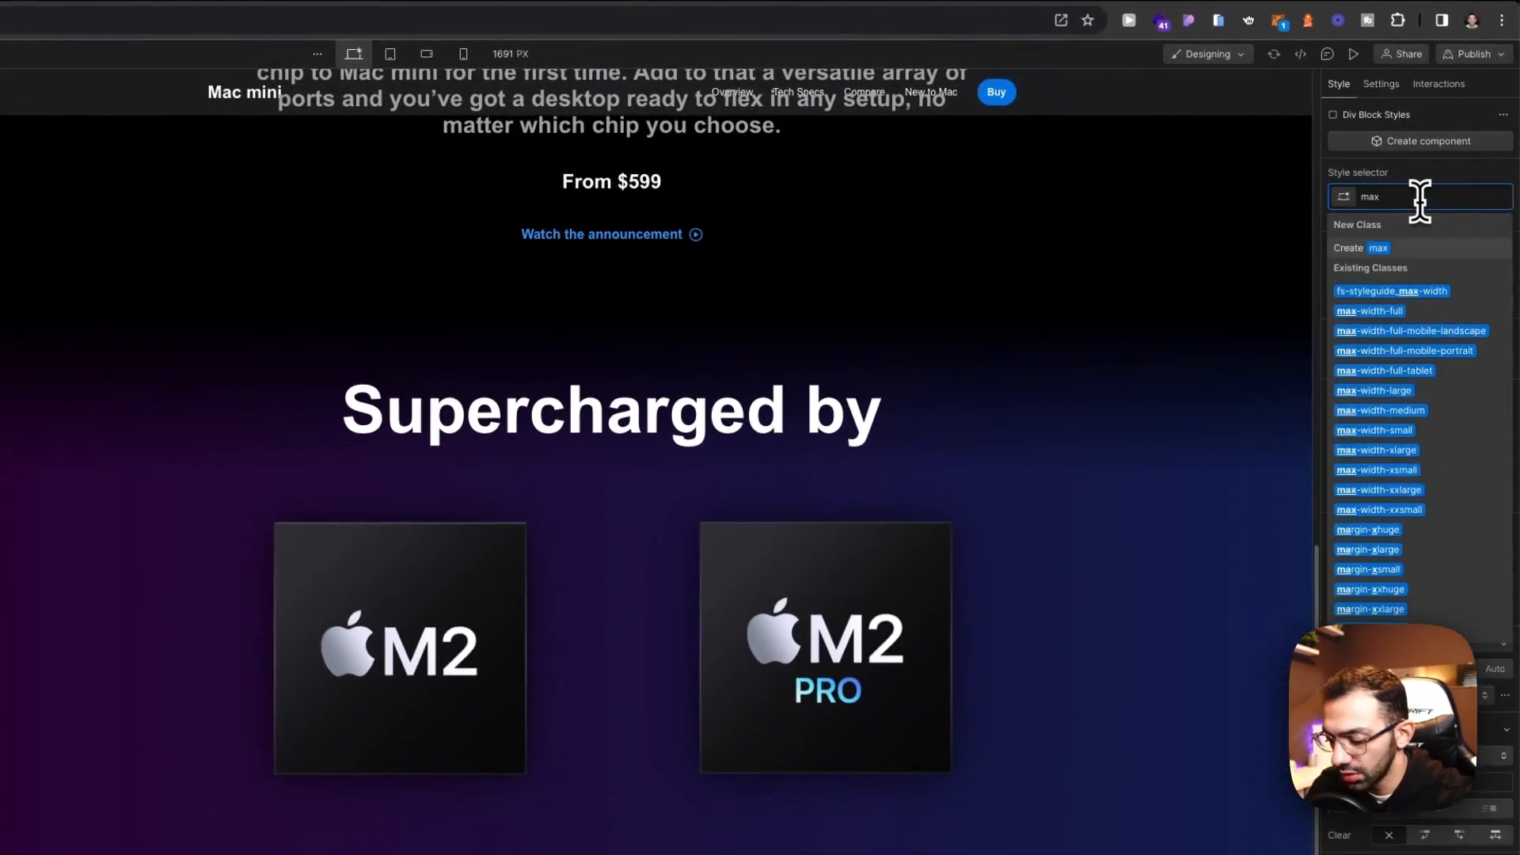
pyautogui.write('-width')
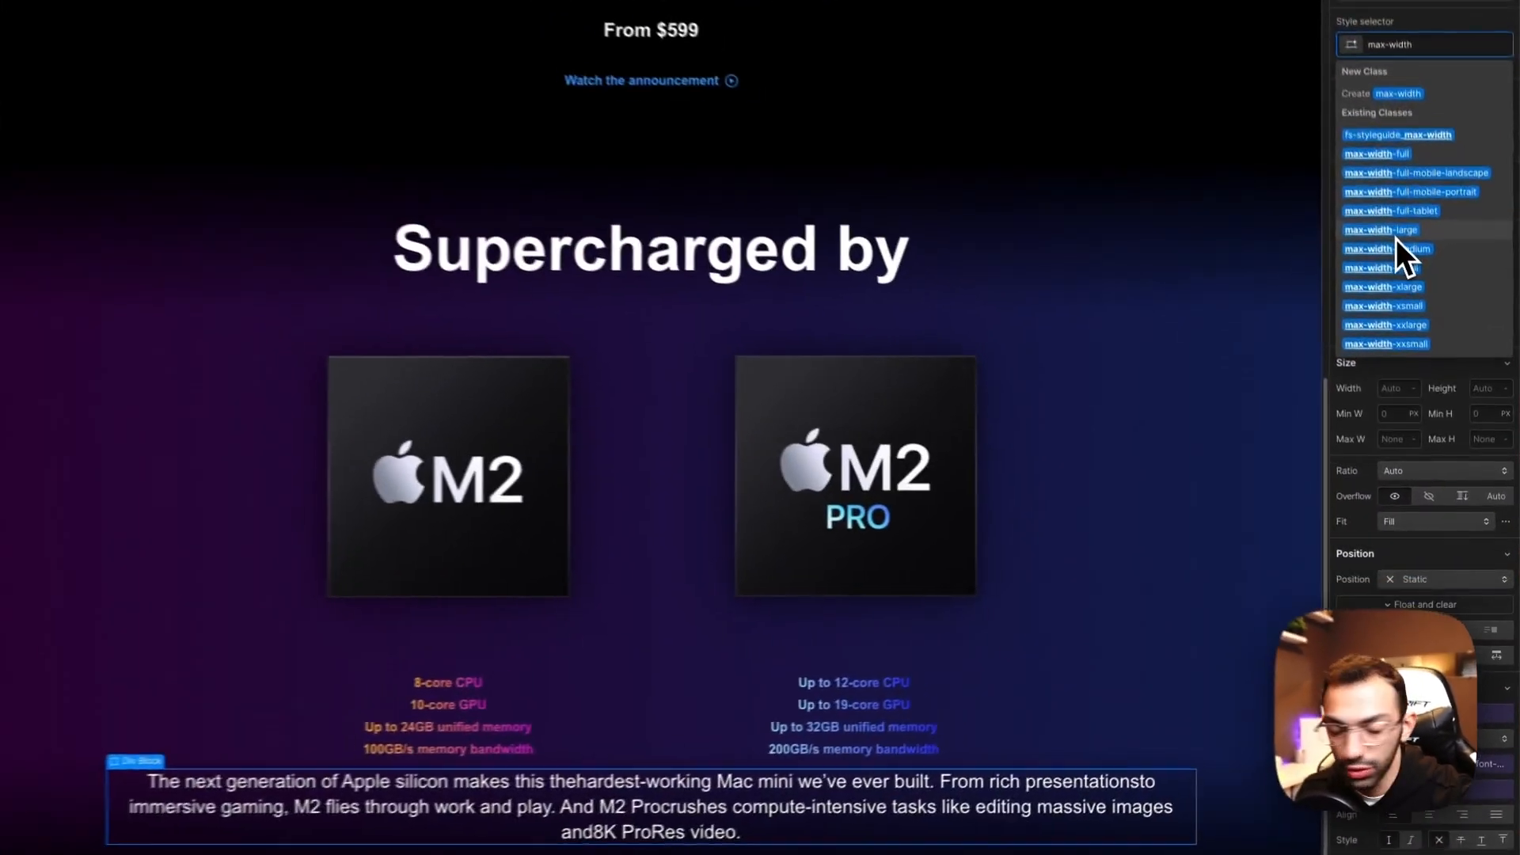
pyautogui.click(1427, 320)
pyautogui.scroll(-1, 1015, 727)
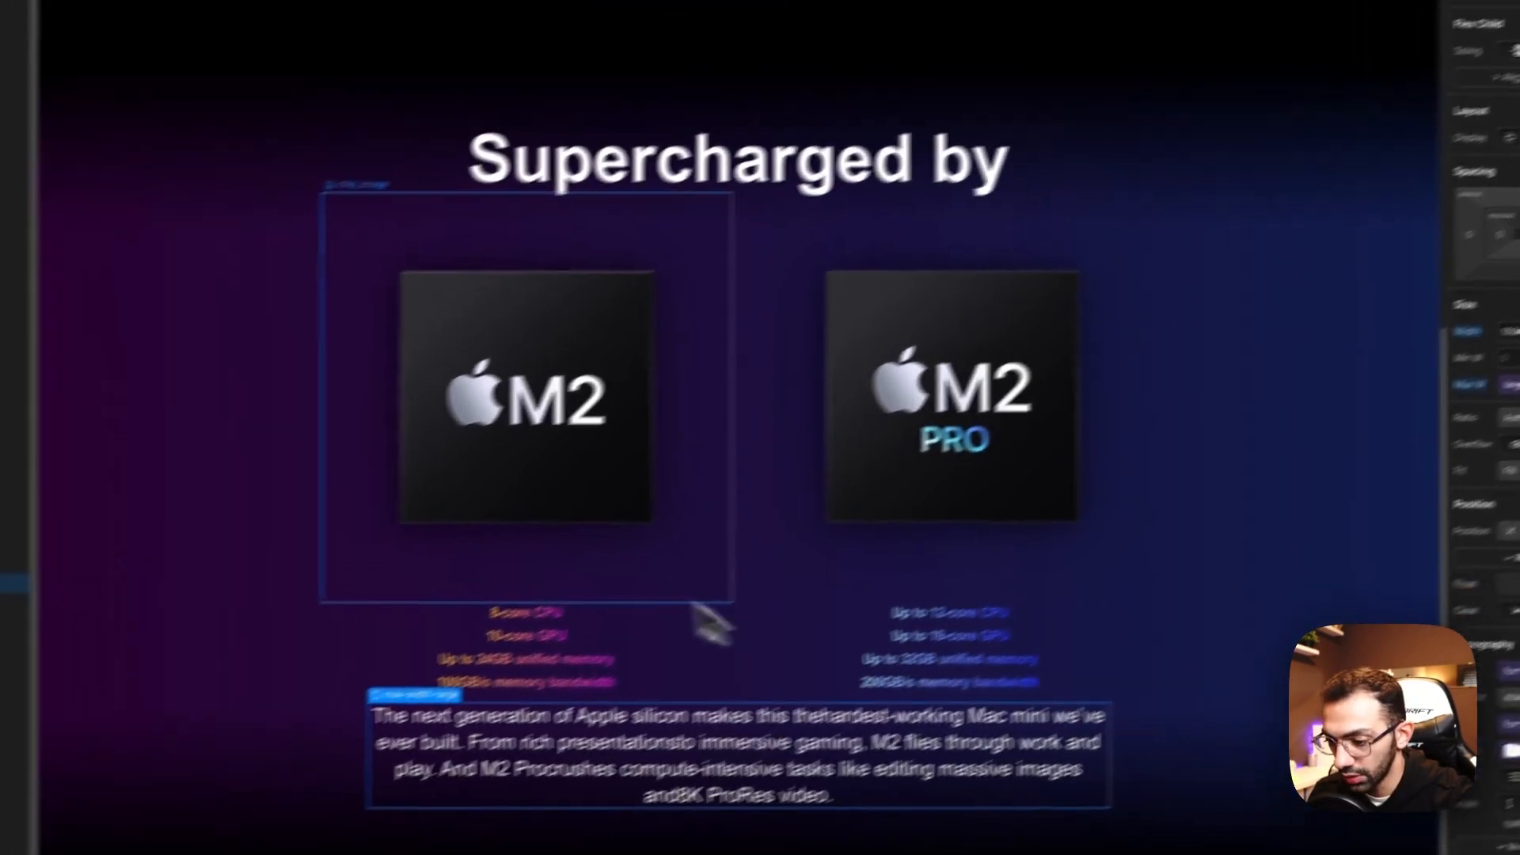
# Step: Insert the missing spaces in the description so it reads "the hardest-working", "presentations to", "M2 Pro crushes" and "and 8K"
pyautogui.doubleClick(544, 842)
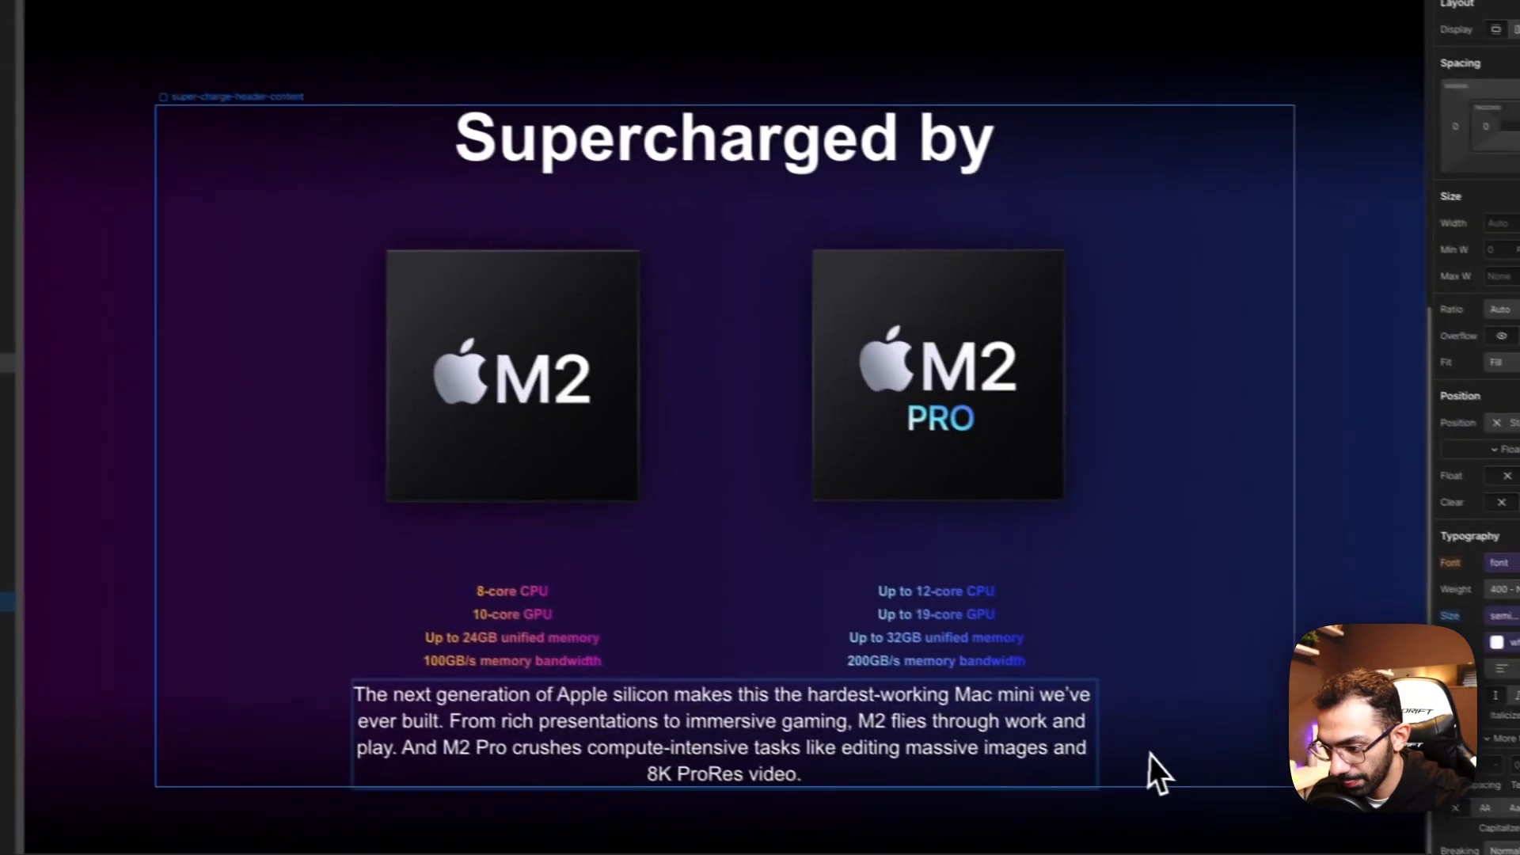
pyautogui.click(1338, 810)
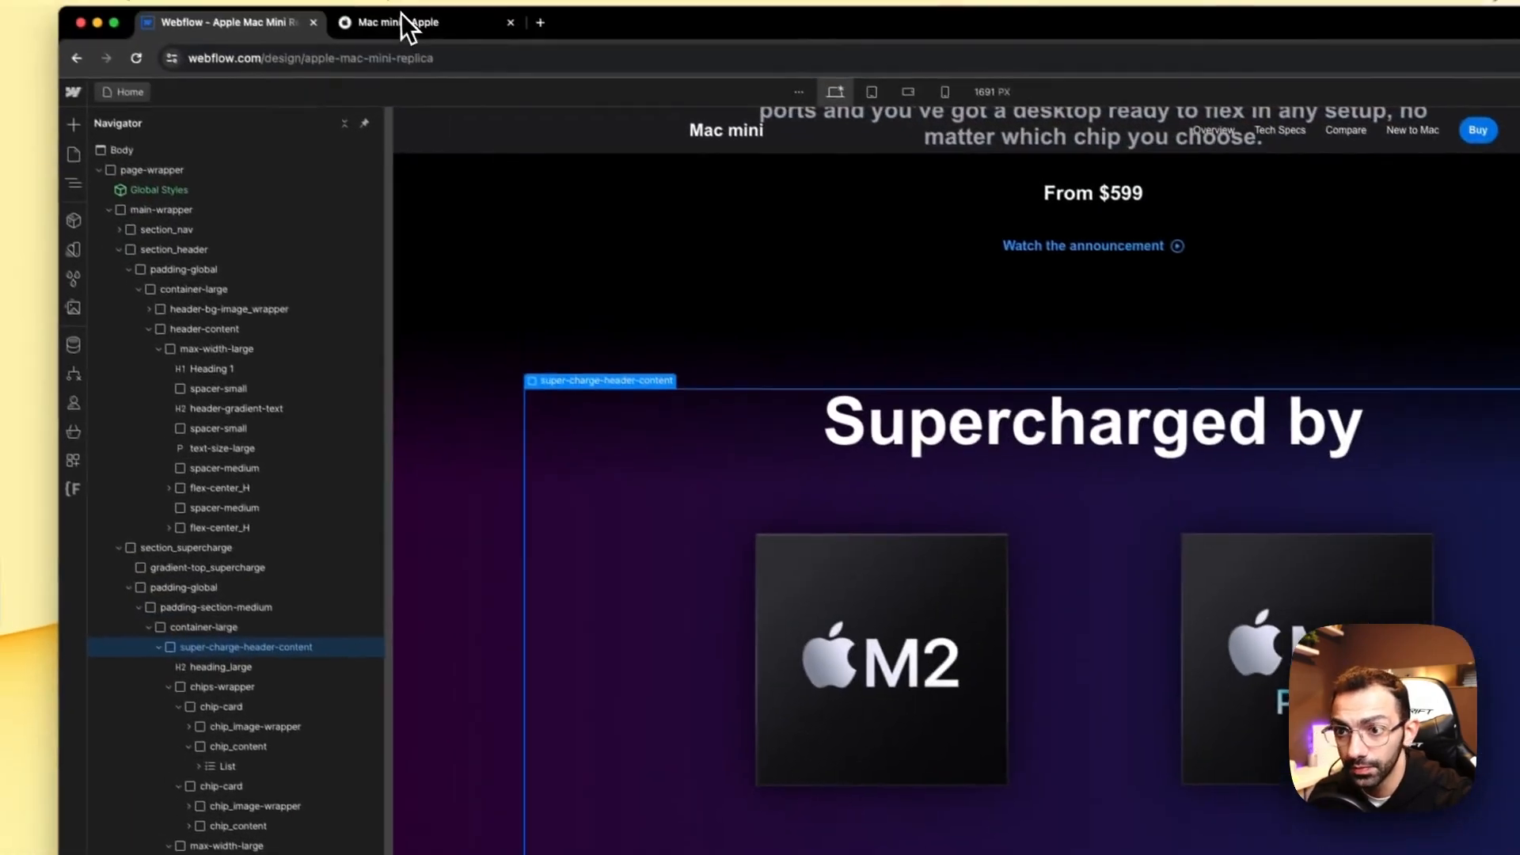
pyautogui.click(402, 28)
pyautogui.click(799, 792)
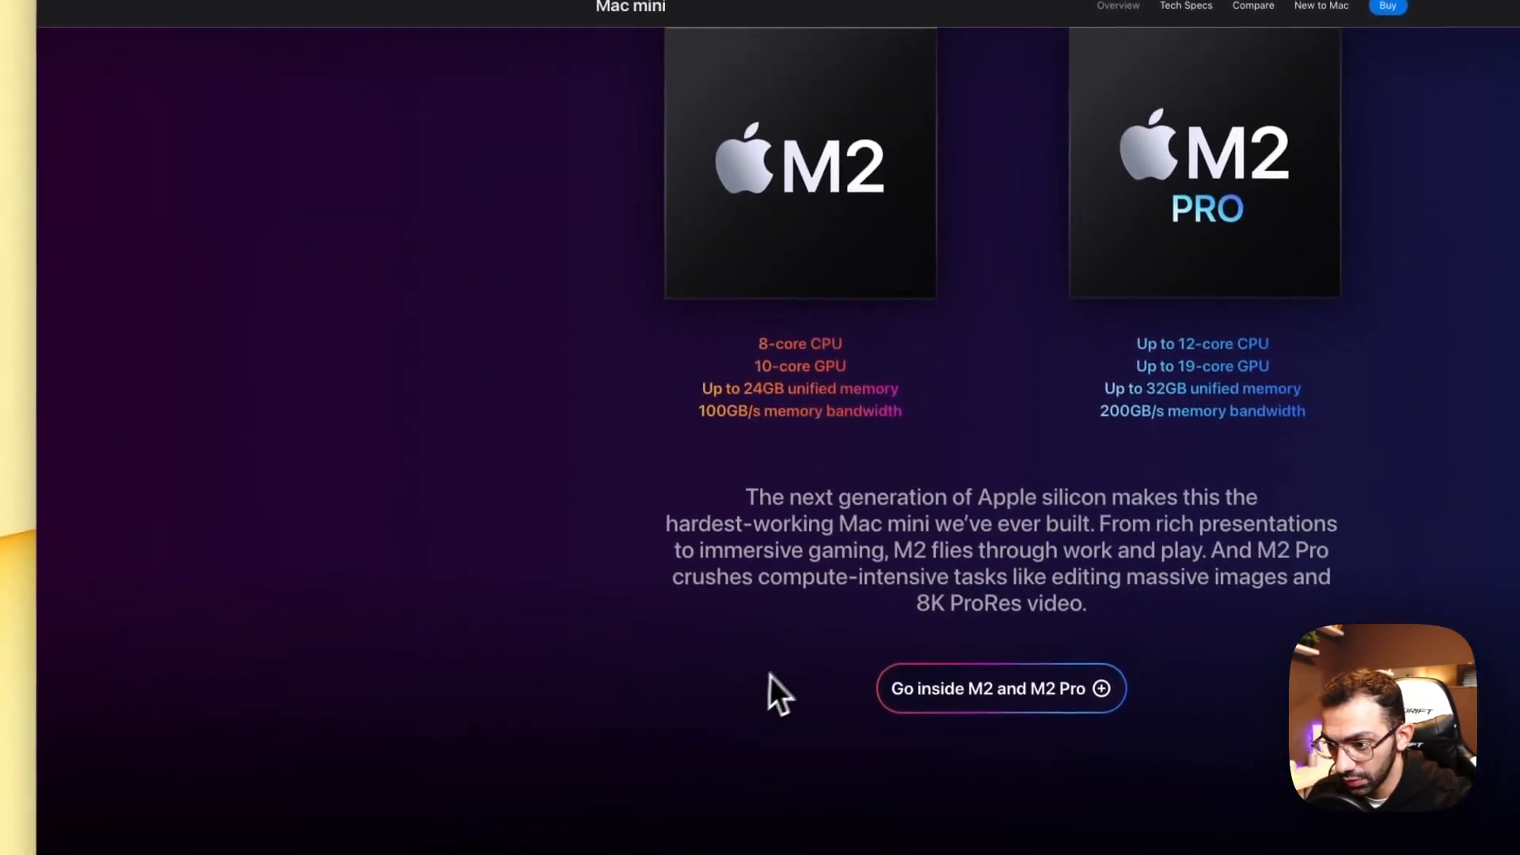
pyautogui.click(152, 27)
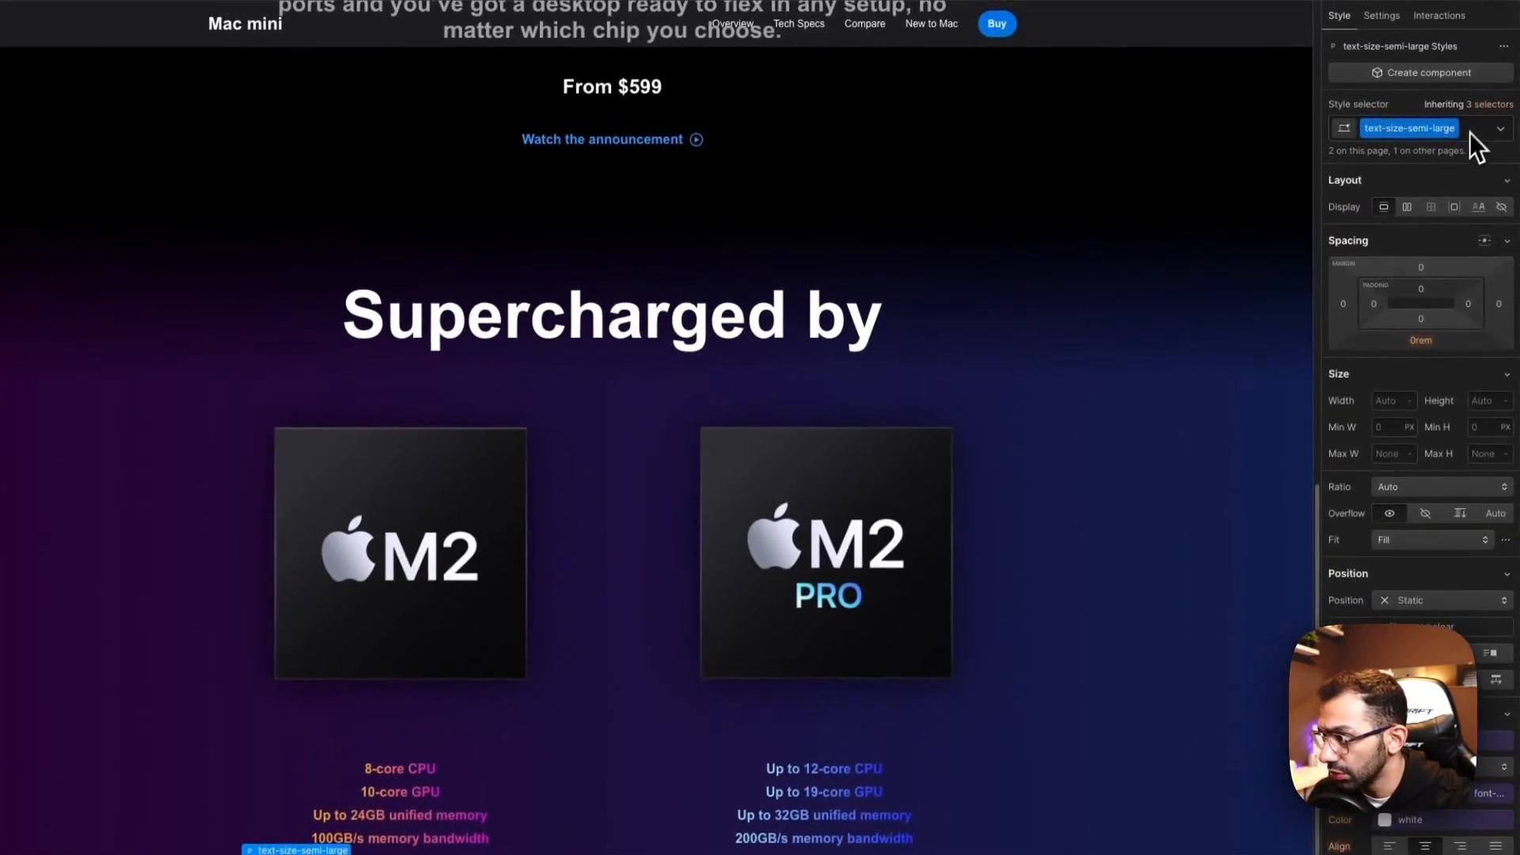
pyautogui.click(1474, 125)
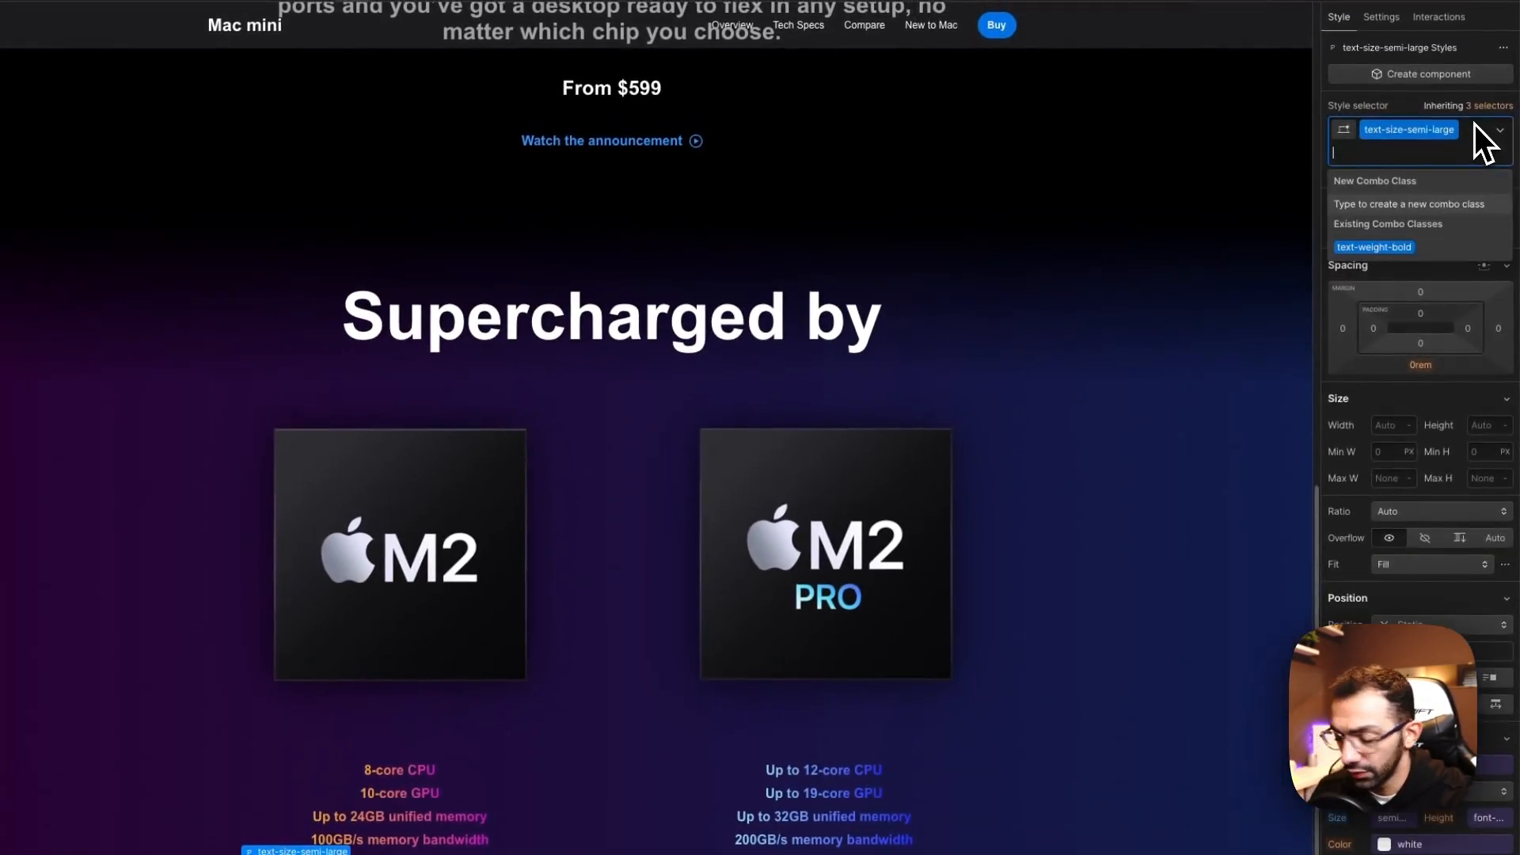
pyautogui.write('text')
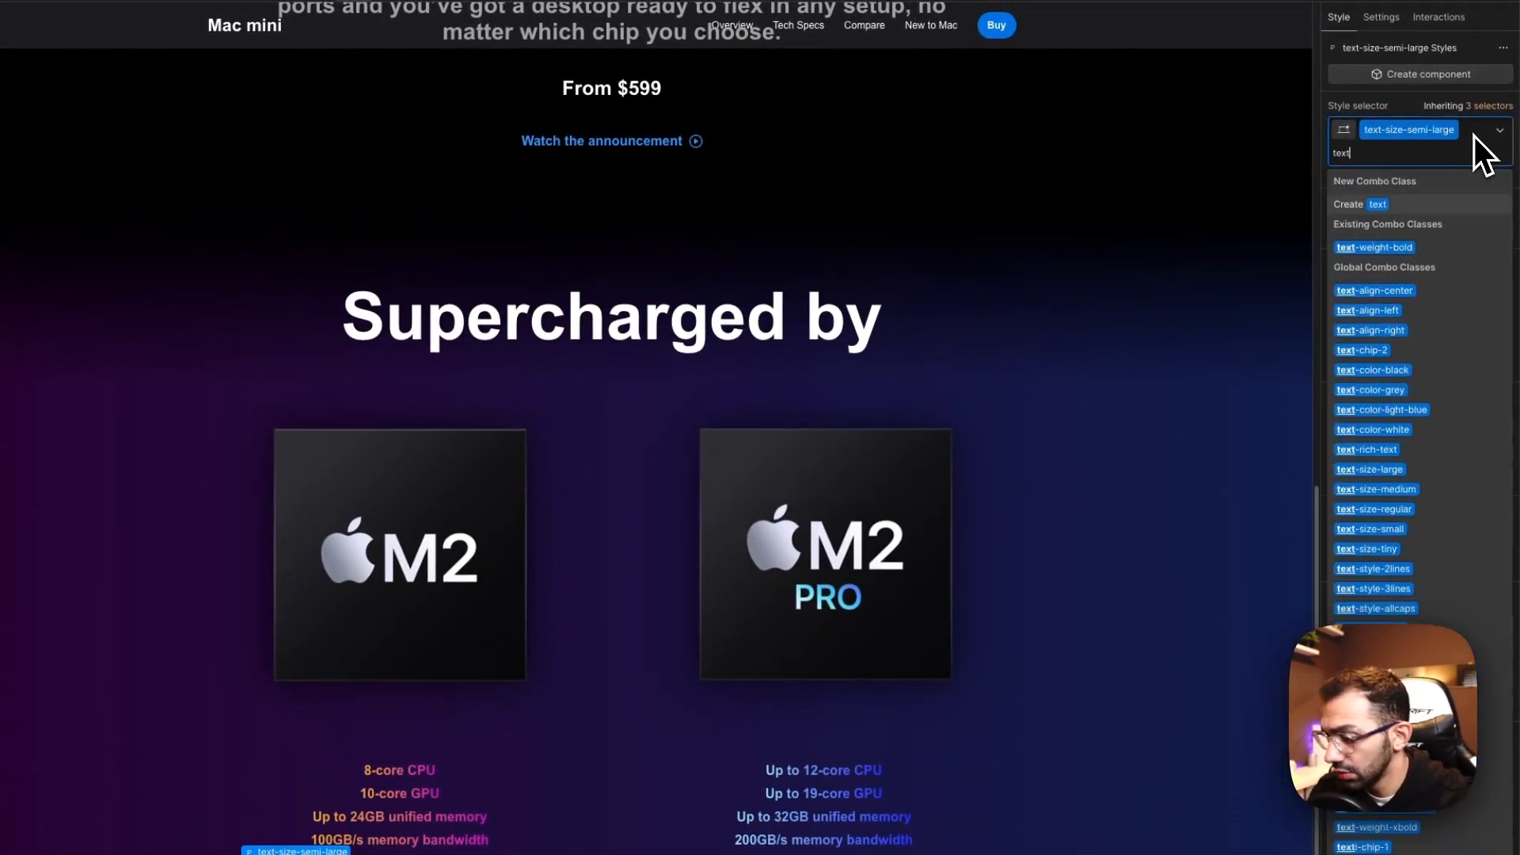
pyautogui.write('-colo')
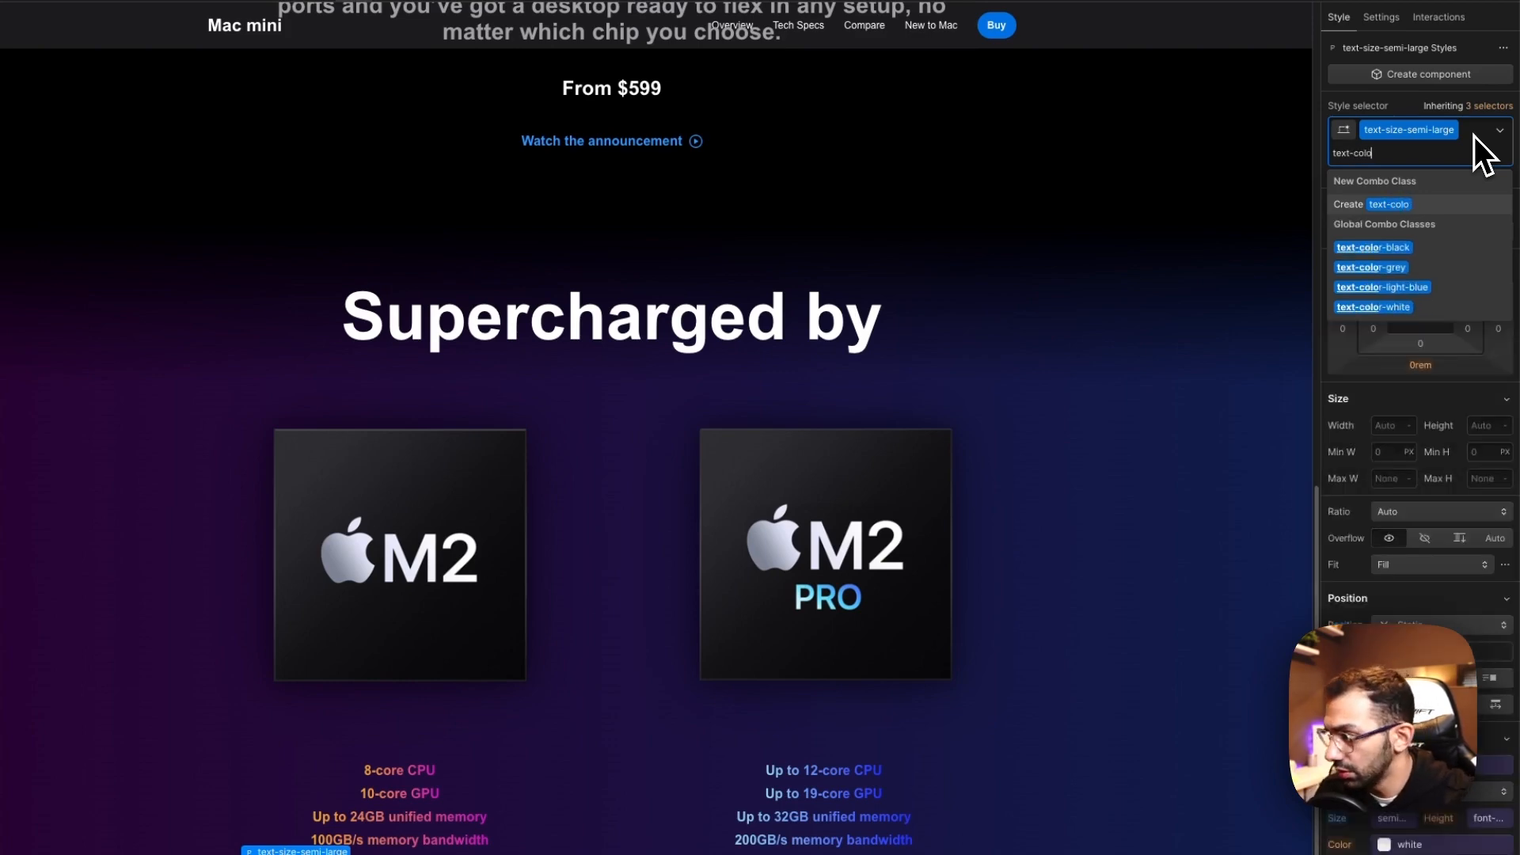
pyautogui.click(1425, 269)
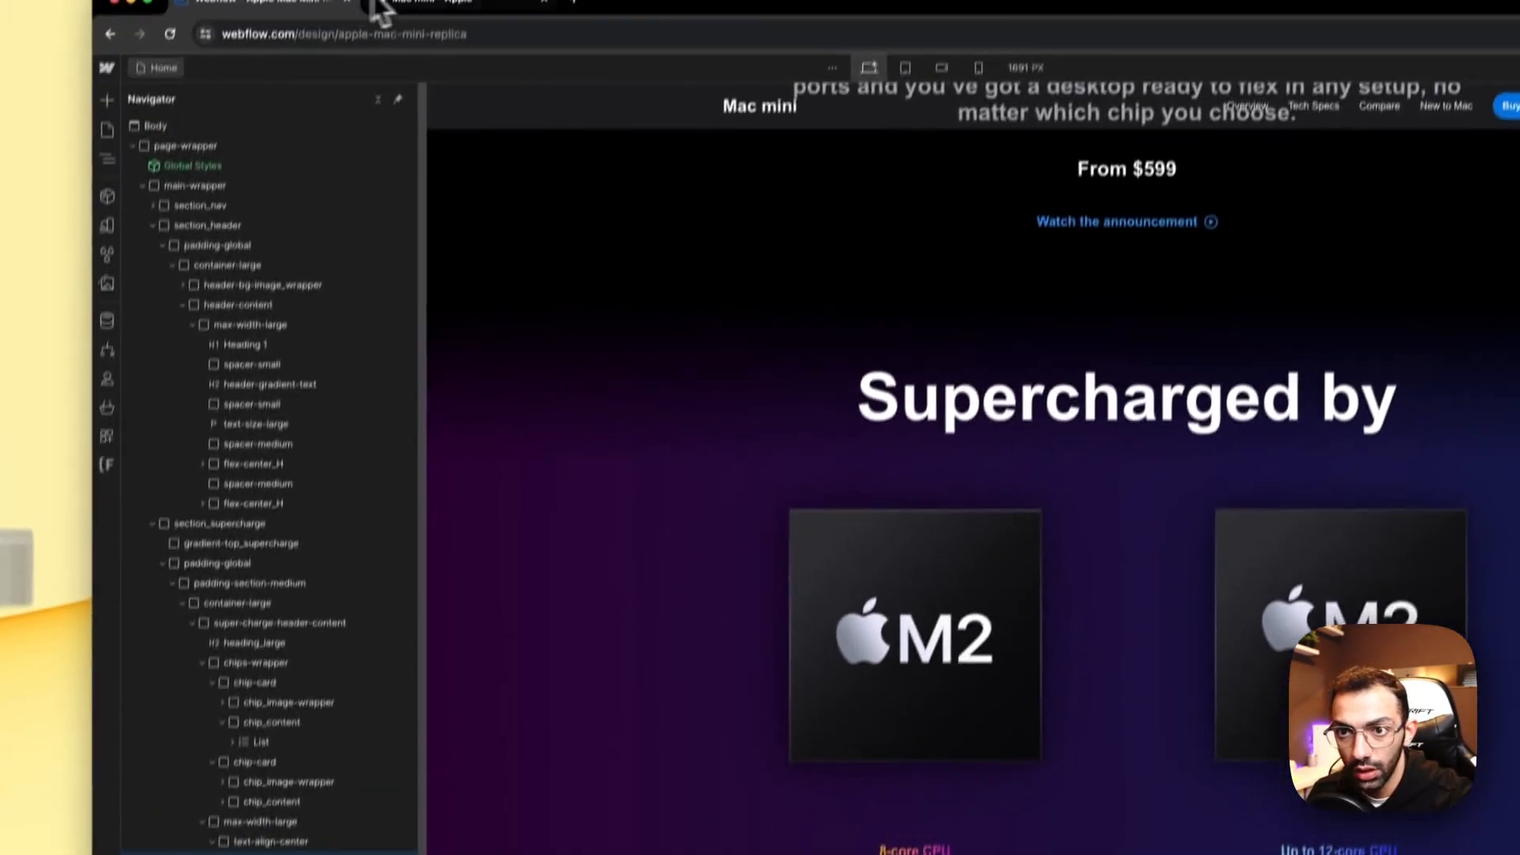
# Step: Check Apple's page again and make the description bold by adding a bold text class to its text-align-center block
pyautogui.click(424, 35)
pyautogui.click(253, 36)
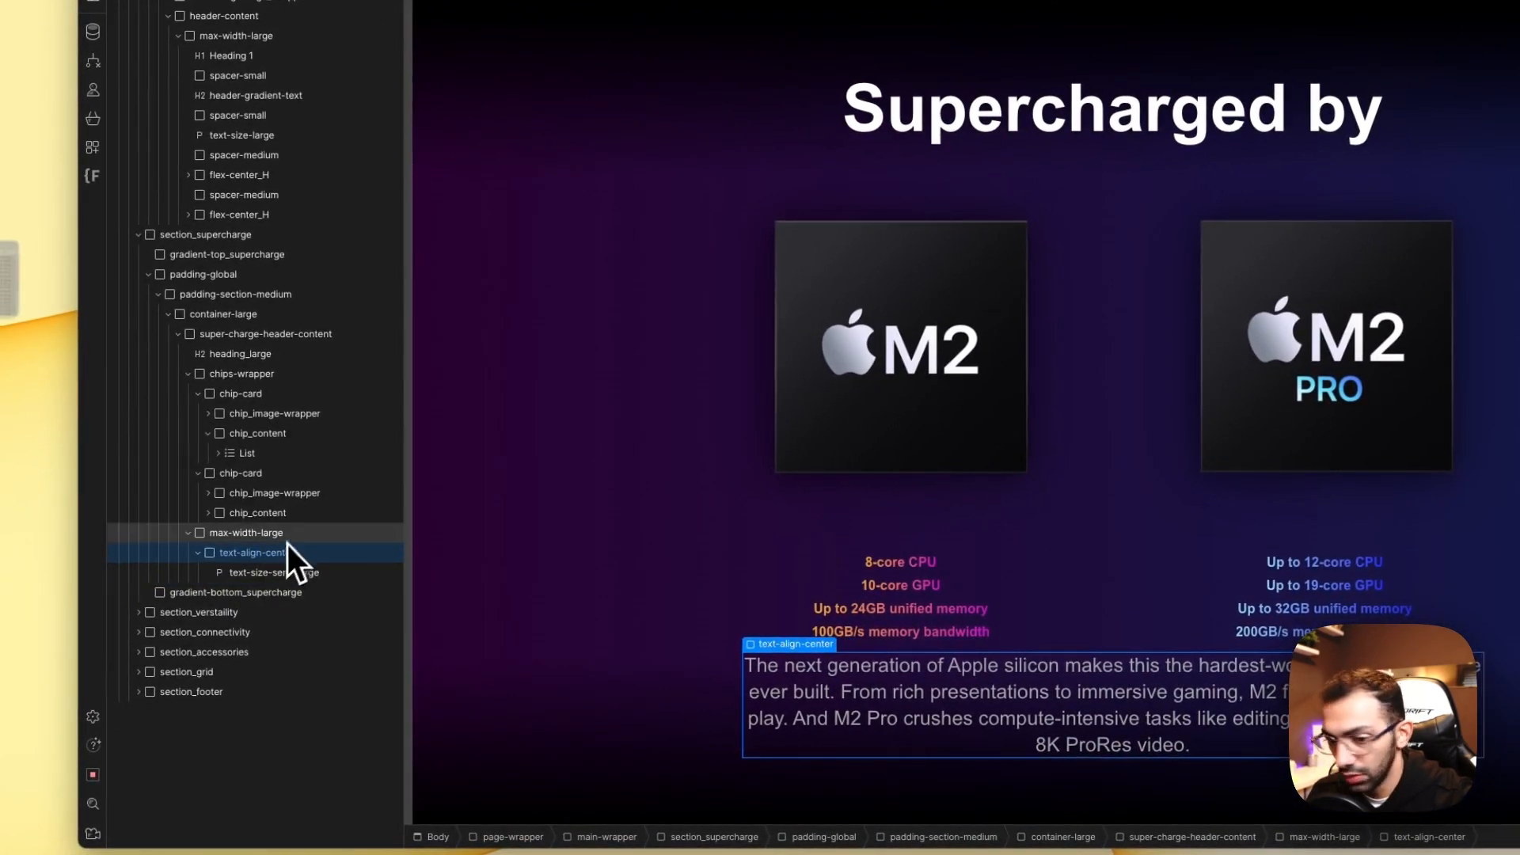
pyautogui.click(289, 539)
pyautogui.click(285, 553)
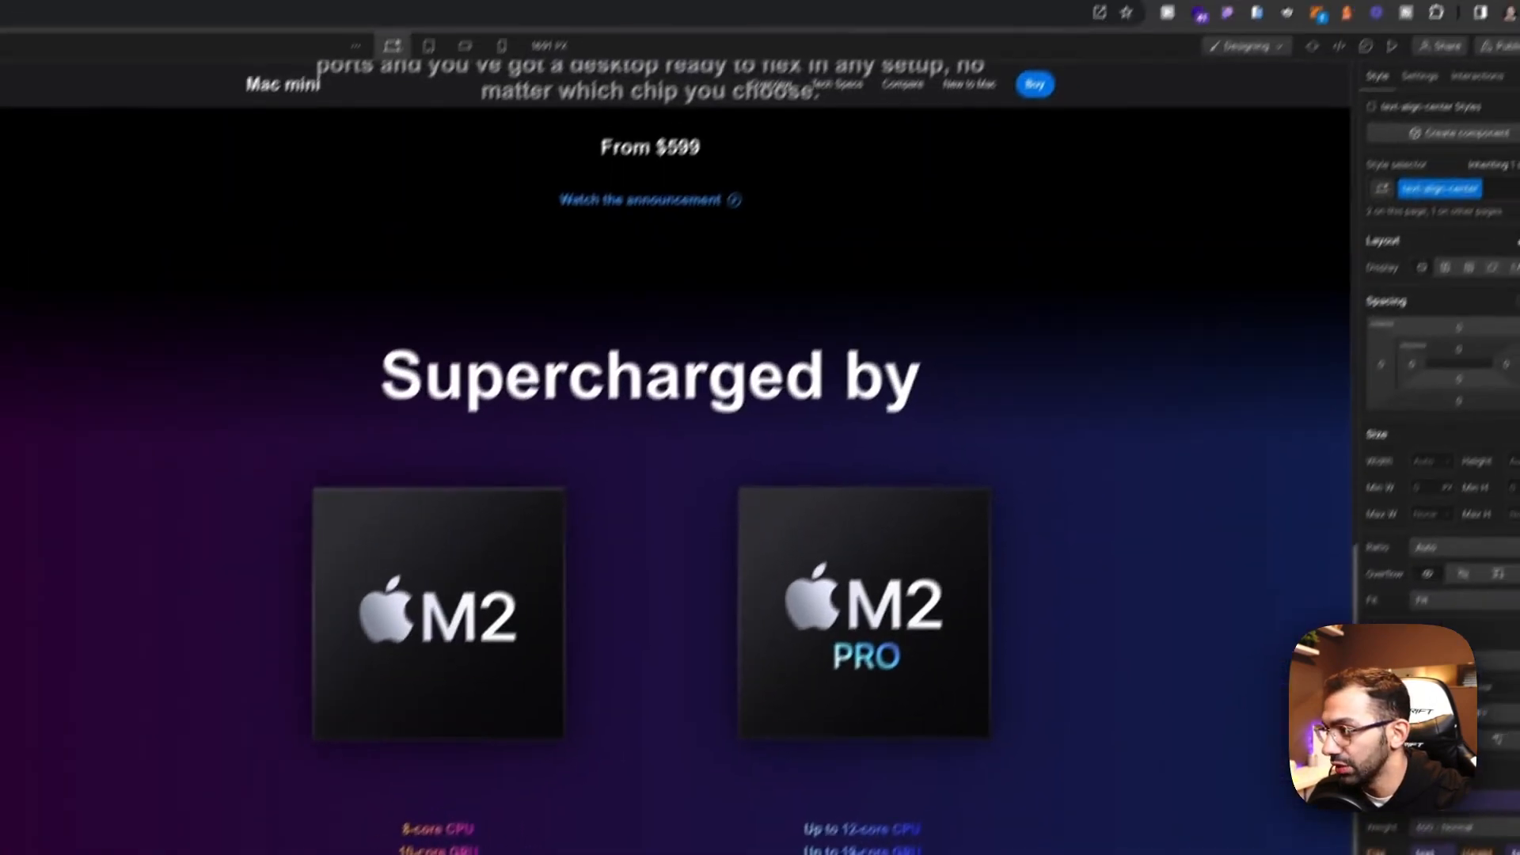
pyautogui.click(1473, 243)
pyautogui.write('text-size')
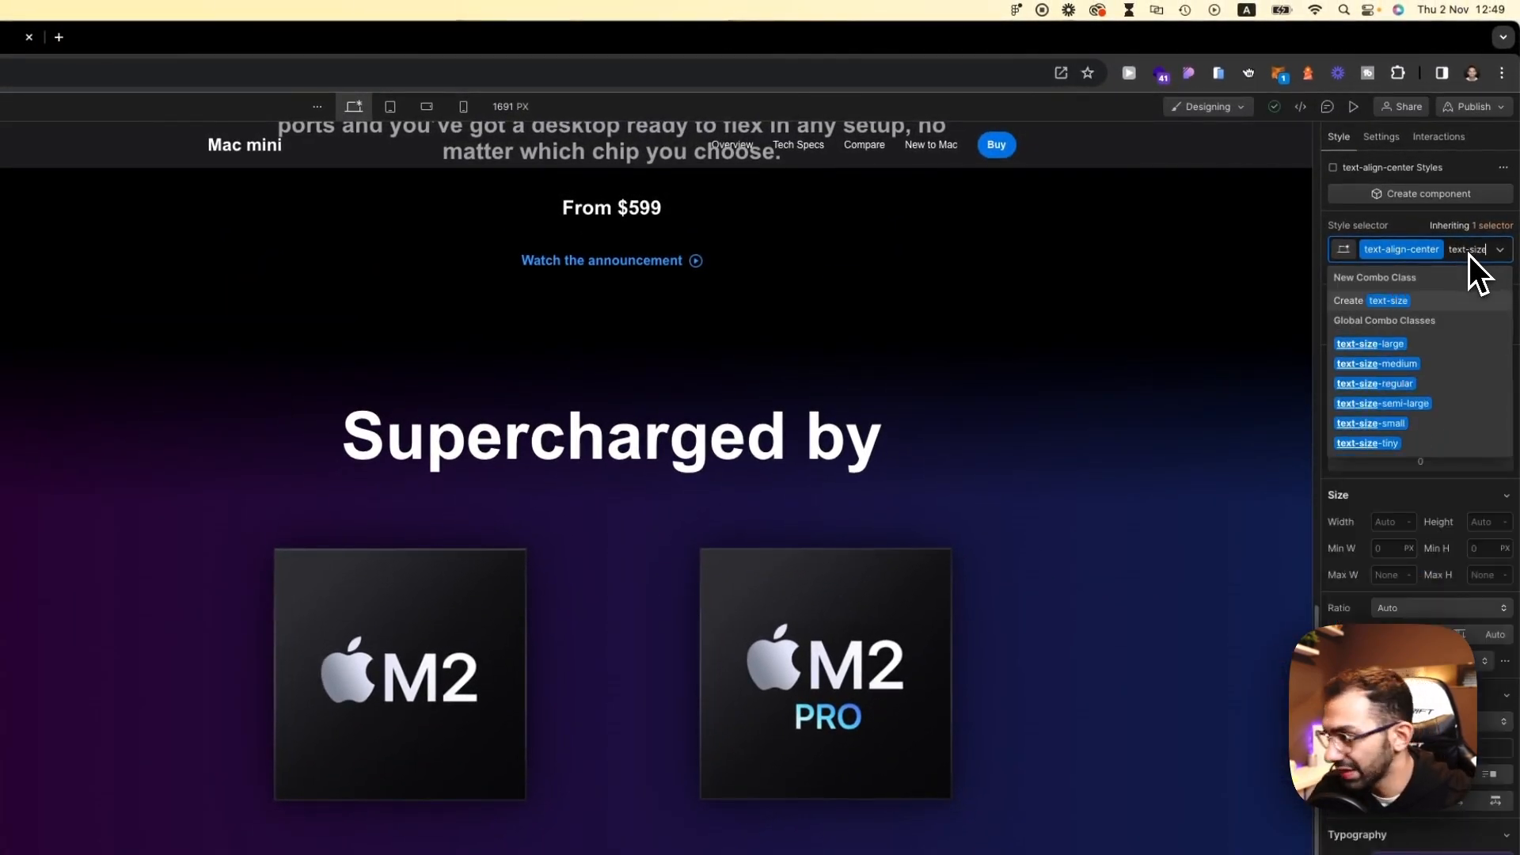
pyautogui.press('Down')
pyautogui.press('Up')
pyautogui.press('super+a')
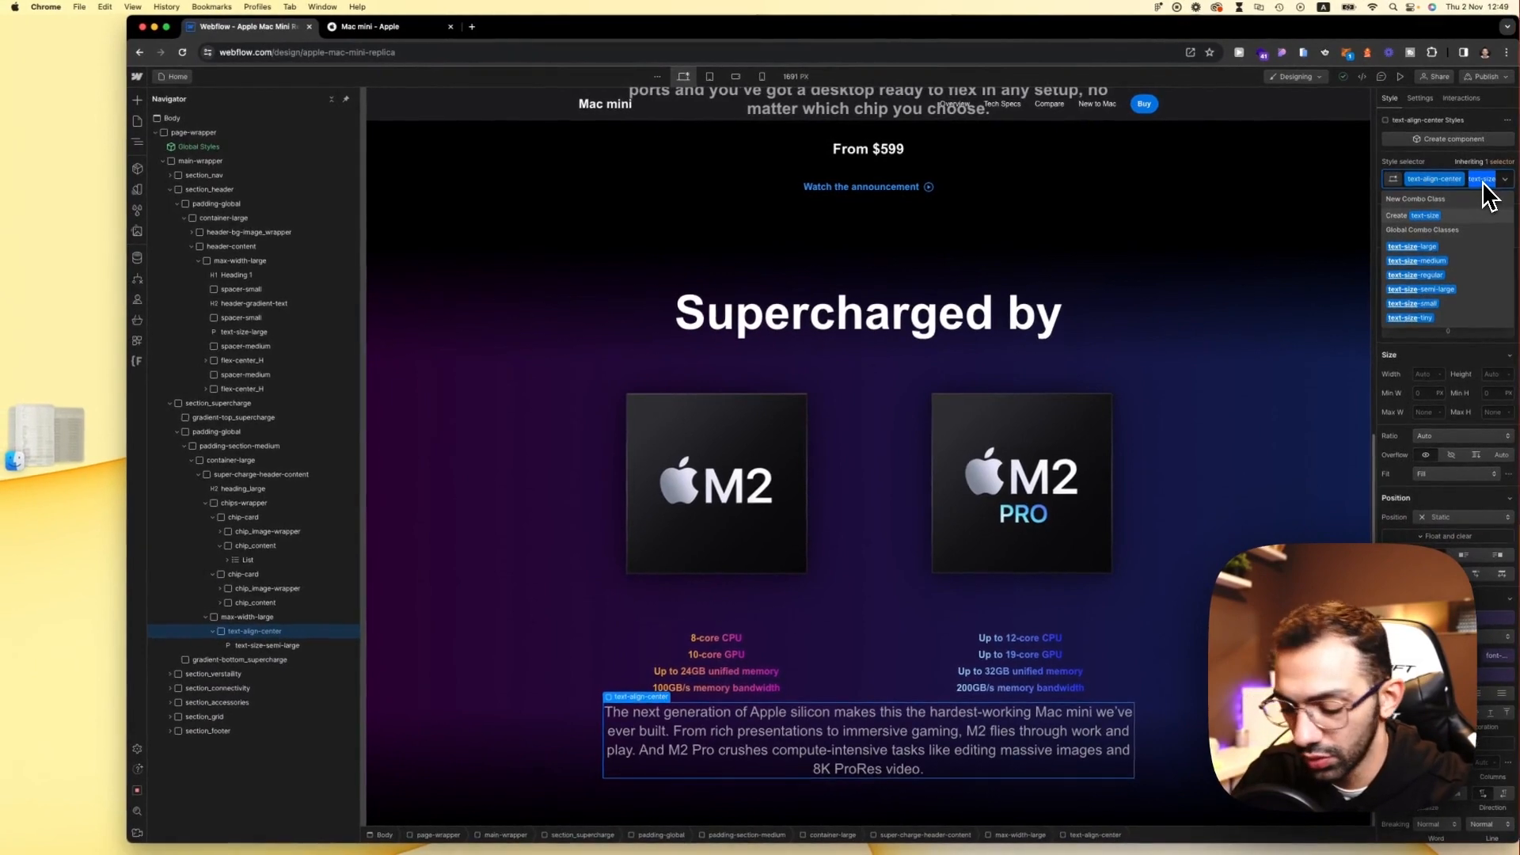
pyautogui.write('bo')
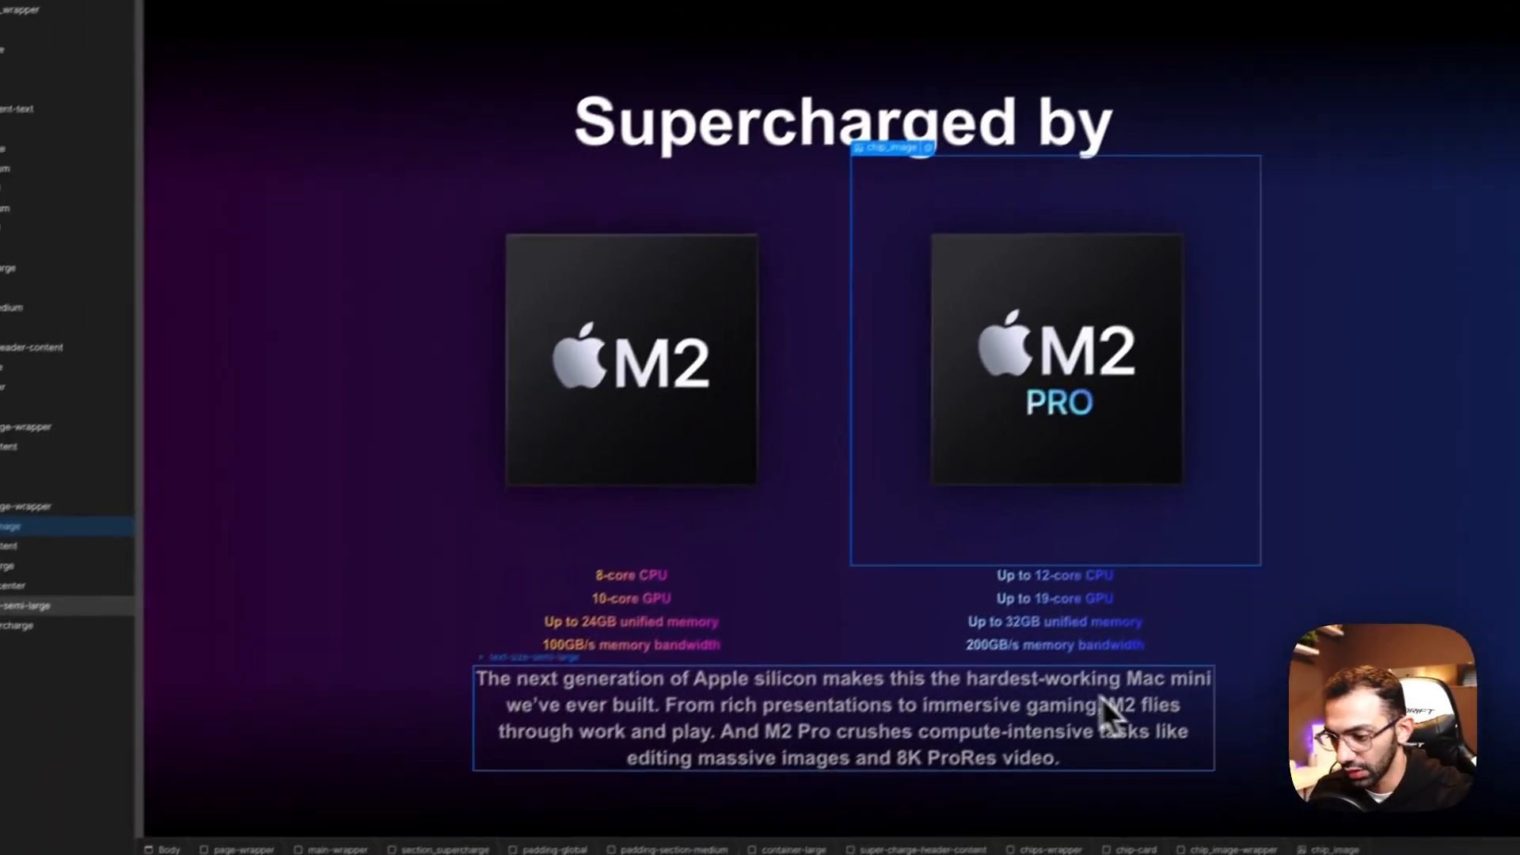
# Step: Select the max-width-large wrapper around the description and collapse the whole page element tree
pyautogui.click(851, 751)
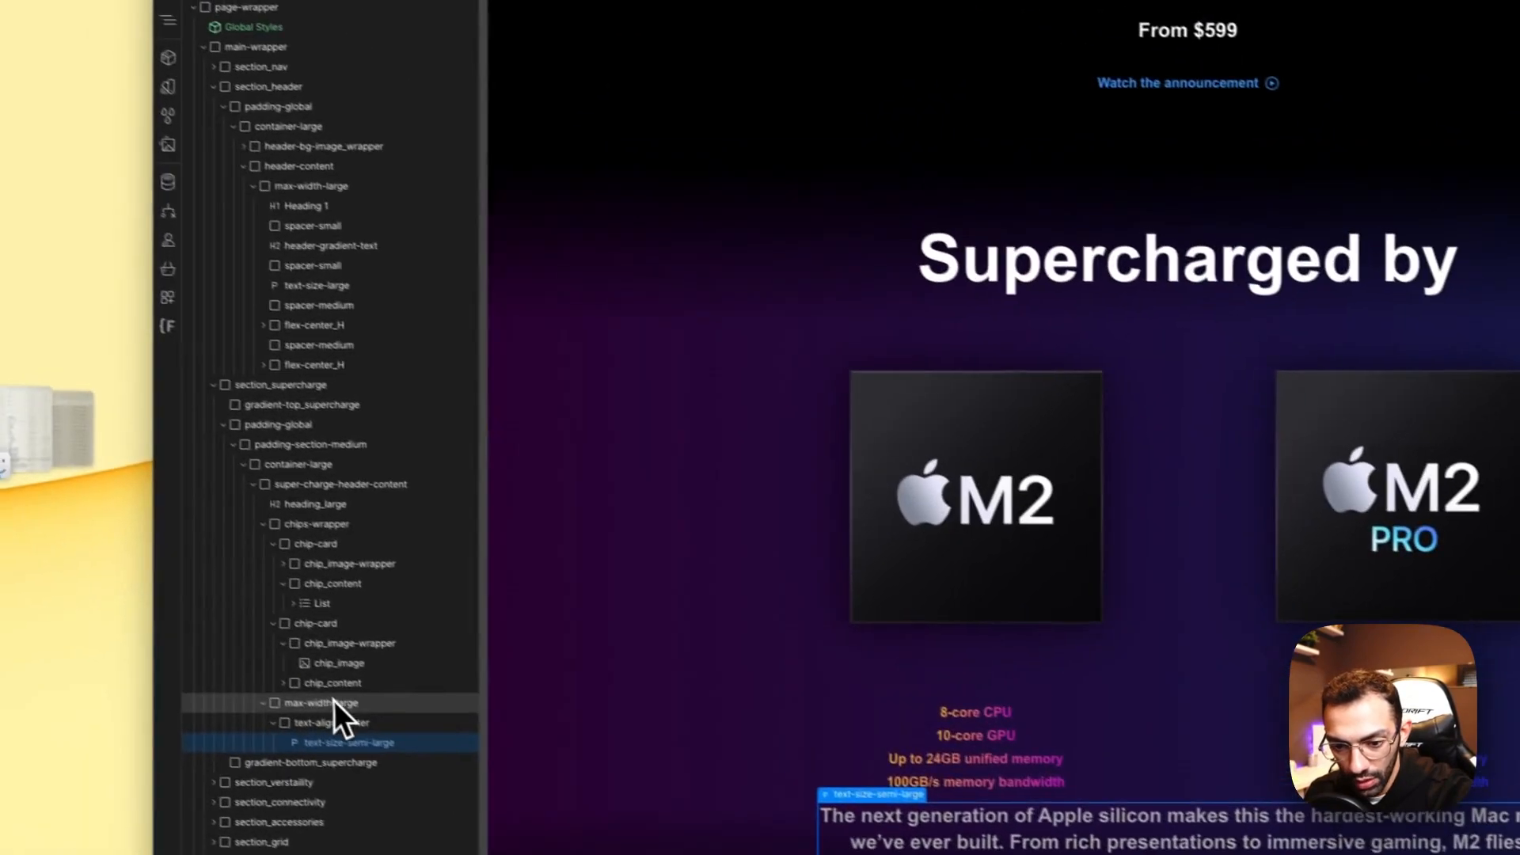
pyautogui.click(17, 543)
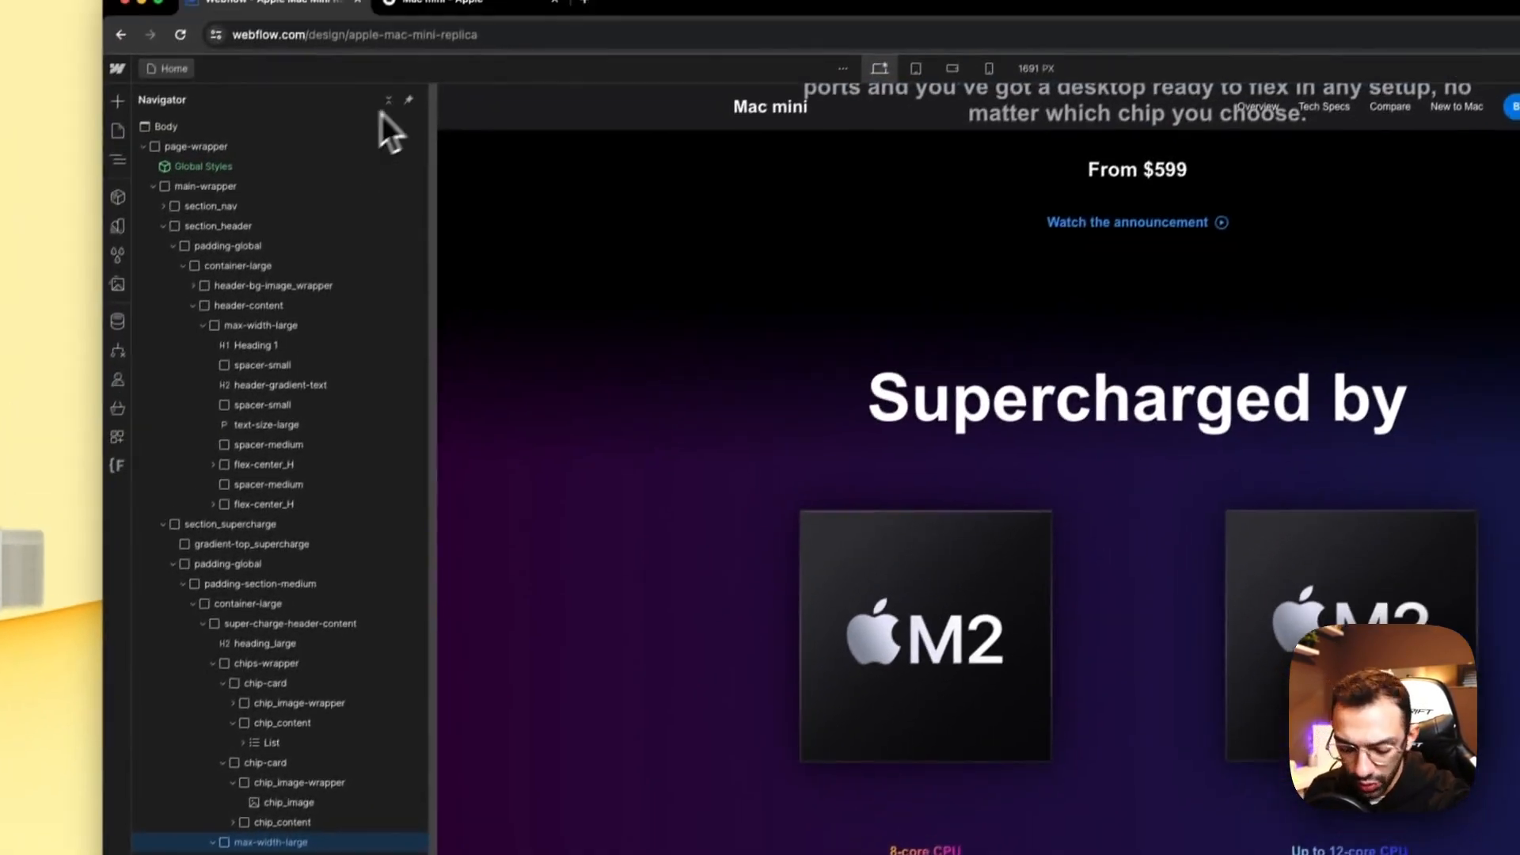
pyautogui.click(382, 112)
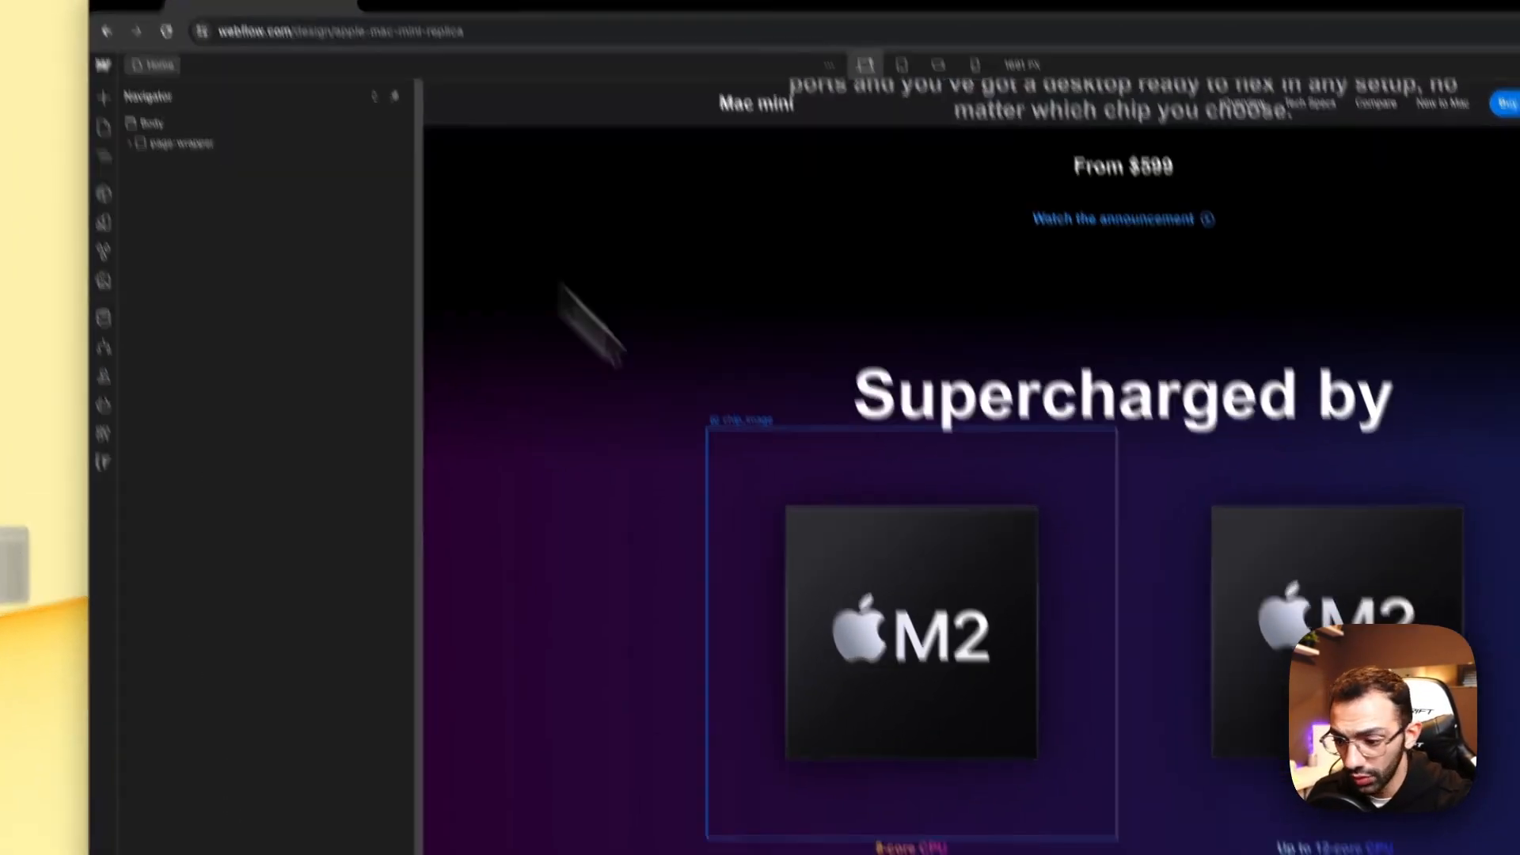
# Step: Add a div block between the chips-wrapper and the max-width-large description wrapper
pyautogui.click(1023, 805)
pyautogui.click(1101, 489)
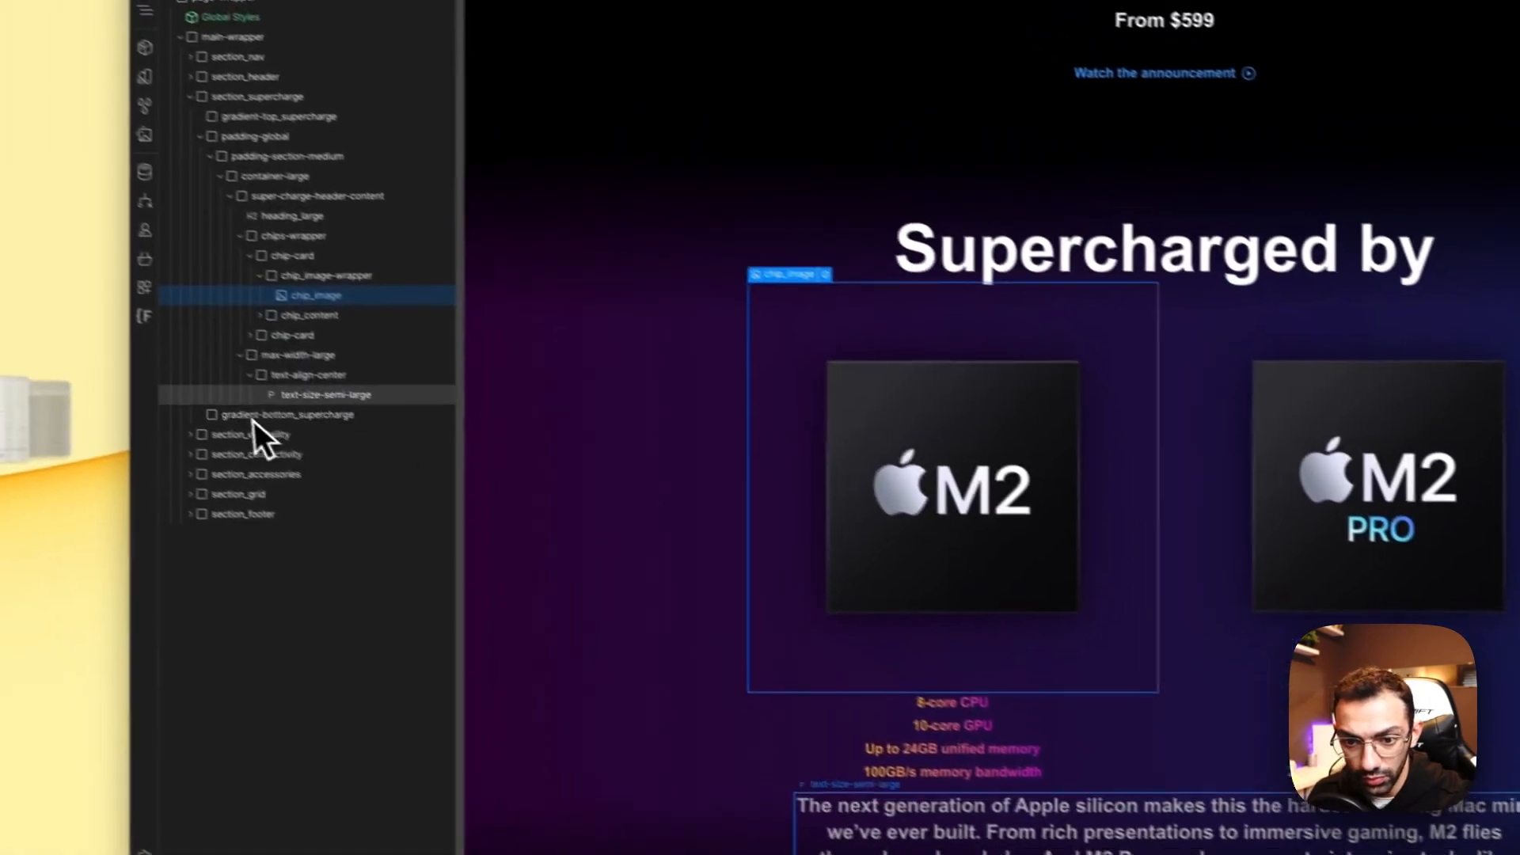
pyautogui.click(154, 299)
pyautogui.press('a')
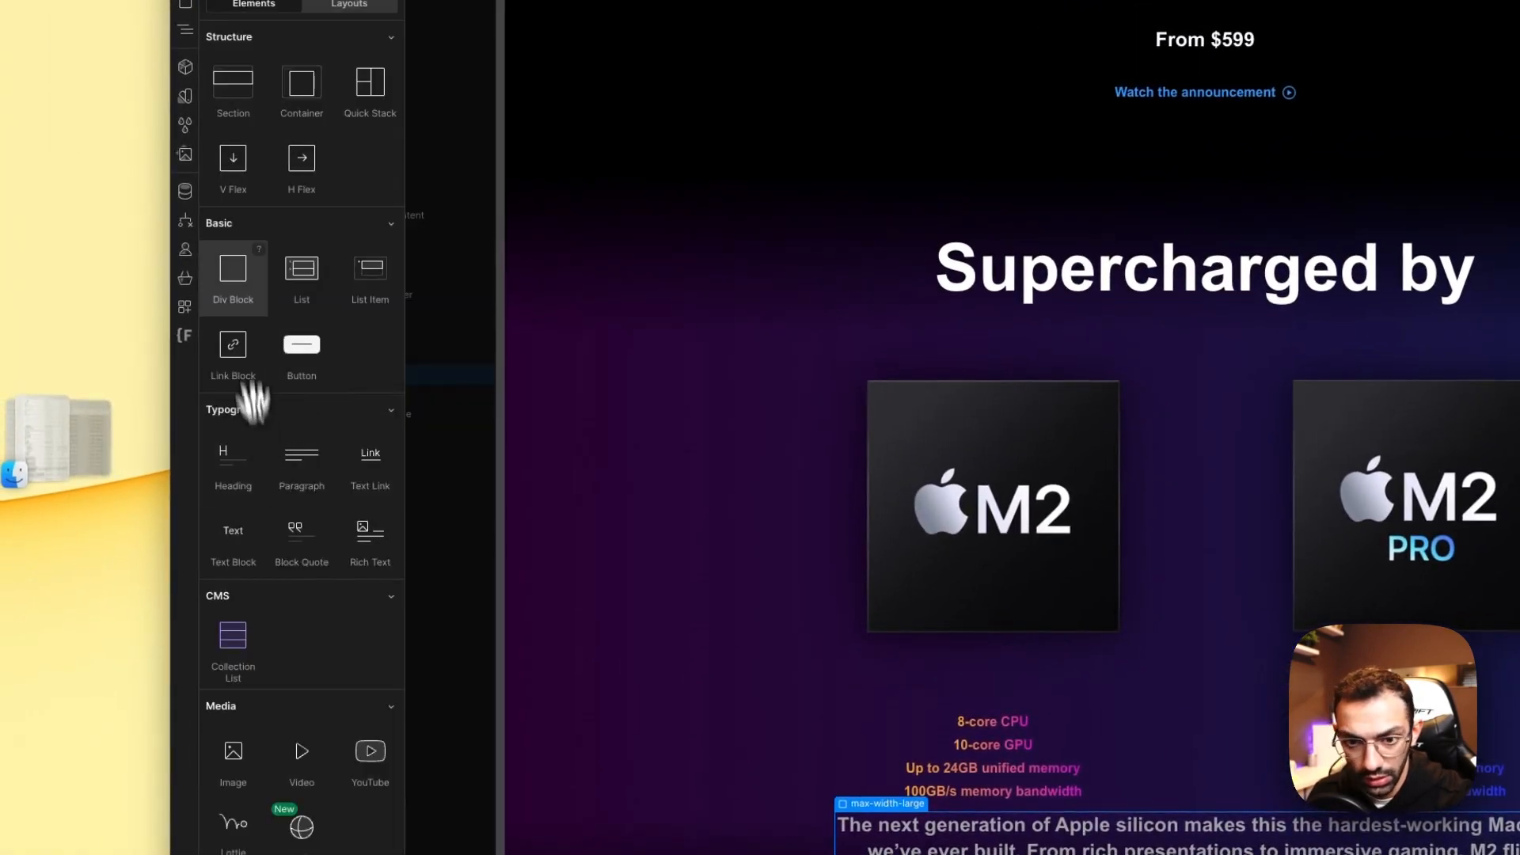
pyautogui.click(233, 281)
pyautogui.moveTo(335, 435); pyautogui.dragTo(286, 369)
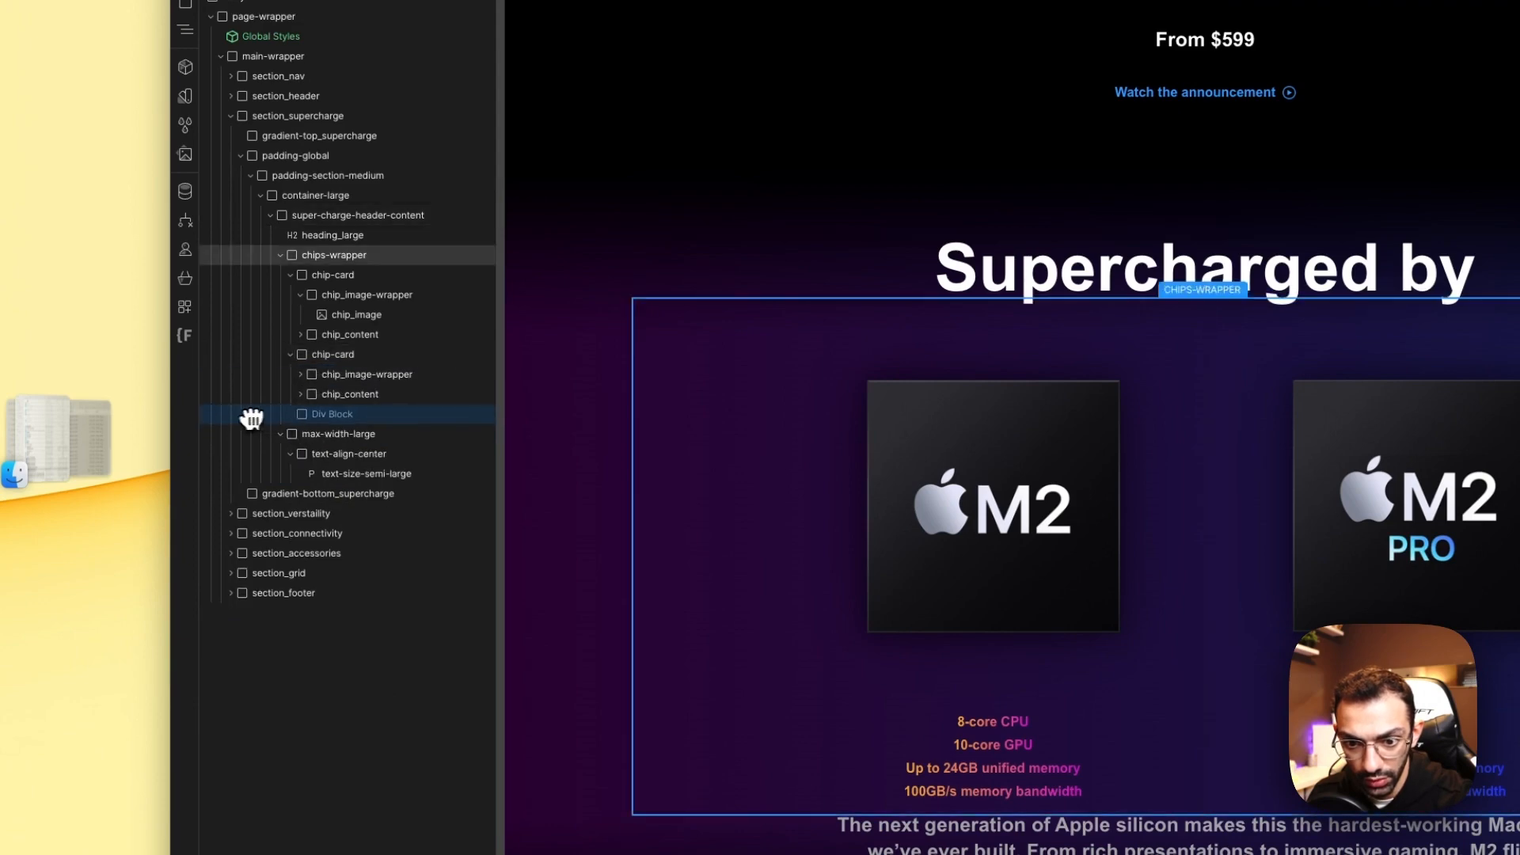
# Step: Apply the existing spacer-large class to the new div block above the description
pyautogui.click(358, 416)
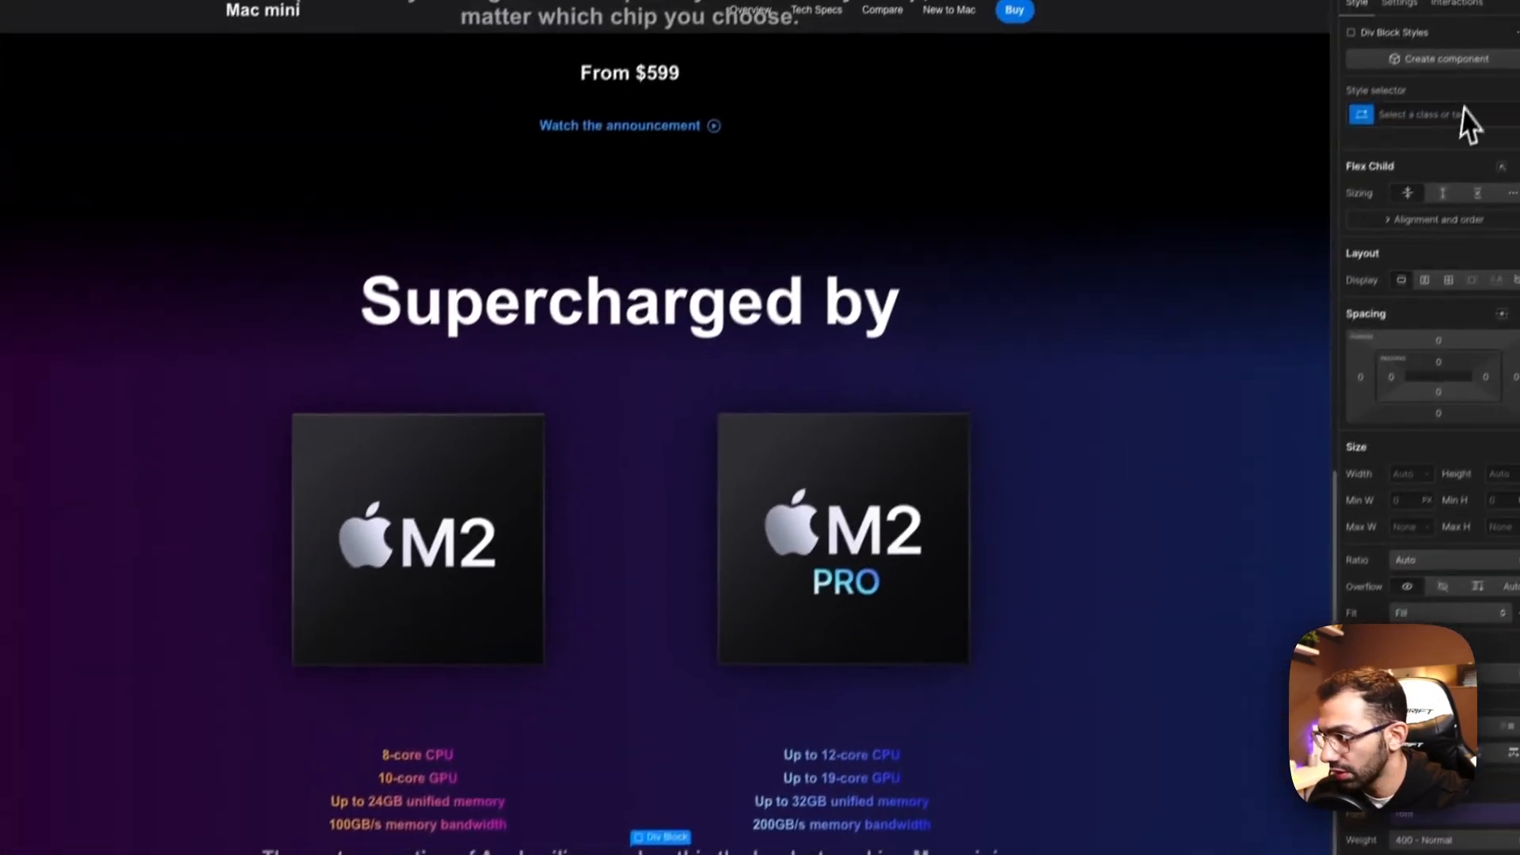
pyautogui.click(1440, 138)
pyautogui.write('spacer')
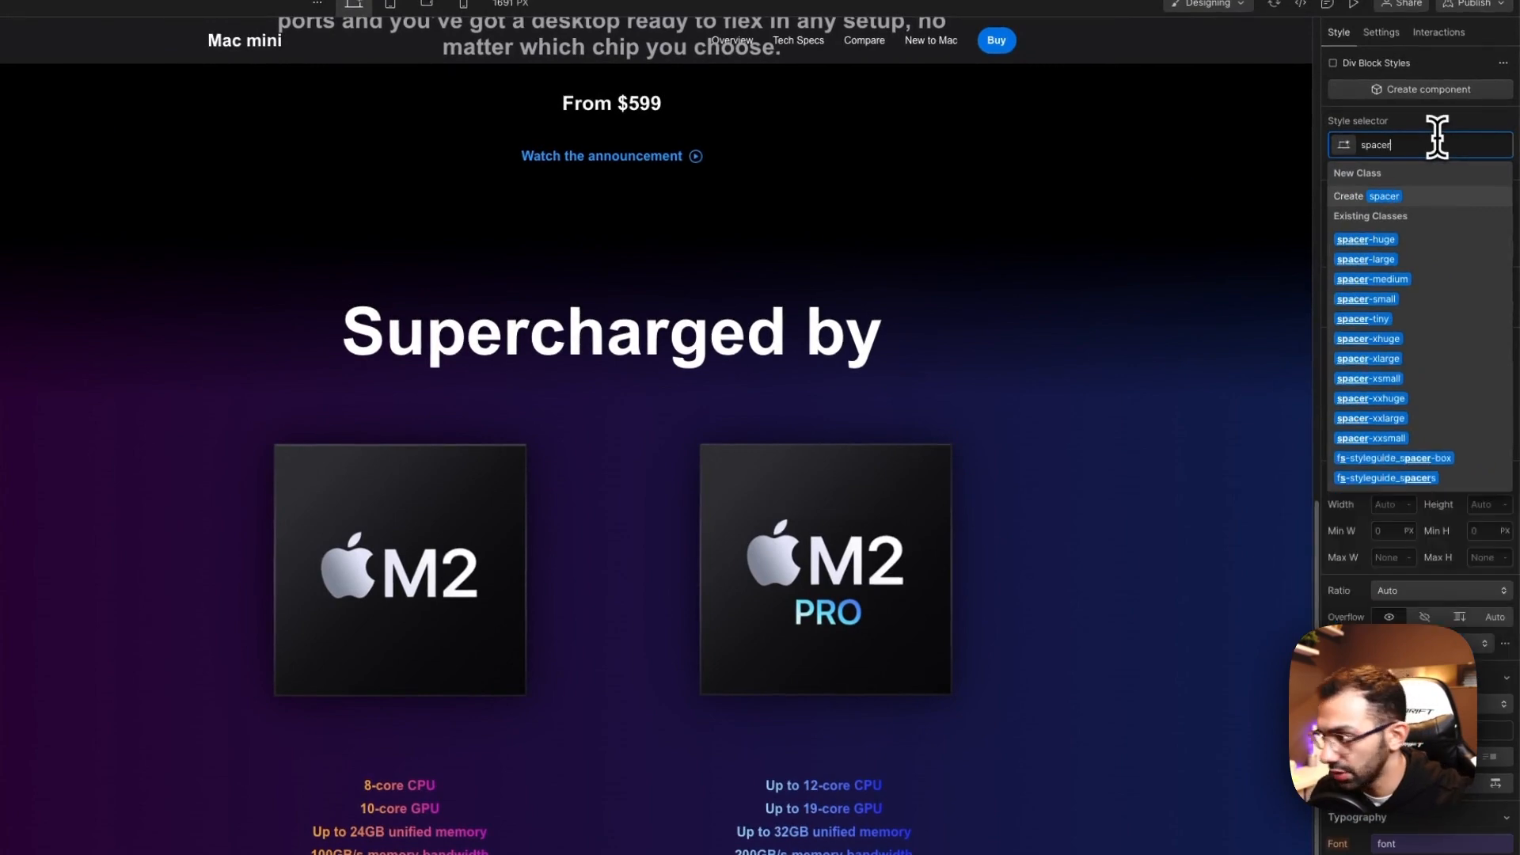
pyautogui.click(1410, 268)
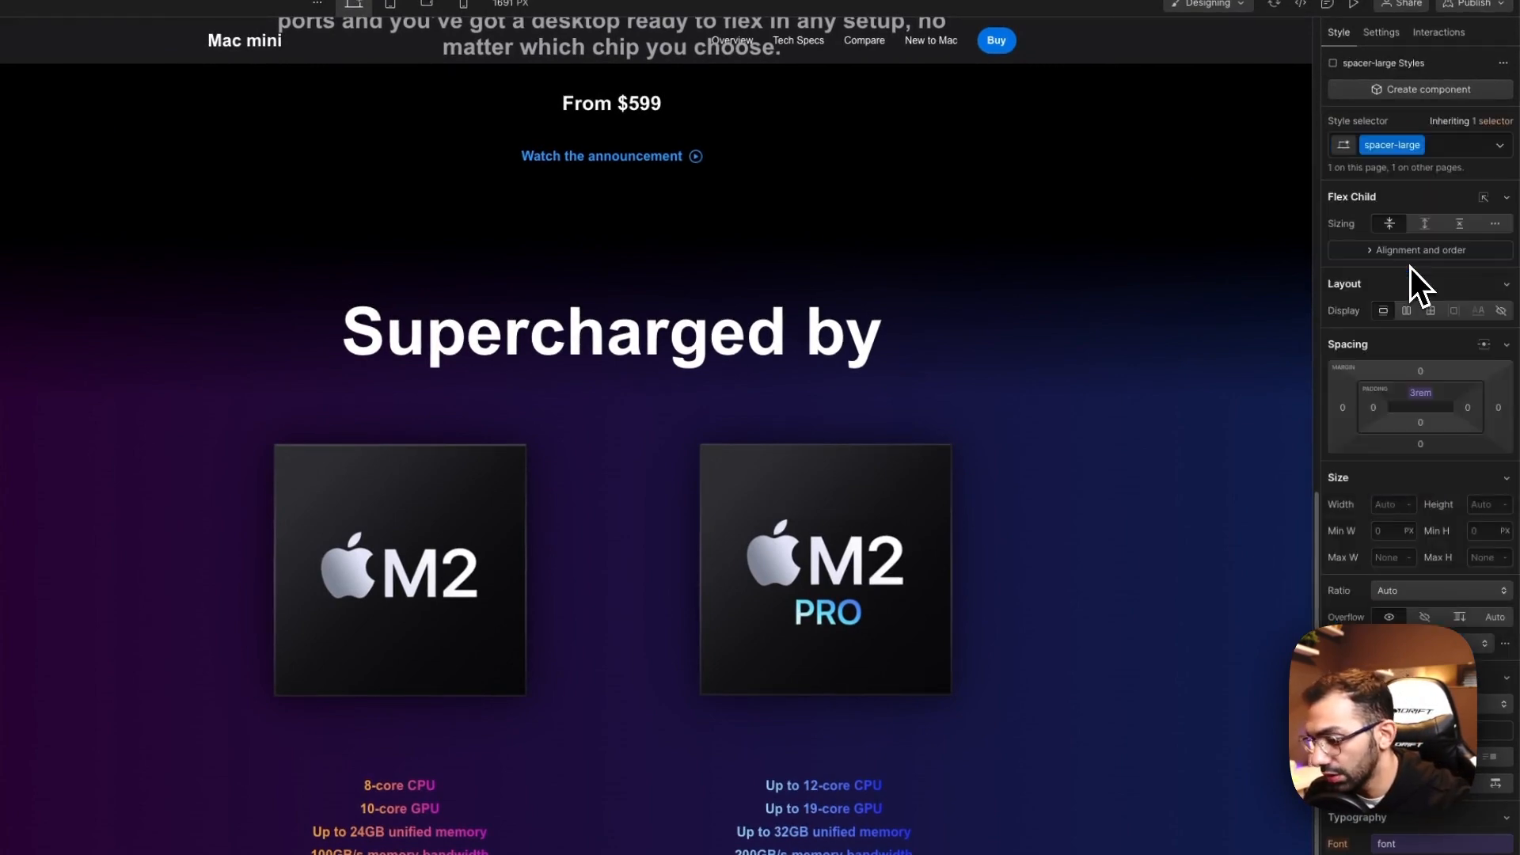
pyautogui.click(1074, 572)
pyautogui.scroll(-1, 1066, 578)
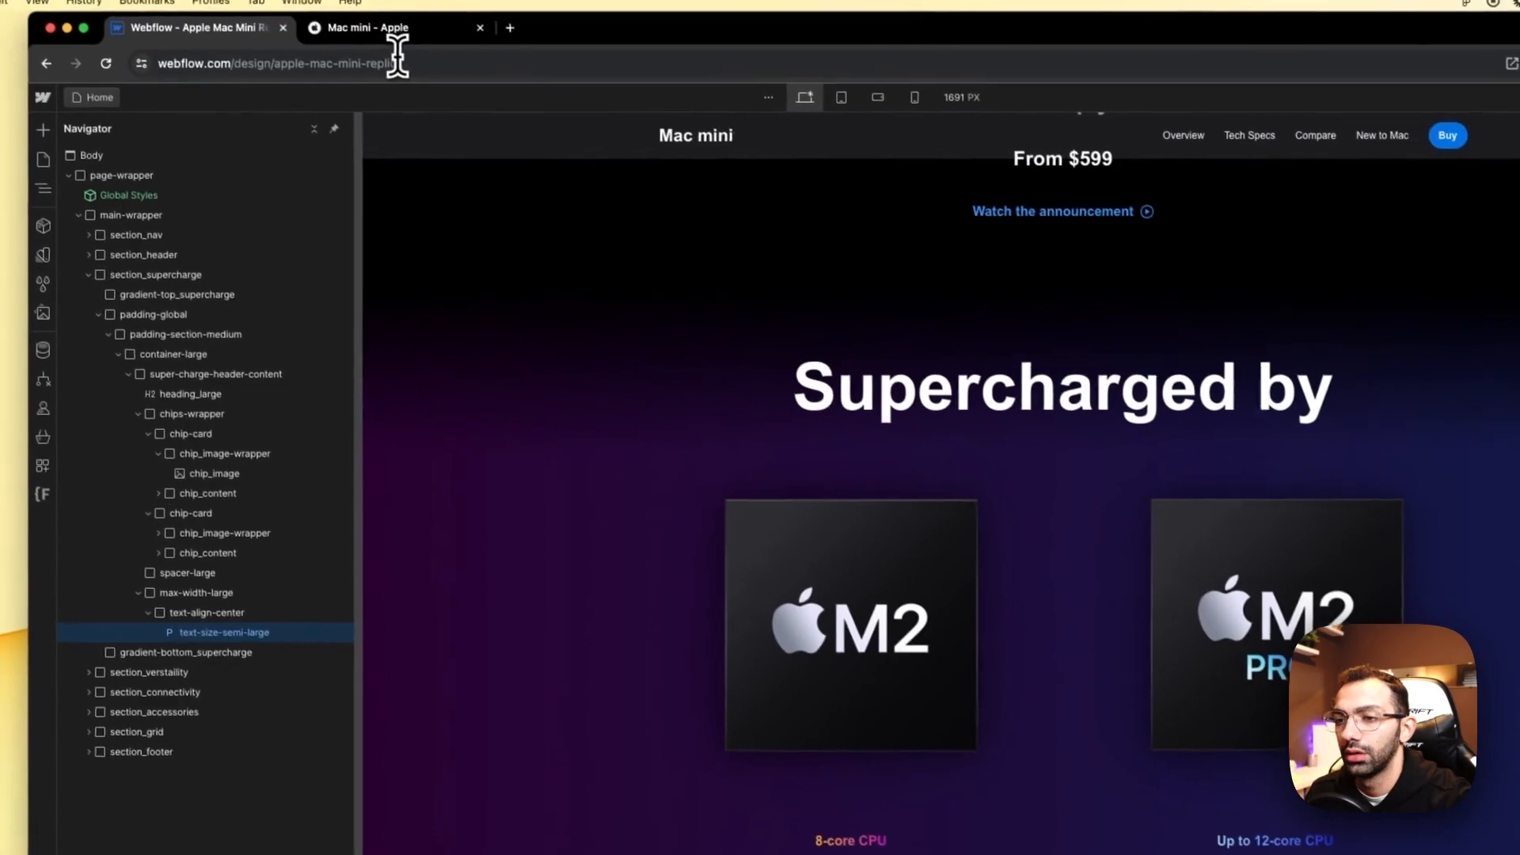
pyautogui.click(400, 35)
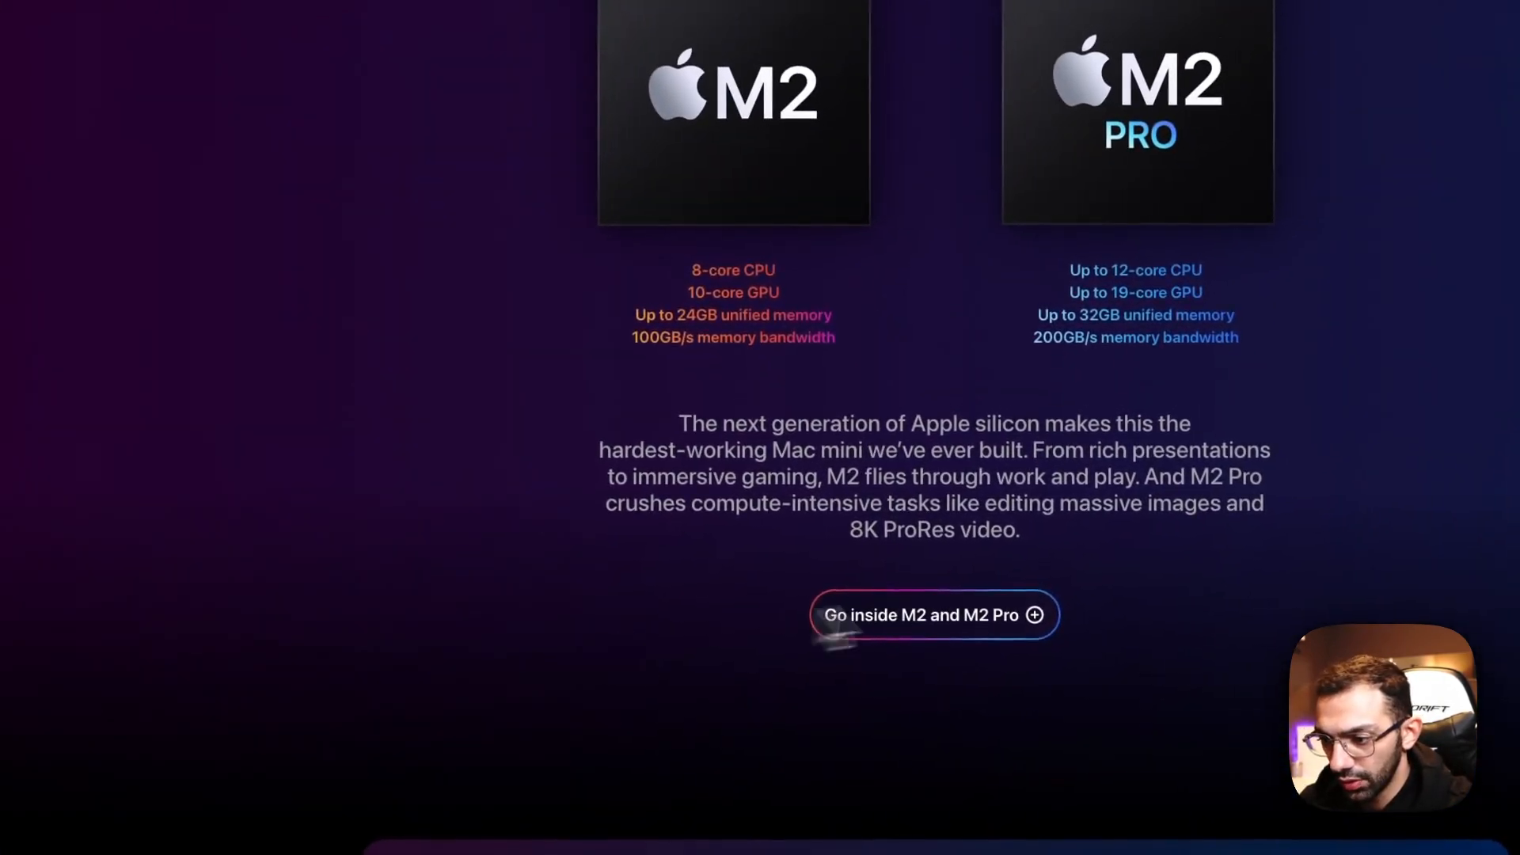
pyautogui.click(359, 30)
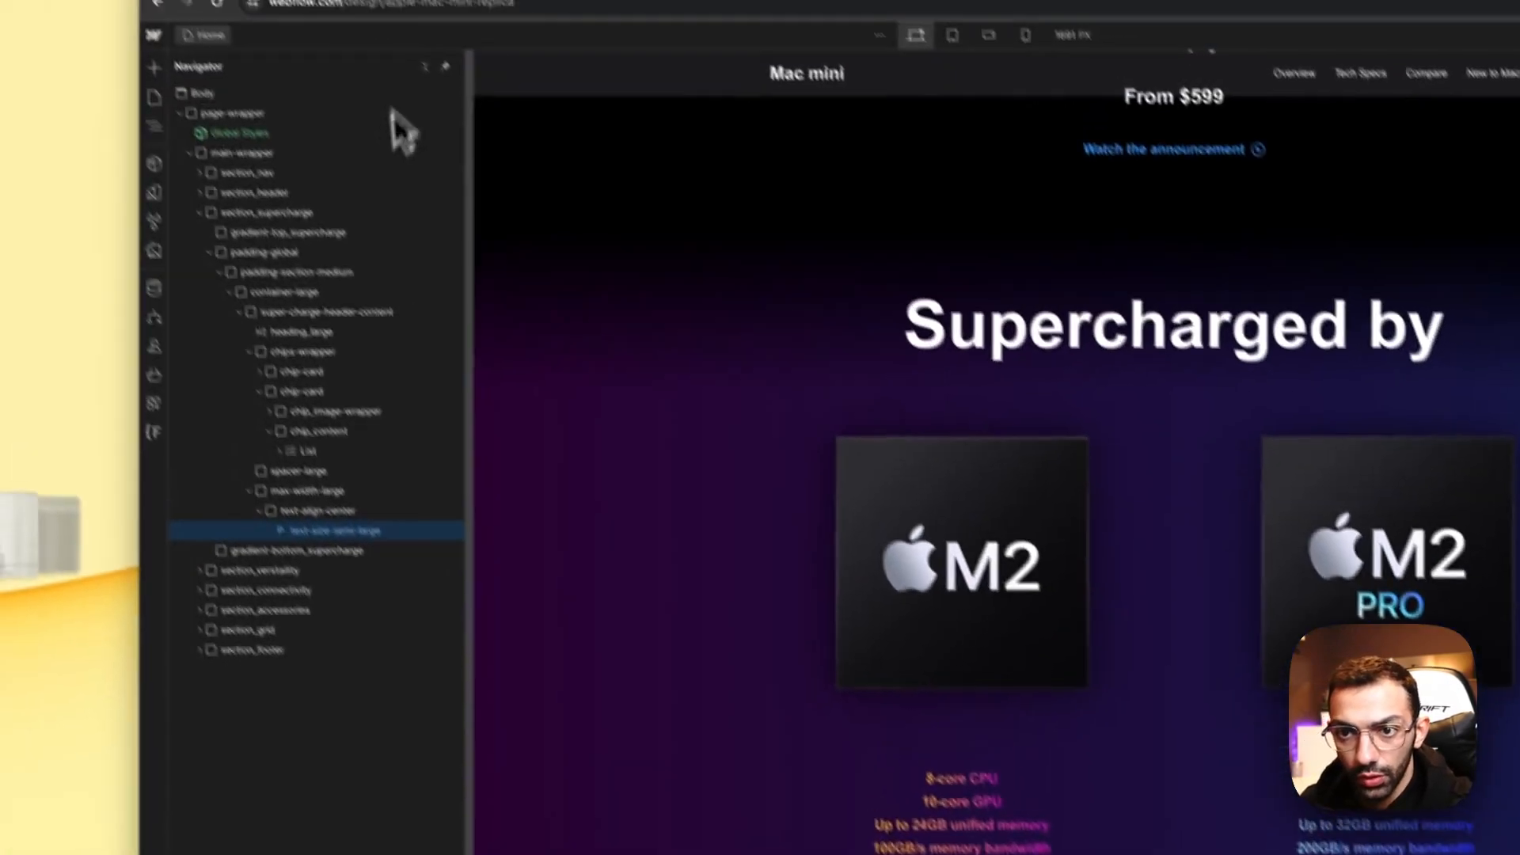
pyautogui.click(426, 66)
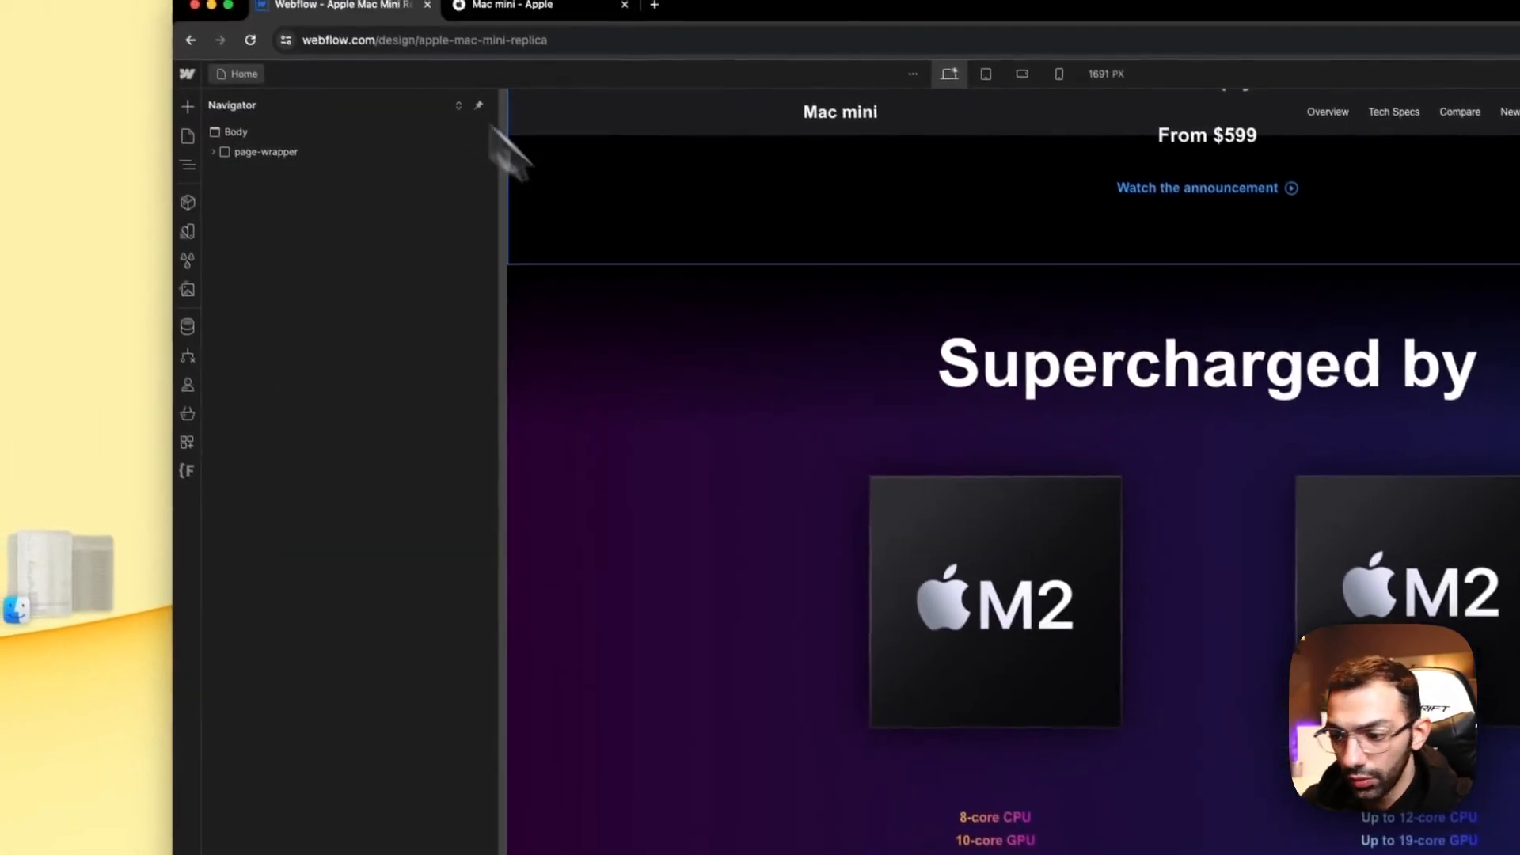
pyautogui.click(944, 715)
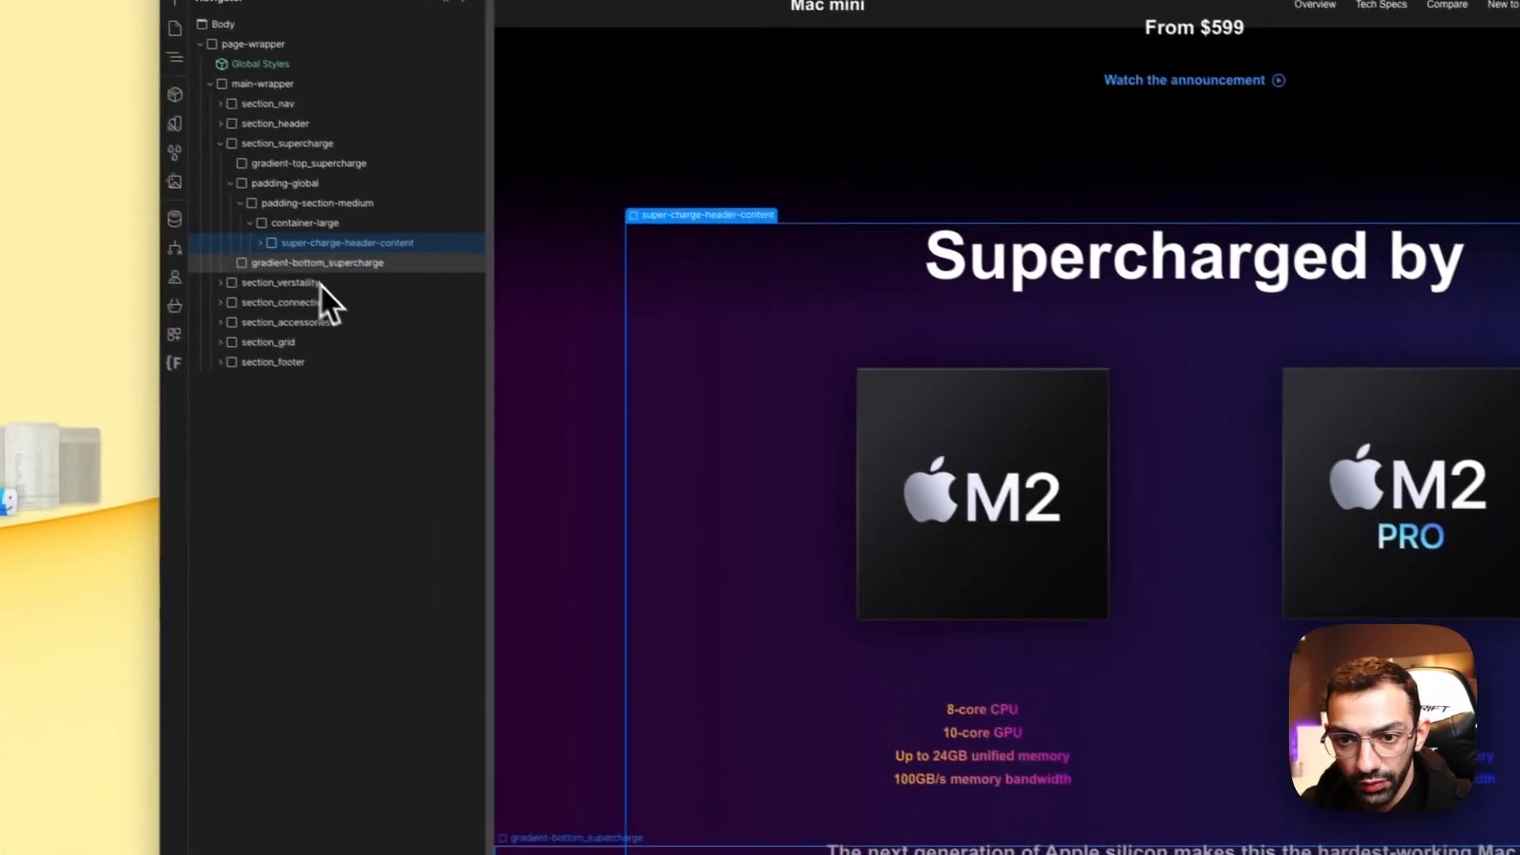
pyautogui.press('a')
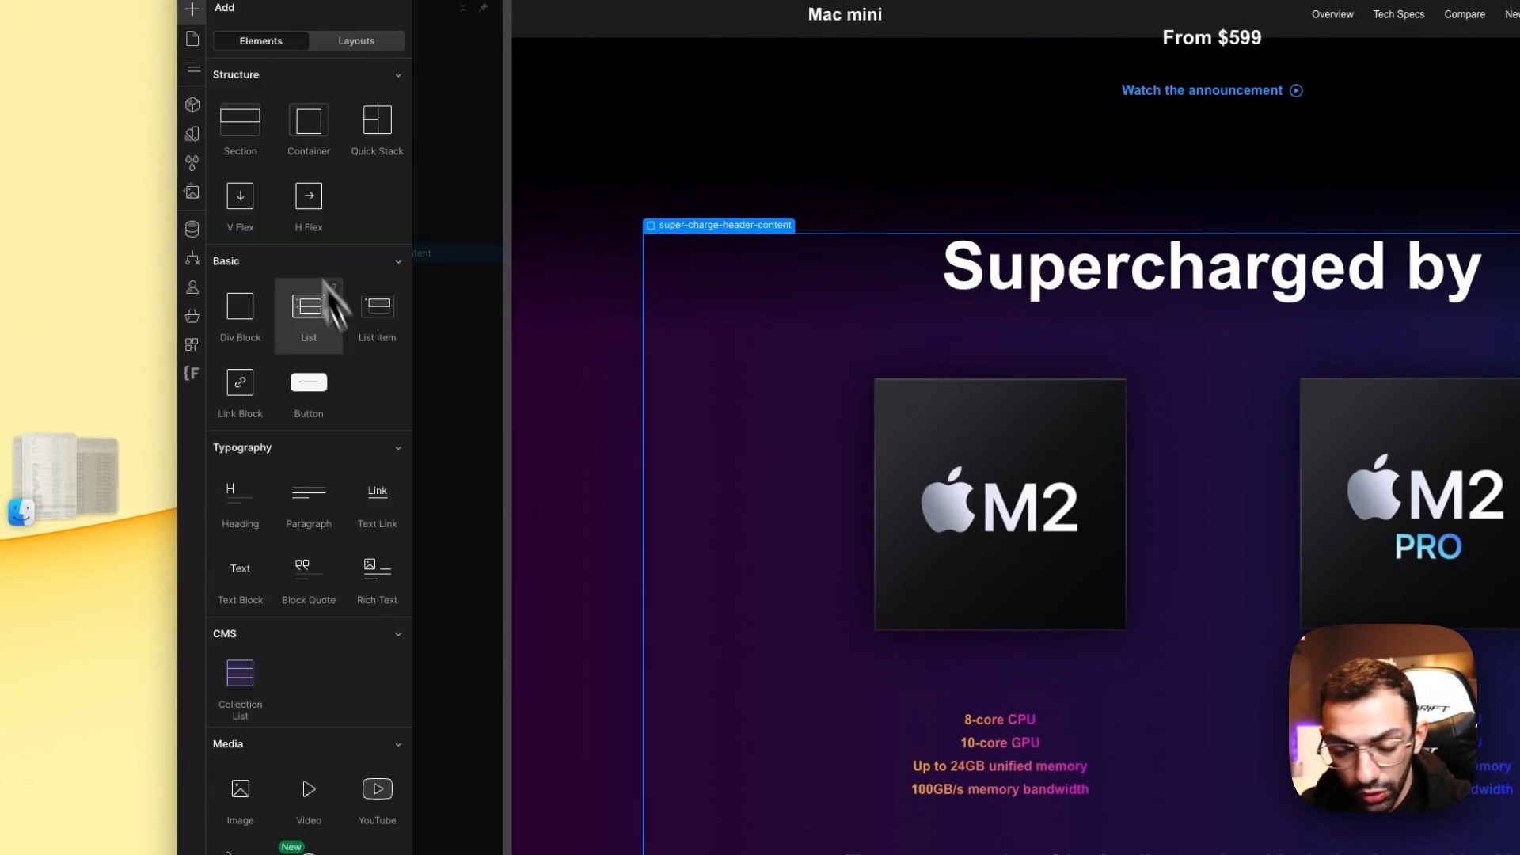
pyautogui.click(238, 333)
pyautogui.click(874, 685)
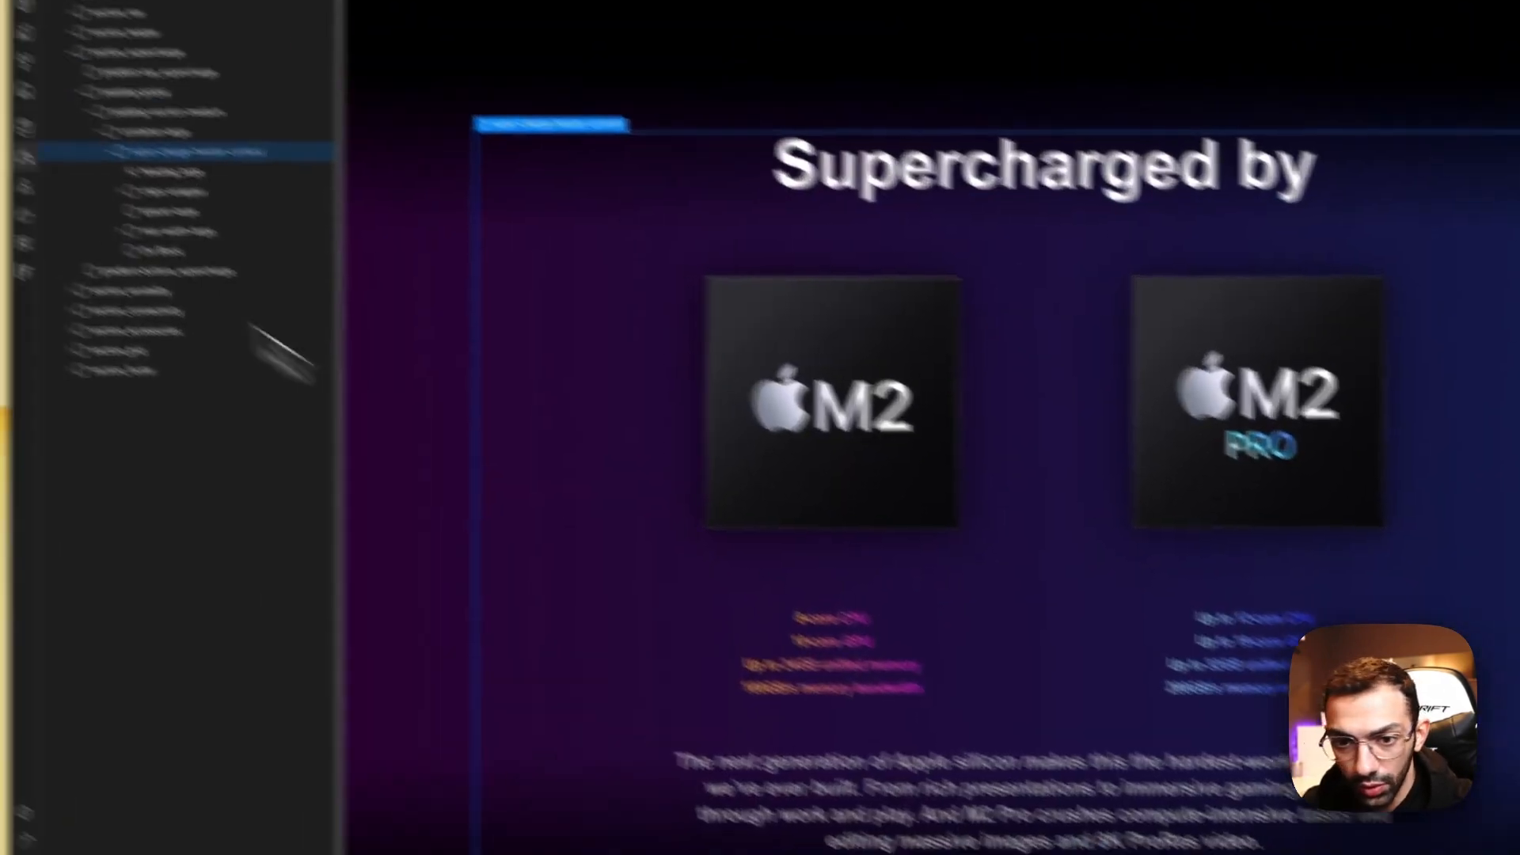
# Step: Duplicate the spacer-large block and place the copy between max-width-large and the new div block
pyautogui.click(89, 162)
pyautogui.press('super+c')
pyautogui.press('super+v')
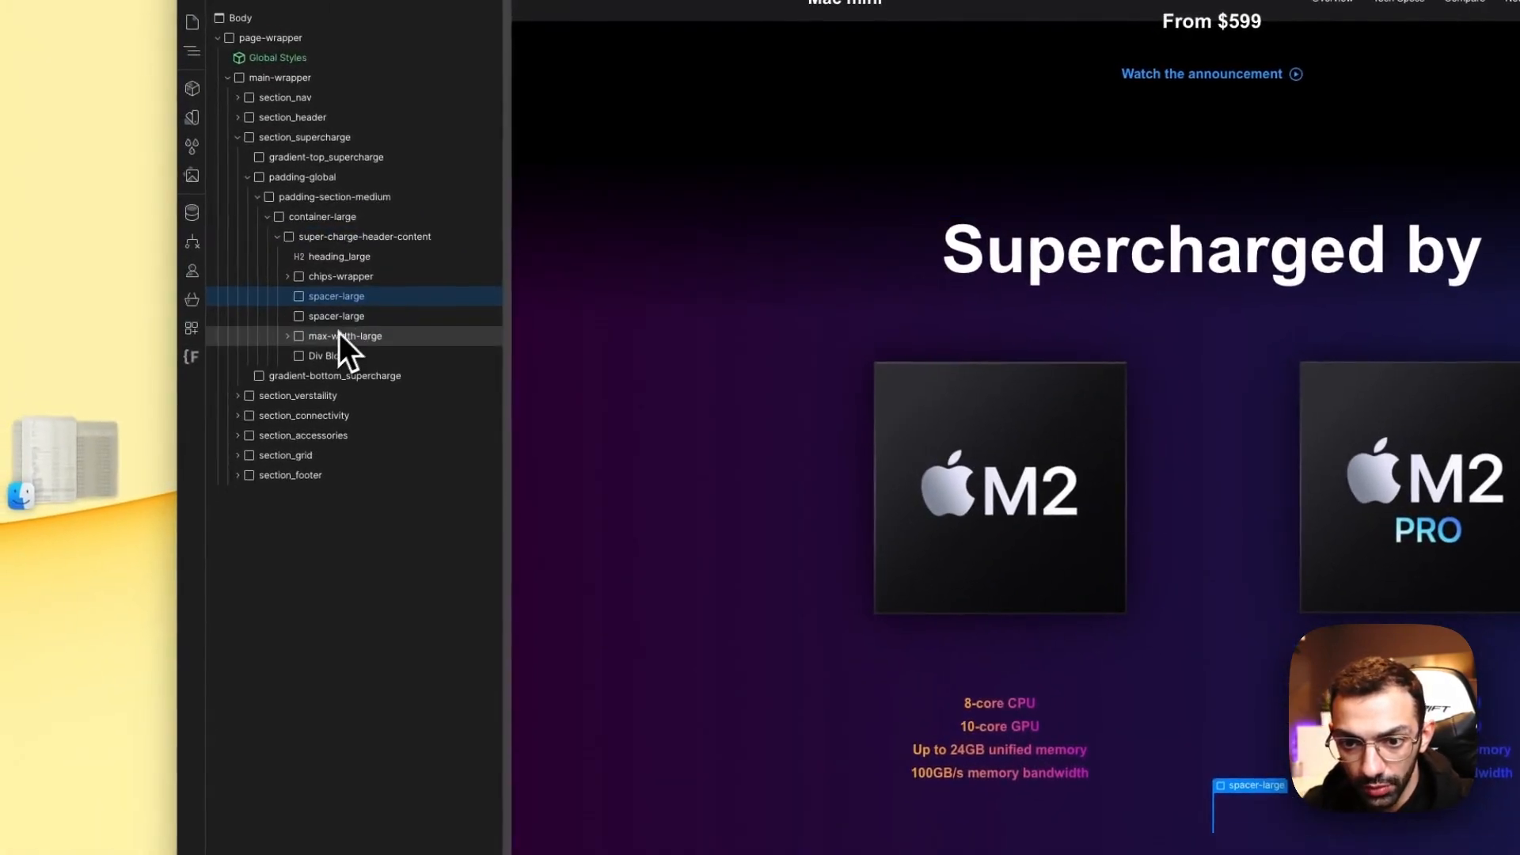
pyautogui.moveTo(342, 320); pyautogui.dragTo(341, 334)
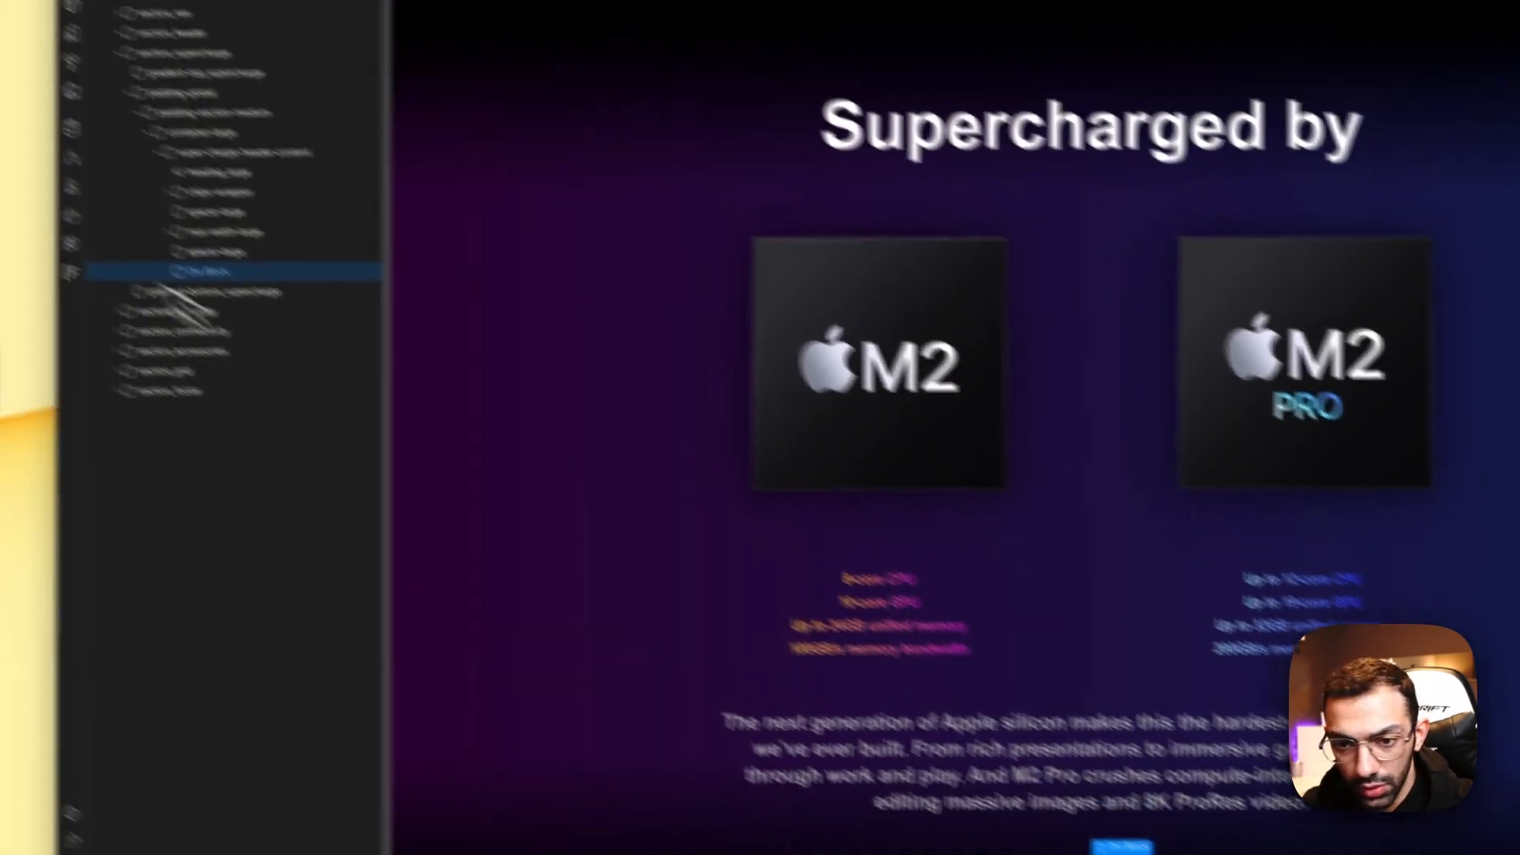
# Step: Give the div block below the second spacer the new class button-custom_m2
pyautogui.click(329, 316)
pyautogui.click(339, 339)
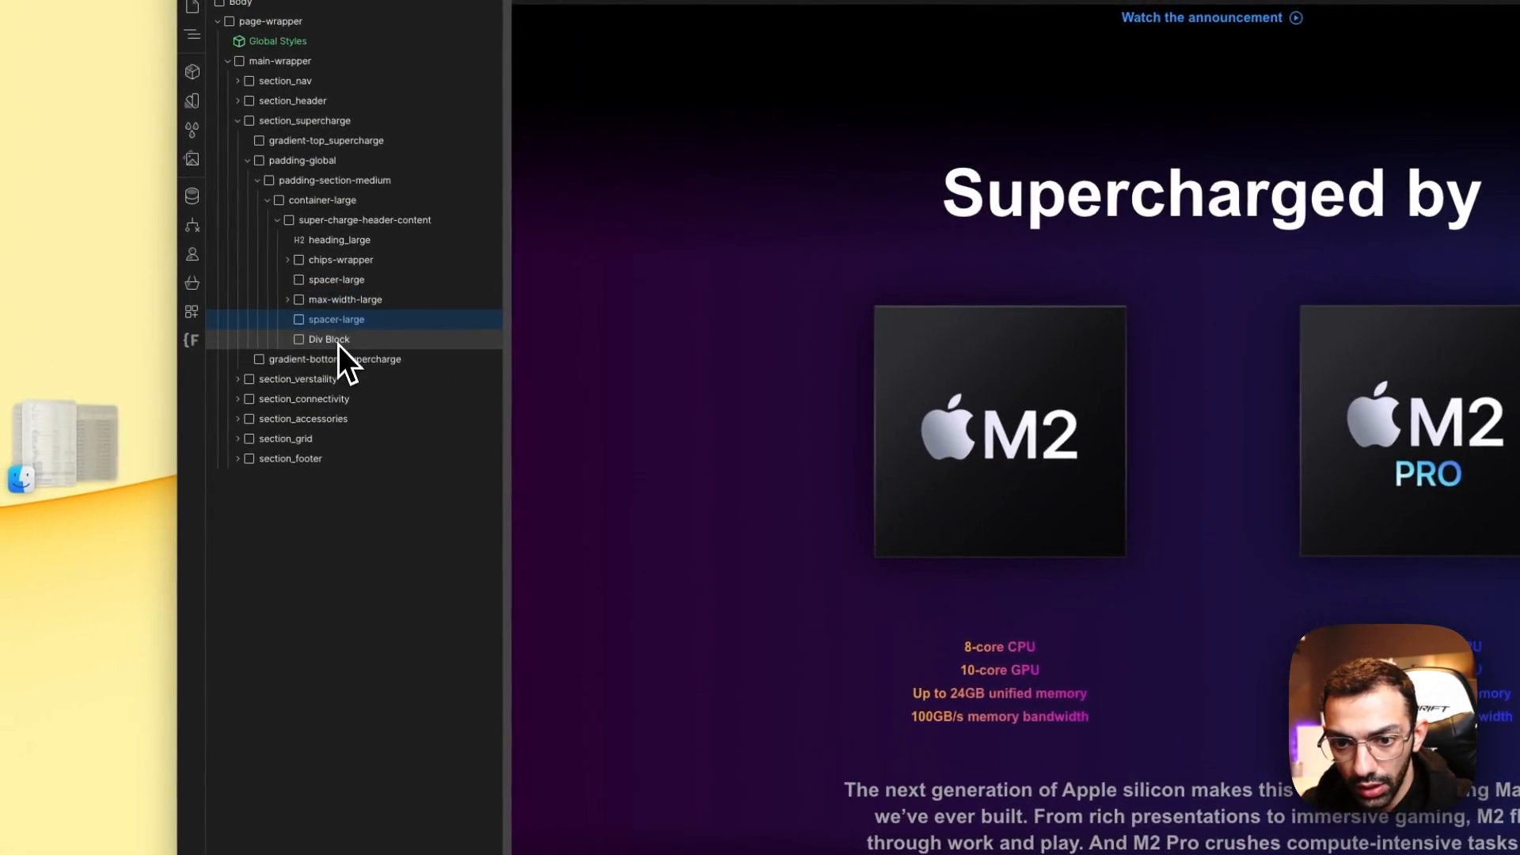
pyautogui.click(1429, 246)
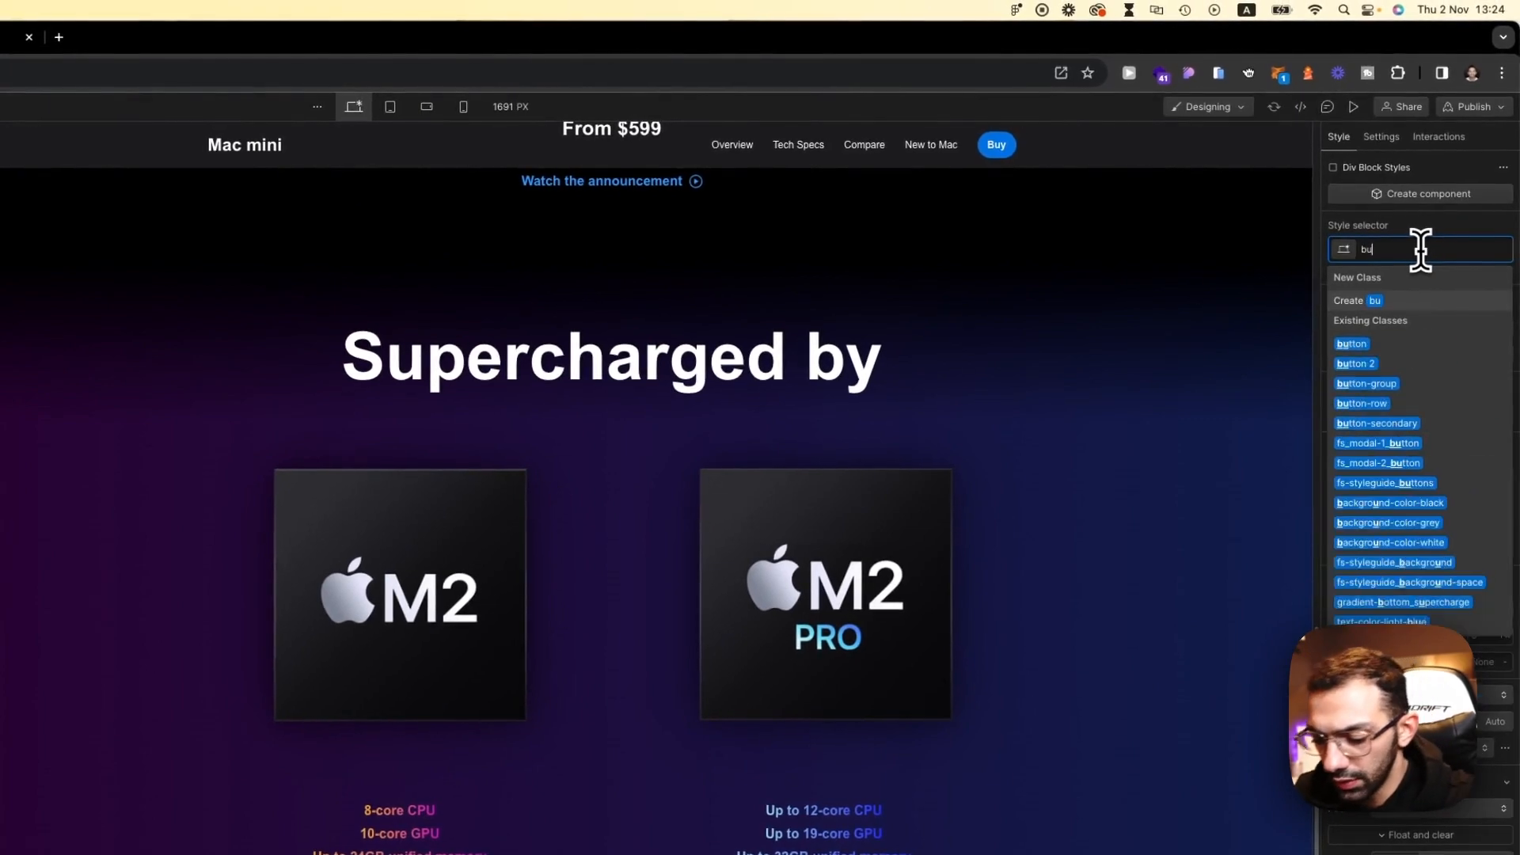
pyautogui.press('BackSpace')
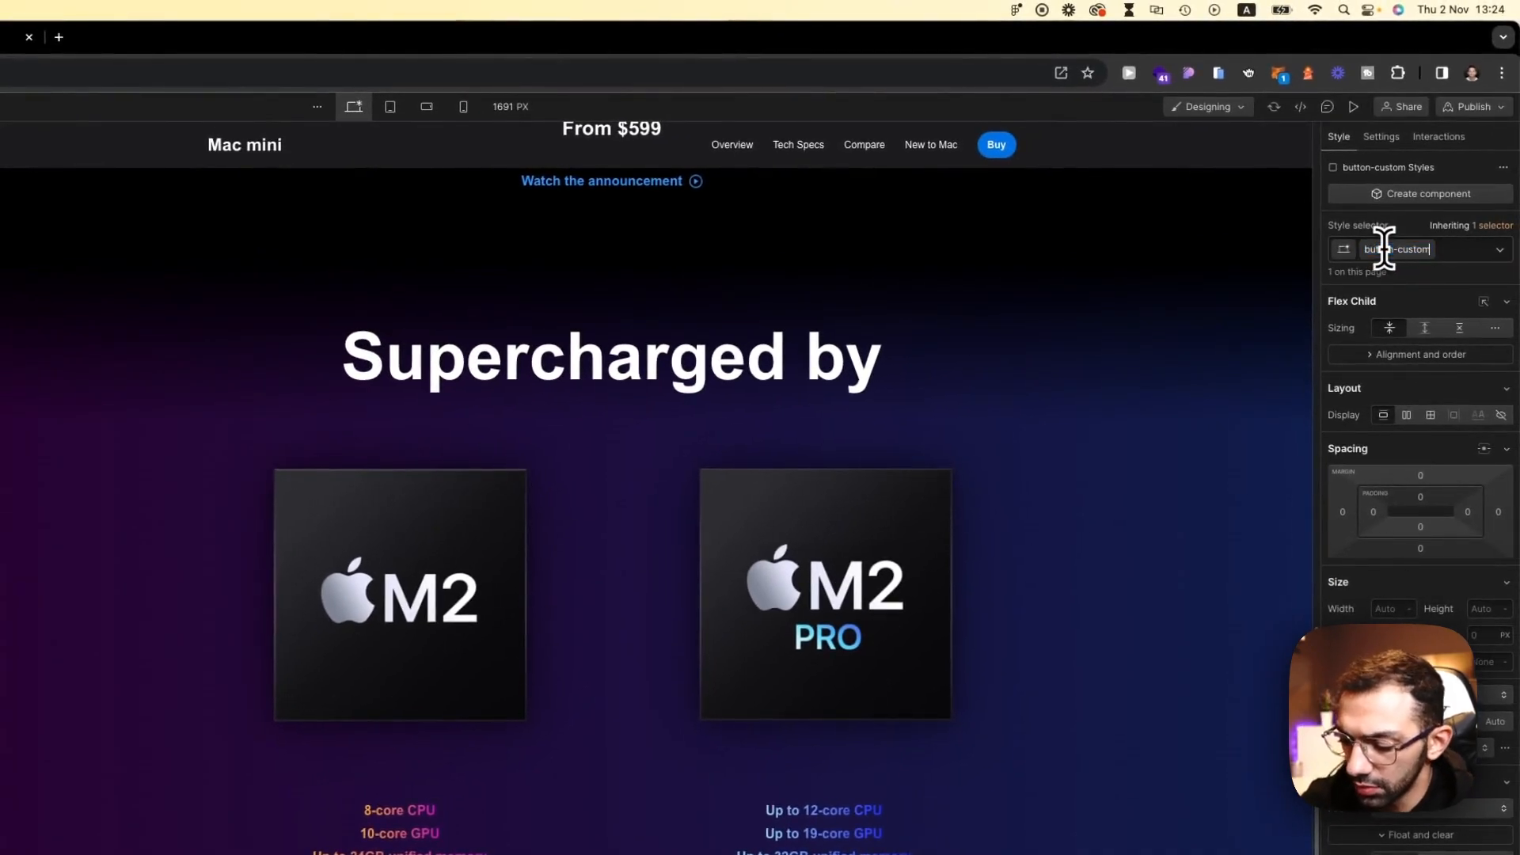
pyautogui.write('_m2')
pyautogui.press('Return')
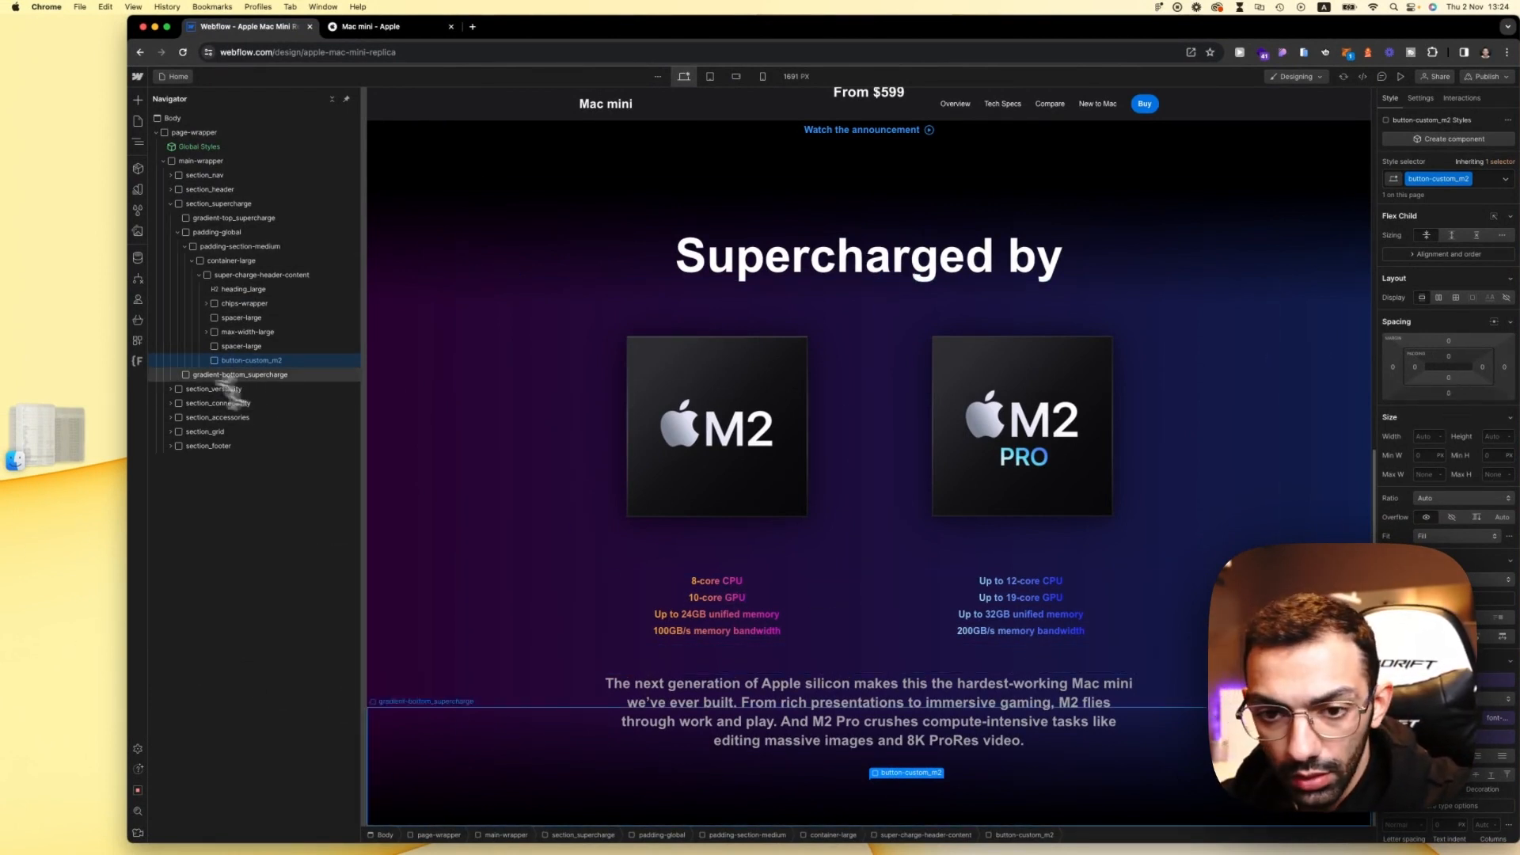
# Step: Nest a div block inside button-custom_m2 and give it the new class button-custom_content
pyautogui.press('a')
pyautogui.click(179, 325)
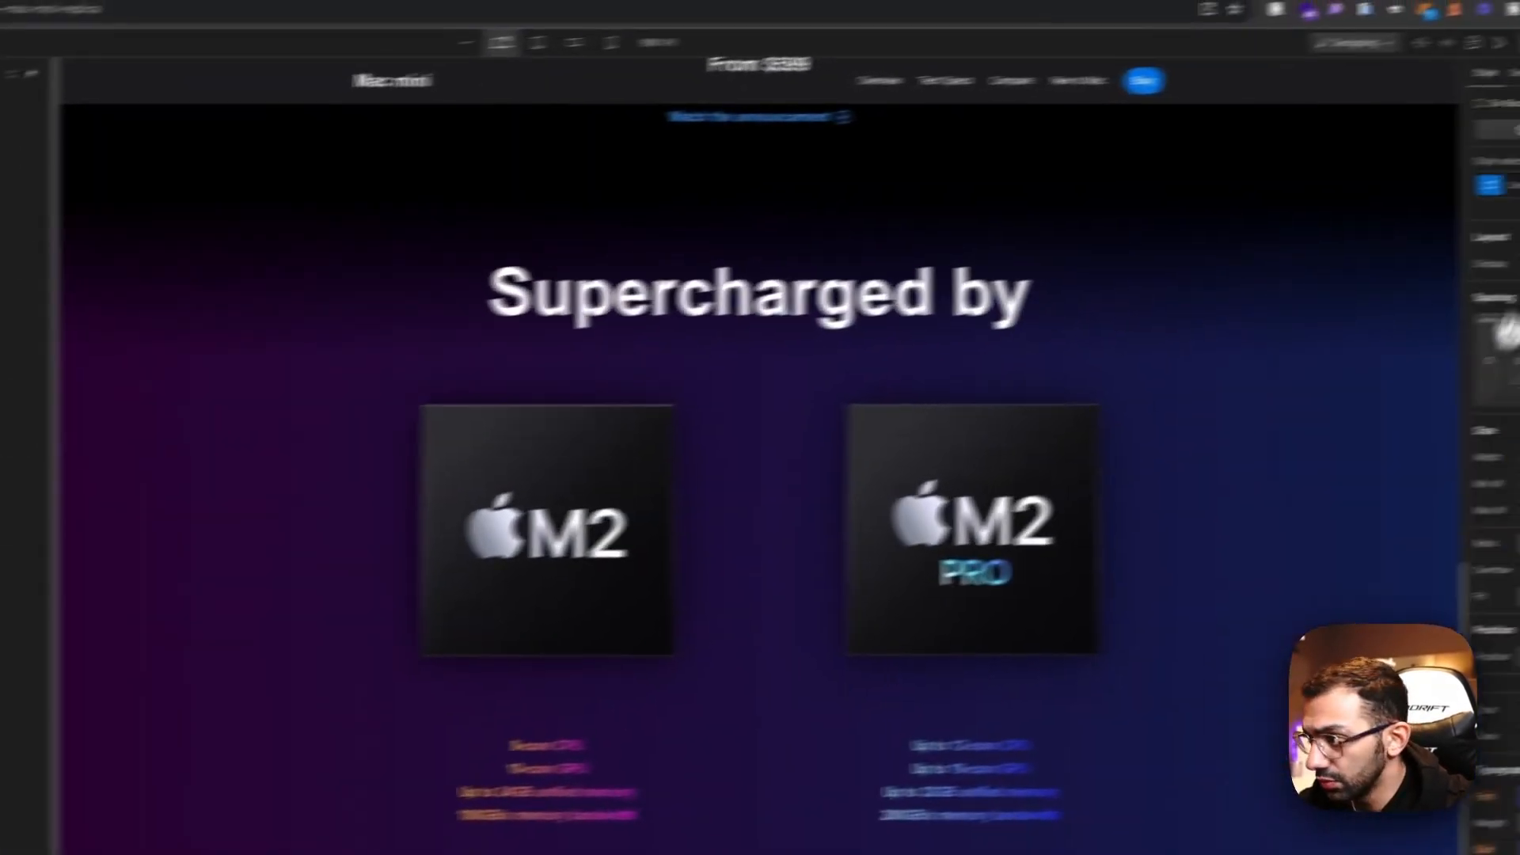
pyautogui.click(1411, 199)
pyautogui.write('b')
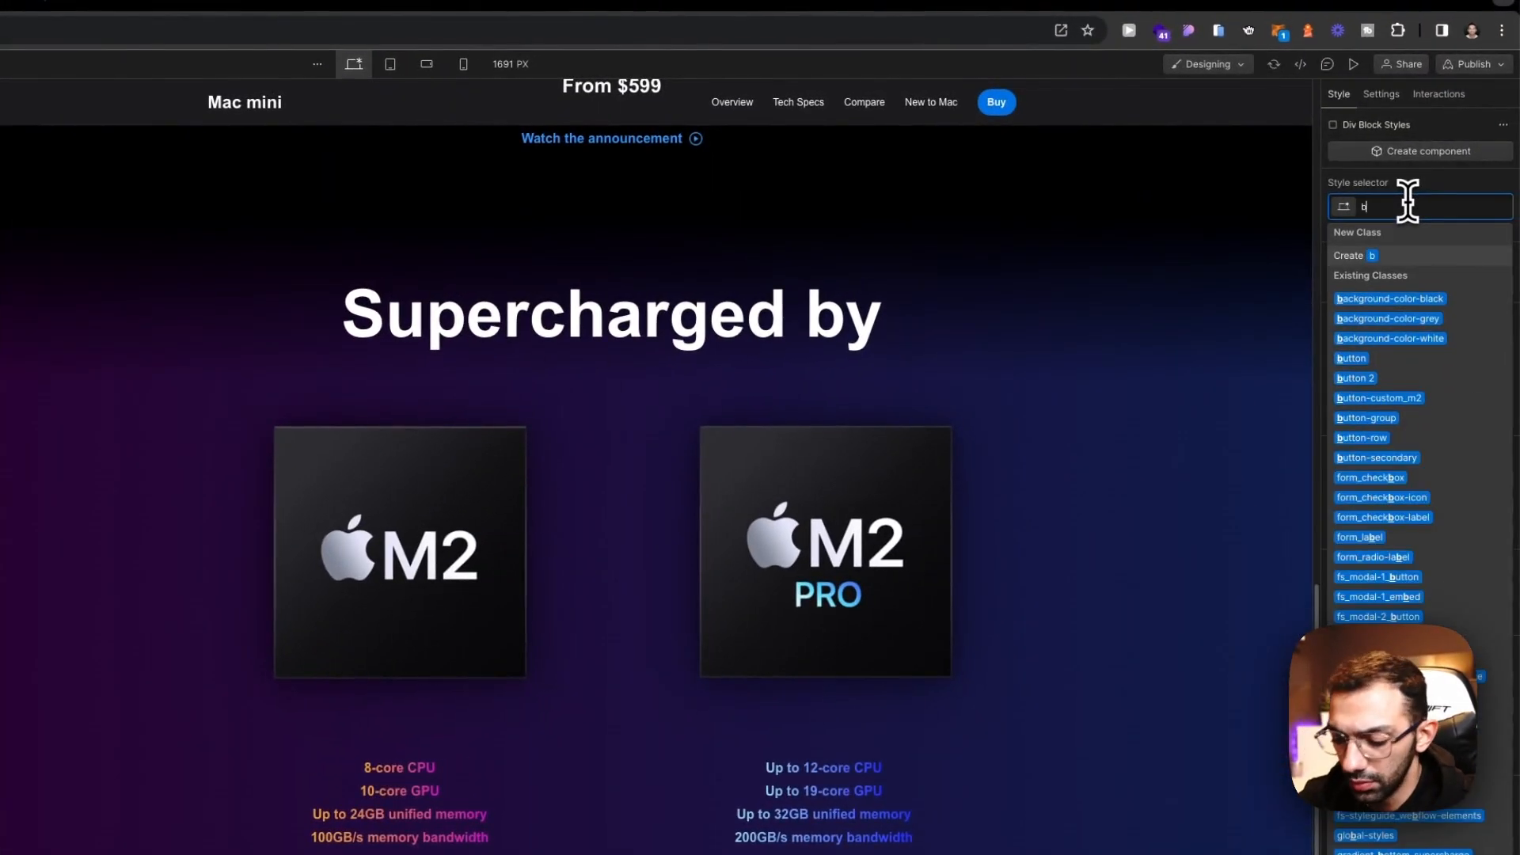
pyautogui.write('utton-cus')
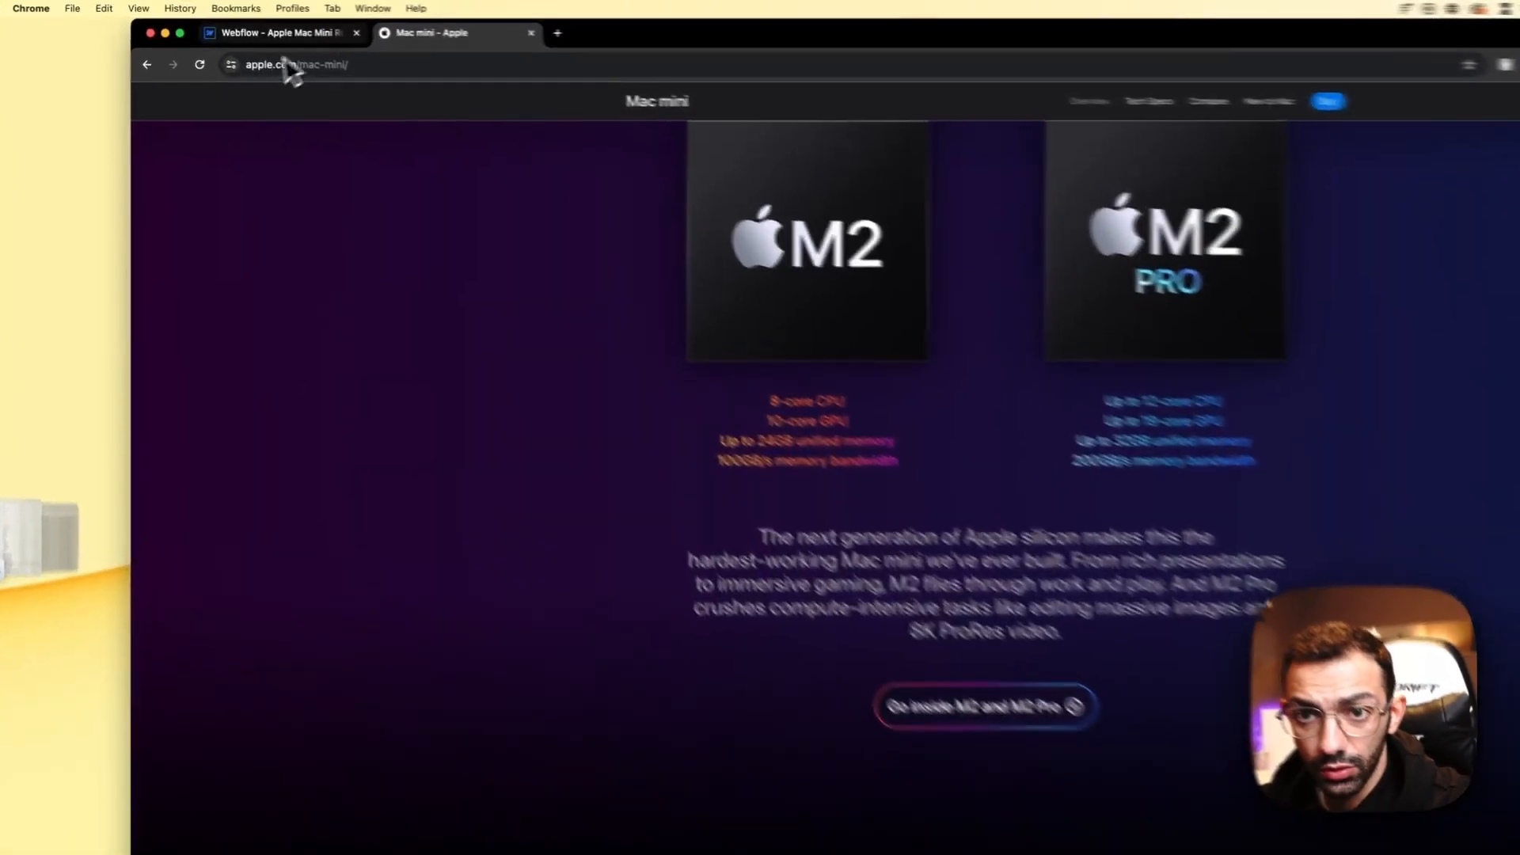
# Step: Return from Apple's page to Webflow and add a text block and an image inside button-custom_content
pyautogui.click(242, 26)
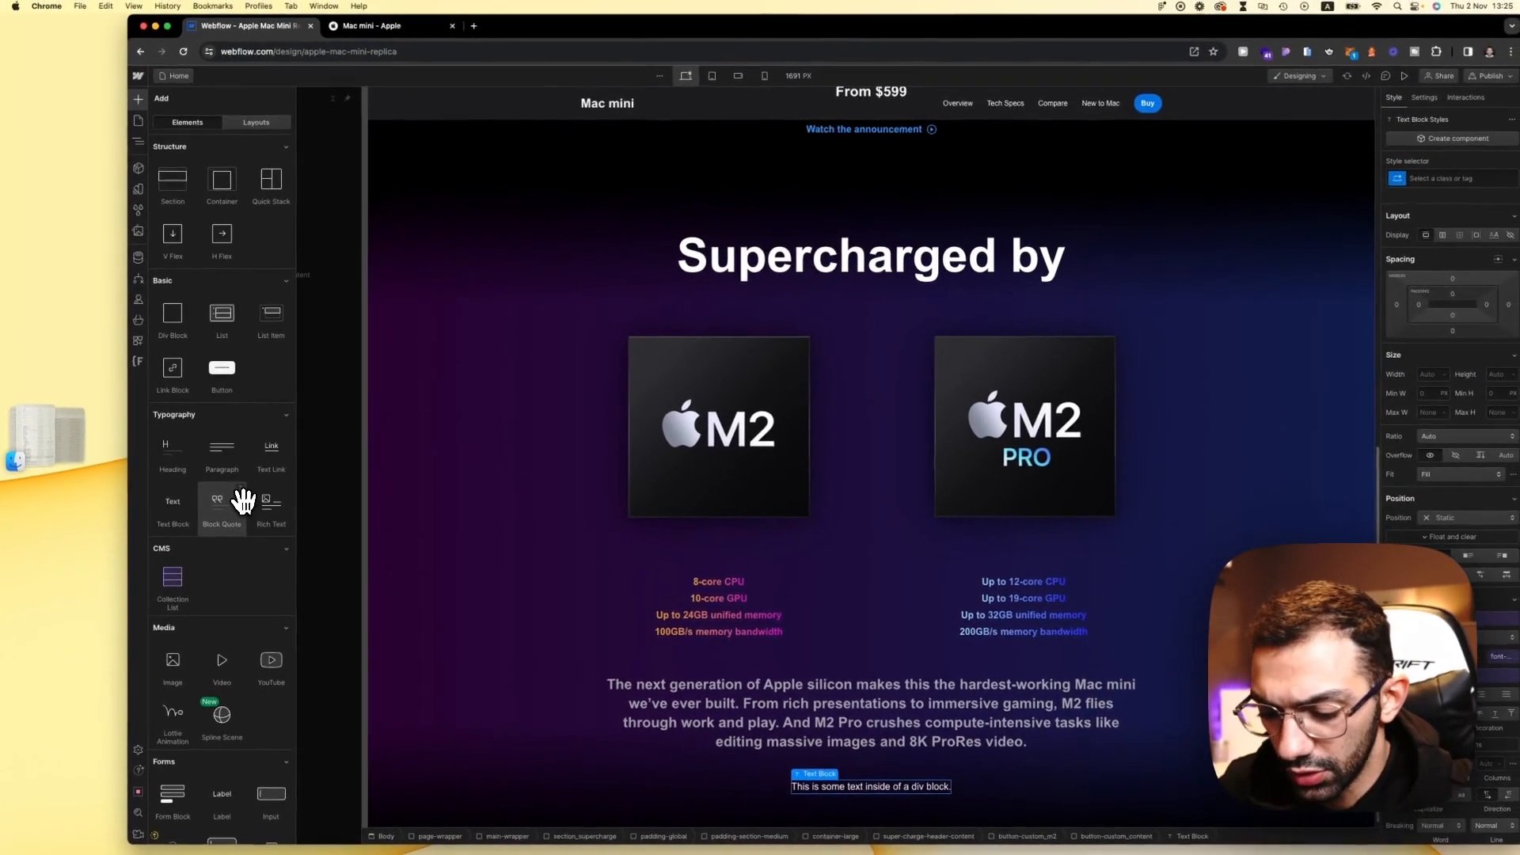
pyautogui.press('g')
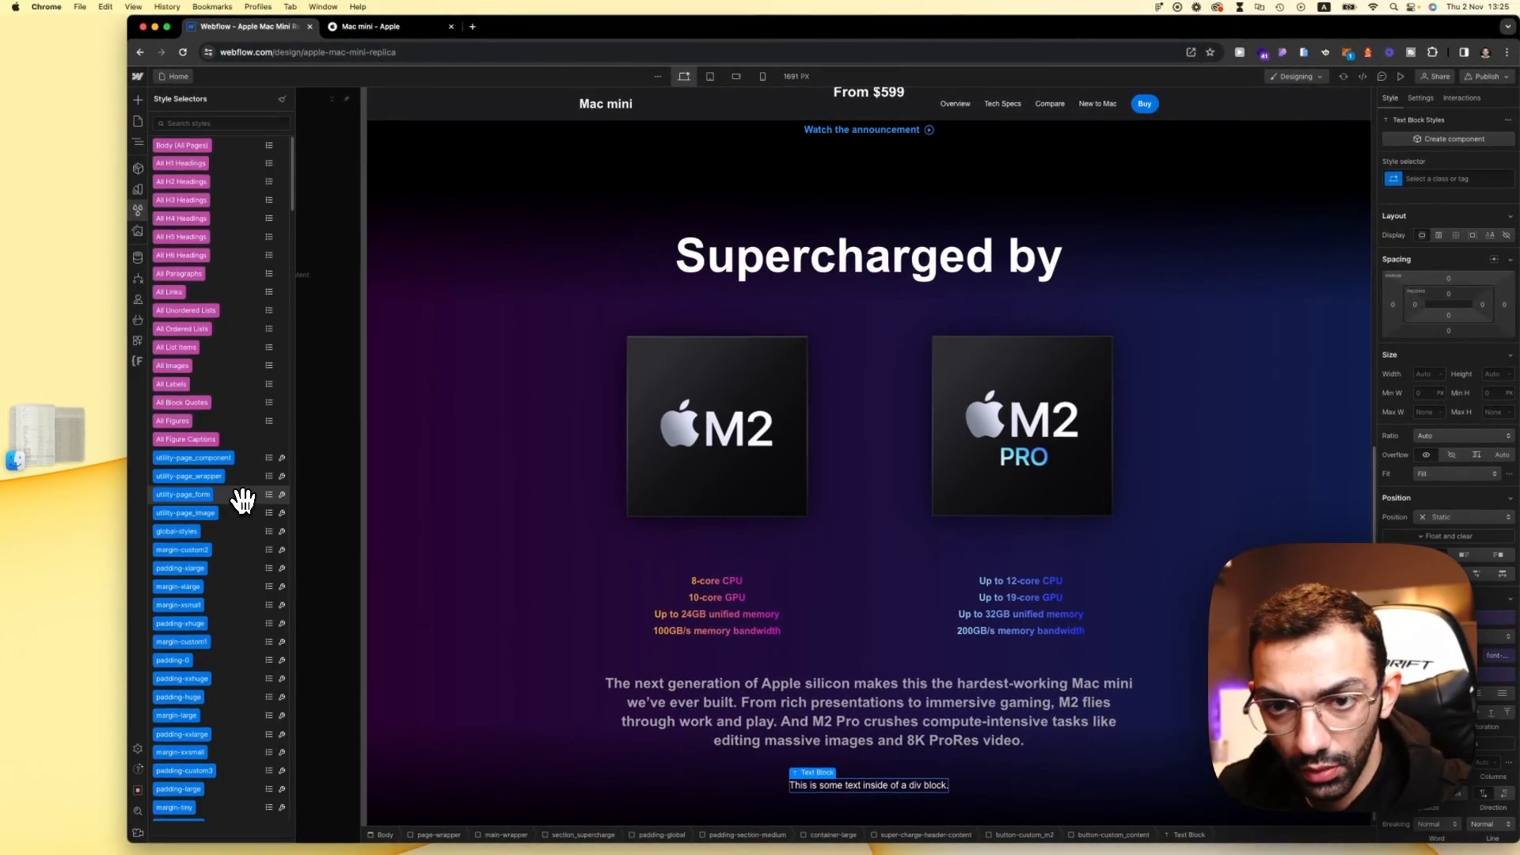
pyautogui.write('im')
pyautogui.press('Return')
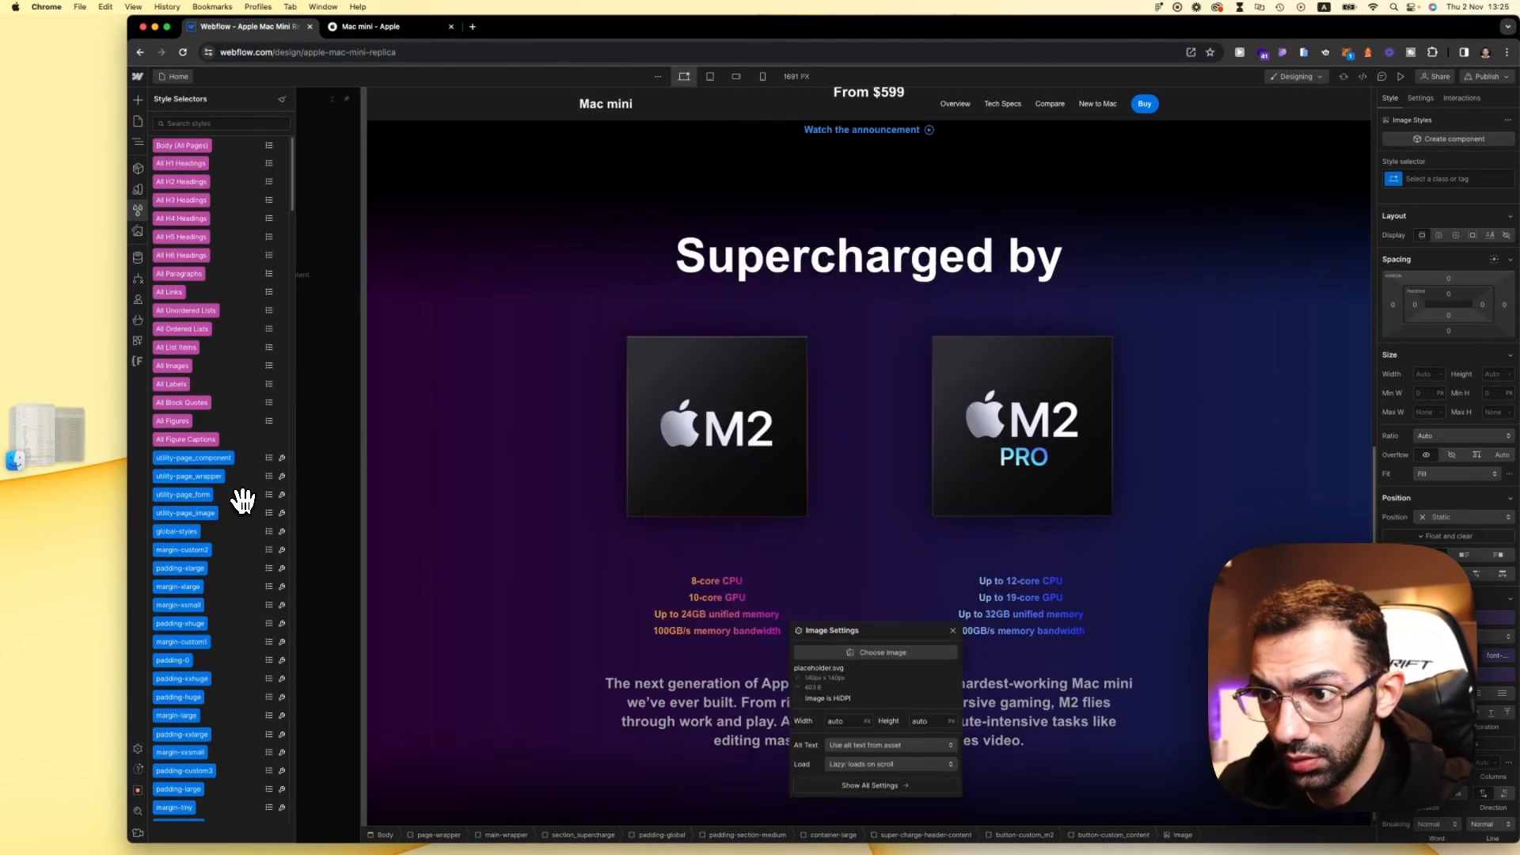
# Step: Set the new image's source to the circled plus icon from the uploaded assets
pyautogui.click(138, 141)
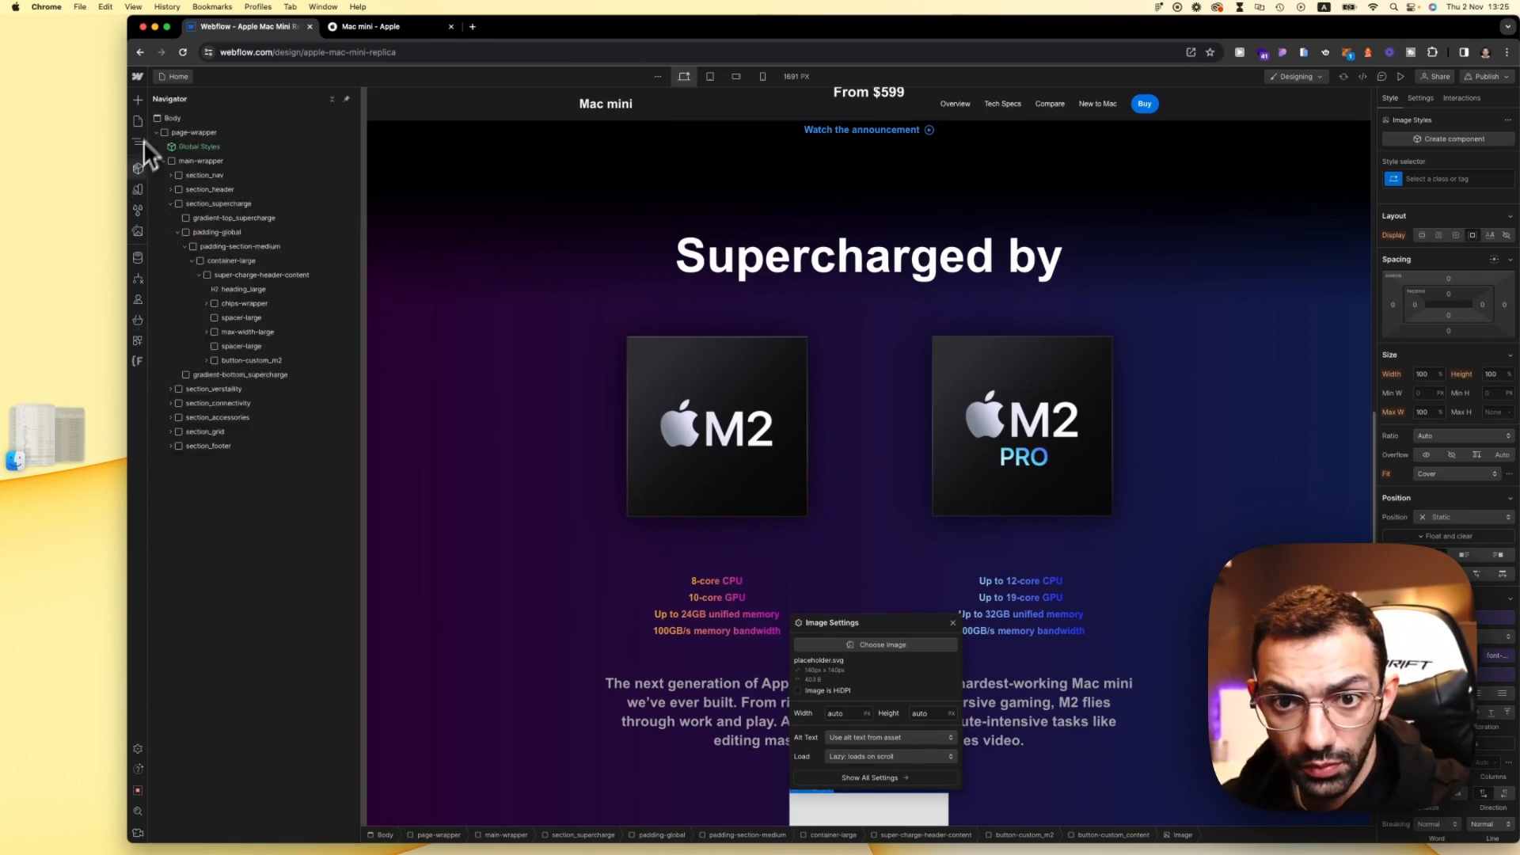
pyautogui.click(138, 230)
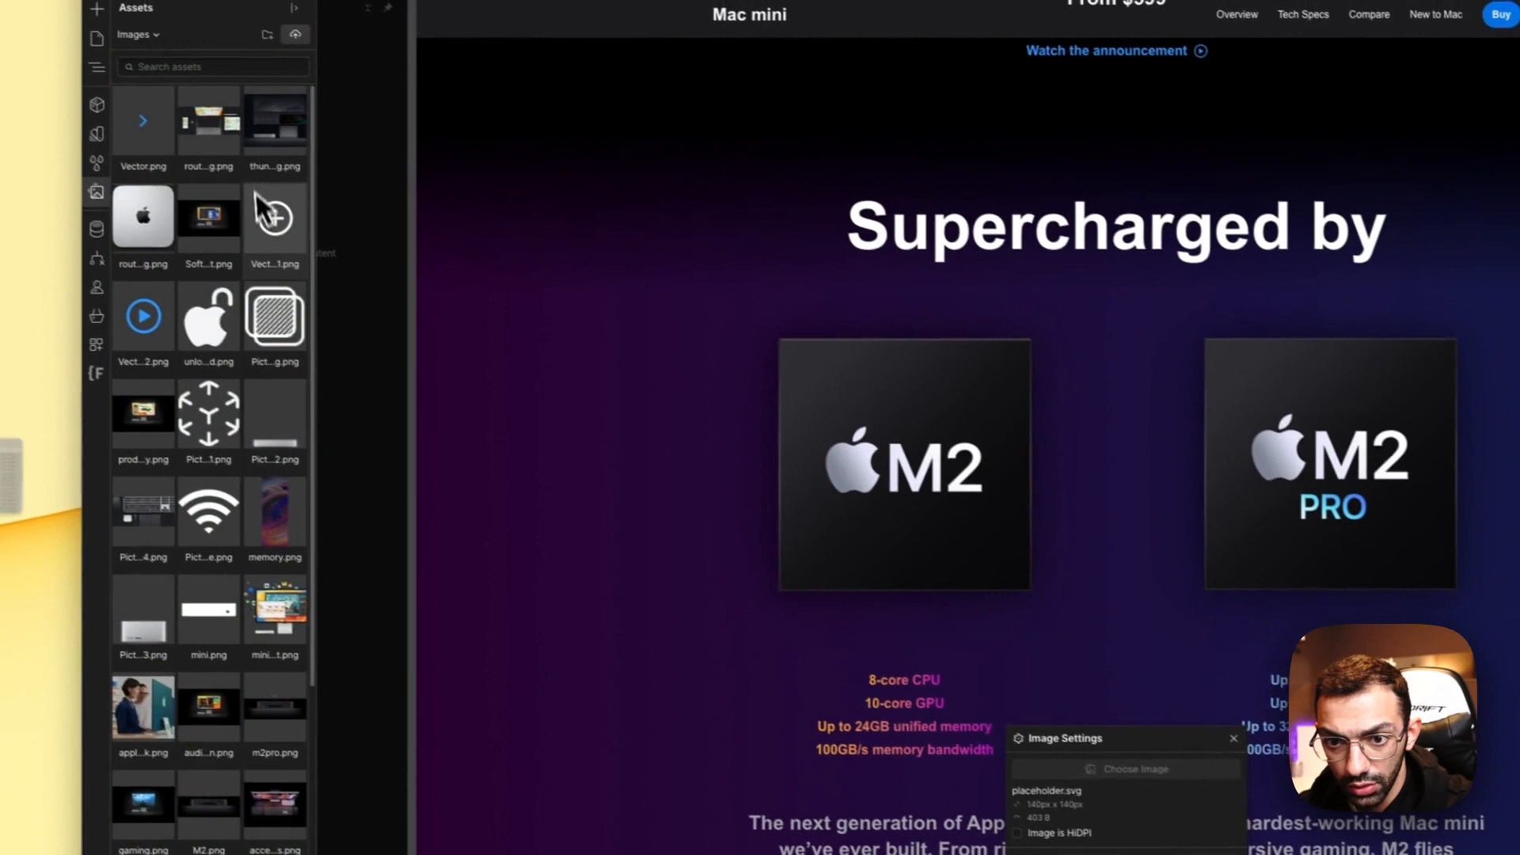
pyautogui.press('z')
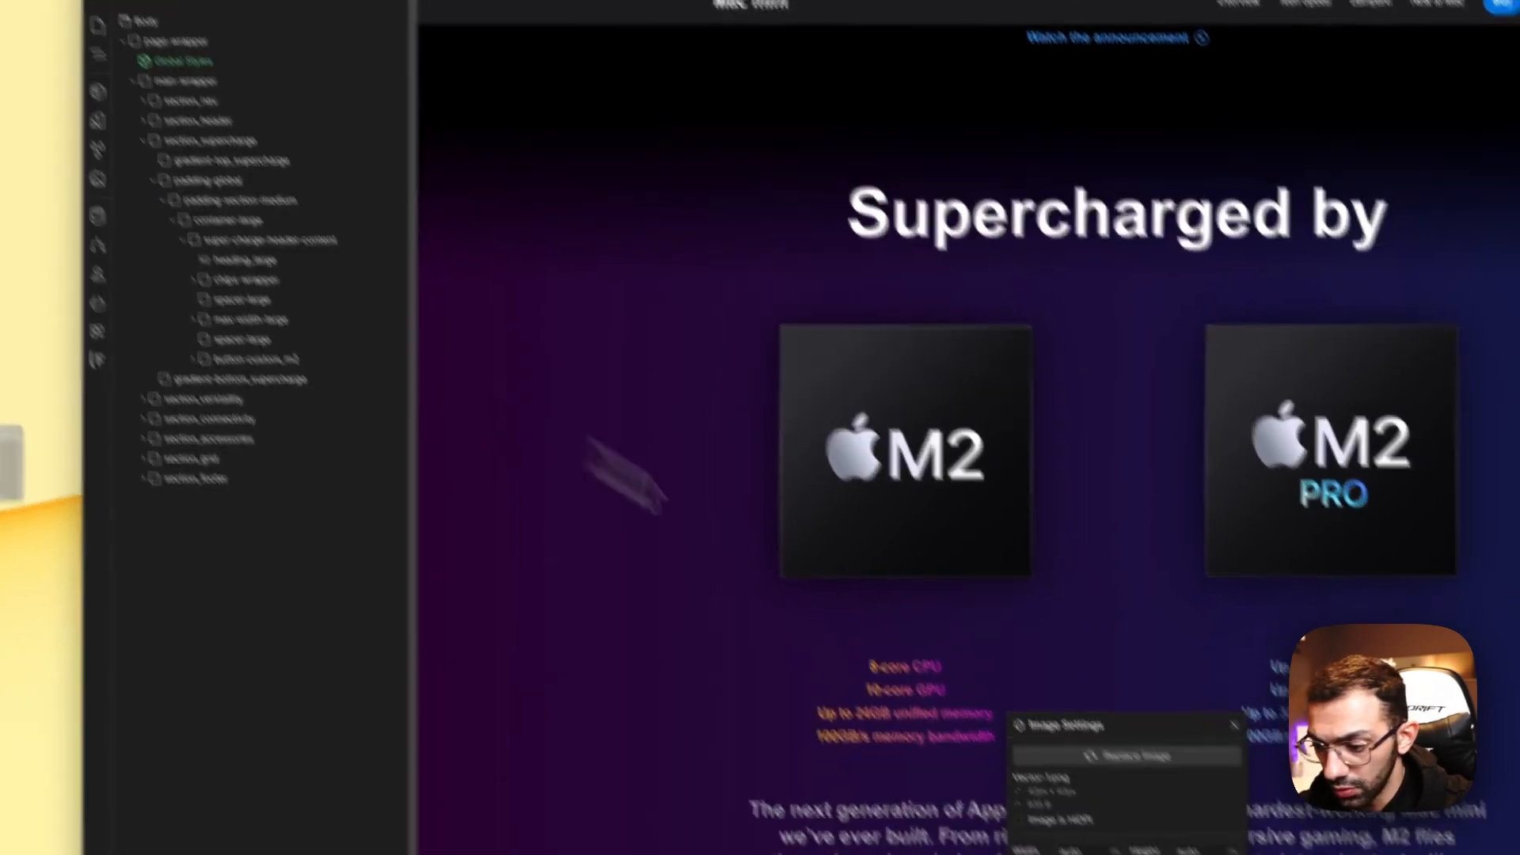
pyautogui.scroll(-3, 871, 618)
pyautogui.click(1114, 820)
# Step: Lay out button-custom_content as a horizontal flexbox with its items aligned to the center
pyautogui.click(293, 379)
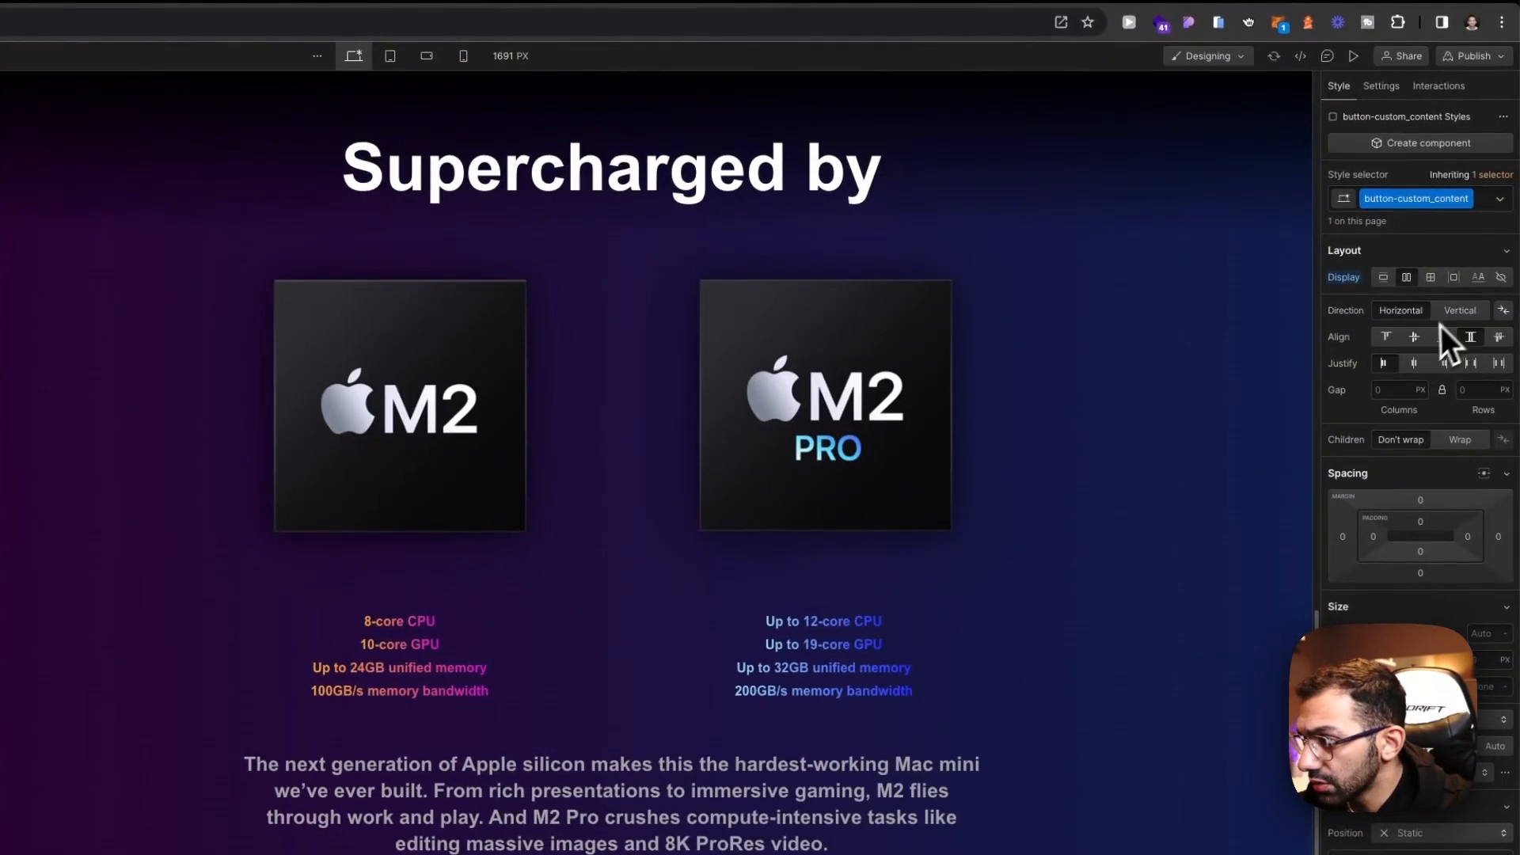
pyautogui.click(1419, 339)
pyautogui.click(1403, 393)
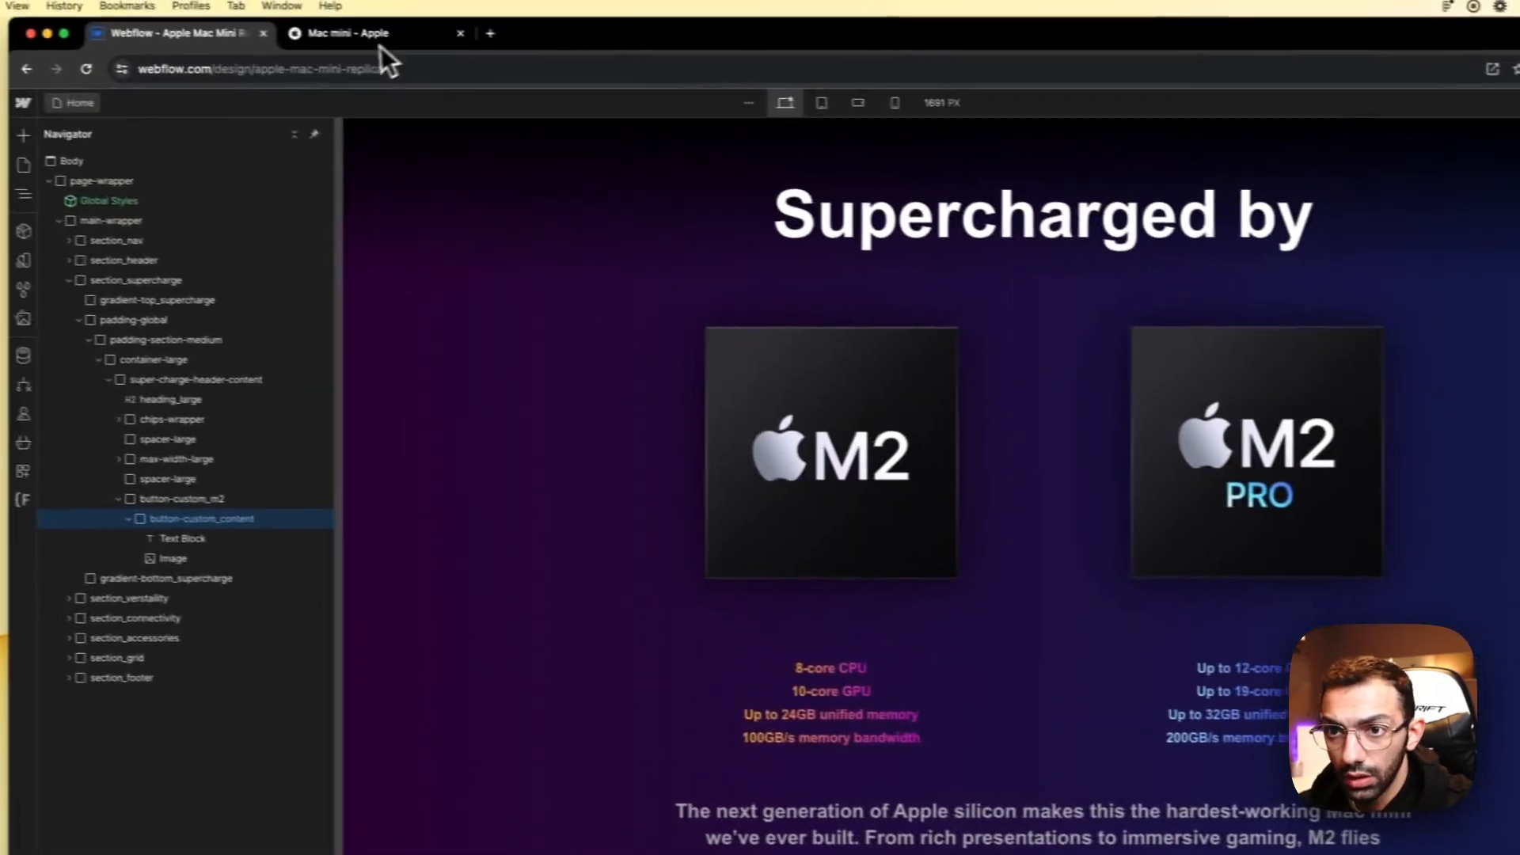
# Step: Check the button on Apple's page again and apply the icon-1x1-small class to the plus icon image
pyautogui.click(382, 44)
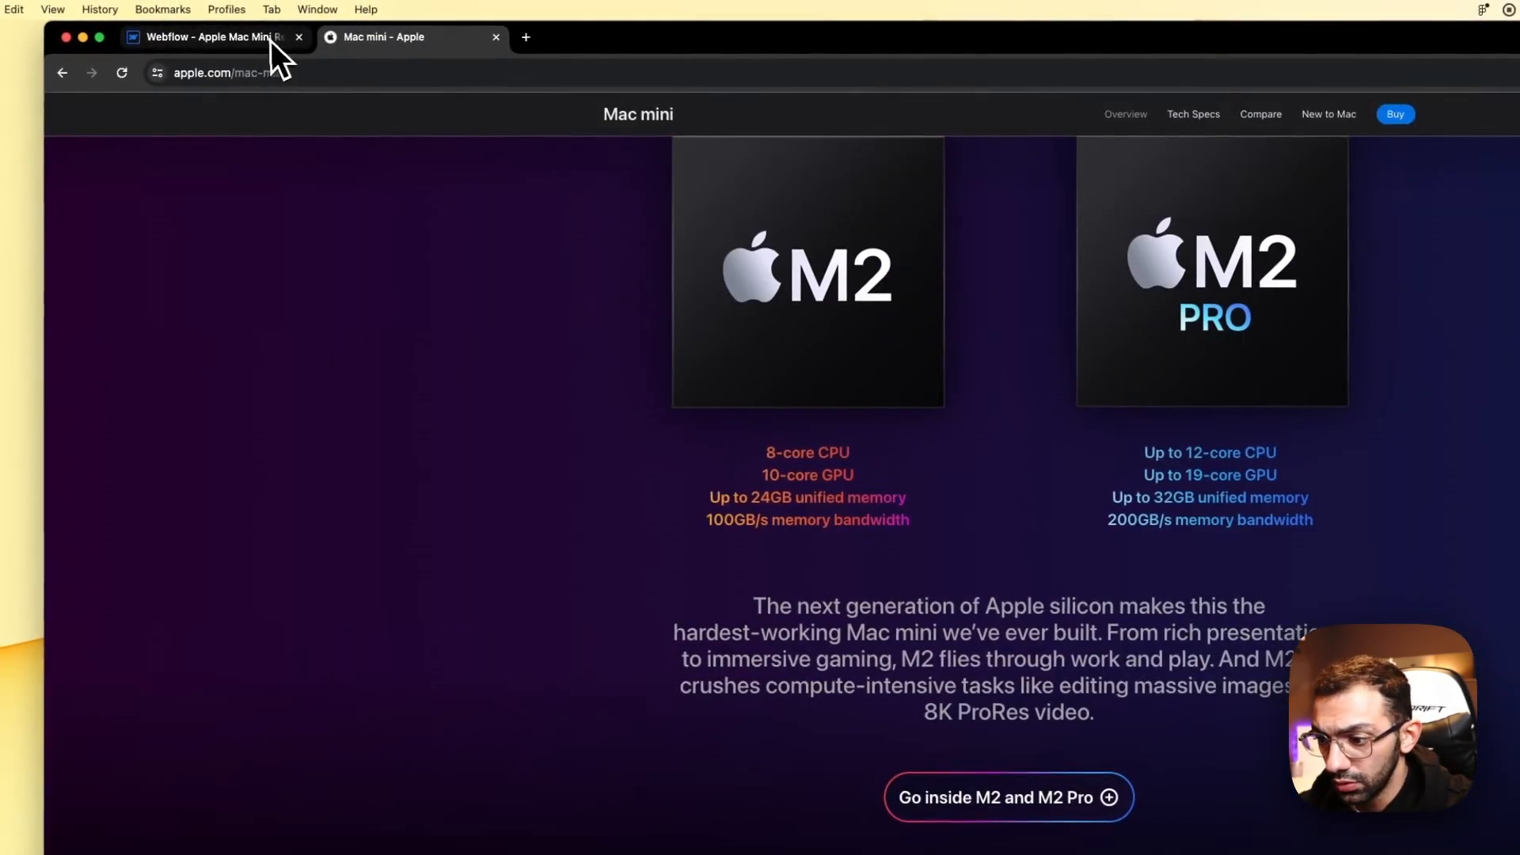
pyautogui.click(212, 40)
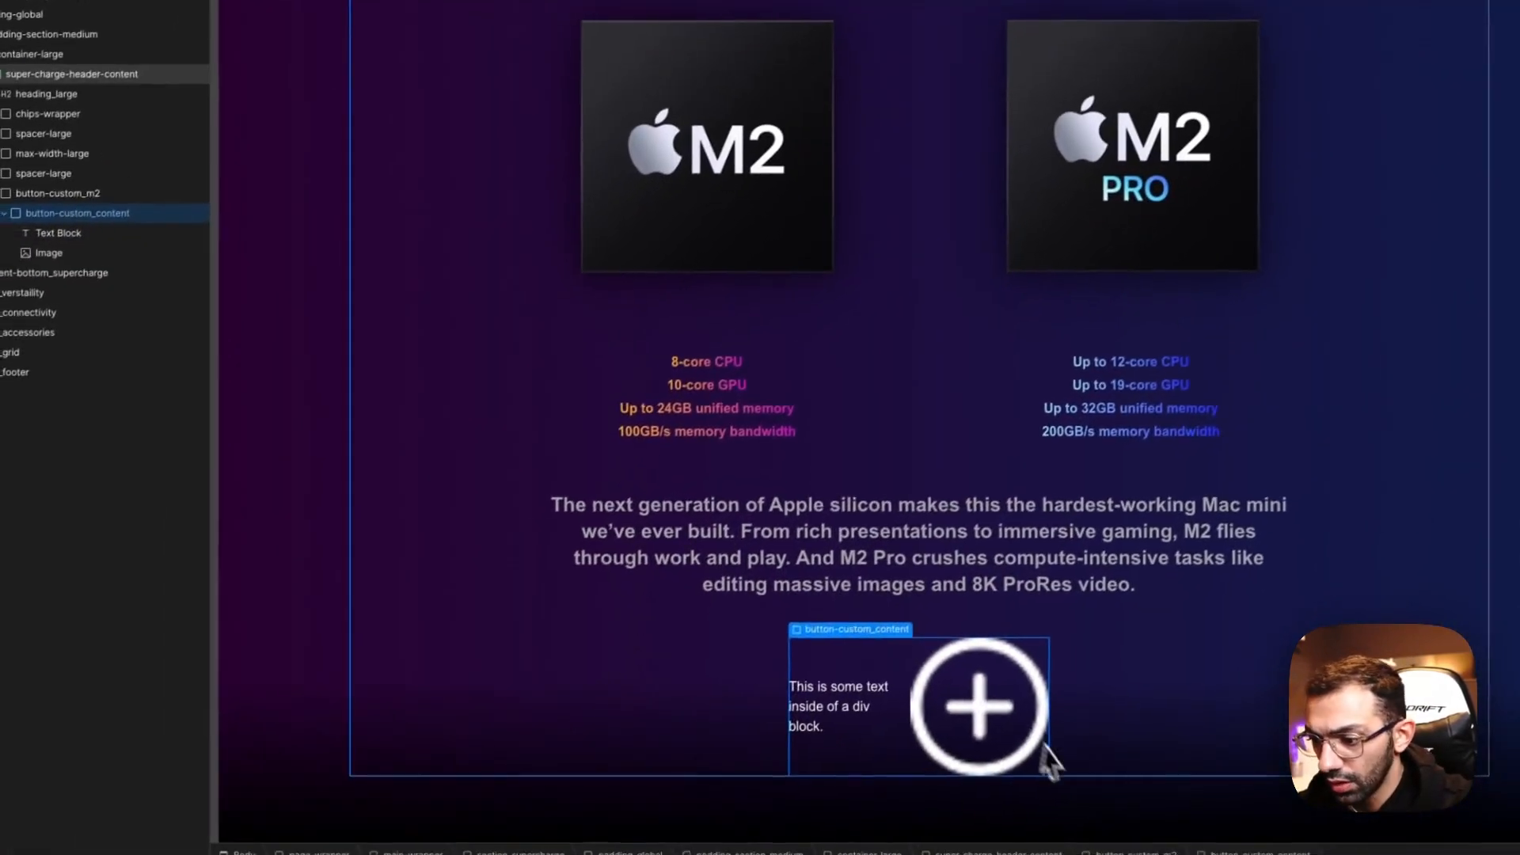
pyautogui.click(1042, 751)
pyautogui.click(1465, 88)
pyautogui.write('icon')
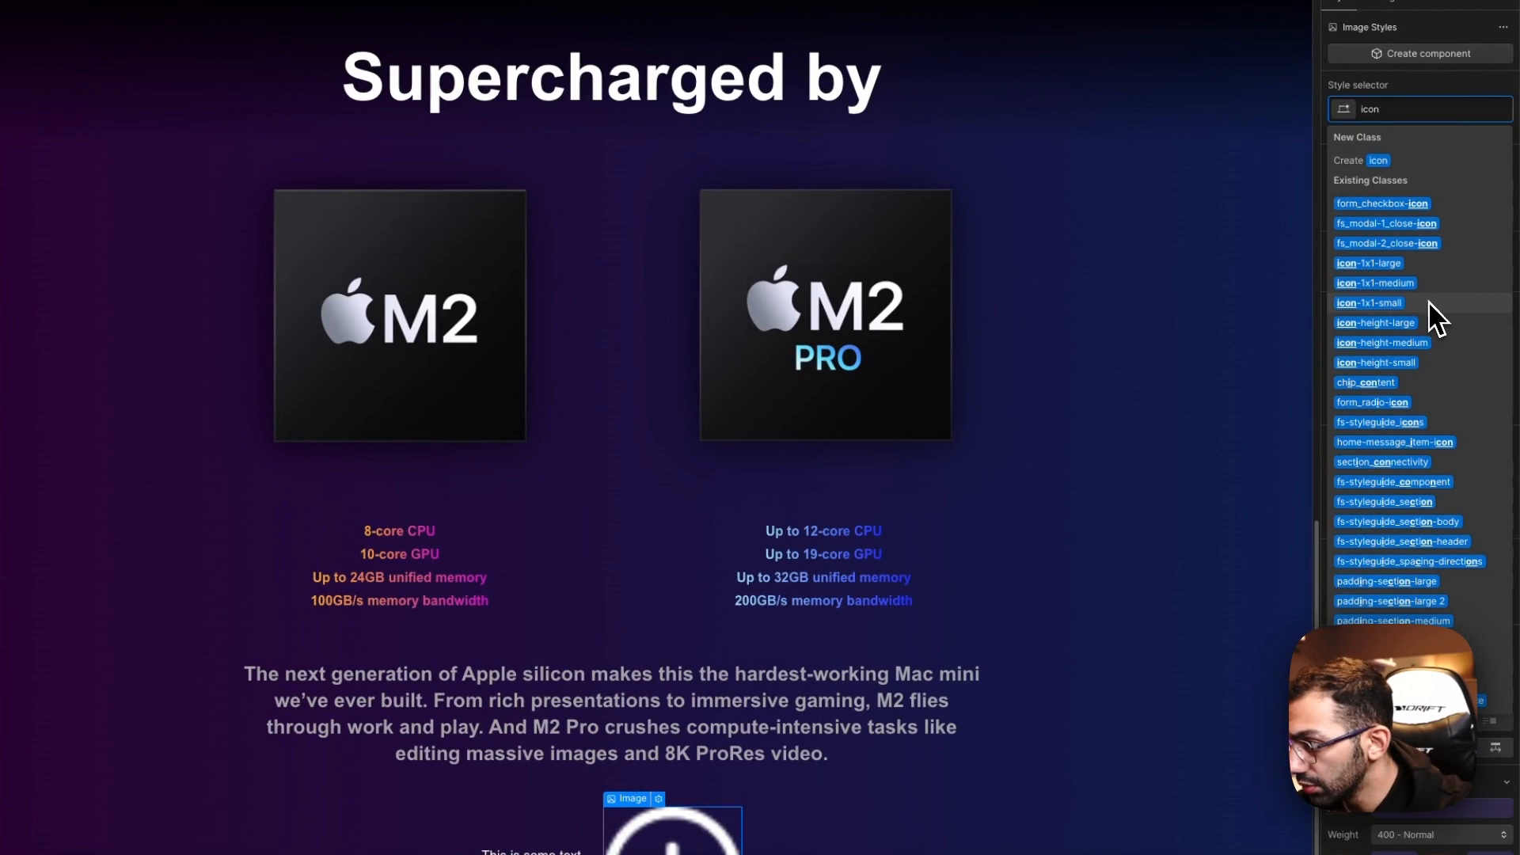
pyautogui.click(1429, 302)
# Step: Replace the placeholder text in the button's text block with the label "Go inside M2 and M2 Pro"
pyautogui.click(911, 604)
pyautogui.doubleClick(882, 749)
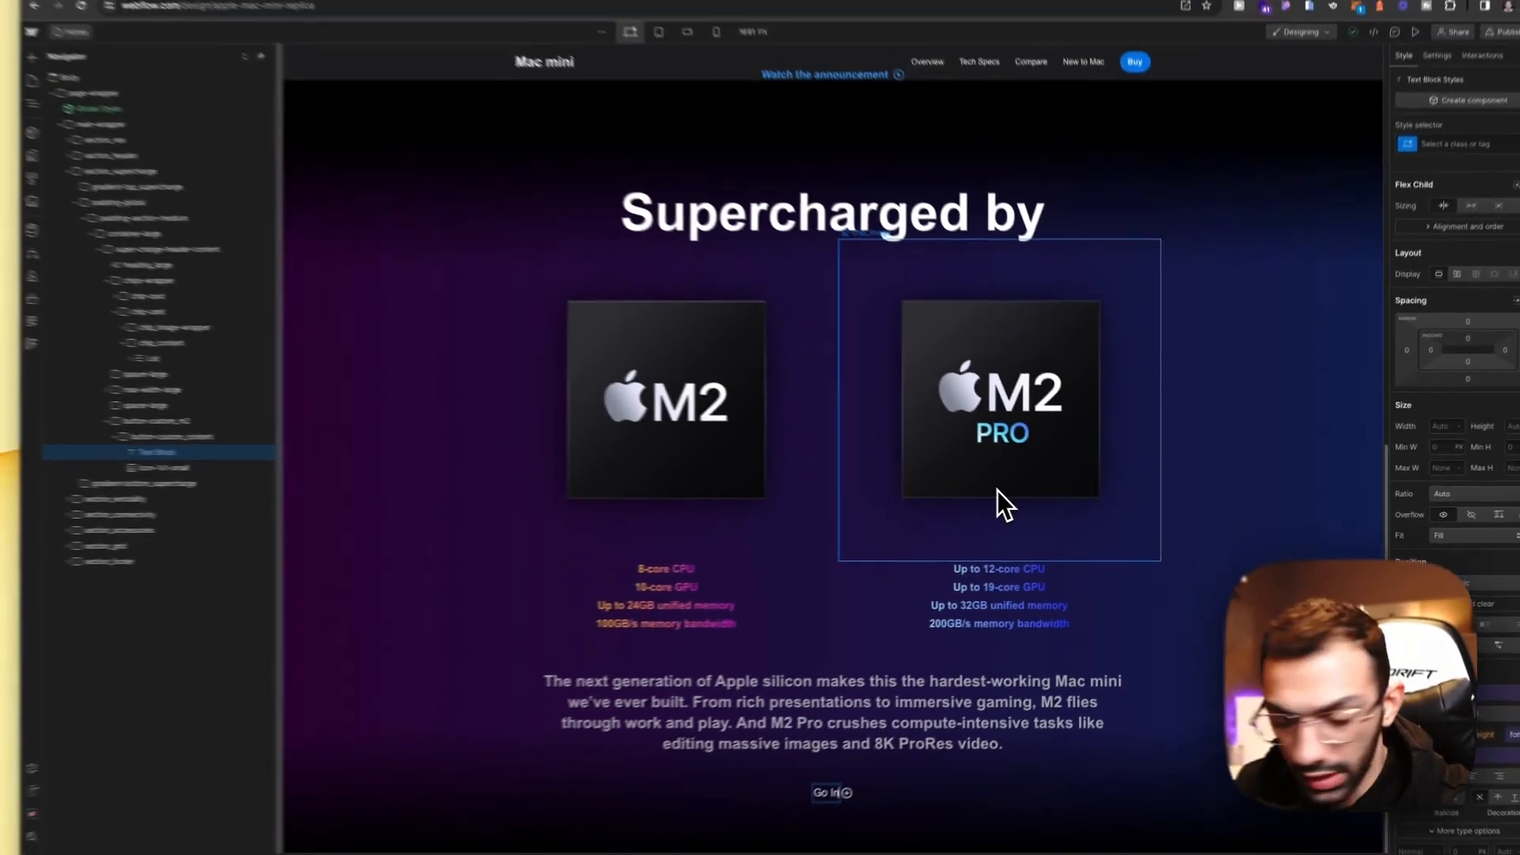
# Step: Enter "Go inside M2 and M2 Pro" as the text of the button's text block
pyautogui.write('Go')
pyautogui.write(' inside M2 and M2 Pro')
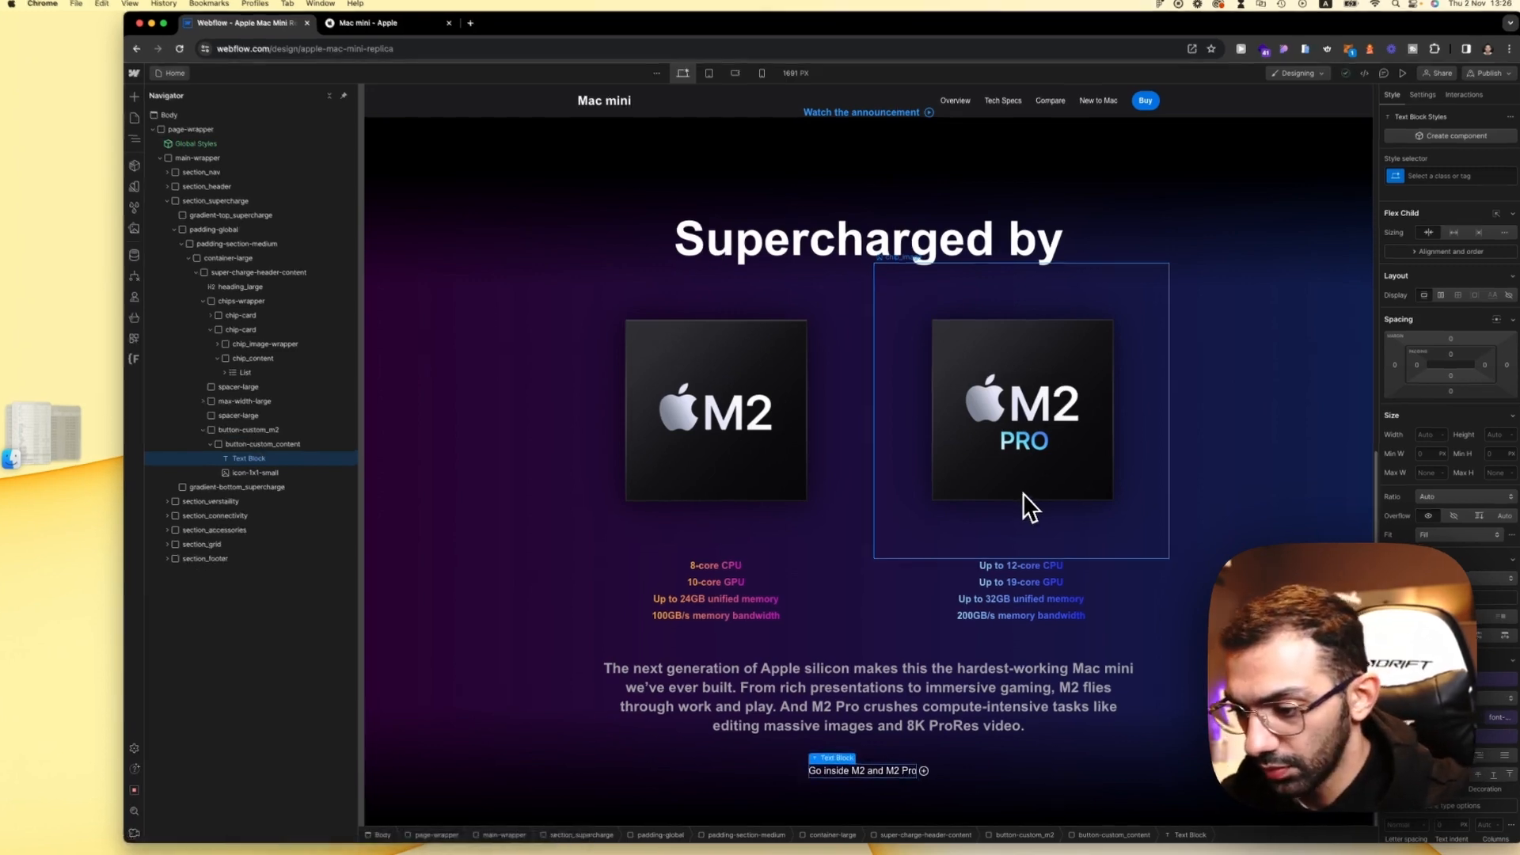
pyautogui.click(1057, 615)
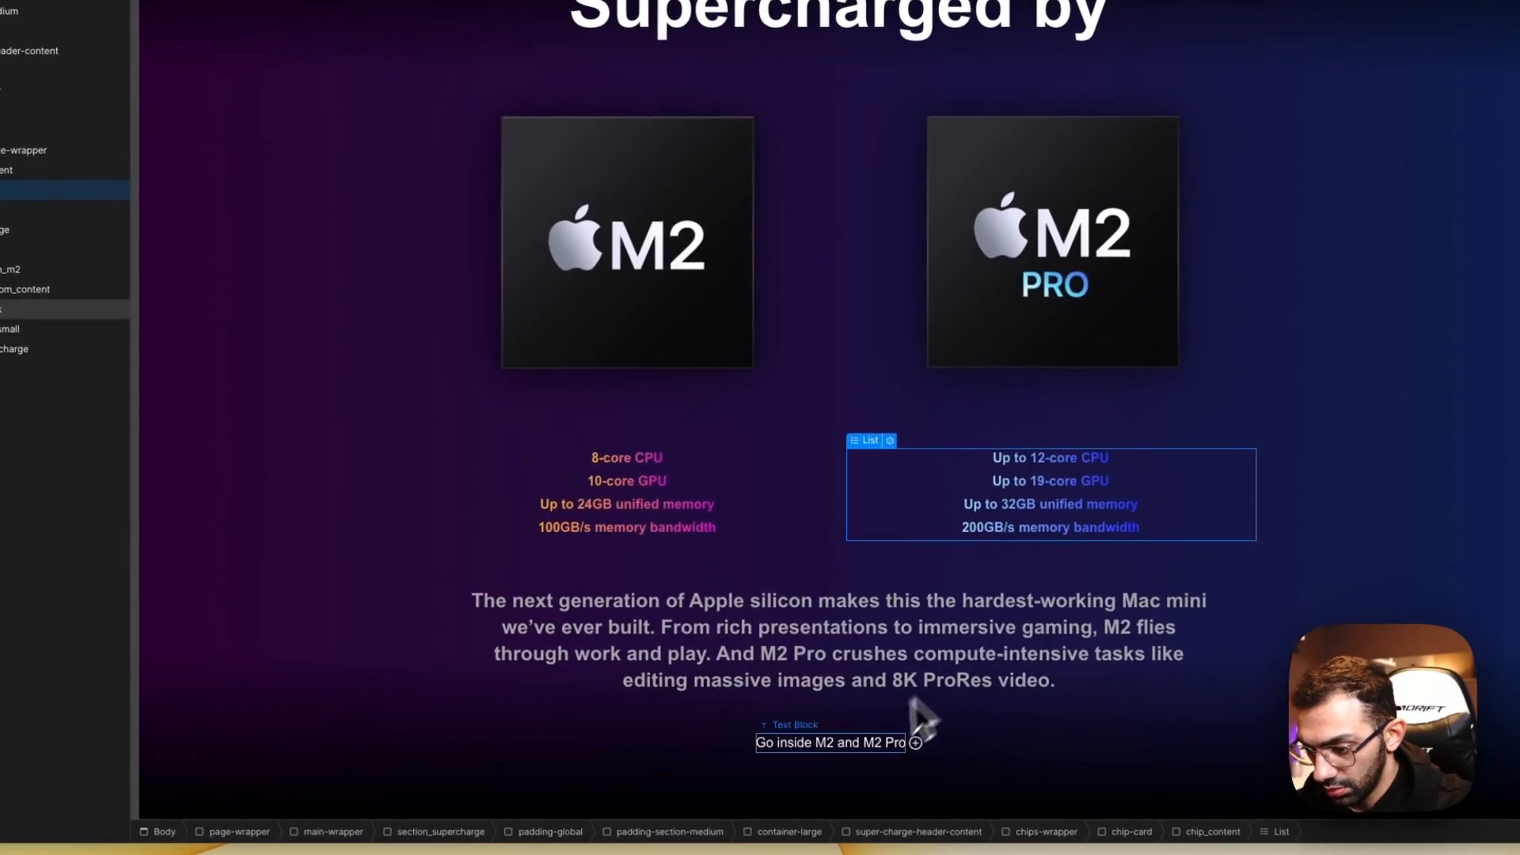
# Step: Set the column and row gap of button-custom_content to 0.5 rem
pyautogui.click(827, 742)
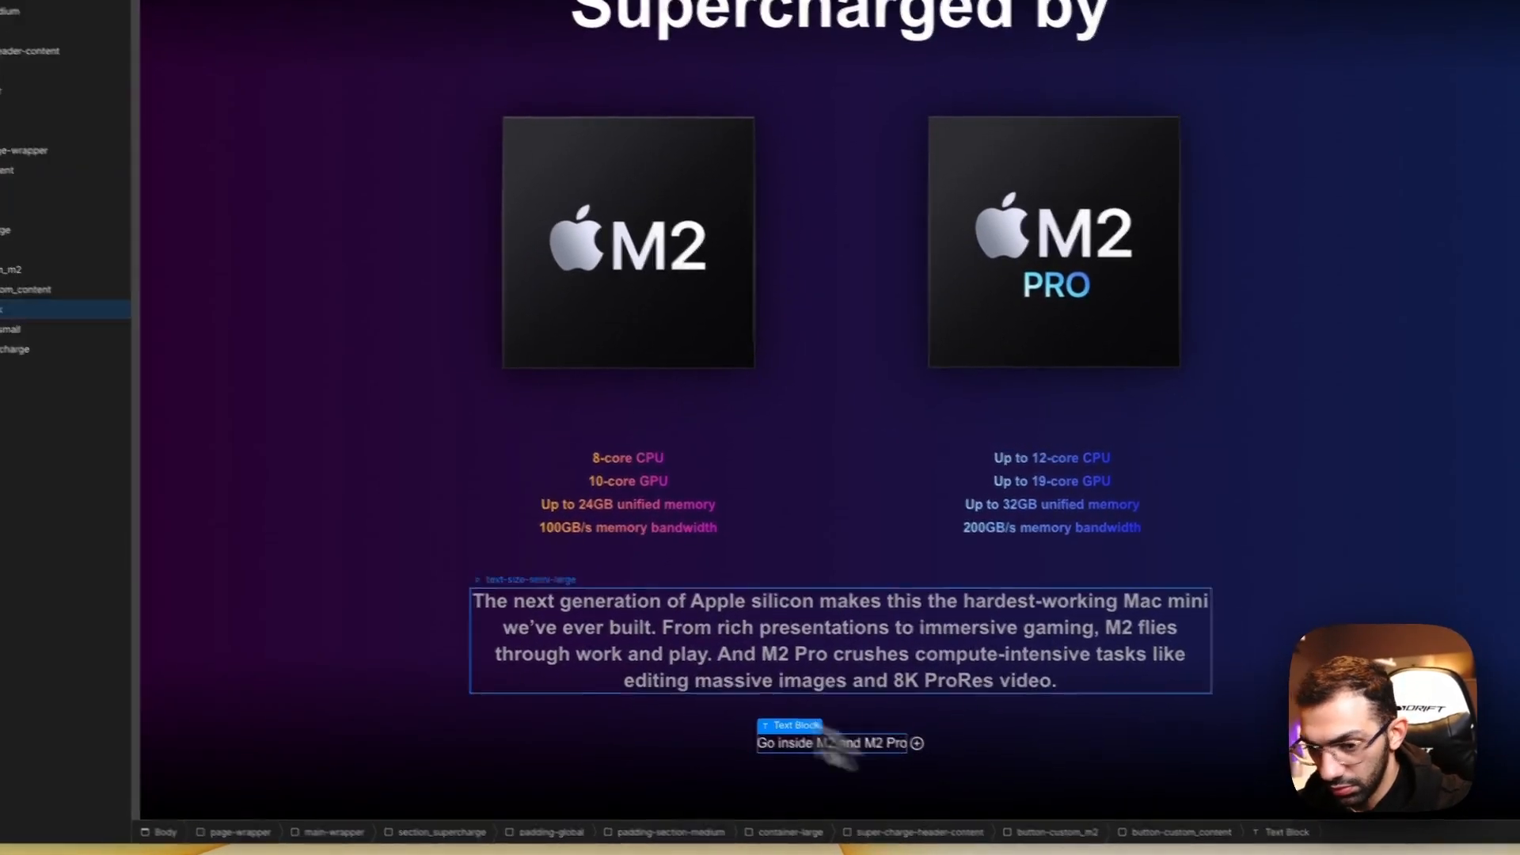
pyautogui.click(25, 290)
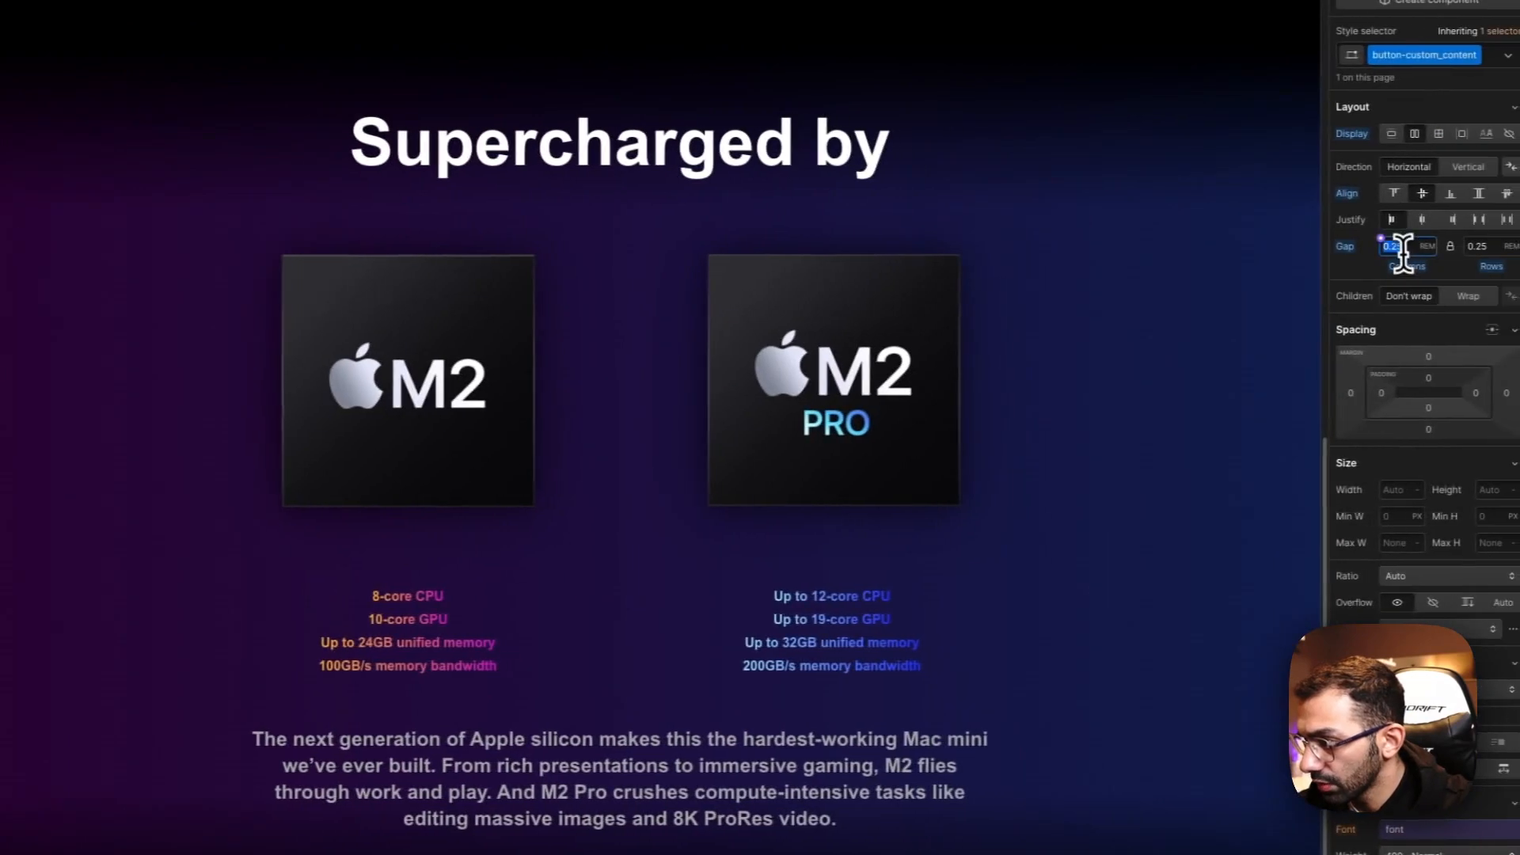
pyautogui.click(1479, 247)
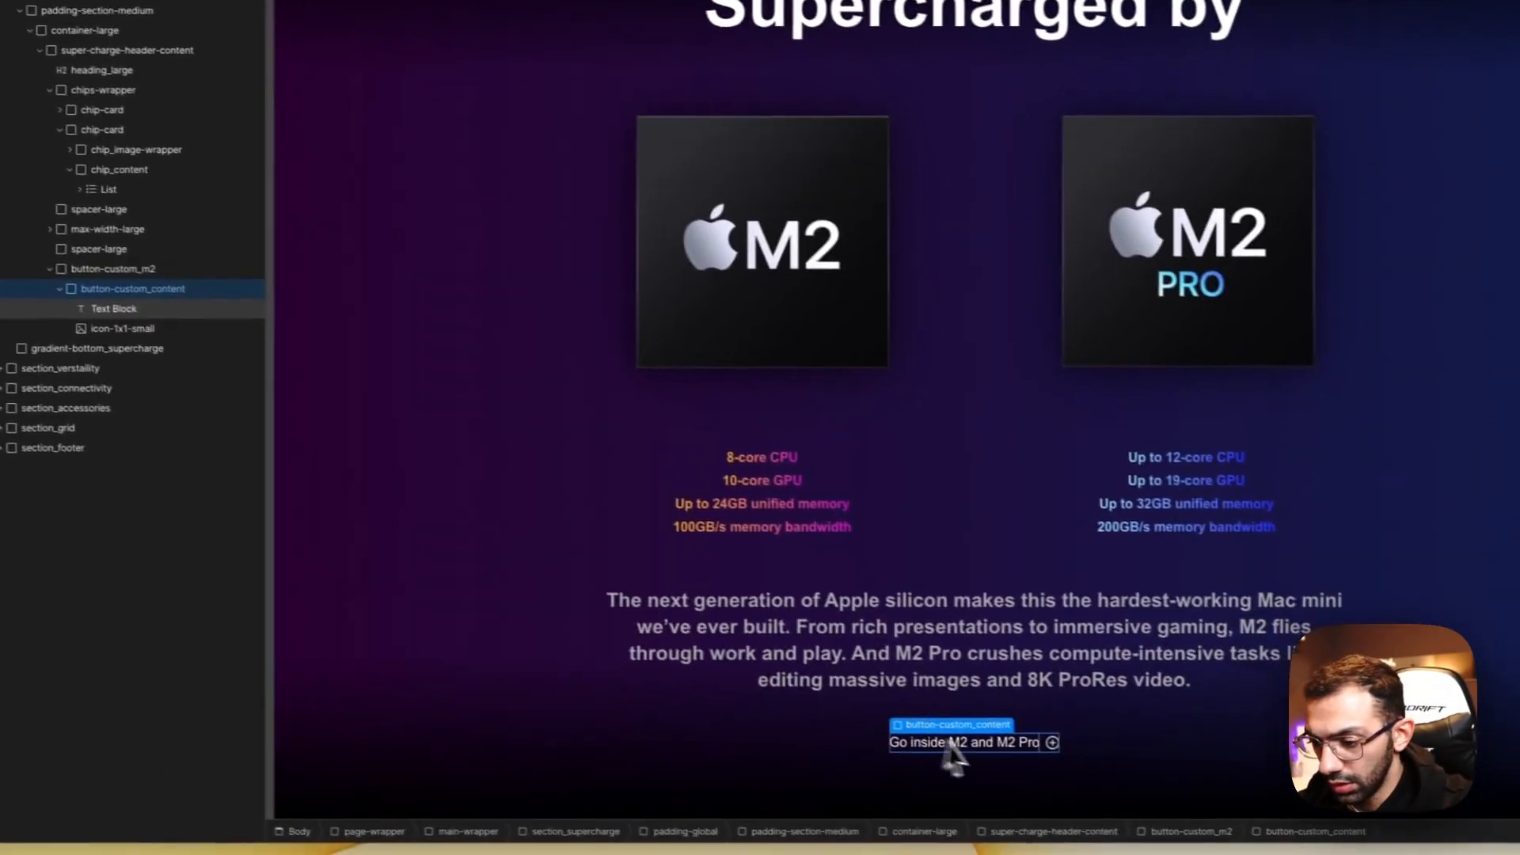
# Step: Apply the existing text-weight-bold class to the button's text block
pyautogui.click(968, 744)
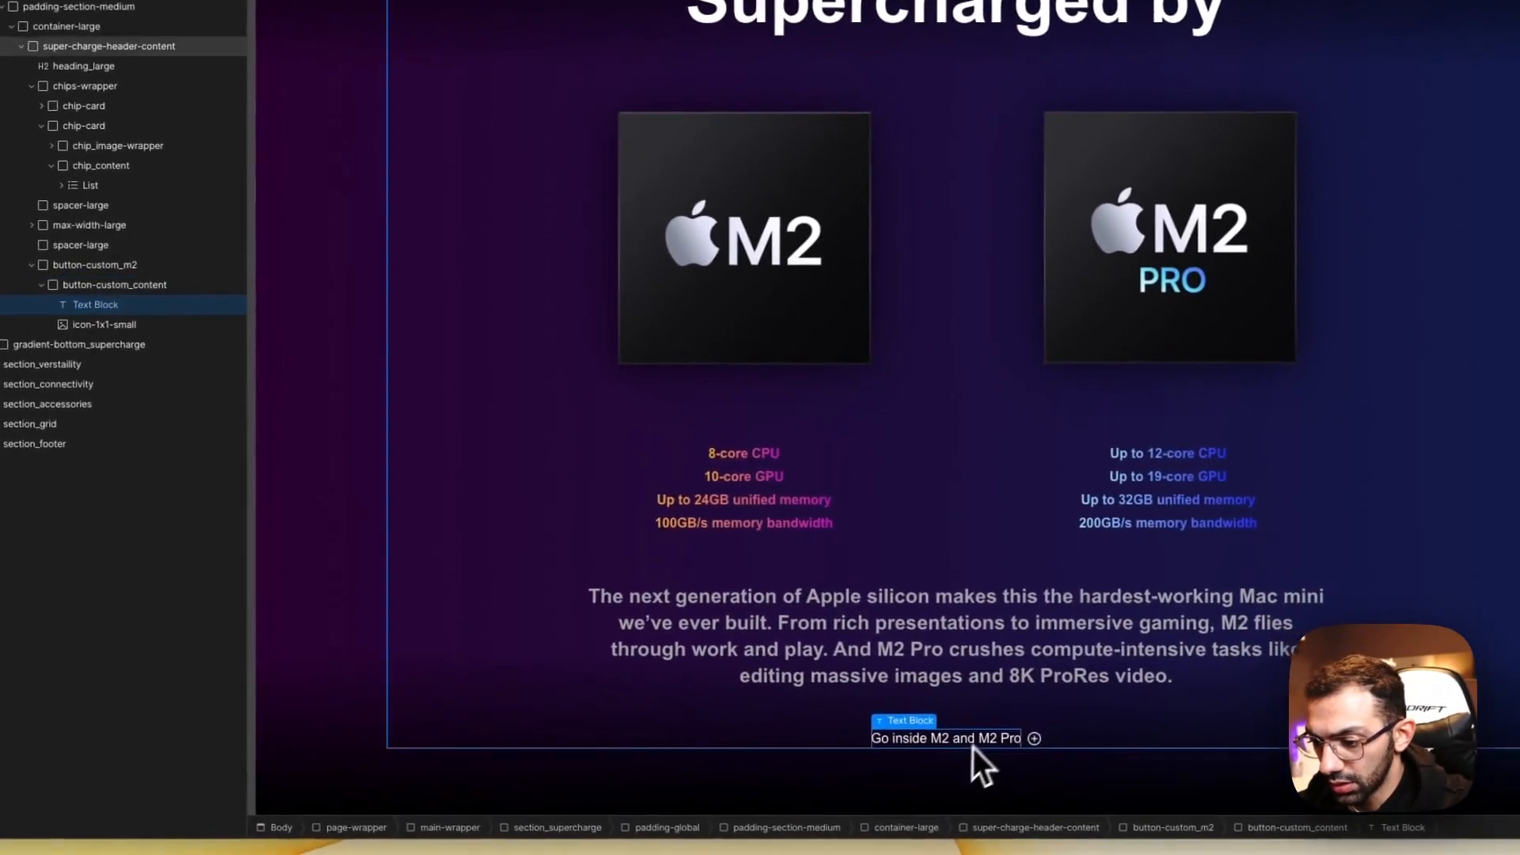
pyautogui.click(1403, 192)
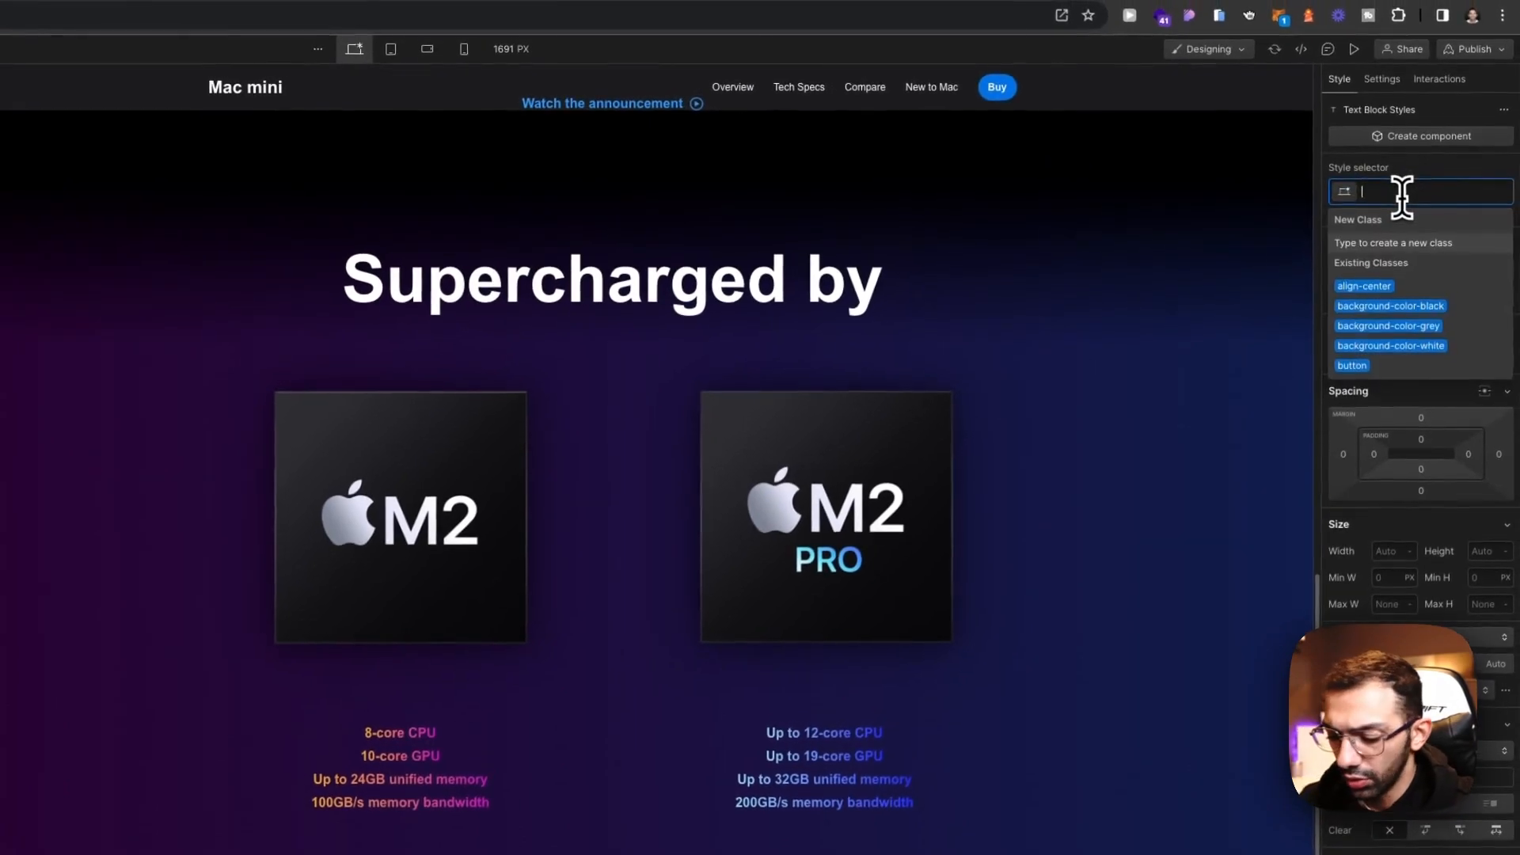
pyautogui.write('bold')
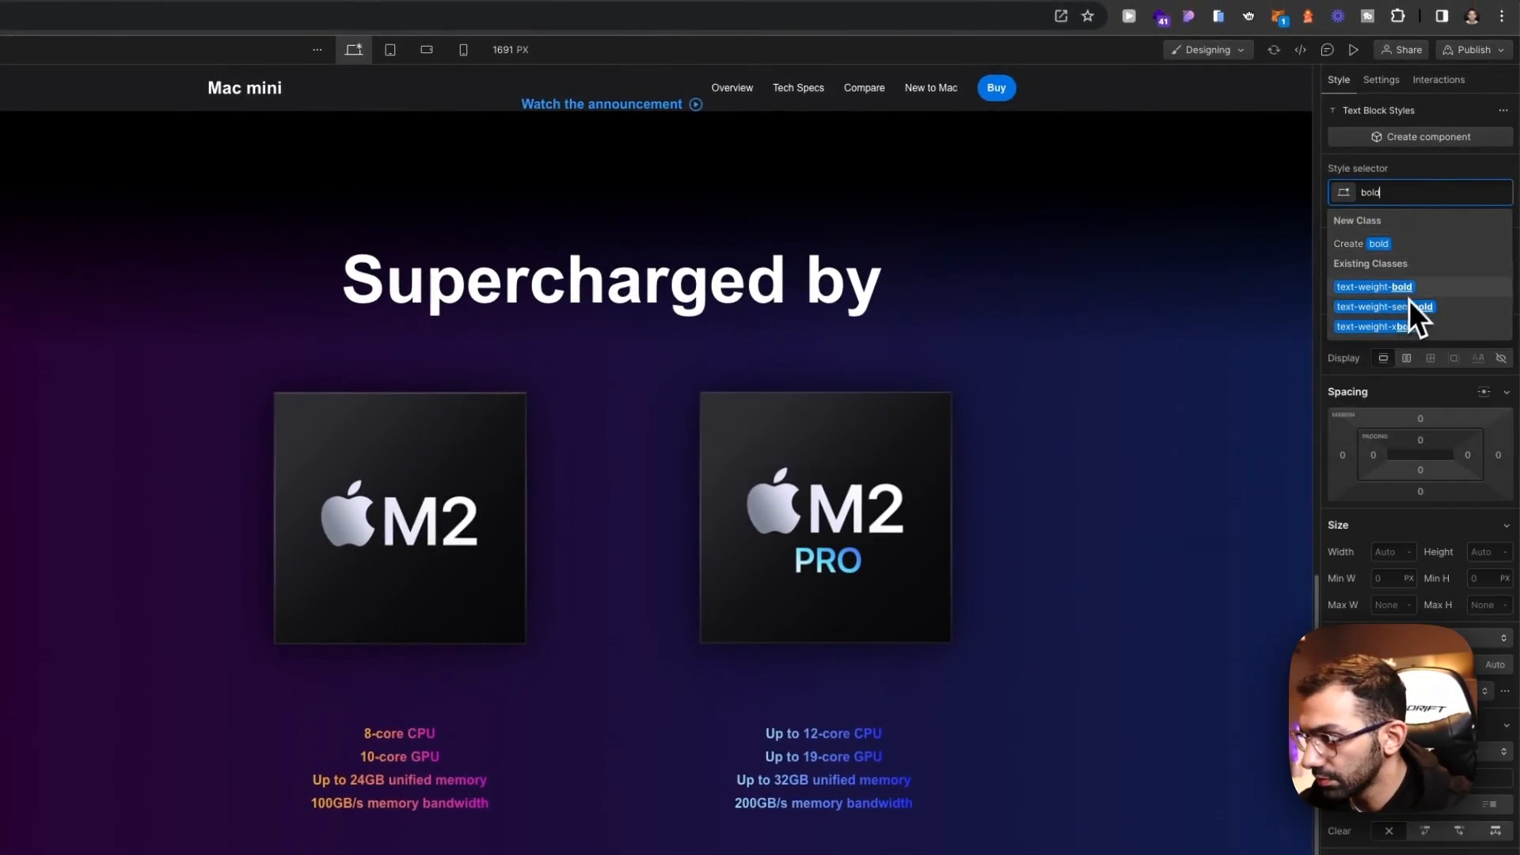
pyautogui.click(1407, 293)
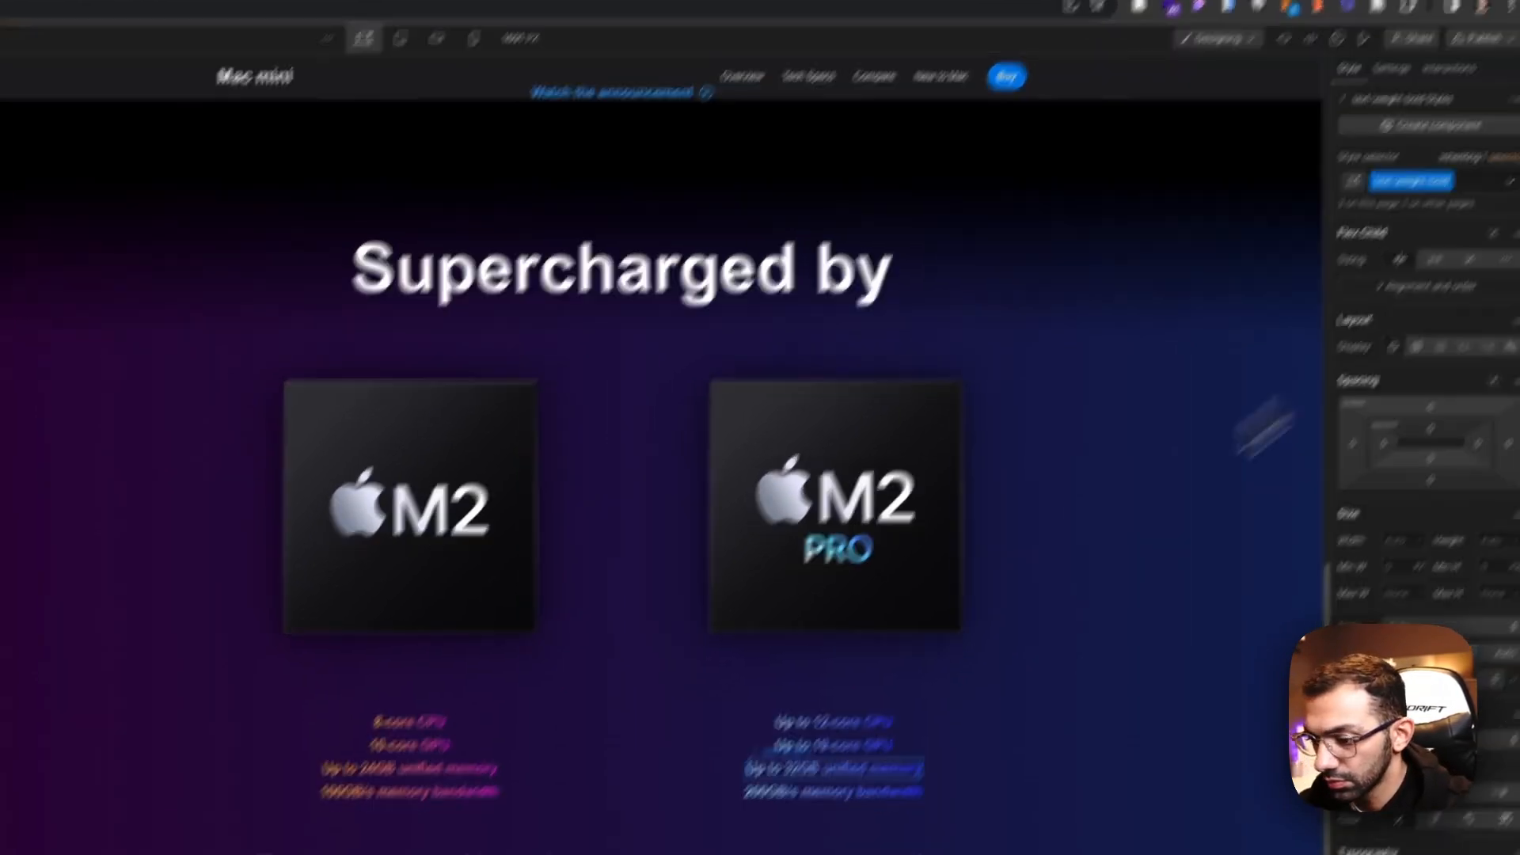
# Step: Replace the text-weight-bold class on the button's text block with a new class named button-custom-text
pyautogui.click(725, 829)
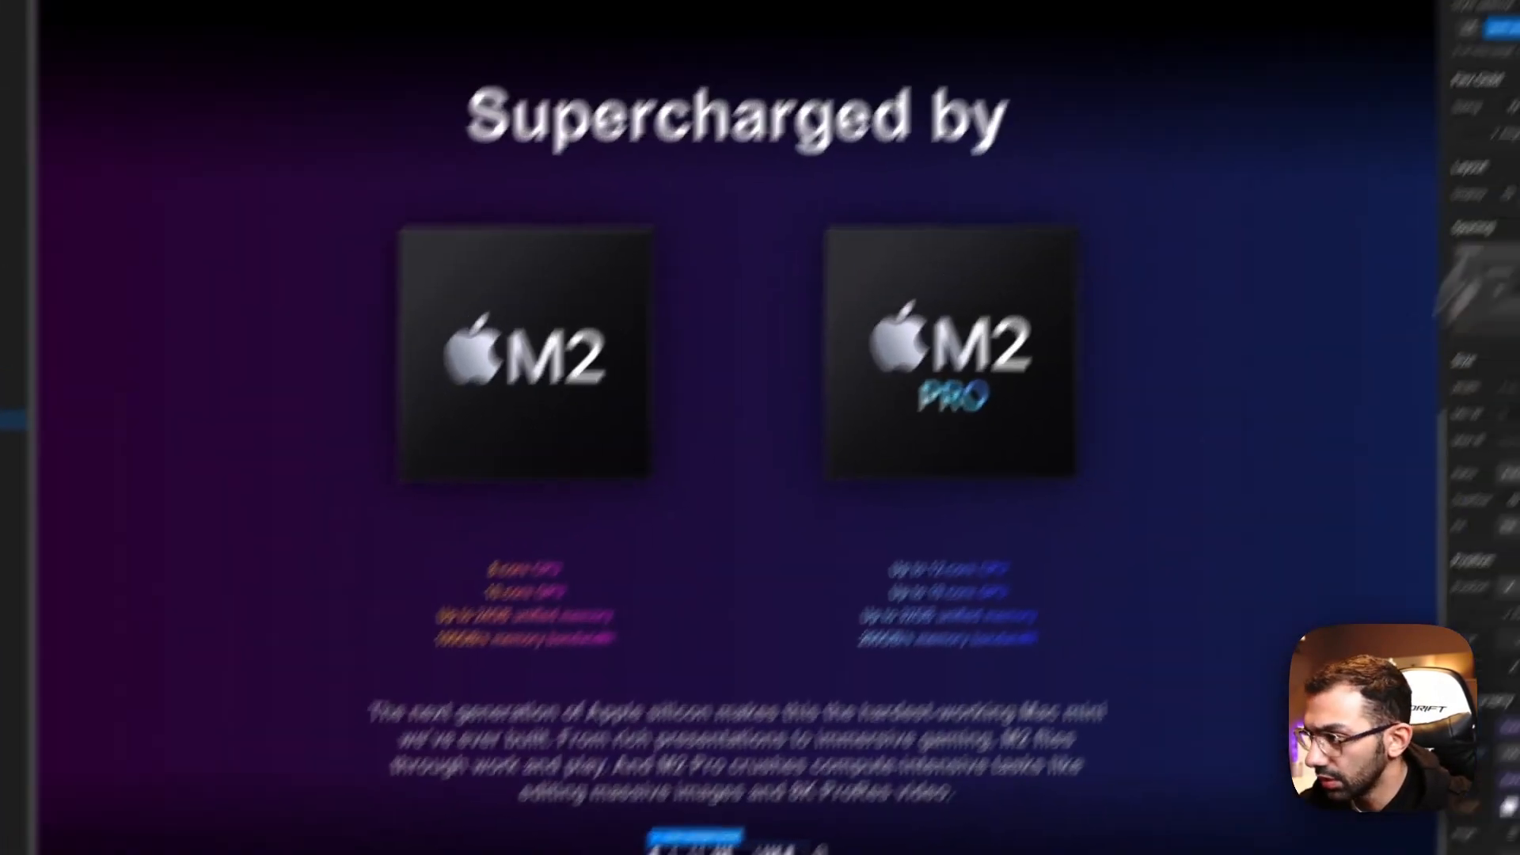
pyautogui.click(1506, 225)
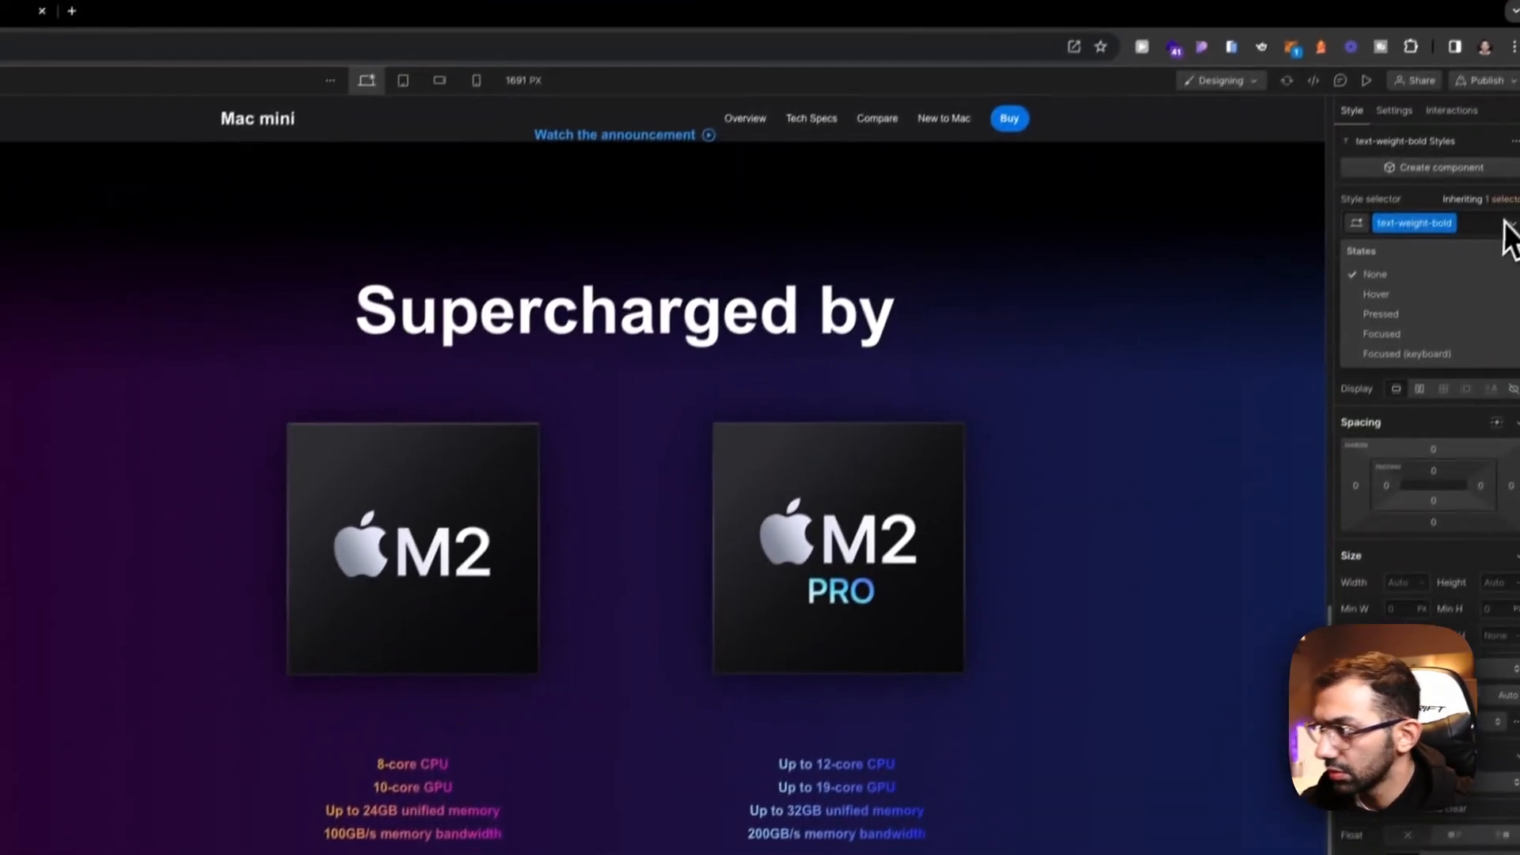
pyautogui.click(1467, 248)
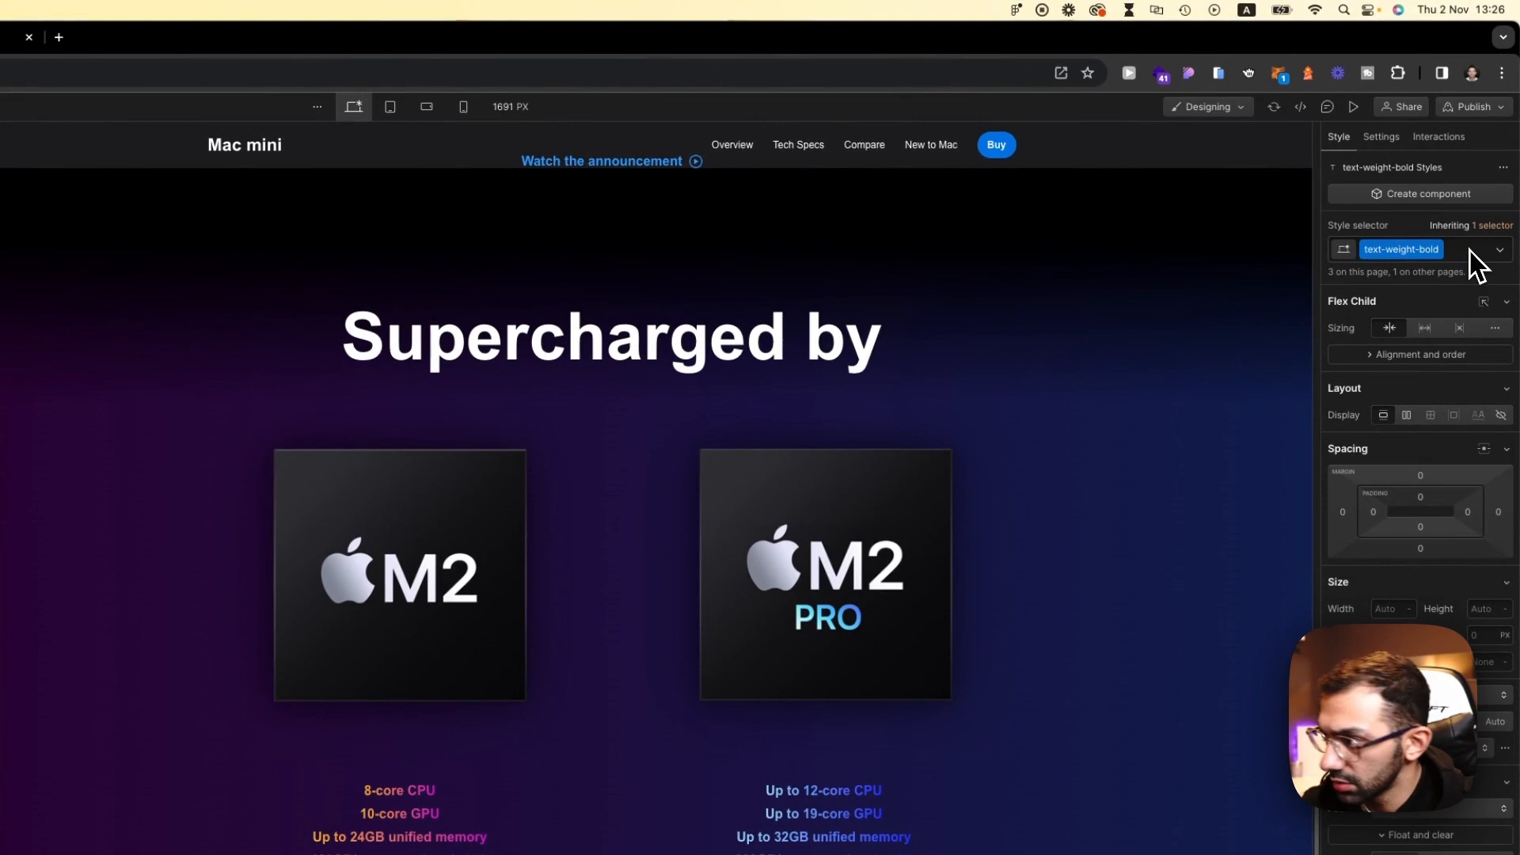
pyautogui.click(1469, 250)
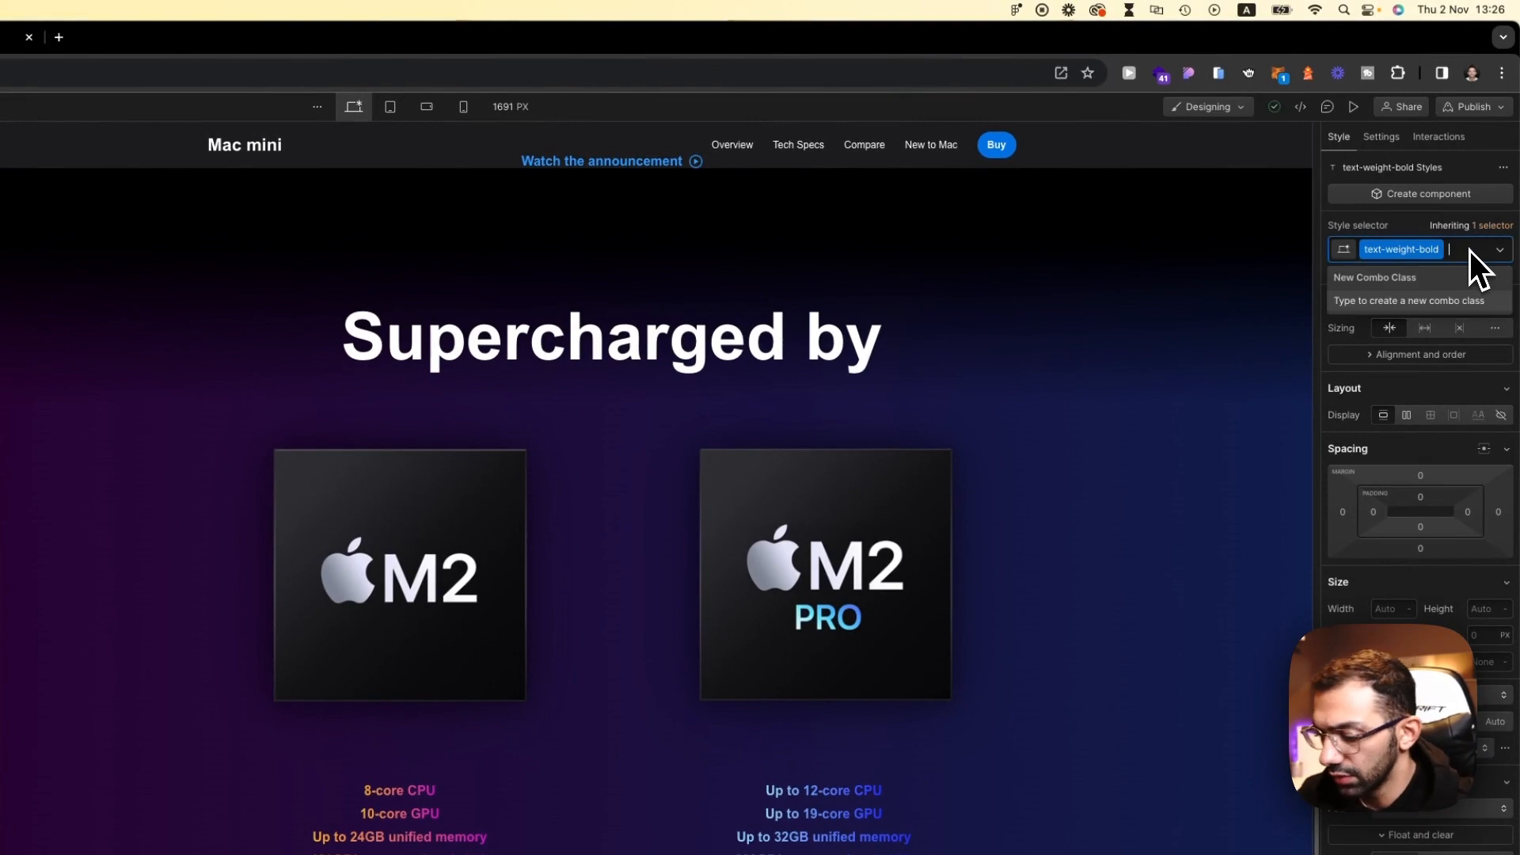
pyautogui.press('BackSpace')
pyautogui.write('button-custom-text')
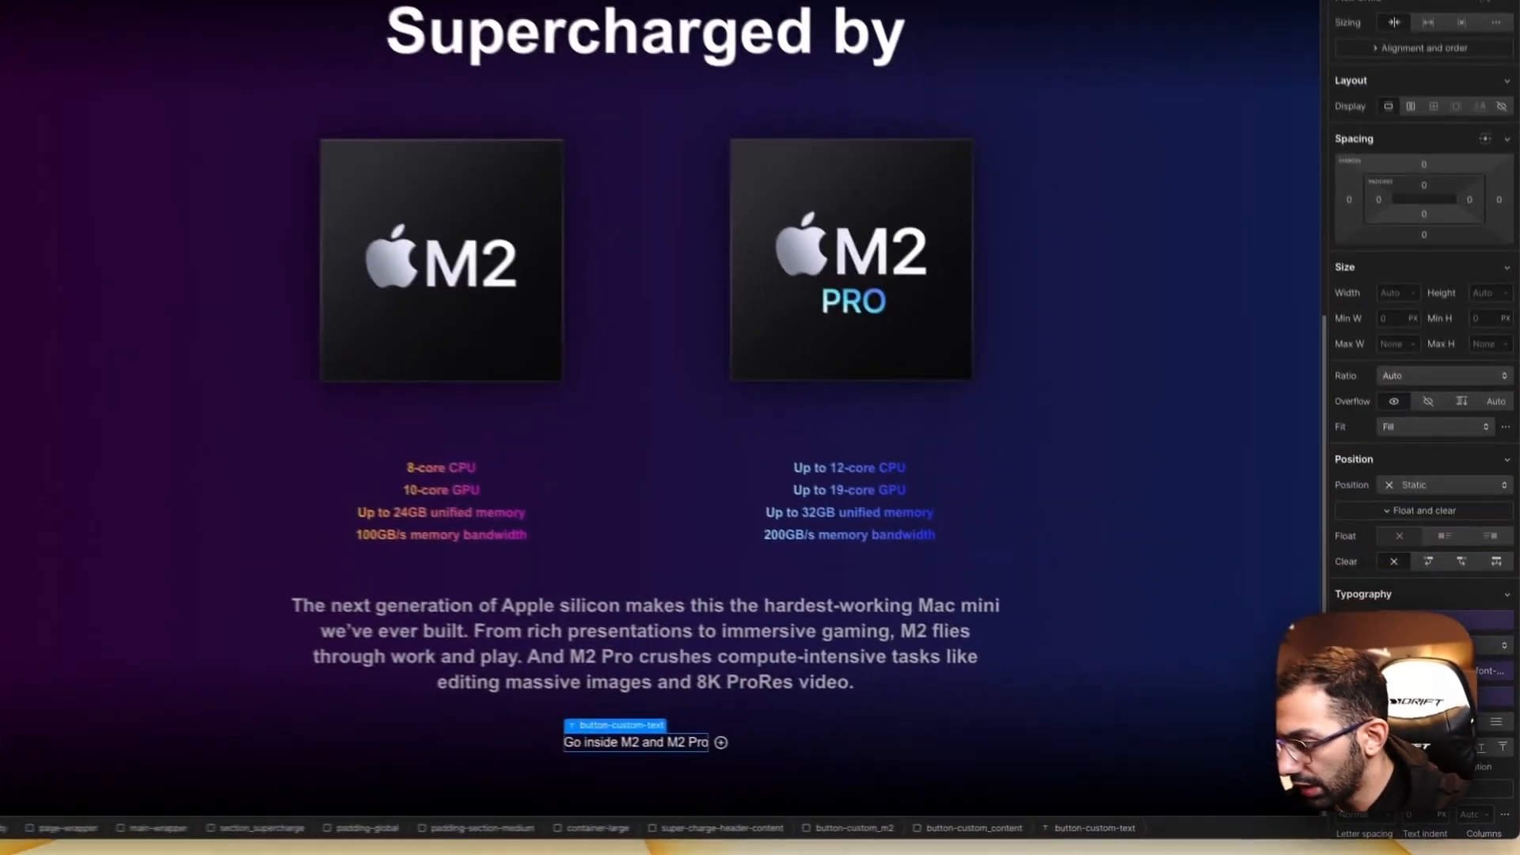
# Step: Assign a larger font-size variable to the button-custom-text class
pyautogui.click(1431, 718)
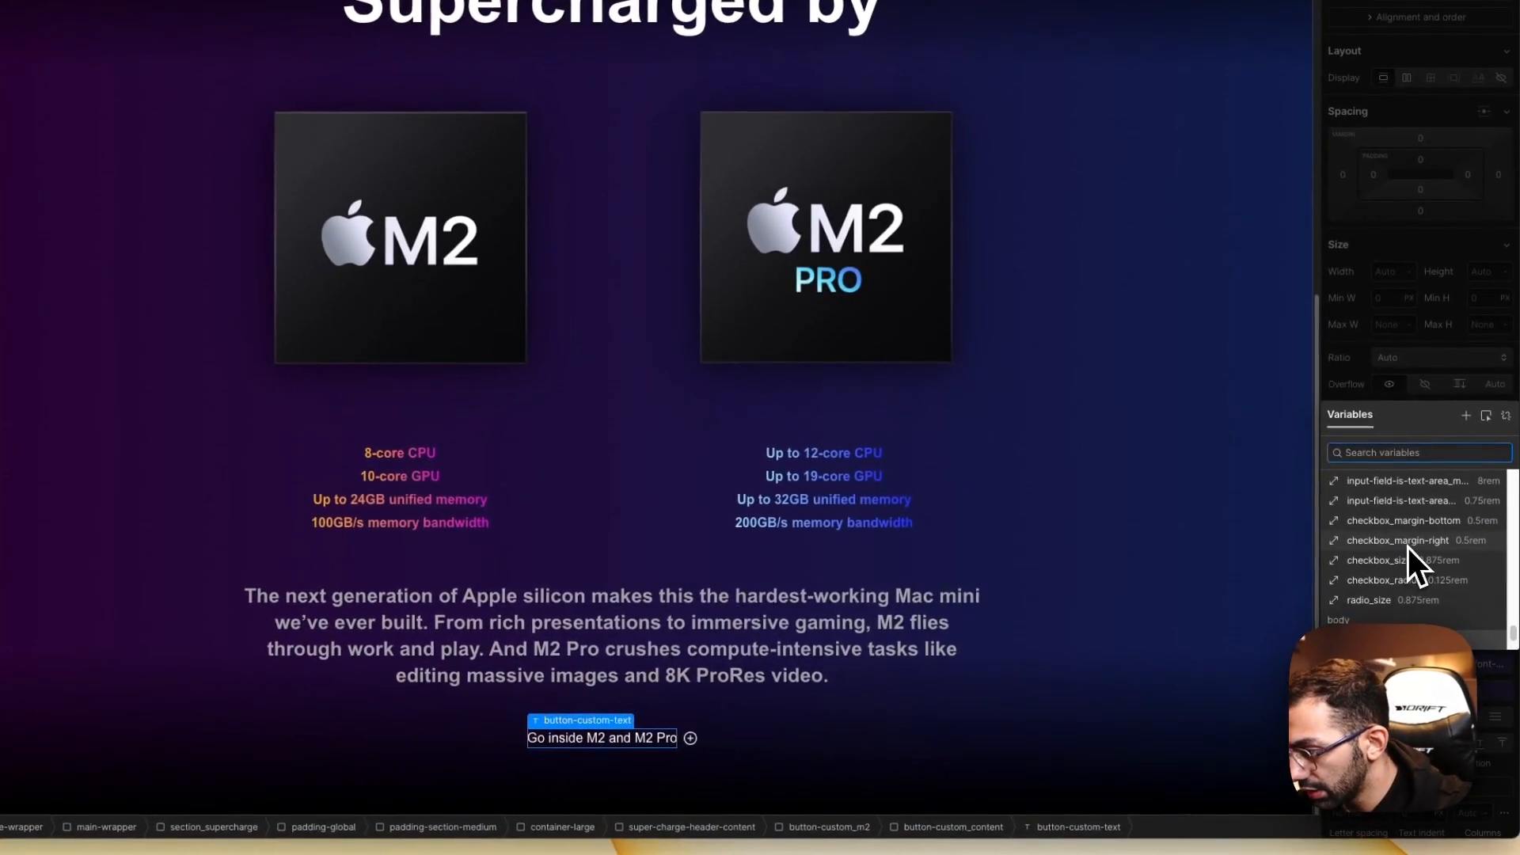
pyautogui.scroll(-2, 1423, 547)
pyautogui.scroll(1, 1423, 548)
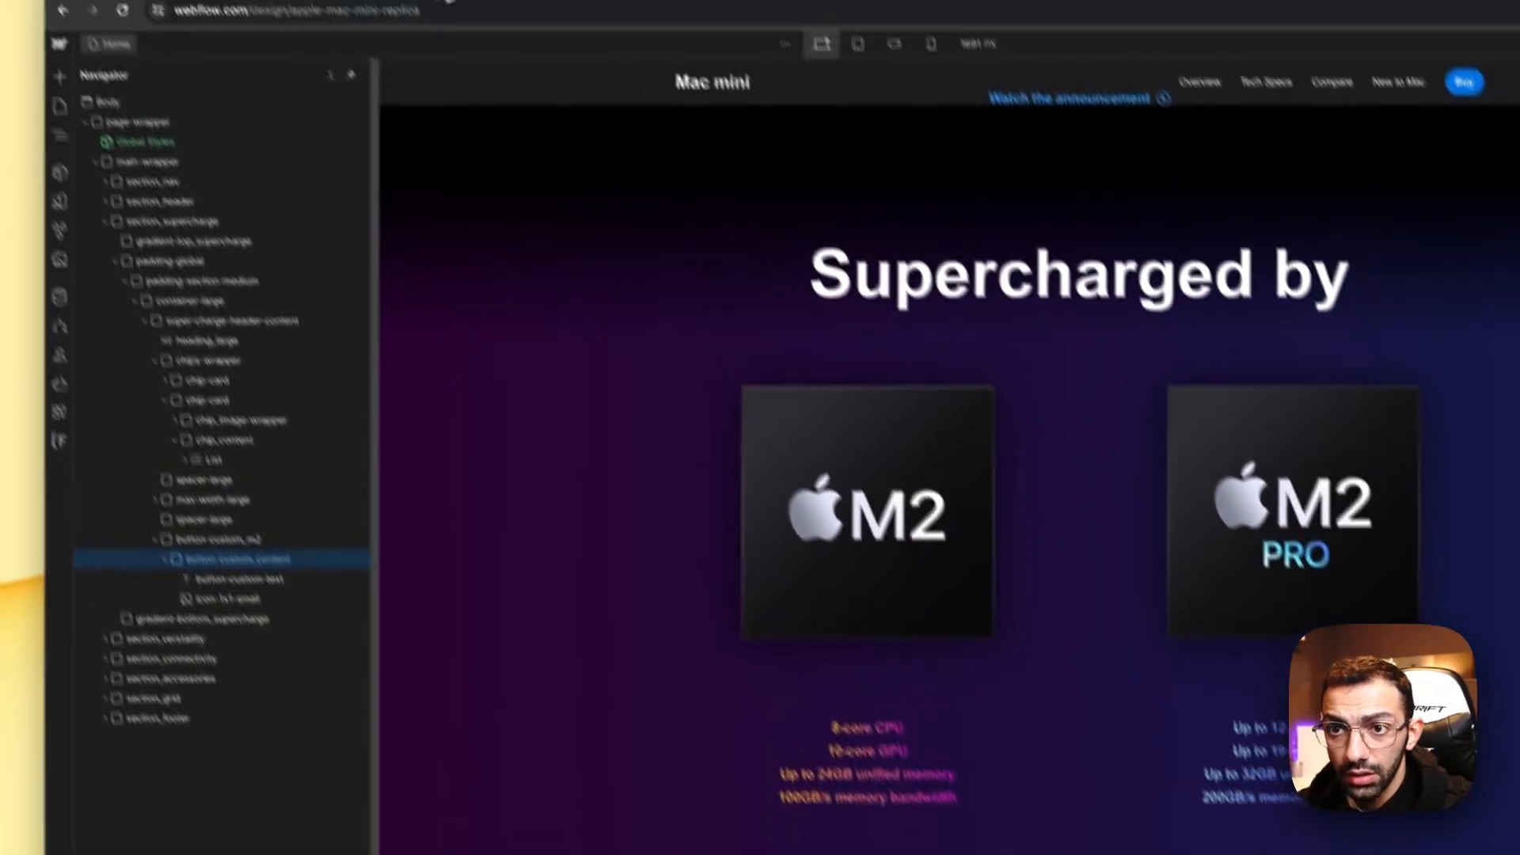
# Step: Check the button on the original Mac mini page and give button-custom_content 1 rem of padding on all sides
pyautogui.click(465, 38)
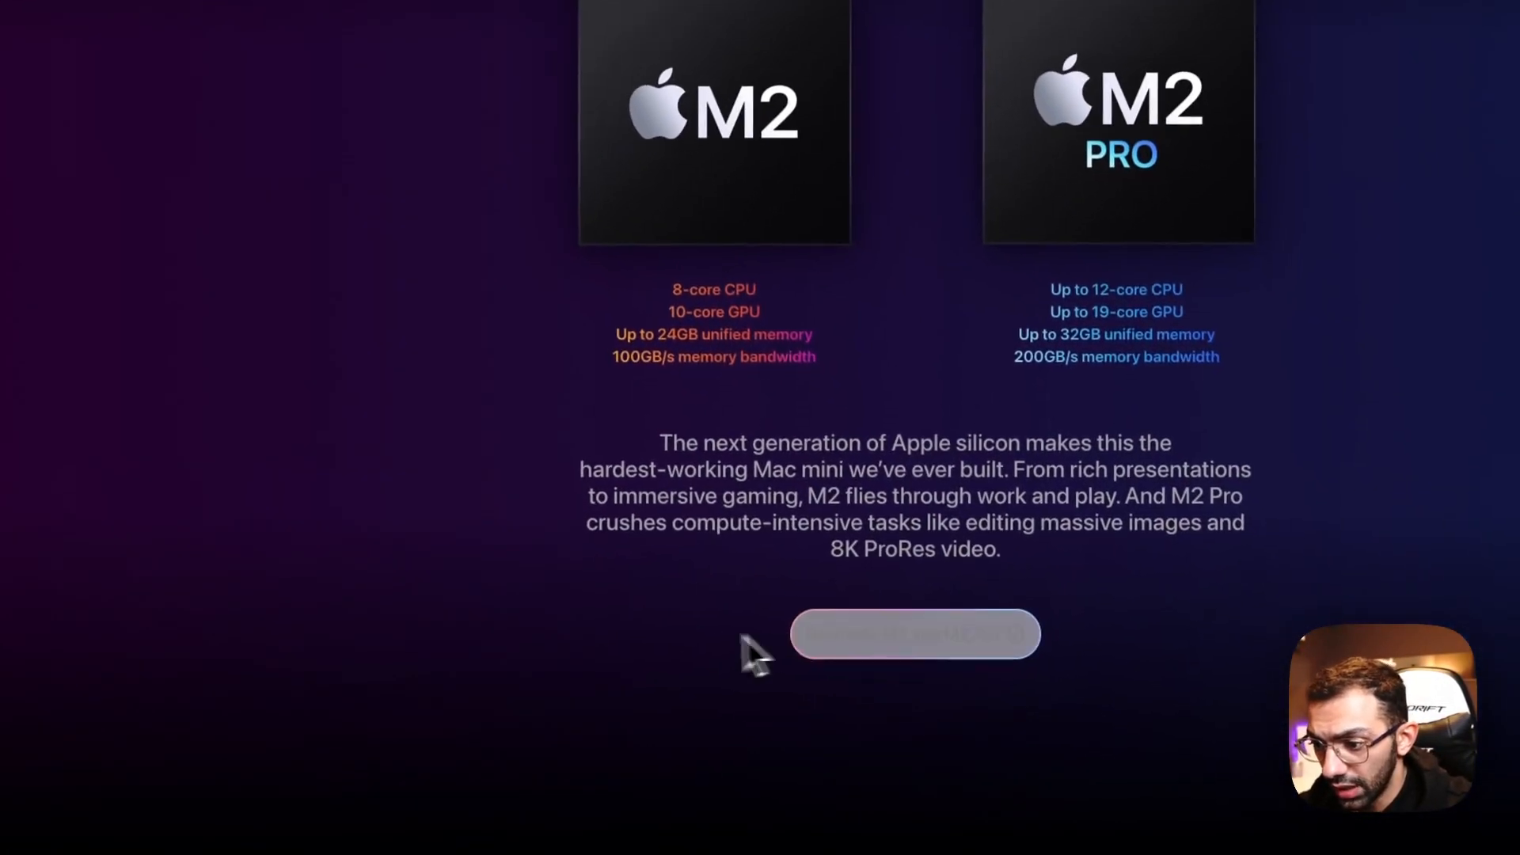
pyautogui.click(358, 11)
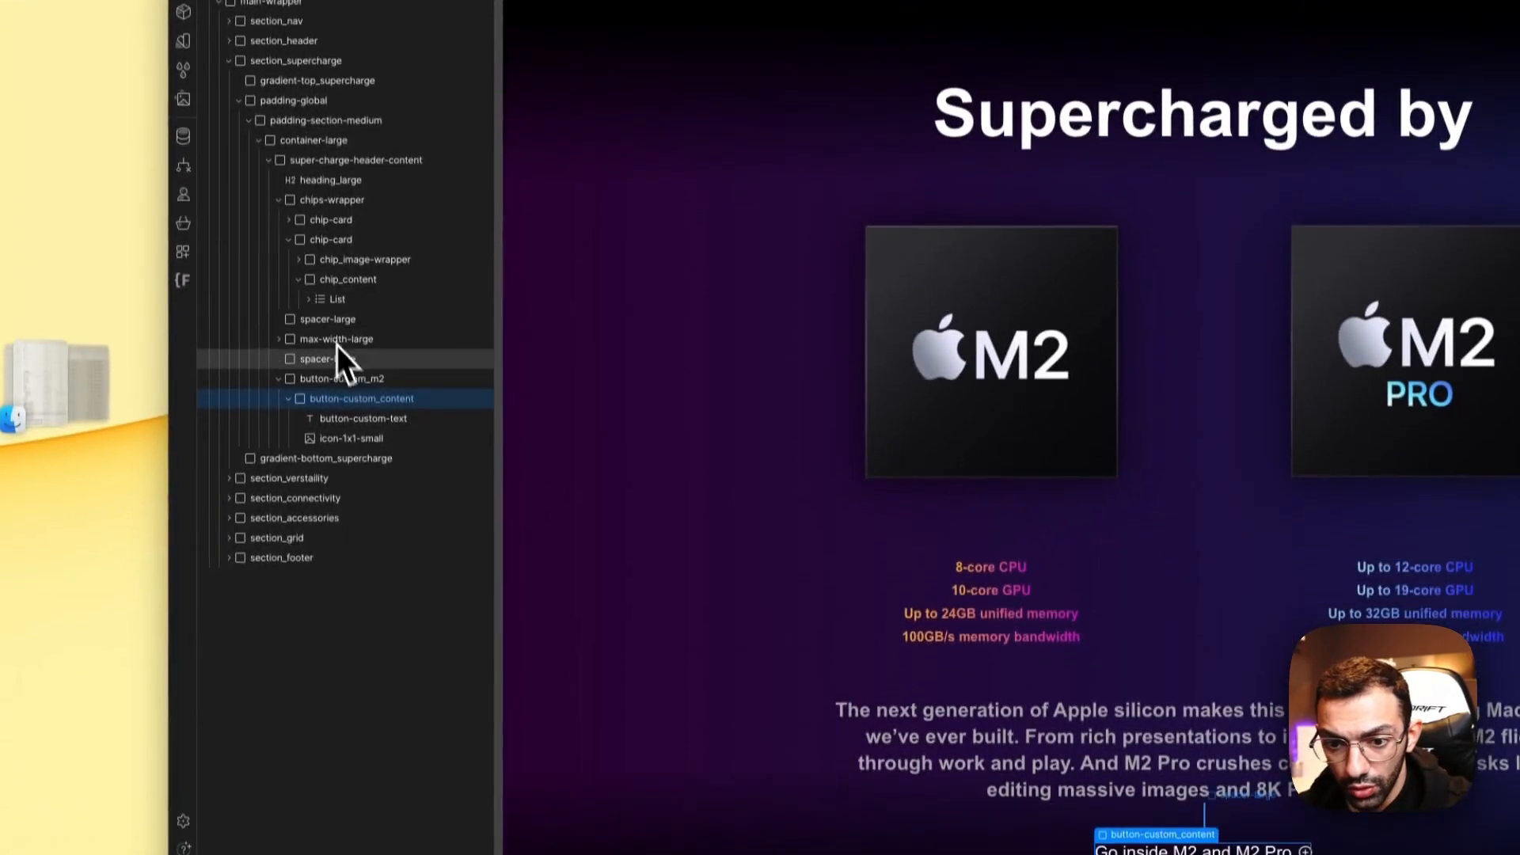
pyautogui.click(342, 488)
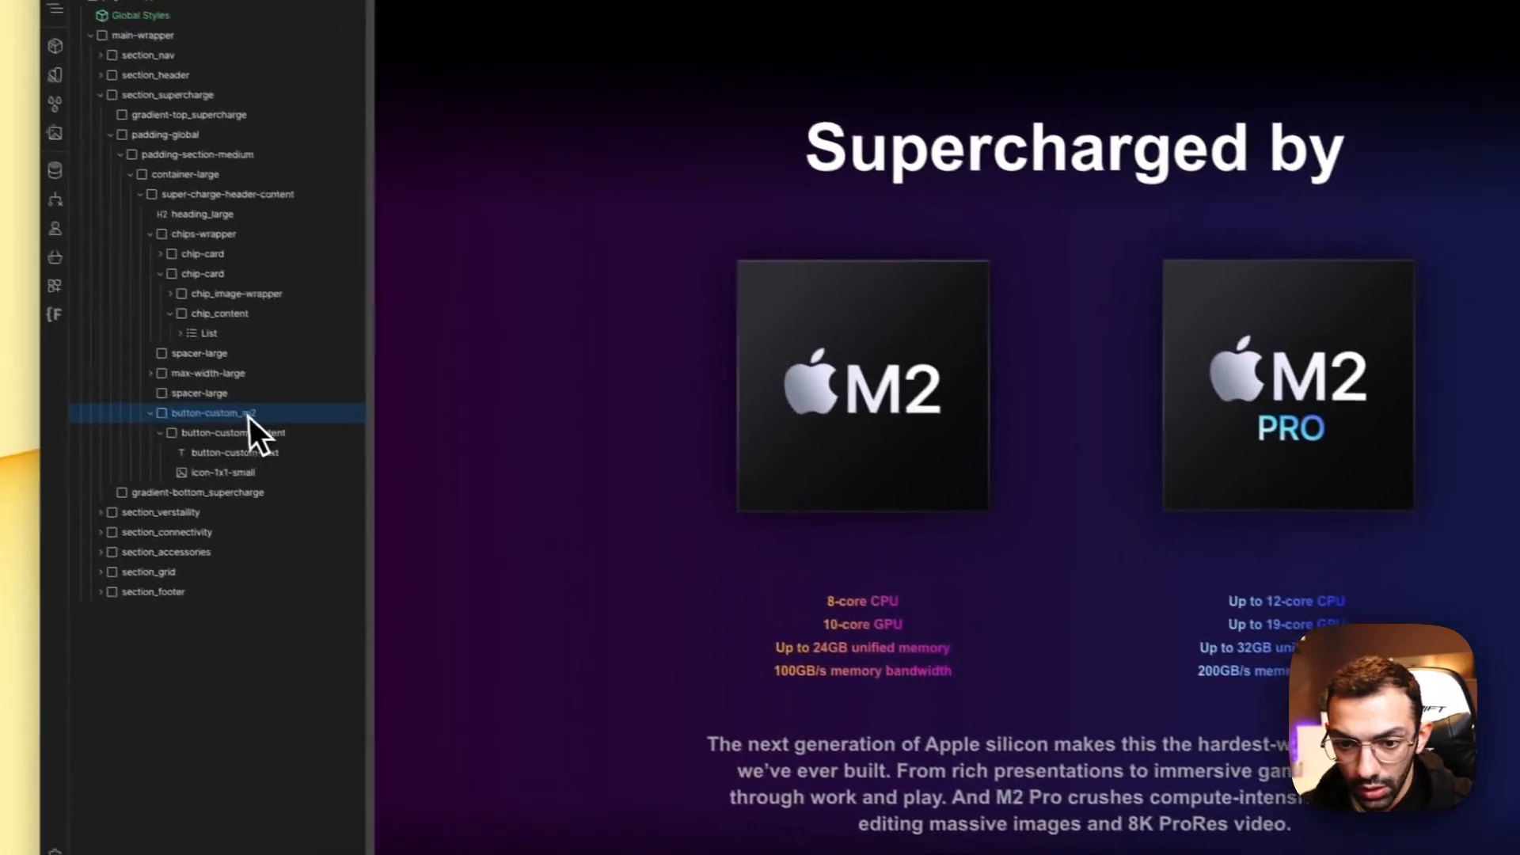
pyautogui.click(77, 373)
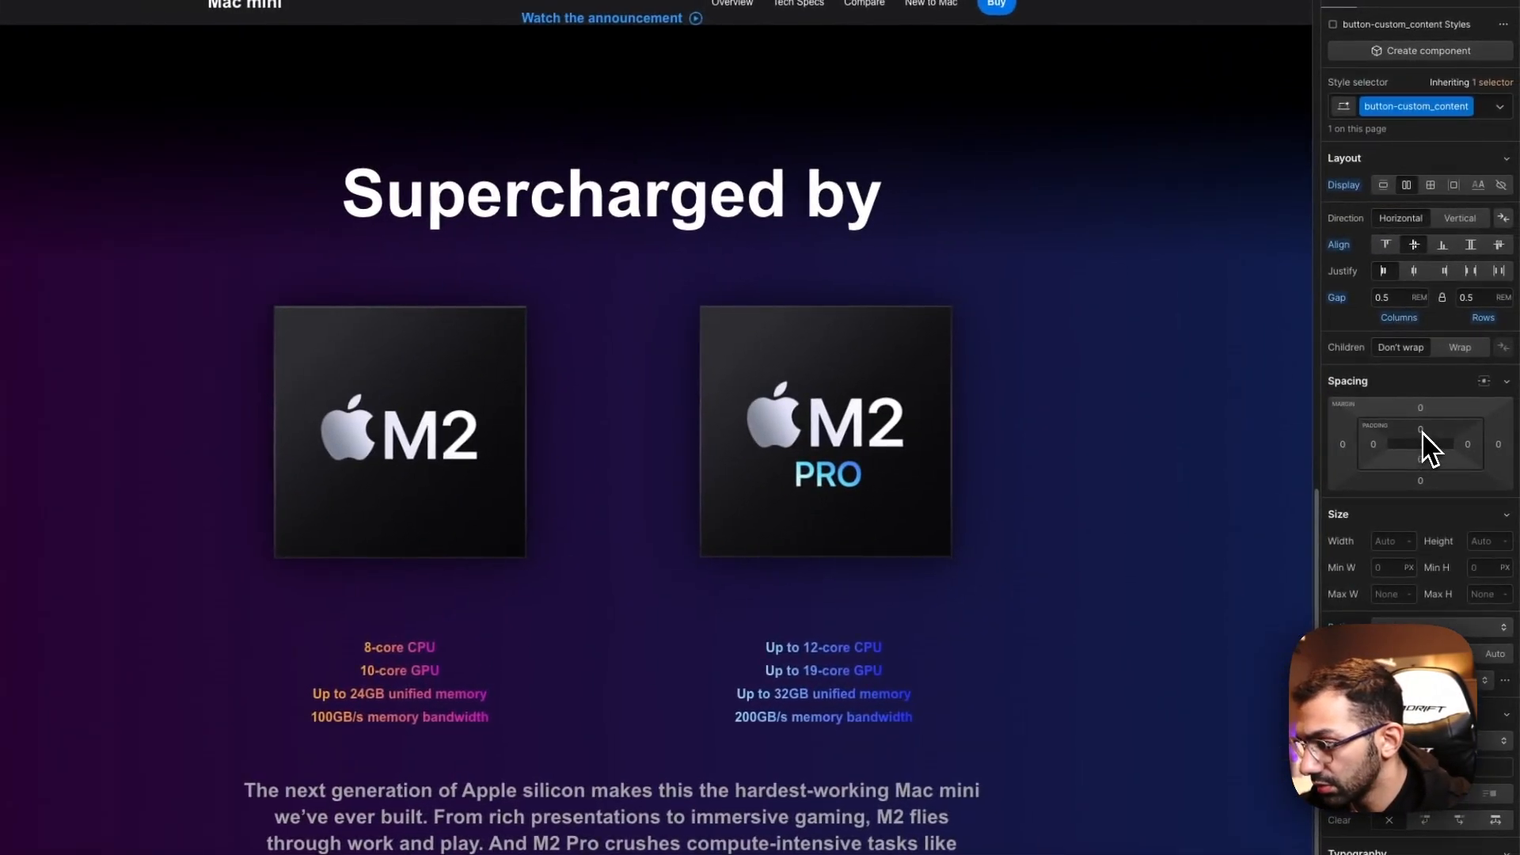
pyautogui.click(1423, 433)
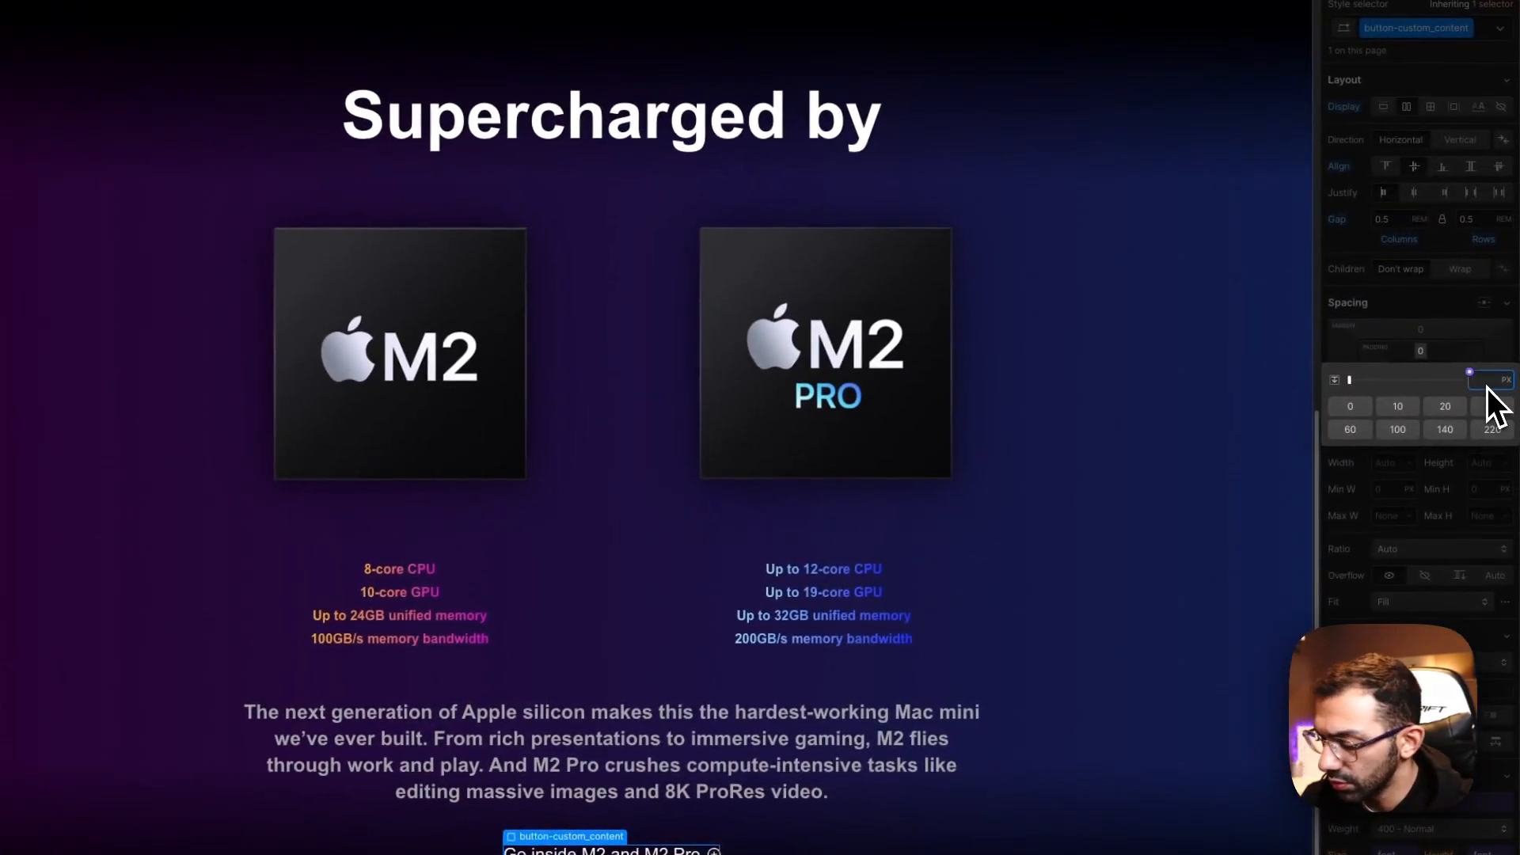
pyautogui.write('1rem')
pyautogui.press('Return')
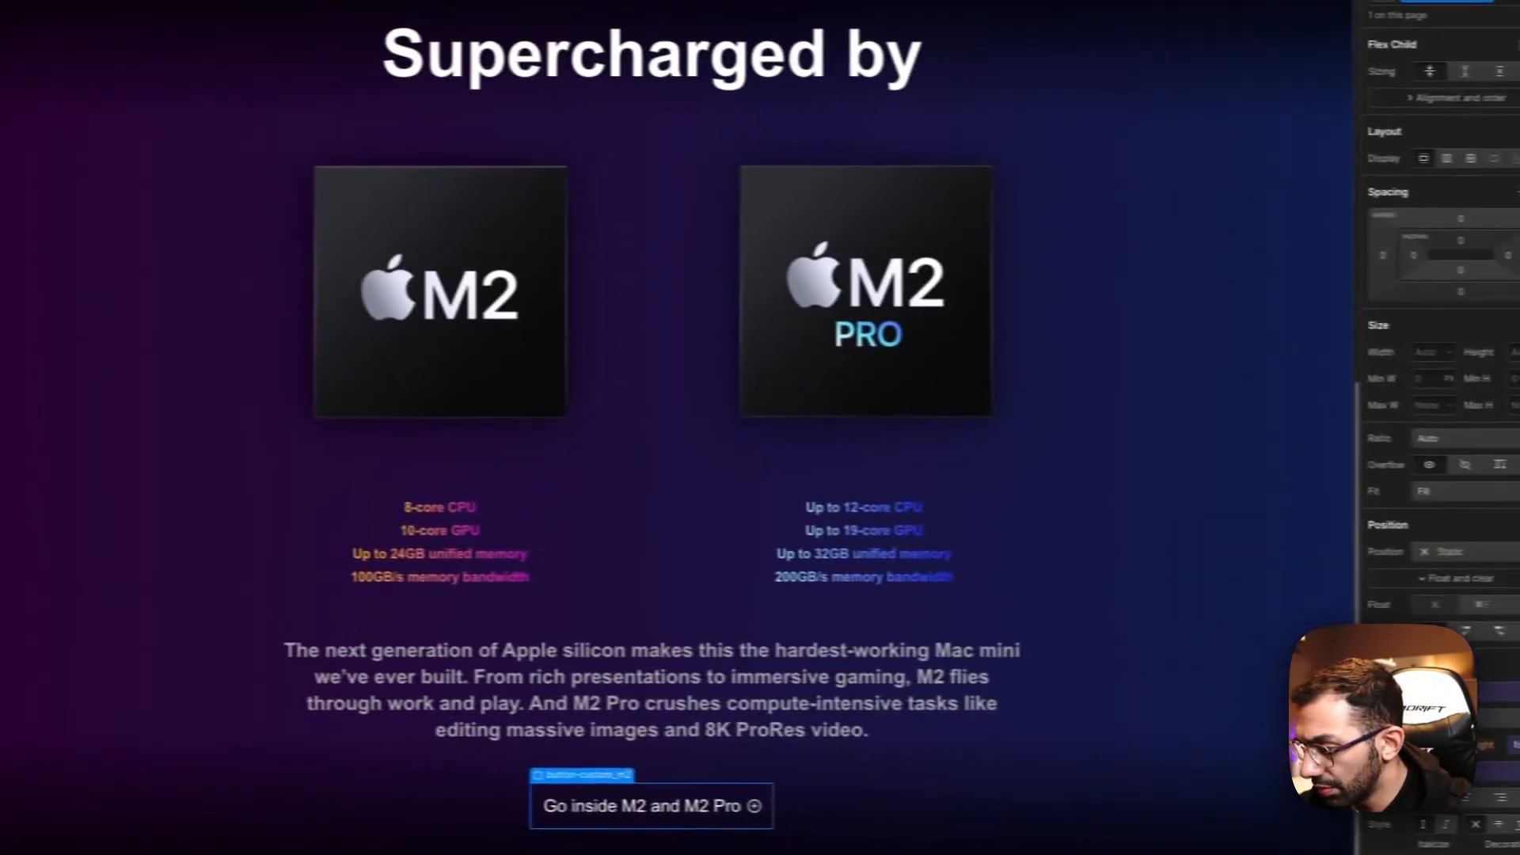
# Step: Add a linear gradient background to button-custom_m2 with #E34534 as the first stop and magenta as the second
pyautogui.click(1503, 369)
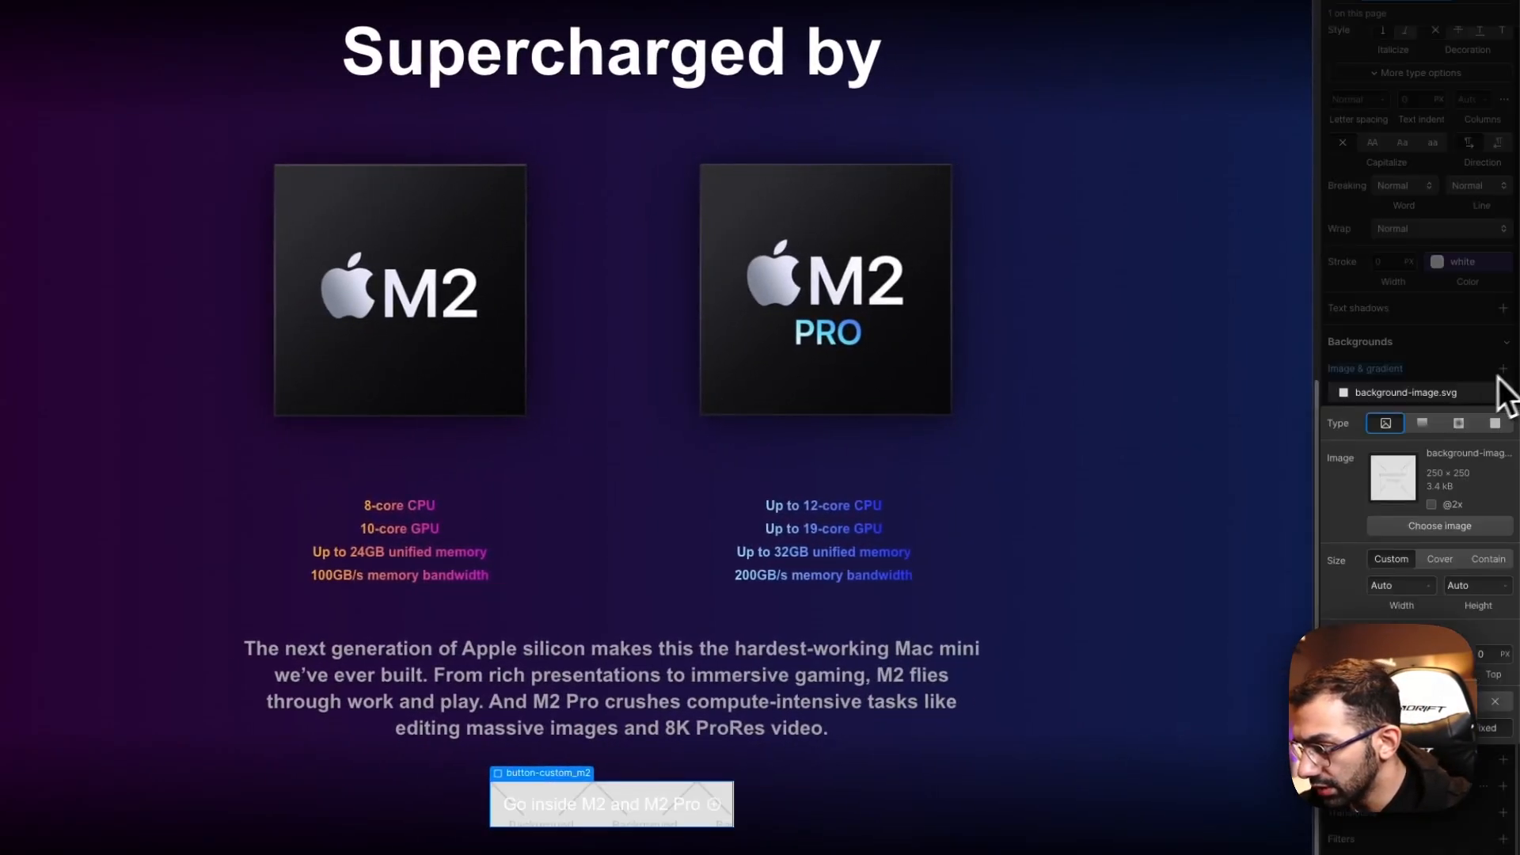
pyautogui.click(1423, 423)
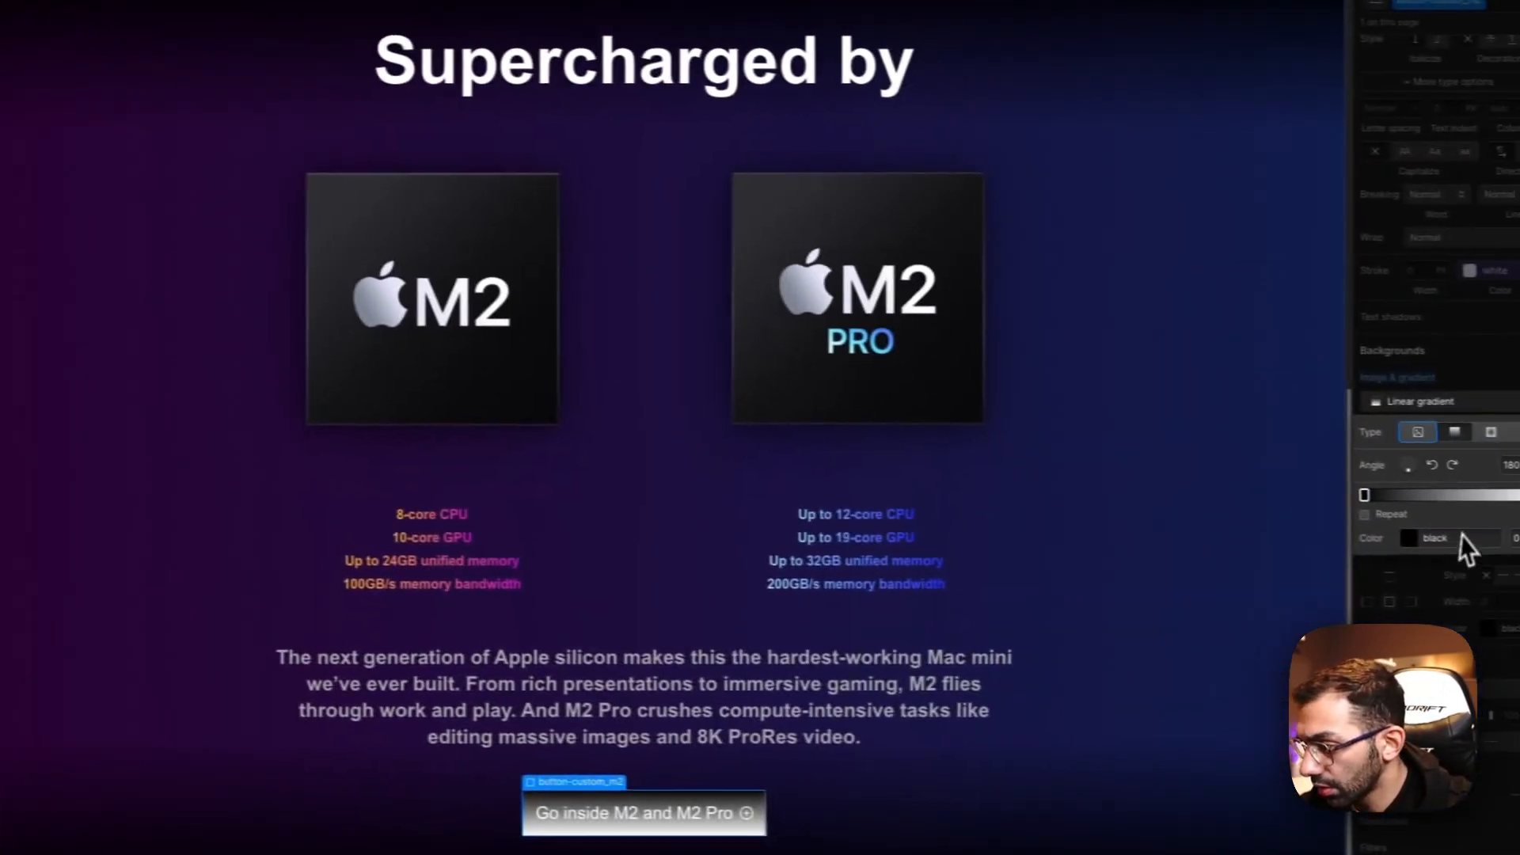
pyautogui.click(1416, 540)
pyautogui.write('E34534')
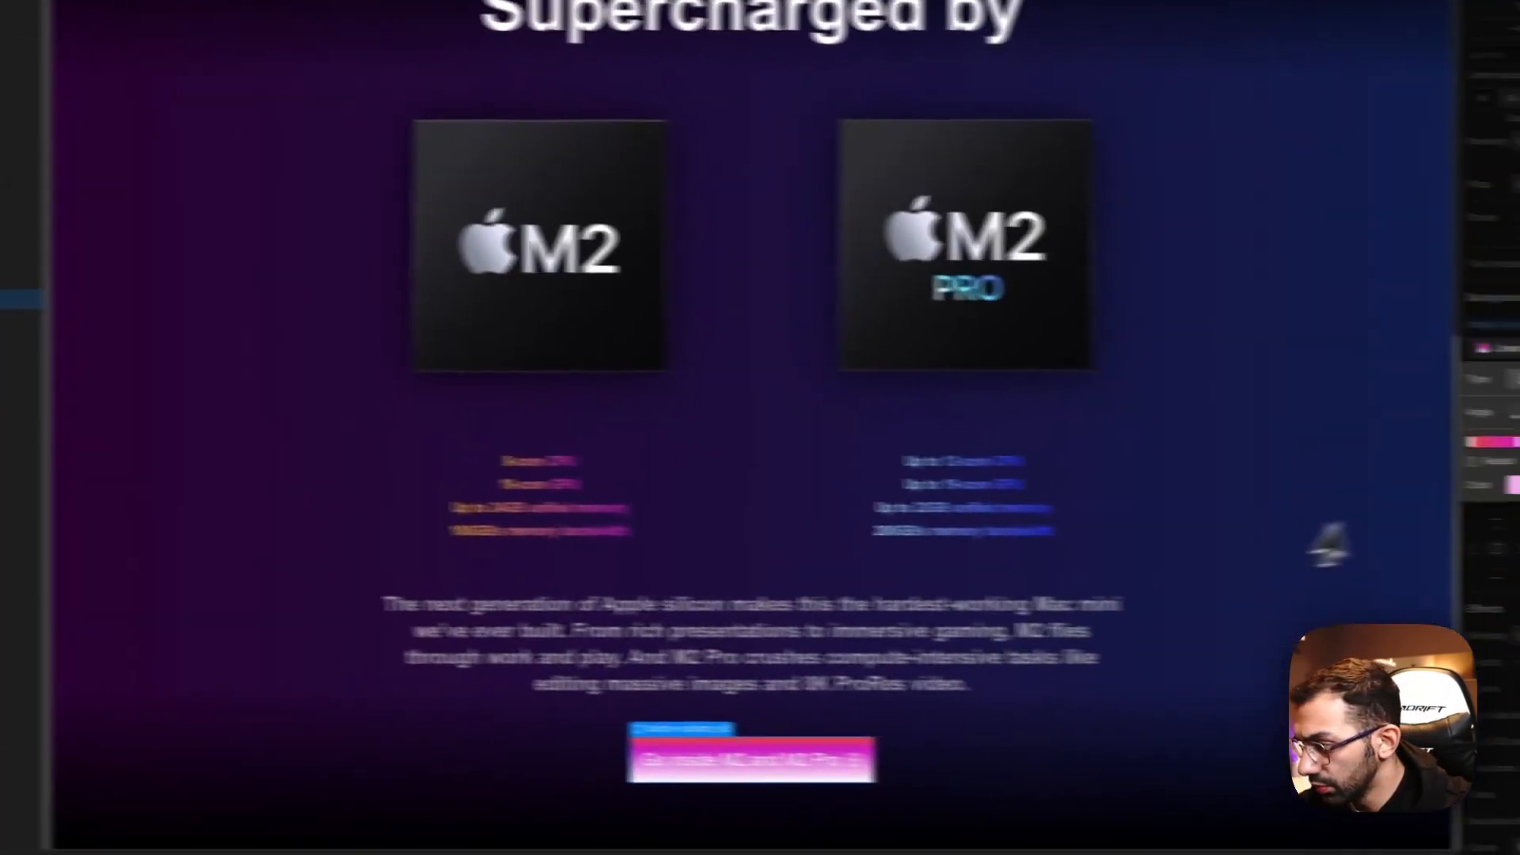
# Step: Set the gradient's end stop to #252fff and its third stop to light blue
pyautogui.click(1507, 492)
pyautogui.click(1451, 532)
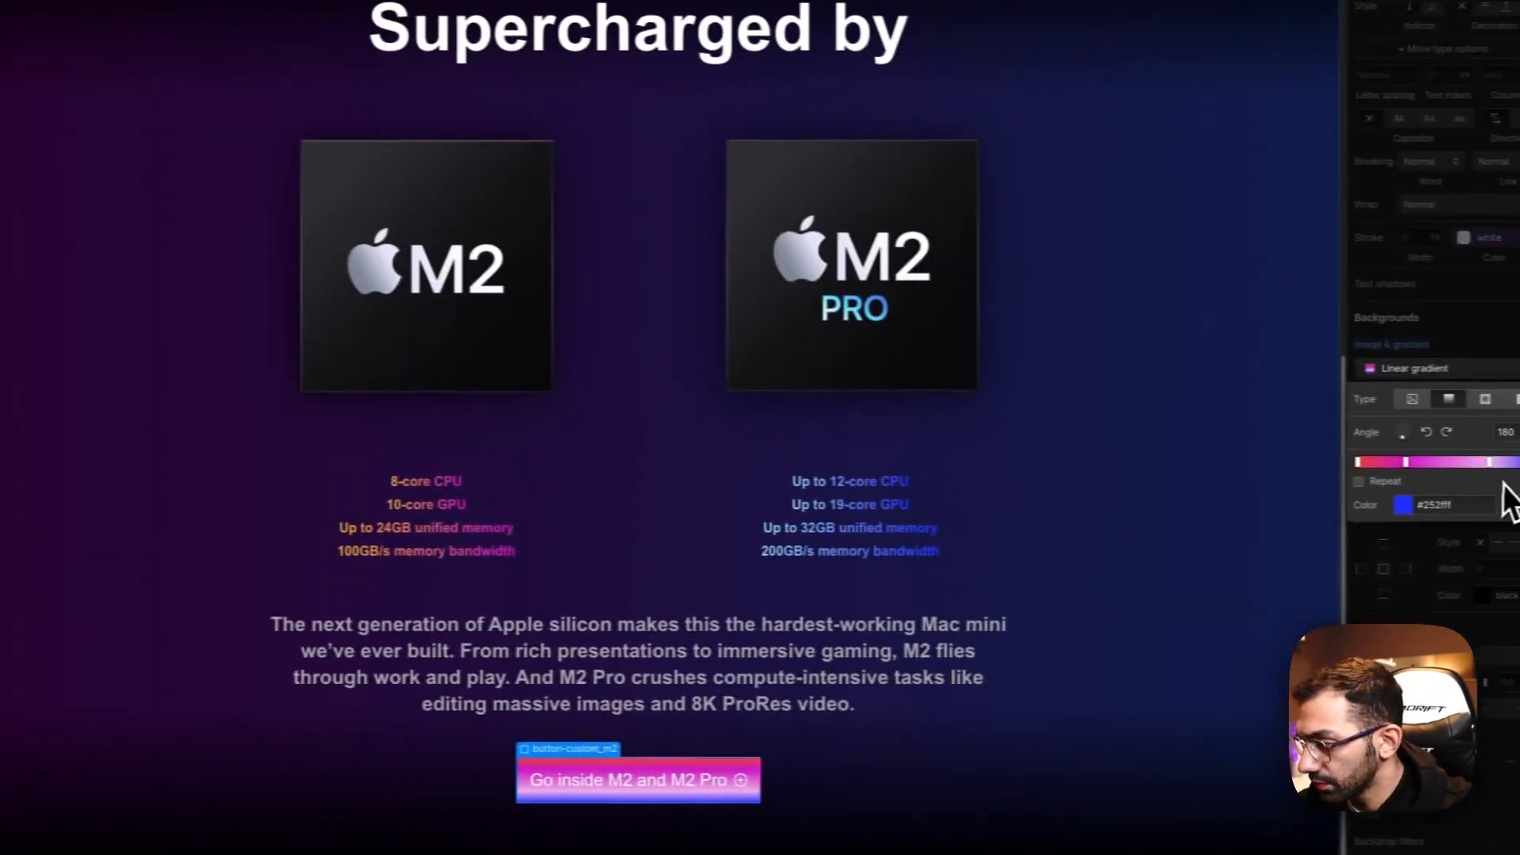
pyautogui.click(1465, 463)
pyautogui.click(1406, 504)
pyautogui.press('Escape')
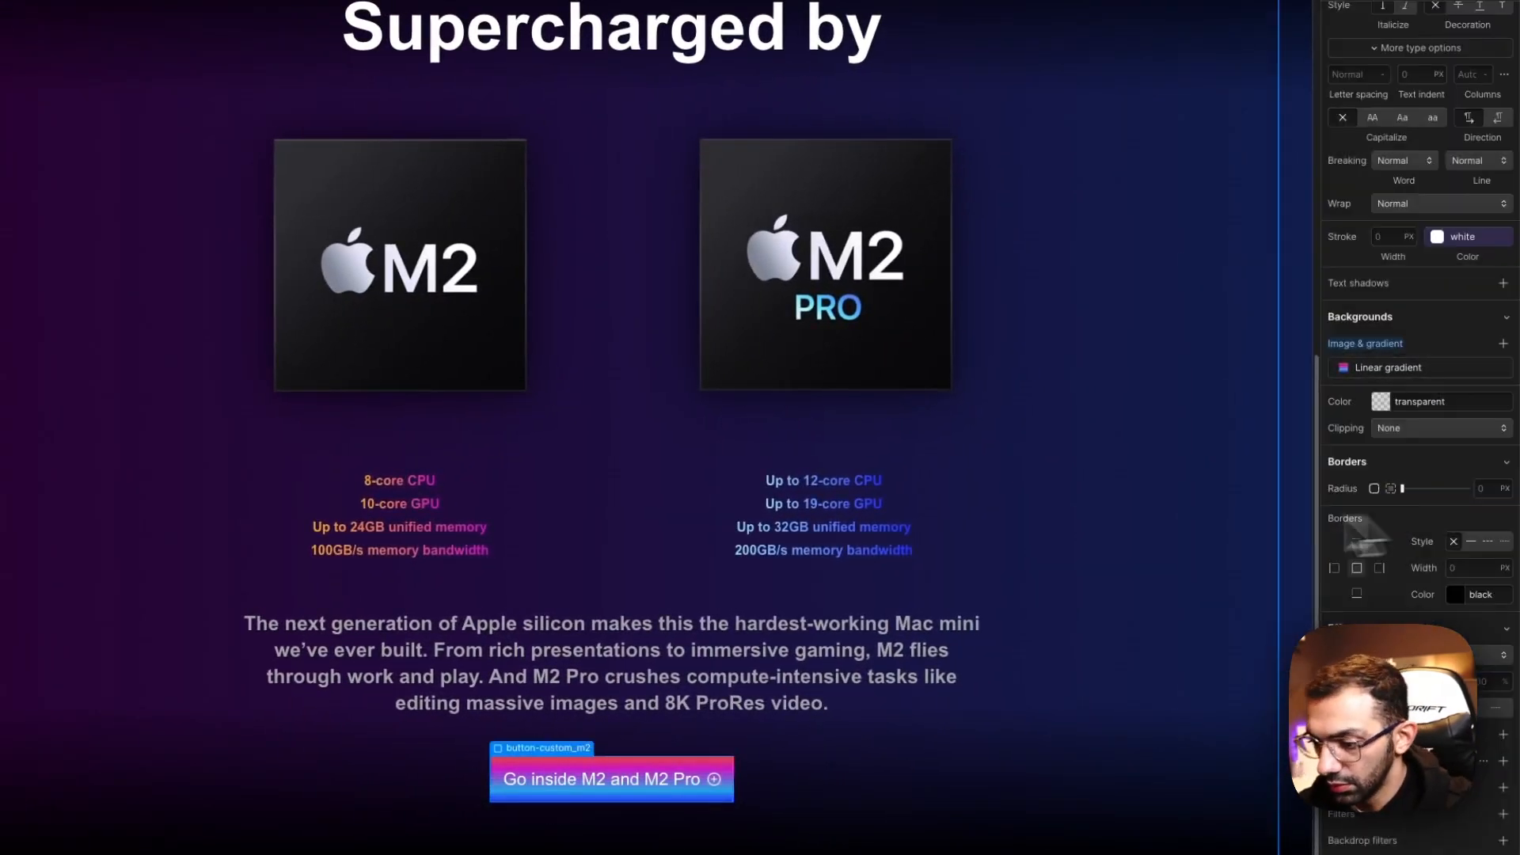
# Step: Set the angle of the button-custom_m2 linear gradient to 90 degrees
pyautogui.click(555, 784)
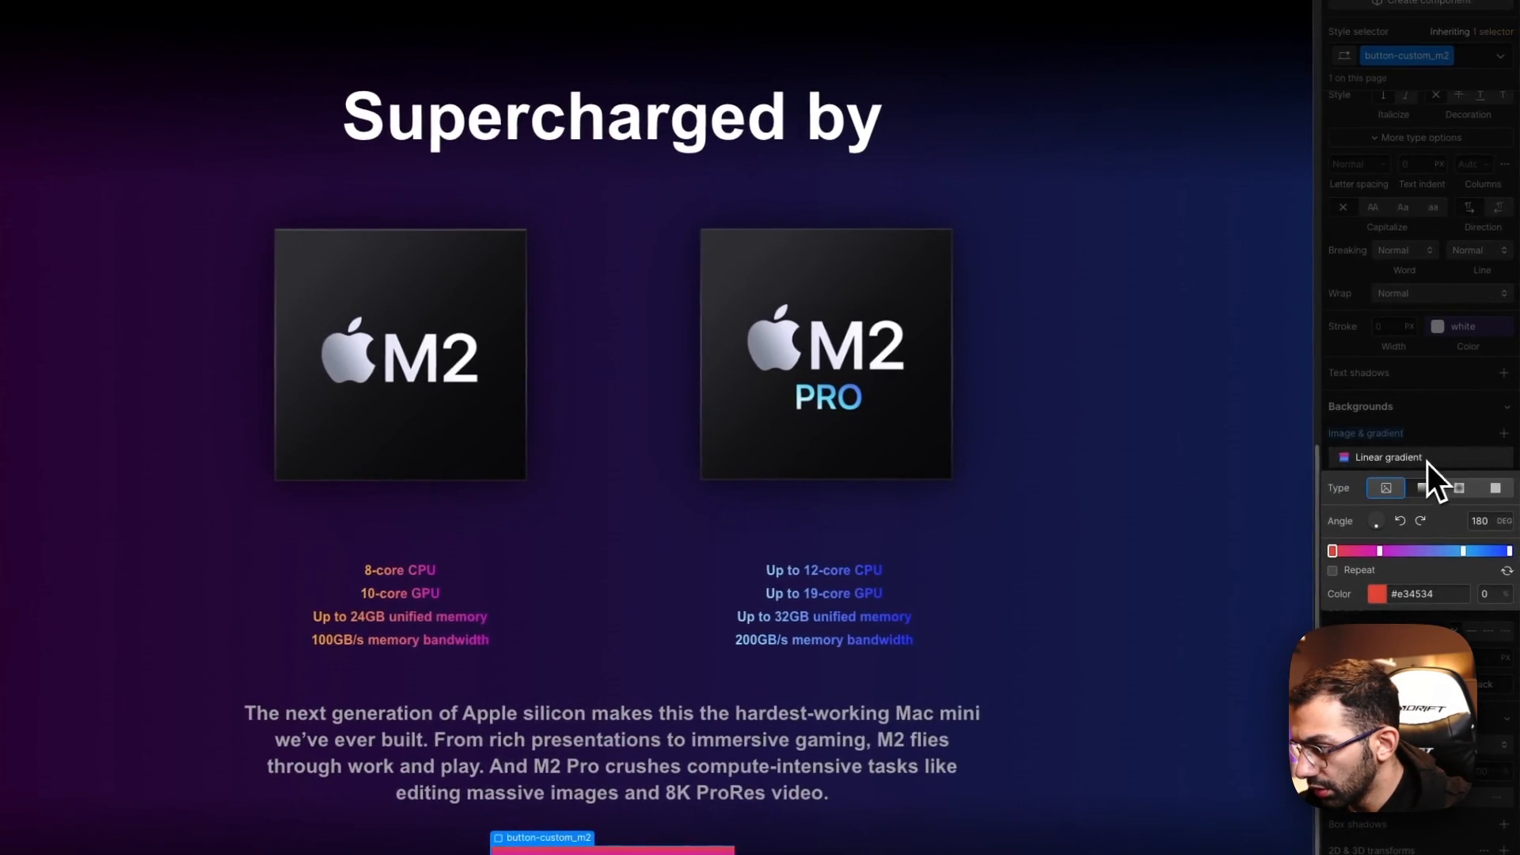
pyautogui.moveTo(1381, 531); pyautogui.dragTo(1403, 529)
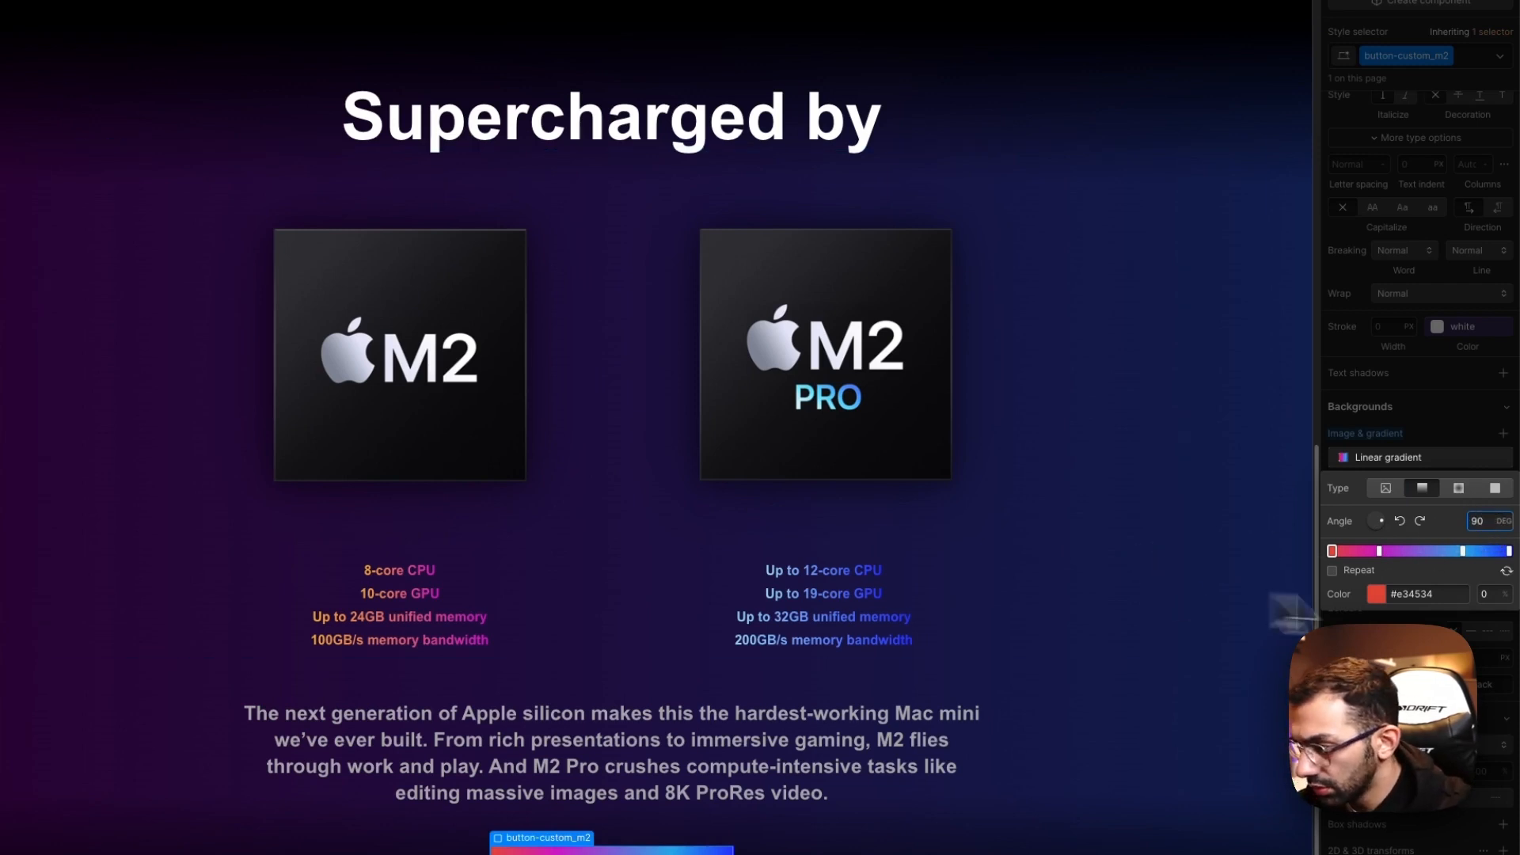
pyautogui.click(1443, 428)
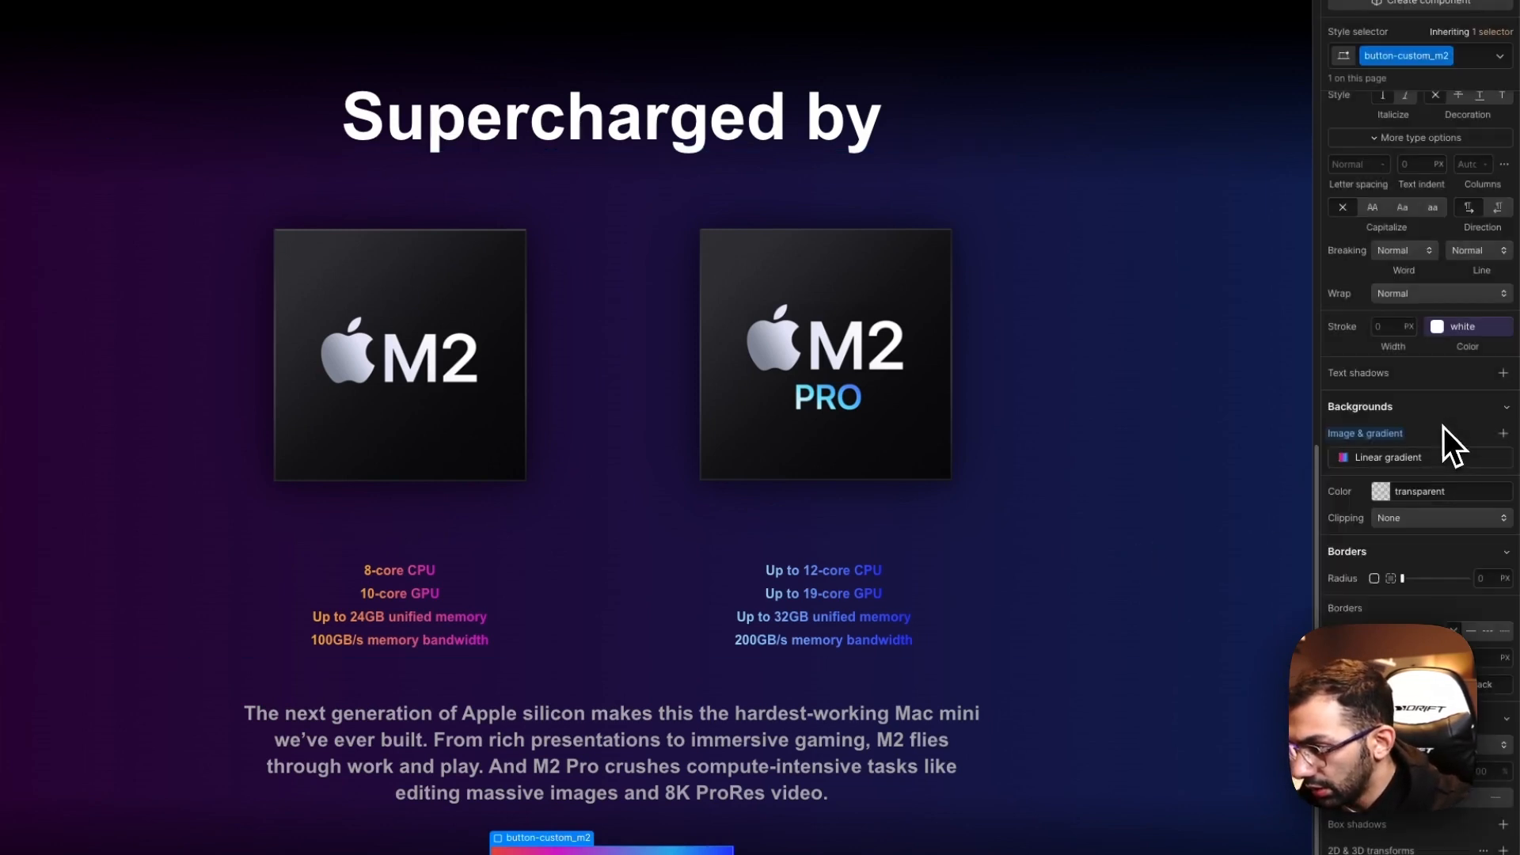
# Step: Add a linear gradient background to button-custom_content, with dark blue and dark purple stops sampled from the section background
pyautogui.scroll(10, 1456, 301)
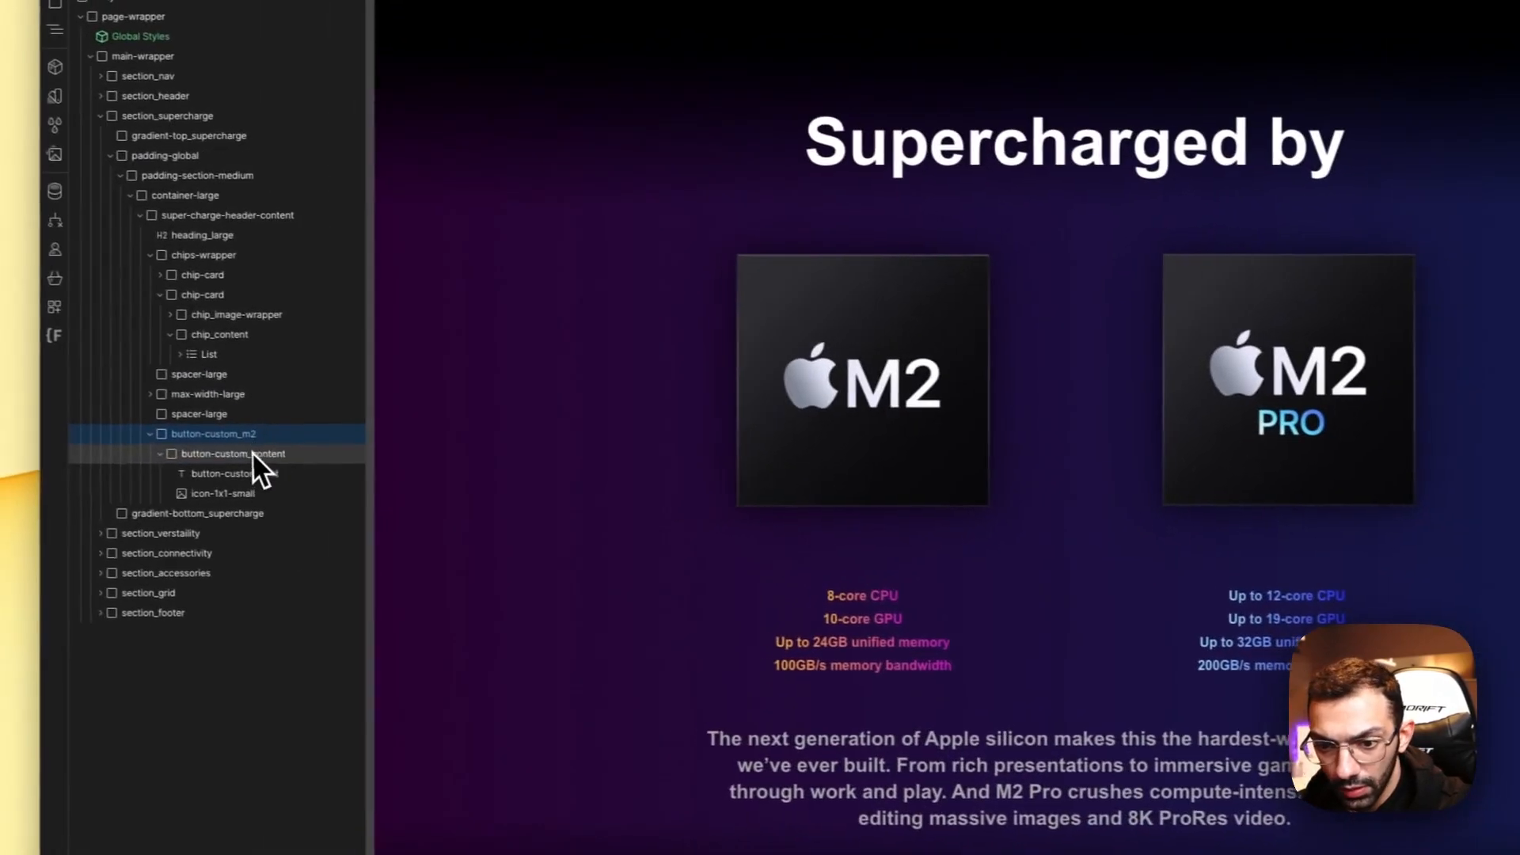
pyautogui.click(268, 460)
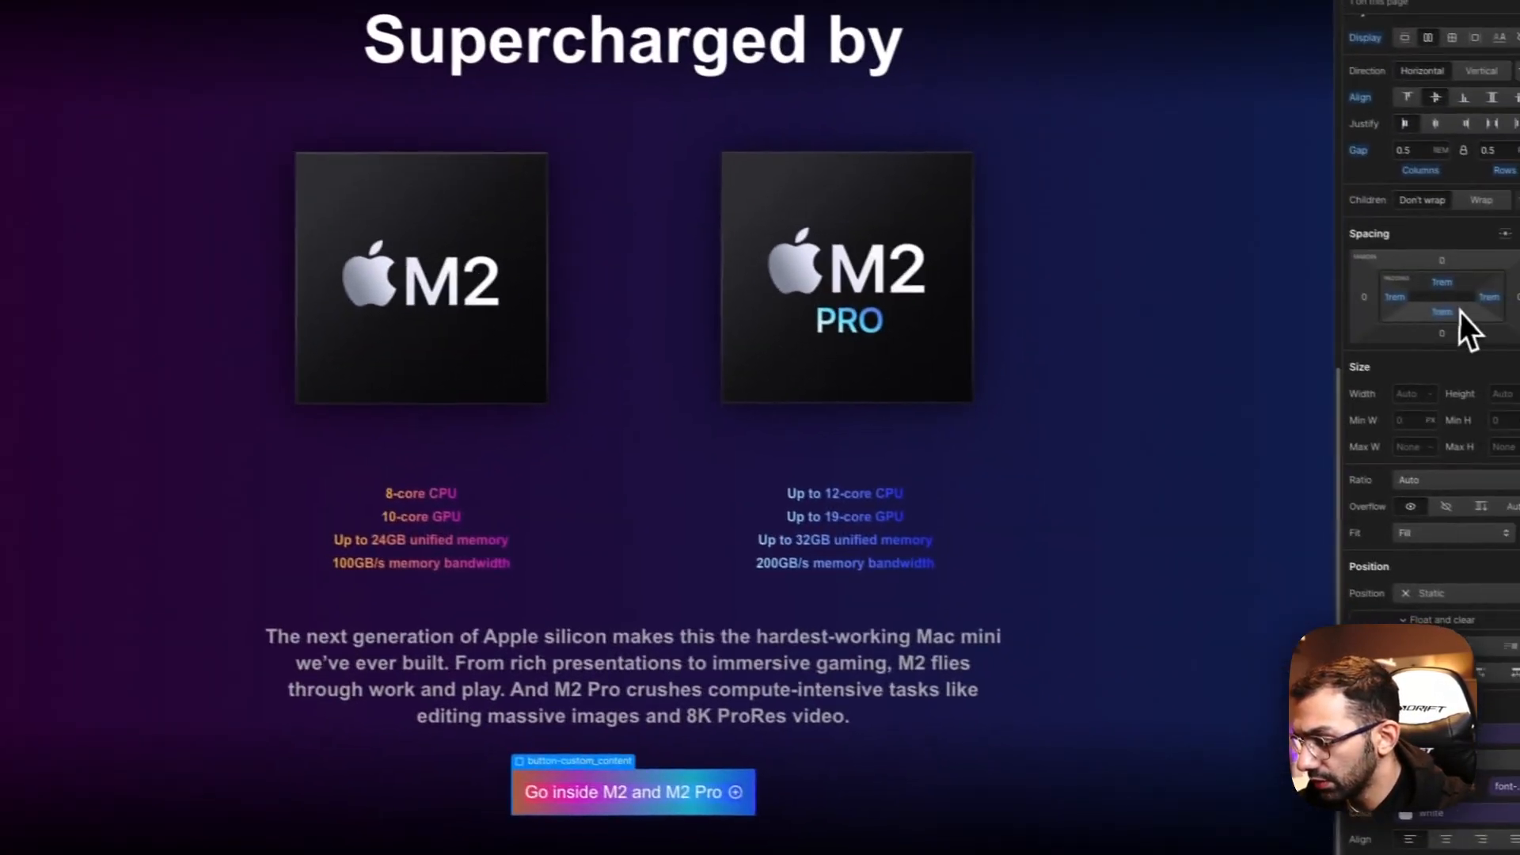
pyautogui.scroll(-7, 1463, 325)
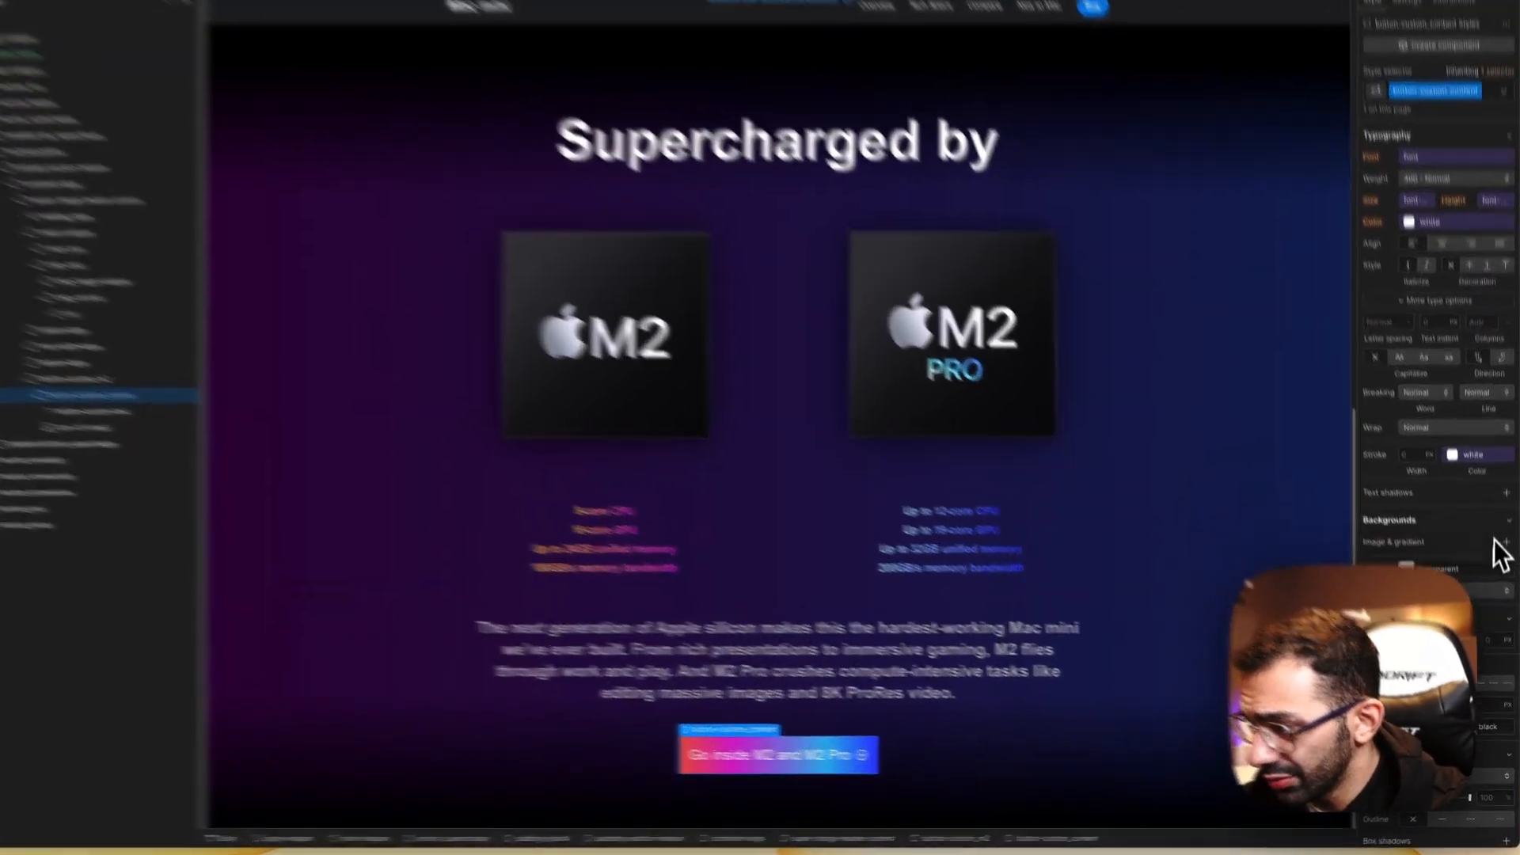
pyautogui.click(1507, 576)
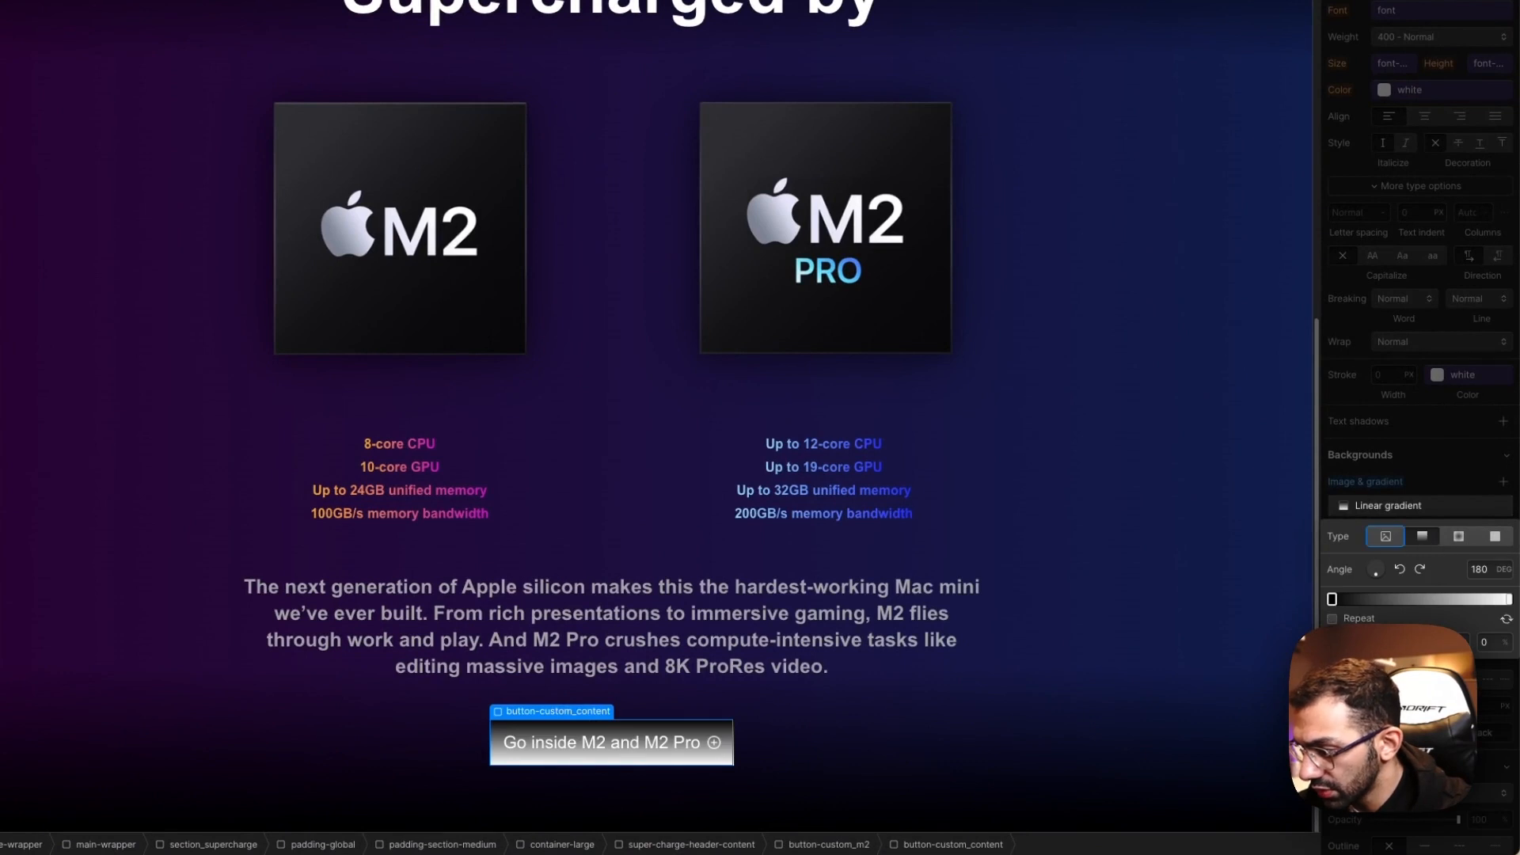
pyautogui.click(1379, 642)
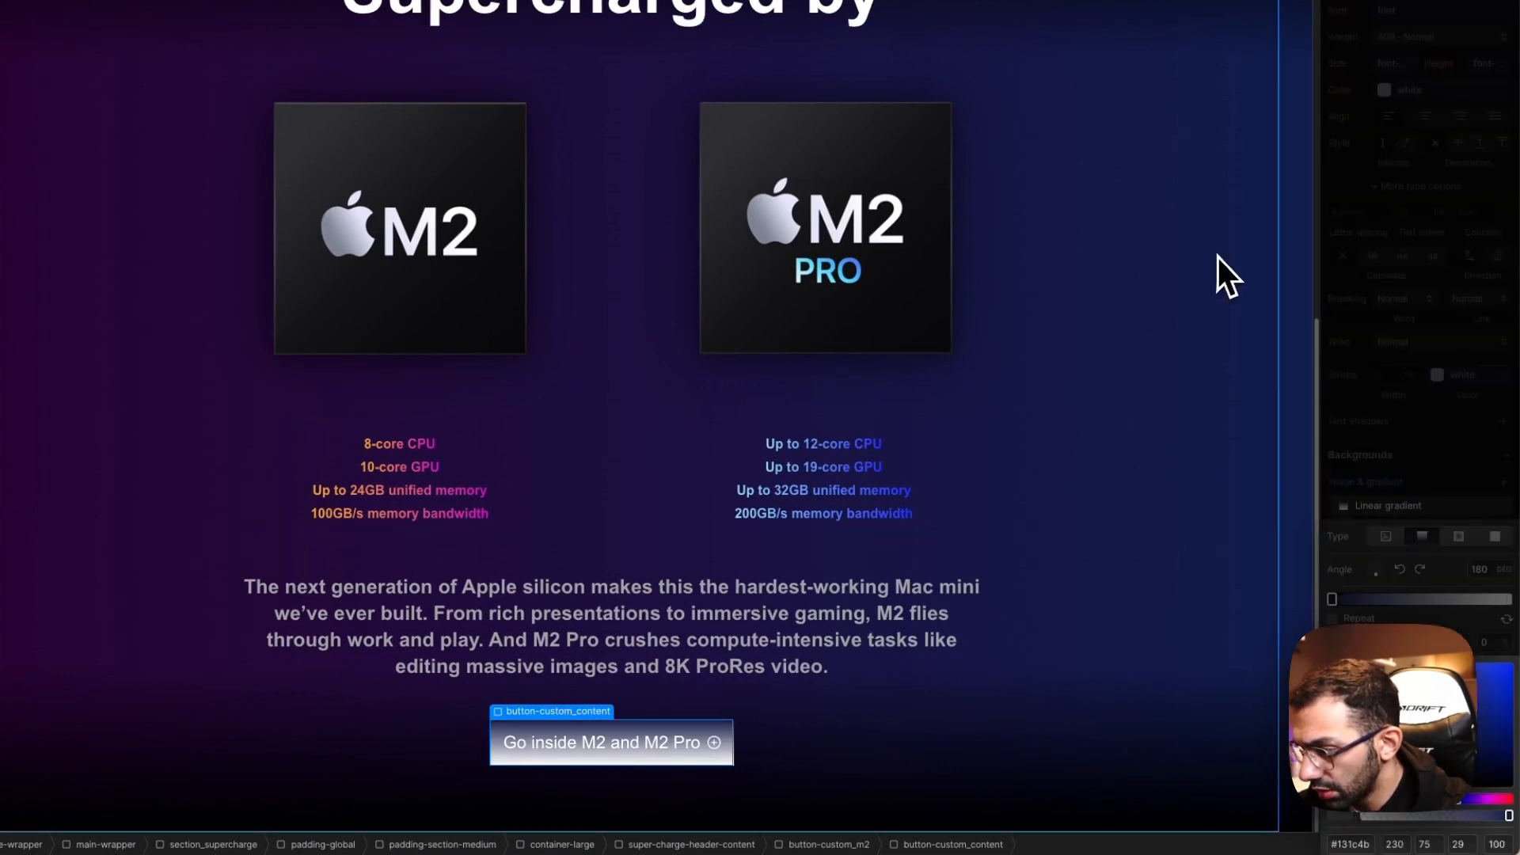
pyautogui.click(1480, 609)
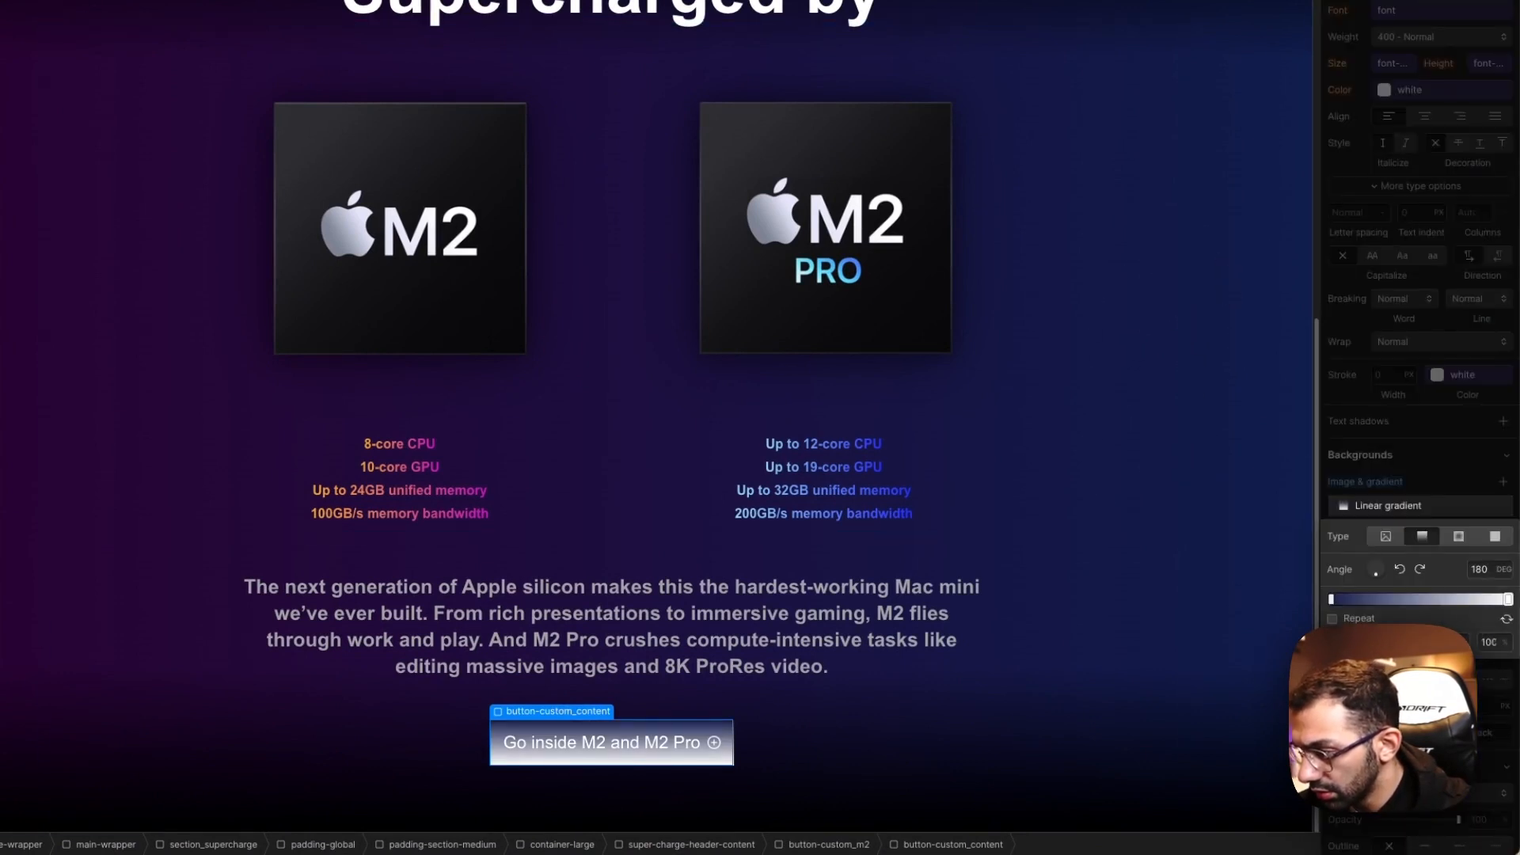
pyautogui.click(1380, 643)
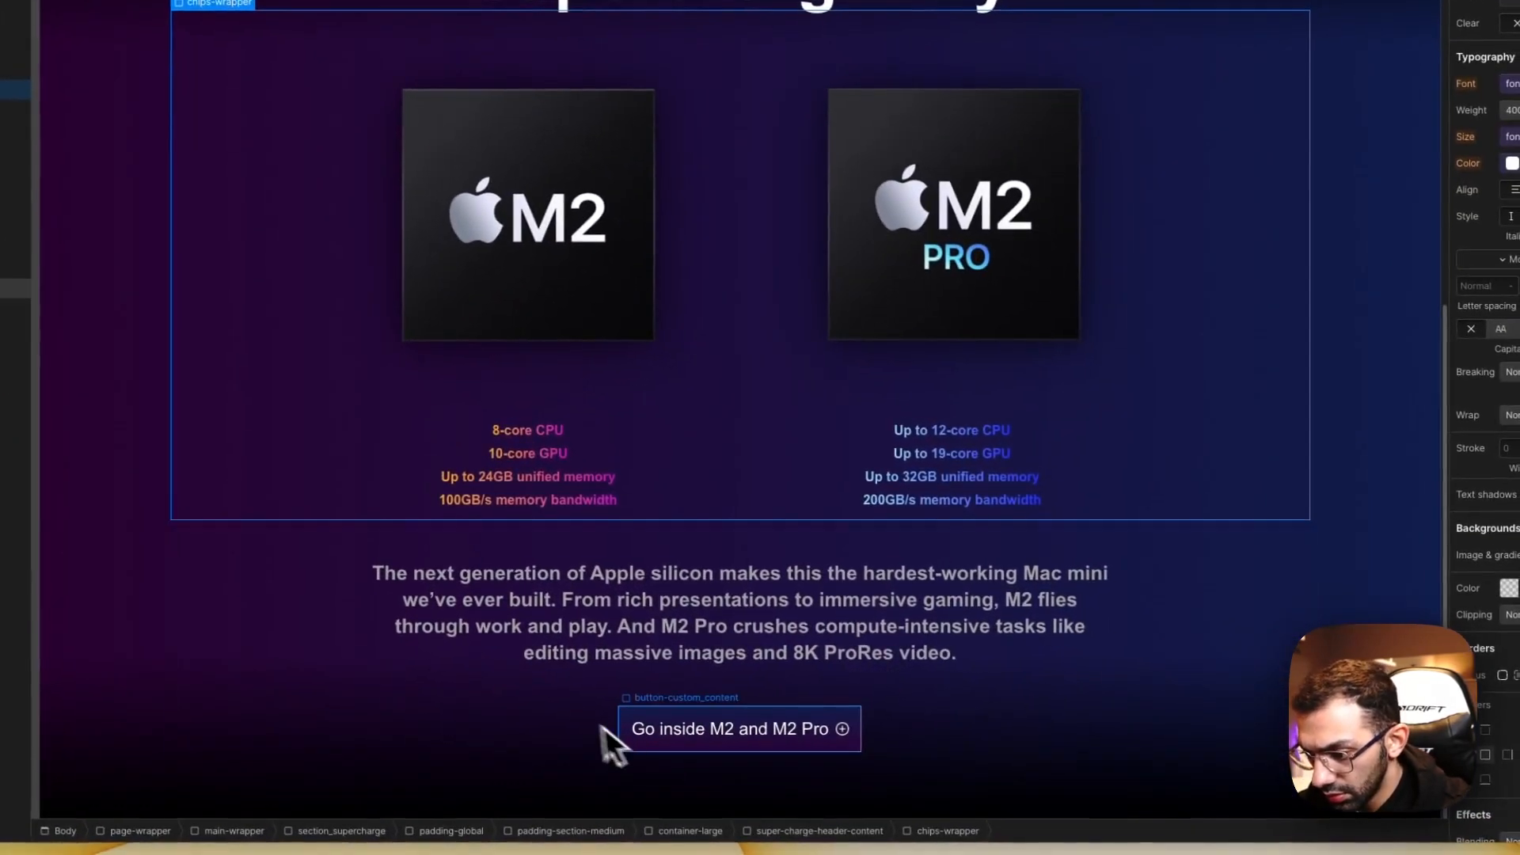
# Step: Set the angle of the button-custom_content linear gradient to 260 degrees
pyautogui.click(627, 742)
pyautogui.click(1508, 492)
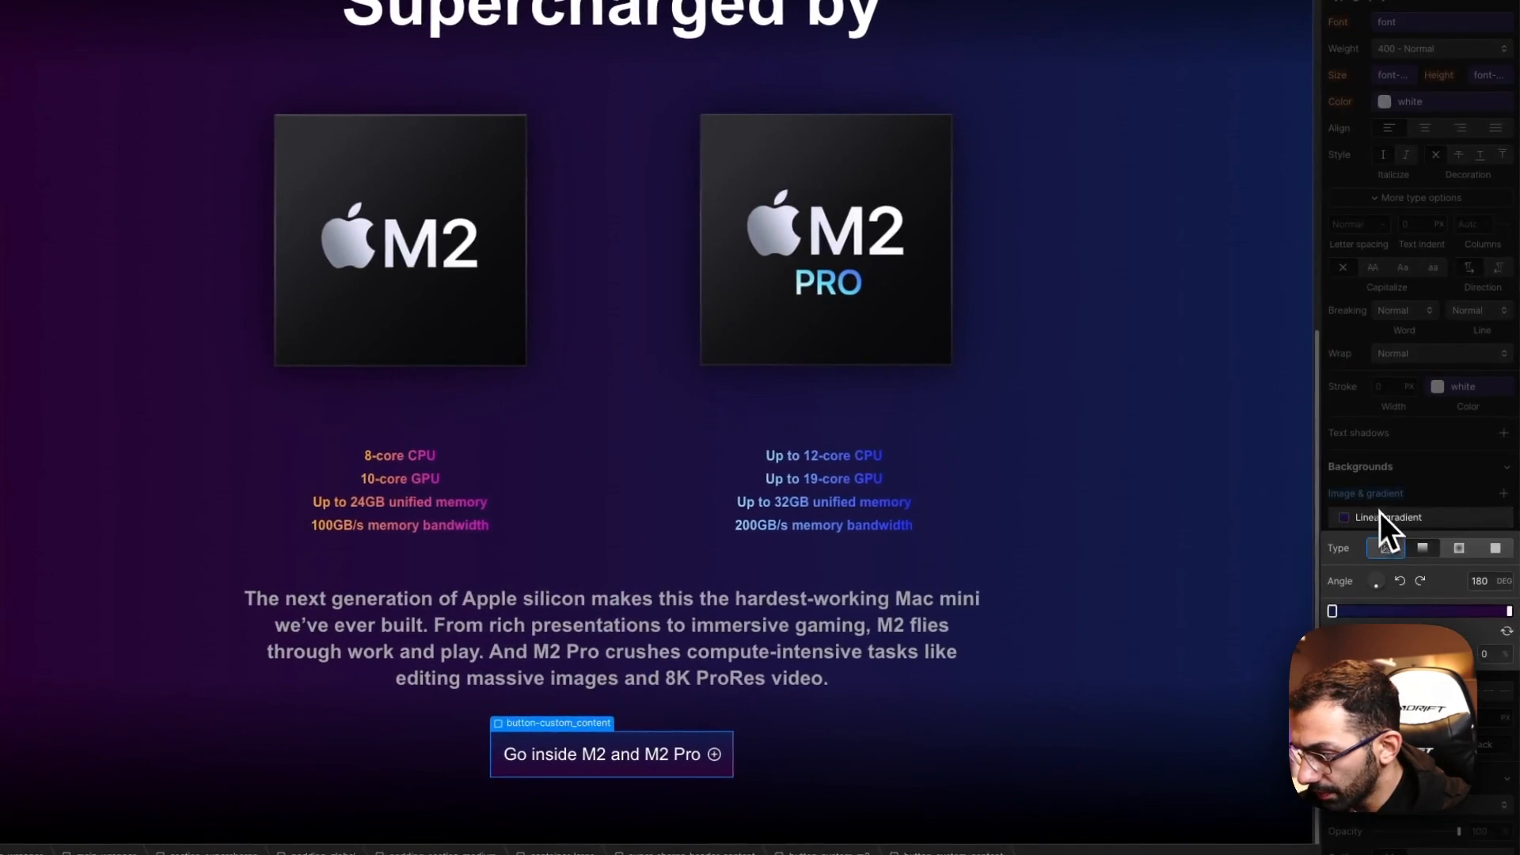
pyautogui.moveTo(1379, 596); pyautogui.dragTo(1365, 585)
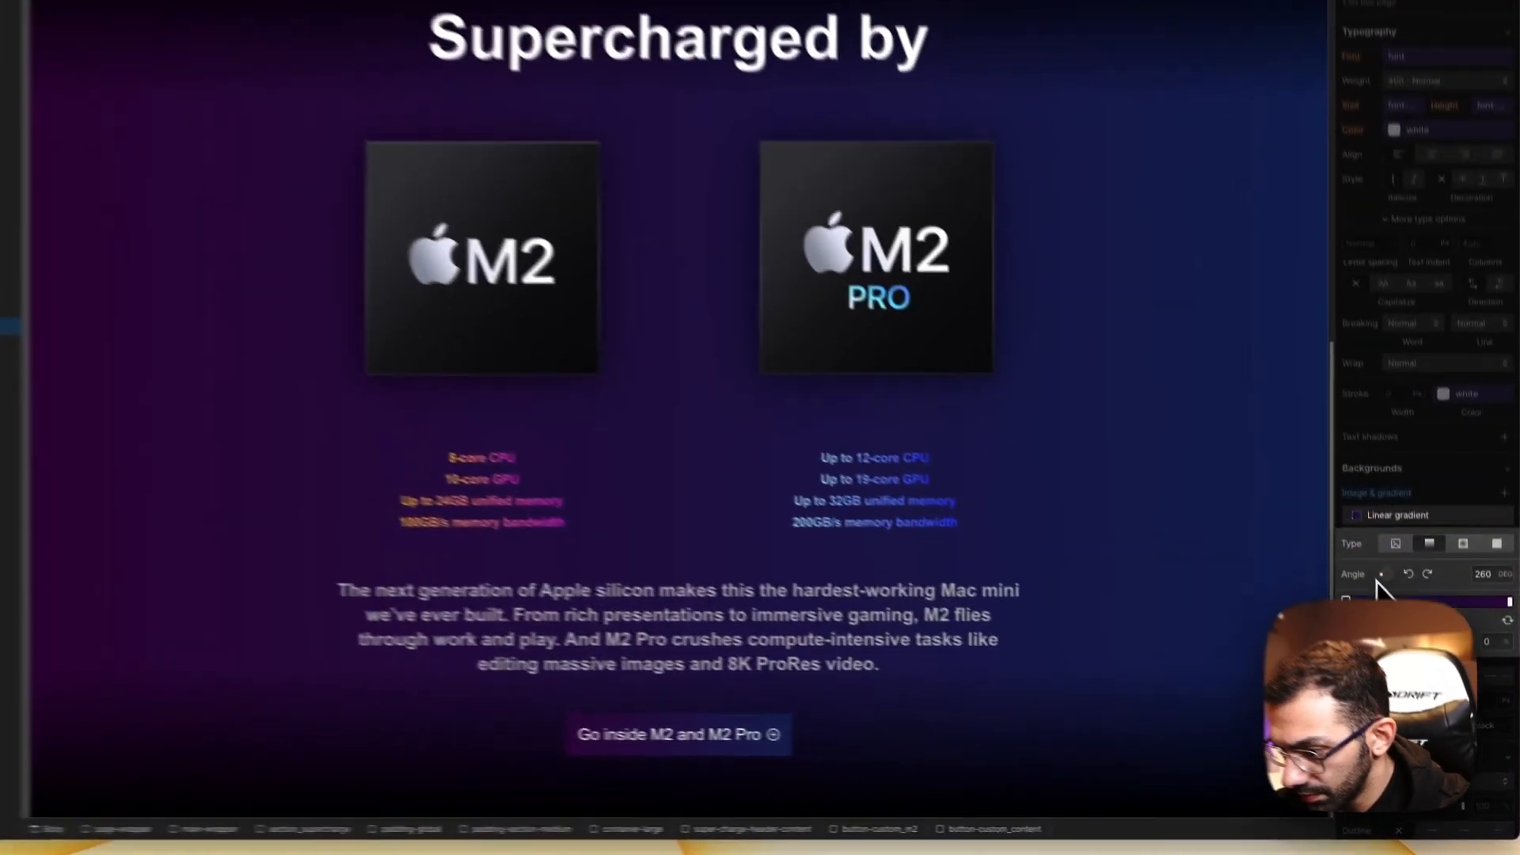
pyautogui.click(952, 784)
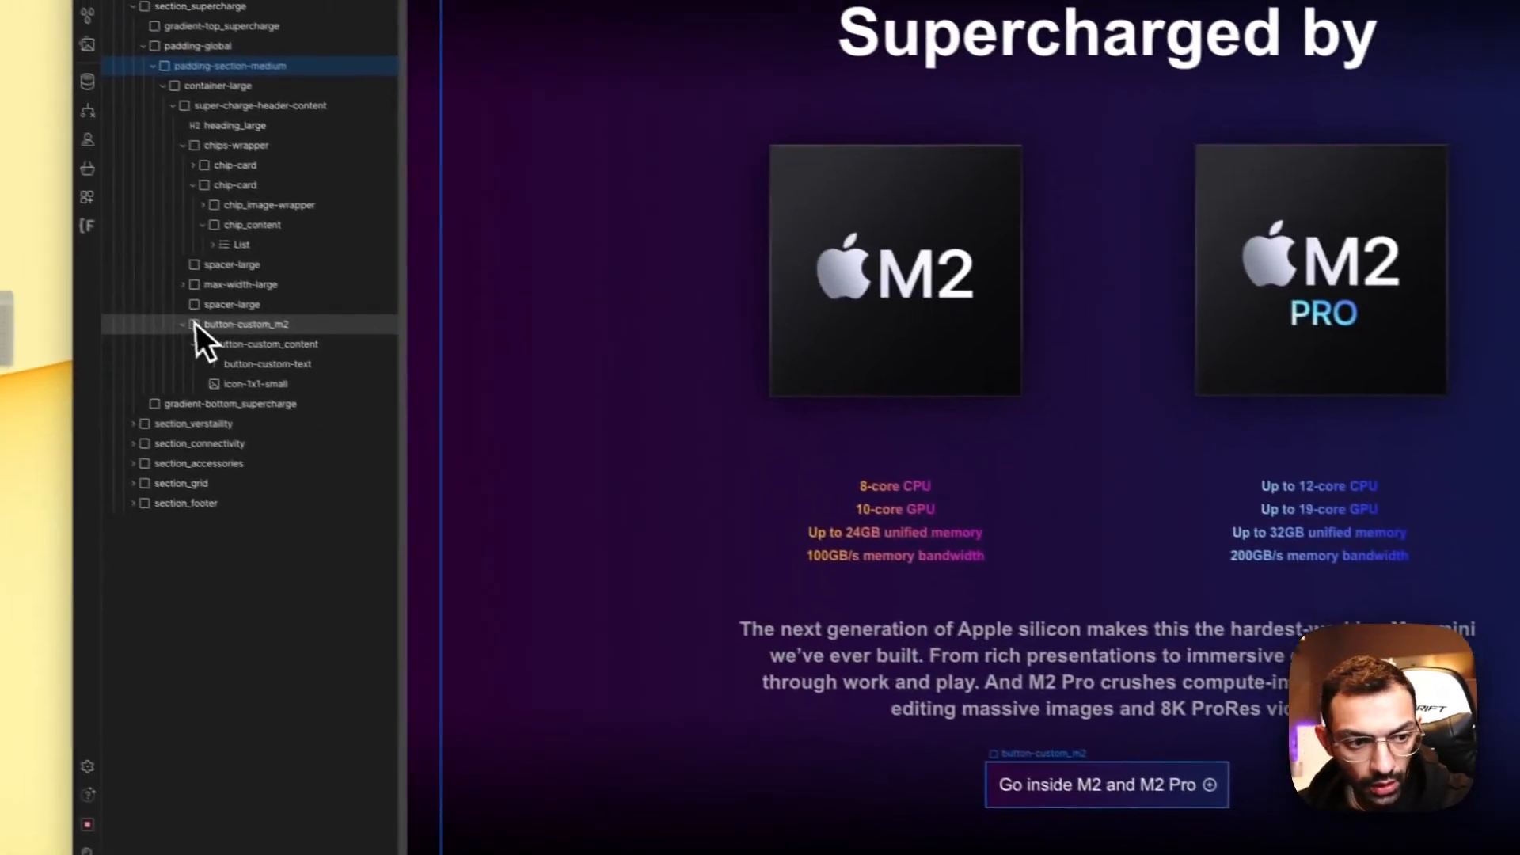
pyautogui.click(1234, 781)
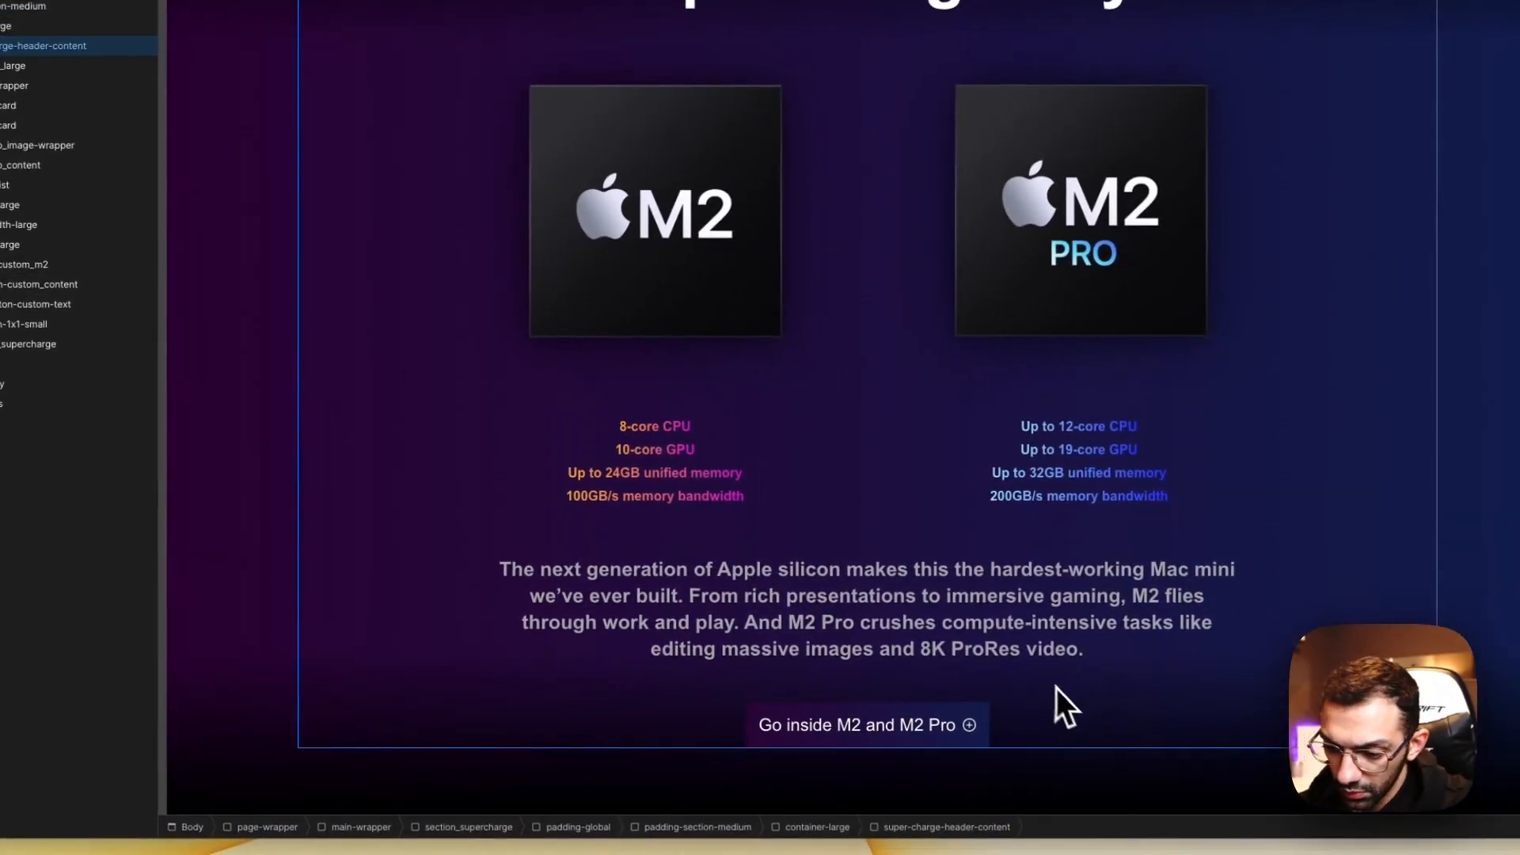
# Step: Give button-custom_m2 2 px of padding on all sides so its gradient forms a thin border
pyautogui.click(920, 733)
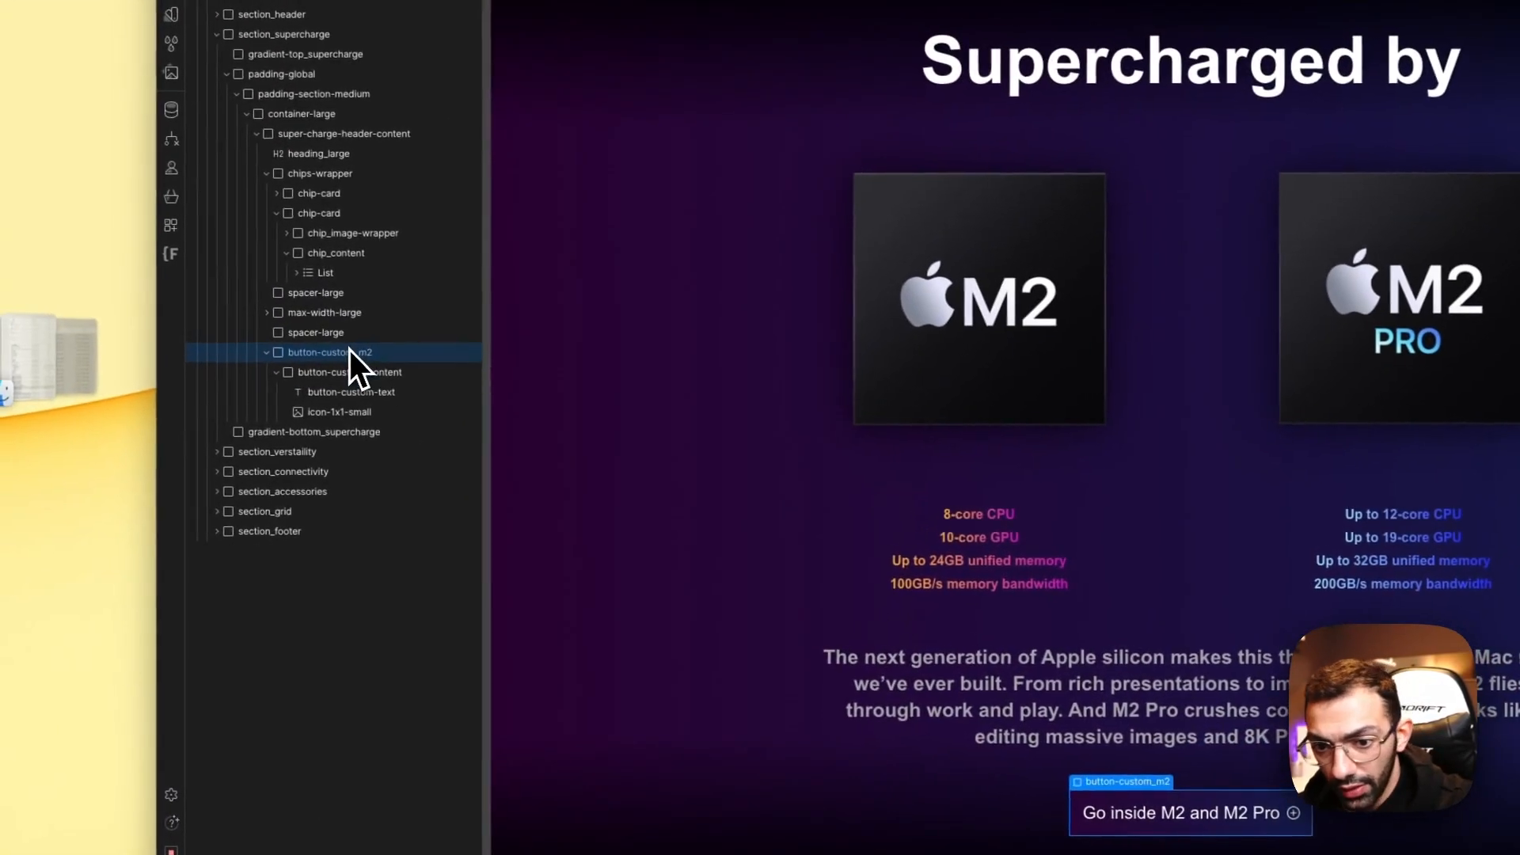
pyautogui.scroll(4, 1314, 434)
pyautogui.scroll(4, 1475, 434)
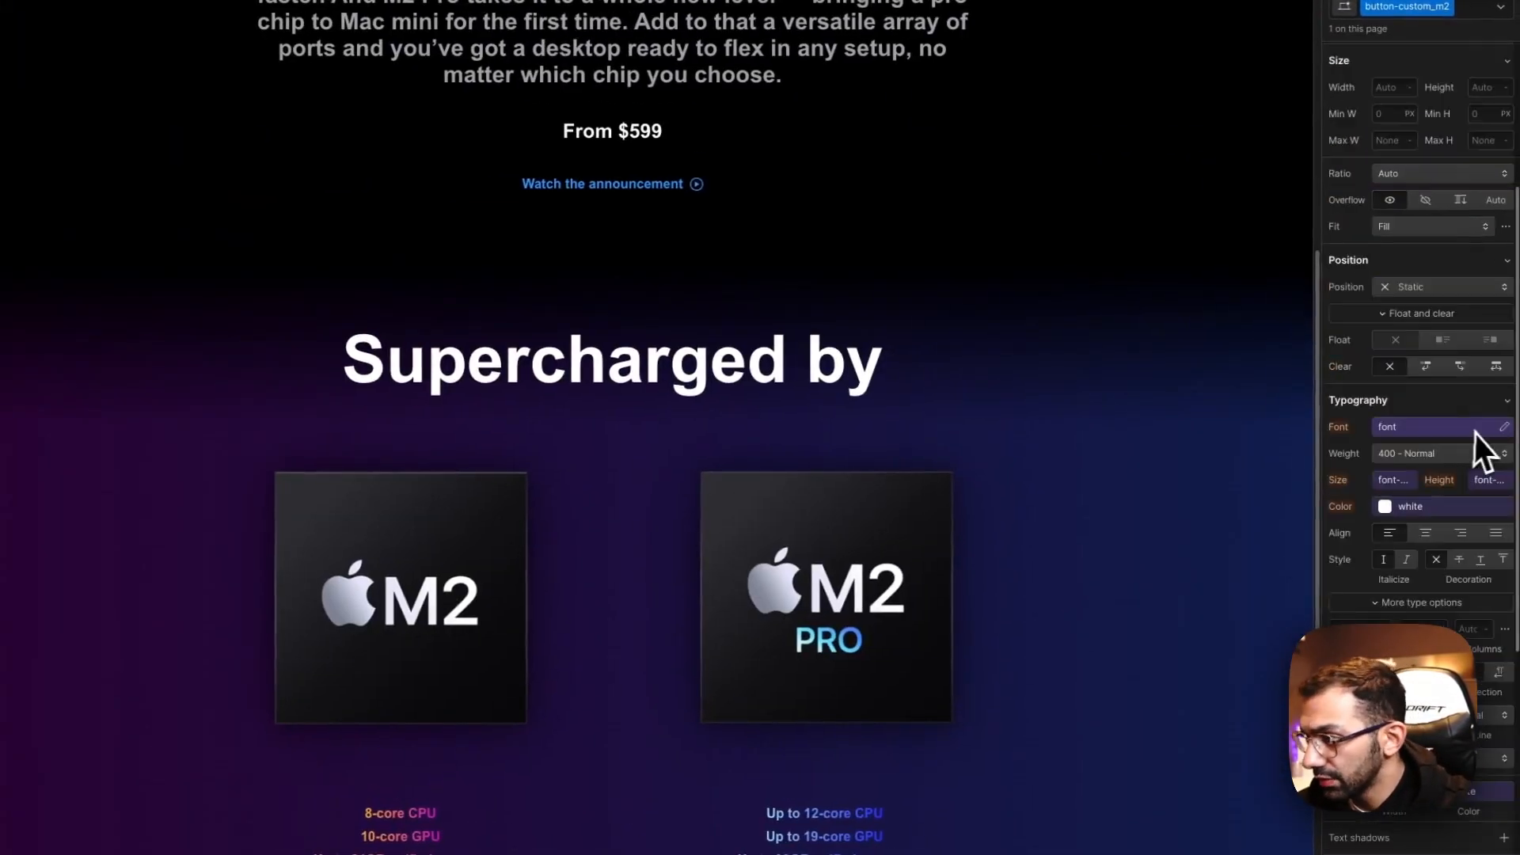
pyautogui.scroll(5, 871, 633)
pyautogui.scroll(-5, 779, 649)
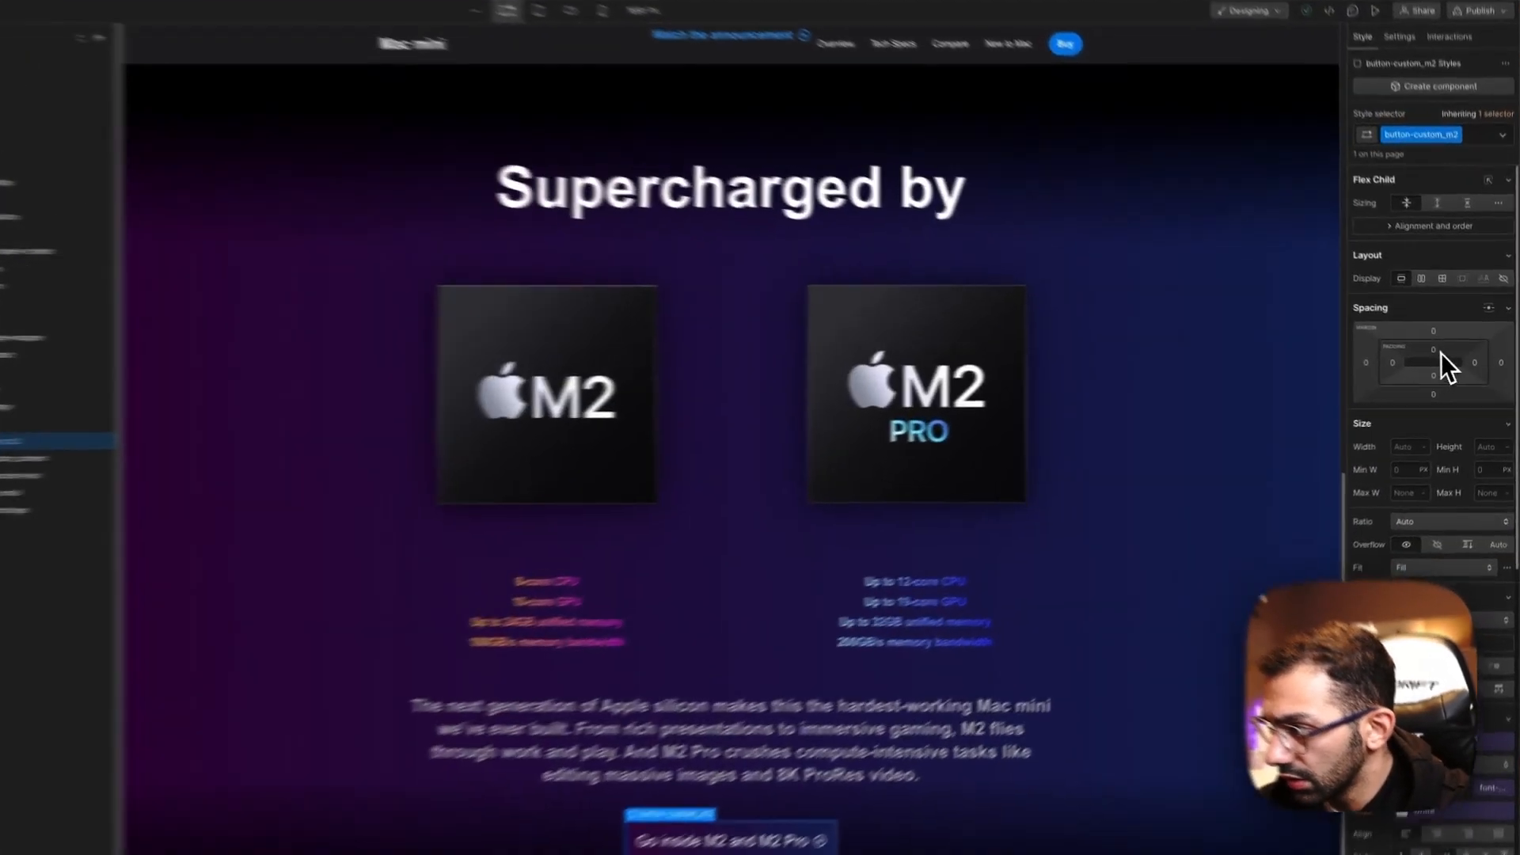
pyautogui.keyDown('shift'); pyautogui.click(1448, 356); pyautogui.keyUp('shift')
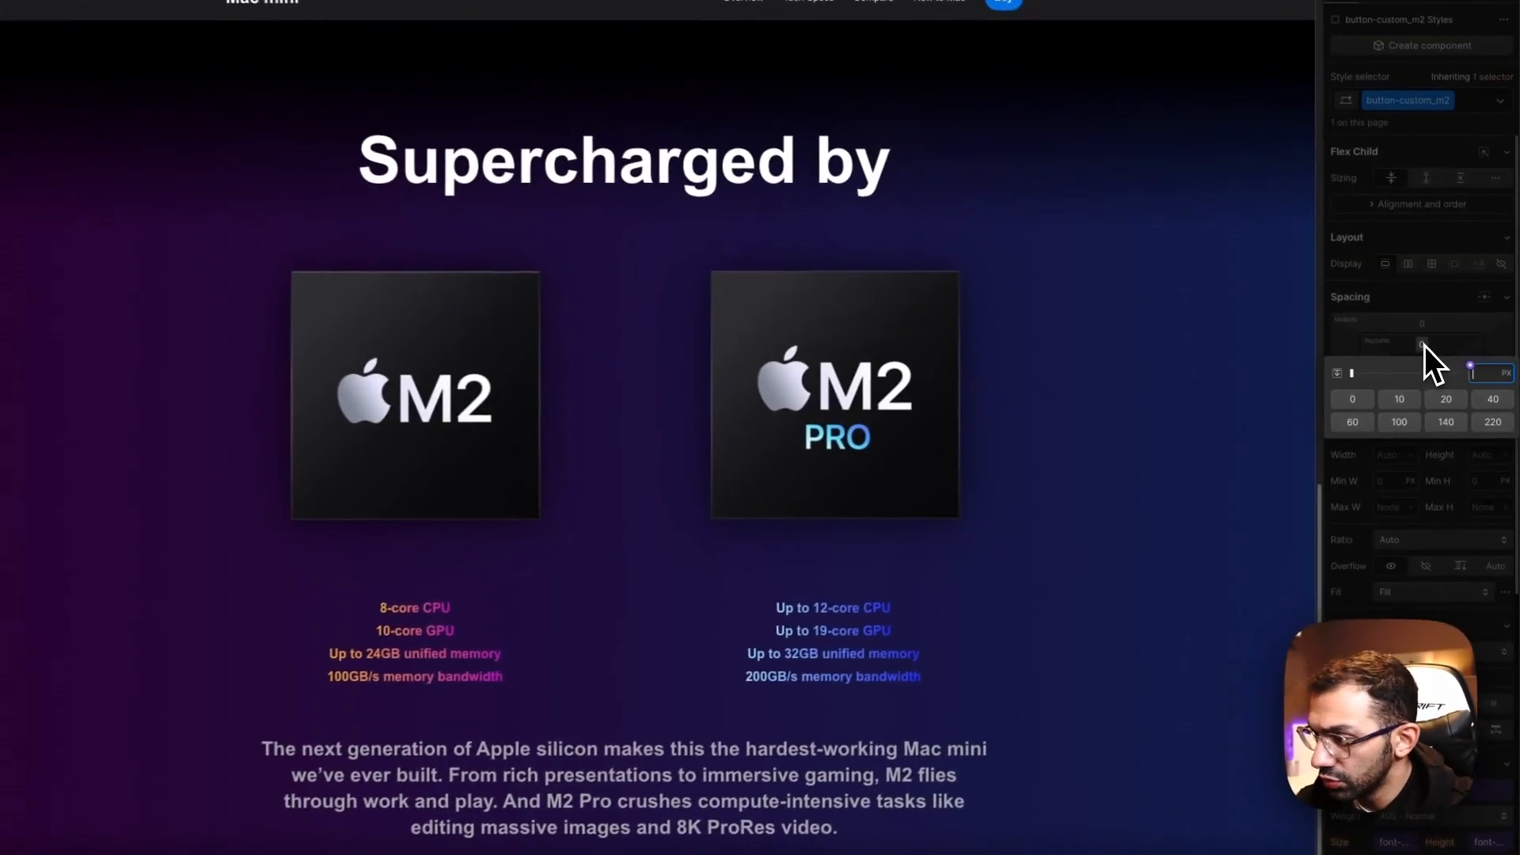
pyautogui.write('2')
pyautogui.press('Return')
pyautogui.click(547, 688)
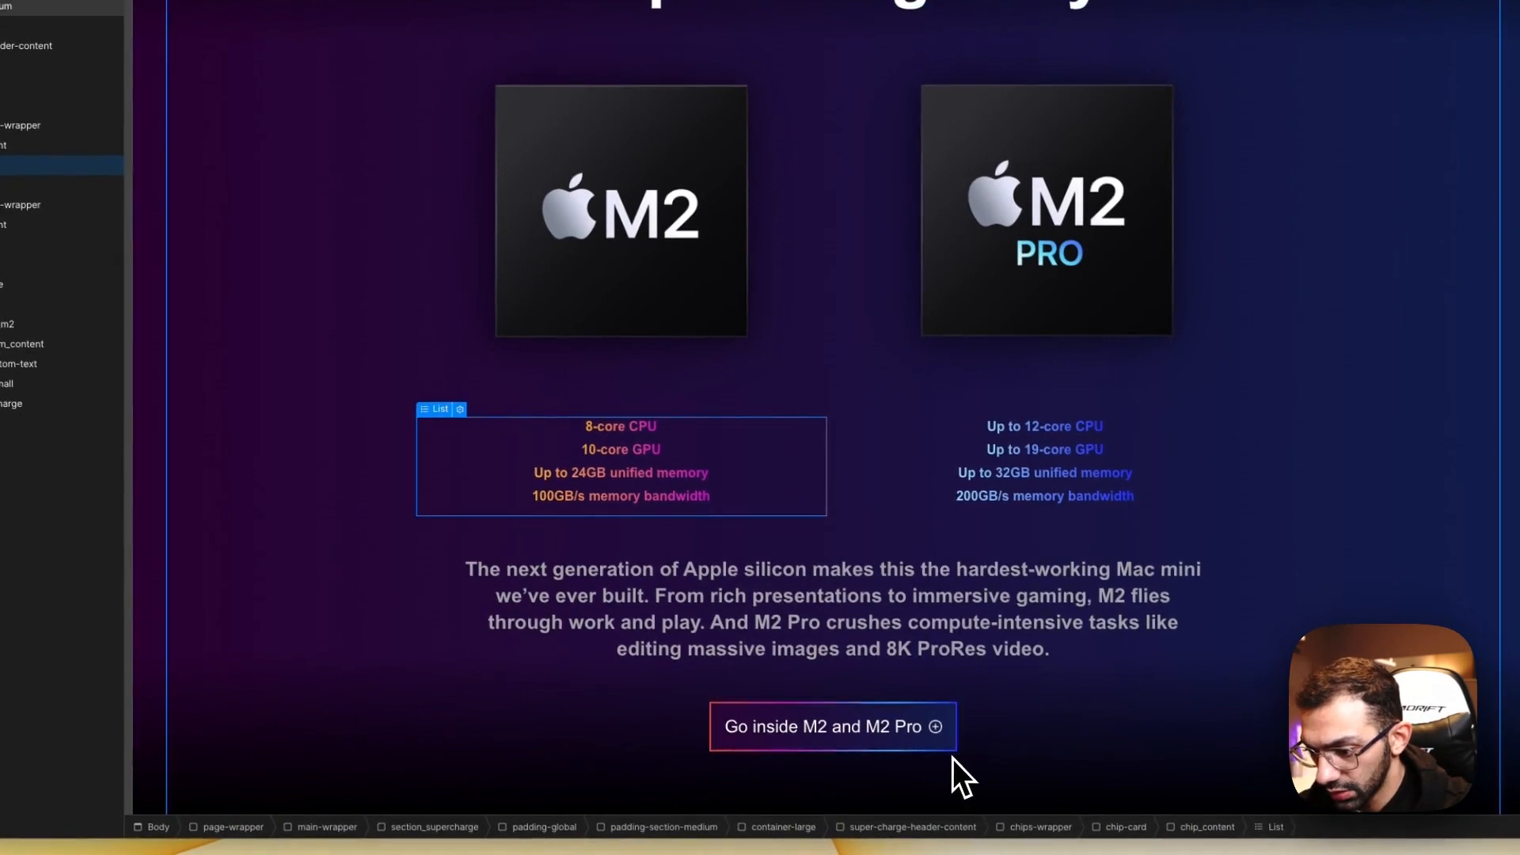
# Step: Round the corners of button-custom_m2 with a 62 rem border radius
pyautogui.click(954, 757)
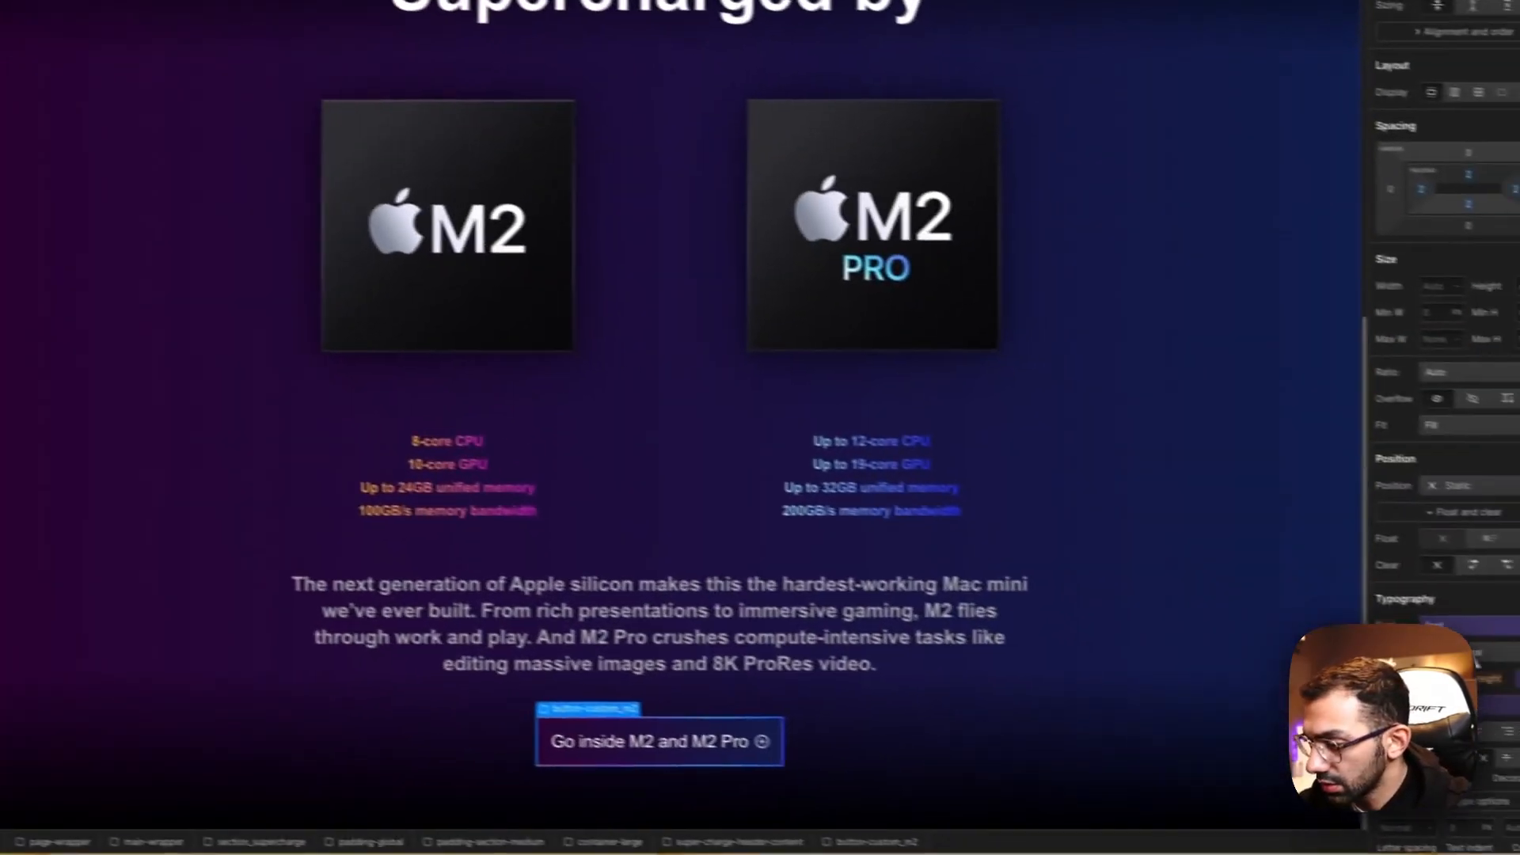
pyautogui.scroll(-8, 1493, 620)
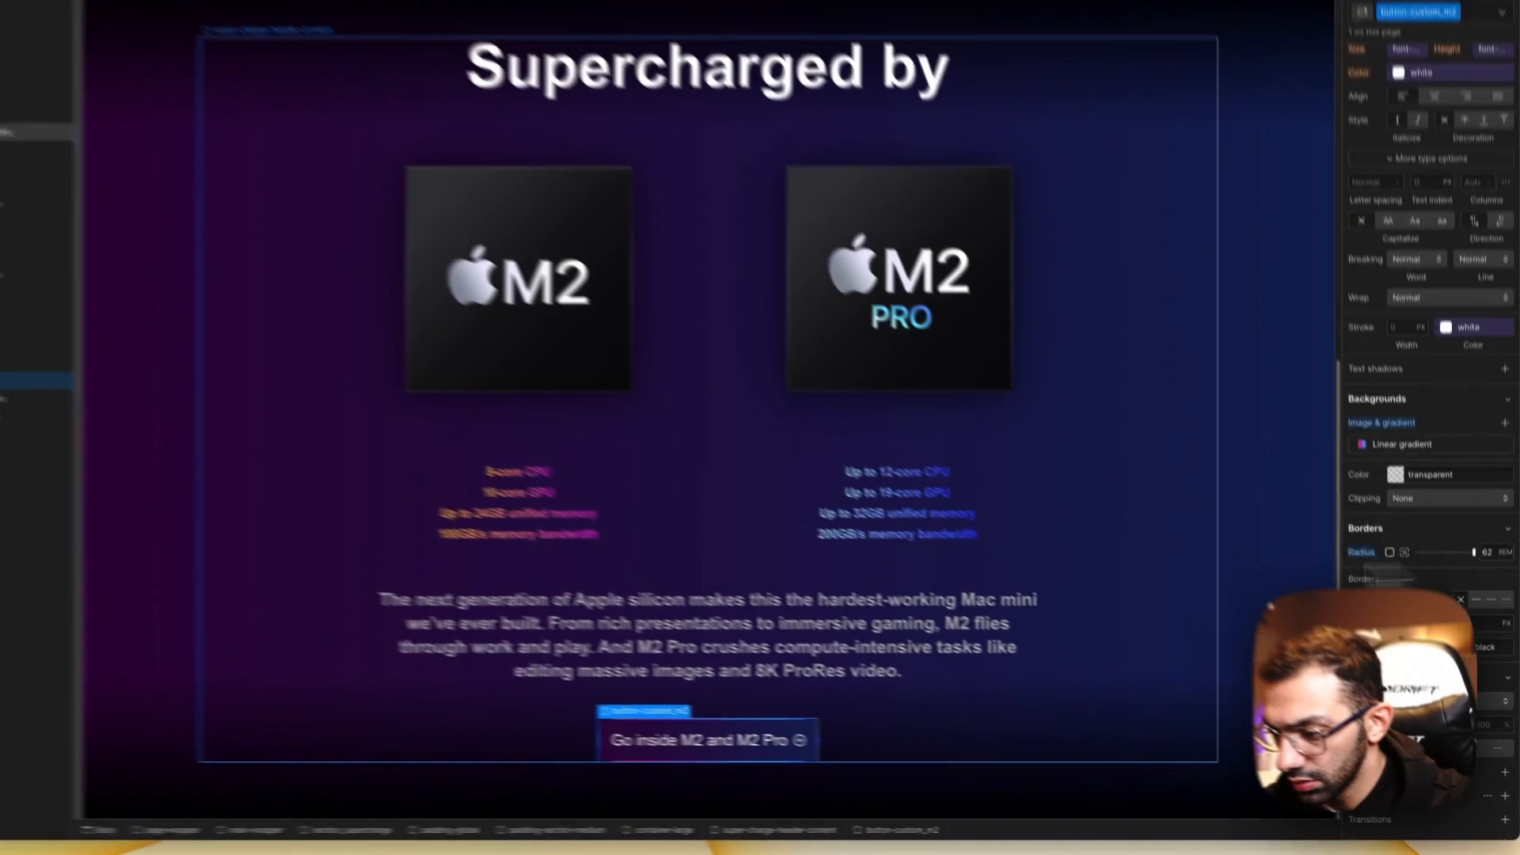
pyautogui.click(1071, 630)
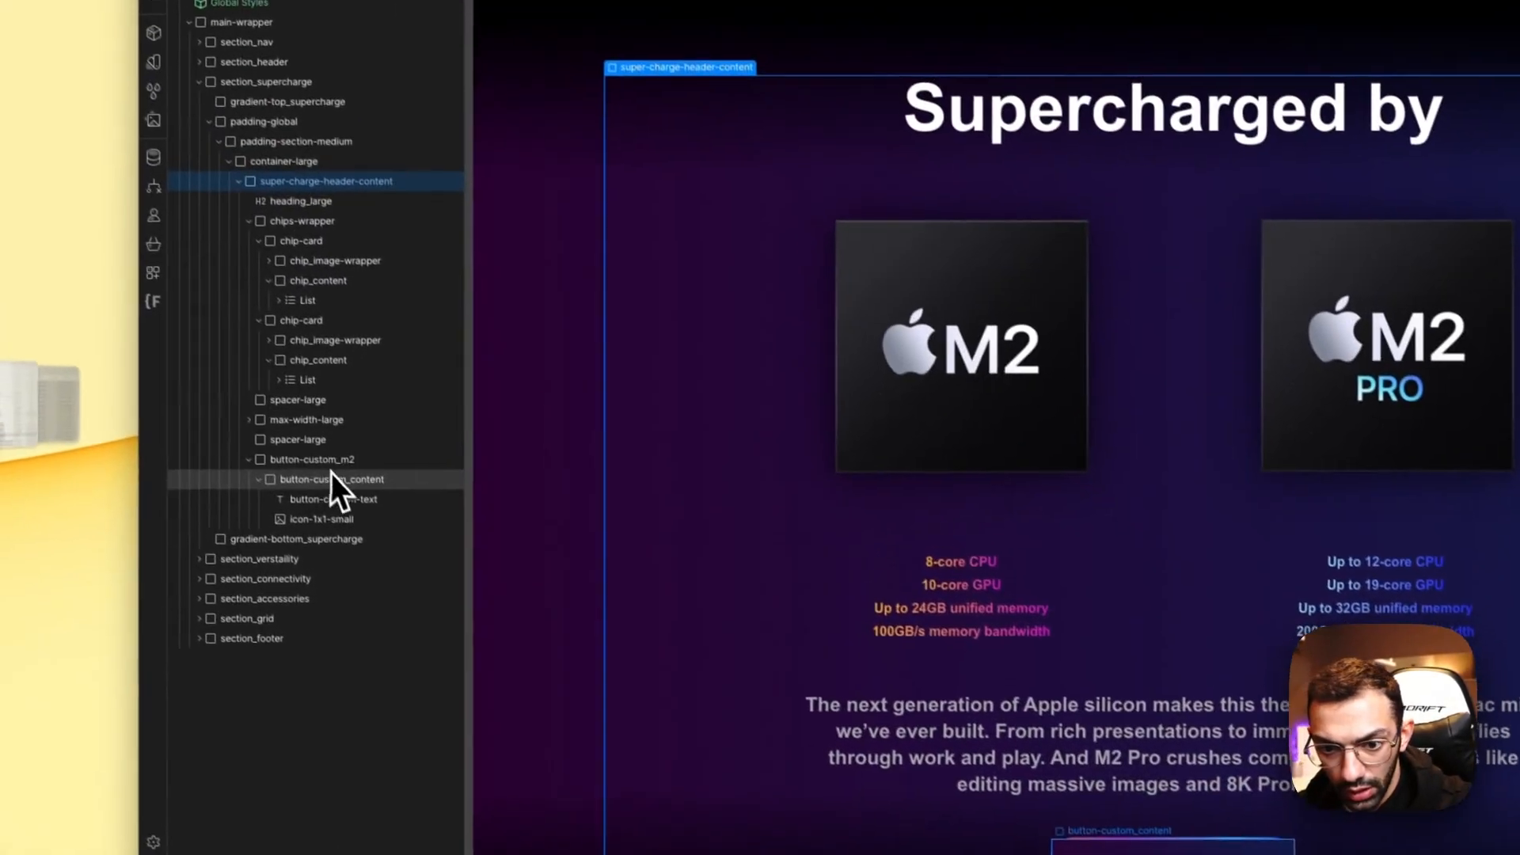
# Step: Set the border radius of button-custom_content to 1000/16 rem and compare the button with the original Mac mini page
pyautogui.click(230, 392)
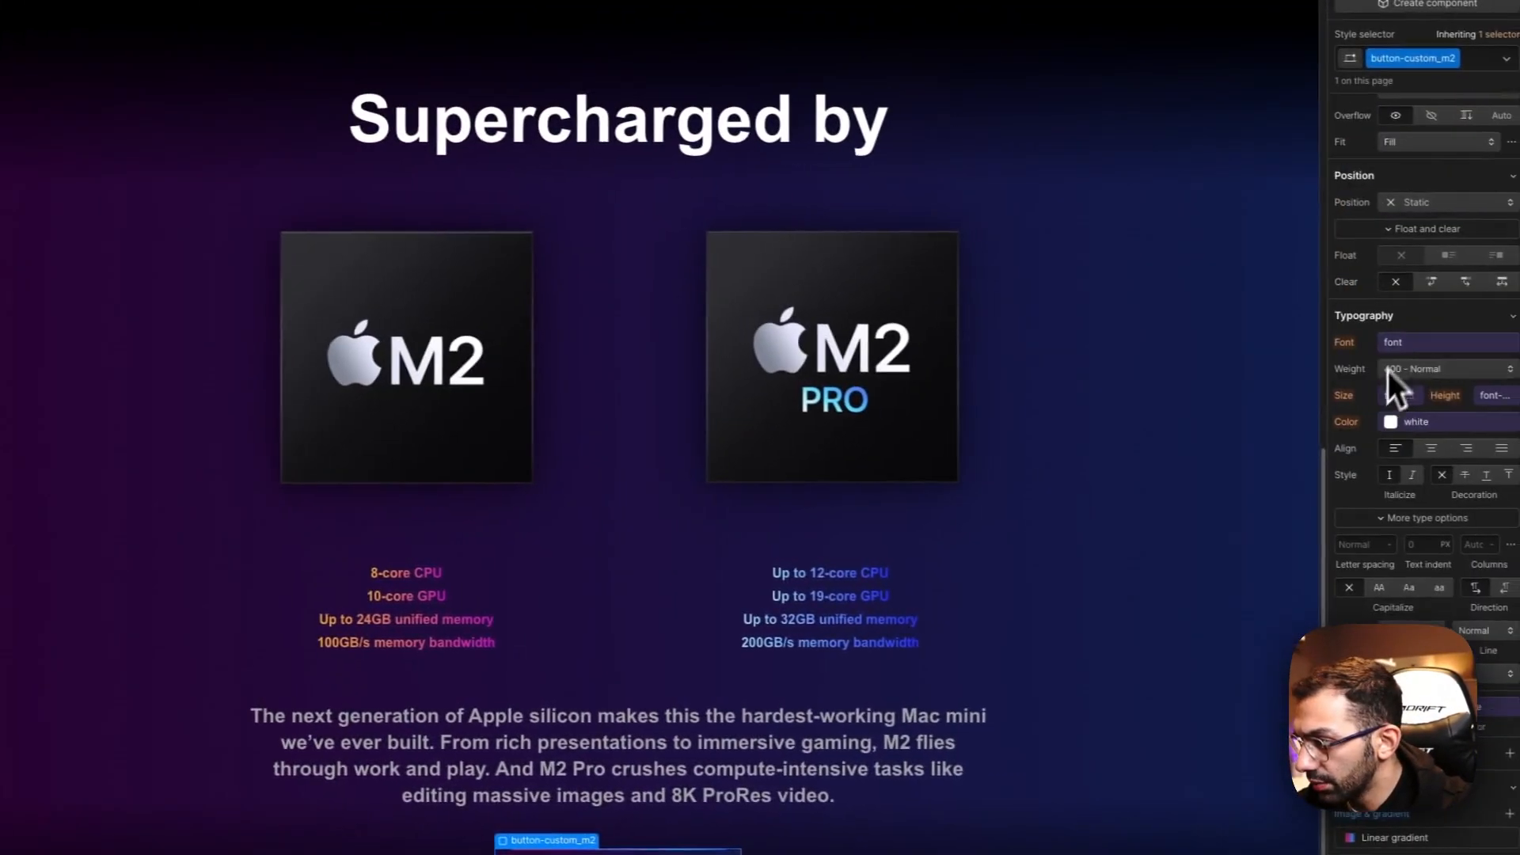
pyautogui.scroll(3, 1425, 317)
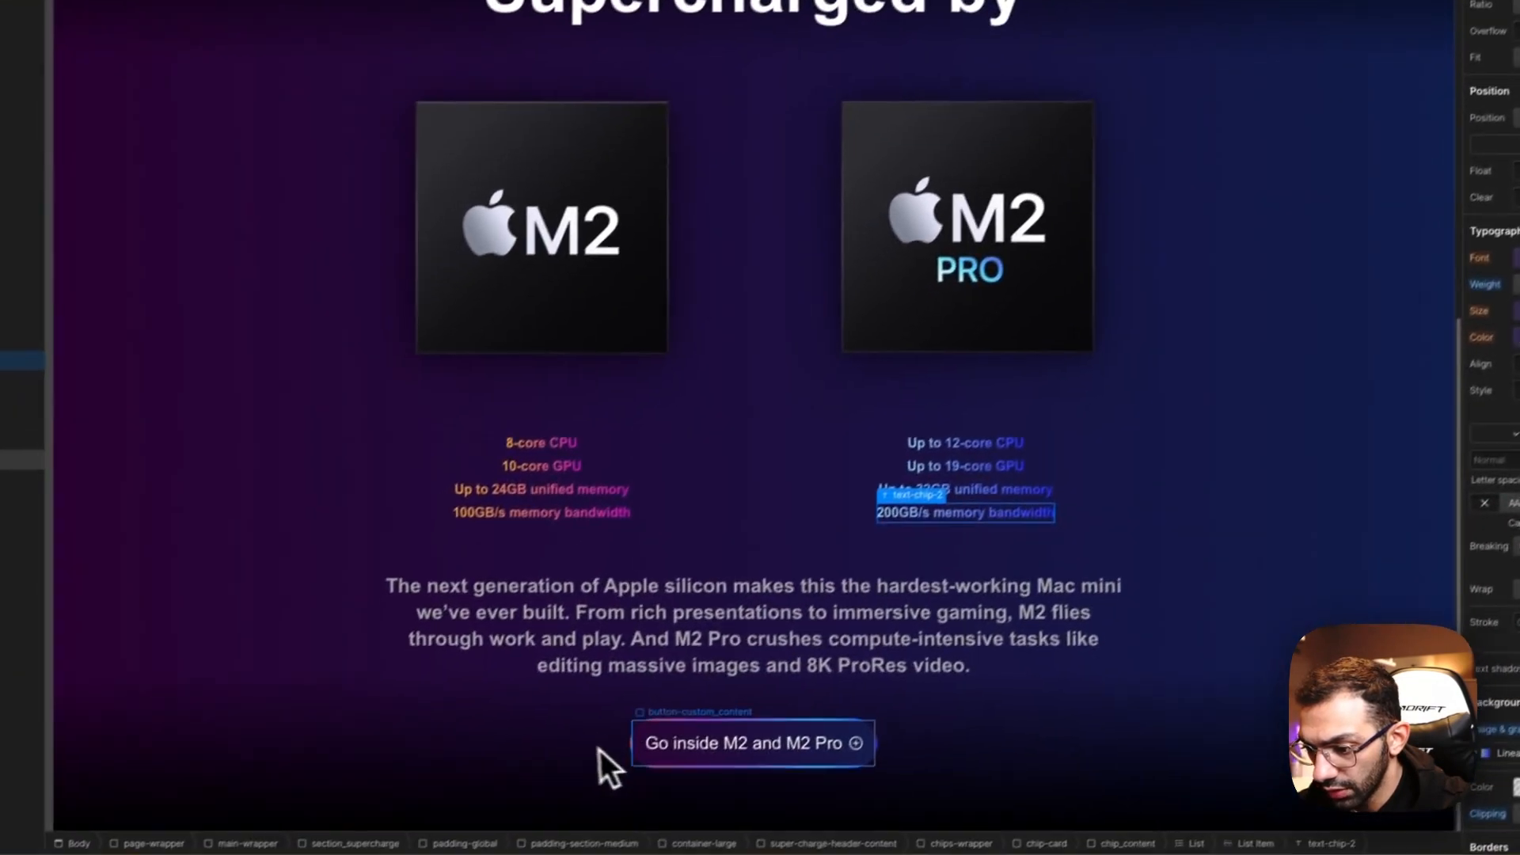
pyautogui.click(656, 735)
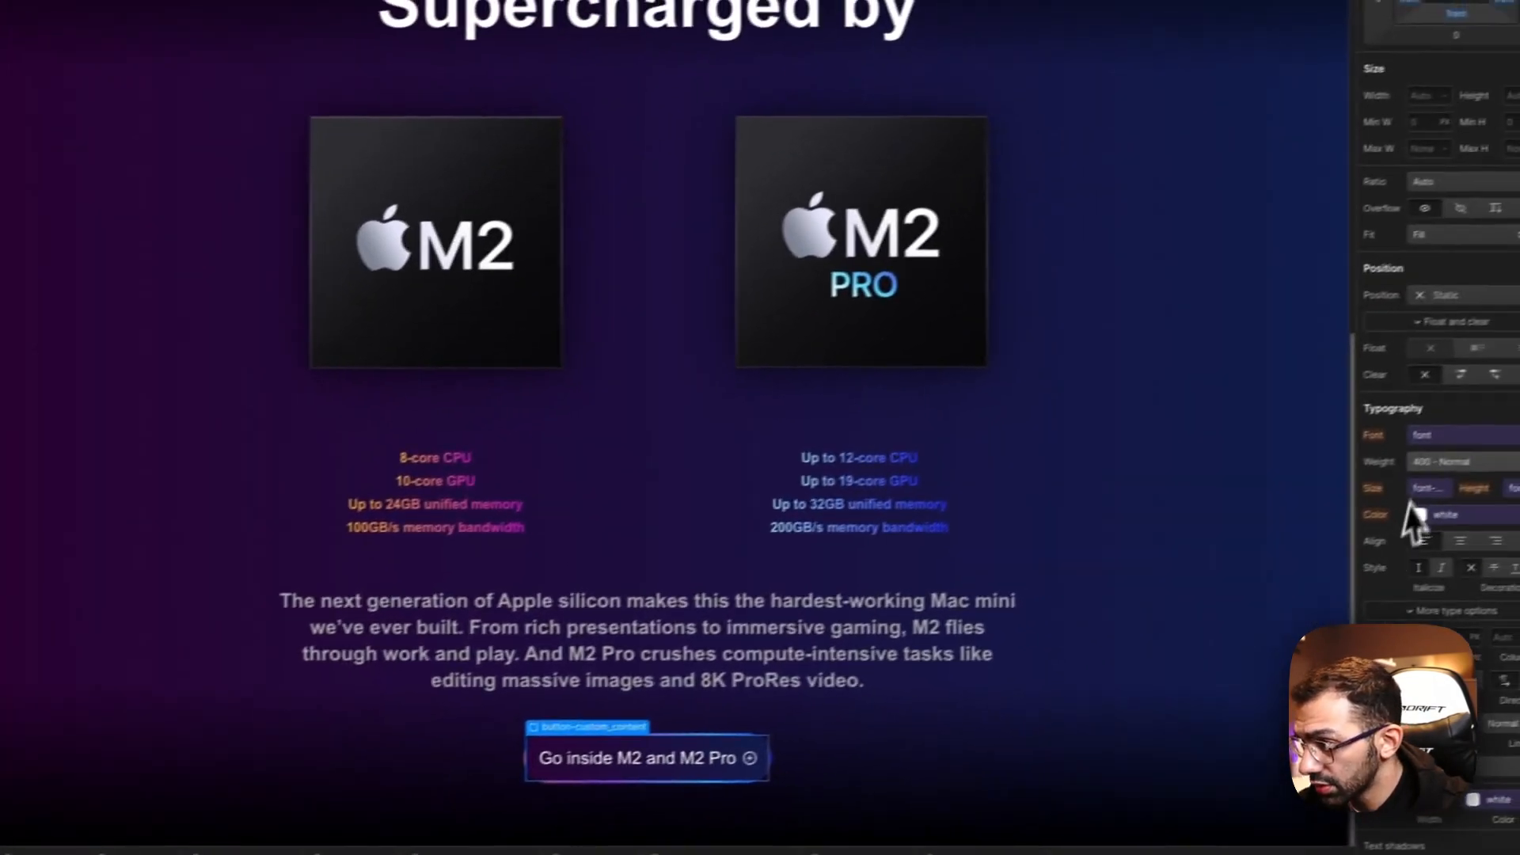
pyautogui.scroll(-5, 1509, 523)
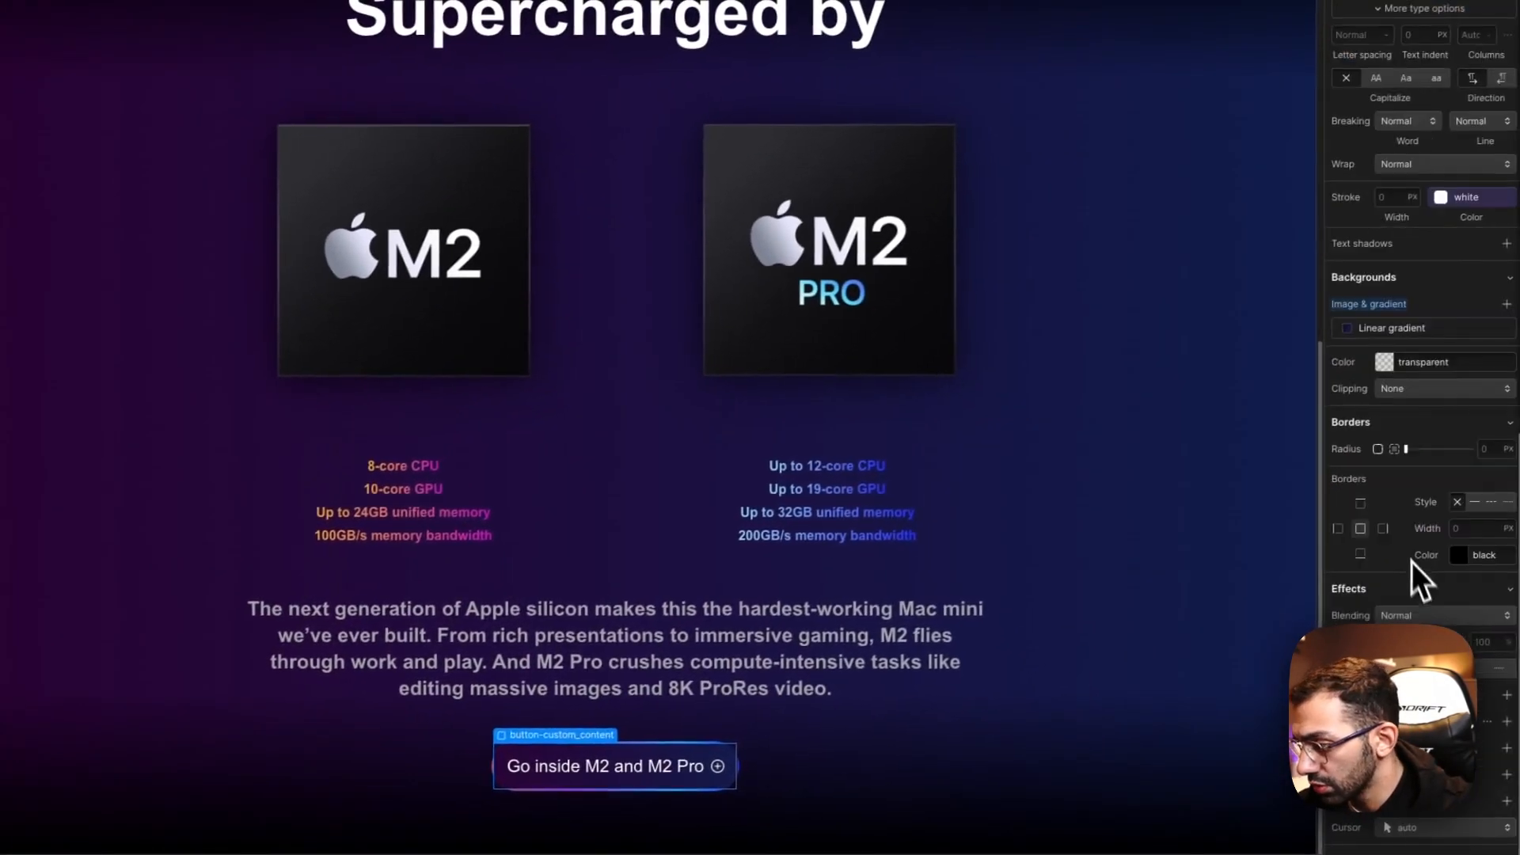
pyautogui.click(1492, 451)
pyautogui.write('1000/16rem')
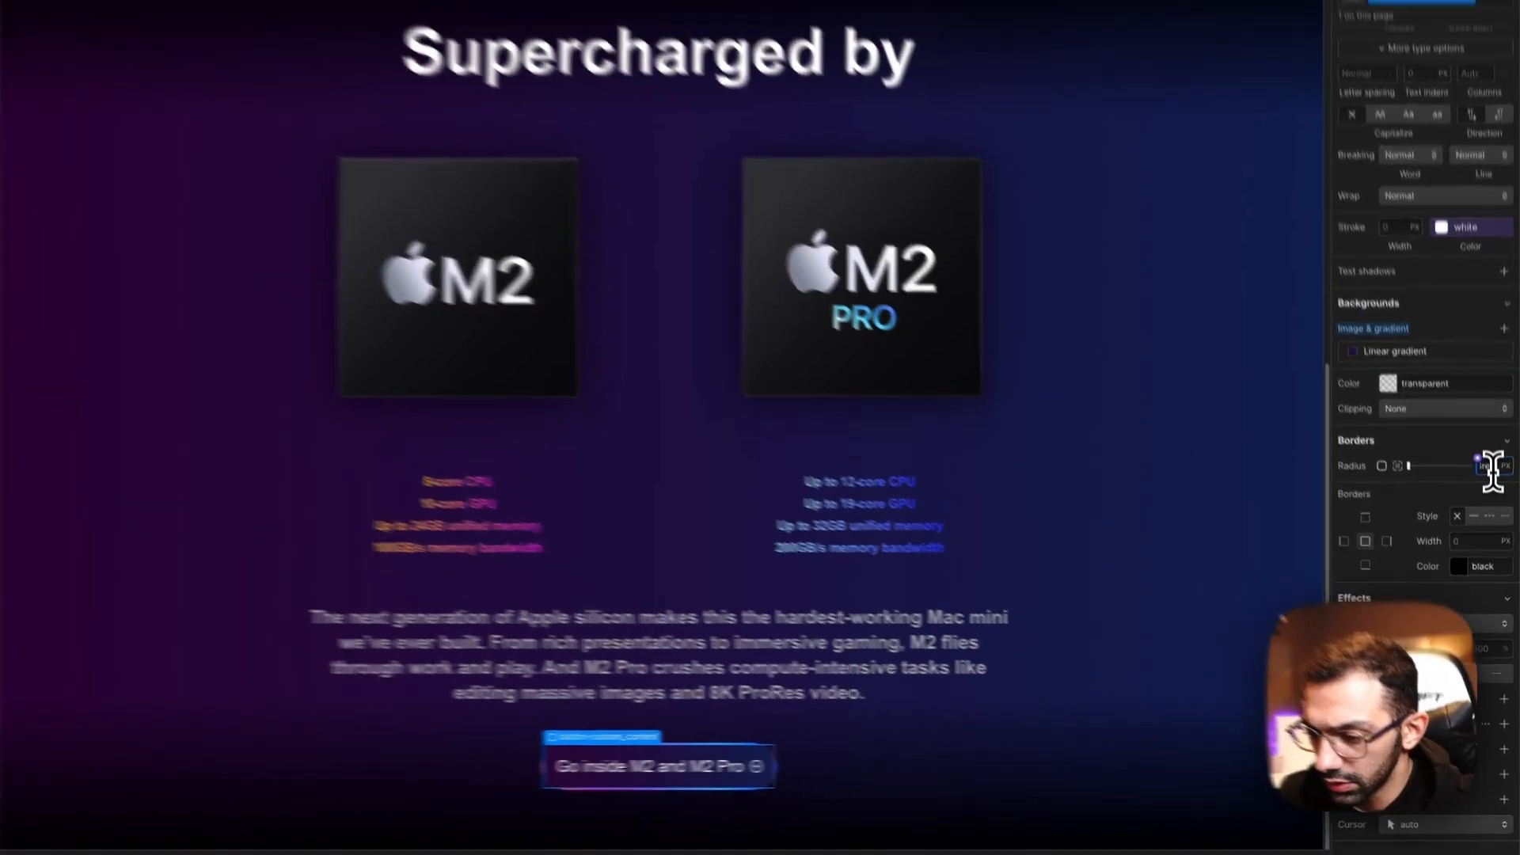
pyautogui.press('Return')
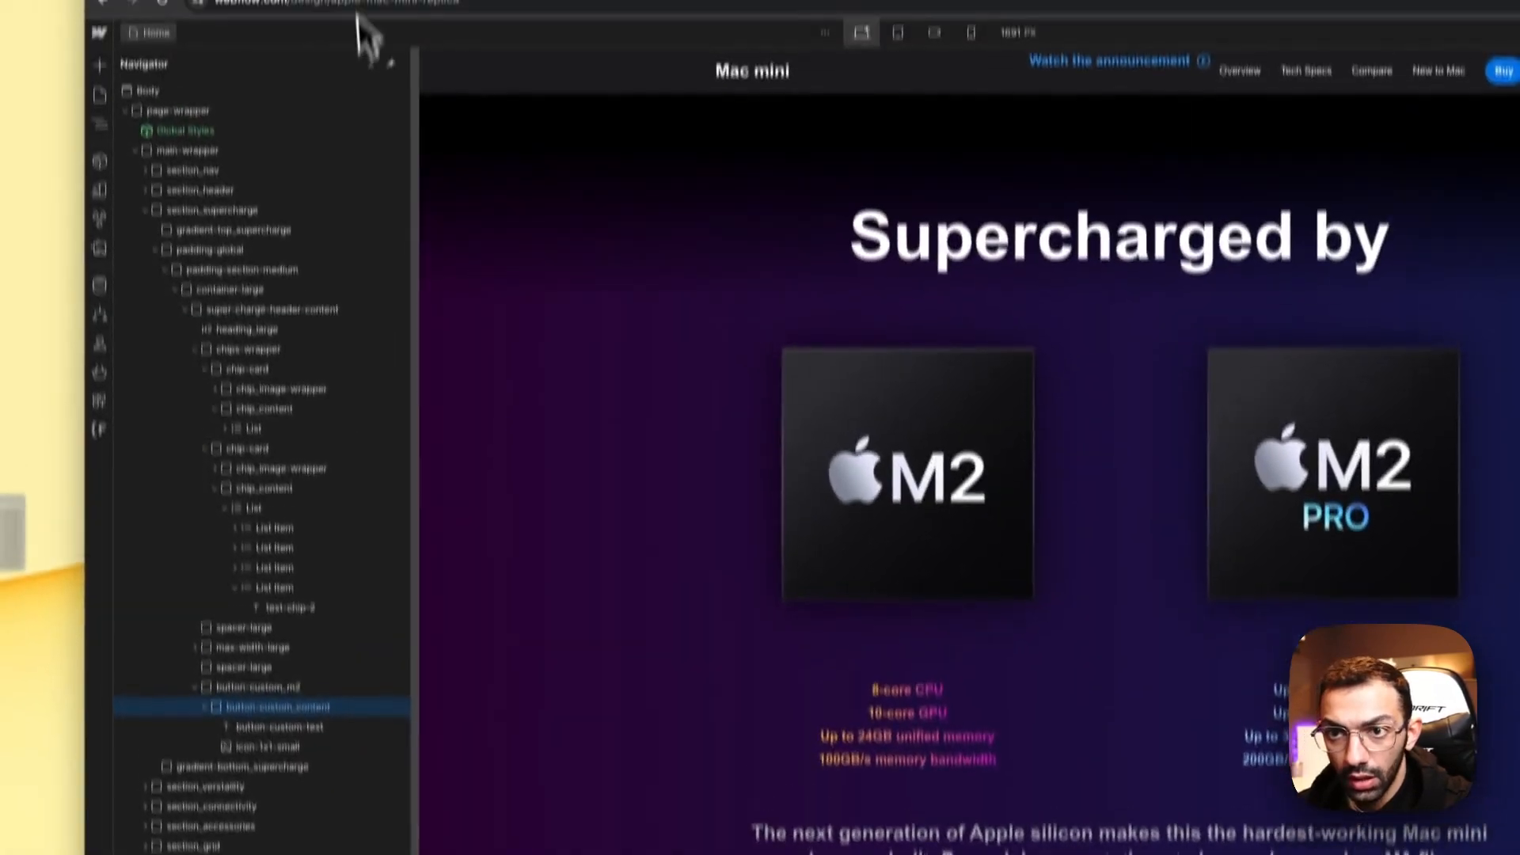
pyautogui.click(420, 31)
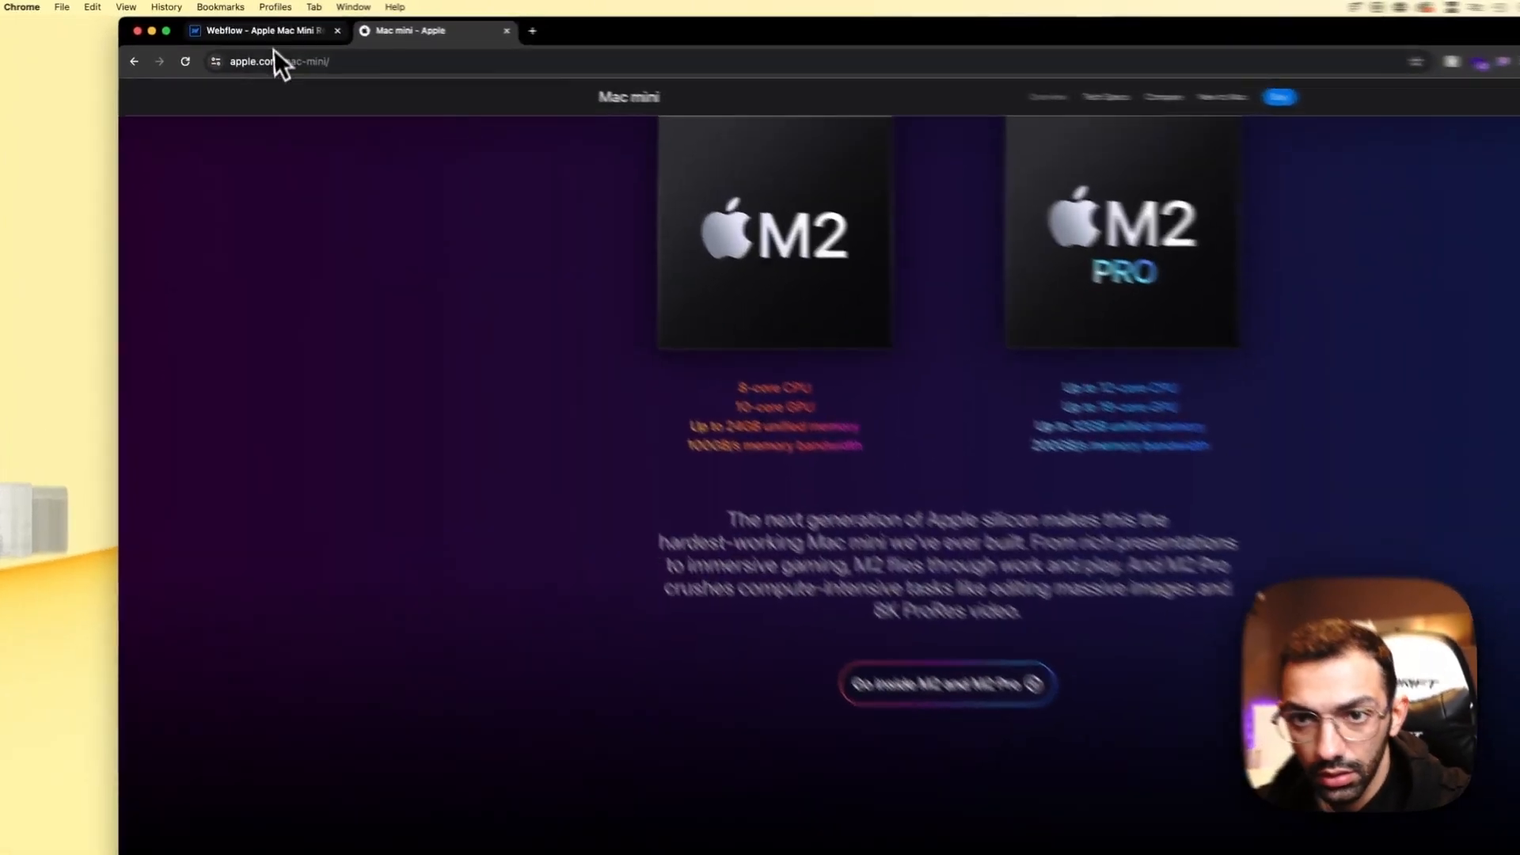
pyautogui.click(253, 26)
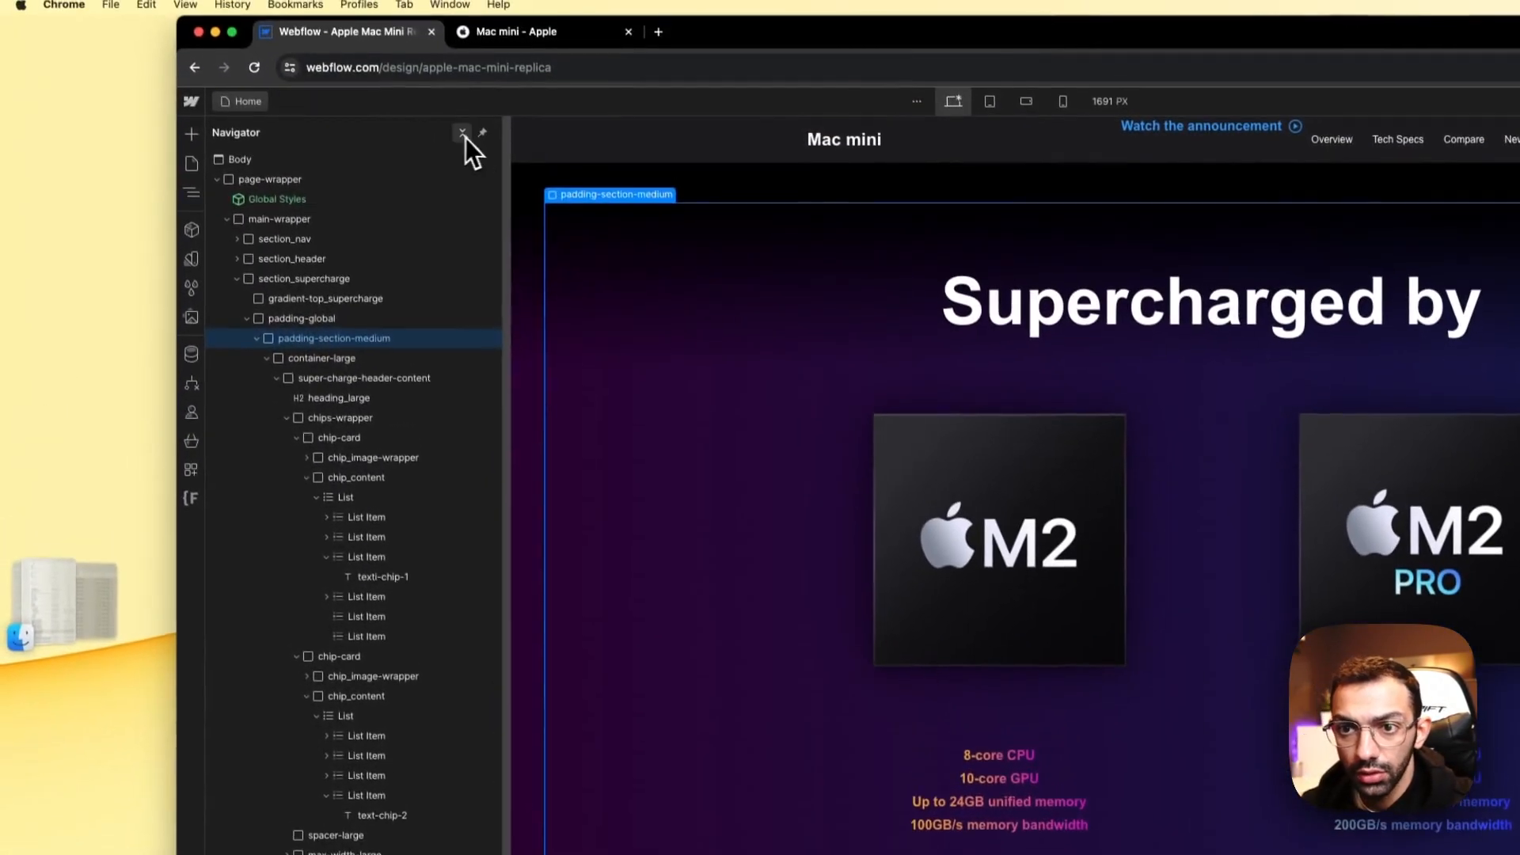
# Step: Add a supercharge-relative div block in section_supercharge and nest gradient-top_supercharge, padding-global and gradient-bottom_supercharge inside it
pyautogui.click(465, 137)
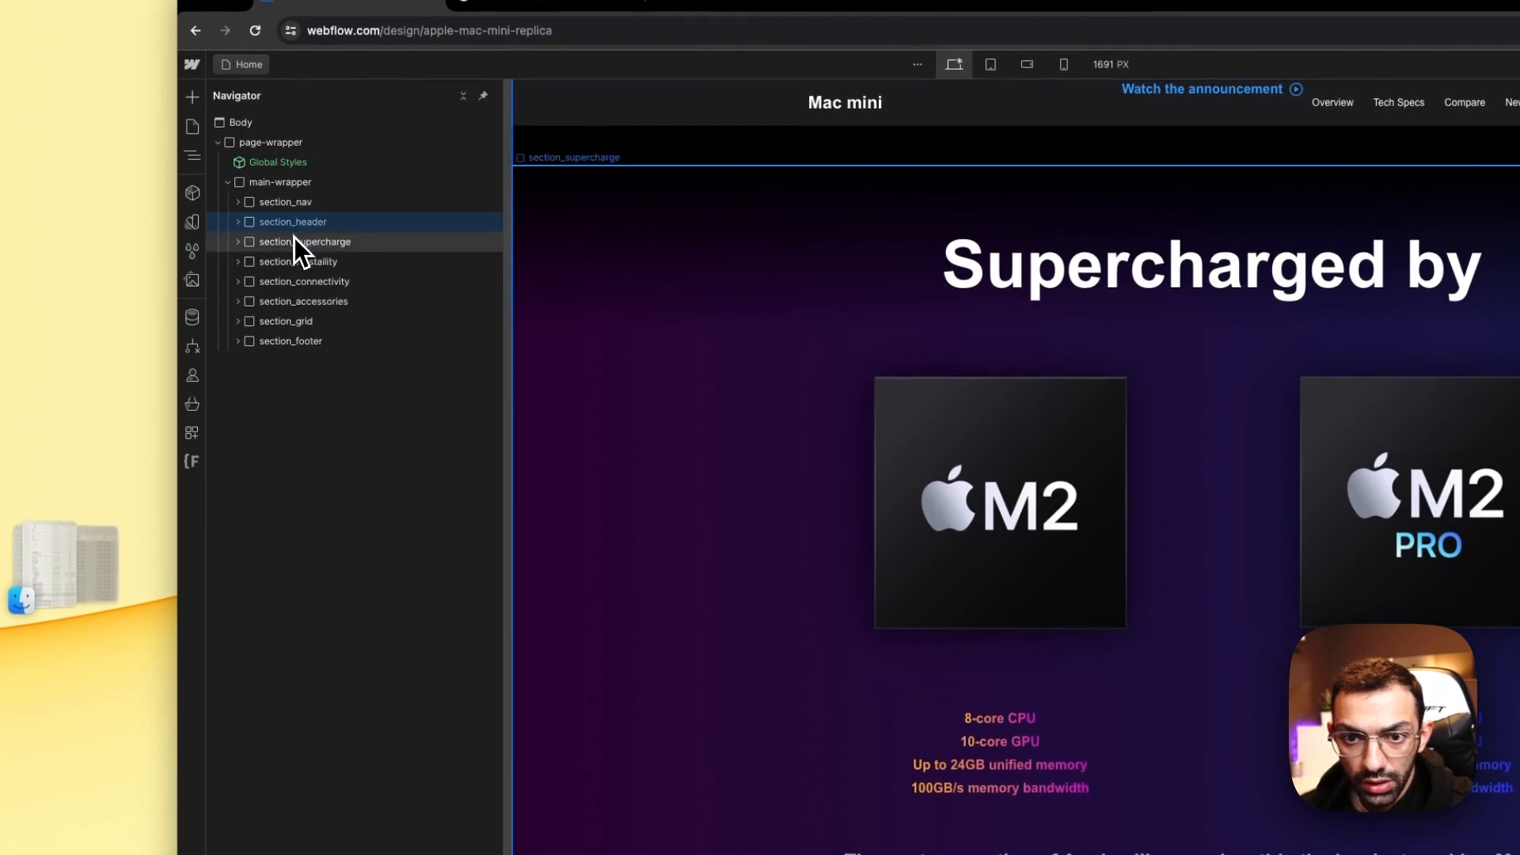
pyautogui.click(238, 243)
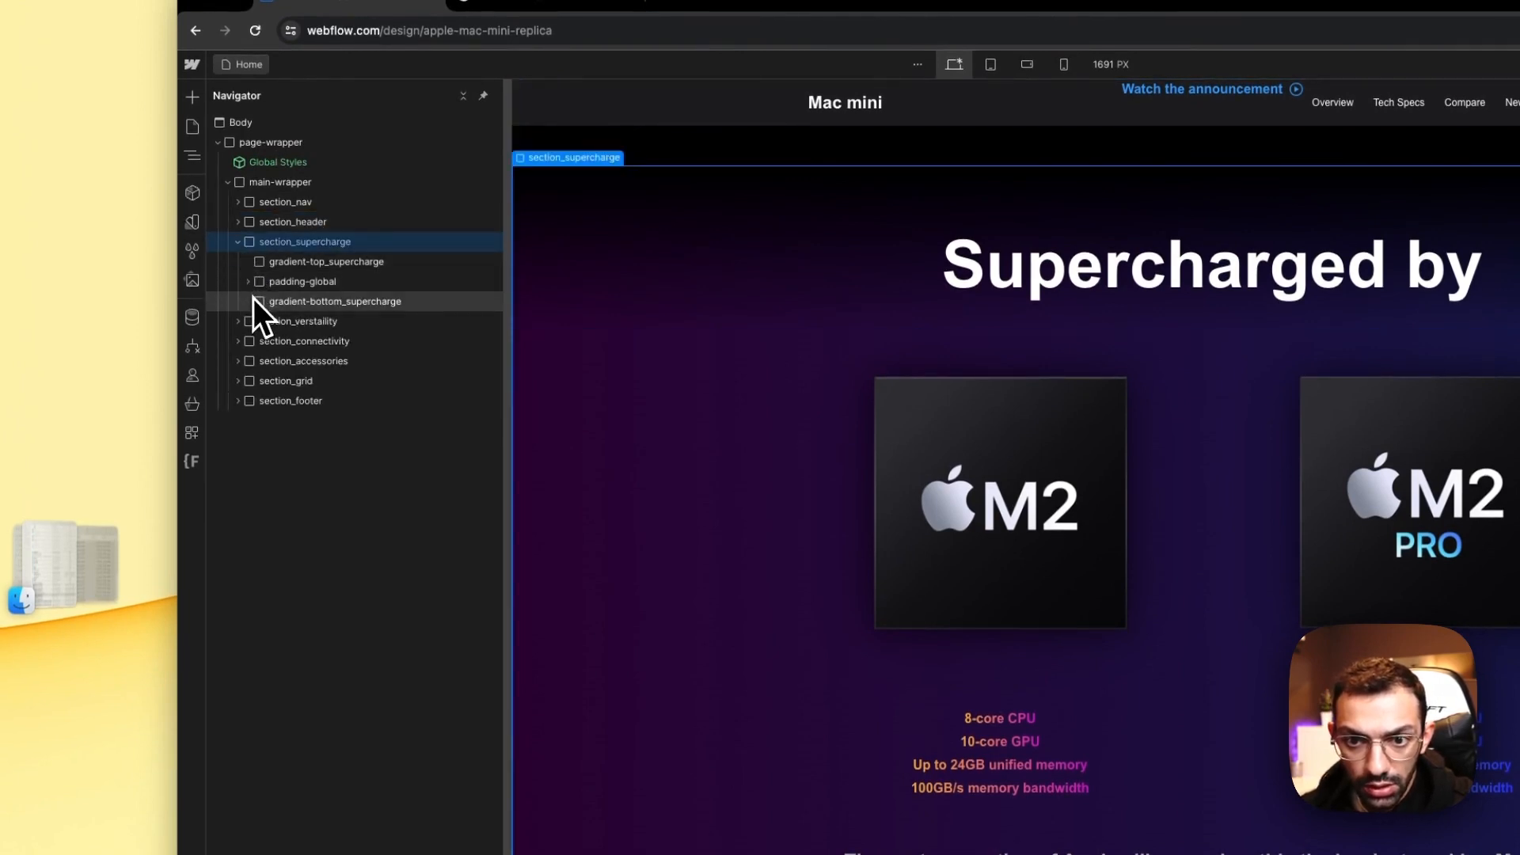
pyautogui.press('a')
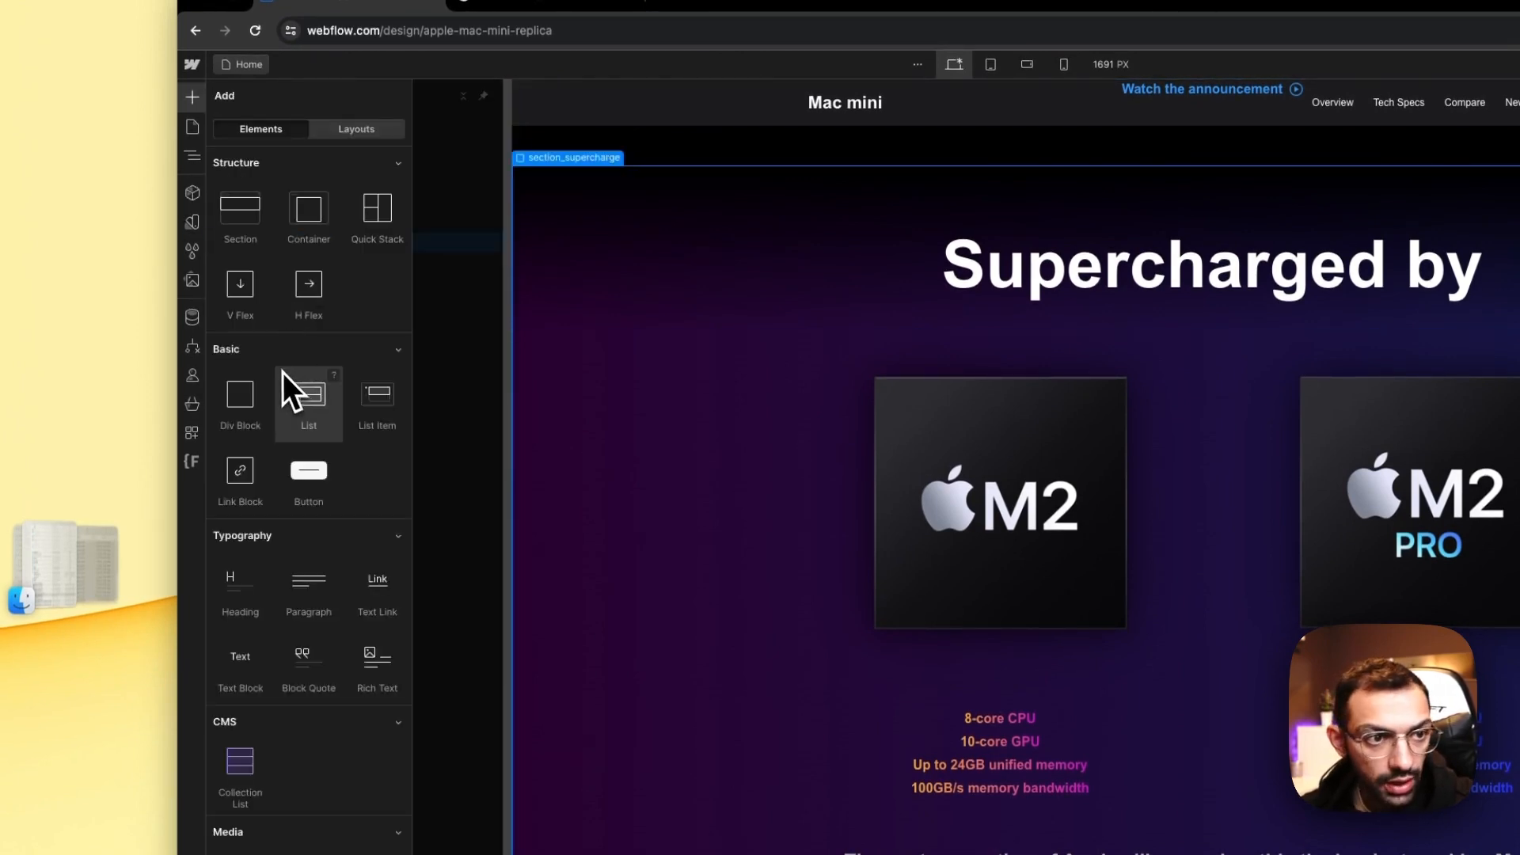
pyautogui.click(244, 390)
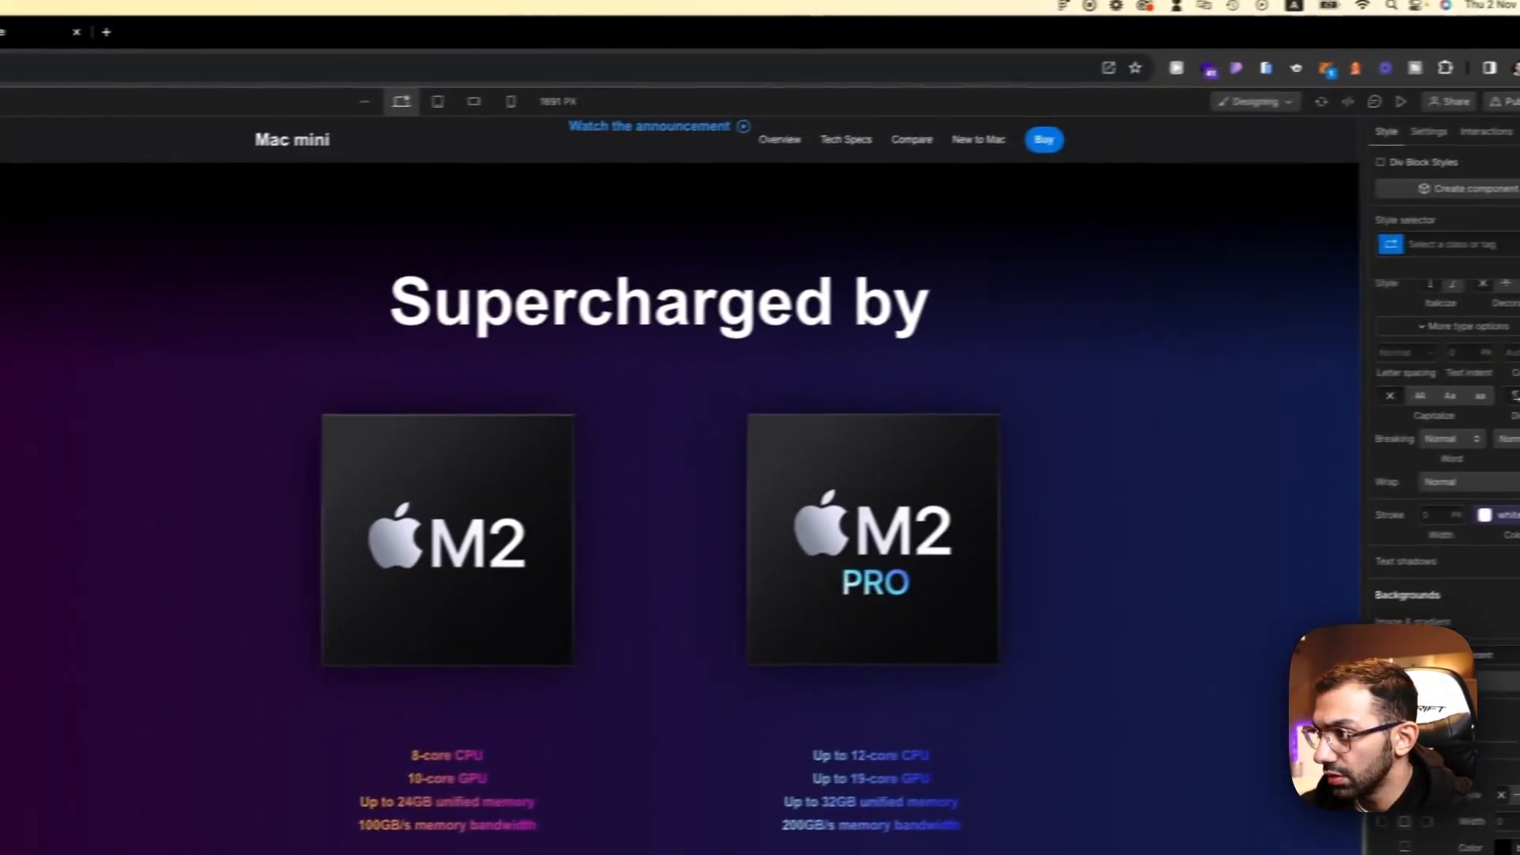
pyautogui.click(1417, 248)
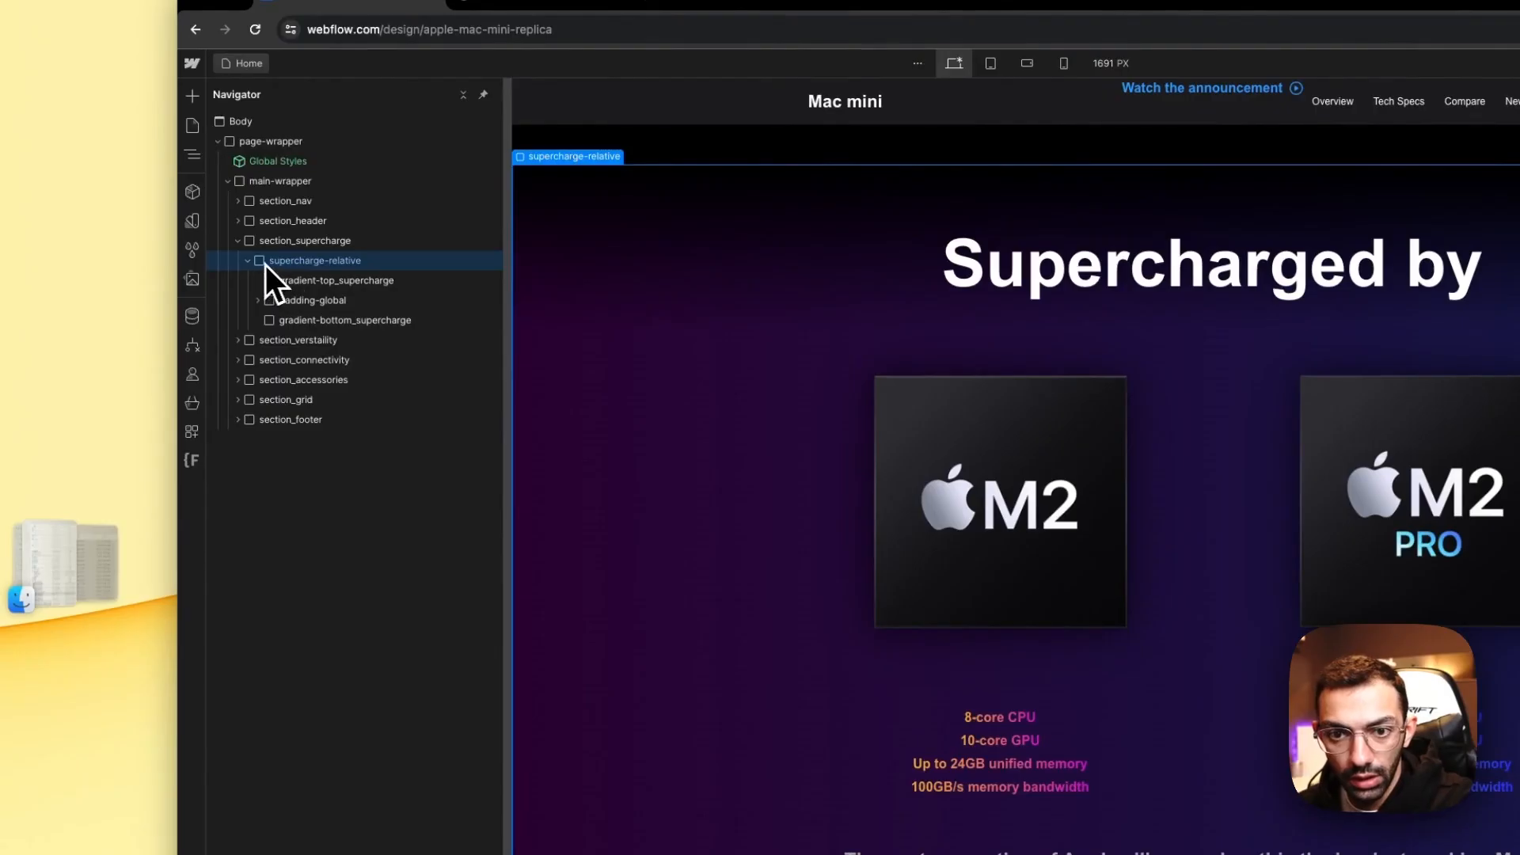
pyautogui.click(249, 261)
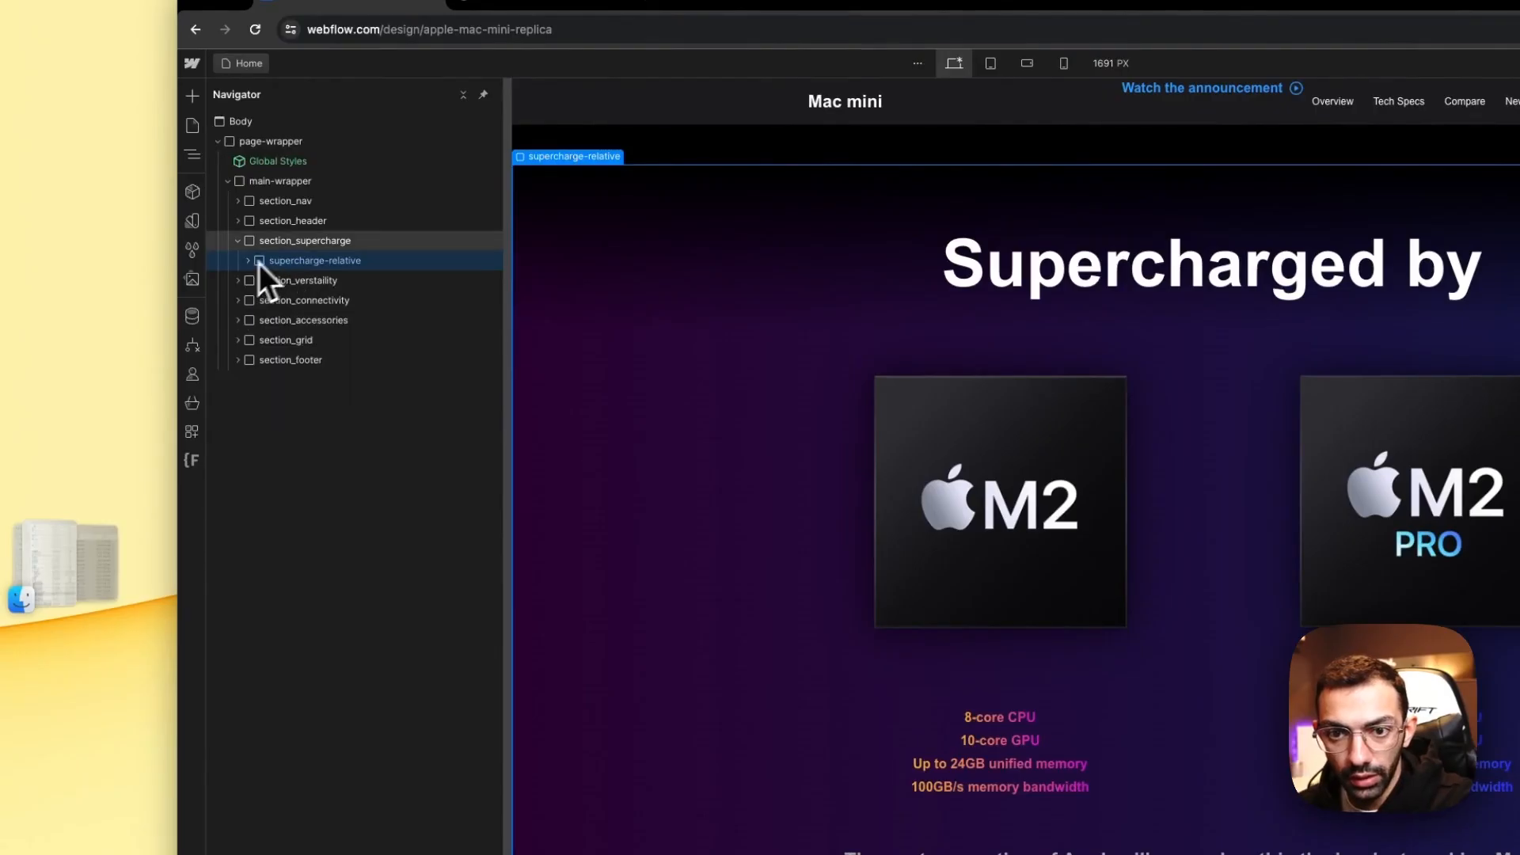
pyautogui.click(308, 242)
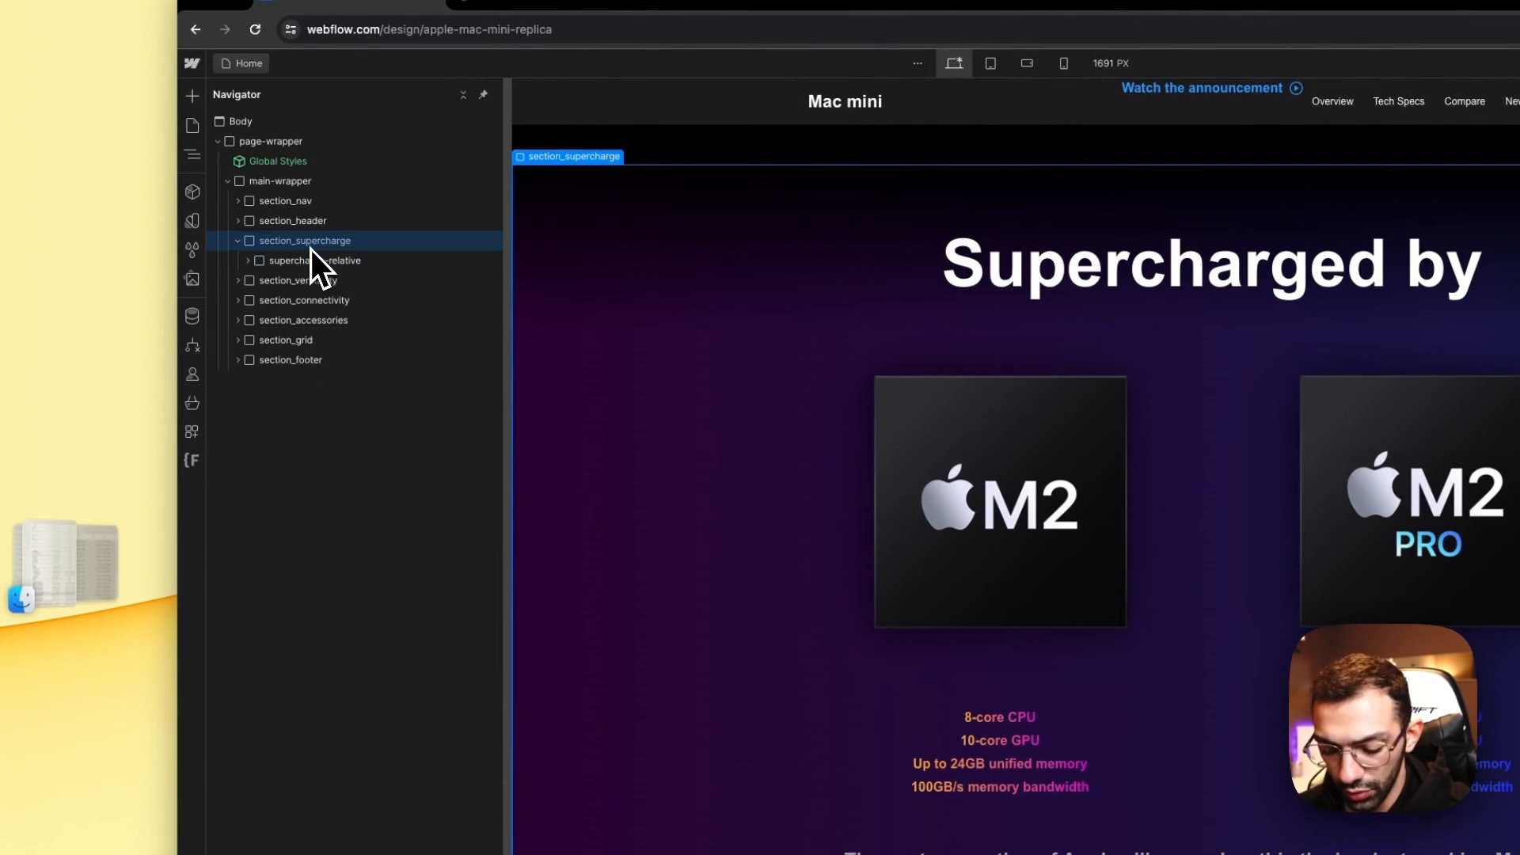
pyautogui.press('a')
pyautogui.press('z')
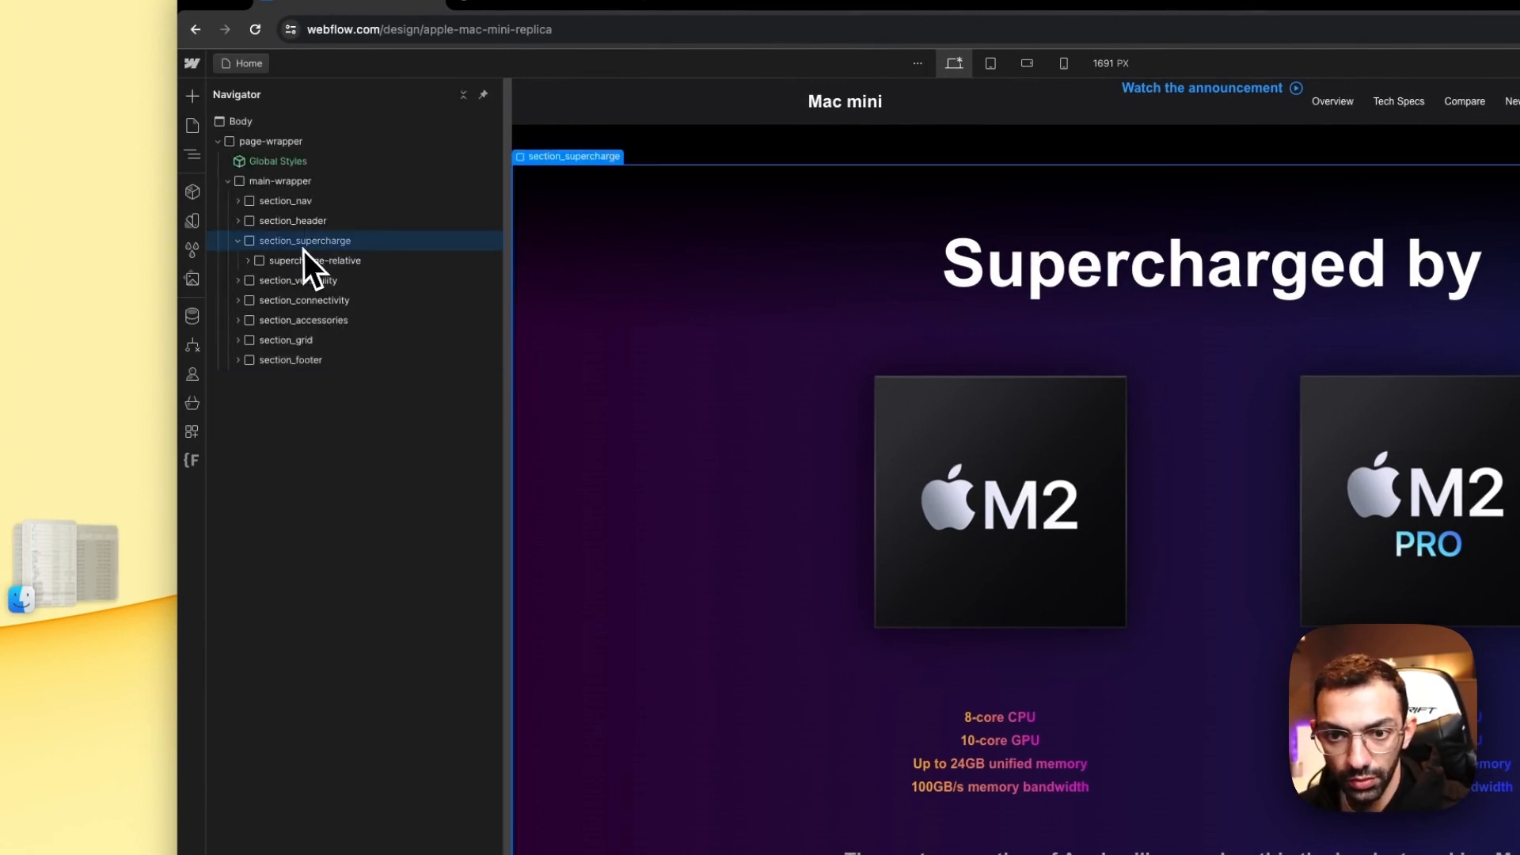
# Step: Add a div block inside section_supercharge below supercharge-relative and give it the class supercharge-cards-wrapper
pyautogui.click(249, 260)
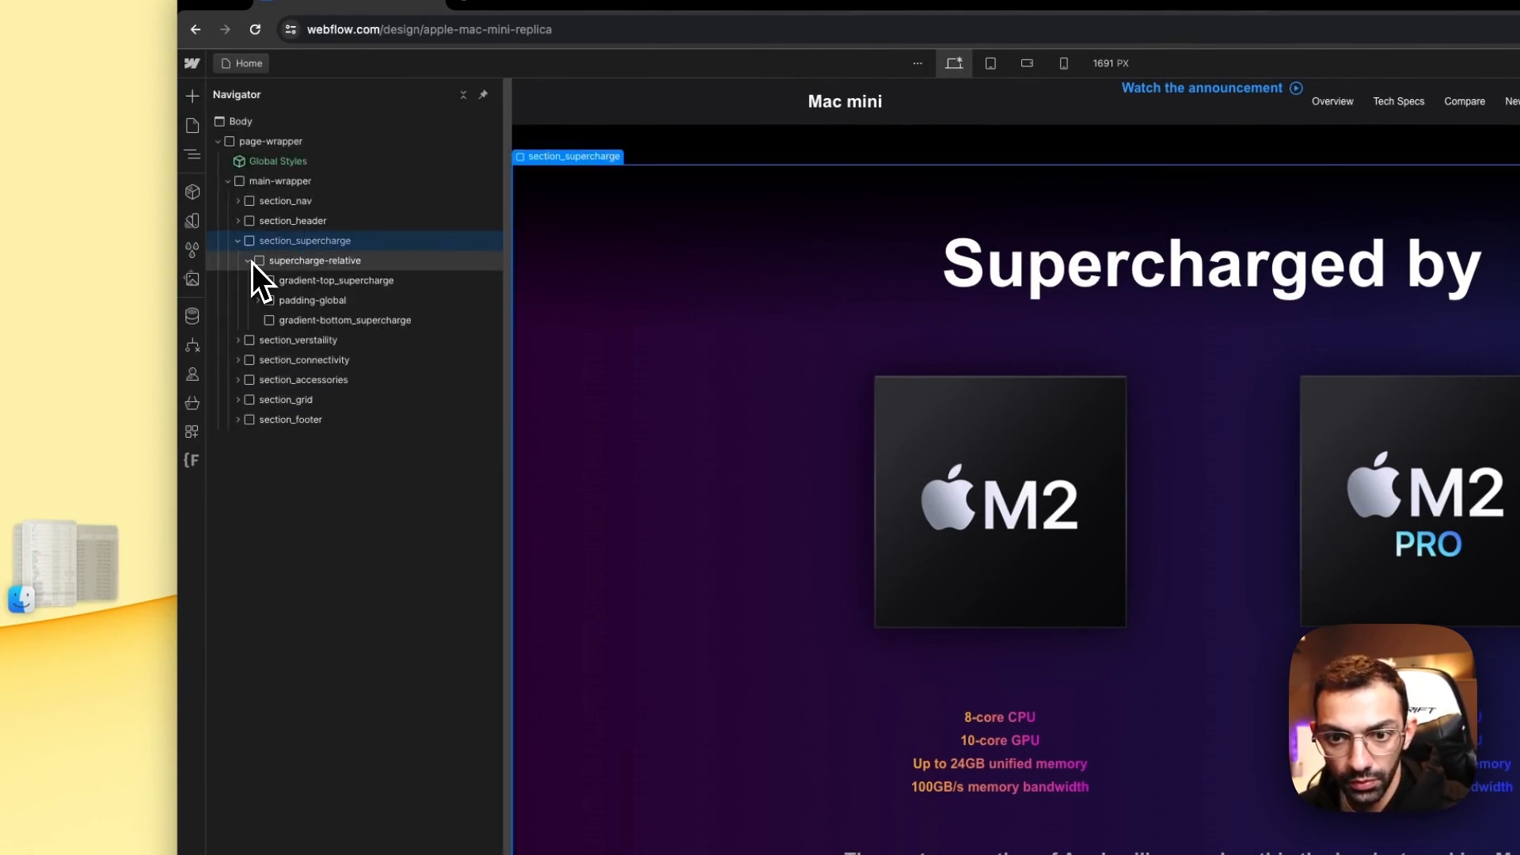
pyautogui.click(250, 261)
pyautogui.press('a')
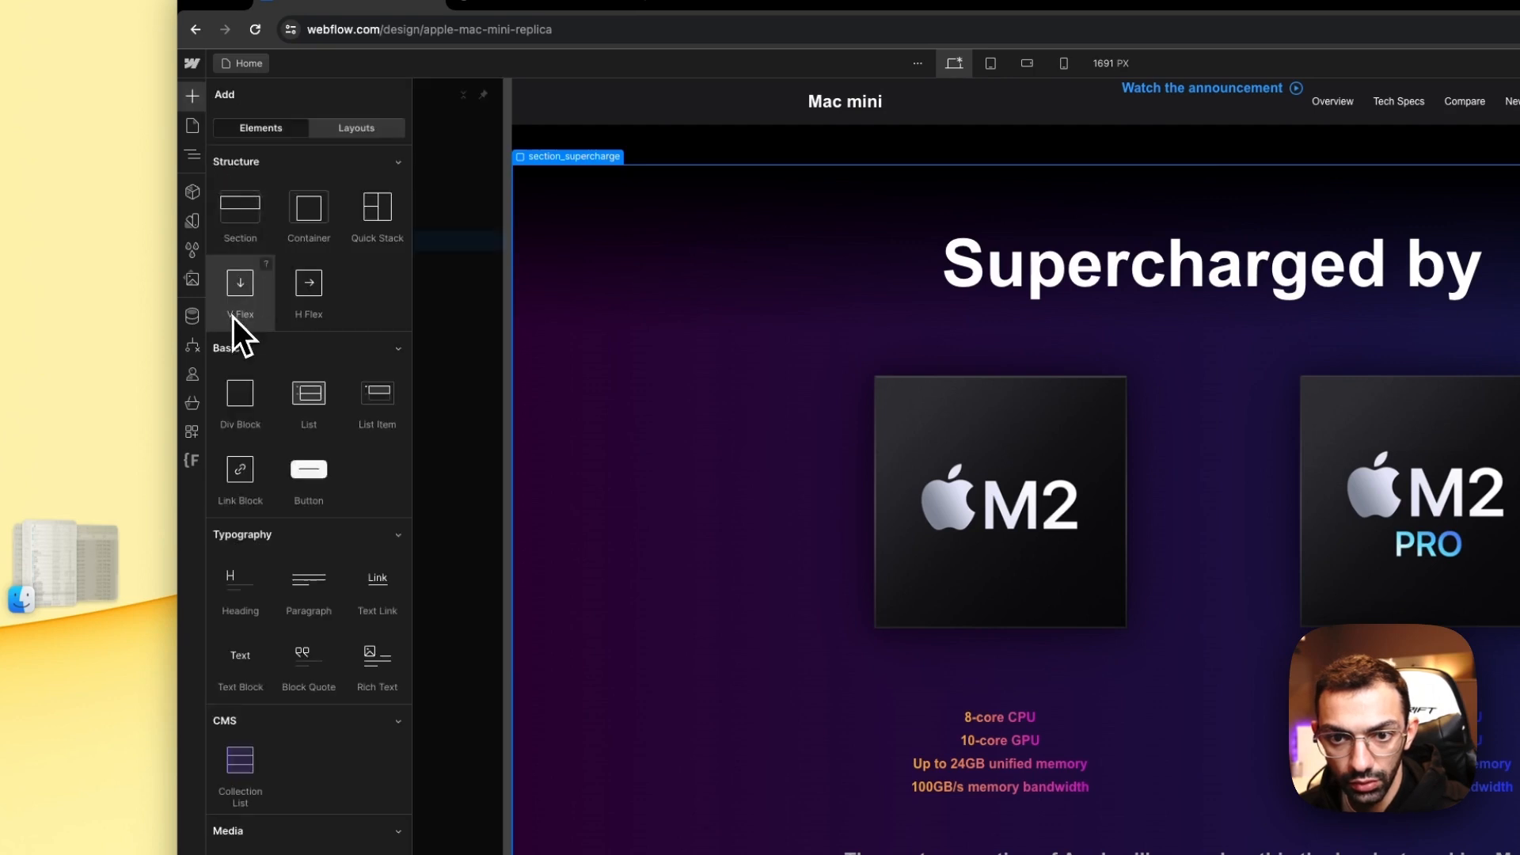
pyautogui.moveTo(237, 397); pyautogui.dragTo(279, 280)
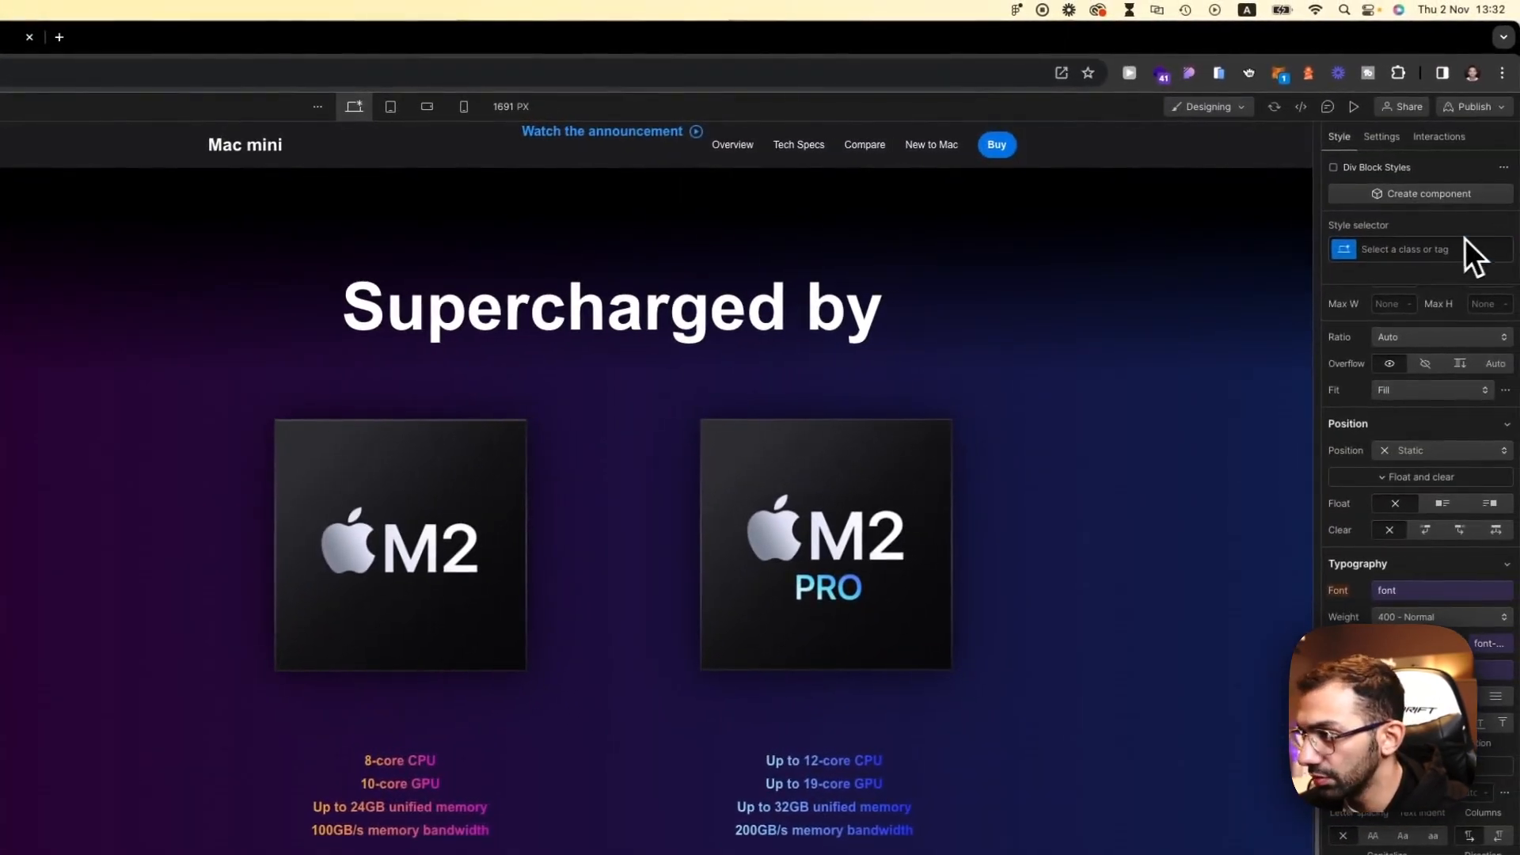
pyautogui.write('supercharge')
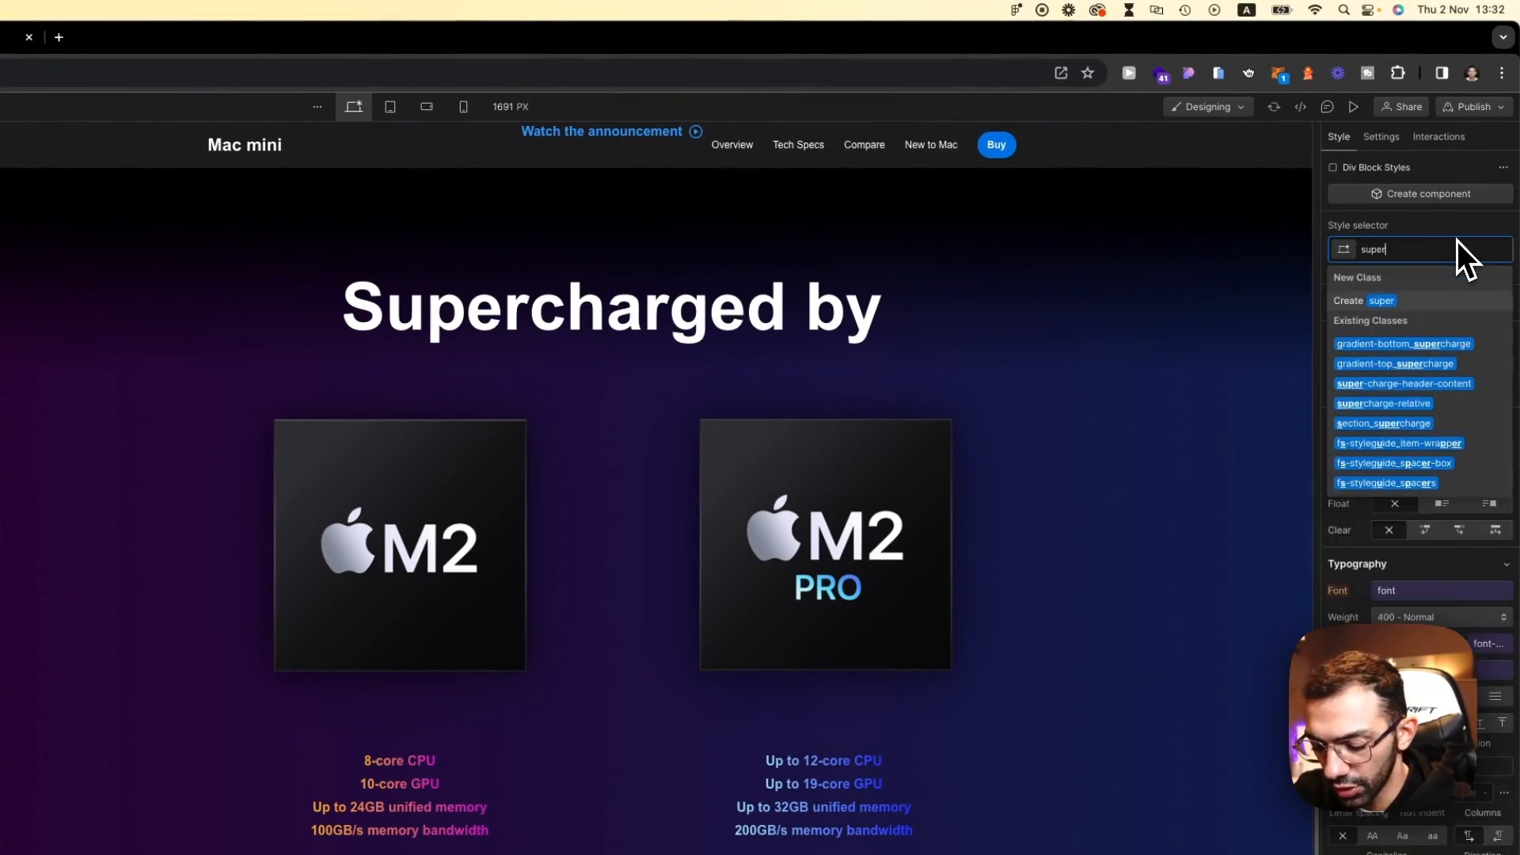
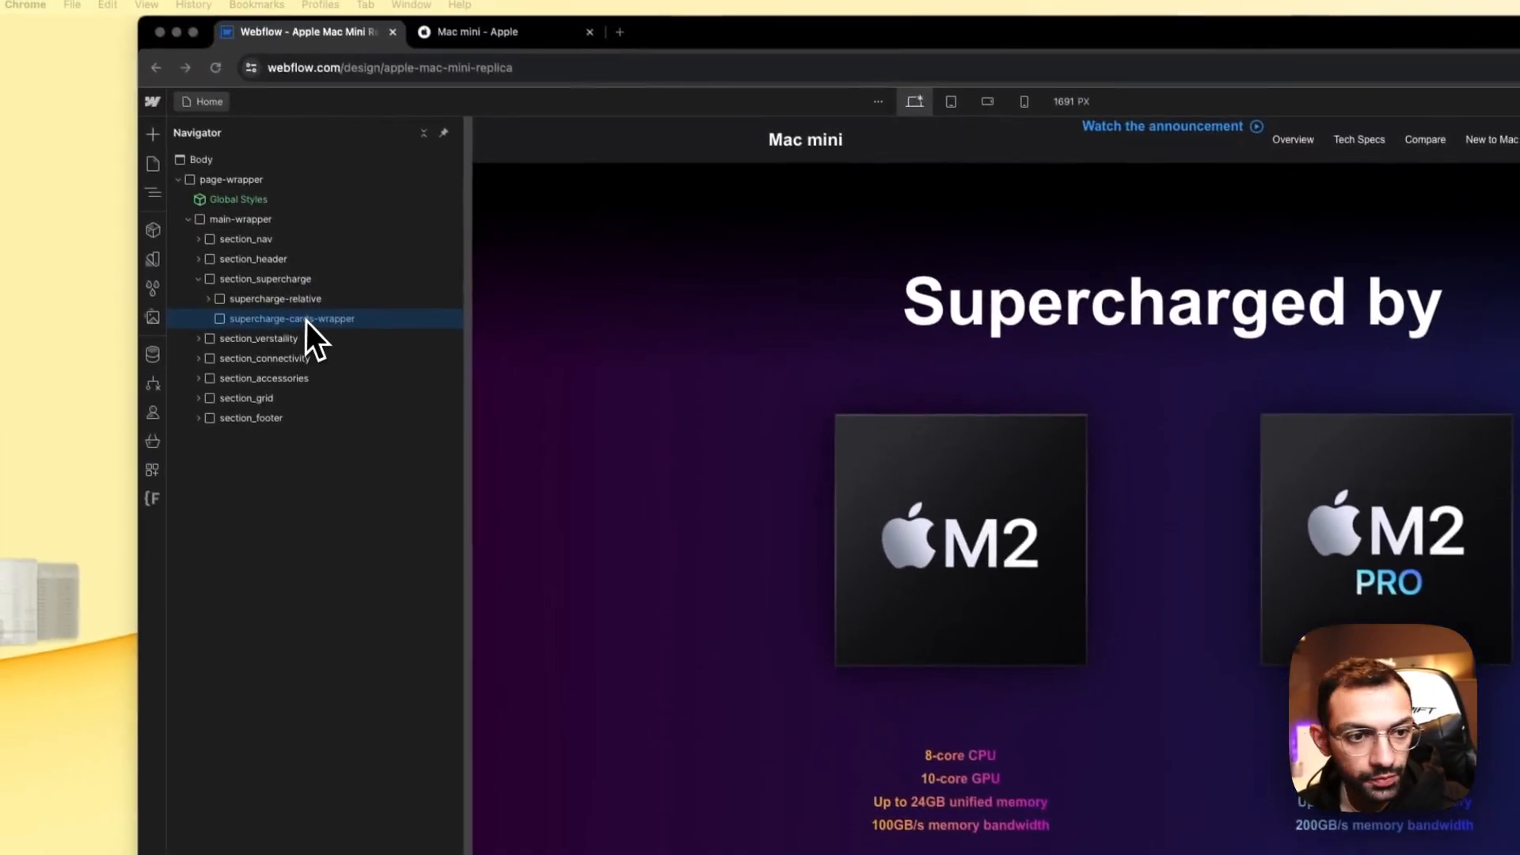
# Step: Examine the layout of the feature cards below the chip section on the original Mac mini page
pyautogui.click(555, 34)
pyautogui.scroll(-10, 1306, 665)
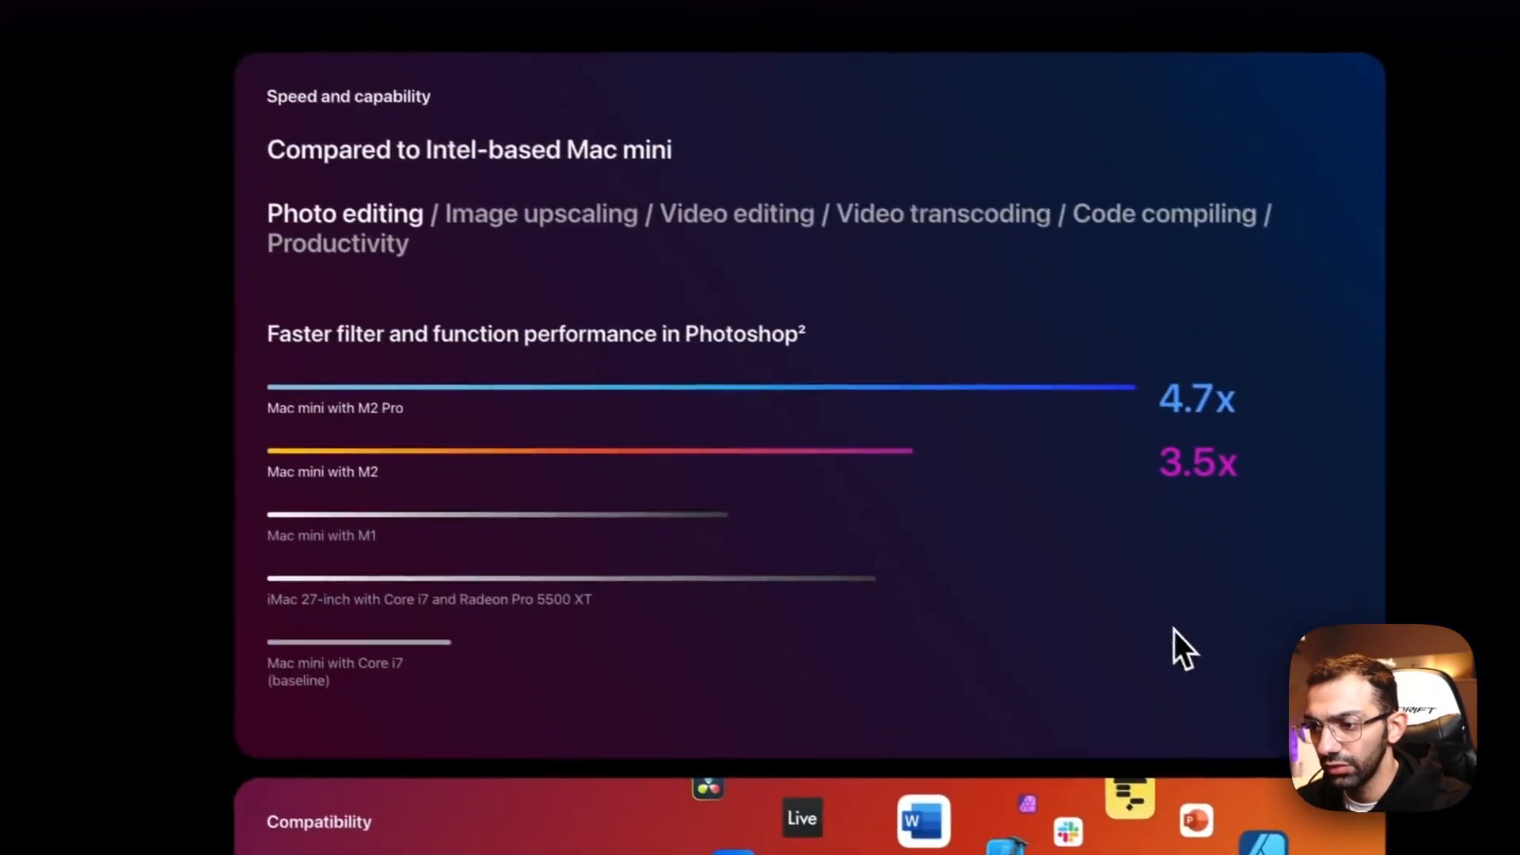
pyautogui.scroll(-10, 729, 522)
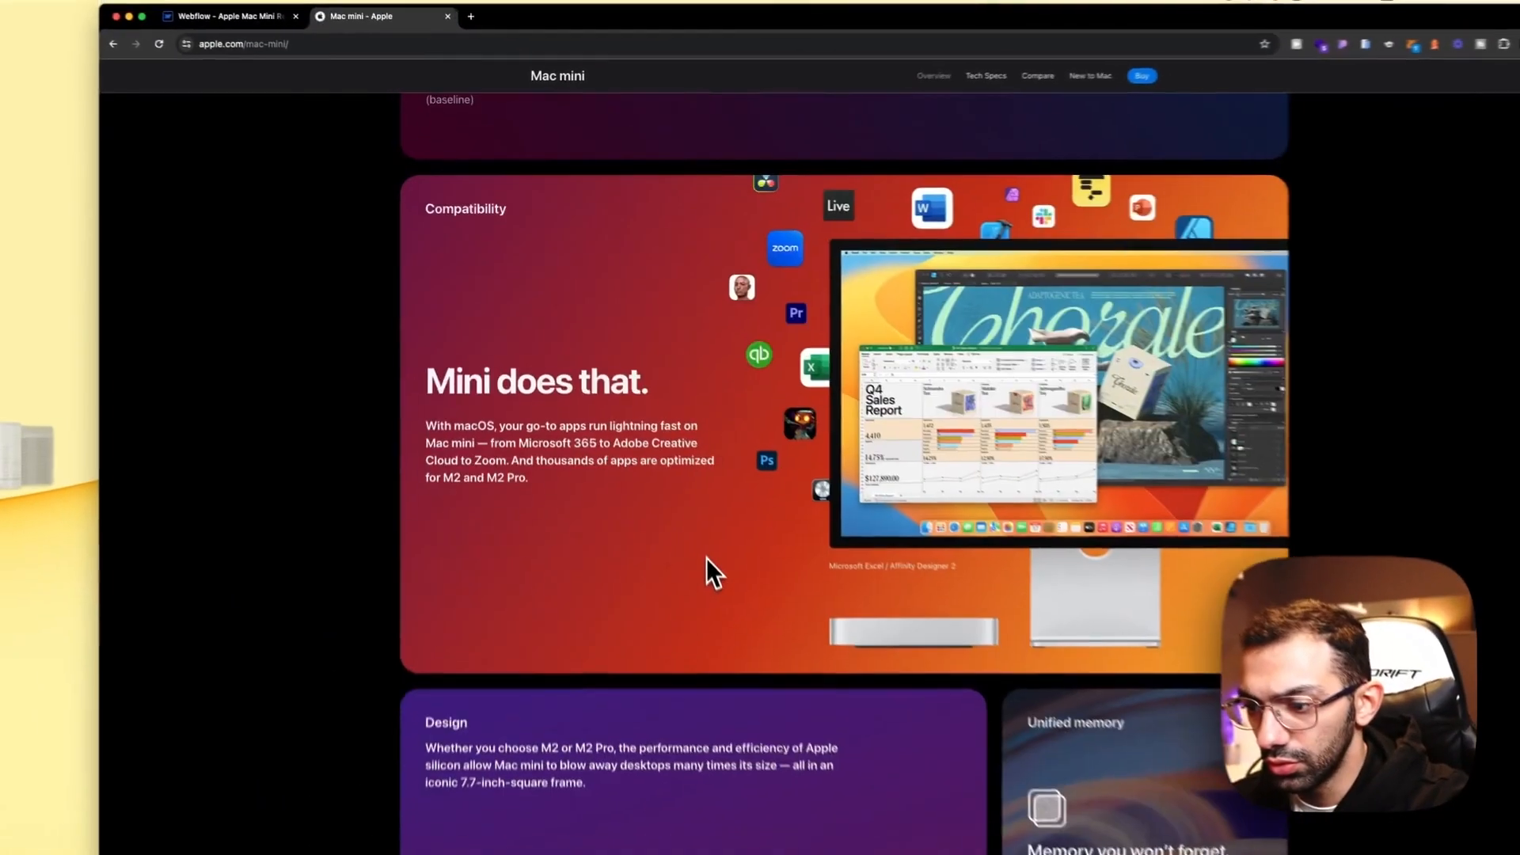
pyautogui.scroll(-5, 705, 554)
pyautogui.scroll(-2, 1072, 792)
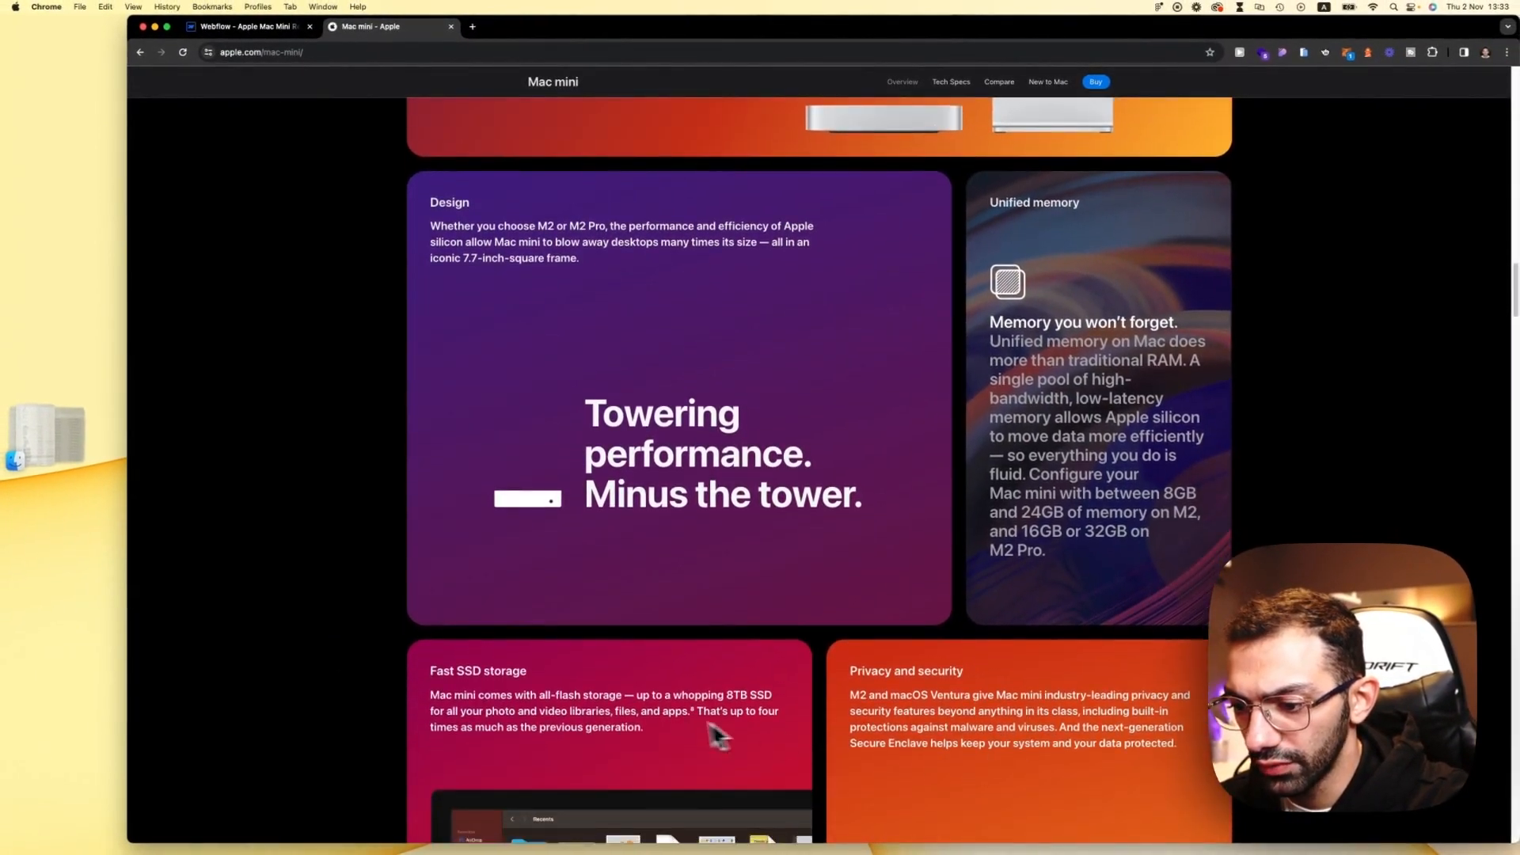
pyautogui.scroll(-3, 717, 735)
pyautogui.scroll(15, 805, 669)
pyautogui.scroll(-5, 808, 668)
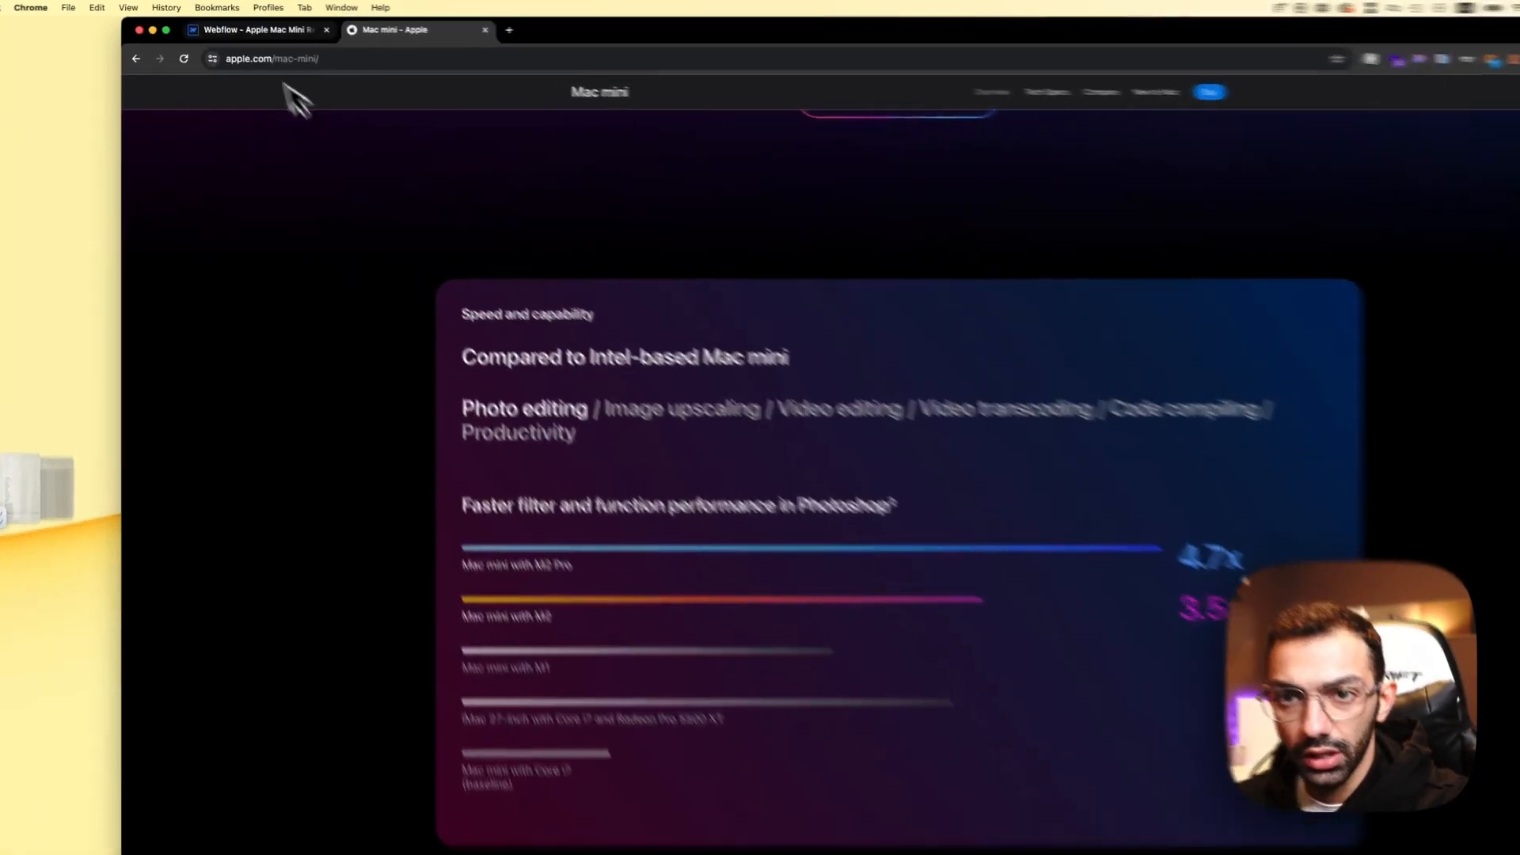
# Step: Return to the Webflow project and copy padding-global from supercharge-relative into supercharge-cards-wrapper
pyautogui.click(245, 26)
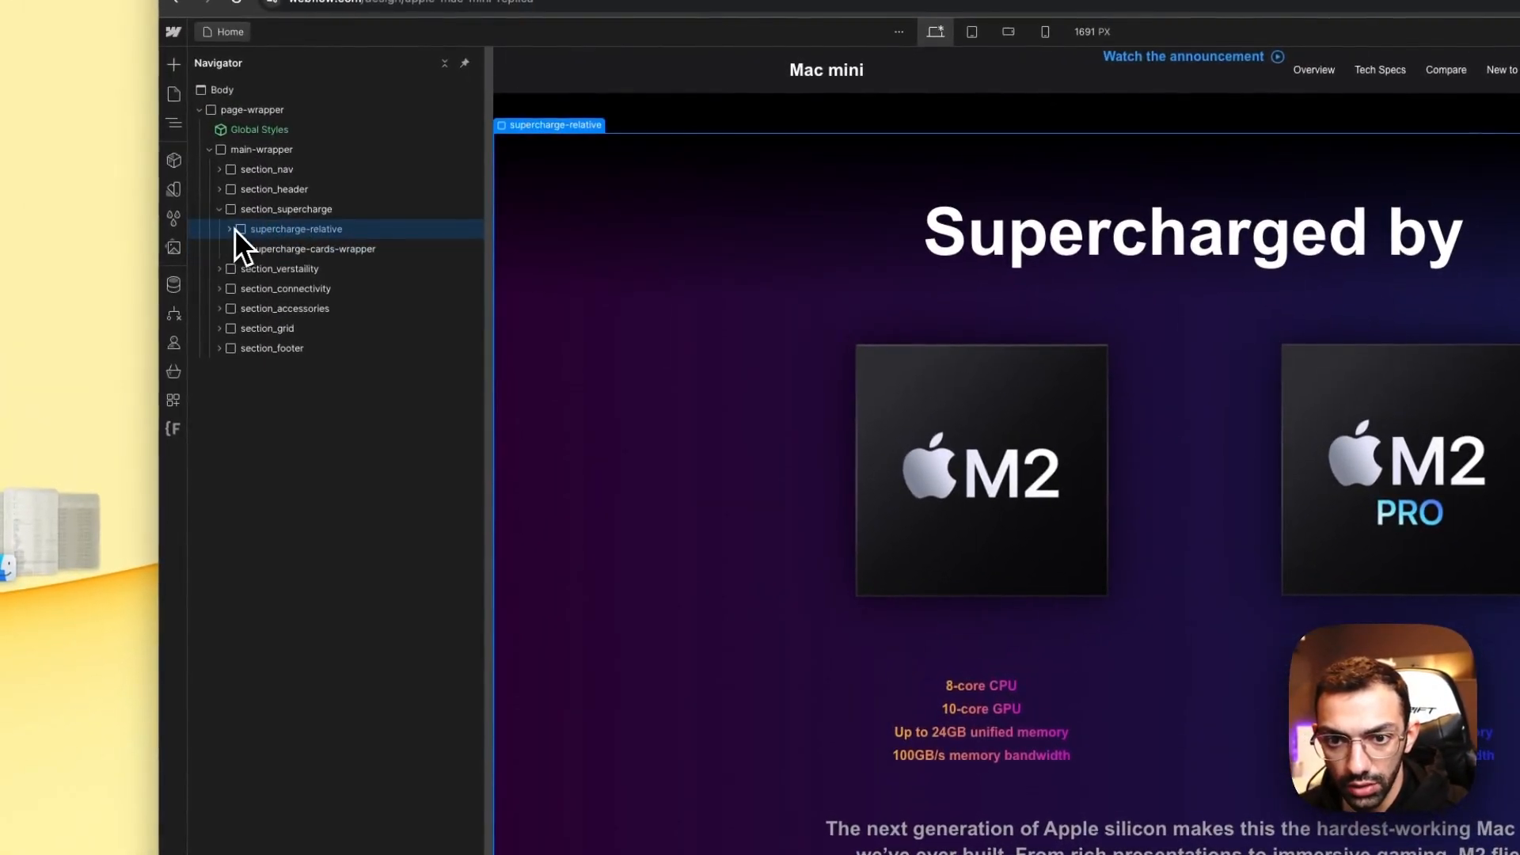
pyautogui.click(231, 229)
pyautogui.click(276, 276)
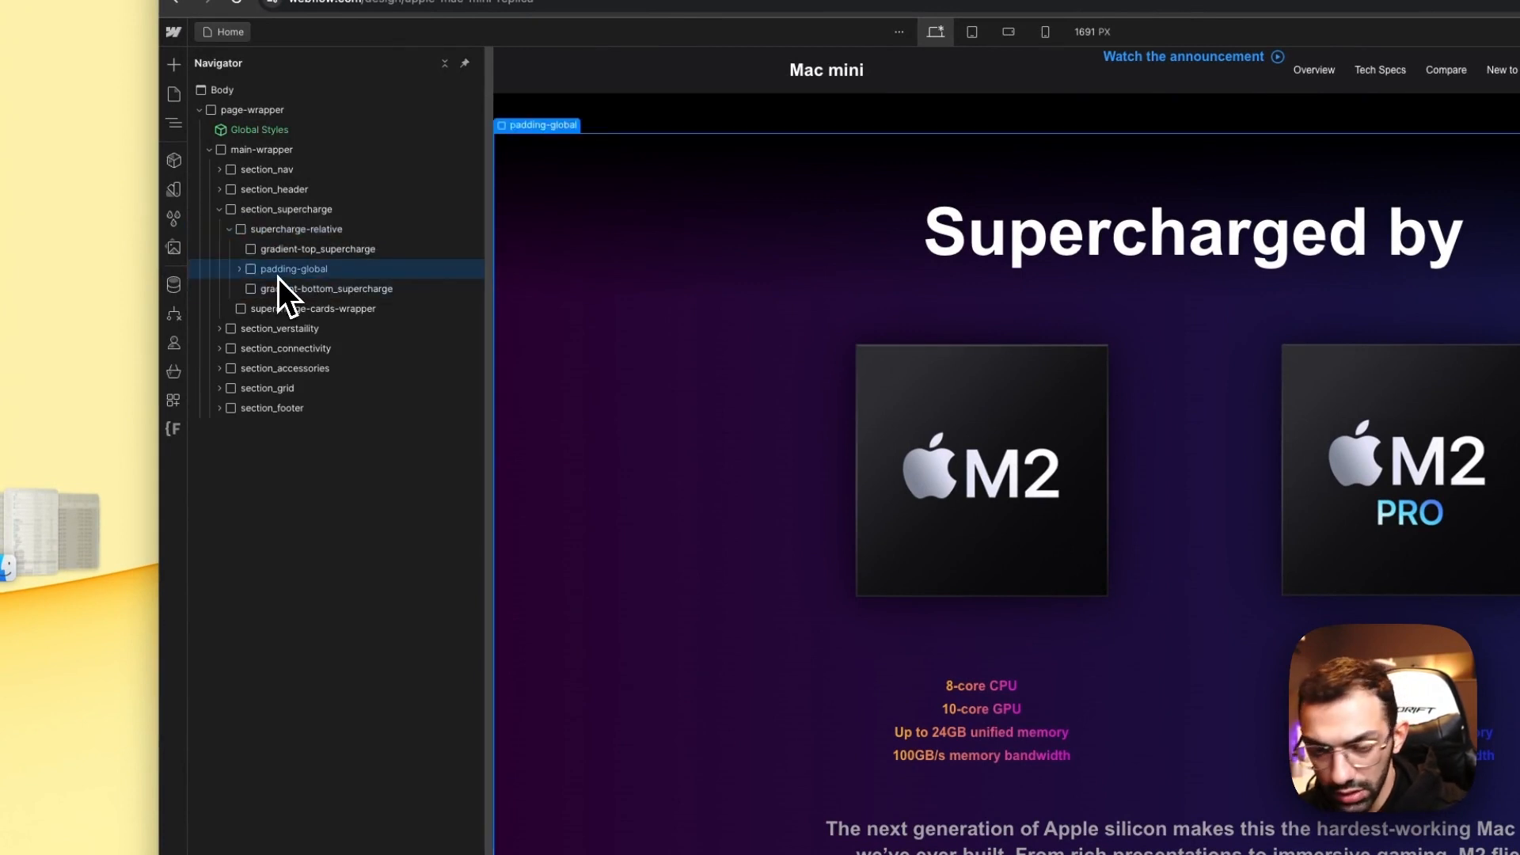
pyautogui.click(273, 309)
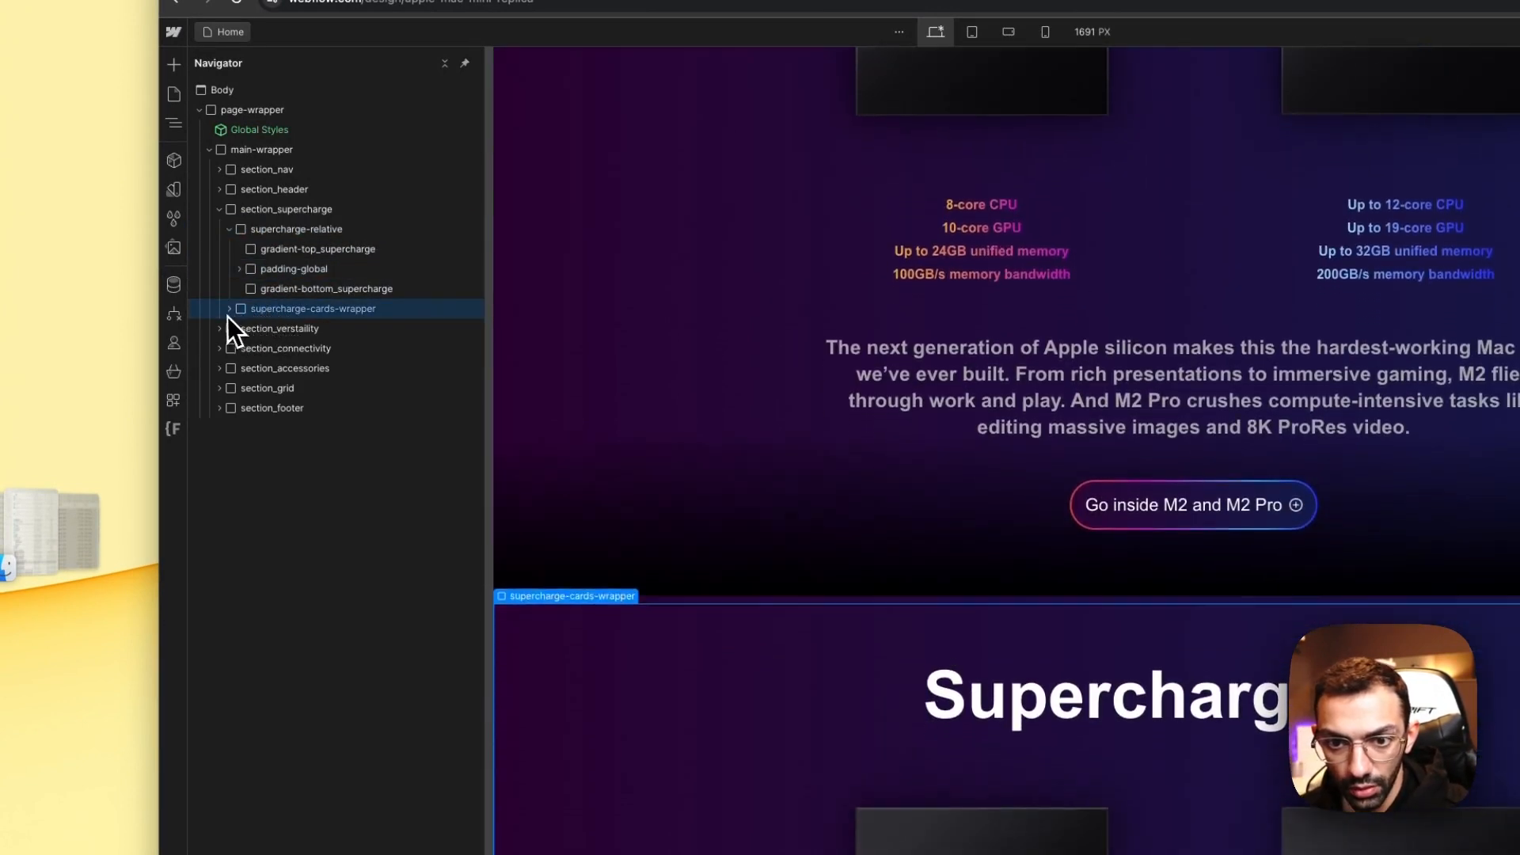
# Step: Delete super-charge-header-content from the copied container-large inside supercharge-cards-wrapper
pyautogui.click(229, 308)
pyautogui.click(240, 329)
pyautogui.click(265, 348)
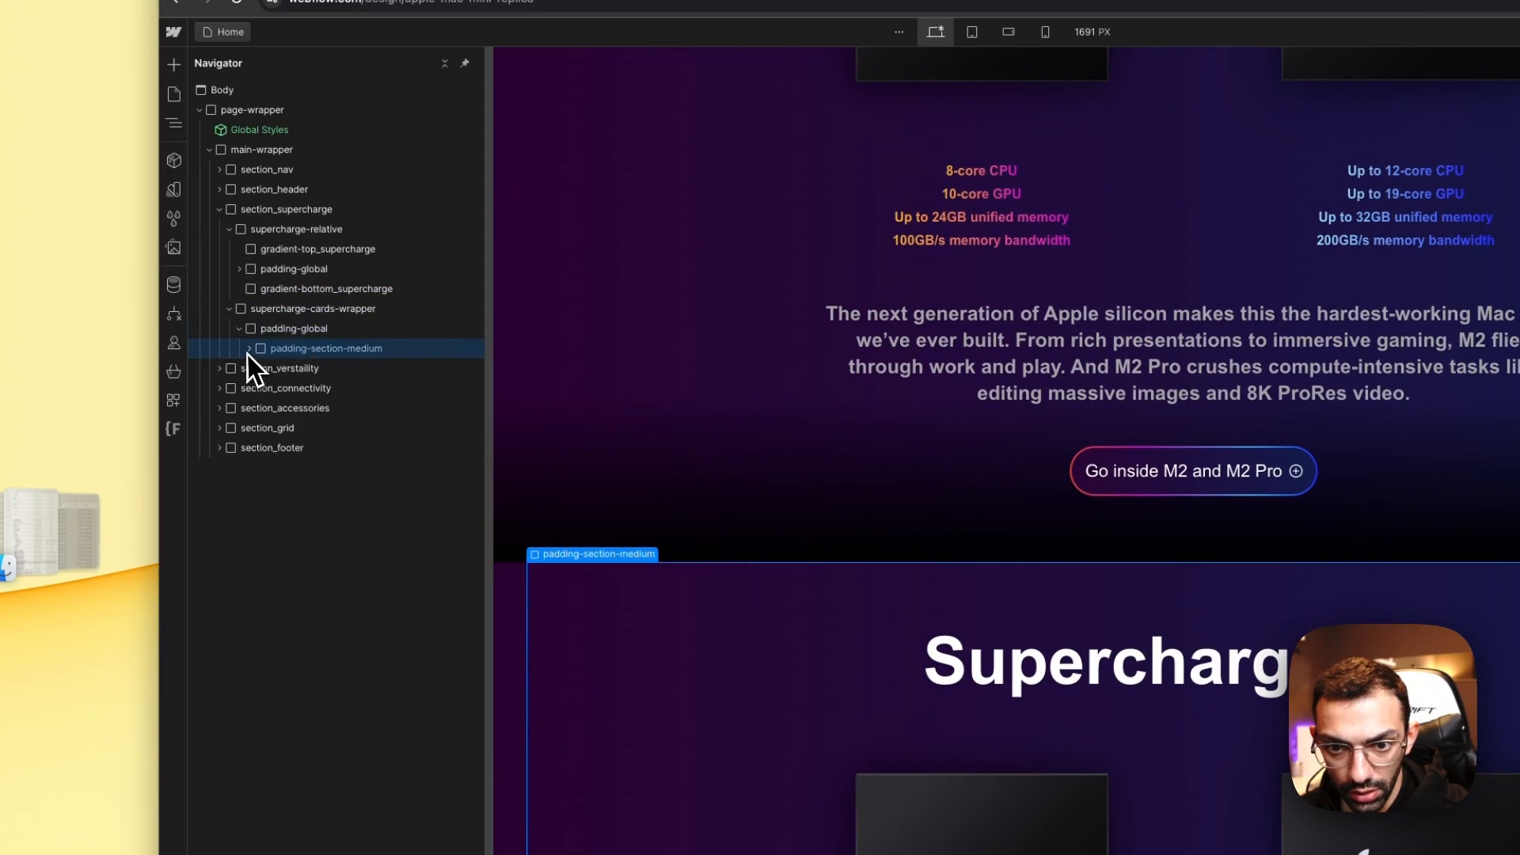
pyautogui.click(249, 349)
pyautogui.click(273, 369)
pyautogui.click(259, 369)
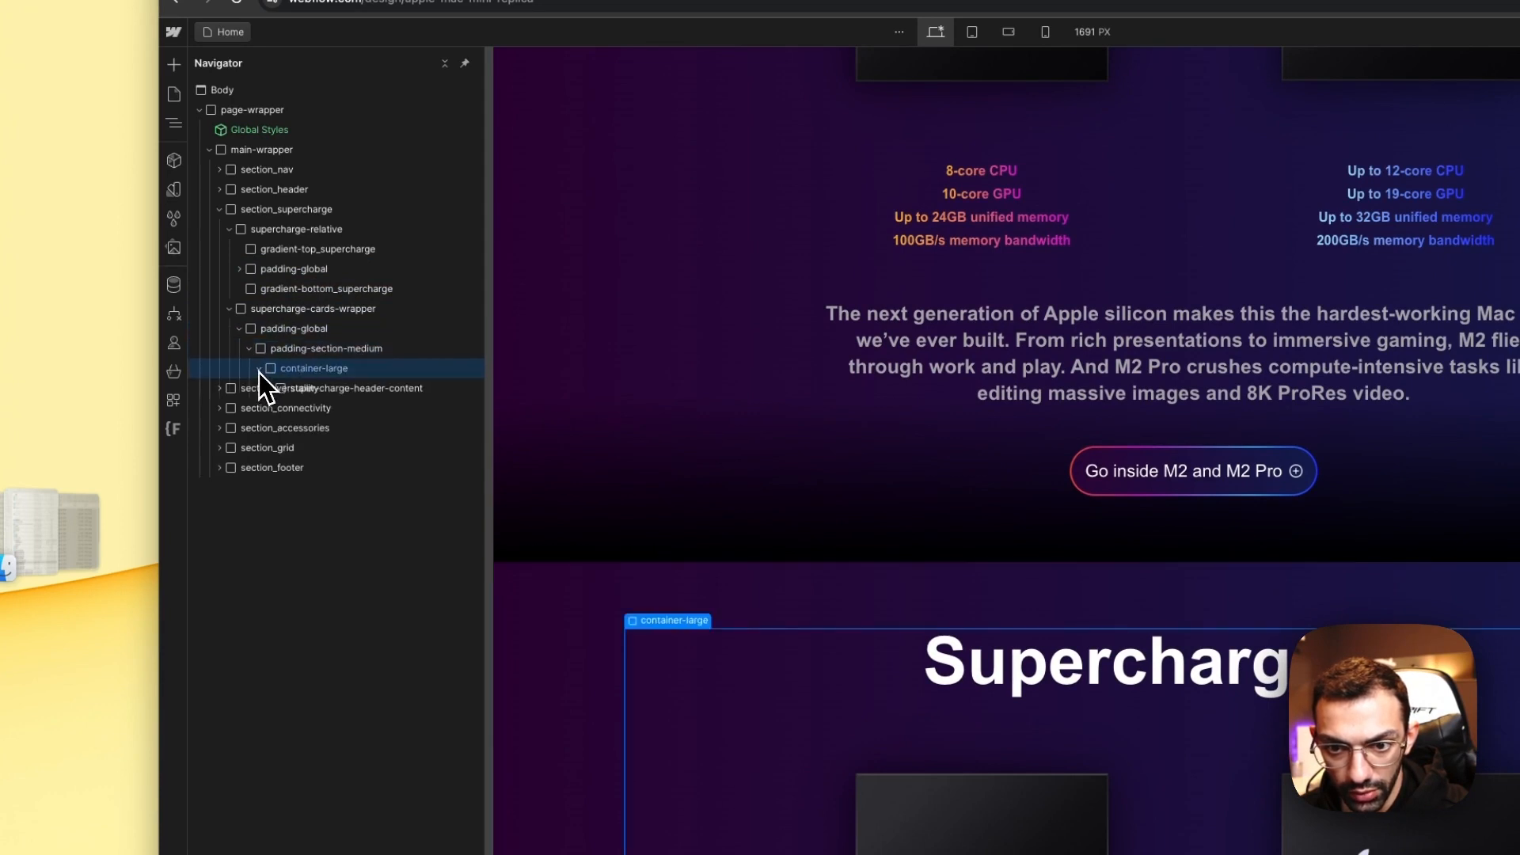
pyautogui.click(314, 377)
# Step: Add a card-grid div block inside the emptied container-large and nest a card-item div block in it
pyautogui.press('a')
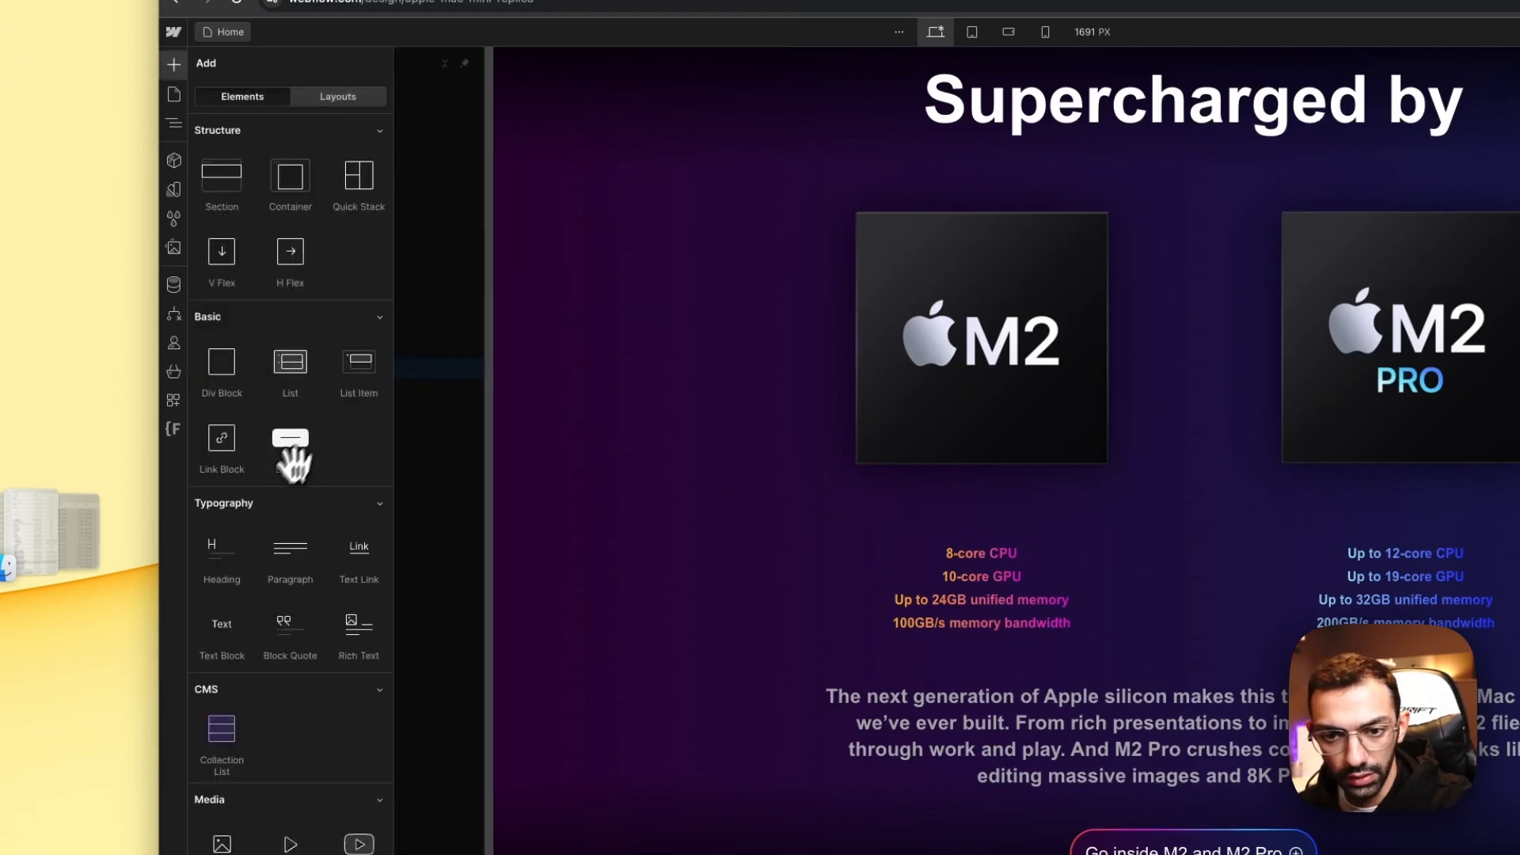
pyautogui.click(237, 399)
pyautogui.click(1405, 231)
pyautogui.write('c')
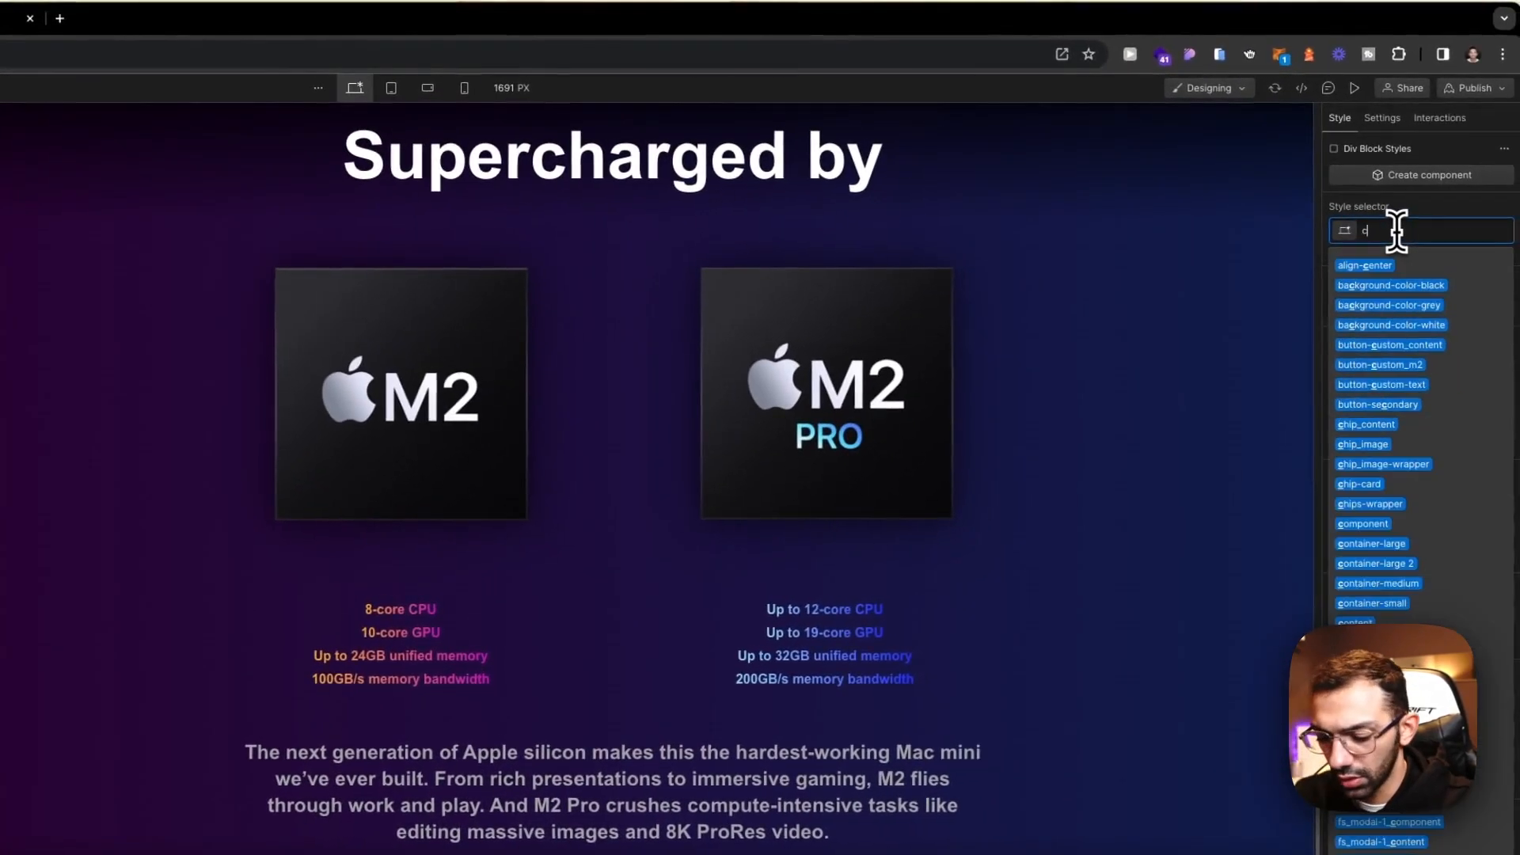
pyautogui.write('ard')
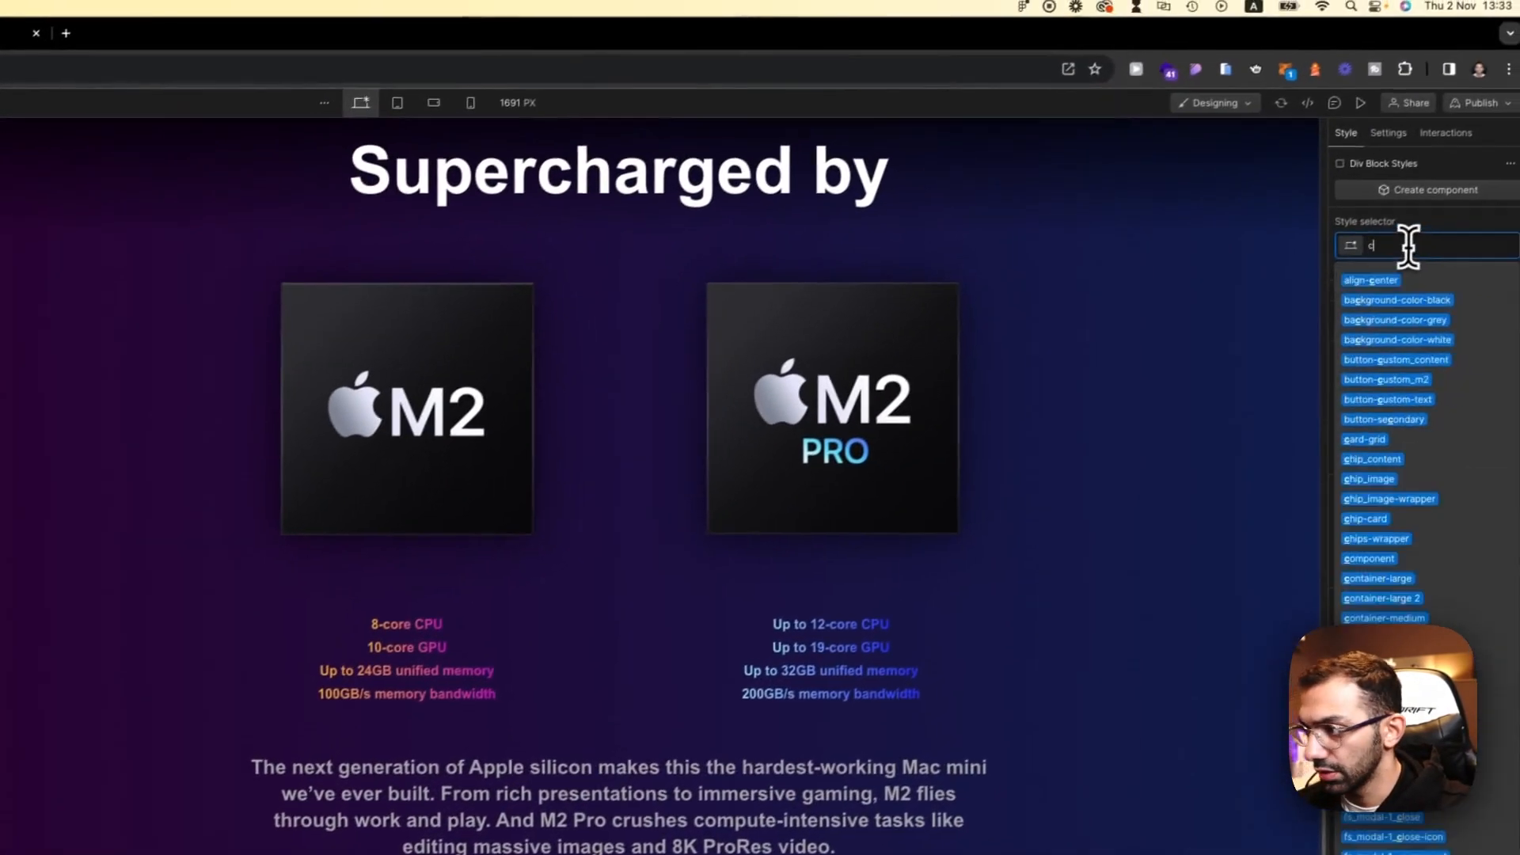
pyautogui.write('-')
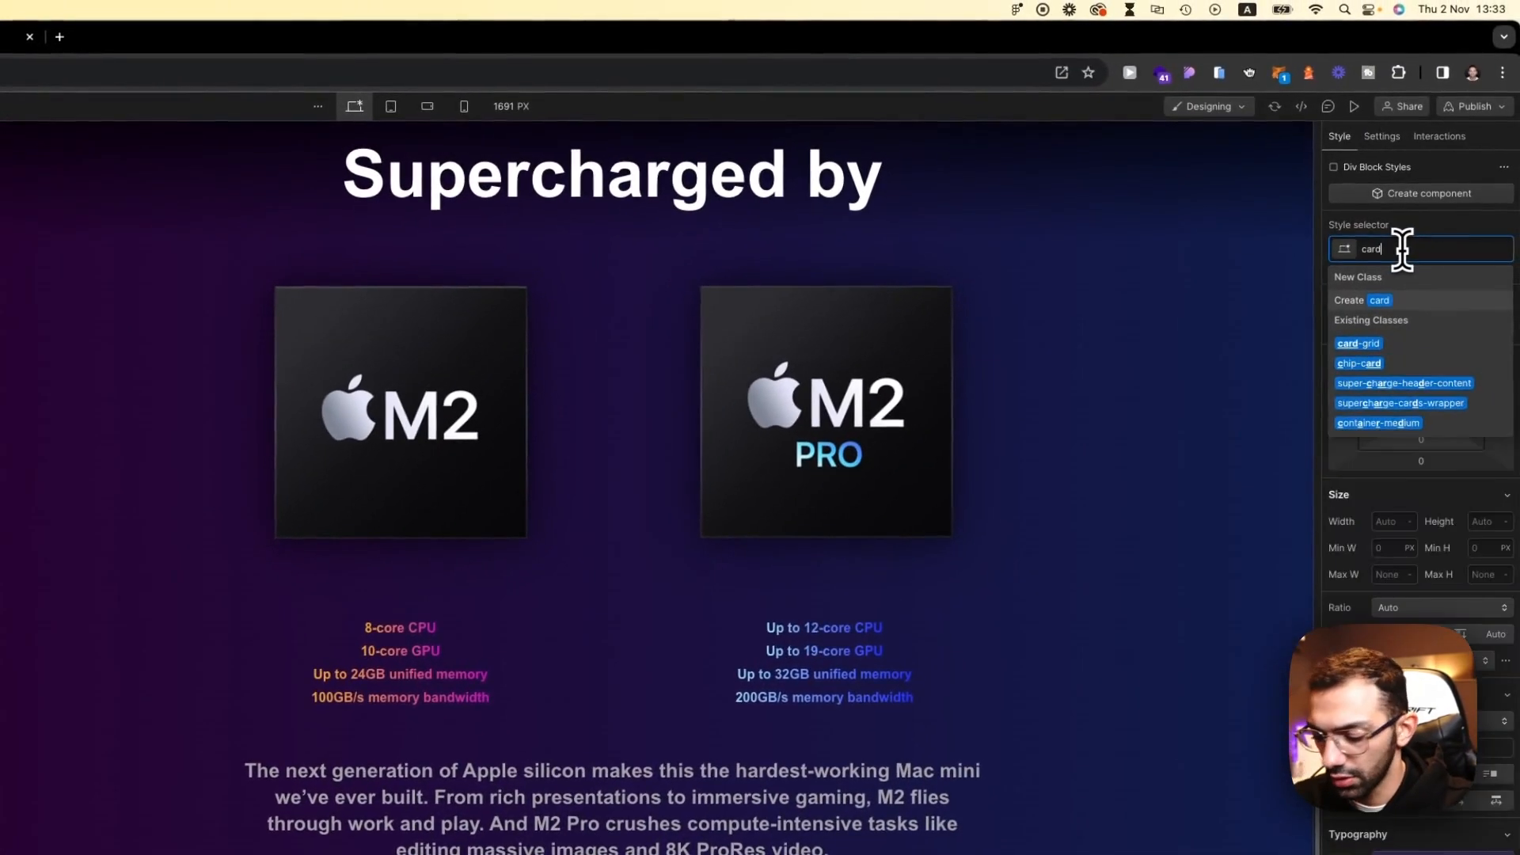
pyautogui.press('BackSpace')
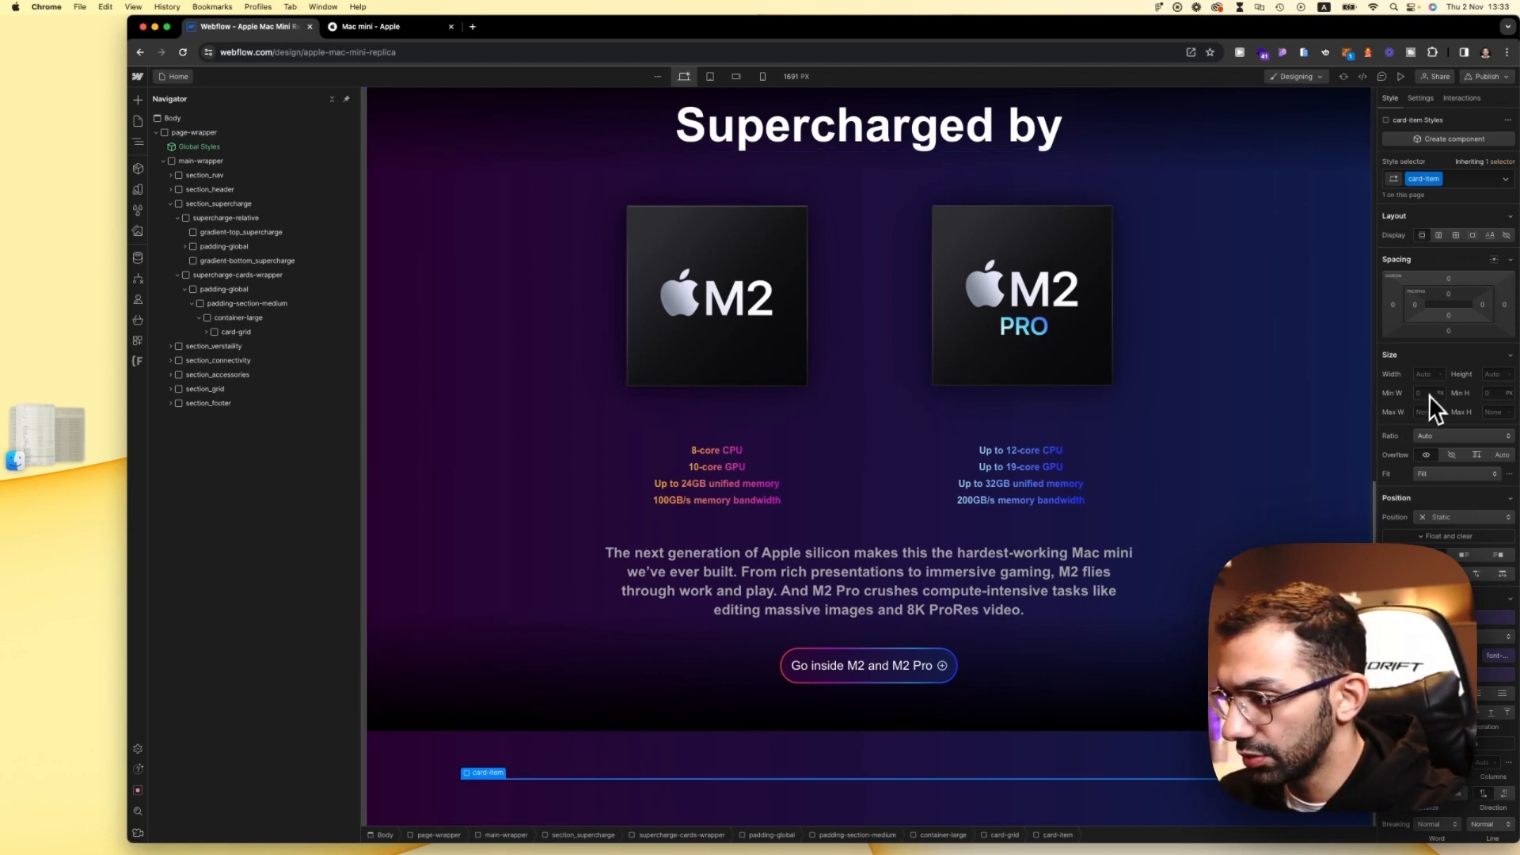
# Step: Set the width of card-item to 100% and round its corners with a 1.9 rem border radius
pyautogui.click(1430, 374)
pyautogui.write('100%')
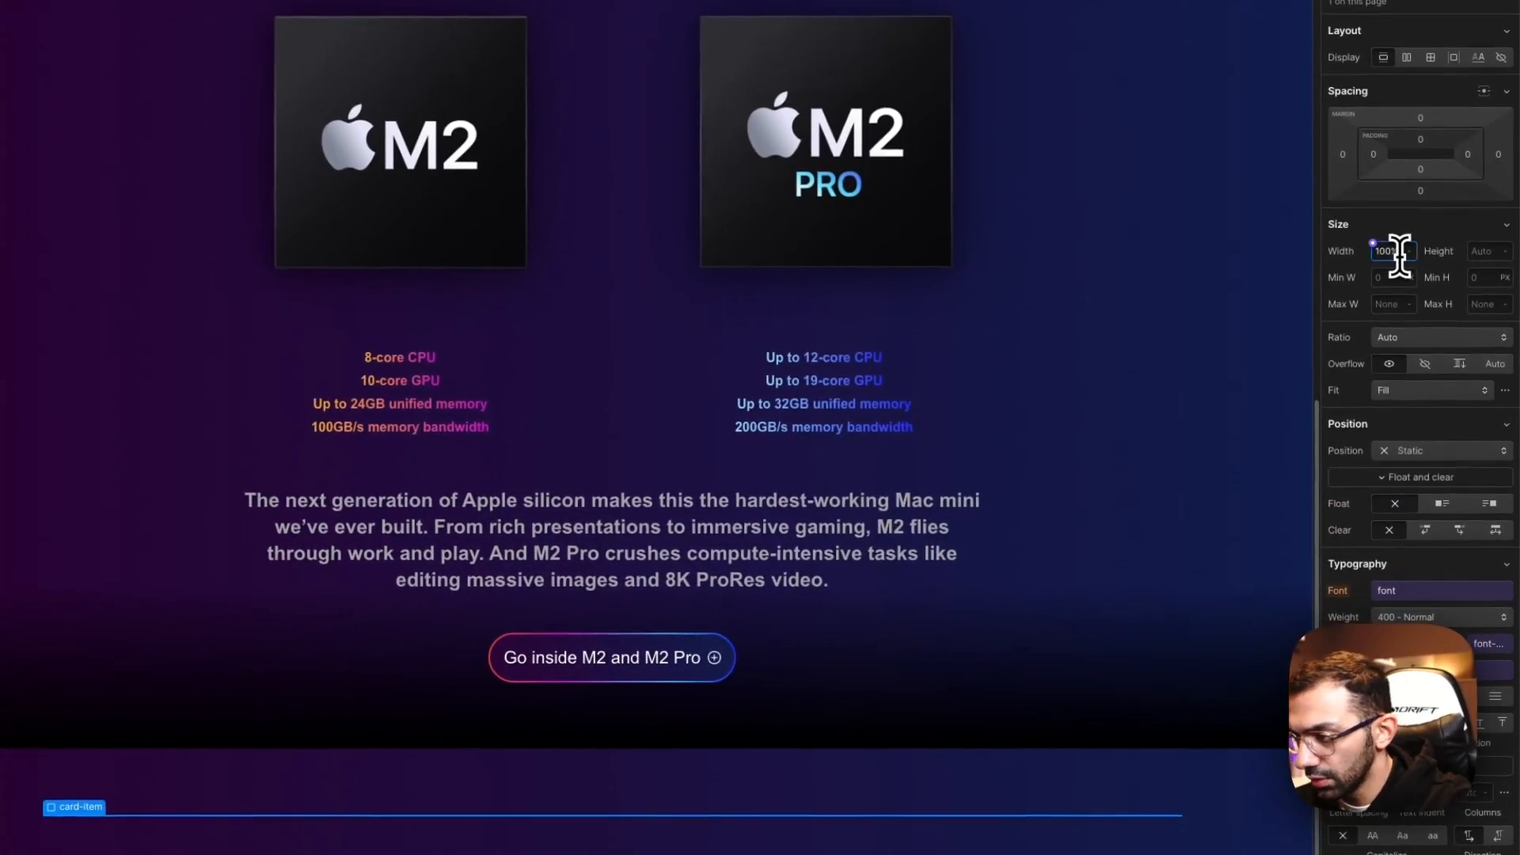
pyautogui.scroll(-8, 1430, 562)
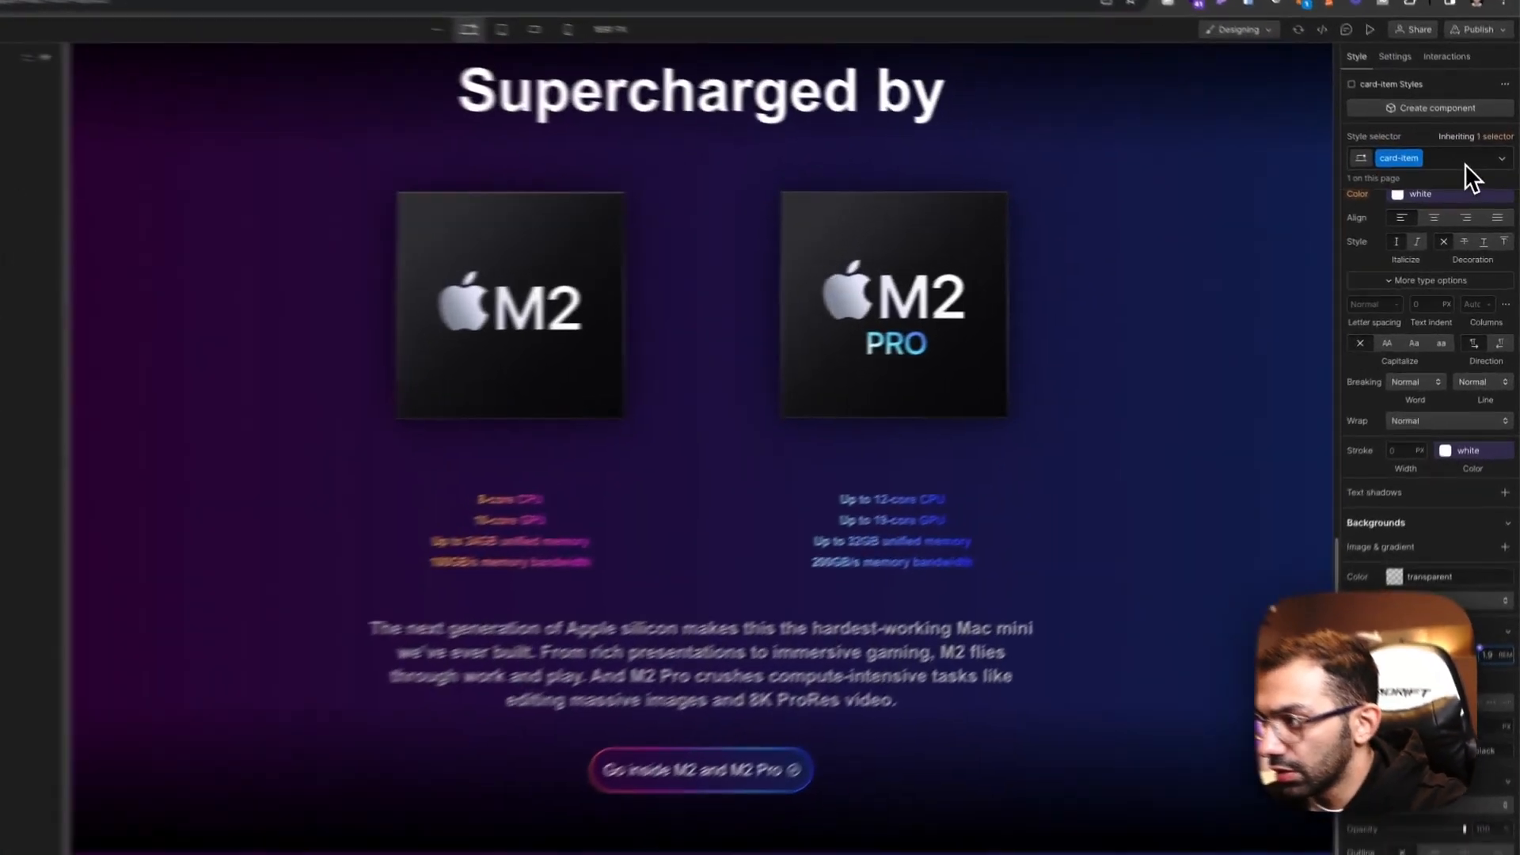
pyautogui.click(1471, 177)
pyautogui.write('car')
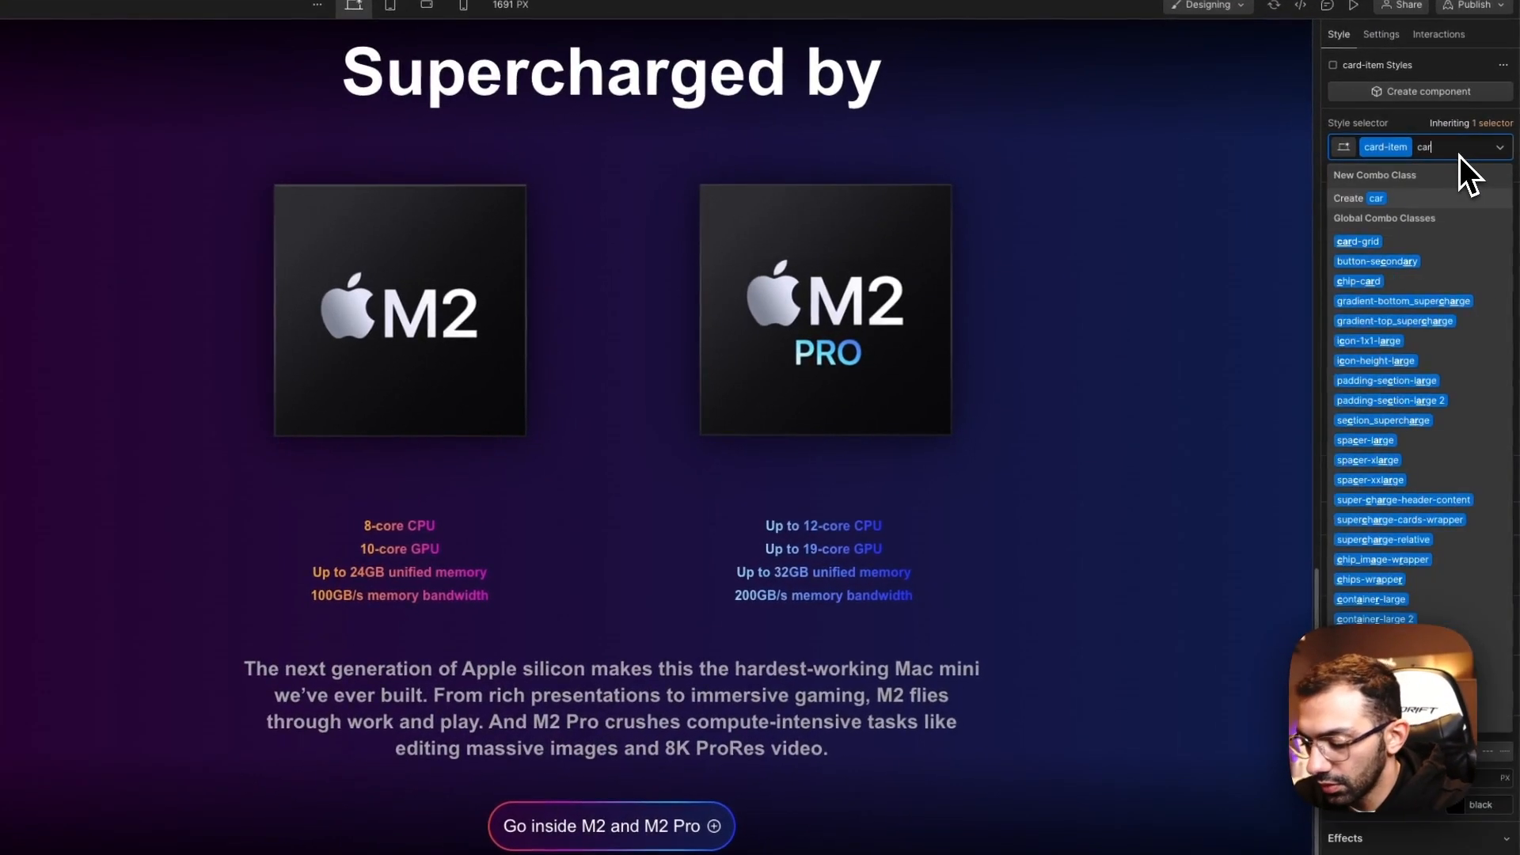
pyautogui.press('Escape')
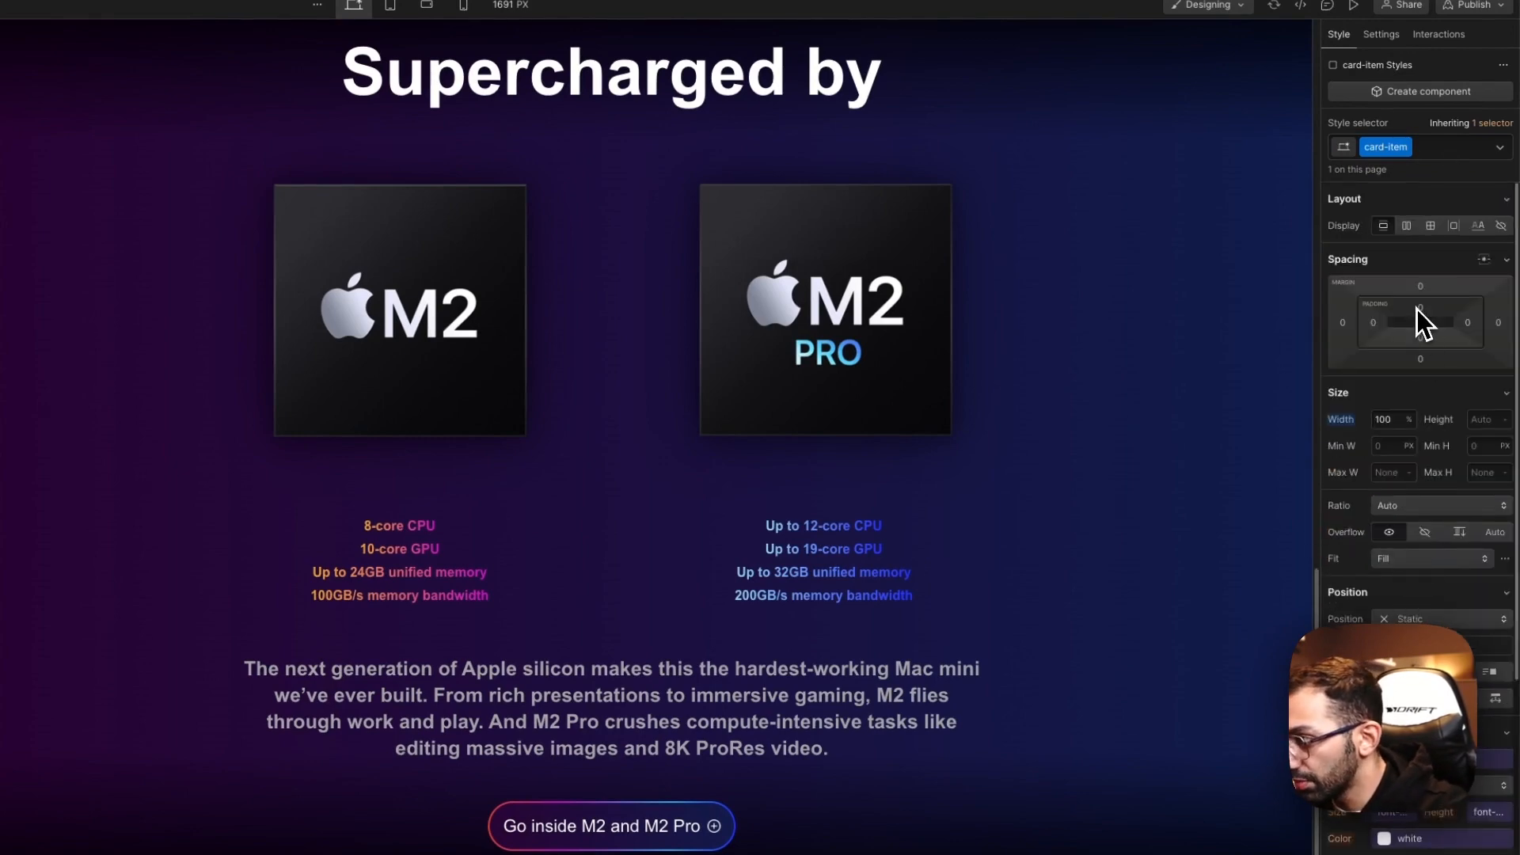
# Step: Set the top padding of card-item to the medium padding variable of 2.5rem
pyautogui.click(1419, 309)
pyautogui.click(1467, 333)
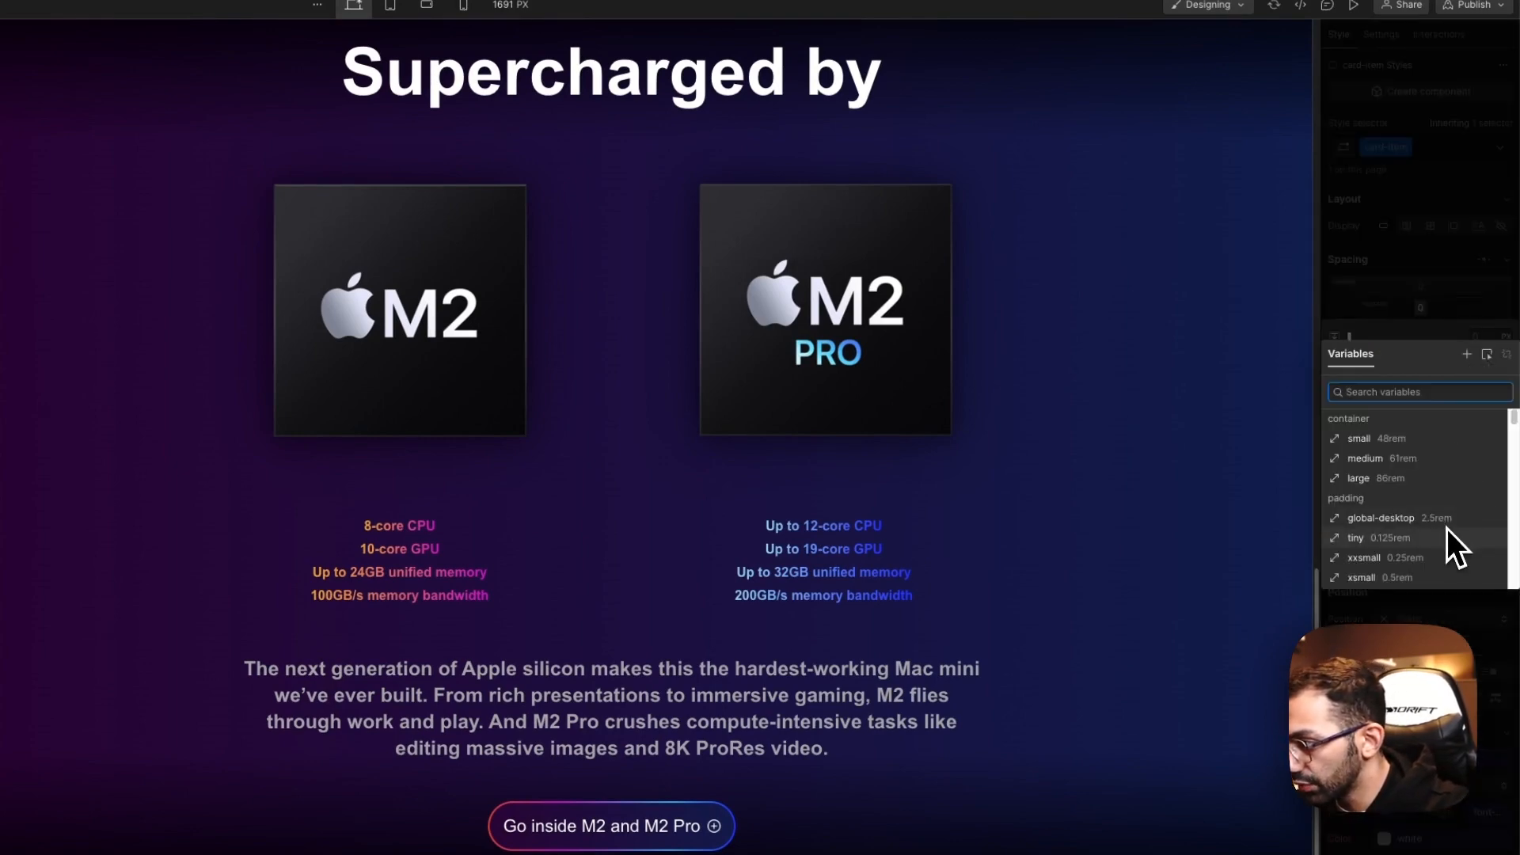
pyautogui.write('pa')
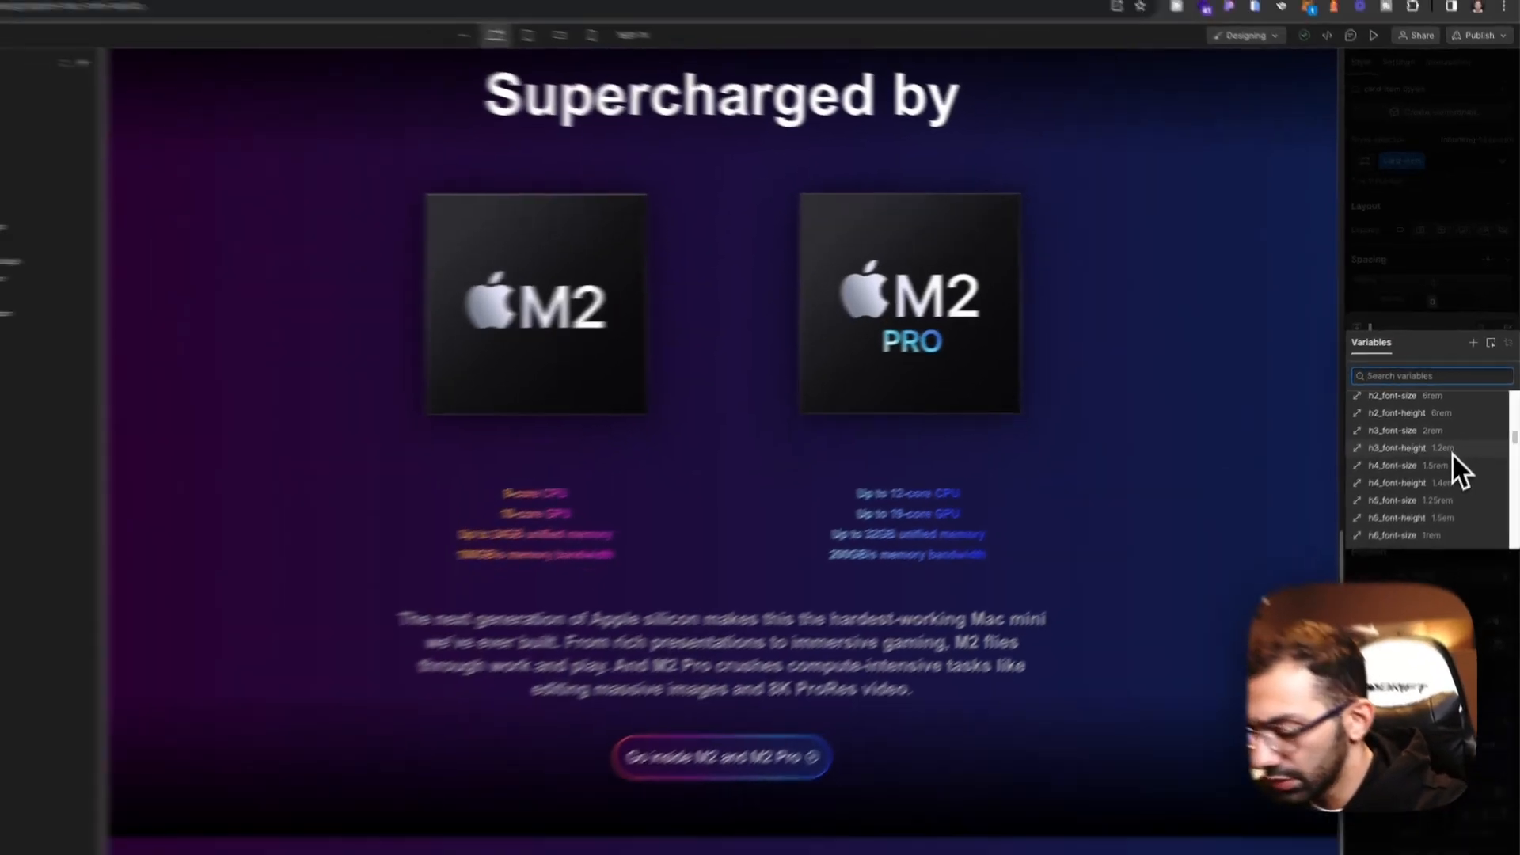
pyautogui.write('dding')
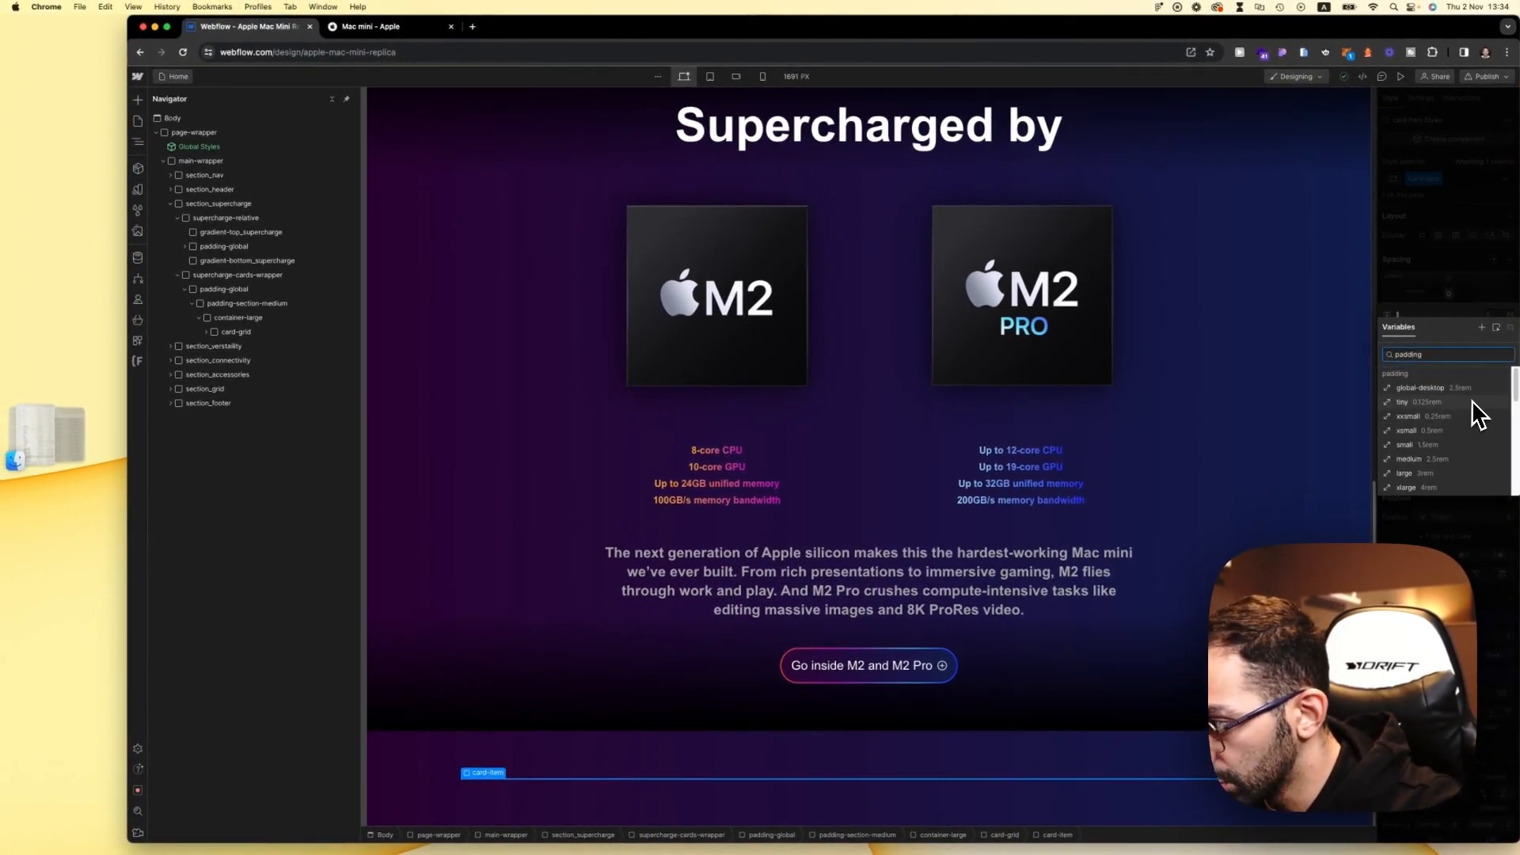
pyautogui.press('super+space')
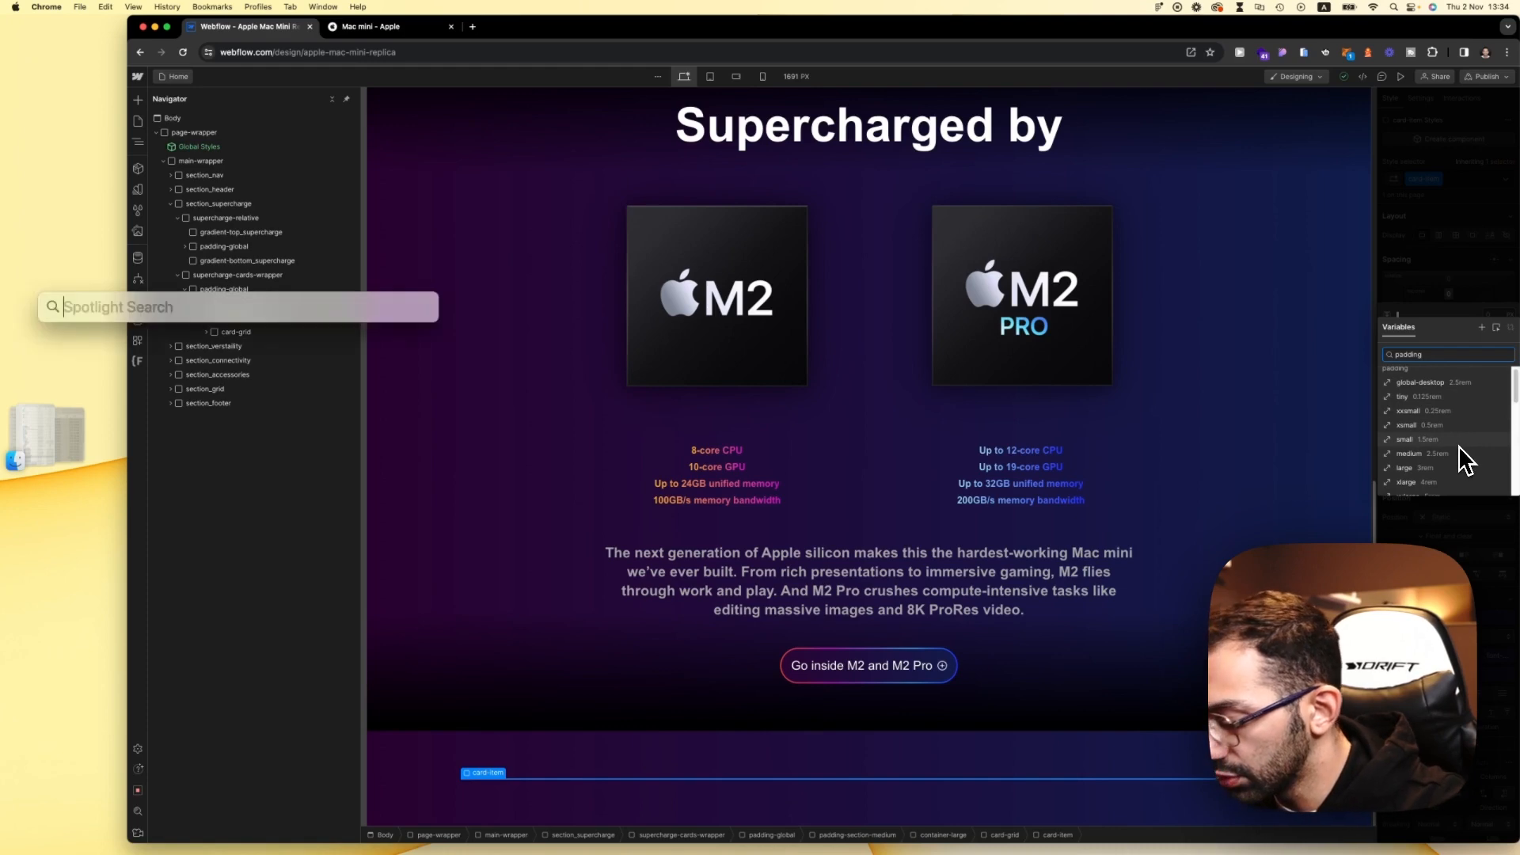
pyautogui.write('40/16')
pyautogui.press('Escape')
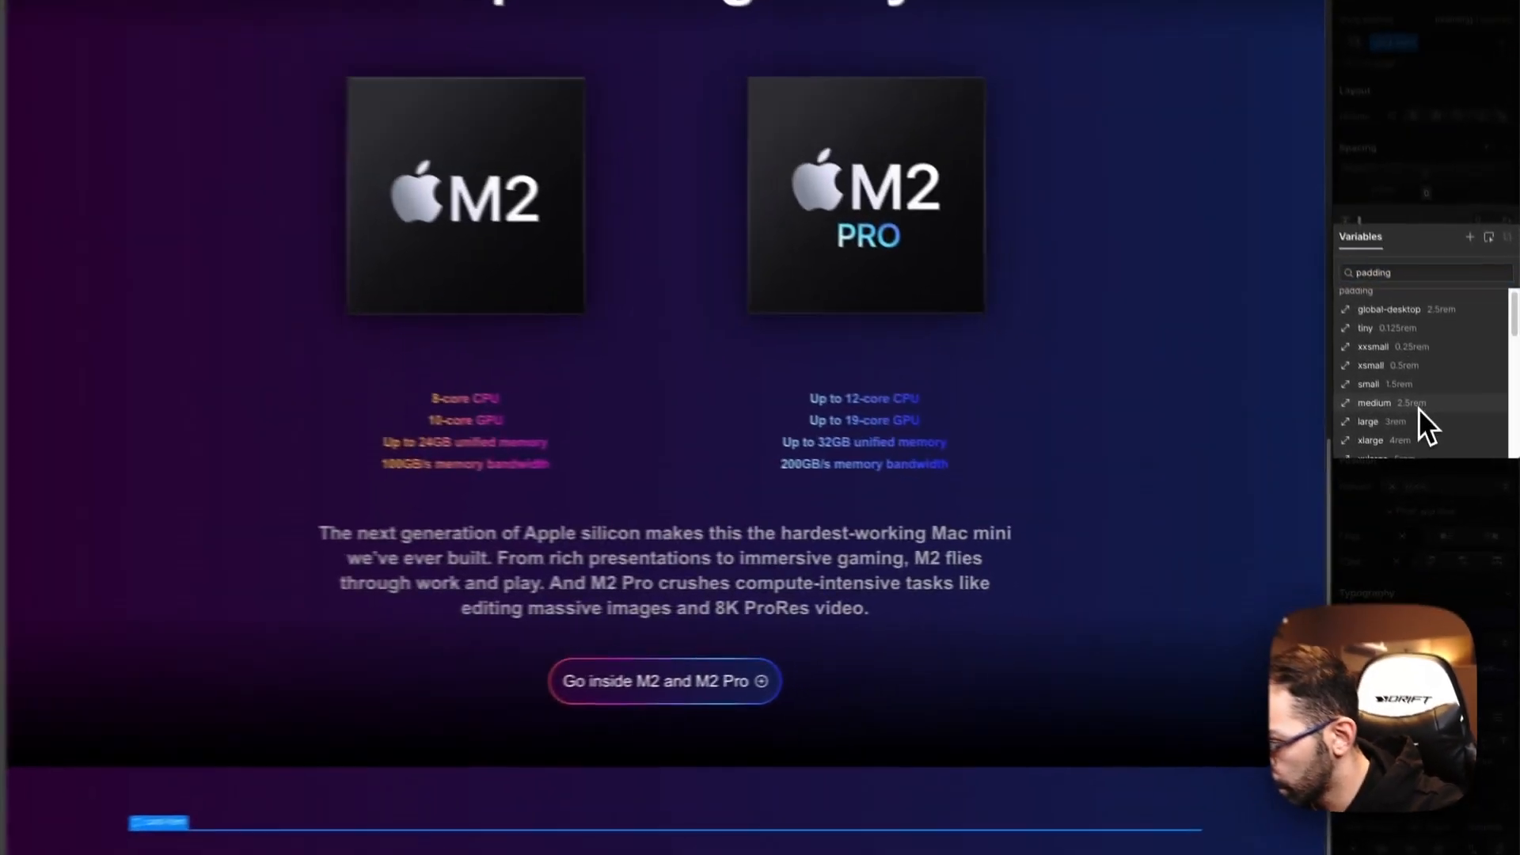
pyautogui.click(1417, 453)
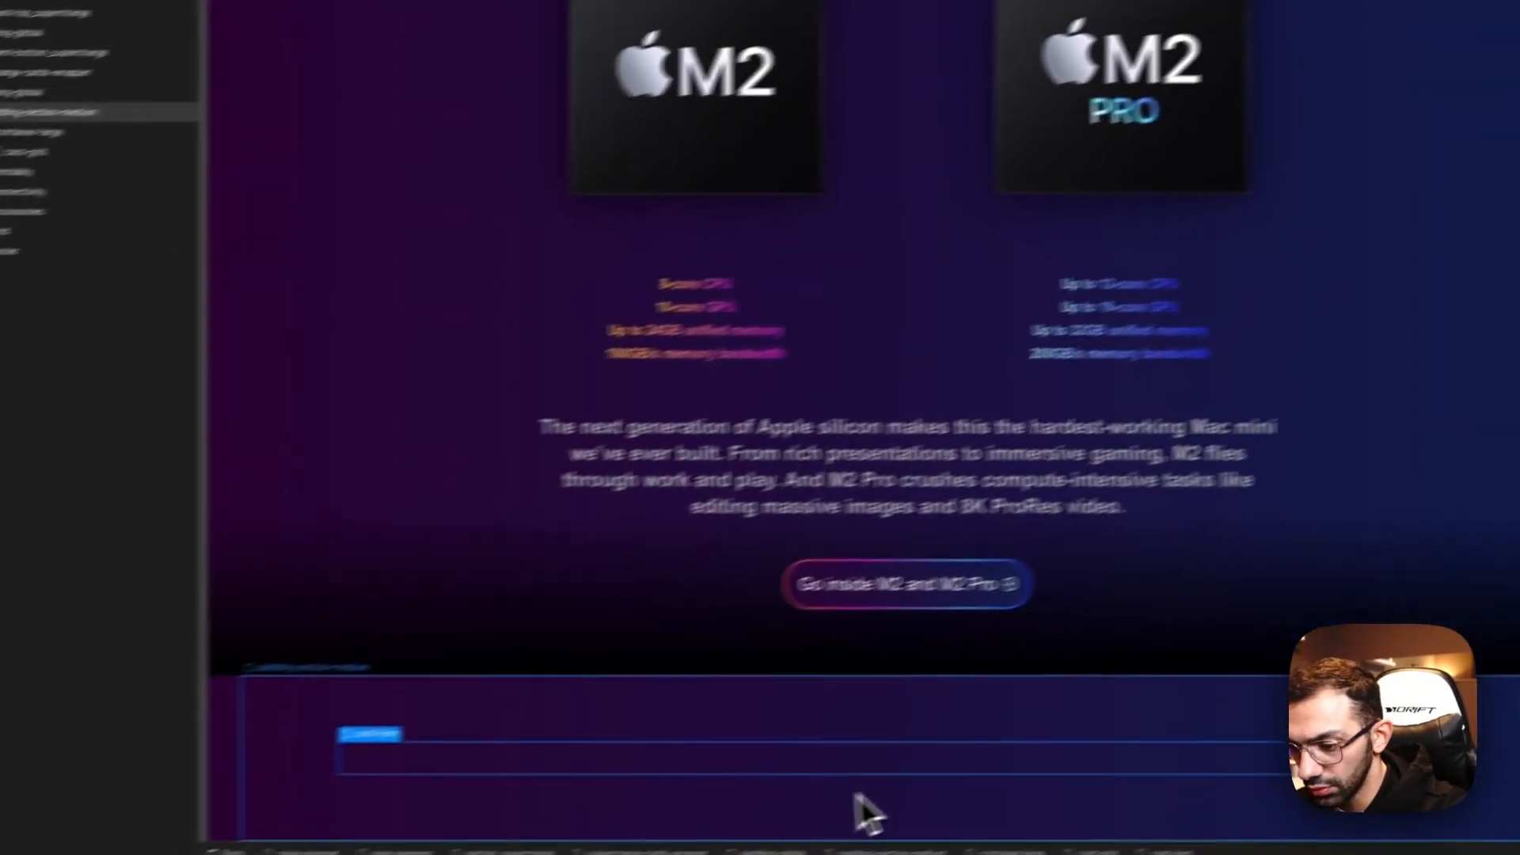
# Step: Add a div block inside card-item and give it the class card-content
pyautogui.press('a')
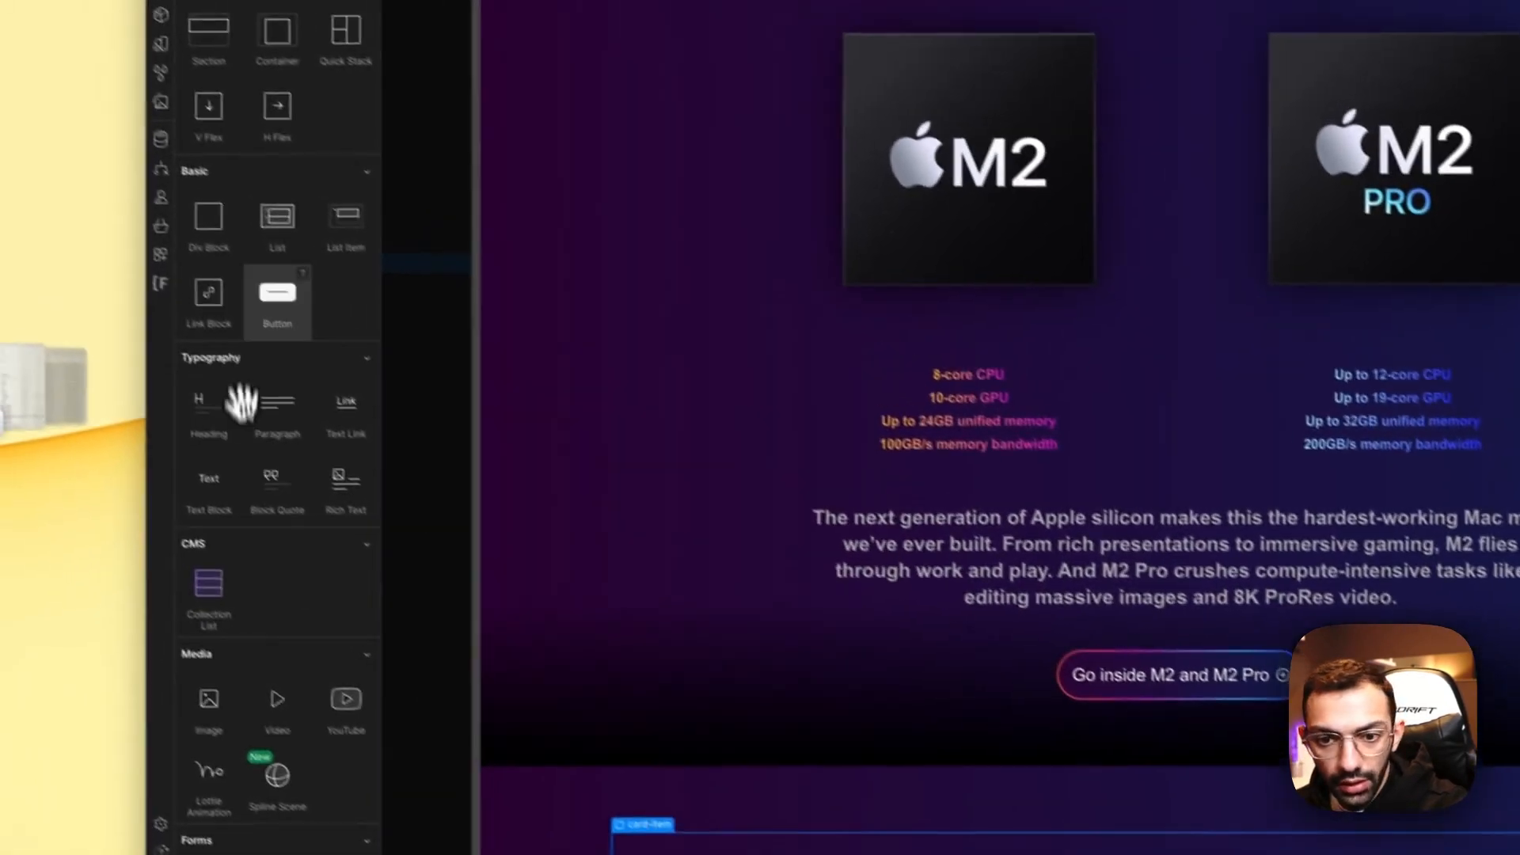
pyautogui.click(58, 106)
pyautogui.click(1439, 244)
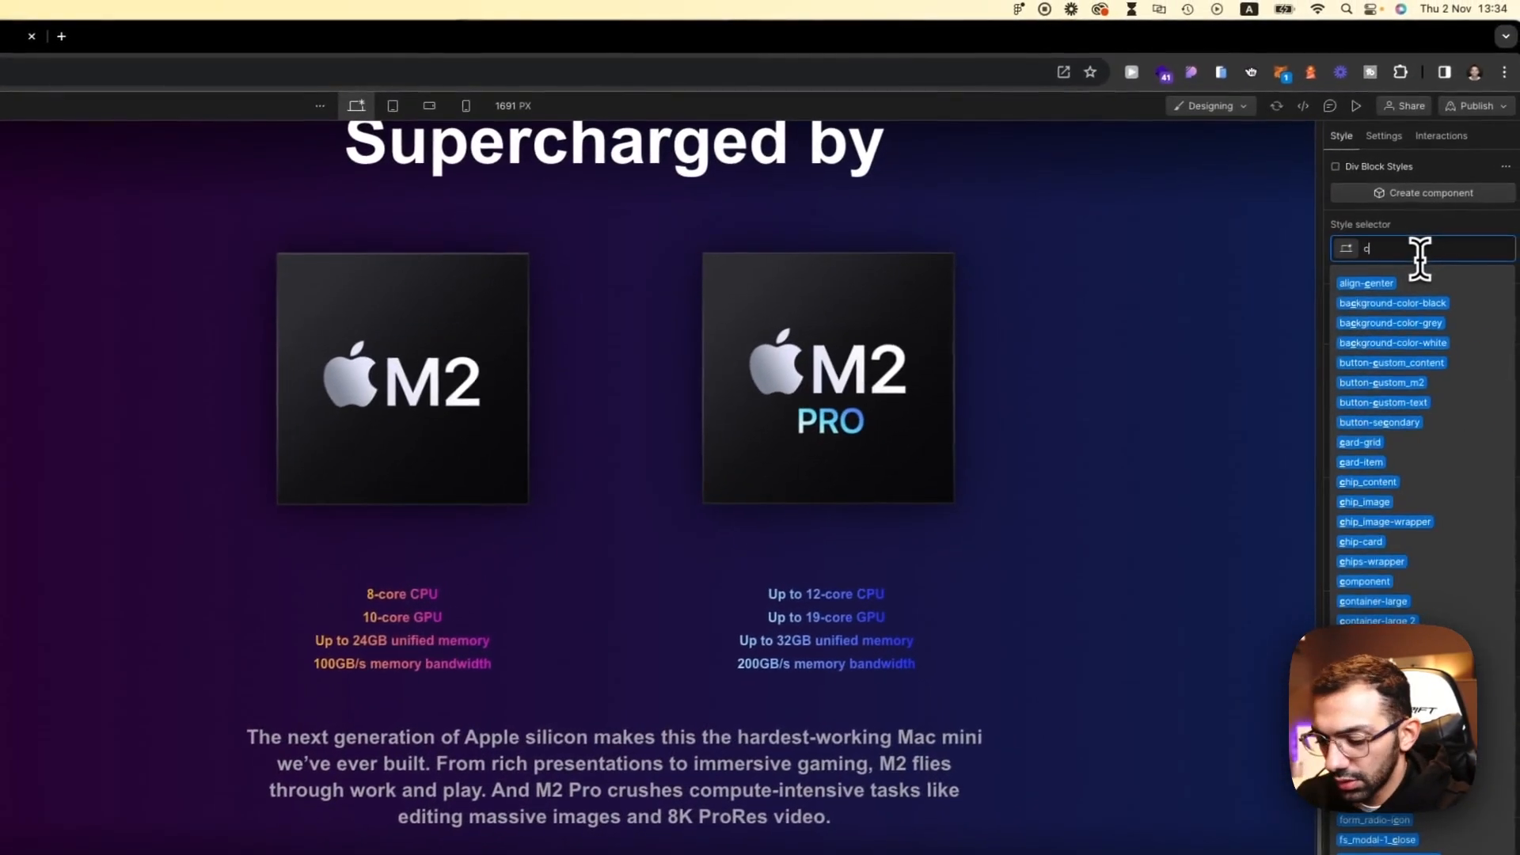
pyautogui.write('card-content')
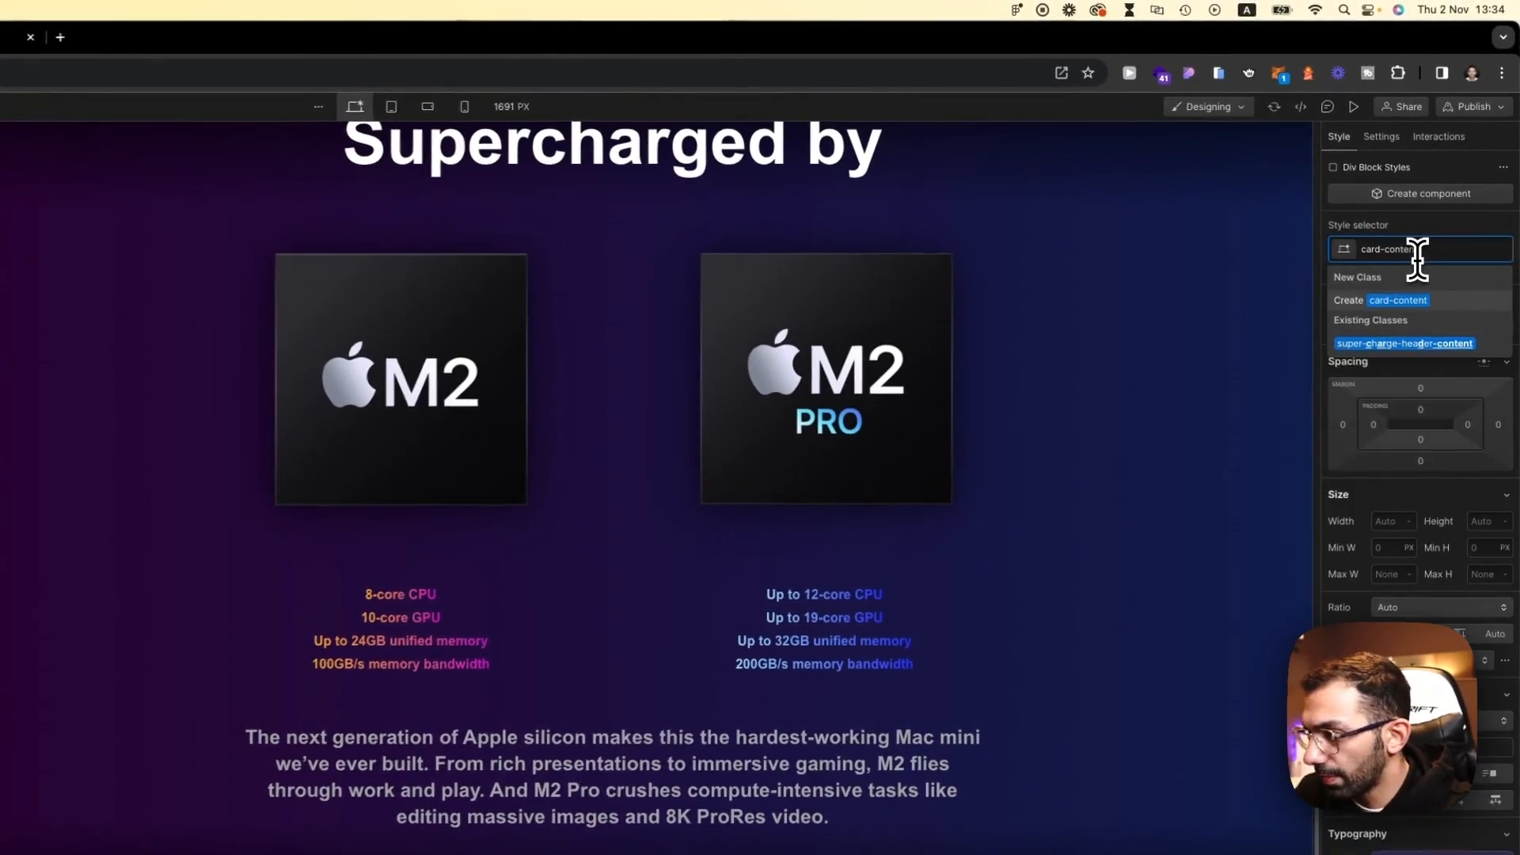
pyautogui.press('Return')
# Step: Add a text block inside card-content and open its placeholder text for editing
pyautogui.press('a')
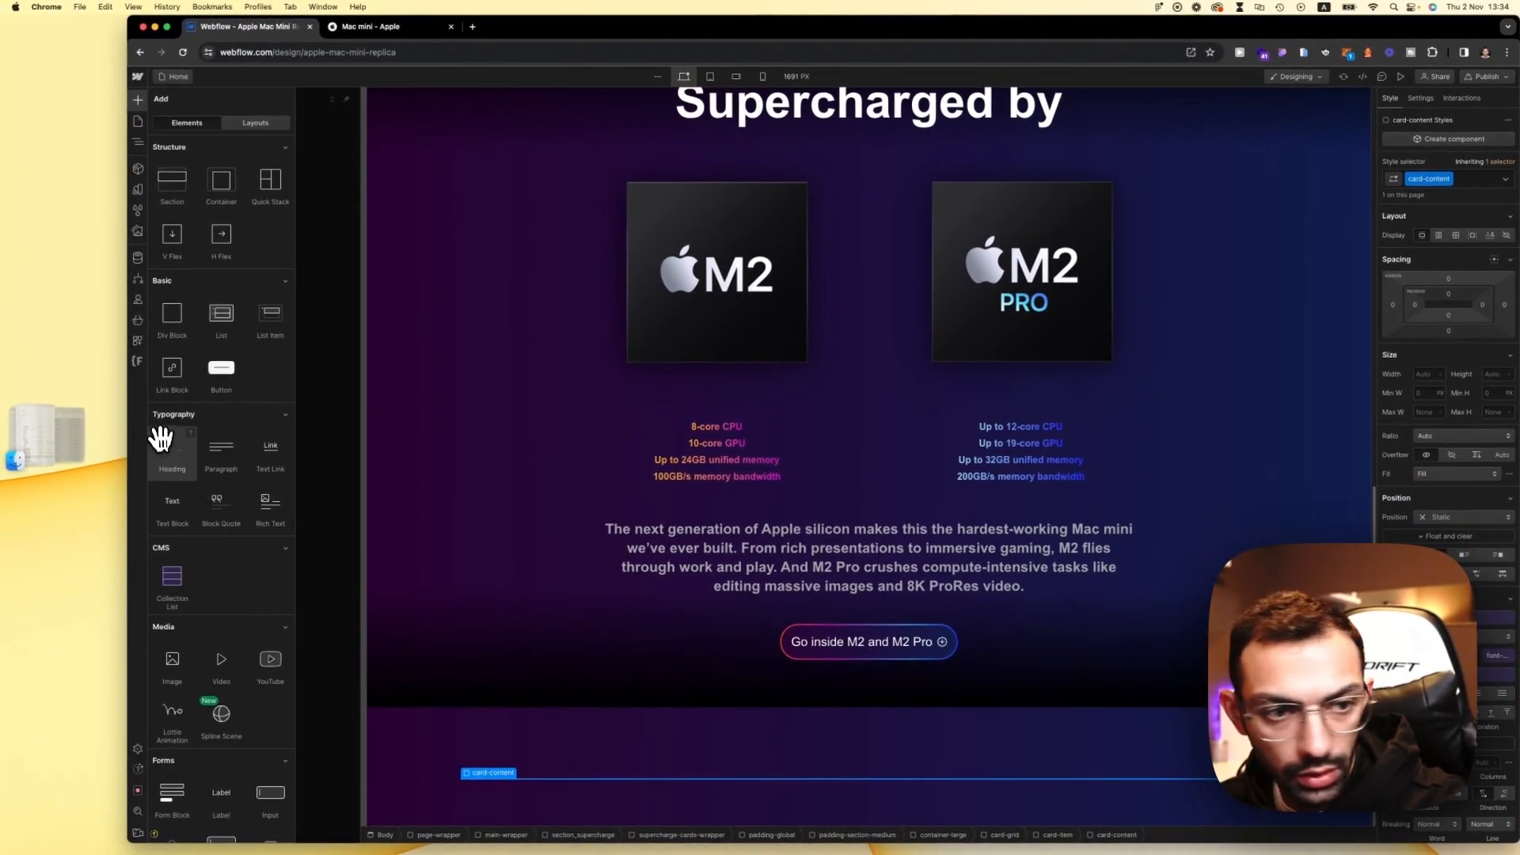
pyautogui.click(165, 506)
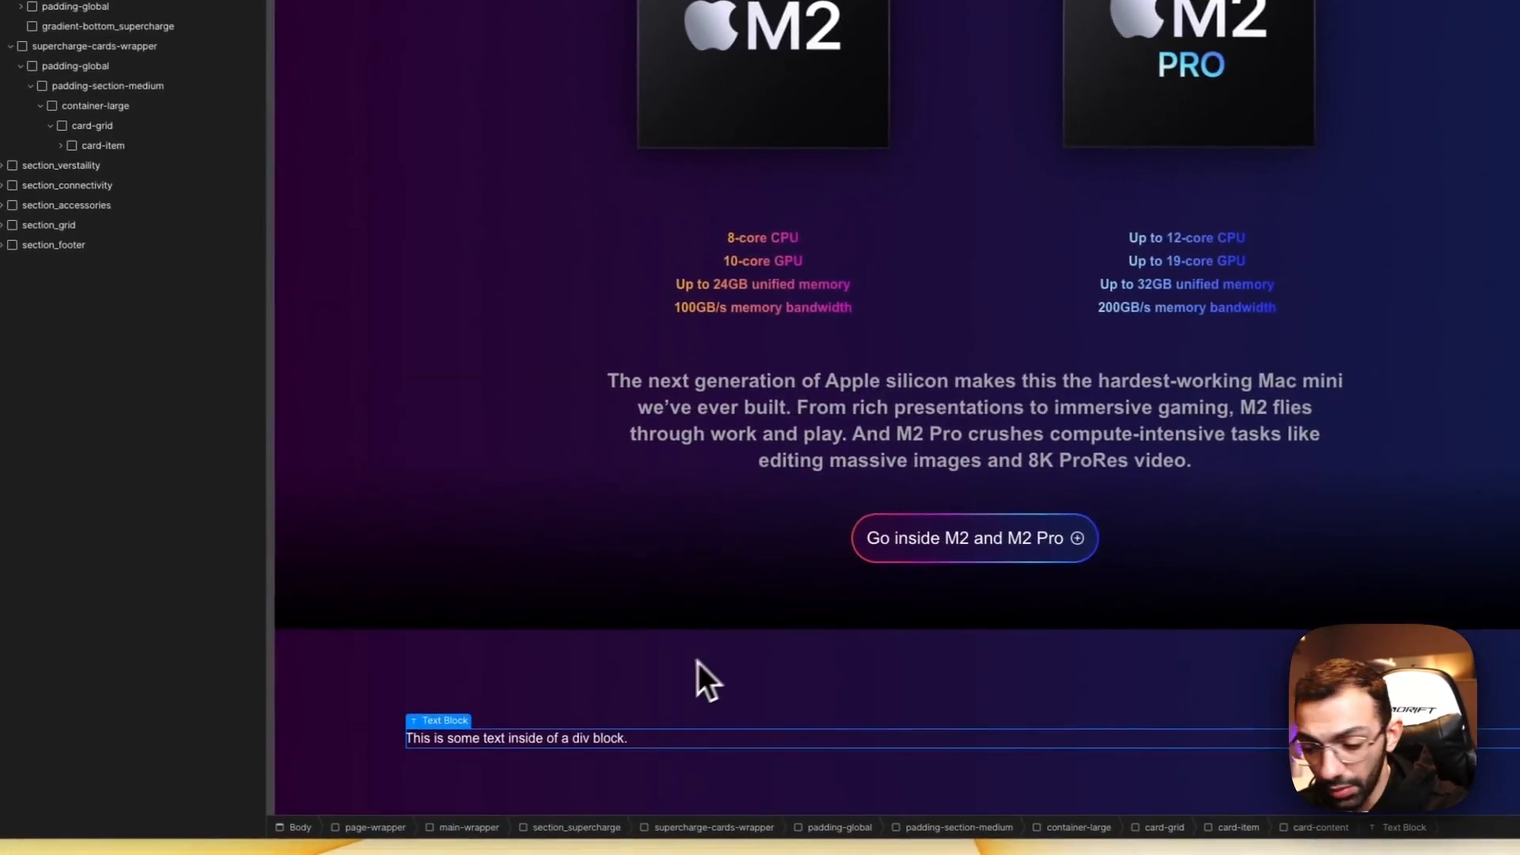
pyautogui.doubleClick(538, 742)
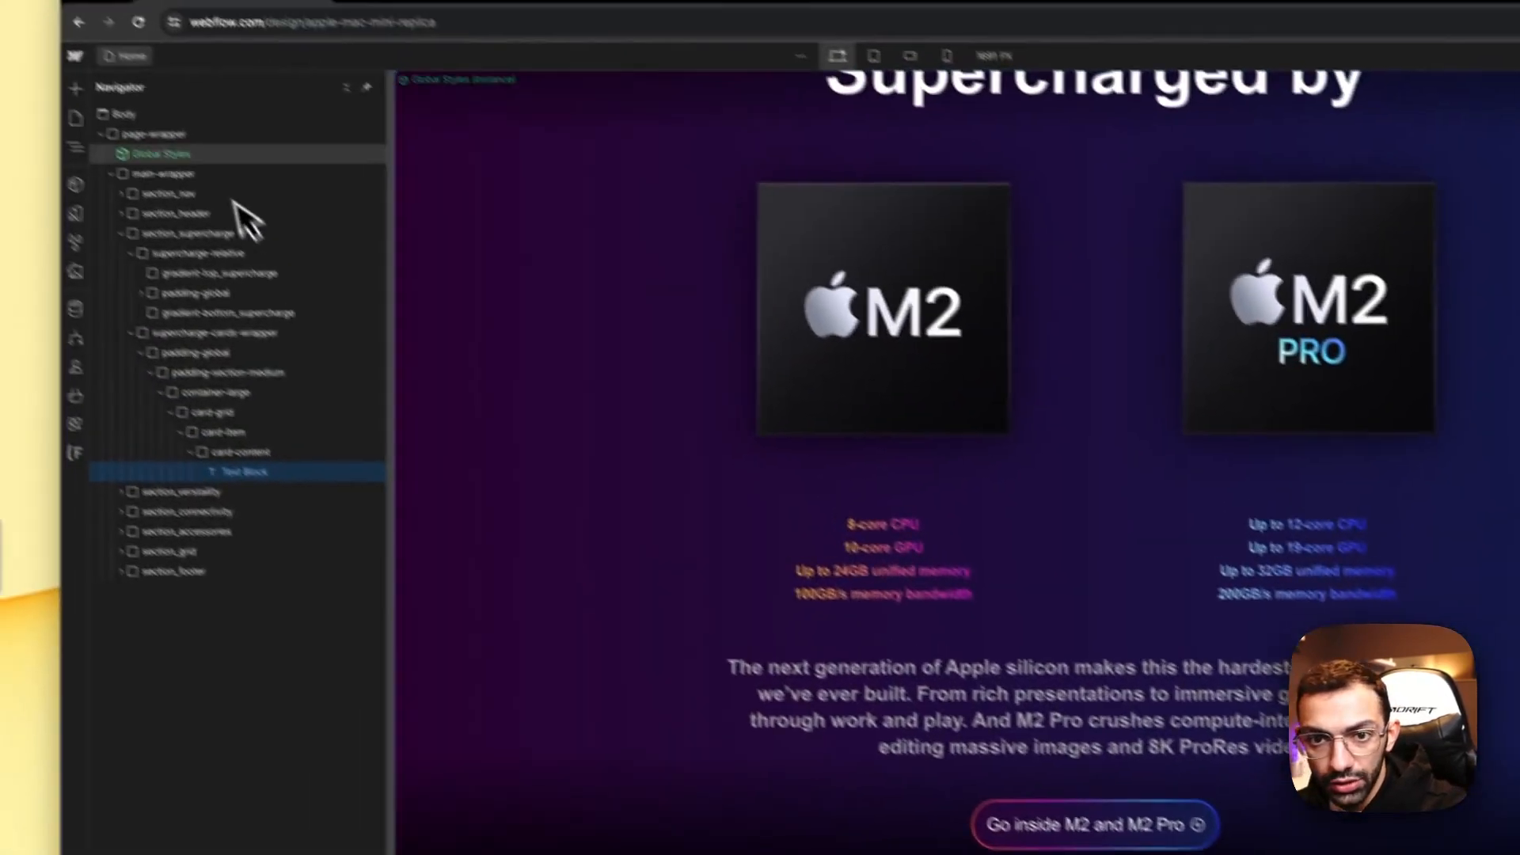
# Step: Set the font weight in the body typography styles to 700 - Bold
pyautogui.click(274, 150)
pyautogui.click(1418, 235)
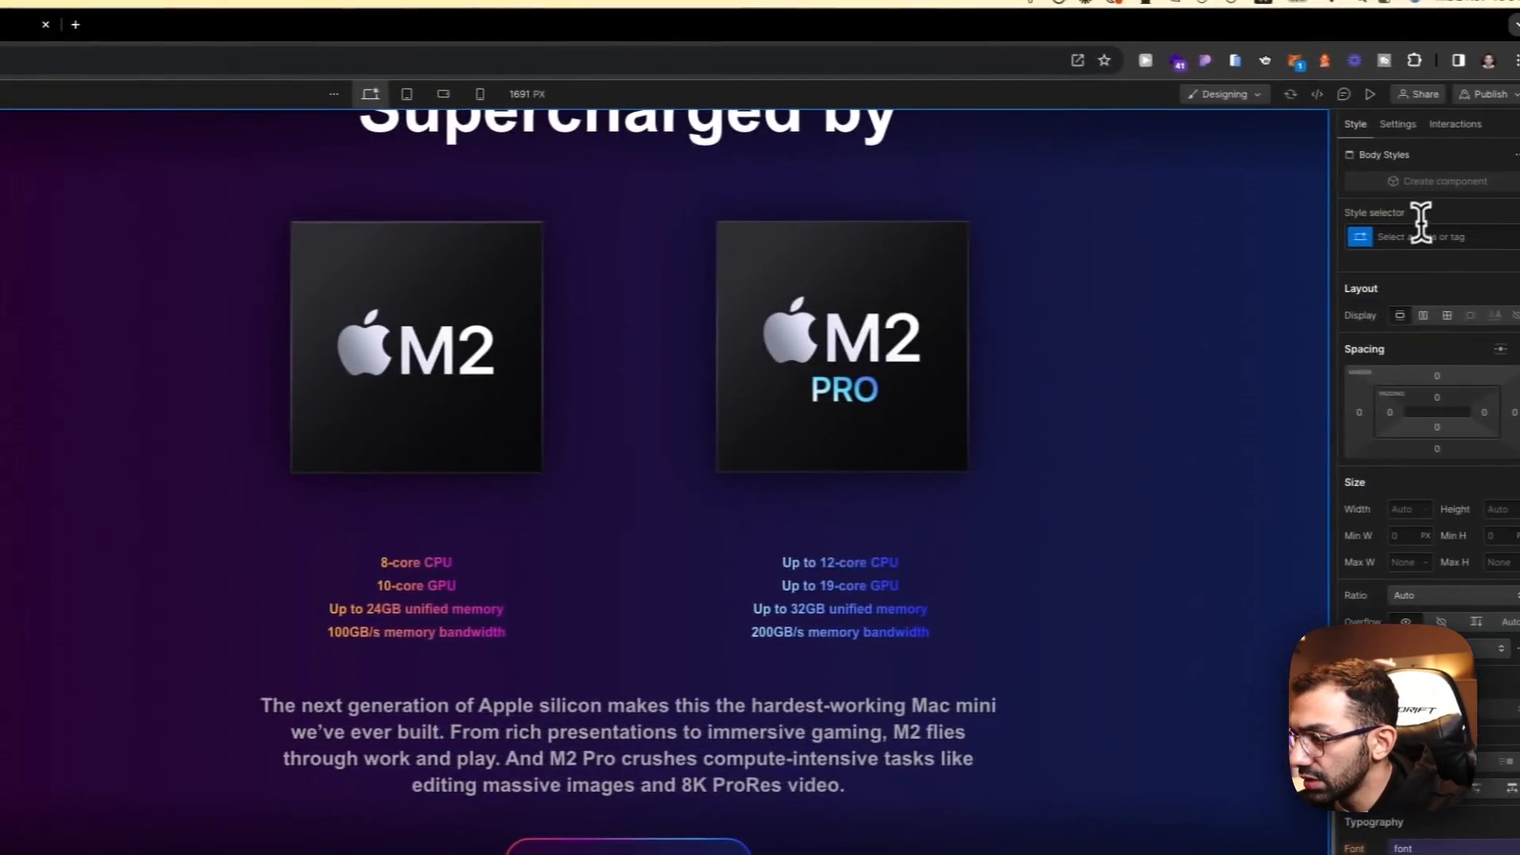
pyautogui.click(1400, 332)
pyautogui.scroll(-2, 1425, 555)
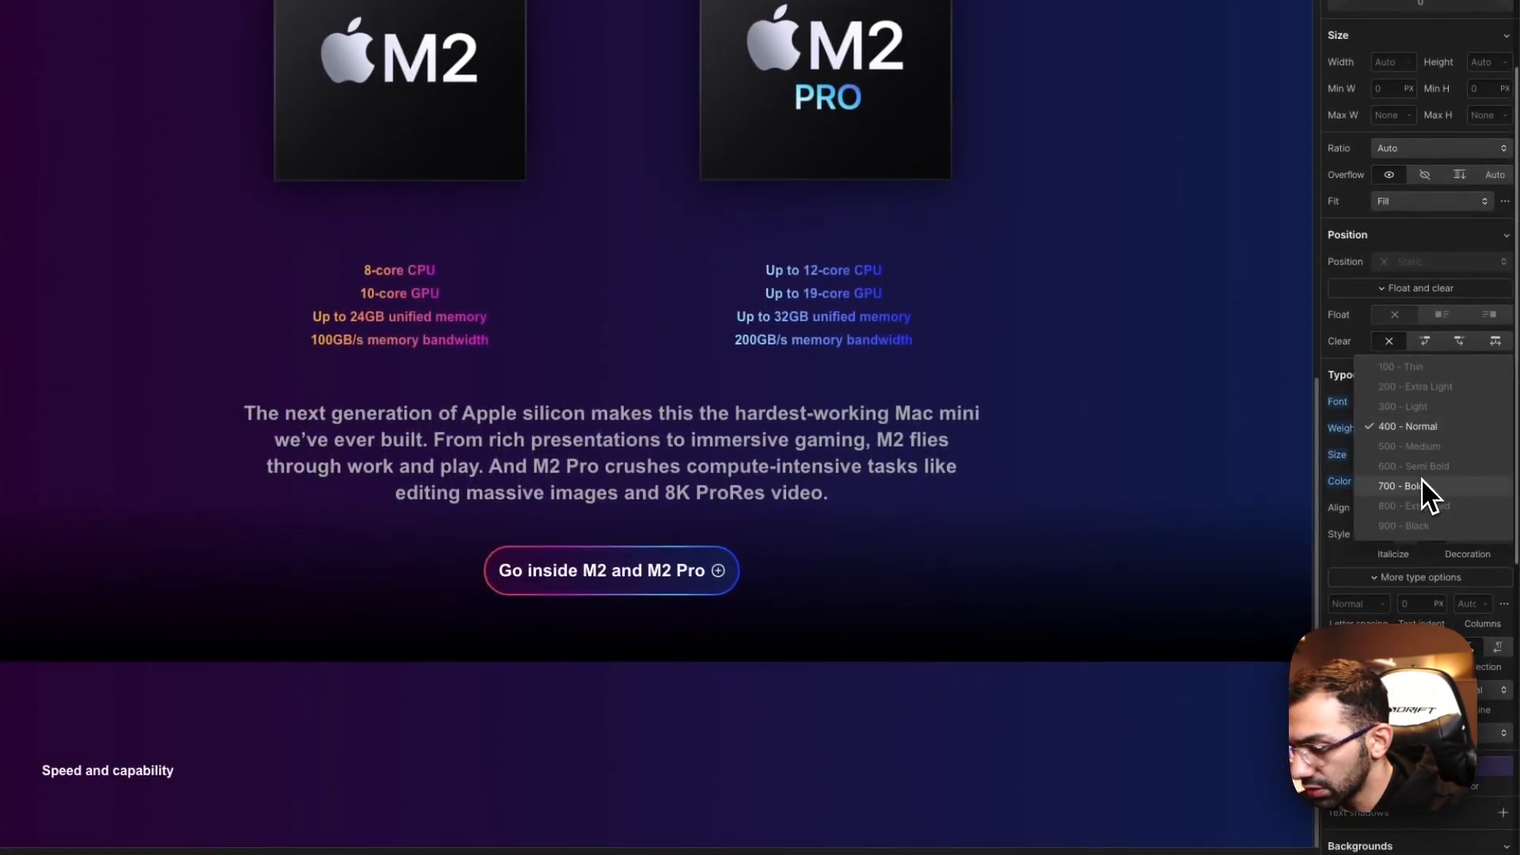
pyautogui.click(1418, 486)
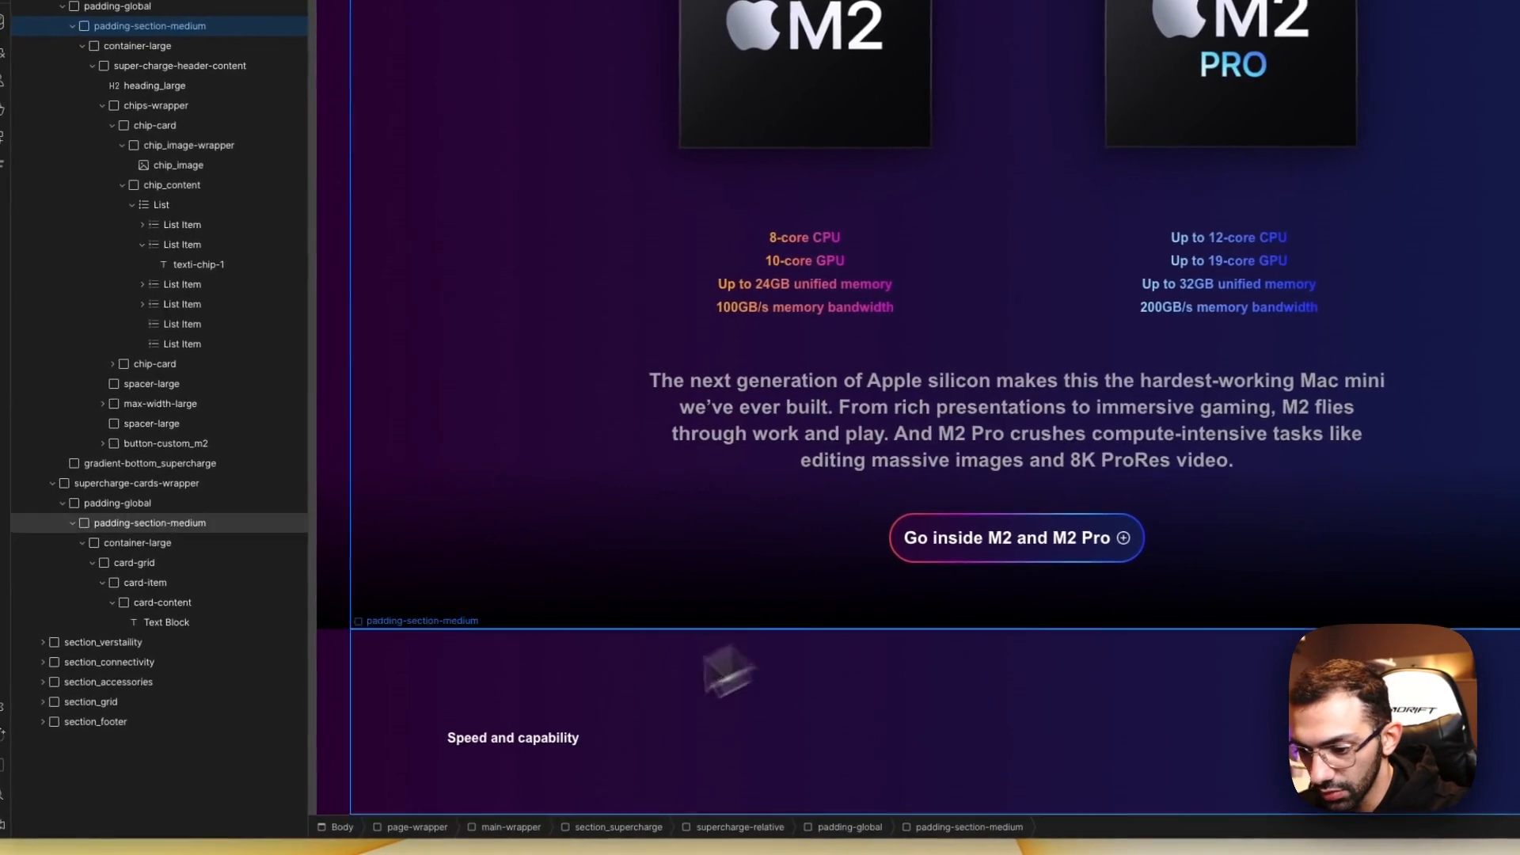
# Step: Add an H3 heading below the text block in card-content with the text "Compared to Intel-based Mac mini"
pyautogui.press('a')
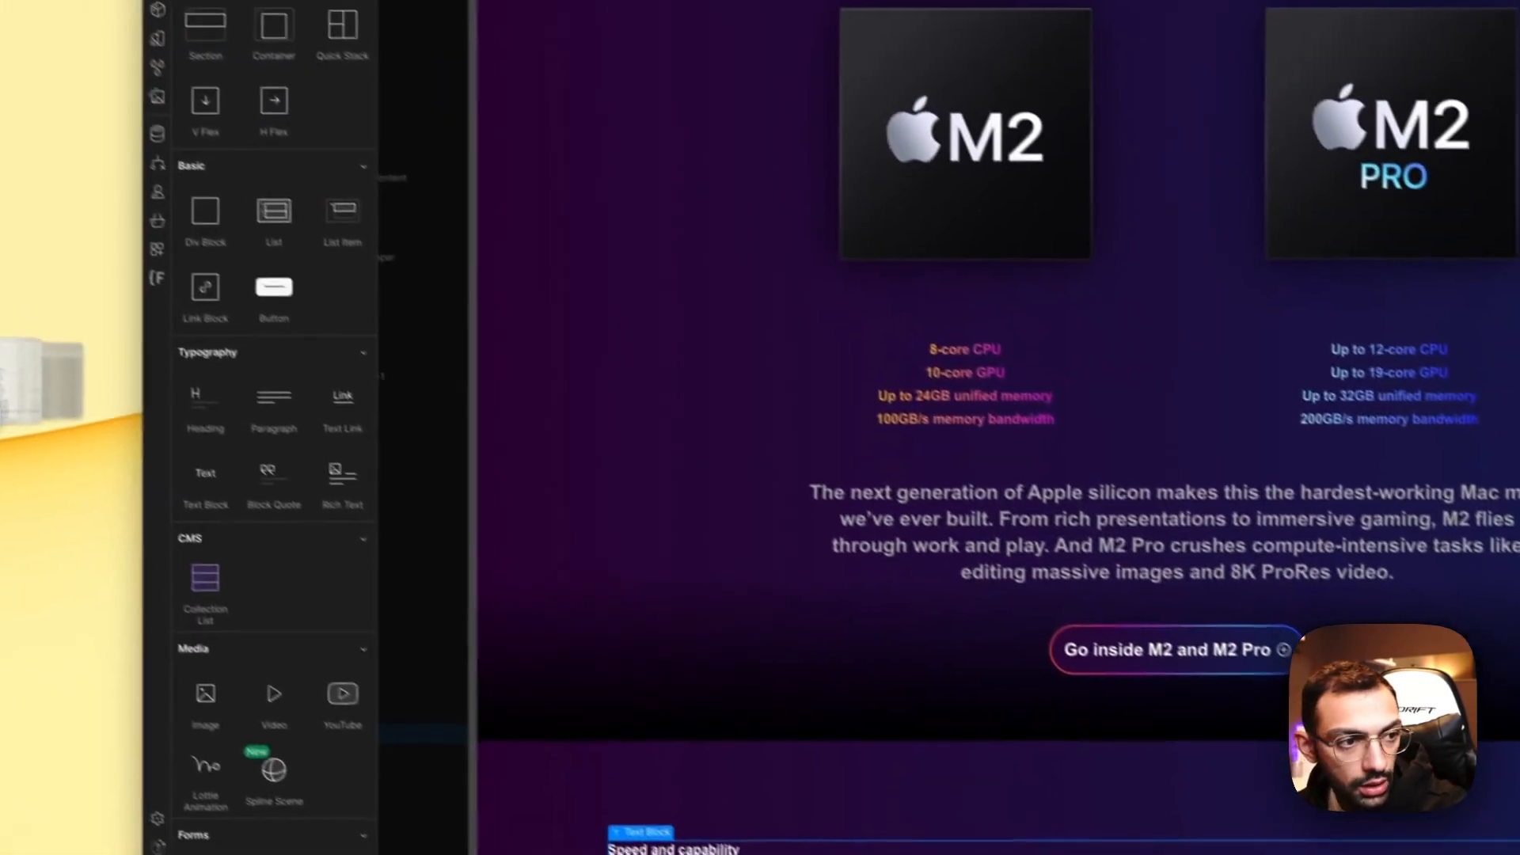
pyautogui.click(251, 445)
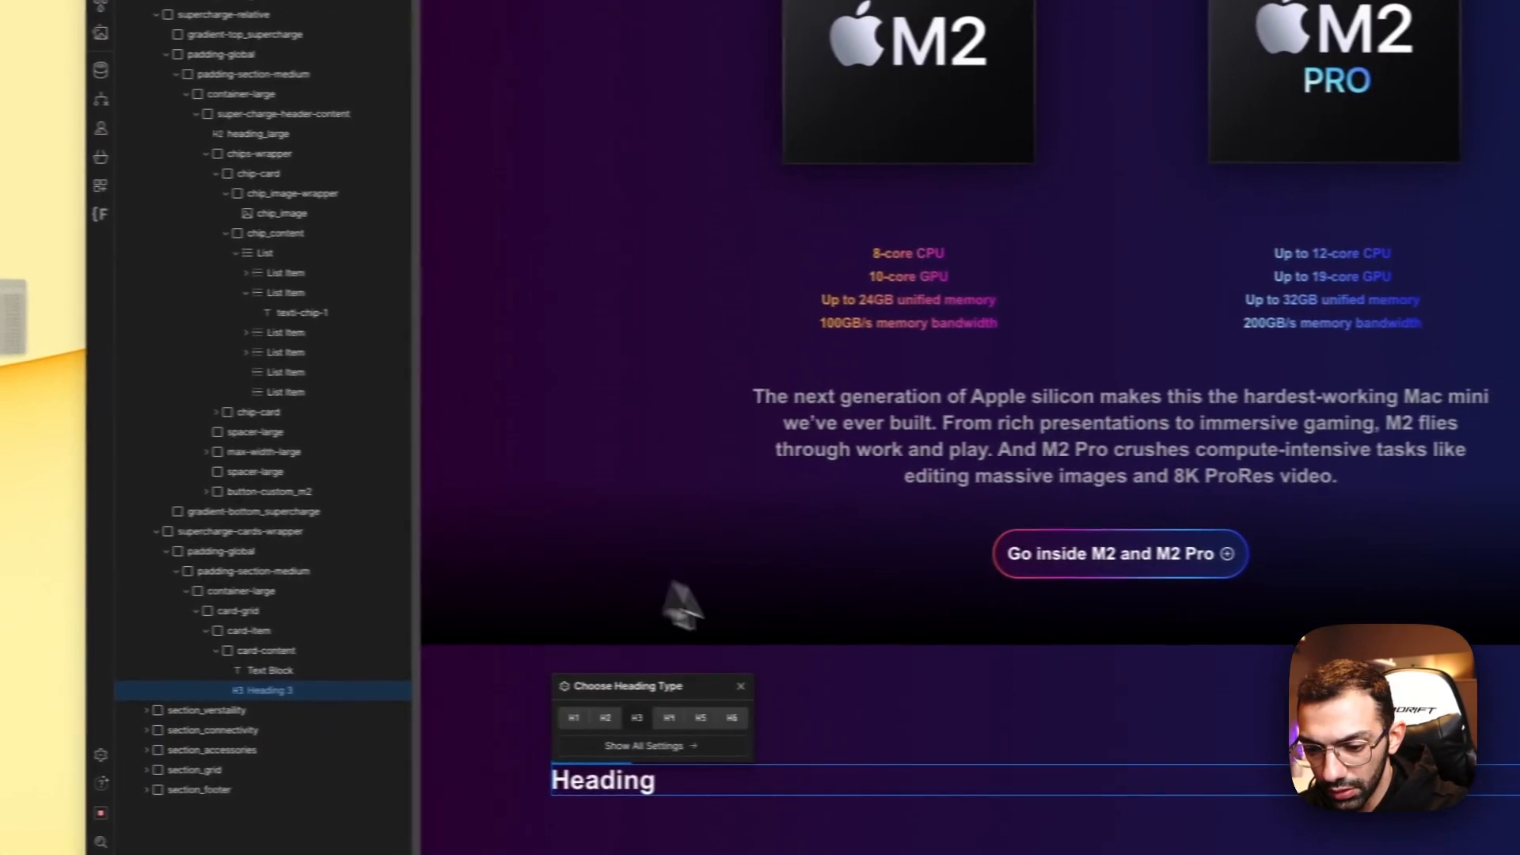
pyautogui.doubleClick(730, 793)
pyautogui.write('Compared to Intel-based Mac mini')
pyautogui.press('Escape')
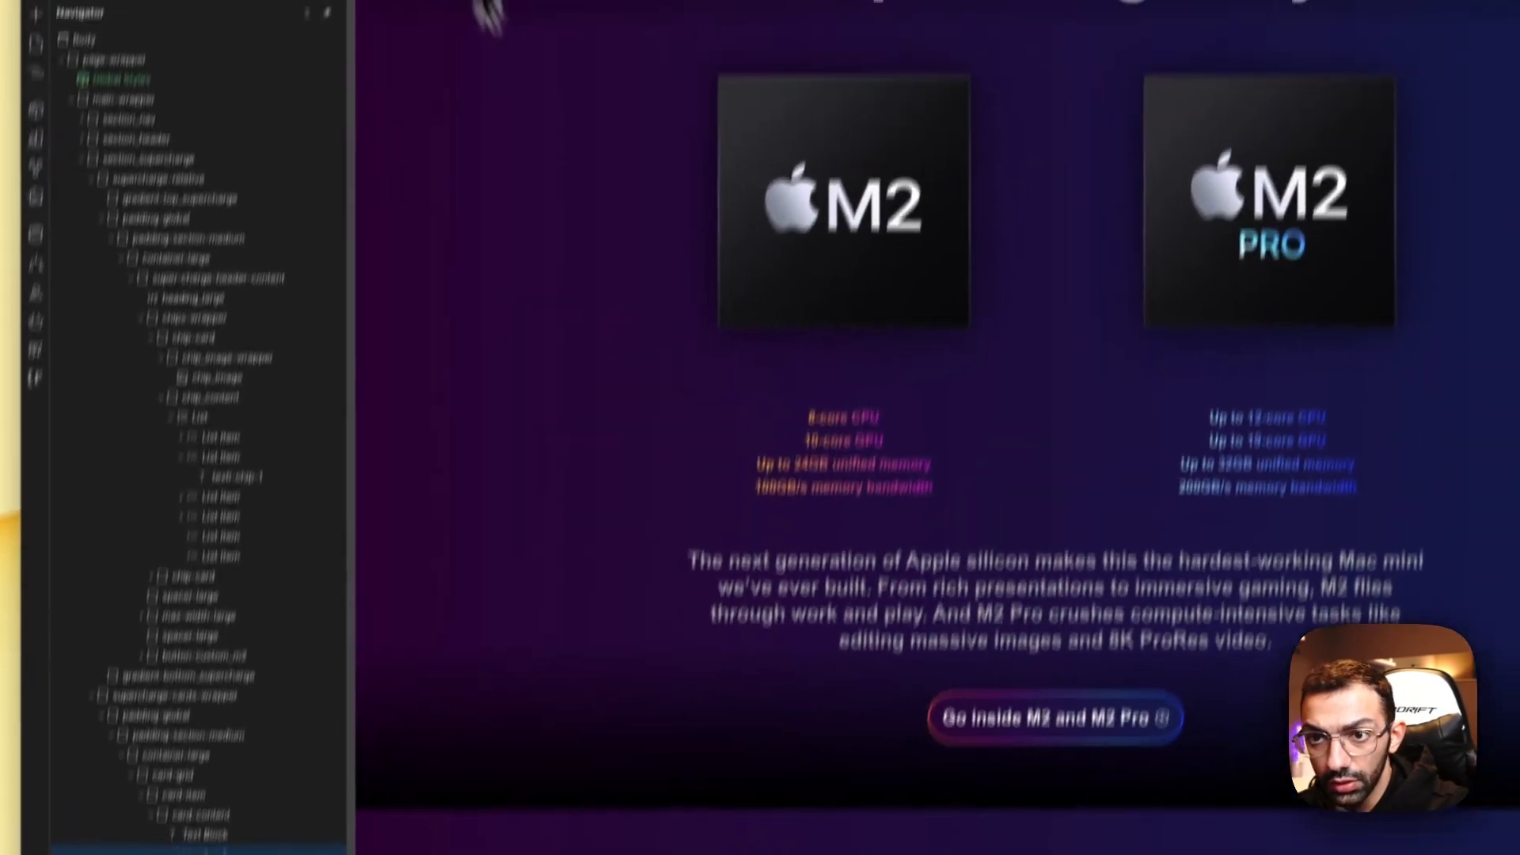
# Step: Check the reference page's card, and add a div block with the class spacer-medium between the text block and the heading
pyautogui.click(339, 30)
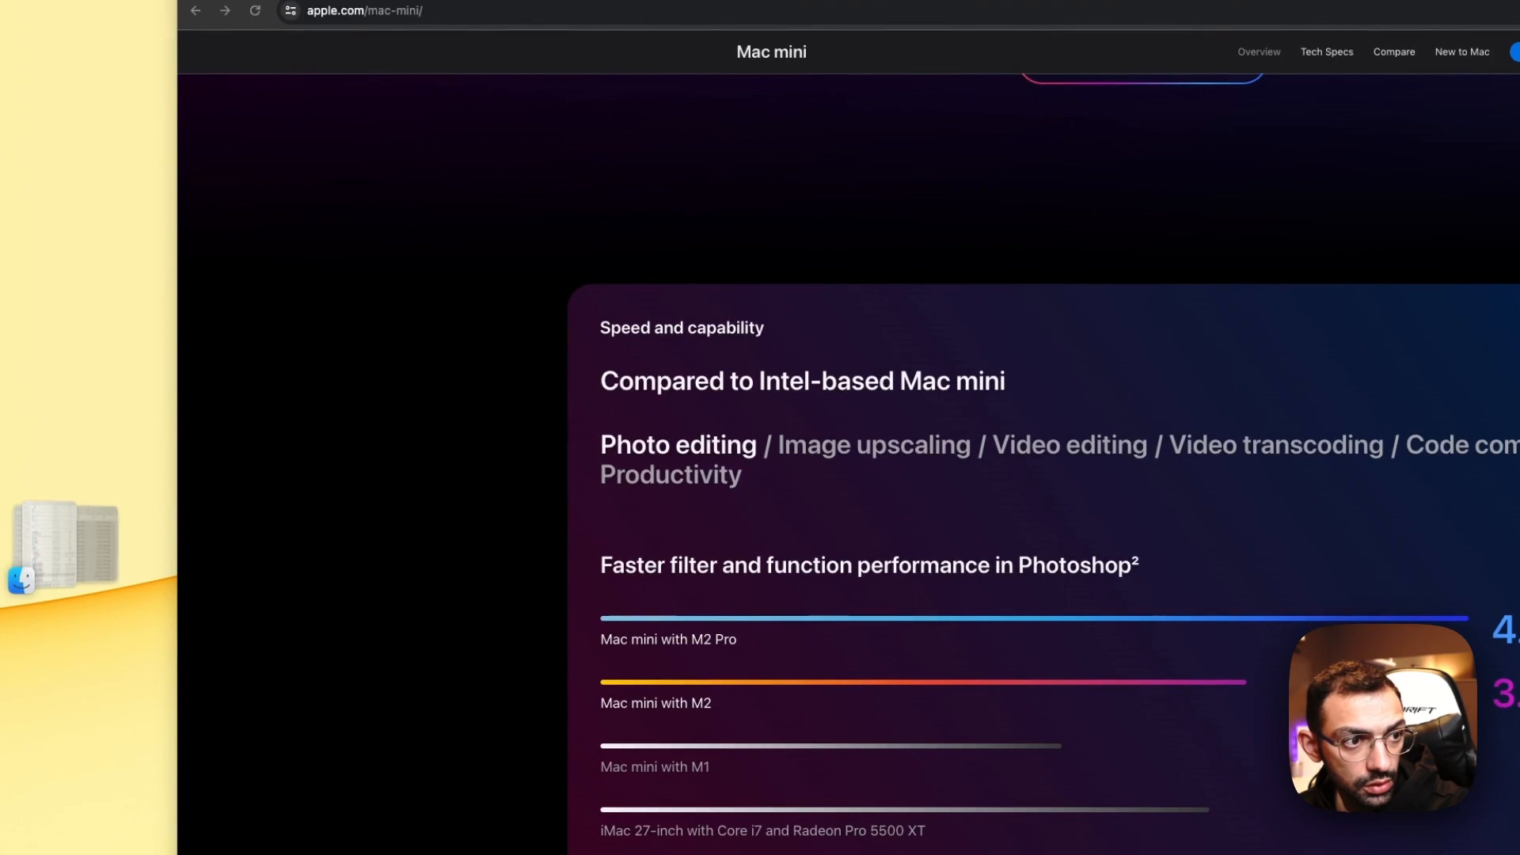
pyautogui.click(356, 17)
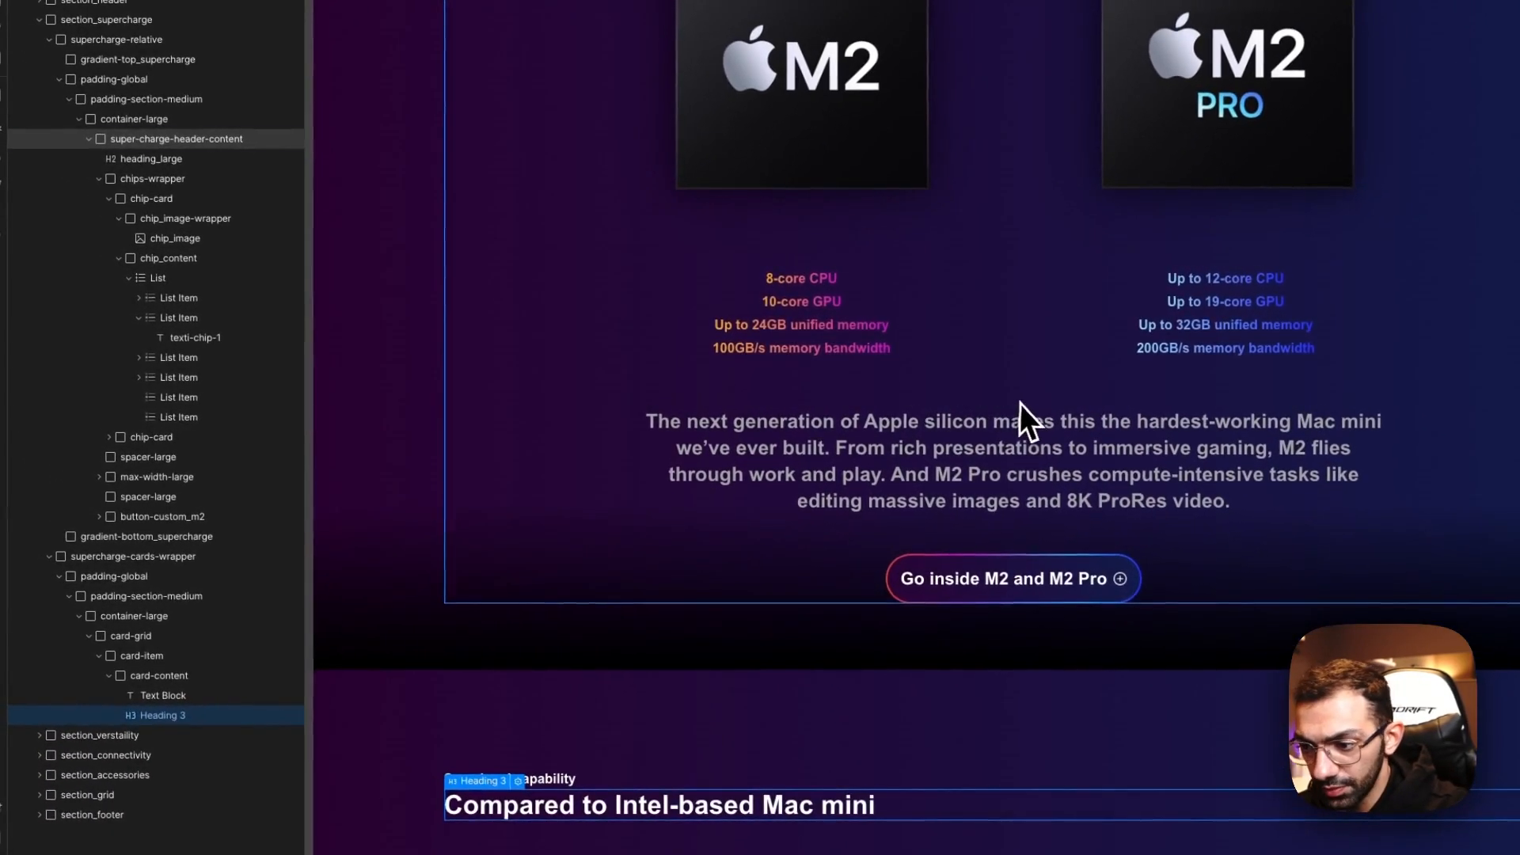
pyautogui.press('a')
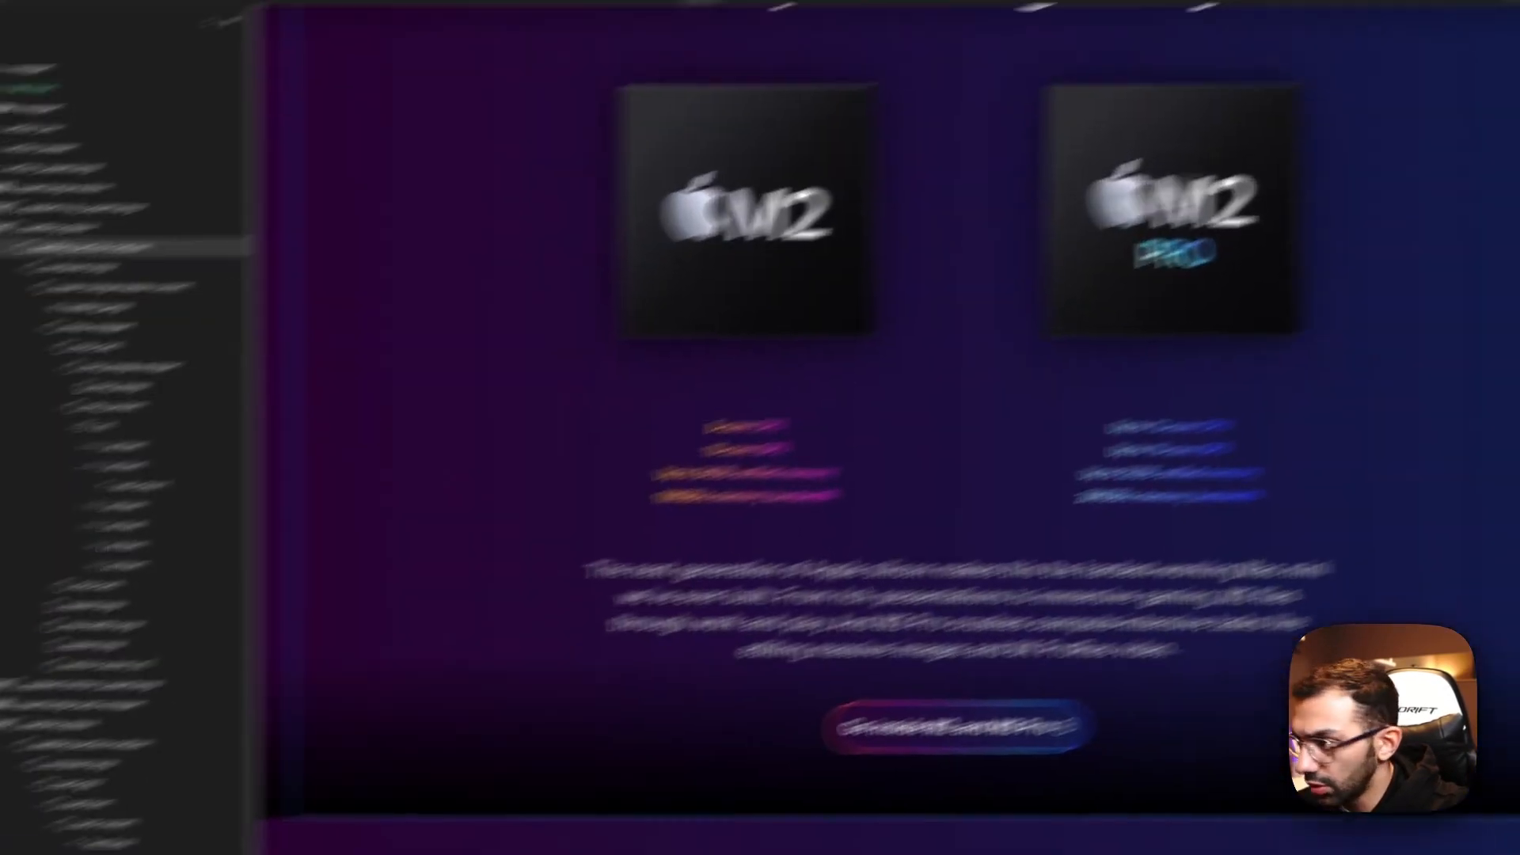
pyautogui.click(1425, 167)
pyautogui.write('spacer')
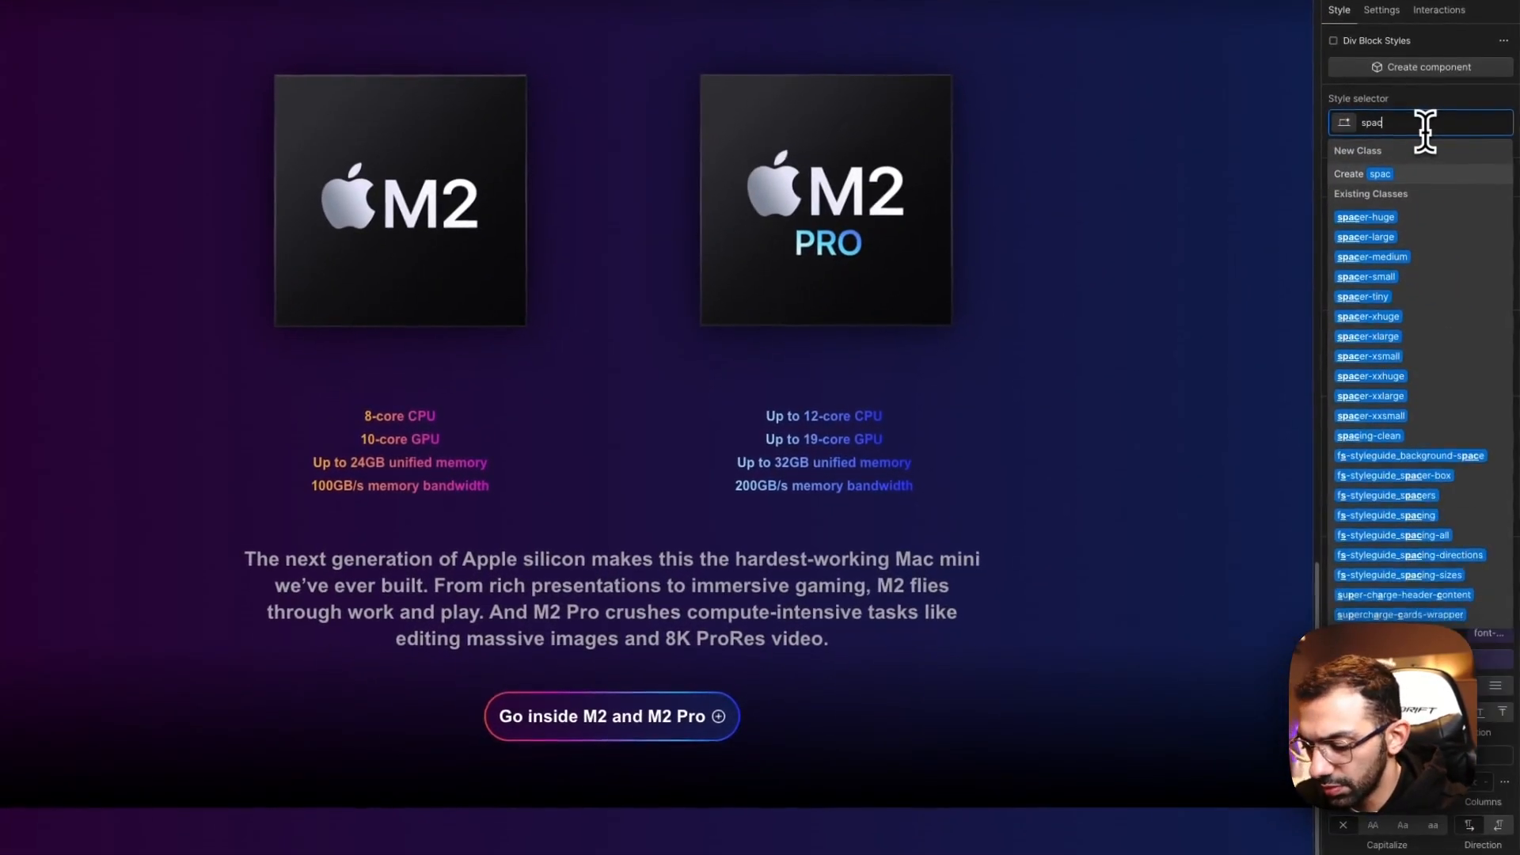
pyautogui.click(1419, 259)
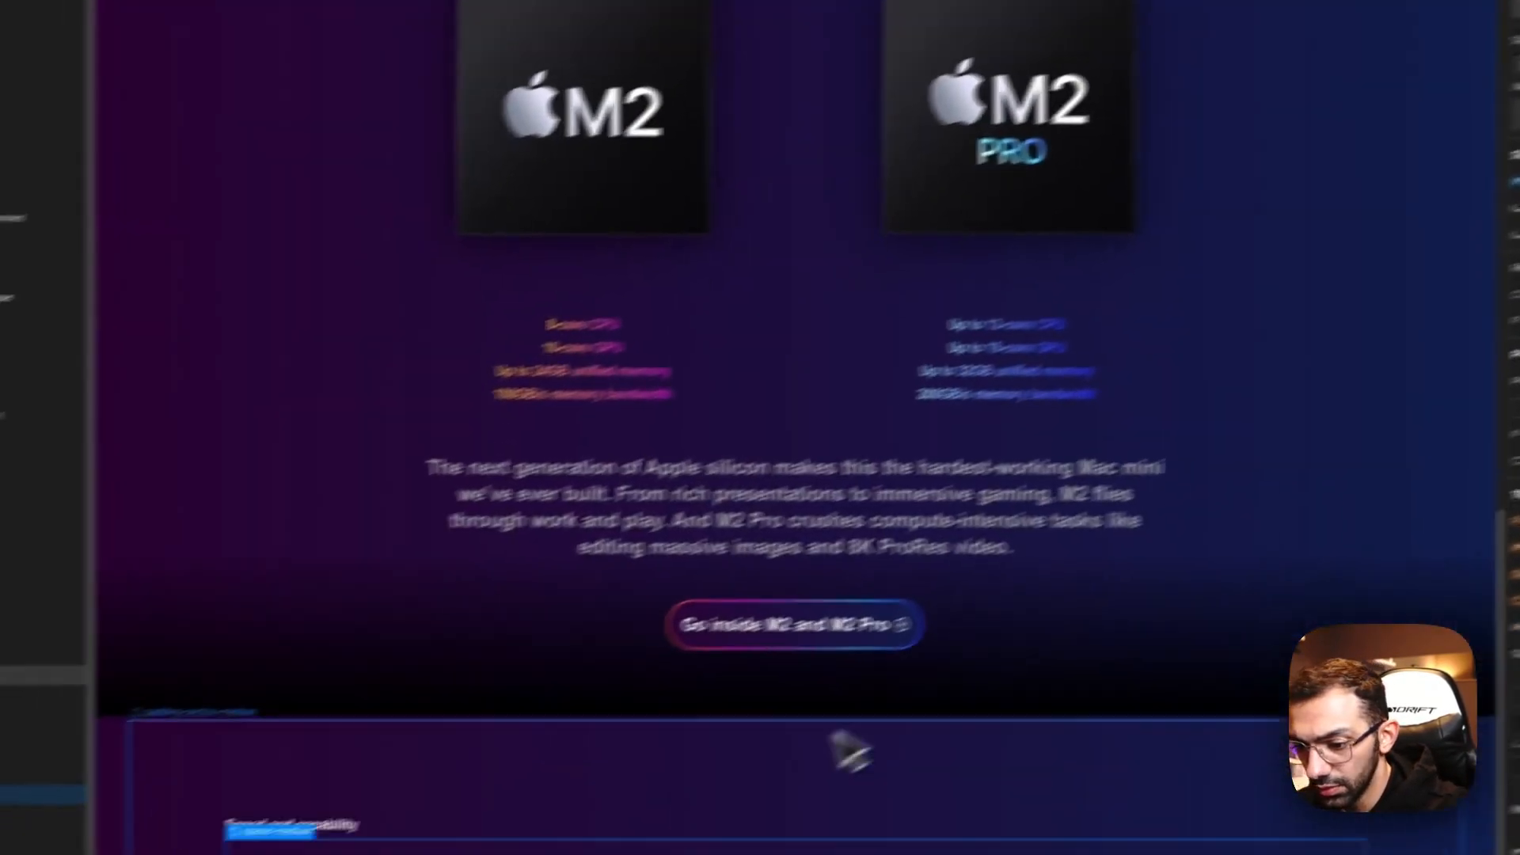
# Step: Compare the spacing with the reference page and replace the spacer's class with spacer-small
pyautogui.click(346, 625)
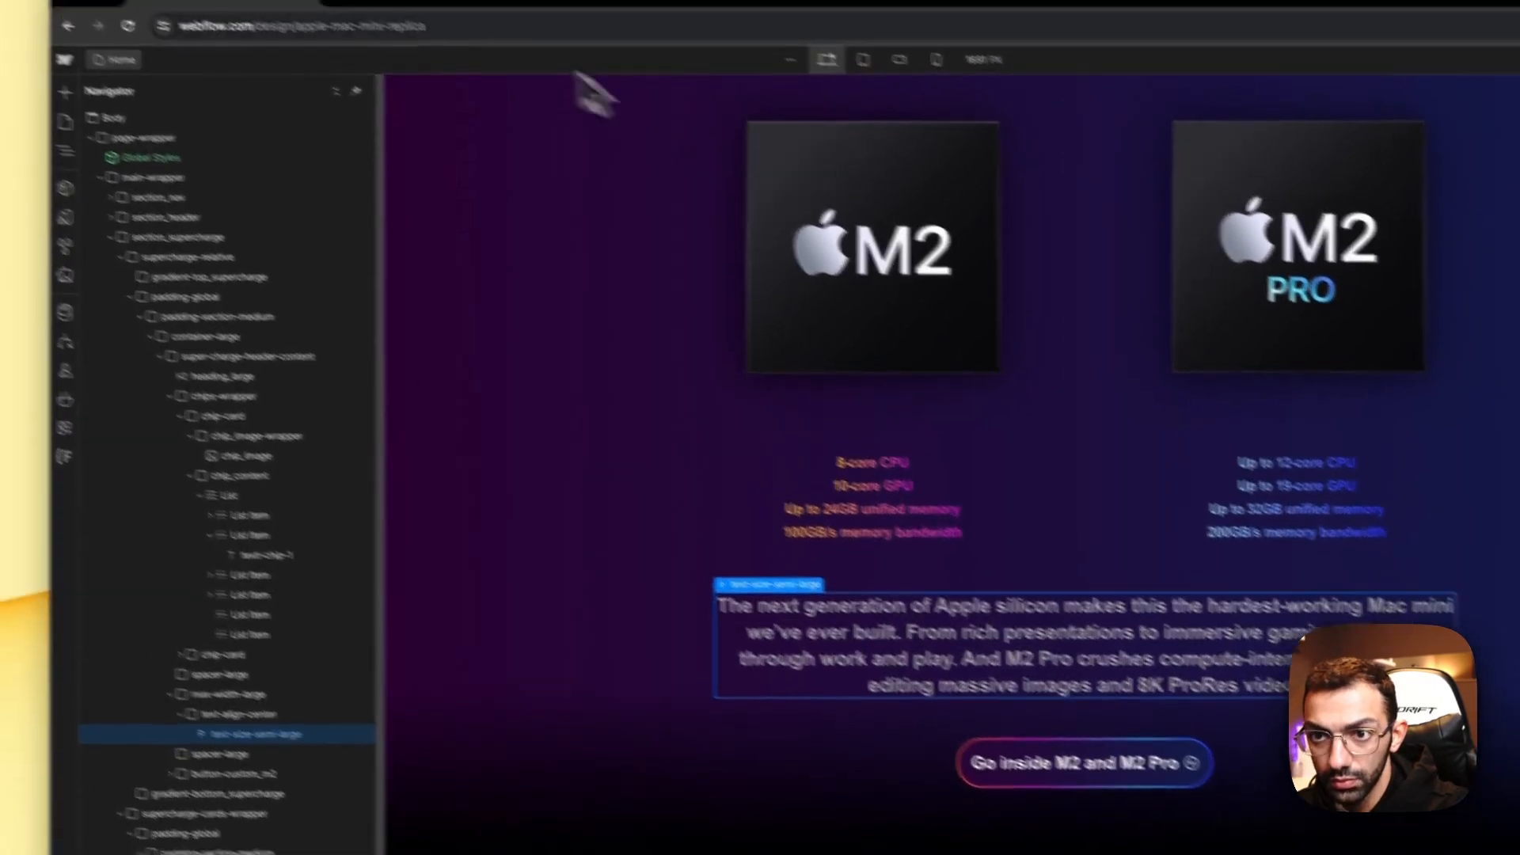
pyautogui.click(502, 33)
pyautogui.click(355, 37)
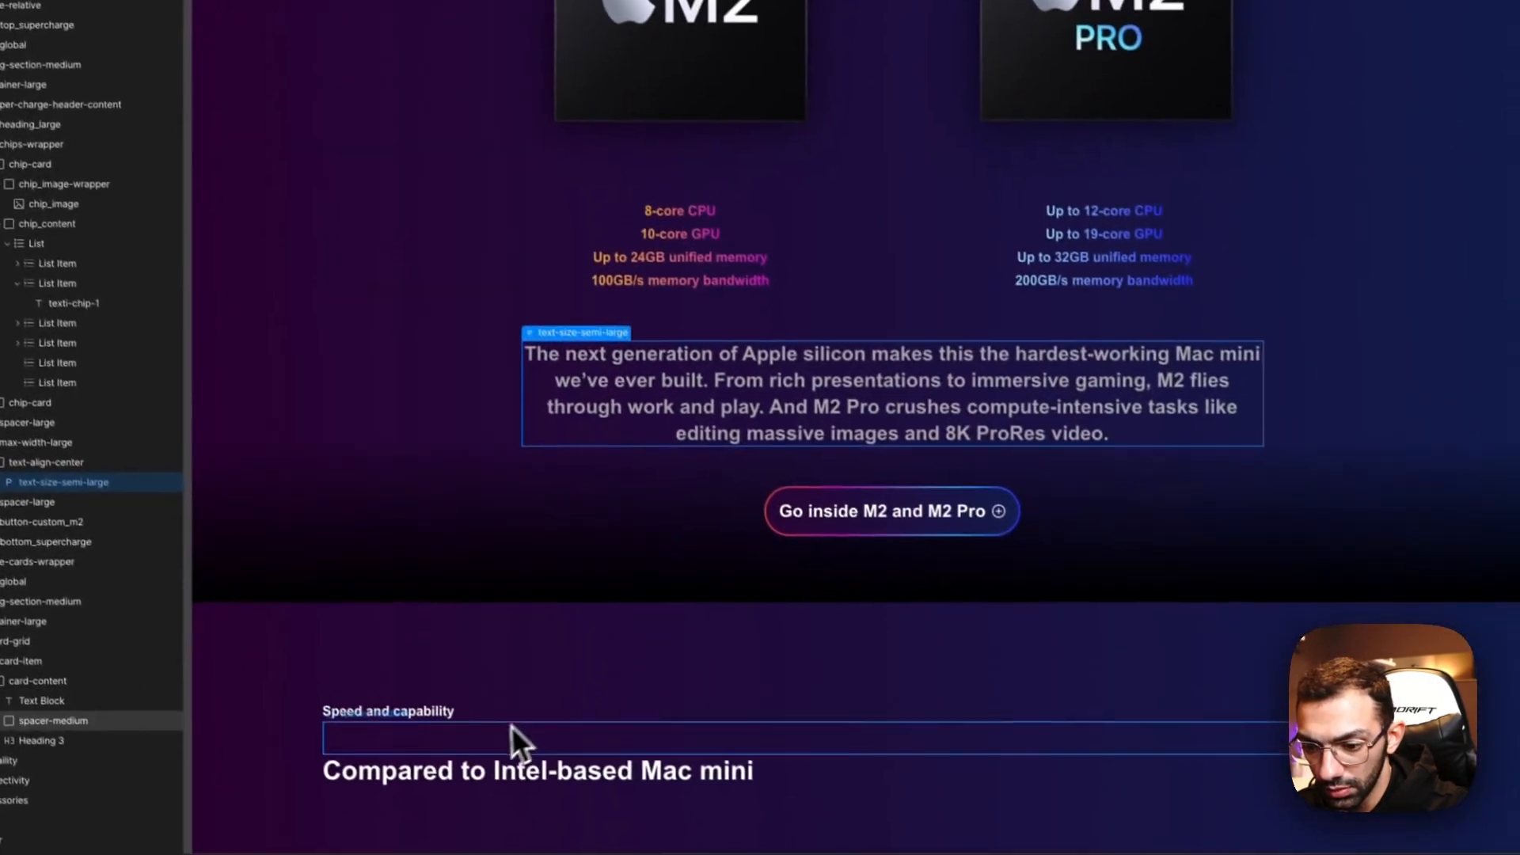
pyautogui.click(523, 727)
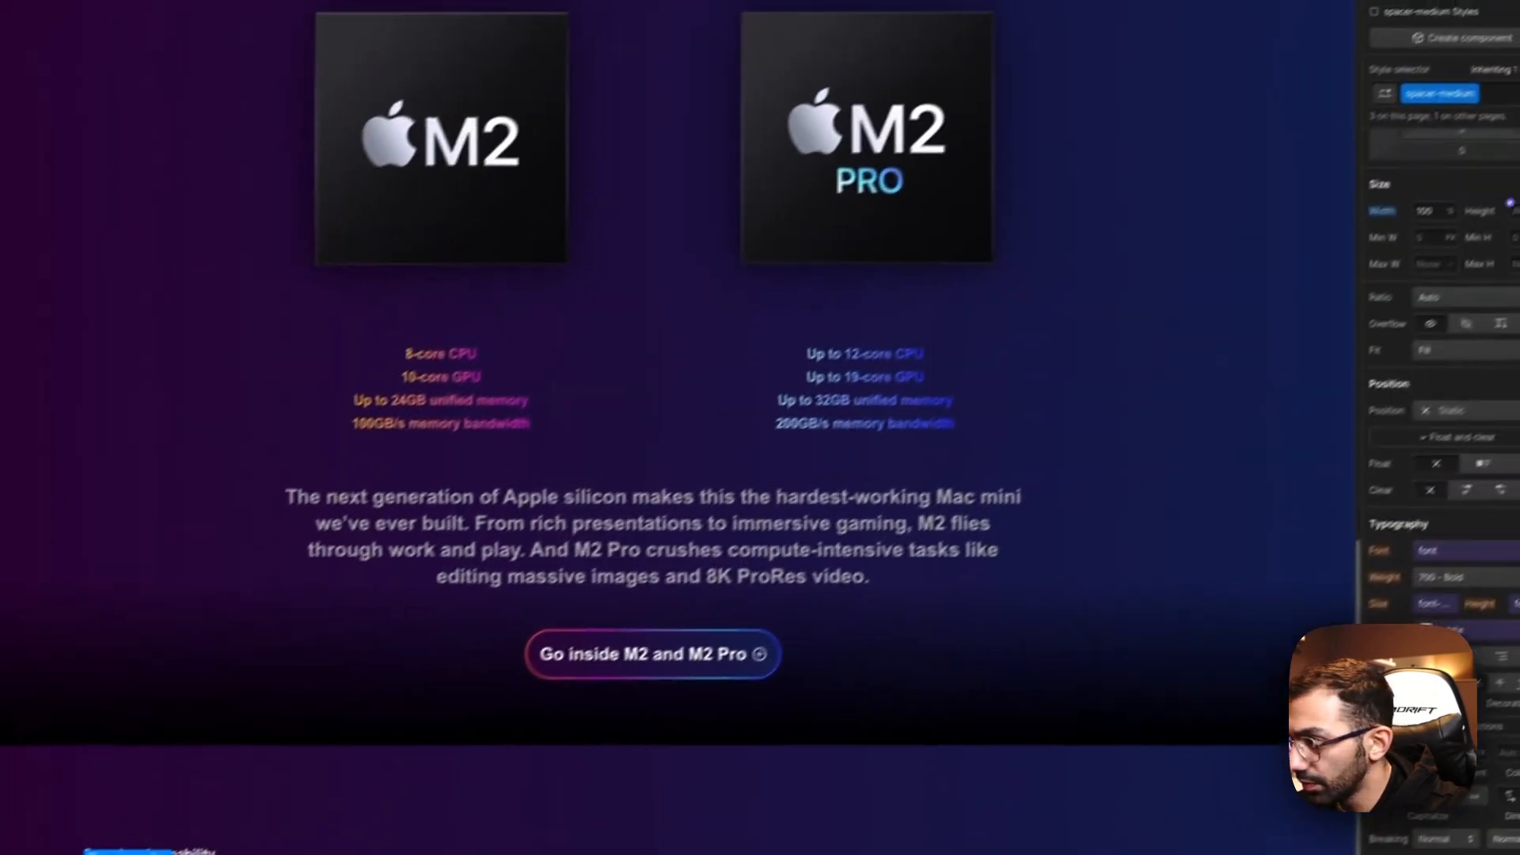
pyautogui.click(1467, 126)
pyautogui.press('BackSpace')
pyautogui.write('spacer')
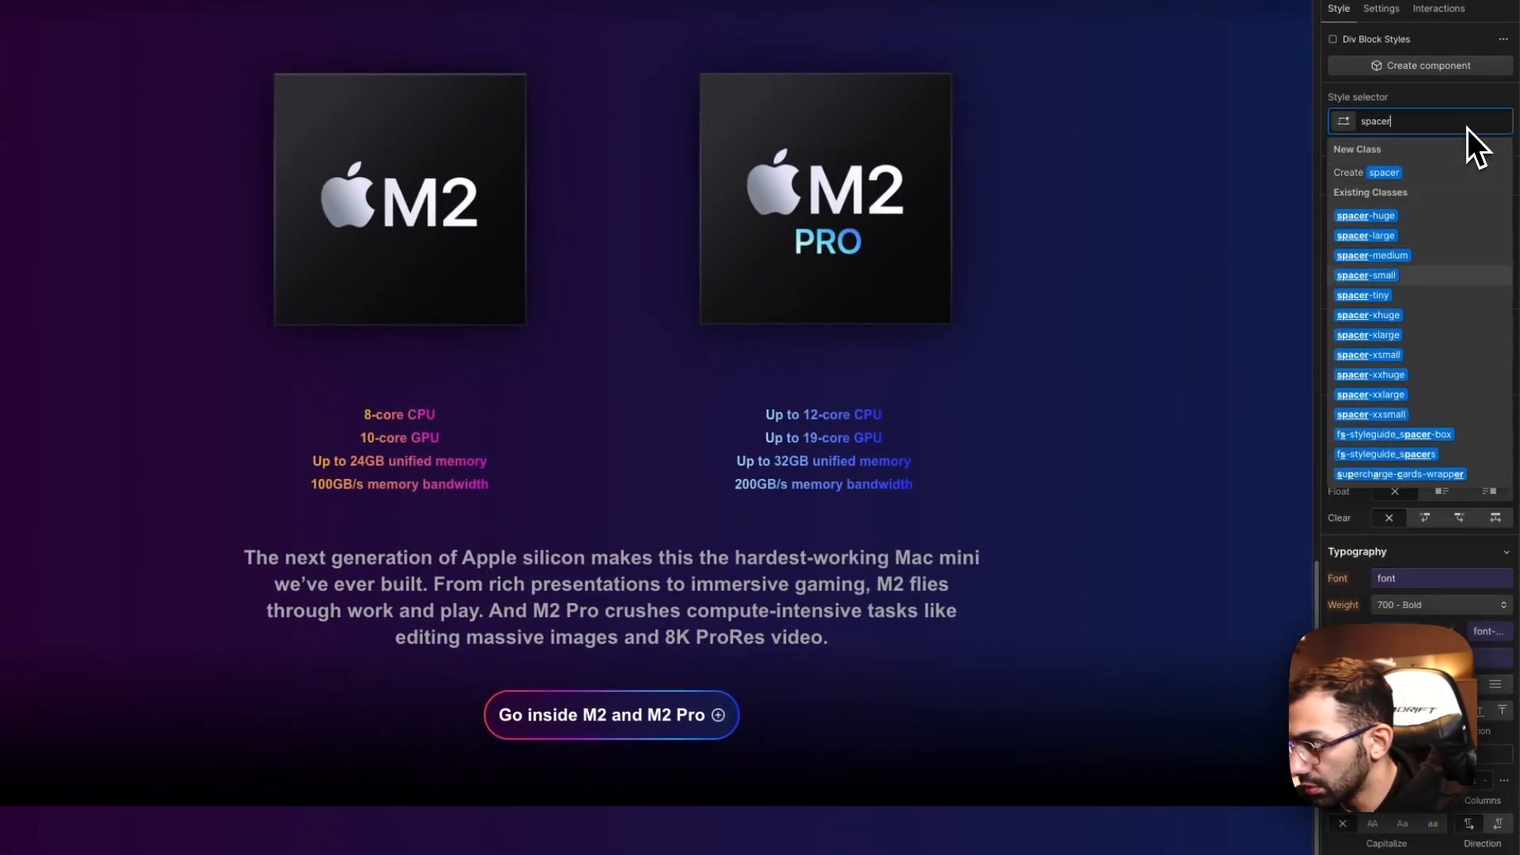
pyautogui.press('Return')
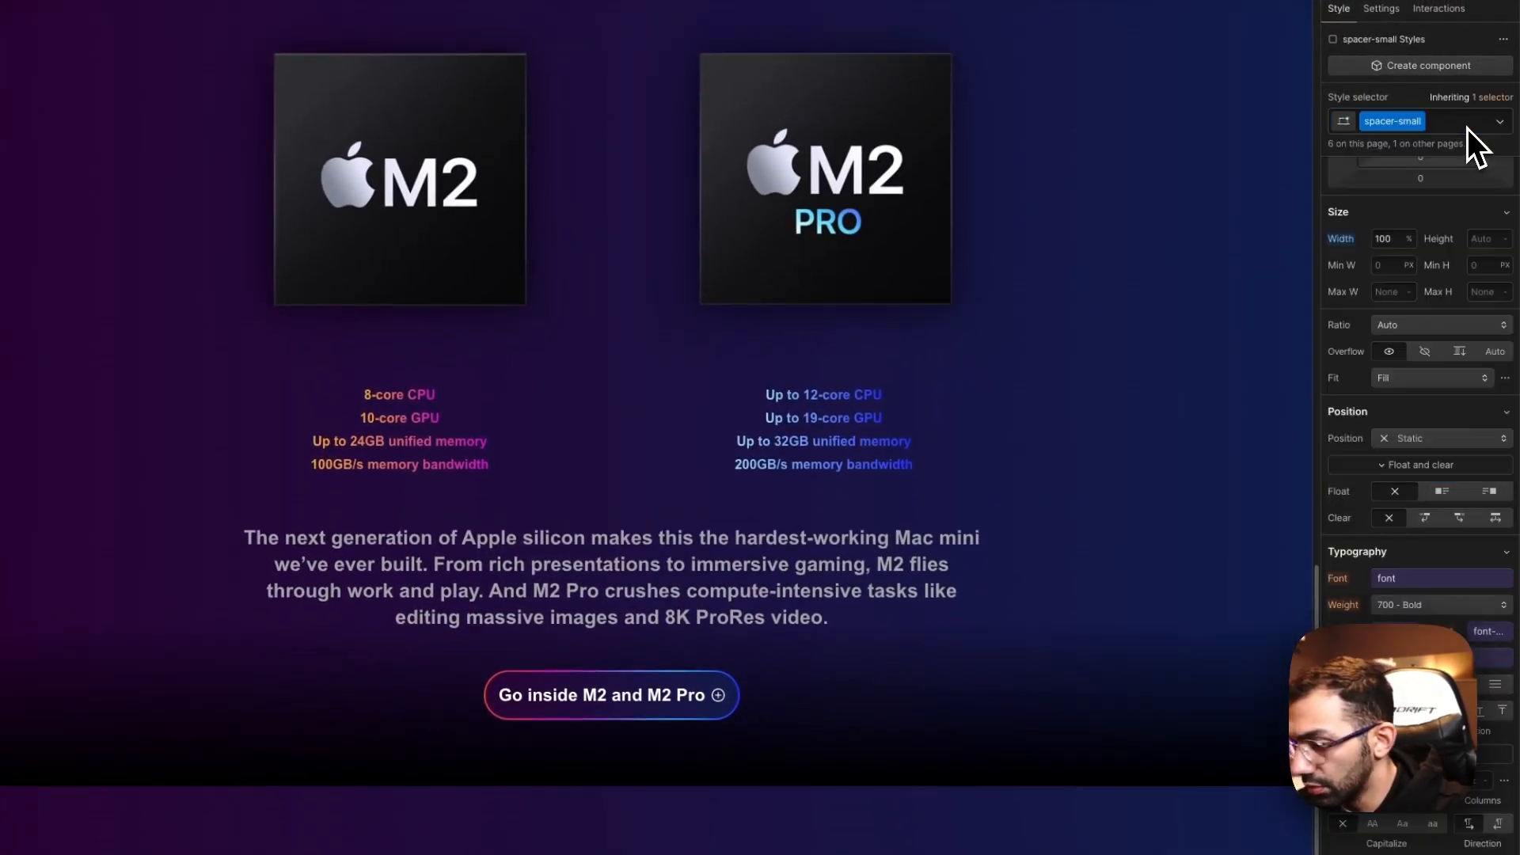
# Step: Place a copy of spacer-small below the "Compared to Intel-based Mac mini" heading and add a div block beneath it in card-content
pyautogui.click(944, 659)
pyautogui.click(499, 727)
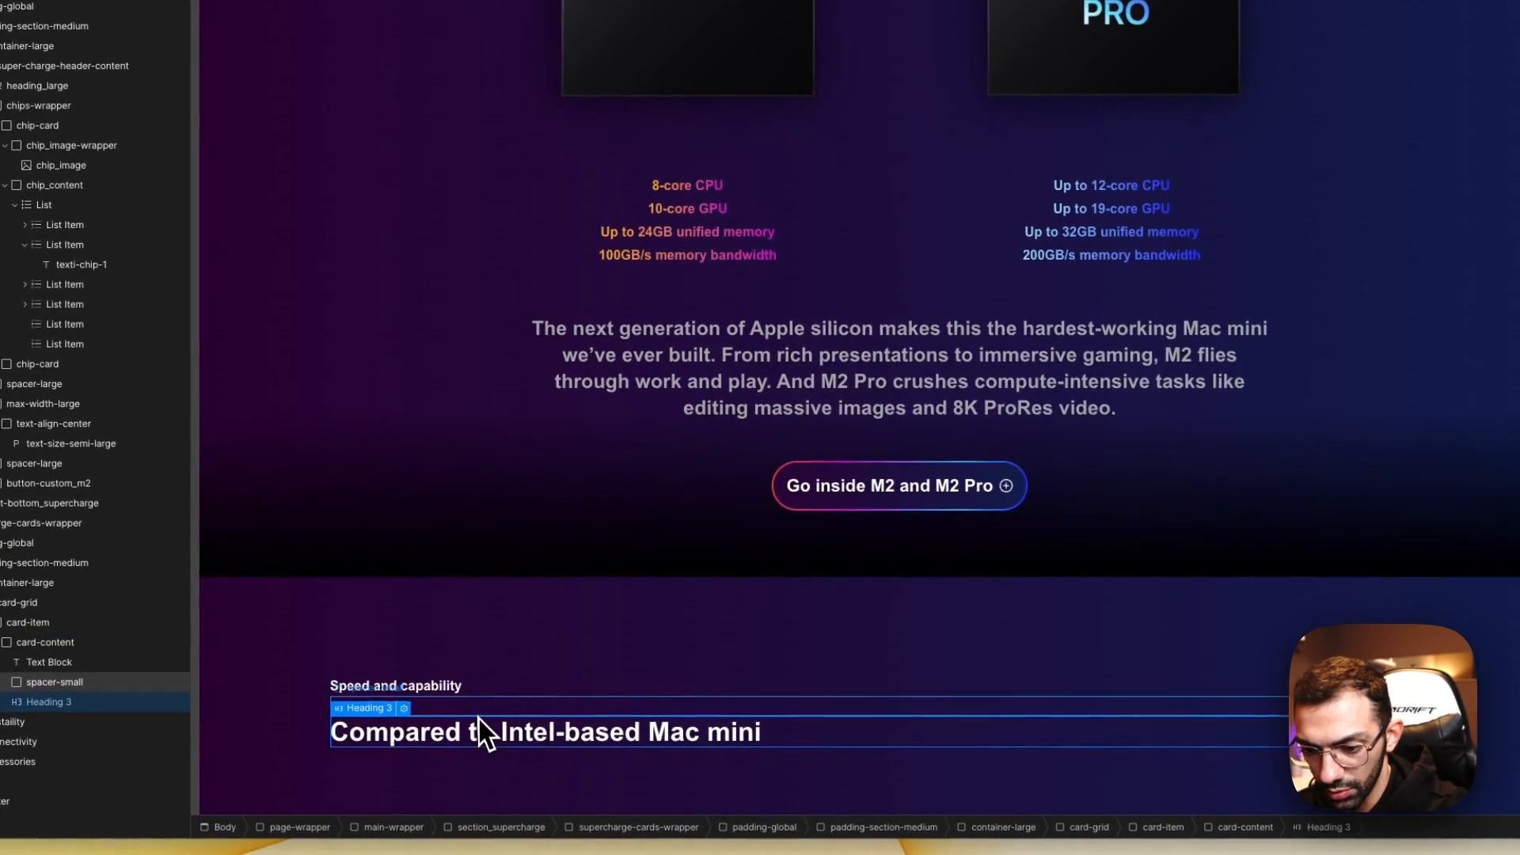
pyautogui.click(480, 711)
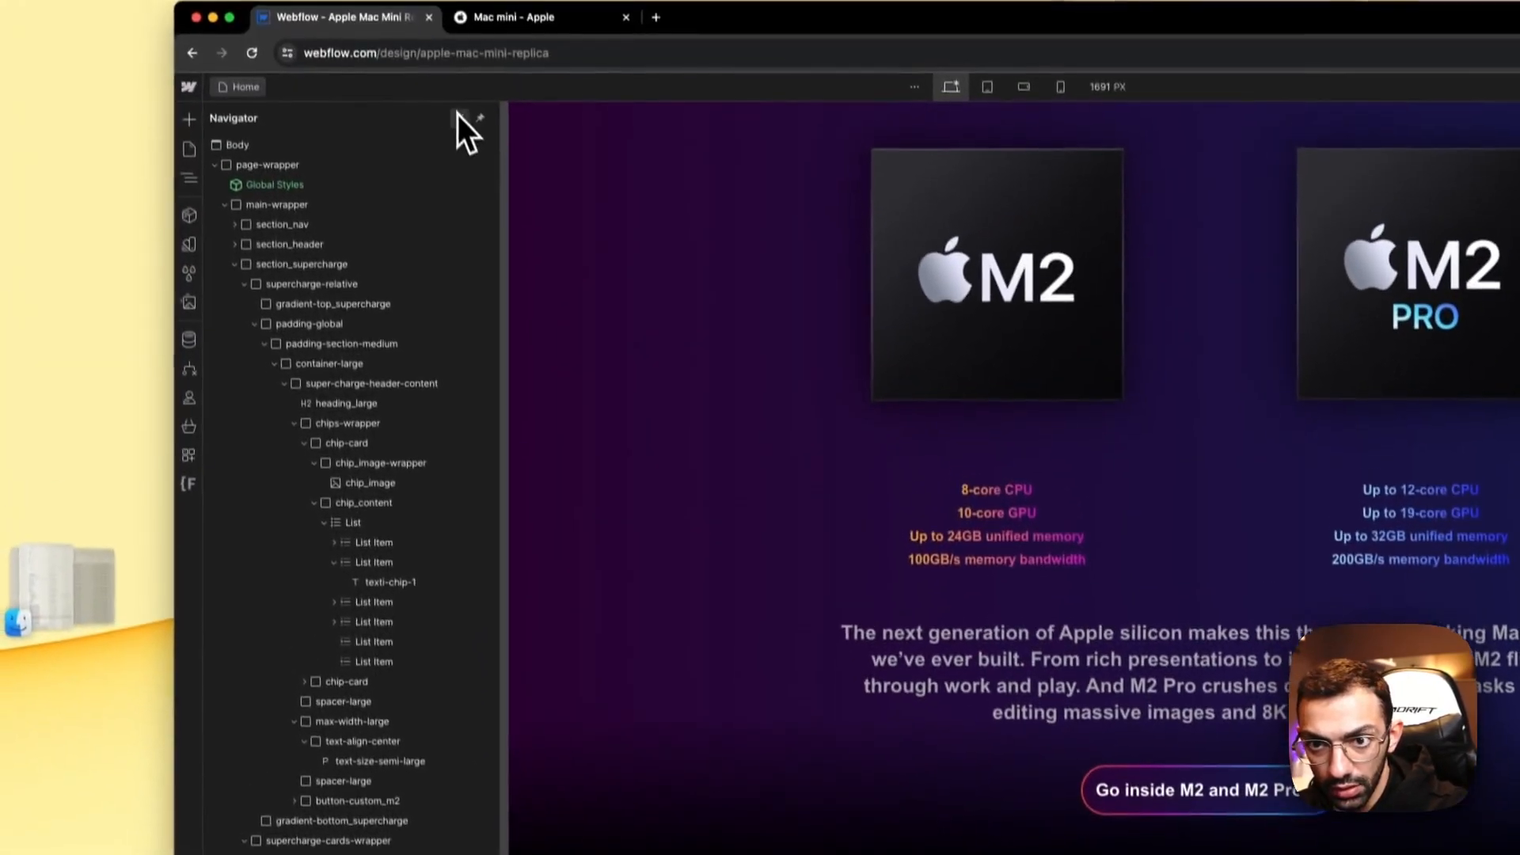
pyautogui.click(466, 141)
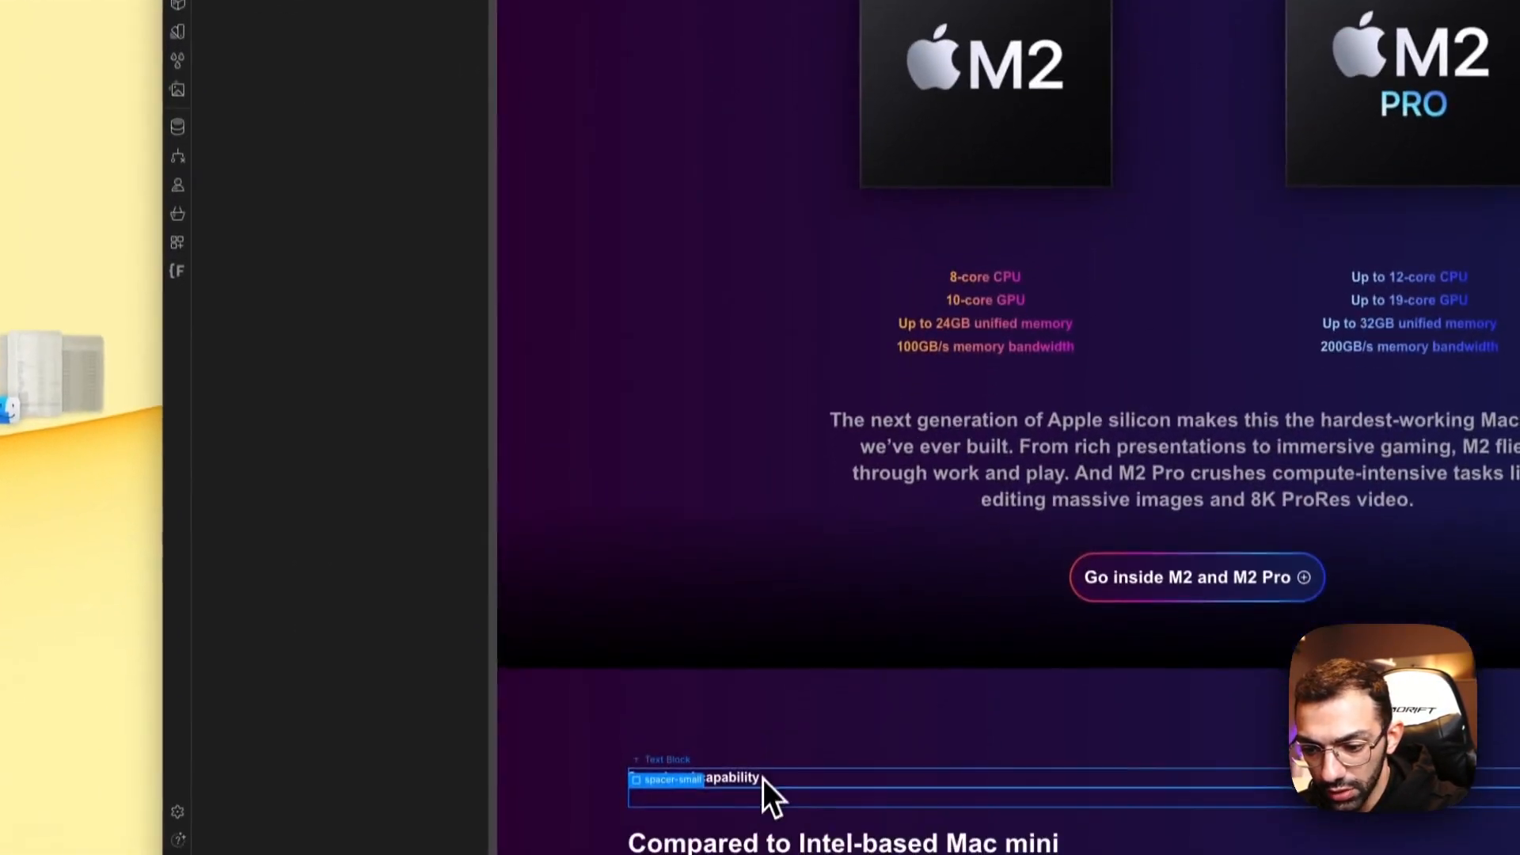
pyautogui.click(757, 791)
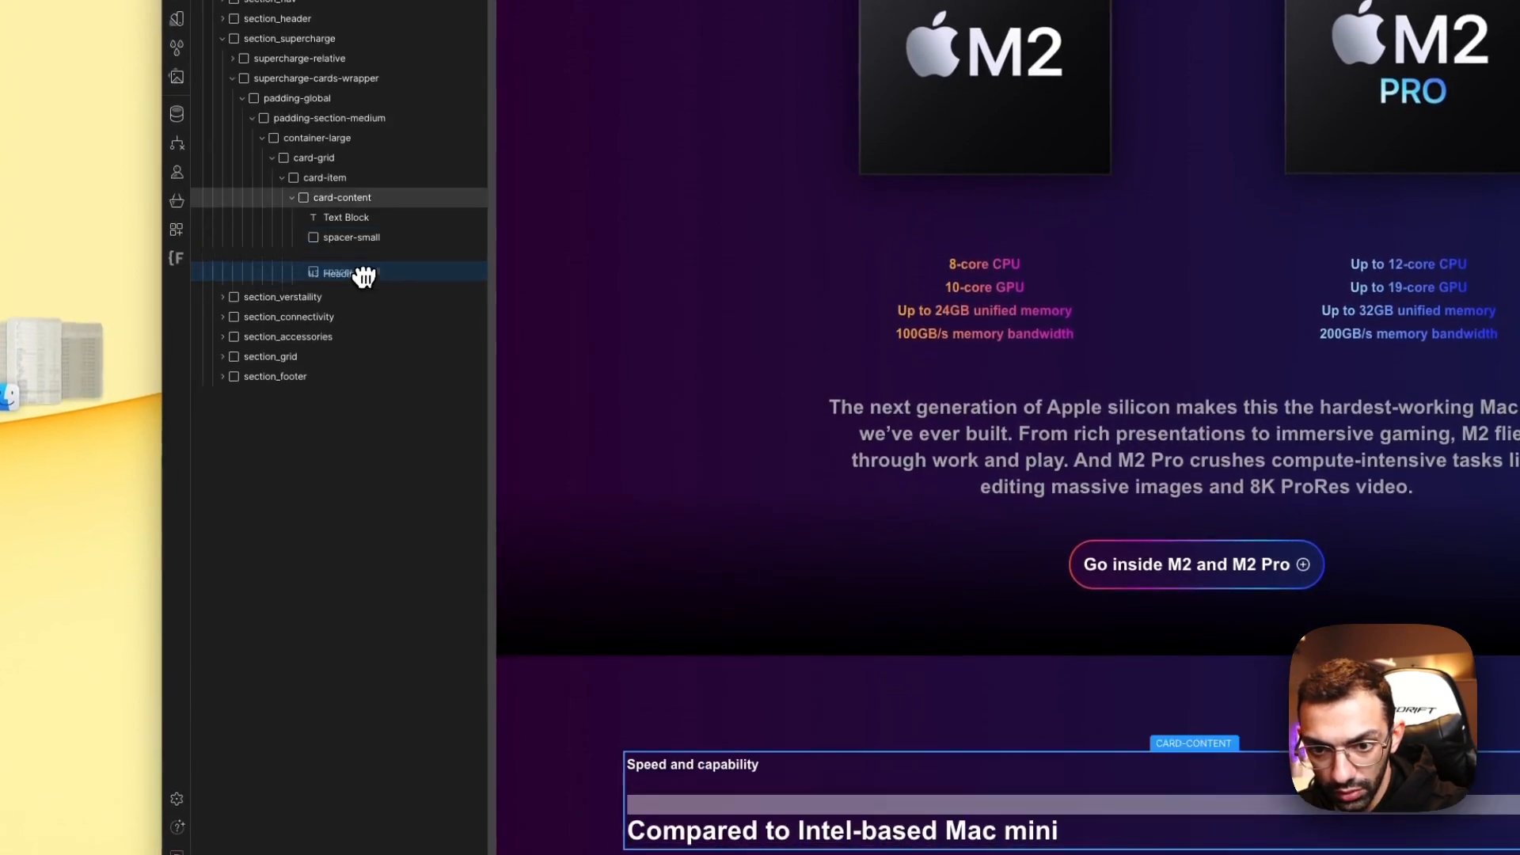
pyautogui.moveTo(364, 275); pyautogui.dragTo(360, 255)
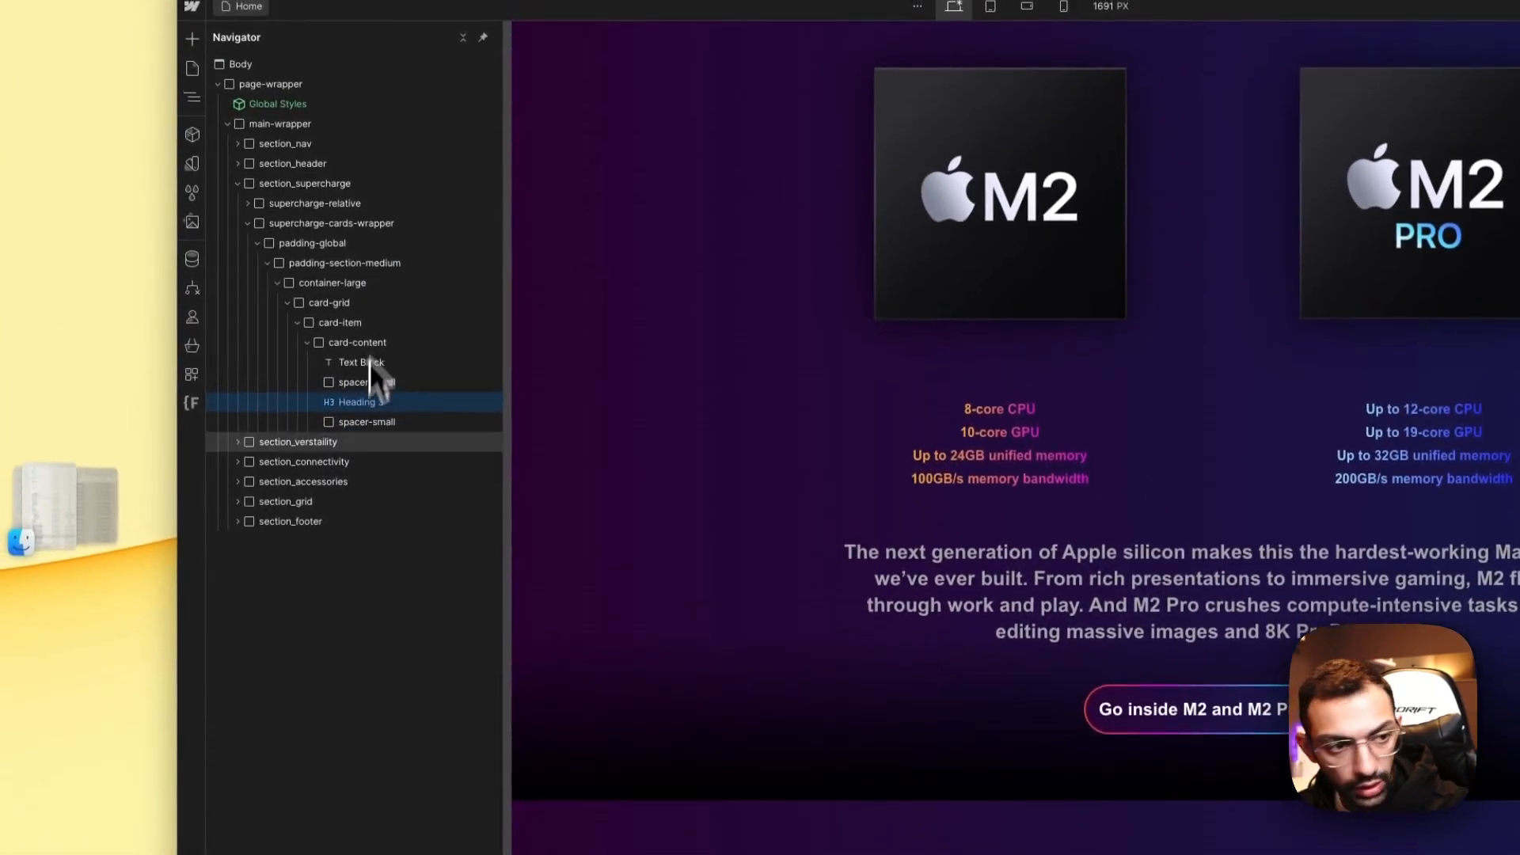
pyautogui.press('a')
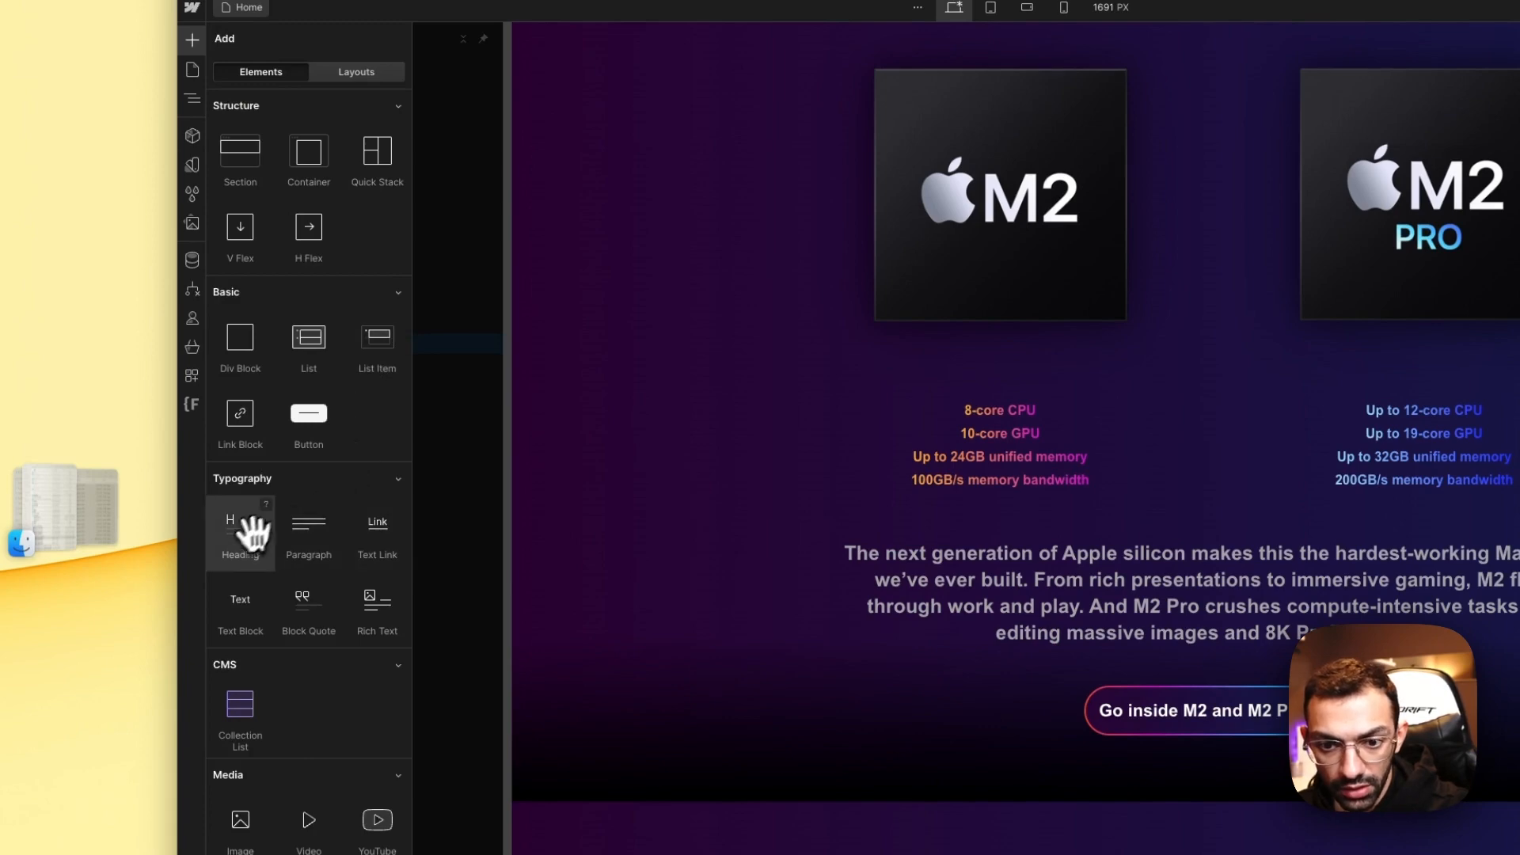
pyautogui.moveTo(224, 340); pyautogui.dragTo(446, 344)
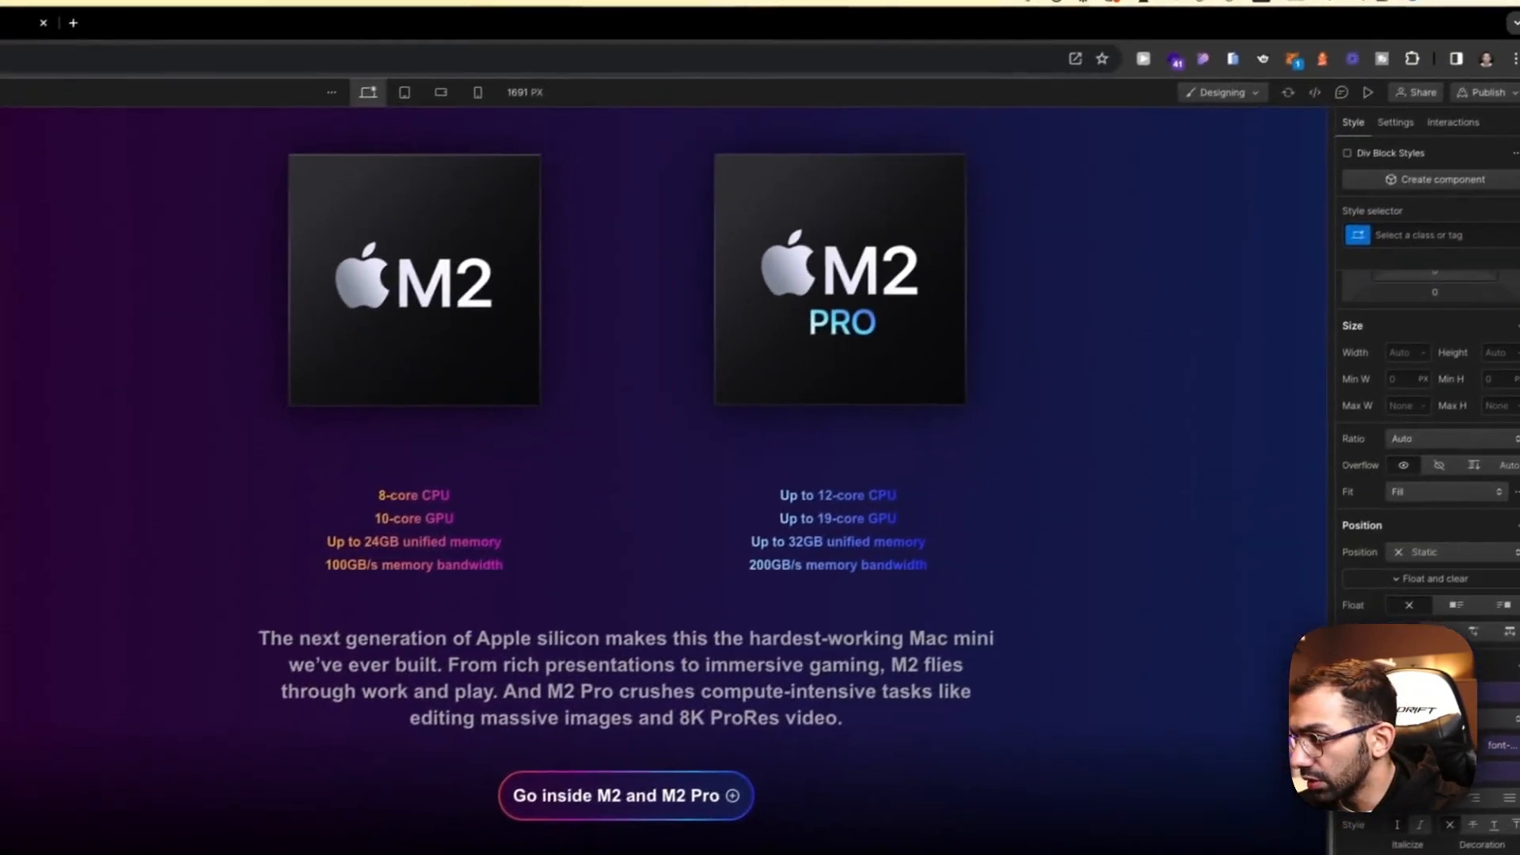
pyautogui.click(1422, 247)
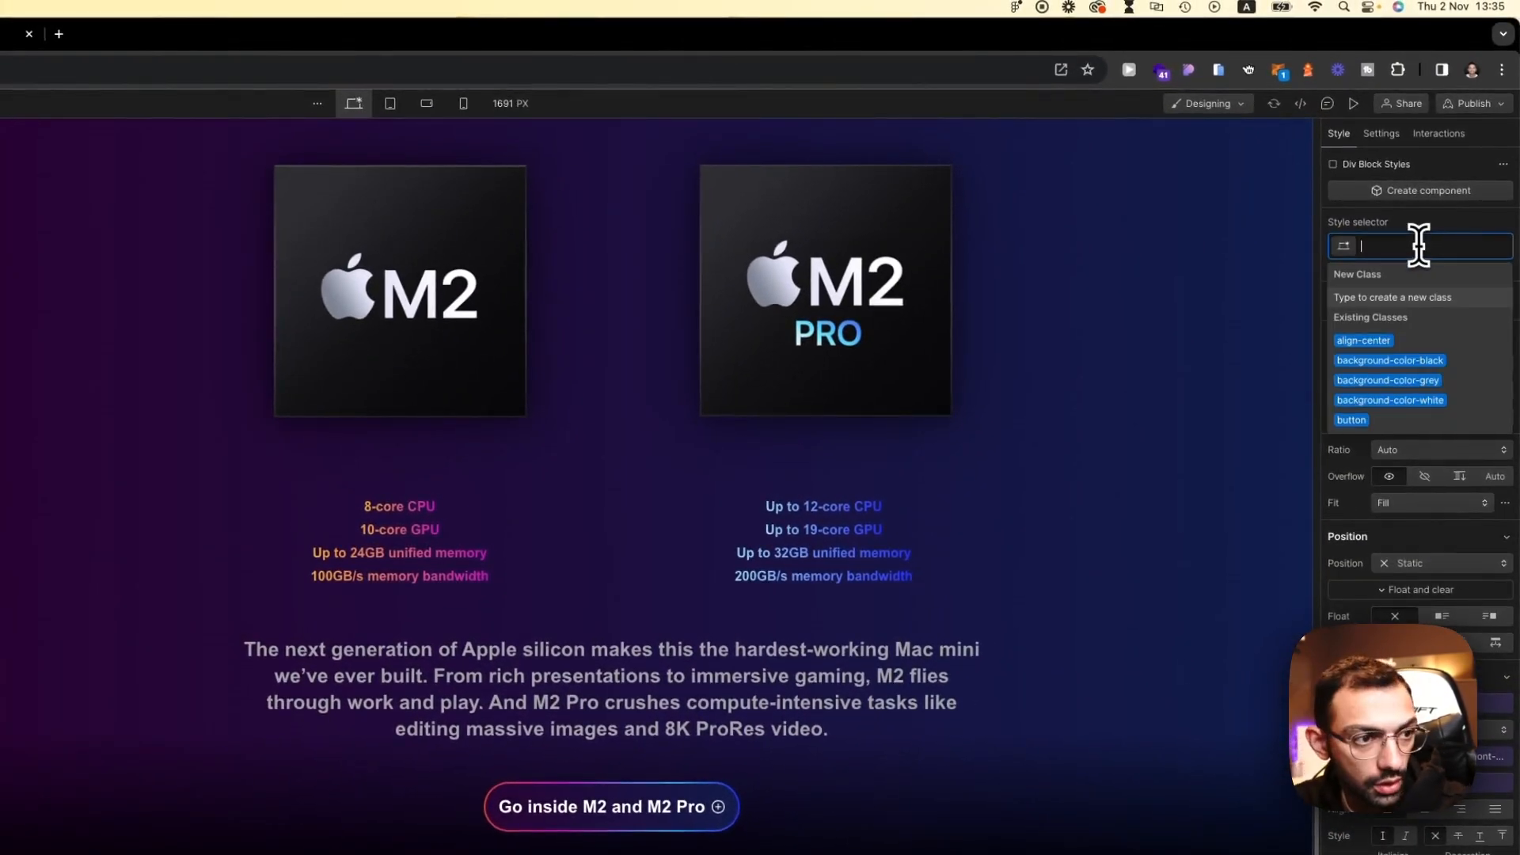
pyautogui.write('st')
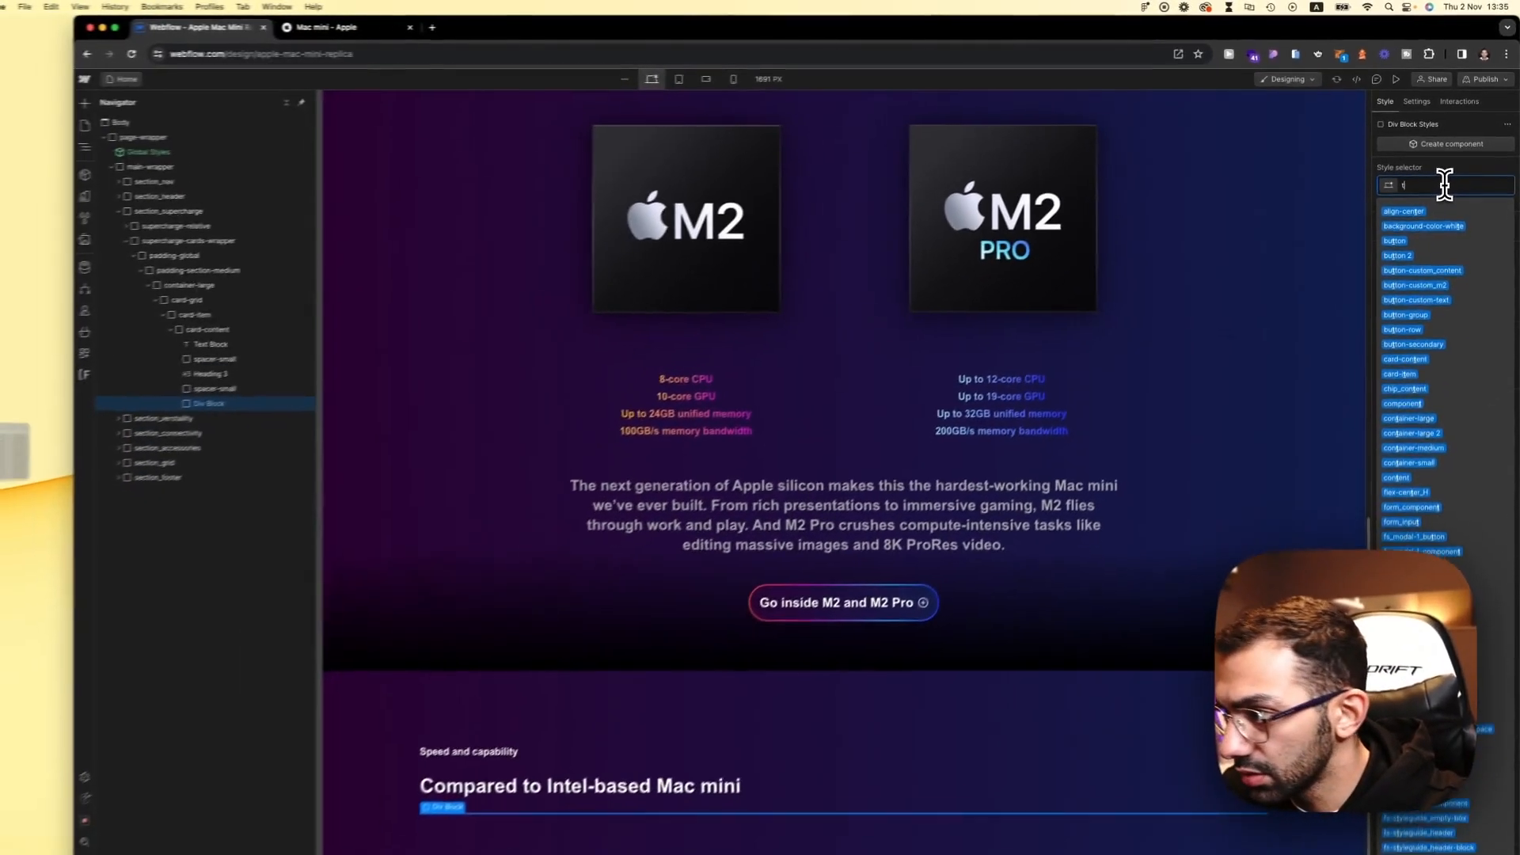
pyautogui.write('ats-card-capability')
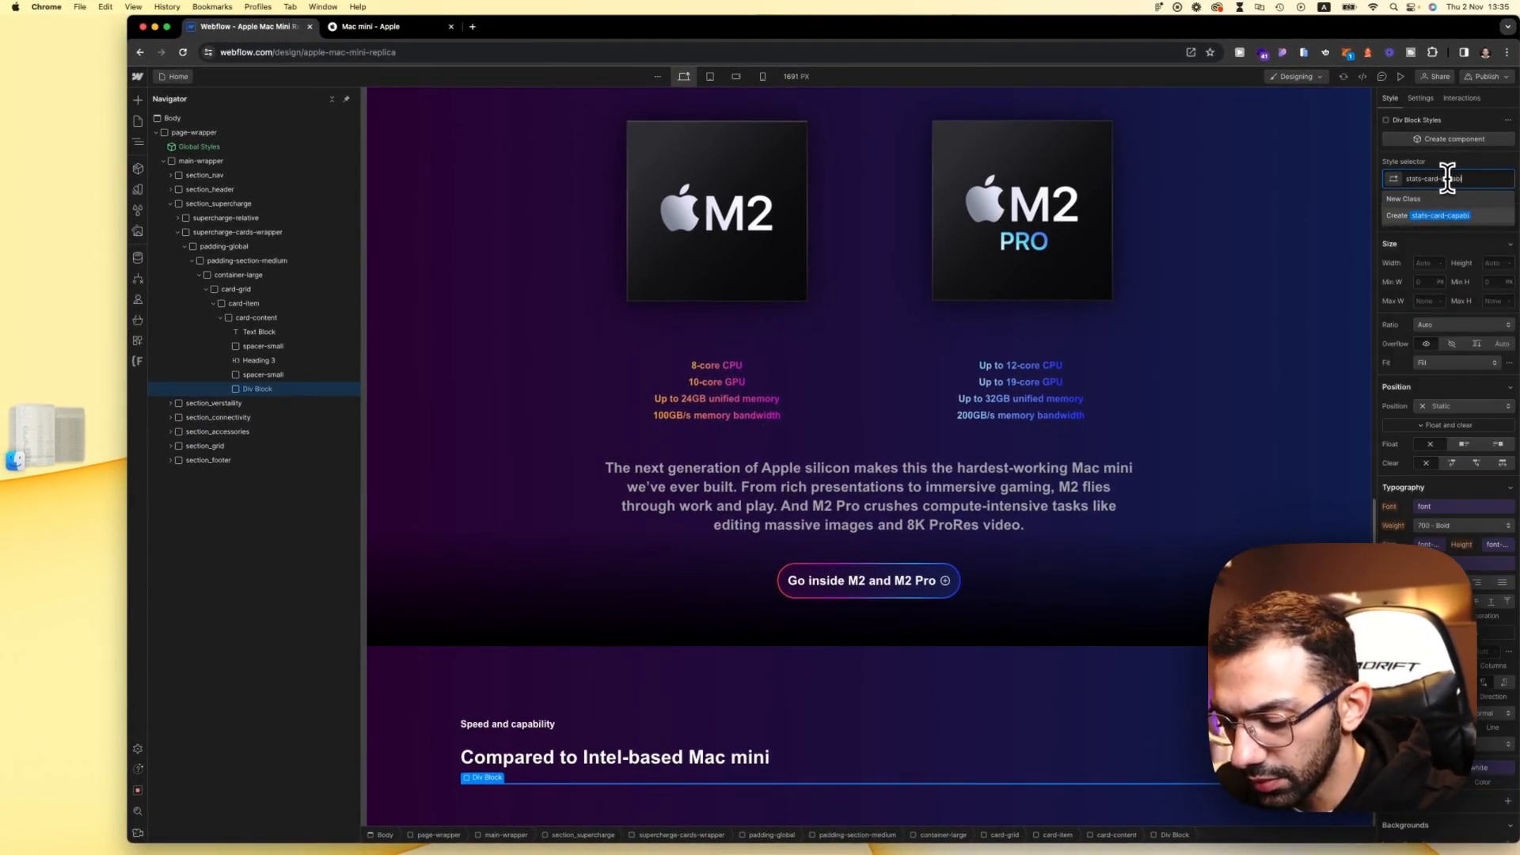
# Step: Examine how the Speed and capability card on the Apple Mac mini page switches between its categories, from Photo editing to Productivity
pyautogui.click(372, 26)
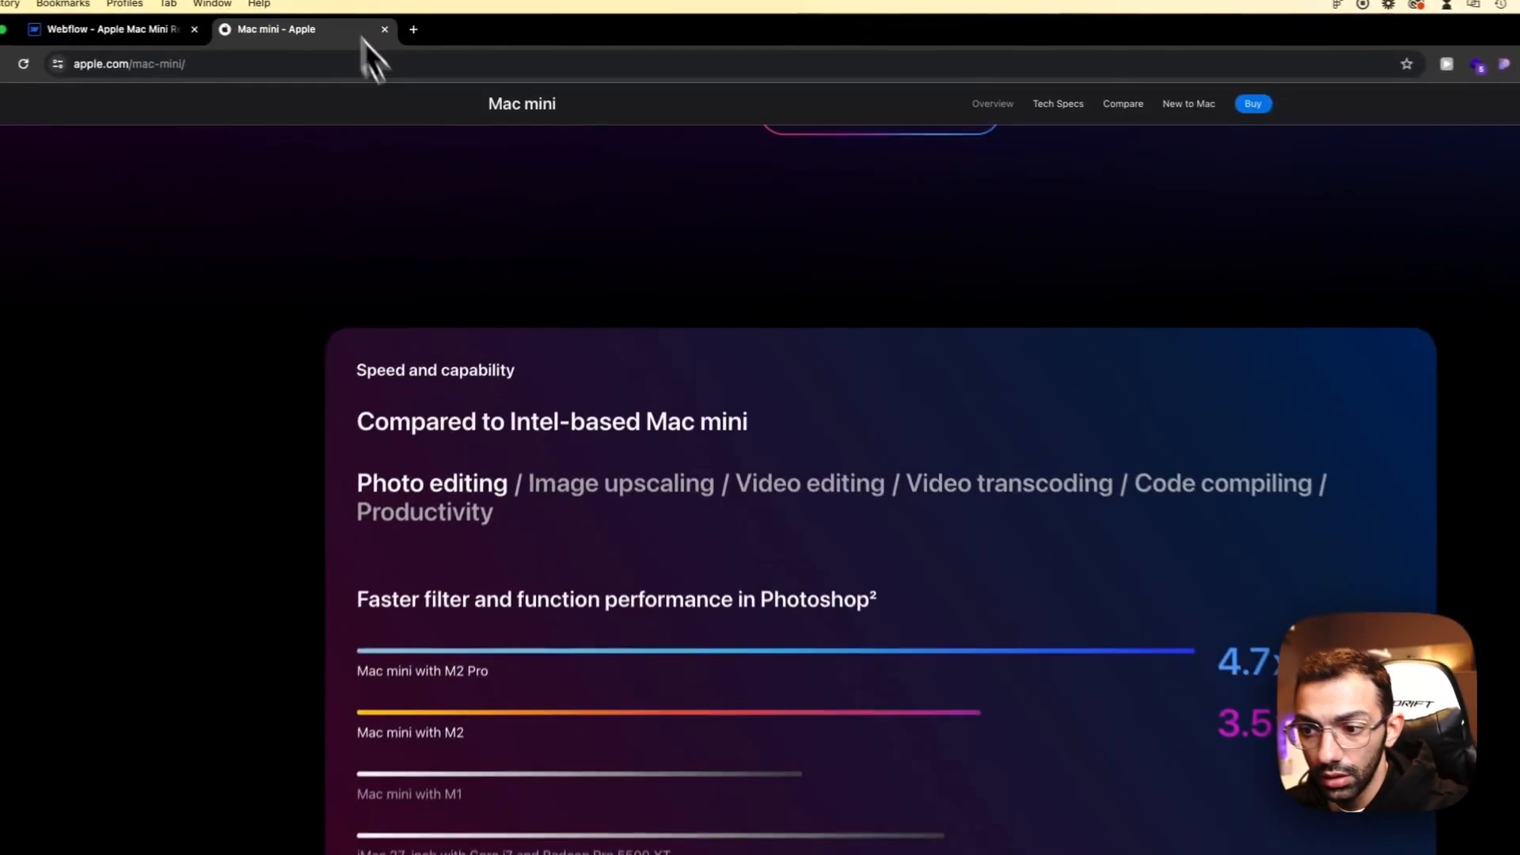
pyautogui.click(673, 523)
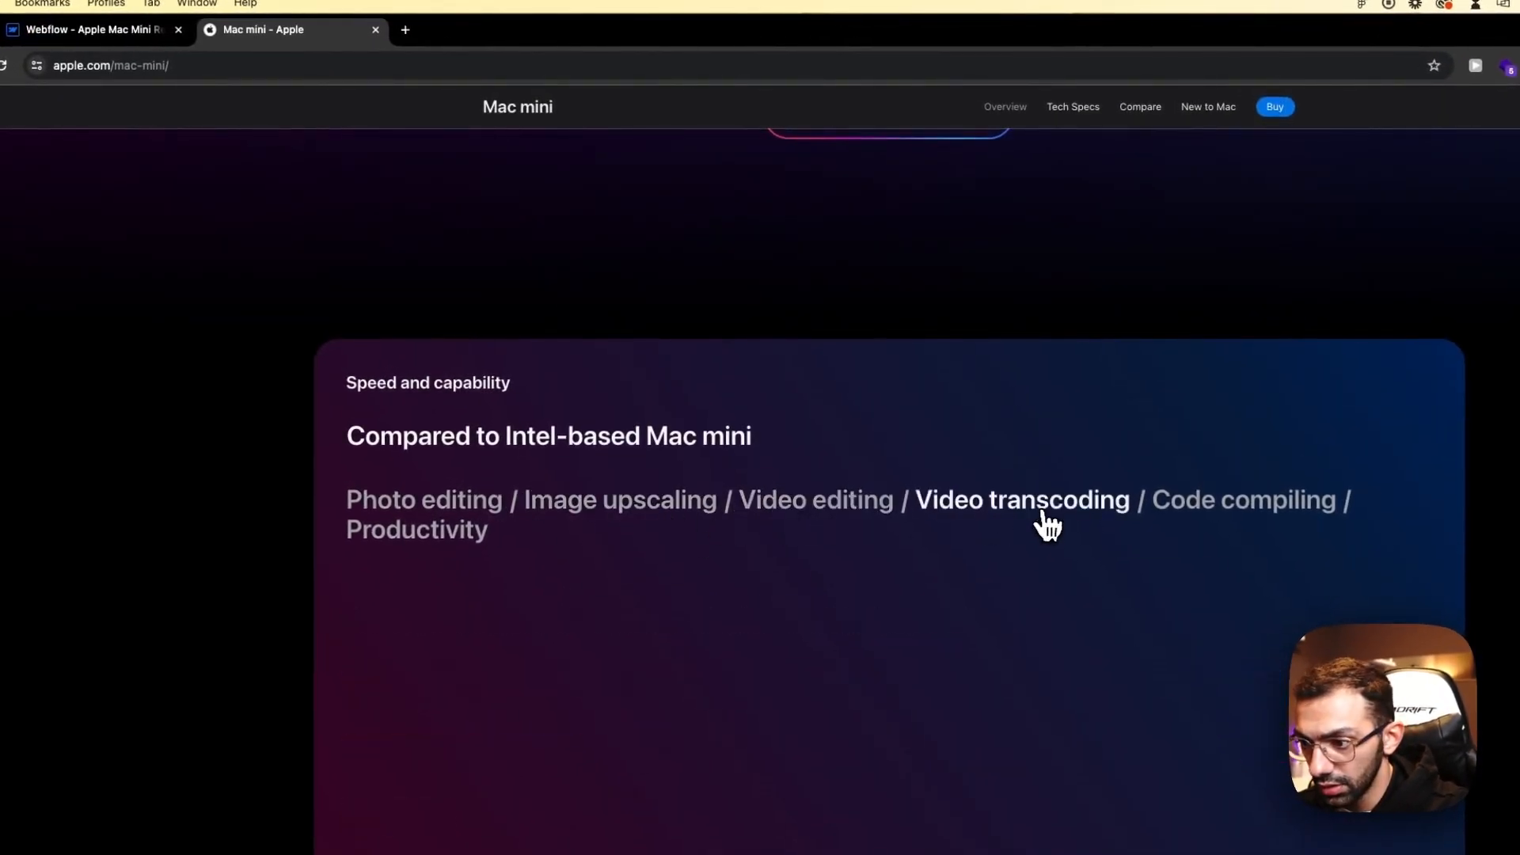
pyautogui.click(1276, 507)
pyautogui.click(115, 29)
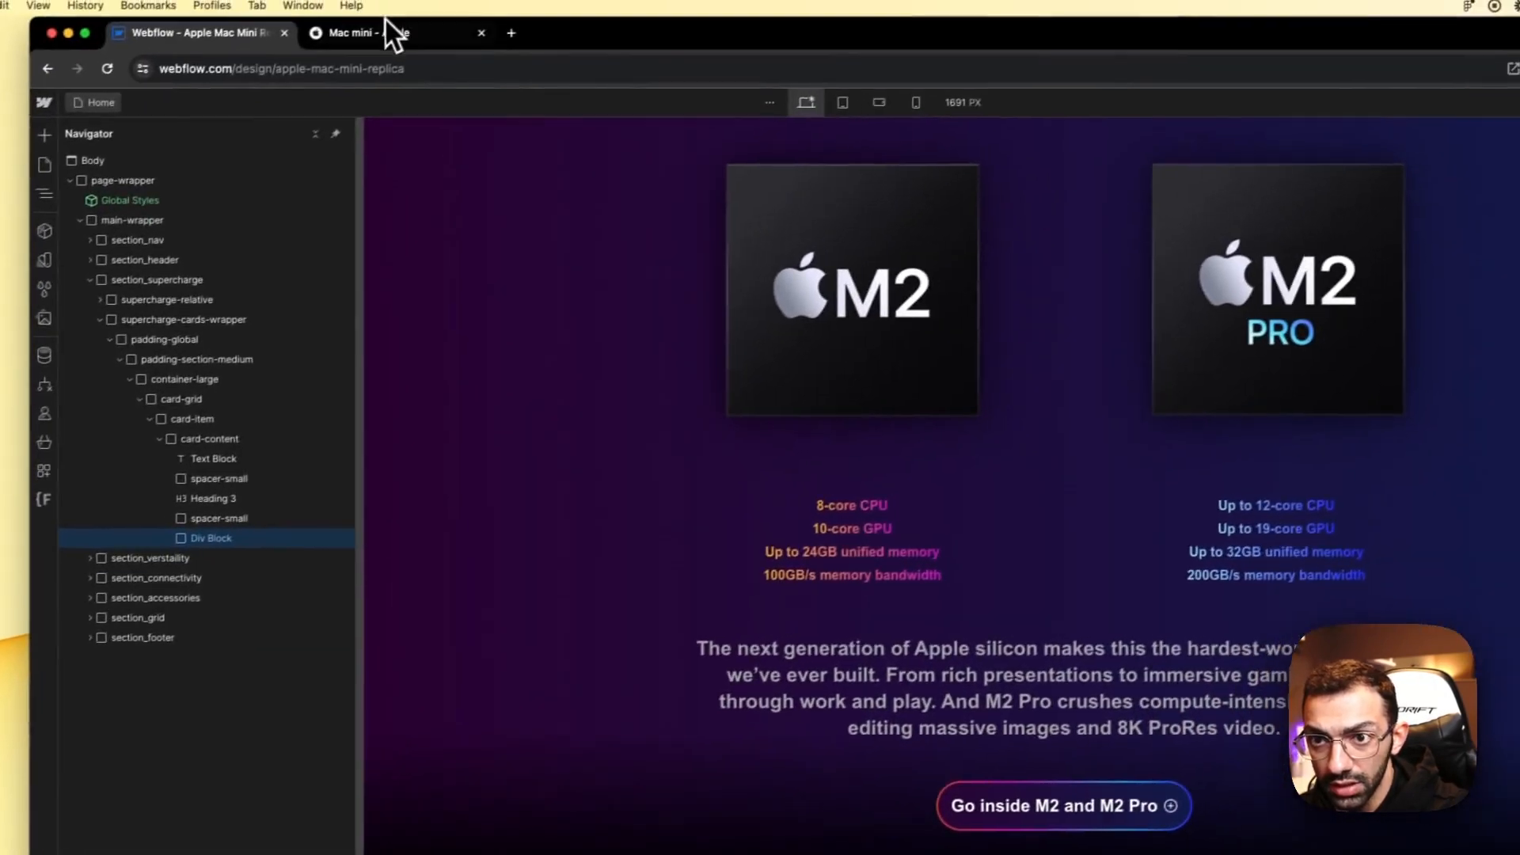
pyautogui.click(390, 32)
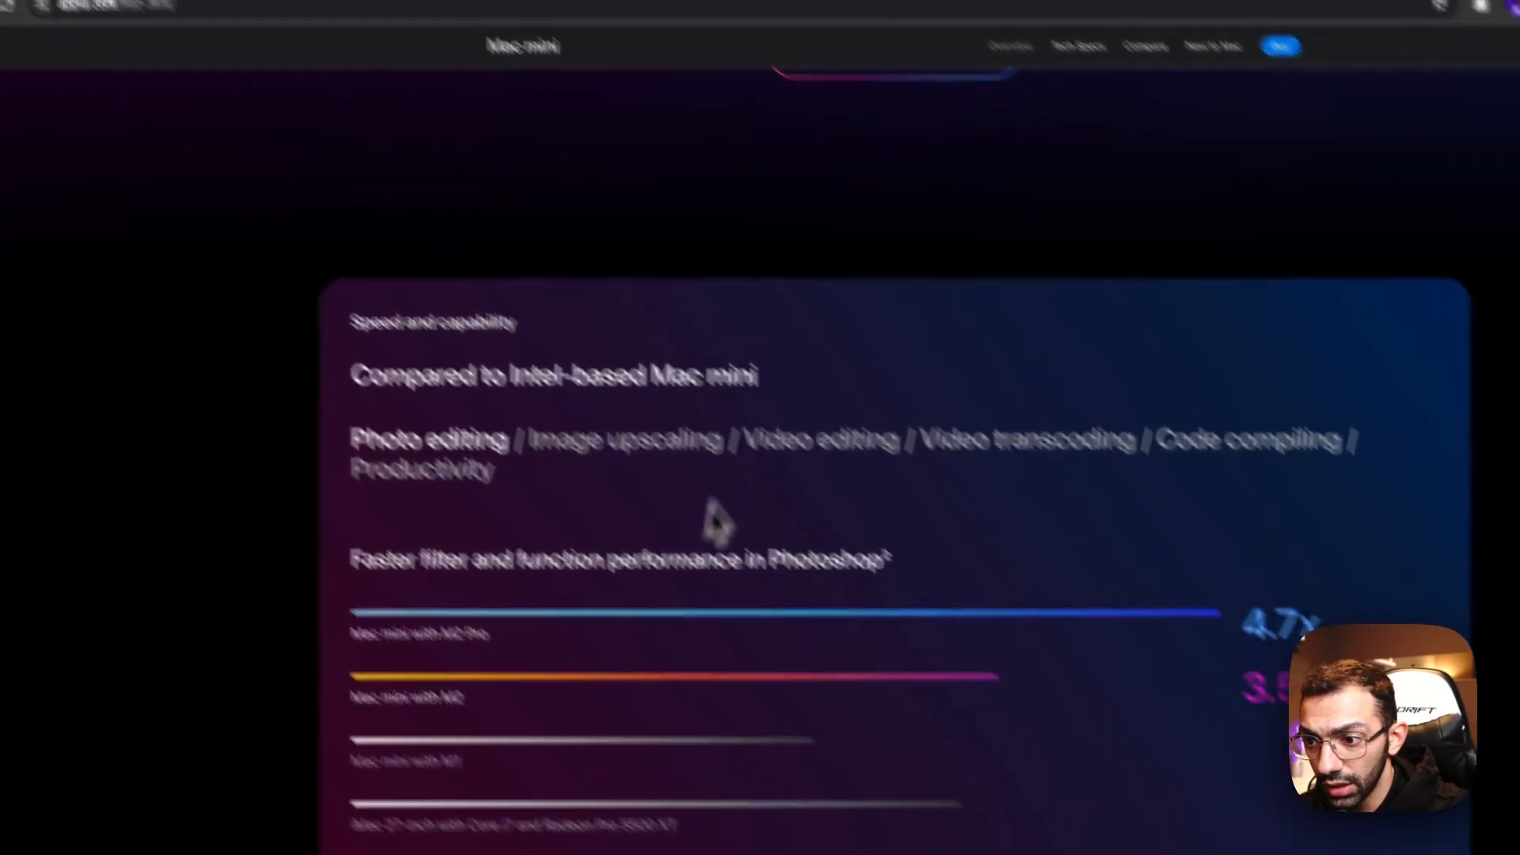
pyautogui.click(608, 441)
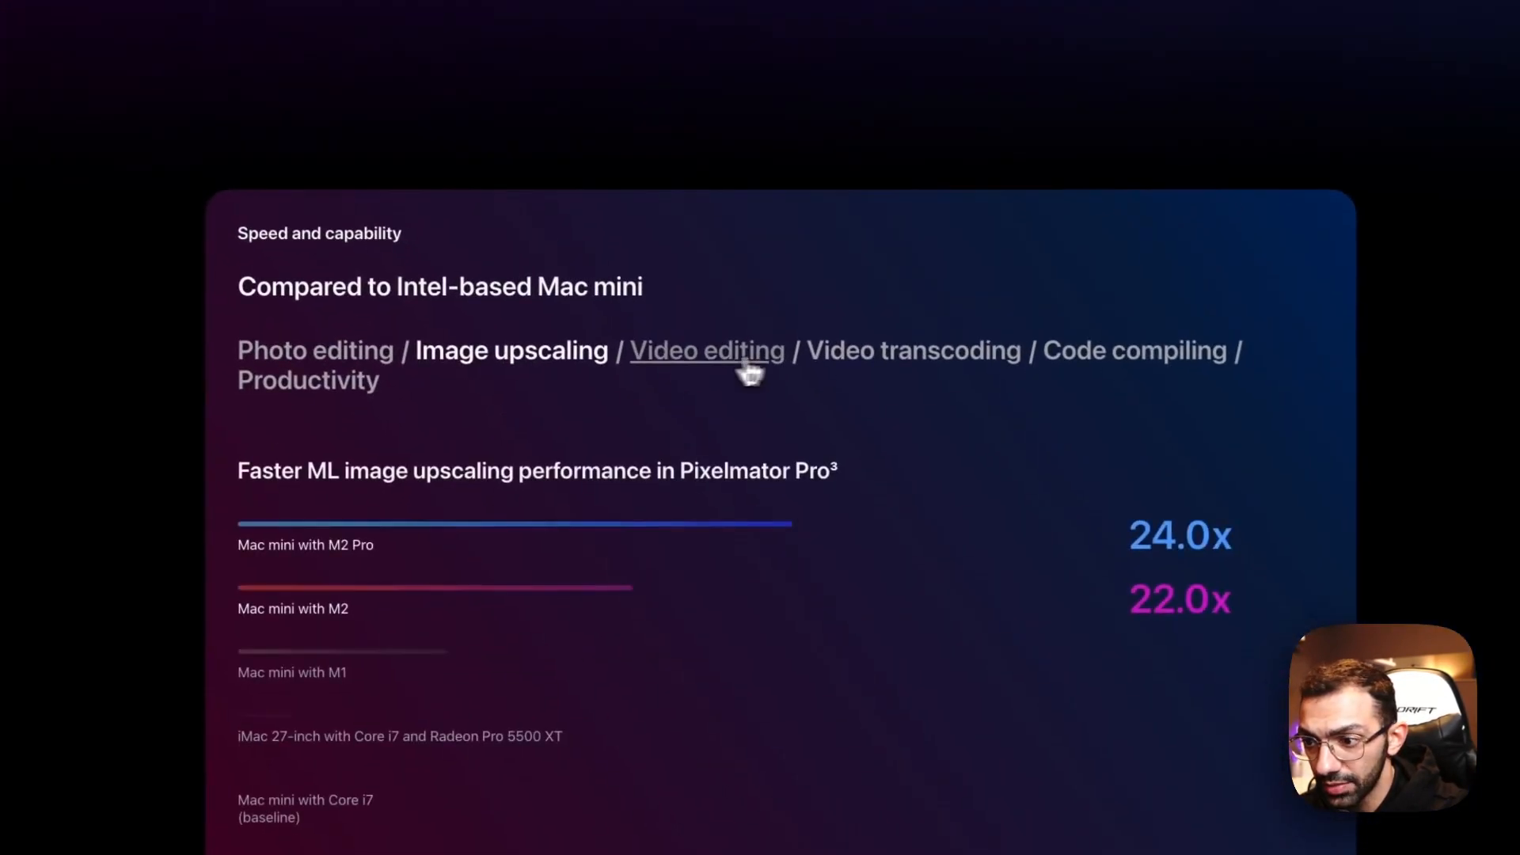
pyautogui.click(861, 441)
pyautogui.click(1135, 366)
pyautogui.click(305, 380)
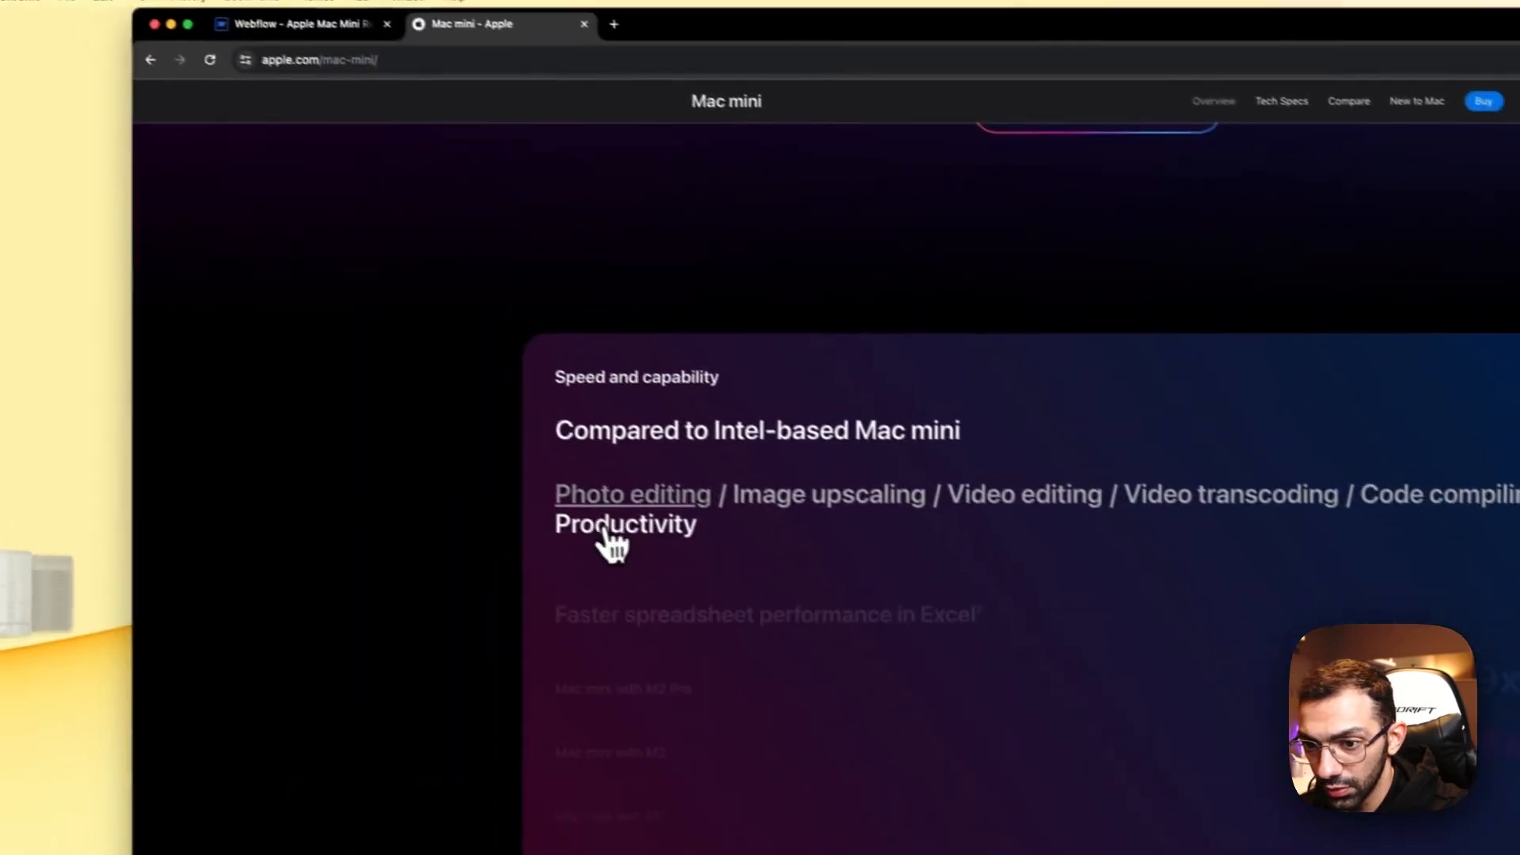
pyautogui.click(320, 352)
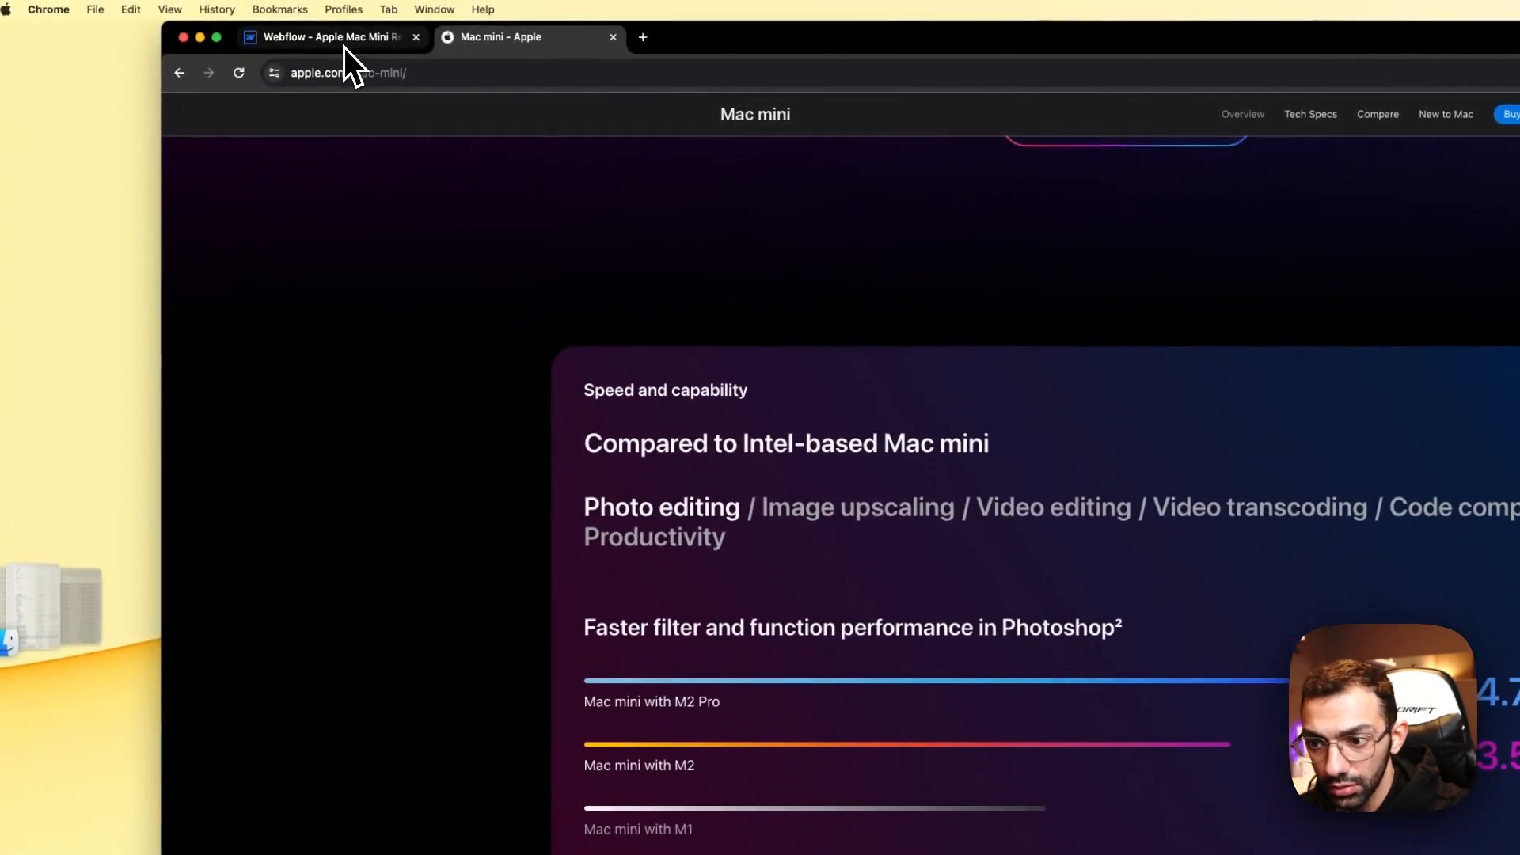
# Step: Switch back to Webflow and add a Tabs element inside the empty div block below the "Compared to Intel-based Mac mini" heading
pyautogui.click(344, 39)
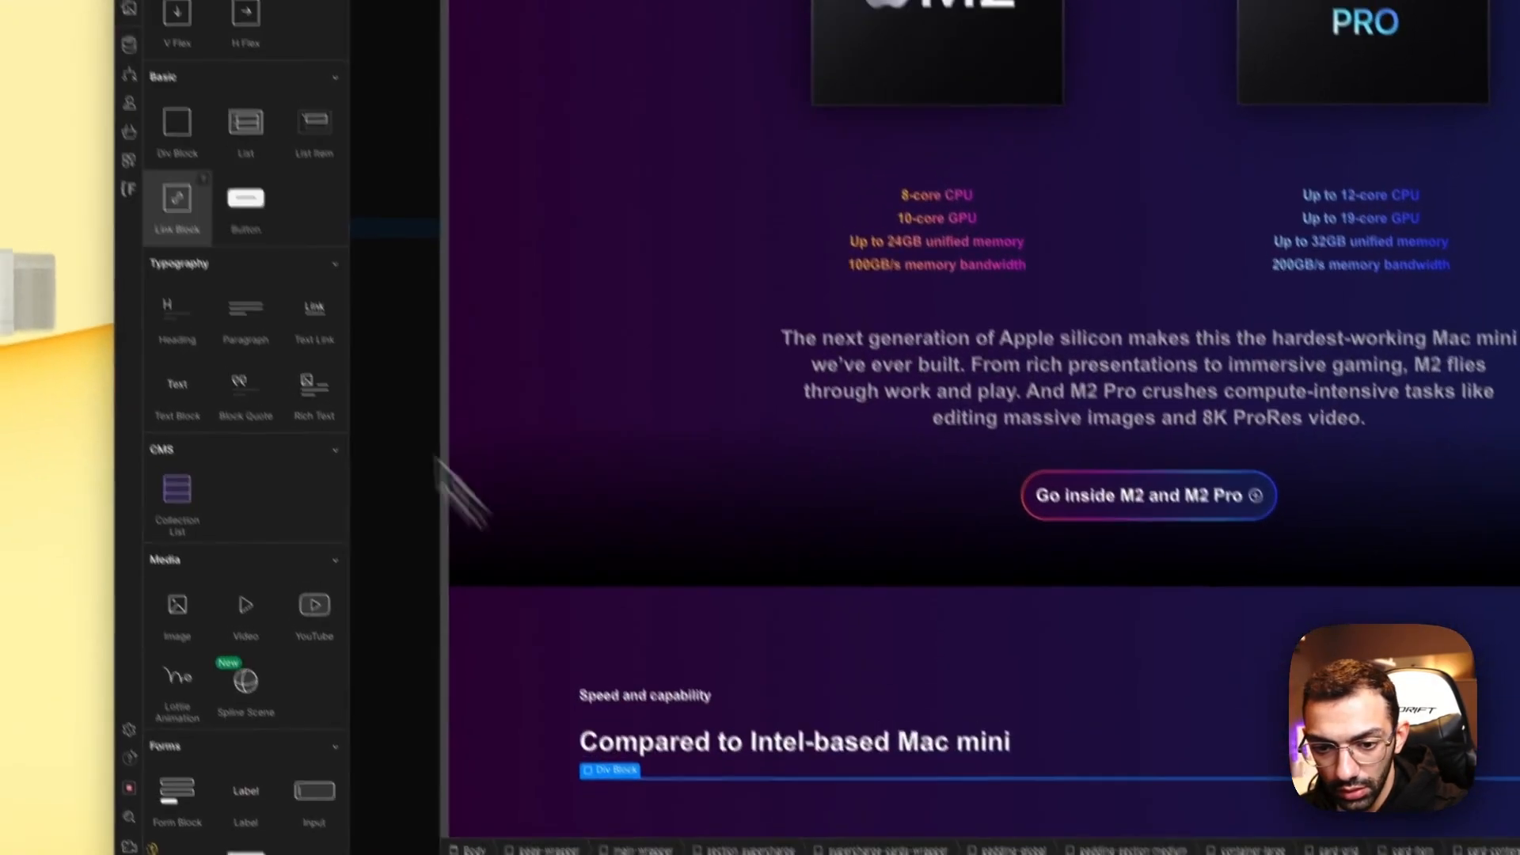
pyautogui.scroll(-4, 244, 545)
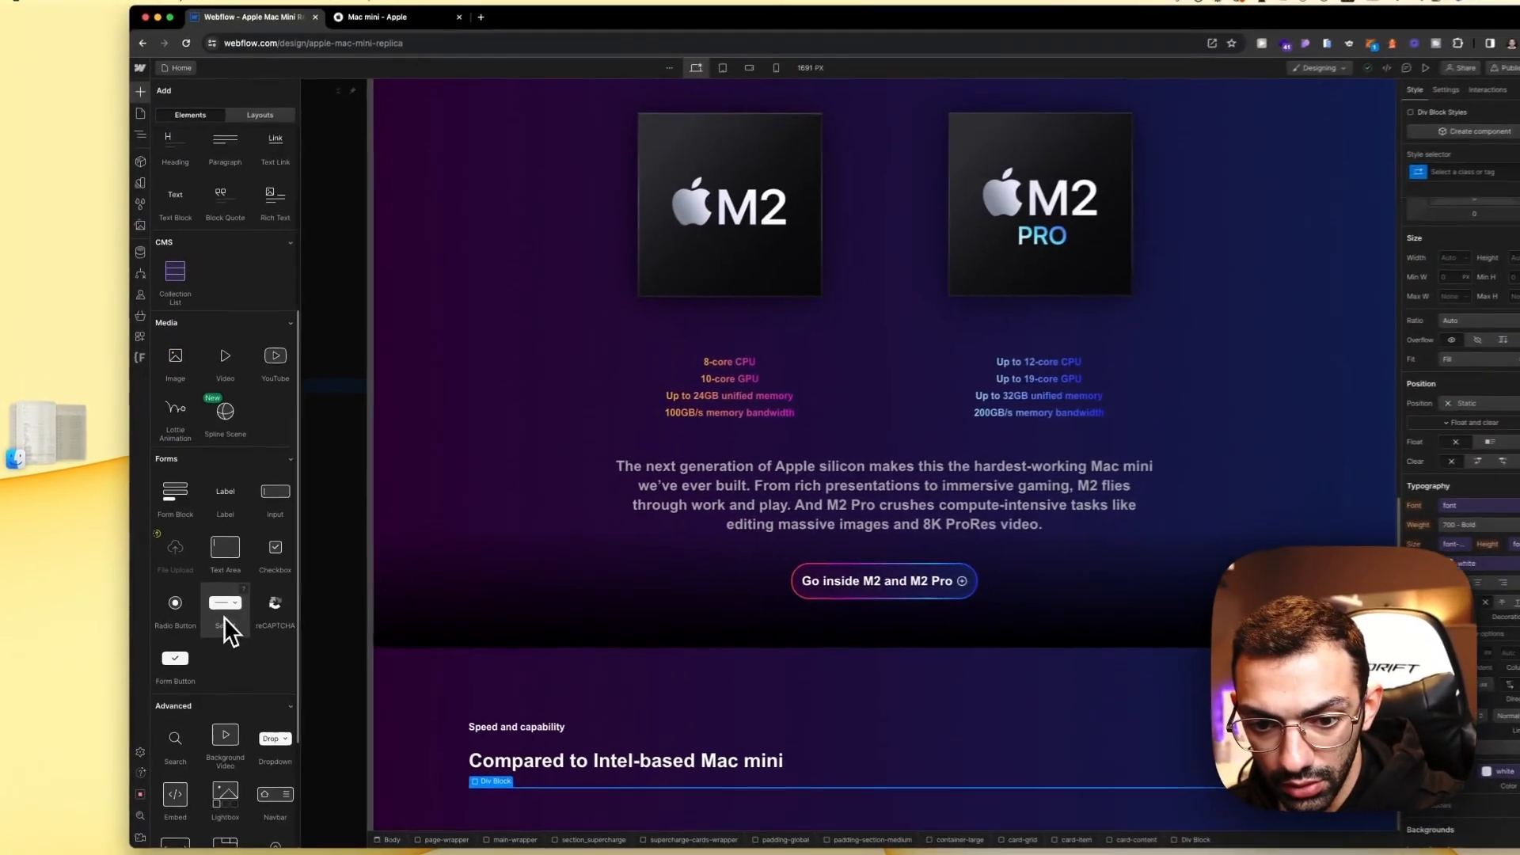
pyautogui.scroll(-3, 225, 616)
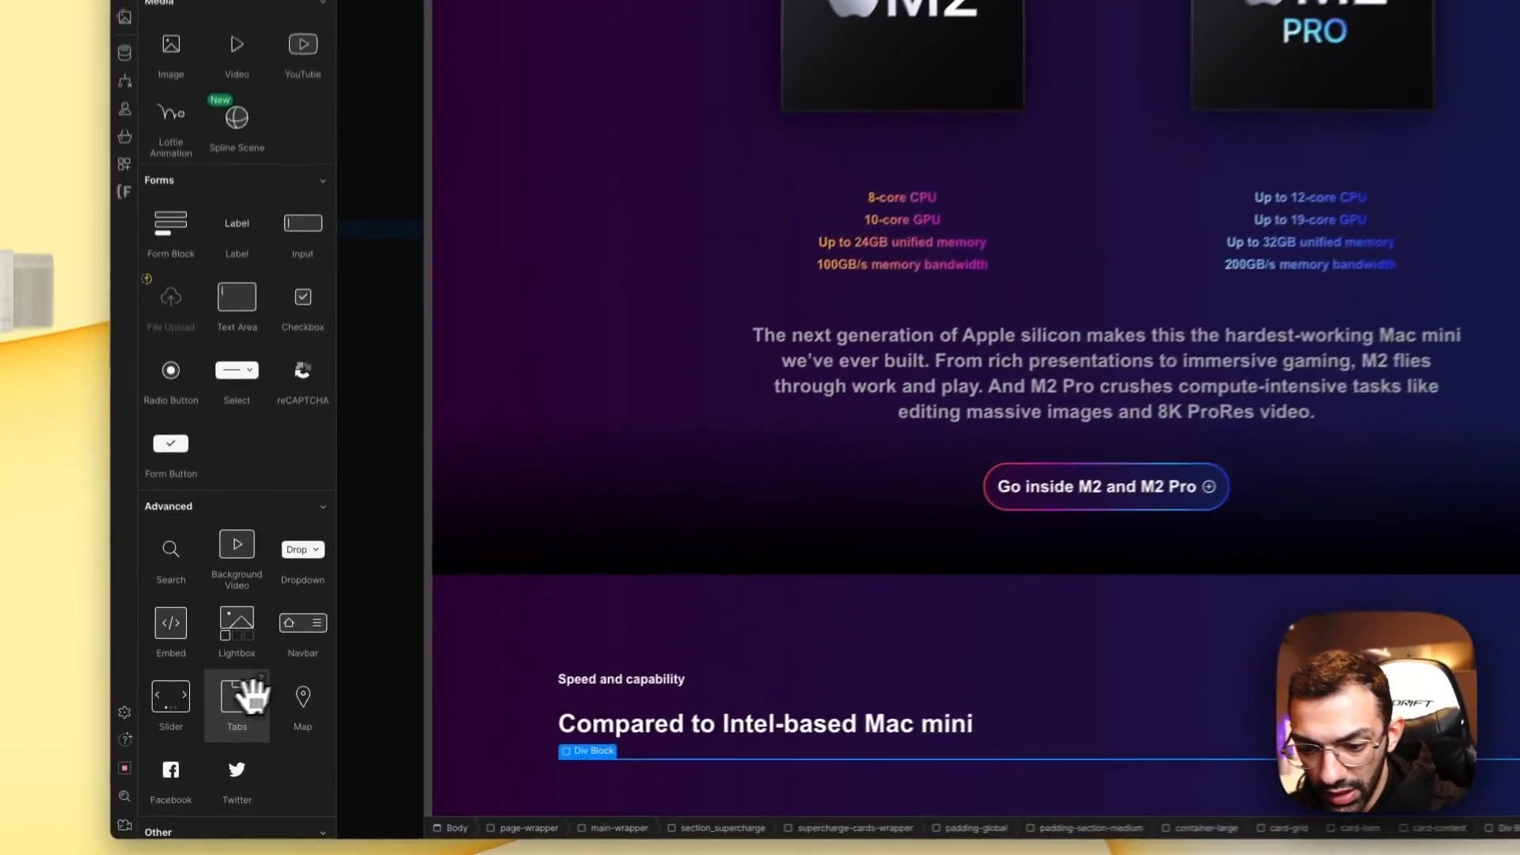
pyautogui.moveTo(222, 737); pyautogui.dragTo(835, 768)
pyautogui.click(700, 740)
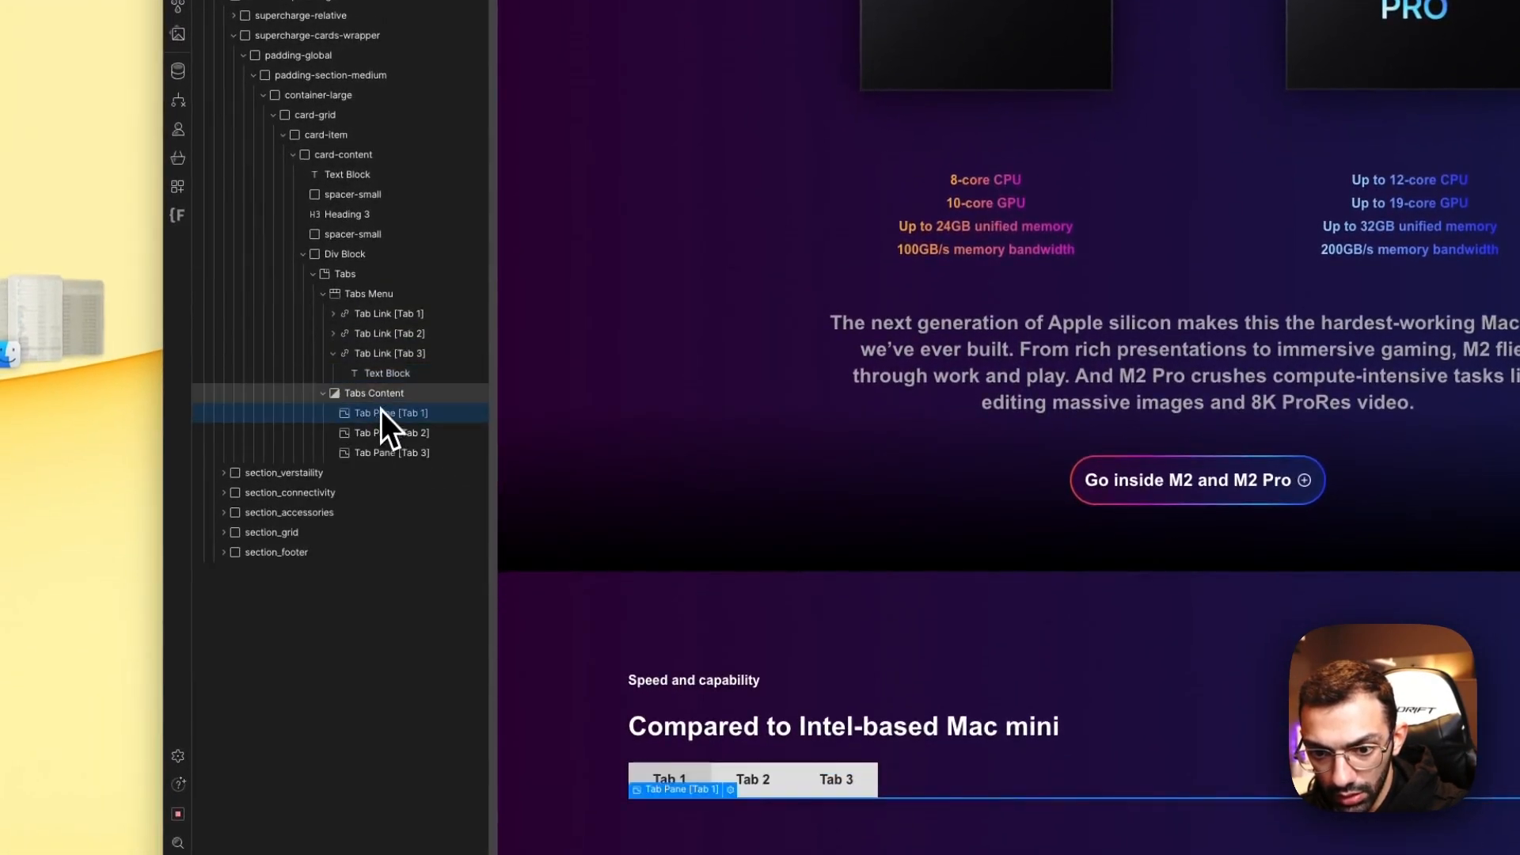
# Step: Add a div block inside the Tab 1 pane and give it the class card-tab-content
pyautogui.press('a')
pyautogui.click(293, 156)
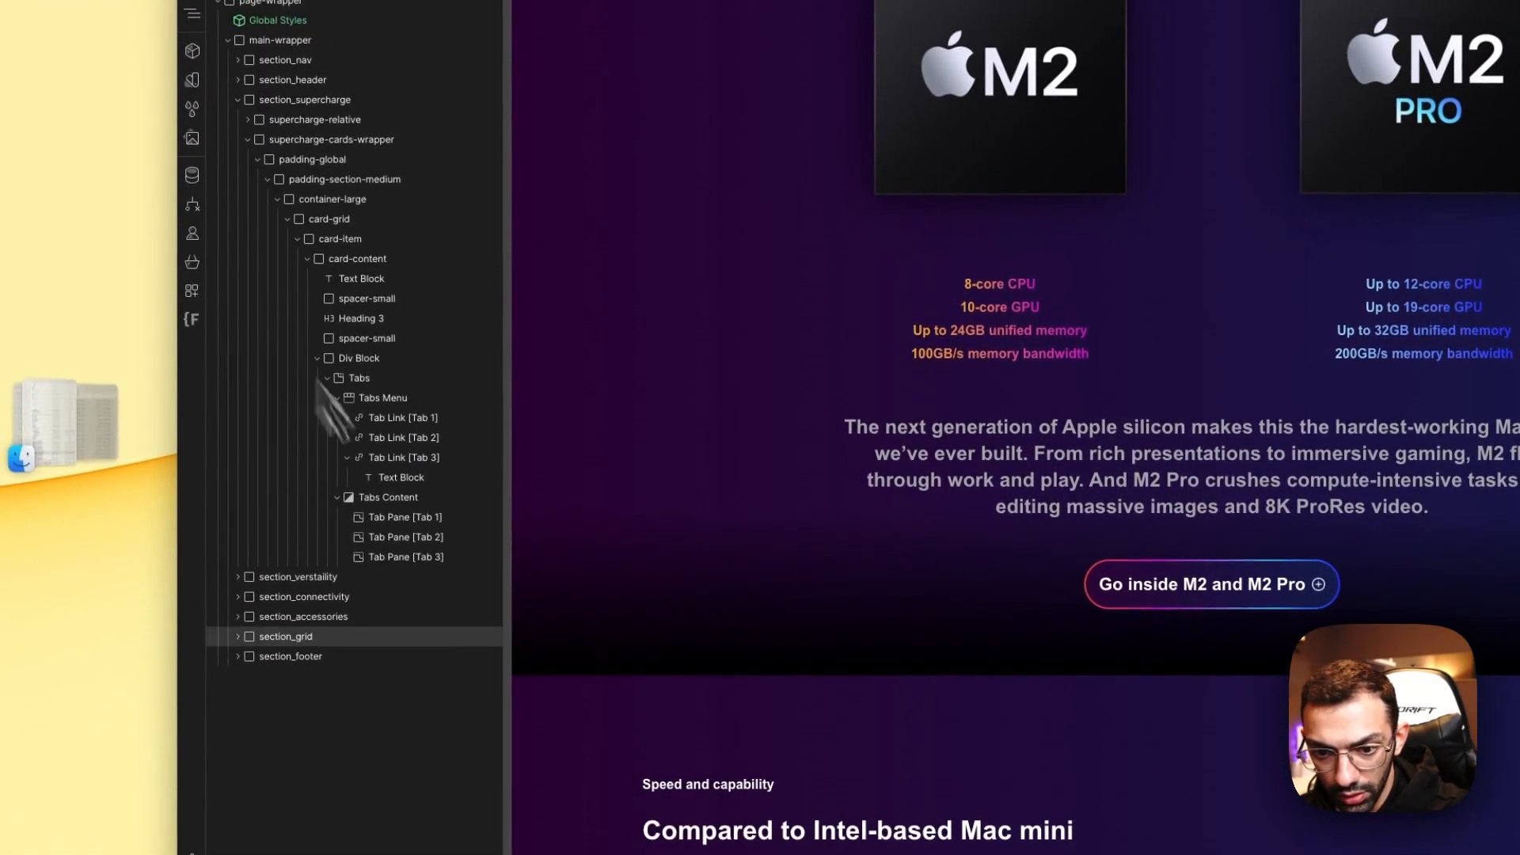
pyautogui.press('a')
pyautogui.moveTo(309, 329); pyautogui.dragTo(310, 349)
pyautogui.moveTo(265, 247); pyautogui.dragTo(713, 611)
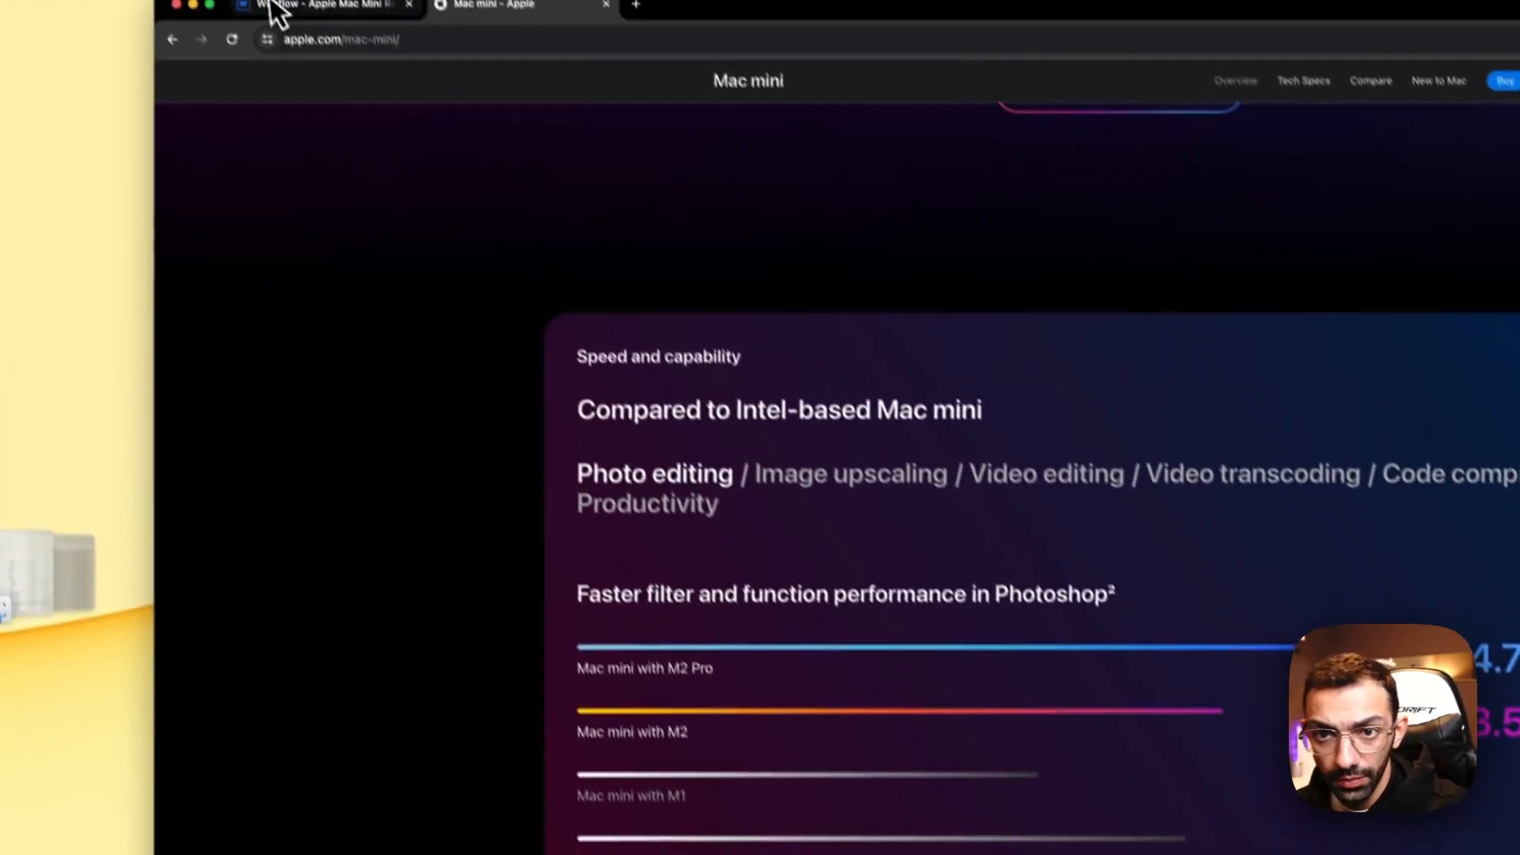
pyautogui.click(273, 8)
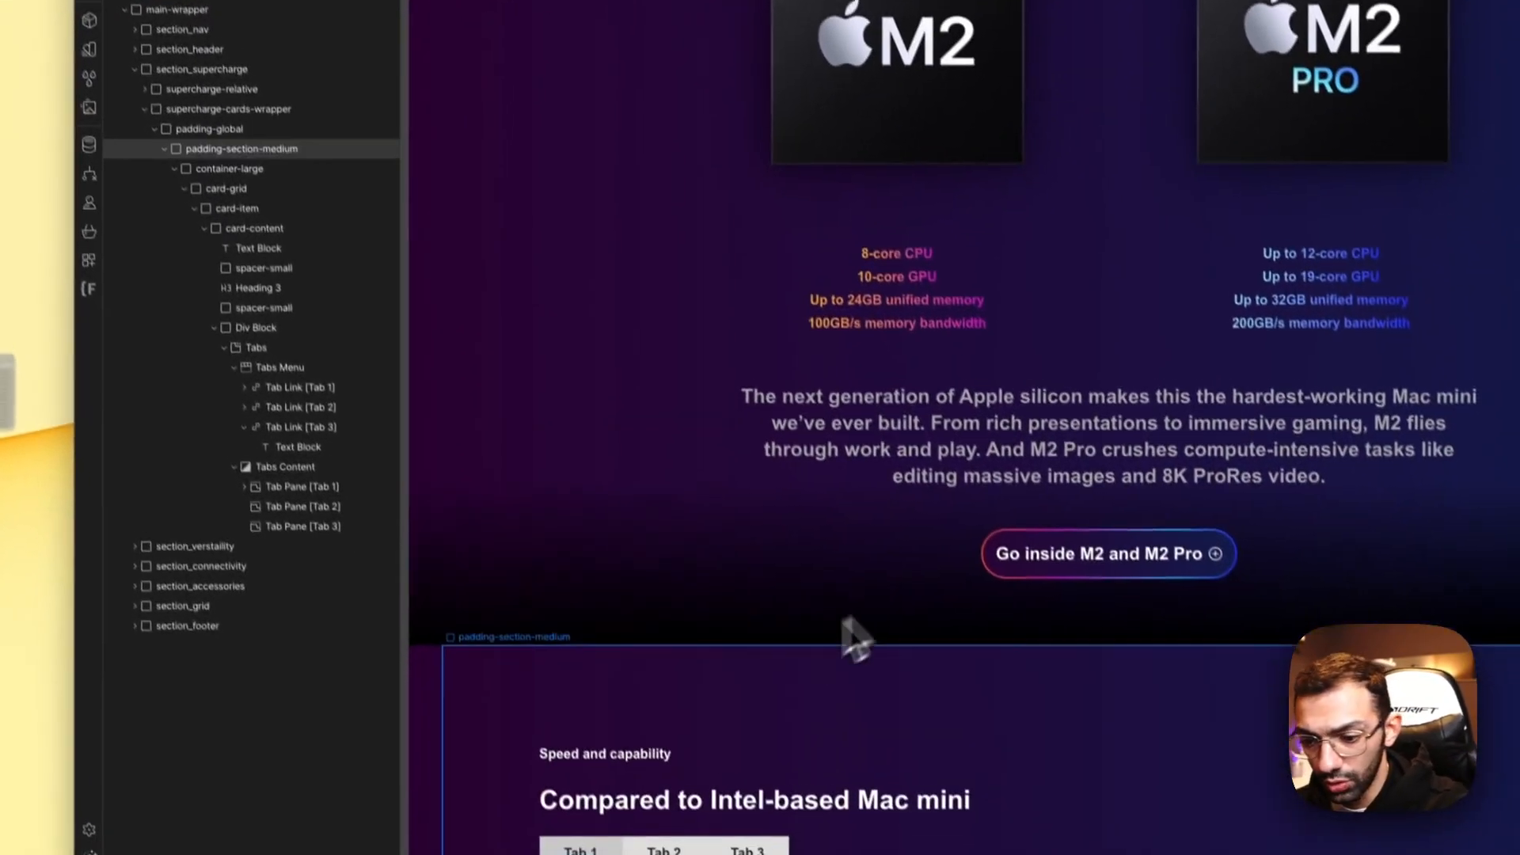
pyautogui.press('a')
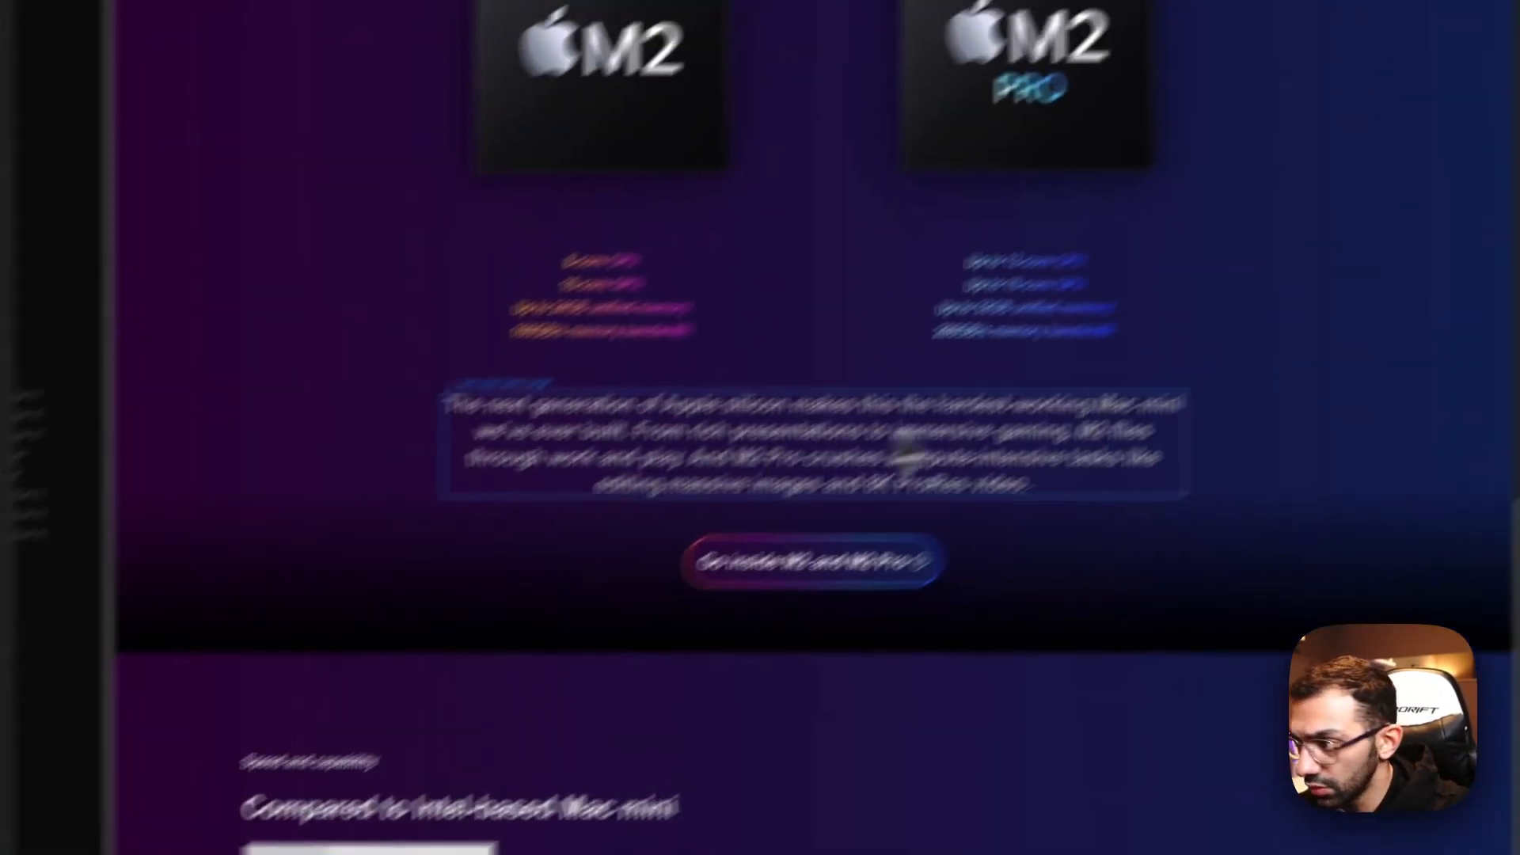
pyautogui.click(1410, 163)
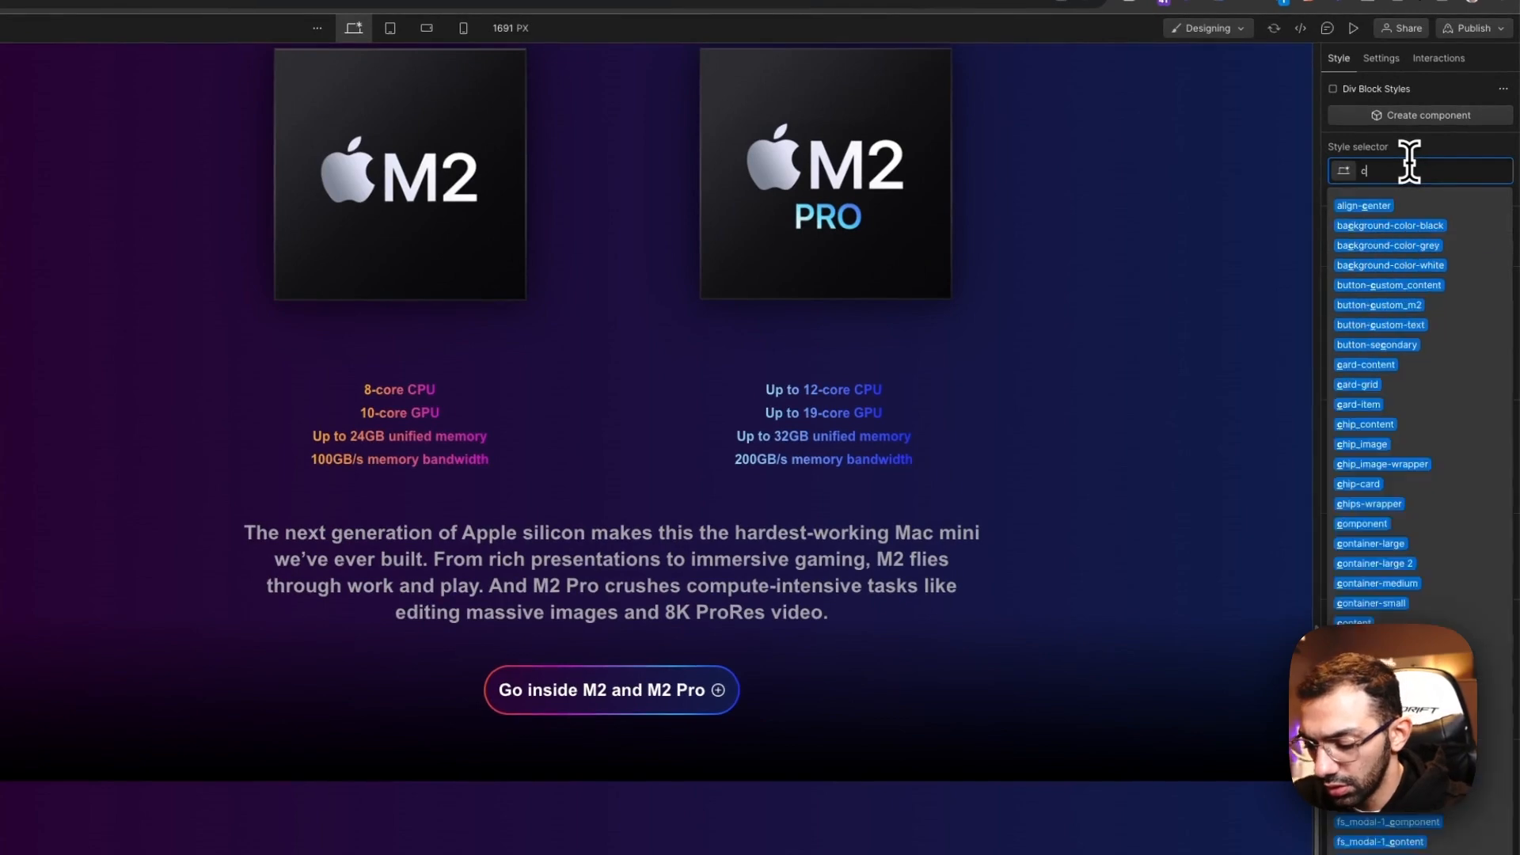
pyautogui.write('c')
pyautogui.write('ard-tab-content')
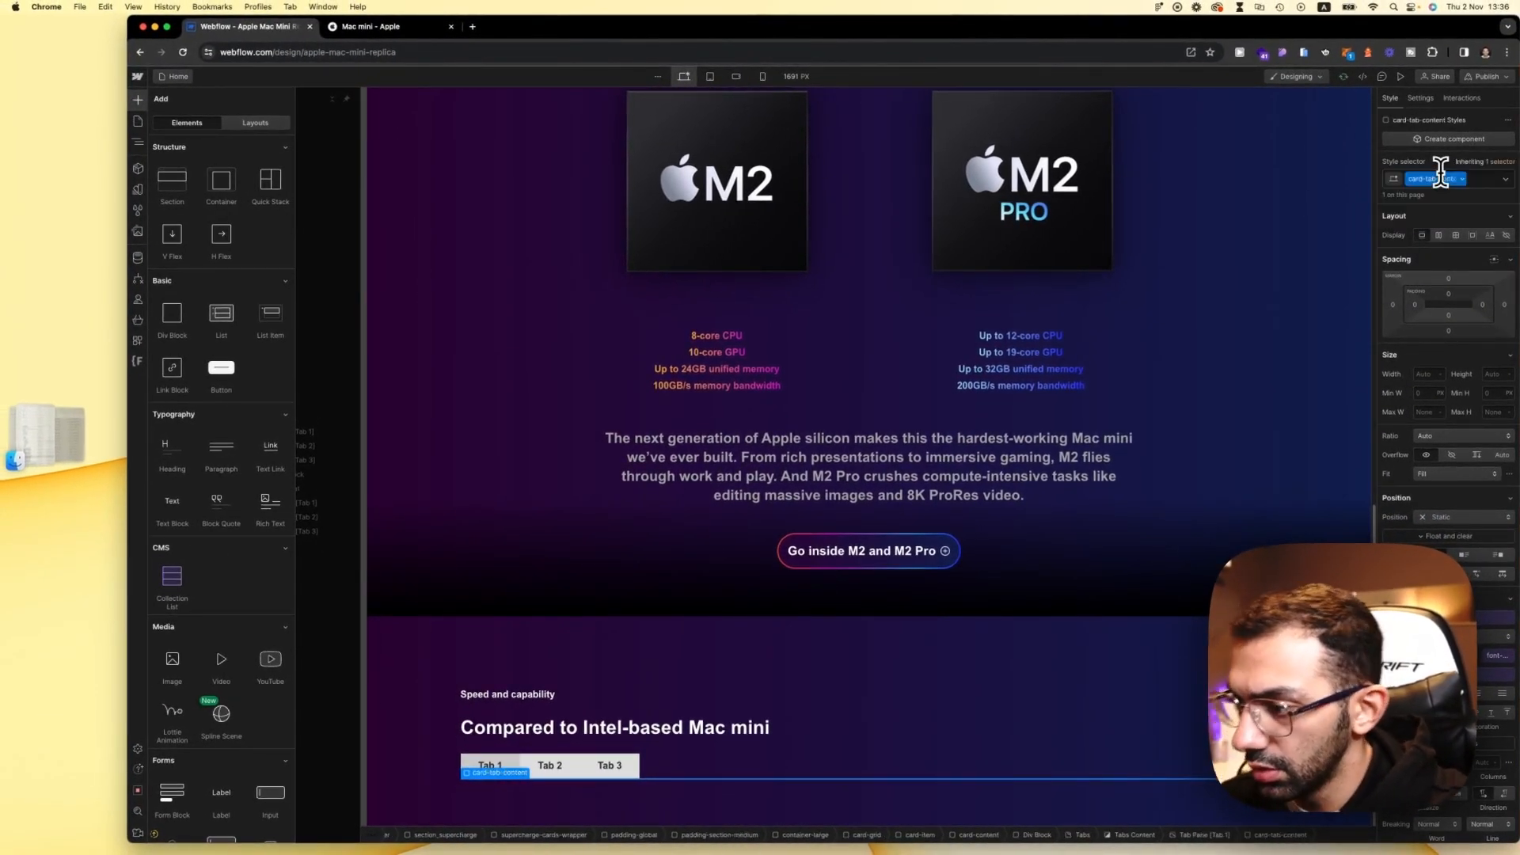
# Step: Add an empty div block inside card-tab-content in the Tab 1 pane
pyautogui.write('a')
pyautogui.click(190, 123)
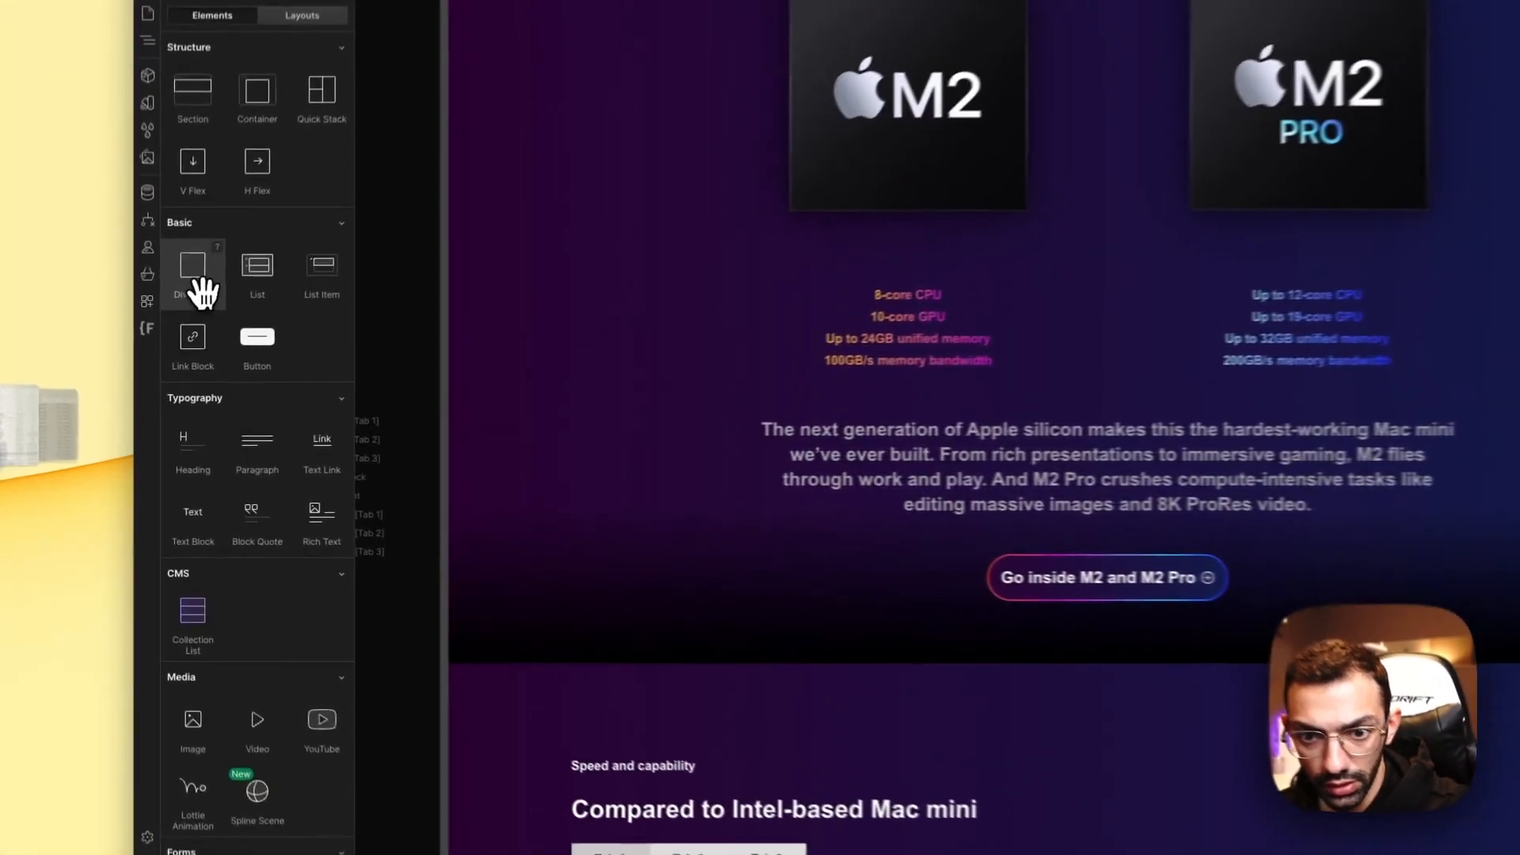
pyautogui.click(176, 318)
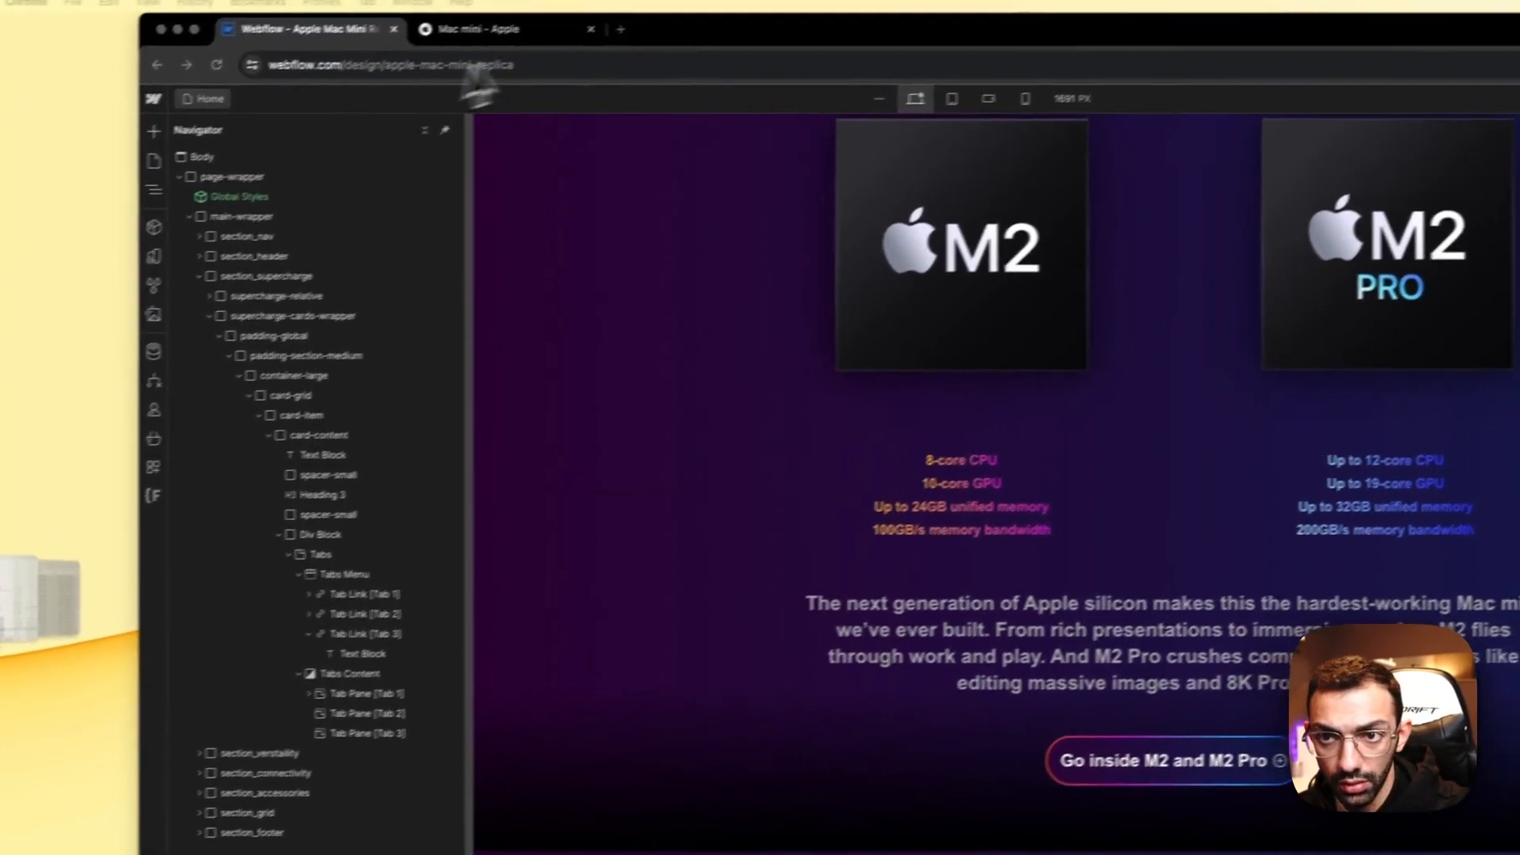
# Step: Check the Image upscaling and Photo editing categories on the Apple page, and add a heading inside card-tab-content in Webflow
pyautogui.click(480, 29)
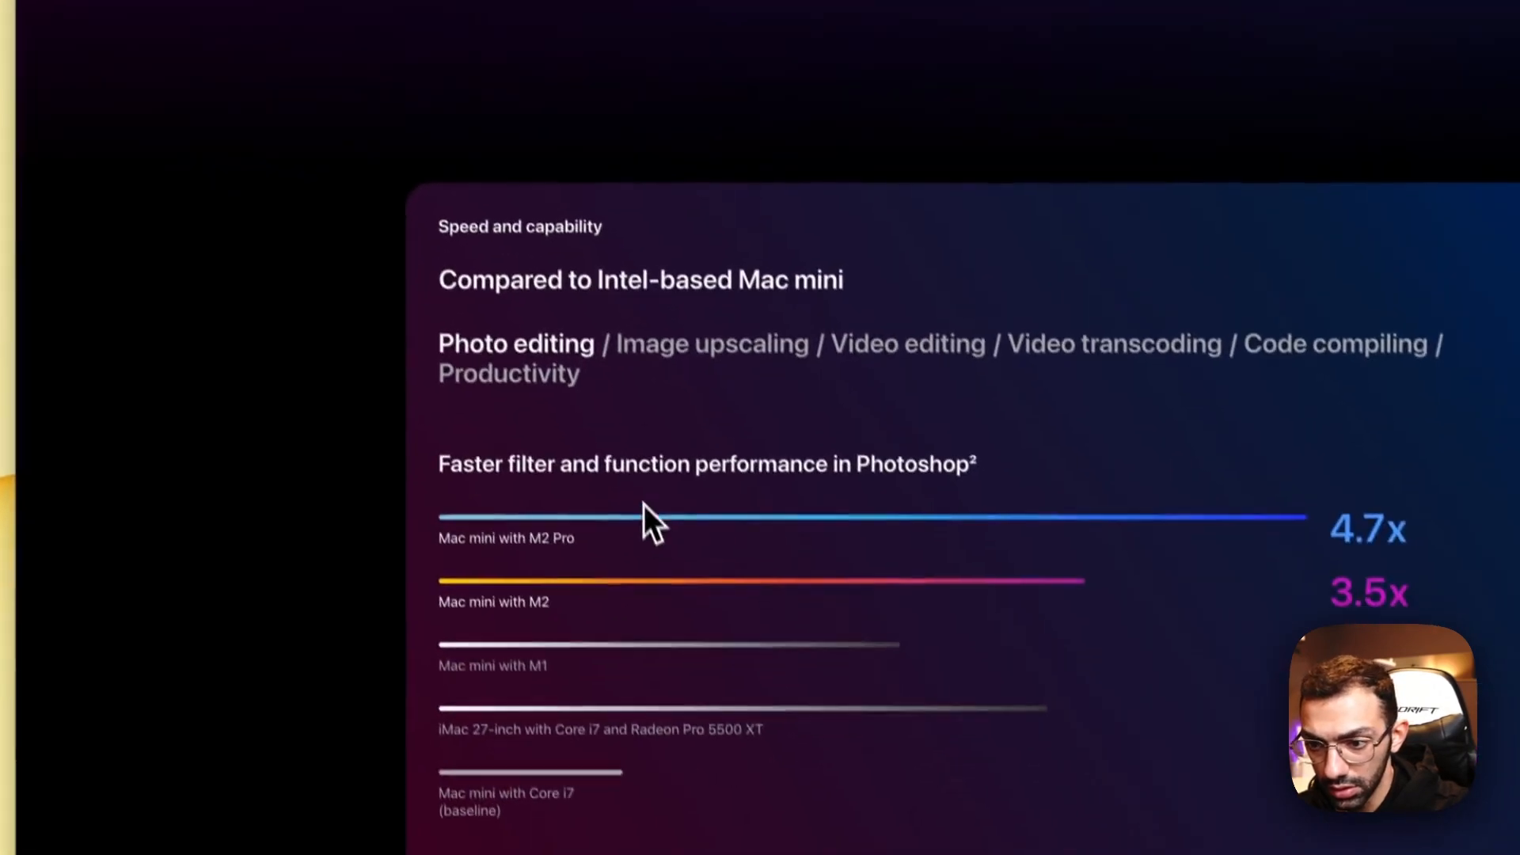
pyautogui.click(677, 349)
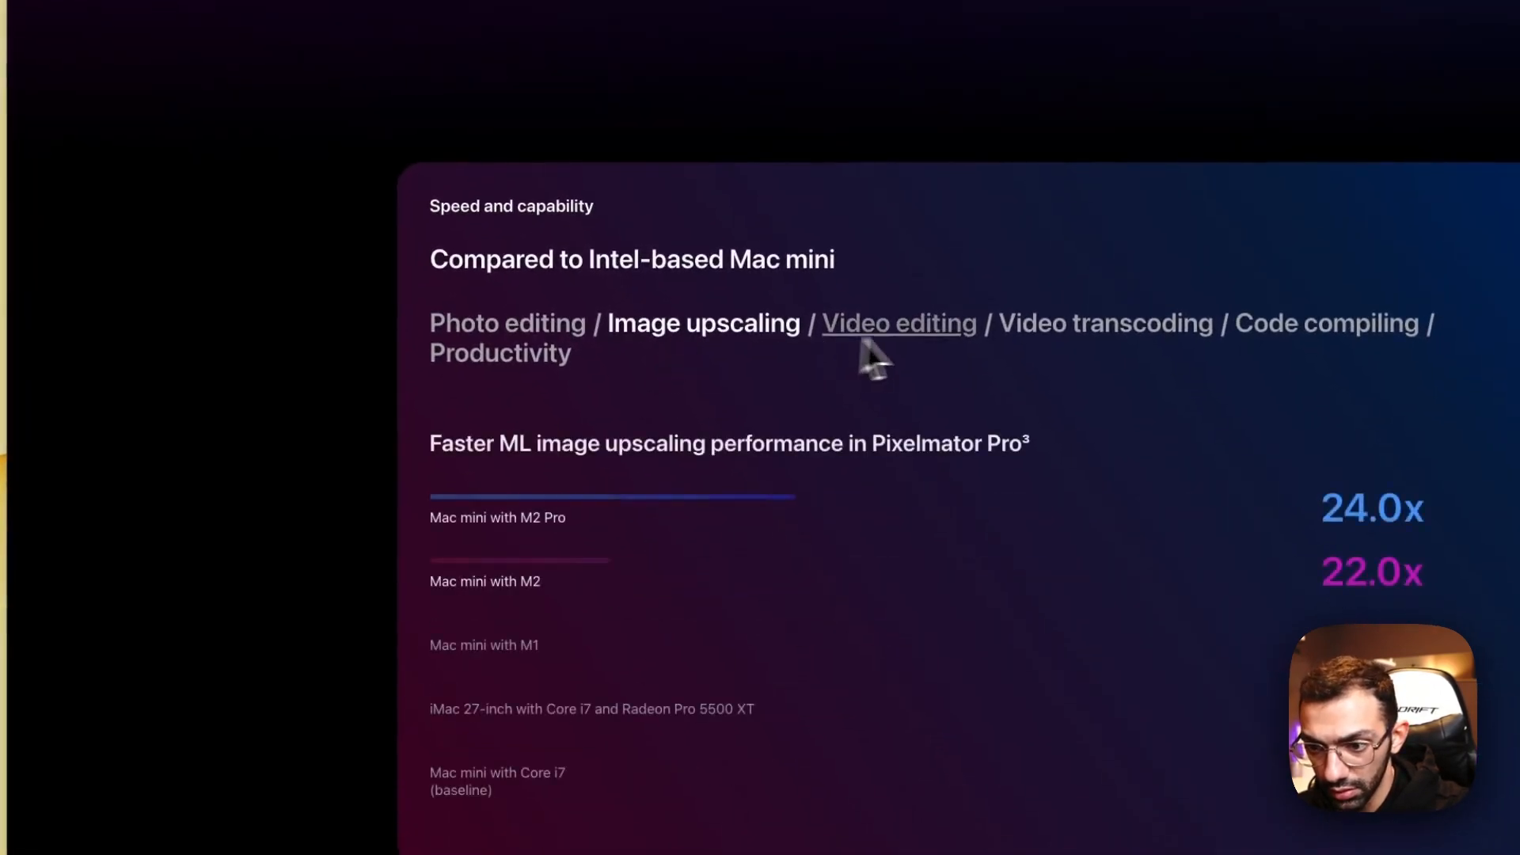
pyautogui.click(482, 329)
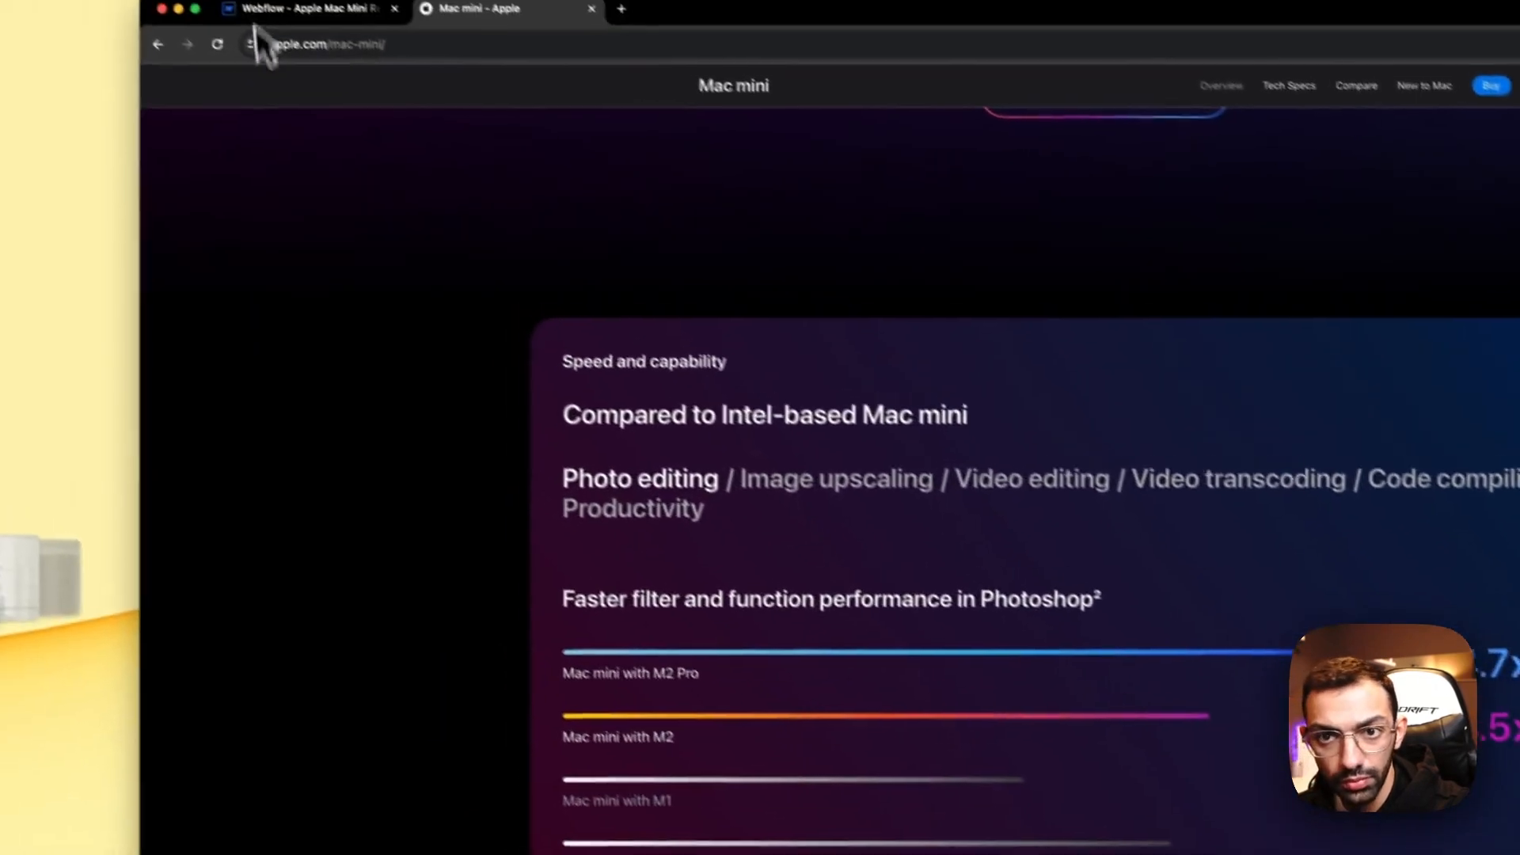
pyautogui.click(329, 36)
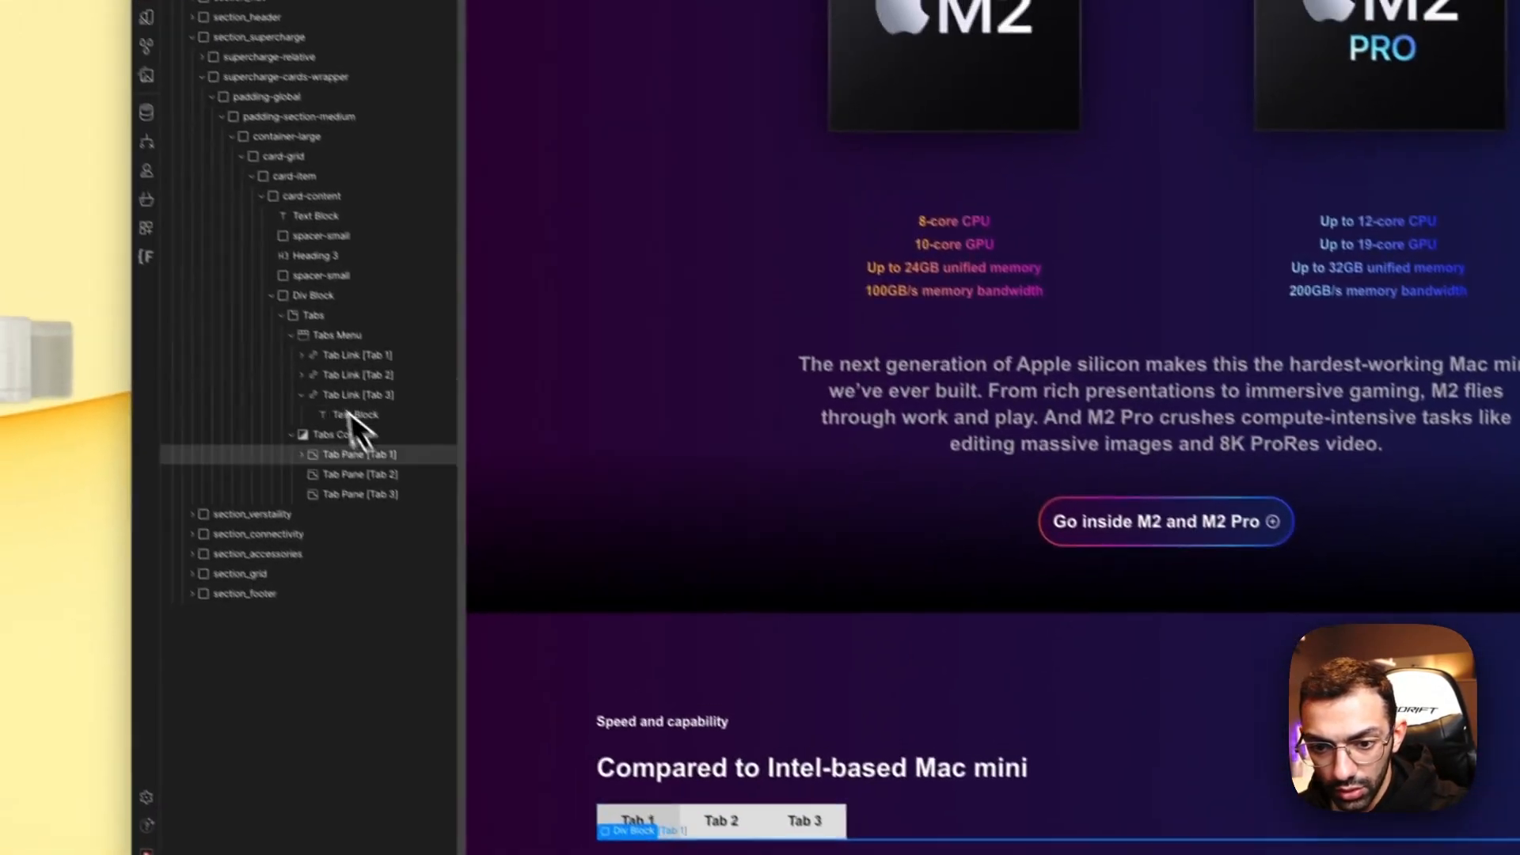
pyautogui.click(339, 476)
pyautogui.click(326, 479)
pyautogui.click(350, 492)
pyautogui.press('a')
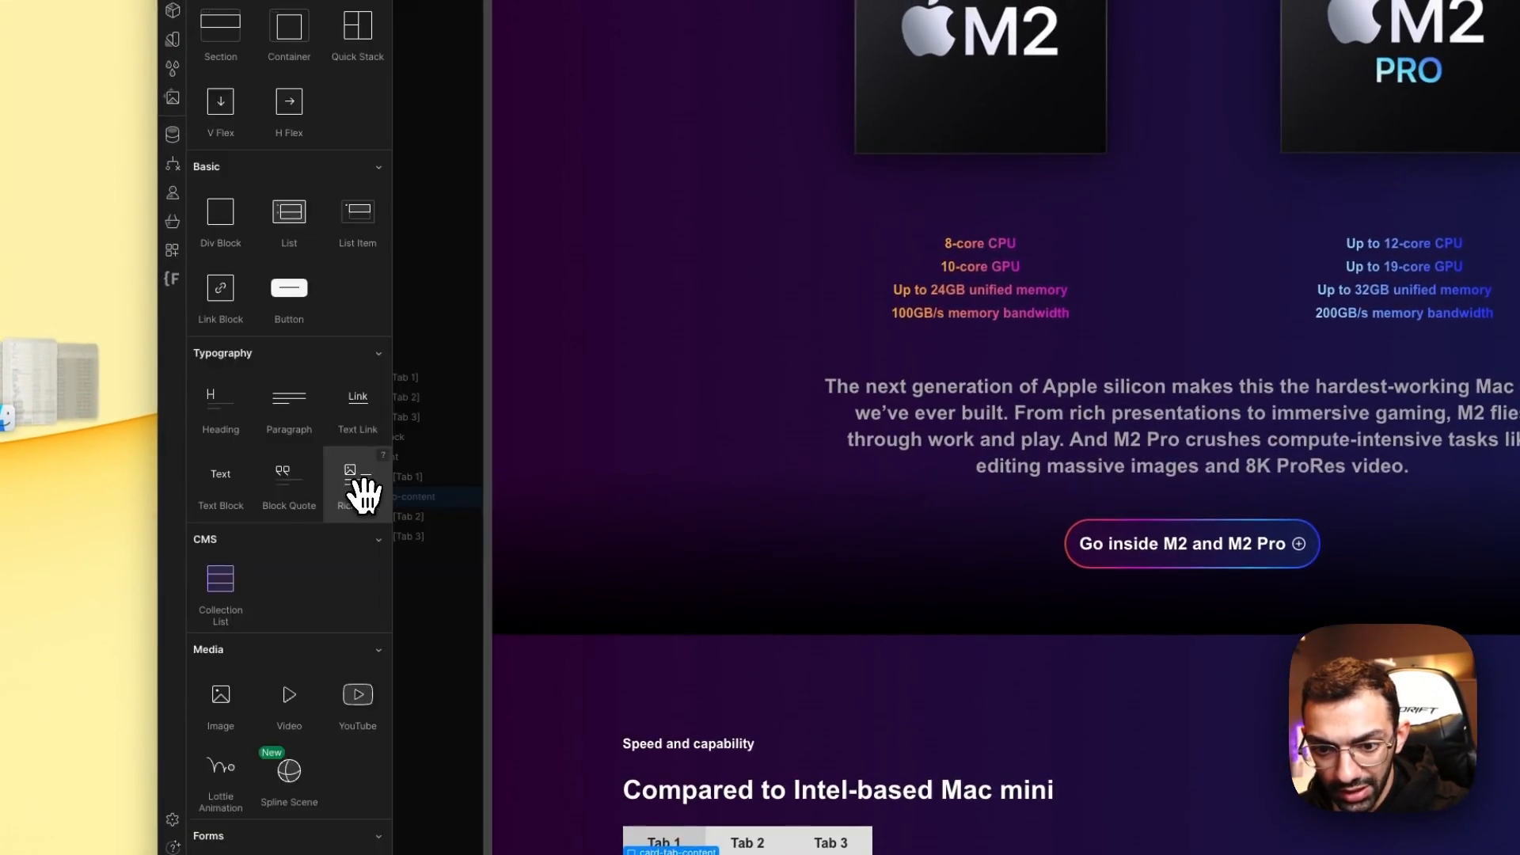
pyautogui.click(224, 418)
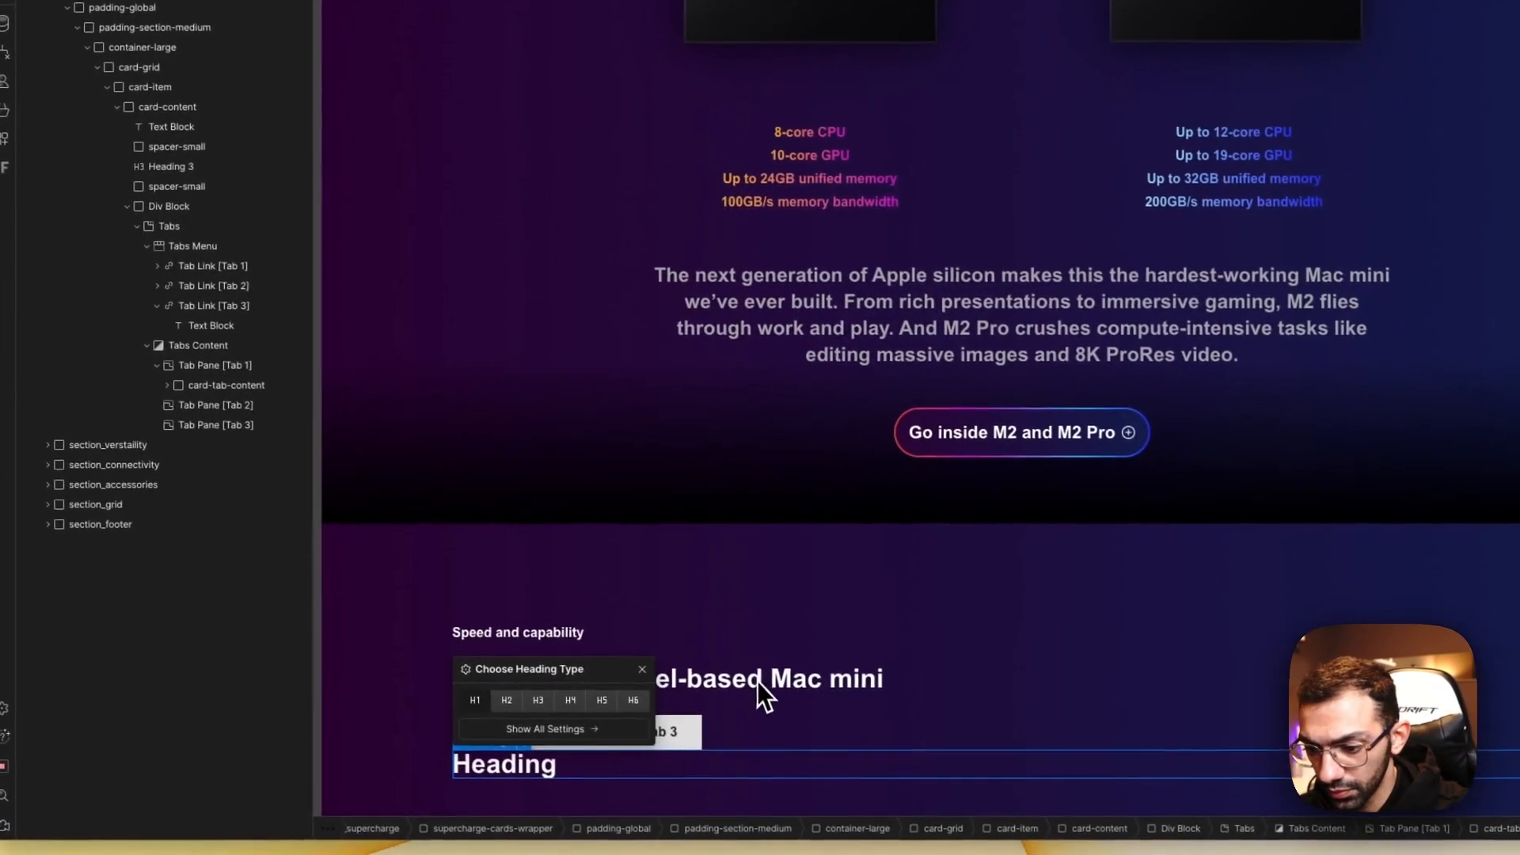
# Step: Inspect the font size set on the "Compared to Intel-based Mac mini" heading
pyautogui.click(949, 849)
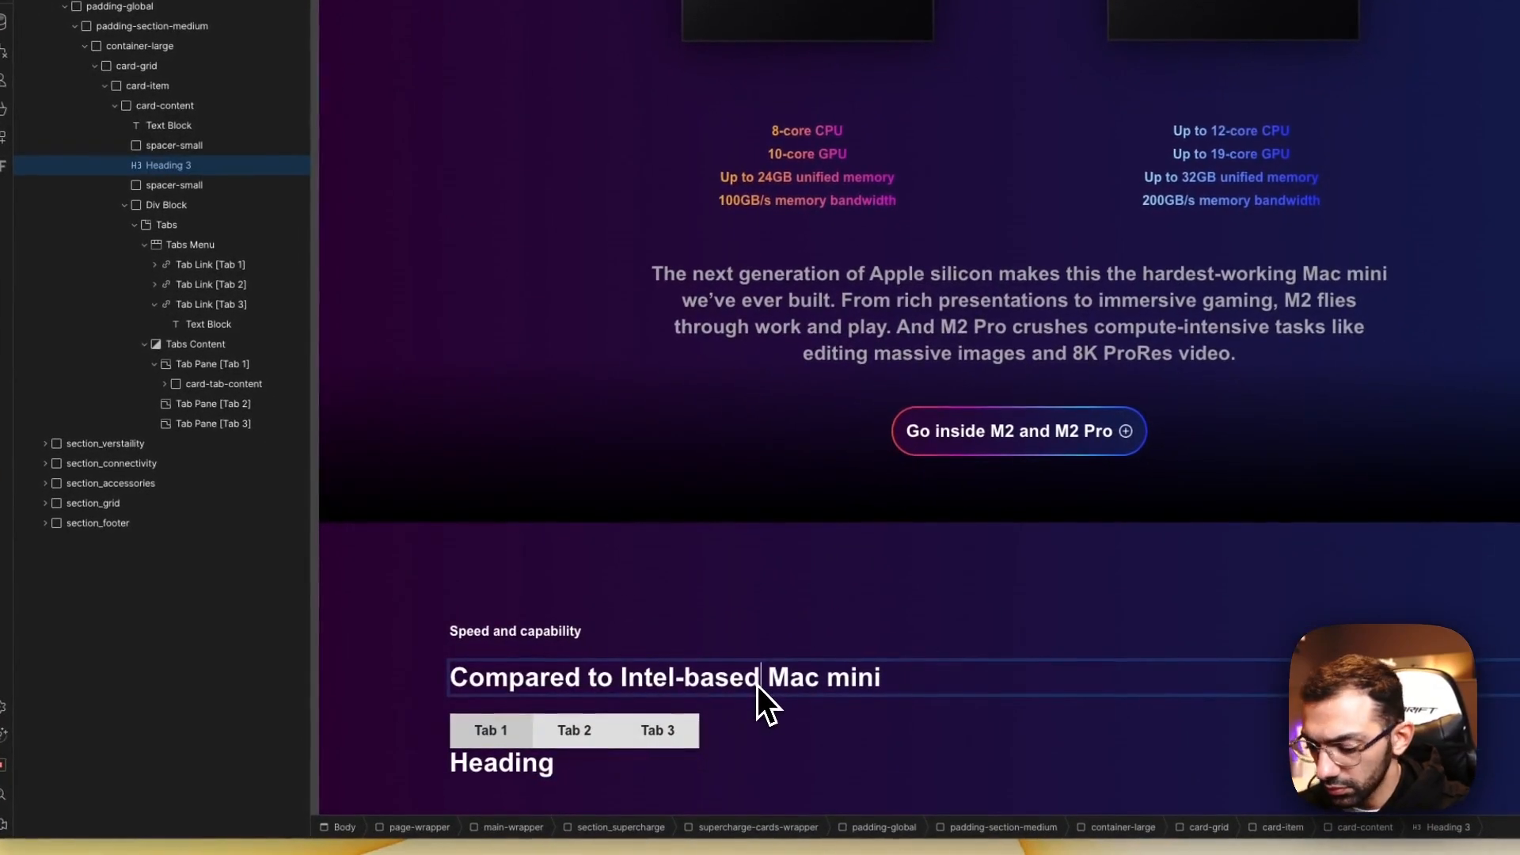
pyautogui.press('super+space')
pyautogui.write('281')
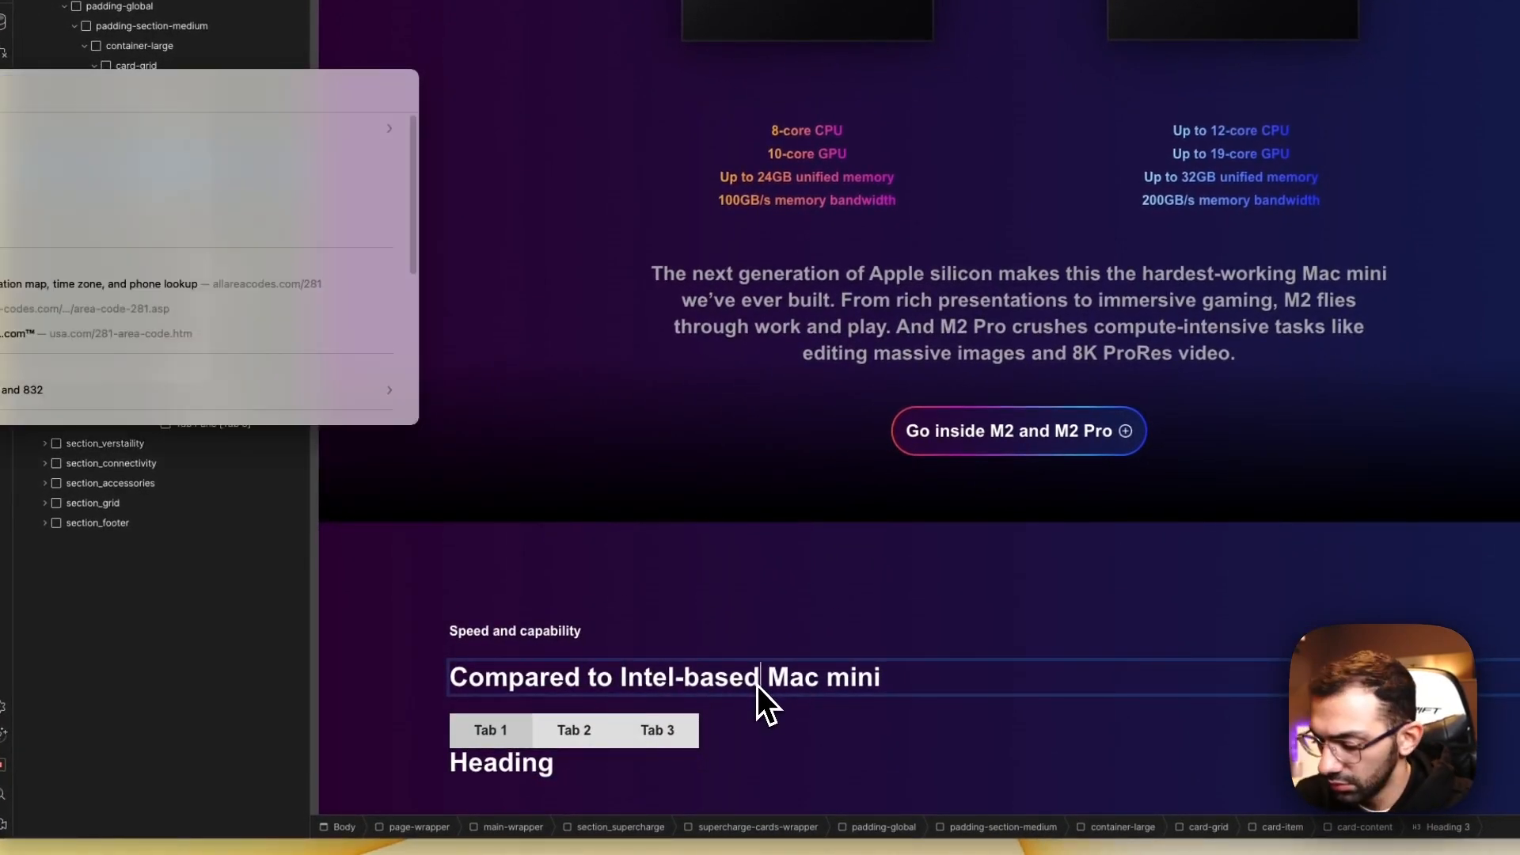
pyautogui.press('Escape')
pyautogui.press('Escape')
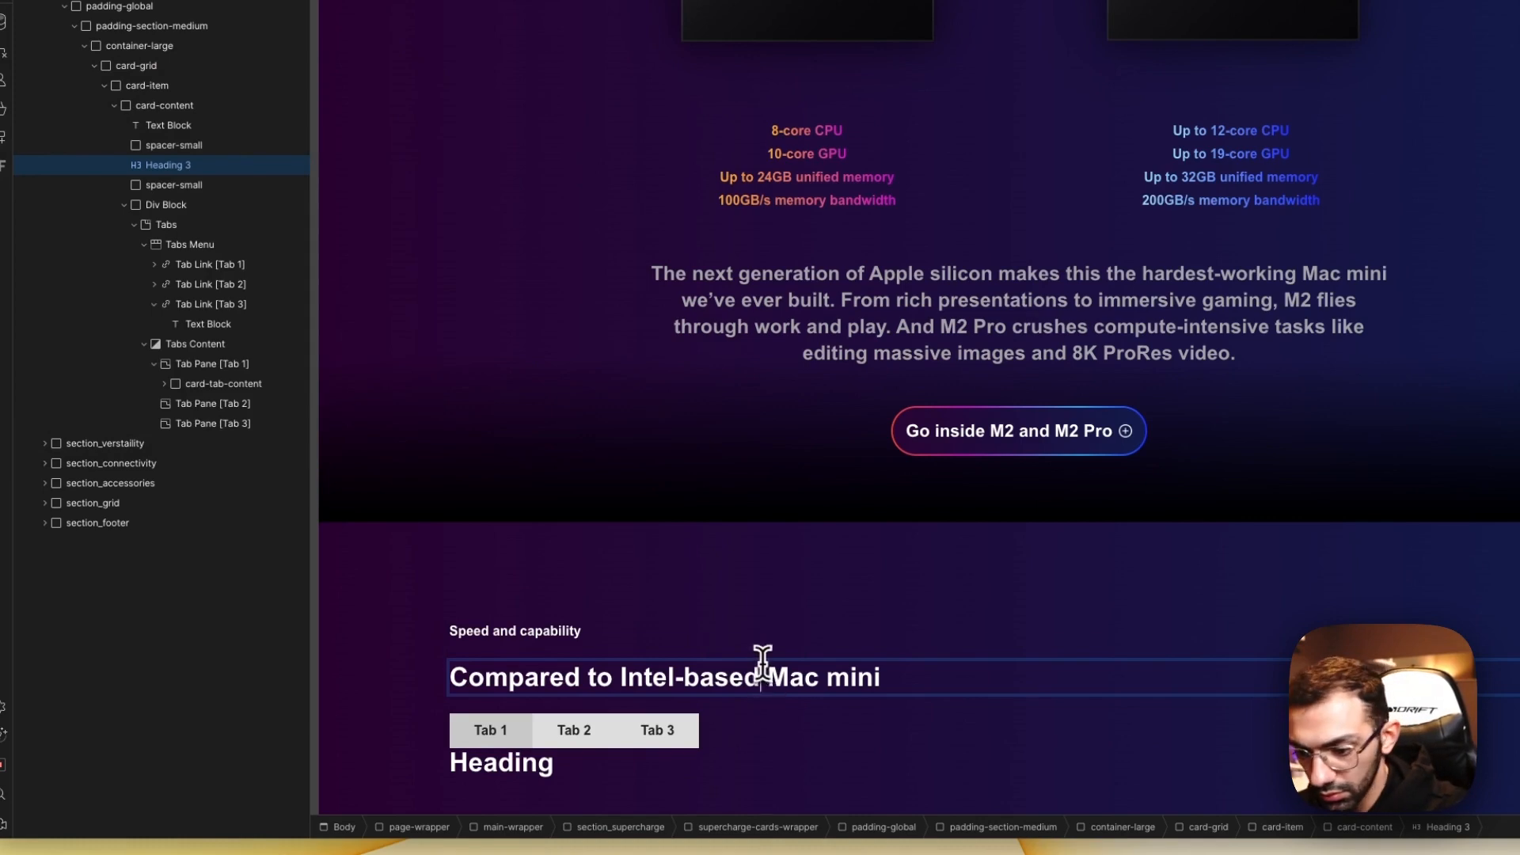
pyautogui.press('Escape')
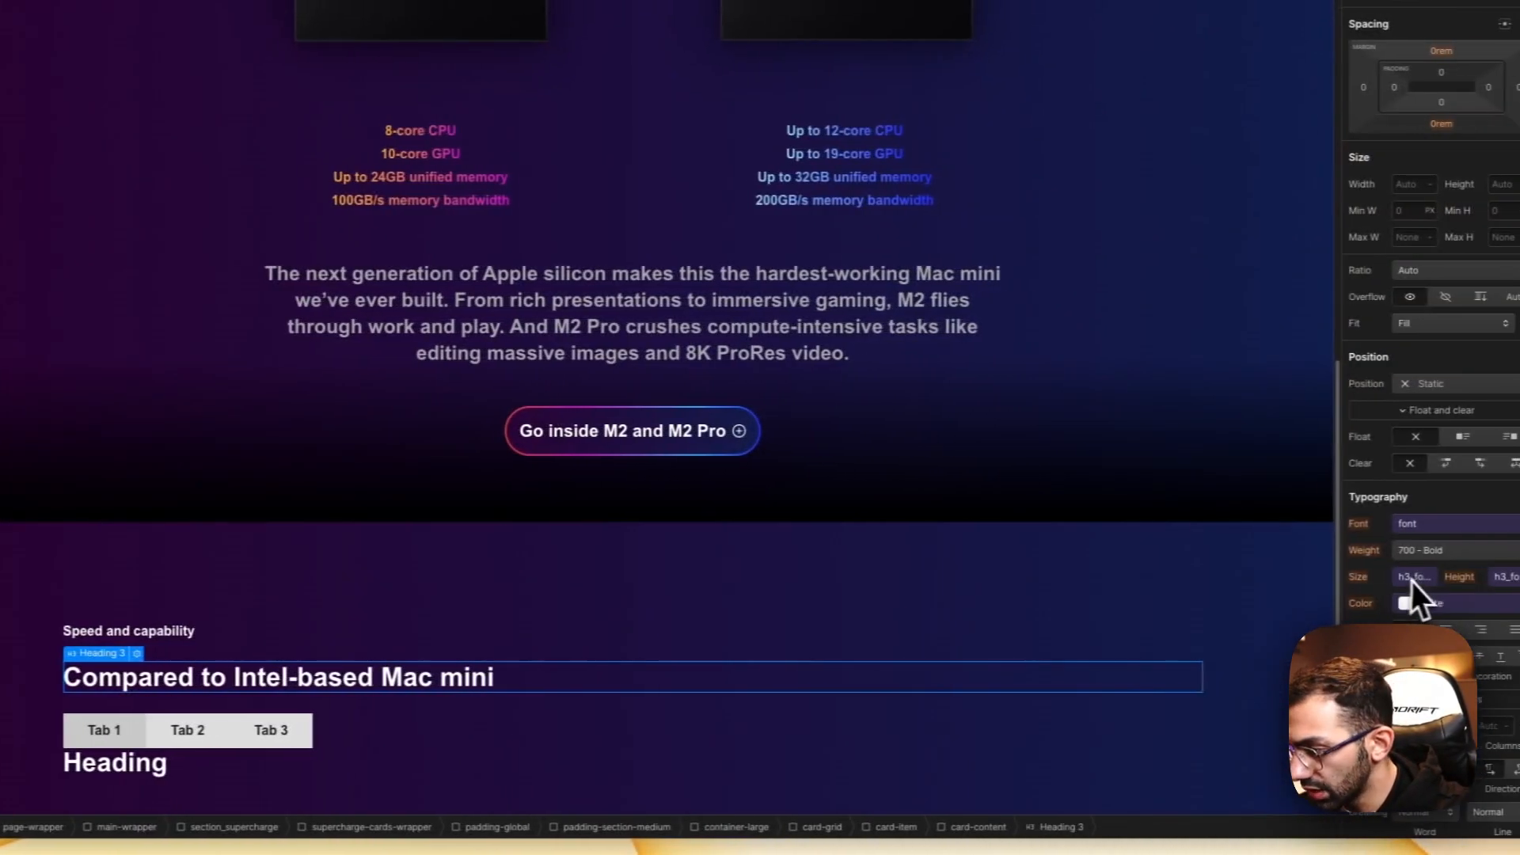
pyautogui.click(1413, 581)
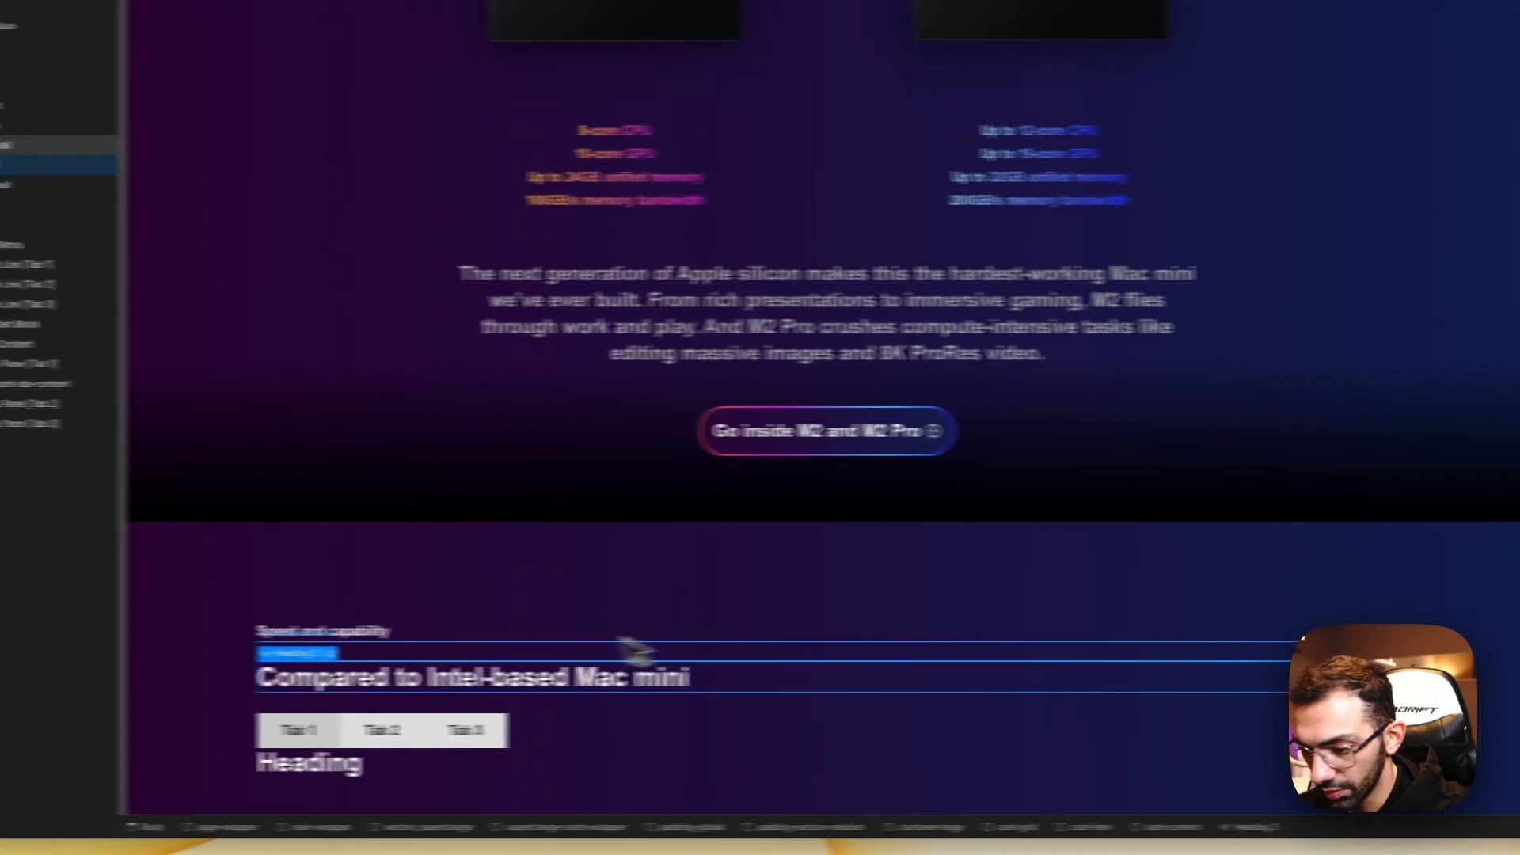
pyautogui.click(623, 646)
# Step: Apply the existing class text-size-large to the new heading below the tabs
pyautogui.scroll(-1, 546, 669)
pyautogui.click(301, 740)
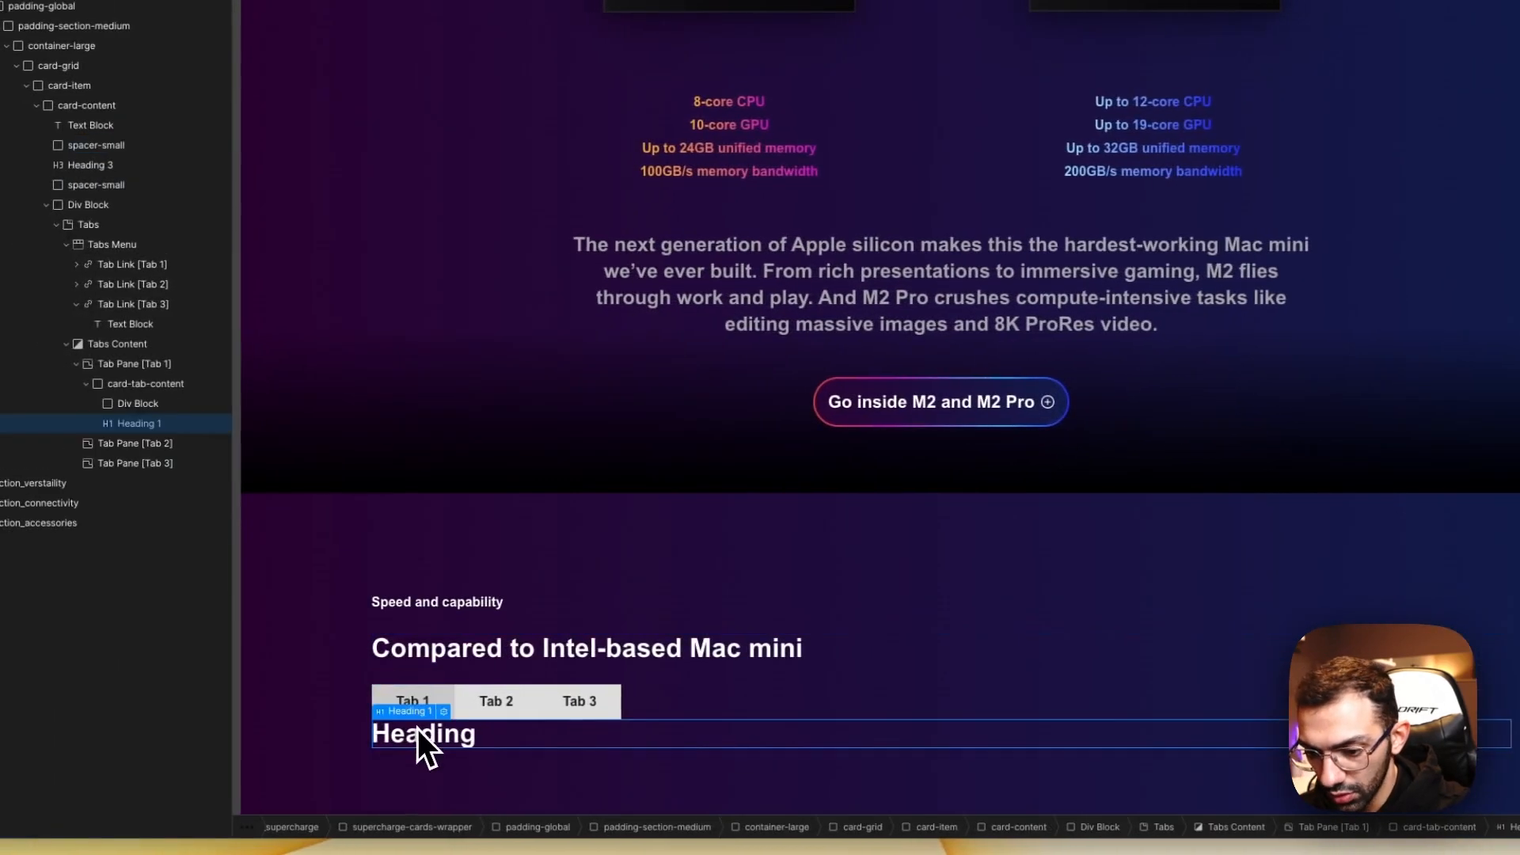
pyautogui.click(1418, 142)
pyautogui.write('text-size')
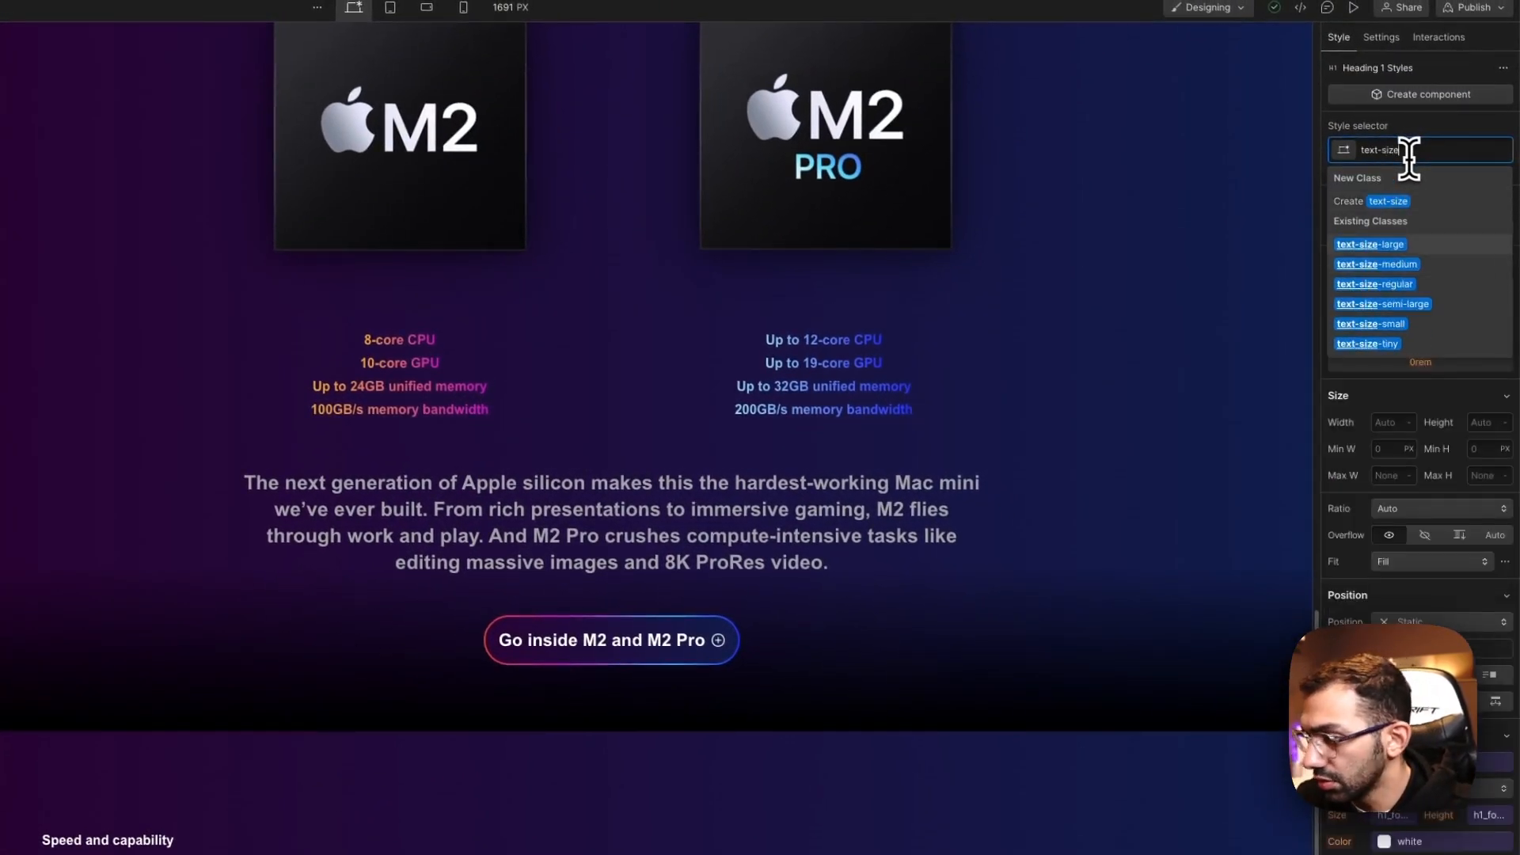
pyautogui.press('Return')
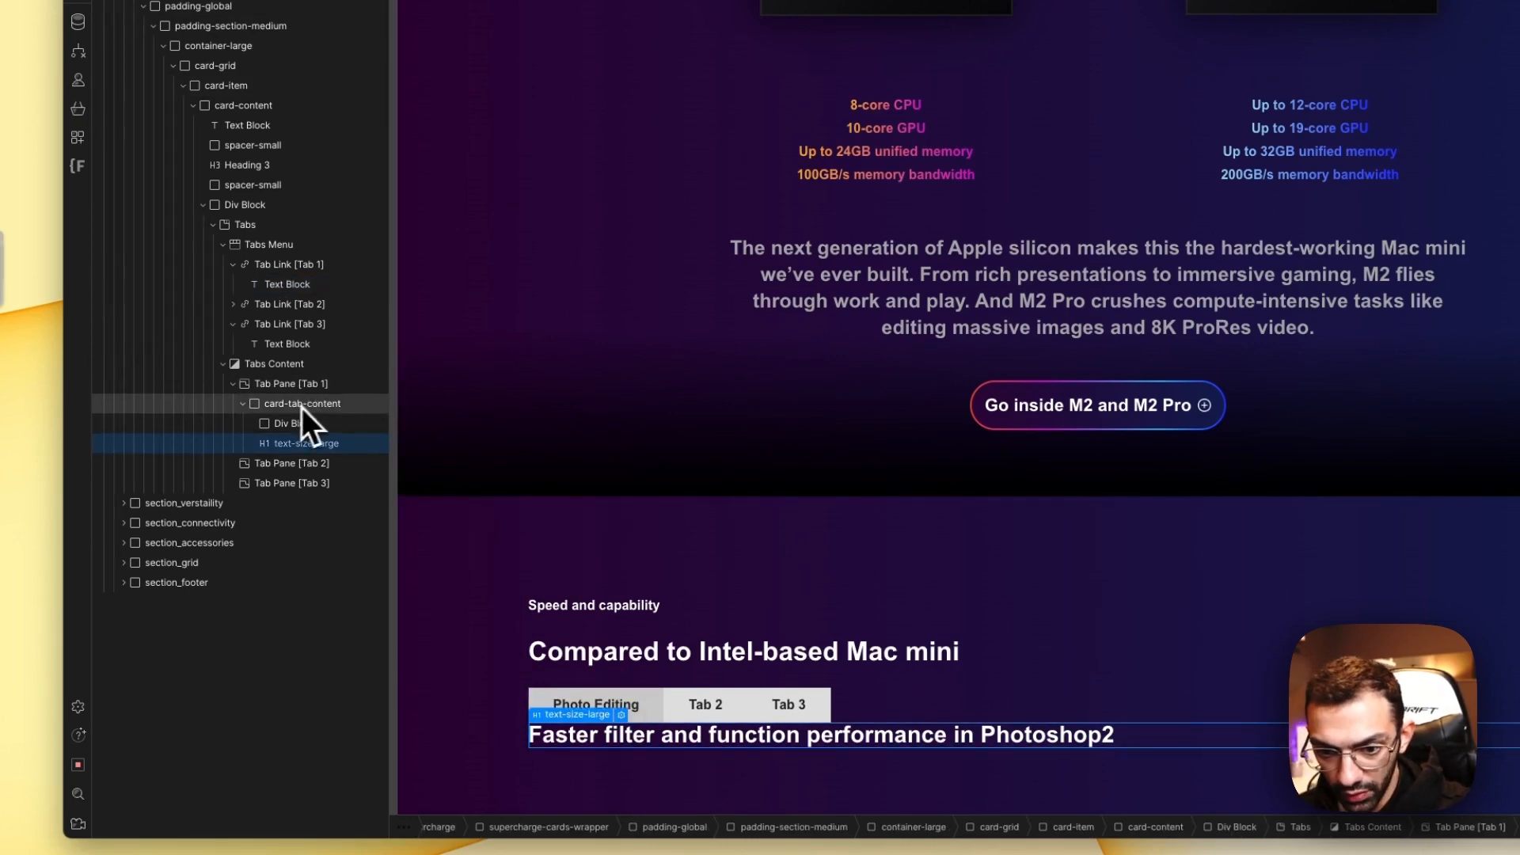
# Step: Set the top and bottom padding of card-tab-content to 2rem
pyautogui.click(244, 404)
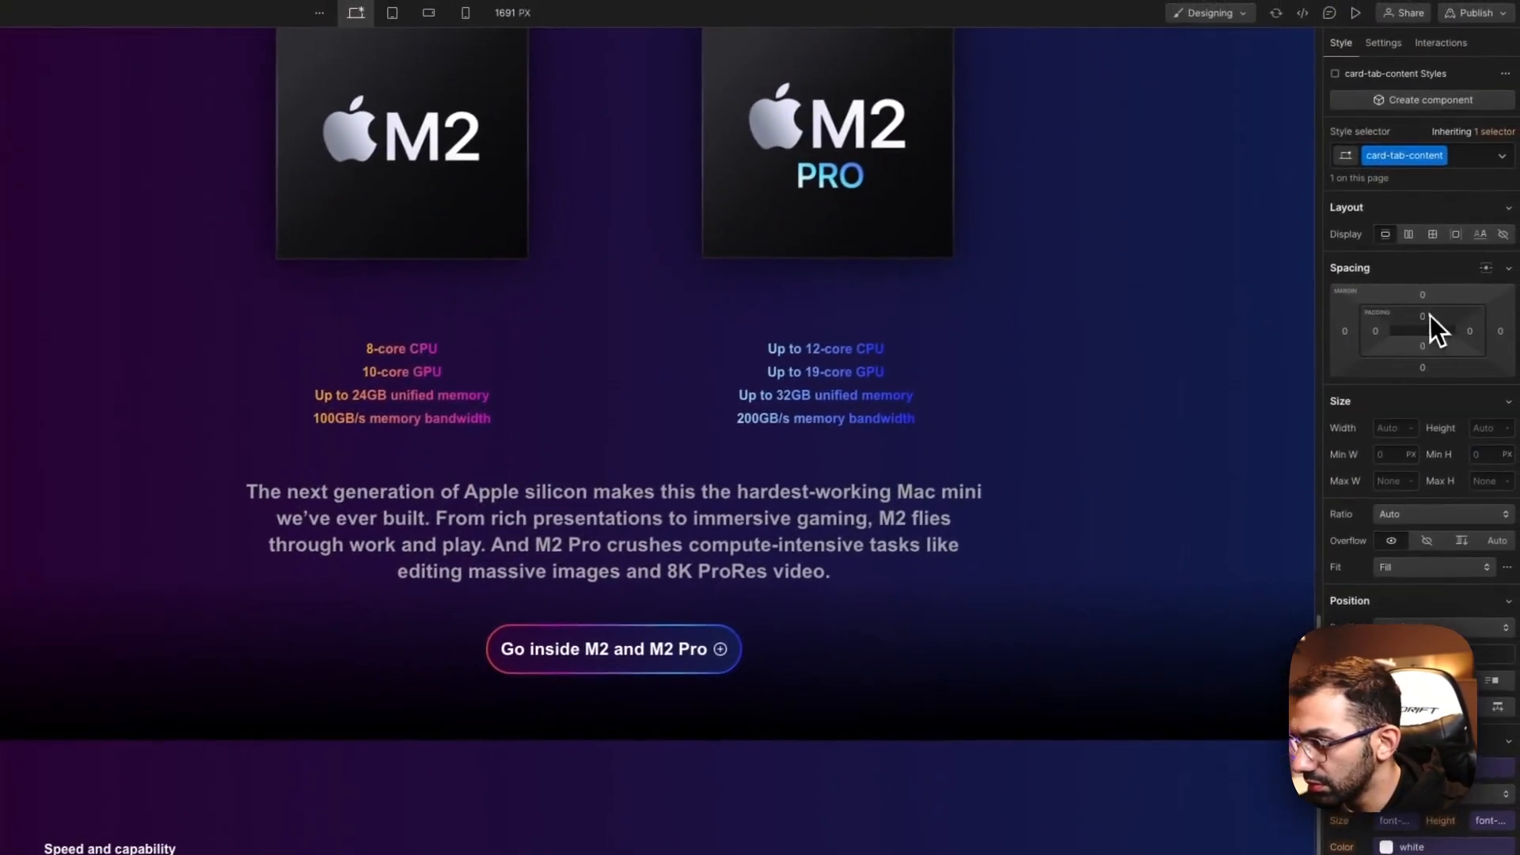
pyautogui.click(1423, 317)
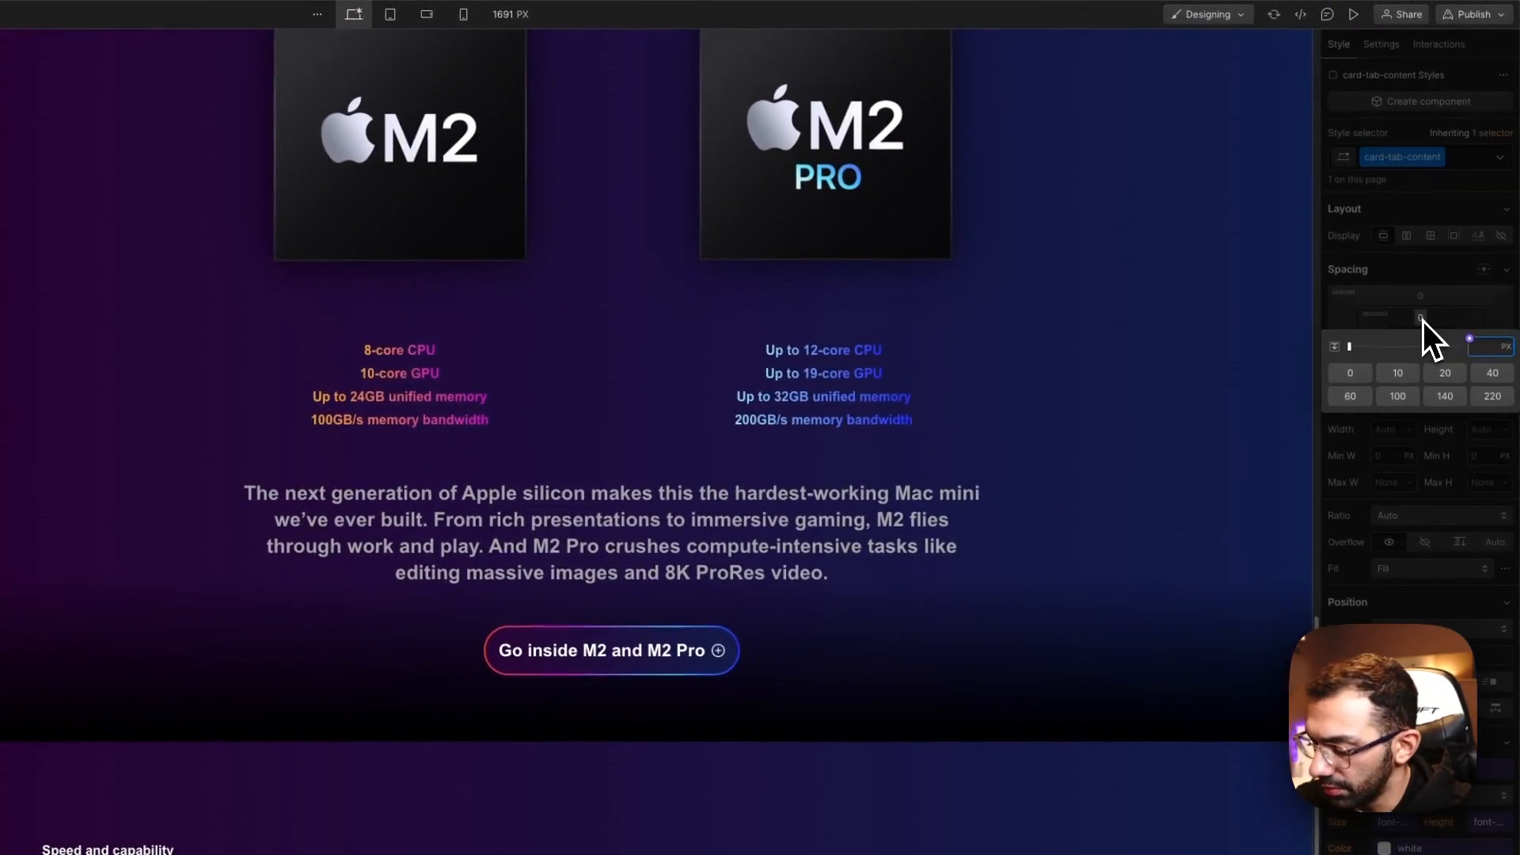
pyautogui.write('2rem')
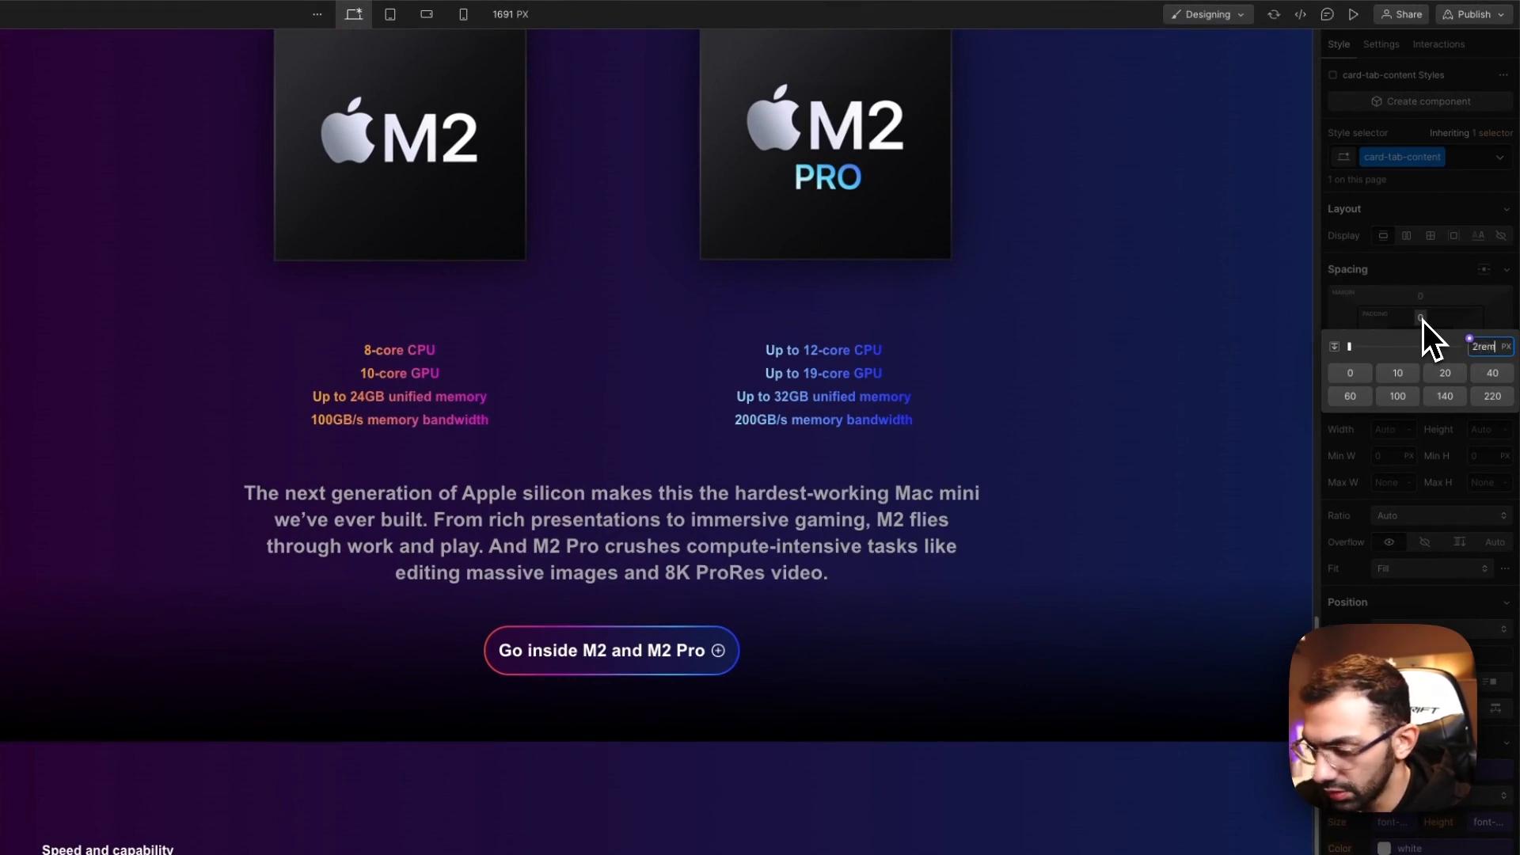
pyautogui.press('Return')
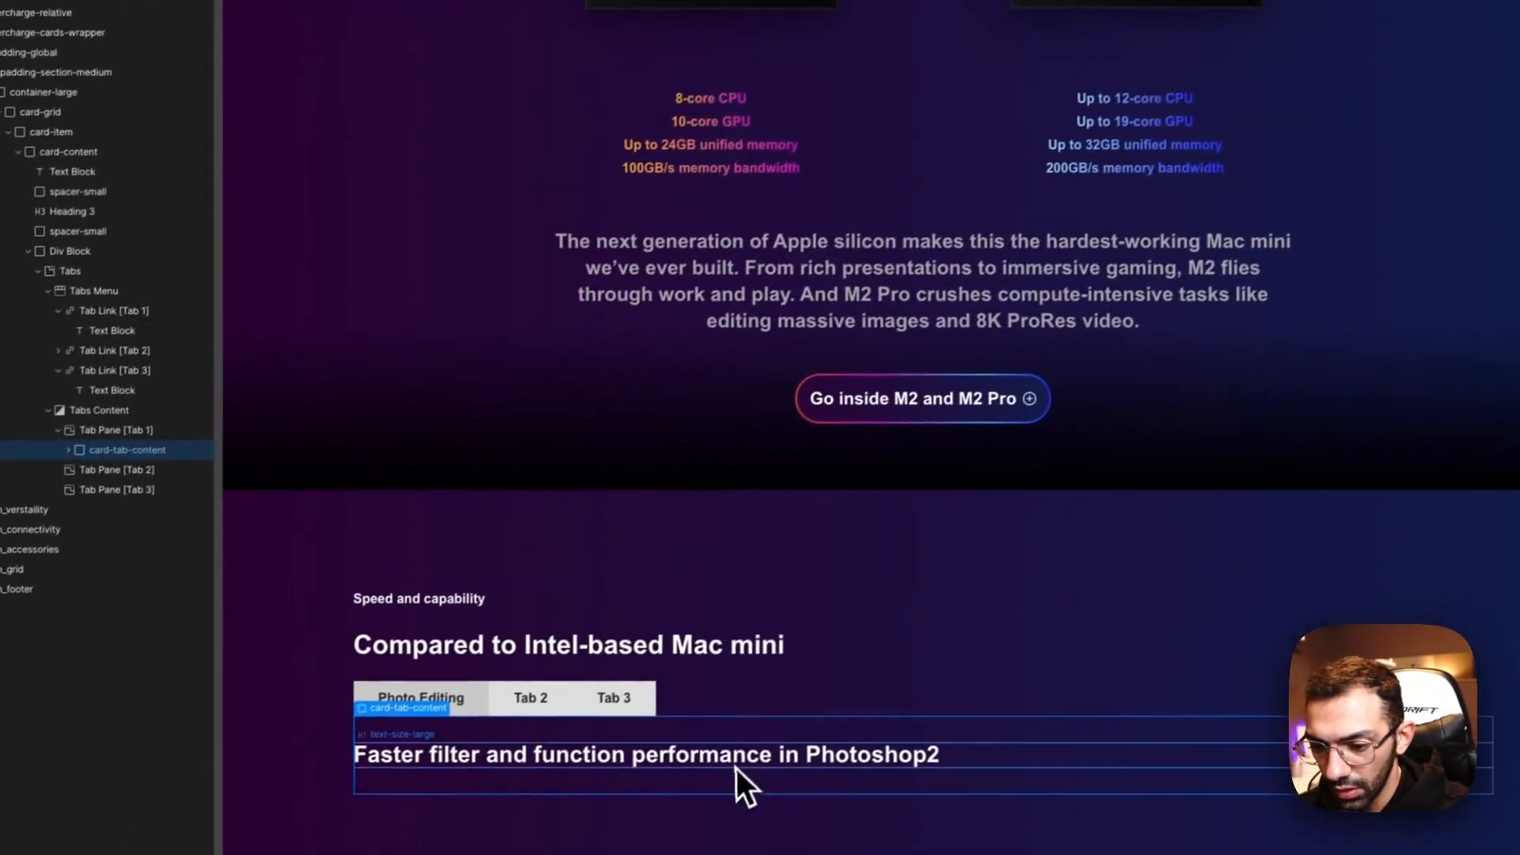
# Step: Add a div block below the Photoshop heading inside card-tab-content and give it the new class card-stats_list
pyautogui.click(586, 653)
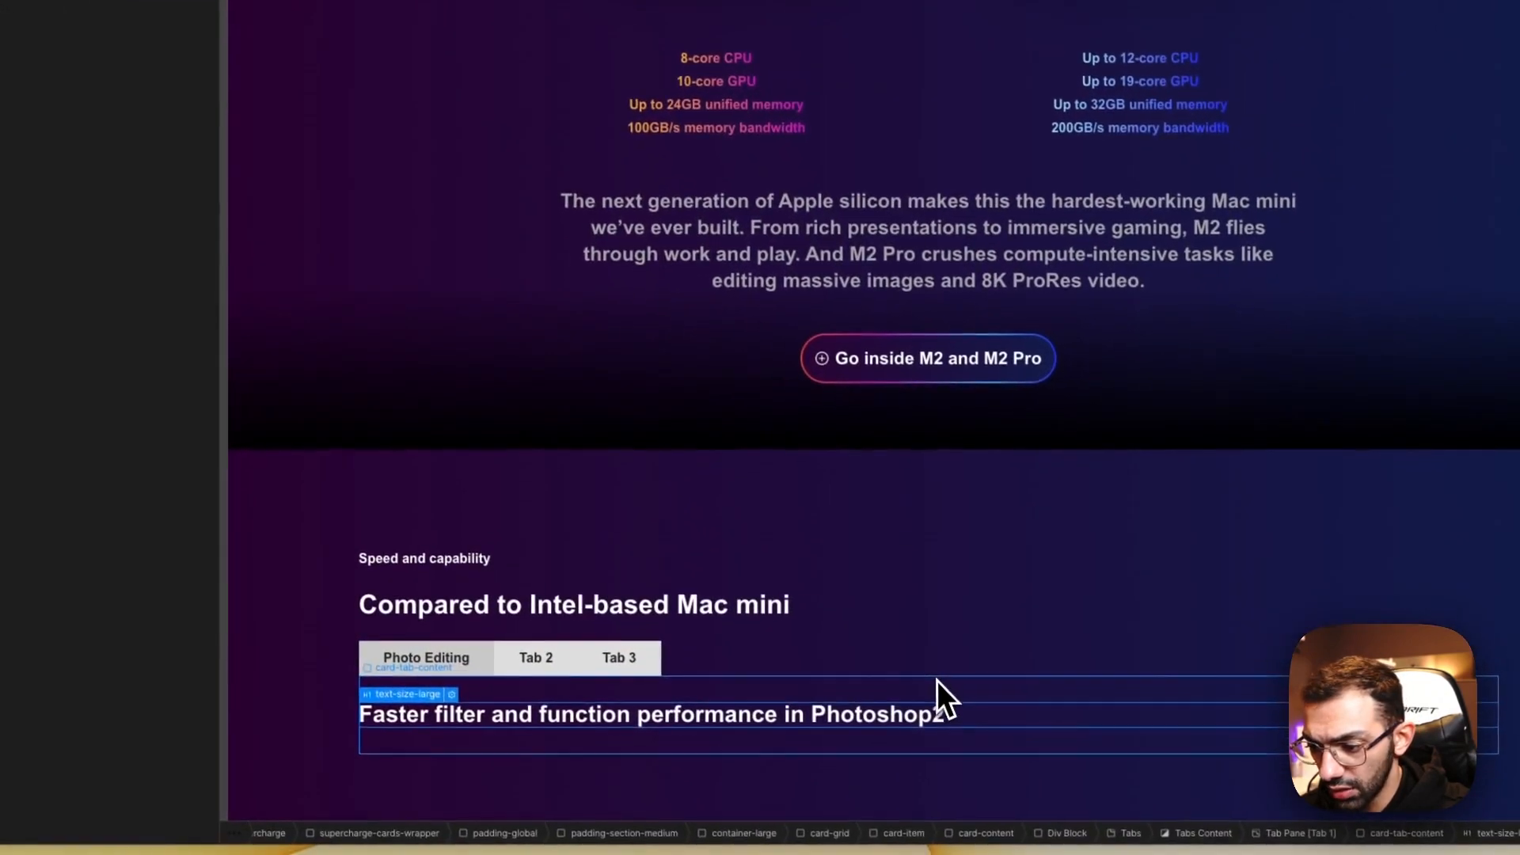
pyautogui.click(938, 681)
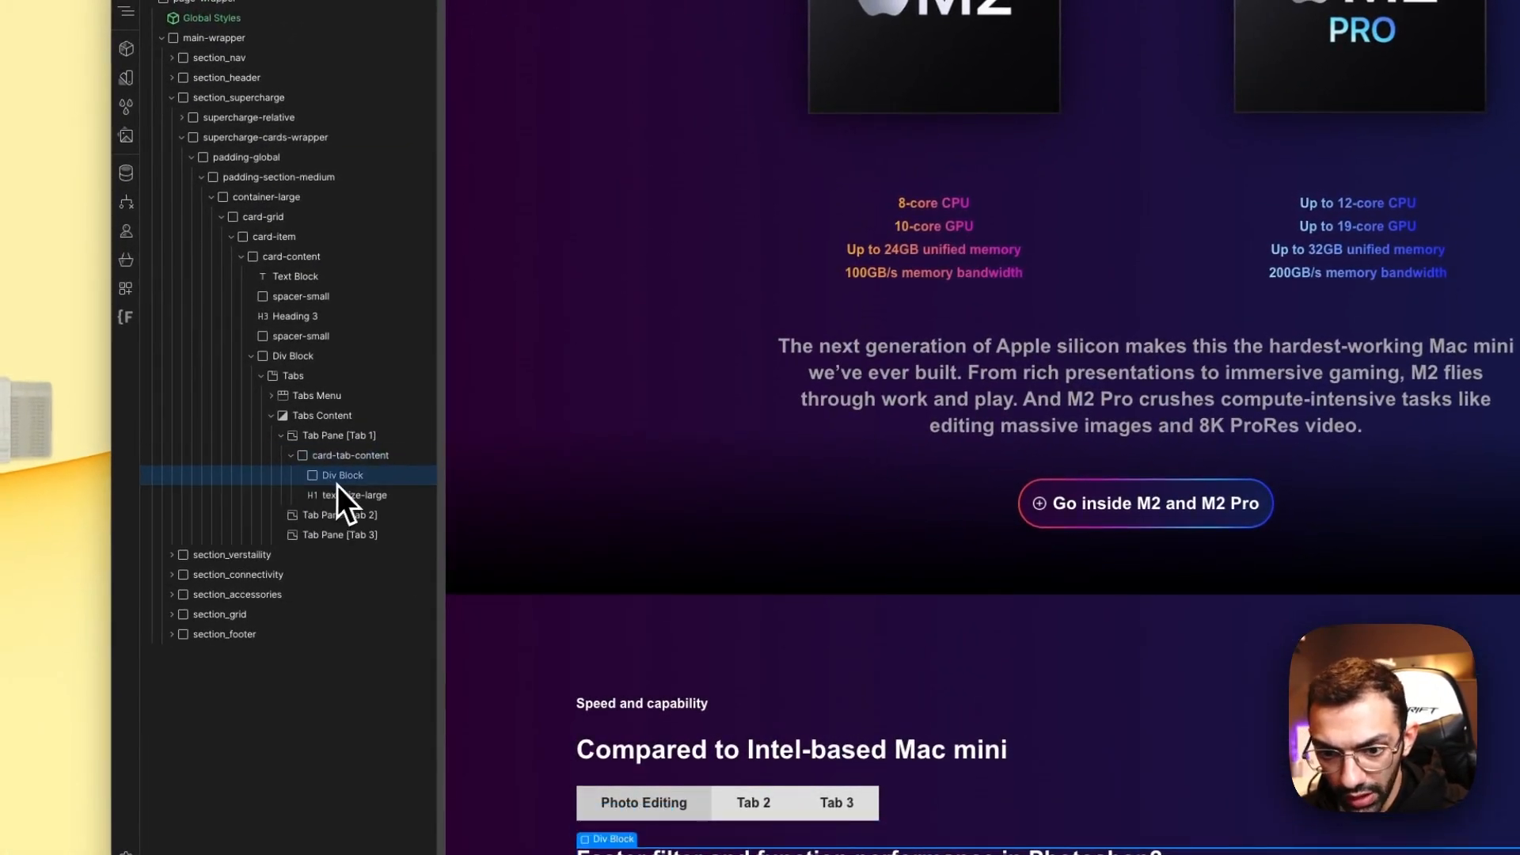
pyautogui.moveTo(342, 483)
pyautogui.mouseDown()
pyautogui.moveTo(339, 502)
pyautogui.moveTo(321, 495)
pyautogui.mouseUp()
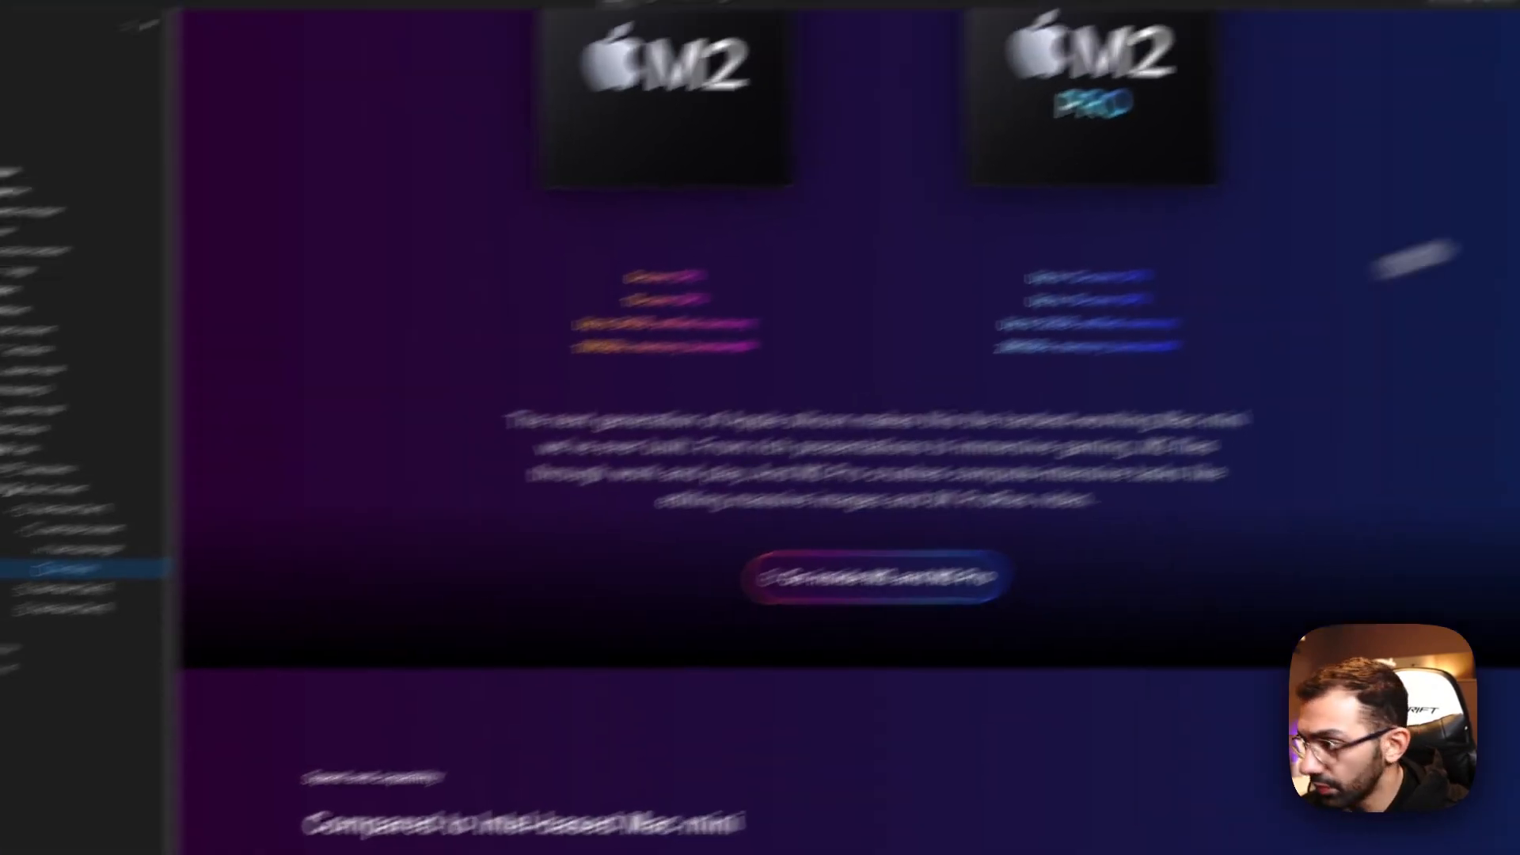
pyautogui.click(1499, 239)
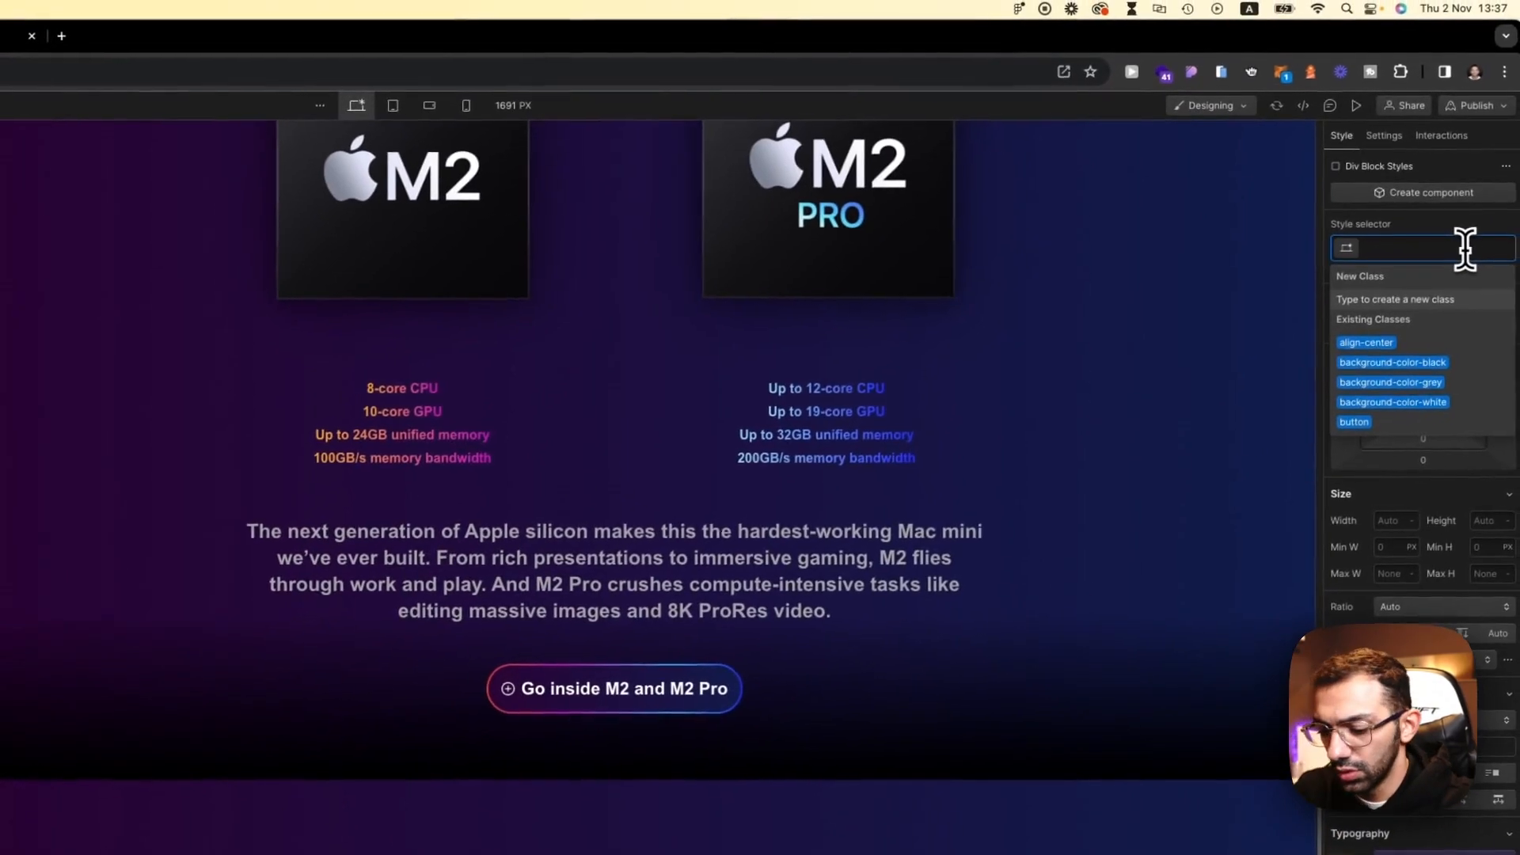
pyautogui.write('stats90')
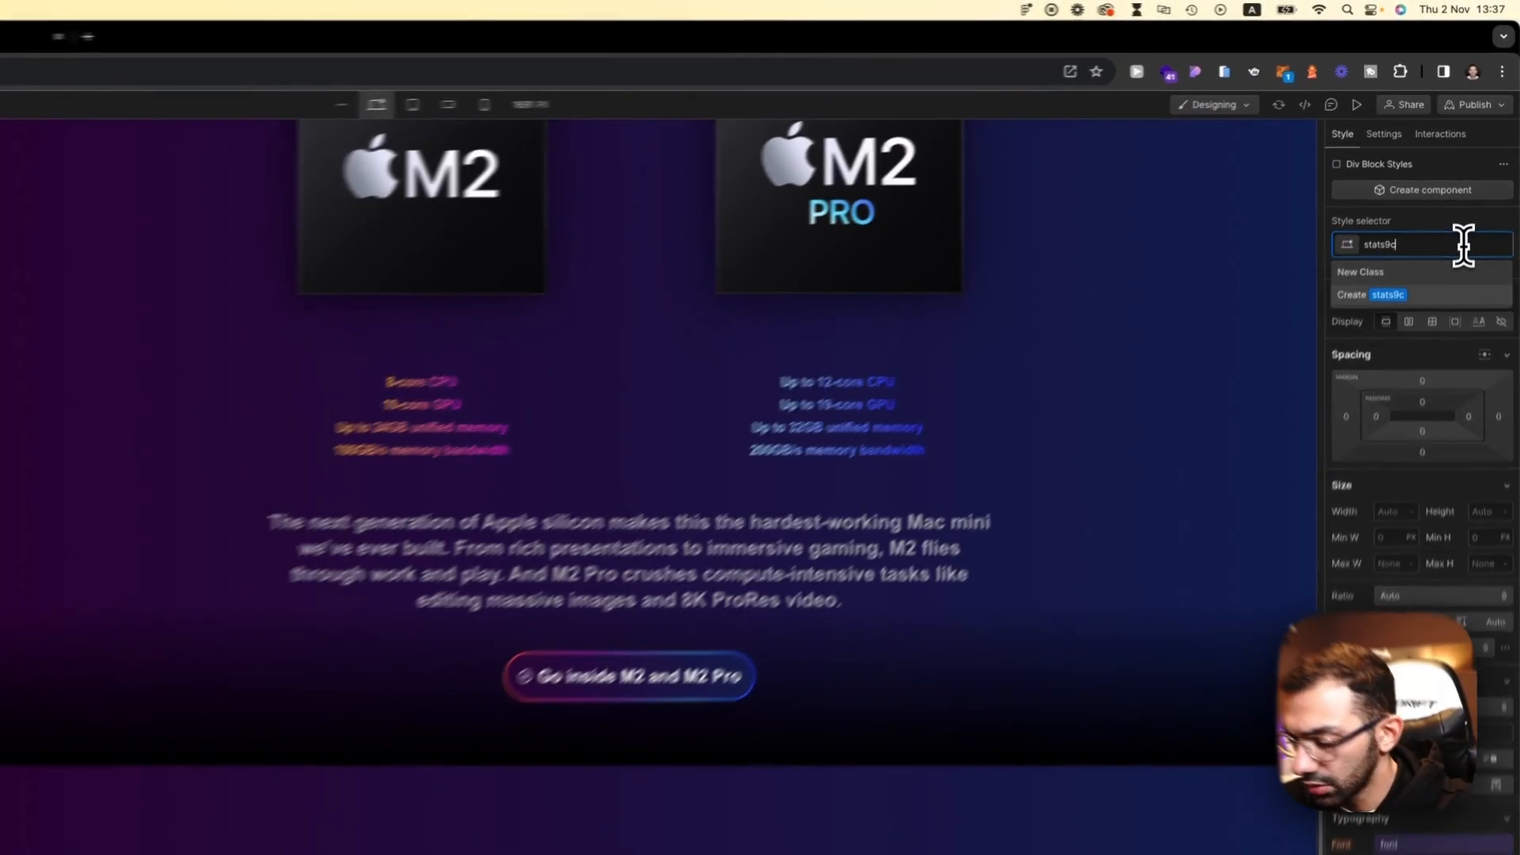
pyautogui.press('super+a')
pyautogui.write('card-stat')
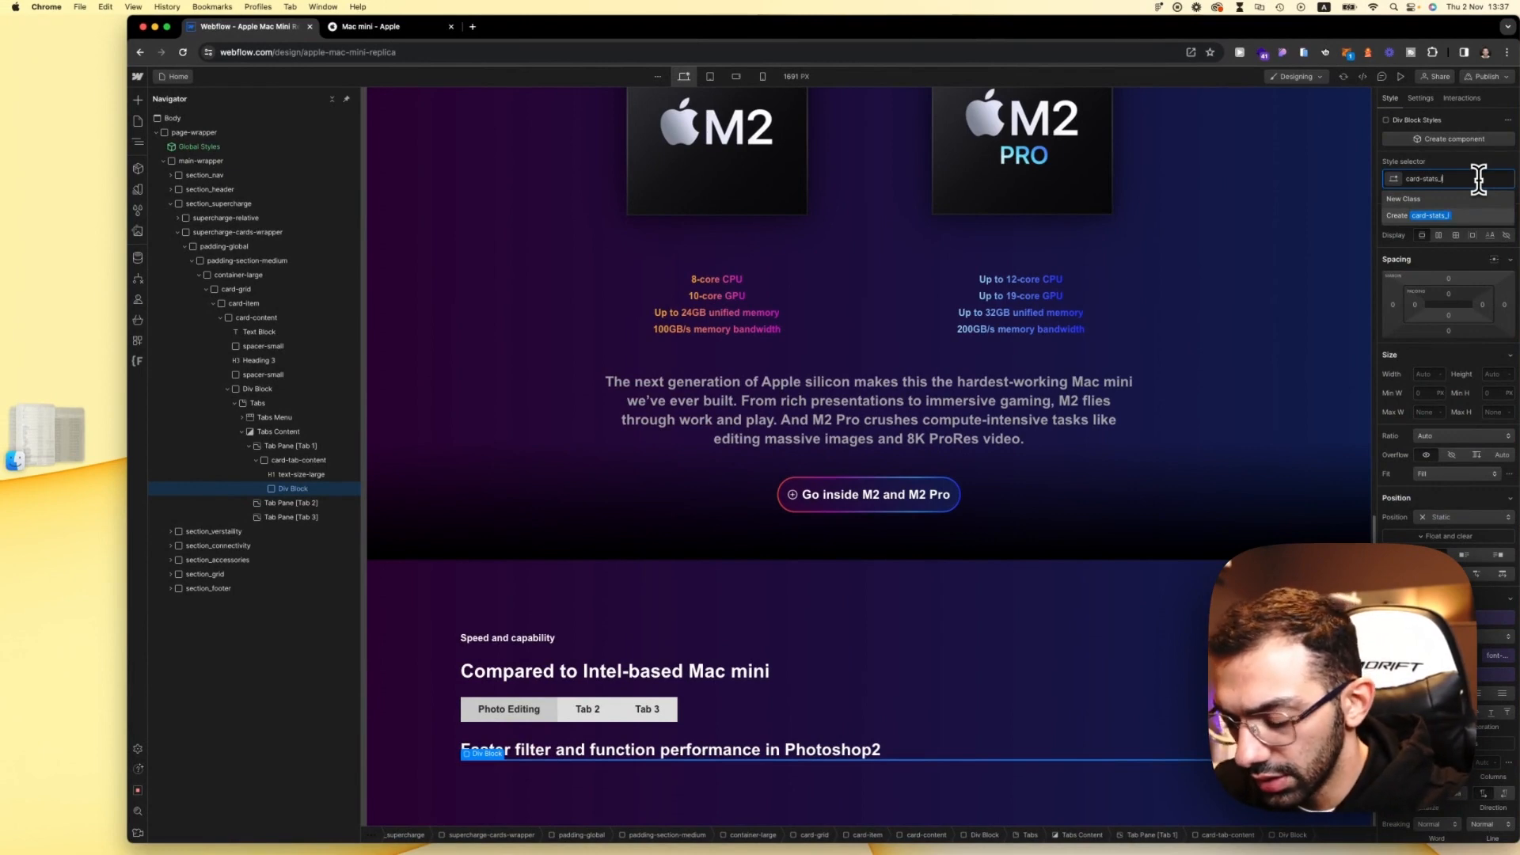
# Step: Nest a div block inside card-stats_list and give it the new class card-stats-item
pyautogui.write('a')
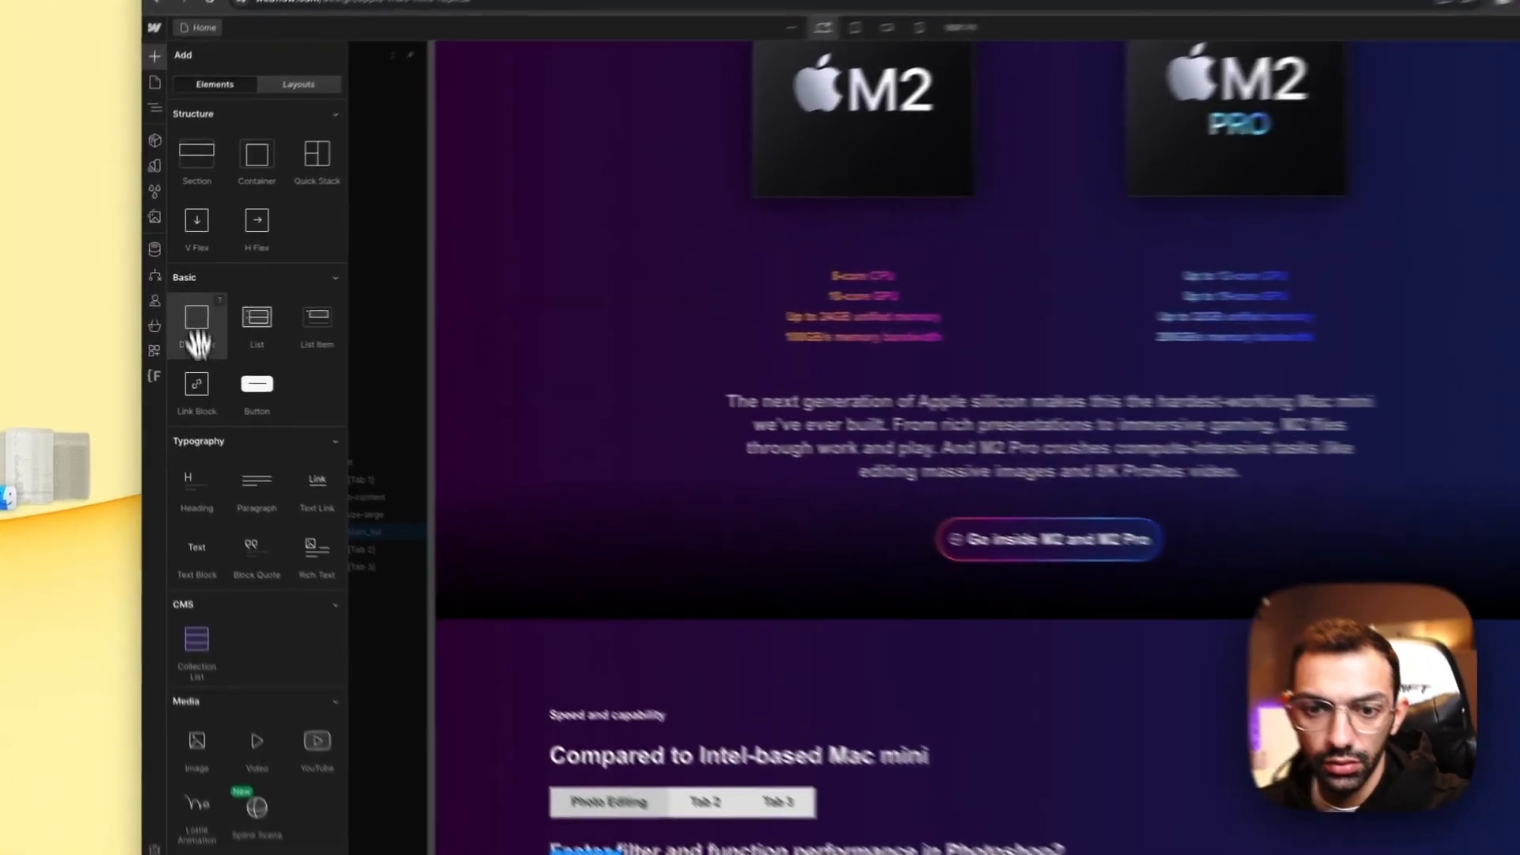
pyautogui.click(190, 332)
pyautogui.click(1453, 178)
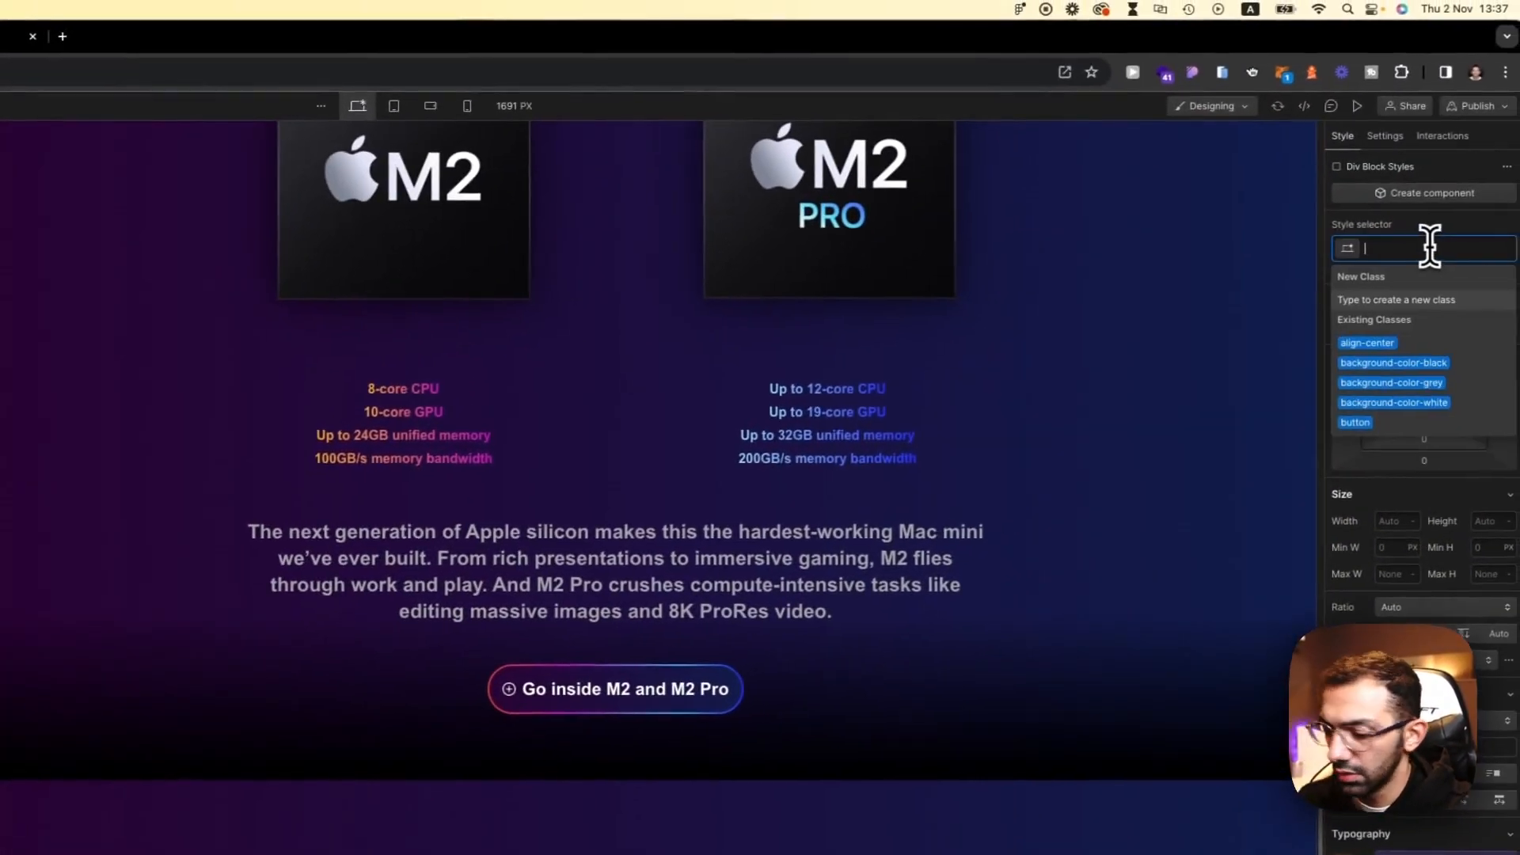
pyautogui.write('card-')
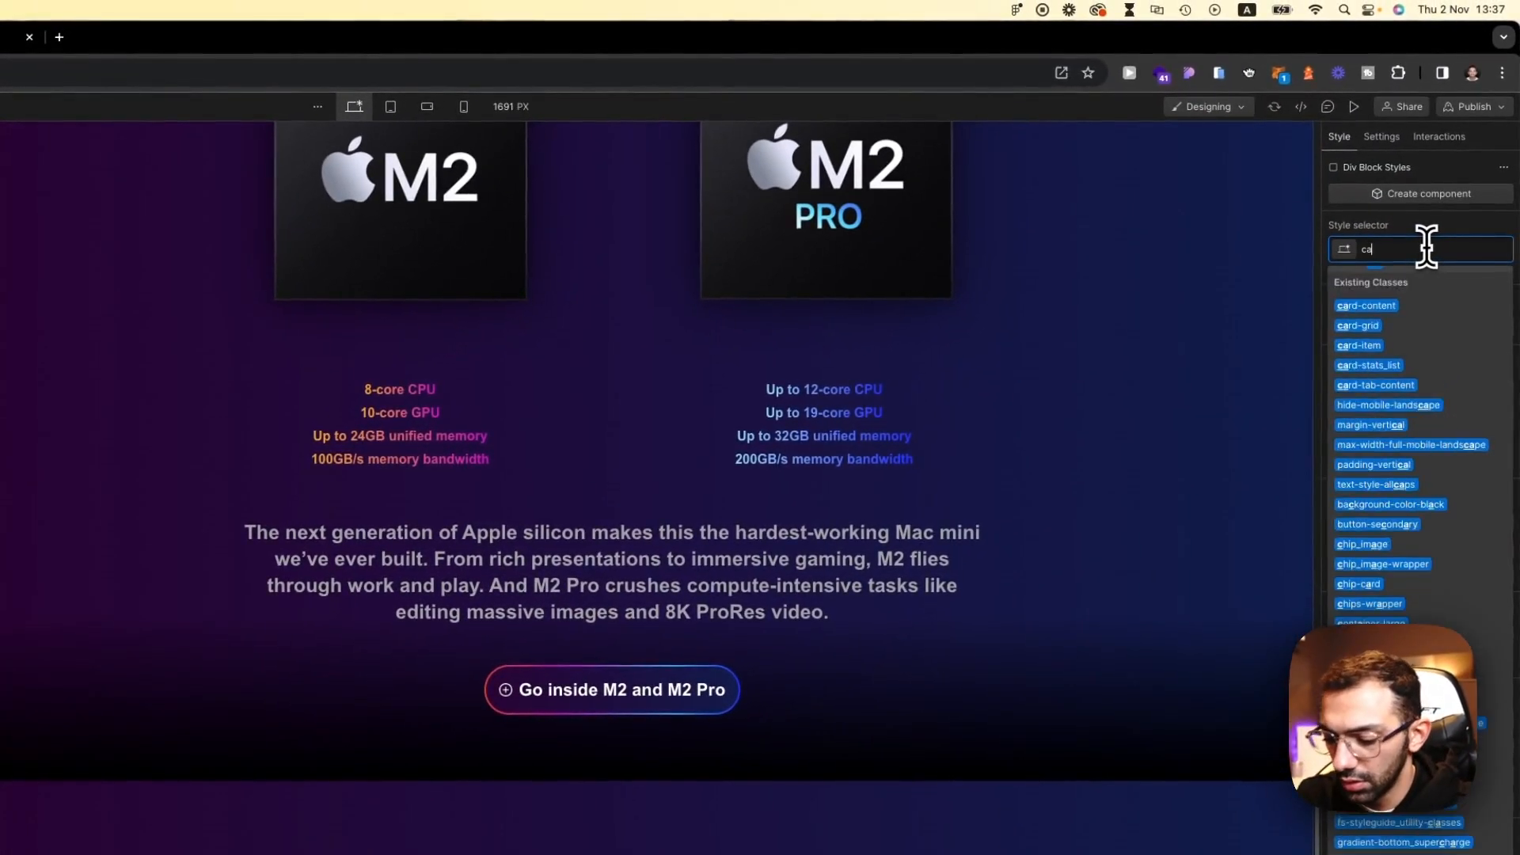
pyautogui.write('stats-item')
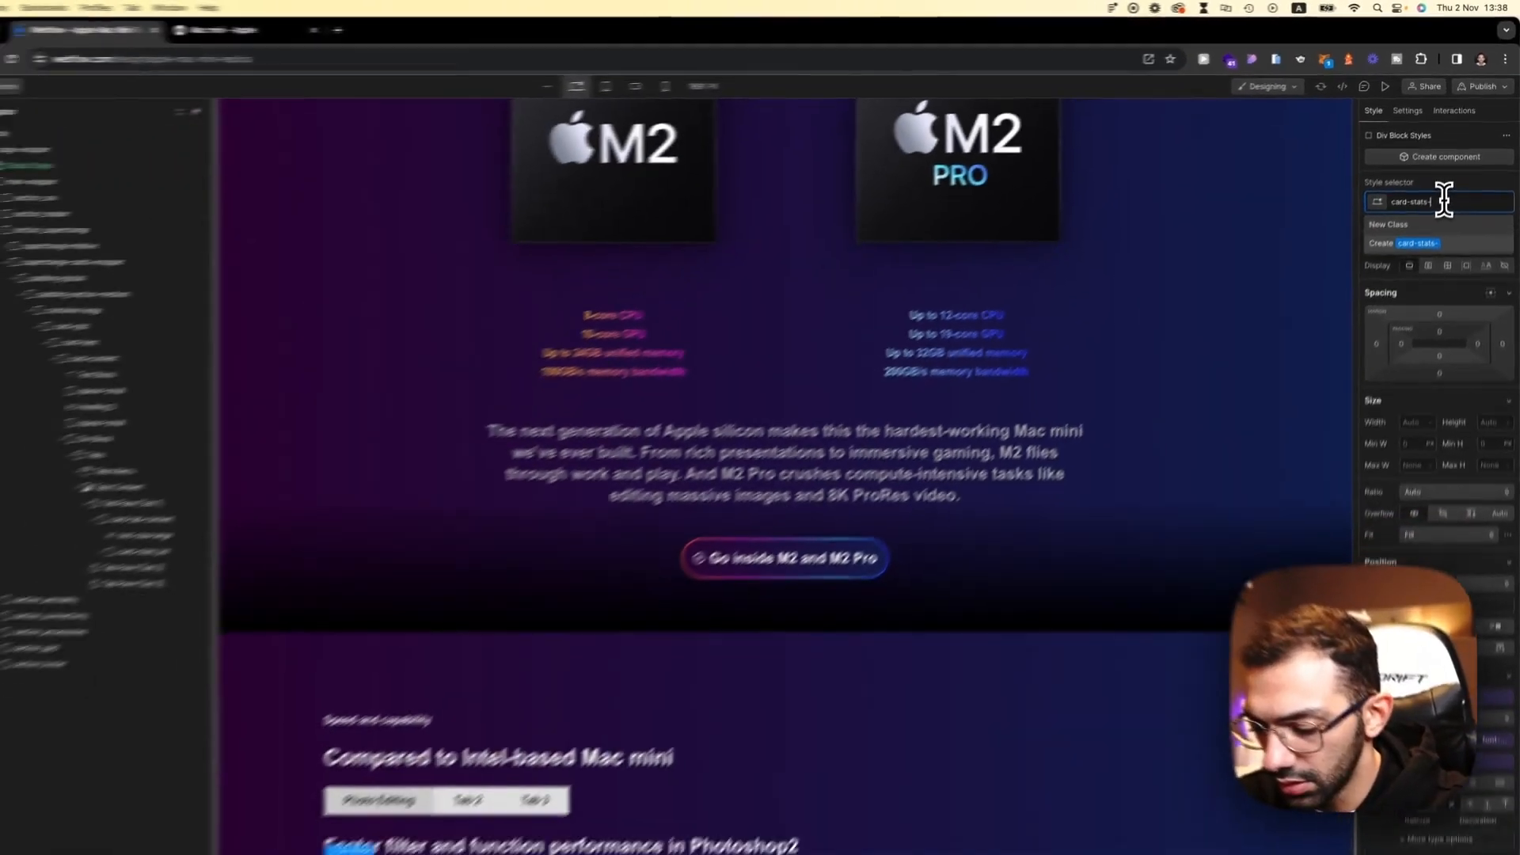
pyautogui.press('Return')
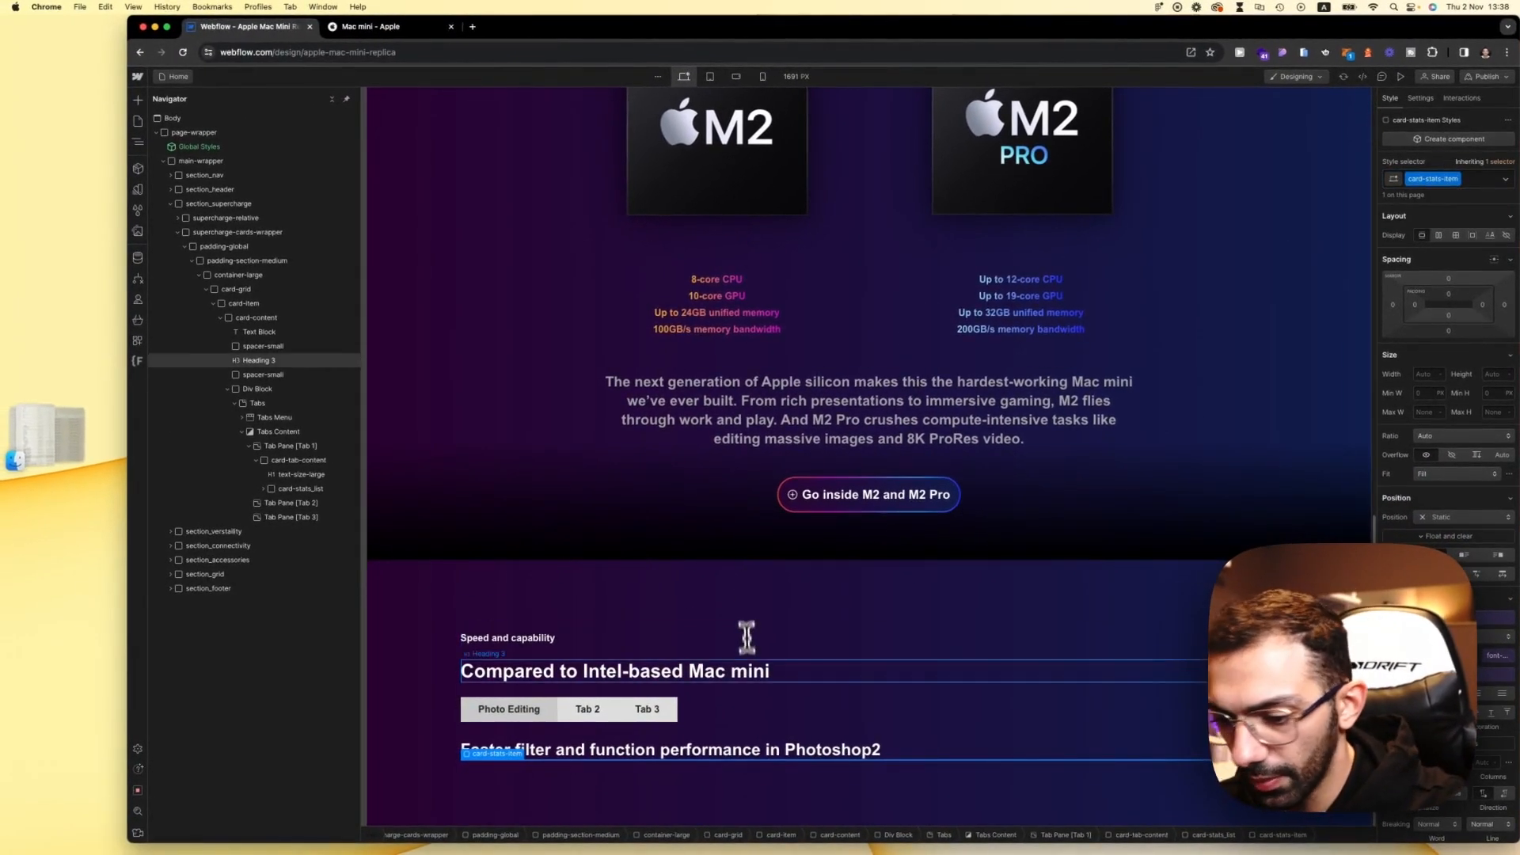
# Step: Nest another div block inside card-stats-item and give it the new class line-stat
pyautogui.press('a')
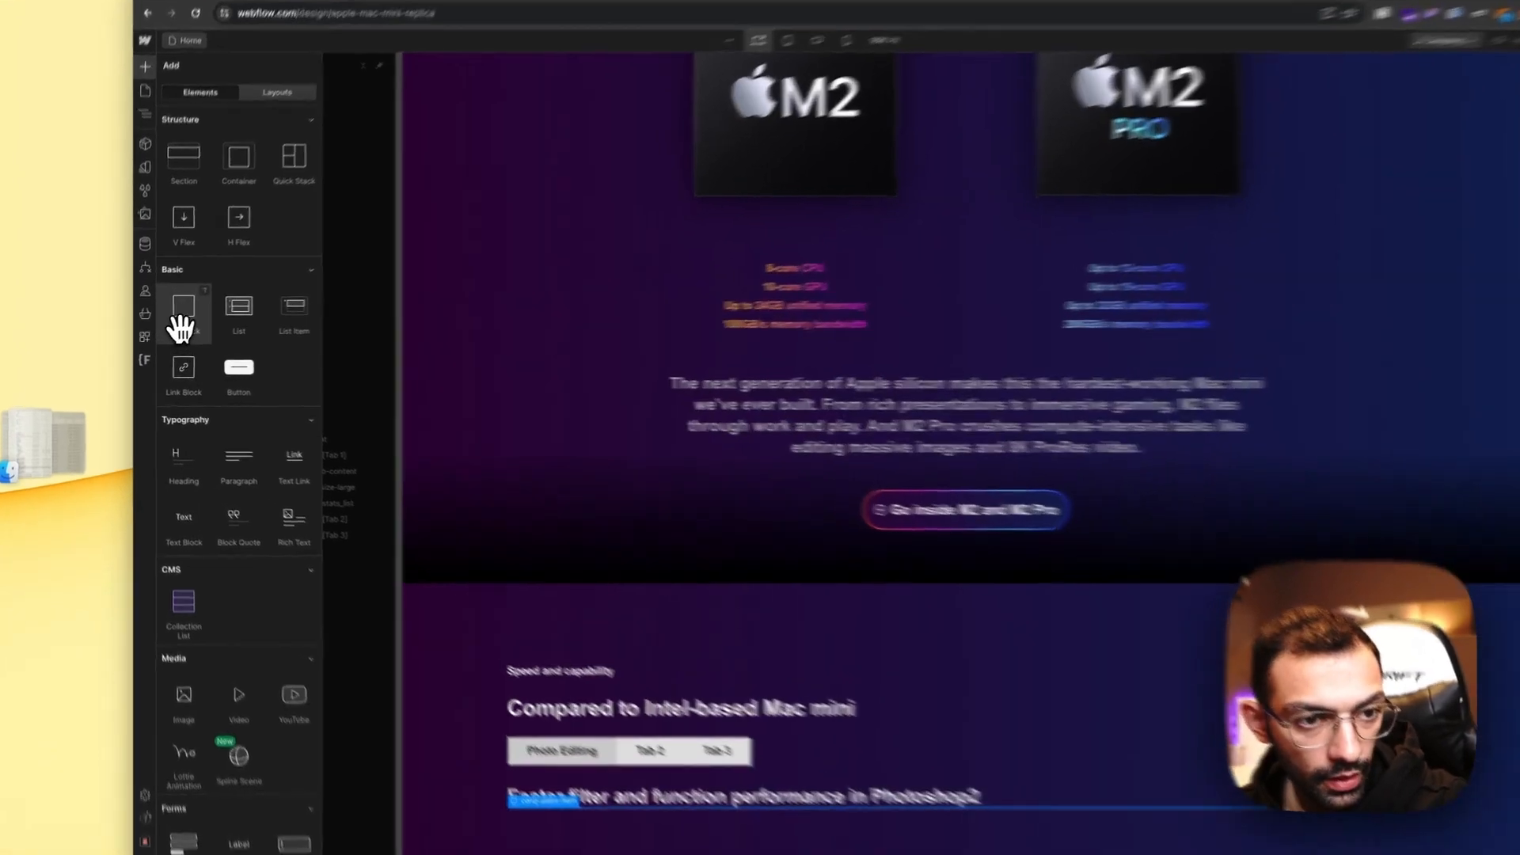
pyautogui.click(169, 331)
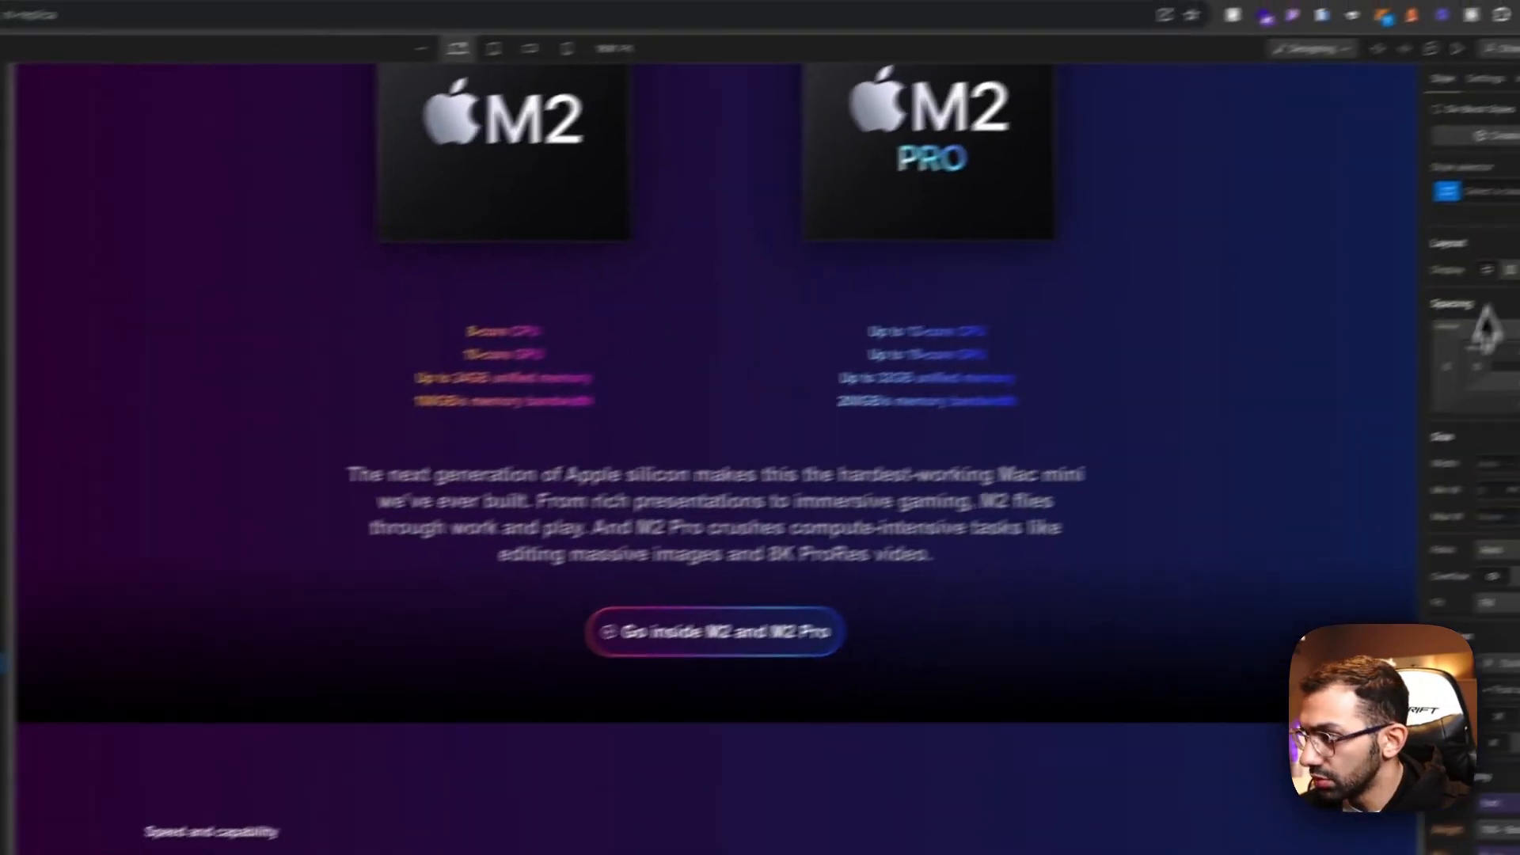
pyautogui.click(1406, 215)
pyautogui.write('c')
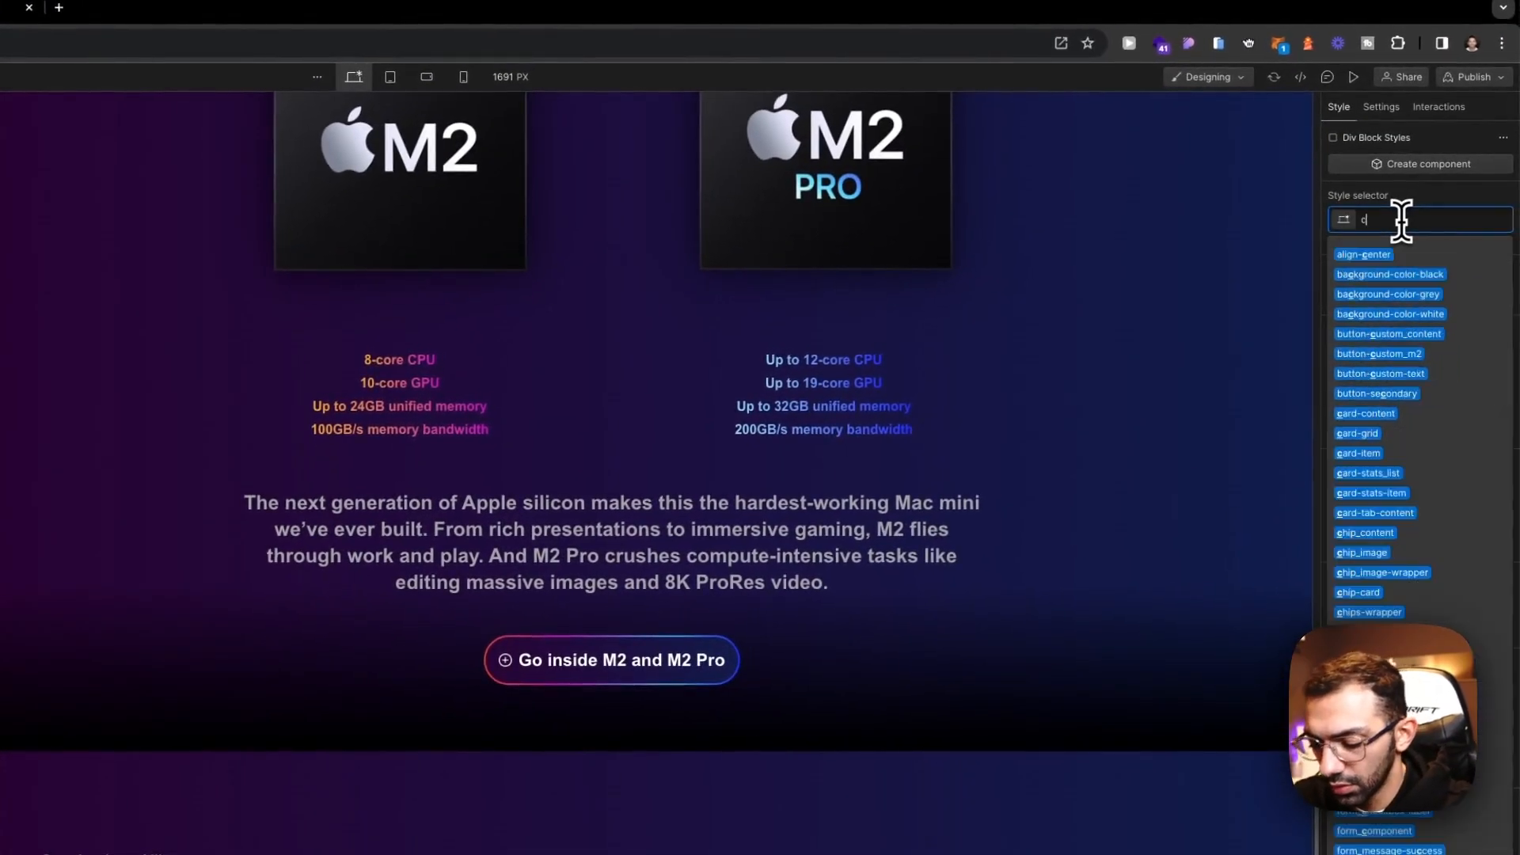
pyautogui.write('a')
pyautogui.press('BackSpace')
pyautogui.press('BackSpace')
pyautogui.write('line-state')
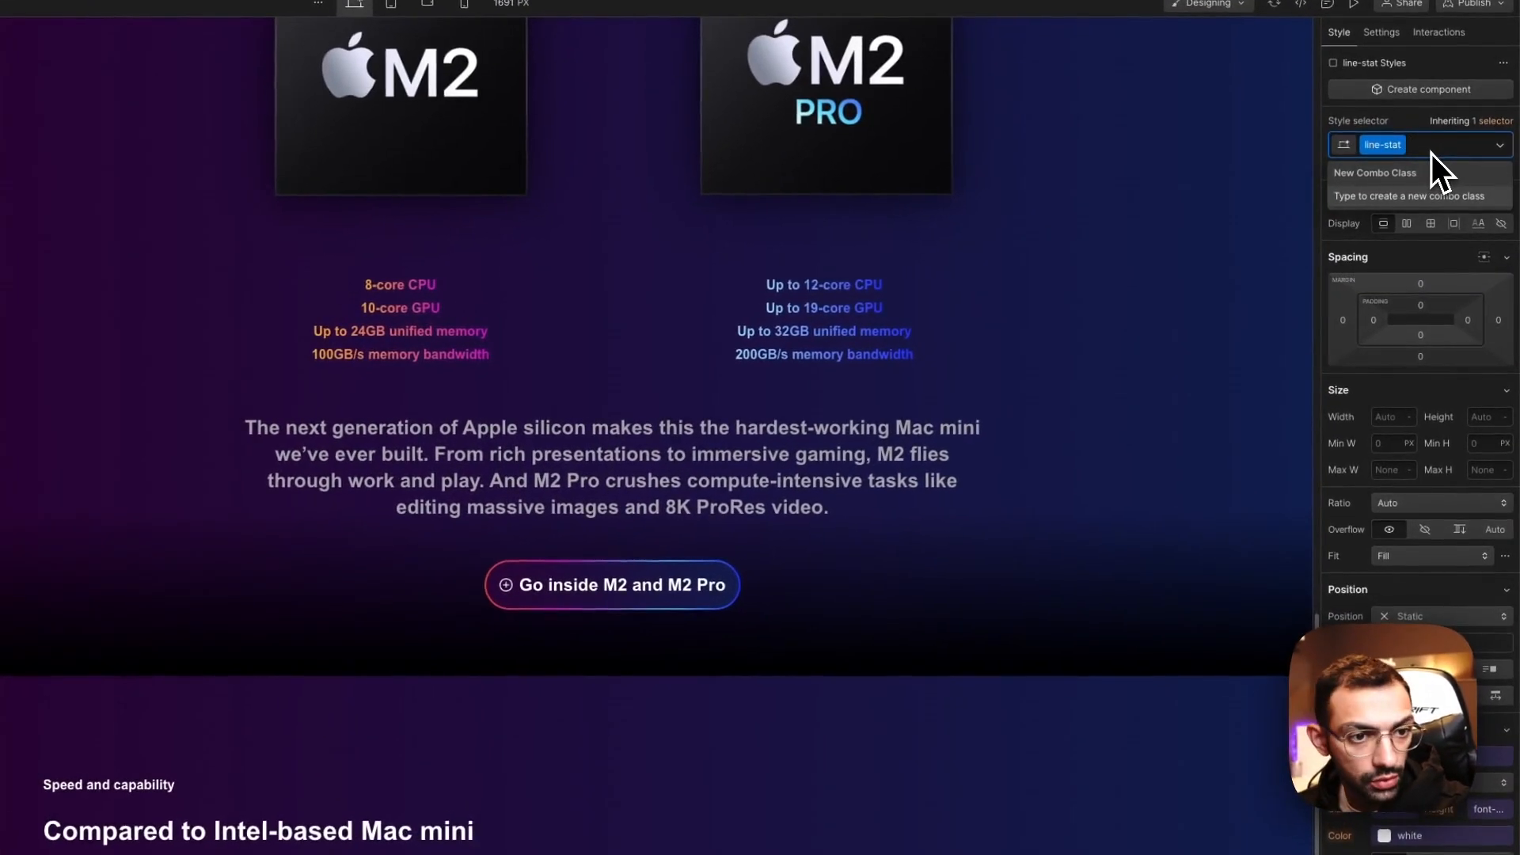
# Step: Give the line-stat div a fixed pixel height and add the combo class fs_modal-1_heading to it
pyautogui.write('1')
pyautogui.press('Return')
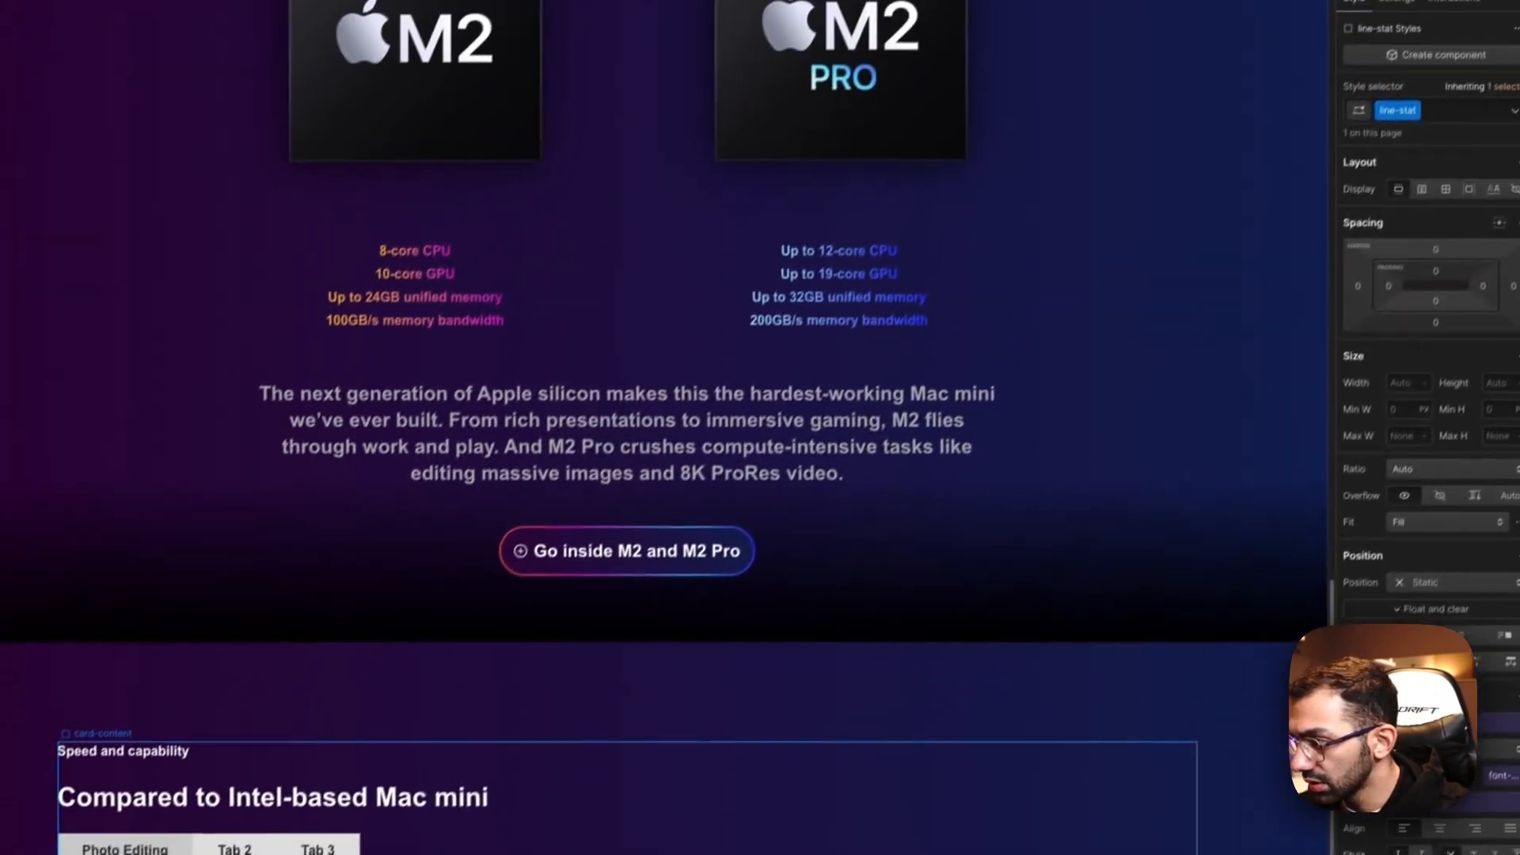
pyautogui.click(1481, 404)
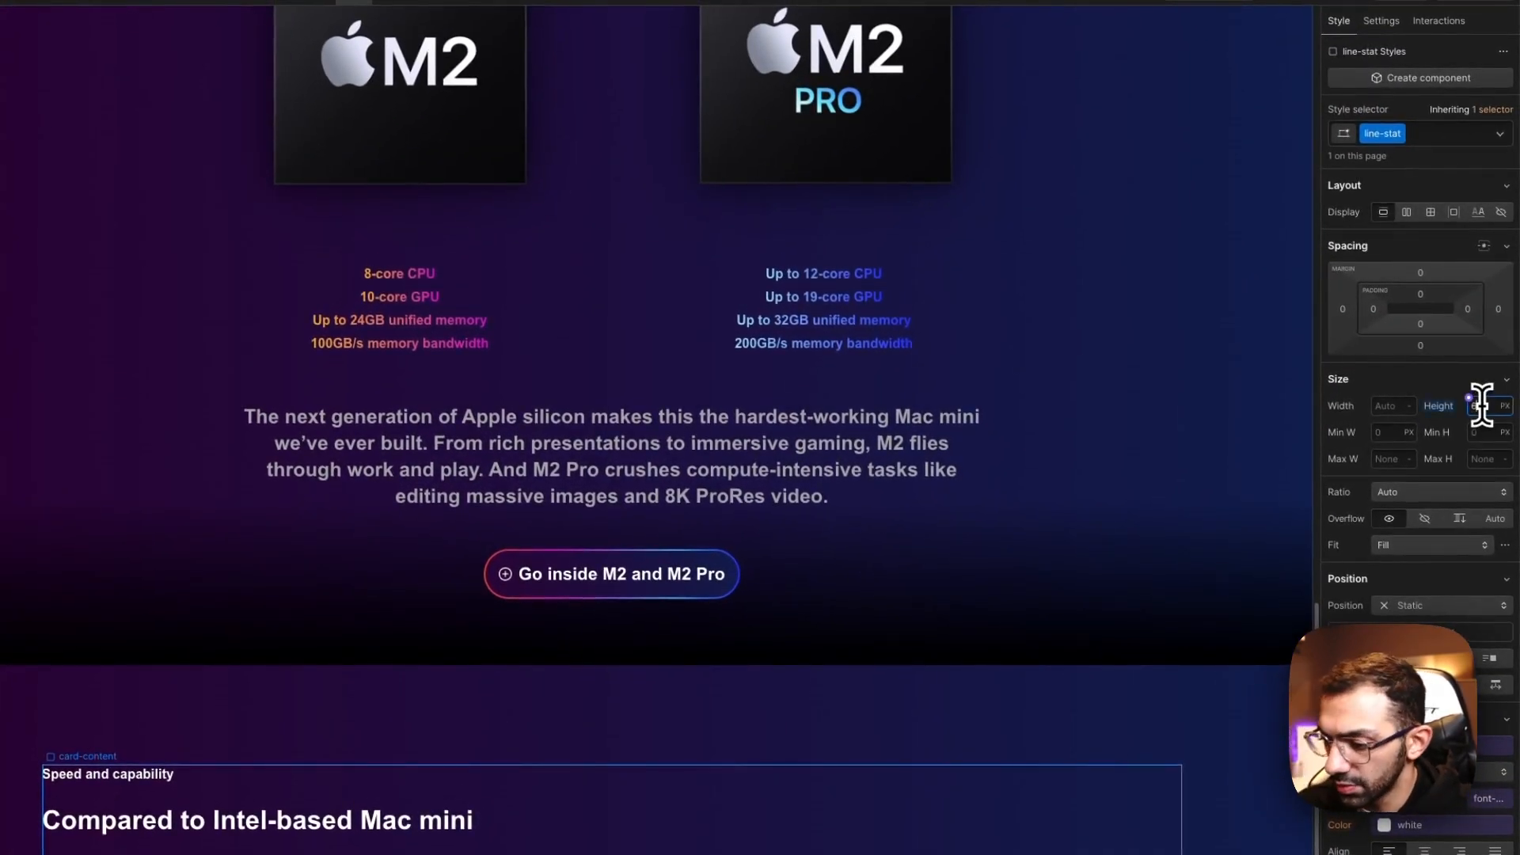
pyautogui.click(1446, 127)
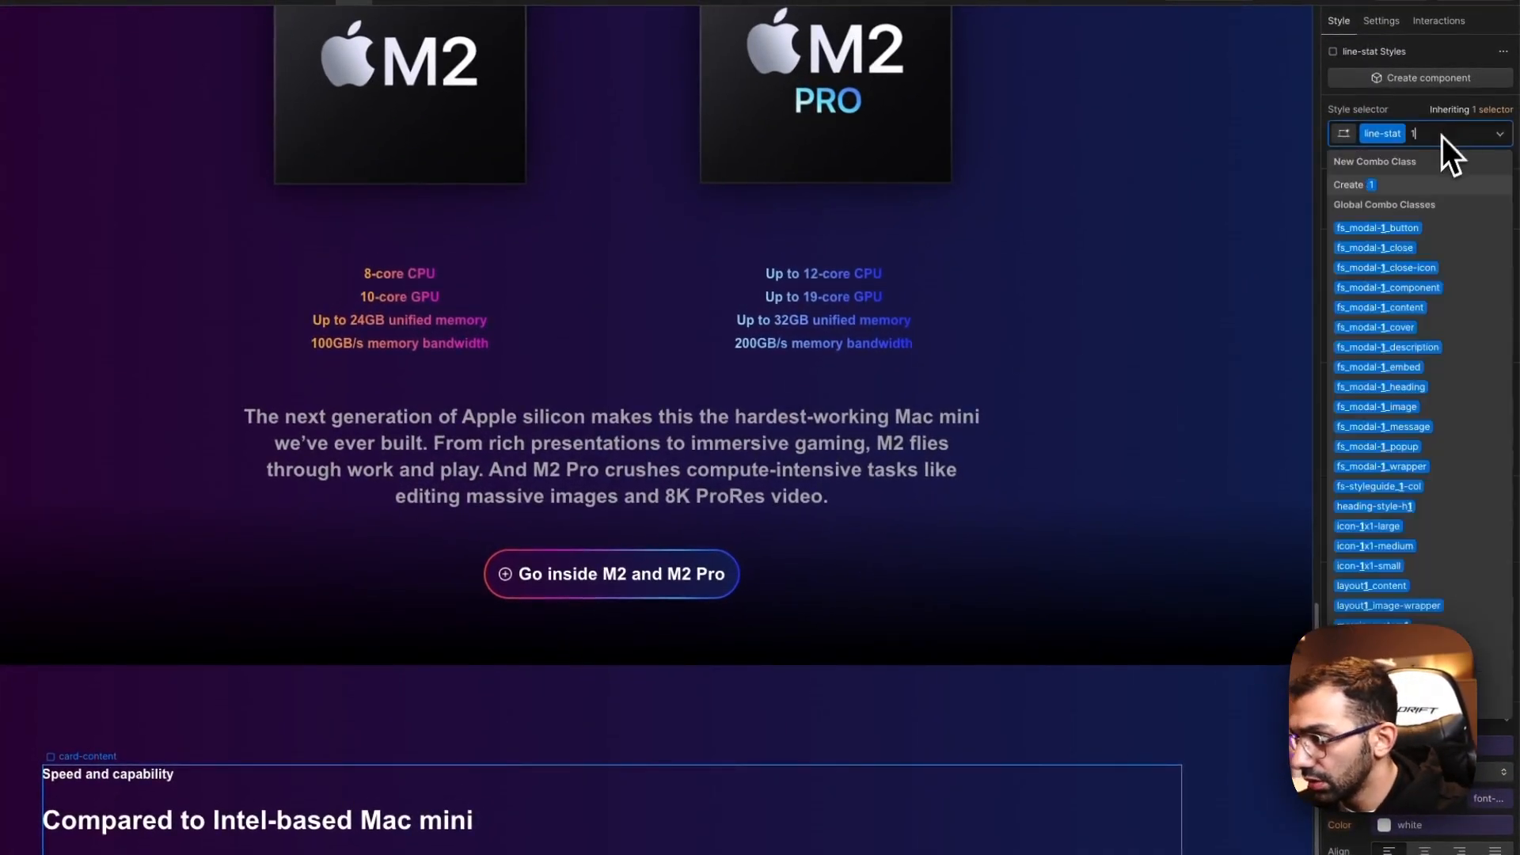
pyautogui.click(1385, 459)
# Step: Check the coloured performance bars on the Apple page, and add a linear gradient background starting with 7CC0E2 to line-stat in Webflow
pyautogui.scroll(-5, 1492, 435)
pyautogui.click(319, 29)
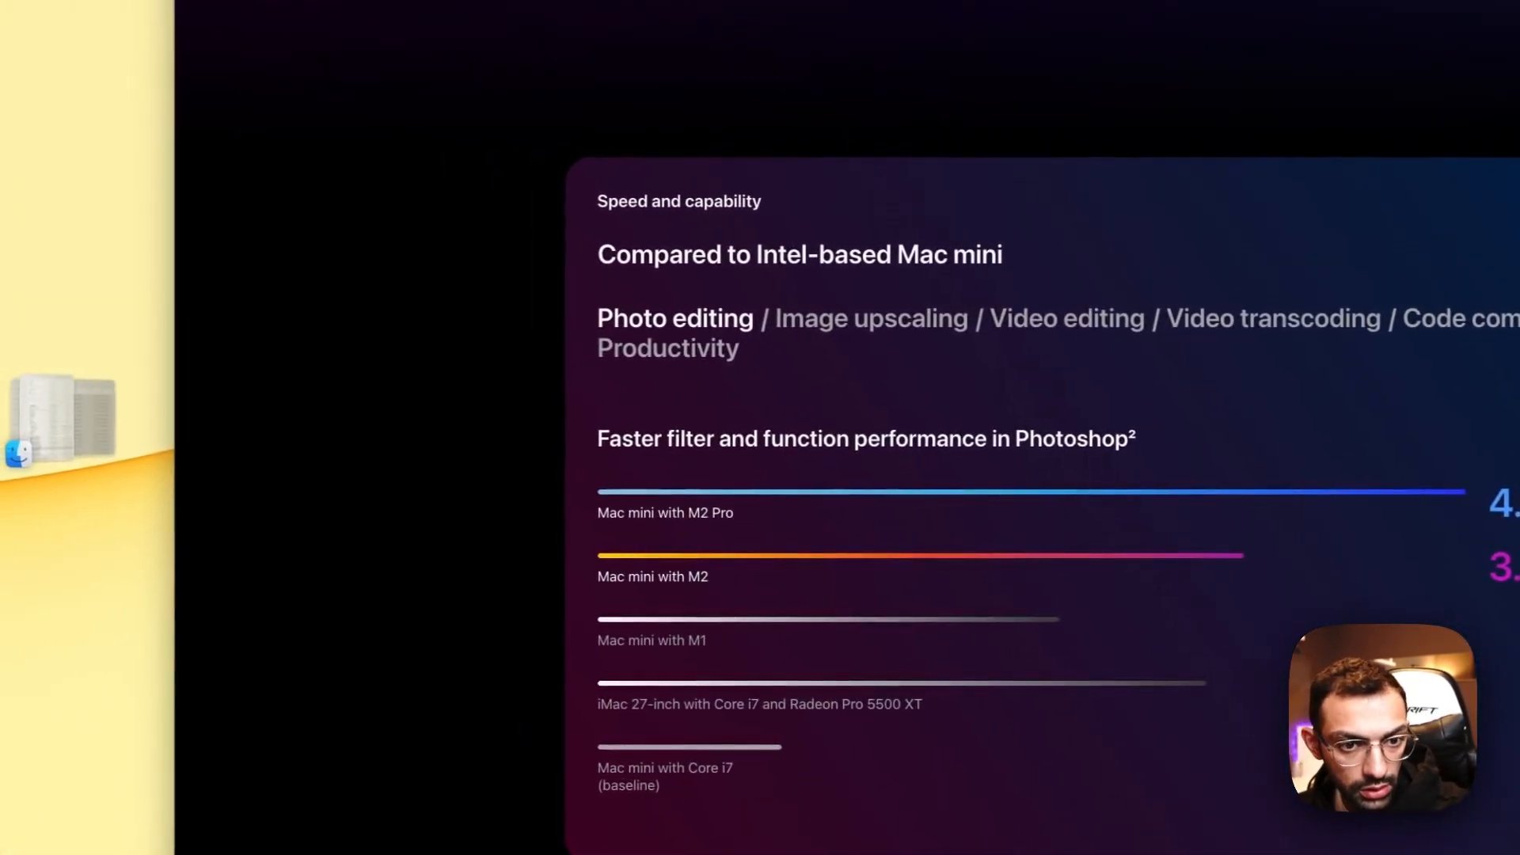
pyautogui.click(356, 16)
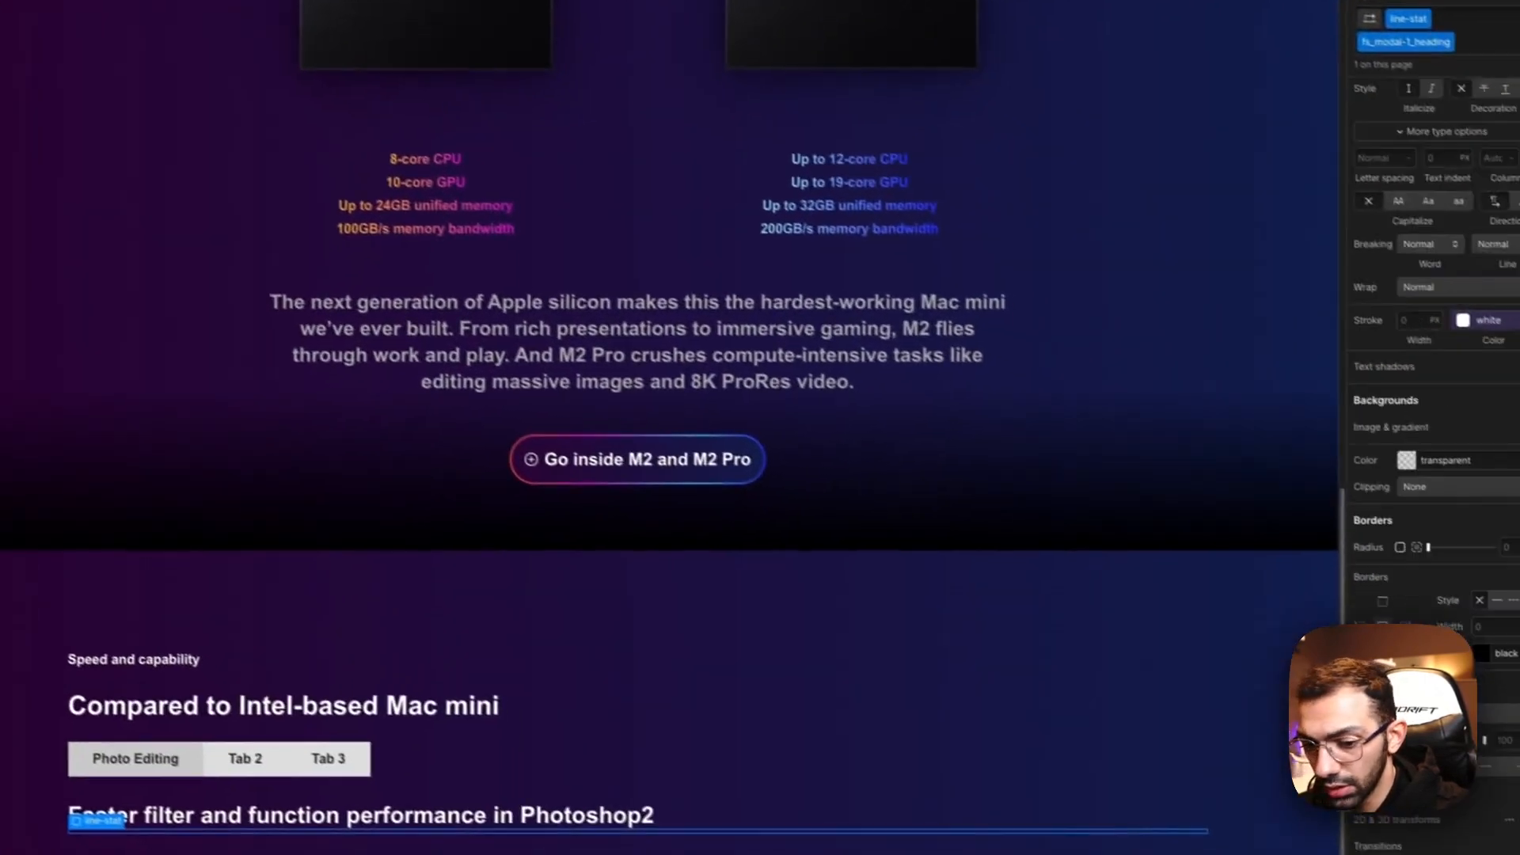
pyautogui.scroll(-1, 1480, 601)
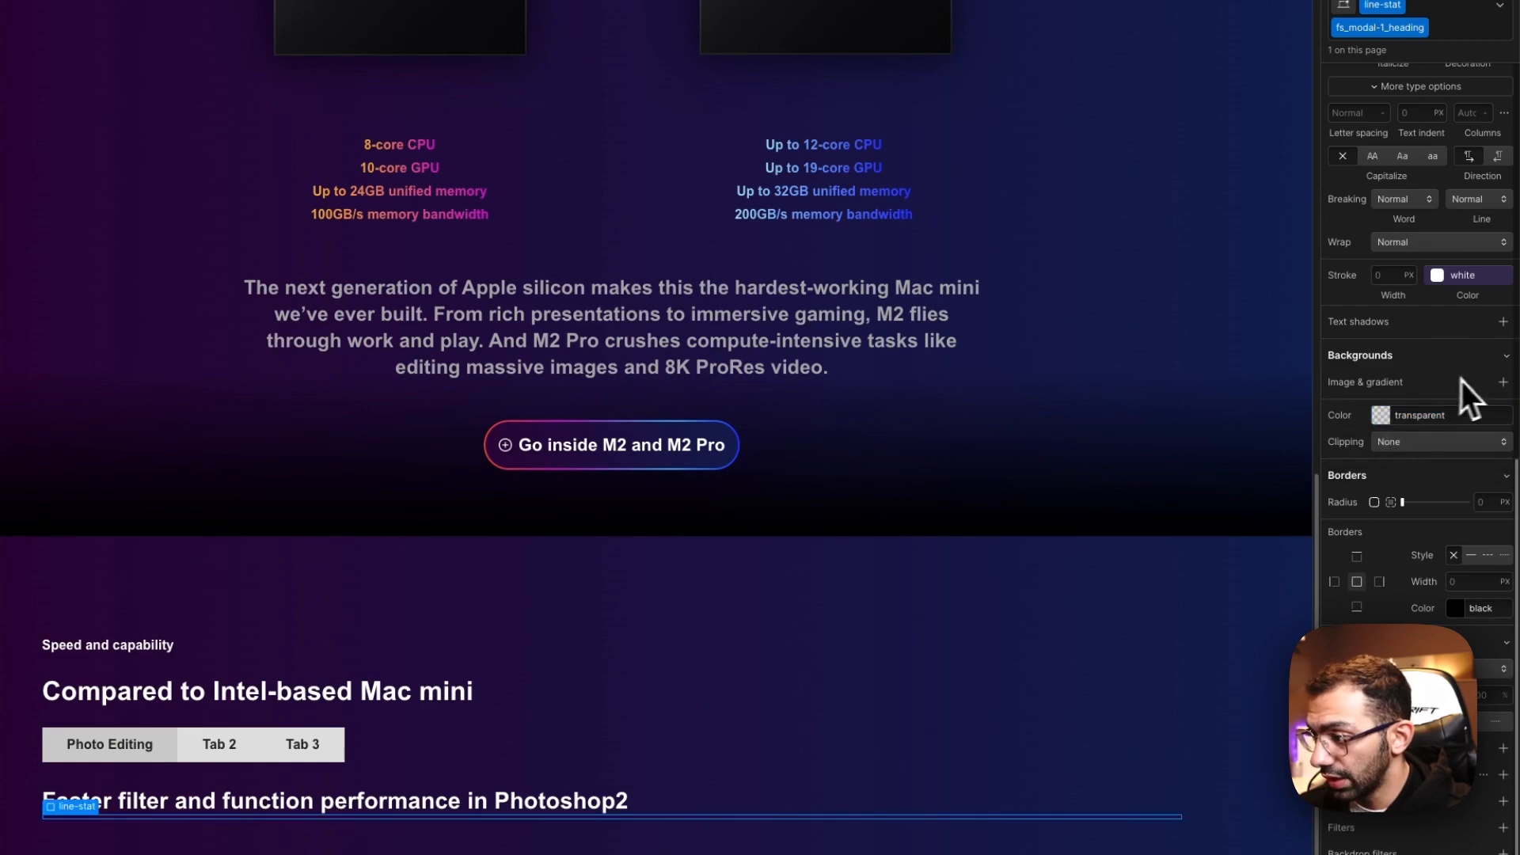
pyautogui.click(1501, 385)
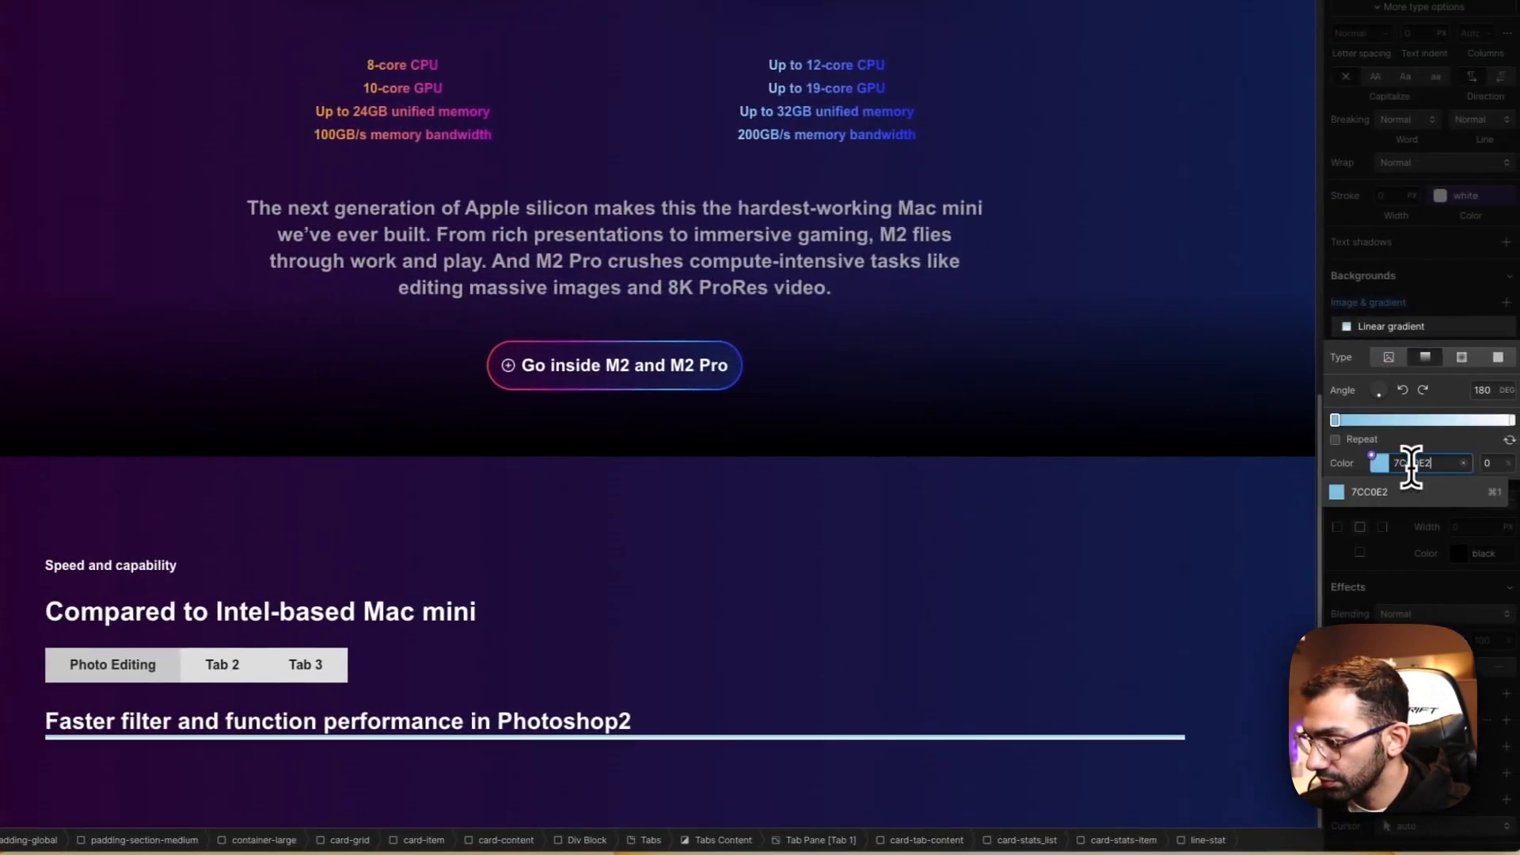
pyautogui.click(1387, 357)
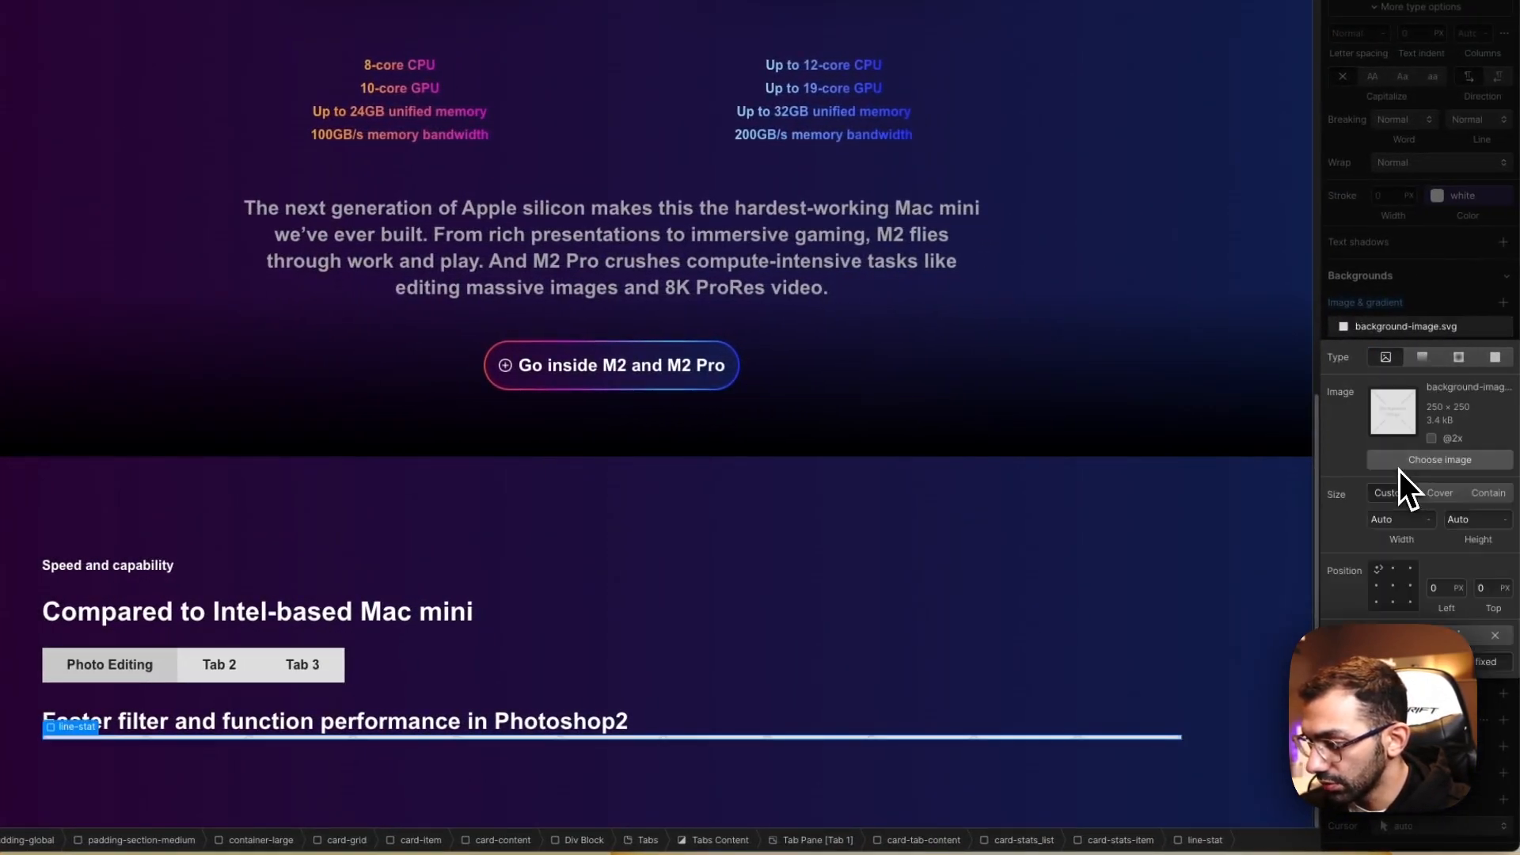
pyautogui.hotkey('ctrl', 'z')
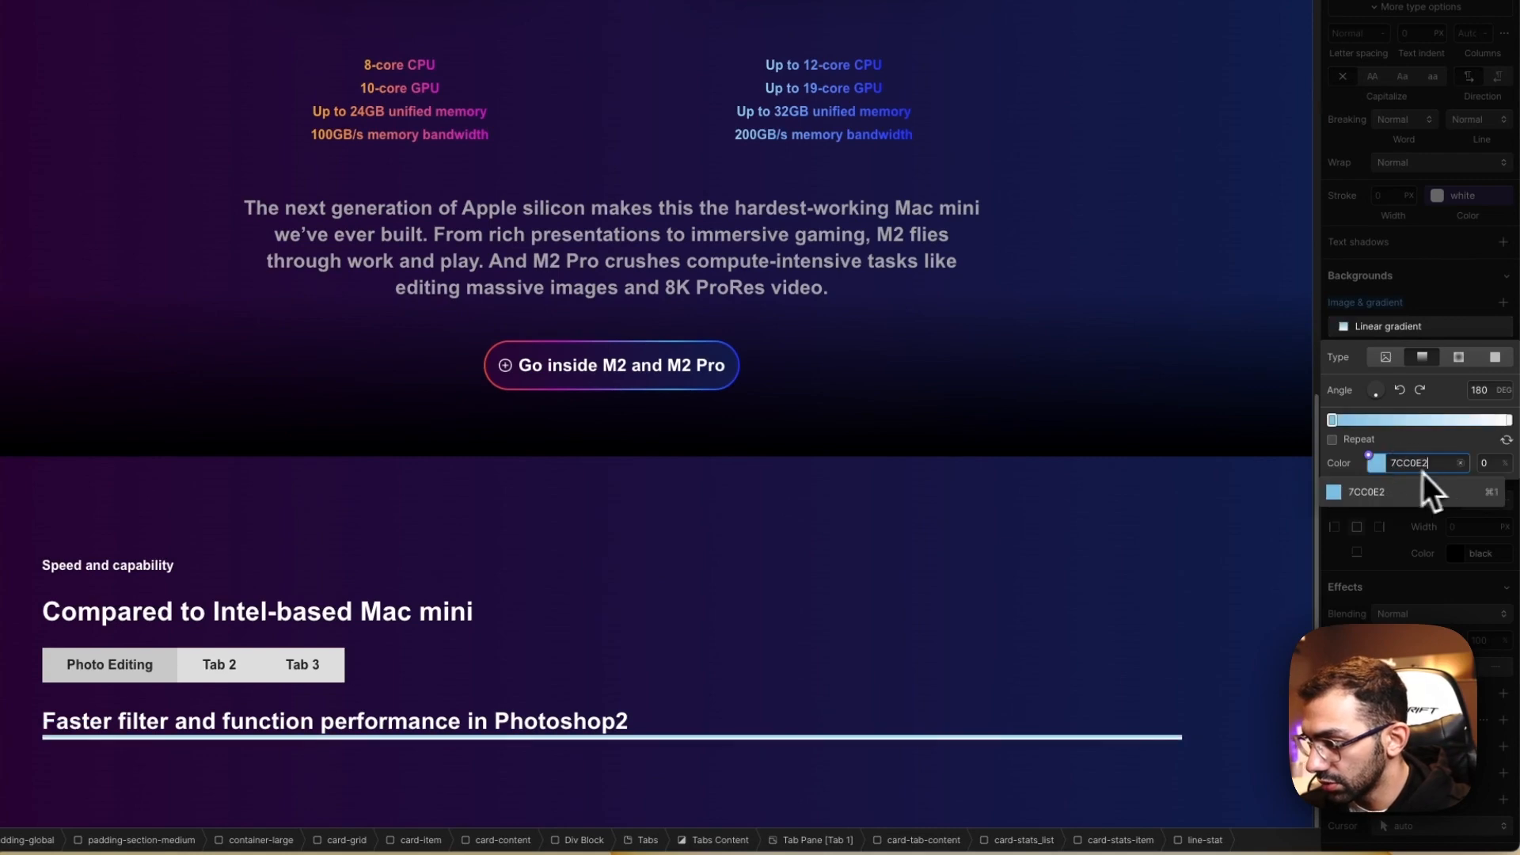
# Step: Add a middle gradient stop at 57% in colour 25A5E6 and change the end stop from white to blue
pyautogui.click(1423, 420)
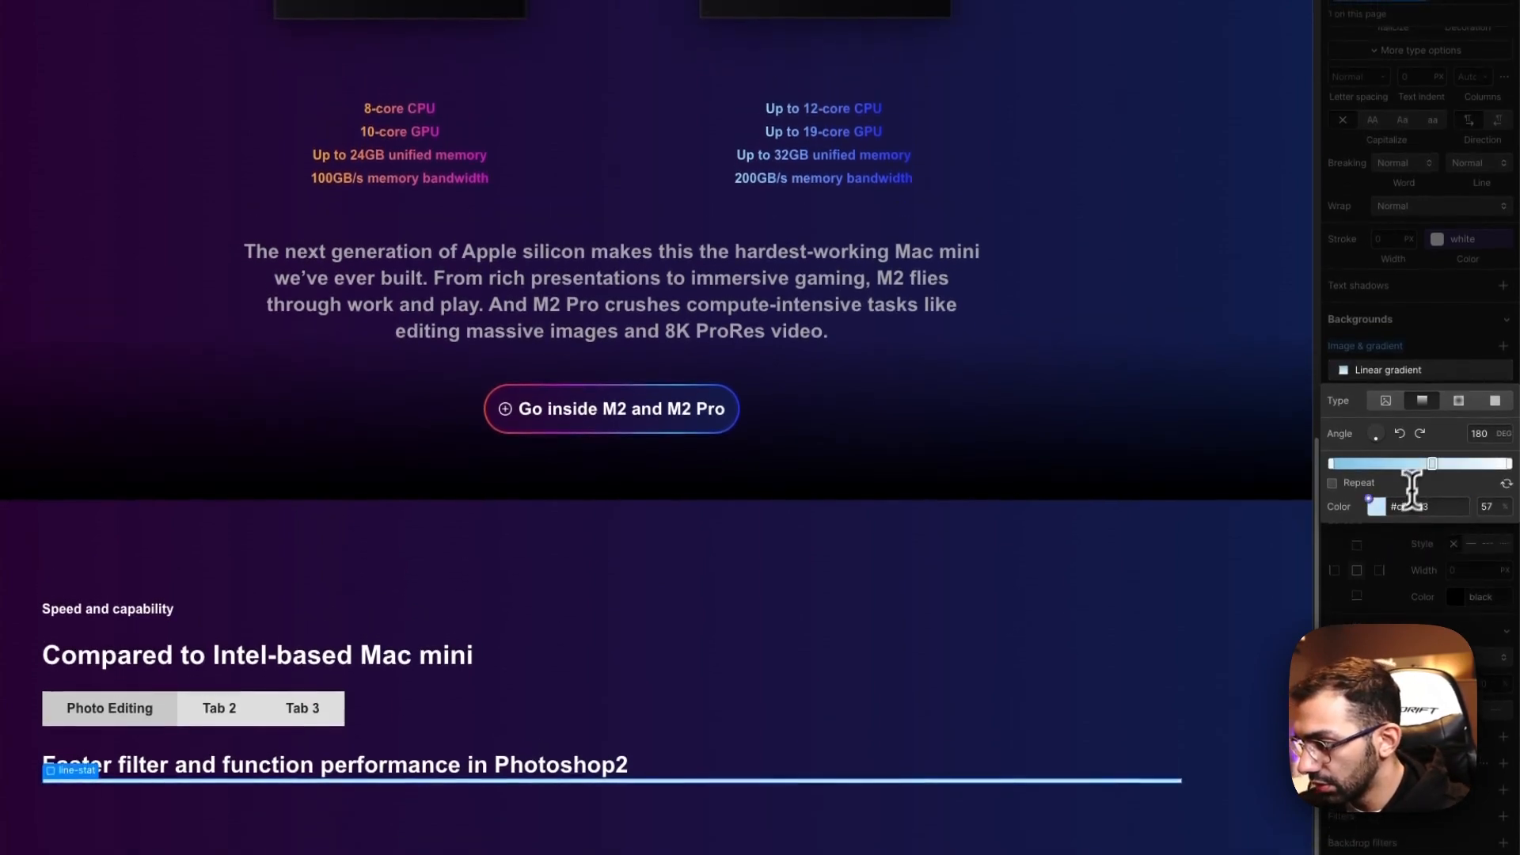
pyautogui.click(1413, 463)
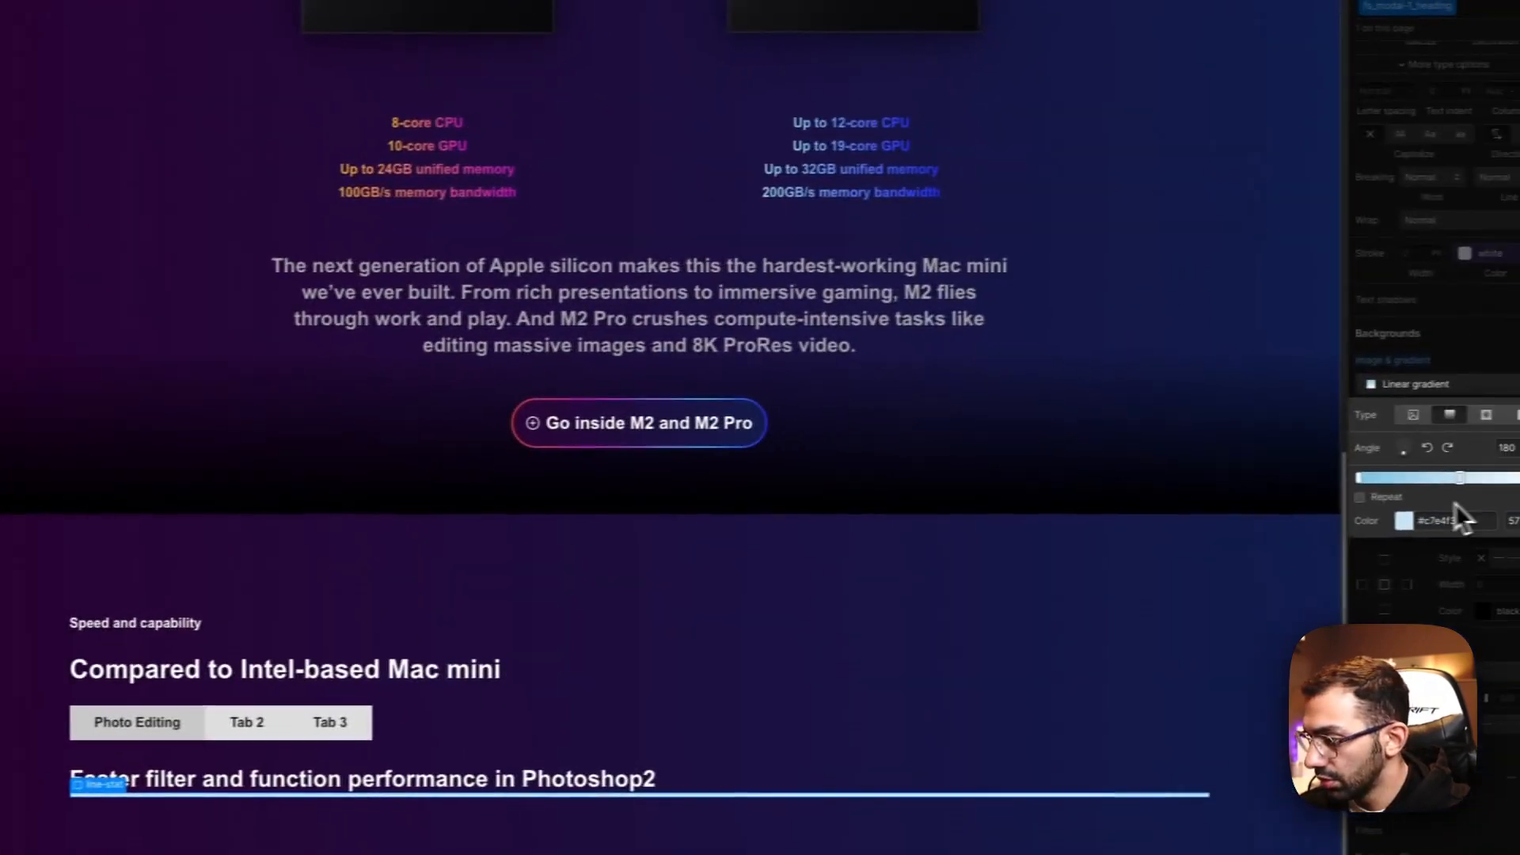
pyautogui.click(1399, 519)
pyautogui.write('25A5E6')
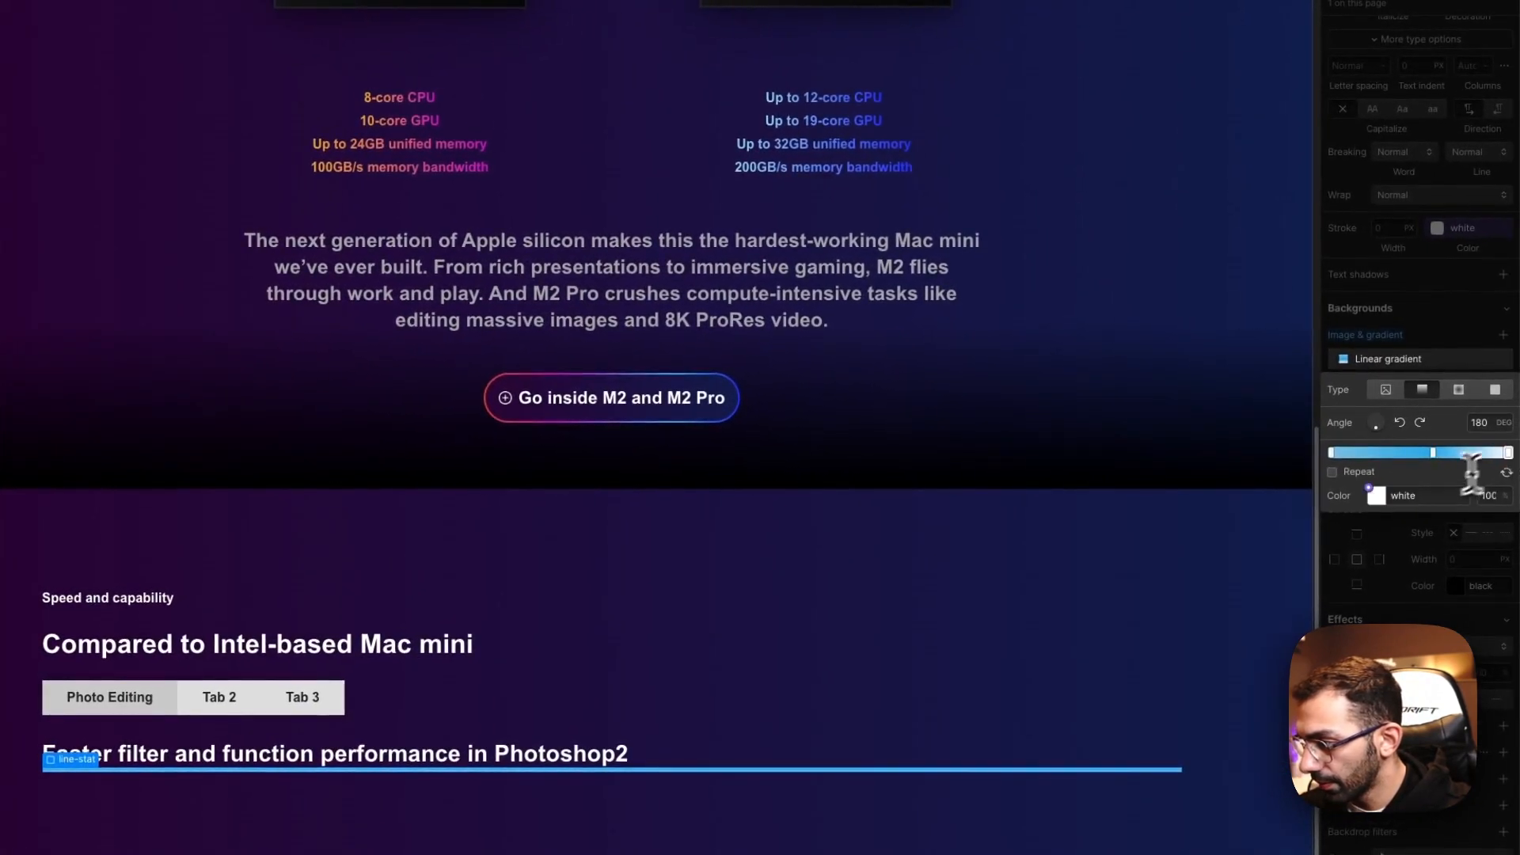
pyautogui.click(697, 645)
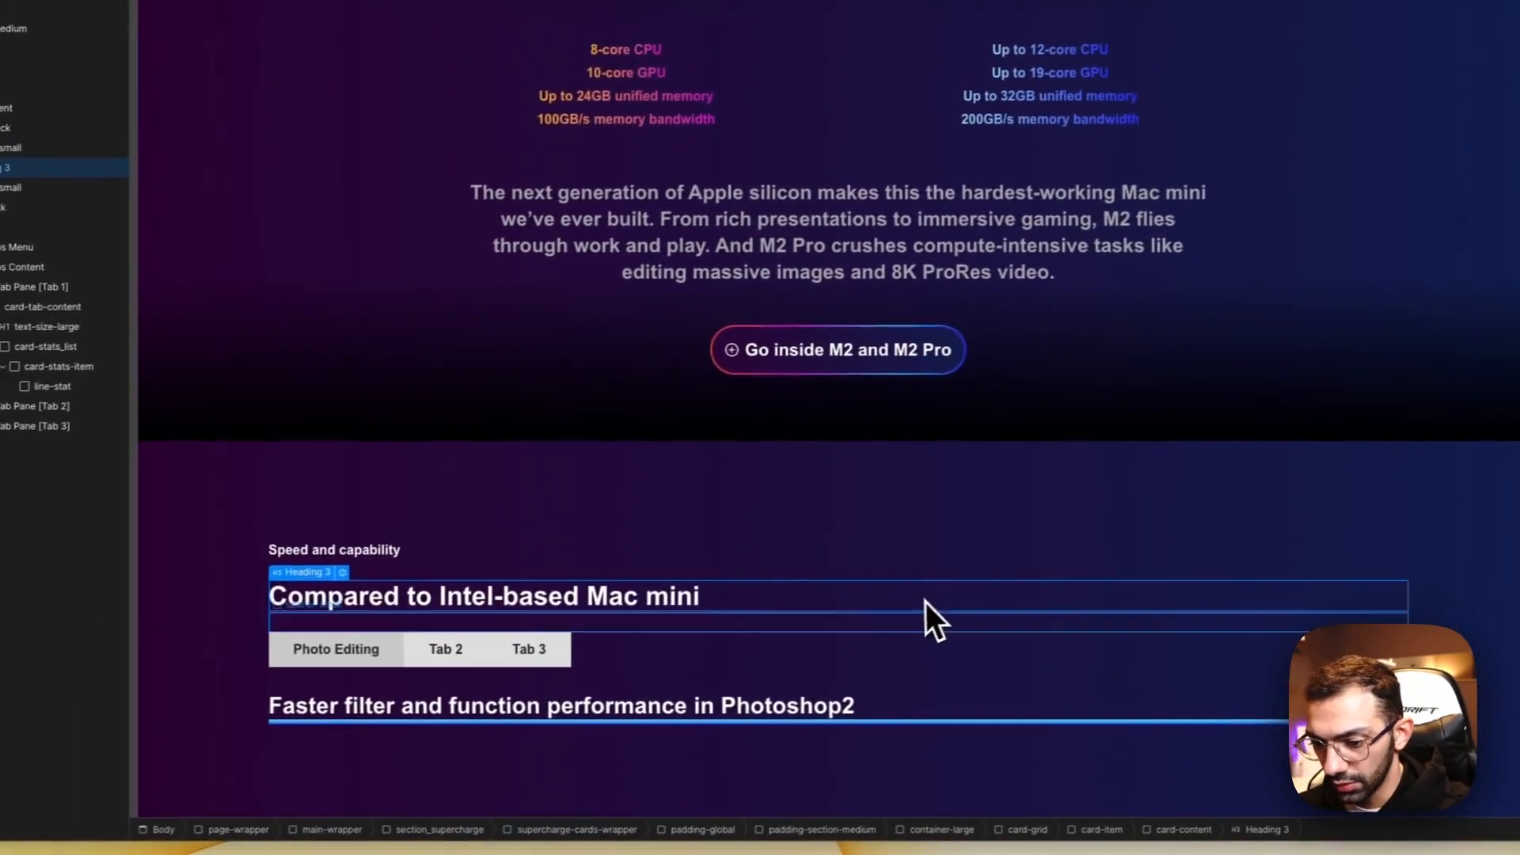
# Step: Set the angle of line-stat's linear gradient to 90 degrees
pyautogui.click(544, 724)
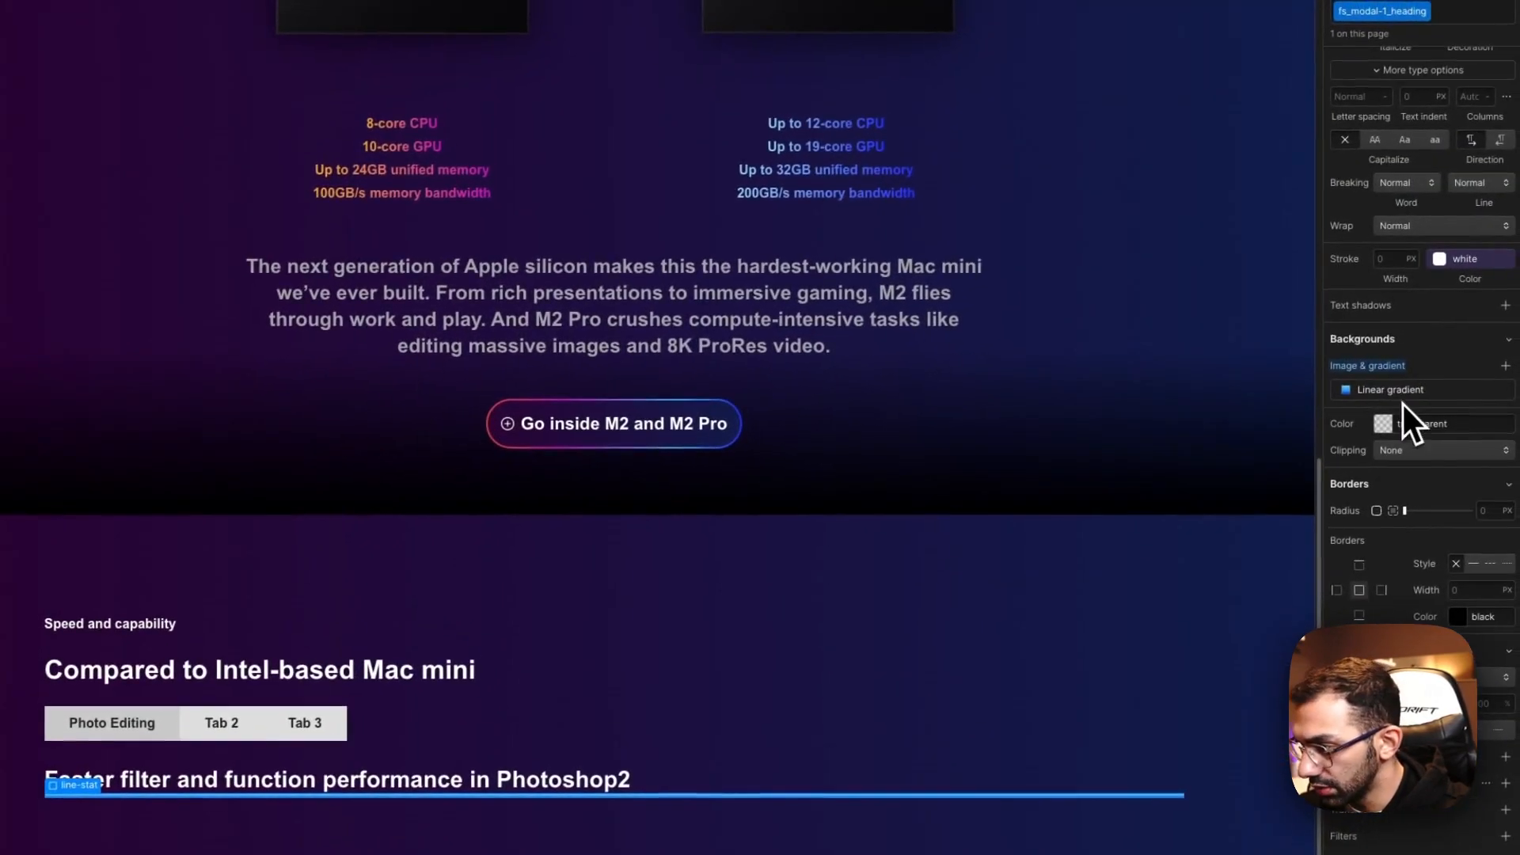
pyautogui.click(1405, 392)
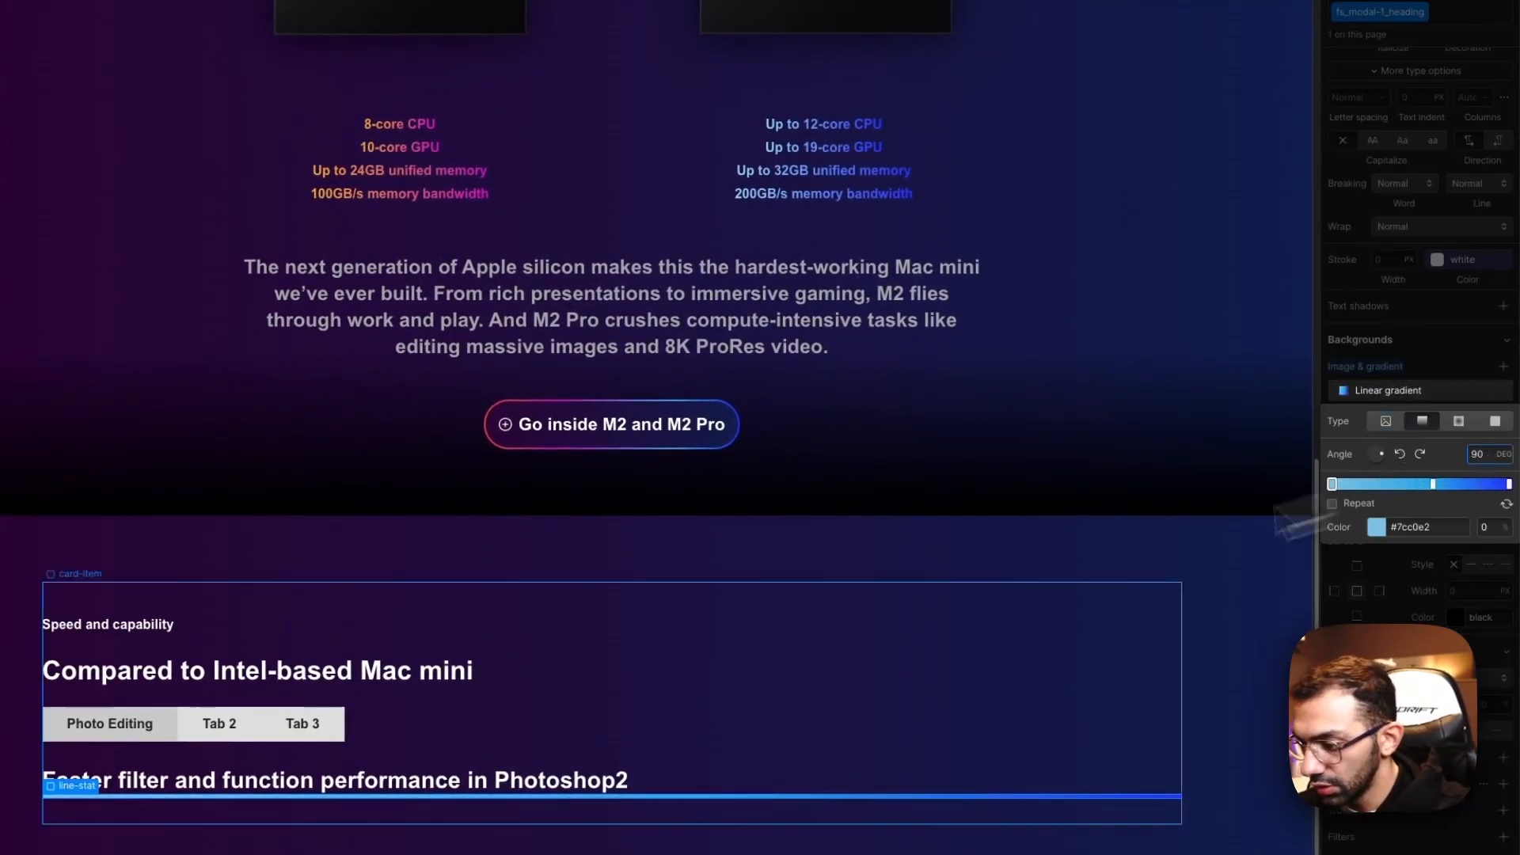
pyautogui.click(787, 675)
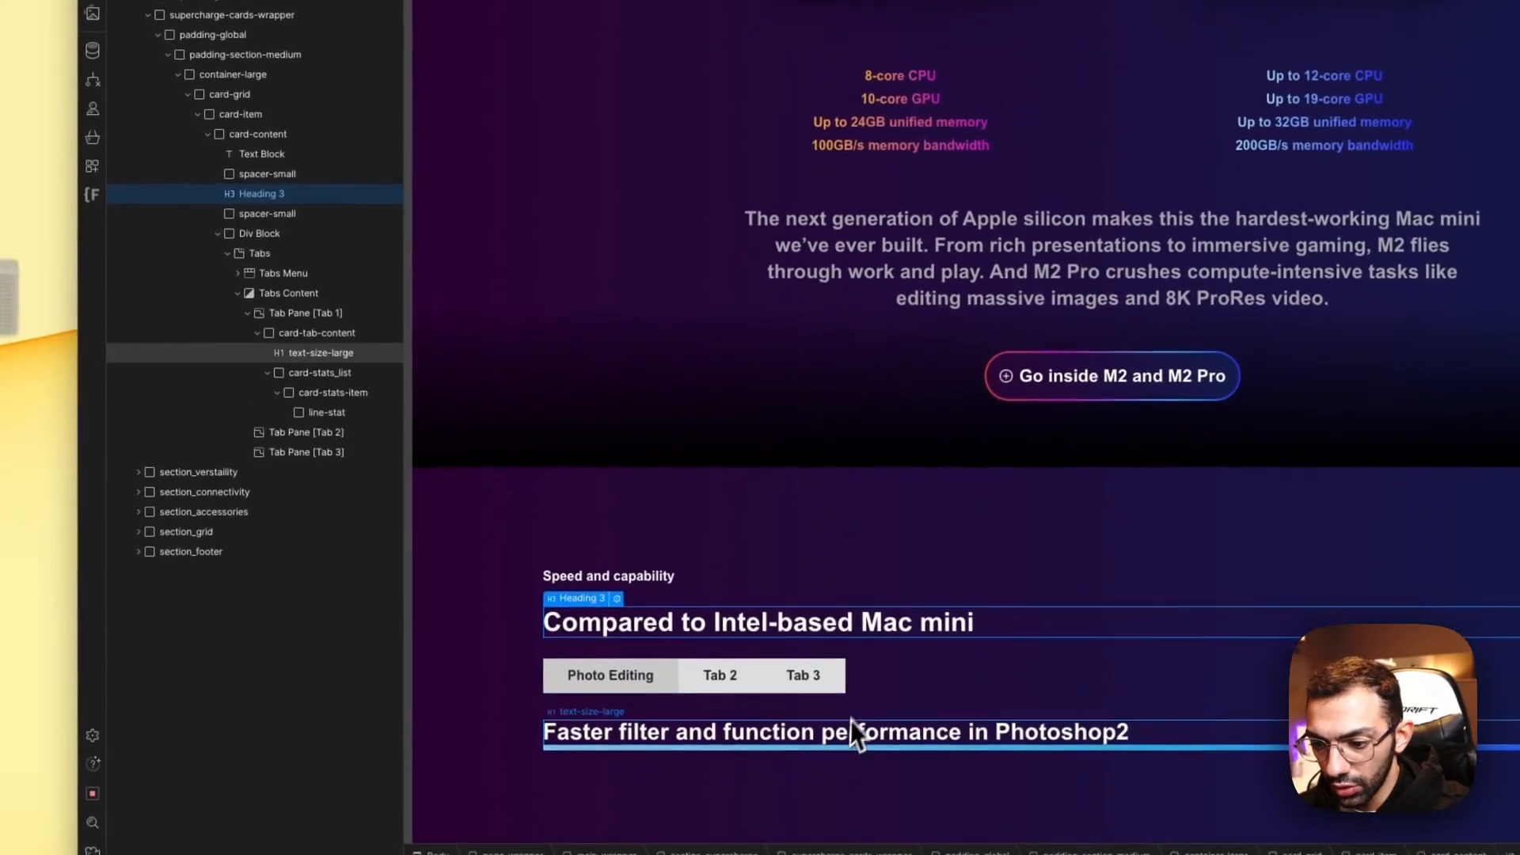
# Step: Insert a div block between the Photoshop heading and card-stats_list and apply the existing class spacer-medium
pyautogui.click(851, 725)
pyautogui.click(322, 376)
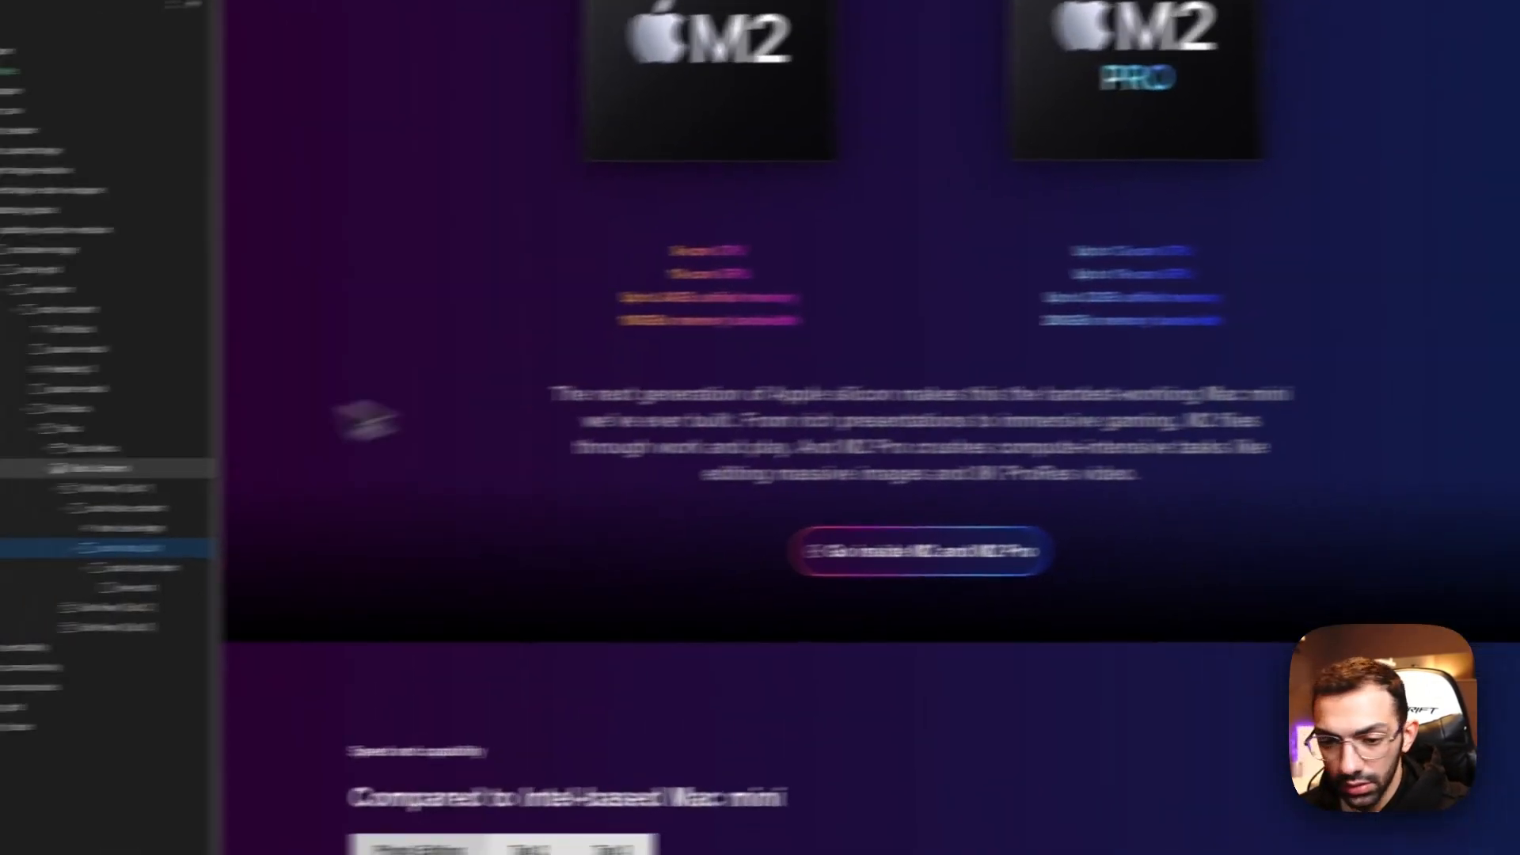
pyautogui.press('a')
pyautogui.click(138, 297)
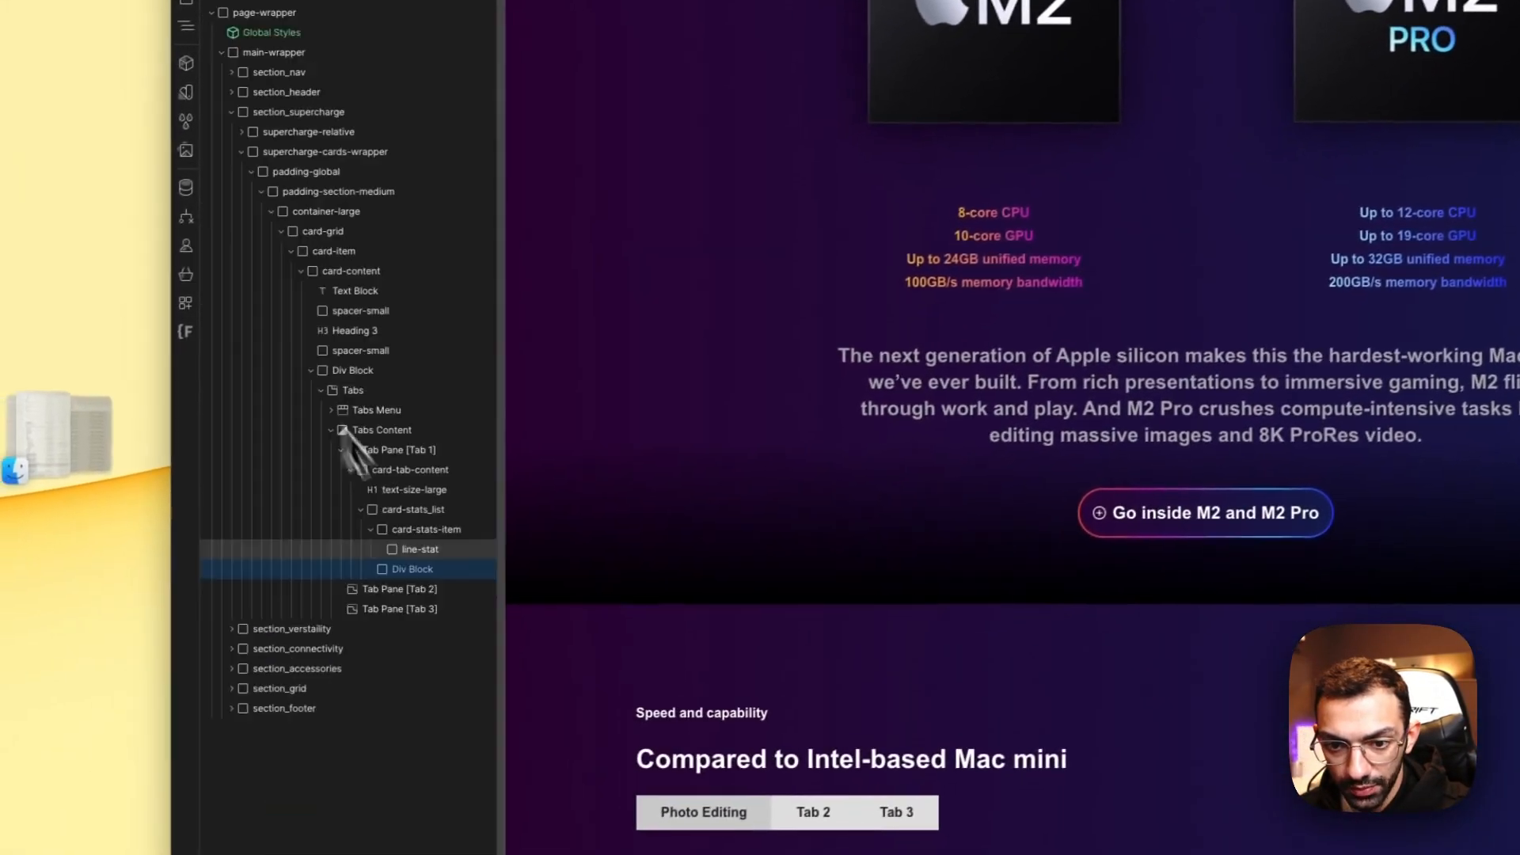
pyautogui.moveTo(402, 568); pyautogui.dragTo(420, 507)
pyautogui.click(1480, 193)
pyautogui.write('spac')
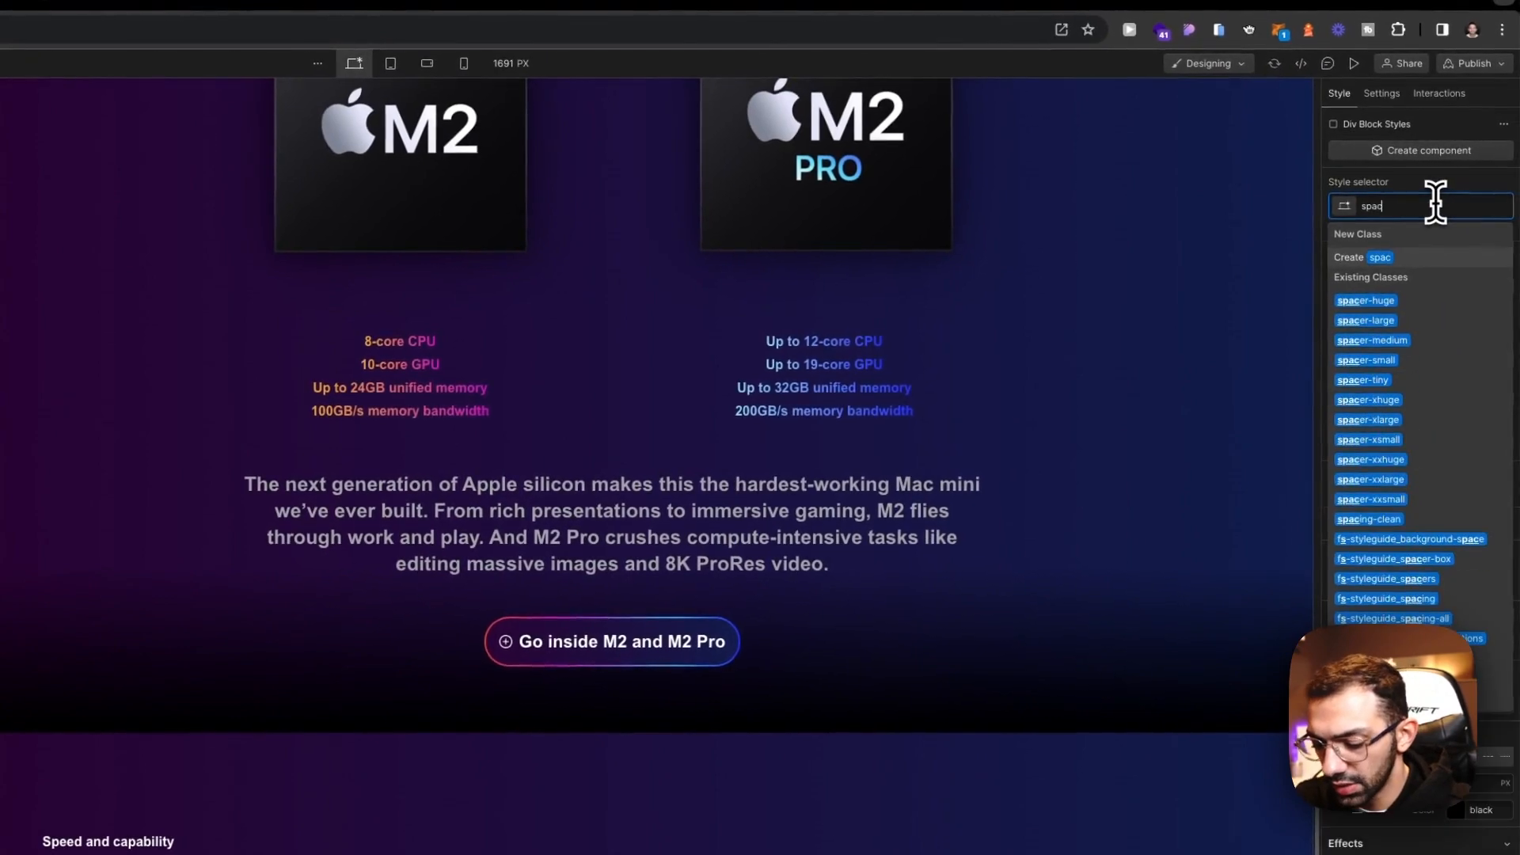
pyautogui.write('er')
pyautogui.press('Return')
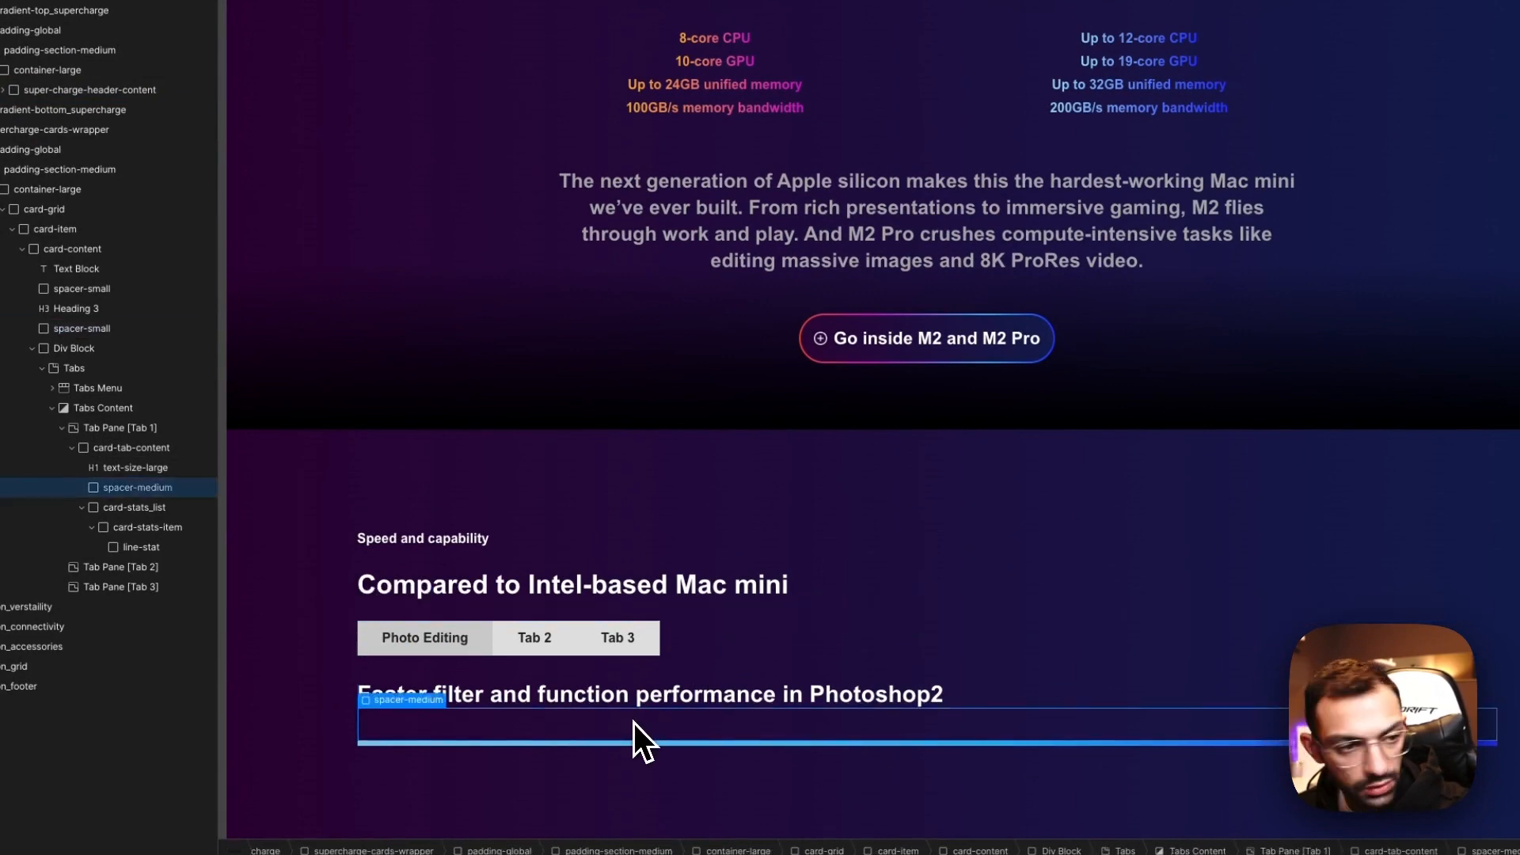
# Step: Add a div block inside card-stats-item with the new class line-name-container and nest line-stat in it
pyautogui.click(767, 757)
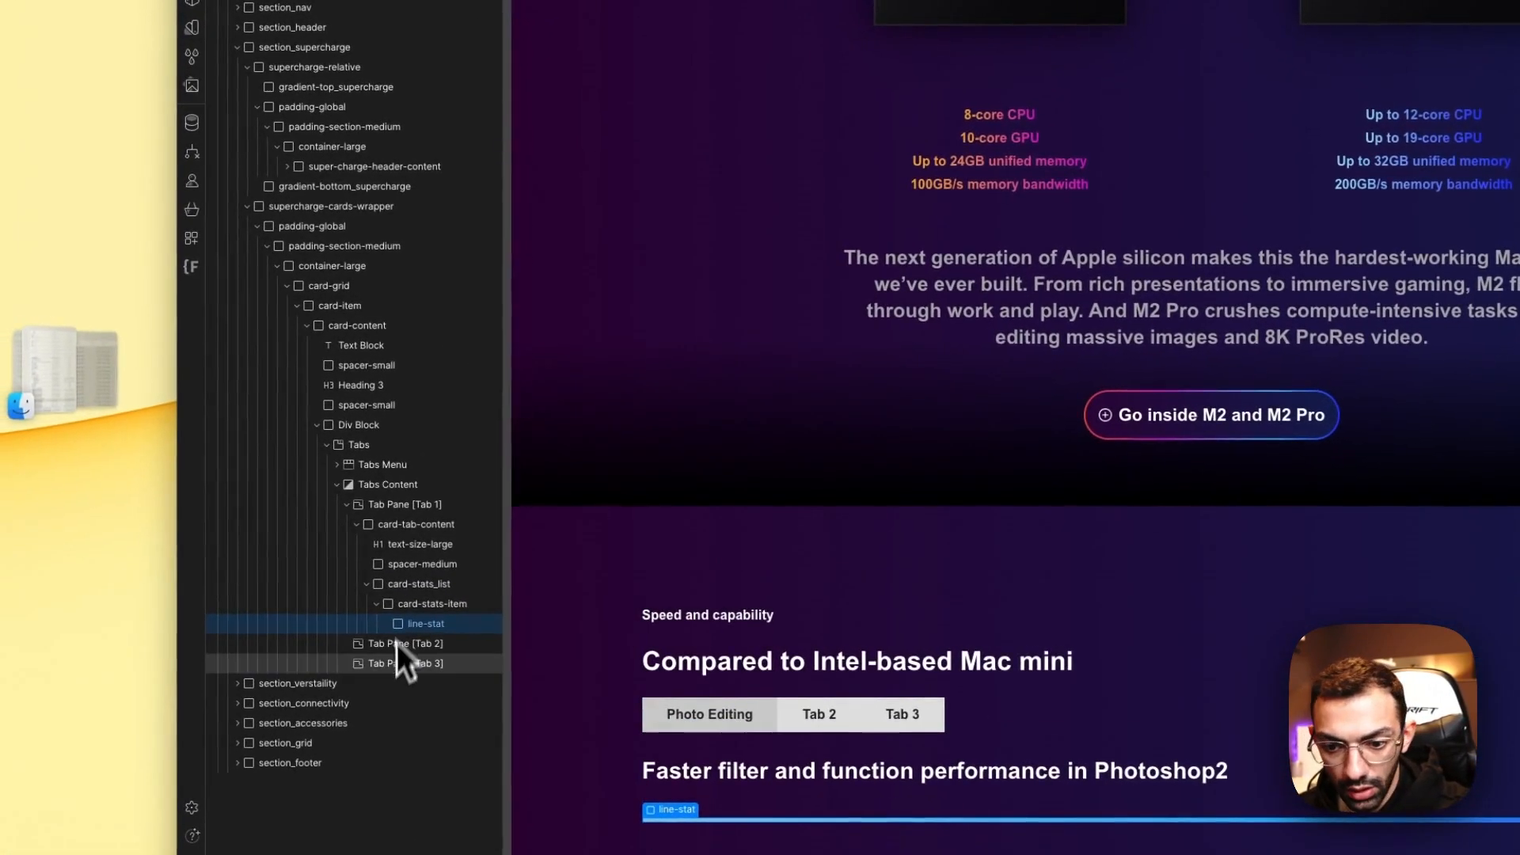
pyautogui.click(412, 608)
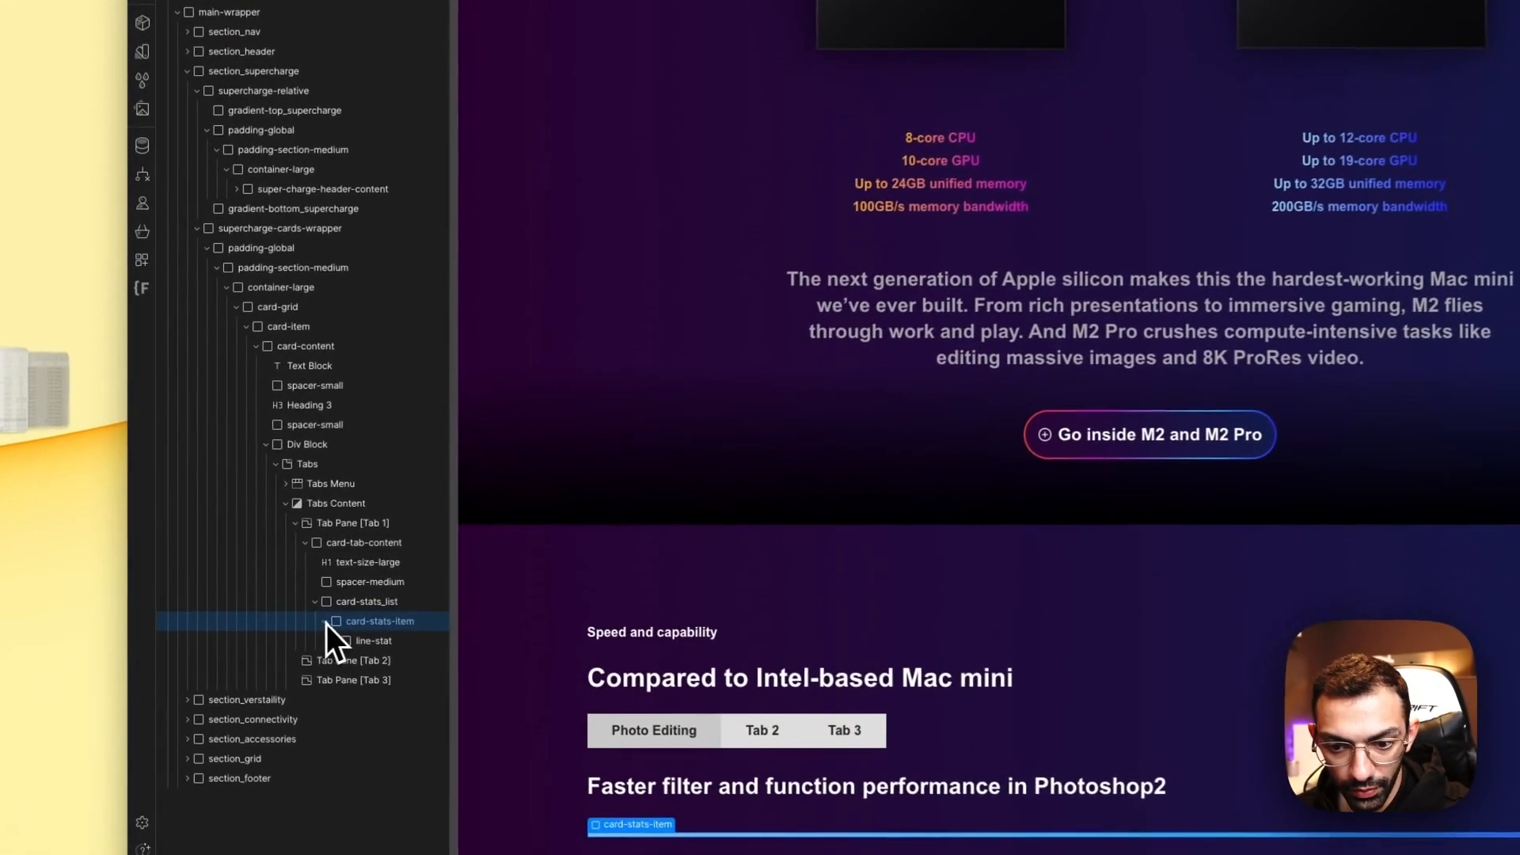
pyautogui.press('a')
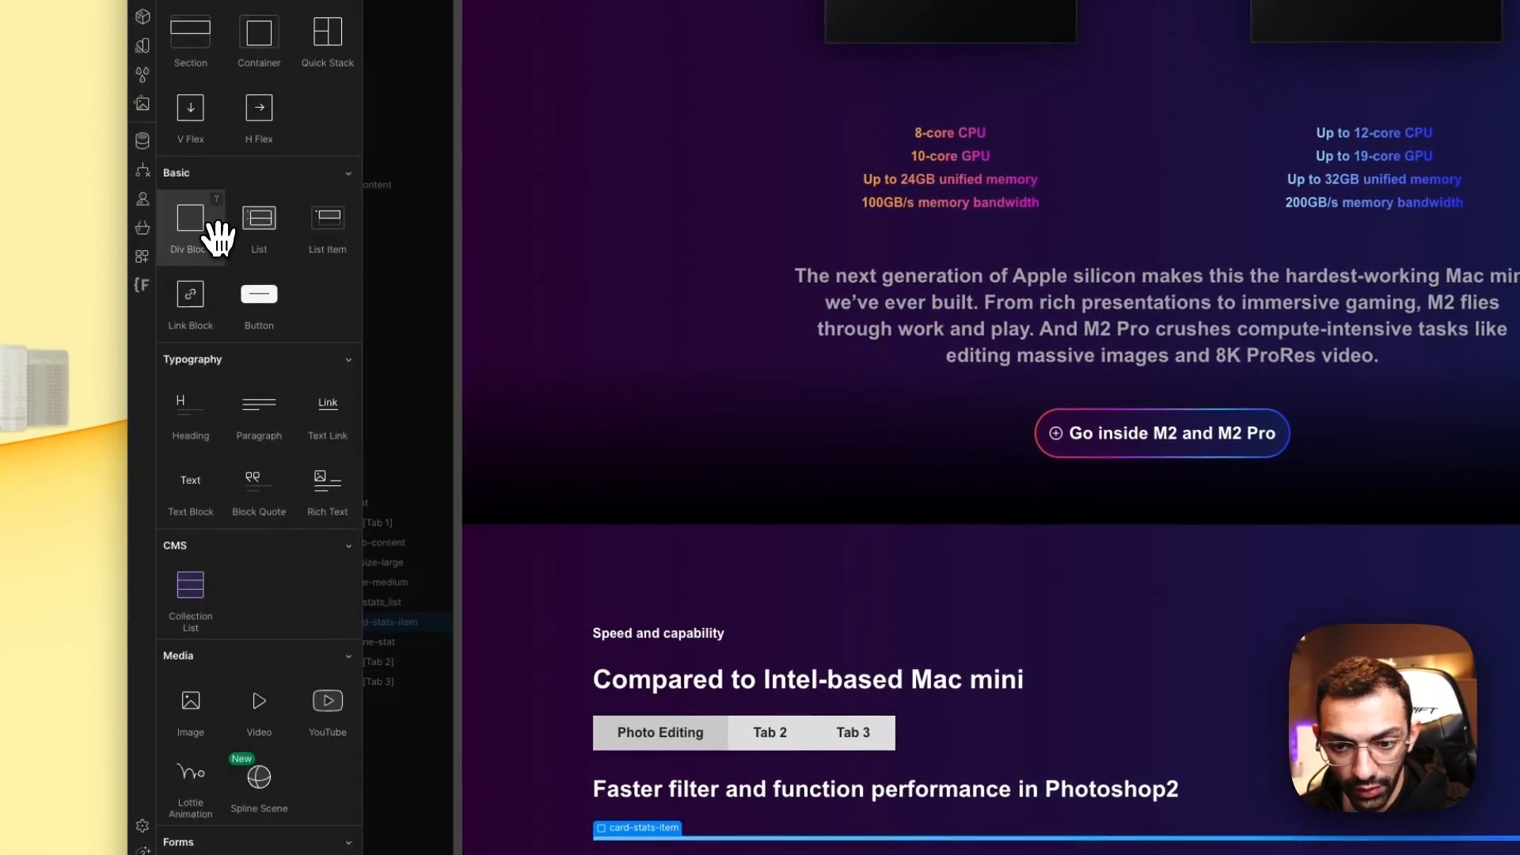
pyautogui.moveTo(216, 238); pyautogui.dragTo(377, 621)
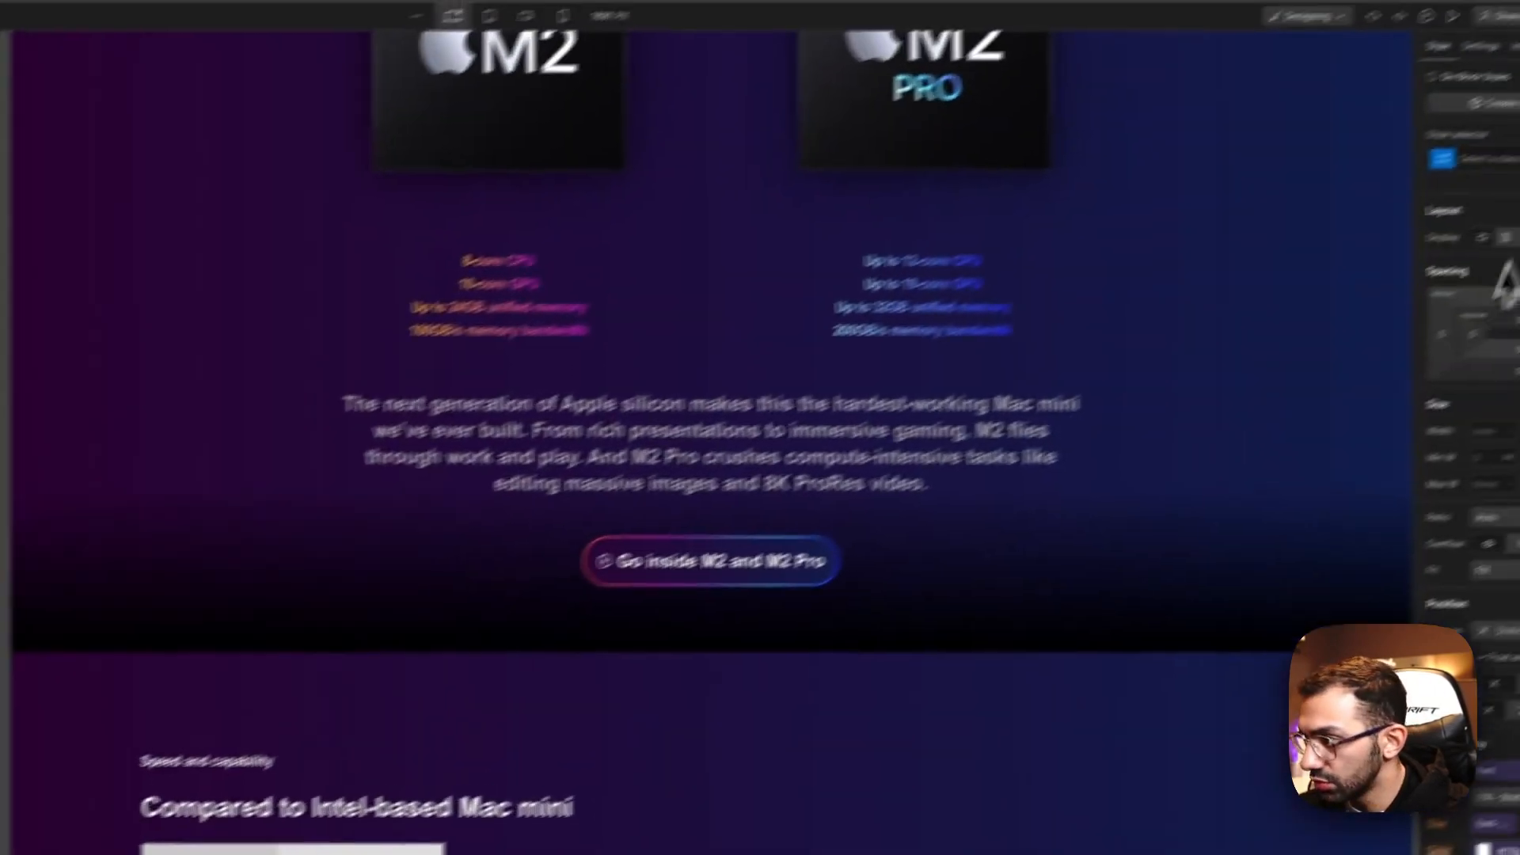
pyautogui.click(1425, 201)
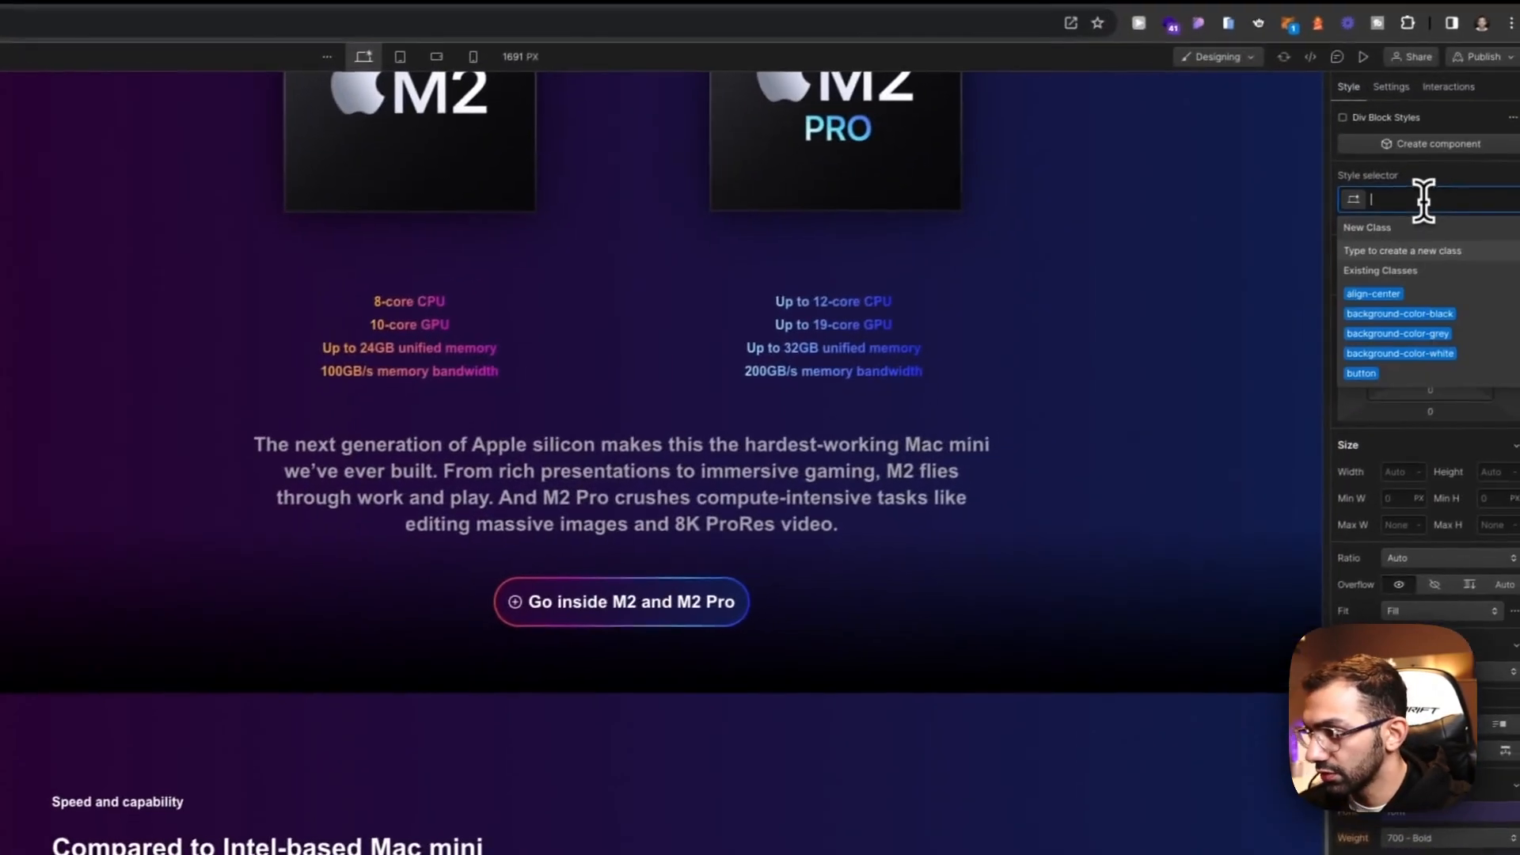
pyautogui.write('line-name-')
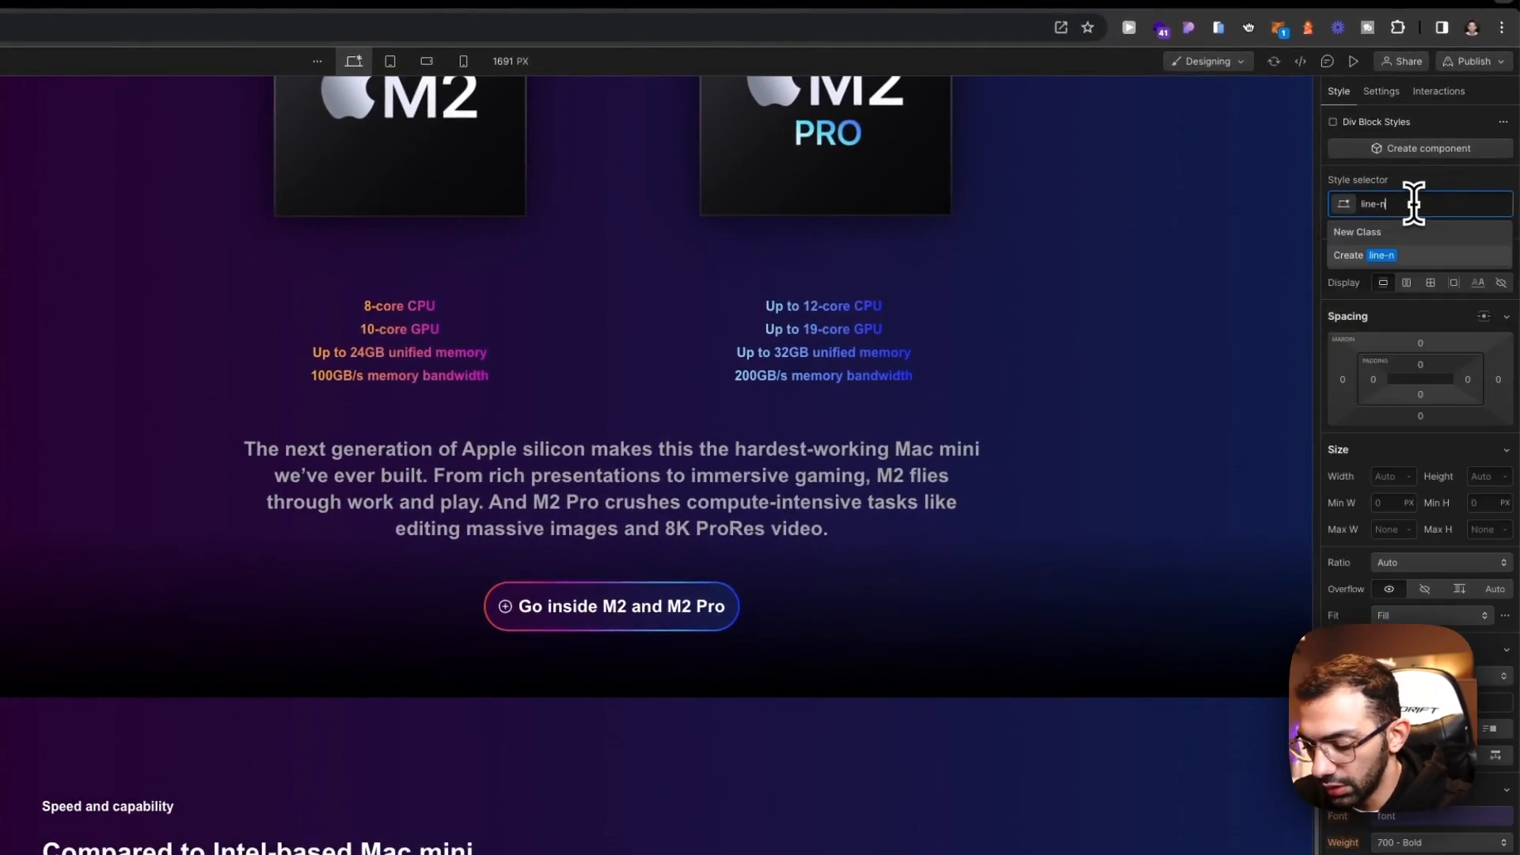
pyautogui.write('container')
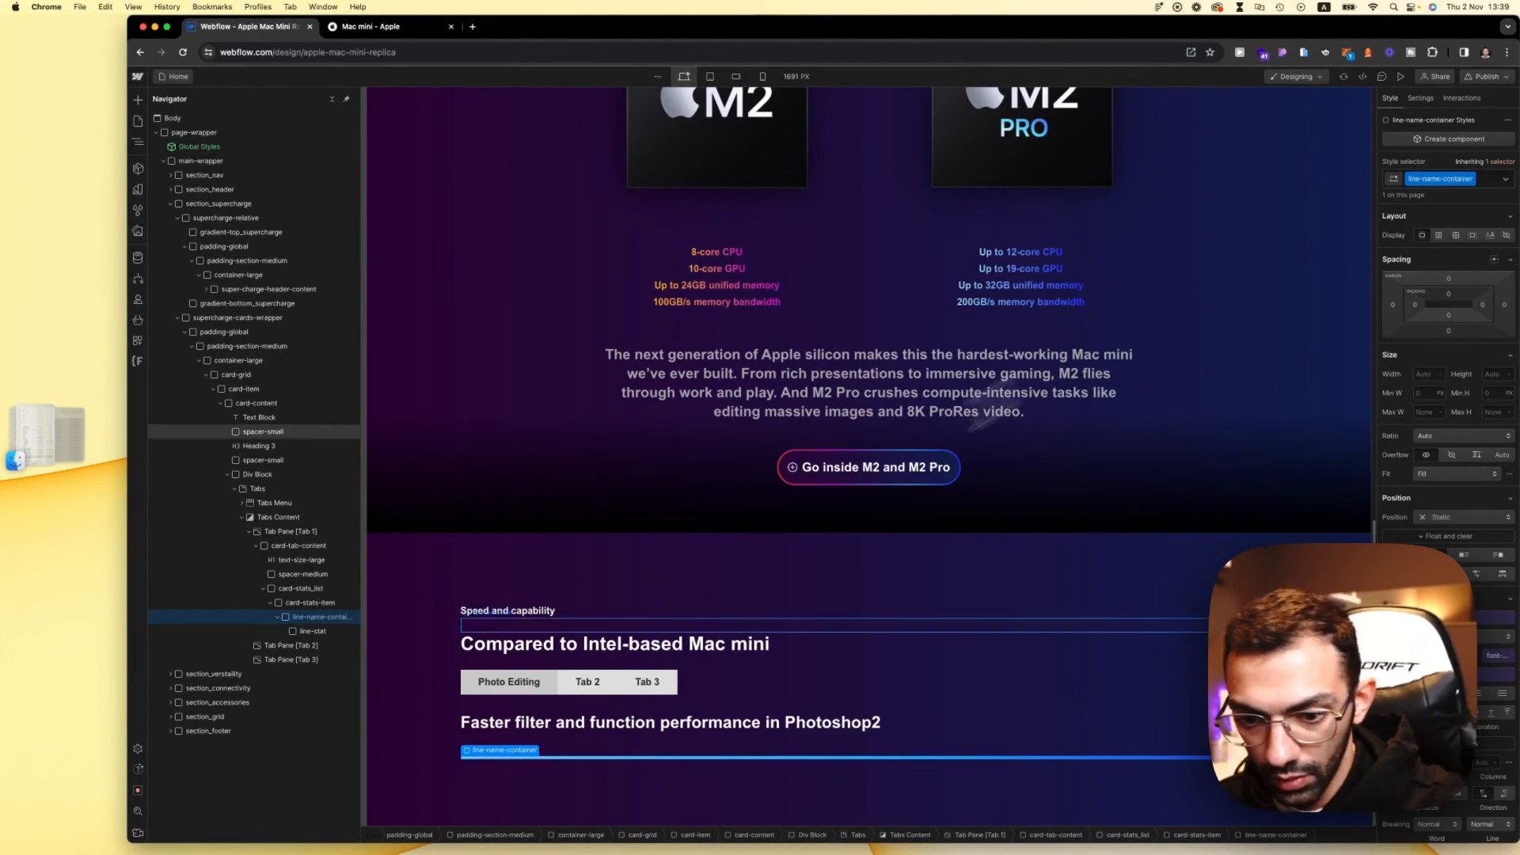
# Step: Add a text block below line-stat in line-name-container and fill it with the label "Mac mini with M2 Pro" copied from the Apple page
pyautogui.write('a')
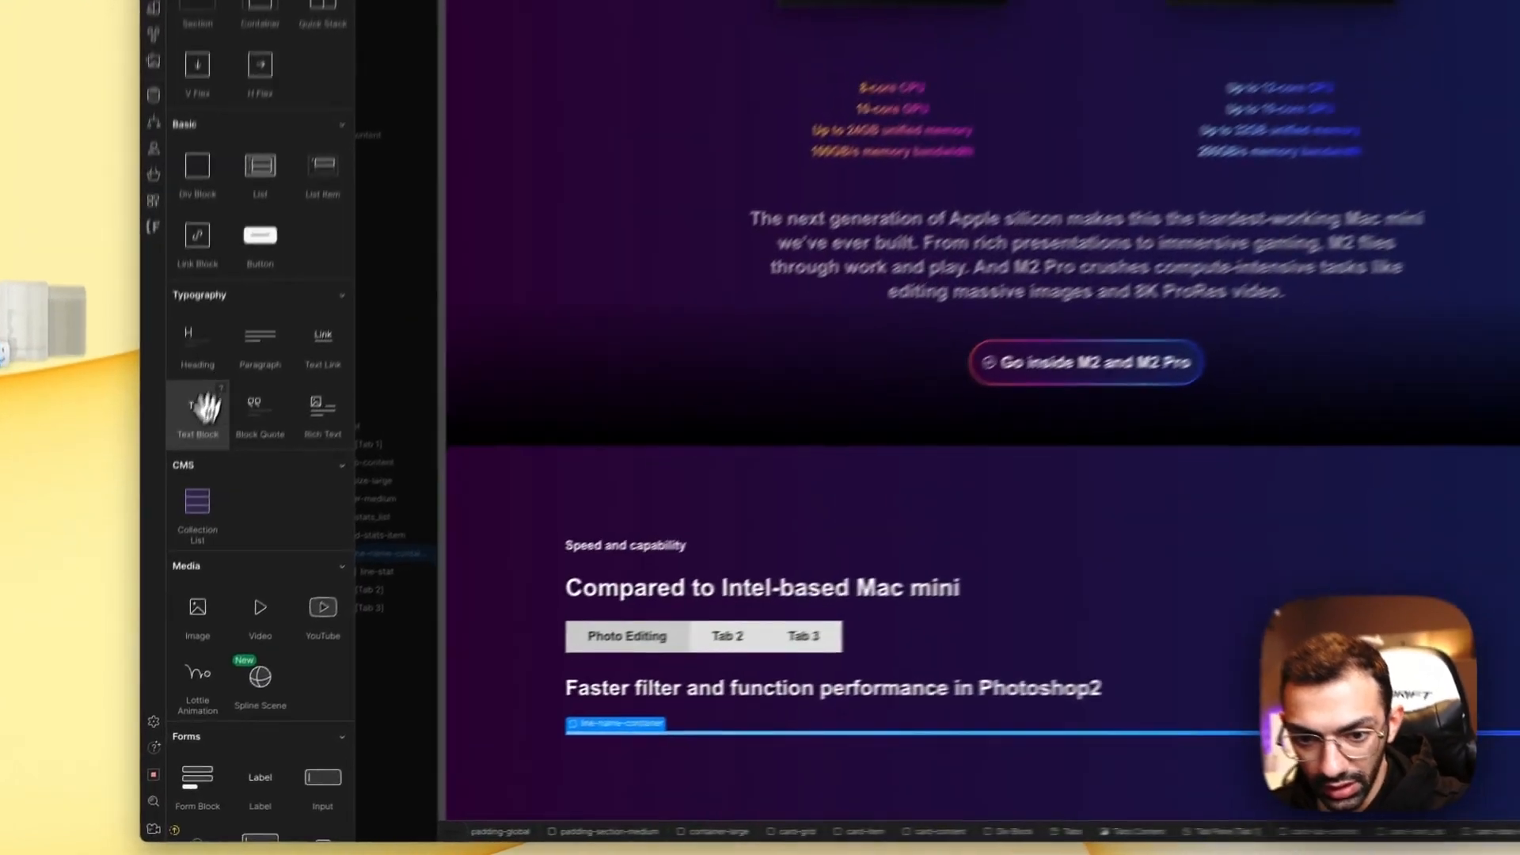
pyautogui.click(173, 505)
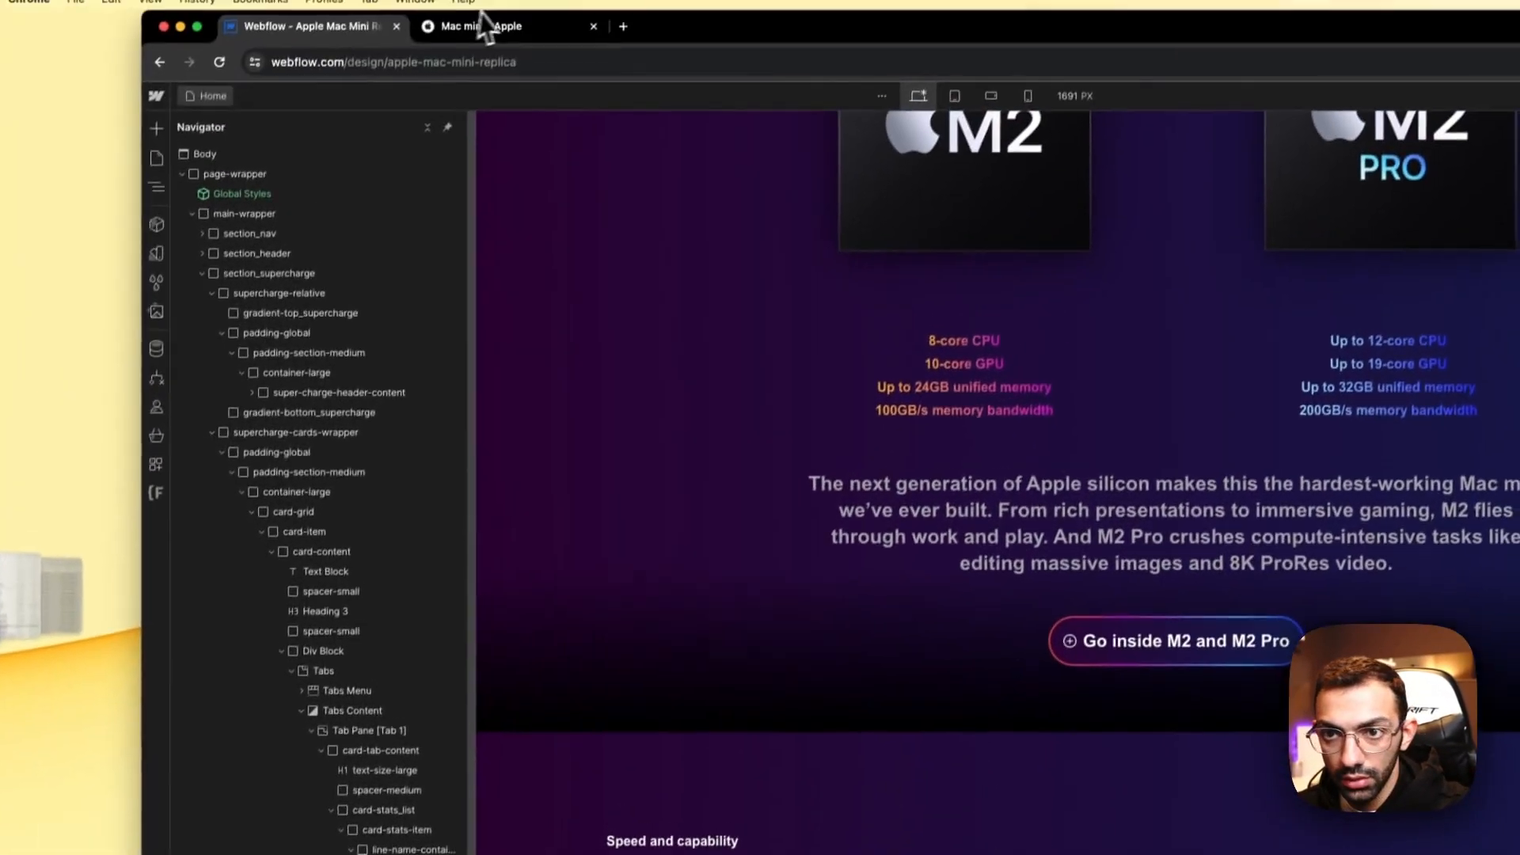
pyautogui.click(484, 26)
pyautogui.tripleClick(616, 584)
pyautogui.hotkey('ctrl', 'c')
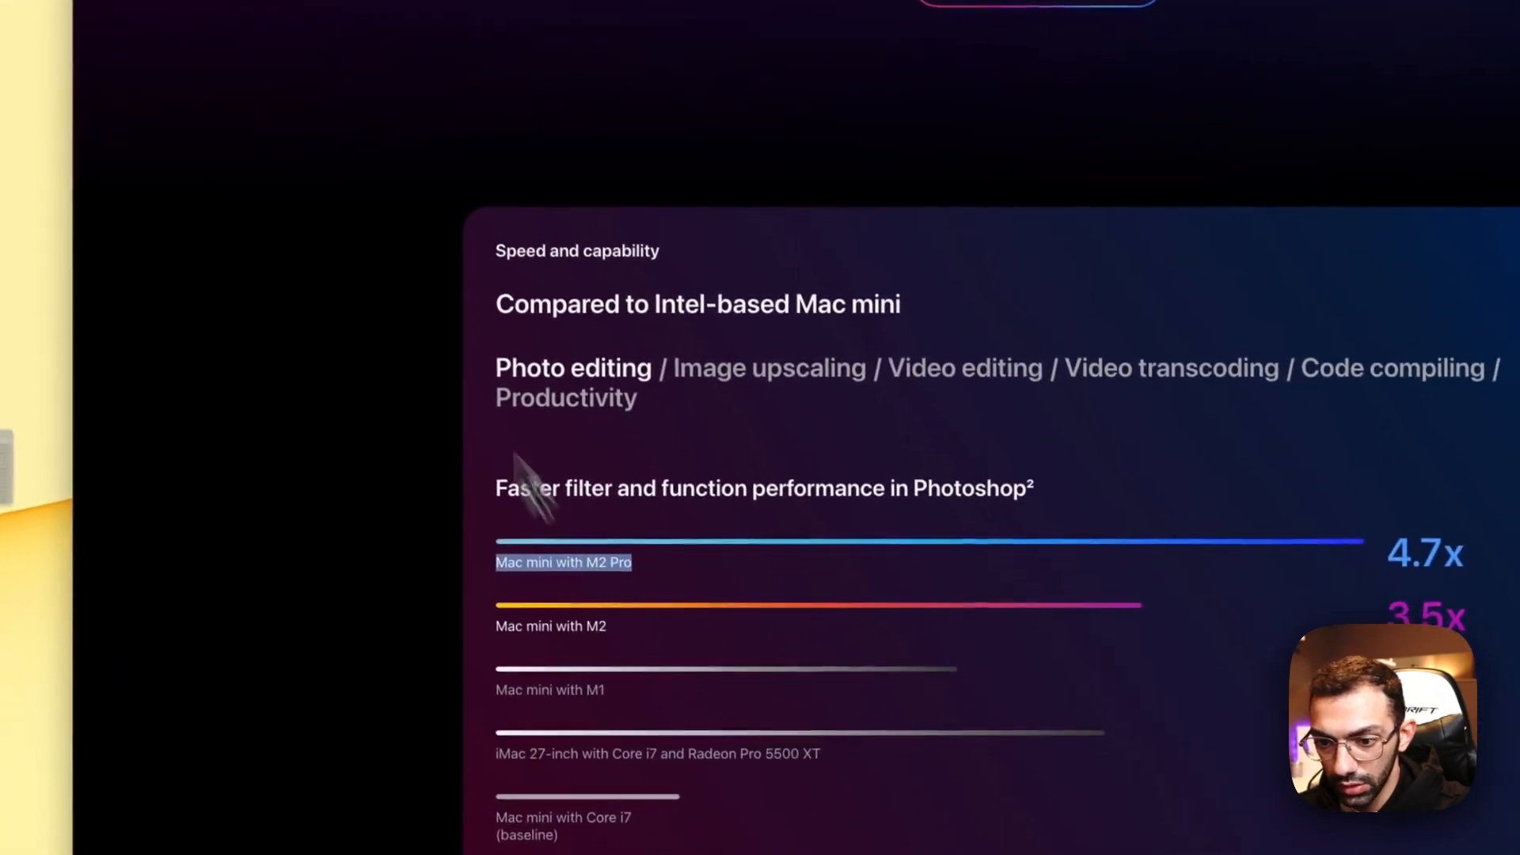
pyautogui.click(326, 15)
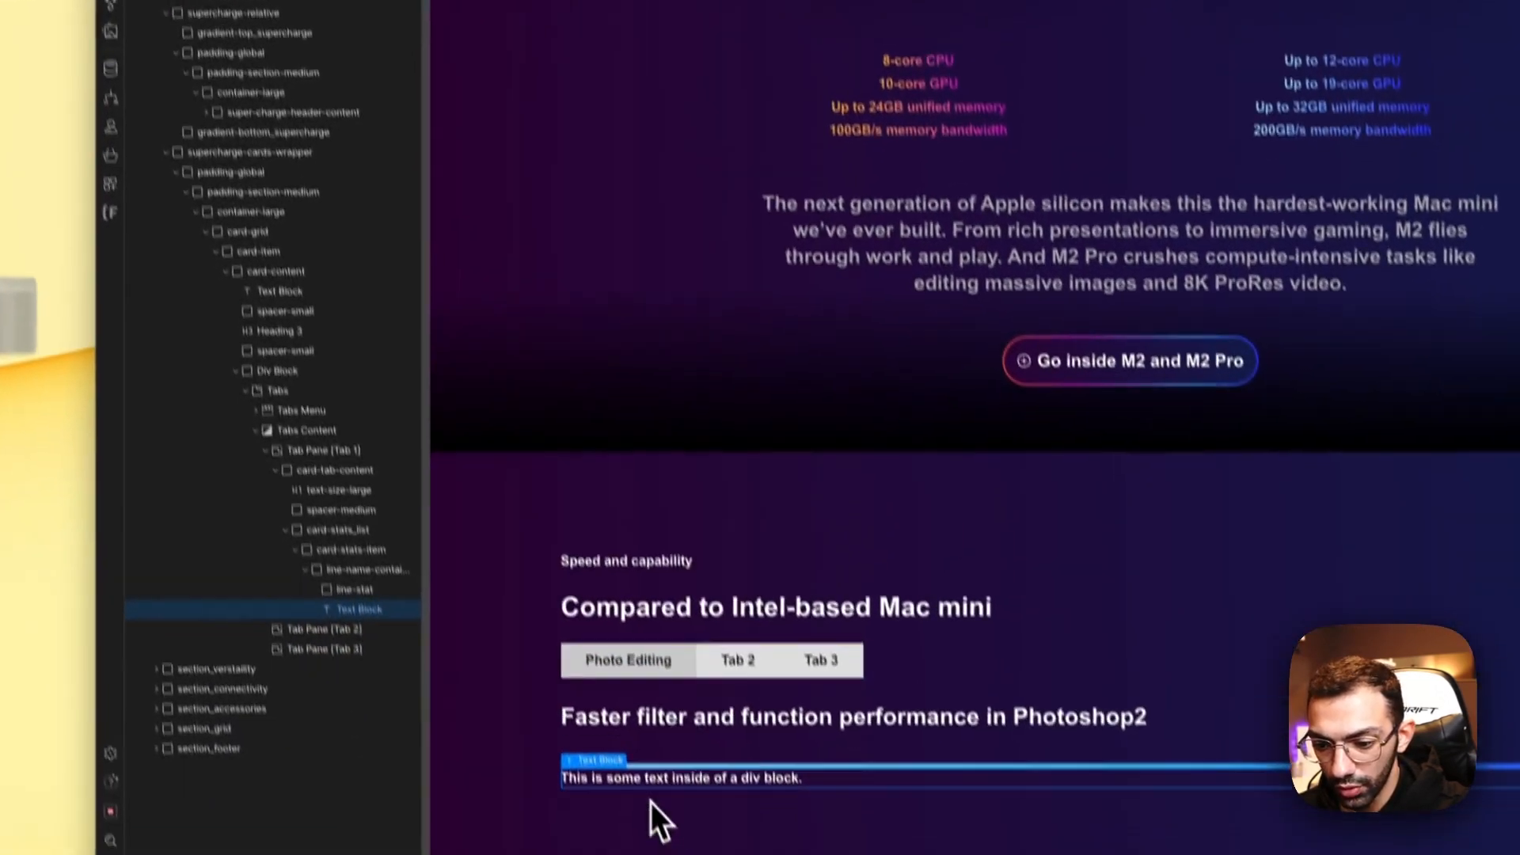
pyautogui.tripleClick(646, 780)
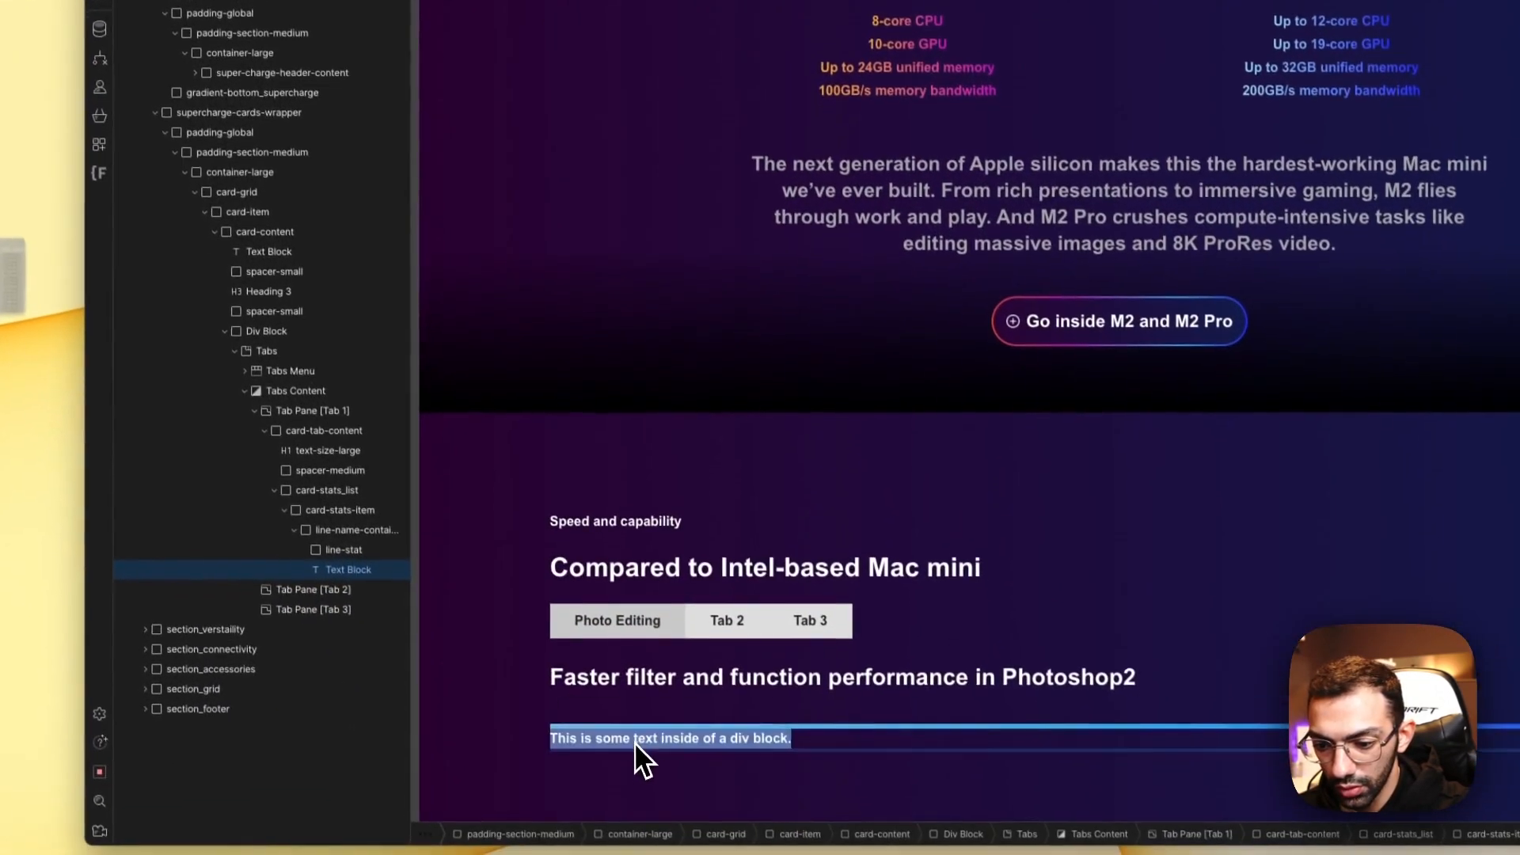
pyautogui.hotkey('ctrl', 'v')
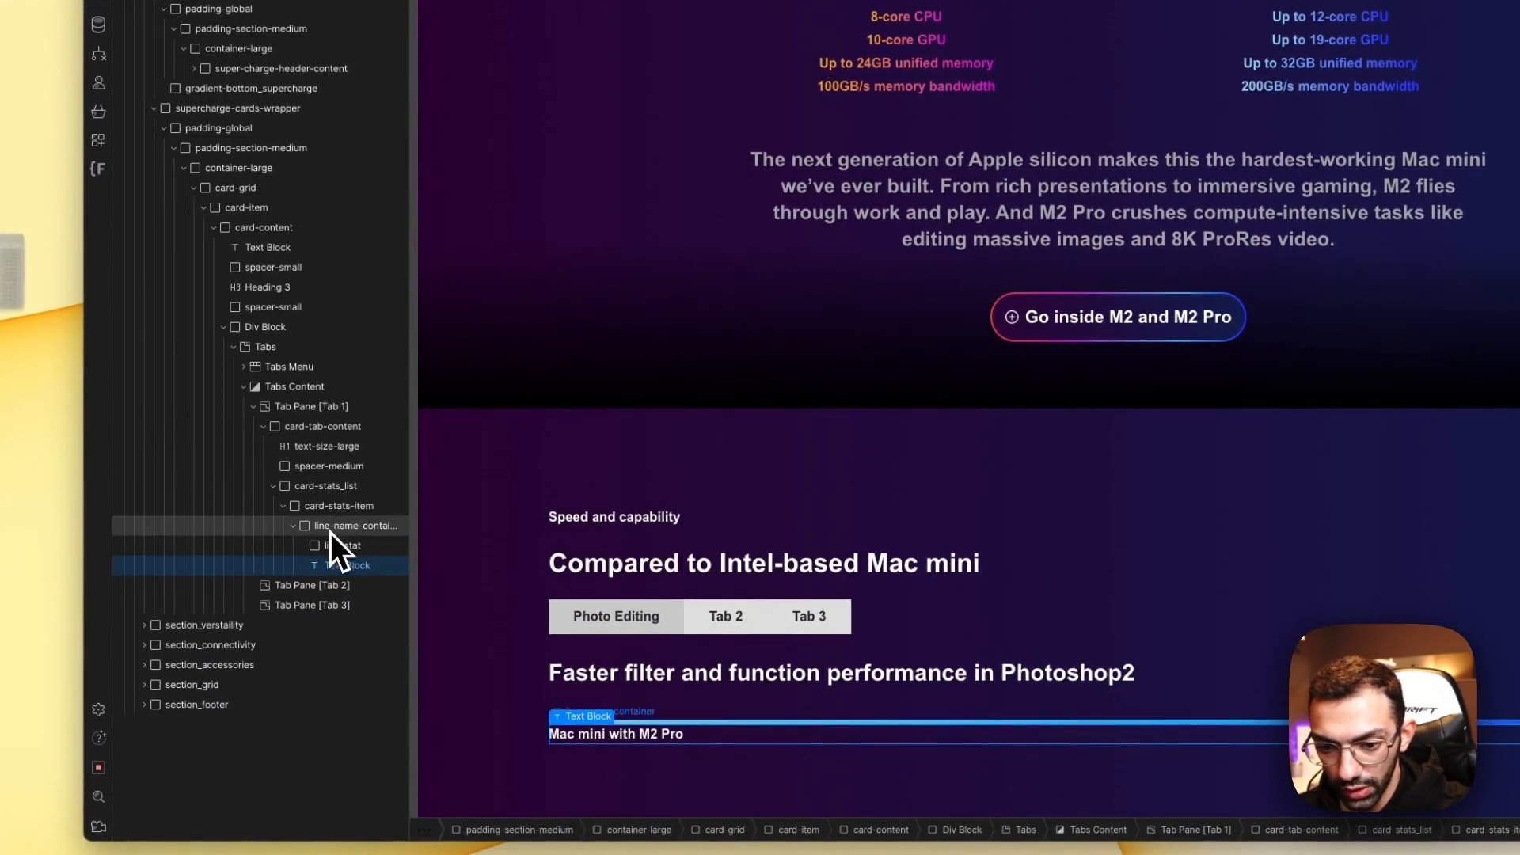
# Step: Lay out line-name-container as a left-aligned vertical flex with a 0.5 rem gap, and set line-stat's width to fill it
pyautogui.click(330, 526)
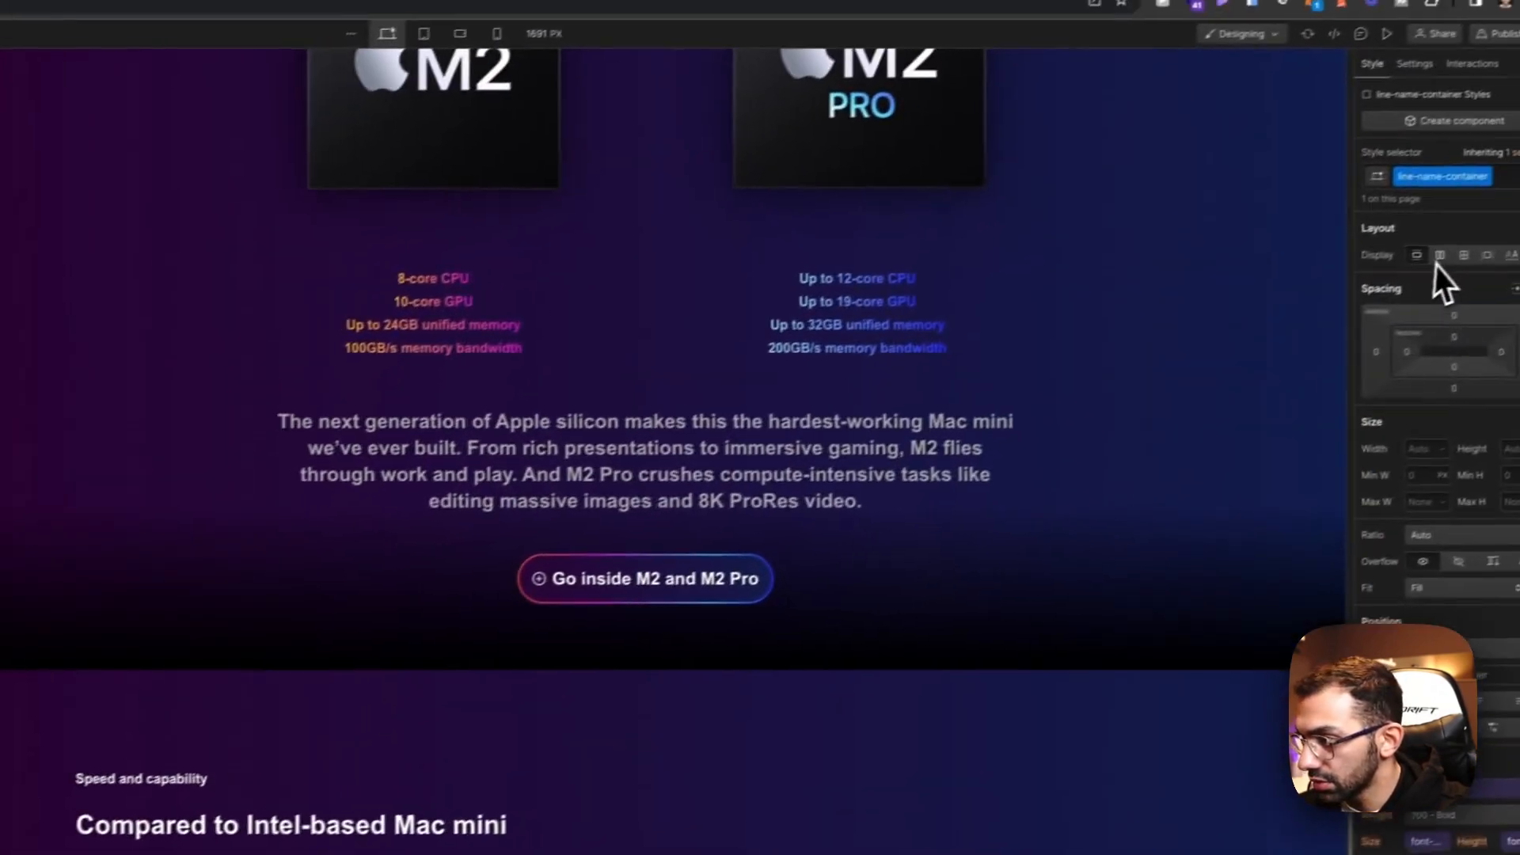
pyautogui.click(1441, 255)
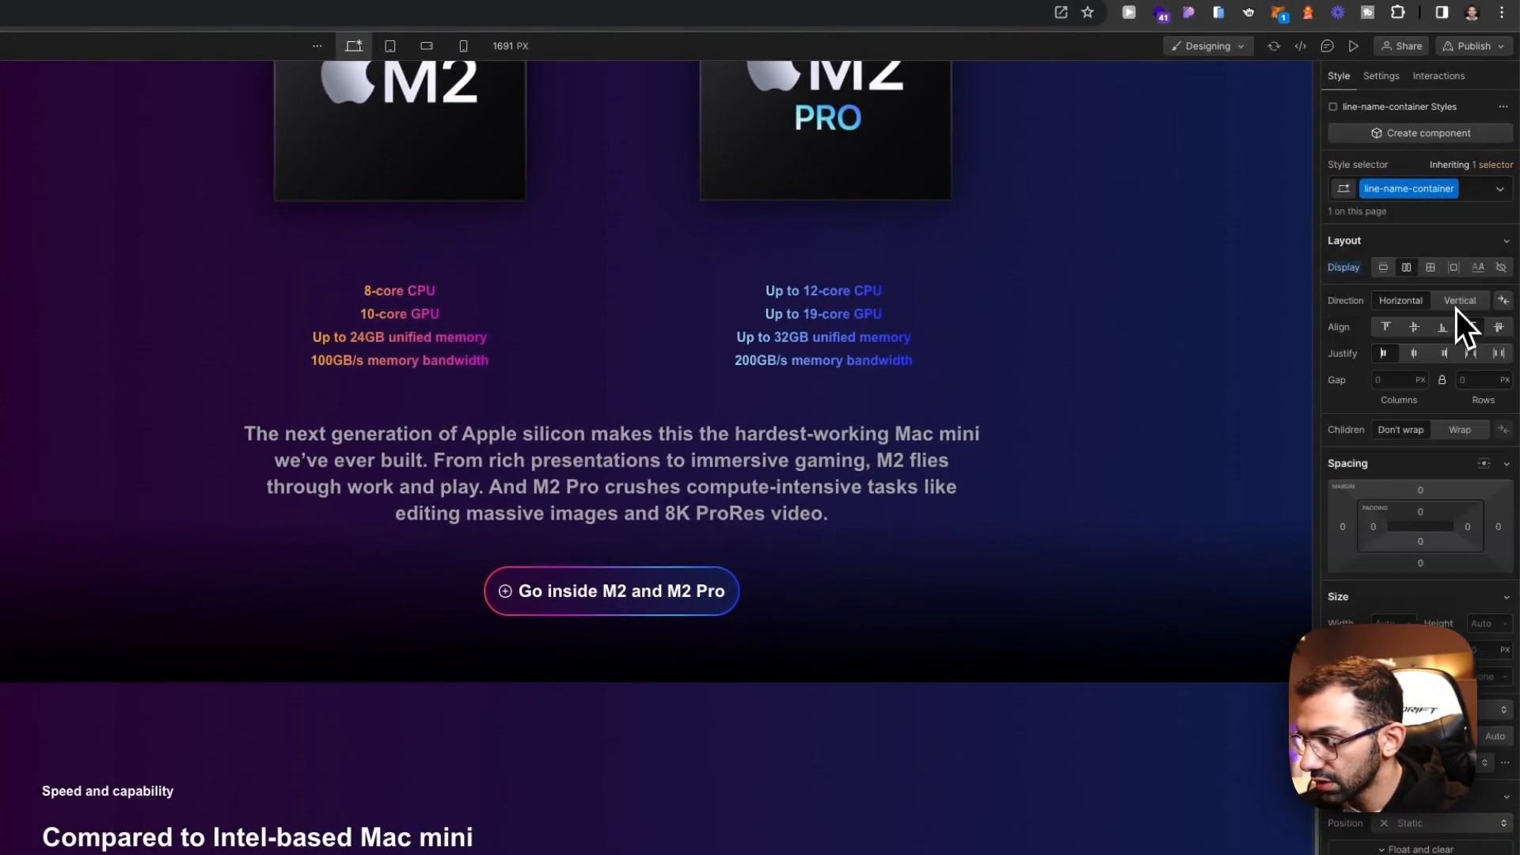
pyautogui.click(1457, 307)
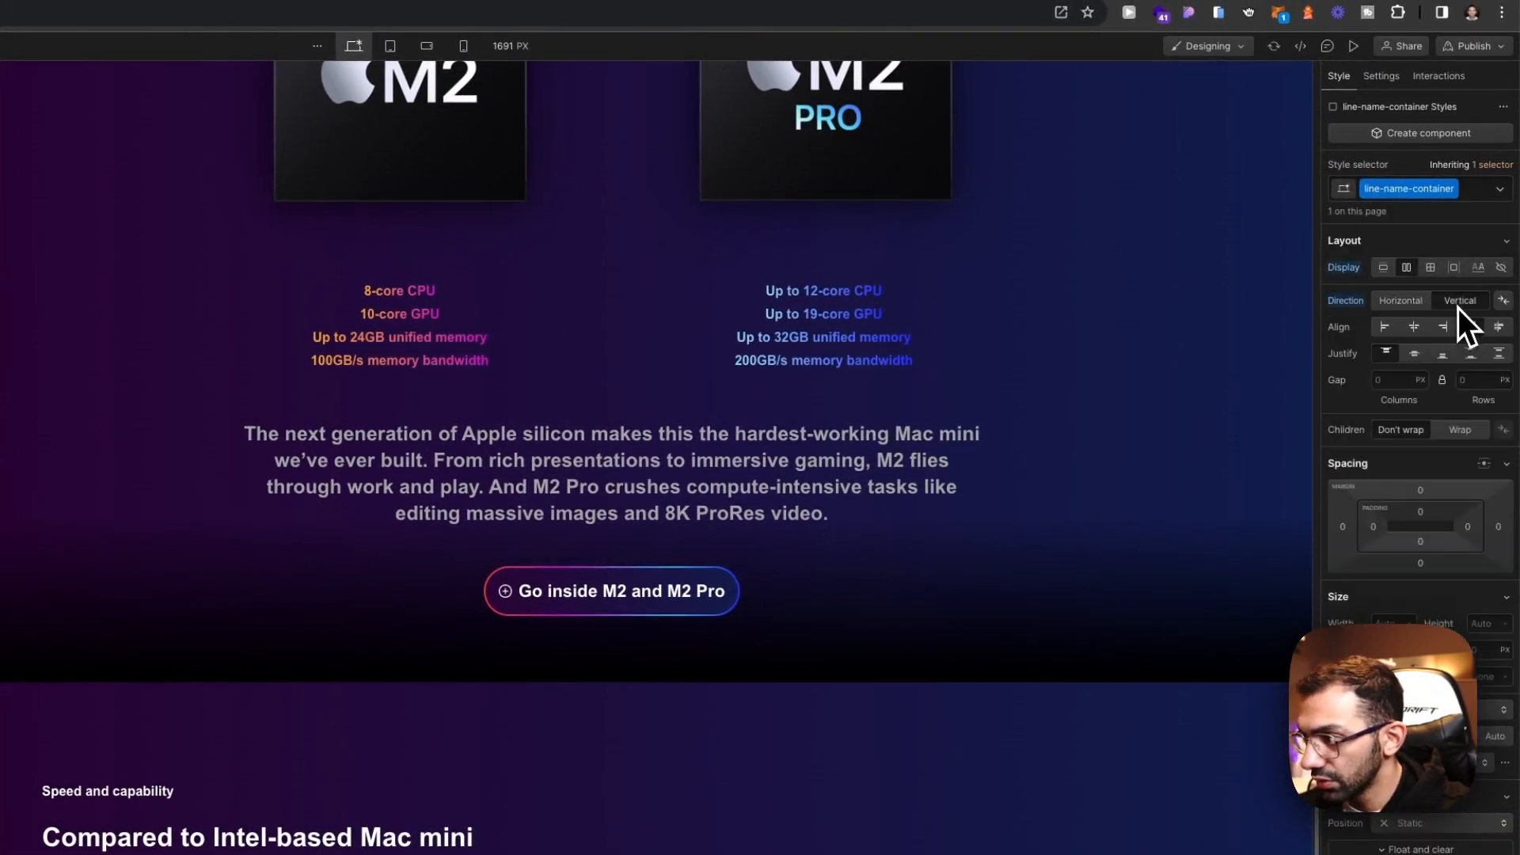
pyautogui.click(1391, 335)
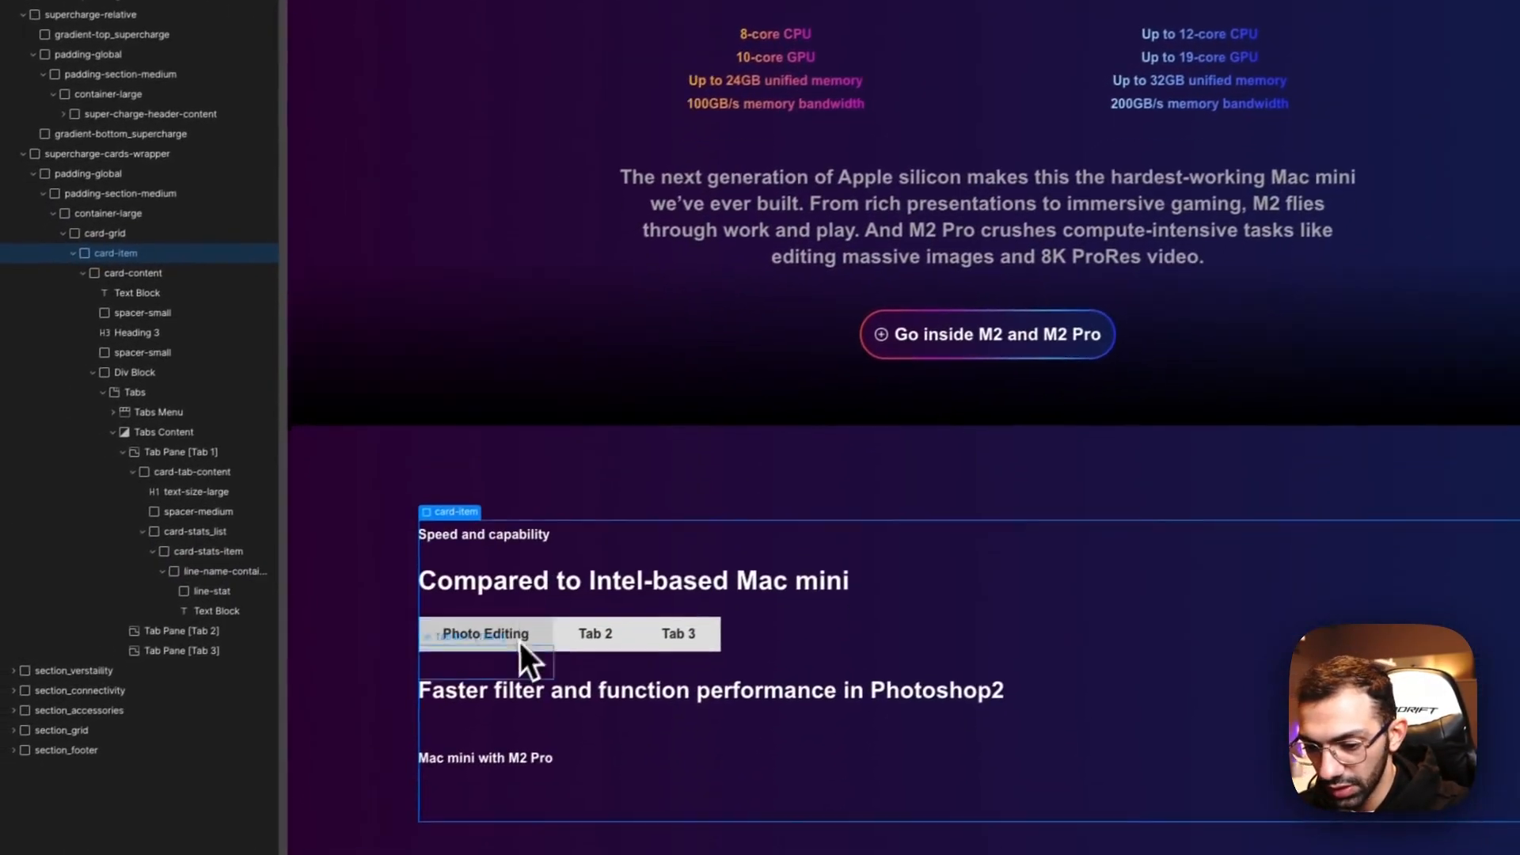
pyautogui.click(227, 587)
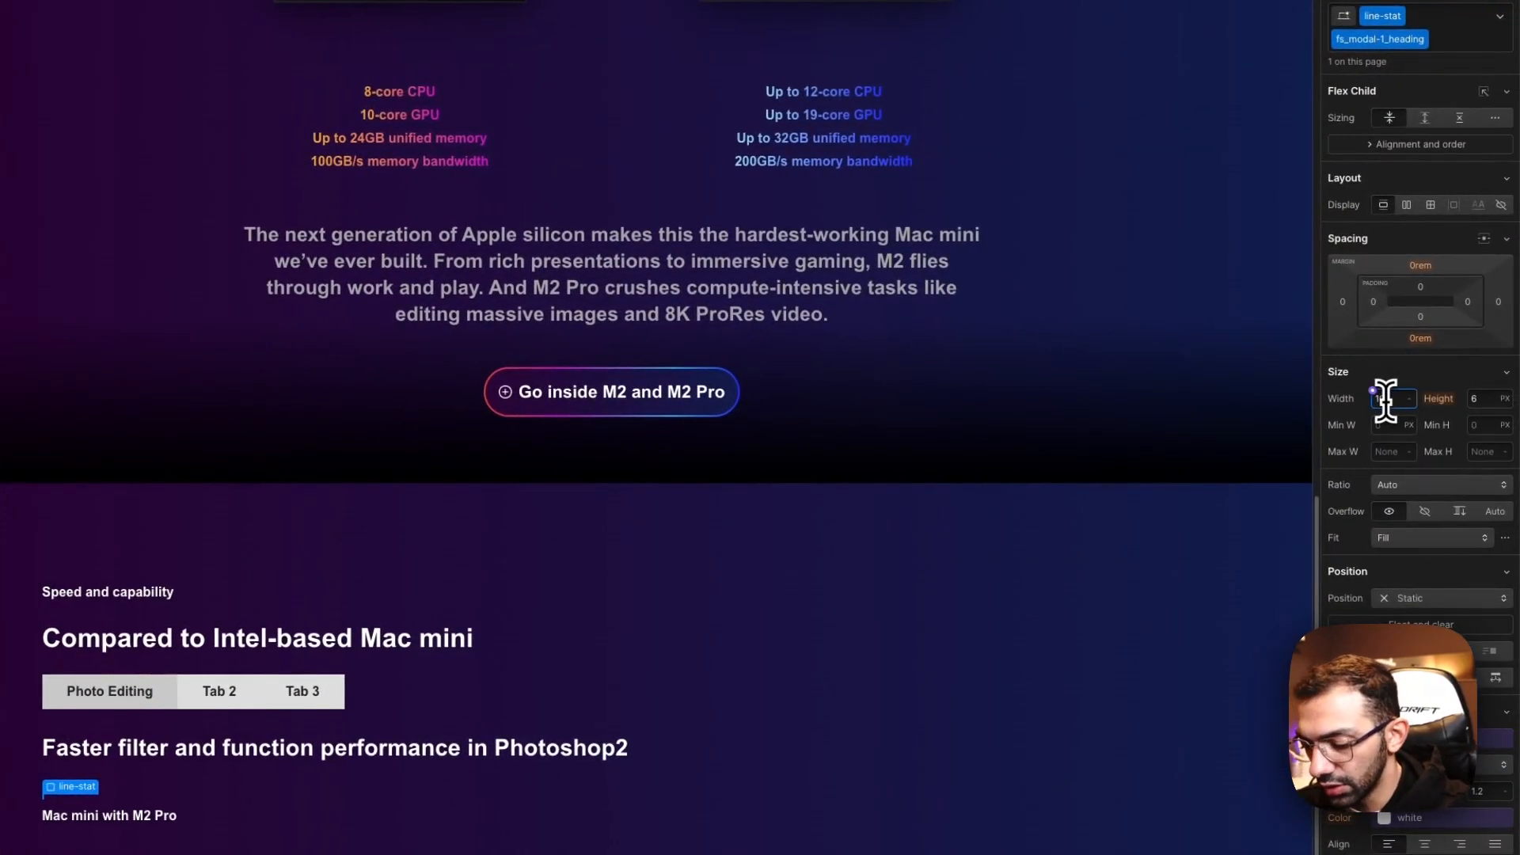
pyautogui.click(982, 506)
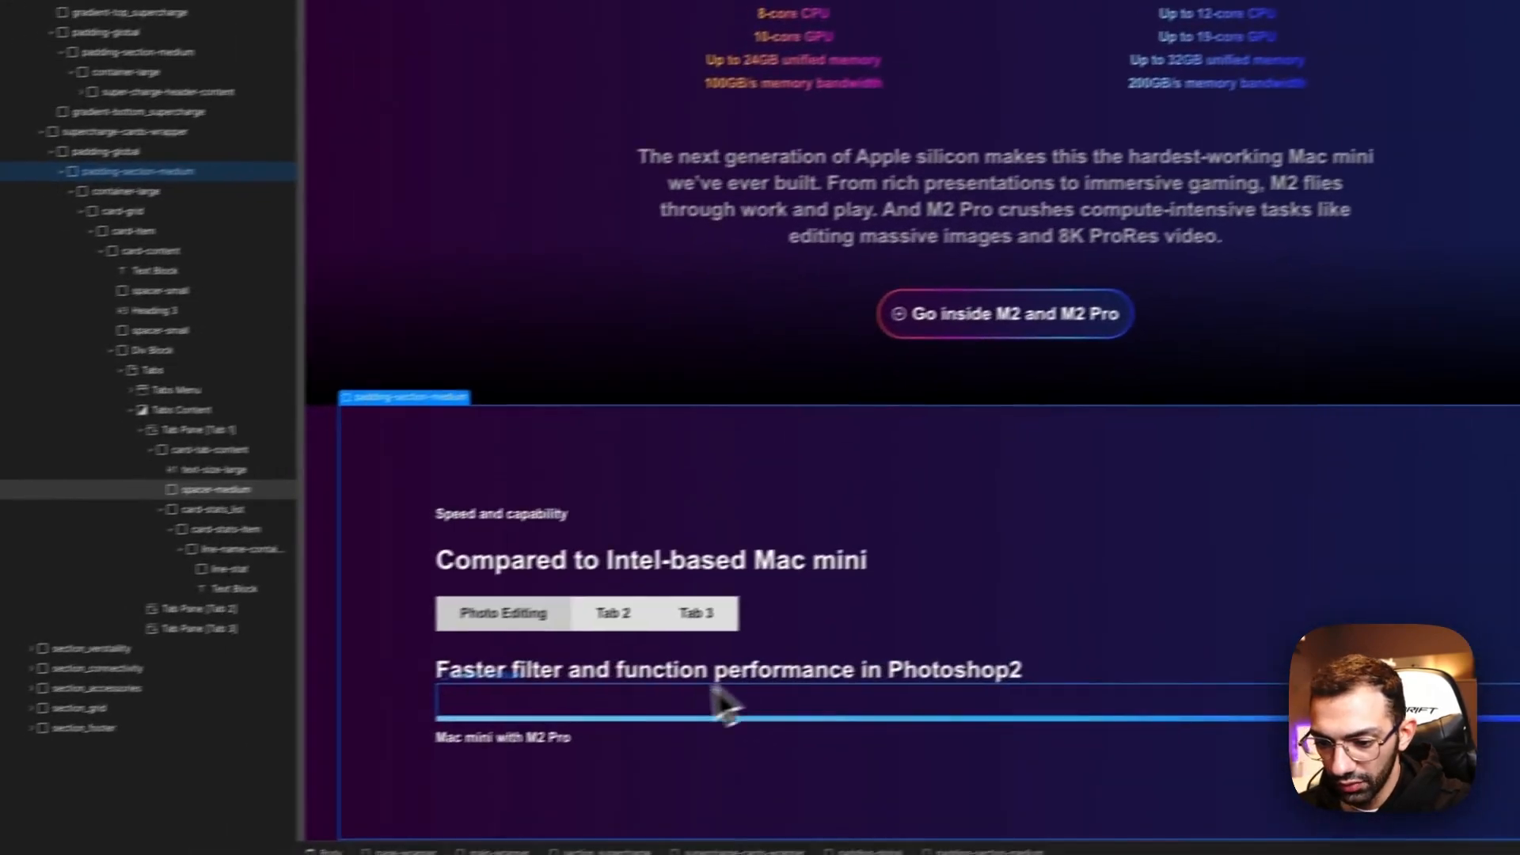
# Step: Insert a second div block inside card-stats-item, directly after line-name-container
pyautogui.click(237, 820)
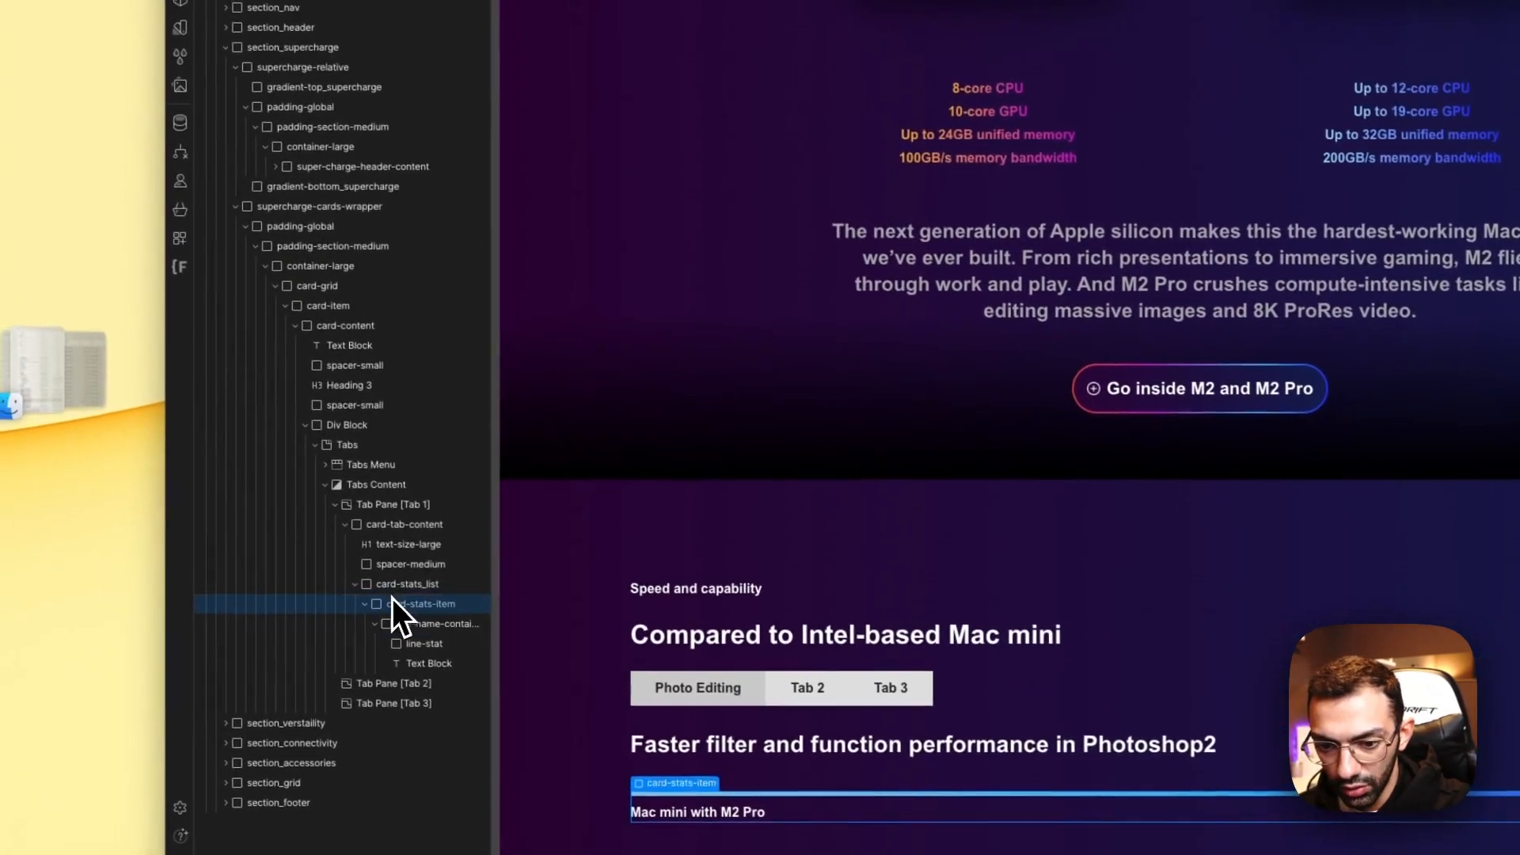
pyautogui.click(274, 520)
pyautogui.click(396, 634)
pyautogui.click(378, 628)
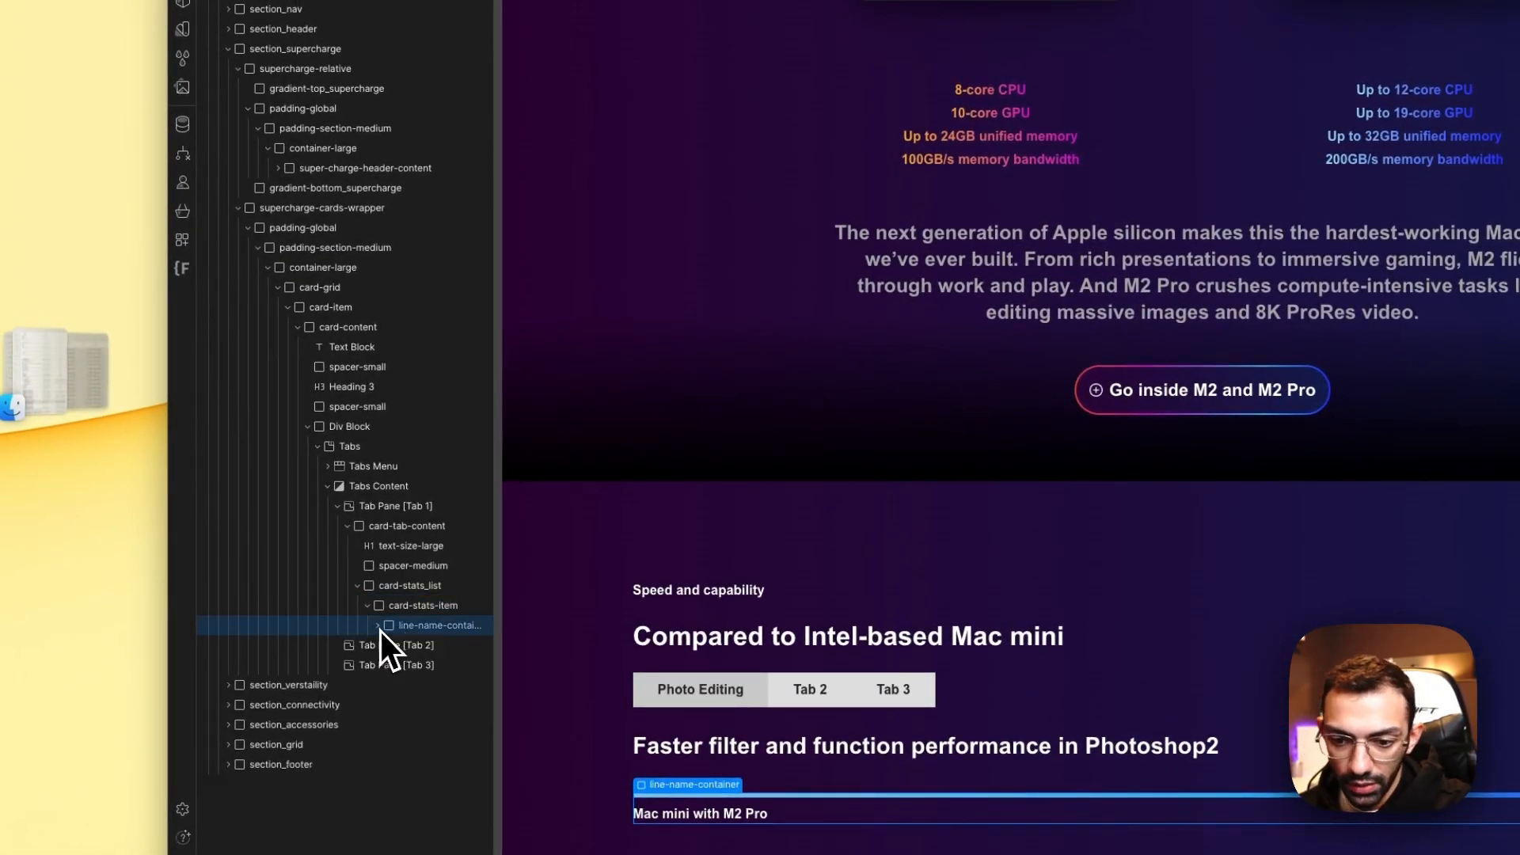
pyautogui.press('a')
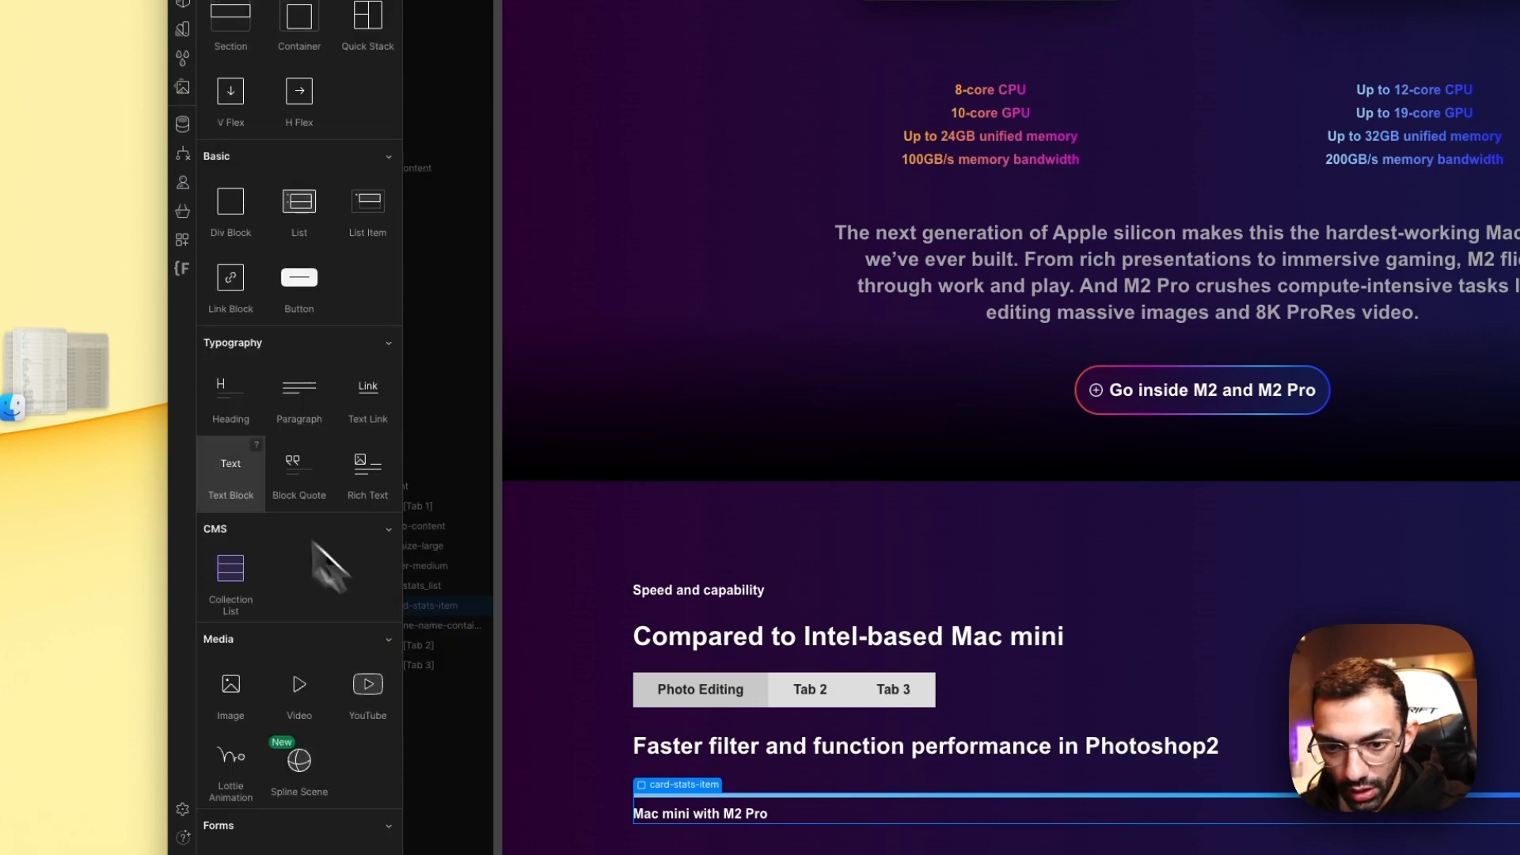
pyautogui.click(245, 212)
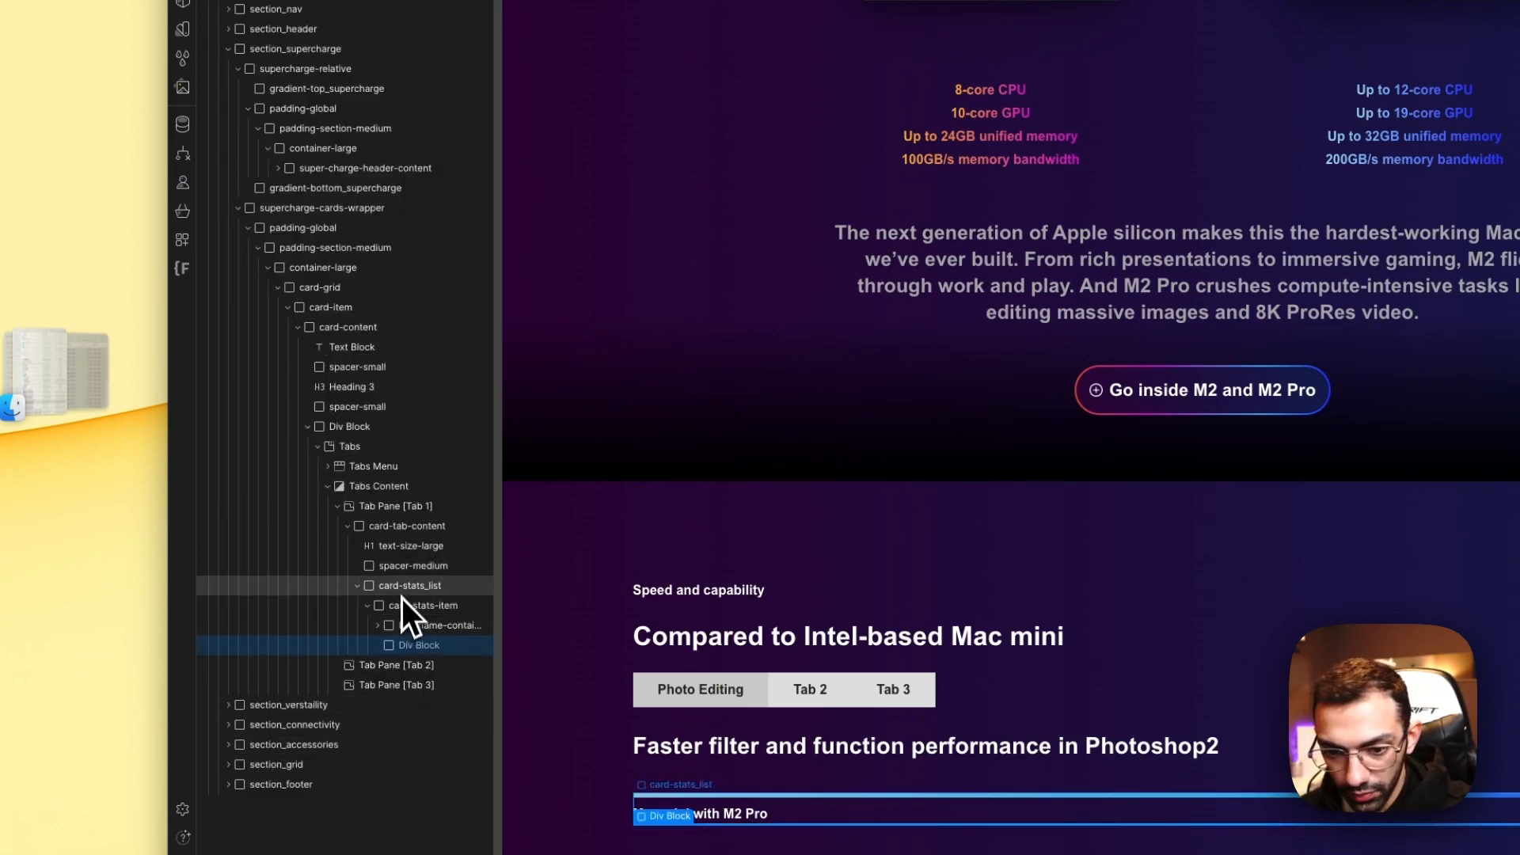
# Step: Make card-stats-item a horizontal flex layout and set line-name-container's width so its gradient bar spans the row
pyautogui.click(429, 605)
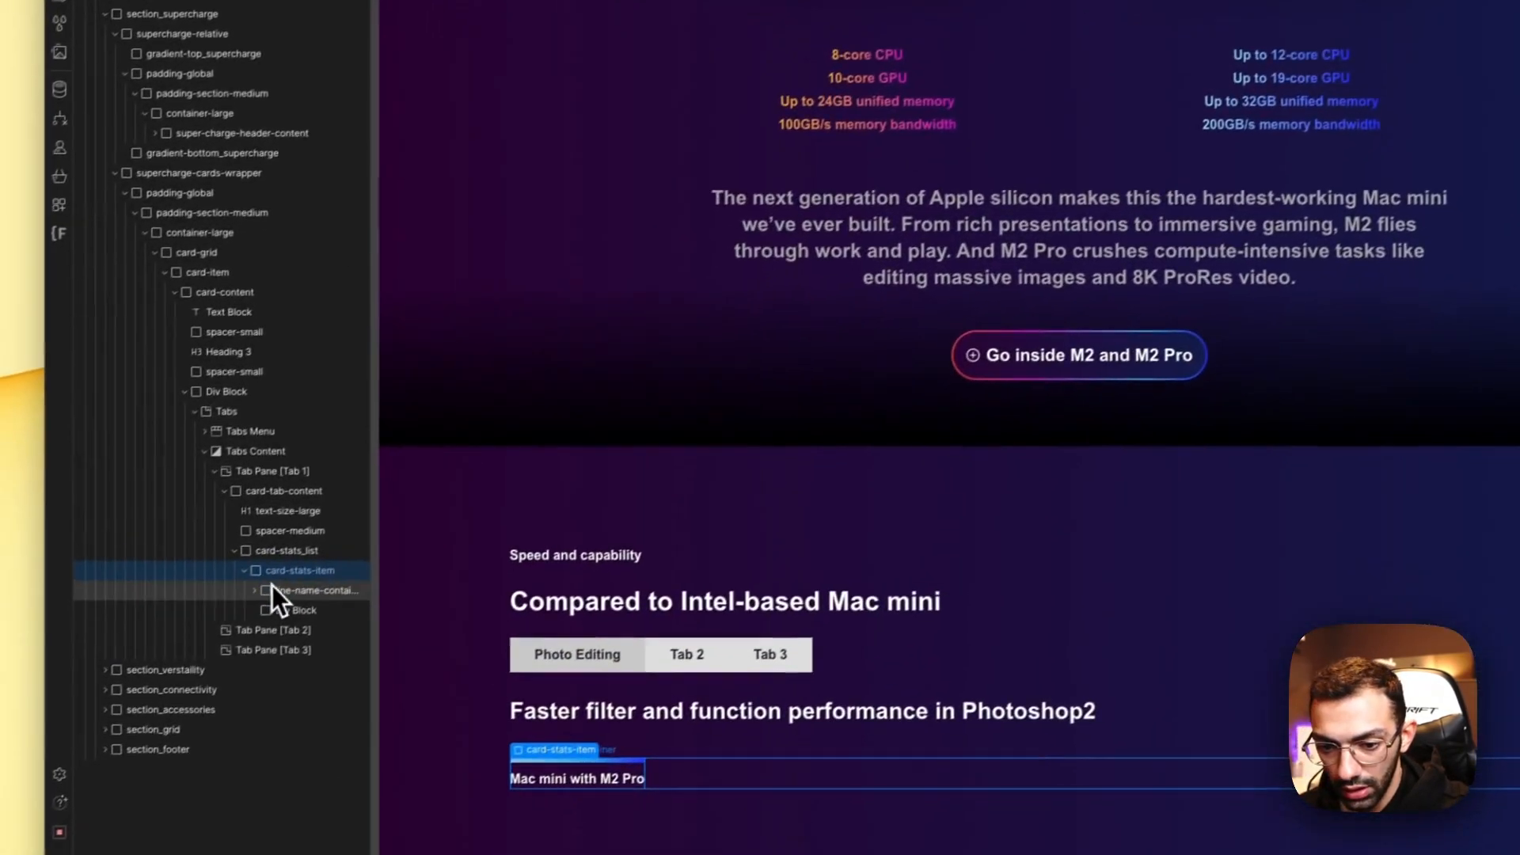
pyautogui.click(273, 587)
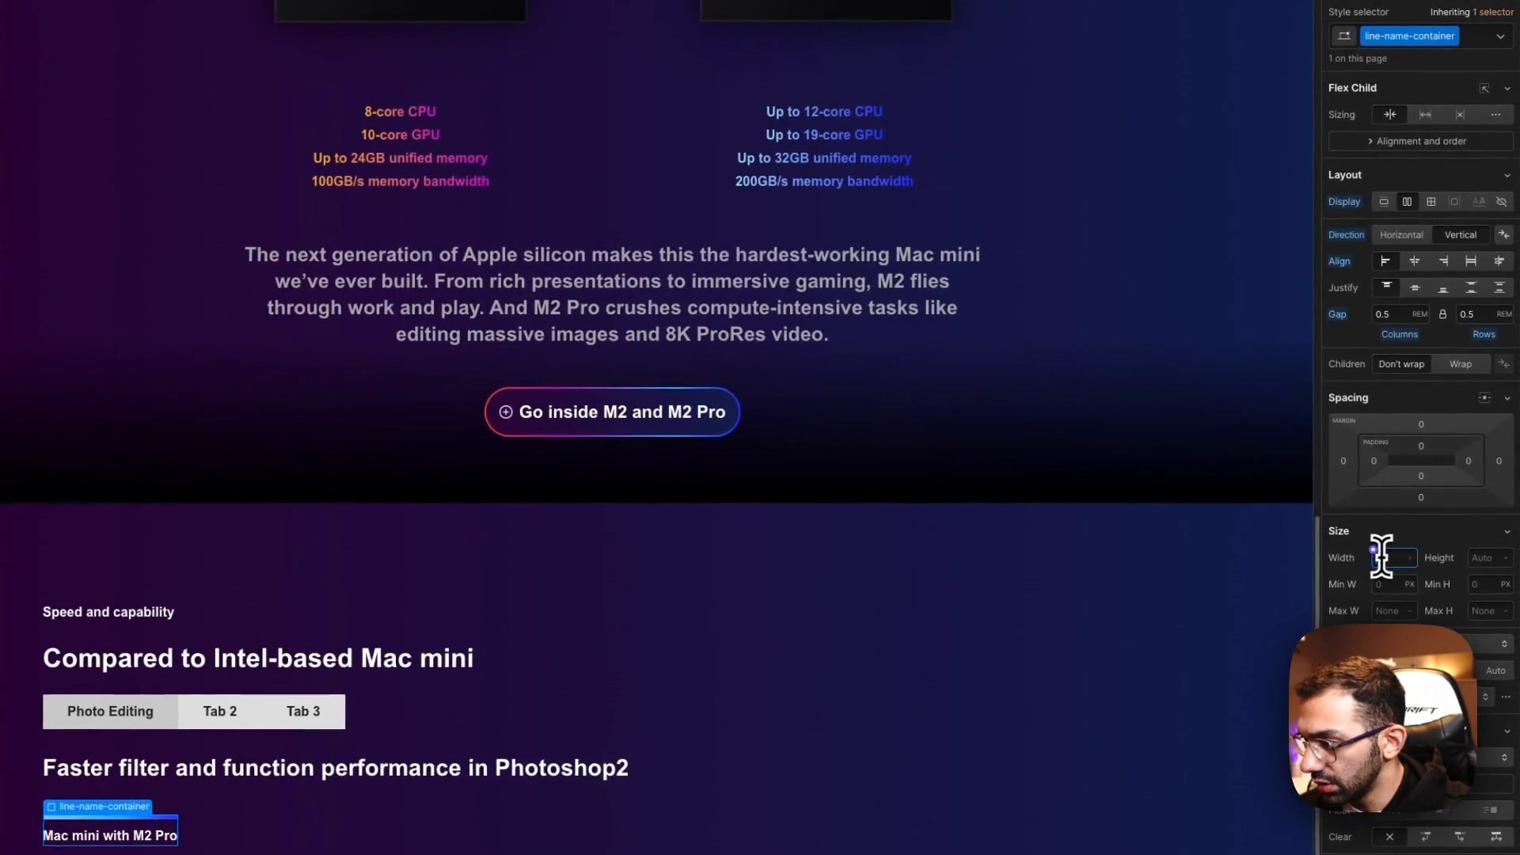
pyautogui.click(1452, 546)
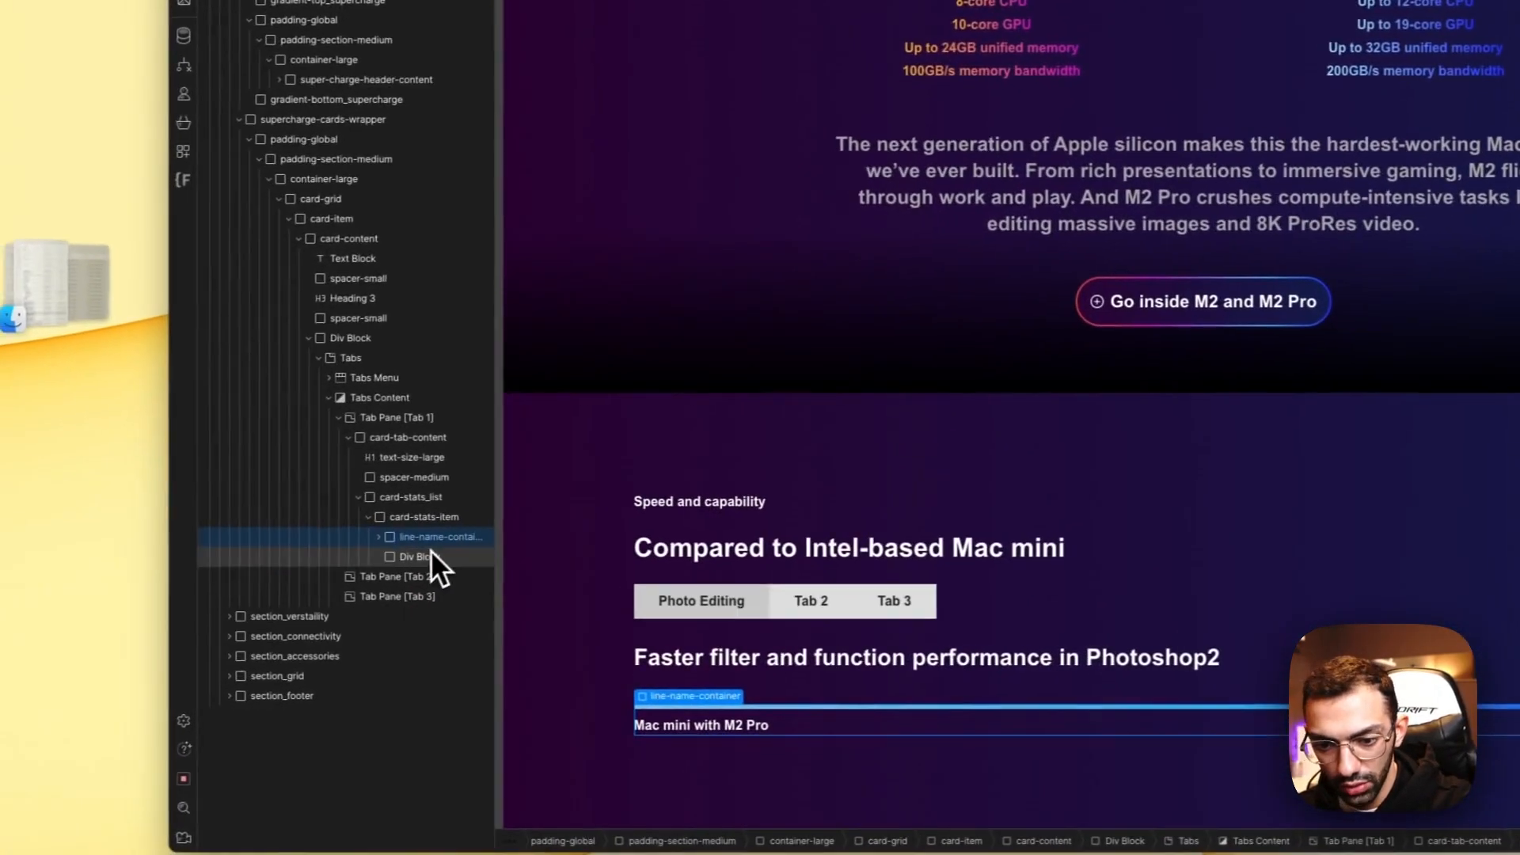
# Step: Add a text block inside the new div block beside the bar and change its text to 4.7x
pyautogui.click(432, 555)
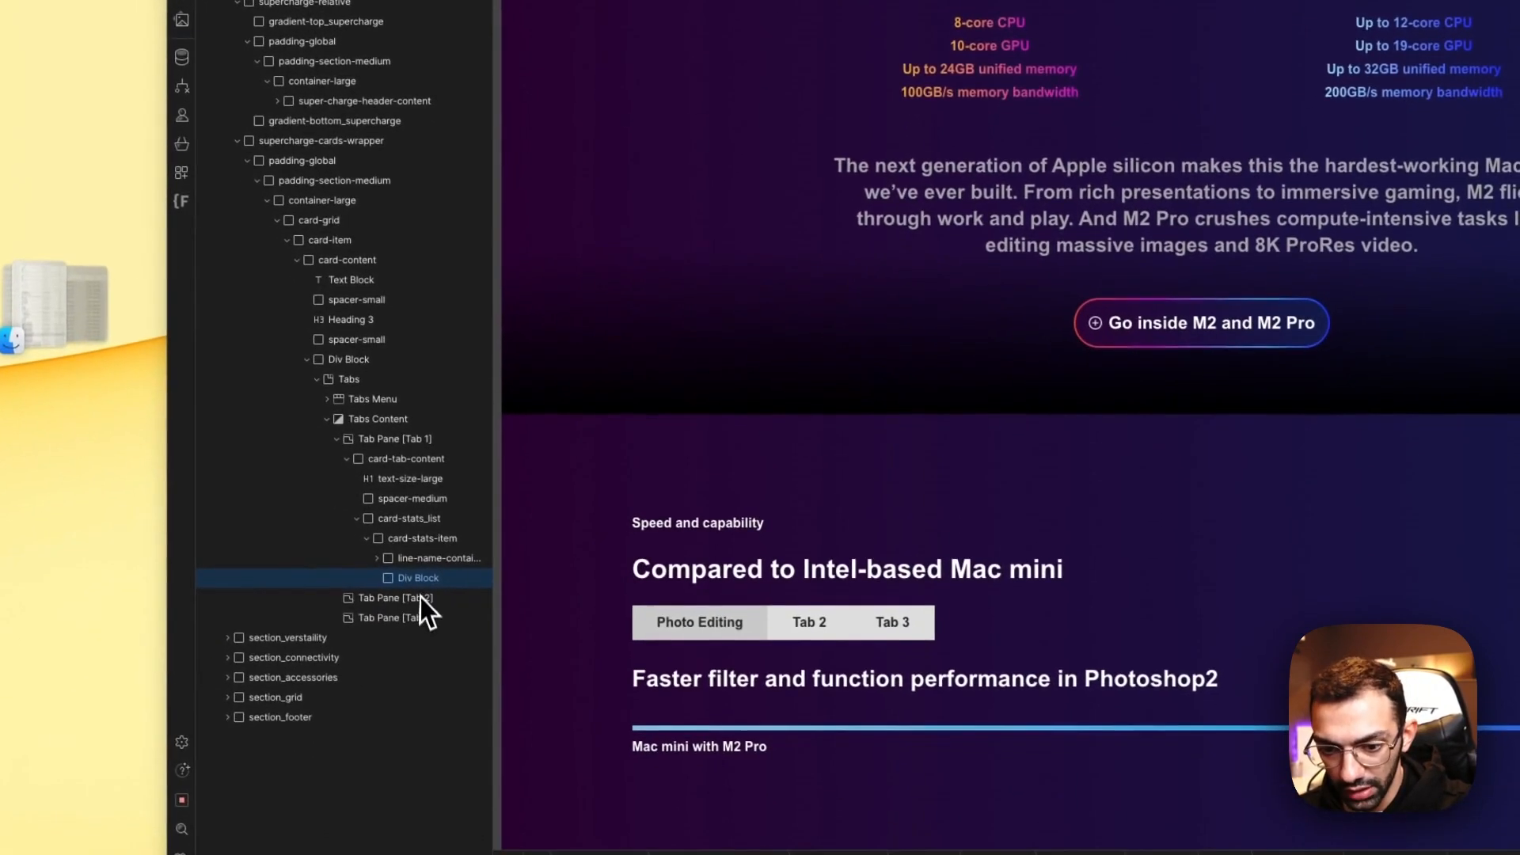
pyautogui.press('a')
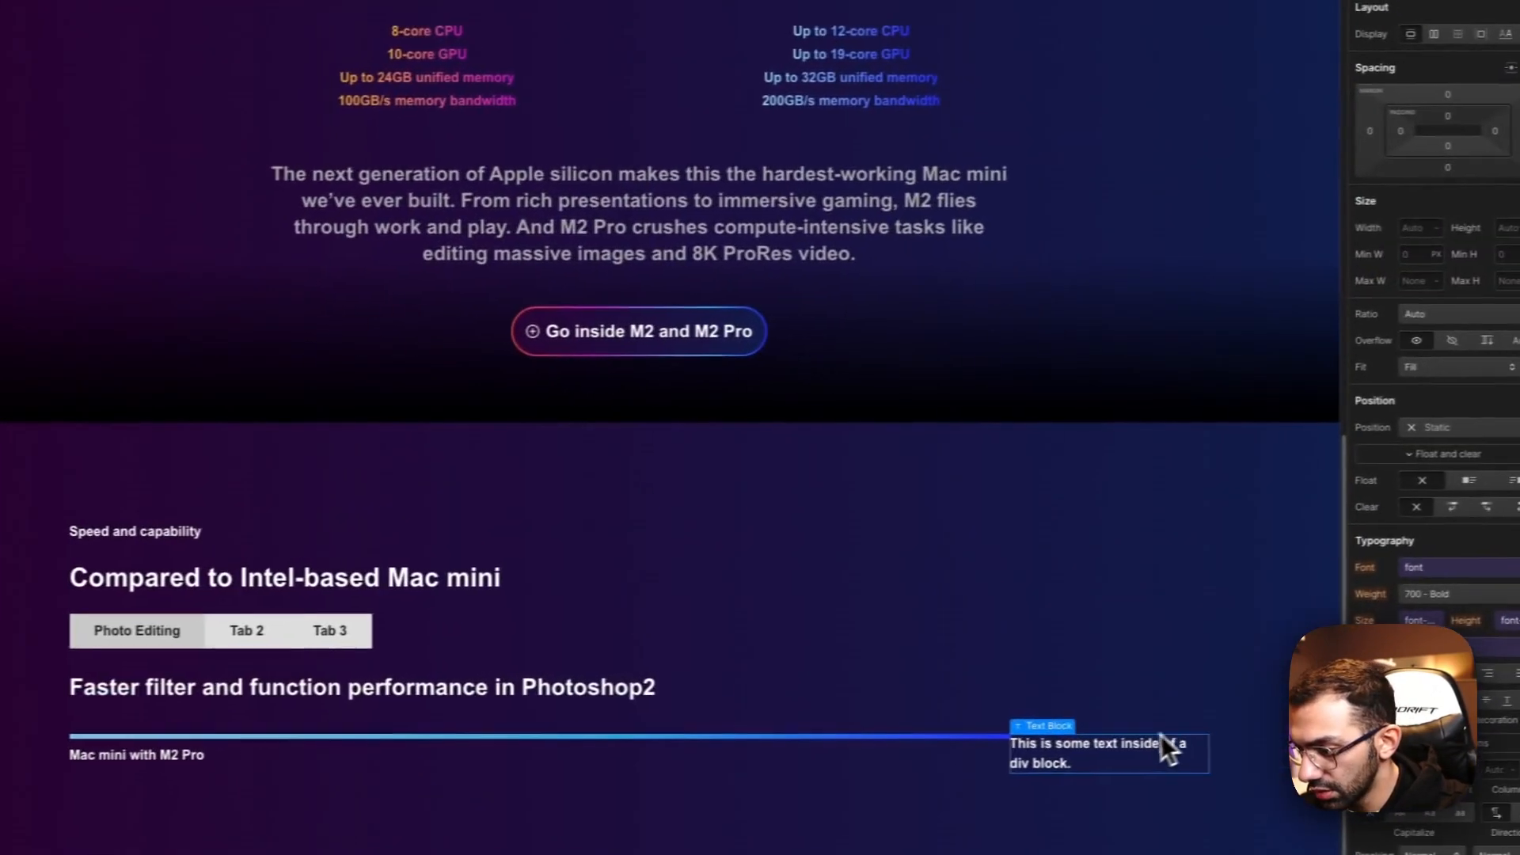
pyautogui.doubleClick(1368, 732)
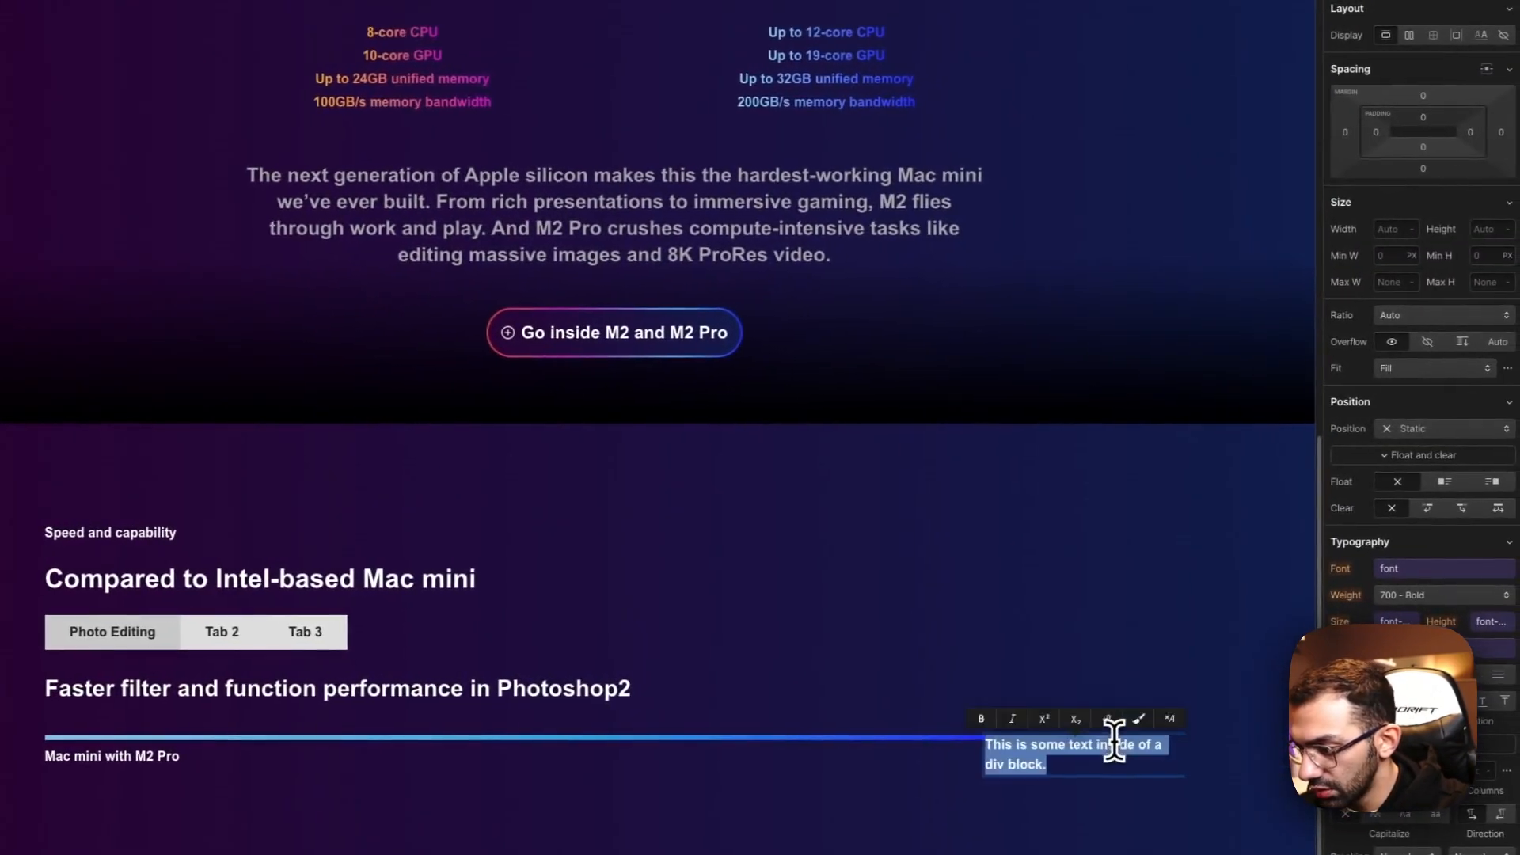
pyautogui.write('4.7')
pyautogui.press('Escape')
pyautogui.write('X')
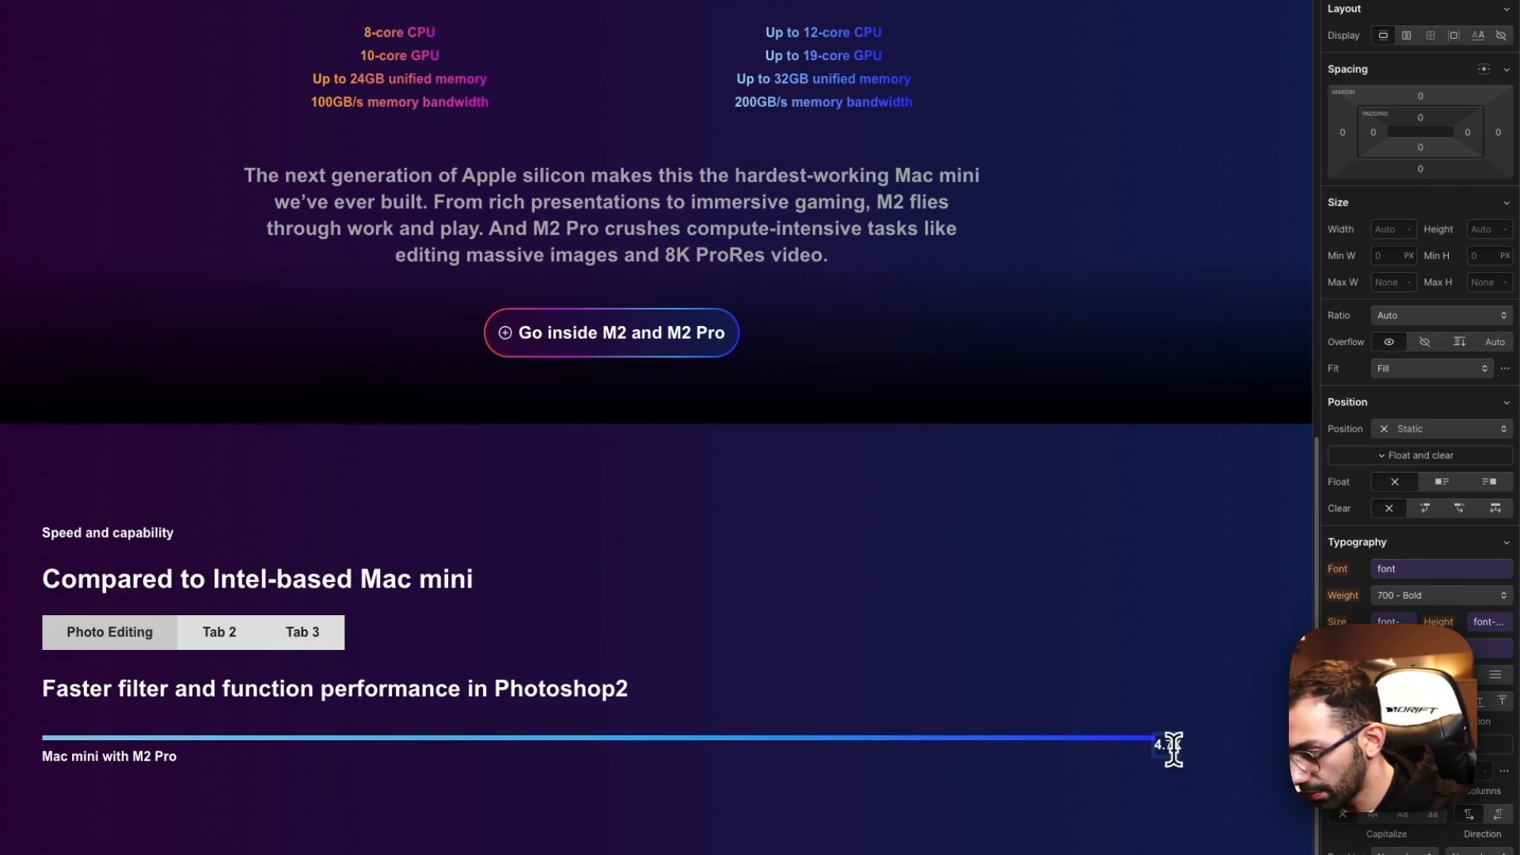
pyautogui.hotkey('shift', 'Right')
pyautogui.write('x')
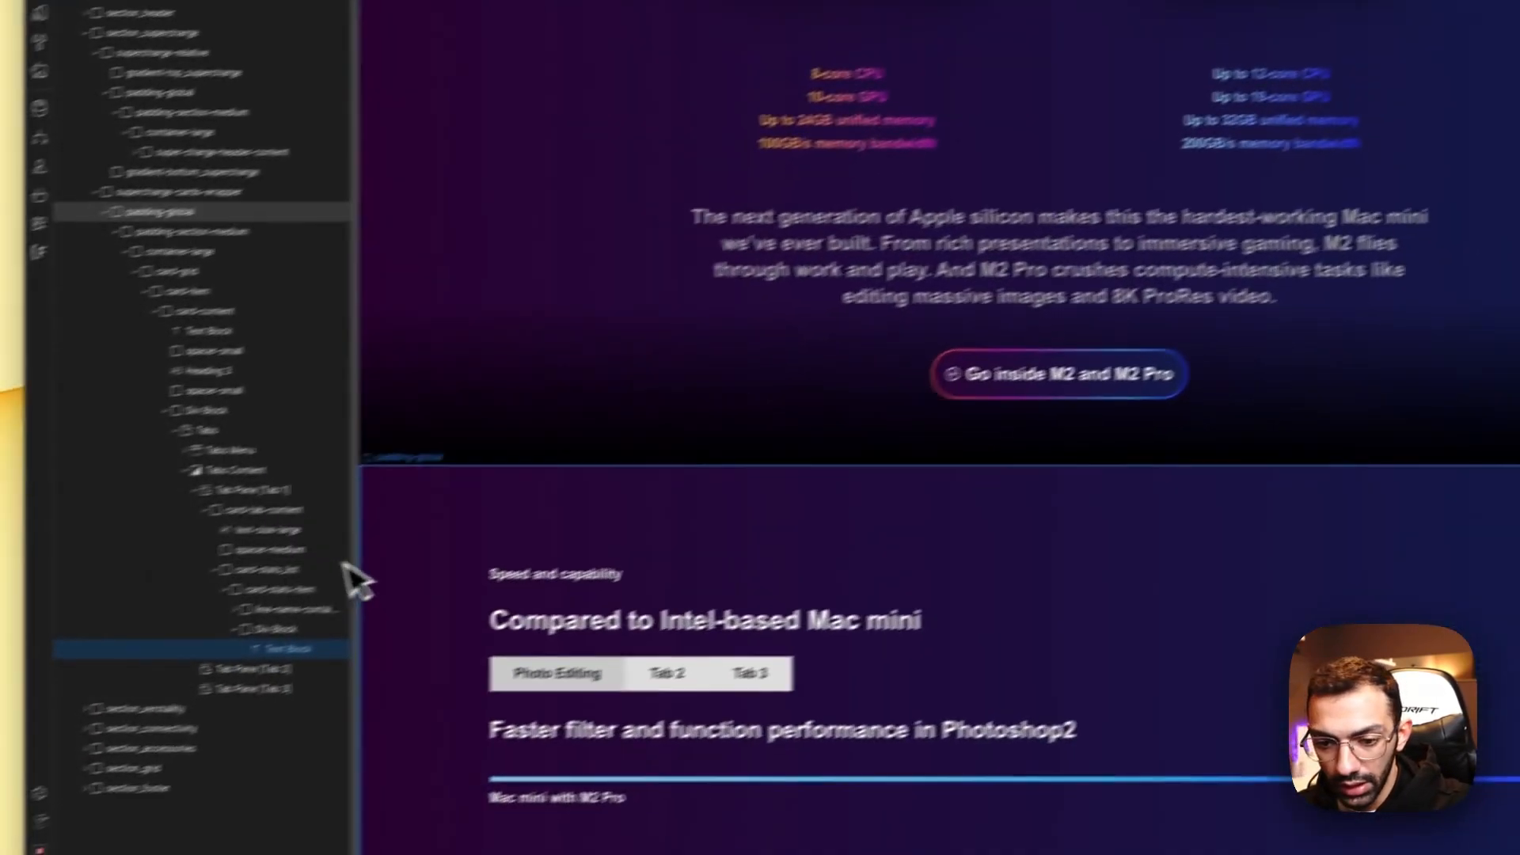
# Step: Give the div block around the 4.7x text the new class stat-number-wrapper
pyautogui.click(369, 616)
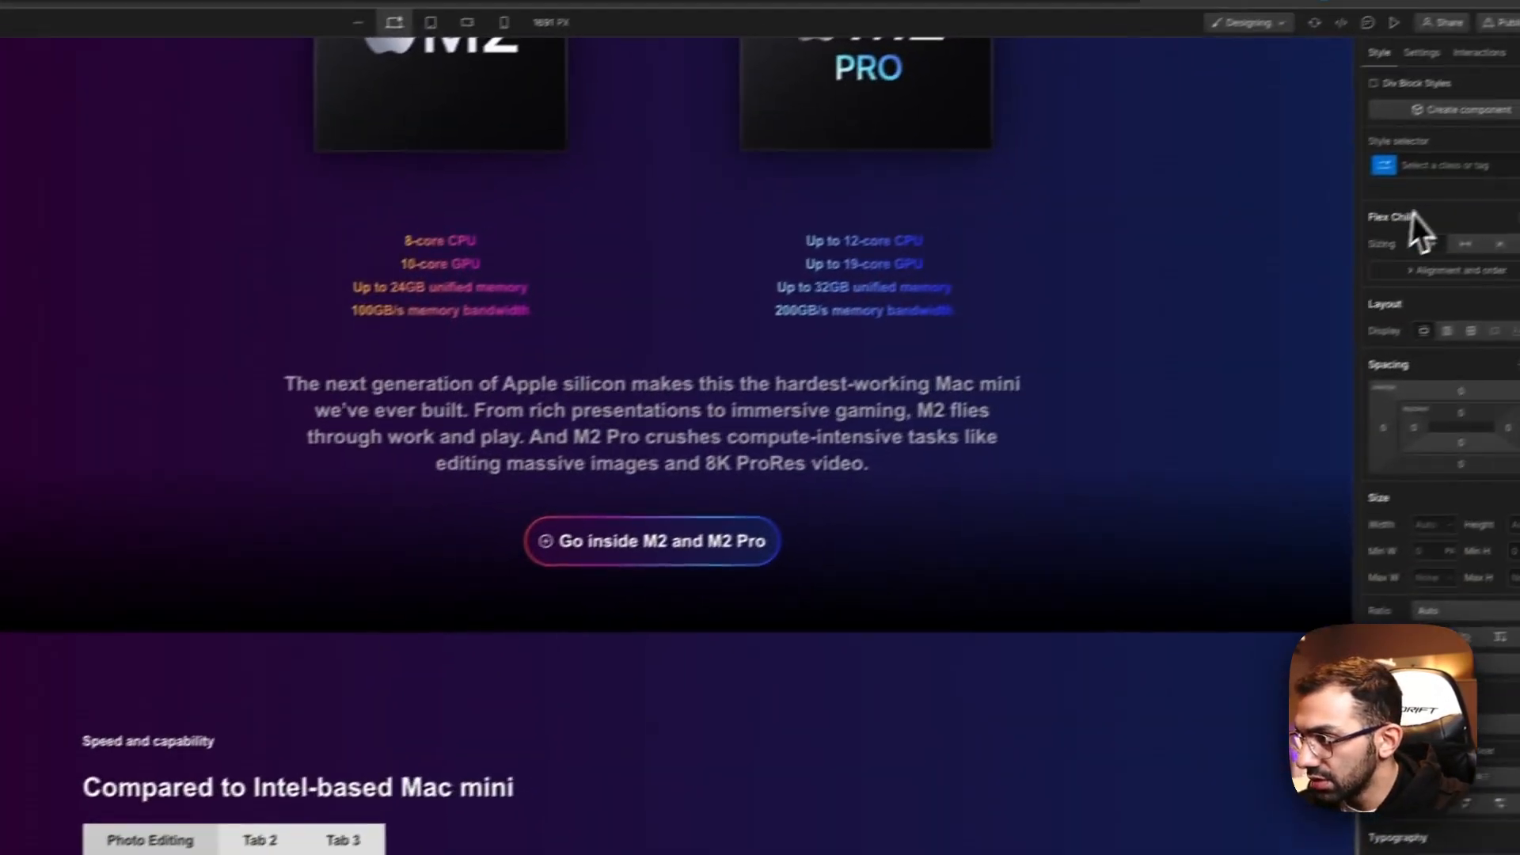
pyautogui.click(1443, 165)
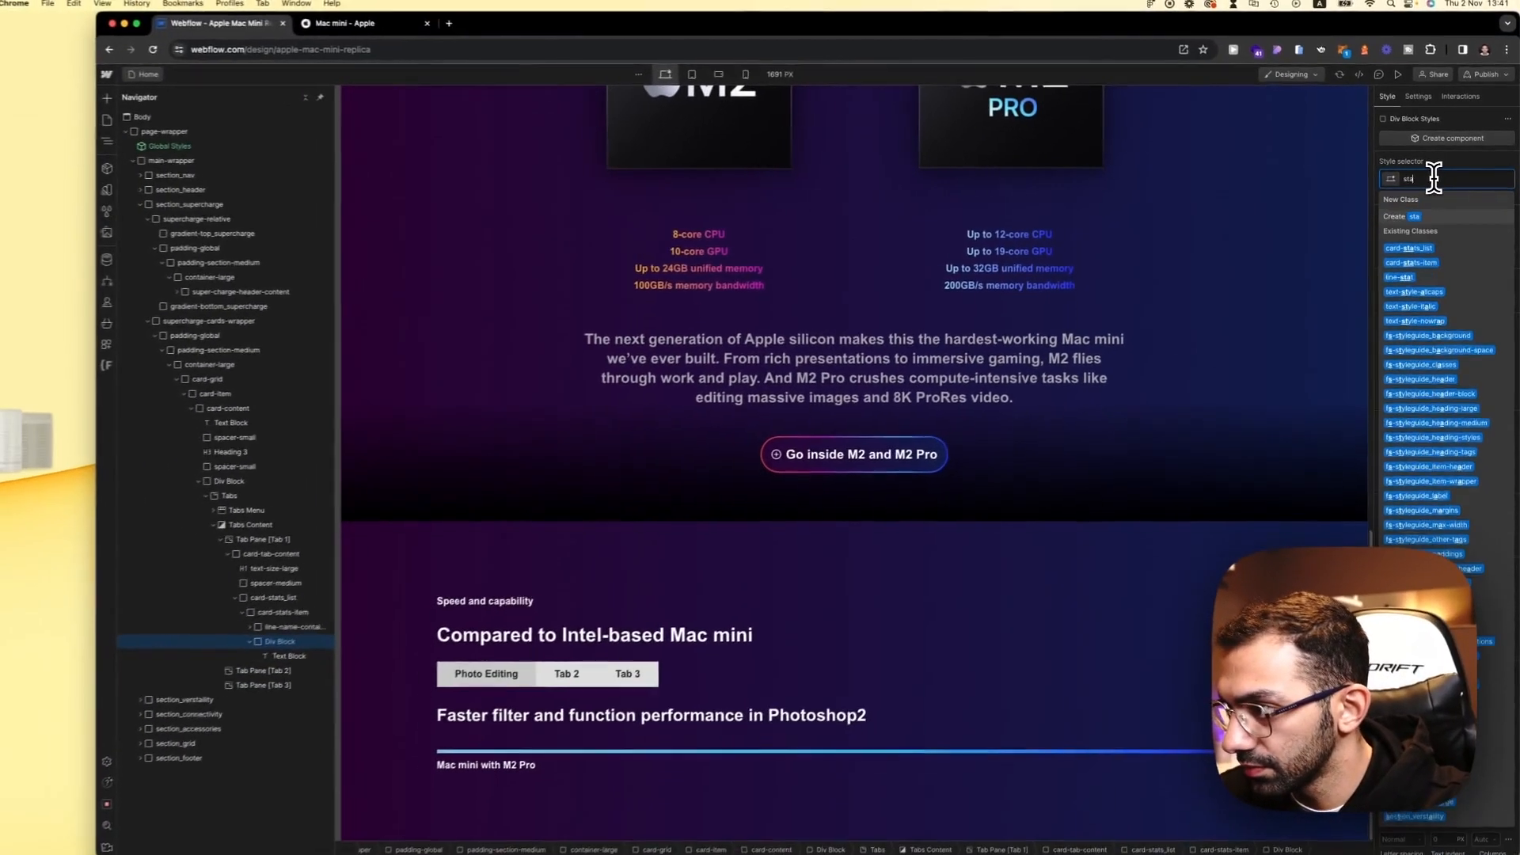
pyautogui.write('stat-')
pyautogui.write('number-w')
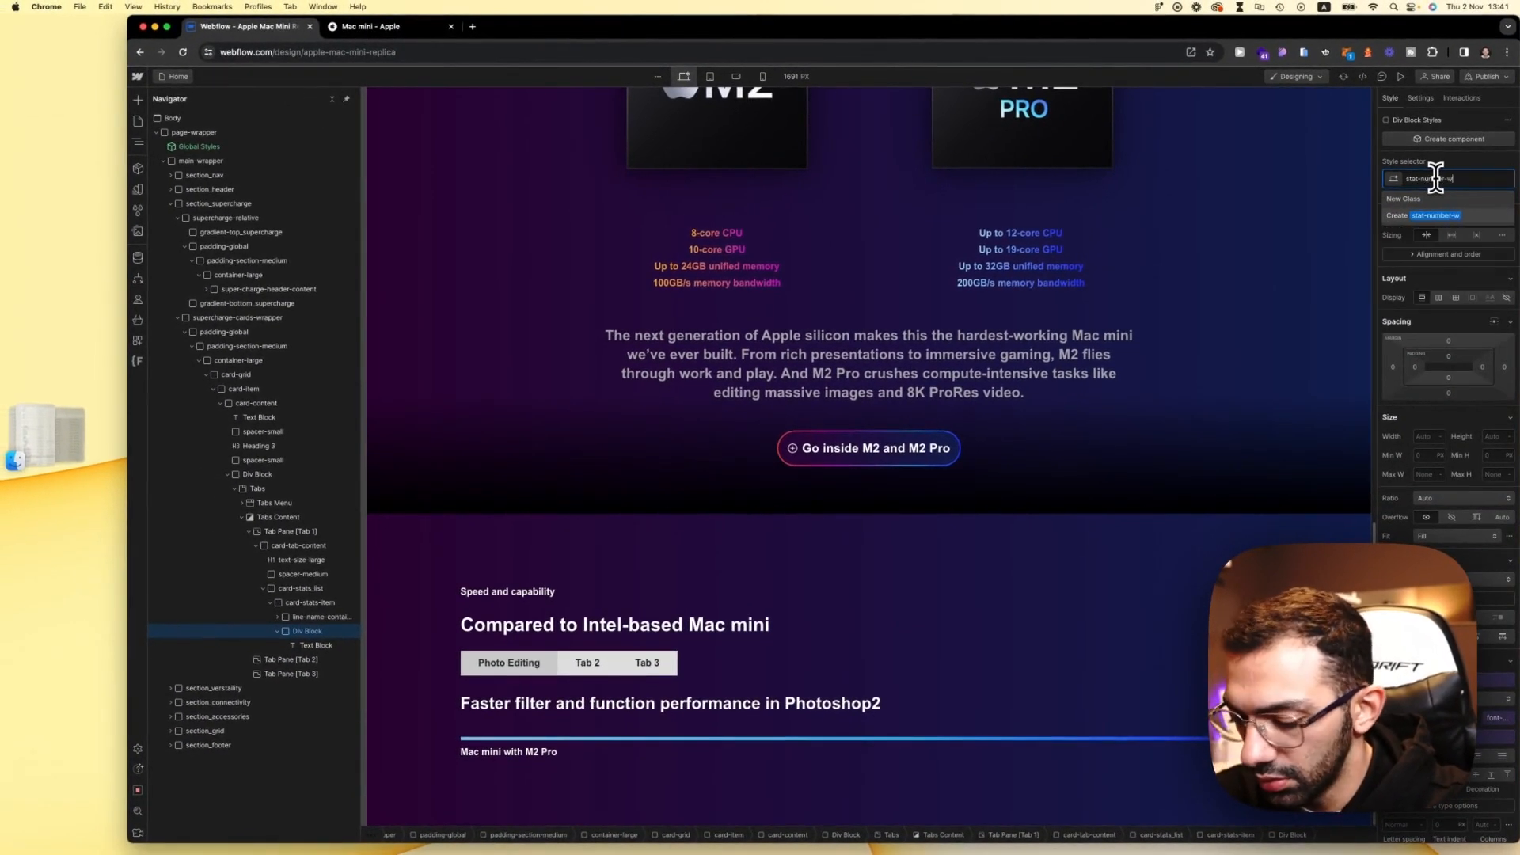
pyautogui.write('rapper')
pyautogui.press('Return')
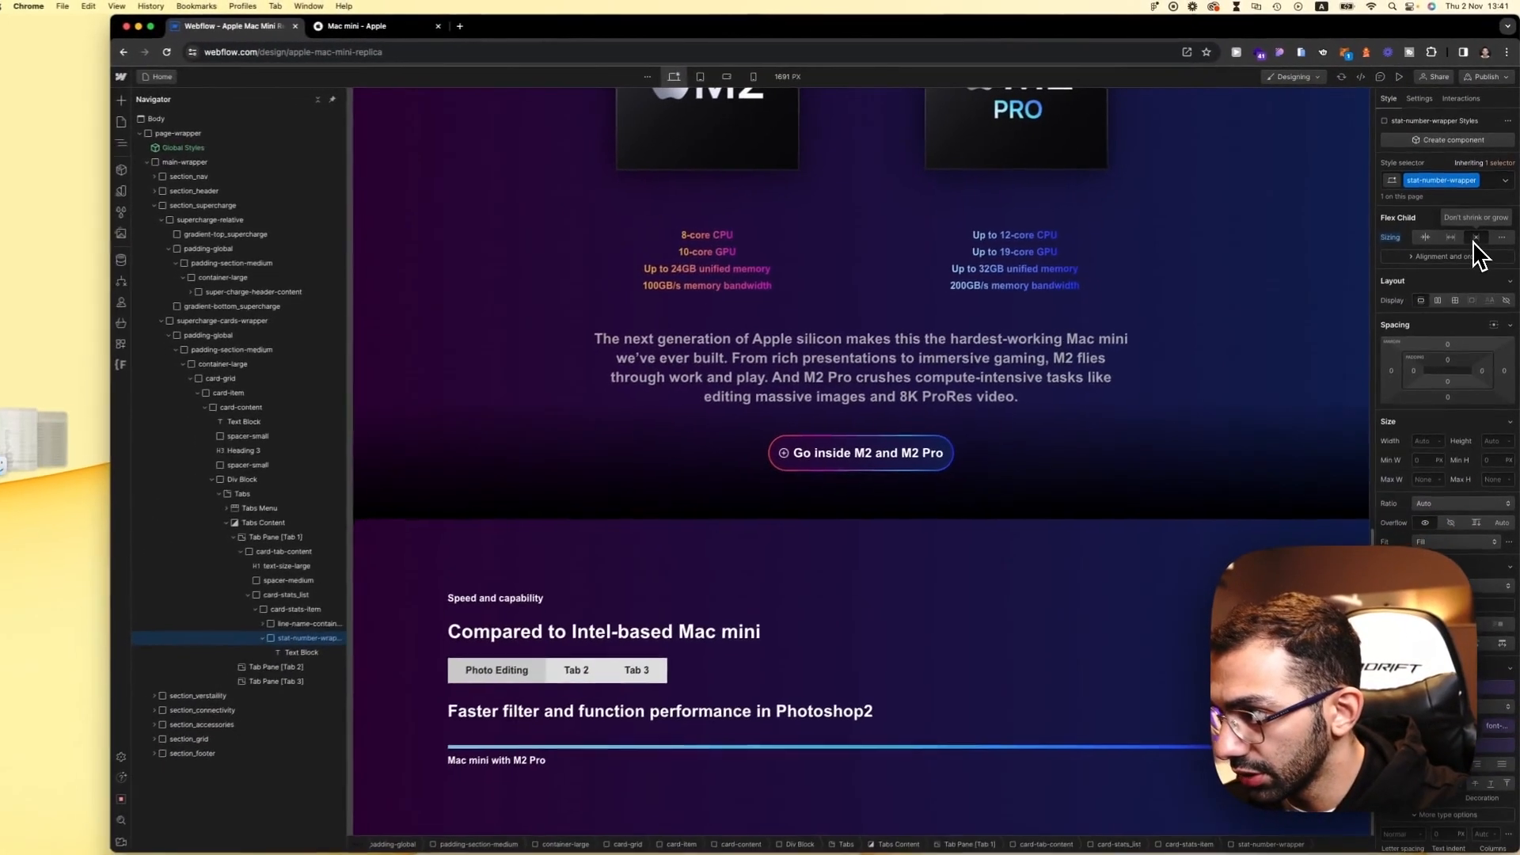
# Step: Give the 4.7x text block inside stat-number-wrapper the new class stat-number-text
pyautogui.scroll(-3, 1453, 372)
pyautogui.scroll(2, 1421, 483)
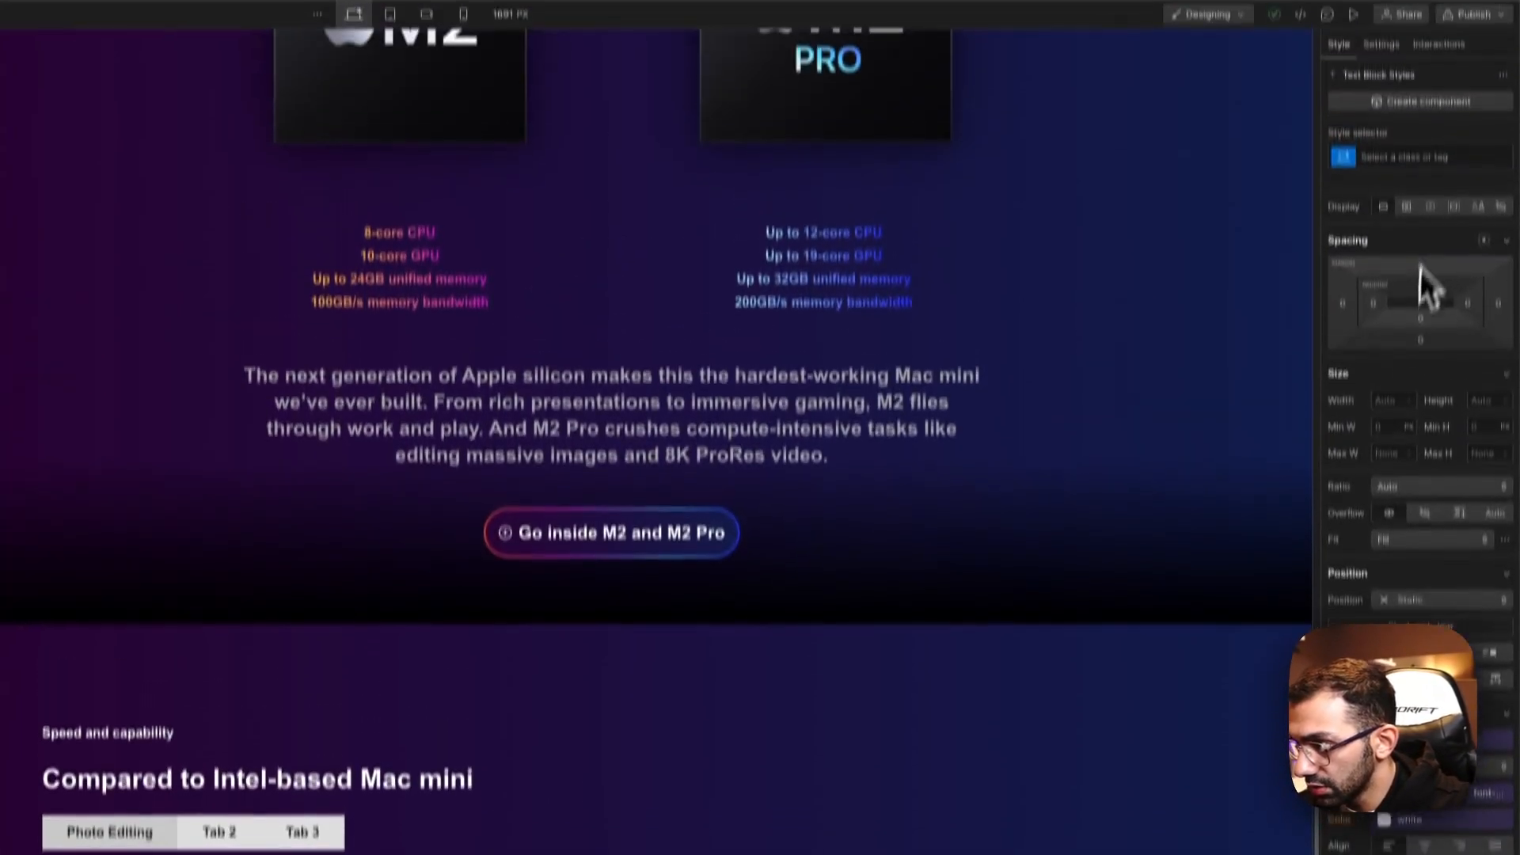
pyautogui.click(1417, 222)
pyautogui.write('stat')
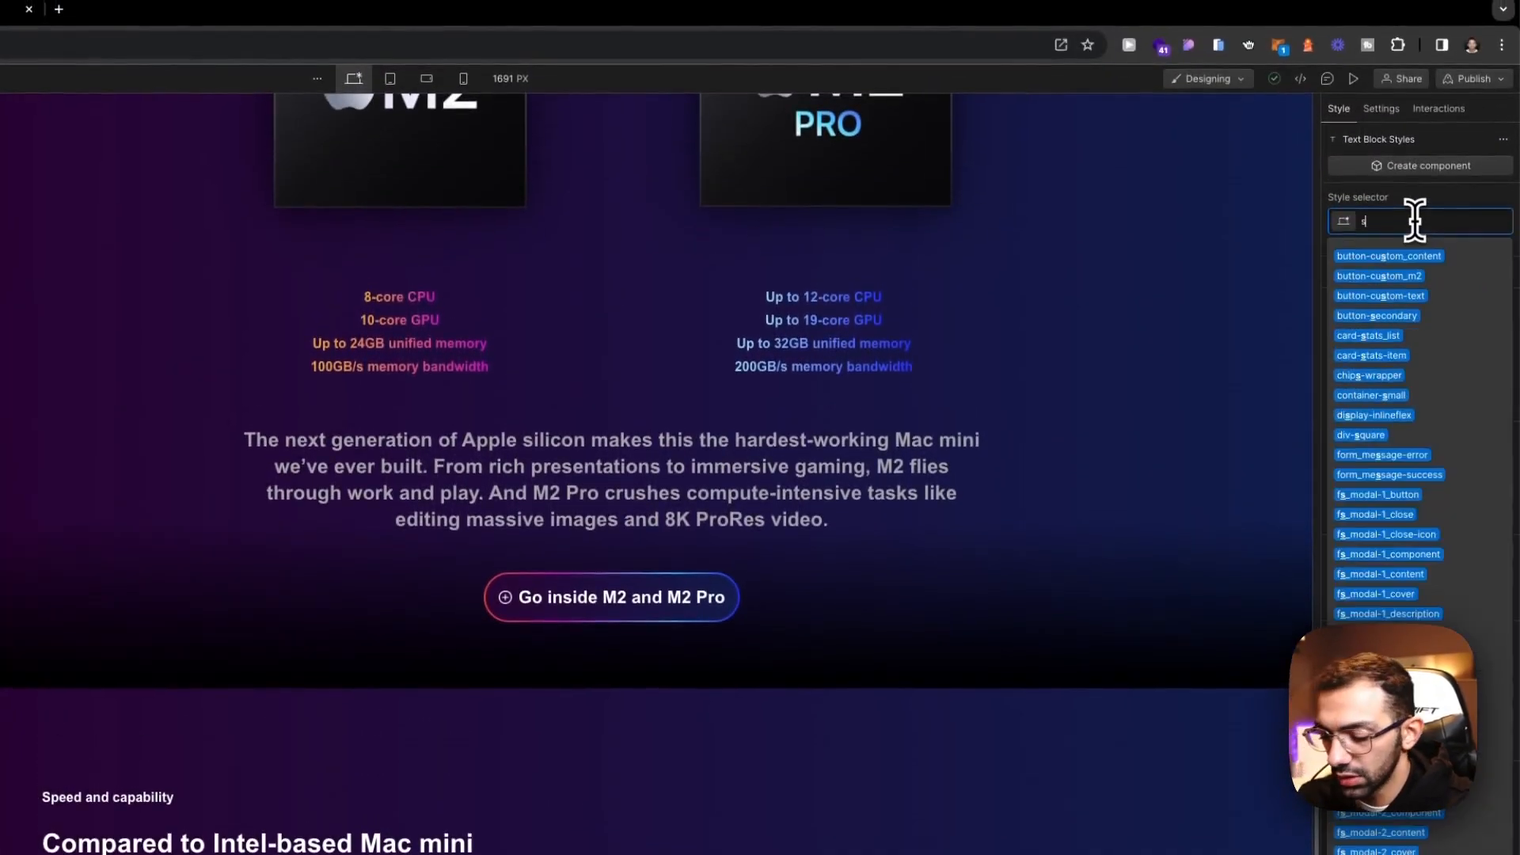
pyautogui.write('-number-te')
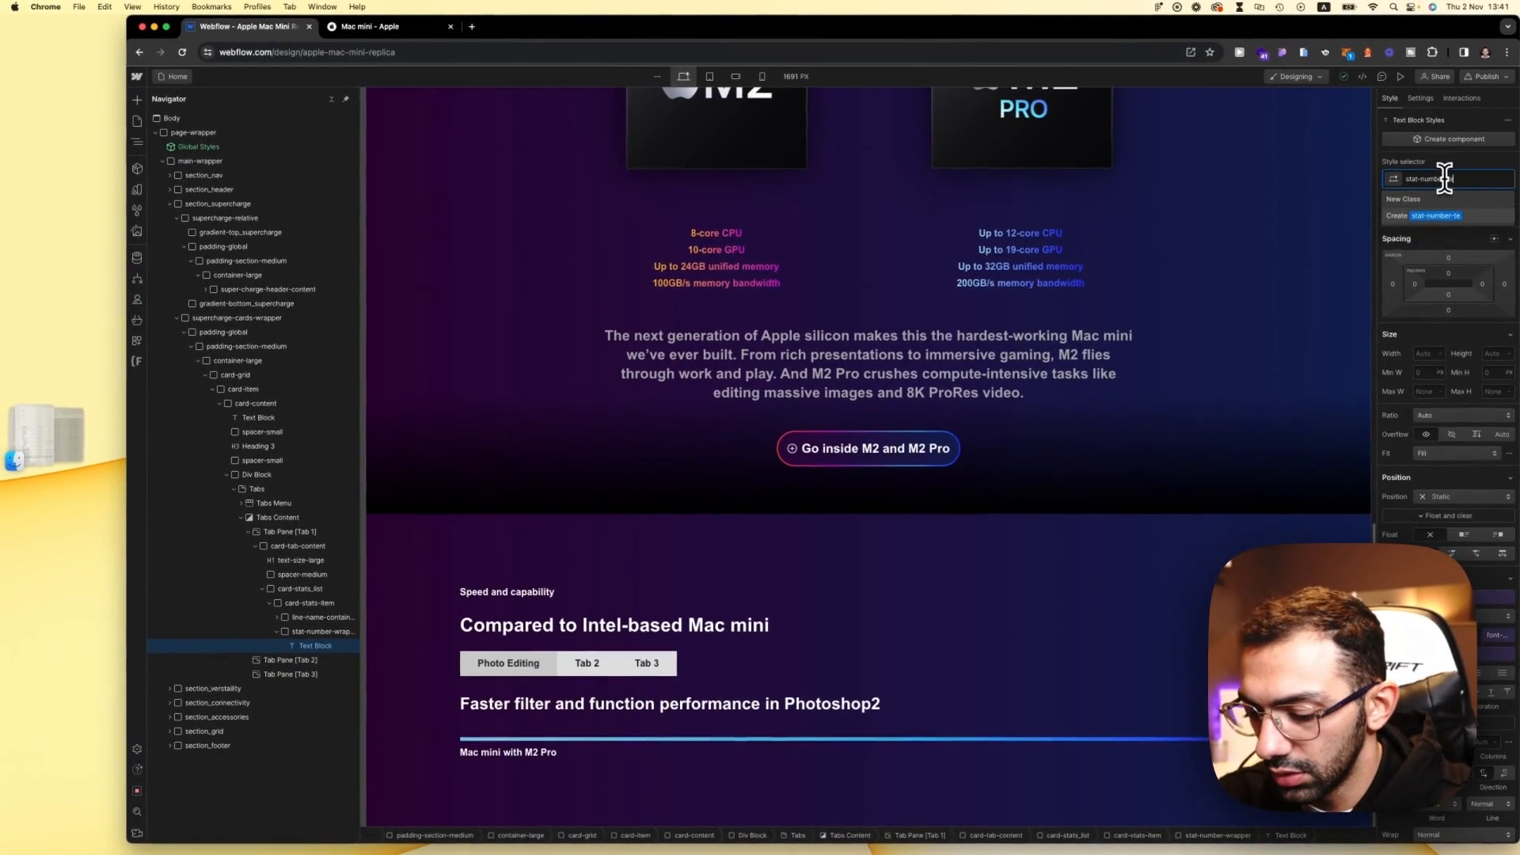
pyautogui.write('xt')
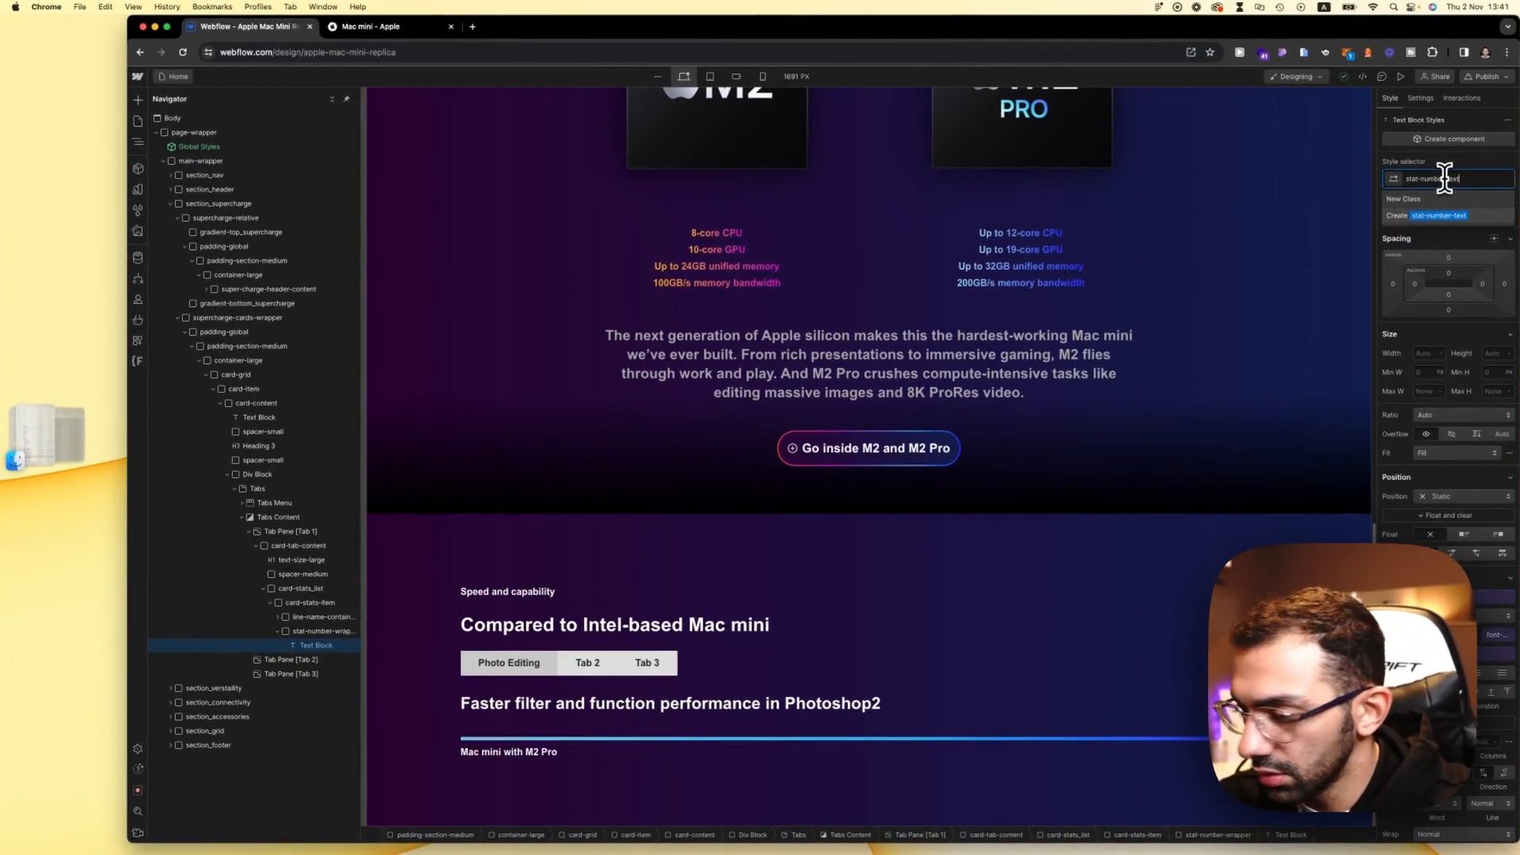
pyautogui.press('Return')
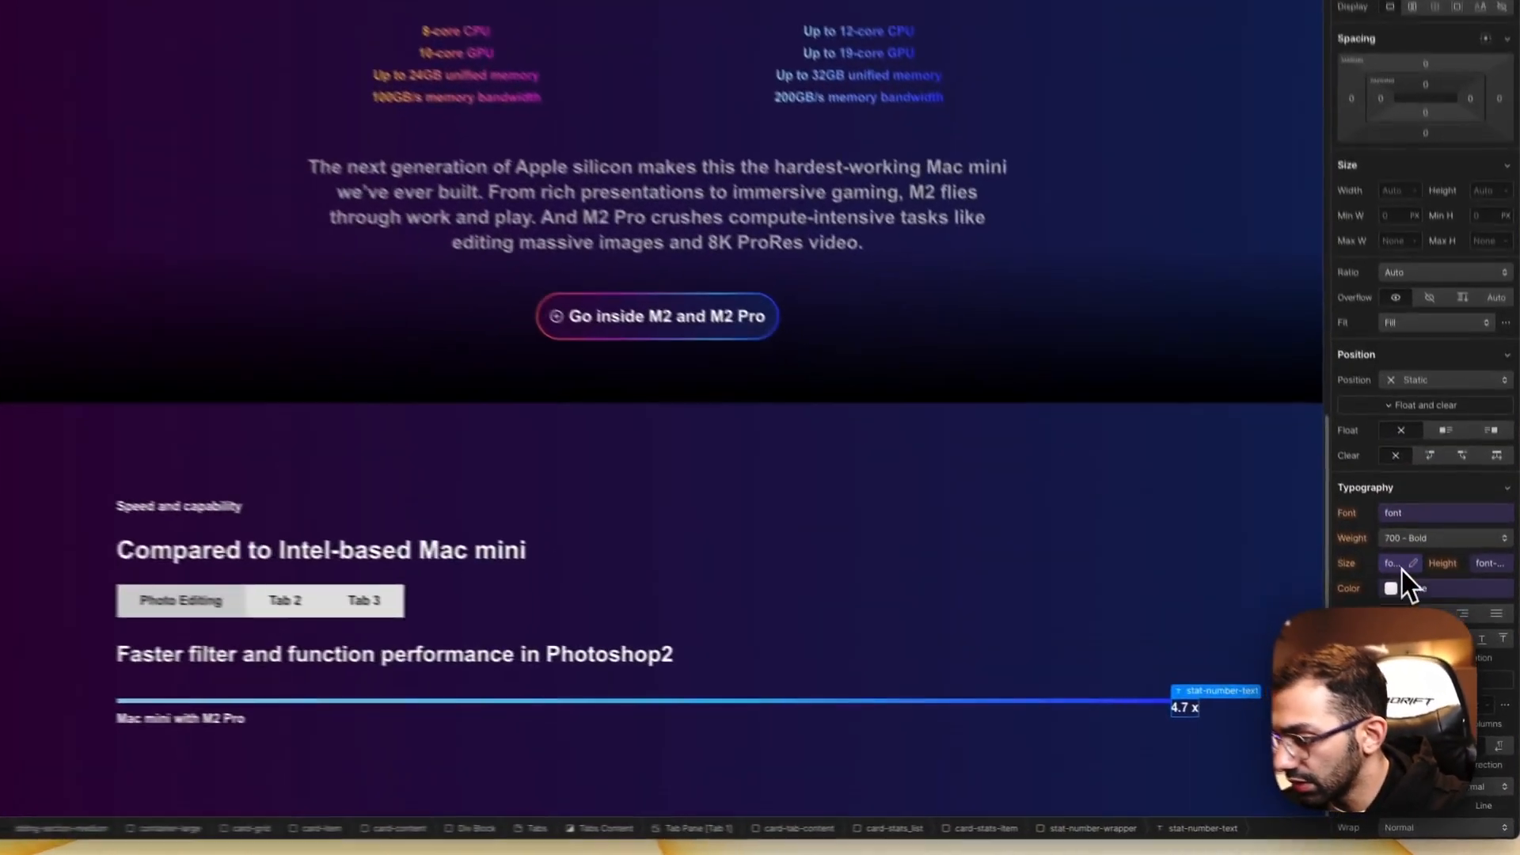
# Step: Set the stat-number-text font size to 3 rem and its line height to 1
pyautogui.click(1432, 635)
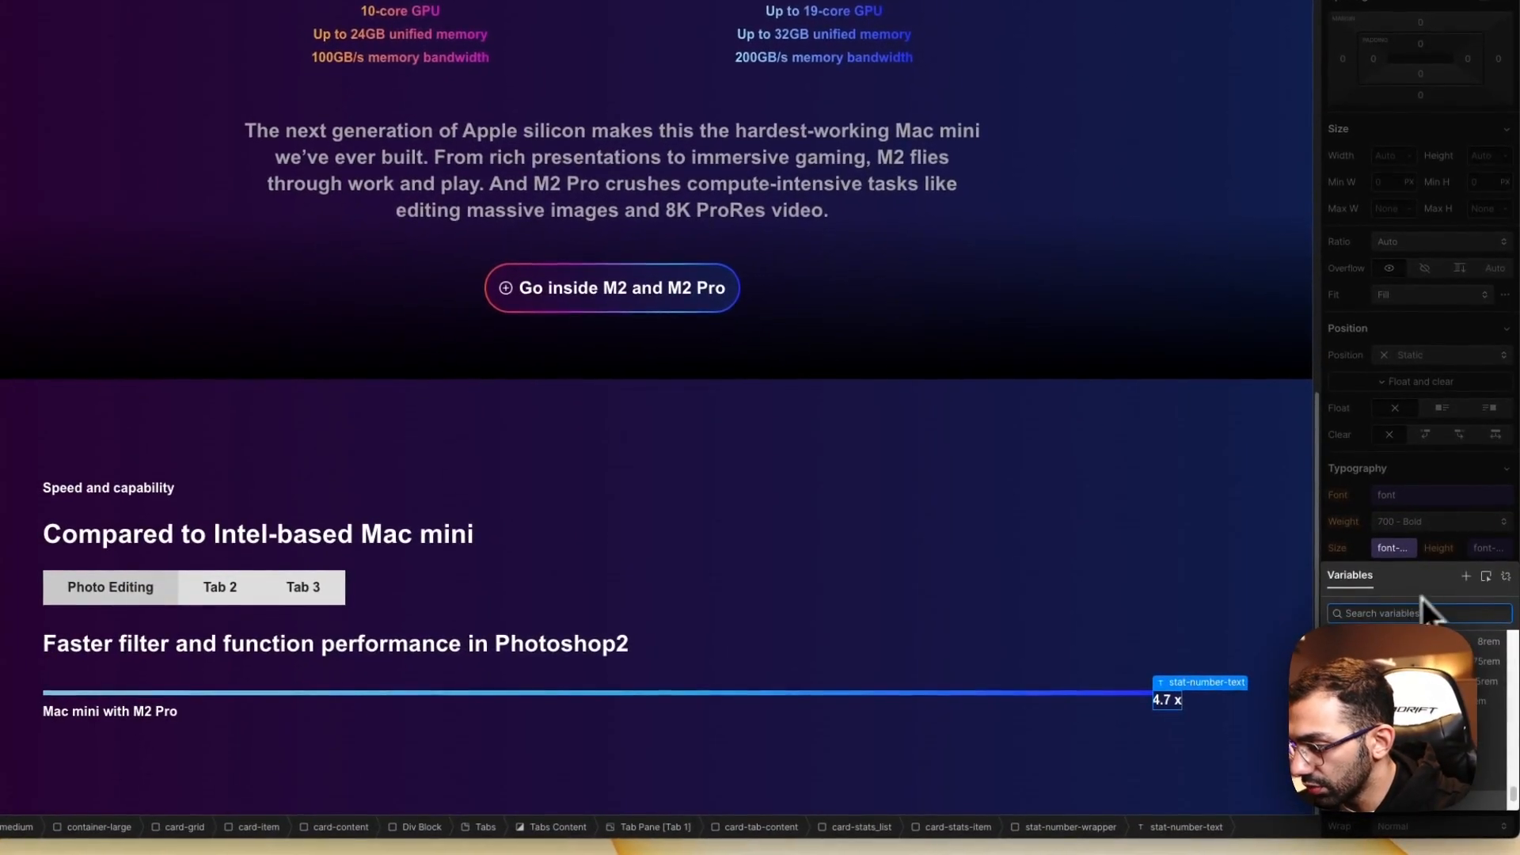
pyautogui.click(1461, 634)
pyautogui.click(1394, 553)
pyautogui.click(1480, 577)
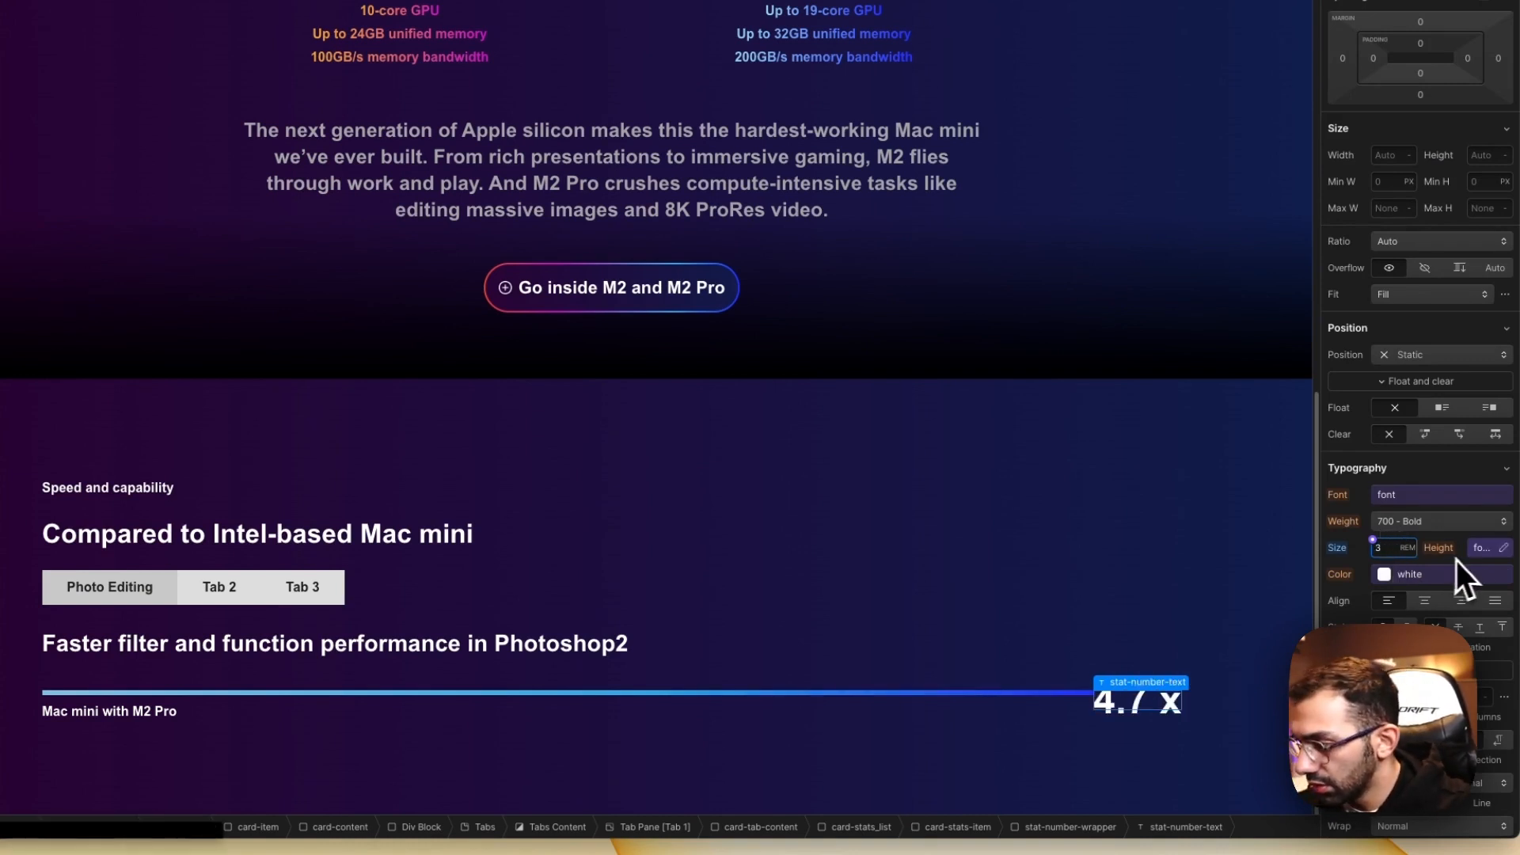
pyautogui.click(1480, 548)
pyautogui.click(1488, 575)
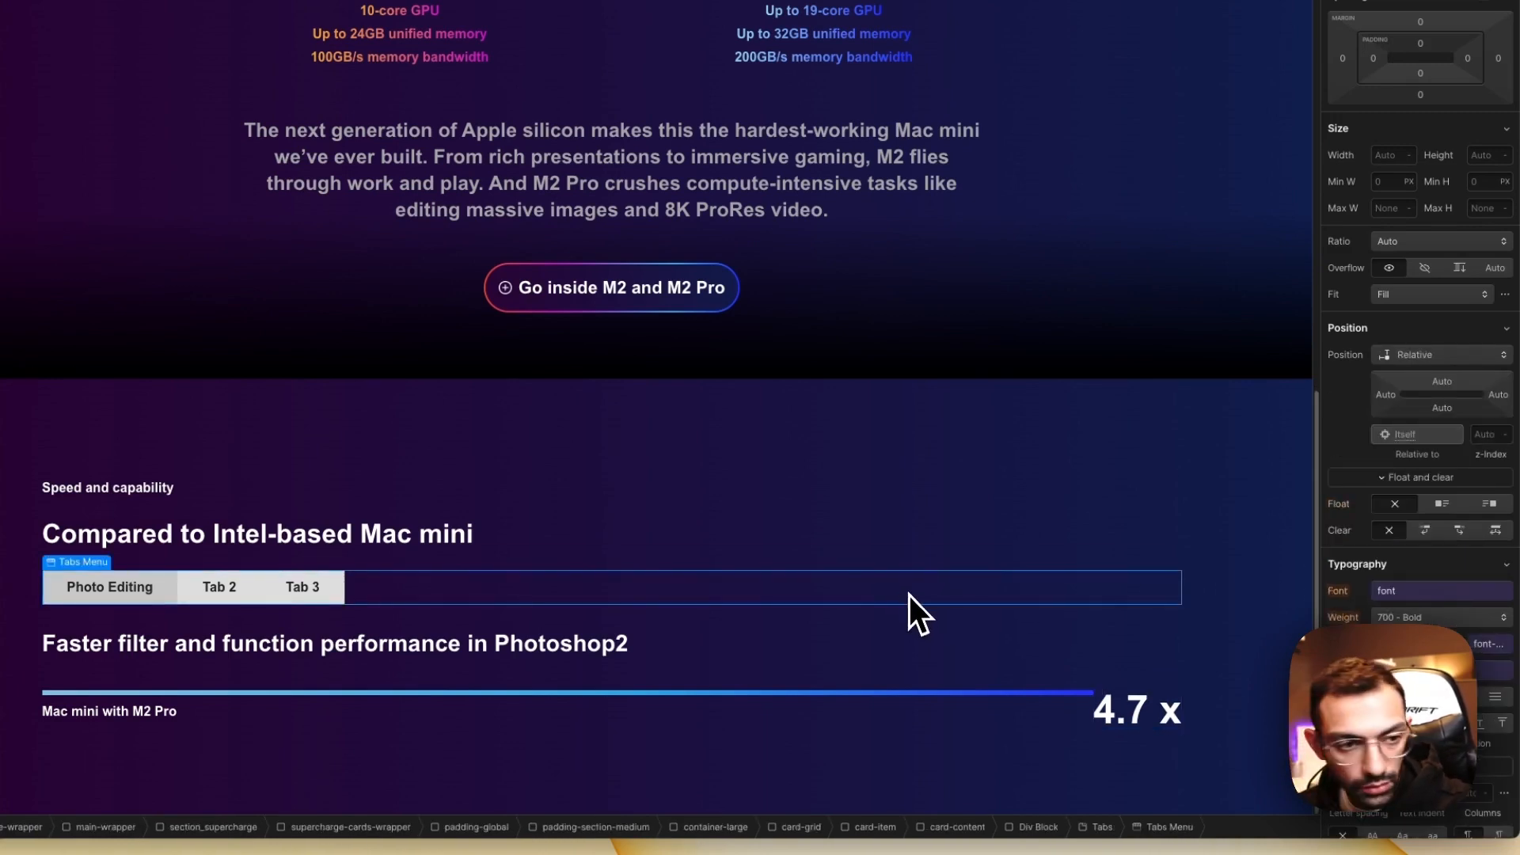
# Step: Change the 4.7x stat number's text colour from the white variable to the custom blue #4698ff
pyautogui.click(1161, 722)
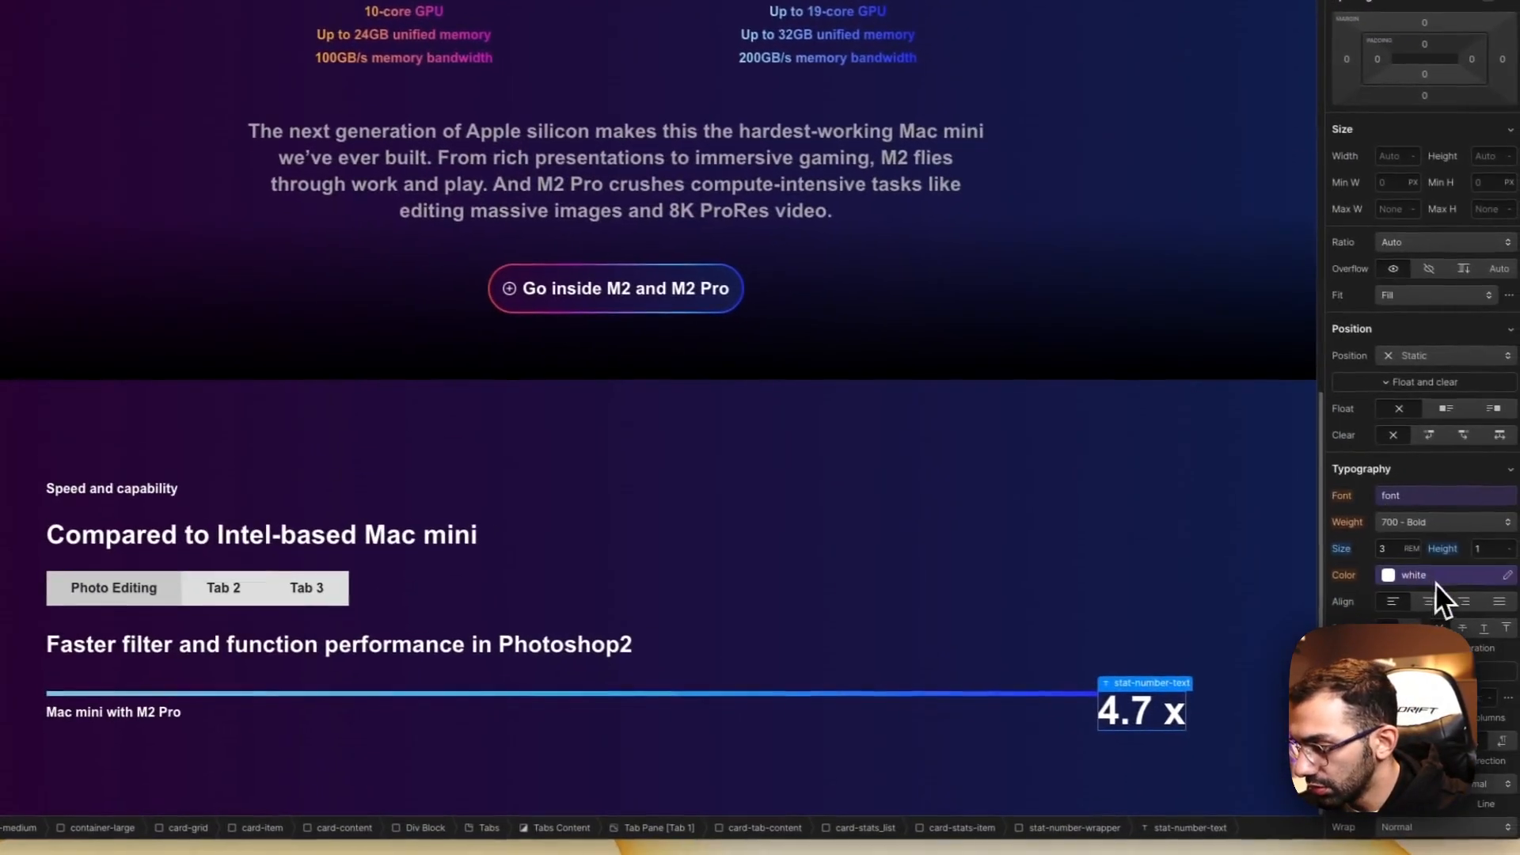
pyautogui.click(1422, 577)
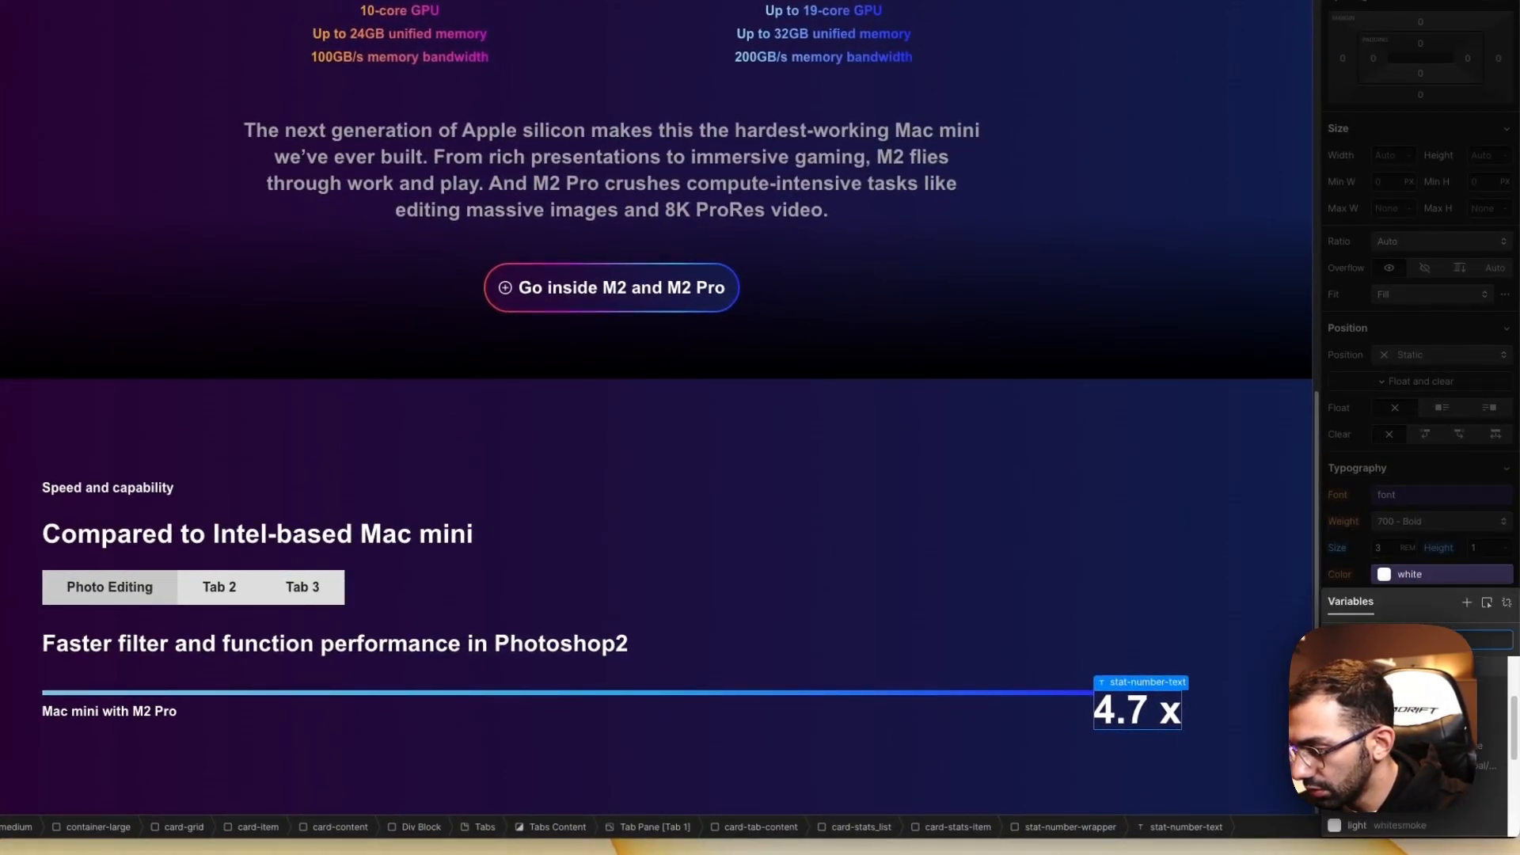
pyautogui.click(1507, 604)
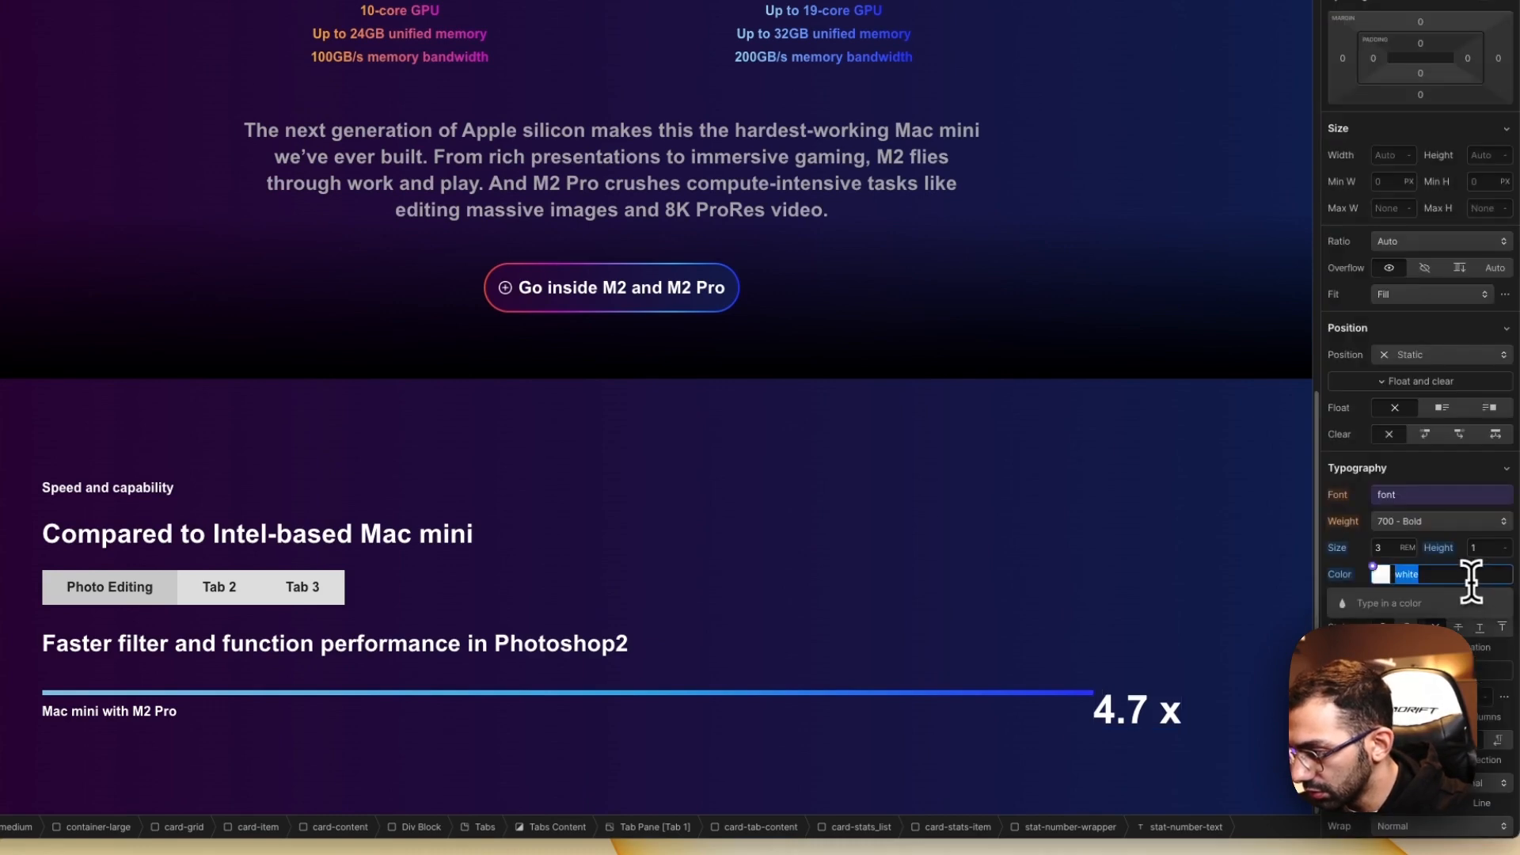
pyautogui.click(609, 806)
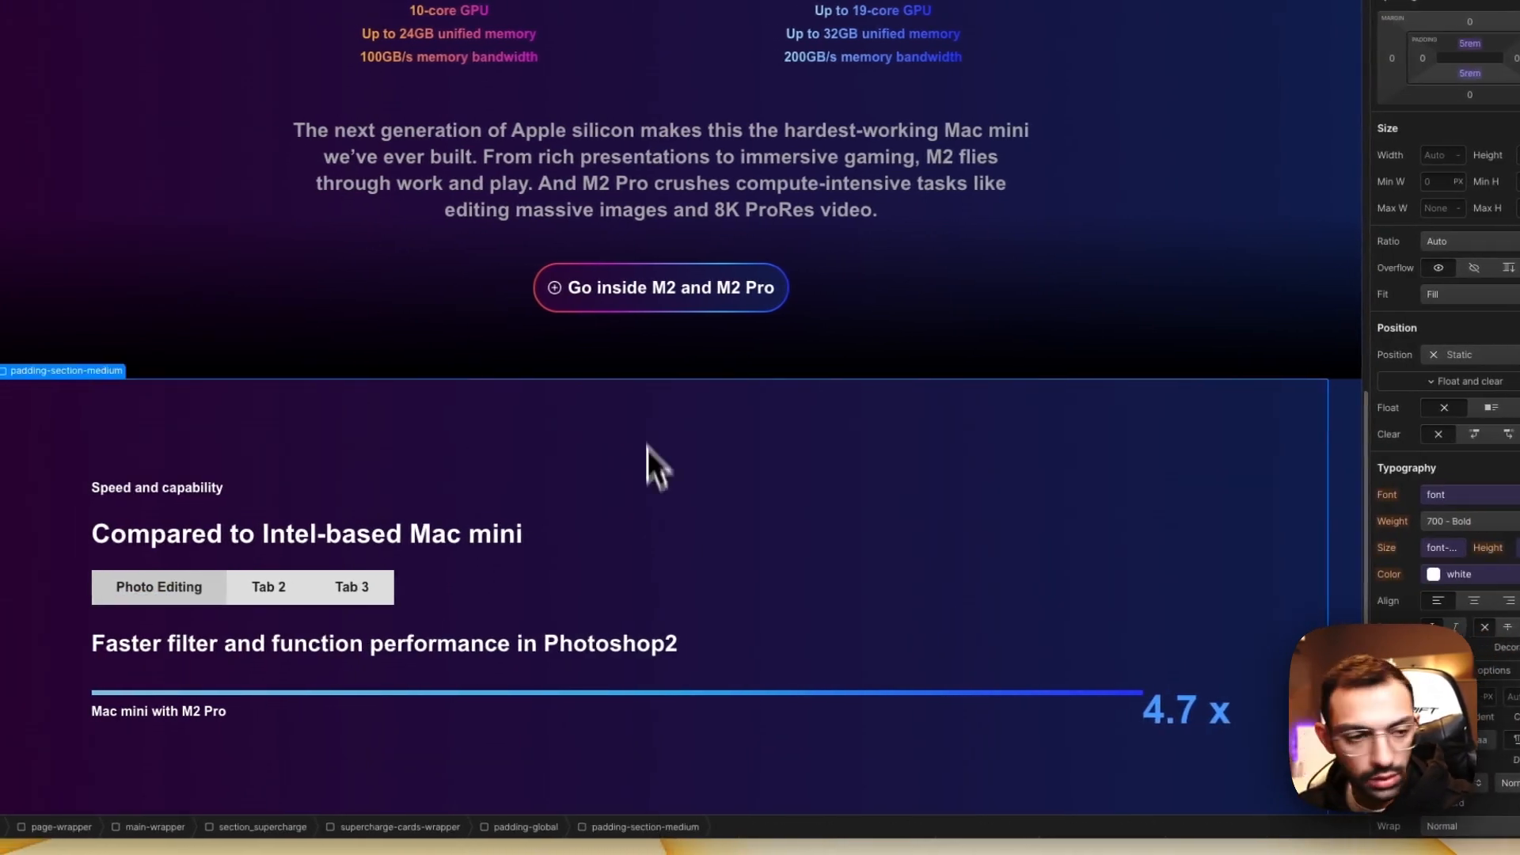
# Step: Check the spacing between bar and number on the original Mac mini page, and set card-stats-item's gap to 2.5 rem
pyautogui.scroll(-1, 594, 439)
pyautogui.click(971, 707)
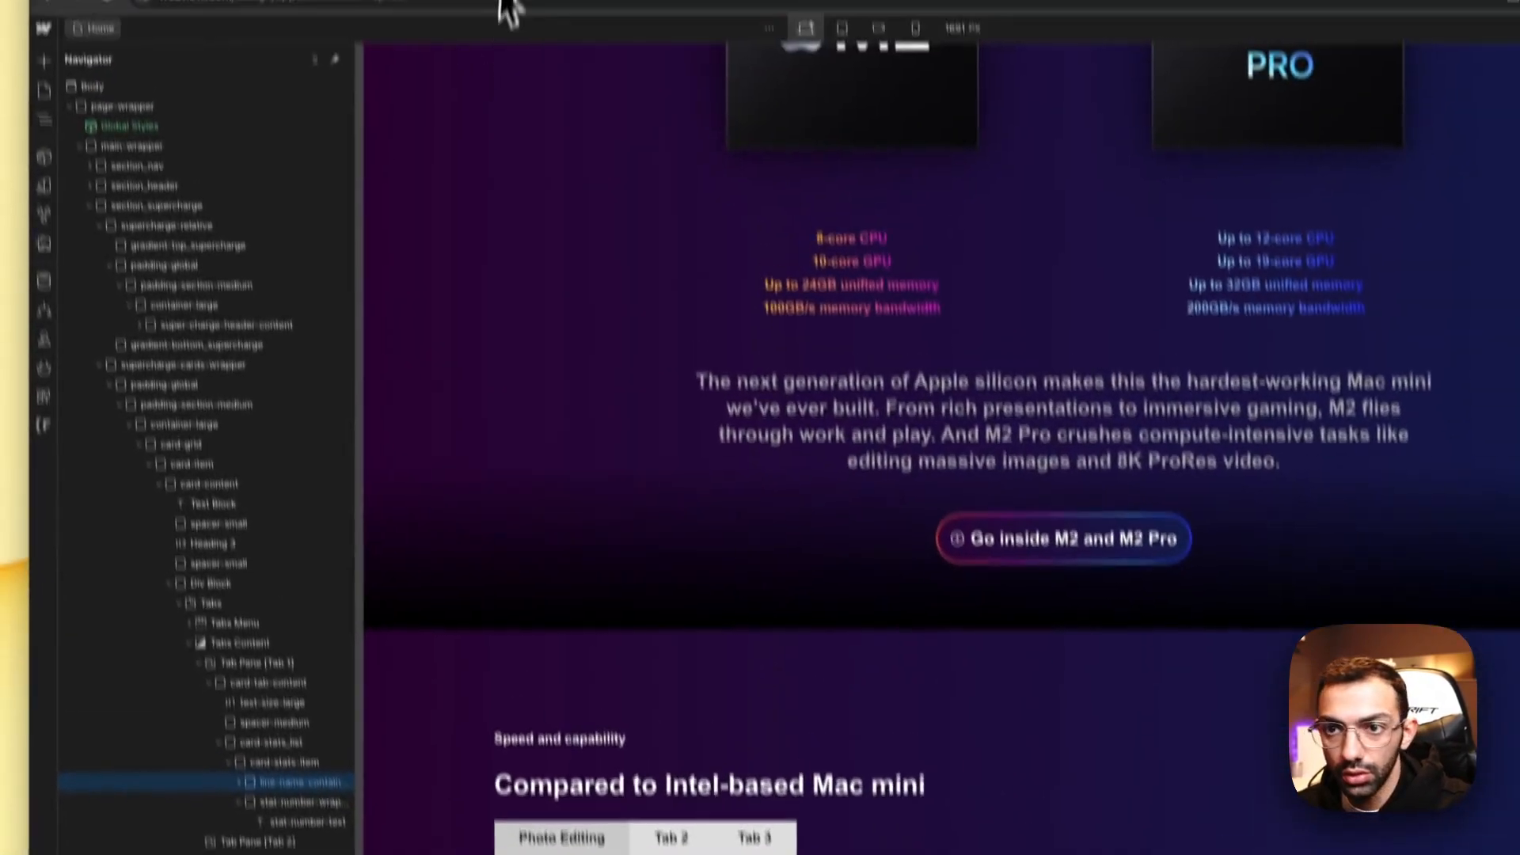
pyautogui.click(444, 37)
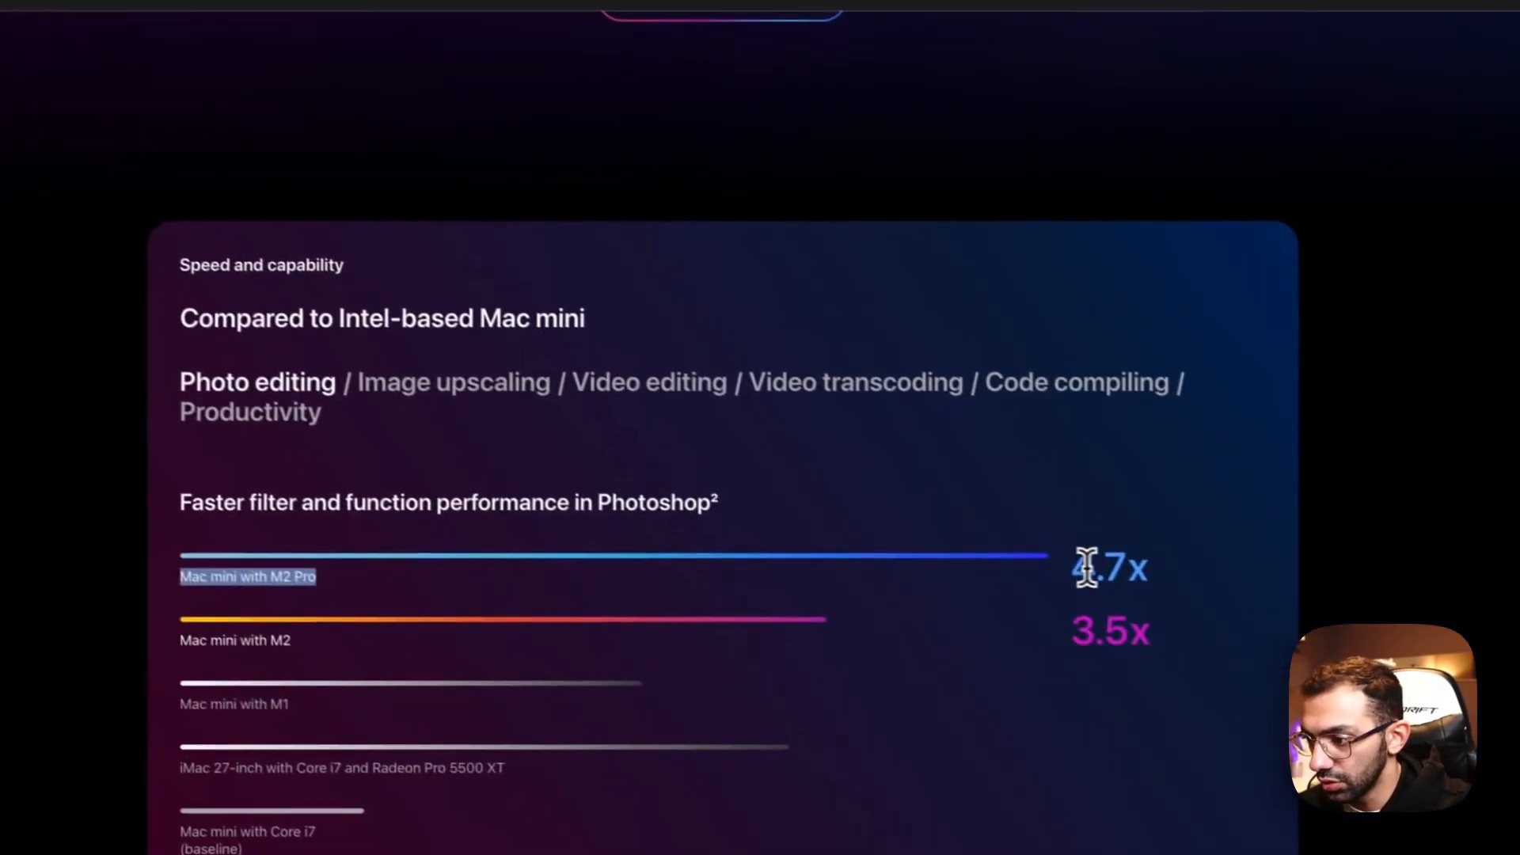
pyautogui.click(1346, 684)
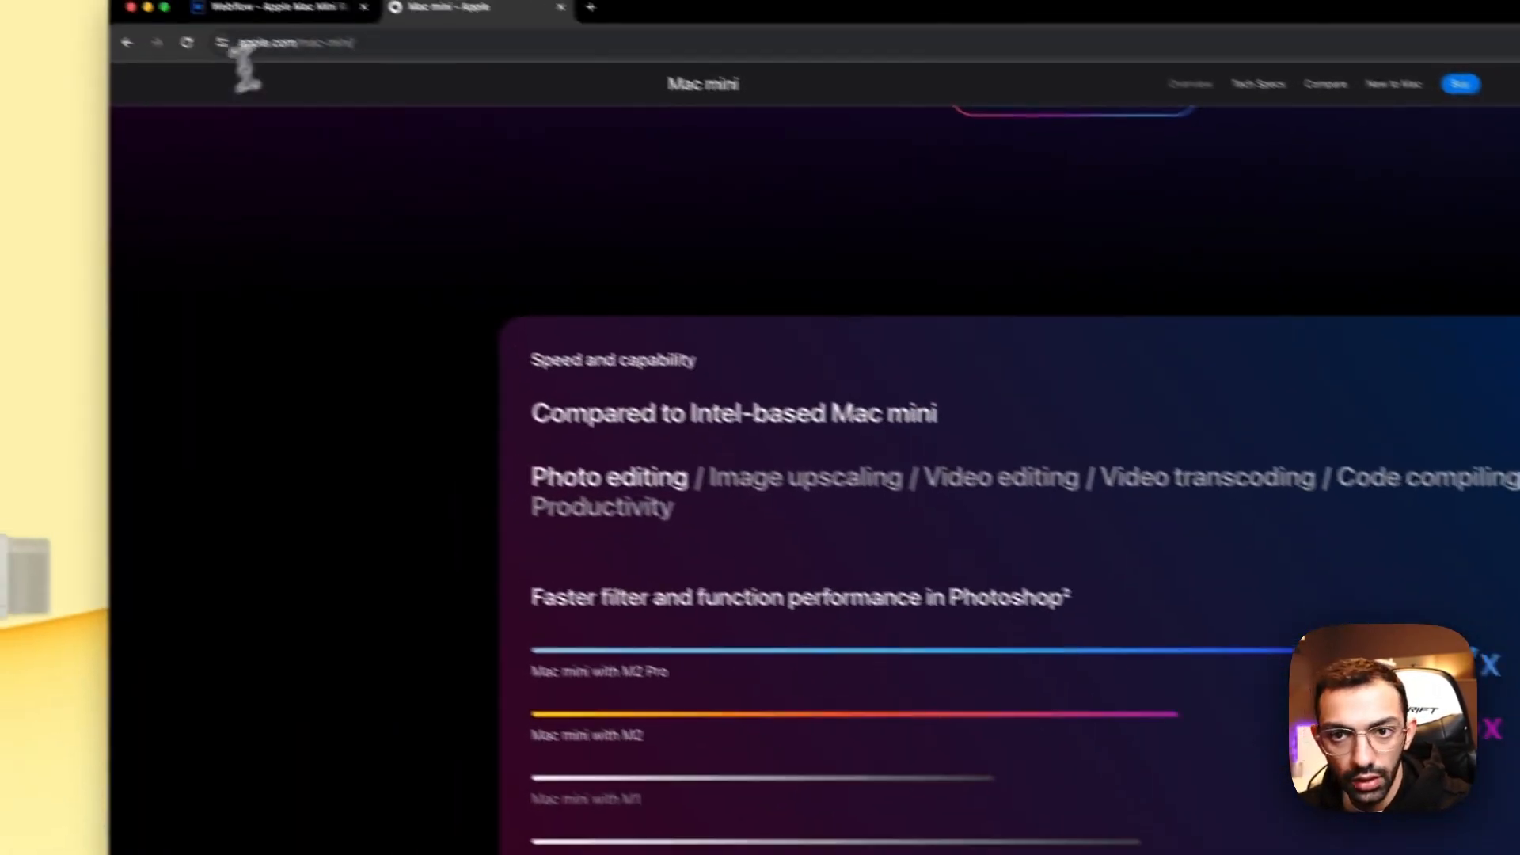
pyautogui.click(237, 21)
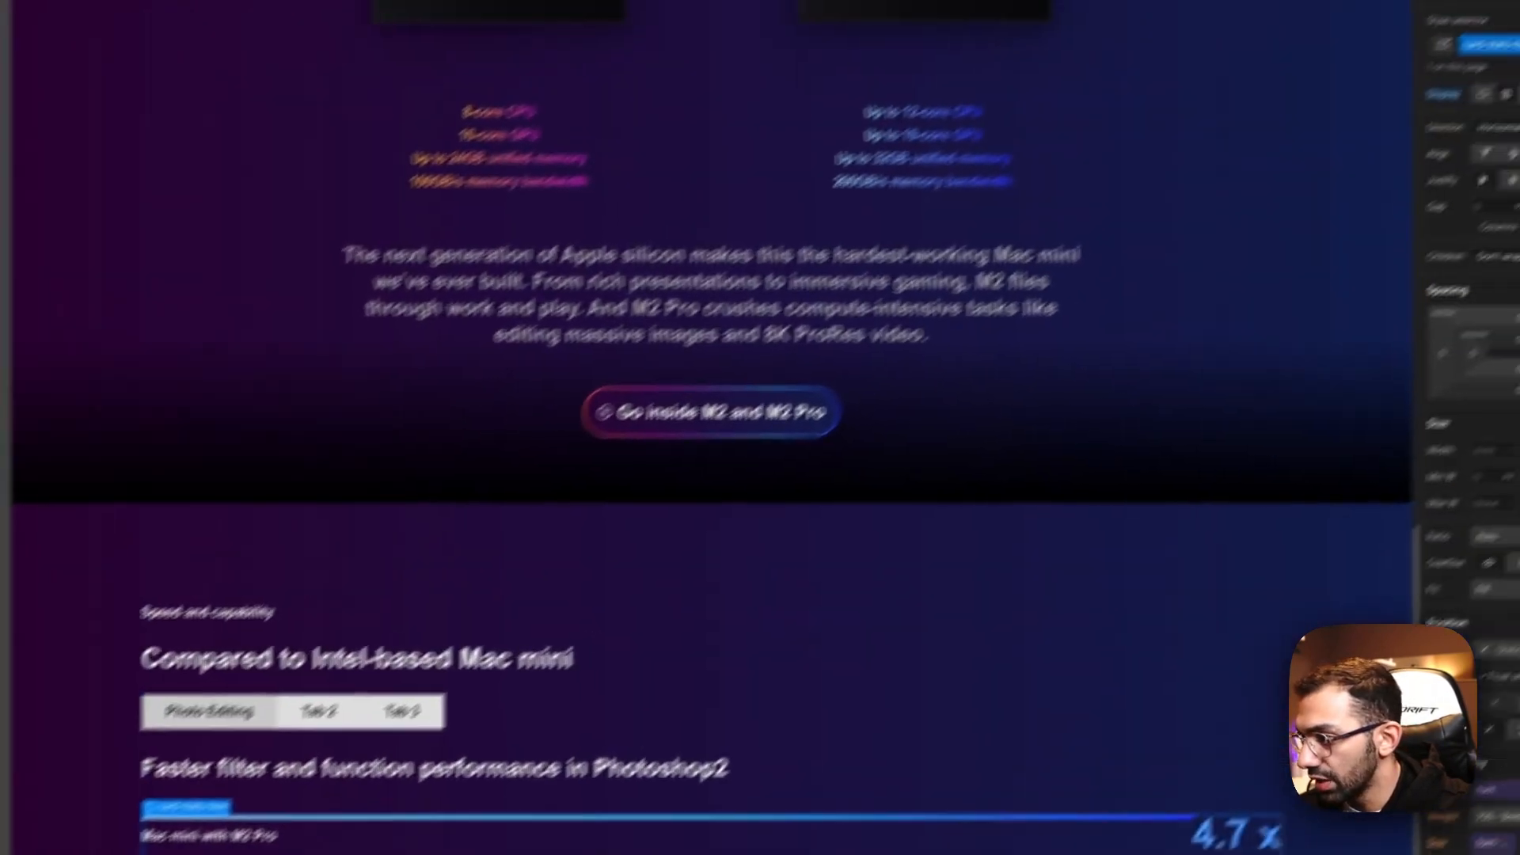
pyautogui.click(1482, 209)
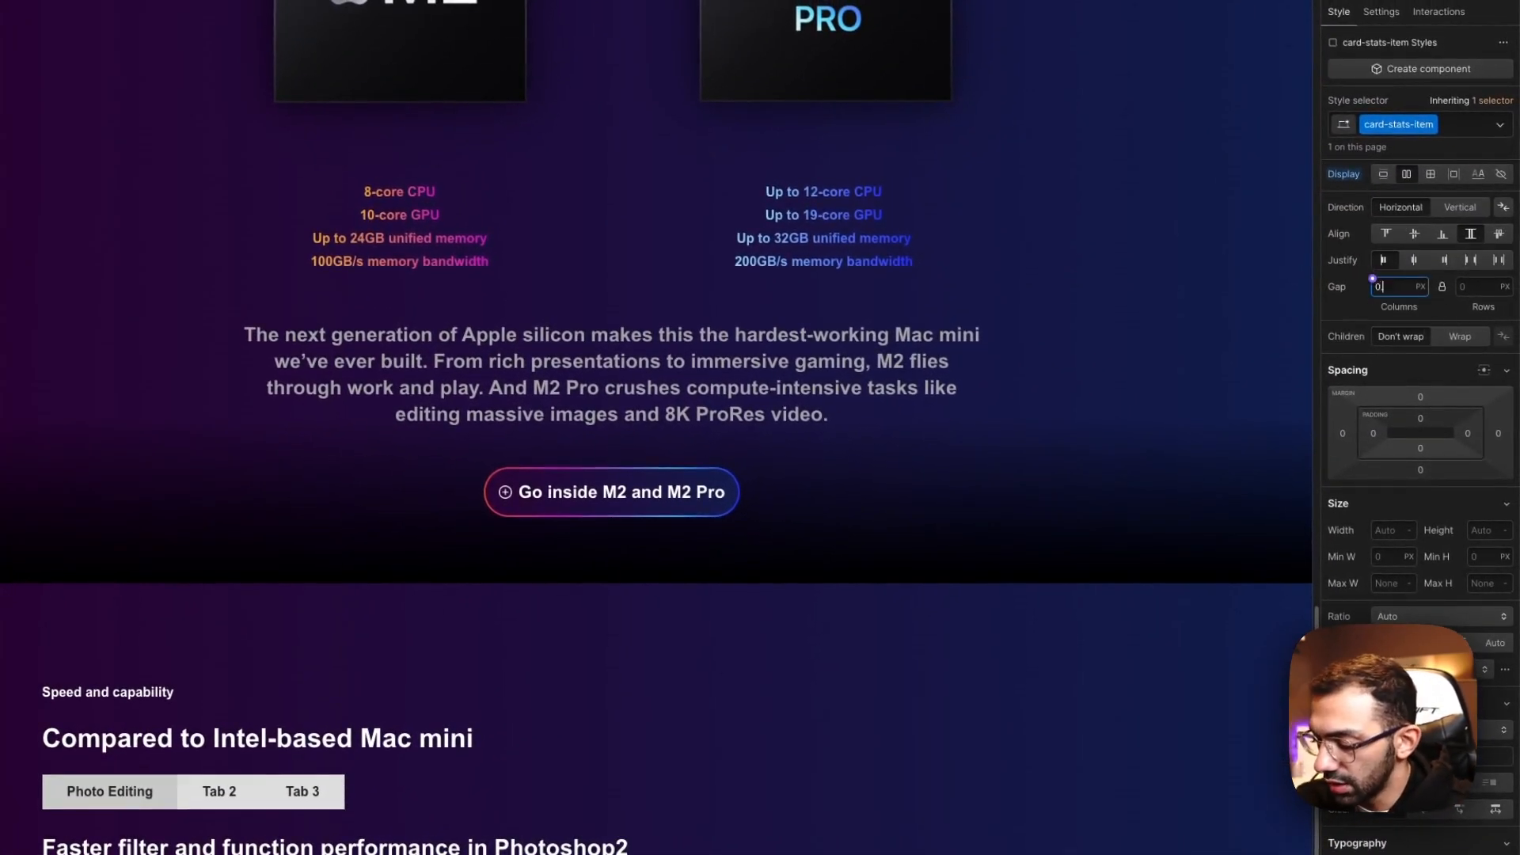
pyautogui.write('0.')
pyautogui.press('super+a')
pyautogui.write('1rem')
pyautogui.press('Return')
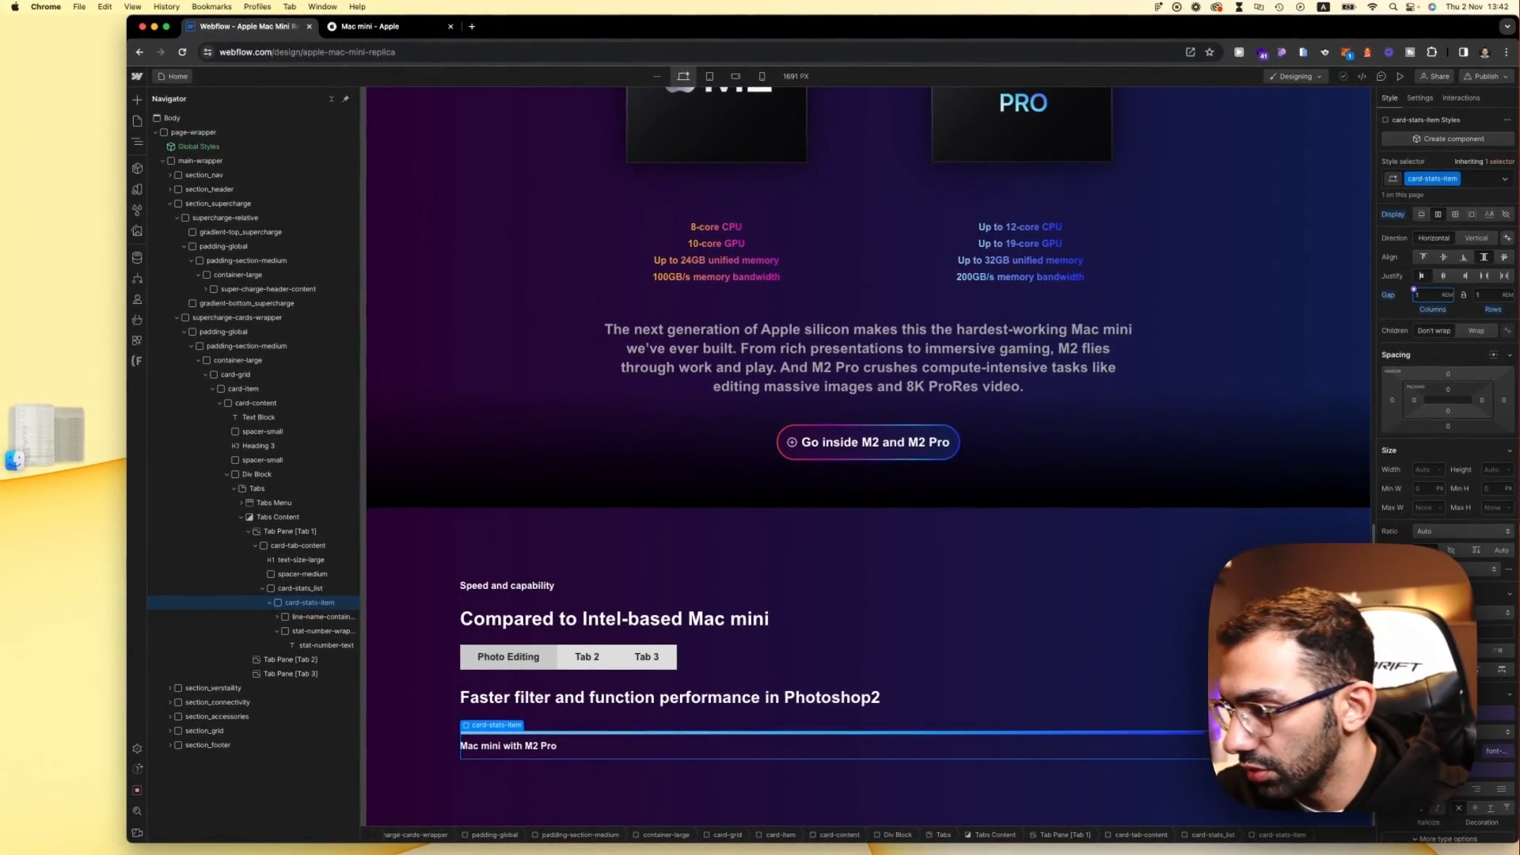
pyautogui.write('2.5')
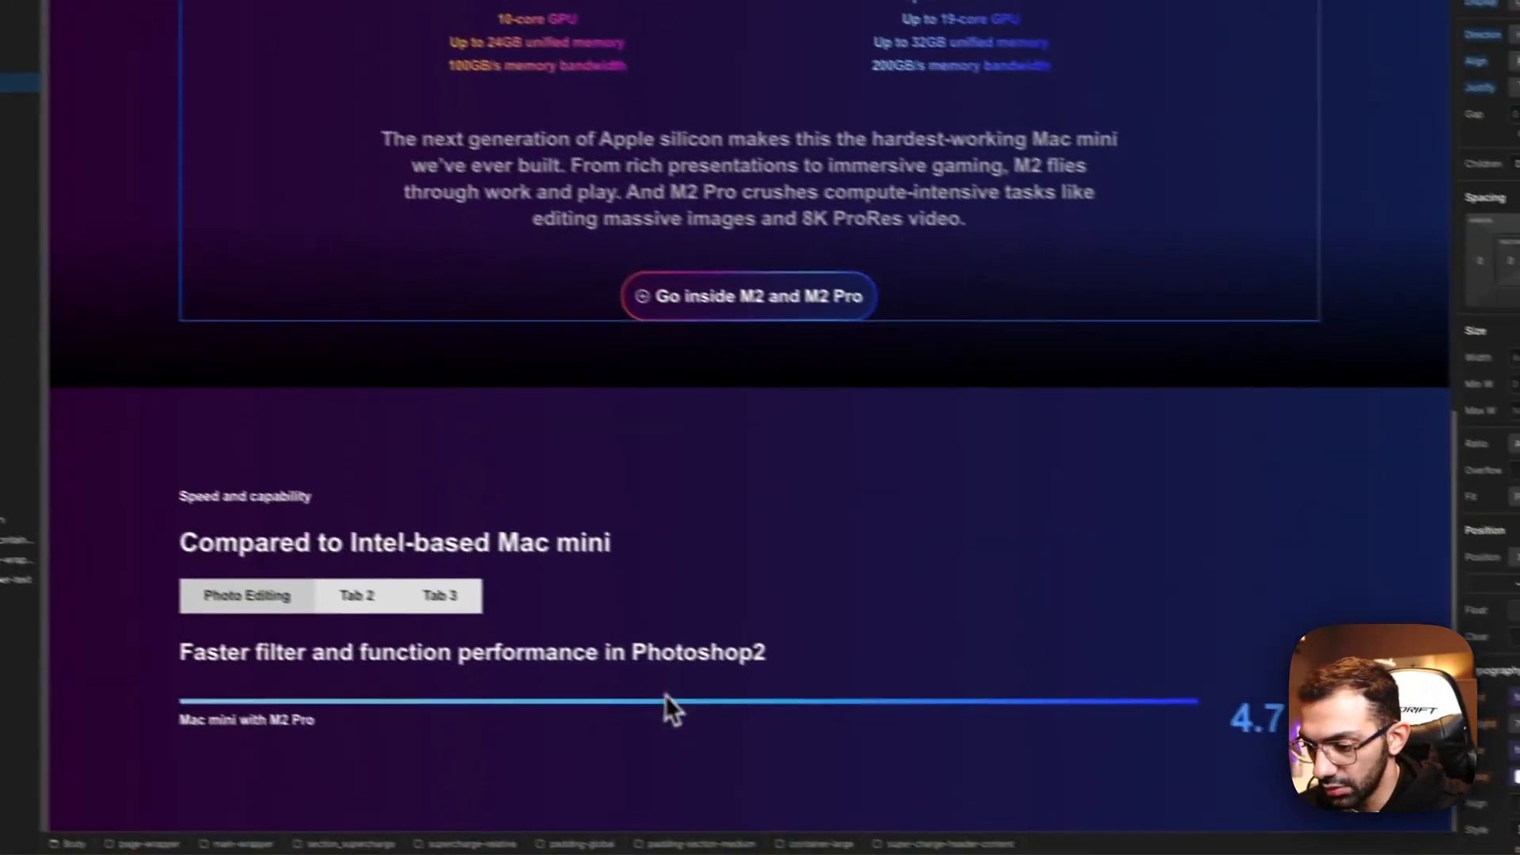
# Step: Remove the fs_modal-1_heading combo class from the line-stat bar inside line-name-container
pyautogui.click(609, 688)
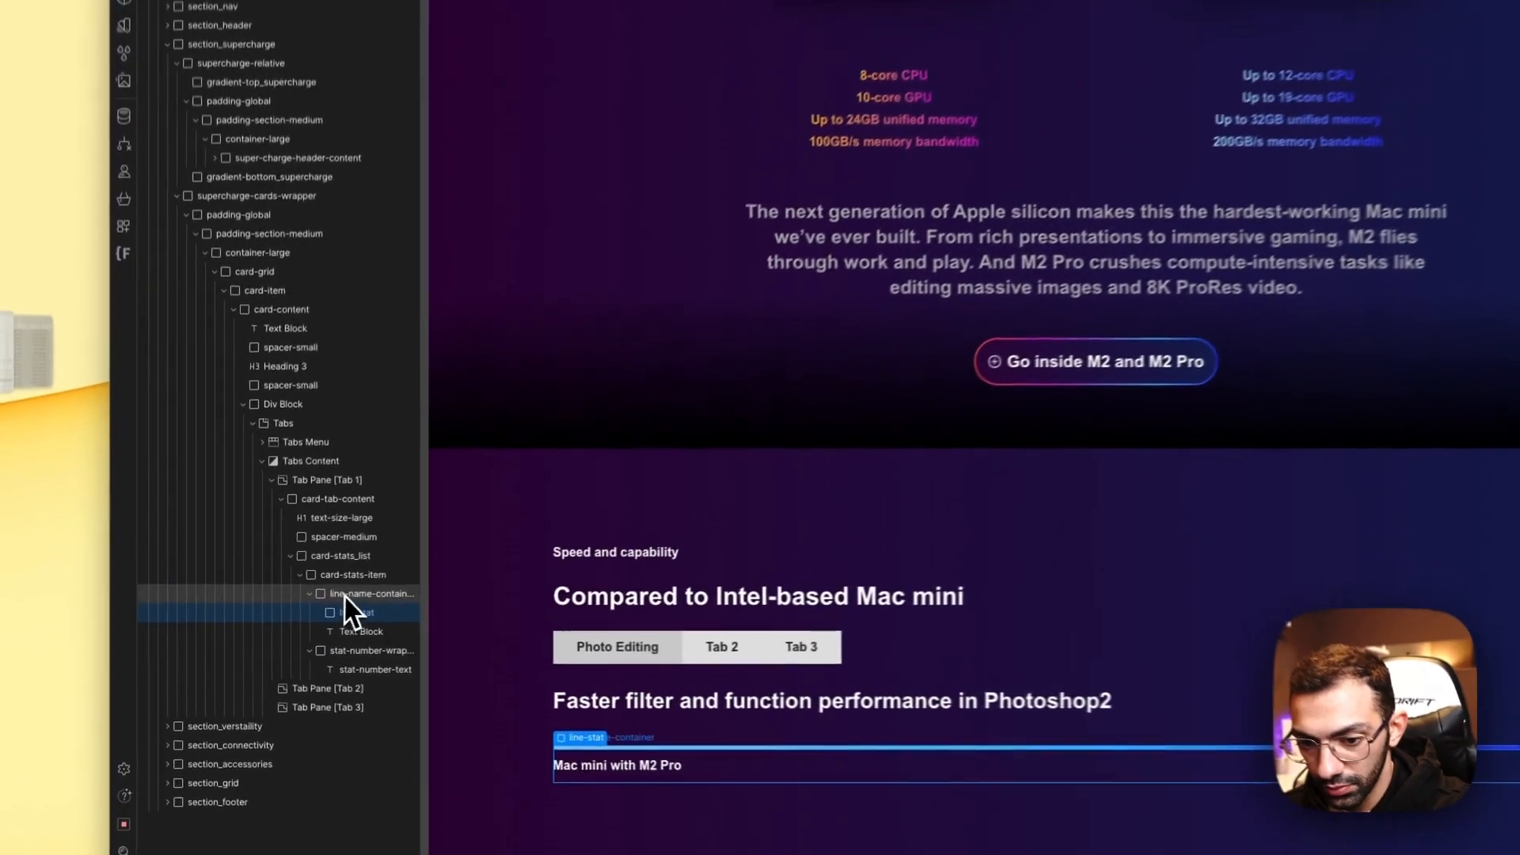
pyautogui.click(310, 618)
pyautogui.click(369, 614)
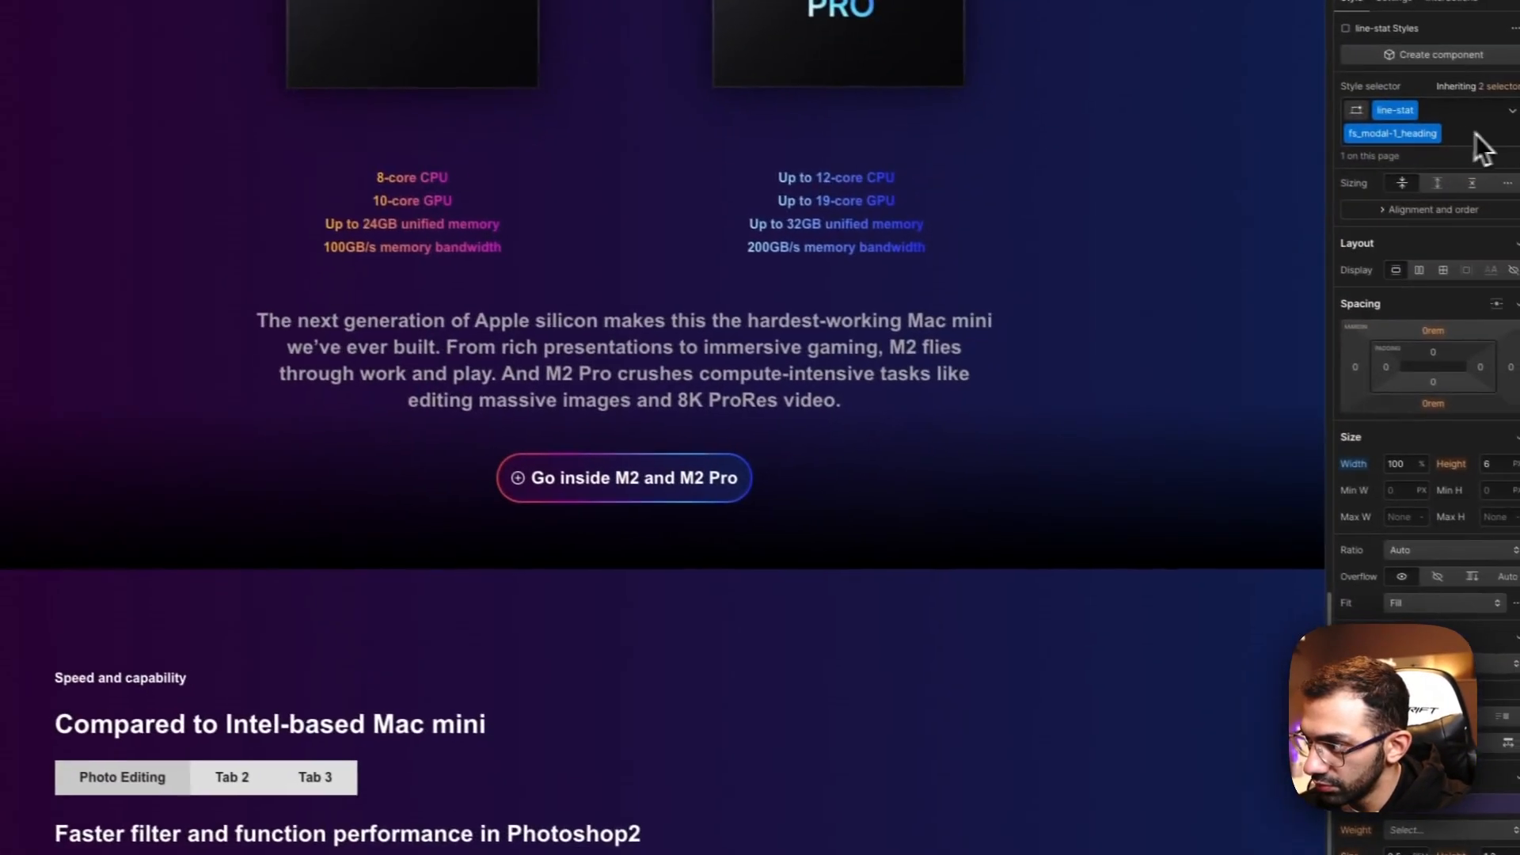
pyautogui.click(1453, 133)
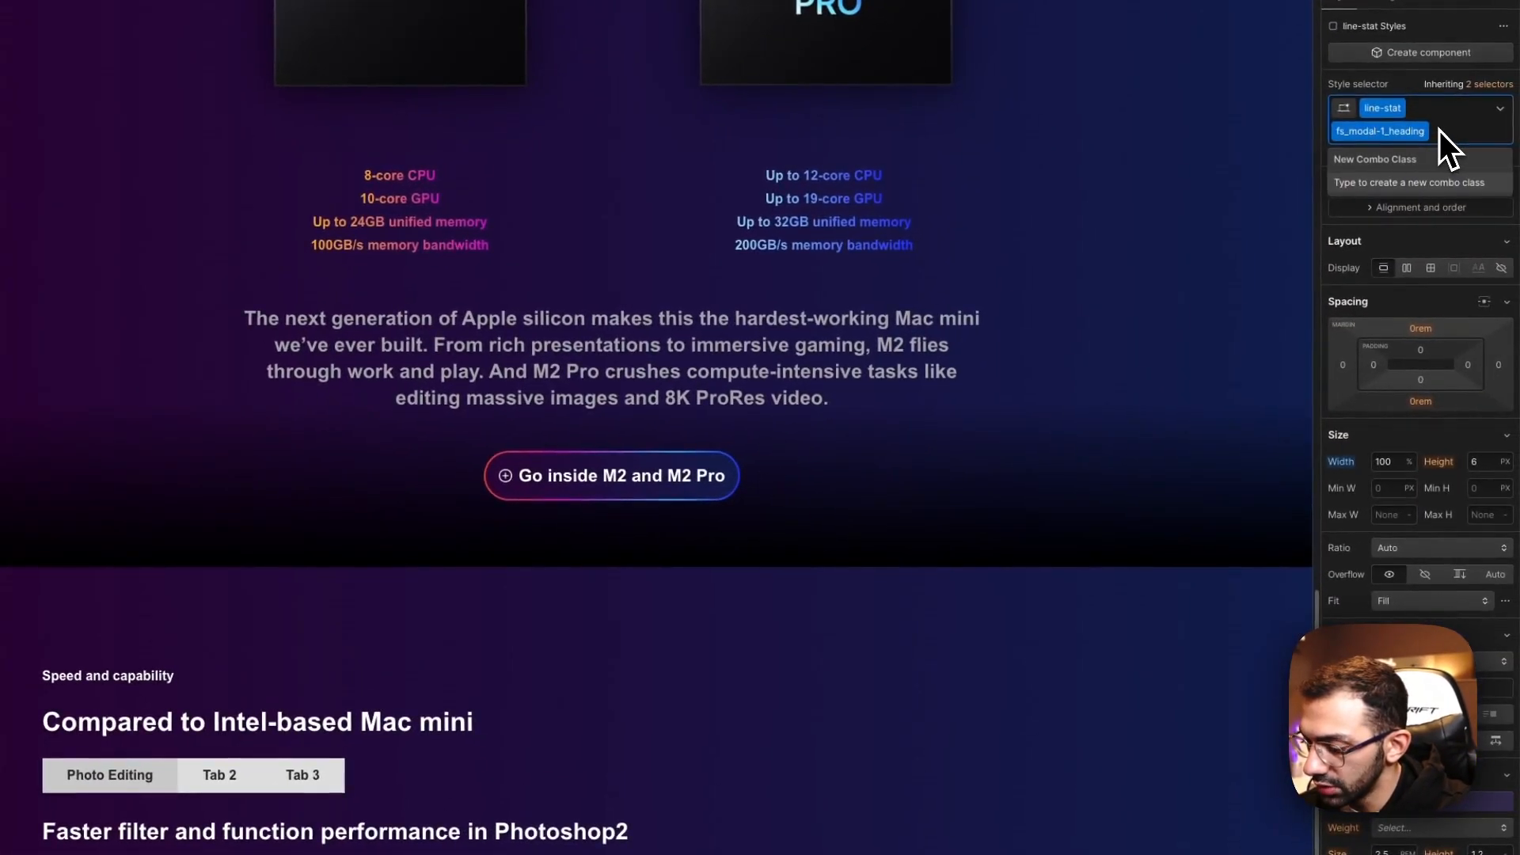
pyautogui.press('BackSpace')
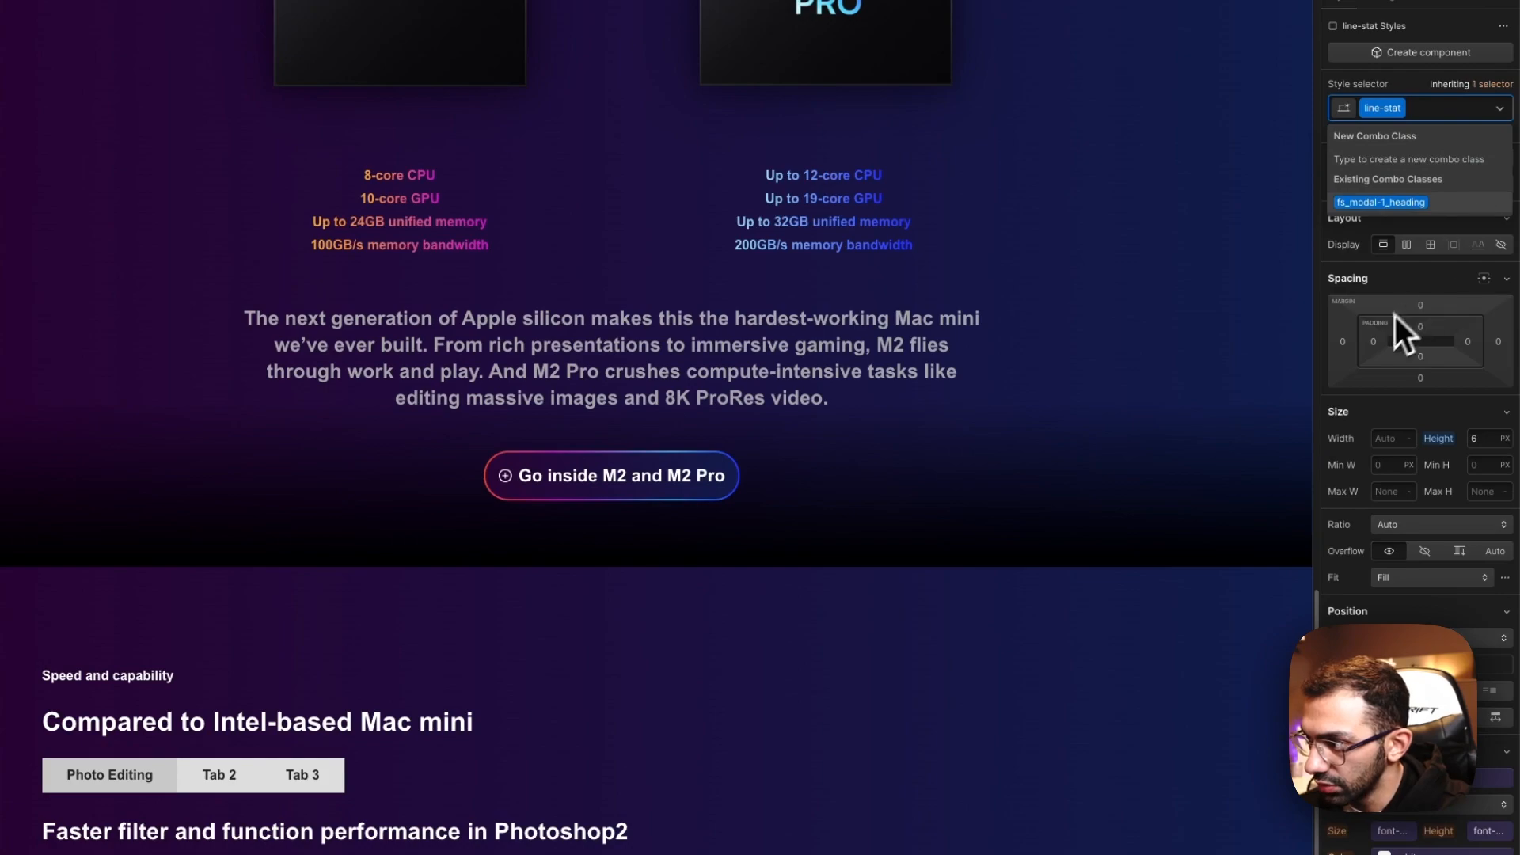
pyautogui.click(1220, 492)
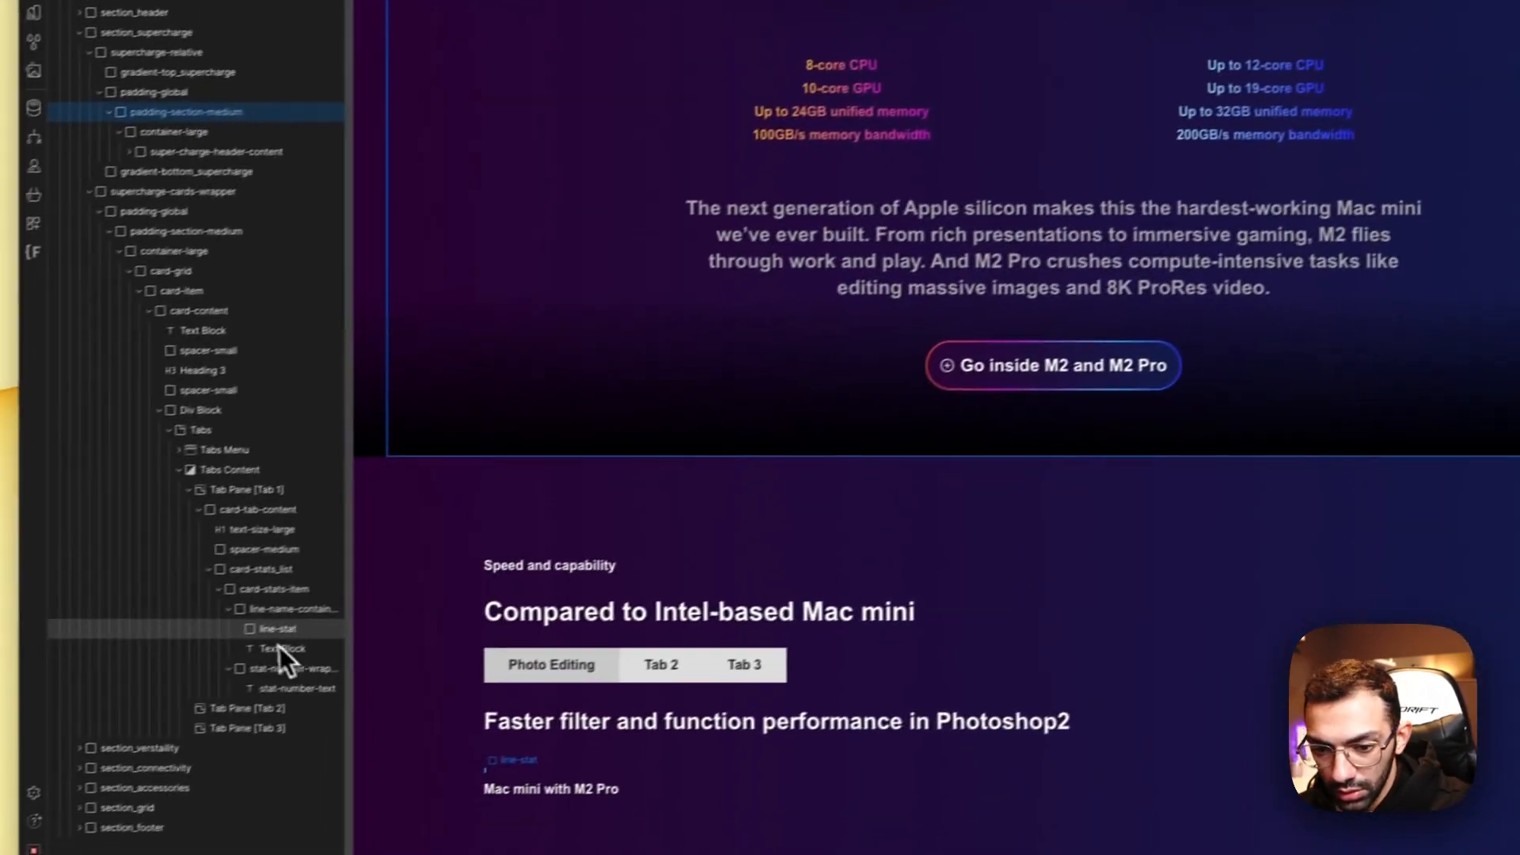
# Step: Add the combo class is-1 to the line-stat bar and set its width to 100%
pyautogui.click(279, 630)
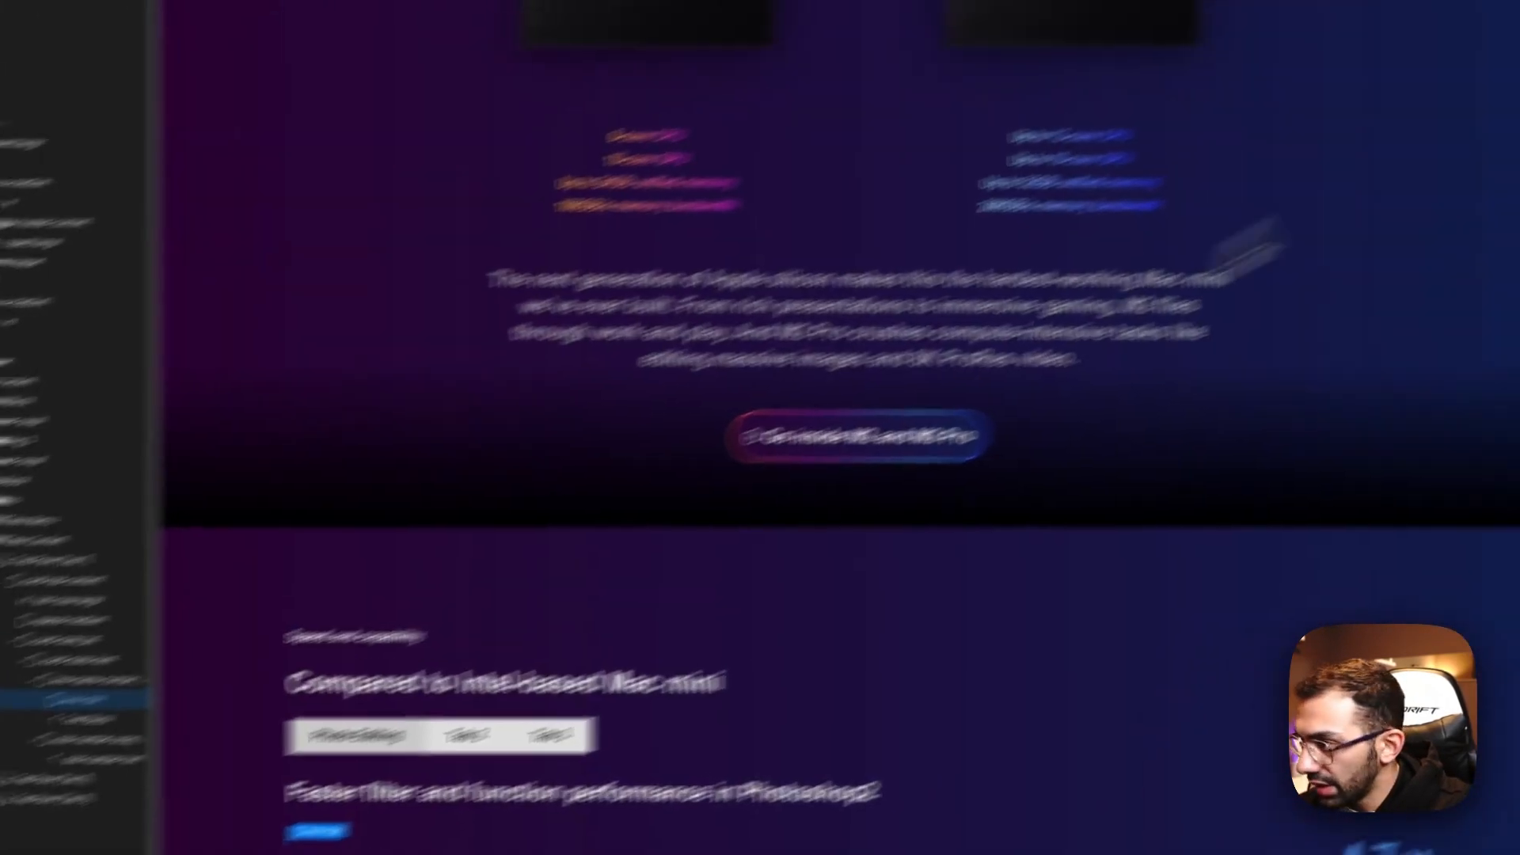
pyautogui.click(1493, 147)
pyautogui.write('is-1')
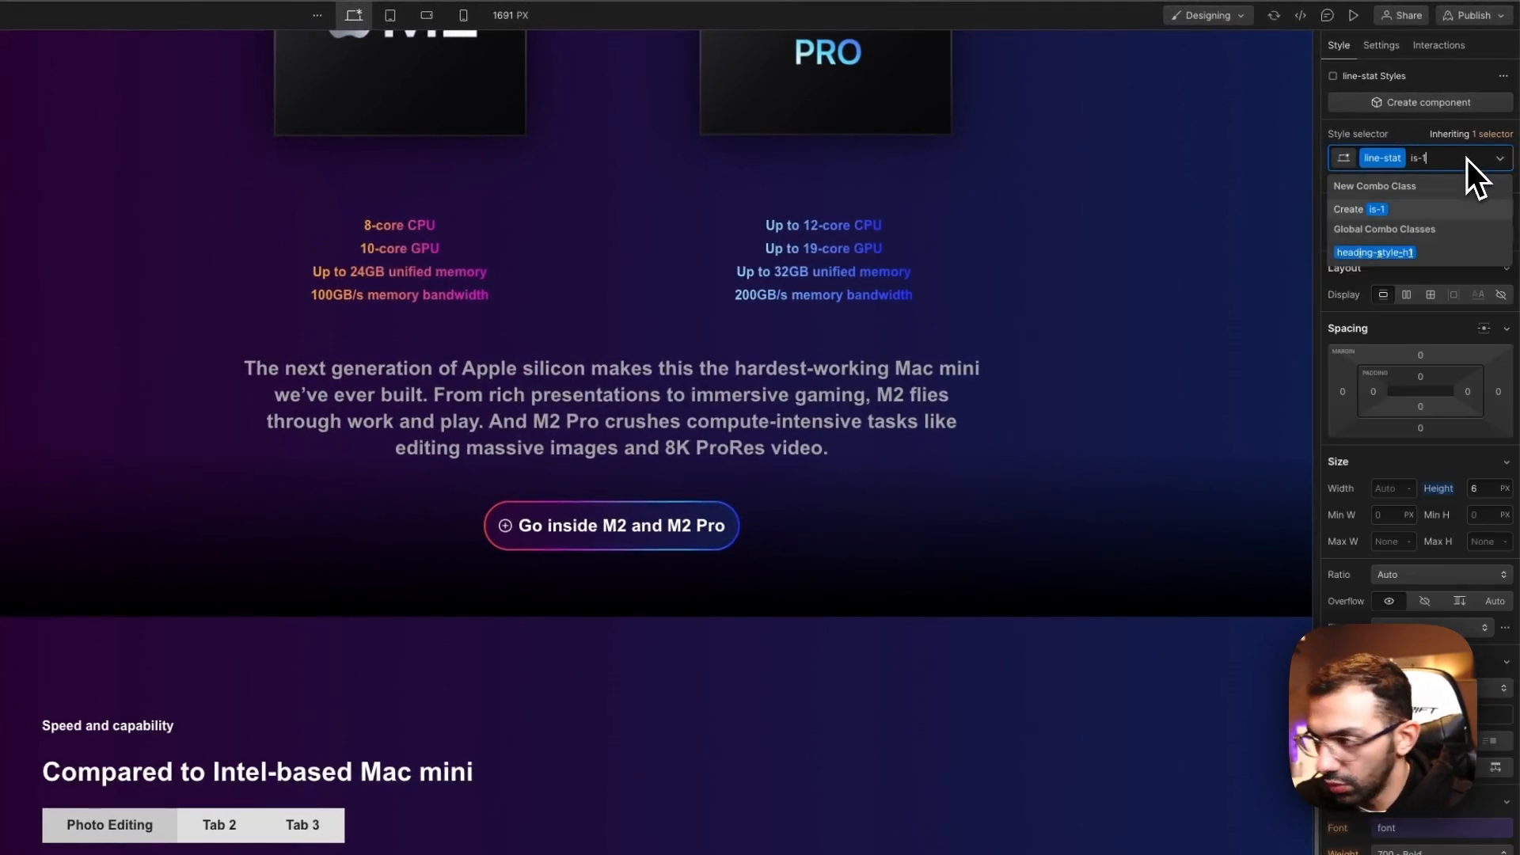
pyautogui.press('Return')
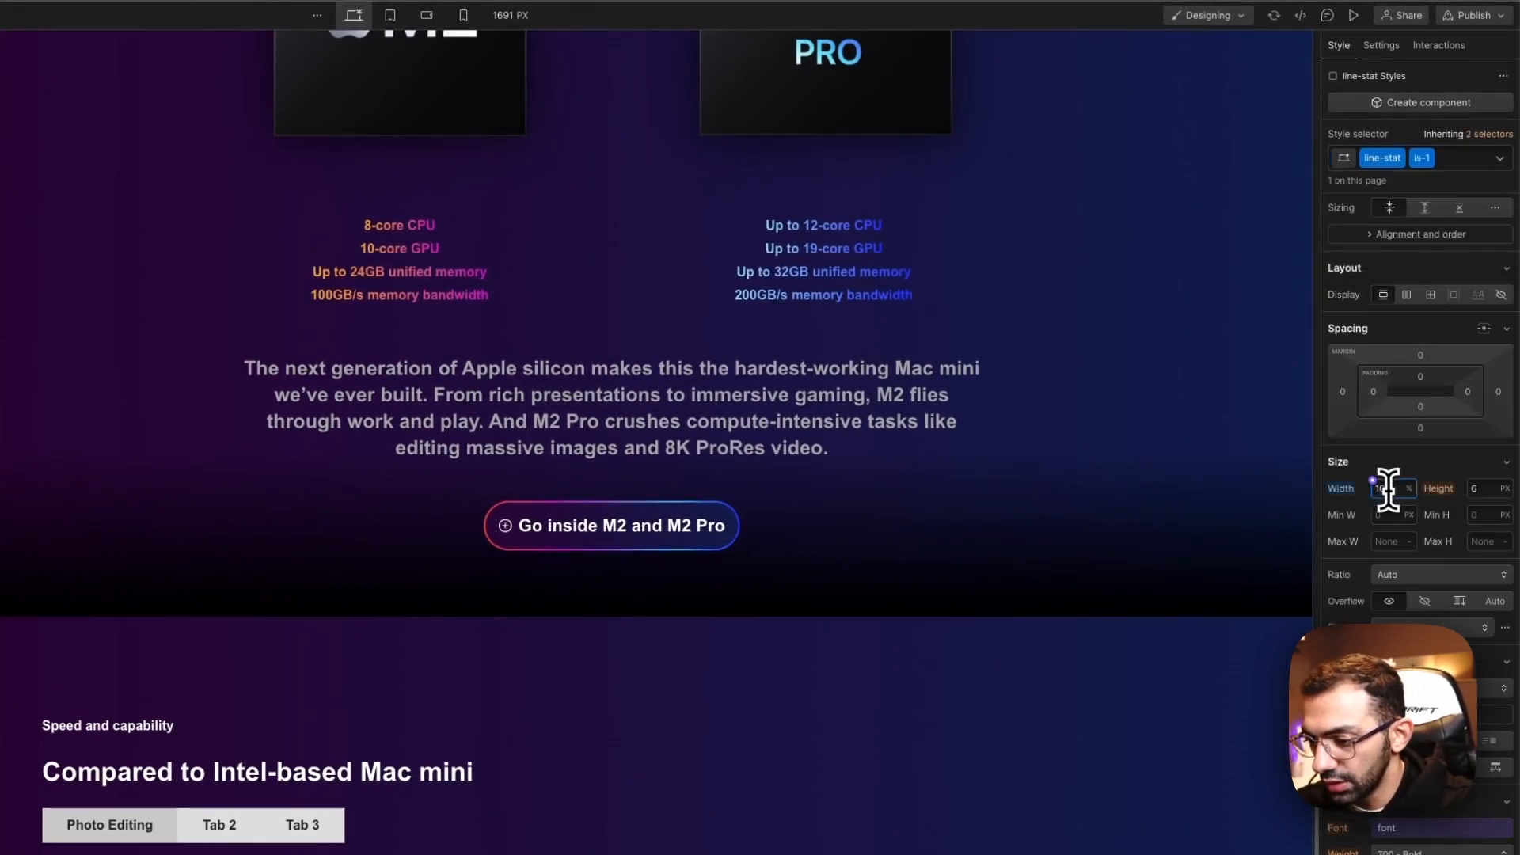
# Step: Give the line-stat bar a 3 px corner radius and a three-stop linear gradient from #7cc0e2 to #252fff
pyautogui.scroll(-8, 1394, 602)
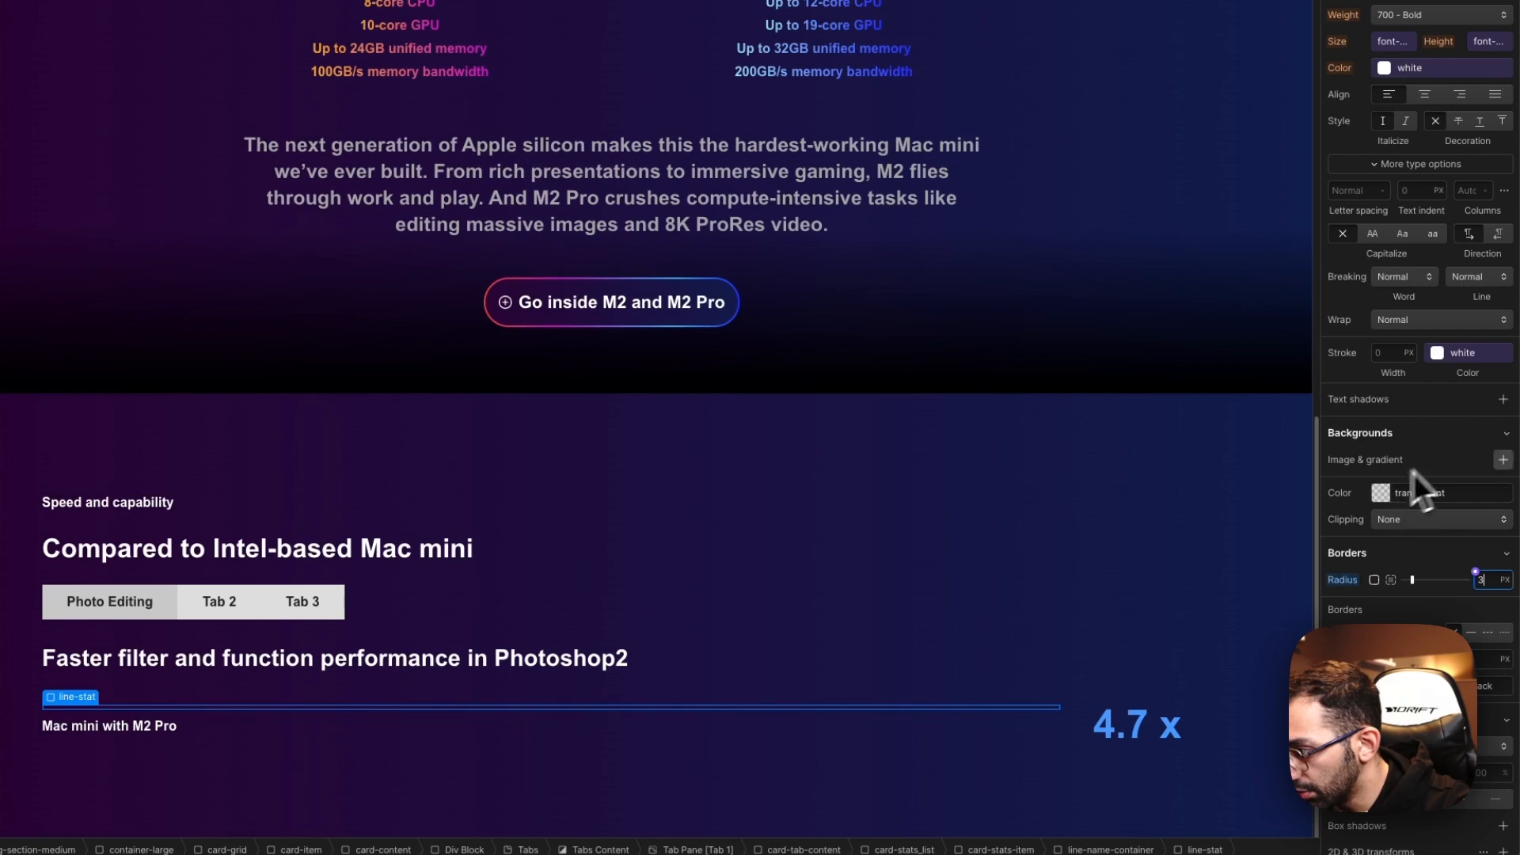
pyautogui.click(1503, 460)
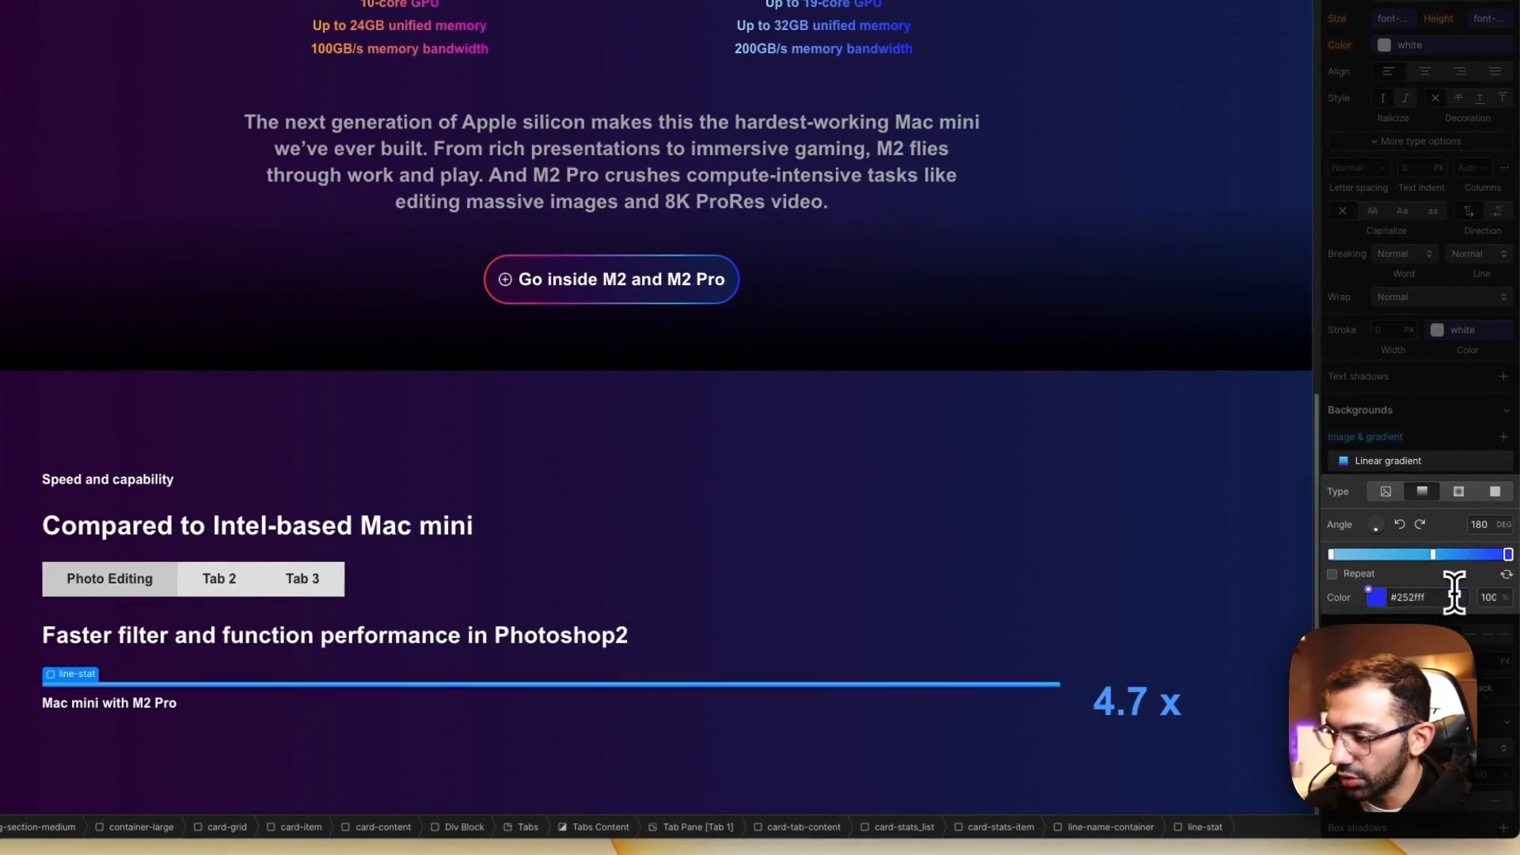
pyautogui.click(987, 507)
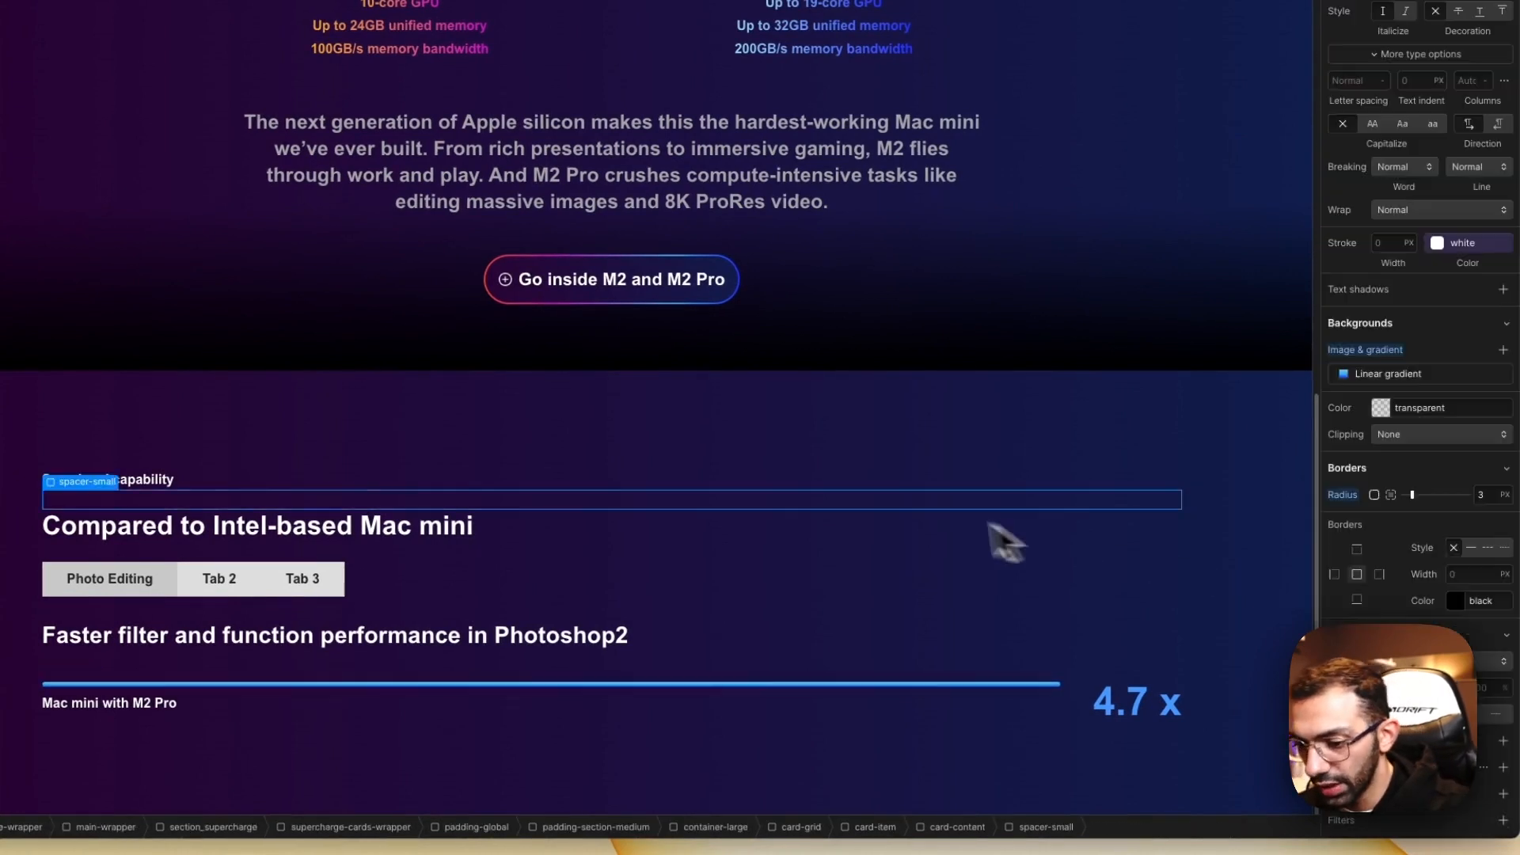
# Step: Set the angle of the line-stat bar's linear gradient to 90 degrees so it runs horizontally
pyautogui.click(874, 686)
pyautogui.click(1418, 462)
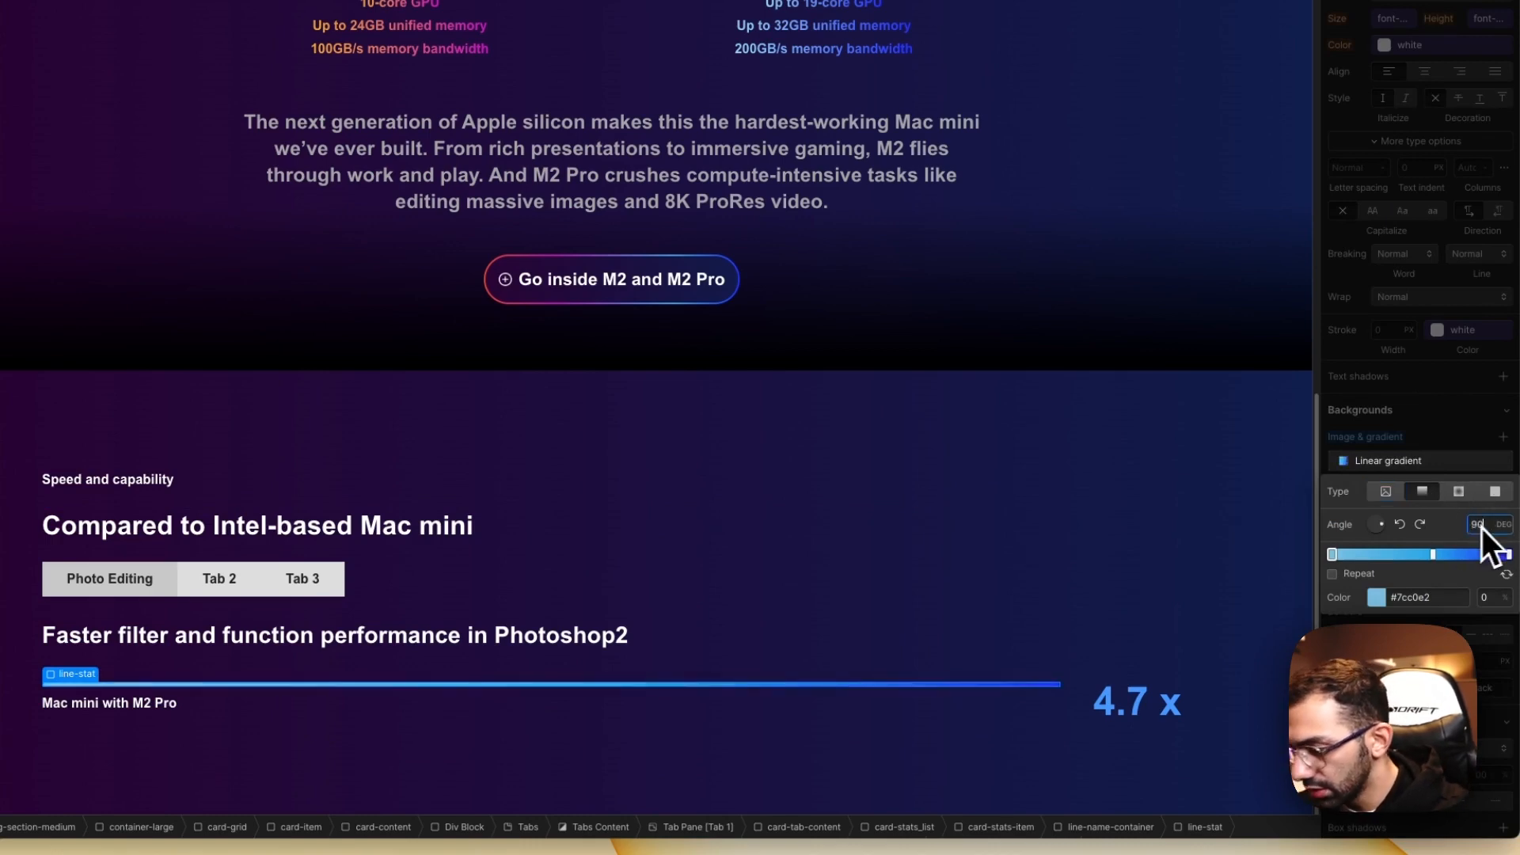
pyautogui.click(795, 462)
pyautogui.click(944, 290)
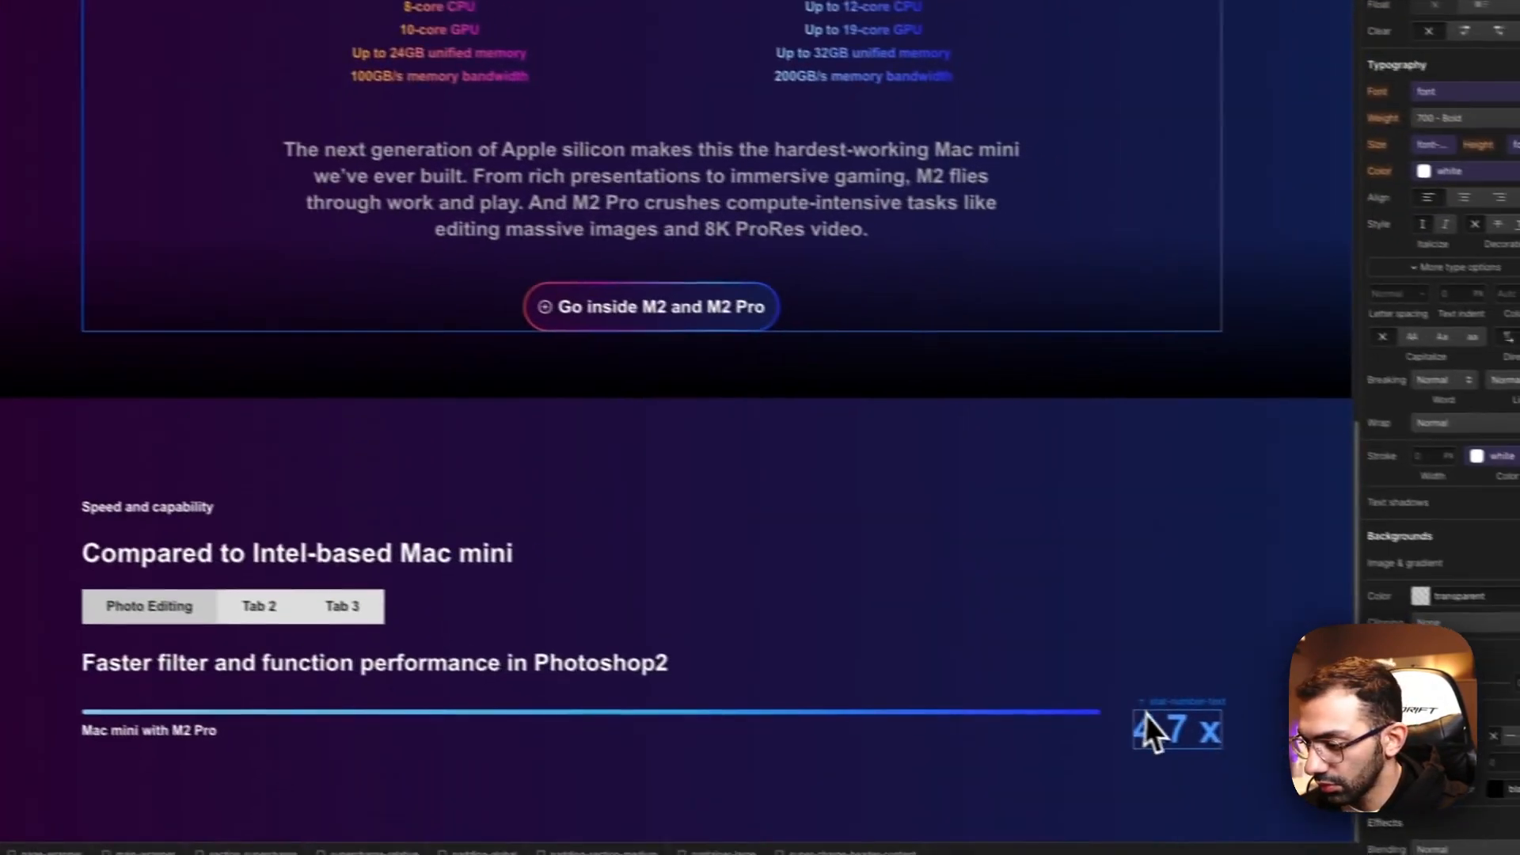
# Step: Apply the existing text-size-small class to the "Mac mini with M2 Pro" label under the performance bar
pyautogui.click(1147, 722)
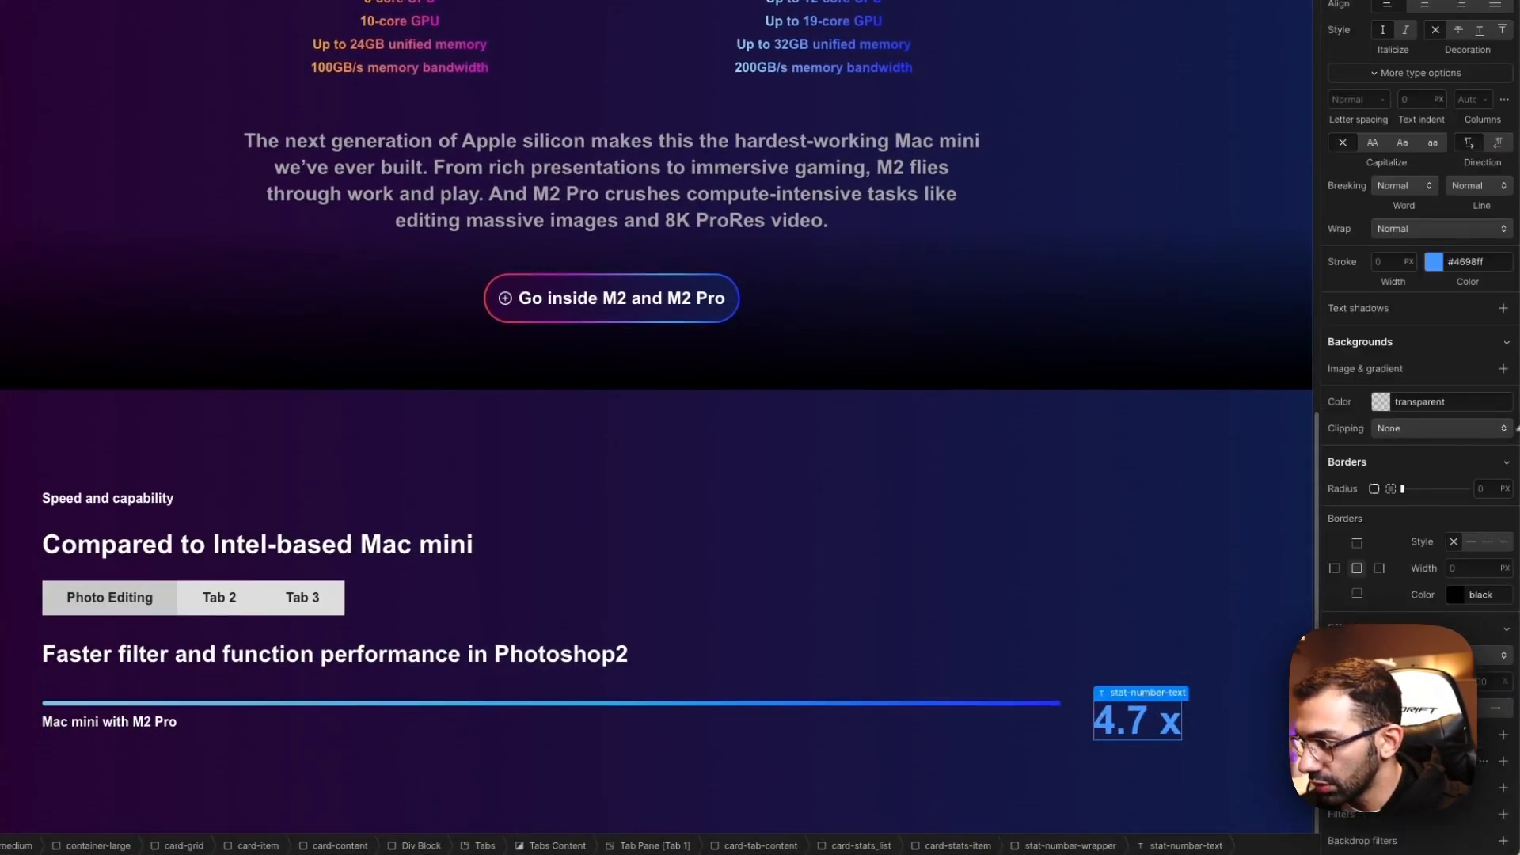
pyautogui.scroll(10, 1392, 426)
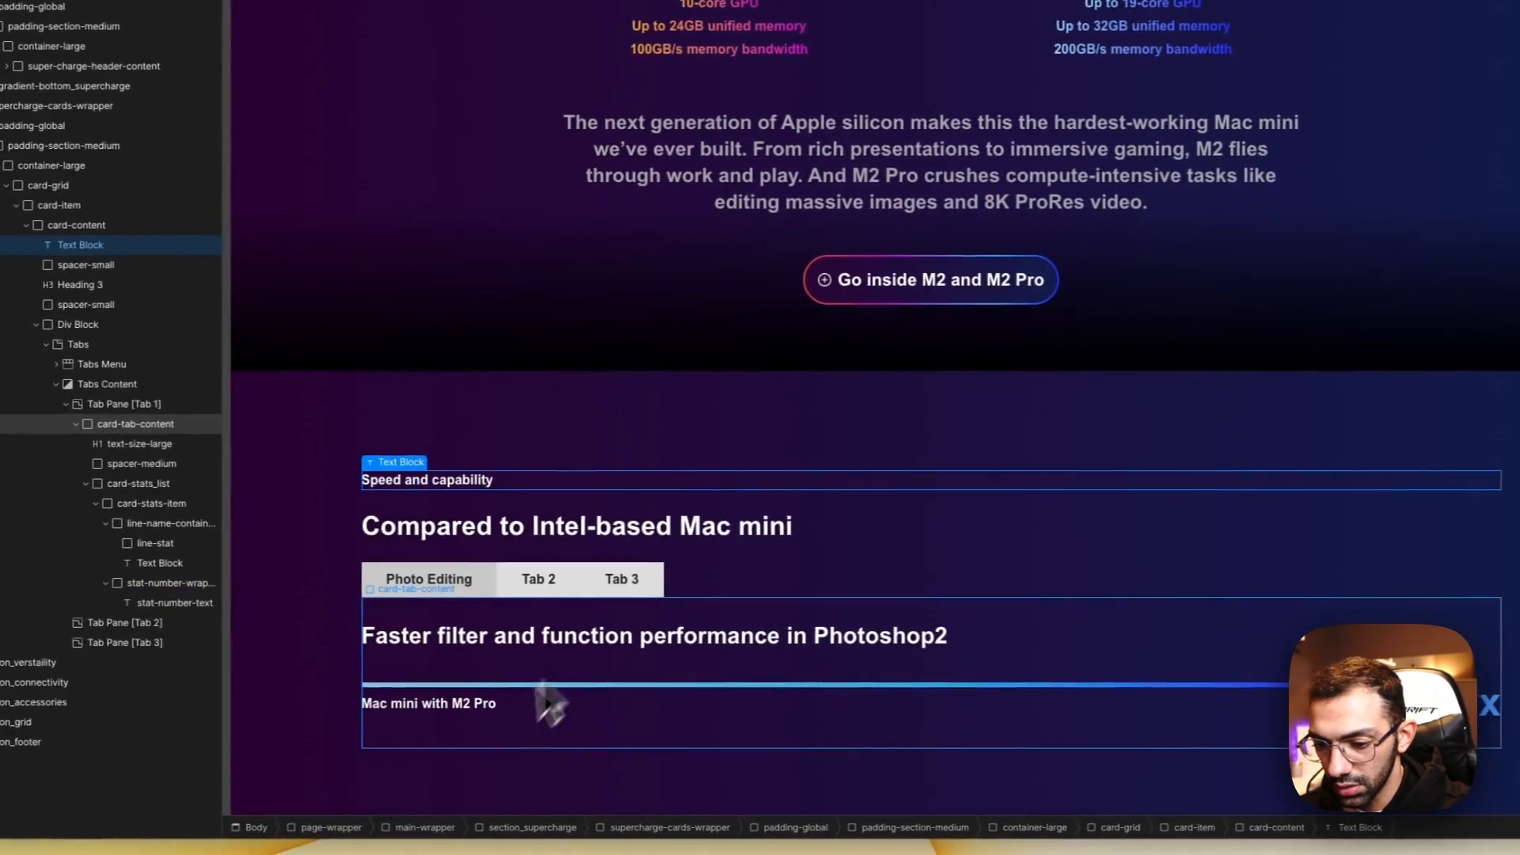
pyautogui.click(408, 709)
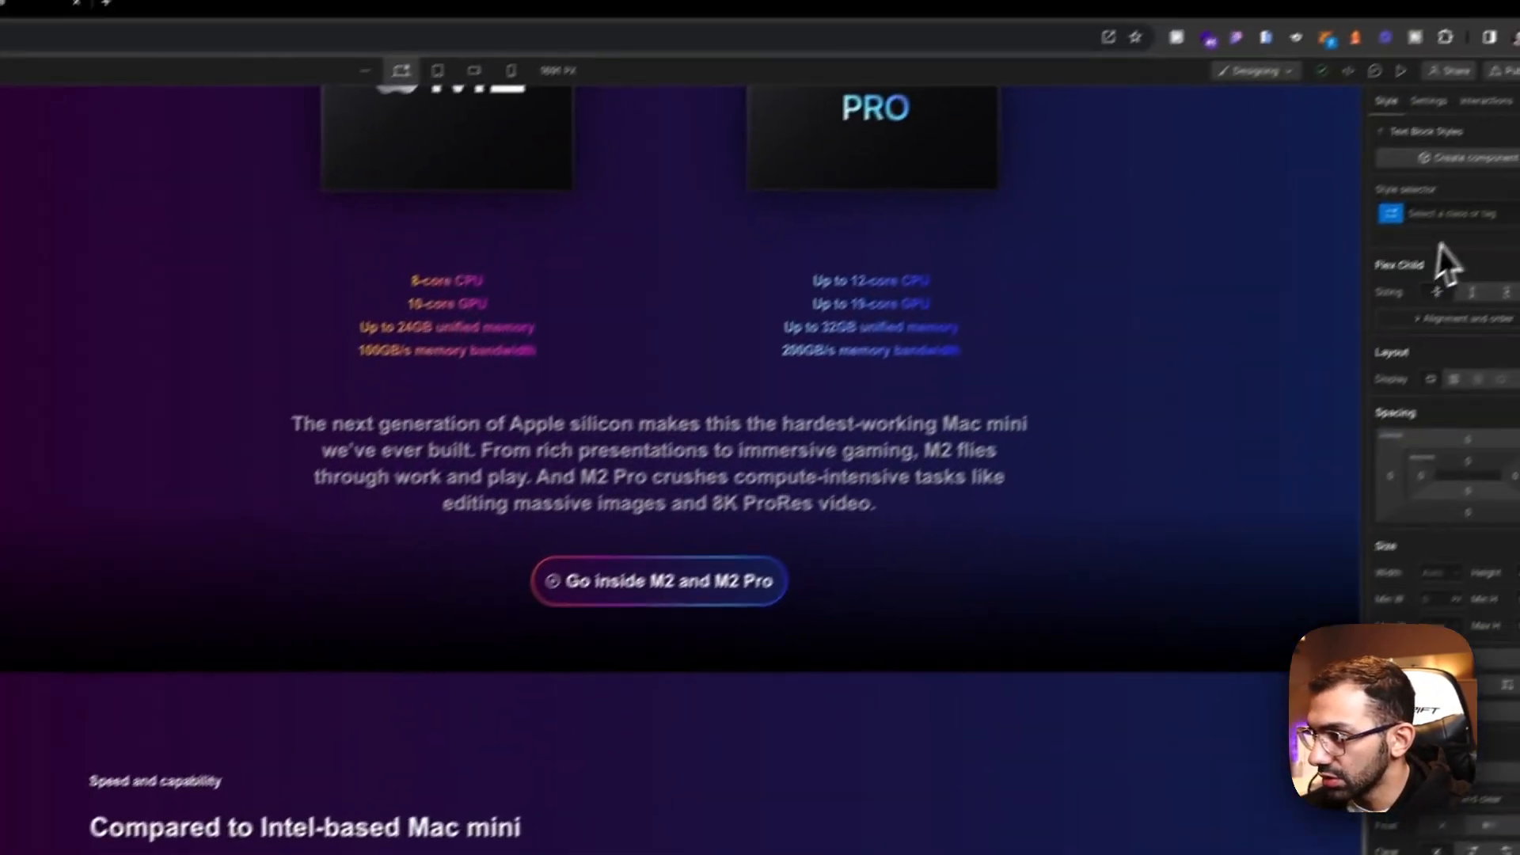
pyautogui.click(1416, 249)
pyautogui.write('text-s')
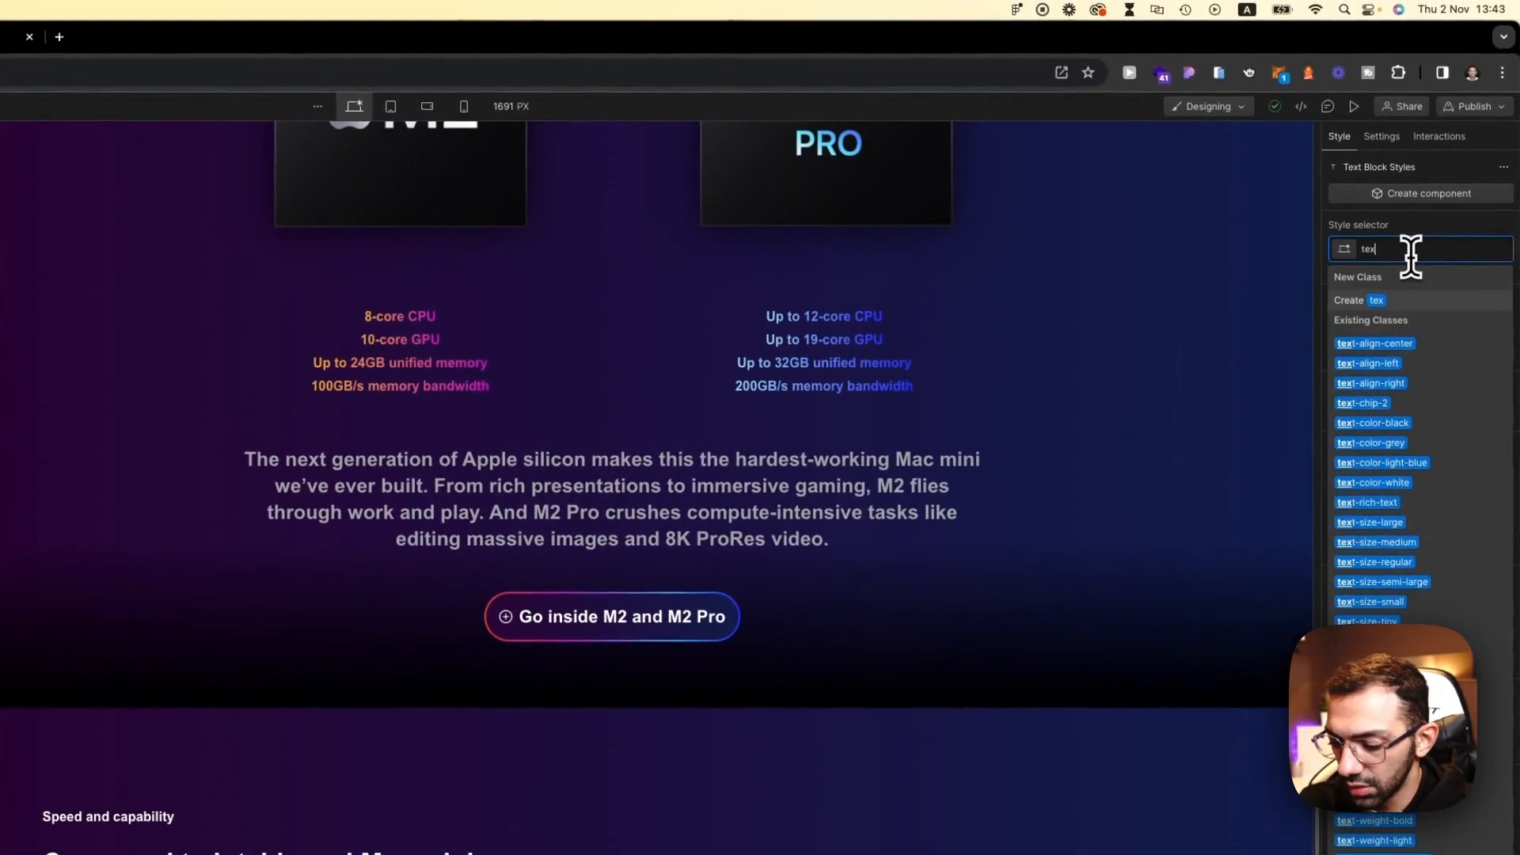
pyautogui.write('ize')
pyautogui.press('Down')
pyautogui.press('Down')
pyautogui.press('Down')
pyautogui.press('Down')
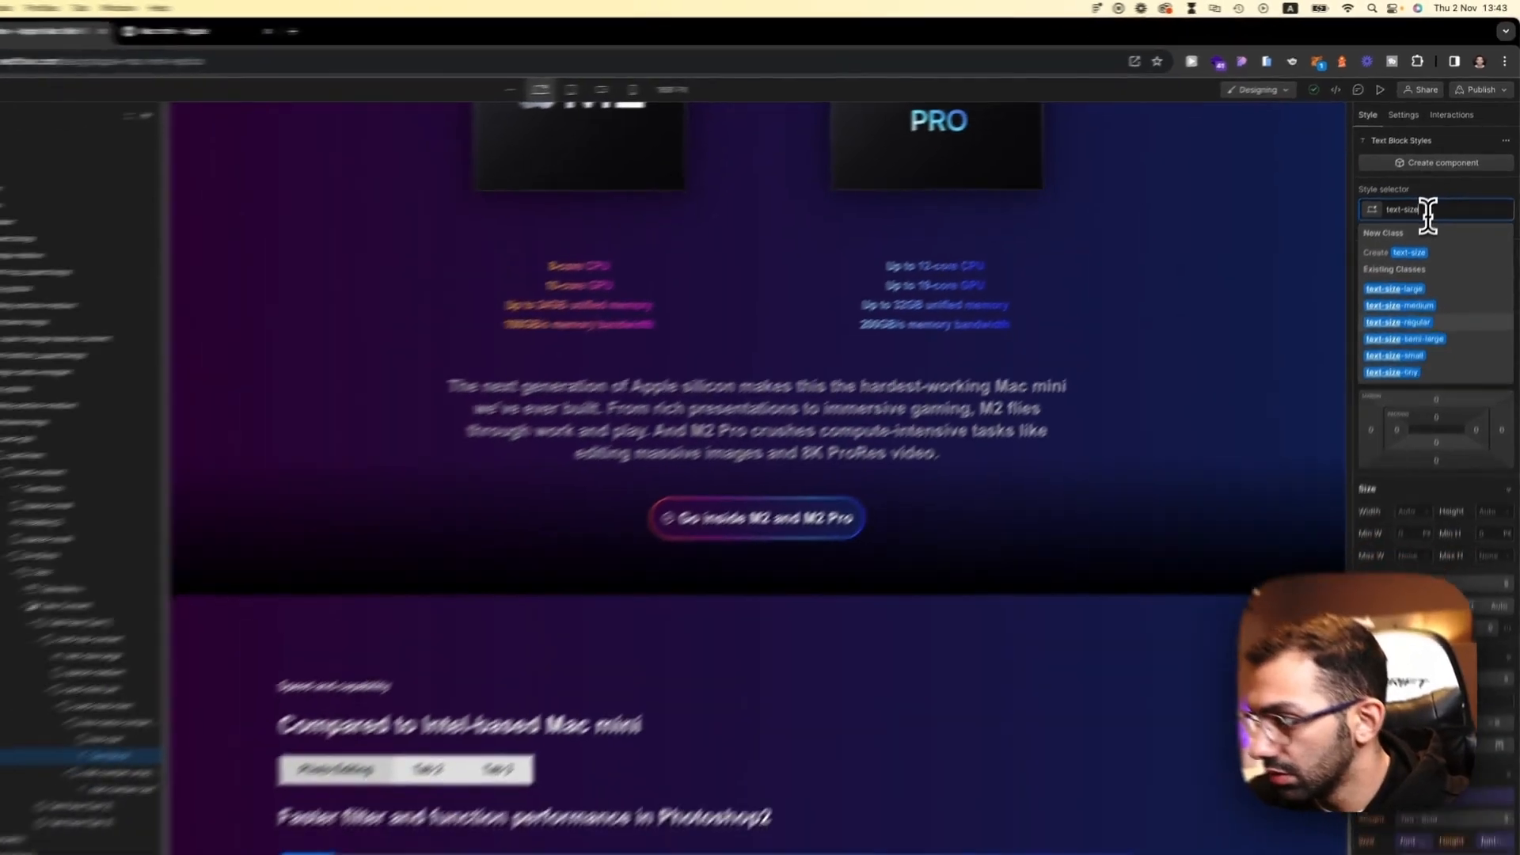
pyautogui.press('Return')
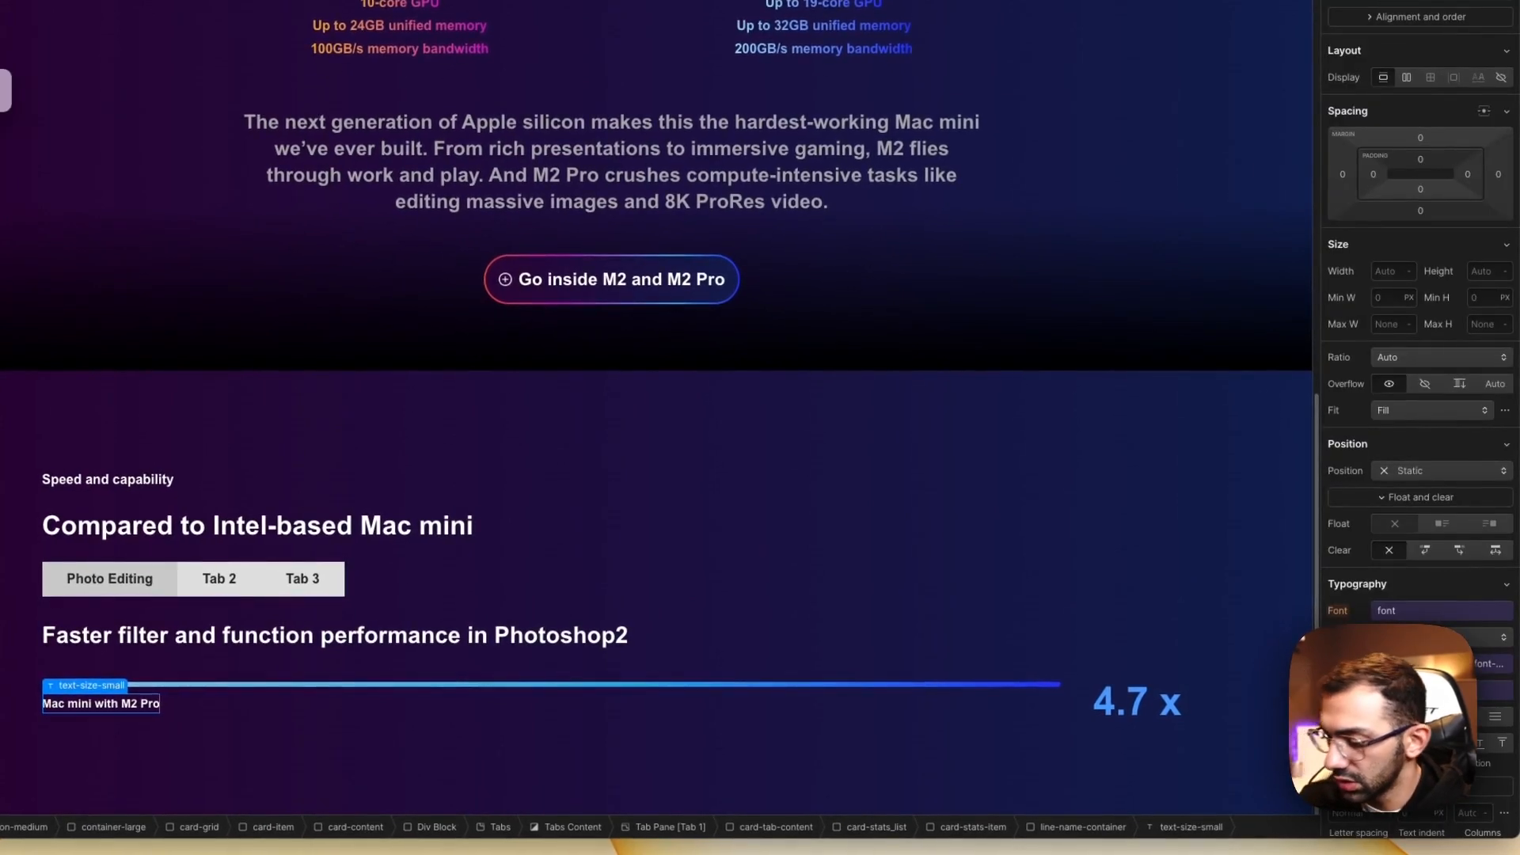
# Step: Remove the text-size-small class from the "Mac mini with M2 Pro" label and try another text-size class
pyautogui.press('super+space')
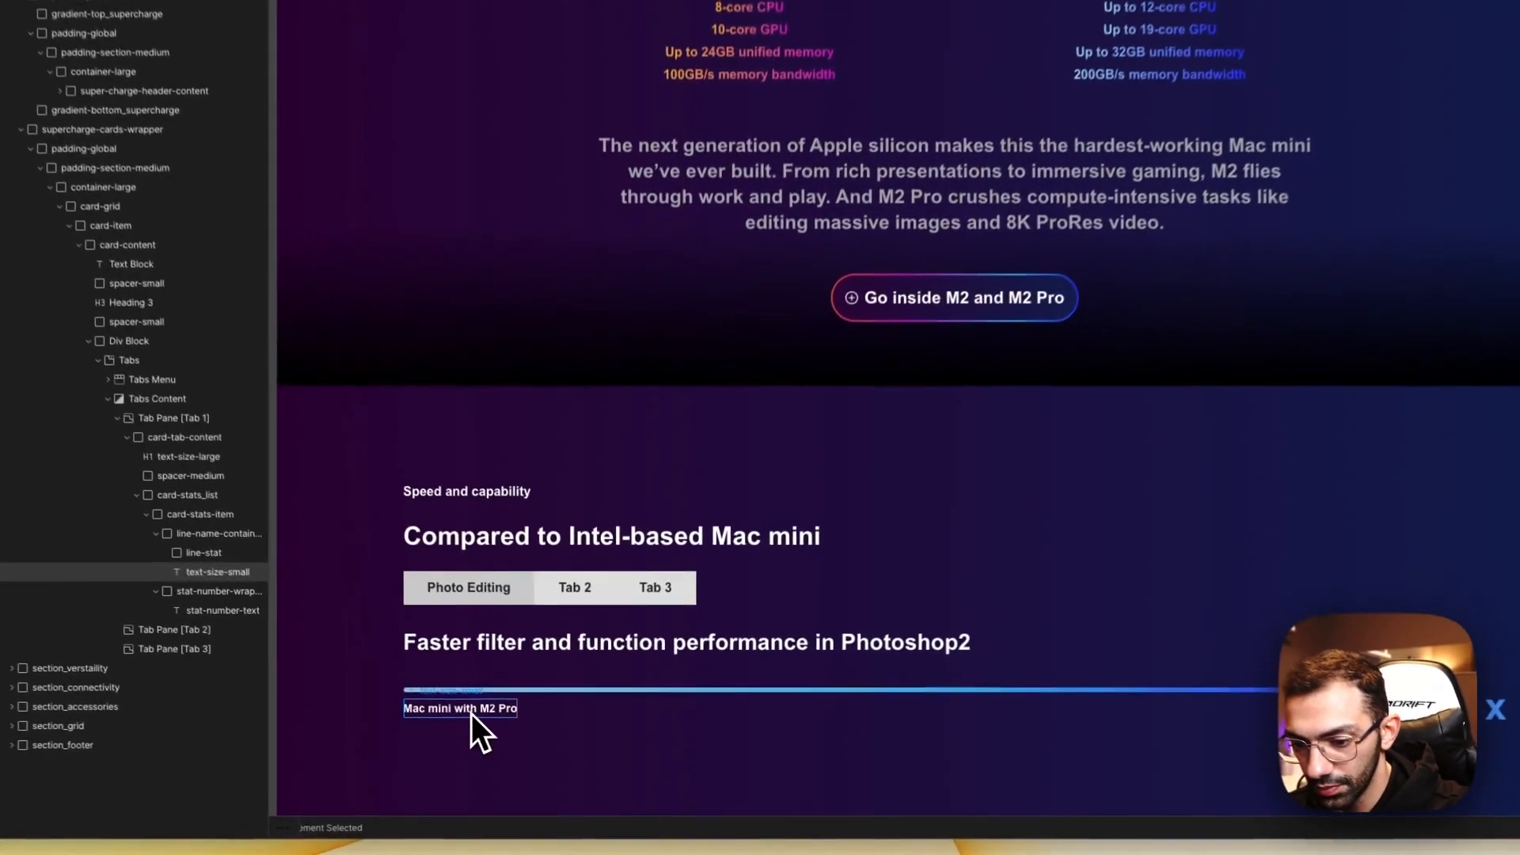
pyautogui.click(509, 749)
pyautogui.click(1479, 181)
pyautogui.press('BackSpace')
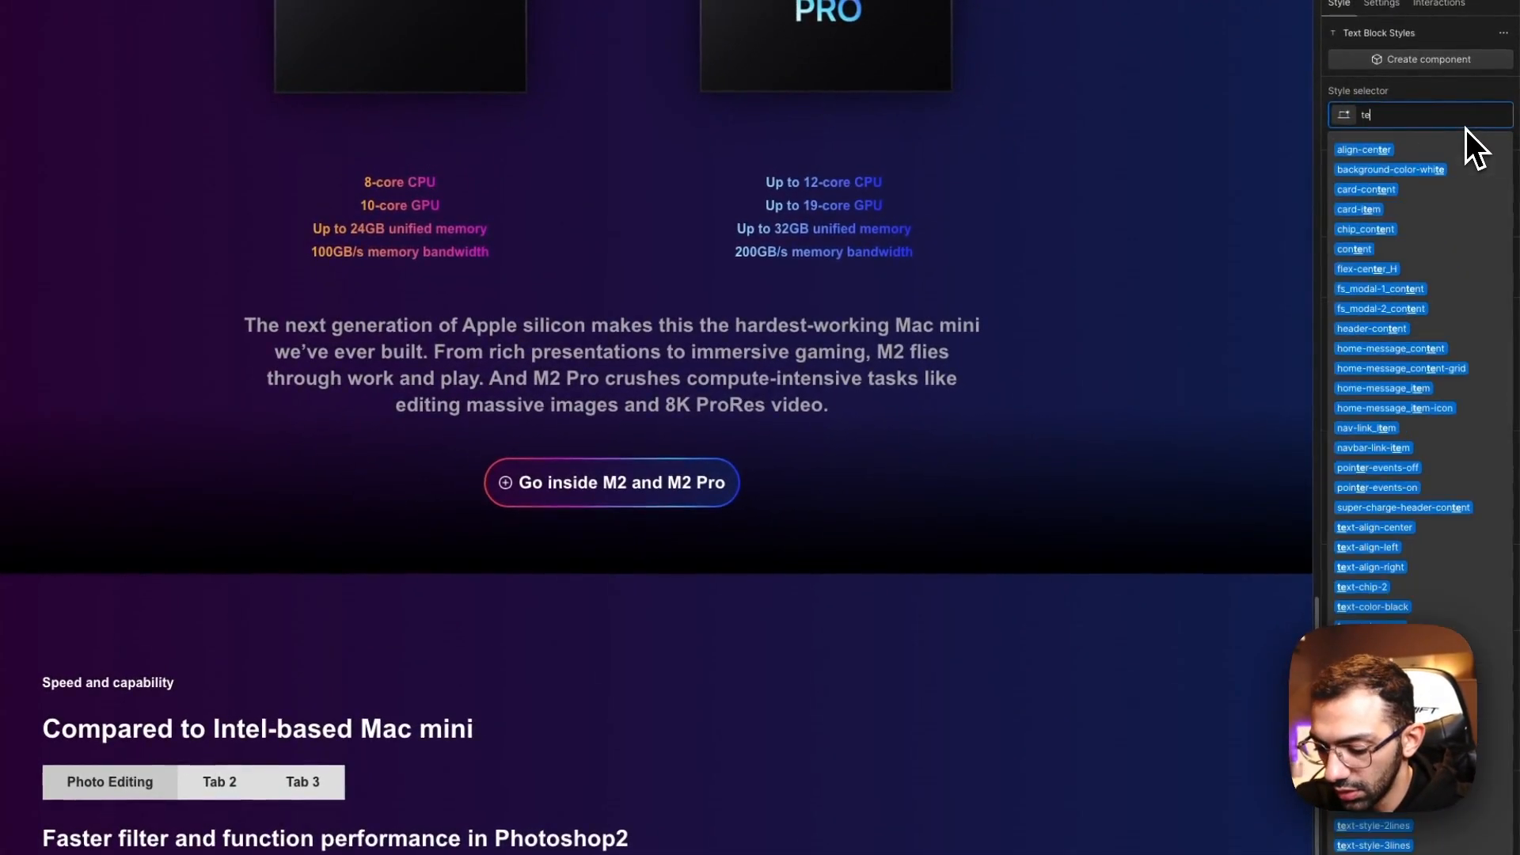
pyautogui.write('text-size')
pyautogui.press('Down')
pyautogui.press('Down')
pyautogui.press('Down')
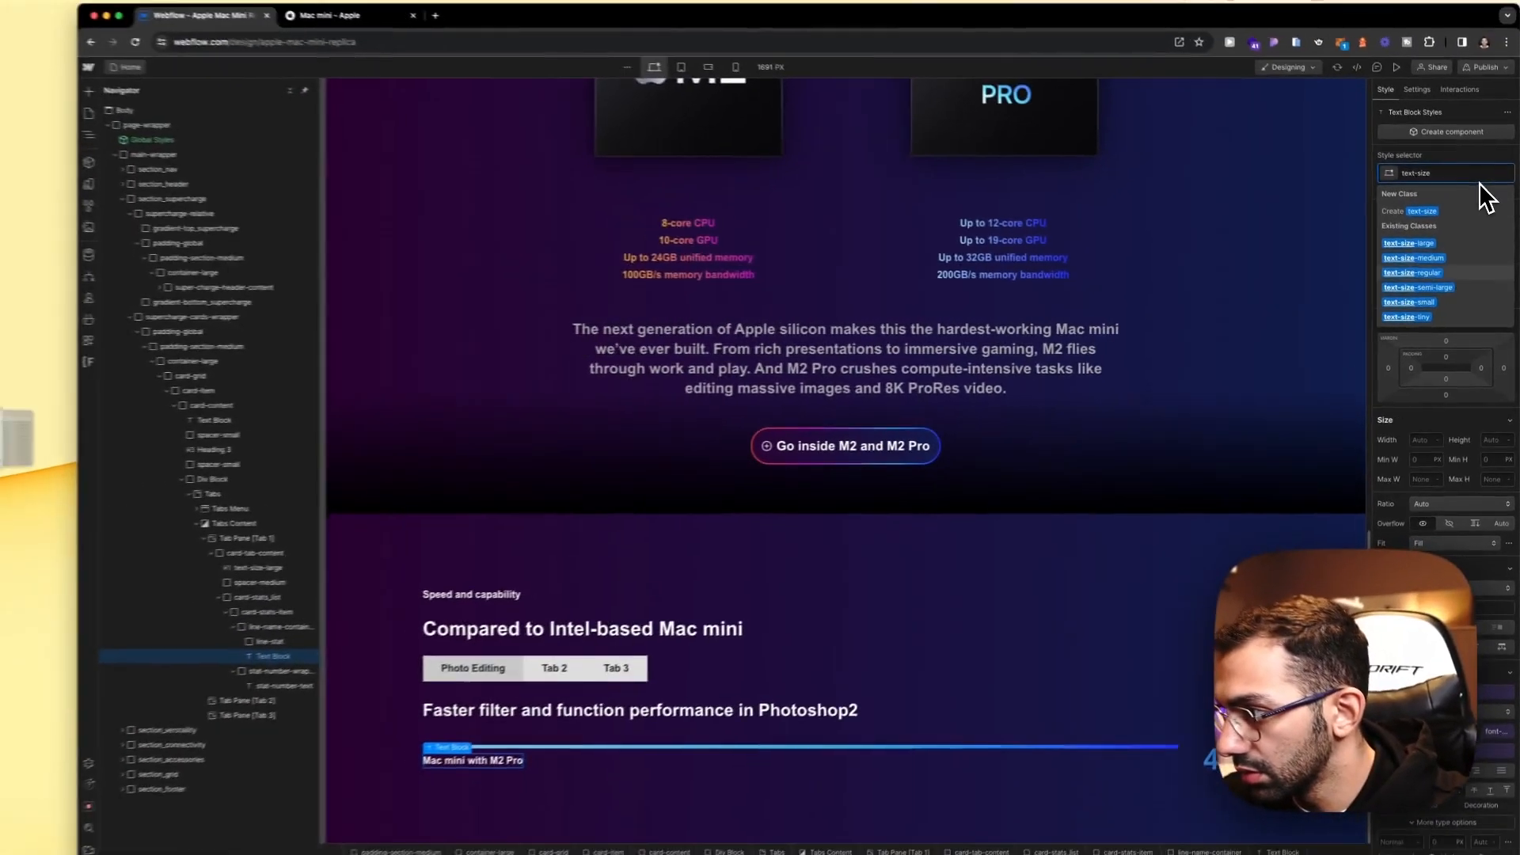
pyautogui.press('Return')
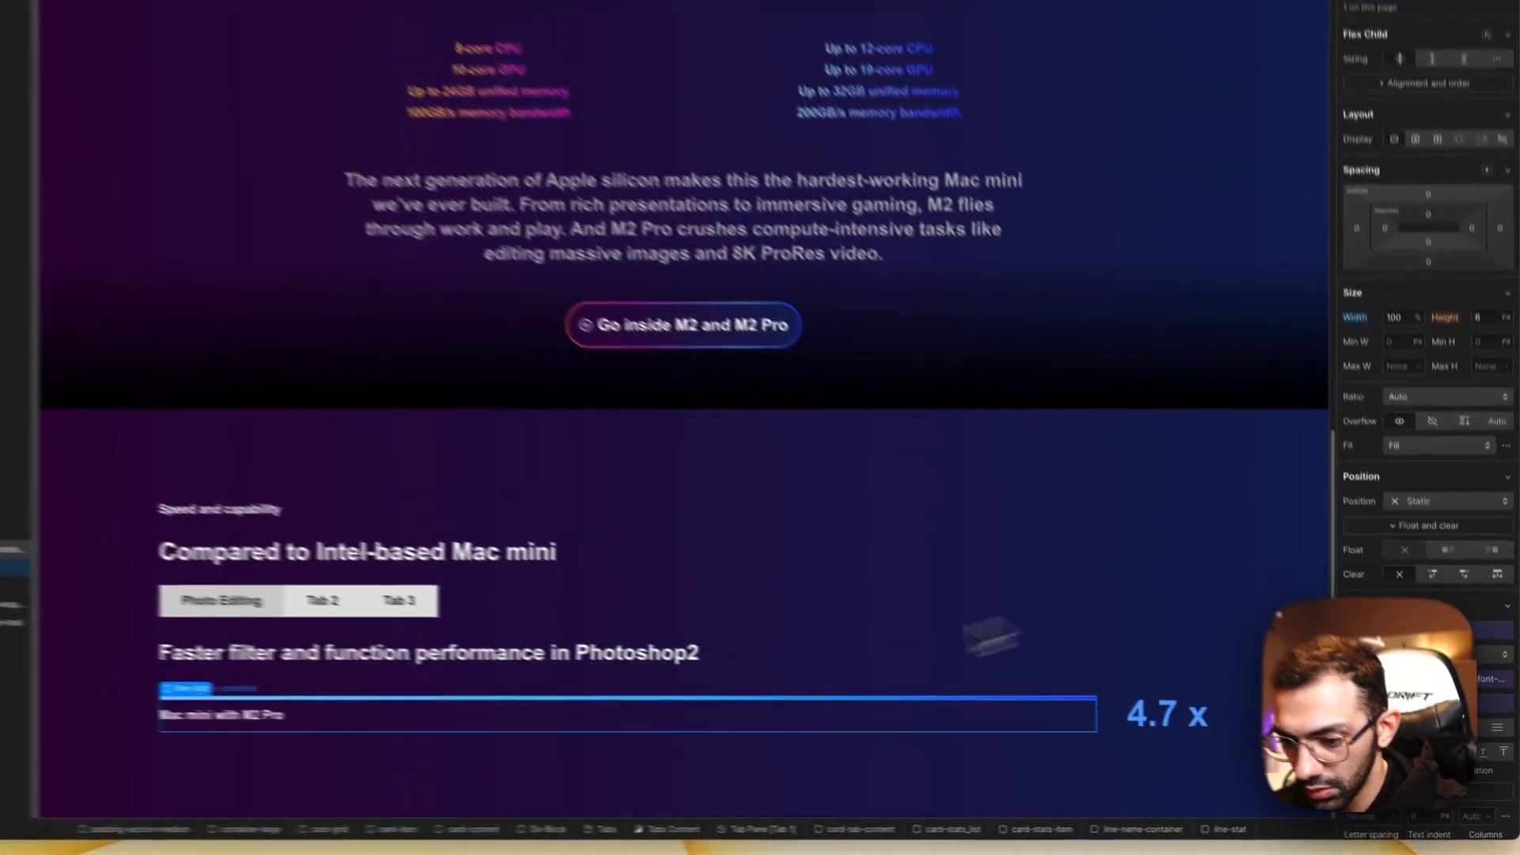
# Step: Create a new class named text-stat-small on the "Mac mini with M2 Pro" label inside line-name-container
pyautogui.click(911, 746)
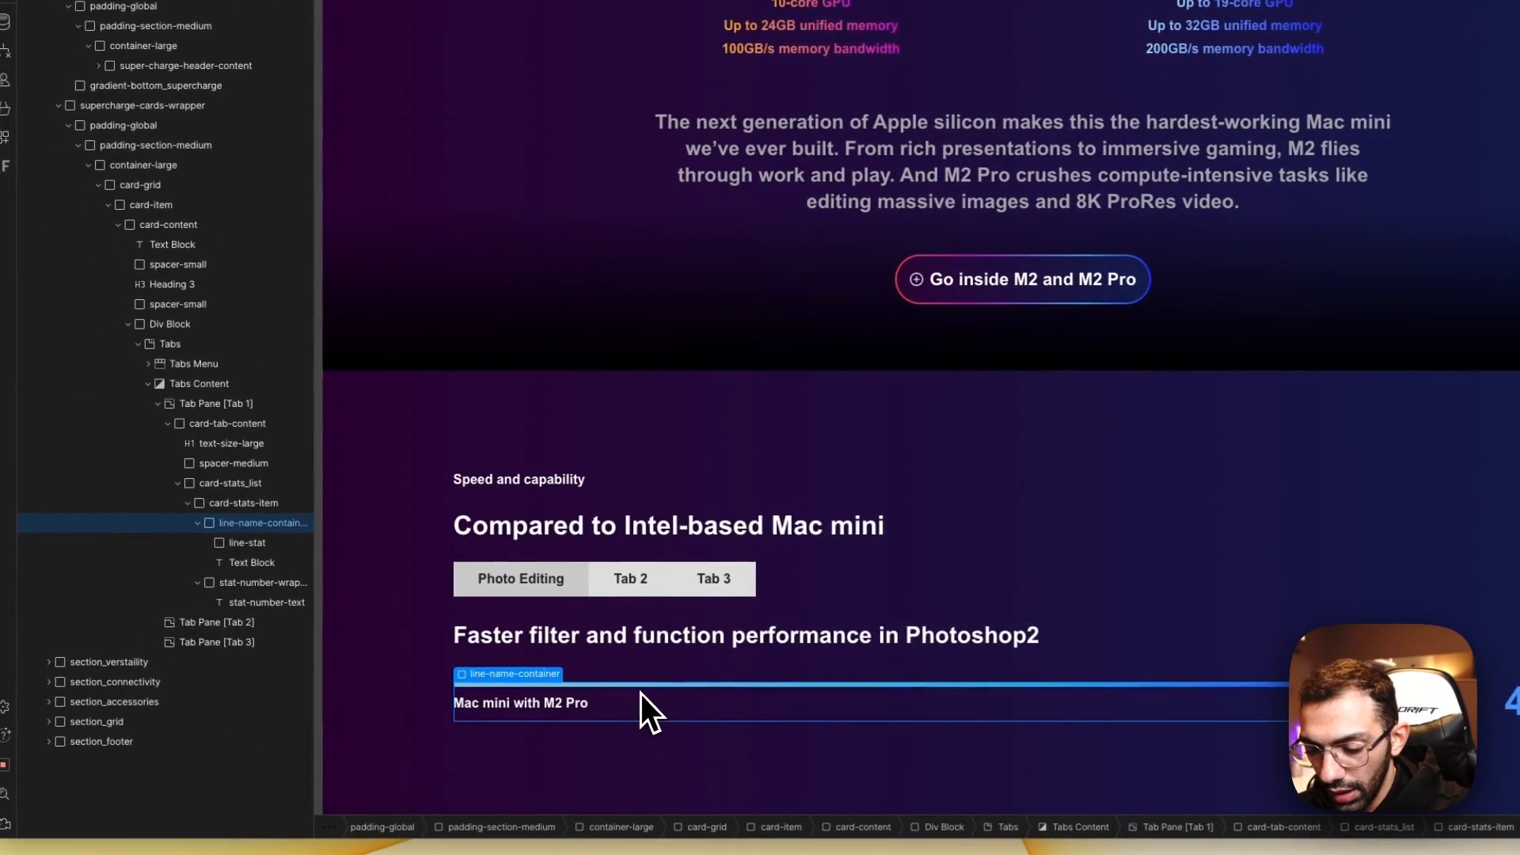
pyautogui.click(565, 704)
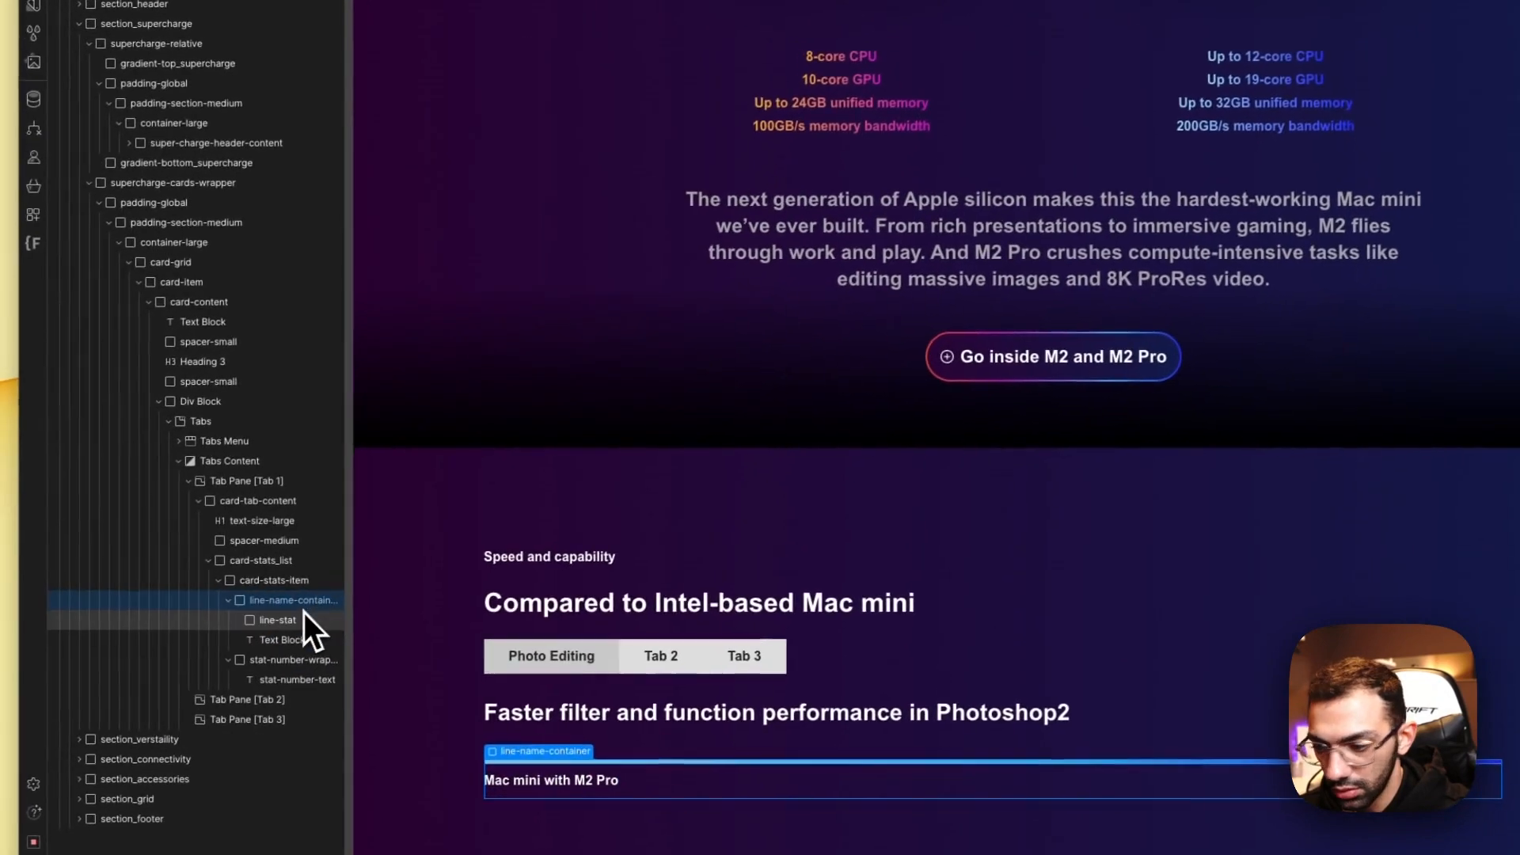
pyautogui.click(299, 608)
pyautogui.click(288, 632)
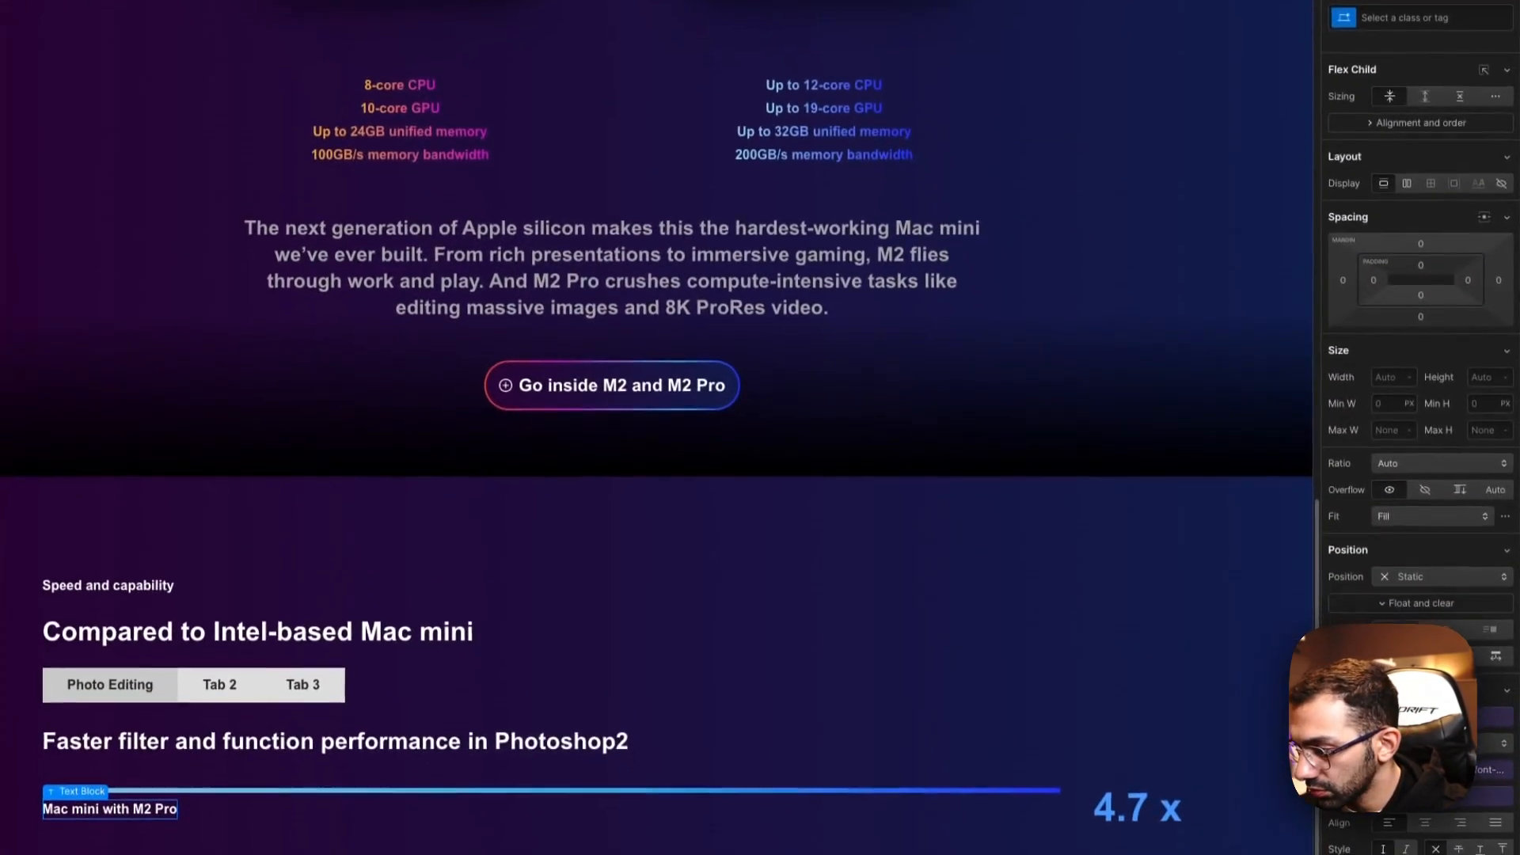
pyautogui.click(1416, 49)
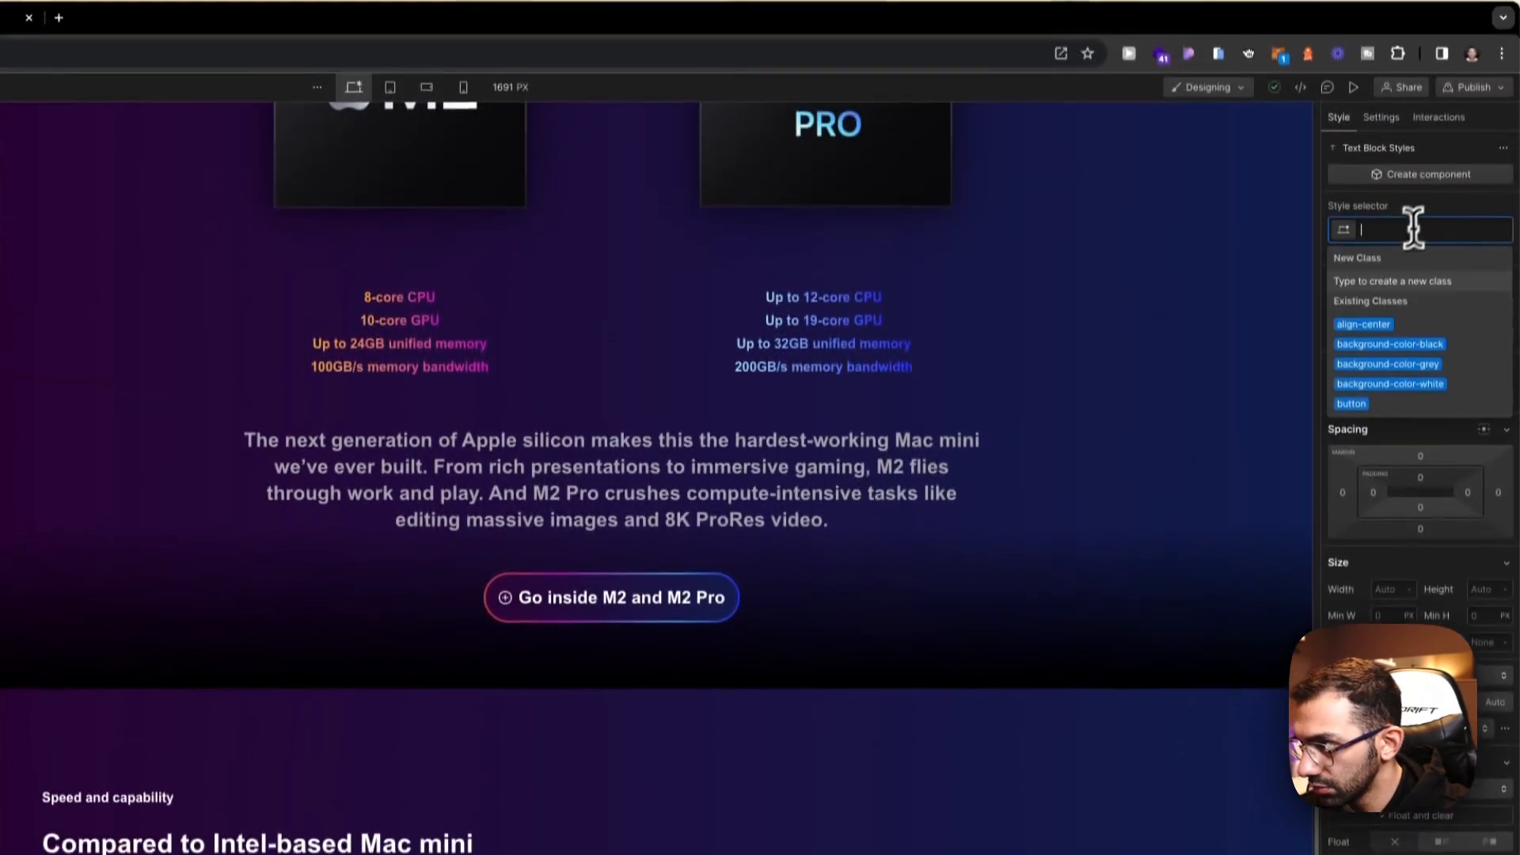
pyautogui.write('tex')
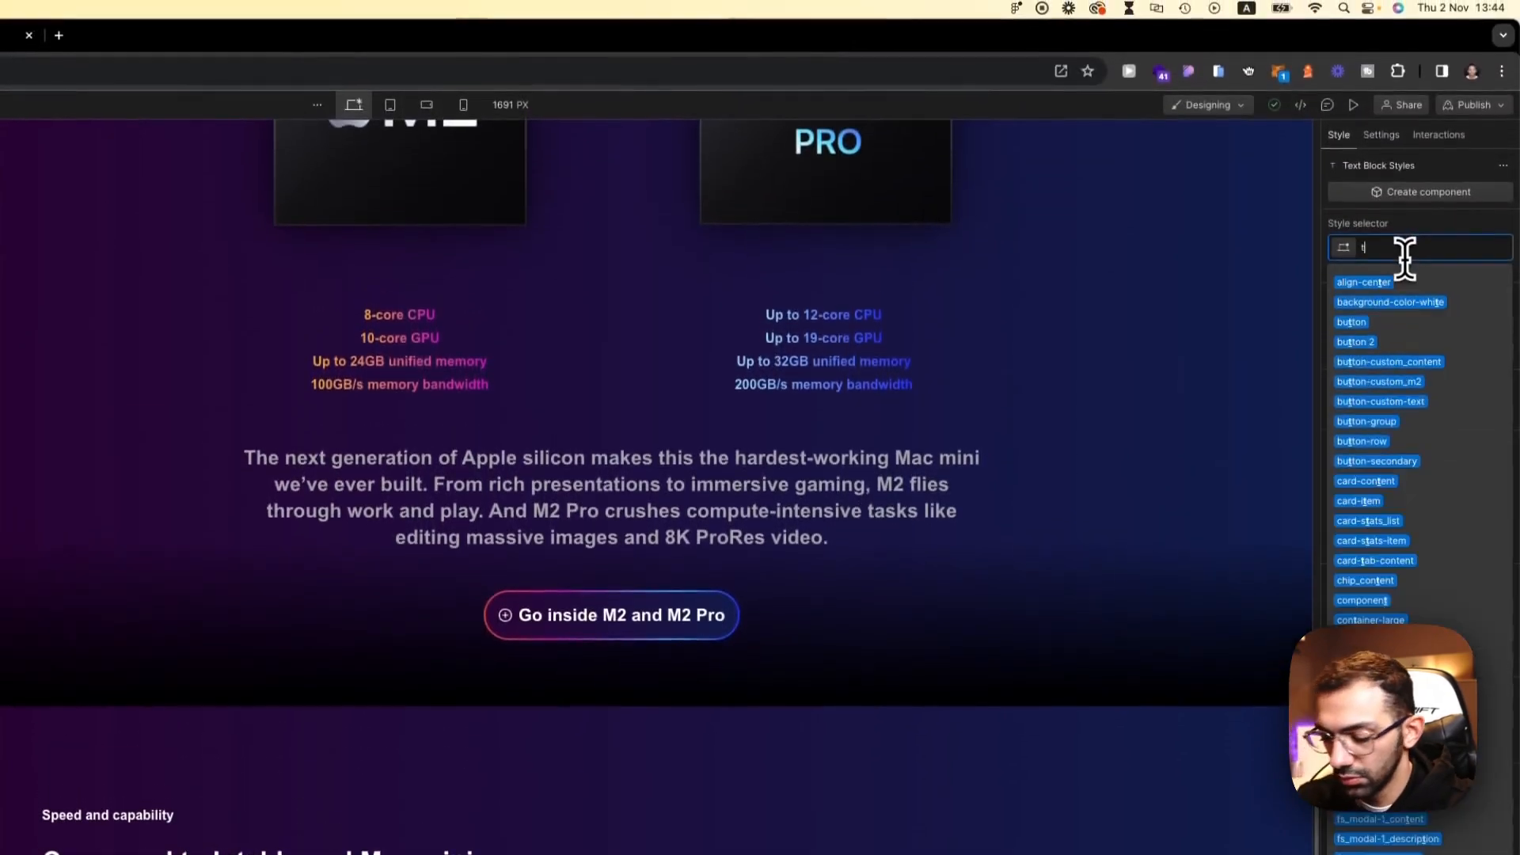
pyautogui.write('t-si')
pyautogui.press('BackSpace')
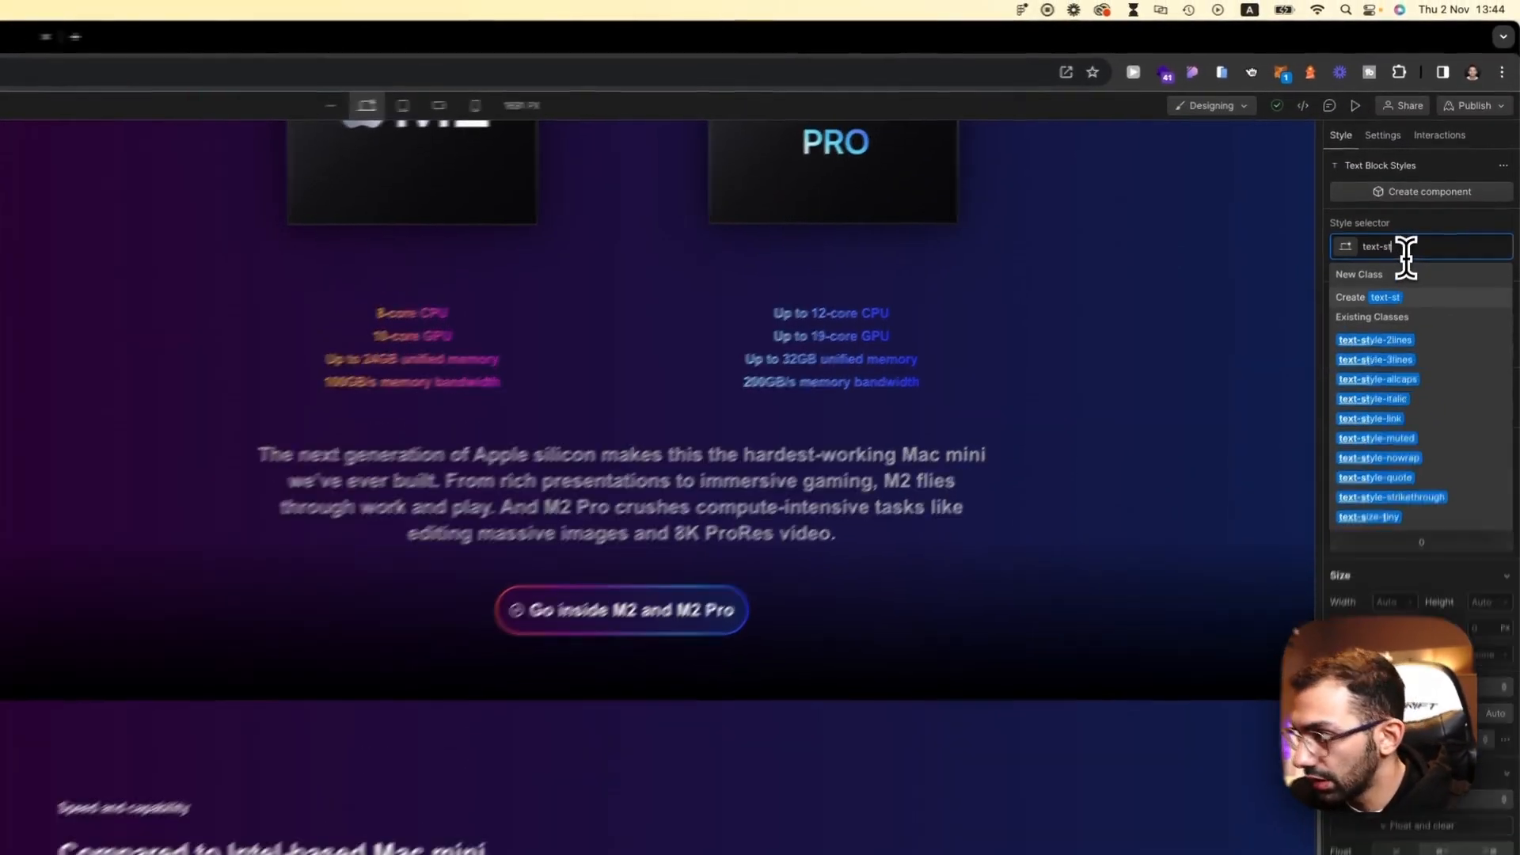
pyautogui.write('tat-small')
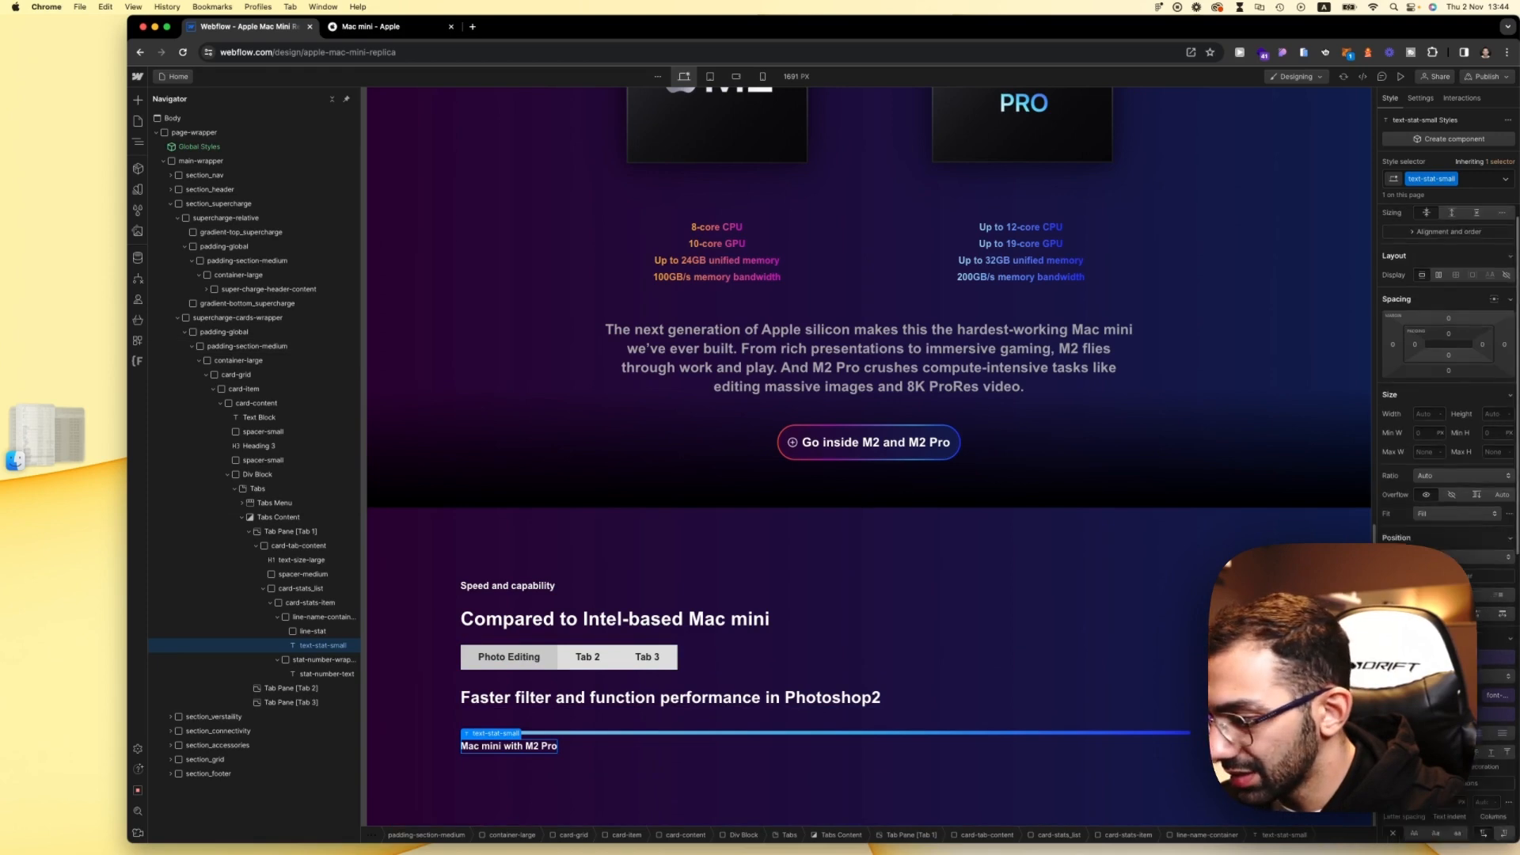
# Step: Set the text-stat-small label's text color to #F5F5F7 and its font weight to 400 - Normal
pyautogui.scroll(-2, 1426, 652)
pyautogui.click(1426, 653)
pyautogui.click(1507, 673)
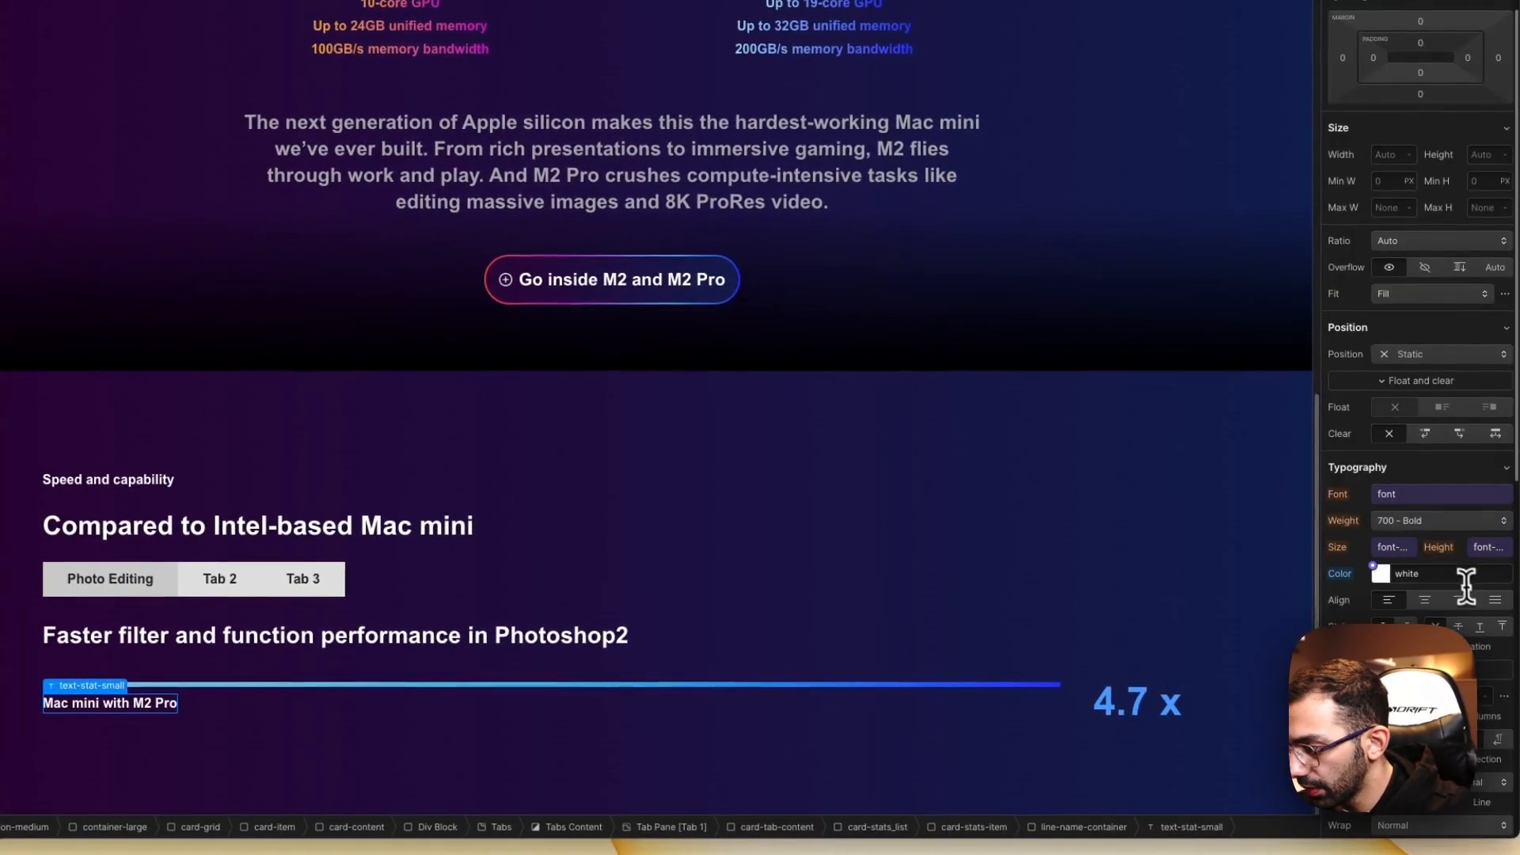
pyautogui.click(1465, 575)
pyautogui.write('F5F5F7')
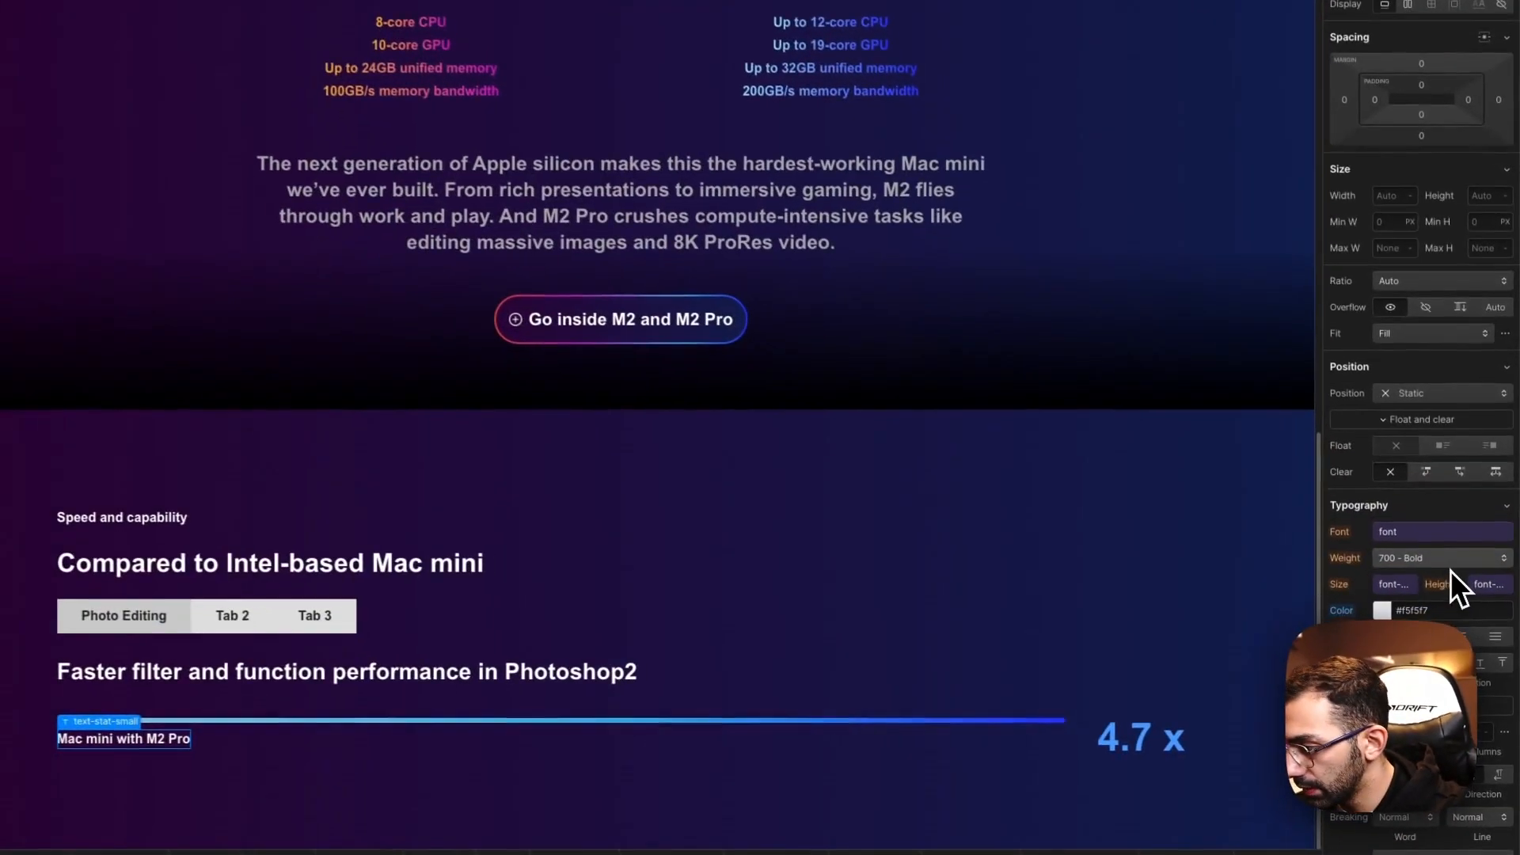
pyautogui.click(1466, 622)
pyautogui.click(1443, 496)
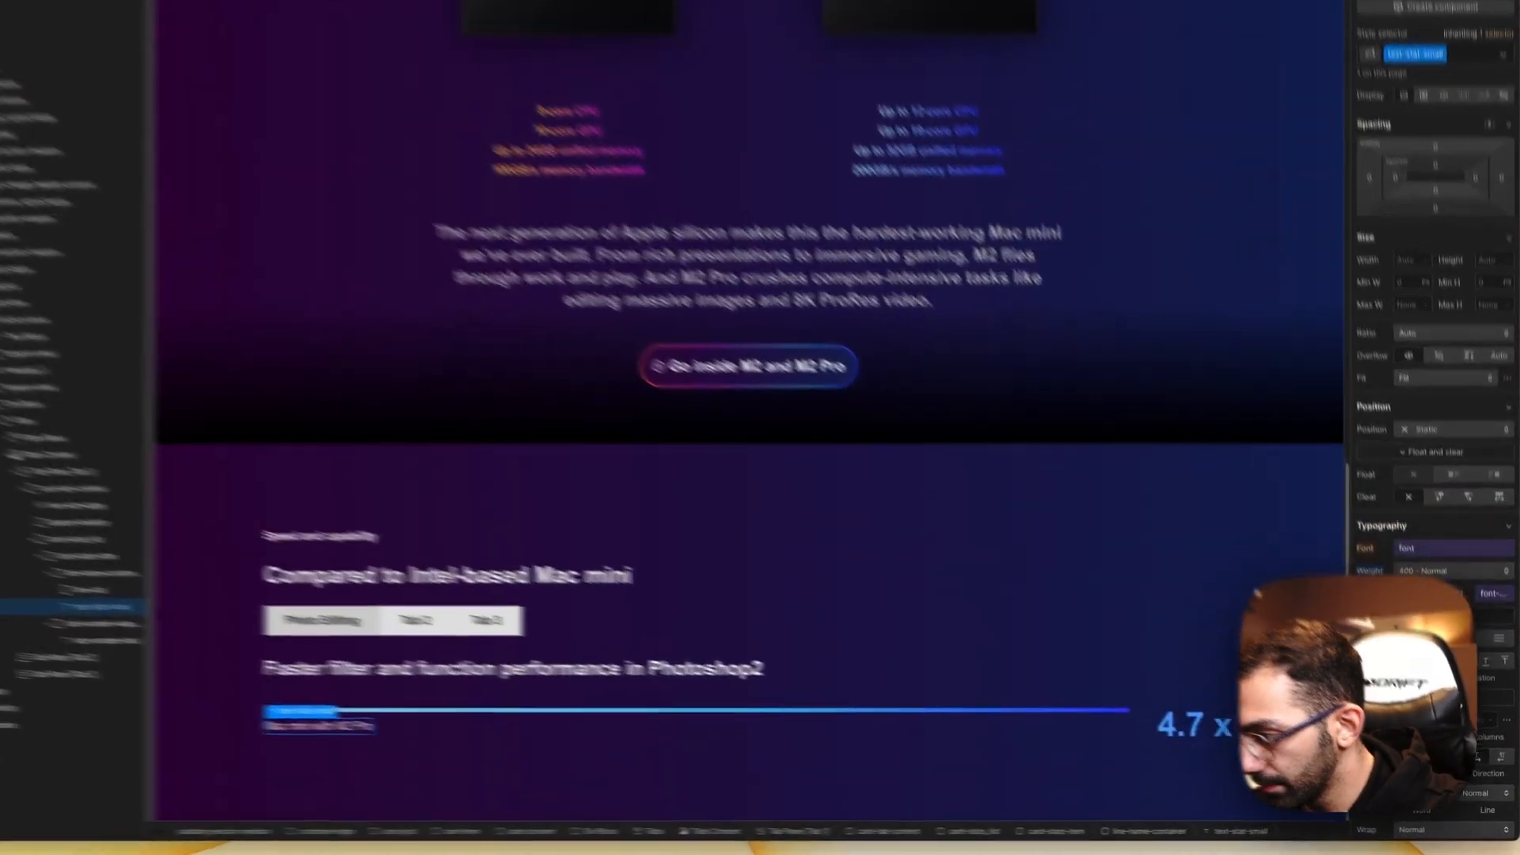
# Step: Replace the label's linked font-size variable with a custom size in rem, leaving the body/font-size variable unedited
pyautogui.click(1438, 633)
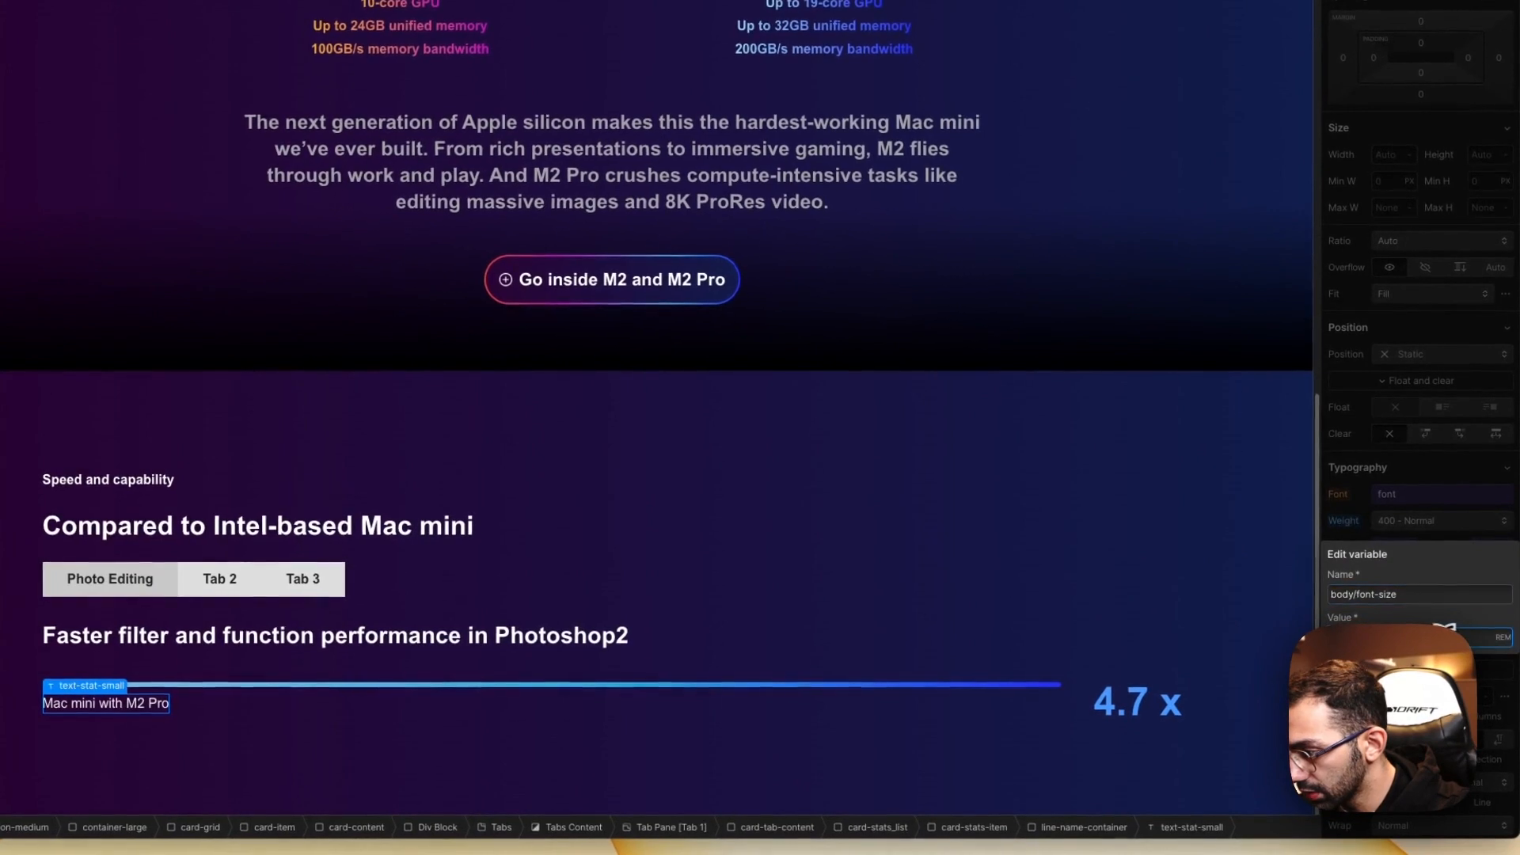
pyautogui.click(1379, 542)
pyautogui.click(1397, 552)
pyautogui.press('Escape')
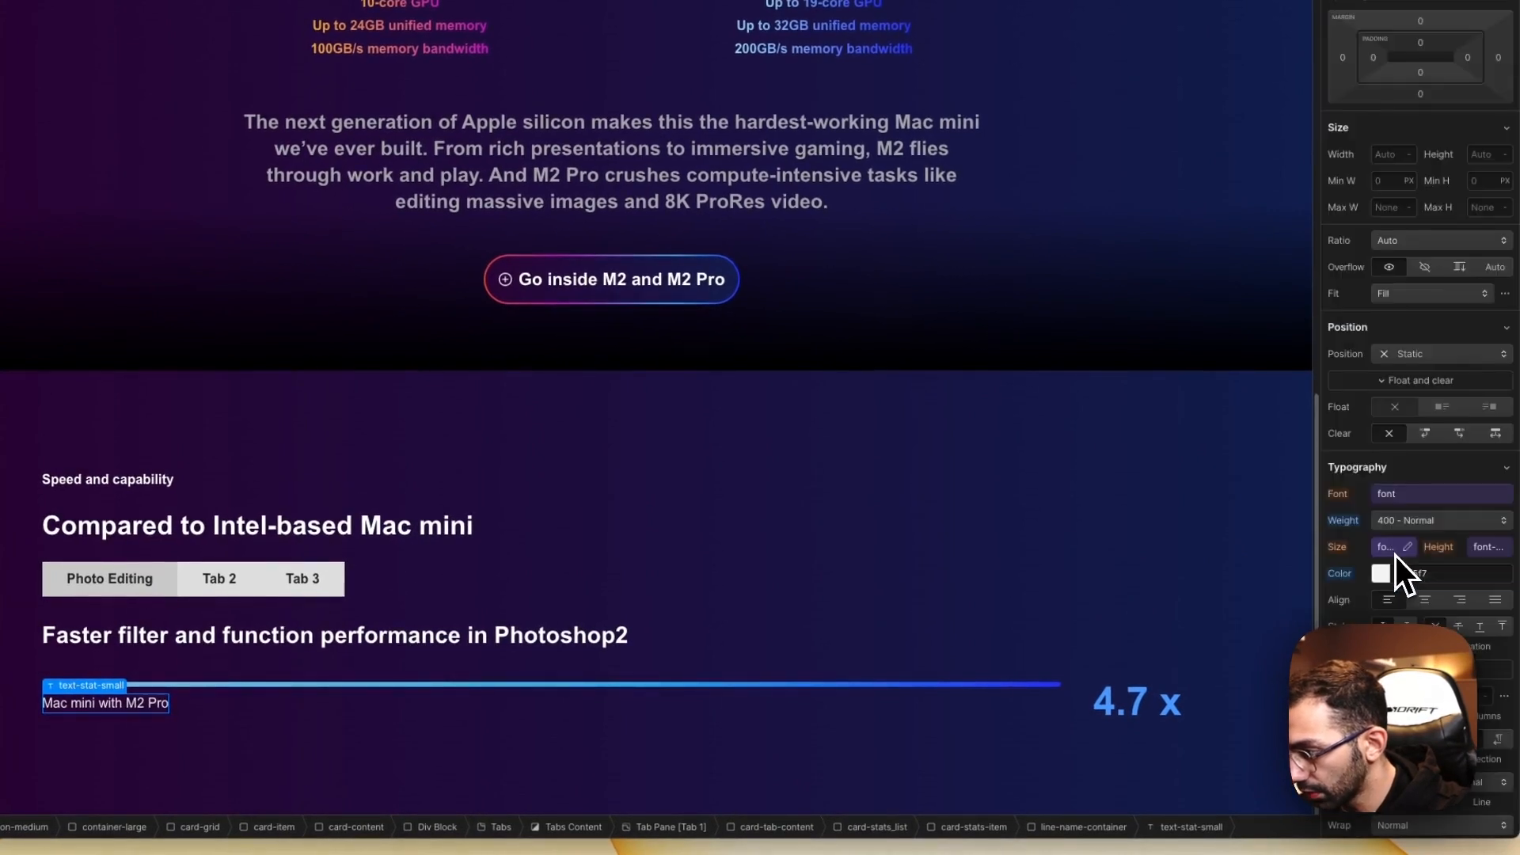
pyautogui.click(1413, 551)
pyautogui.click(1491, 576)
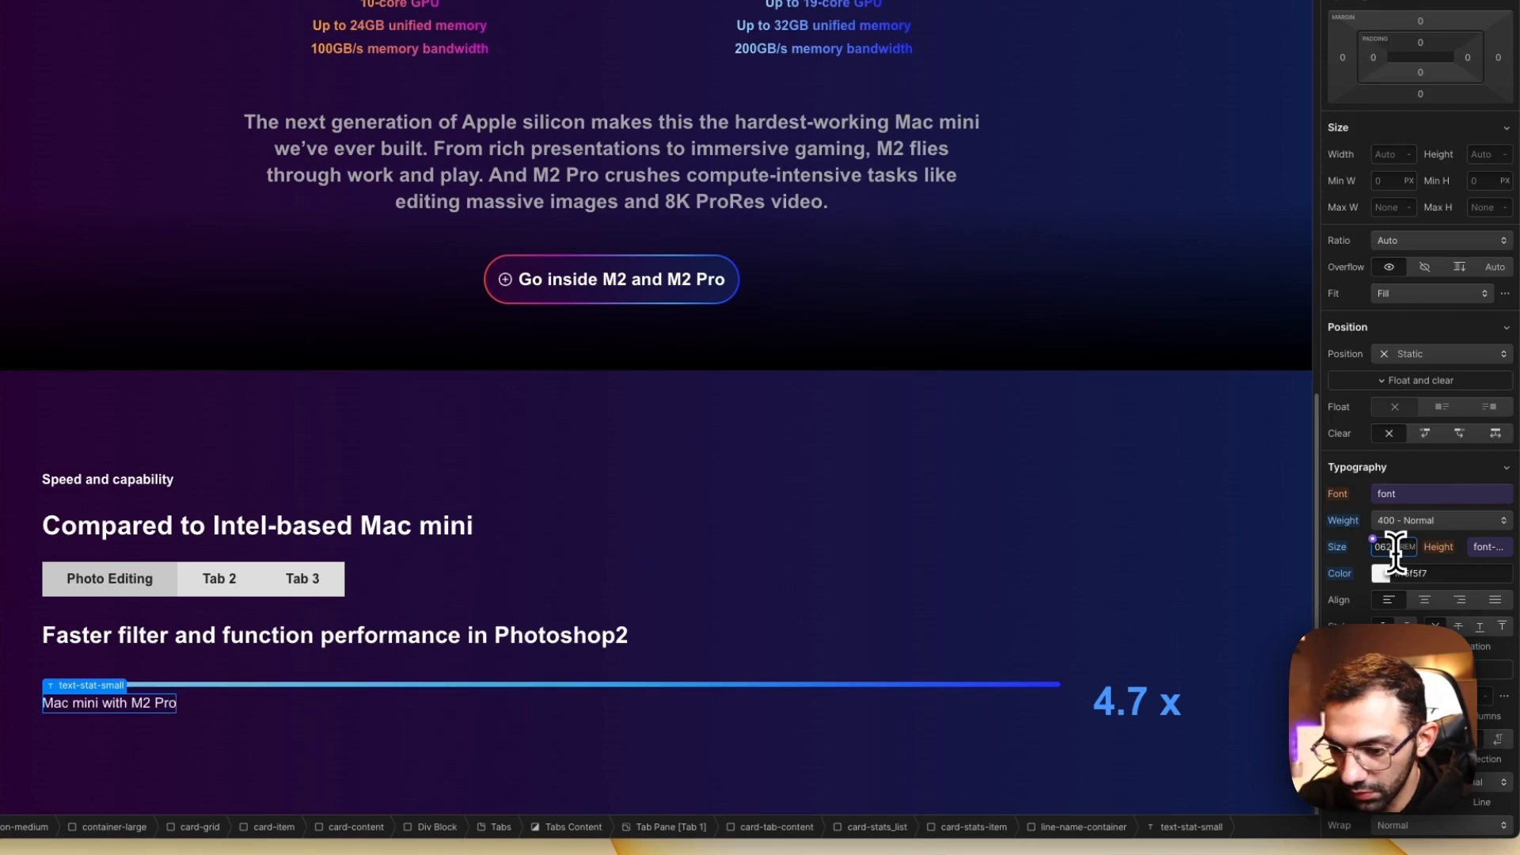
pyautogui.click(903, 608)
# Step: Set the gap of line-name-container to 1 rem between the bar and its label
pyautogui.click(550, 766)
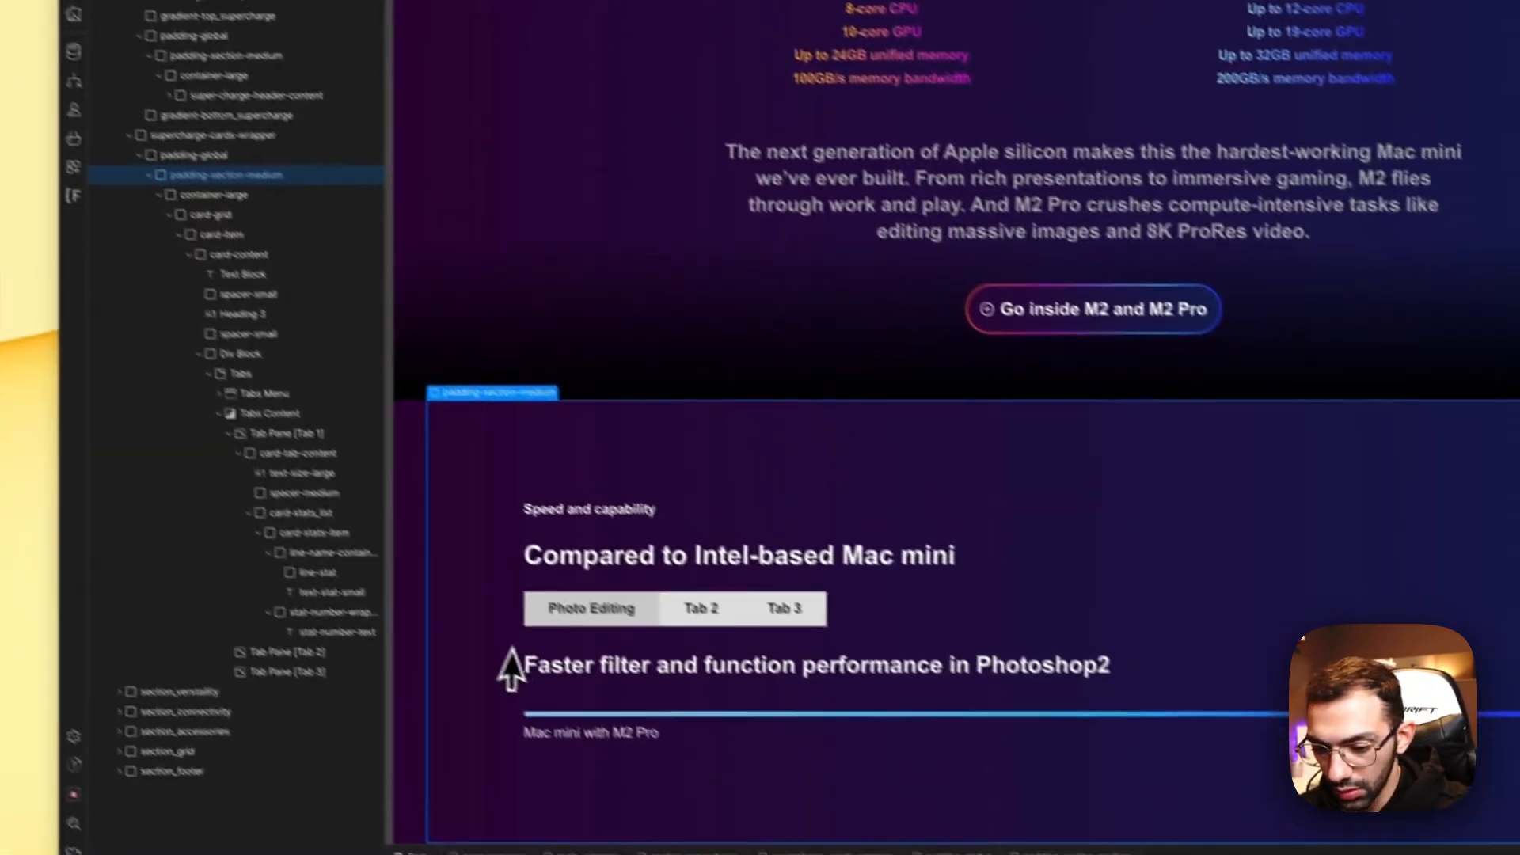
pyautogui.click(718, 746)
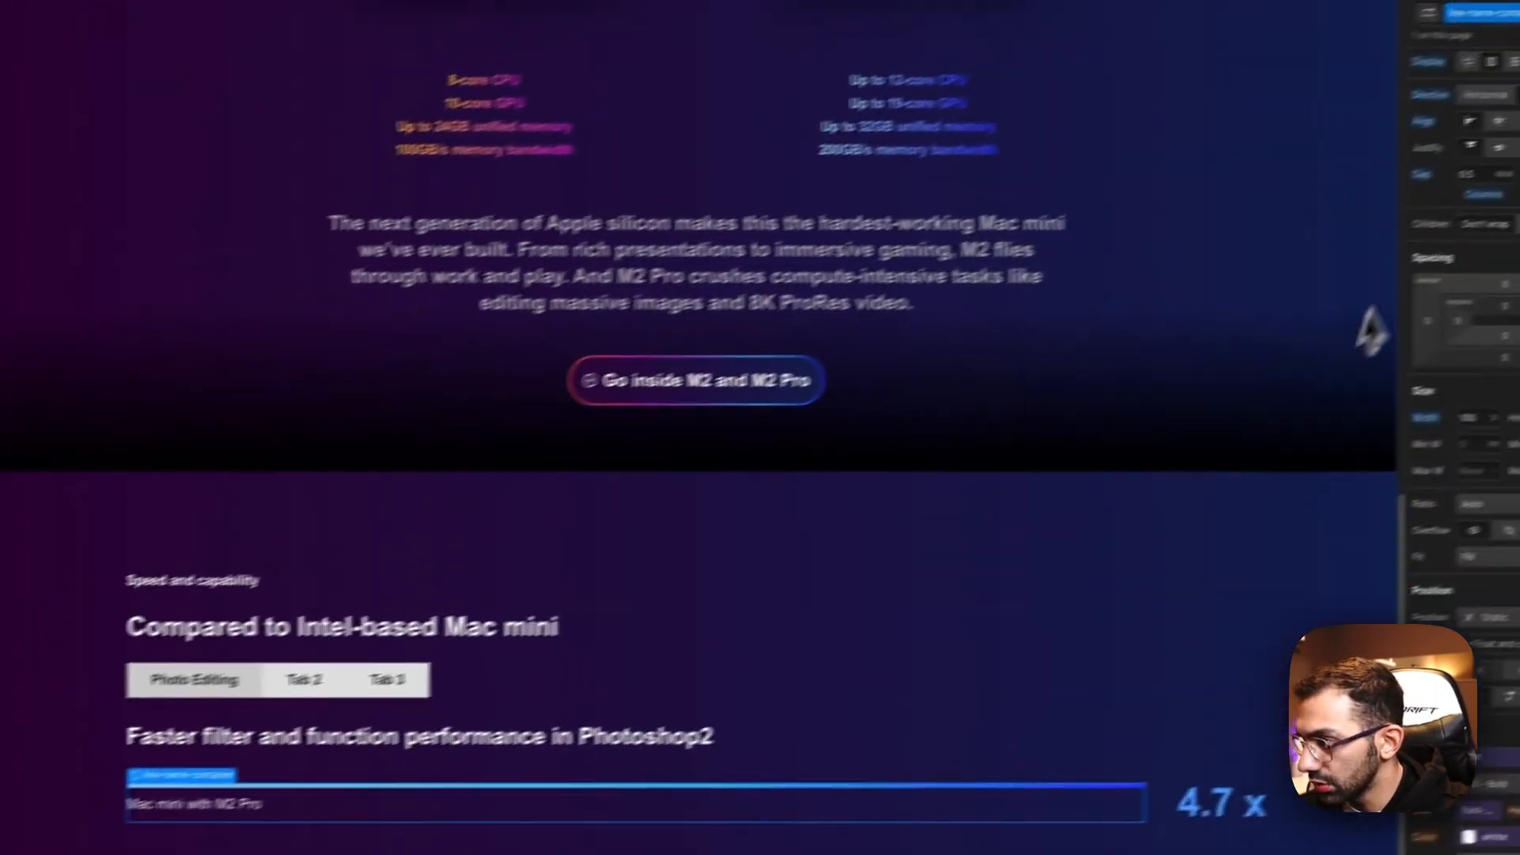
pyautogui.click(1471, 174)
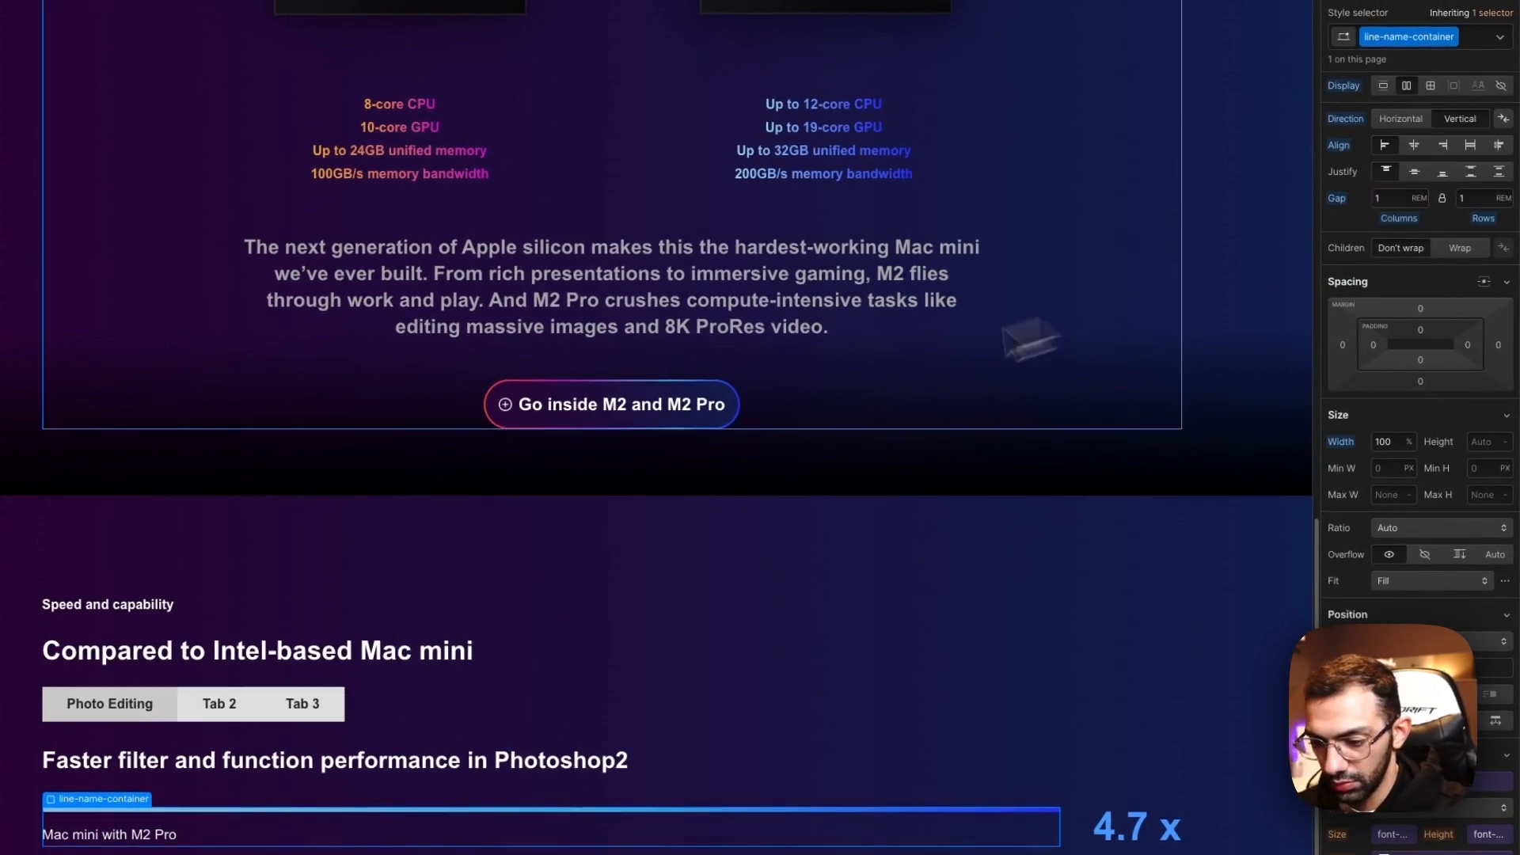
pyautogui.click(758, 416)
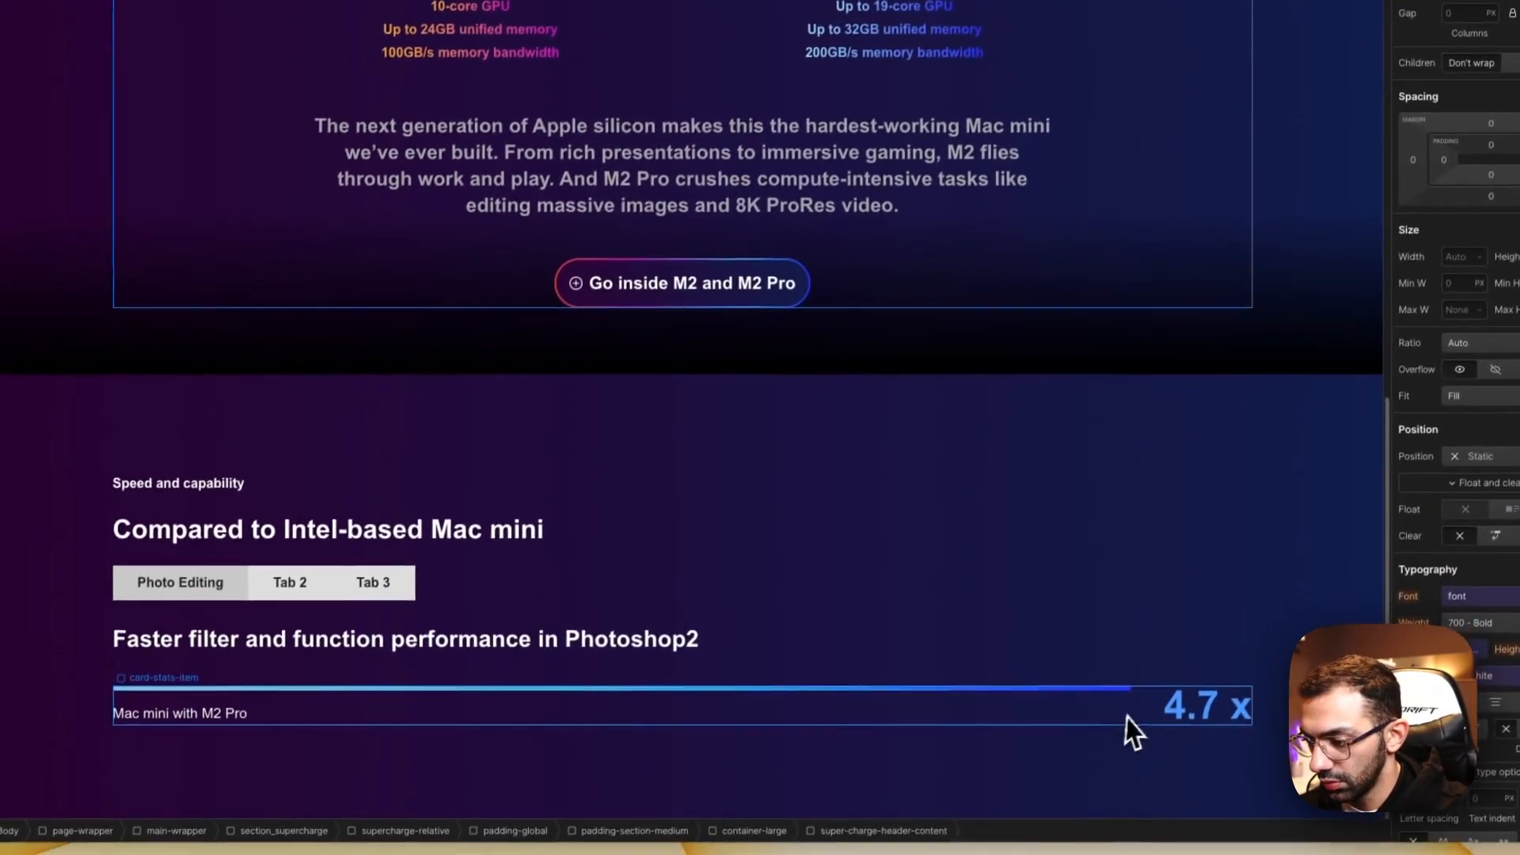
# Step: Duplicate the card-stats-item row four times inside card-stats_list to make five stat rows
pyautogui.click(1069, 831)
pyautogui.hotkey('ctrl', 'd')
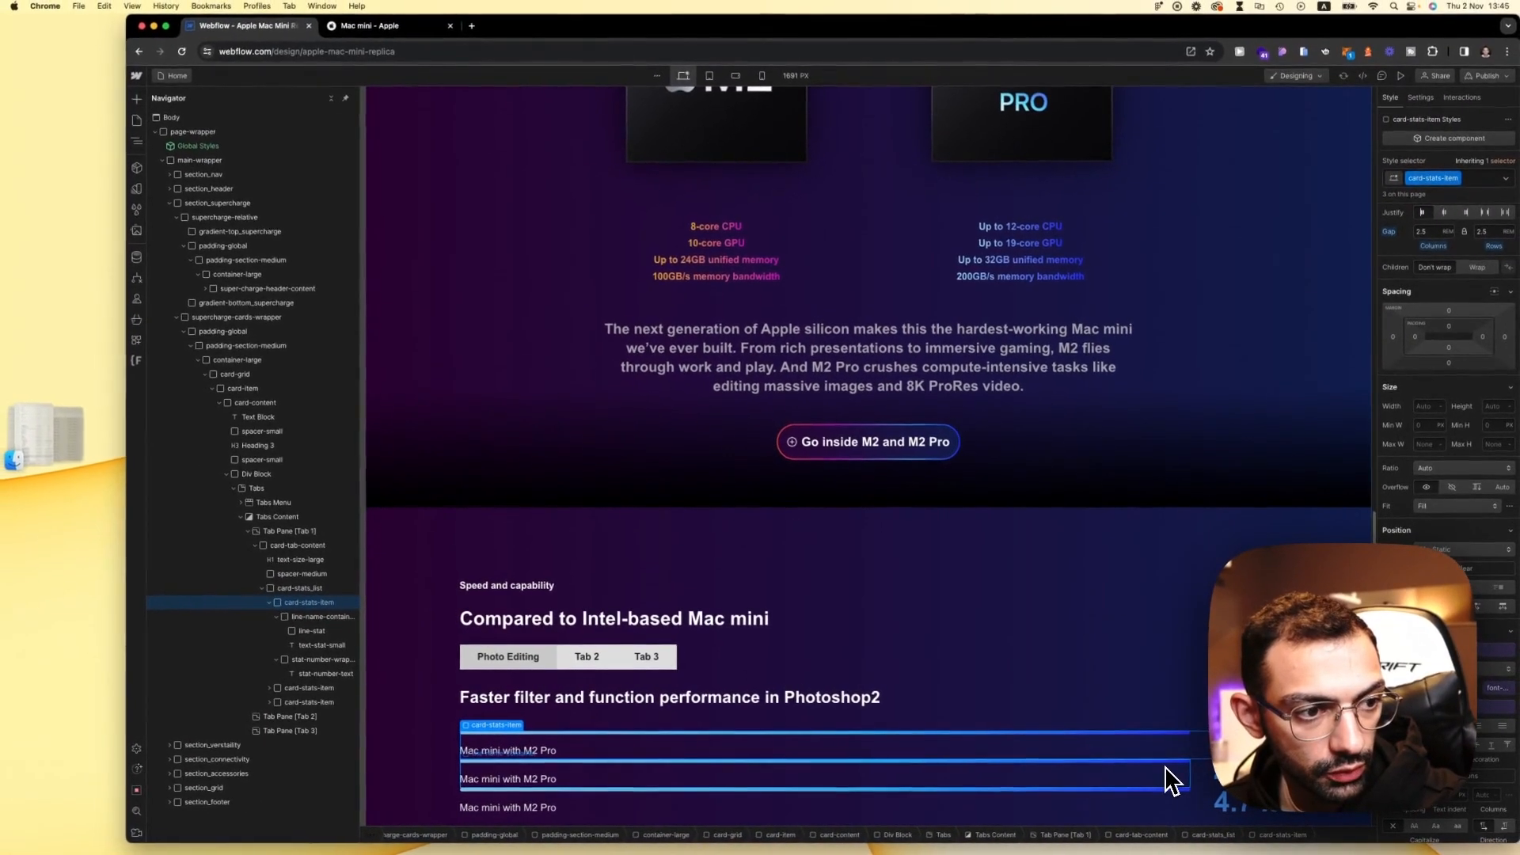
pyautogui.scroll(-2, 752, 772)
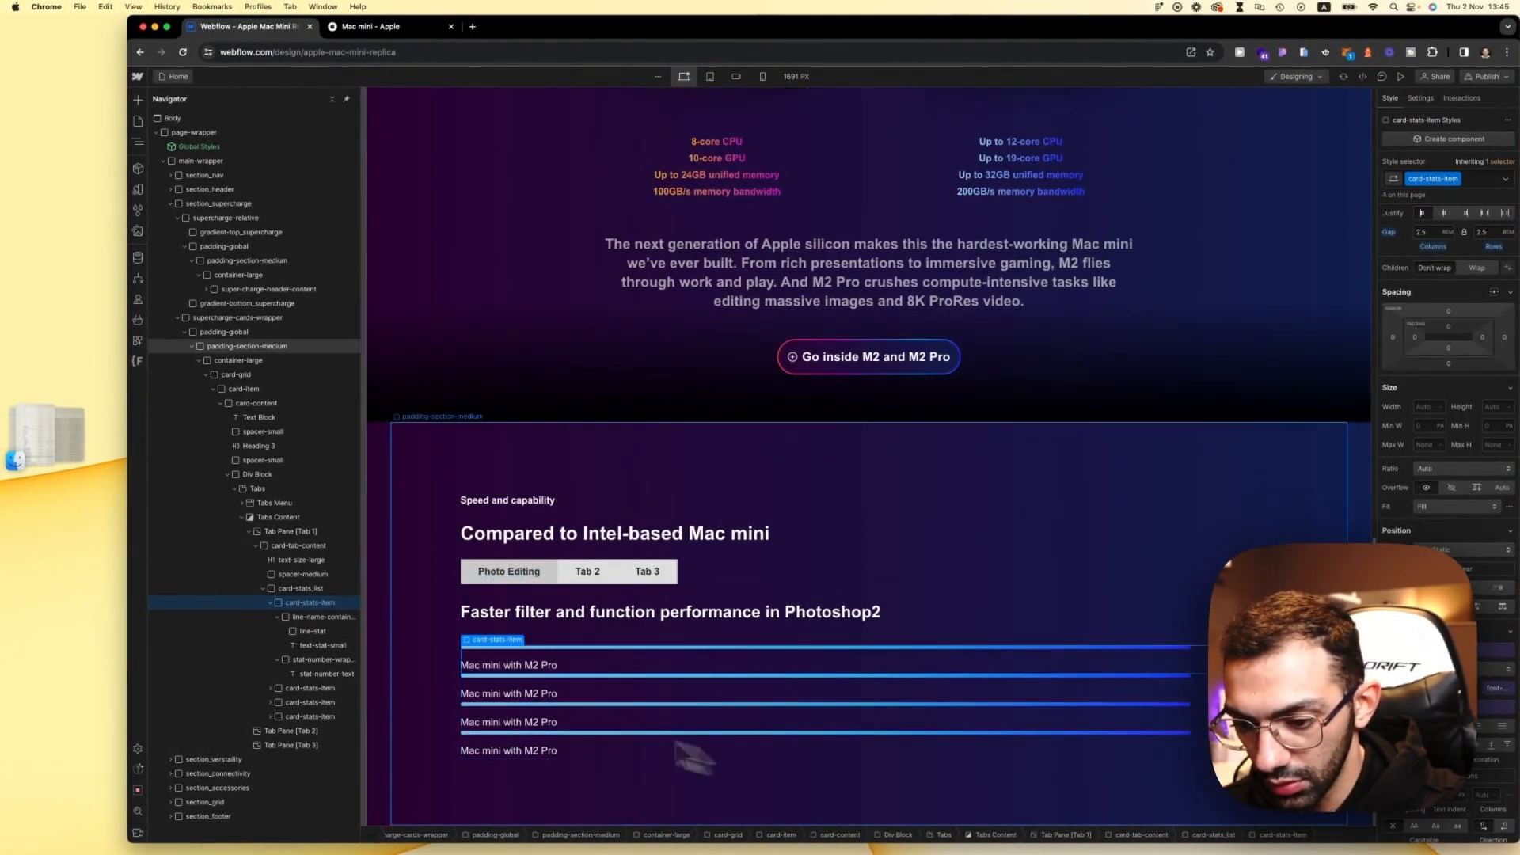
pyautogui.press('super+d')
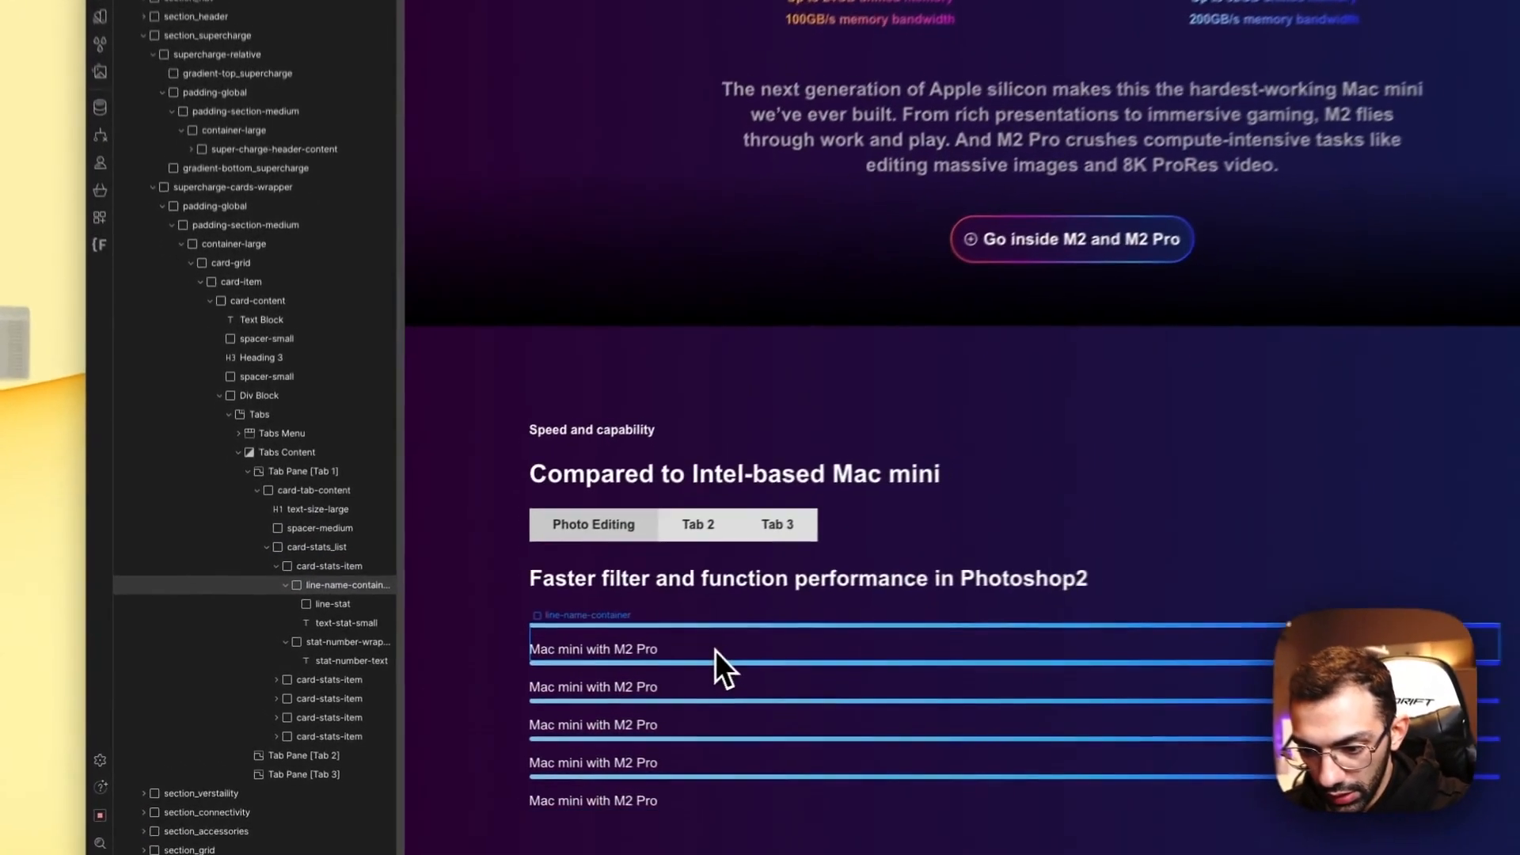
# Step: Set card-stats_list to a flex layout with vertical direction
pyautogui.click(298, 603)
pyautogui.click(320, 540)
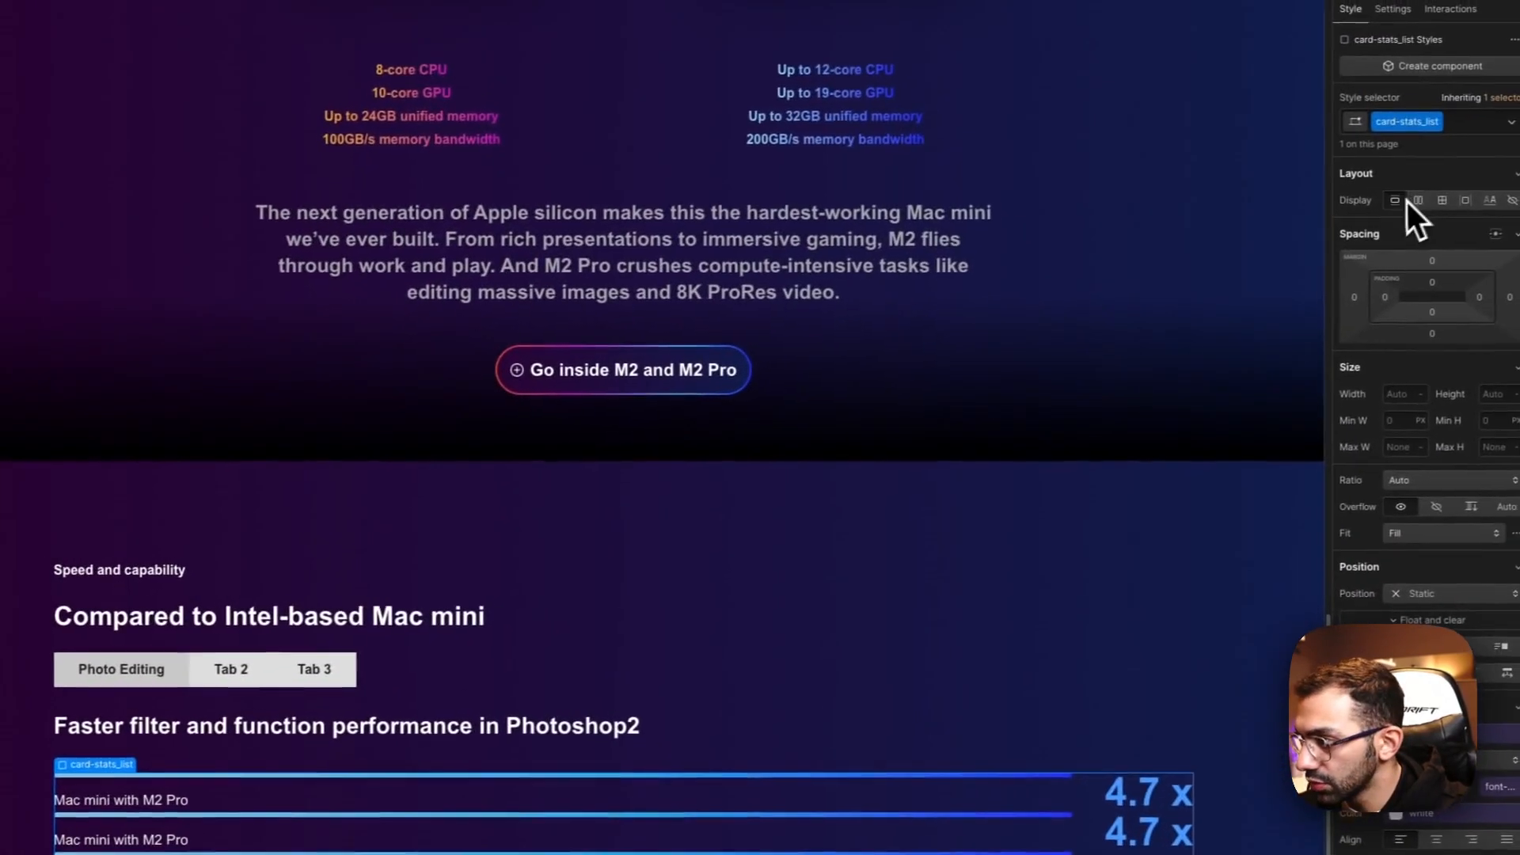
pyautogui.click(1410, 186)
pyautogui.click(1462, 235)
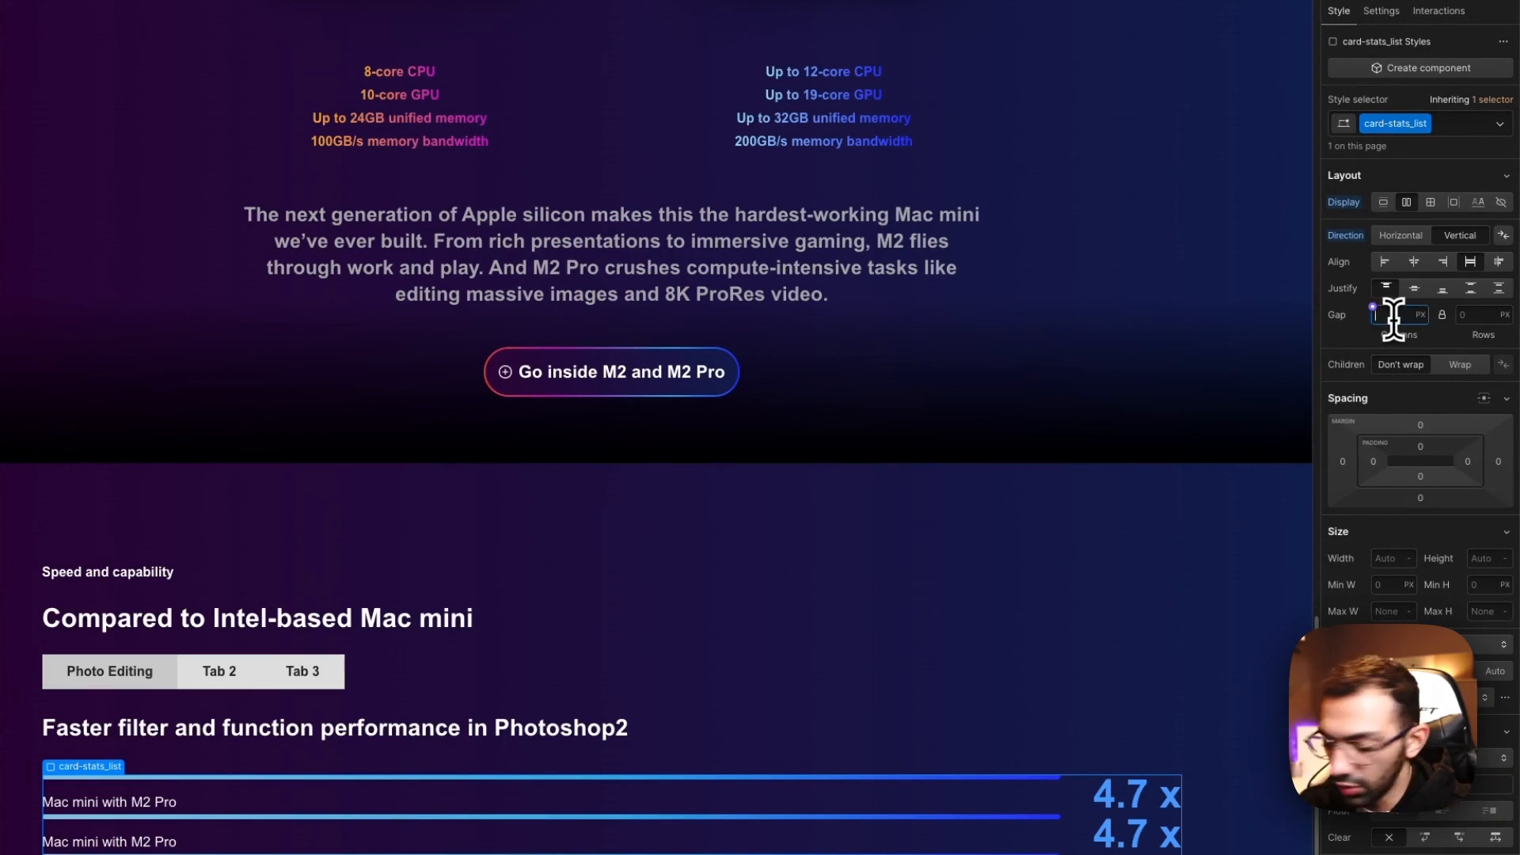
# Step: Set the gap between the rows of card-stats_list to 1.5 rem
pyautogui.press('BackSpace')
pyautogui.write('2.5')
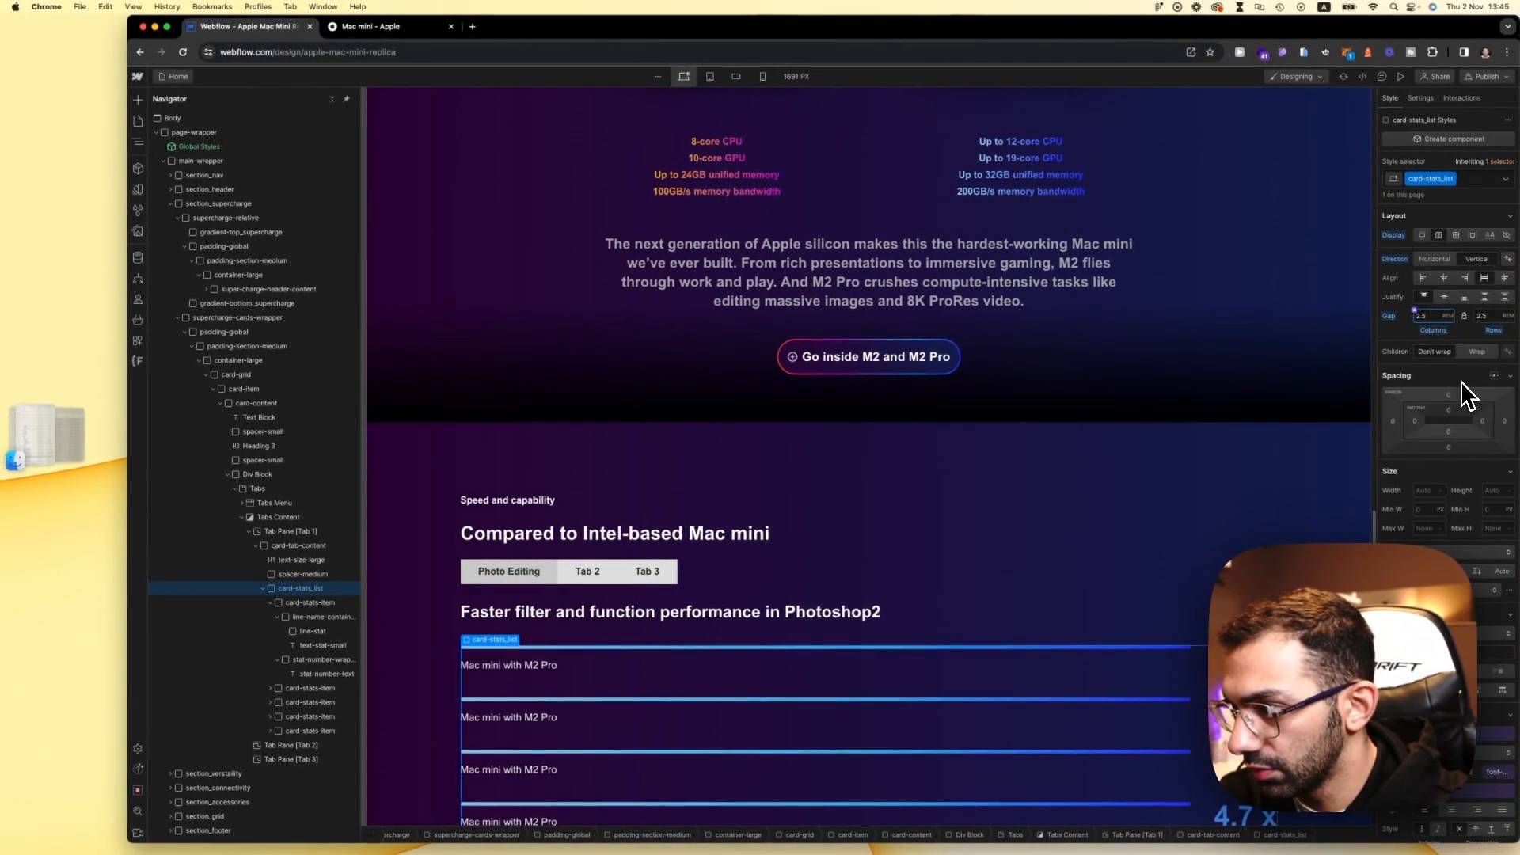
pyautogui.hotkey('alt', 'Down')
pyautogui.hotkey('alt', 'Down')
pyautogui.hotkey('alt', 'Down')
pyautogui.hotkey('alt', 'Down')
pyautogui.hotkey('alt', 'Down')
pyautogui.hotkey('alt', 'Down')
pyautogui.hotkey('alt', 'Down')
pyautogui.hotkey('alt', 'Down')
pyautogui.hotkey('alt', 'Down')
pyautogui.hotkey('alt', 'Down')
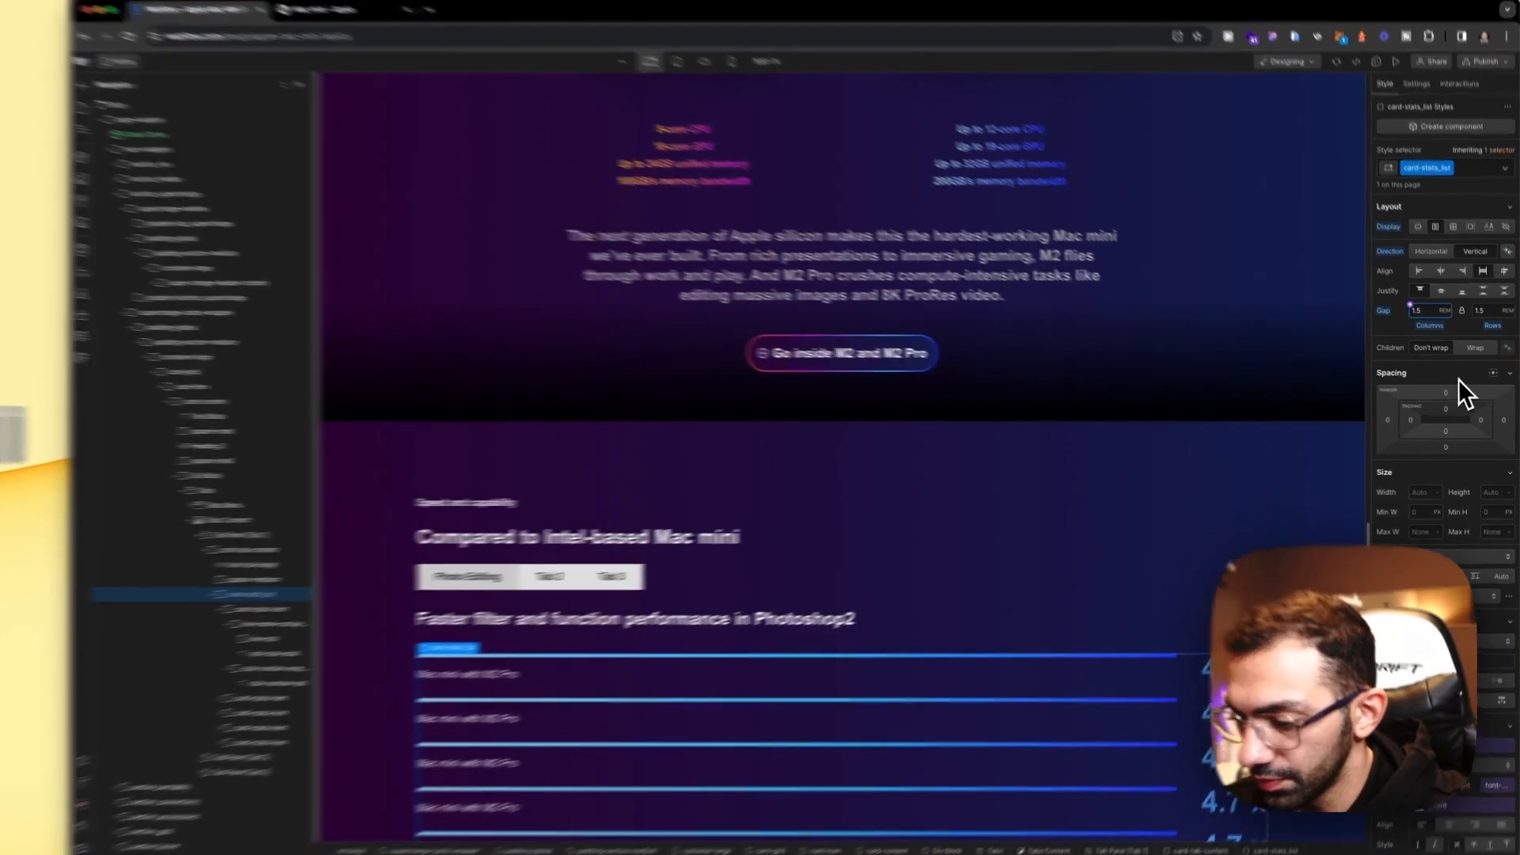
pyautogui.click(1156, 426)
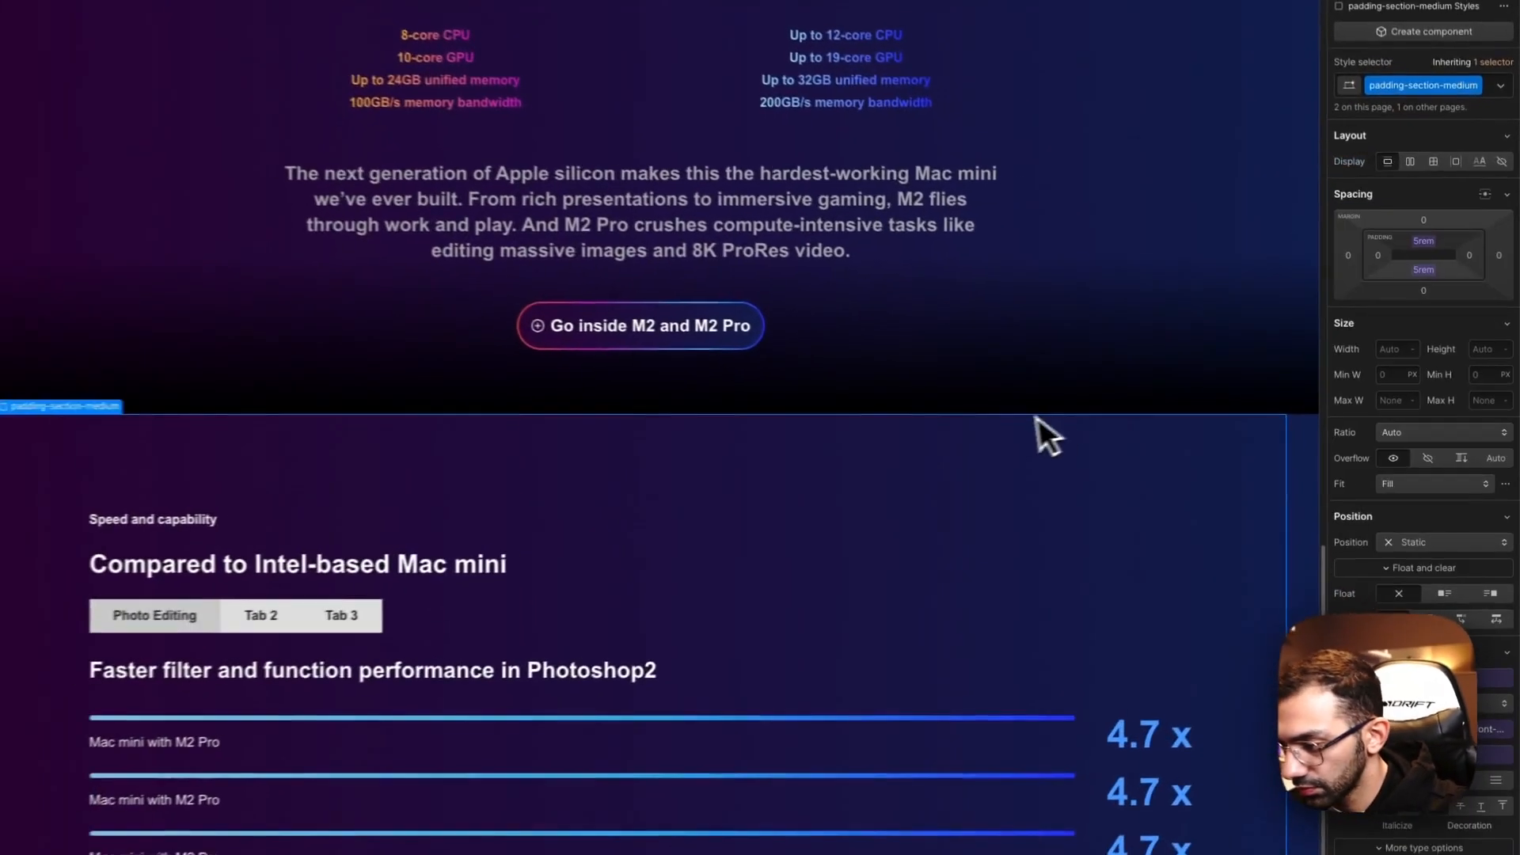
# Step: Copy the label "Mac mini with M2" from the Apple Mac mini page into the second stat row, without the extra blank line
pyautogui.scroll(-2, 1148, 429)
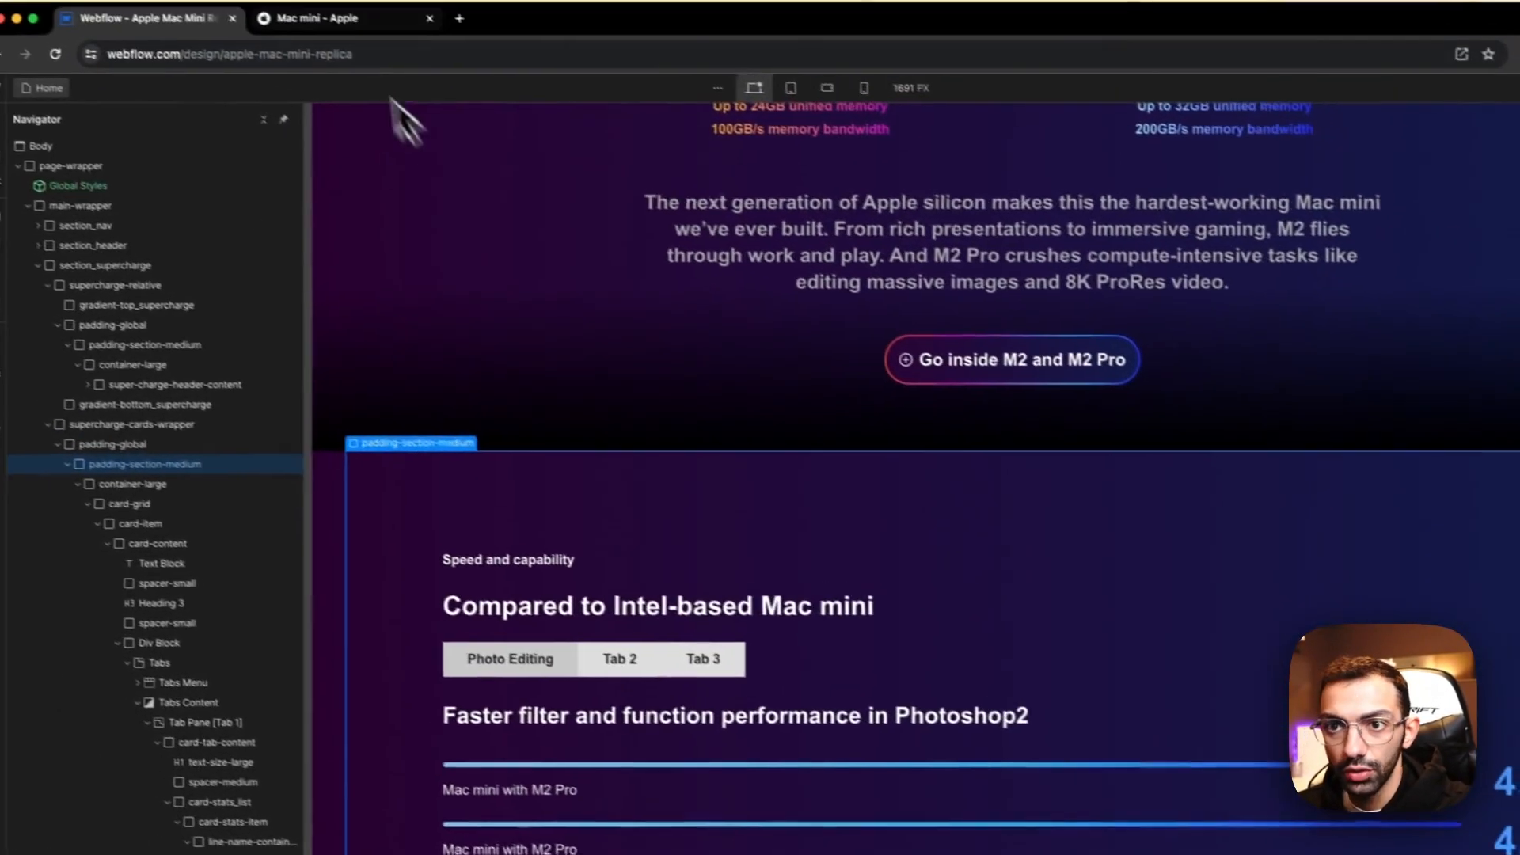
pyautogui.click(348, 19)
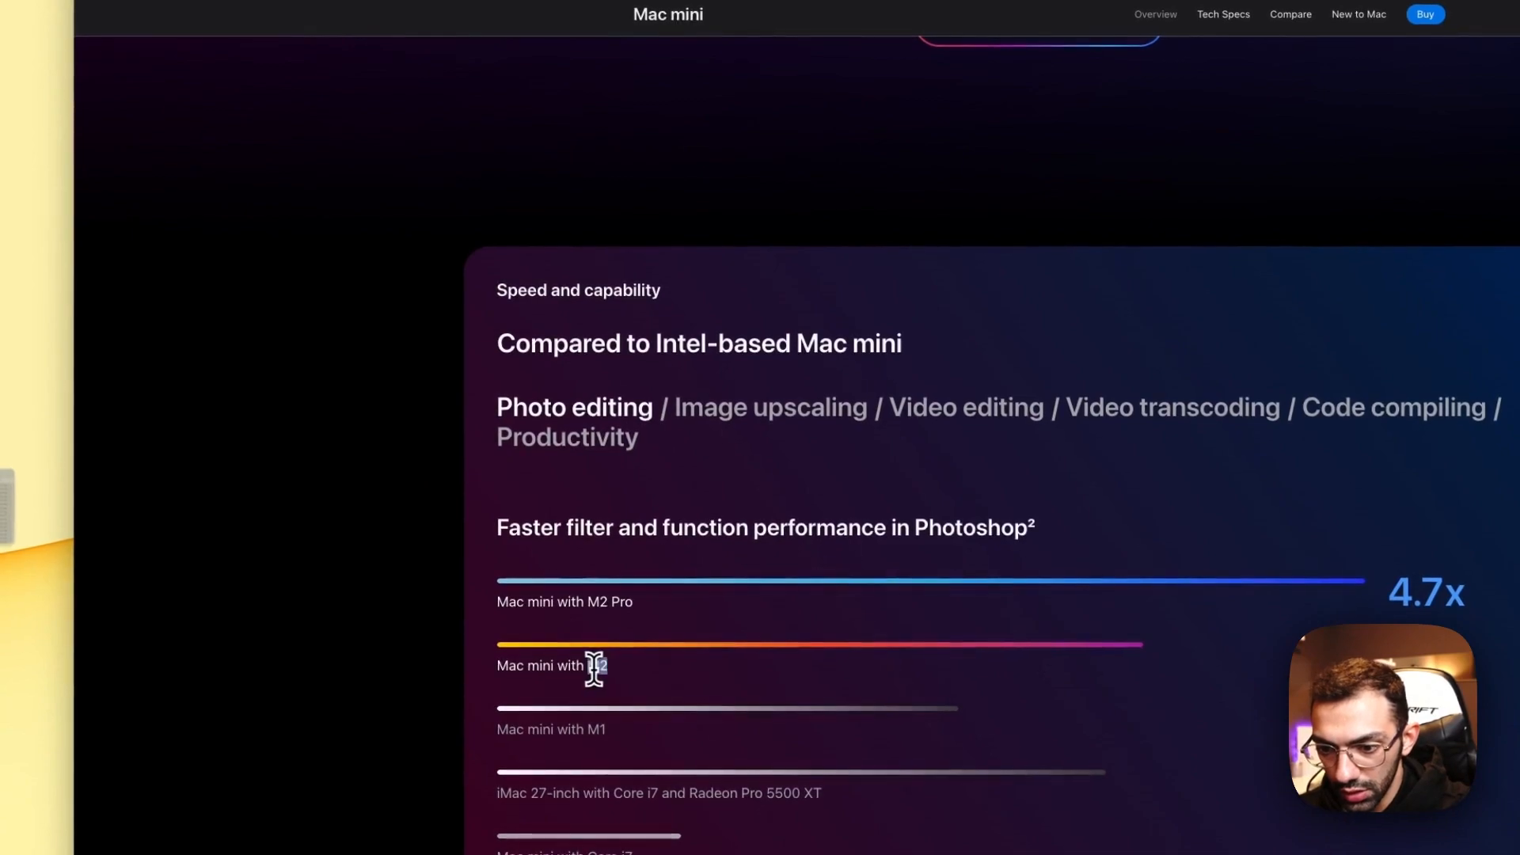
pyautogui.tripleClick(598, 668)
pyautogui.hotkey('ctrl', 'c')
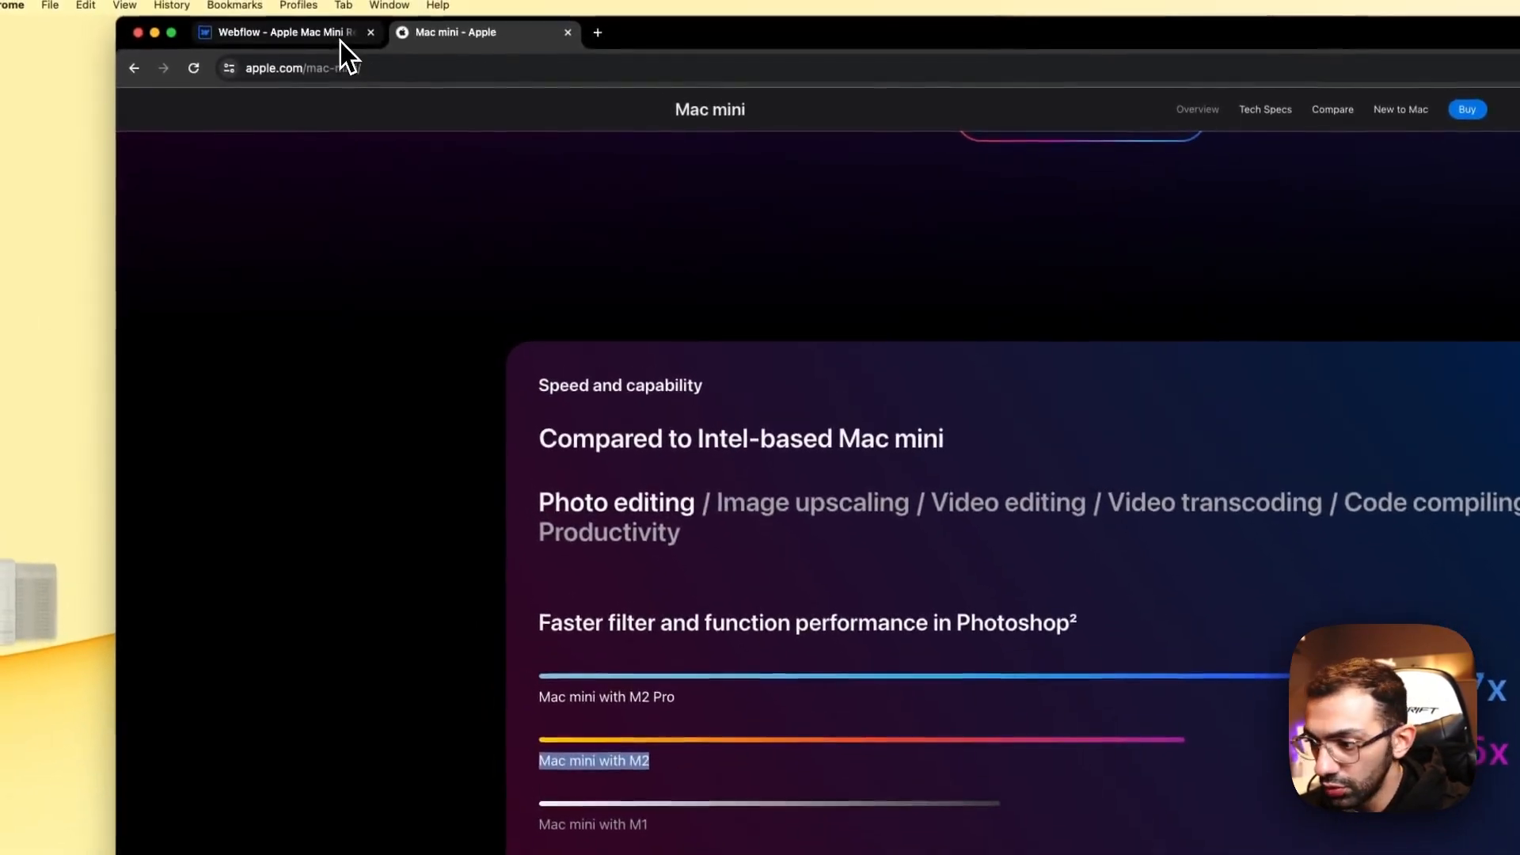
pyautogui.click(336, 24)
pyautogui.tripleClick(397, 590)
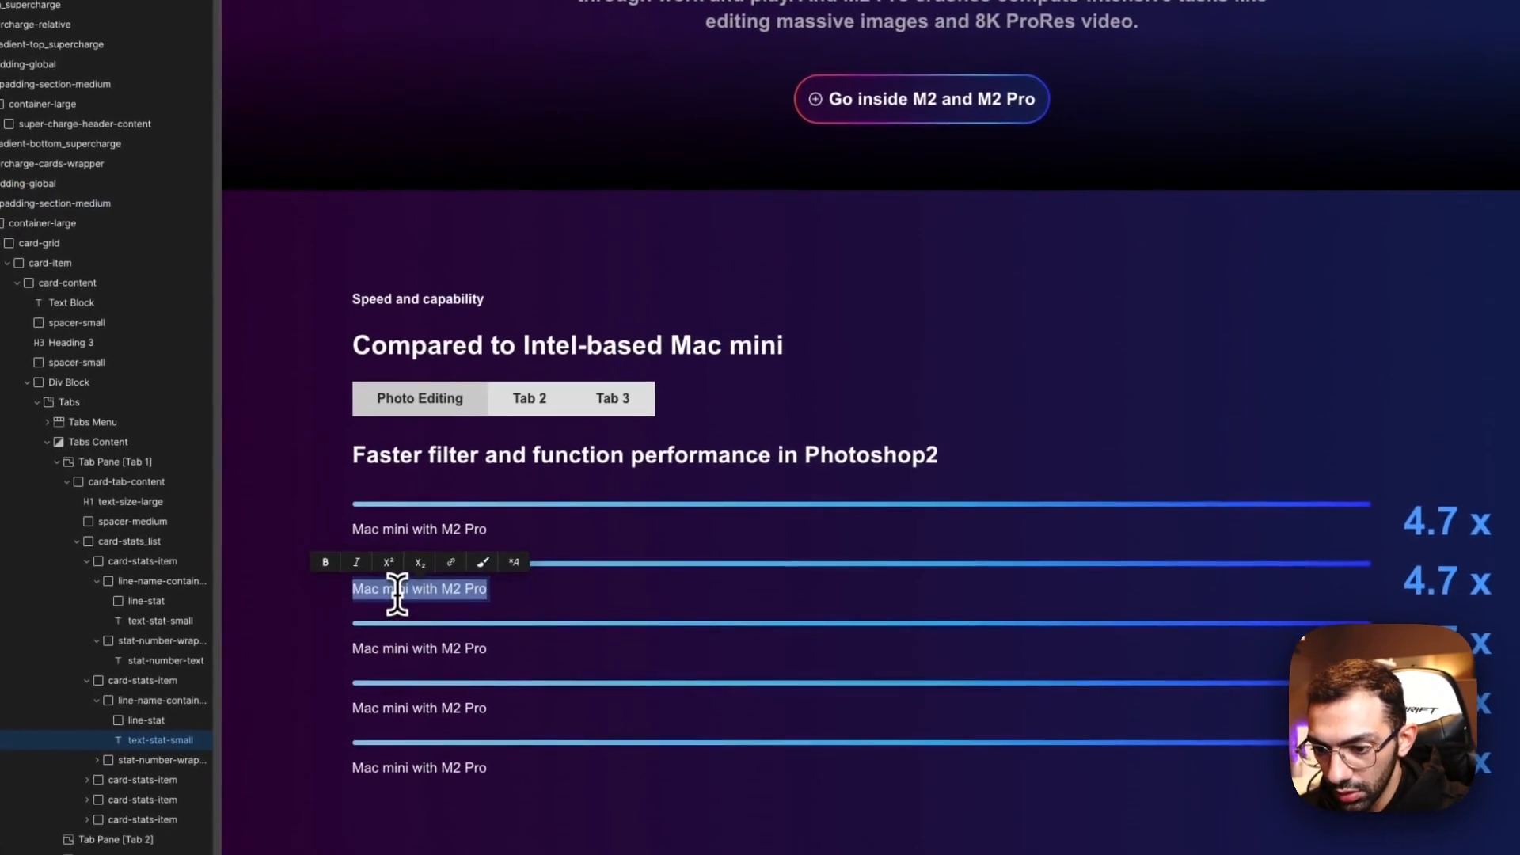
pyautogui.hotkey('ctrl', 'v')
pyautogui.press('Escape')
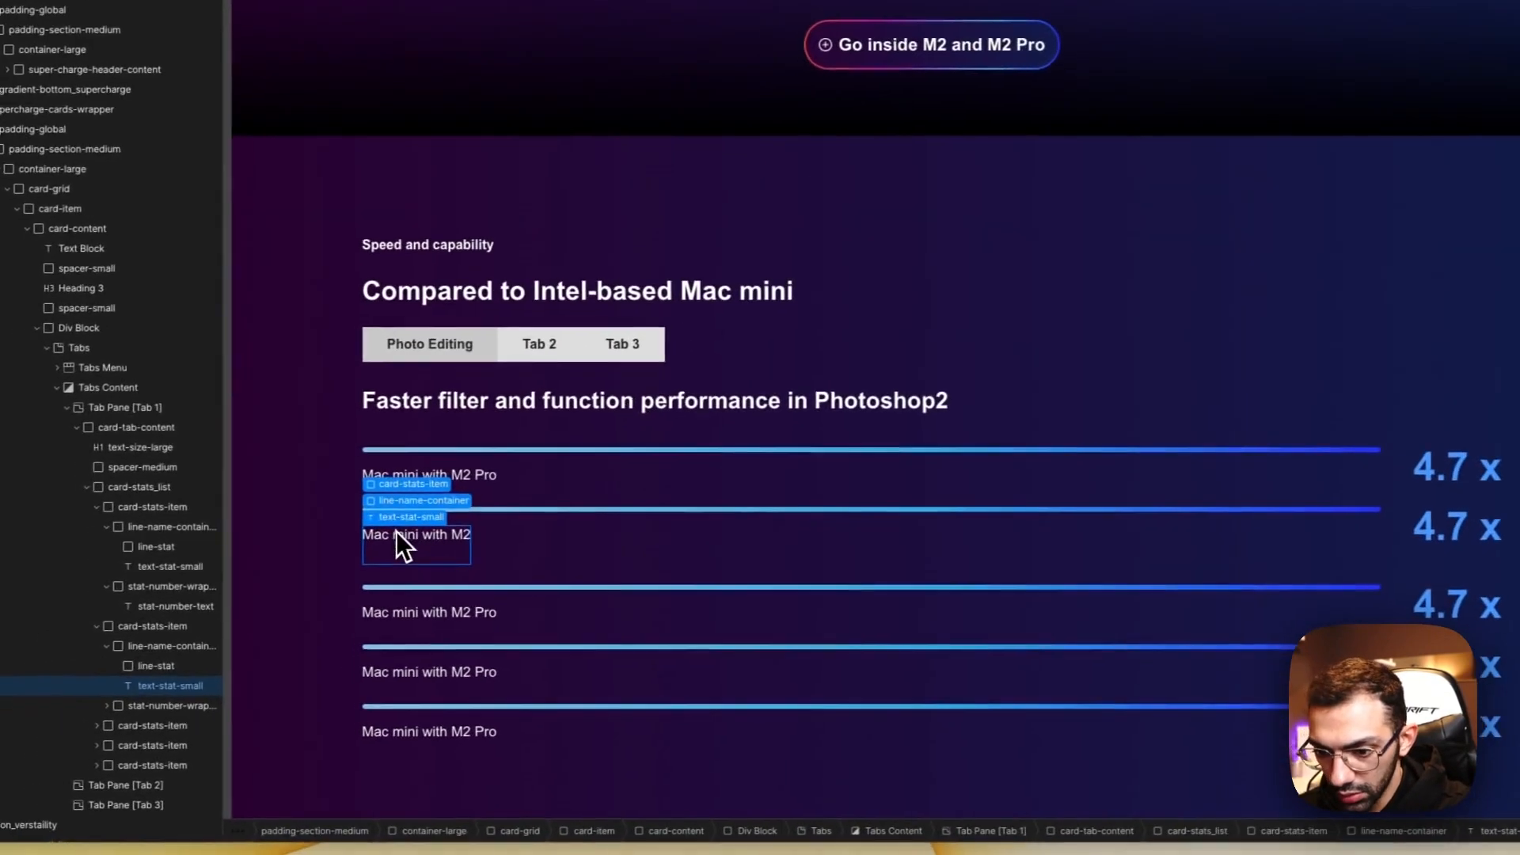
pyautogui.doubleClick(396, 531)
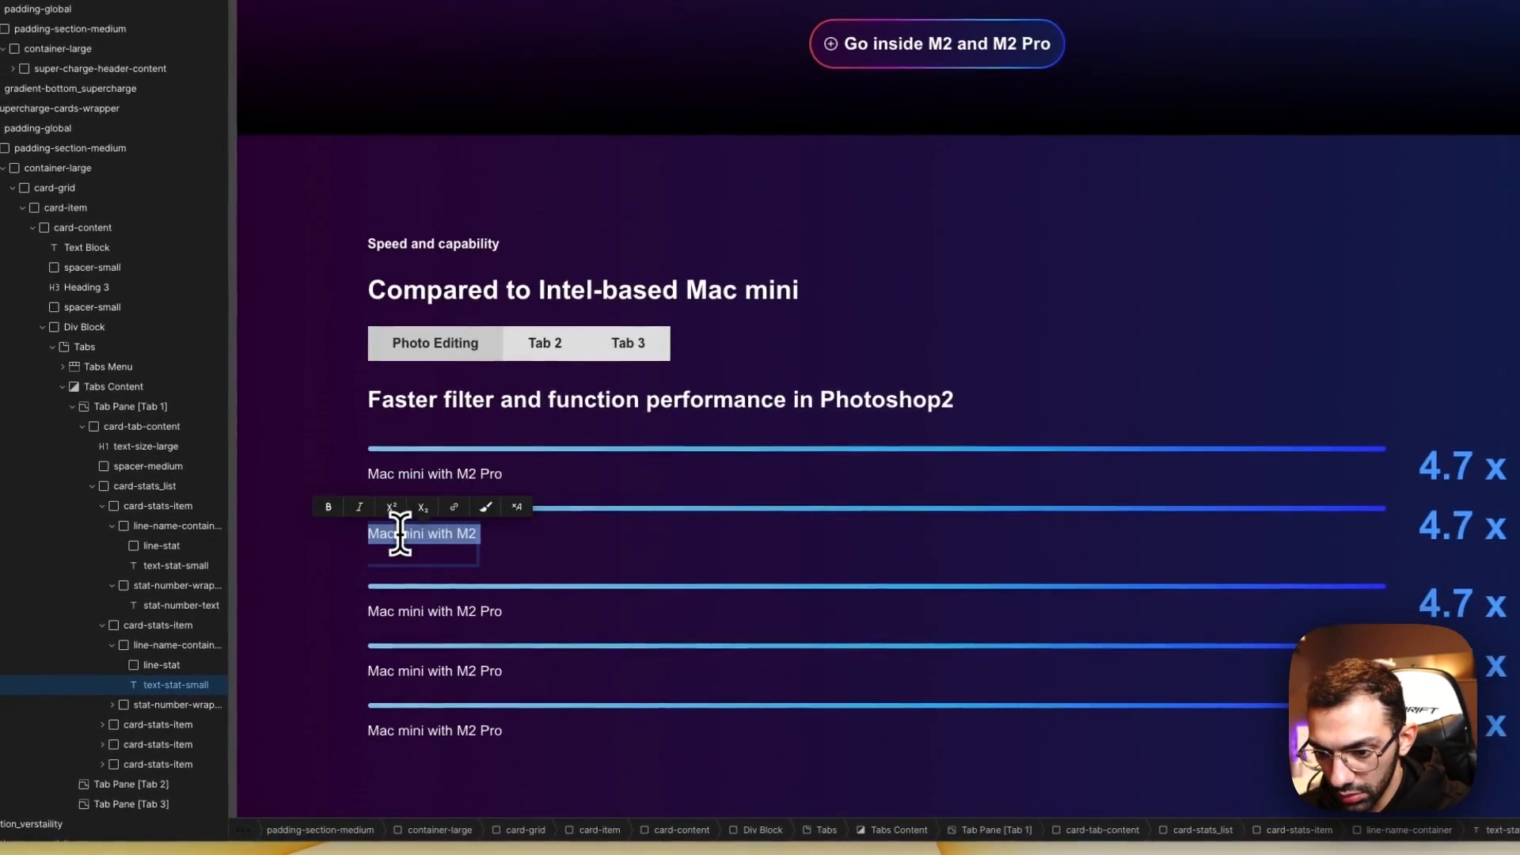
pyautogui.click(394, 545)
pyautogui.press('BackSpace')
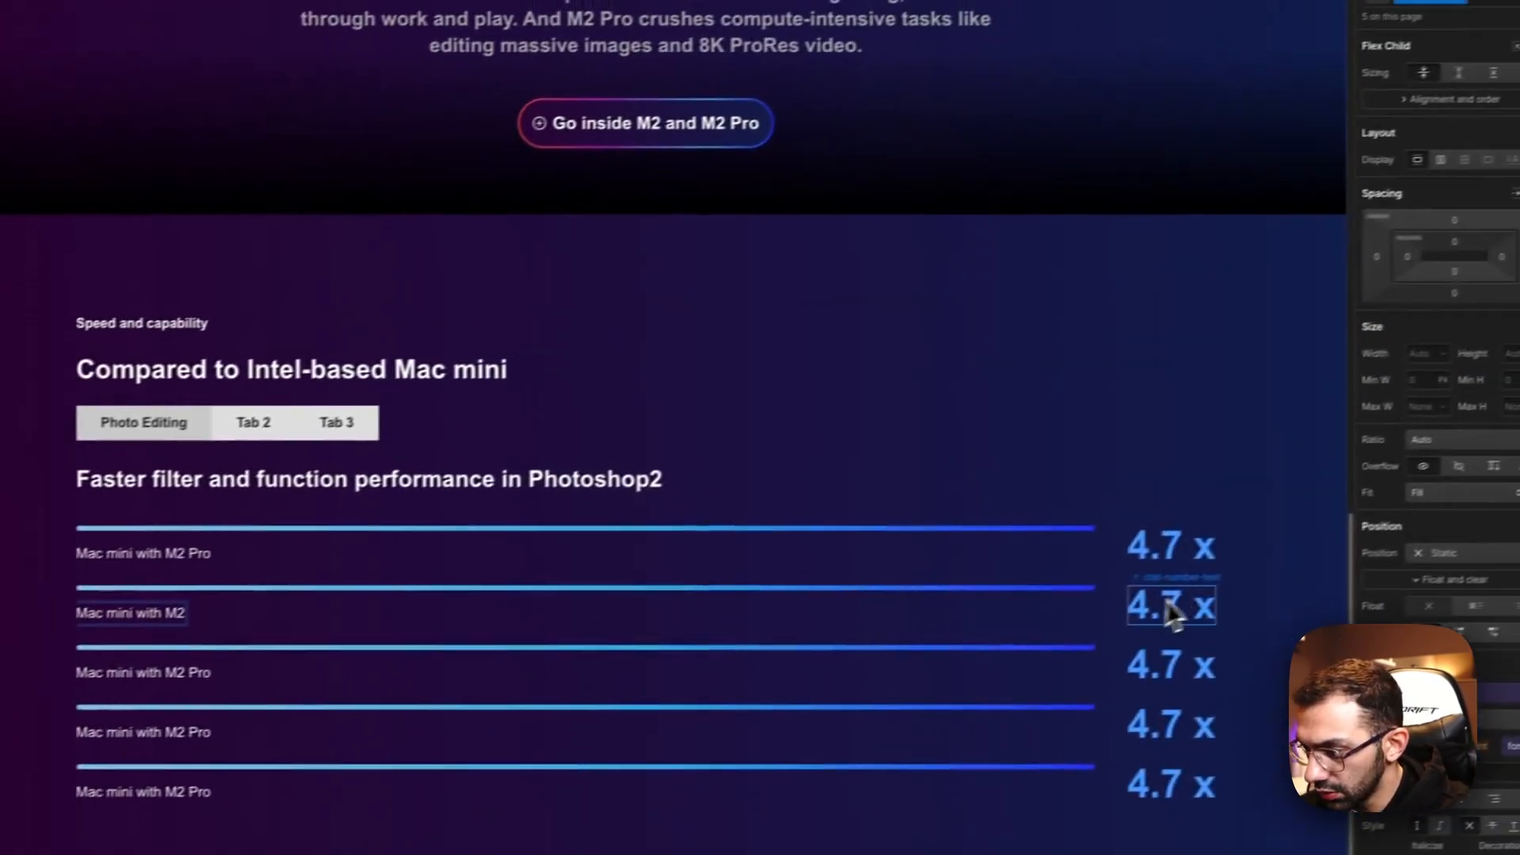
# Step: Change the second row's stat number to 3.5 x
pyautogui.doubleClick(1459, 532)
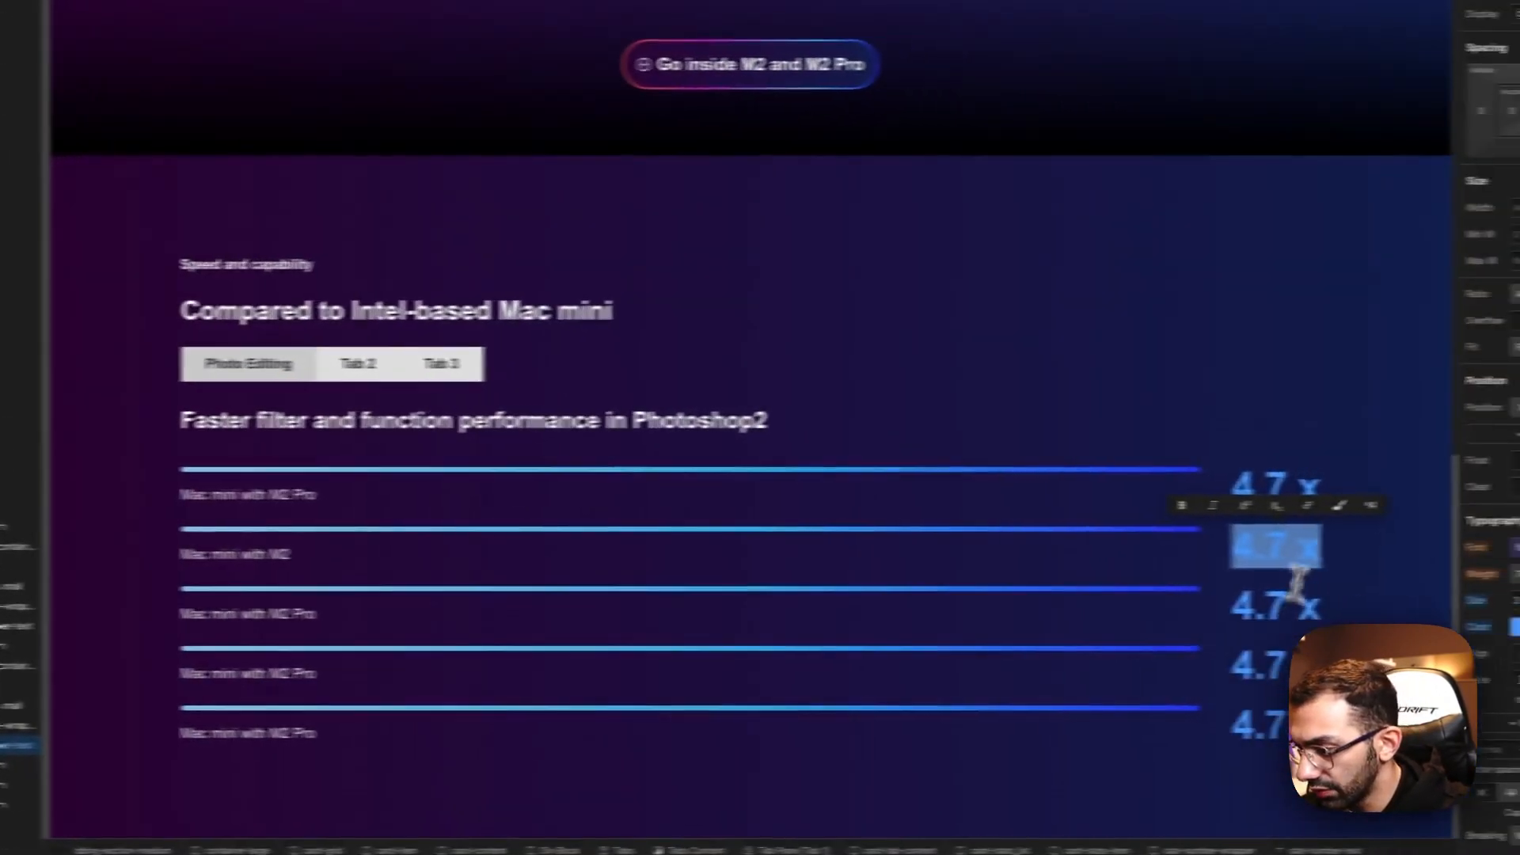
pyautogui.click(1184, 548)
pyautogui.doubleClick(1185, 548)
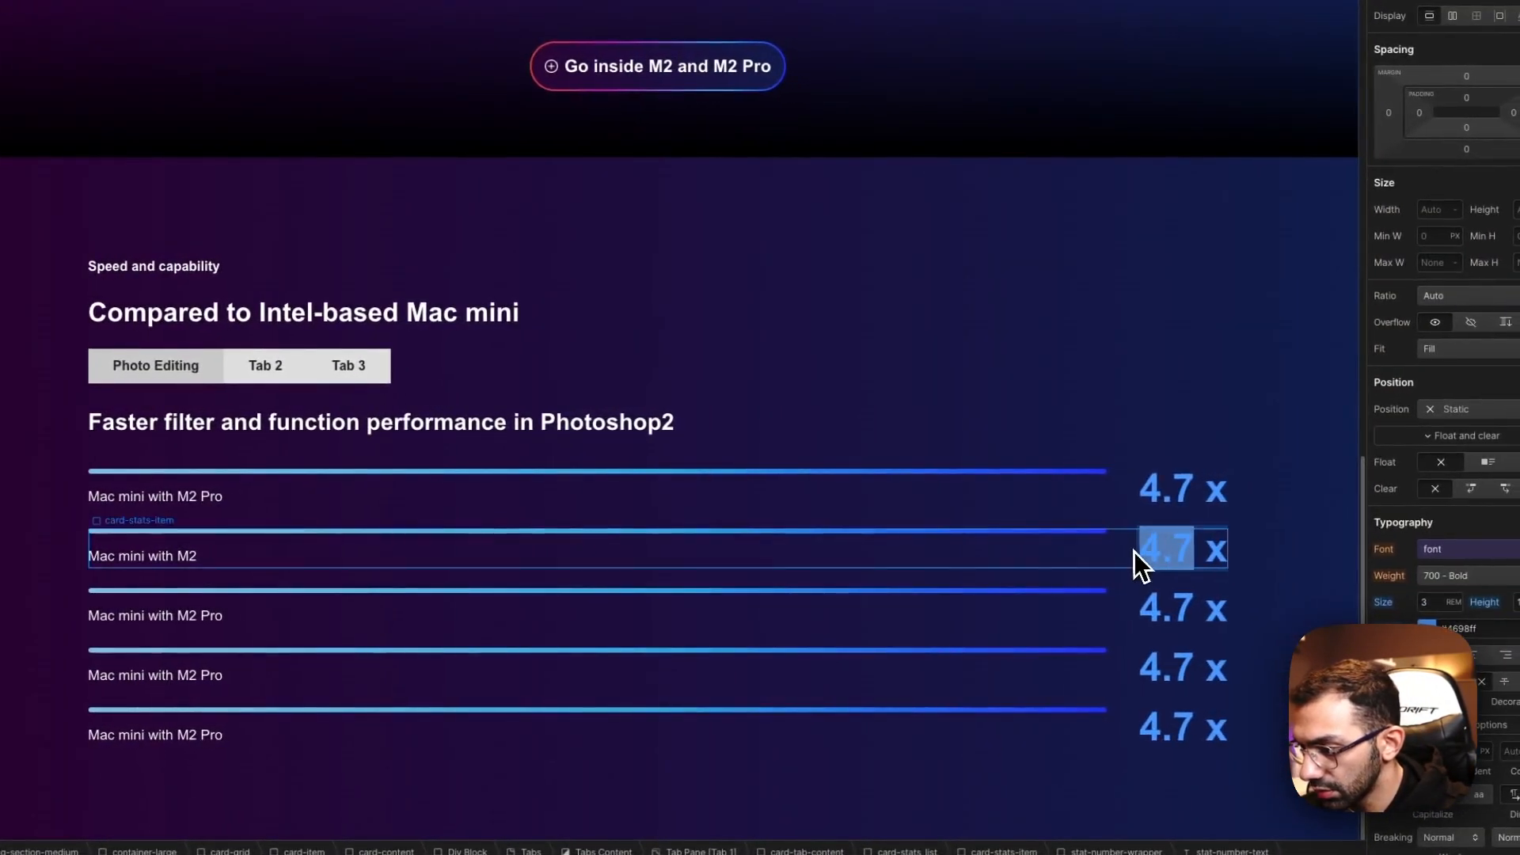
pyautogui.write('3.5')
pyautogui.press('Escape')
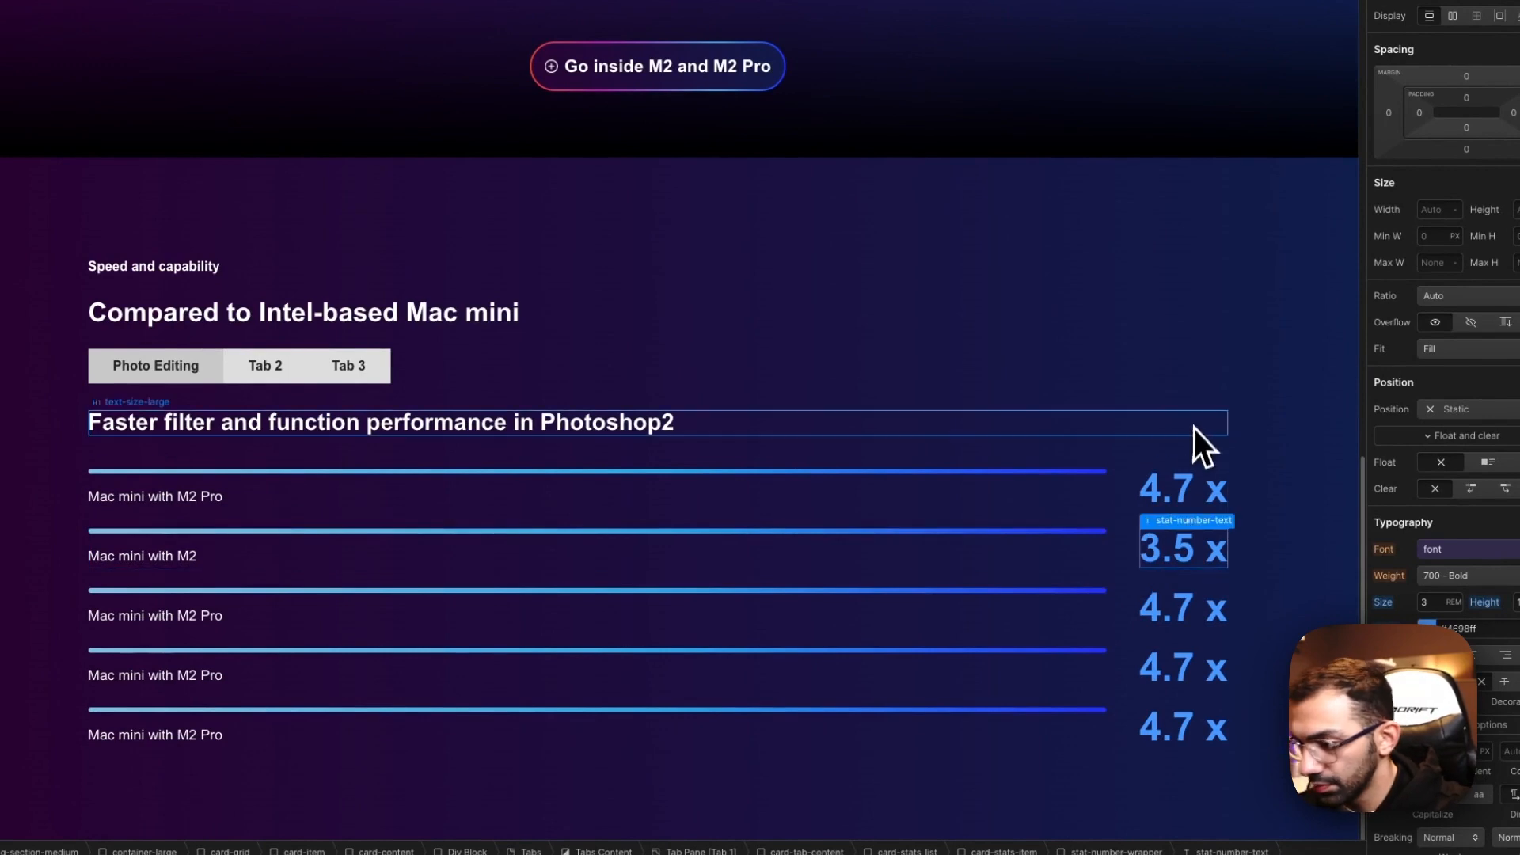
# Step: Replace the is-1 combo class on the second row's line-stat bar with a new combo class is-2, and shorten the bar
pyautogui.click(788, 533)
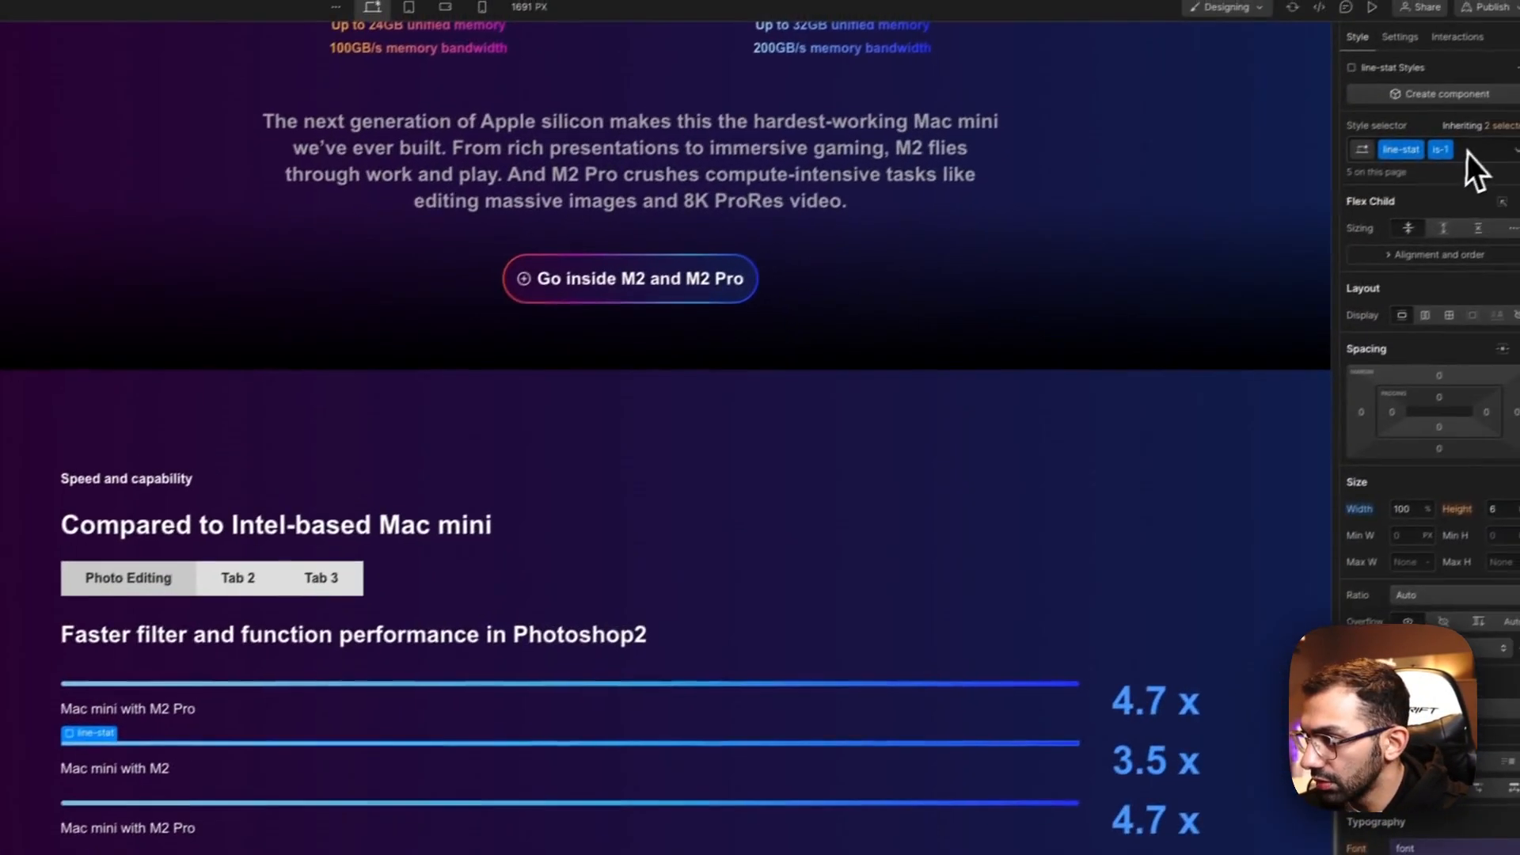
pyautogui.click(1454, 162)
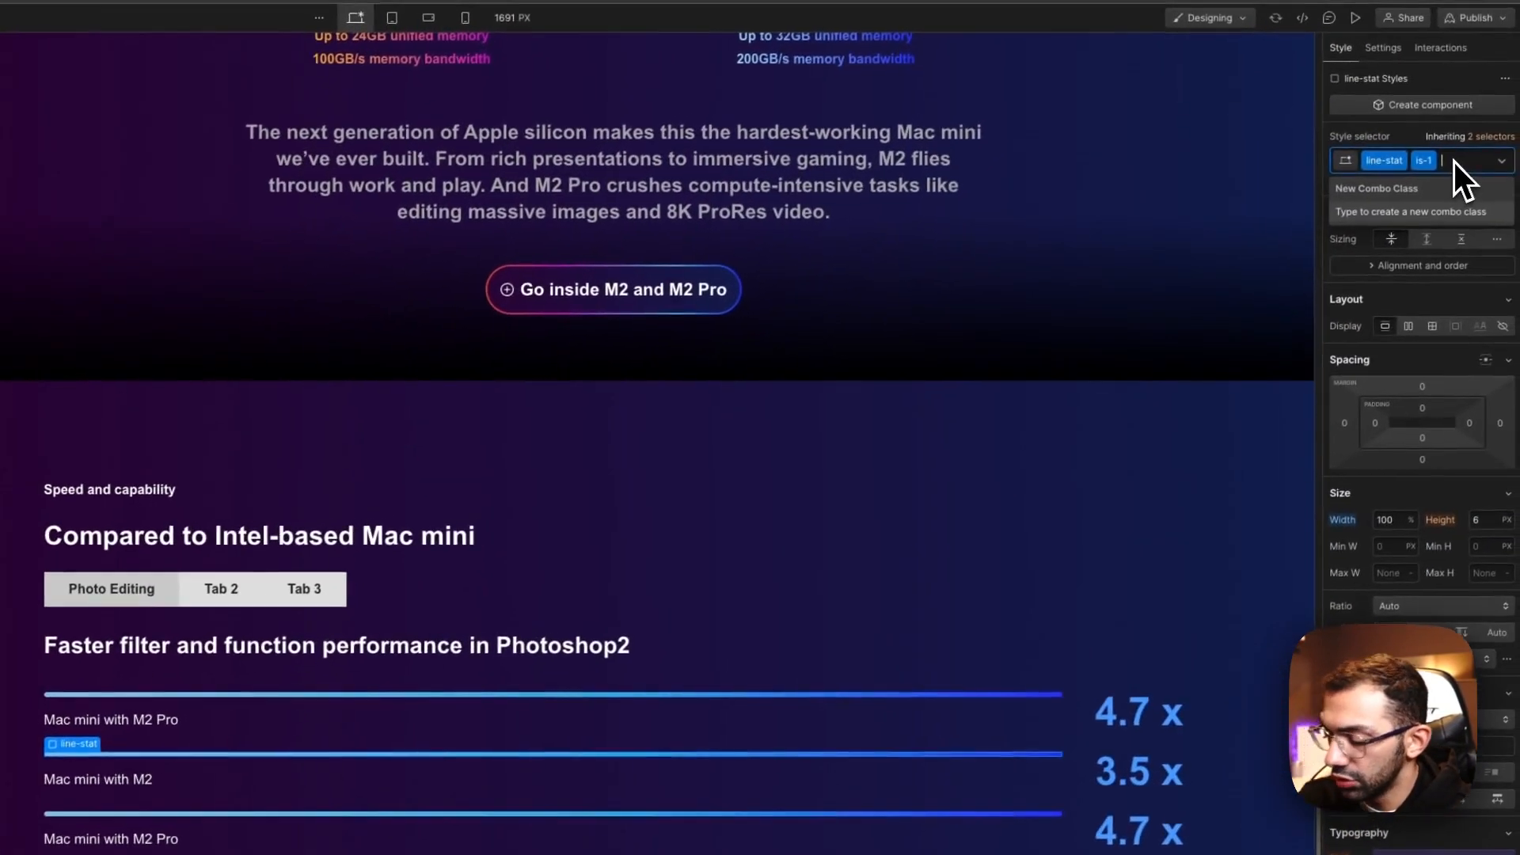
pyautogui.write('is-2')
pyautogui.press('Return')
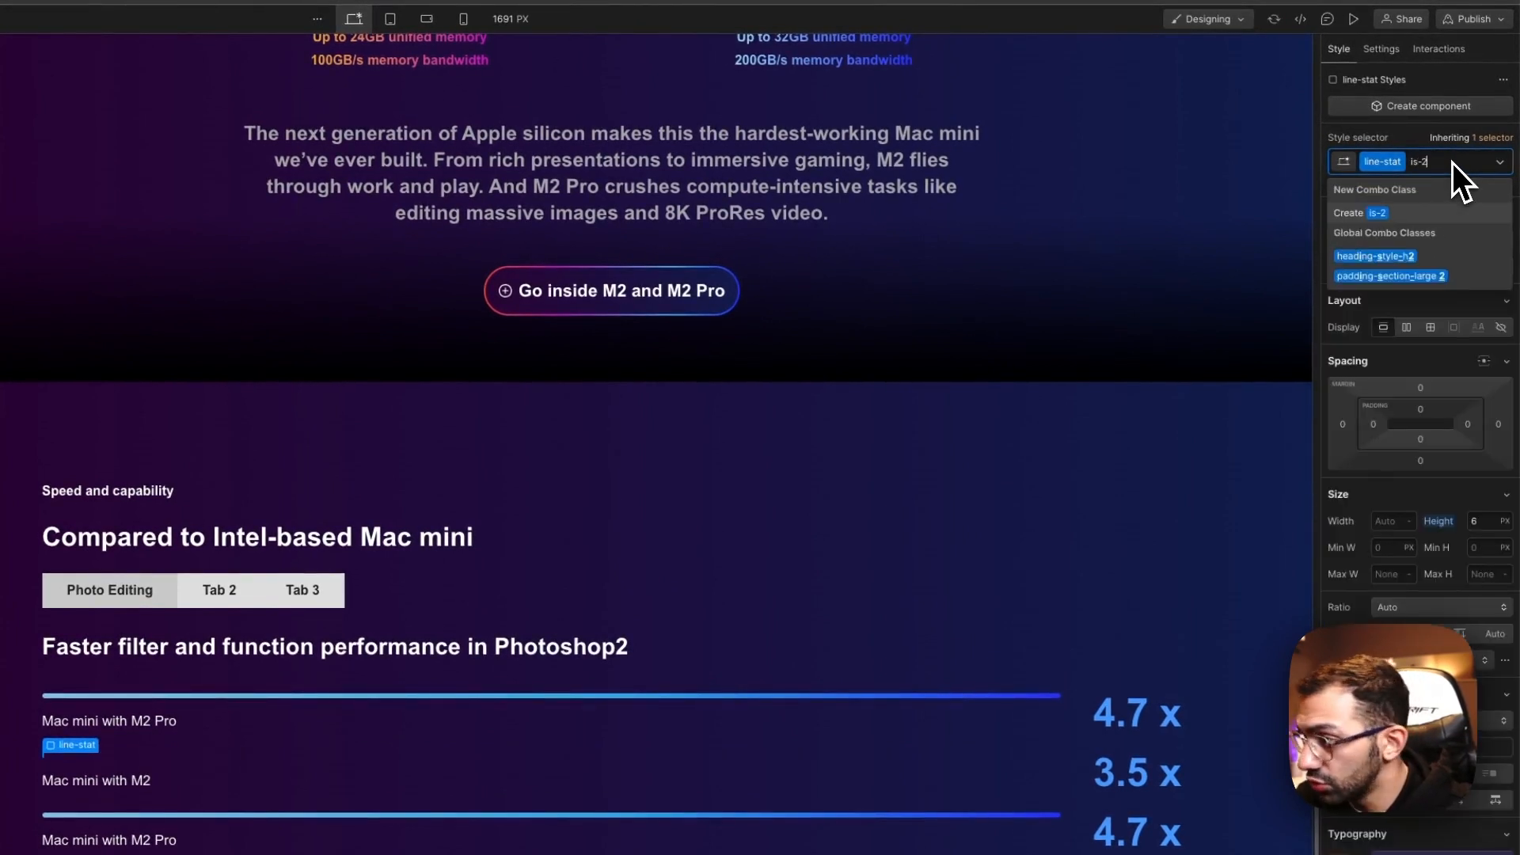
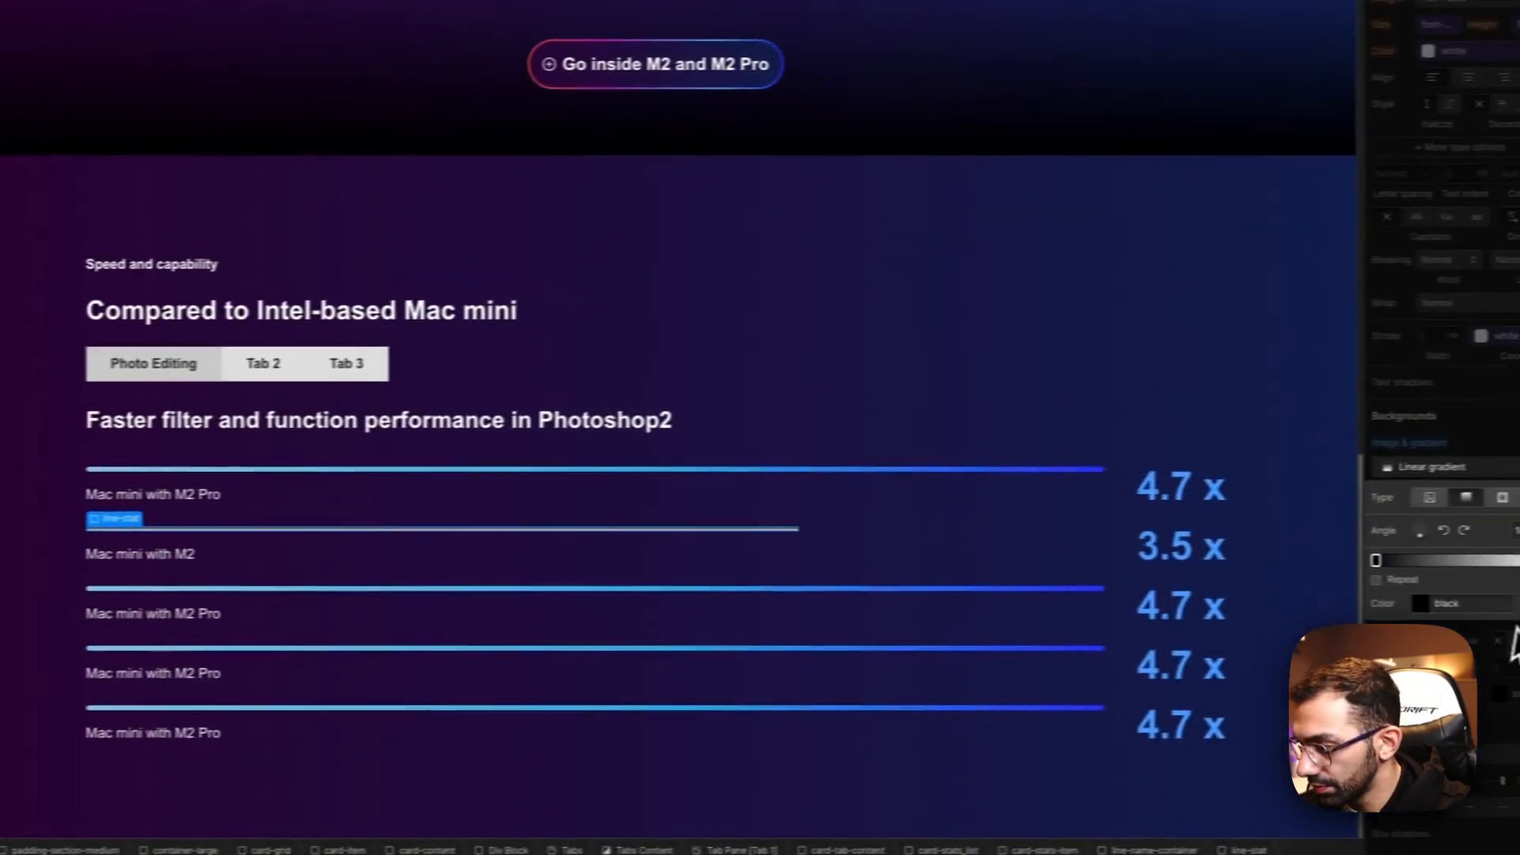
# Step: Give the second bar a lengthwise linear gradient running from #FFC600 yellow through red to purple
pyautogui.click(1438, 606)
pyautogui.write('FFC600')
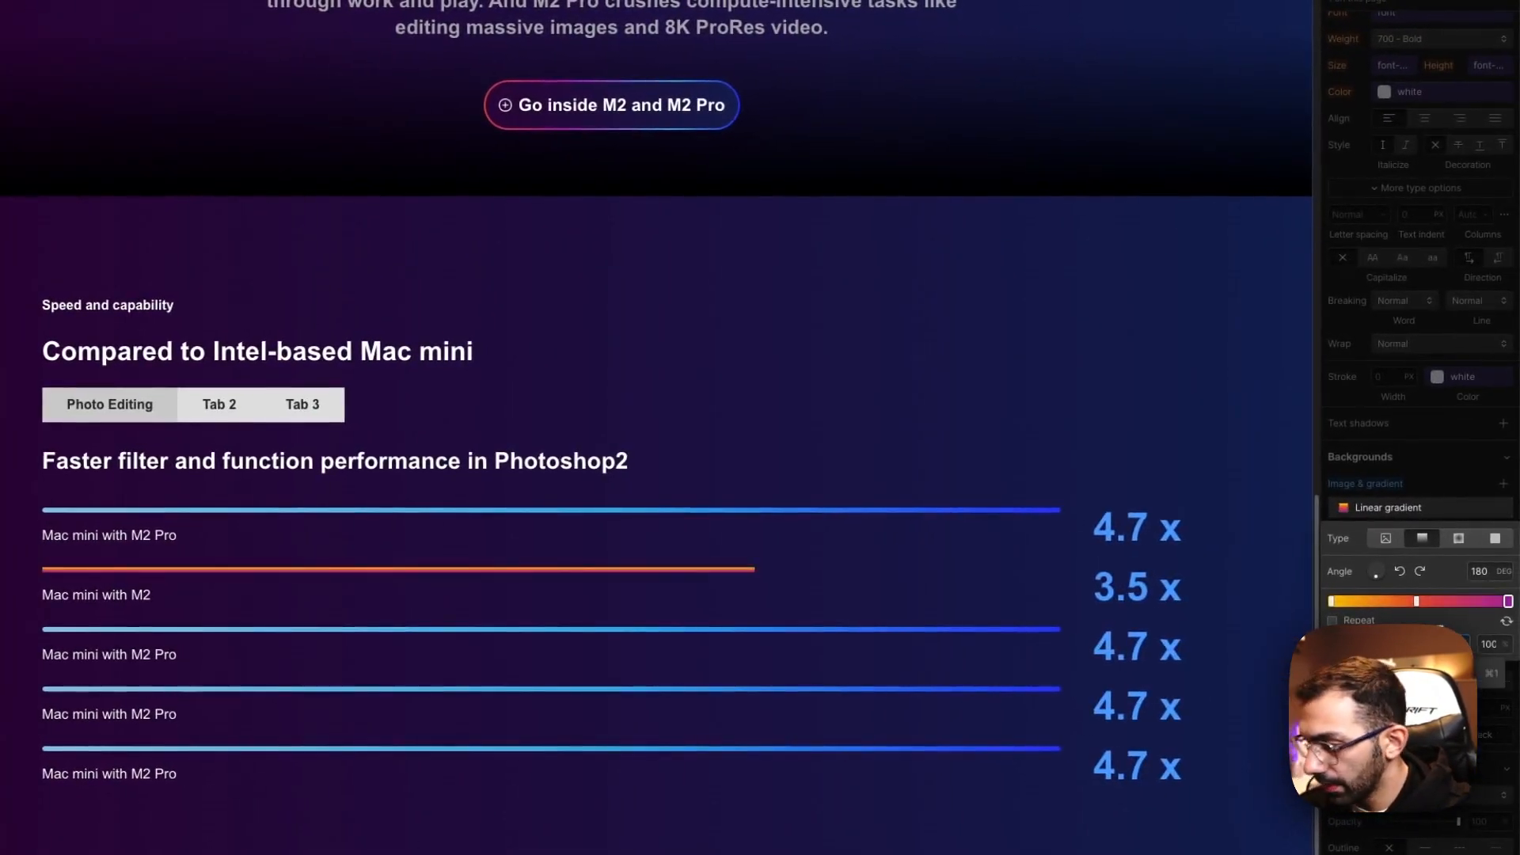
pyautogui.click(1266, 591)
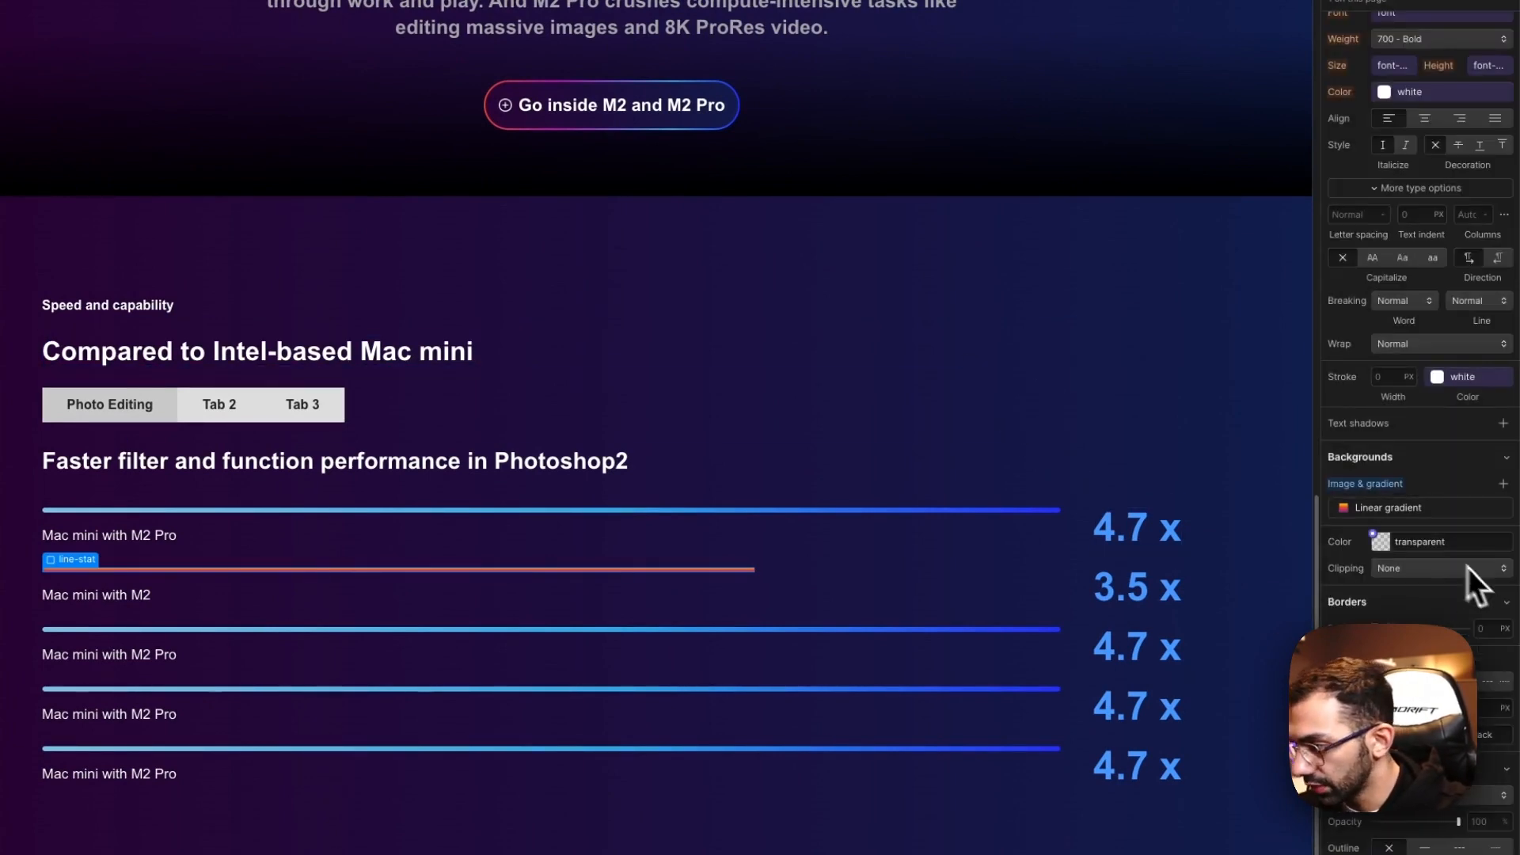
pyautogui.click(1394, 508)
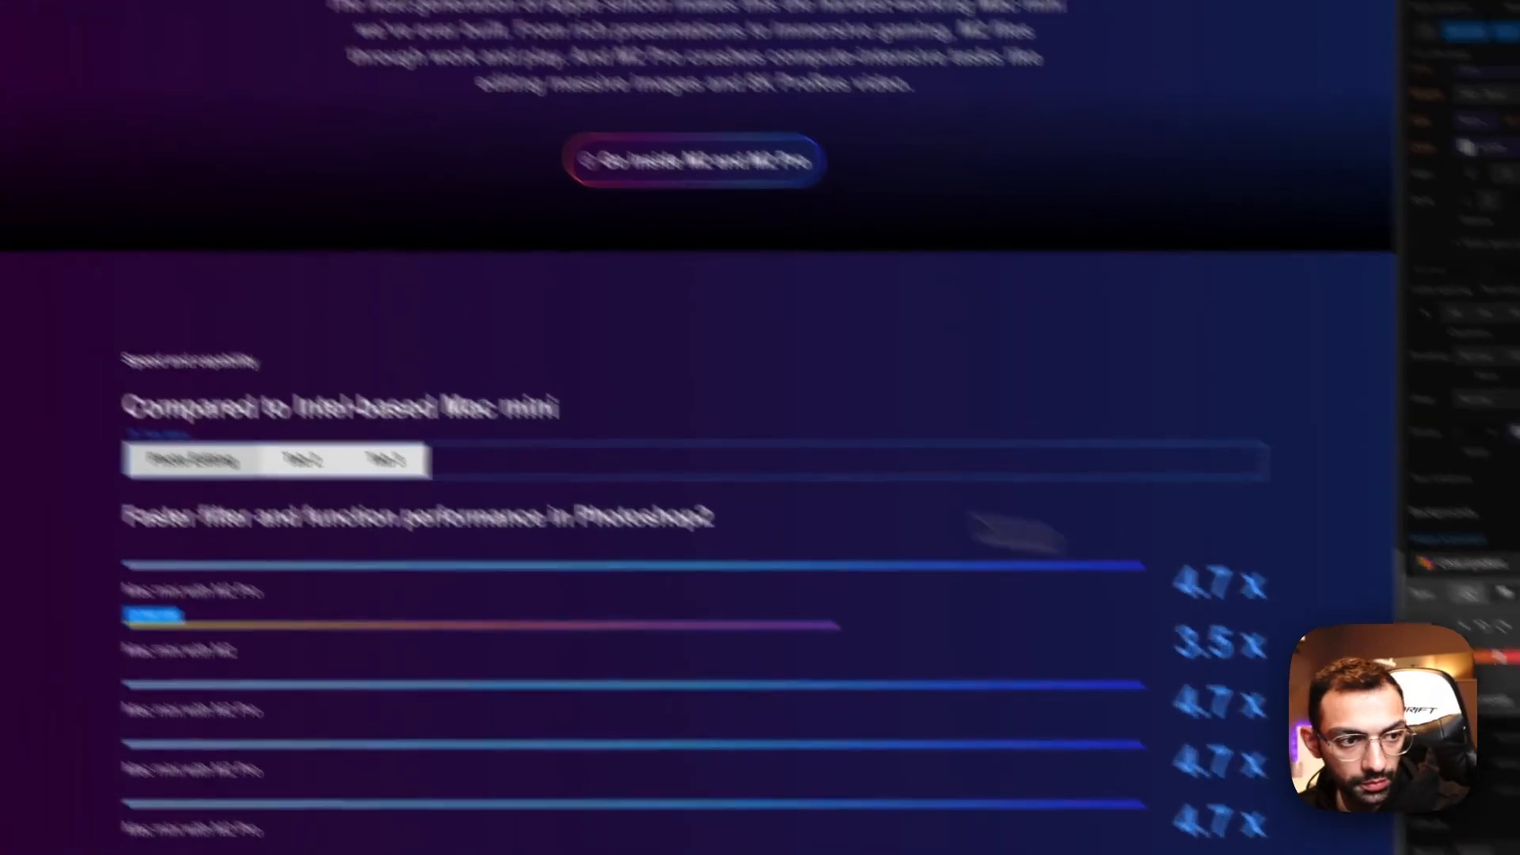
pyautogui.click(201, 377)
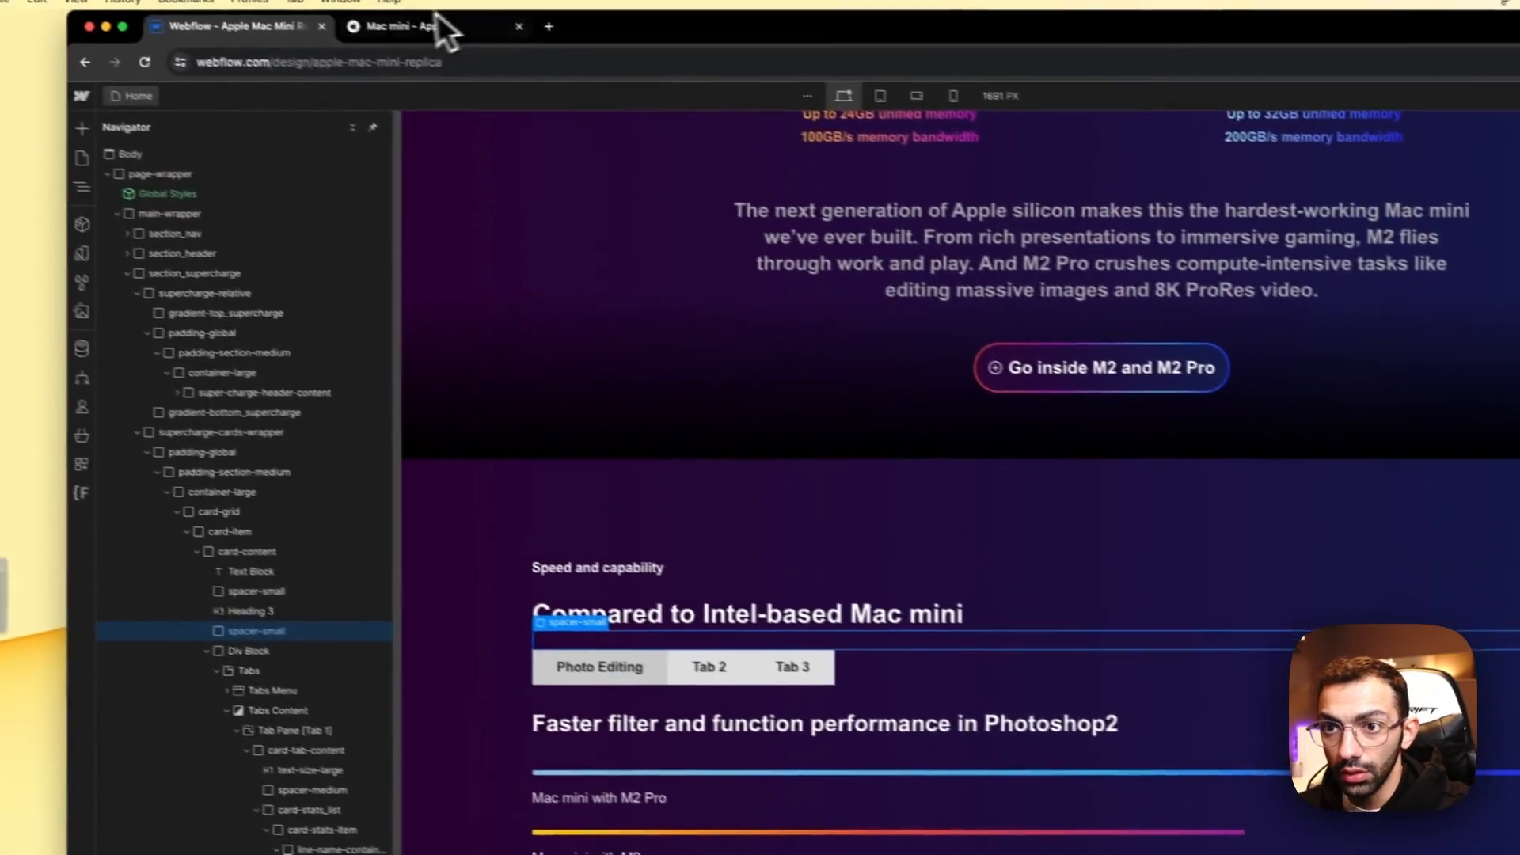
# Step: Check the 3.5x number on the Apple page, add the combo class is-m2 to the replica's number and set its colour to #cc18c6
pyautogui.click(427, 25)
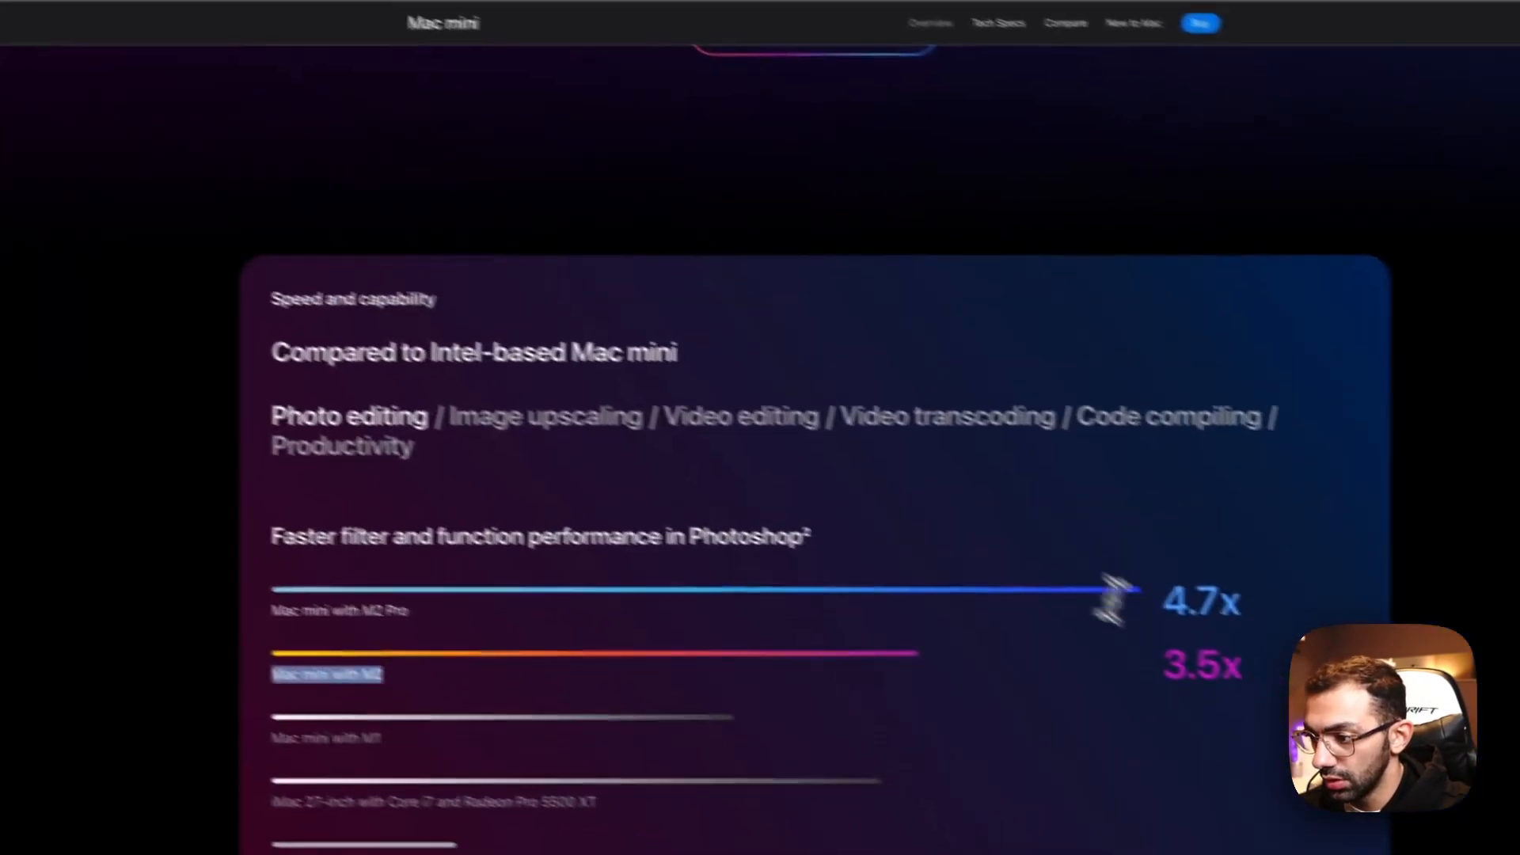
pyautogui.doubleClick(1128, 637)
pyautogui.click(326, 32)
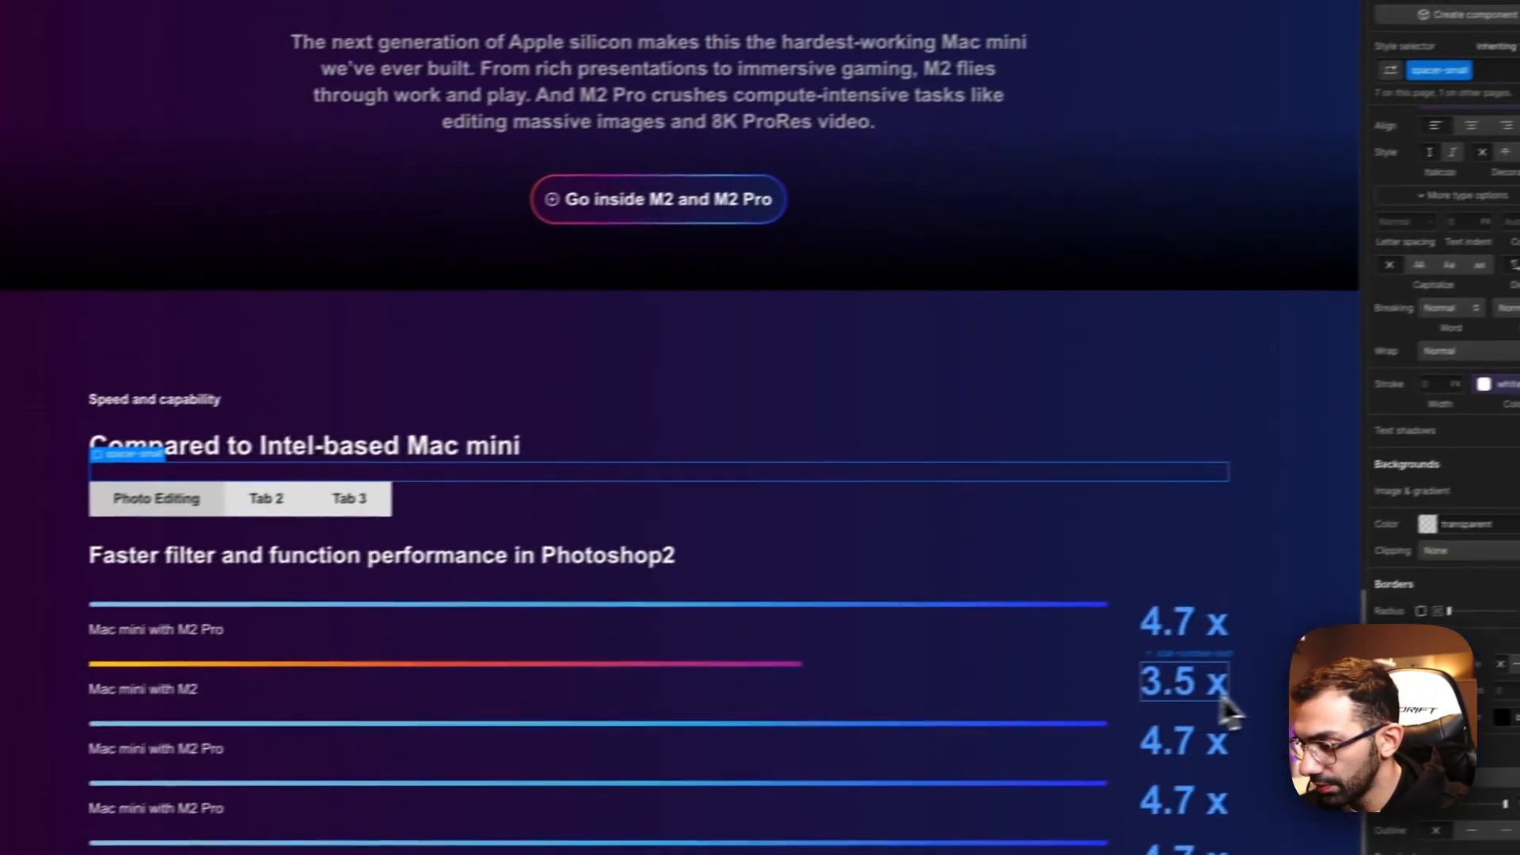
pyautogui.click(1180, 697)
pyautogui.click(1480, 200)
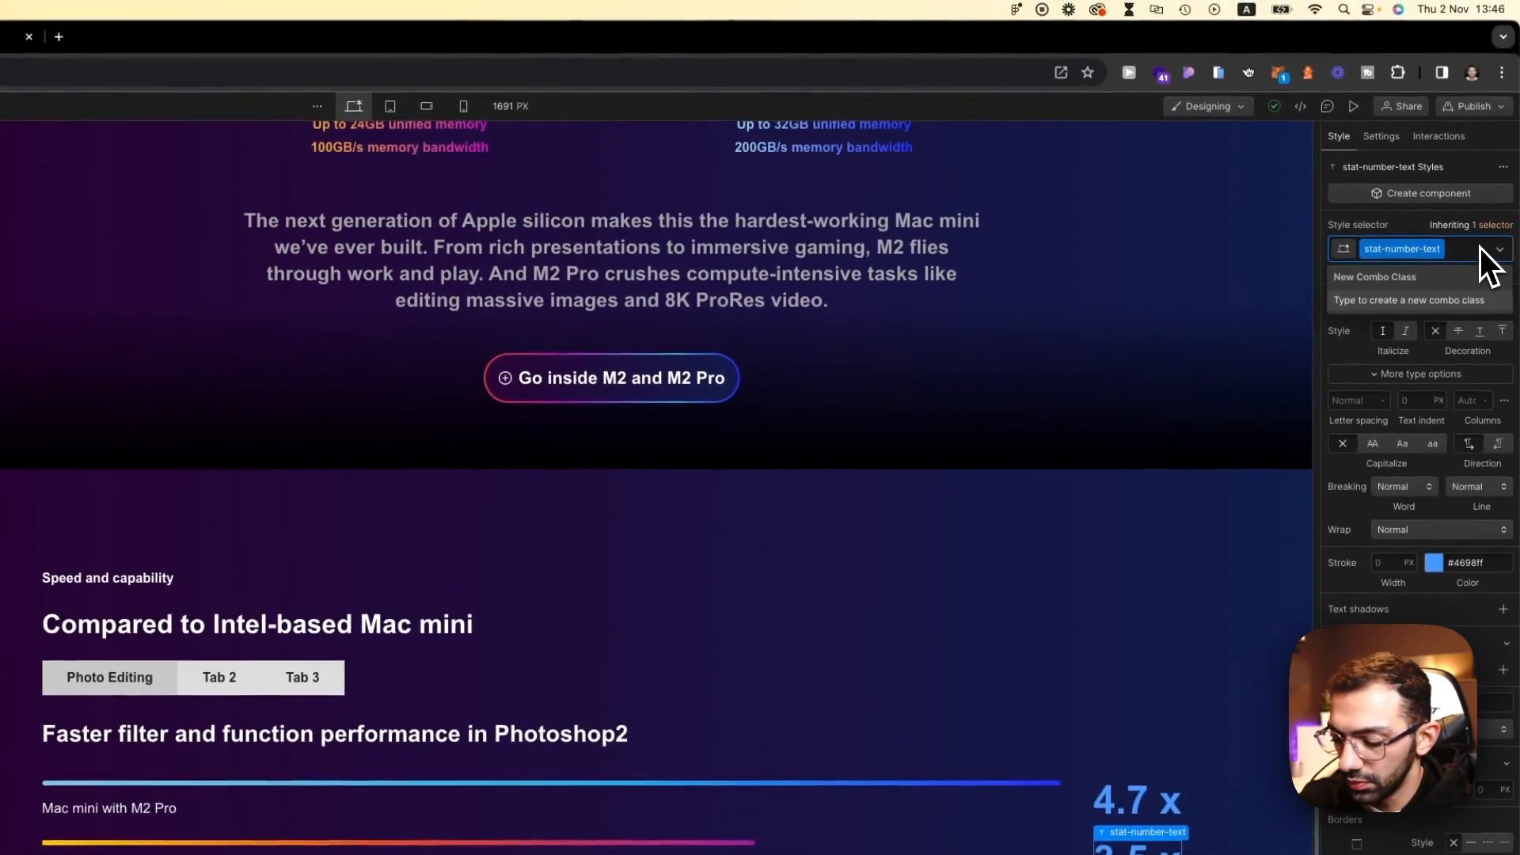
pyautogui.write('is')
pyautogui.write('-')
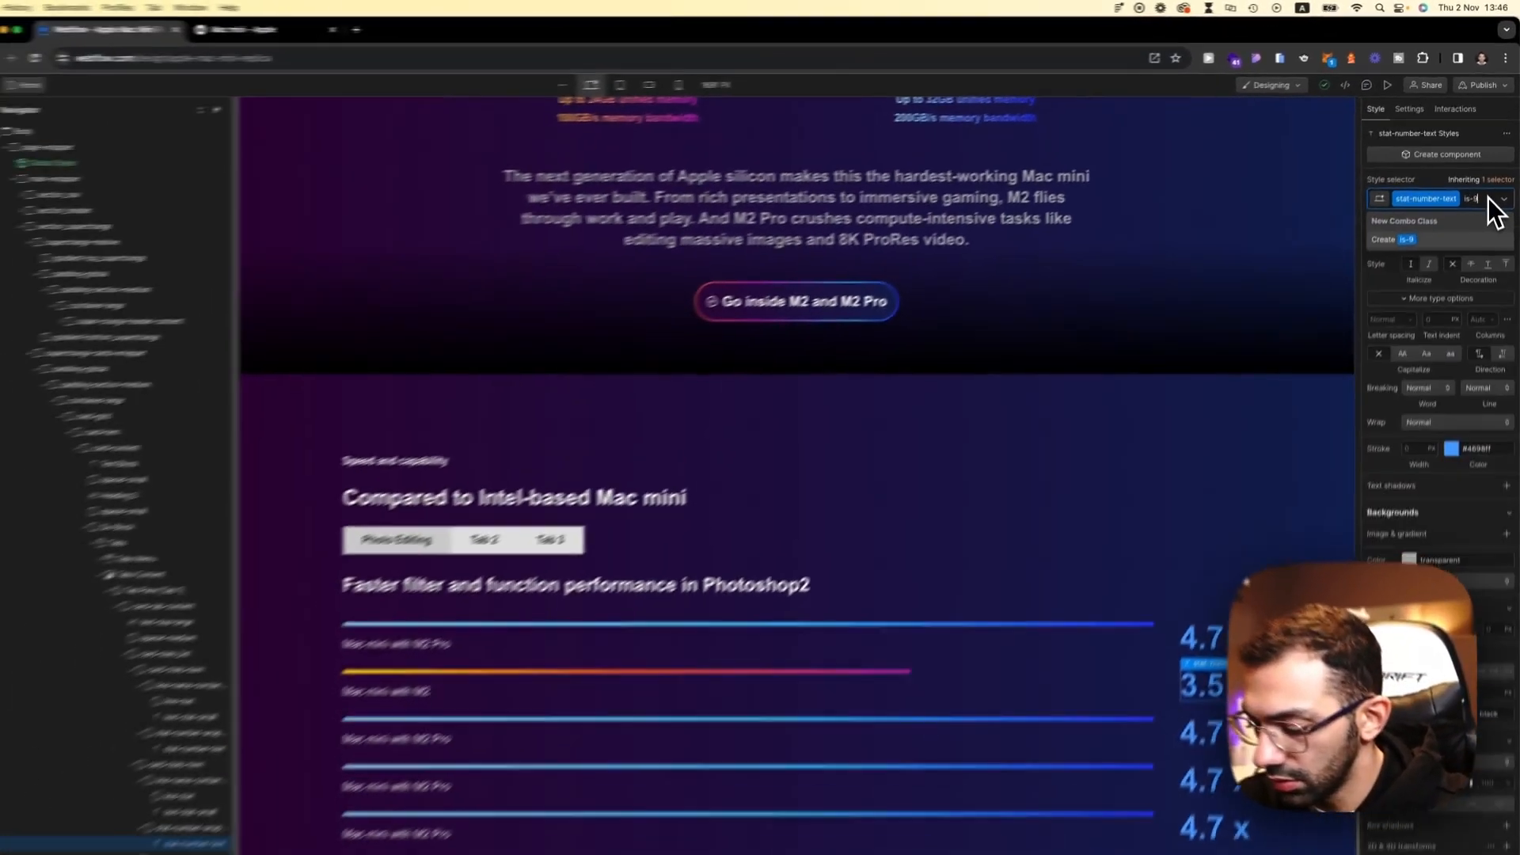
pyautogui.write('m2')
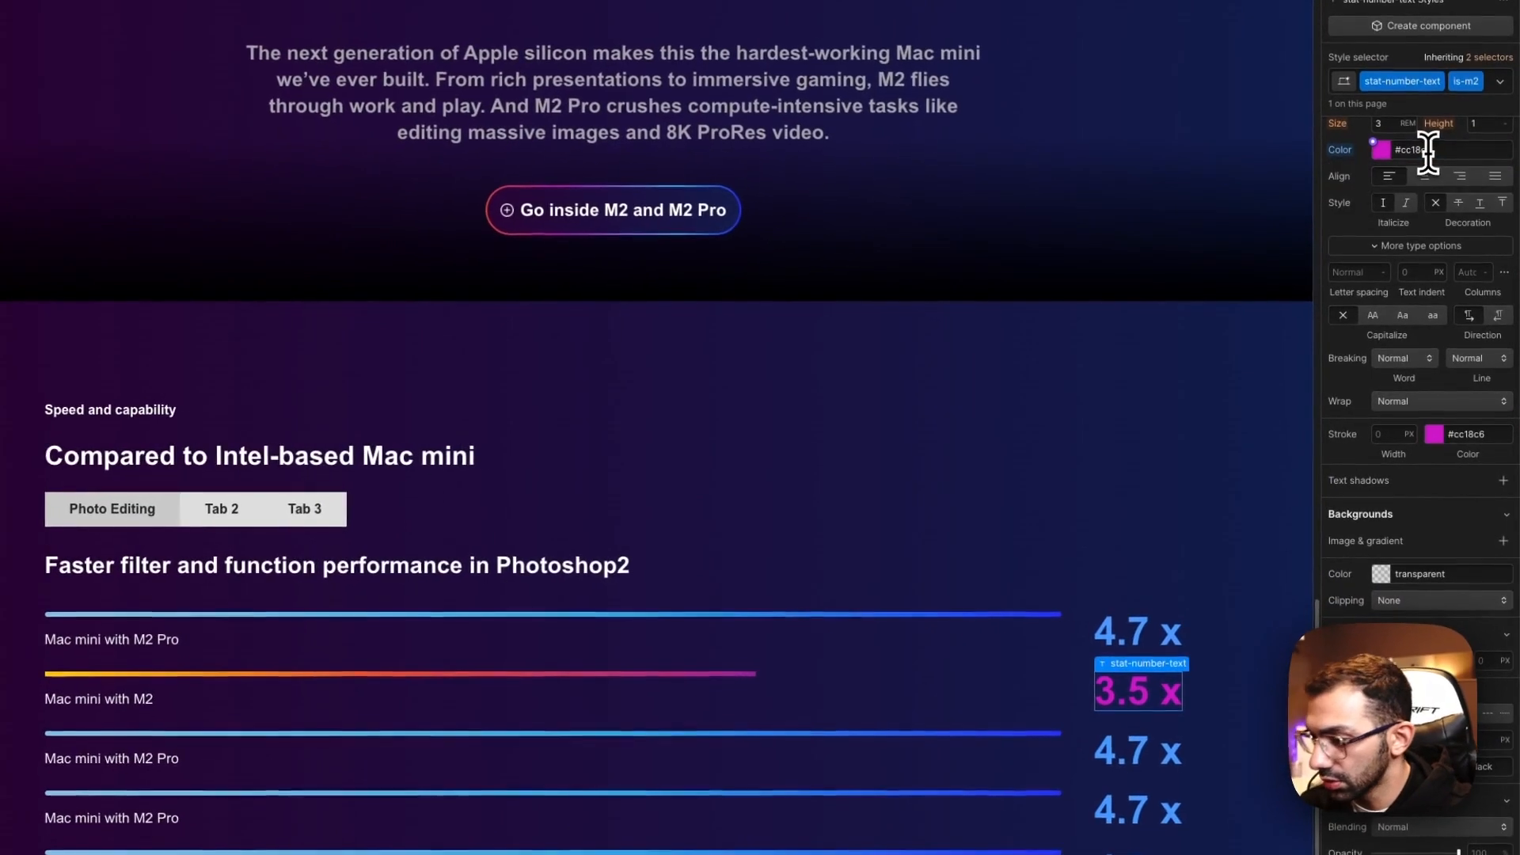
pyautogui.click(1105, 383)
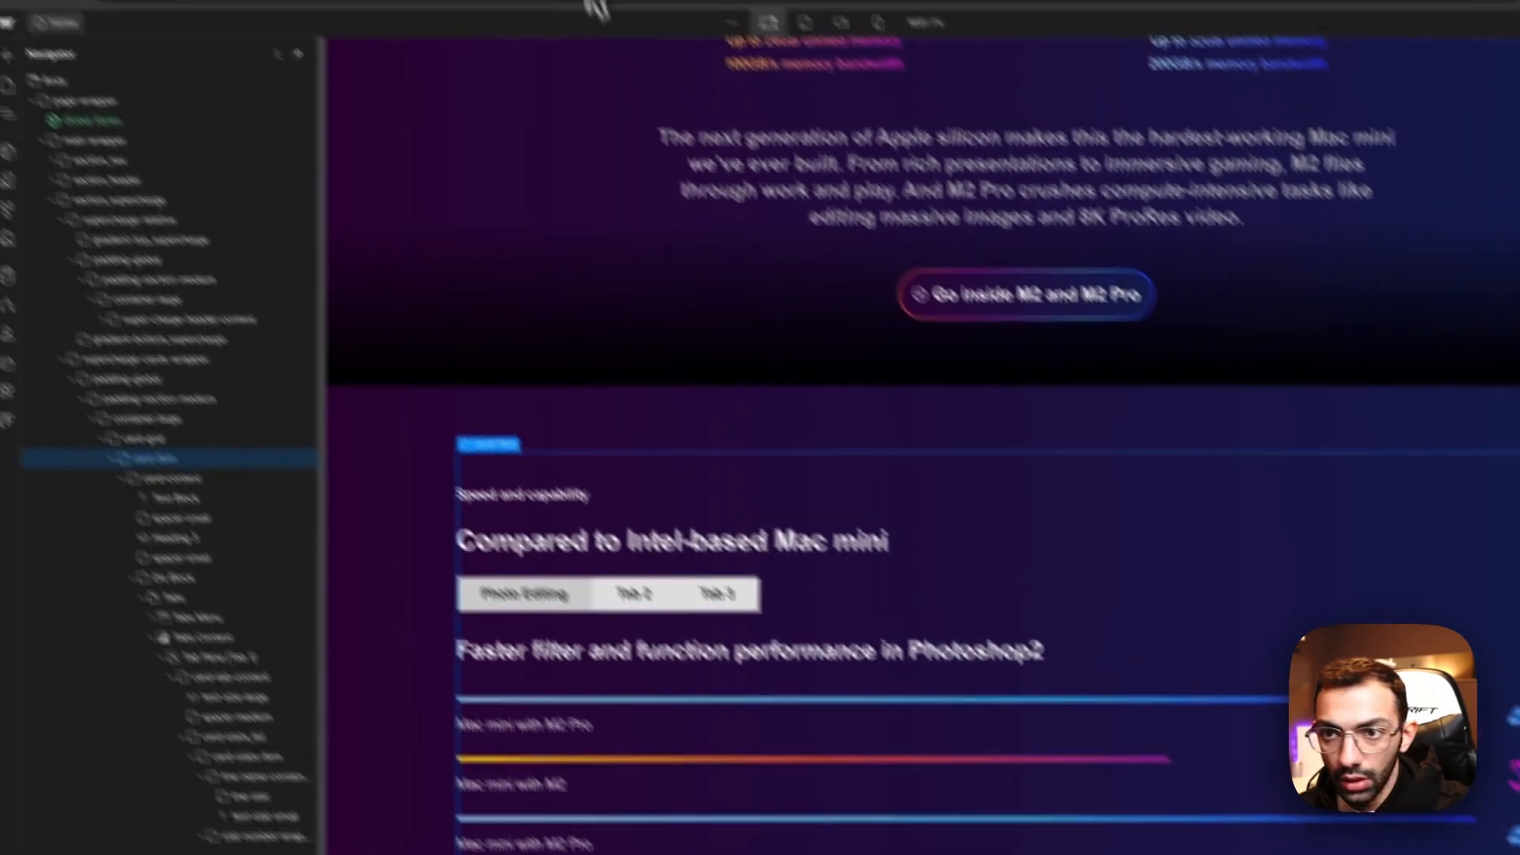
# Step: Copy the label "Mac mini with M1" from the Apple page and paste it over the third stat row's label
pyautogui.click(440, 30)
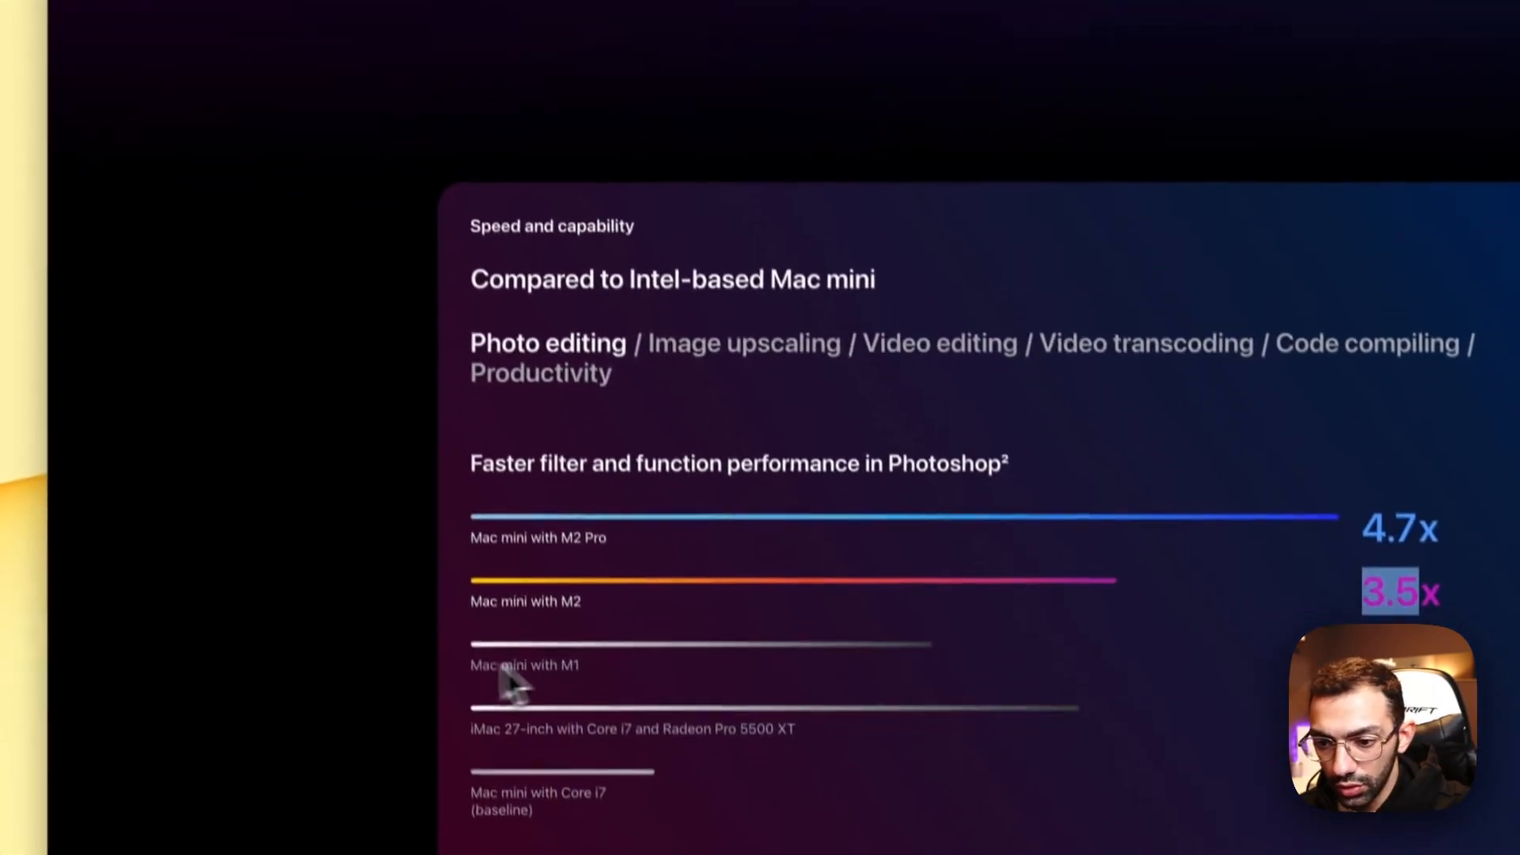
pyautogui.tripleClick(552, 821)
pyautogui.press('super+c')
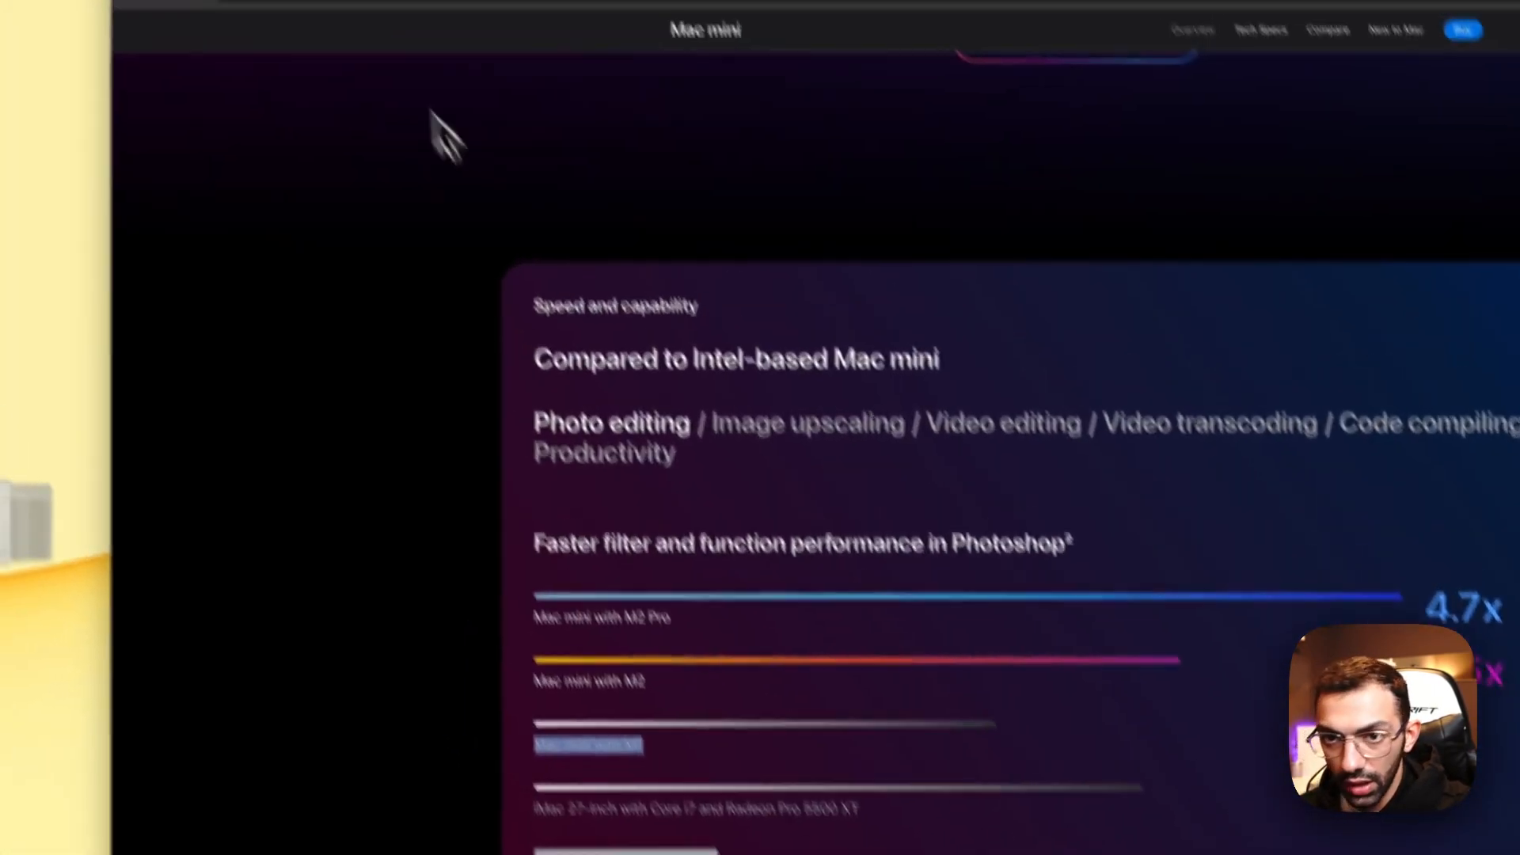
pyautogui.click(328, 36)
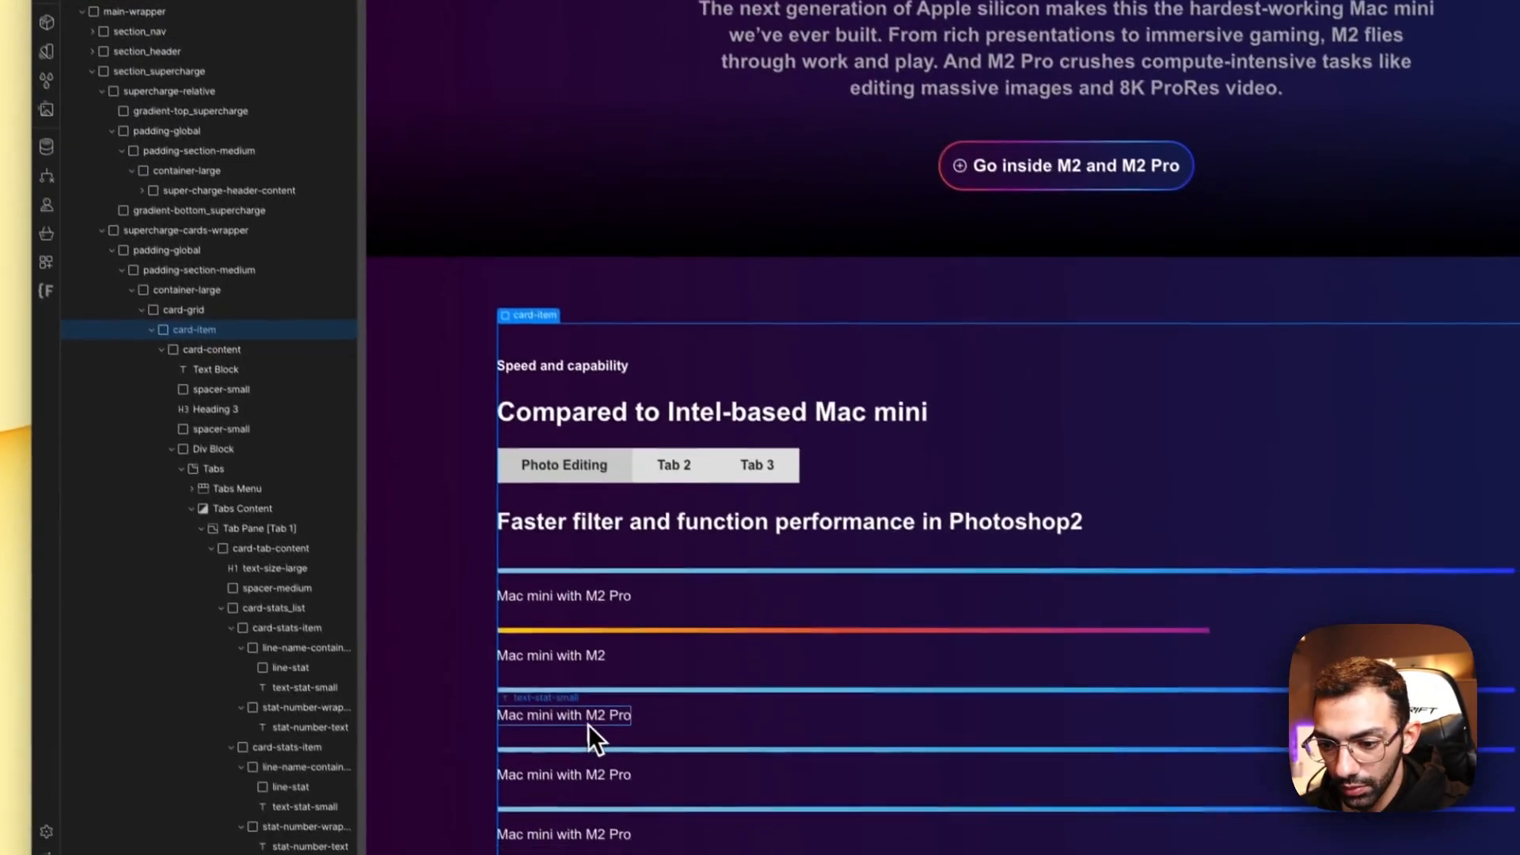
pyautogui.tripleClick(588, 721)
pyautogui.press('super+v')
pyautogui.press('Escape')
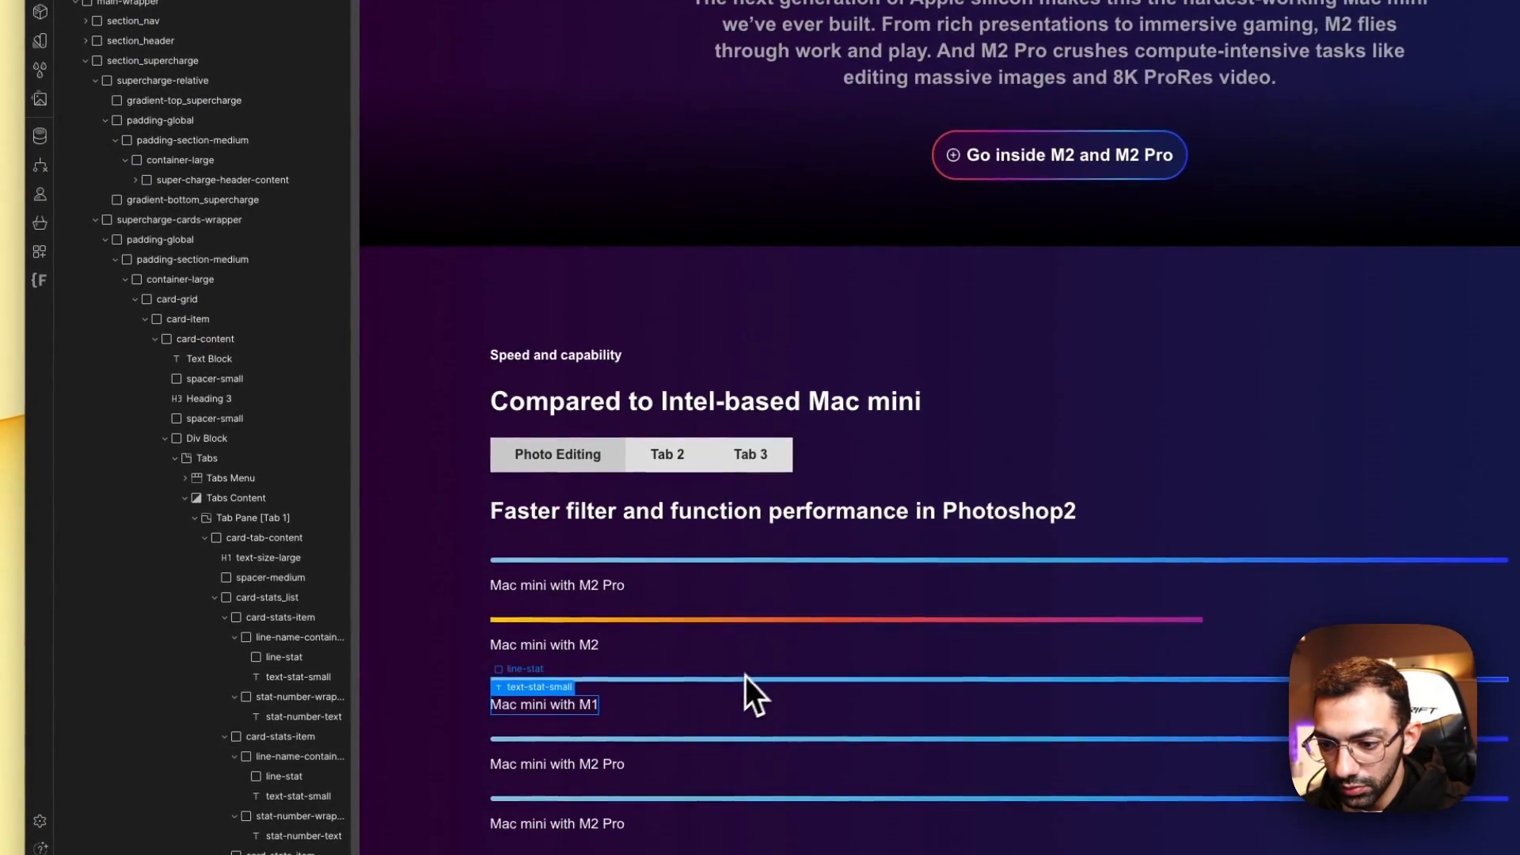
# Step: Replace the is-1 combo class on the third row's line-stat bar with a new combo class is-3
pyautogui.click(732, 681)
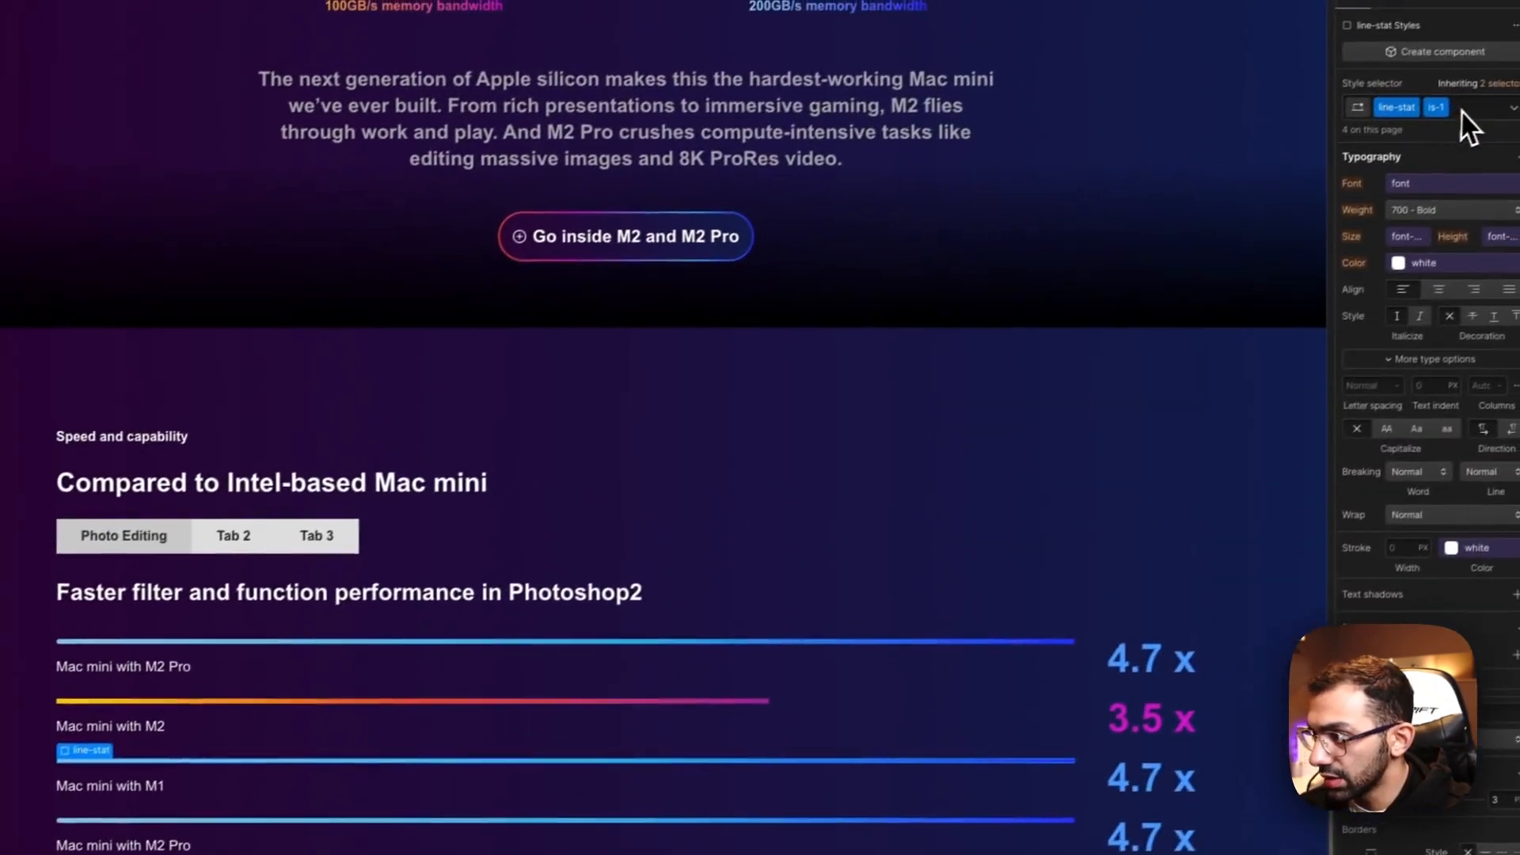
pyautogui.click(1464, 111)
pyautogui.press('BackSpace')
pyautogui.write('is-')
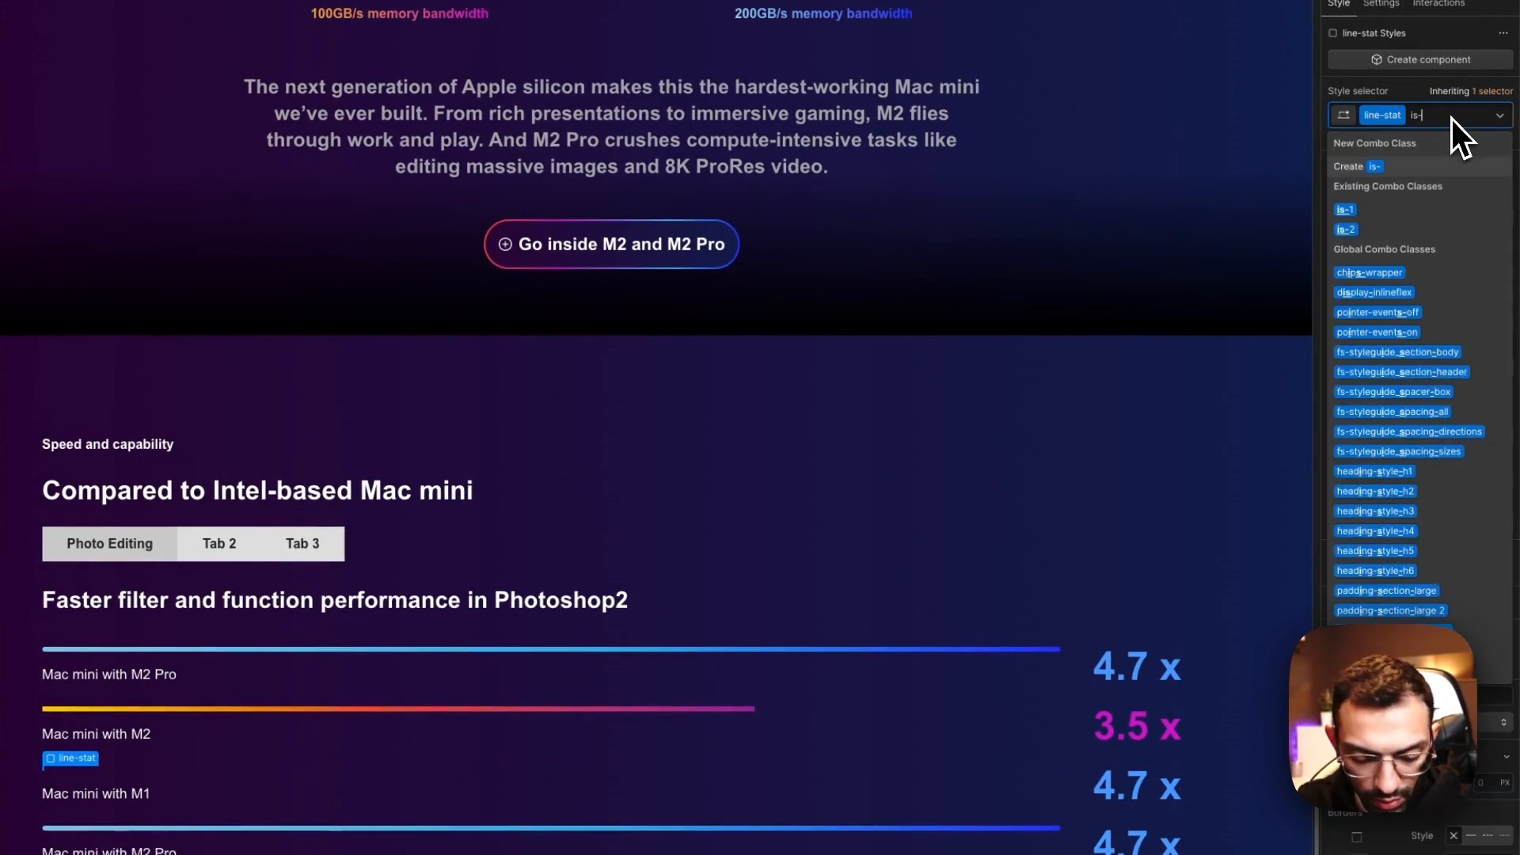
pyautogui.write('3')
pyautogui.press('Return')
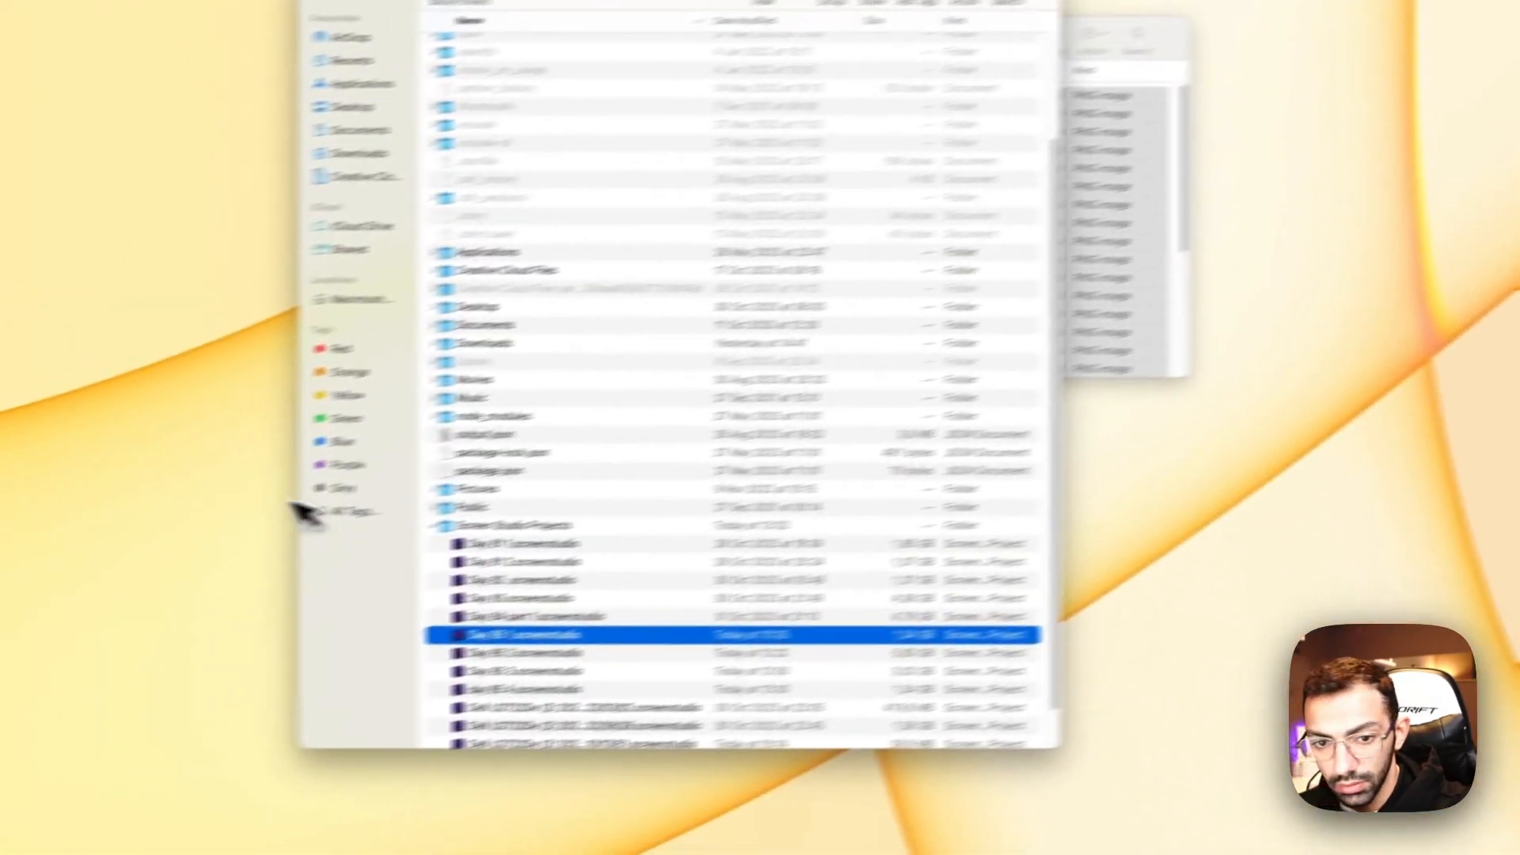
pyautogui.press('super+m')
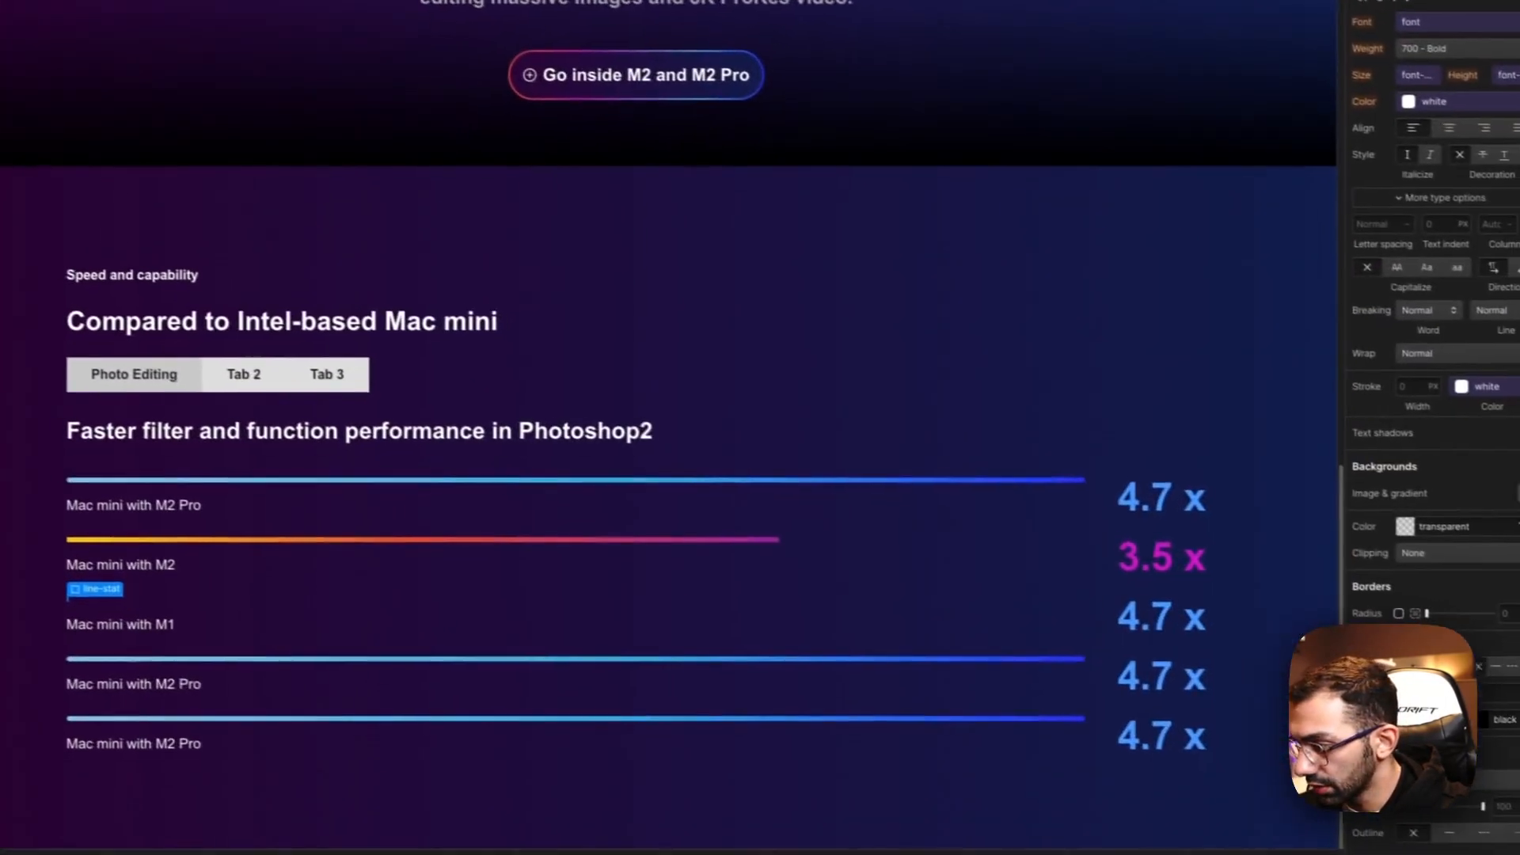
# Step: Add a linear gradient at 90 degrees to the third bar and set its width to about half the full bar length
pyautogui.click(1504, 487)
pyautogui.click(1419, 547)
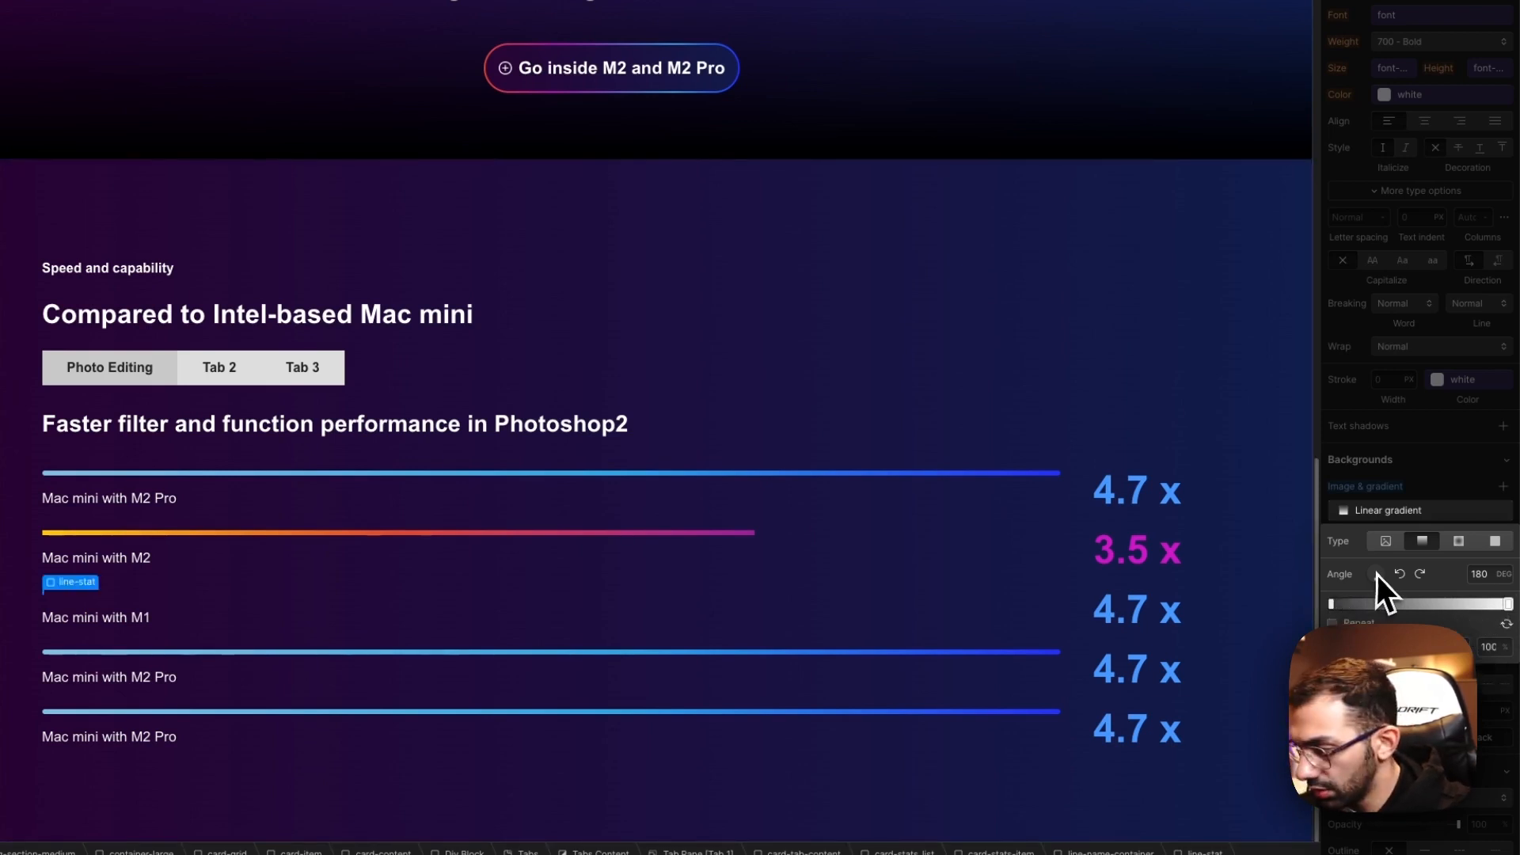
pyautogui.click(1478, 574)
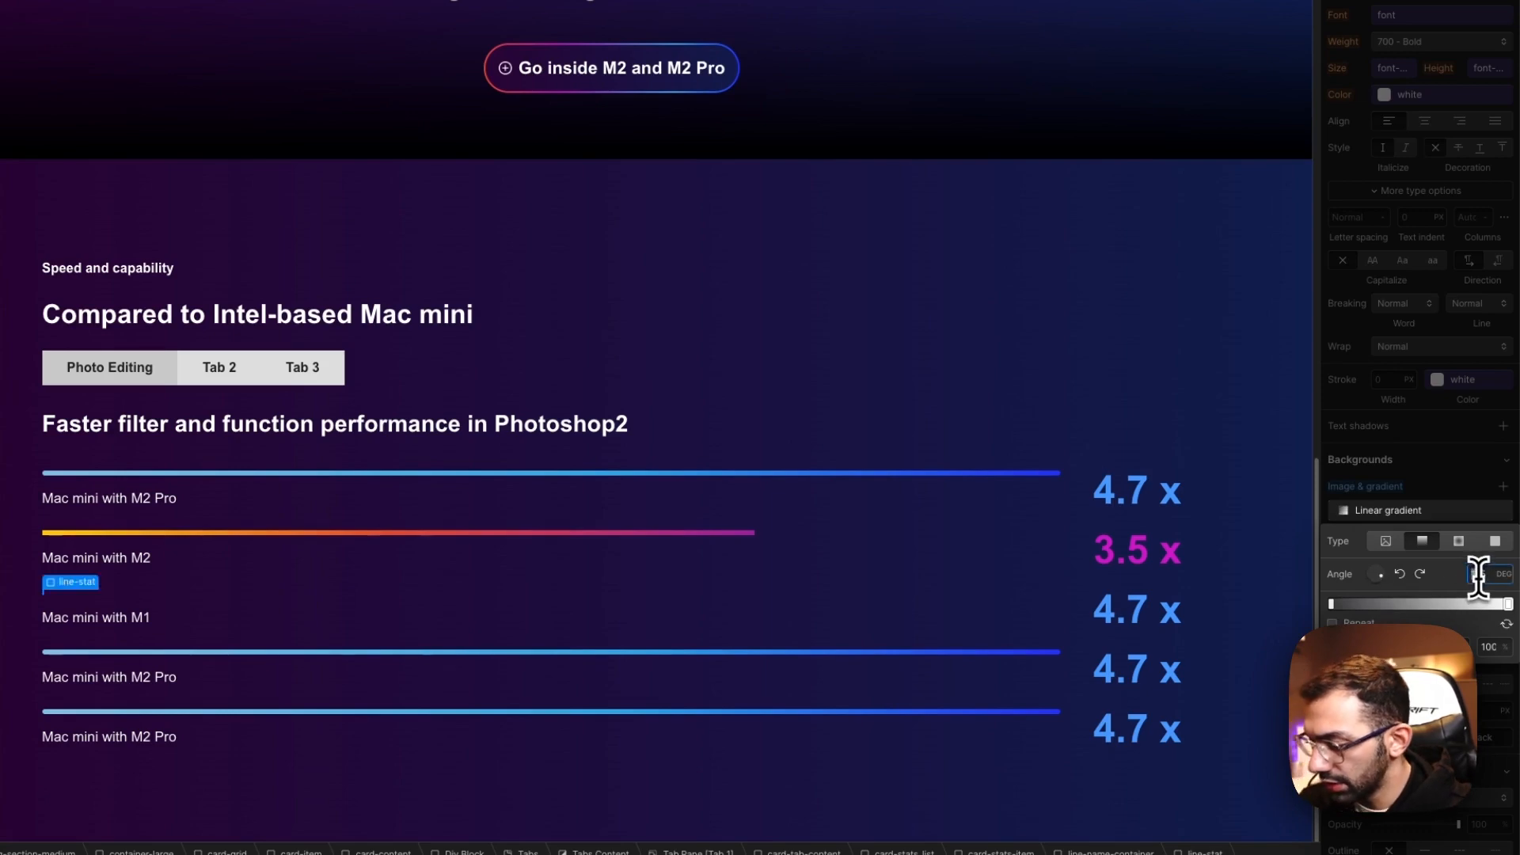
pyautogui.press('Escape')
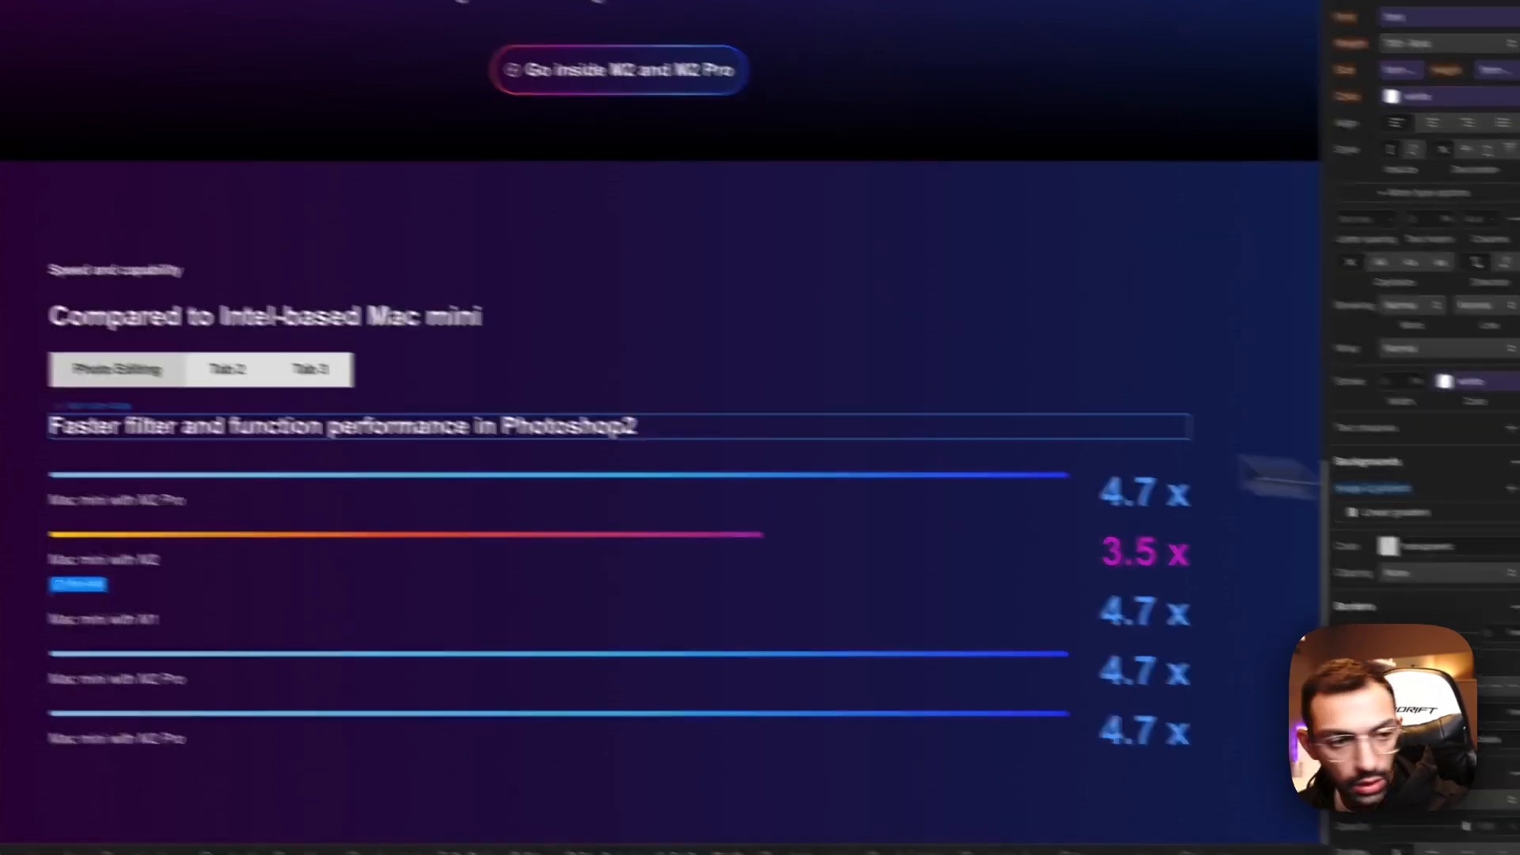
pyautogui.scroll(6, 1465, 408)
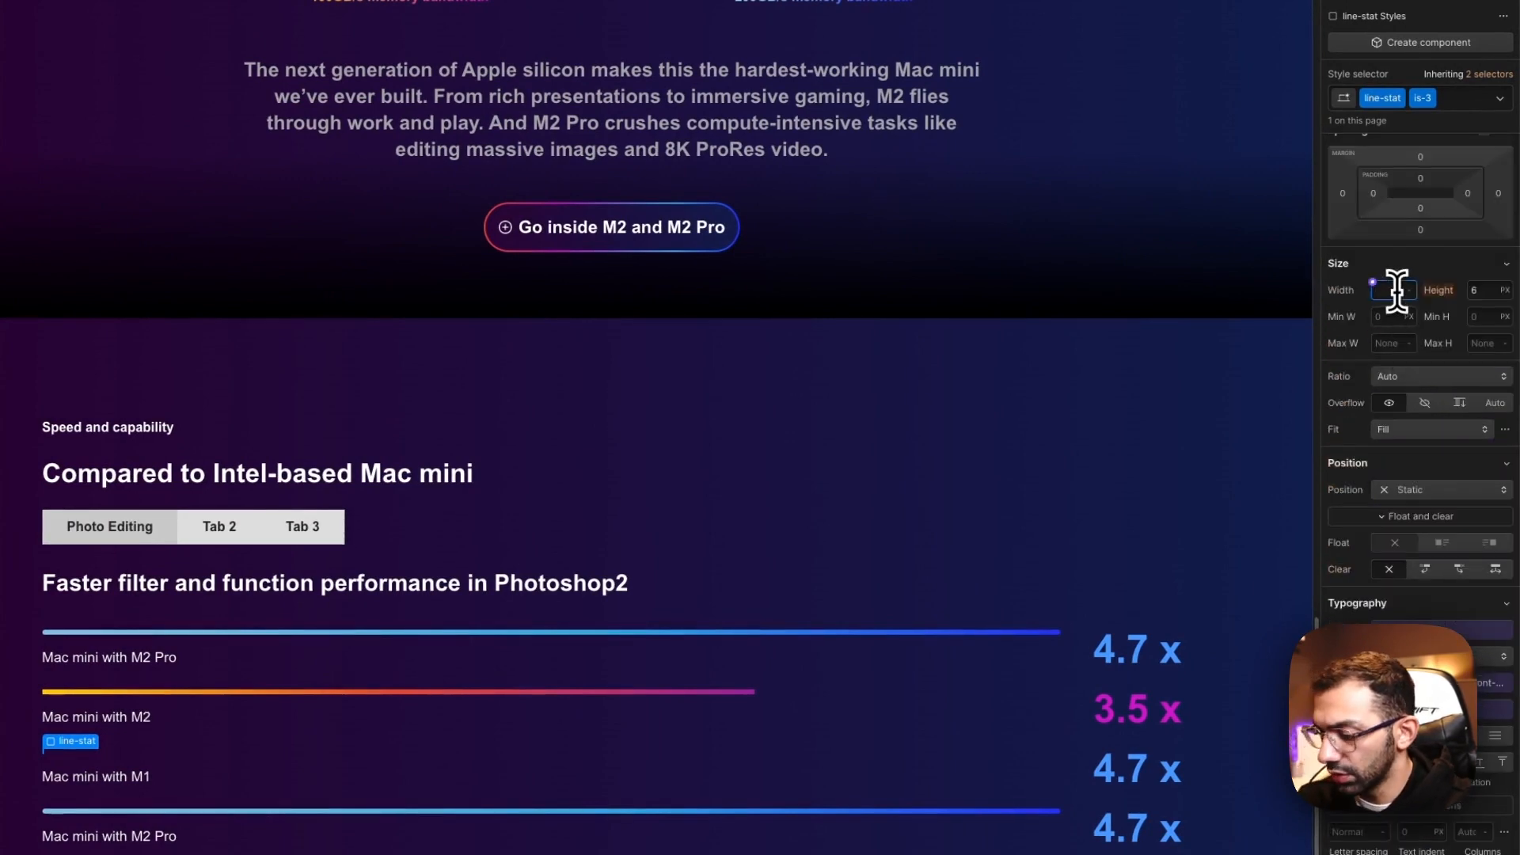
pyautogui.click(395, 357)
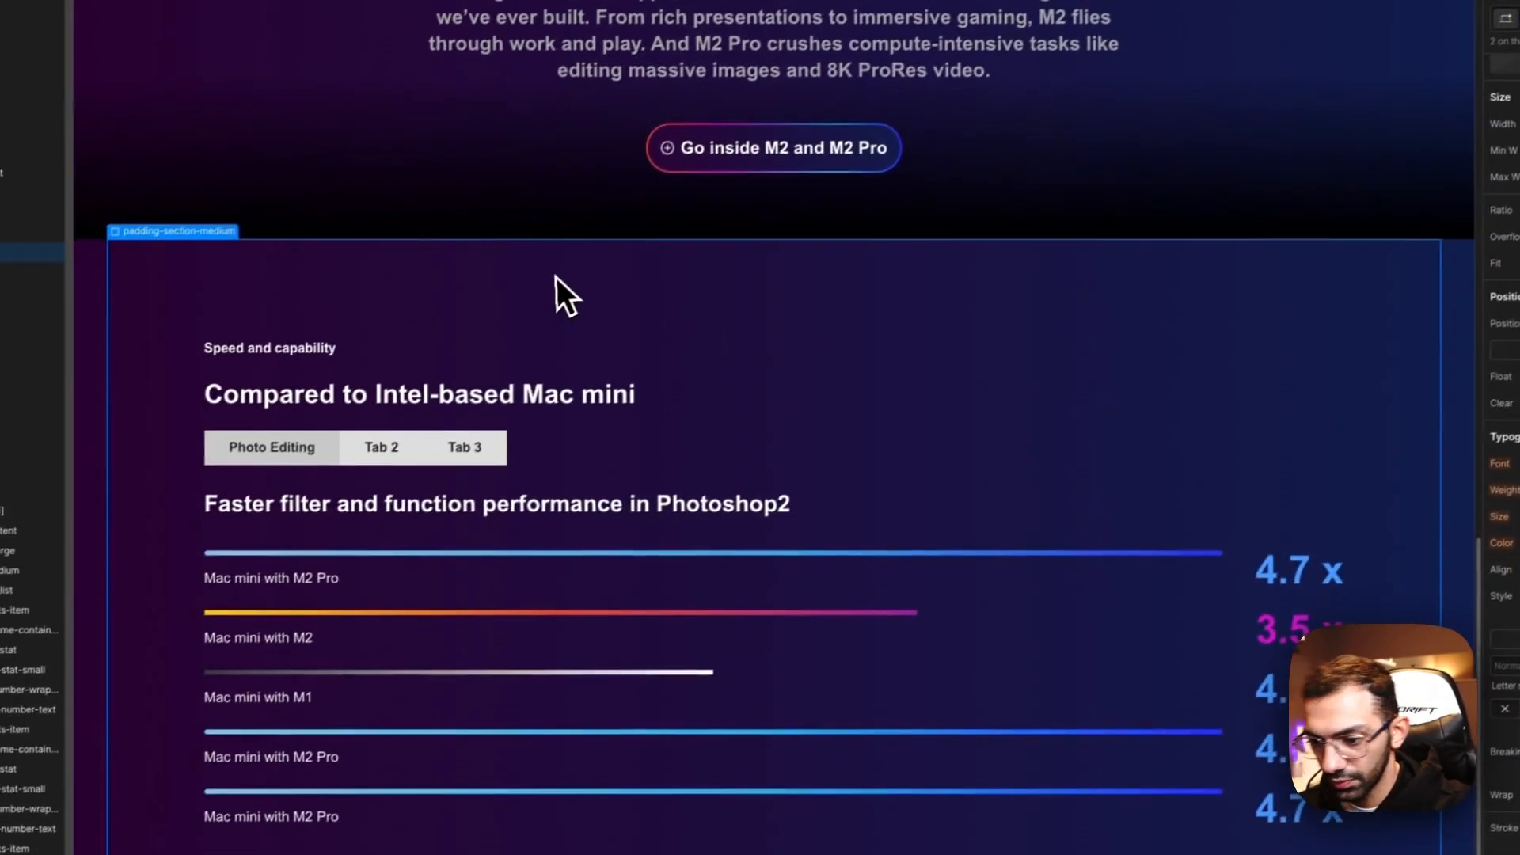
# Step: Reverse the third bar's linear gradient so it starts white and fades to dark, and move the dark stop inward
pyautogui.click(633, 672)
pyautogui.scroll(-4, 1465, 608)
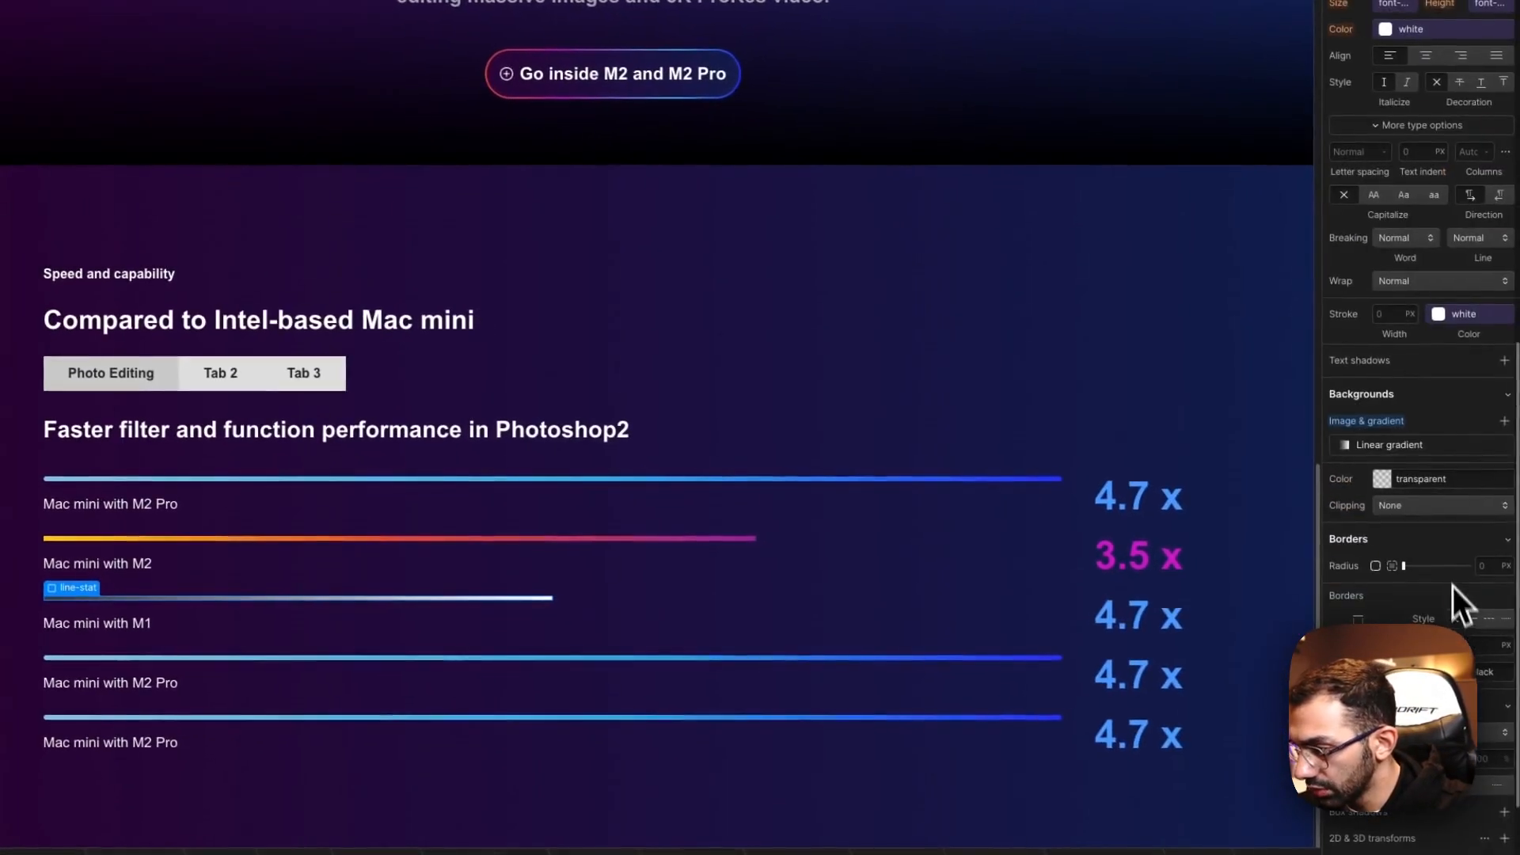
pyautogui.click(1430, 448)
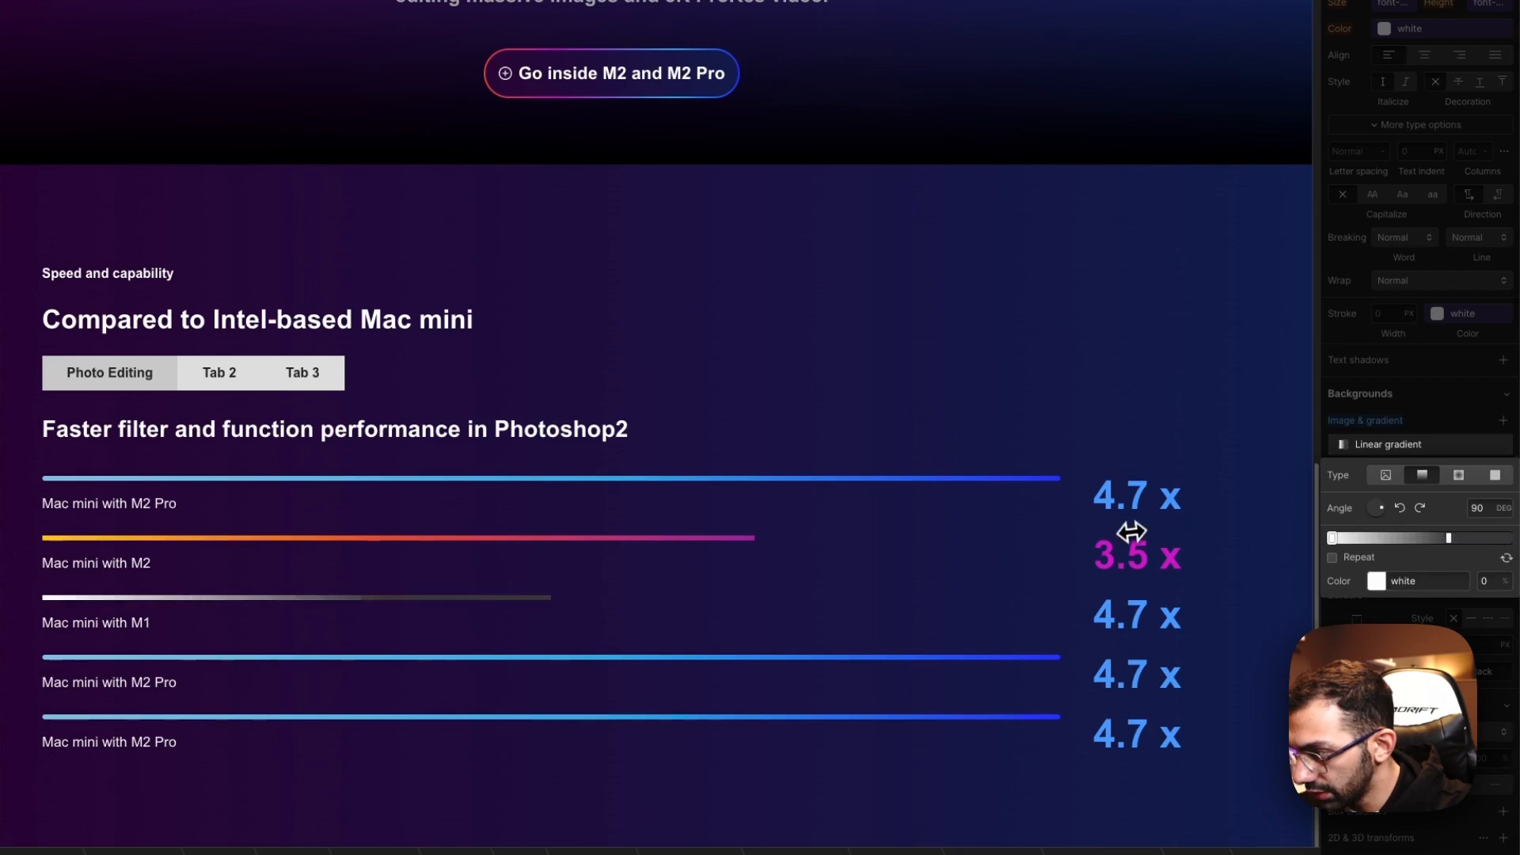
# Step: Extend the white gradient's end stop to the far end for the M1 row's line and check the lines against the Apple Mac mini page
pyautogui.moveTo(1450, 539); pyautogui.dragTo(1511, 539)
pyautogui.click(808, 478)
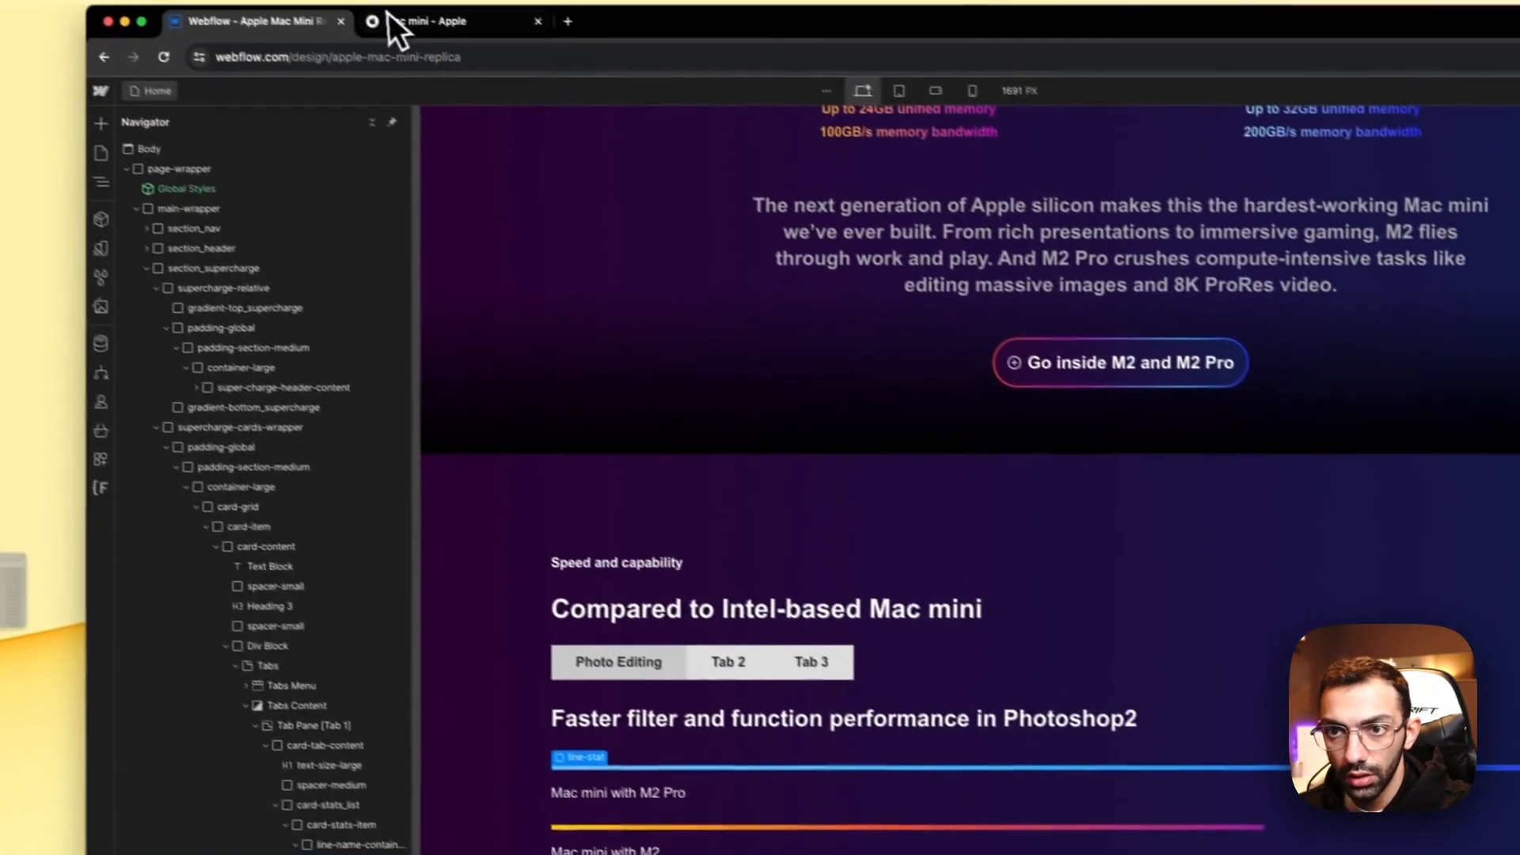
pyautogui.click(389, 20)
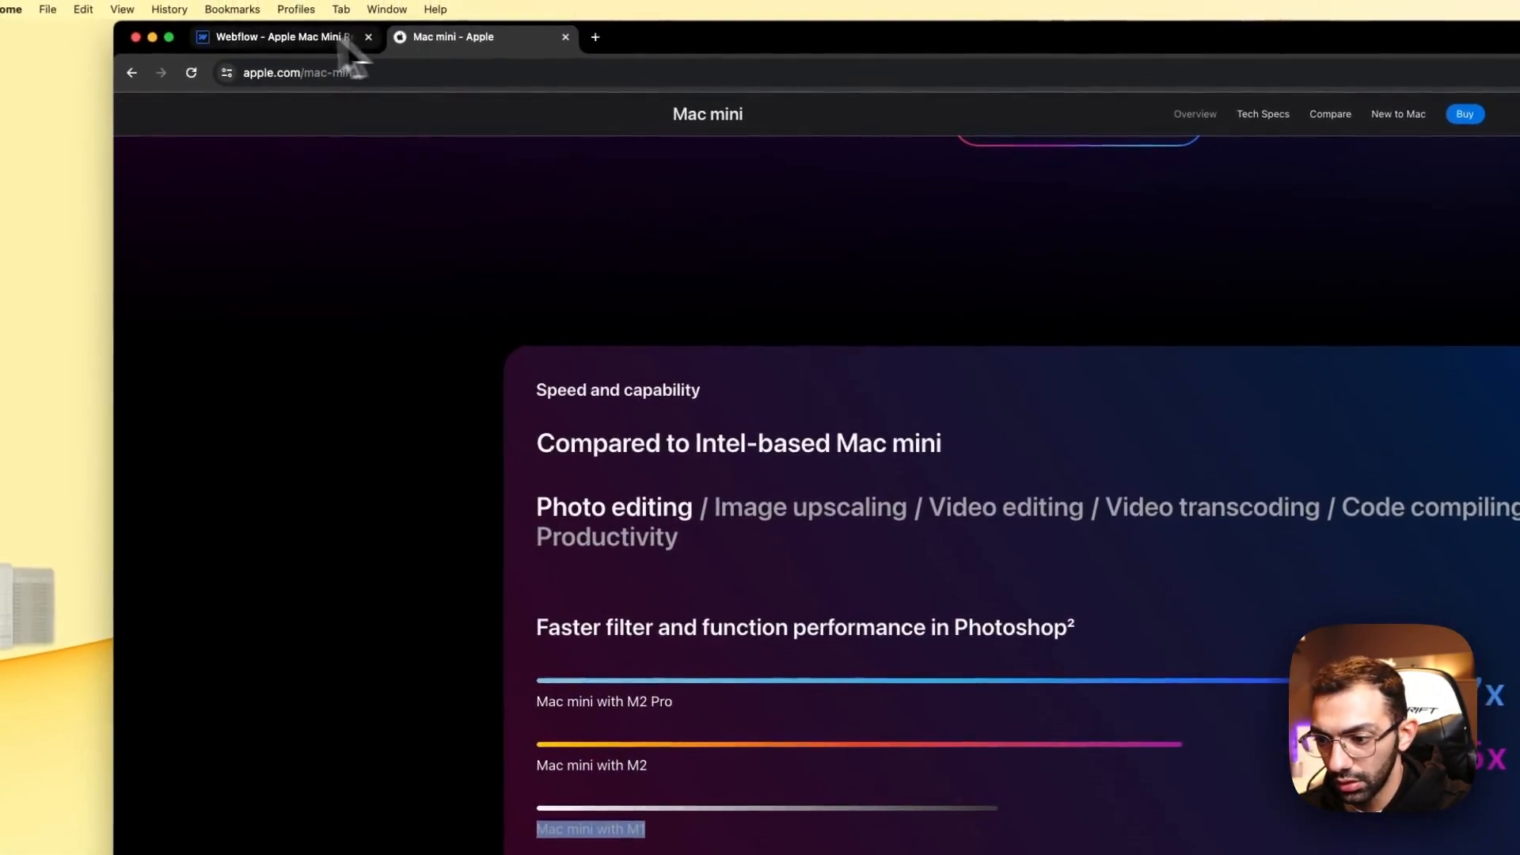
pyautogui.click(313, 21)
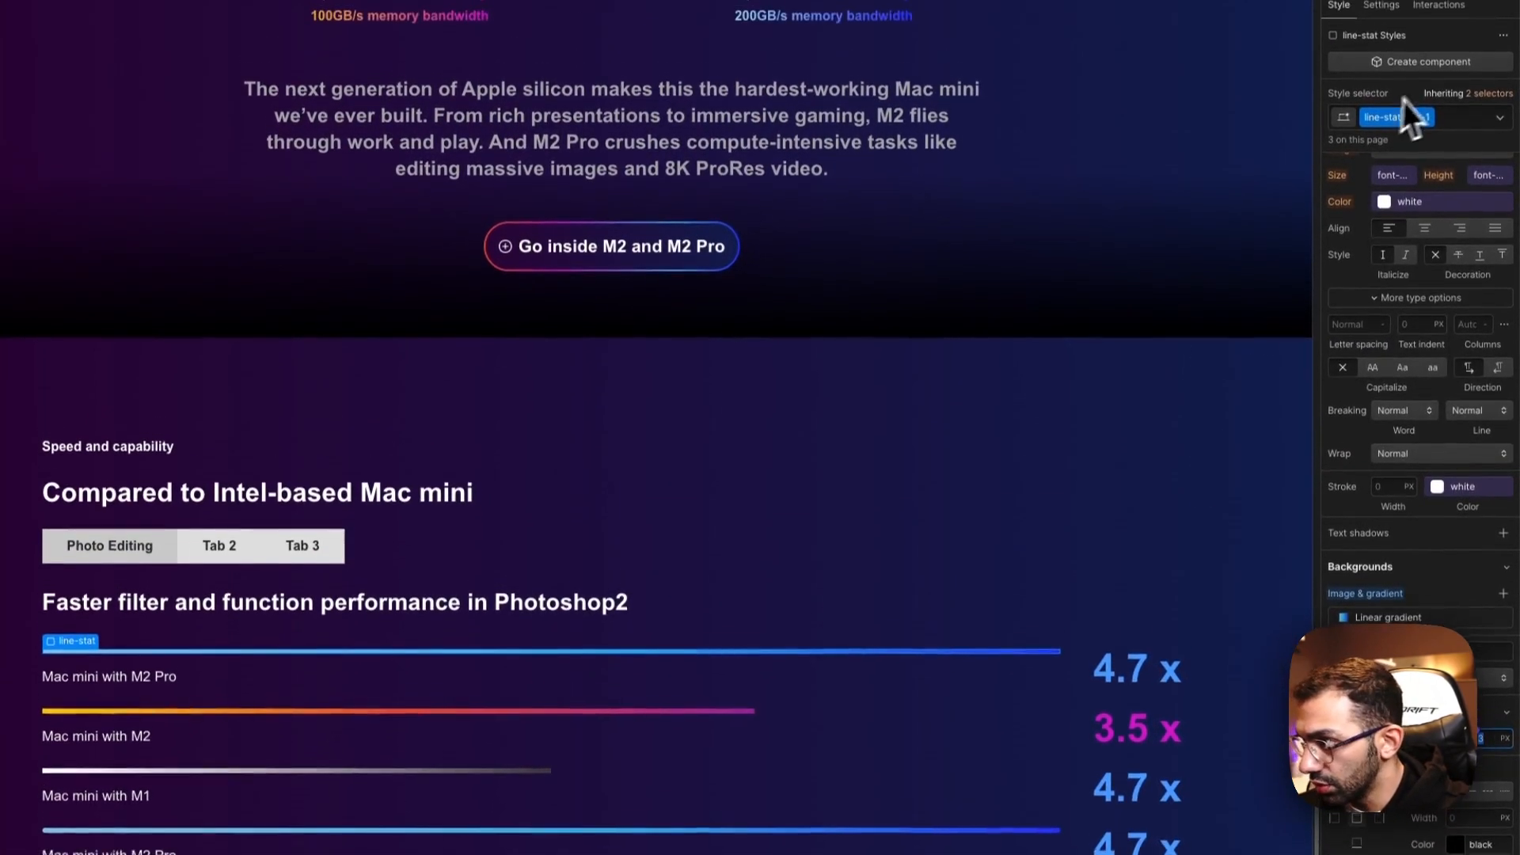
# Step: Set a 3 px corner radius on the base line-stat class, then restore the is-1 combo class on the first row's line
pyautogui.click(1476, 93)
pyautogui.press('BackSpace')
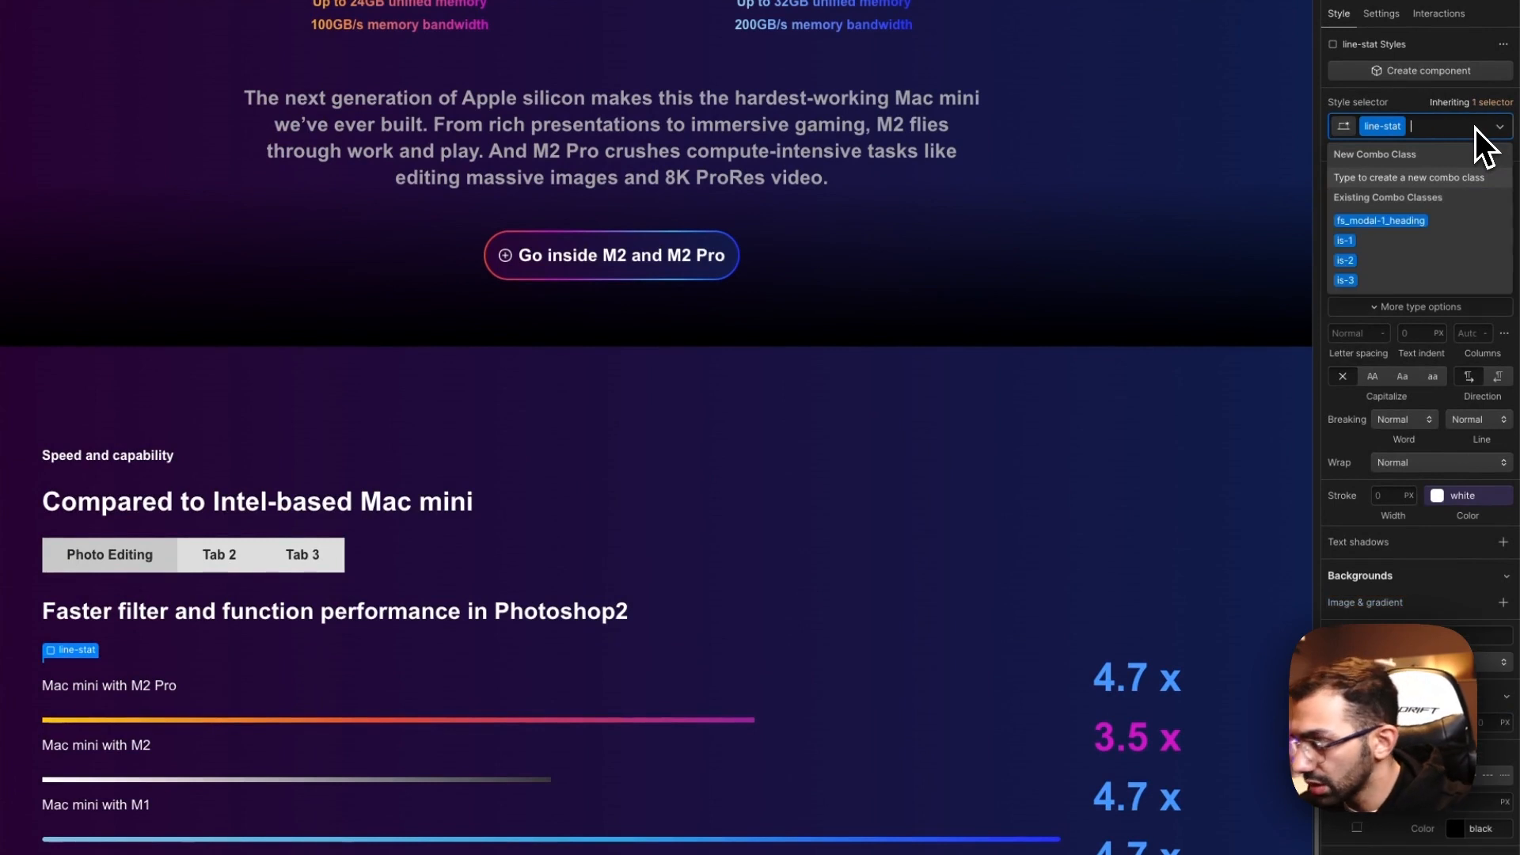
pyautogui.click(1487, 723)
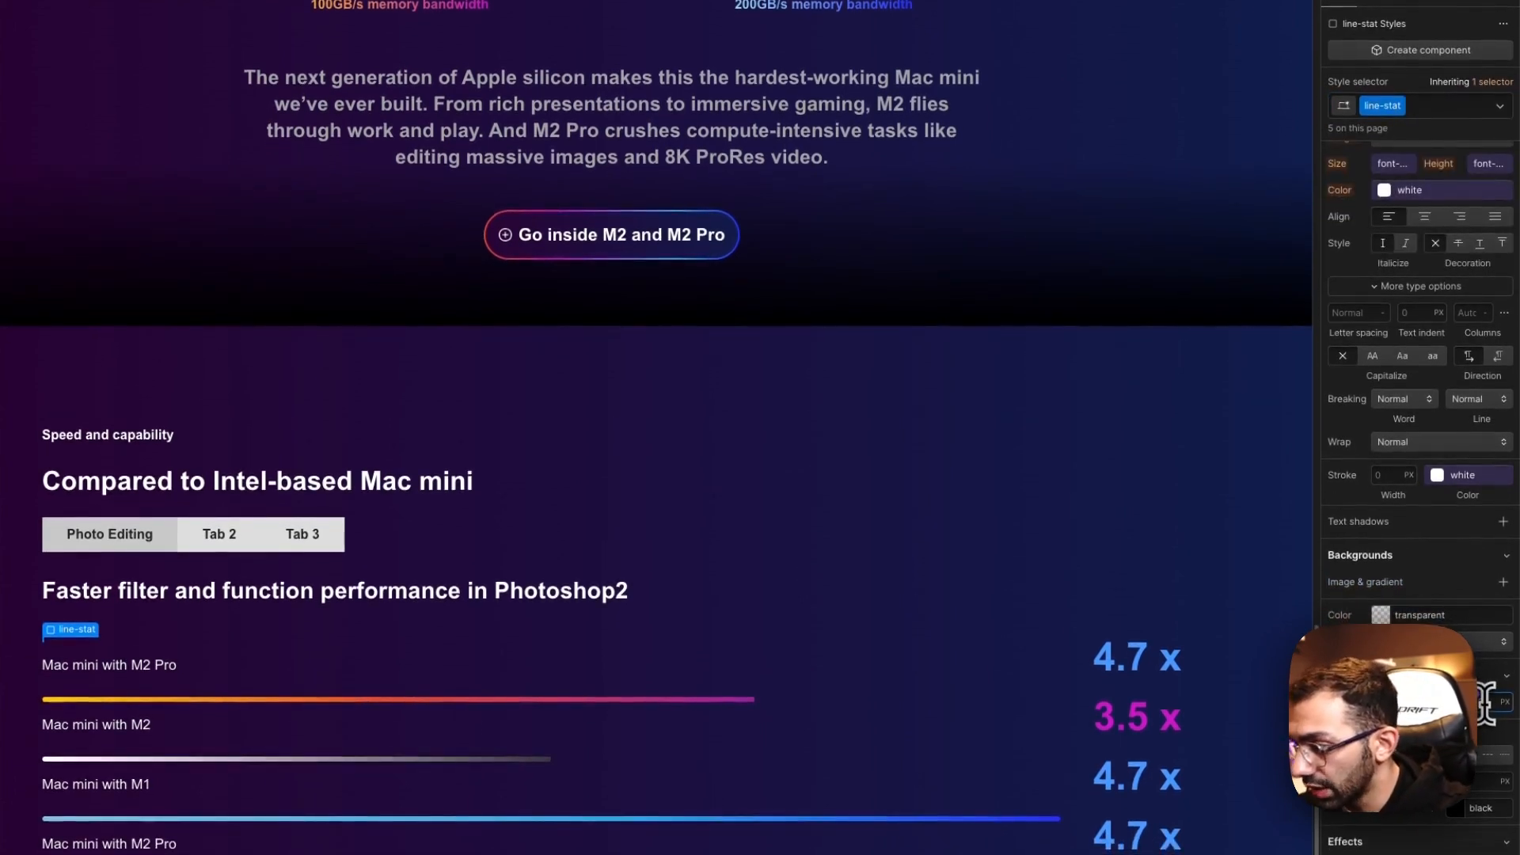
pyautogui.click(1383, 221)
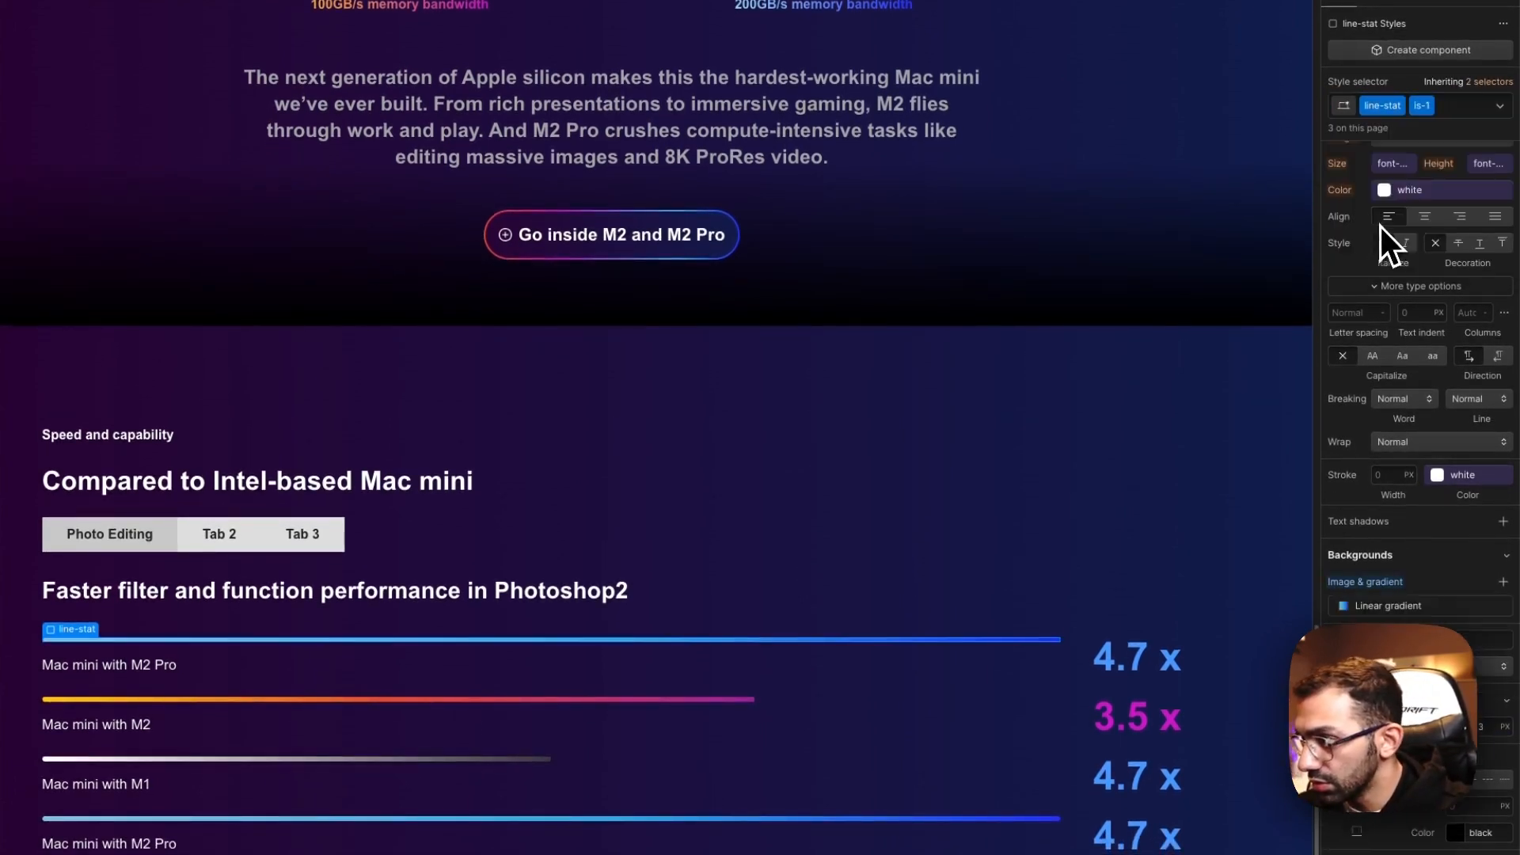
pyautogui.click(1075, 343)
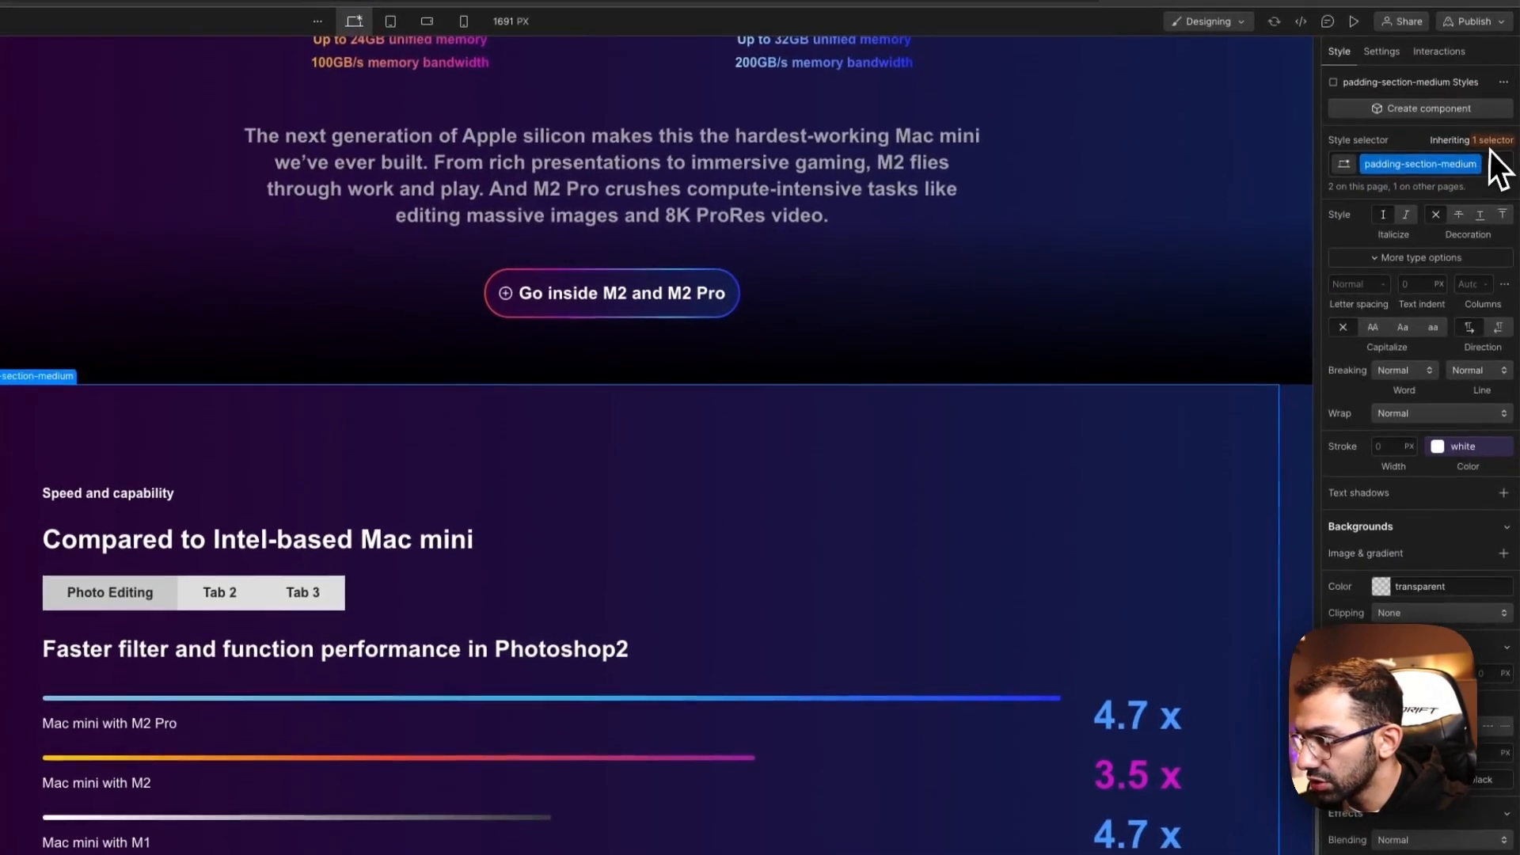
pyautogui.click(1492, 144)
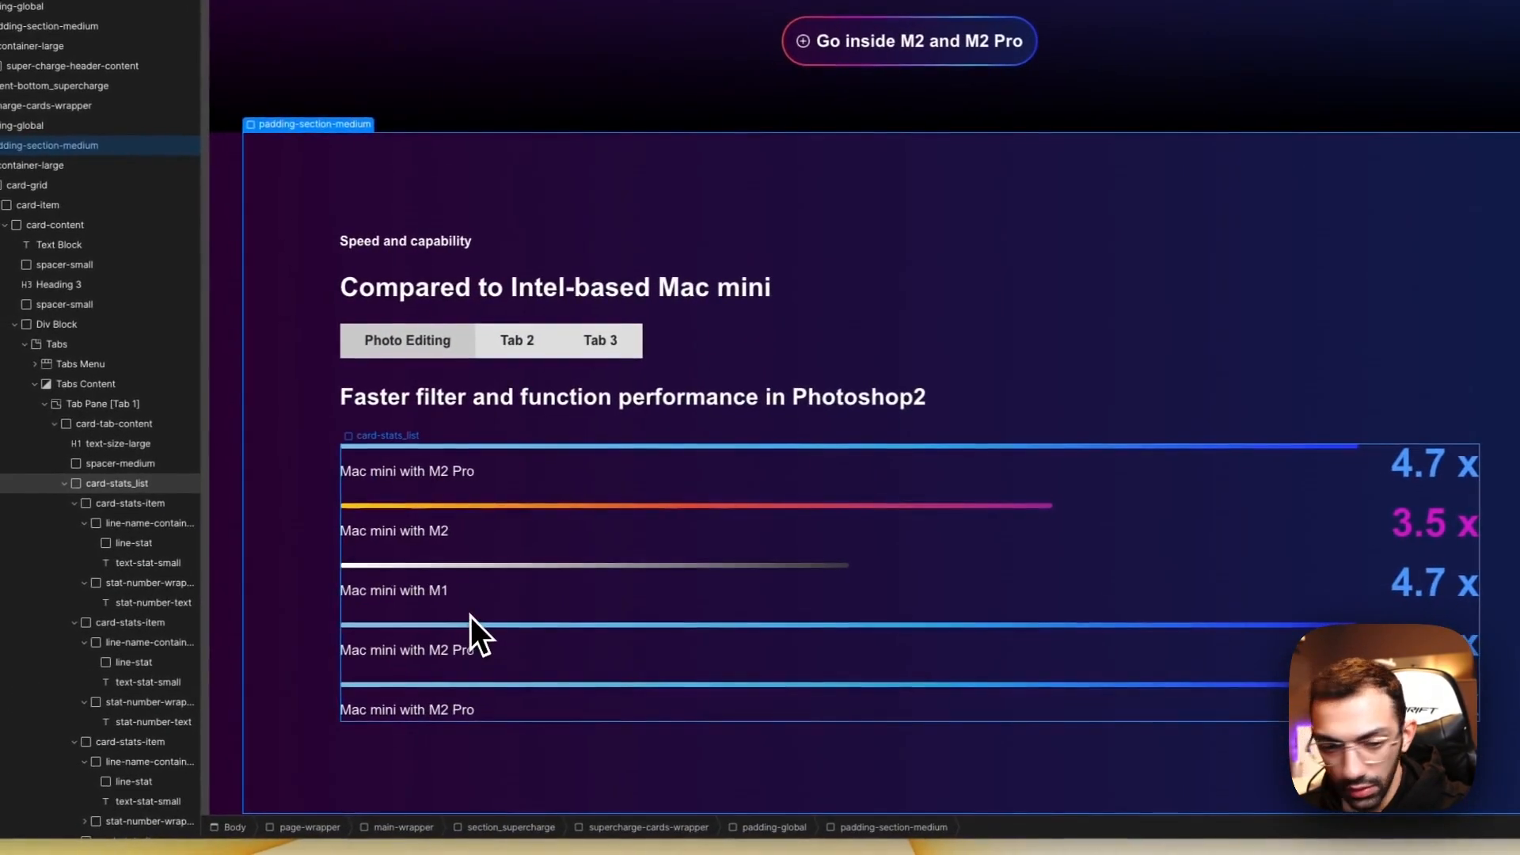
# Step: Delete the multiplier numbers from the last three stat rows in the Photo Editing tab
pyautogui.click(415, 592)
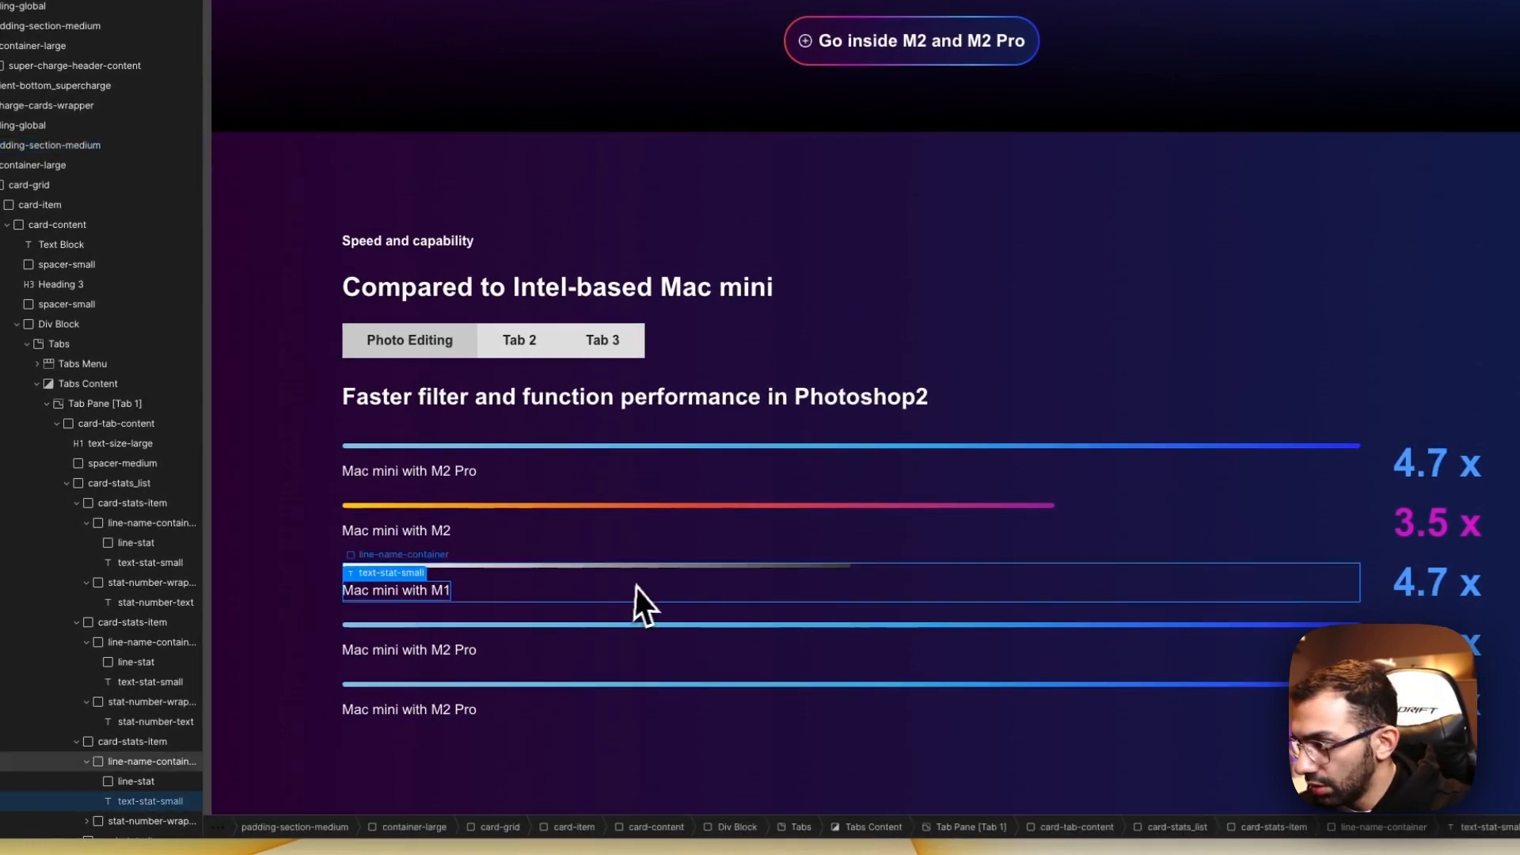
pyautogui.click(540, 658)
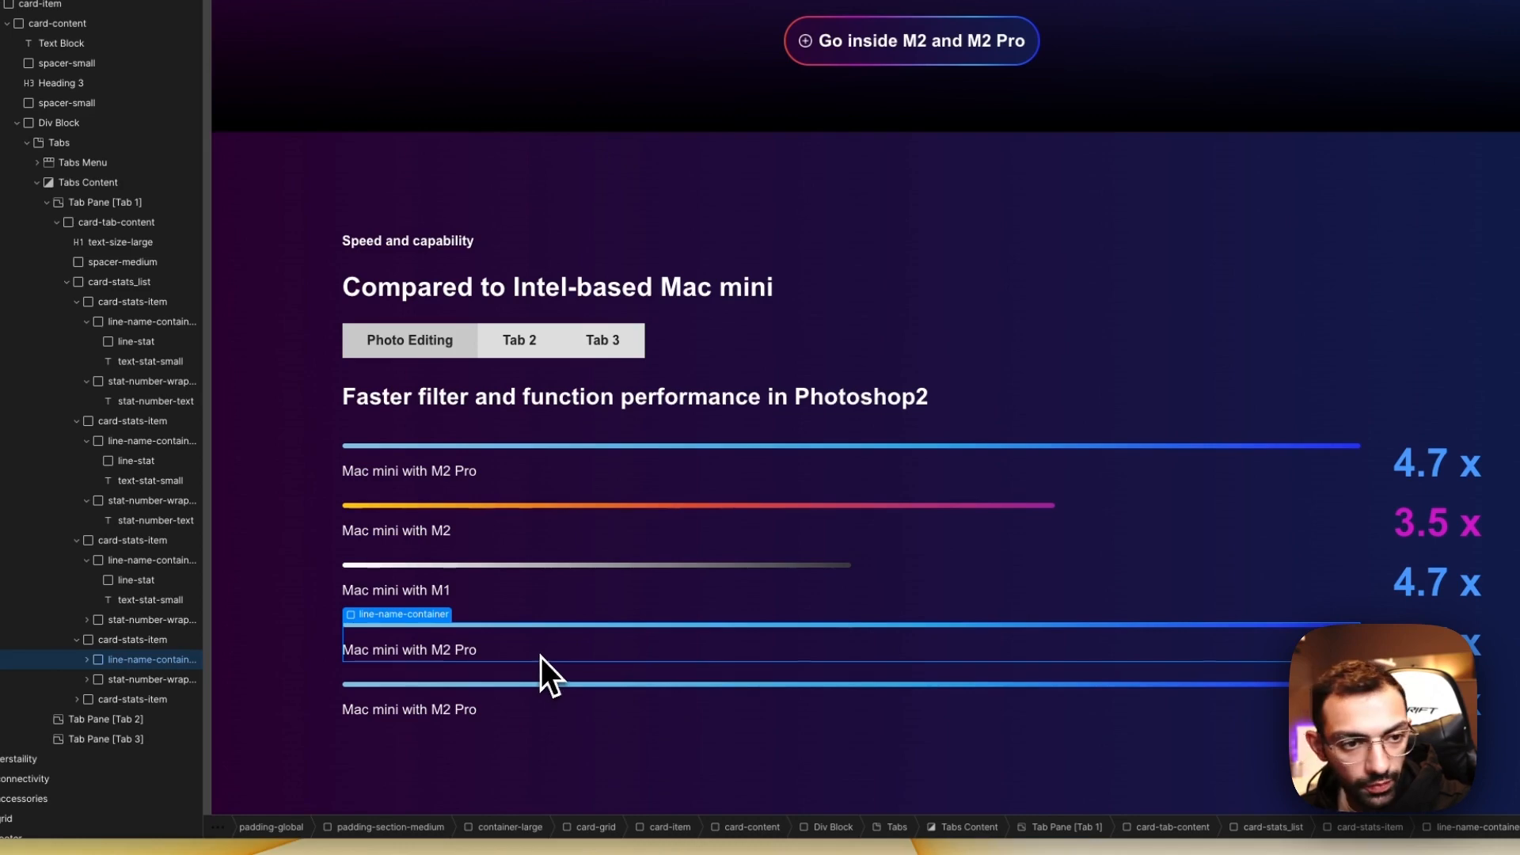
pyautogui.click(1460, 586)
pyautogui.press('Delete')
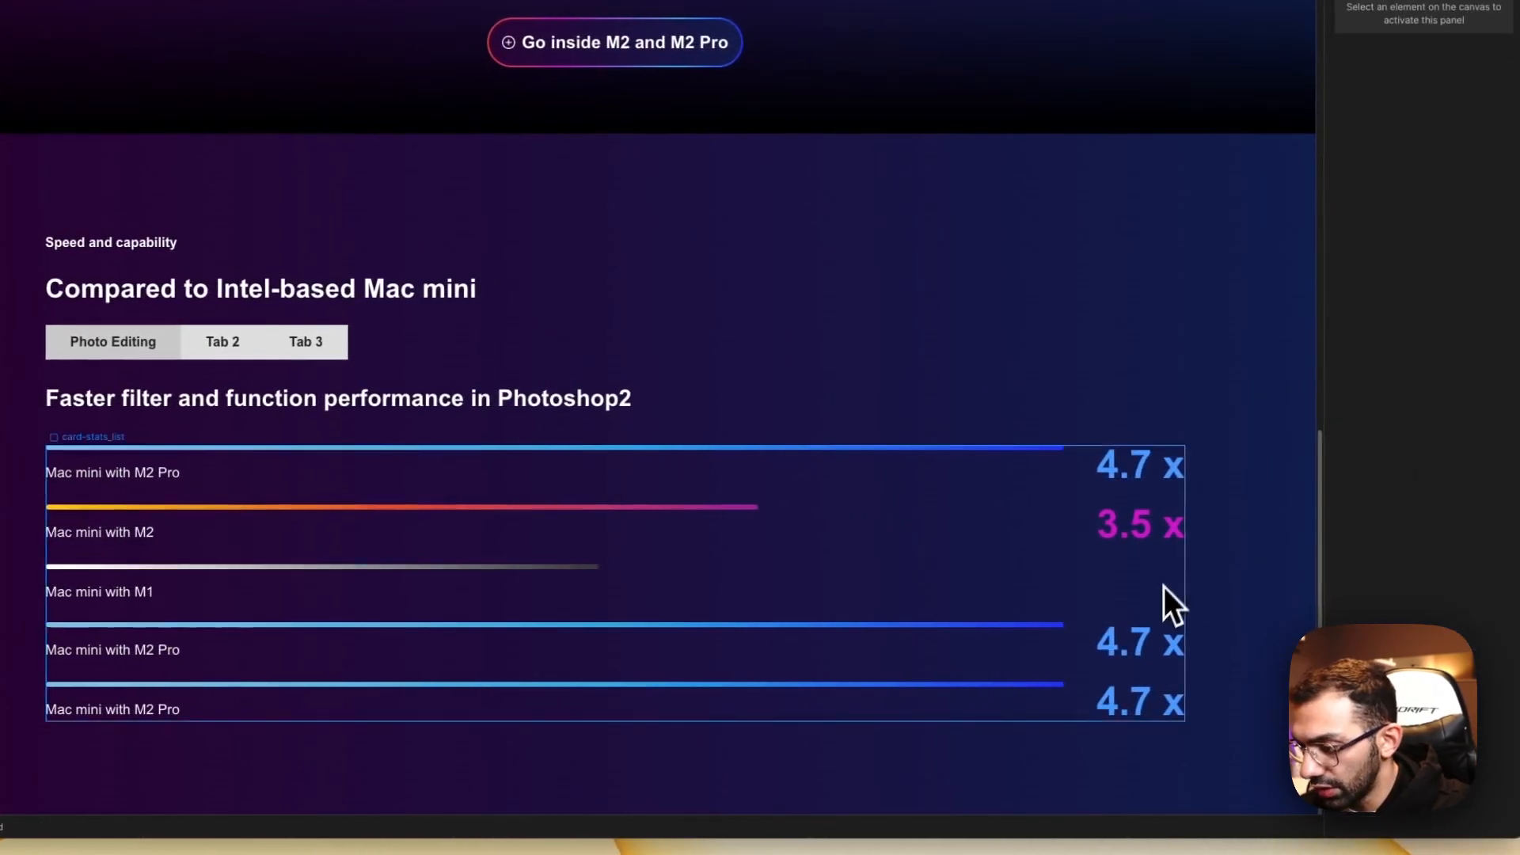
pyautogui.click(1156, 646)
pyautogui.press('Delete')
pyautogui.click(1147, 705)
pyautogui.press('Delete')
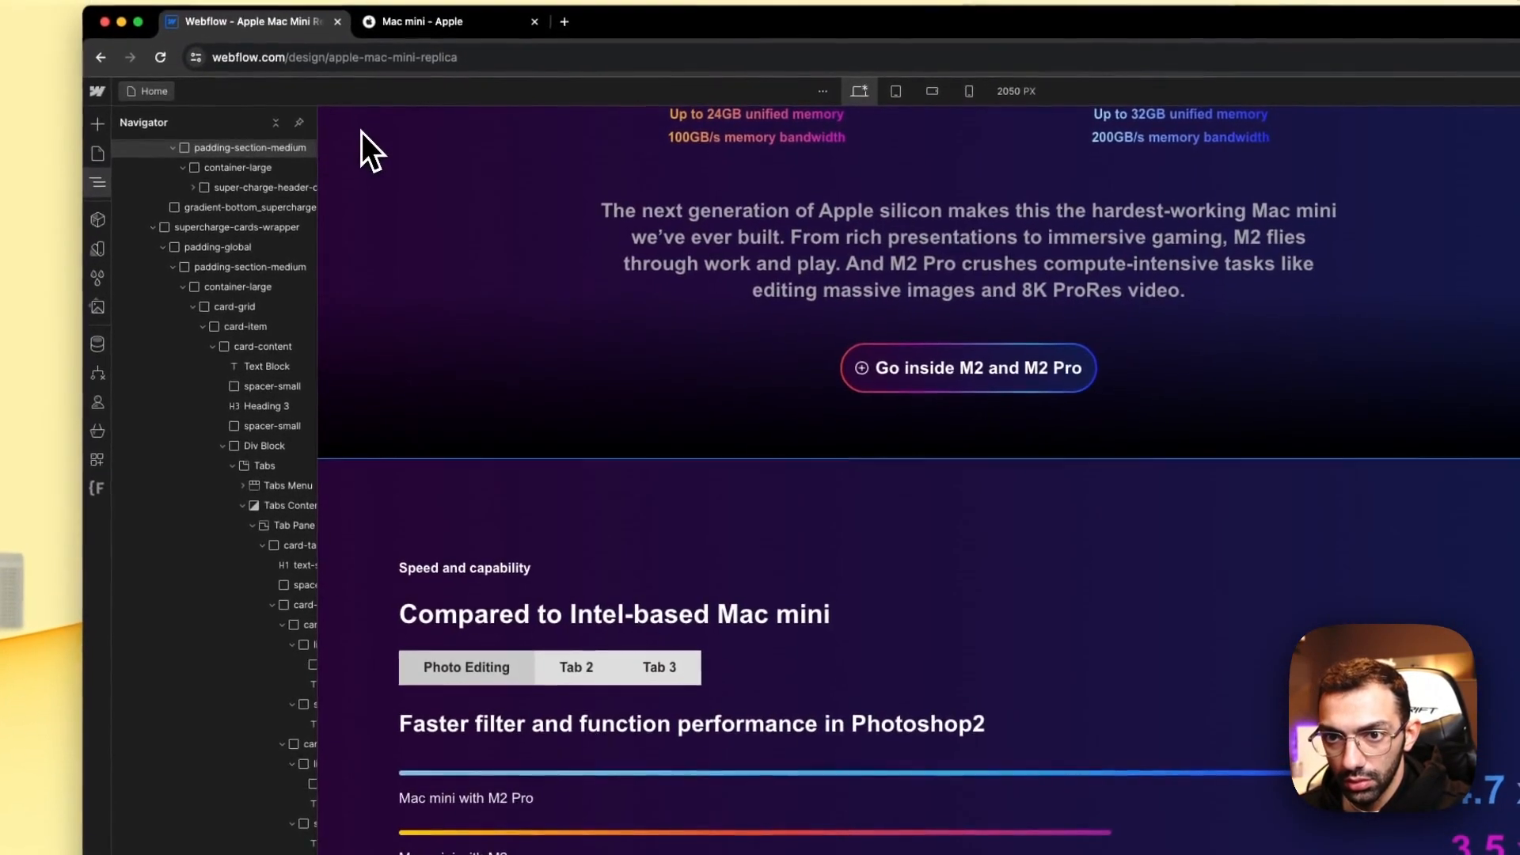
# Step: Pin the Navigator, collapse its element tree and select the card-stats_list element
pyautogui.click(299, 123)
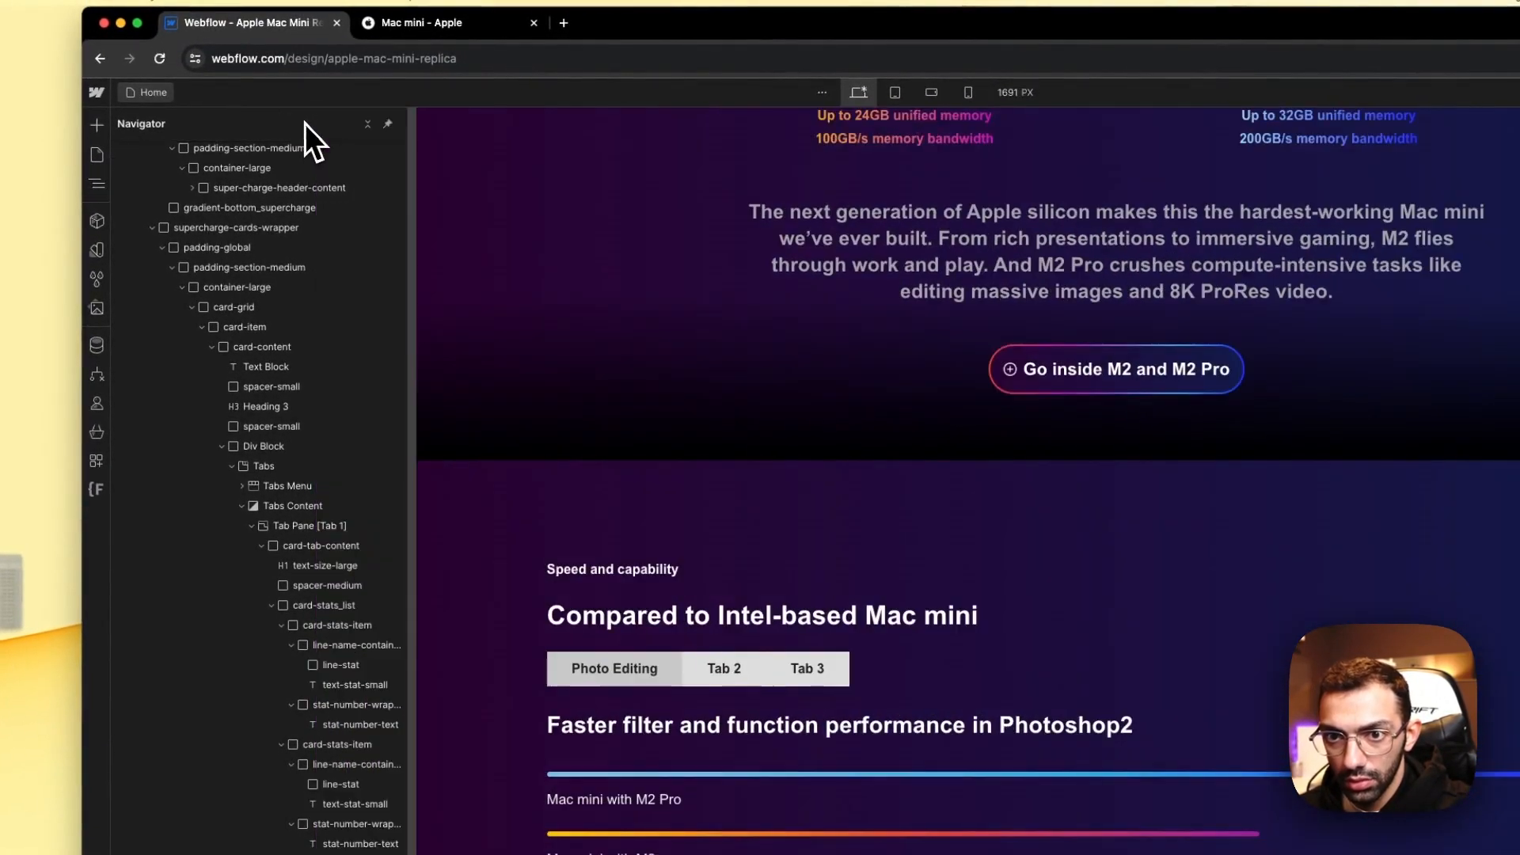
pyautogui.click(367, 127)
pyautogui.click(1126, 767)
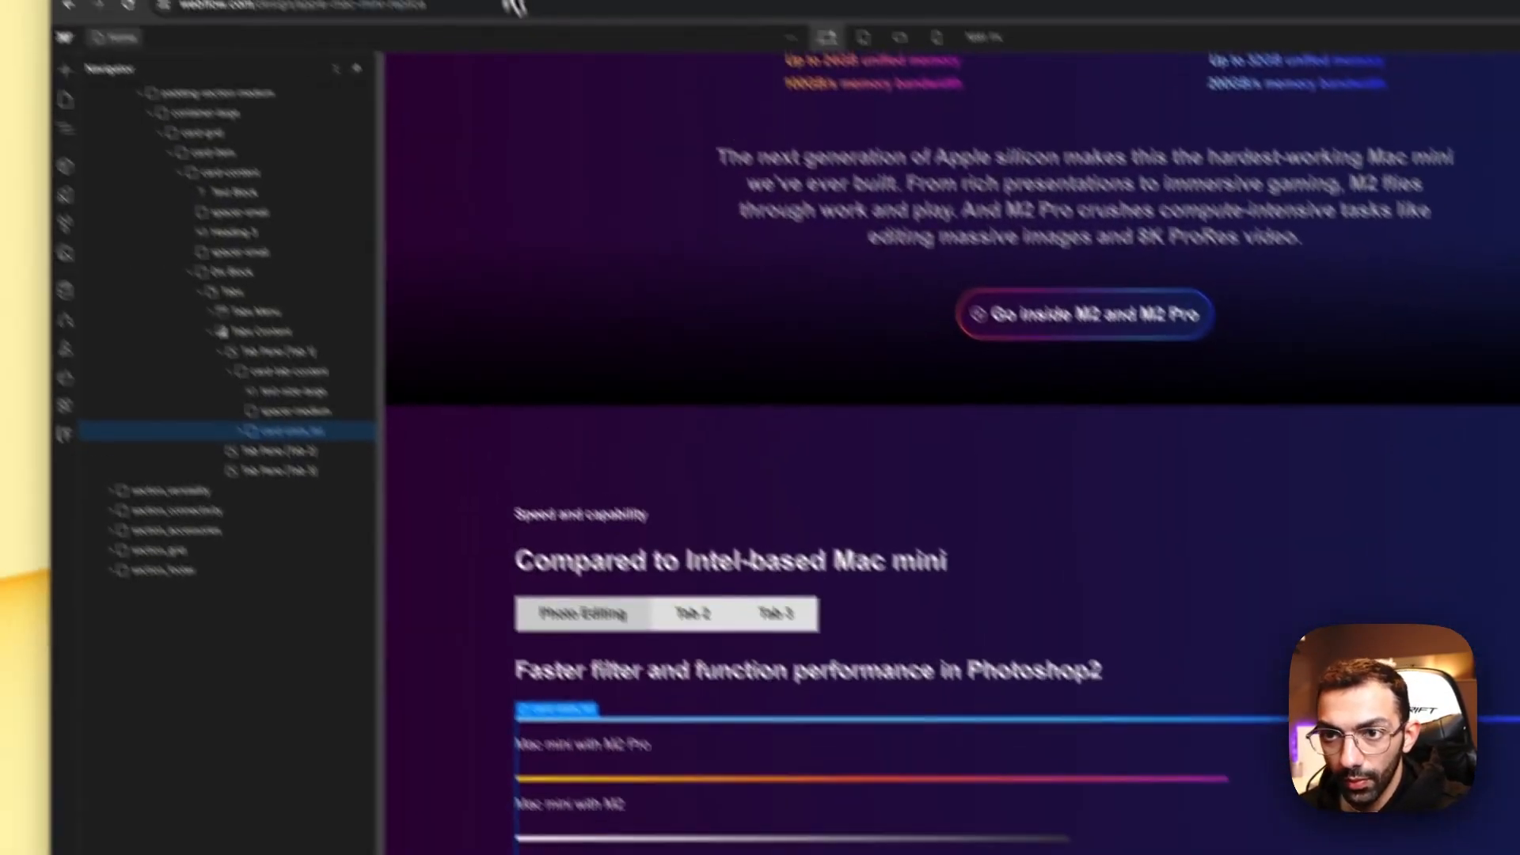
# Step: Replace the fourth row's label with "iMac 27-inch with Core i7 and Radeon Pro 5500 XT" copied from the Apple page
pyautogui.click(473, 40)
pyautogui.click(653, 719)
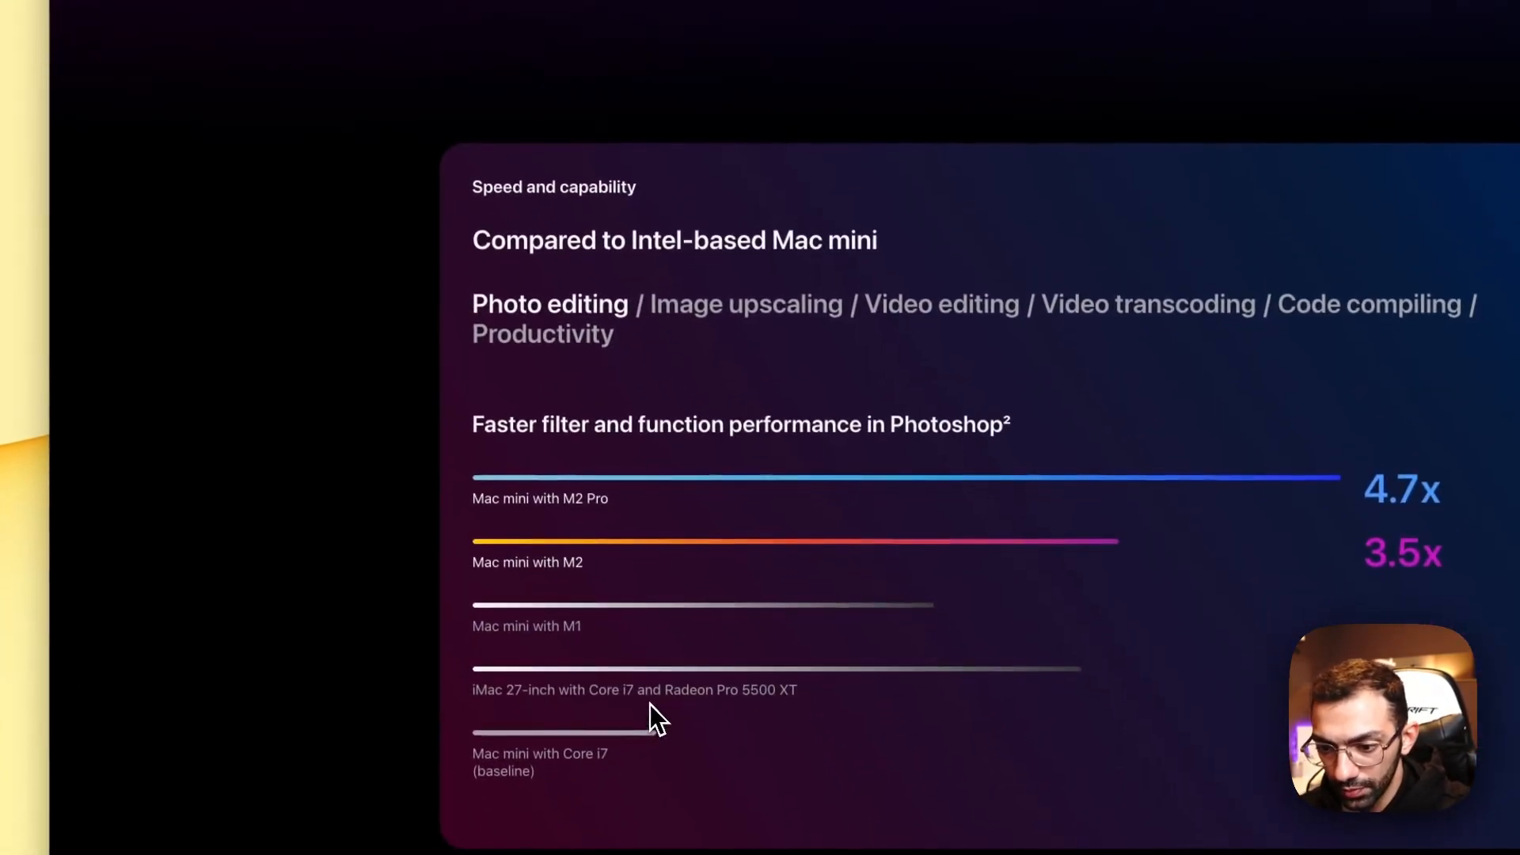
pyautogui.tripleClick(651, 690)
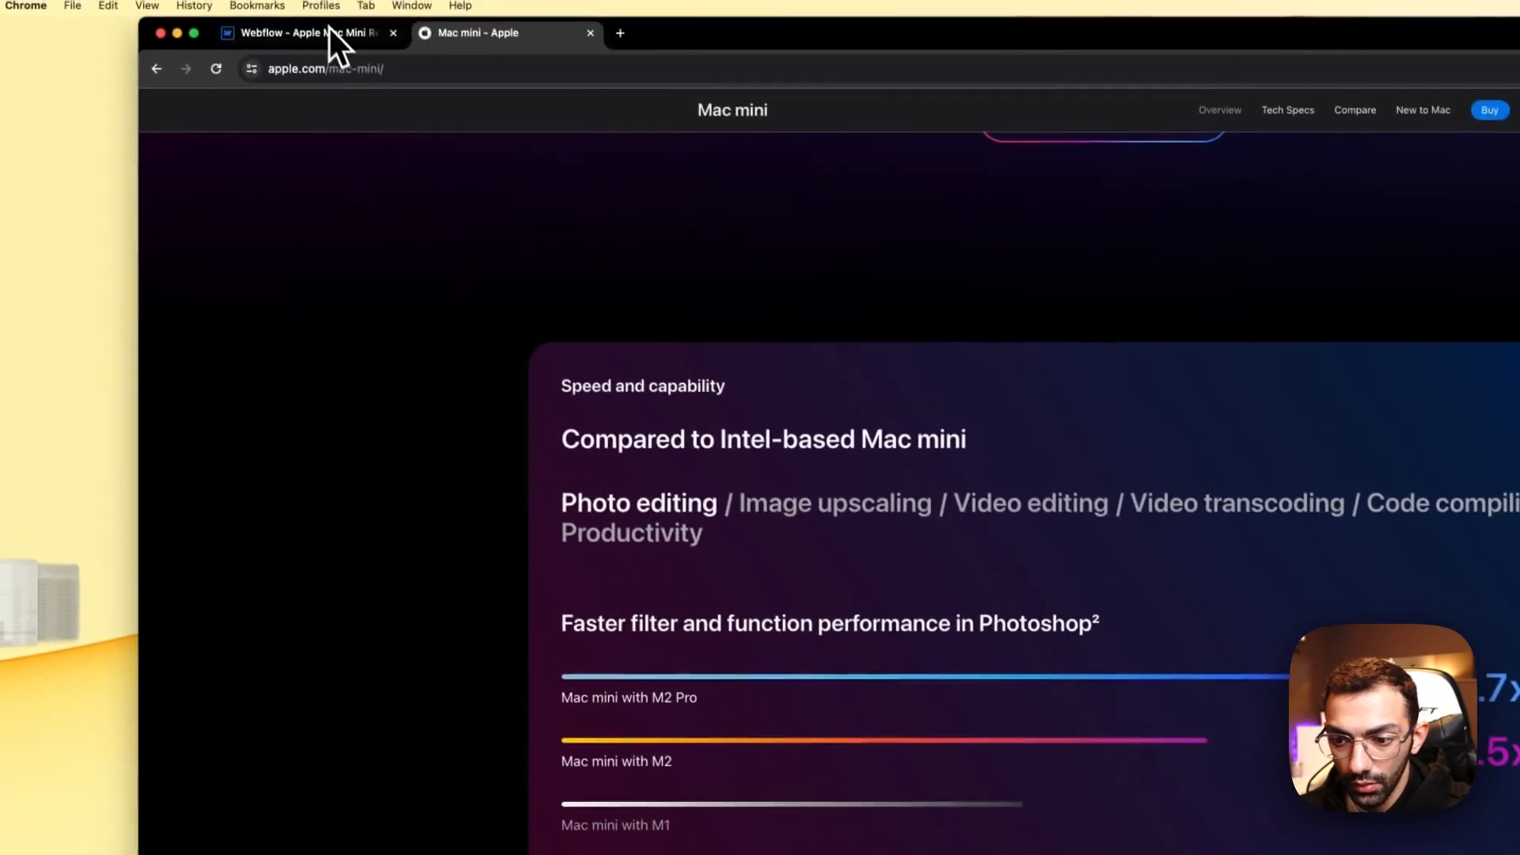
pyautogui.click(310, 32)
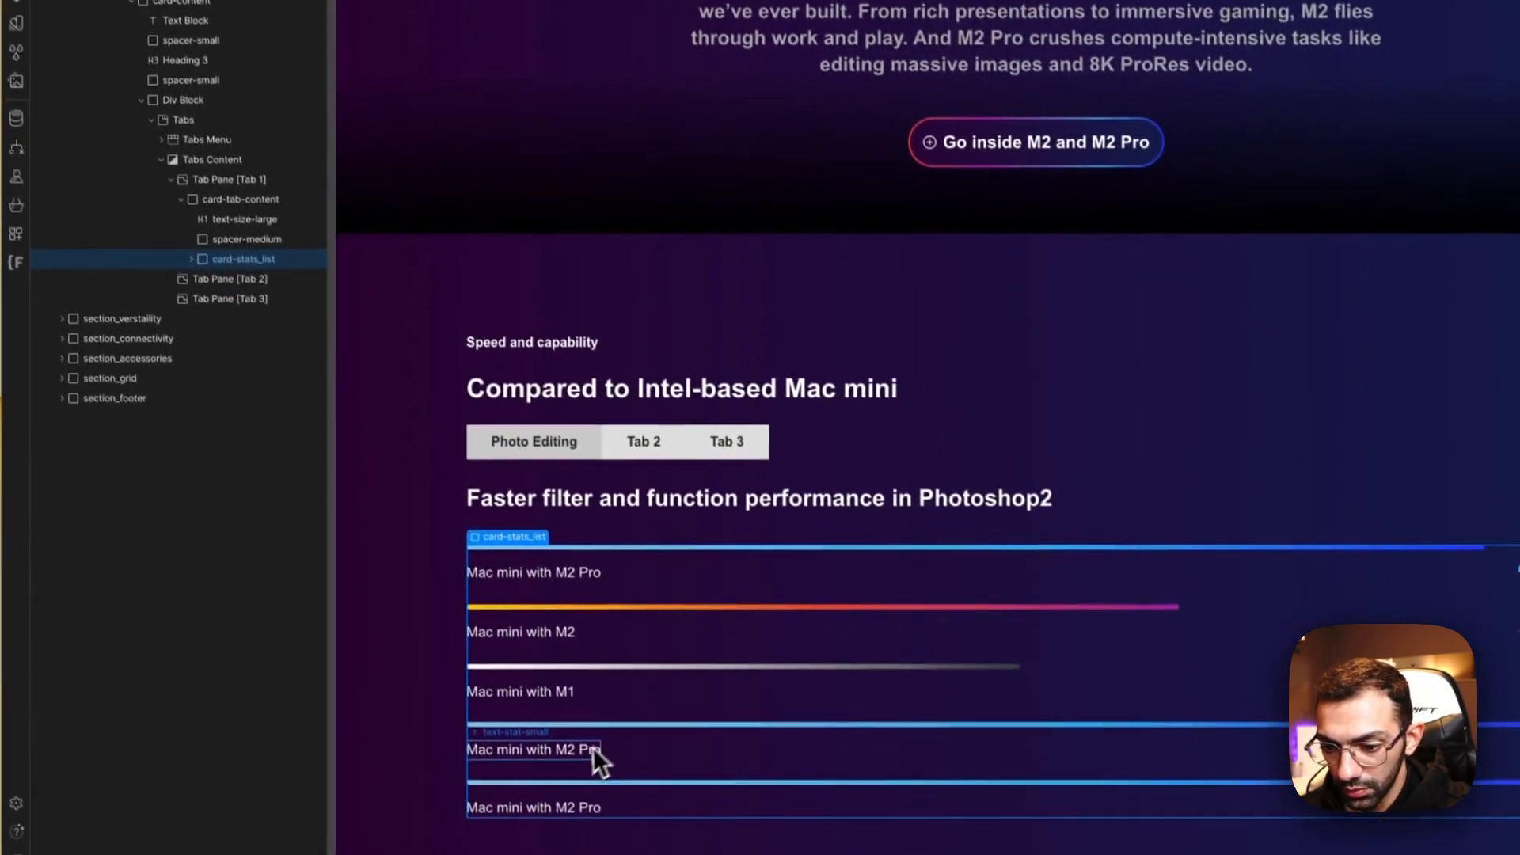
pyautogui.doubleClick(588, 748)
# Step: Replace the fifth row's label with "Mac mini with Core i7 (baseline)" from the Apple page, placing "(baseline)" on its own line
pyautogui.click(455, 32)
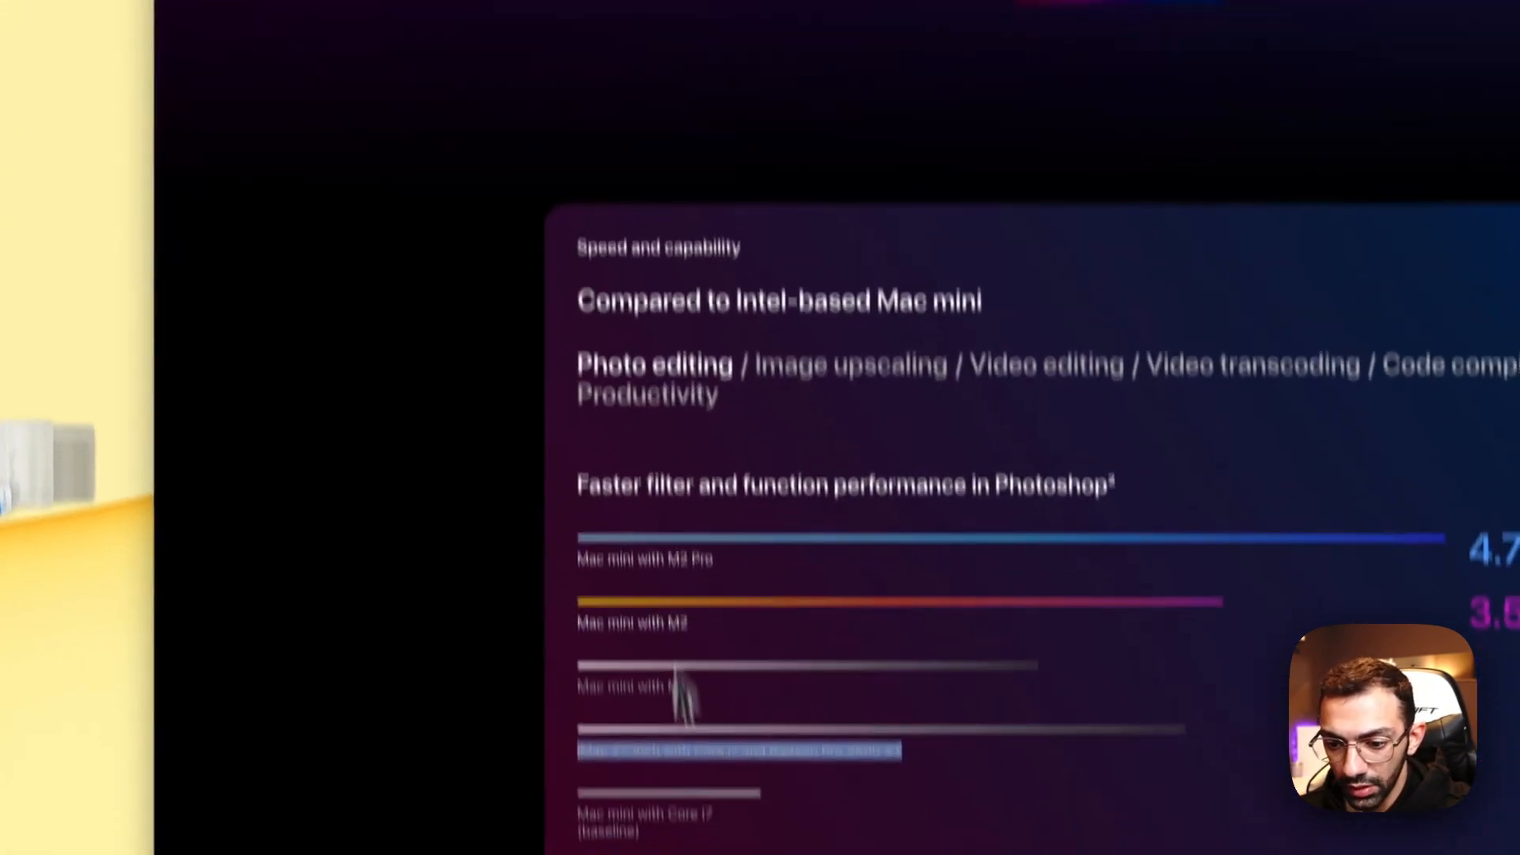
pyautogui.tripleClick(624, 691)
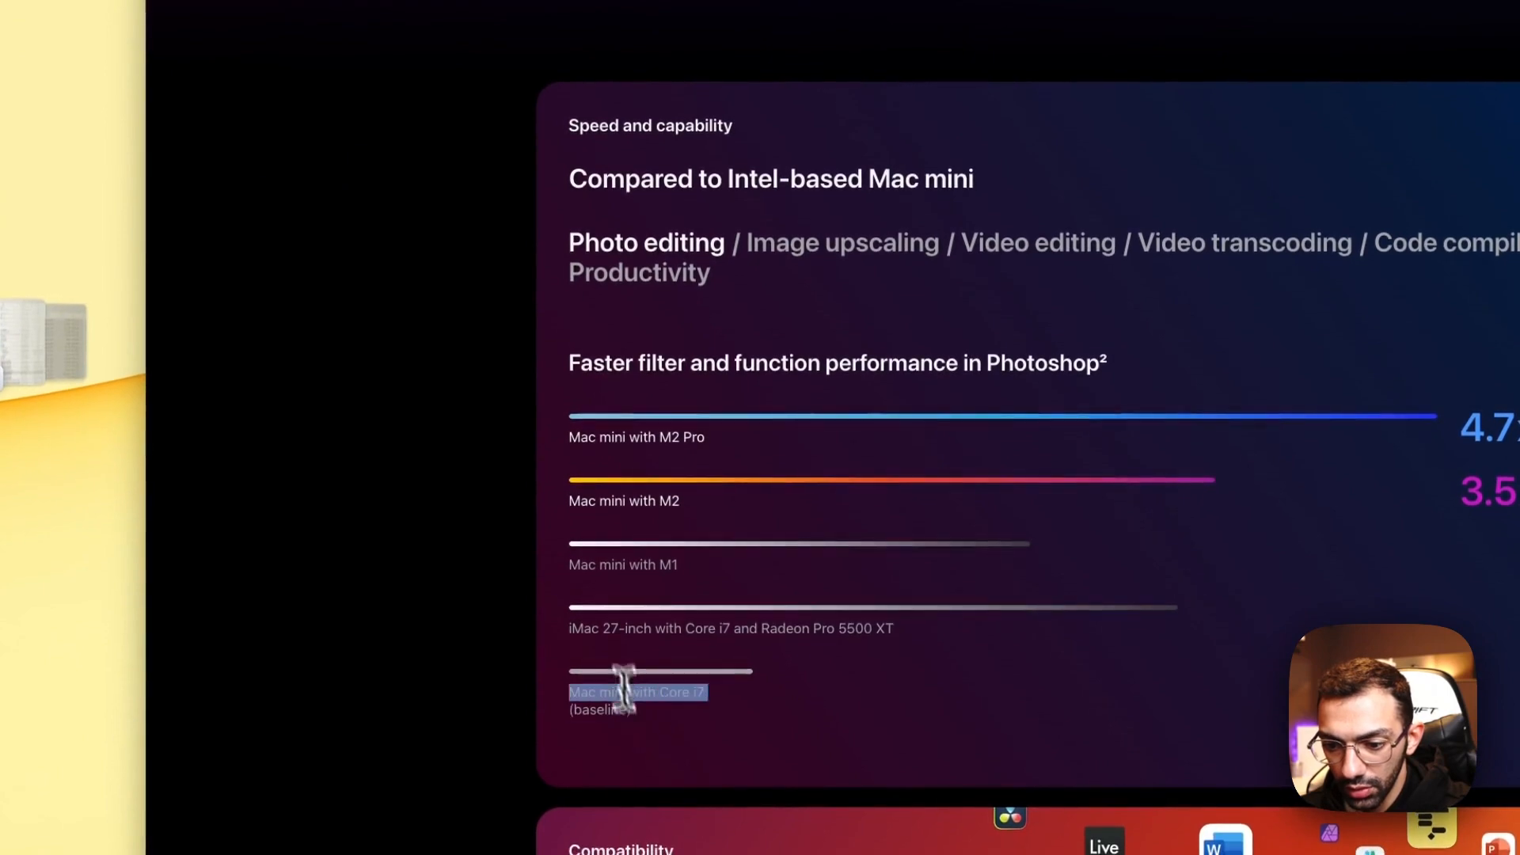
pyautogui.moveTo(649, 726); pyautogui.dragTo(570, 706)
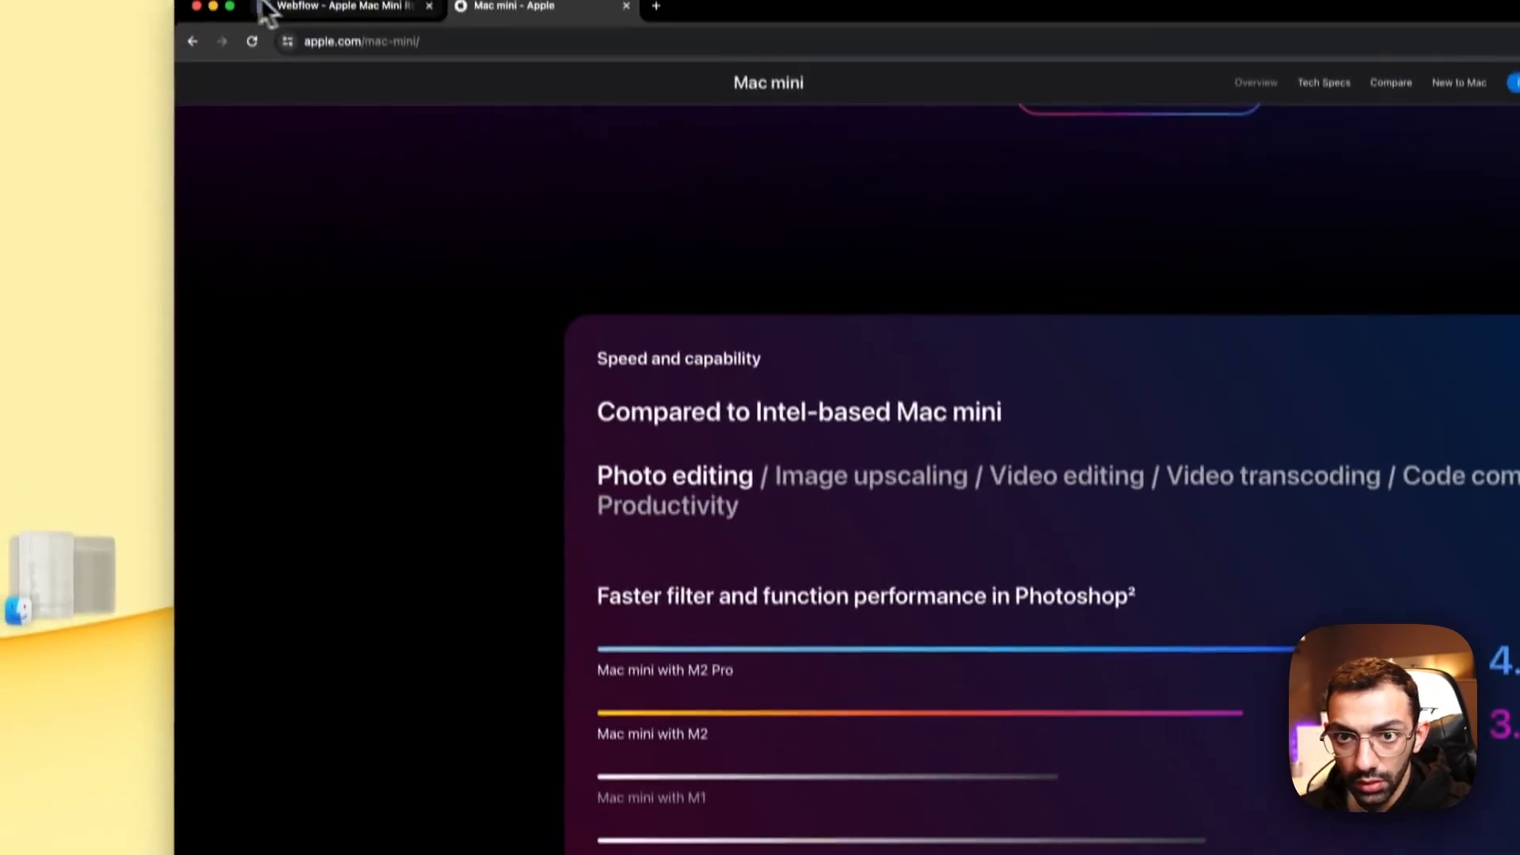
pyautogui.click(265, 13)
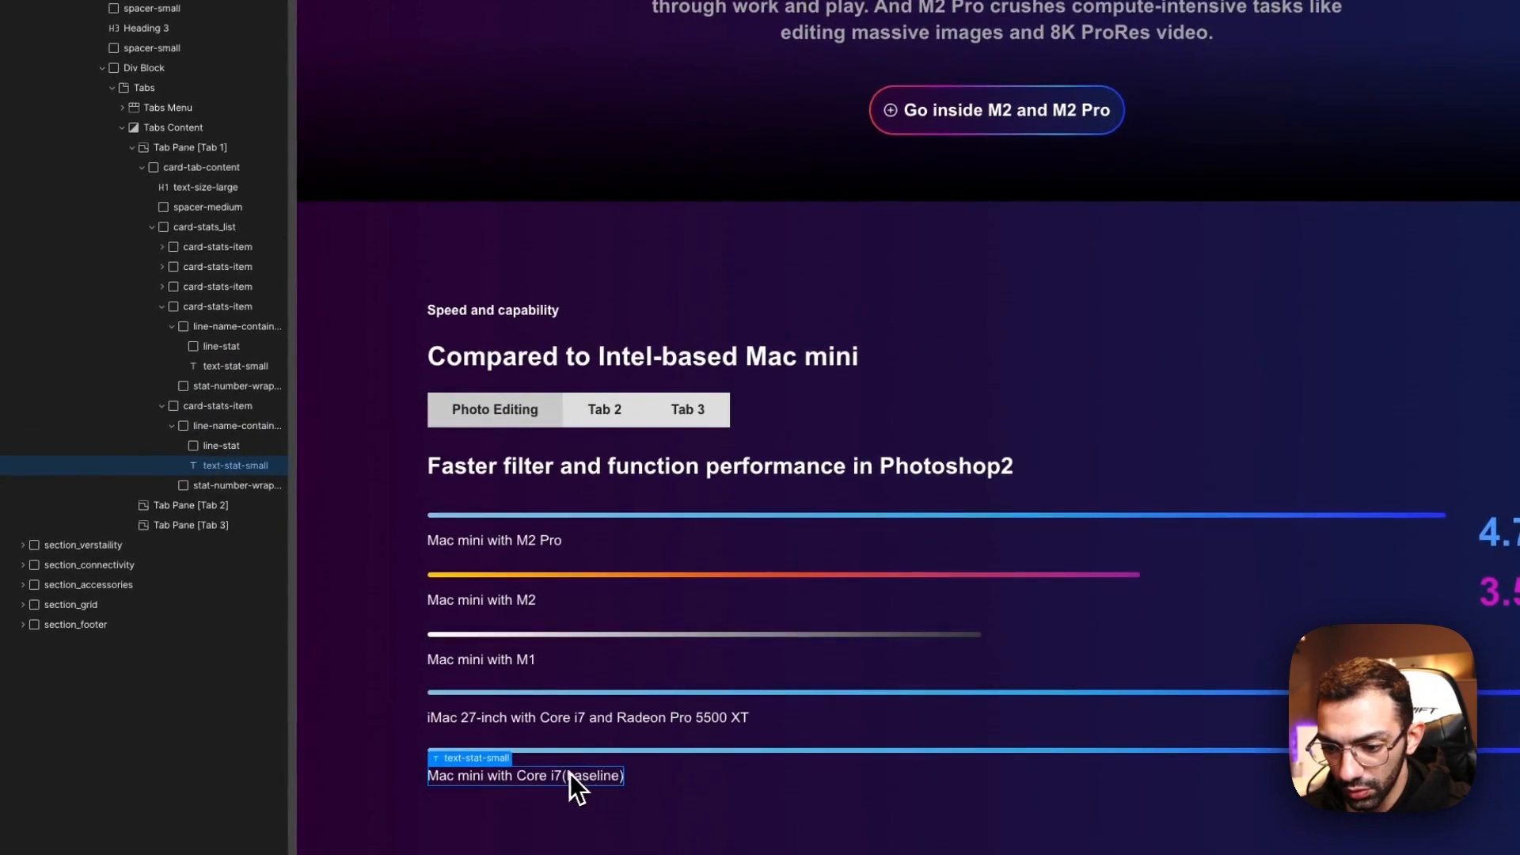
pyautogui.doubleClick(568, 775)
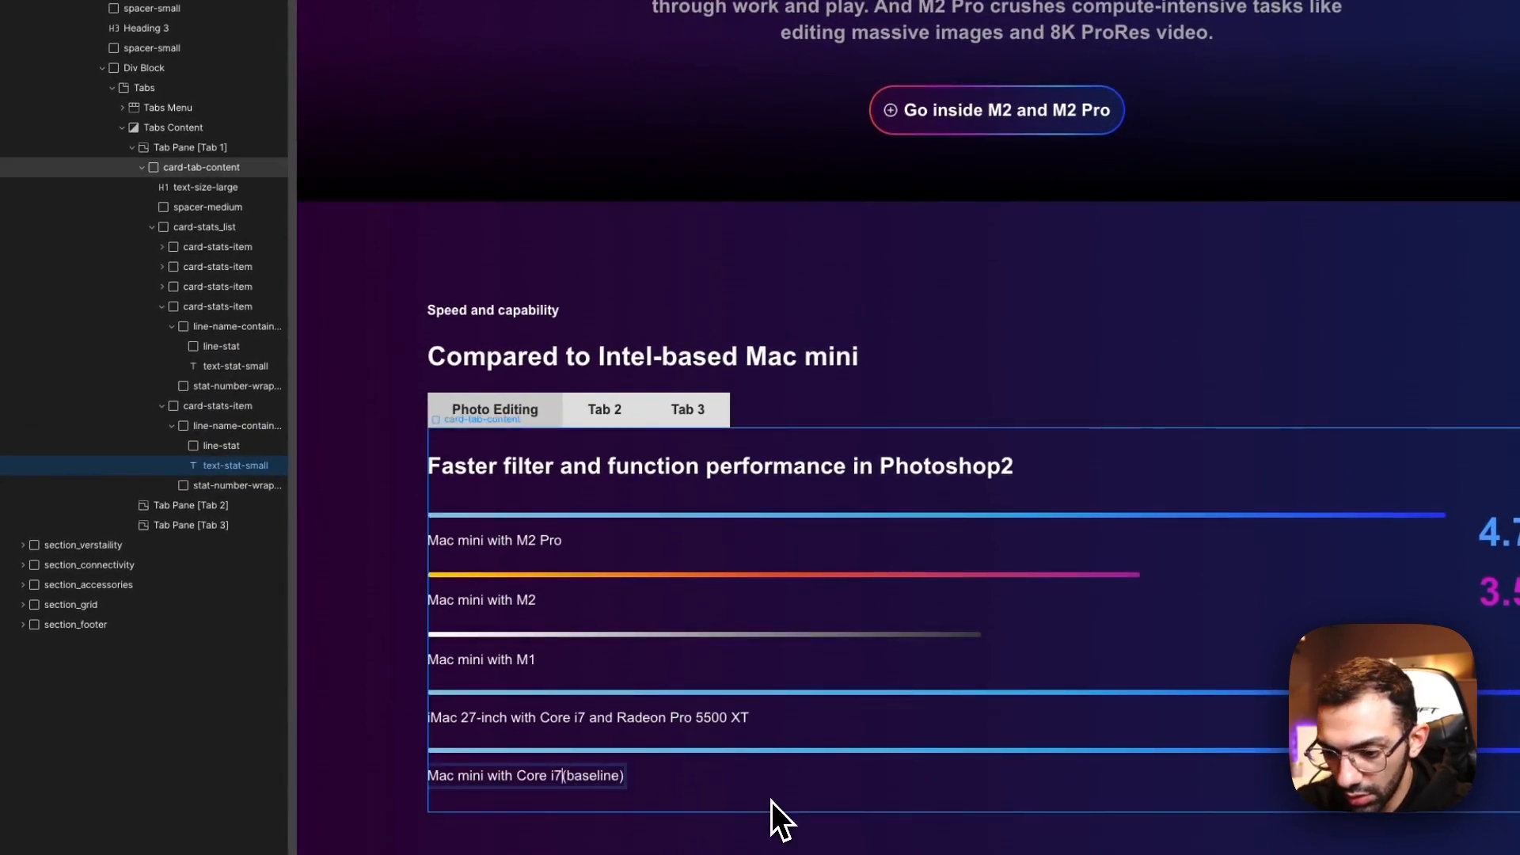
pyautogui.hotkey('shift', 'Return')
pyautogui.click(771, 801)
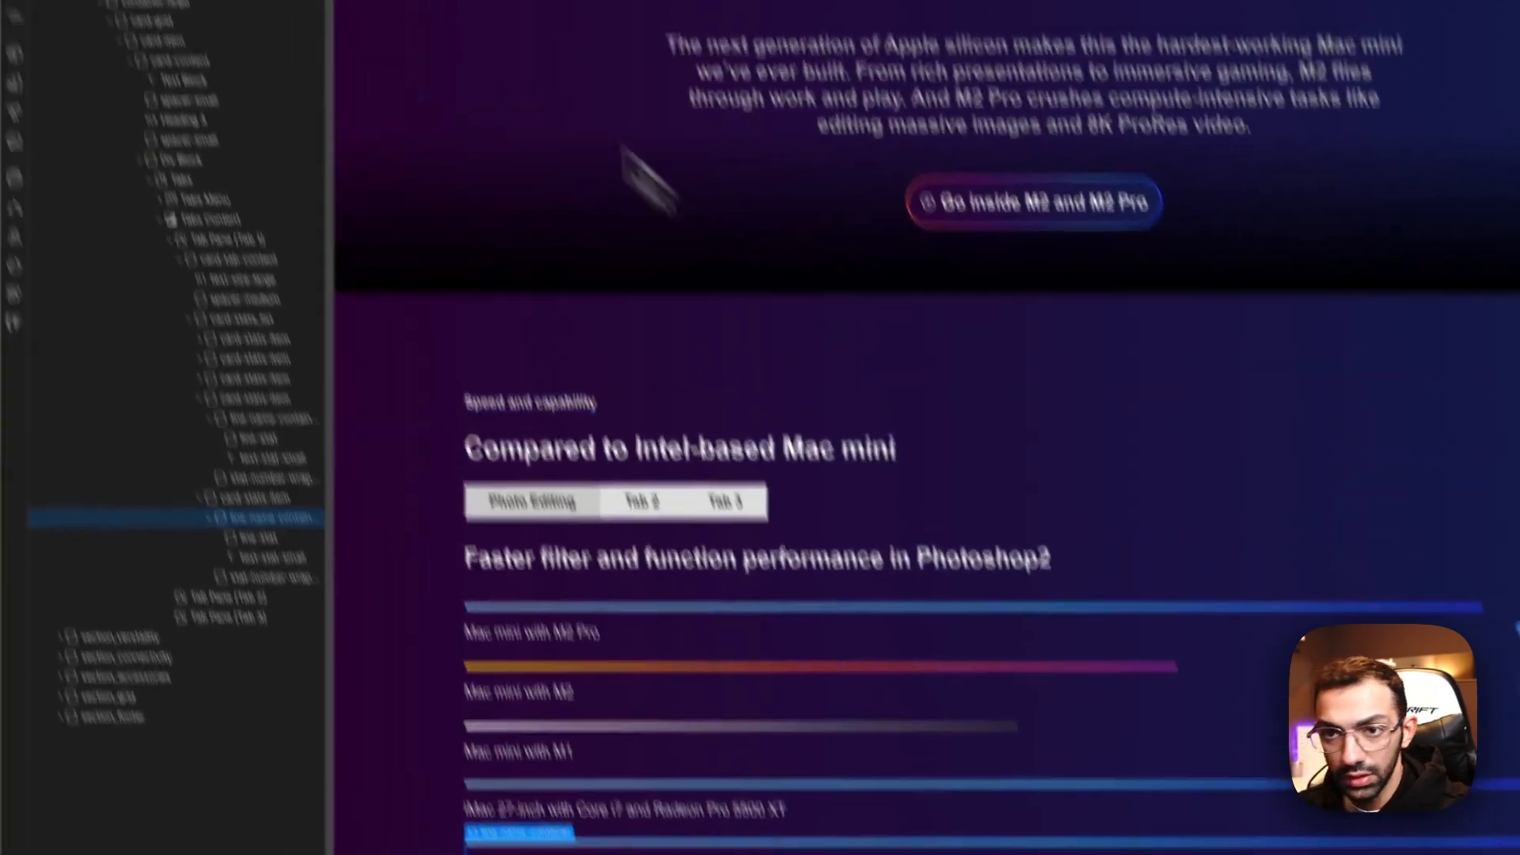
# Step: Try giving the fourth row's line a new combo class is-4 in place of is-1, with a 60% width
pyautogui.click(400, 11)
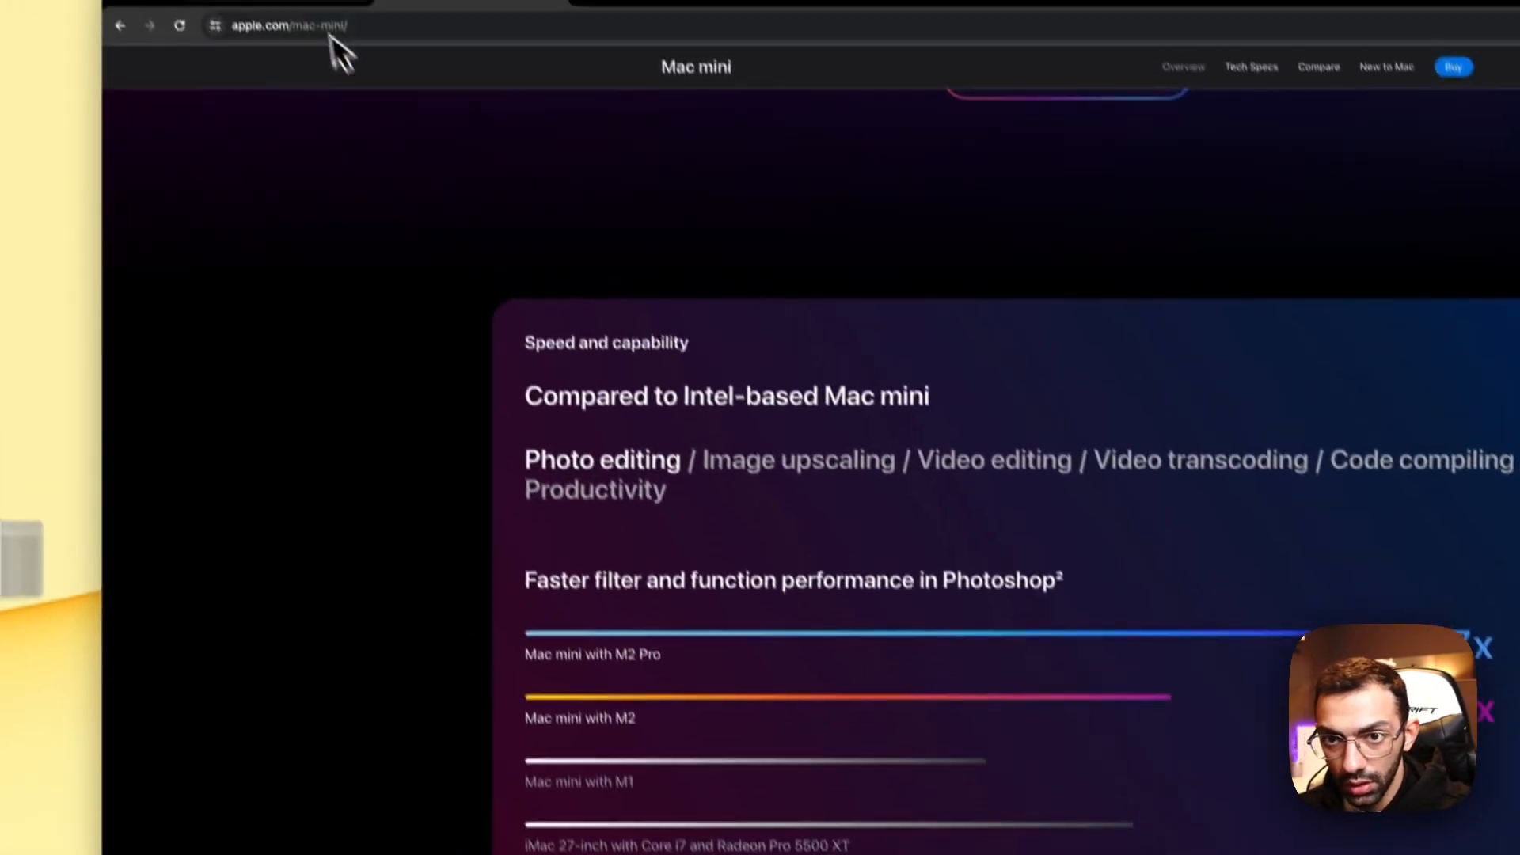
pyautogui.click(321, 7)
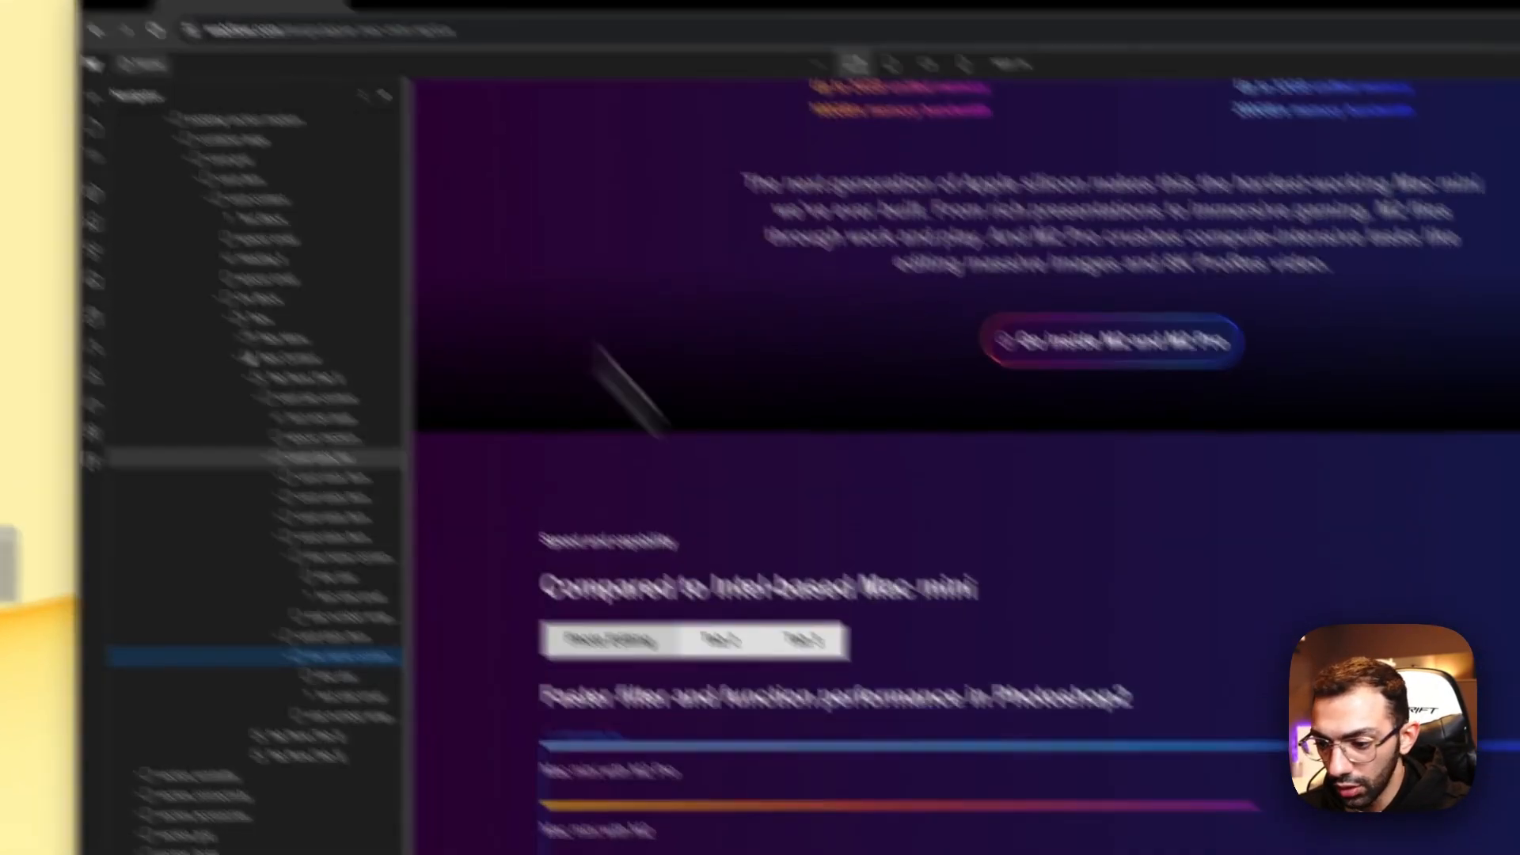
pyautogui.click(575, 685)
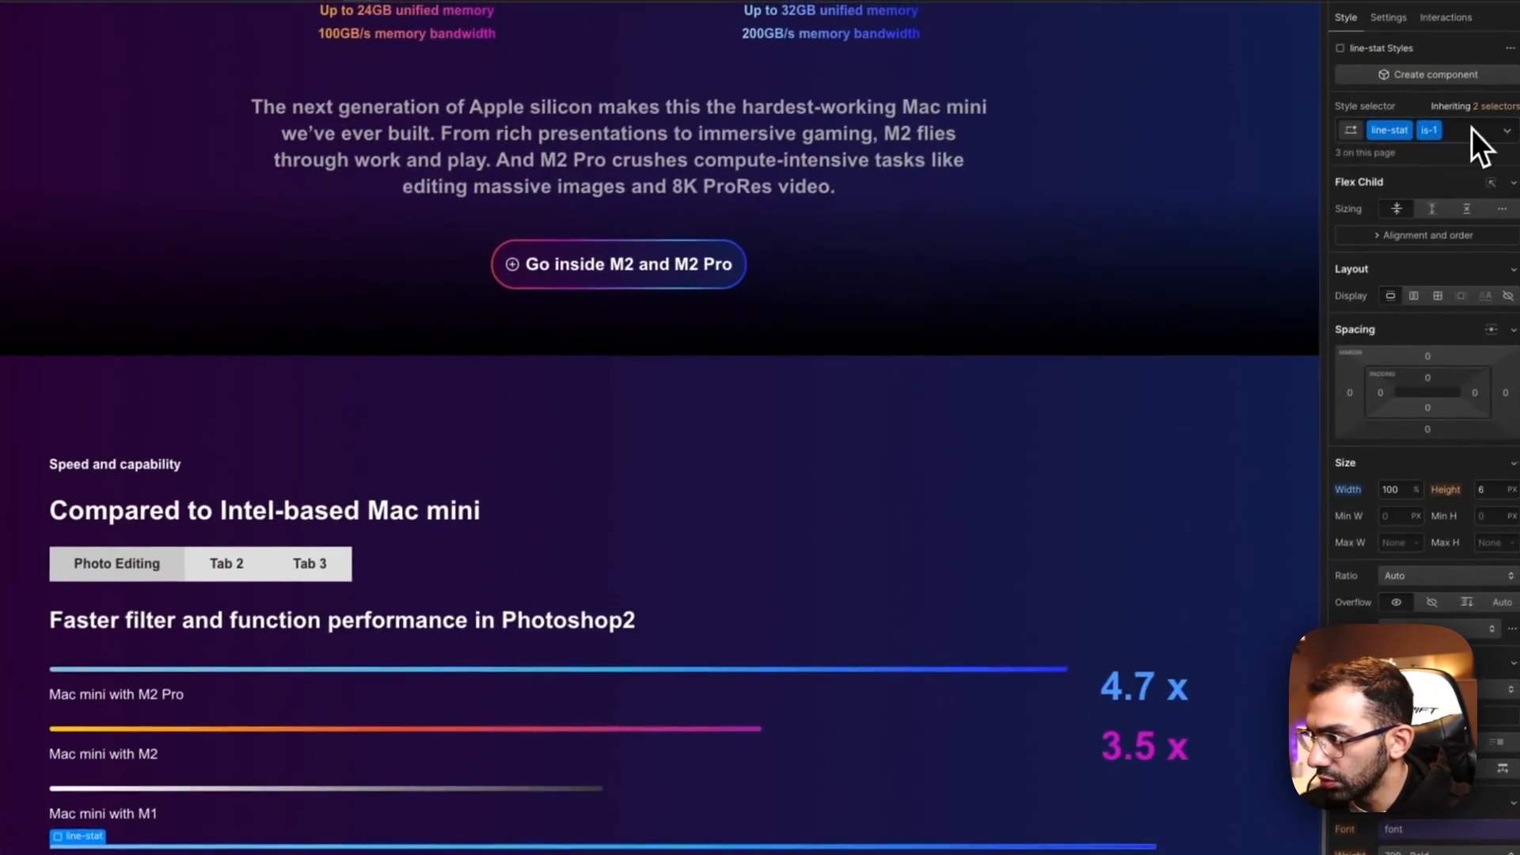
pyautogui.click(1465, 138)
pyautogui.write('is-4')
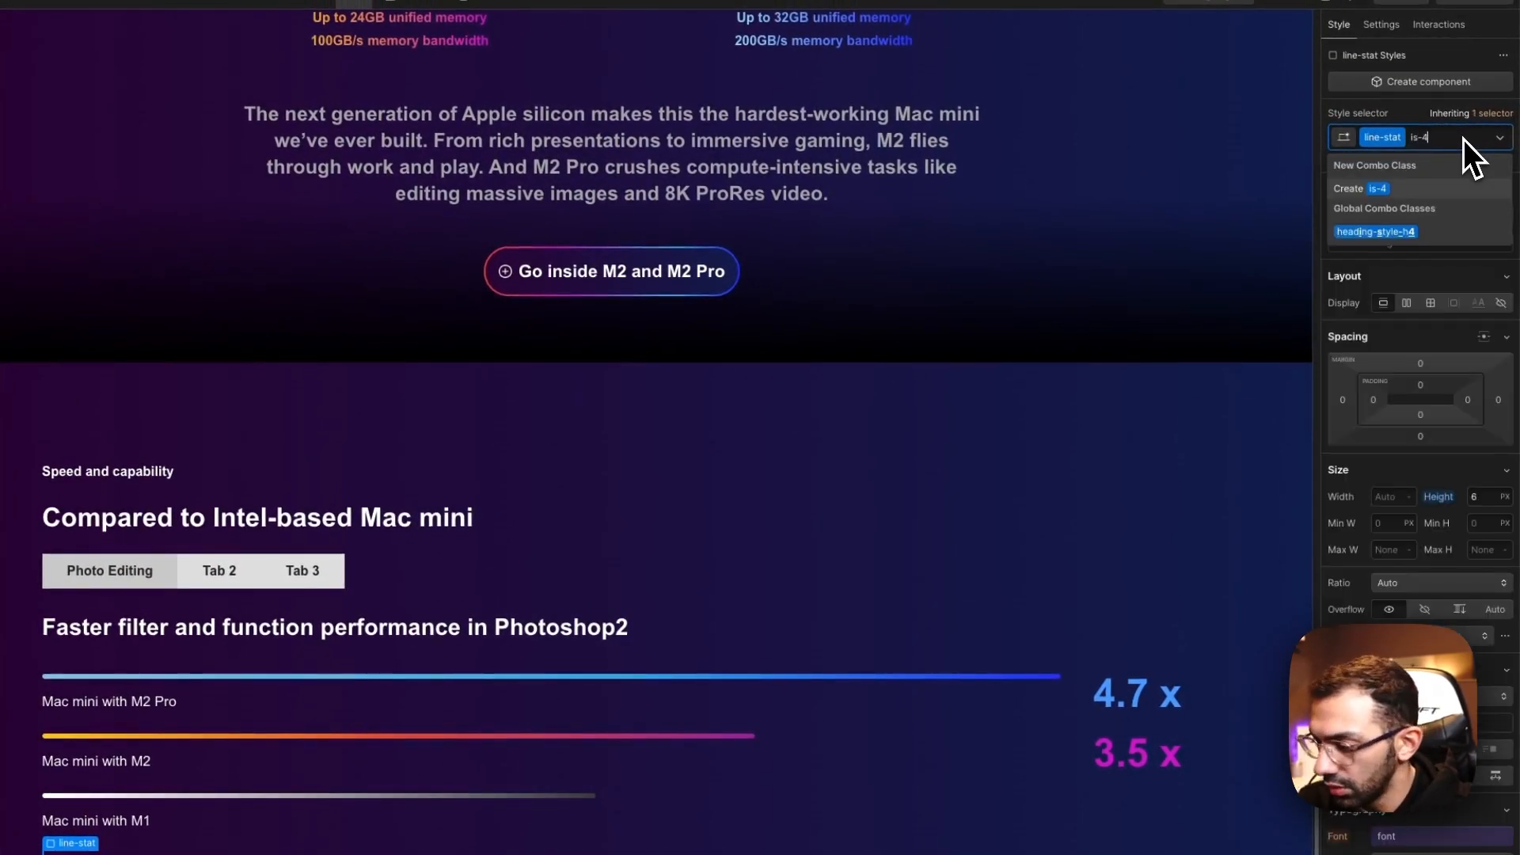
pyautogui.press('Return')
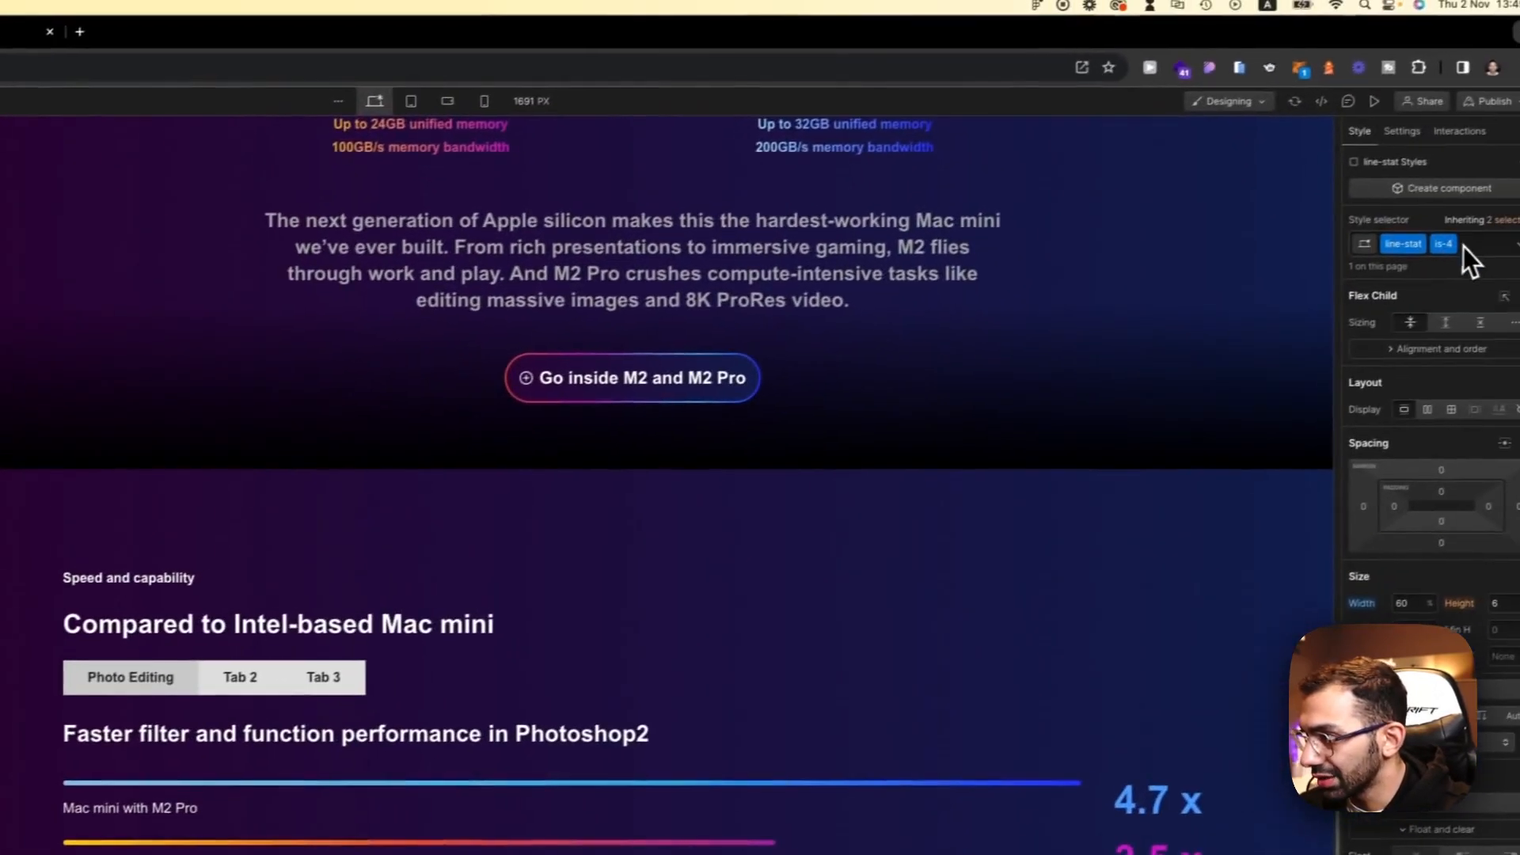
# Step: Replace is-4 on the fourth row's line with a duplicate of the is-3 combo class renamed is-4s
pyautogui.click(1452, 255)
pyautogui.write('is-')
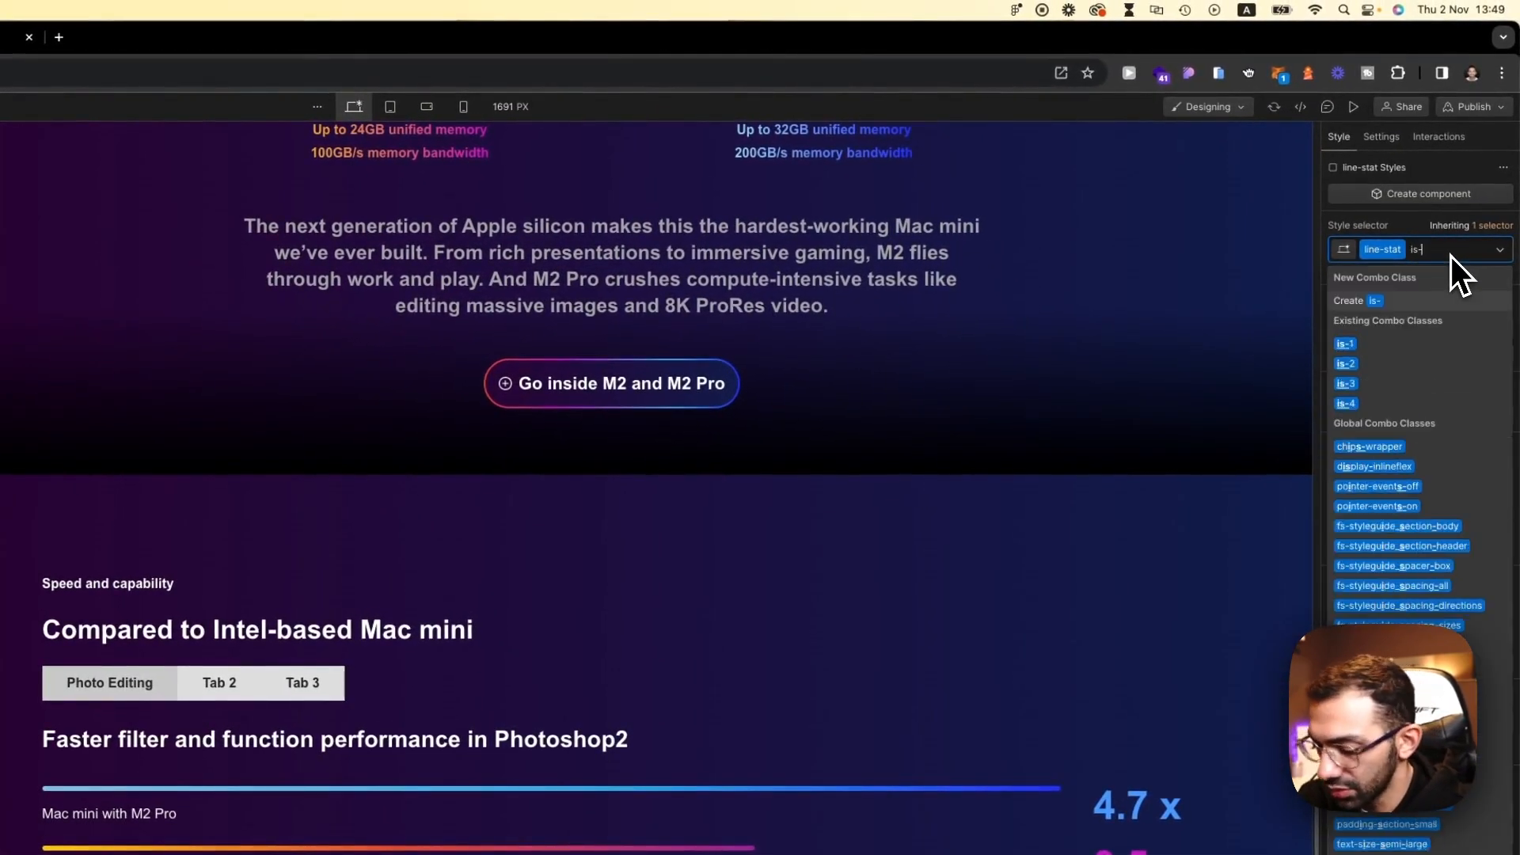
pyautogui.click(1393, 383)
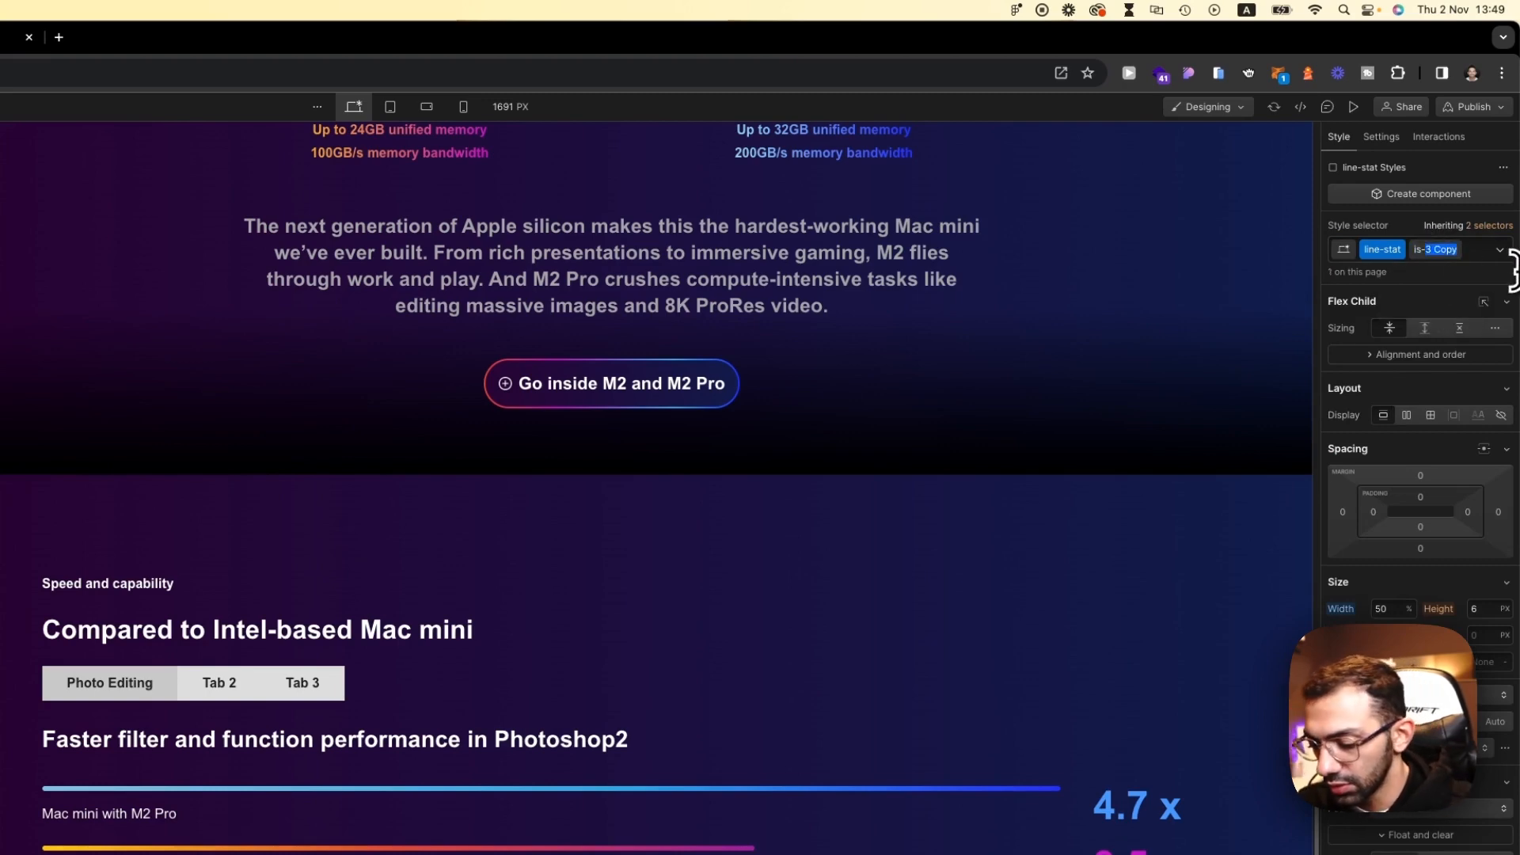
pyautogui.write('4s')
pyautogui.press('Return')
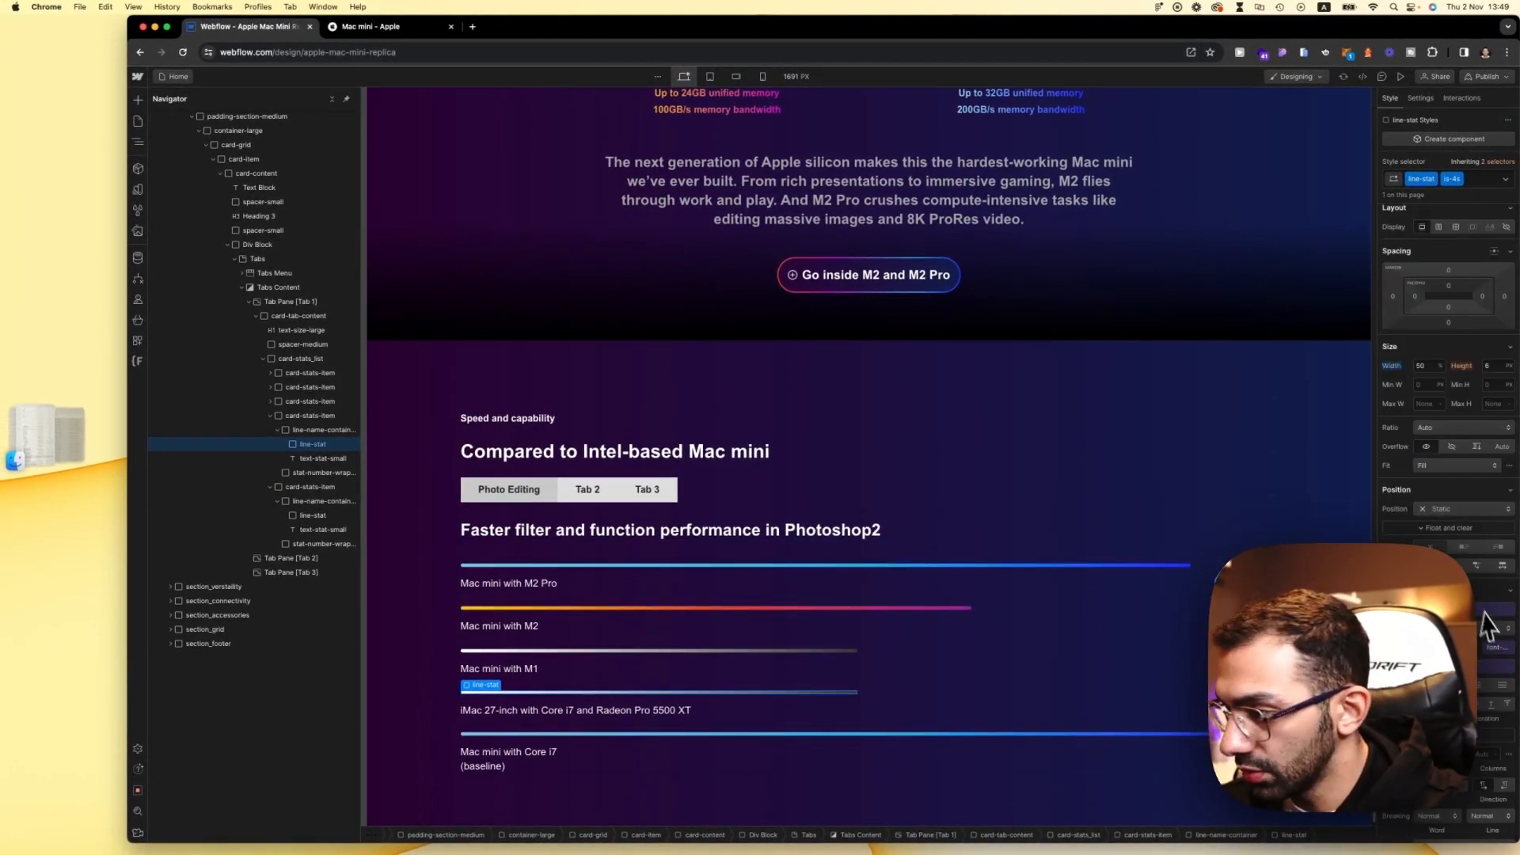
# Step: Set the width of the fourth row's is-4s line to 60% and deselect it to check the result
pyautogui.click(1426, 366)
pyautogui.write('60')
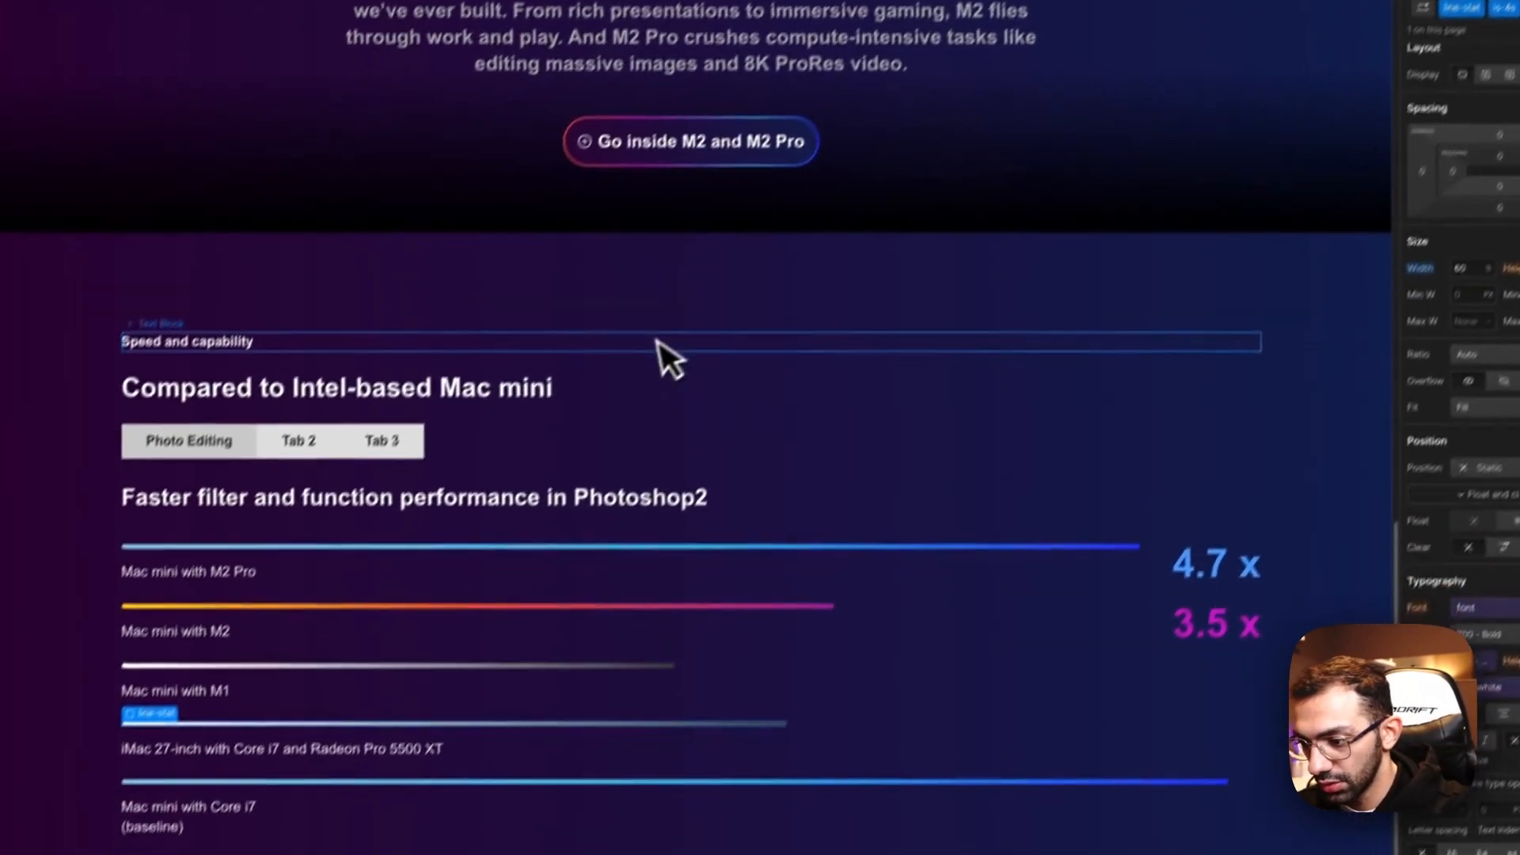
pyautogui.click(626, 448)
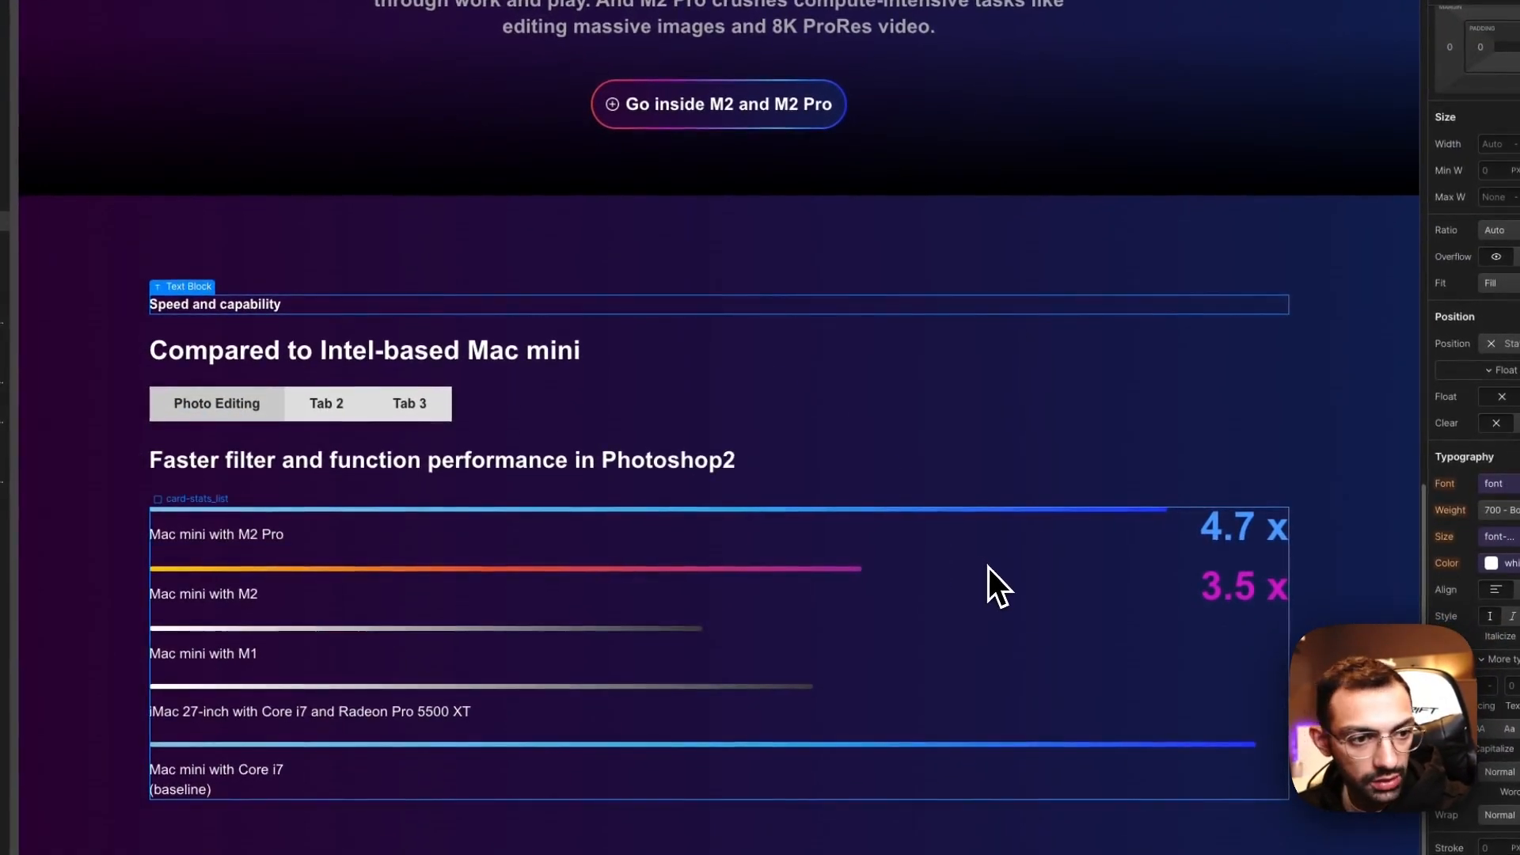
pyautogui.scroll(-1, 988, 568)
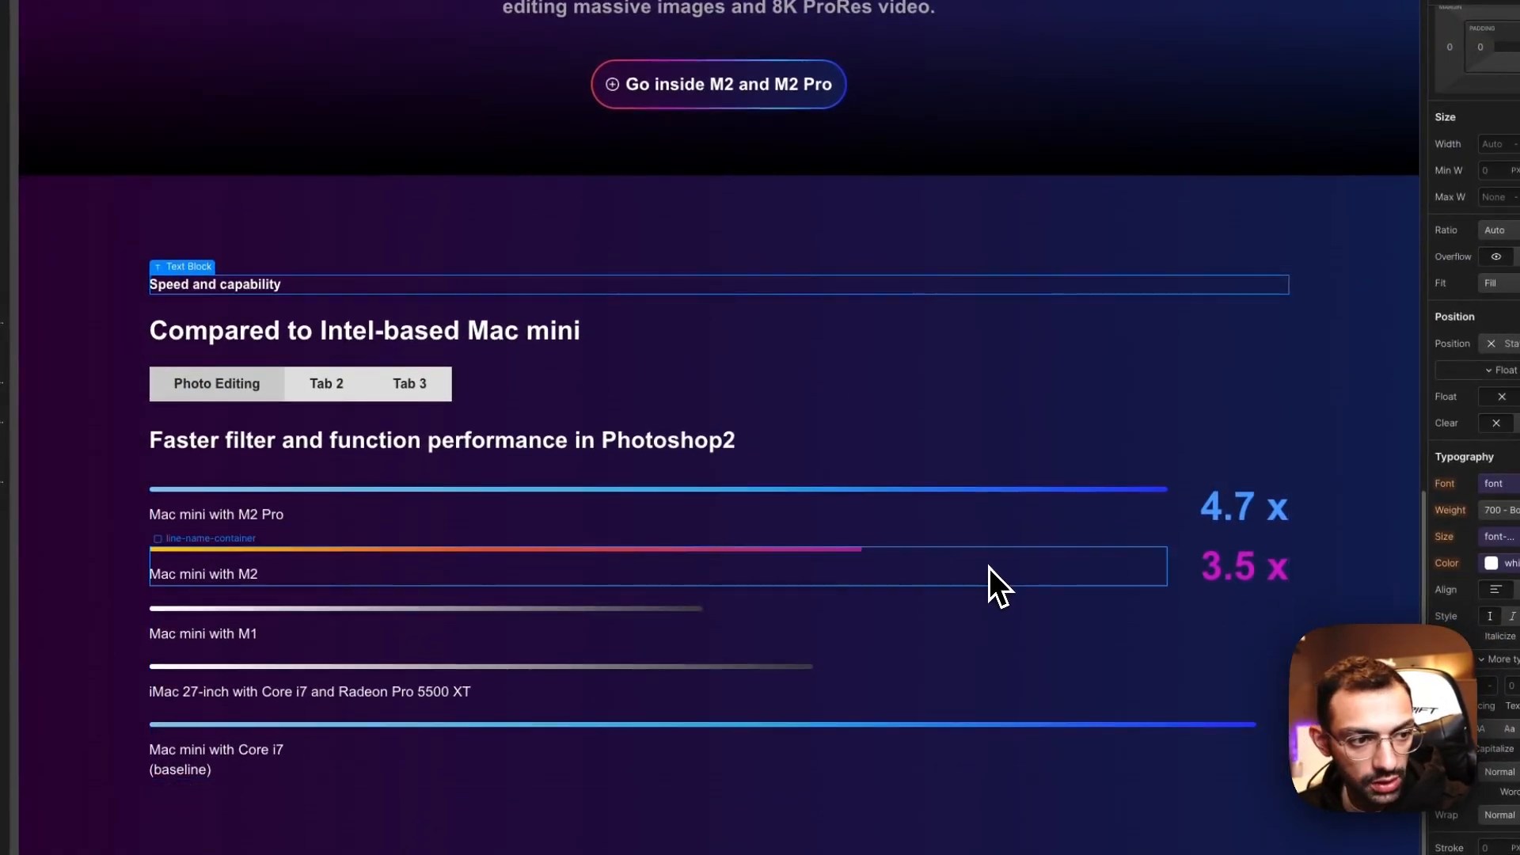
# Step: Replace the combo class on the fifth row's line with is-3 to give it the white-to-grey gradient
pyautogui.click(564, 725)
pyautogui.click(1453, 194)
pyautogui.press('BackSpace')
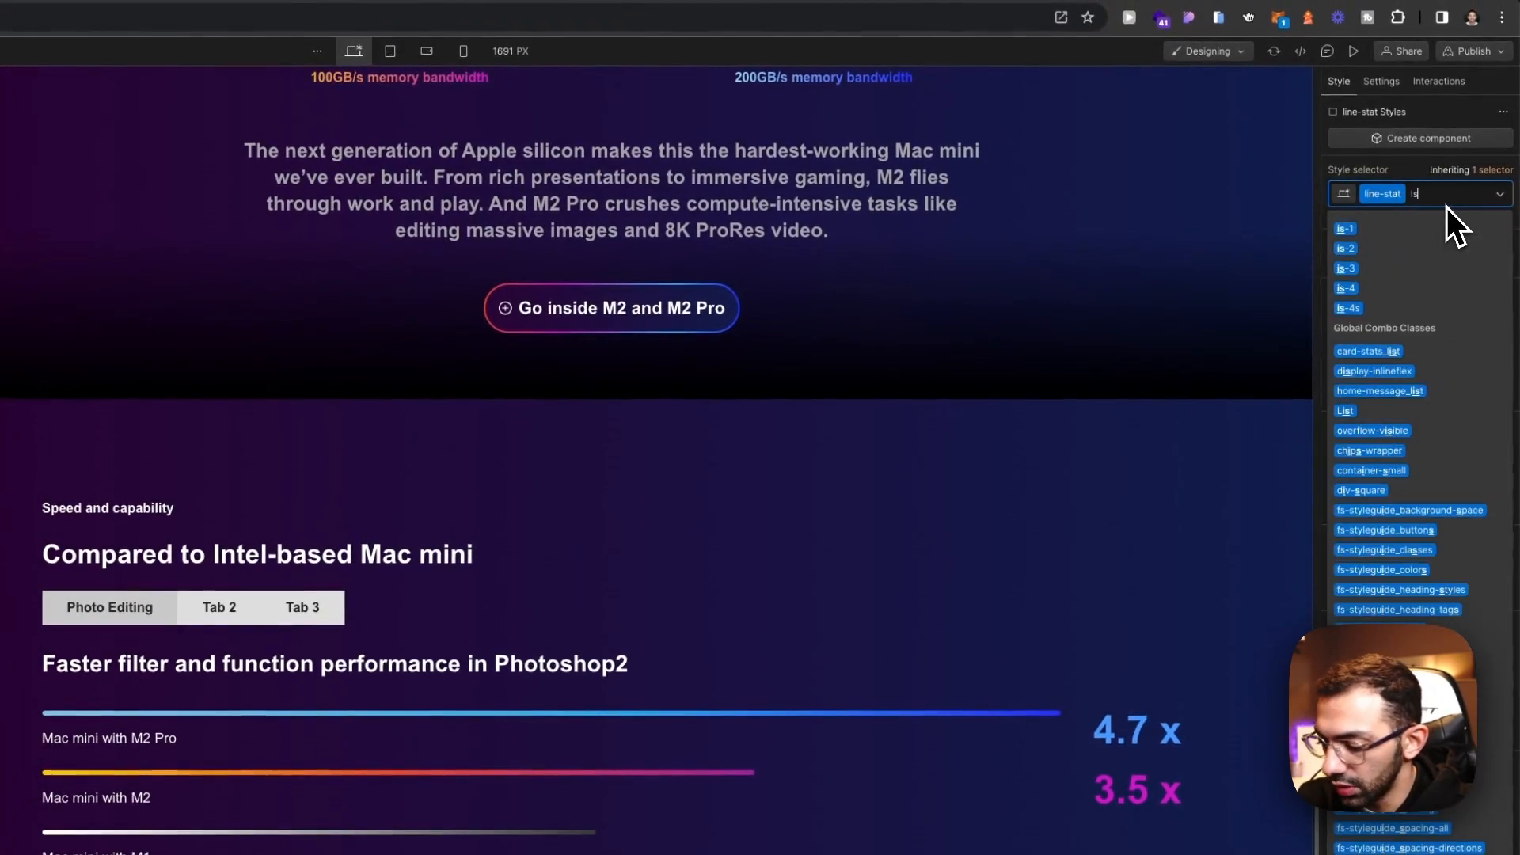
pyautogui.write('is-3')
pyautogui.click(1433, 242)
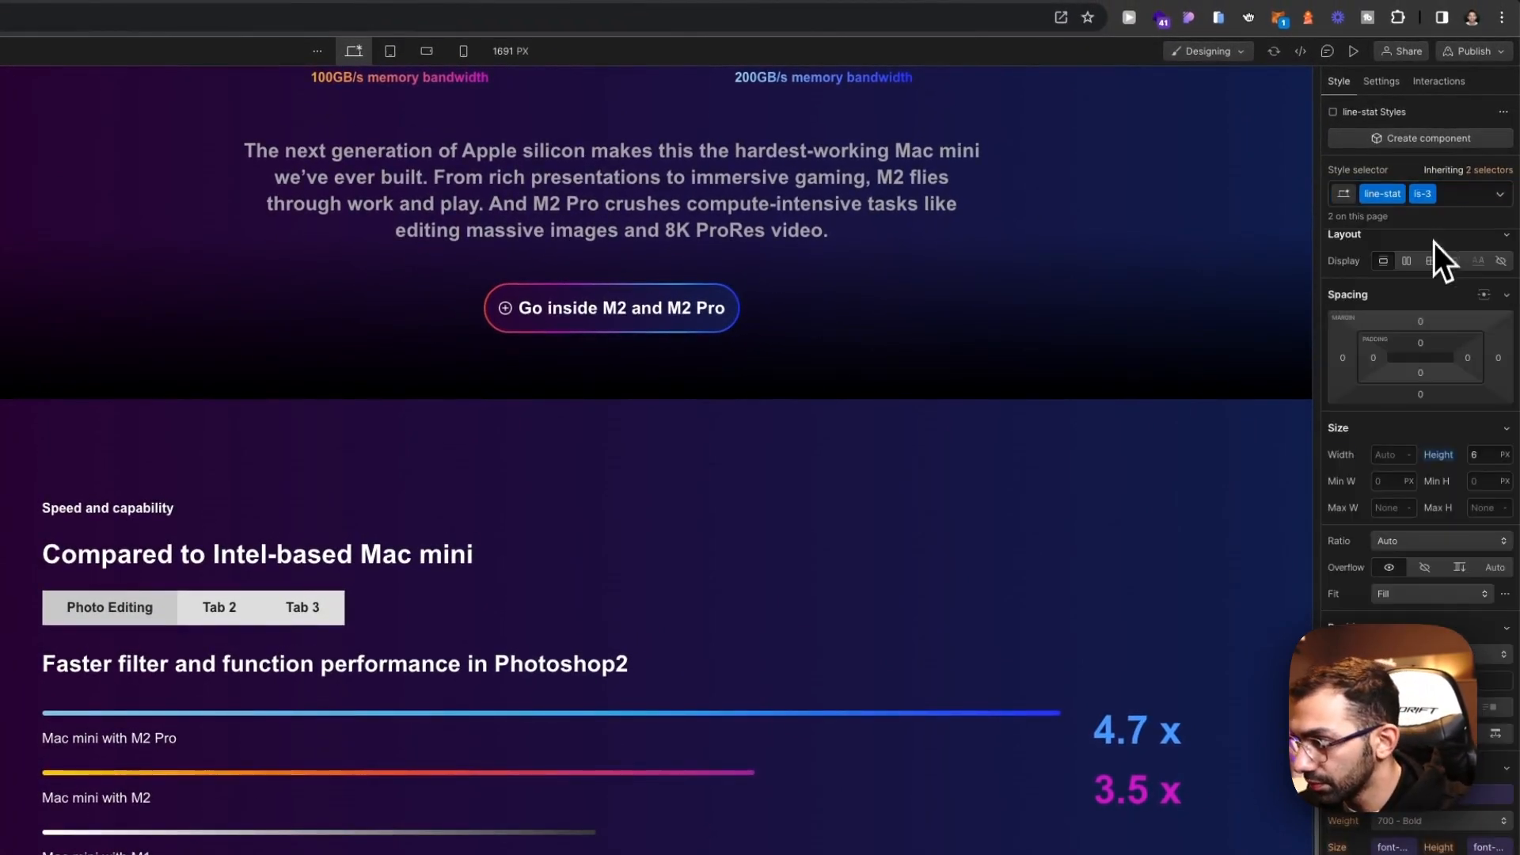
# Step: Duplicate the fifth row's is-3 class under the name is-5 and set that line's width to 30%
pyautogui.click(1430, 195)
pyautogui.click(1429, 217)
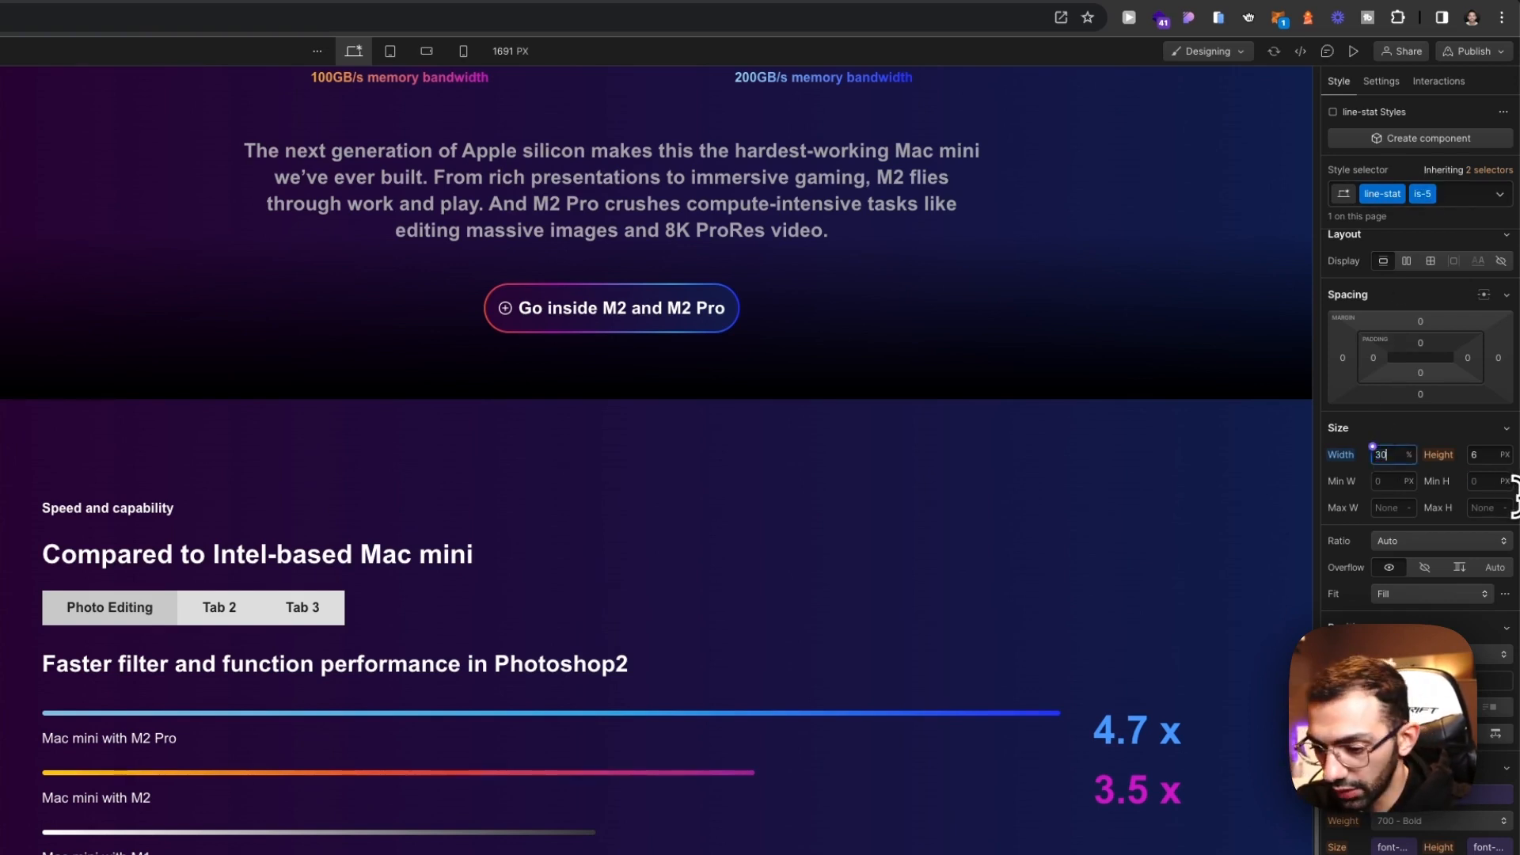
pyautogui.click(533, 416)
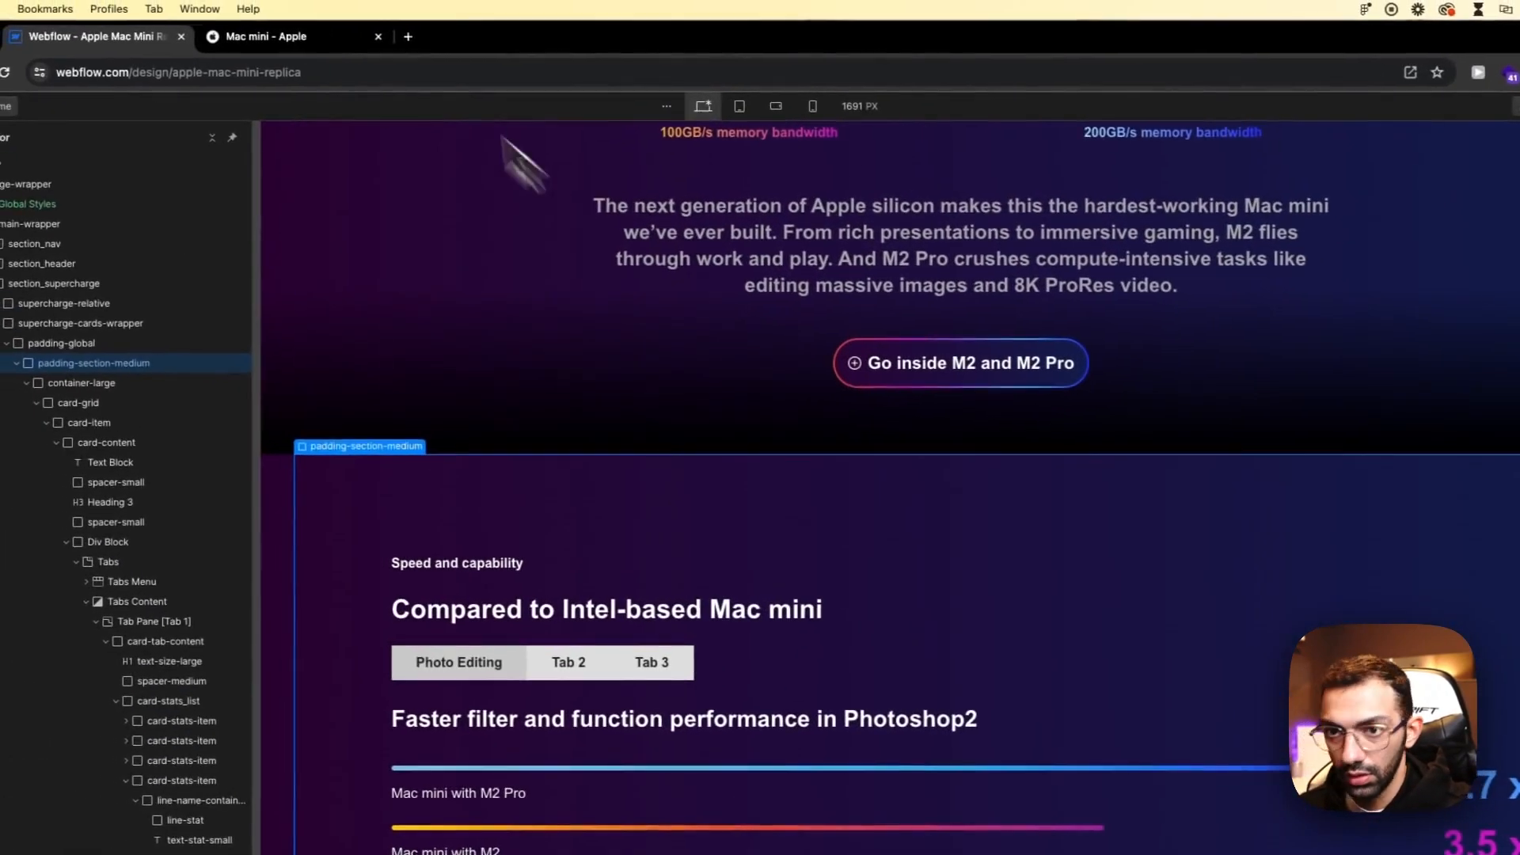
pyautogui.click(468, 43)
pyautogui.click(299, 49)
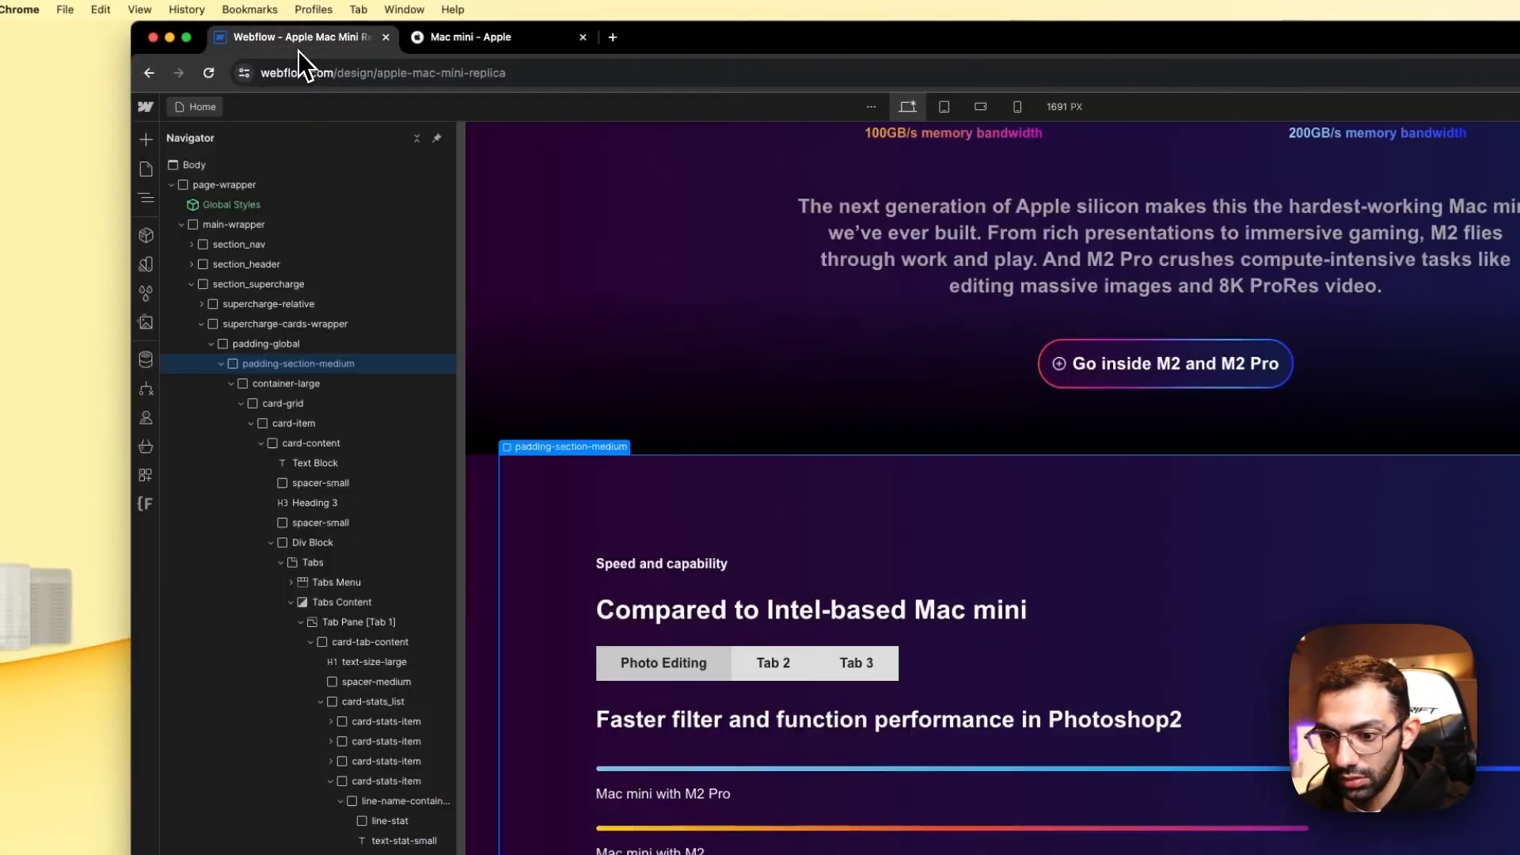
pyautogui.click(521, 48)
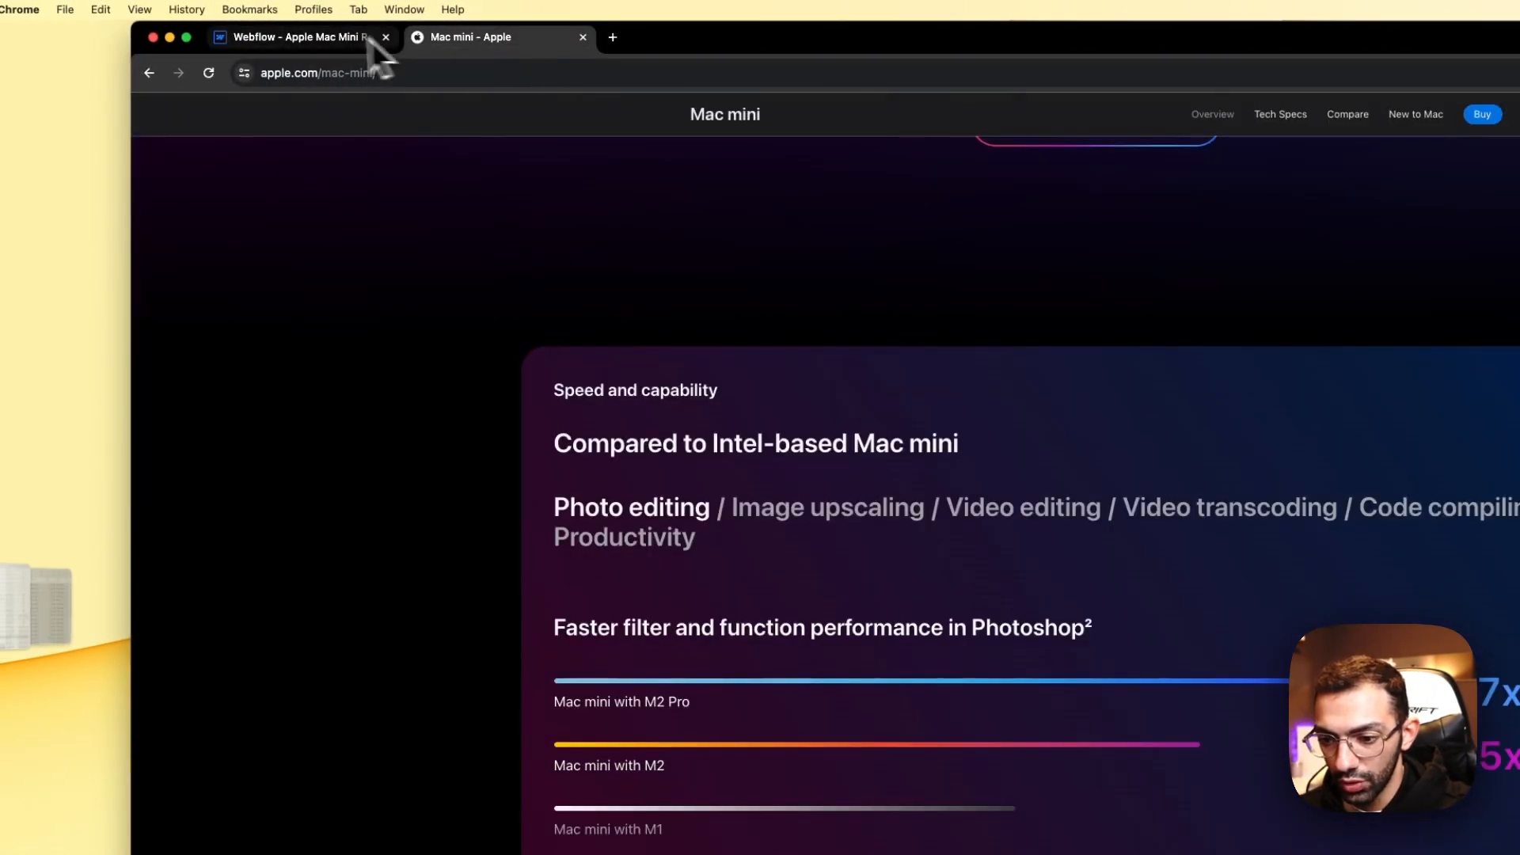
pyautogui.click(269, 36)
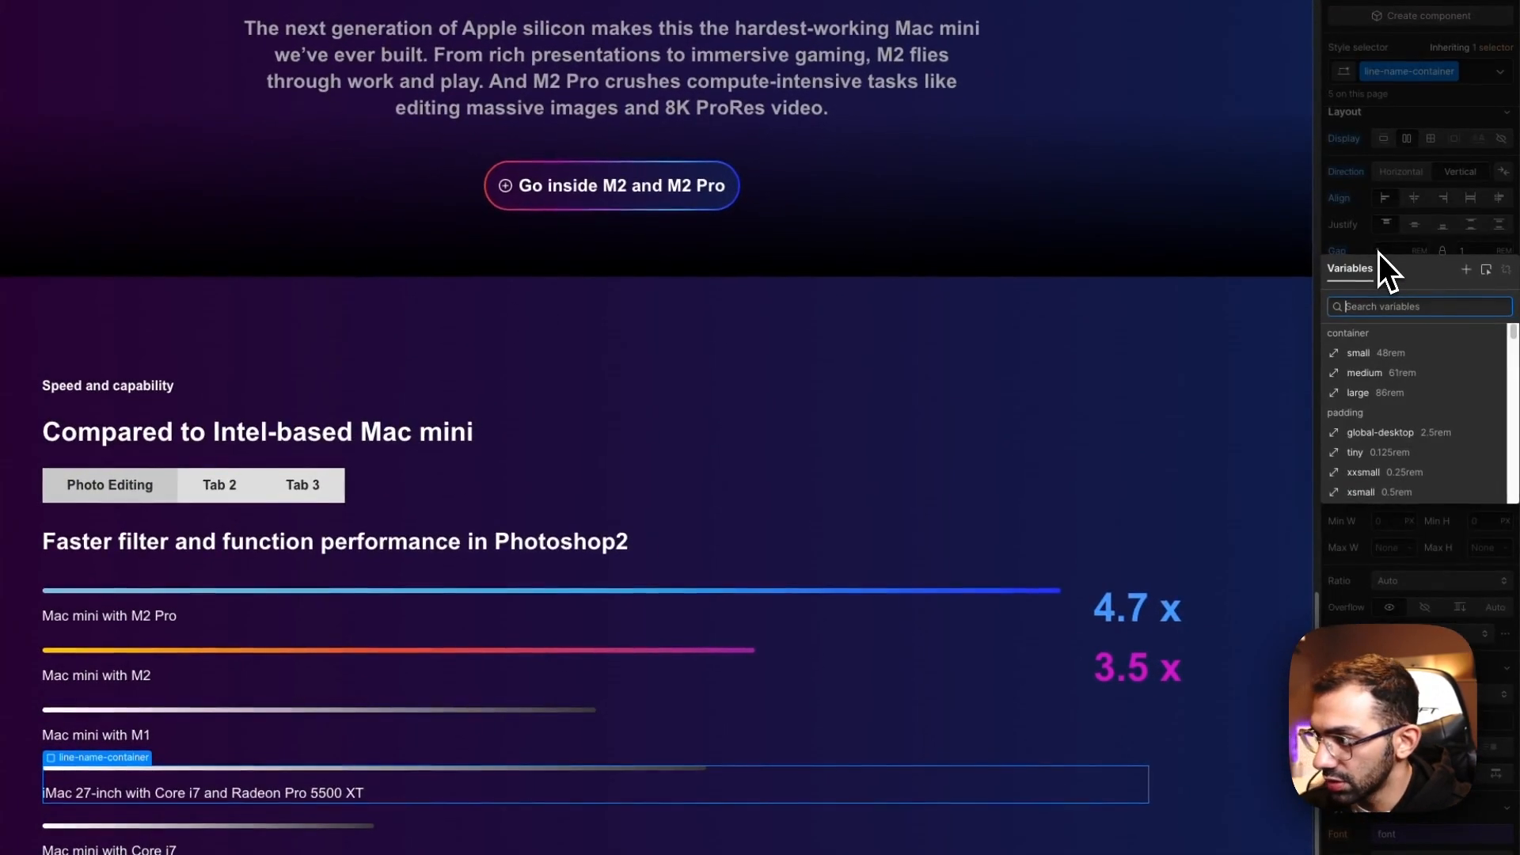
pyautogui.click(1391, 252)
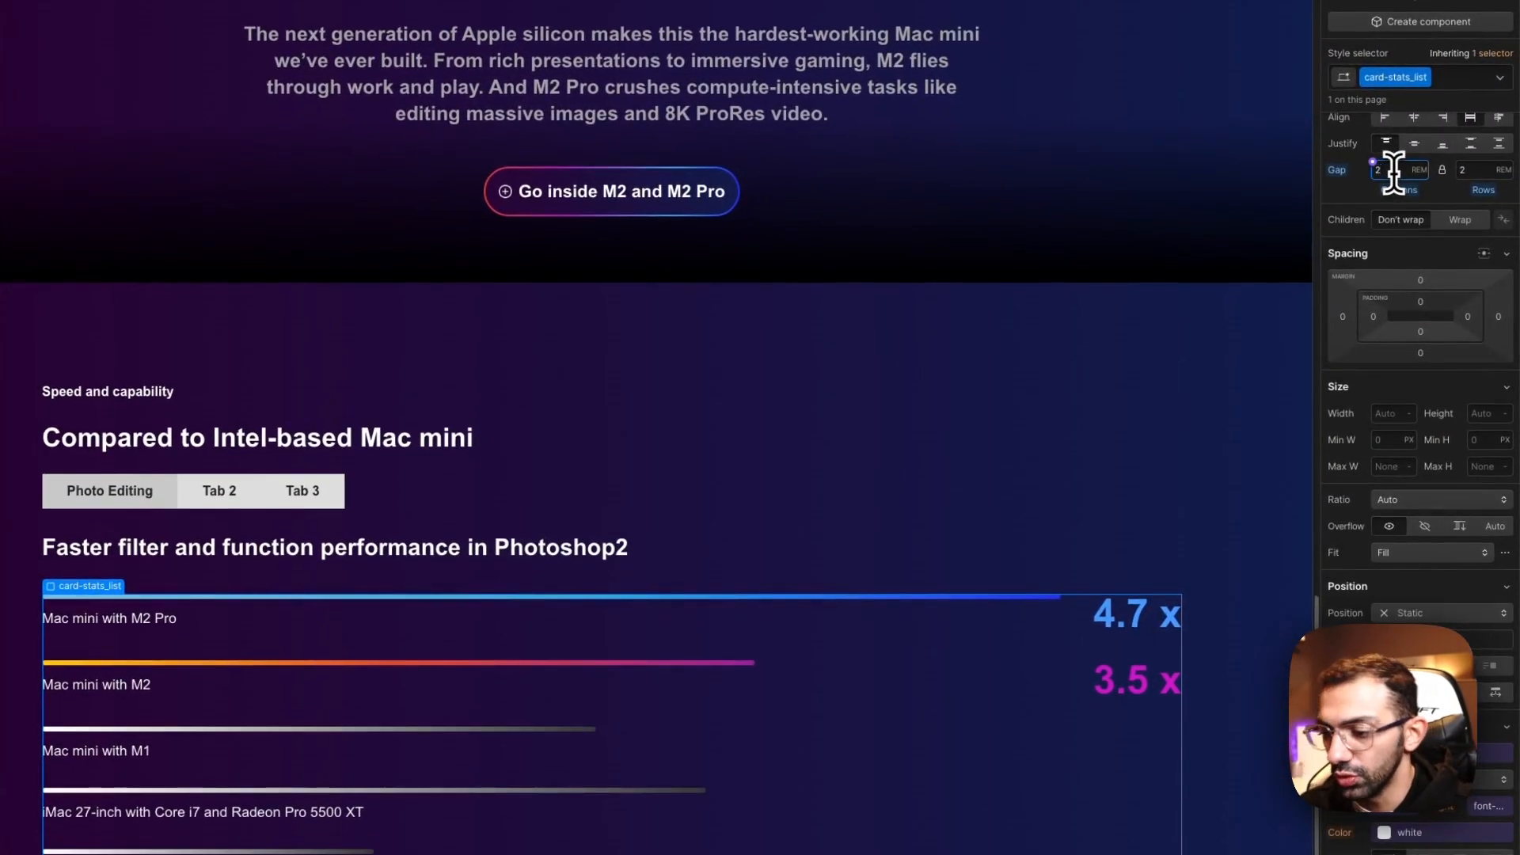
pyautogui.scroll(-1, 810, 668)
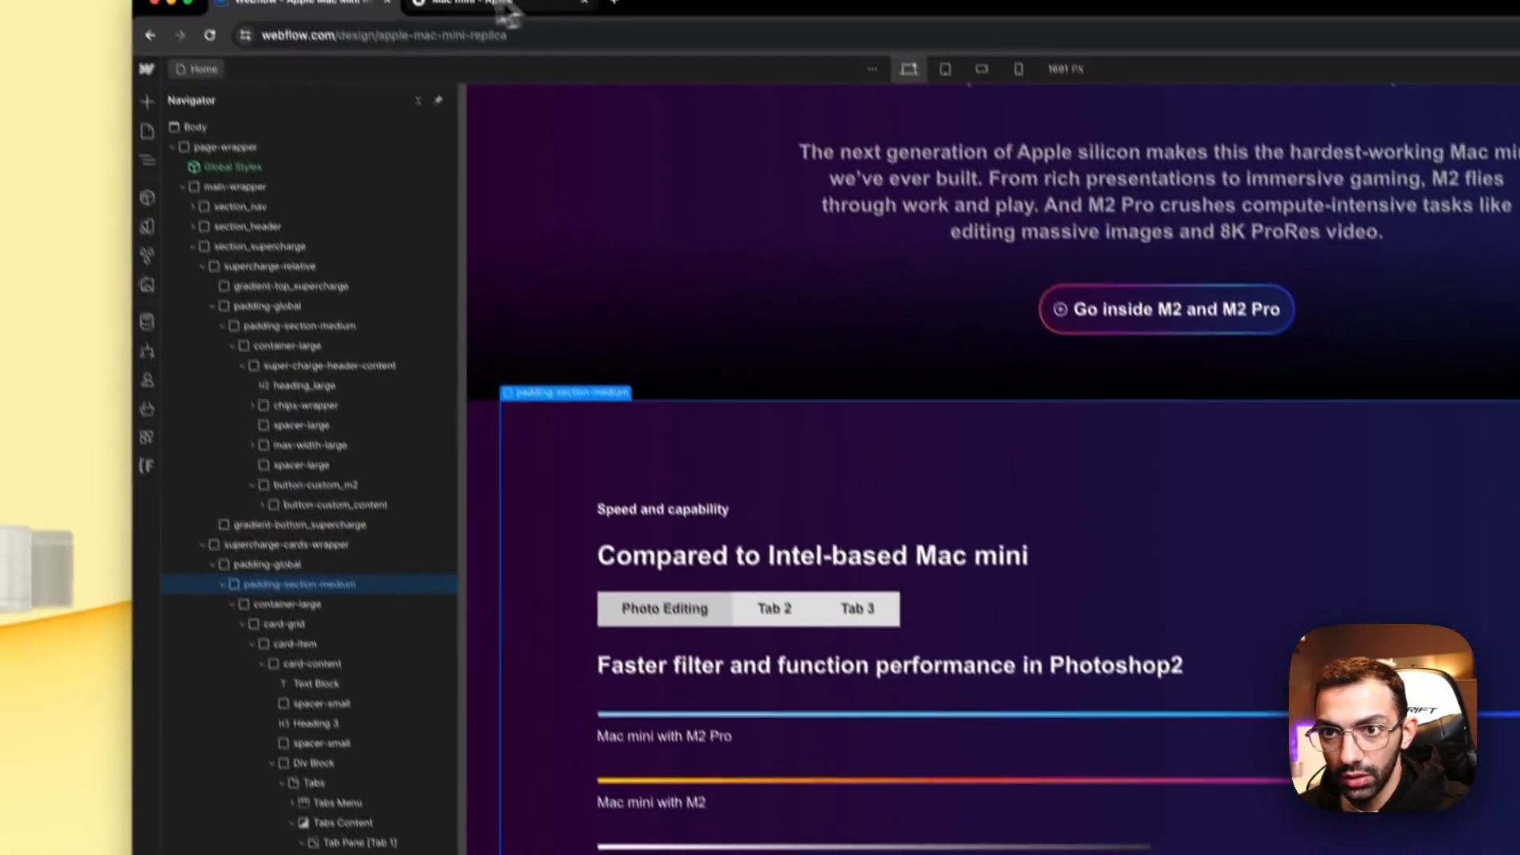
# Step: Check the card's inner spacing on Apple's page and give card-grid 40 px of padding on all sides
pyautogui.click(458, 37)
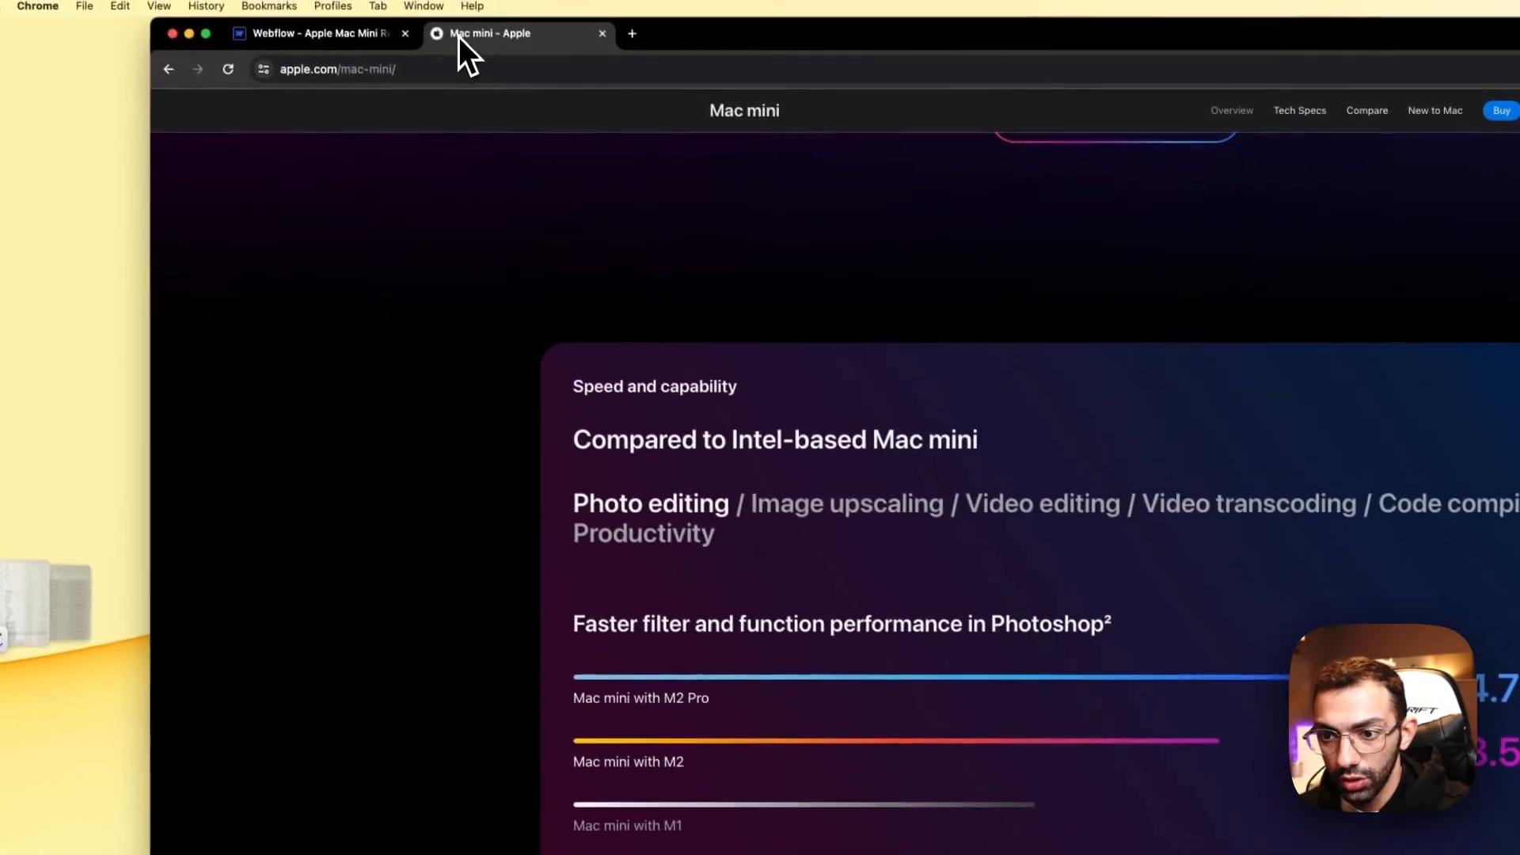
pyautogui.click(349, 44)
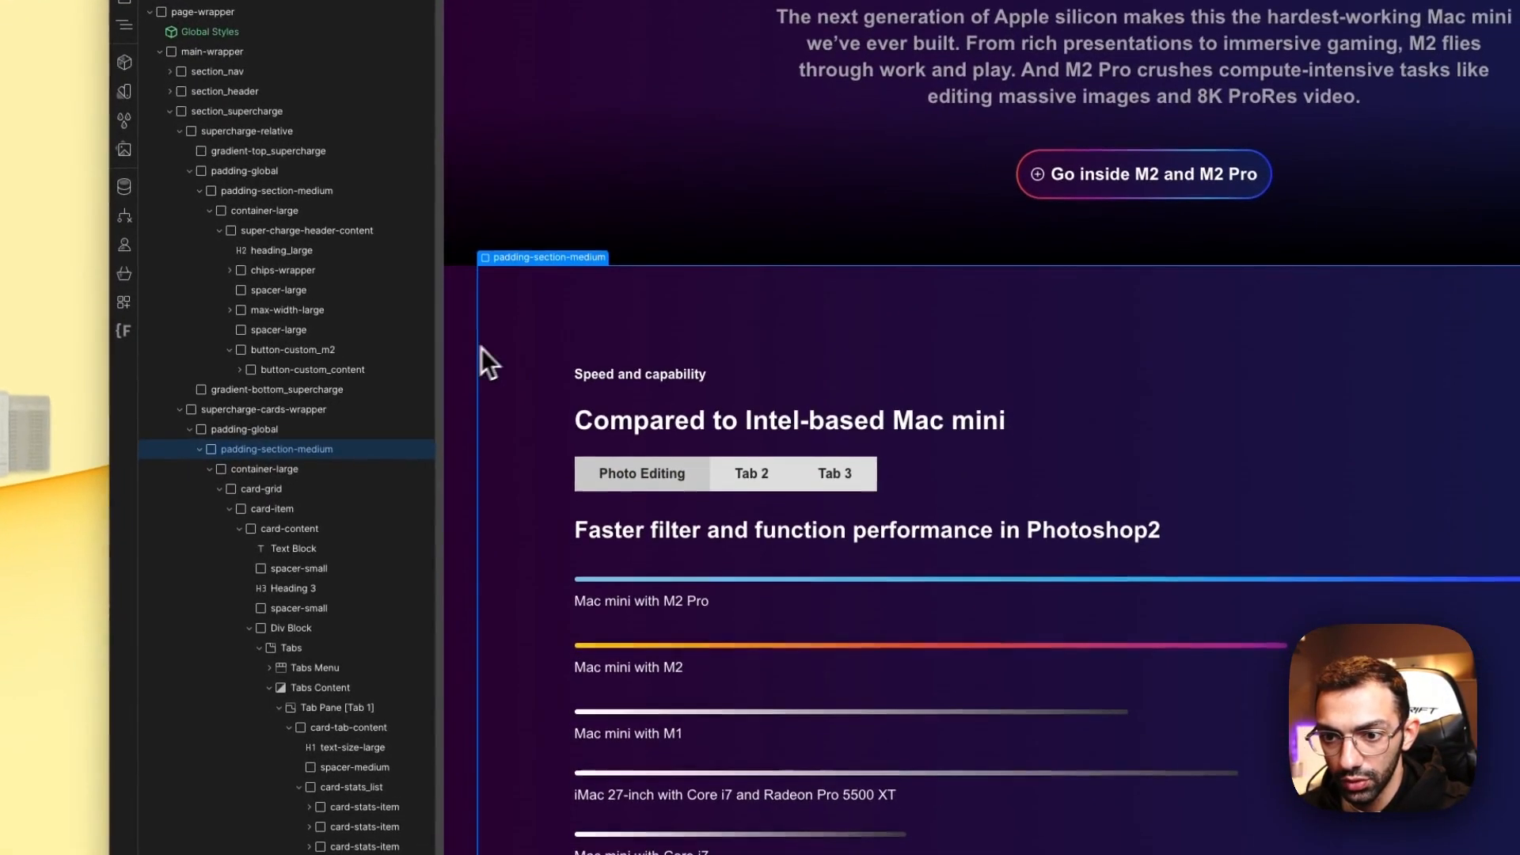
pyautogui.click(251, 494)
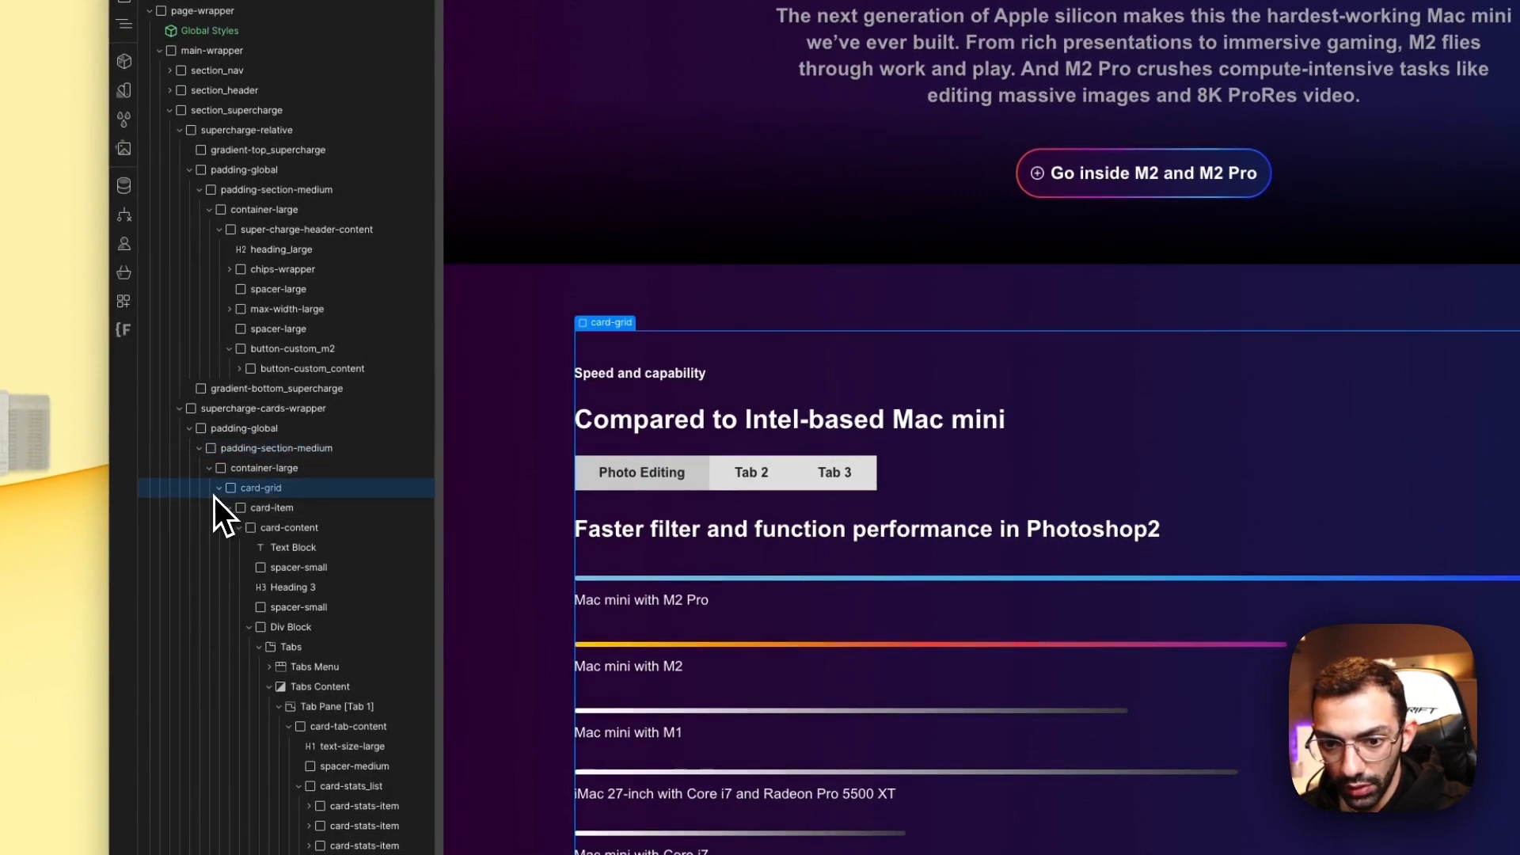
pyautogui.click(217, 491)
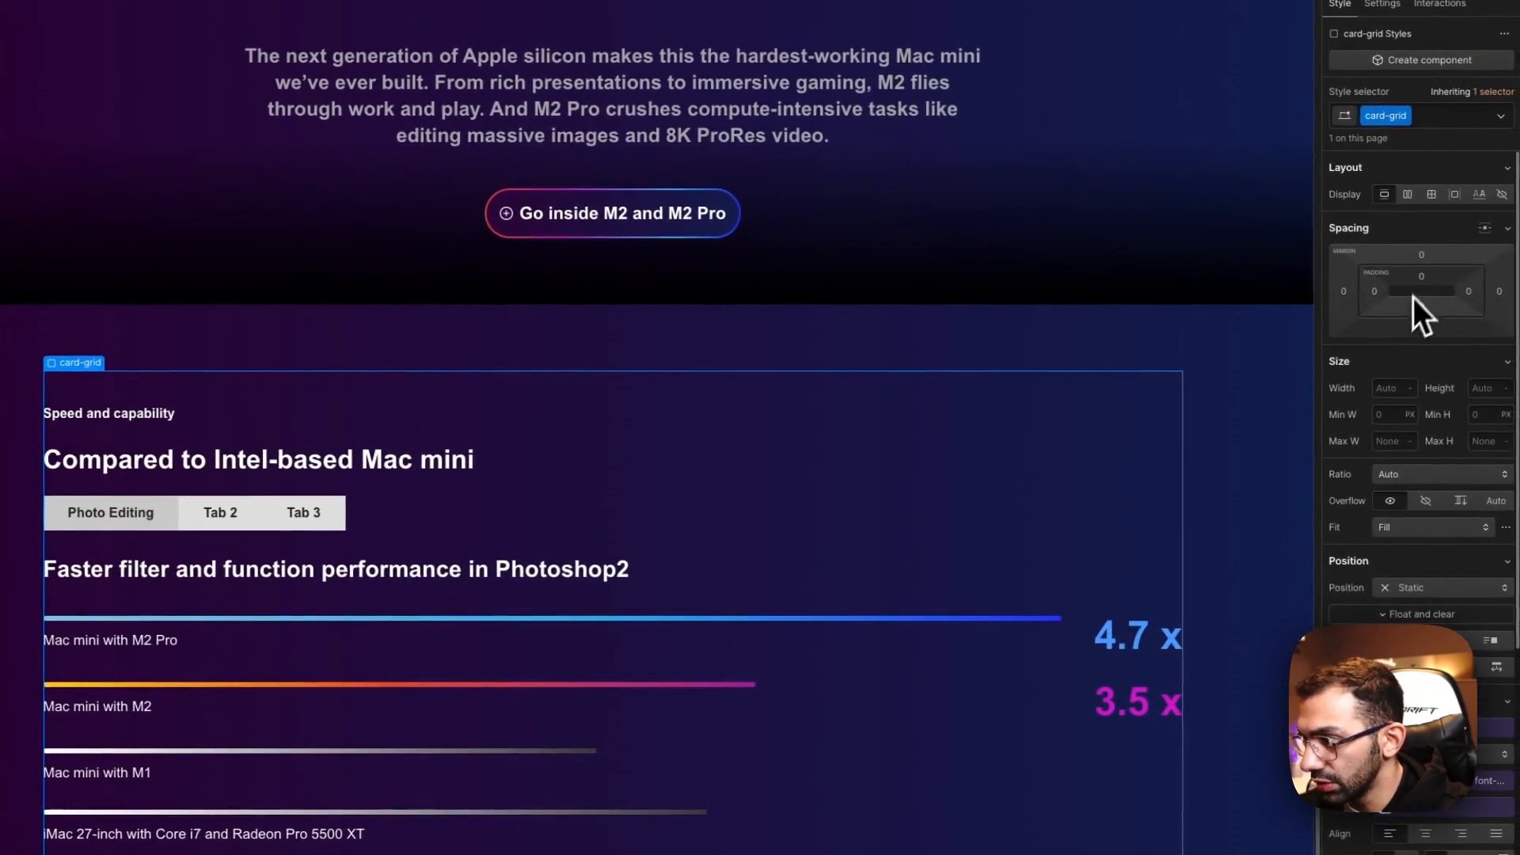
pyautogui.click(1423, 280)
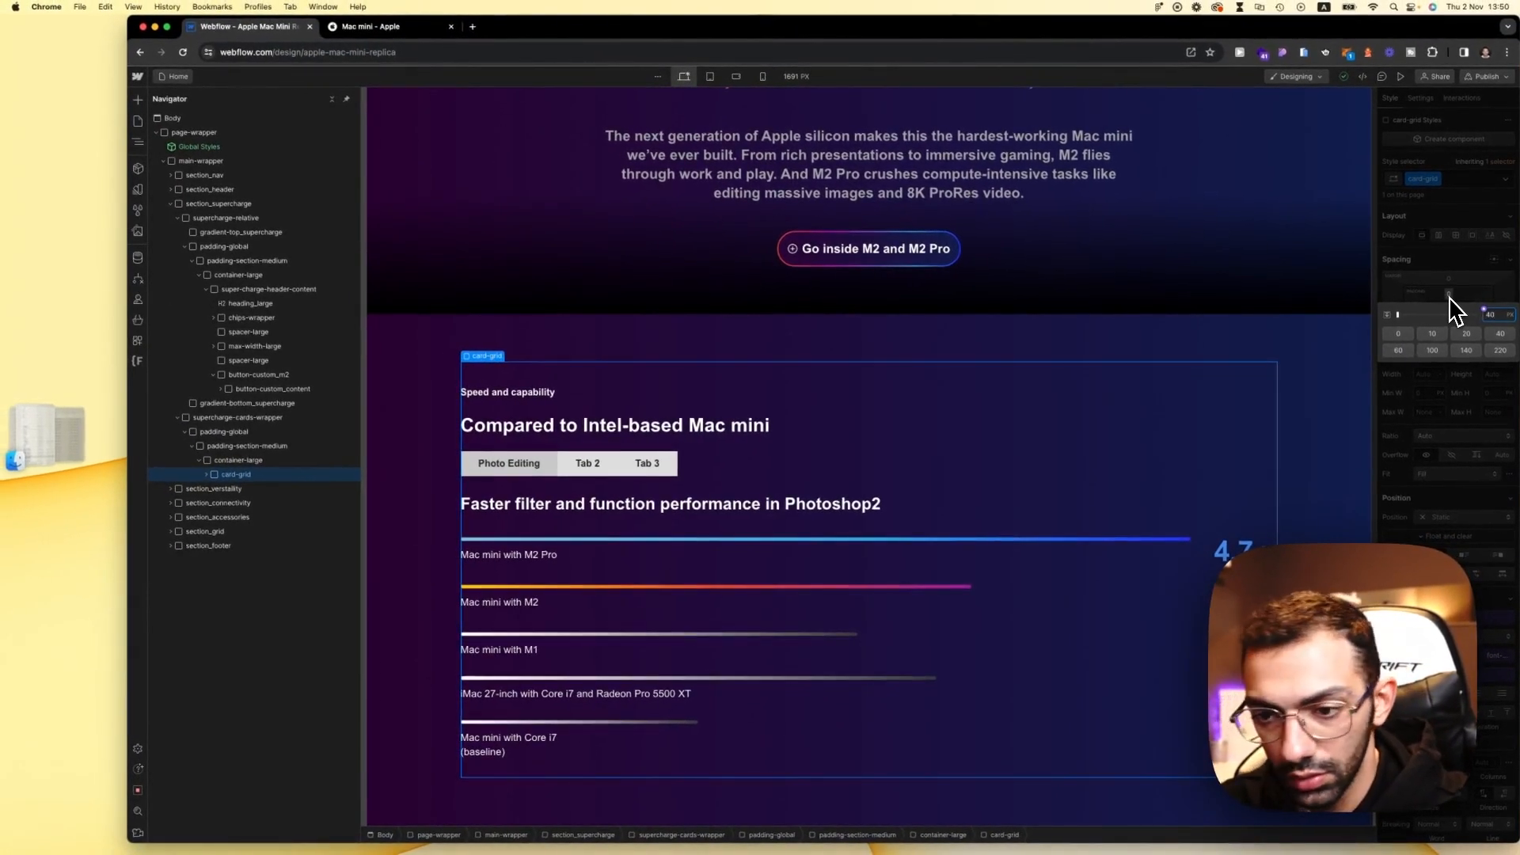
pyautogui.hotkey('shift', 'Return')
pyautogui.scroll(-1, 904, 601)
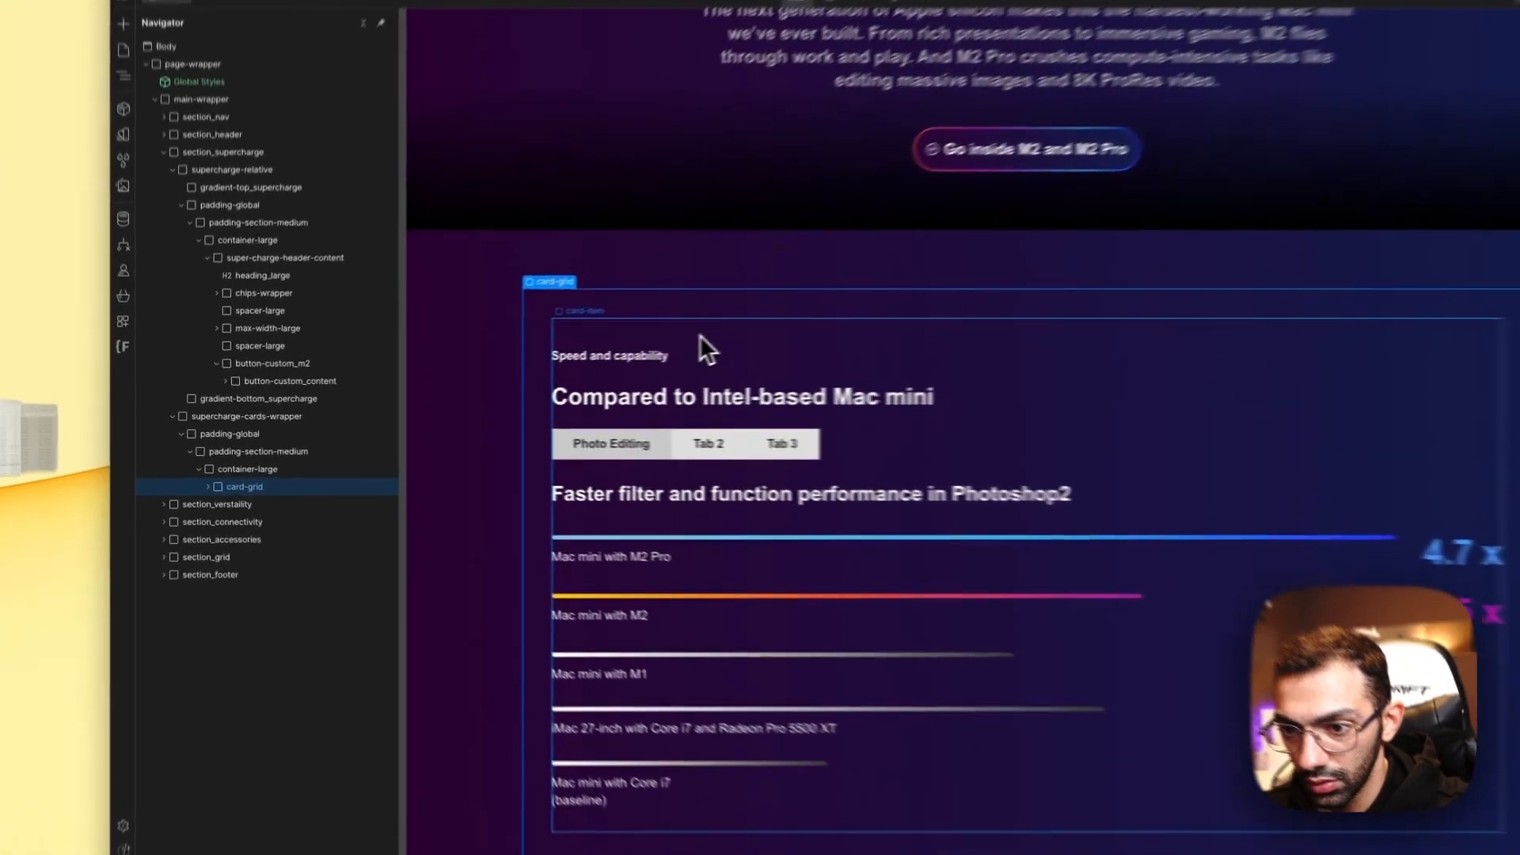
# Step: Reset the top padding of card-item inside card-grid
pyautogui.click(604, 355)
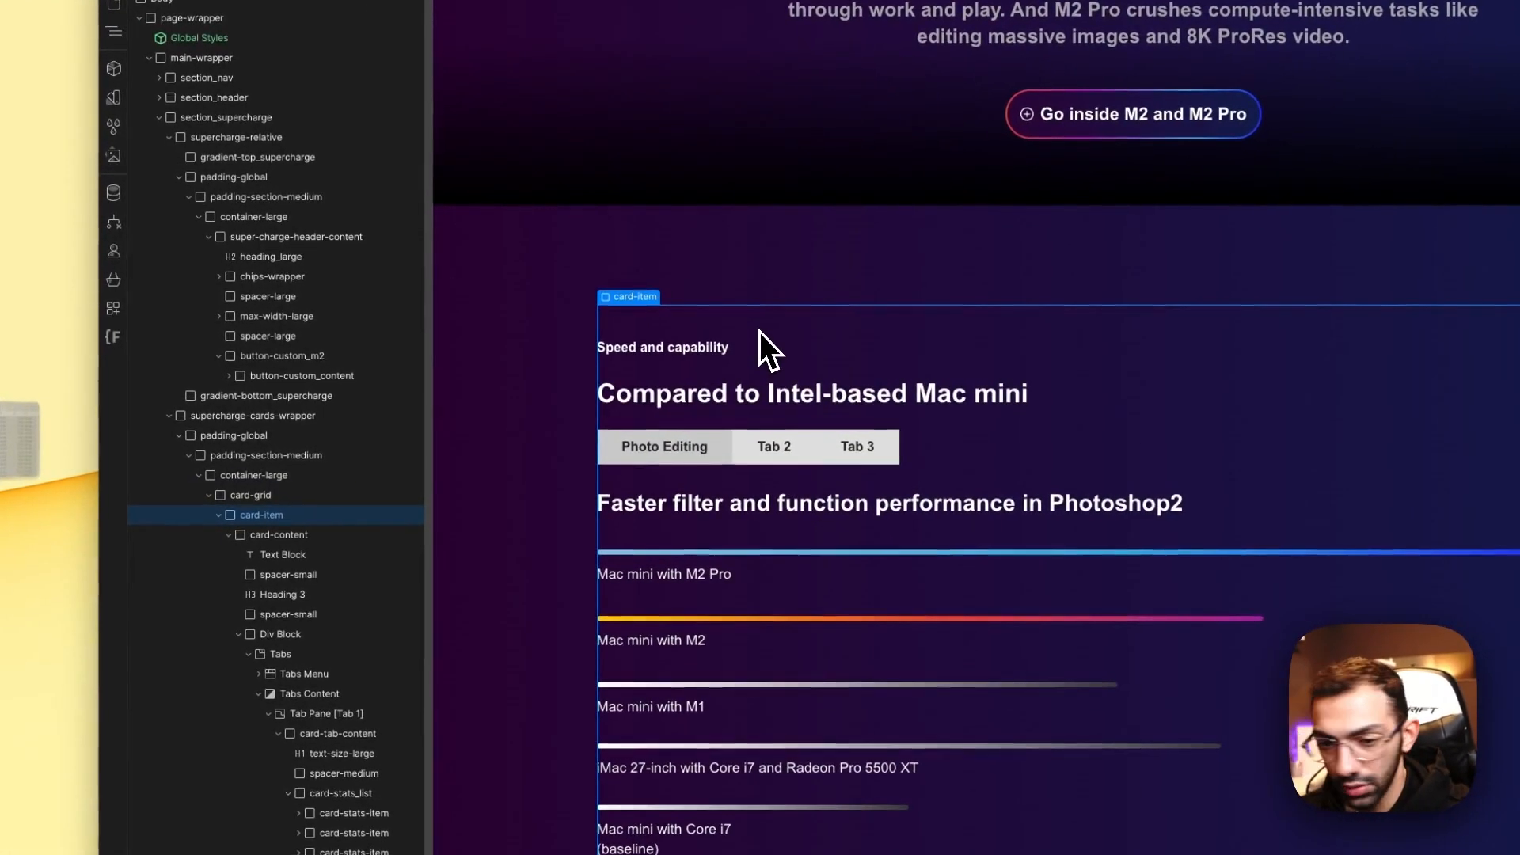
pyautogui.click(255, 491)
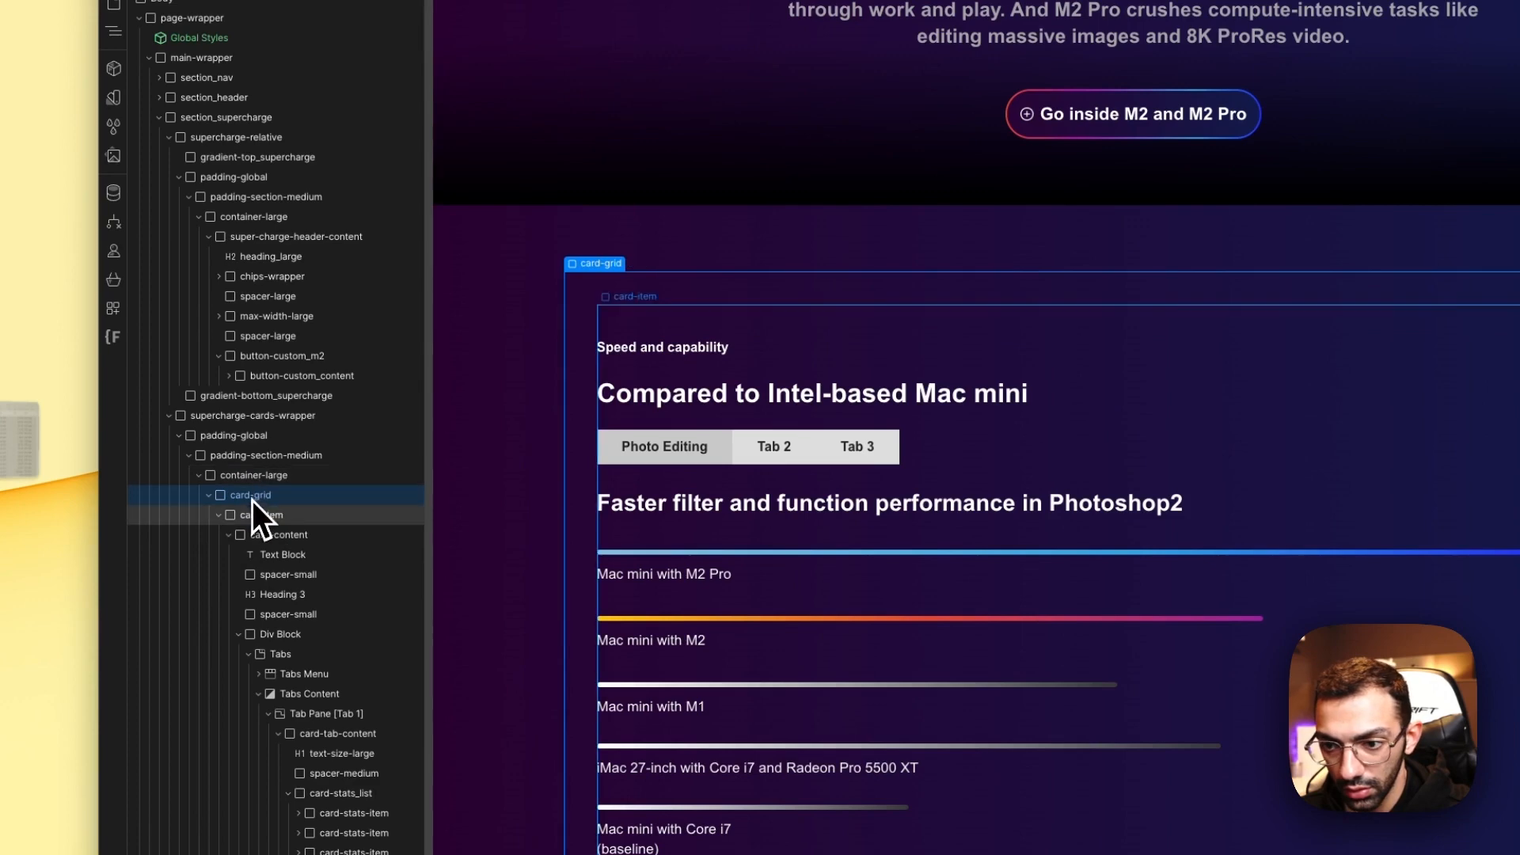
pyautogui.click(249, 516)
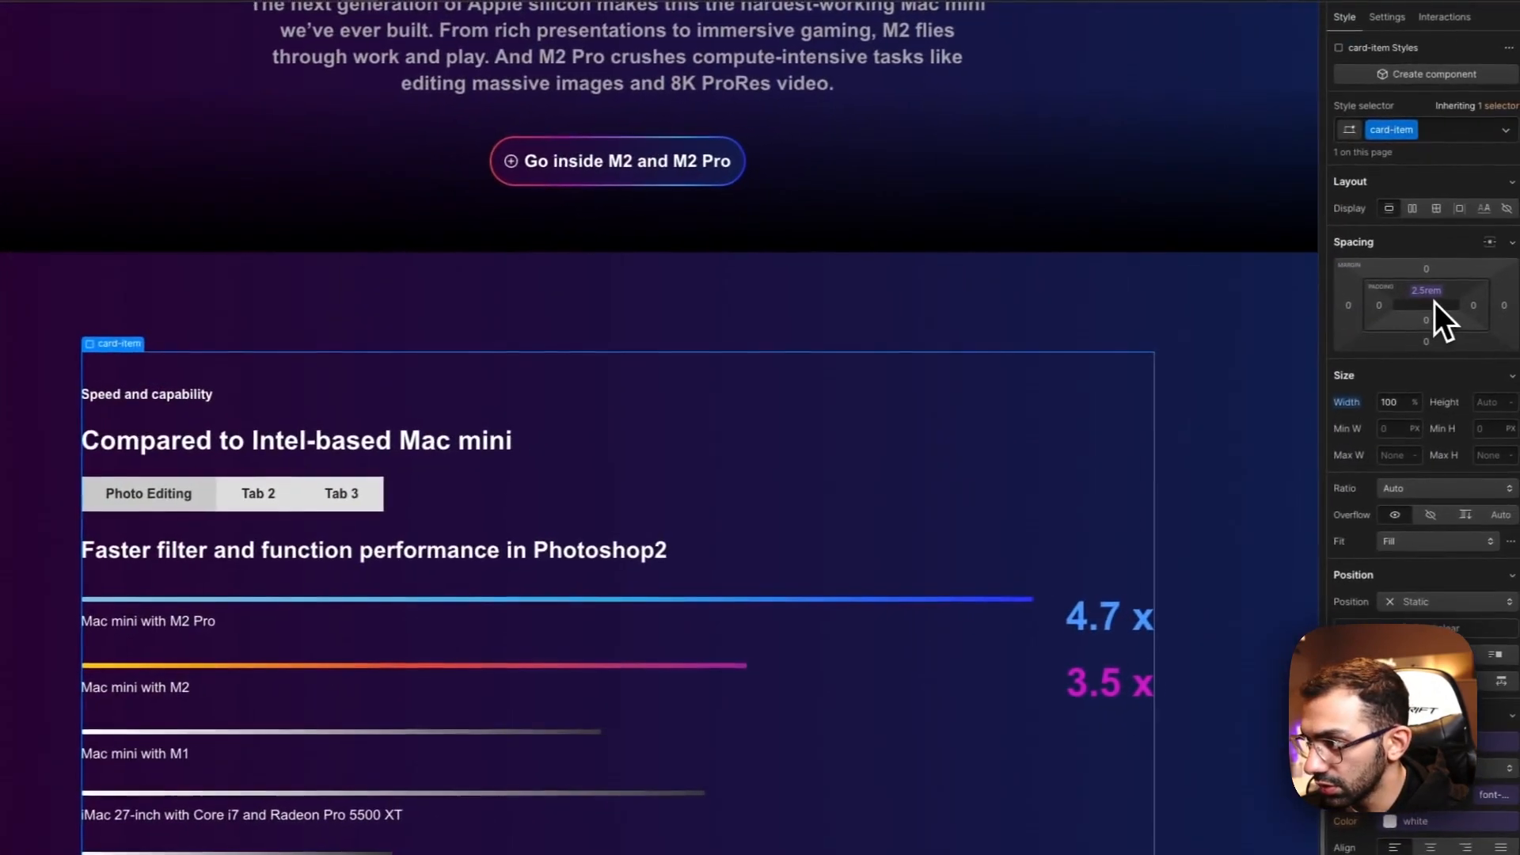
pyautogui.click(1424, 299)
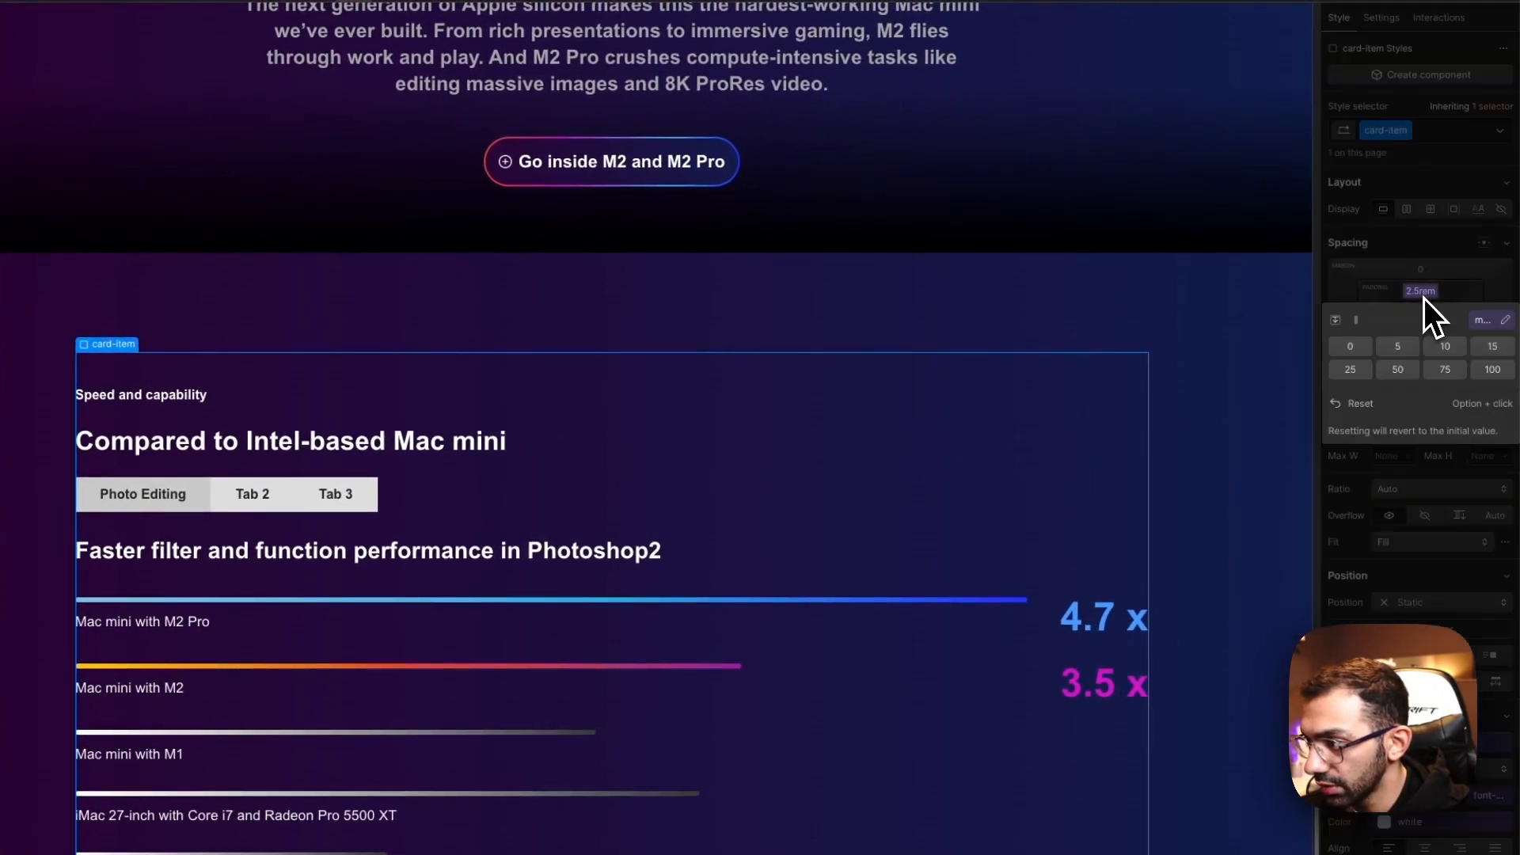
pyautogui.click(1375, 400)
pyautogui.click(936, 481)
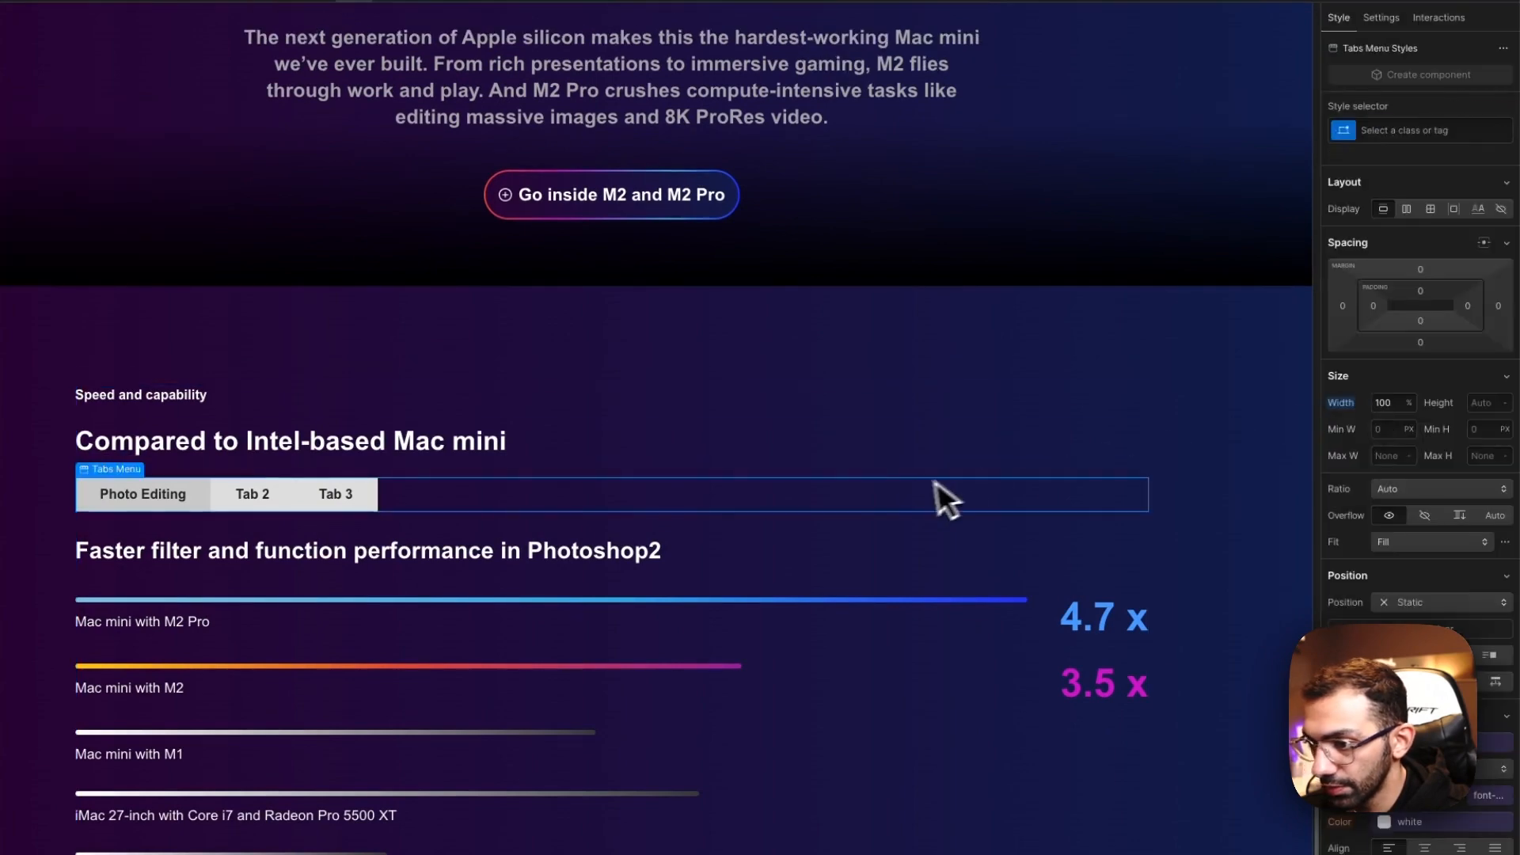
# Step: Add a linear gradient background to card-grid with #002156 as its first colour stop
pyautogui.click(56, 415)
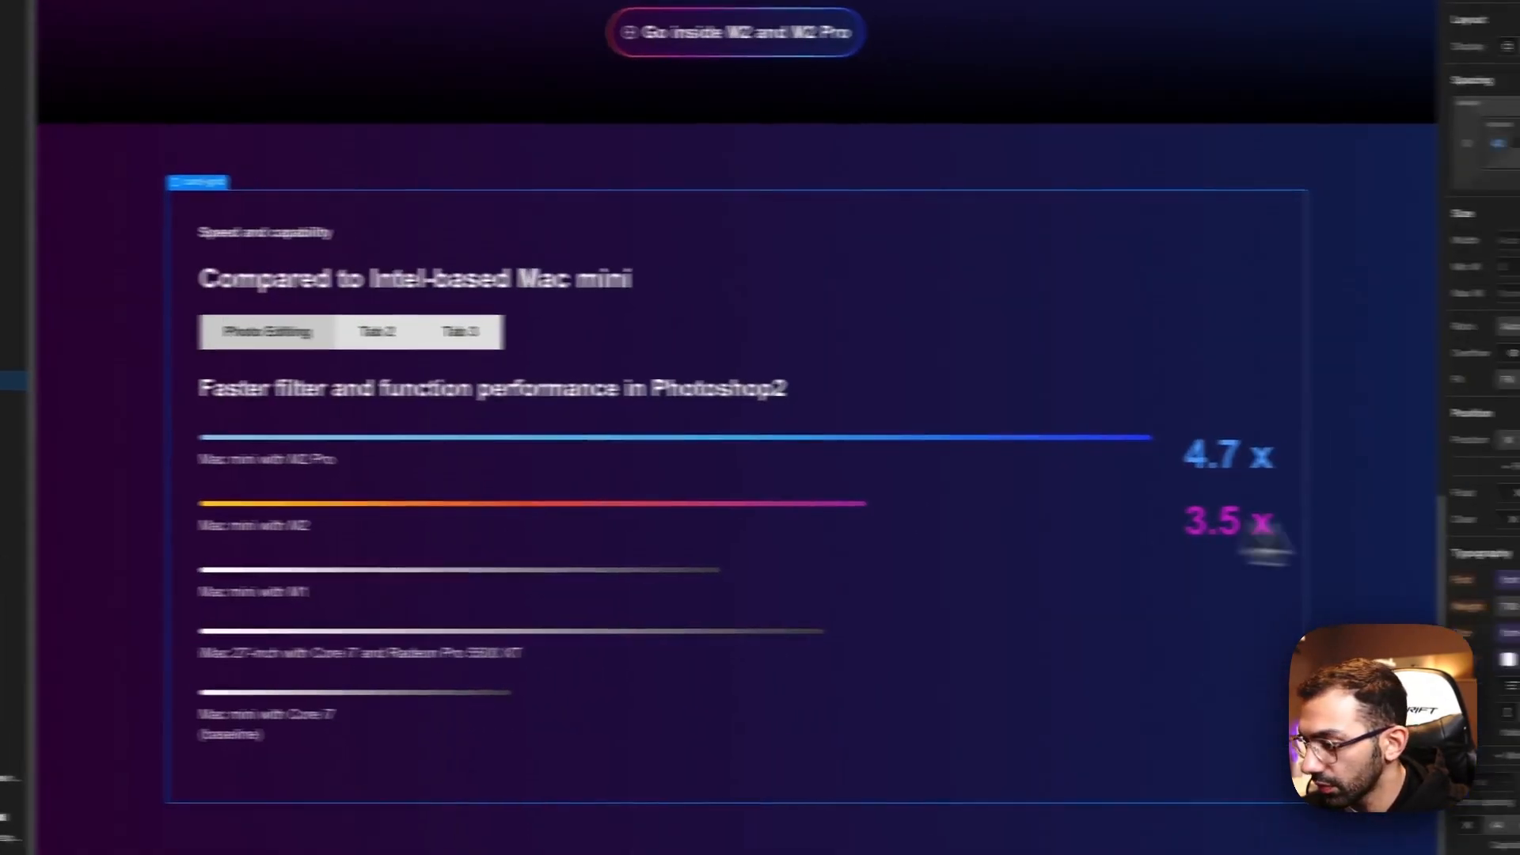
pyautogui.scroll(-8, 1499, 547)
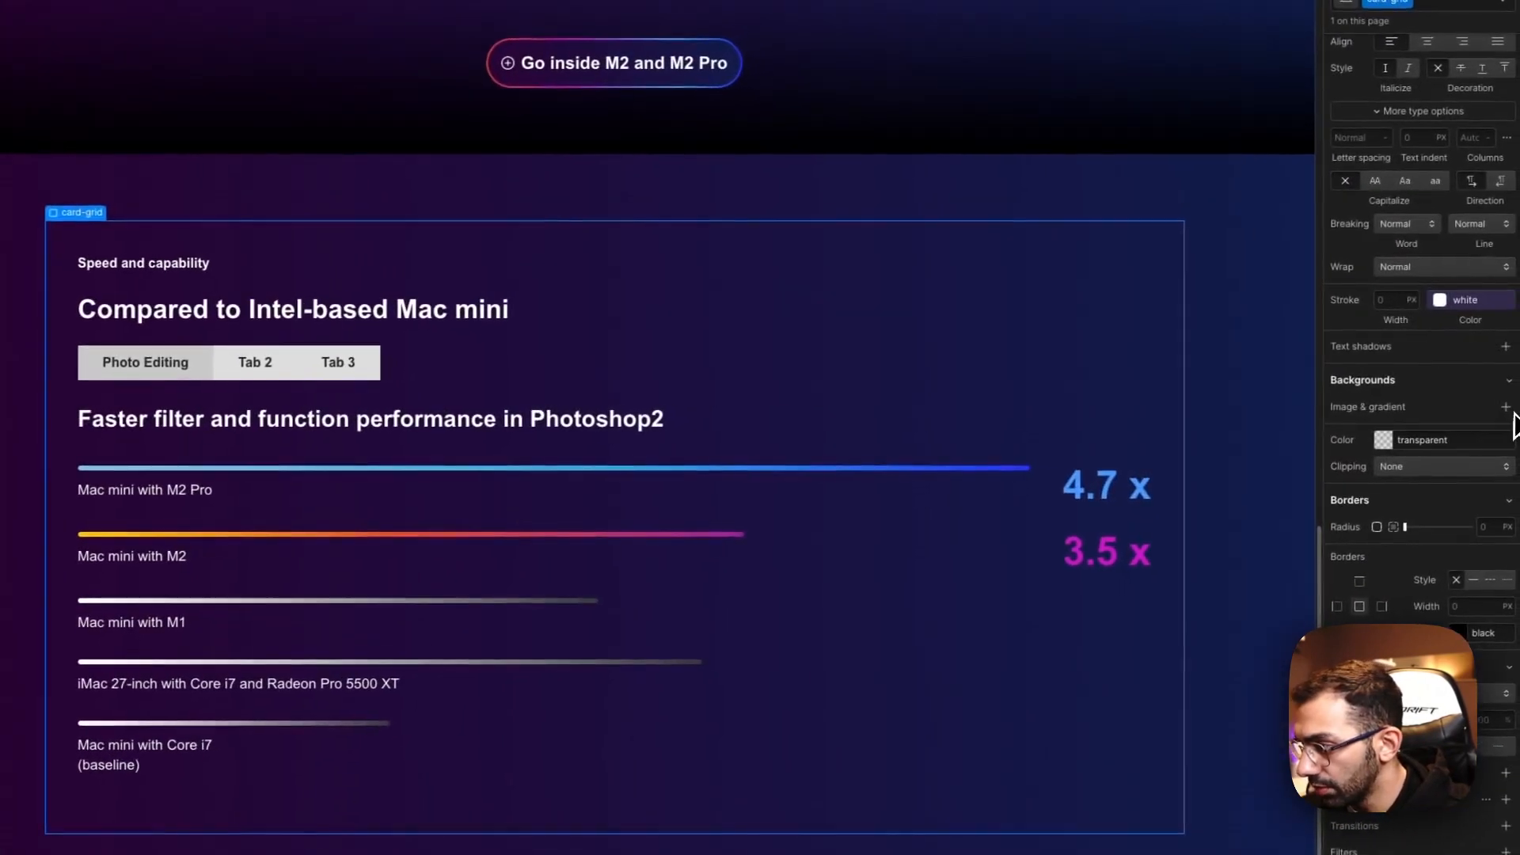
pyautogui.click(1506, 407)
pyautogui.click(1422, 462)
pyautogui.click(1383, 573)
pyautogui.press('super+v')
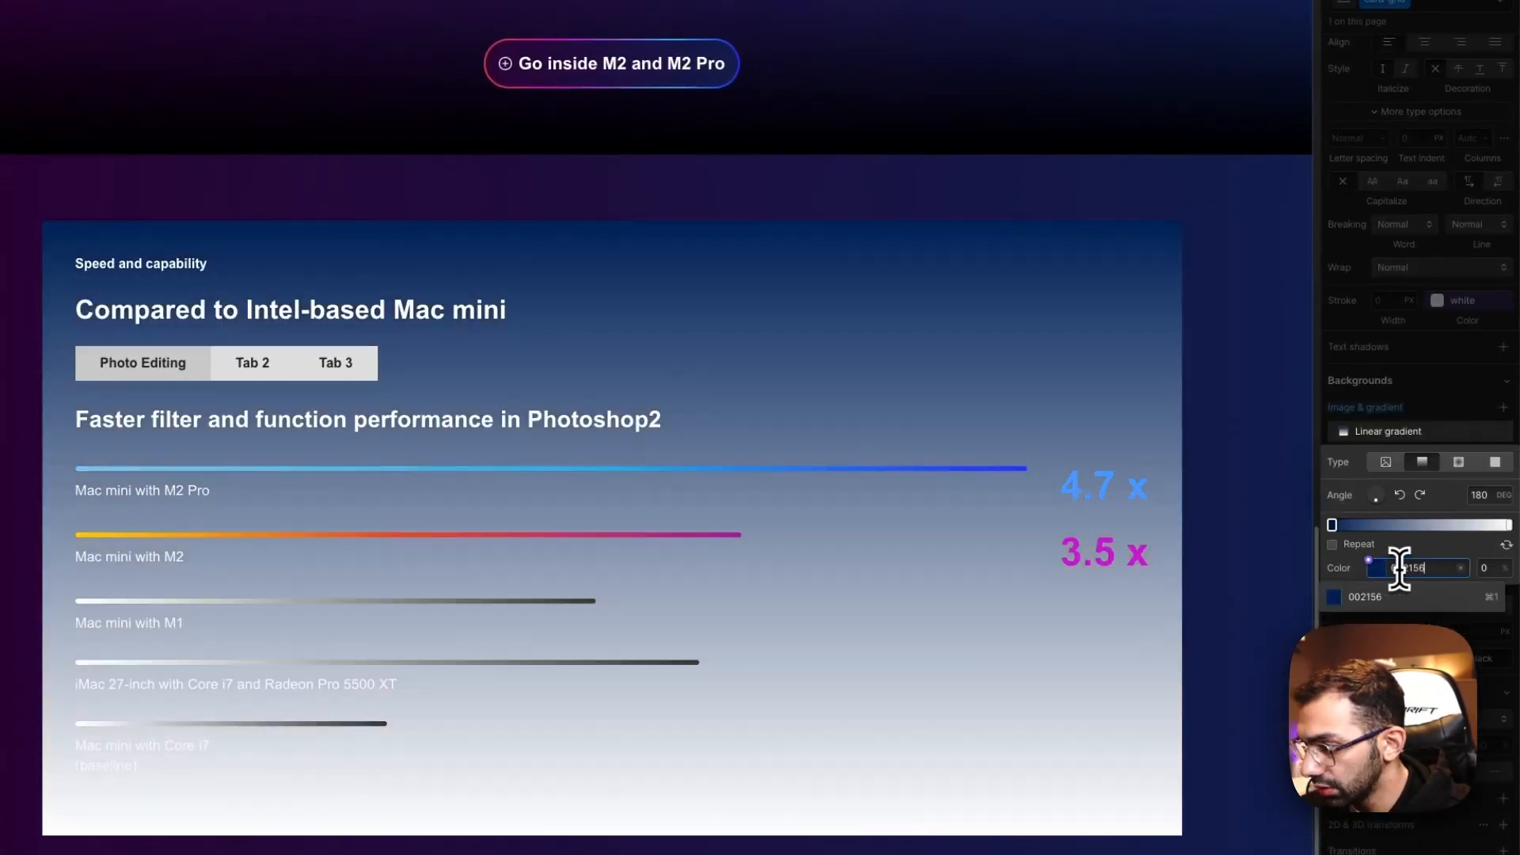
pyautogui.press('Return')
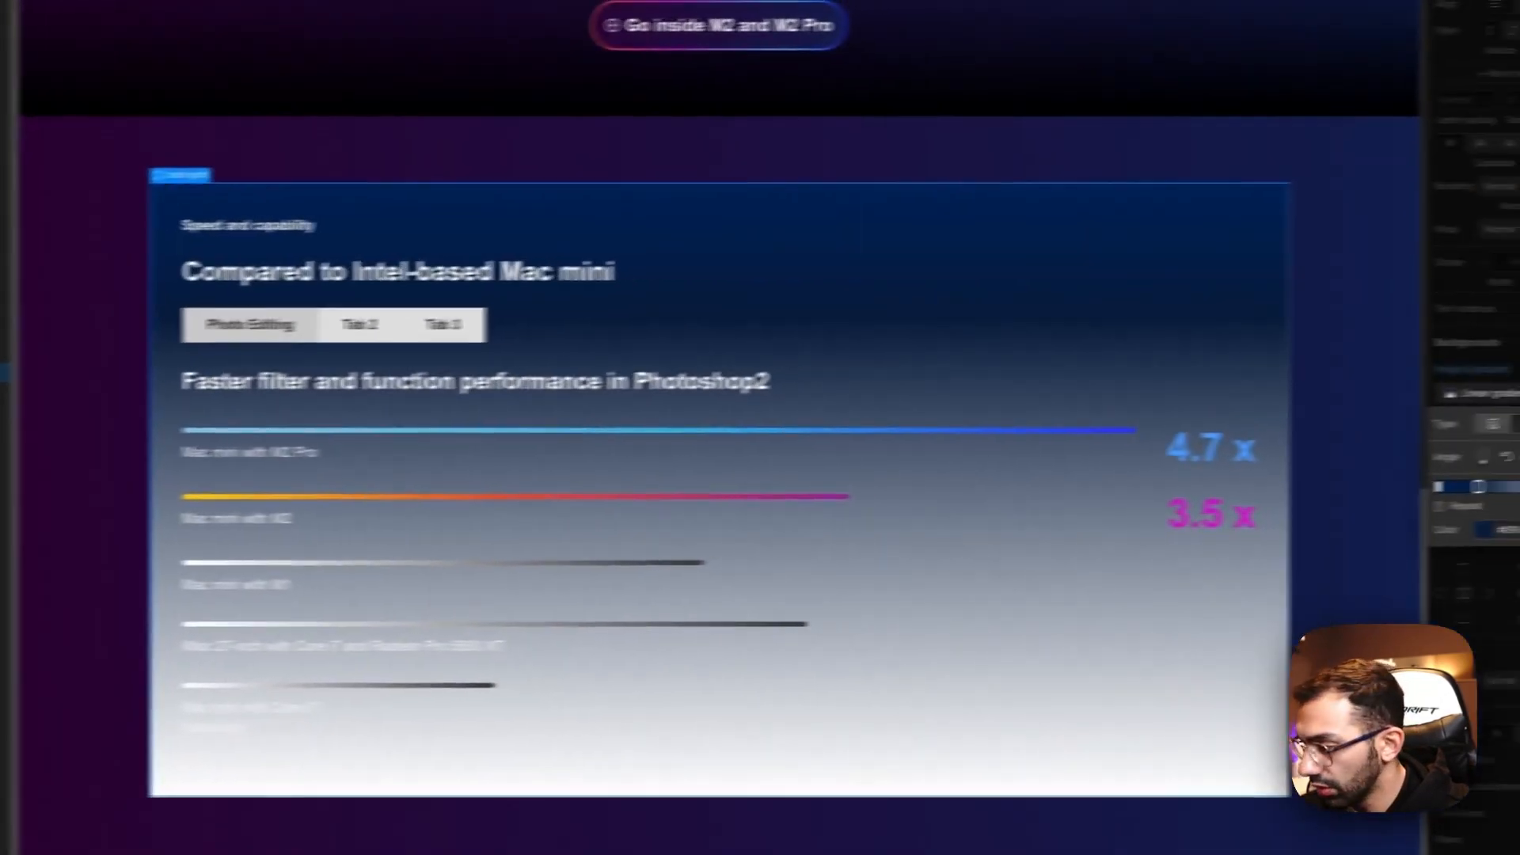
# Step: Set the last stop of card-grid's gradient to #3b0320 and rotate the gradient angle to 203 degrees
pyautogui.click(1508, 494)
pyautogui.click(1418, 543)
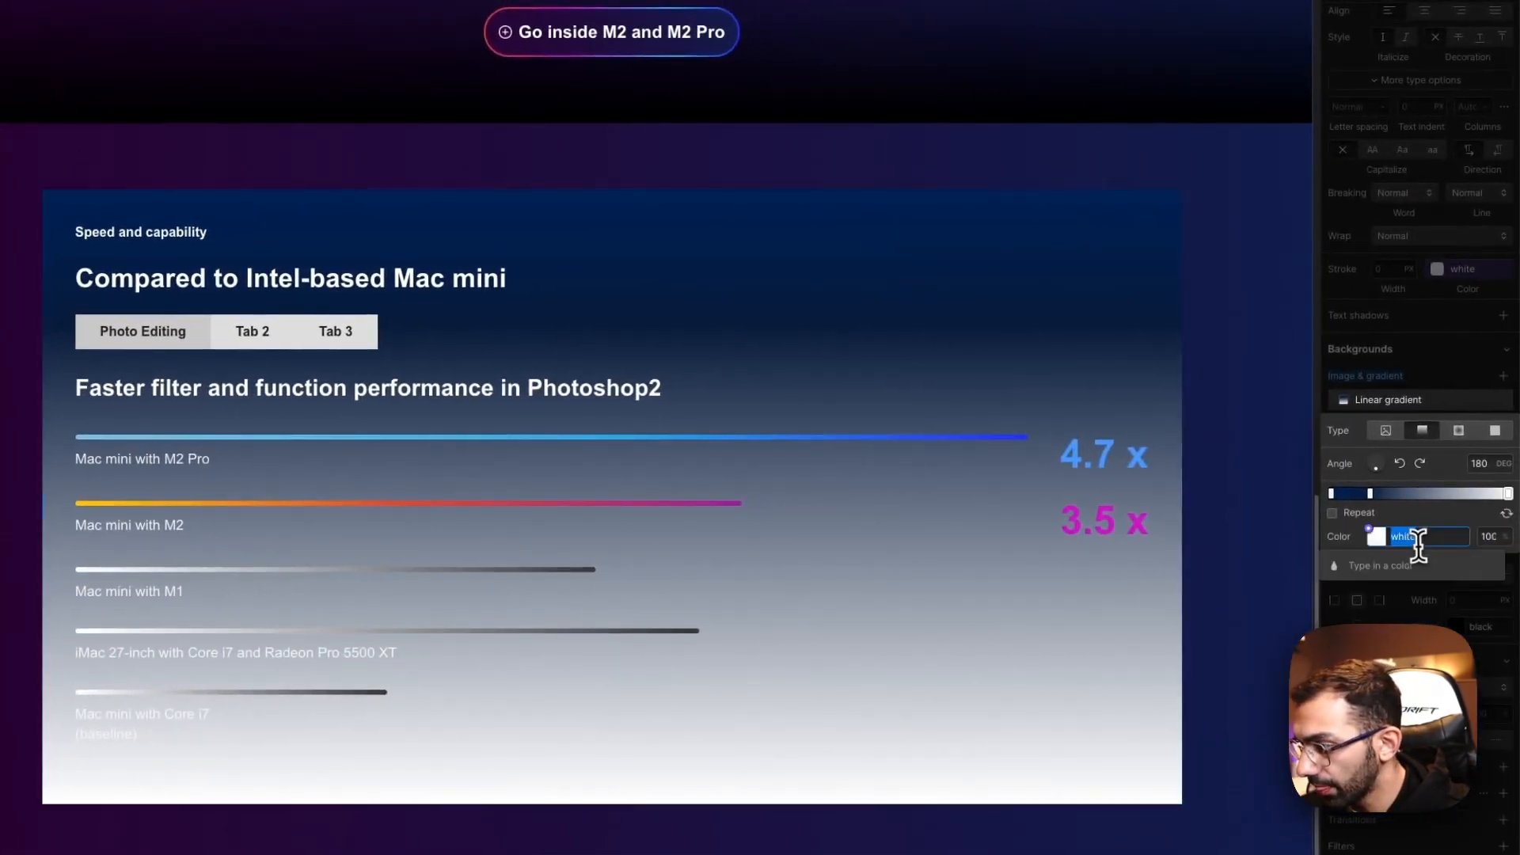
pyautogui.write('#3b0020')
pyautogui.press('Return')
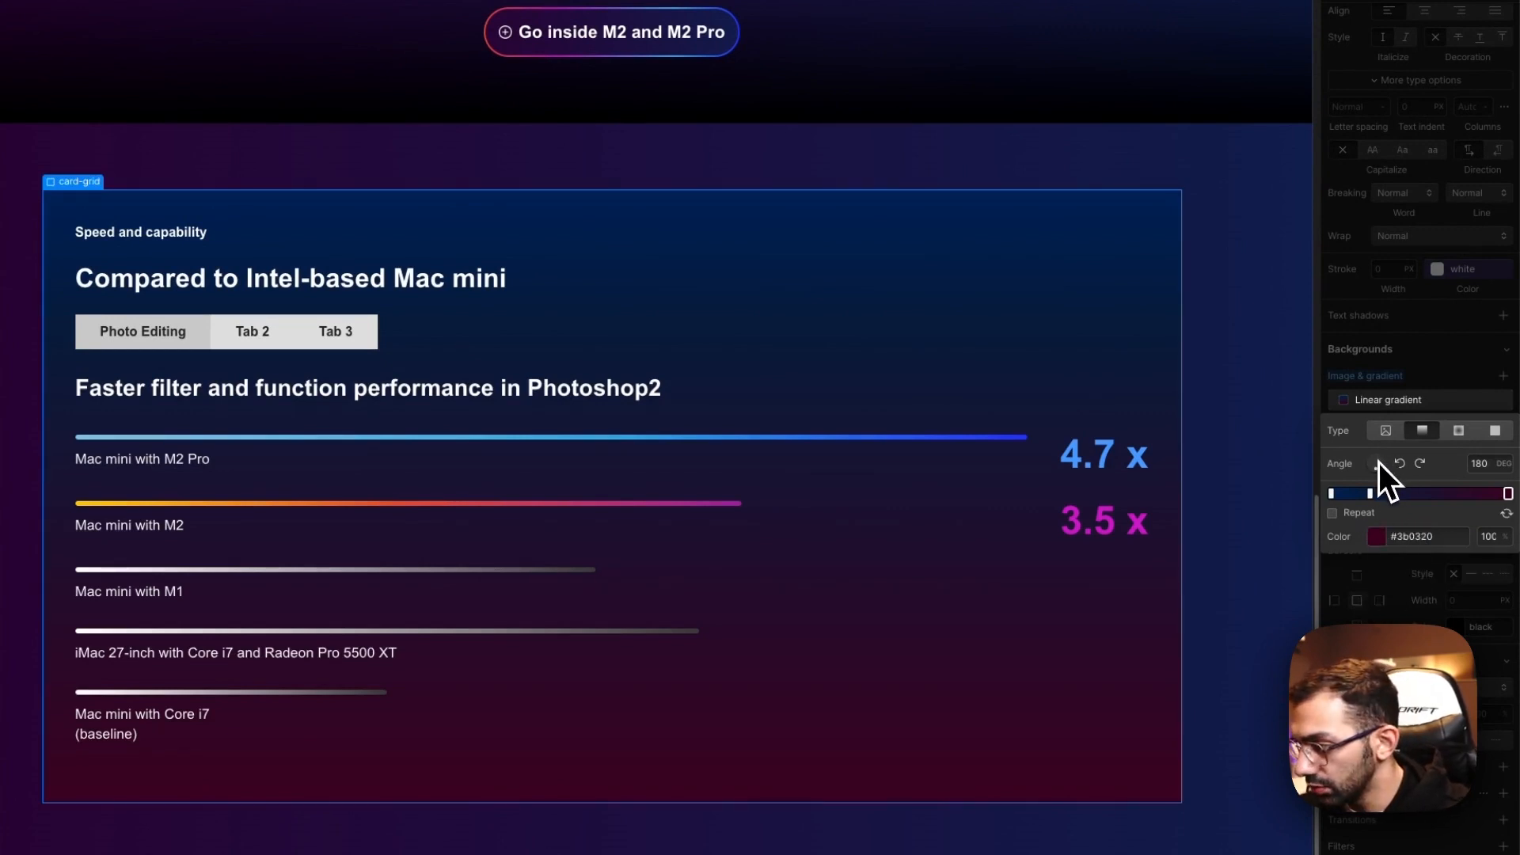
pyautogui.moveTo(1380, 463); pyautogui.dragTo(1338, 562)
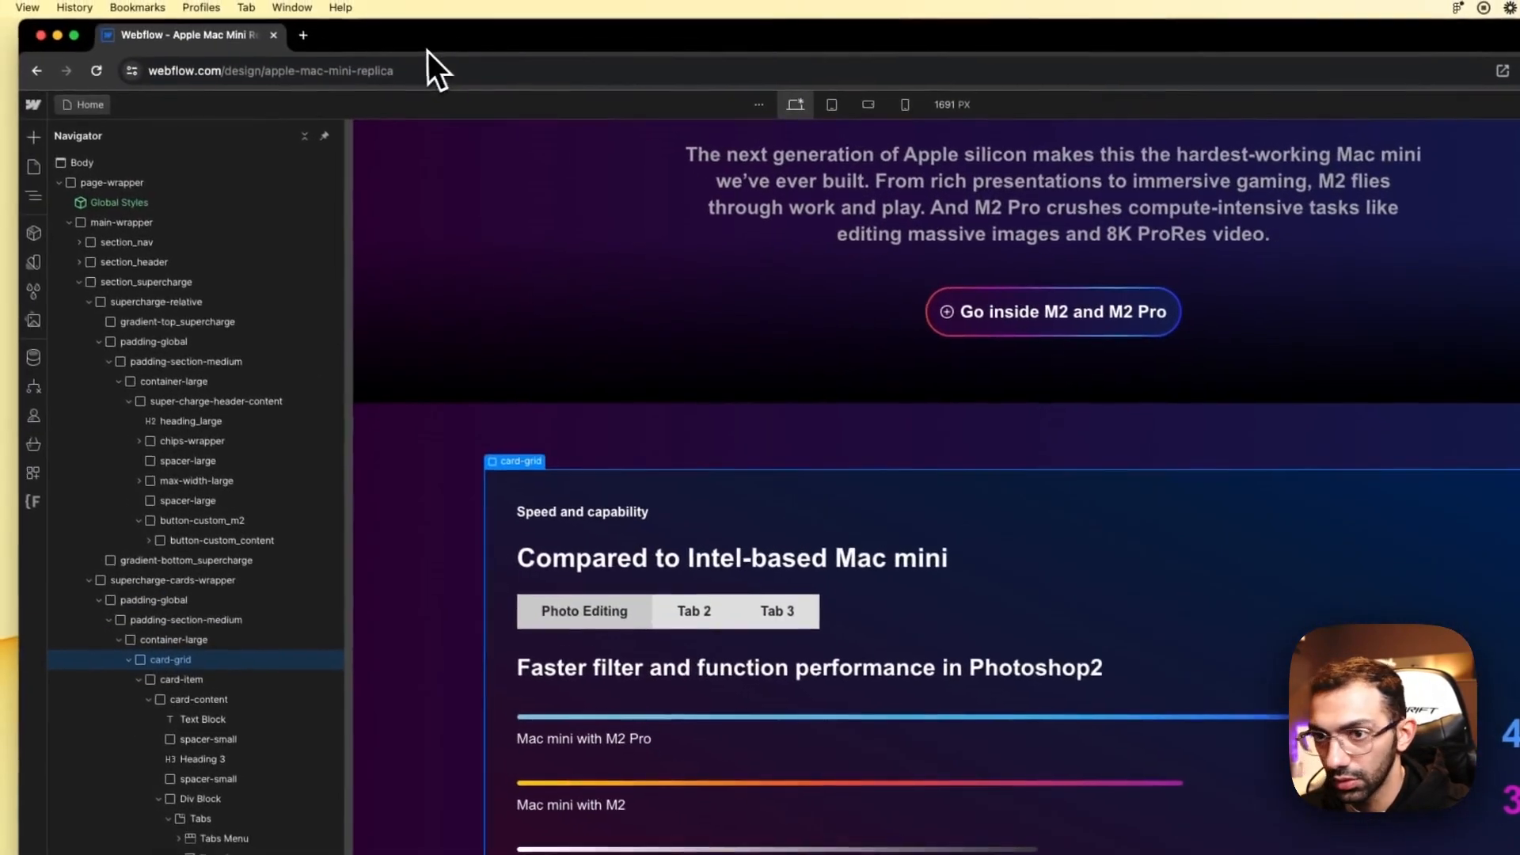
pyautogui.click(312, 38)
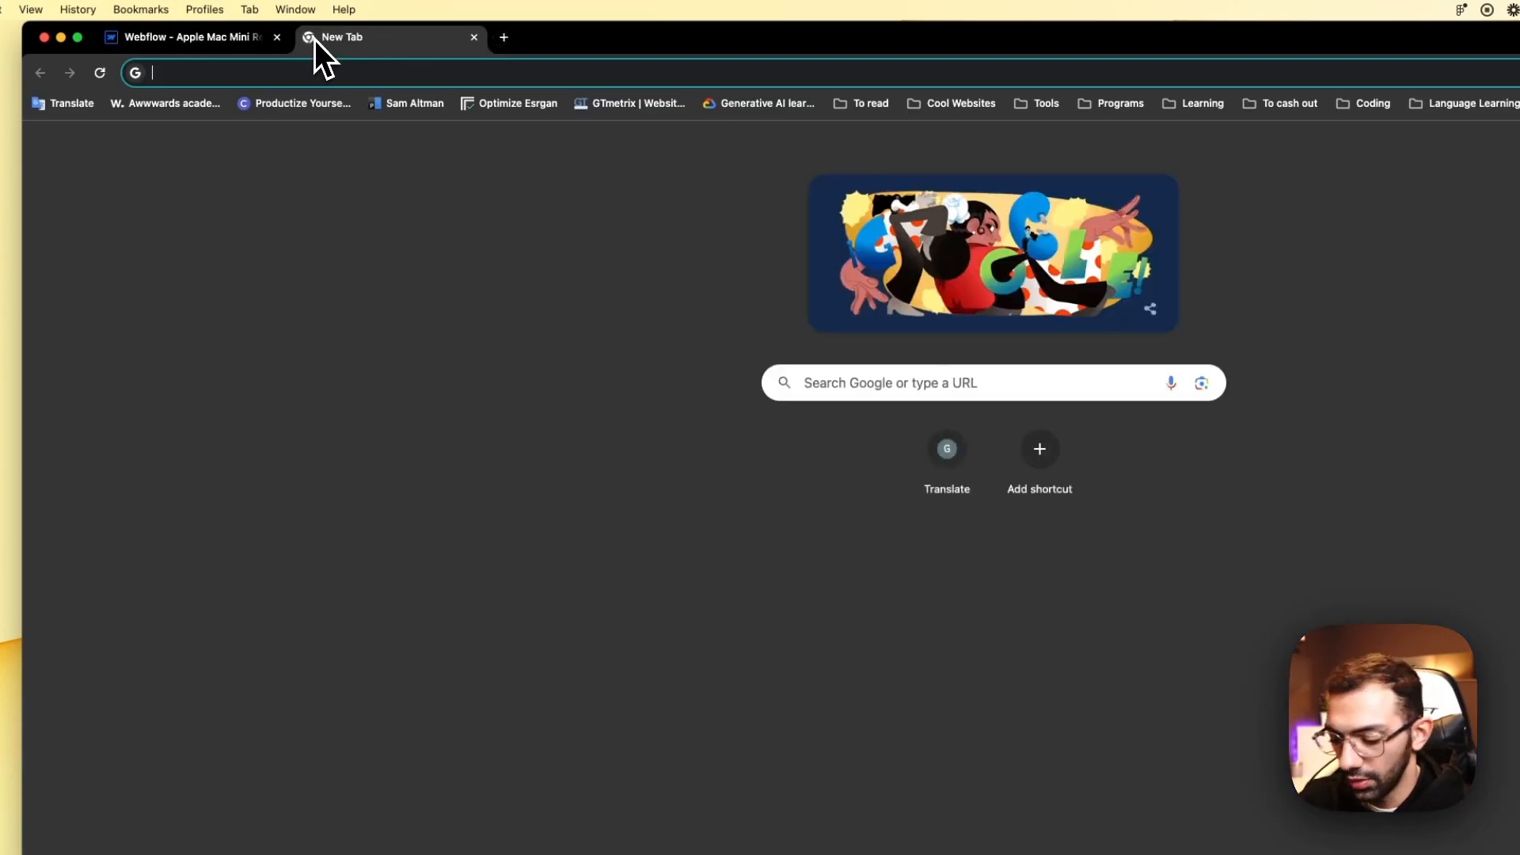
pyautogui.write('mac')
pyautogui.press('Return')
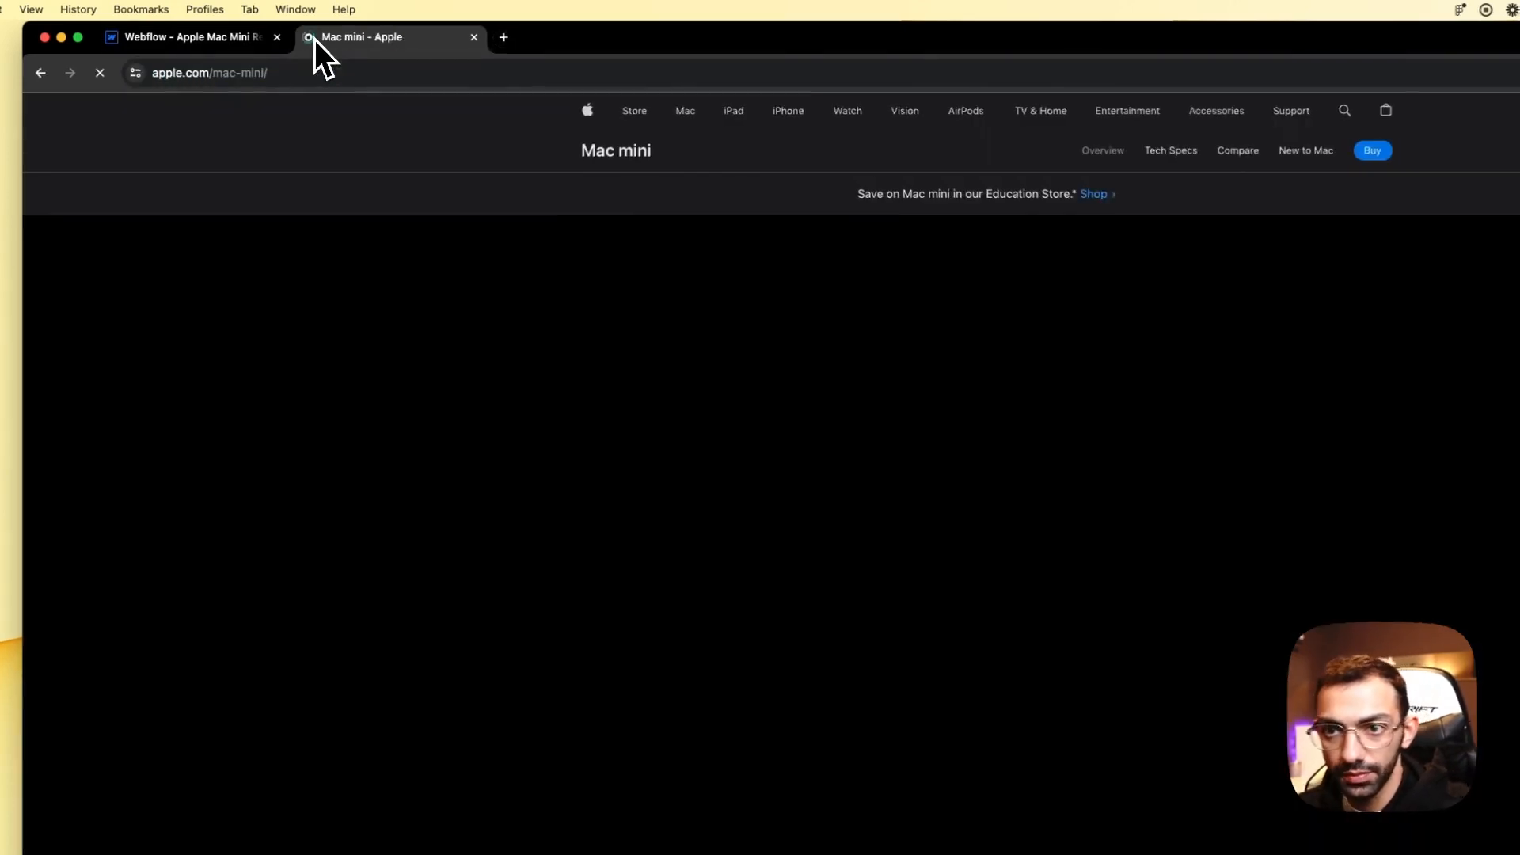
pyautogui.scroll(-20, 737, 570)
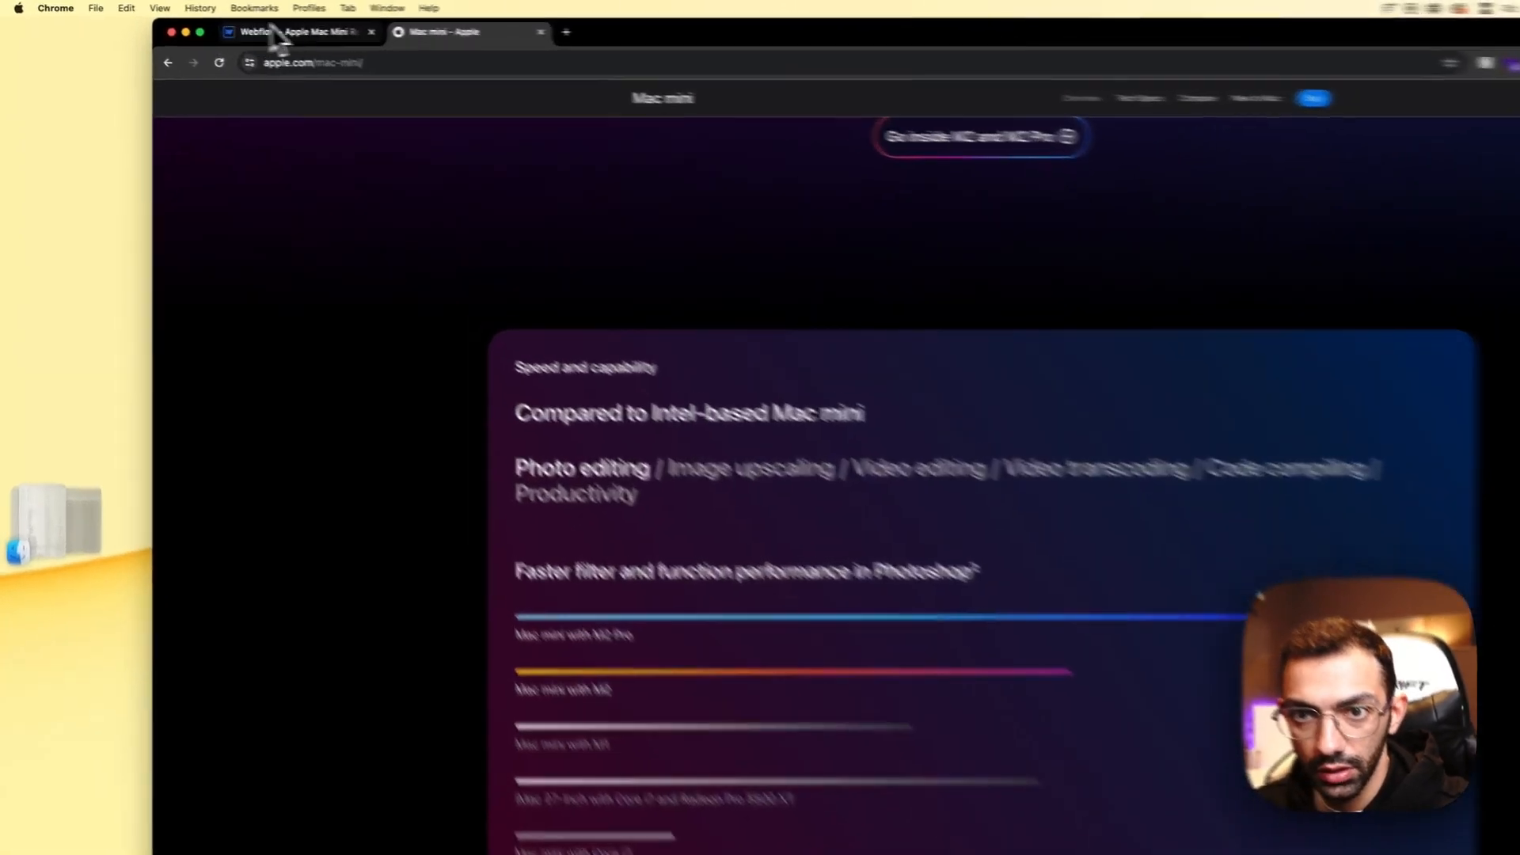
pyautogui.click(241, 27)
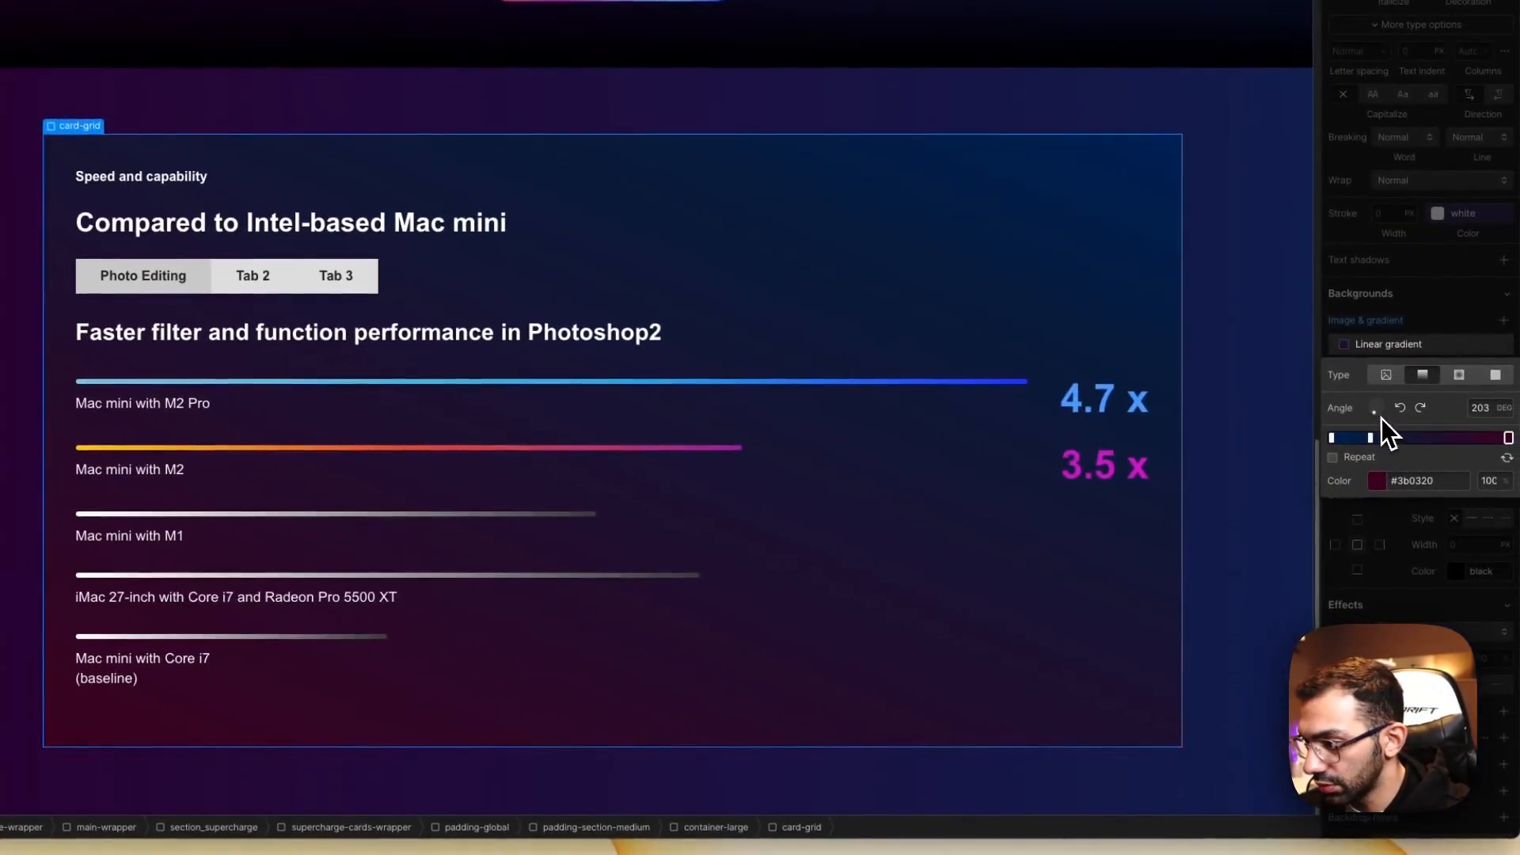
pyautogui.moveTo(1377, 420); pyautogui.dragTo(1367, 420)
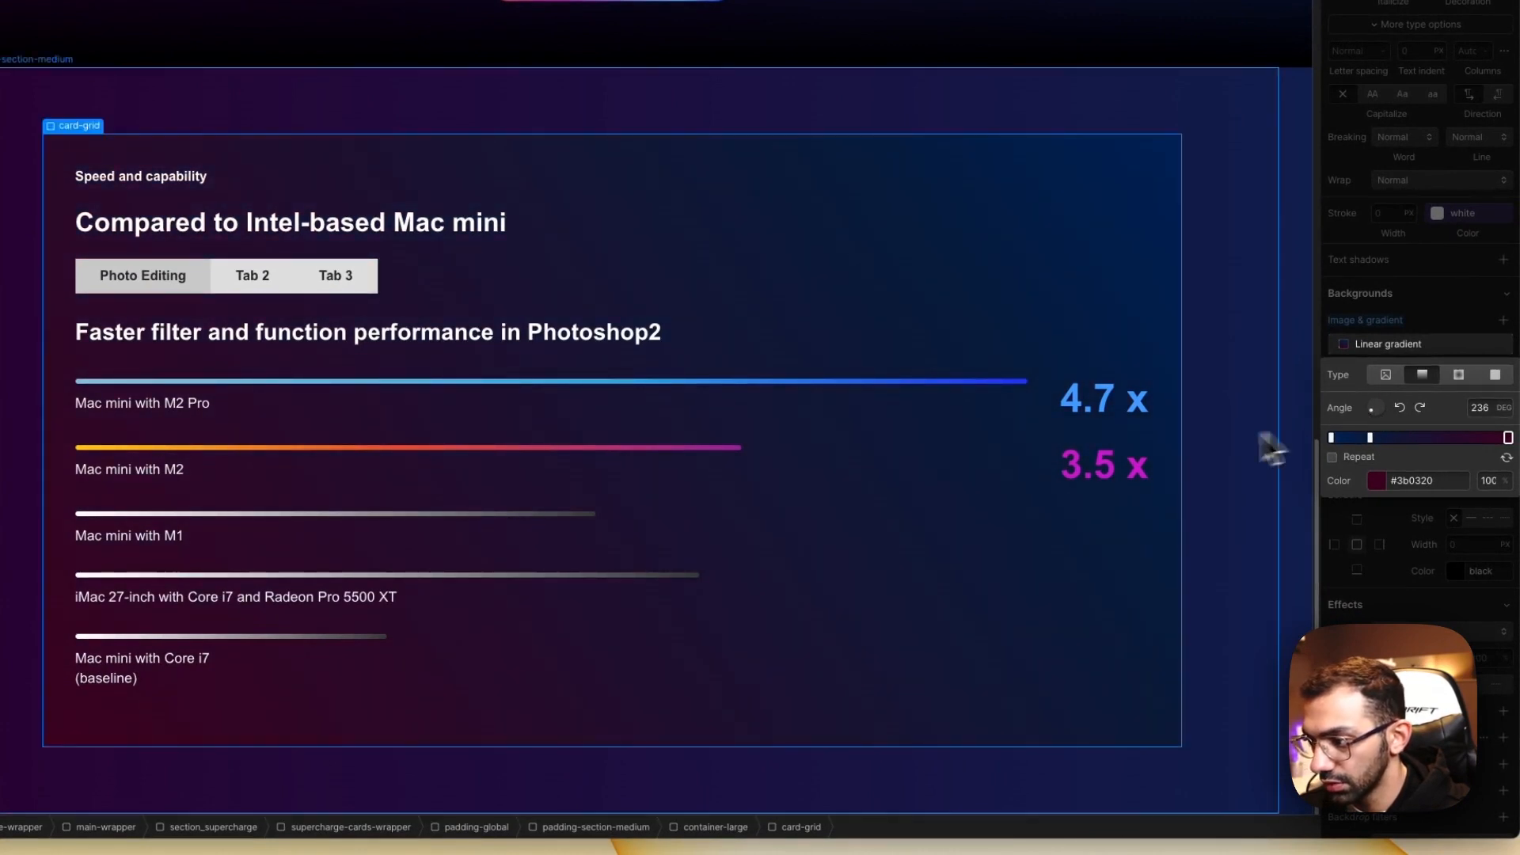
pyautogui.press('Escape')
# Step: Round the corners of card-grid and deselect it to check the card
pyautogui.click(1100, 596)
pyautogui.click(1169, 643)
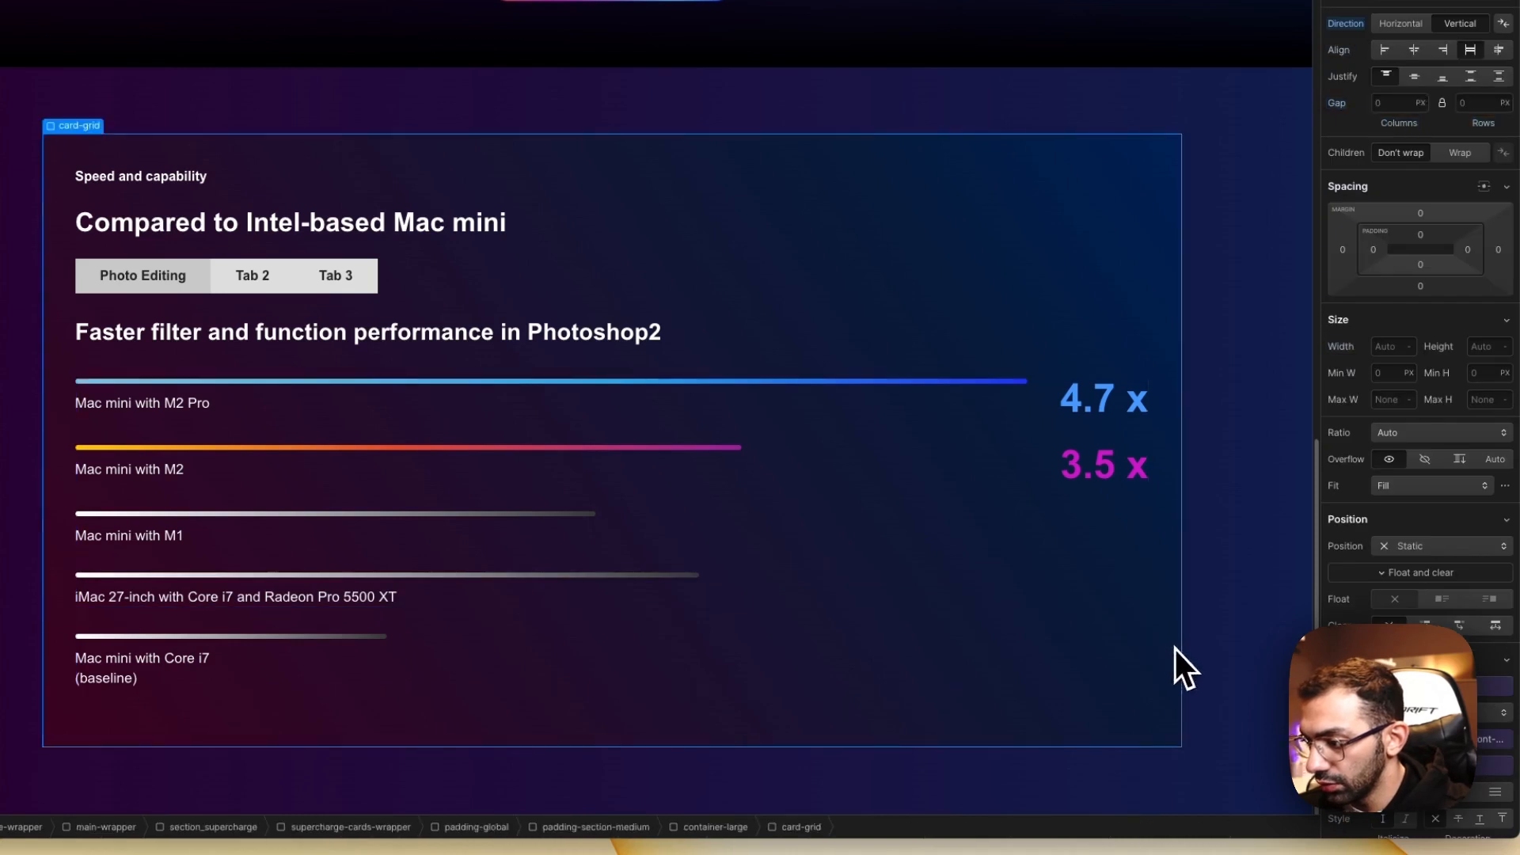
pyautogui.scroll(-8, 1417, 555)
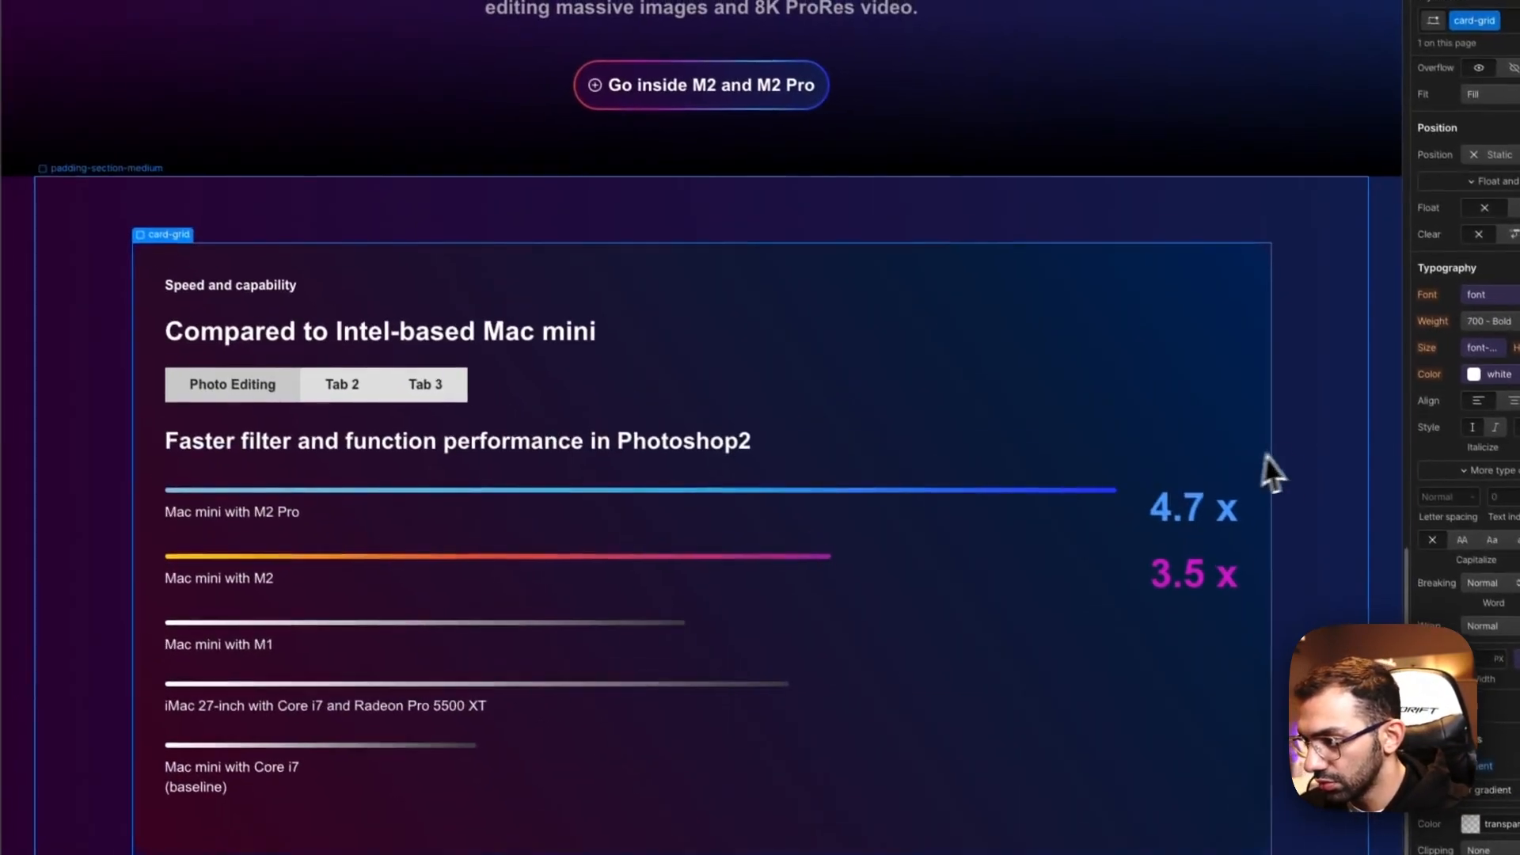
pyautogui.click(1185, 326)
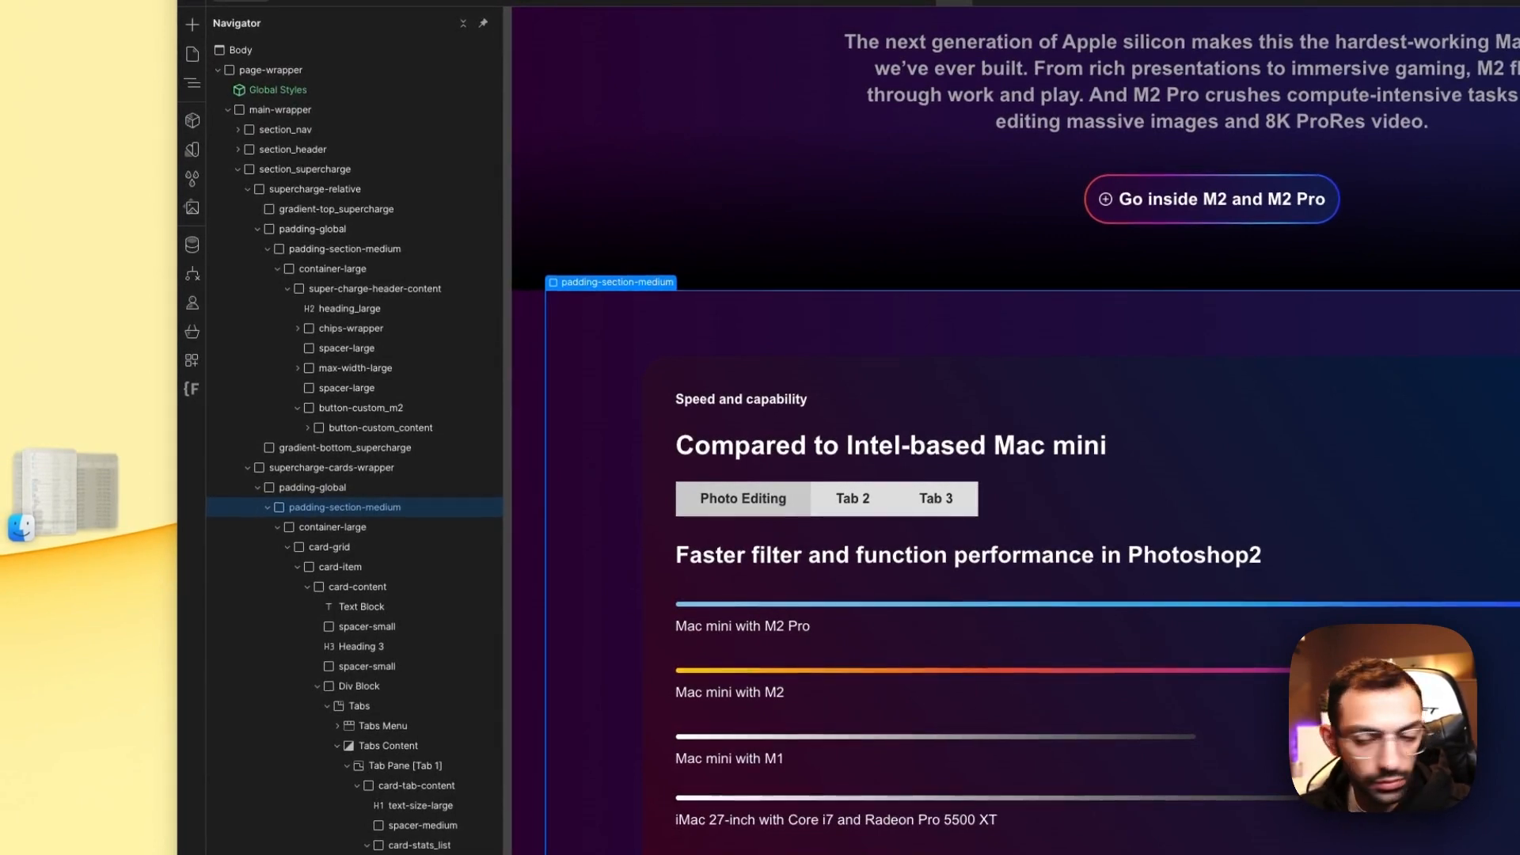
# Step: Examine the nested wrappers around card-grid, from container-large up to supercharge-cards-wrapper, and collapse the cards section's padding-section-medium
pyautogui.click(665, 407)
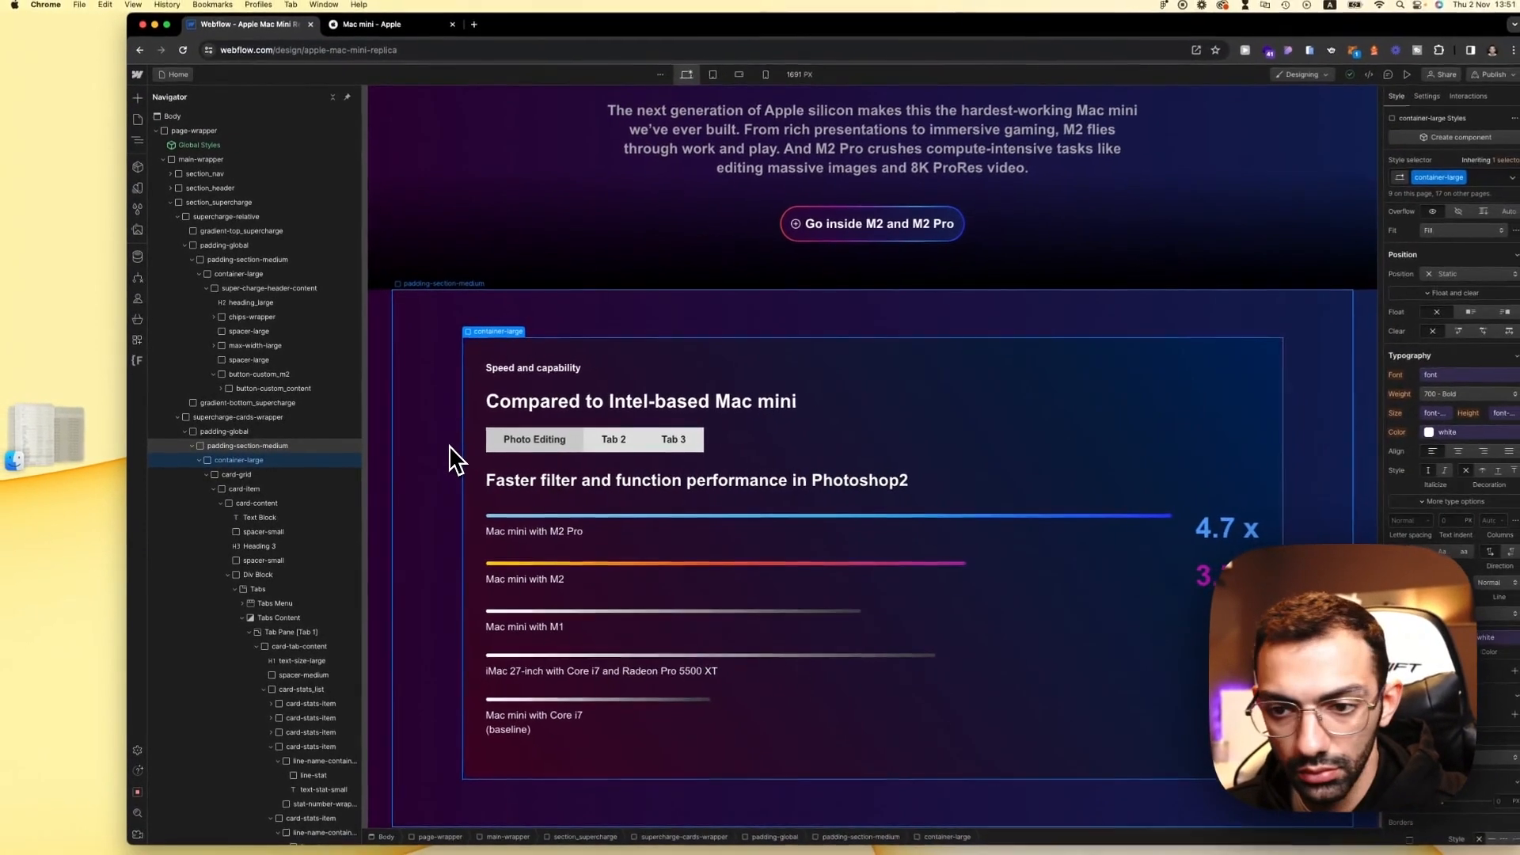
pyautogui.click(254, 432)
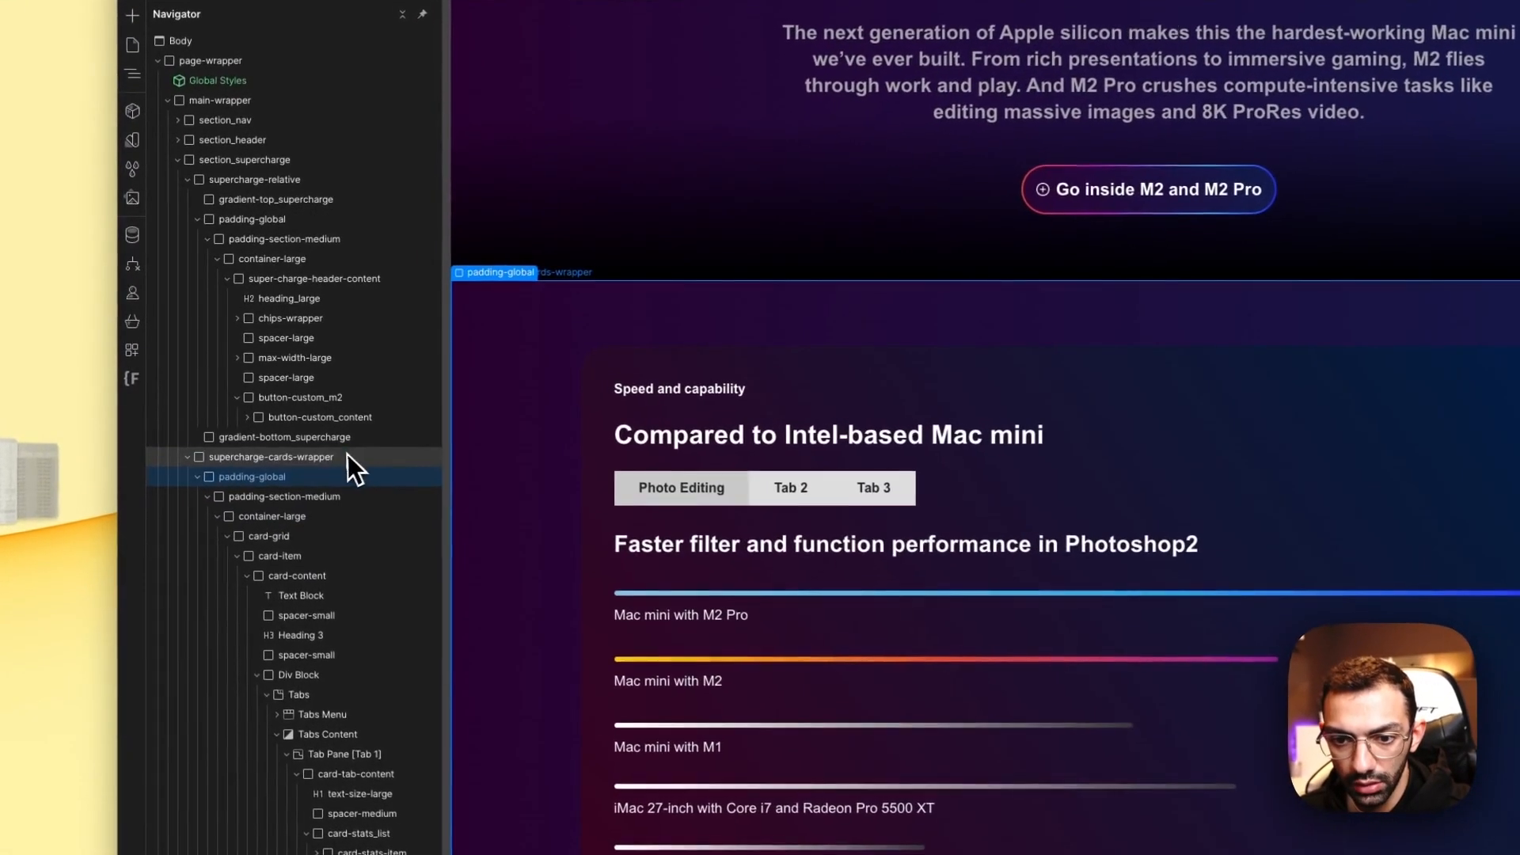
pyautogui.click(349, 457)
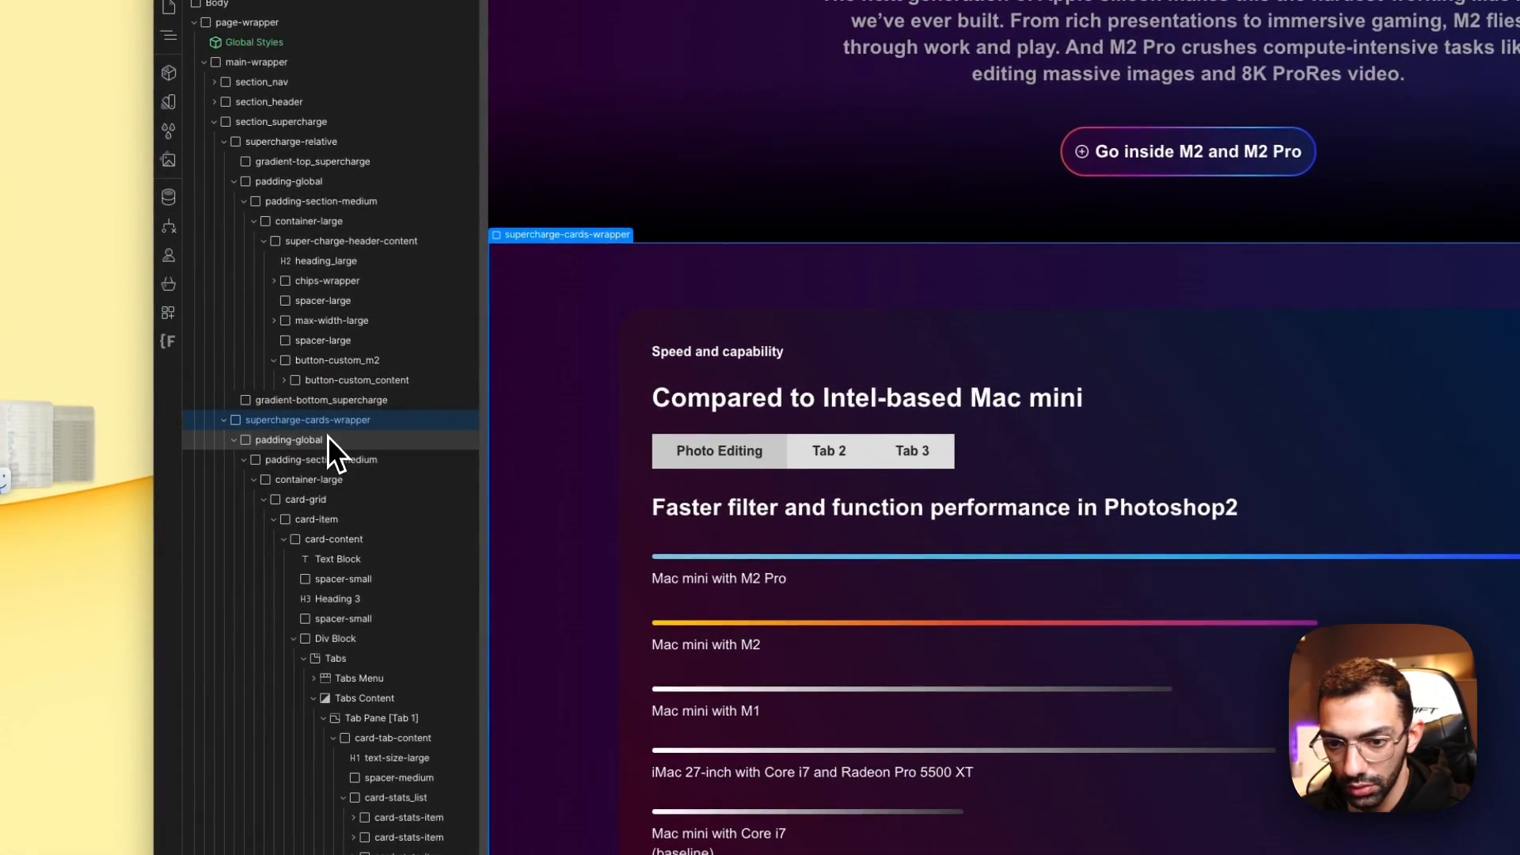
pyautogui.click(328, 440)
pyautogui.click(321, 461)
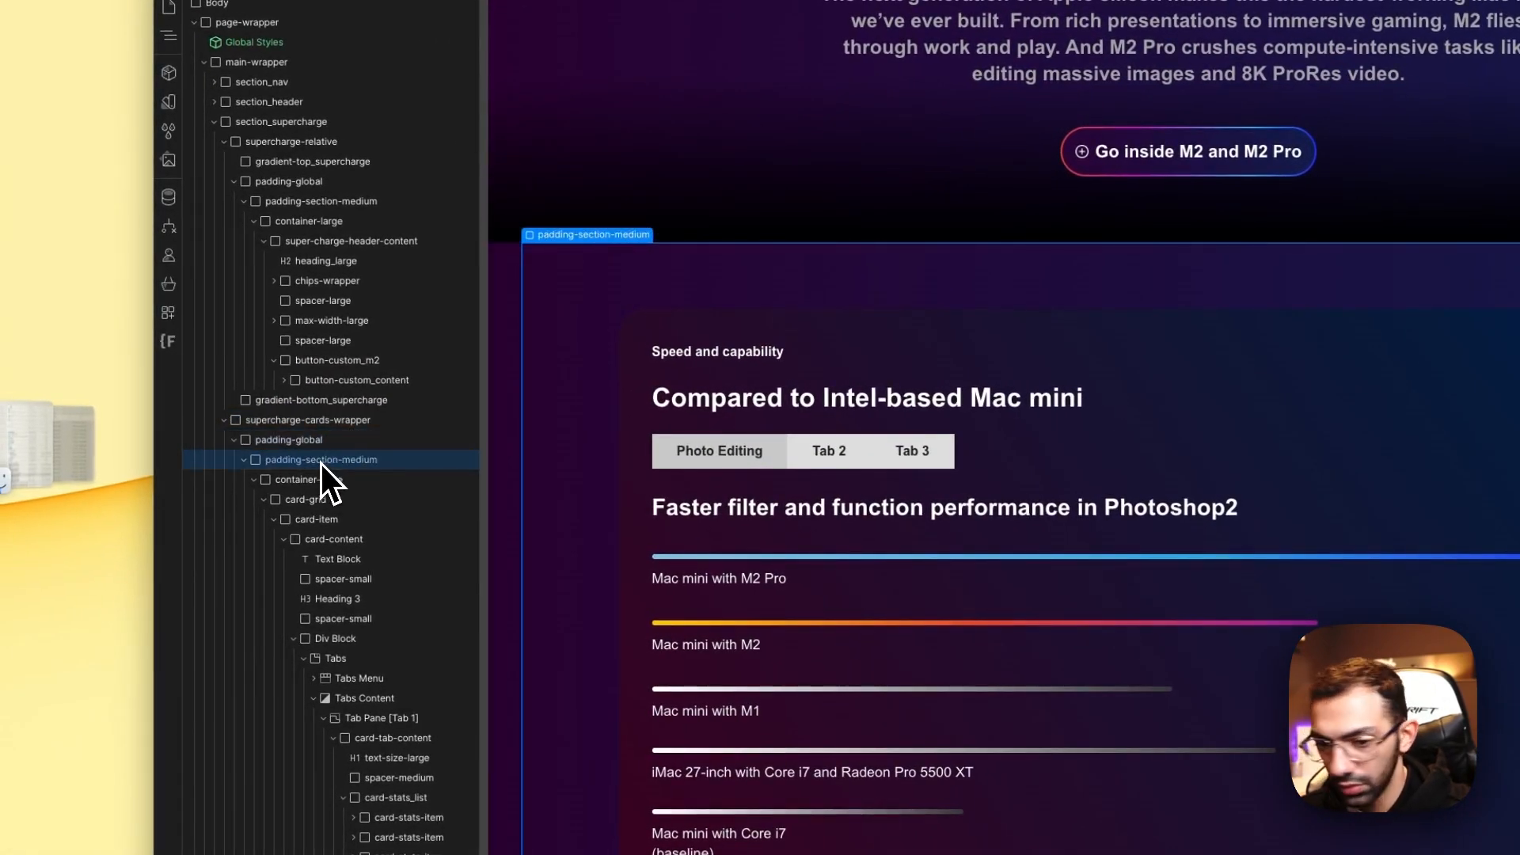
pyautogui.click(243, 461)
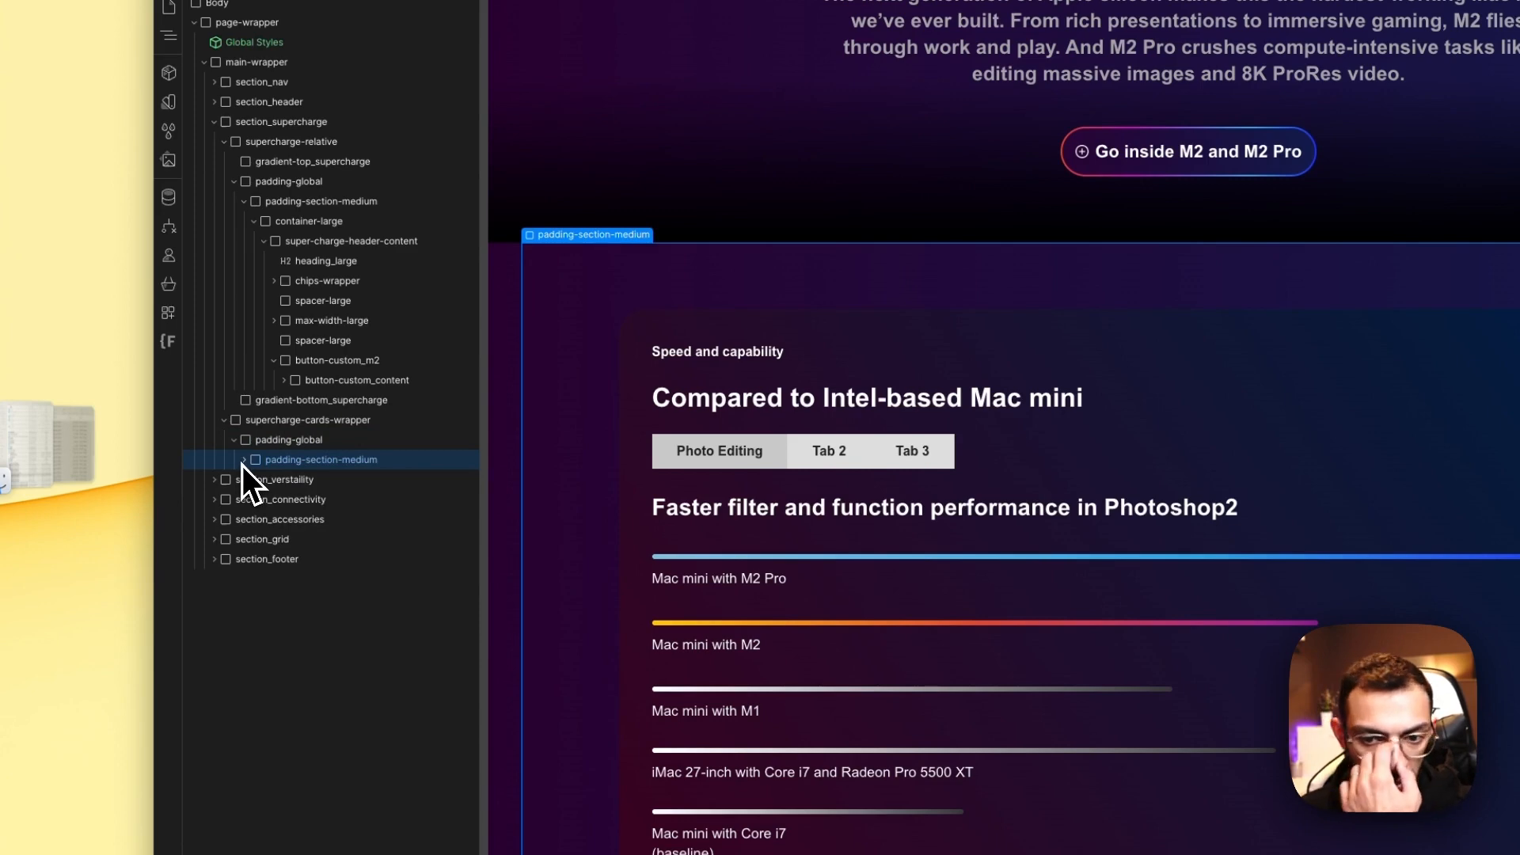
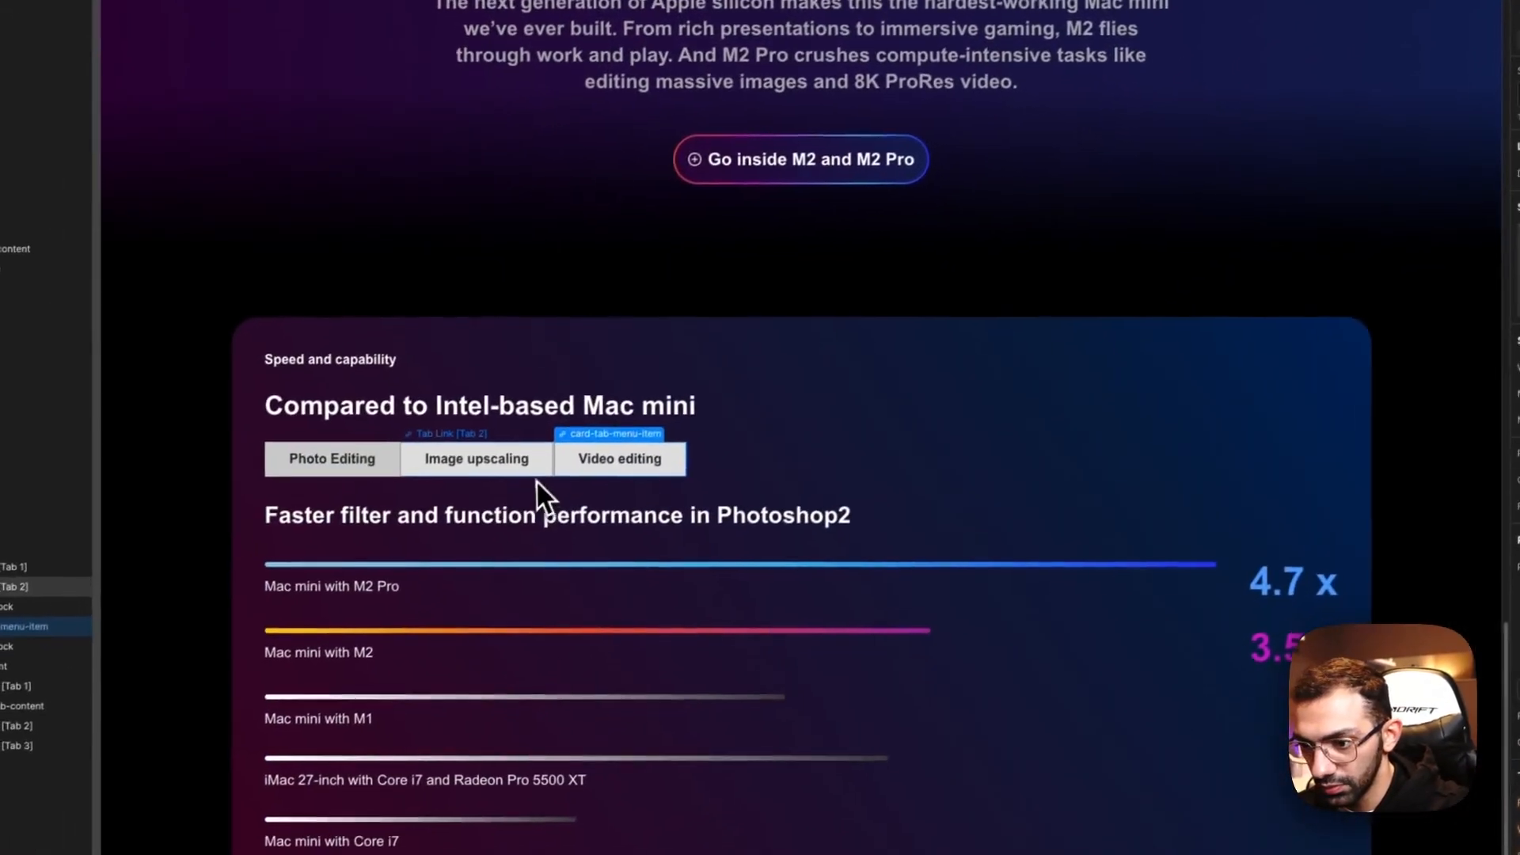
# Step: Assign the card-tab-menu-item class to the Image upscaling and Photo Editing tab links
pyautogui.click(550, 483)
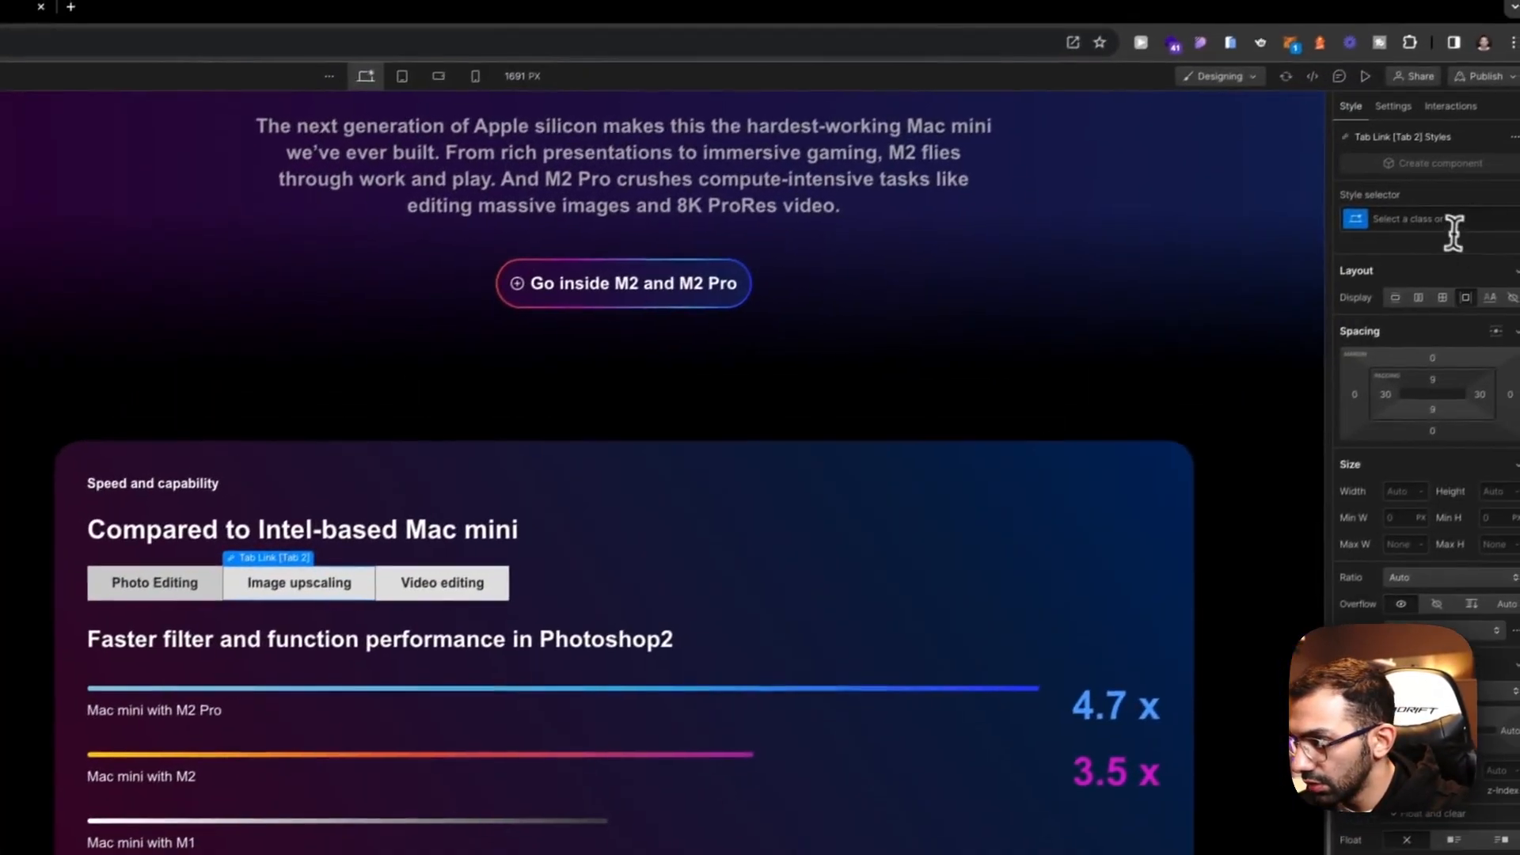
pyautogui.click(1499, 149)
pyautogui.write('card-tab-menu-item')
pyautogui.press('Return')
pyautogui.click(427, 466)
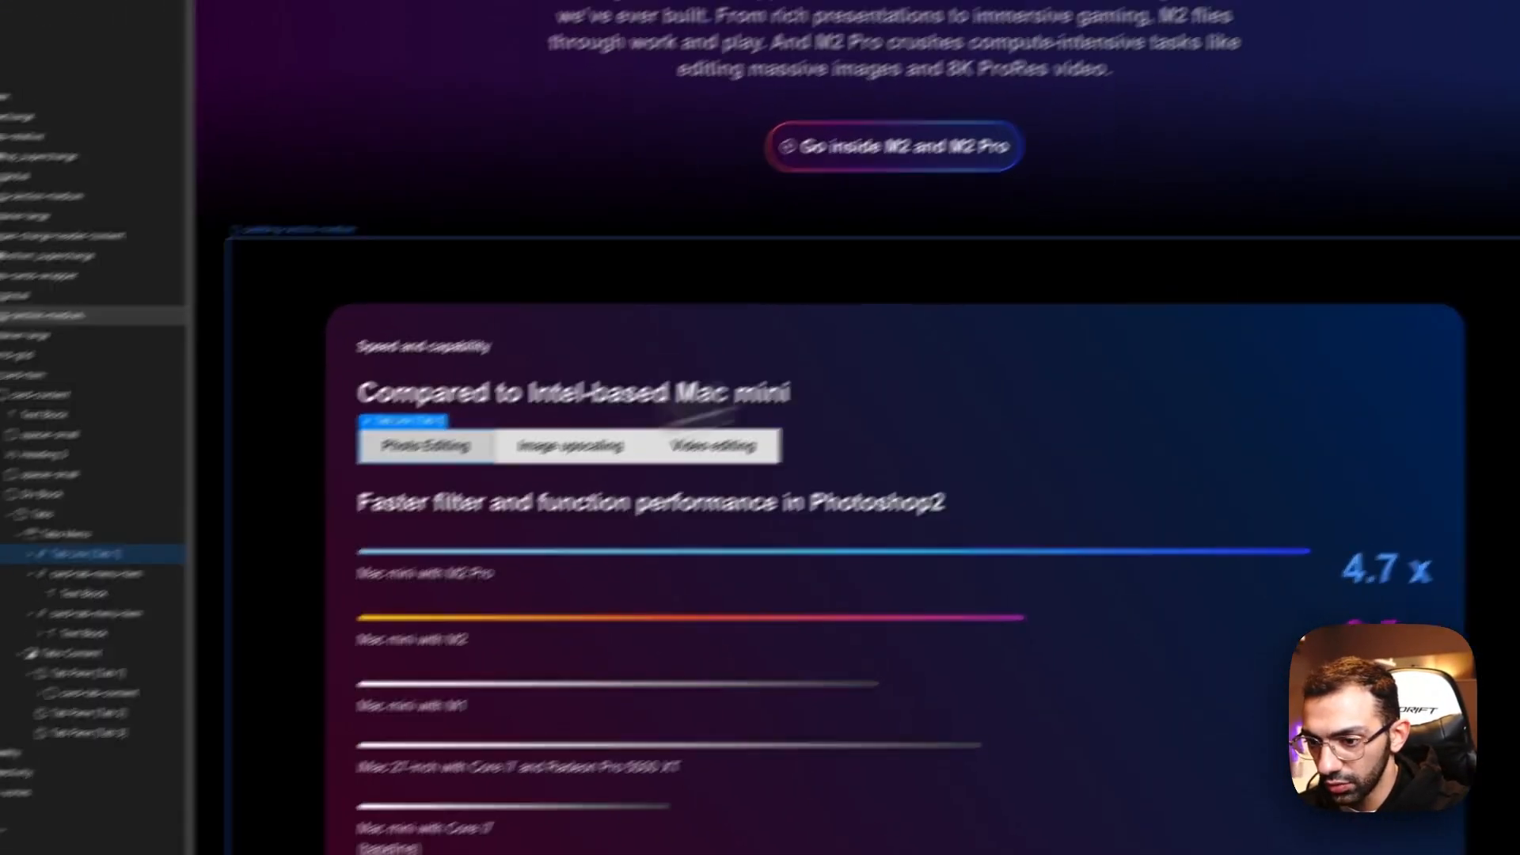
pyautogui.click(1455, 222)
pyautogui.write('card-tab-menu-item')
pyautogui.press('Return')
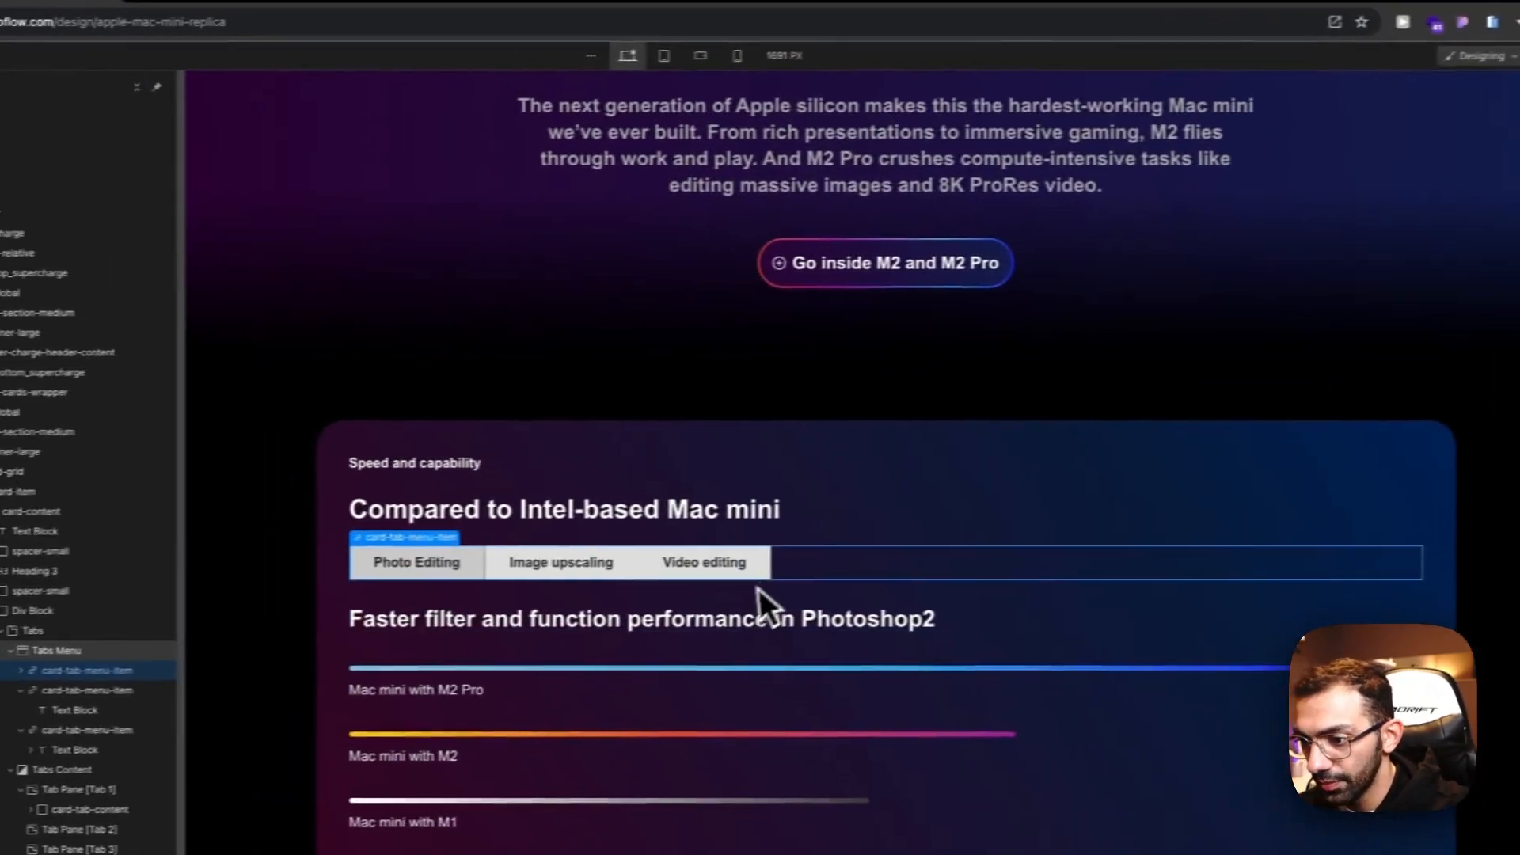
# Step: Add three more tabs to the card's tab menu, making six tabs in all
pyautogui.click(453, 587)
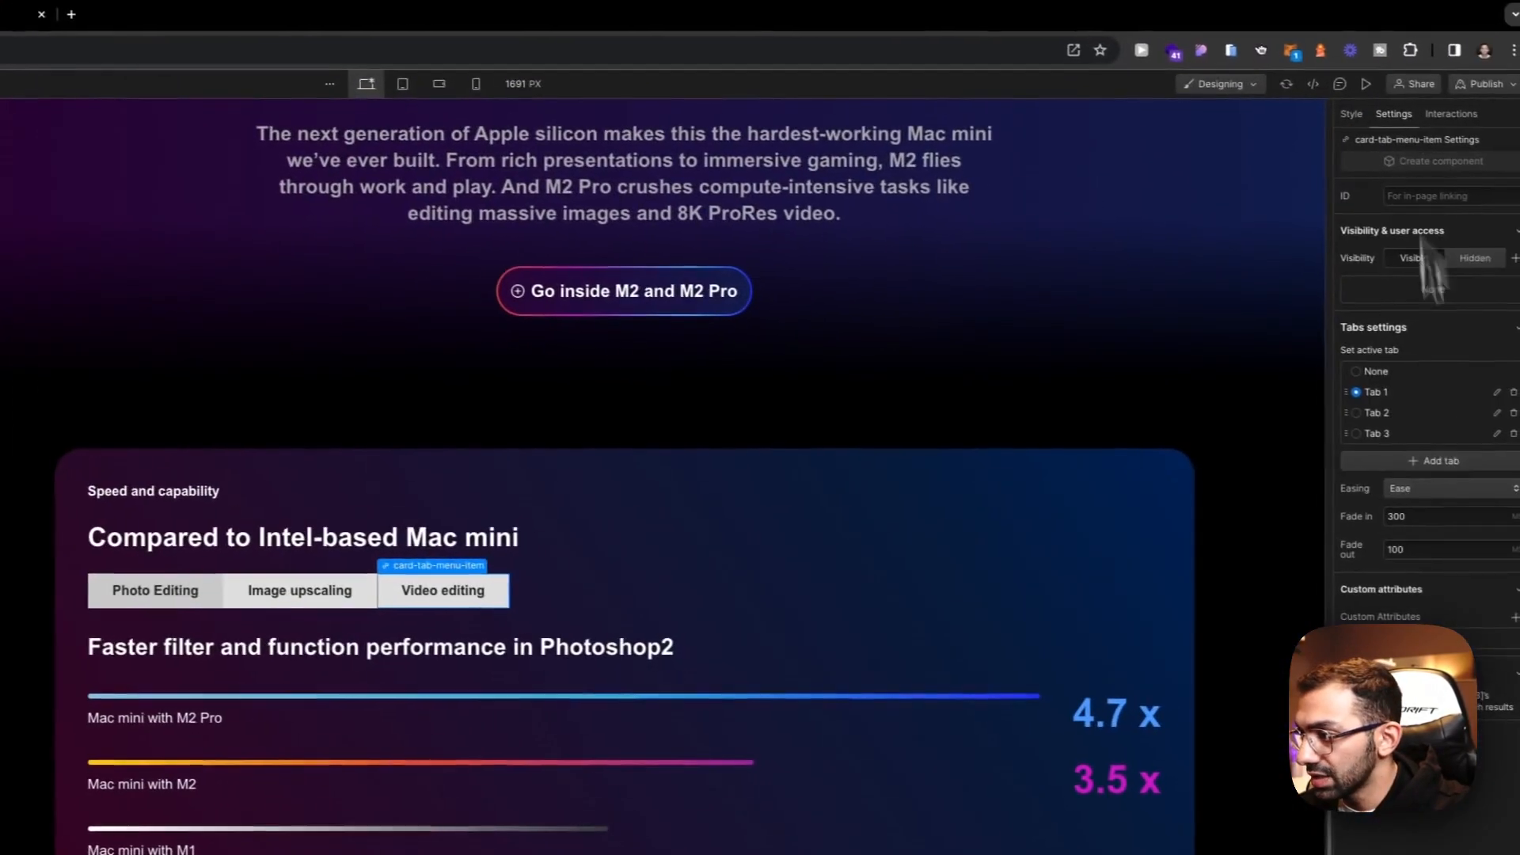
pyautogui.click(1515, 465)
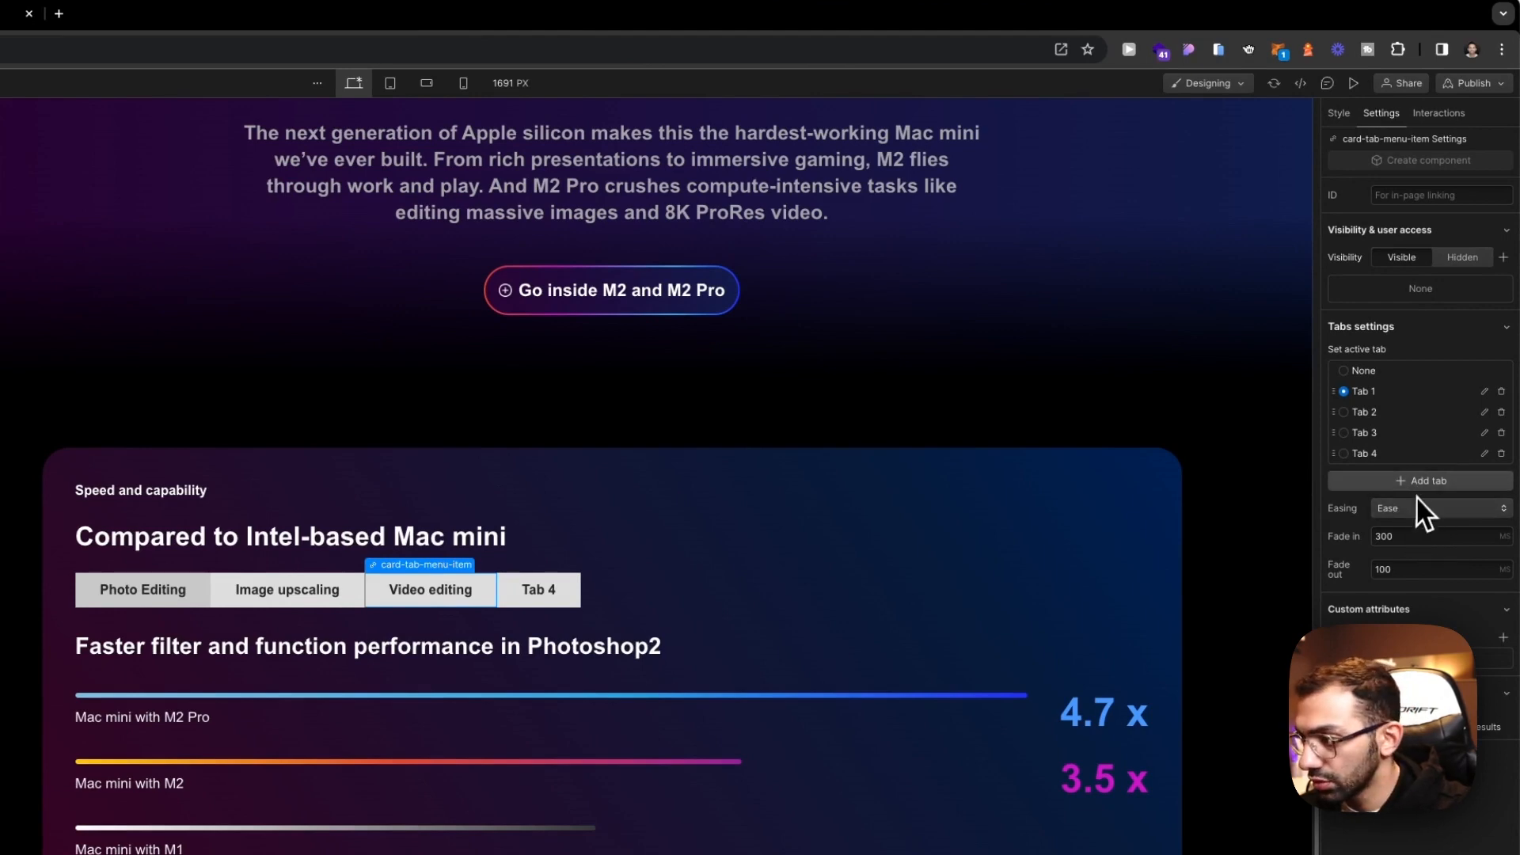
pyautogui.click(1420, 483)
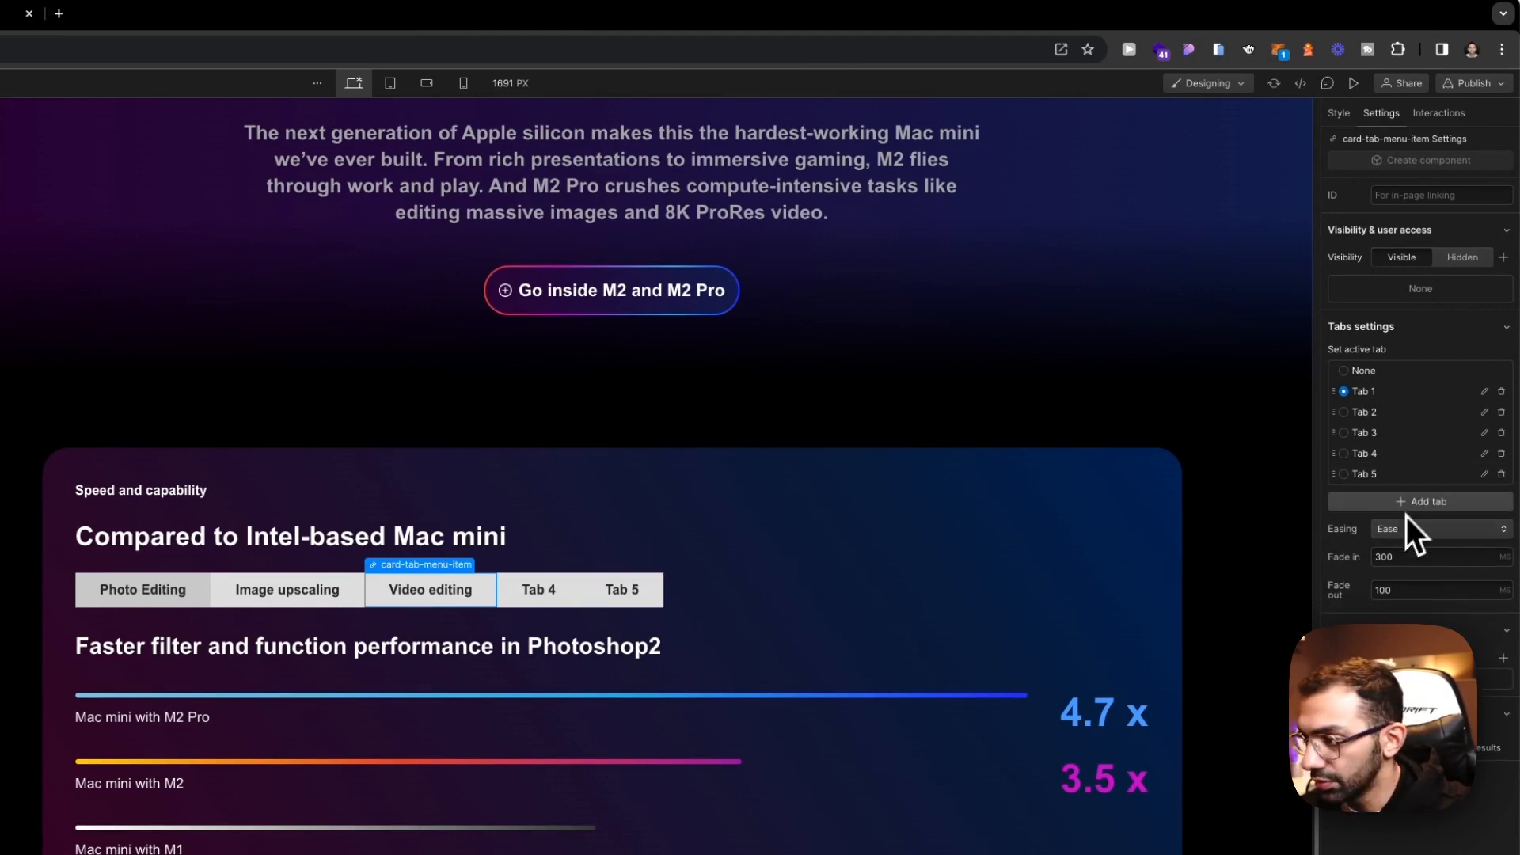
pyautogui.click(1407, 504)
pyautogui.click(545, 589)
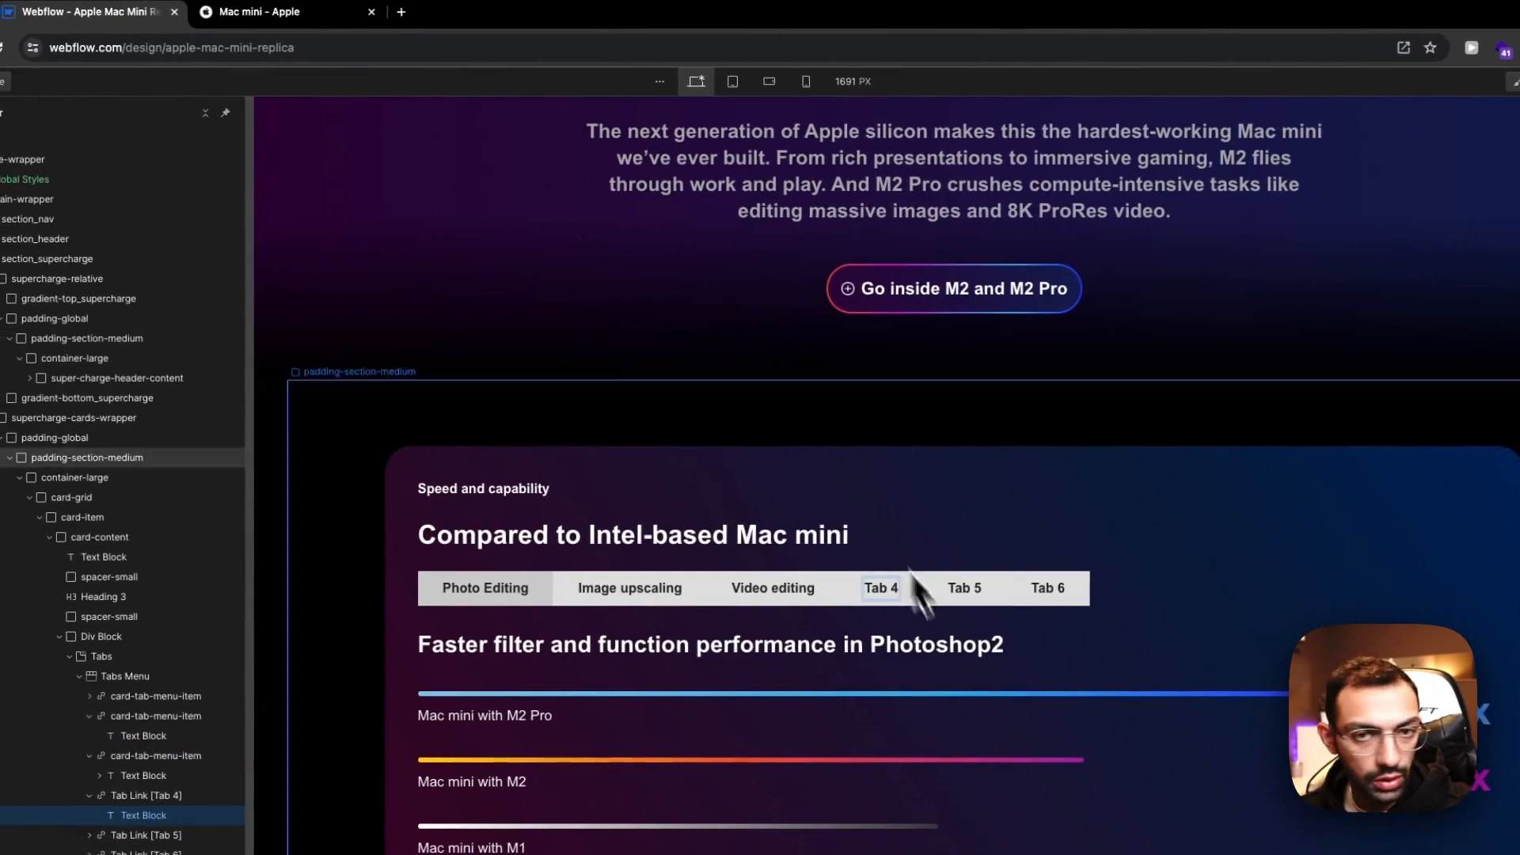
pyautogui.click(261, 12)
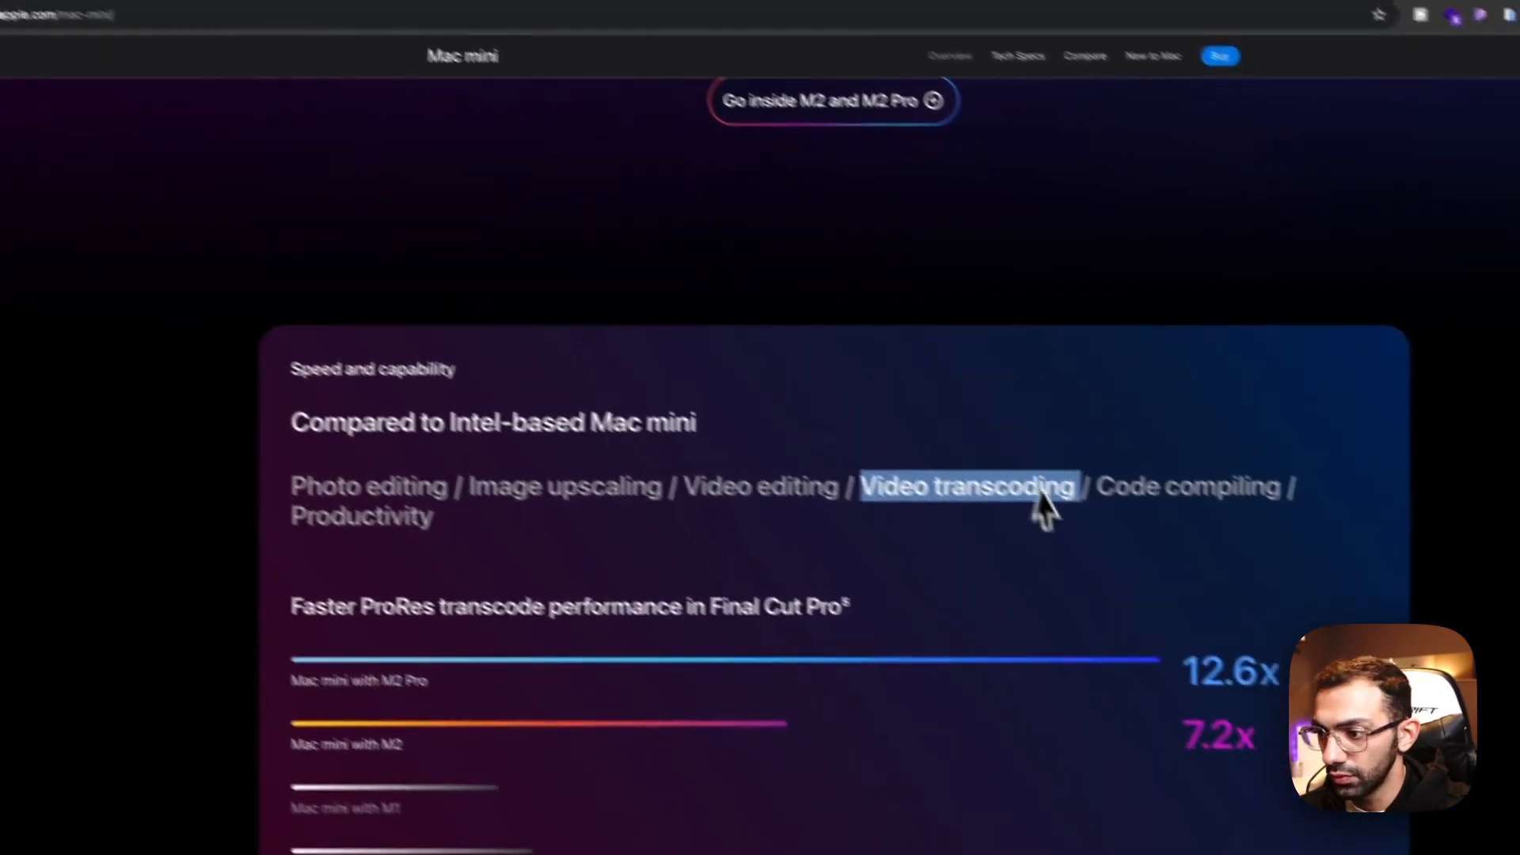
pyautogui.rightClick(1039, 491)
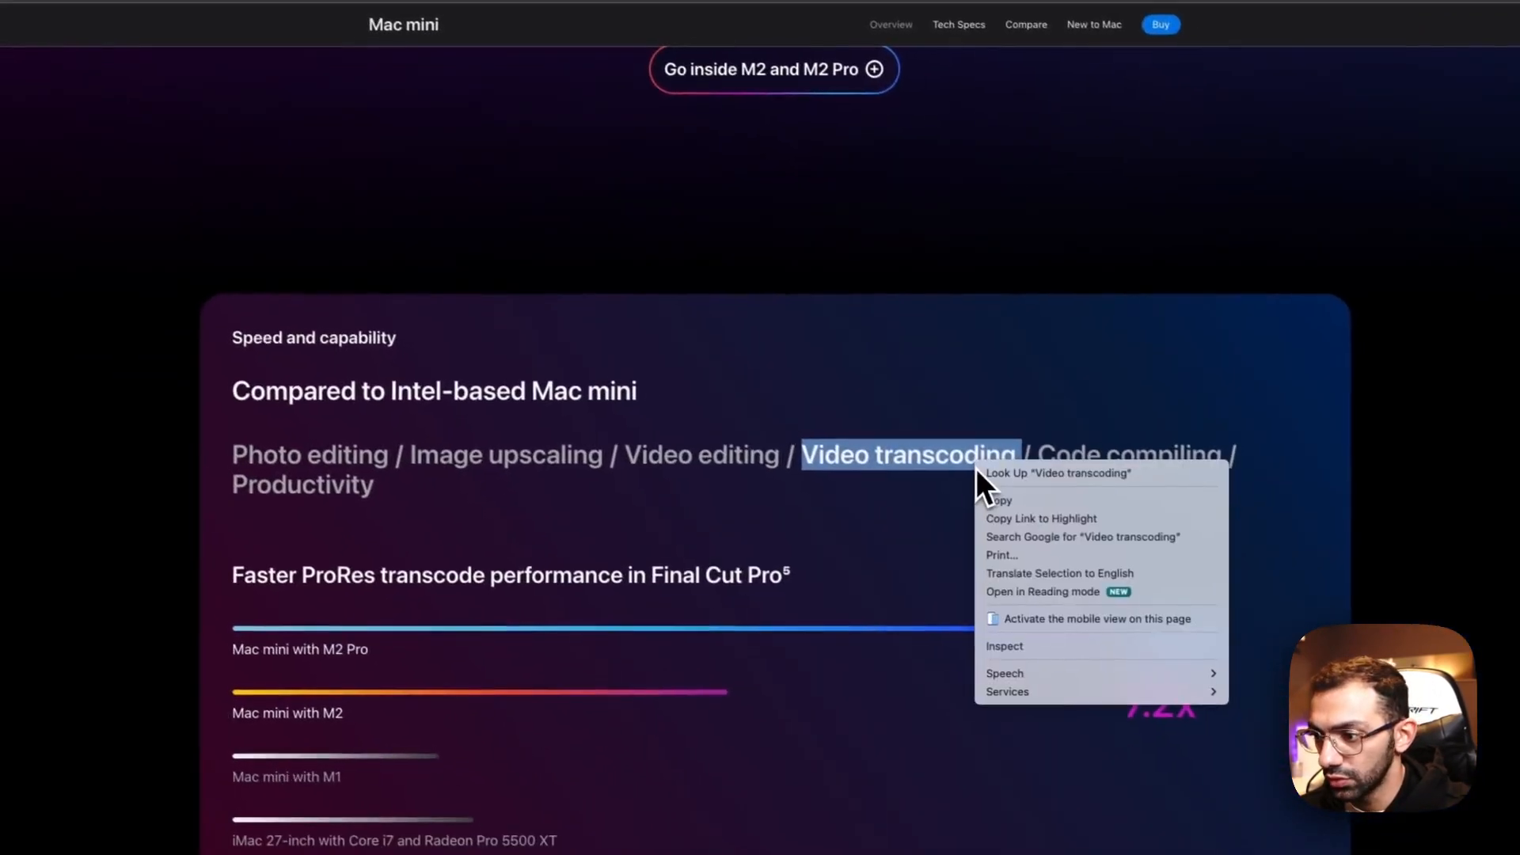
pyautogui.click(1061, 534)
pyautogui.click(208, 12)
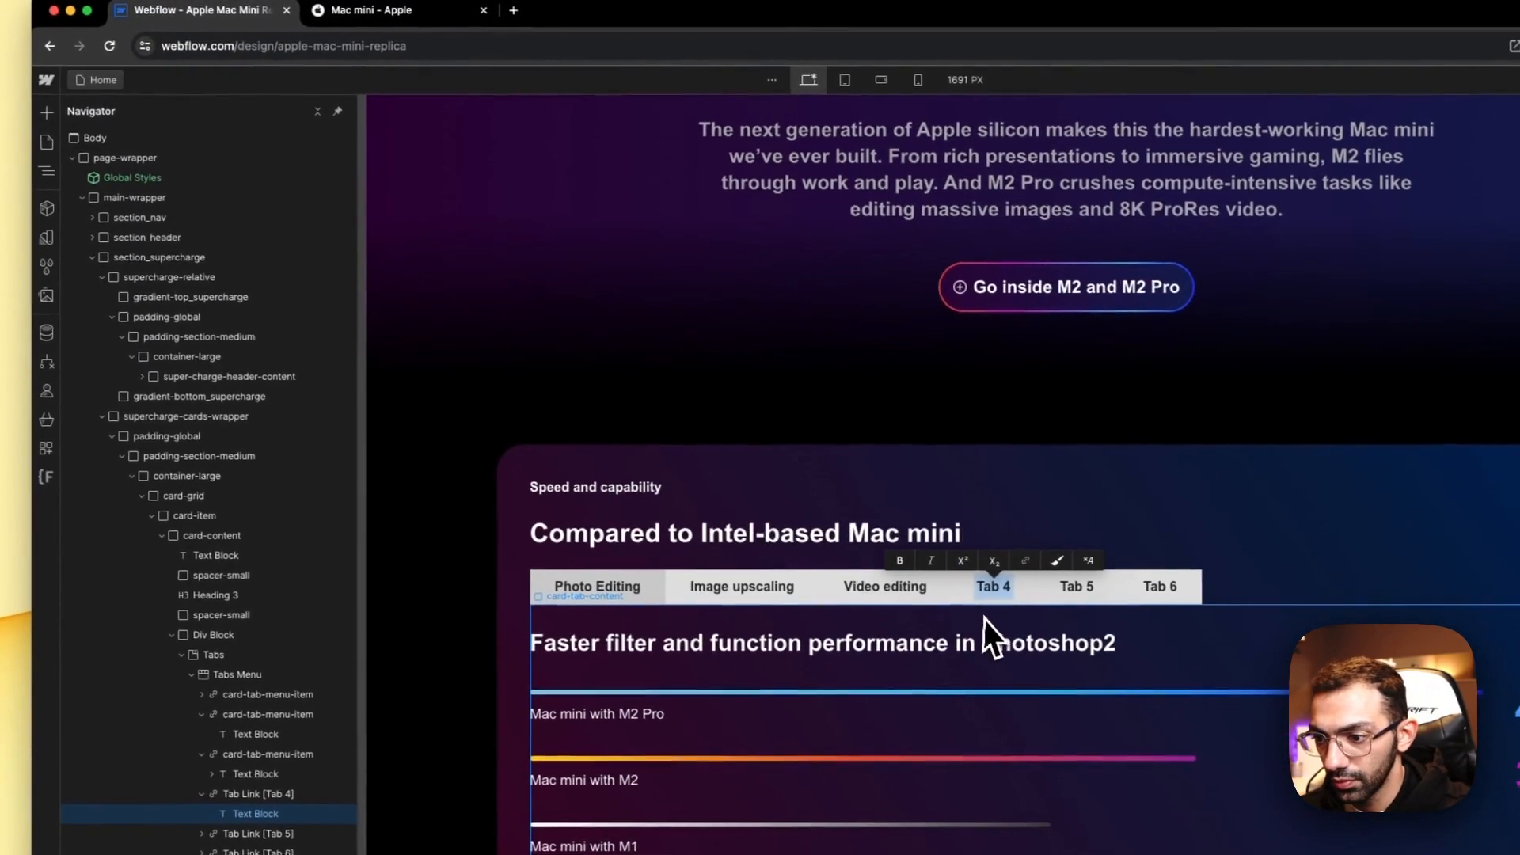
pyautogui.press('super+v')
pyautogui.click(373, 12)
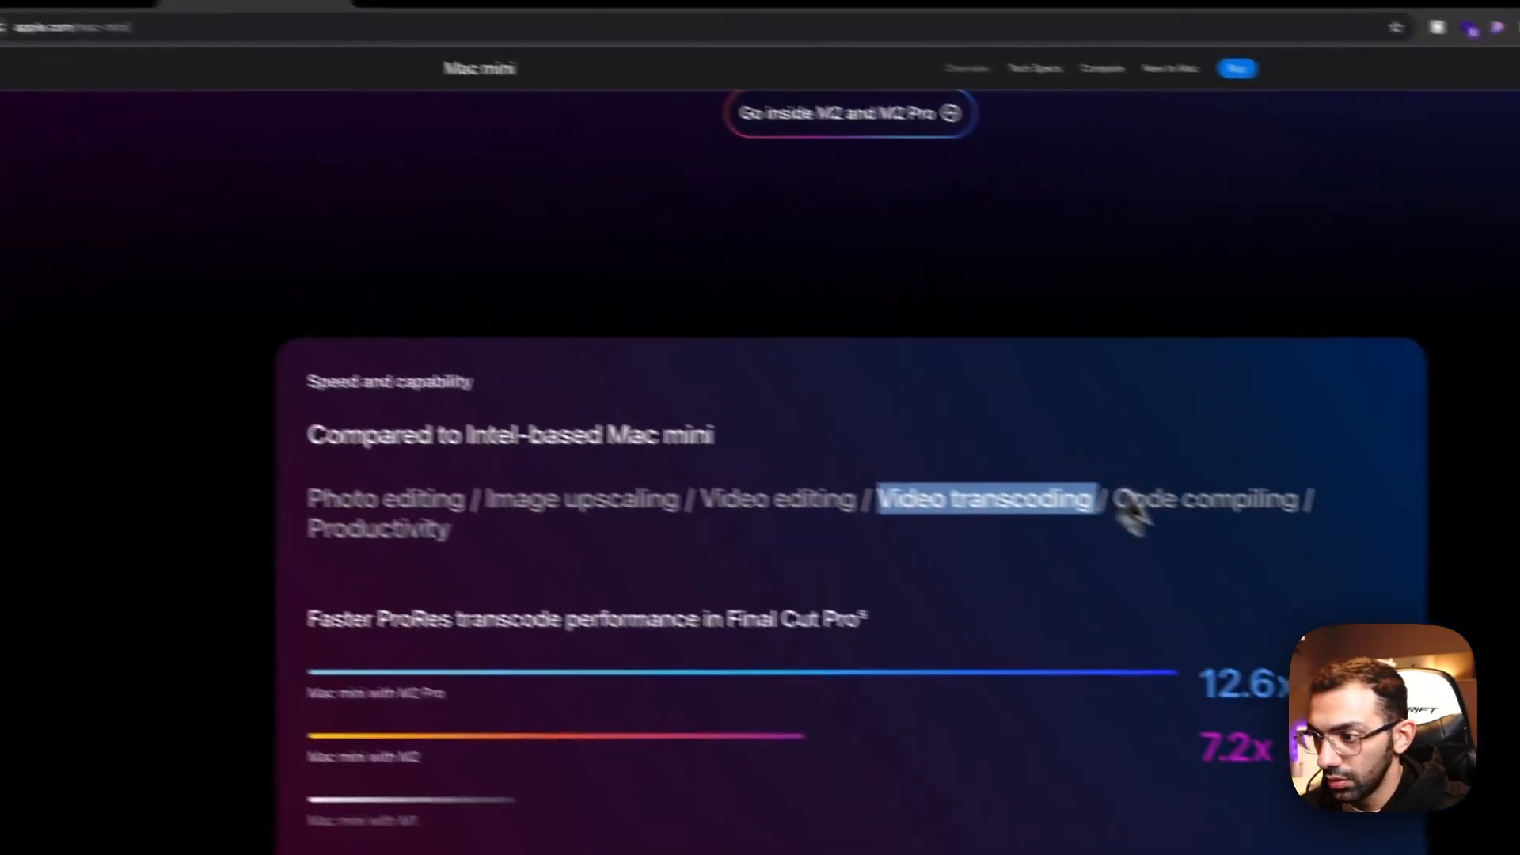
pyautogui.click(1166, 511)
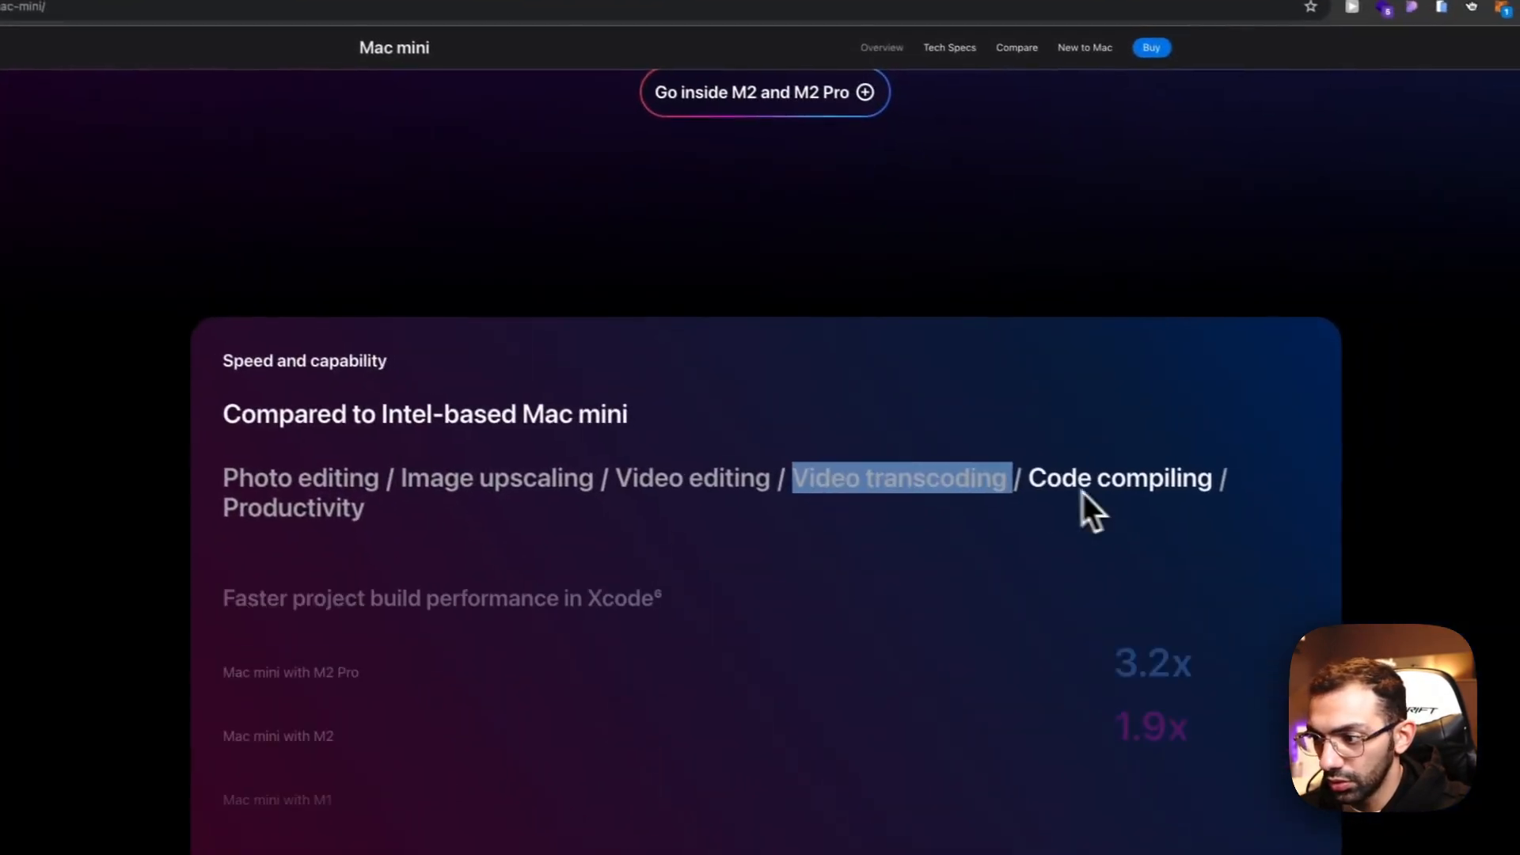
pyautogui.tripleClick(1233, 502)
pyautogui.click(282, 7)
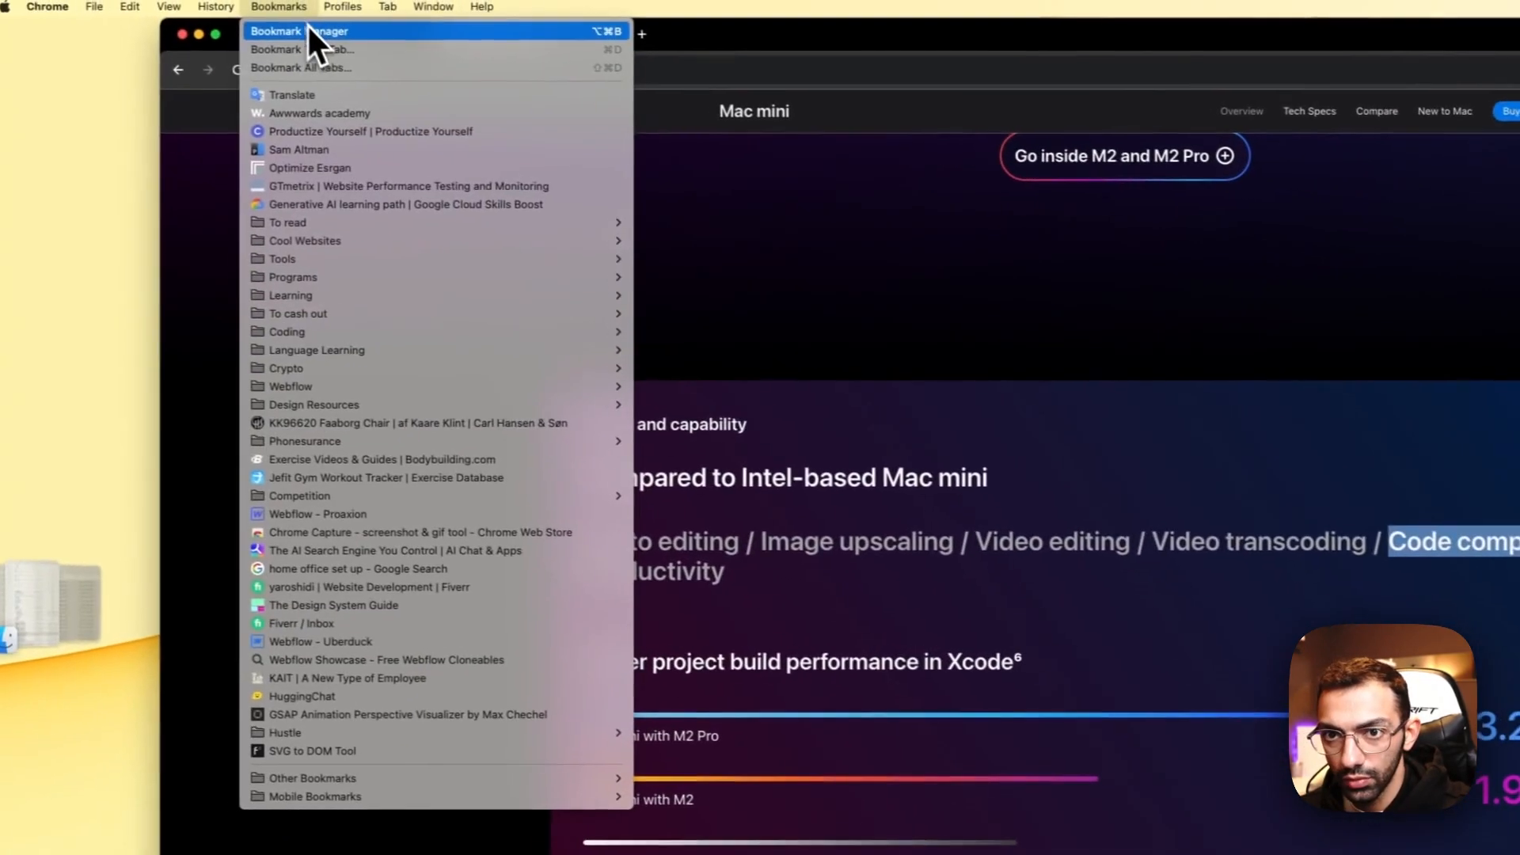
pyautogui.click(70, 7)
pyautogui.click(67, 6)
pyautogui.click(103, 16)
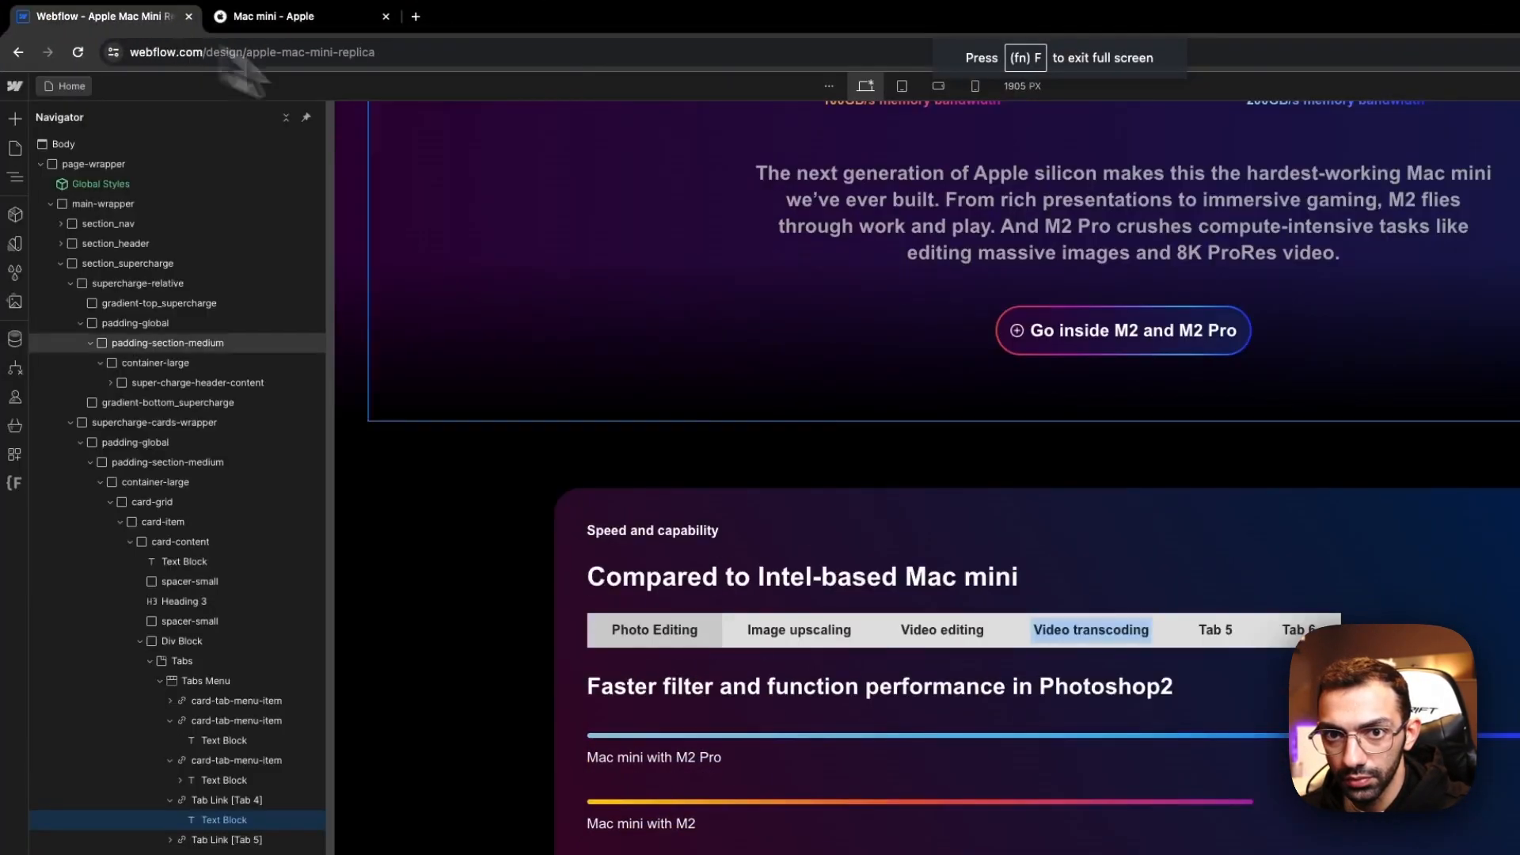
pyautogui.tripleClick(1120, 537)
pyautogui.press('super+v')
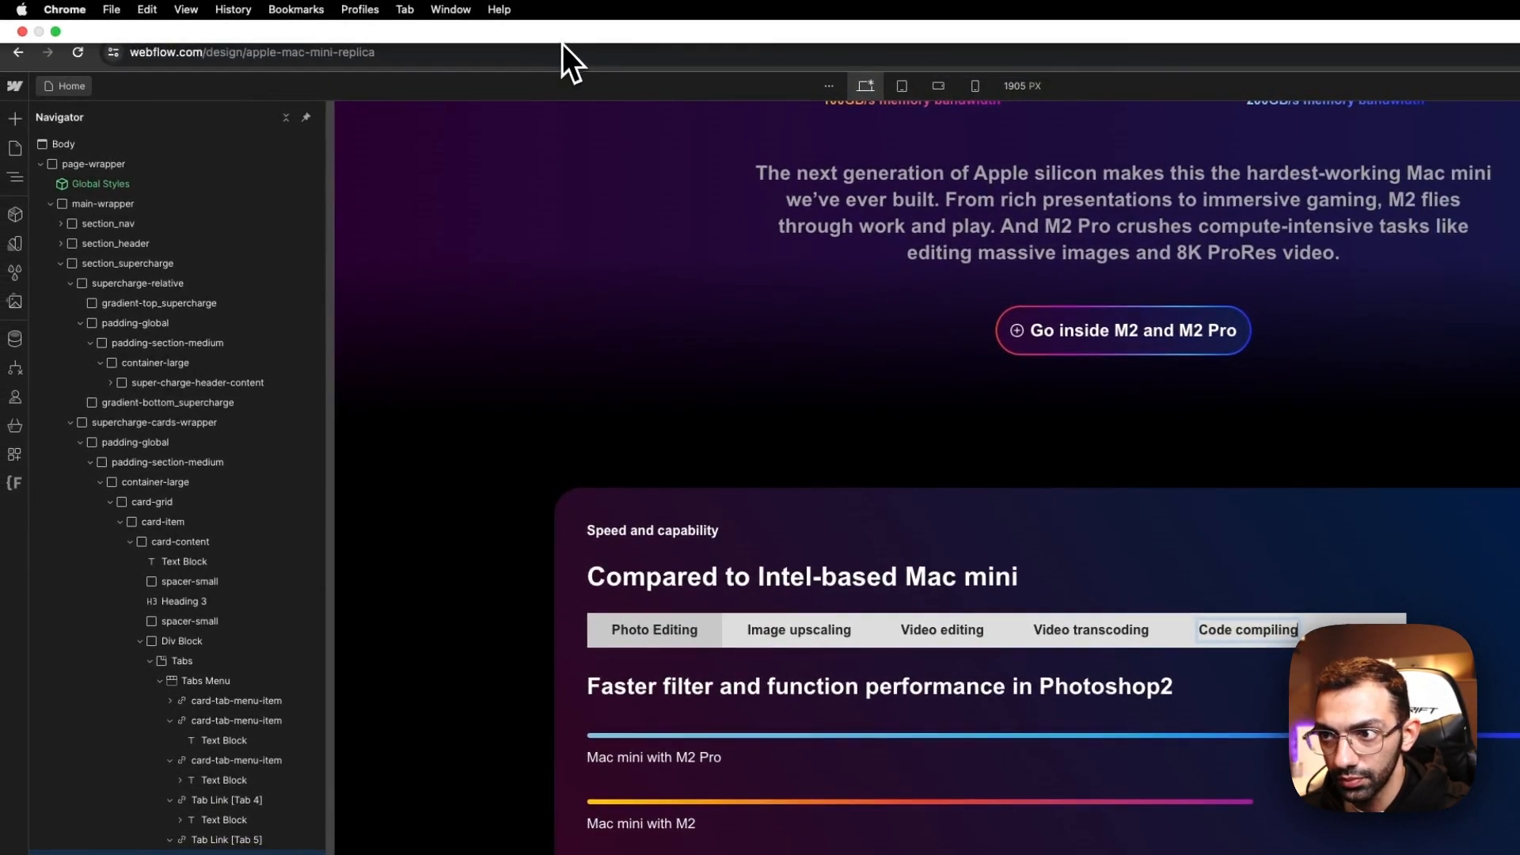
pyautogui.click(56, 32)
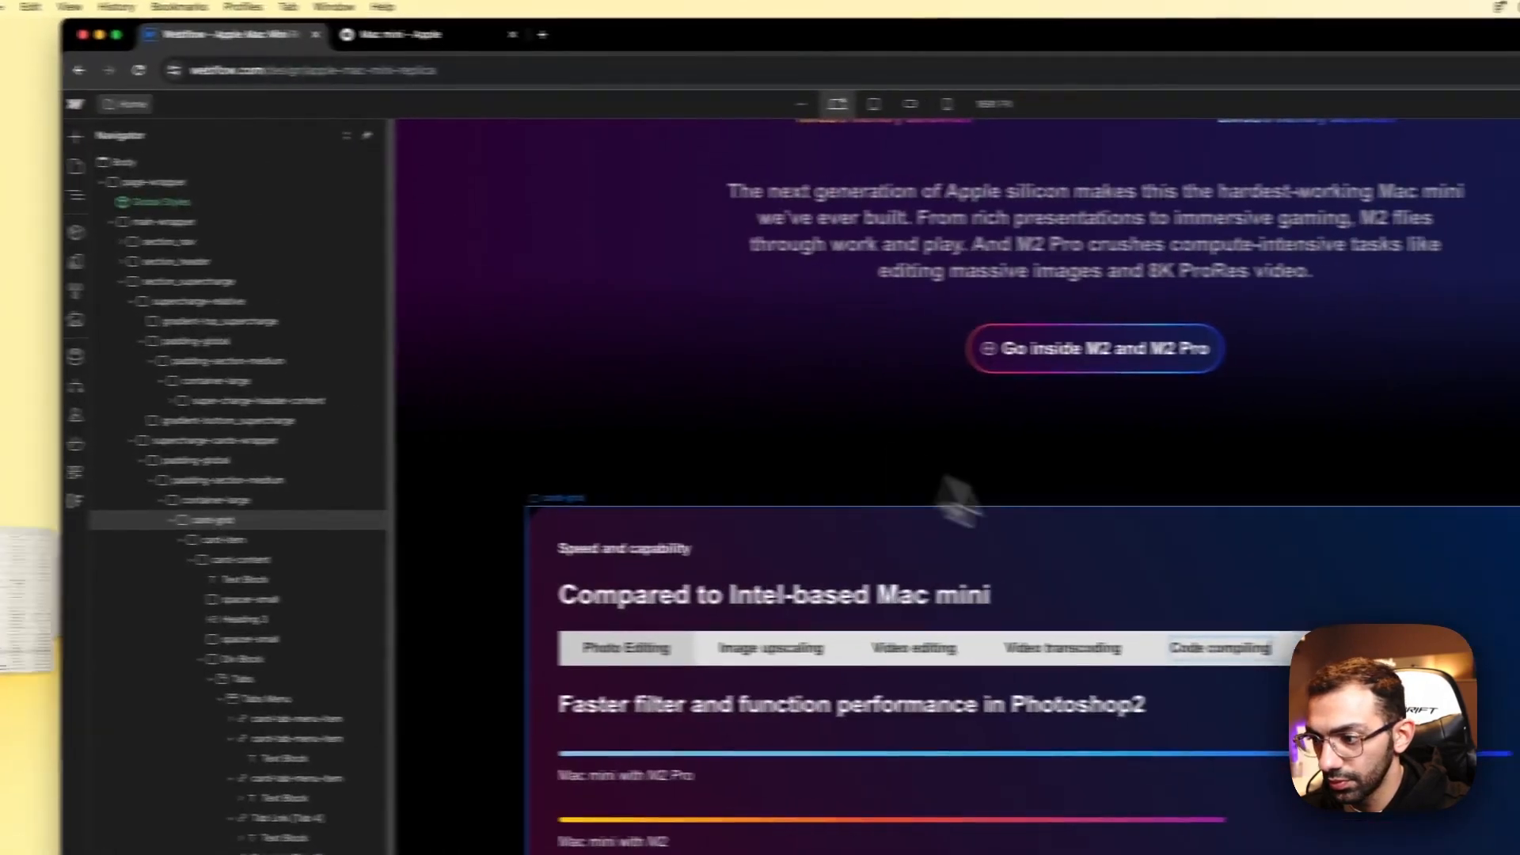
pyautogui.click(432, 39)
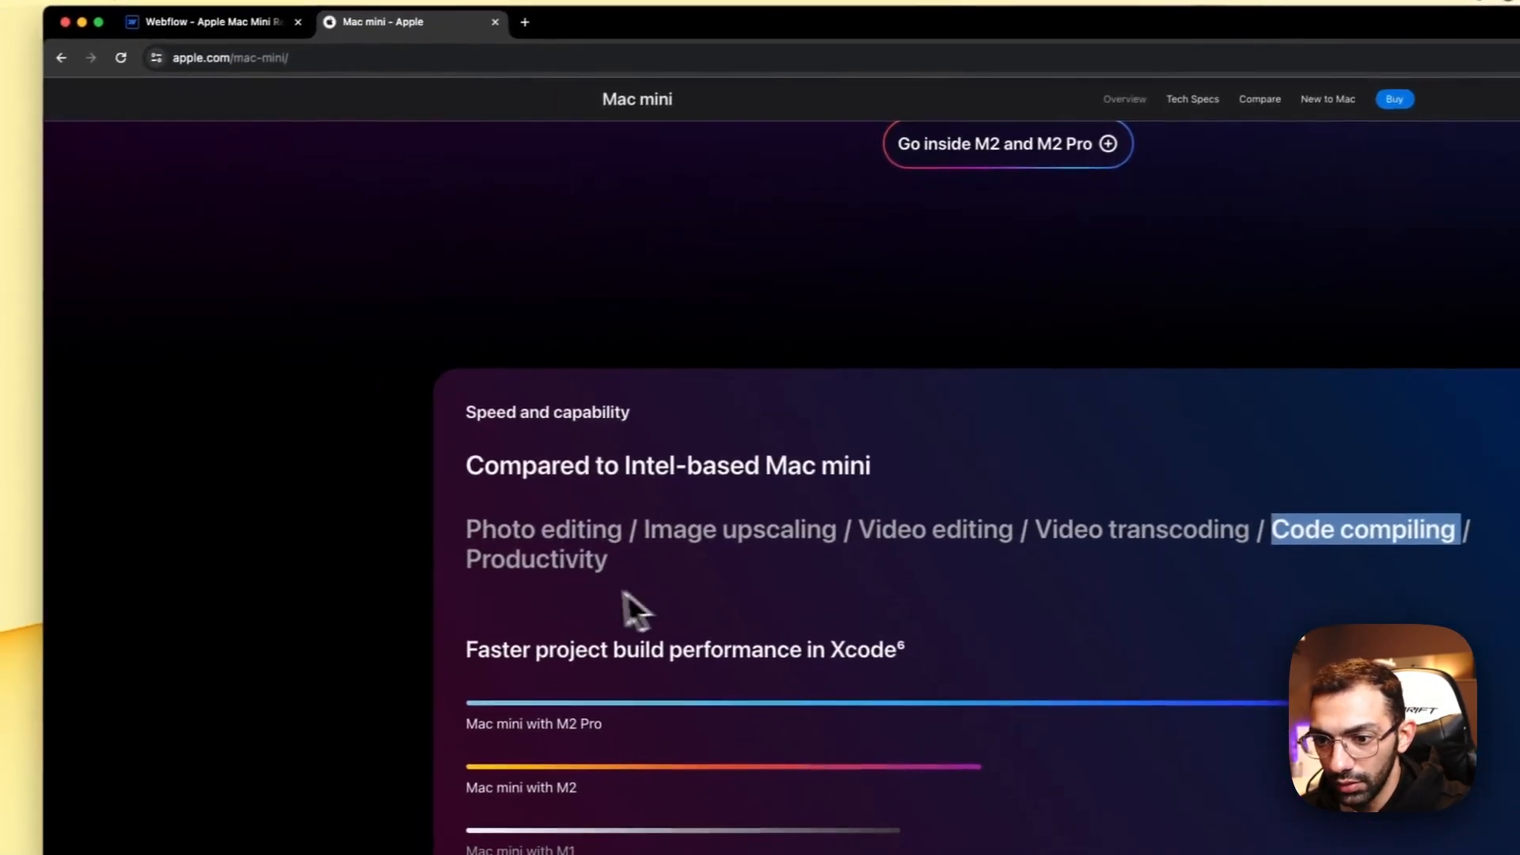
pyautogui.doubleClick(507, 572)
pyautogui.click(326, 6)
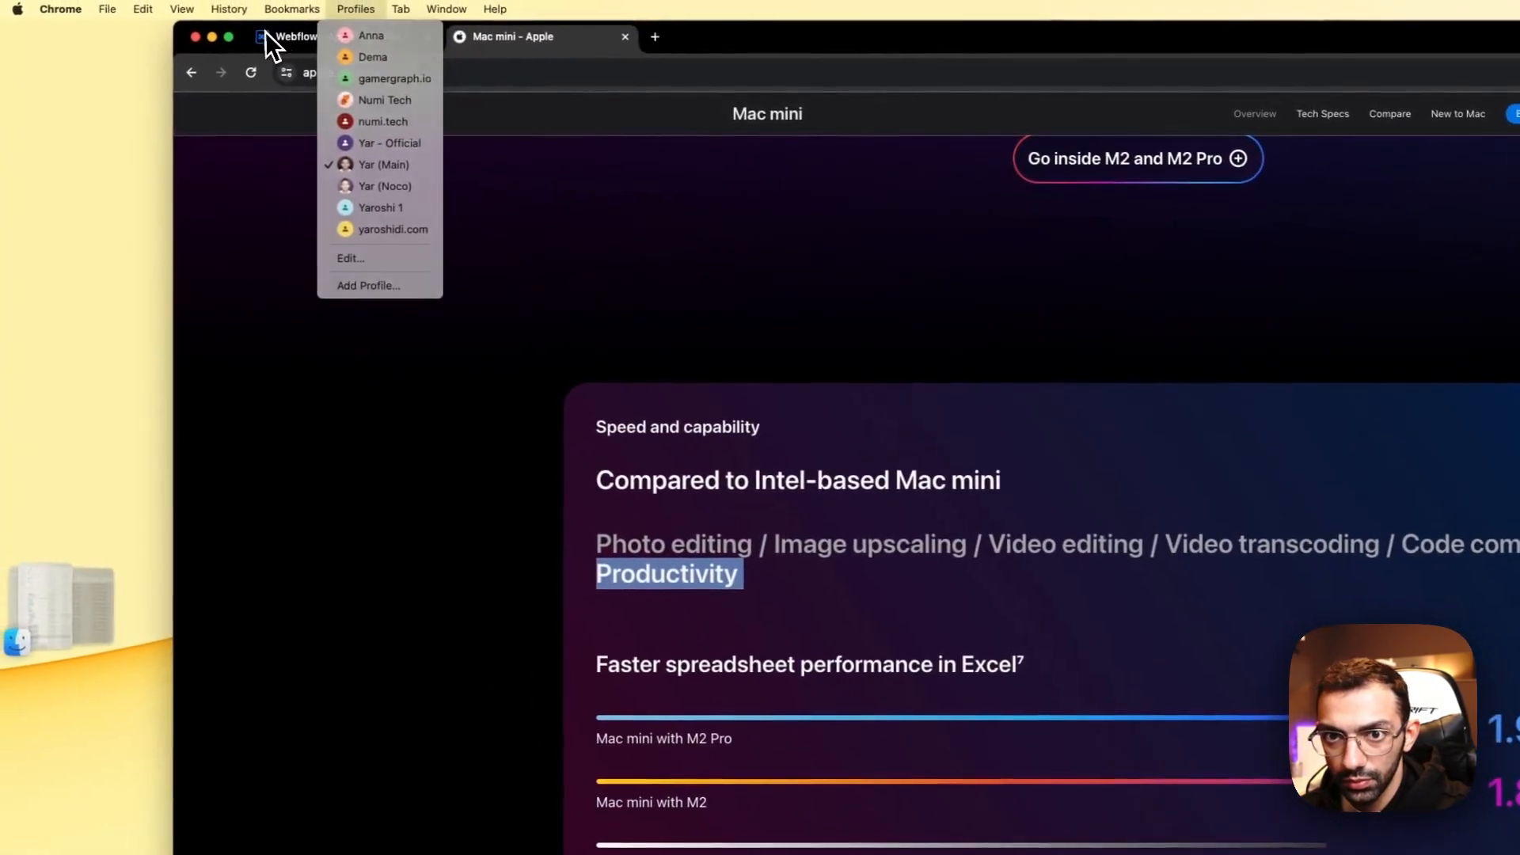
pyautogui.click(140, 17)
pyautogui.click(111, 37)
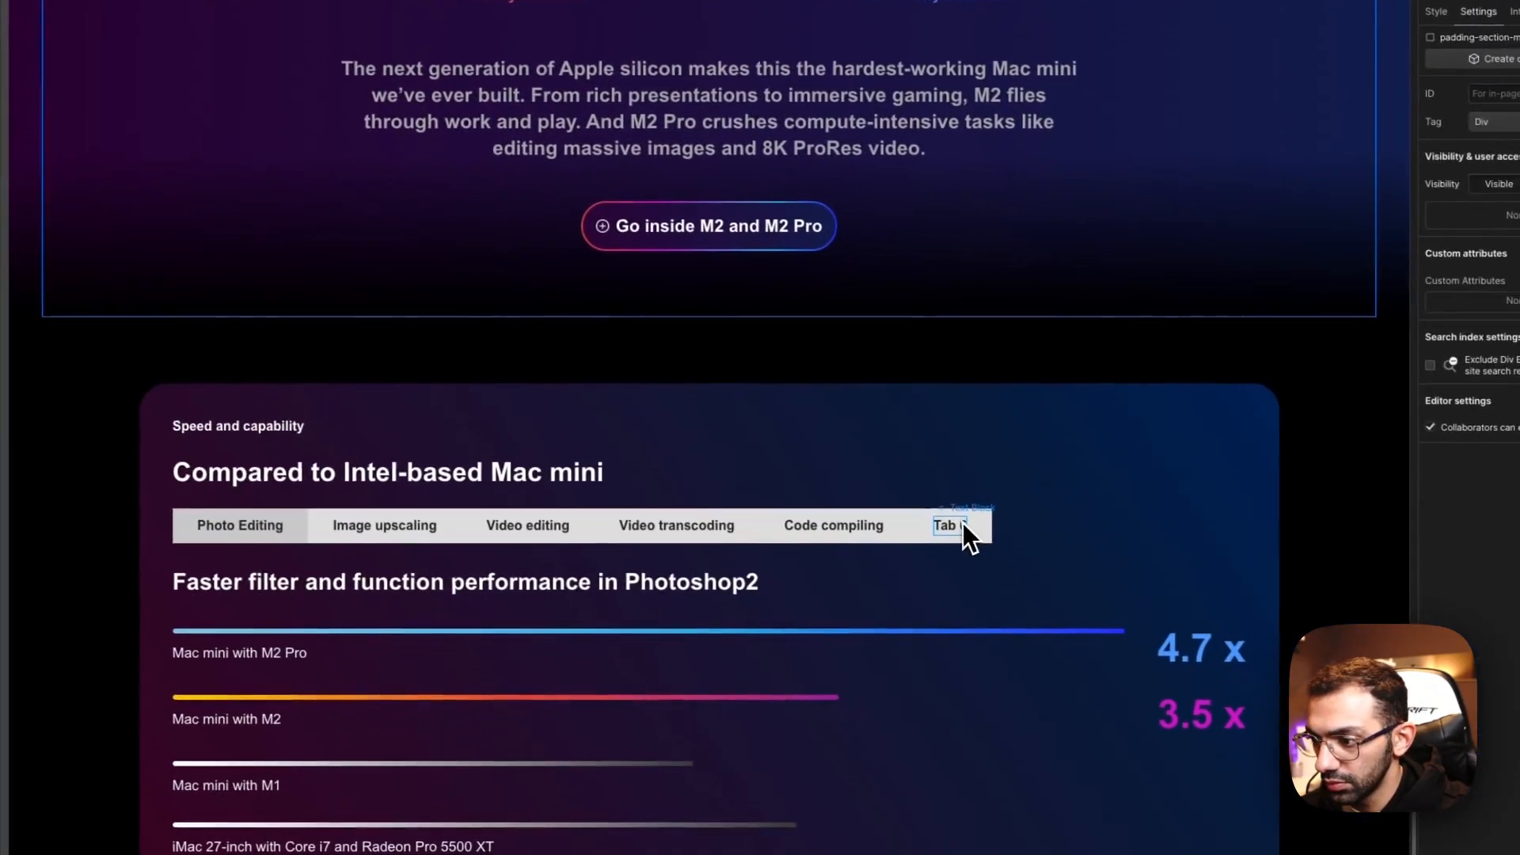
pyautogui.hotkey('ctrl', 'v')
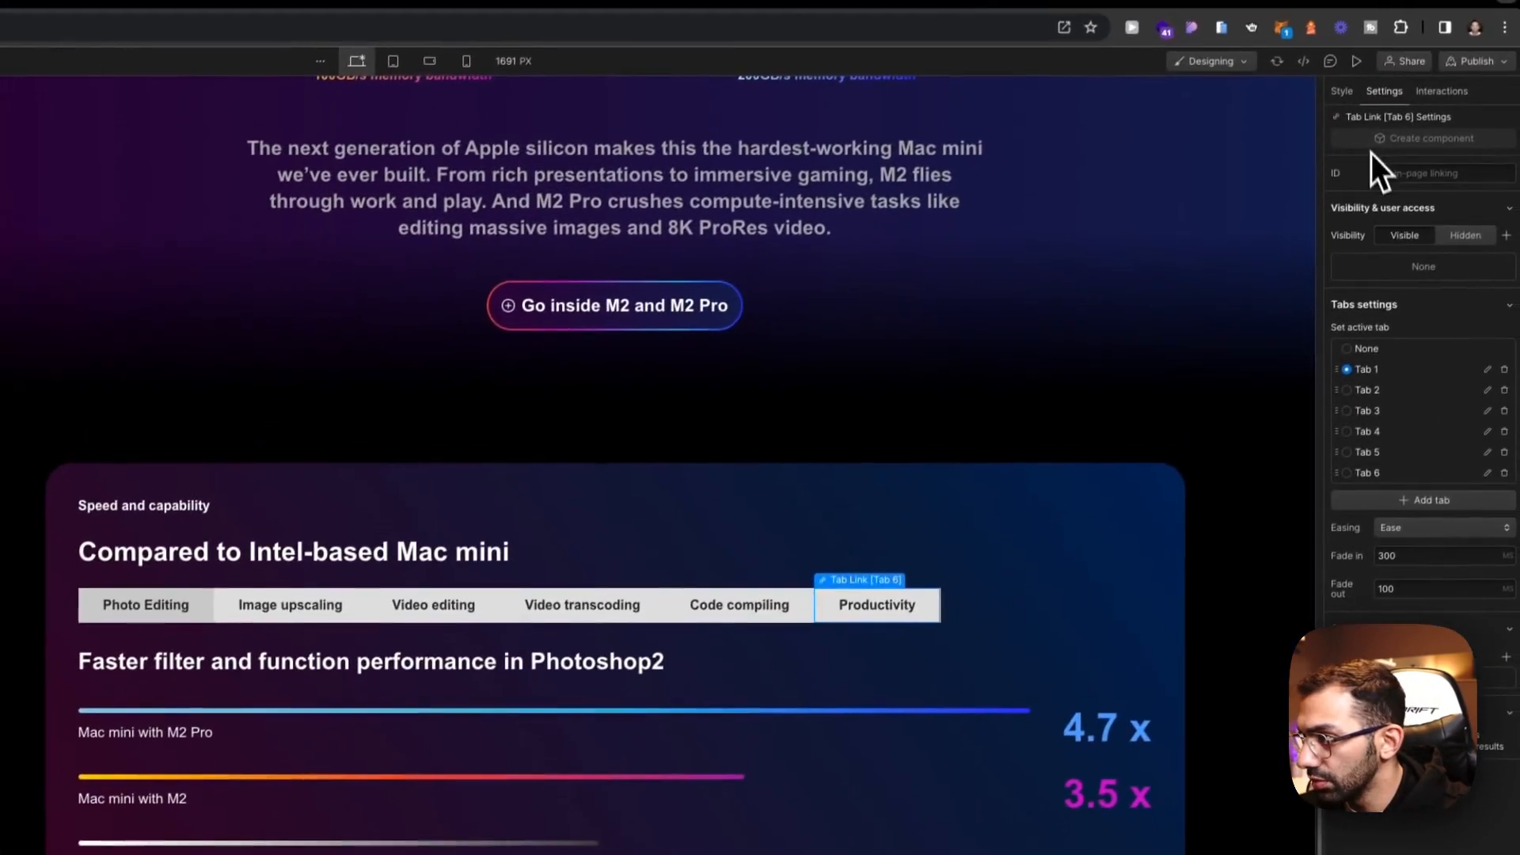
# Step: Try a transparent background colour on the Productivity tab link, and undo the change
pyautogui.click(1351, 93)
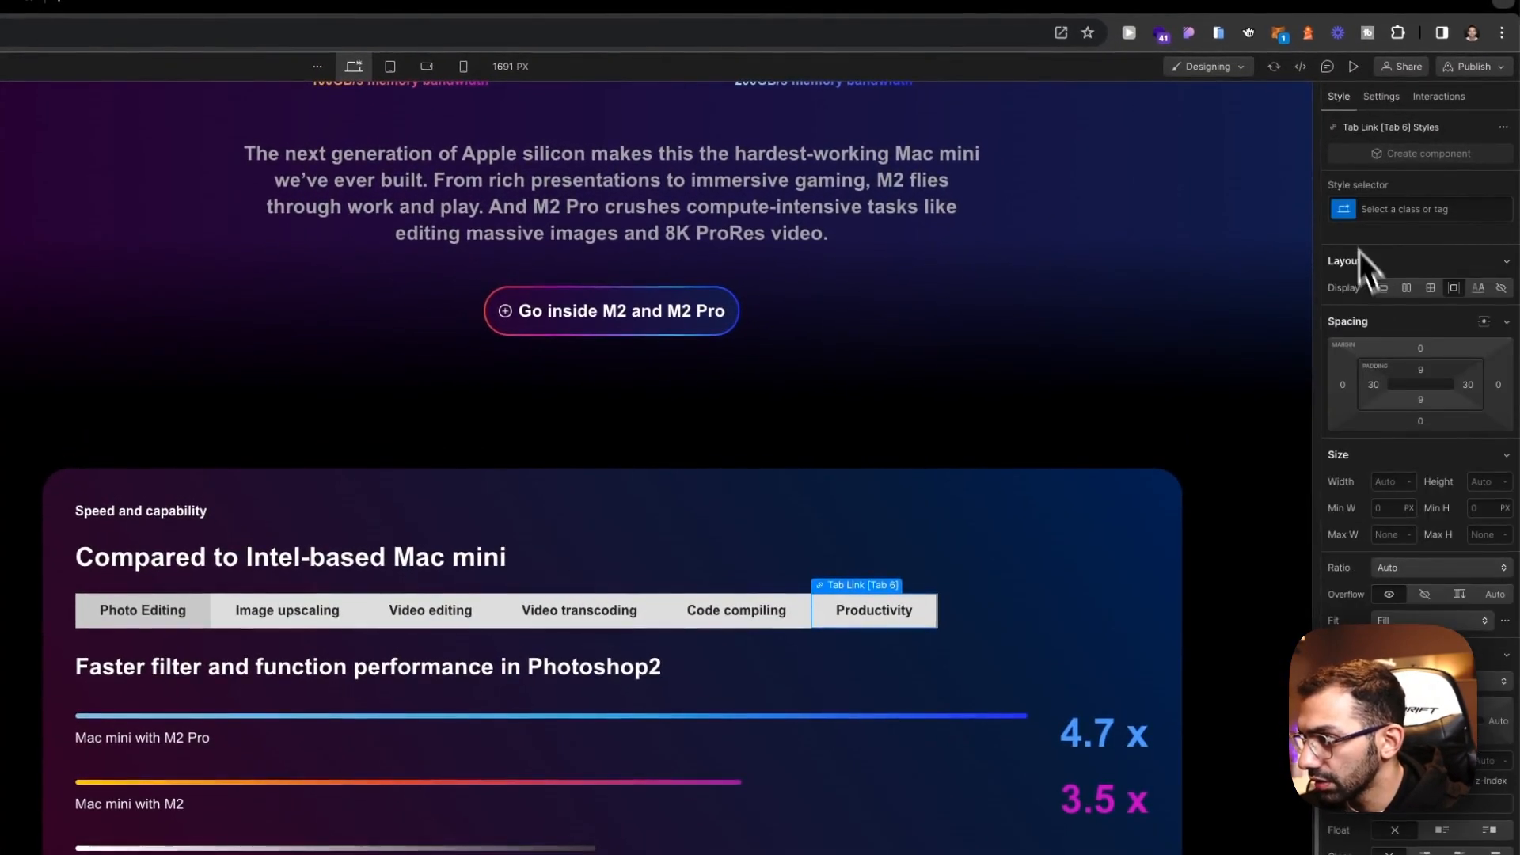
pyautogui.scroll(-10, 1358, 250)
pyautogui.click(1426, 380)
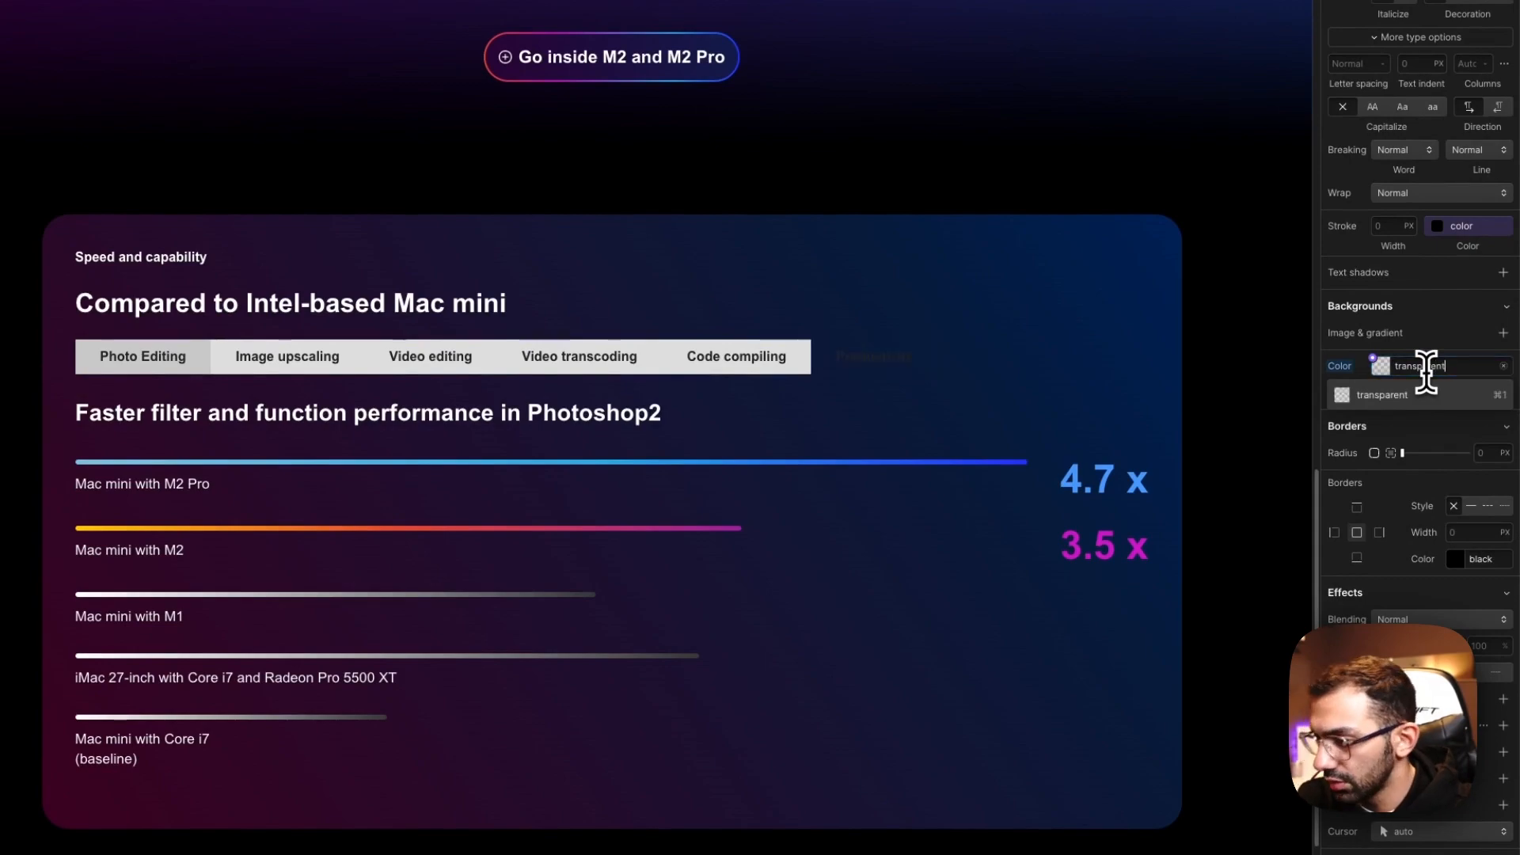
pyautogui.press('Return')
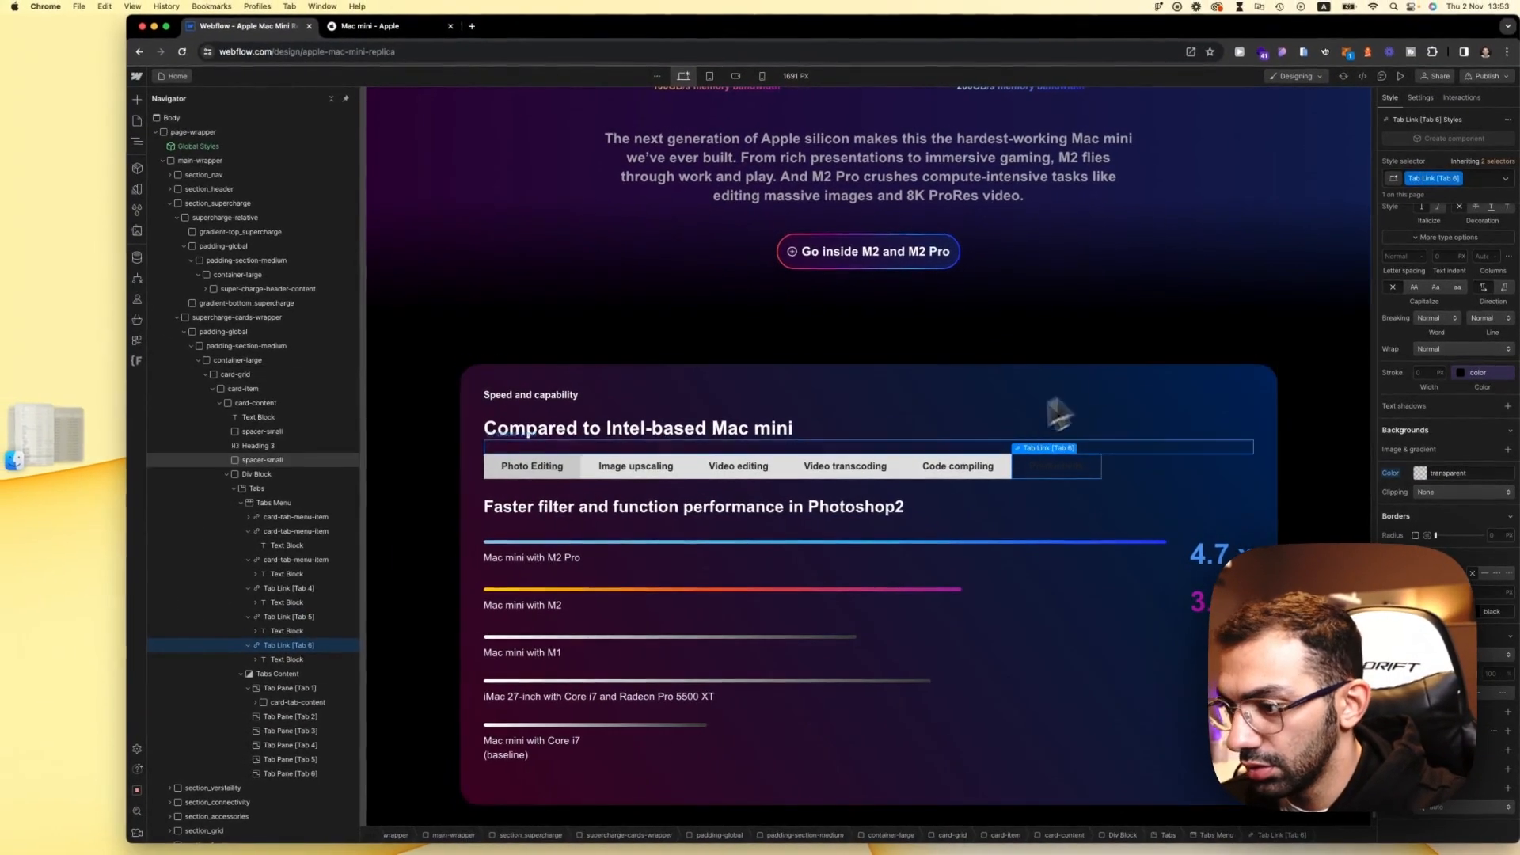
pyautogui.press('super+z')
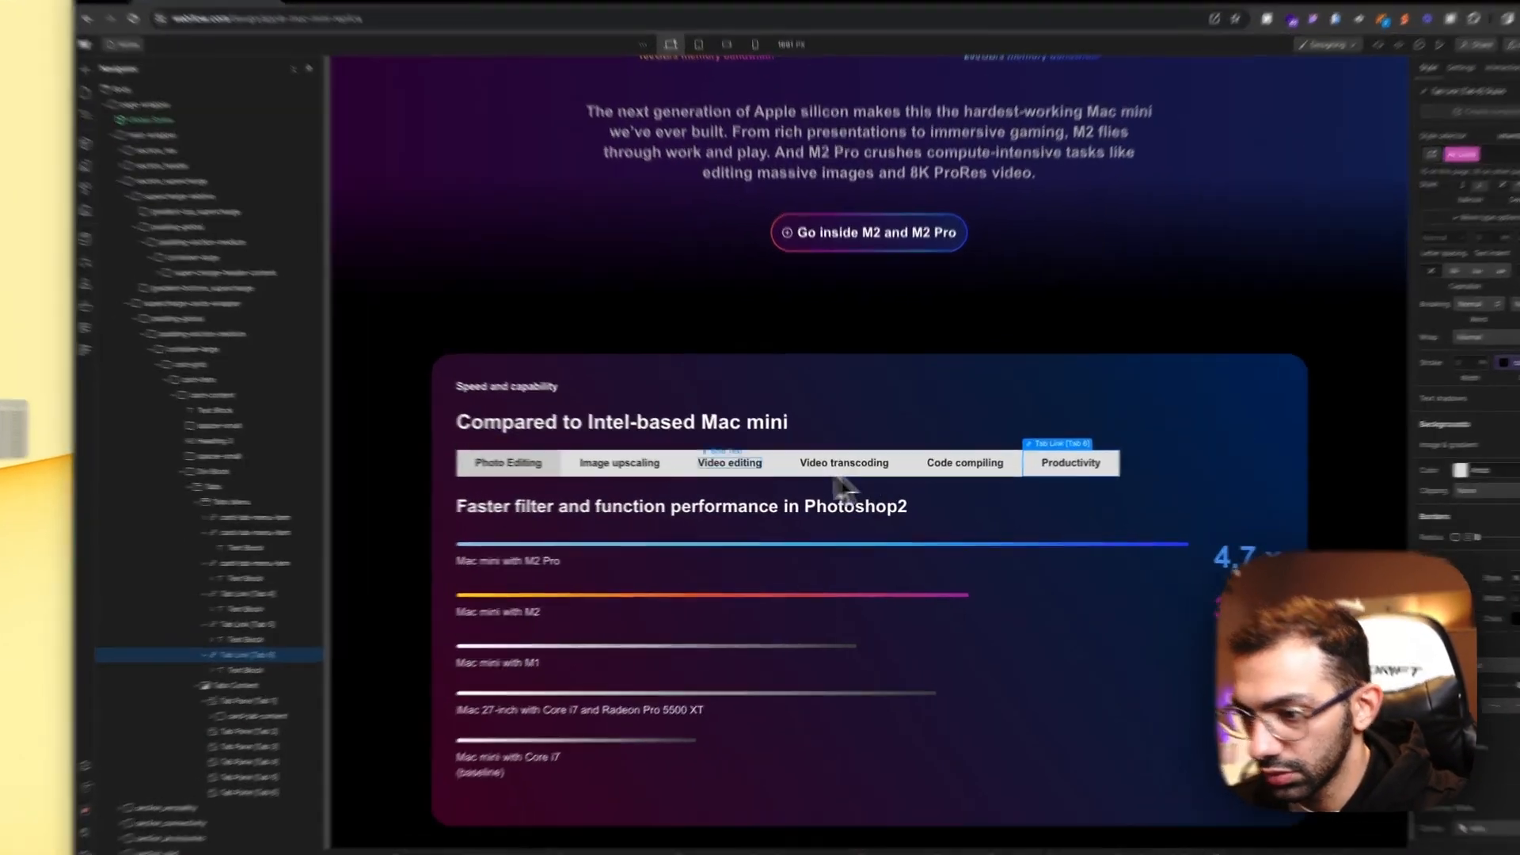
# Step: Remove the nested bold formatting from the Video editing tab label
pyautogui.click(741, 466)
pyautogui.click(764, 473)
pyautogui.doubleClick(723, 464)
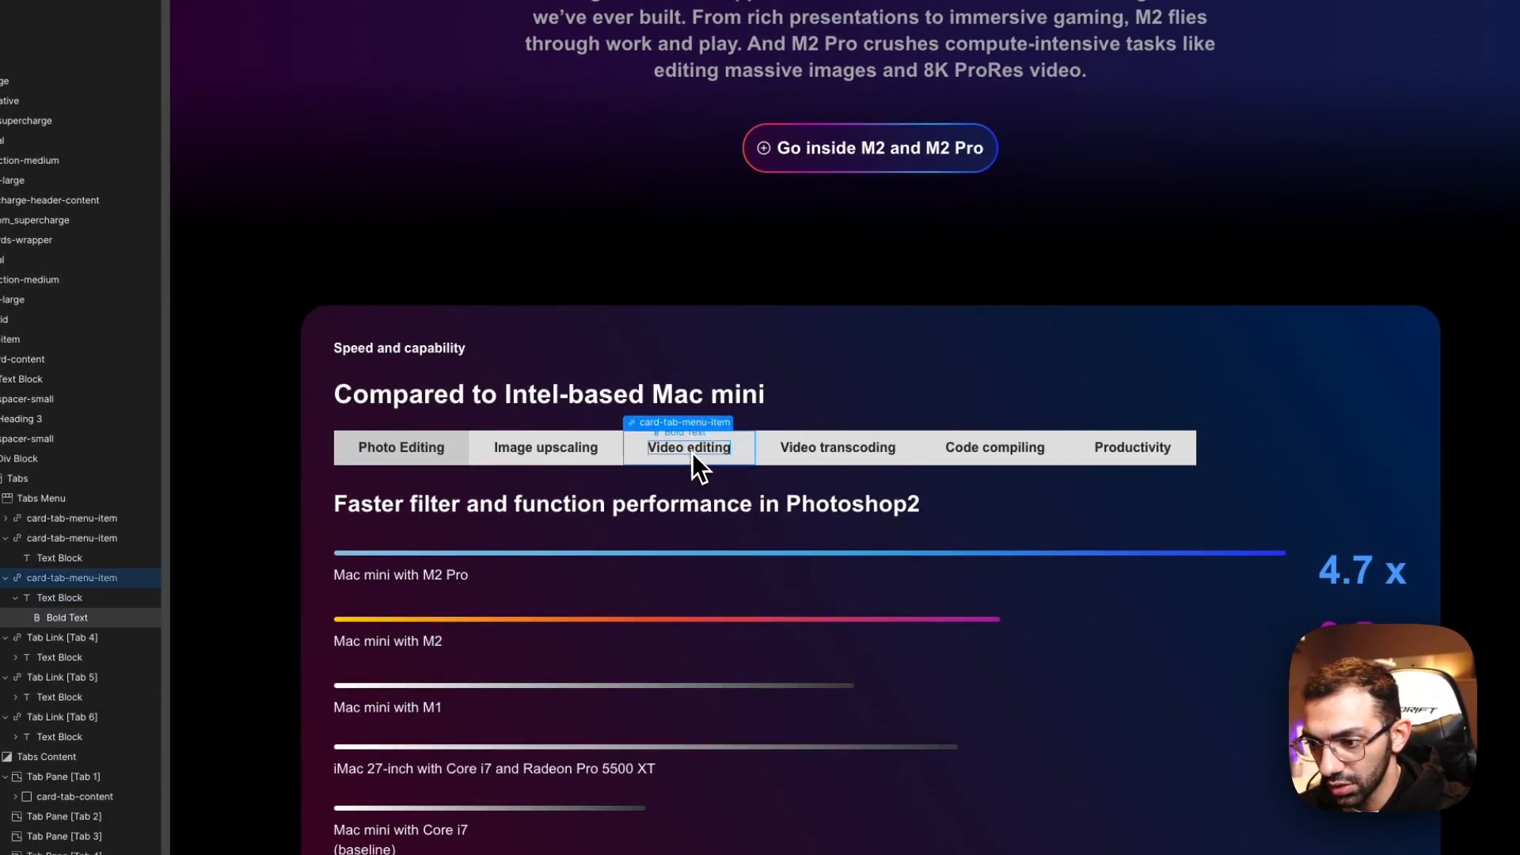
pyautogui.tripleClick(692, 453)
pyautogui.press('Escape')
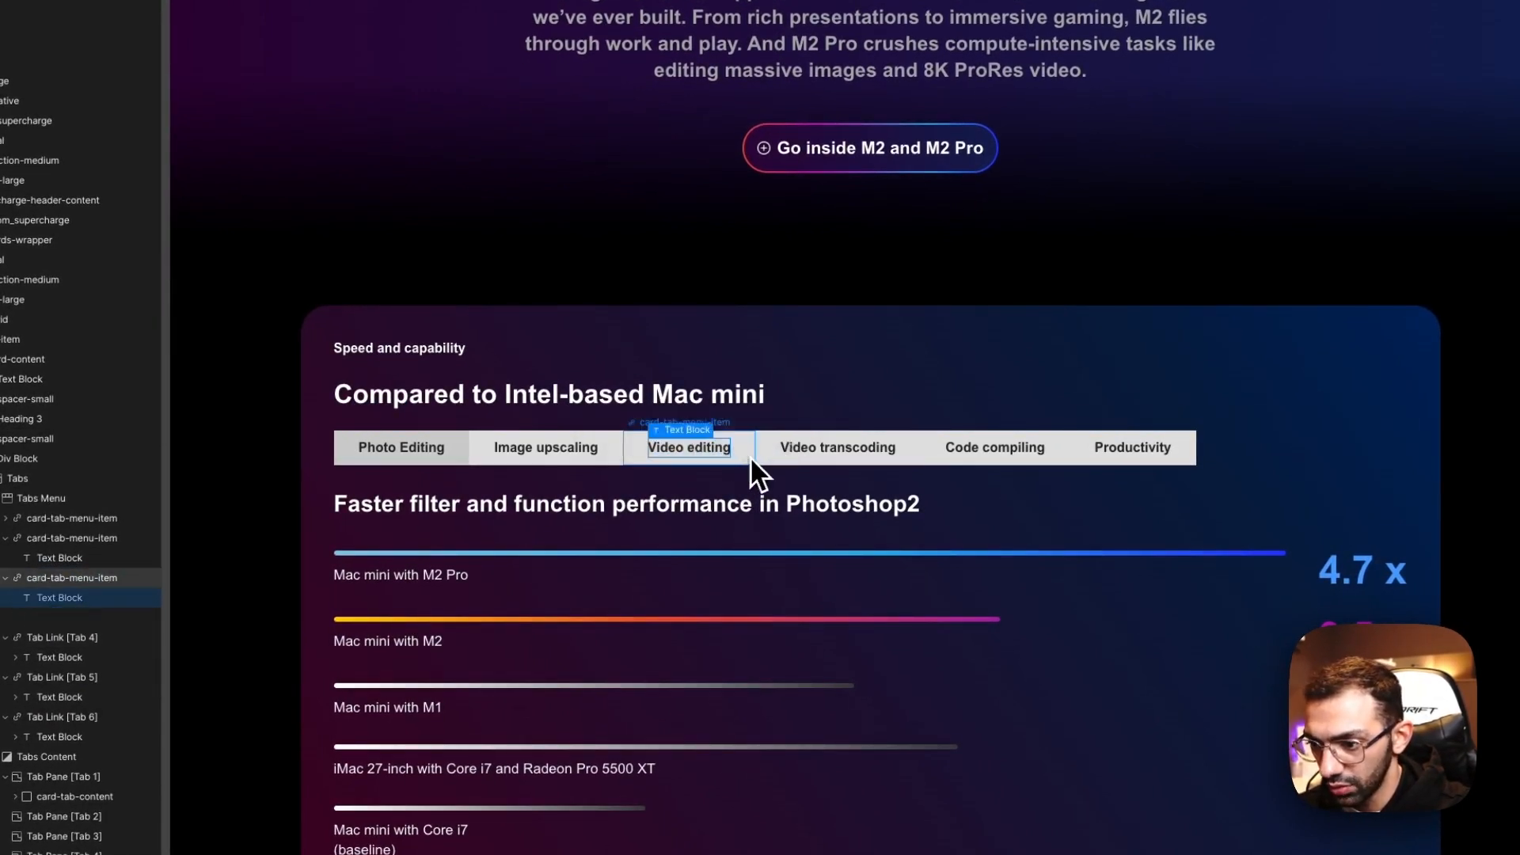
# Step: Remove the nested bold formatting from the Video transcoding label, and check the Image upscaling and Photo Editing labels for it
pyautogui.click(786, 448)
pyautogui.tripleClick(860, 450)
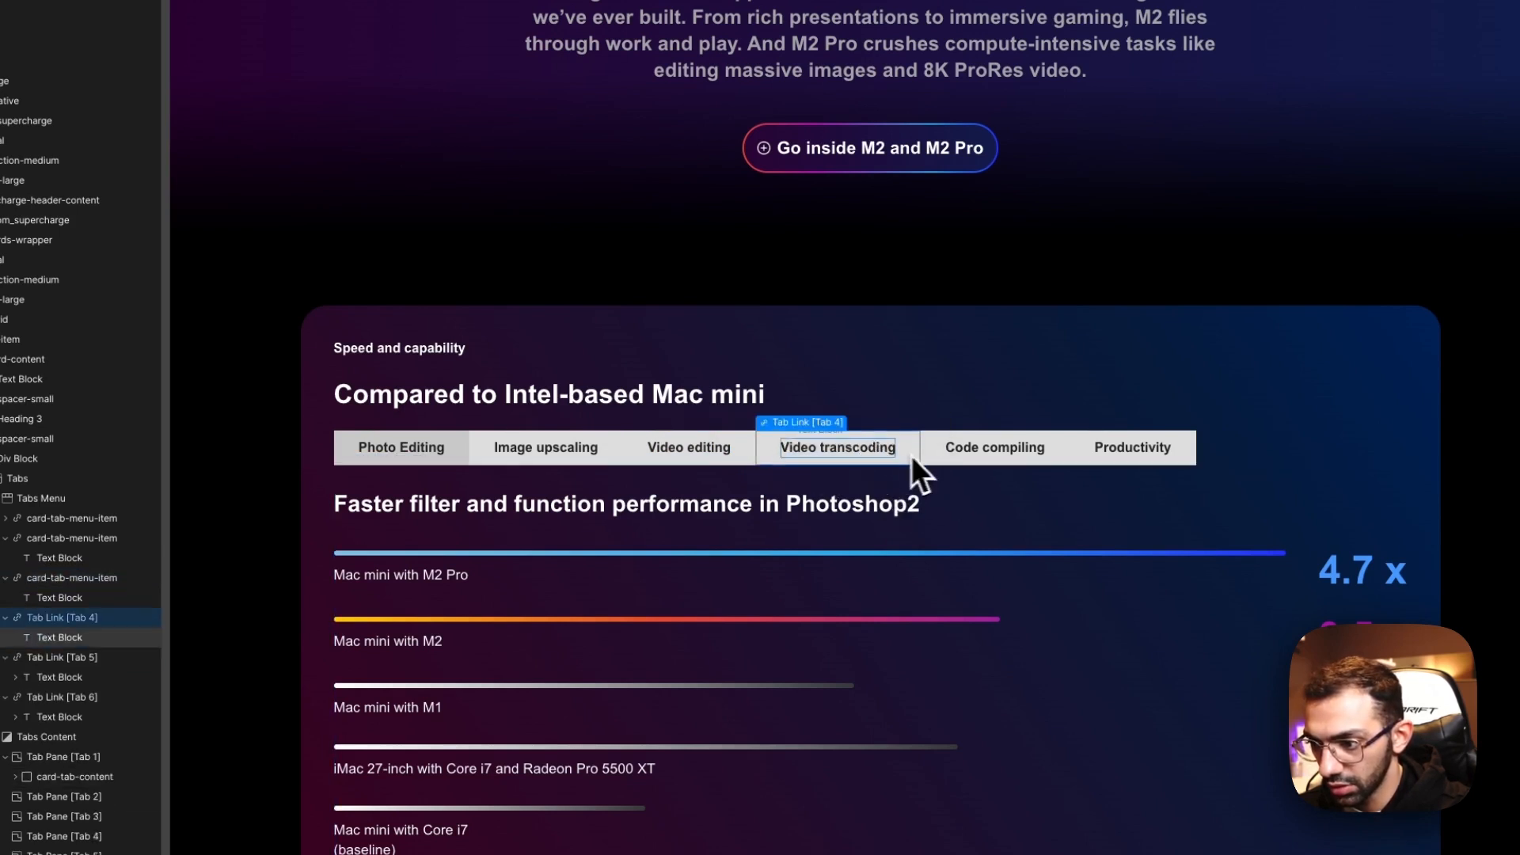
pyautogui.tripleClick(571, 448)
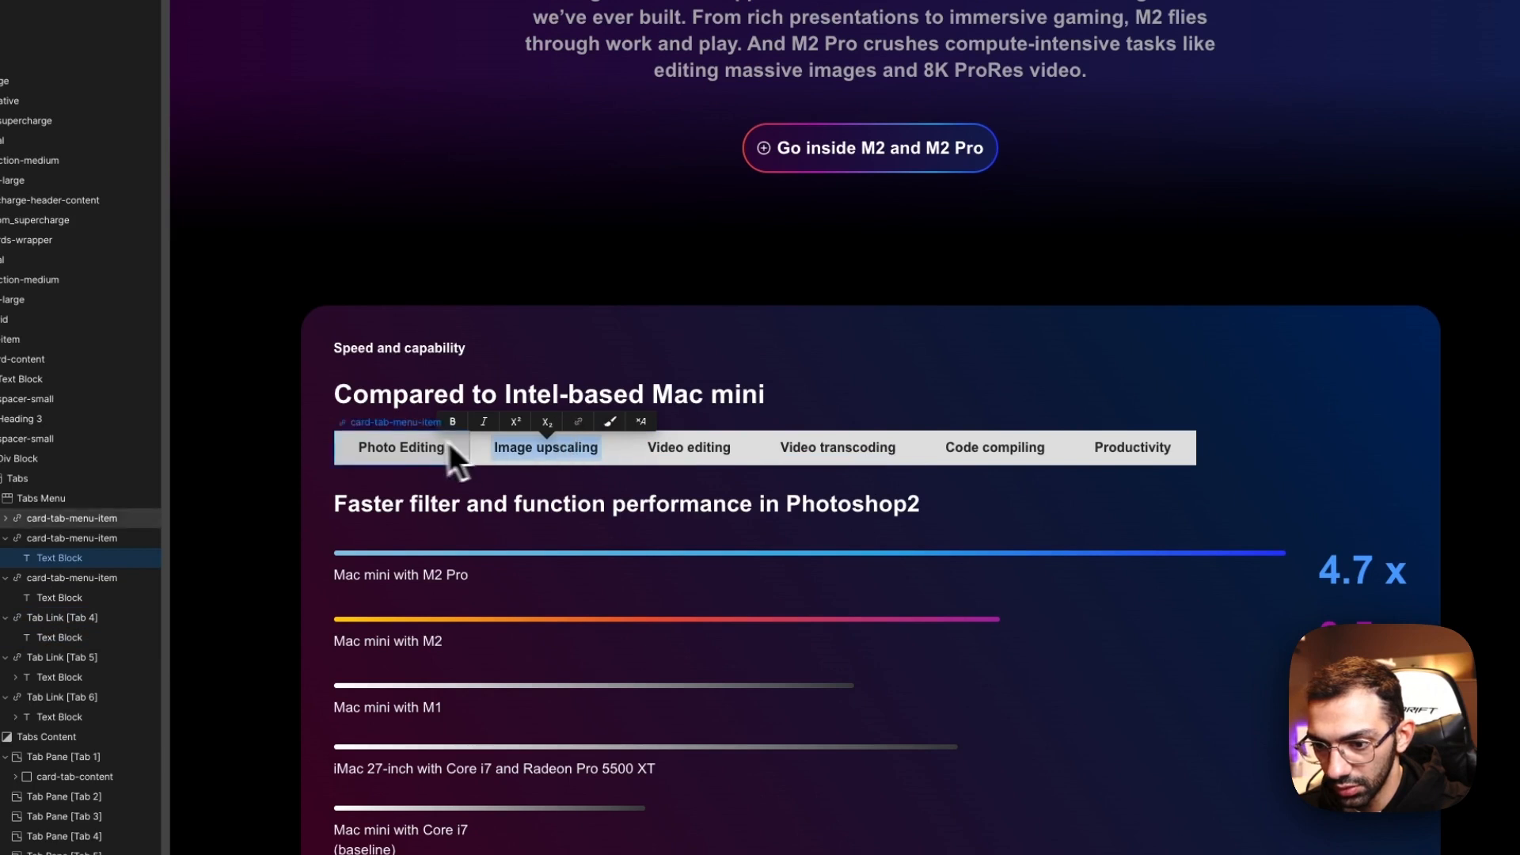
pyautogui.click(420, 439)
pyautogui.tripleClick(413, 444)
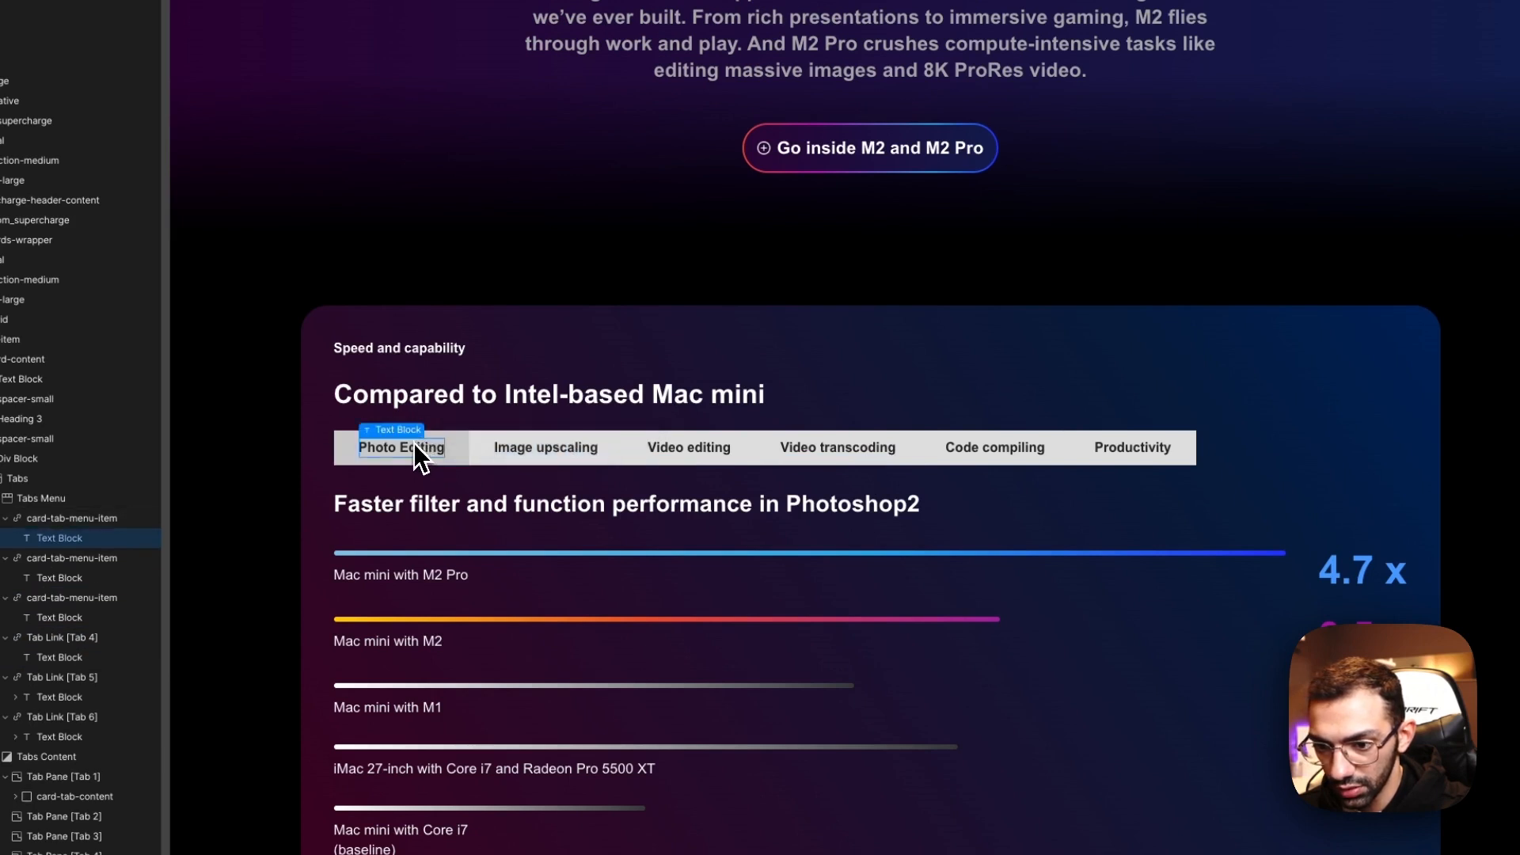
# Step: Remove the nested bold formatting from the Code compiling and Productivity tab labels
pyautogui.tripleClick(1017, 456)
pyautogui.press('Escape')
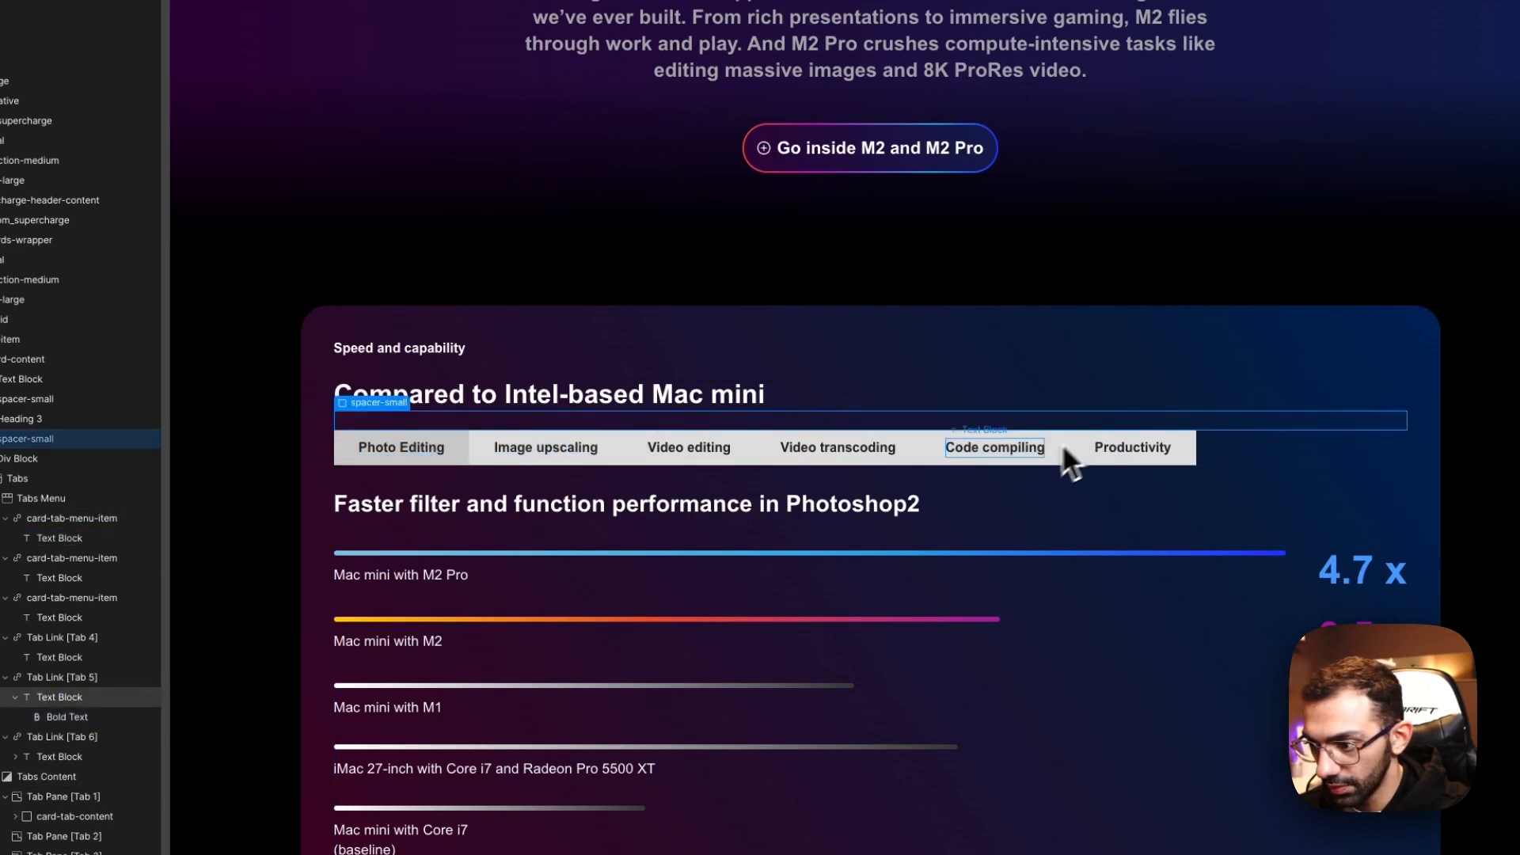
pyautogui.tripleClick(1033, 454)
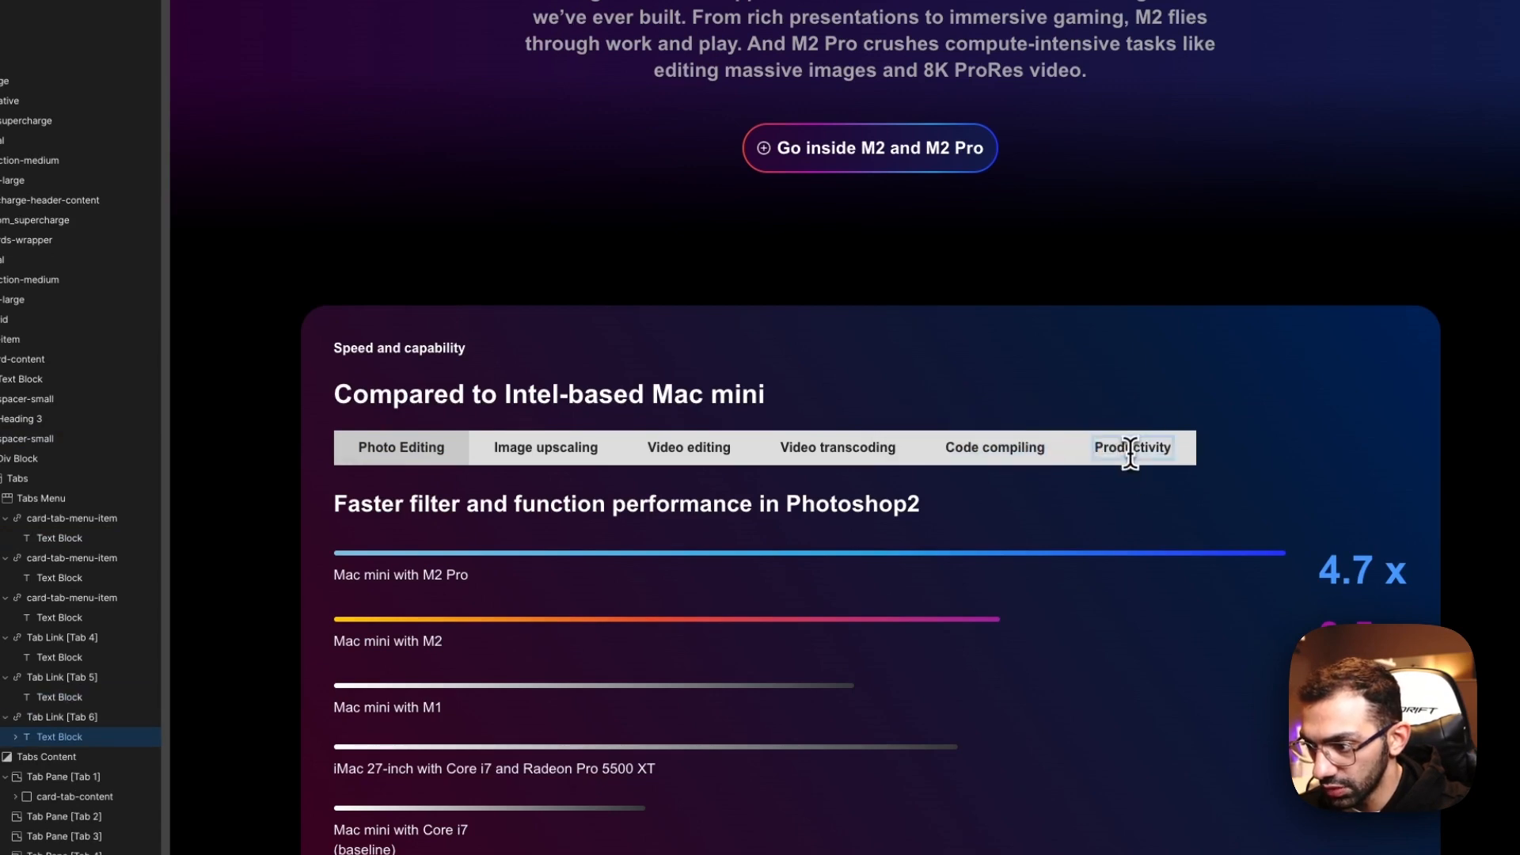
pyautogui.tripleClick(1133, 448)
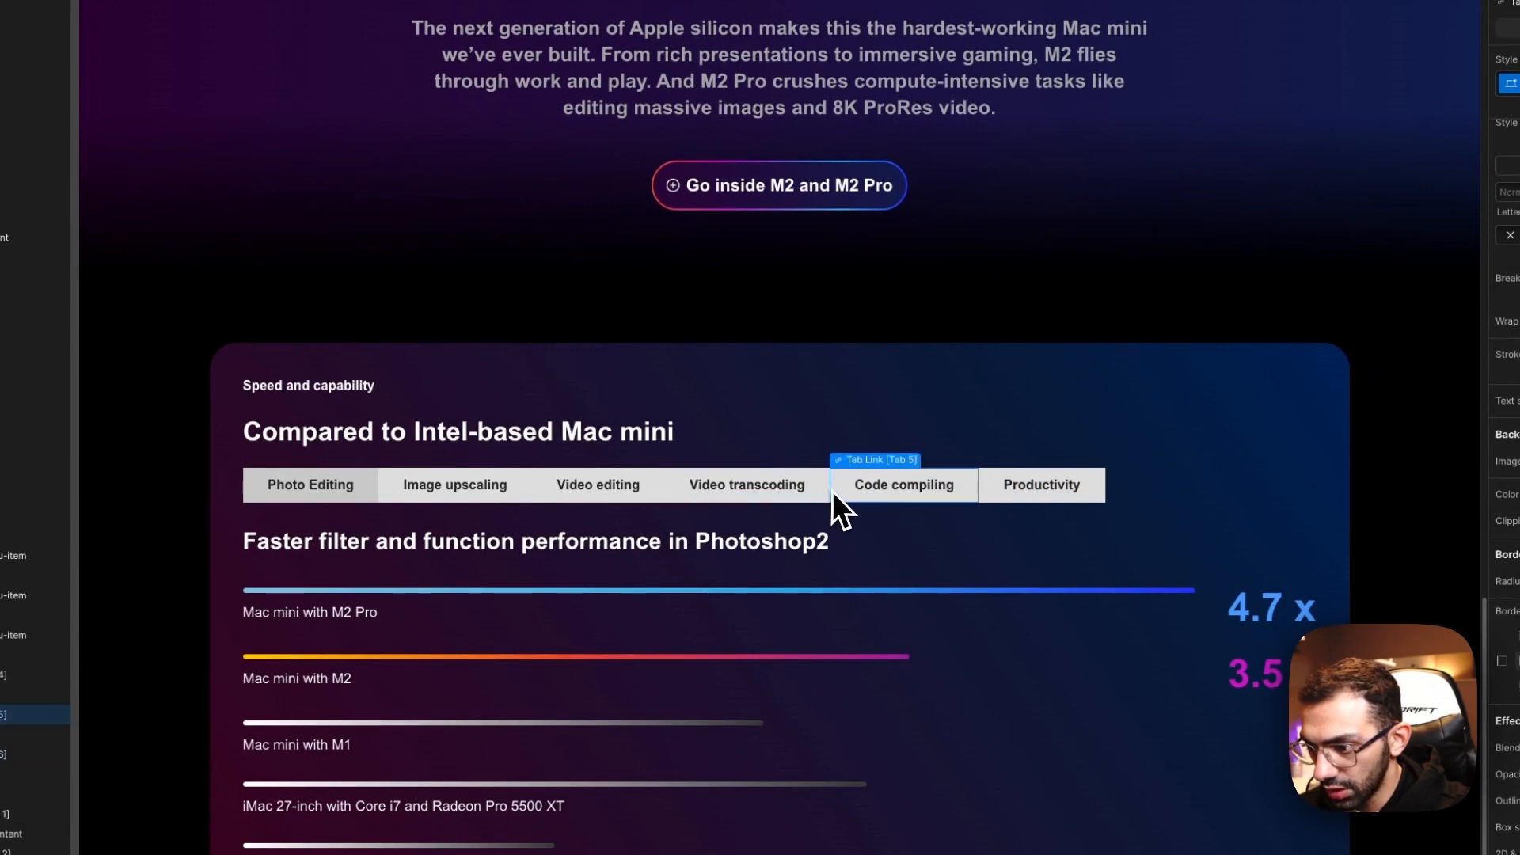
# Step: Copy the class name card-tab-menu-item from the Video editing tab and apply it to the Video transcoding, Code compiling and Productivity tab links
pyautogui.click(624, 491)
pyautogui.doubleClick(1442, 149)
pyautogui.press('super+c')
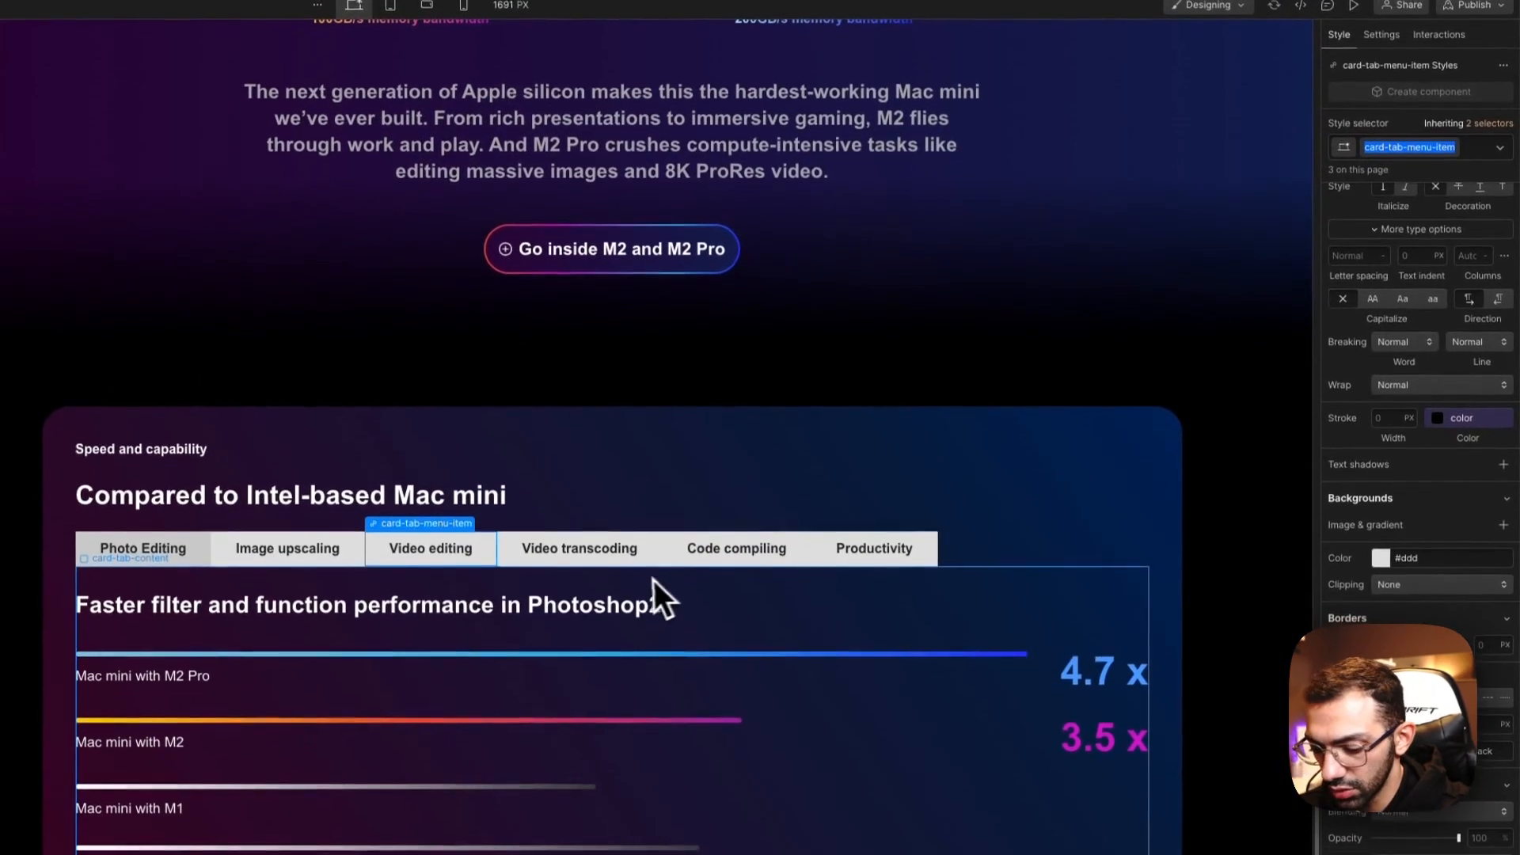
pyautogui.click(650, 559)
pyautogui.click(1398, 143)
pyautogui.press('super+v')
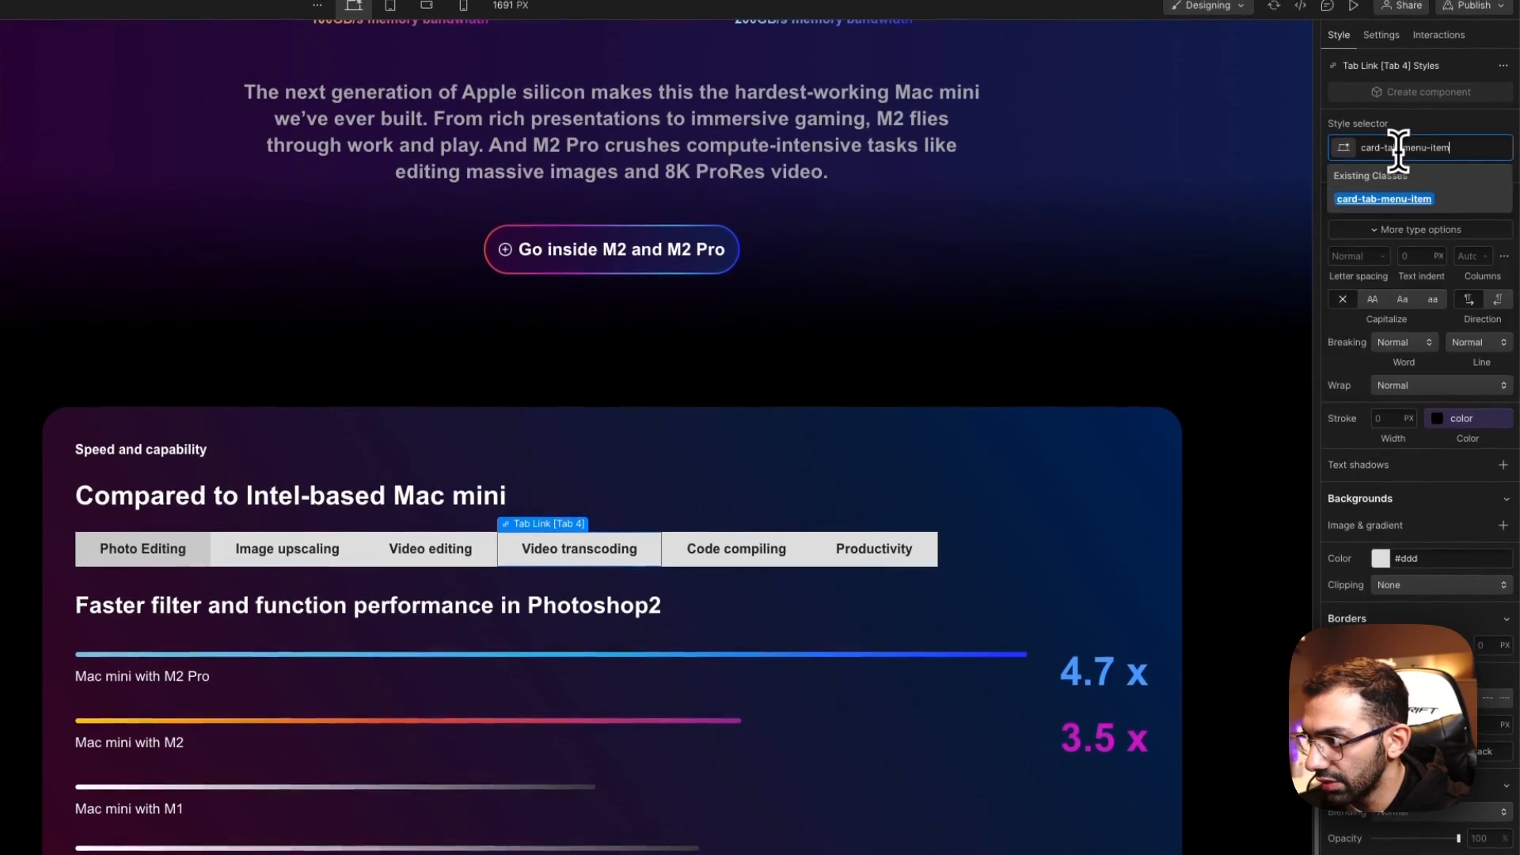
pyautogui.press('Return')
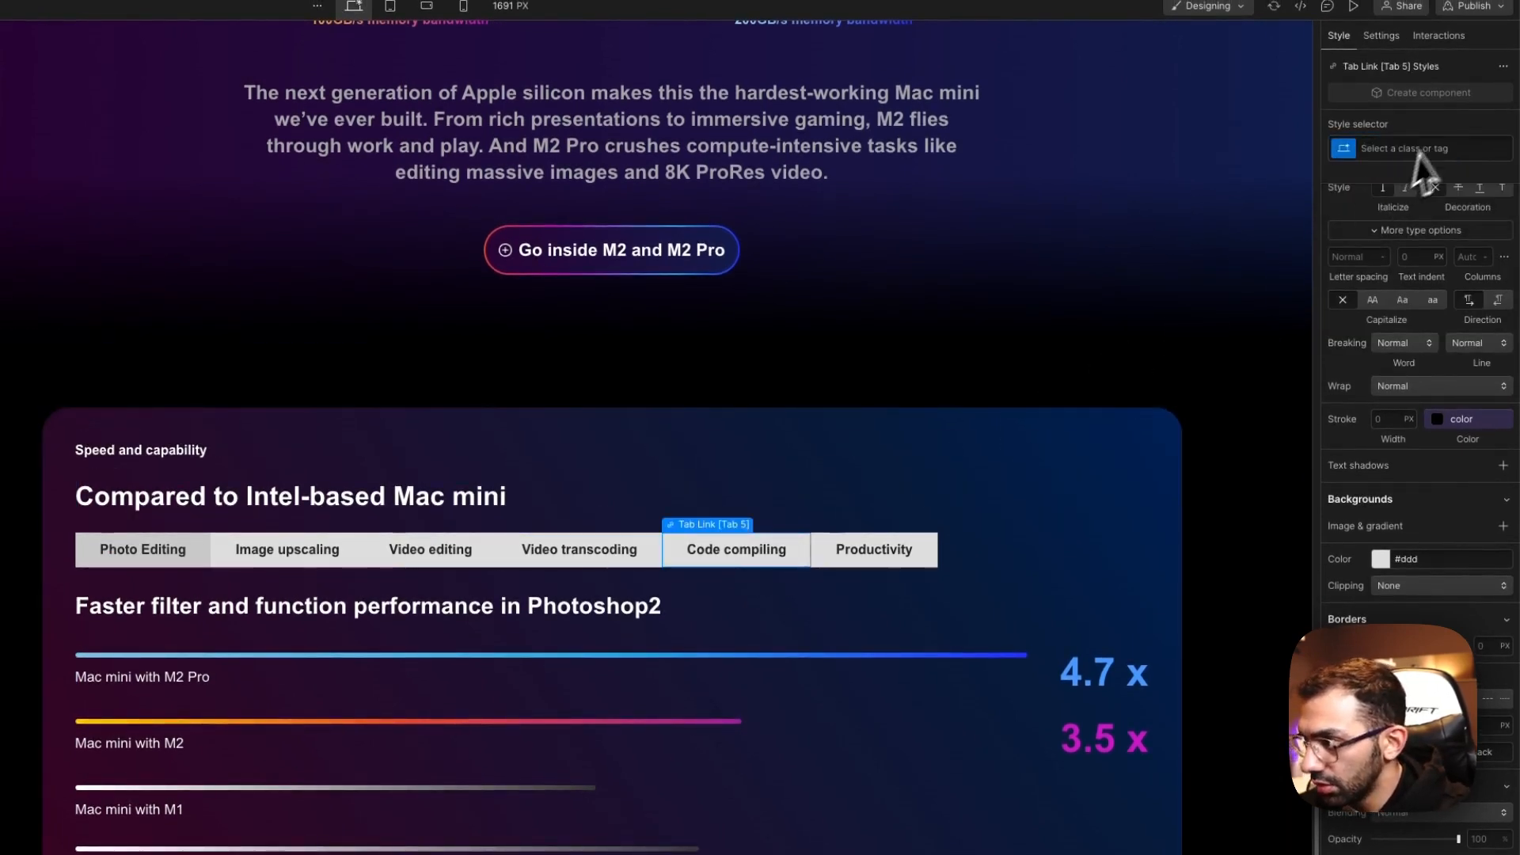
pyautogui.click(1424, 149)
pyautogui.press('super+v')
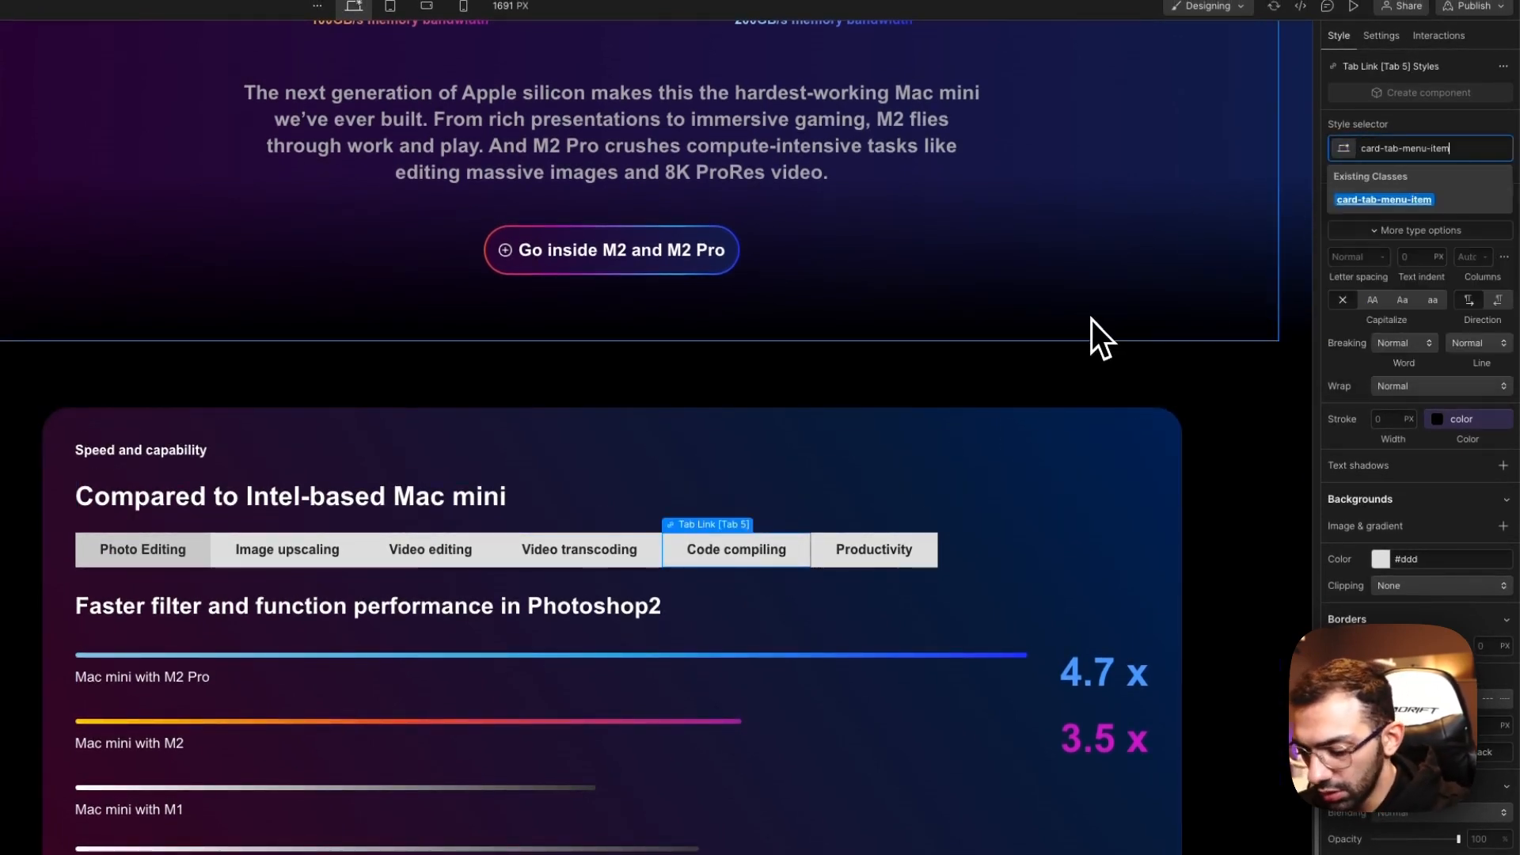
pyautogui.press('Return')
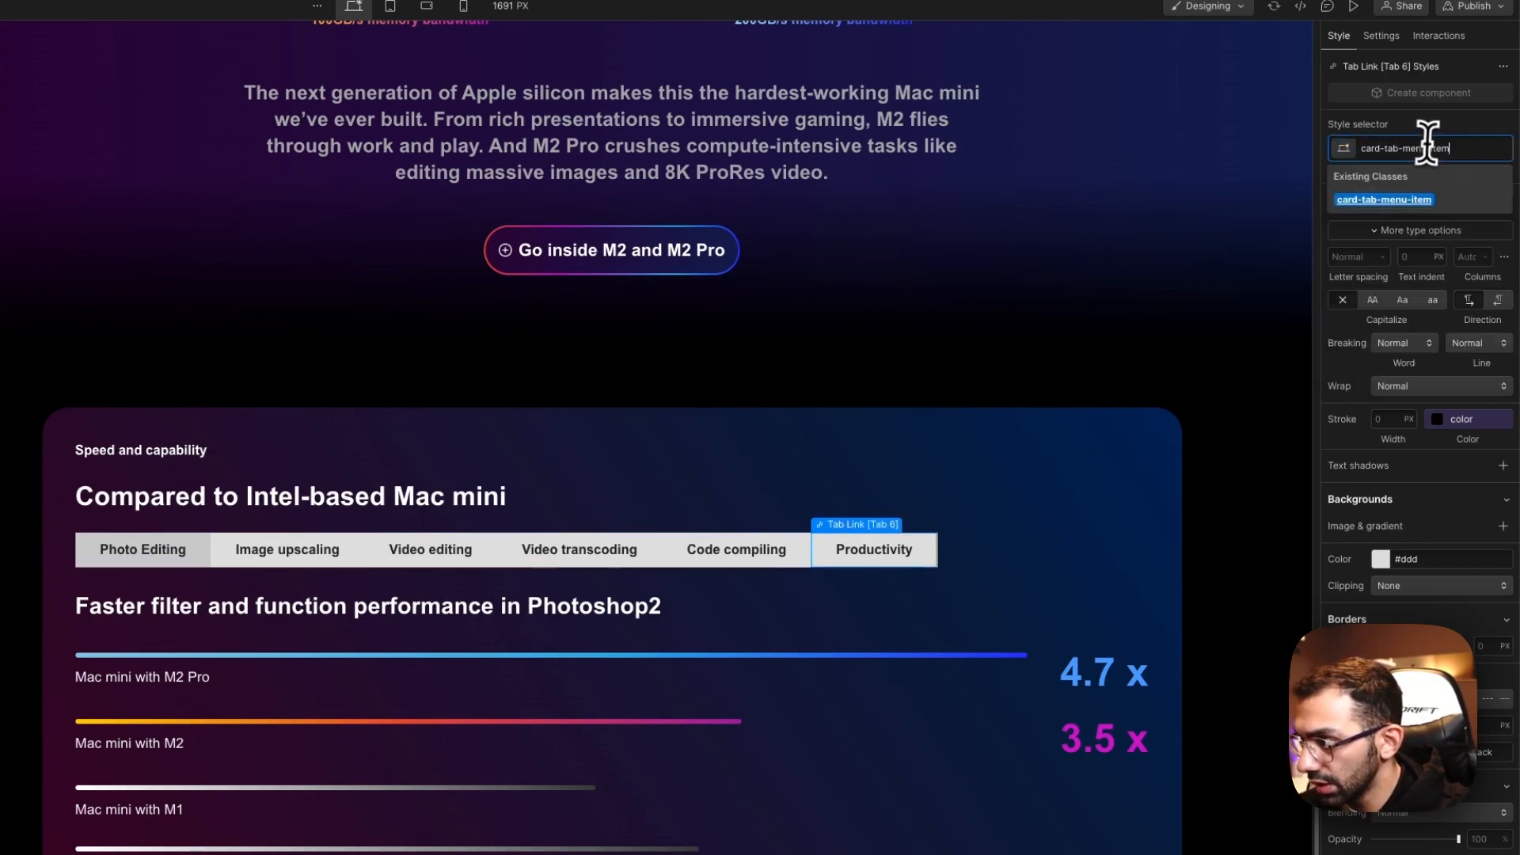
pyautogui.click(1402, 200)
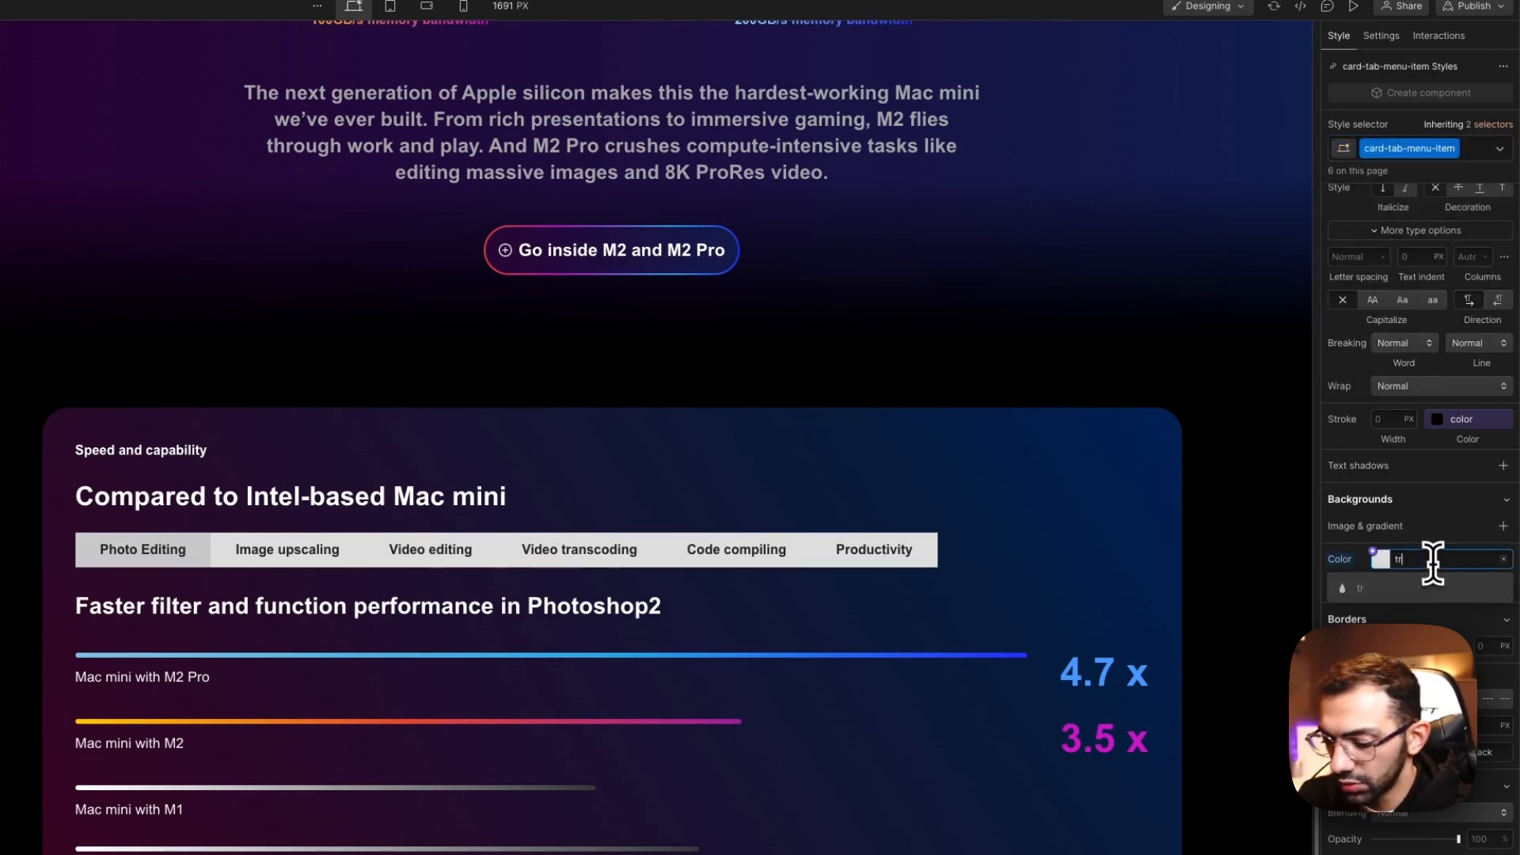
# Step: Set the background colour of the card-tab-menu-item class to transparent
pyautogui.press('BackSpace')
pyautogui.press('BackSpace')
pyautogui.press('BackSpace')
pyautogui.press('BackSpace')
pyautogui.press('BackSpace')
pyautogui.press('BackSpace')
pyautogui.press('BackSpace')
pyautogui.press('BackSpace')
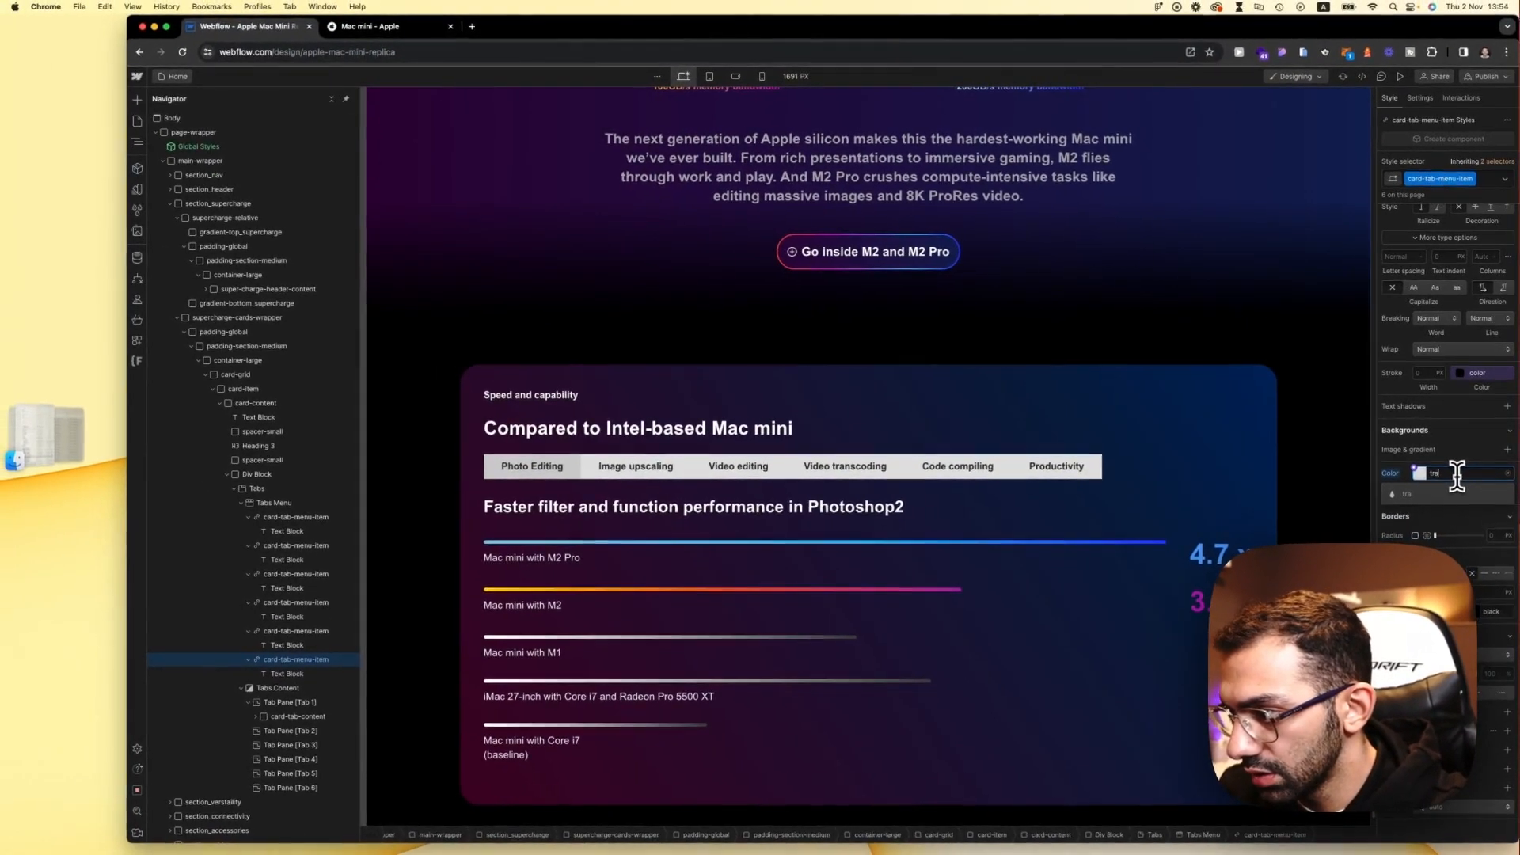
pyautogui.write('ns')
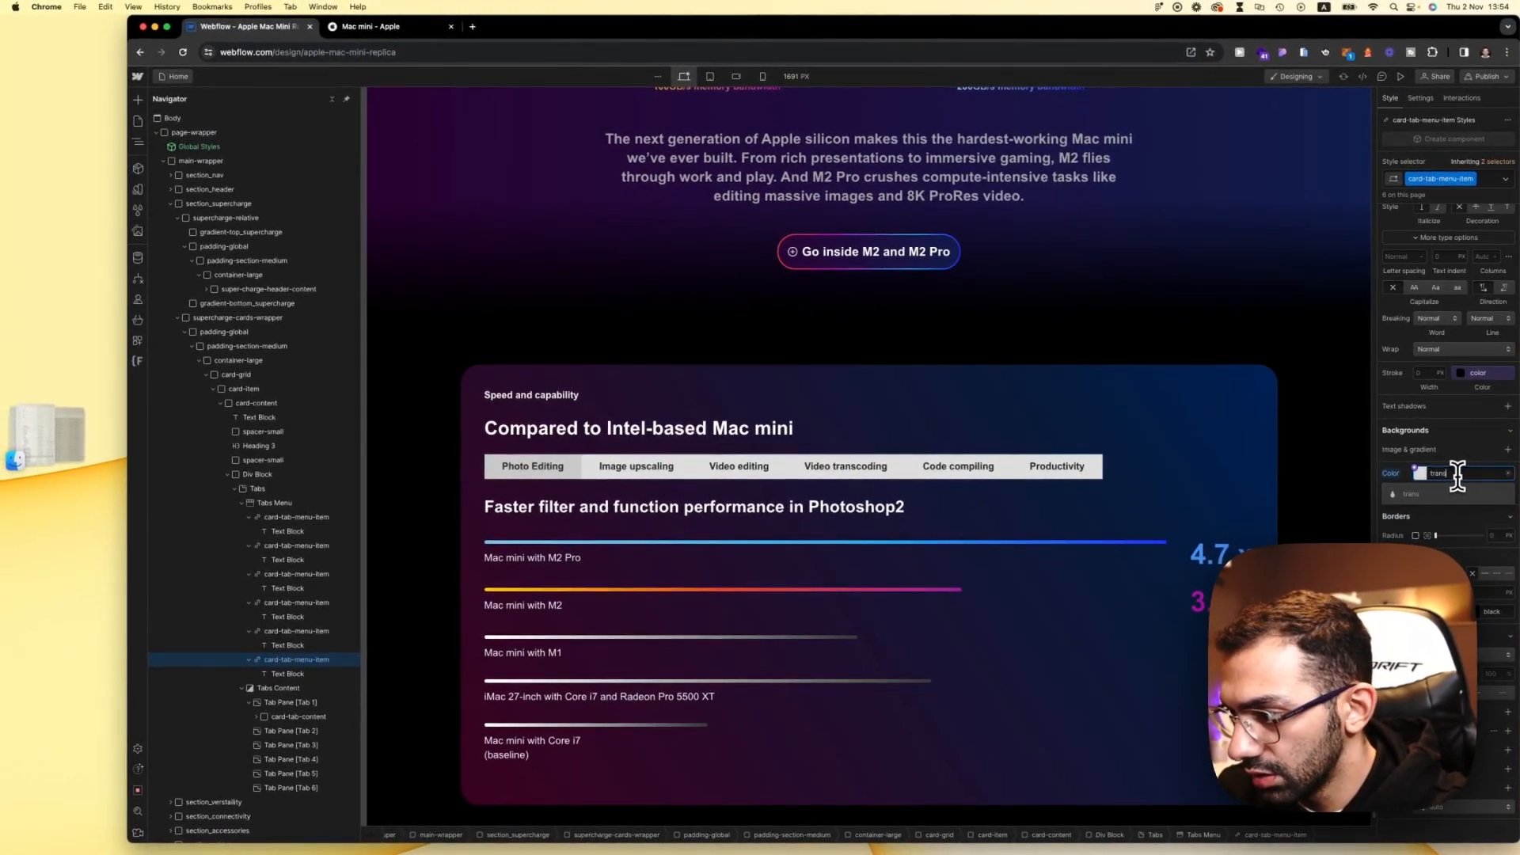
pyautogui.write('parent')
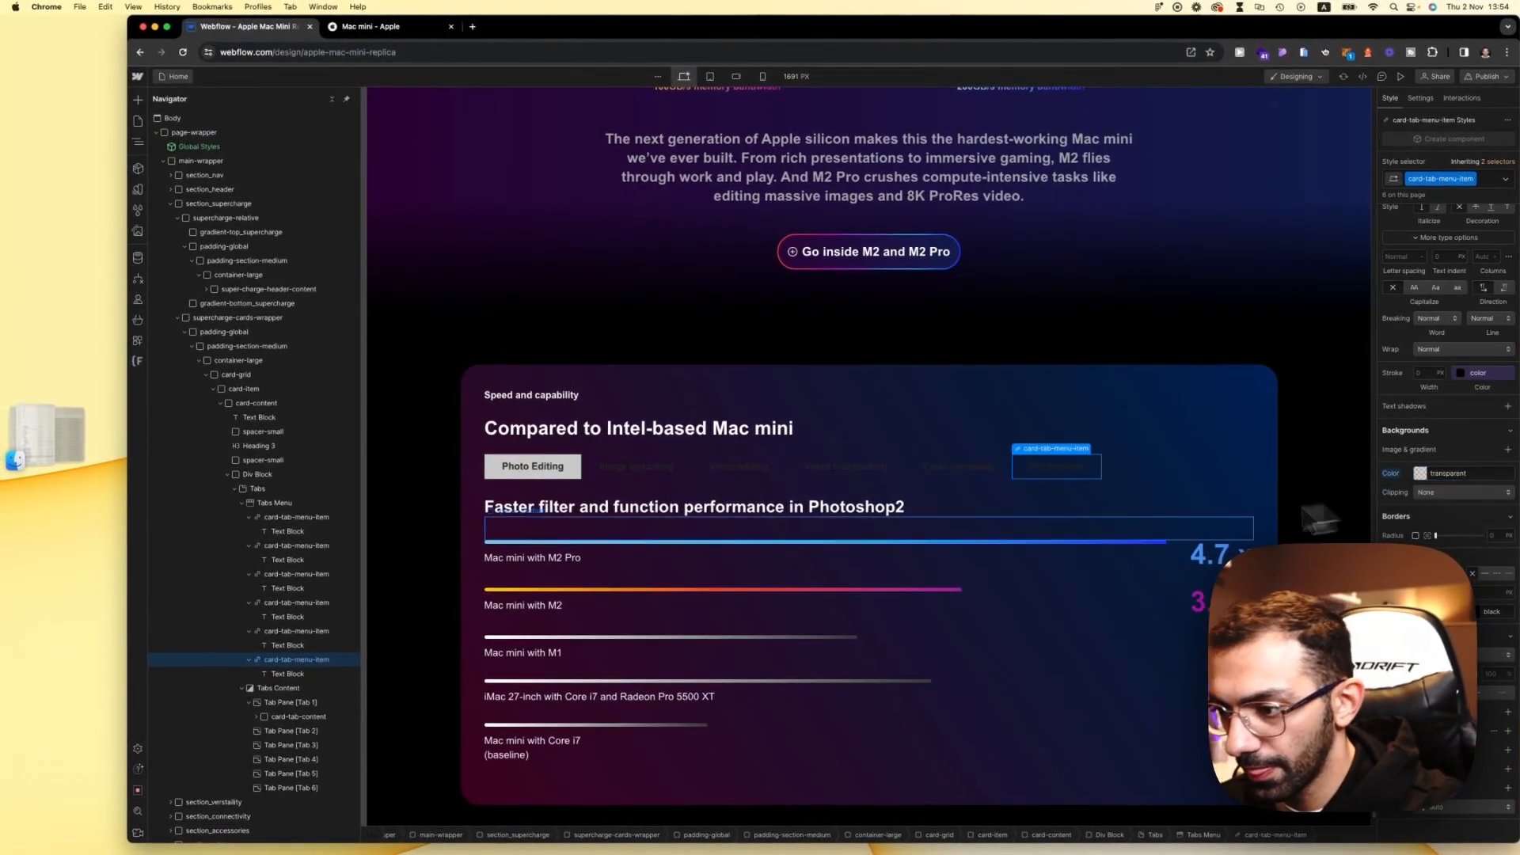
# Step: Set the text colour of the card-tab-menu-item class to the text-color_grey variable
pyautogui.scroll(3, 1446, 452)
pyautogui.click(1462, 282)
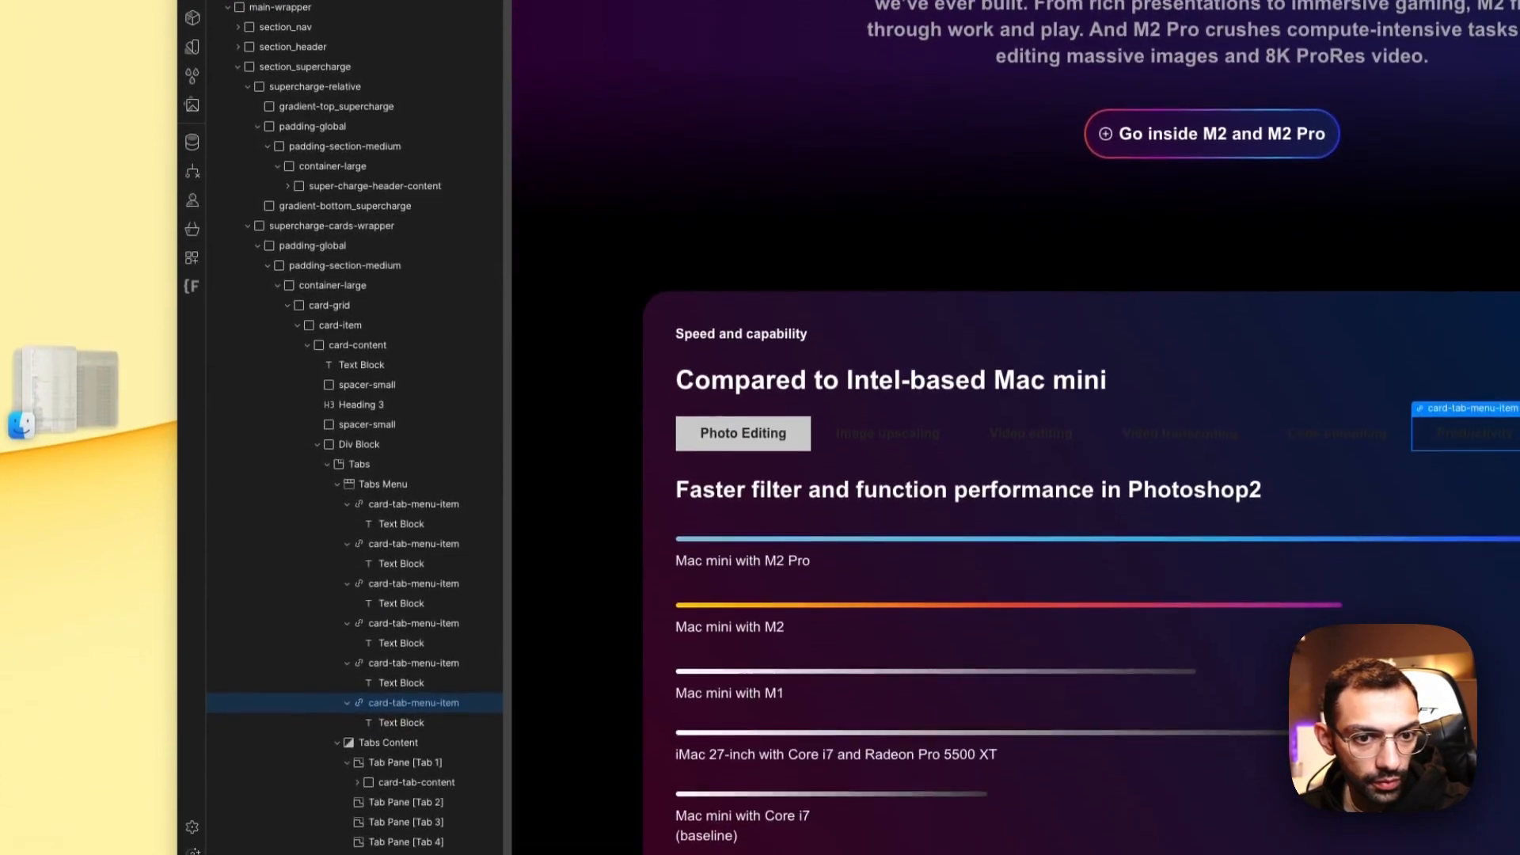
pyautogui.scroll(-5, 1501, 443)
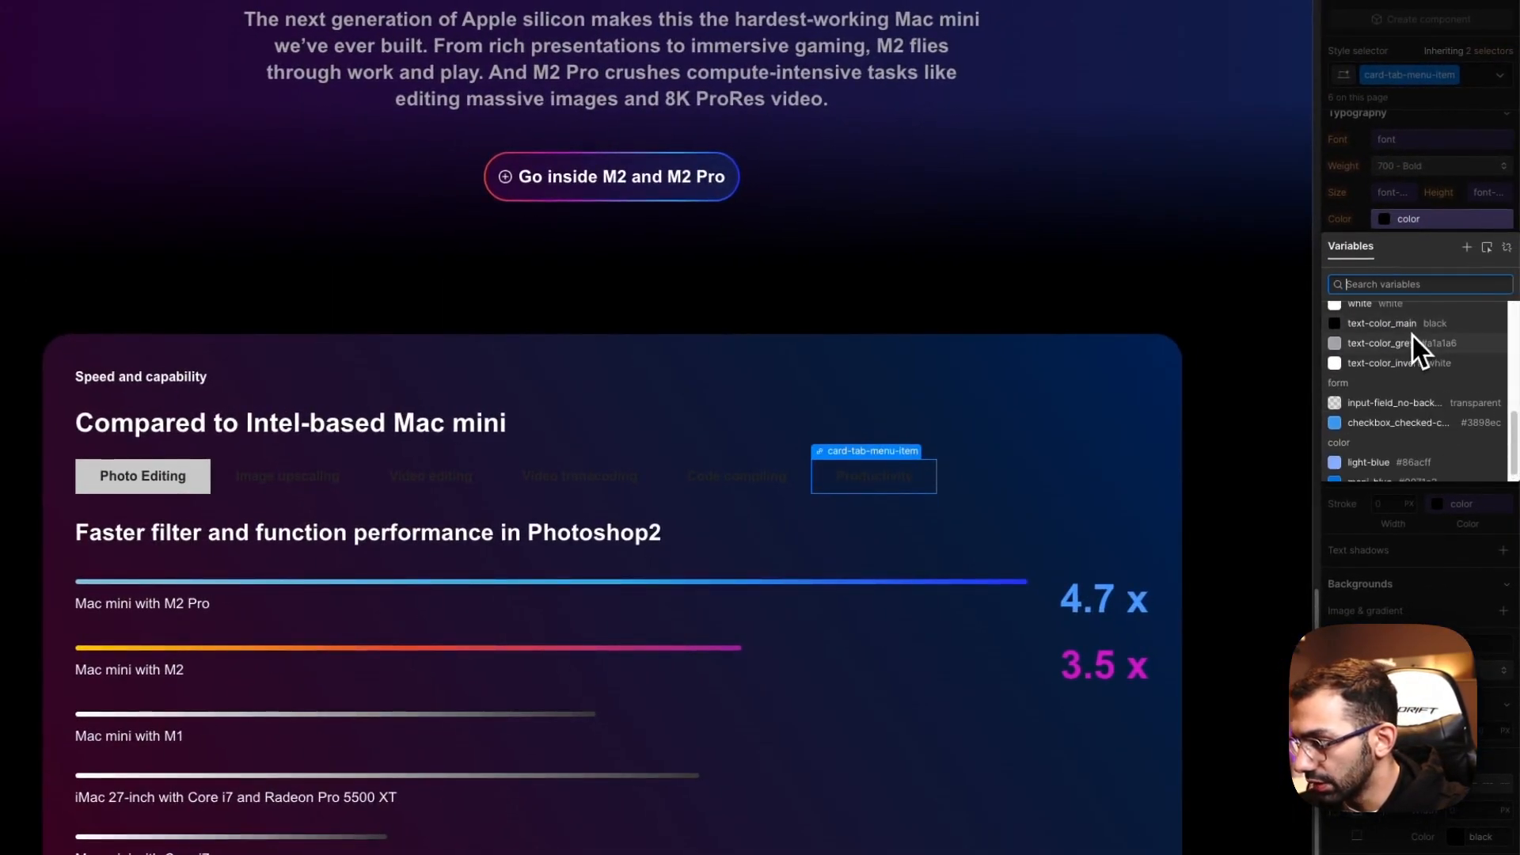
pyautogui.click(1413, 334)
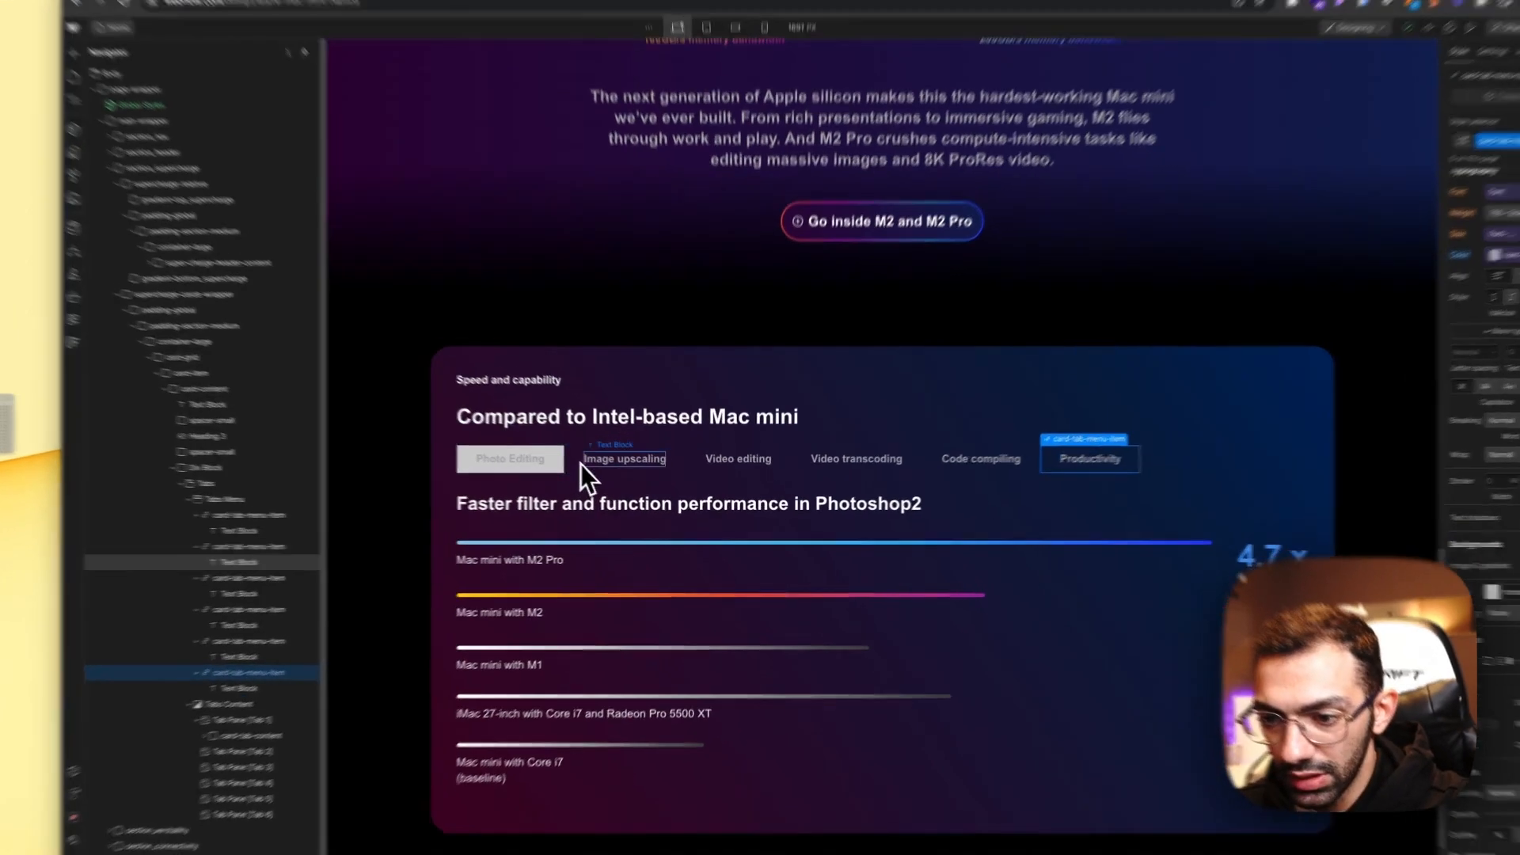
# Step: Set the padding of the card-tab-menu-item class to 0 px on all sides
pyautogui.click(587, 466)
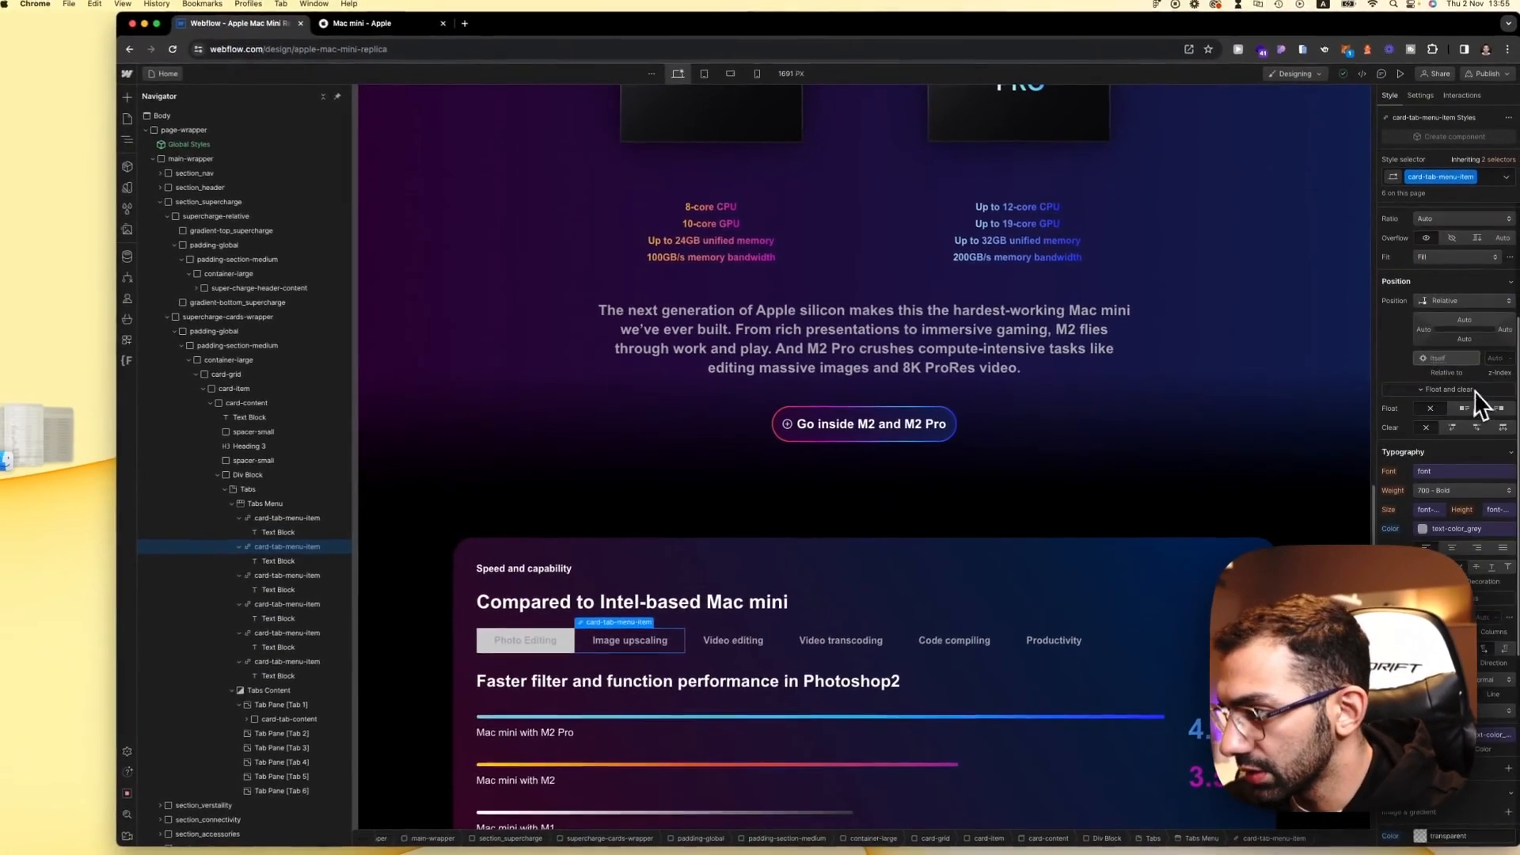
pyautogui.scroll(4, 1461, 348)
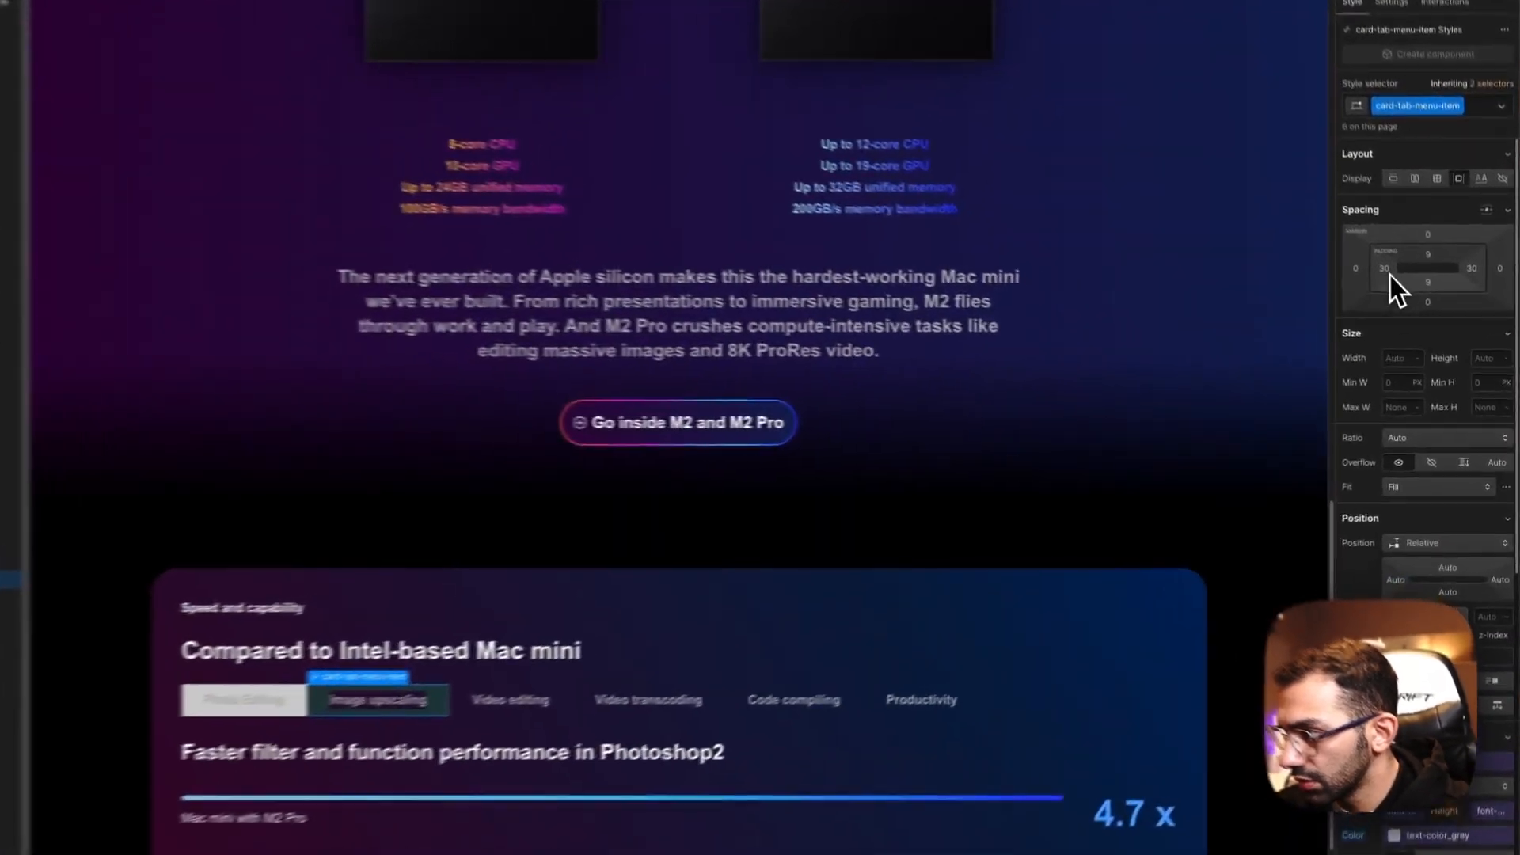
pyautogui.keyDown('shift'); pyautogui.click(1416, 306); pyautogui.keyUp('shift')
pyautogui.write('0')
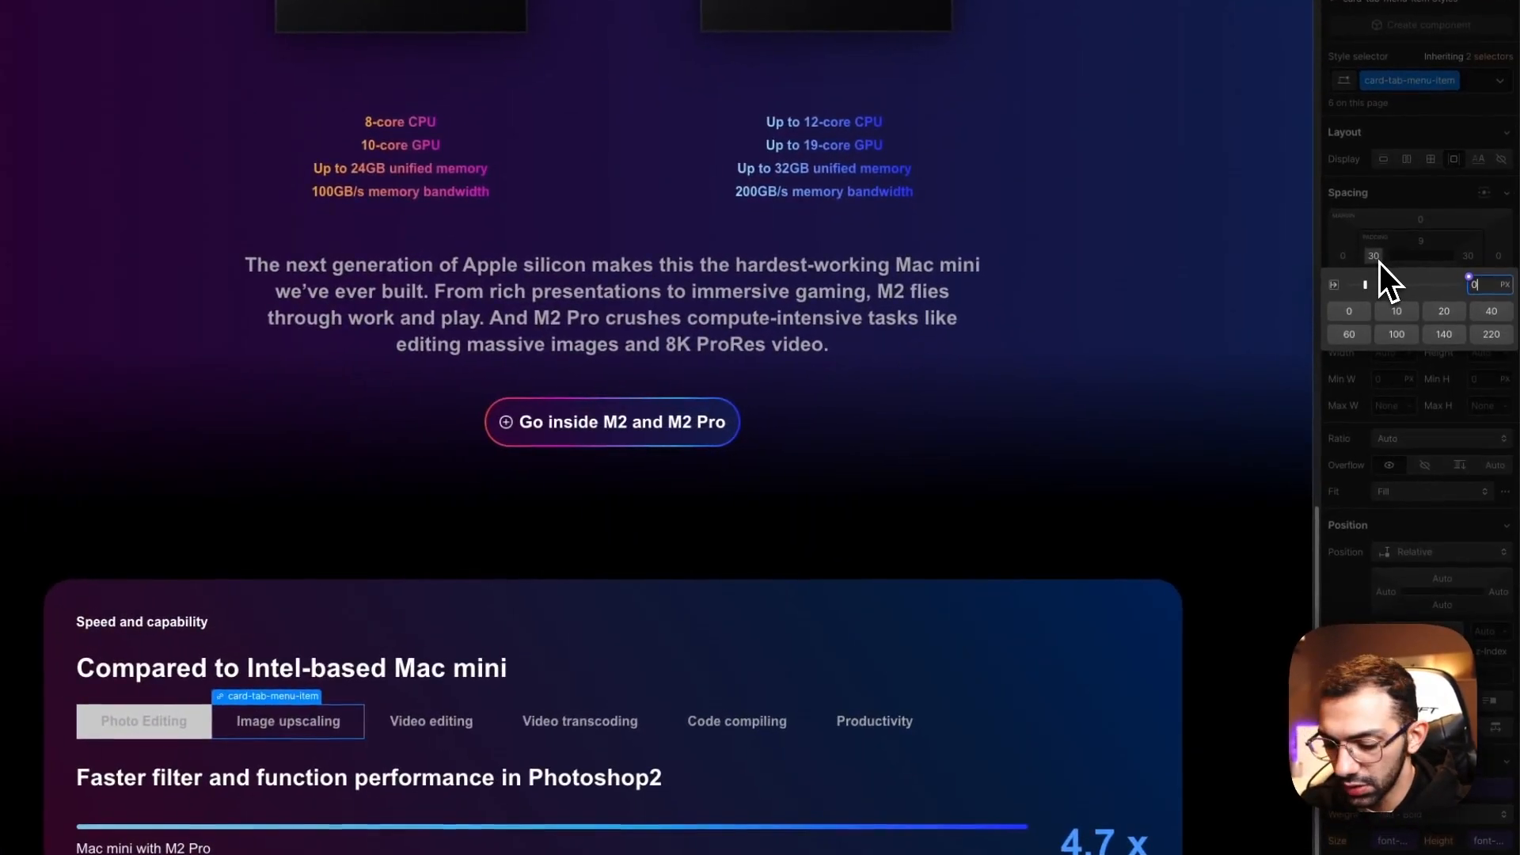
pyautogui.press('Return')
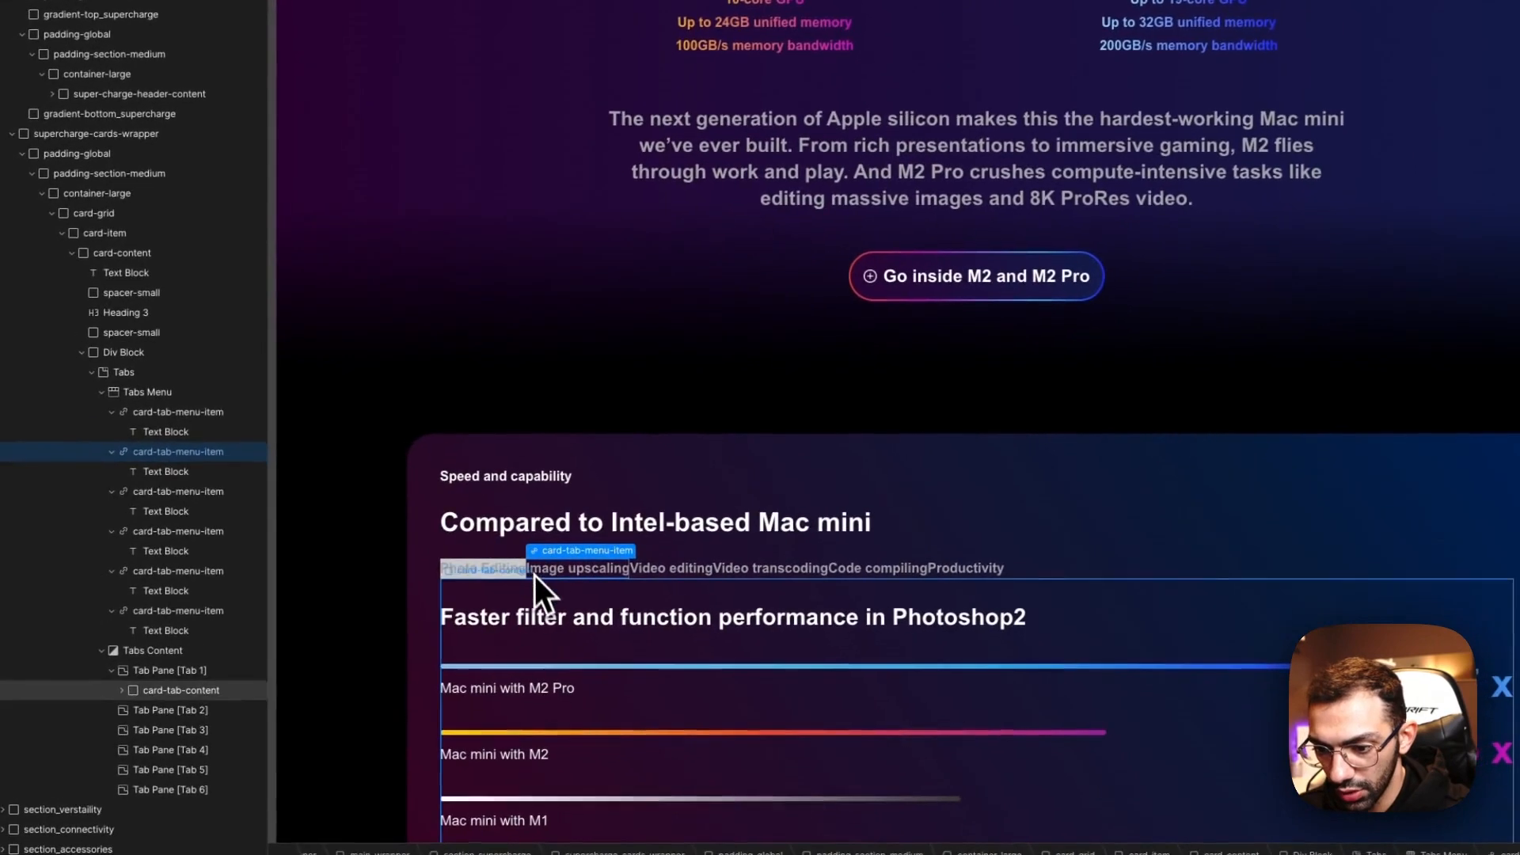
# Step: Insert a slash and a space before the Image upscaling label, and copy that separator
pyautogui.click(170, 718)
pyautogui.doubleClick(538, 572)
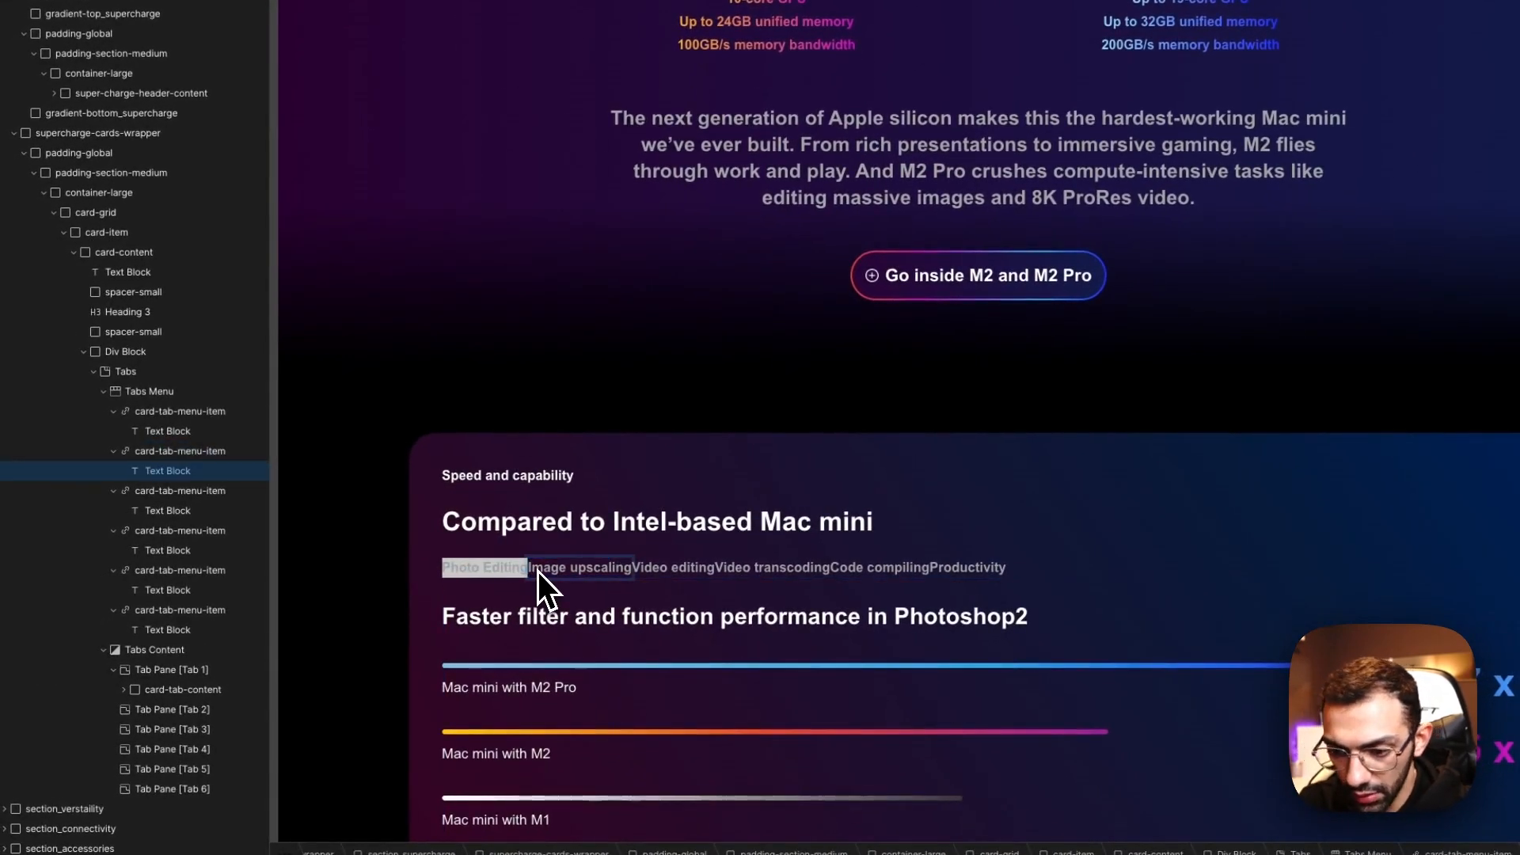
pyautogui.write('/')
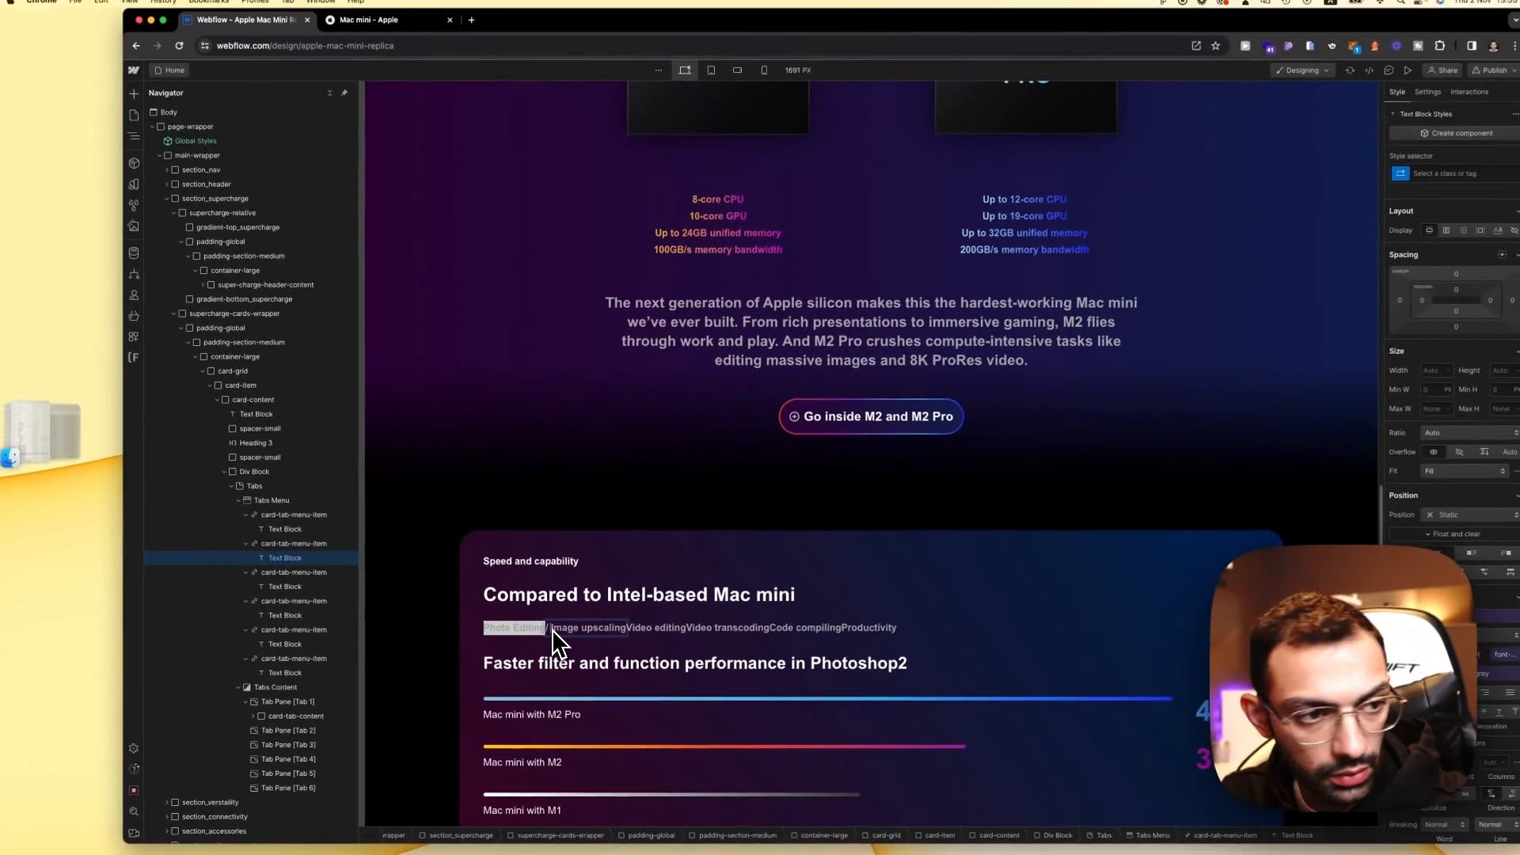
pyautogui.hotkey('shift', 'Left')
pyautogui.hotkey('shift', 'Left')
pyautogui.press('super+c')
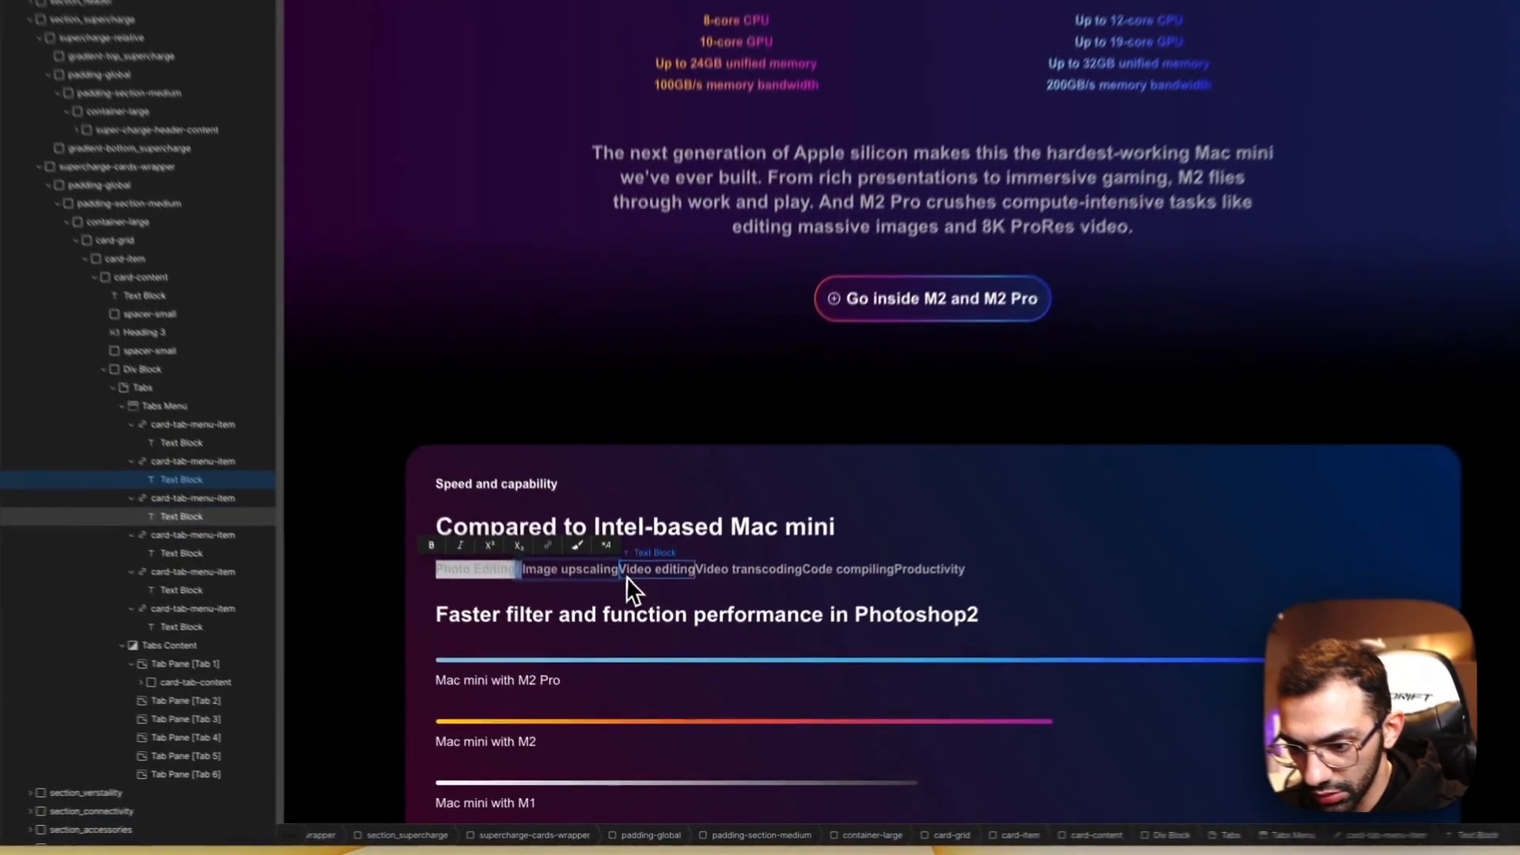
# Step: Add the "/ " separator before the Video editing, Video transcoding, Code compiling and Productivity labels
pyautogui.click(631, 631)
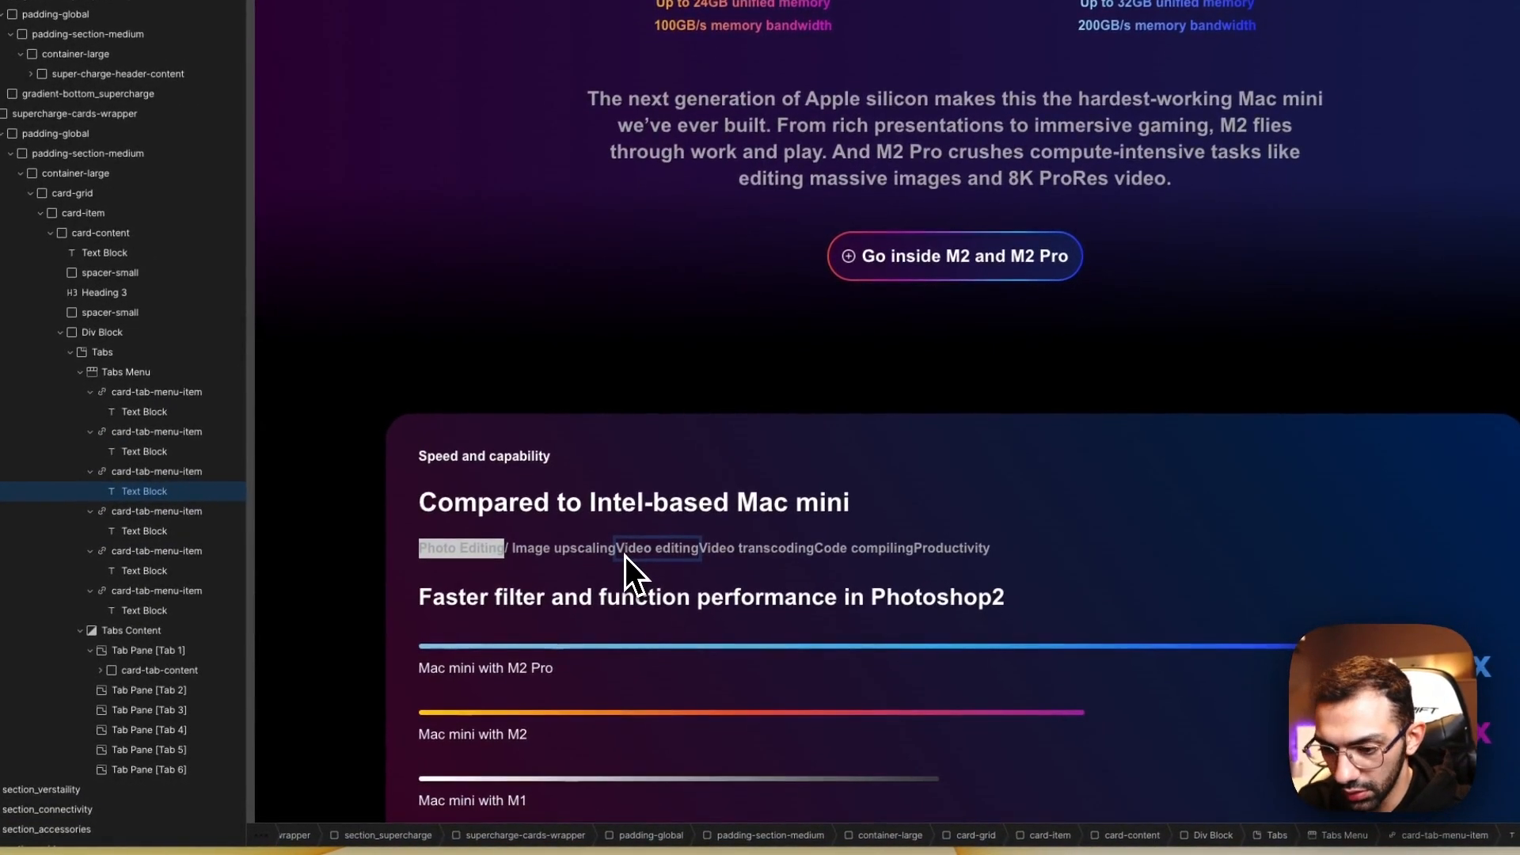
pyautogui.press('super+v')
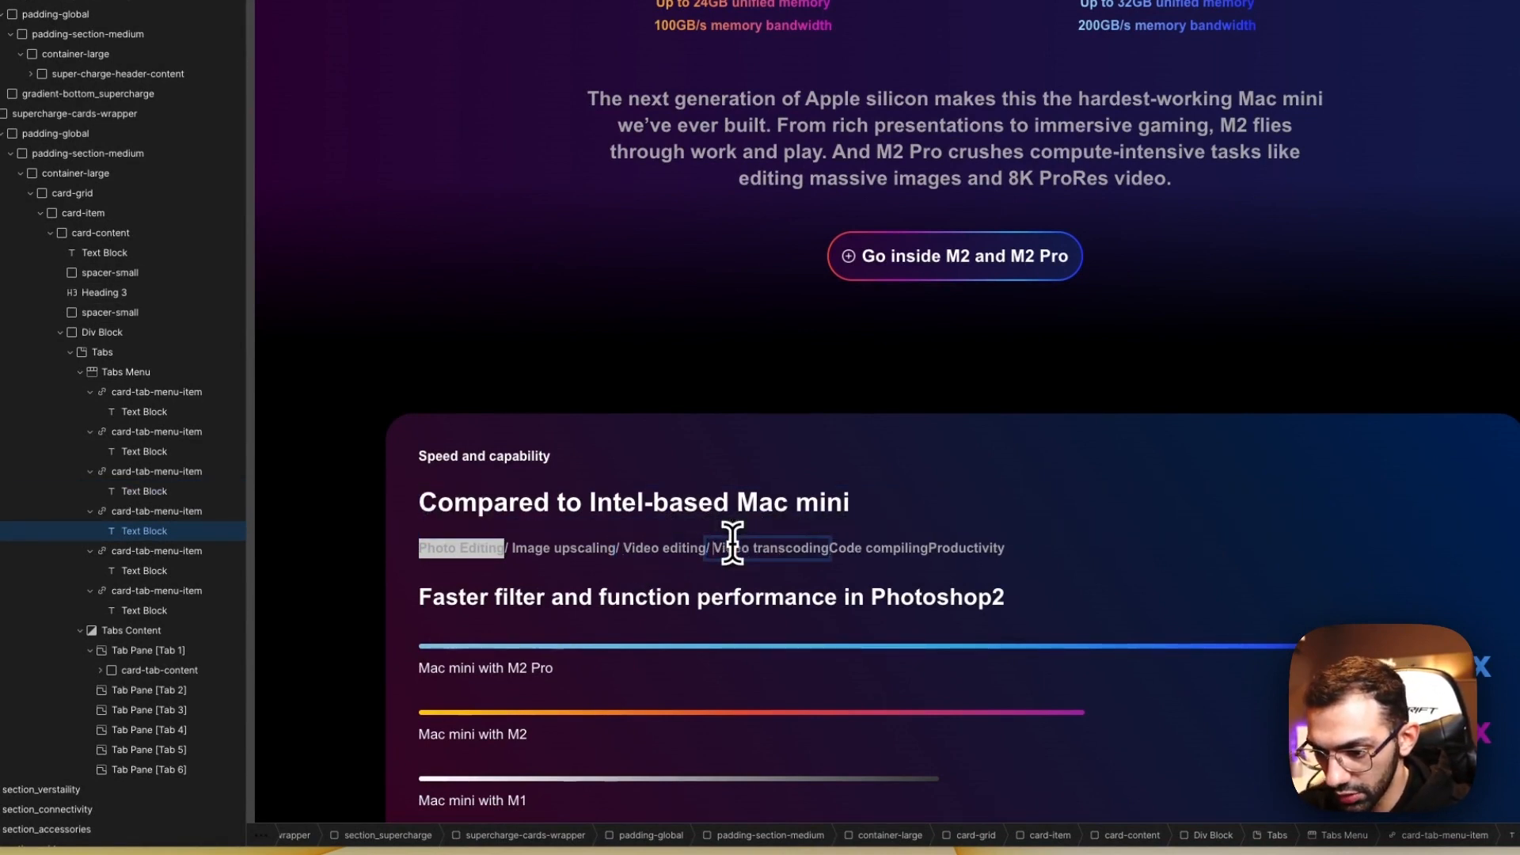
pyautogui.click(861, 559)
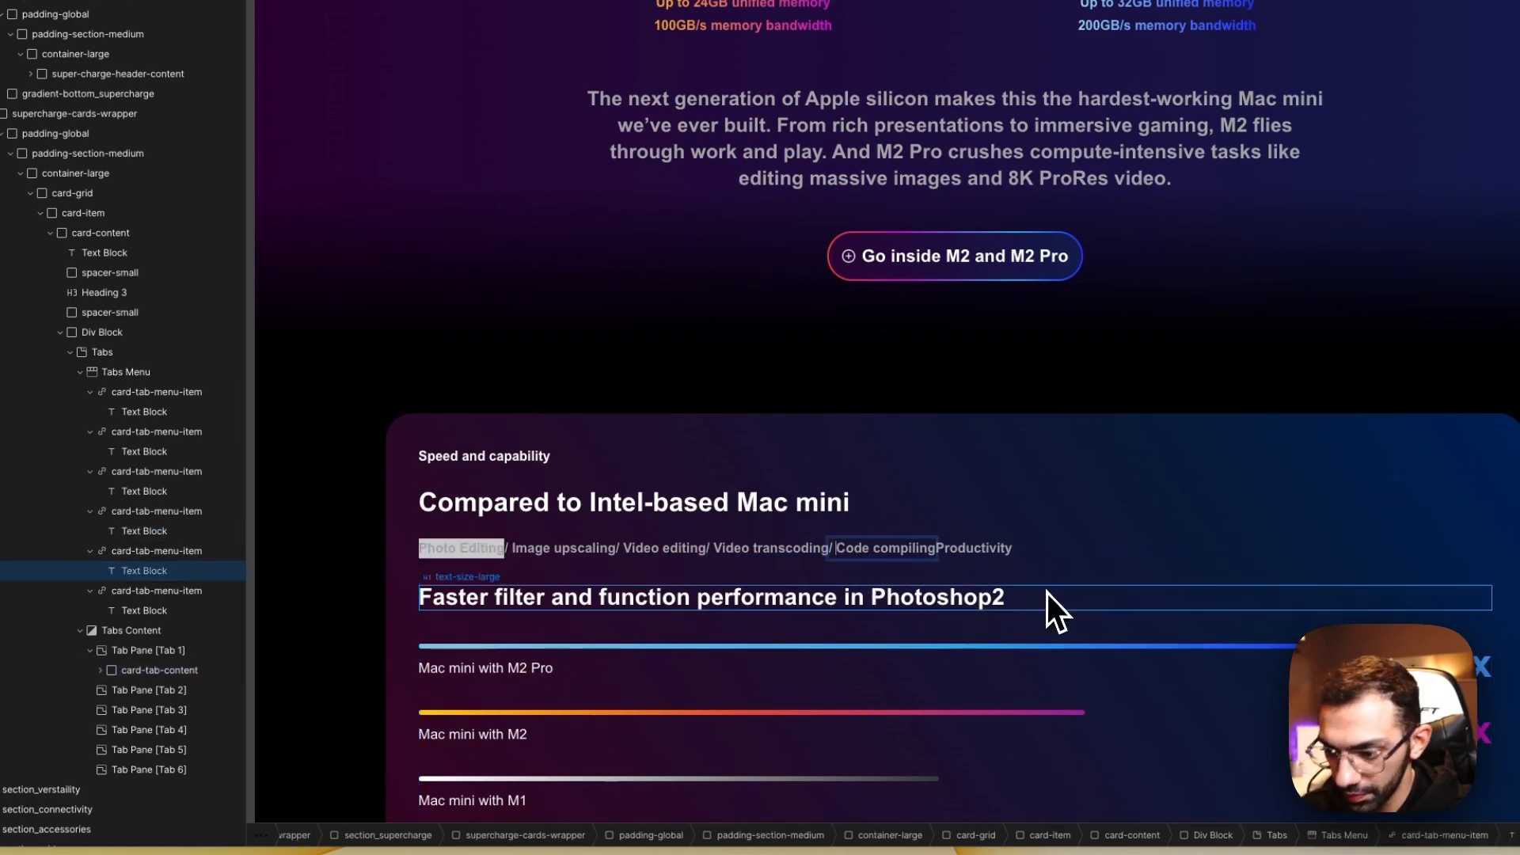
pyautogui.write('/')
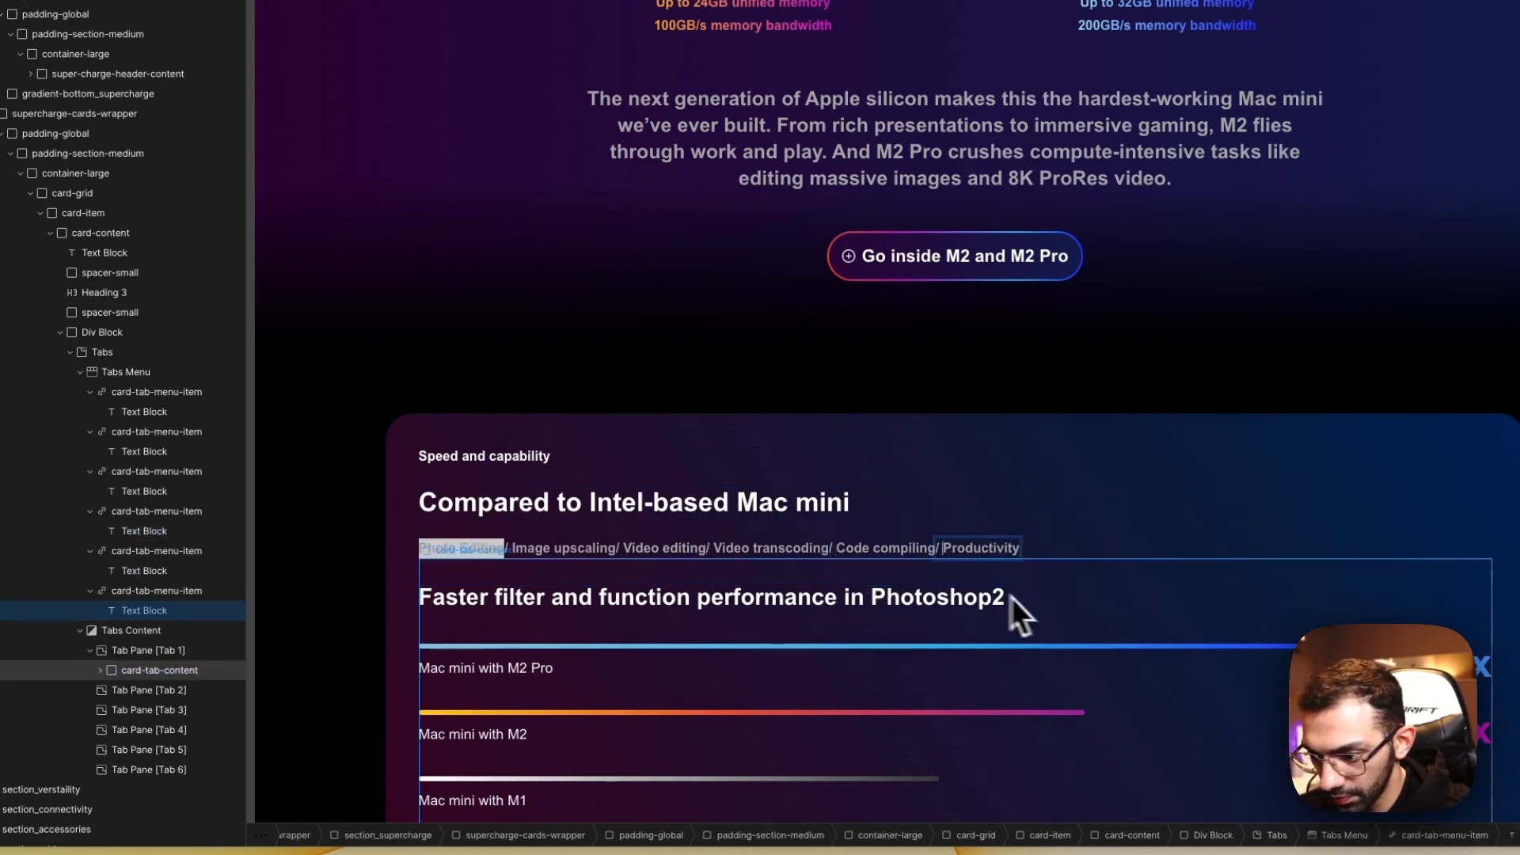
# Step: Make the Tabs Menu a horizontal flex layout with wrapping children and a column gap of 0.5rem
pyautogui.click(1061, 547)
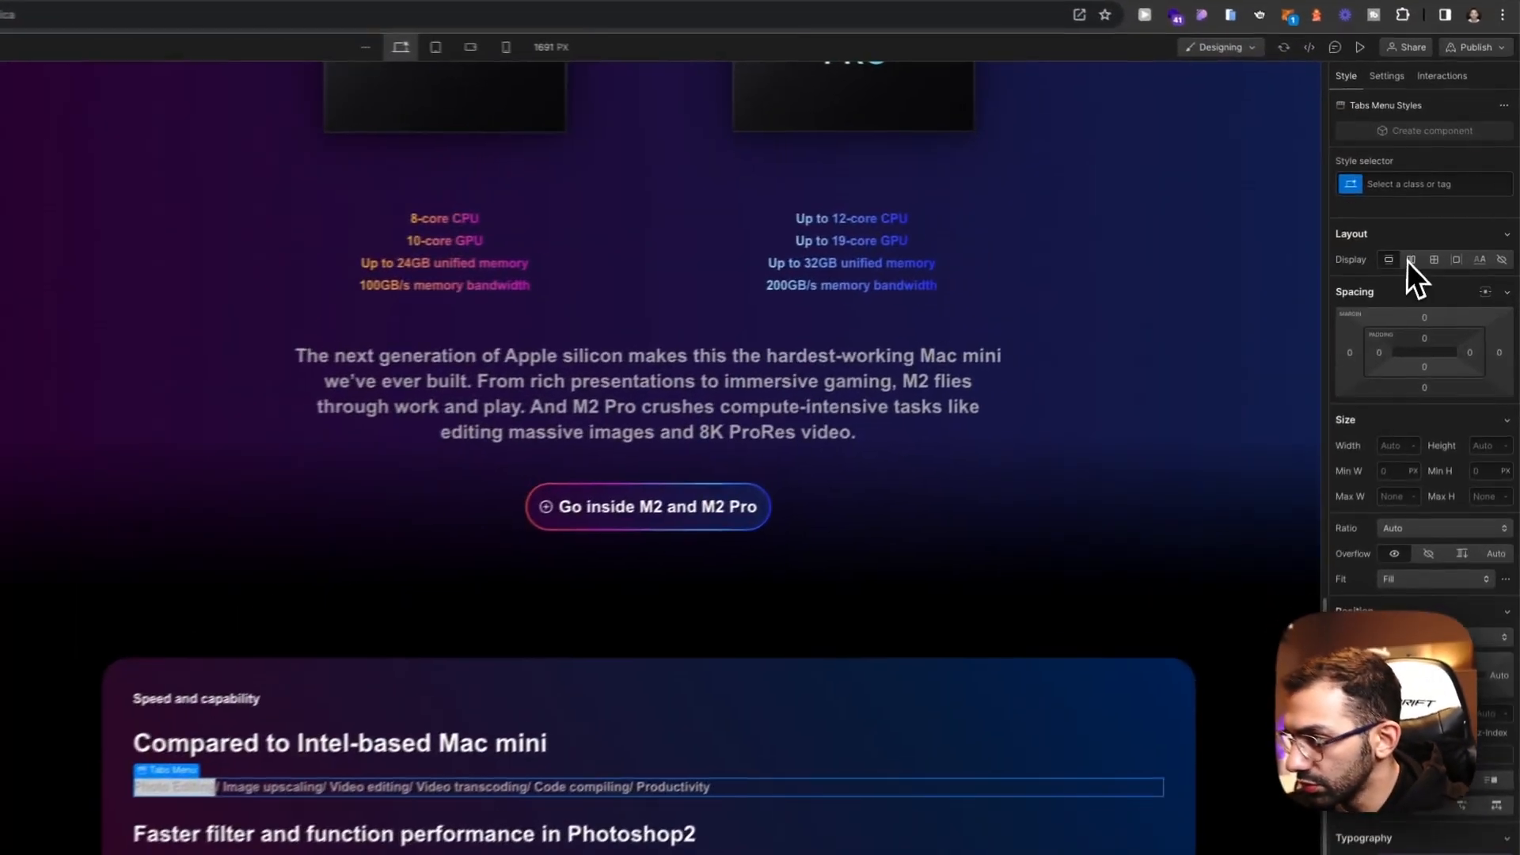
pyautogui.click(1411, 260)
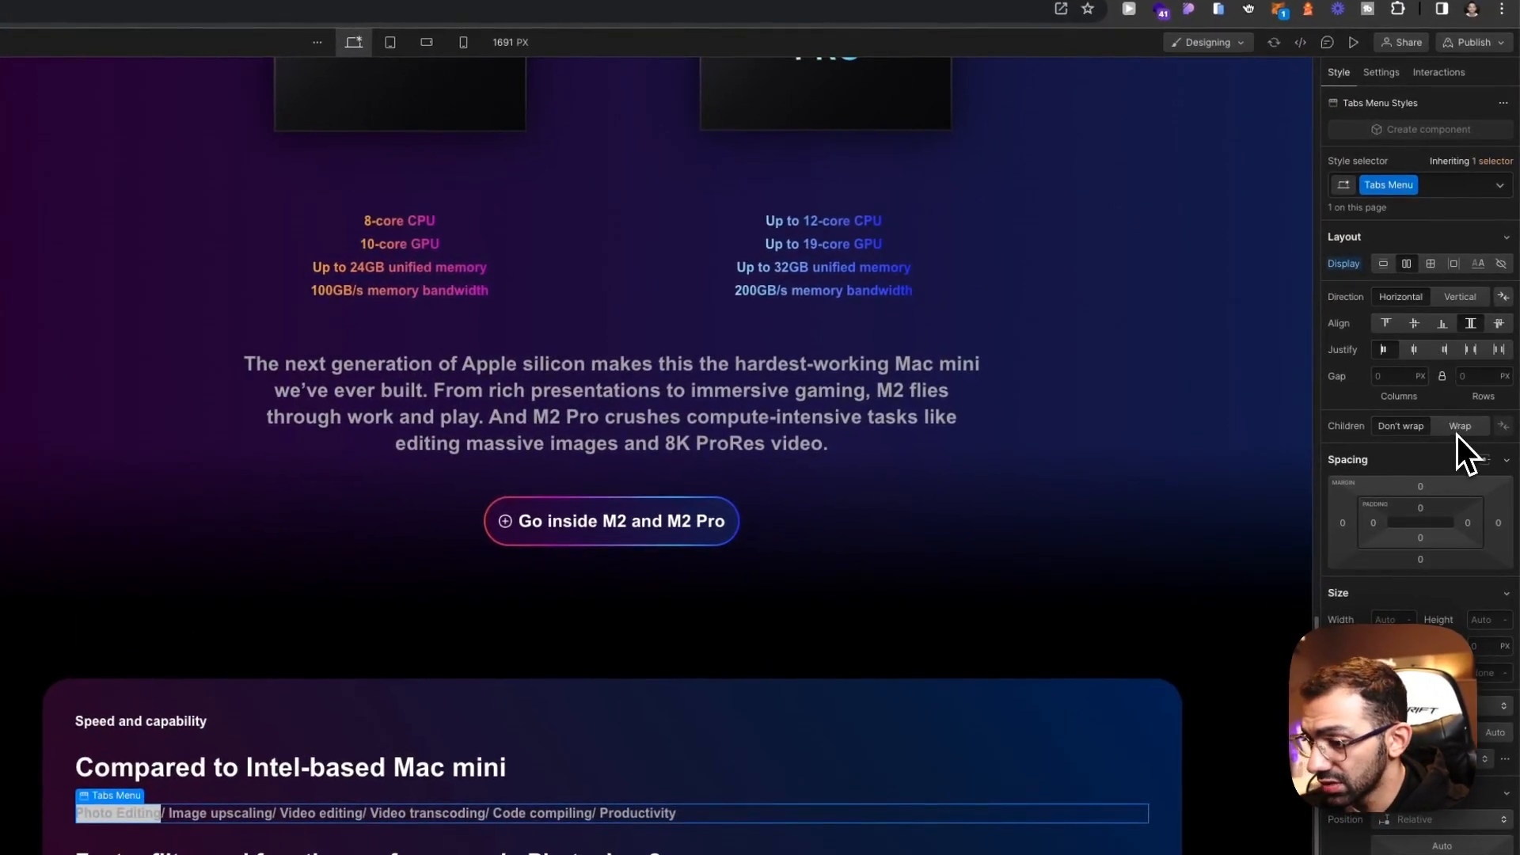
pyautogui.click(1457, 433)
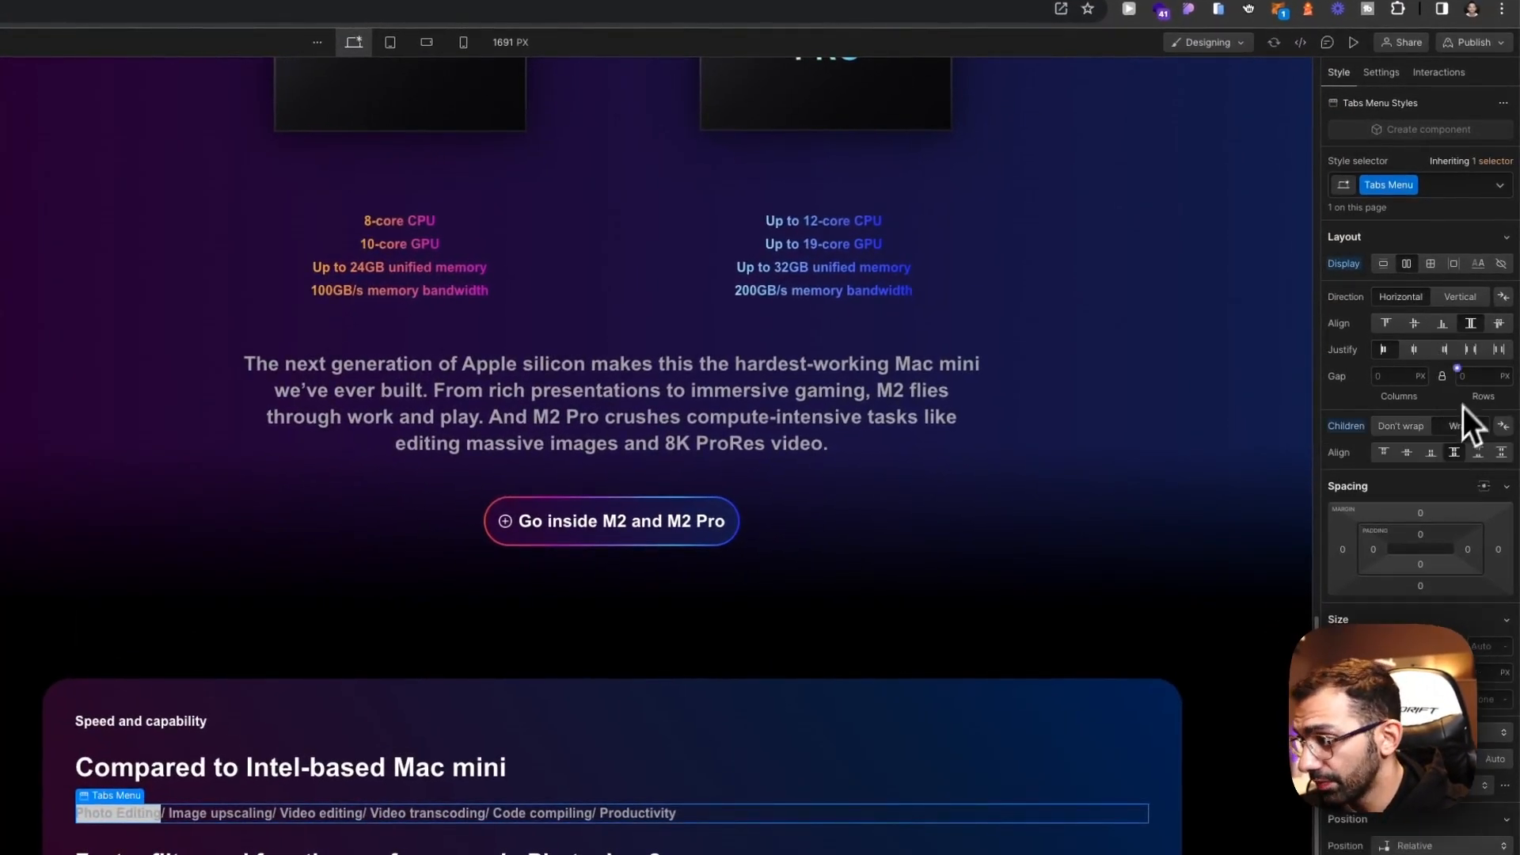
pyautogui.click(1394, 381)
pyautogui.write('0.')
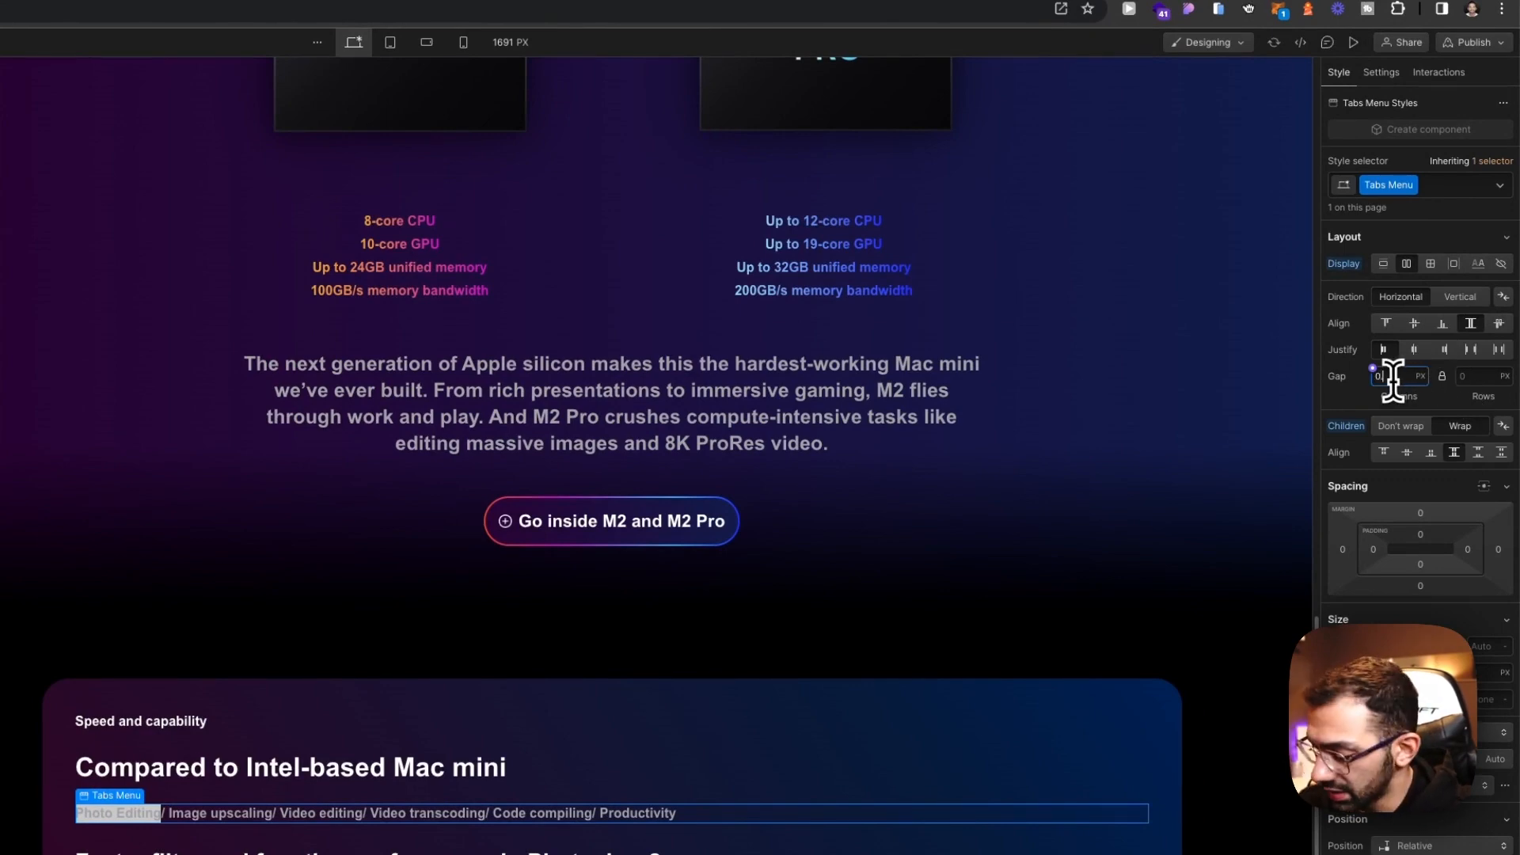
pyautogui.write('5rem')
pyautogui.press('Return')
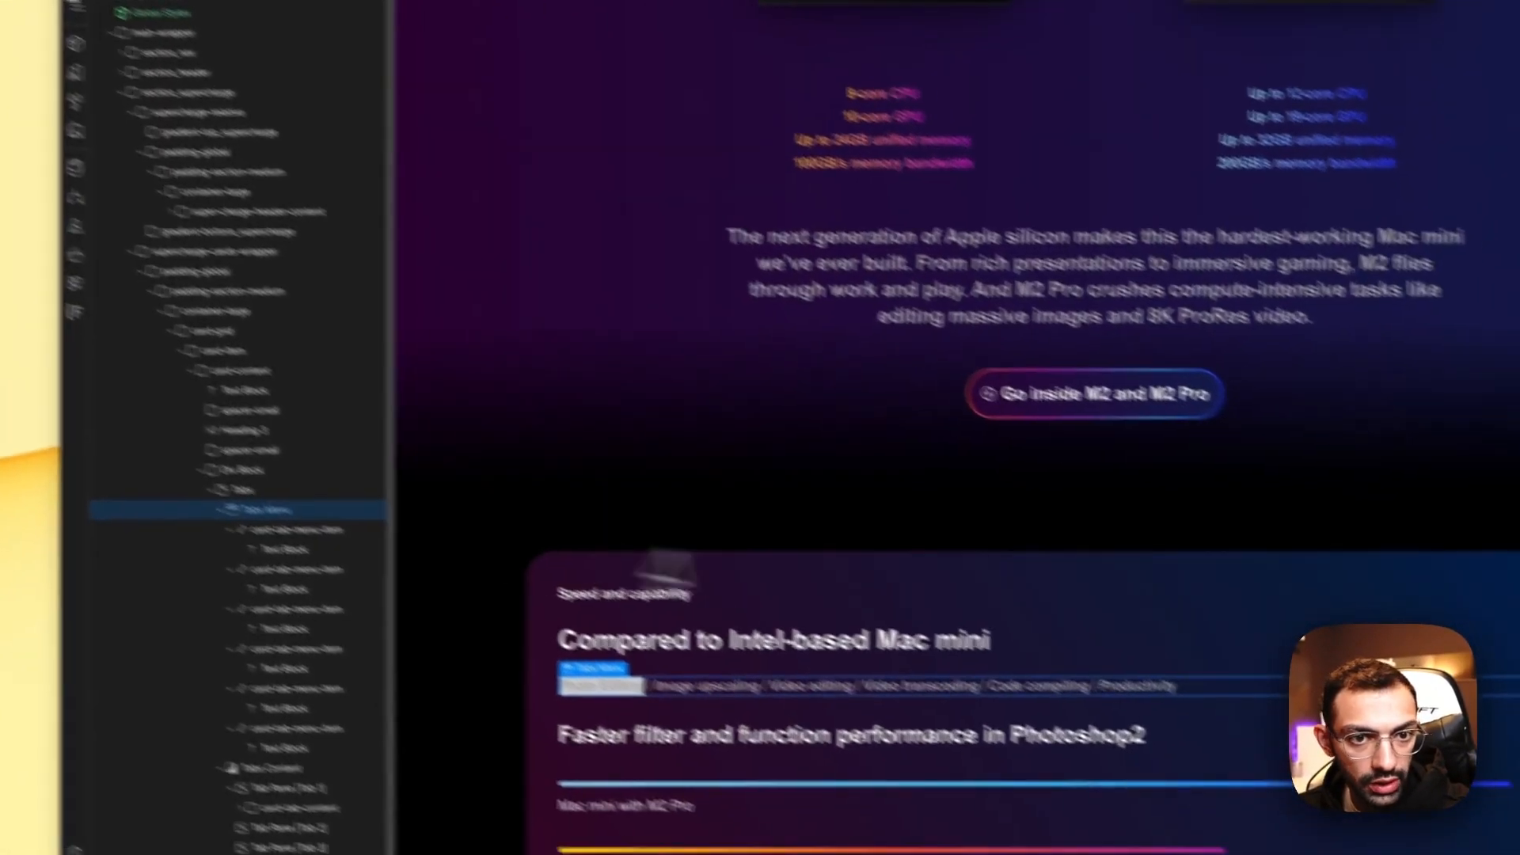
# Step: Calculate 32/16 in the system-wide search, and select the "Compared to Intel-based Mac mini" heading
pyautogui.click(926, 685)
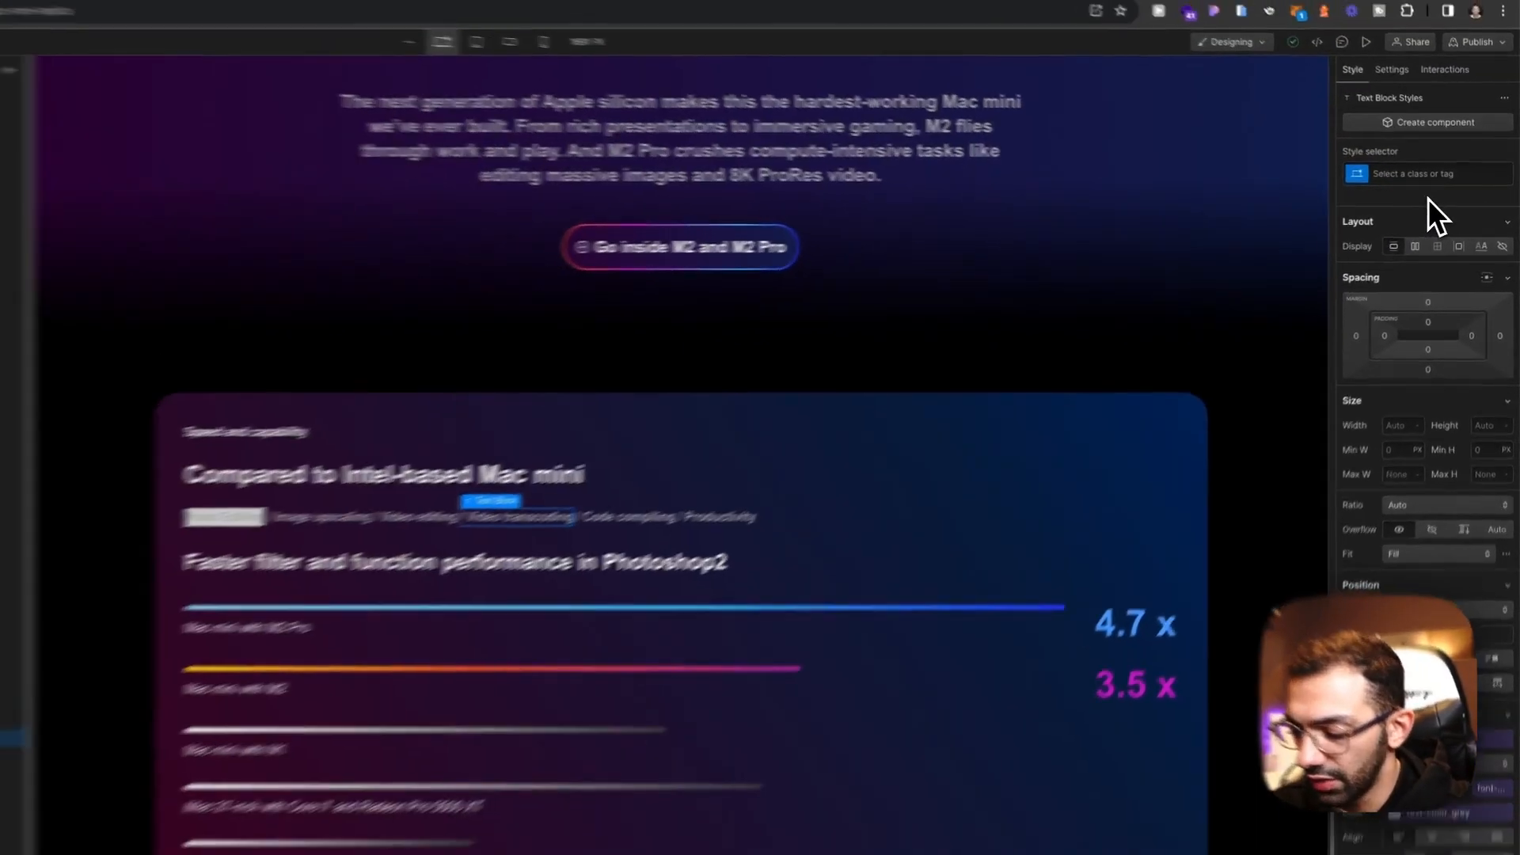
pyautogui.press('super+space')
pyautogui.write('32')
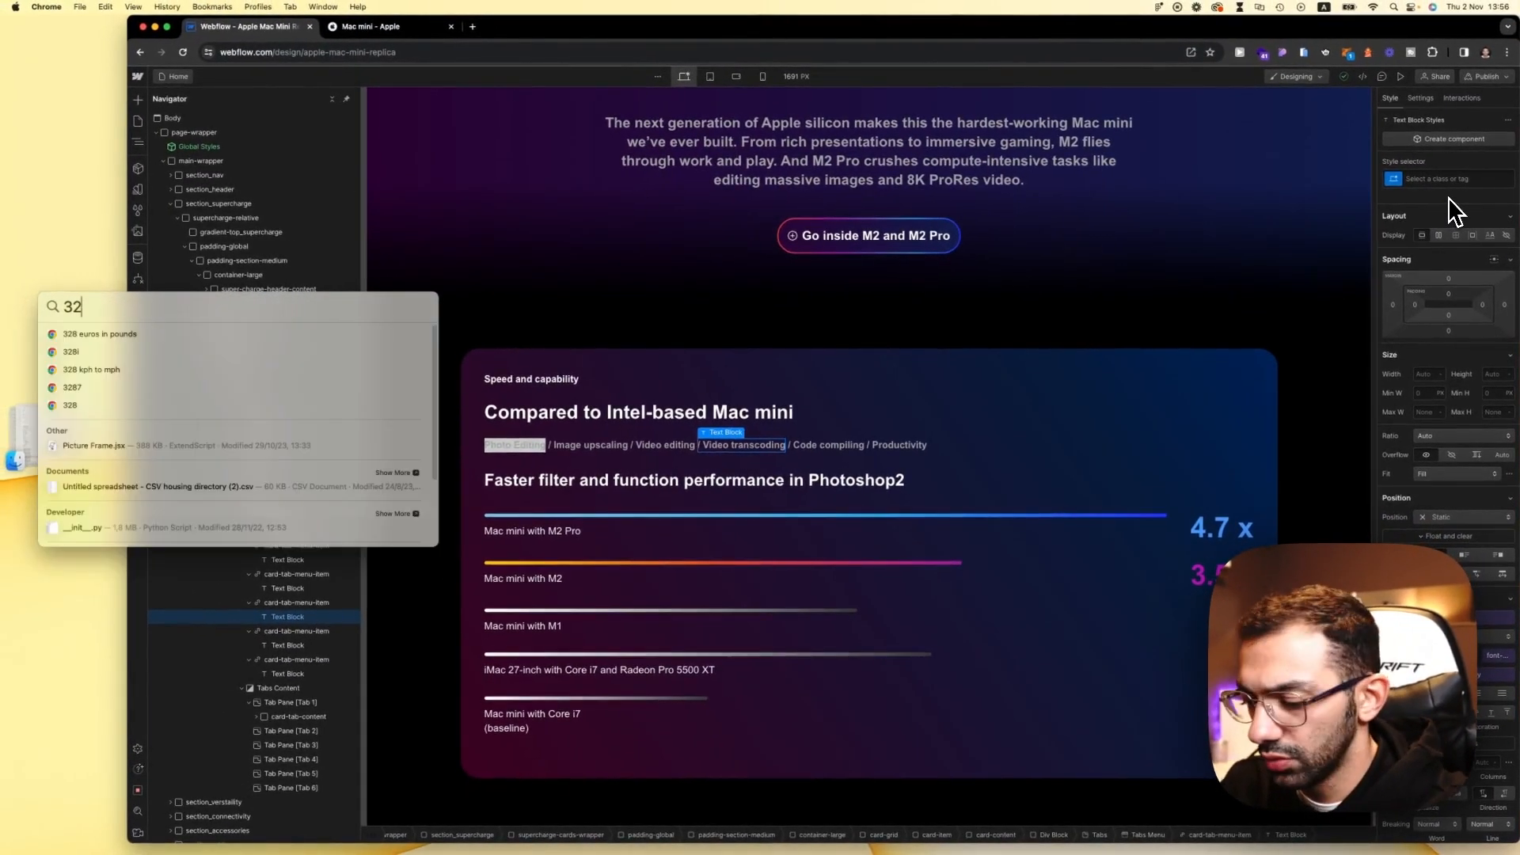
pyautogui.write('/16')
pyautogui.press('Escape')
pyautogui.press('Escape')
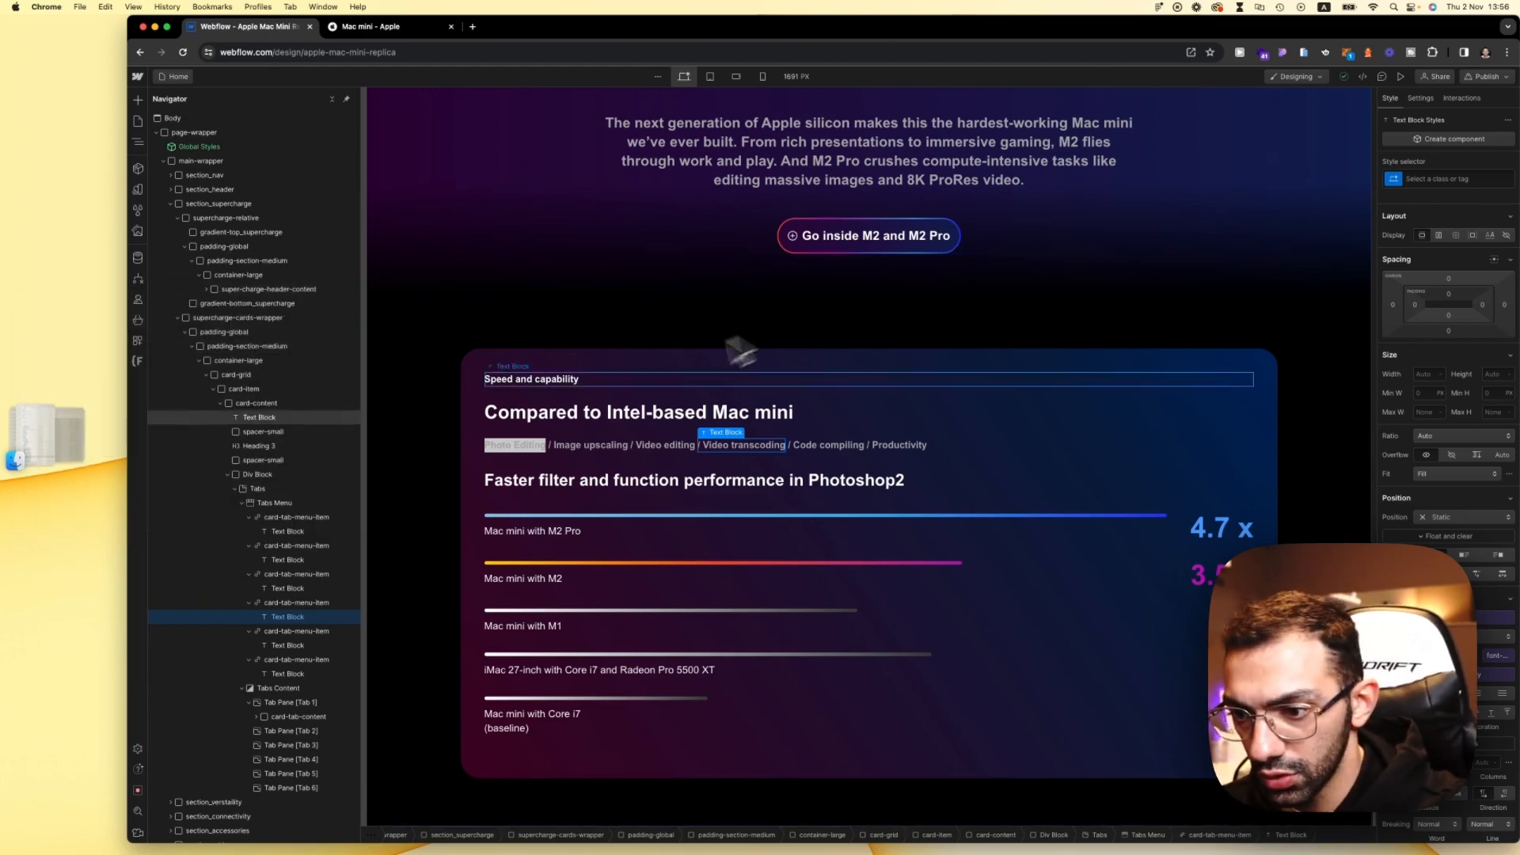
pyautogui.click(594, 413)
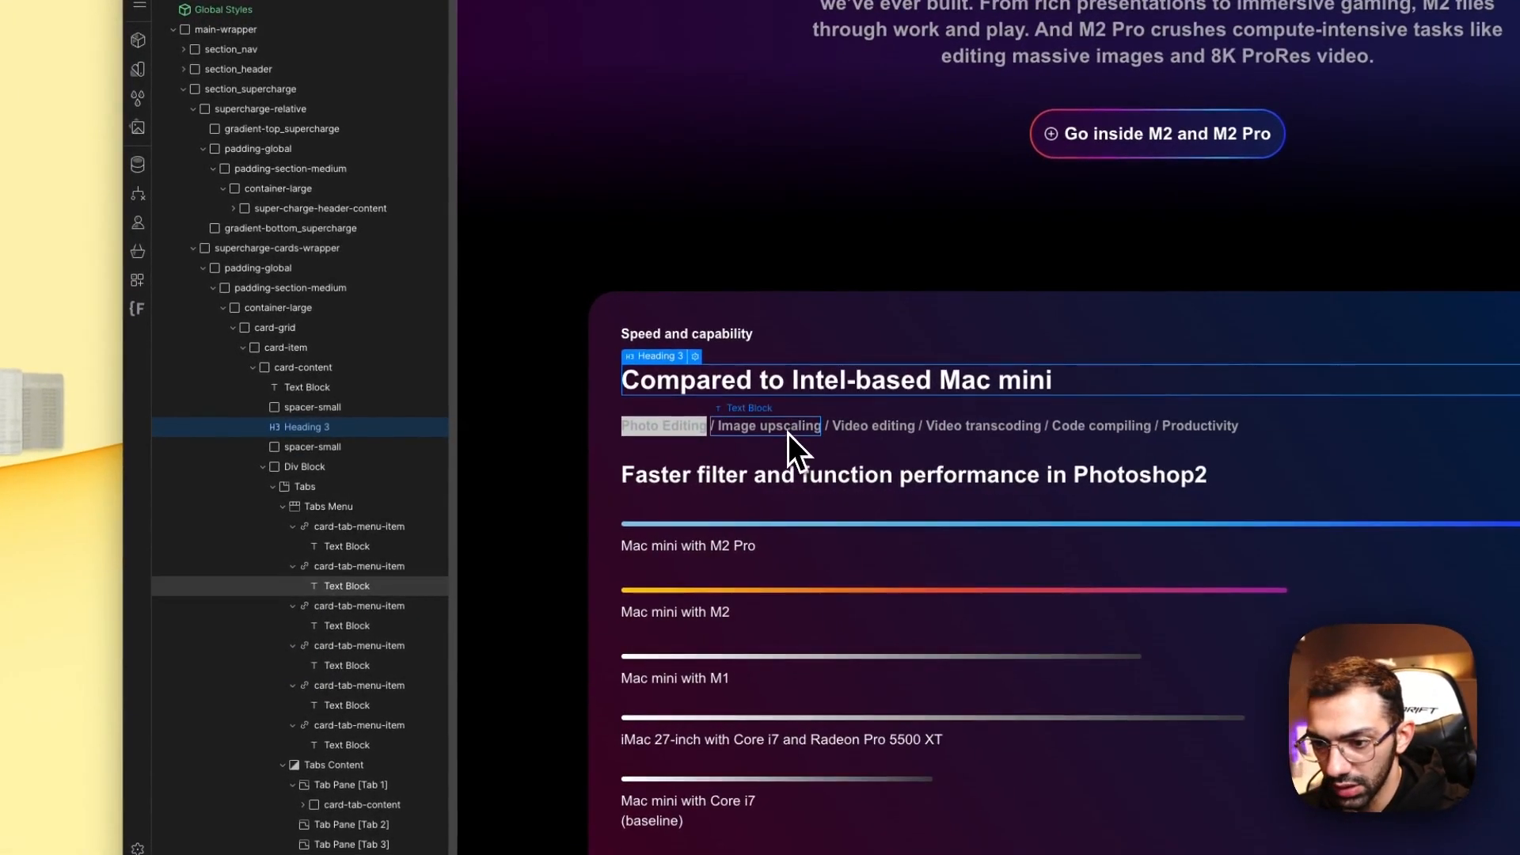
# Step: Set the font size of the card-tab-menu-item links to the h3 font-size variable
pyautogui.click(787, 433)
pyautogui.click(361, 504)
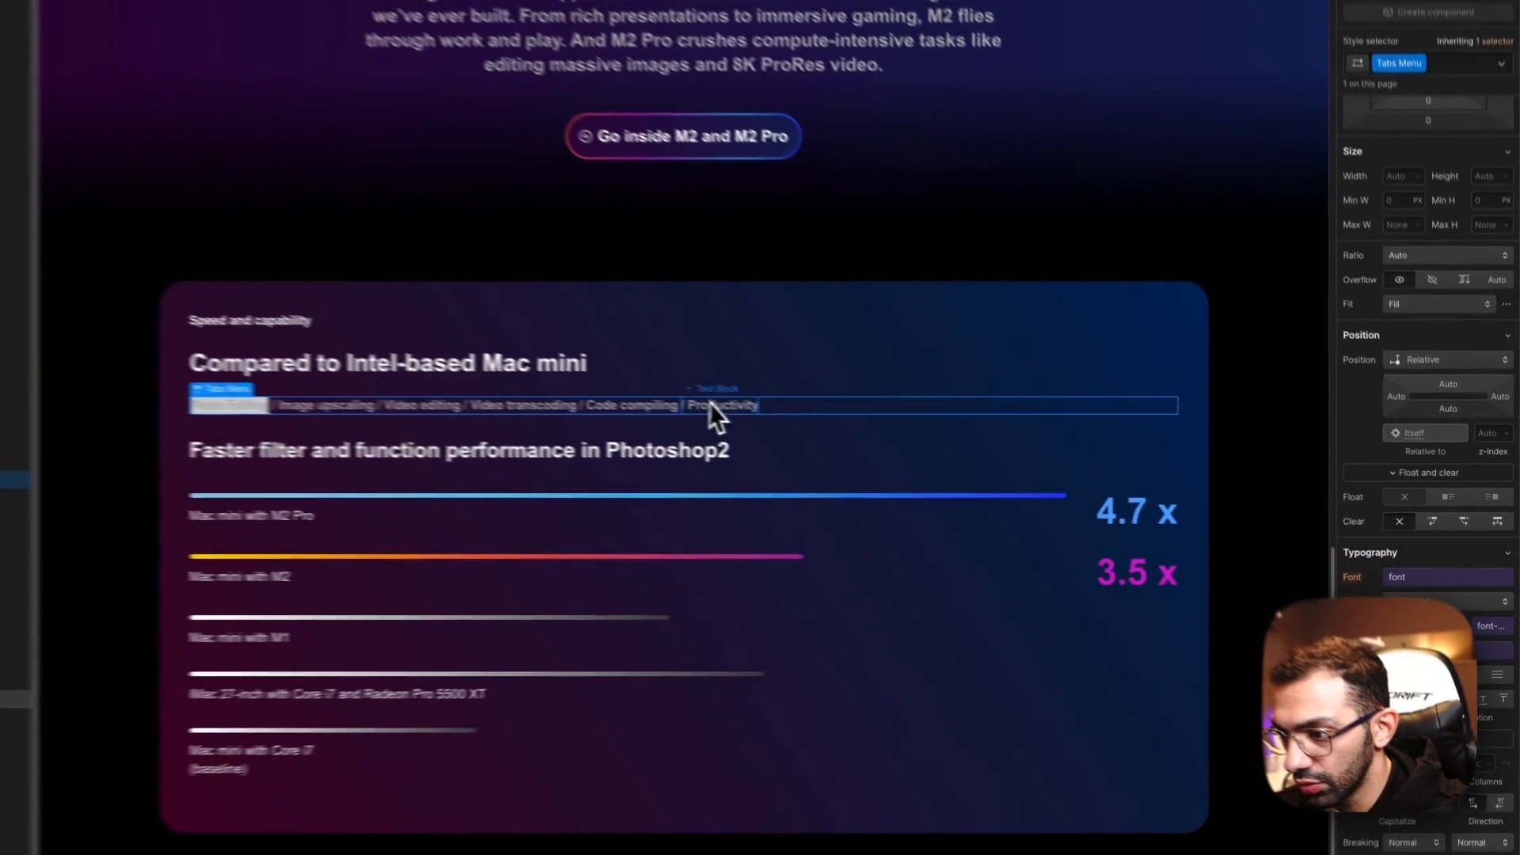
pyautogui.click(900, 445)
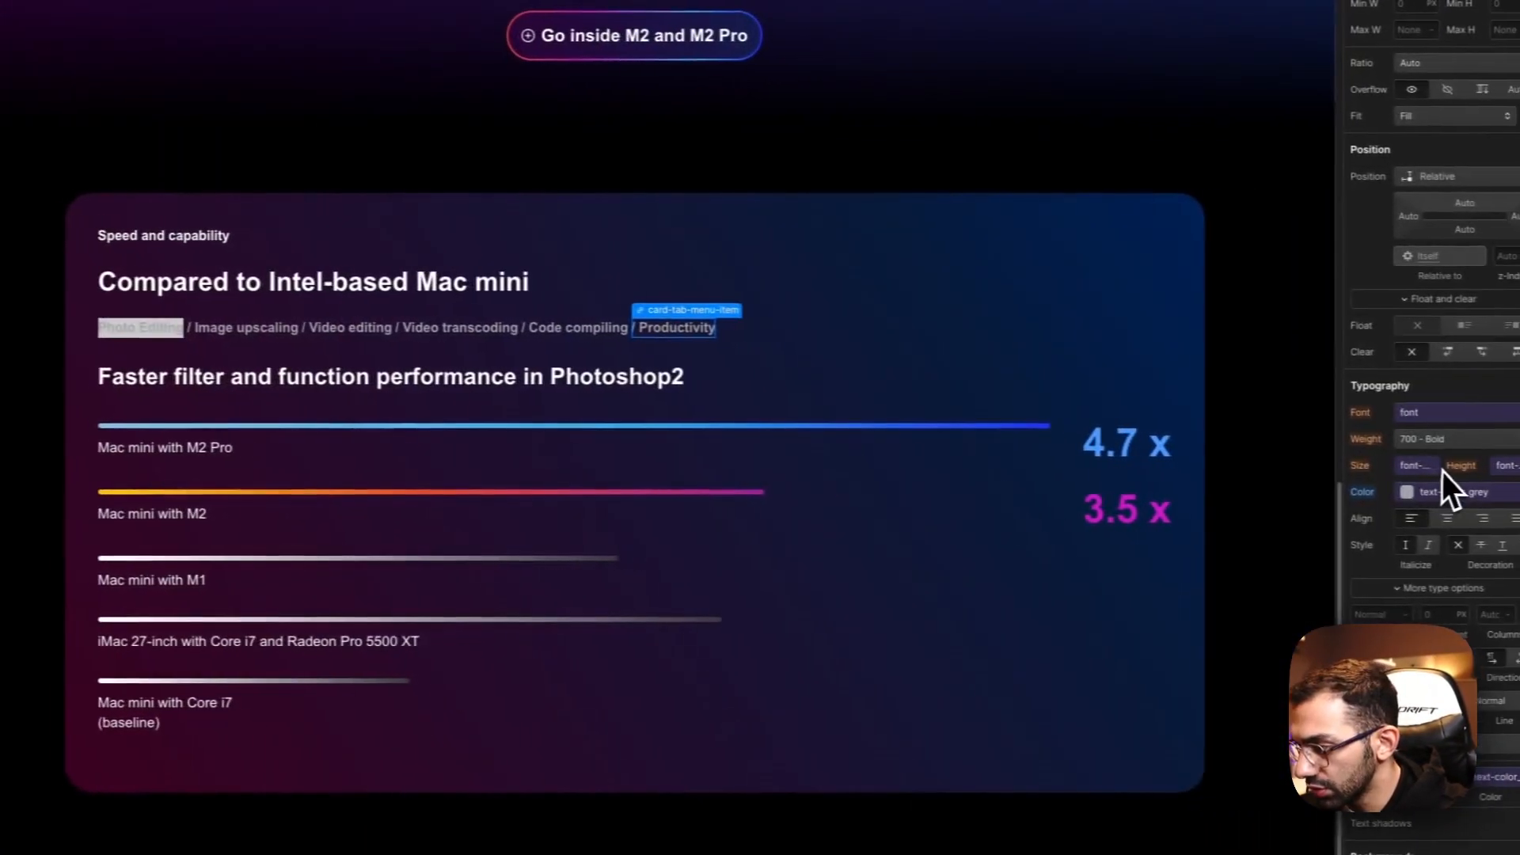
pyautogui.click(1395, 470)
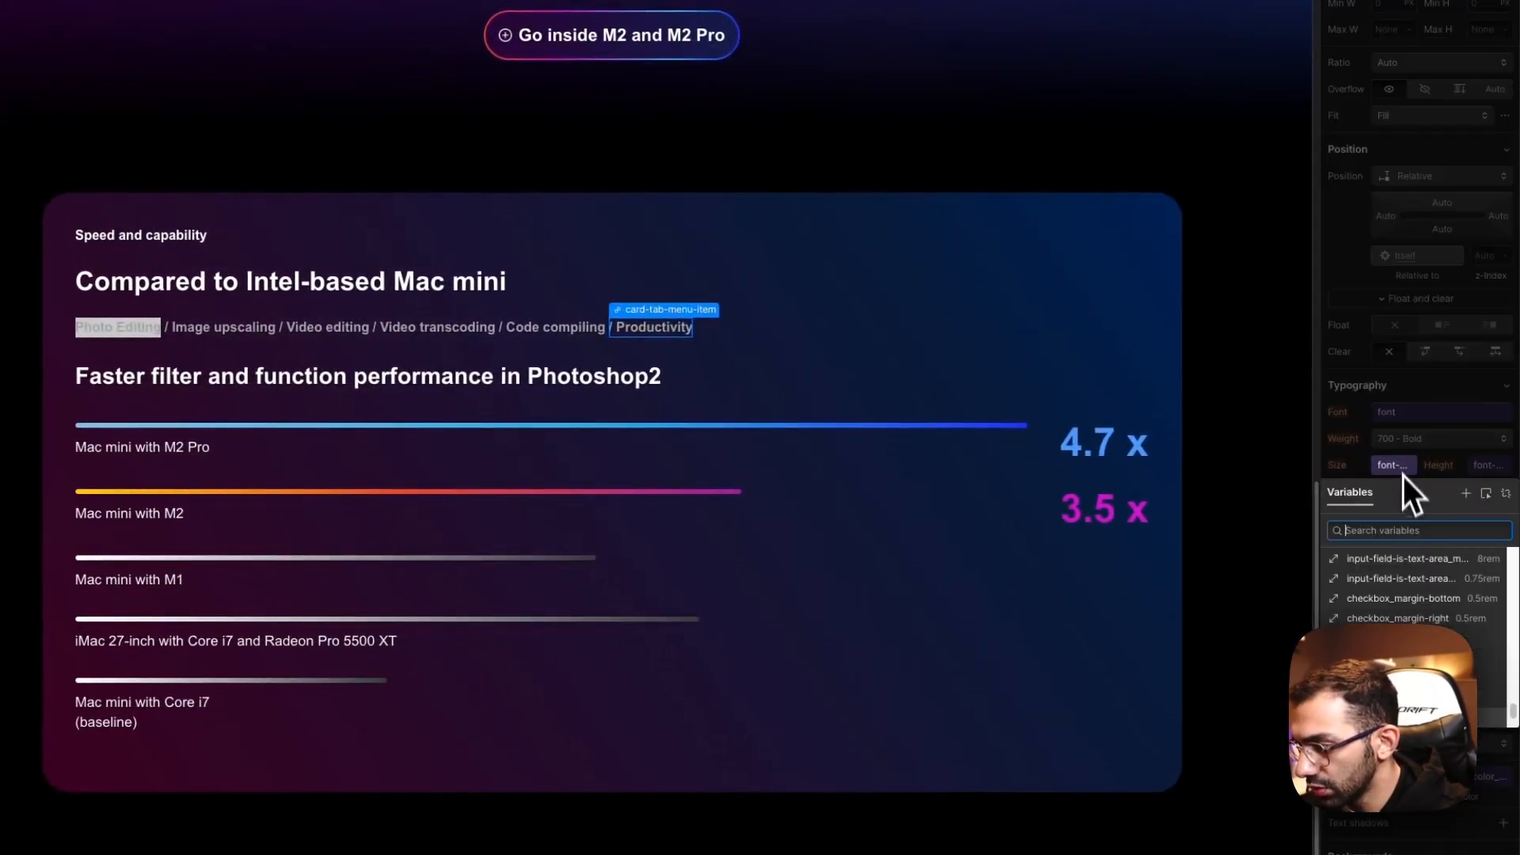
pyautogui.write('h')
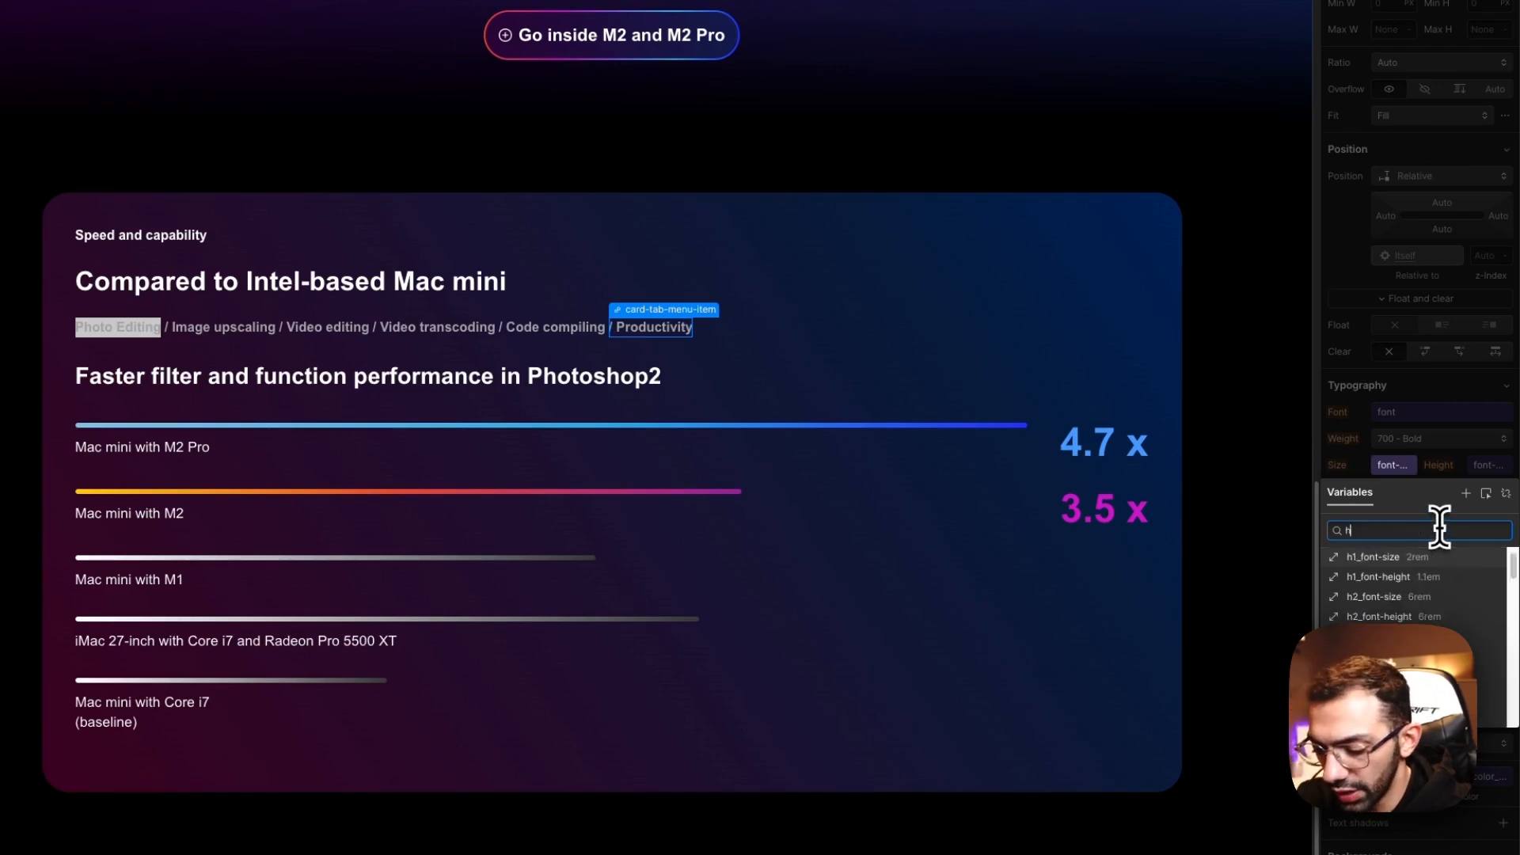
pyautogui.write('3')
pyautogui.click(1434, 585)
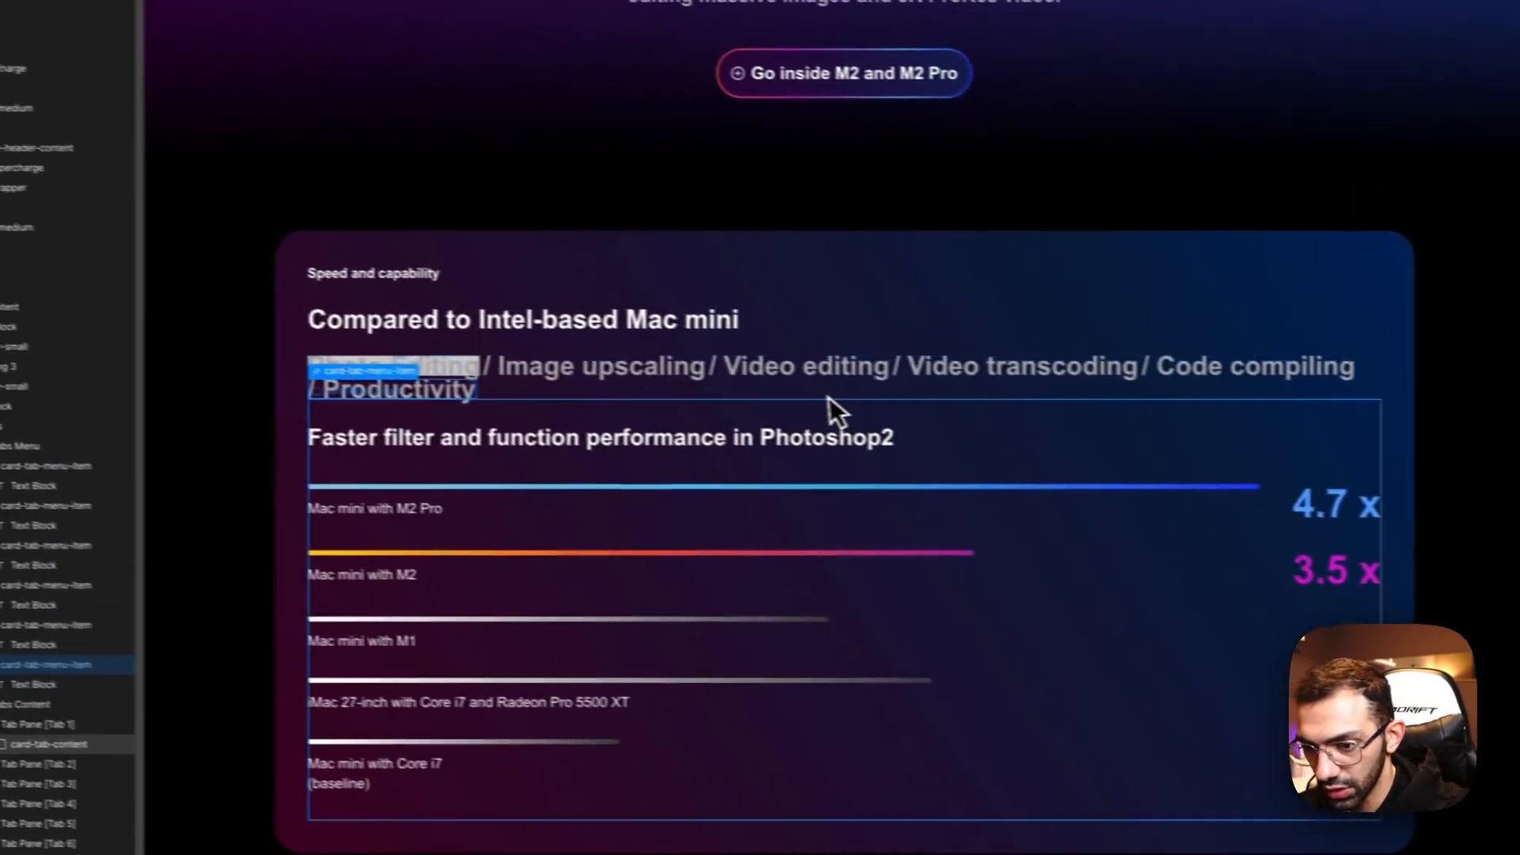
# Step: Replace the line-height variable on the card-tab-menu-item links with a custom line height of 1.5
pyautogui.click(596, 364)
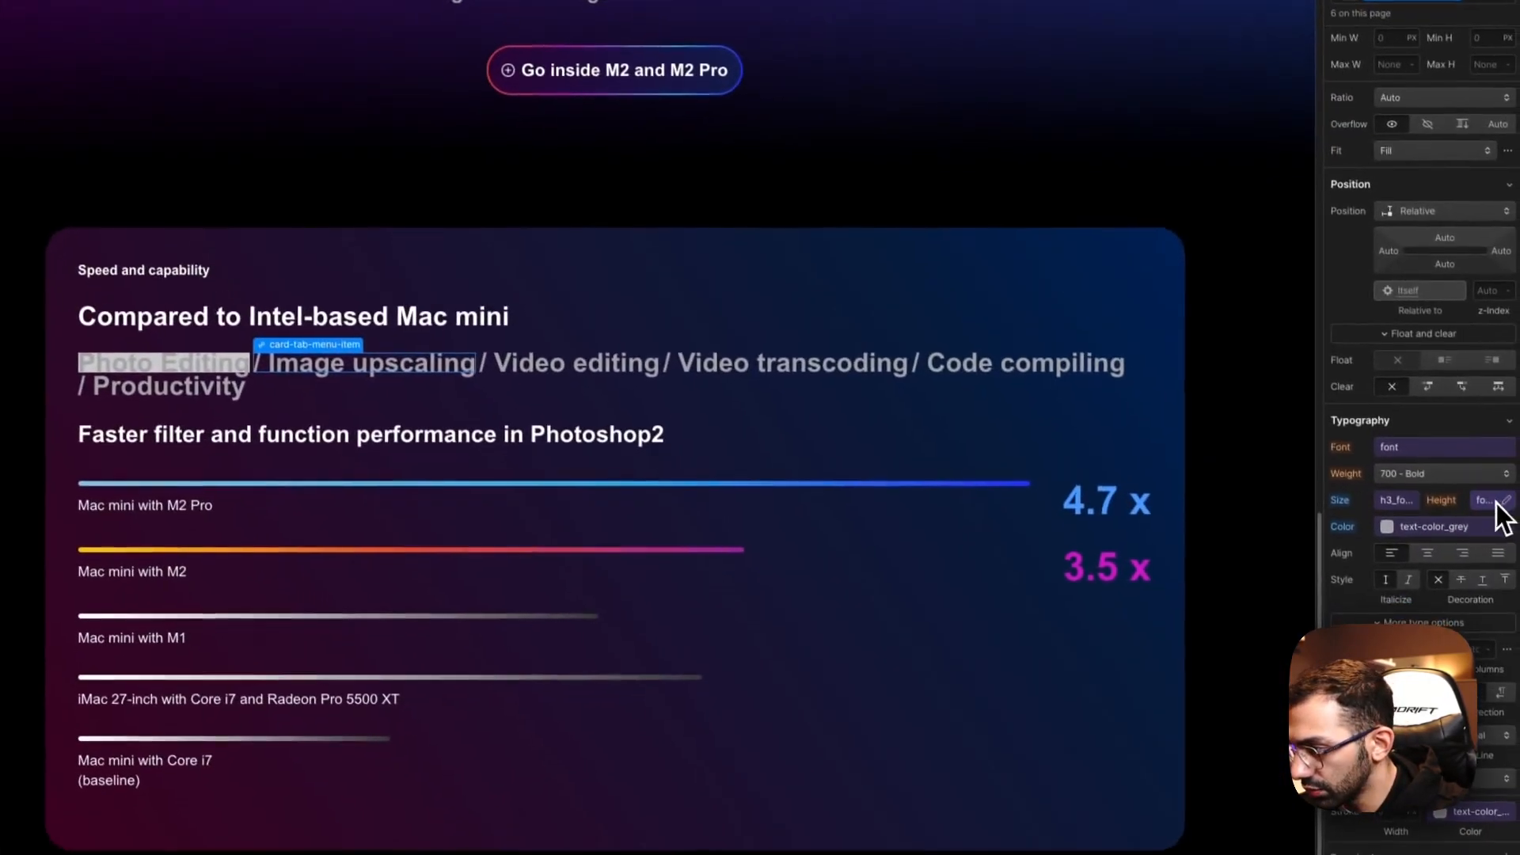
pyautogui.click(1495, 504)
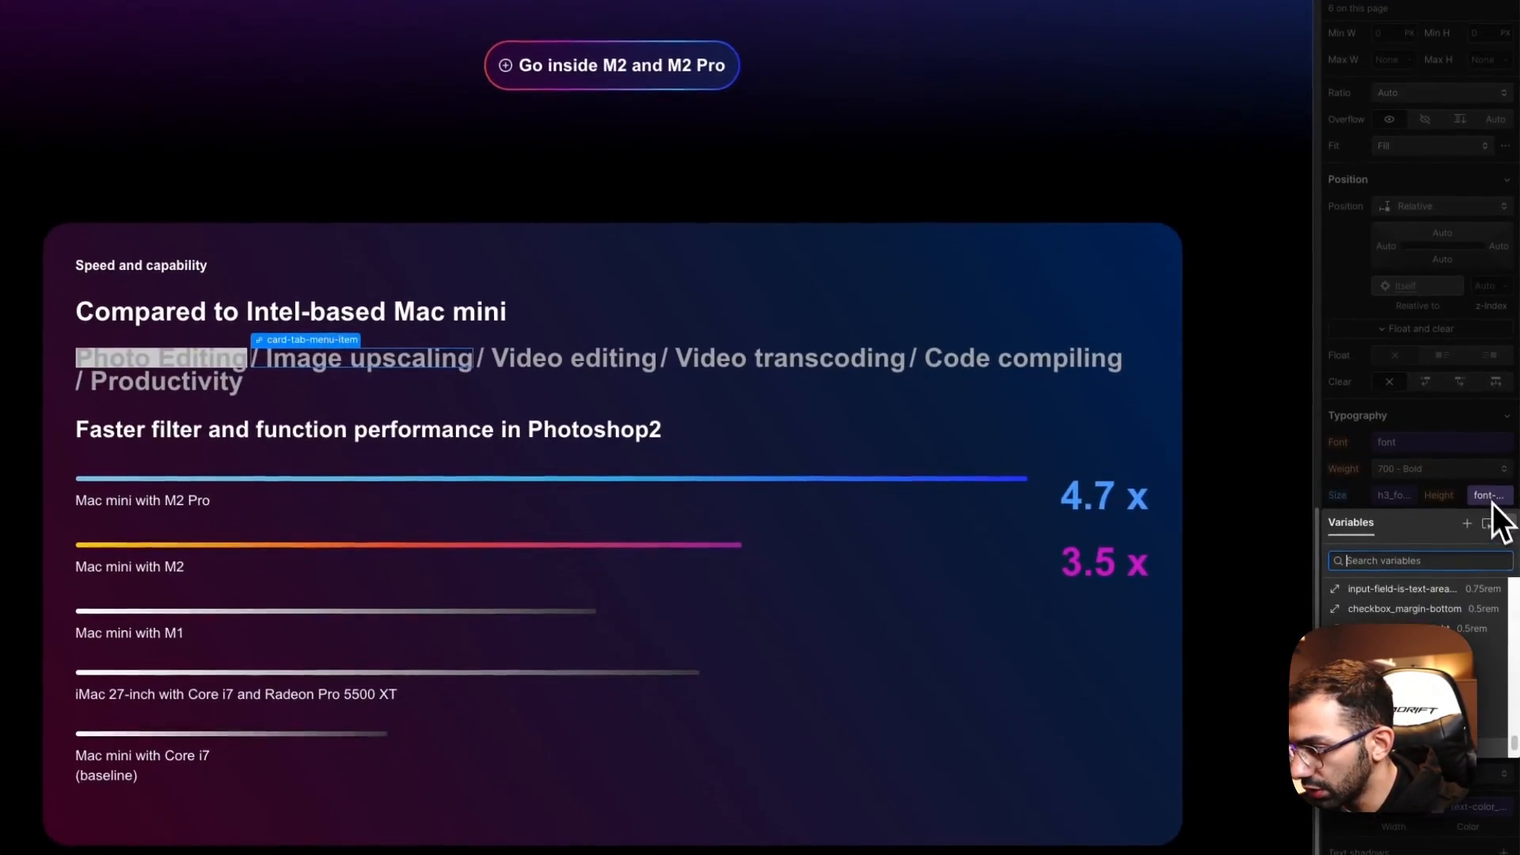
pyautogui.click(1496, 512)
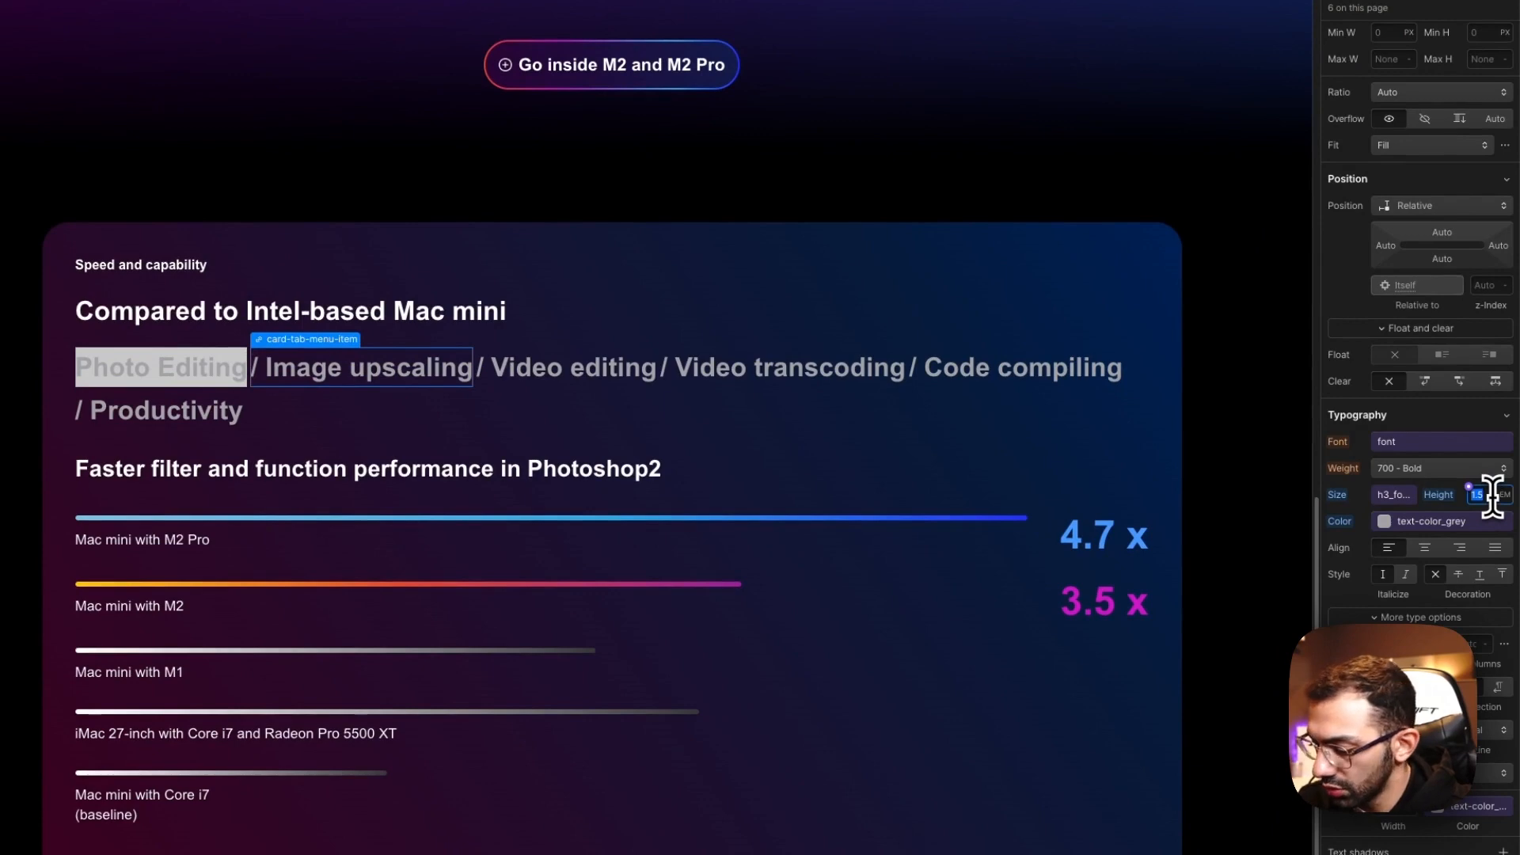
pyautogui.write('1')
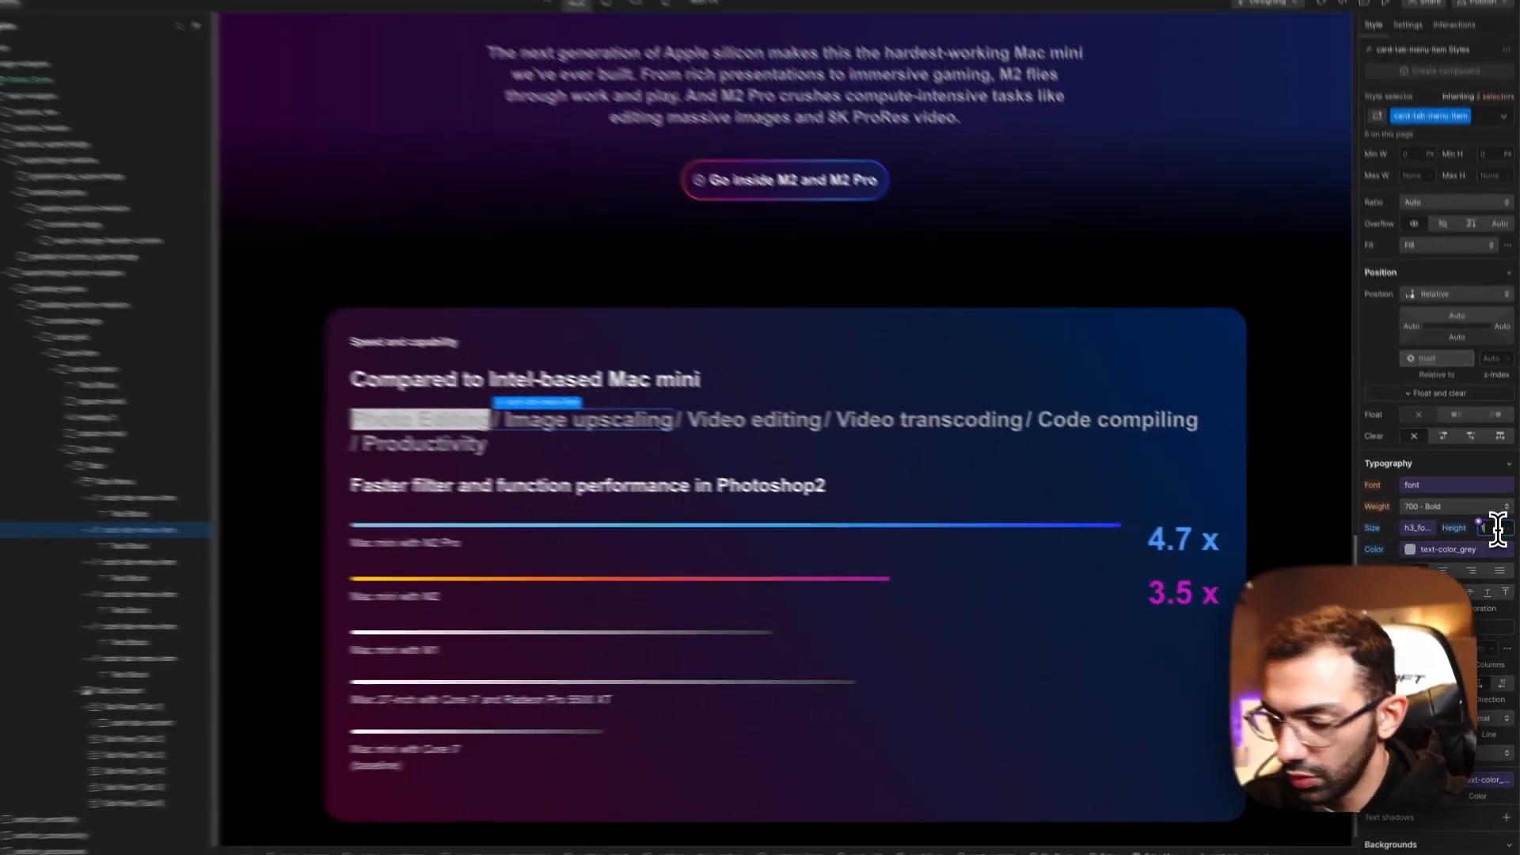
pyautogui.press('BackSpace')
pyautogui.write('2')
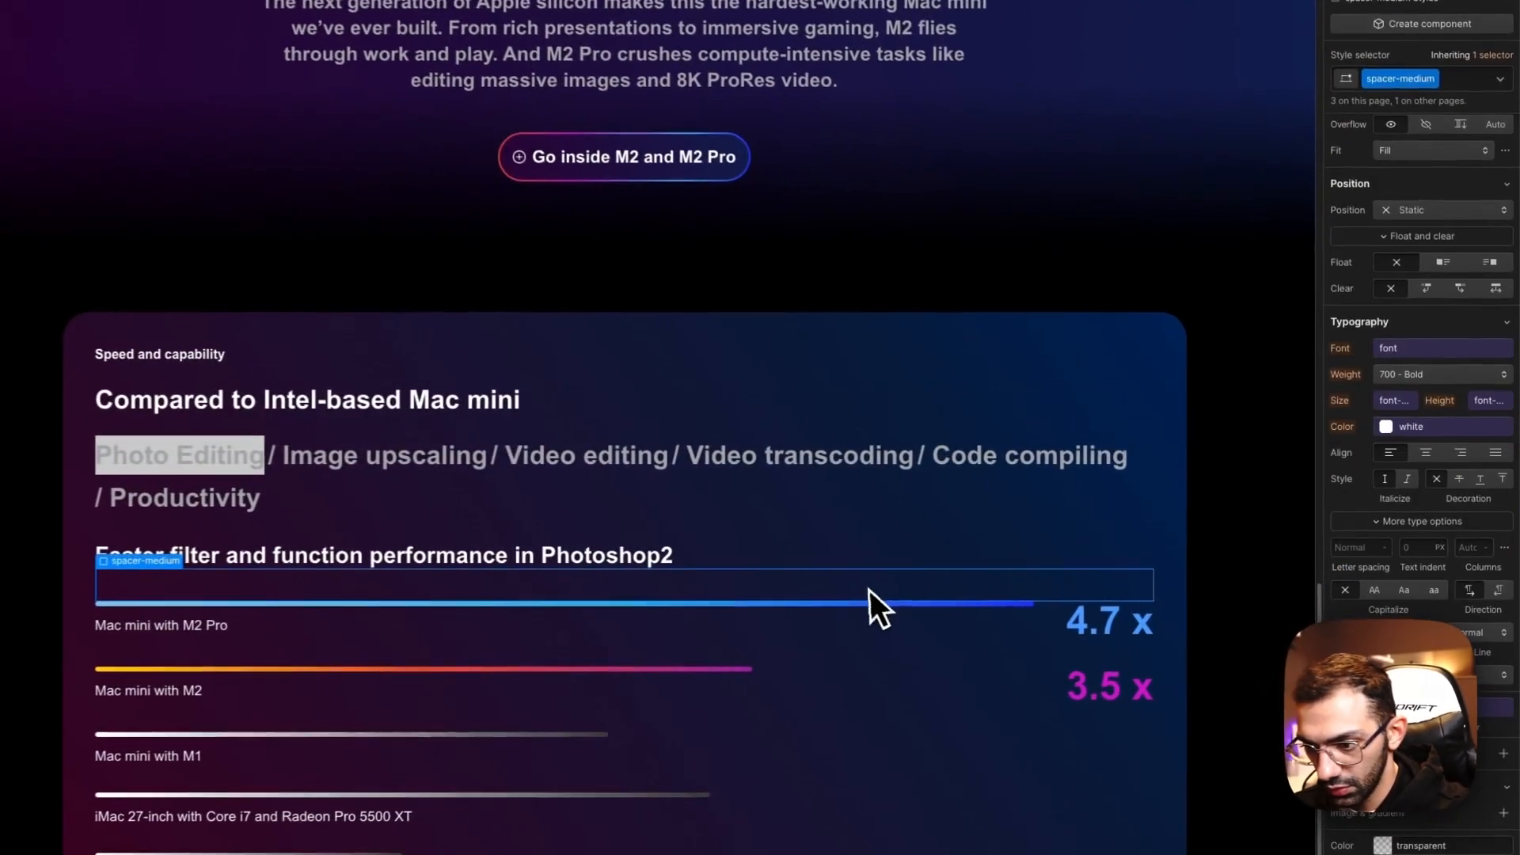
# Step: Replace the spacer-small class with spacer-medium on the spacer below the "Compared to Intel-based Mac mini" heading
pyautogui.click(1003, 342)
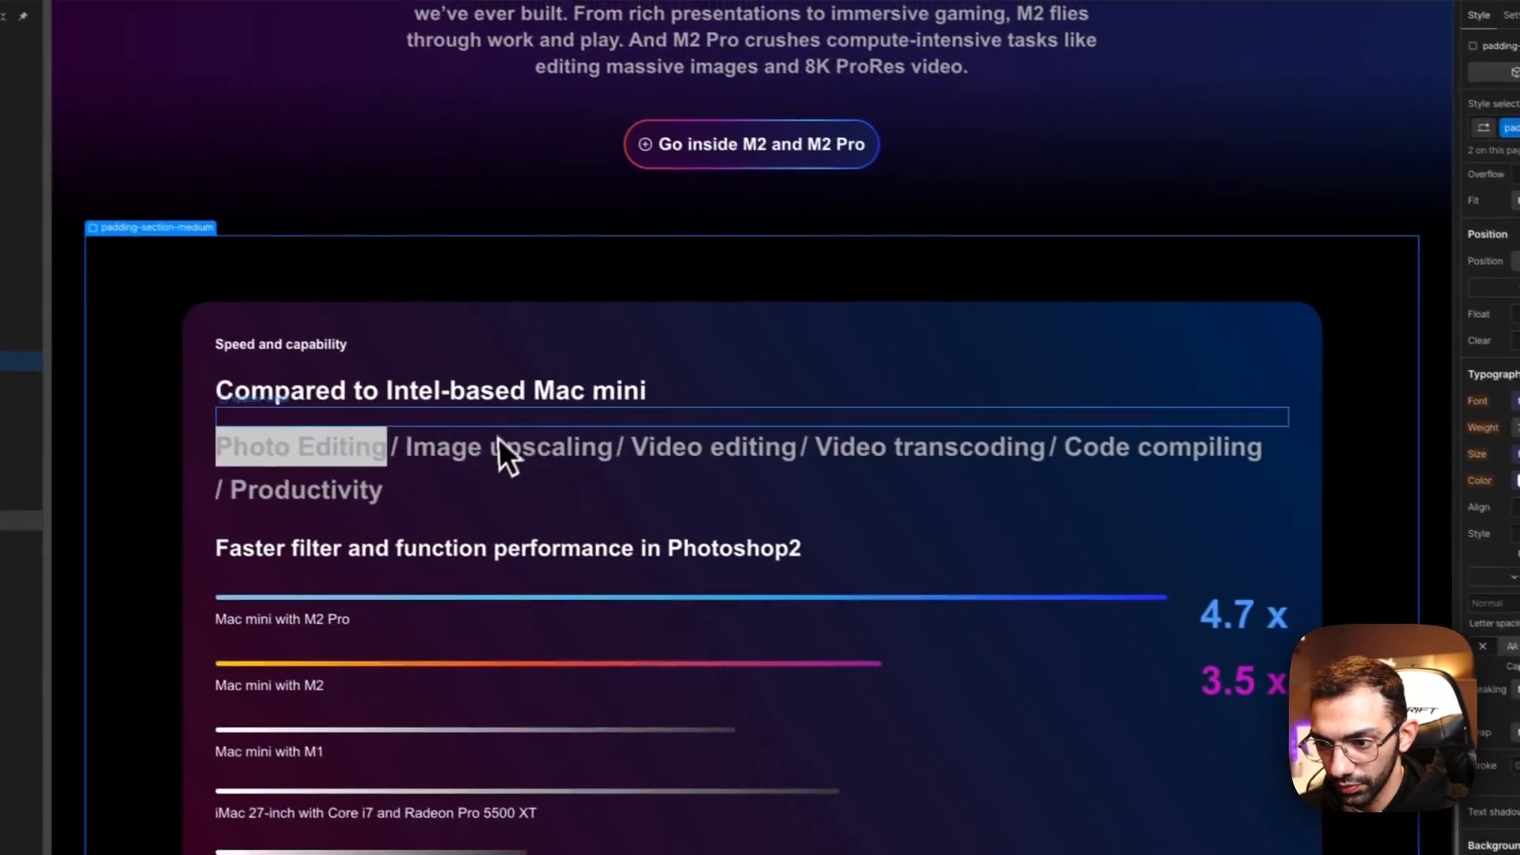
pyautogui.click(400, 376)
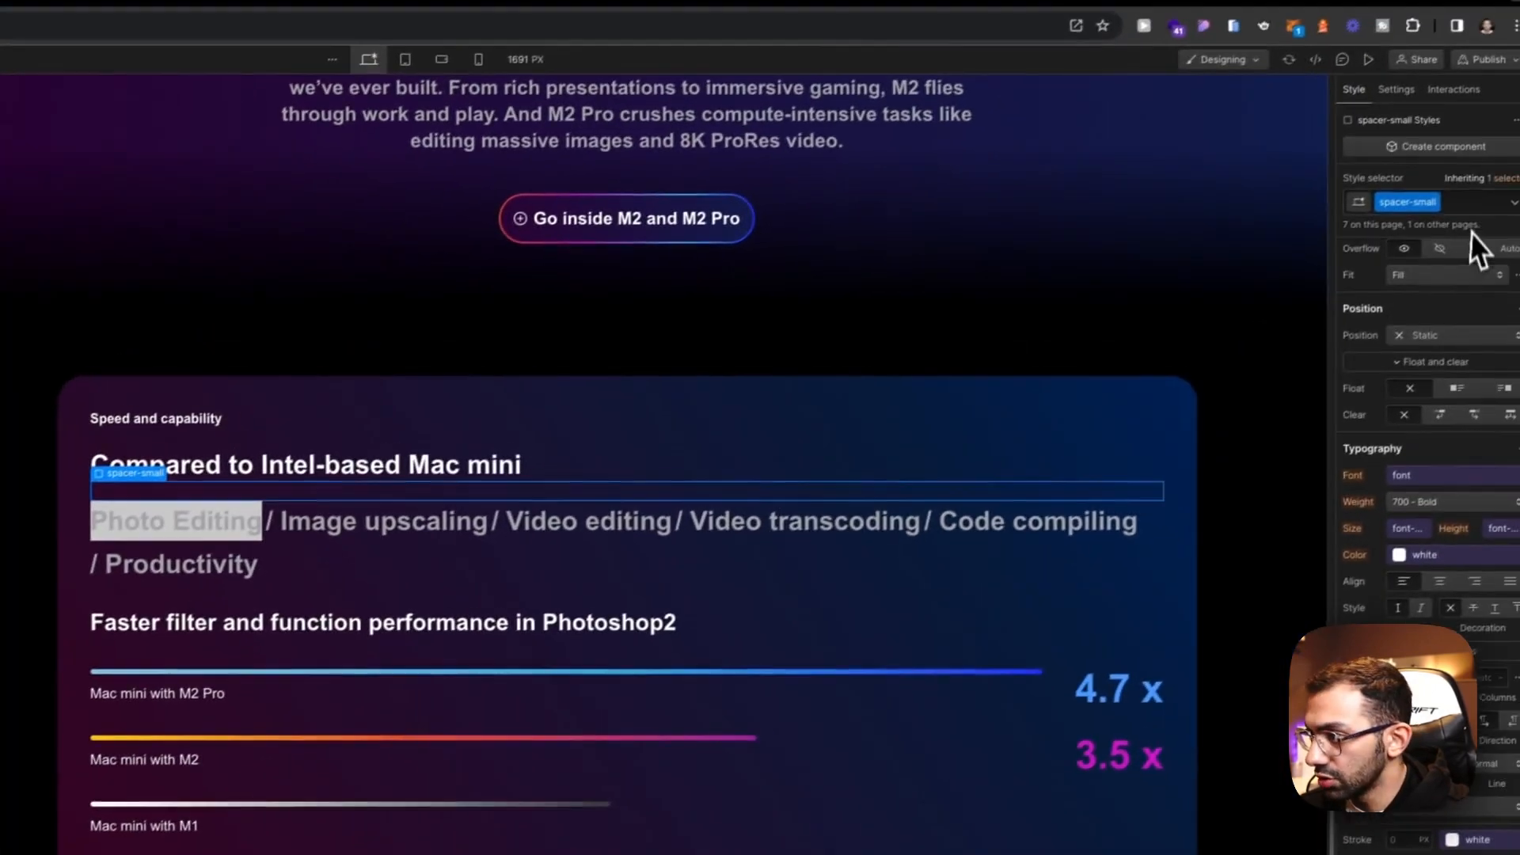
pyautogui.click(1456, 215)
pyautogui.press('BackSpace')
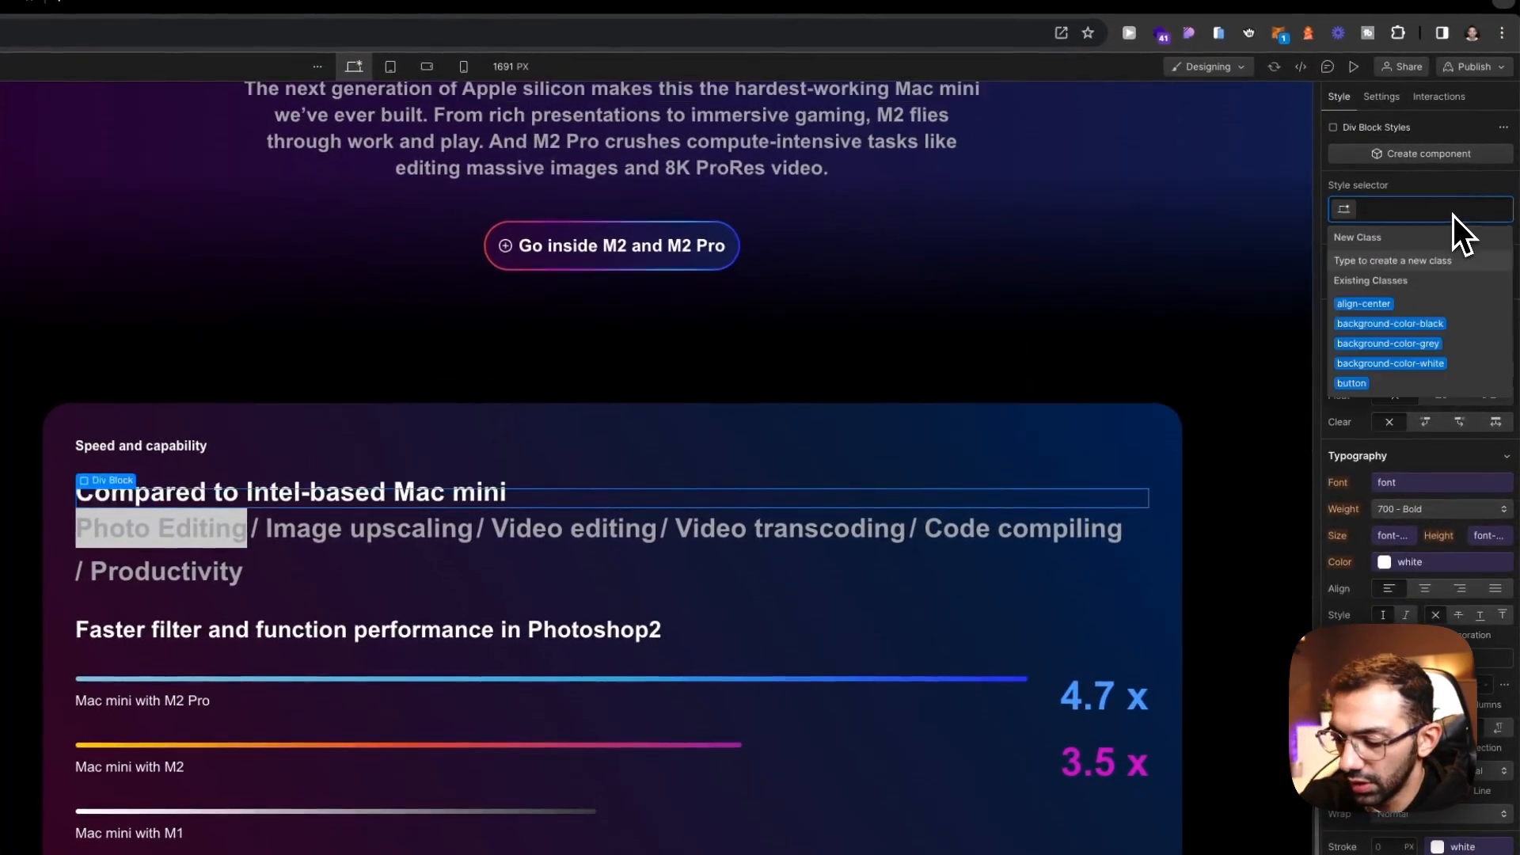
pyautogui.write('spacer')
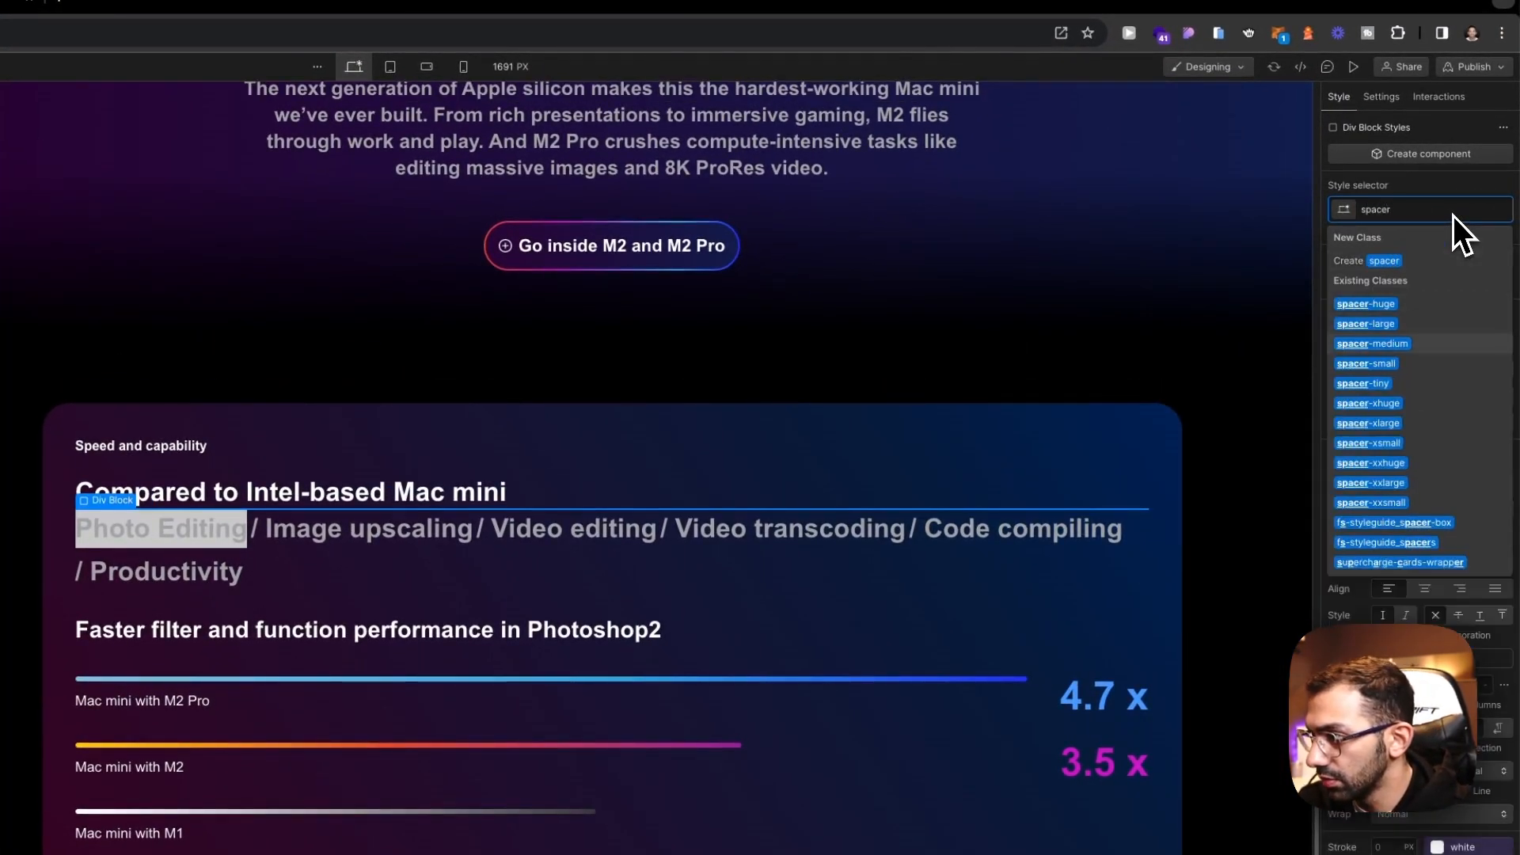
pyautogui.press('Return')
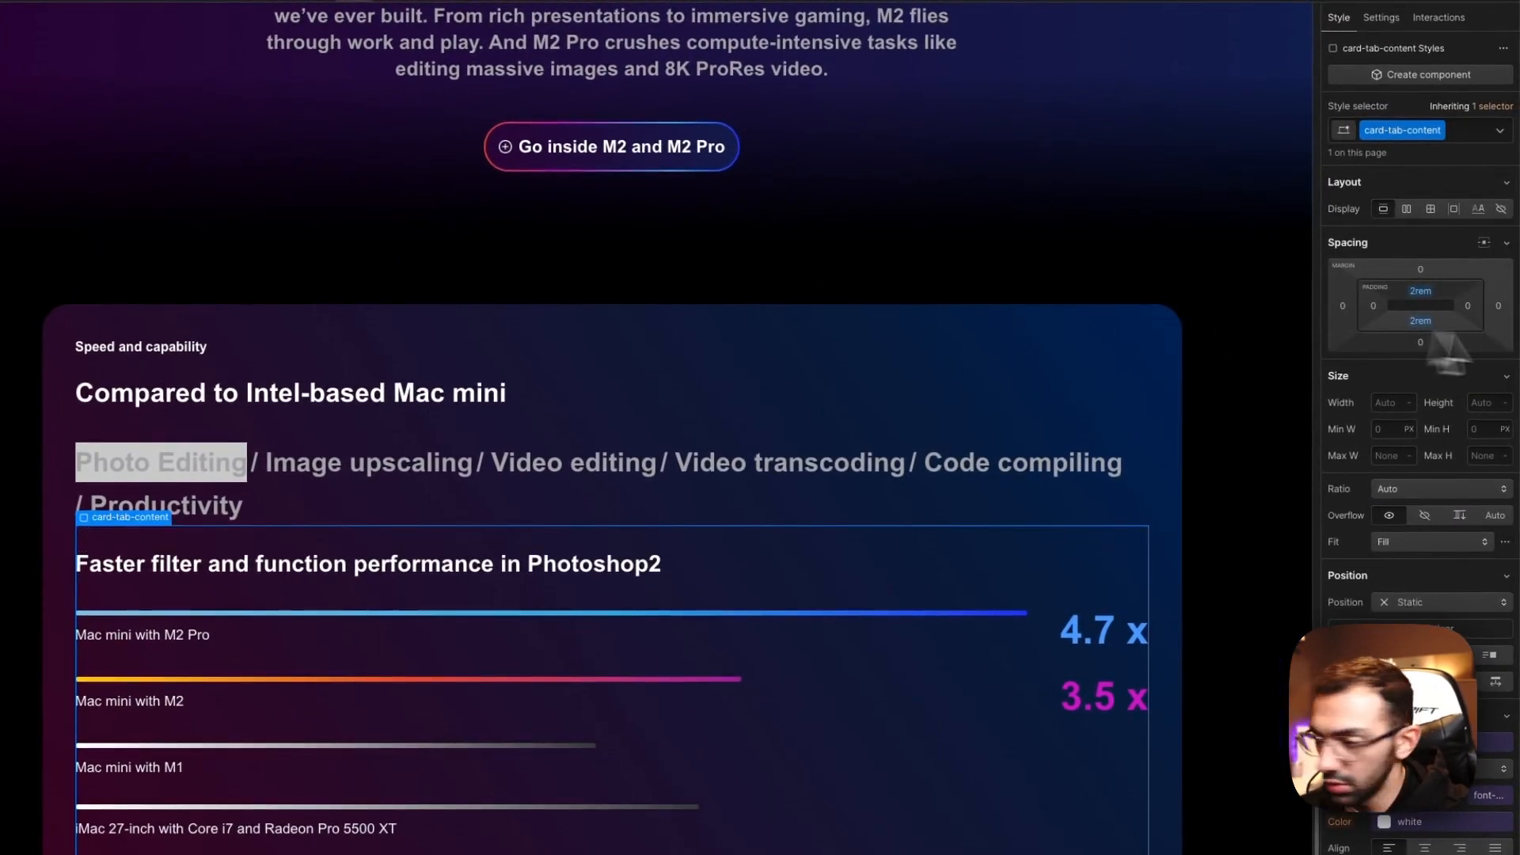
# Step: Duplicate the spacer-medium below the heading and place the copy at the start of card-tab-content, above the Photoshop title
pyautogui.click(1428, 298)
pyautogui.click(472, 423)
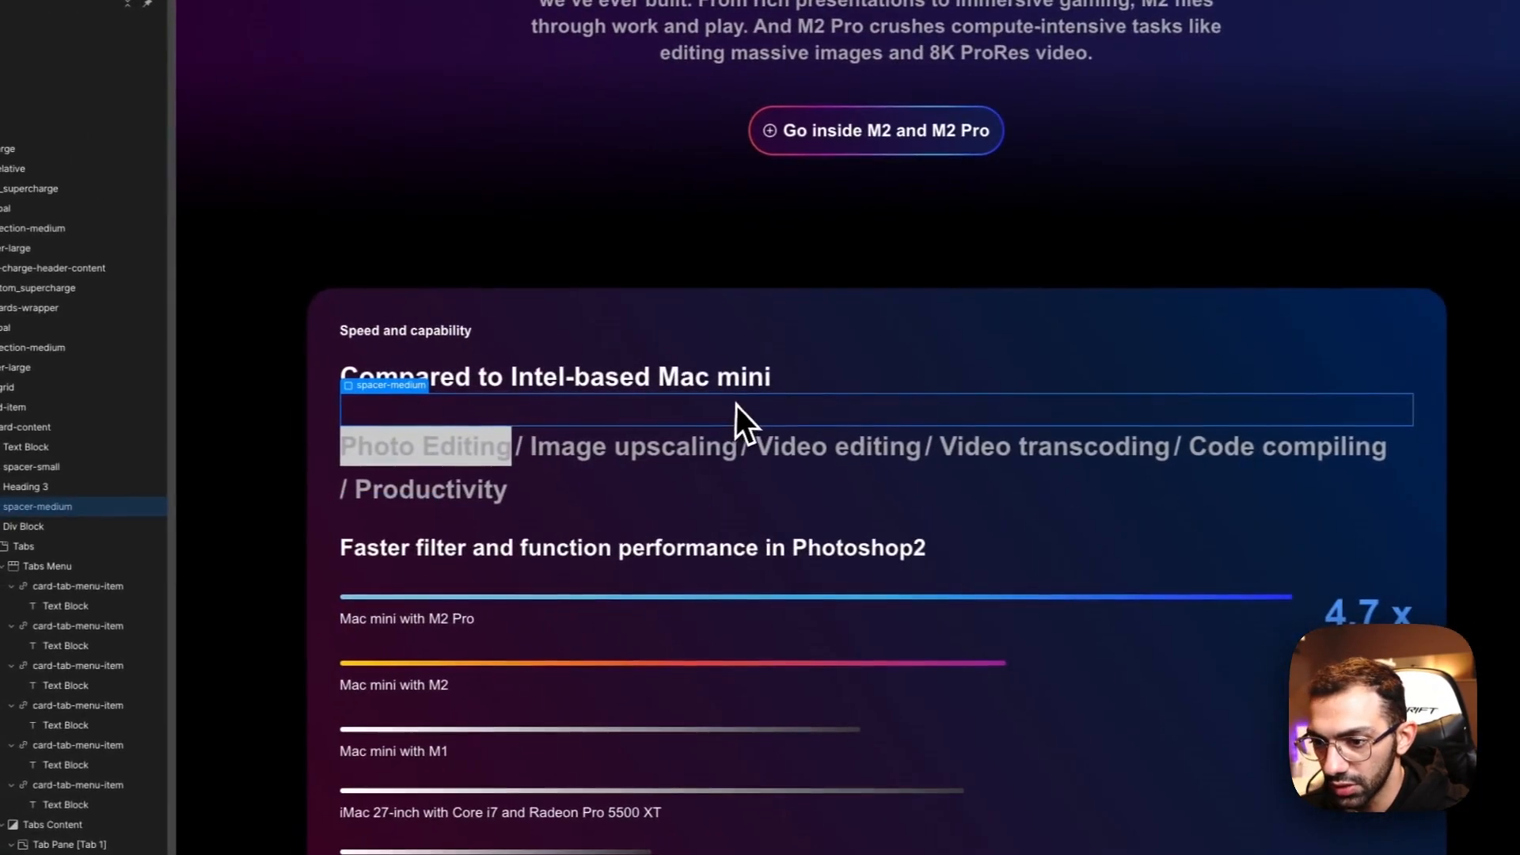
pyautogui.press('super+d')
pyautogui.moveTo(616, 396); pyautogui.dragTo(424, 559)
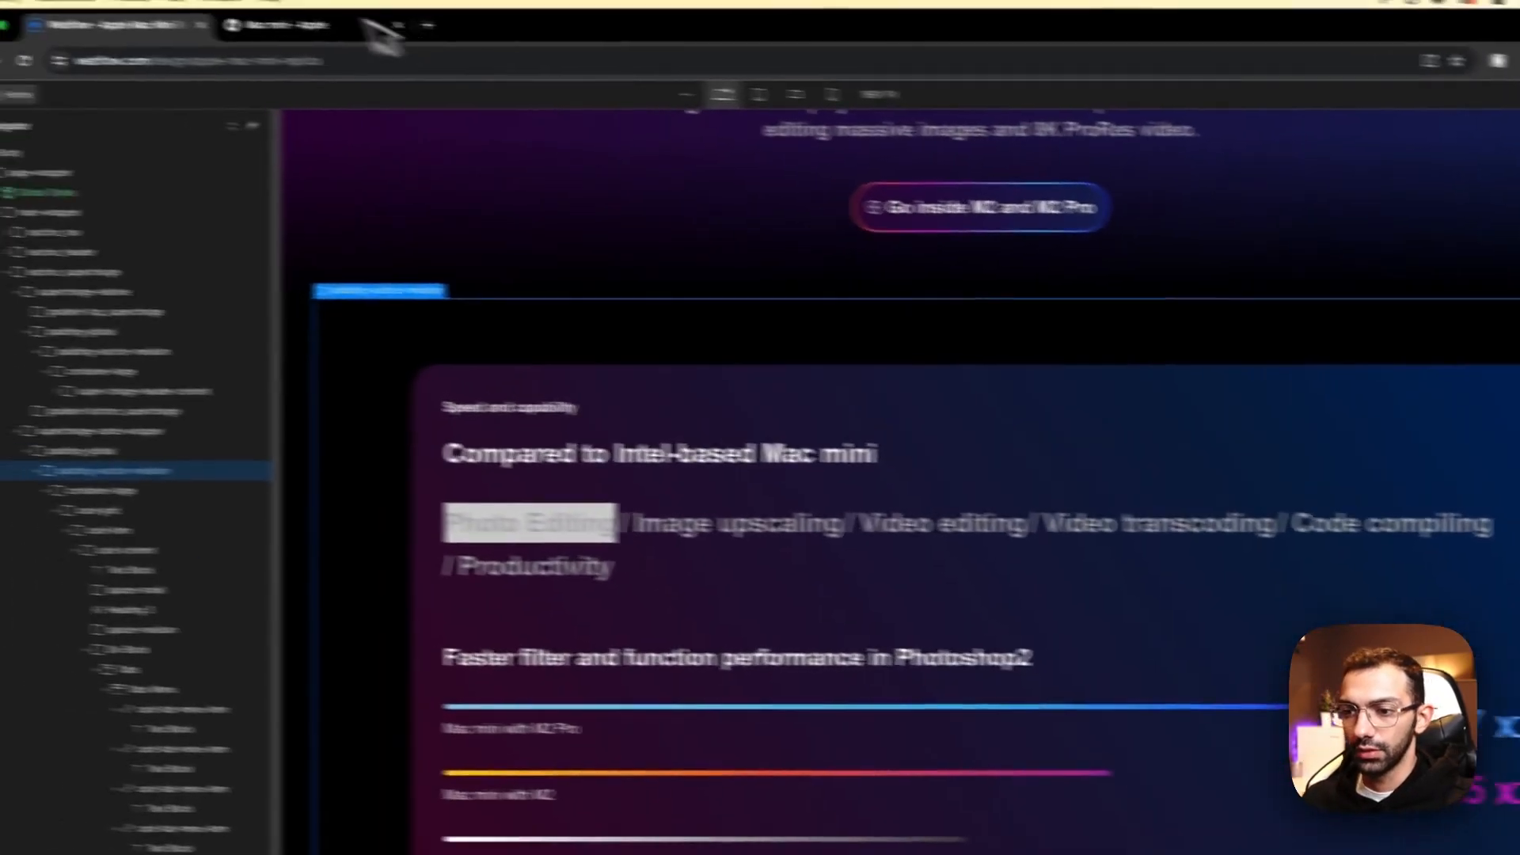
pyautogui.click(368, 26)
pyautogui.click(187, 28)
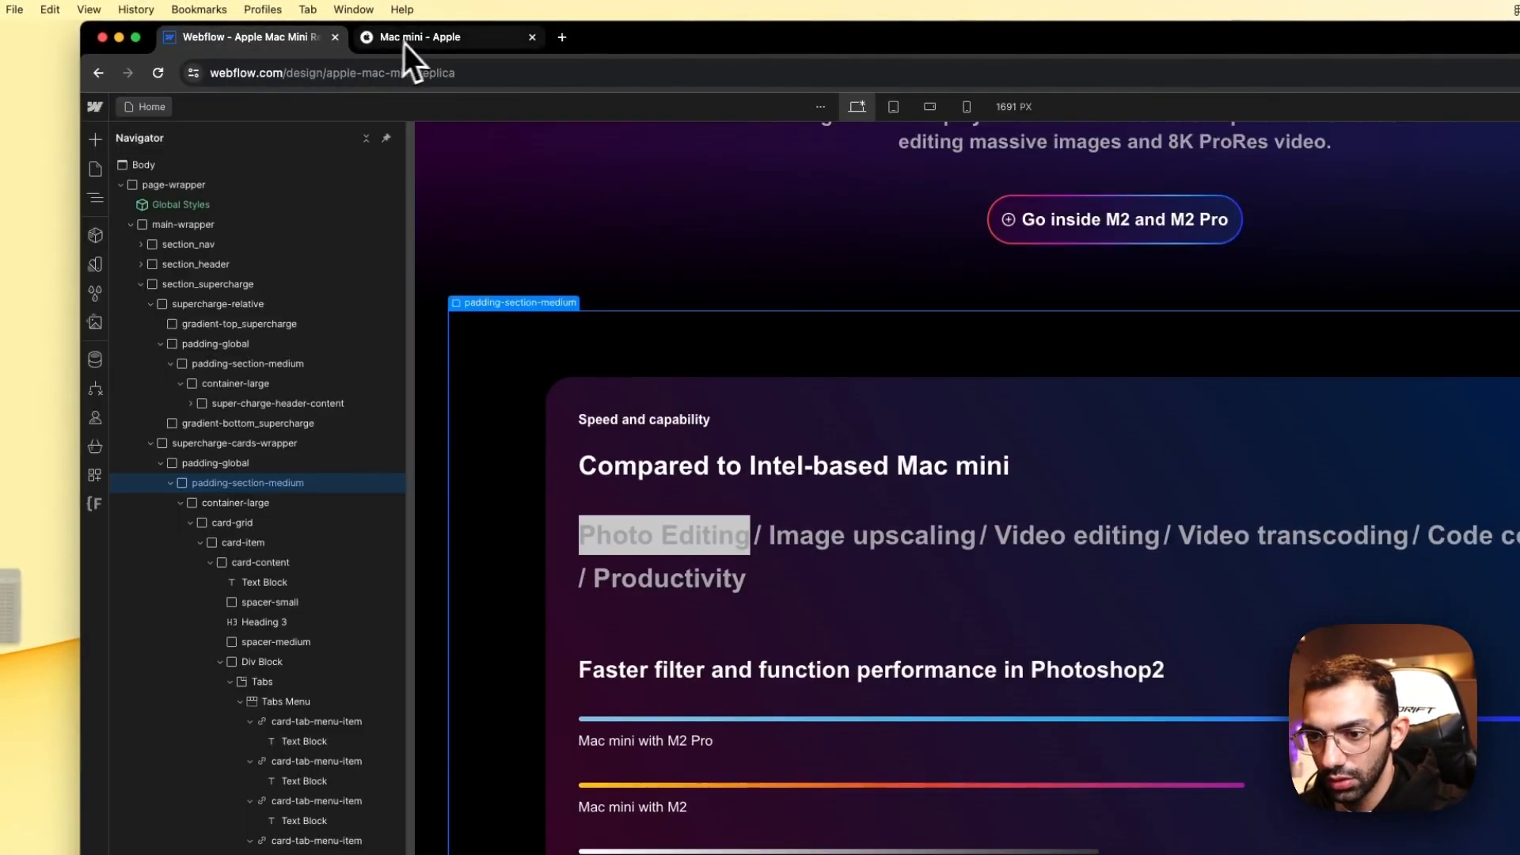
pyautogui.click(404, 39)
pyautogui.click(317, 41)
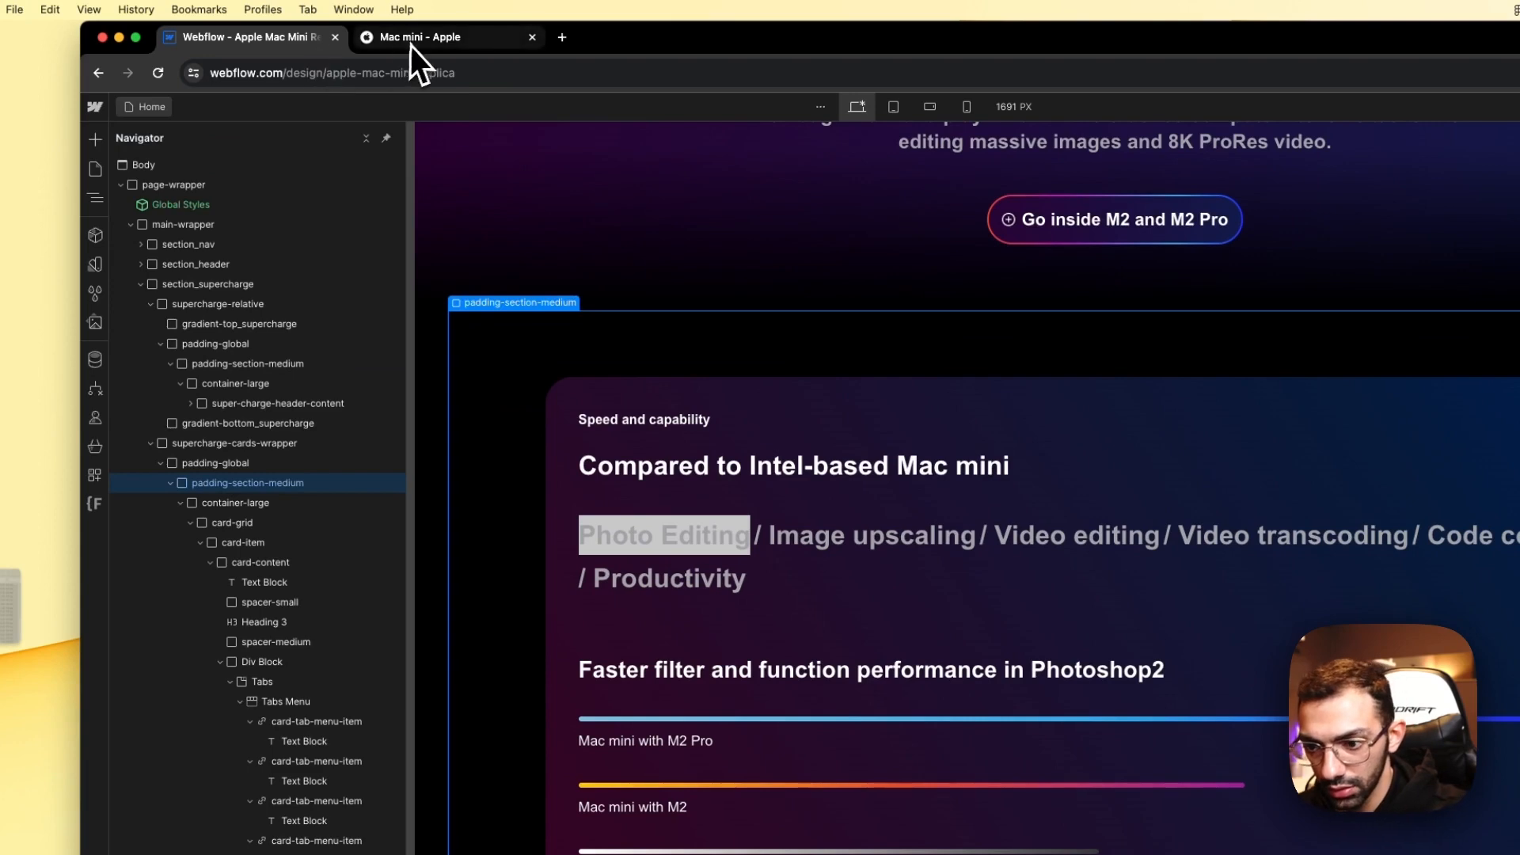
pyautogui.click(412, 45)
pyautogui.click(302, 43)
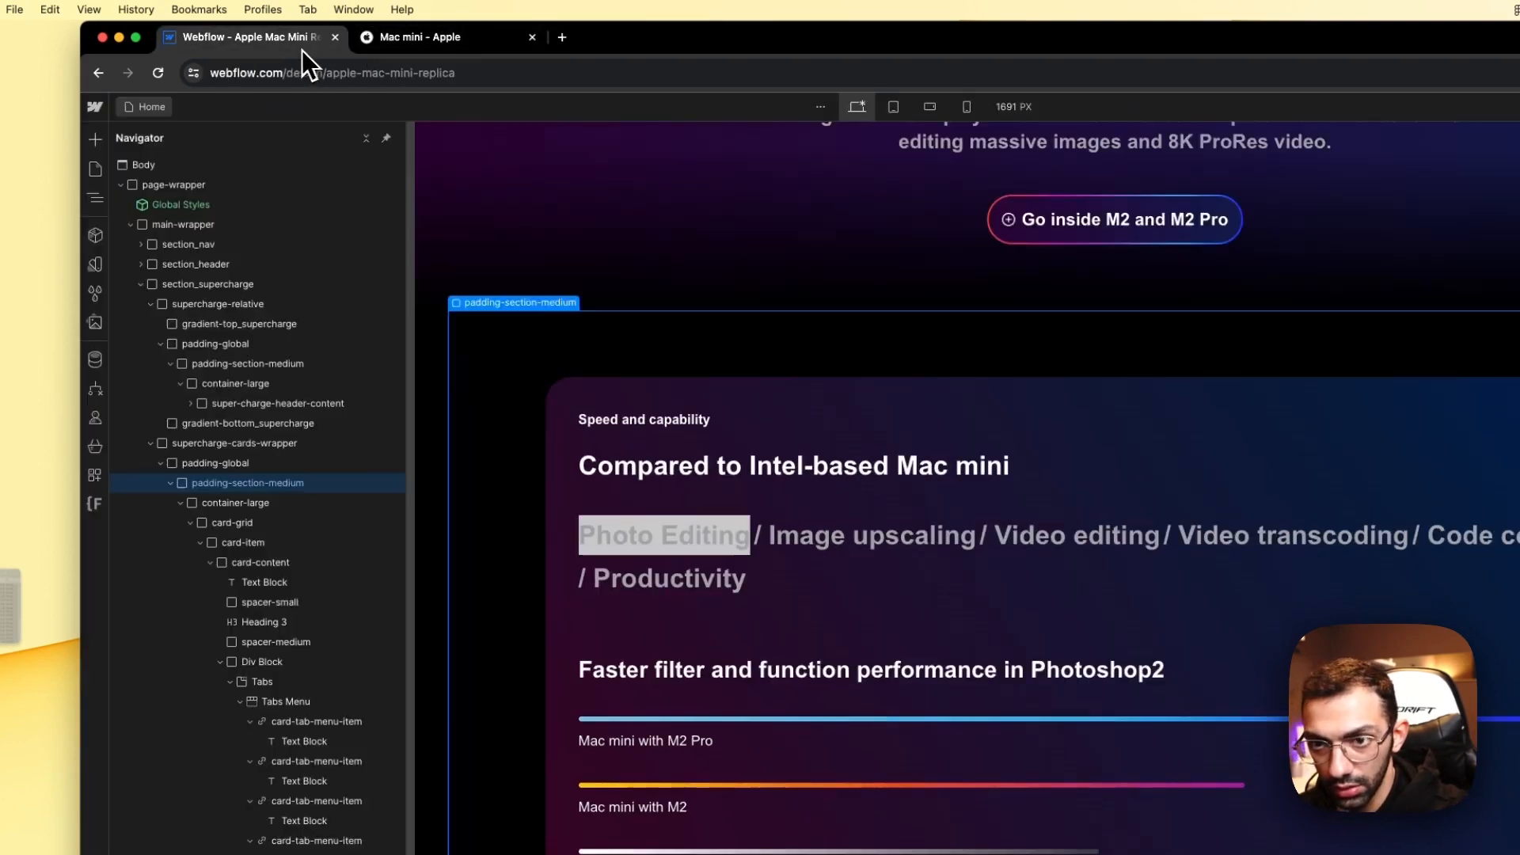
pyautogui.click(475, 50)
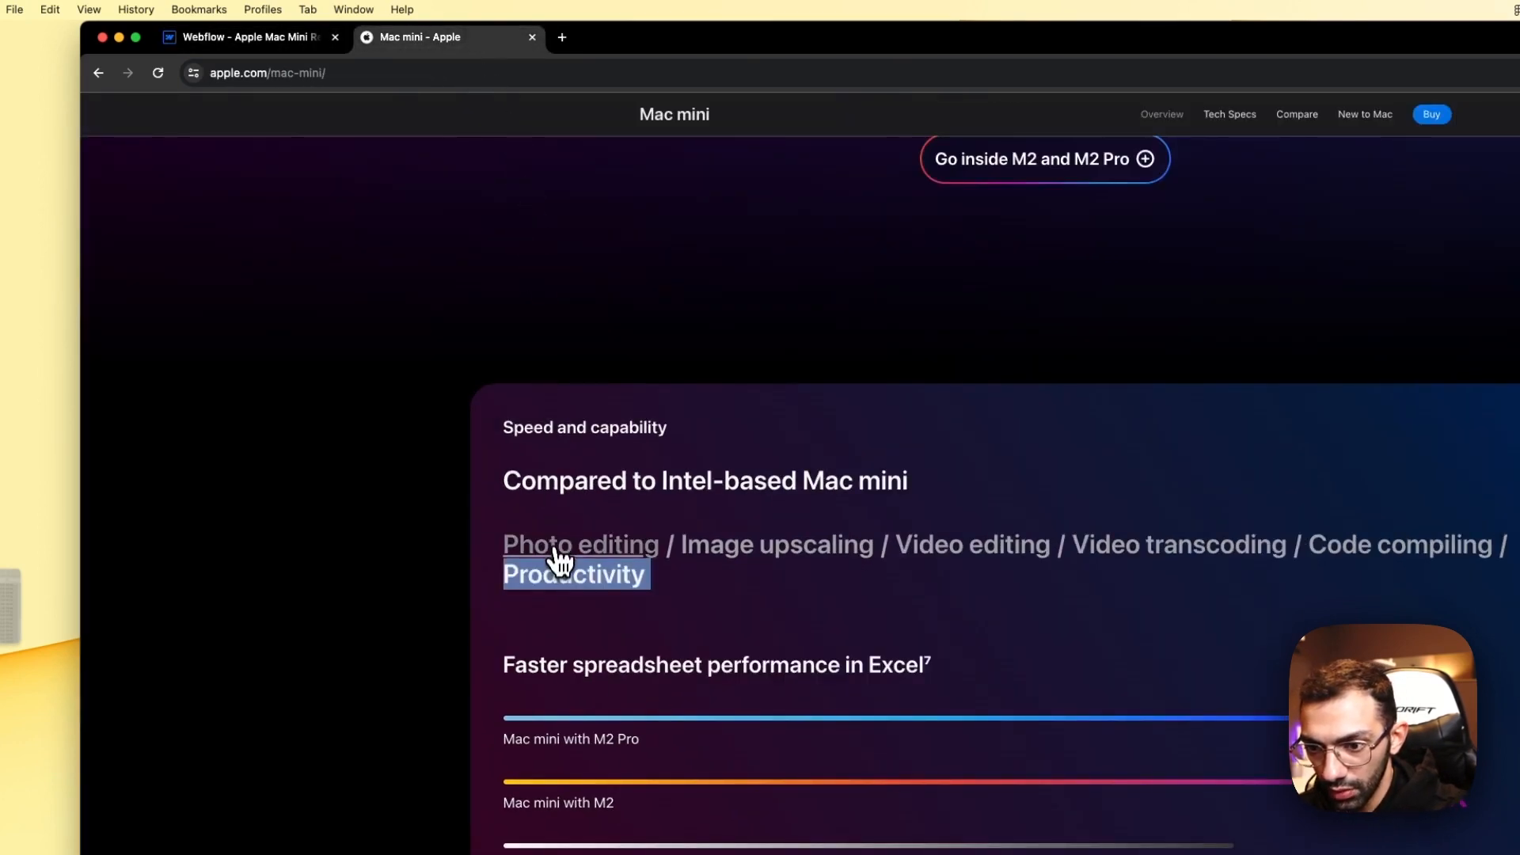
pyautogui.scroll(-5, 449, 586)
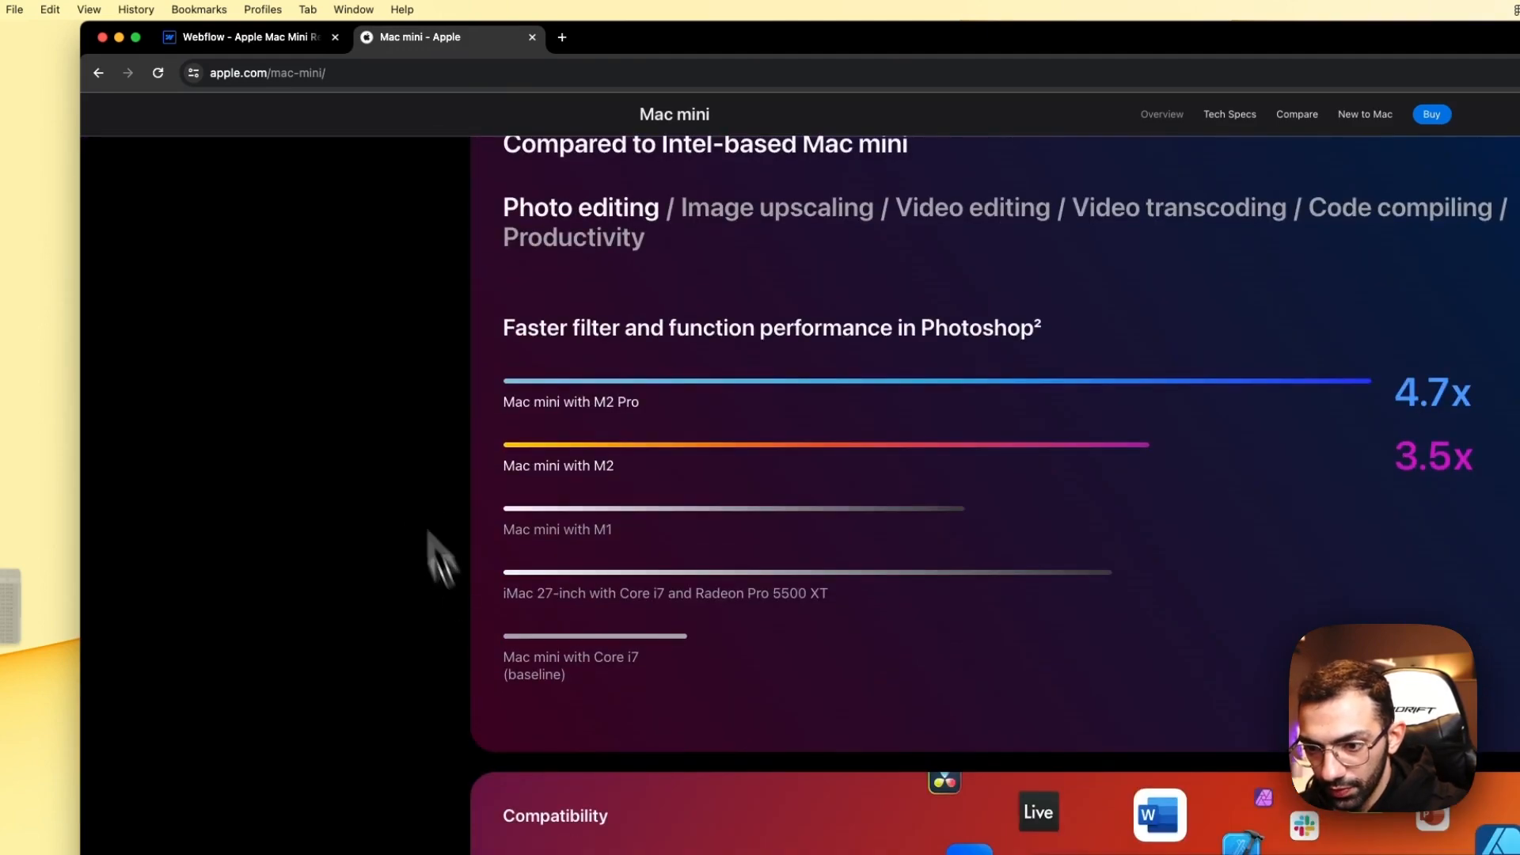
pyautogui.click(270, 35)
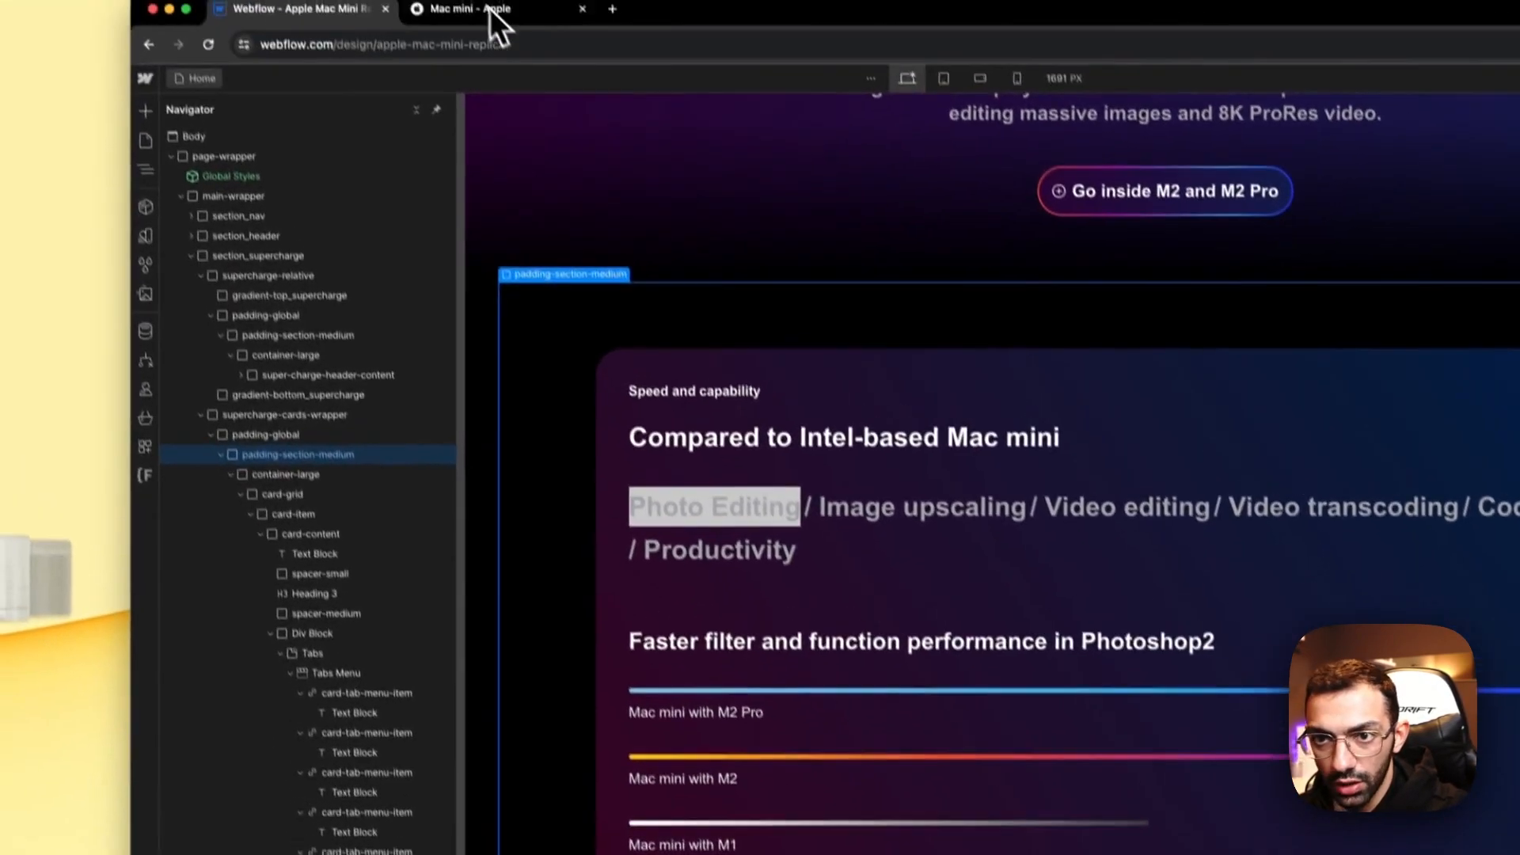
pyautogui.click(491, 14)
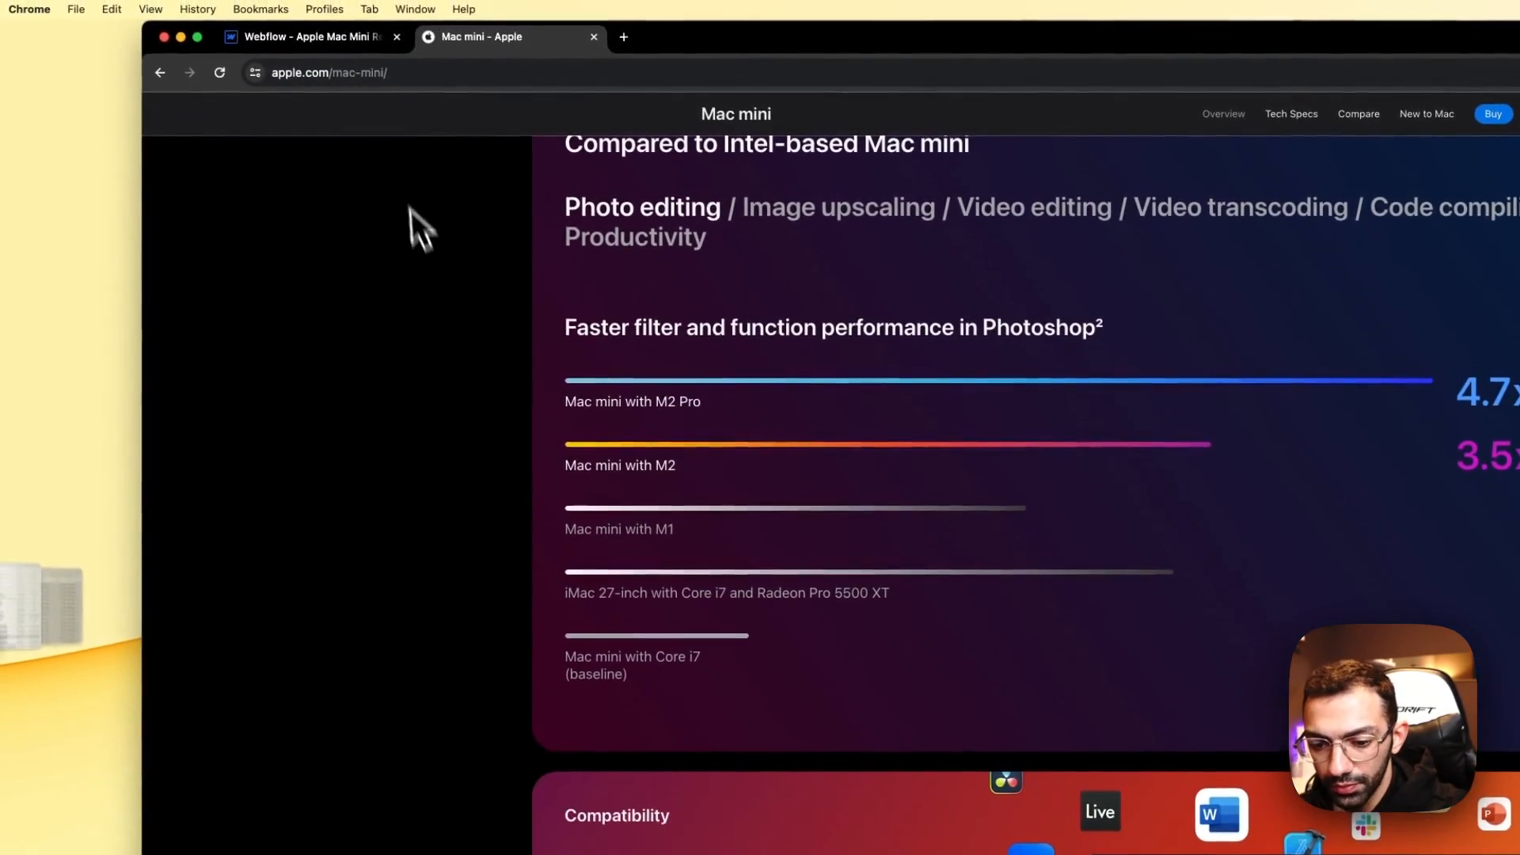
pyautogui.click(363, 43)
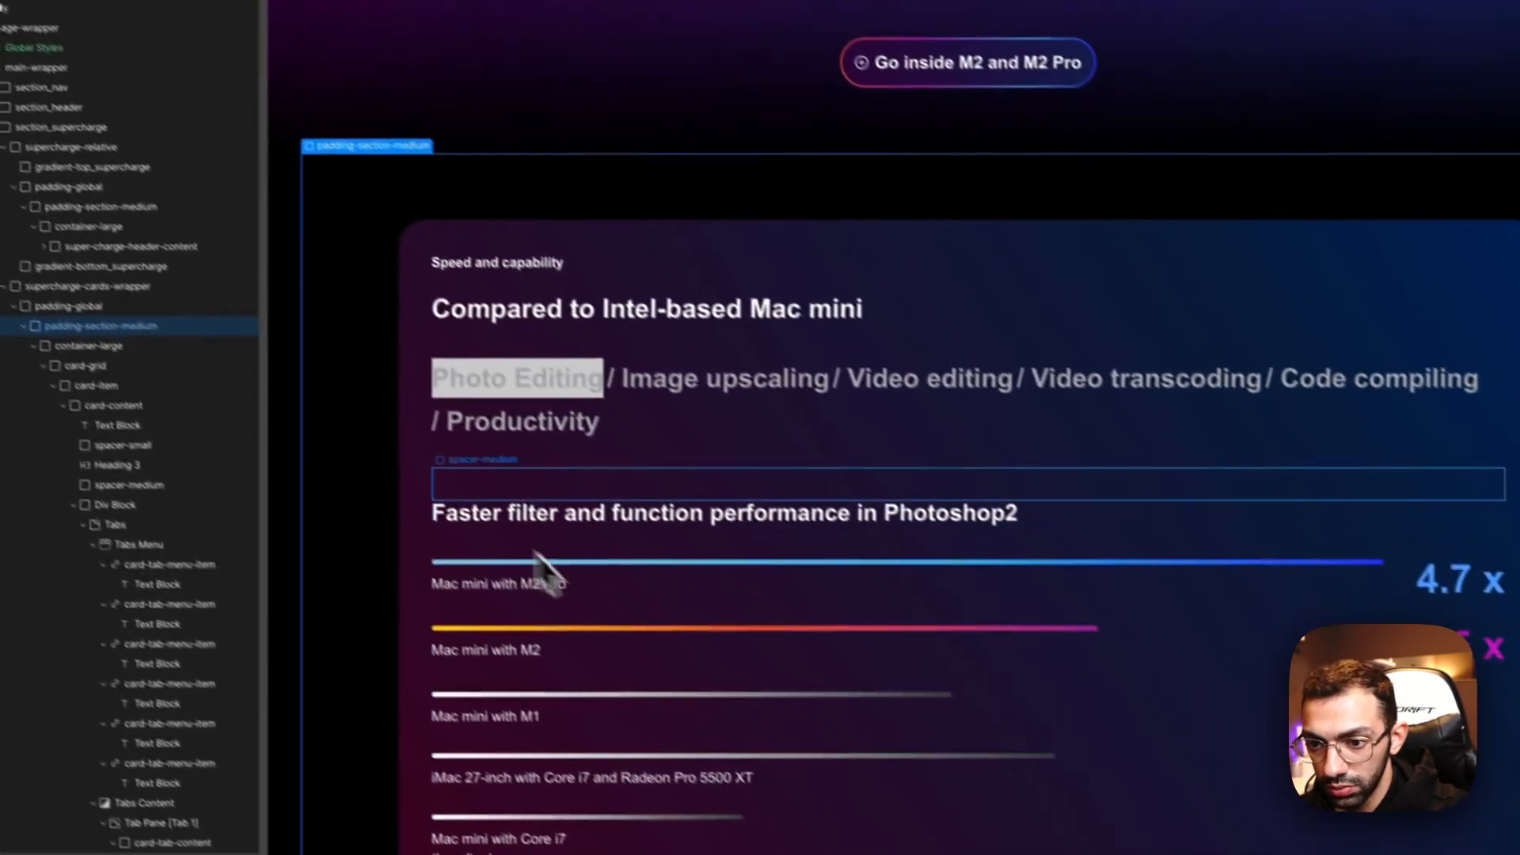
# Step: Remove the grey background from the current state of the Photo Editing tab and set its text colour to white
pyautogui.click(439, 336)
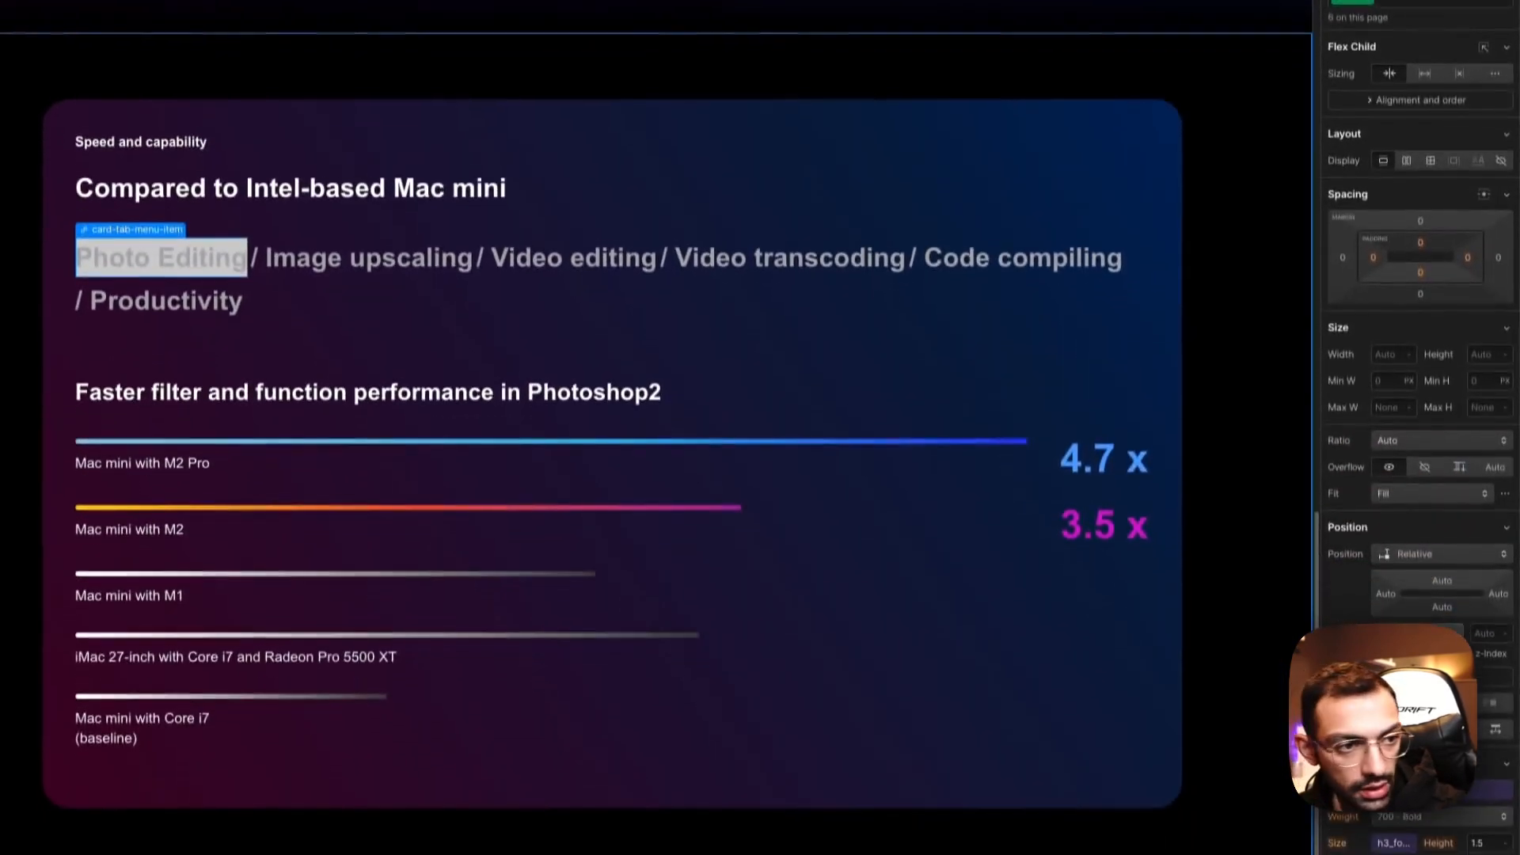
pyautogui.scroll(-7, 1417, 396)
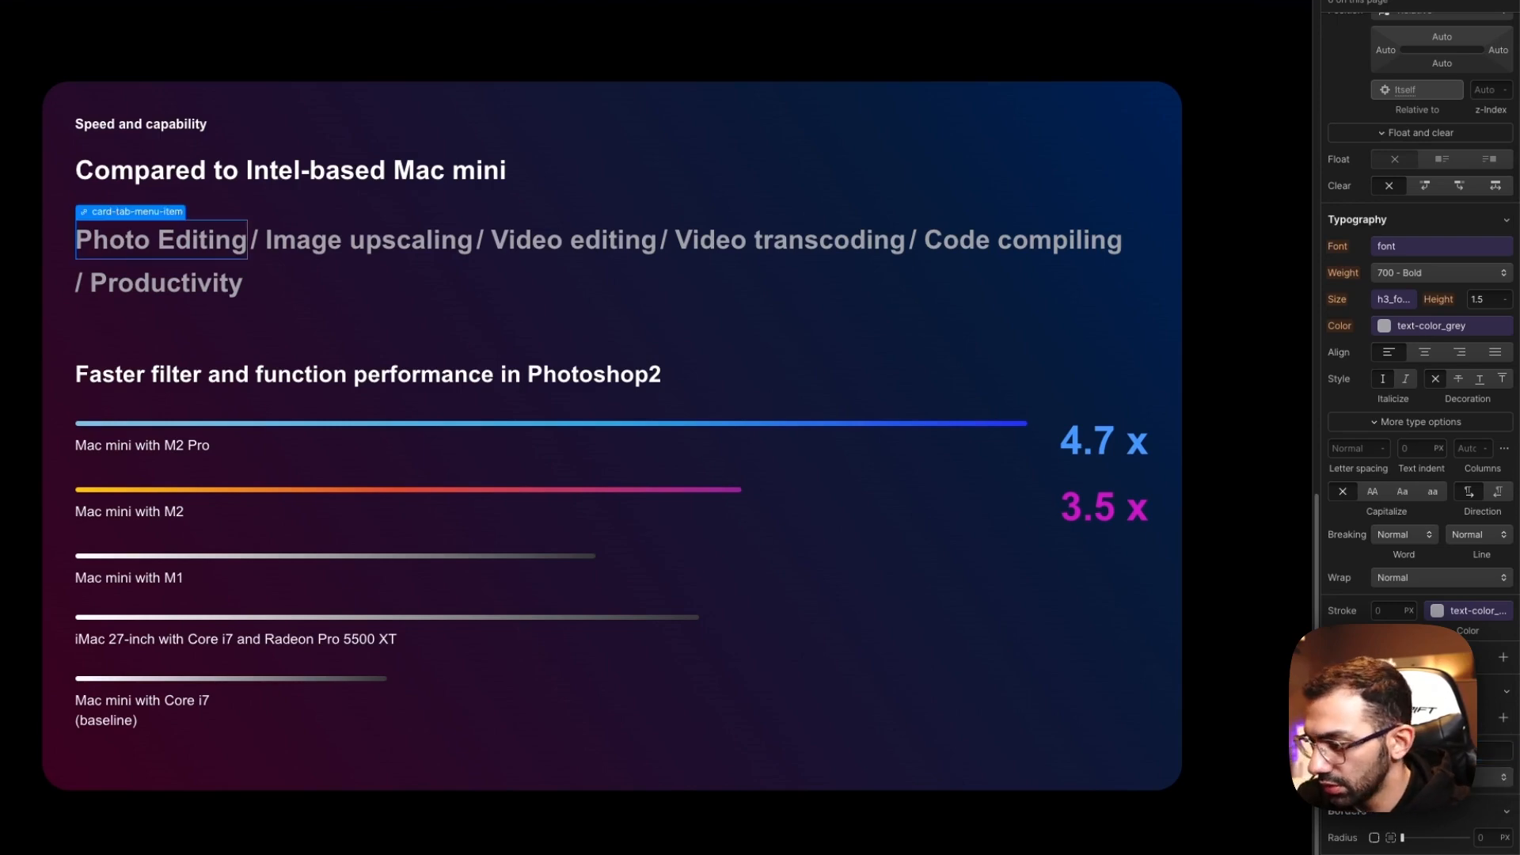
pyautogui.click(1401, 326)
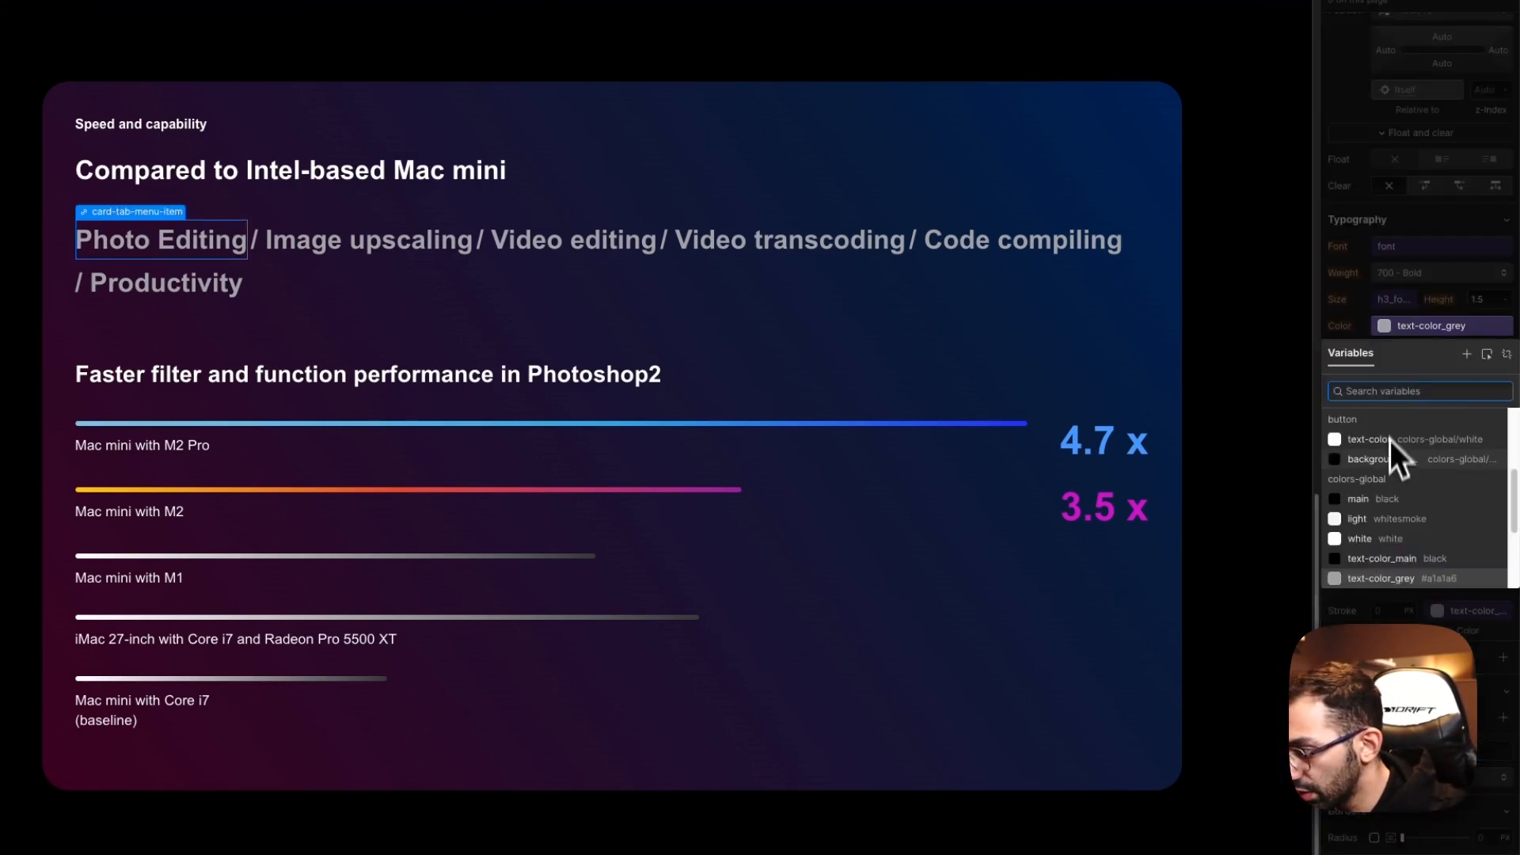
pyautogui.click(1394, 453)
pyautogui.click(792, 450)
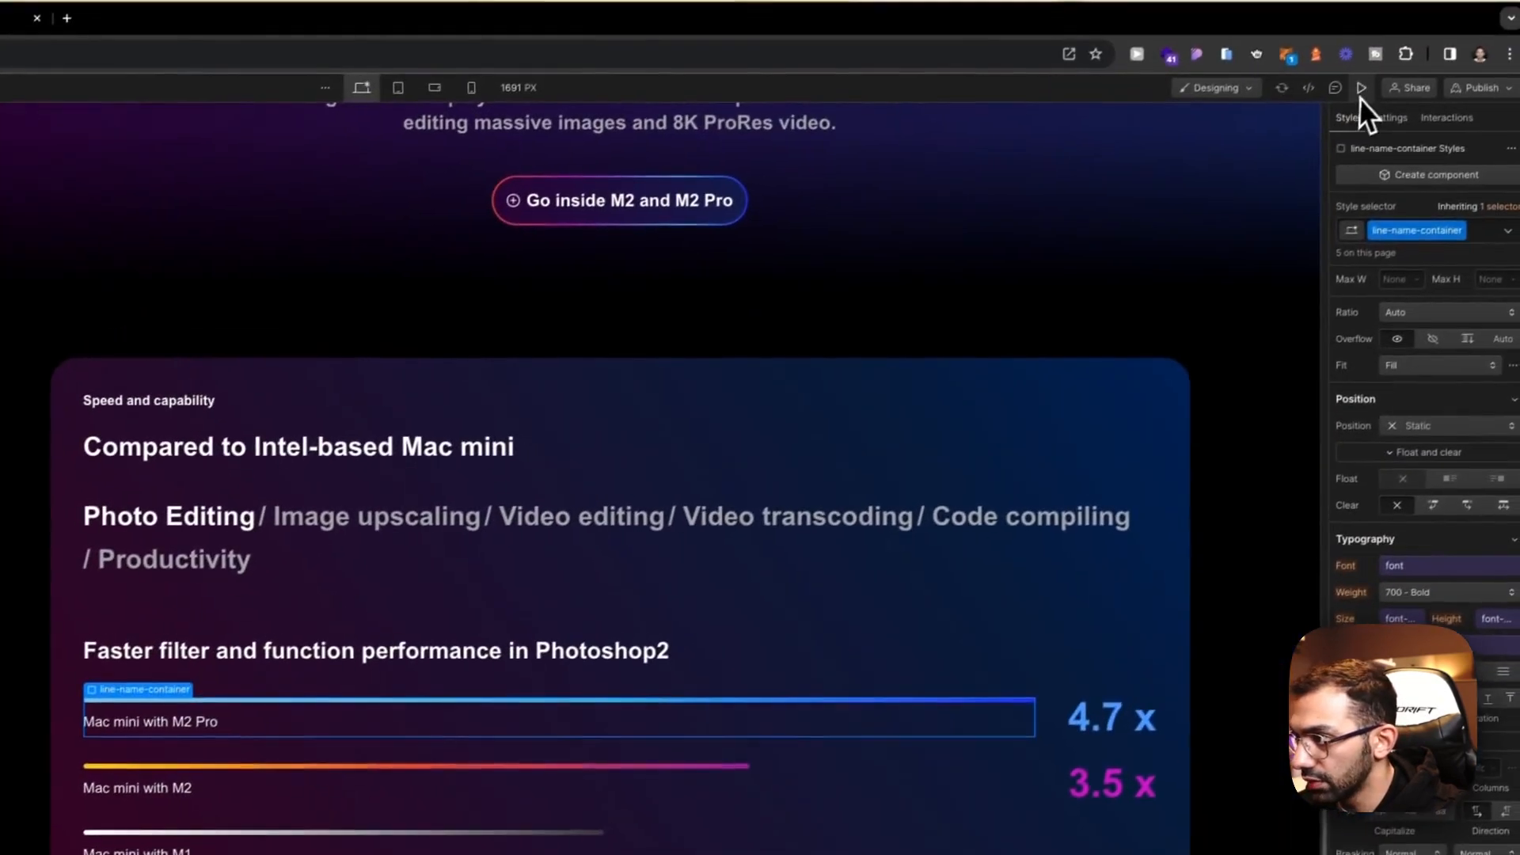
pyautogui.click(1361, 88)
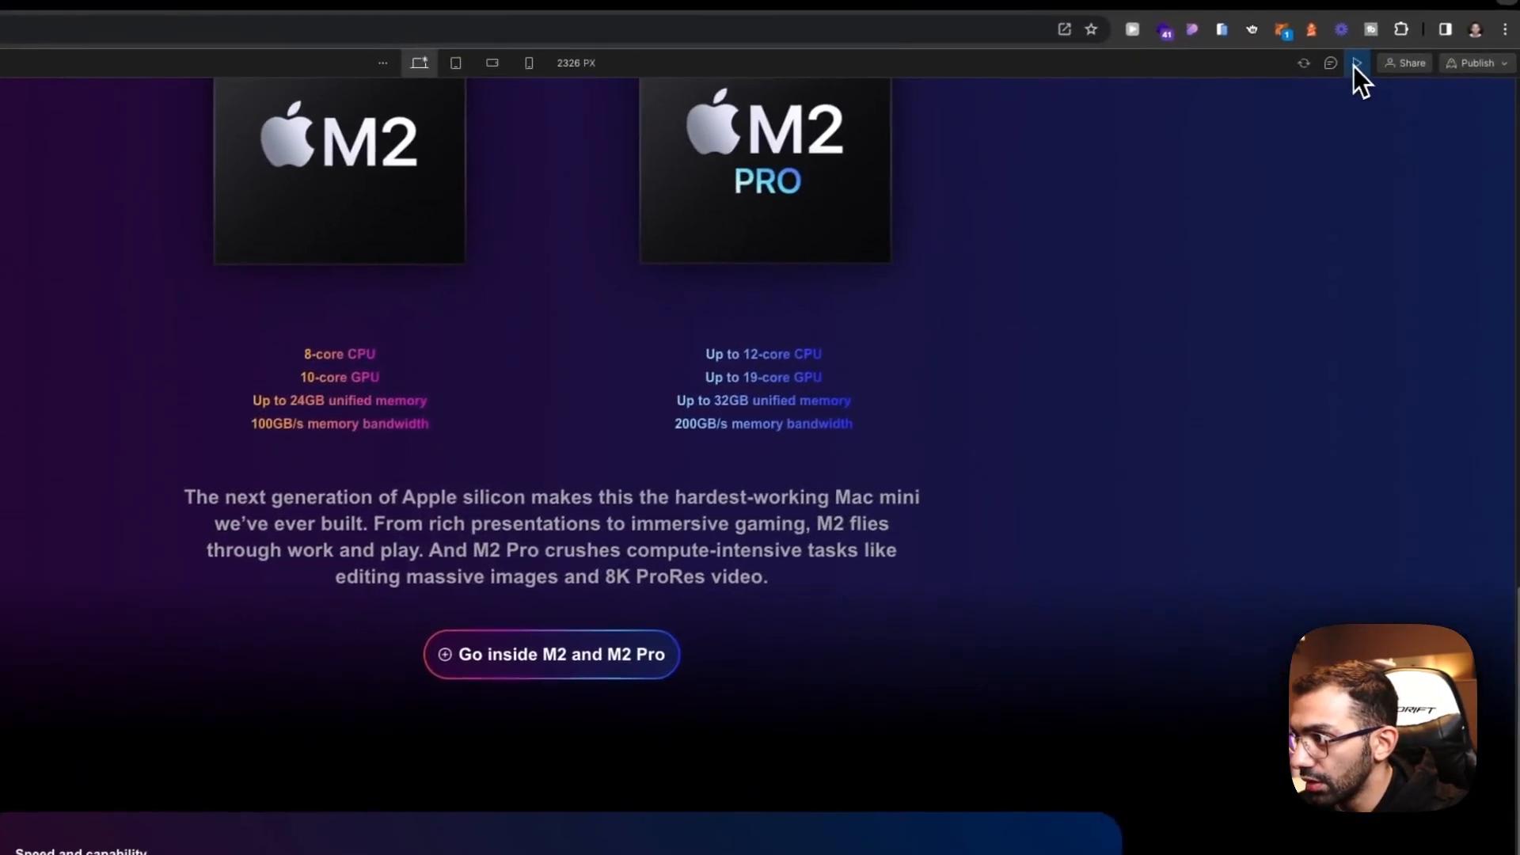
pyautogui.click(1357, 75)
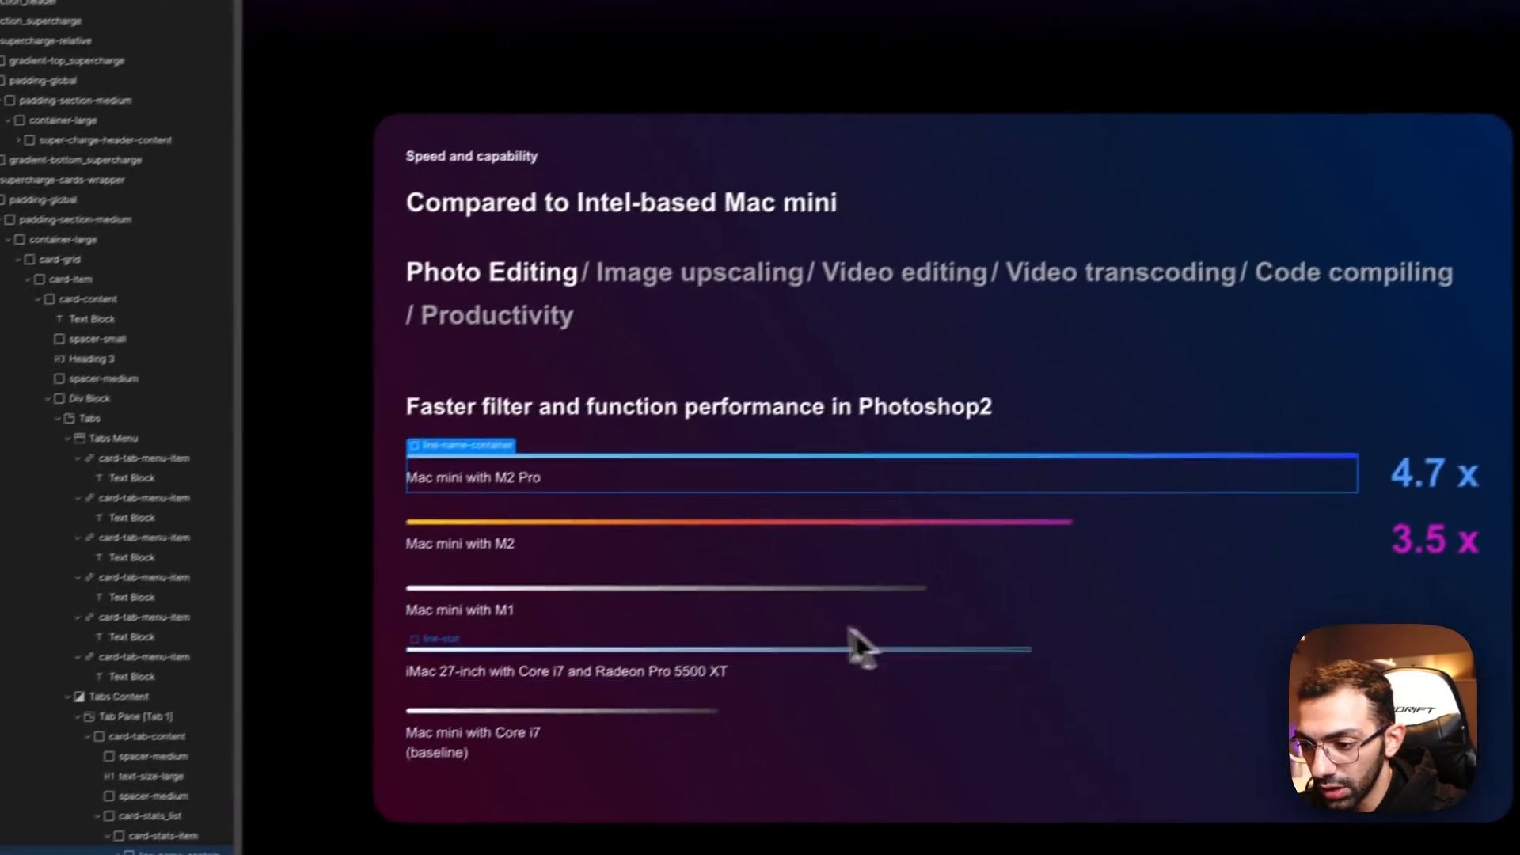
pyautogui.click(768, 425)
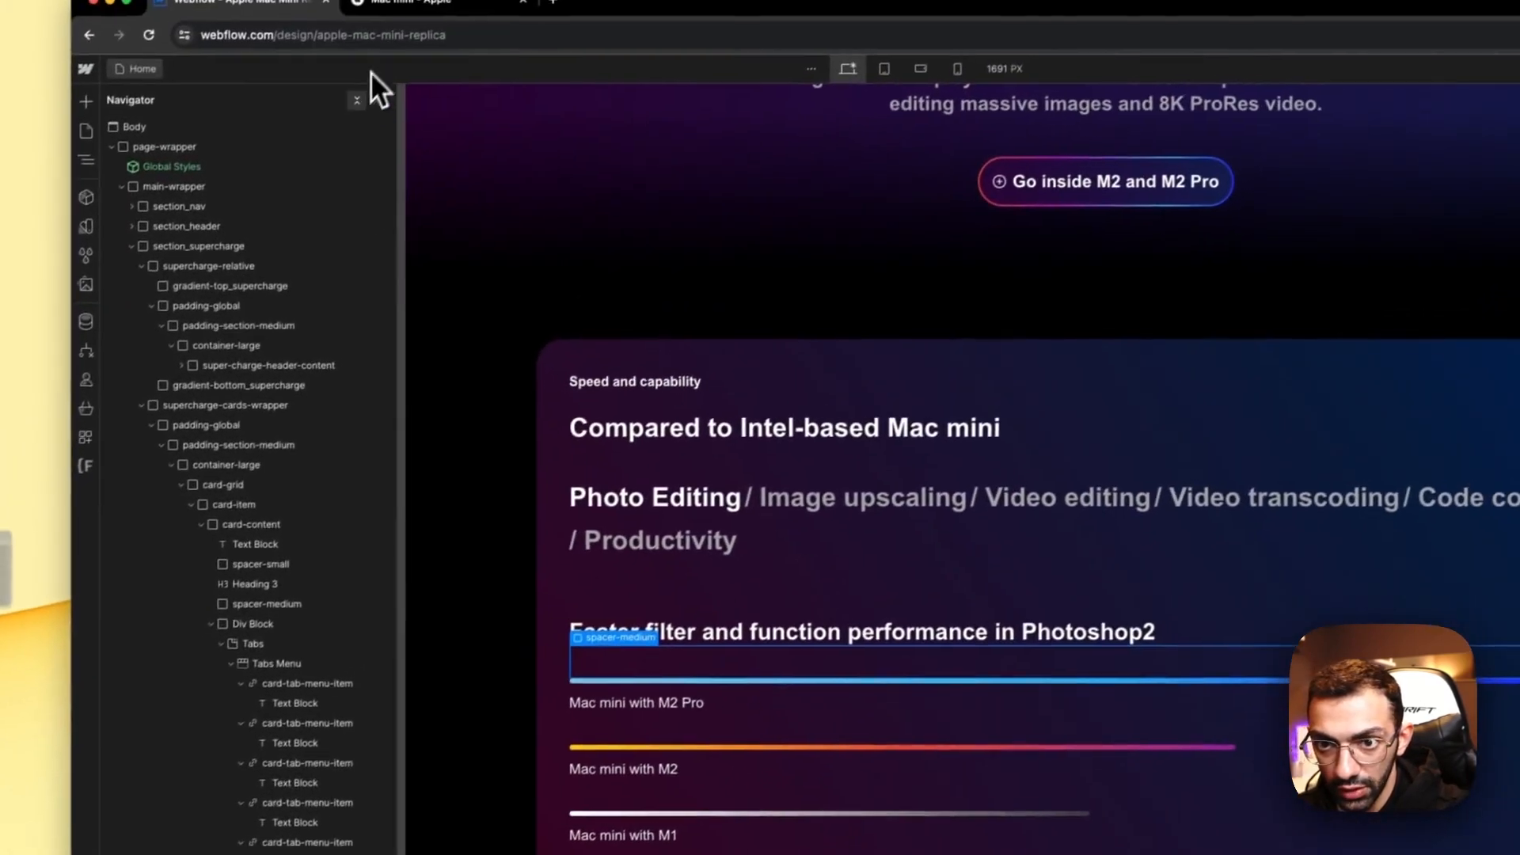
pyautogui.click(422, 33)
# Step: Copy card-tab-content from the first tab pane into tab panes 2 to 6
pyautogui.click(911, 651)
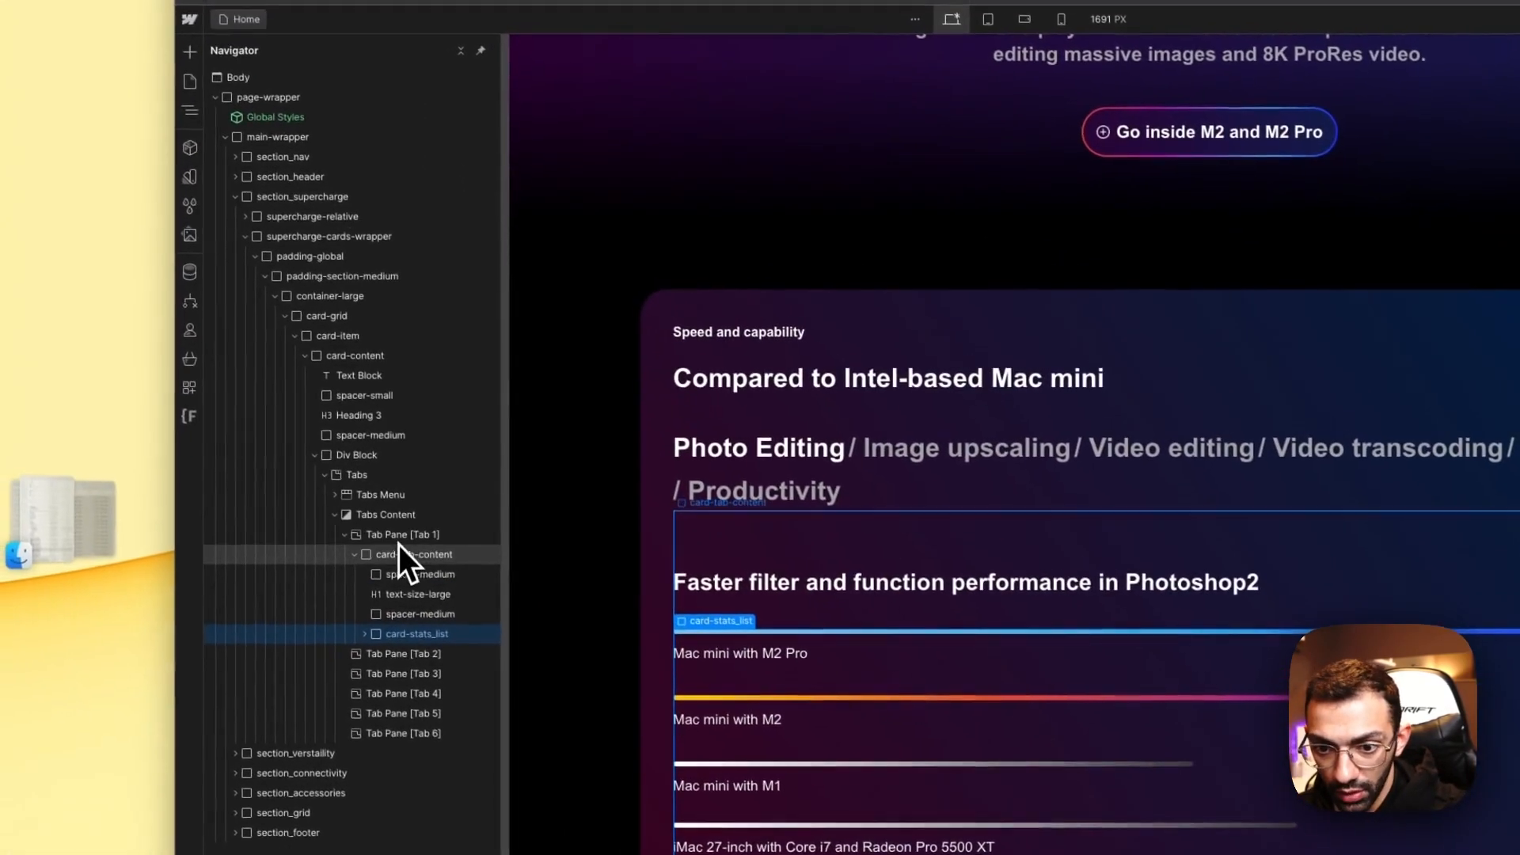
pyautogui.click(388, 538)
pyautogui.click(332, 537)
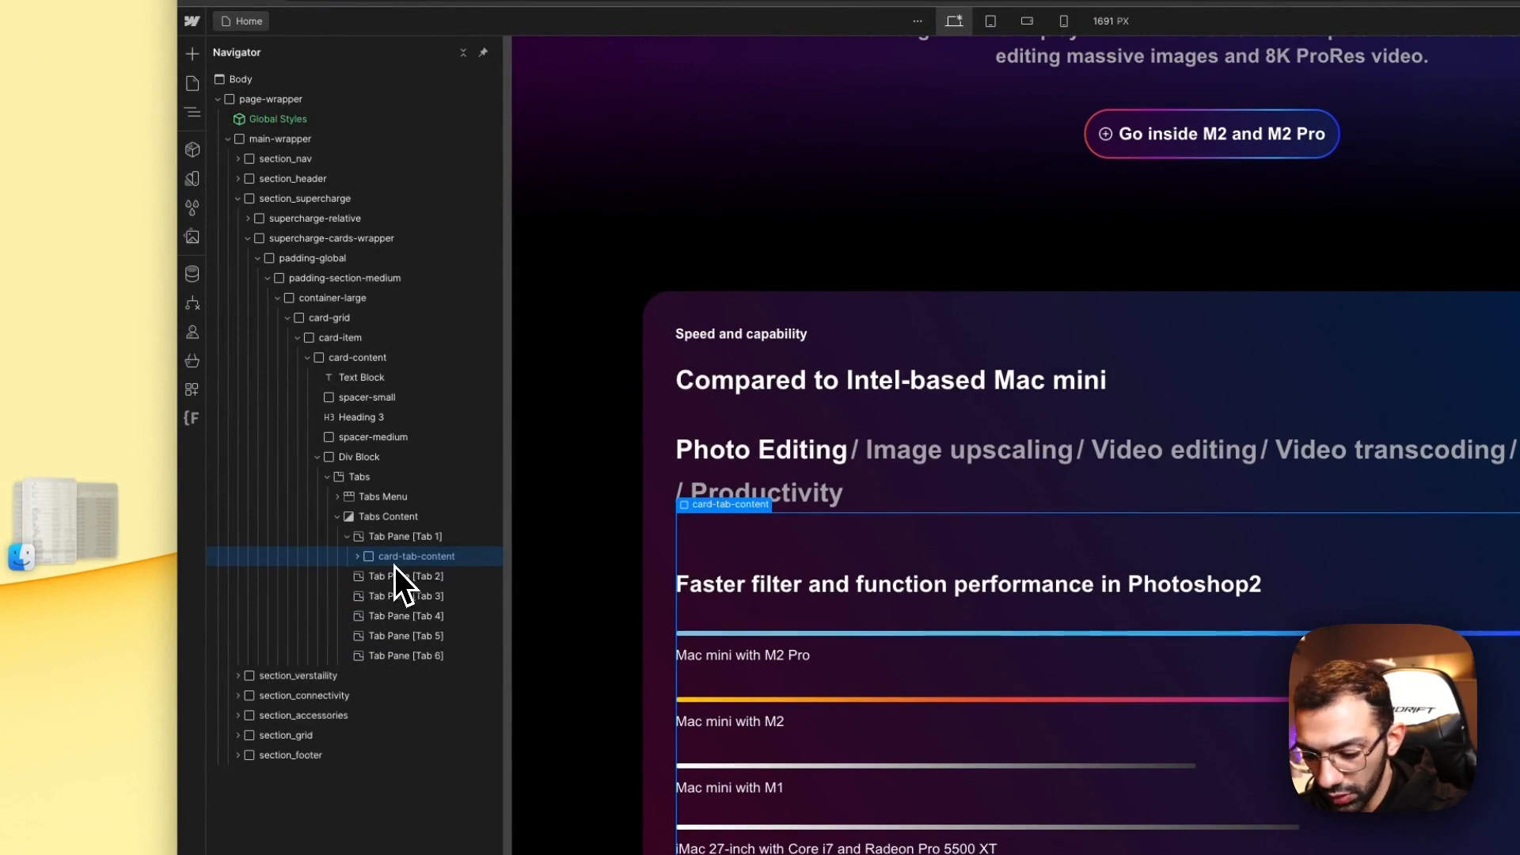
pyautogui.click(392, 594)
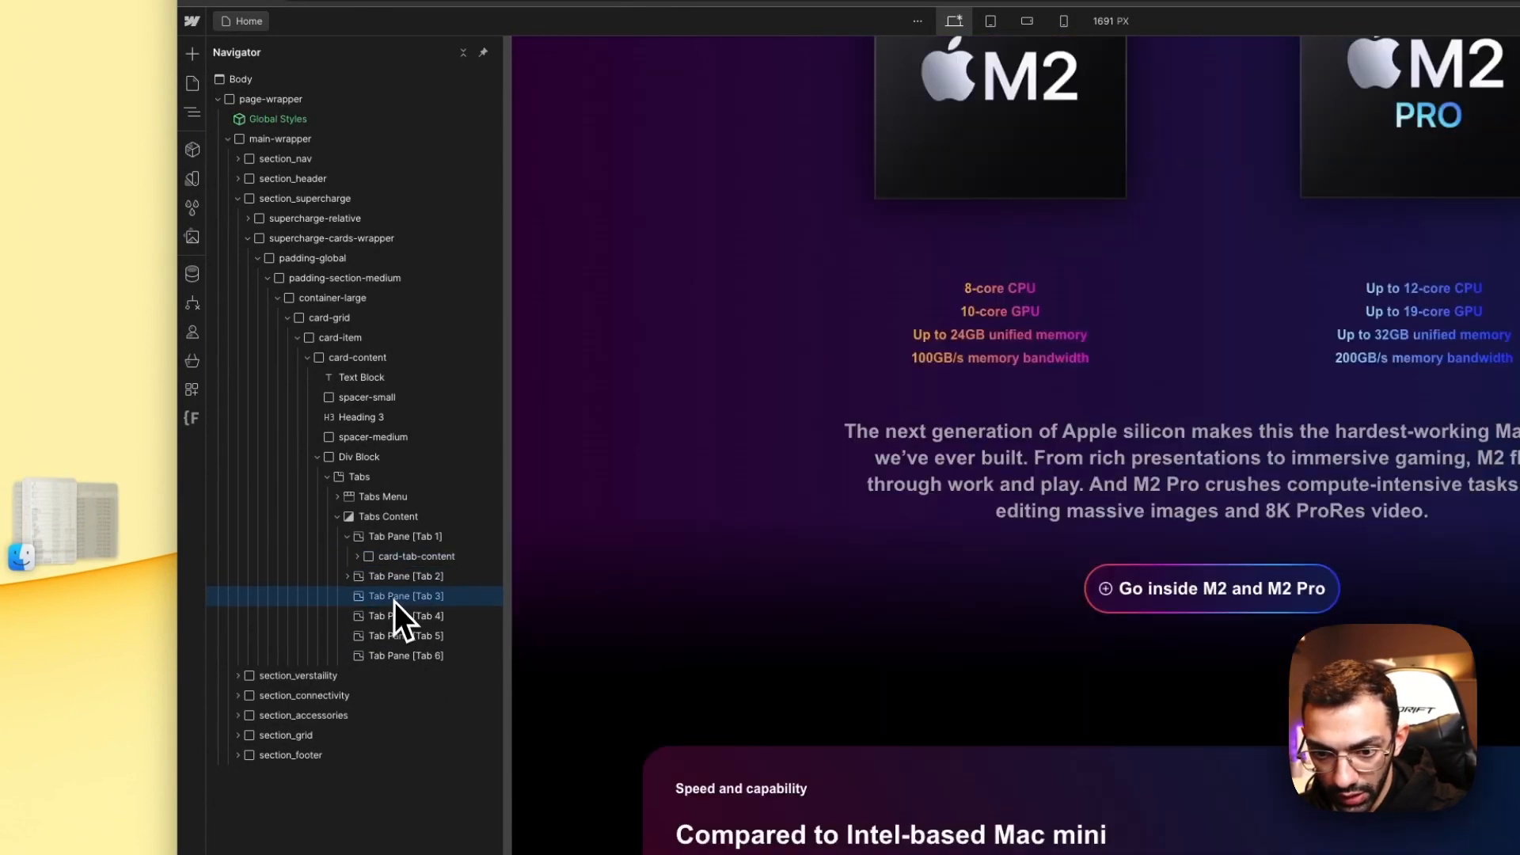
pyautogui.click(397, 617)
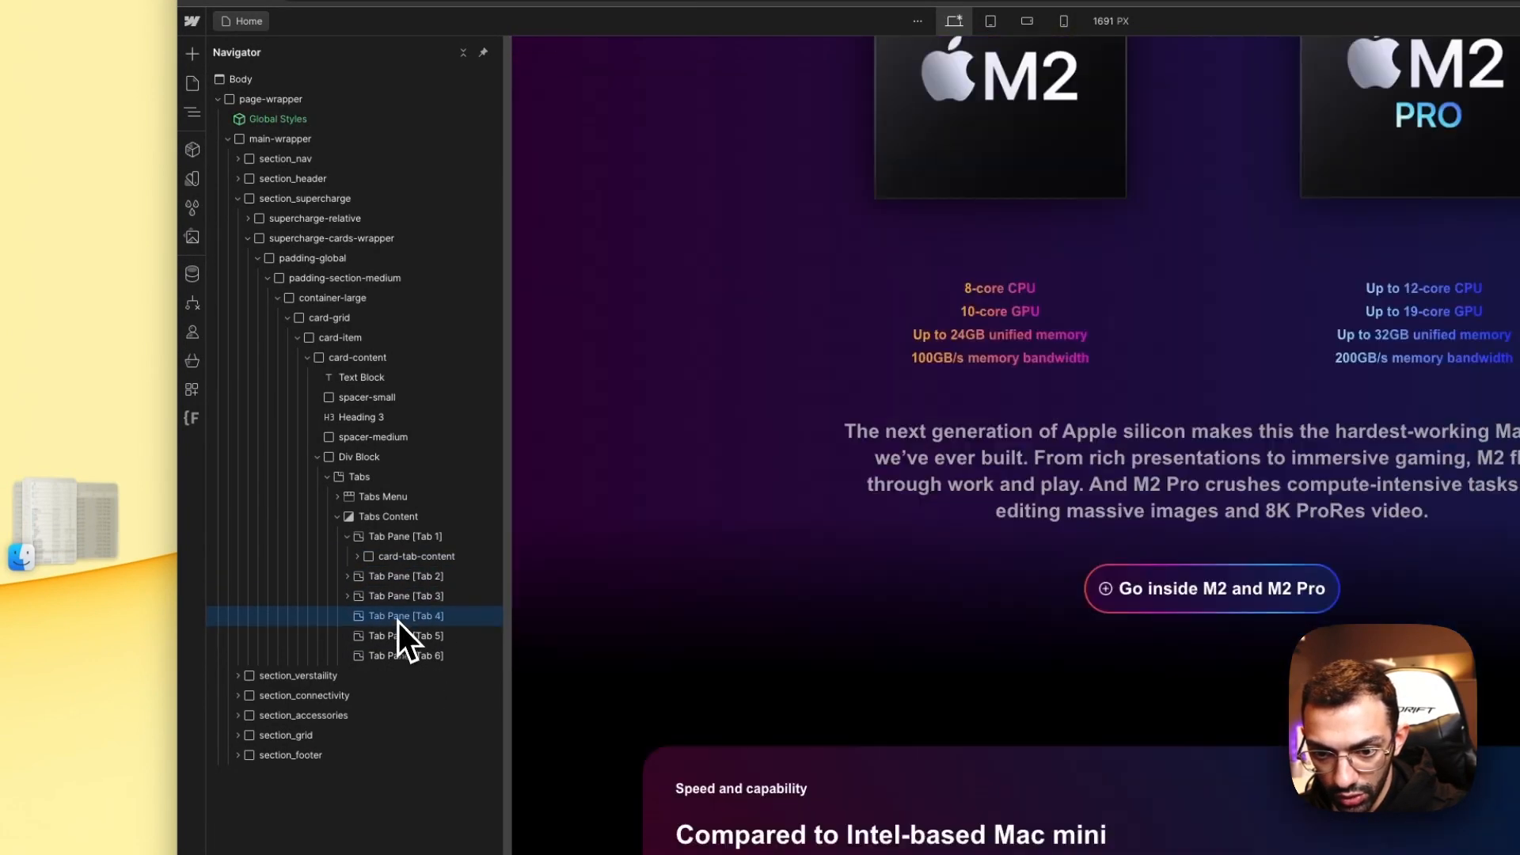
pyautogui.click(400, 636)
pyautogui.click(402, 656)
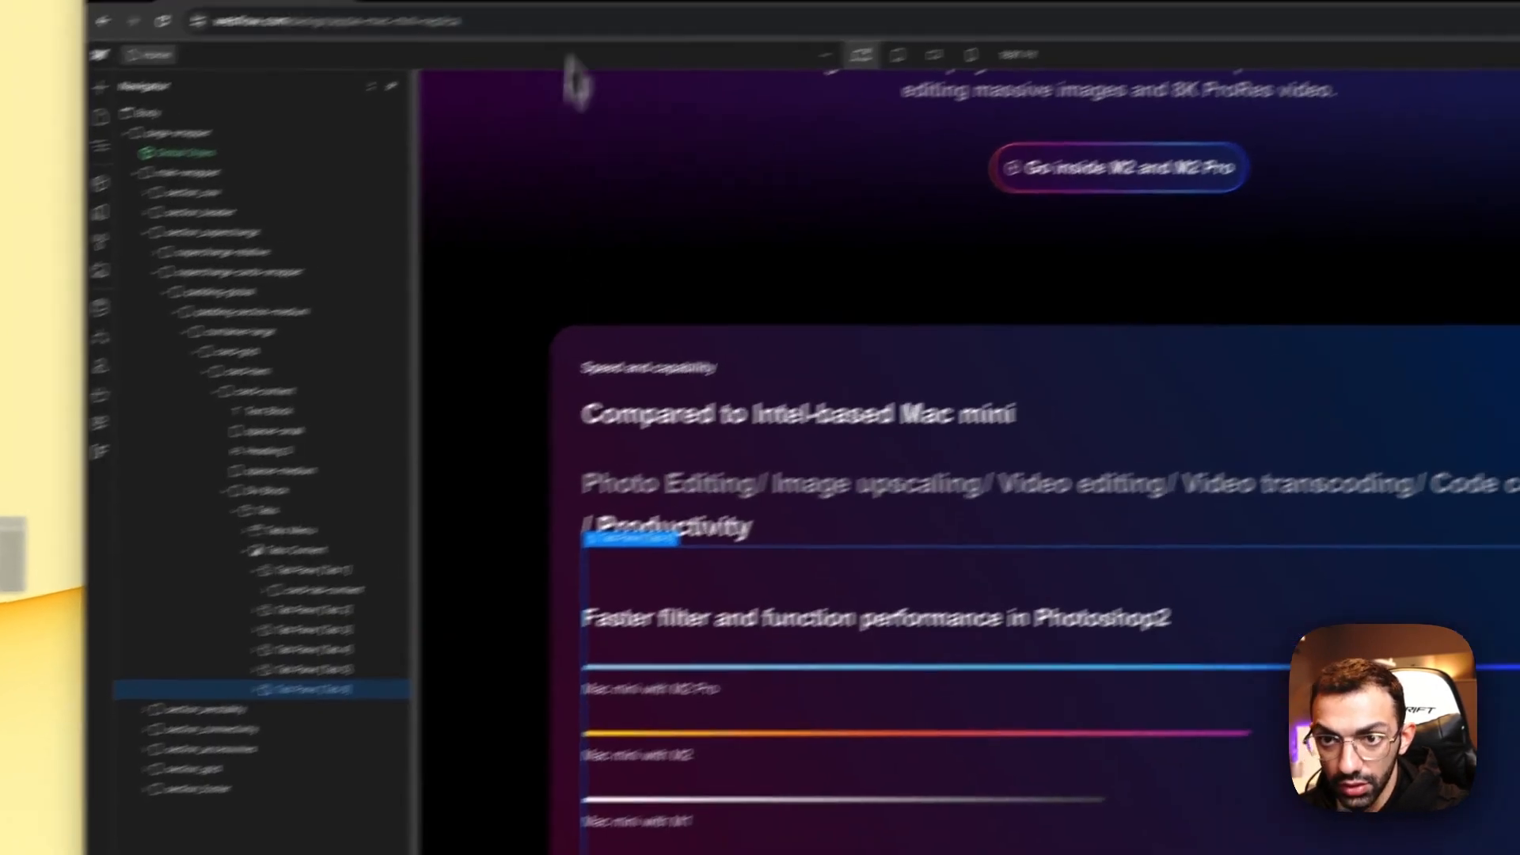
pyautogui.click(380, 38)
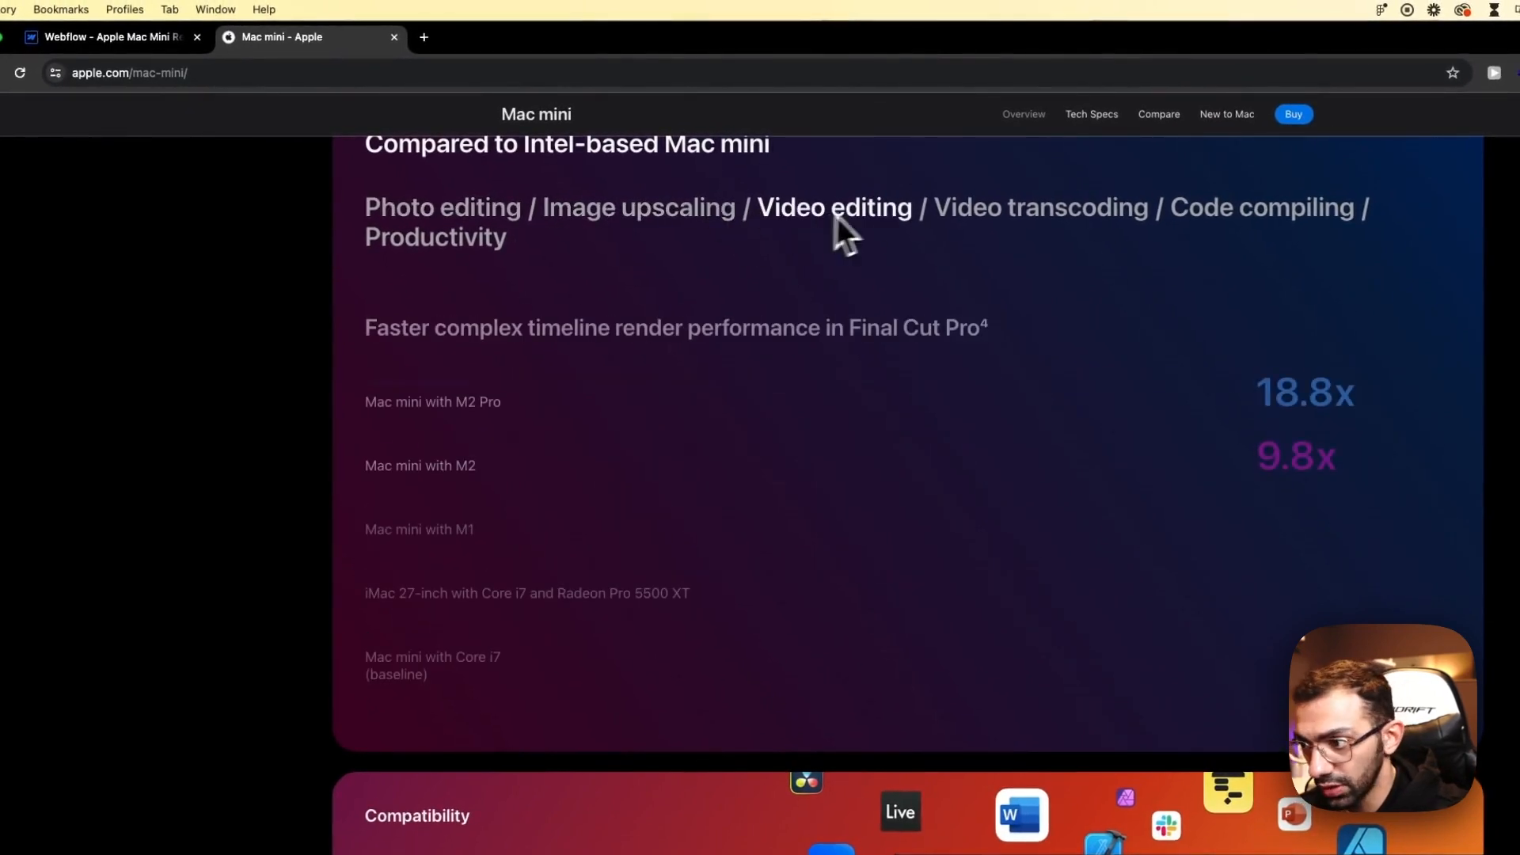
pyautogui.click(976, 220)
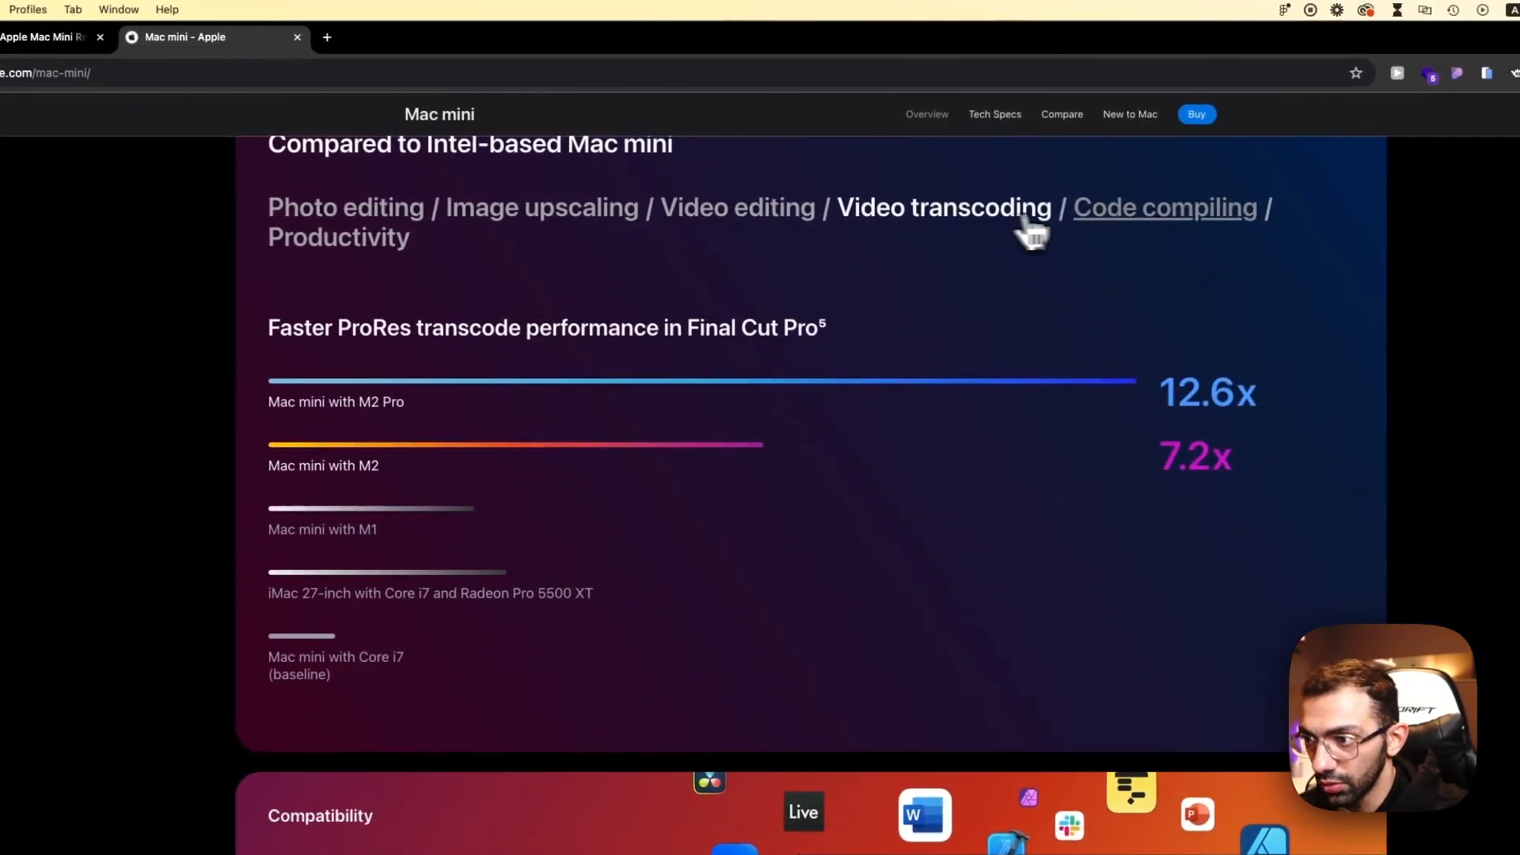
pyautogui.click(1196, 210)
pyautogui.click(297, 212)
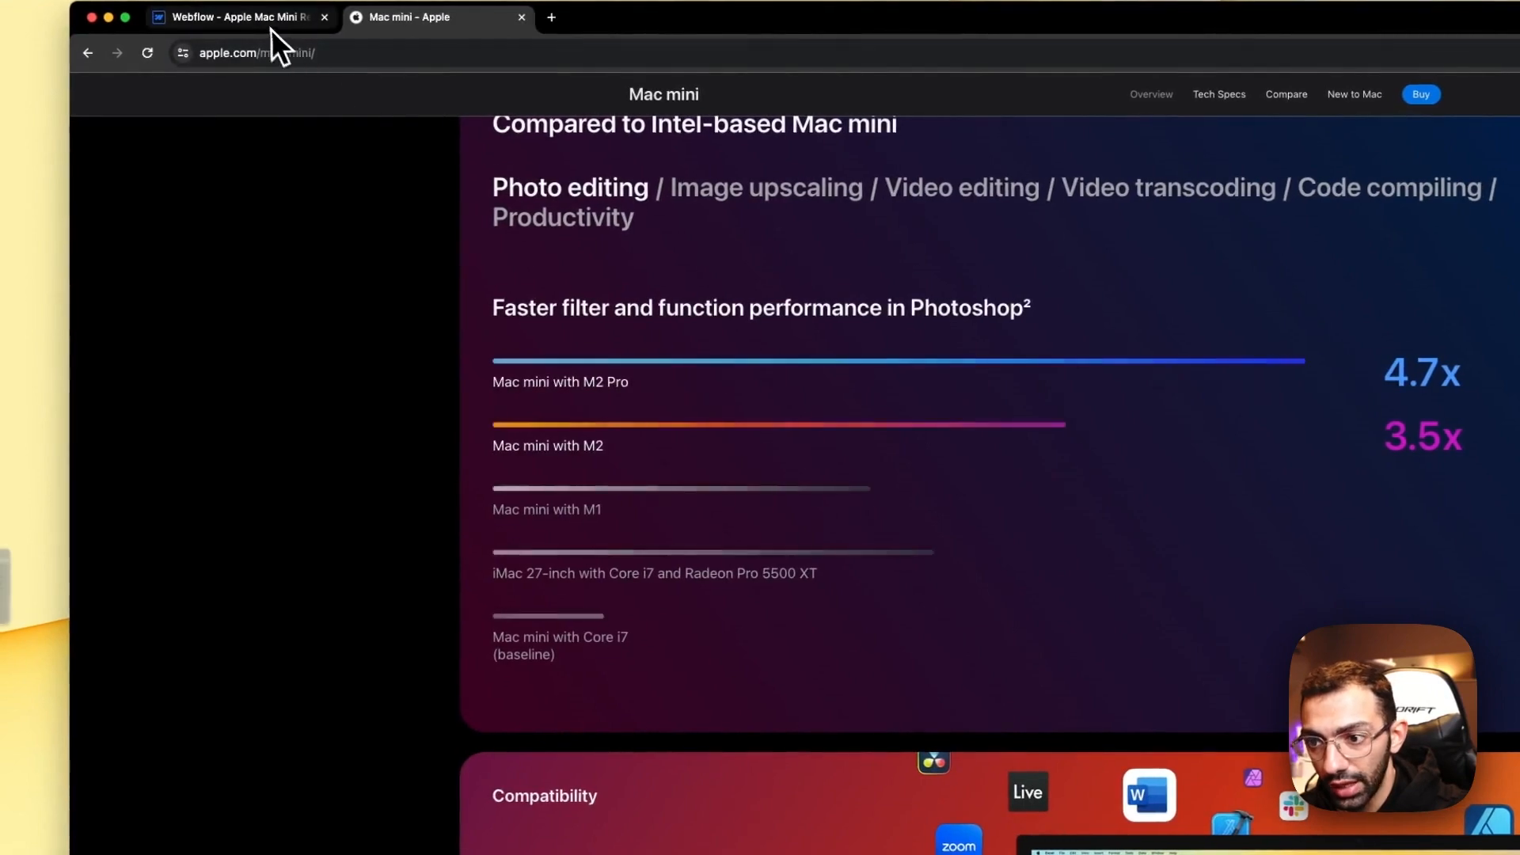
pyautogui.click(64, 36)
# Step: Switch the active tab of the card from Productivity back to Photo Editing in the element settings
pyautogui.click(491, 676)
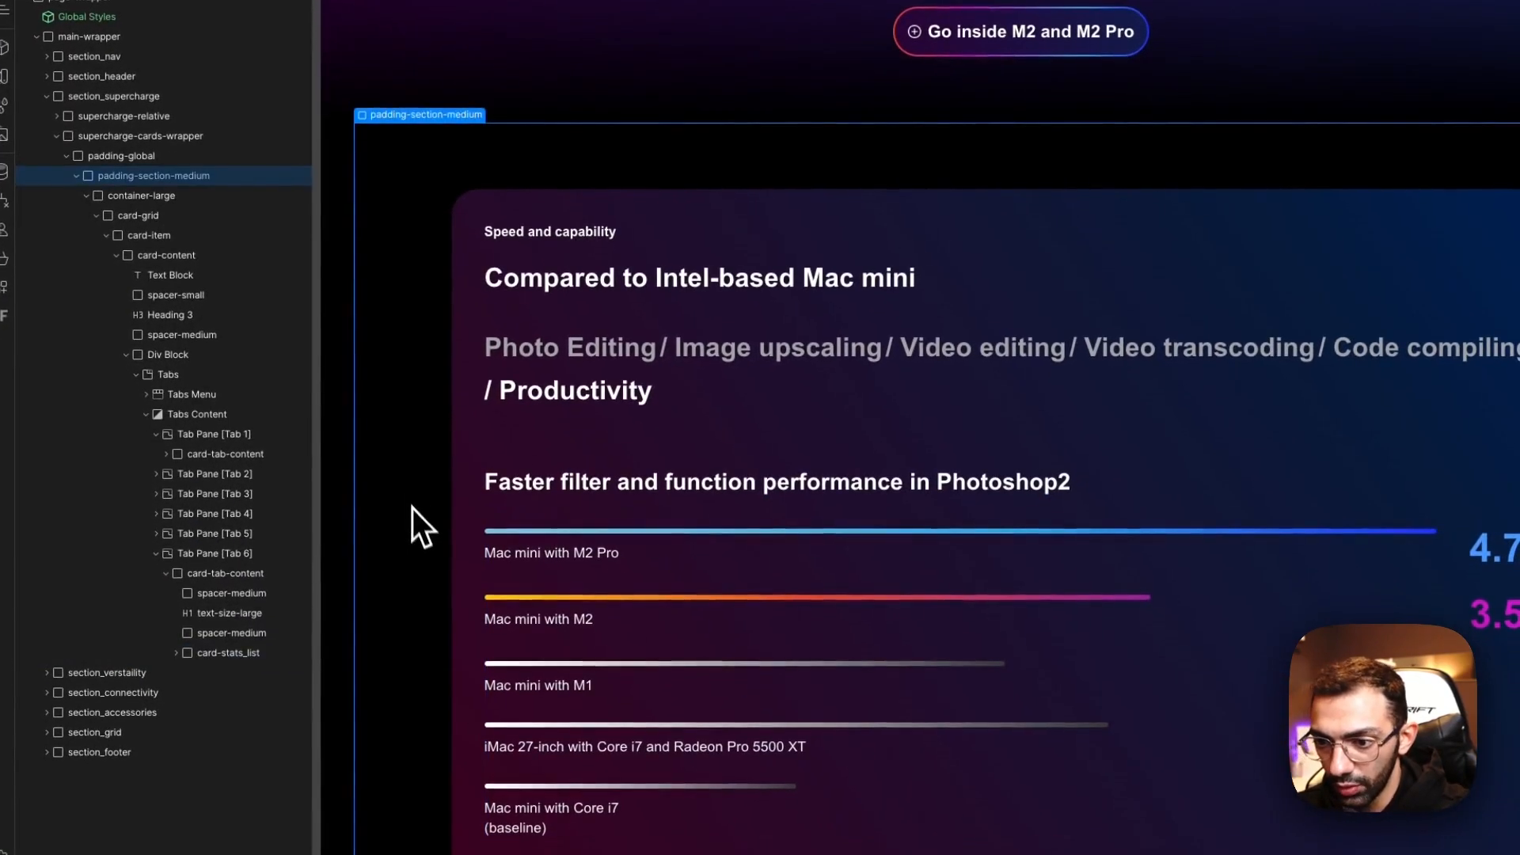
pyautogui.click(557, 380)
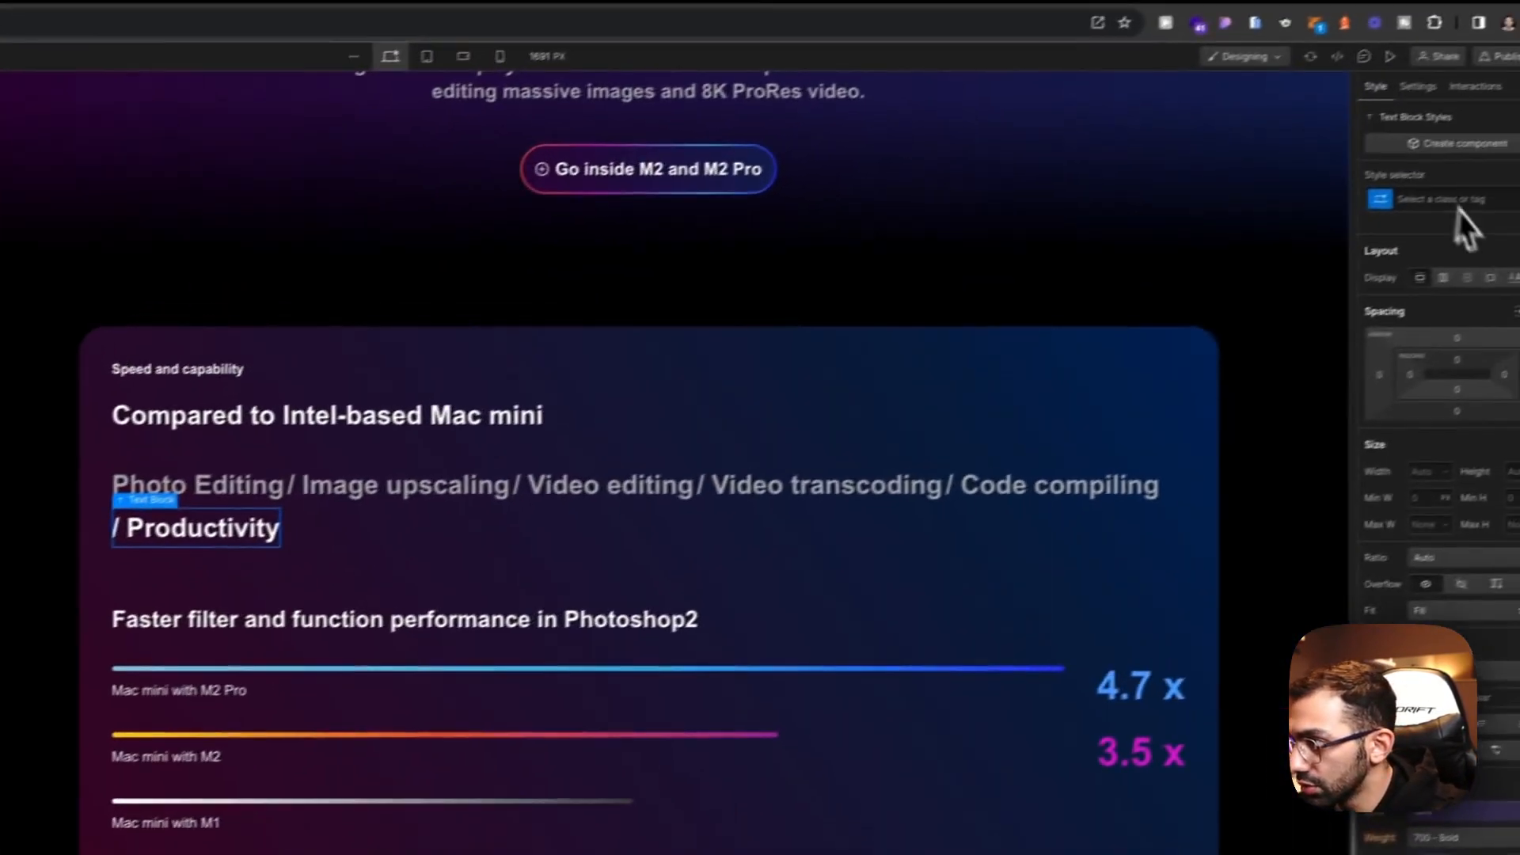
pyautogui.click(1389, 103)
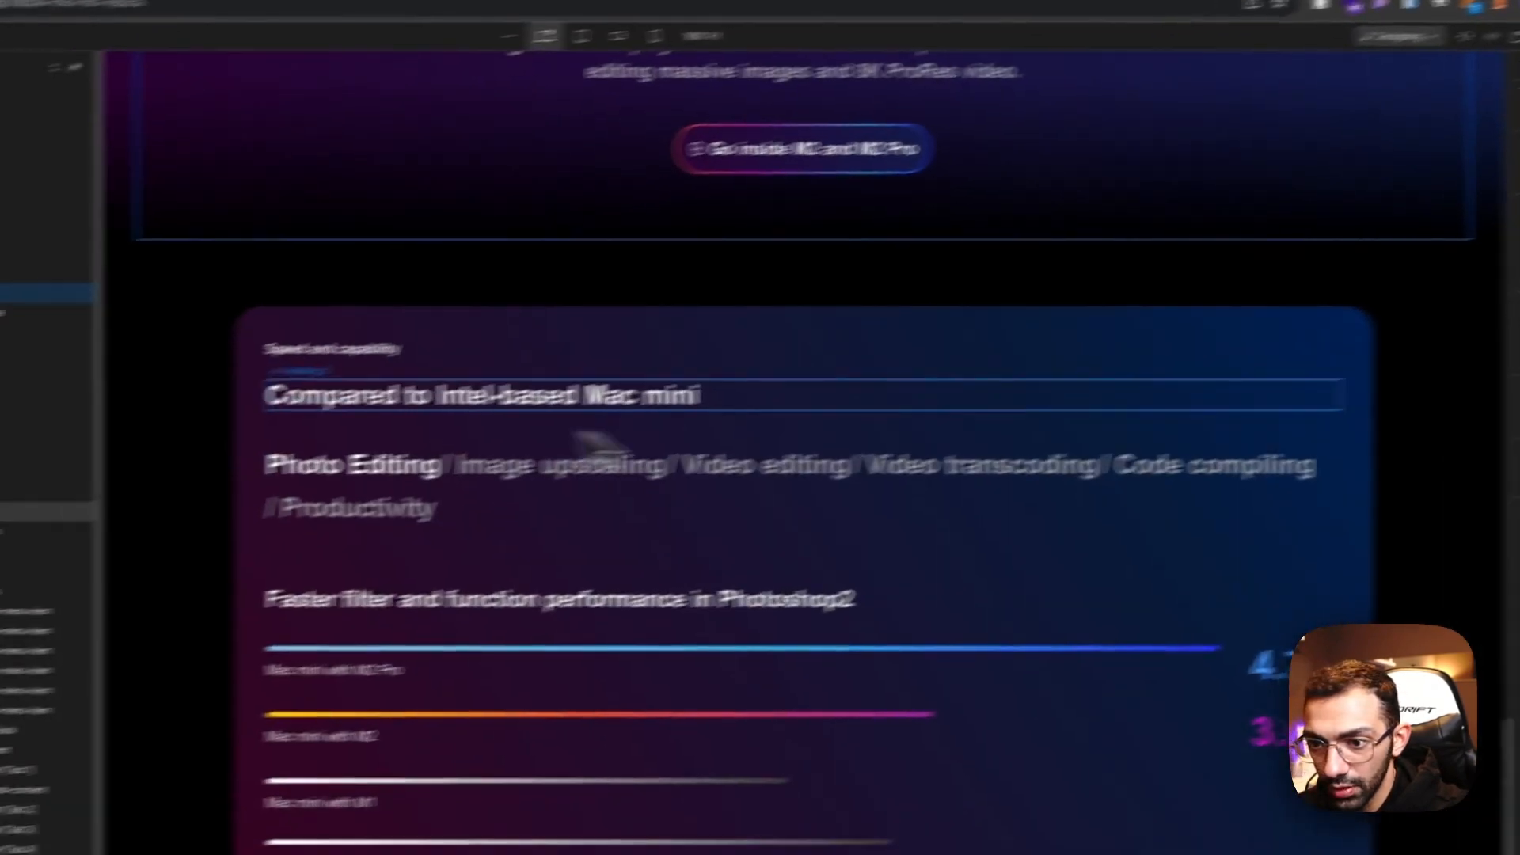
pyautogui.click(239, 334)
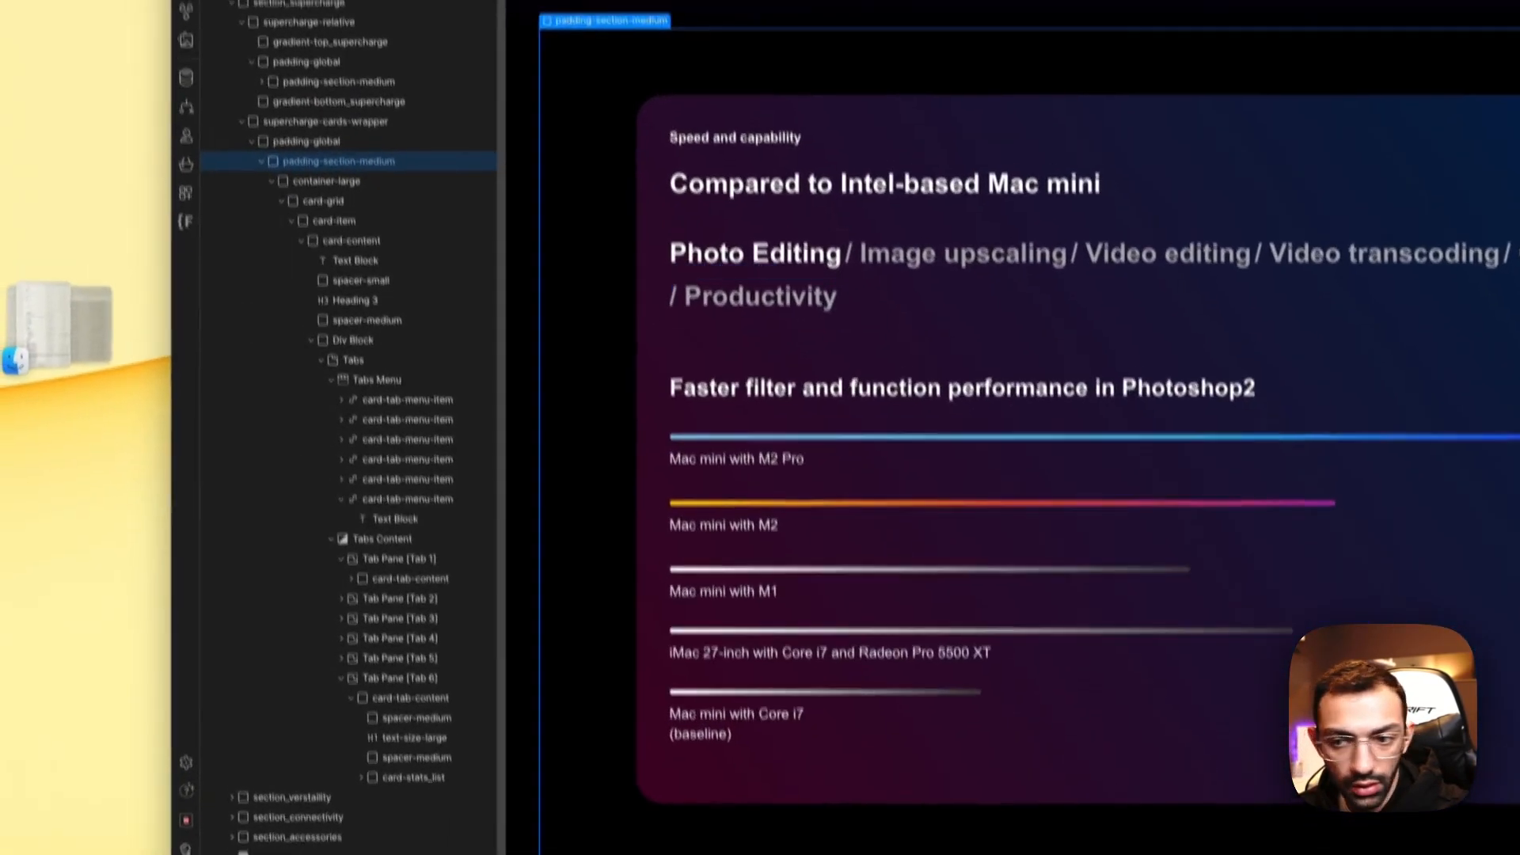
# Step: Duplicate the card-item inside card-grid and lay out card-grid as a grid with two 1fr columns and two auto rows
pyautogui.click(417, 193)
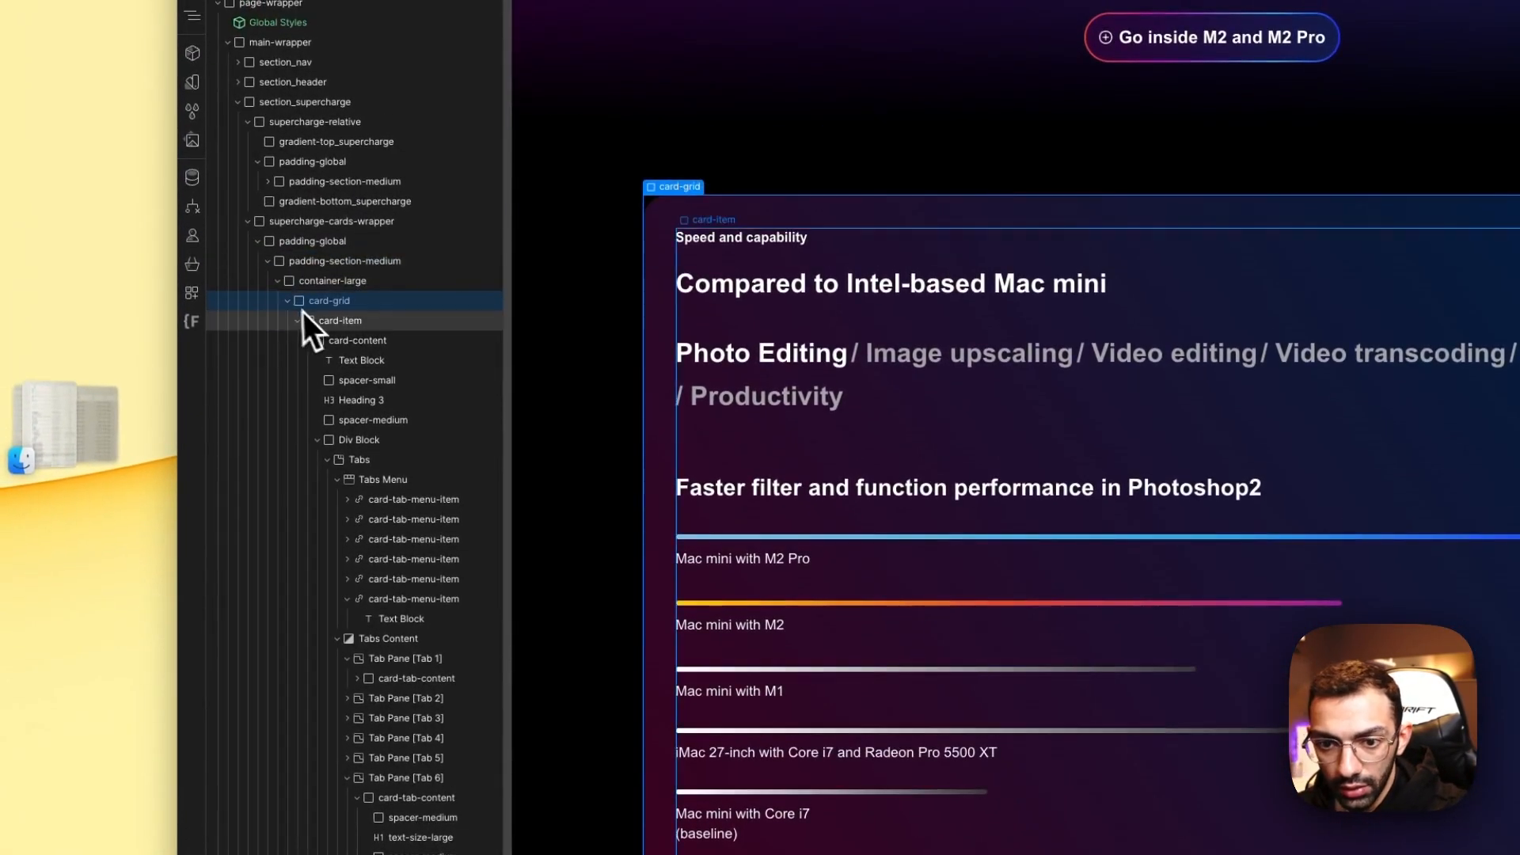
pyautogui.press('super+d')
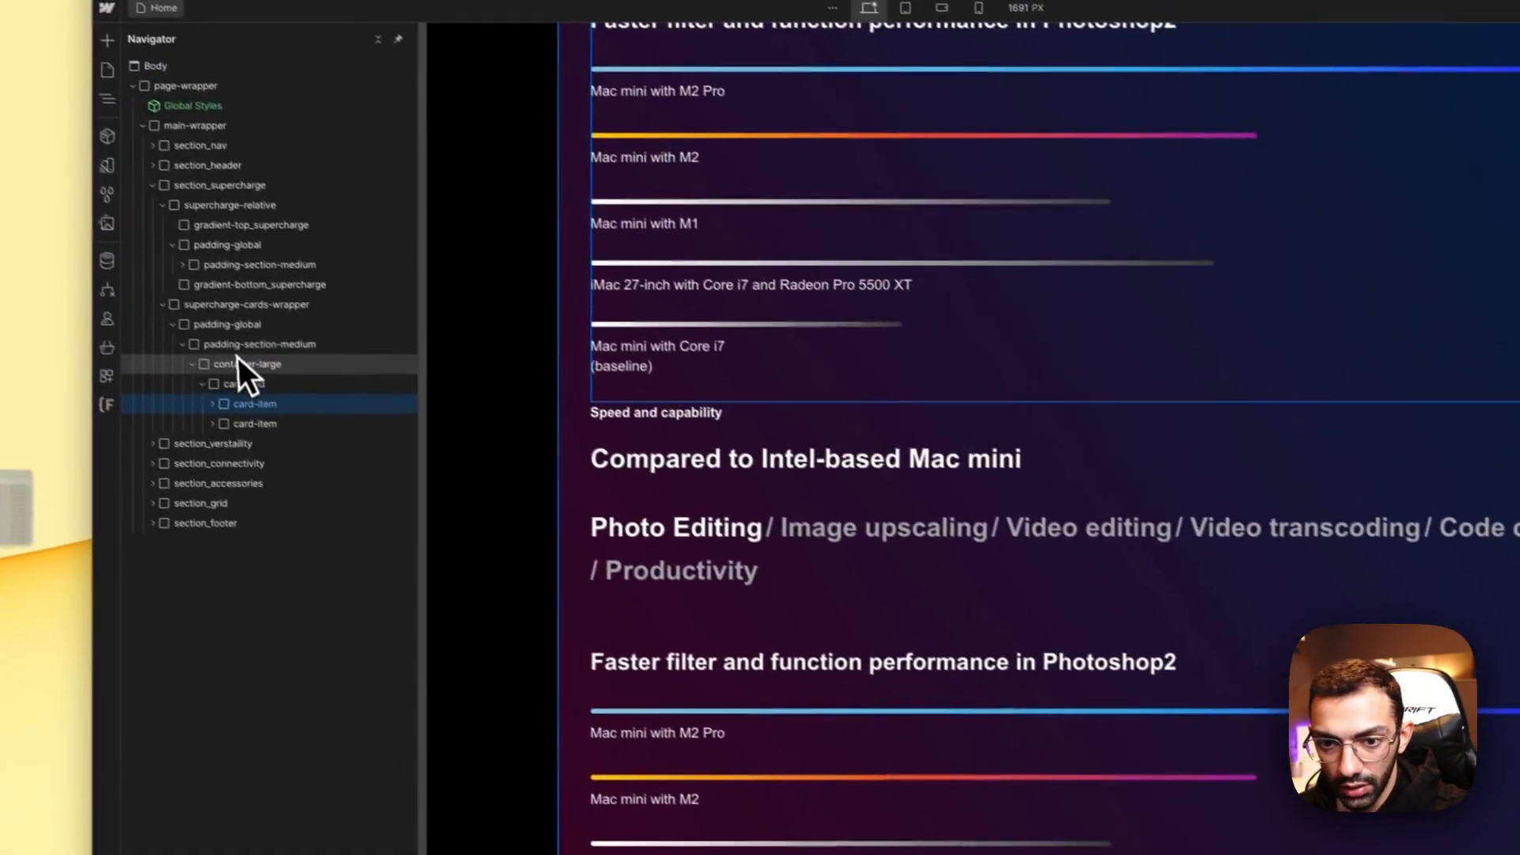
pyautogui.click(244, 384)
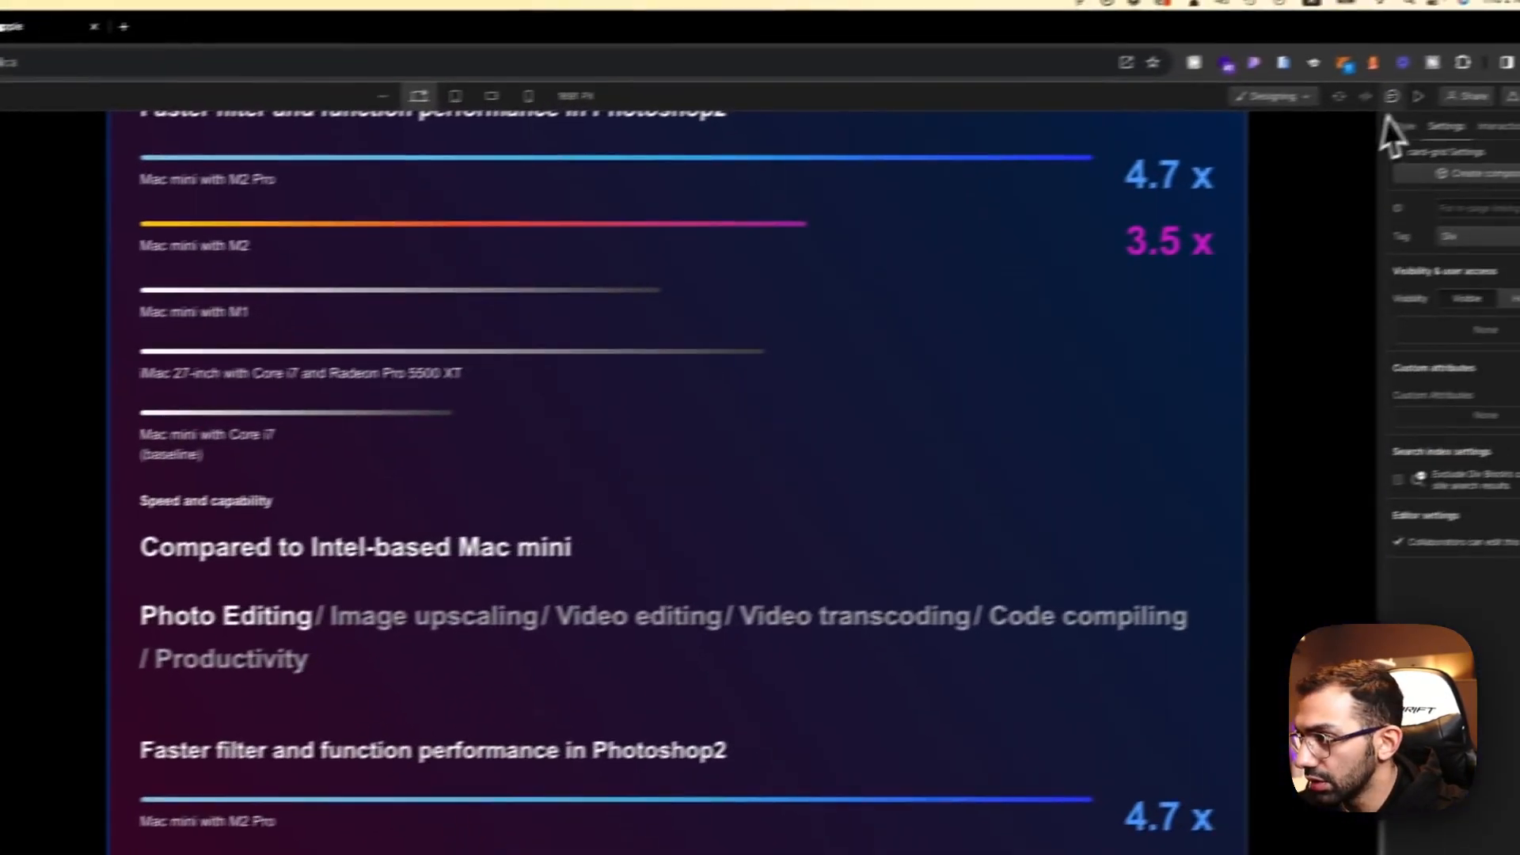
pyautogui.click(1395, 126)
pyautogui.click(1431, 261)
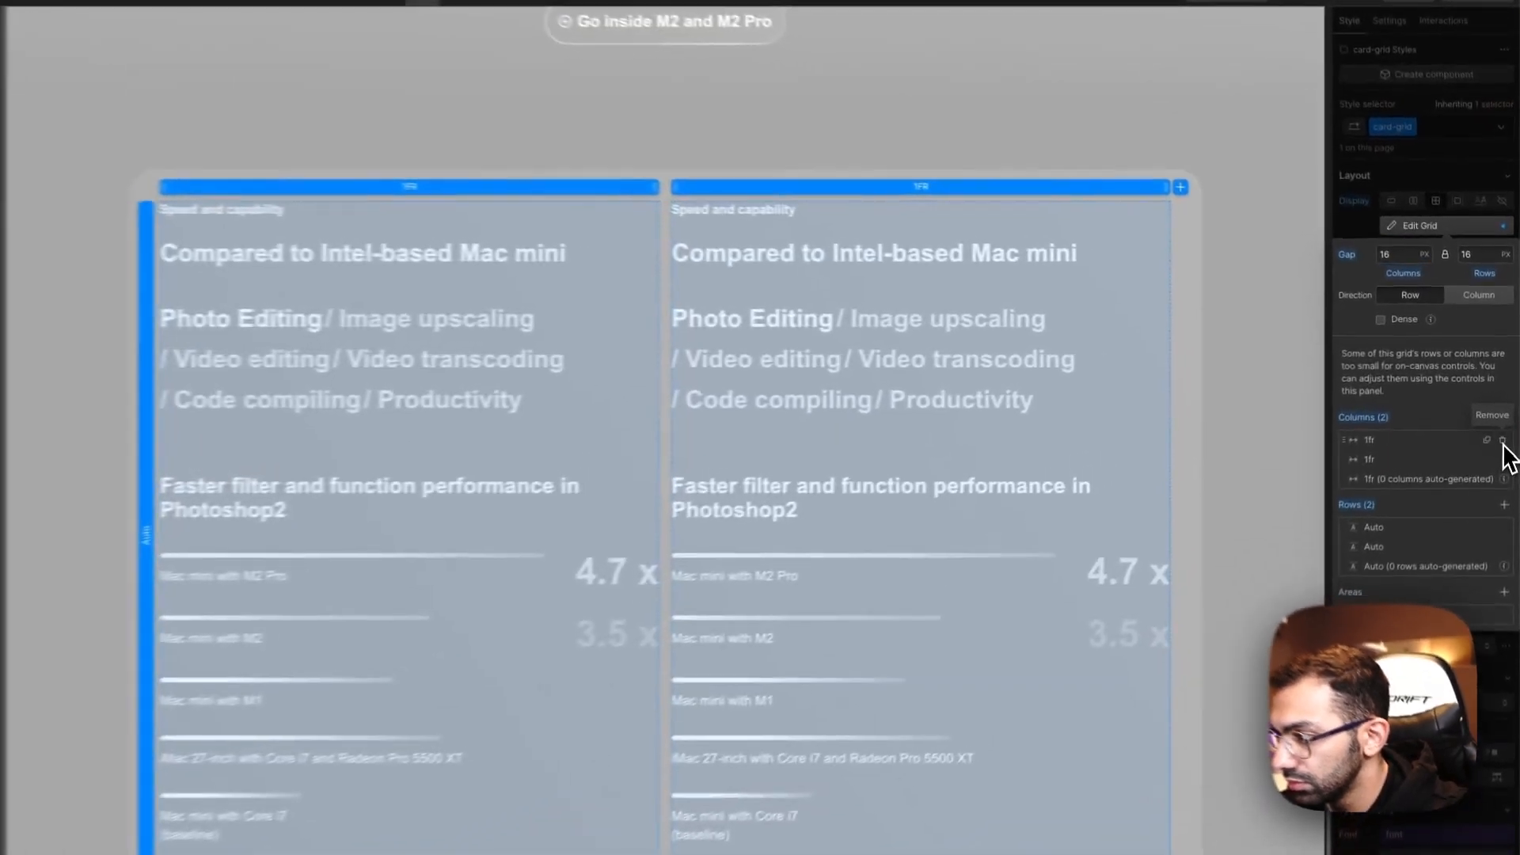
pyautogui.click(1507, 417)
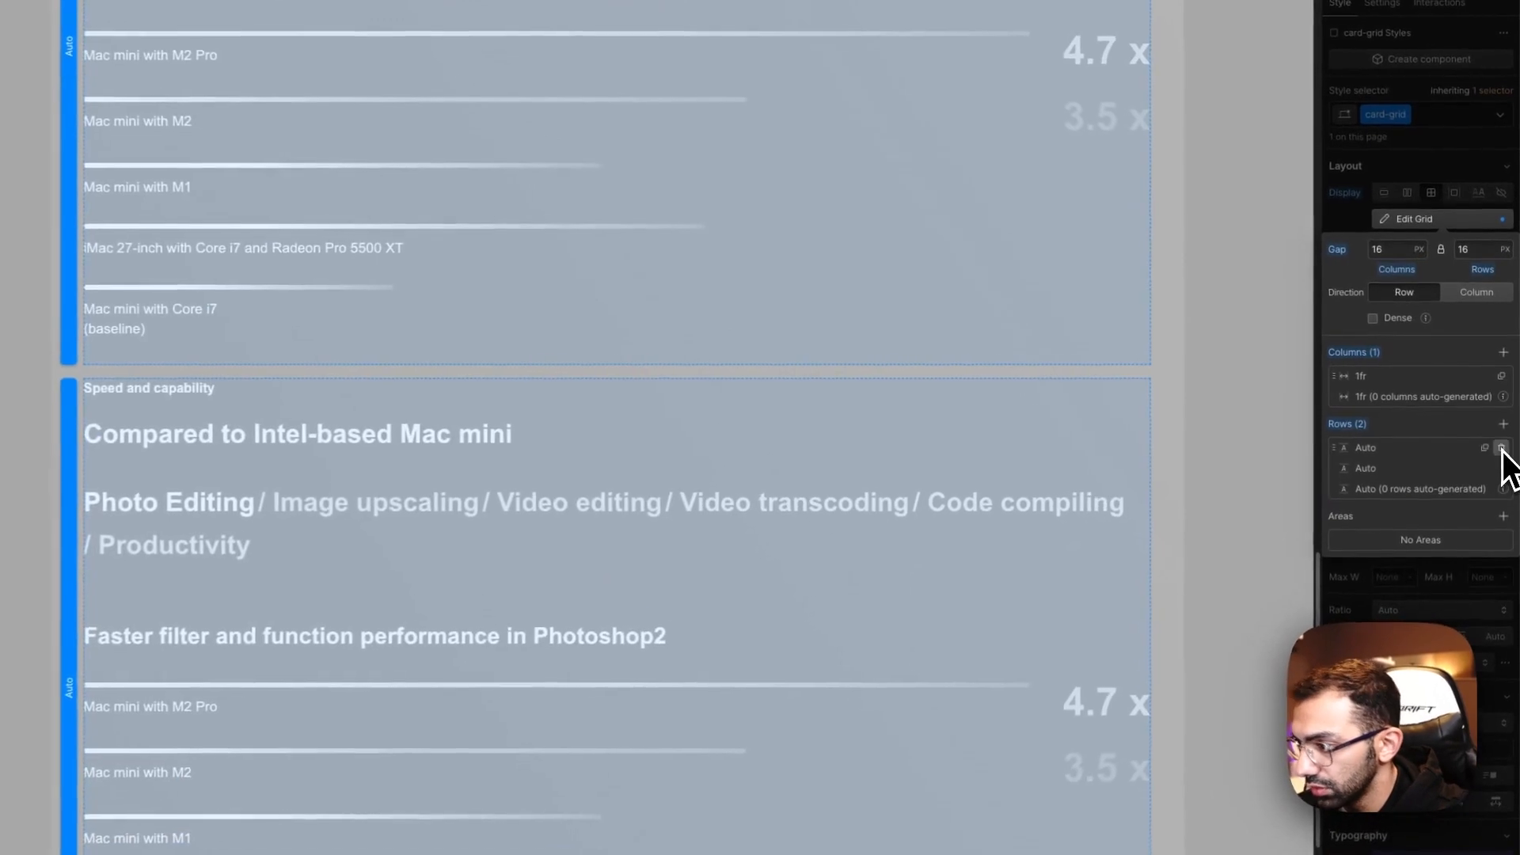
pyautogui.click(1503, 355)
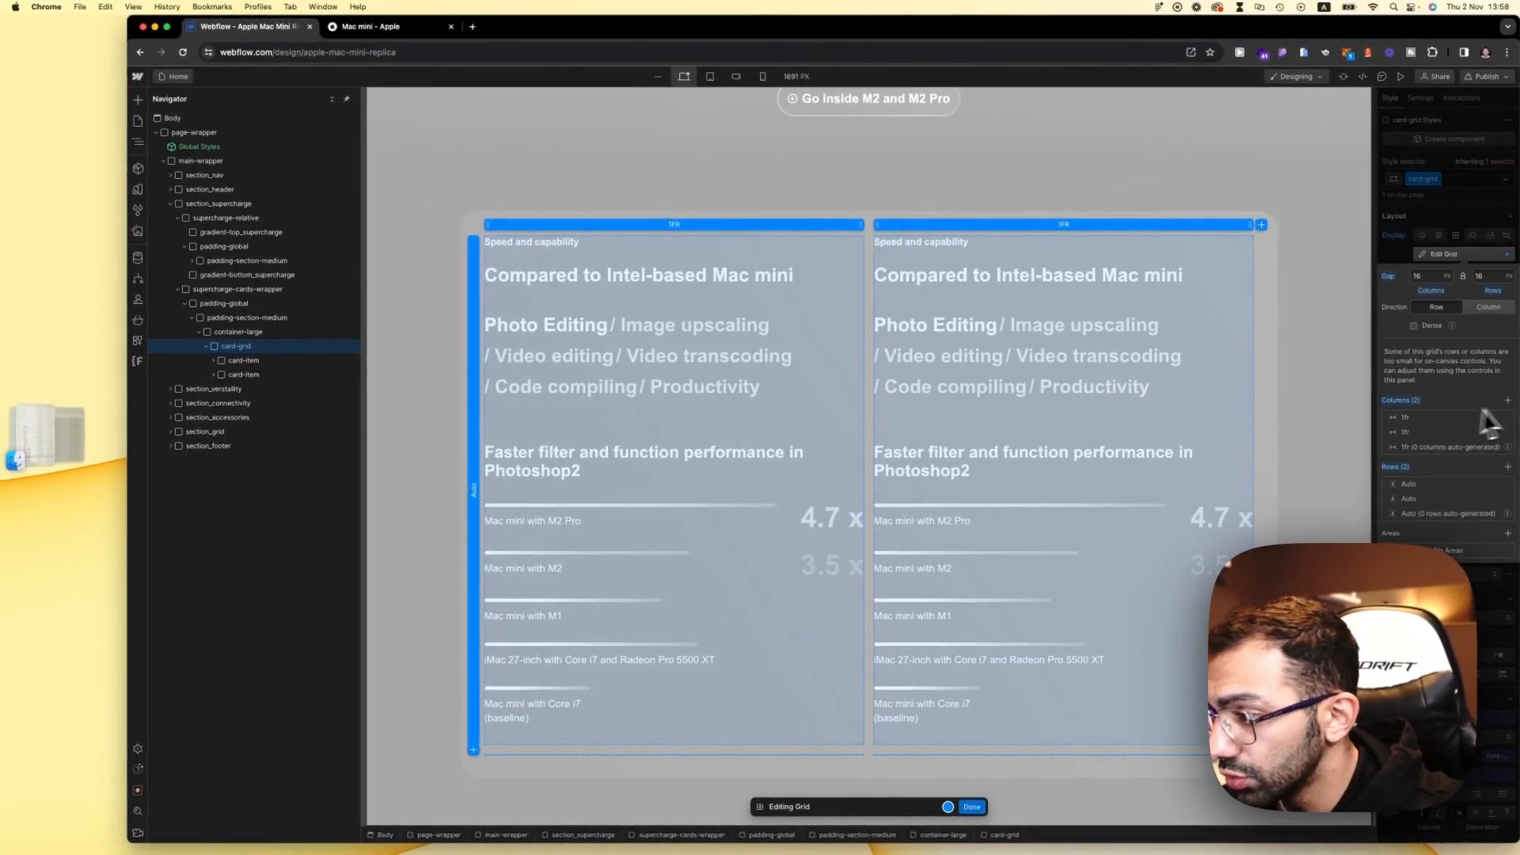
pyautogui.press('Escape')
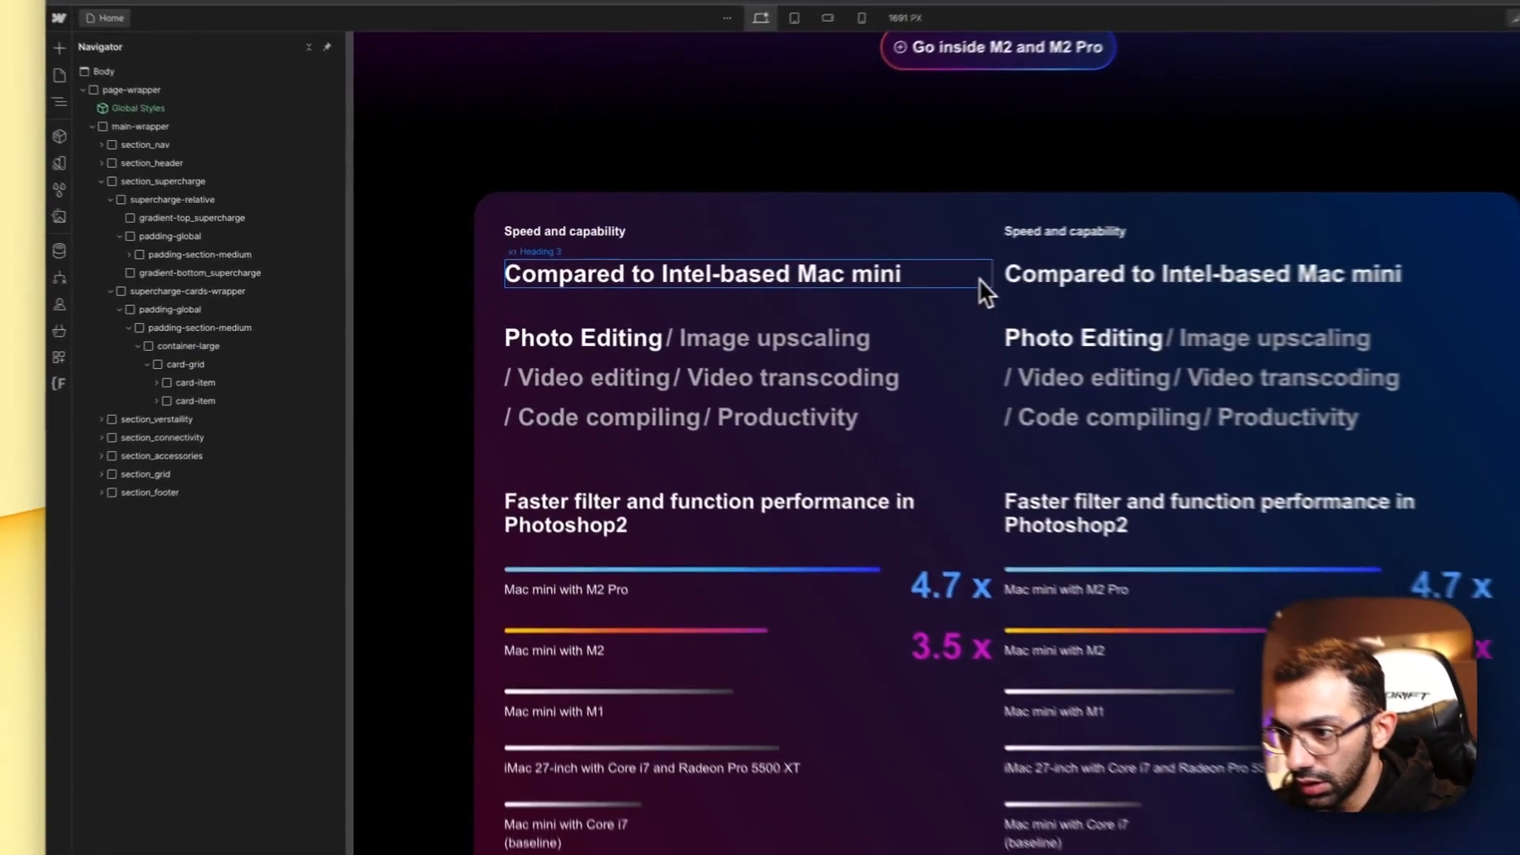
# Step: Make the first card-item span both columns of card-grid
pyautogui.click(852, 276)
pyautogui.click(841, 246)
pyautogui.click(238, 384)
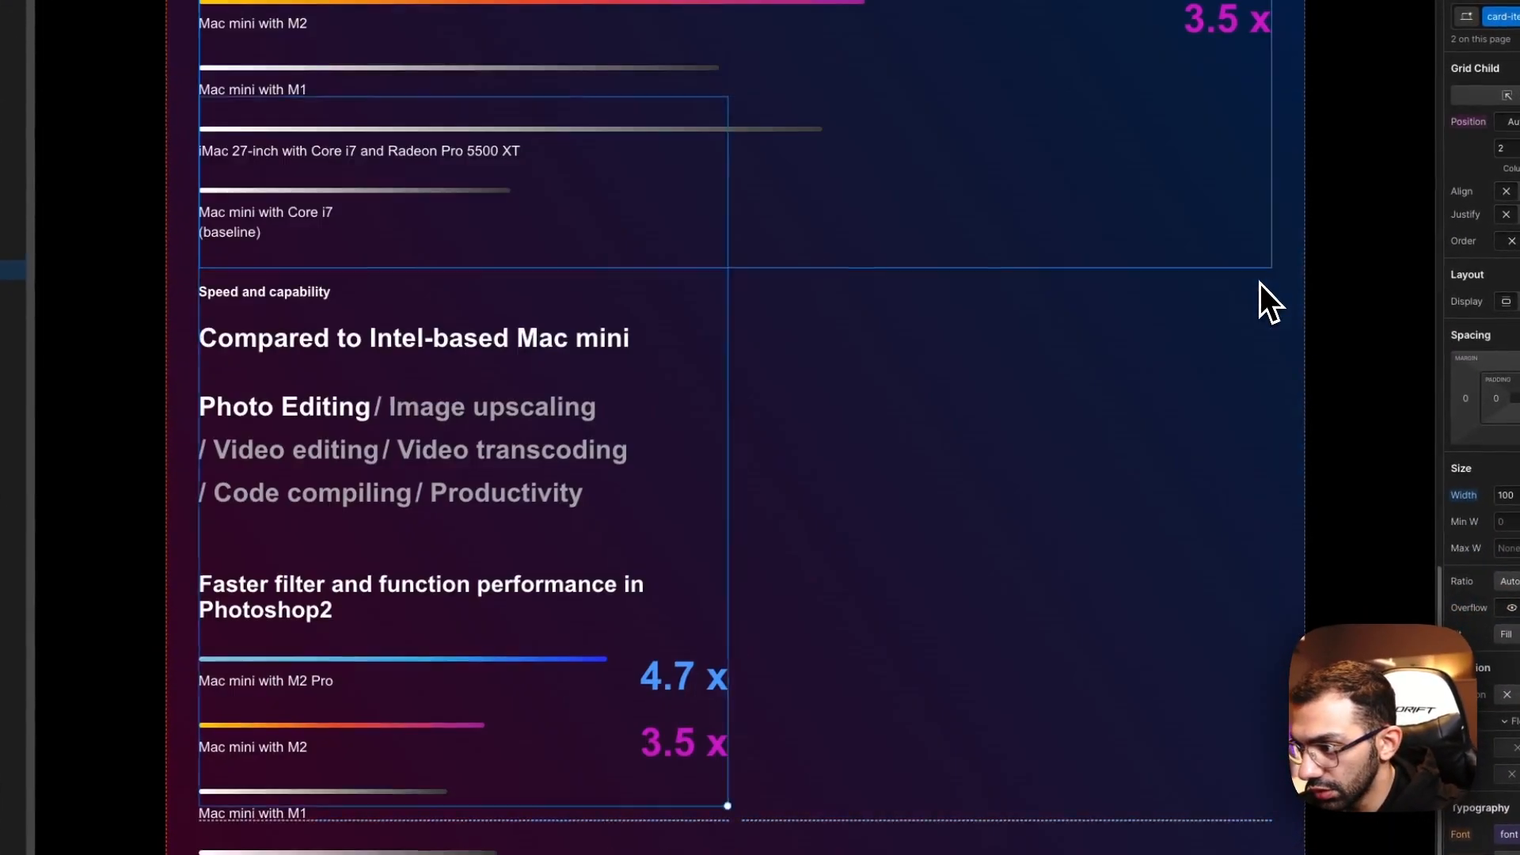
pyautogui.scroll(3, 669, 694)
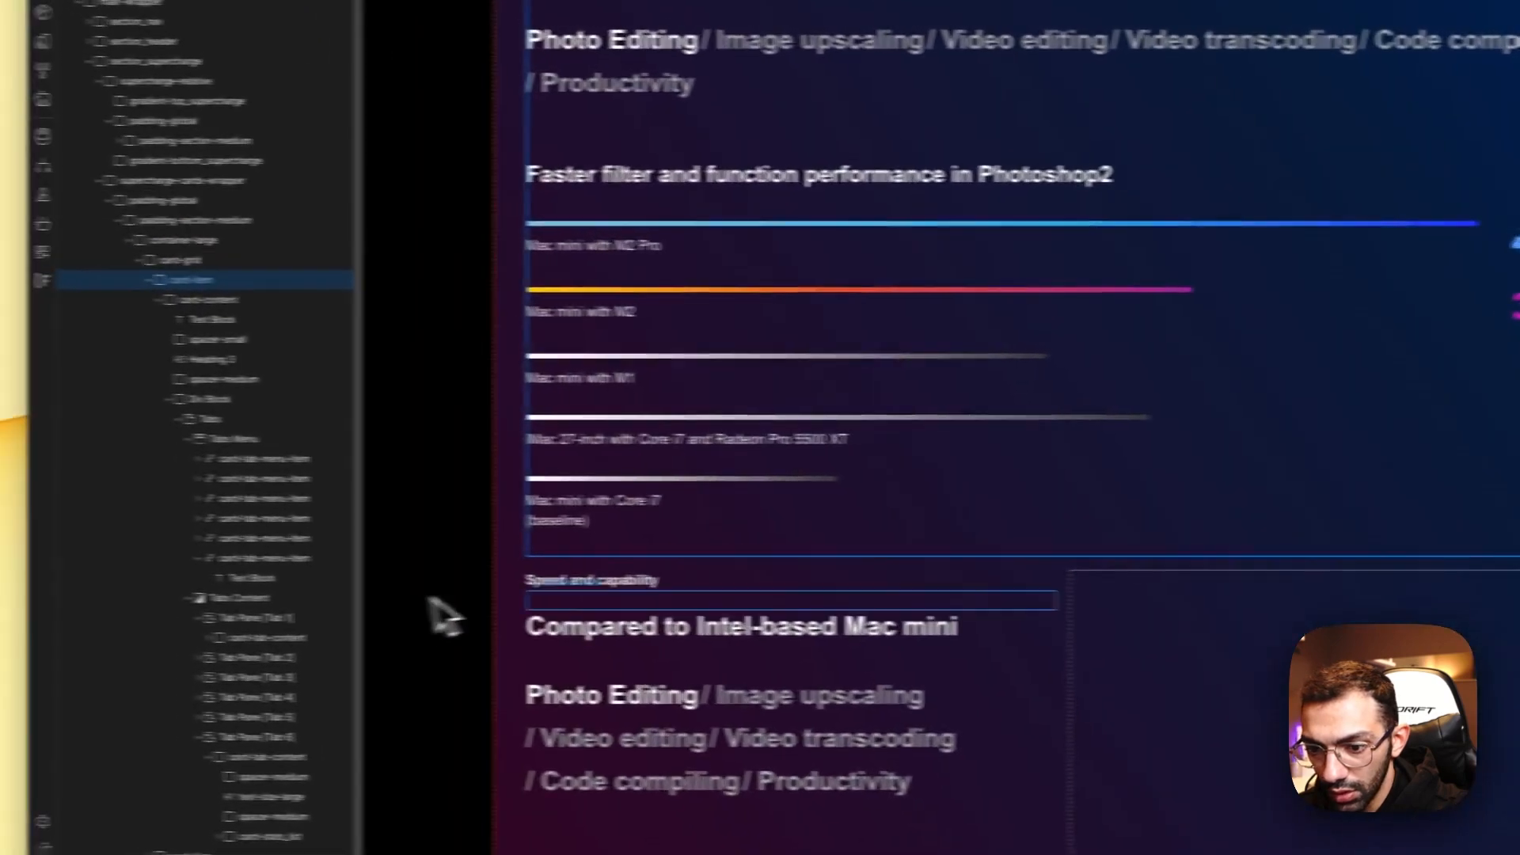
# Step: Remove the linear gradient background and the padding on all sides from card-grid
pyautogui.click(600, 608)
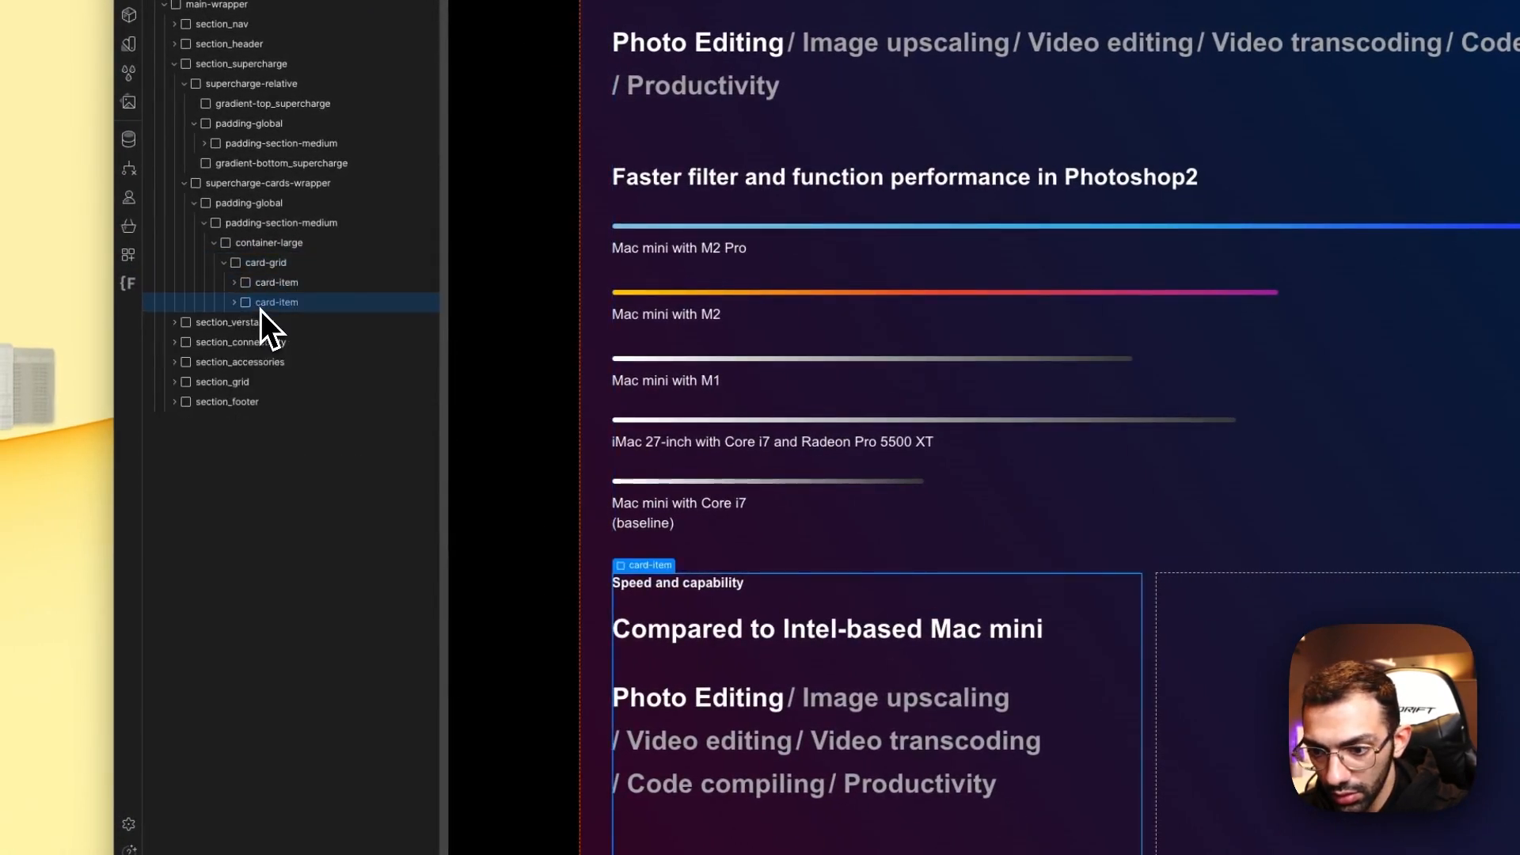
pyautogui.click(271, 265)
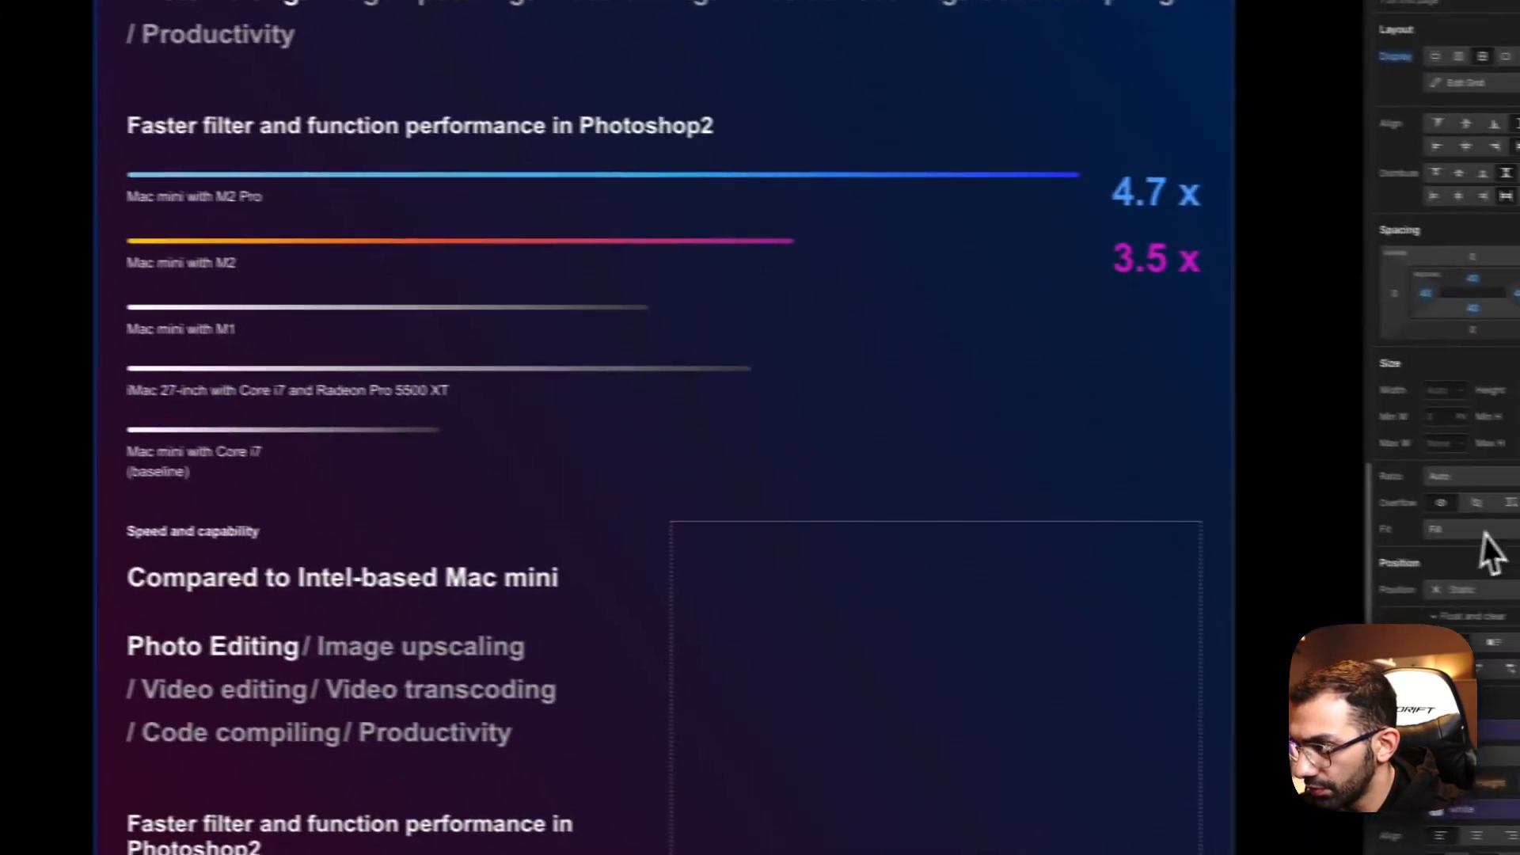
pyautogui.scroll(-10, 1380, 566)
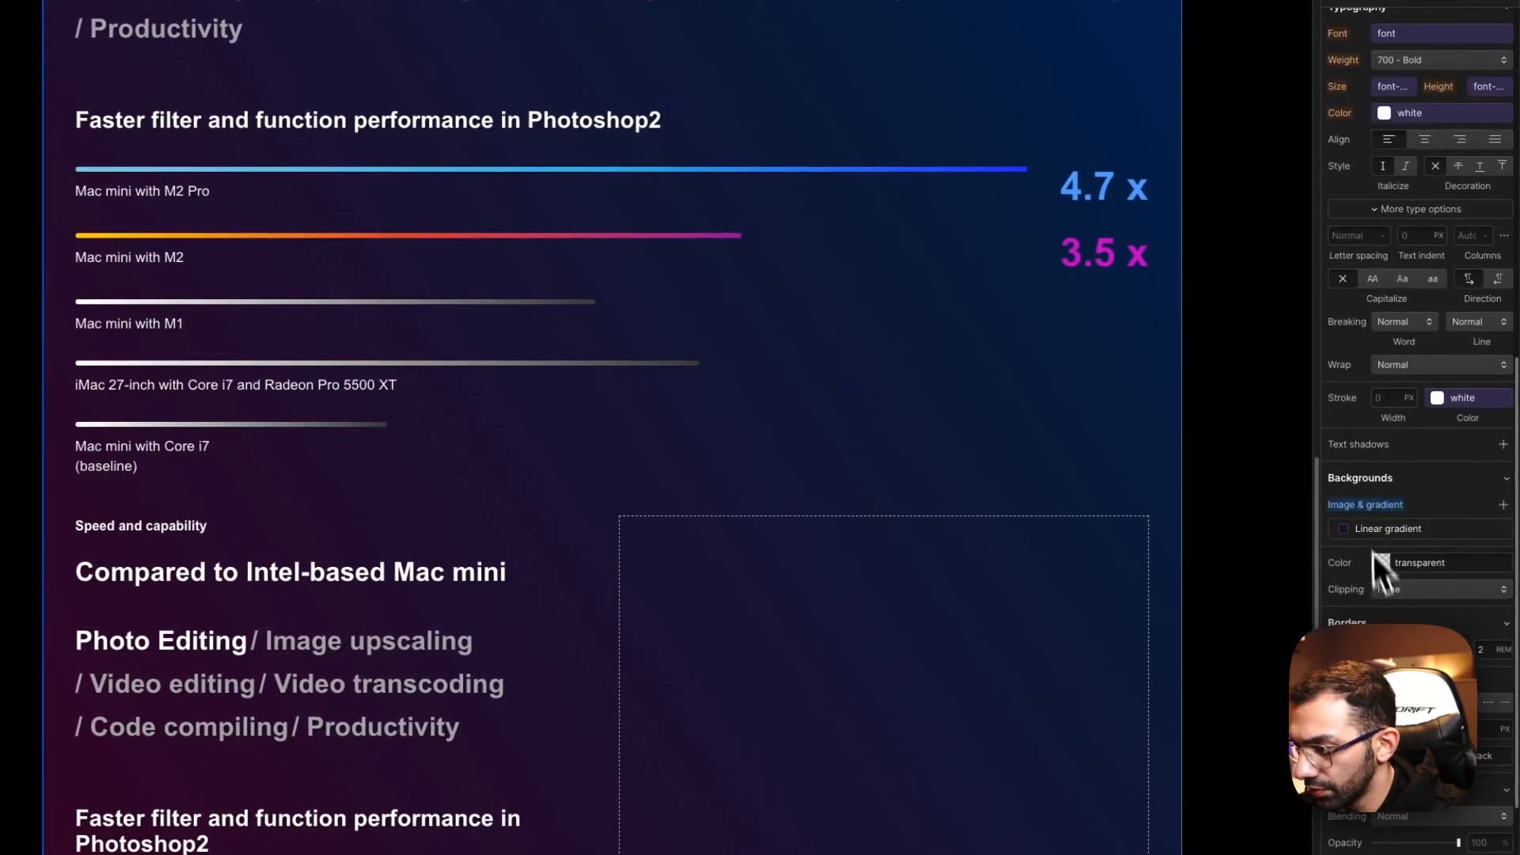
pyautogui.keyDown('alt'); pyautogui.click(1366, 505); pyautogui.keyUp('alt')
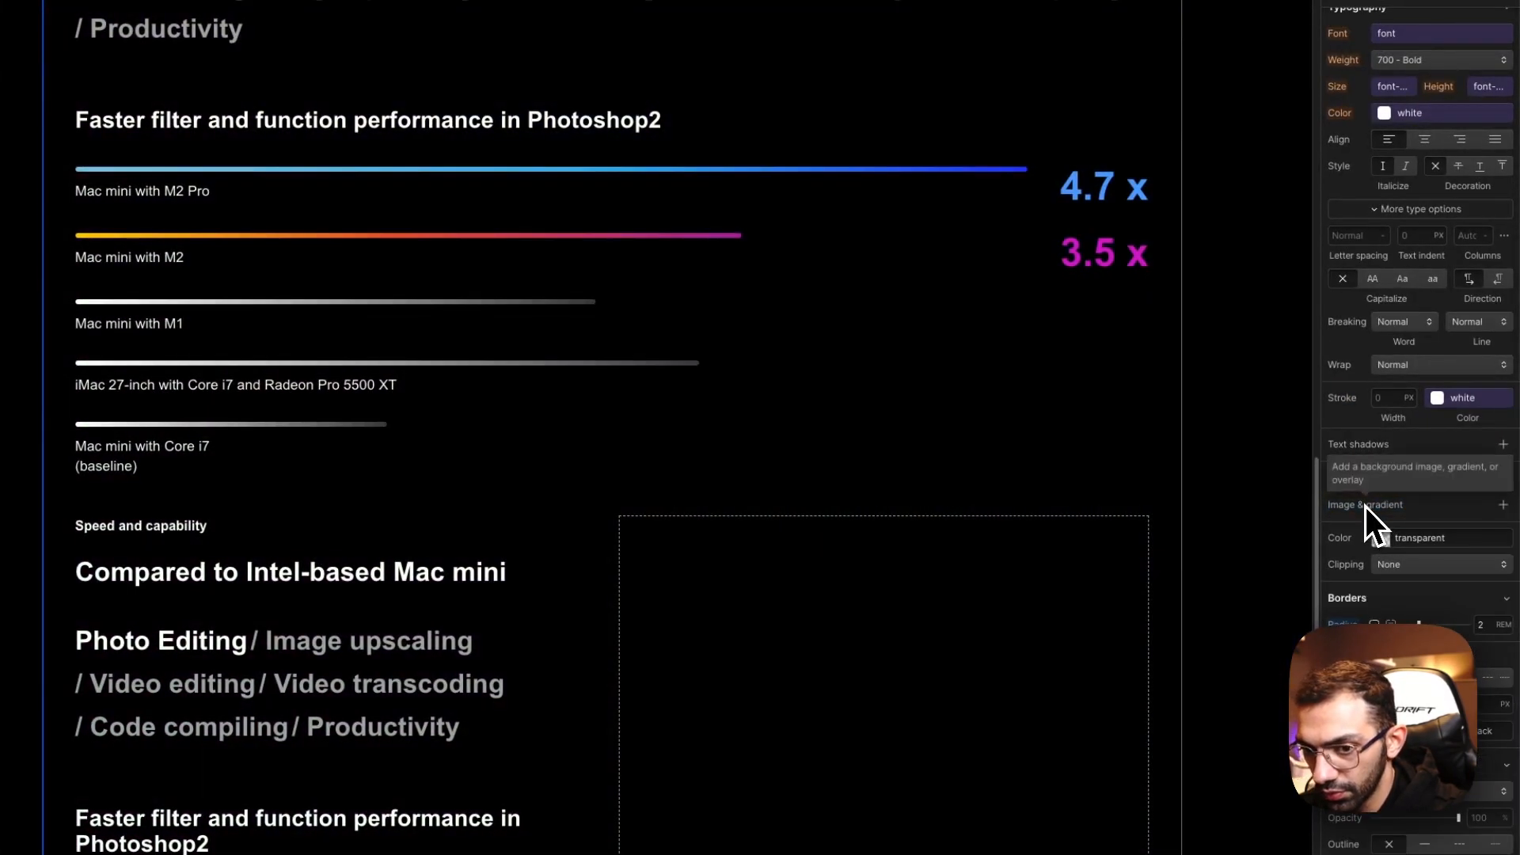
pyautogui.scroll(3, 1385, 520)
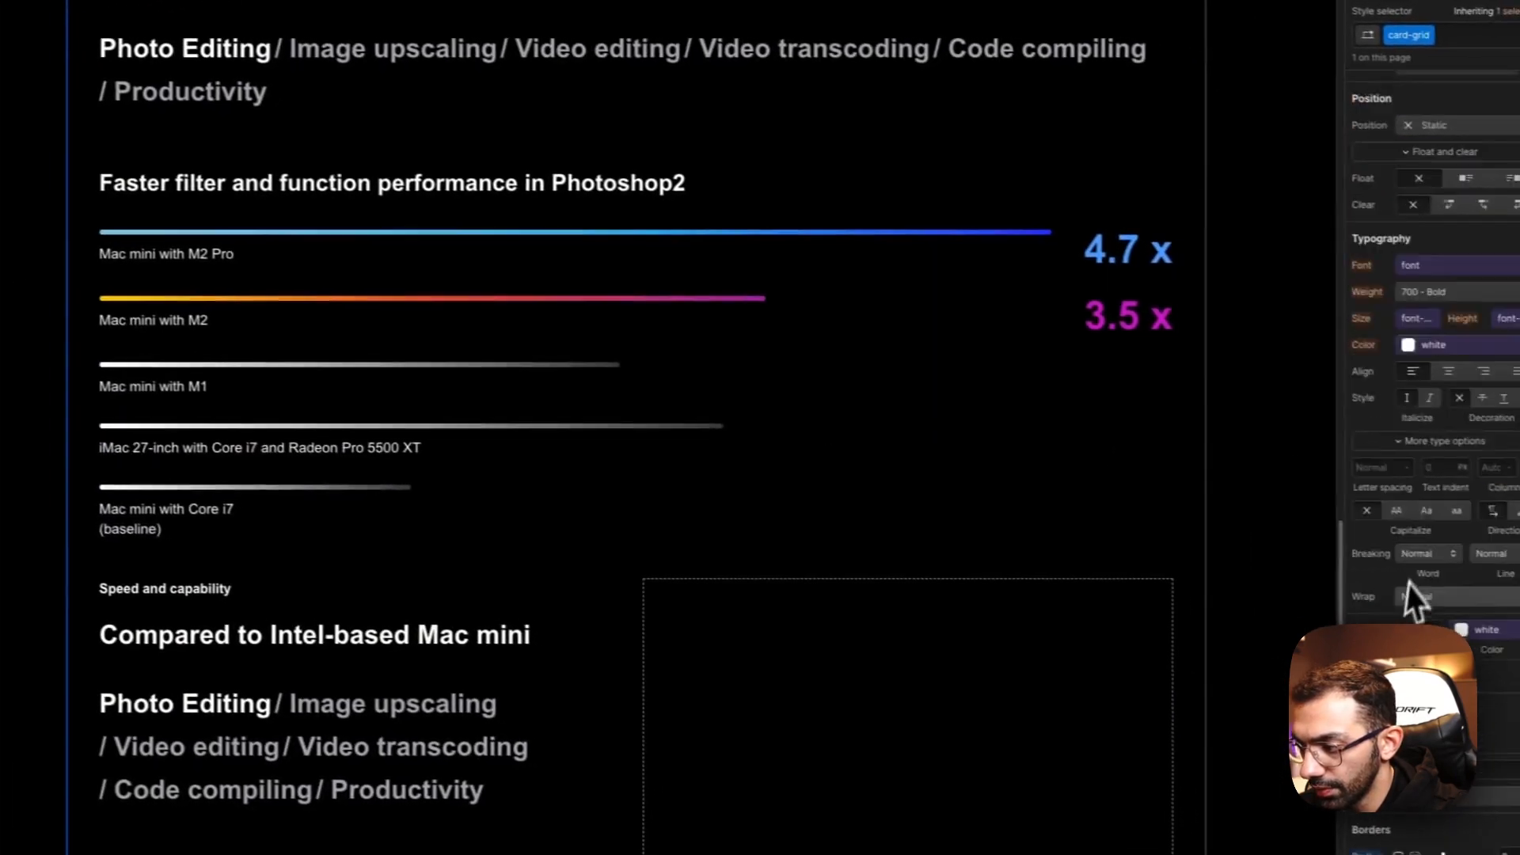
pyautogui.scroll(8, 1393, 578)
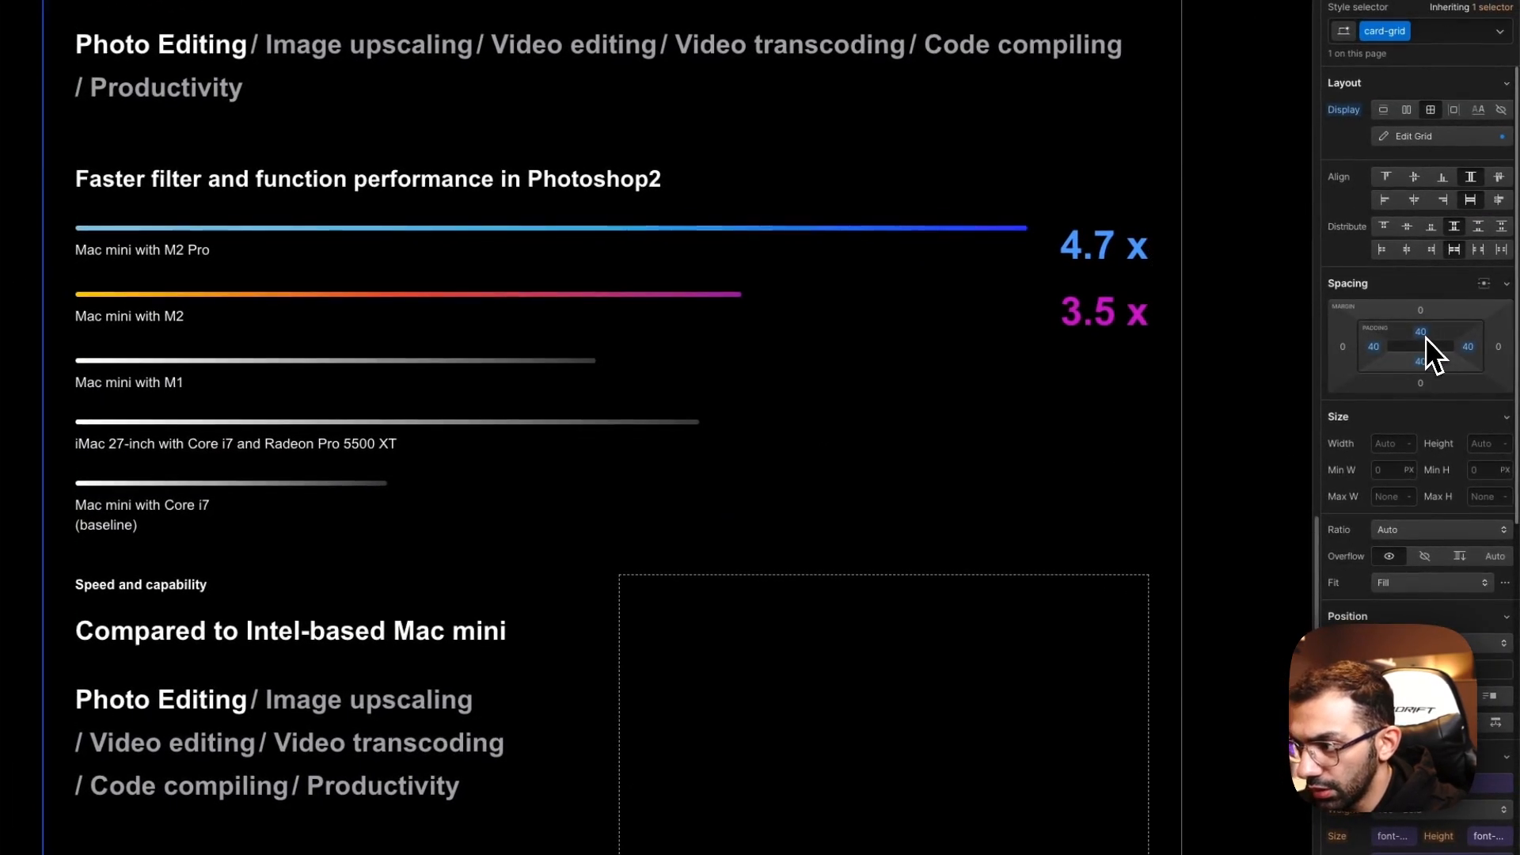
pyautogui.keyDown('alt'); pyautogui.click(1422, 332); pyautogui.keyUp('alt')
pyautogui.keyDown('alt'); pyautogui.click(1374, 348); pyautogui.keyUp('alt')
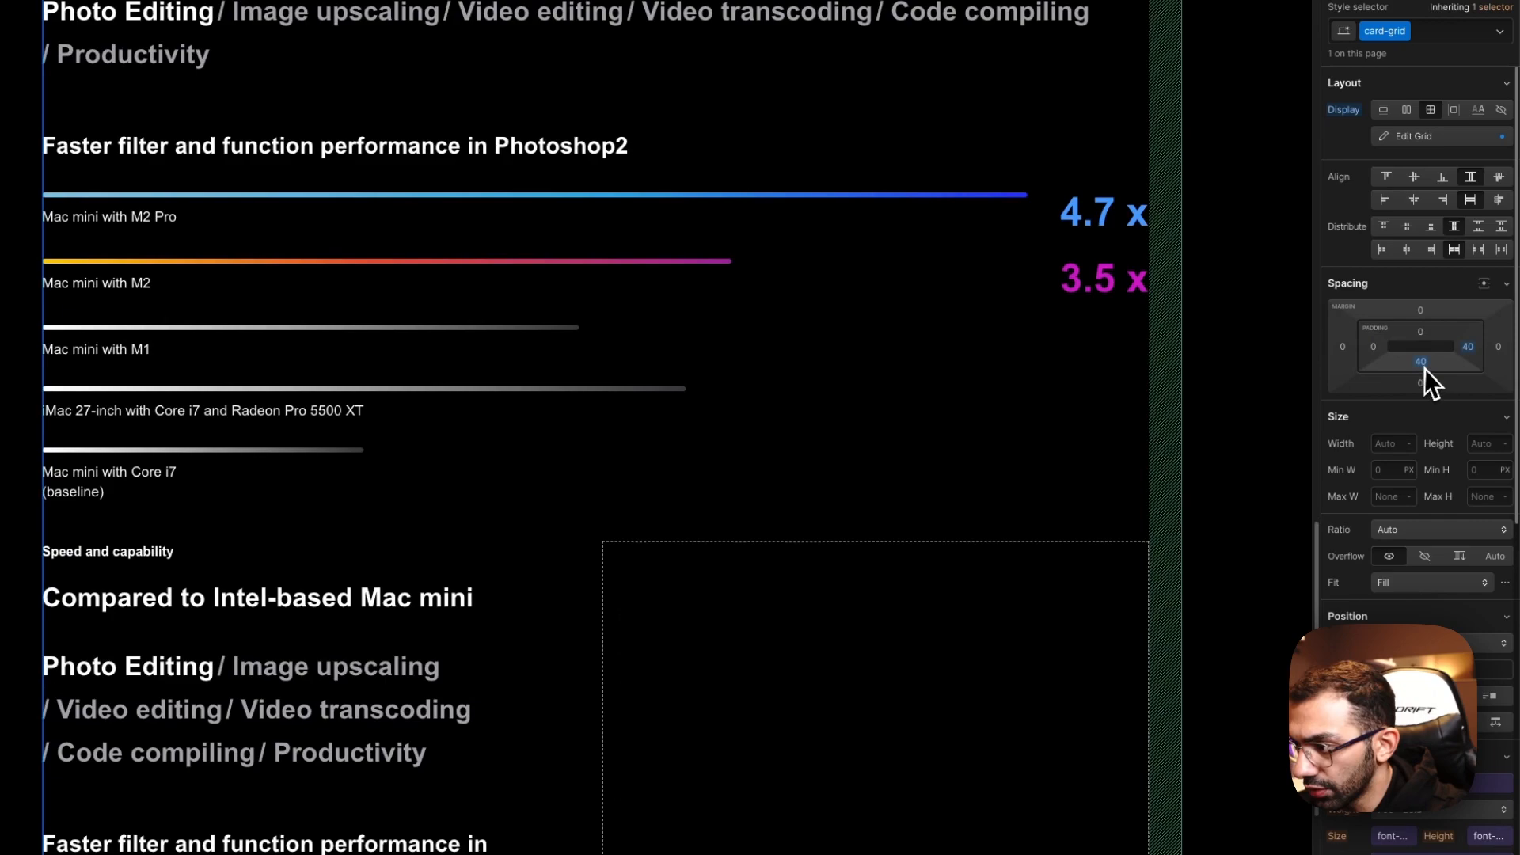
pyautogui.keyDown('alt'); pyautogui.click(1466, 349); pyautogui.keyUp('alt')
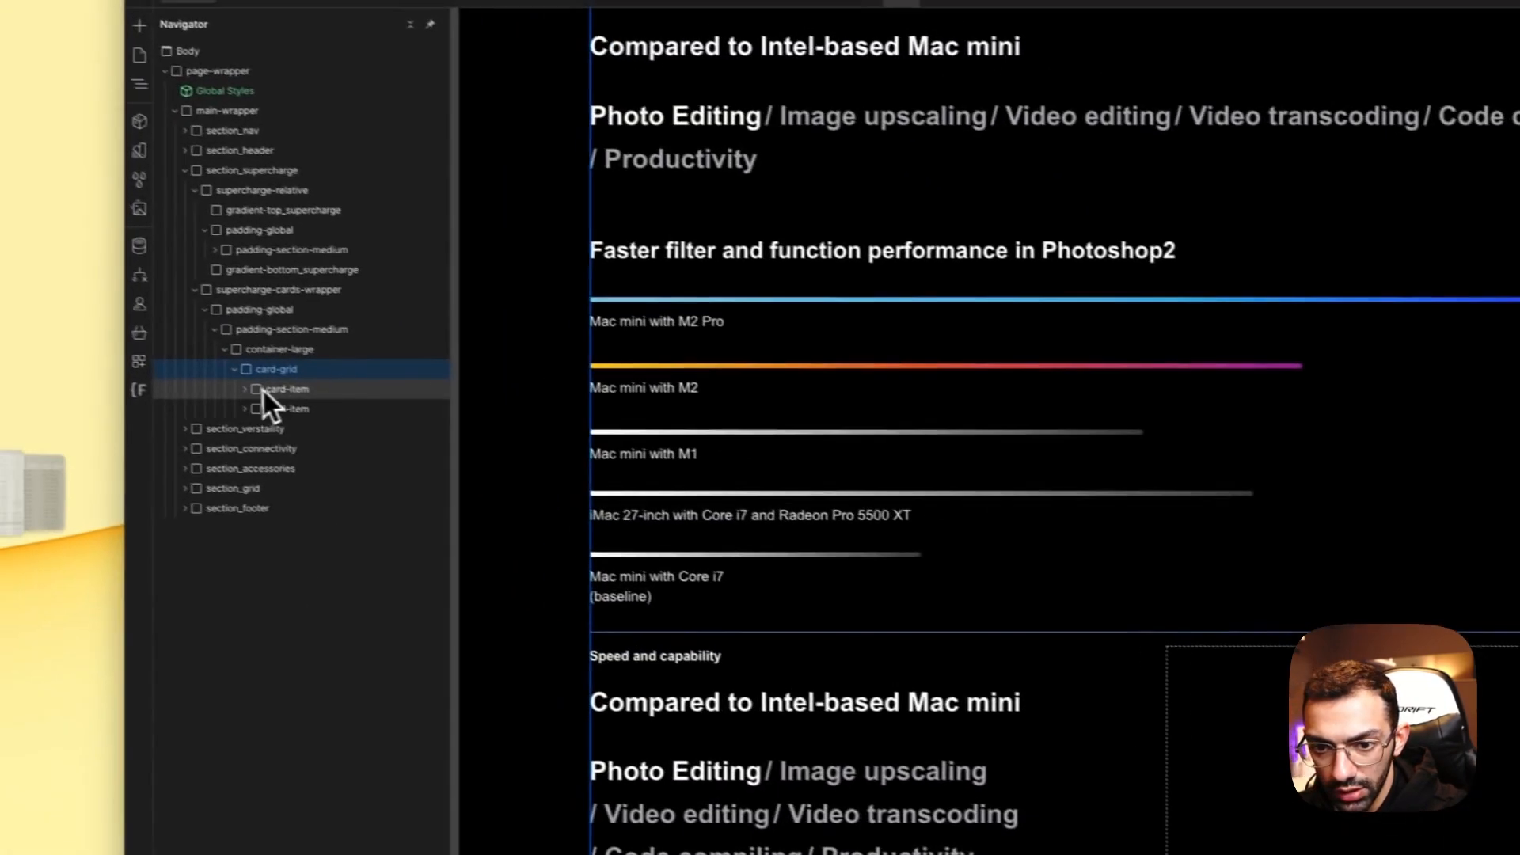
# Step: Set the card-item class's padding to 40 px on all four sides
pyautogui.click(269, 398)
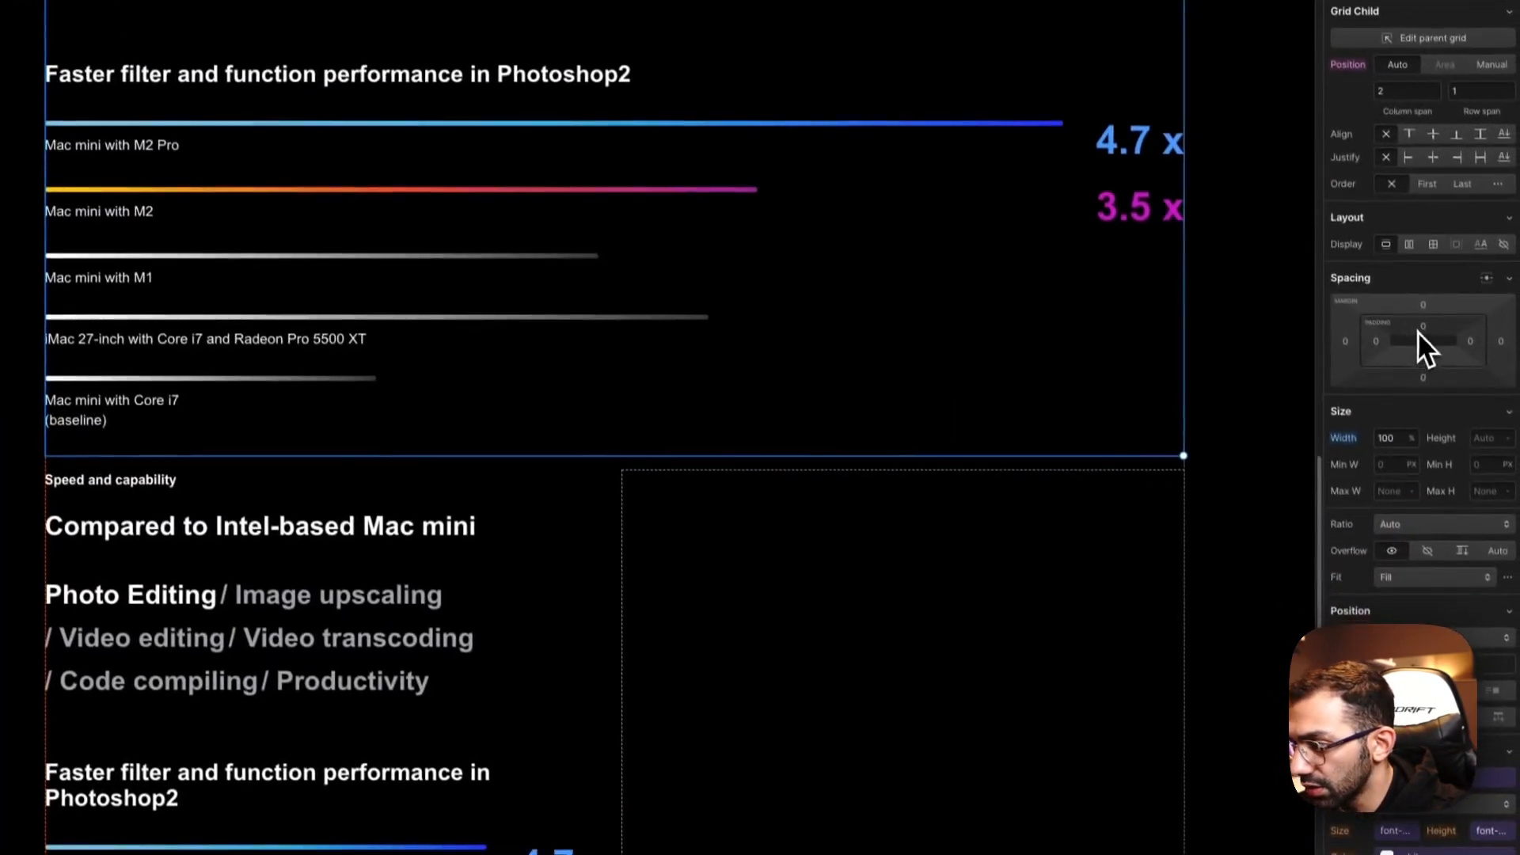
pyautogui.click(1422, 323)
pyautogui.write('40')
pyautogui.press('Return')
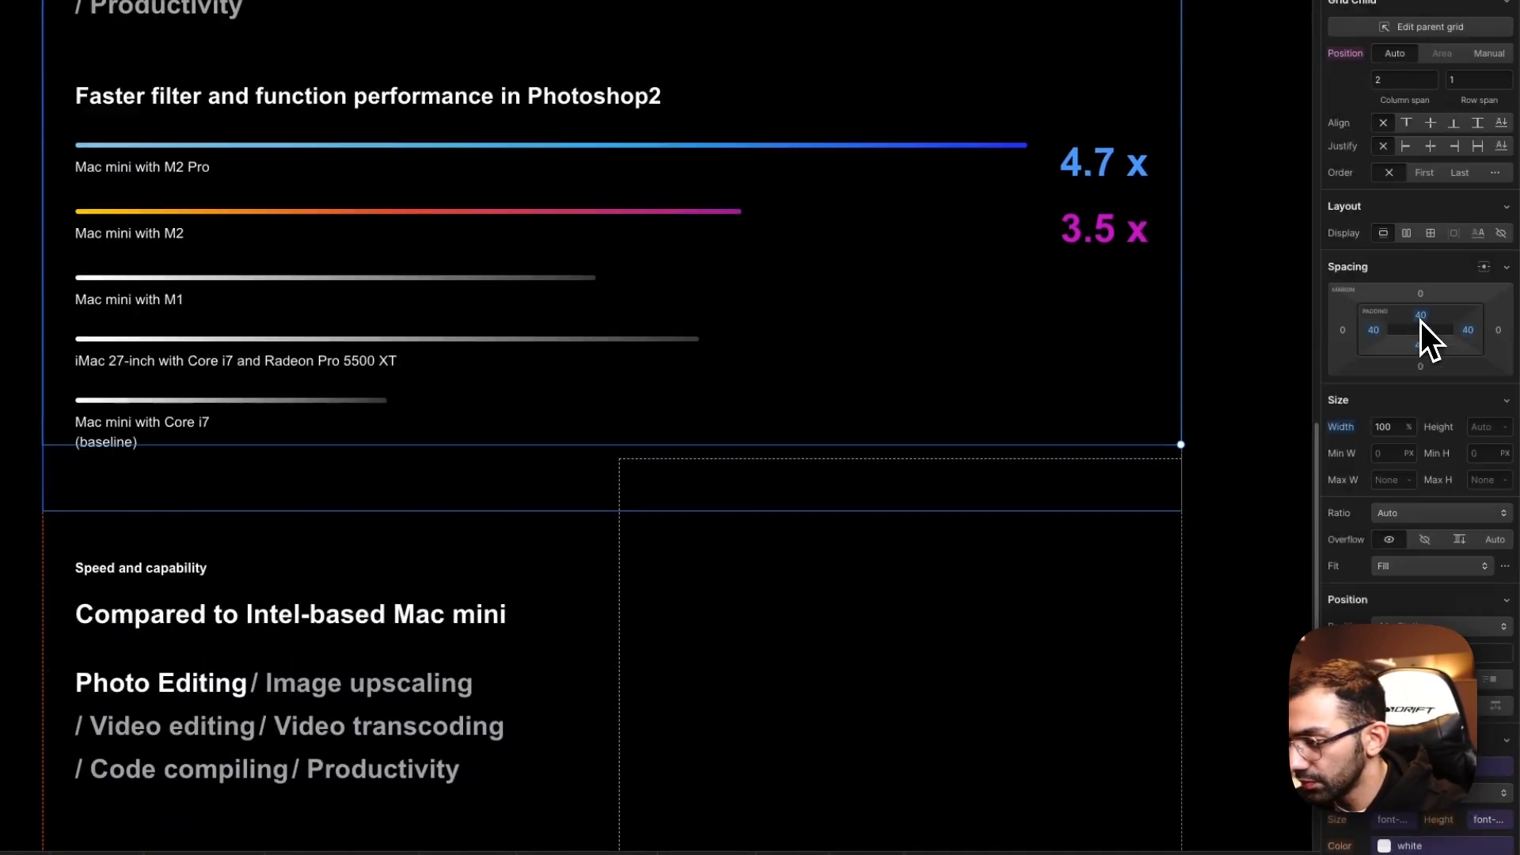
# Step: Round card-item's corners to 1.9 rem and add a background image layer to it
pyautogui.scroll(-6, 1432, 596)
pyautogui.scroll(-3, 1427, 587)
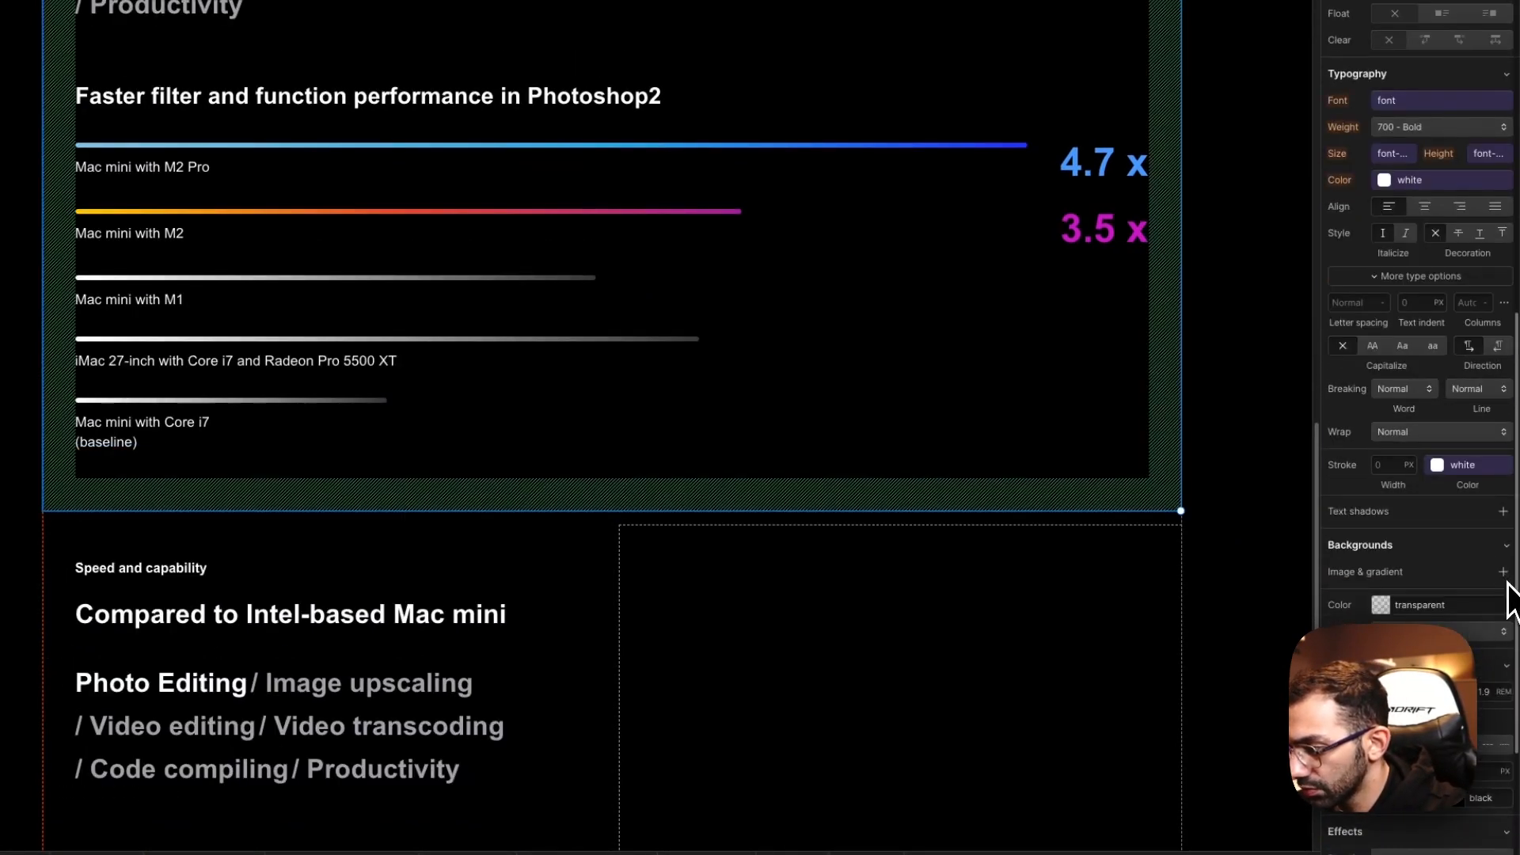
pyautogui.click(1503, 571)
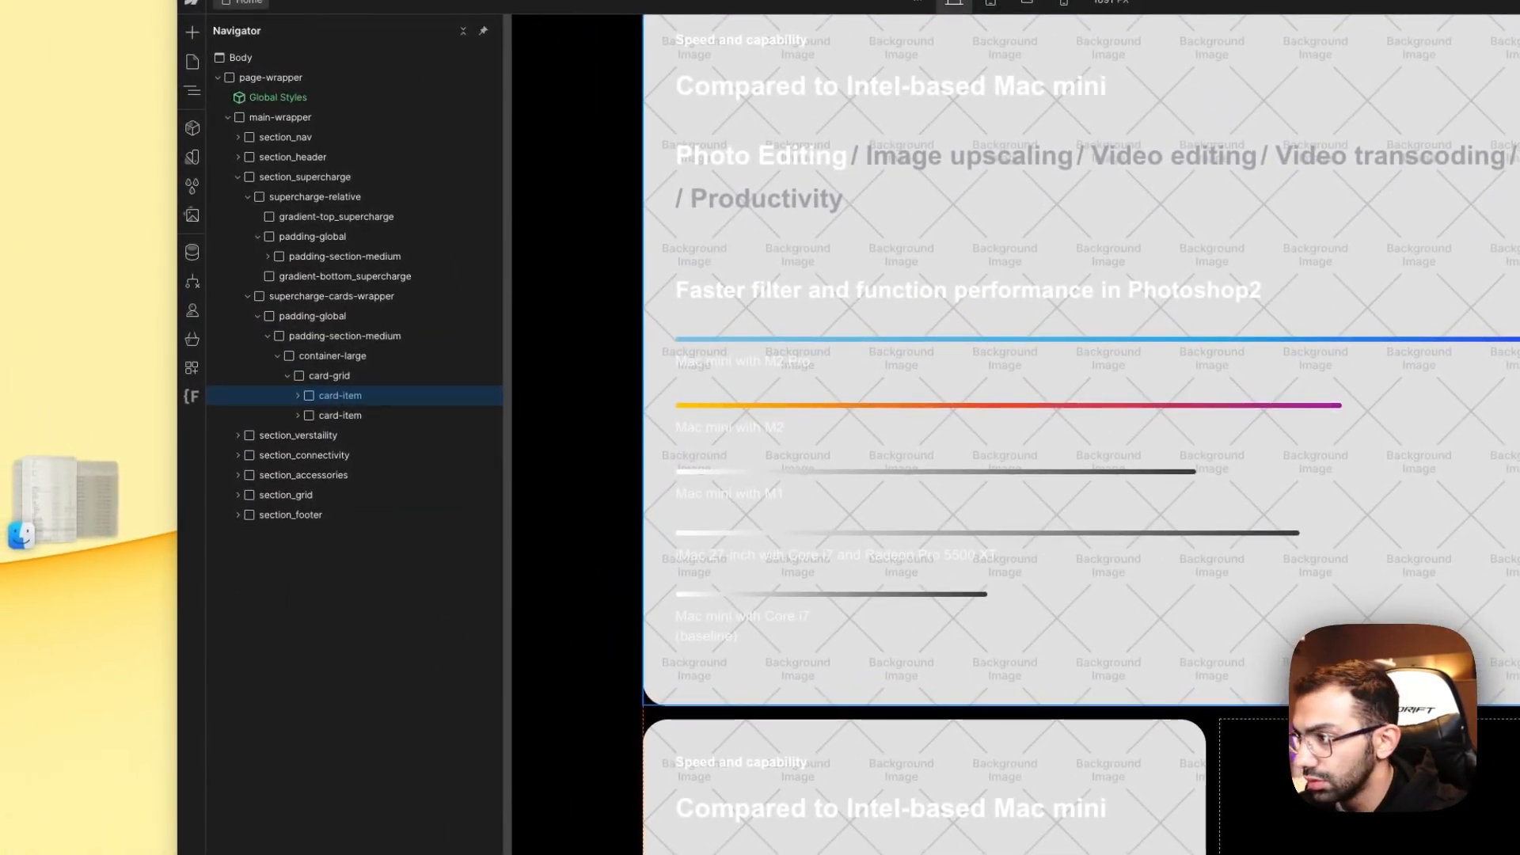
pyautogui.press('Escape')
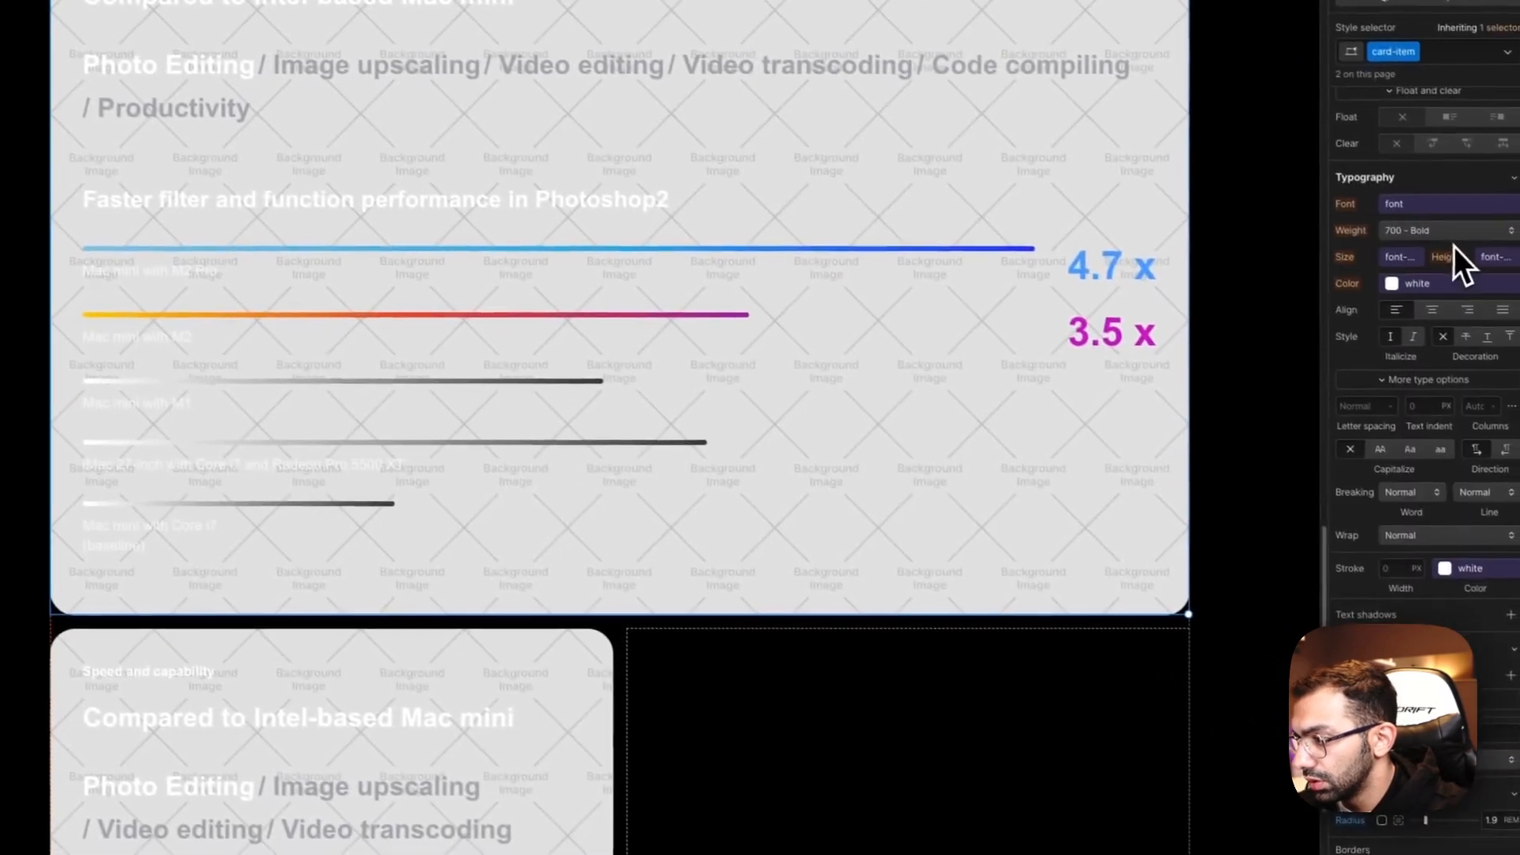
pyautogui.press('Escape')
pyautogui.click(1113, 527)
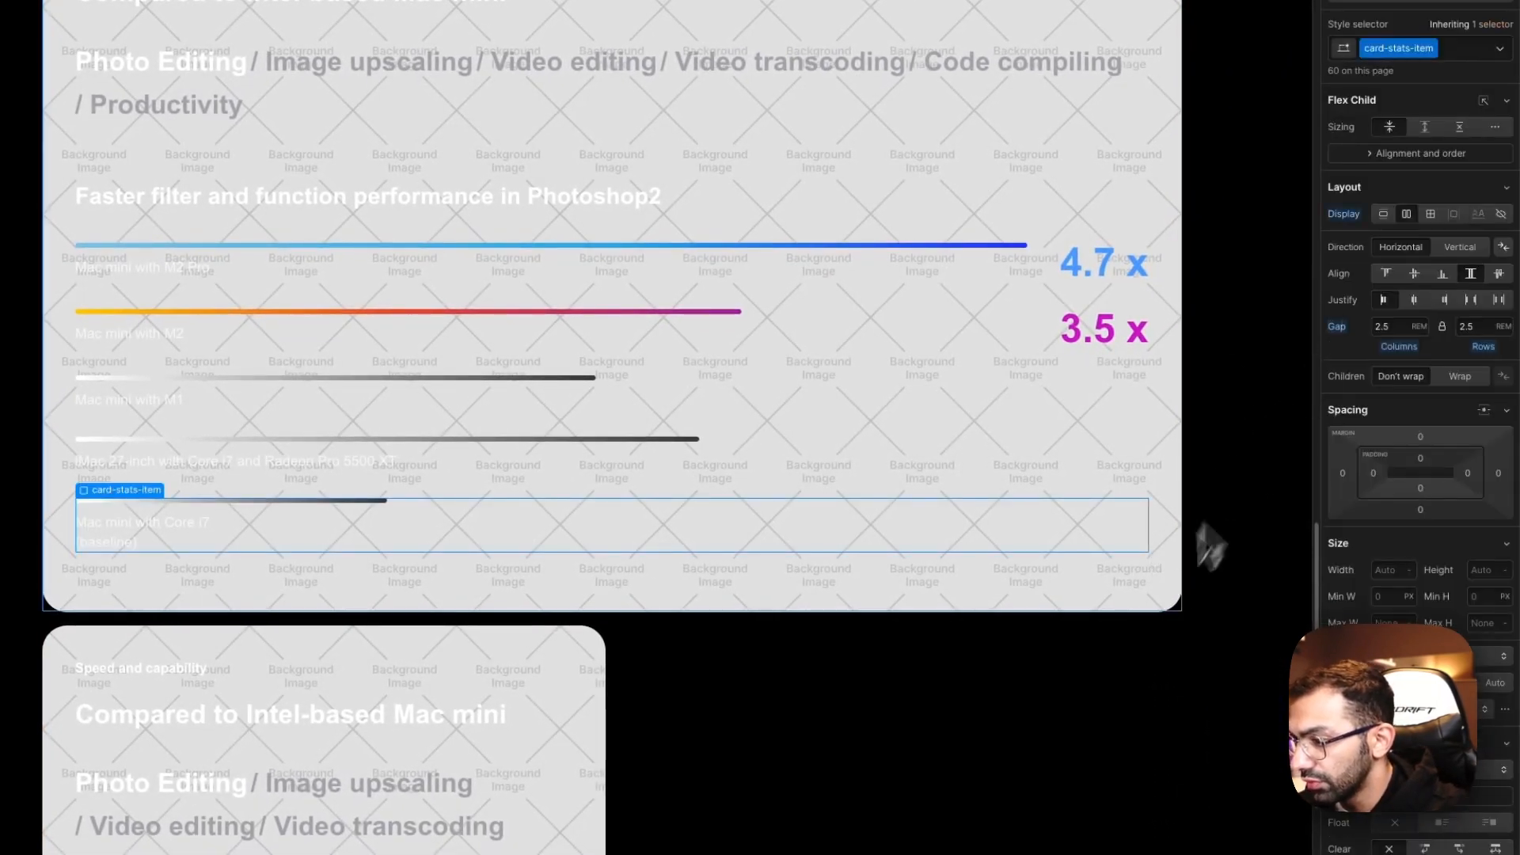
# Step: Remove the background image layer from the card-item class
pyautogui.click(1180, 539)
pyautogui.scroll(-10, 1493, 384)
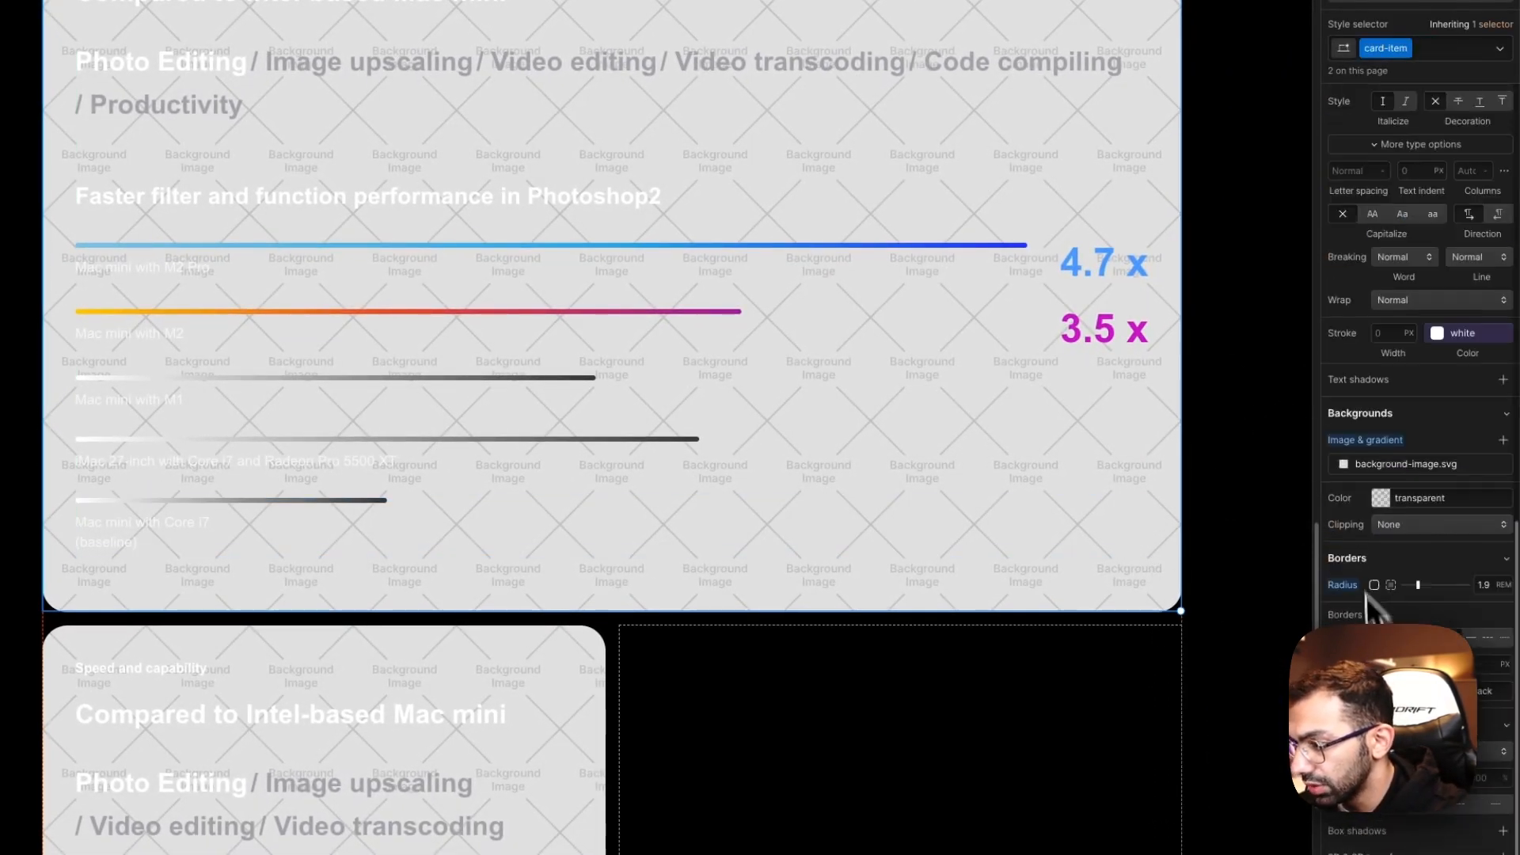
pyautogui.keyDown('alt'); pyautogui.click(1367, 444); pyautogui.keyUp('alt')
# Step: Add the combo class is-speed to the first card-item
pyautogui.click(1423, 48)
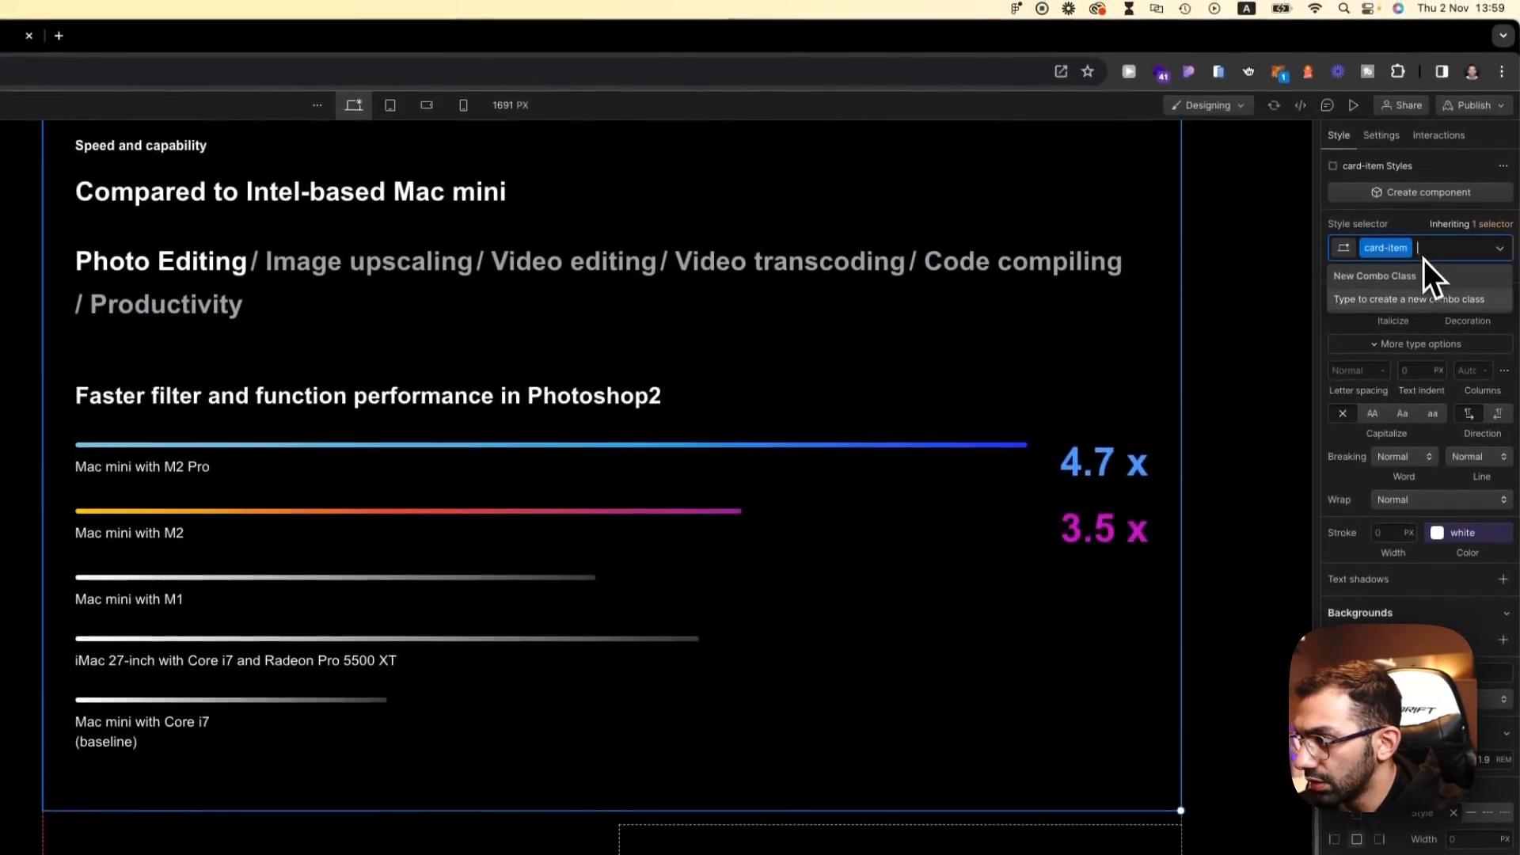
pyautogui.write('is-')
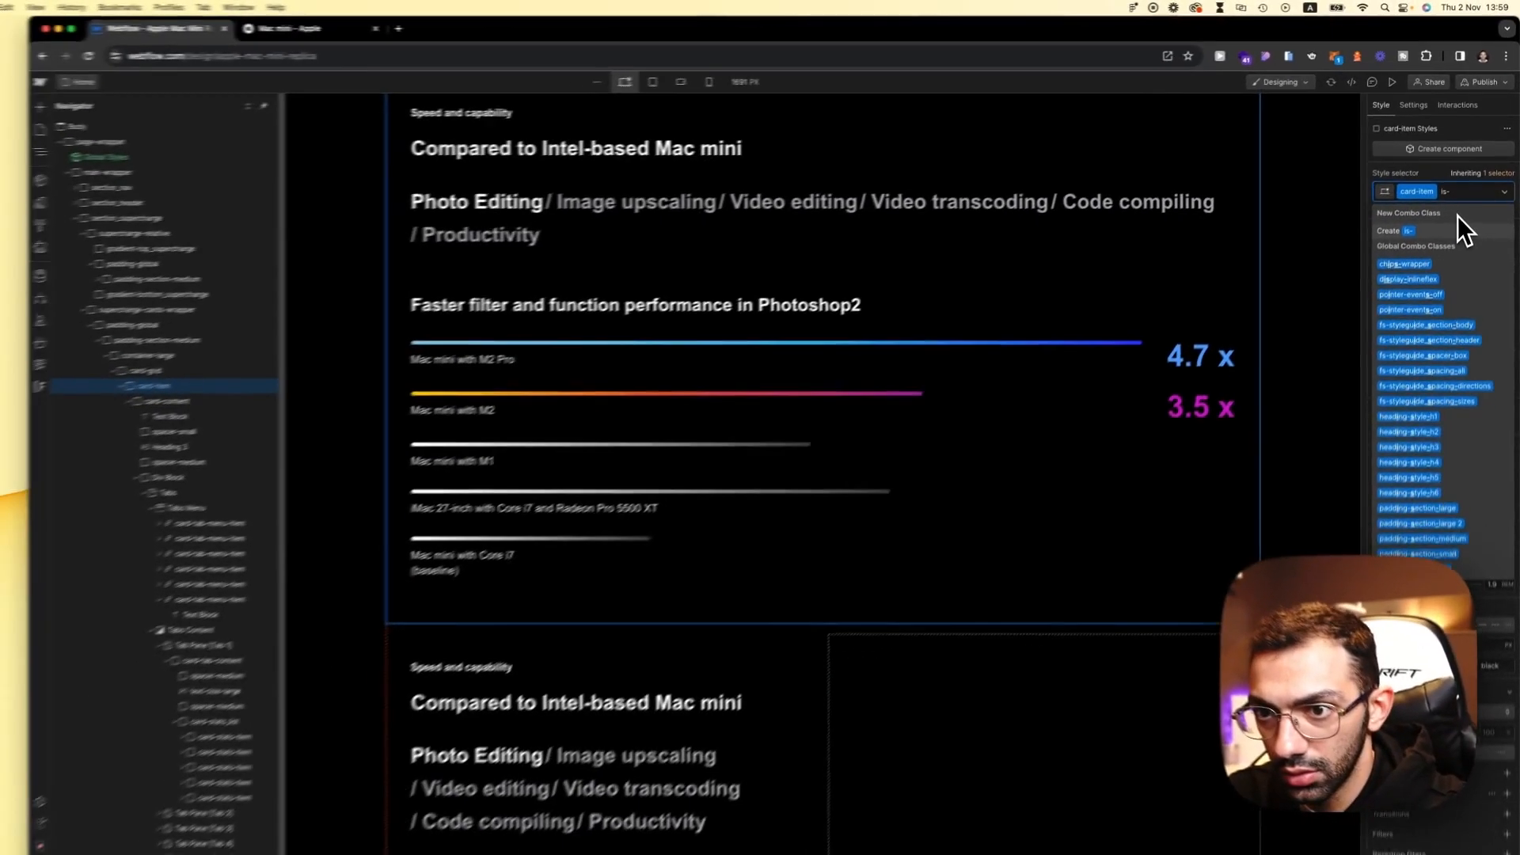
pyautogui.write('speed')
pyautogui.press('Return')
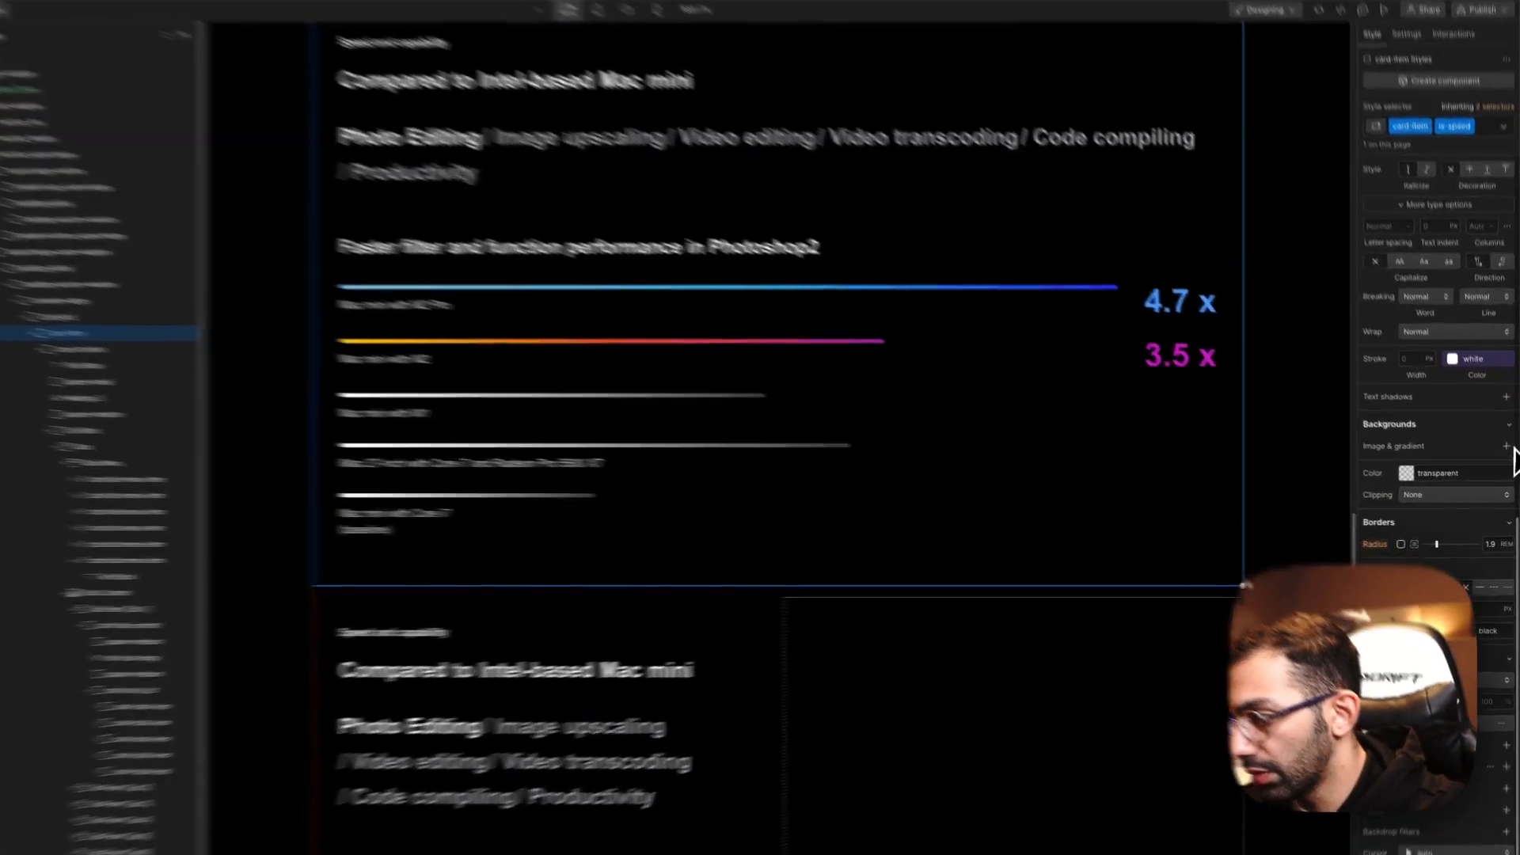
# Step: Give the is-speed card a linear gradient background with 002156 as its first colour stop
pyautogui.click(1508, 459)
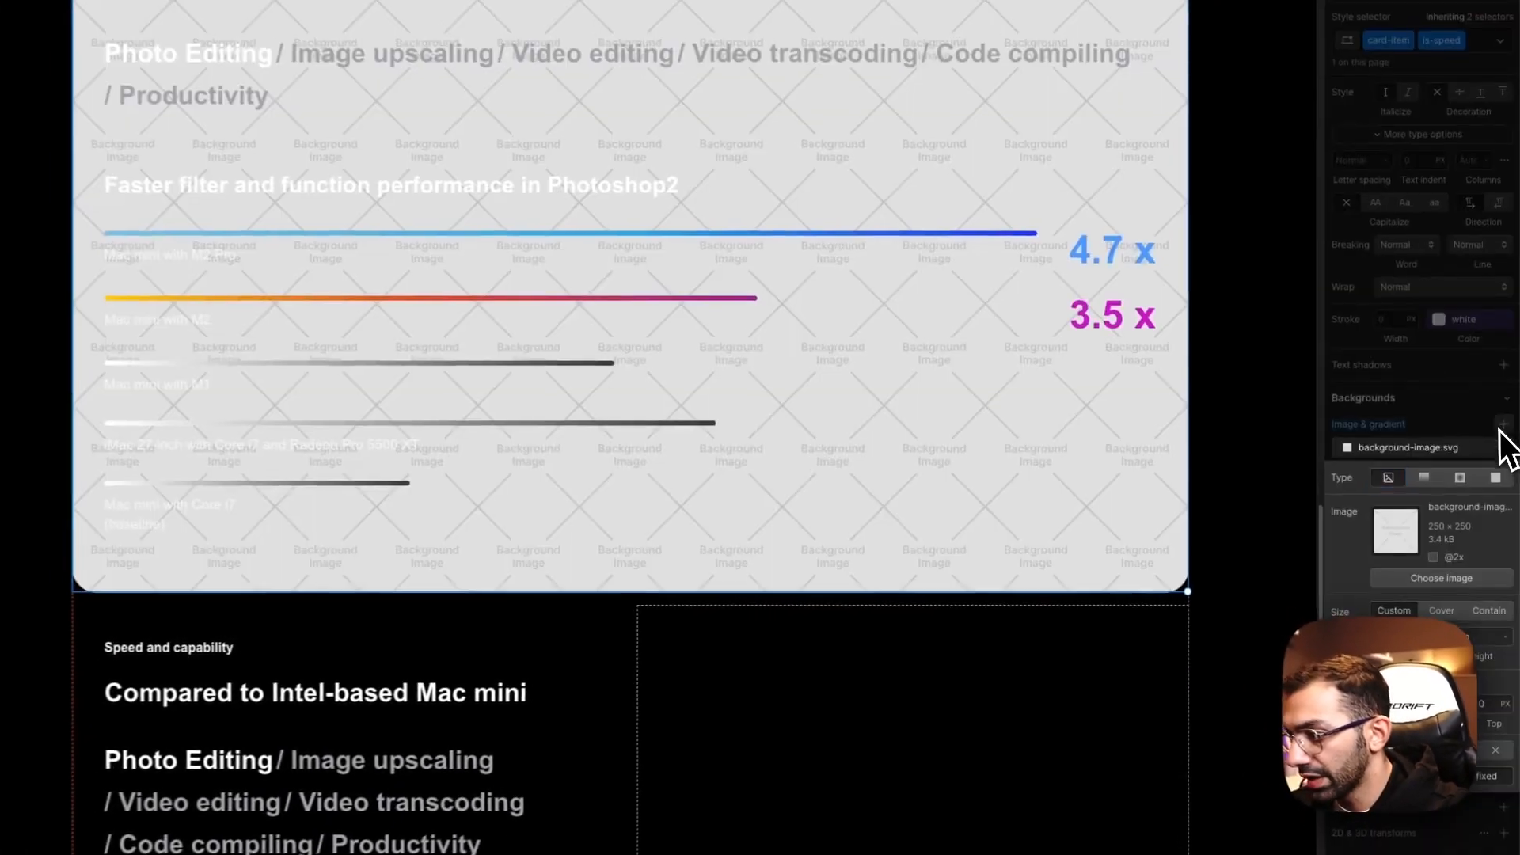
pyautogui.click(1438, 448)
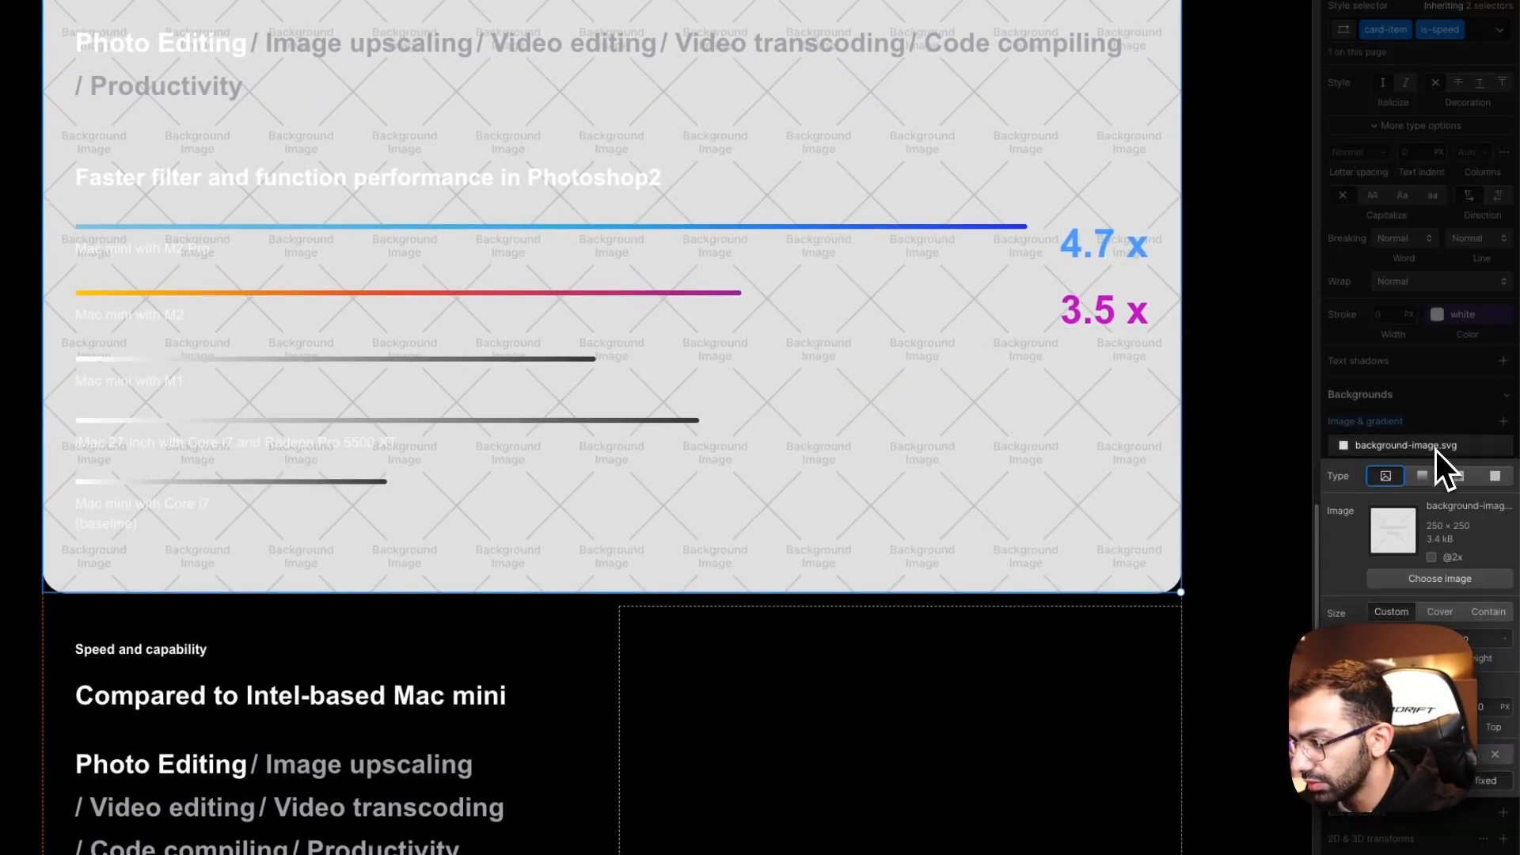
pyautogui.click(1423, 478)
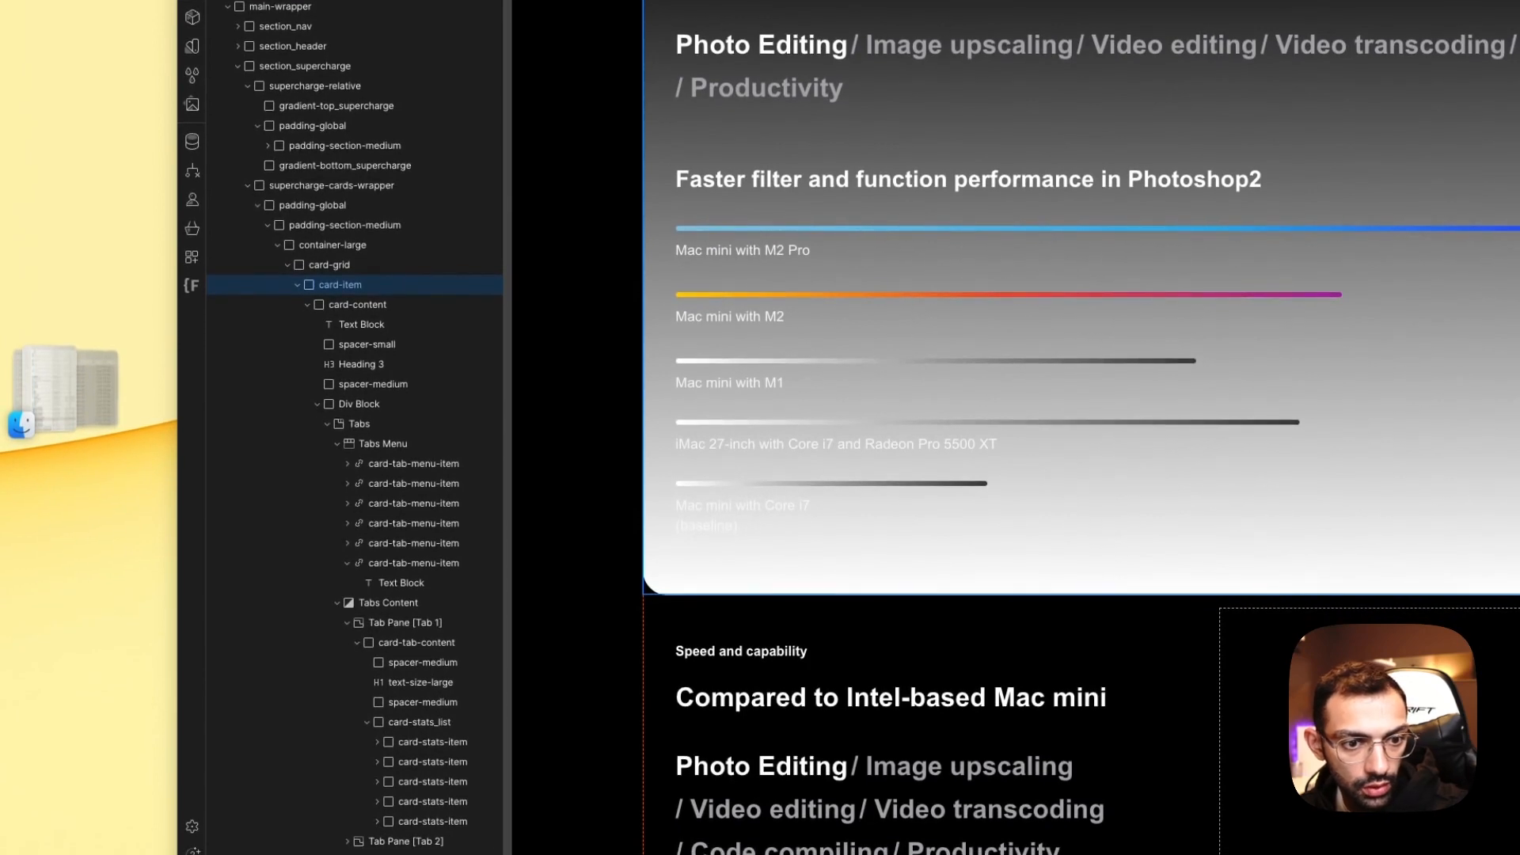
pyautogui.write('002156')
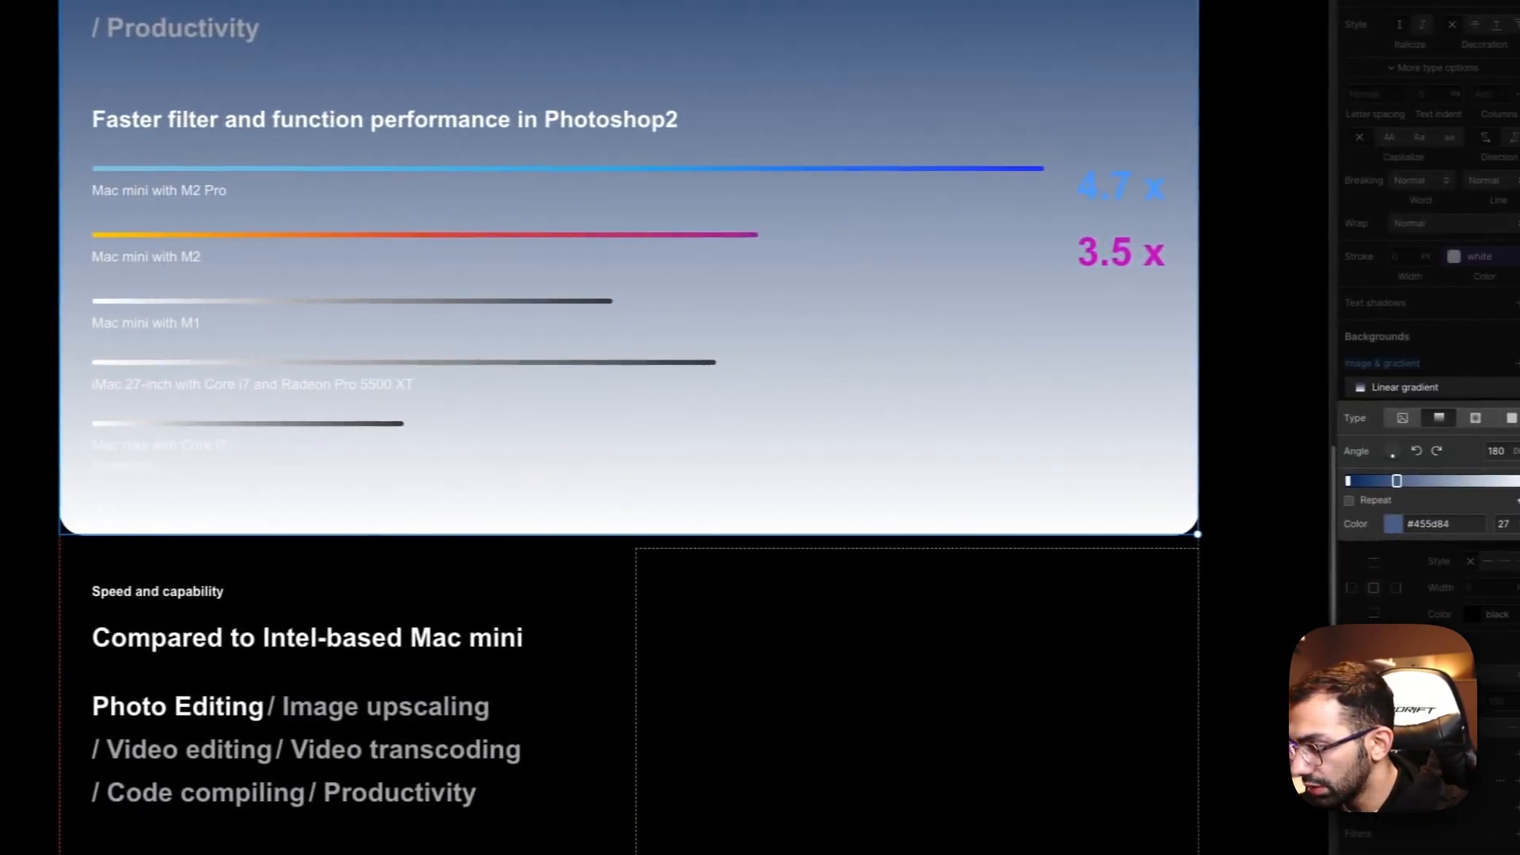
# Step: Set the is-speed gradient's end stop to 3B0320 and its middle stop at 27% to 091C3B
pyautogui.press('super+v')
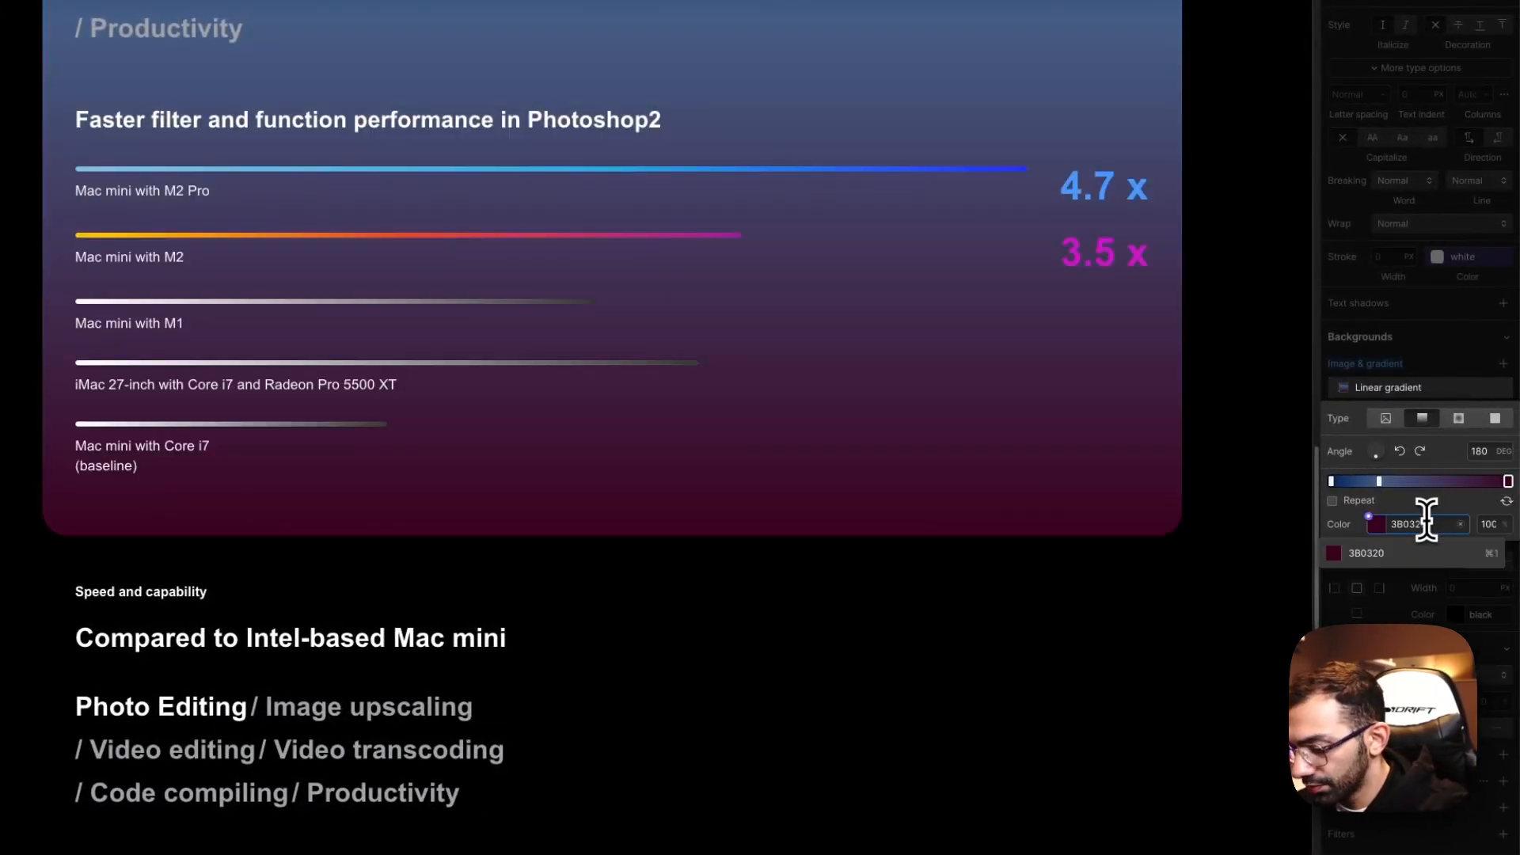
pyautogui.press('Return')
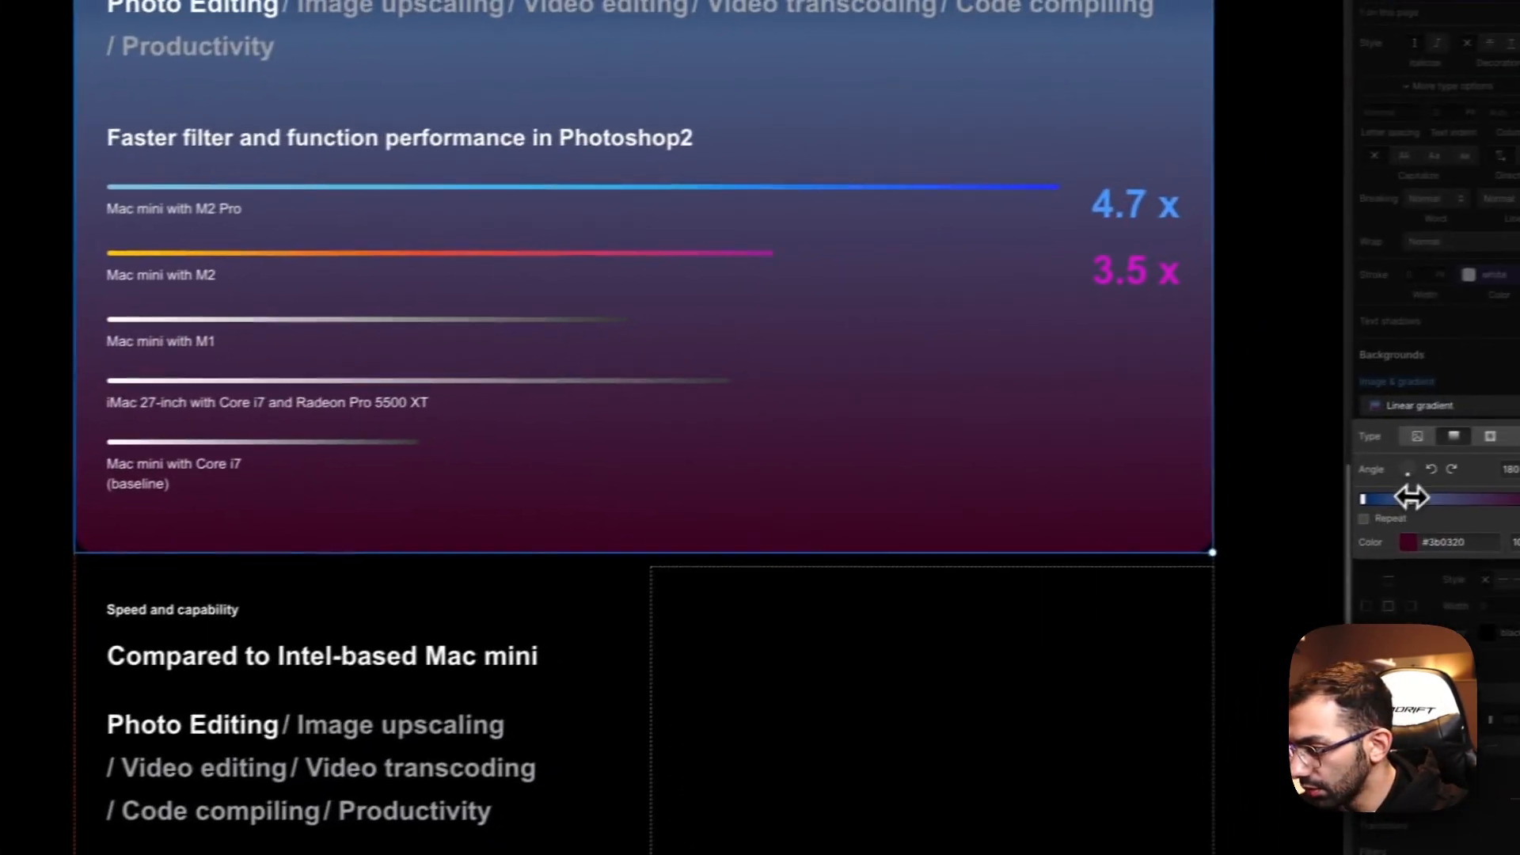
pyautogui.click(1408, 547)
pyautogui.write('091C38')
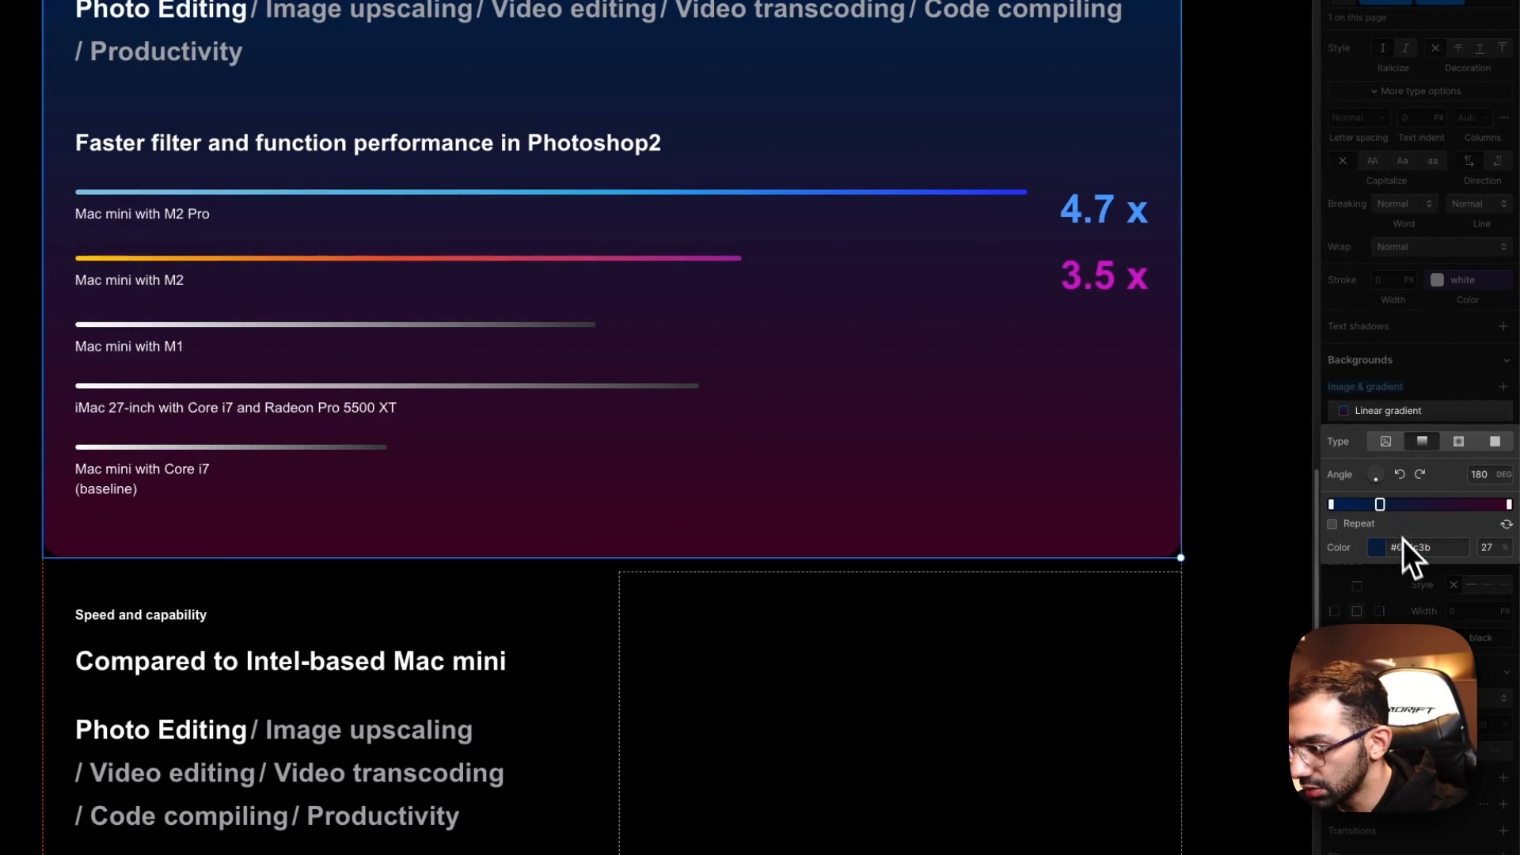
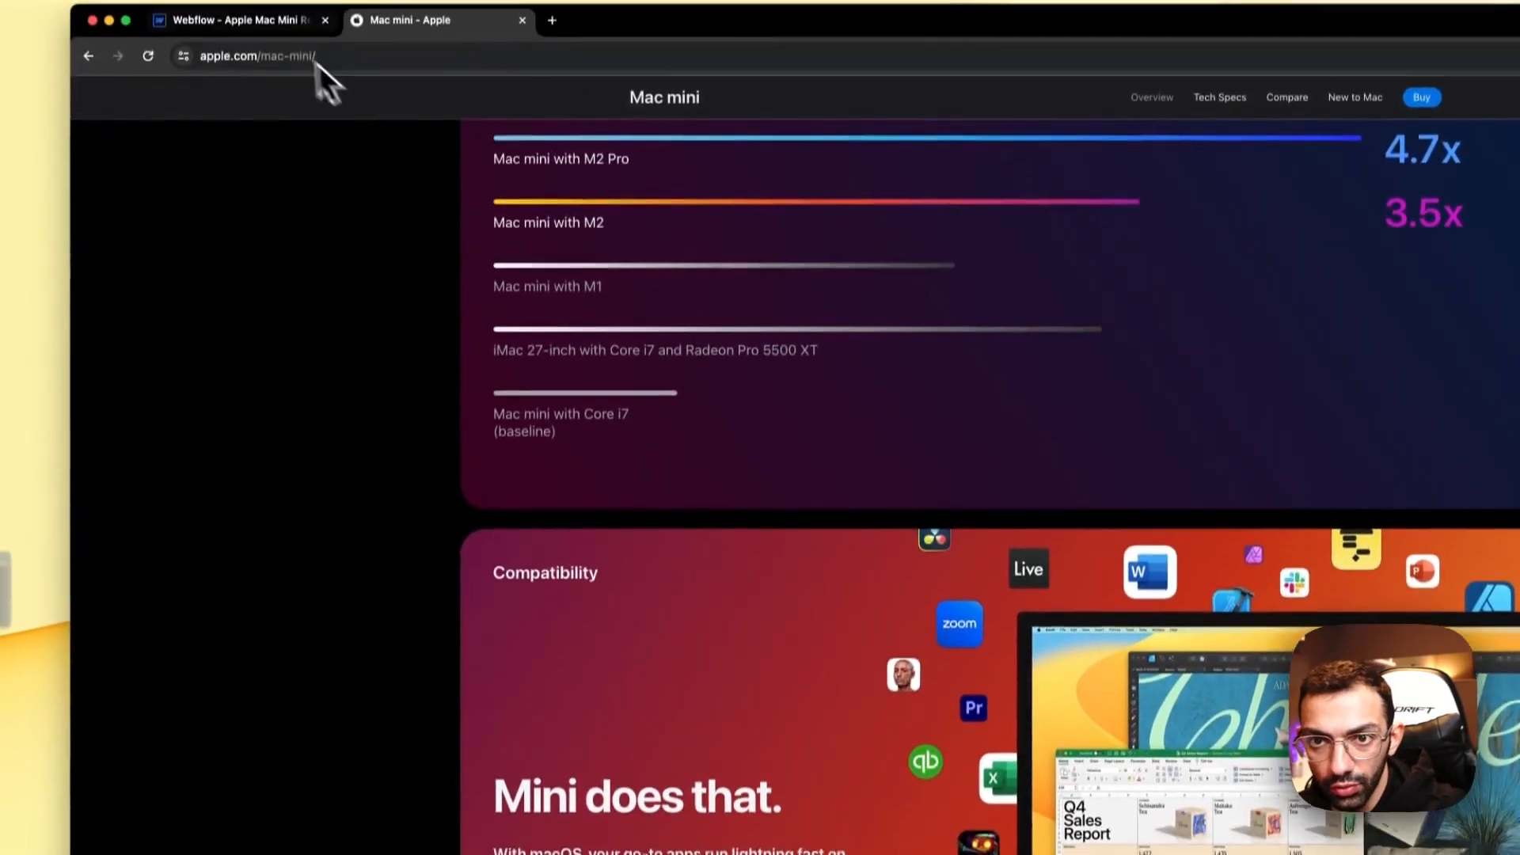
# Step: Switch back to Webflow and delete the spacers, Heading 3 and tabs Div Block from the second card, keeping only its Compatibility text
pyautogui.click(273, 22)
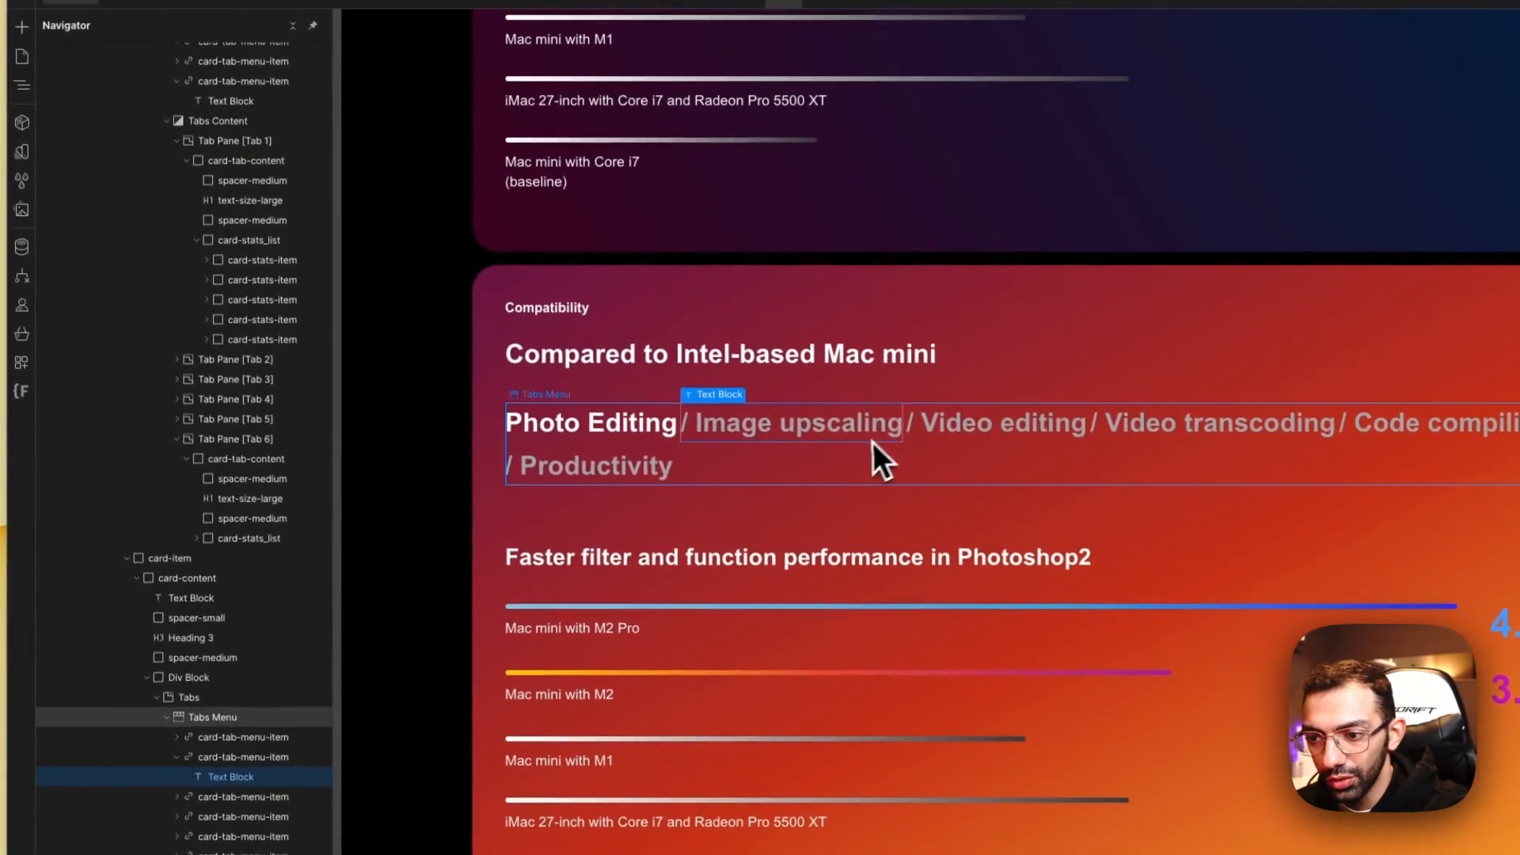
pyautogui.click(781, 485)
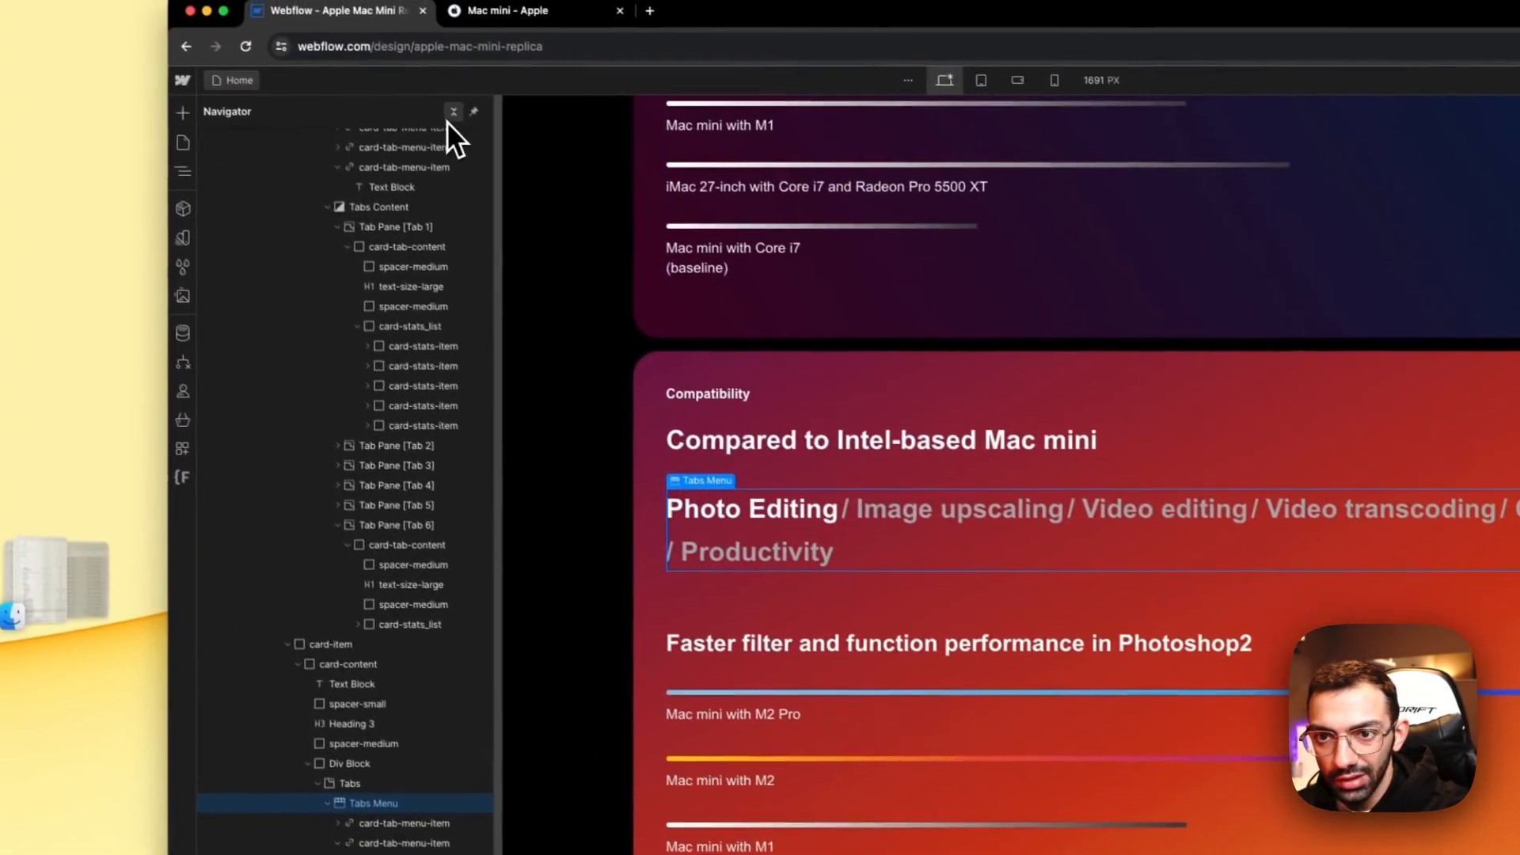
pyautogui.click(452, 114)
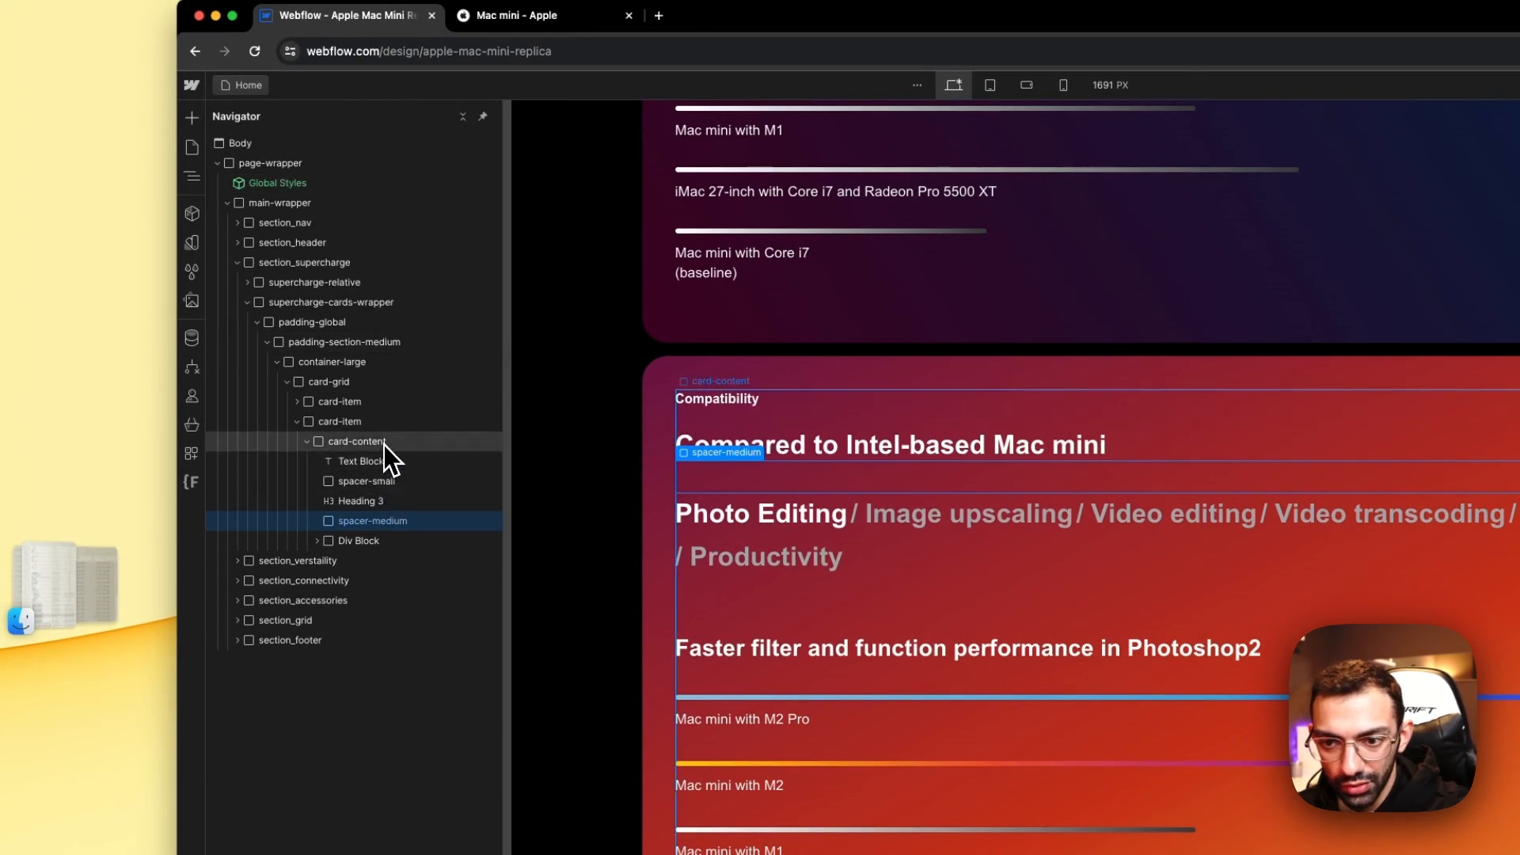
pyautogui.click(383, 457)
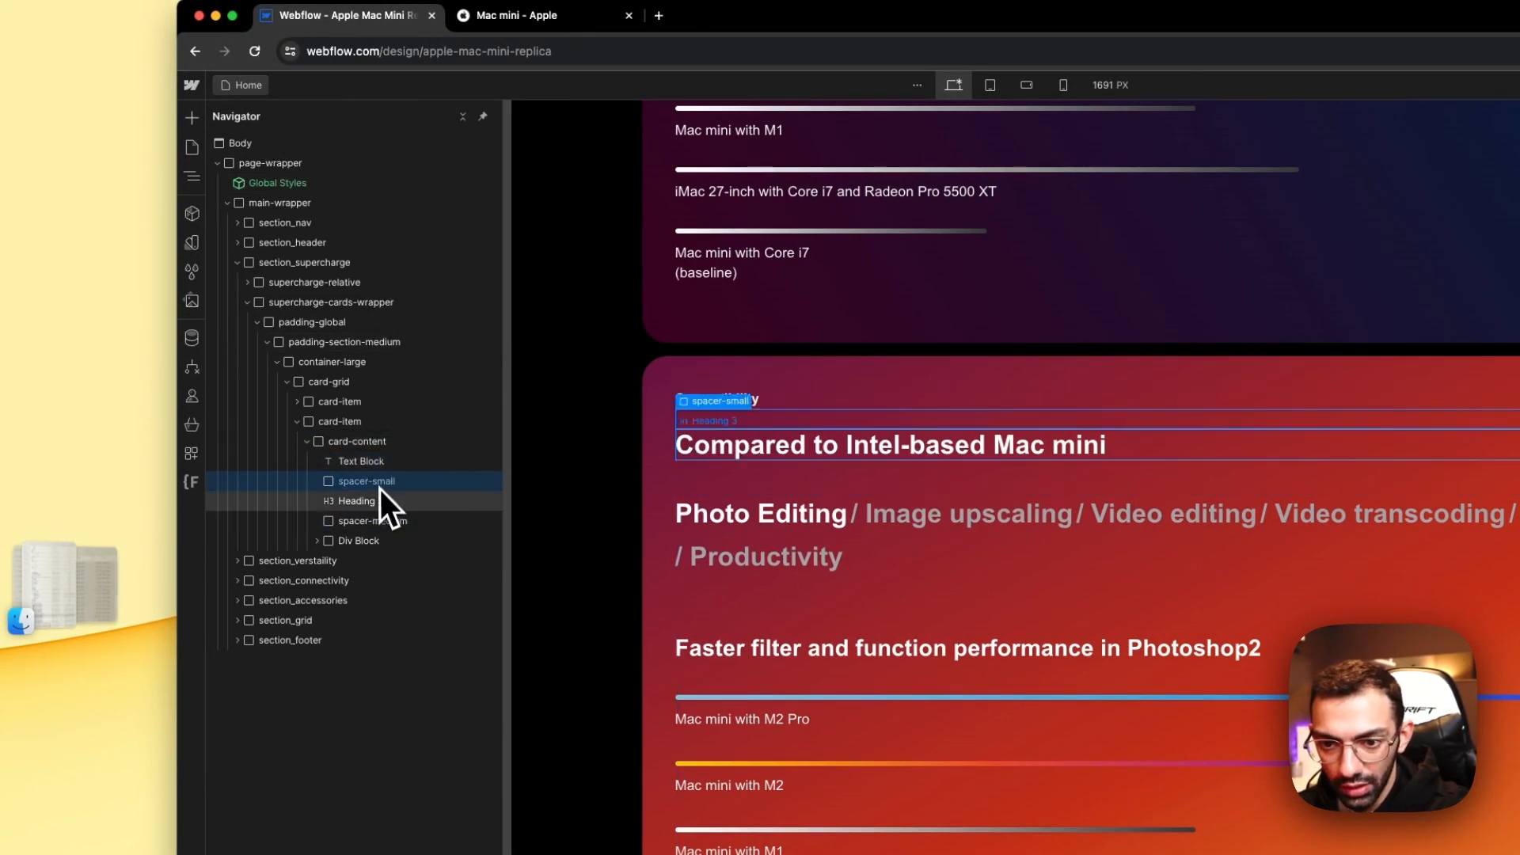
pyautogui.press('Delete')
pyautogui.press('Delete')
pyautogui.press('Delete')
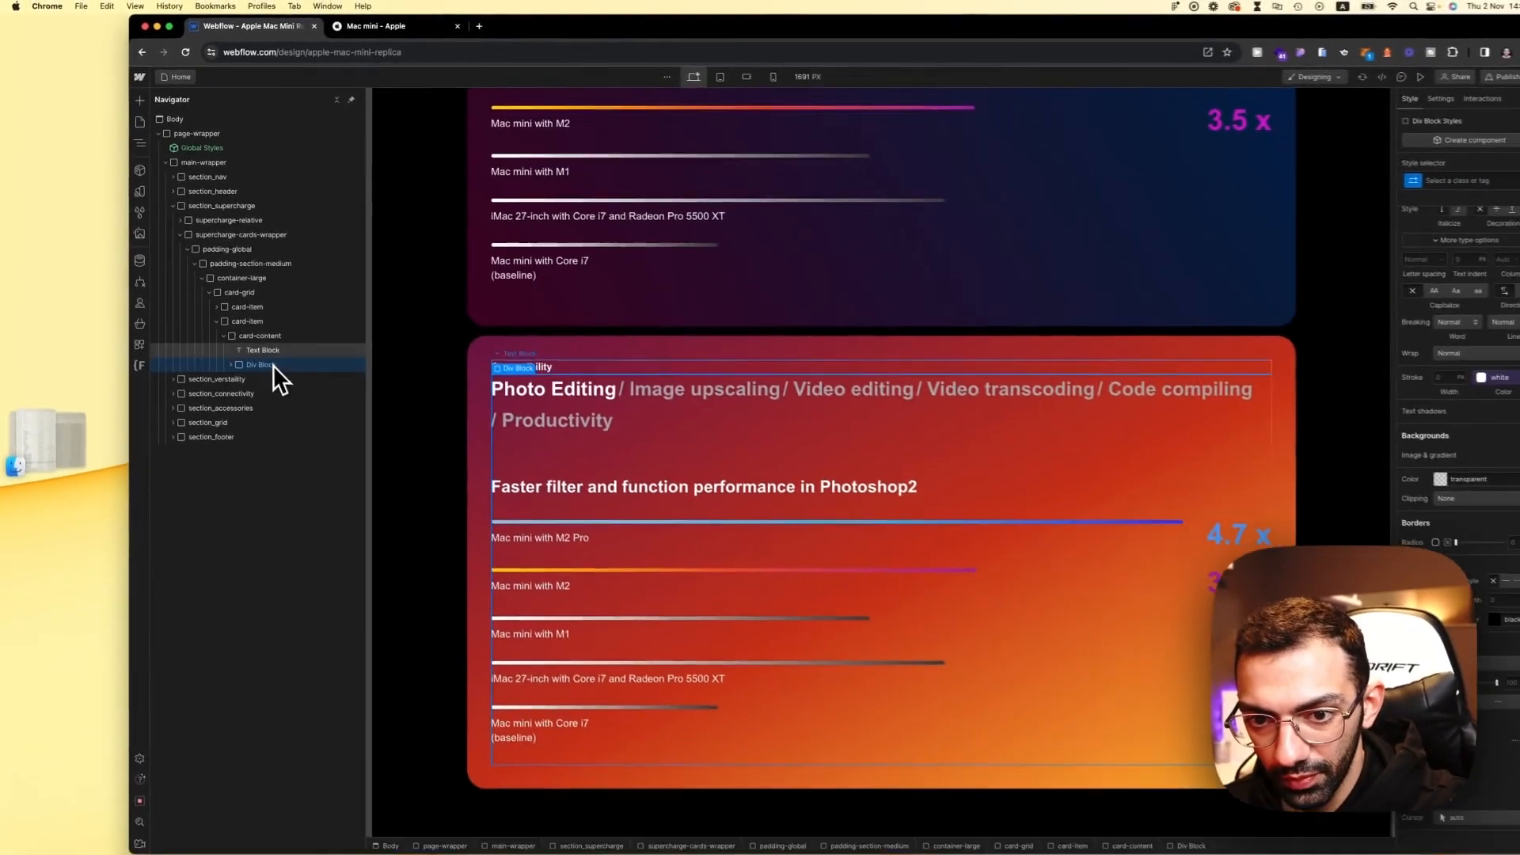
pyautogui.press('Delete')
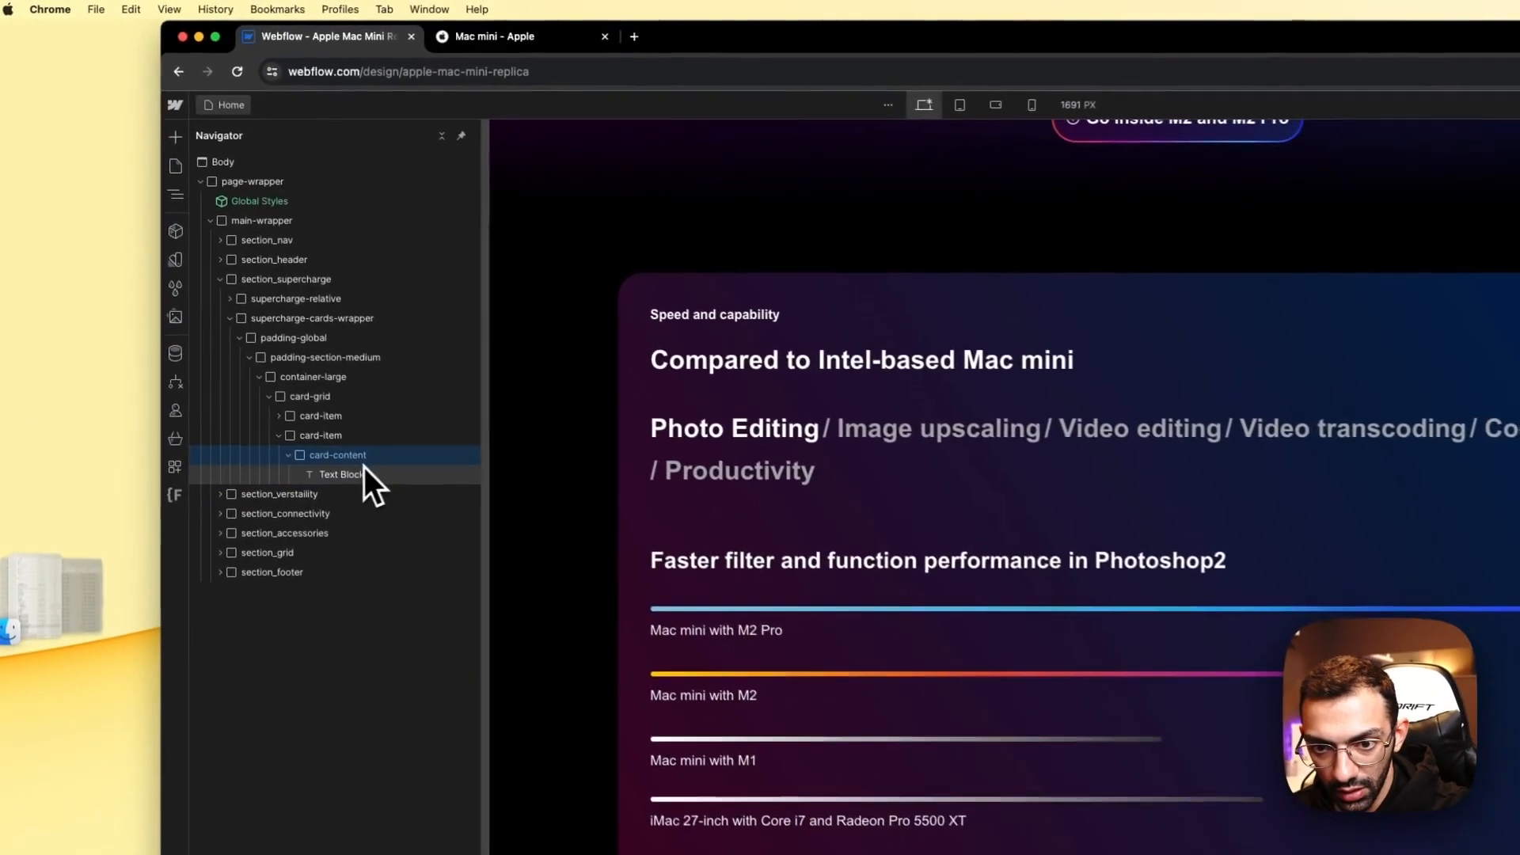
# Step: Add a div block below the text block inside the second card's card-content and check Apple's Compatibility card for reference
pyautogui.press('a')
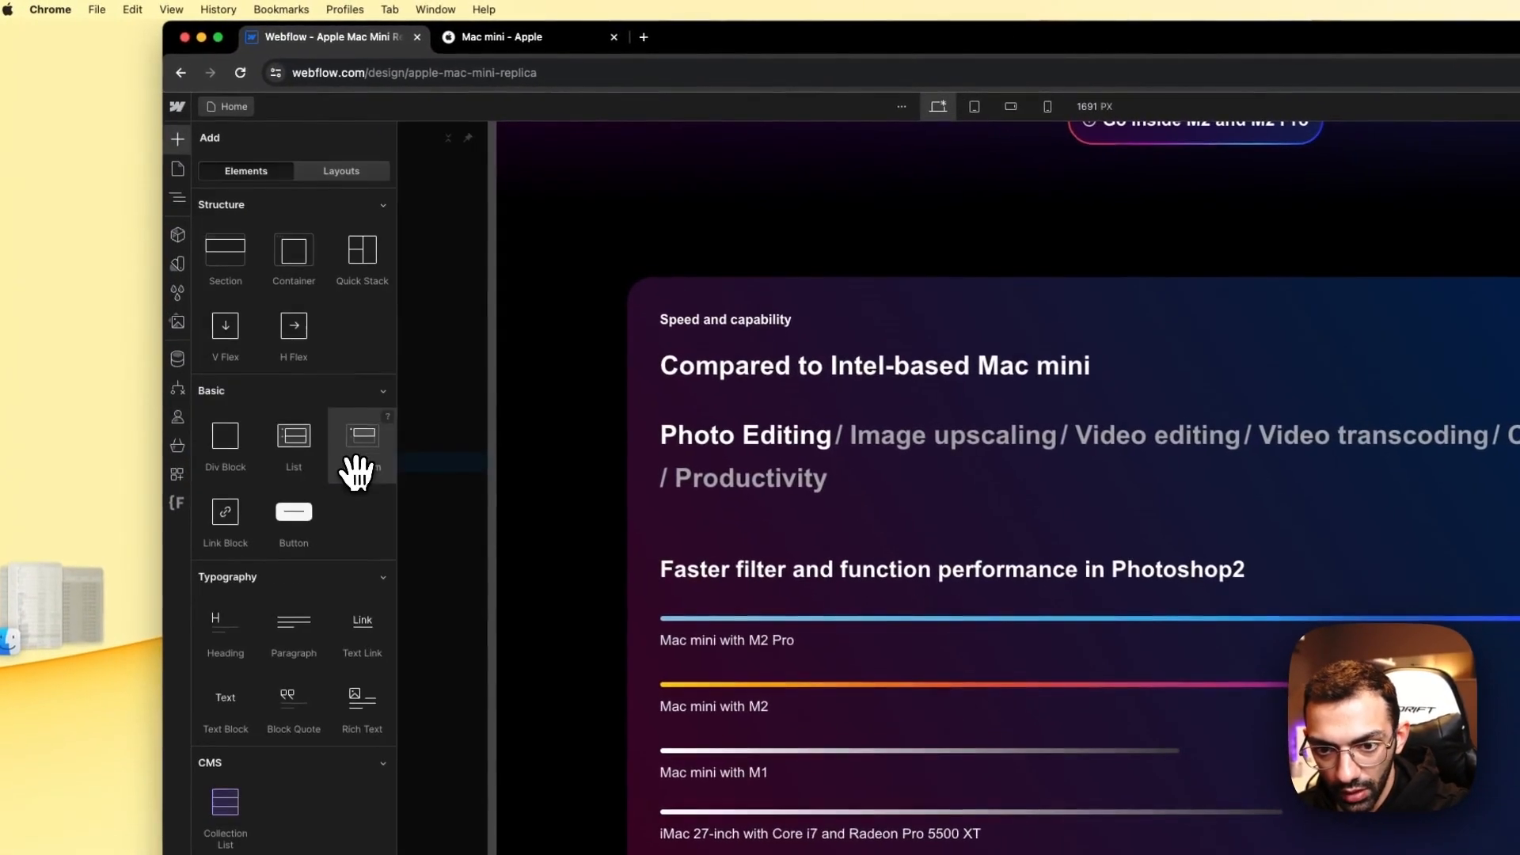
pyautogui.moveTo(239, 438); pyautogui.dragTo(600, 500)
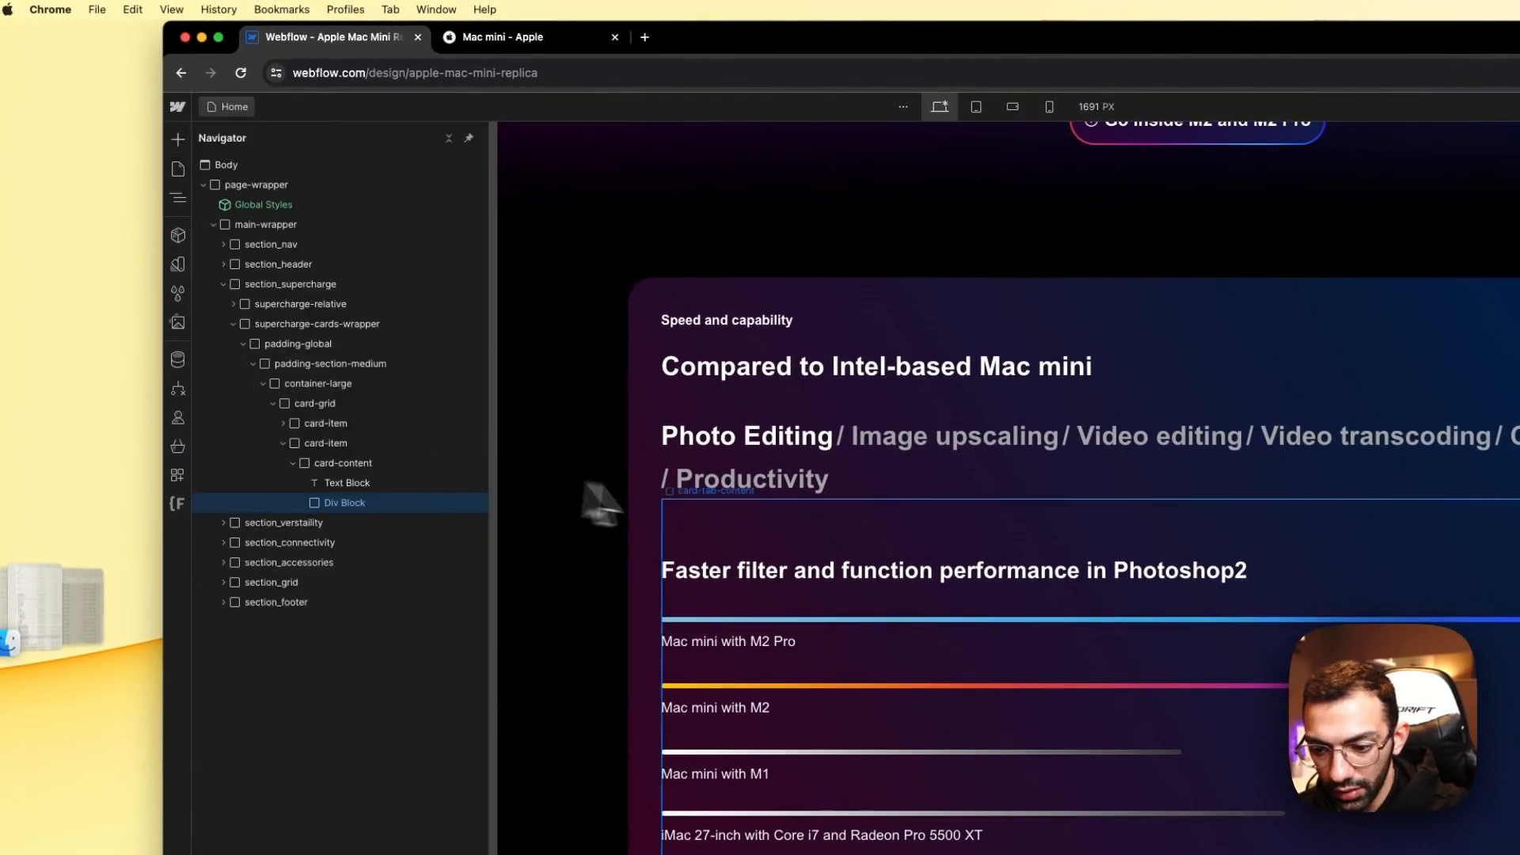
pyautogui.click(491, 45)
pyautogui.scroll(-5, 820, 706)
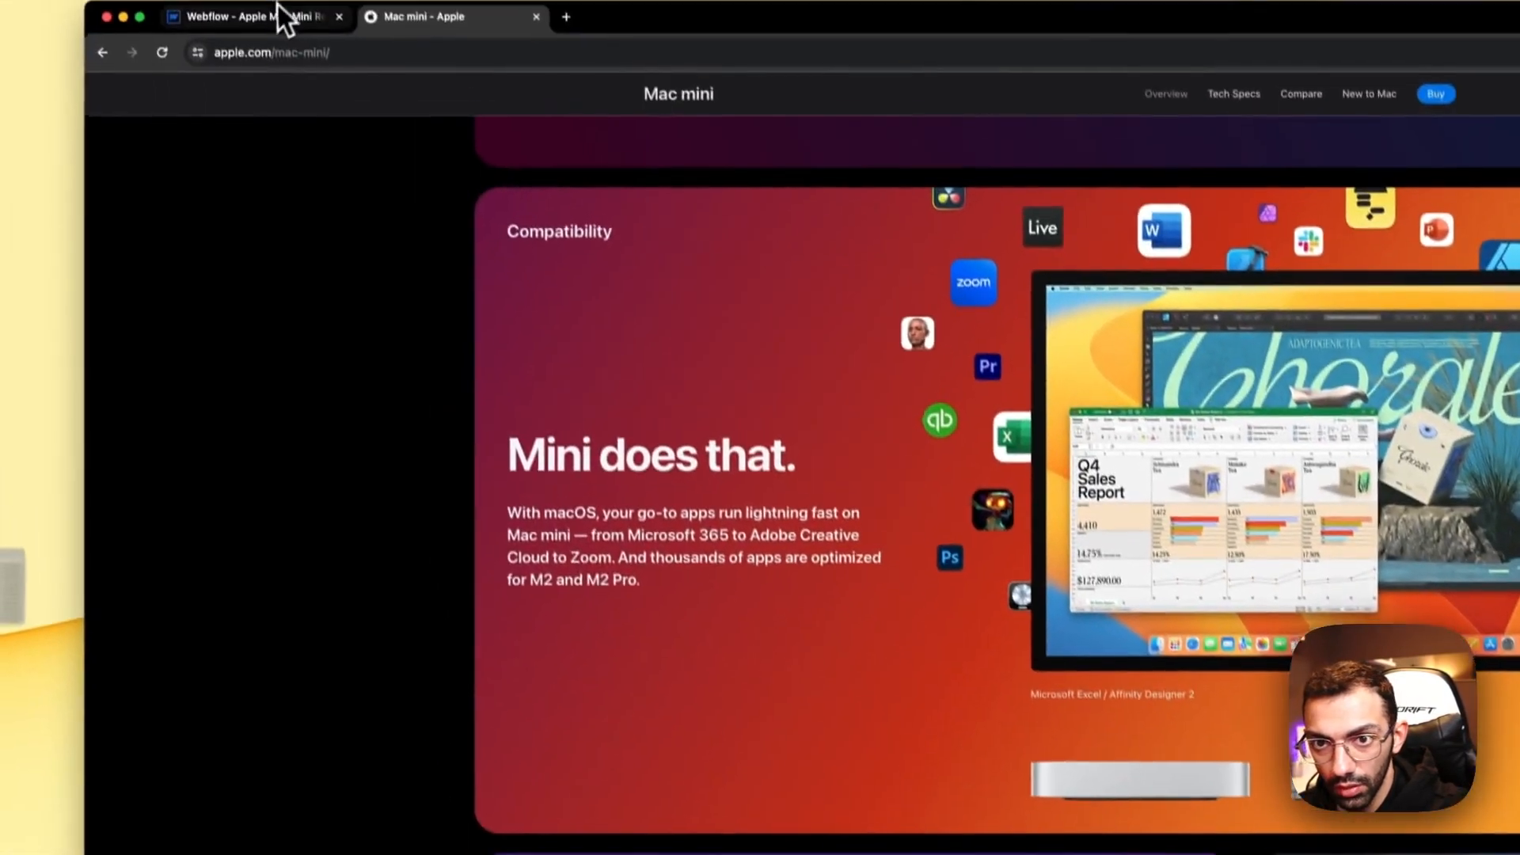
pyautogui.click(278, 10)
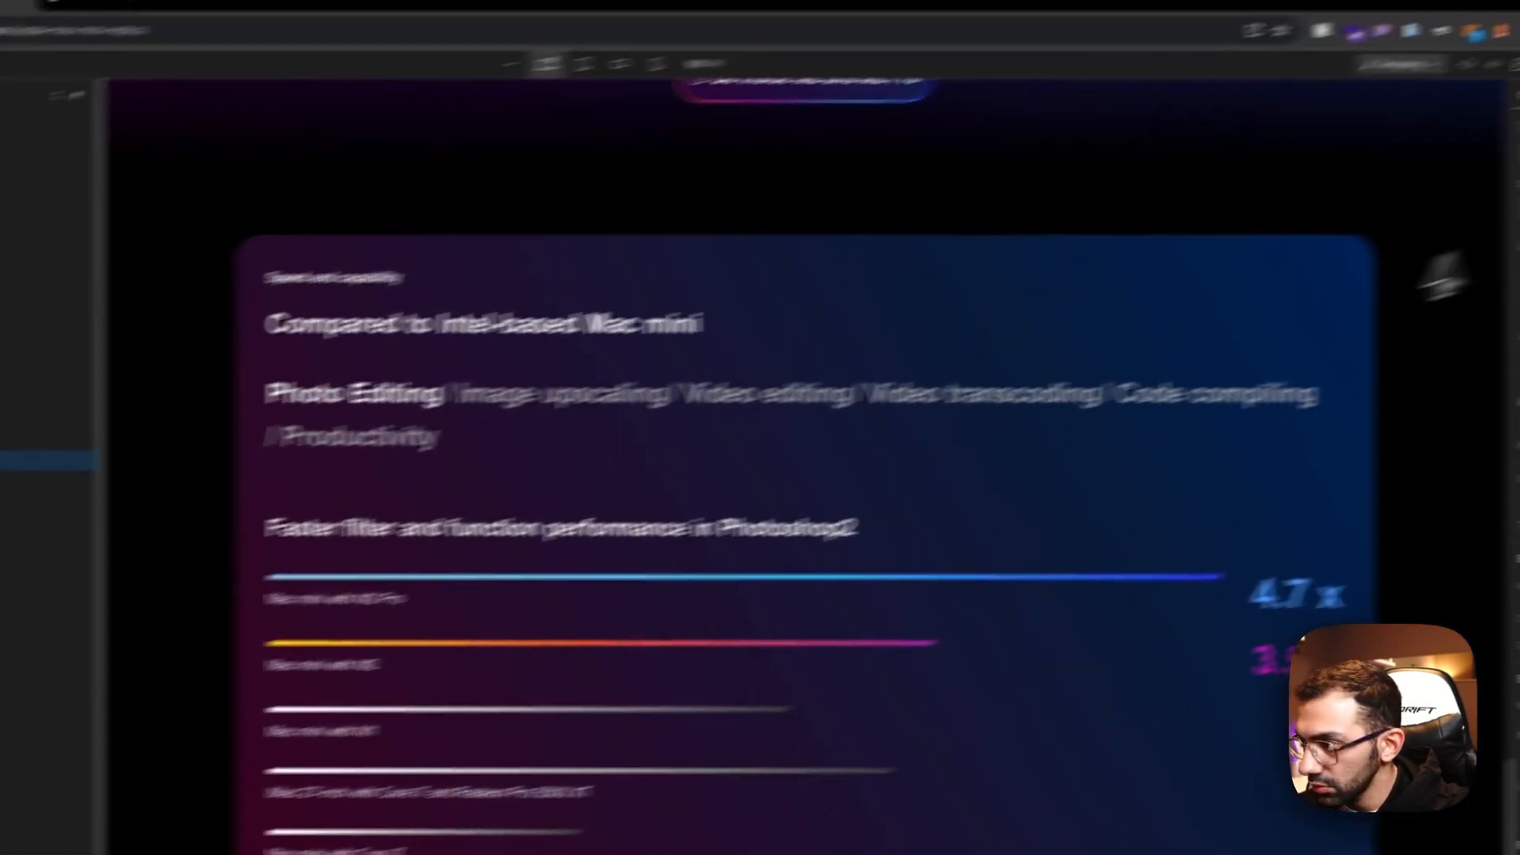
# Step: Give the new div block in the second card the class content-card
pyautogui.click(1446, 252)
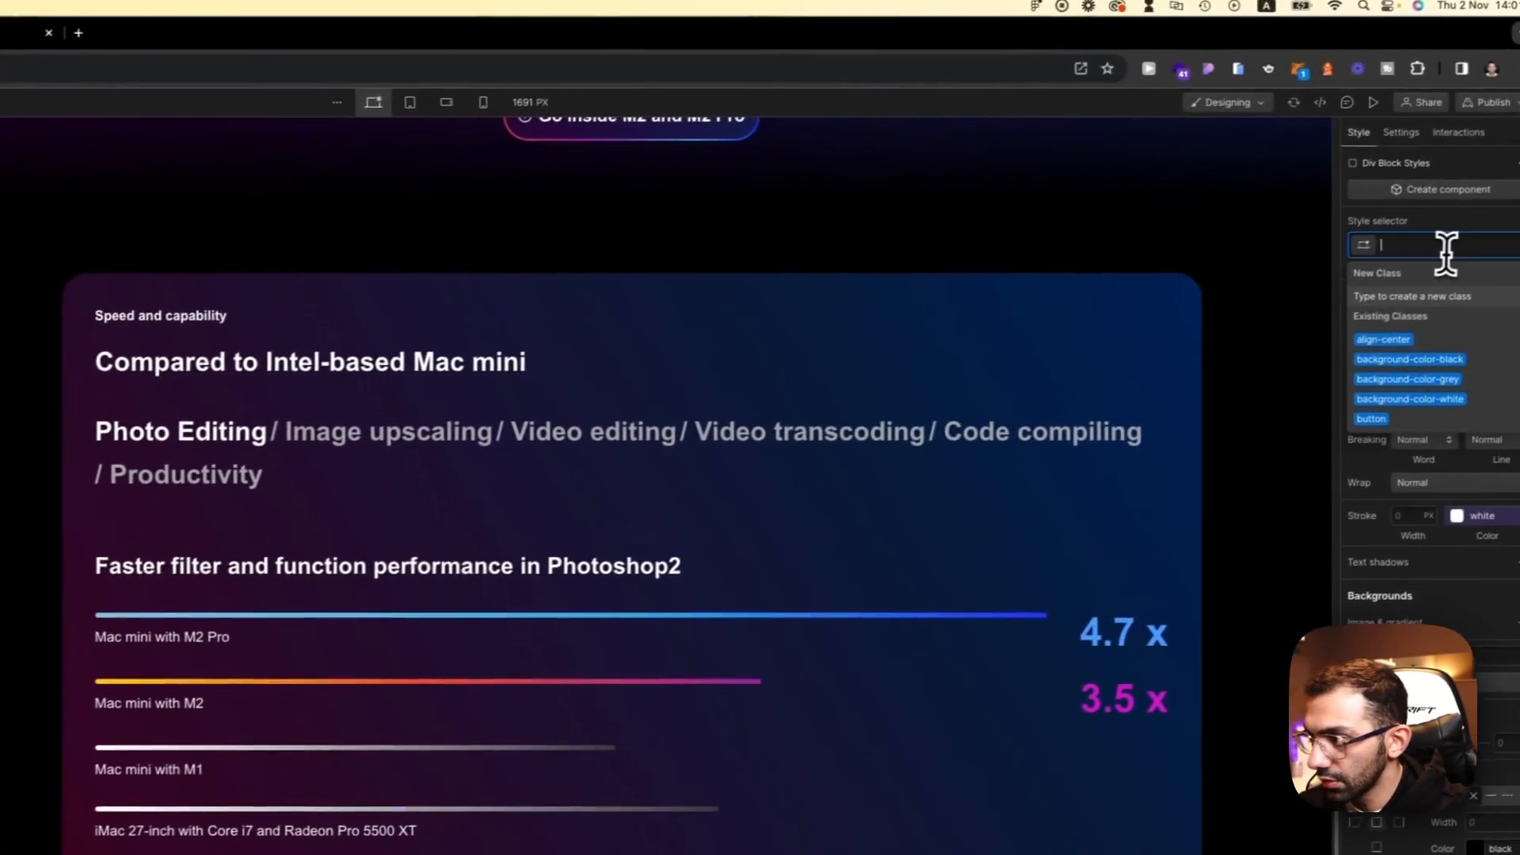
pyautogui.write('content')
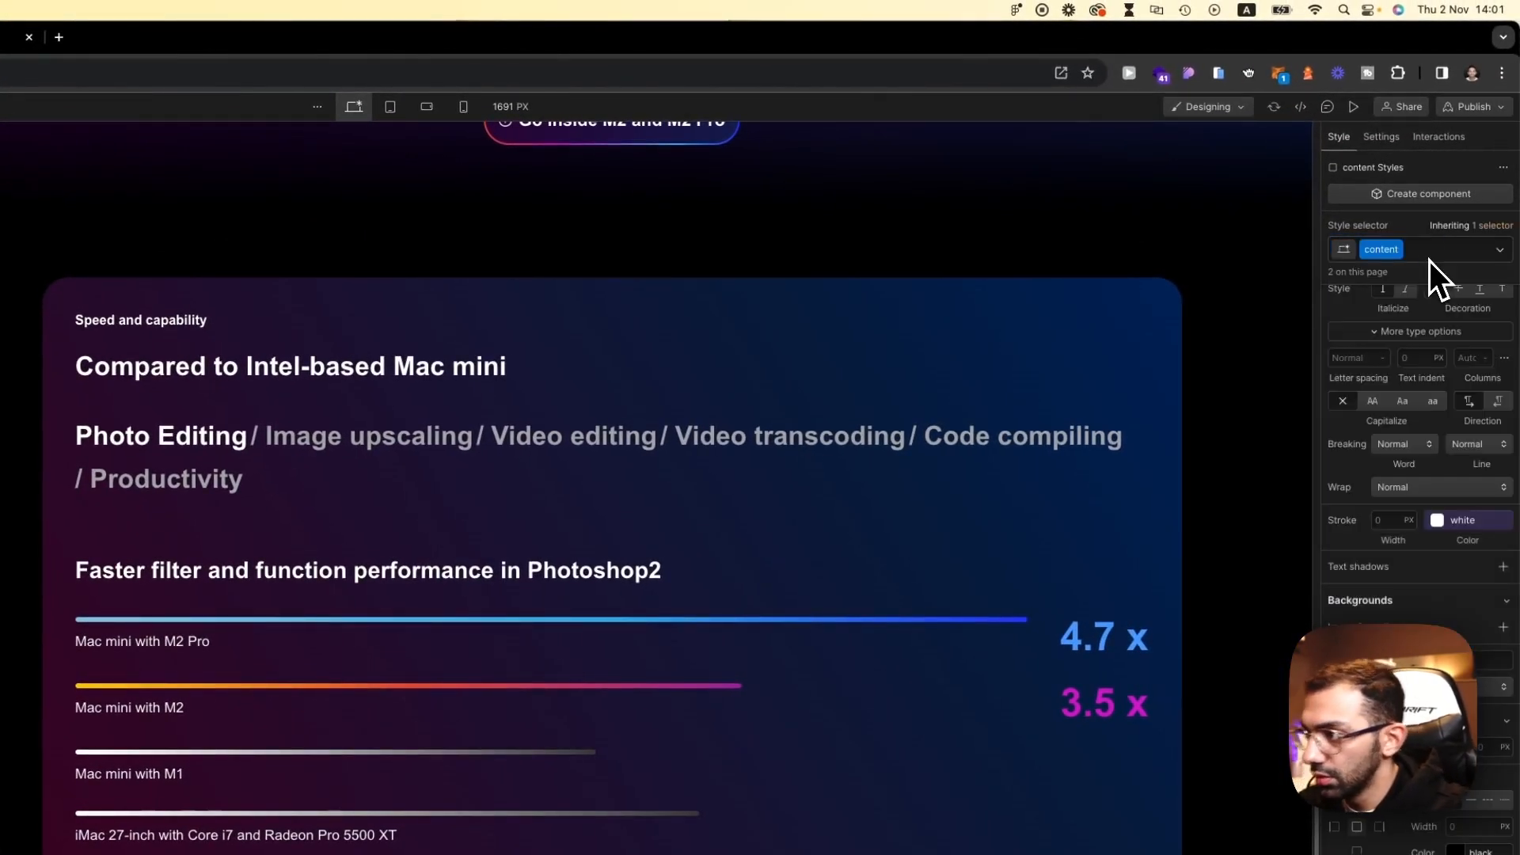
pyautogui.press('super+z')
pyautogui.click(1415, 255)
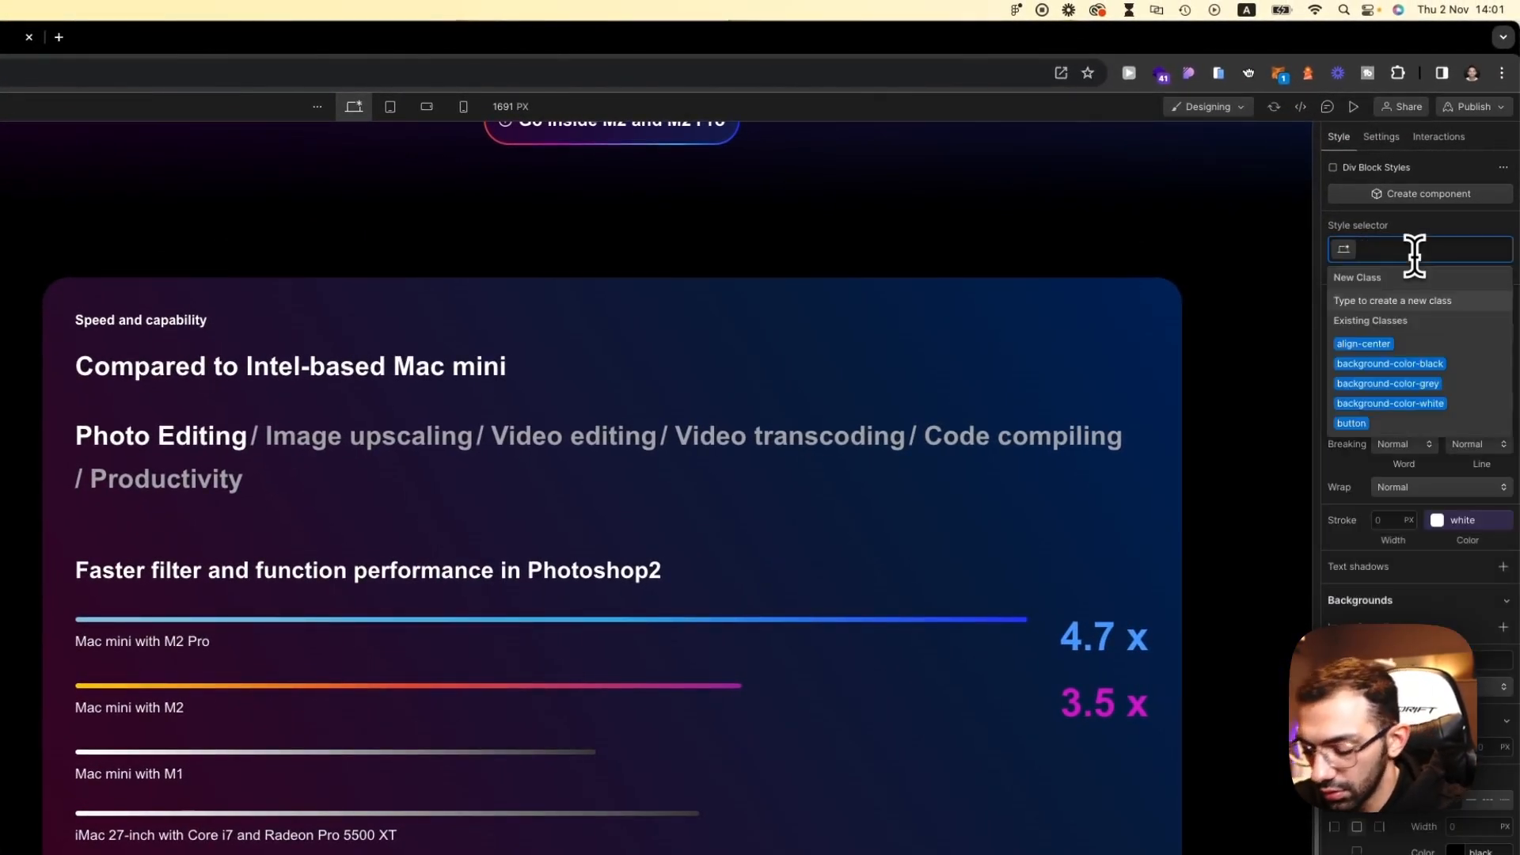
pyautogui.write('content-card')
pyautogui.press('Return')
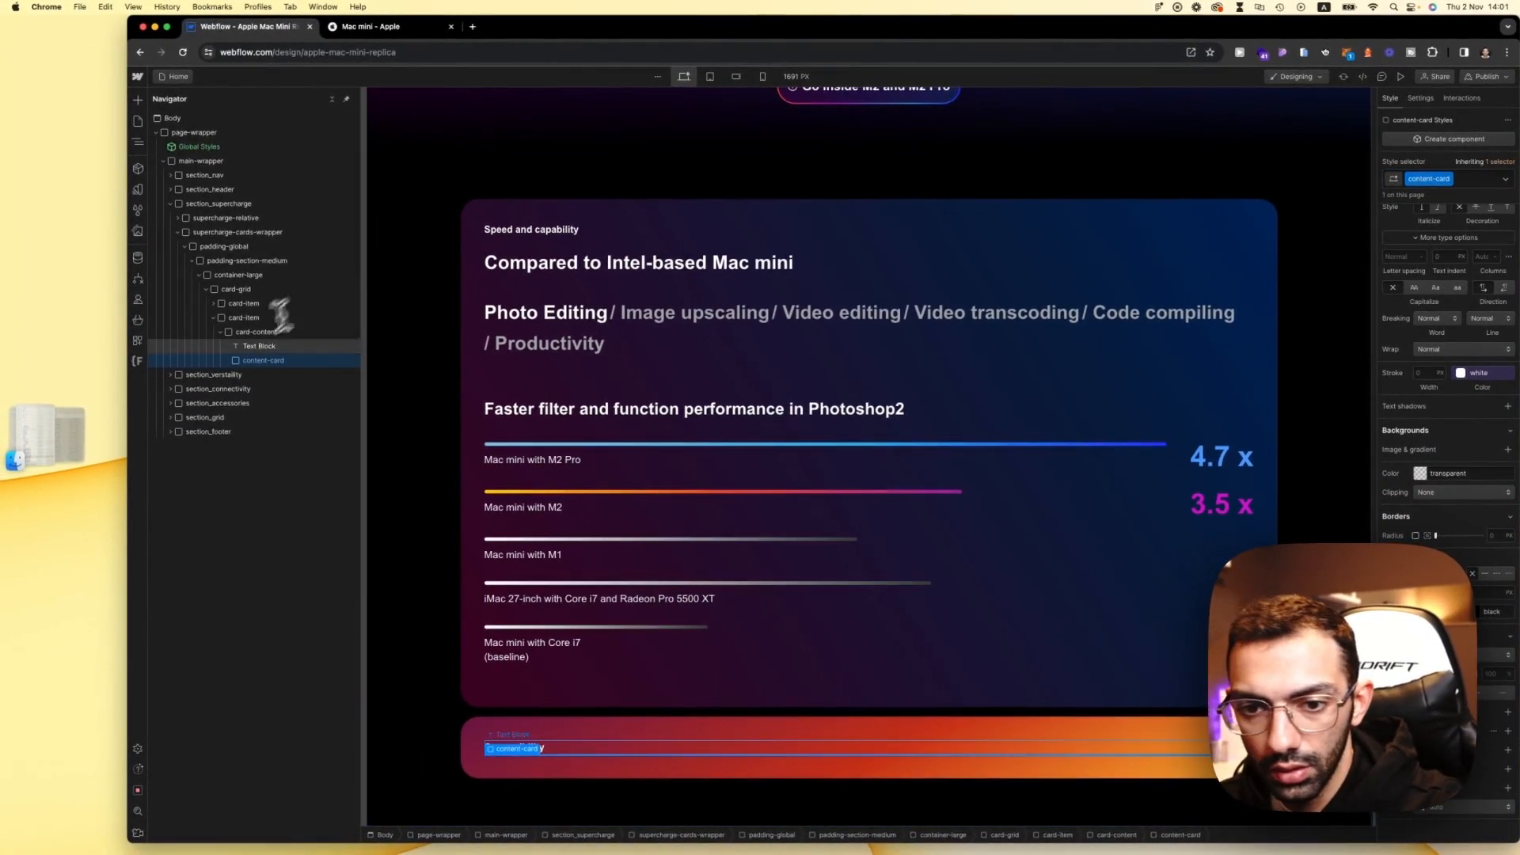
# Step: Insert a heading inside content-card and make it an H3
pyautogui.press('a')
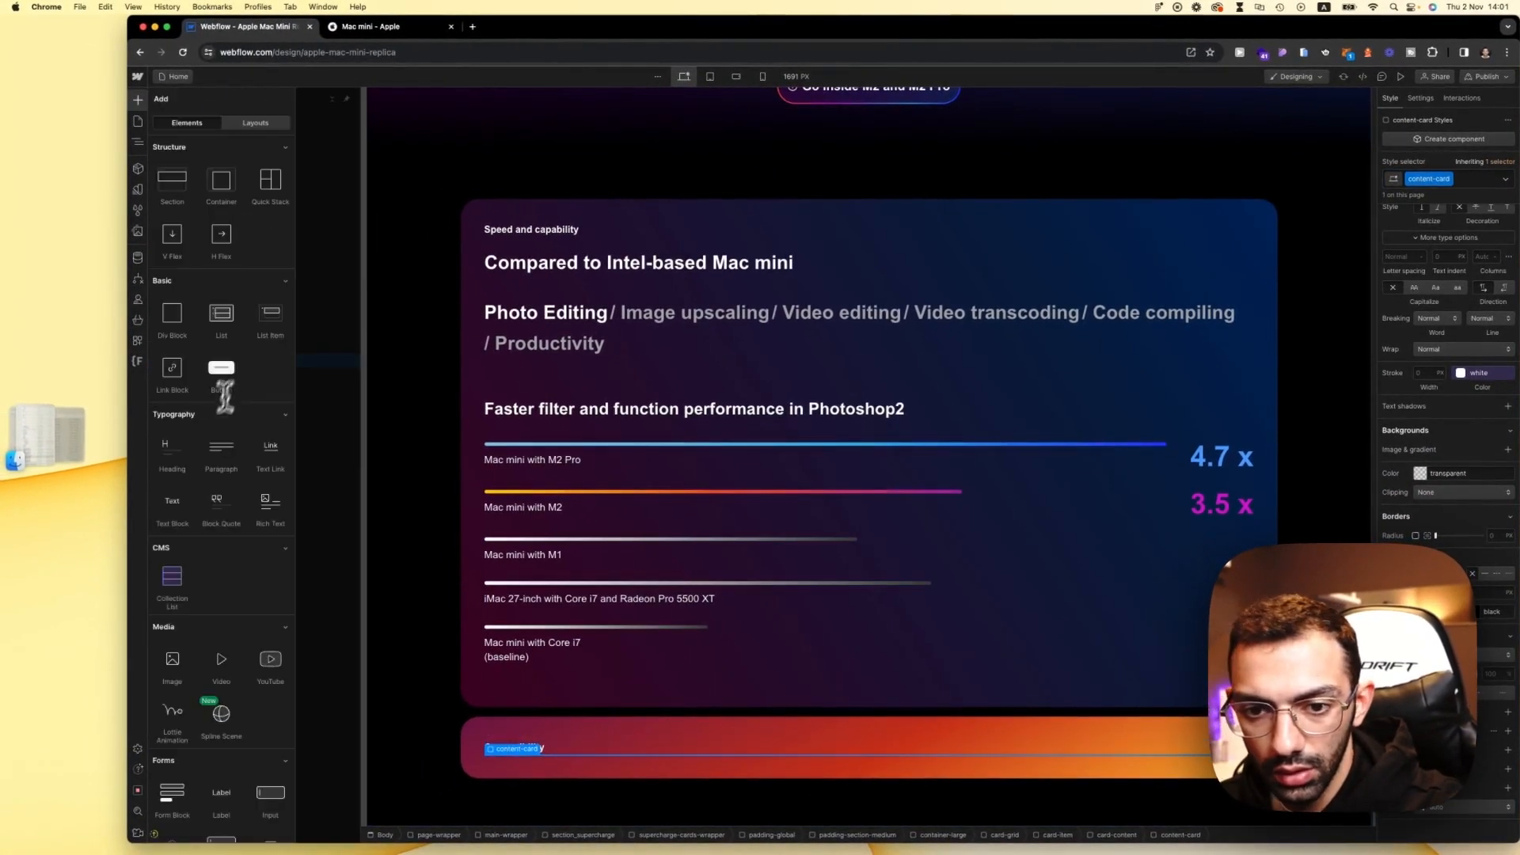
pyautogui.click(368, 26)
pyautogui.click(261, 28)
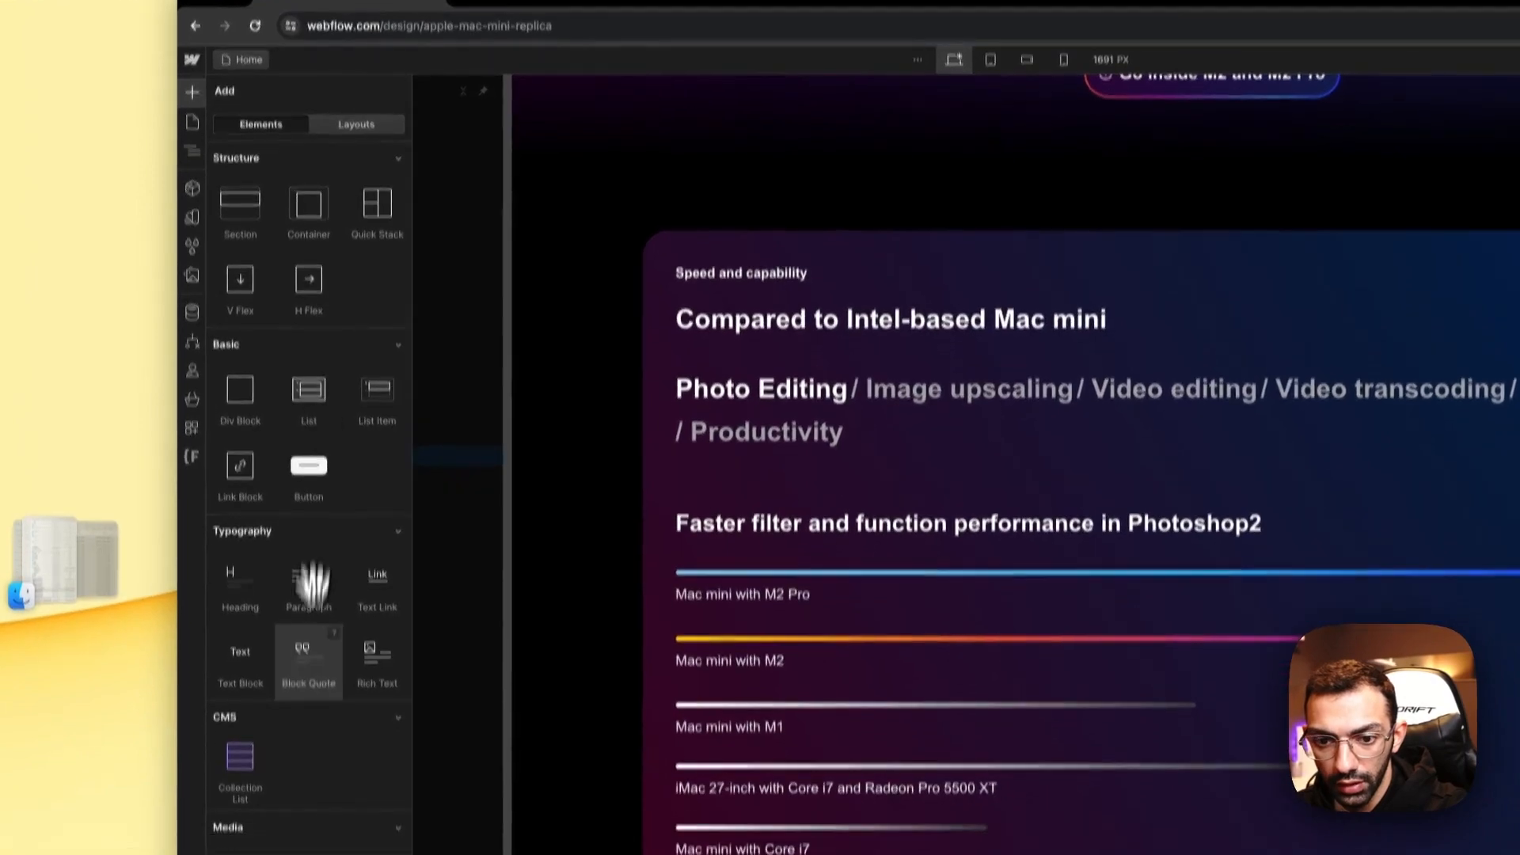
pyautogui.moveTo(237, 630); pyautogui.dragTo(673, 736)
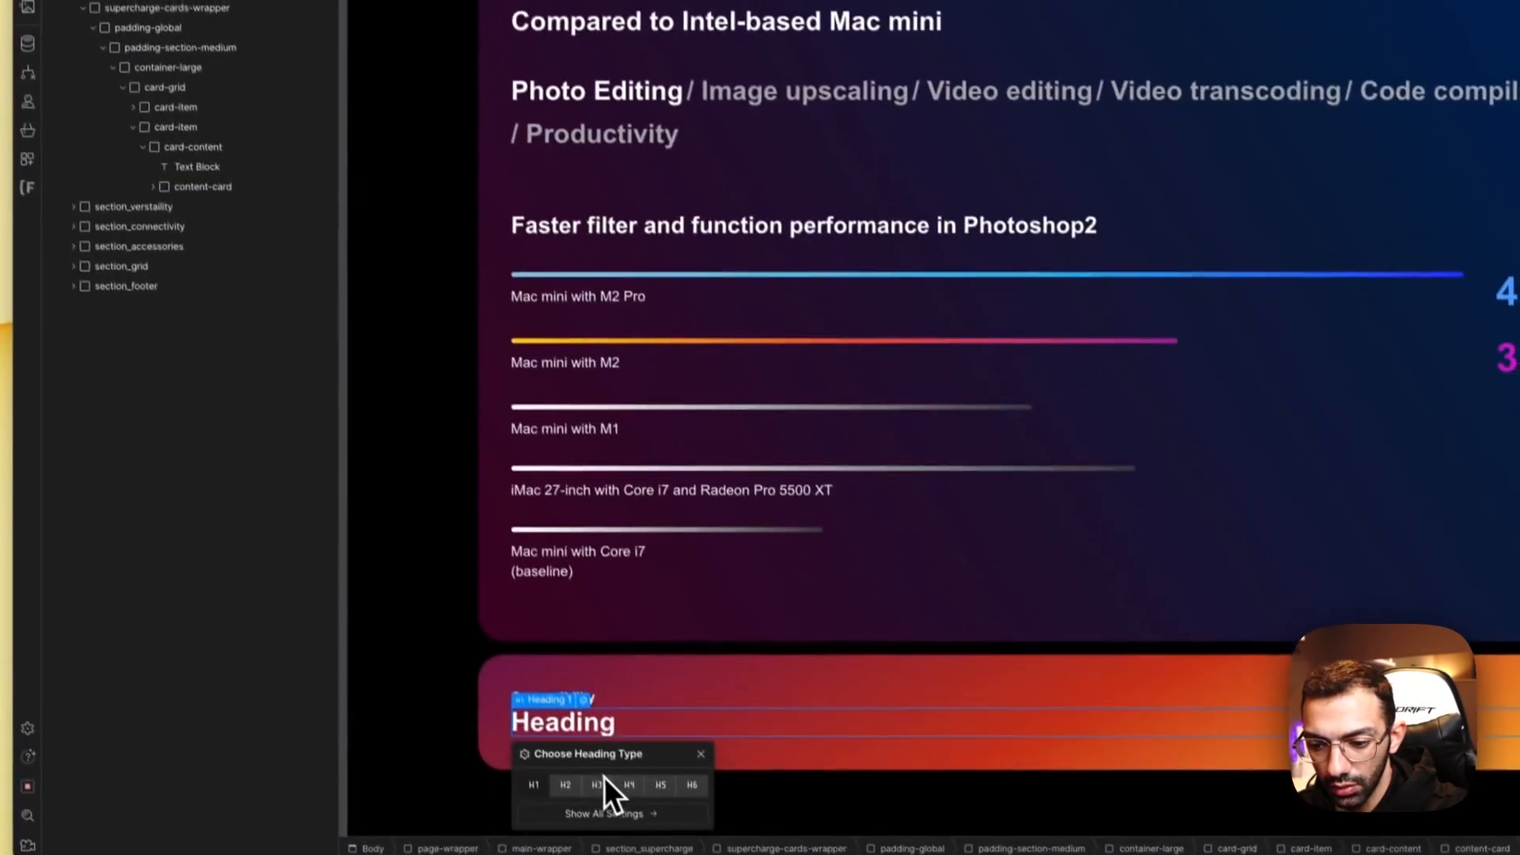
pyautogui.click(605, 780)
pyautogui.click(509, 28)
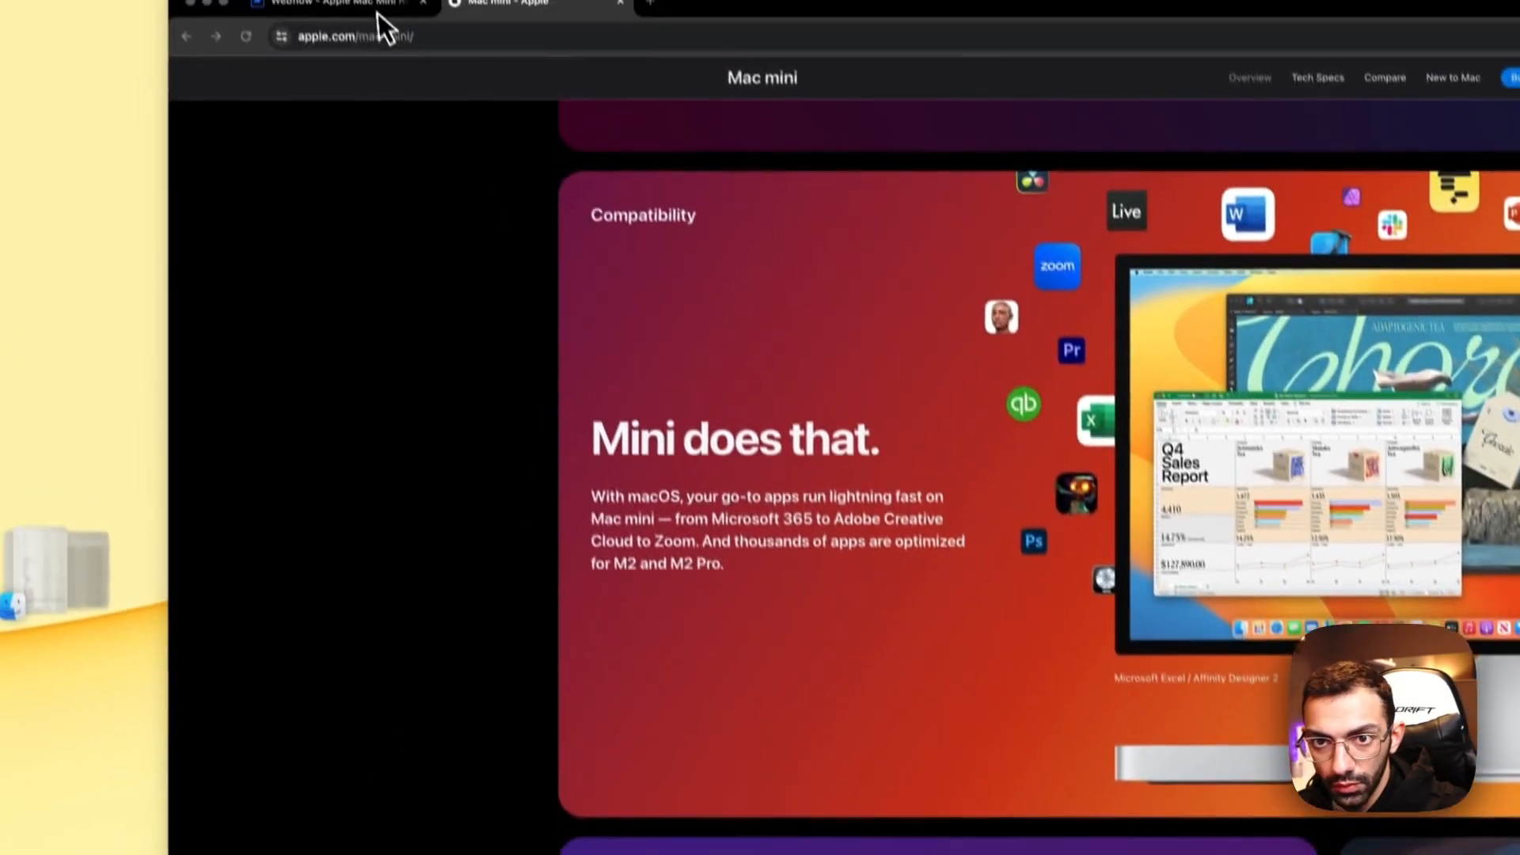
pyautogui.click(372, 25)
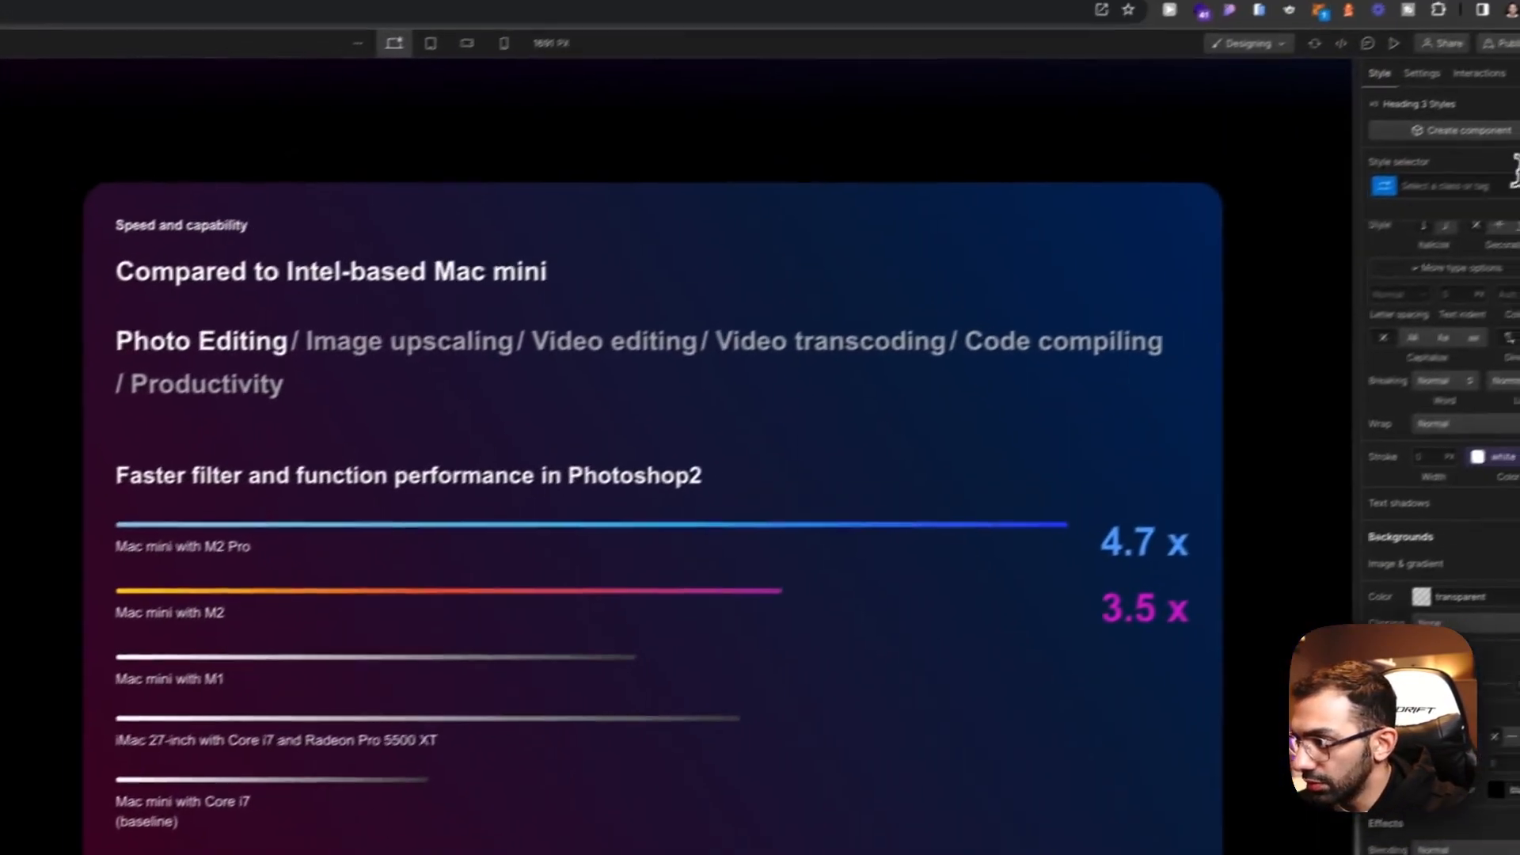
pyautogui.click(1470, 207)
pyautogui.write('hea')
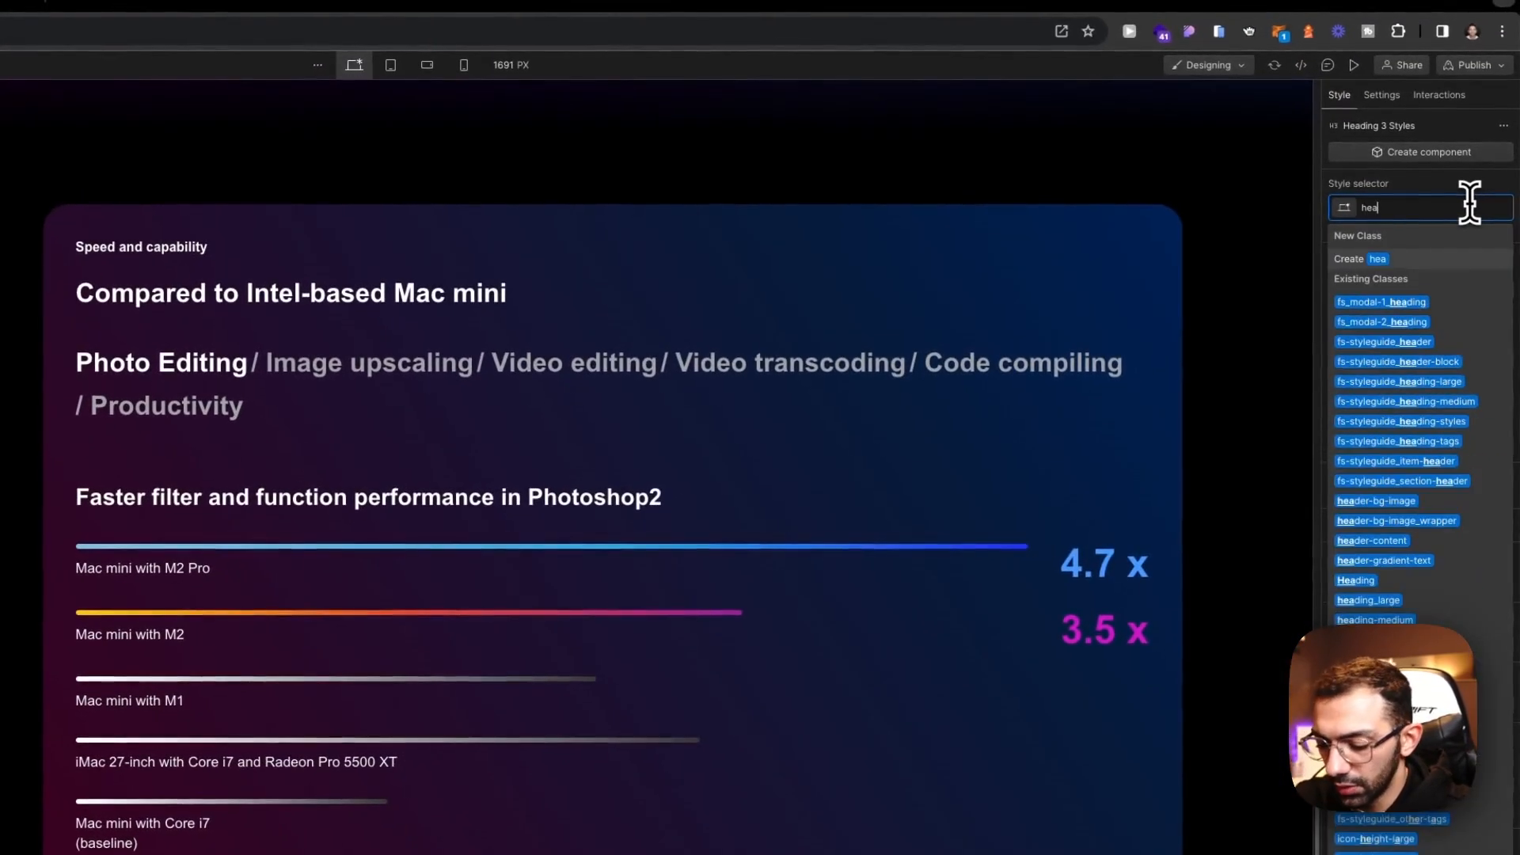
pyautogui.write('ding-s')
pyautogui.press('BackSpace')
pyautogui.press('BackSpace')
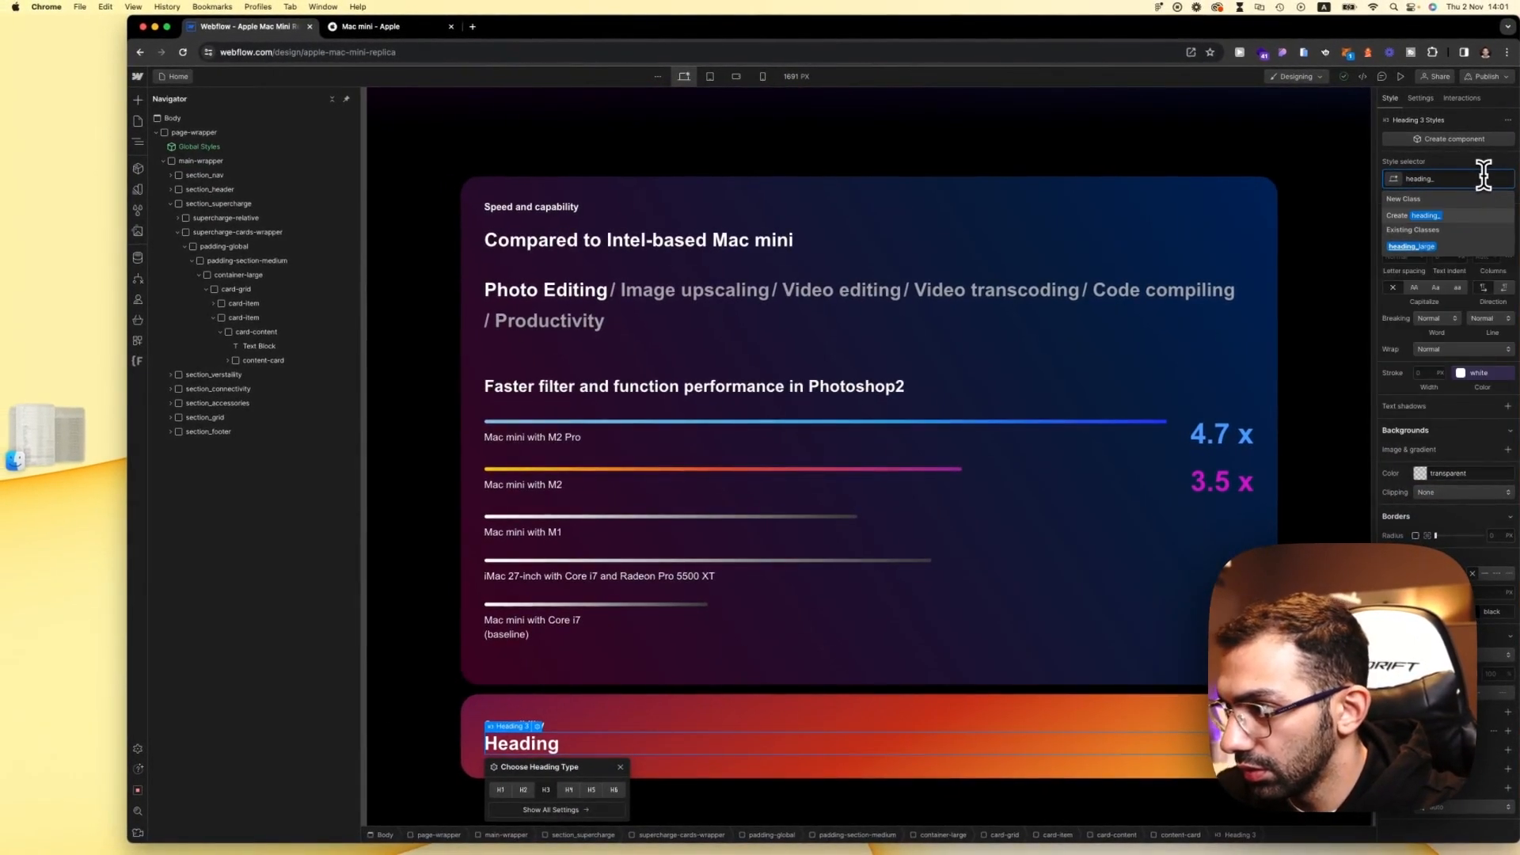
pyautogui.press('Return')
pyautogui.press('BackSpace')
pyautogui.press('BackSpace')
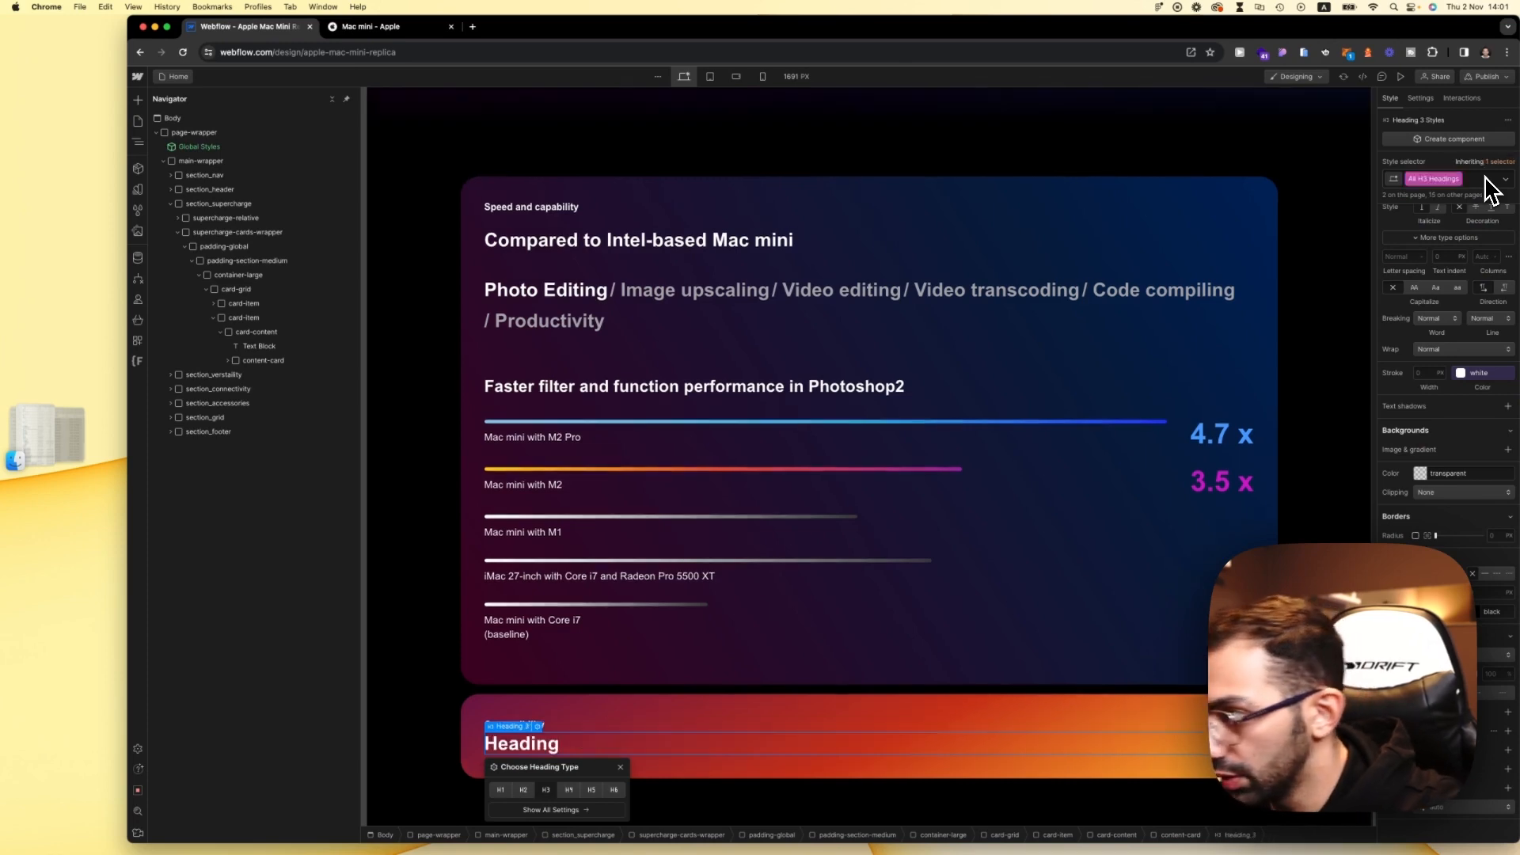
# Step: Try the existing heading-medium class on the H3 inside the second card's content-card, and remove it again
pyautogui.write('eh')
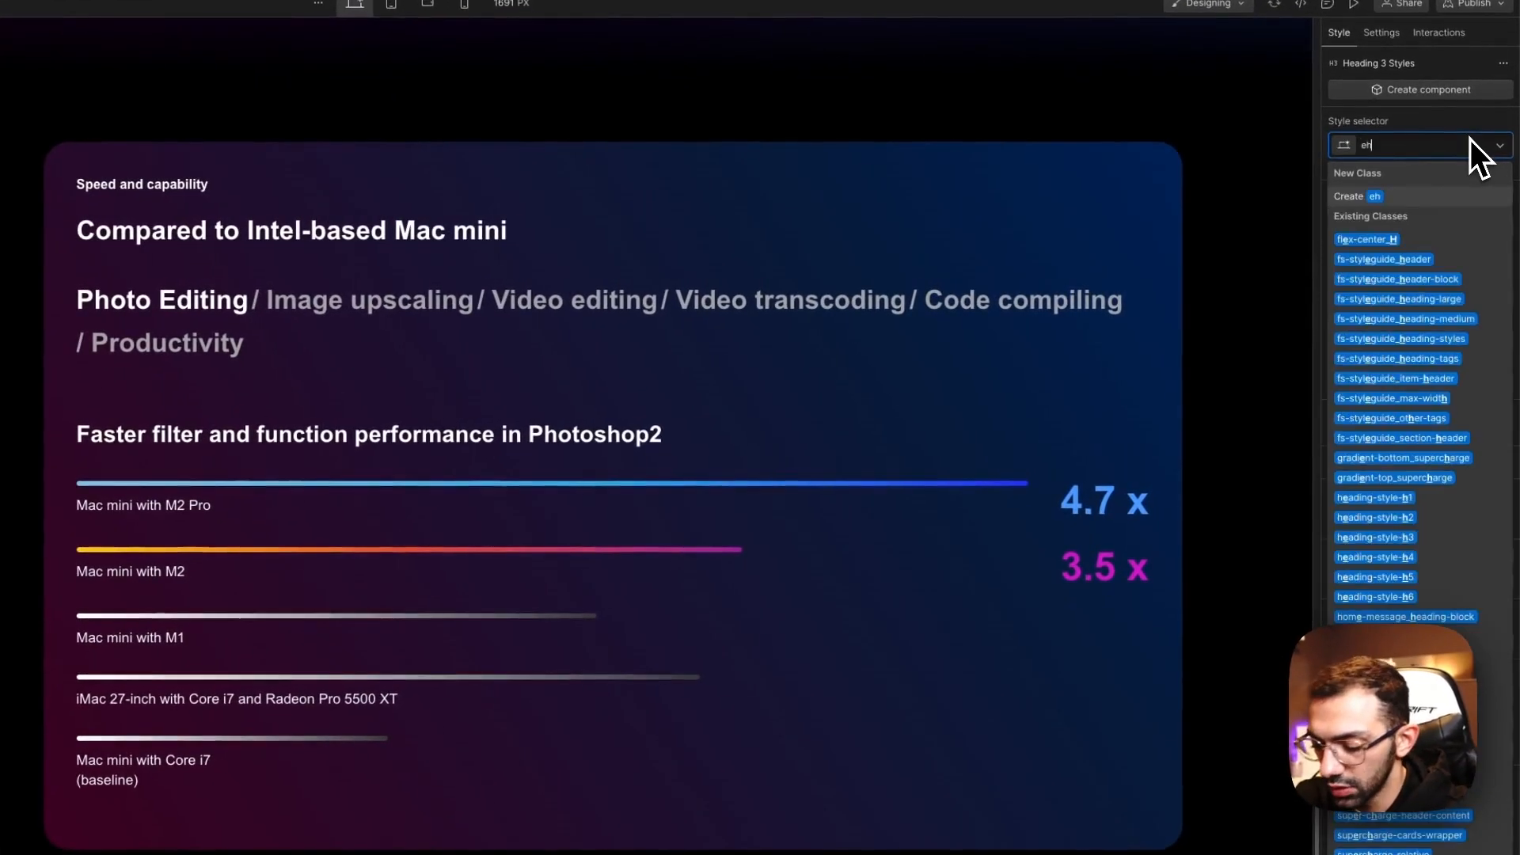
pyautogui.press('BackSpace')
pyautogui.press('BackSpace')
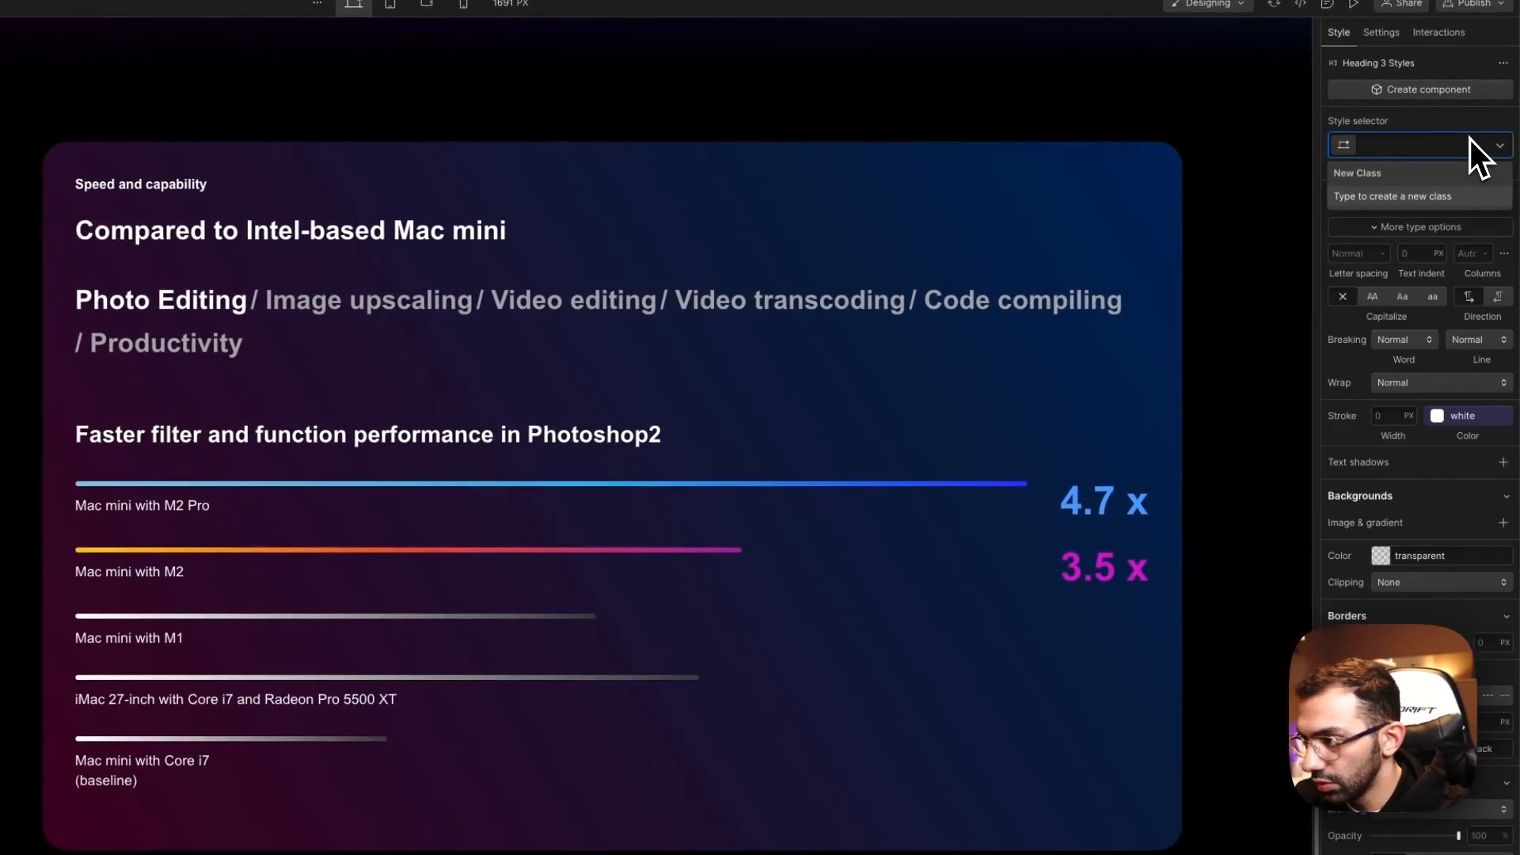
pyautogui.write('heading')
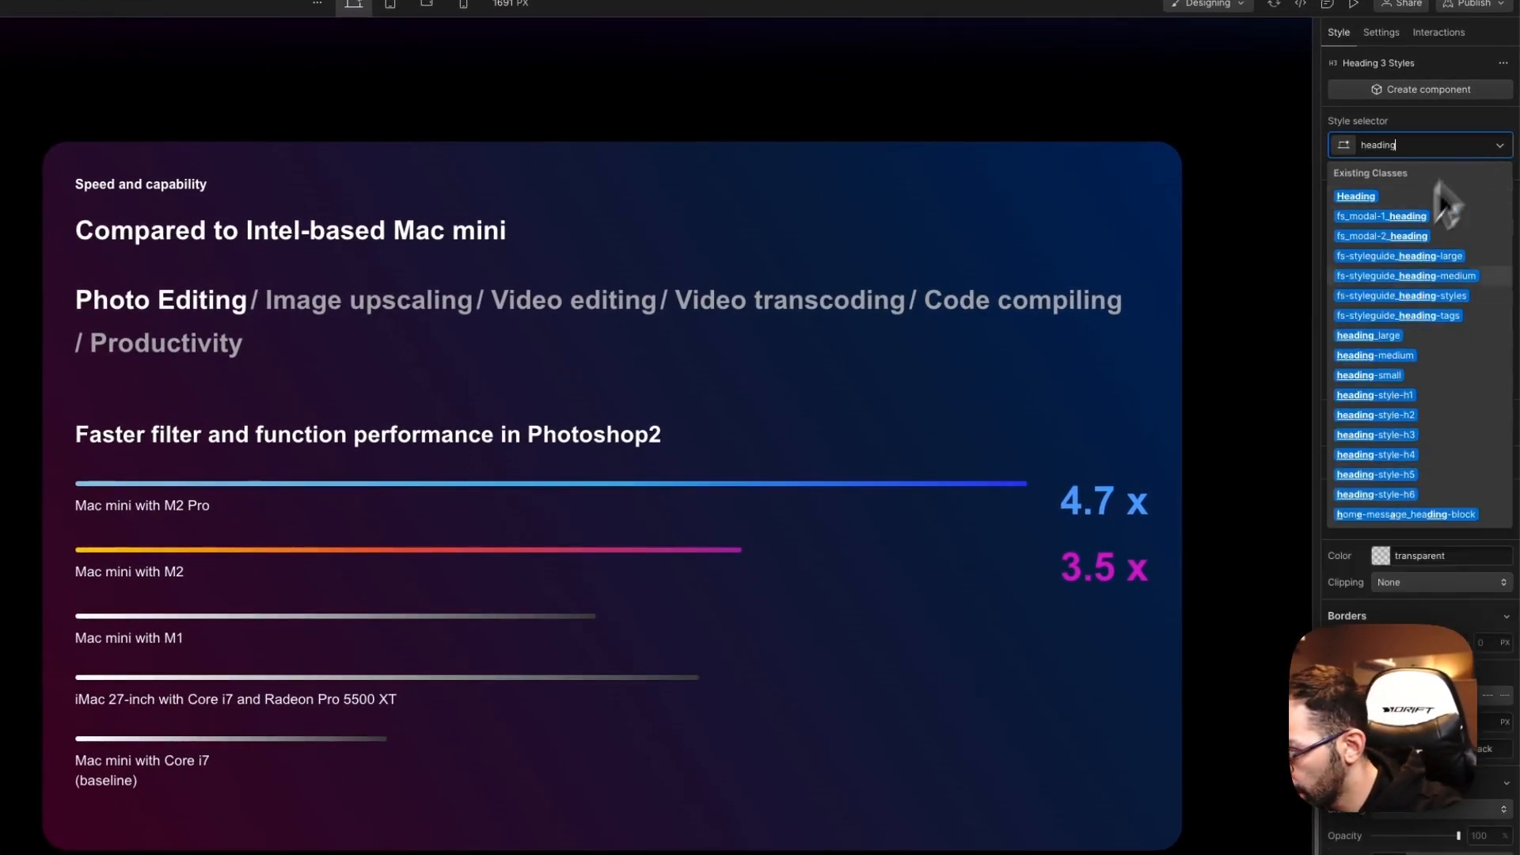
pyautogui.click(1366, 363)
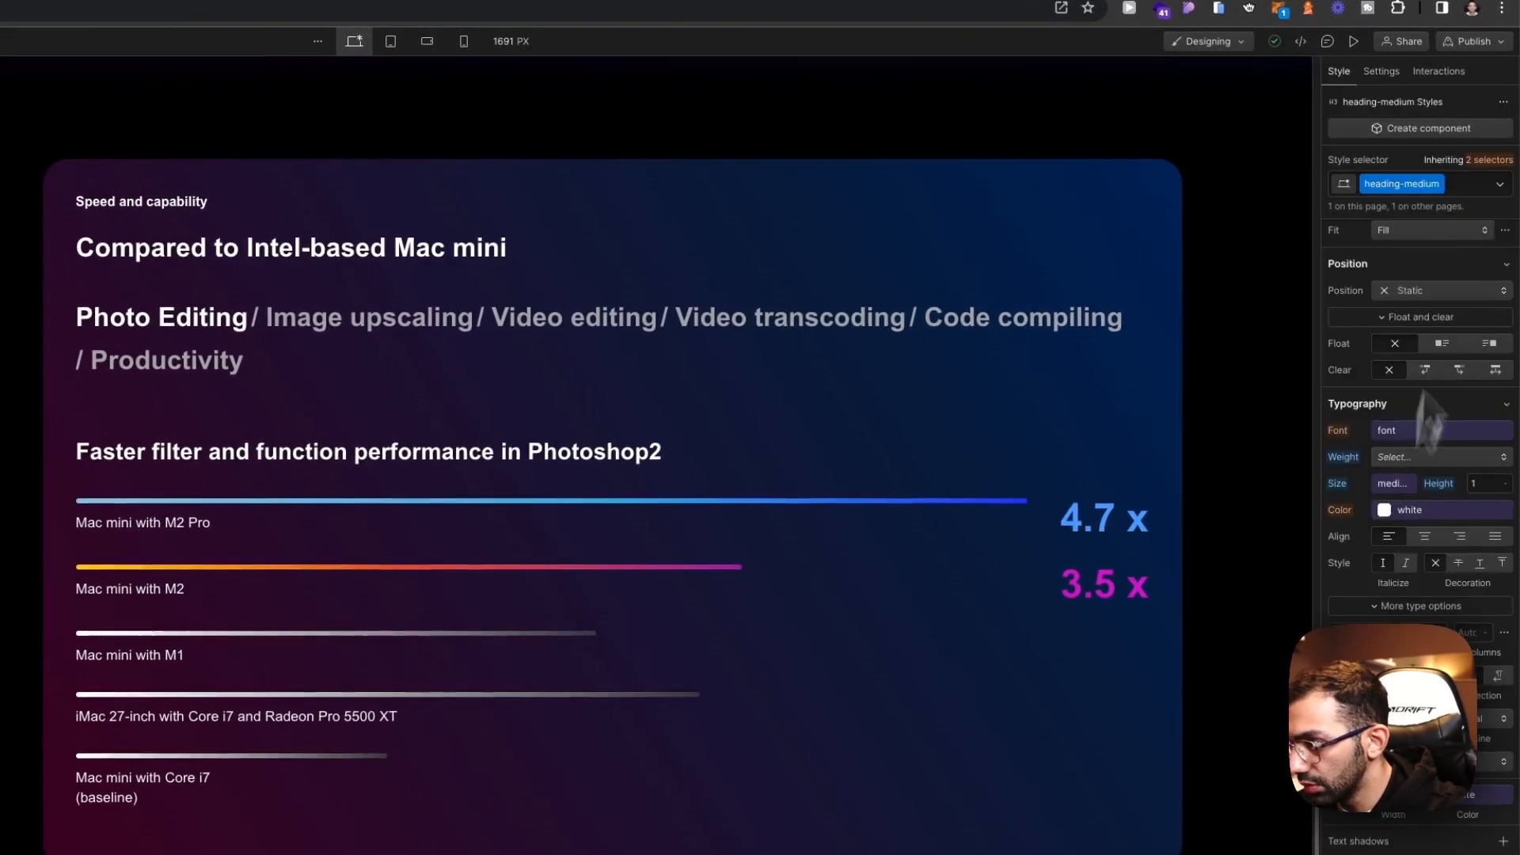
pyautogui.press('BackSpace')
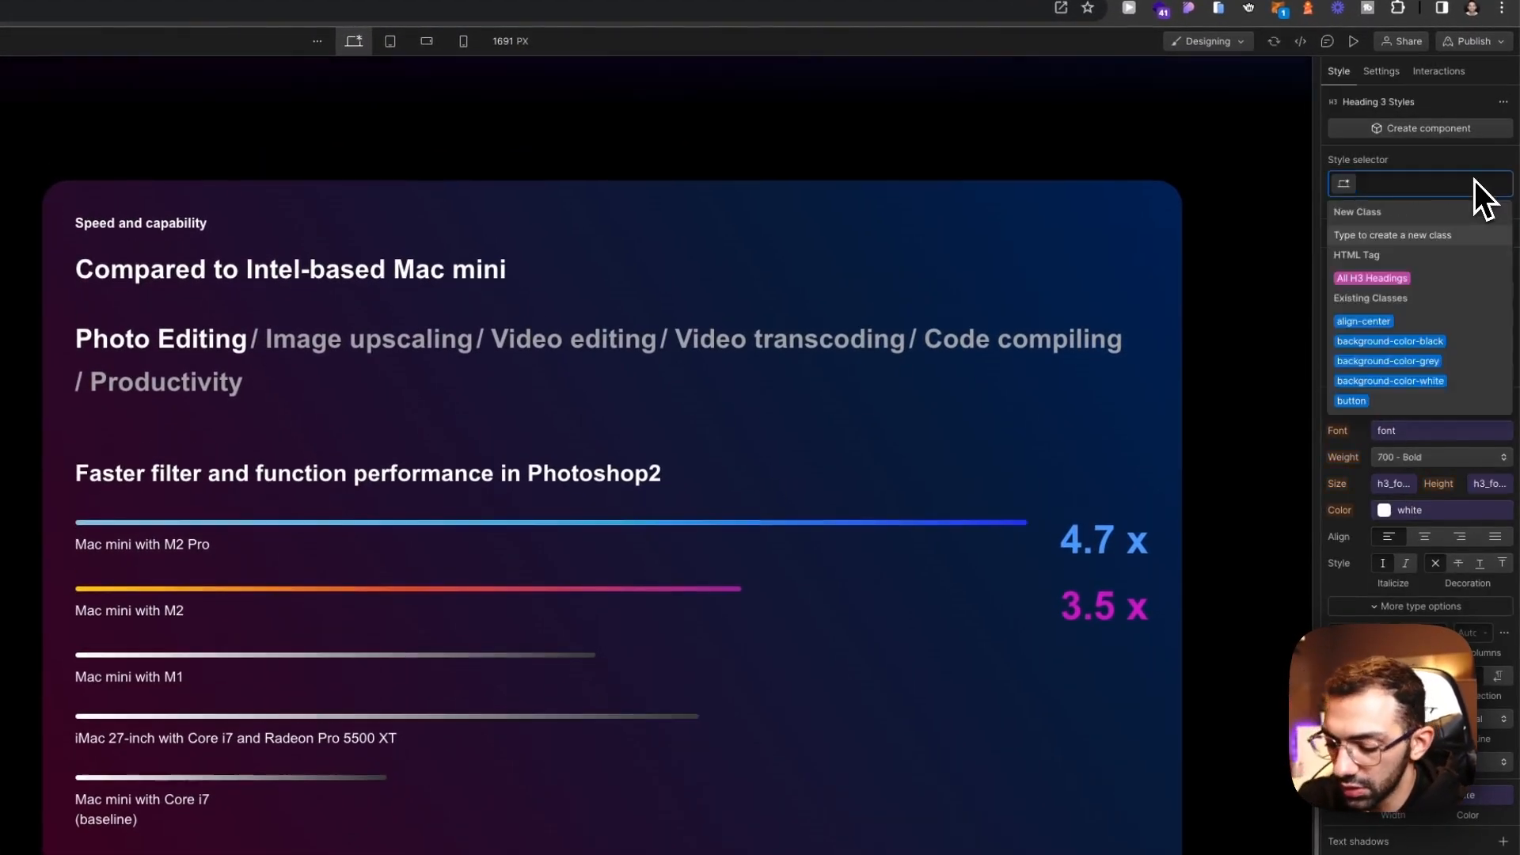
# Step: Apply the existing heading-small class to the H3 inside the second card's content-card
pyautogui.write('heading')
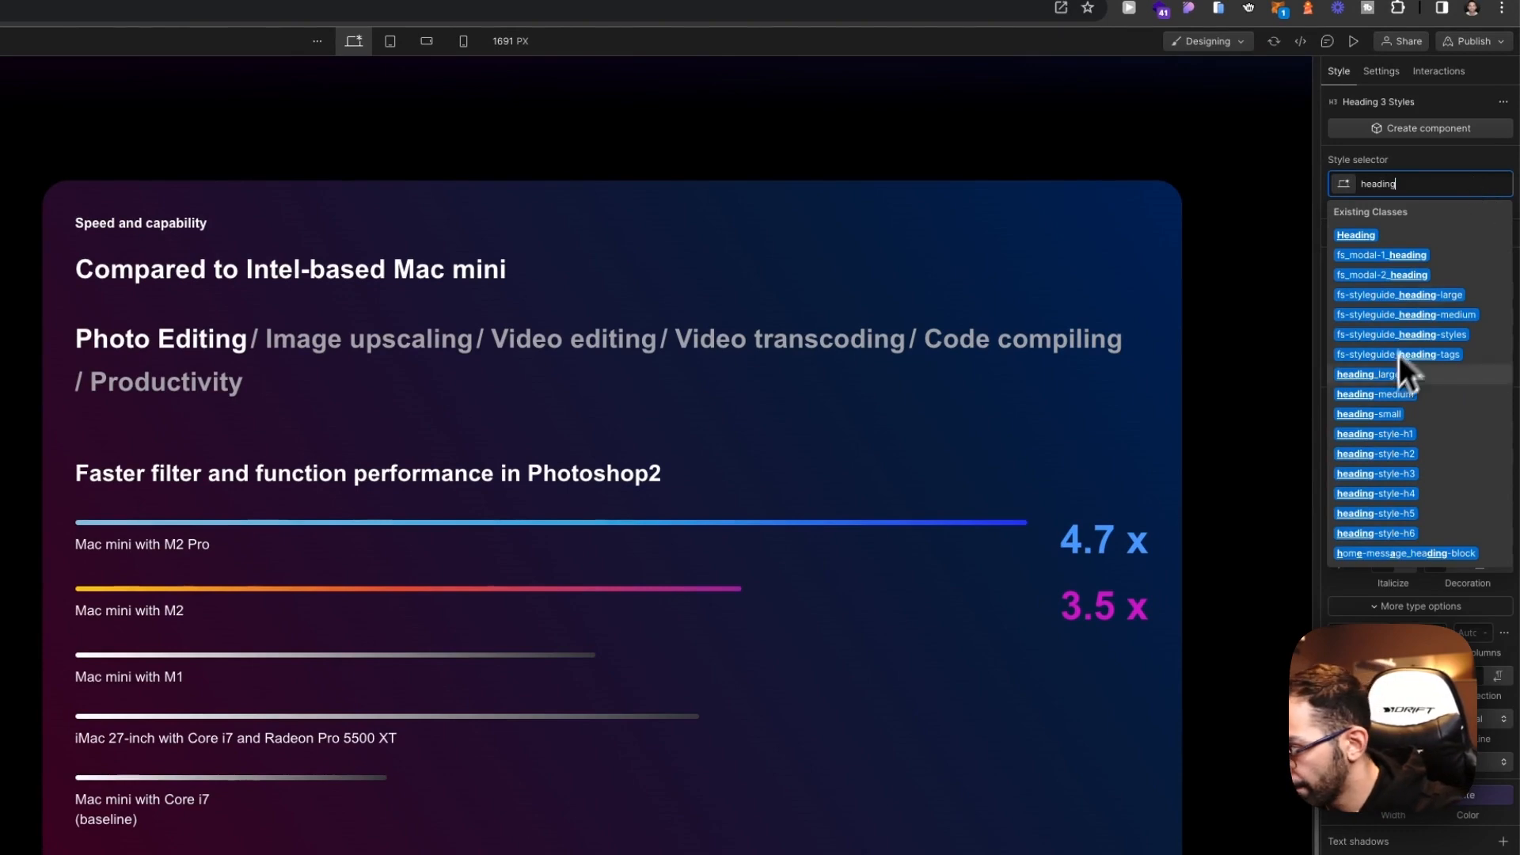
pyautogui.click(1383, 416)
pyautogui.click(1408, 485)
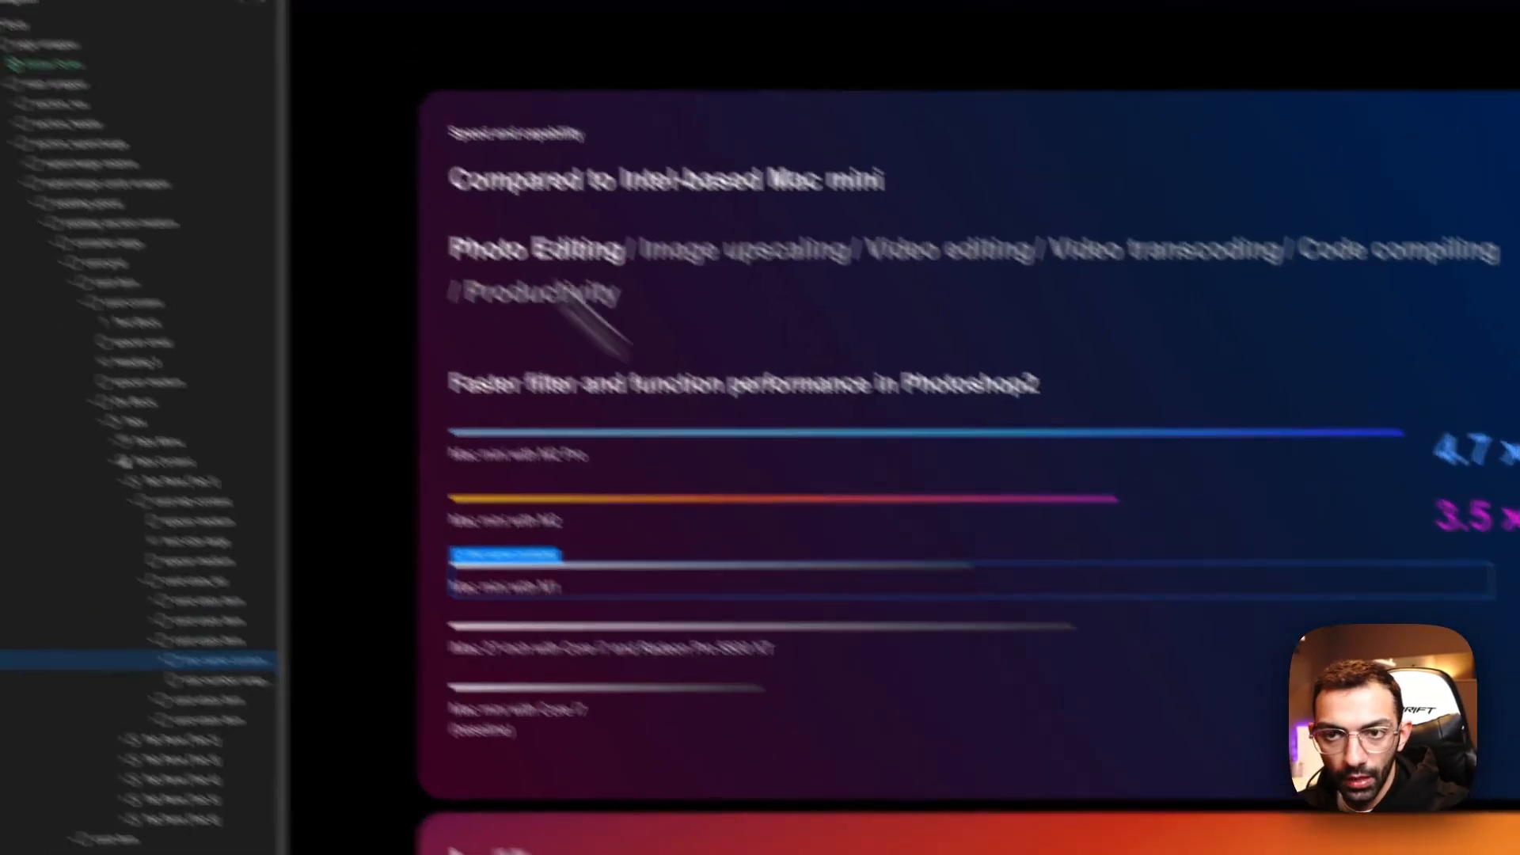
# Step: Copy "Mini does that." from Apple's Compatibility card and use it as the text of the Webflow heading-small H3
pyautogui.click(501, 23)
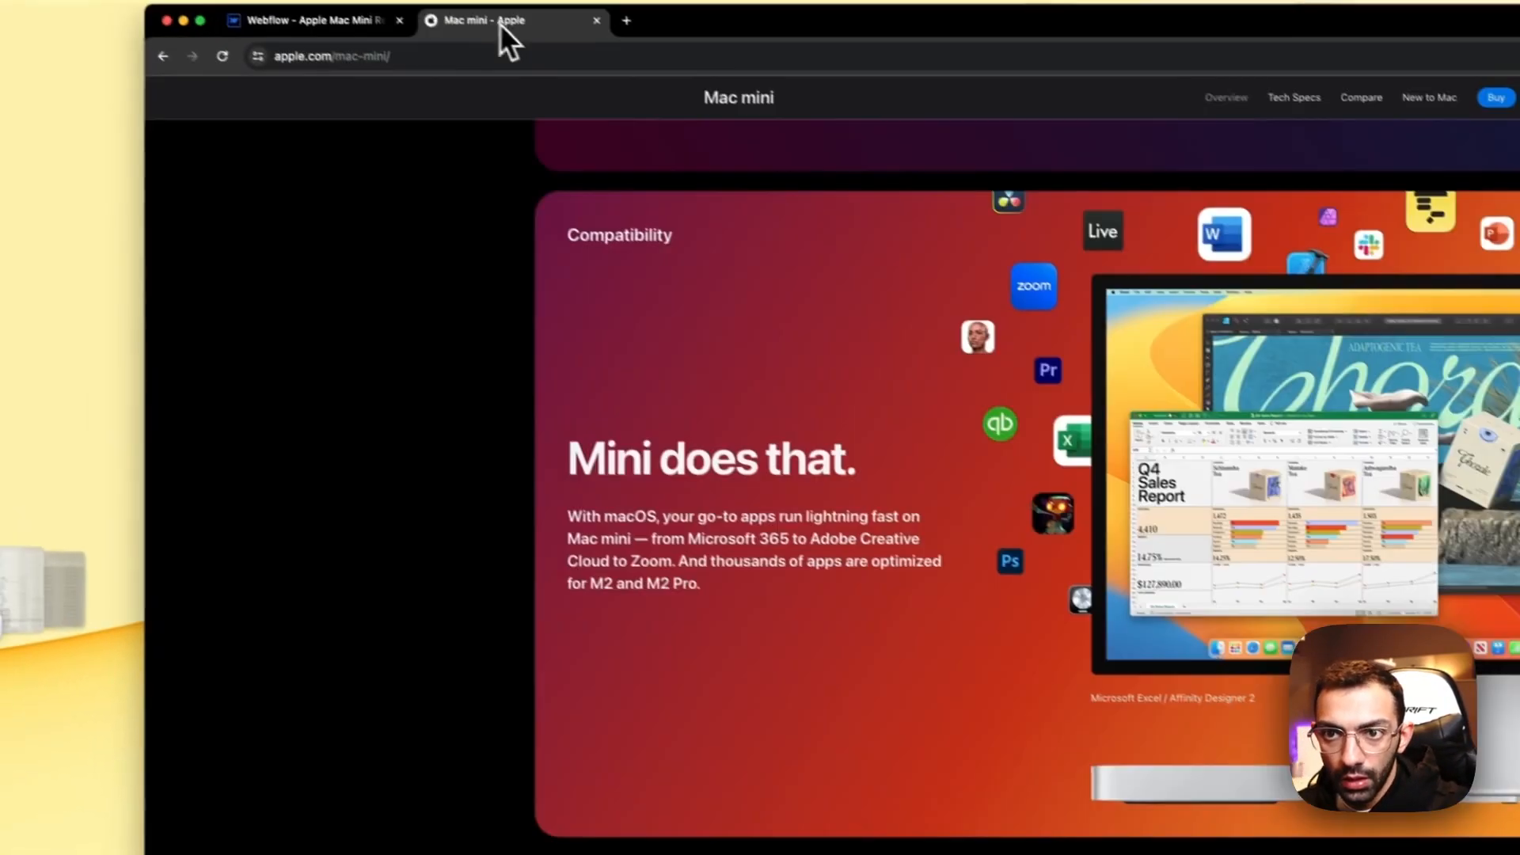
pyautogui.tripleClick(714, 475)
pyautogui.press('super+c')
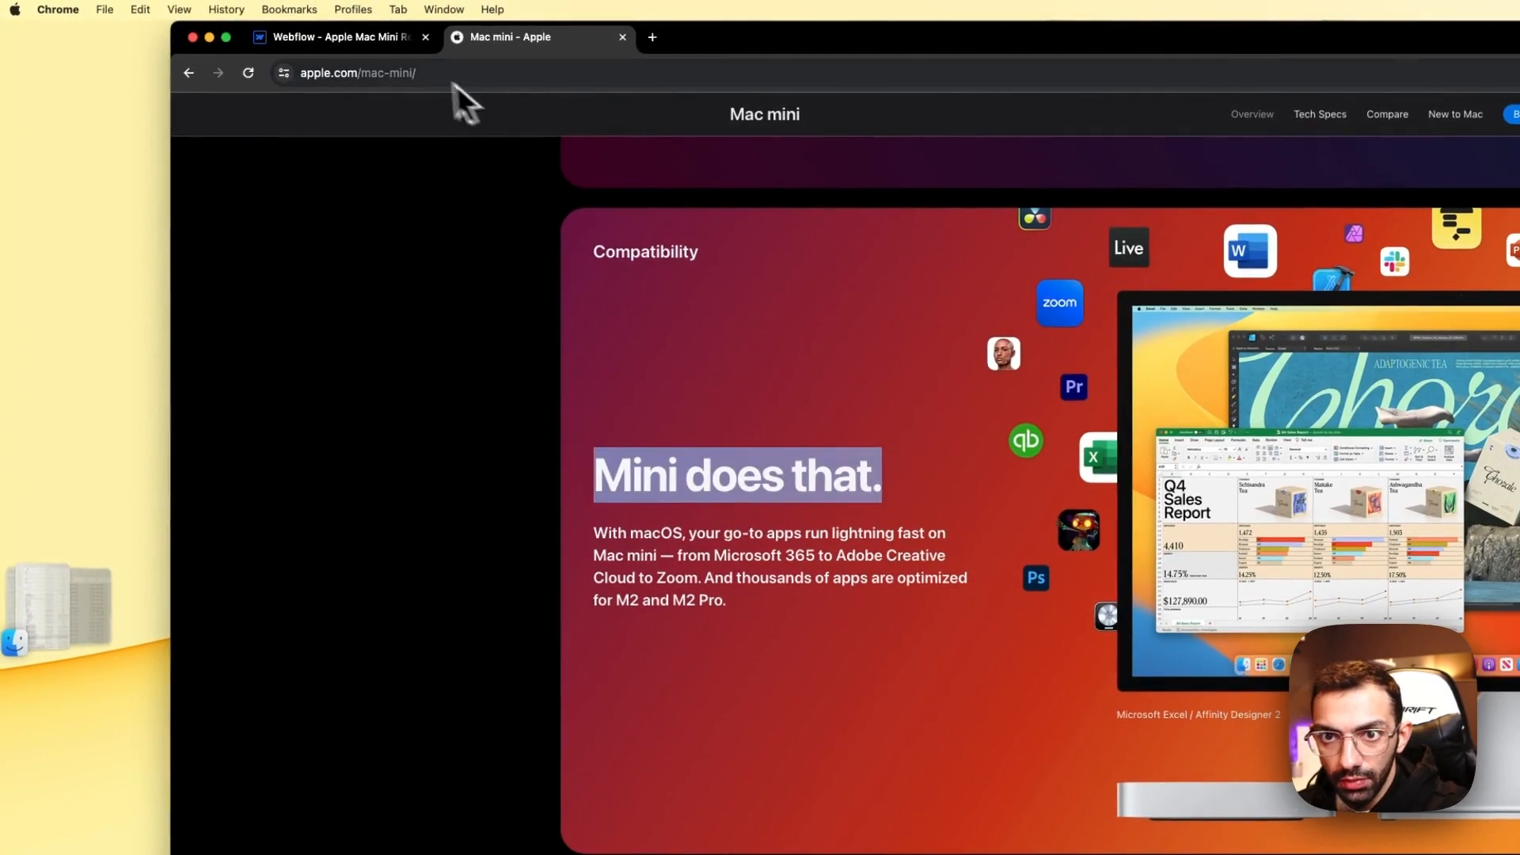
pyautogui.click(370, 41)
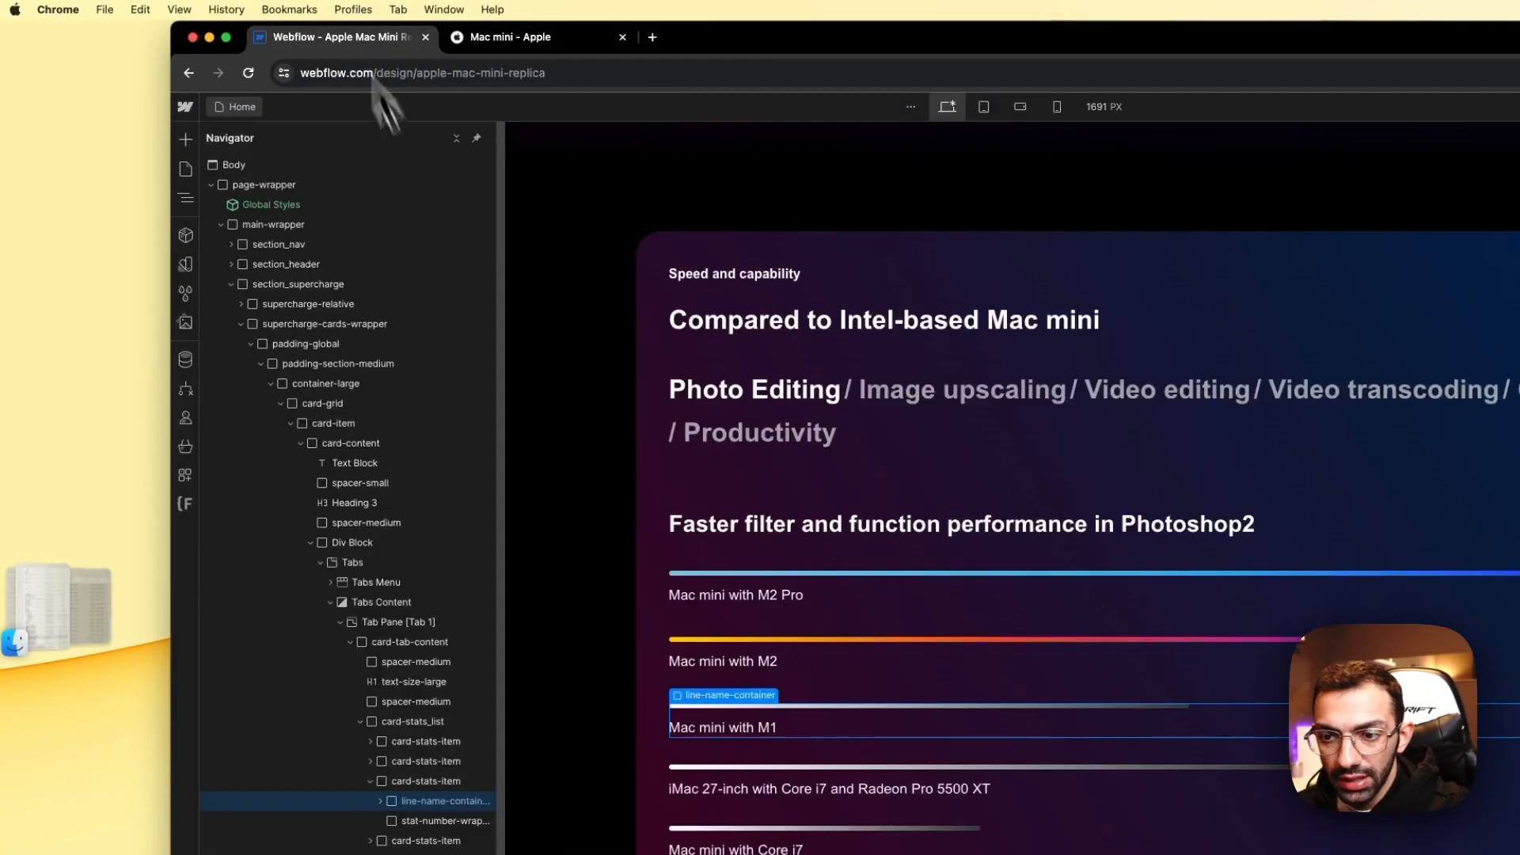
pyautogui.doubleClick(697, 757)
pyautogui.press('super+v')
pyautogui.press('Escape')
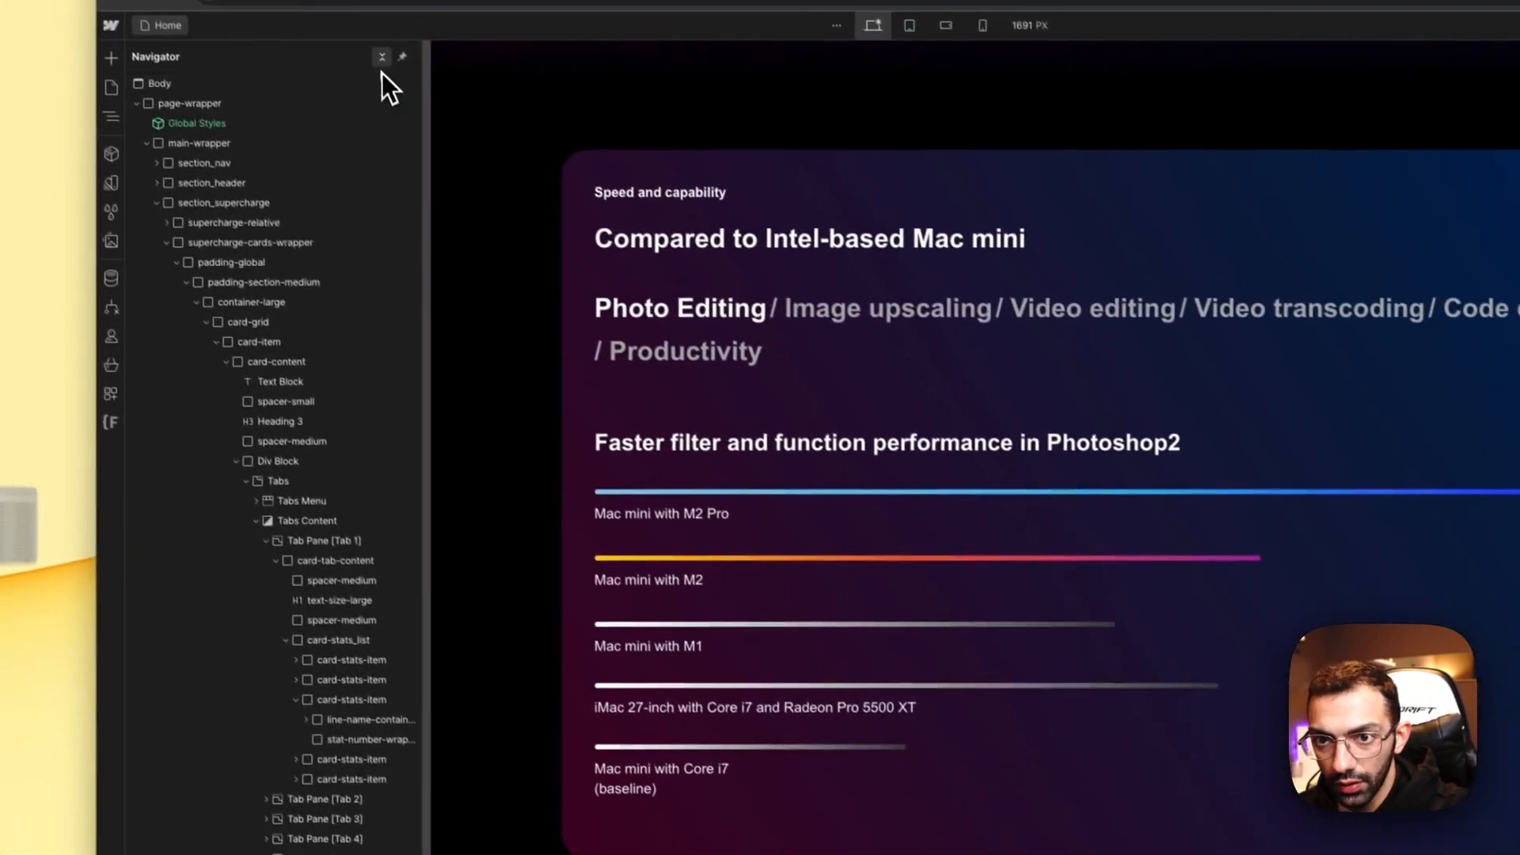
# Step: Collapse the element tree and add a paragraph below the heading inside the second card's content-card
pyautogui.click(382, 56)
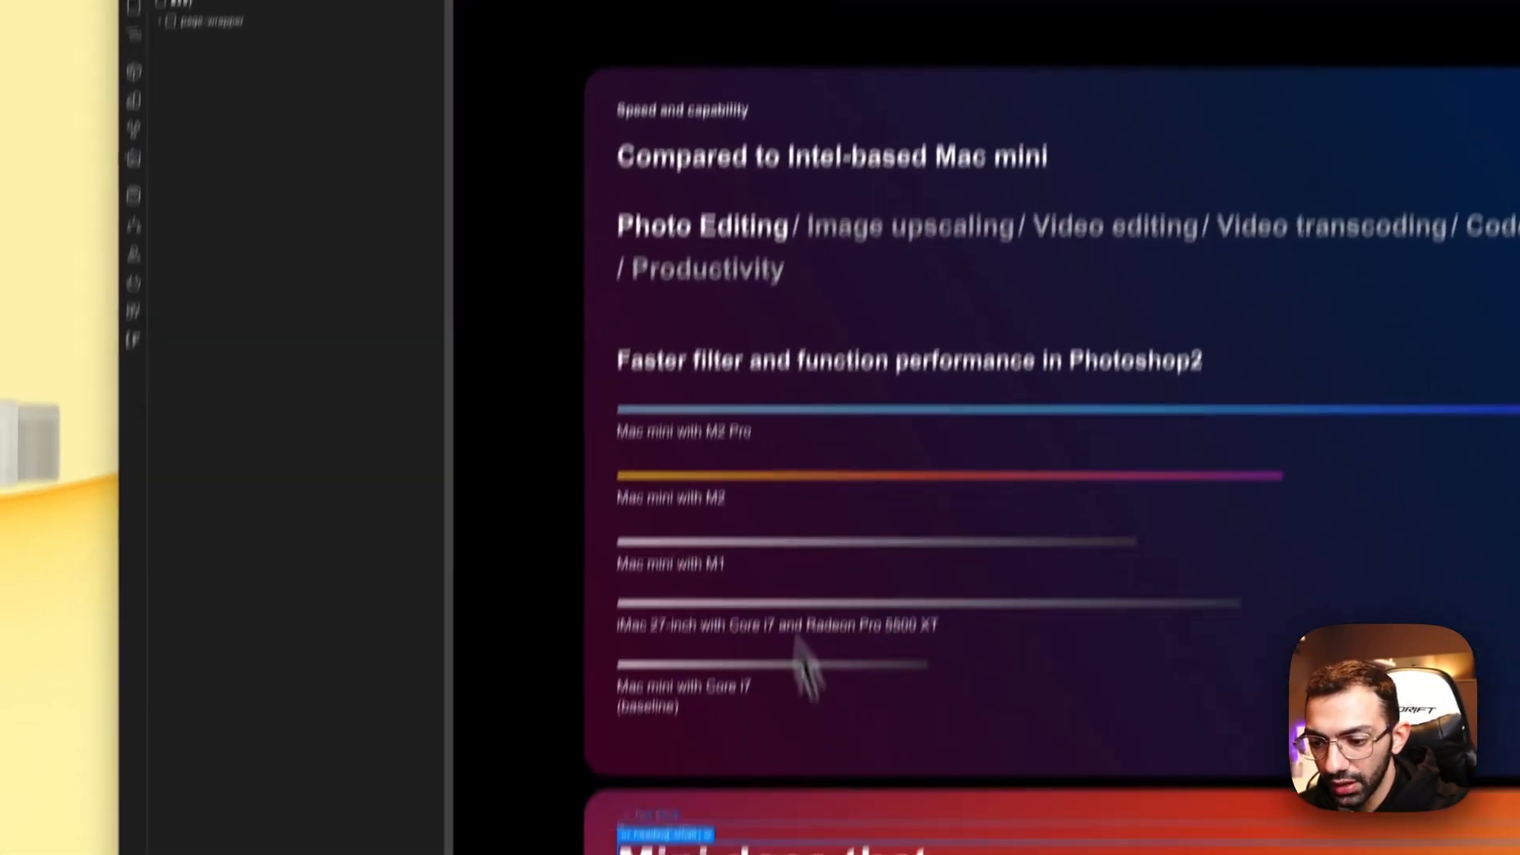
pyautogui.click(838, 746)
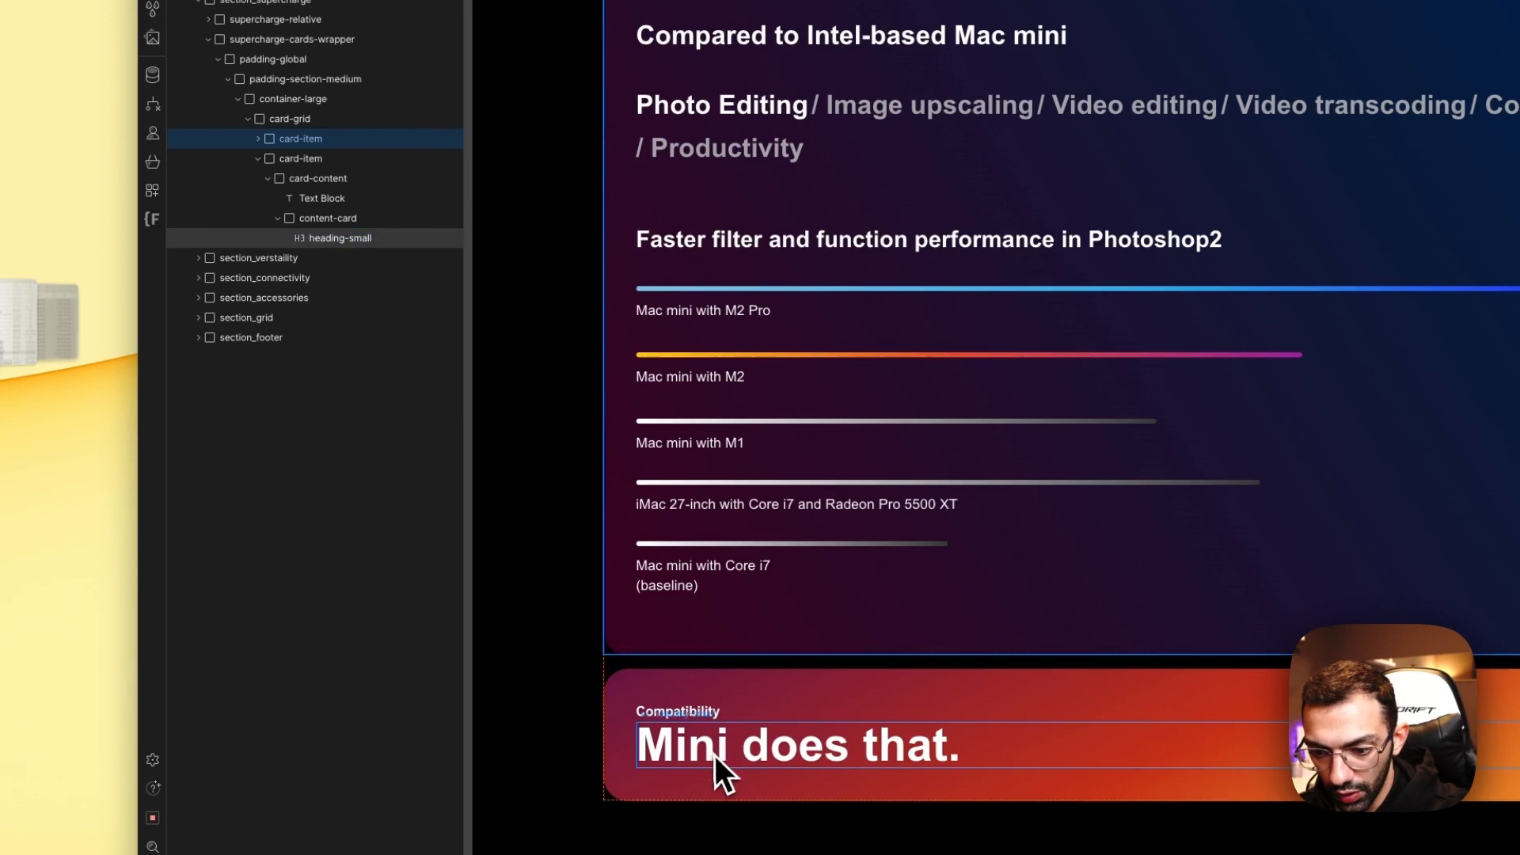
pyautogui.click(353, 218)
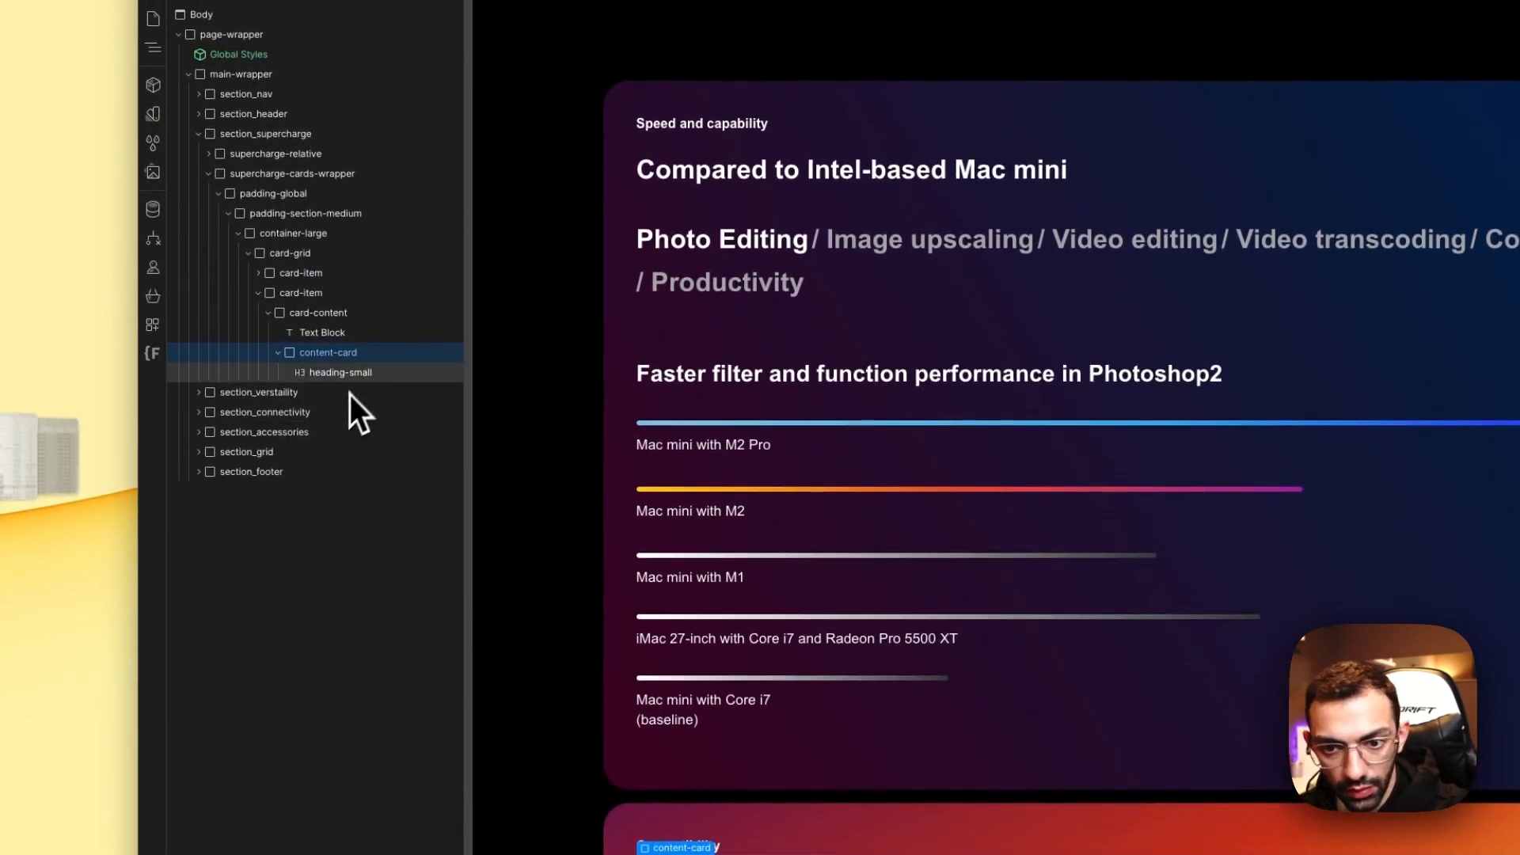
pyautogui.press('a')
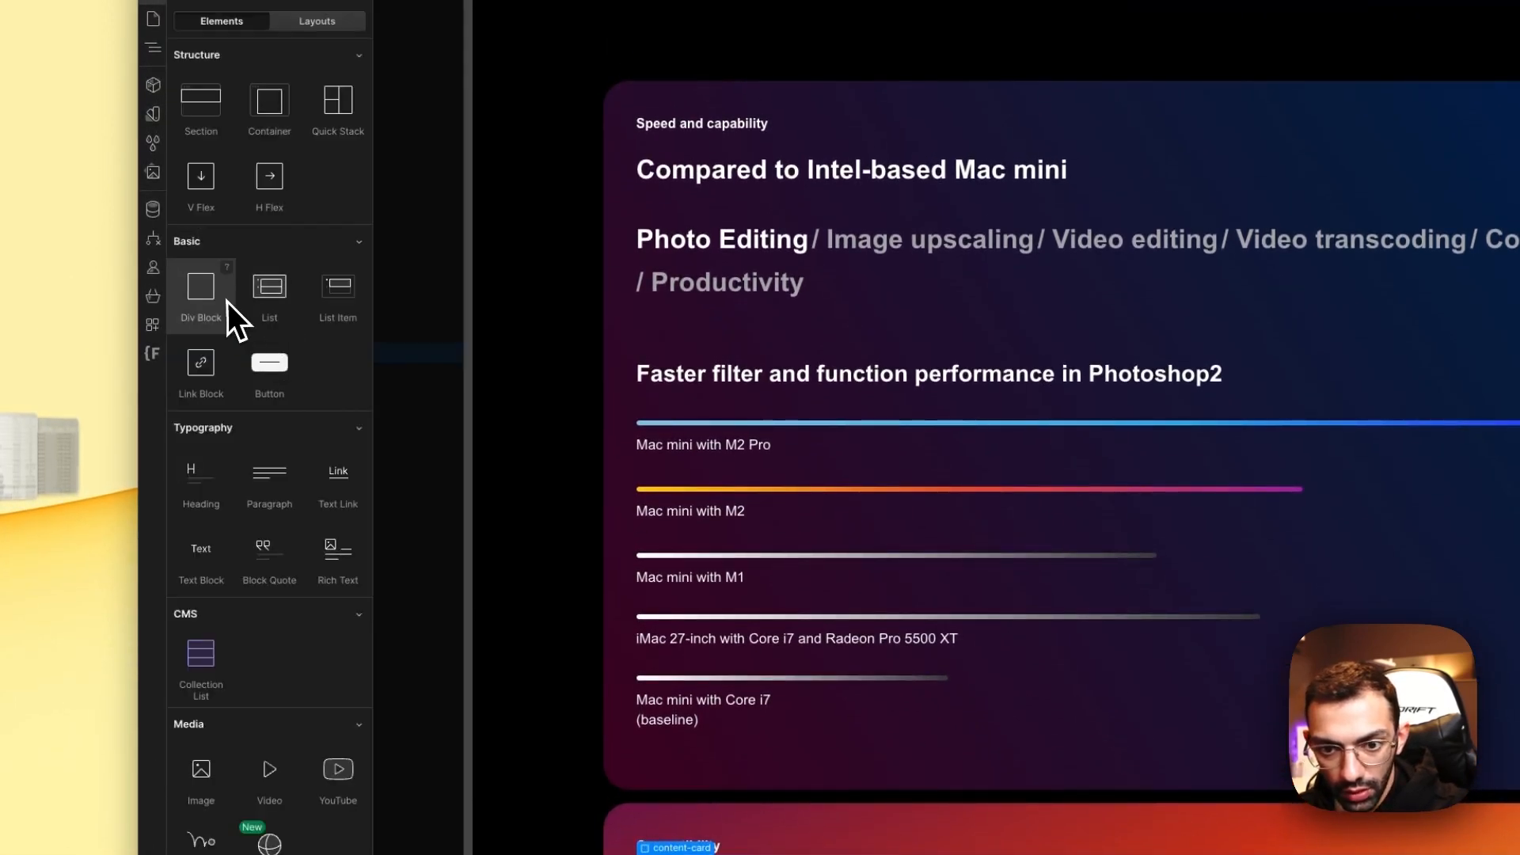
pyautogui.click(283, 519)
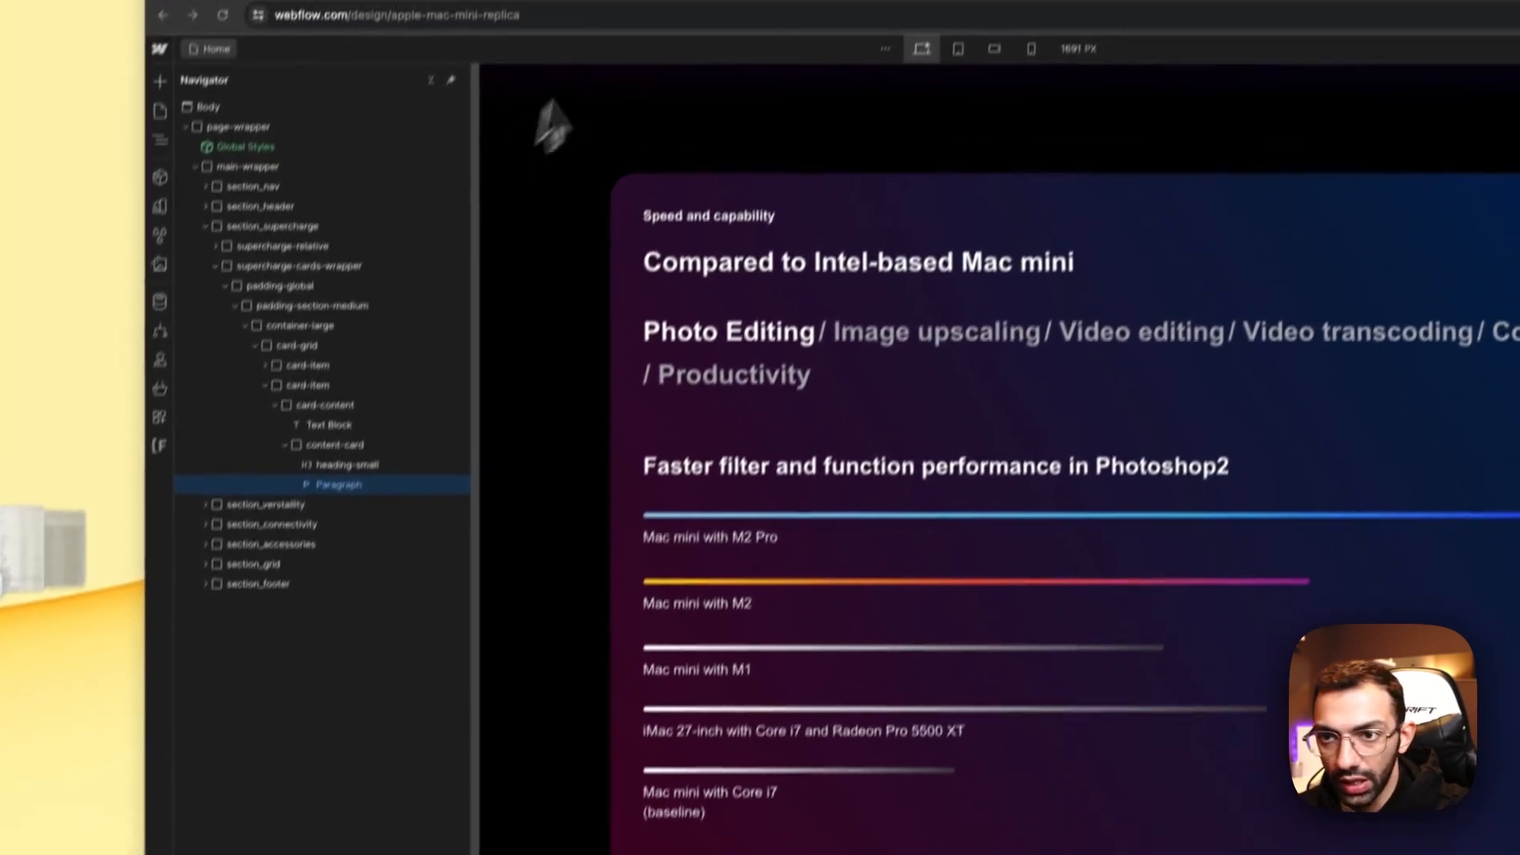
# Step: Copy the description under "Mini does that." from Apple's page and paste it over the new paragraph's placeholder text in Webflow
pyautogui.click(504, 22)
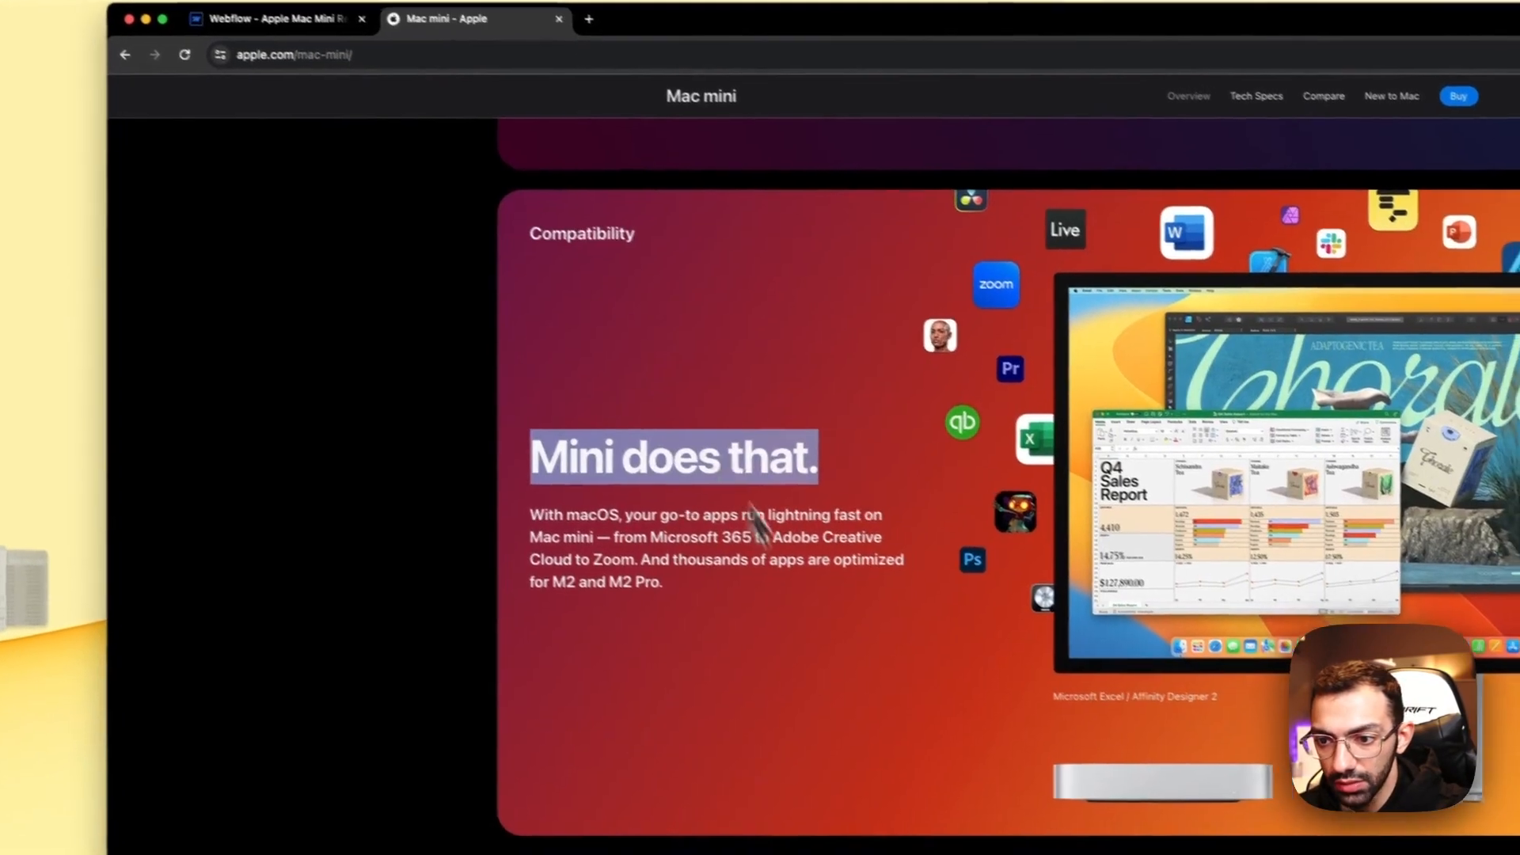
pyautogui.tripleClick(792, 560)
pyautogui.press('super+c')
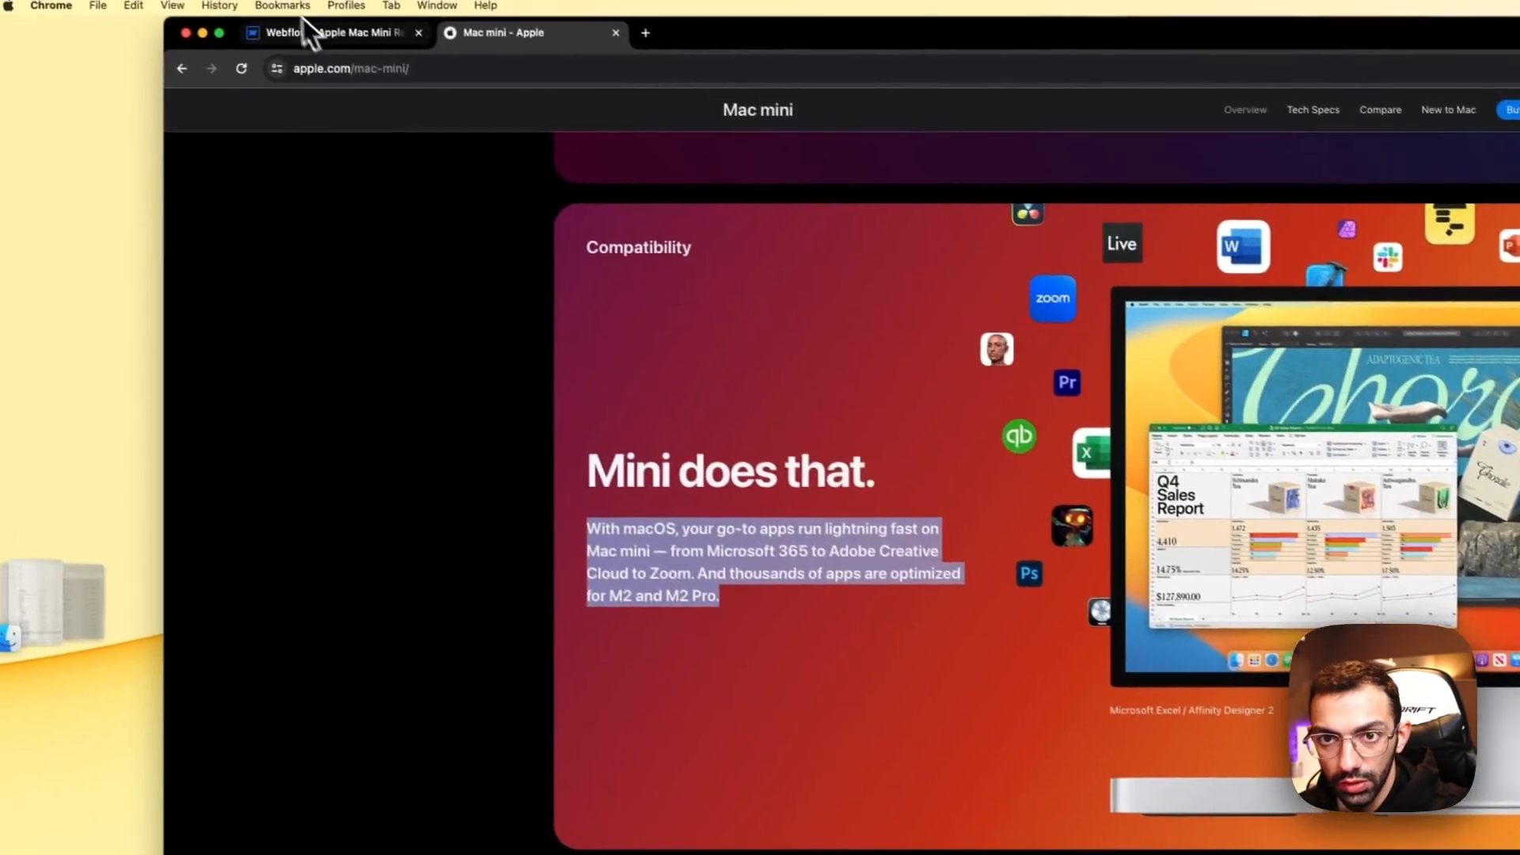
pyautogui.click(304, 27)
pyautogui.doubleClick(551, 814)
pyautogui.press('super+v')
pyautogui.press('Escape')
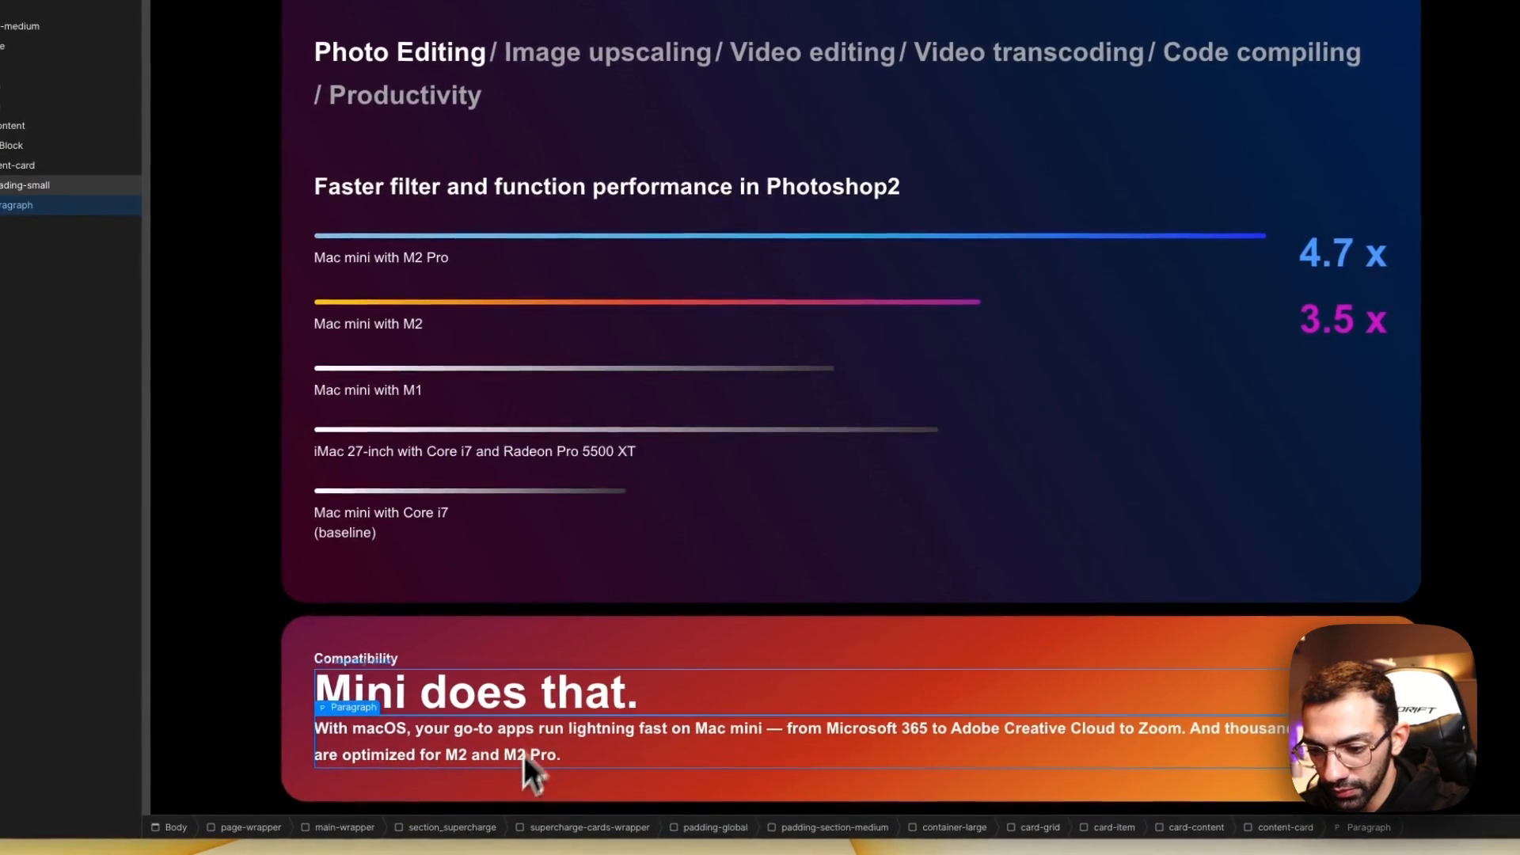
# Step: Delete the Bold Text element nested in the paragraph and paste the copied macOS description directly into the paragraph
pyautogui.click(491, 753)
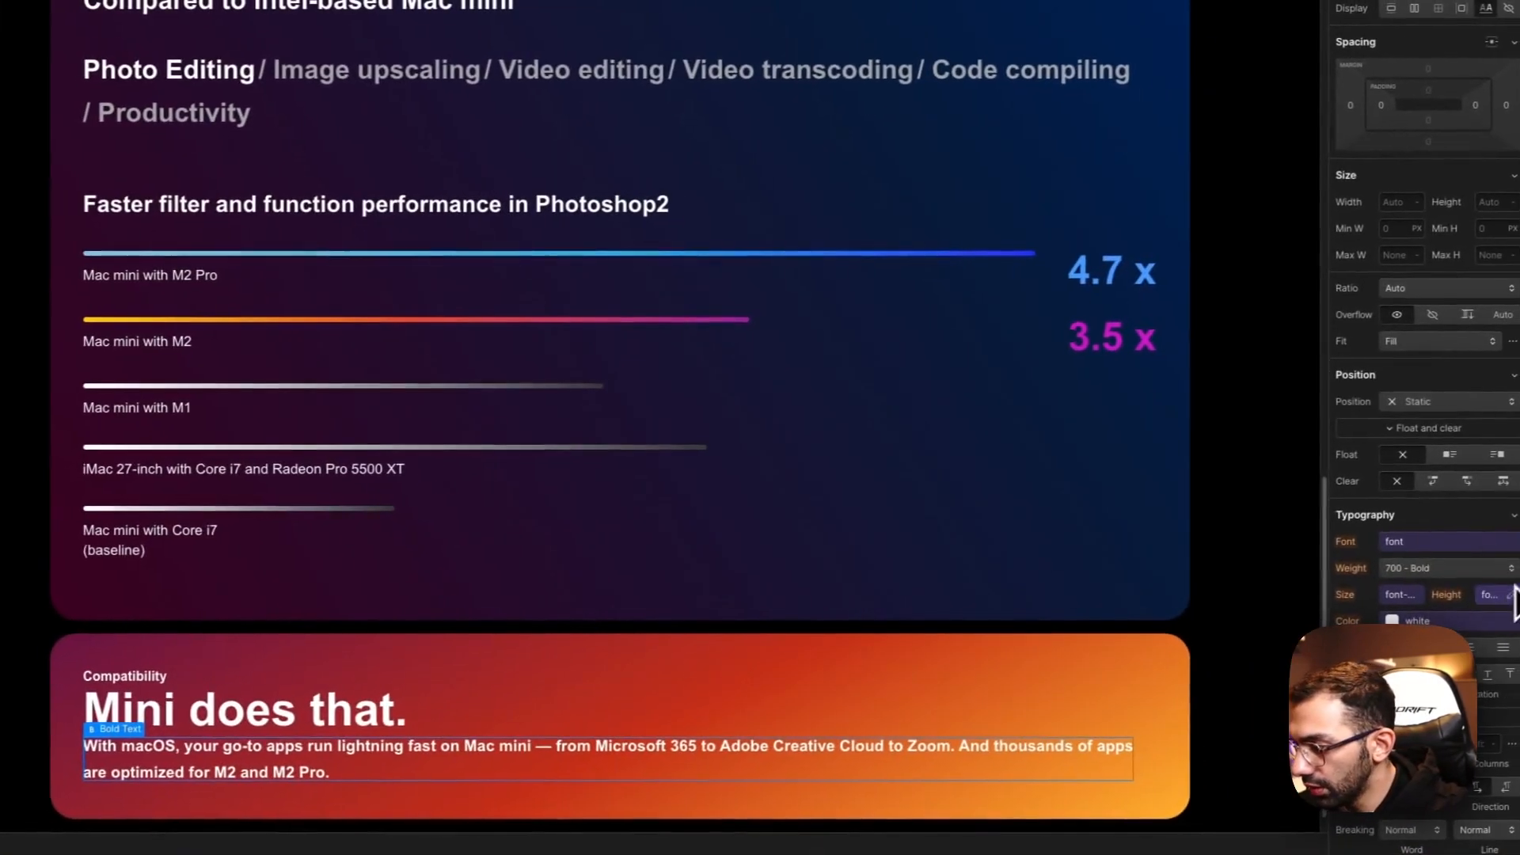
pyautogui.click(1509, 595)
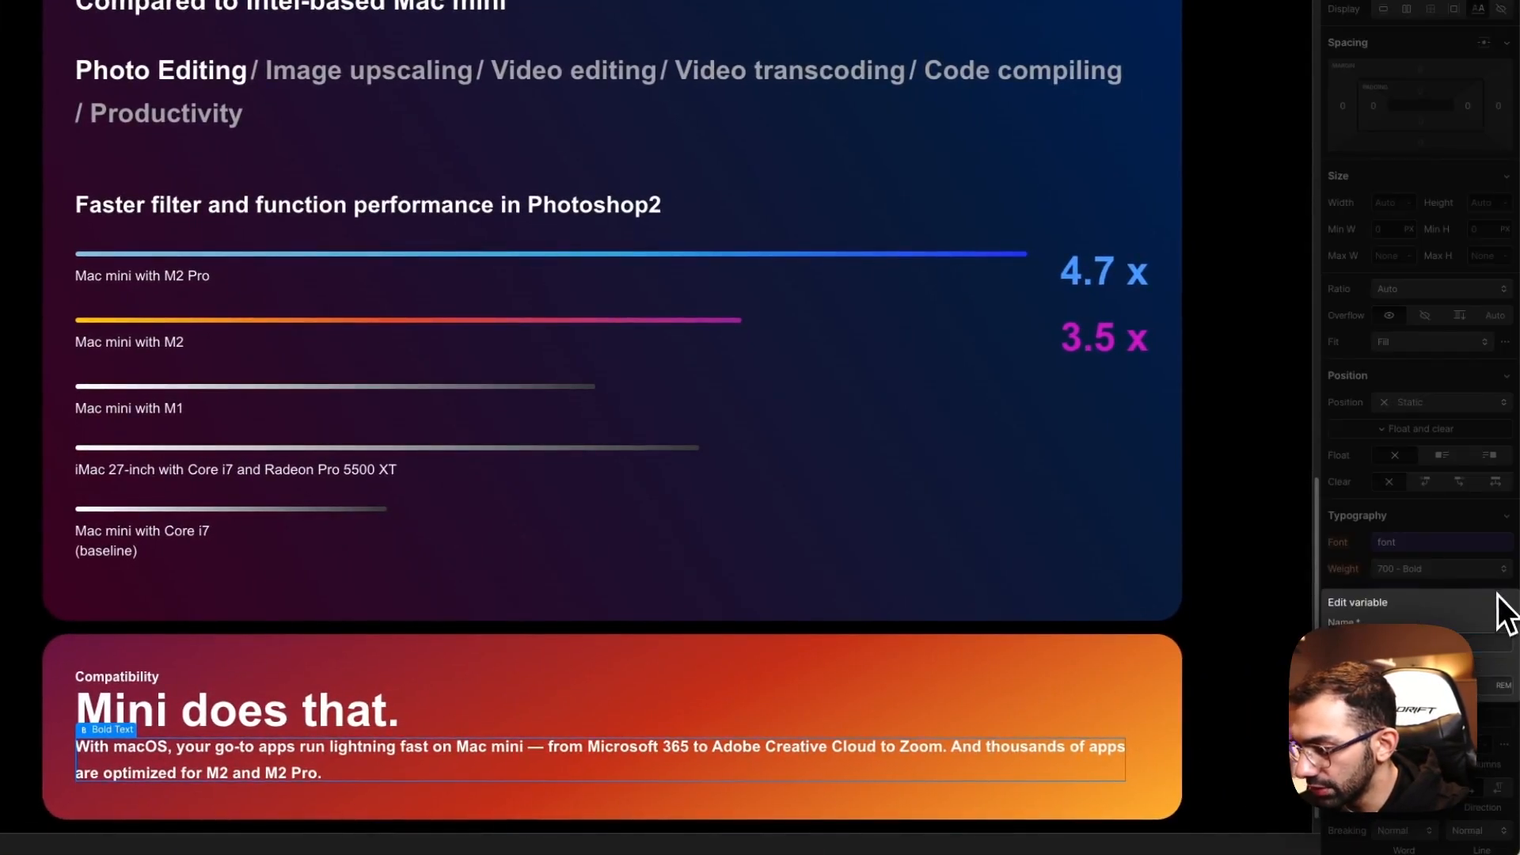
pyautogui.press('Escape')
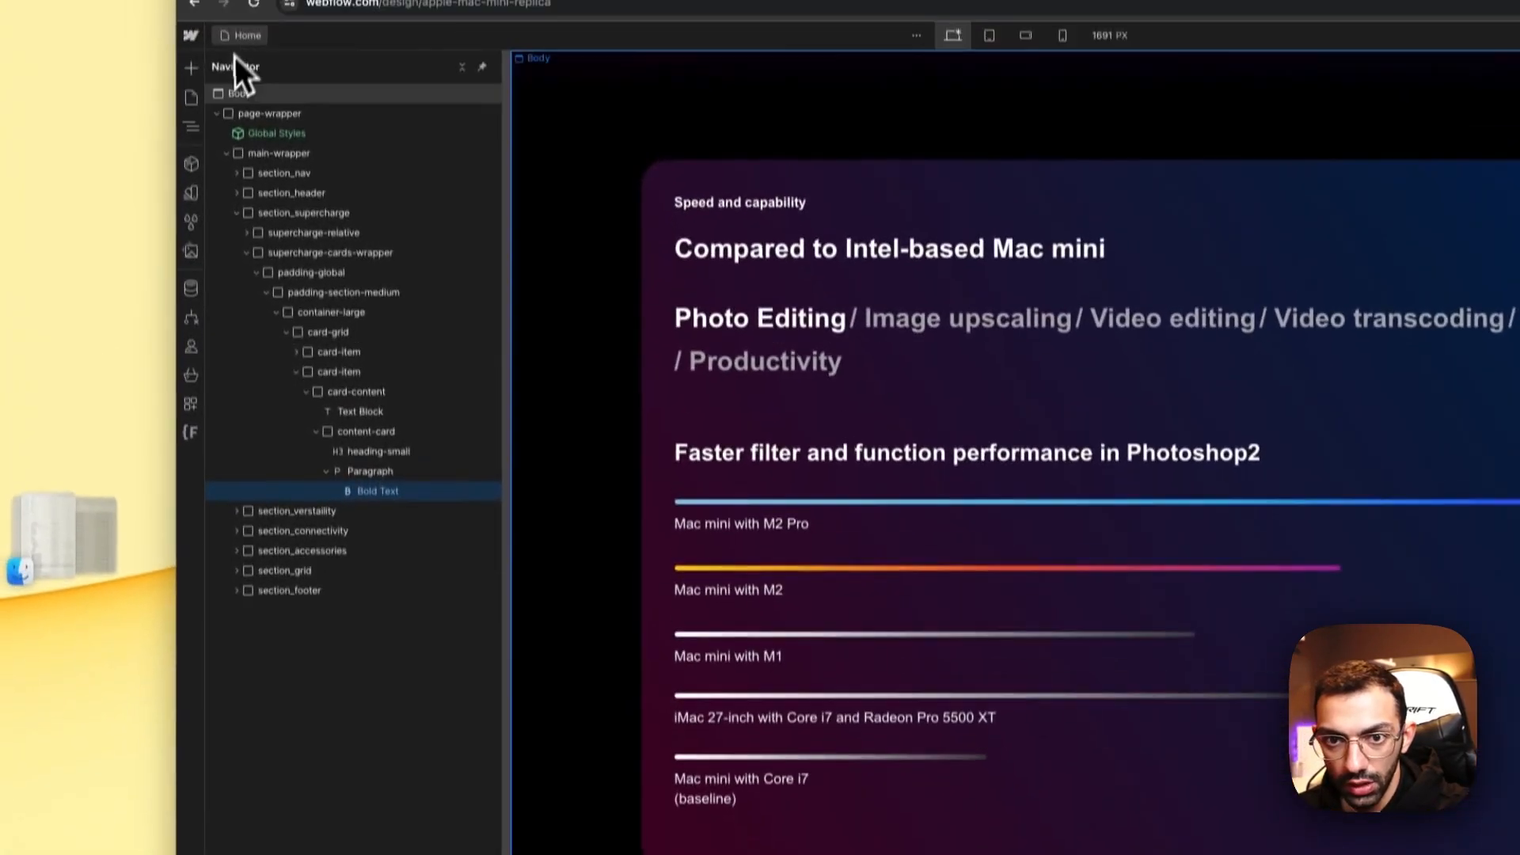
pyautogui.press('Delete')
pyautogui.doubleClick(689, 819)
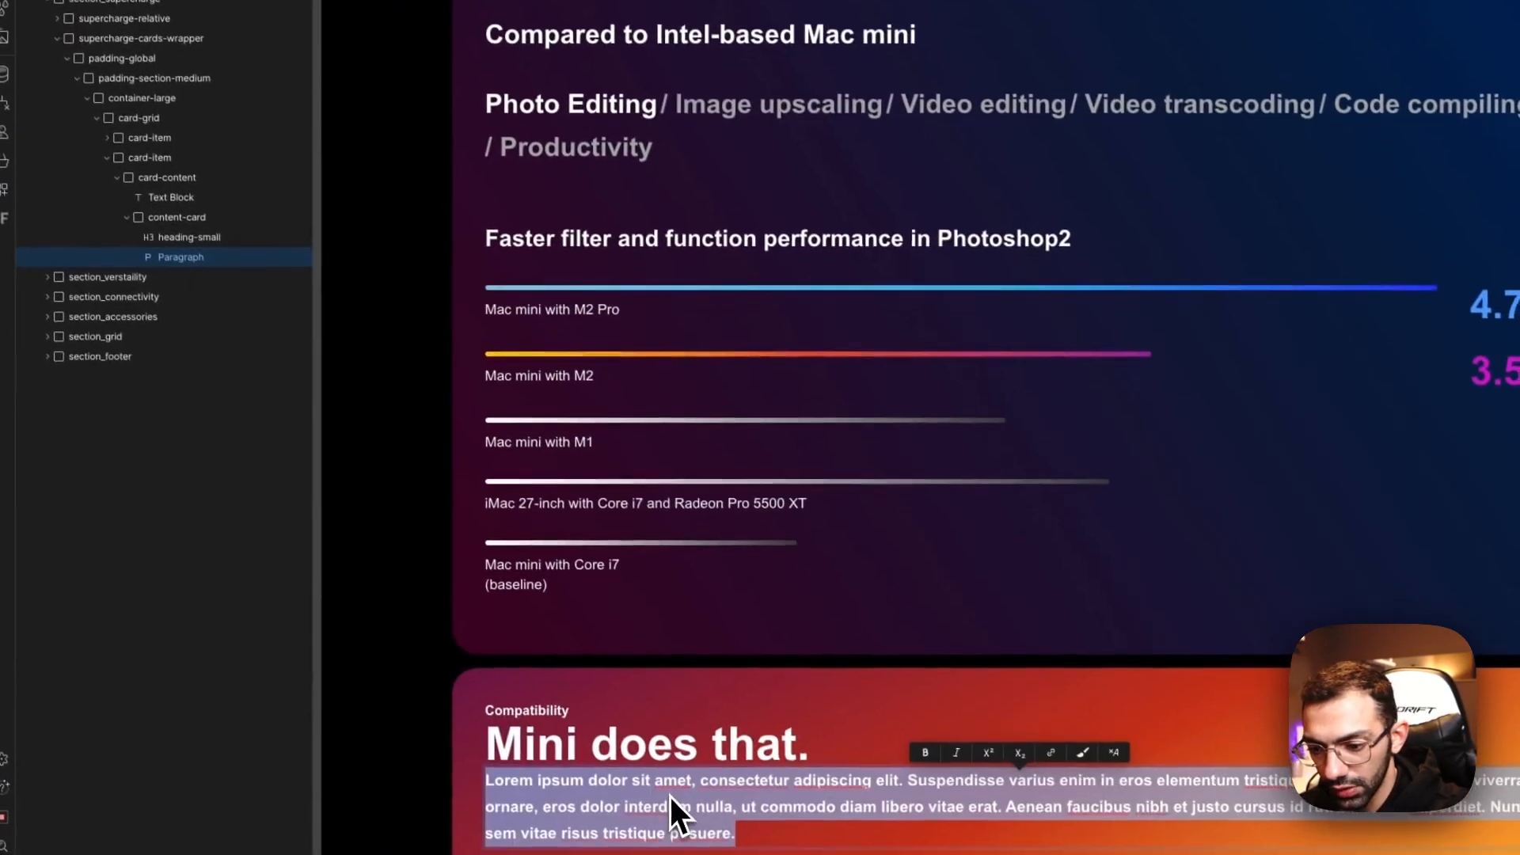
pyautogui.hotkey('ctrl', 'v')
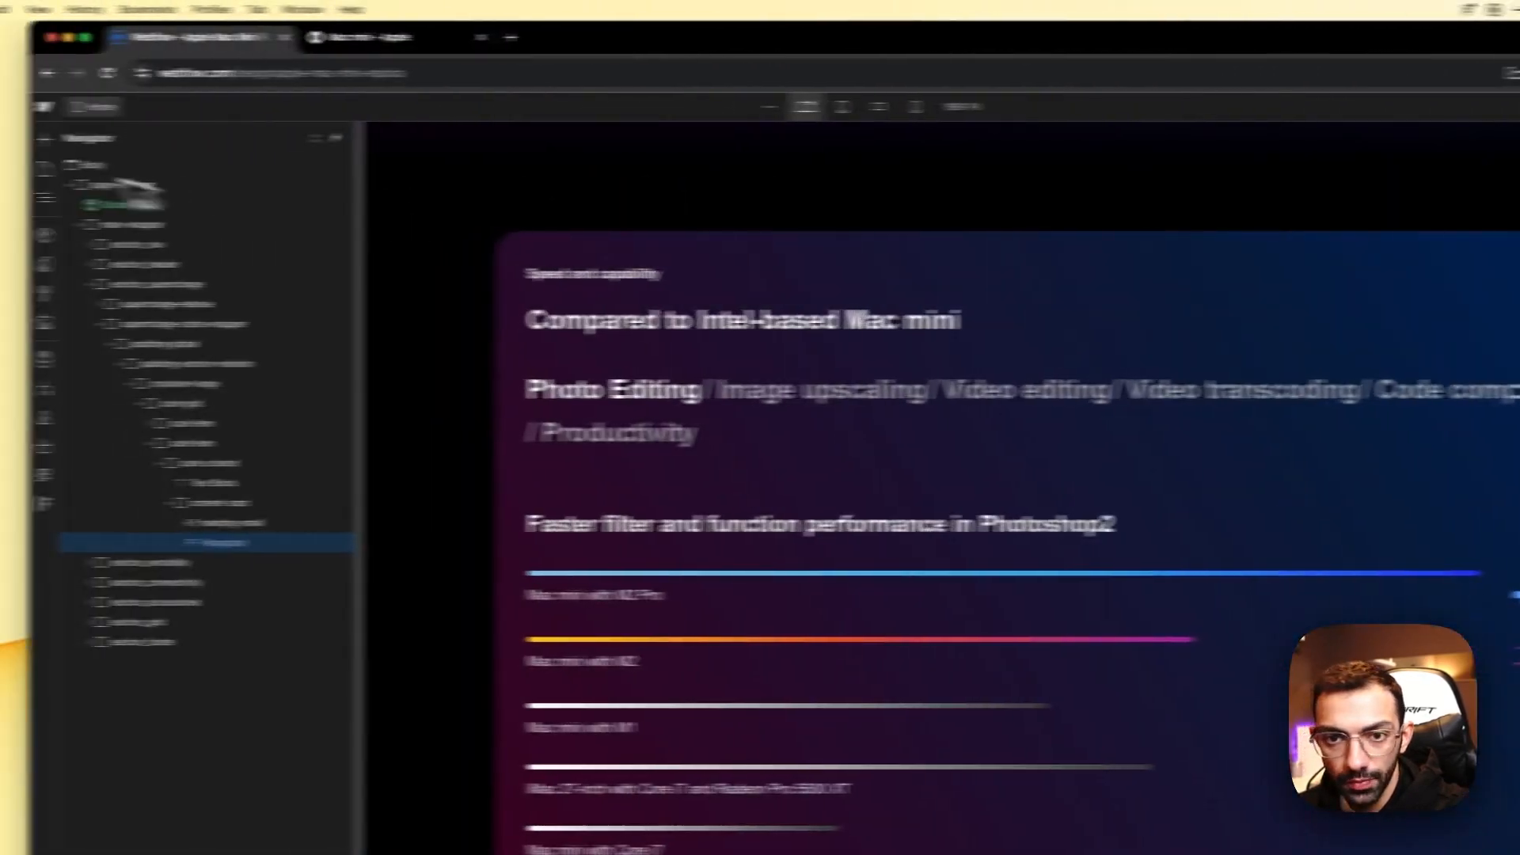
# Step: Clear the line height from the Body tag's typography style
pyautogui.click(90, 166)
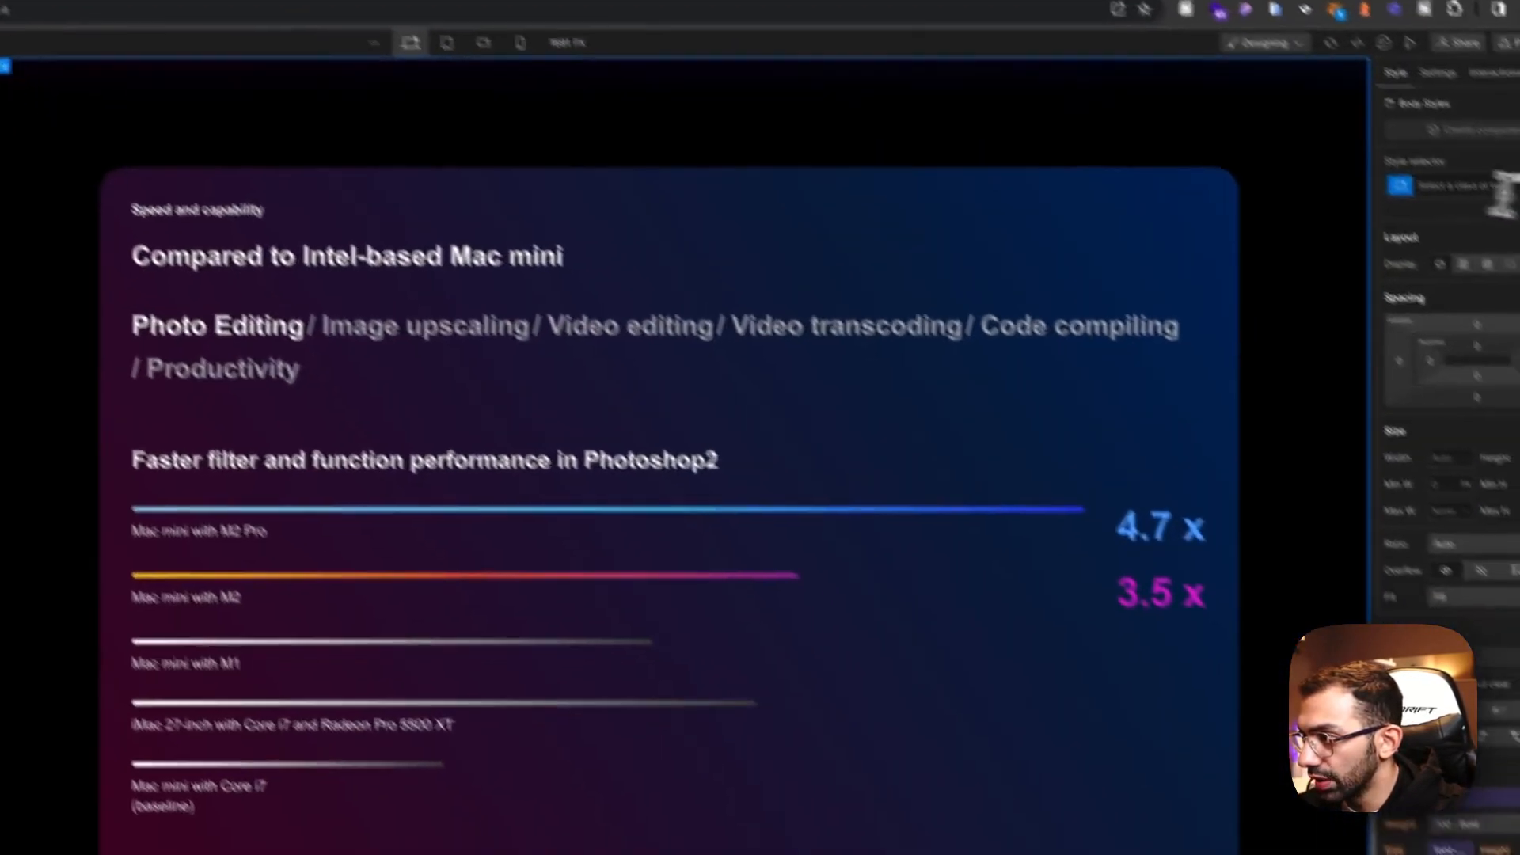
pyautogui.click(1485, 187)
pyautogui.click(1390, 223)
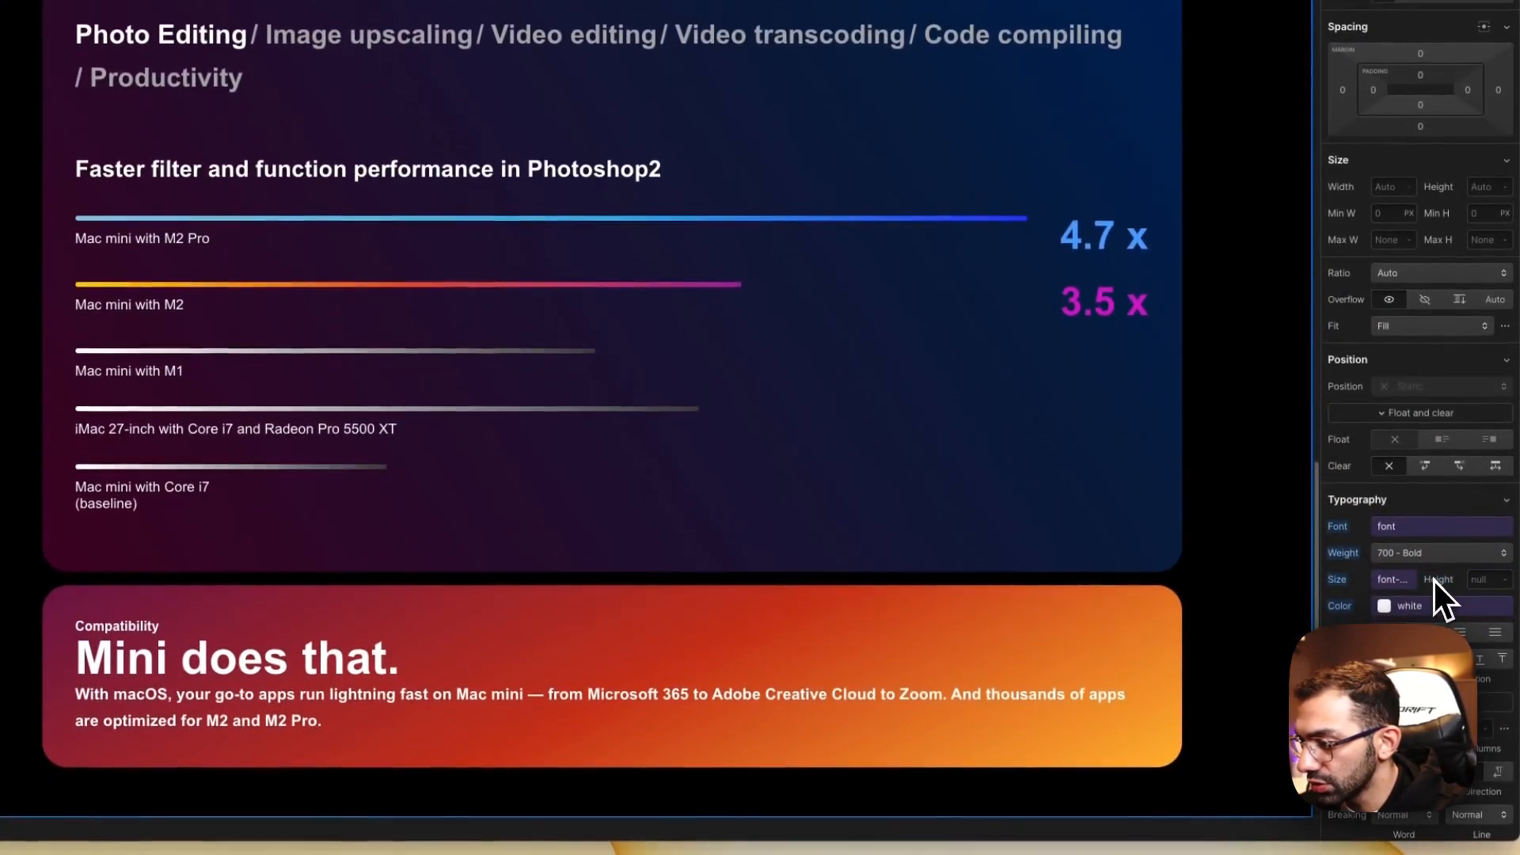
pyautogui.click(1114, 567)
pyautogui.scroll(-1, 1157, 550)
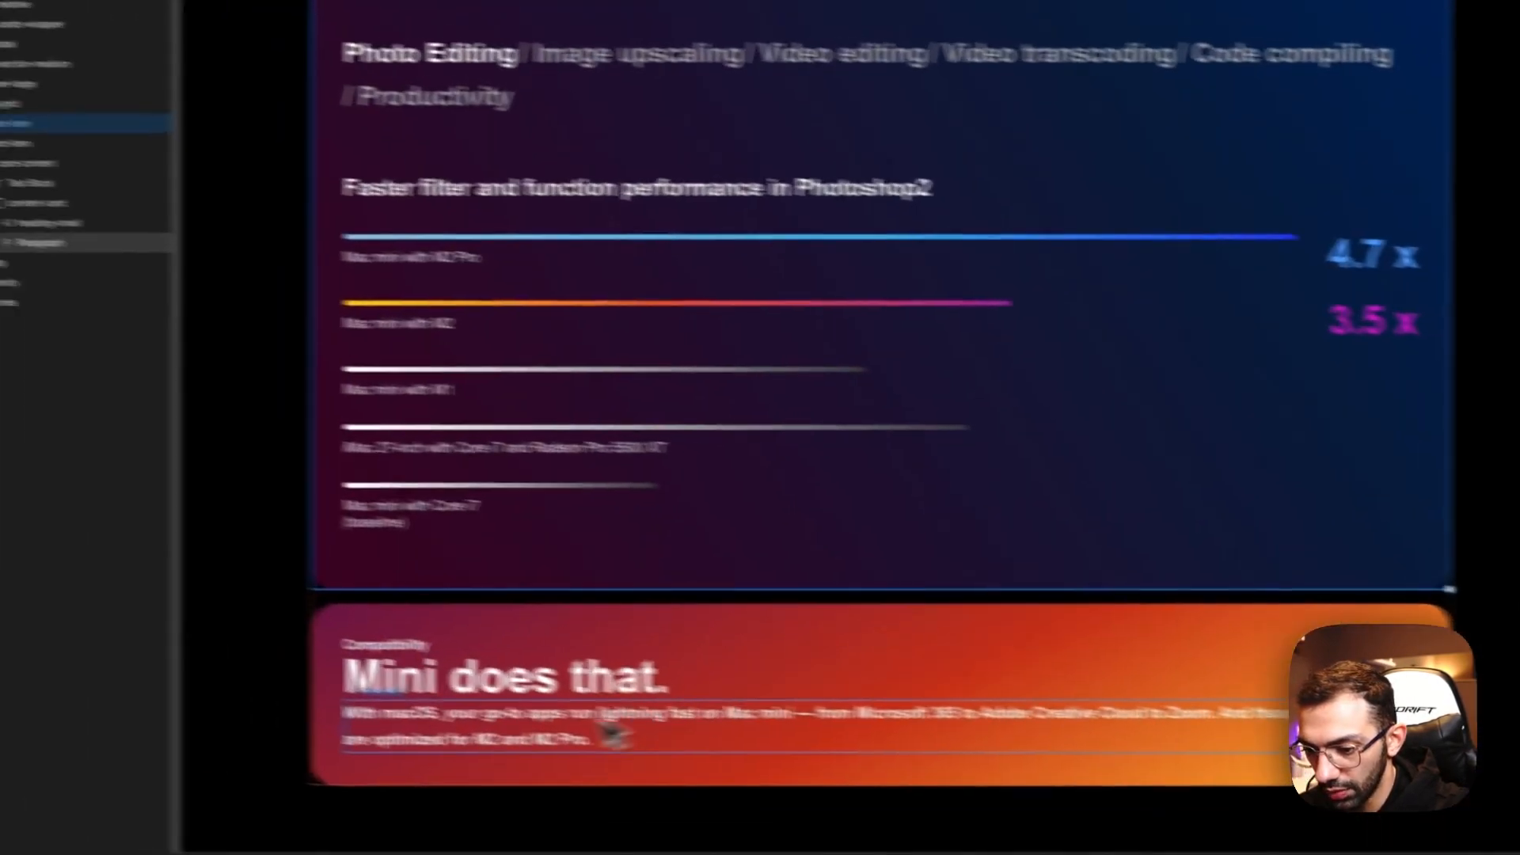
# Step: Apply the max-width-small combo class to the content-card block inside the Compatibility card
pyautogui.click(267, 701)
pyautogui.click(285, 346)
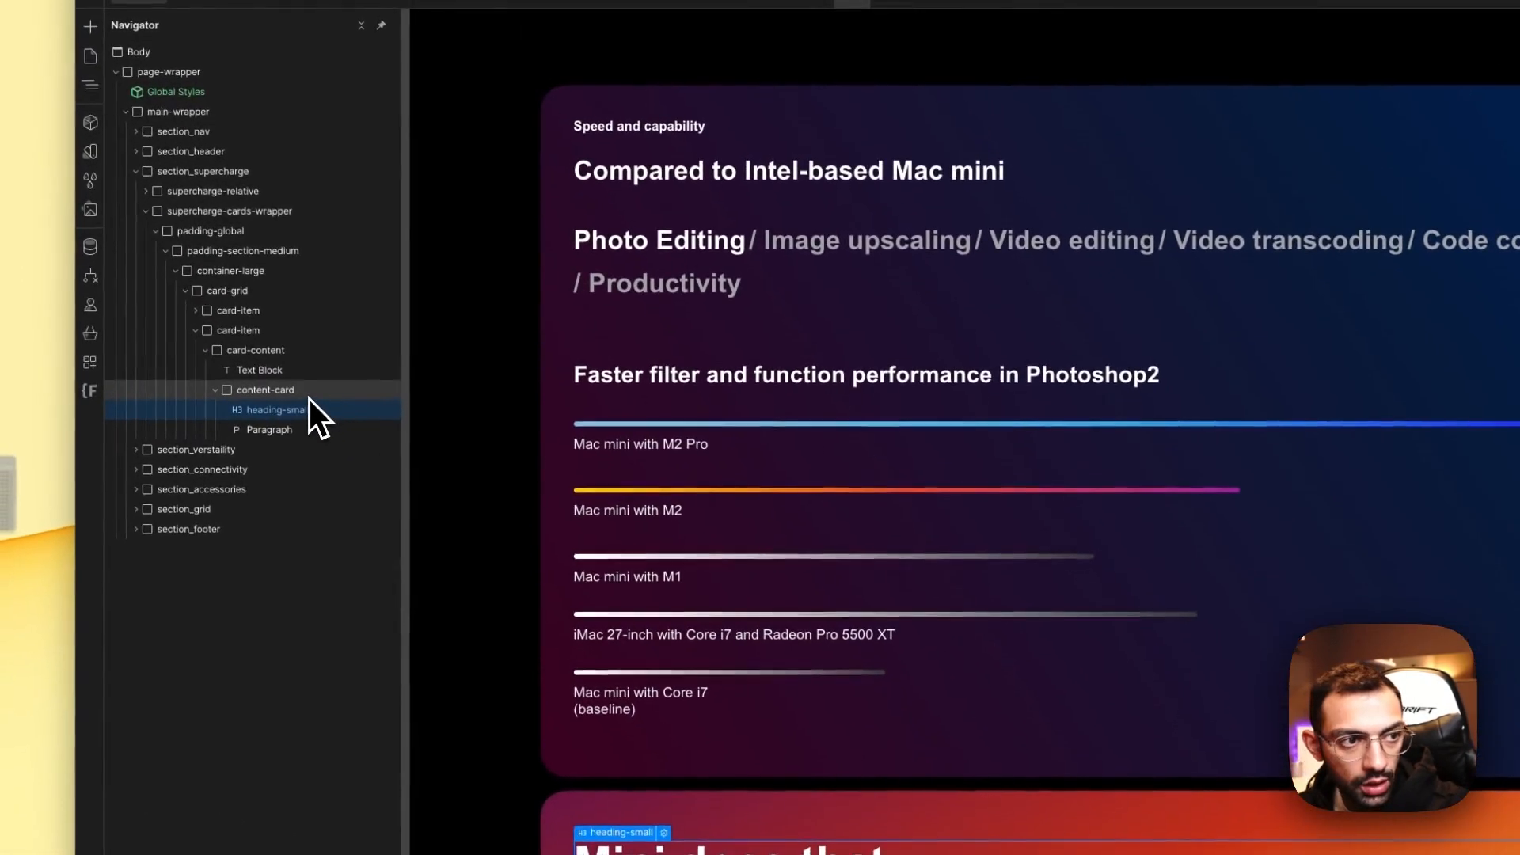
pyautogui.click(309, 398)
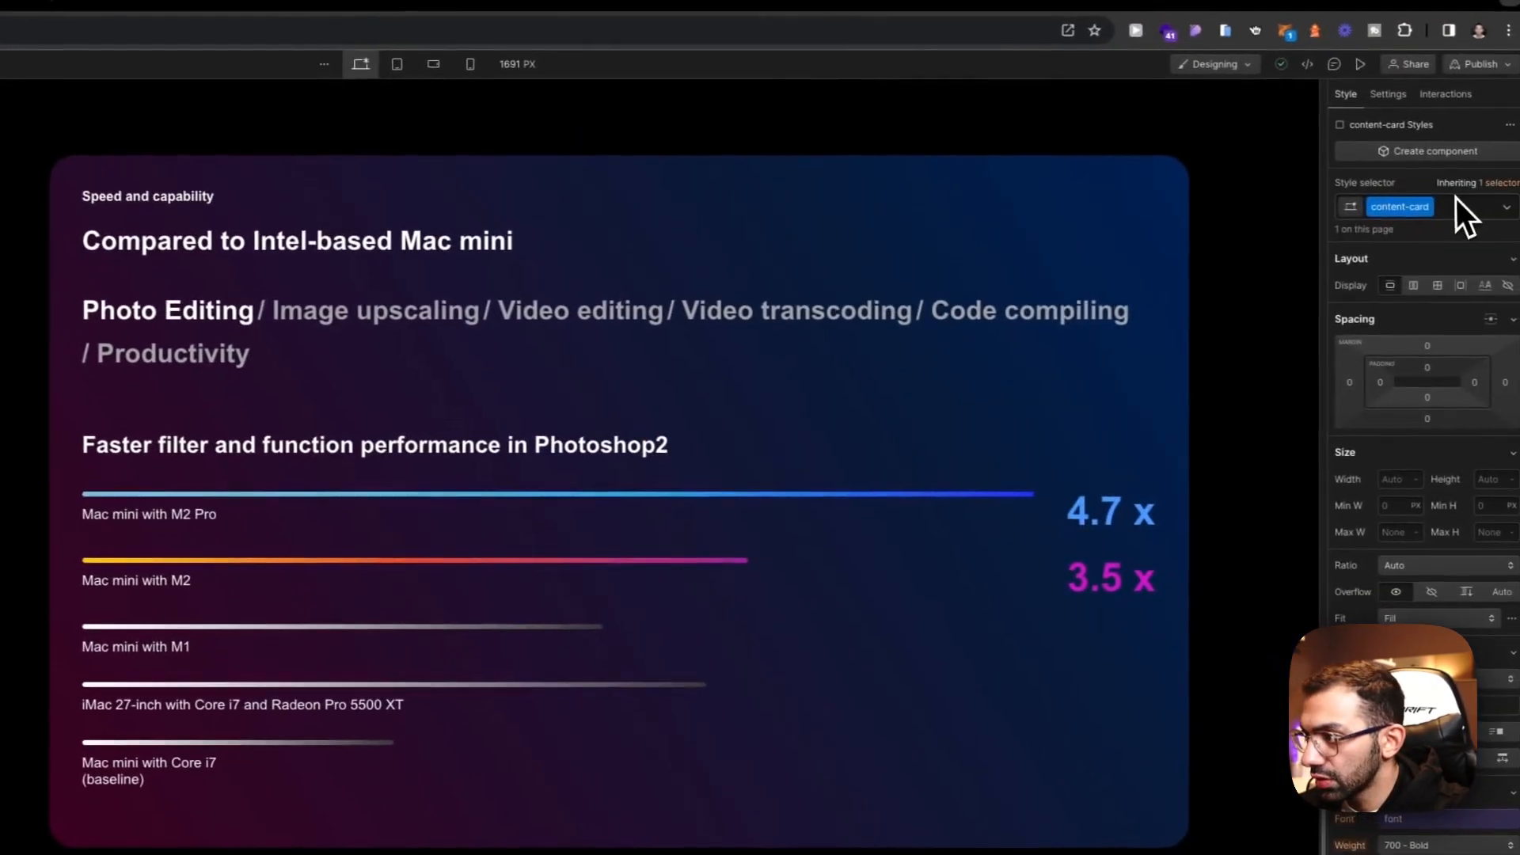
pyautogui.click(1453, 208)
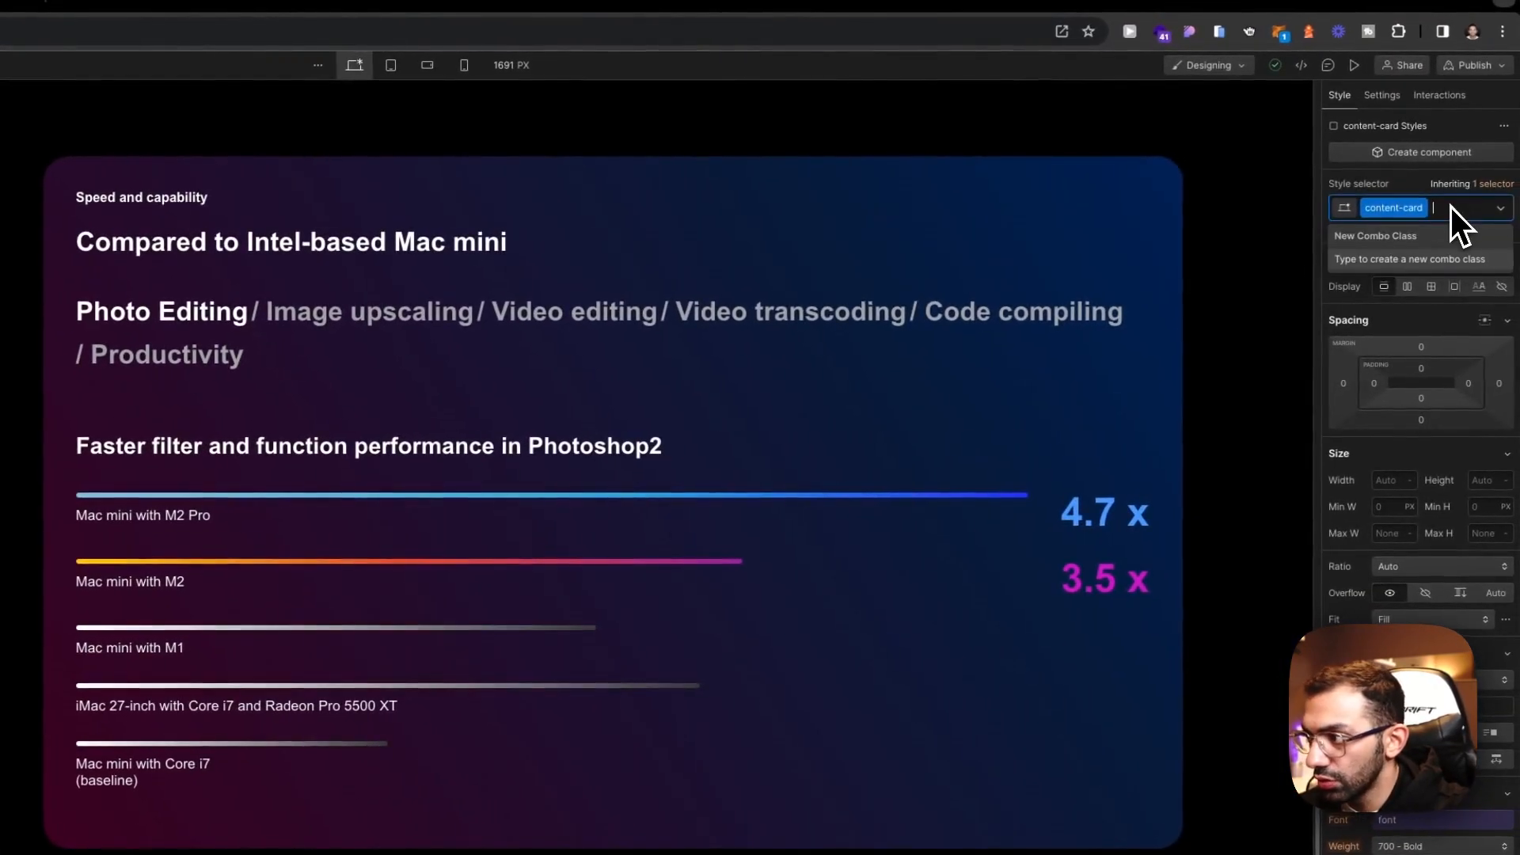
pyautogui.write('max-w')
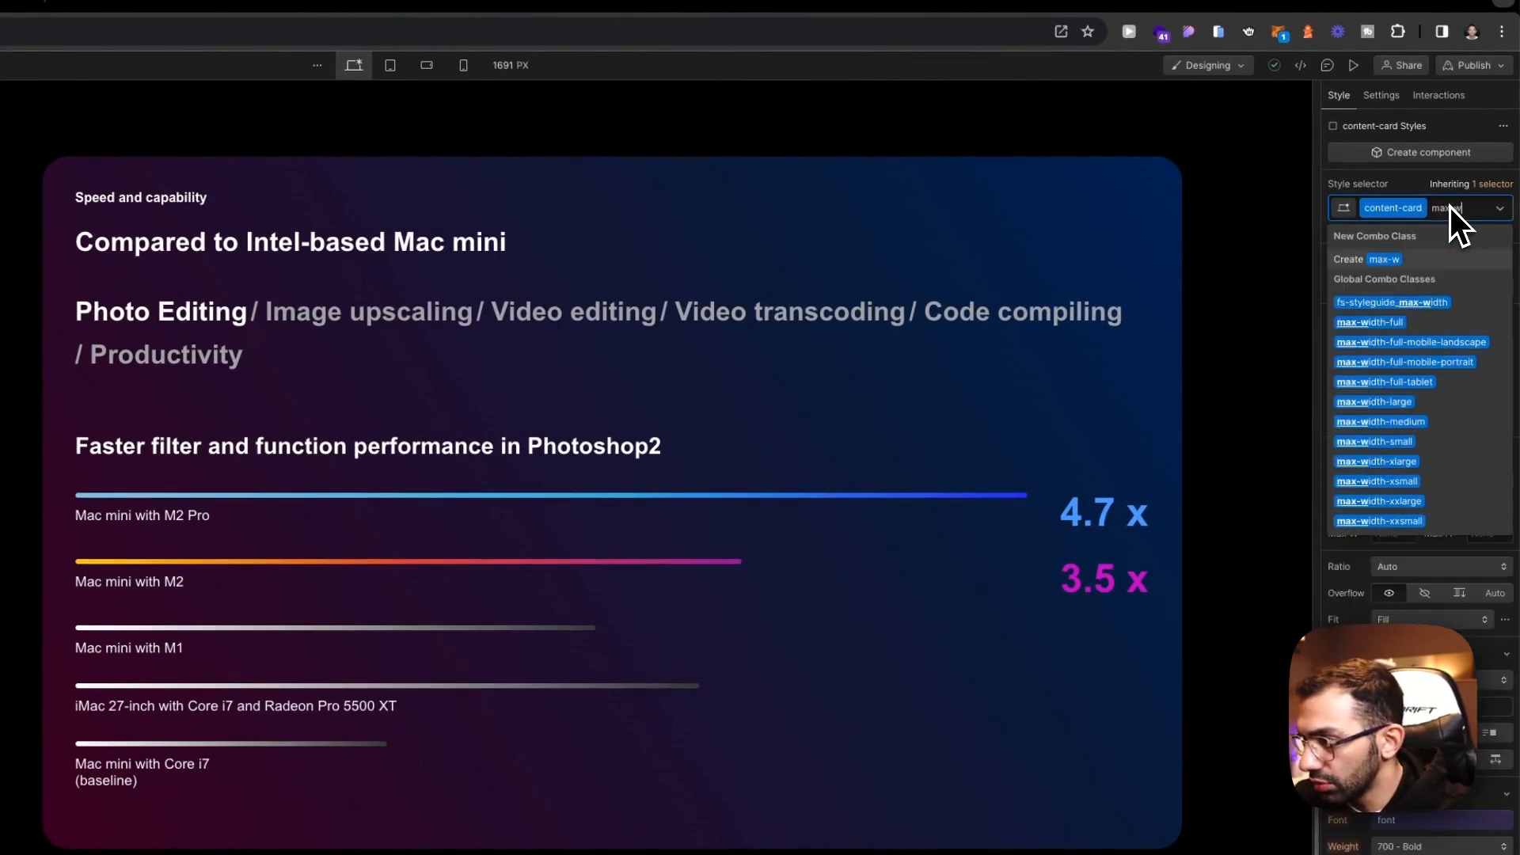
pyautogui.click(1400, 454)
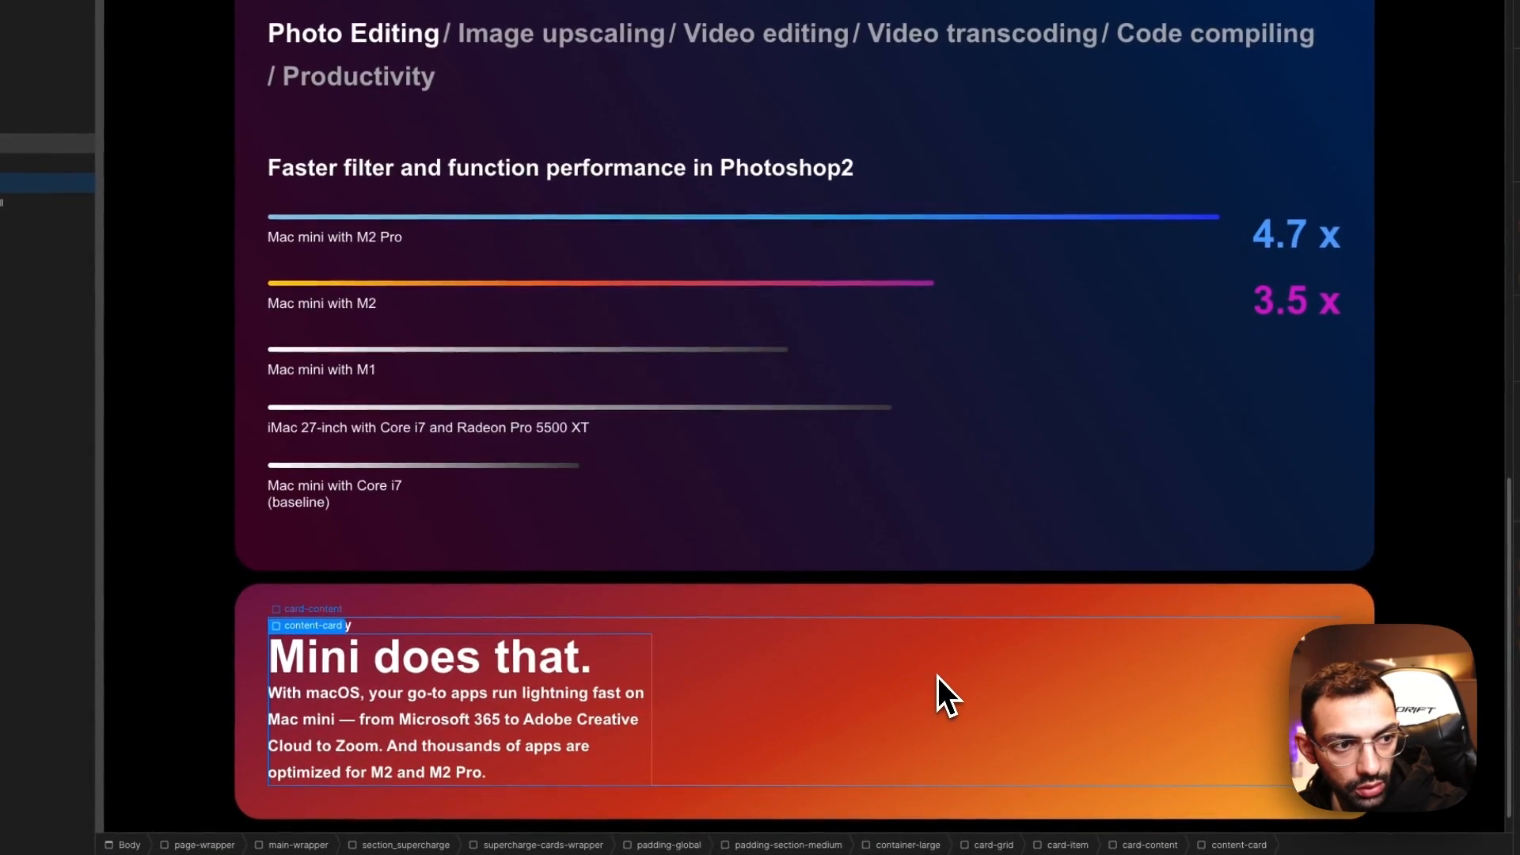
pyautogui.scroll(-1, 937, 677)
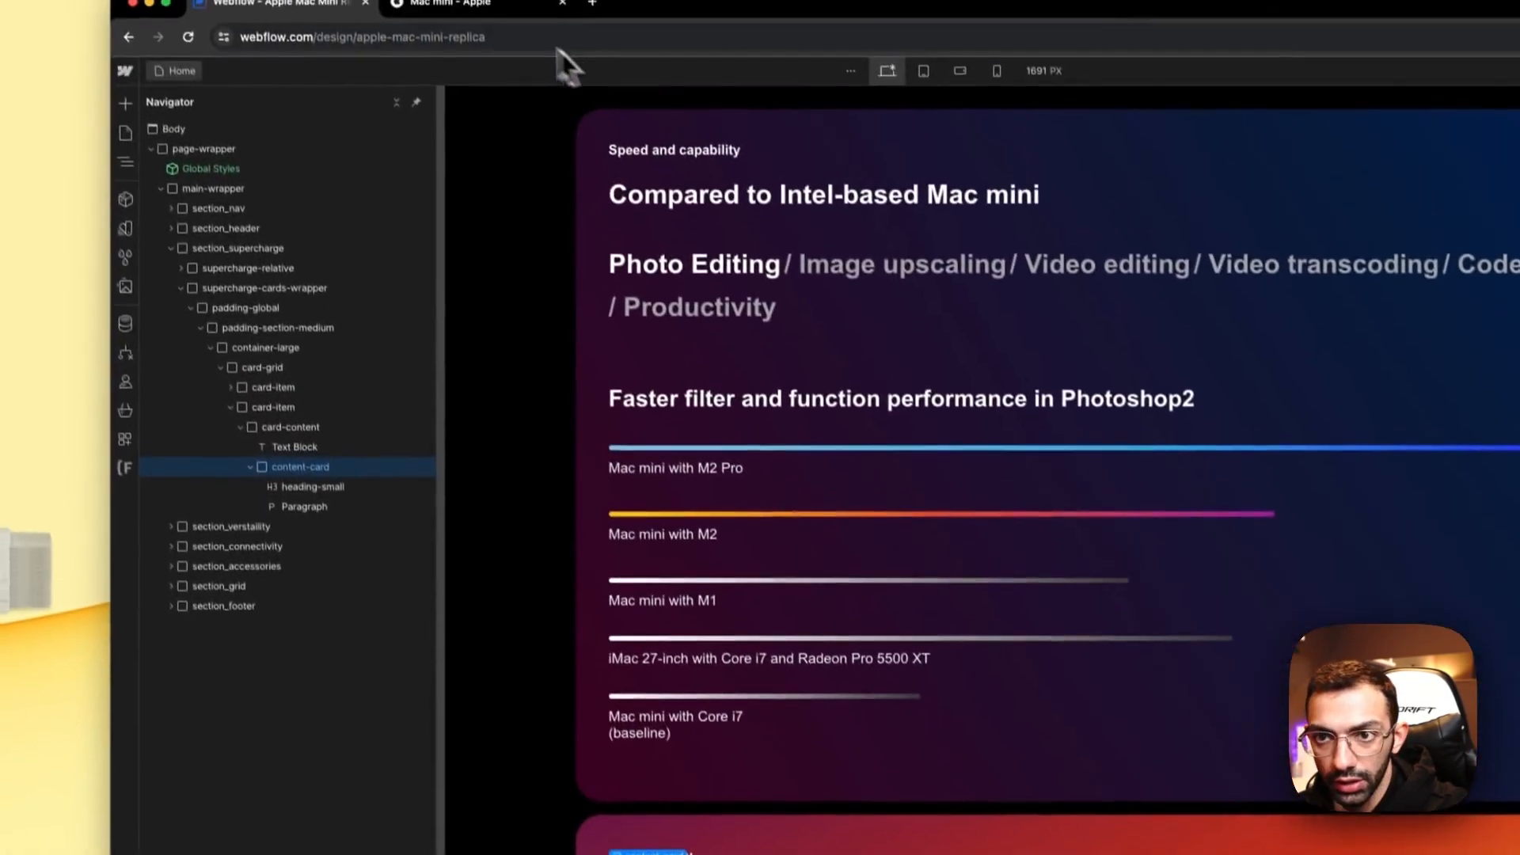
# Step: Check the Compatibility card on Apple's page, and insert a div block with the spacer-small class between the heading and paragraph in Webflow
pyautogui.click(455, 6)
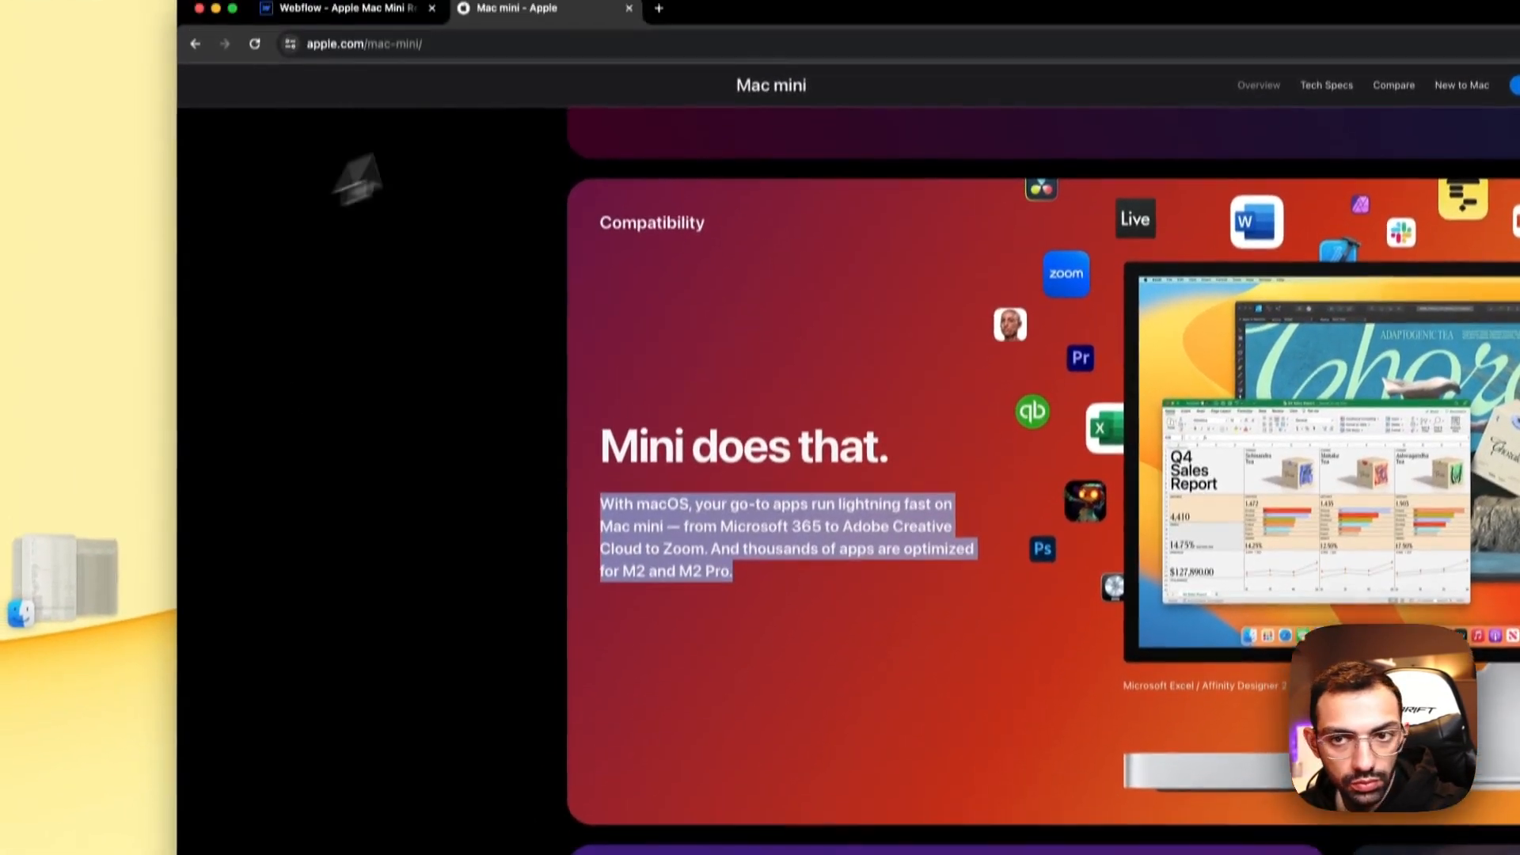
pyautogui.click(368, 31)
pyautogui.click(692, 719)
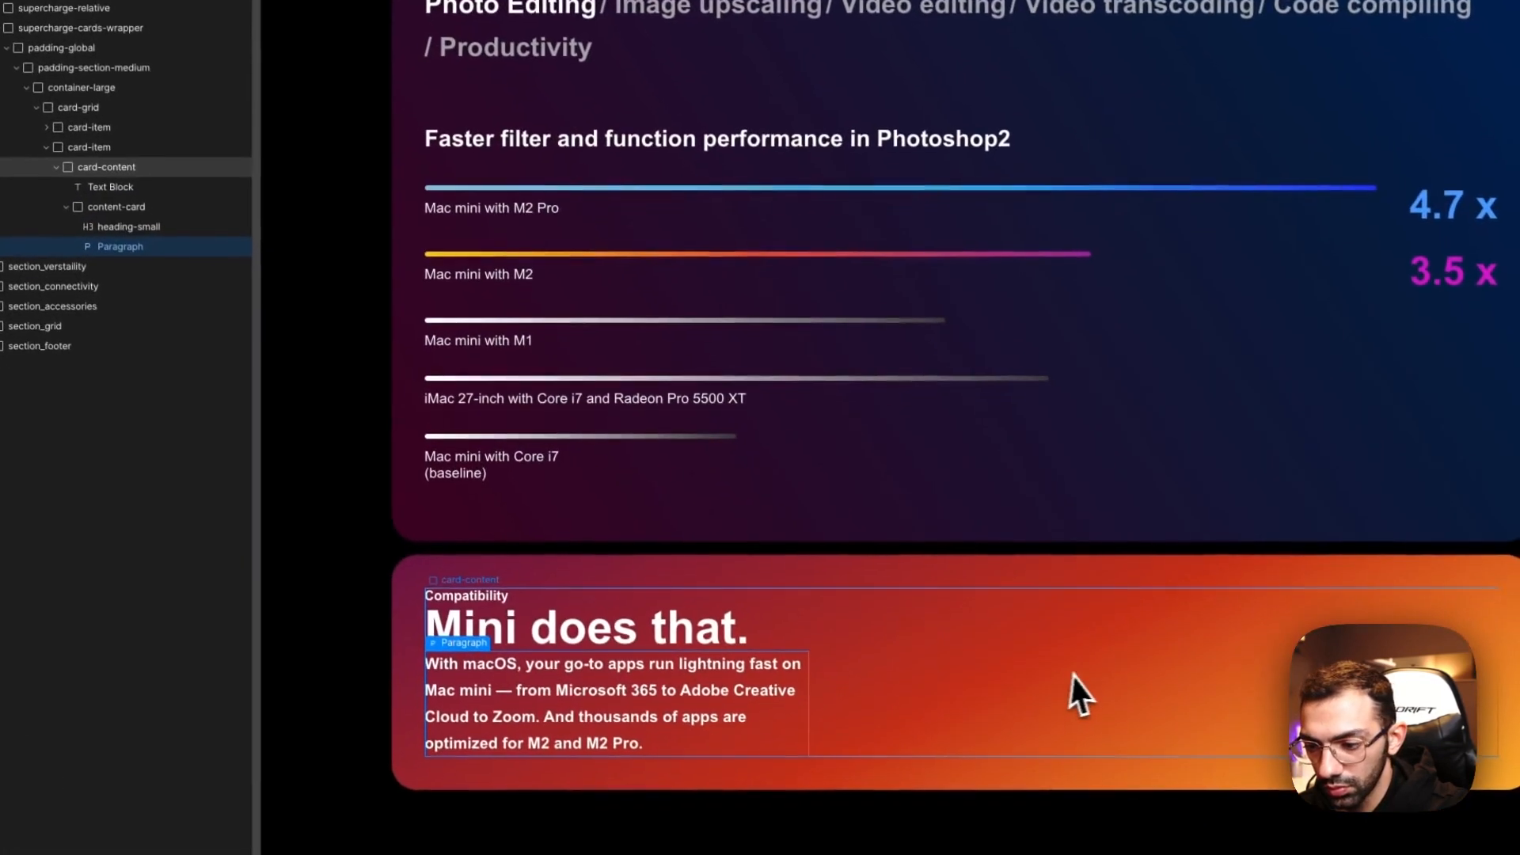
pyautogui.click(1103, 696)
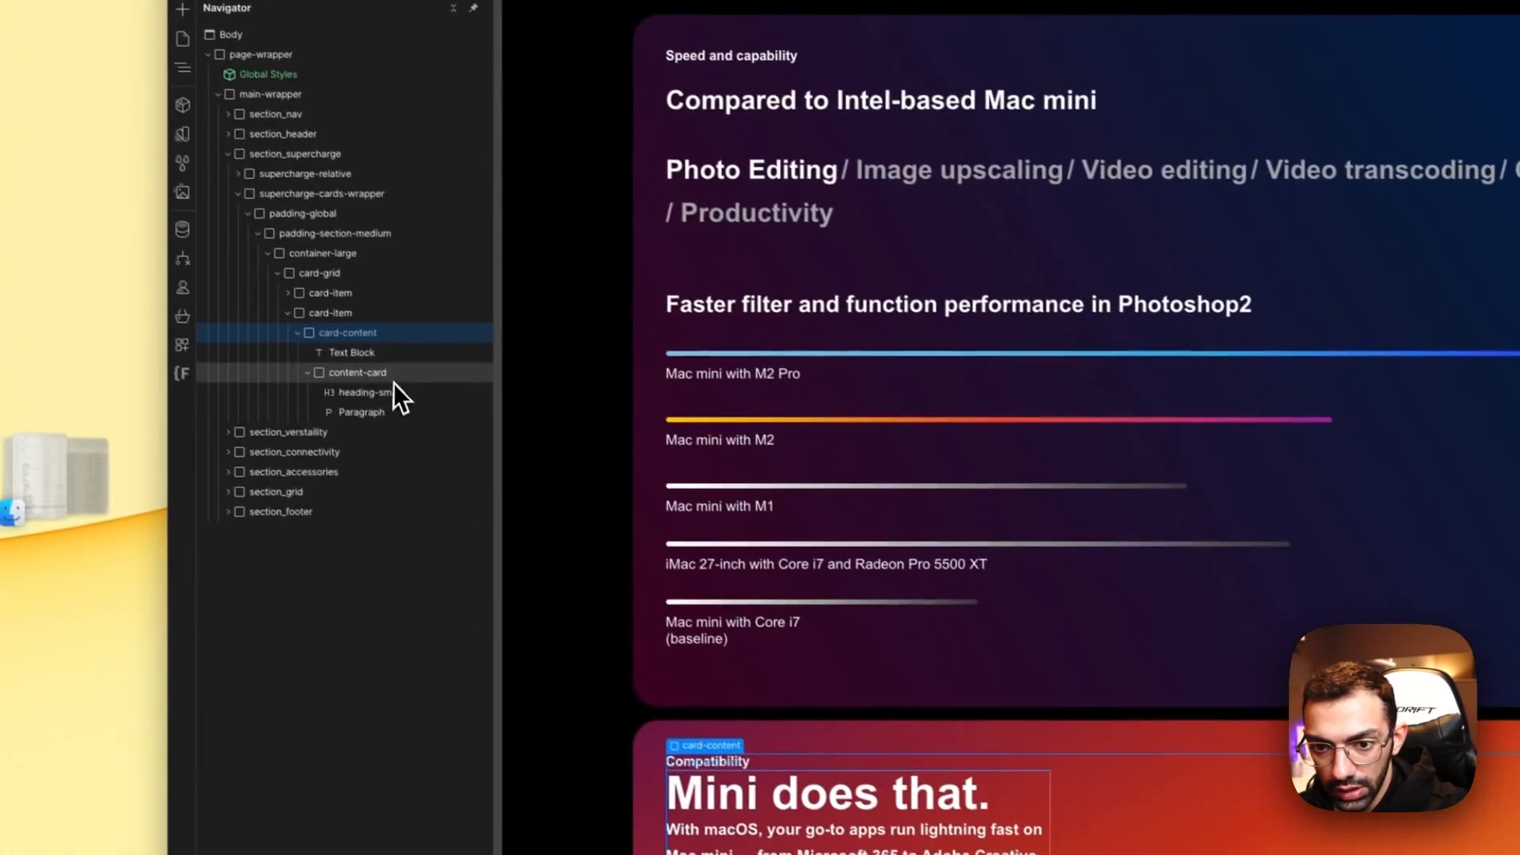
pyautogui.click(307, 316)
pyautogui.press('a')
pyautogui.click(150, 239)
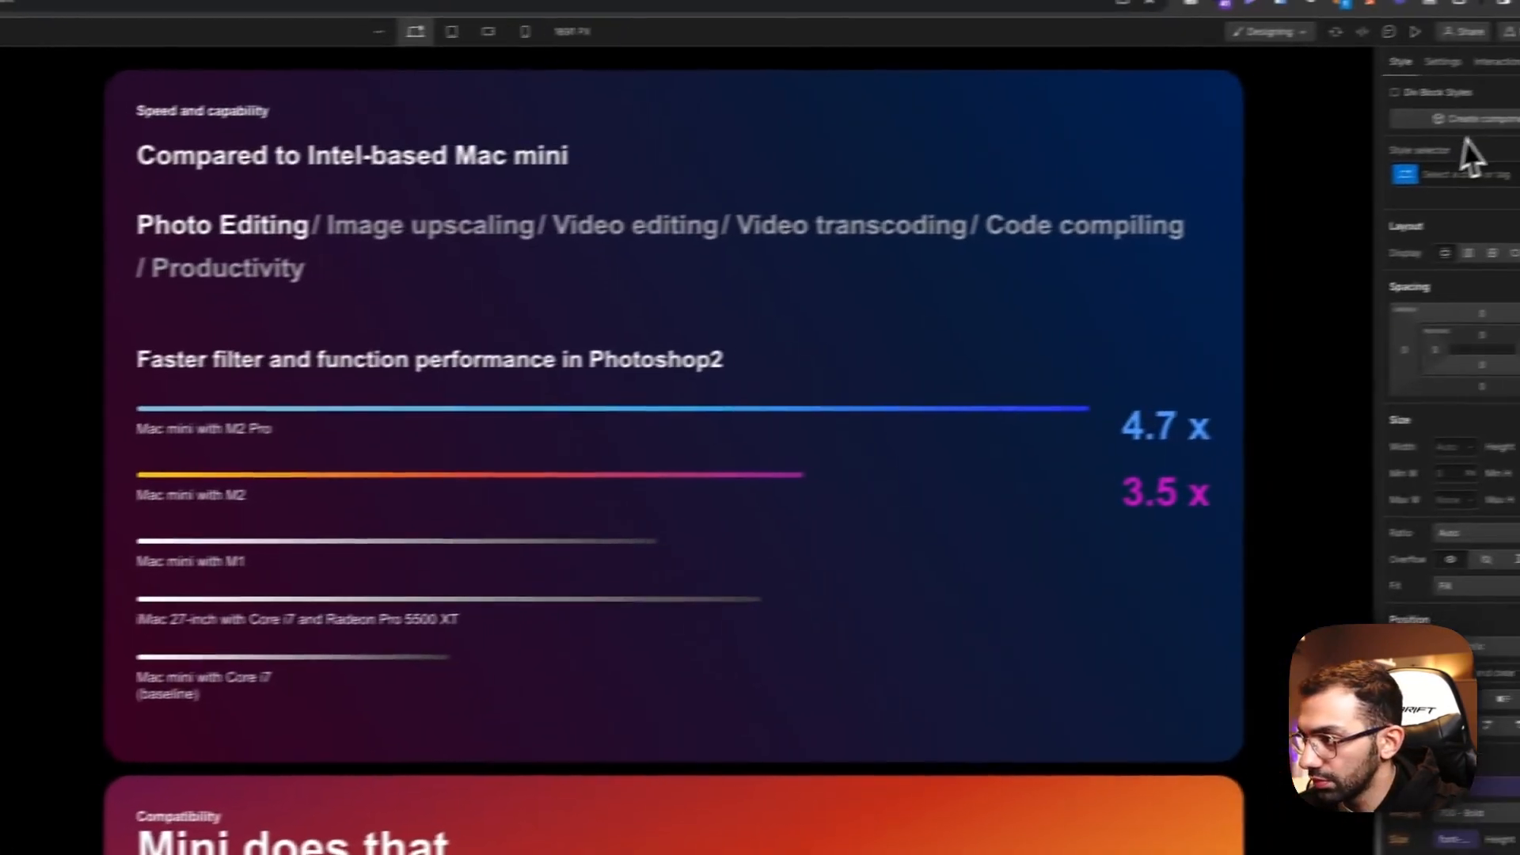
pyautogui.click(1386, 171)
pyautogui.write('spacer')
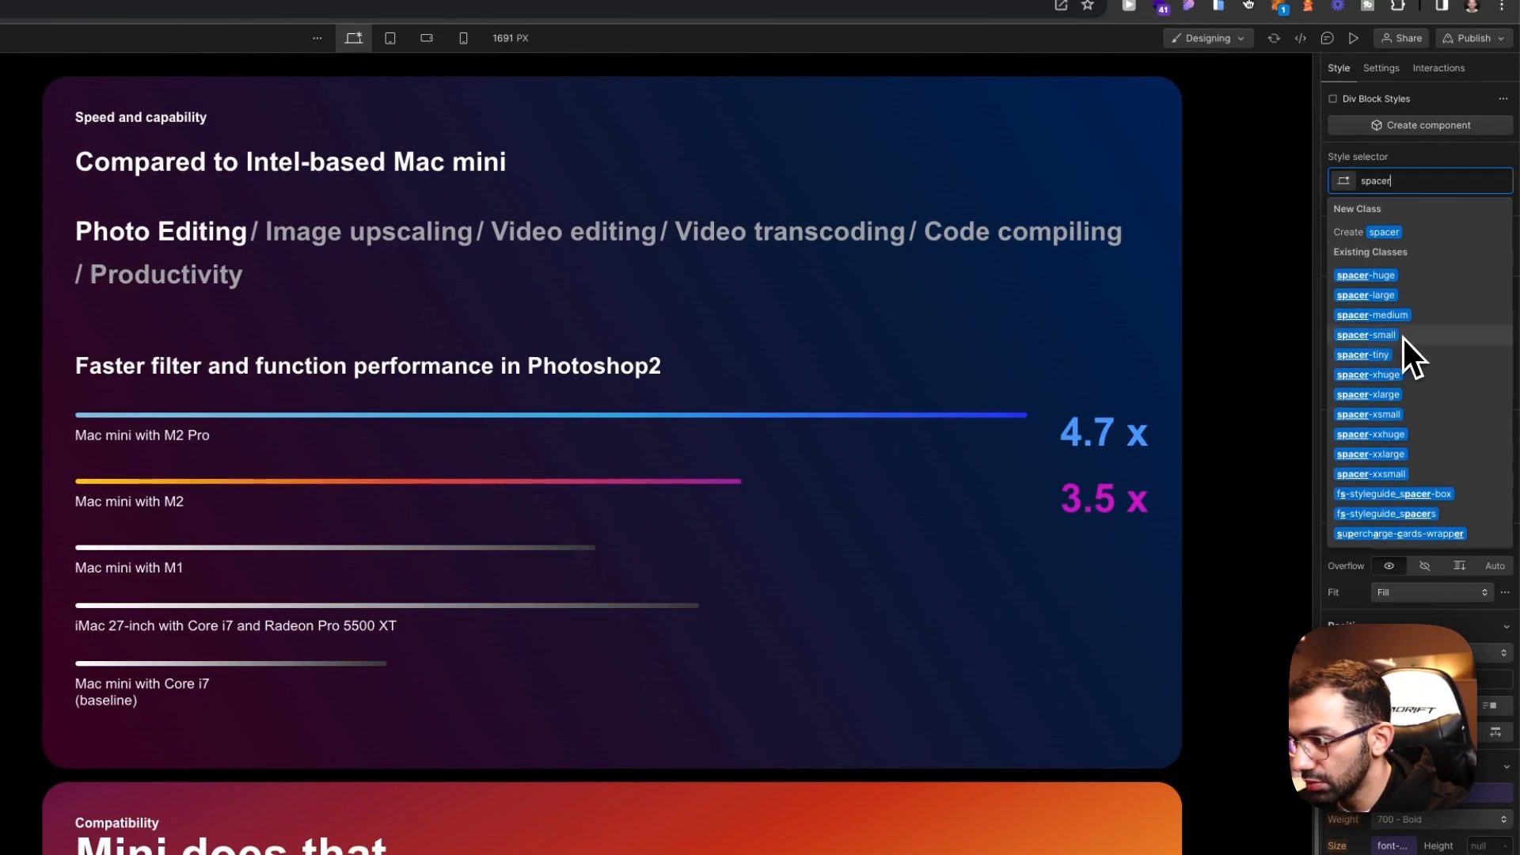
pyautogui.click(1403, 339)
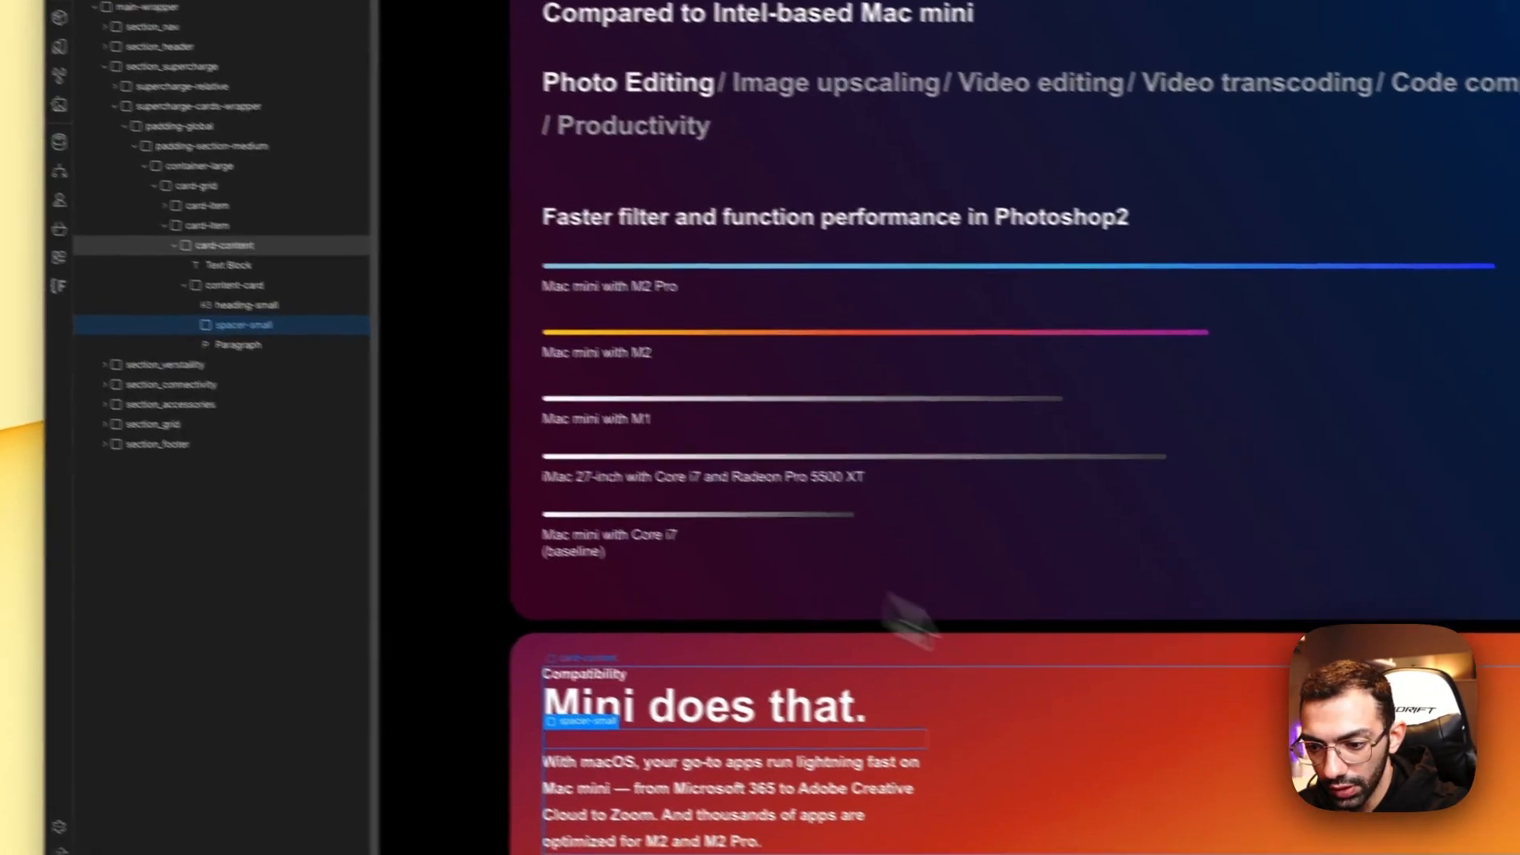
# Step: Add a div block after card-content in the second card-item and give it the class mini-image-wrapper
pyautogui.click(934, 725)
pyautogui.click(740, 714)
pyautogui.click(933, 733)
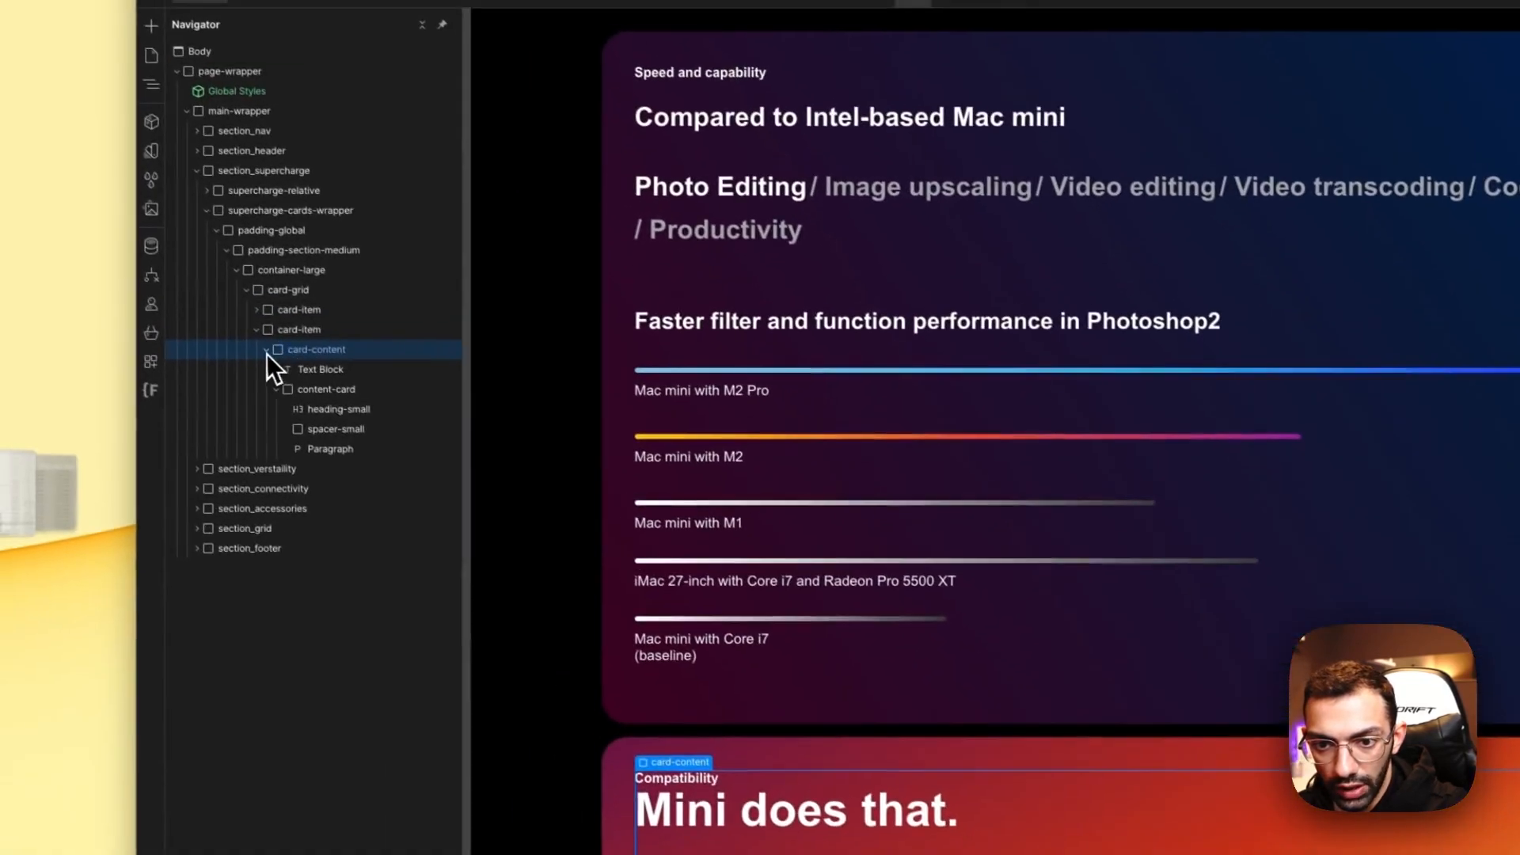
pyautogui.click(93, 219)
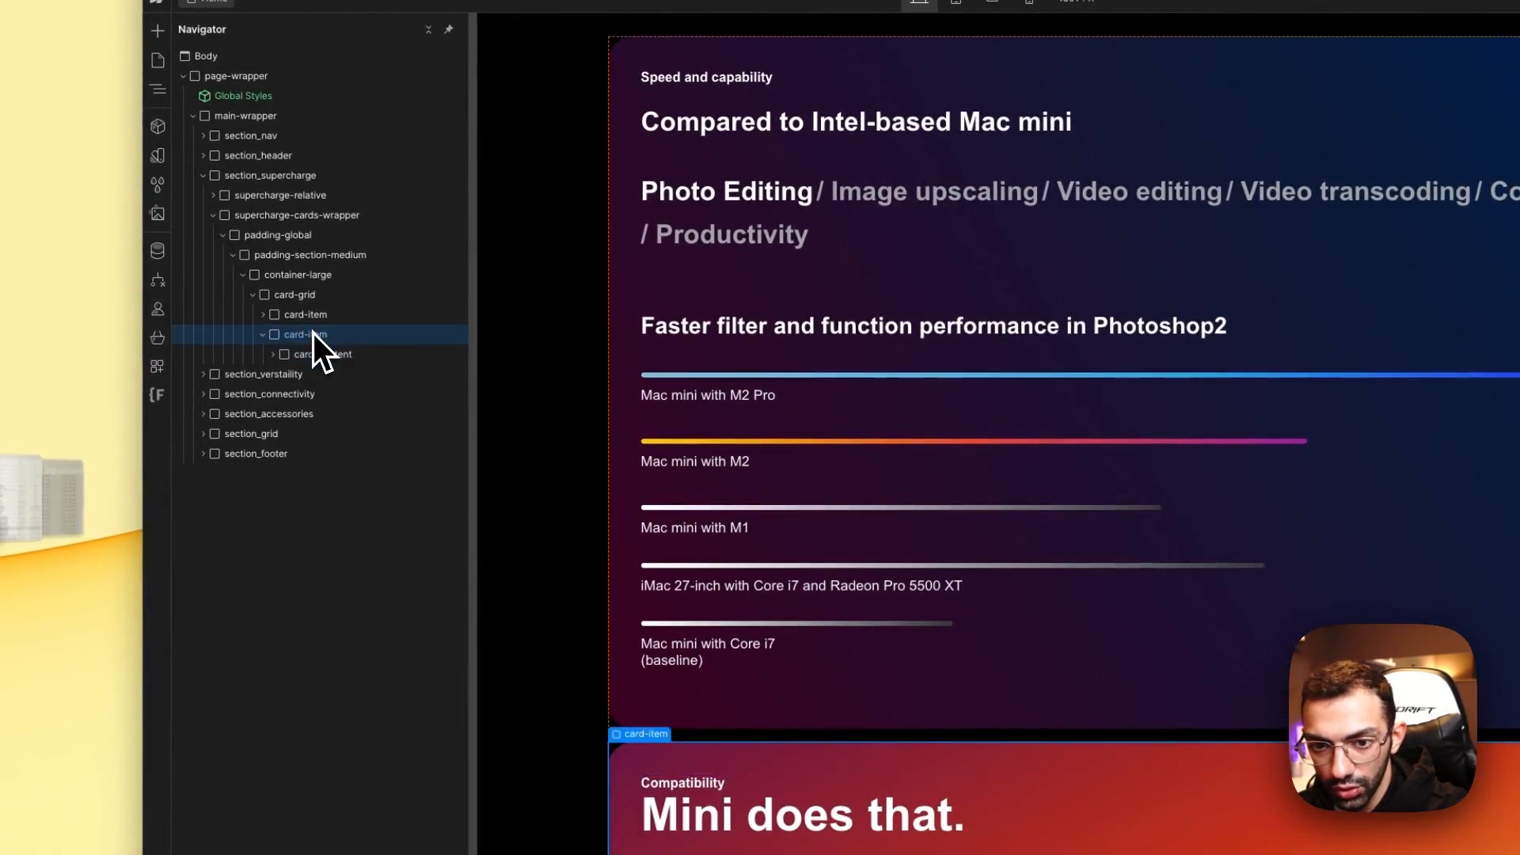
pyautogui.click(312, 356)
pyautogui.click(320, 344)
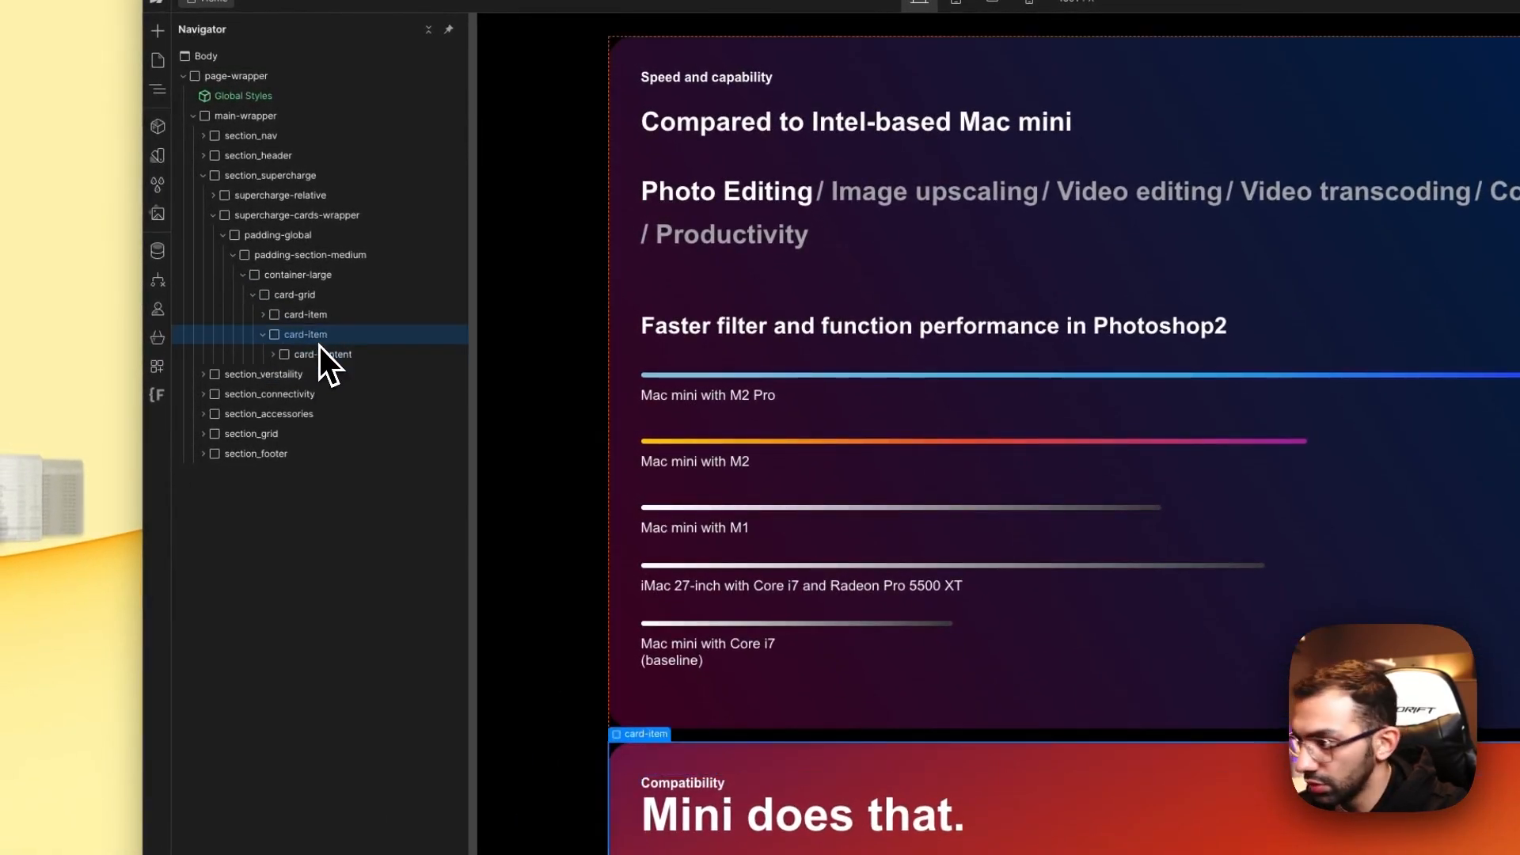
pyautogui.press('a')
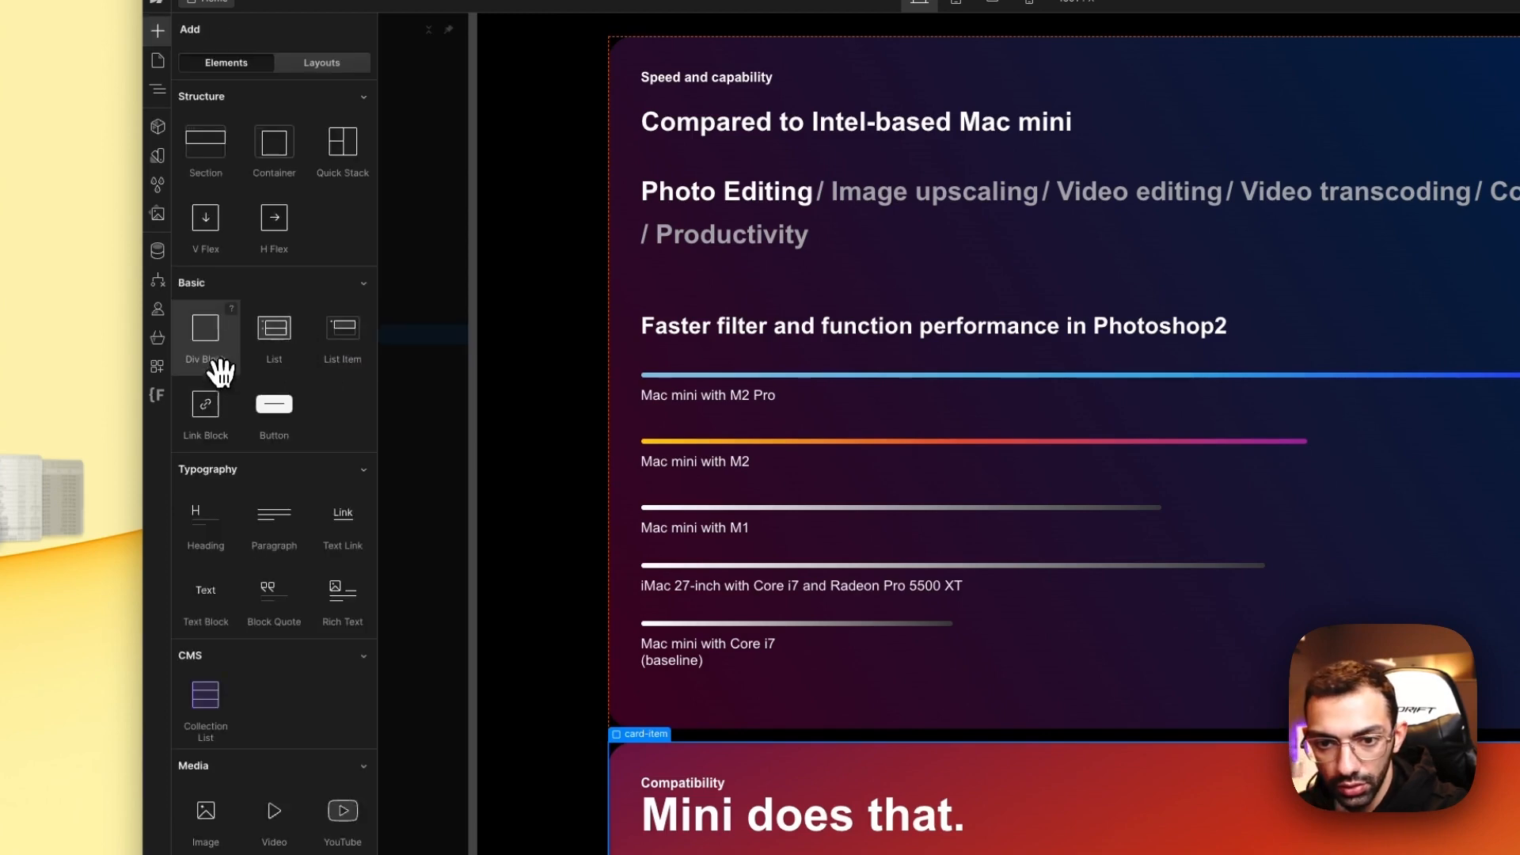
pyautogui.click(210, 358)
pyautogui.click(350, 330)
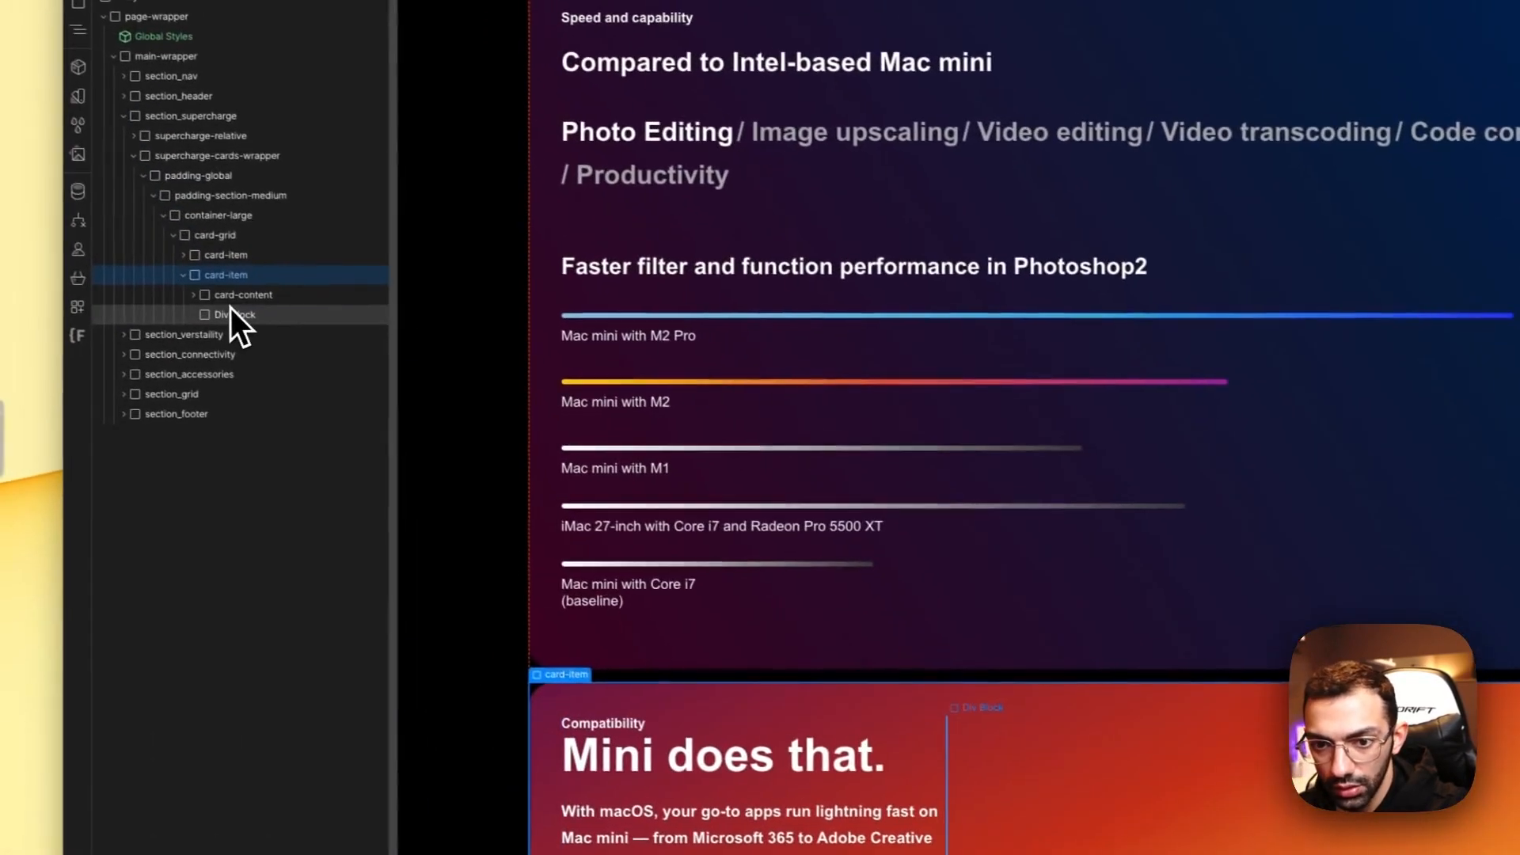
pyautogui.click(230, 312)
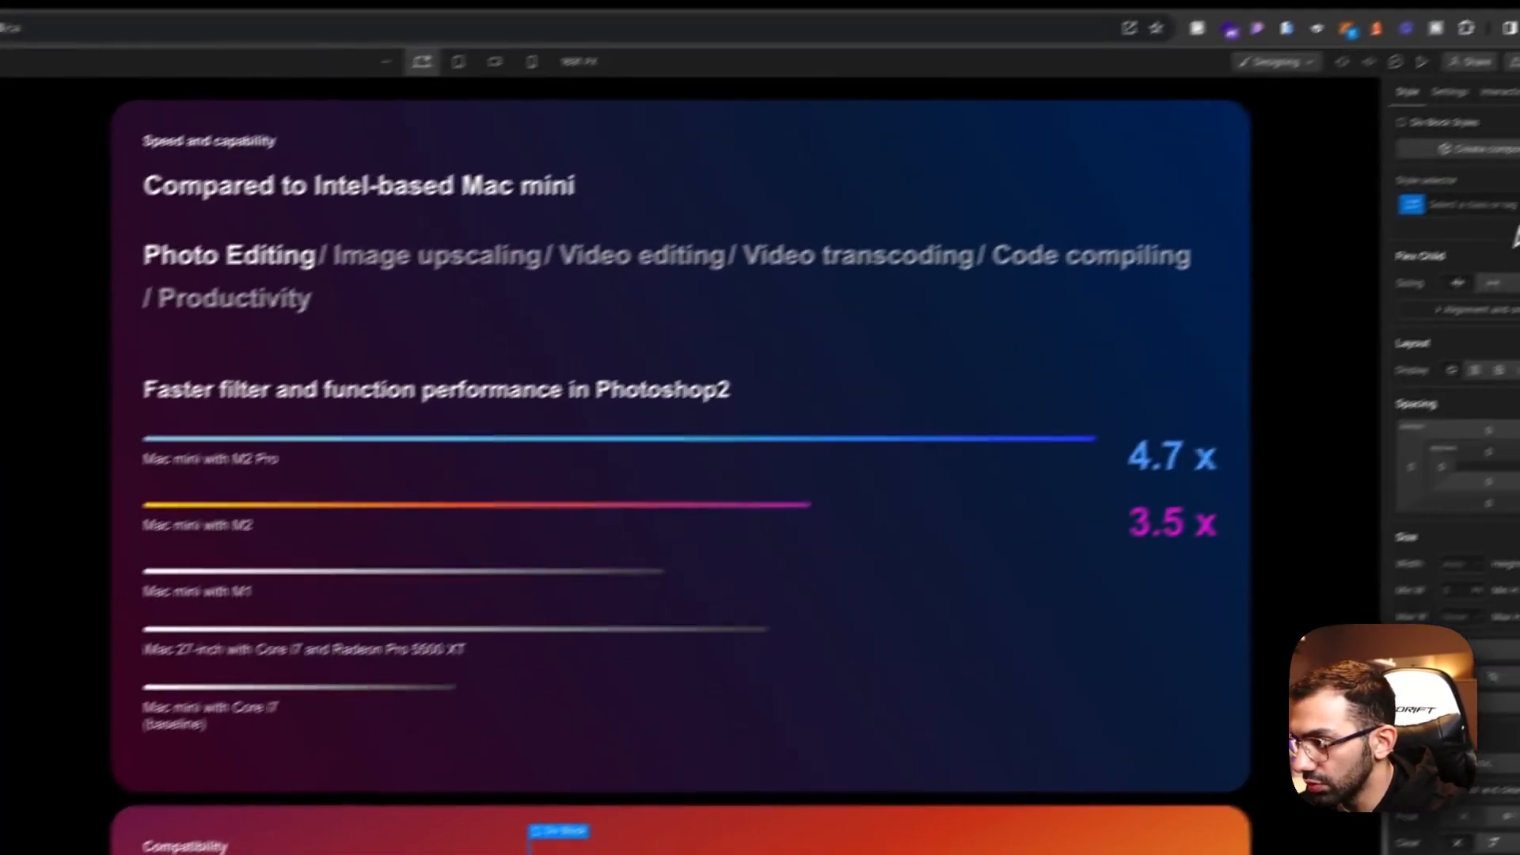
pyautogui.click(1459, 239)
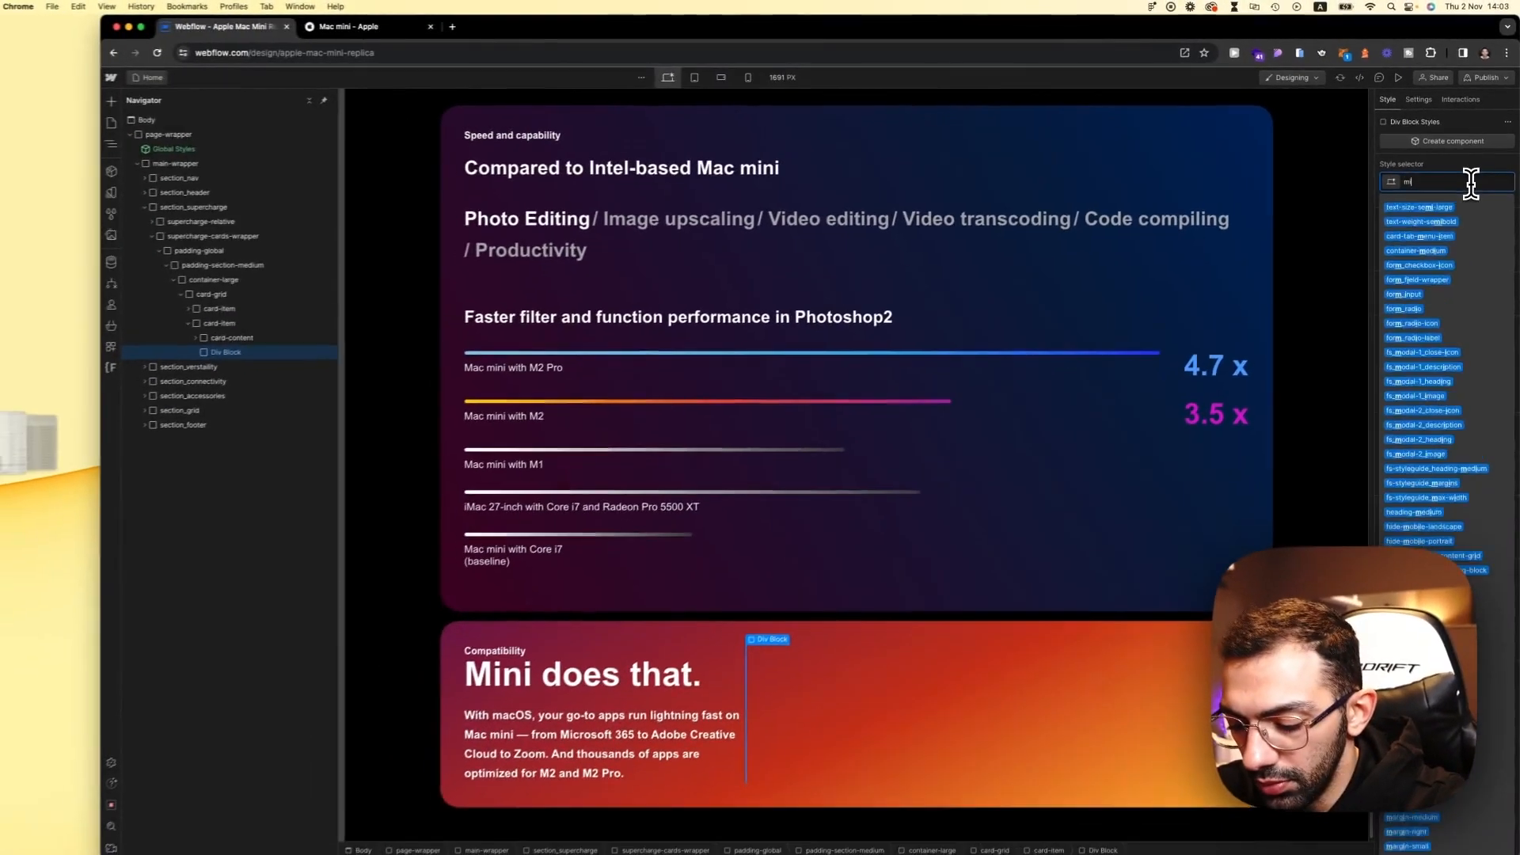
pyautogui.write('mini-image-wrapper')
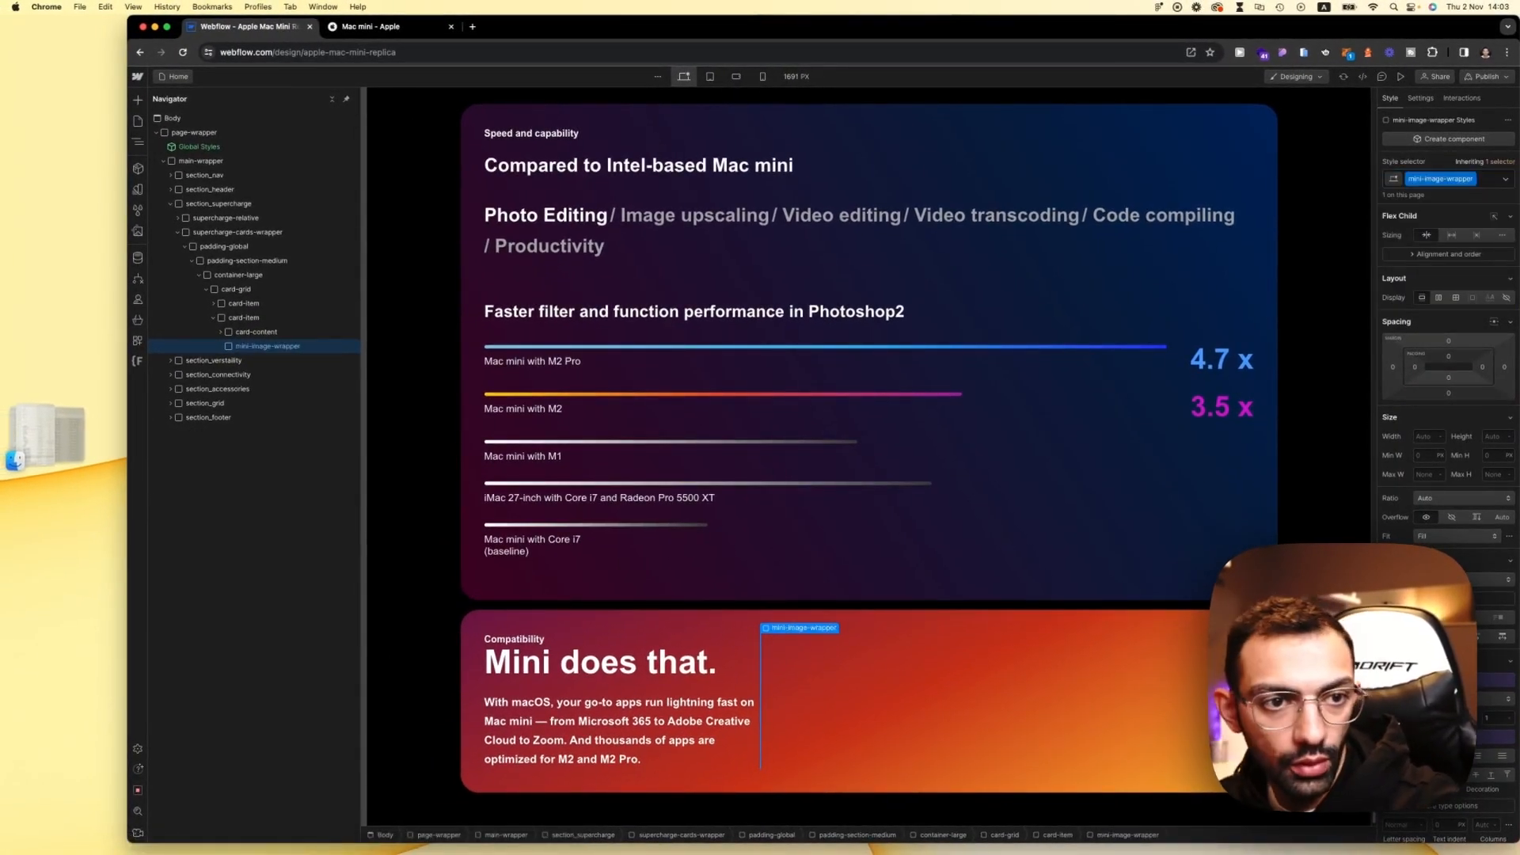
# Step: Insert an image element into mini-image-wrapper and choose the "mini does that.png" asset for it
pyautogui.write('a')
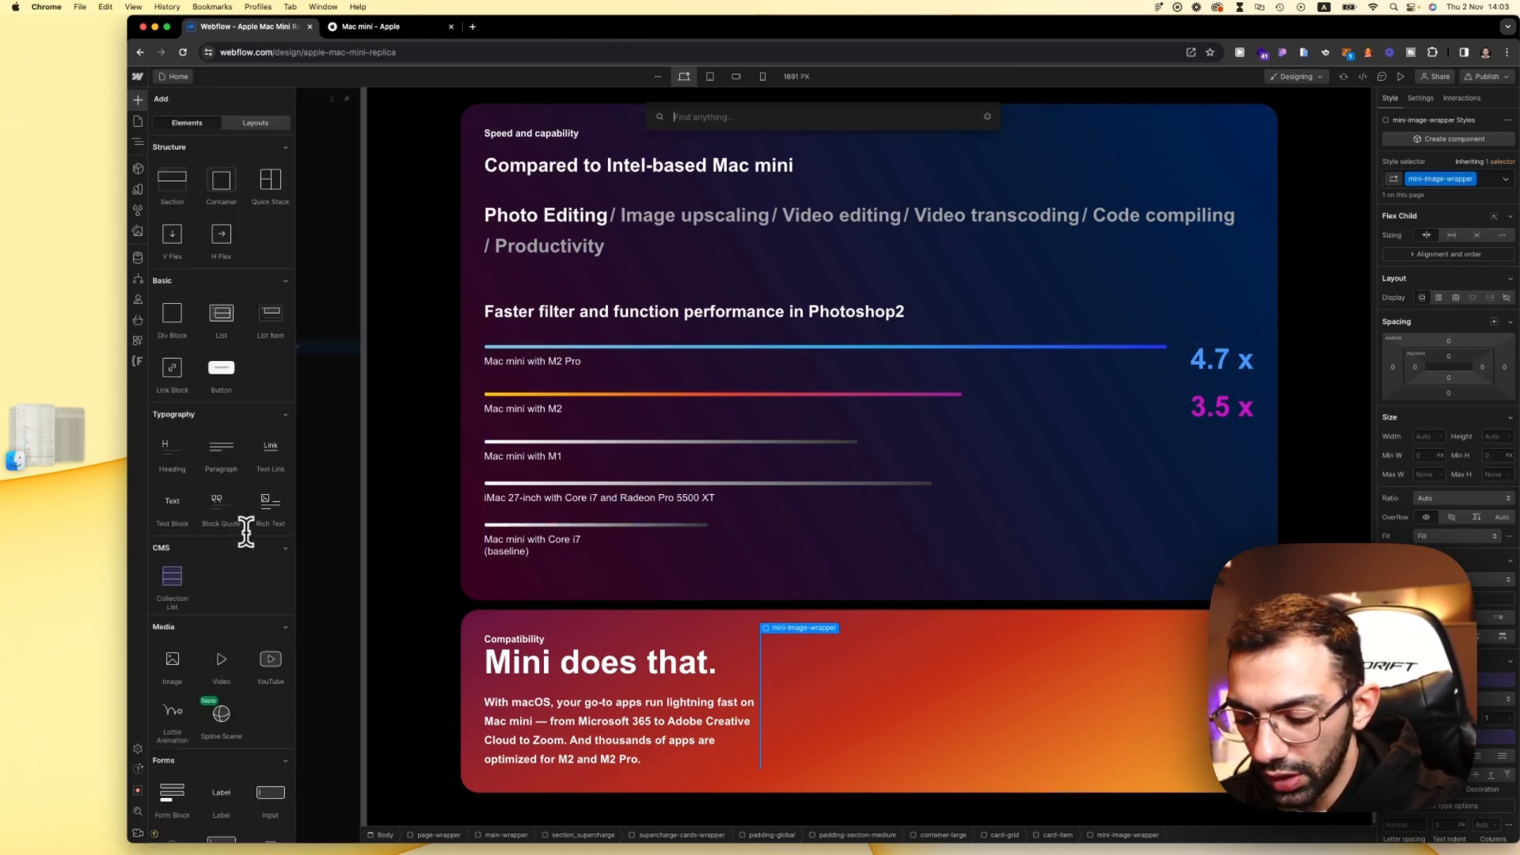
pyautogui.write('image')
pyautogui.press('Return')
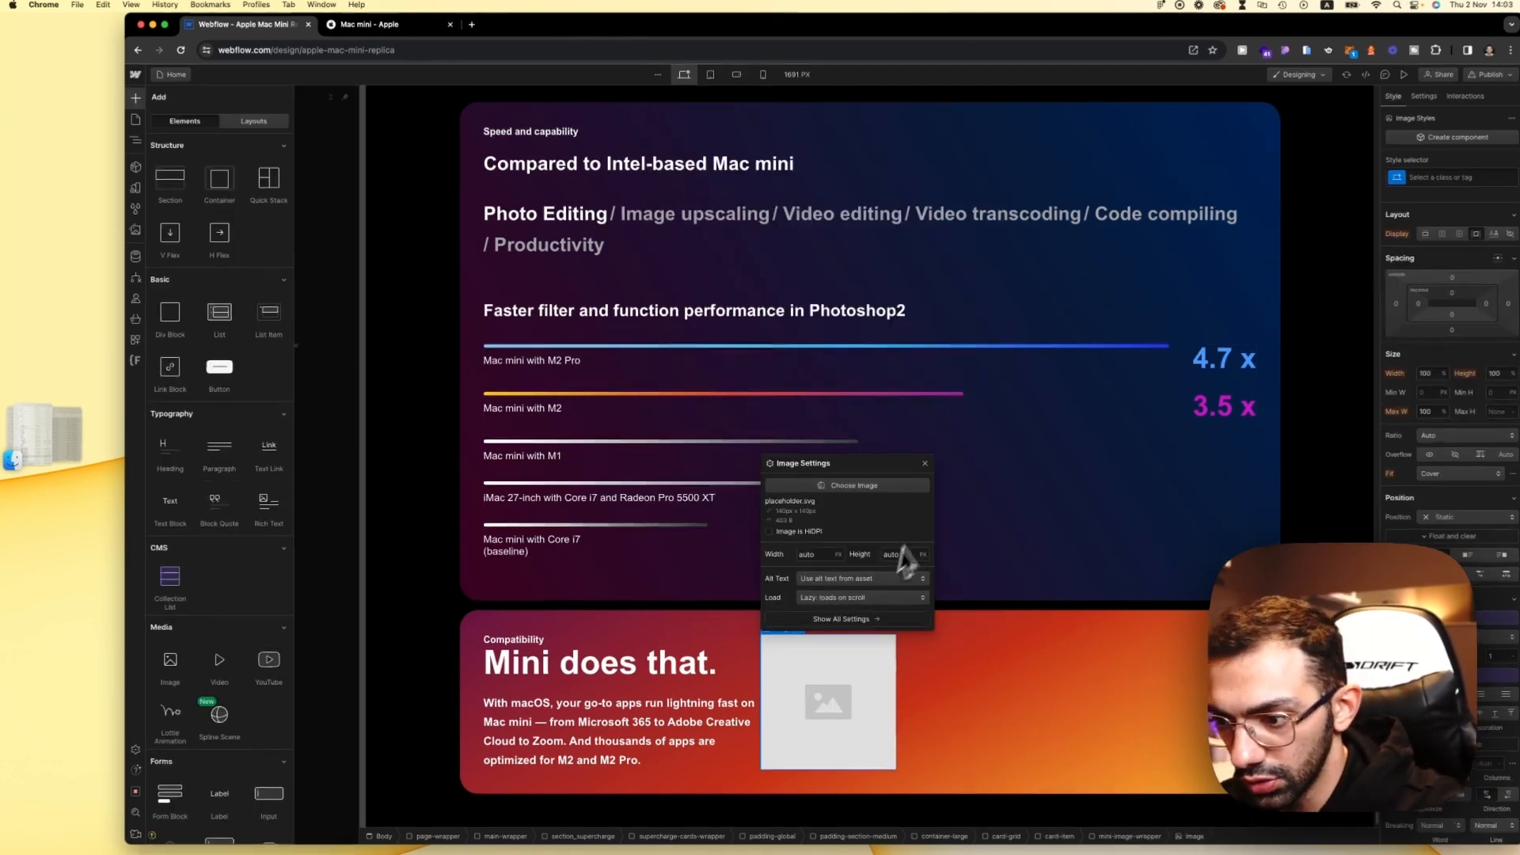
pyautogui.click(903, 489)
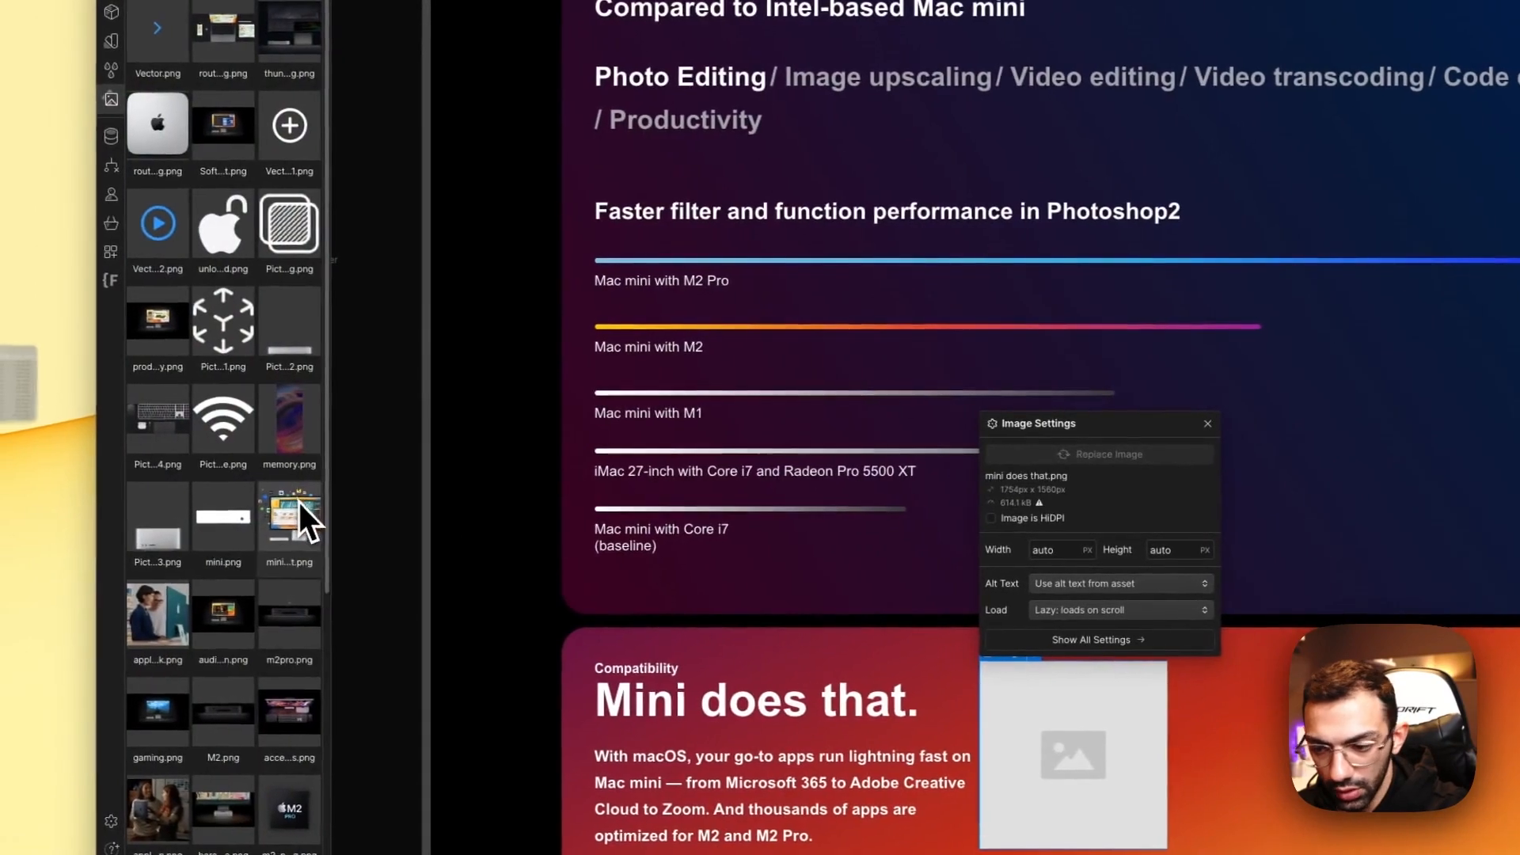
pyautogui.click(275, 519)
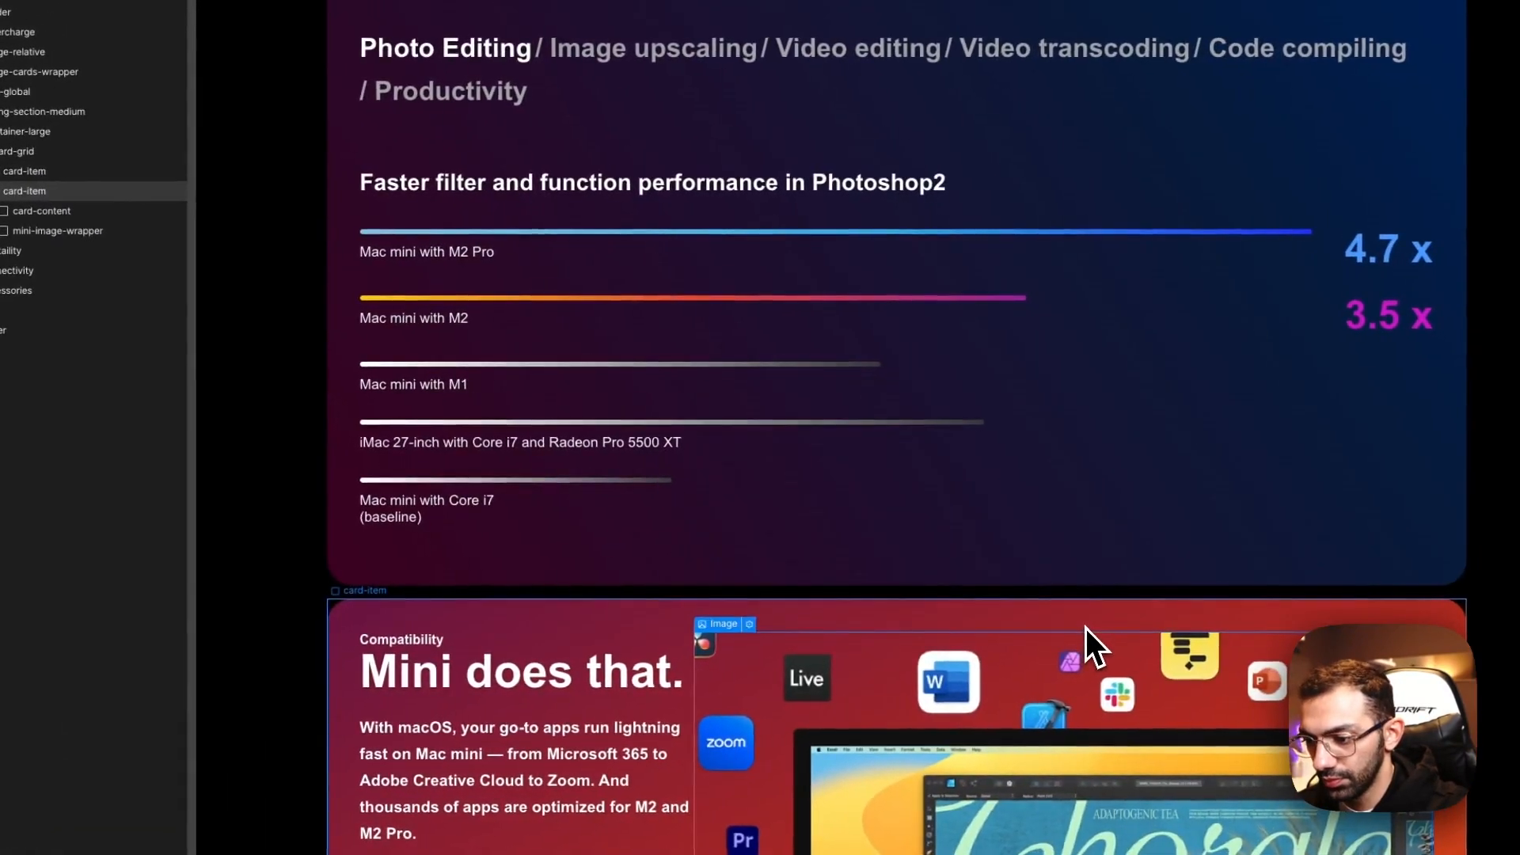
# Step: Align the children of the Compatibility card-item to the center of its horizontal flex layout
pyautogui.scroll(-4, 1085, 628)
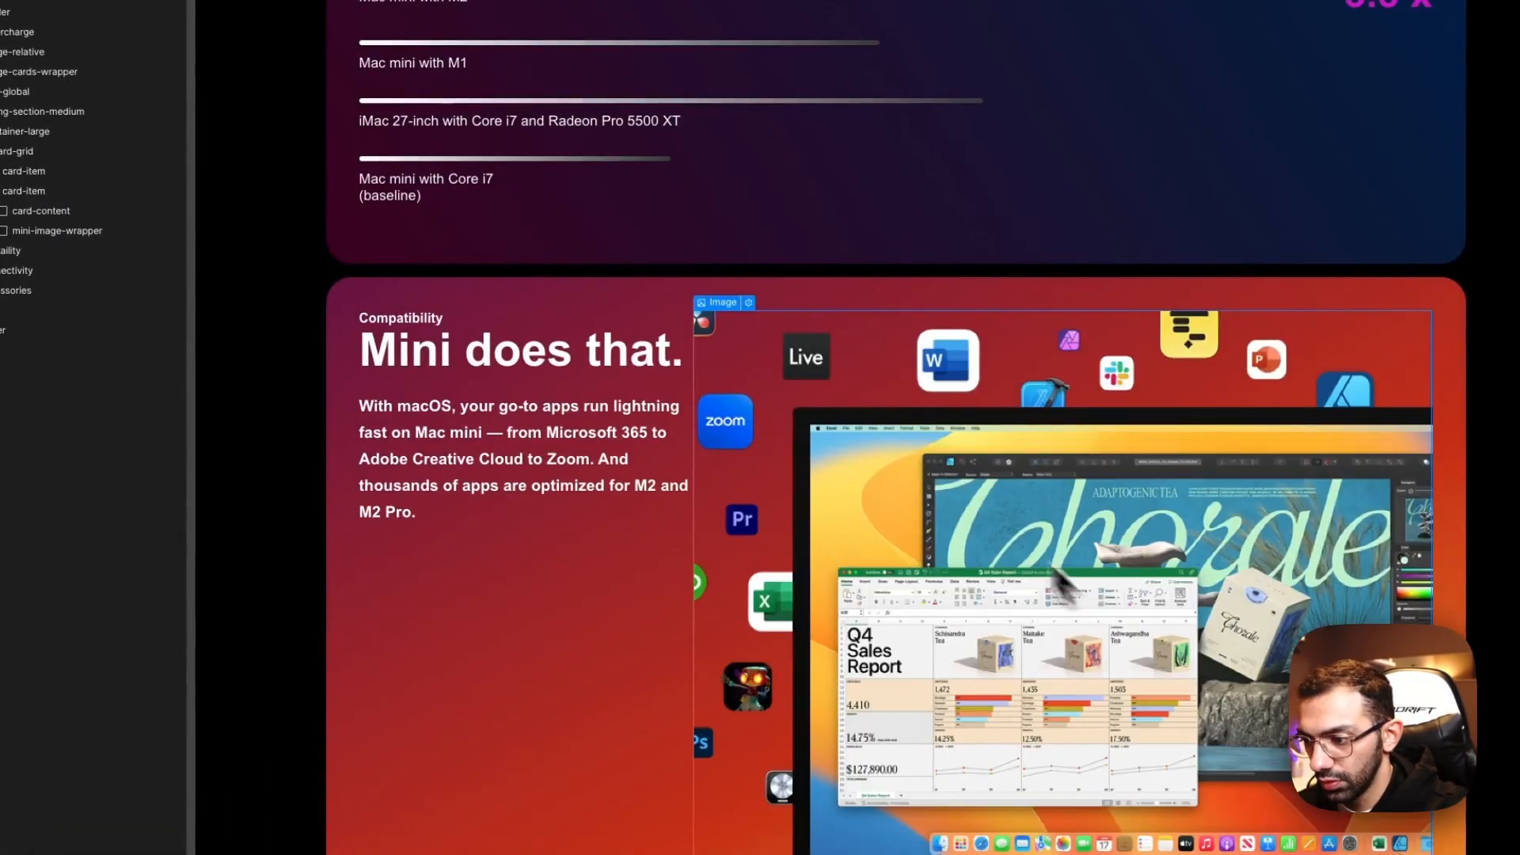
pyautogui.click(626, 704)
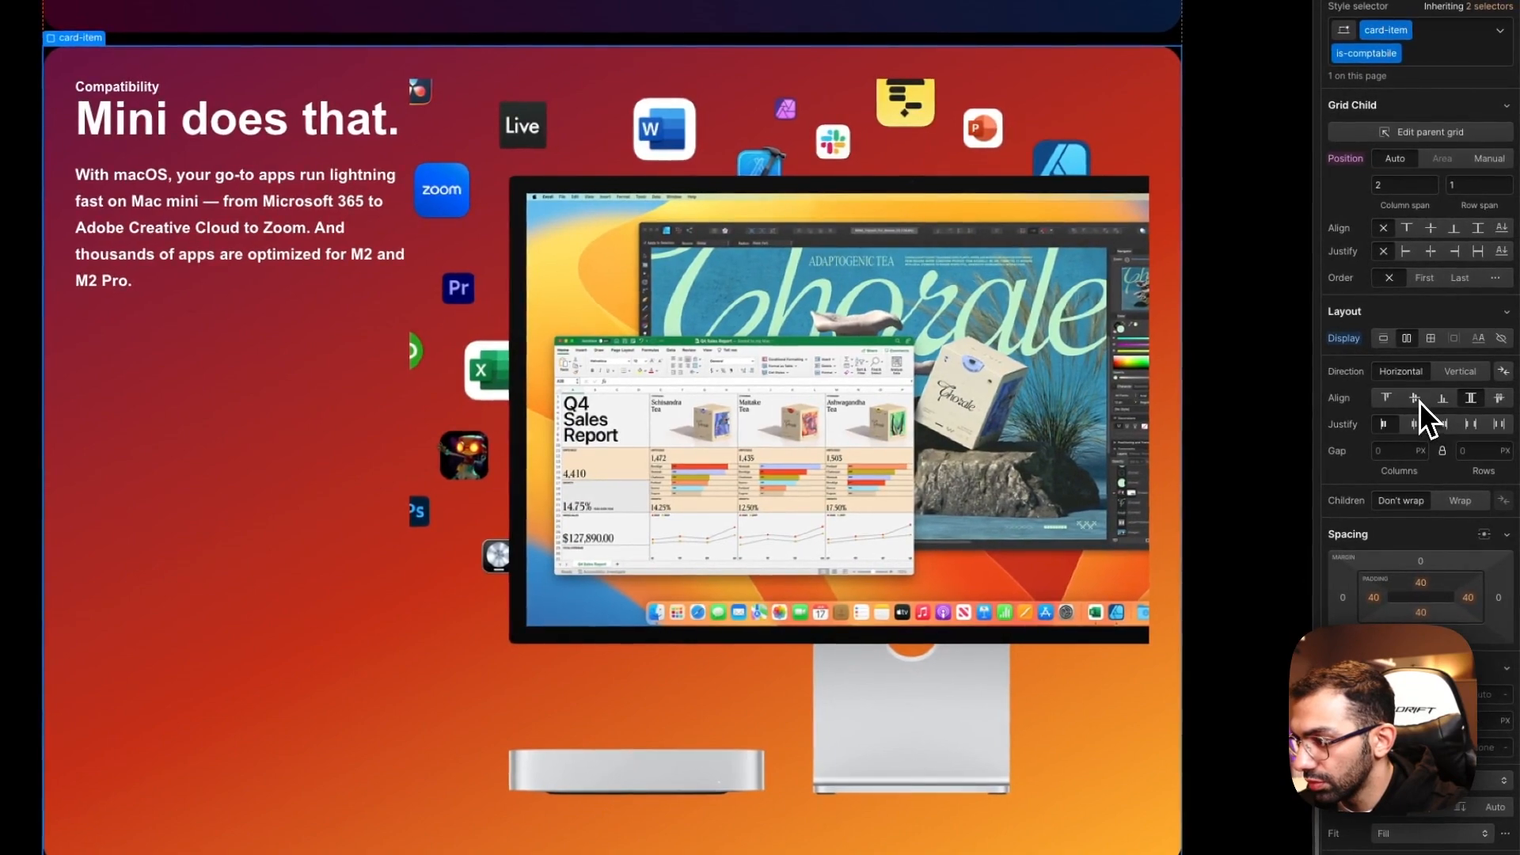
pyautogui.click(1419, 401)
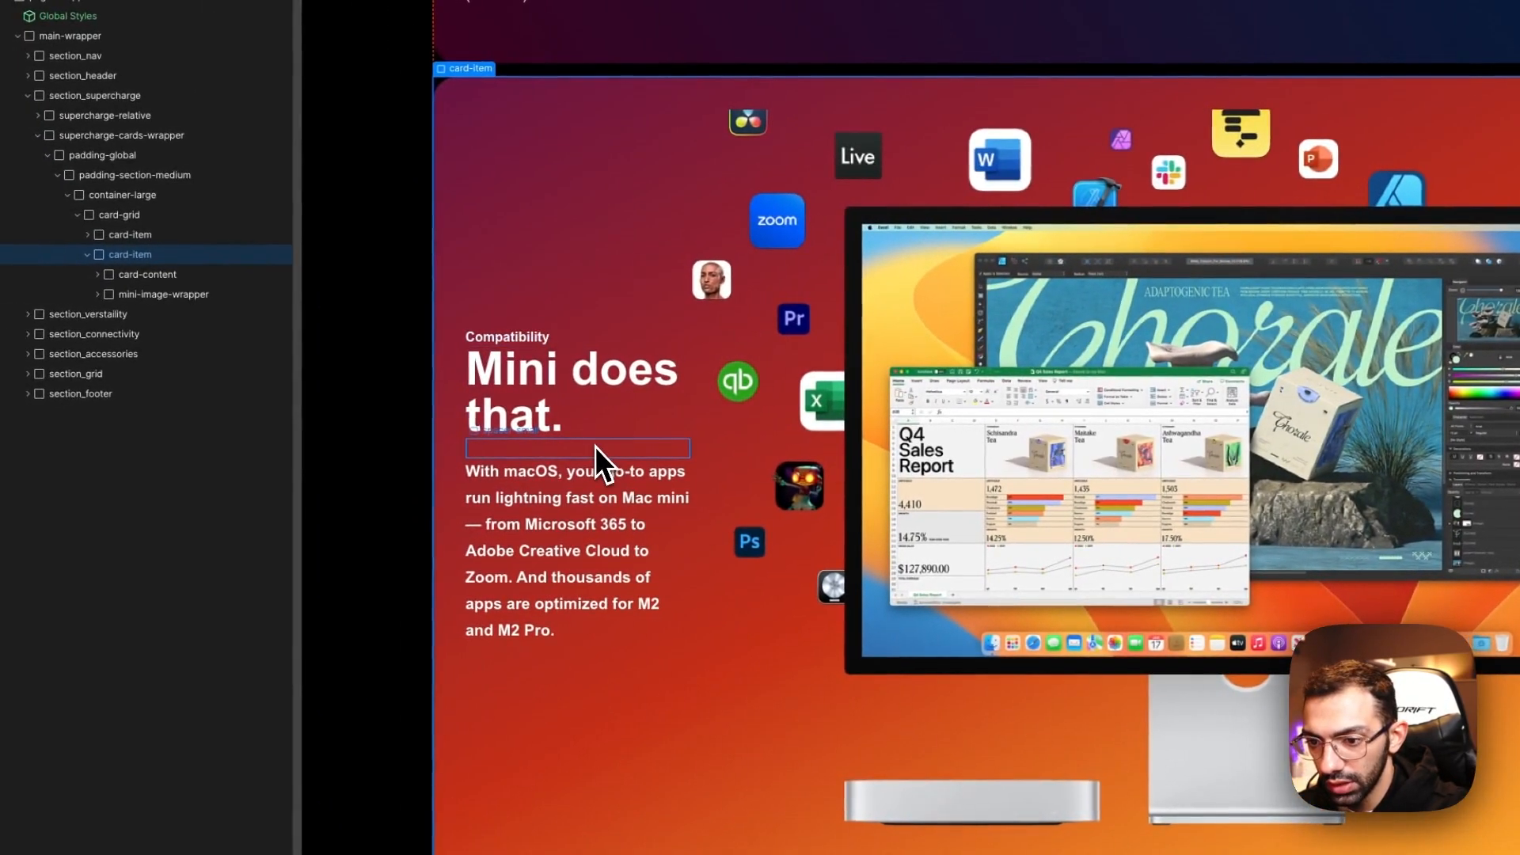
# Step: Set the top margin of the Compatibility card's content-card block to auto
pyautogui.click(596, 445)
pyautogui.click(606, 435)
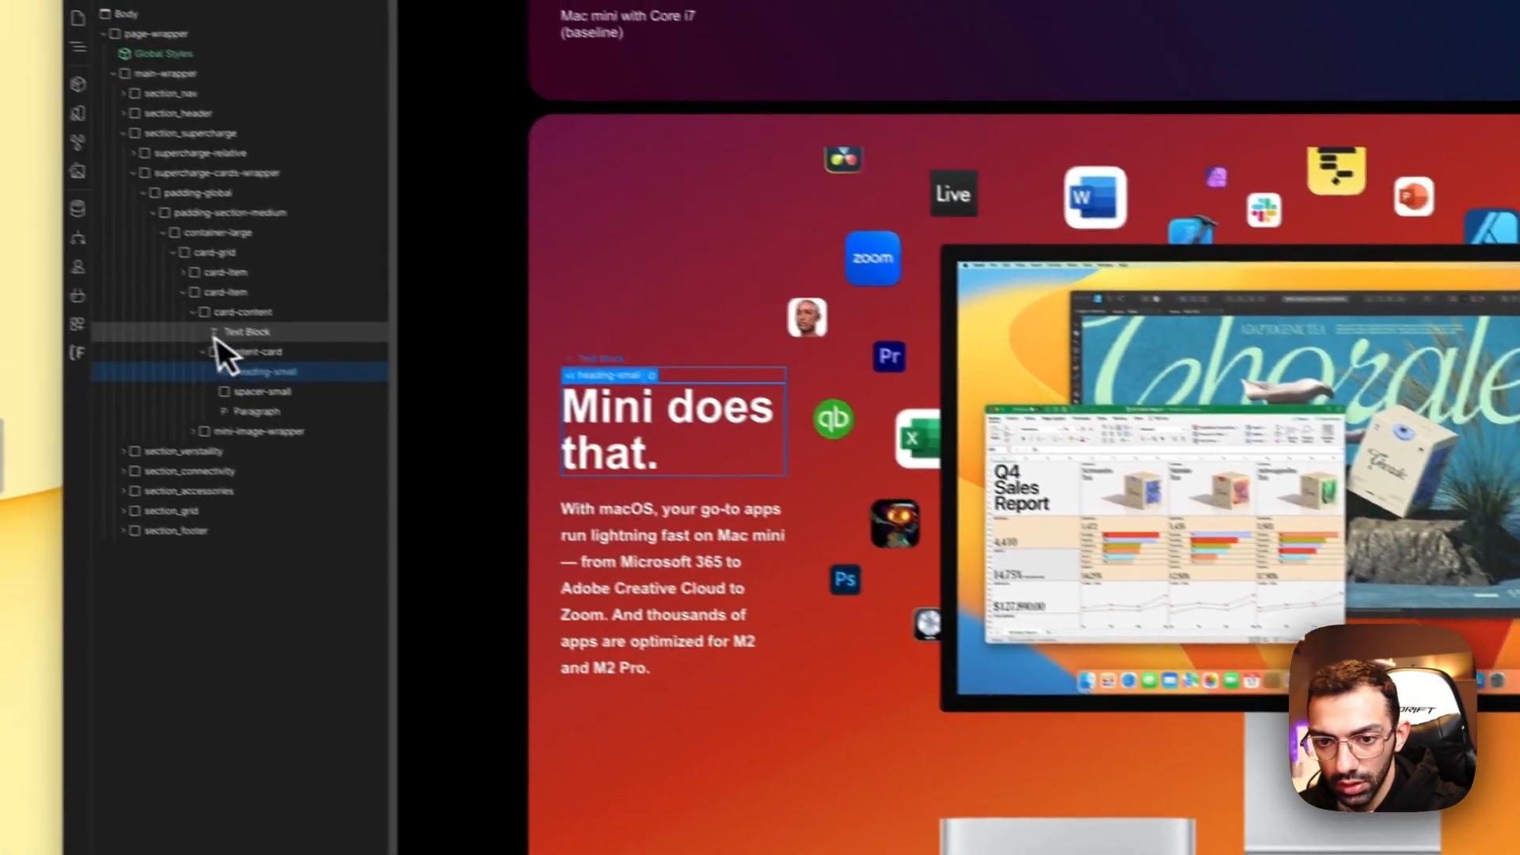
pyautogui.click(311, 366)
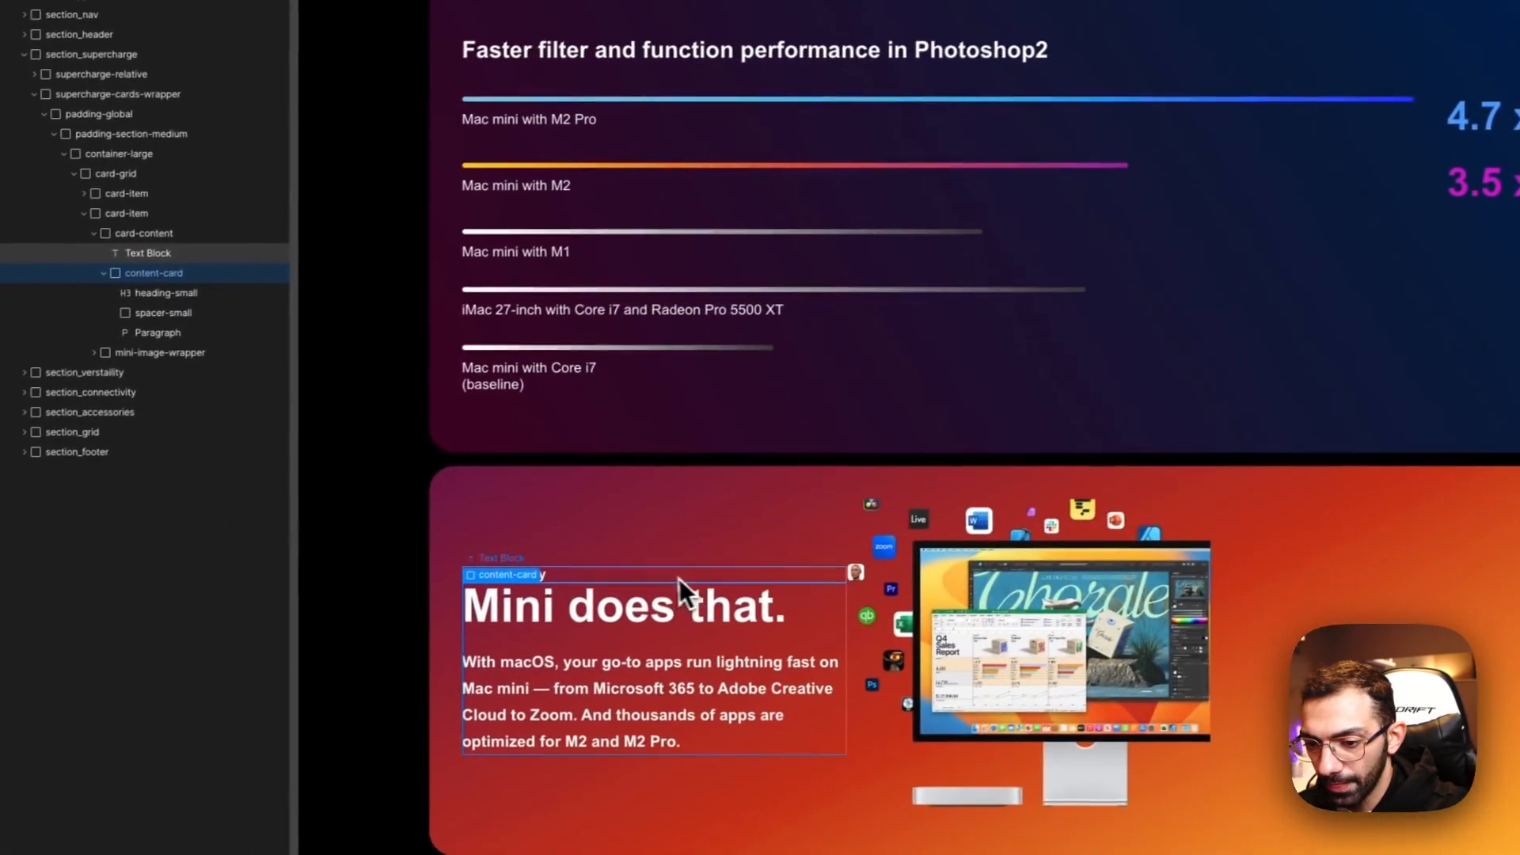
pyautogui.click(281, 746)
pyautogui.click(277, 725)
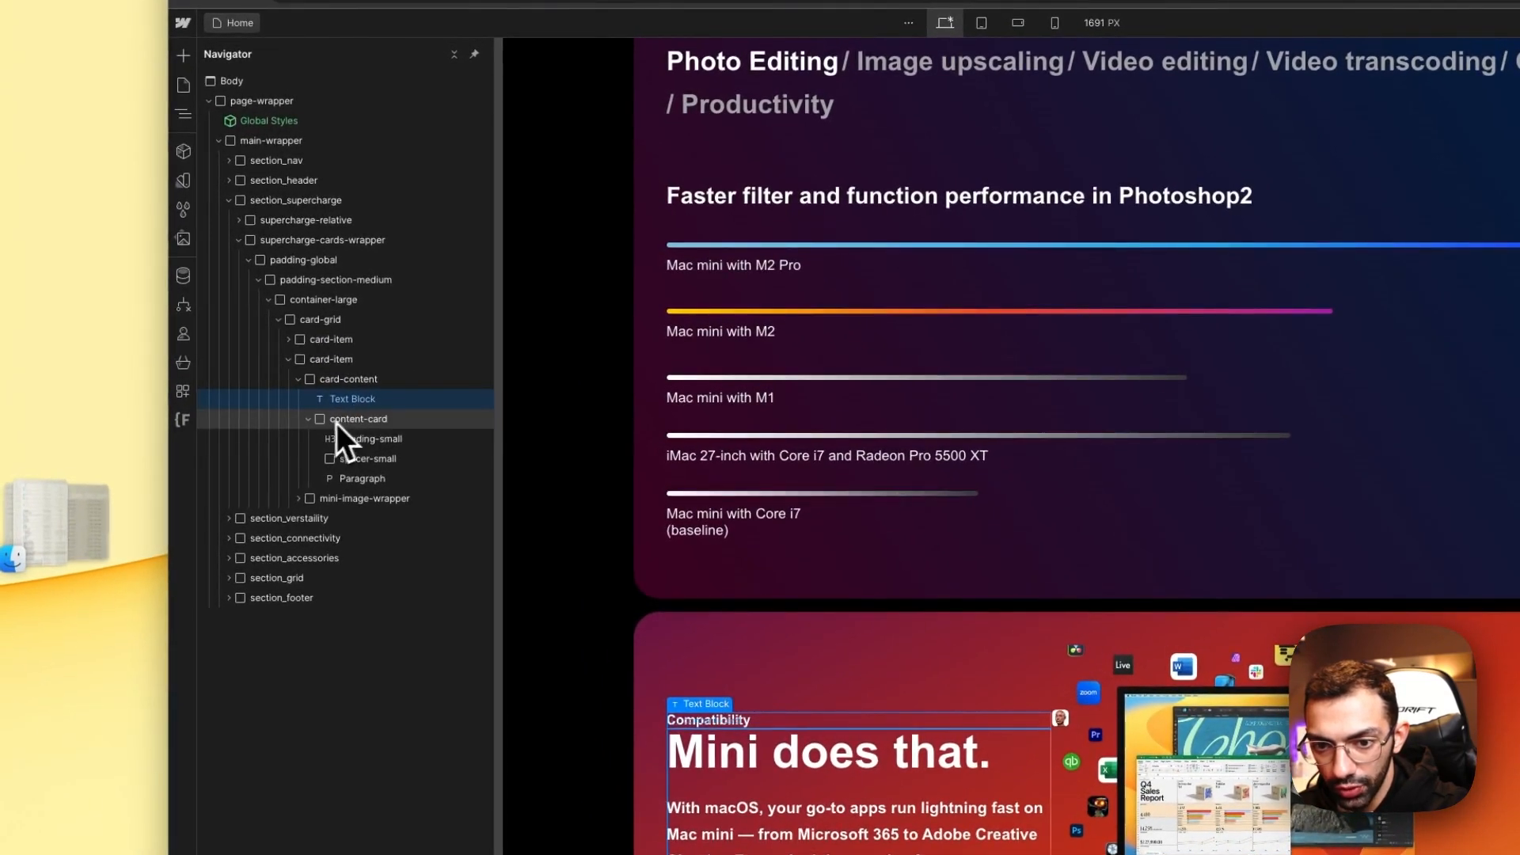
pyautogui.click(325, 423)
pyautogui.click(308, 420)
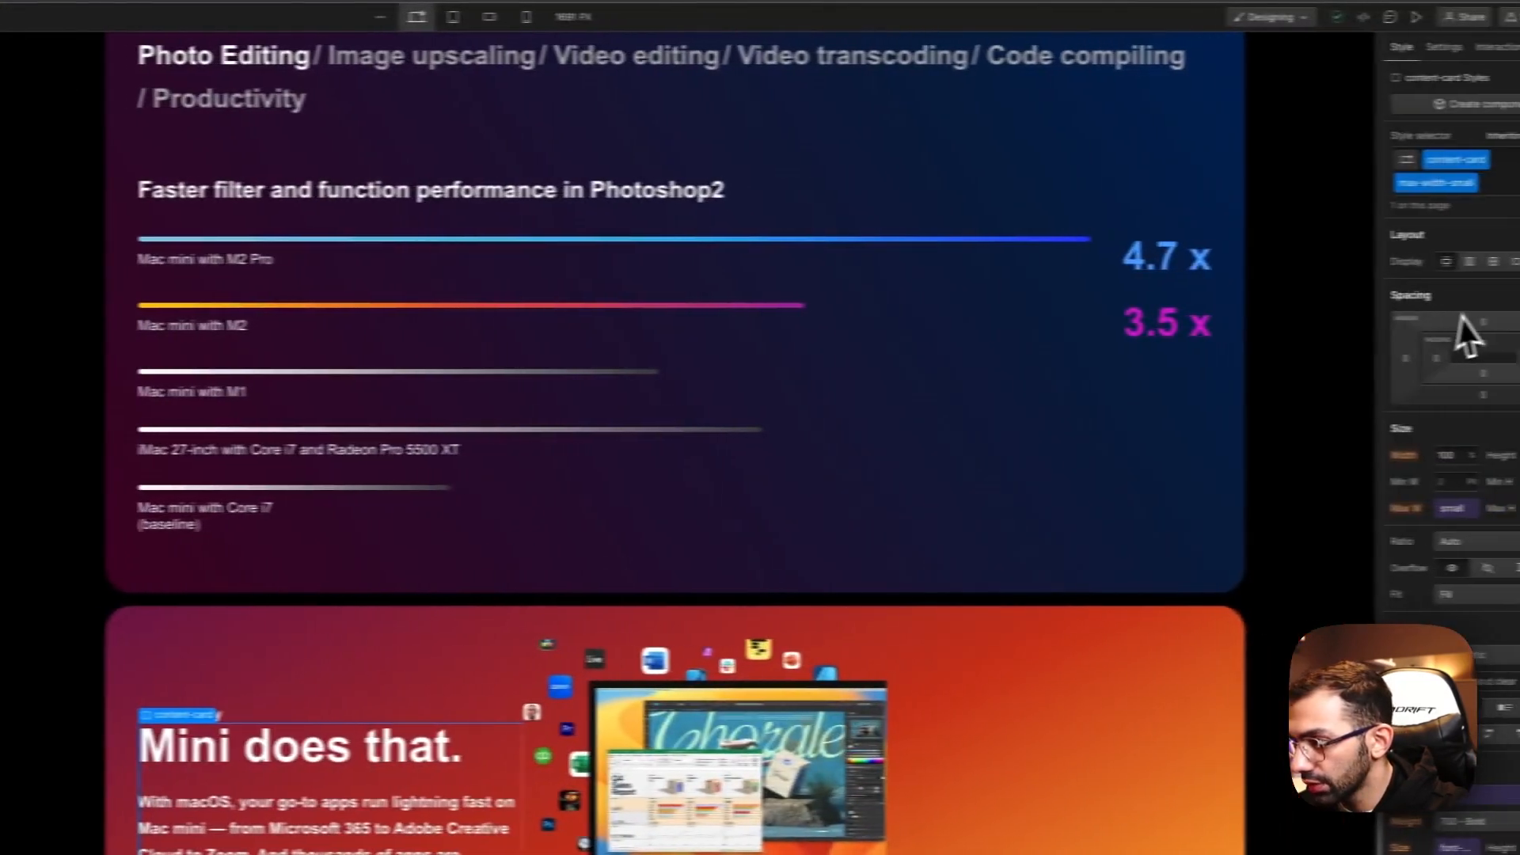
pyautogui.click(1421, 320)
pyautogui.write('auto')
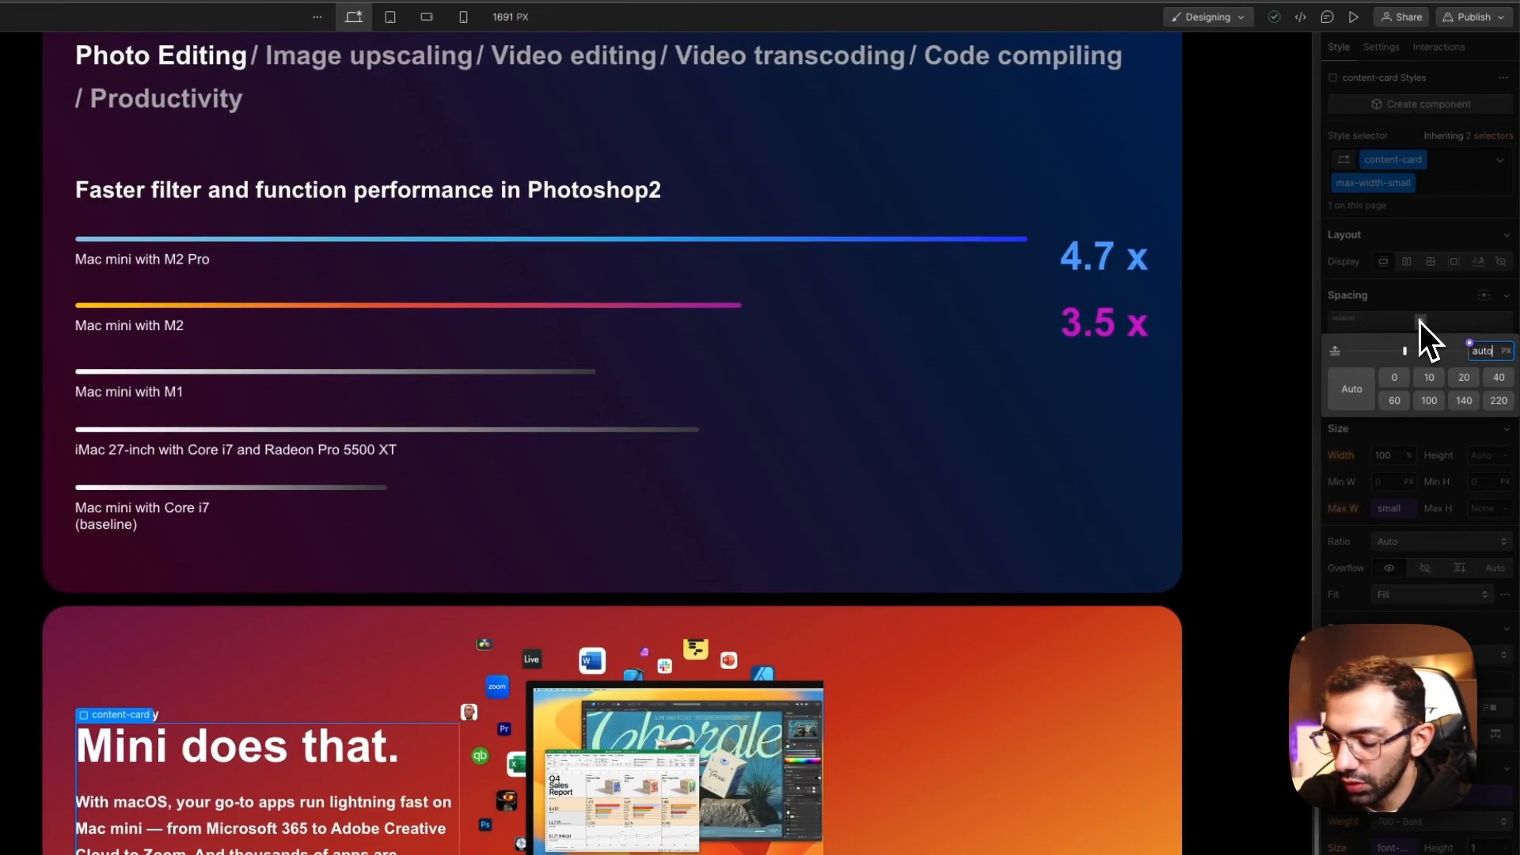
pyautogui.press('Return')
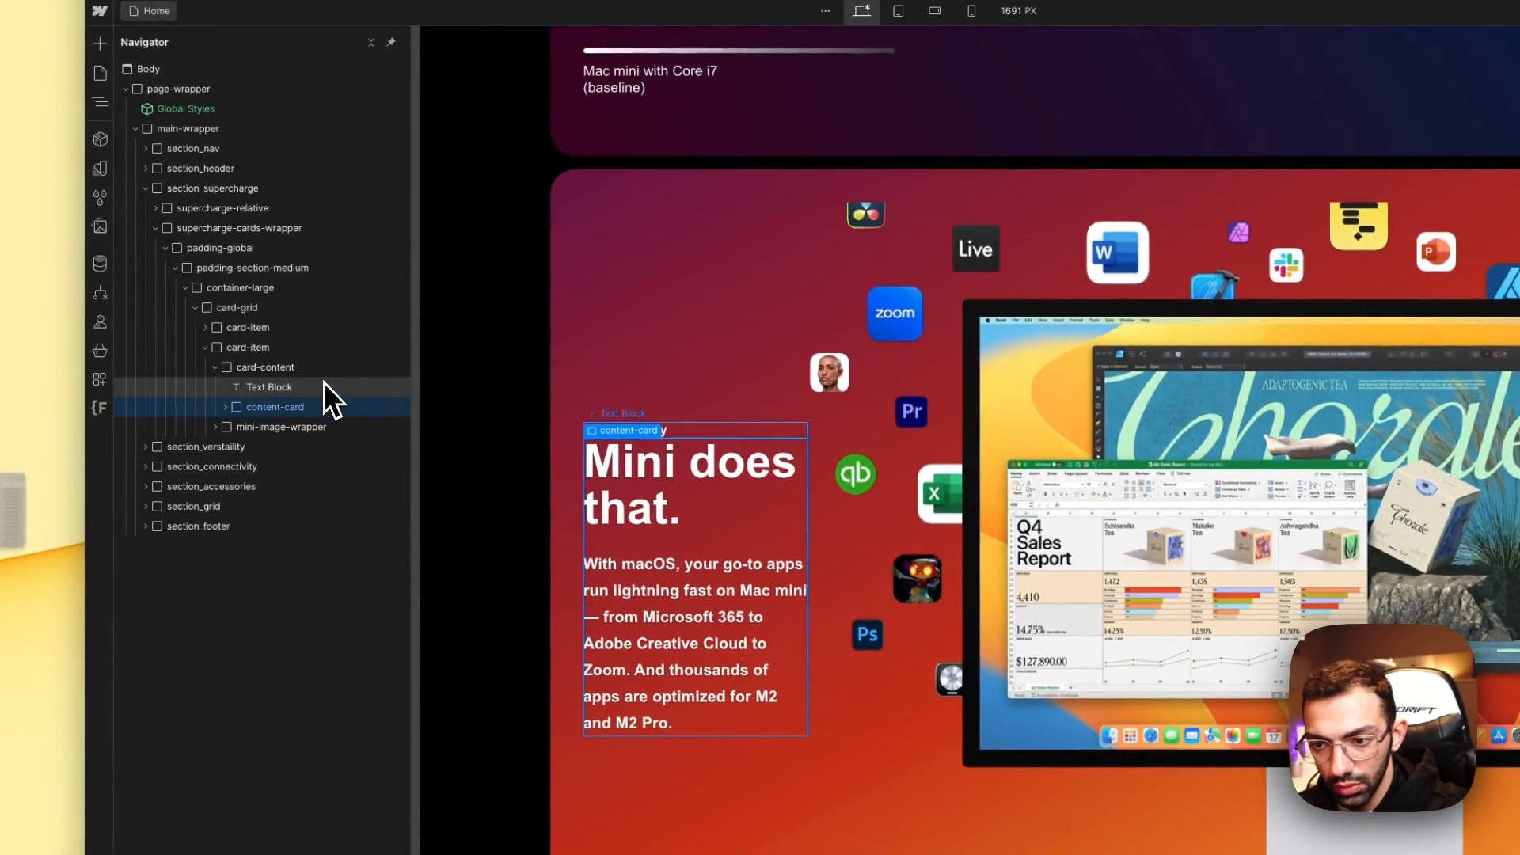
# Step: Set the height of the Compatibility card's card-content block to 100%
pyautogui.click(325, 385)
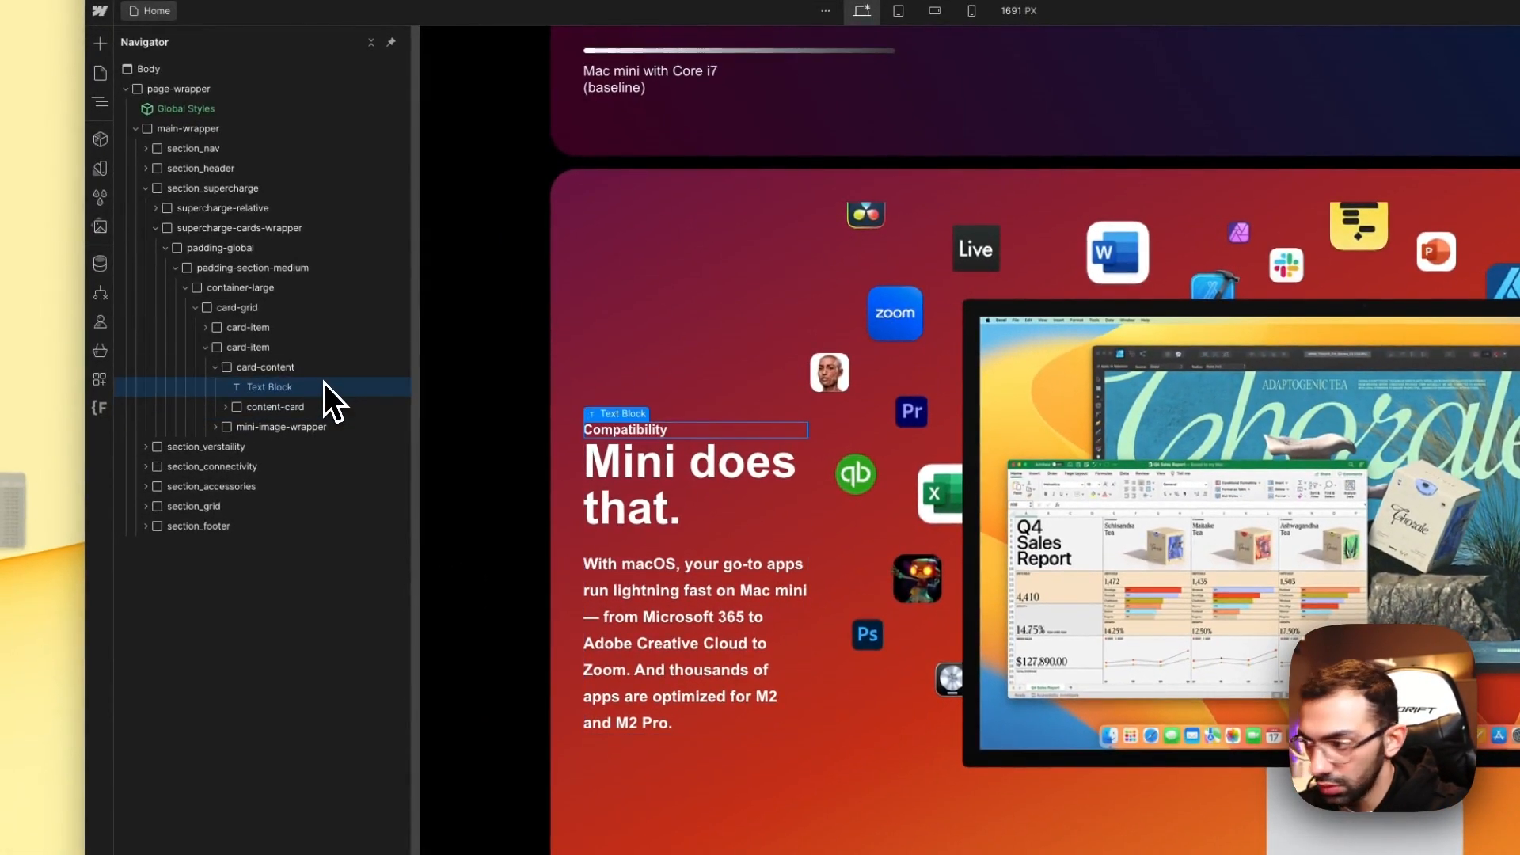
pyautogui.click(331, 369)
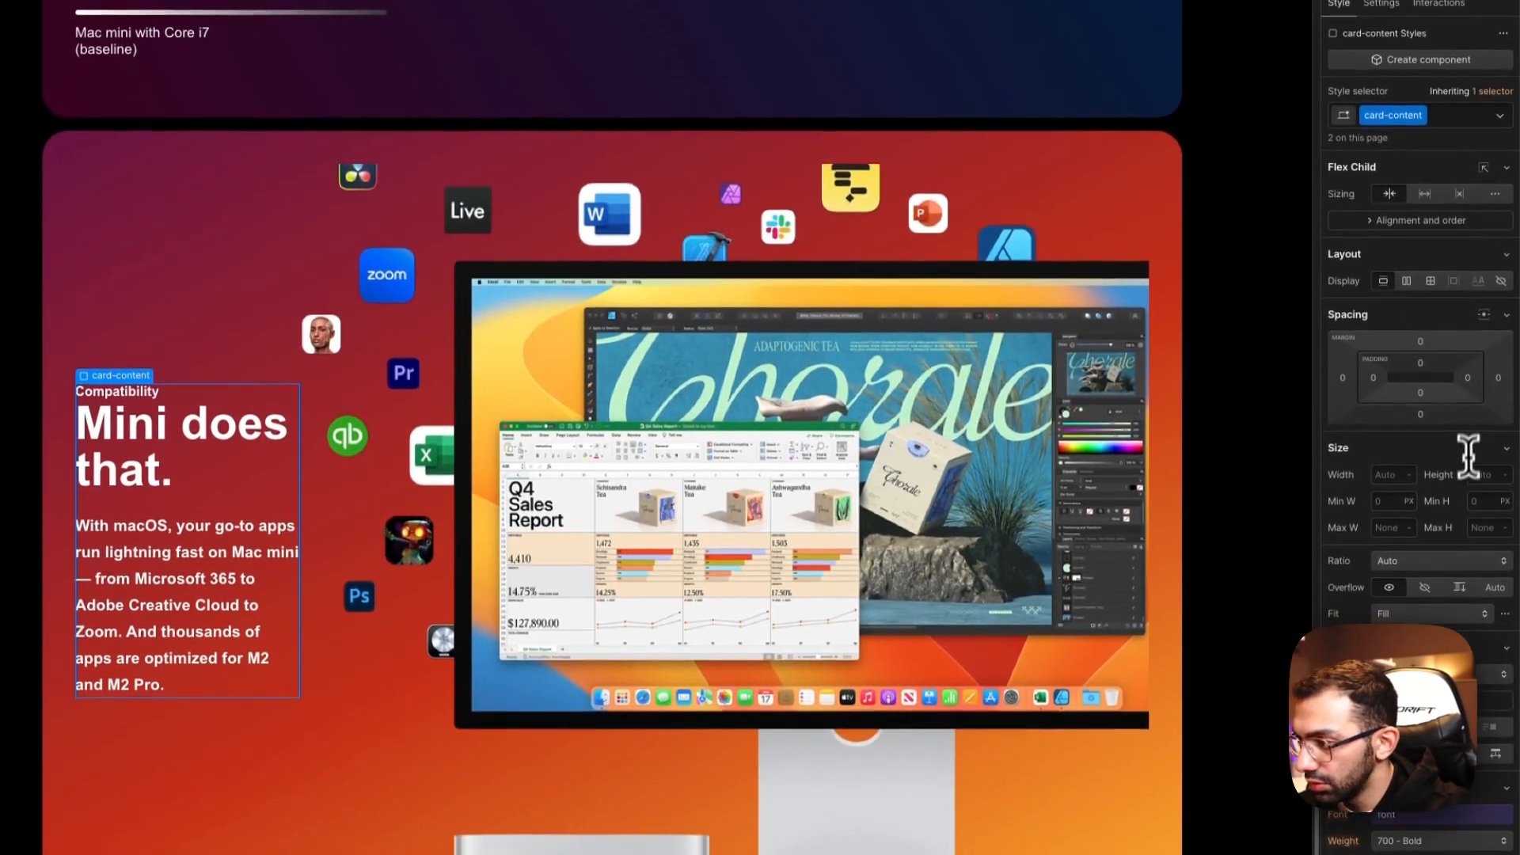
pyautogui.click(1486, 525)
pyautogui.write('1')
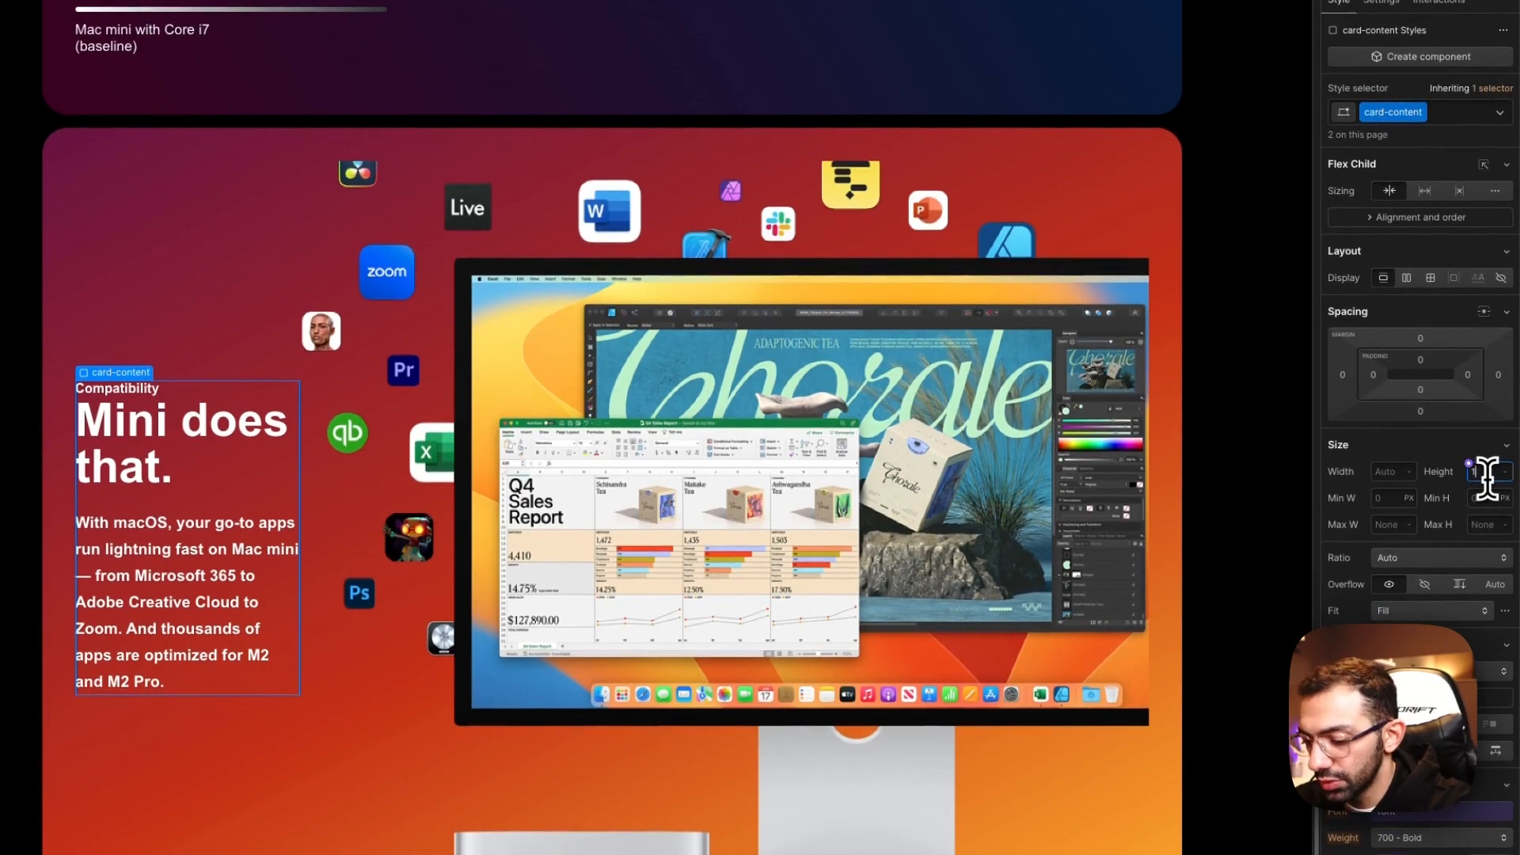
pyautogui.write('00%')
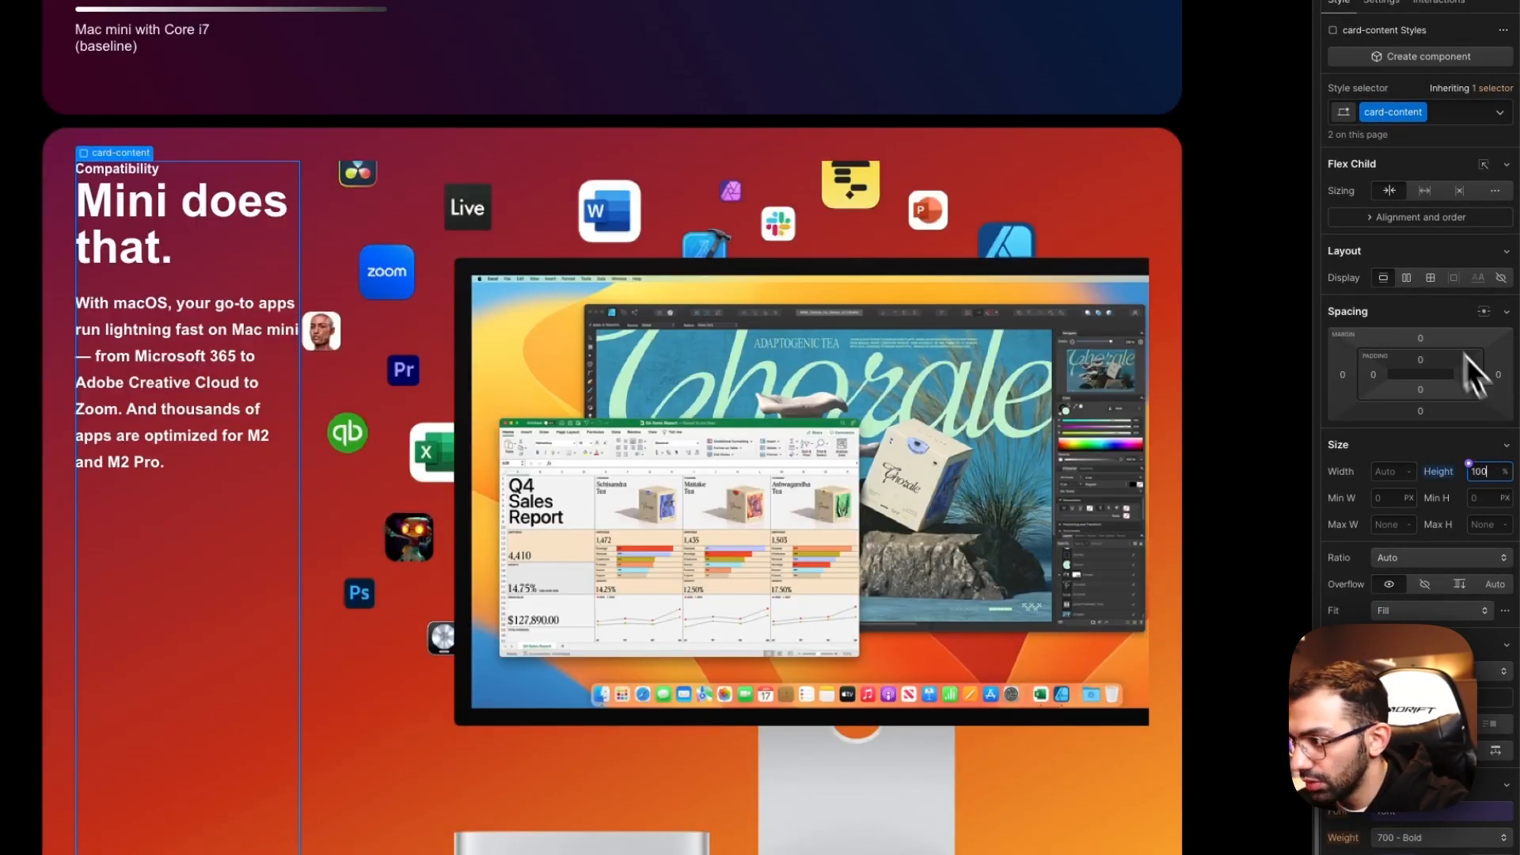
# Step: Lay out the card-content block as a vertical flex container
pyautogui.click(1412, 249)
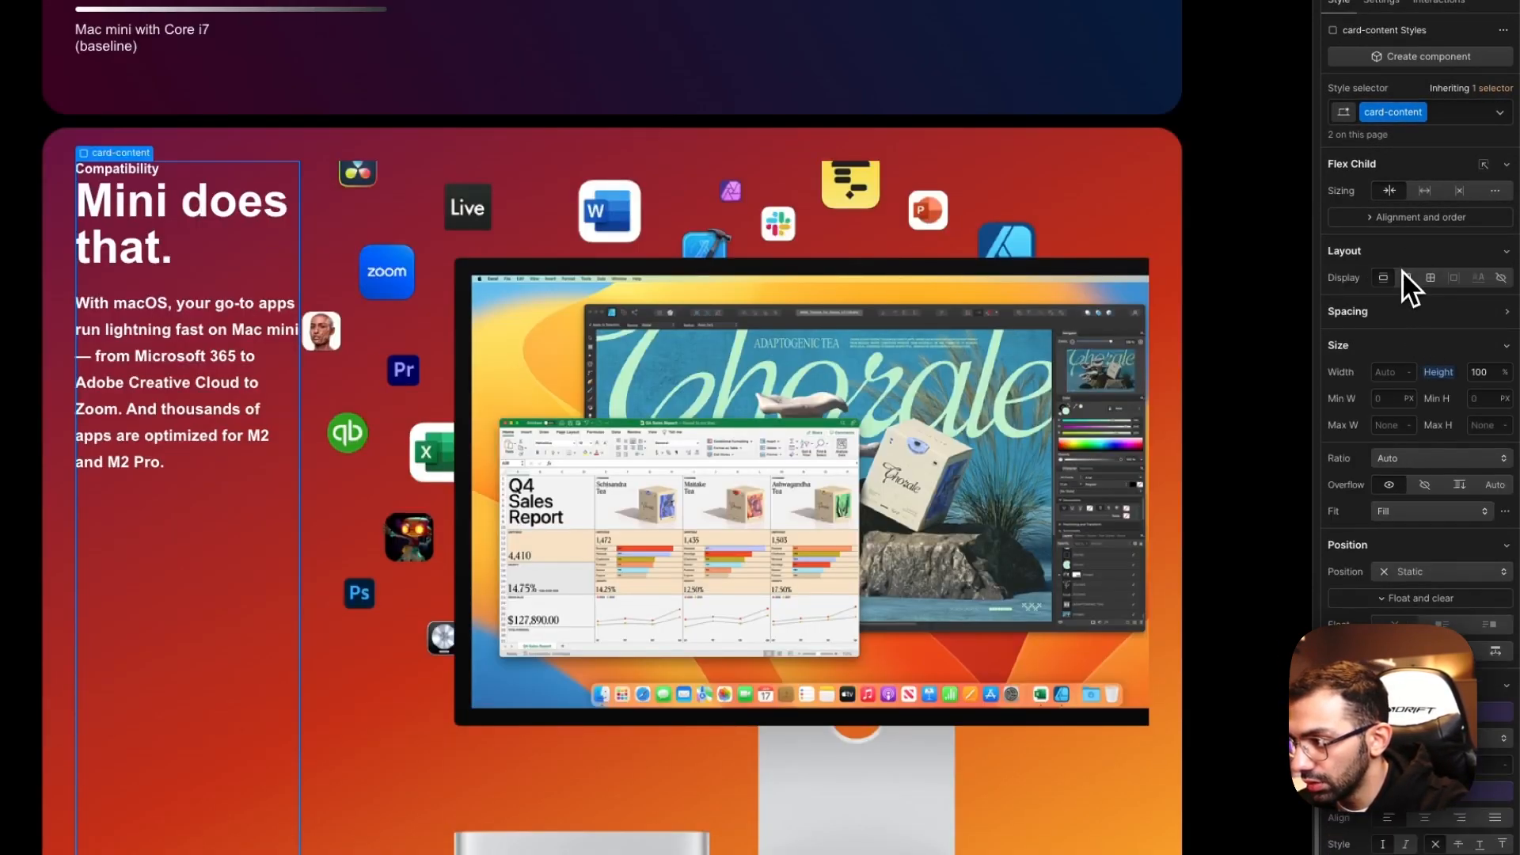
pyautogui.click(1406, 277)
pyautogui.click(1463, 313)
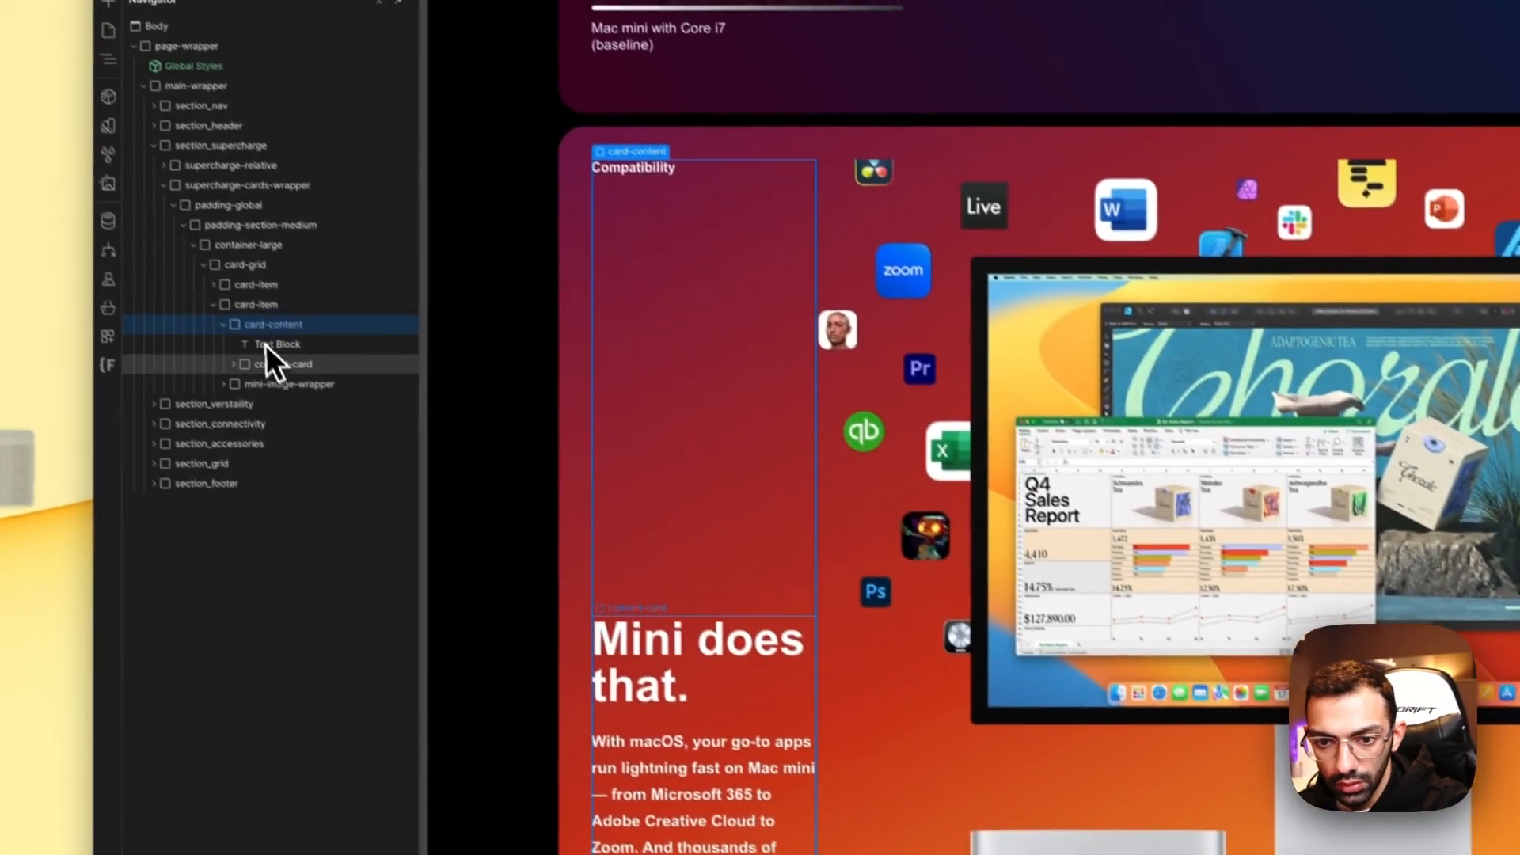
# Step: Set the bottom margin of the Compatibility card's content-card block to auto
pyautogui.click(272, 362)
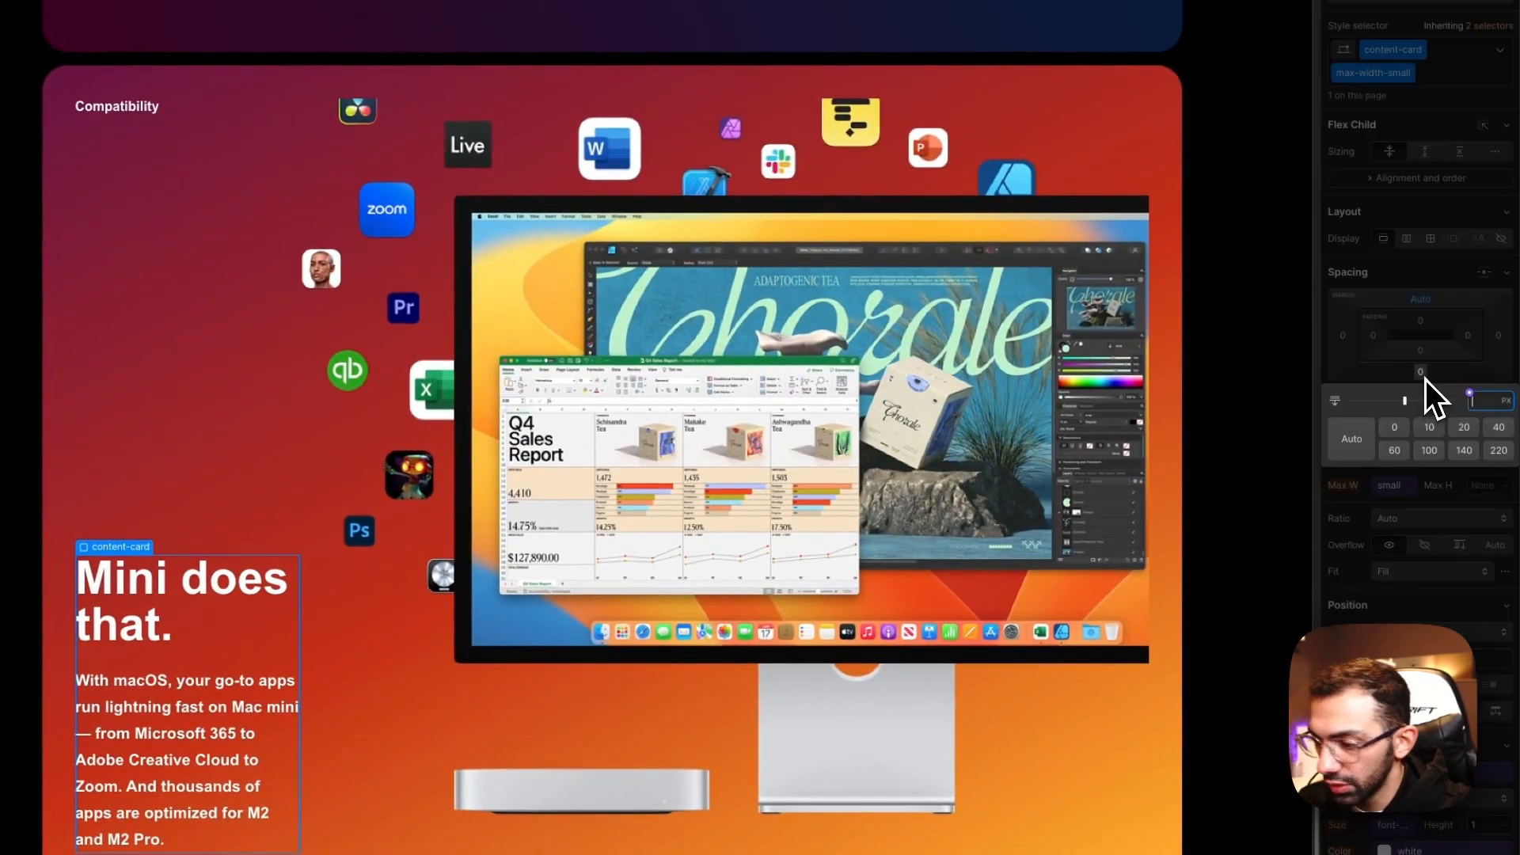
pyautogui.click(1426, 378)
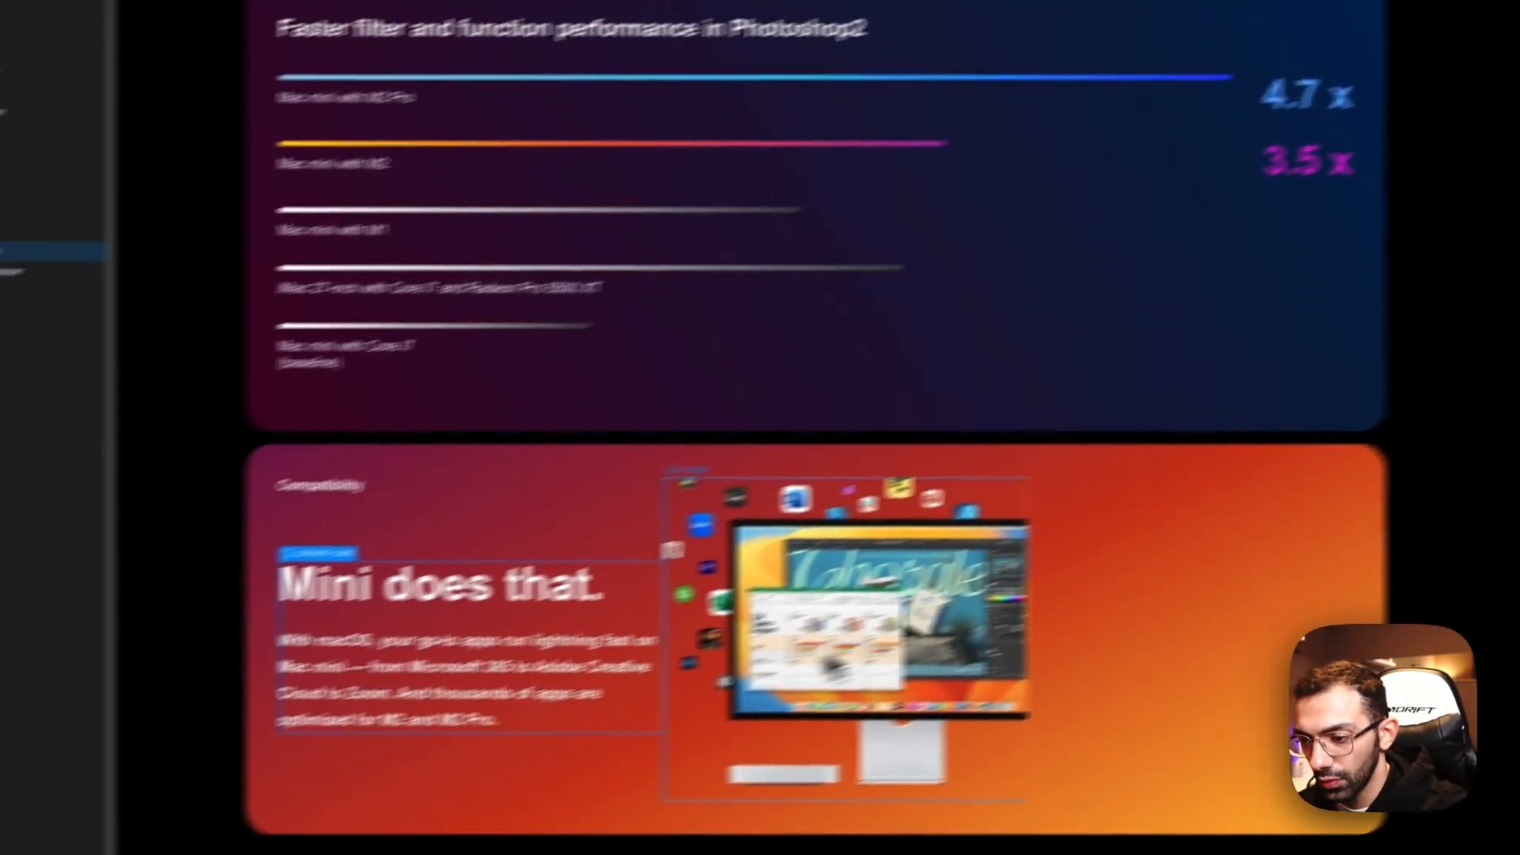
# Step: Set a larger width for mini-image-wrapper so the app image fills more of the Compatibility card
pyautogui.click(570, 683)
pyautogui.click(241, 361)
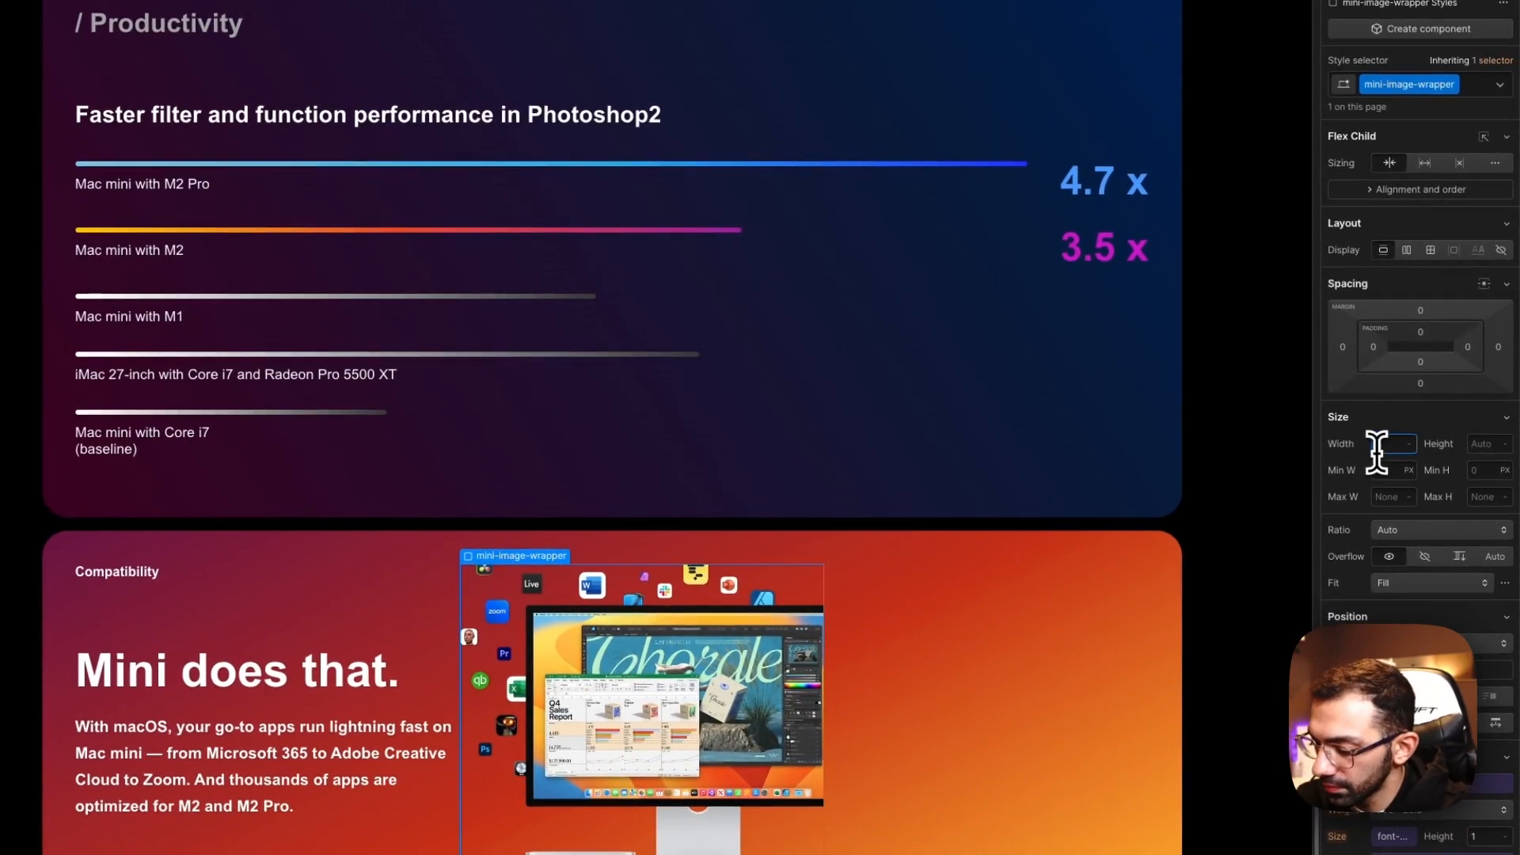
pyautogui.write('m')
pyautogui.press('Return')
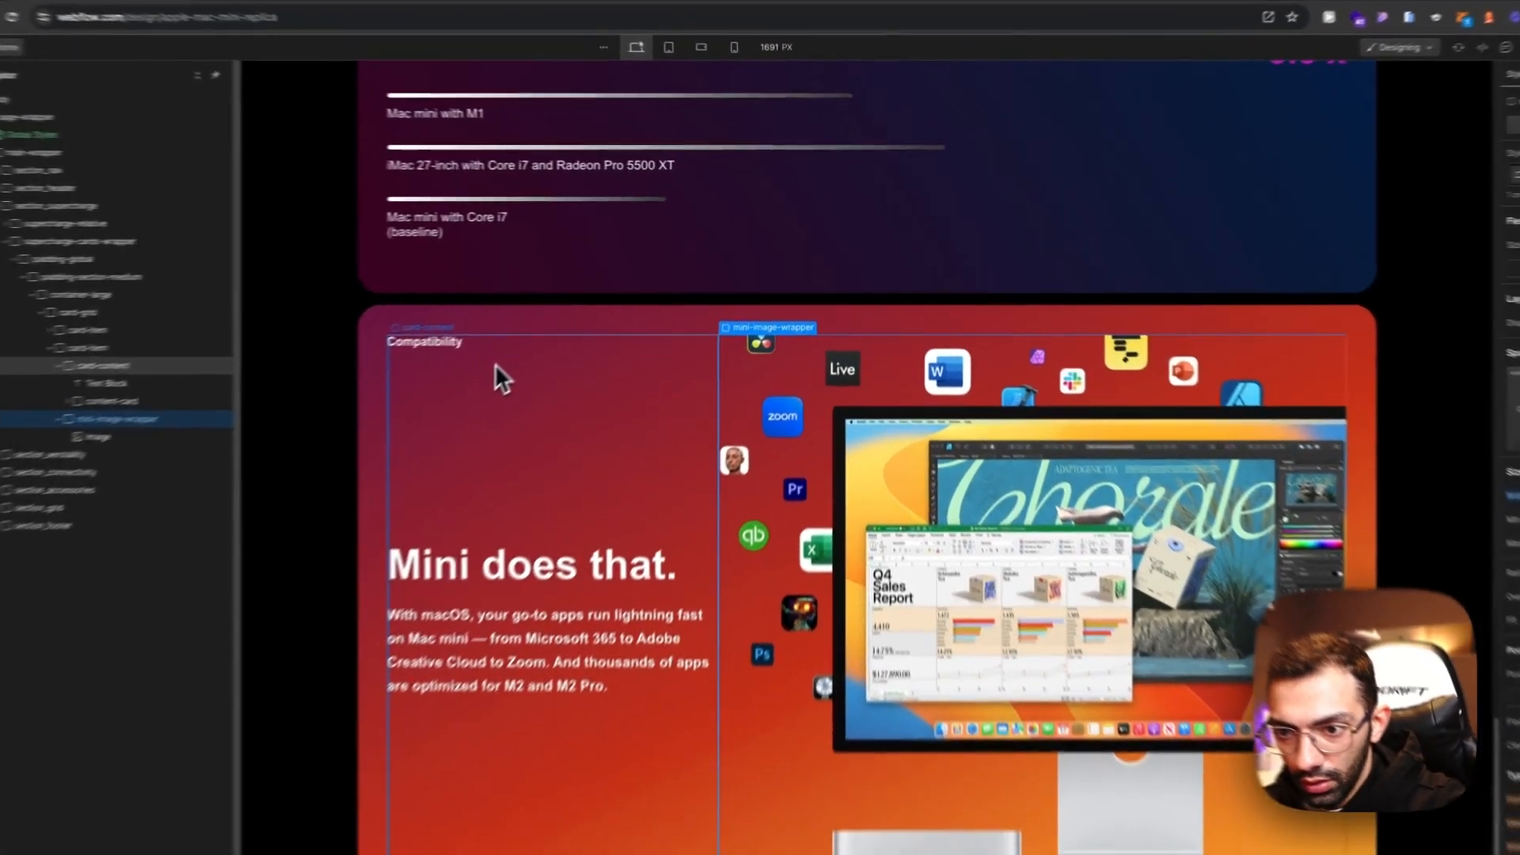
# Step: Set the padding of the is-comptabile card-item to 0 px
pyautogui.click(571, 354)
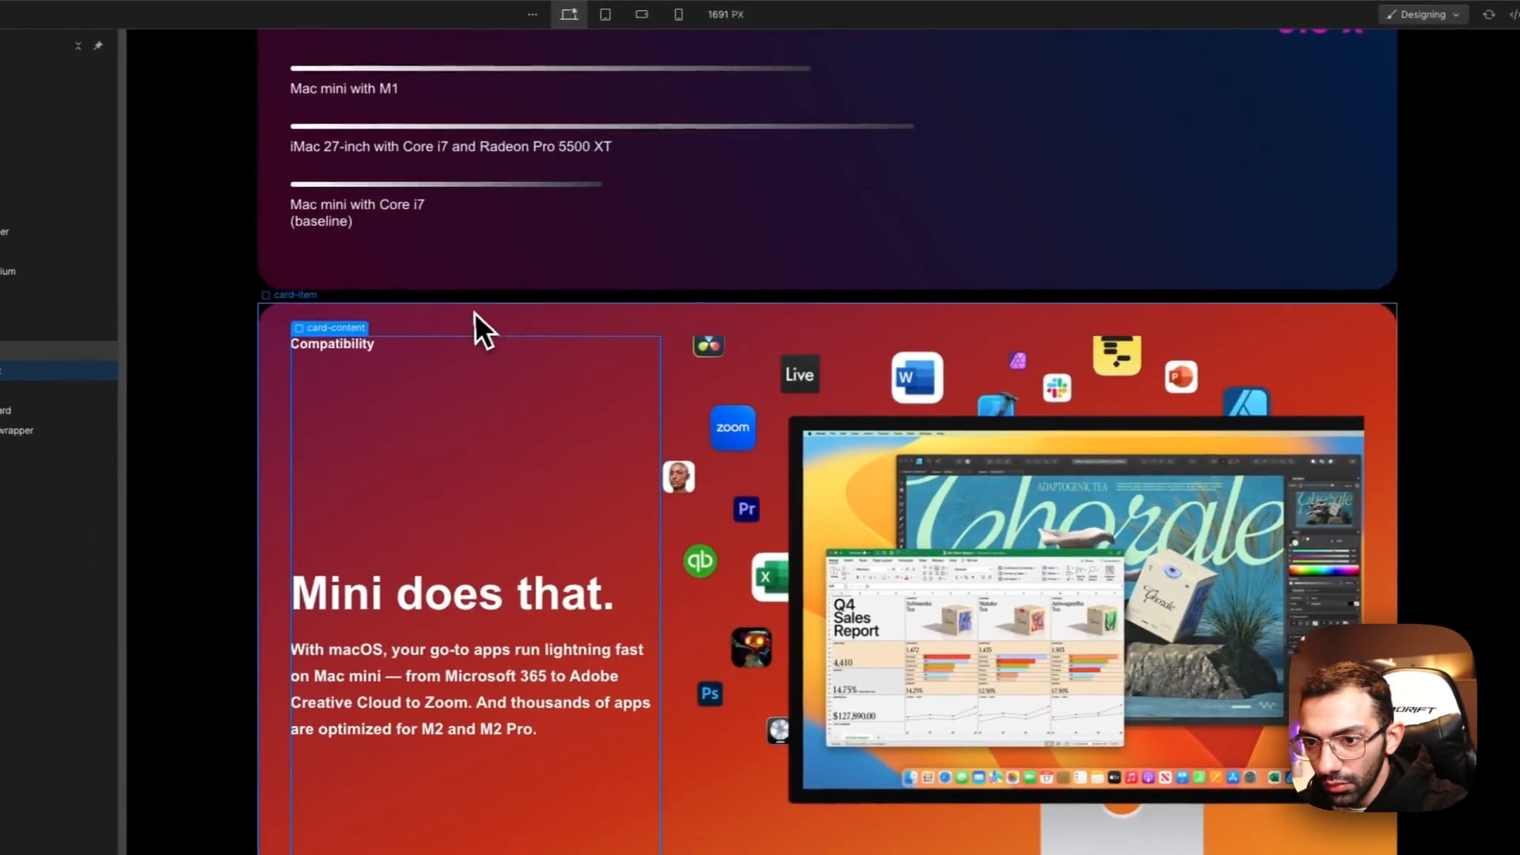
pyautogui.click(512, 327)
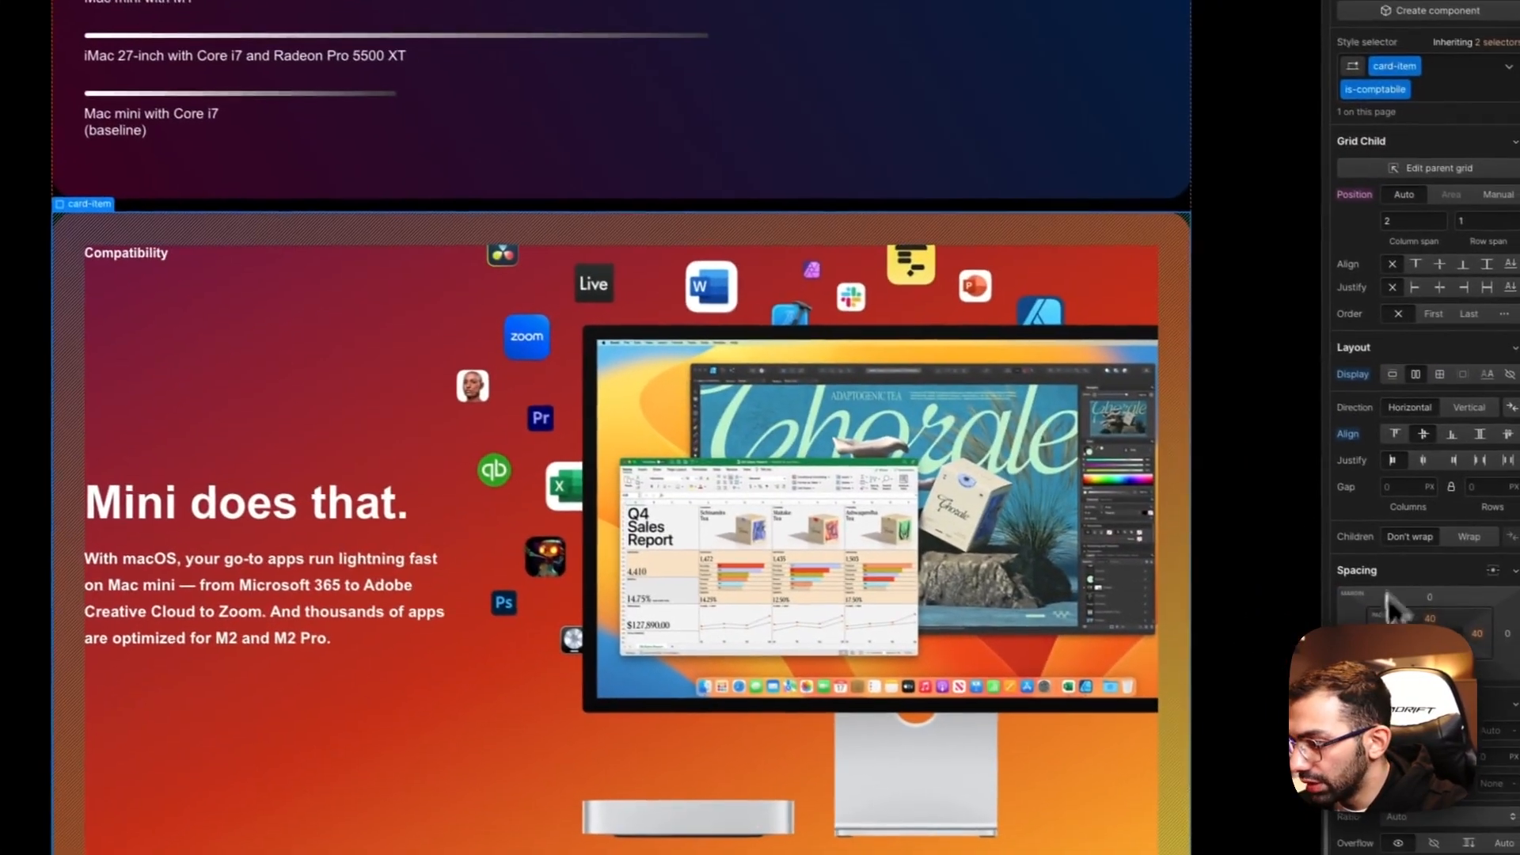
pyautogui.click(1430, 621)
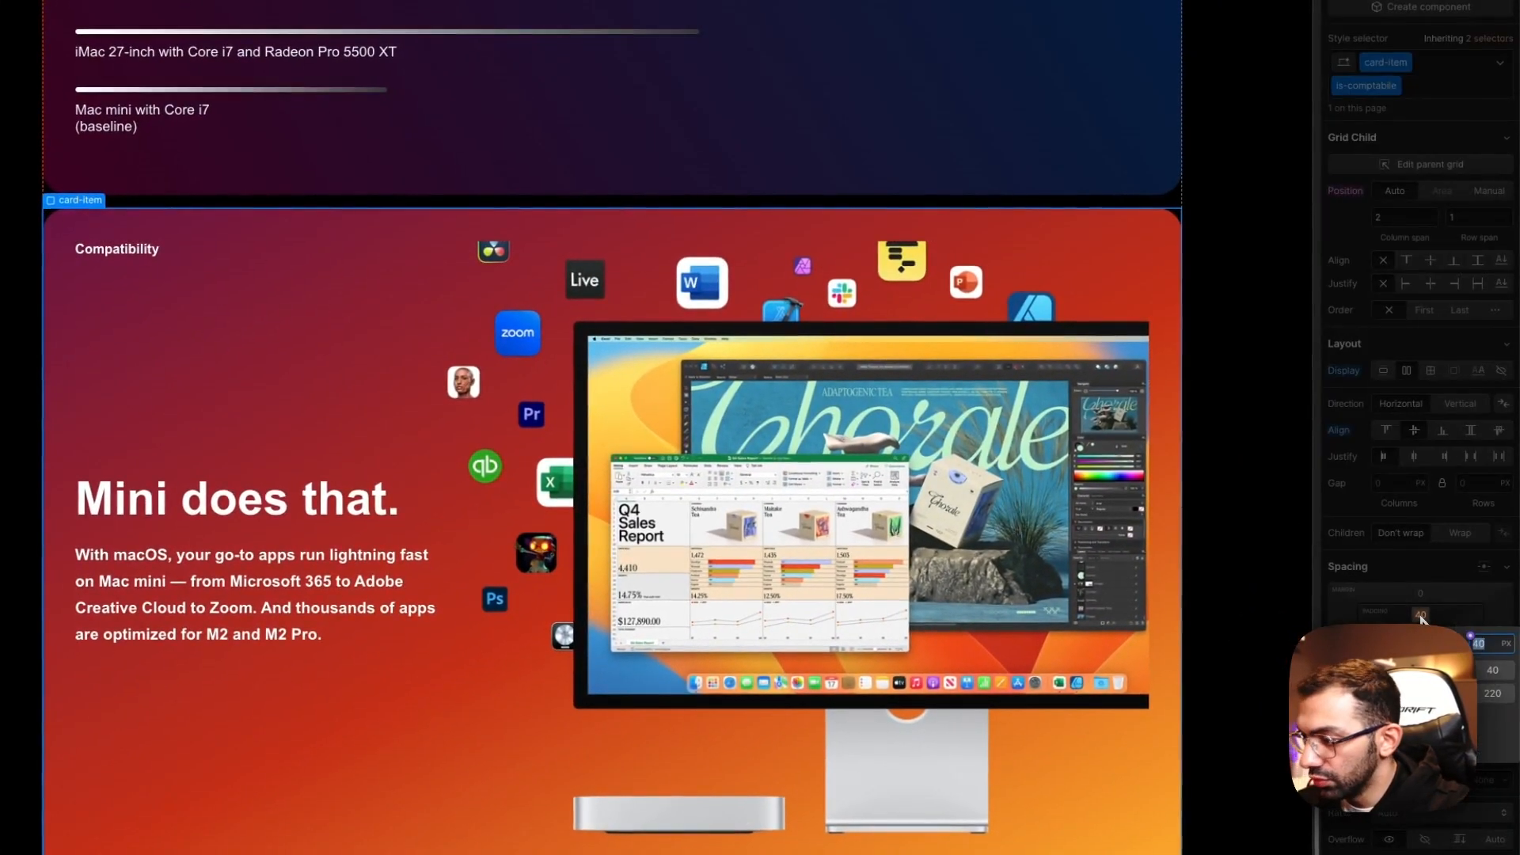
pyautogui.write('0')
pyautogui.press('Return')
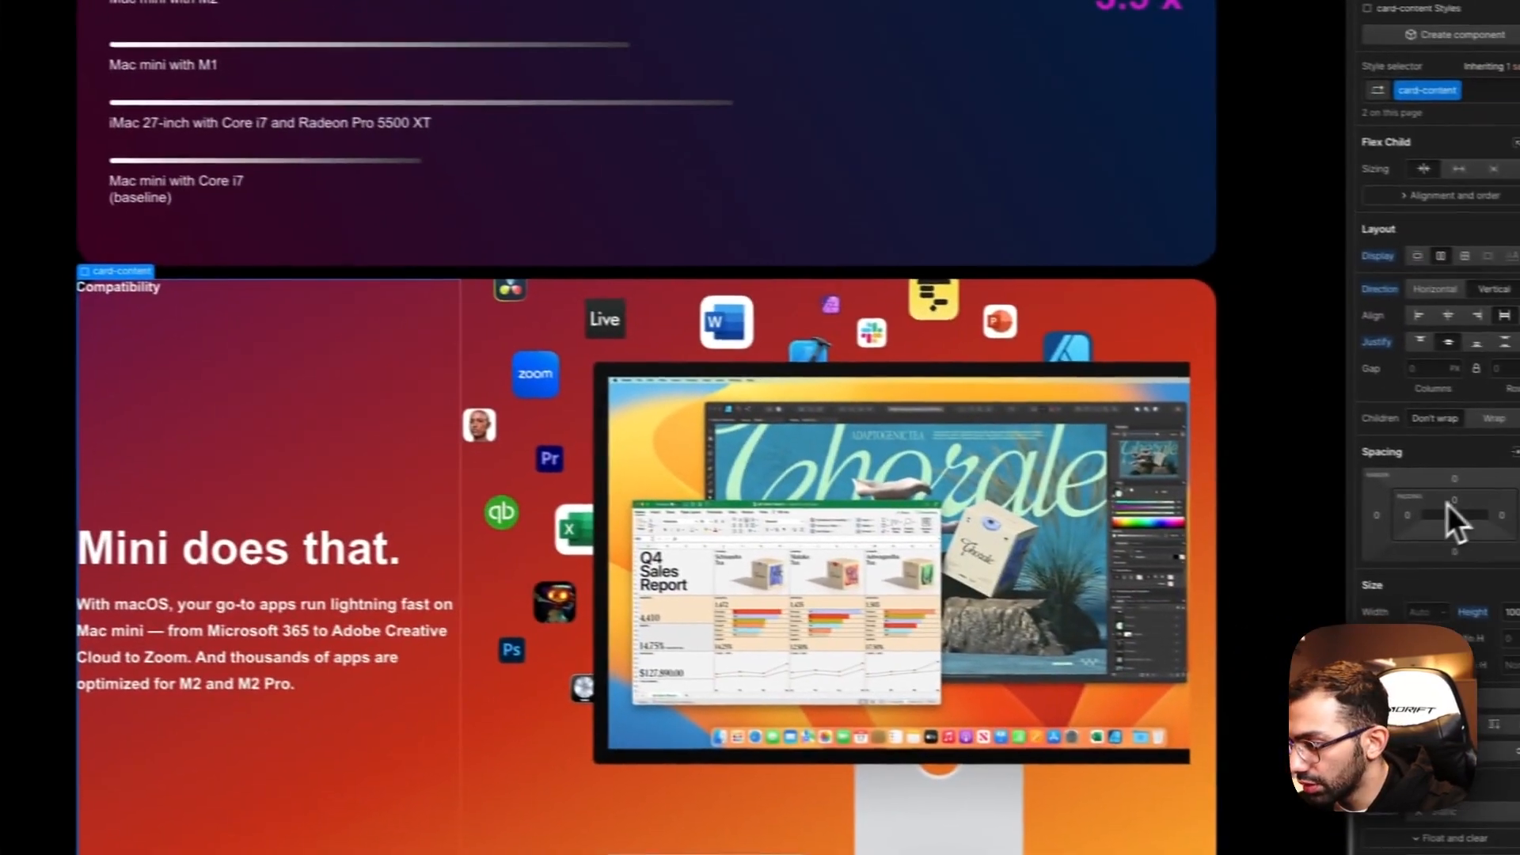
# Step: Give the card-content block 40 px of padding at its left, top and bottom
pyautogui.click(1382, 515)
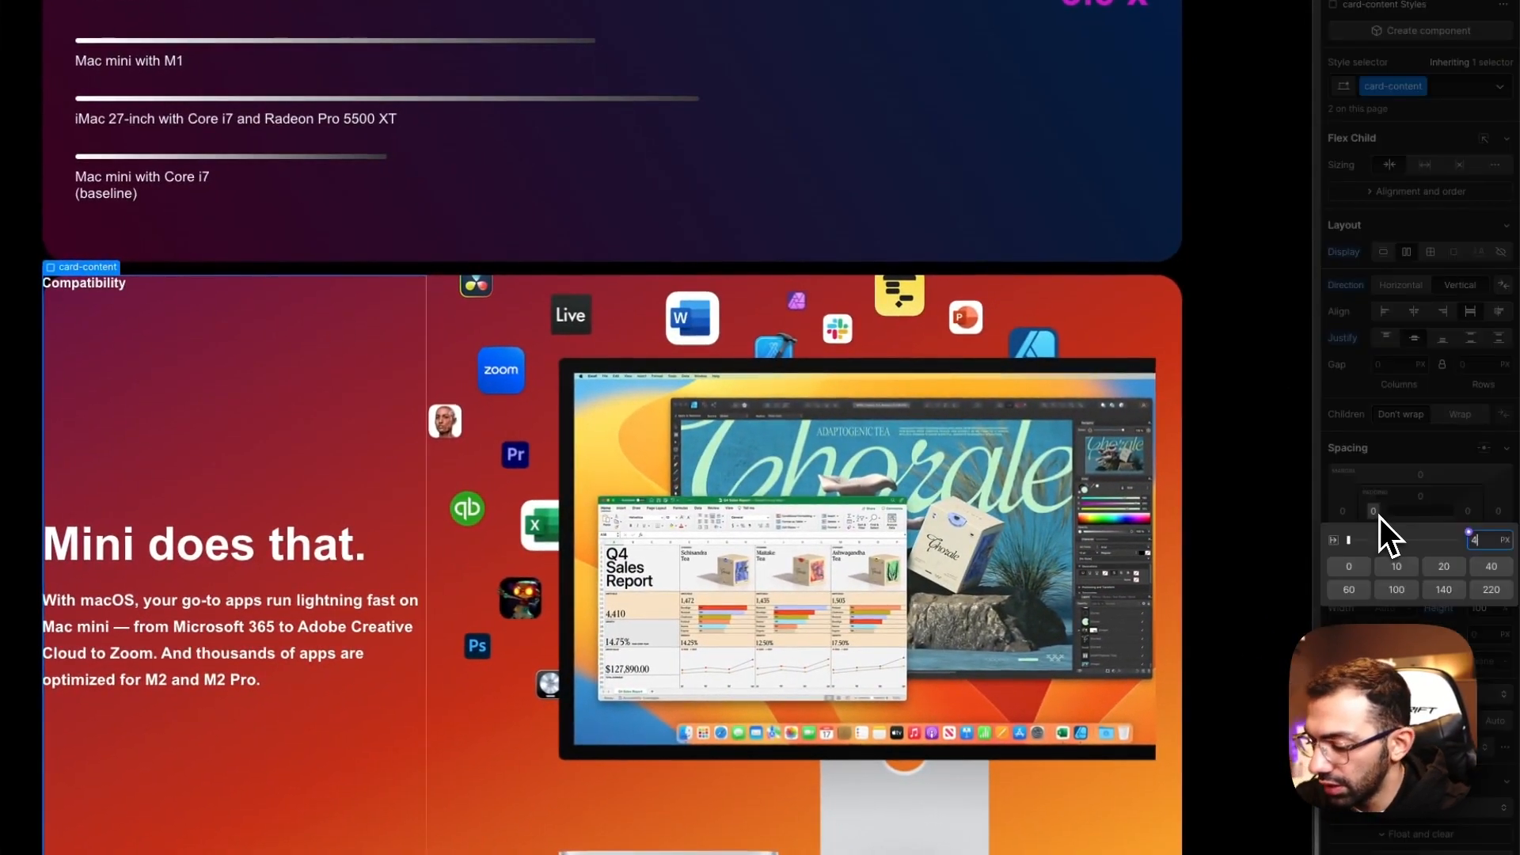
pyautogui.write('40')
pyautogui.press('Return')
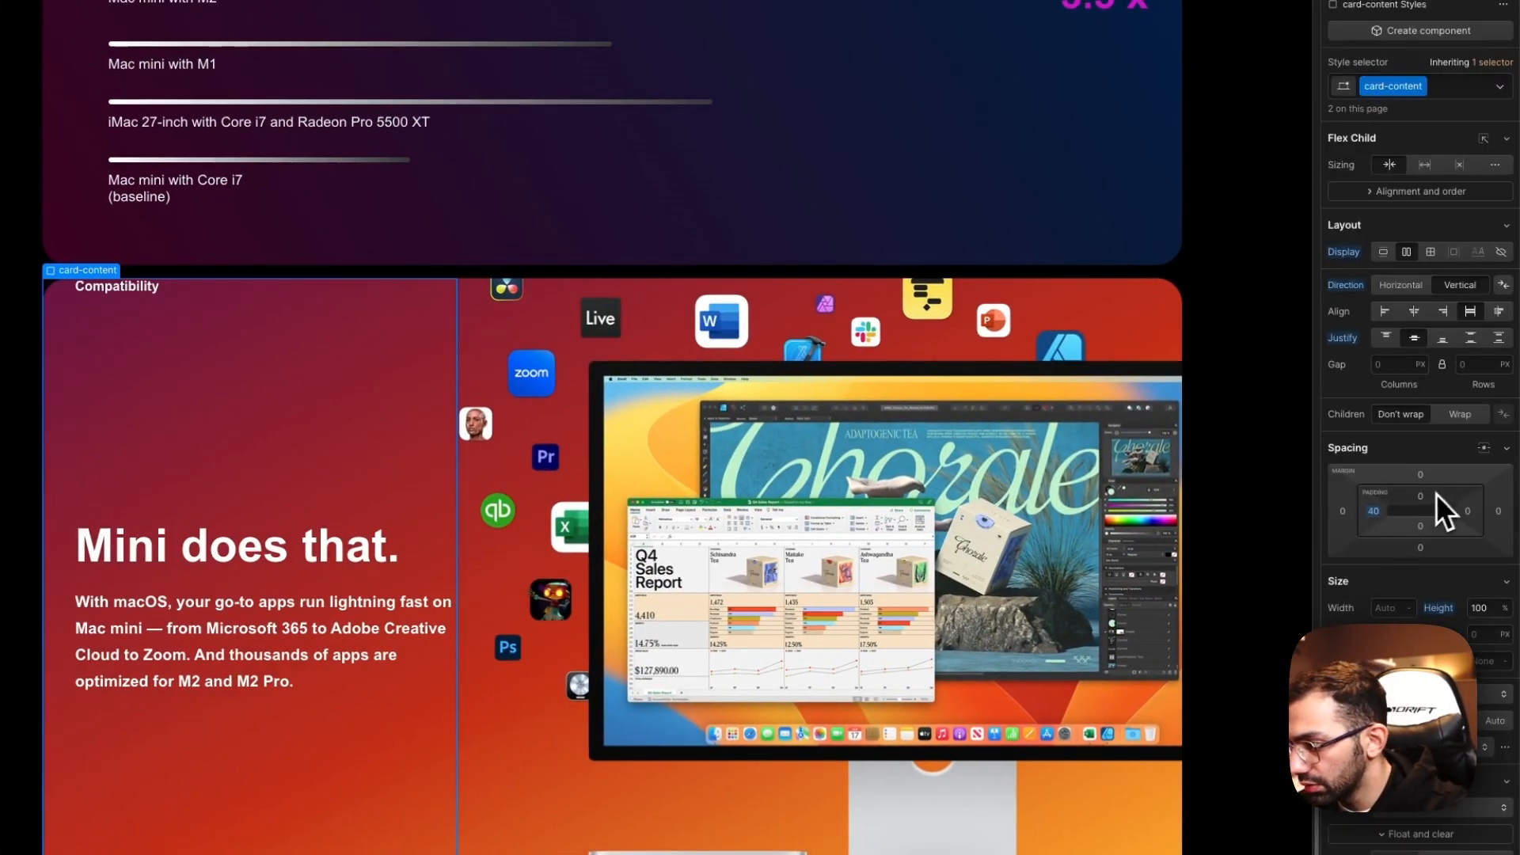
pyautogui.click(1423, 501)
pyautogui.write('40')
pyautogui.press('Return')
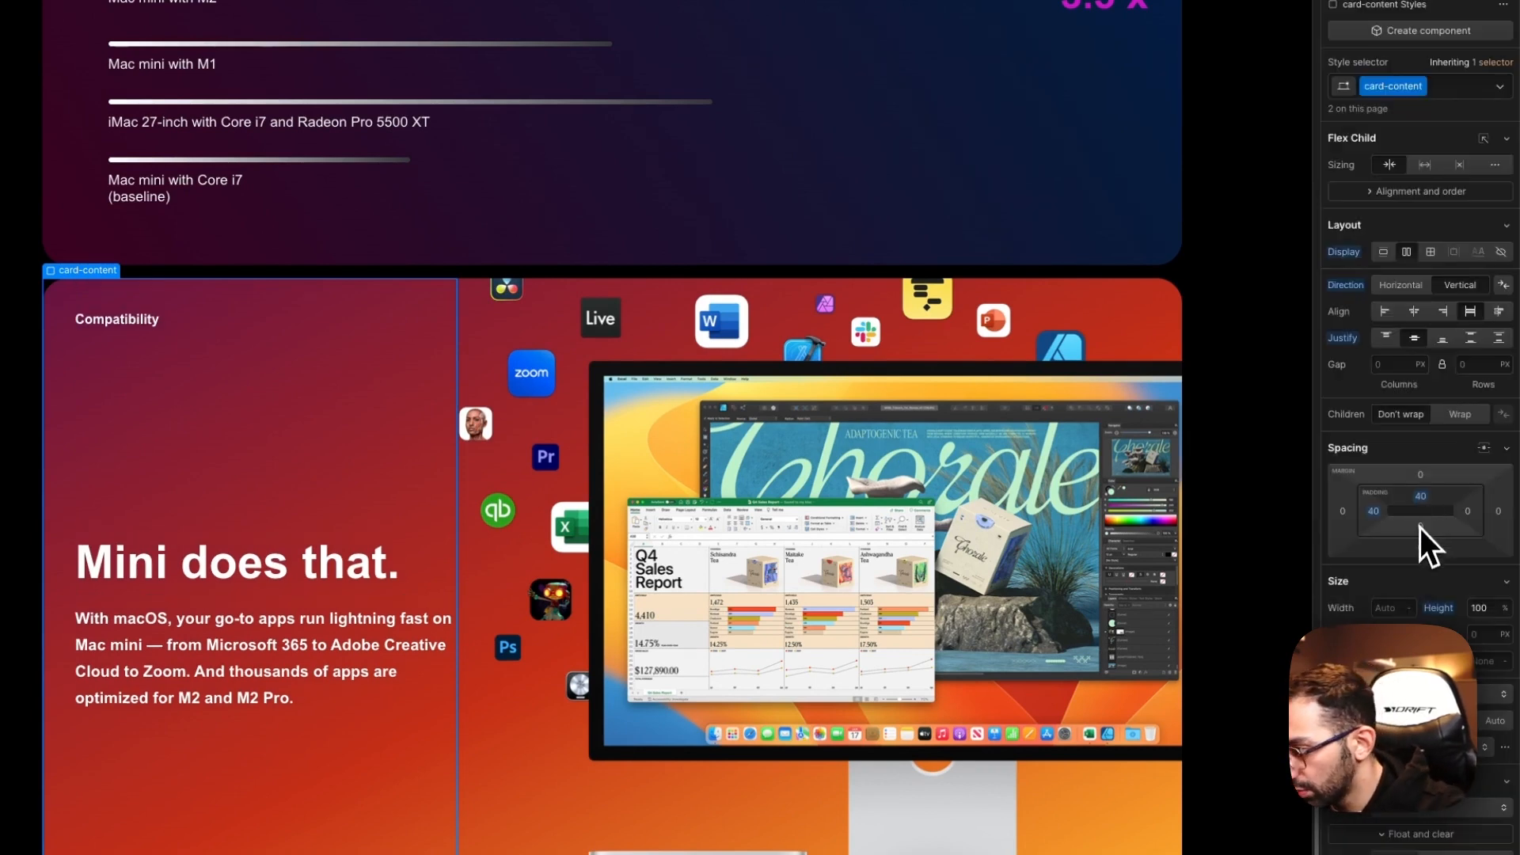
pyautogui.click(1420, 527)
pyautogui.write('40')
pyautogui.press('Return')
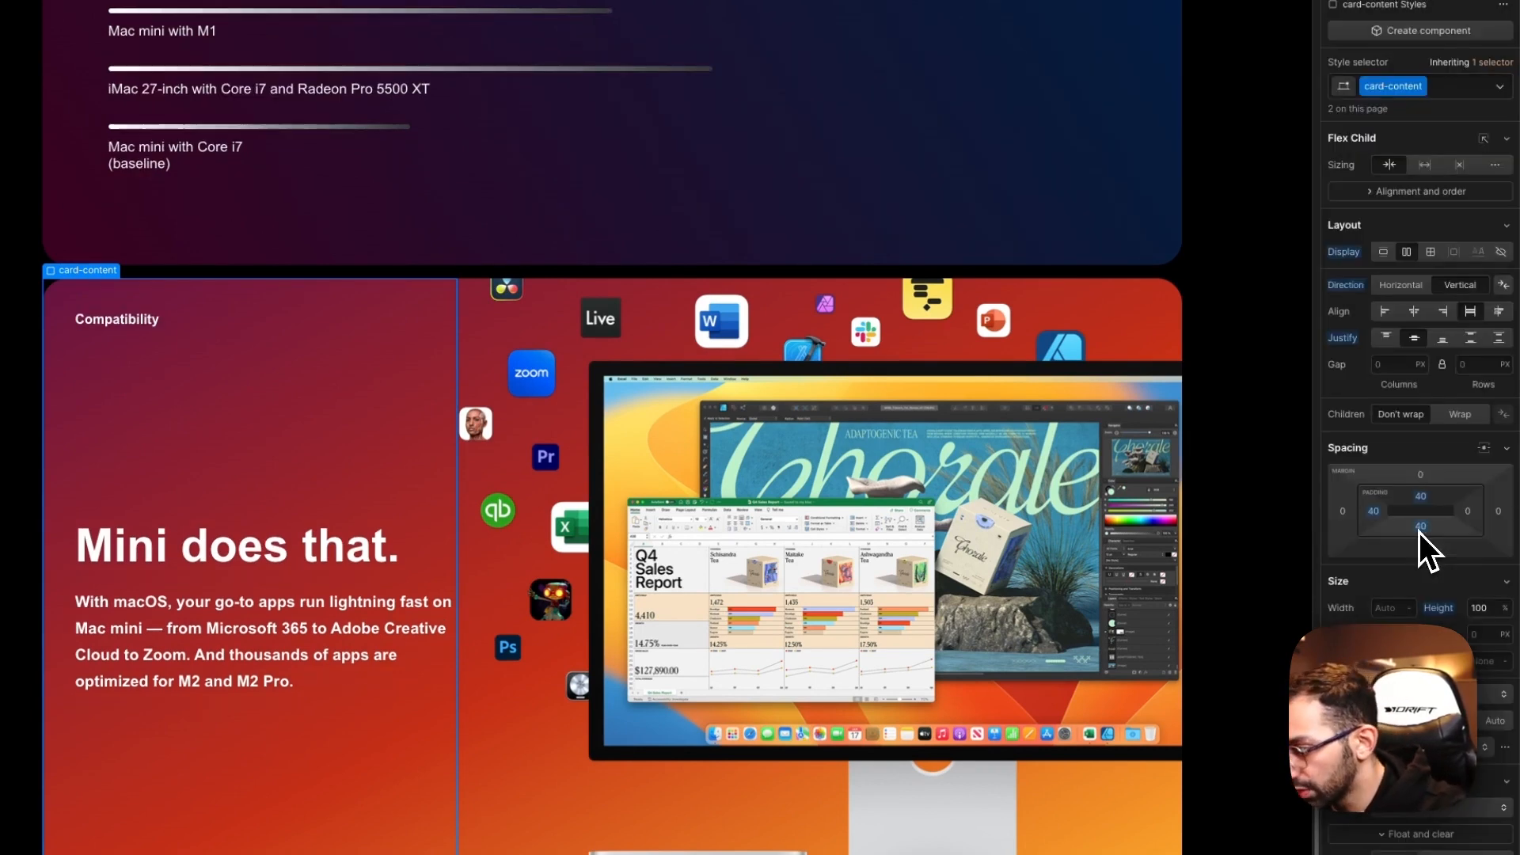
pyautogui.click(1069, 380)
pyautogui.click(847, 154)
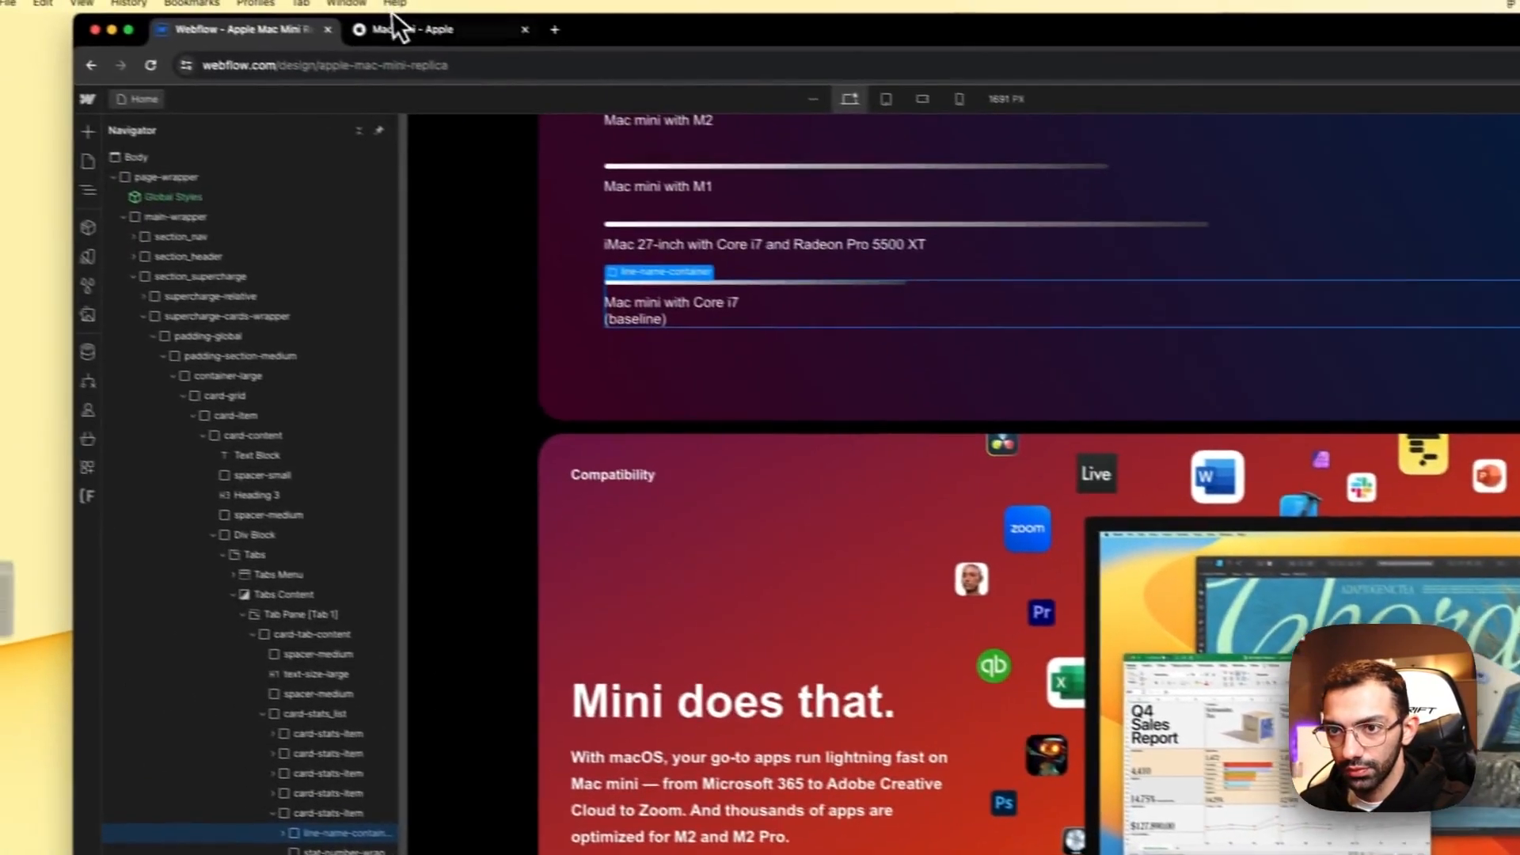
pyautogui.click(394, 28)
pyautogui.click(309, 17)
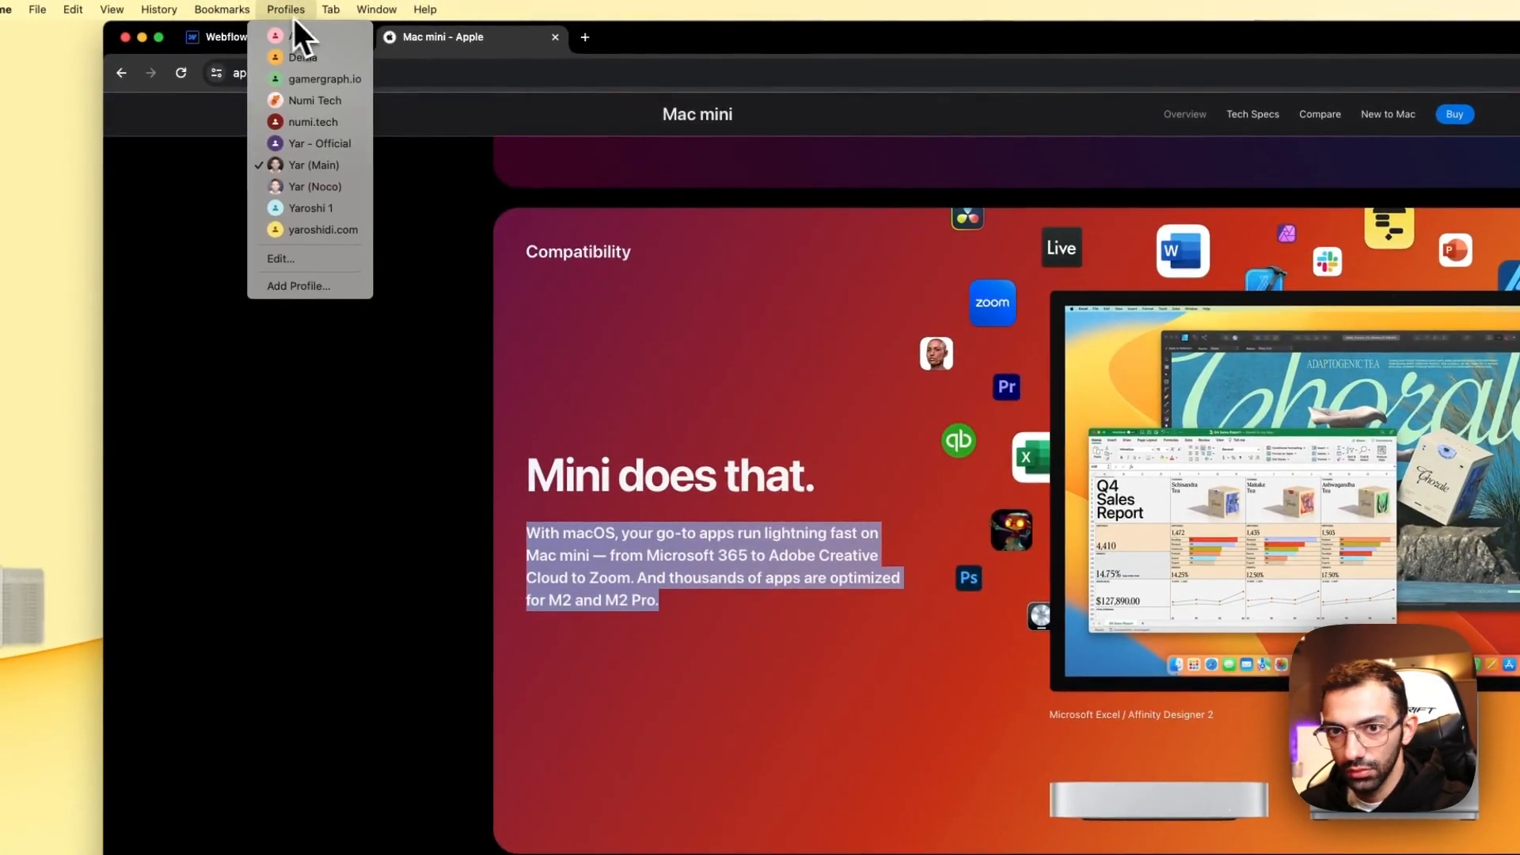
pyautogui.moveTo(221, 10)
pyautogui.click(225, 36)
pyautogui.click(752, 37)
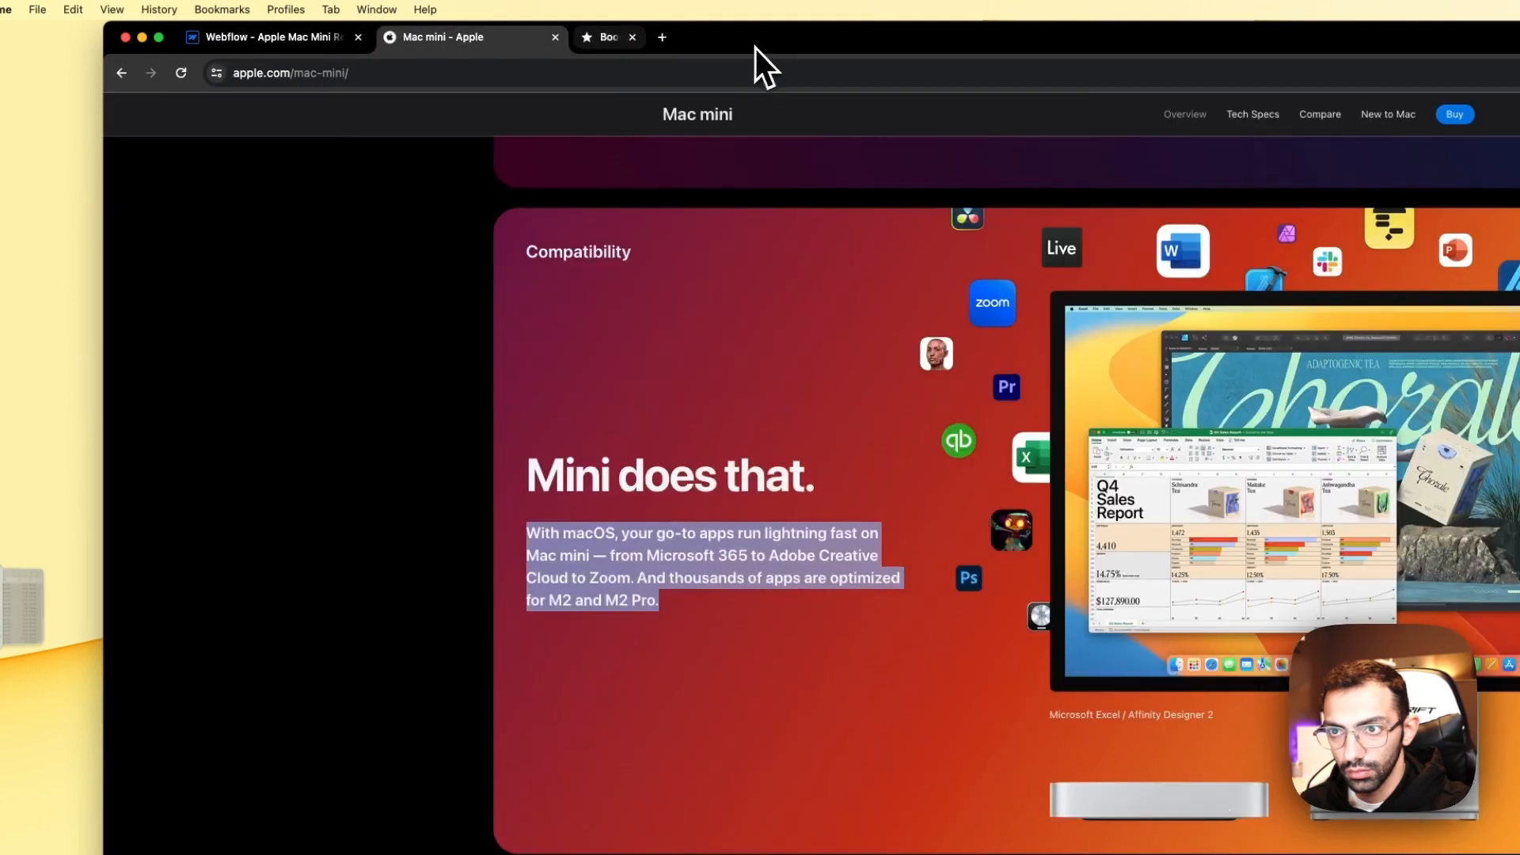
pyautogui.click(285, 36)
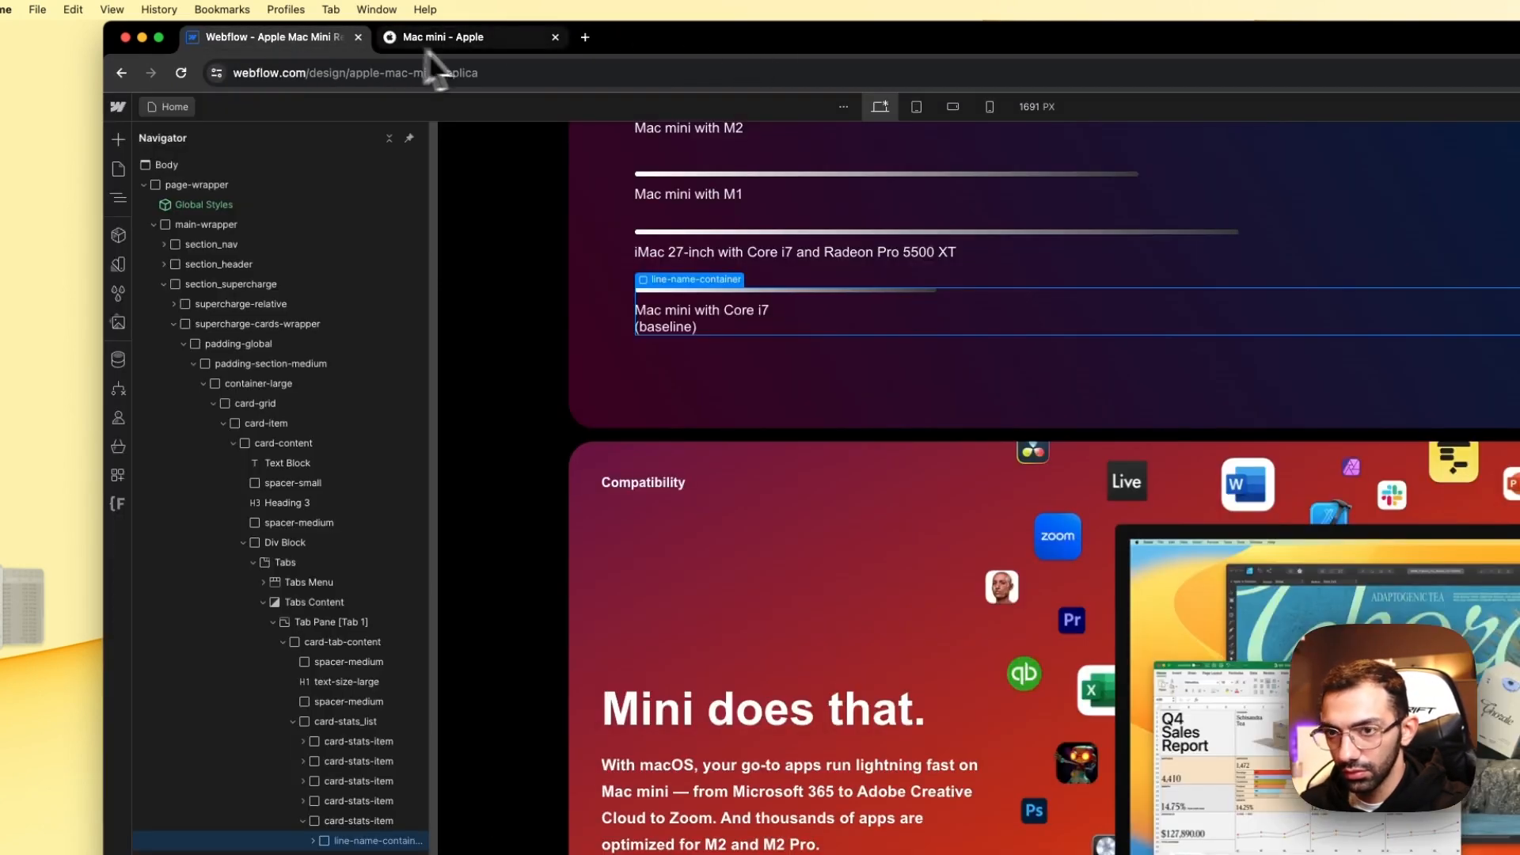
pyautogui.click(471, 46)
pyautogui.click(297, 44)
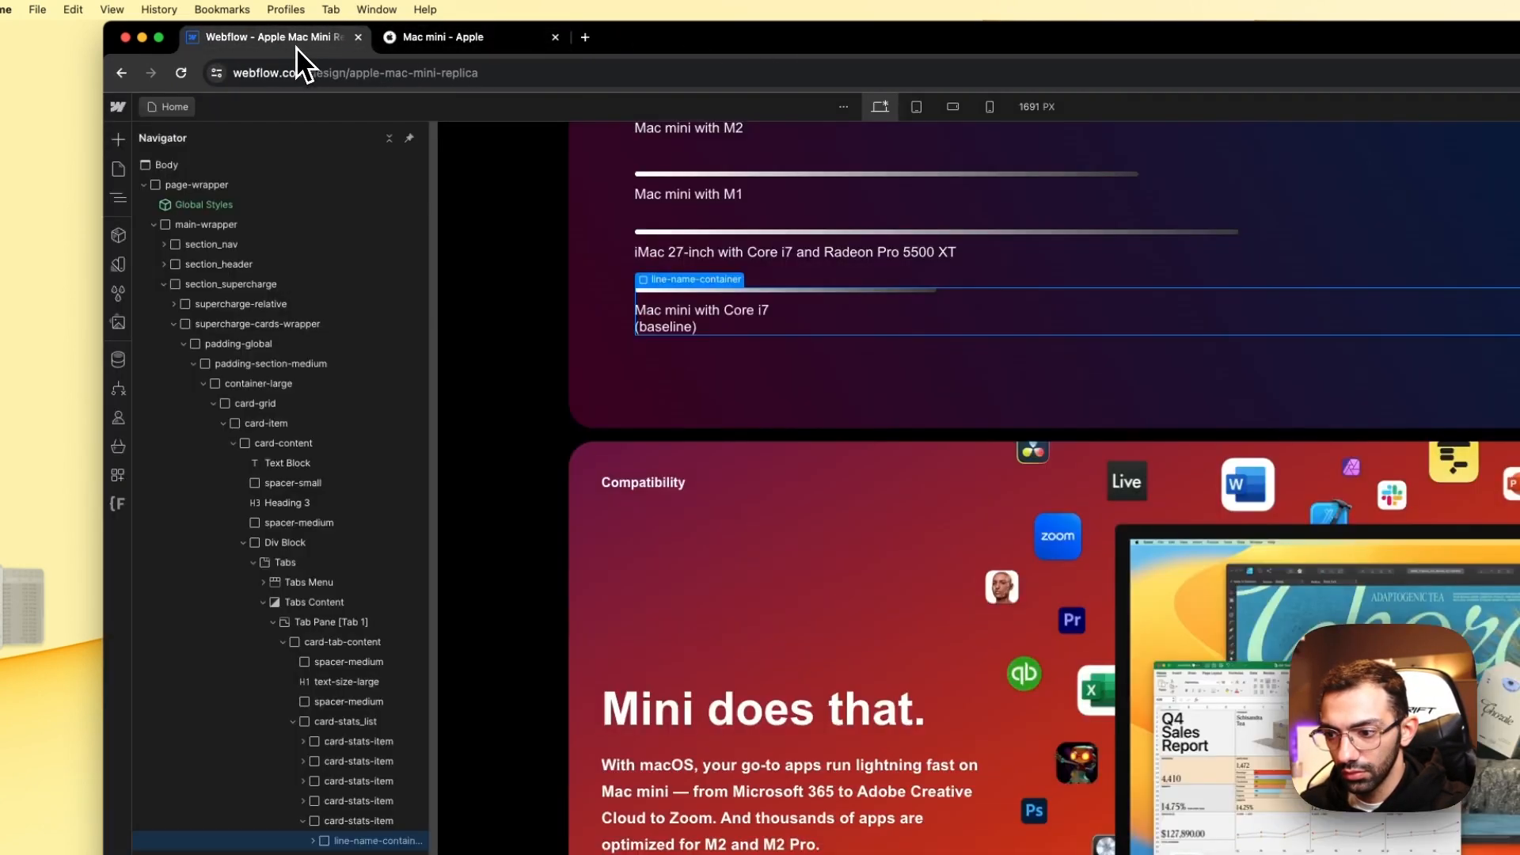
pyautogui.click(468, 44)
pyautogui.click(331, 41)
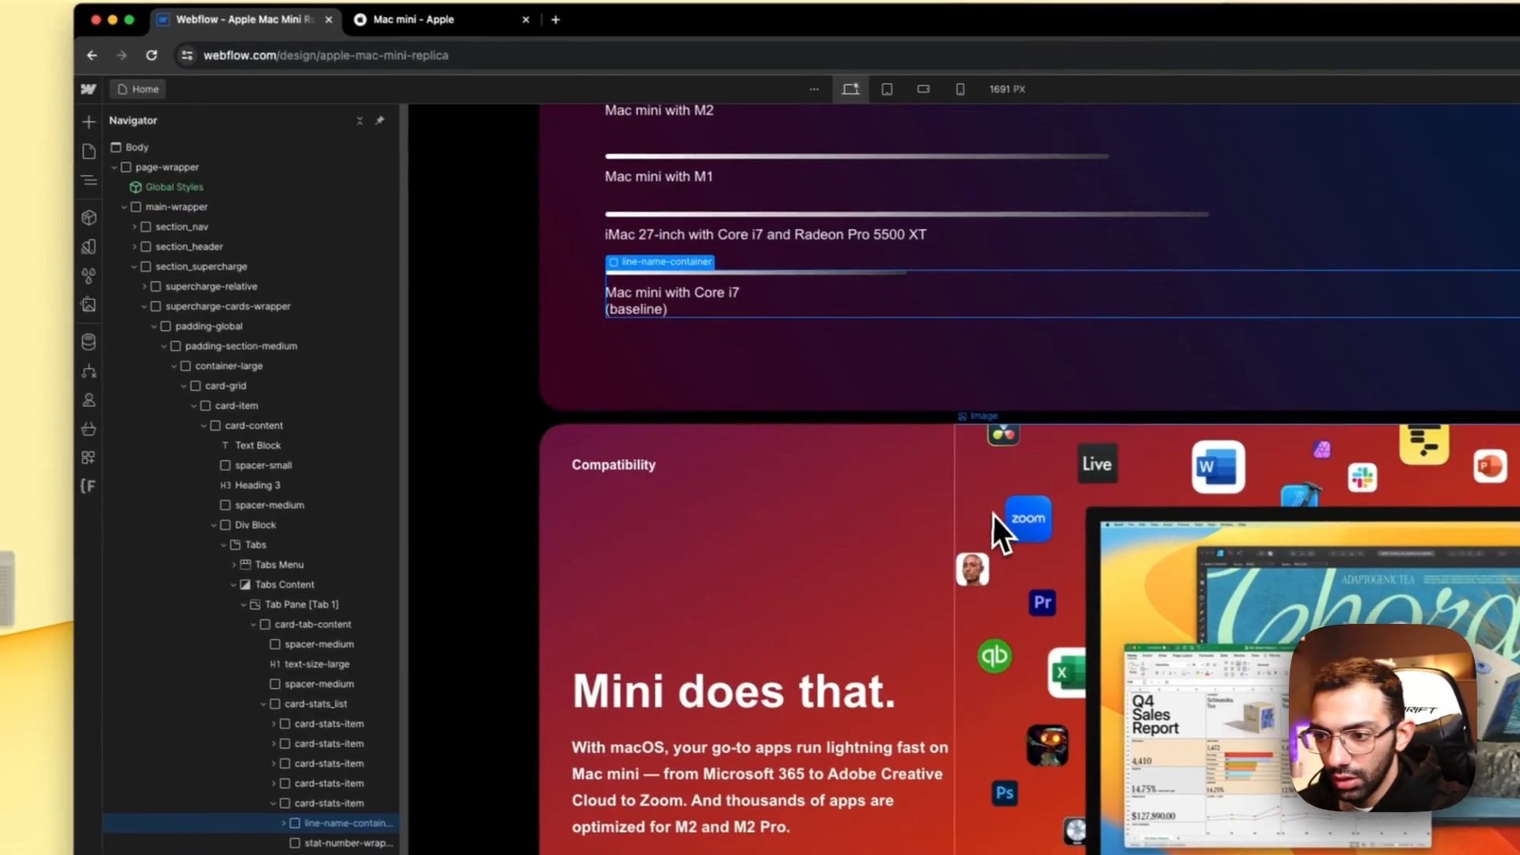
pyautogui.click(1024, 535)
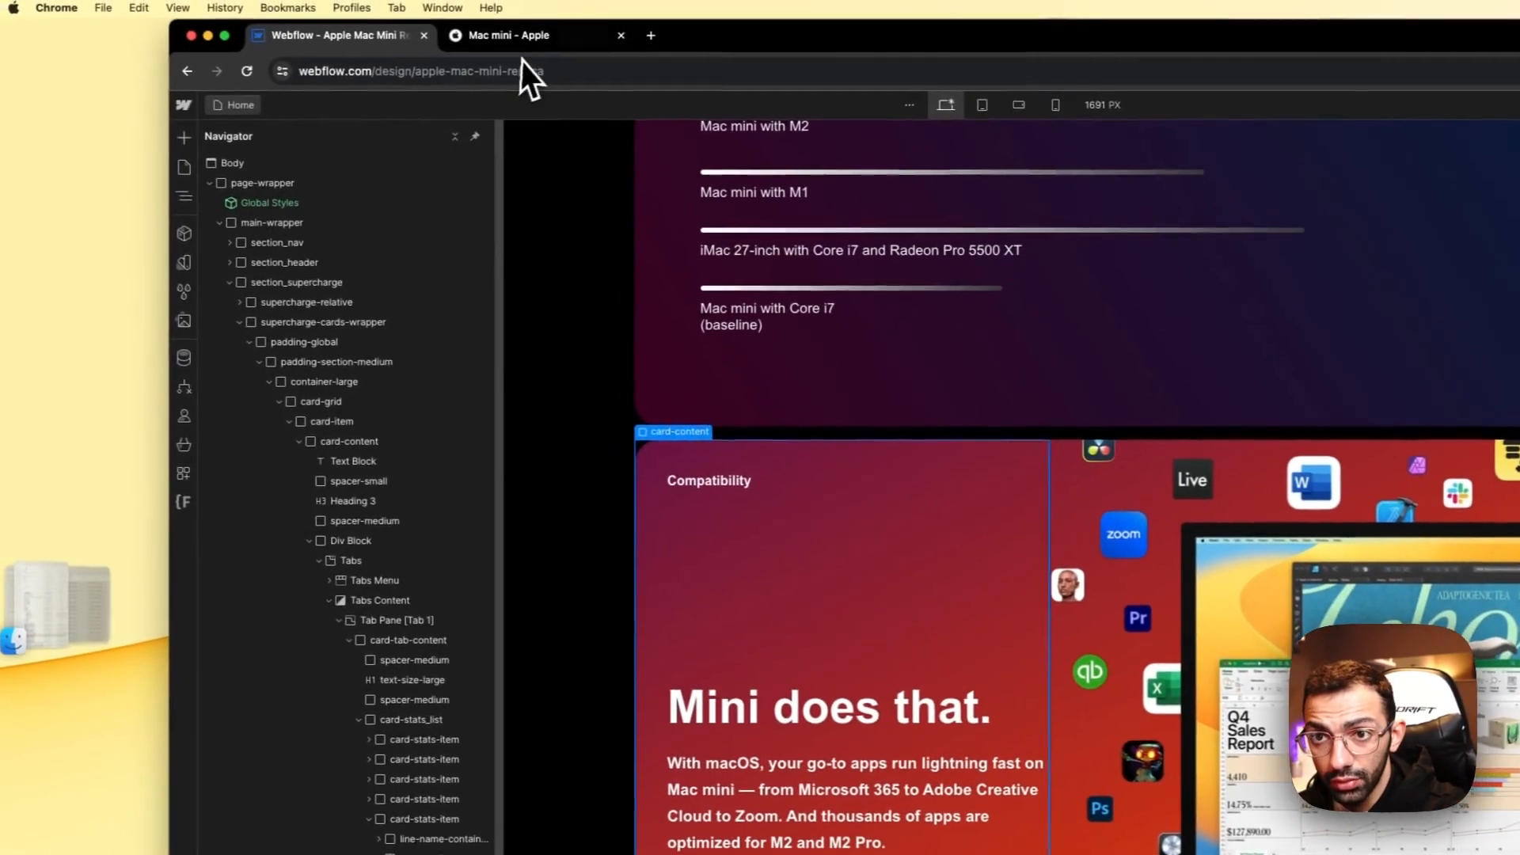
pyautogui.click(524, 44)
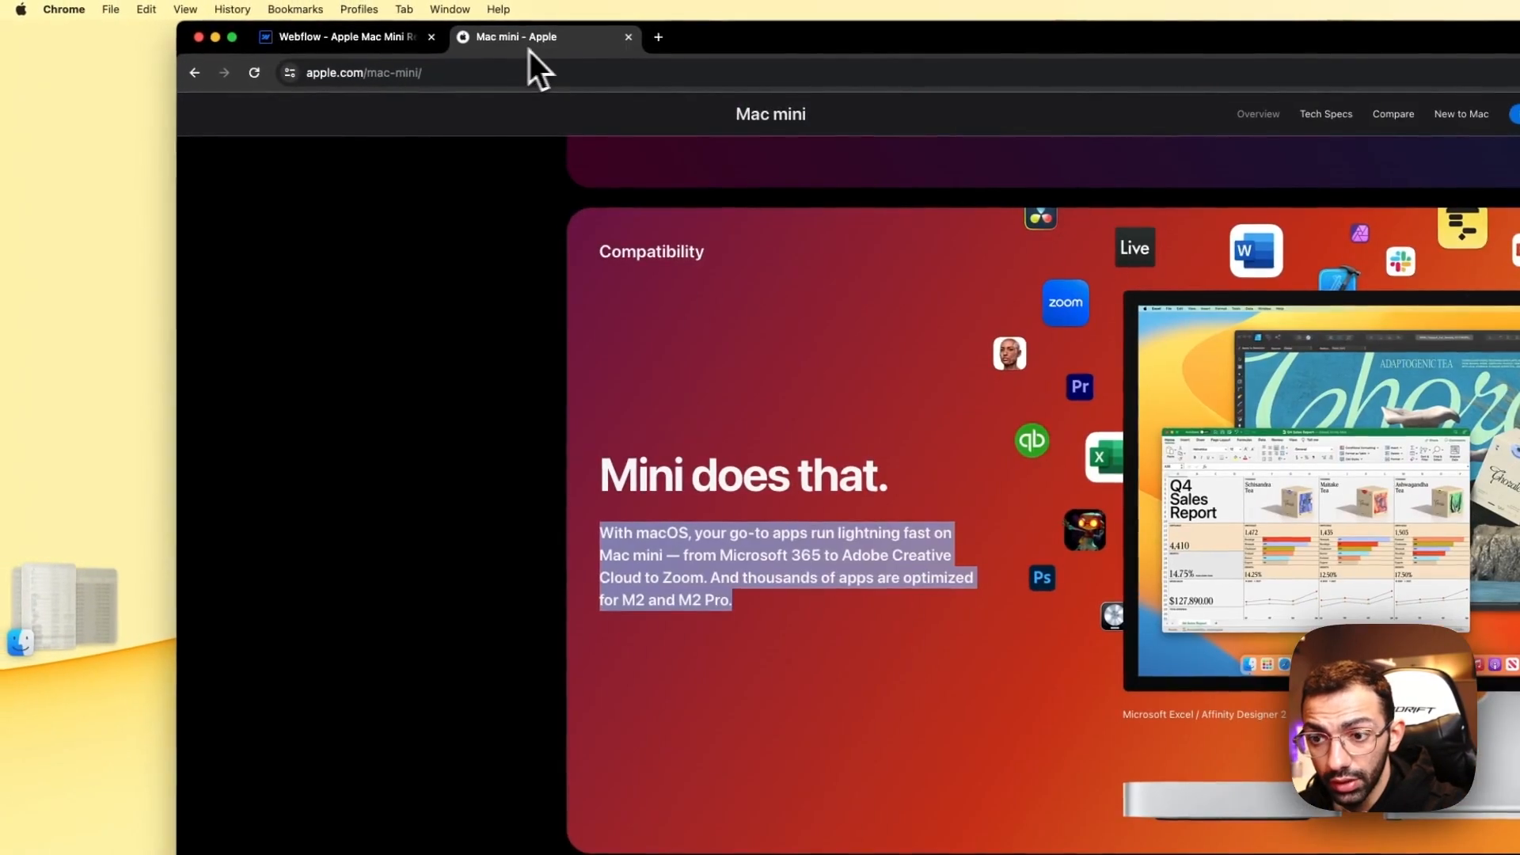
pyautogui.scroll(-10, 753, 719)
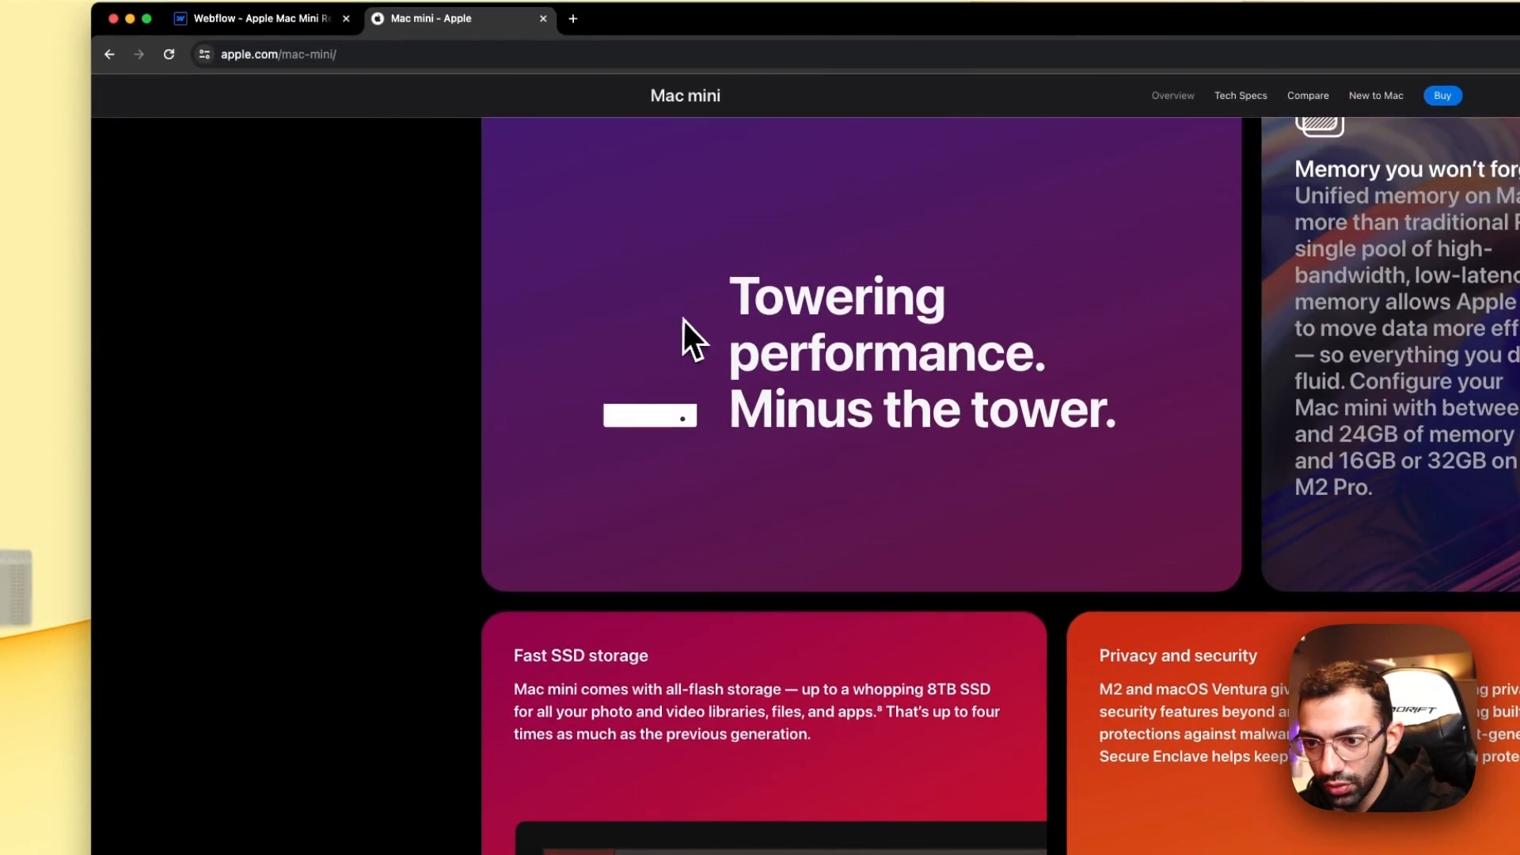
pyautogui.scroll(4, 682, 320)
pyautogui.scroll(-5, 689, 341)
pyautogui.scroll(6, 682, 367)
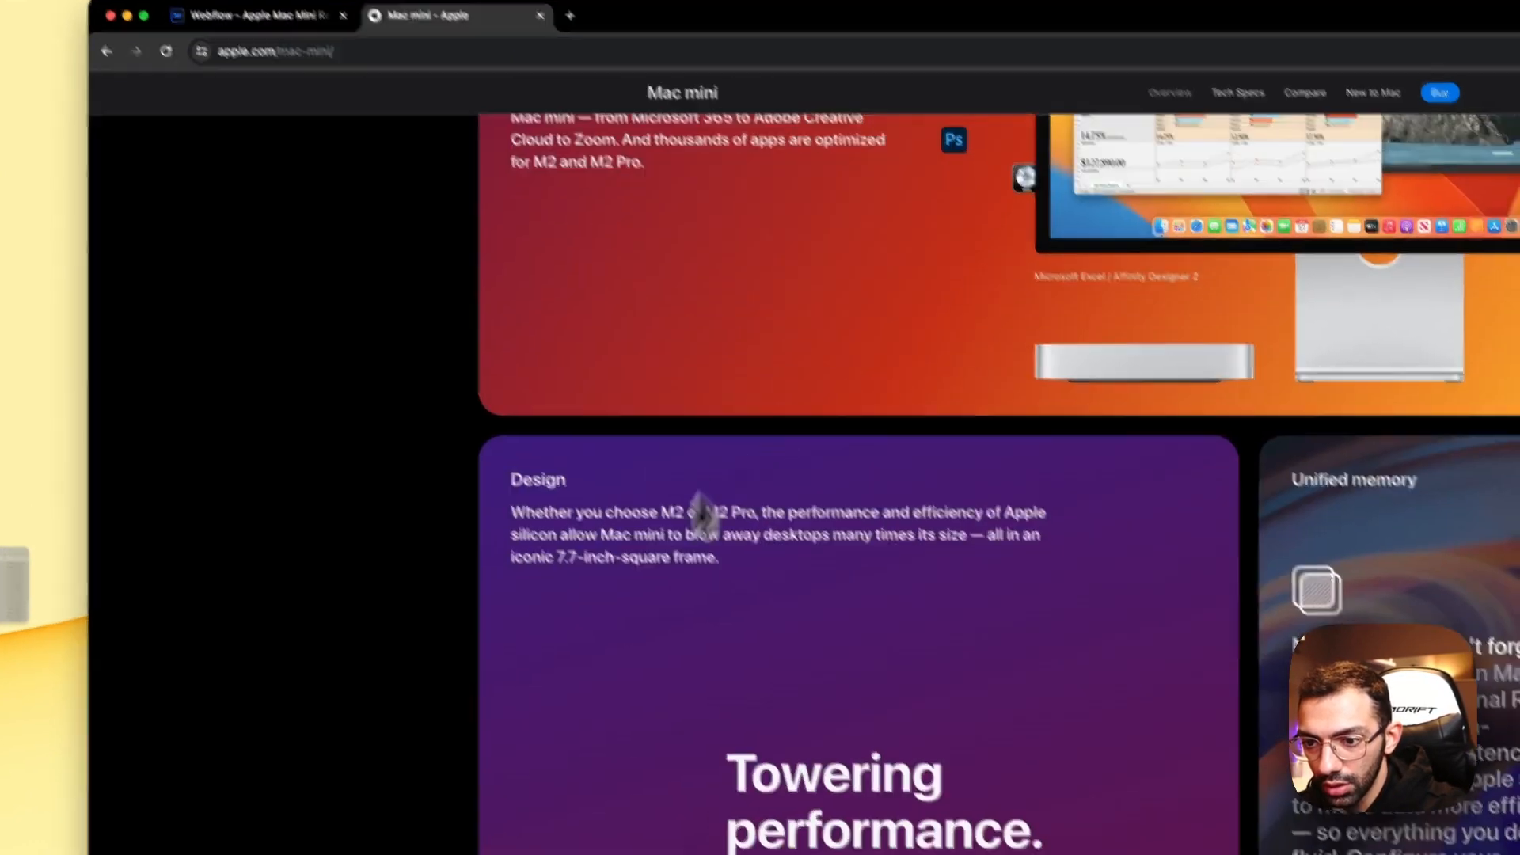
pyautogui.scroll(-15, 700, 507)
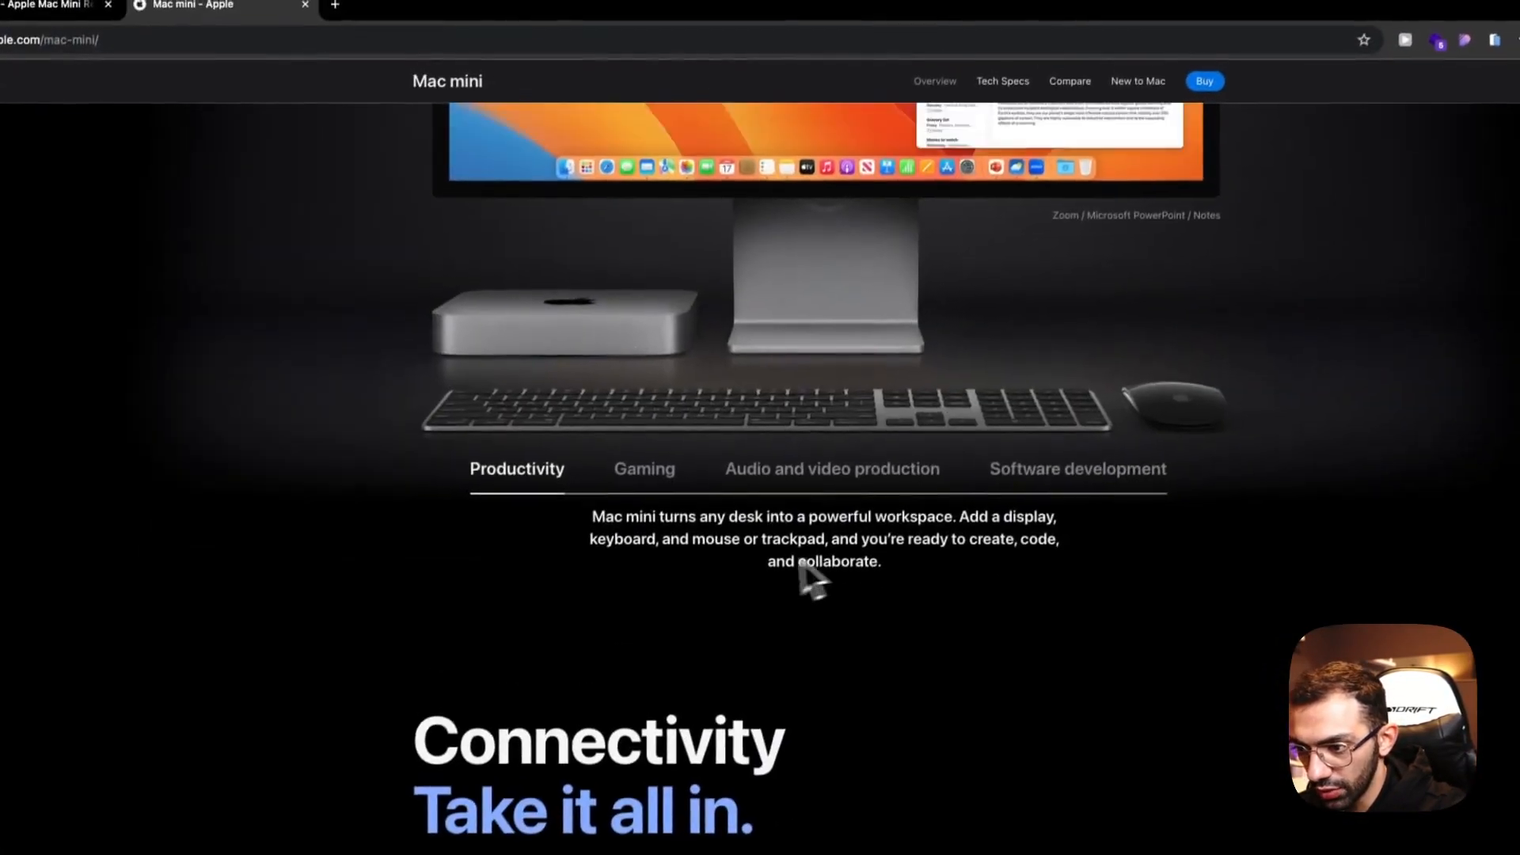
pyautogui.scroll(12, 800, 564)
pyautogui.scroll(-6, 685, 407)
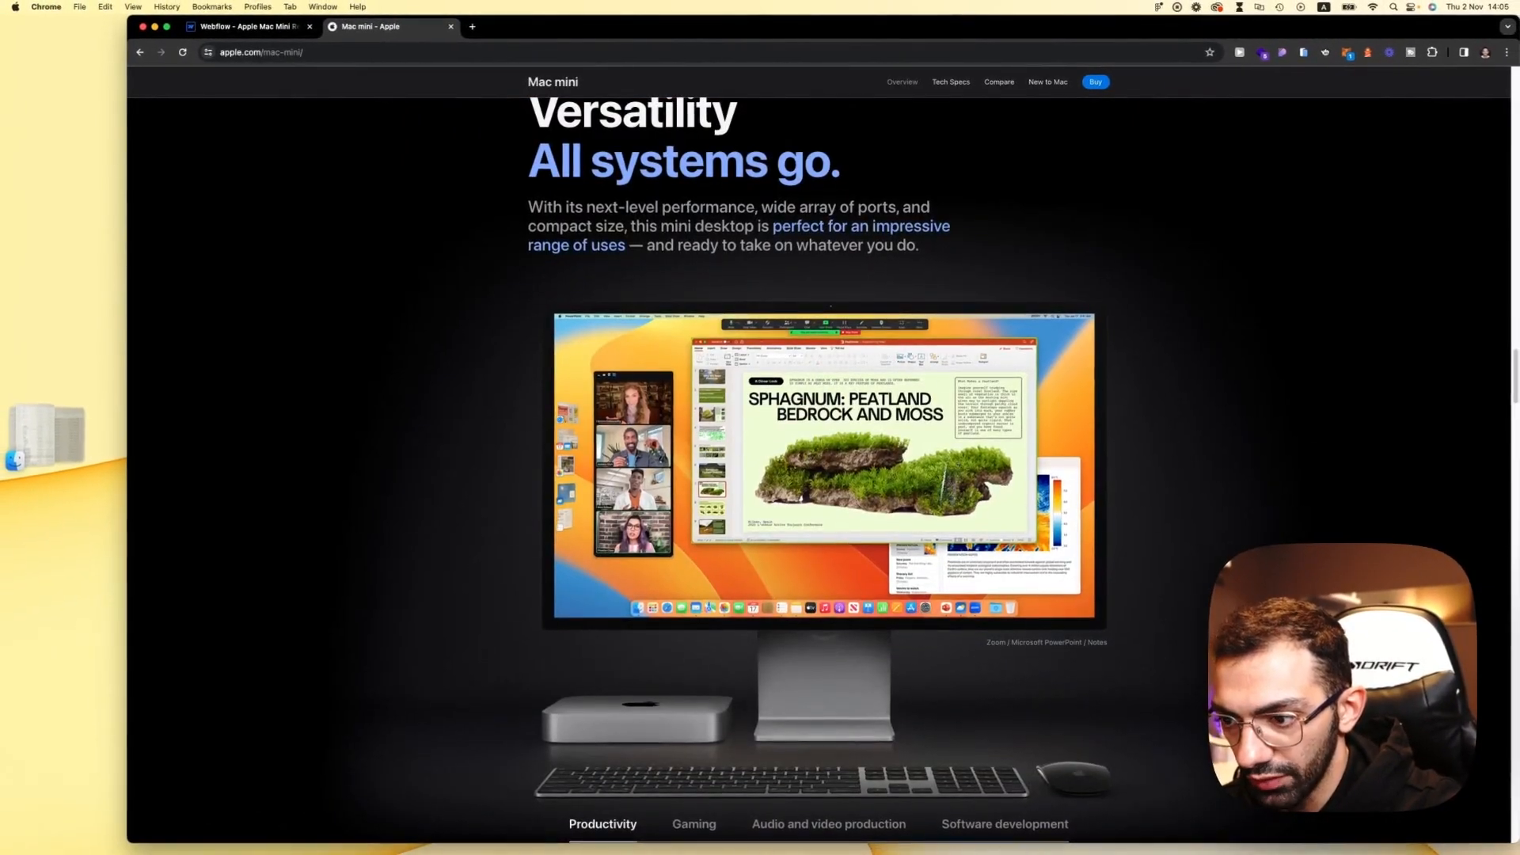
# Step: Examine how the Versatility use-case views and the Connectivity M2 and M2 Pro views switch on Apple's page
pyautogui.scroll(-3, 1011, 452)
pyautogui.click(695, 586)
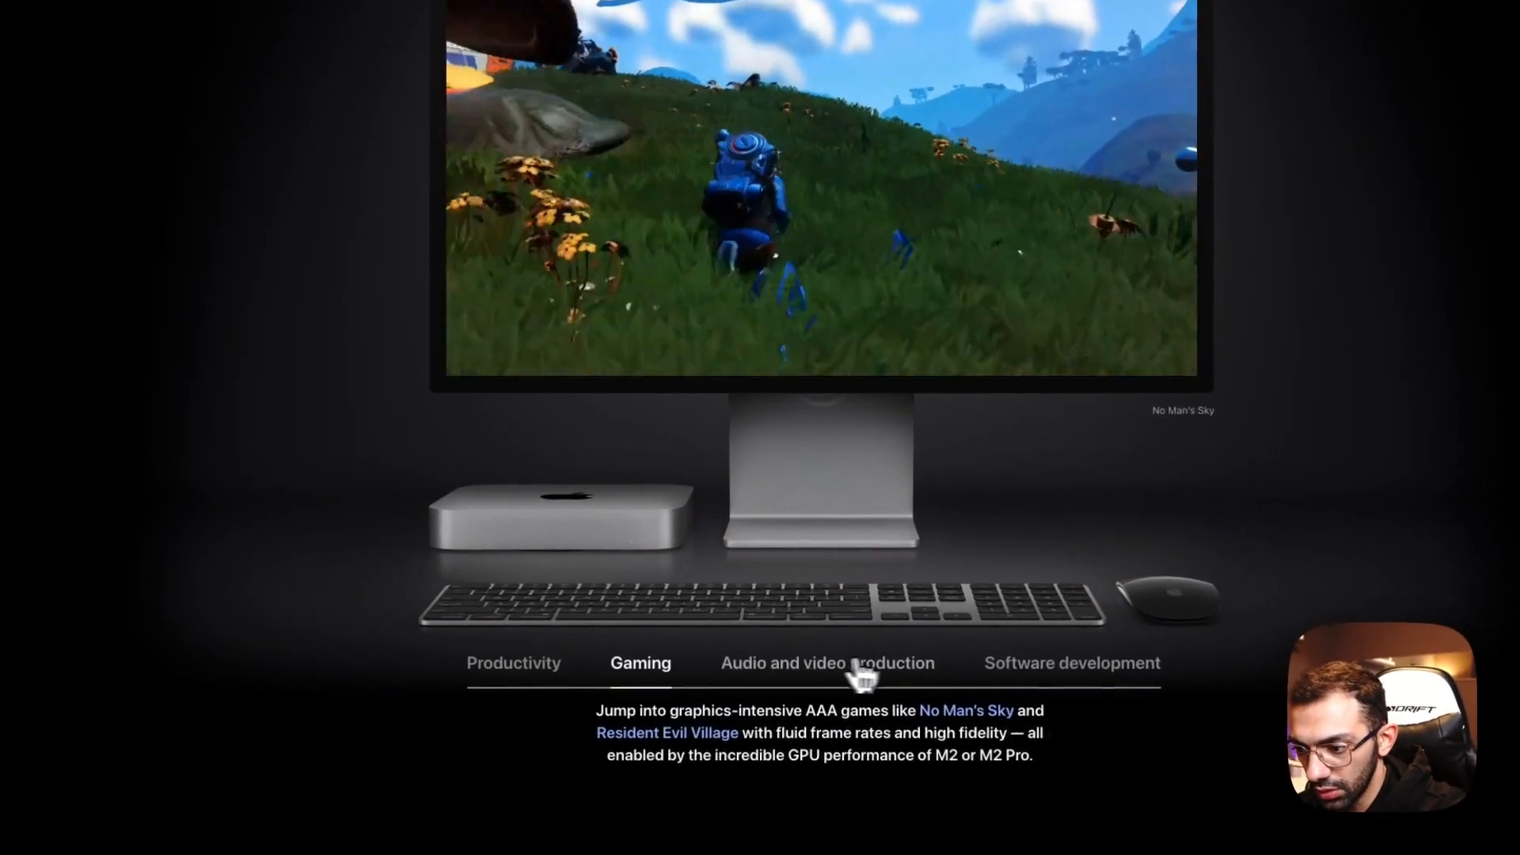
pyautogui.click(861, 669)
pyautogui.click(1097, 665)
pyautogui.click(899, 669)
pyautogui.scroll(-8, 555, 645)
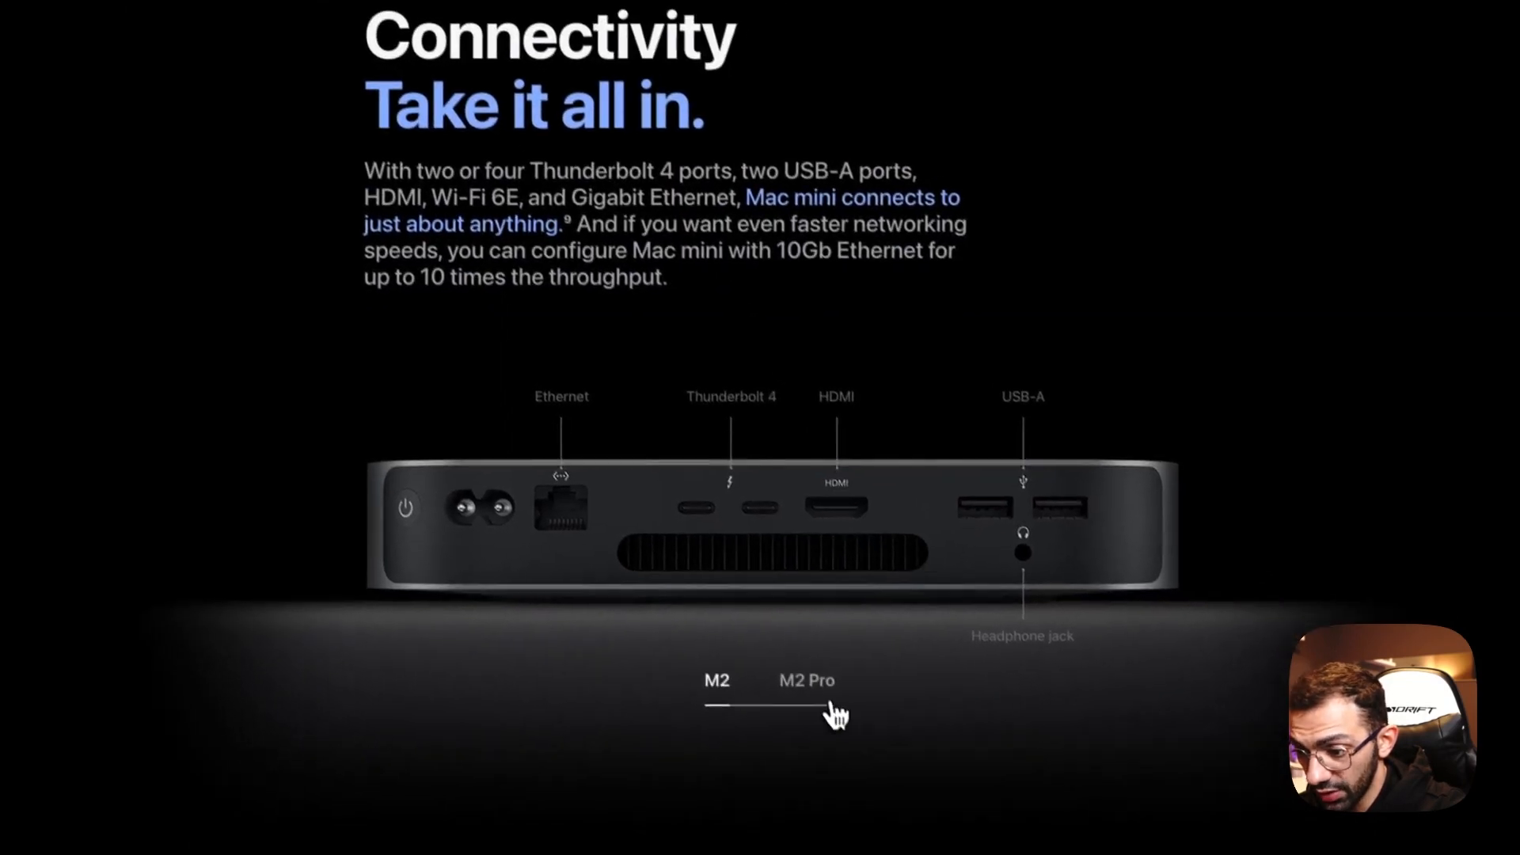
pyautogui.click(852, 798)
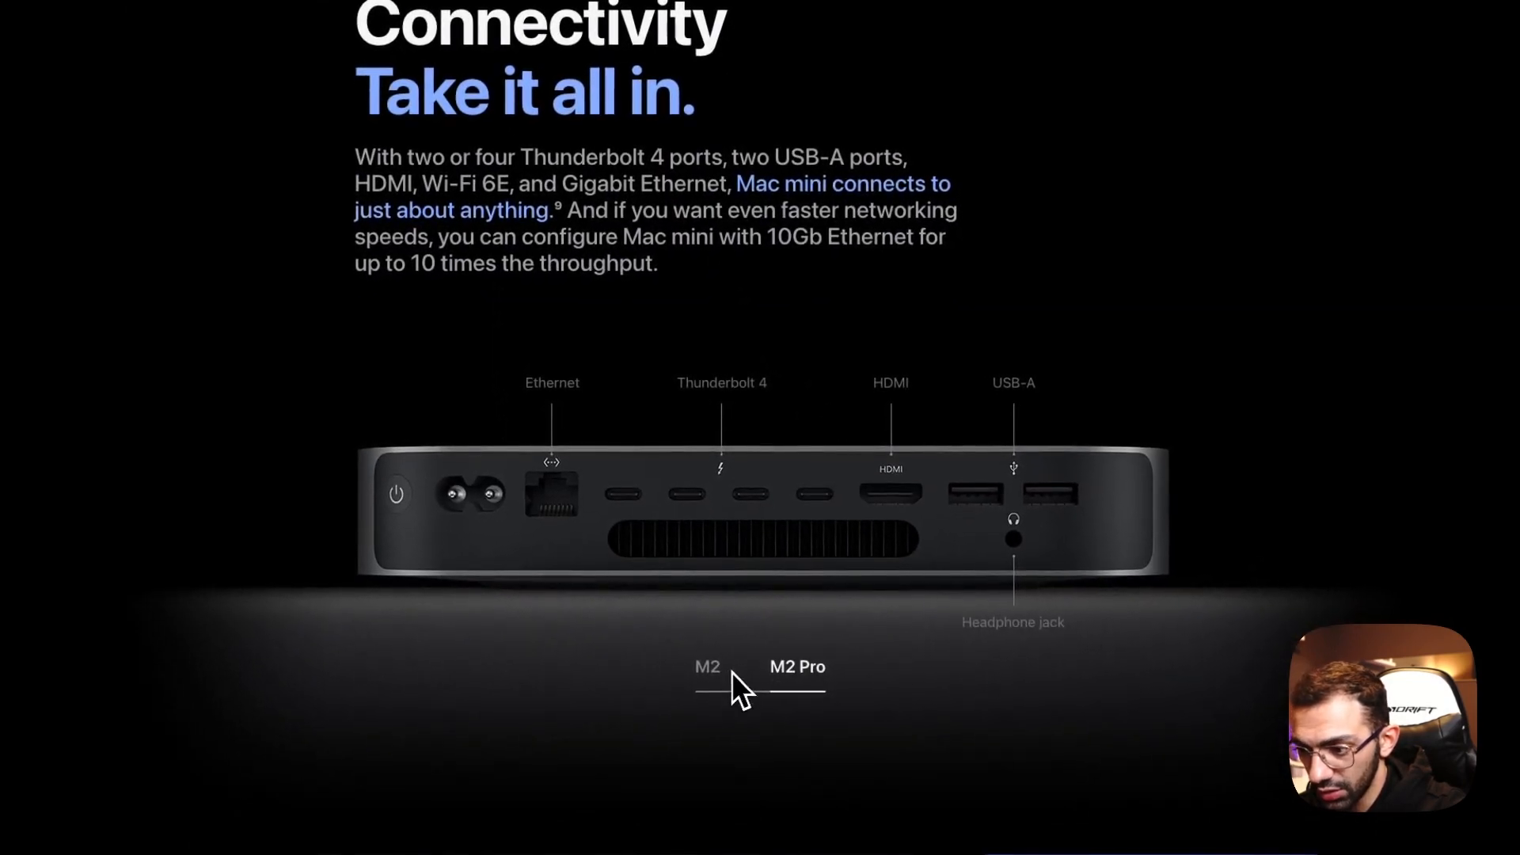
# Step: Examine the Accessories section and the remaining promotional grid and Mac comparison of Apple's page, returning to Versatility
pyautogui.scroll(-10, 1093, 638)
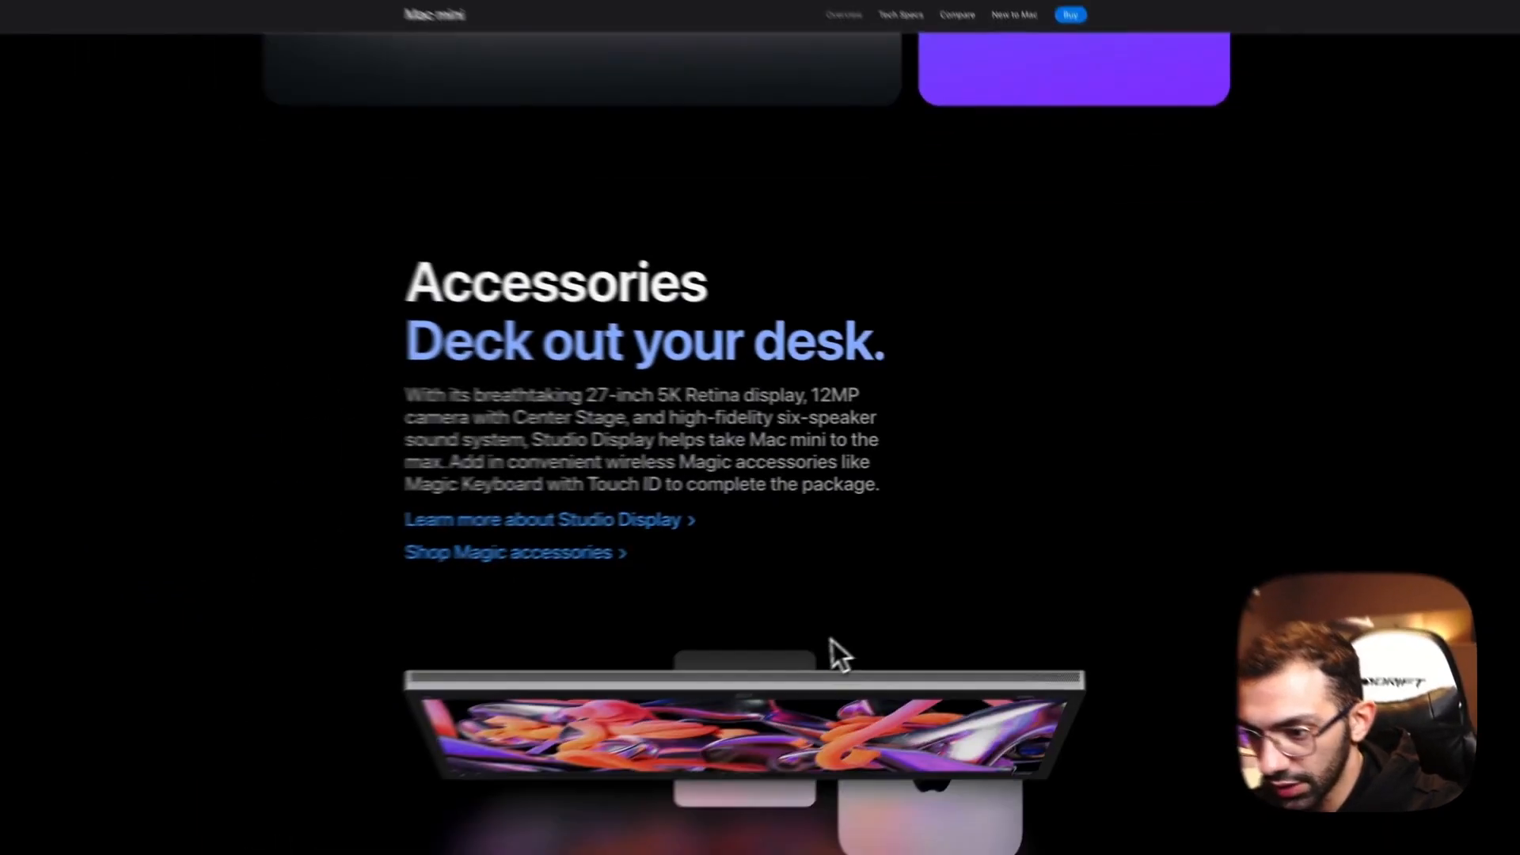
pyautogui.scroll(-5, 867, 851)
pyautogui.scroll(3, 825, 522)
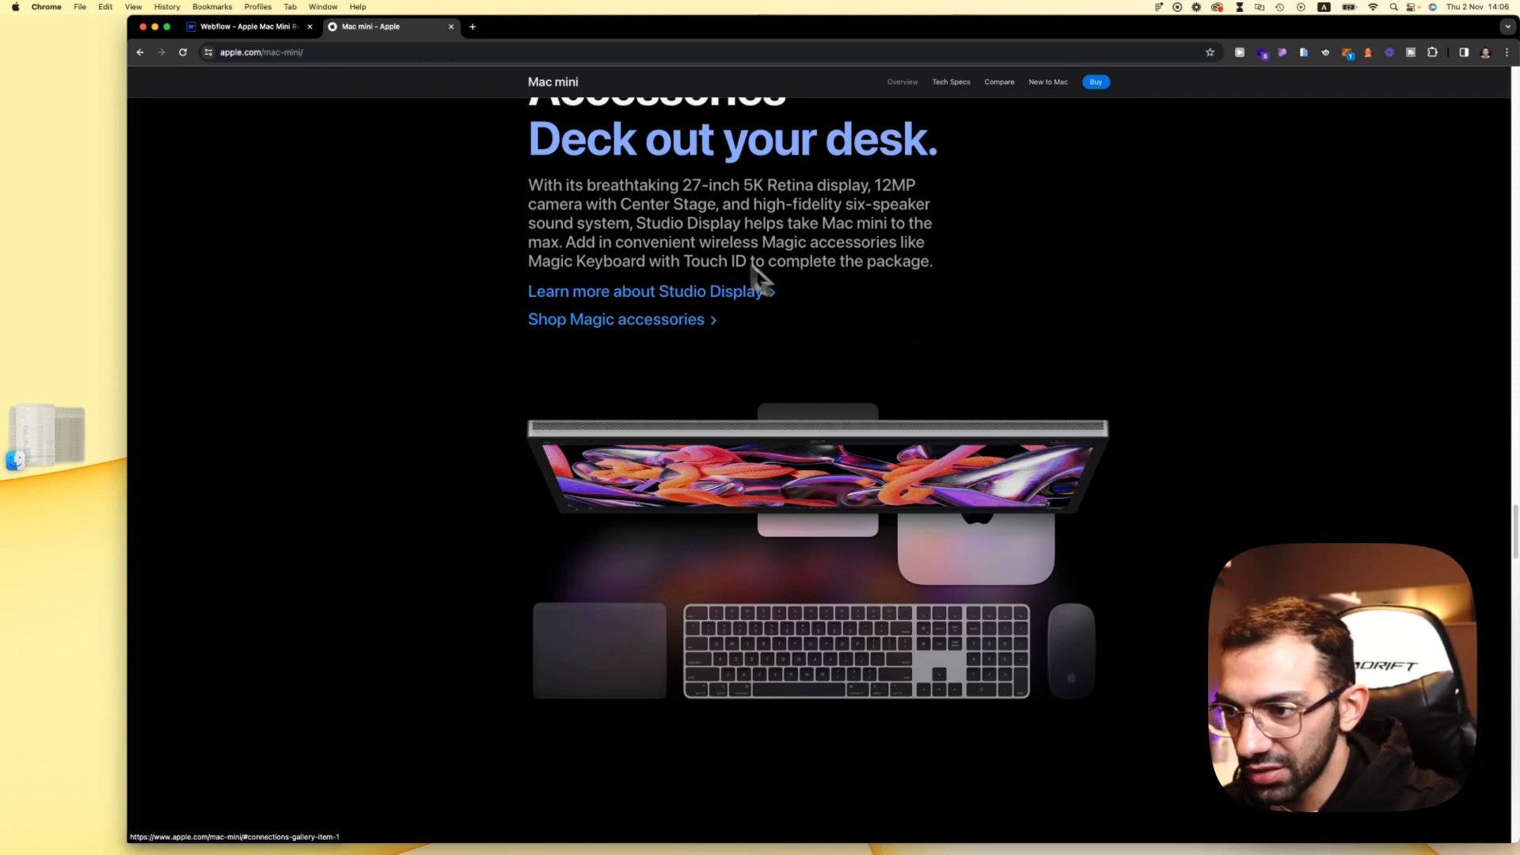
pyautogui.scroll(-10, 753, 273)
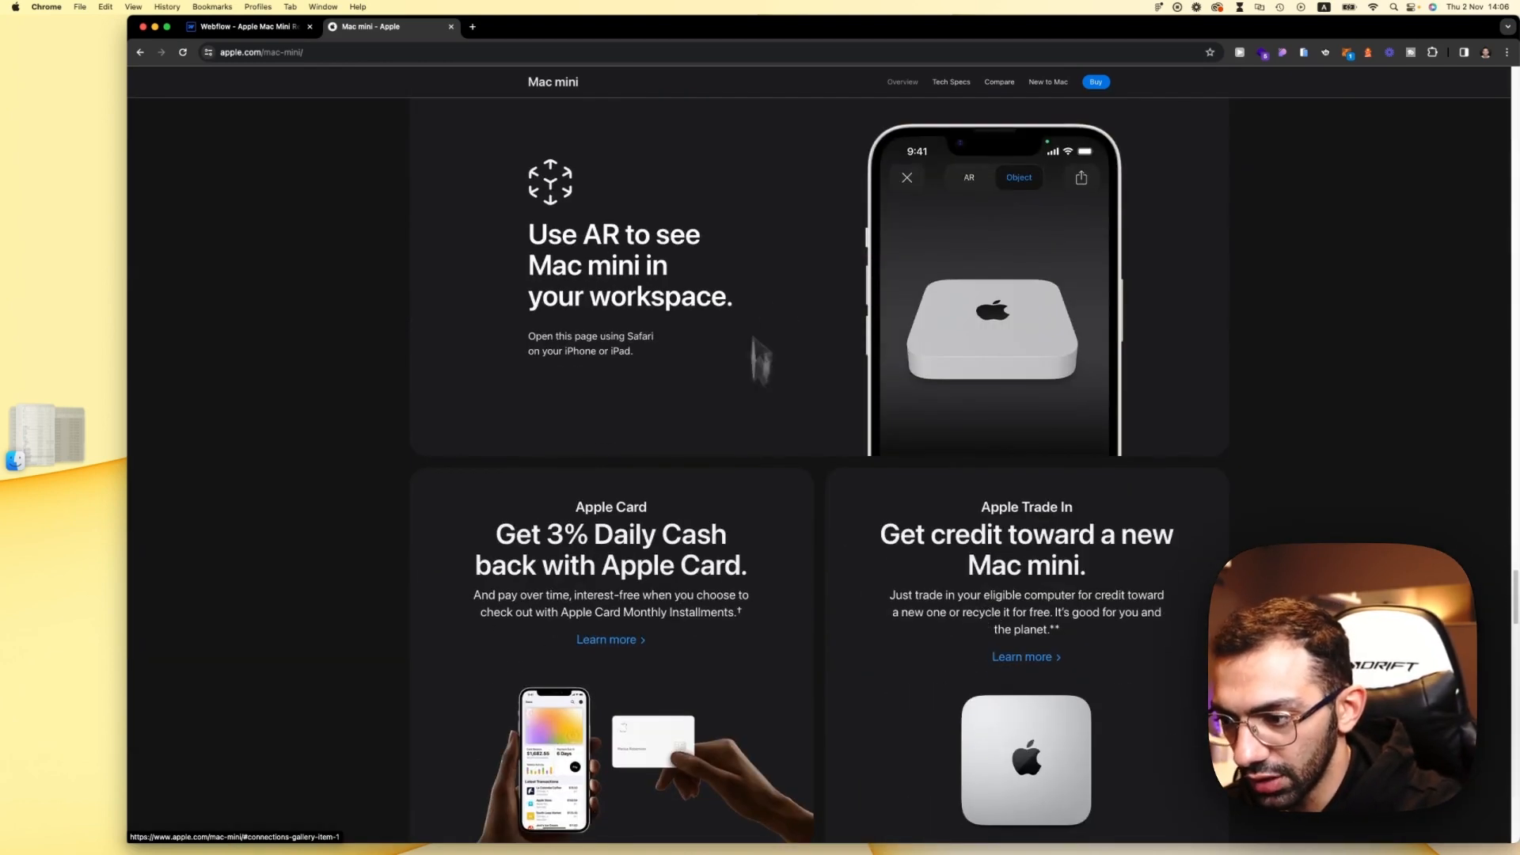
pyautogui.scroll(-10, 876, 733)
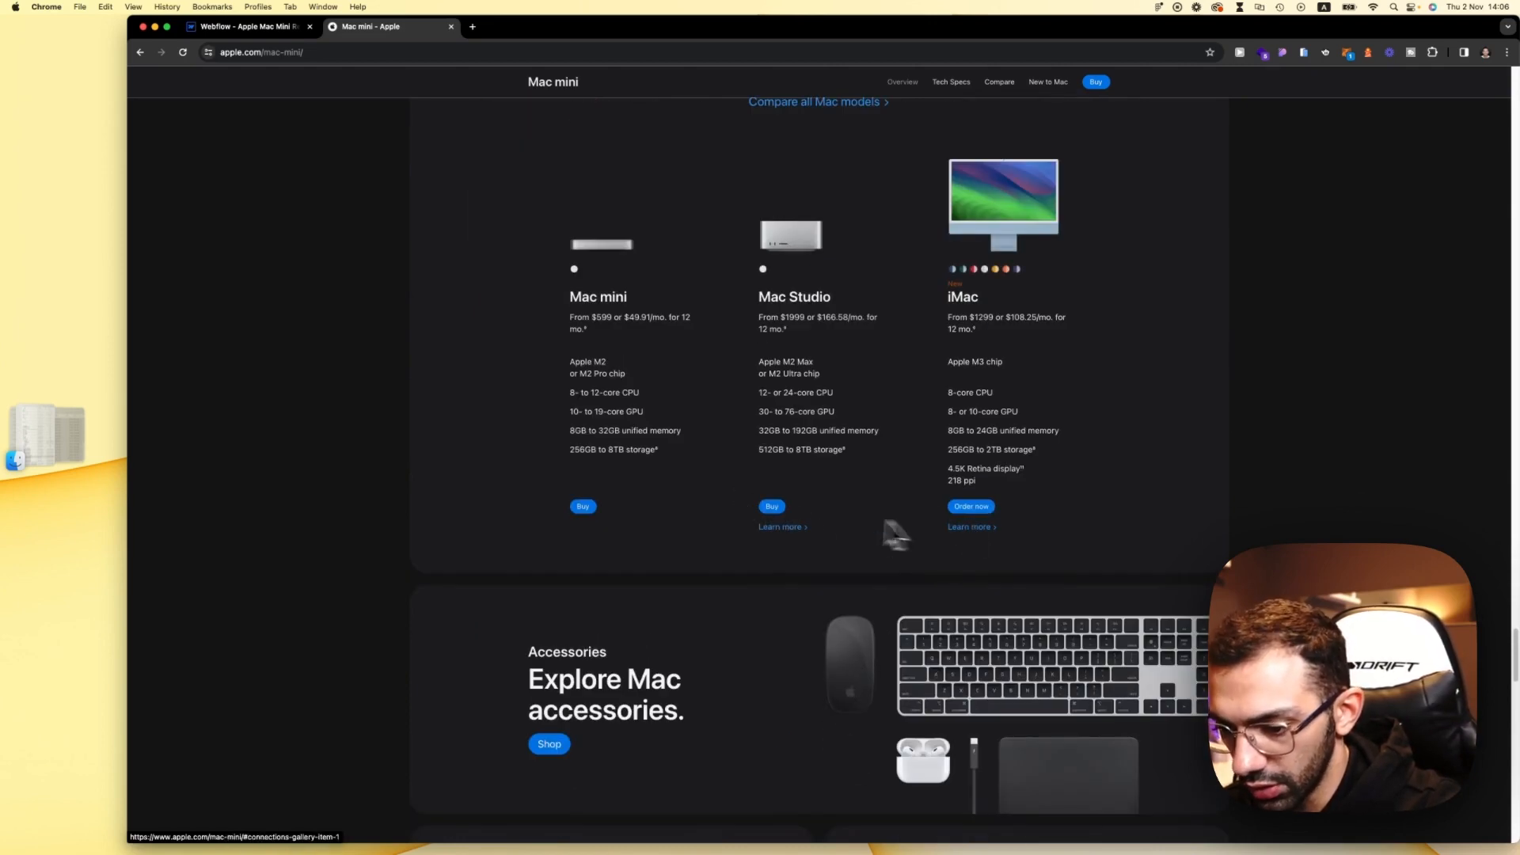
pyautogui.scroll(-15, 979, 517)
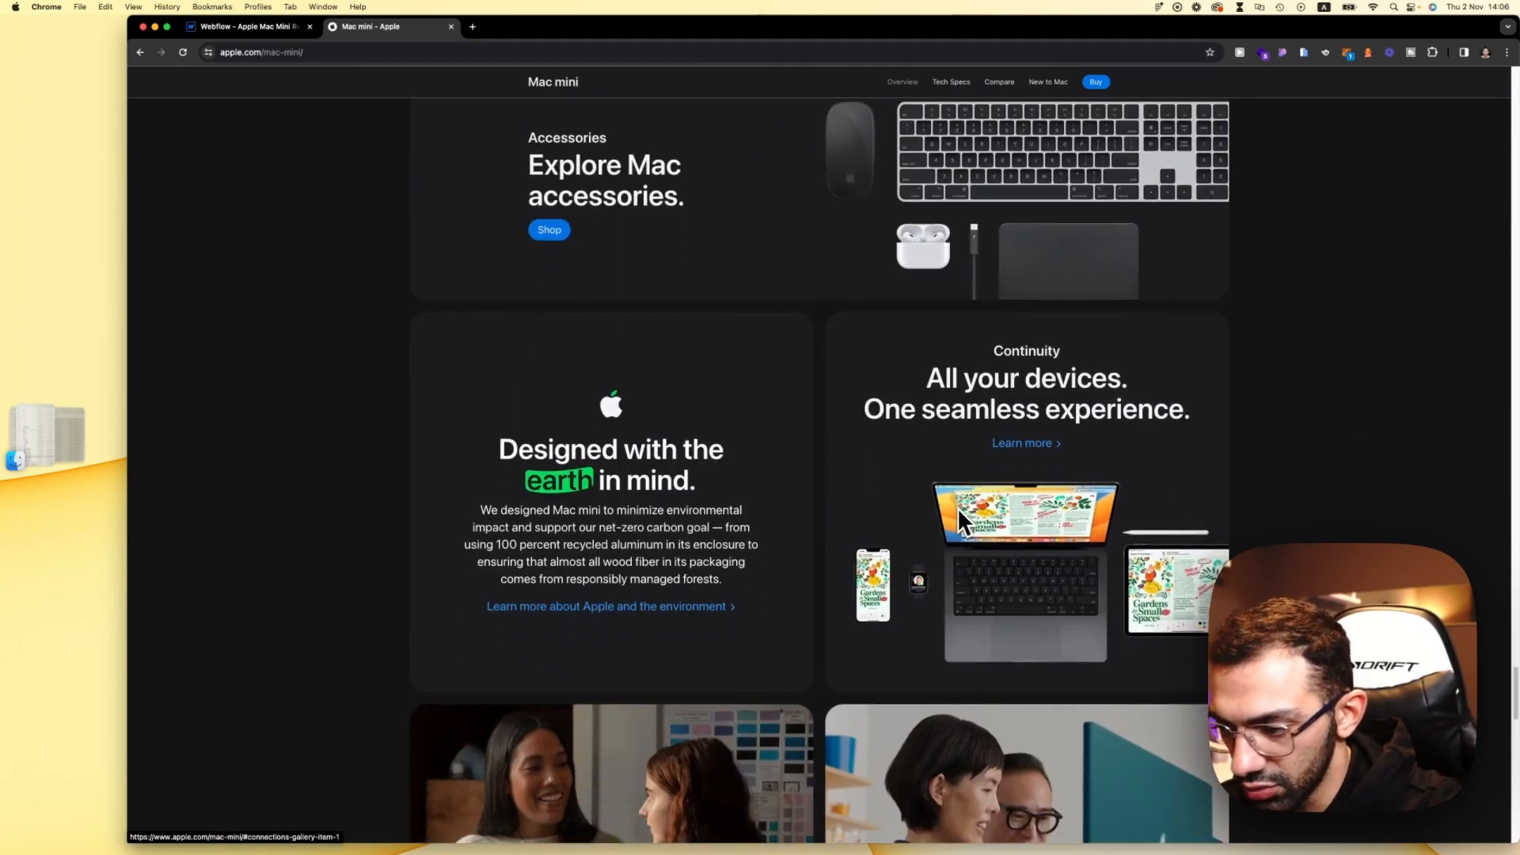
pyautogui.scroll(15, 855, 626)
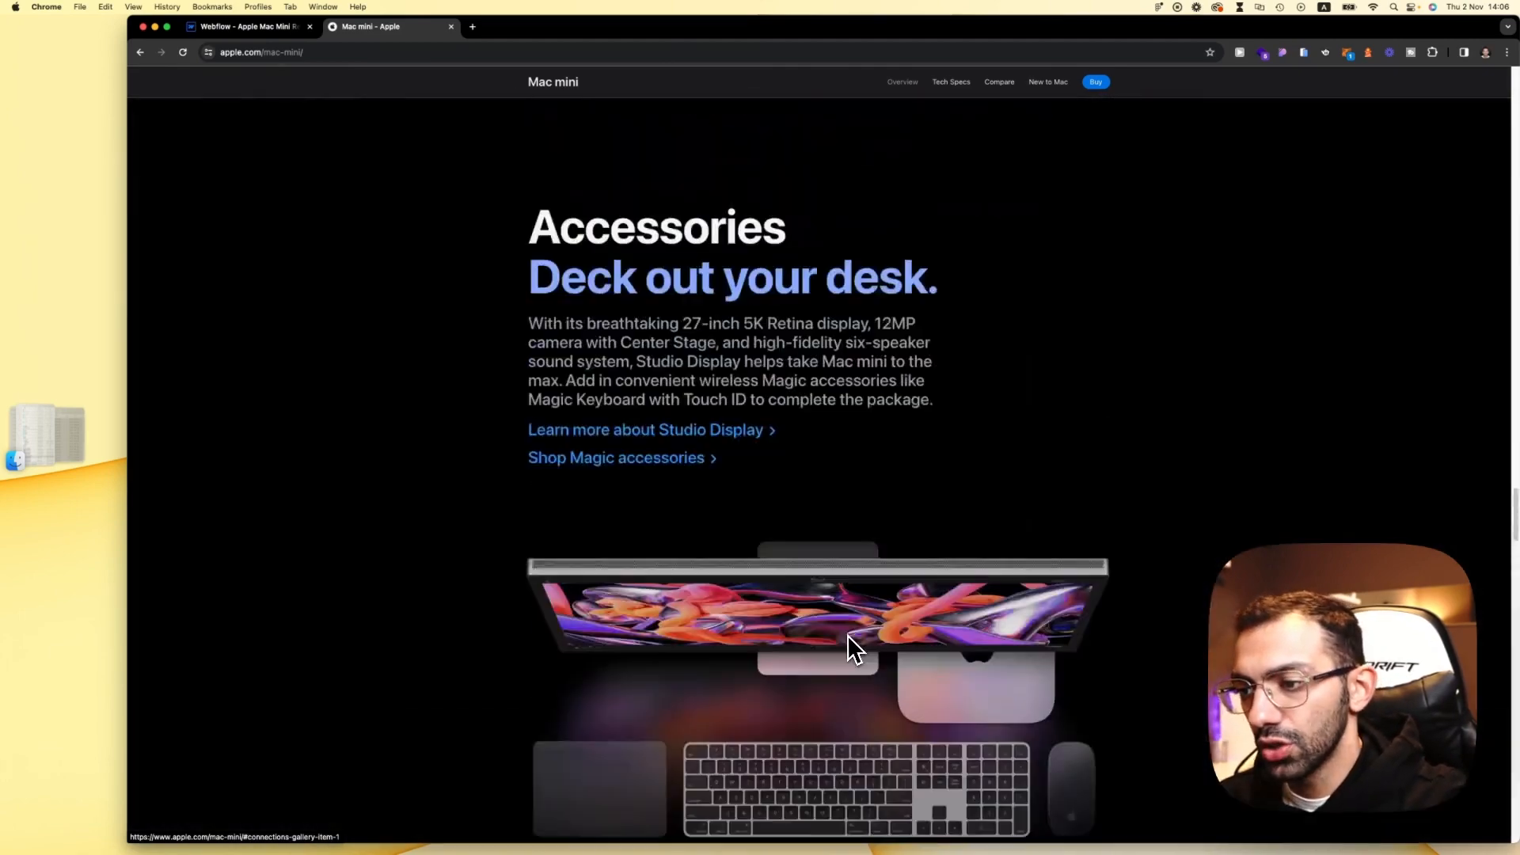
pyautogui.scroll(5, 855, 637)
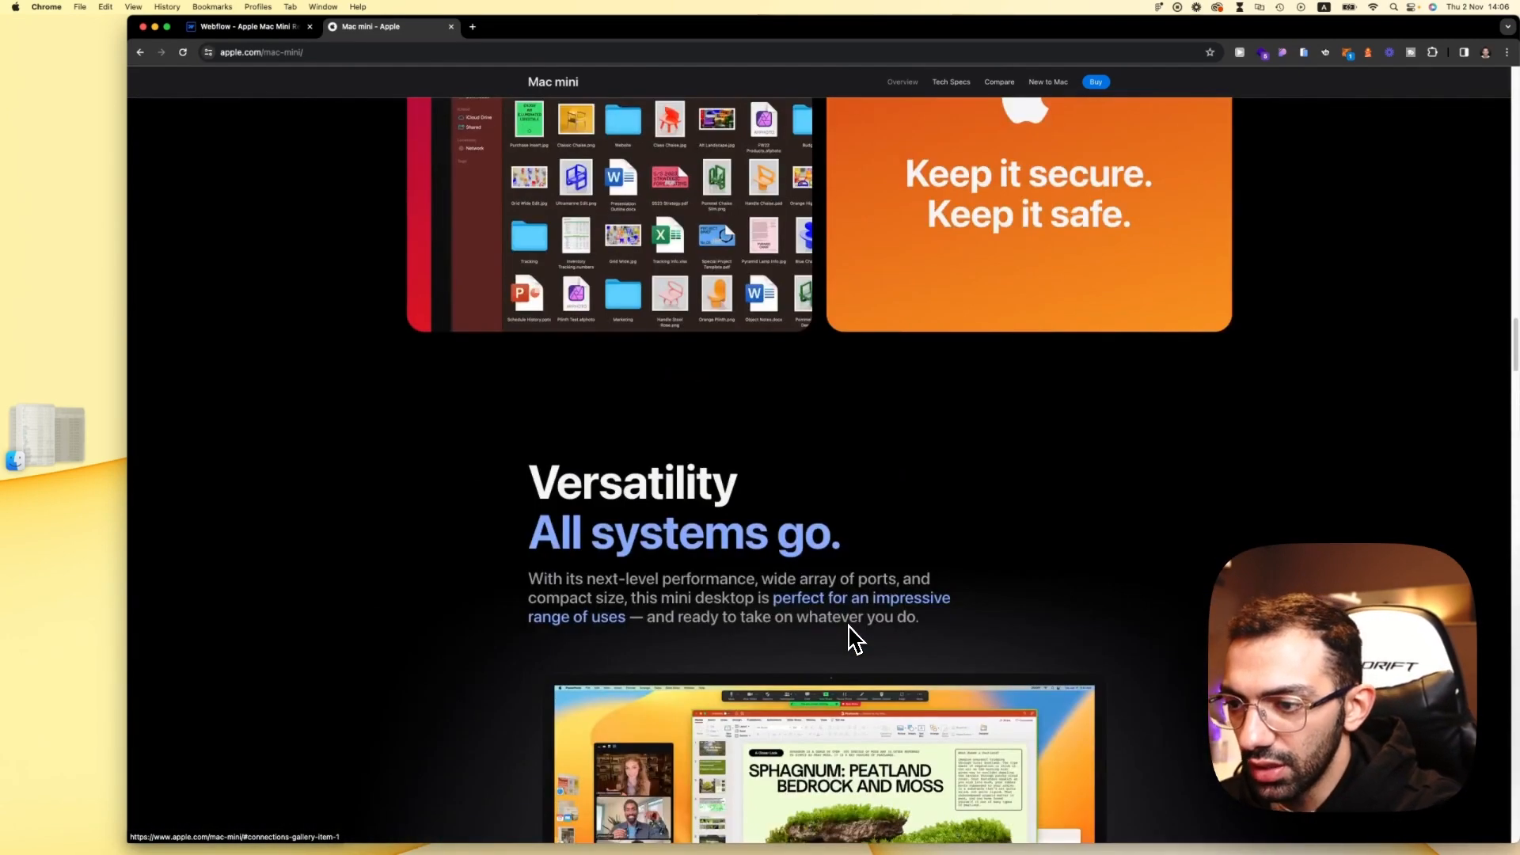